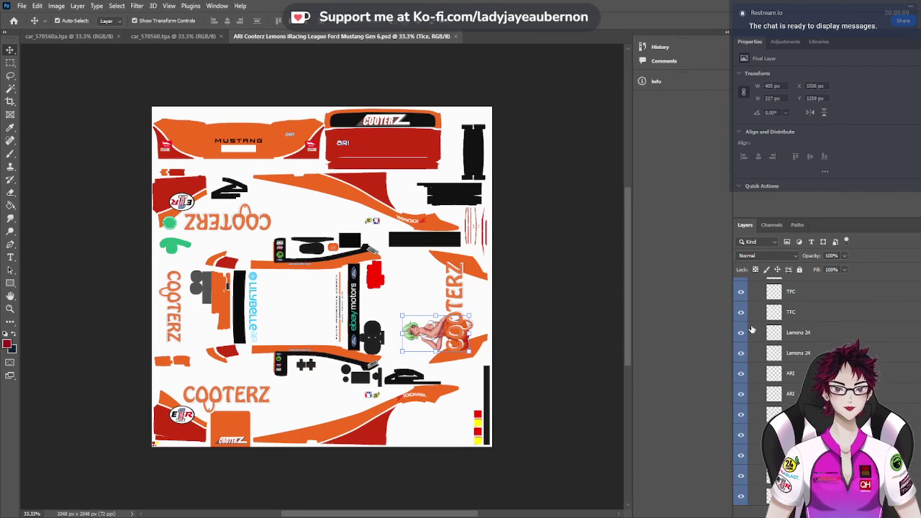
# Show the "Turn Off Before Exporting TGA" group and its Wire layer over the livery template
pyautogui.scroll(5, 751, 329)
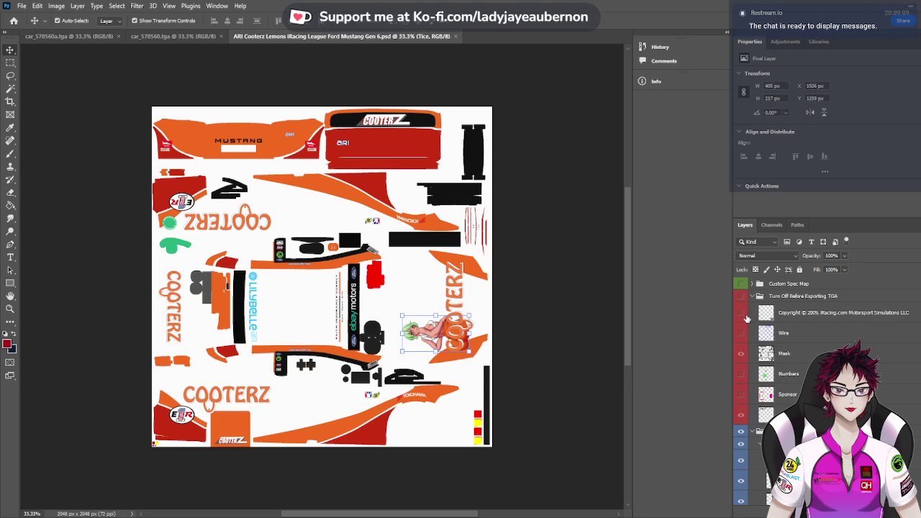
pyautogui.click(742, 297)
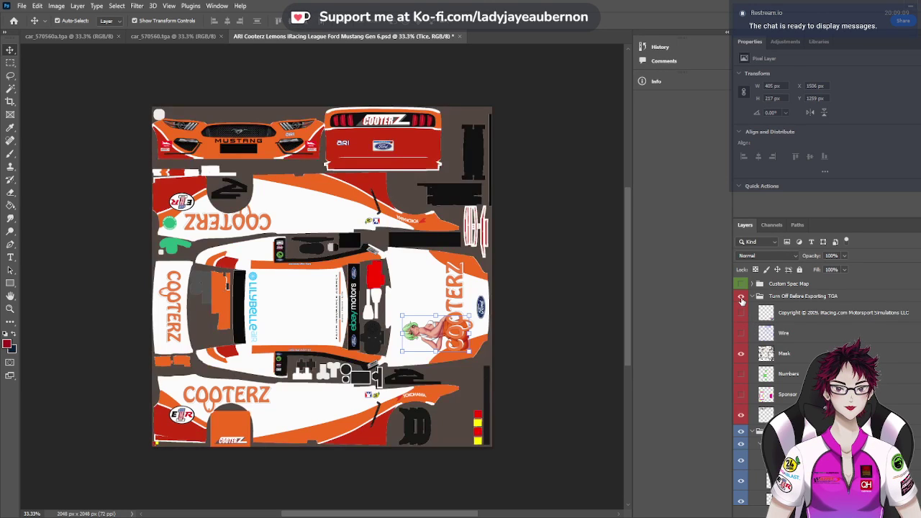
pyautogui.click(741, 334)
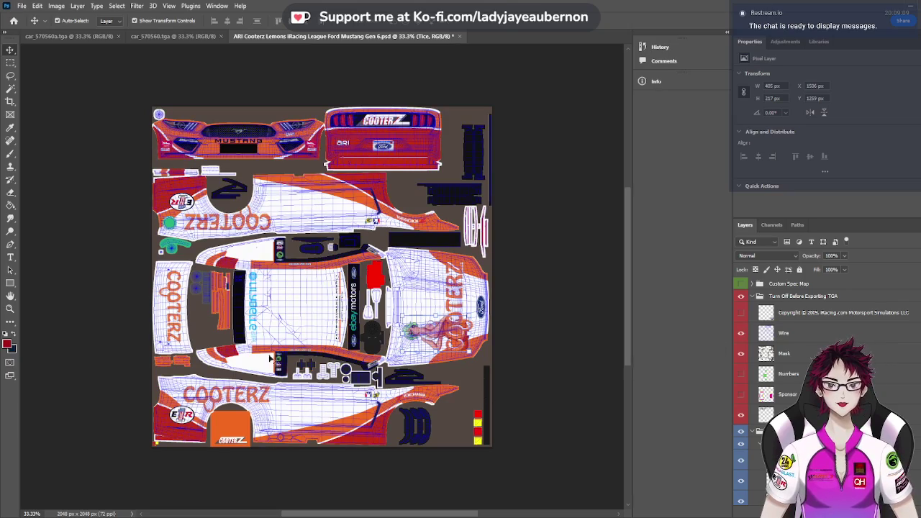
# Select the Yokohama decal on the lower side panel's front fender and nudge it 2 px down to Y 1723 px
pyautogui.hotkey('ctrl', '+')
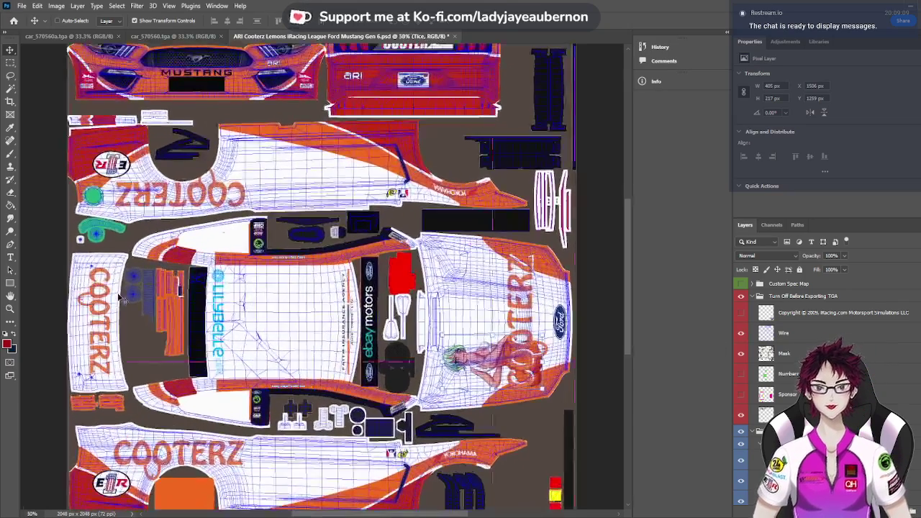
pyautogui.hotkey('ctrl', '+')
pyautogui.hotkey('ctrl', '+')
pyautogui.hotkey('ctrl', '+')
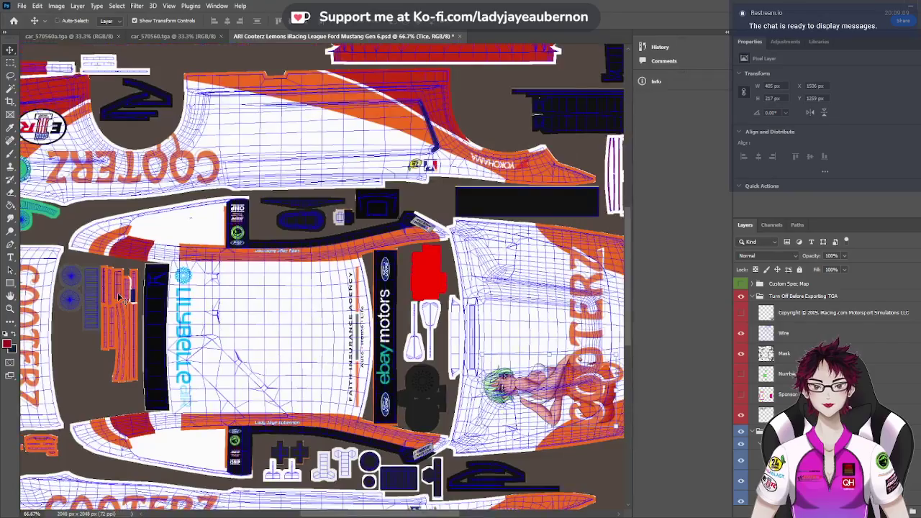
pyautogui.scroll(-10, 335, 288)
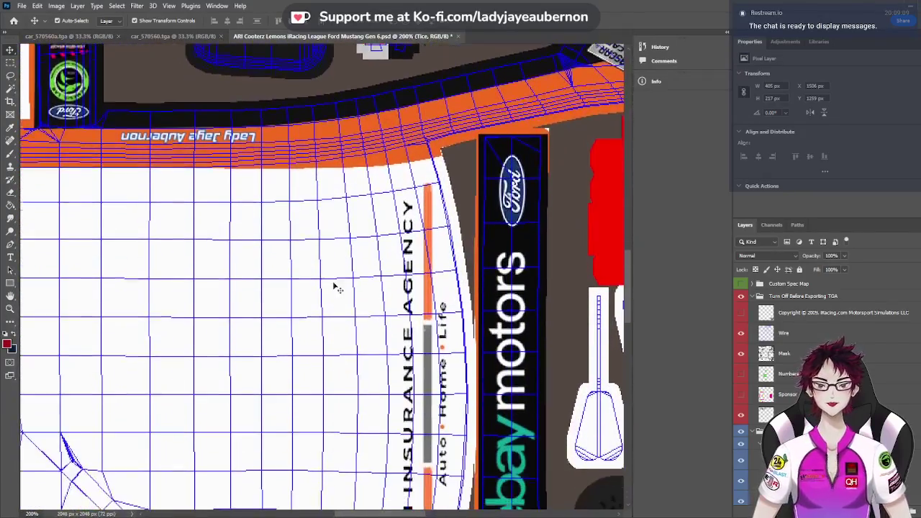
pyautogui.scroll(-2, 334, 288)
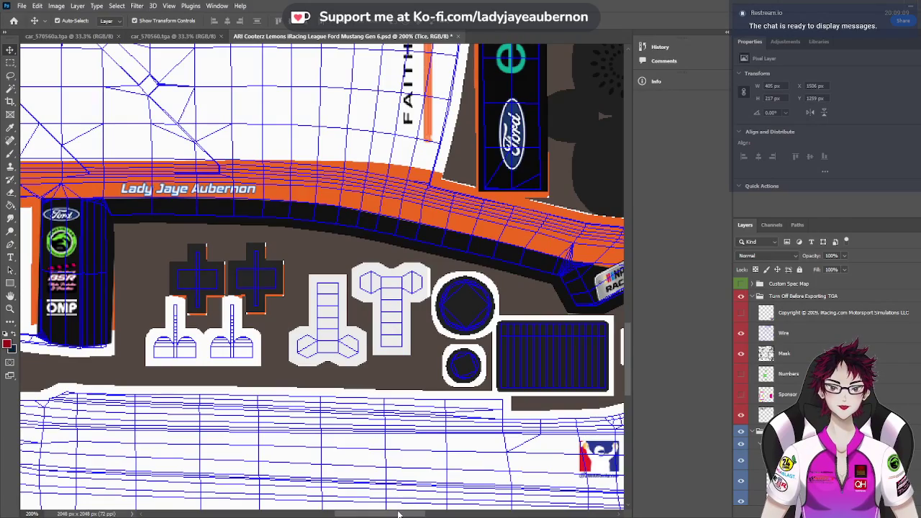
pyautogui.moveTo(396, 514); pyautogui.dragTo(448, 514)
pyautogui.scroll(-3, 476, 434)
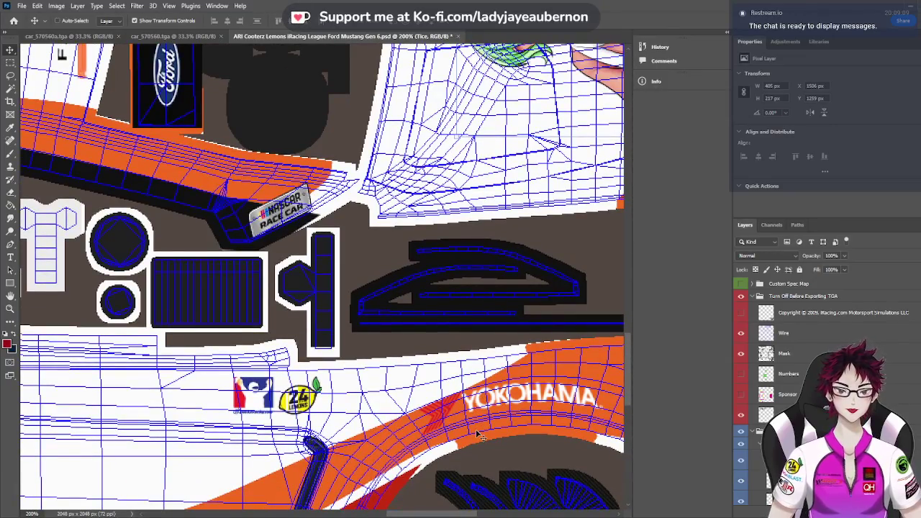
pyautogui.hotkey('ctrl', '+')
pyautogui.hotkey('ctrl', '+')
pyautogui.scroll(-3, 476, 434)
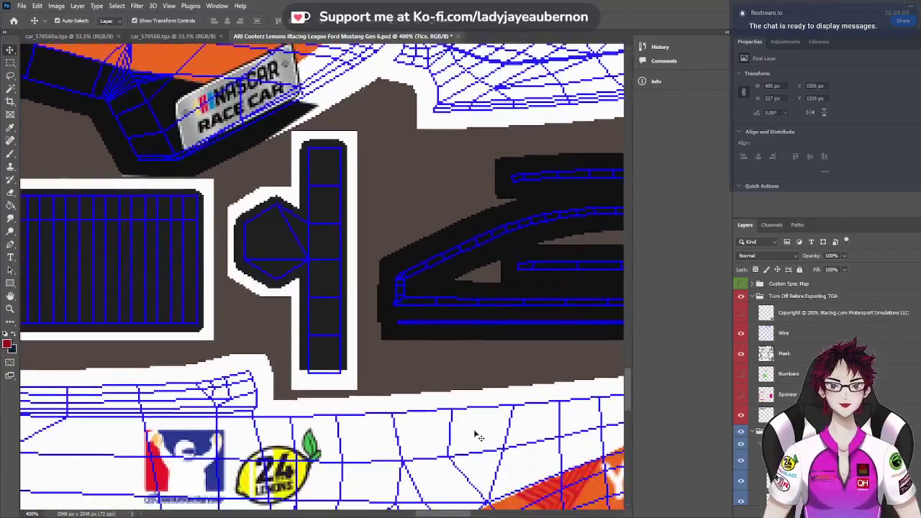
pyautogui.scroll(-5, 476, 437)
pyautogui.moveTo(446, 514); pyautogui.dragTo(461, 515)
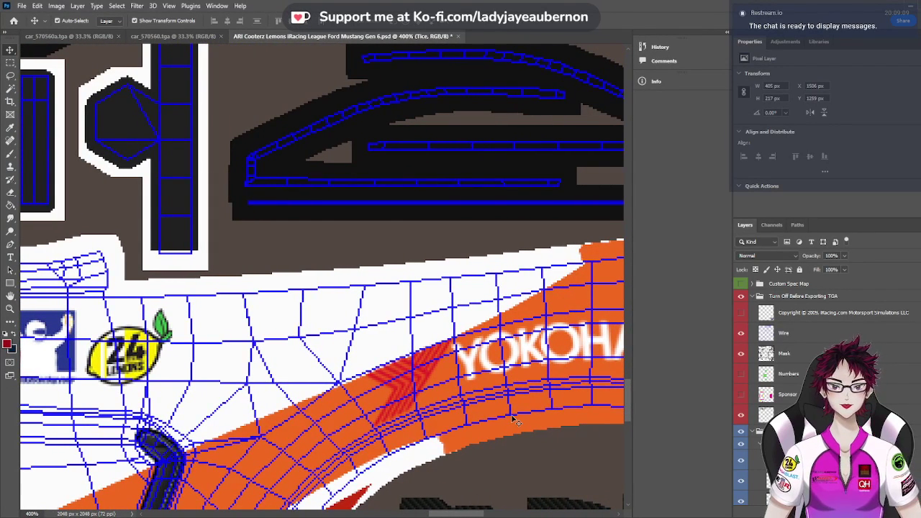
pyautogui.click(473, 365)
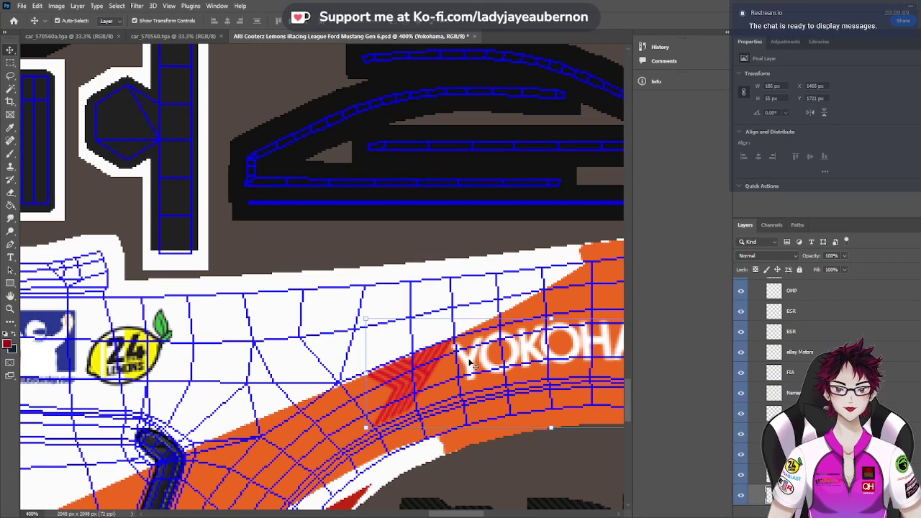
pyautogui.hotkey('ctrl', '+')
pyautogui.hotkey('ctrl', '+')
pyautogui.hotkey('ctrl', '+')
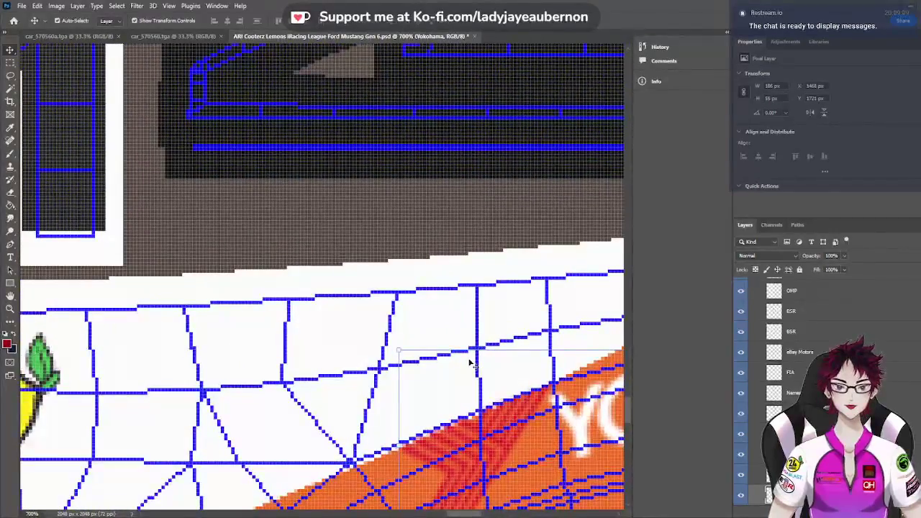
pyautogui.hscroll(4, 534, 462)
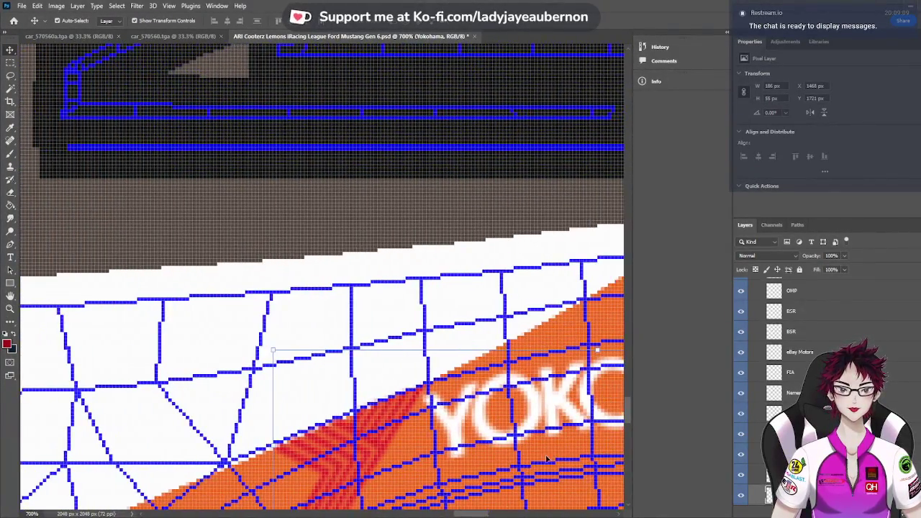
pyautogui.scroll(-3, 547, 458)
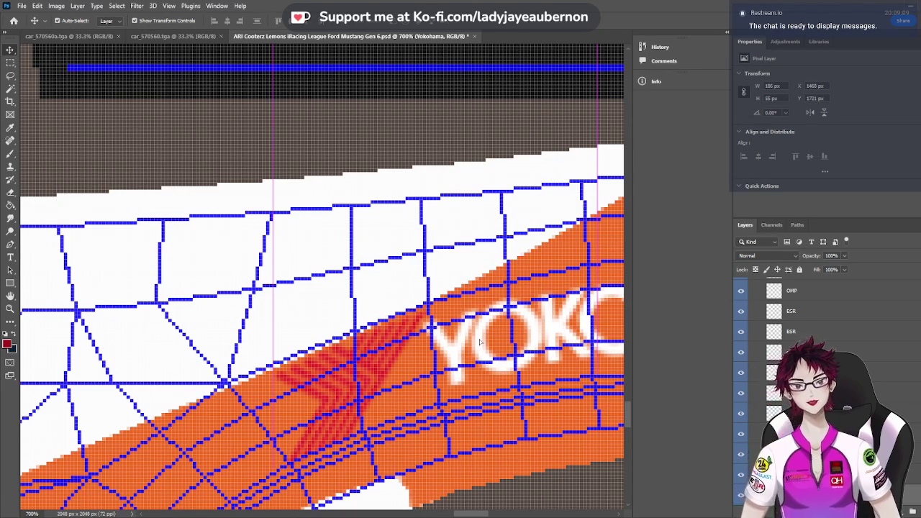
pyautogui.press('Down')
pyautogui.press('Down')
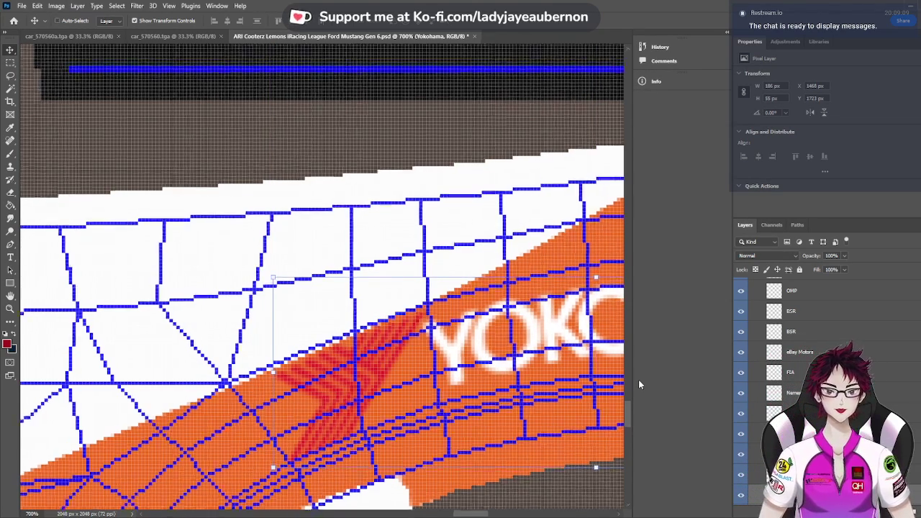
# Hide the Wire layer and collapse the Paintable Area group
pyautogui.hotkey('ctrl', '-')
pyautogui.hotkey('ctrl', '-')
pyautogui.hotkey('ctrl', '-')
pyautogui.hotkey('ctrl', '-')
pyautogui.hotkey('ctrl', '-')
pyautogui.hotkey('ctrl', '-')
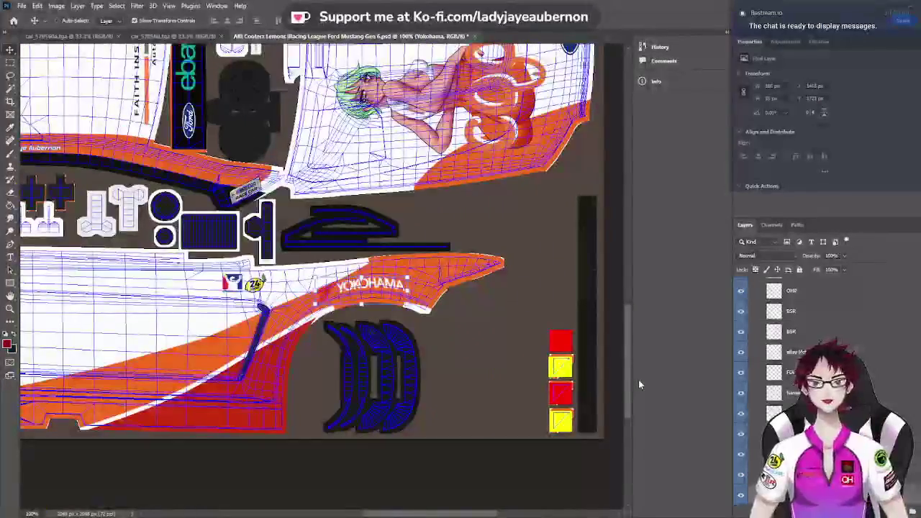
pyautogui.hotkey('ctrl', '-')
pyautogui.scroll(5, 792, 360)
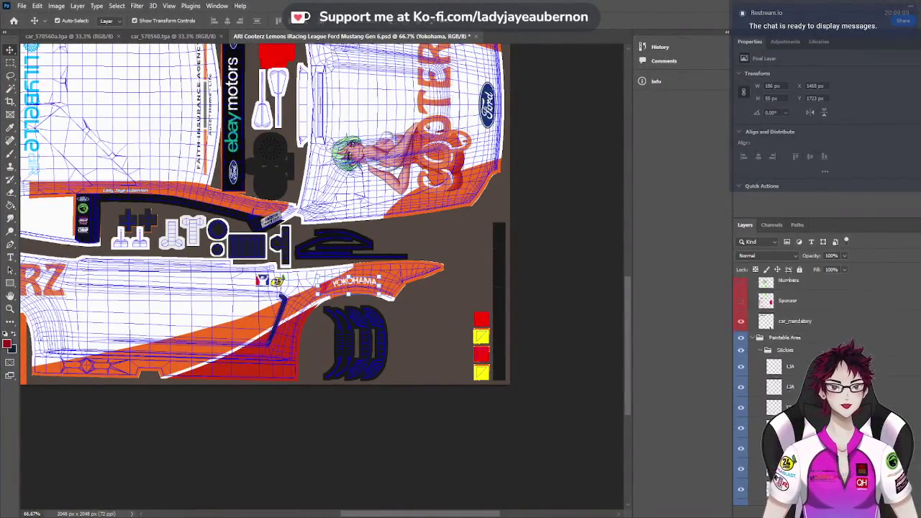
pyautogui.scroll(3, 792, 360)
pyautogui.click(741, 333)
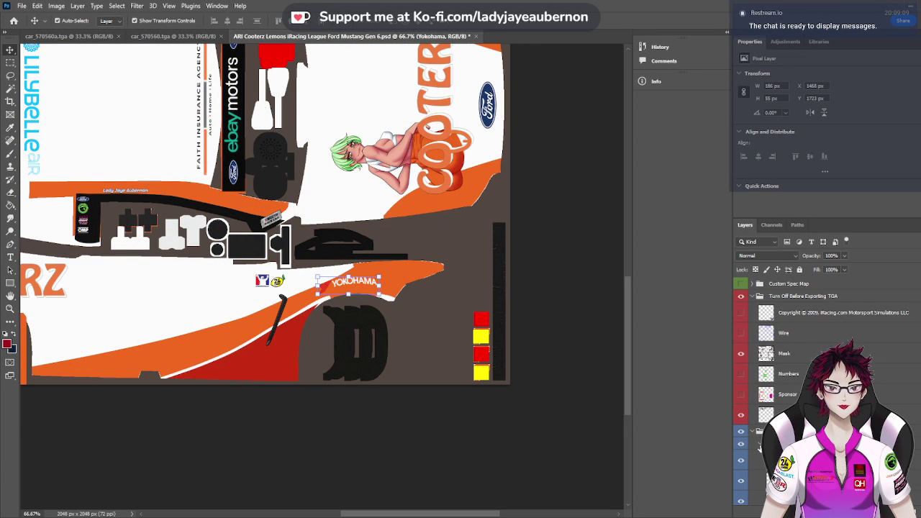
pyautogui.click(756, 441)
pyautogui.click(752, 432)
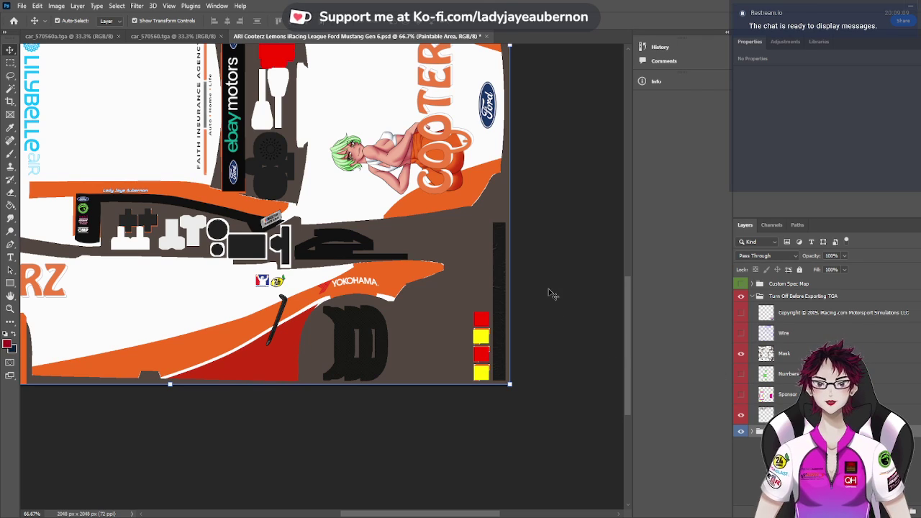
# Examine the hood, roof, side panels and bumpers of the livery for decal placement without the wireframe
pyautogui.scroll(2, 384, 266)
pyautogui.scroll(5, 384, 266)
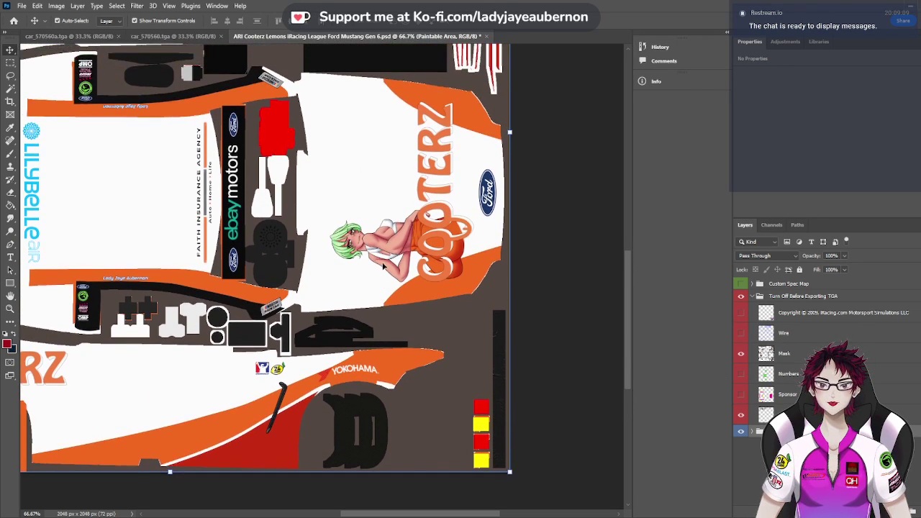
pyautogui.scroll(1, 383, 267)
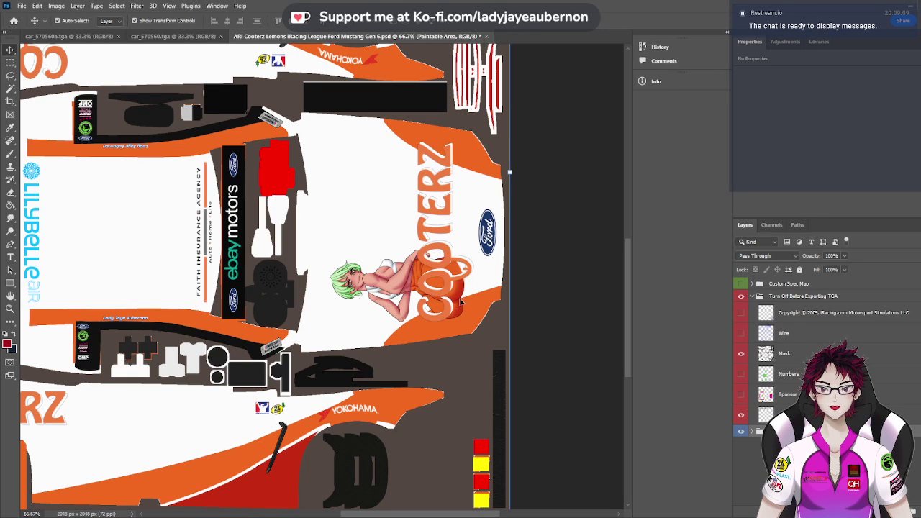
pyautogui.scroll(3, 538, 319)
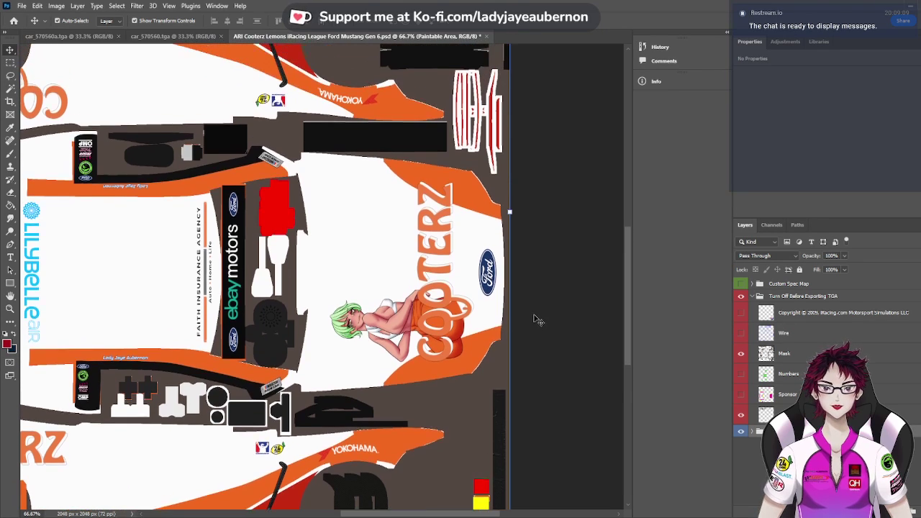
pyautogui.scroll(-6, 539, 318)
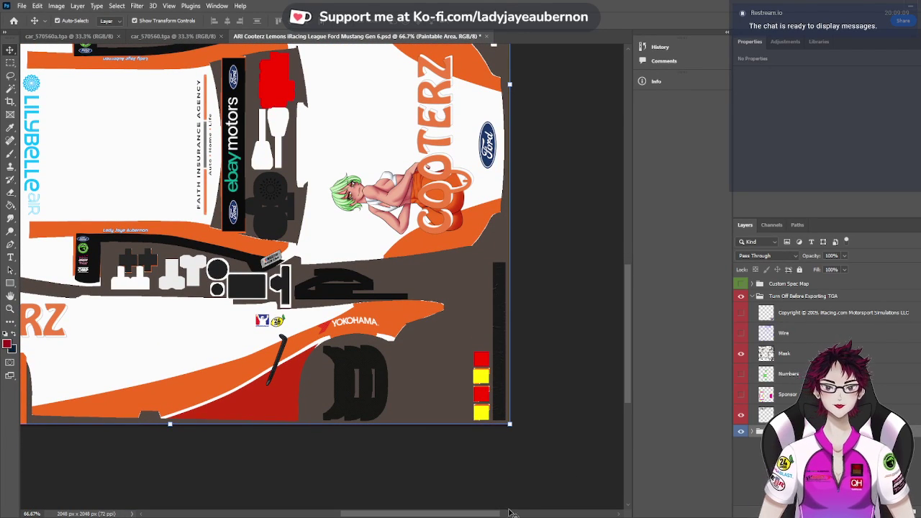
pyautogui.hscroll(-5, 441, 500)
pyautogui.hscroll(-1, 441, 500)
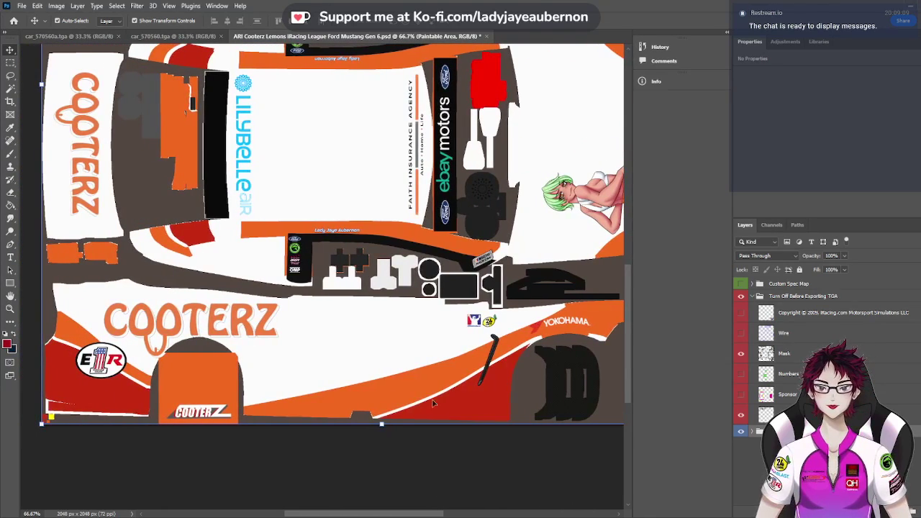
pyautogui.scroll(7, 439, 313)
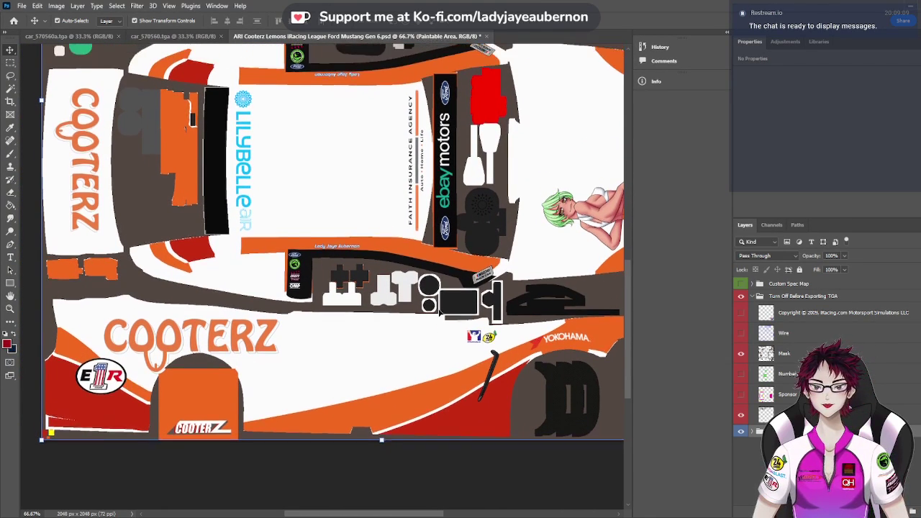
pyautogui.scroll(4, 440, 312)
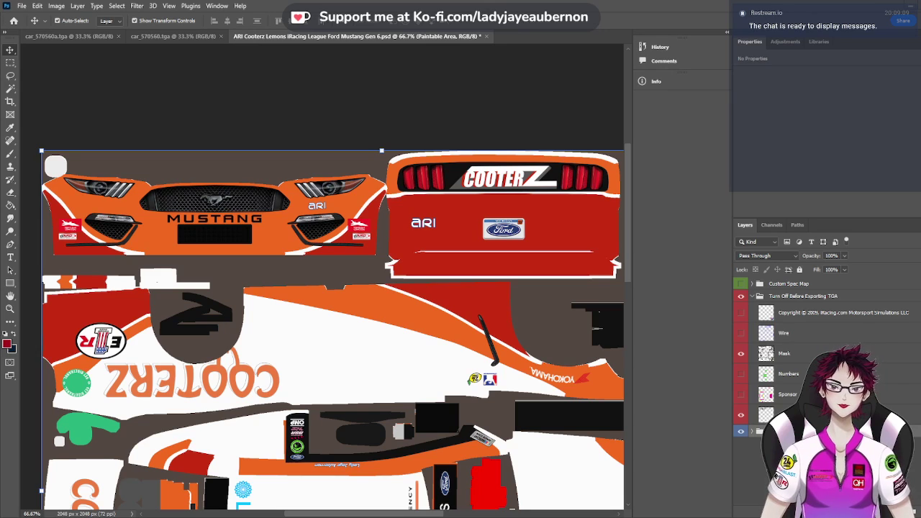
# Hide the "Turn Off Before Exporting TGA" group and save the livery document
pyautogui.click(741, 295)
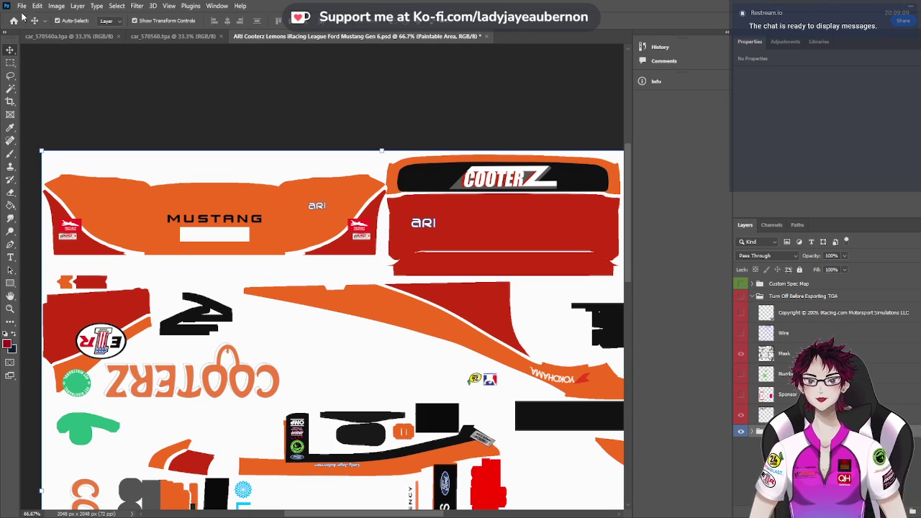
pyautogui.hotkey('ctrl', 's')
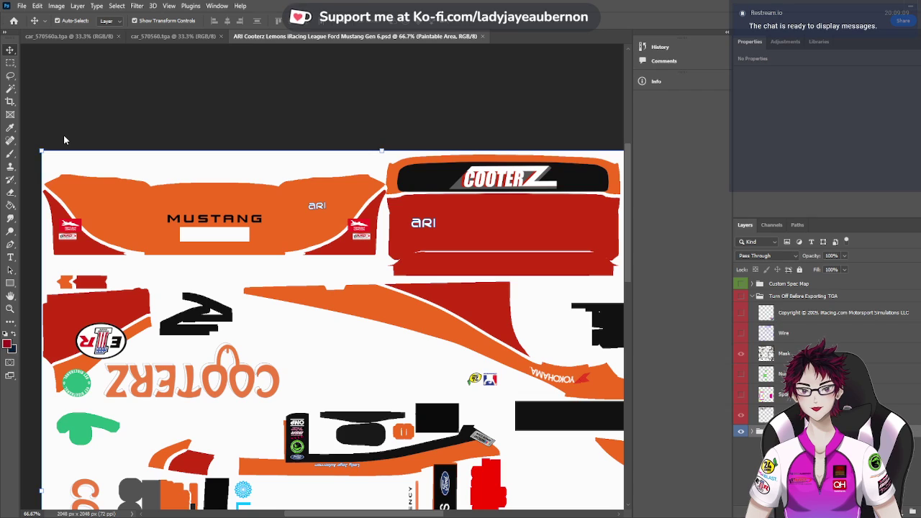
pyautogui.press('ctrl')
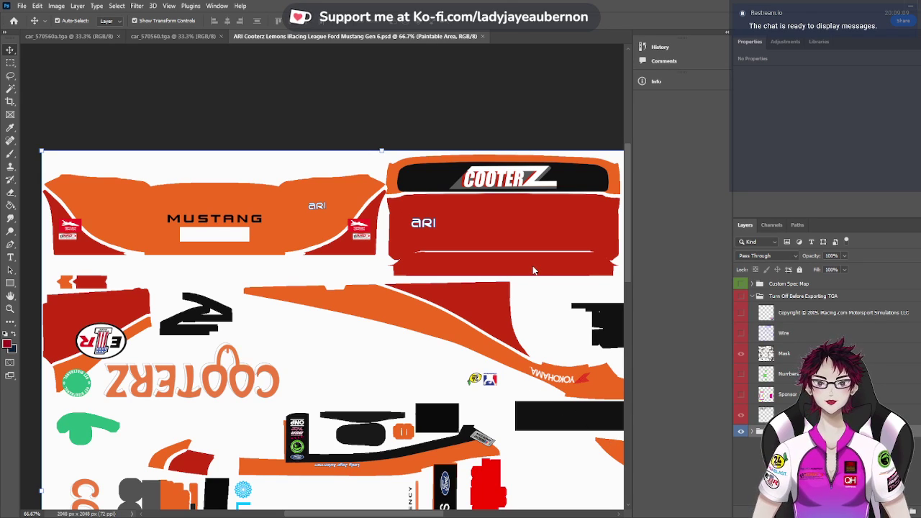
pyautogui.hotkey('ctrl', 's')
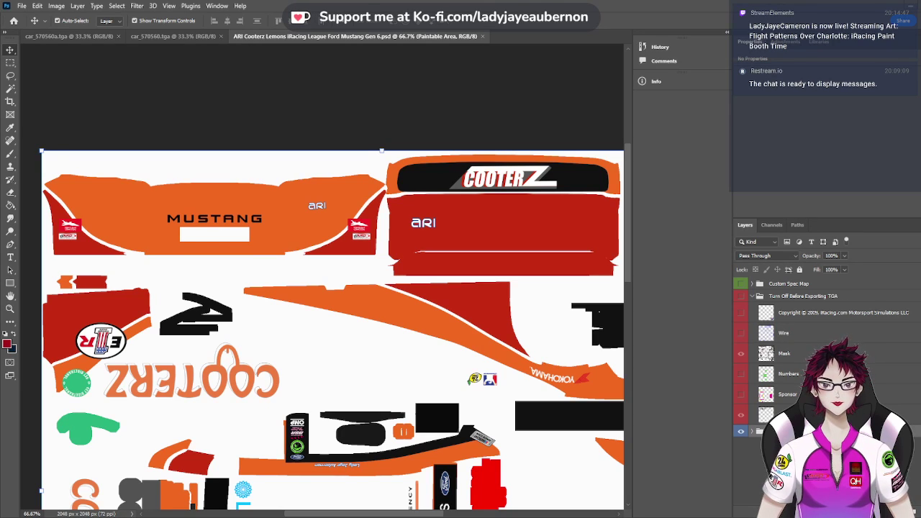
# Switch to the iRacing car model preview and inspect the Yokohama decal and stripes on the car's side
pyautogui.hotkey('alt', 'Tab')
pyautogui.scroll(5, 537, 224)
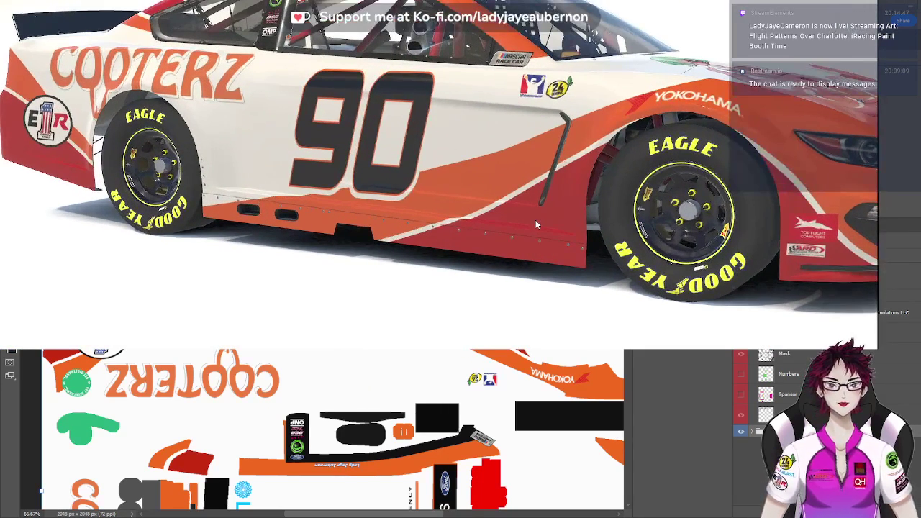
pyautogui.scroll(-2, 539, 222)
pyautogui.moveTo(545, 221); pyautogui.dragTo(559, 229)
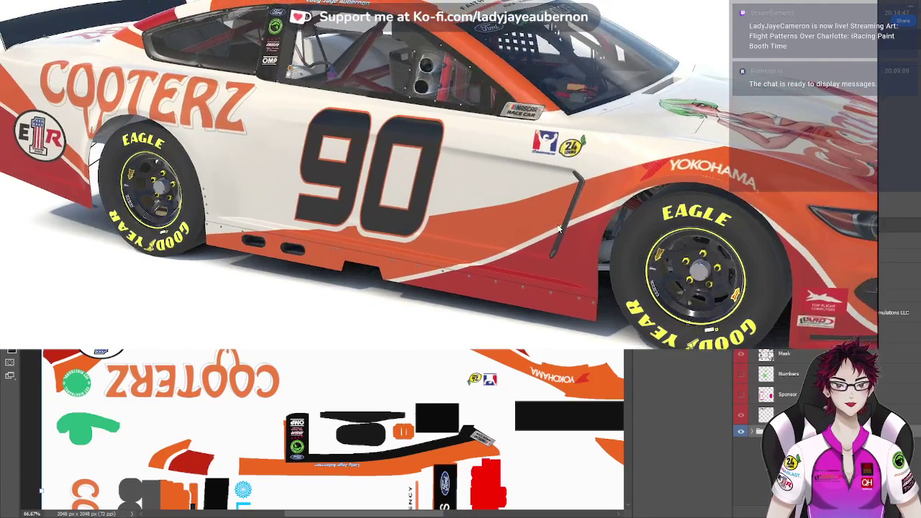
pyautogui.scroll(2, 685, 193)
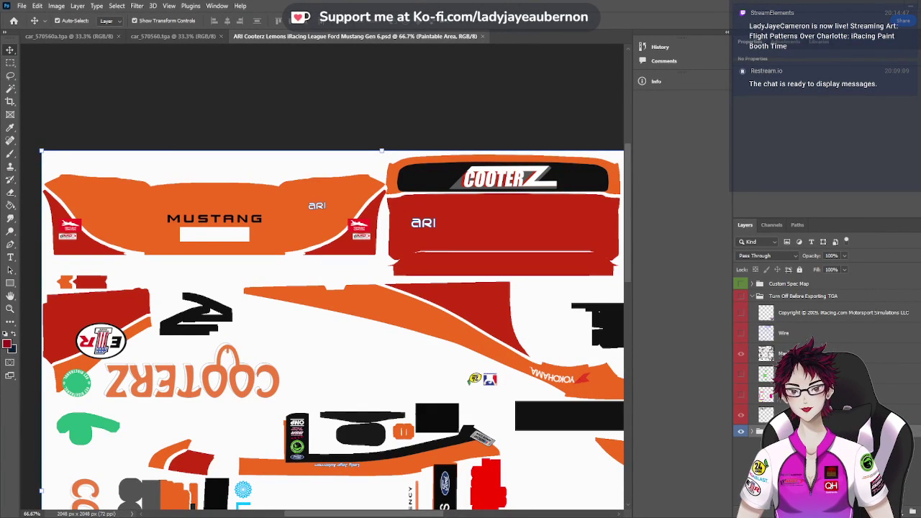
# Return to the iRacing car model and rotate it to inspect the front fender, headlight and hood graphics
pyautogui.hotkey('alt', 'Tab')
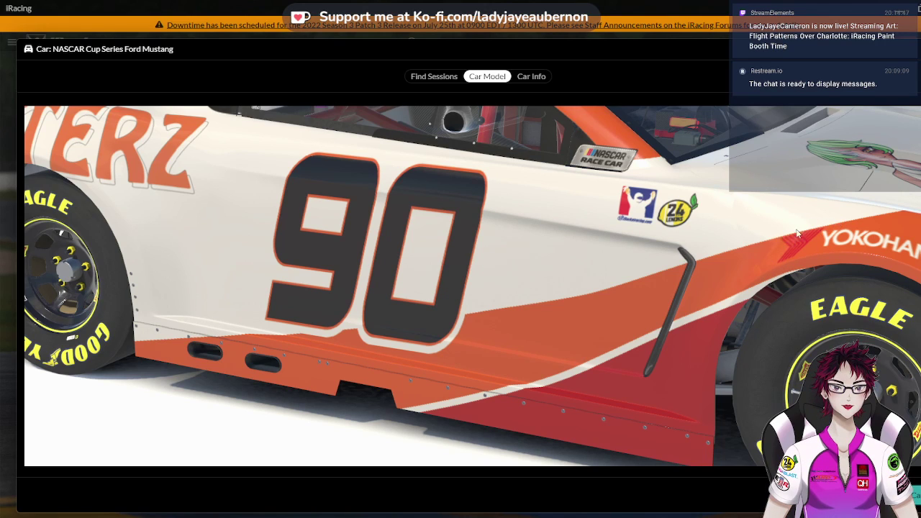
pyautogui.moveTo(822, 260); pyautogui.dragTo(774, 250)
pyautogui.scroll(2, 774, 254)
pyautogui.scroll(2, 813, 253)
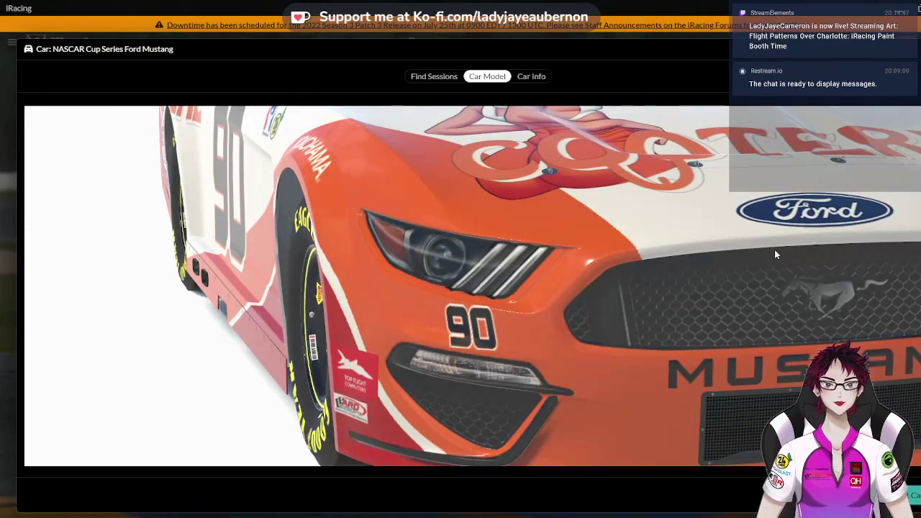
# Rotate the Ford Mustang model to examine the front, rear bumper, roof and side graphics of the Cooterz livery
pyautogui.scroll(-3, 752, 267)
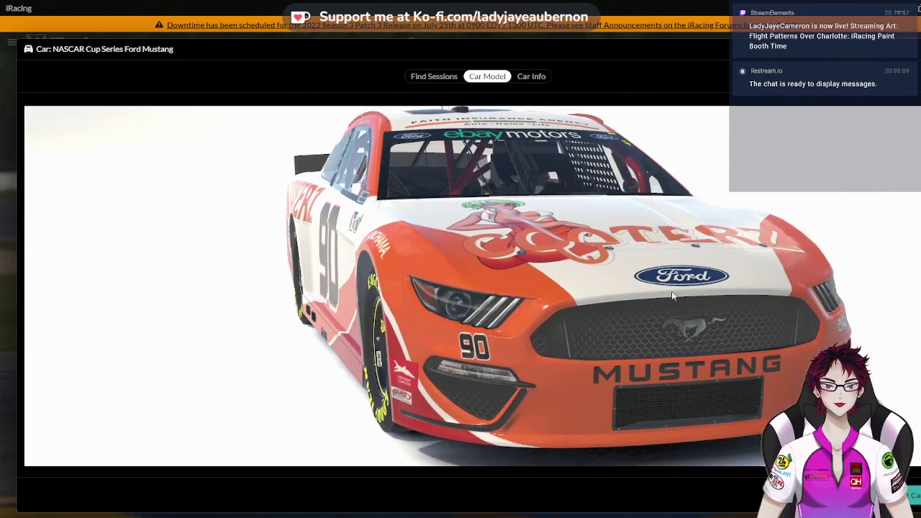
pyautogui.moveTo(662, 292); pyautogui.dragTo(837, 262)
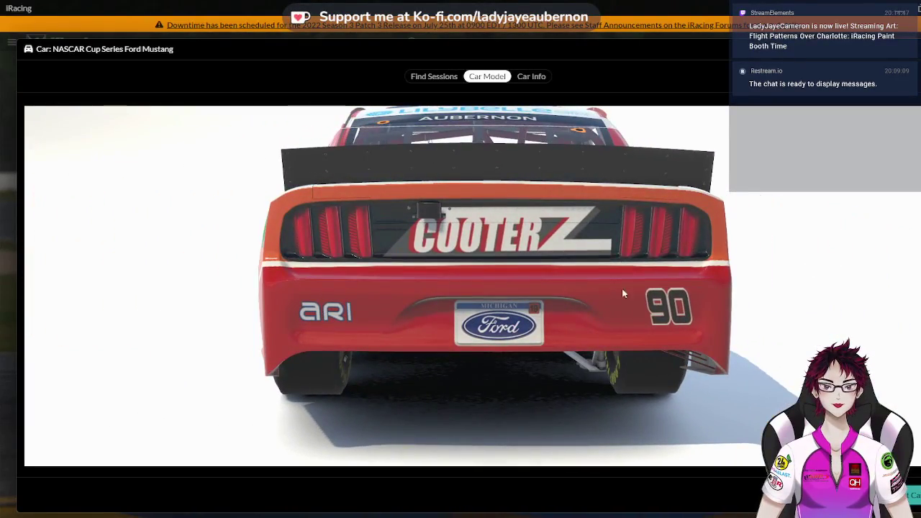
pyautogui.moveTo(622, 288); pyautogui.dragTo(637, 288)
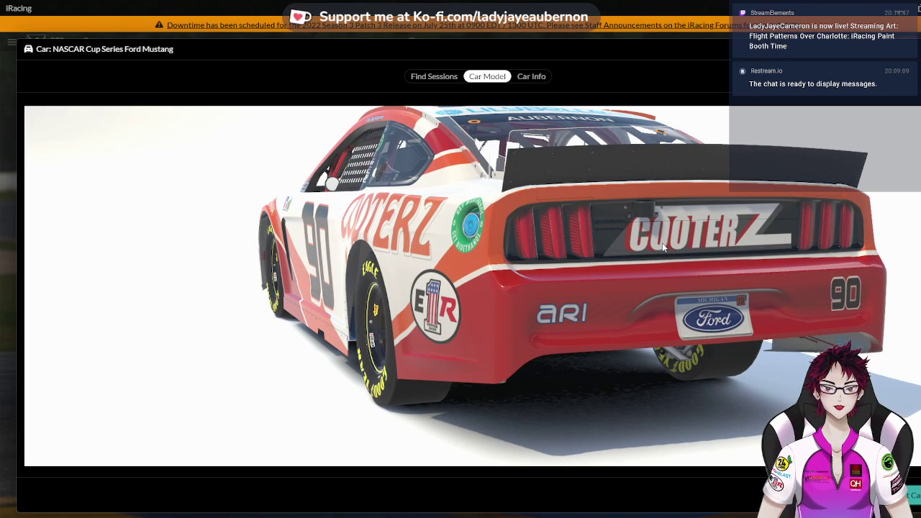
pyautogui.moveTo(662, 243); pyautogui.dragTo(676, 279)
pyautogui.moveTo(642, 246); pyautogui.dragTo(607, 270)
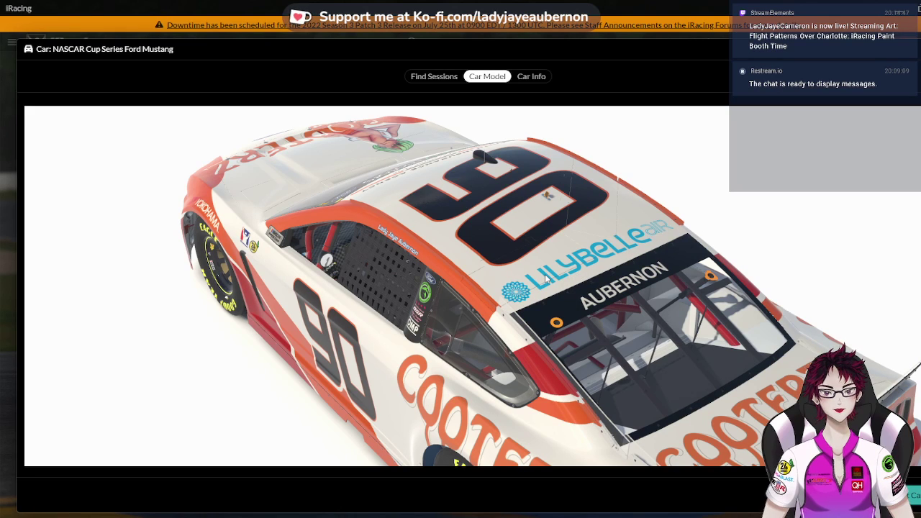
pyautogui.moveTo(545, 279); pyautogui.dragTo(551, 304)
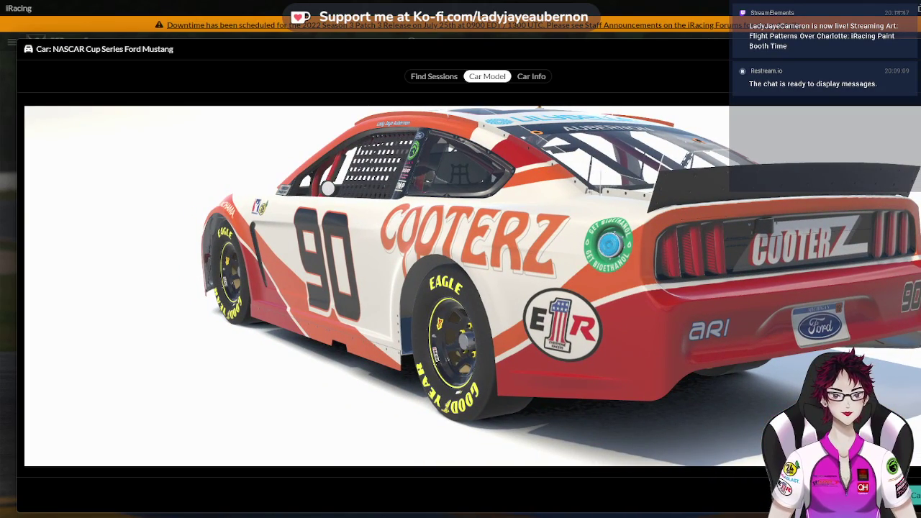
# Close the Mustang preview and open the 3D car model of the Chevrolet Corvette C7 Daytona Prototype
pyautogui.press('Escape')
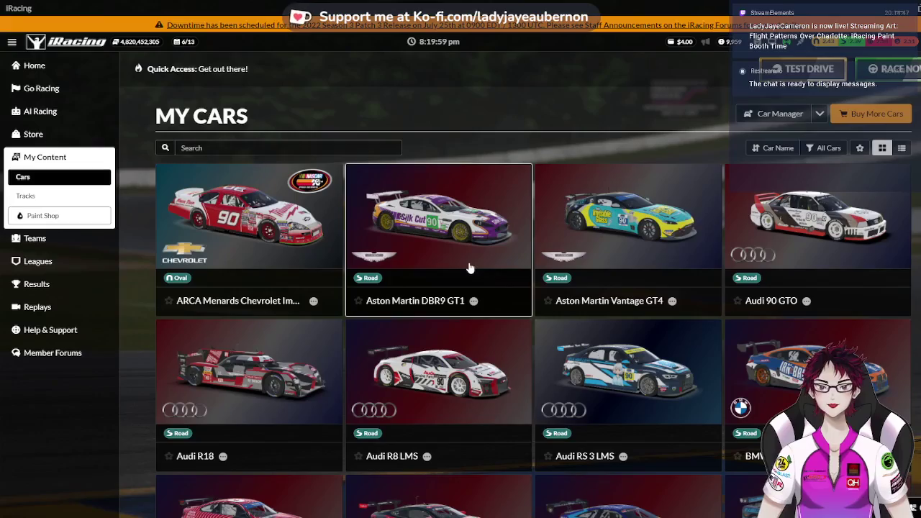
pyautogui.scroll(-5, 468, 267)
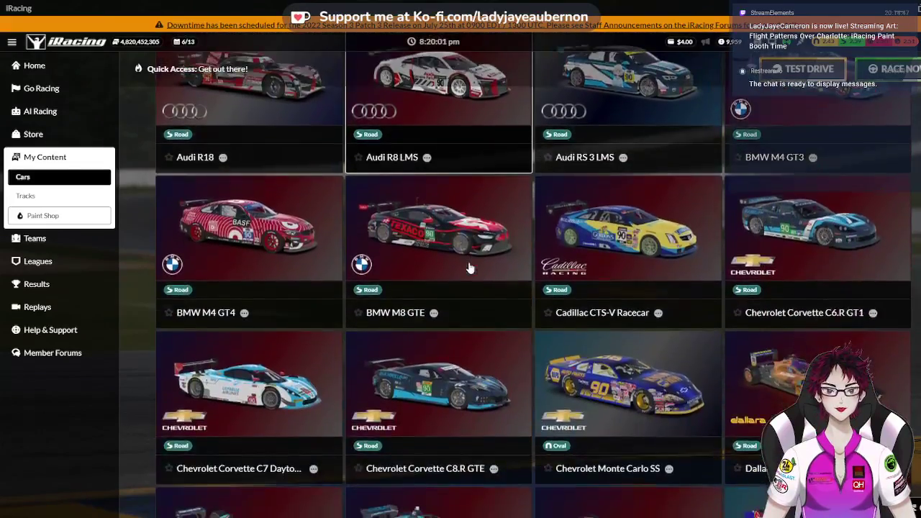
pyautogui.scroll(-3, 468, 268)
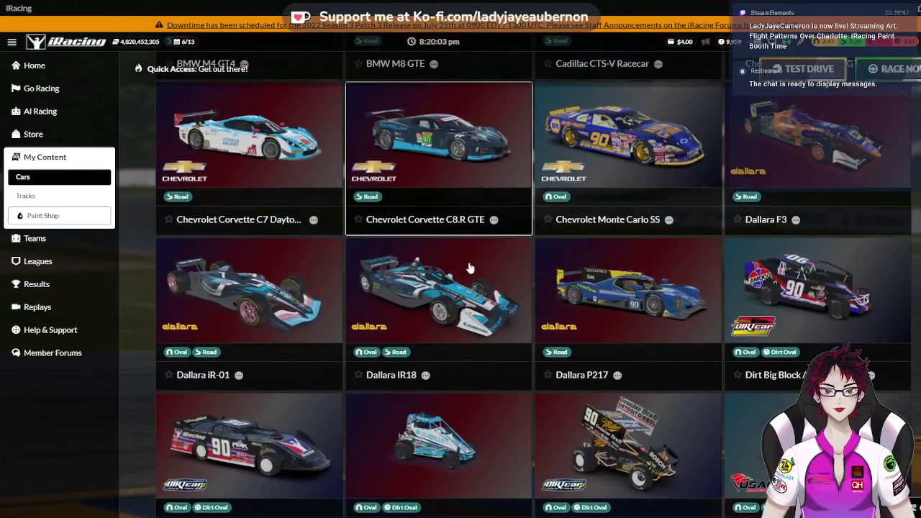
pyautogui.scroll(-1, 468, 268)
pyautogui.scroll(3, 469, 268)
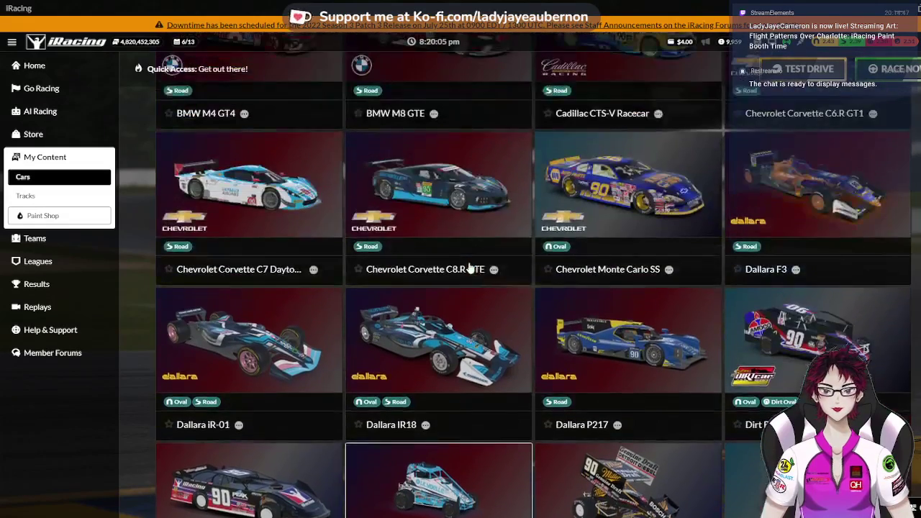
pyautogui.click(300, 202)
pyautogui.click(488, 77)
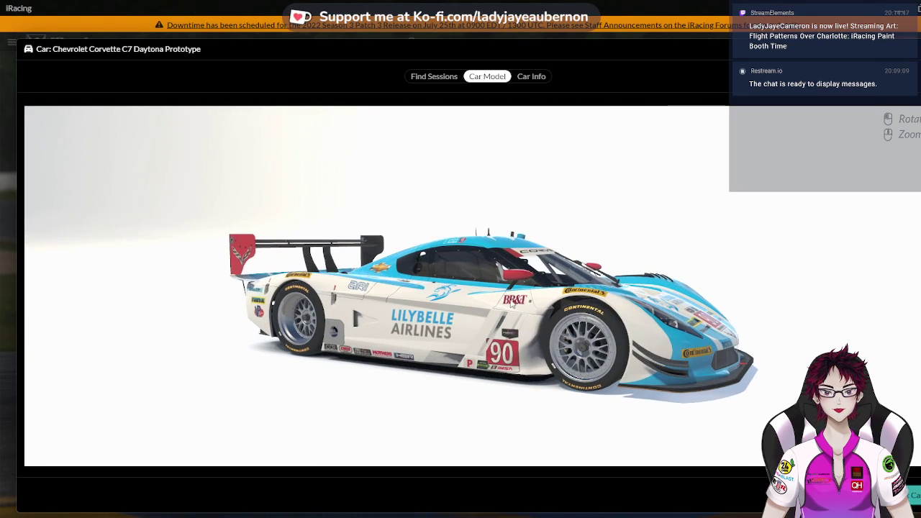
# Examine the Lilybelle Airlines livery on the Corvette's sides, rear, nose and roof, including the sponsor decal placement
pyautogui.moveTo(508, 303); pyautogui.dragTo(344, 166)
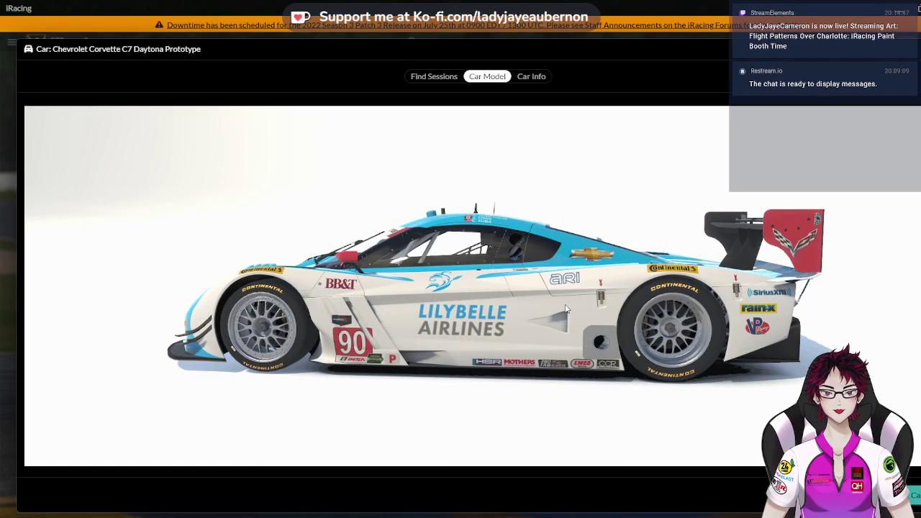
pyautogui.moveTo(565, 309); pyautogui.dragTo(496, 279)
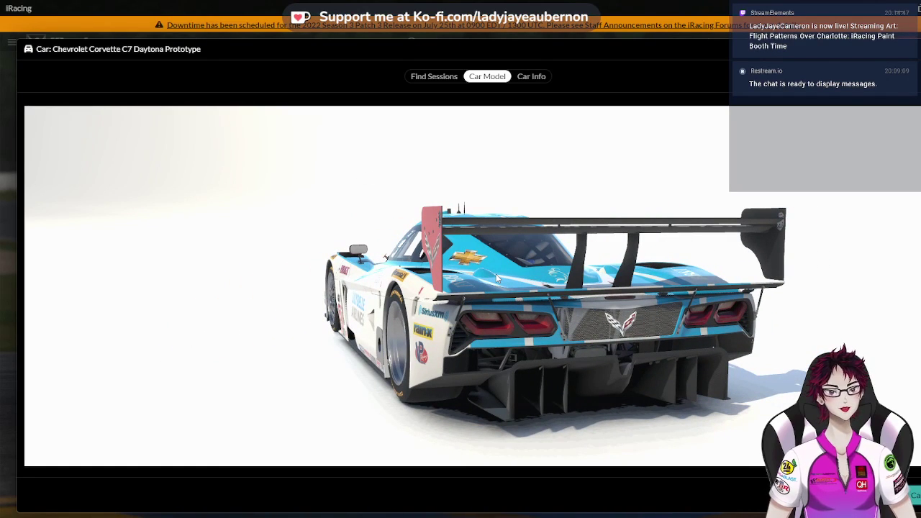
pyautogui.moveTo(497, 278); pyautogui.dragTo(567, 286)
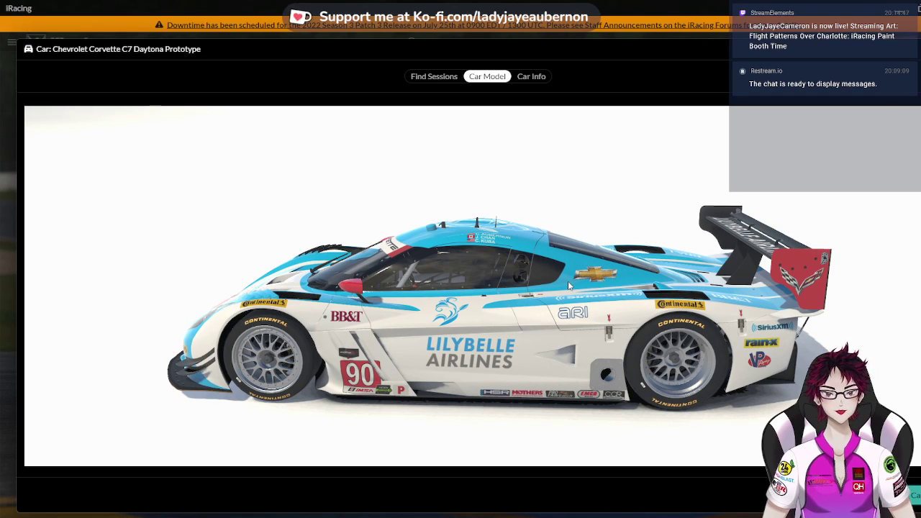
pyautogui.moveTo(568, 281); pyautogui.dragTo(632, 284)
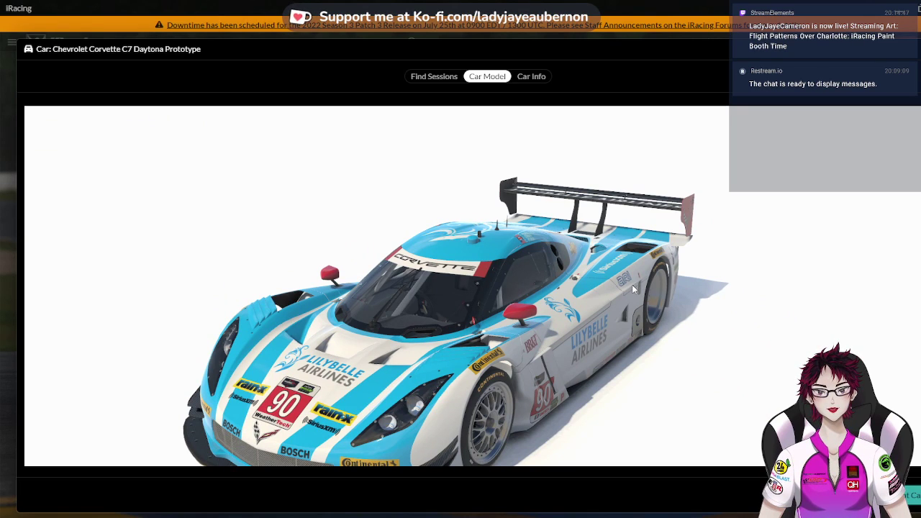
pyautogui.moveTo(631, 285); pyautogui.dragTo(605, 283)
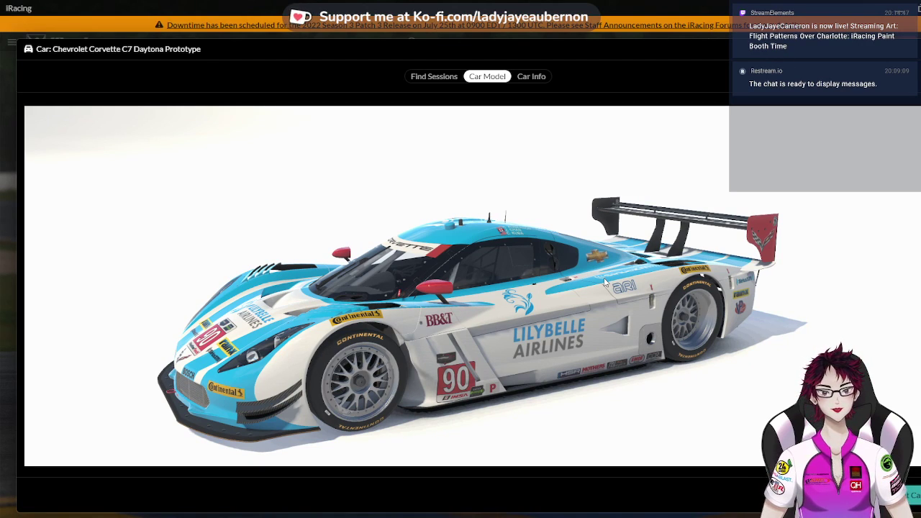
pyautogui.moveTo(470, 331); pyautogui.dragTo(394, 302)
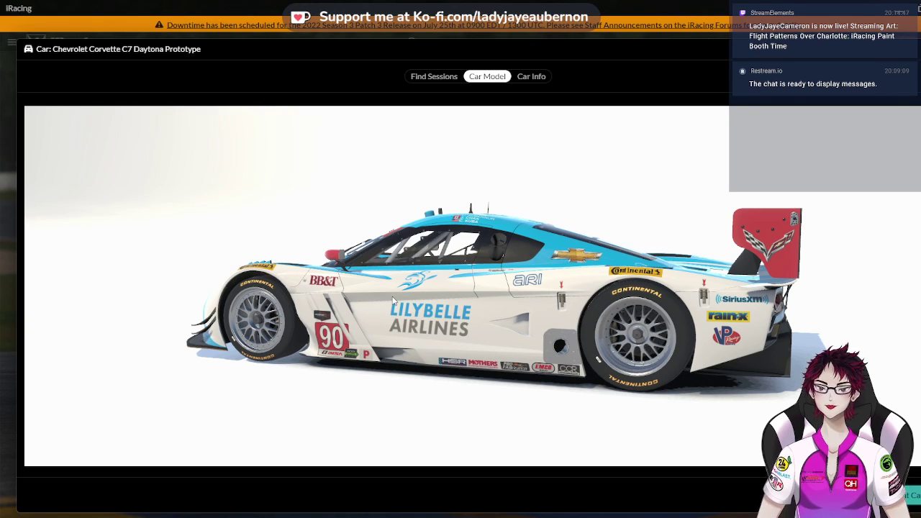
pyautogui.moveTo(393, 302); pyautogui.dragTo(421, 309)
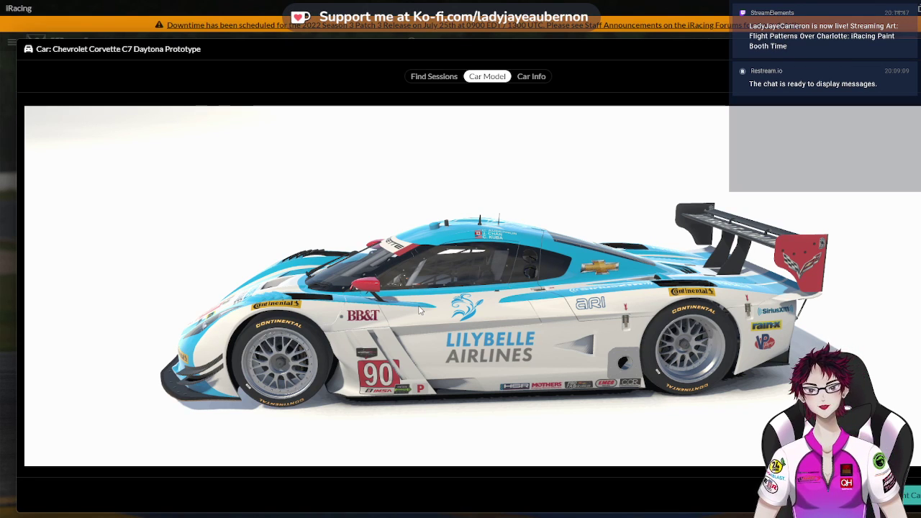
pyautogui.moveTo(421, 310); pyautogui.dragTo(536, 279)
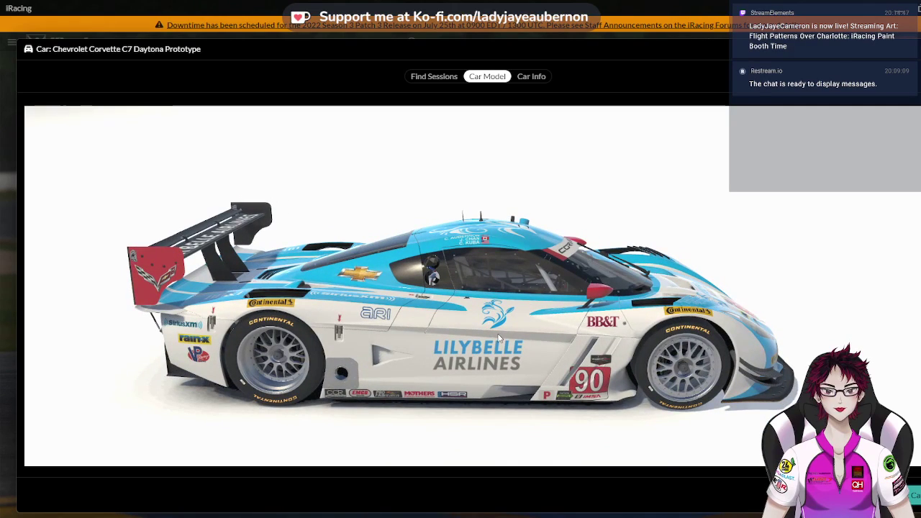
pyautogui.moveTo(500, 338); pyautogui.dragTo(528, 274)
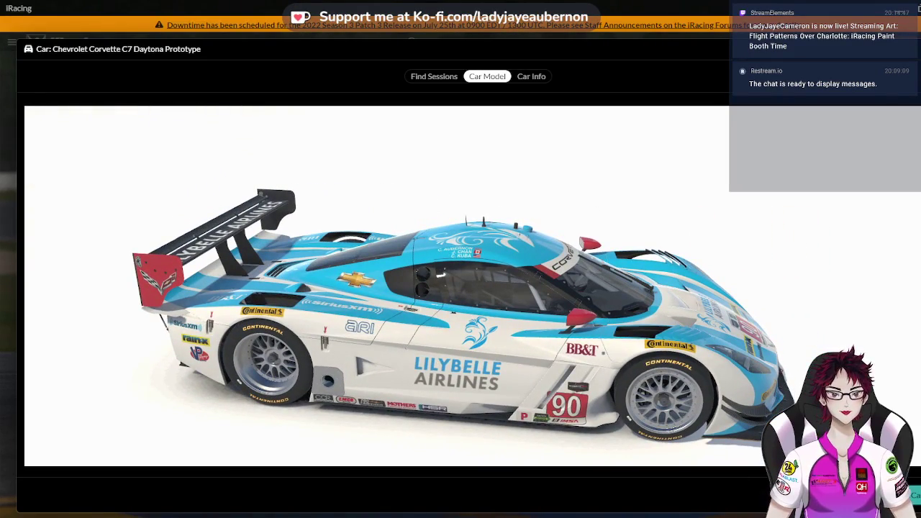
# Leave the Corvette preview, browse the owned cars and open the 3D car model of the Skip Barber Formula 2000
pyautogui.press('Escape')
pyautogui.scroll(-3, 567, 329)
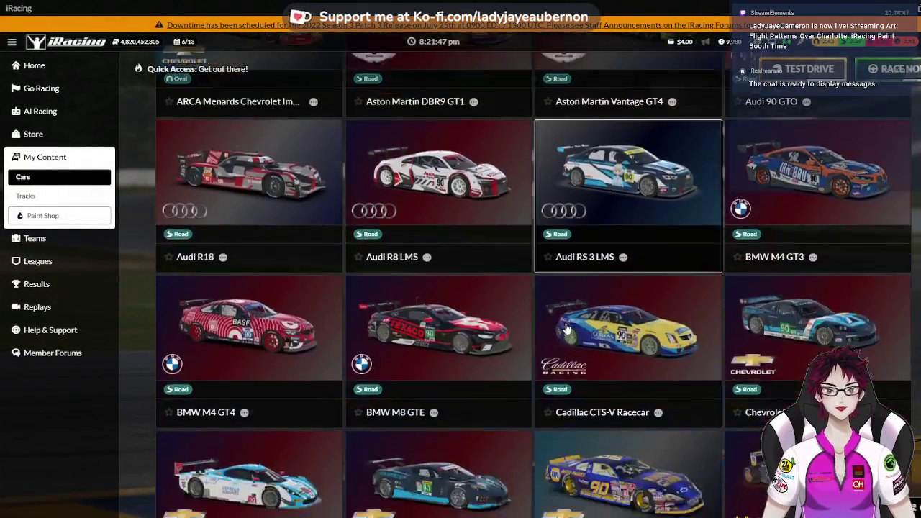
pyautogui.scroll(-15, 566, 329)
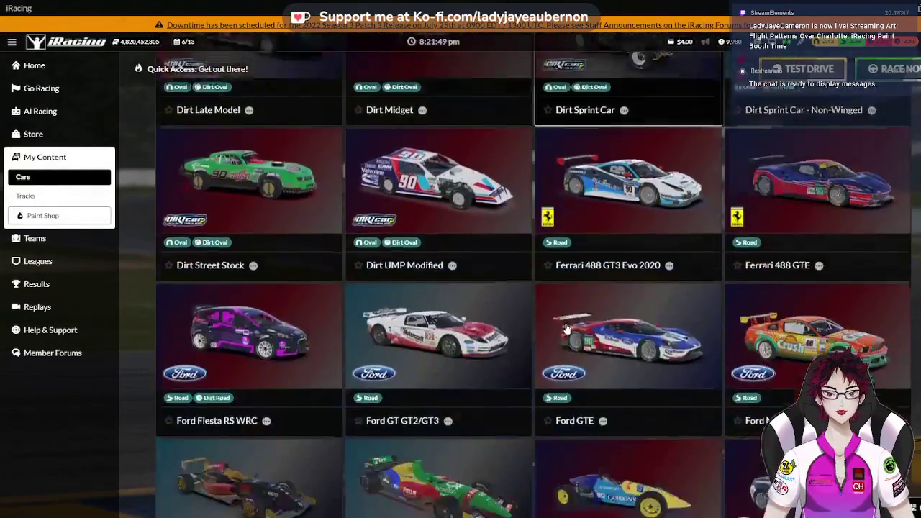
pyautogui.scroll(-12, 566, 329)
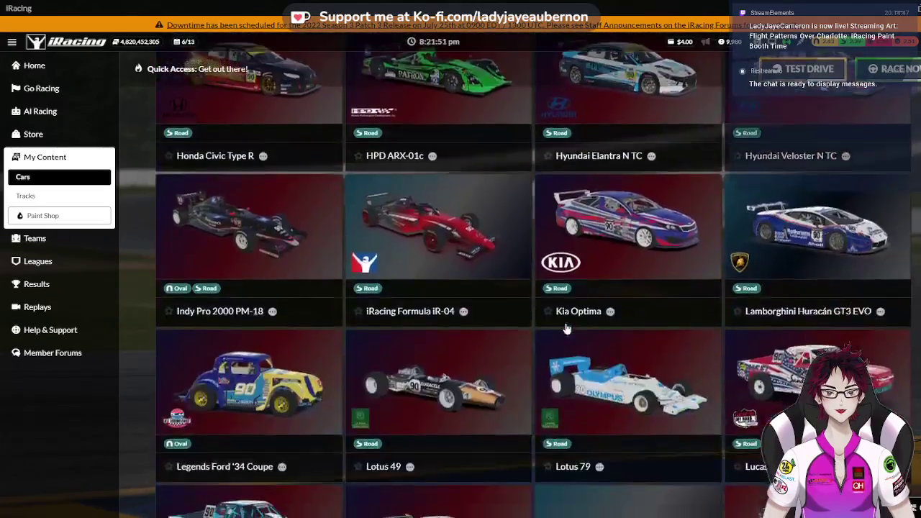
pyautogui.scroll(-10, 566, 329)
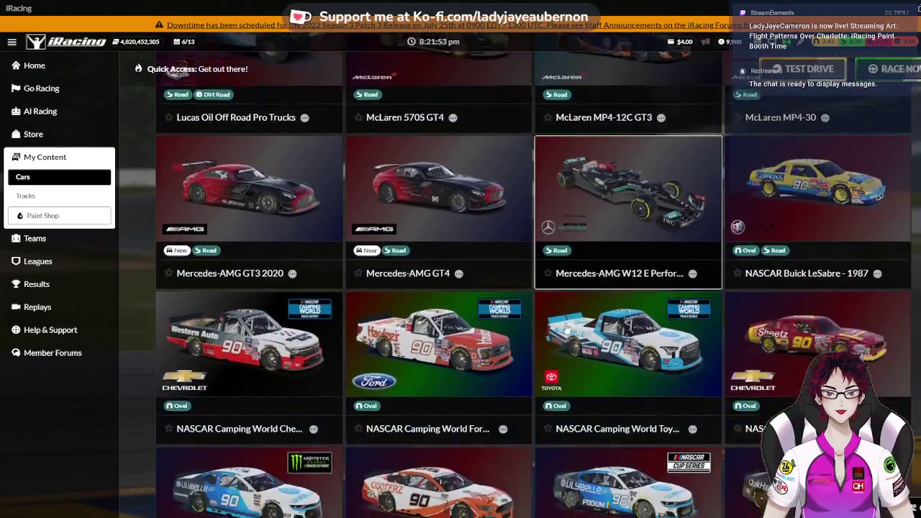
pyautogui.scroll(-18, 567, 328)
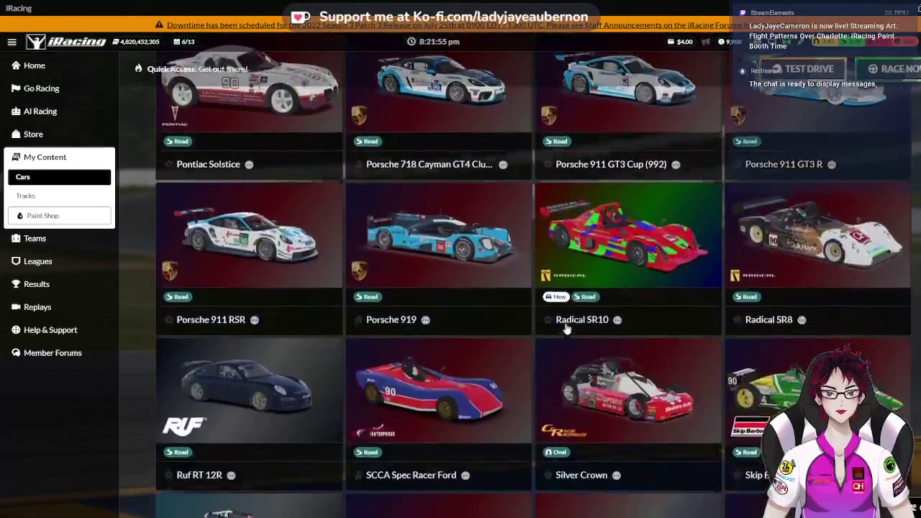
pyautogui.scroll(-10, 567, 329)
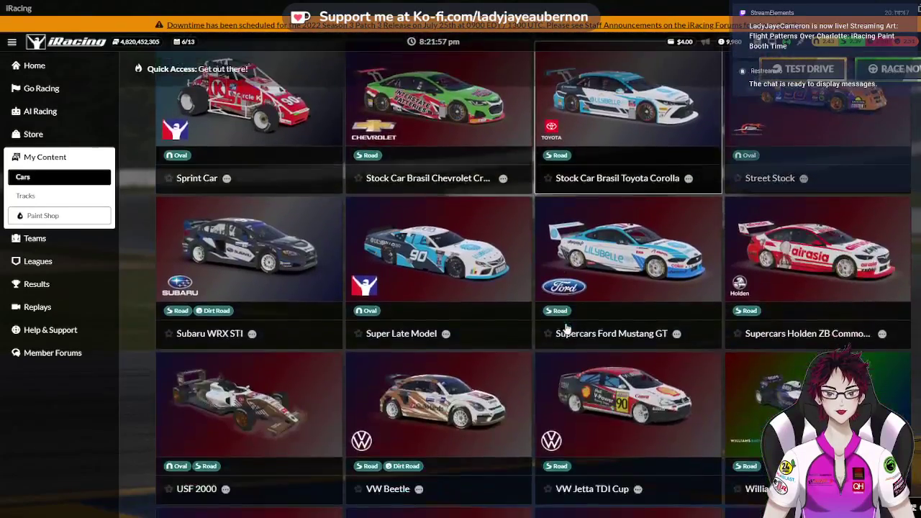
pyautogui.scroll(-1, 566, 329)
pyautogui.scroll(3, 567, 329)
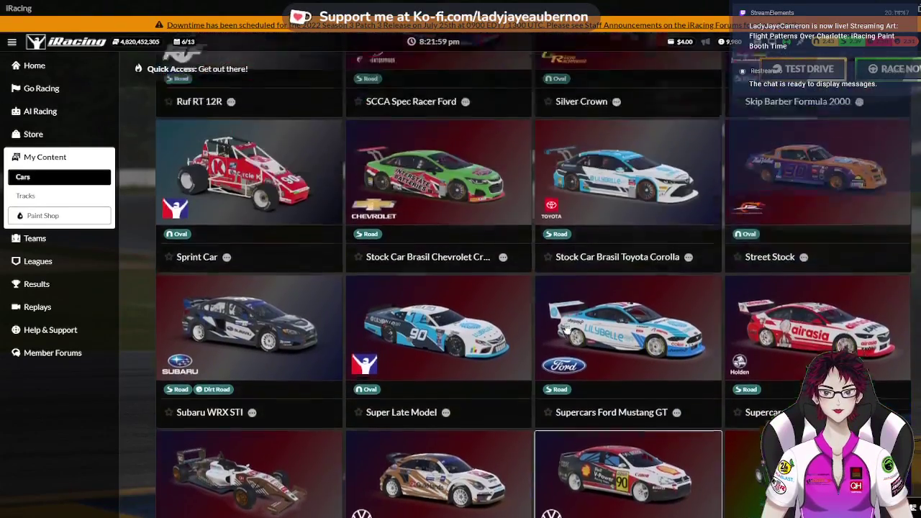
pyautogui.scroll(5, 566, 329)
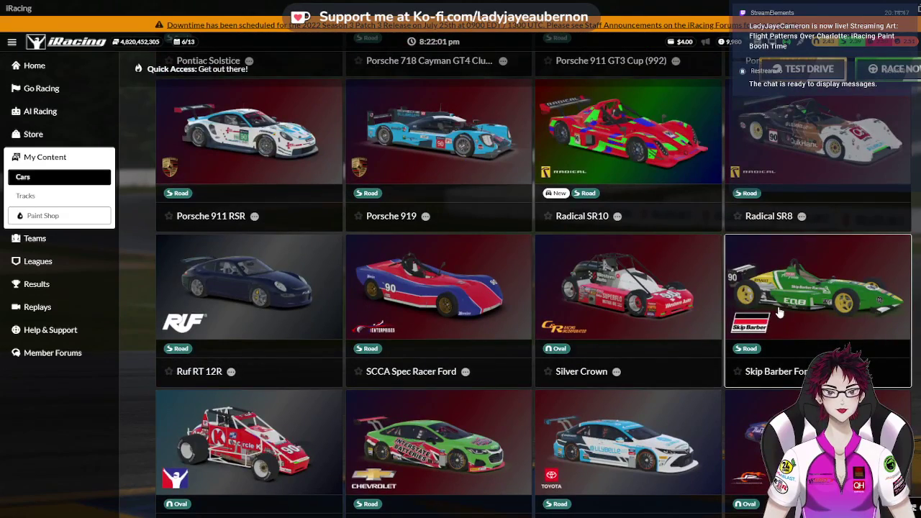
pyautogui.click(779, 309)
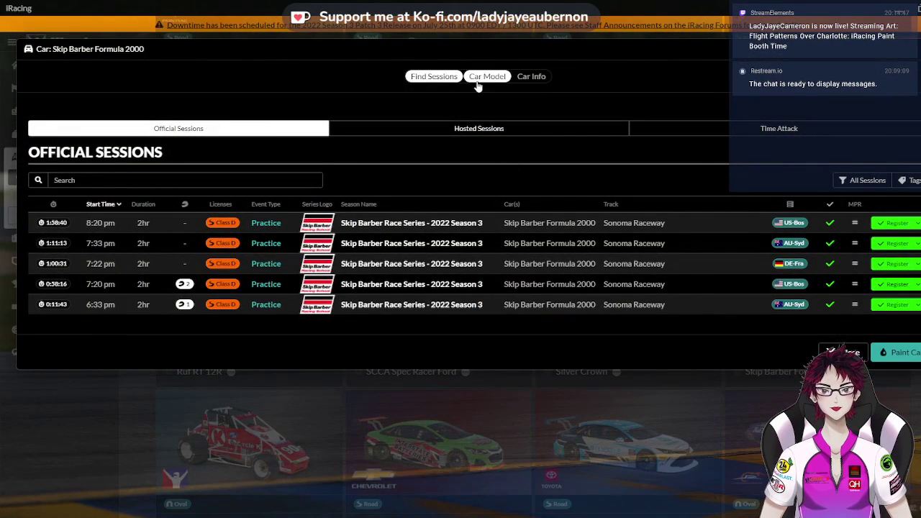
pyautogui.click(476, 81)
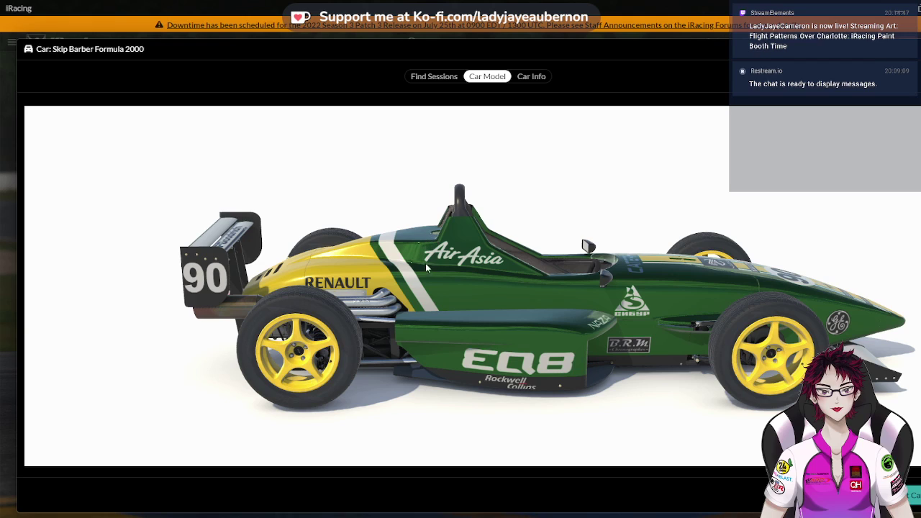
# Inspect the green and yellow livery on both sides of the Skip Barber Formula 2000, then close its preview
pyautogui.moveTo(472, 281); pyautogui.dragTo(471, 268)
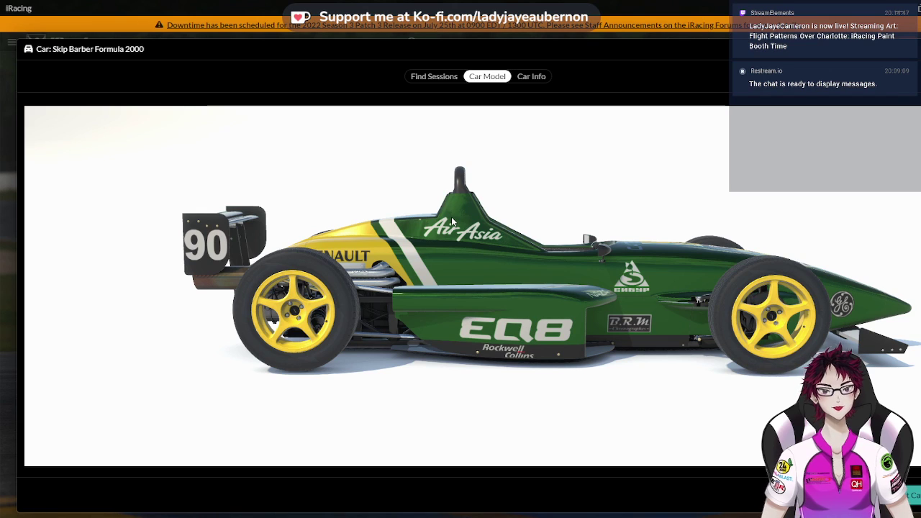
pyautogui.moveTo(483, 253); pyautogui.dragTo(326, 210)
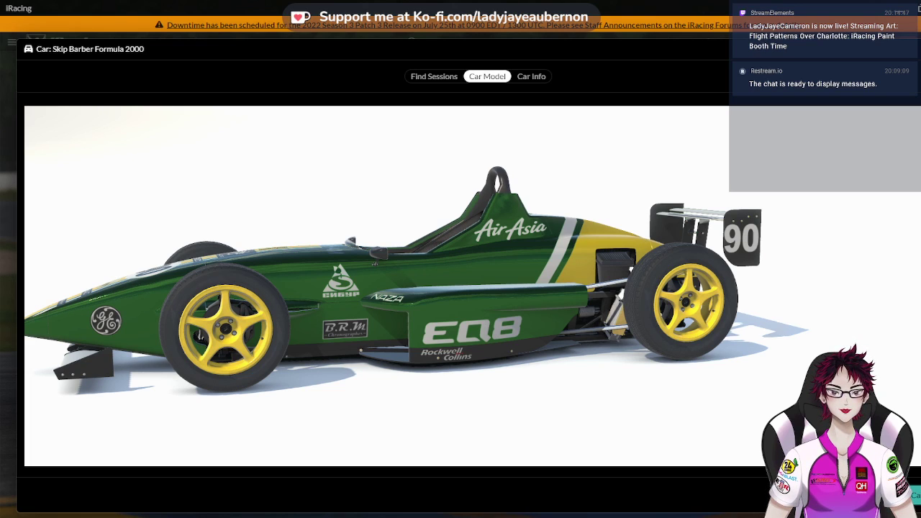
pyautogui.moveTo(493, 293); pyautogui.dragTo(562, 296)
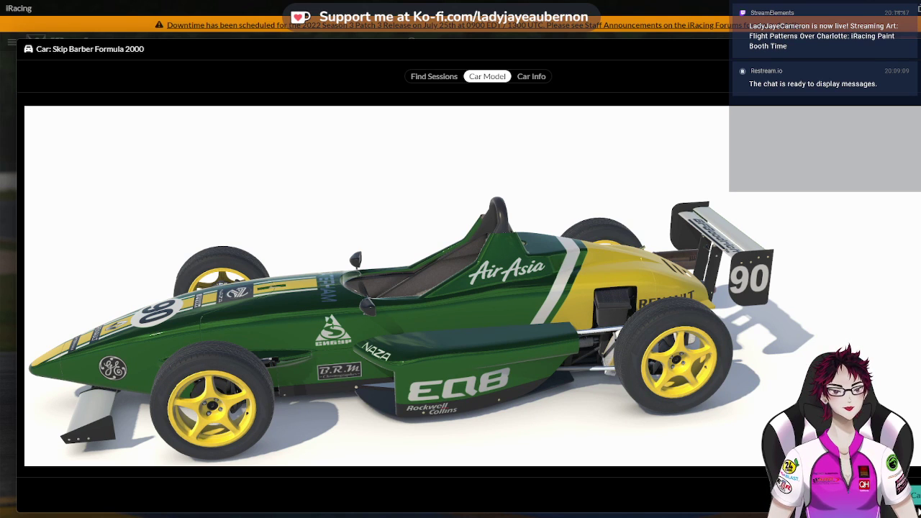
pyautogui.press('Escape')
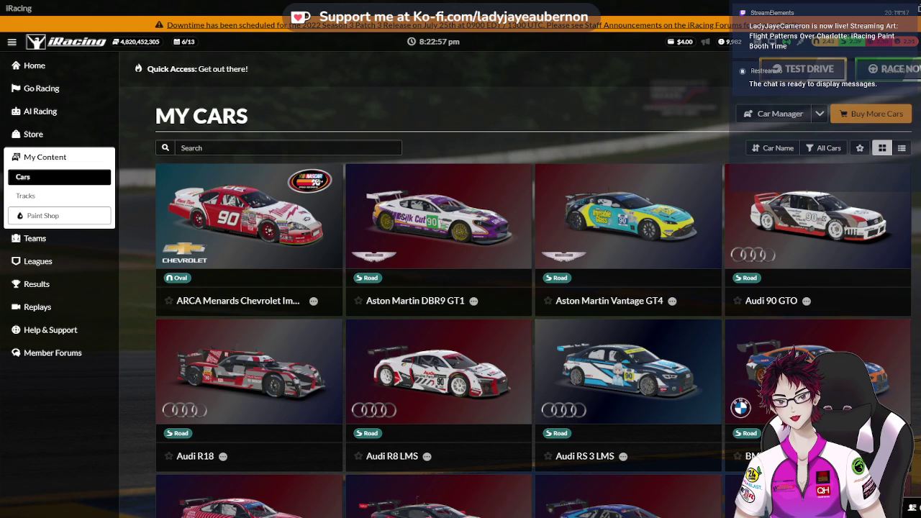
# Switch to Photoshop and close the ARI Cooterz Lemons iRacing League Ford Mustang Gen 6.psd document
pyautogui.hotkey('alt', 'Tab')
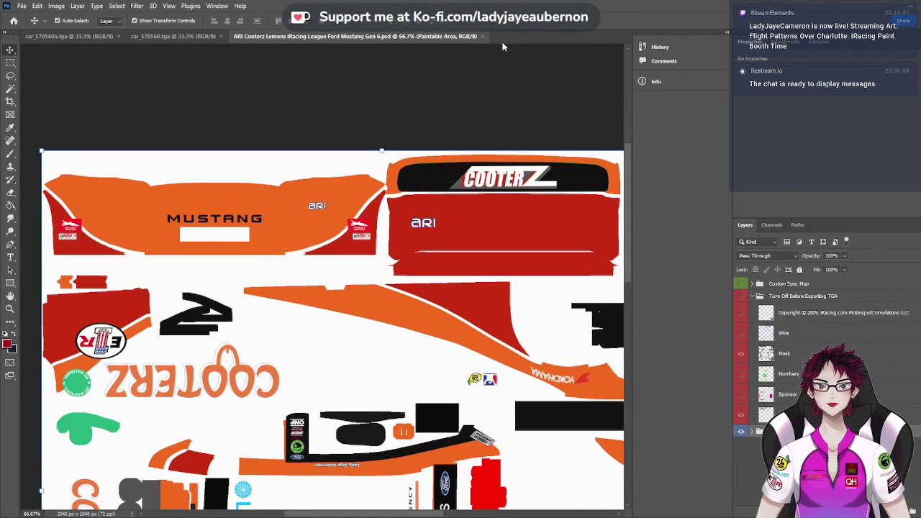
pyautogui.click(481, 36)
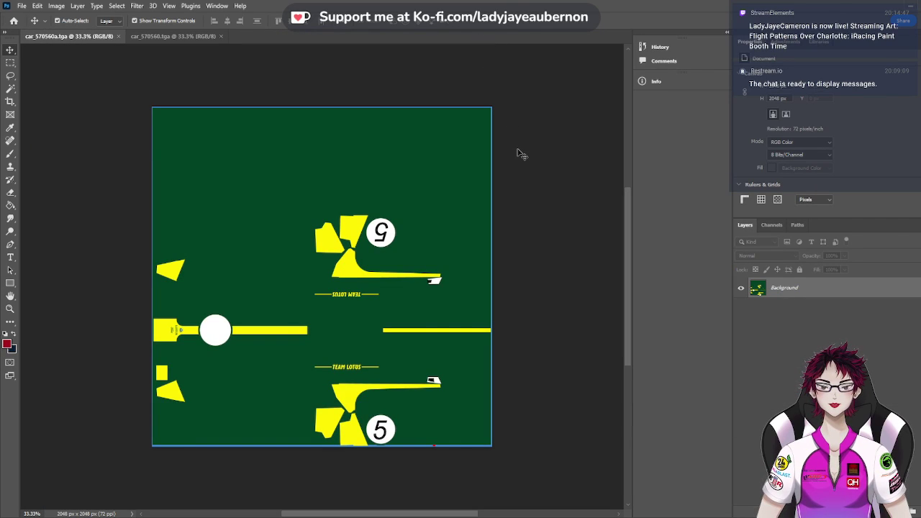
# Compare the two open car TGA files and convert the locked Background of each into a regular layer
pyautogui.click(147, 41)
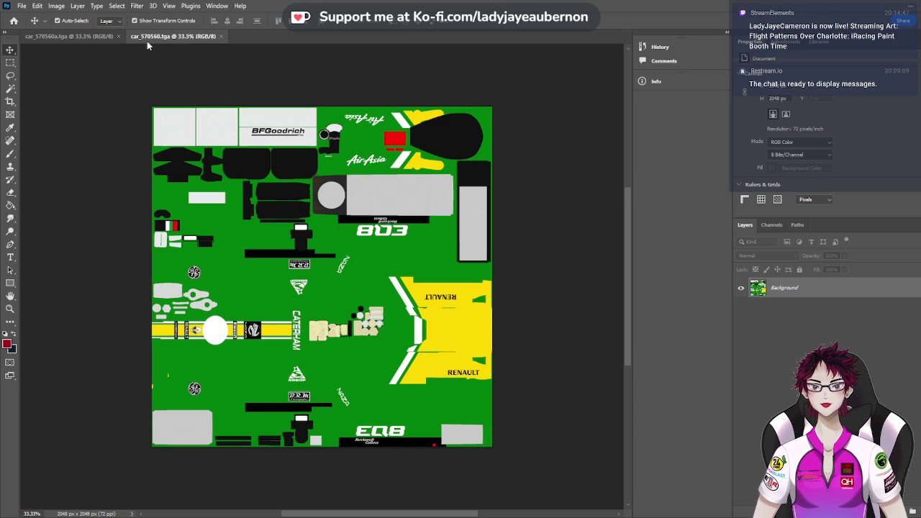
pyautogui.click(107, 38)
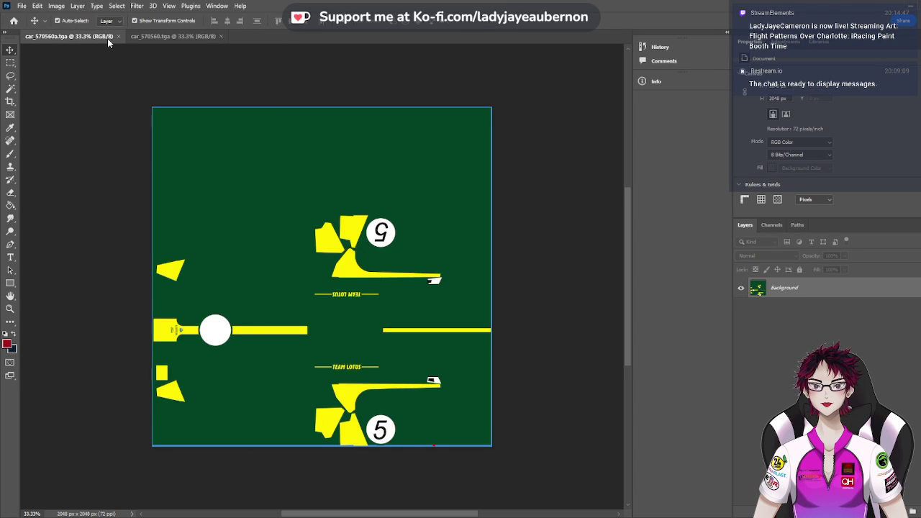
pyautogui.click(146, 37)
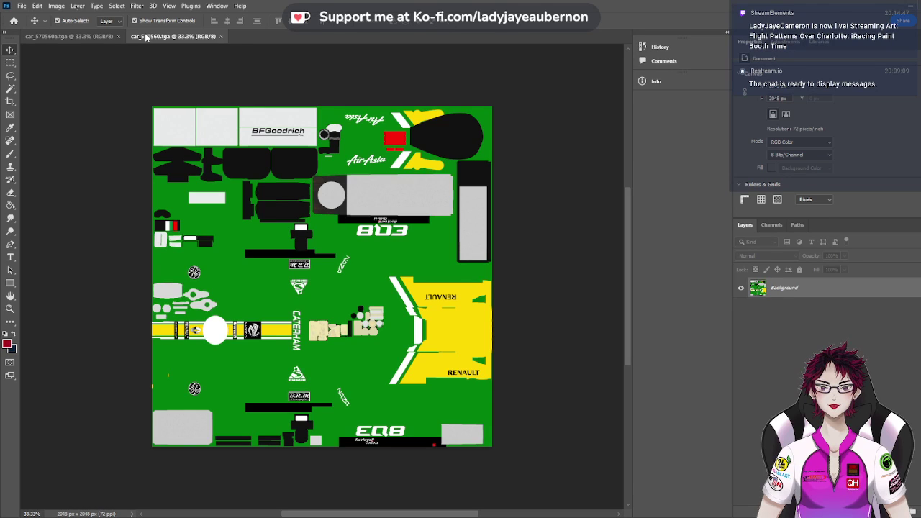
pyautogui.click(911, 288)
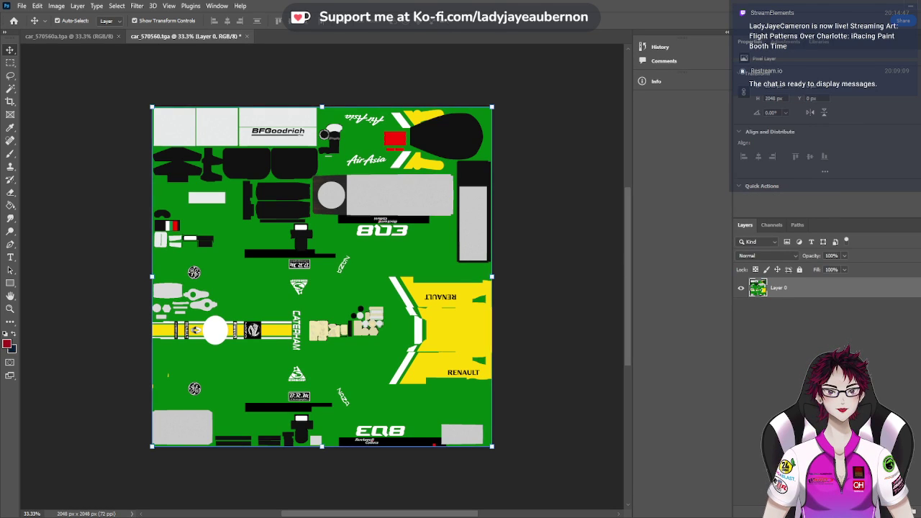
pyautogui.click(69, 36)
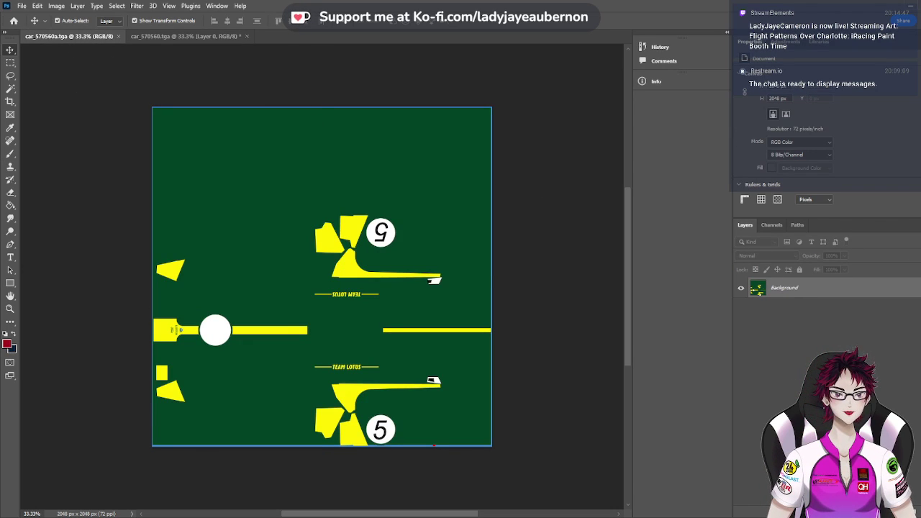
pyautogui.click(911, 288)
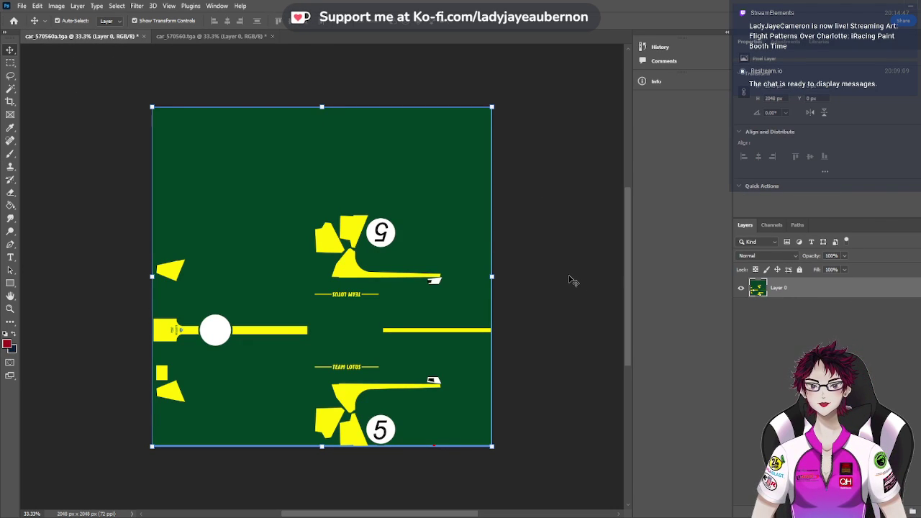
# Expand the Paintable Area and Turn Off Before Exporting TGA layer groups in the Formula Skip Barber 2000 template
pyautogui.scroll(-5, 568, 280)
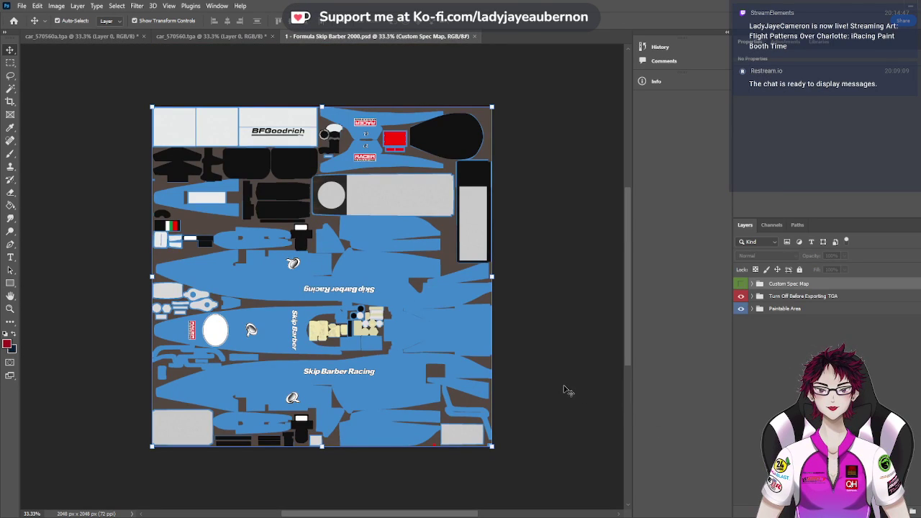
pyautogui.scroll(-3, 541, 337)
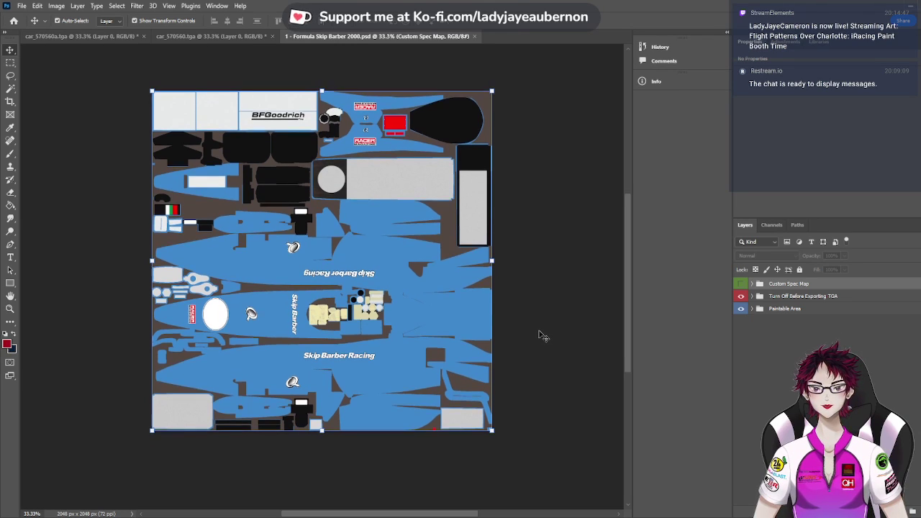
pyautogui.scroll(2, 541, 337)
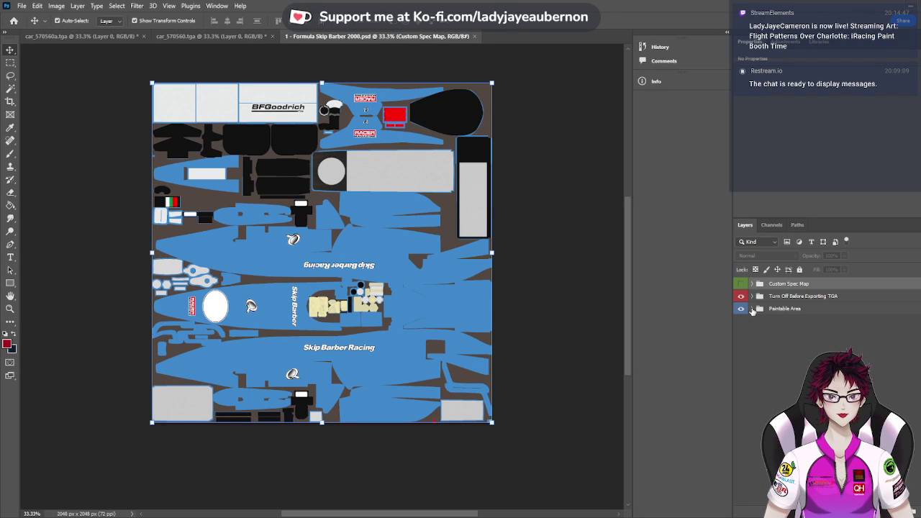
pyautogui.click(751, 309)
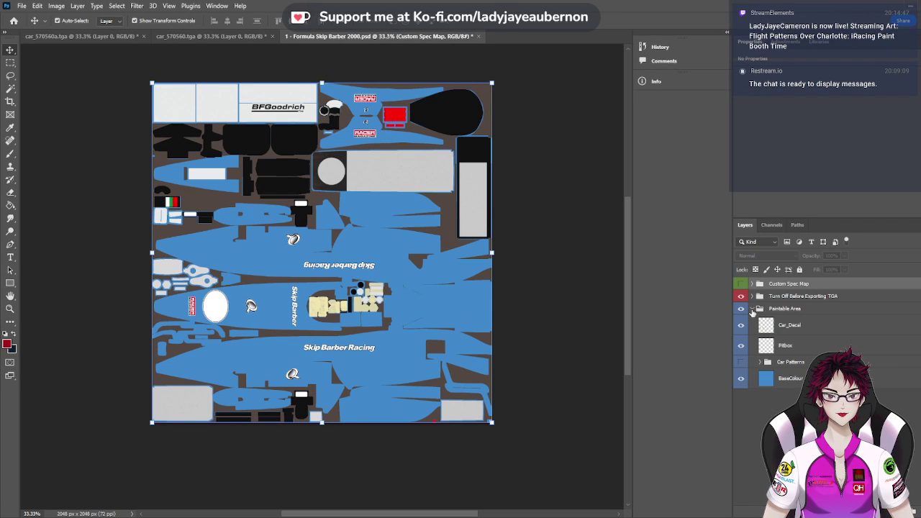
pyautogui.click(751, 296)
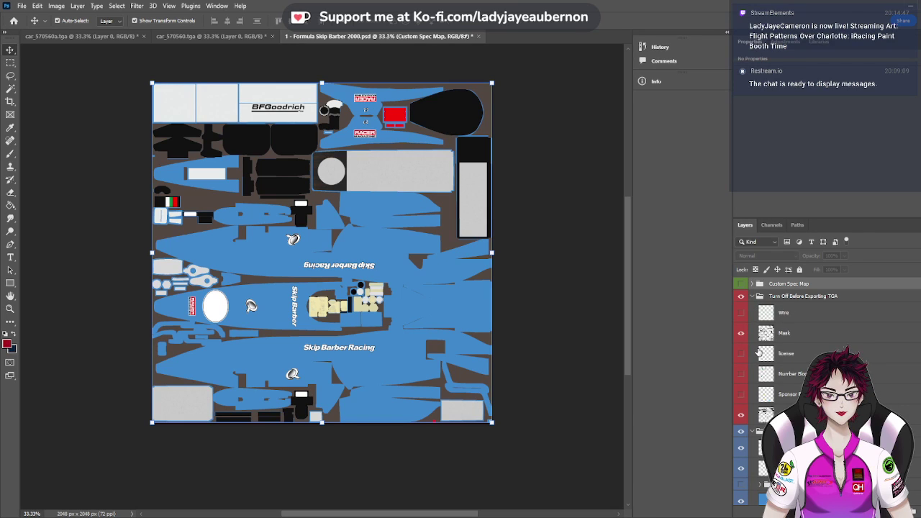
pyautogui.scroll(-1, 757, 349)
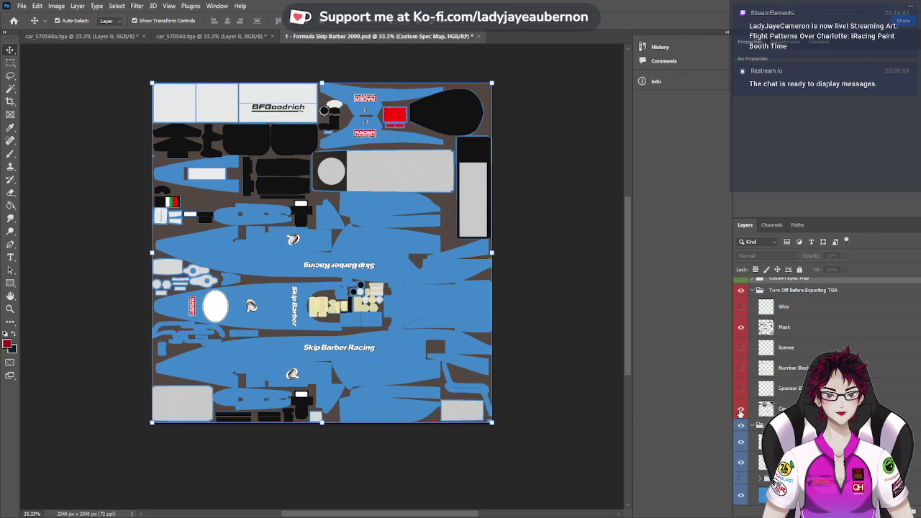
# Hide the Car_Mandatory, Car_Decal and Pitbox layers and show the Car Patterns group
pyautogui.click(742, 409)
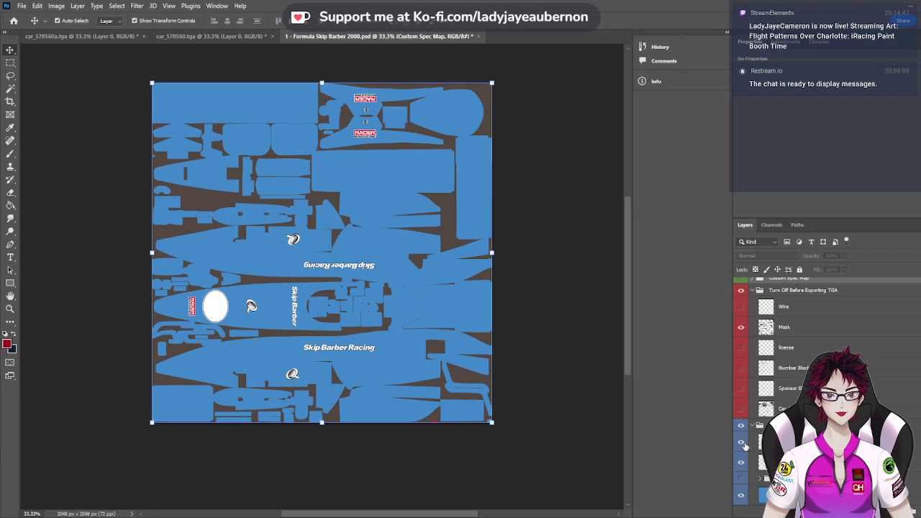
pyautogui.click(741, 442)
pyautogui.click(741, 463)
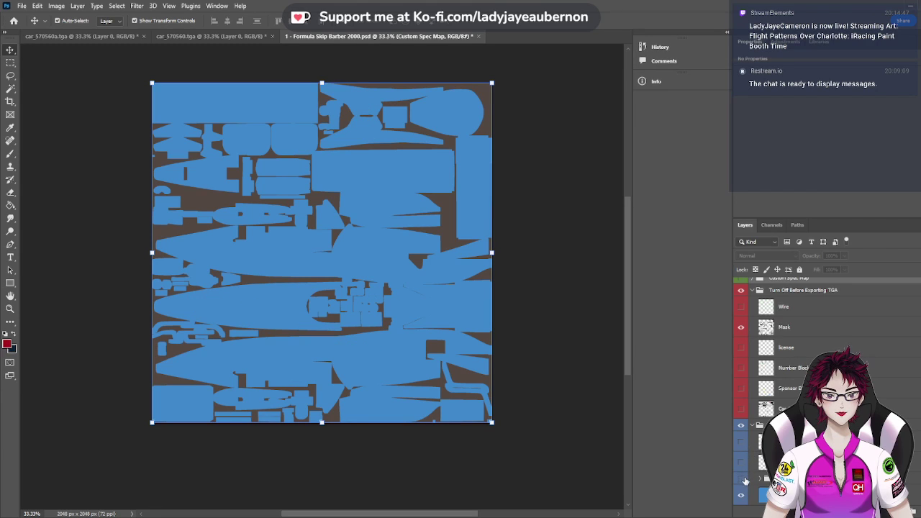
pyautogui.click(741, 479)
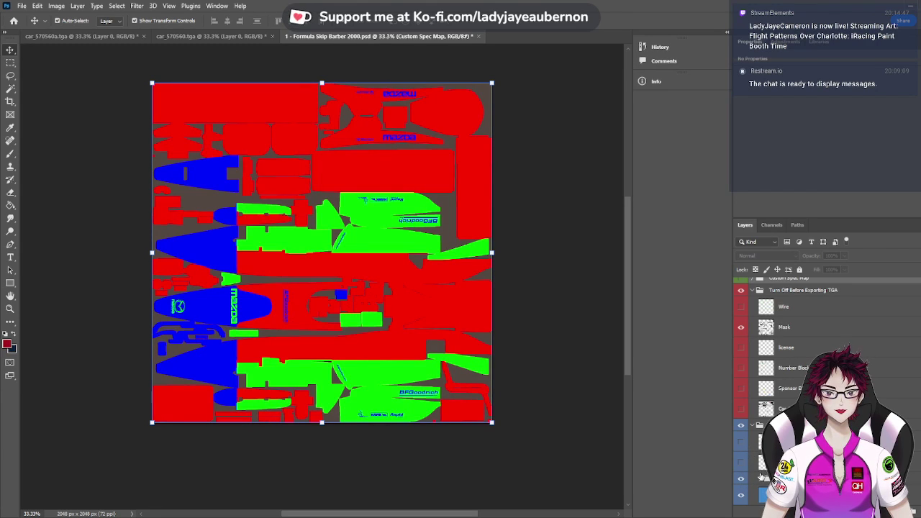
# Hide the two uppermost pattern layers inside the Car Patterns group
pyautogui.scroll(-2, 762, 476)
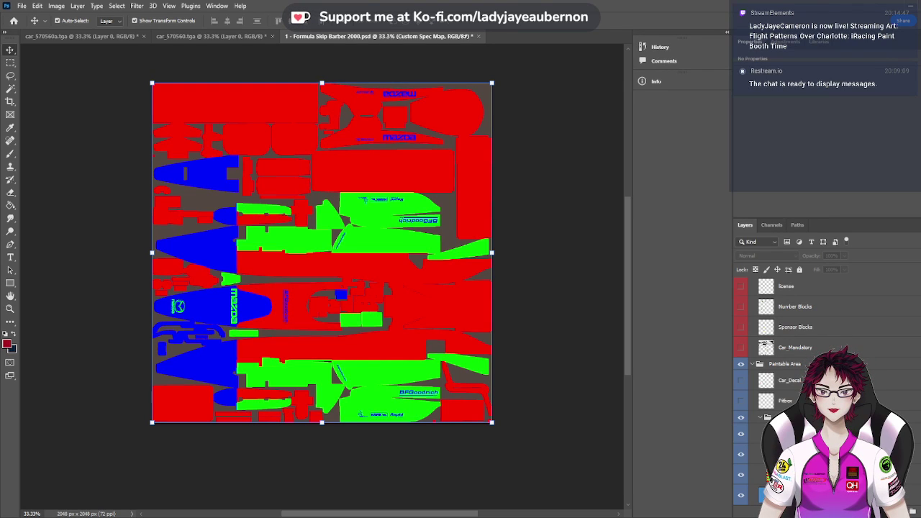
pyautogui.click(742, 436)
pyautogui.click(742, 455)
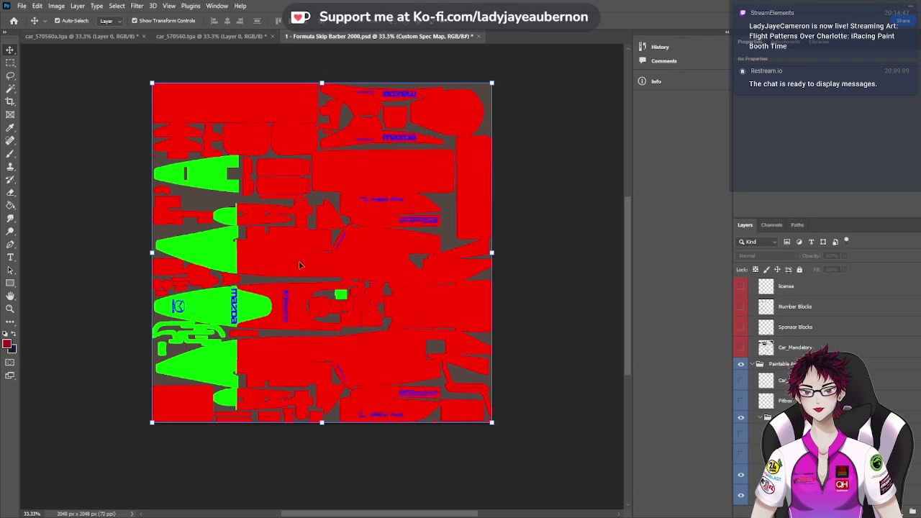
# Sample the pattern's green and brush over the small Mazda logo at the nose tip on the car_pattern_002.tga layer
pyautogui.click(10, 130)
pyautogui.click(170, 178)
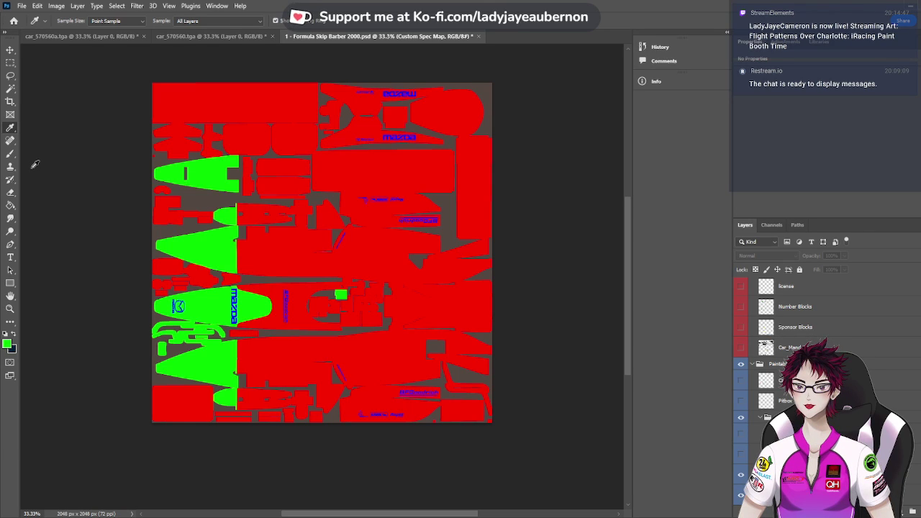
pyautogui.click(10, 154)
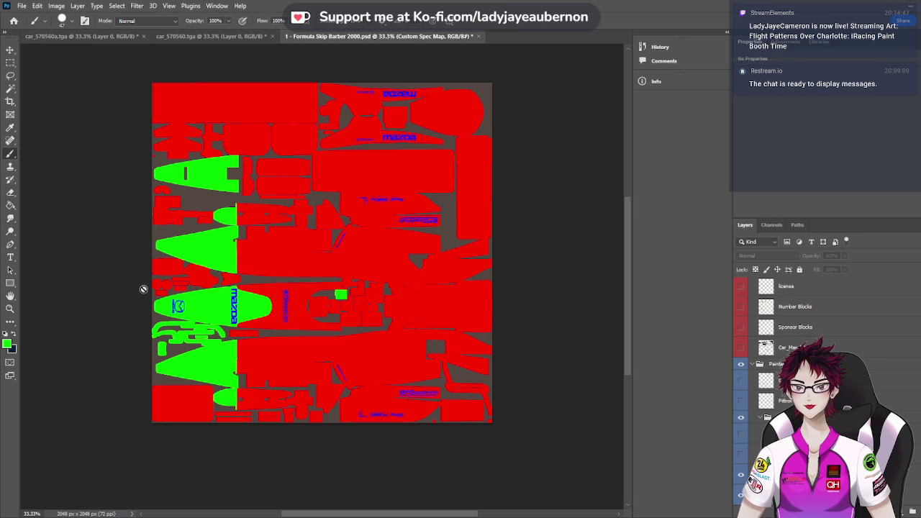
pyautogui.click(791, 478)
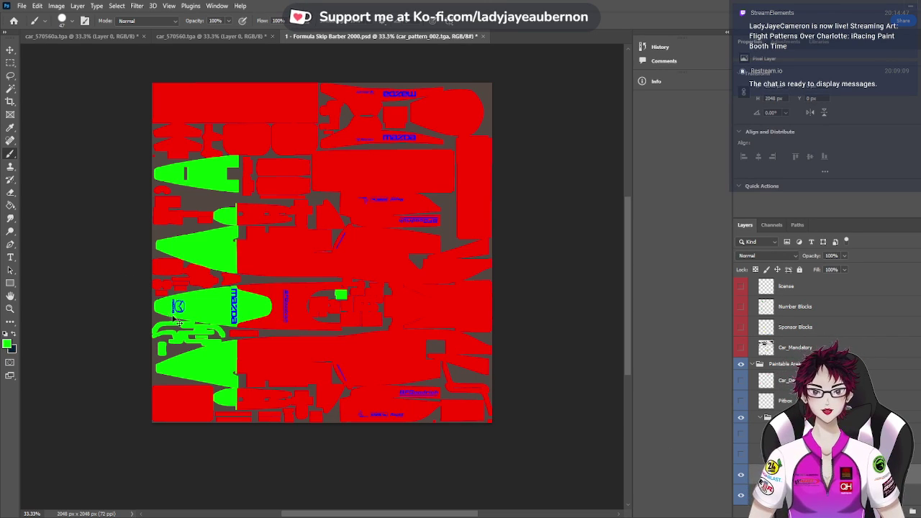
pyautogui.hotkey('ctrl', '+')
pyautogui.hotkey('ctrl', '+')
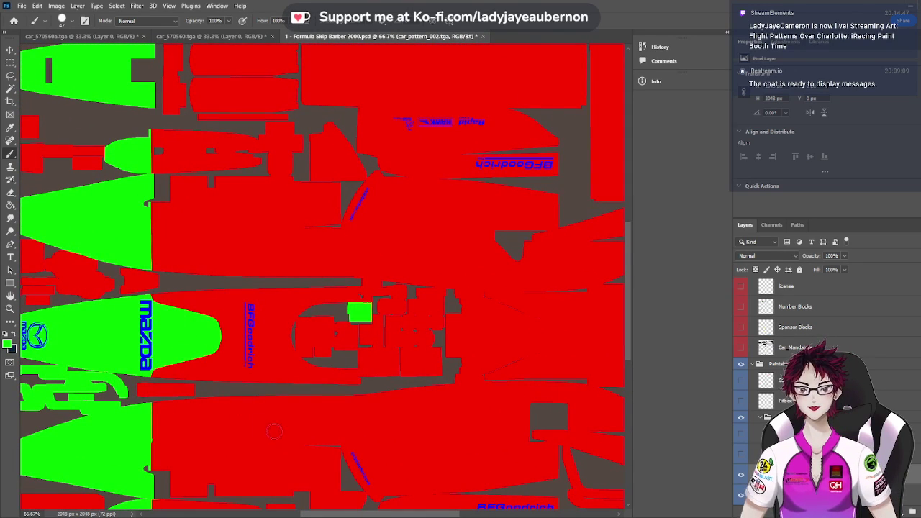
pyautogui.moveTo(333, 515); pyautogui.dragTo(301, 511)
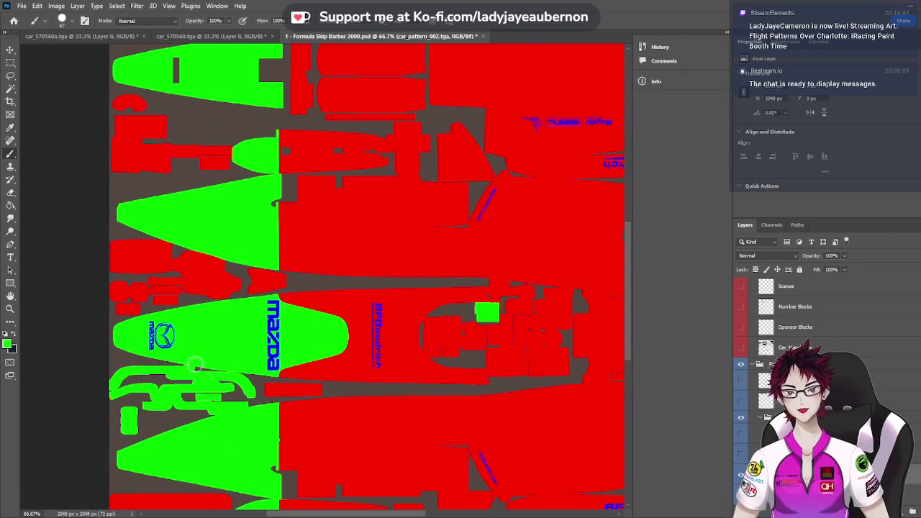
pyautogui.moveTo(155, 339)
pyautogui.mouseDown()
pyautogui.moveTo(173, 331)
pyautogui.moveTo(149, 326)
pyautogui.mouseUp()
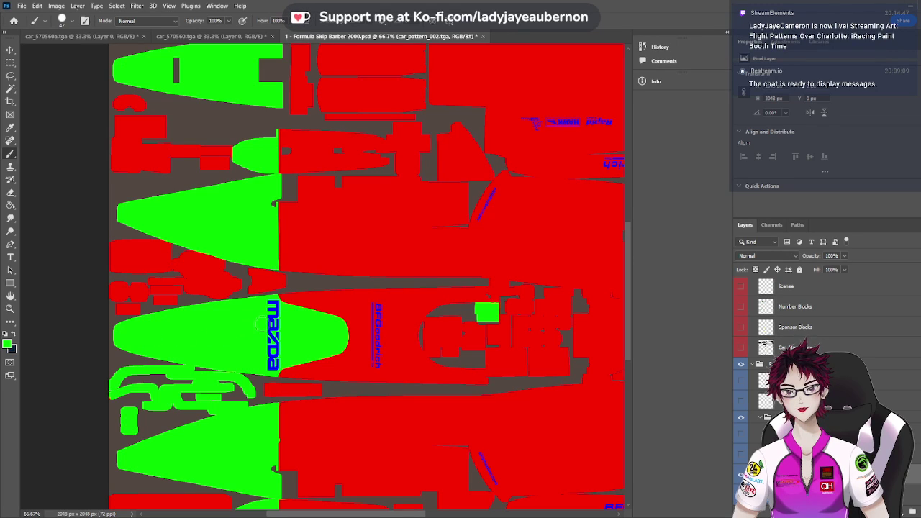
# Brush over the large Mazda lettering across the nose with the sampled green
pyautogui.moveTo(267, 322); pyautogui.dragTo(273, 330)
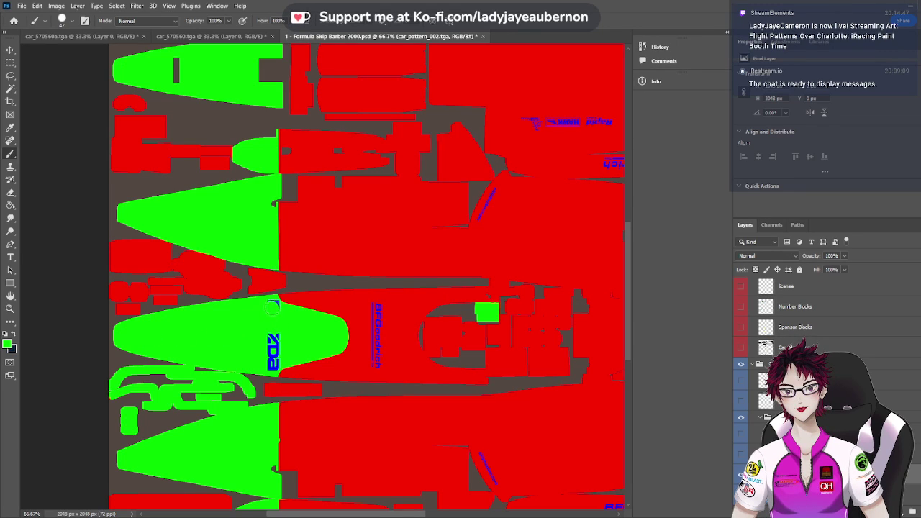
pyautogui.moveTo(270, 325); pyautogui.dragTo(272, 353)
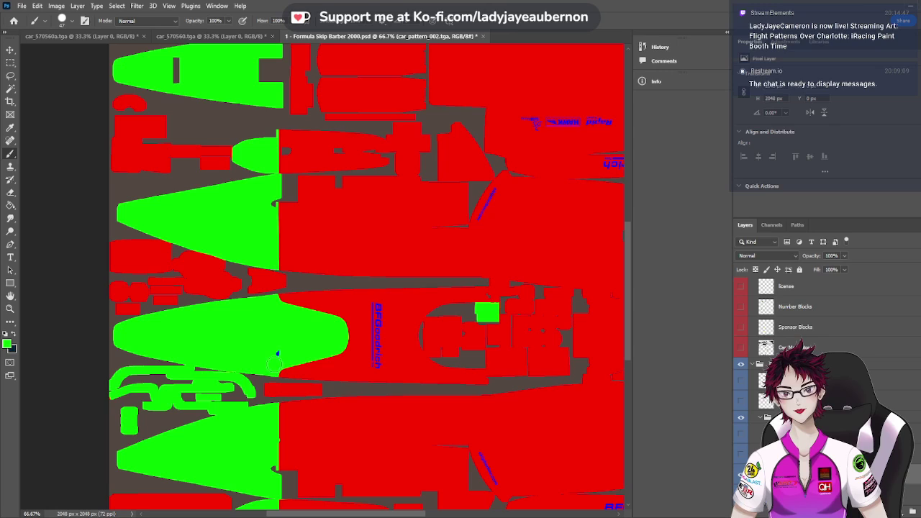
pyautogui.moveTo(274, 364); pyautogui.dragTo(279, 352)
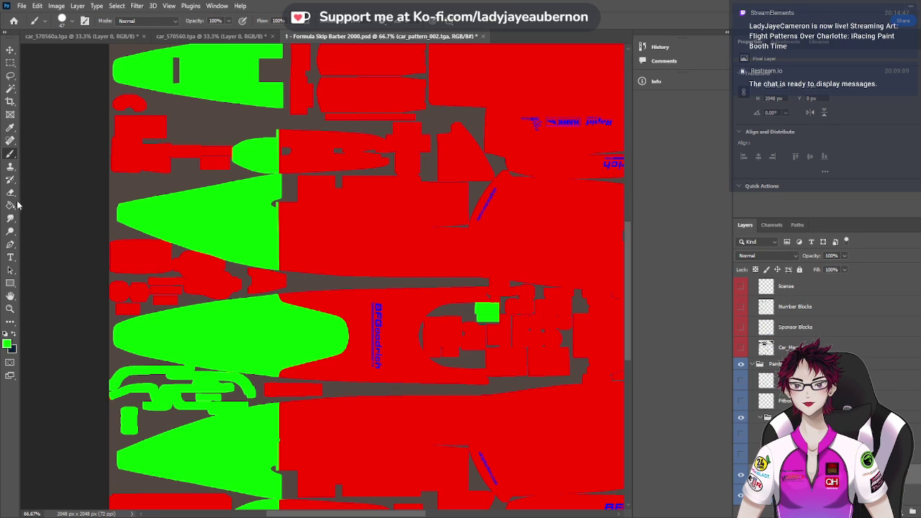
# Sample the pattern's red and fill the green nose, side panels and small neighbouring parts on car_pattern_002.tga with it
pyautogui.click(11, 130)
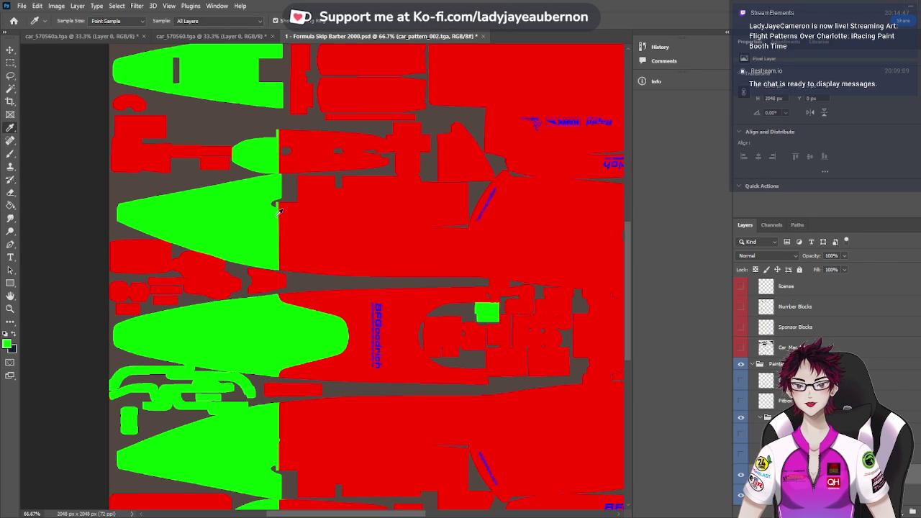
pyautogui.click(313, 233)
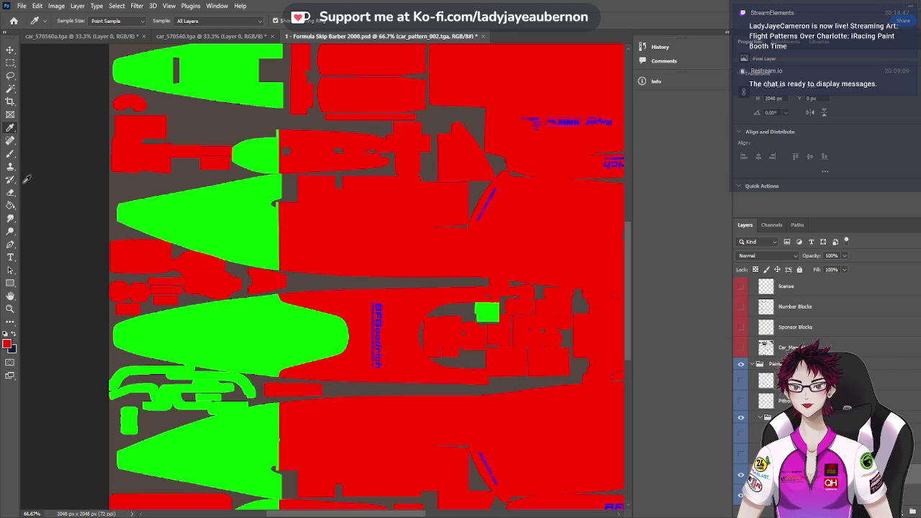
pyautogui.click(10, 205)
pyautogui.click(158, 212)
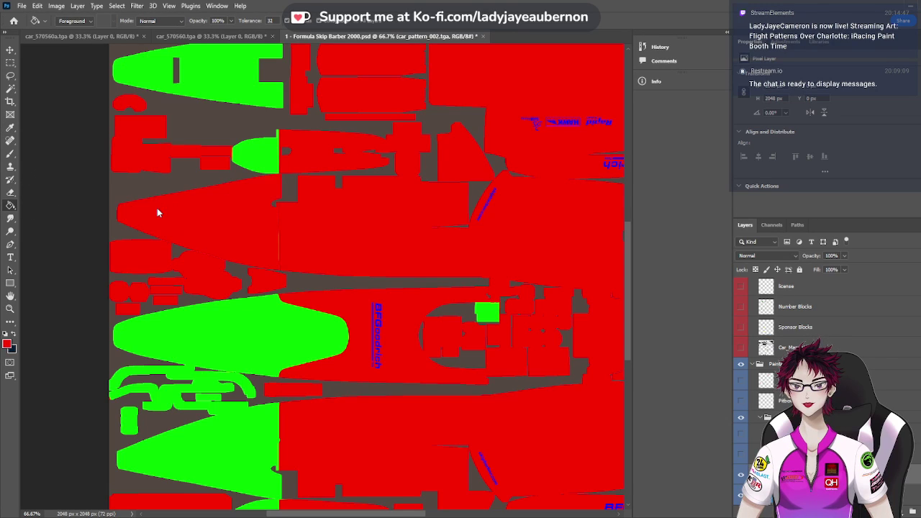
pyautogui.click(218, 335)
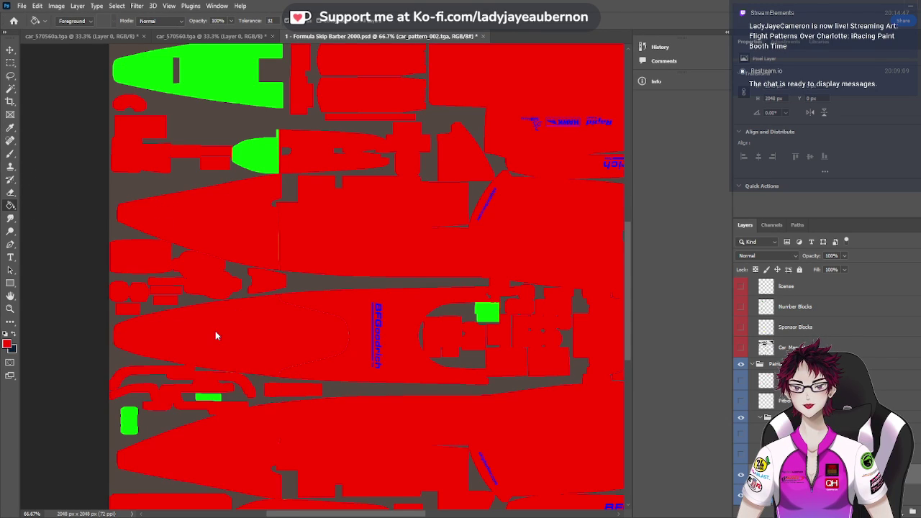
pyautogui.click(206, 399)
pyautogui.click(133, 423)
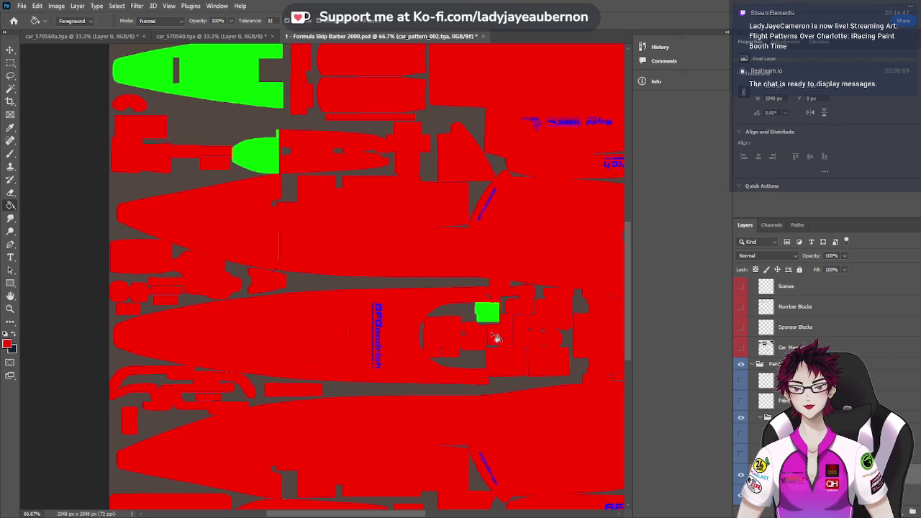
pyautogui.click(498, 315)
# Fill the remaining green parts above the side panels with the same red and check the lower part of the template
pyautogui.scroll(1, 277, 299)
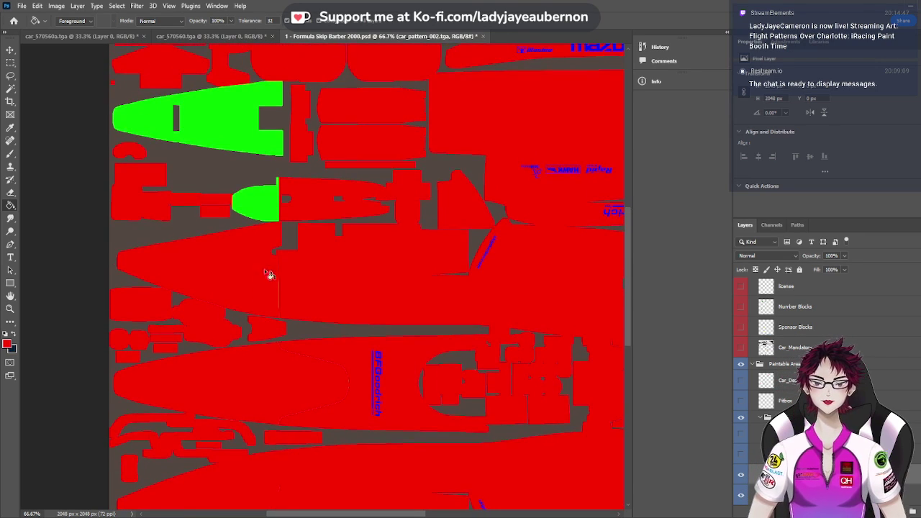
pyautogui.click(264, 210)
pyautogui.scroll(1, 263, 210)
pyautogui.click(248, 188)
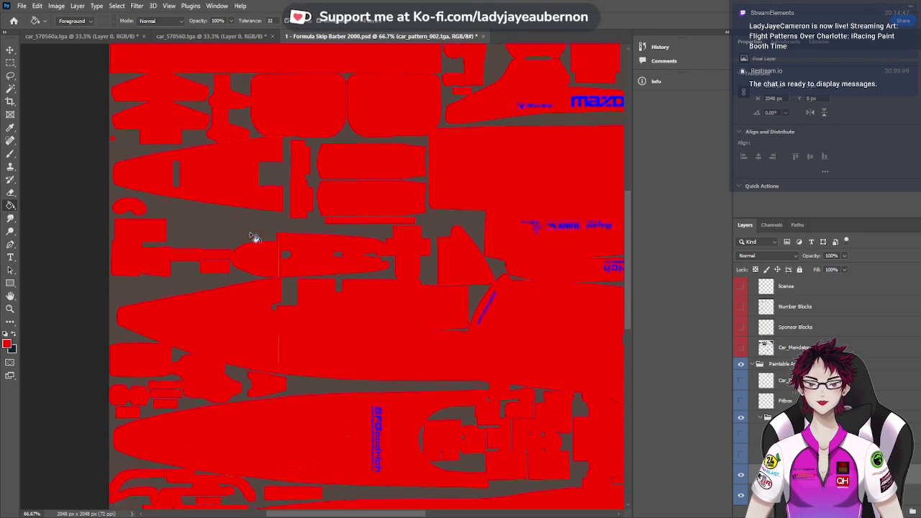
pyautogui.scroll(-5, 314, 263)
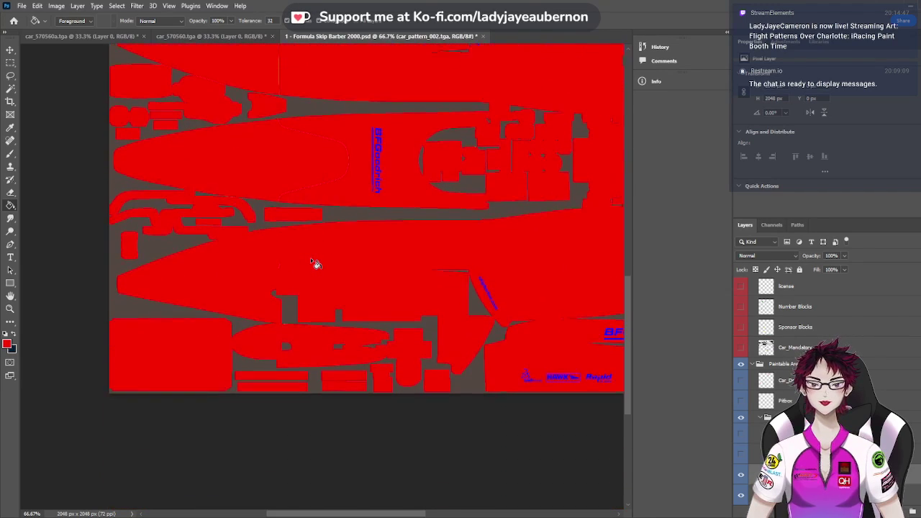
pyautogui.scroll(2, 314, 263)
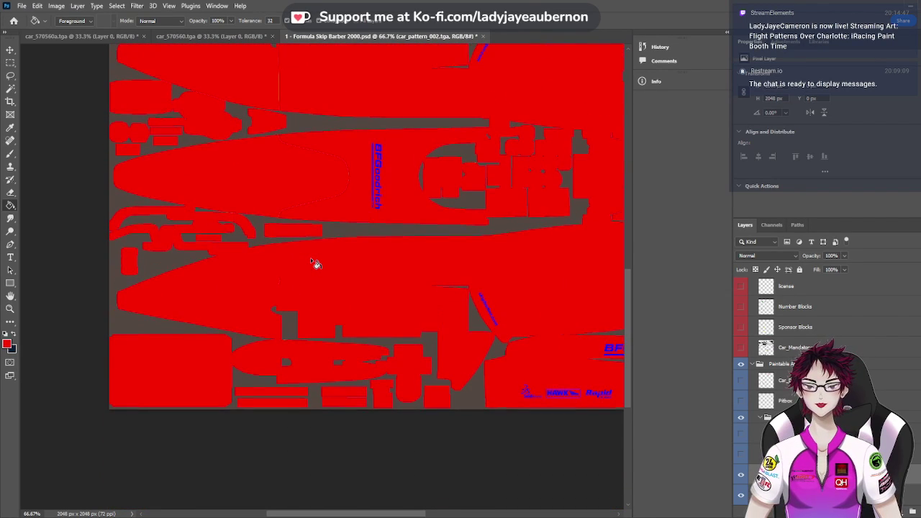
# Brush red over the BFGoodrich lettering on the central nose and the blue strip beside the upper side panel on car_pattern_002.tga
pyautogui.click(10, 154)
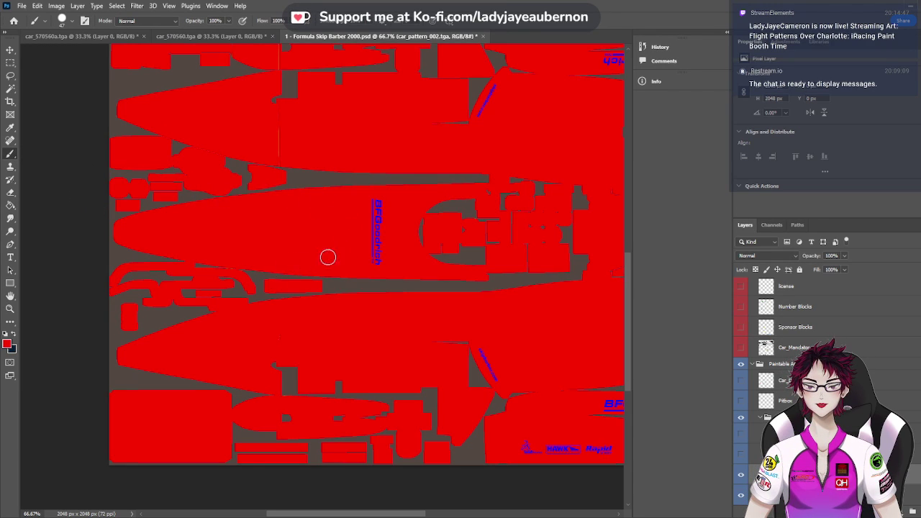
pyautogui.moveTo(374, 261)
pyautogui.mouseDown()
pyautogui.moveTo(385, 202)
pyautogui.moveTo(376, 242)
pyautogui.moveTo(374, 214)
pyautogui.mouseUp()
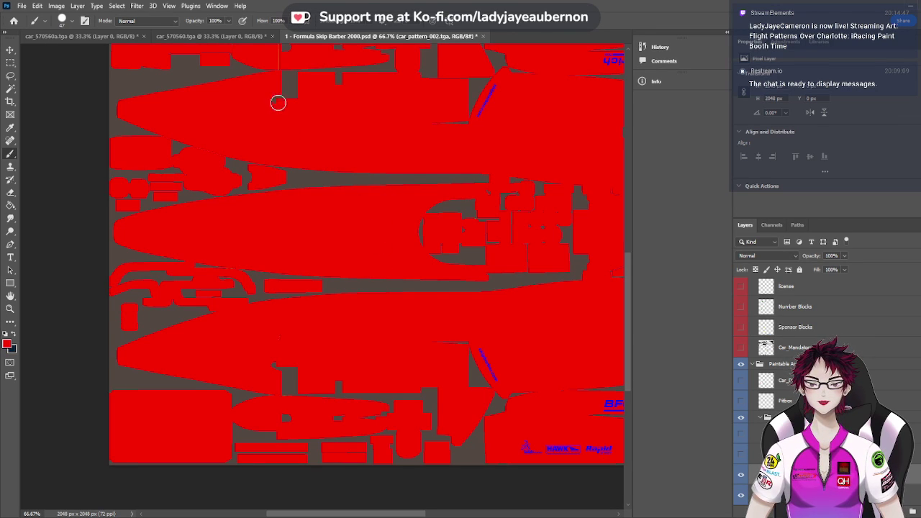
pyautogui.scroll(3, 279, 147)
pyautogui.scroll(3, 279, 149)
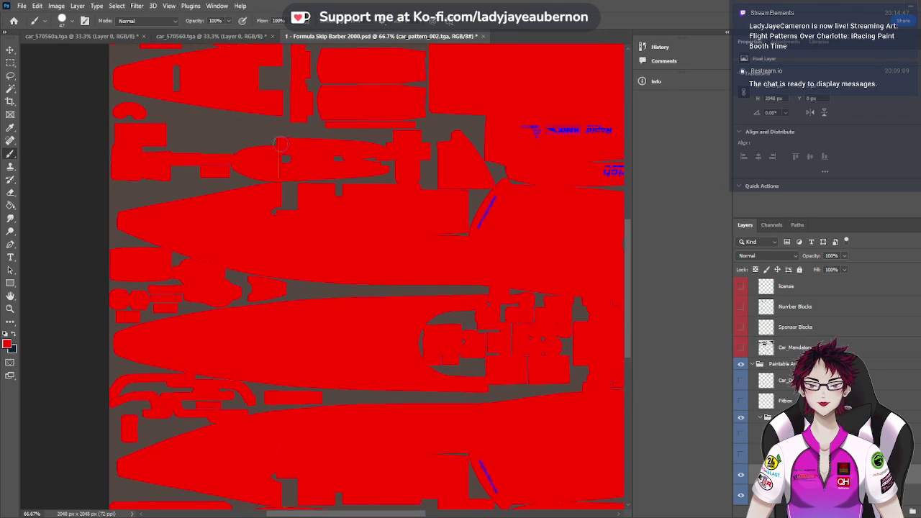
pyautogui.scroll(8, 286, 177)
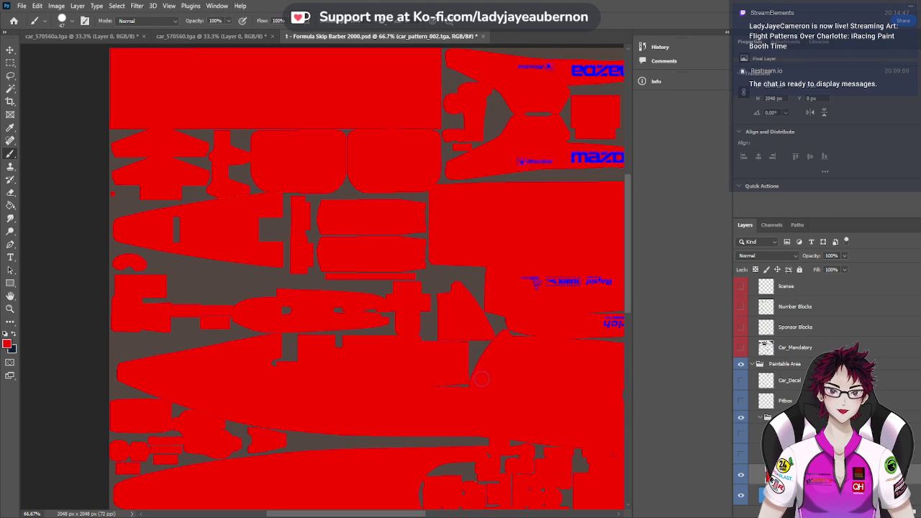
# Brush red over the BFGoodrich lettering and the row of small sponsor logos on the upper side panel's rear part
pyautogui.moveTo(315, 514); pyautogui.dragTo(375, 507)
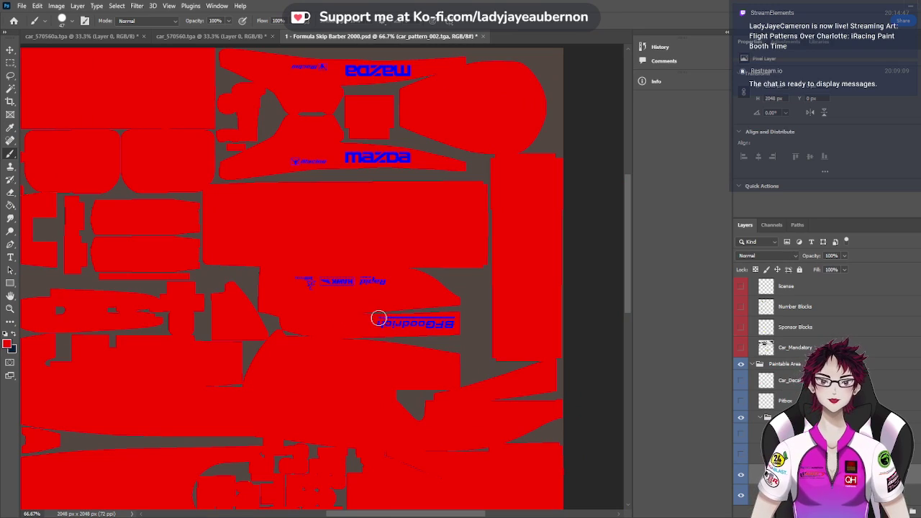
pyautogui.moveTo(379, 318); pyautogui.dragTo(448, 323)
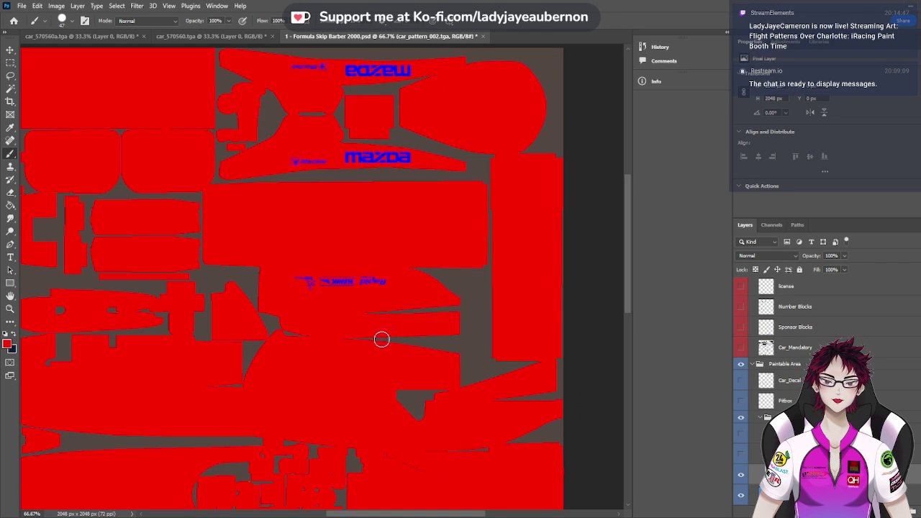
pyautogui.moveTo(298, 285)
pyautogui.mouseDown()
pyautogui.moveTo(393, 277)
pyautogui.moveTo(342, 287)
pyautogui.mouseUp()
# Brush red over the large Mazda lettering and small logos on the two mirrored parts near the template's upper edge
pyautogui.scroll(3, 338, 281)
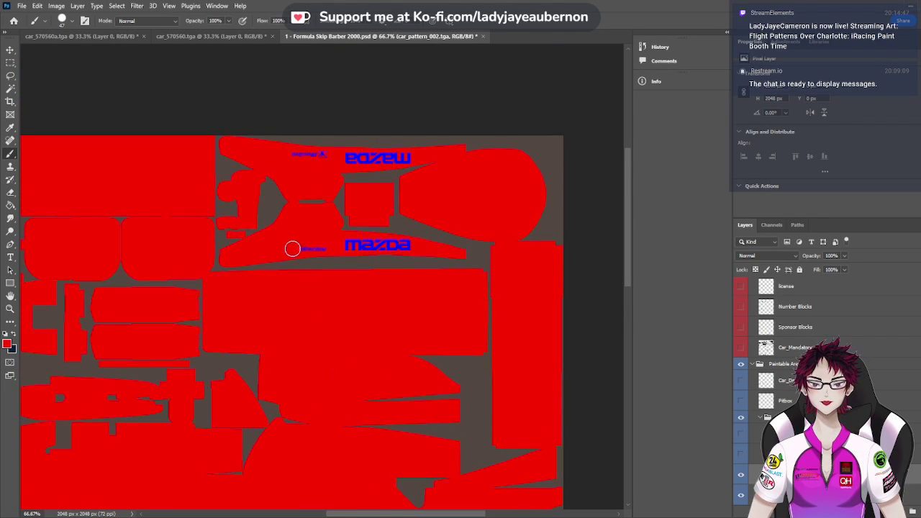
pyautogui.moveTo(292, 248)
pyautogui.mouseDown()
pyautogui.moveTo(376, 236)
pyautogui.moveTo(406, 242)
pyautogui.moveTo(344, 258)
pyautogui.moveTo(380, 245)
pyautogui.mouseUp()
pyautogui.moveTo(352, 166)
pyautogui.mouseDown()
pyautogui.moveTo(350, 156)
pyautogui.moveTo(411, 150)
pyautogui.moveTo(387, 162)
pyautogui.moveTo(292, 159)
pyautogui.mouseUp()
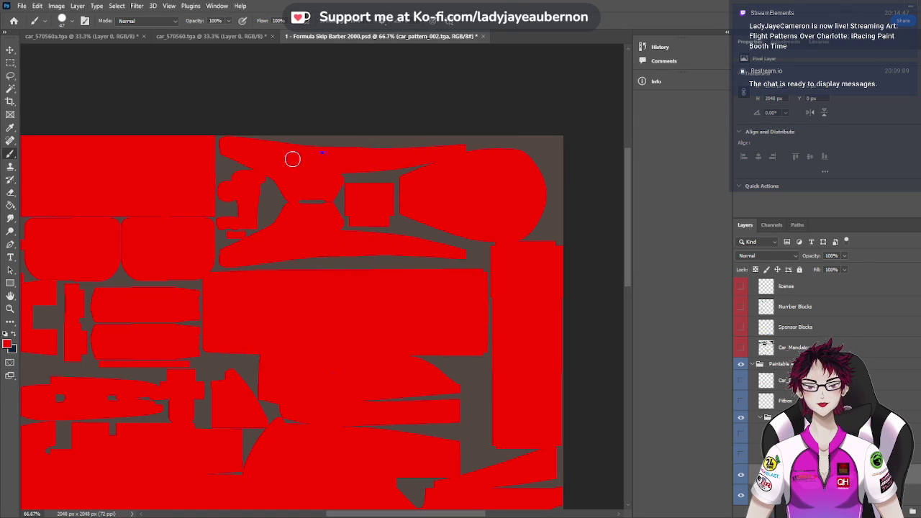
# Brush red over the blue strip, BFGoodrich lettering and small sponsor logos on the lower side panel, and check the template for leftovers
pyautogui.scroll(-3, 330, 245)
pyautogui.scroll(-15, 330, 245)
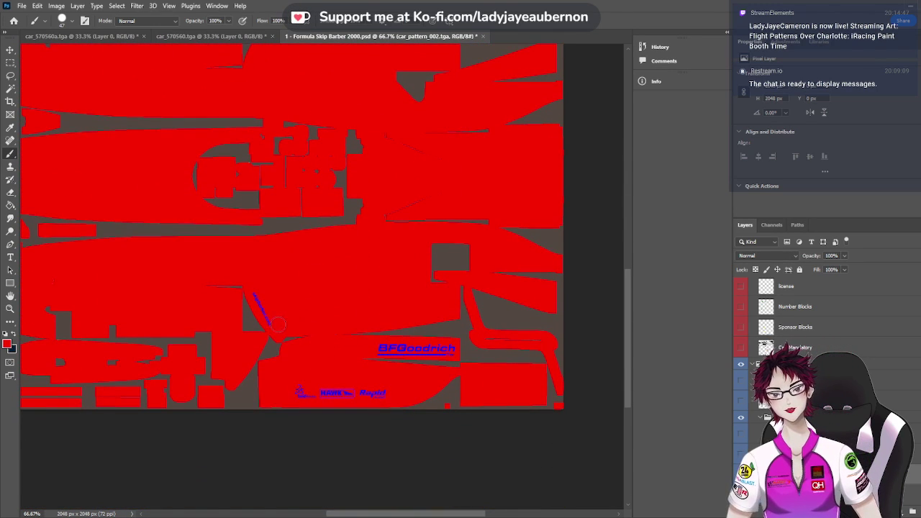
pyautogui.moveTo(279, 328); pyautogui.dragTo(263, 303)
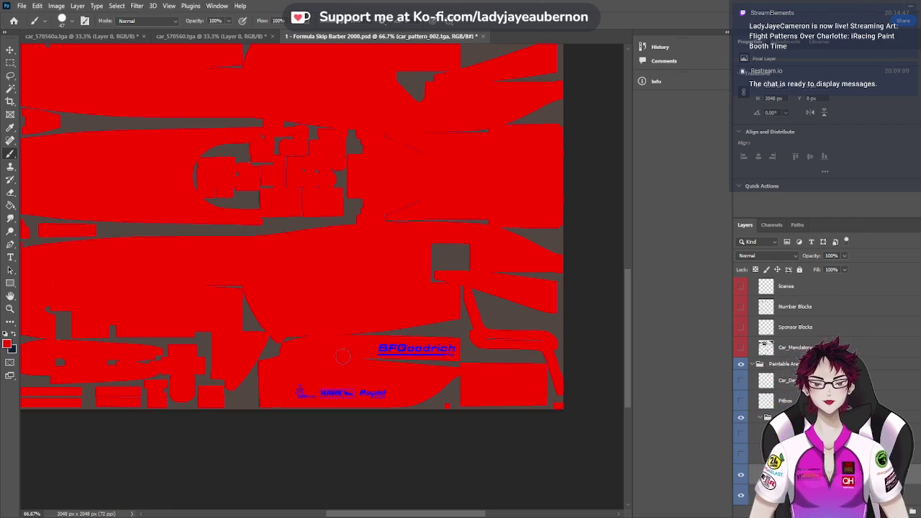
pyautogui.moveTo(380, 349)
pyautogui.mouseDown()
pyautogui.moveTo(450, 350)
pyautogui.moveTo(380, 354)
pyautogui.mouseUp()
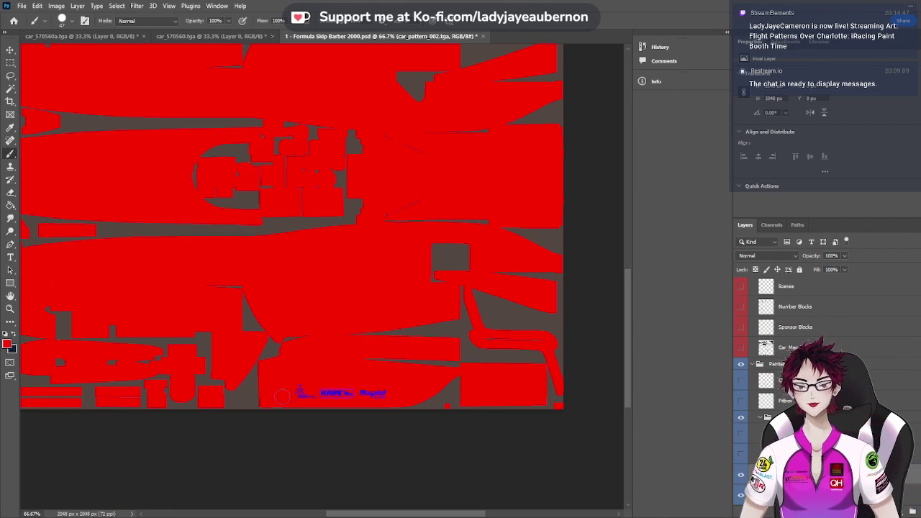
pyautogui.moveTo(298, 391); pyautogui.dragTo(376, 392)
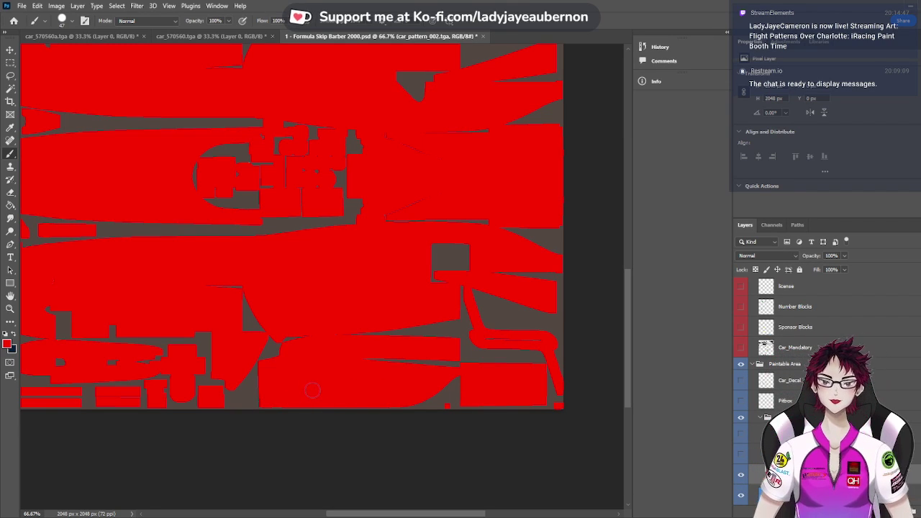
pyautogui.scroll(2, 305, 386)
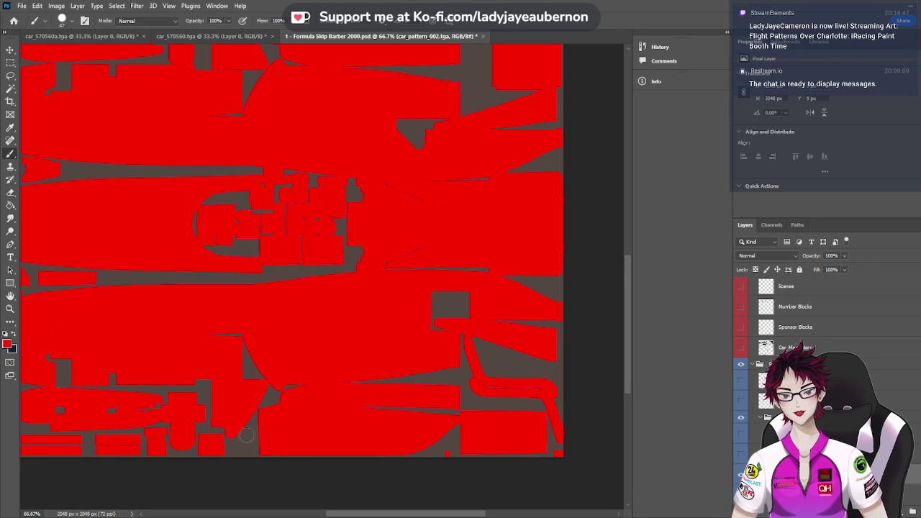
pyautogui.moveTo(435, 514); pyautogui.dragTo(329, 514)
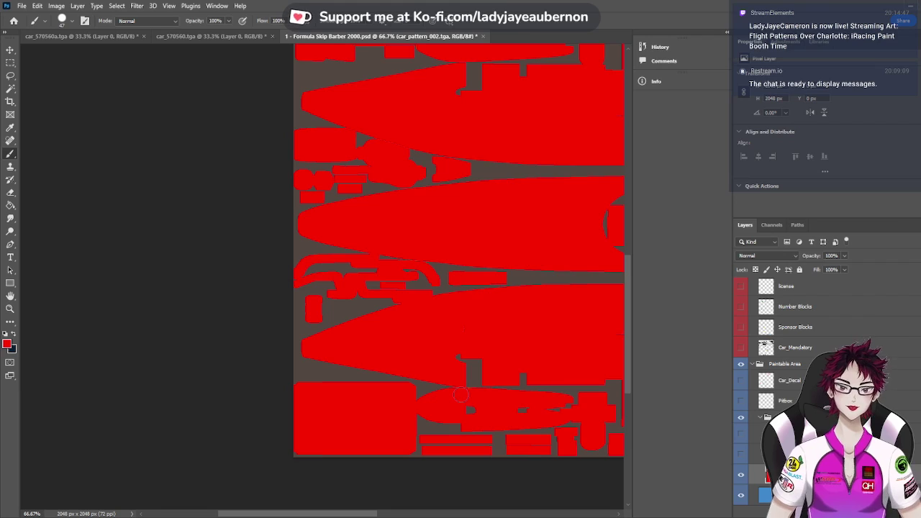
pyautogui.scroll(3, 446, 336)
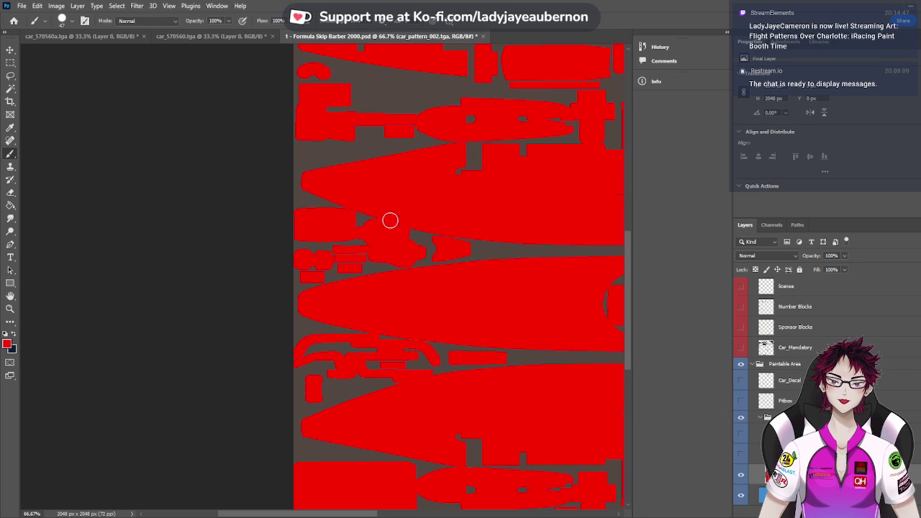
pyautogui.scroll(-1, 418, 282)
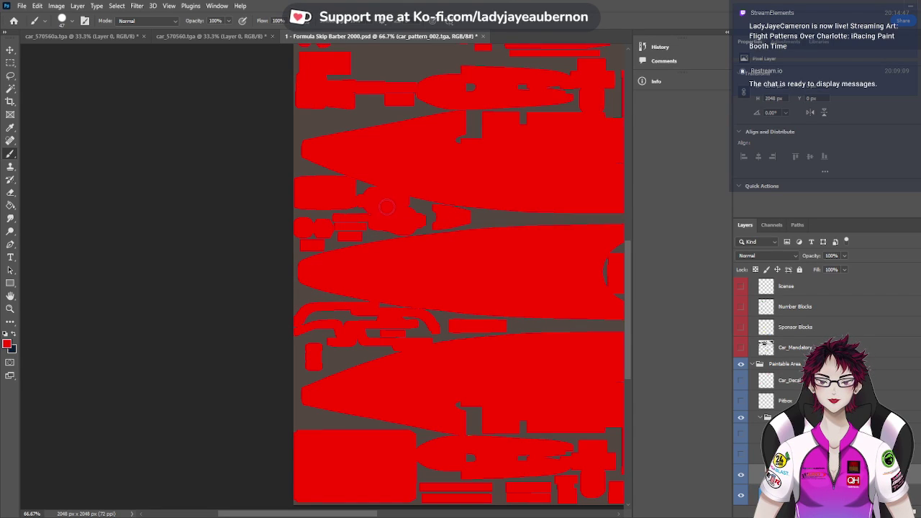
pyautogui.scroll(5, 419, 247)
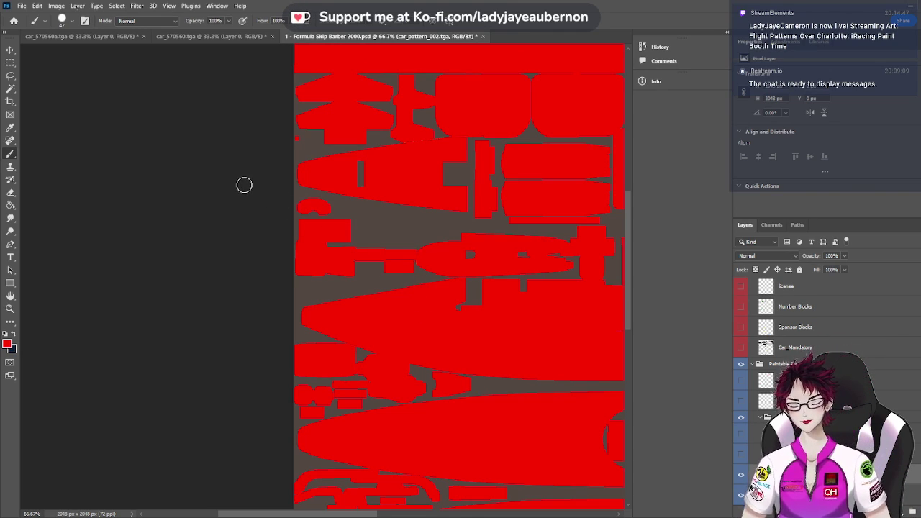
# Sample the Lilybelle Air Mazda MX5 livery's dark navy as the foreground colour and its light blue as the background colour
pyautogui.click(10, 49)
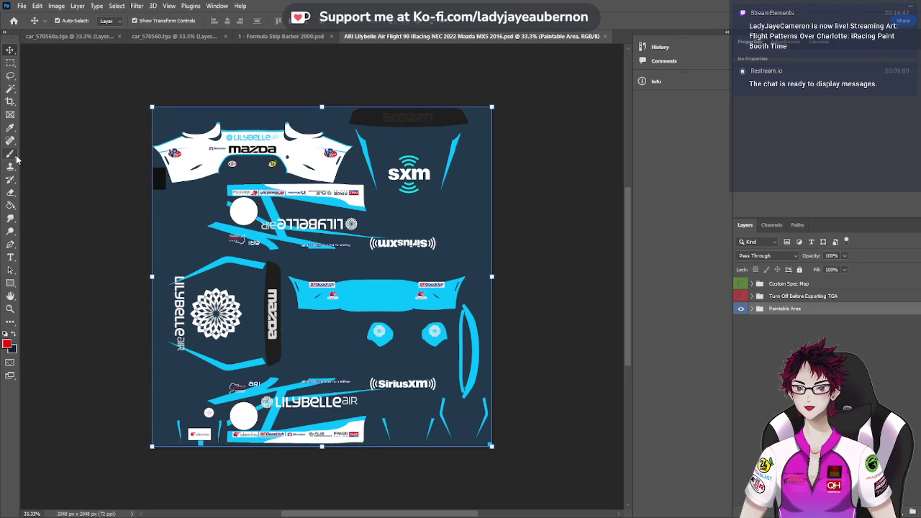
pyautogui.click(10, 127)
pyautogui.click(163, 227)
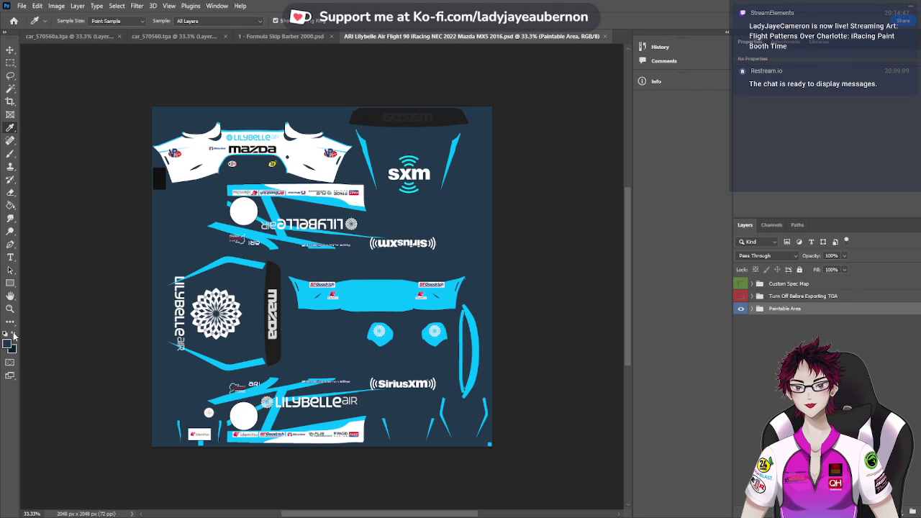
pyautogui.click(399, 287)
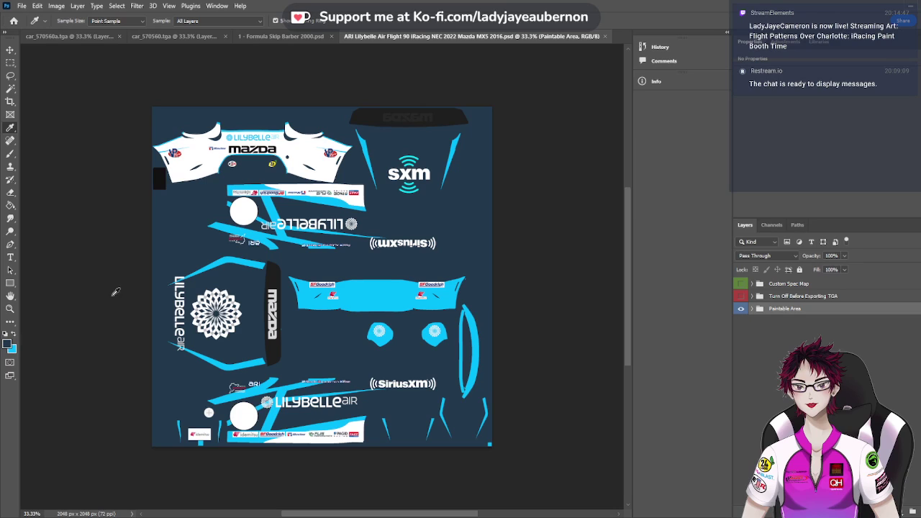
# Return to the Formula Skip Barber 2000 template and hide its Mask layer
pyautogui.click(52, 38)
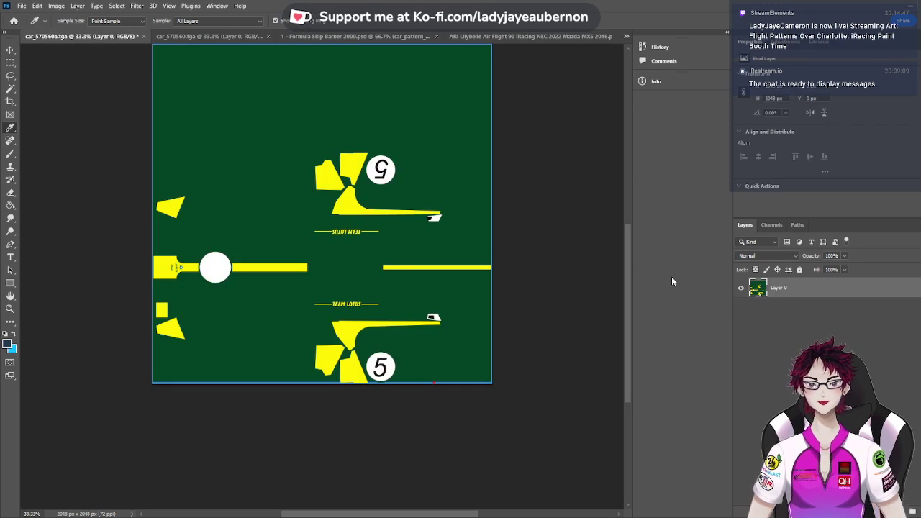
pyautogui.click(347, 37)
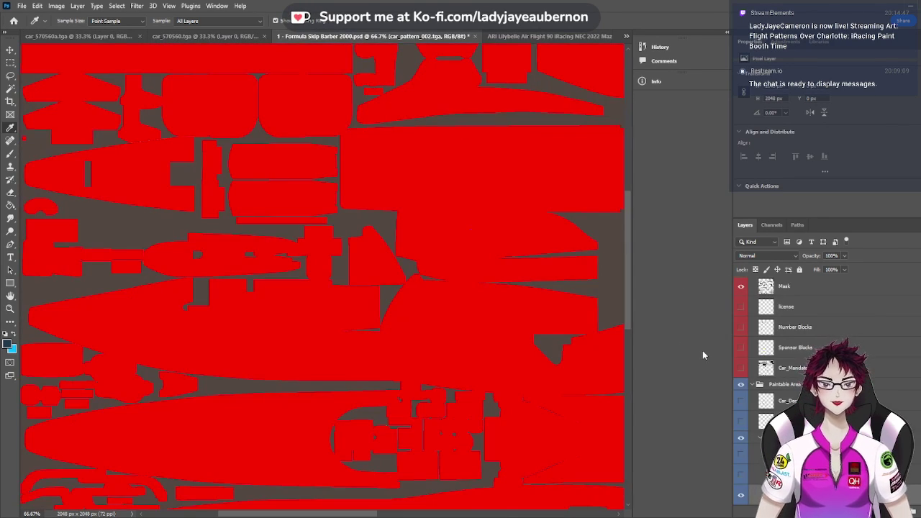
pyautogui.click(742, 288)
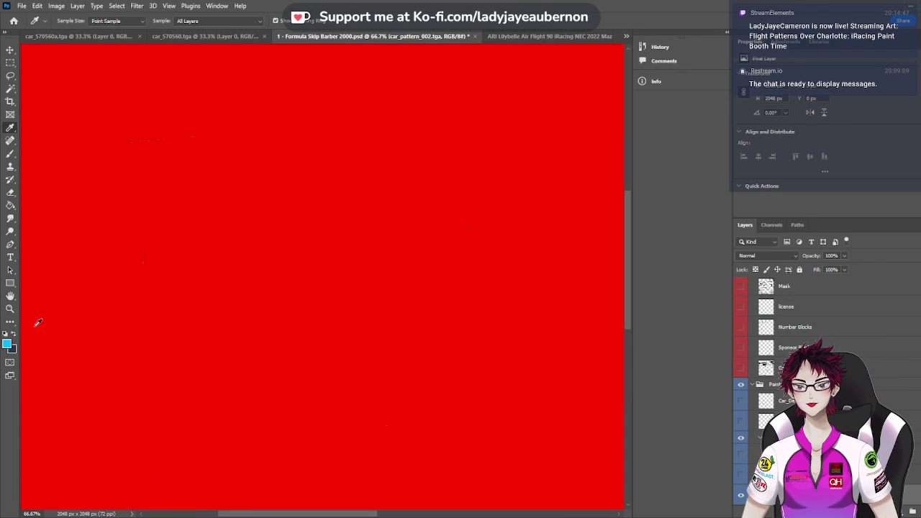
# Sample the pattern's red and brush over the remaining specks across the car_pattern_002.tga layer
pyautogui.click(71, 313)
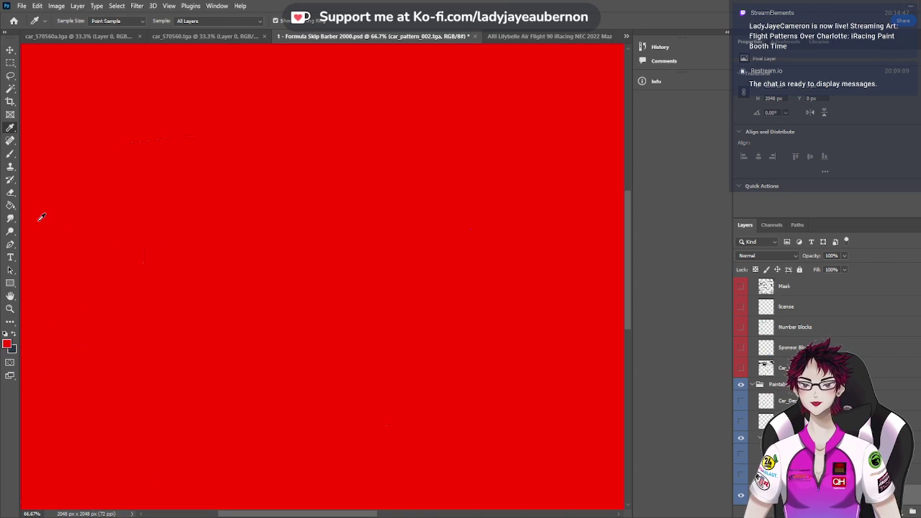
pyautogui.click(9, 157)
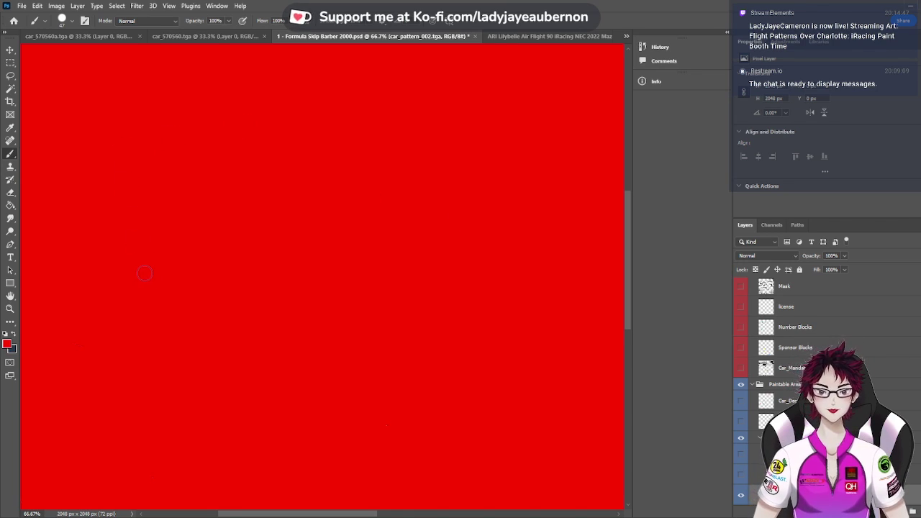
pyautogui.hotkey('ctrl', '-')
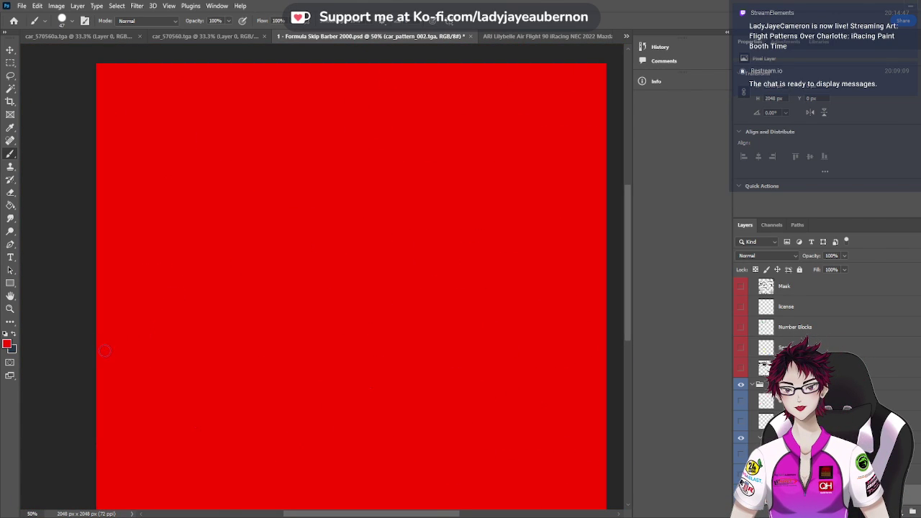
pyautogui.scroll(-1, 389, 296)
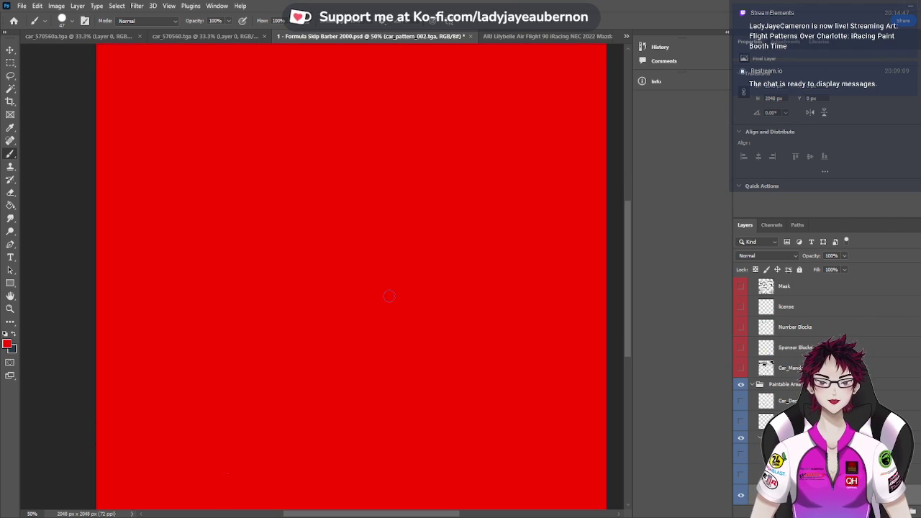
pyautogui.scroll(2, 401, 297)
pyautogui.scroll(-5, 400, 298)
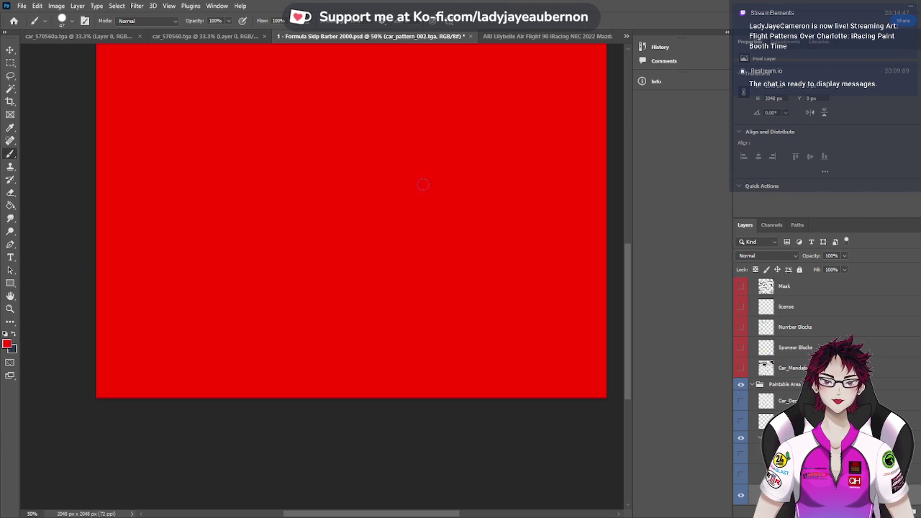
pyautogui.scroll(6, 297, 296)
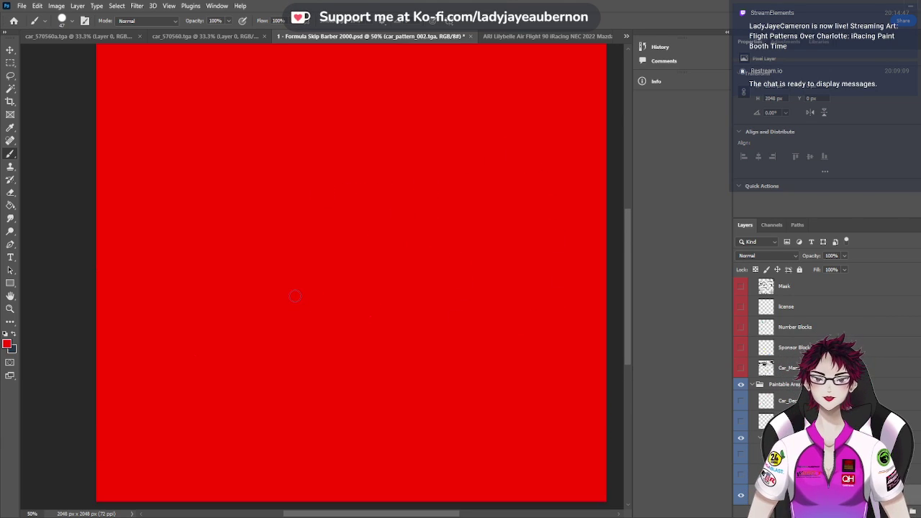
pyautogui.scroll(-5, 295, 296)
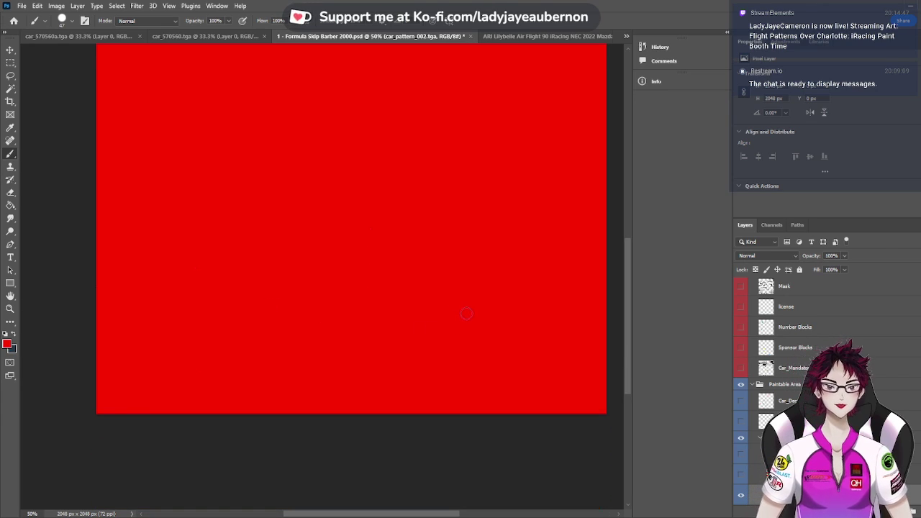
# Take the red car pattern out of view and select the BaseColour layer in the Paintable Area group
pyautogui.click(751, 452)
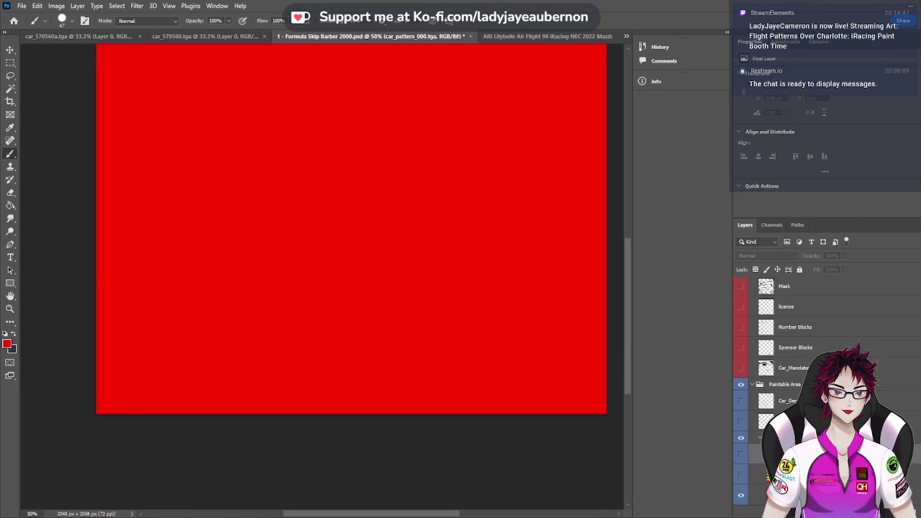
pyautogui.scroll(1, 752, 452)
pyautogui.click(752, 452)
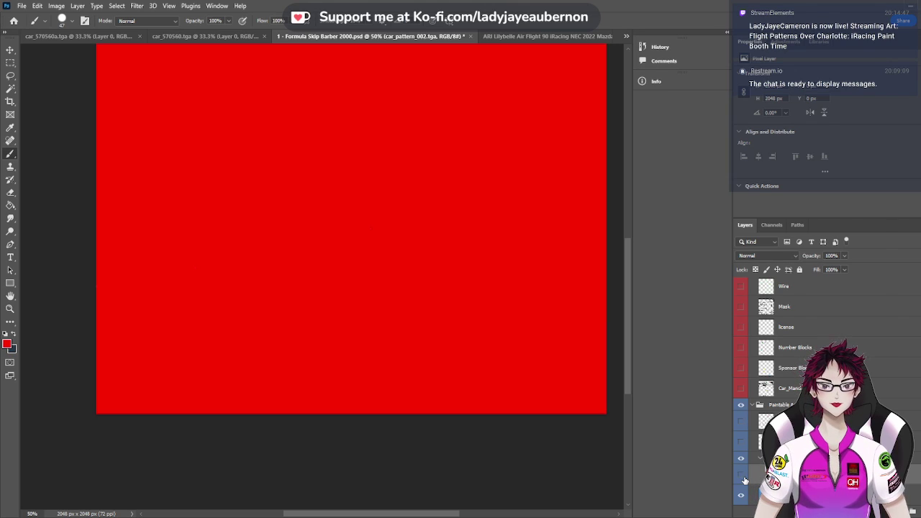
pyautogui.click(745, 481)
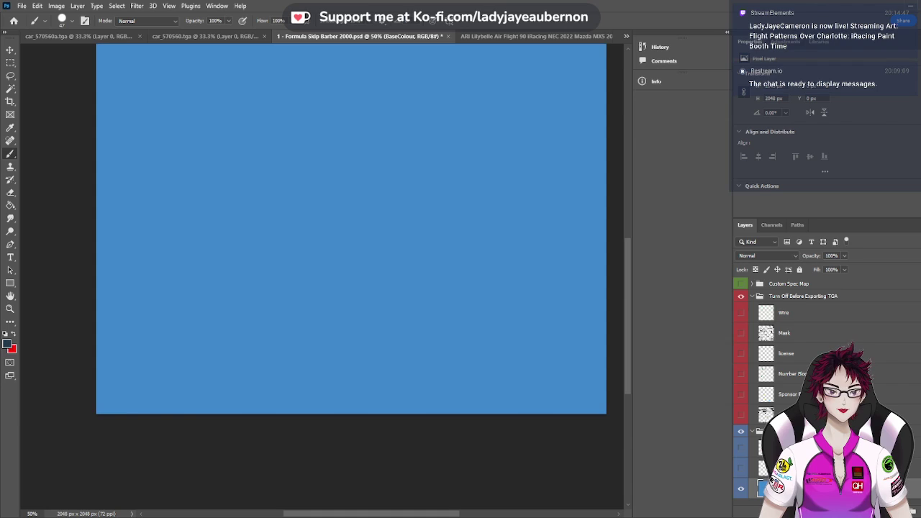
# Recolour the BaseColour layer with the dark navy foreground colour and show the Mask layer
pyautogui.press('h')
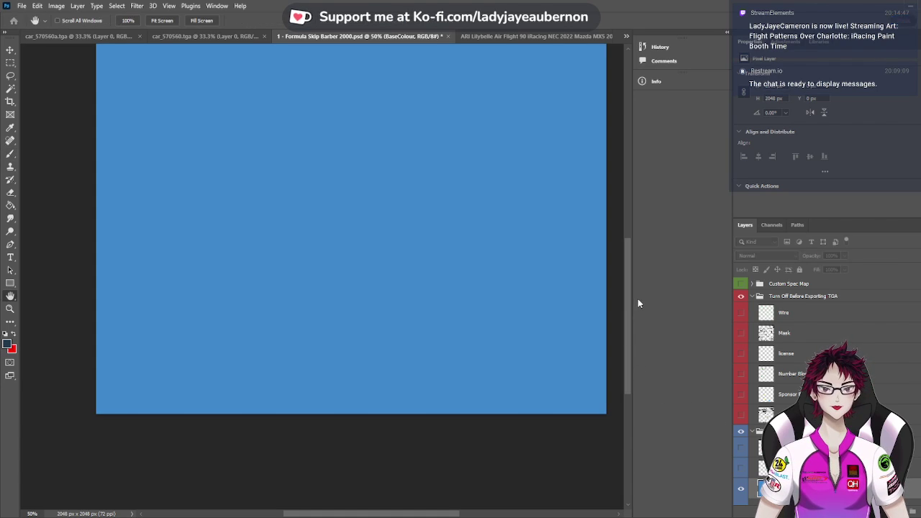
pyautogui.press('i')
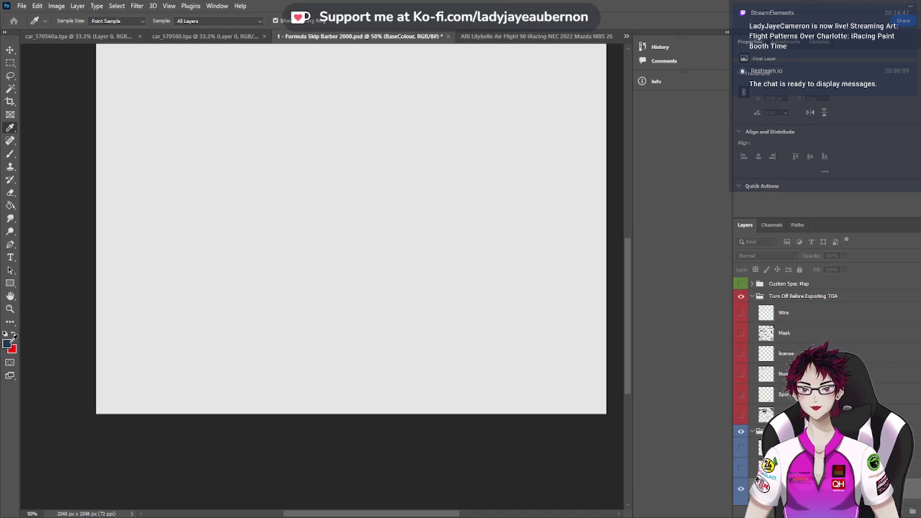
pyautogui.press('b')
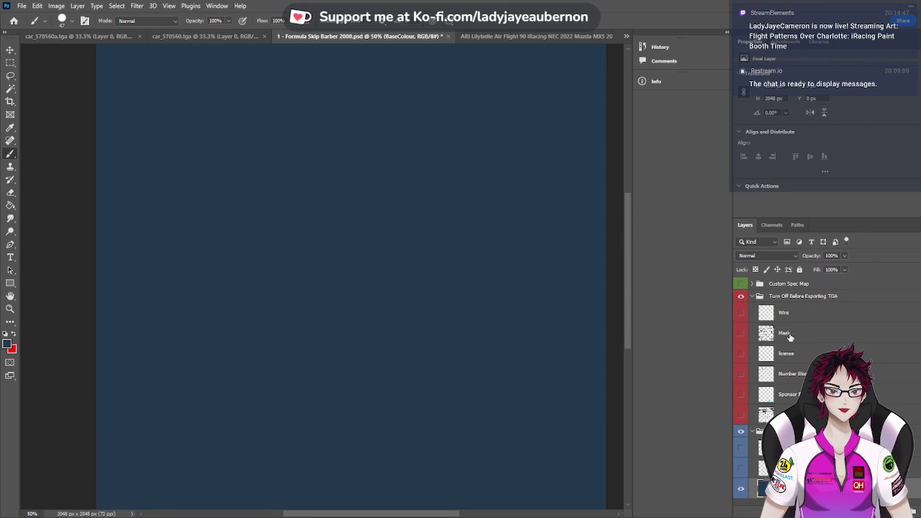
pyautogui.click(741, 332)
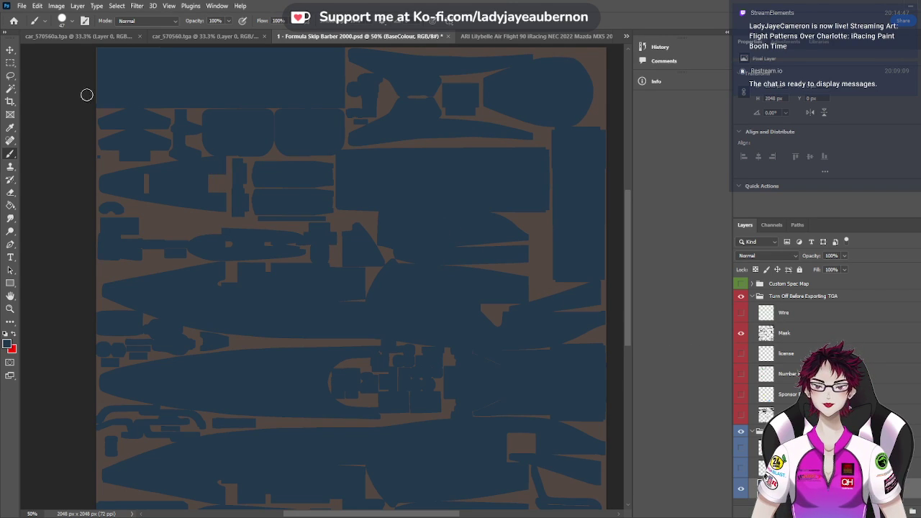
# Bring up the ARI Lilybelle Air Flight 90 Mazda MX5 livery and close that document
pyautogui.click(10, 49)
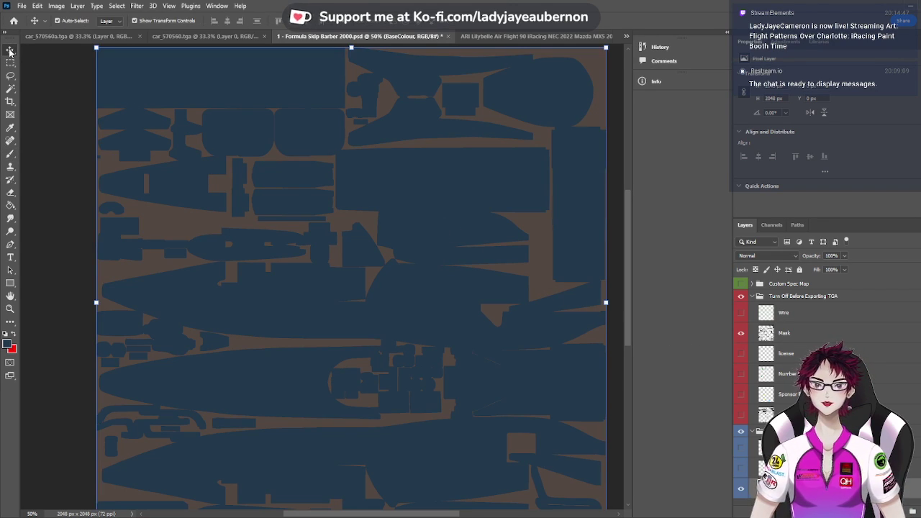
pyautogui.click(547, 36)
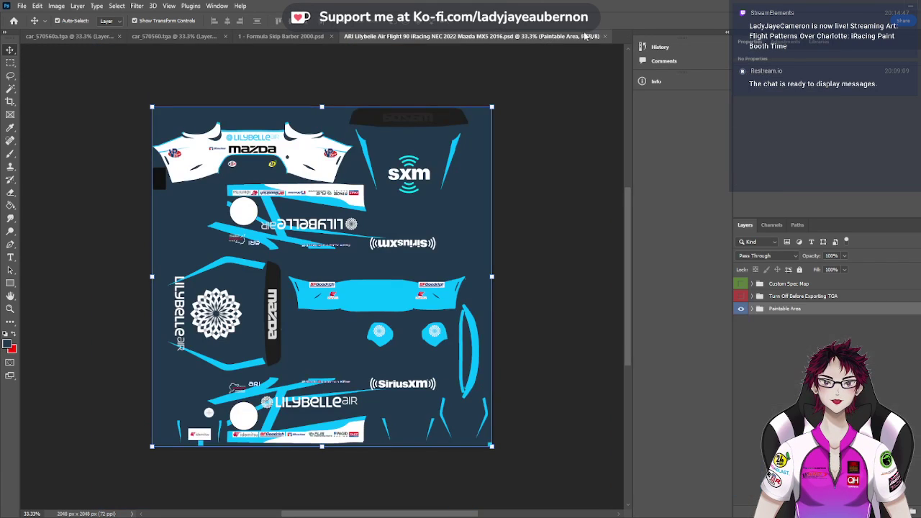
pyautogui.click(604, 36)
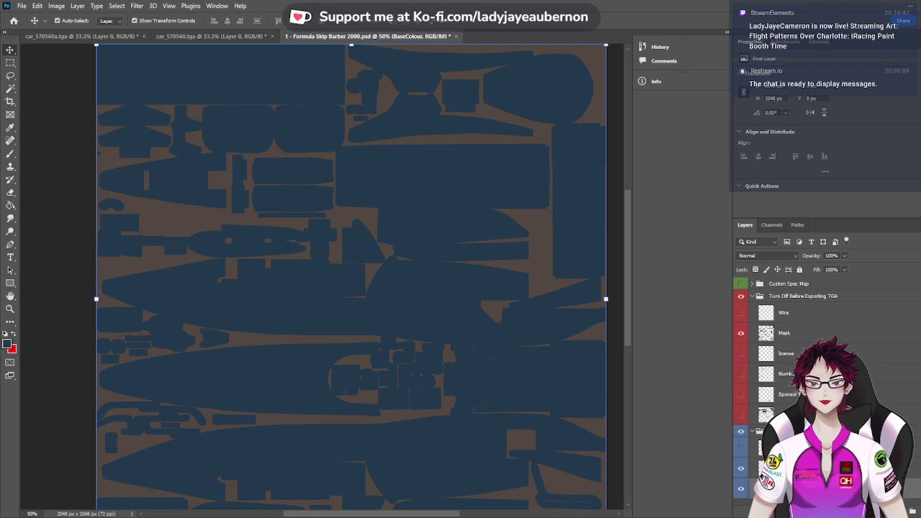
# Select the Pitbox layer in the template and show the layer with the Skip Barber and Racer Magazine logos
pyautogui.click(828, 467)
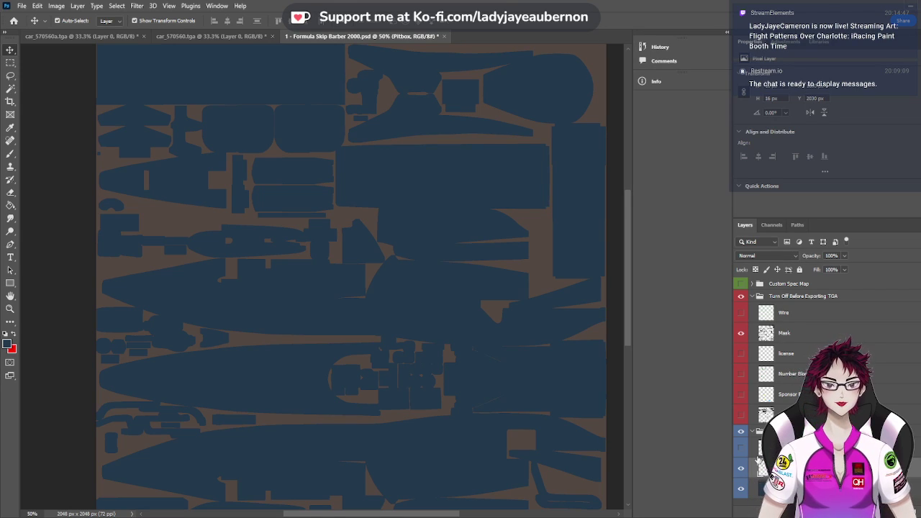
pyautogui.click(741, 447)
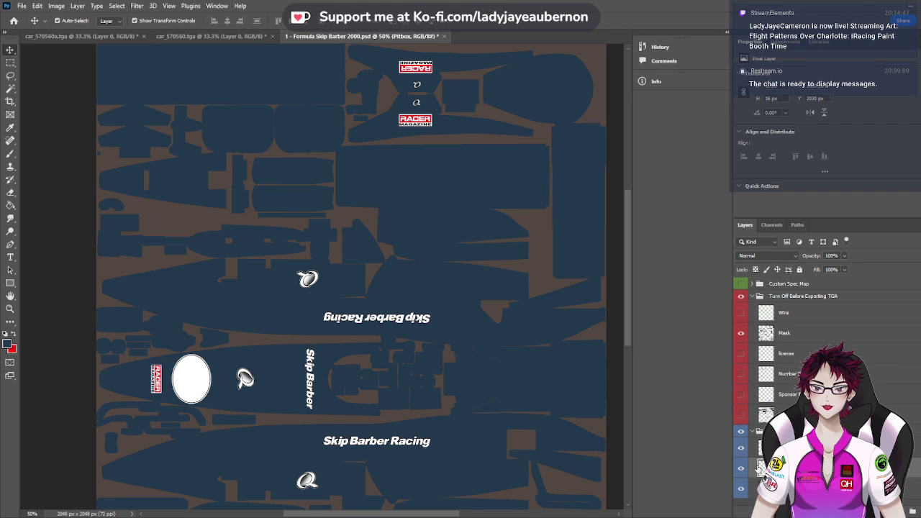
# Open the Lilybelle Air Mazda MX5 2016 - 24 Hours of Lemons livery and sample its light blue as the foreground colour
pyautogui.click(223, 37)
pyautogui.click(113, 36)
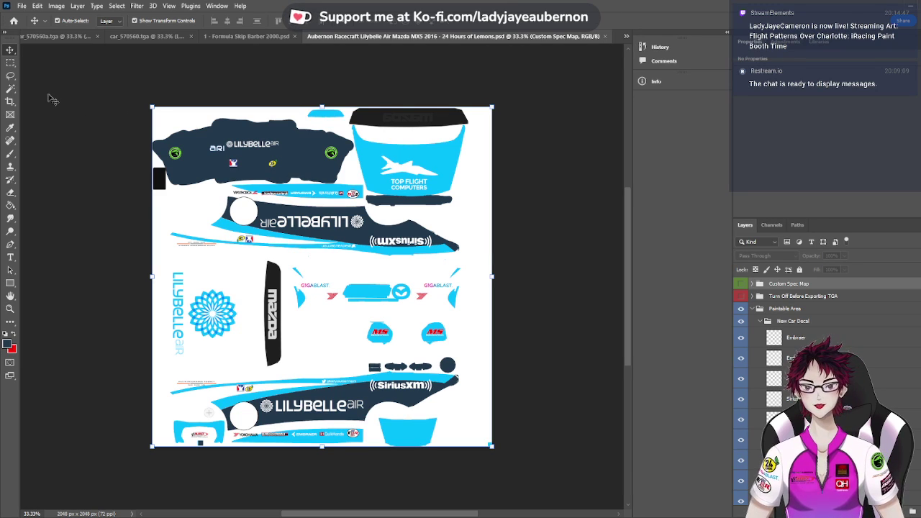
pyautogui.click(8, 128)
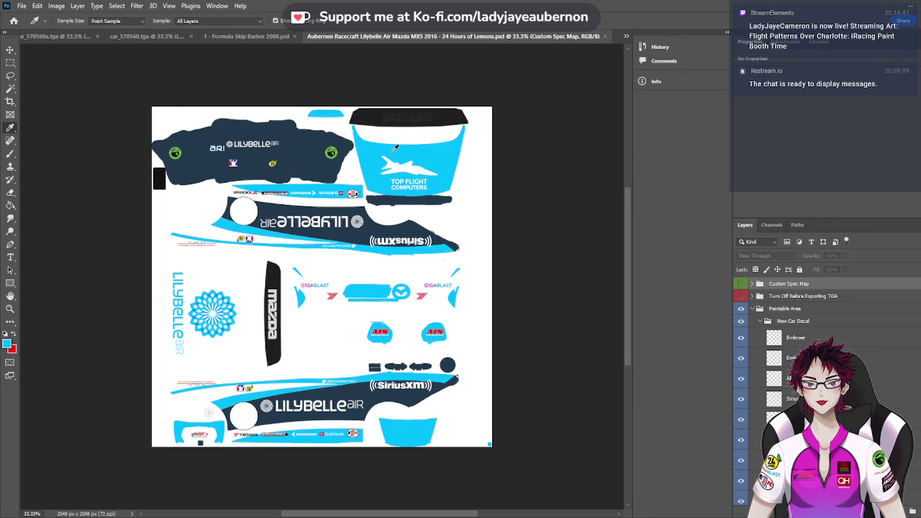
# Select all the yellow shapes in car_570560a.tga by colour range, copy them to a new layer and check it with Layer 0 hidden
pyautogui.click(150, 37)
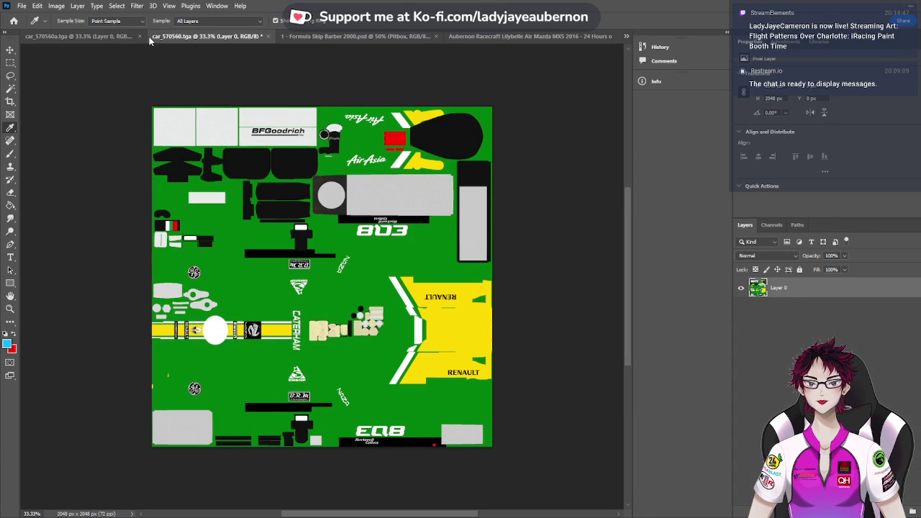
pyautogui.click(94, 37)
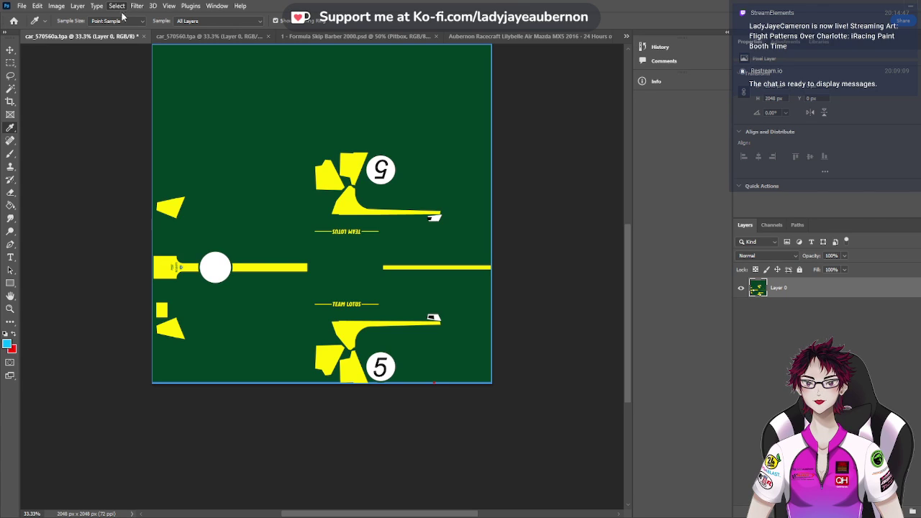
pyautogui.click(326, 178)
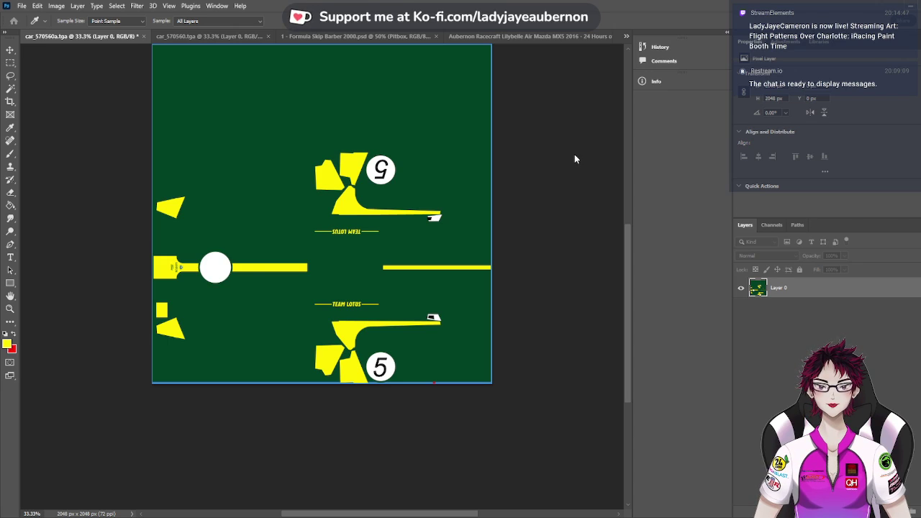
pyautogui.press('Return')
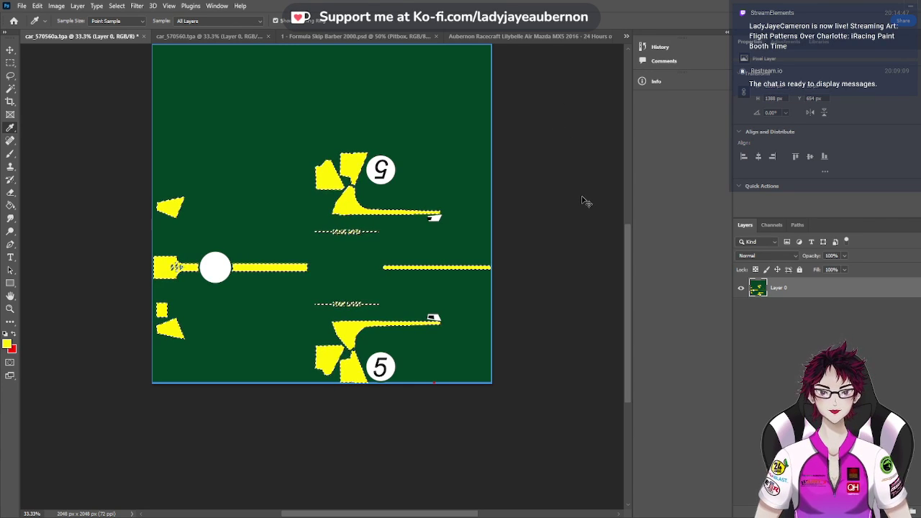
pyautogui.hotkey('ctrl', 'j')
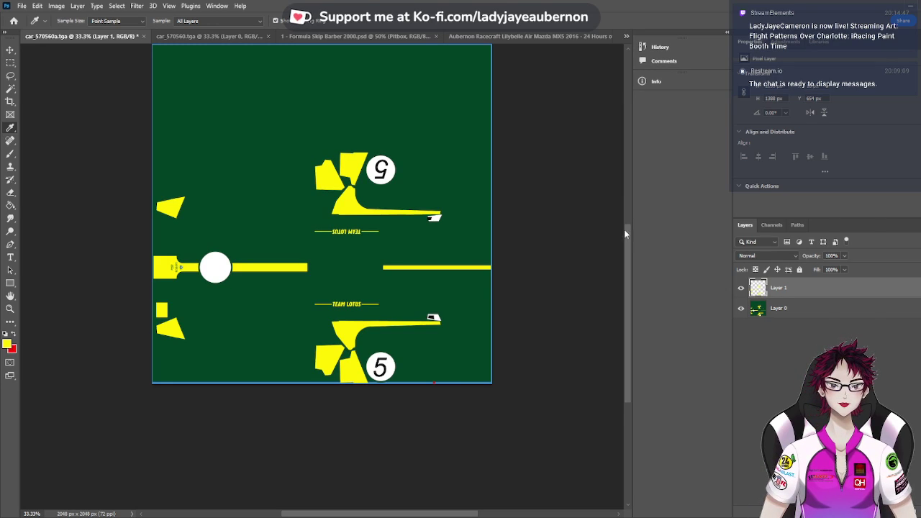
pyautogui.click(742, 309)
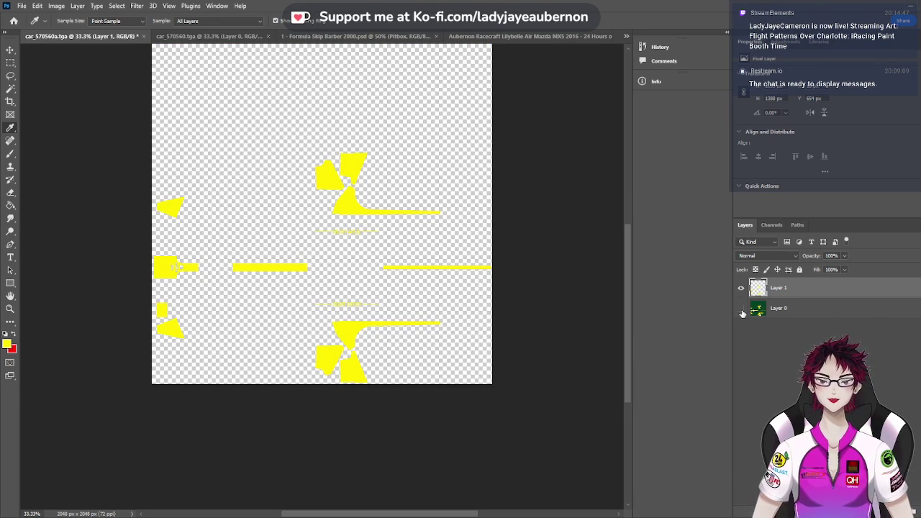
pyautogui.click(741, 310)
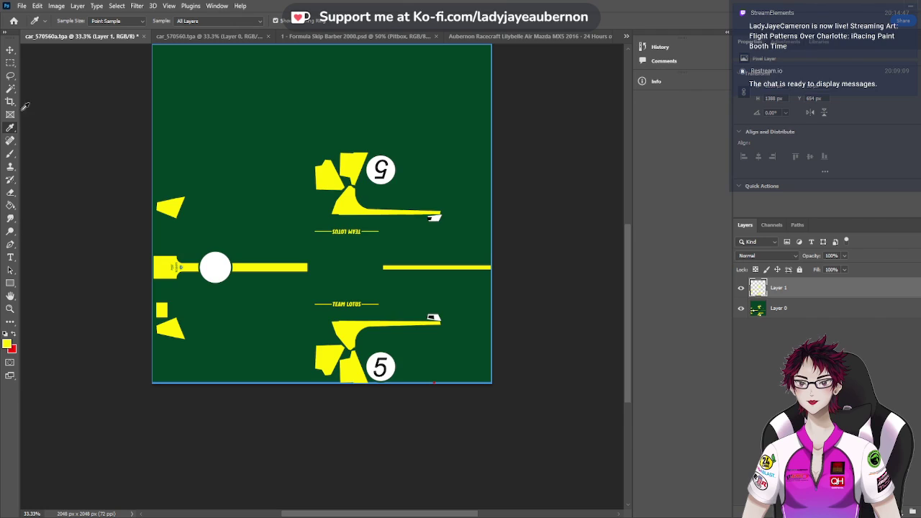
# Delete both TEAM LOTUS letterings from Layer 1, hide Layer 0 and clear the selection
pyautogui.click(10, 63)
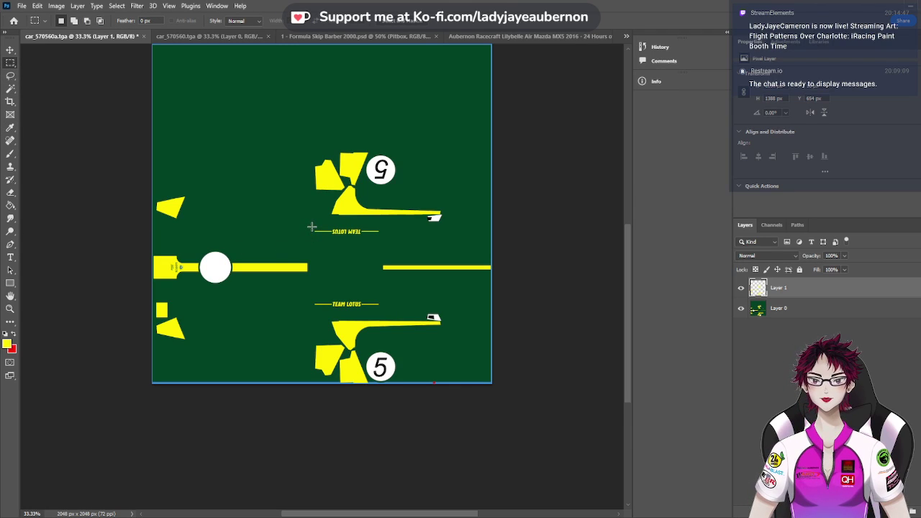
pyautogui.moveTo(312, 226); pyautogui.dragTo(387, 248)
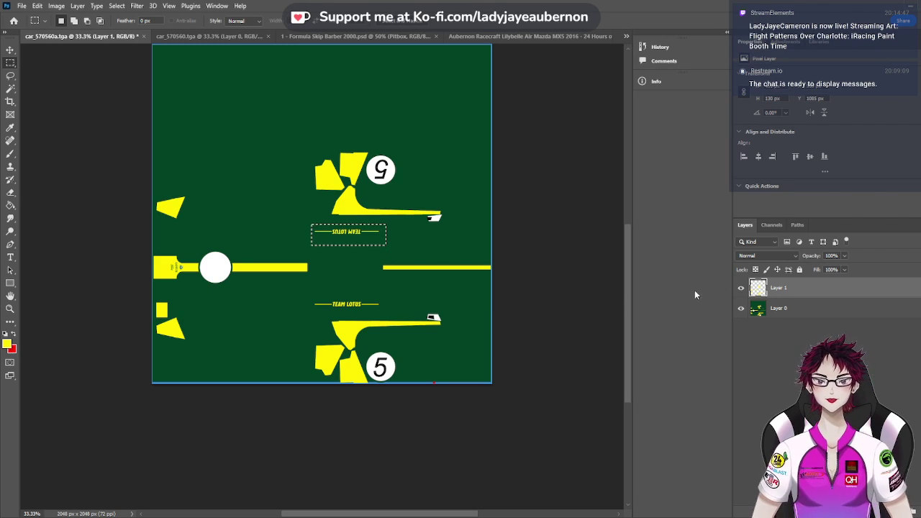
pyautogui.click(742, 308)
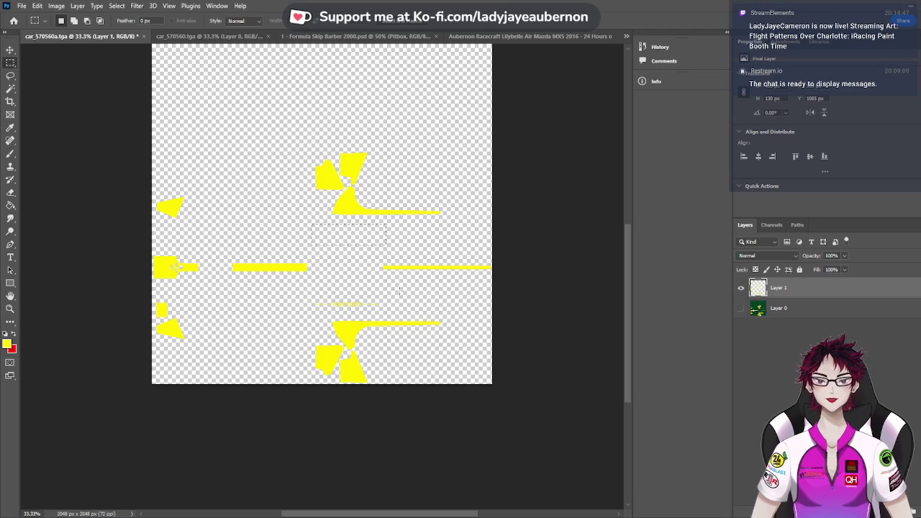
pyautogui.click(741, 308)
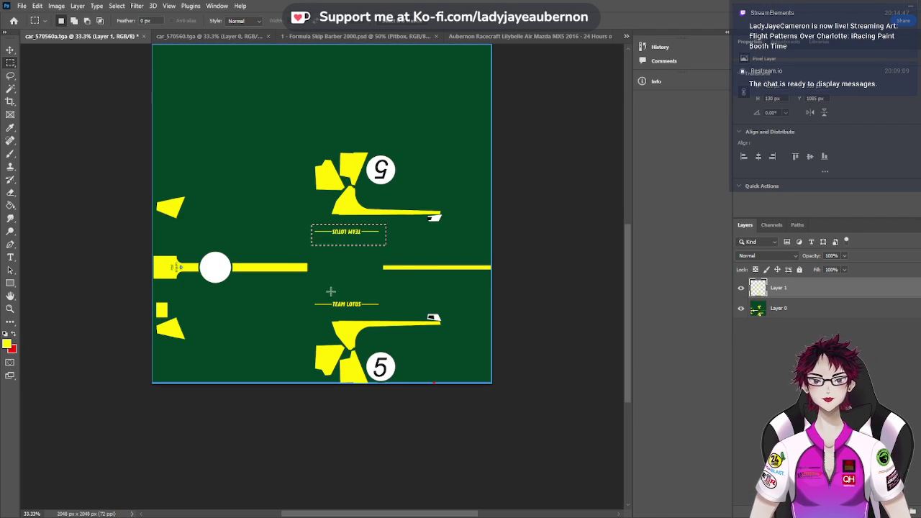
pyautogui.click(305, 291)
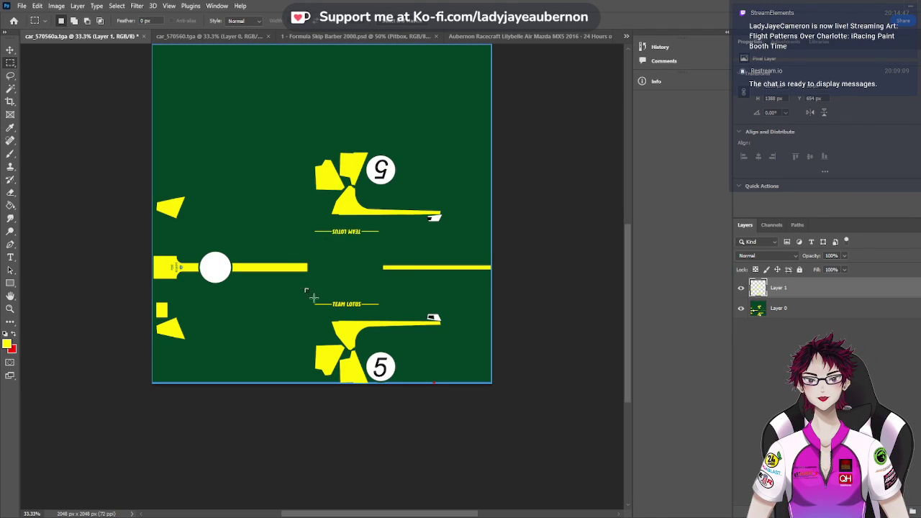
pyautogui.moveTo(305, 291); pyautogui.dragTo(386, 315)
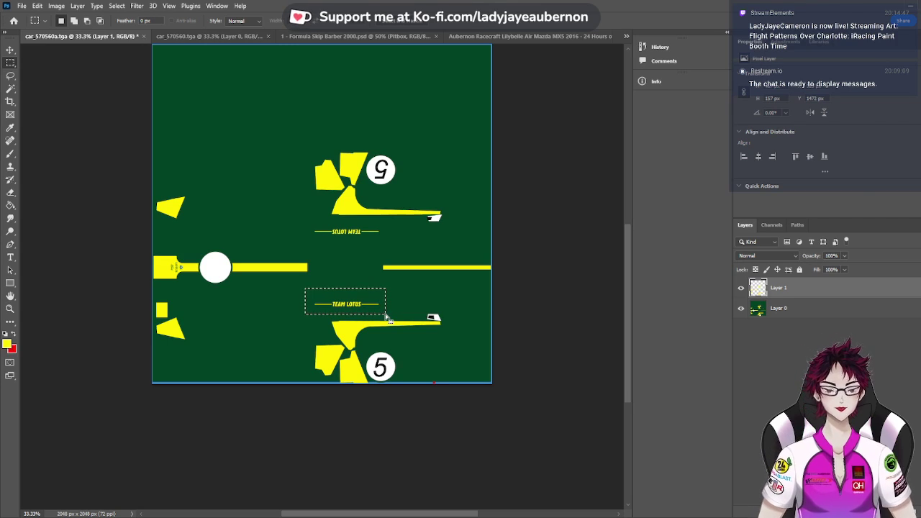
pyautogui.click(764, 330)
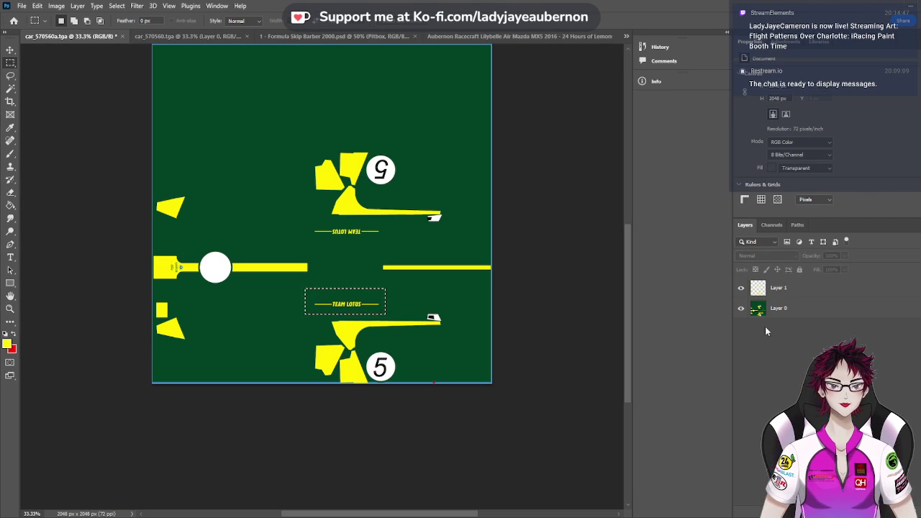
pyautogui.click(741, 308)
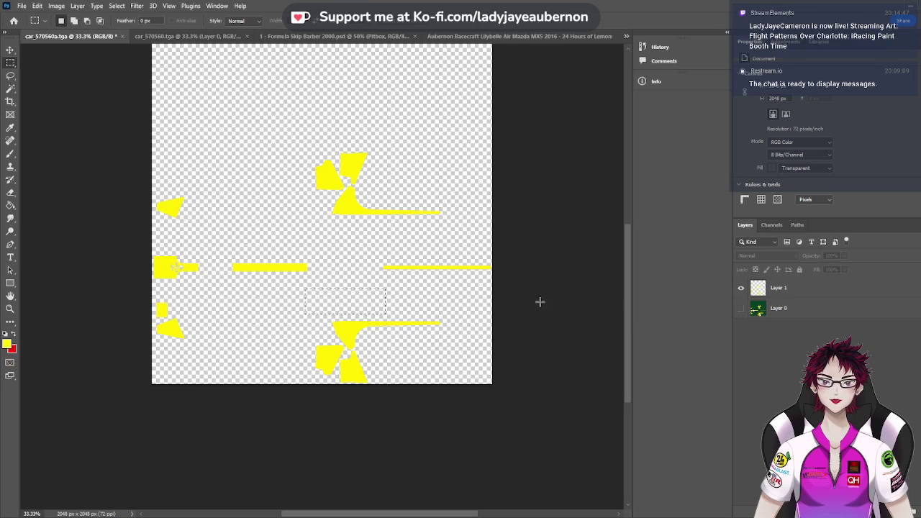
pyautogui.click(366, 242)
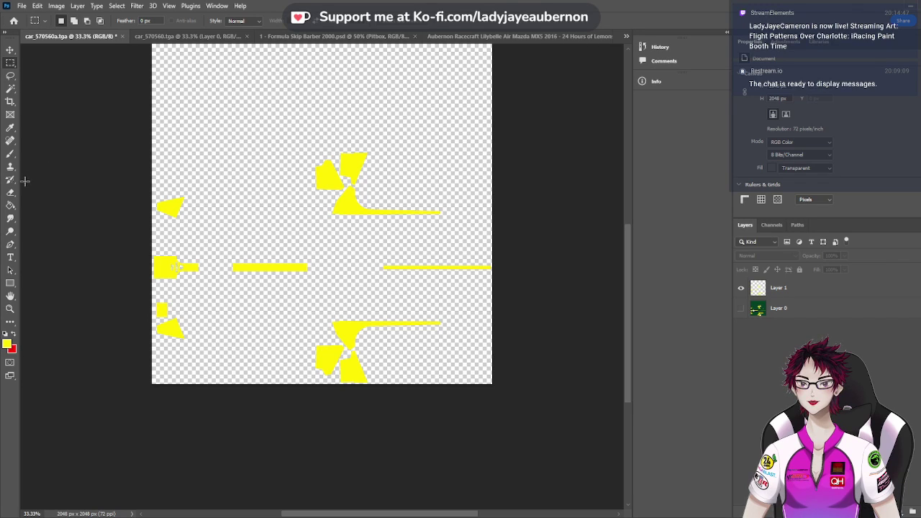
# Brush yellow over the leftover lettering gaps in the nose block on Layer 1 and check the filled shape
pyautogui.click(10, 153)
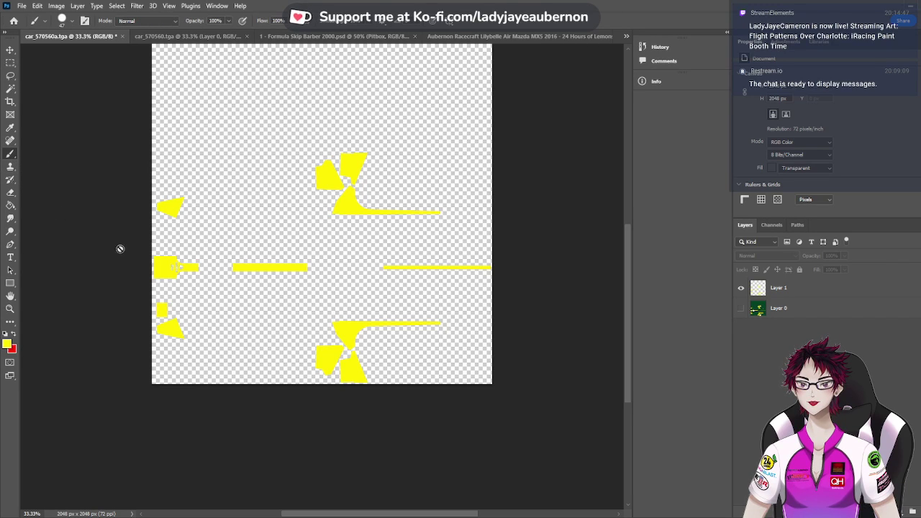
pyautogui.click(785, 289)
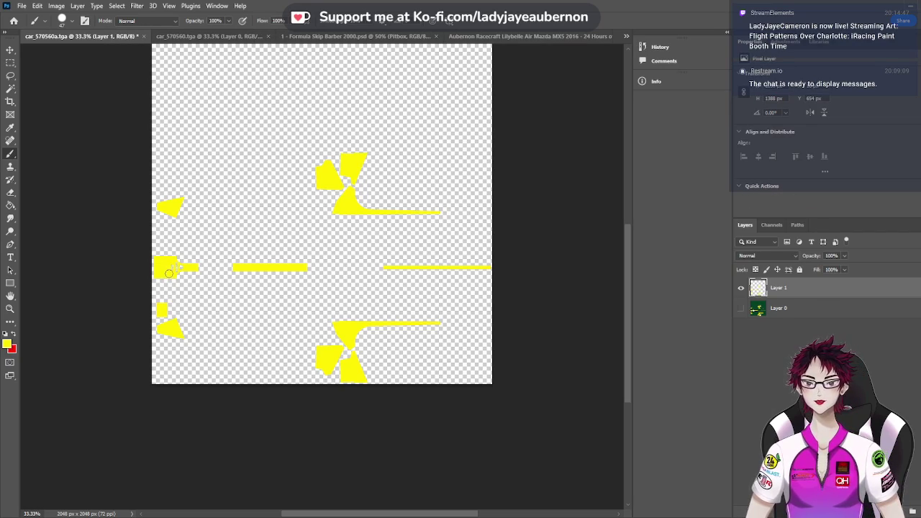
pyautogui.hotkey('ctrl', '+')
pyautogui.hotkey('ctrl', '+')
pyautogui.hotkey('ctrl', '+')
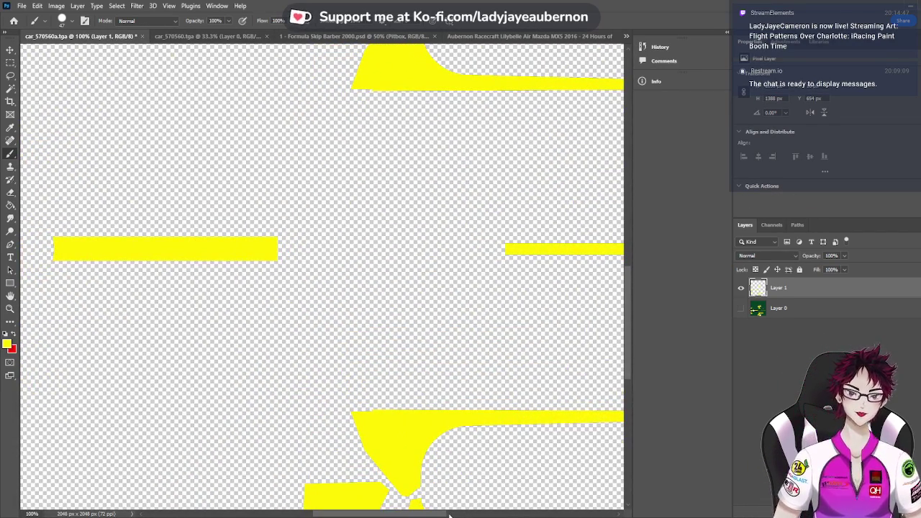
pyautogui.moveTo(438, 512); pyautogui.dragTo(340, 509)
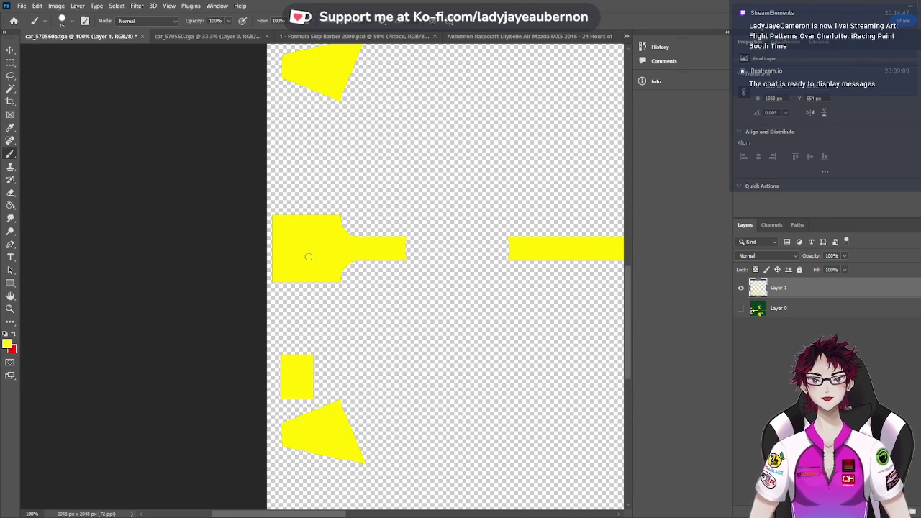
pyautogui.scroll(-1, 310, 260)
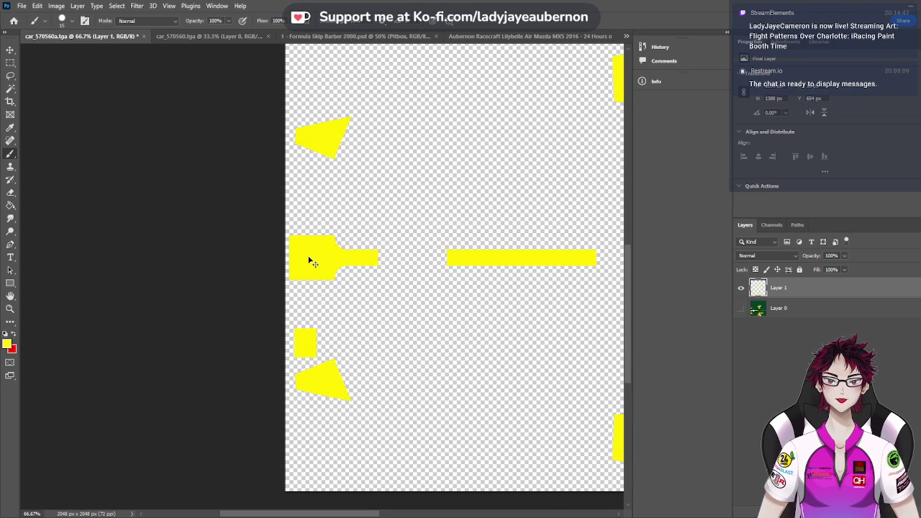
pyautogui.scroll(3, 310, 260)
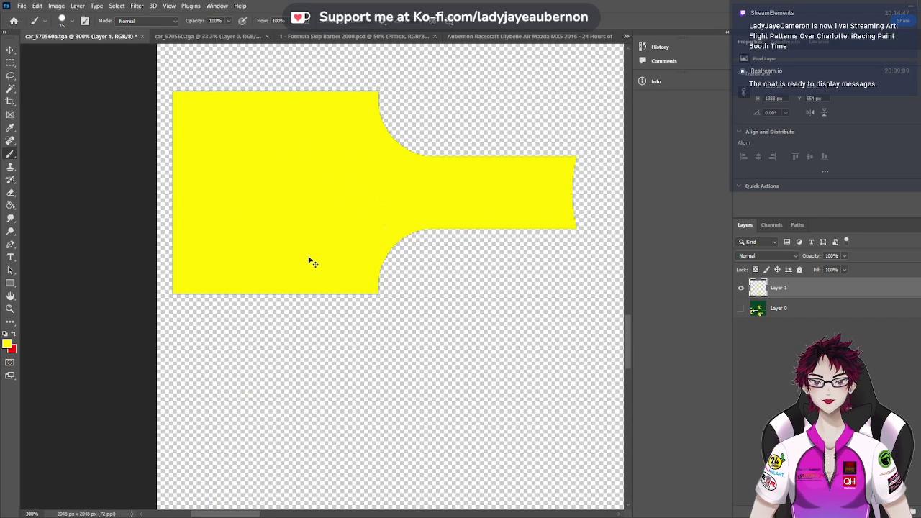
pyautogui.scroll(-5, 310, 261)
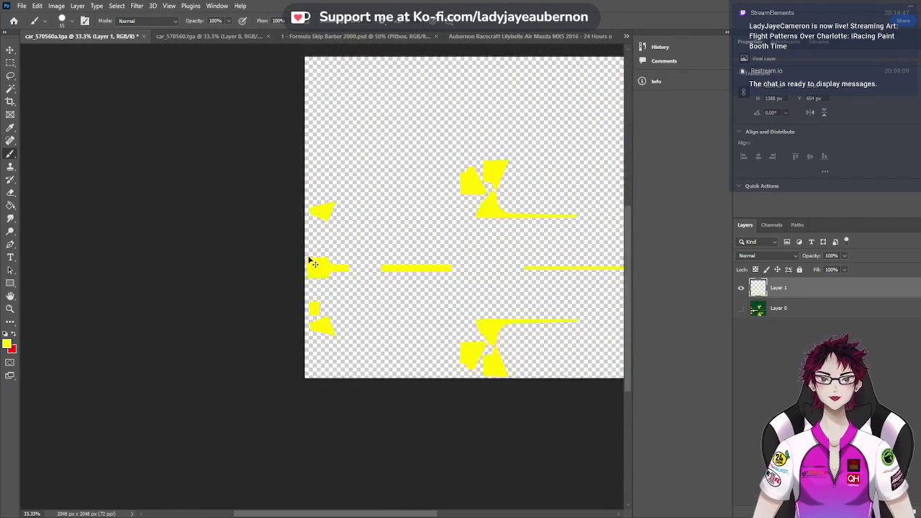
pyautogui.scroll(-1, 310, 261)
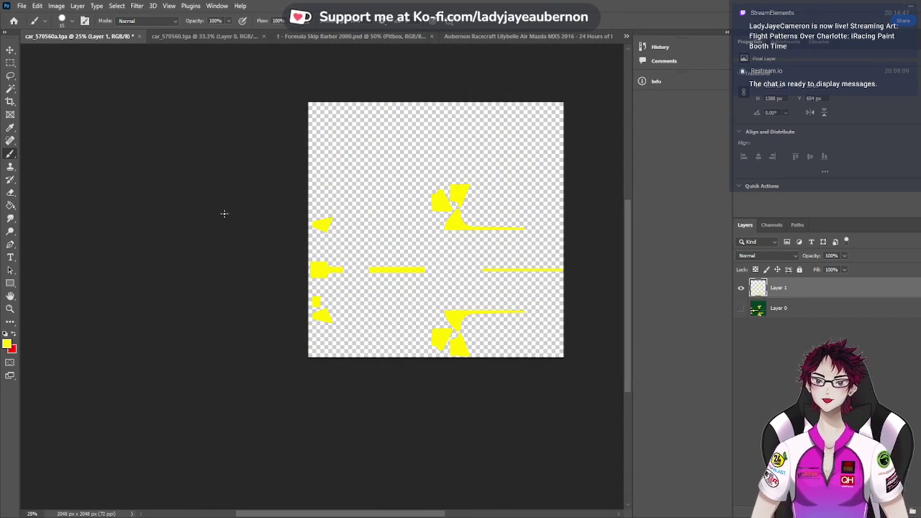
# Sample the light blue from the Lilybelle Air Mazda MX5 2016 livery as the foreground colour
pyautogui.click(482, 37)
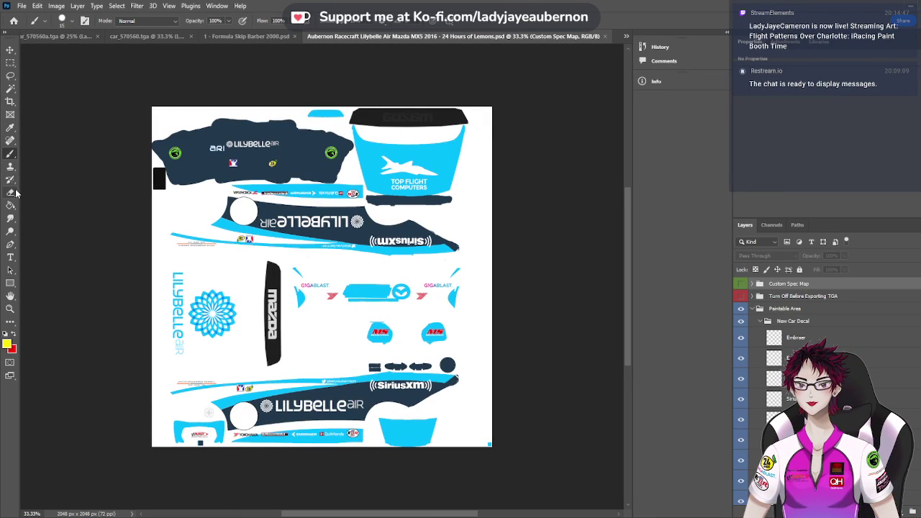
pyautogui.click(10, 127)
pyautogui.click(424, 174)
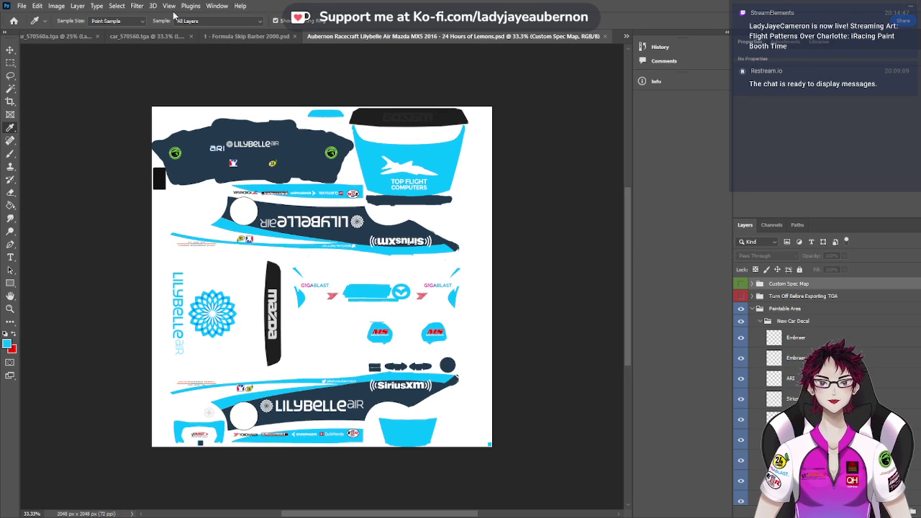
# Recolour the yellow shapes on Layer 1 of car_570560a.tga with a light blue Color Overlay and rasterize the effect
pyautogui.click(65, 36)
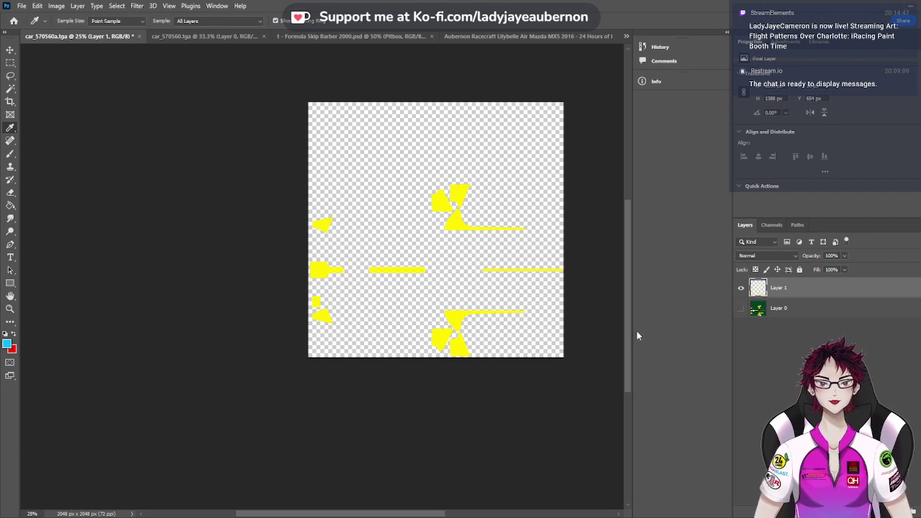
pyautogui.press('F2')
pyautogui.press('i')
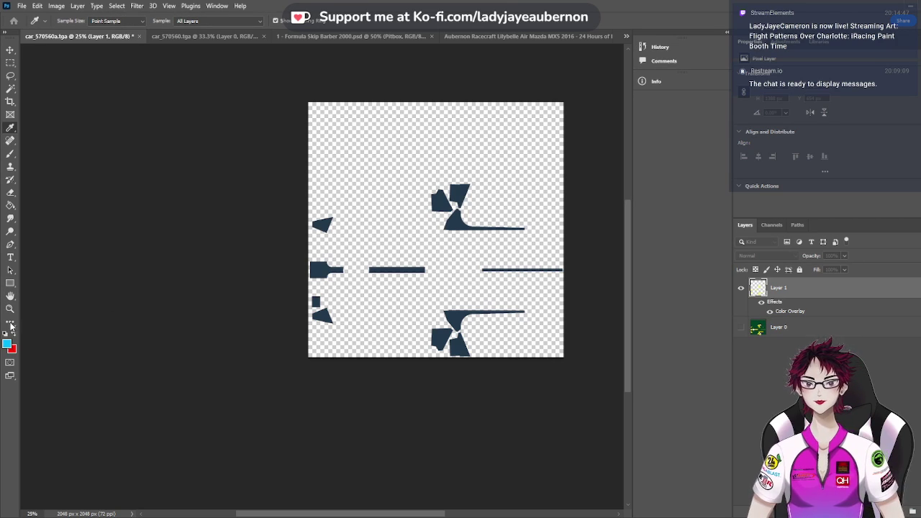
pyautogui.press('F2')
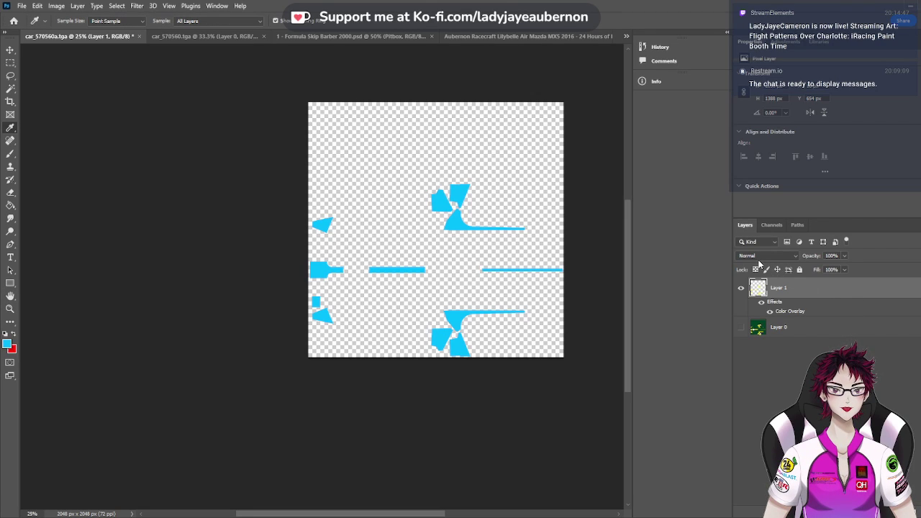
pyautogui.click(10, 51)
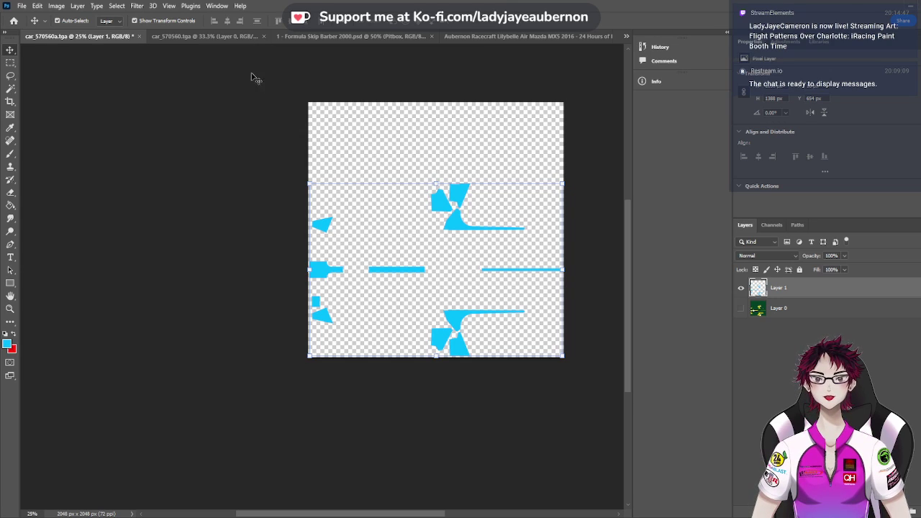
# Hide the Skip Barber and Racer decals in the Formula Skip Barber 2000 template and show the Wire layer
pyautogui.click(308, 37)
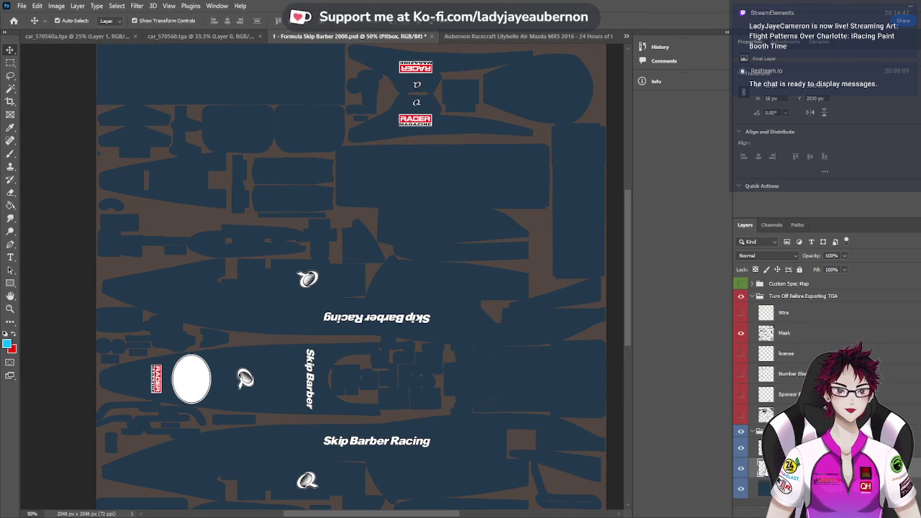
pyautogui.click(741, 448)
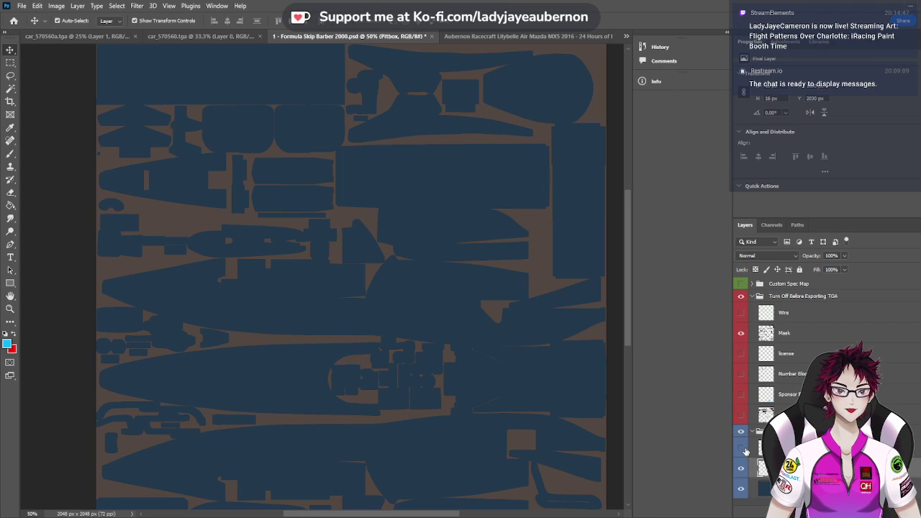
pyautogui.click(741, 314)
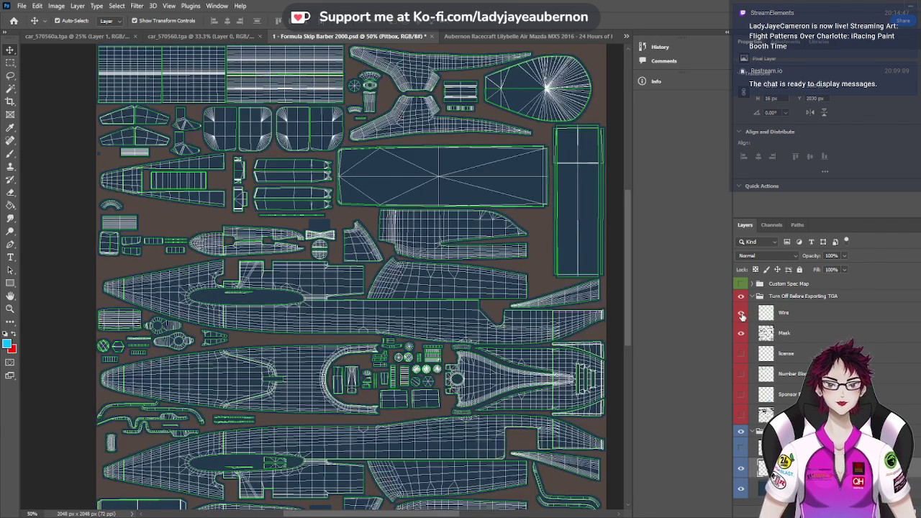
# Paste the light blue shapes into the template as a new layer and position them over the car body panels
pyautogui.click(788, 283)
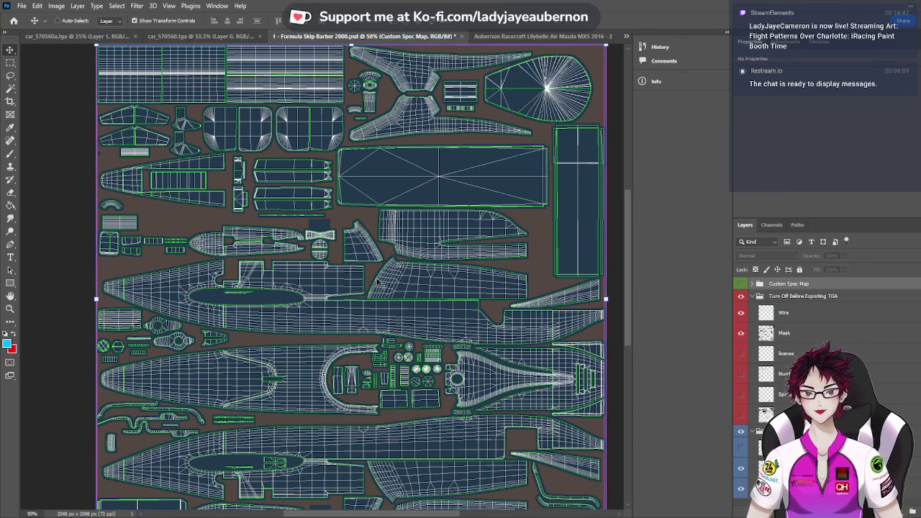
pyautogui.hotkey('ctrl', 'v')
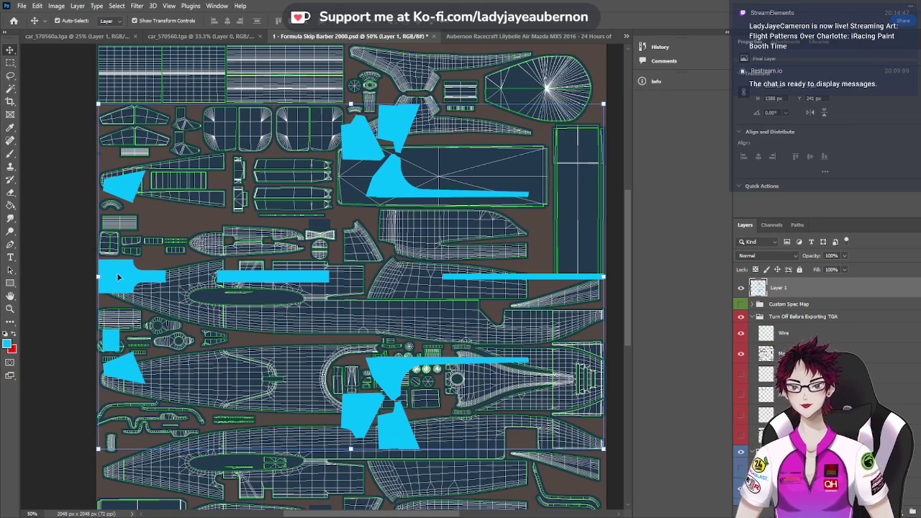
pyautogui.moveTo(119, 277); pyautogui.dragTo(124, 380)
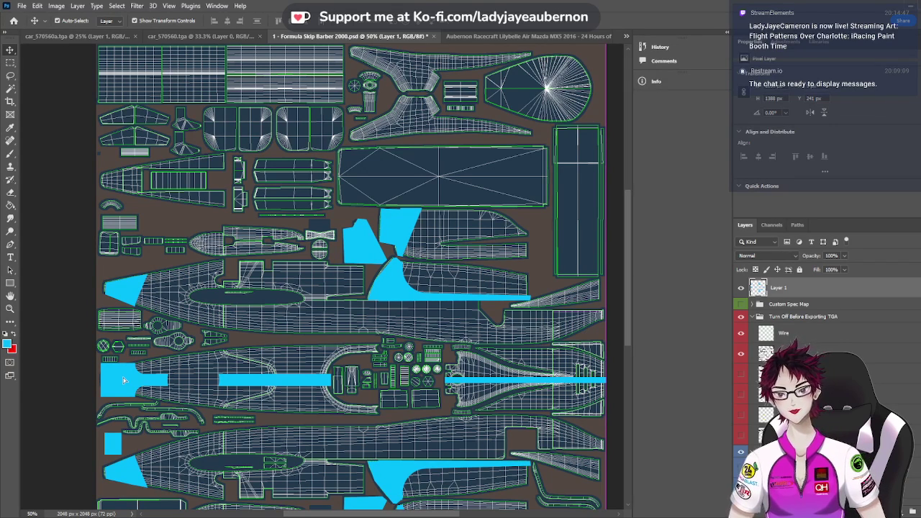
pyautogui.moveTo(120, 381); pyautogui.dragTo(117, 381)
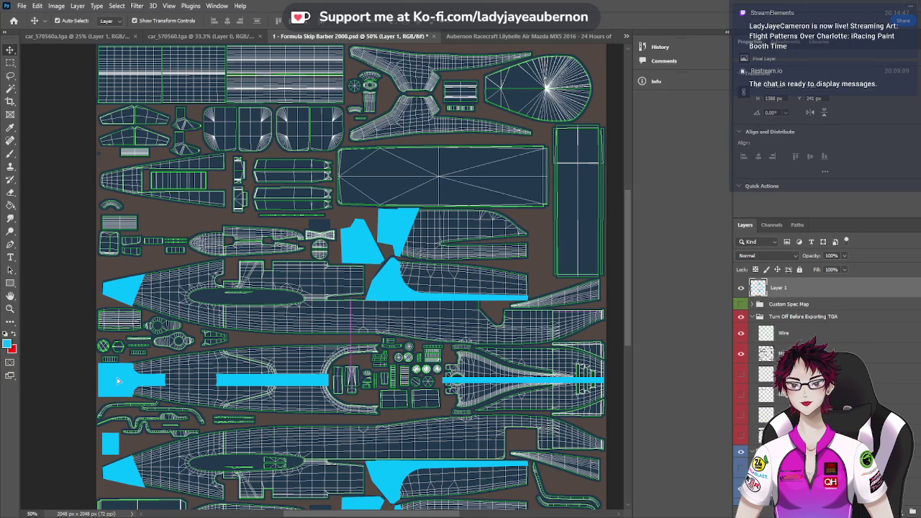
# Move Layer 1 below the Turn Off Before Exporting TGA group, into the blue paintable group above the base colour
pyautogui.hotkey('ctrl', 't')
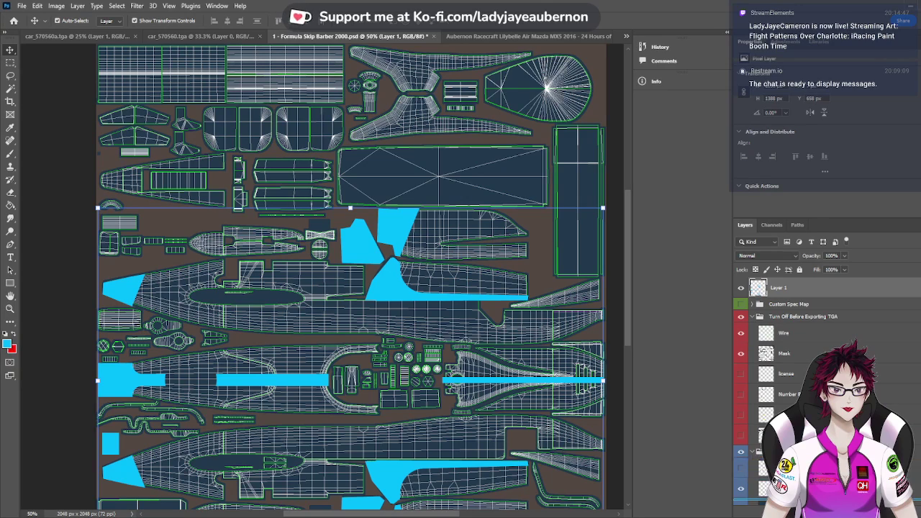
pyautogui.scroll(-1, 828, 360)
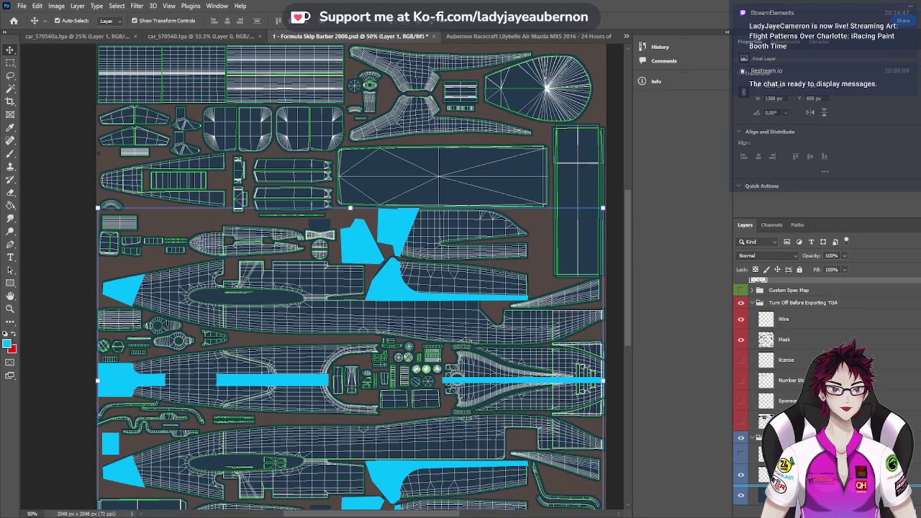
pyautogui.moveTo(827, 438); pyautogui.dragTo(828, 392)
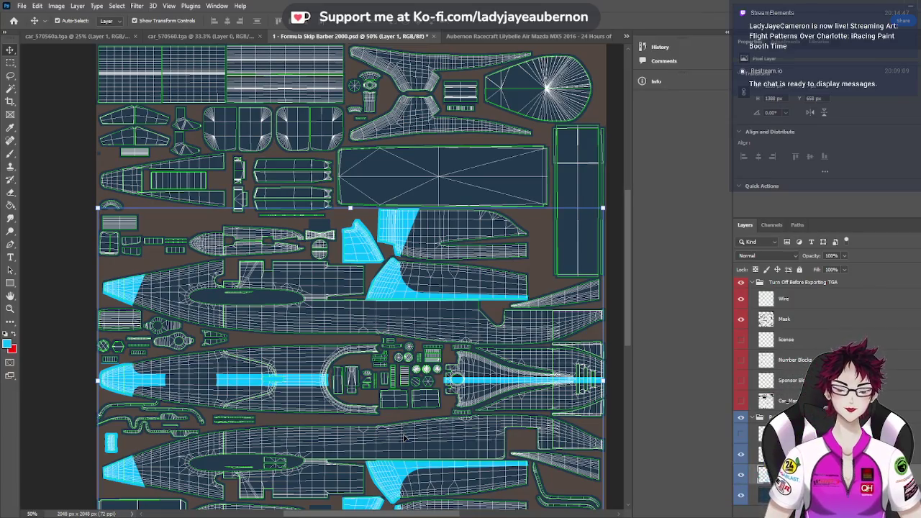
# Nudge Layer 1 slightly upward to centre its middle stripe on the round opening of the rear body panel
pyautogui.scroll(5, 322, 276)
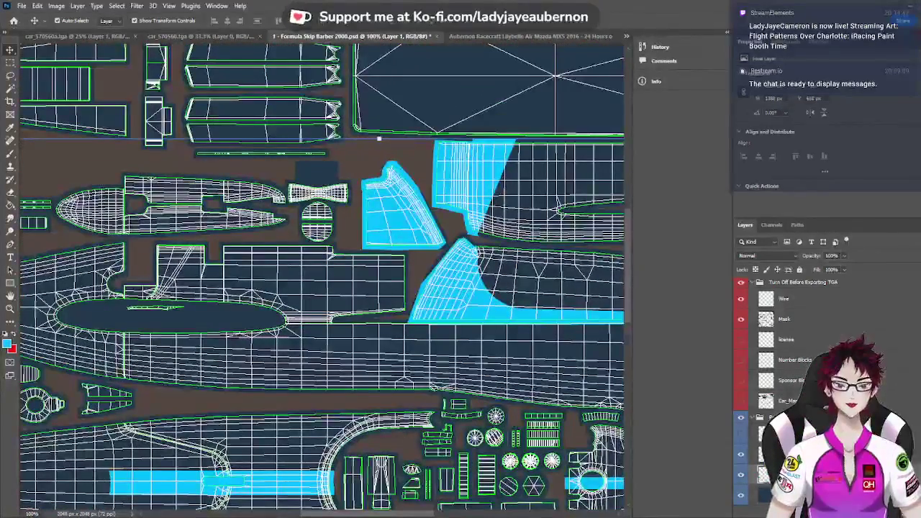
pyautogui.scroll(-3, 324, 276)
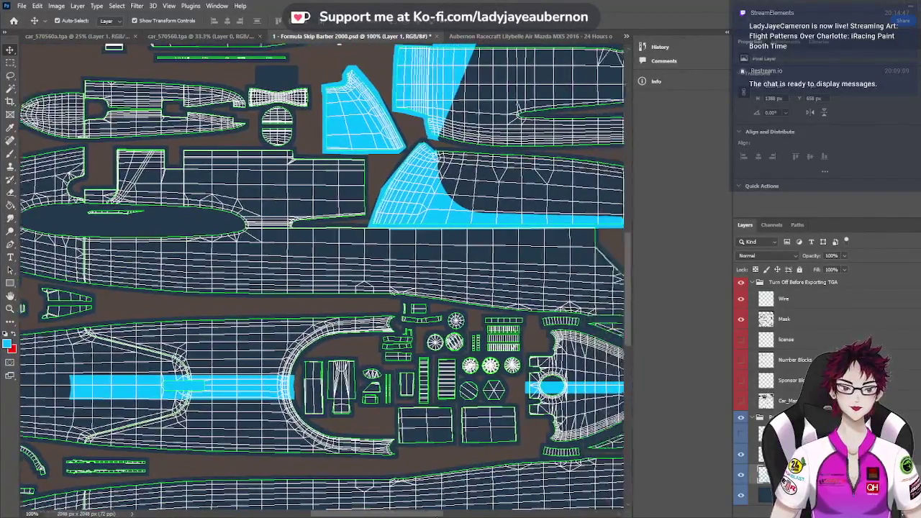
pyautogui.hscroll(3, 322, 280)
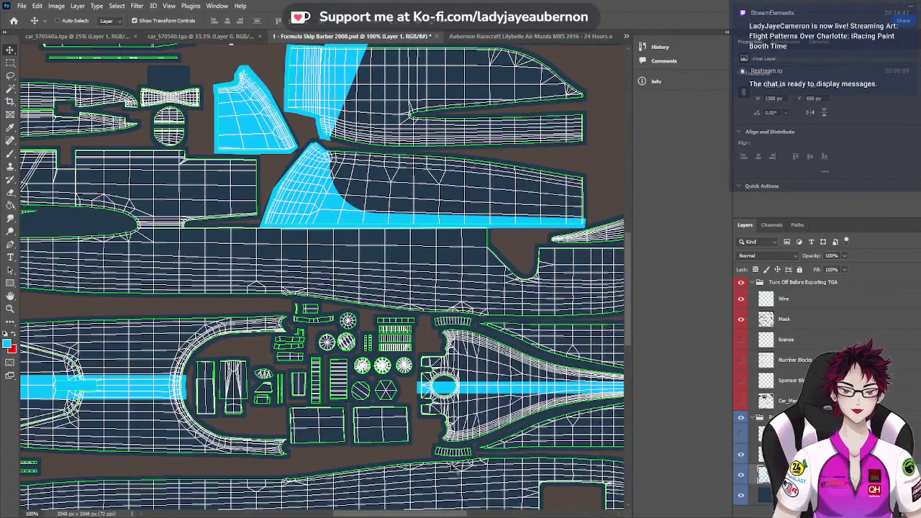
pyautogui.scroll(5, 323, 322)
pyautogui.scroll(-3, 323, 321)
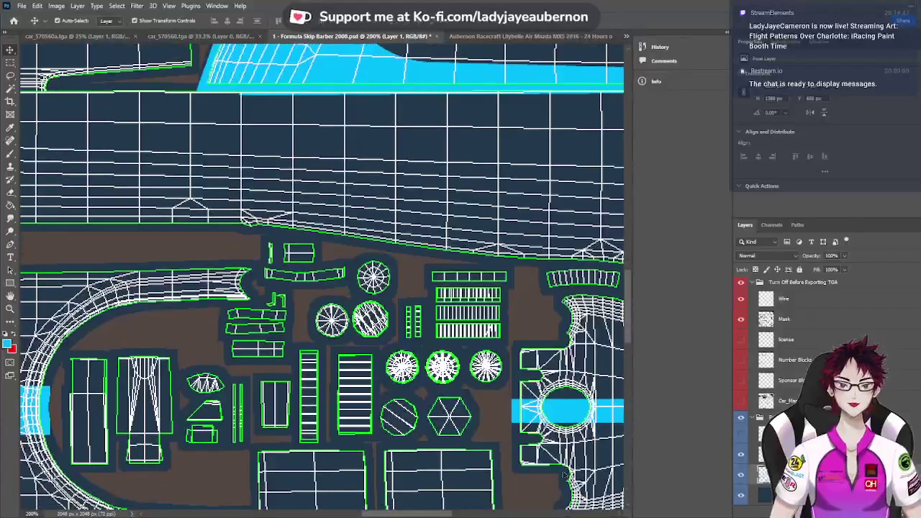
pyautogui.moveTo(448, 515); pyautogui.dragTo(478, 515)
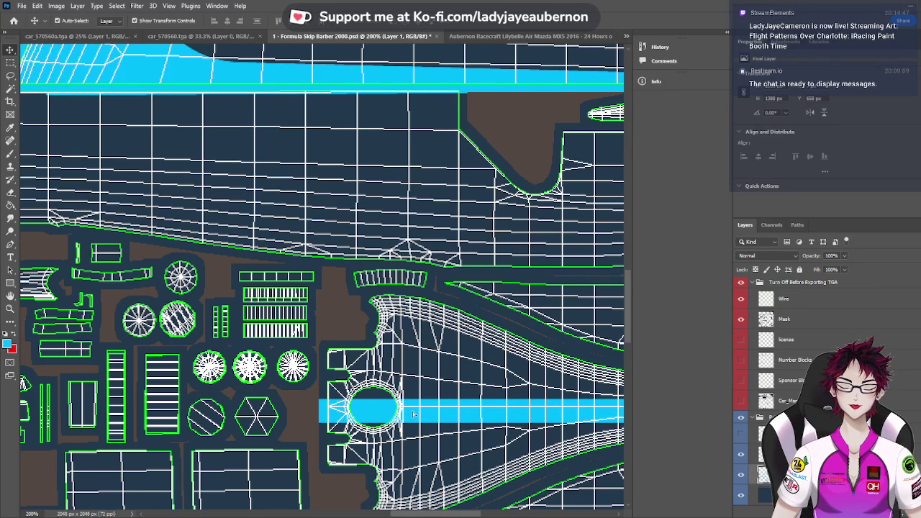
pyautogui.press('Up')
pyautogui.press('Up')
pyautogui.press('Up')
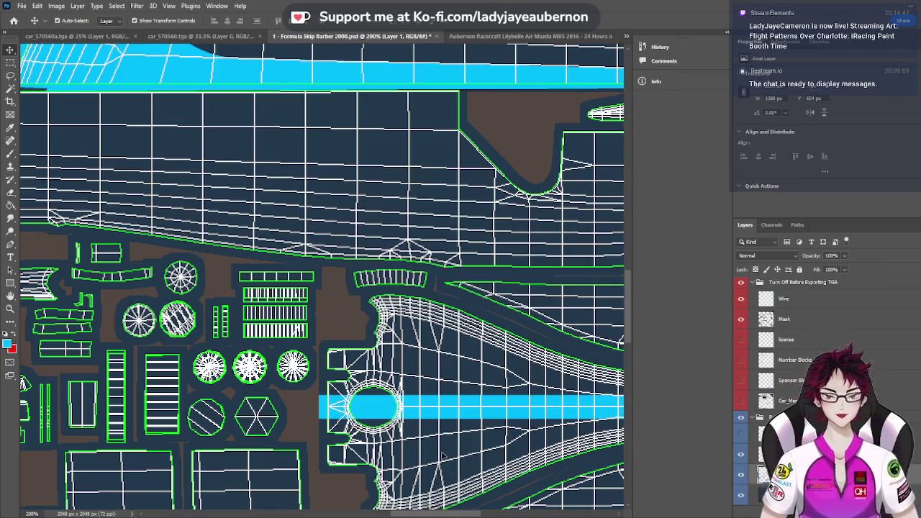
pyautogui.scroll(-5, 444, 456)
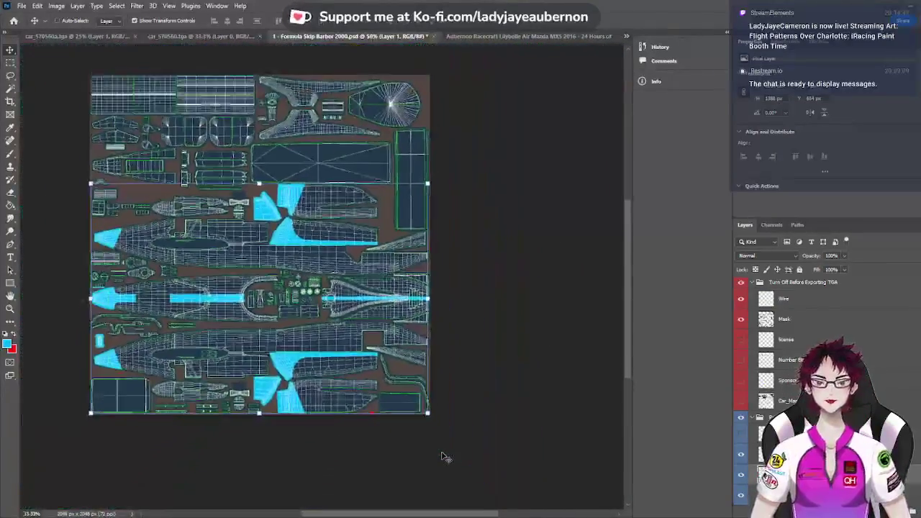
pyautogui.scroll(1, 428, 434)
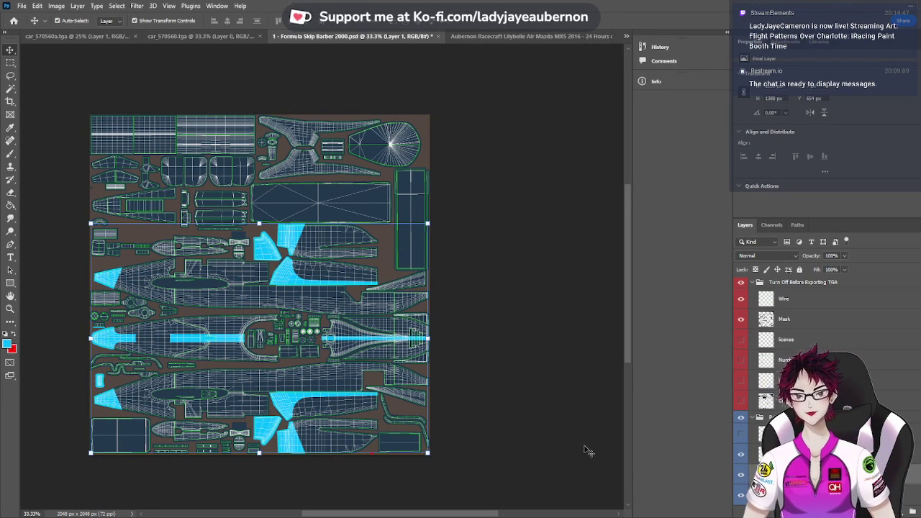
# Close car_570560a.tga and switch to the green and yellow Caterham paint, car_570560.tga
pyautogui.click(78, 41)
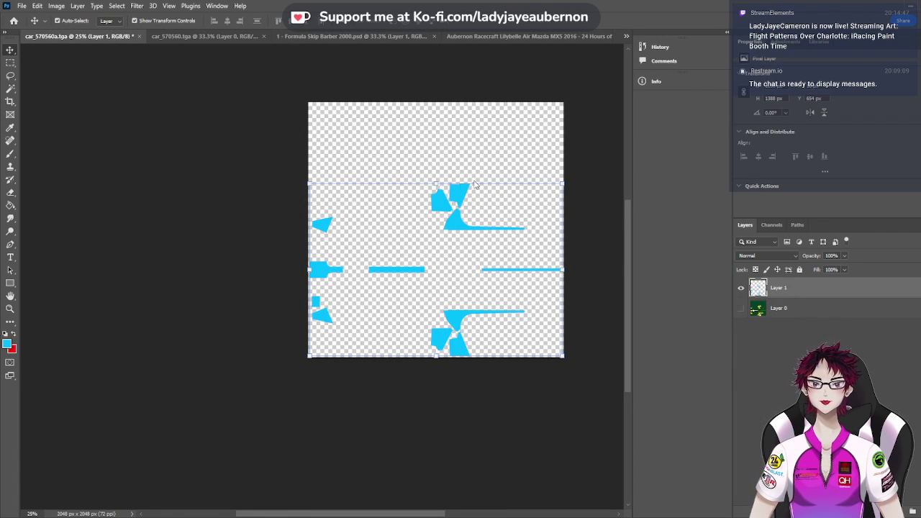
pyautogui.hotkey('ctrl', 'w')
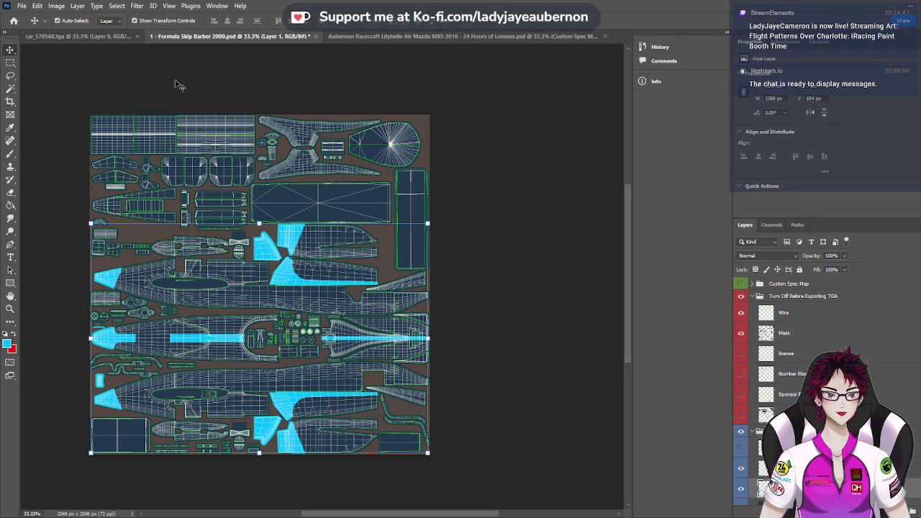
pyautogui.click(119, 35)
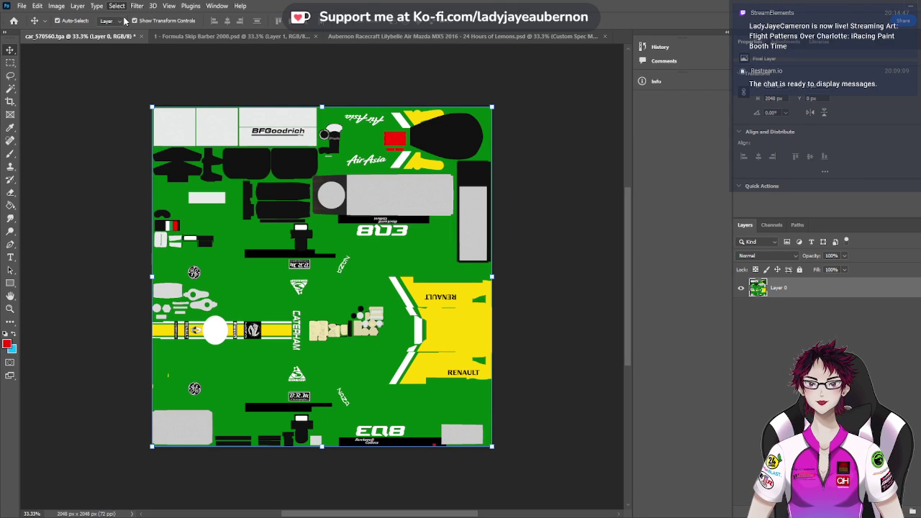
# Sample the yellow of the Renault panel in car_570560.tga and select all areas of that yellow by colour range
pyautogui.hotkey('ctrl', 'shift', 'v')
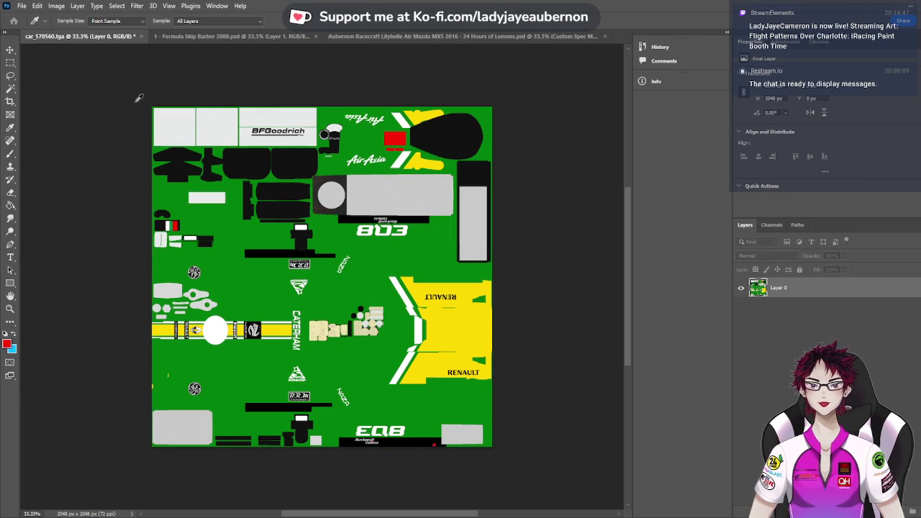
pyautogui.hotkey('ctrl', 'z')
pyautogui.press('i')
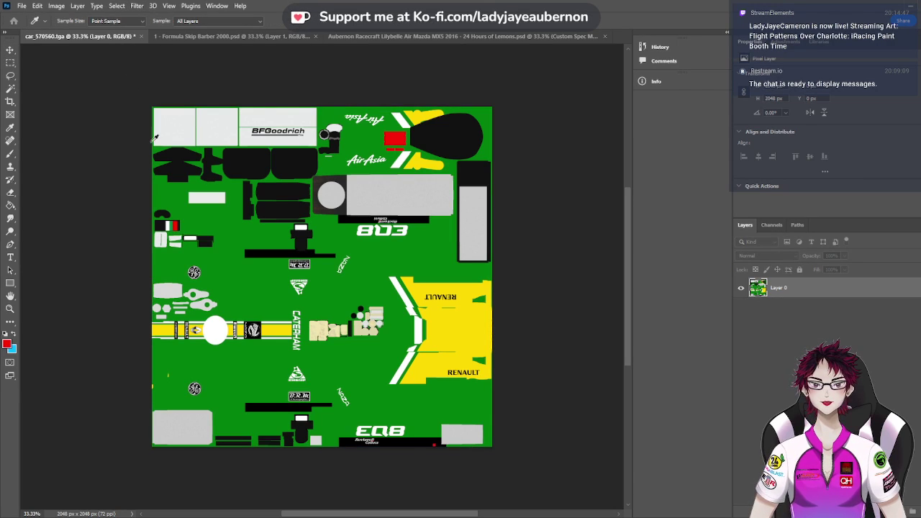
pyautogui.click(471, 339)
pyautogui.press('v')
pyautogui.hotkey('ctrl', 'shift', 'v')
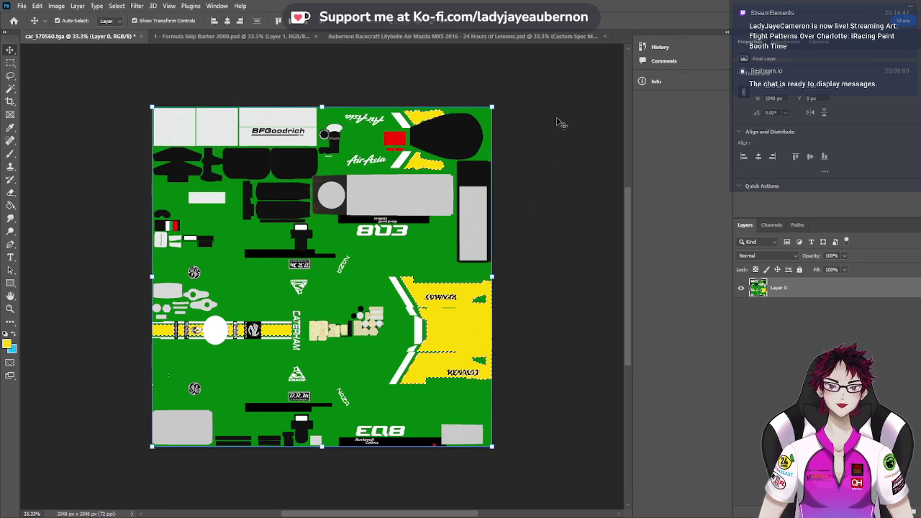
# Copy the selected yellow areas to a new layer and hide Layer 0 to inspect the extracted shapes
pyautogui.hotkey('ctrl', 'z')
pyautogui.hotkey('ctrl', 'shift', 'v')
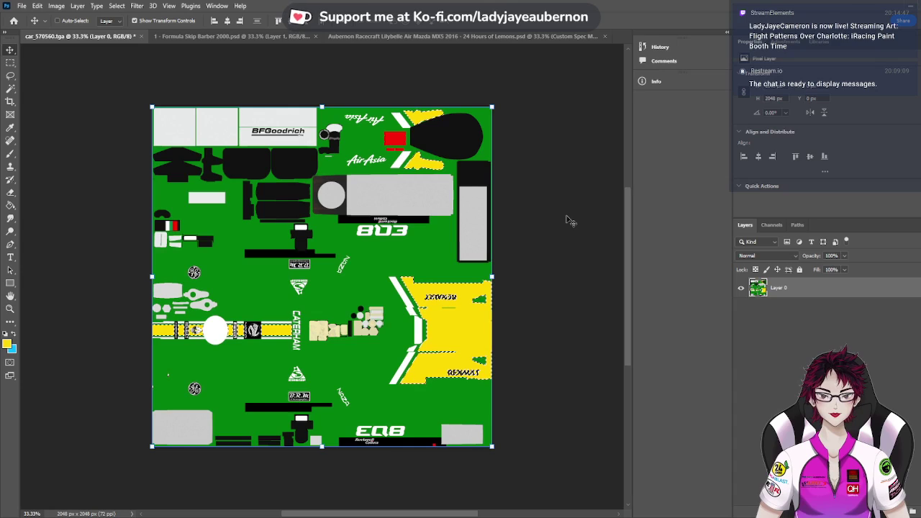
pyautogui.hotkey('ctrl', 'z')
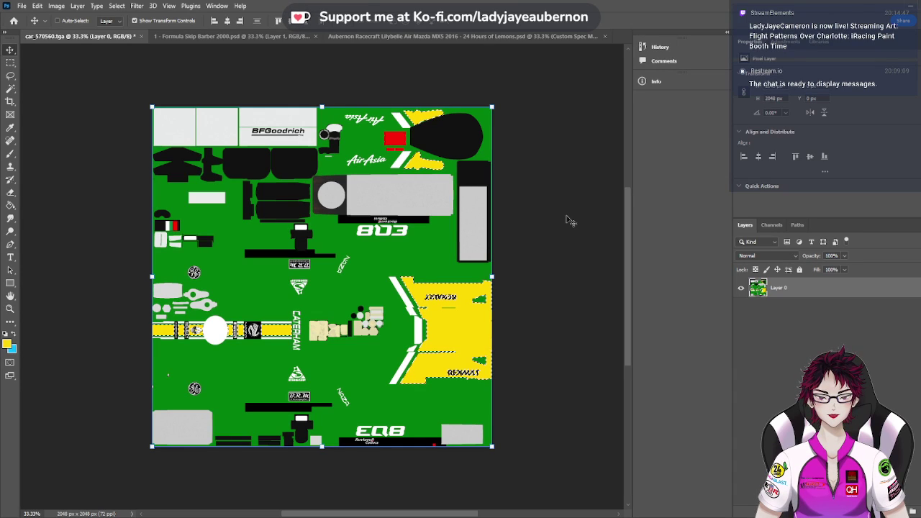
pyautogui.hotkey('ctrl', 'shift', 'v')
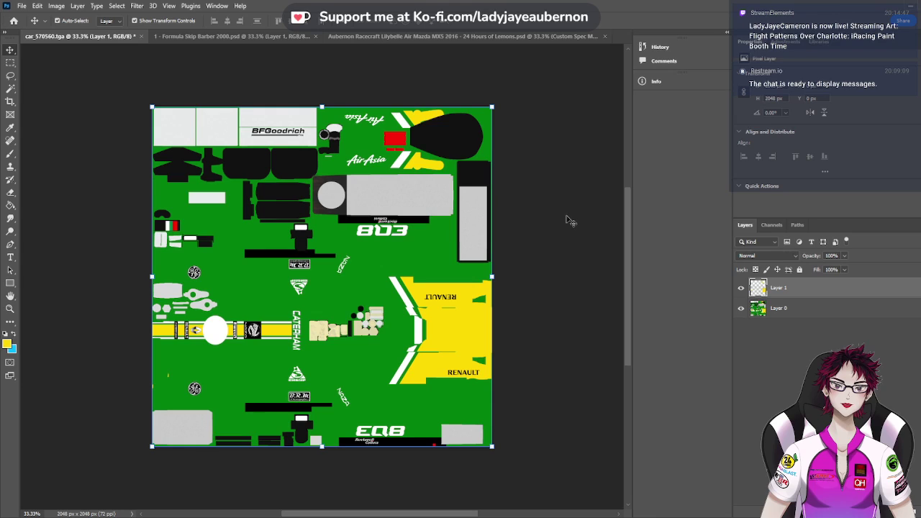
pyautogui.click(740, 309)
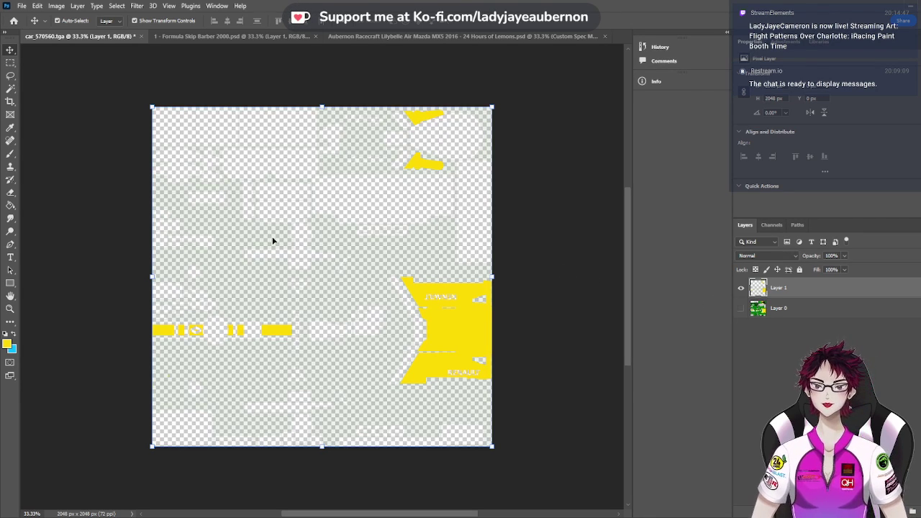
pyautogui.hotkey('ctrl', '1')
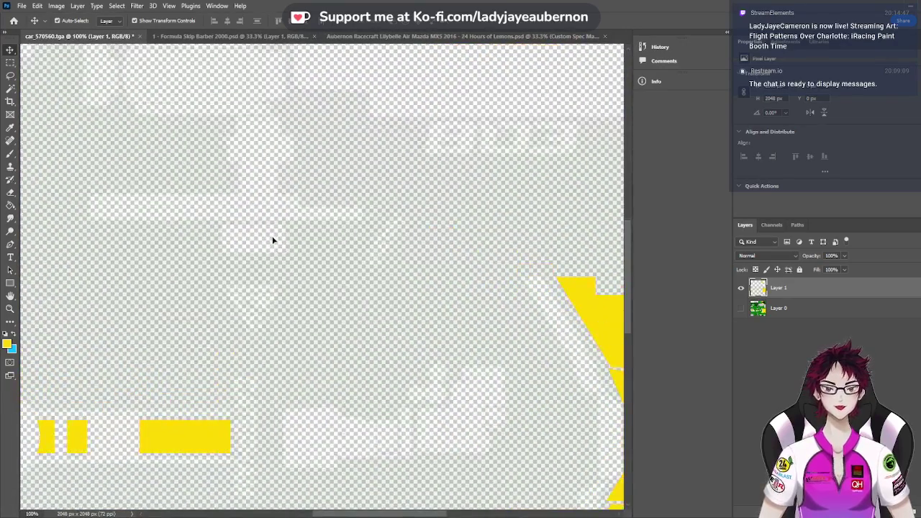
# Paint over the upright RENAULT lettering on the large panel shape in Layer 1 with the sampled yellow
pyautogui.scroll(-3, 279, 244)
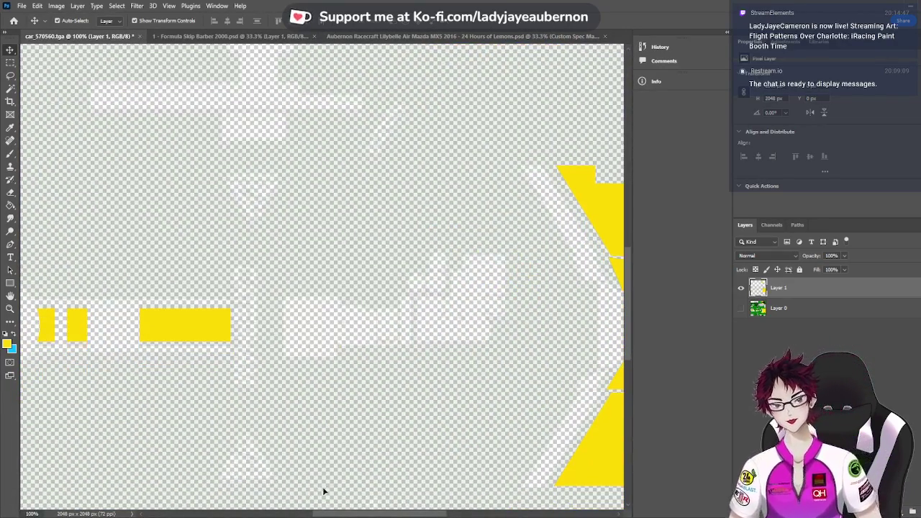
pyautogui.moveTo(331, 515); pyautogui.dragTo(392, 517)
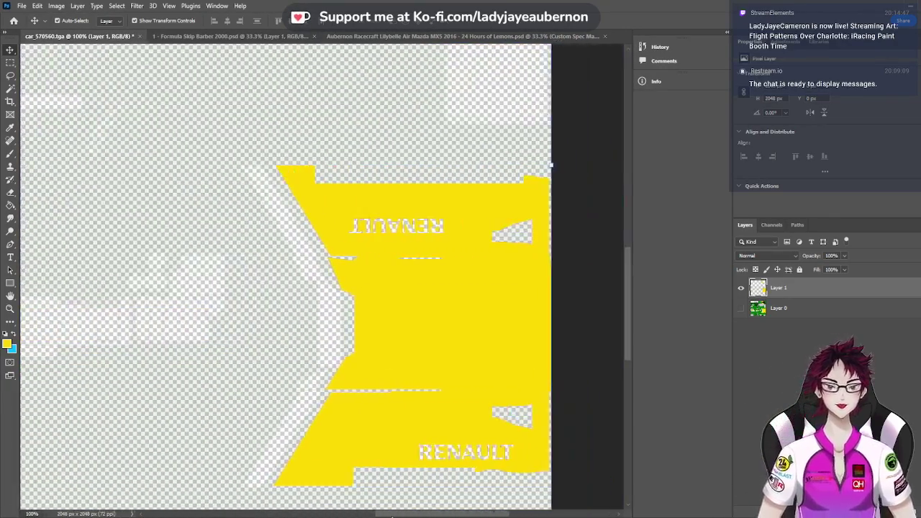
pyautogui.scroll(-2, 384, 423)
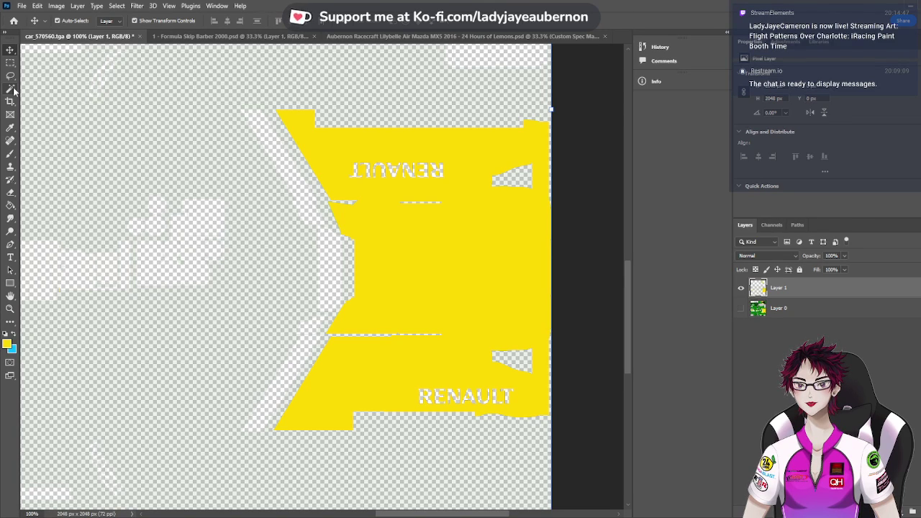
pyautogui.click(11, 154)
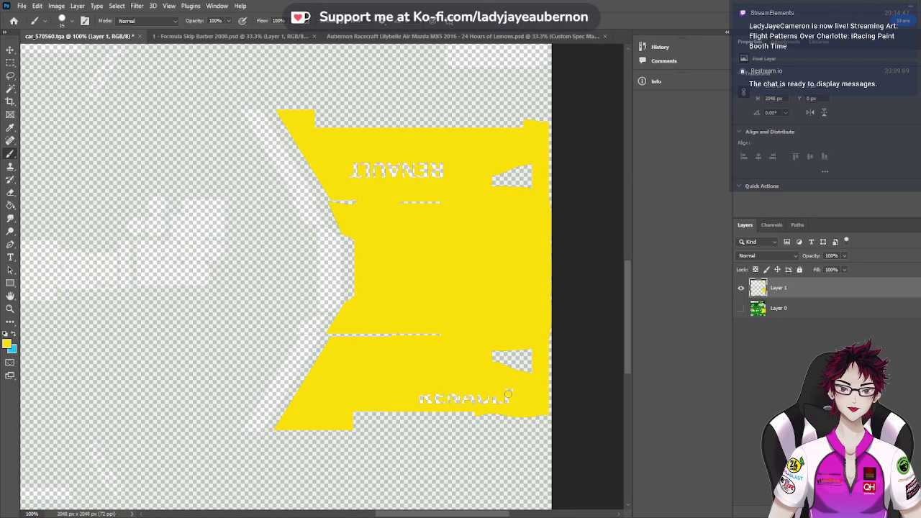
pyautogui.moveTo(506, 399)
pyautogui.mouseDown()
pyautogui.moveTo(492, 402)
pyautogui.moveTo(502, 403)
pyautogui.mouseUp()
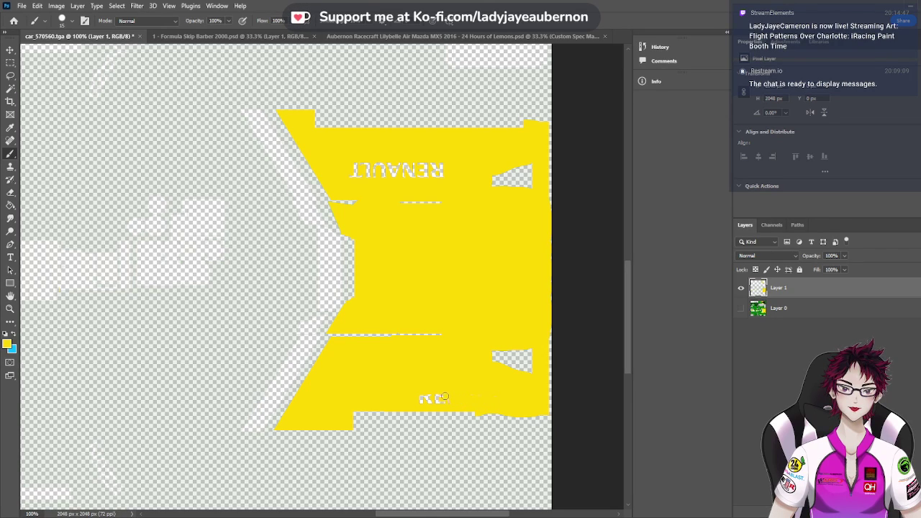
pyautogui.moveTo(421, 399)
pyautogui.mouseDown()
pyautogui.moveTo(447, 395)
pyautogui.moveTo(433, 400)
pyautogui.mouseUp()
# Fill in the upside-down RENAULT lettering on the same panel with yellow brush strokes
pyautogui.scroll(5, 452, 398)
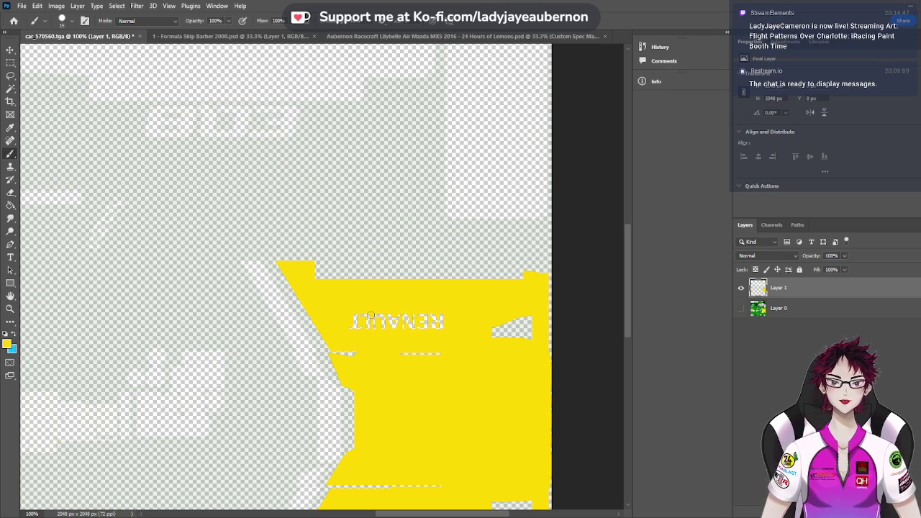
pyautogui.moveTo(354, 314)
pyautogui.mouseDown()
pyautogui.moveTo(352, 330)
pyautogui.moveTo(389, 325)
pyautogui.mouseUp()
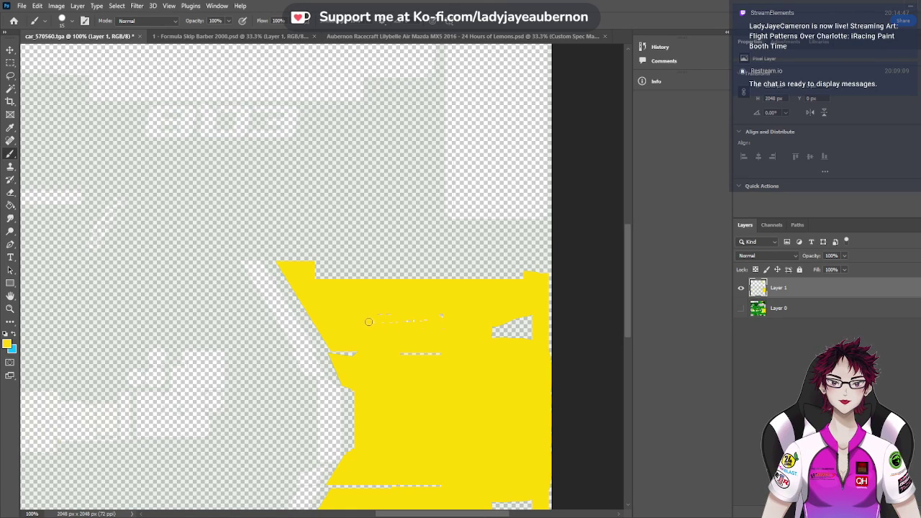
pyautogui.moveTo(441, 317); pyautogui.dragTo(376, 314)
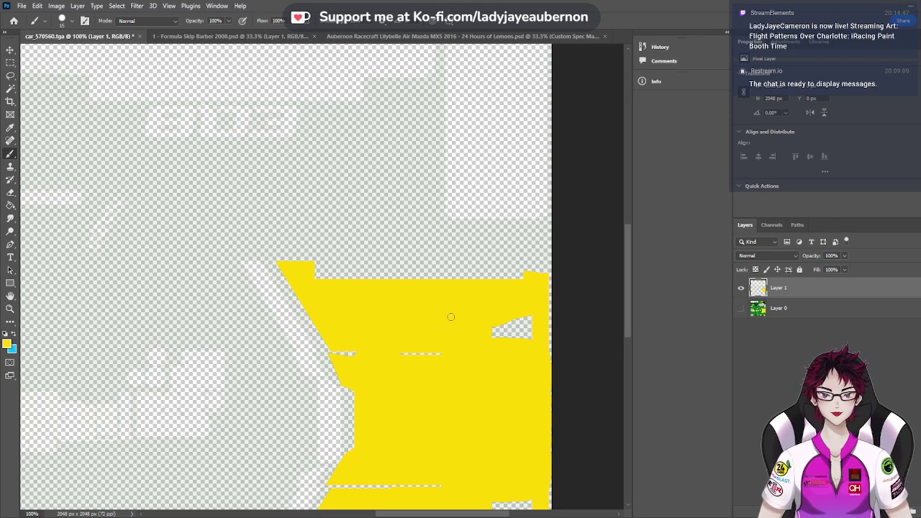
# Marquee-select everything on Layer 1 to the left of the yellow panel shapes, delete it and clear the selection
pyautogui.scroll(-2, 450, 316)
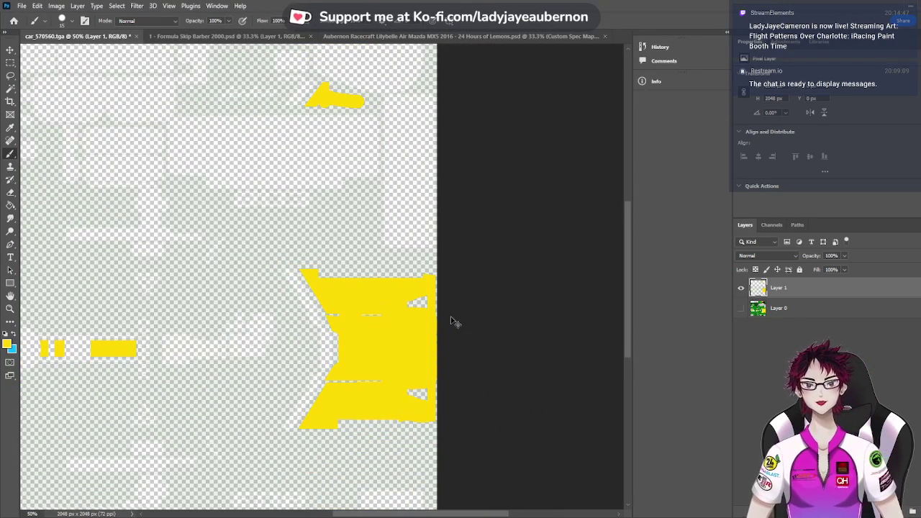
pyautogui.scroll(-1, 451, 320)
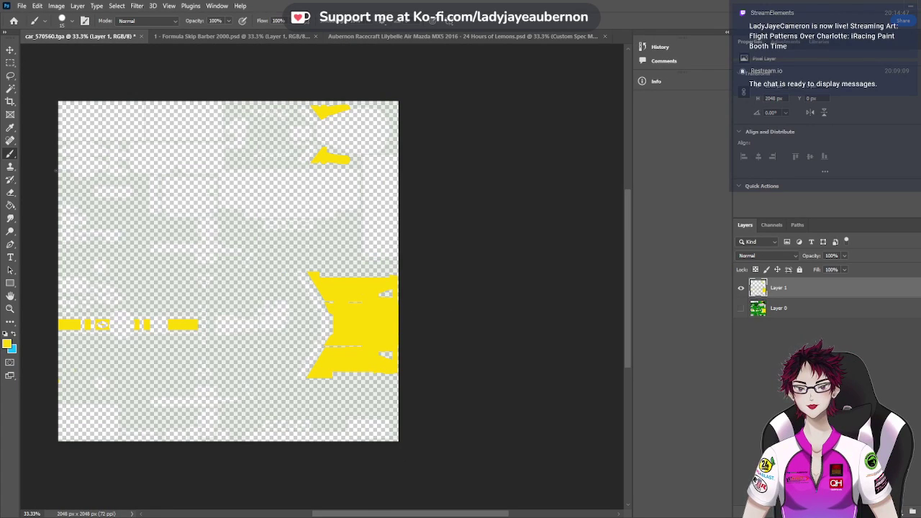
pyautogui.click(10, 63)
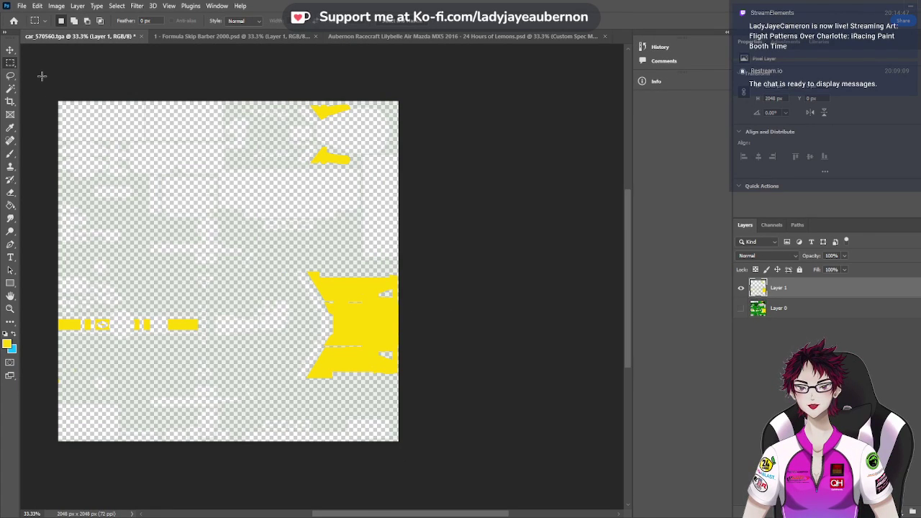
pyautogui.moveTo(58, 101); pyautogui.dragTo(300, 477)
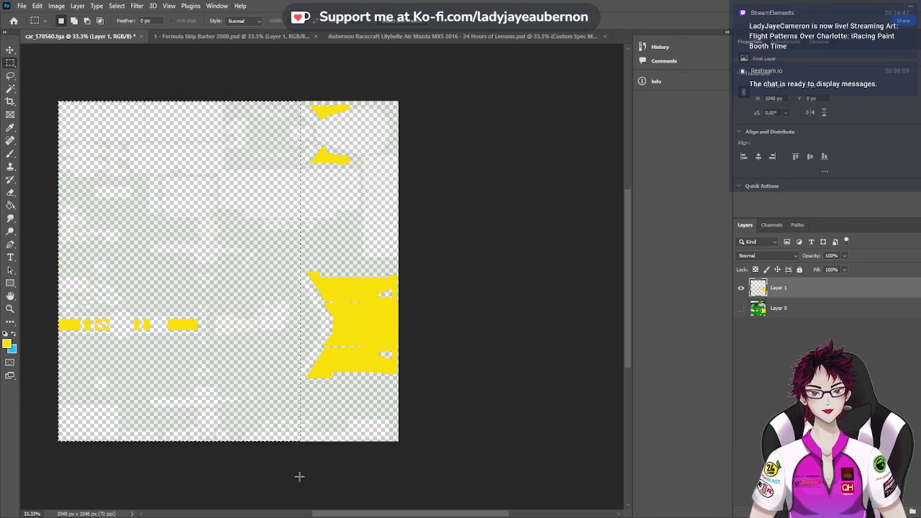
pyautogui.press('Delete')
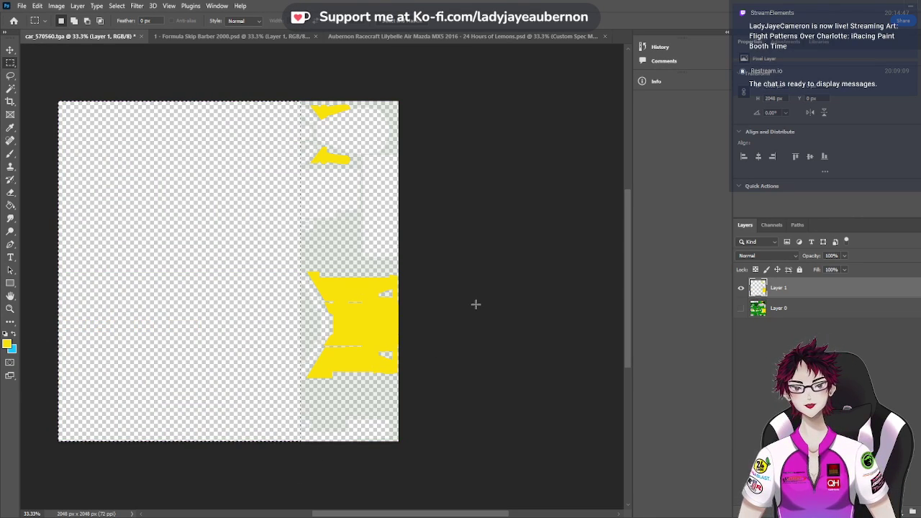
pyautogui.hotkey('ctrl', 'd')
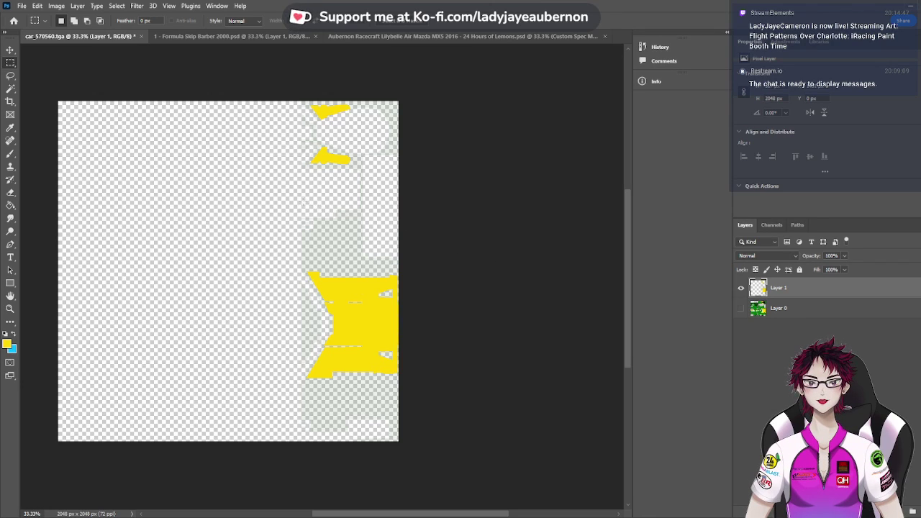
# Delete the faint residue above and below the large yellow panel using rectangular selections
pyautogui.moveTo(296, 194); pyautogui.dragTo(418, 267)
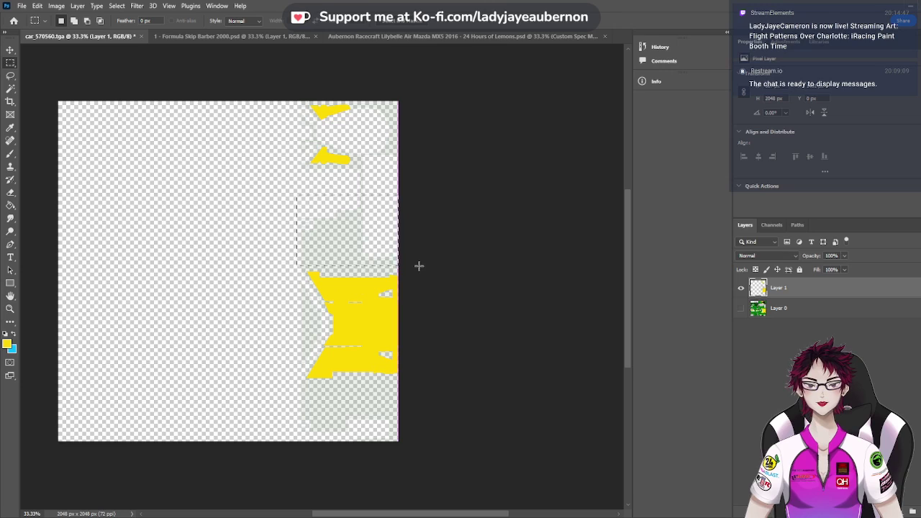
pyautogui.click(423, 265)
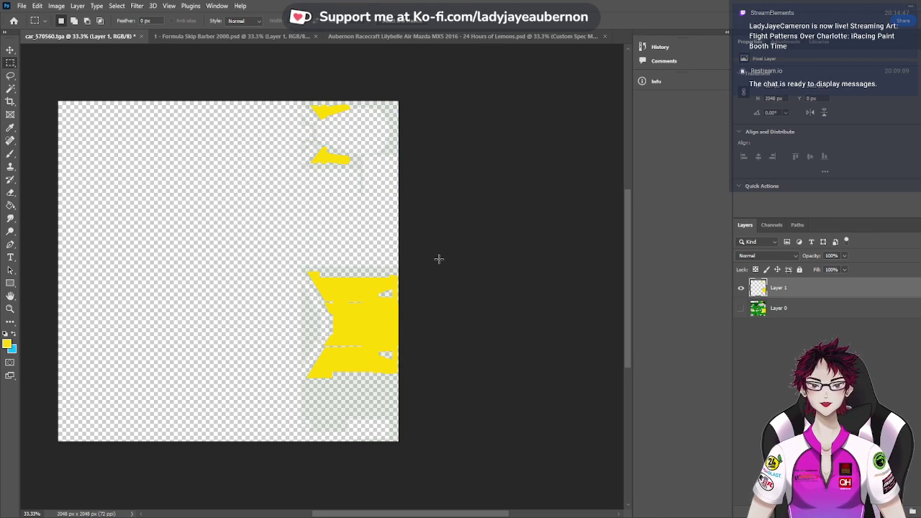
pyautogui.scroll(-5, 435, 295)
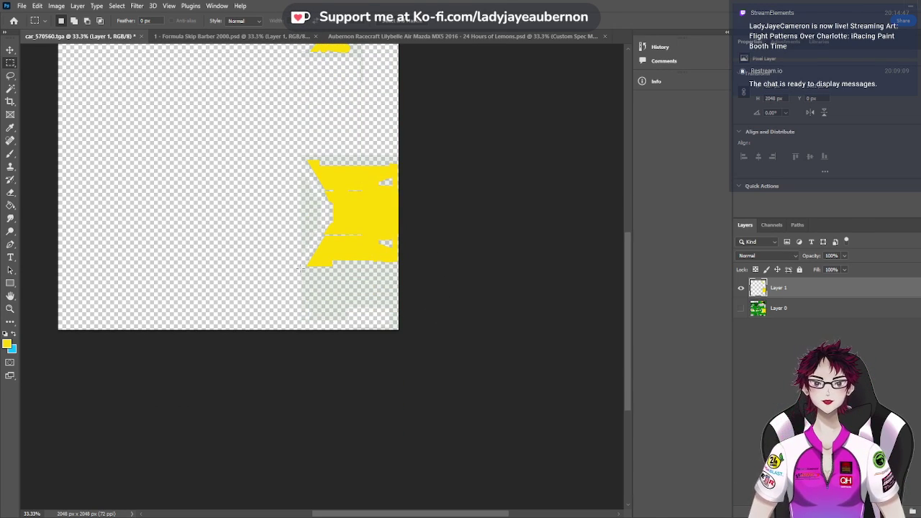
pyautogui.moveTo(366, 305); pyautogui.dragTo(429, 346)
pyautogui.click(447, 316)
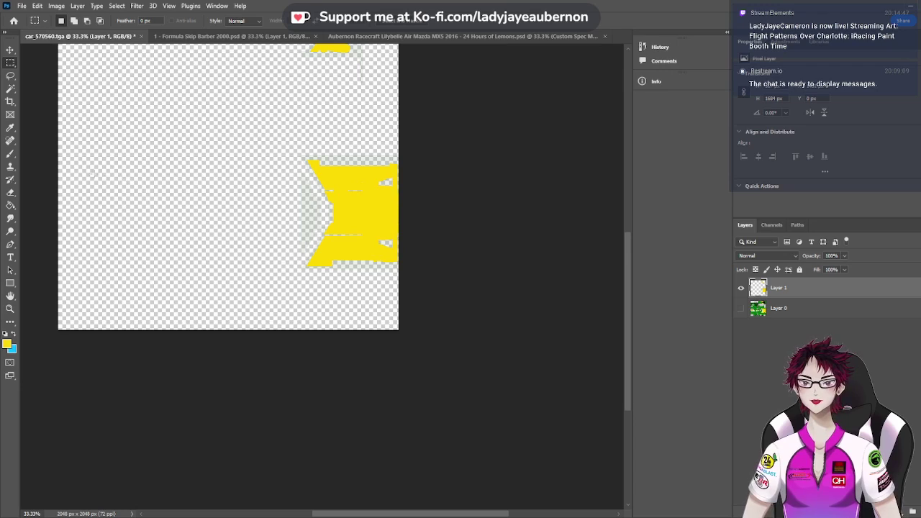
# Erase the faint residue left of the large panel and around the two small yellow shapes with a 120 px eraser
pyautogui.click(11, 192)
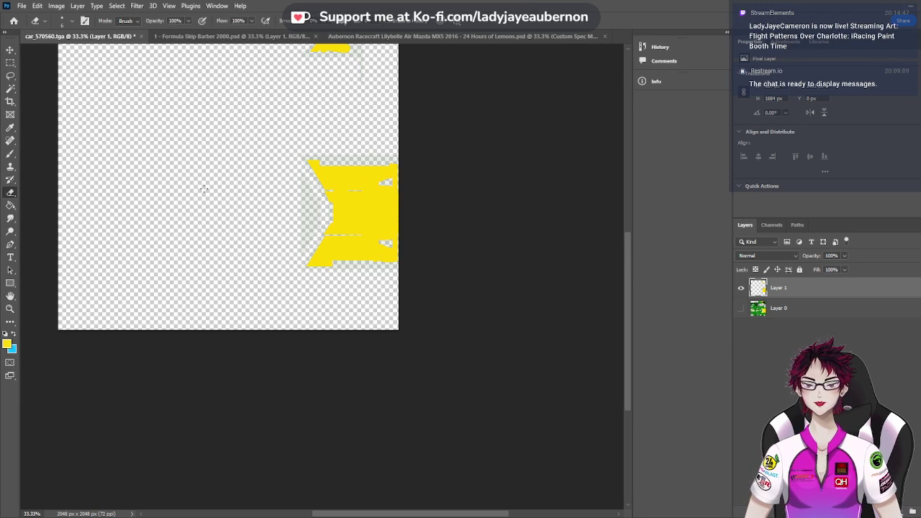
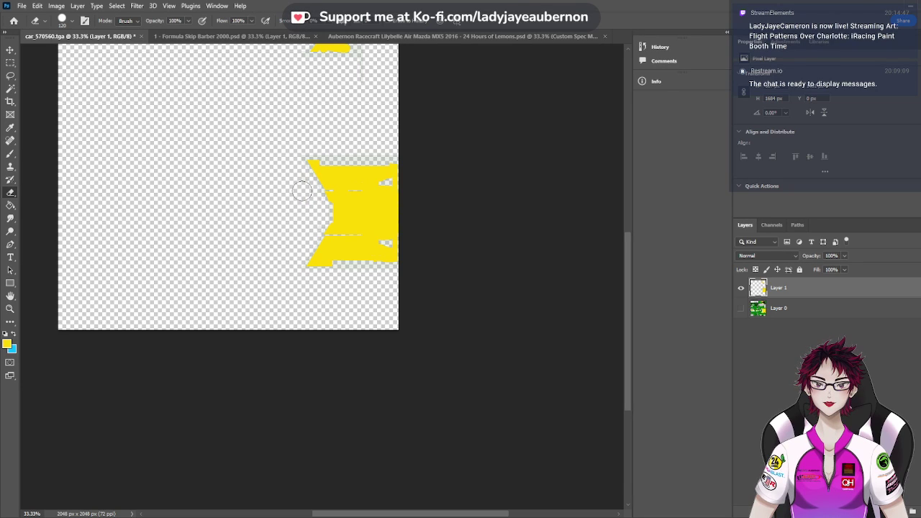
pyautogui.scroll(5, 261, 191)
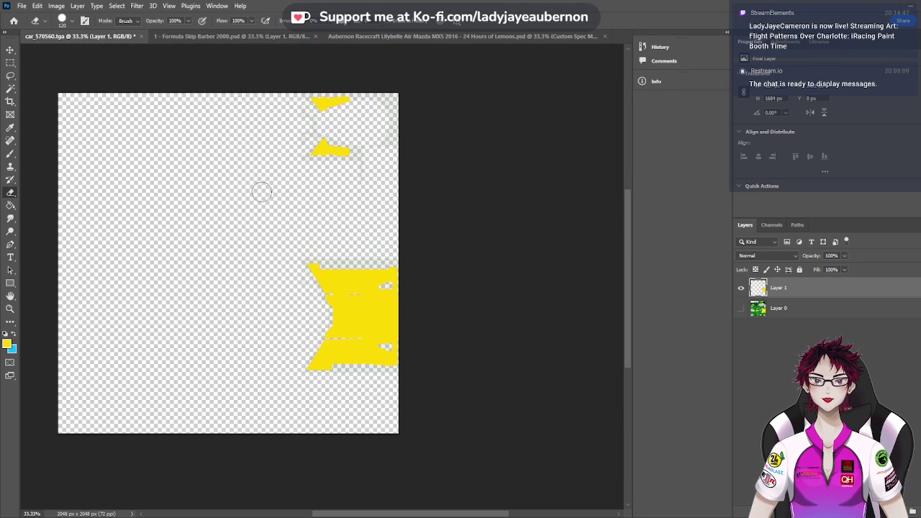
pyautogui.hotkey('ctrl', '+')
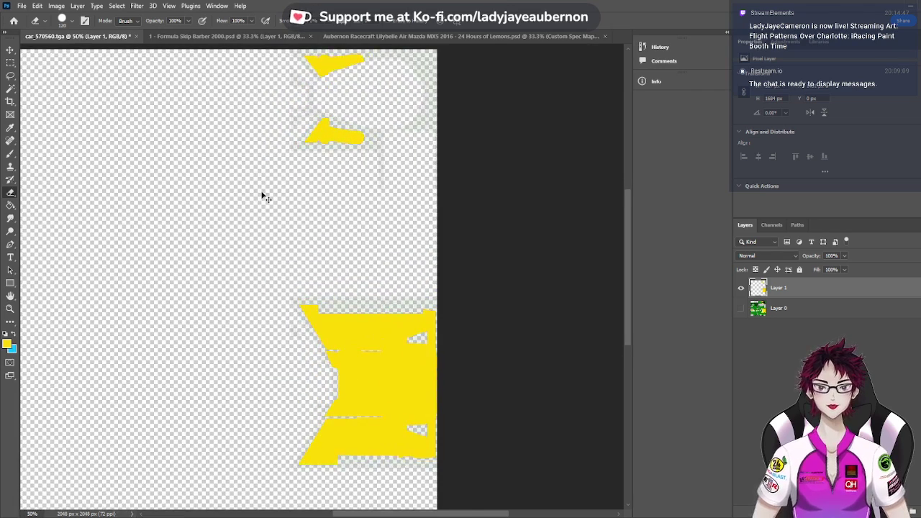
pyautogui.scroll(2, 422, 214)
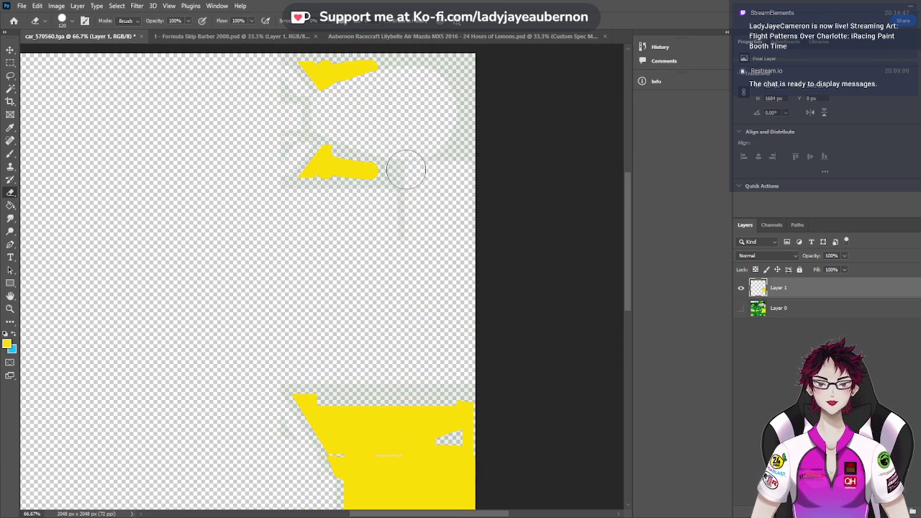
pyautogui.moveTo(448, 153)
pyautogui.mouseDown()
pyautogui.moveTo(466, 135)
pyautogui.moveTo(447, 64)
pyautogui.moveTo(465, 67)
pyautogui.moveTo(400, 65)
pyautogui.mouseUp()
pyautogui.moveTo(420, 107)
pyautogui.mouseDown()
pyautogui.moveTo(313, 107)
pyautogui.moveTo(281, 123)
pyautogui.moveTo(270, 159)
pyautogui.moveTo(288, 200)
pyautogui.moveTo(384, 204)
pyautogui.moveTo(329, 208)
pyautogui.moveTo(226, 173)
pyautogui.moveTo(251, 94)
pyautogui.moveTo(280, 93)
pyautogui.moveTo(290, 122)
pyautogui.mouseUp()
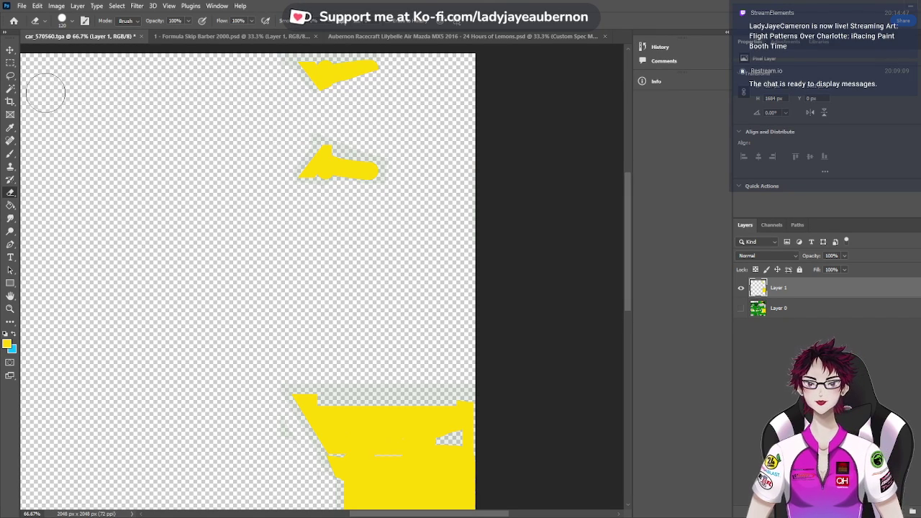
# Select the remaining faint fringes around the two small yellow shapes with the Magic Wand, delete them and deselect
pyautogui.click(12, 89)
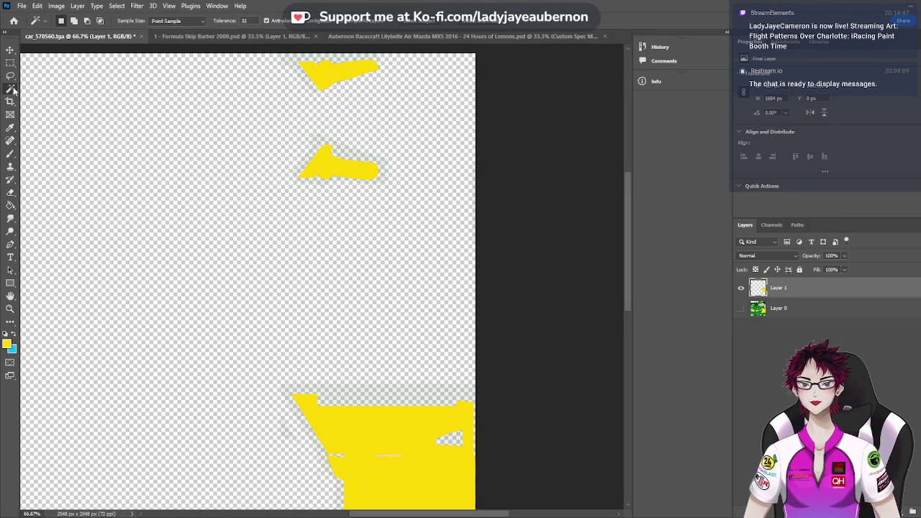
pyautogui.click(360, 153)
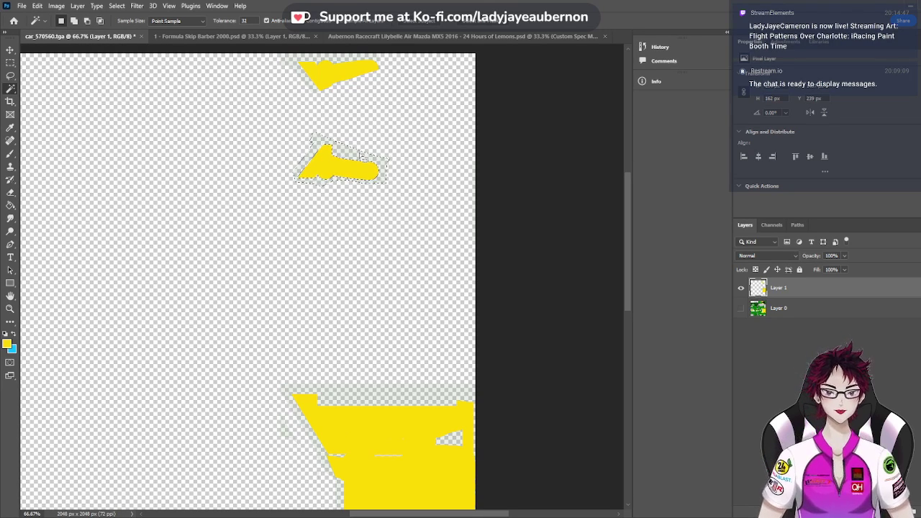
pyautogui.click(311, 88)
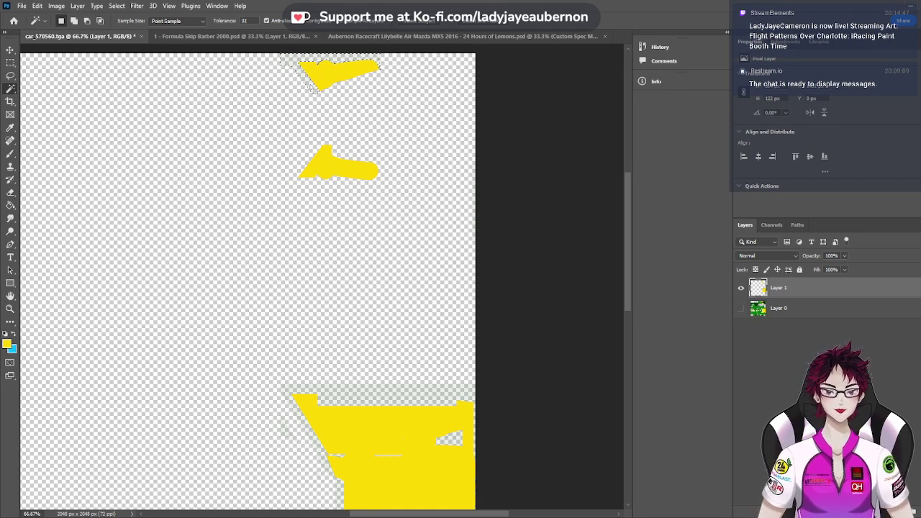
pyautogui.hotkey('ctrl', 'd')
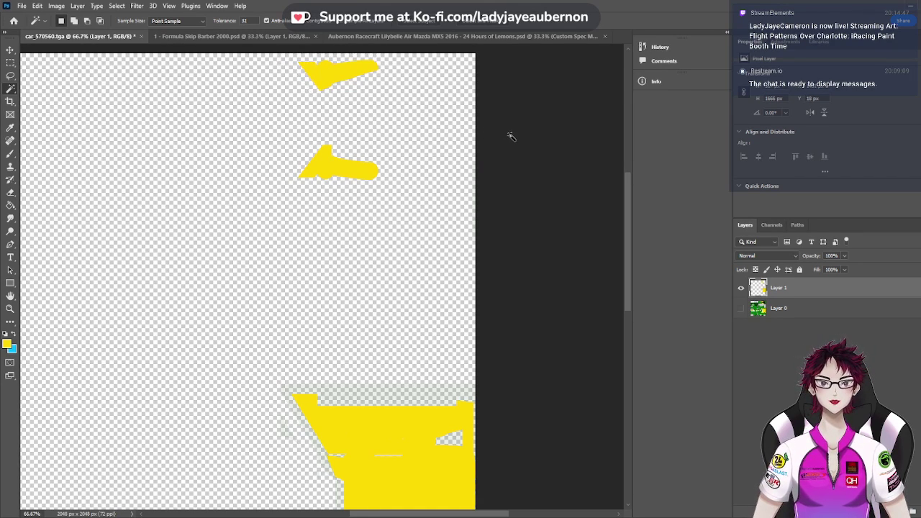
# Select the faint fringes around the large yellow panel and inside its wedge-shaped openings with the Magic Wand and delete them
pyautogui.scroll(-5, 451, 141)
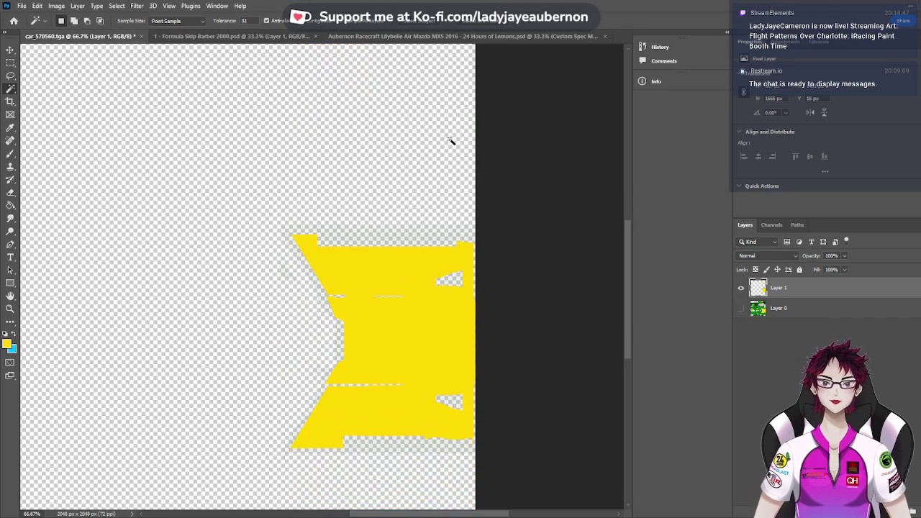
pyautogui.click(395, 234)
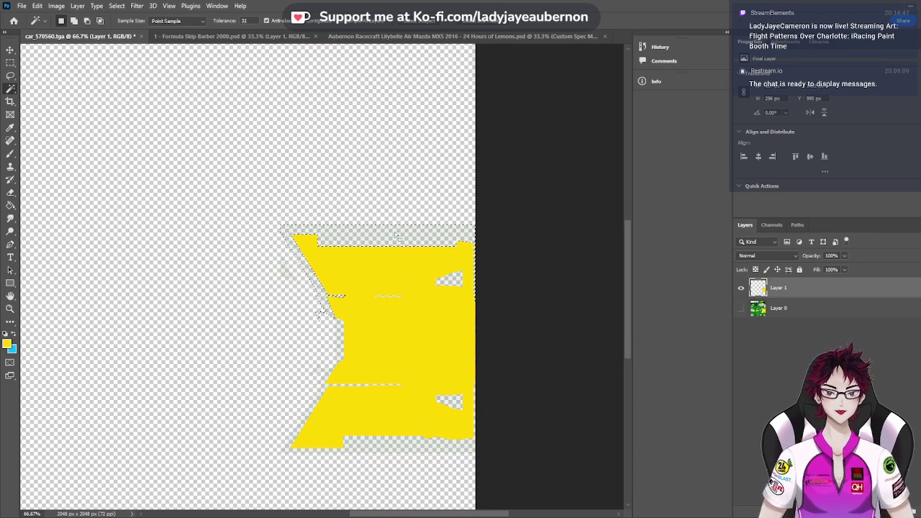
pyautogui.scroll(-2, 395, 234)
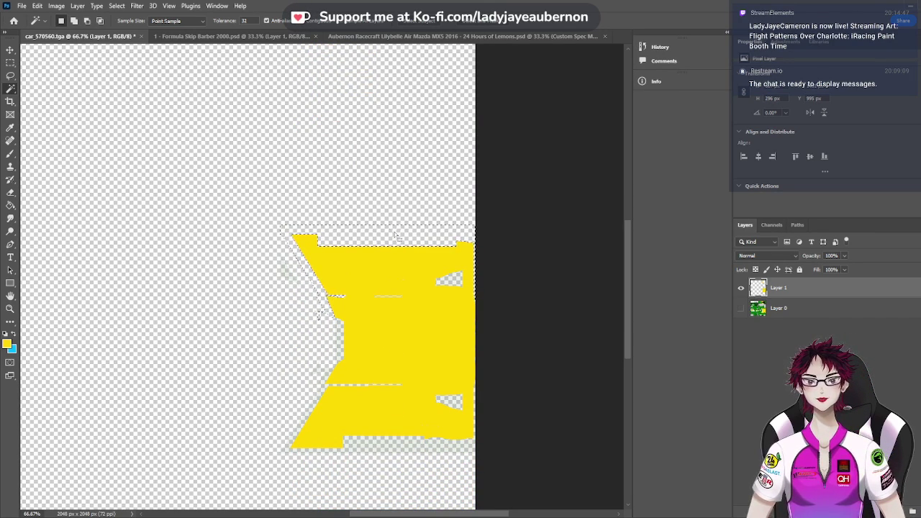
pyautogui.scroll(-2, 261, 202)
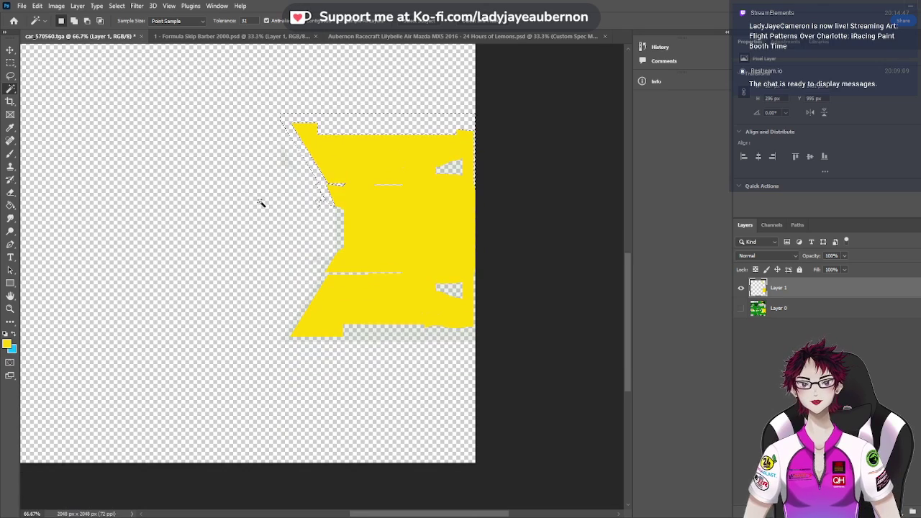
pyautogui.click(341, 231)
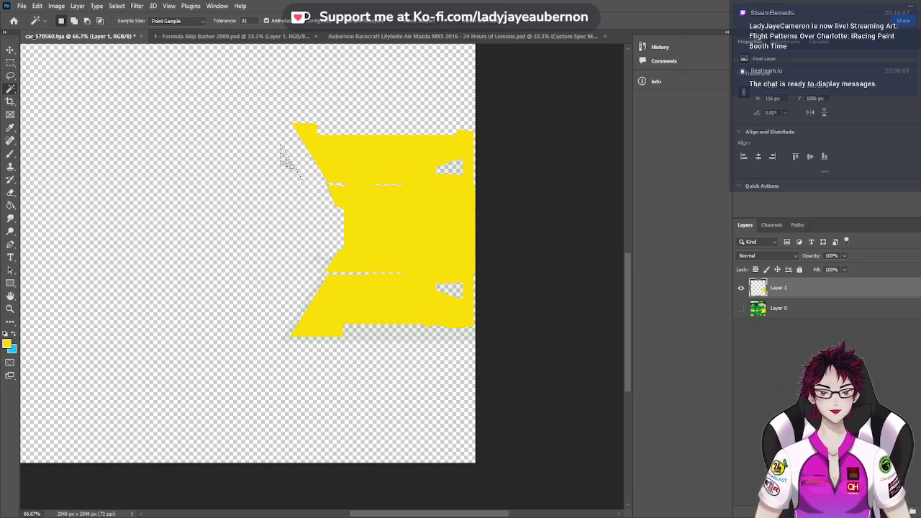
pyautogui.scroll(-2, 287, 162)
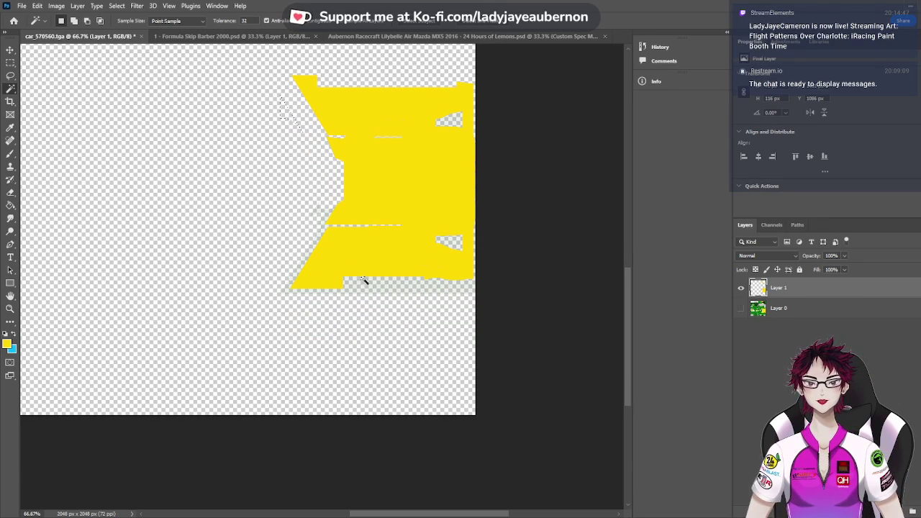
pyautogui.press('Delete')
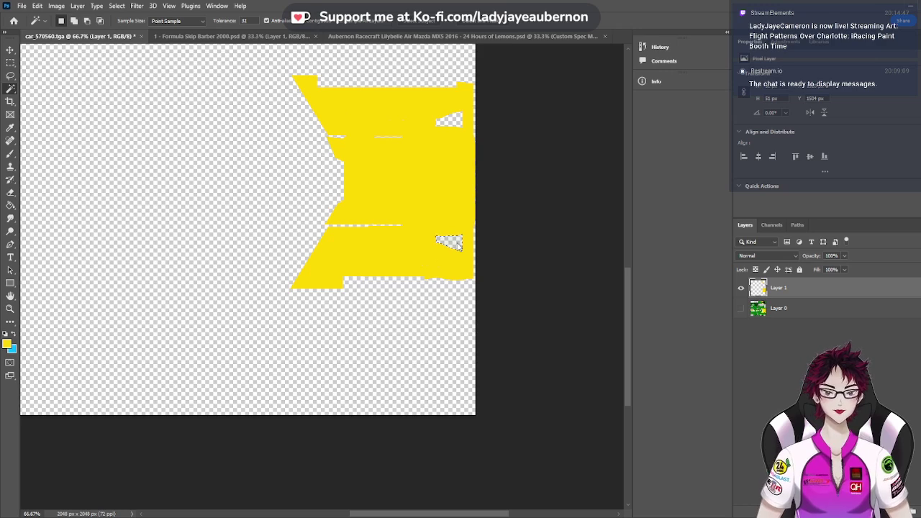
# Recolour the cleaned yellow shapes on Layer 1 solid cyan with a Color Overlay and rasterize the effect into the layer
pyautogui.click(406, 318)
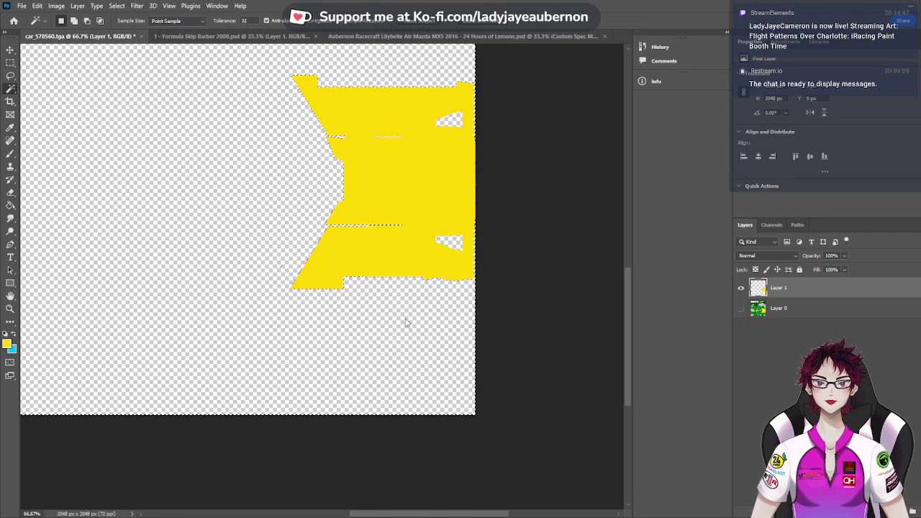
pyautogui.hotkey('ctrl', 'd')
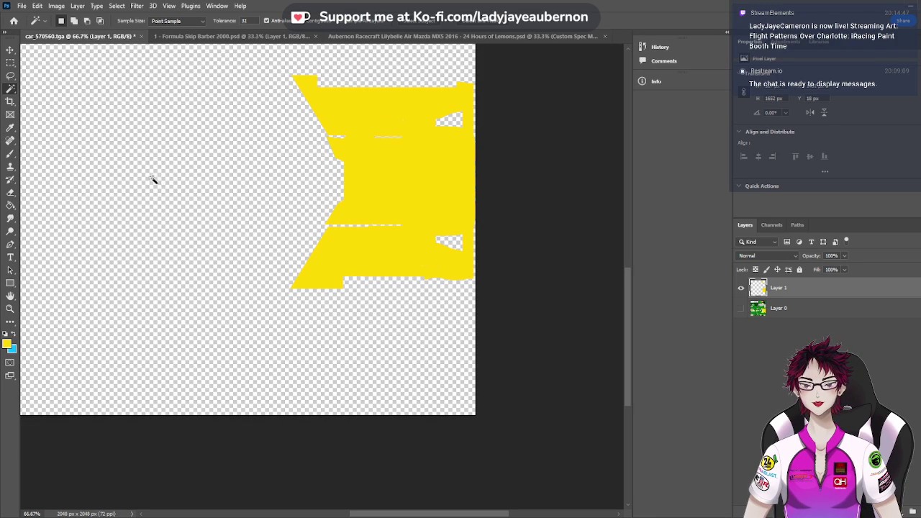
pyautogui.click(10, 193)
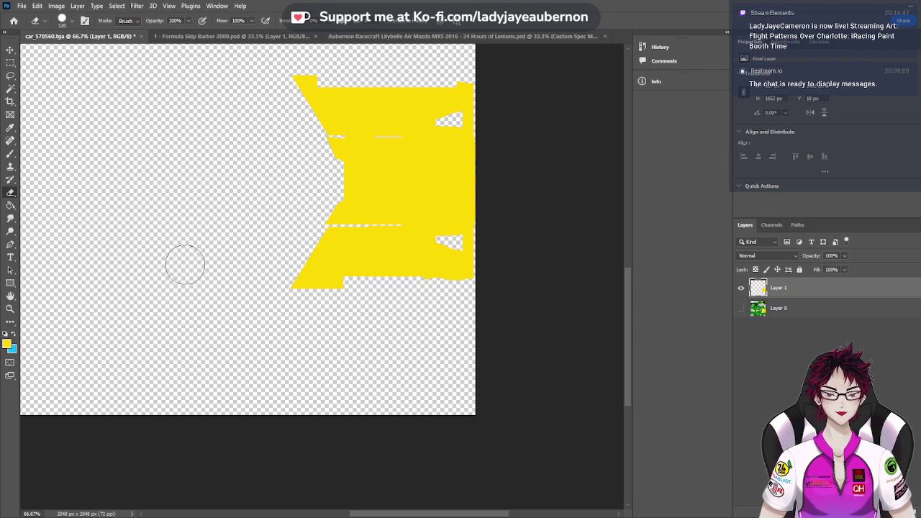
pyautogui.scroll(-3, 185, 265)
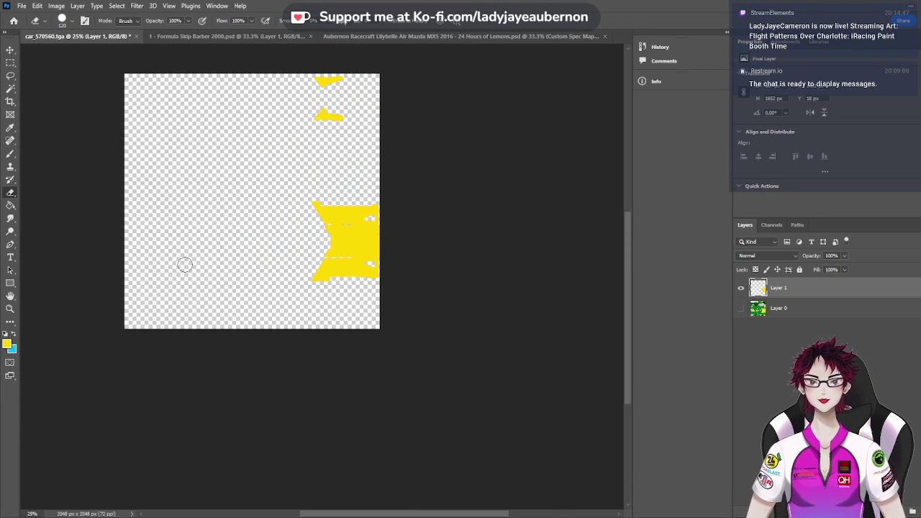
pyautogui.scroll(2, 185, 265)
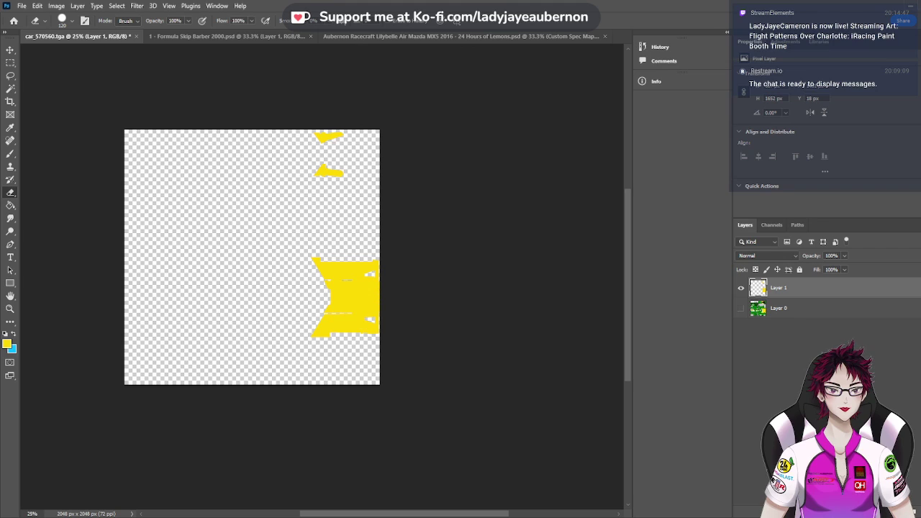
pyautogui.press('F2')
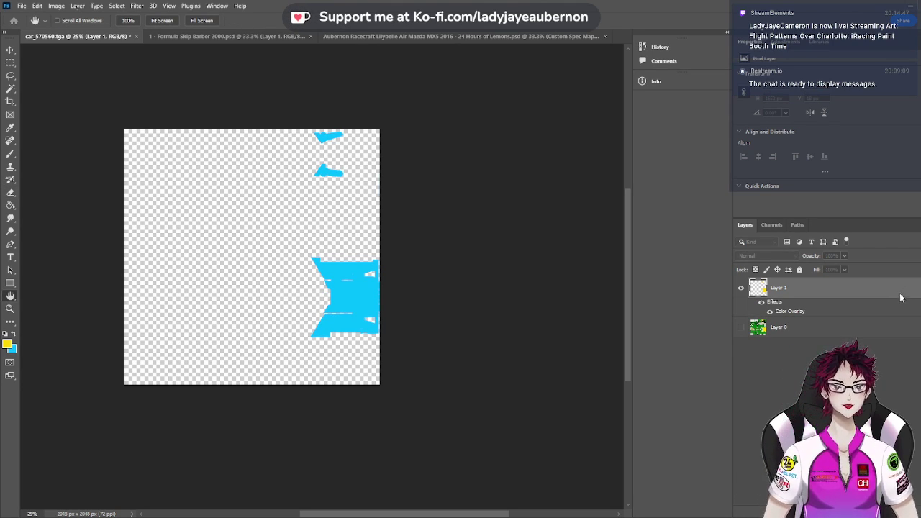
pyautogui.press('Return')
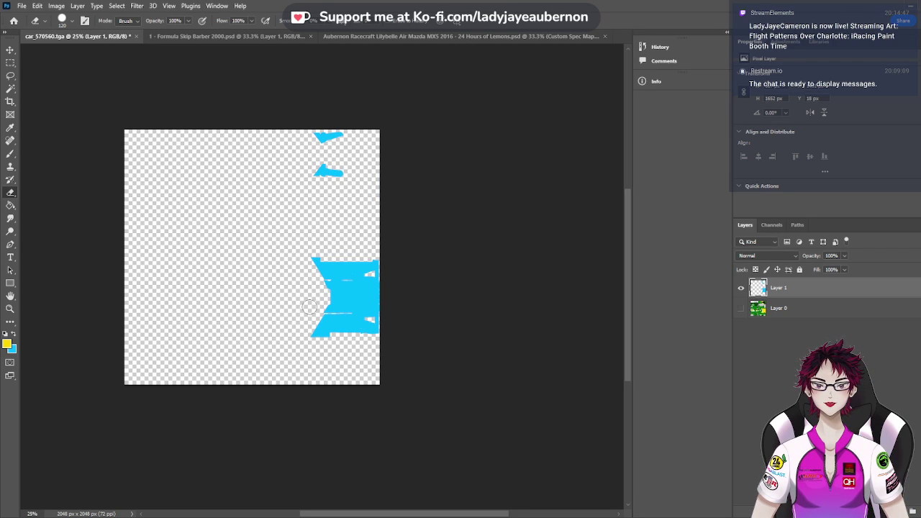
# Show Layer 0 with Layer 1 hidden, and delete the full-height area of the paint up to the white chevron stripes
pyautogui.click(742, 310)
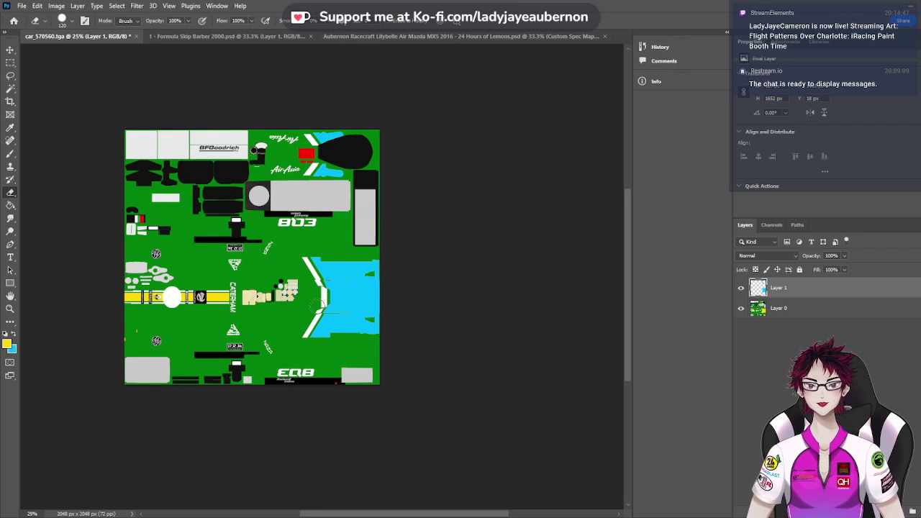
pyautogui.click(741, 289)
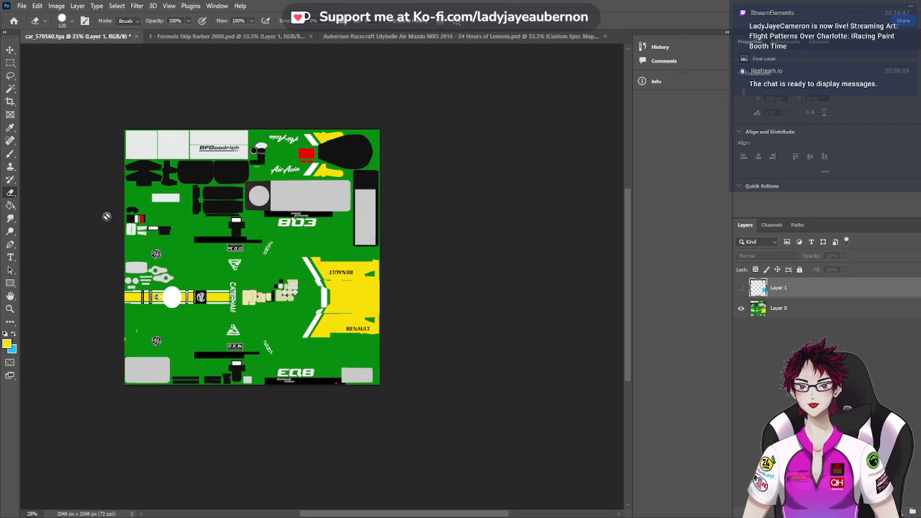
pyautogui.click(10, 62)
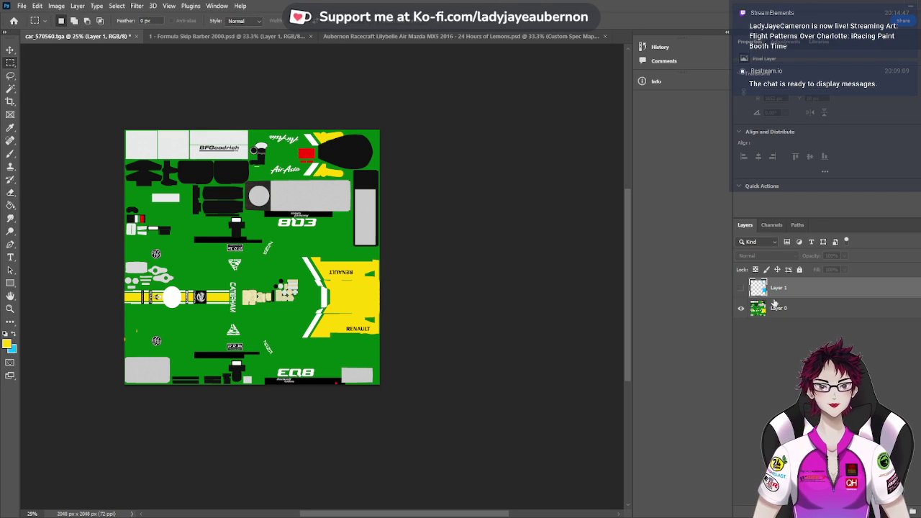
pyautogui.click(799, 310)
pyautogui.moveTo(115, 113); pyautogui.dragTo(299, 404)
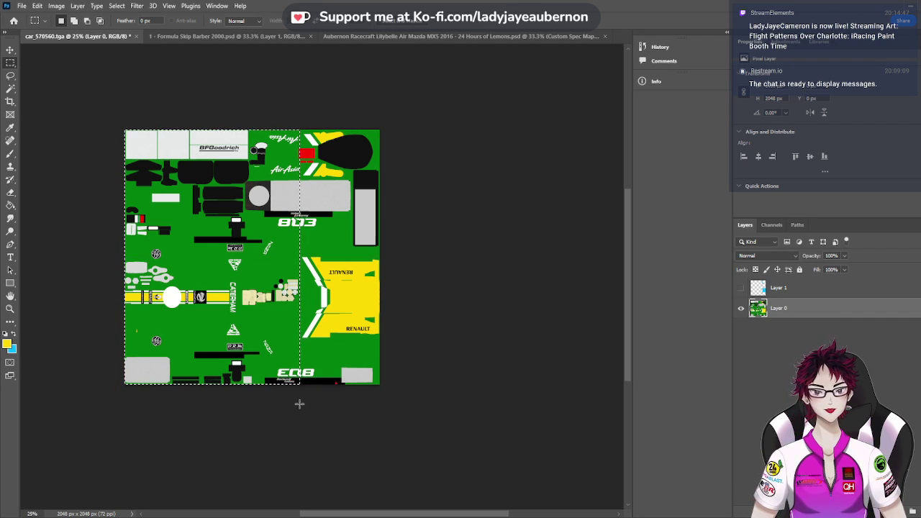
pyautogui.press('Delete')
pyautogui.hotkey('ctrl', 'd')
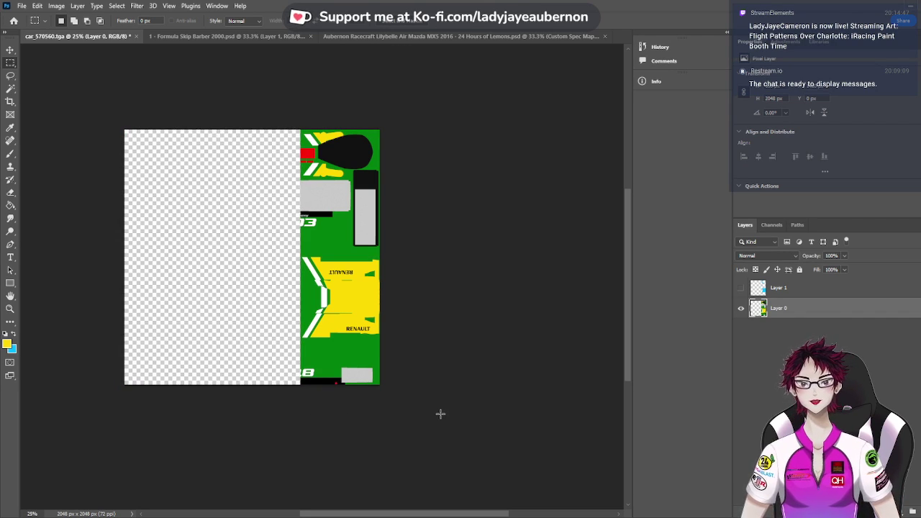
# Delete the partial white number beneath the grey panel and the full strip along the paint's lower edge from Layer 0
pyautogui.scroll(1, 416, 353)
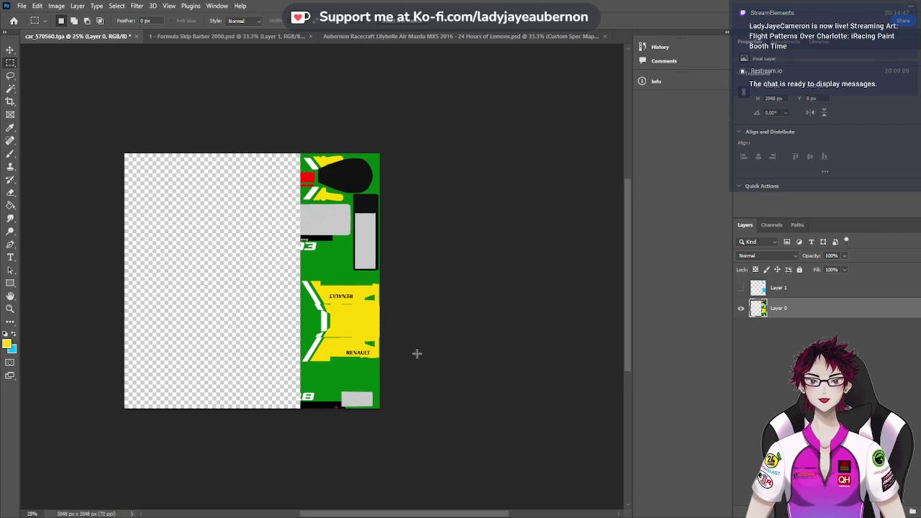
pyautogui.scroll(-1, 416, 354)
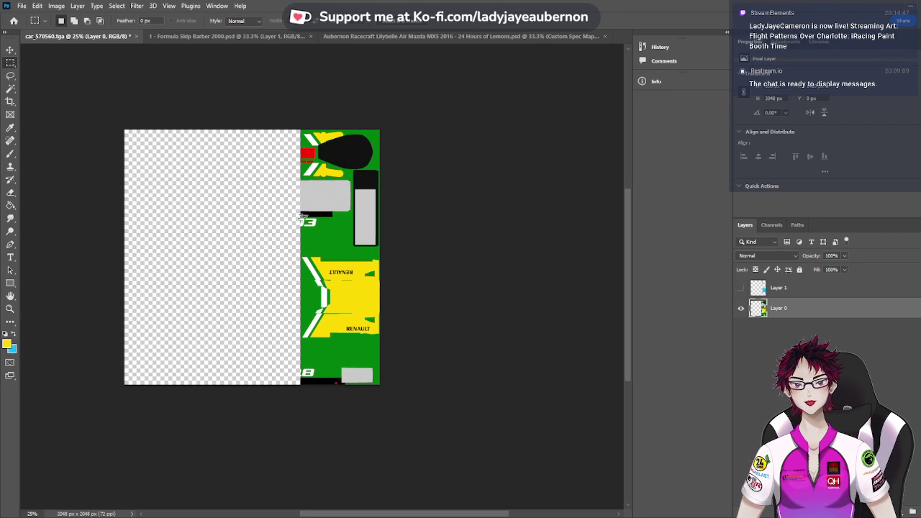
pyautogui.moveTo(318, 234); pyautogui.dragTo(321, 236)
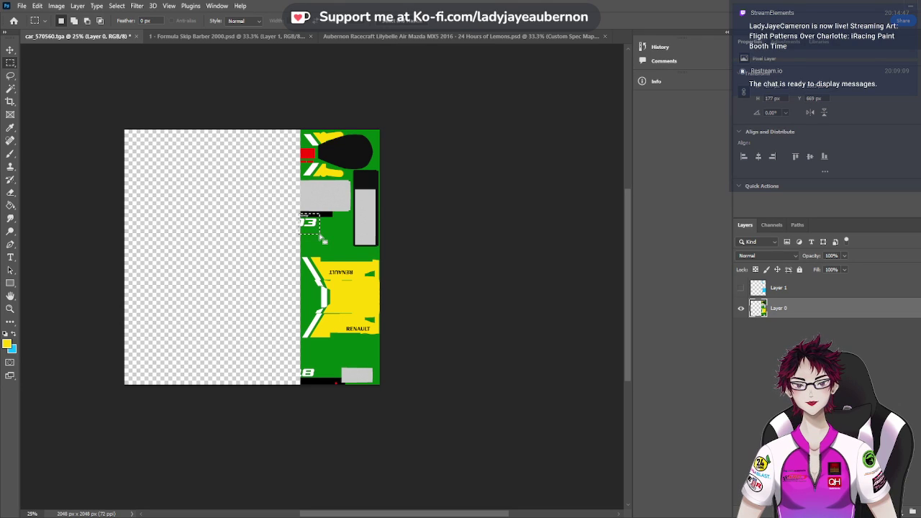
pyautogui.press('Delete')
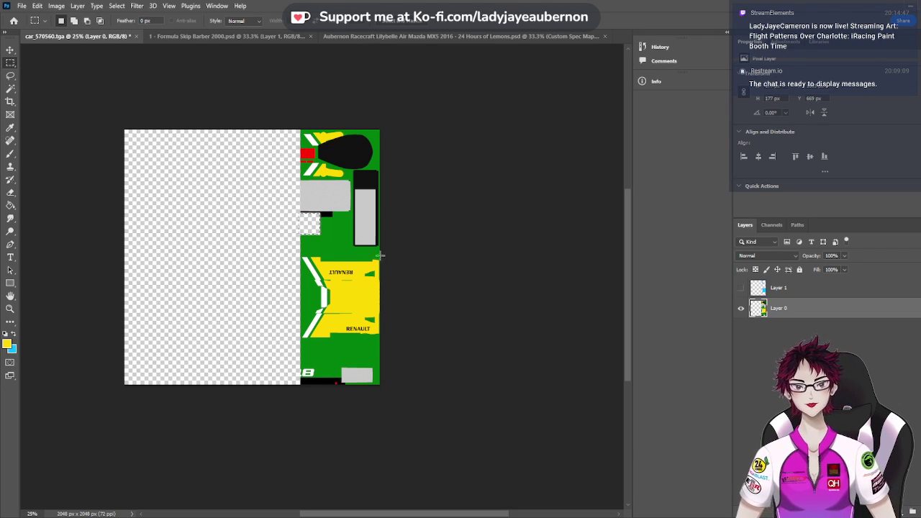
pyautogui.hotkey('ctrl', 'd')
pyautogui.scroll(-1, 450, 302)
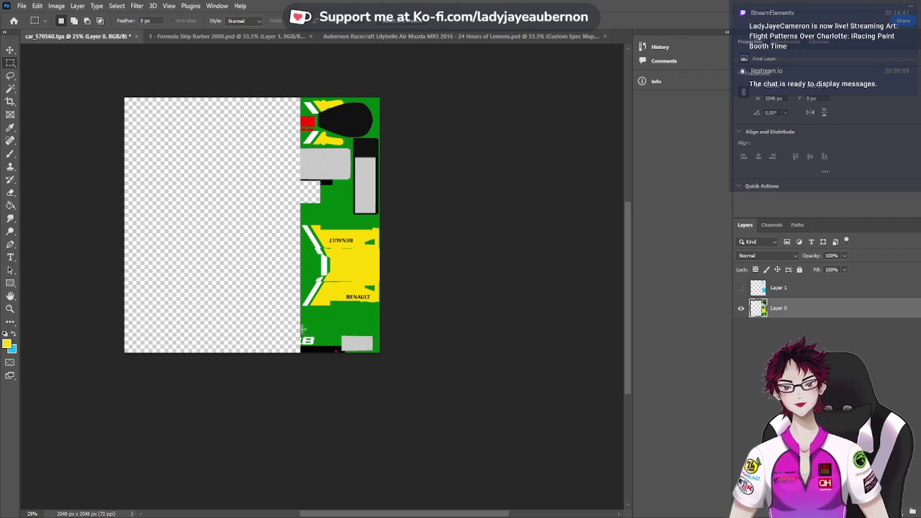
pyautogui.moveTo(293, 329); pyautogui.dragTo(388, 367)
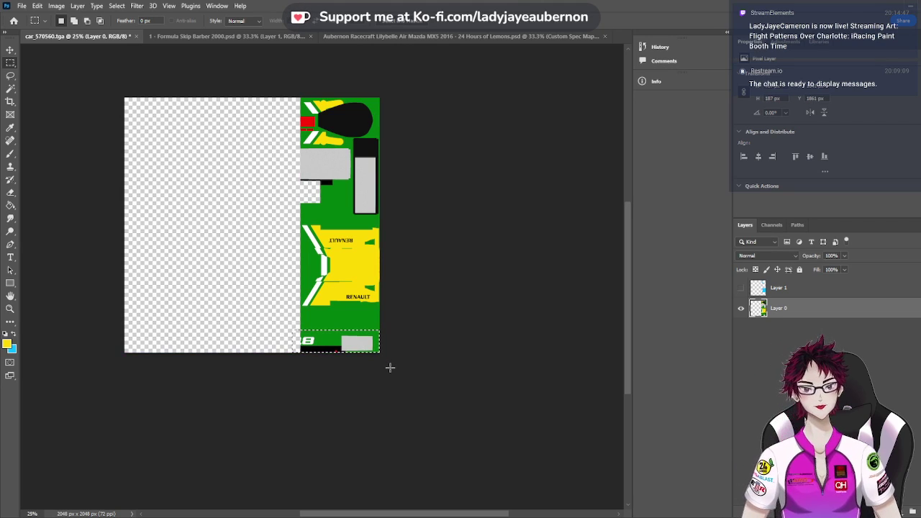
pyautogui.press('Delete')
pyautogui.hotkey('ctrl', 'd')
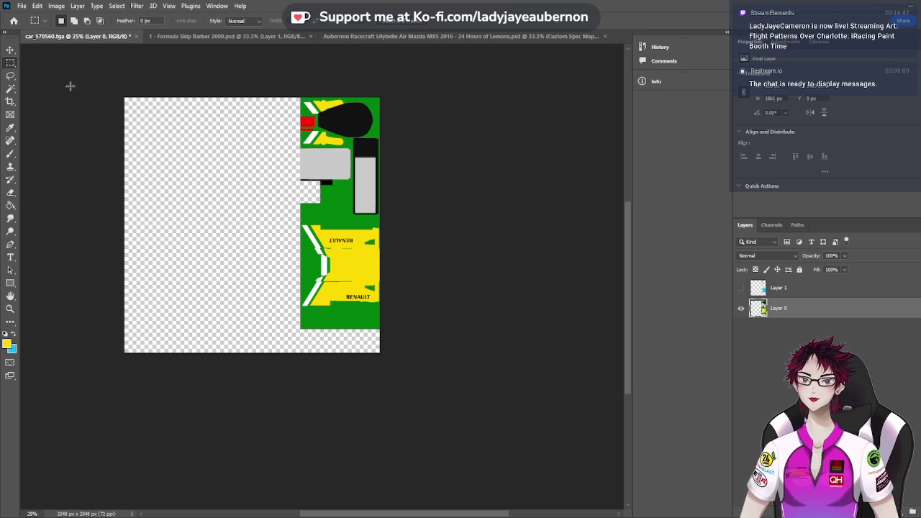
# Sample a white stripe's colour, copy the matching areas of Layer 0 to a new layer, and hide Layer 0
pyautogui.click(10, 49)
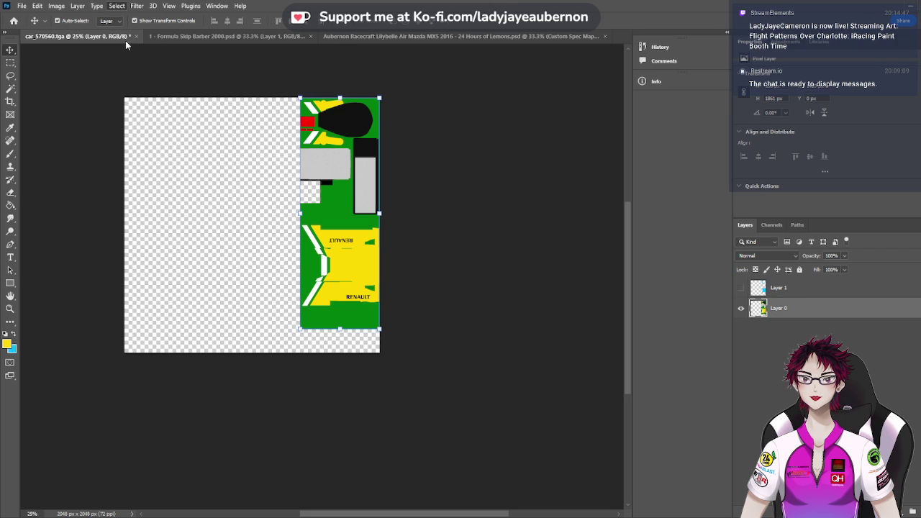
pyautogui.press('i')
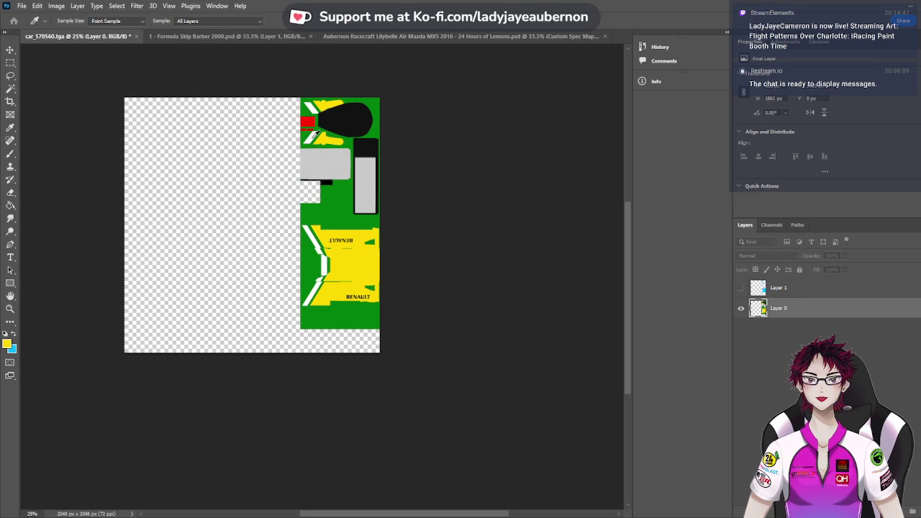
pyautogui.click(315, 134)
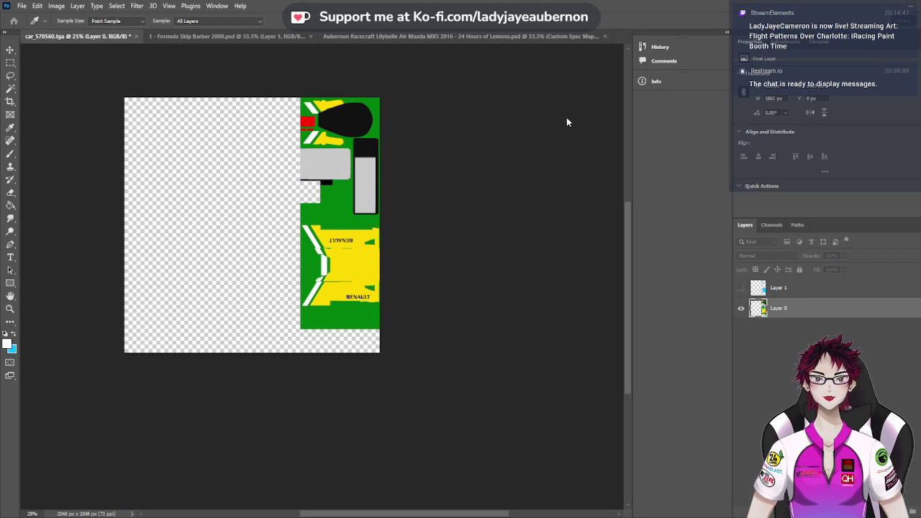
pyautogui.press('v')
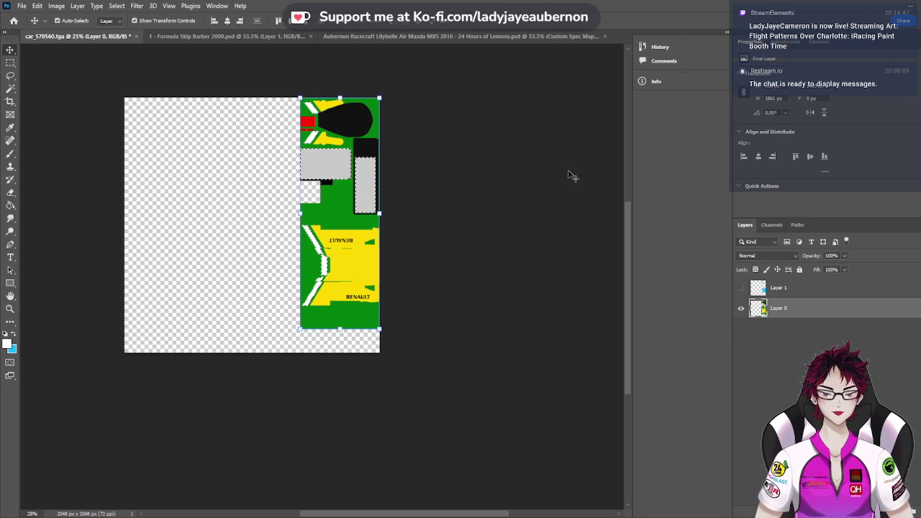
pyautogui.hotkey('ctrl', 'shift', 'alt', 'n')
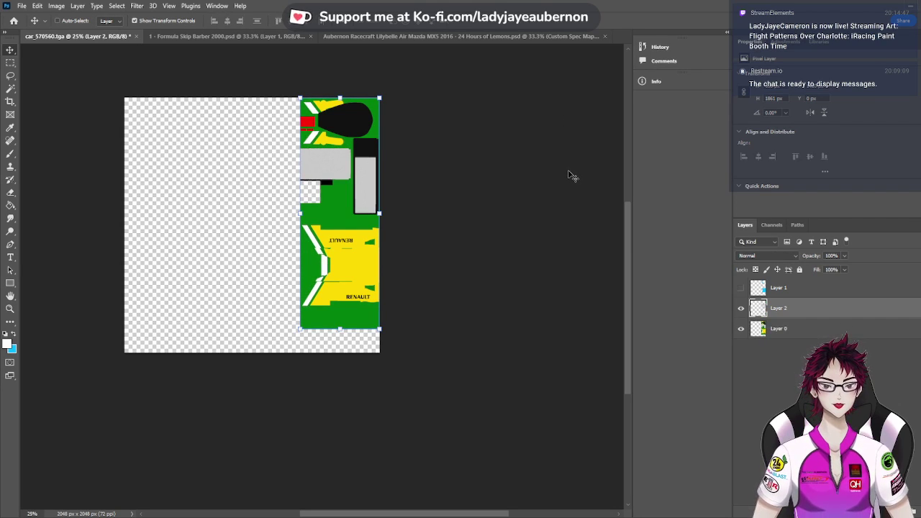
pyautogui.click(745, 332)
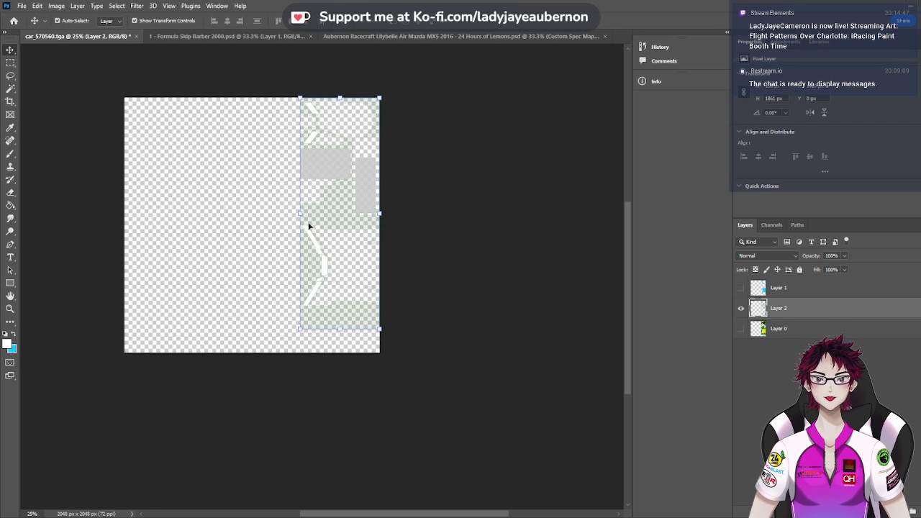
# Delete the two grey panels and the residue between them from Layer 2 using a rectangular selection, and deselect
pyautogui.click(15, 64)
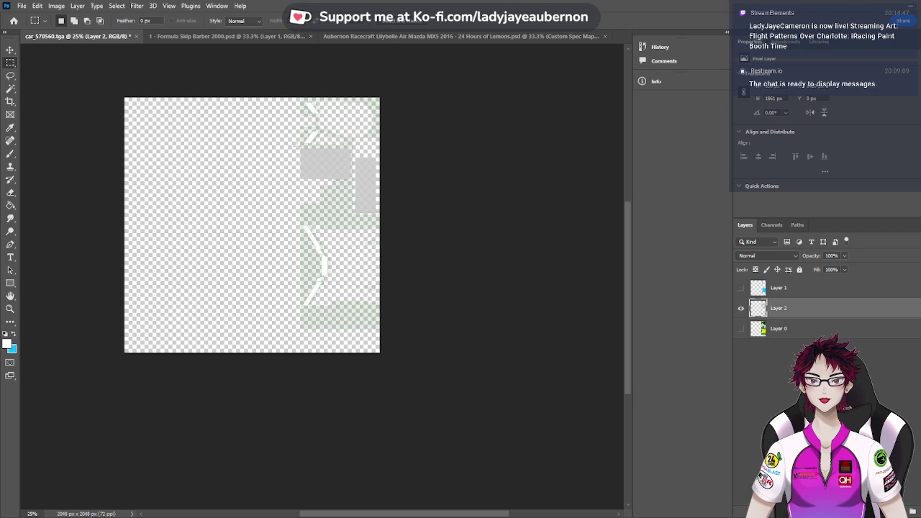
pyautogui.moveTo(379, 215); pyautogui.dragTo(385, 216)
pyautogui.press('Delete')
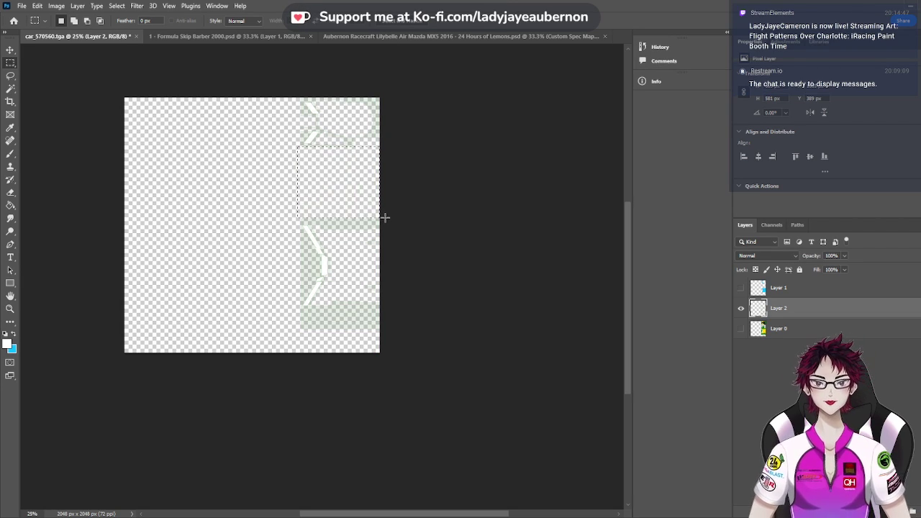
pyautogui.hotkey('ctrl', 'd')
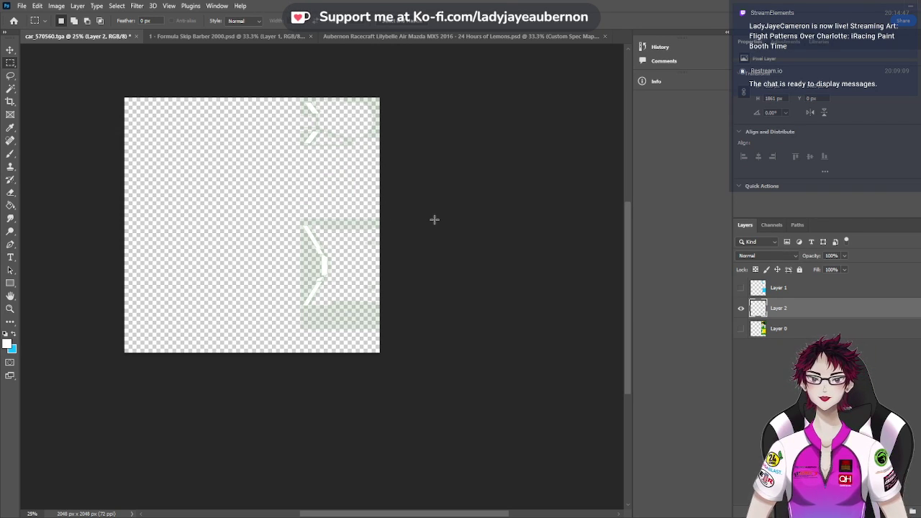
# Remove the faint green residue around the large white chevron and the two small upper stripes using the Magic Wand
pyautogui.click(11, 89)
pyautogui.click(331, 229)
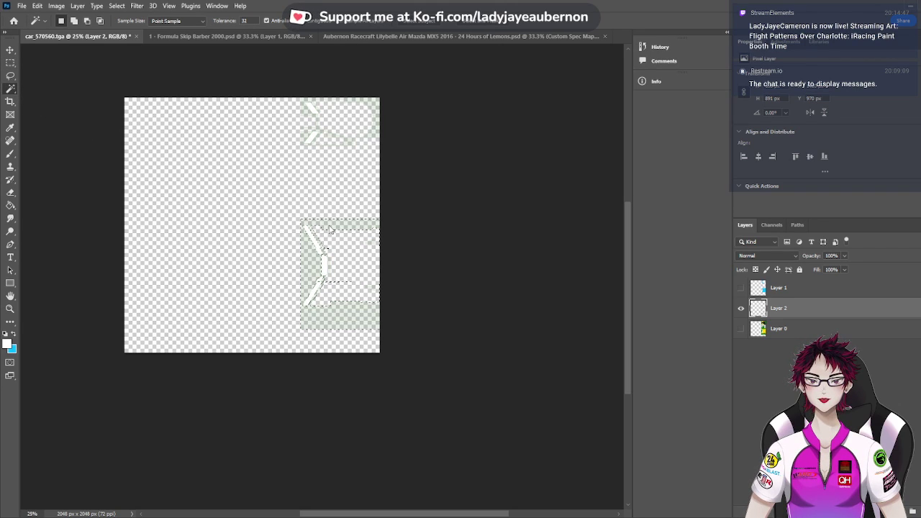
pyautogui.press('Delete')
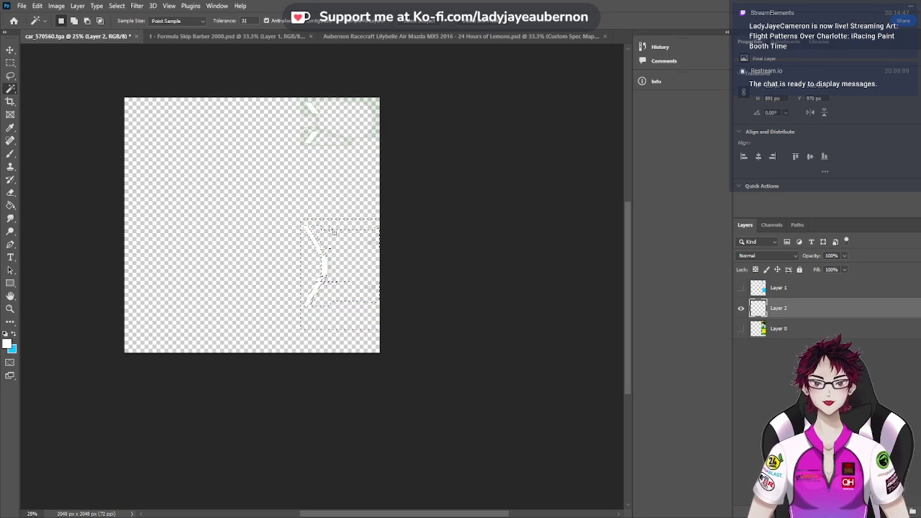
pyautogui.hotkey('ctrl', 'd')
pyautogui.click(348, 143)
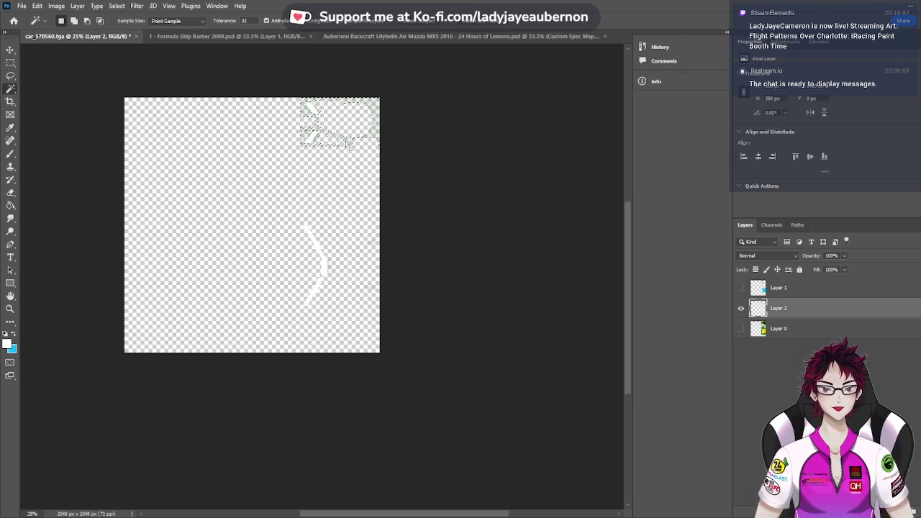
pyautogui.press('Delete')
pyautogui.hotkey('ctrl', 'd')
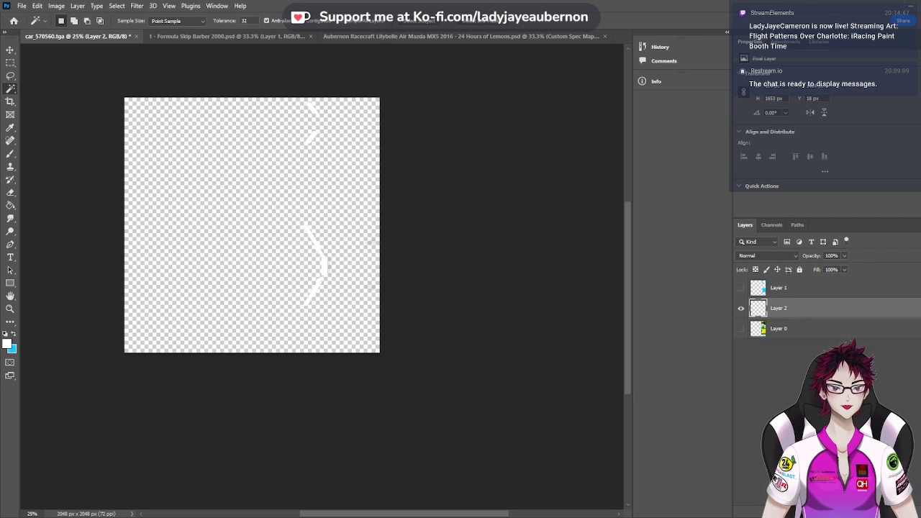
# Try a cyan Color Overlay on Layer 2 to reveal leftover pixels, and a Magic Wand selection of the residue near the canvas's right edge
pyautogui.press('F2')
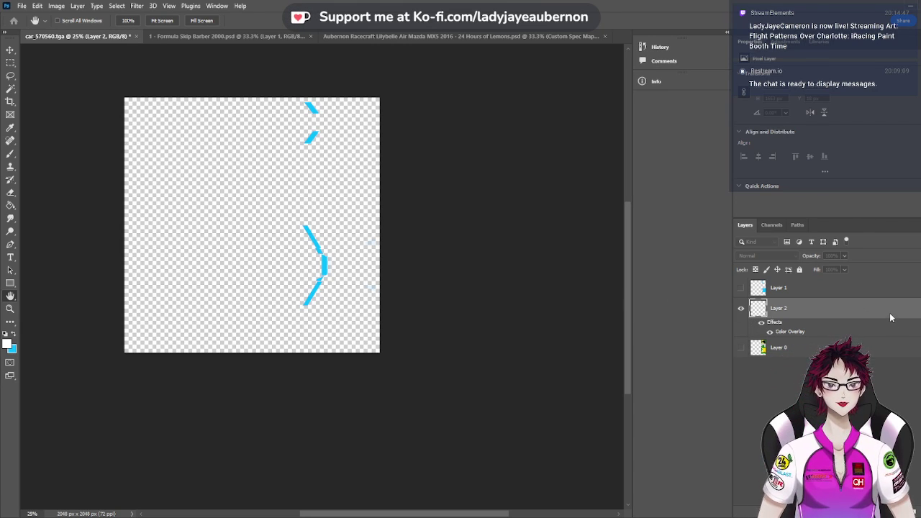
pyautogui.press('Escape')
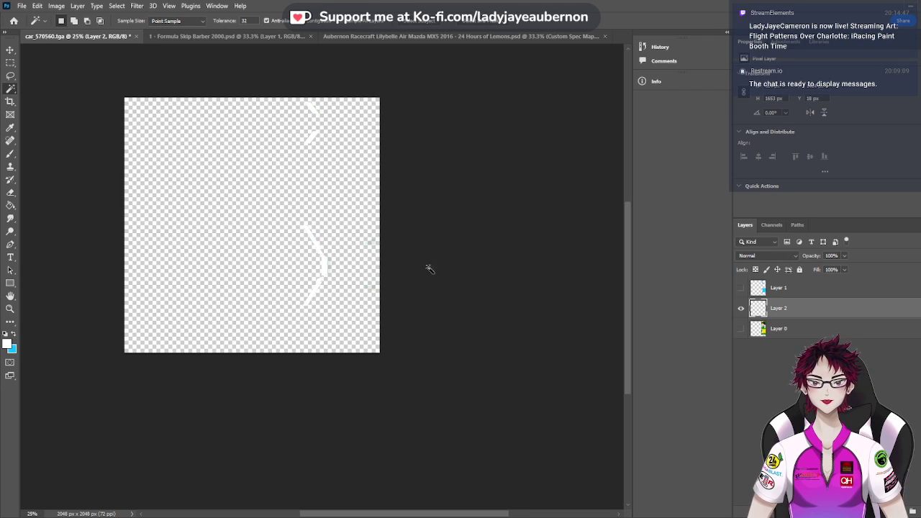
pyautogui.click(373, 245)
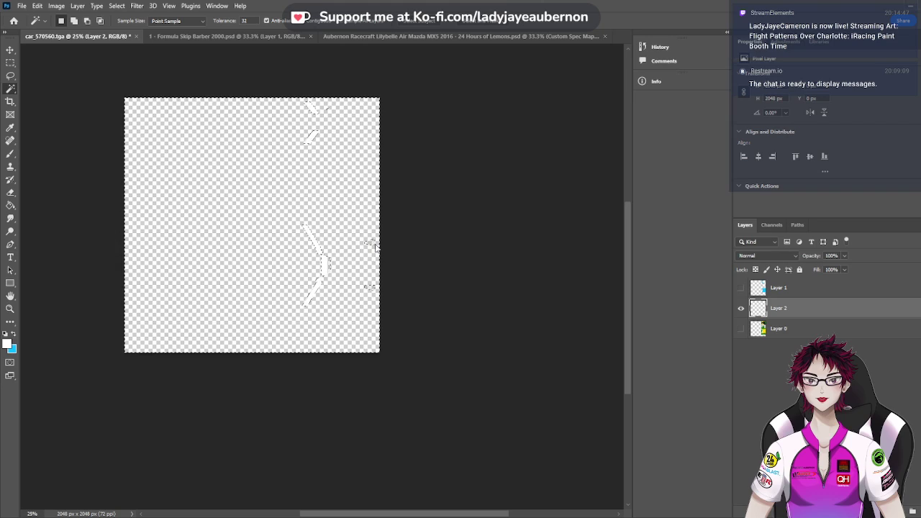
pyautogui.hotkey('ctrl', 'd')
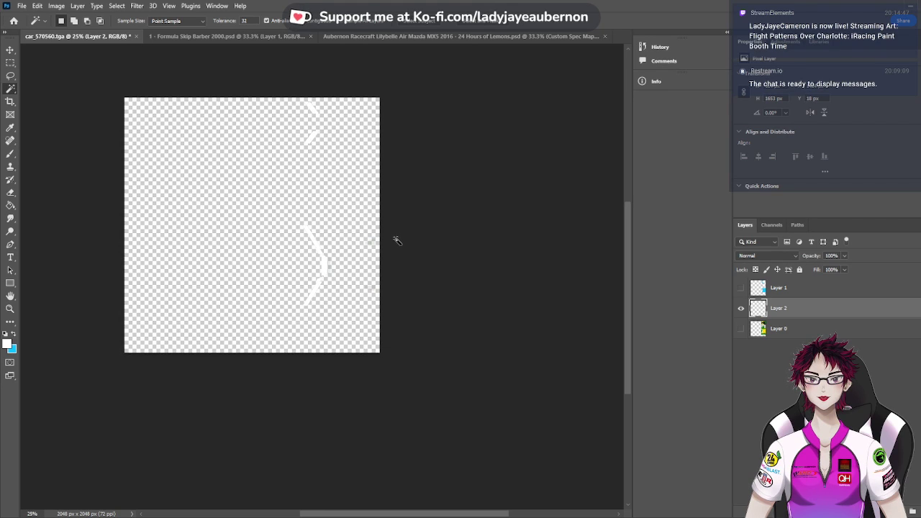
pyautogui.click(10, 192)
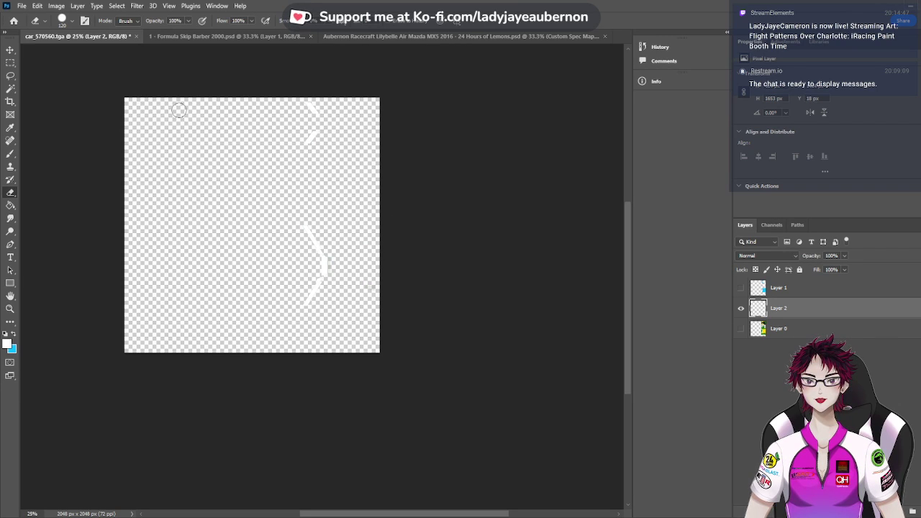
pyautogui.click(742, 288)
pyautogui.click(741, 289)
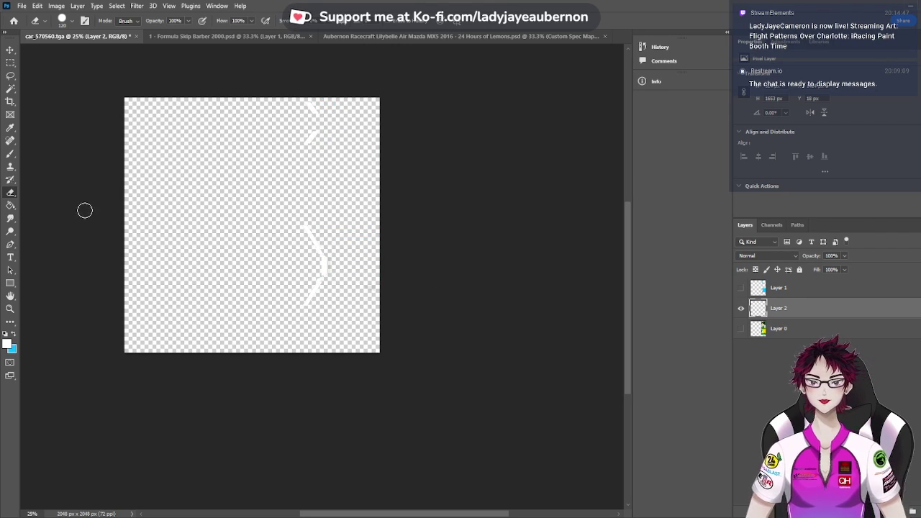
pyautogui.click(15, 129)
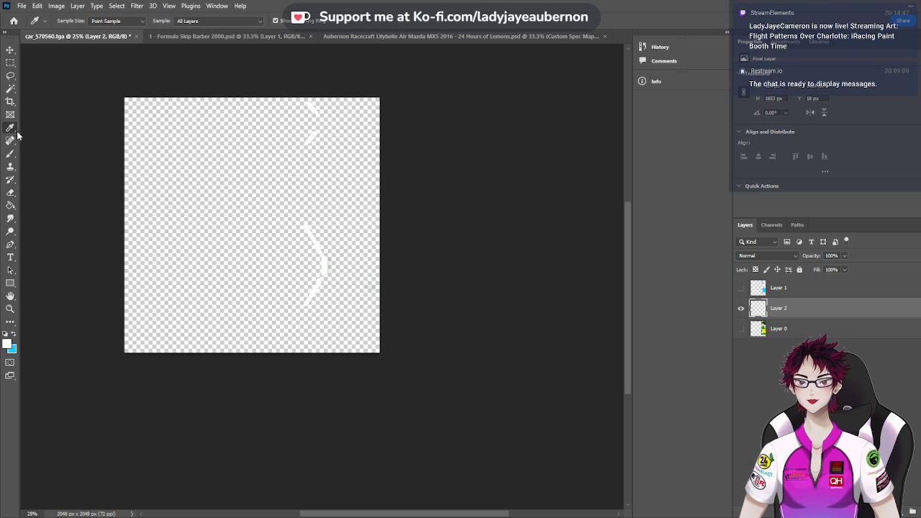
pyautogui.click(335, 260)
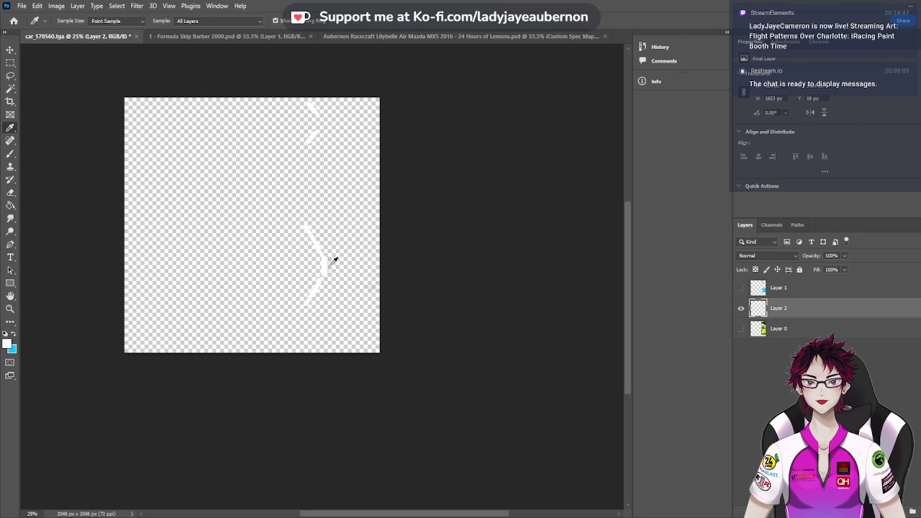
pyautogui.click(11, 90)
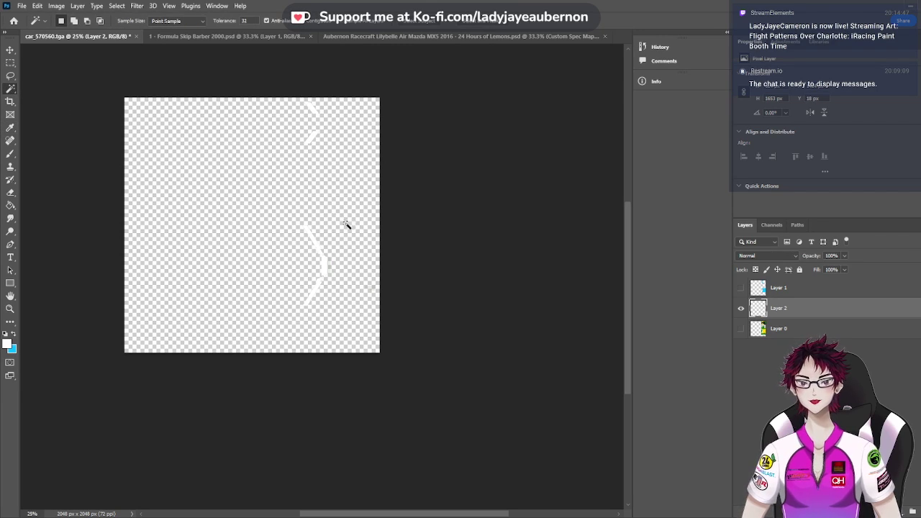
# Delete the faint green residue beside the vertical segment of the large white chevron on Layer 2 with the Magic Wand
pyautogui.click(329, 266)
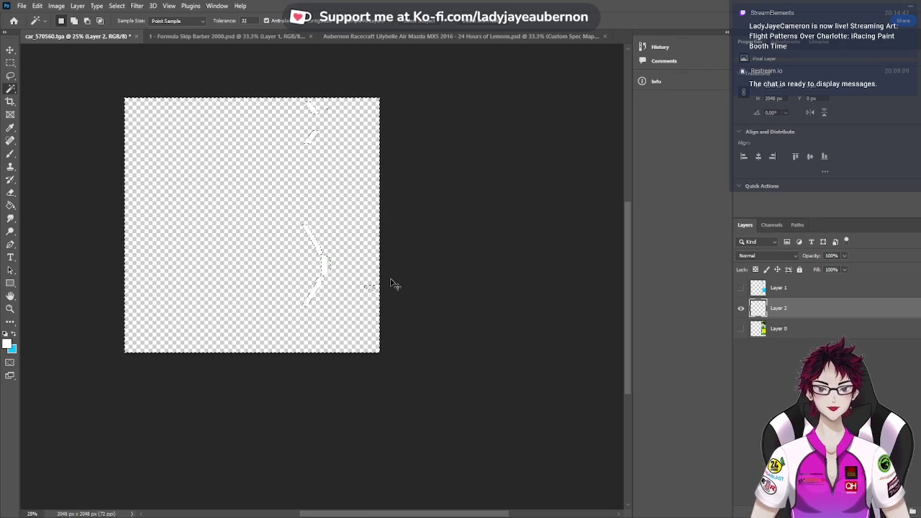
pyautogui.hotkey('ctrl', '+')
pyautogui.hotkey('ctrl', '+')
pyautogui.hotkey('ctrl', '+')
pyautogui.hotkey('ctrl', '+')
pyautogui.hotkey('ctrl', '+')
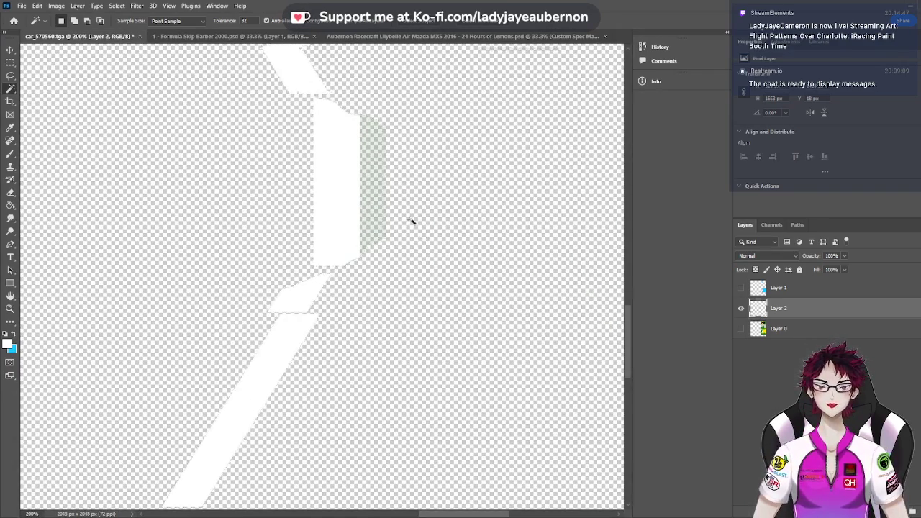
pyautogui.click(379, 199)
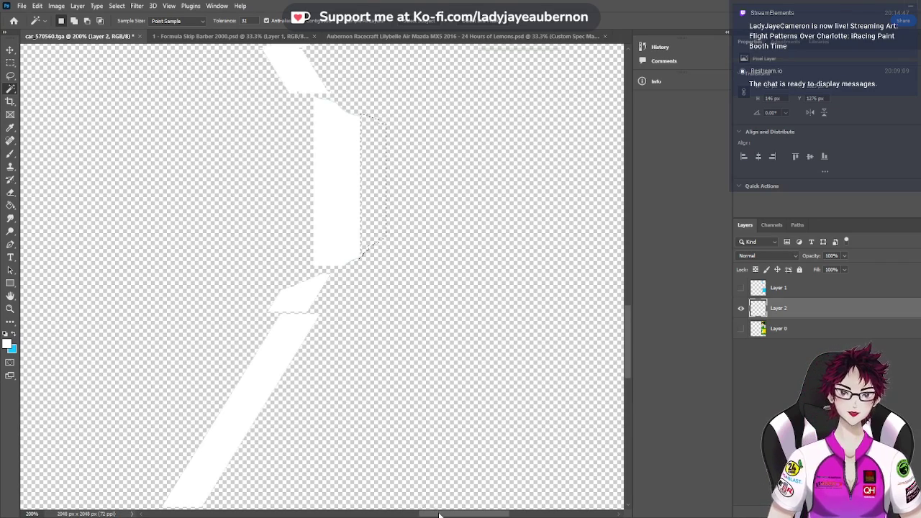
# Delete the green wedge near the canvas's right edge and the thin residue line above it from Layer 2
pyautogui.moveTo(421, 509); pyautogui.dragTo(514, 401)
pyautogui.click(512, 381)
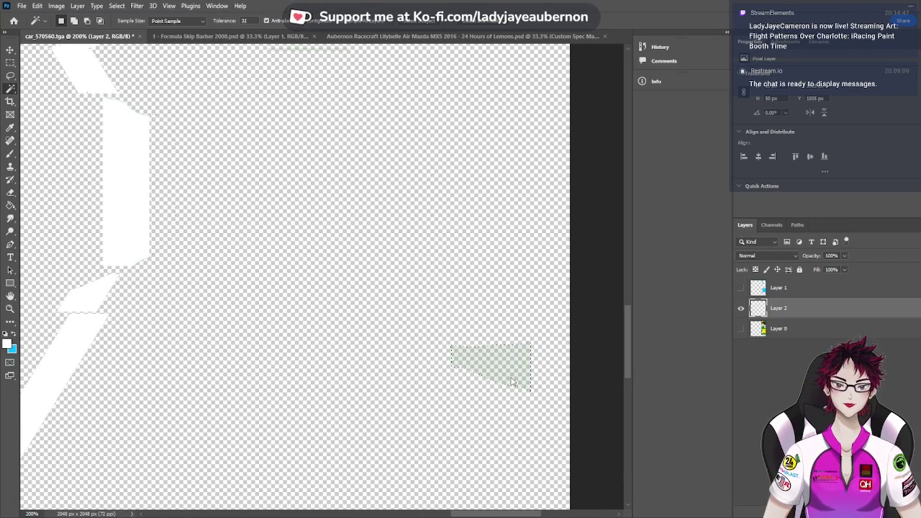
pyautogui.scroll(5, 439, 299)
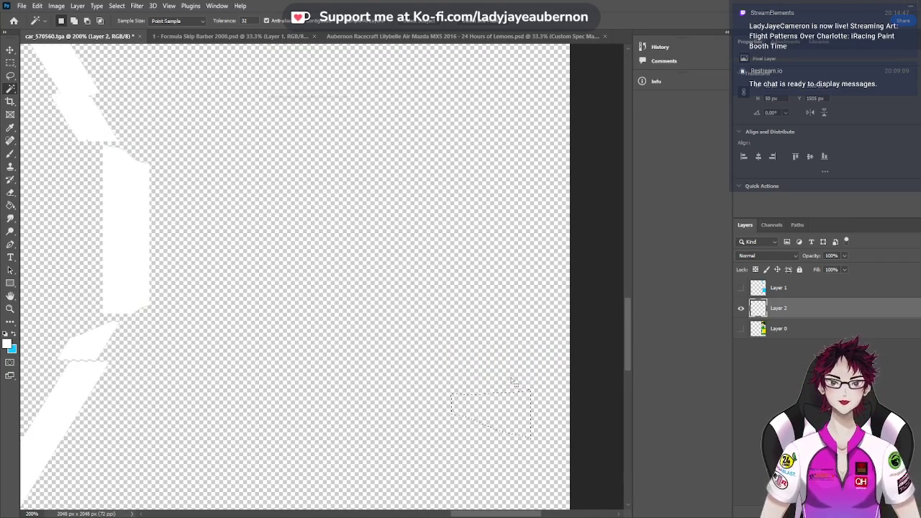
pyautogui.click(341, 242)
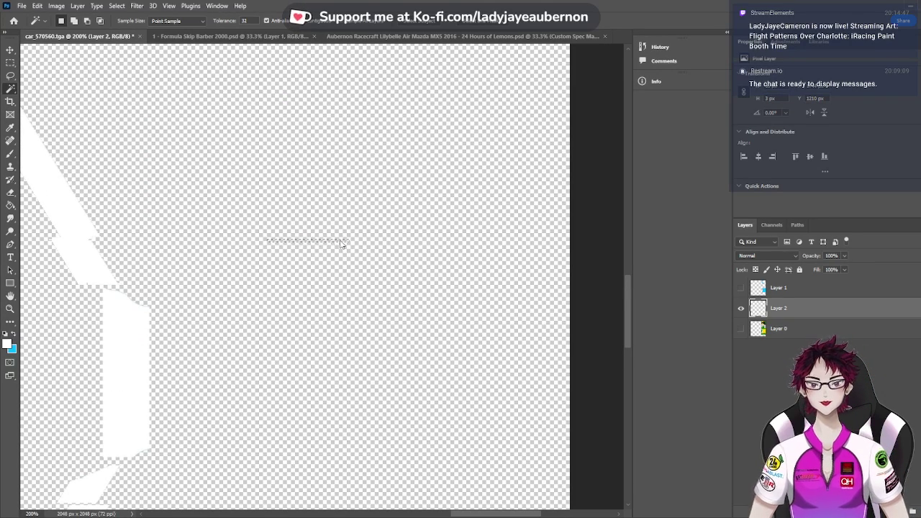
# Delete the slanted residue sliver beside the two small upper stripes on Layer 2, and deselect
pyautogui.scroll(10, 364, 286)
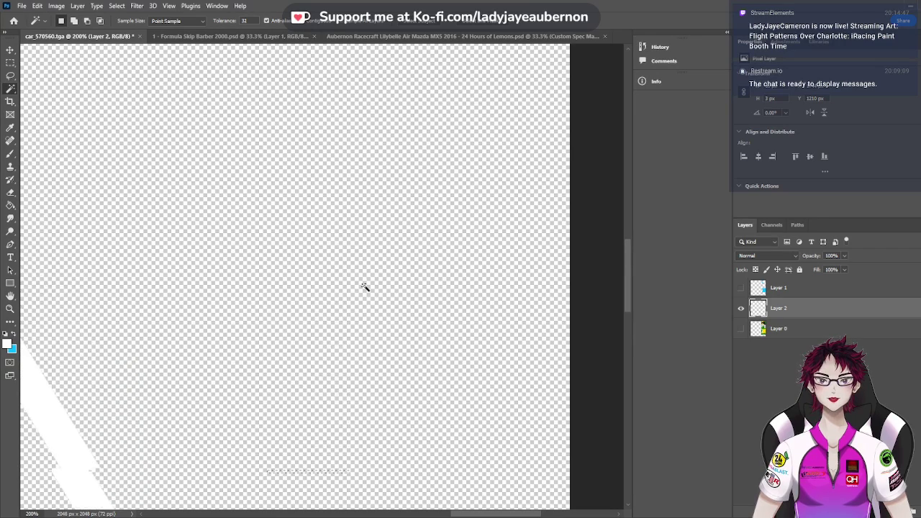
pyautogui.scroll(10, 364, 285)
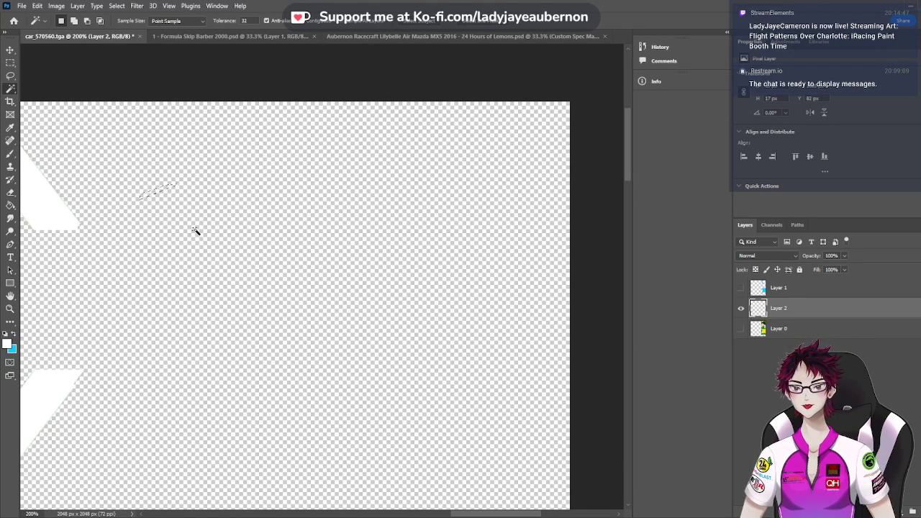
pyautogui.scroll(-2, 195, 230)
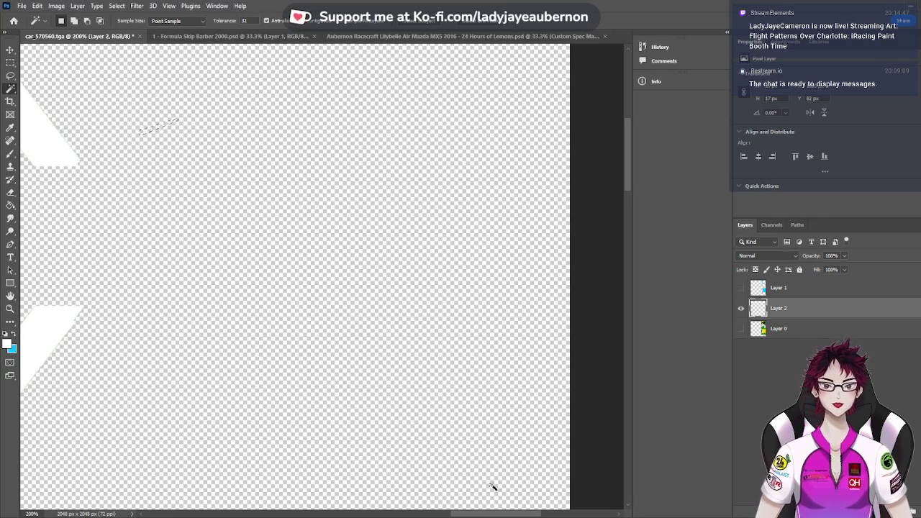
pyautogui.moveTo(521, 514); pyautogui.dragTo(439, 503)
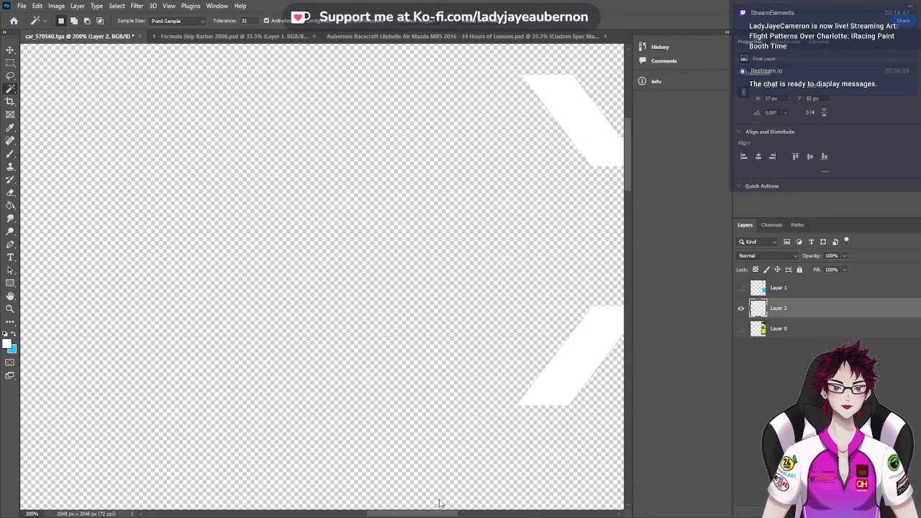
pyautogui.moveTo(440, 503); pyautogui.dragTo(529, 488)
pyautogui.hotkey('ctrl', 'd')
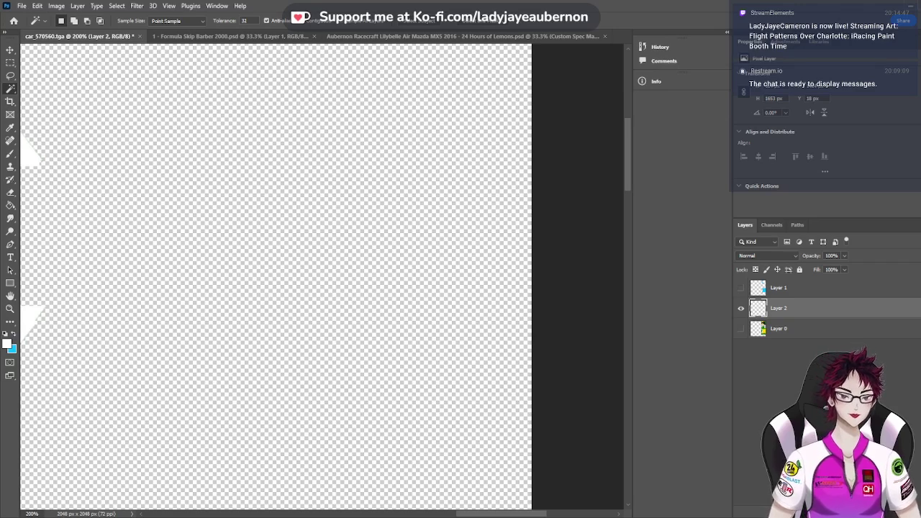
# Apply a cyan Color Overlay to Layer 2 to check its stripes for stray pixels, and undo the overlay
pyautogui.press('F2')
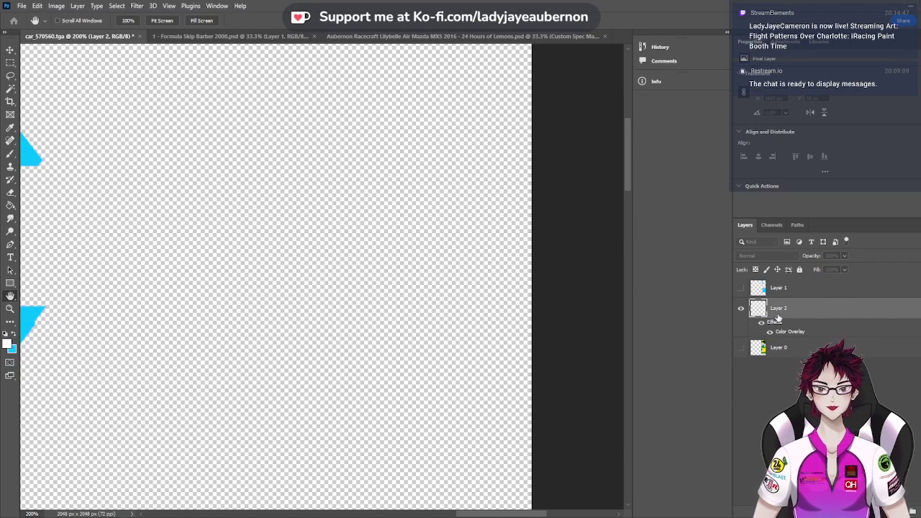
pyautogui.hotkey('ctrl', '+')
pyautogui.hotkey('ctrl', '-')
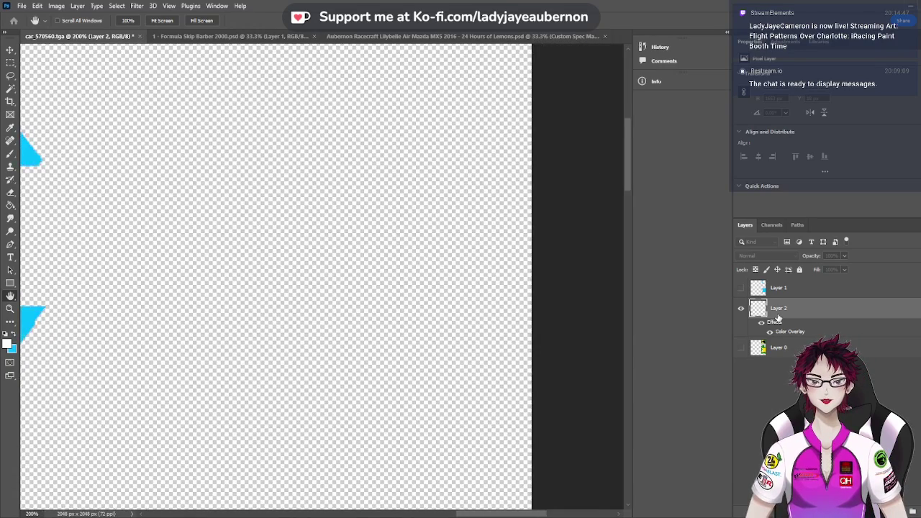
pyautogui.hotkey('ctrl', '-')
pyautogui.hotkey('ctrl', '-')
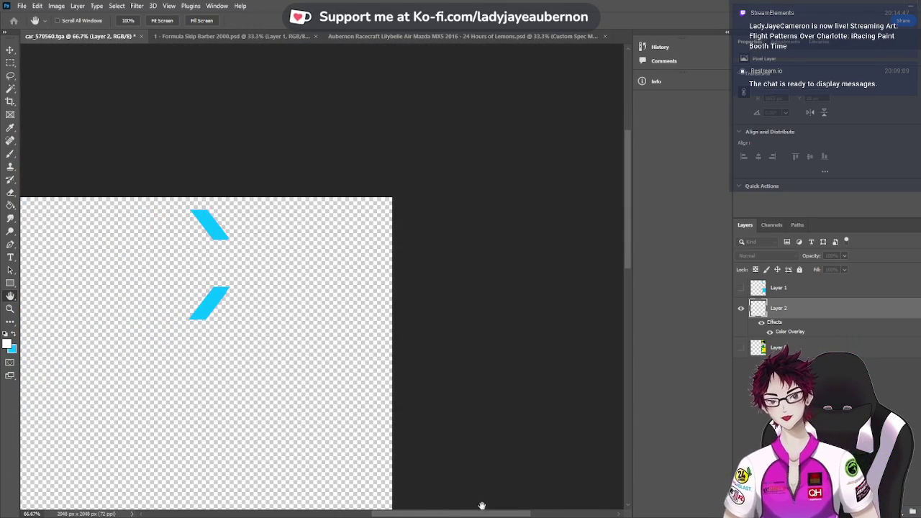
pyautogui.hscroll(-5, 300, 495)
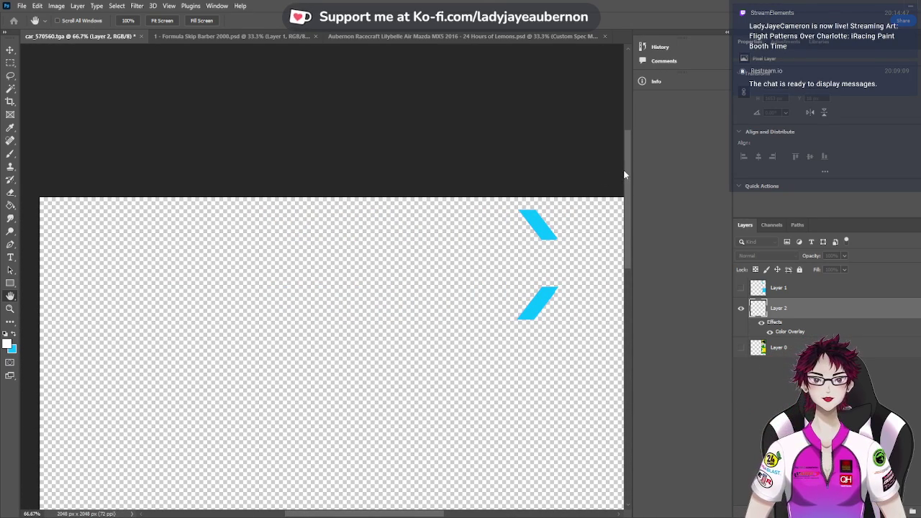
pyautogui.moveTo(626, 171); pyautogui.dragTo(665, 217)
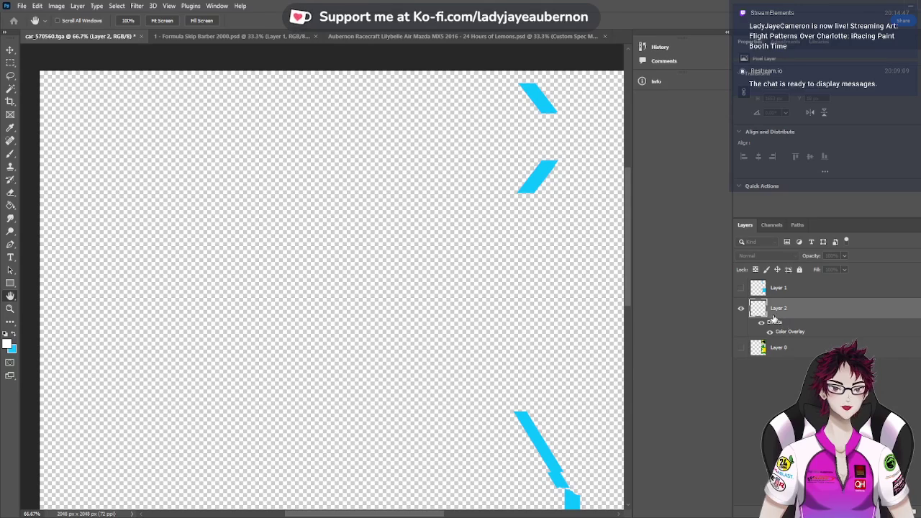
pyautogui.press('i')
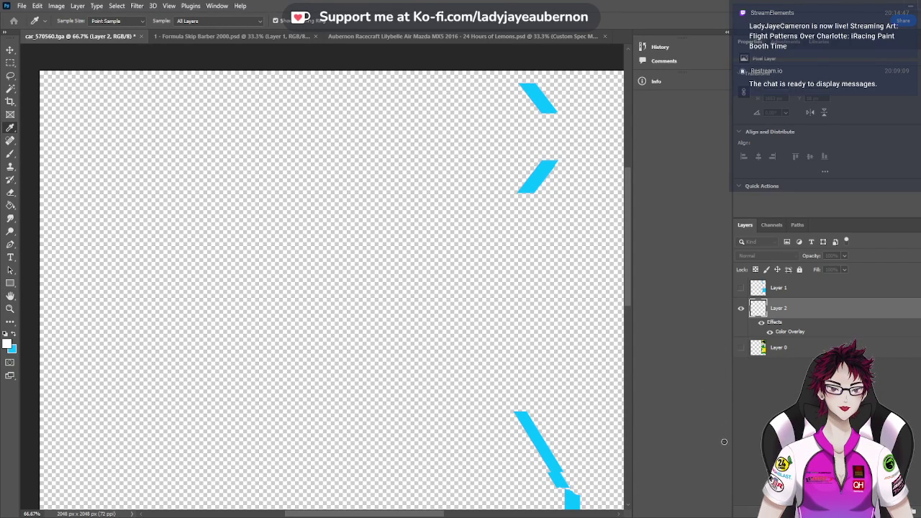
pyautogui.press('h')
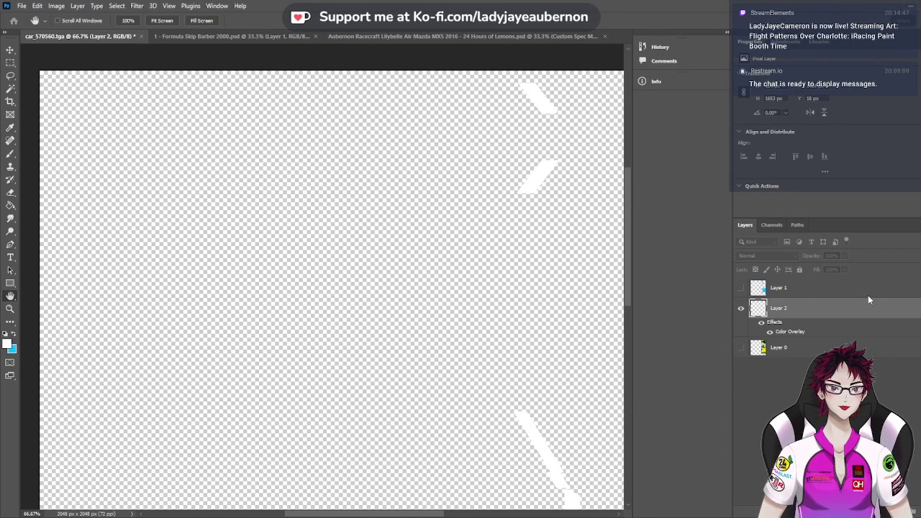
pyautogui.press('w')
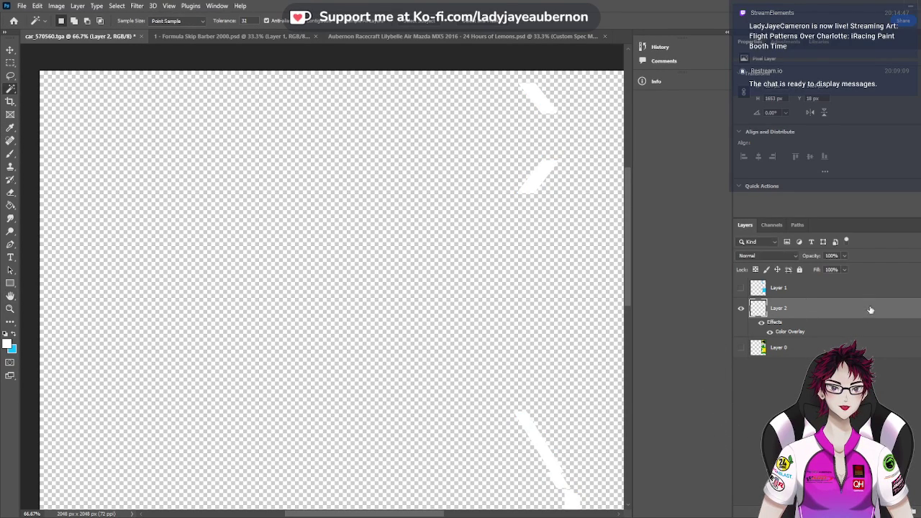
# Show Layer 1 and merge it with Layer 2 into a single layer
pyautogui.click(741, 288)
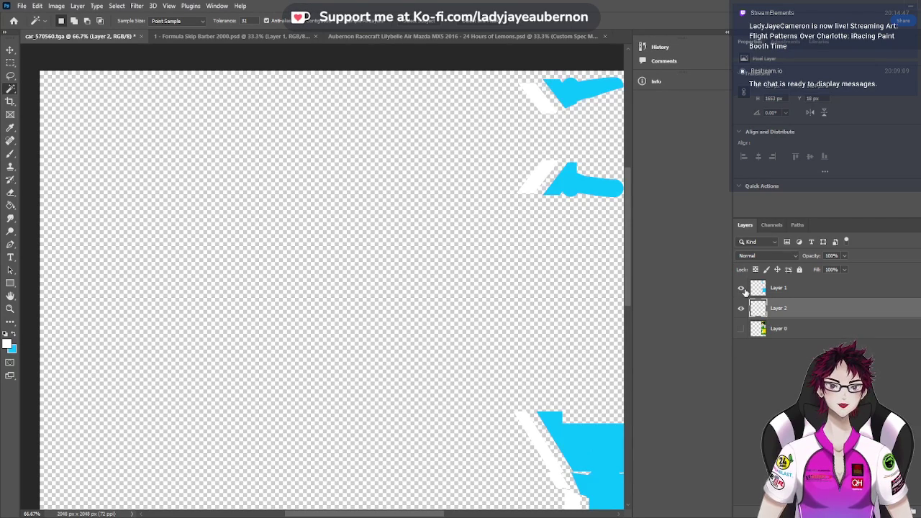
pyautogui.keyDown('shift'); pyautogui.click(787, 293); pyautogui.keyUp('shift')
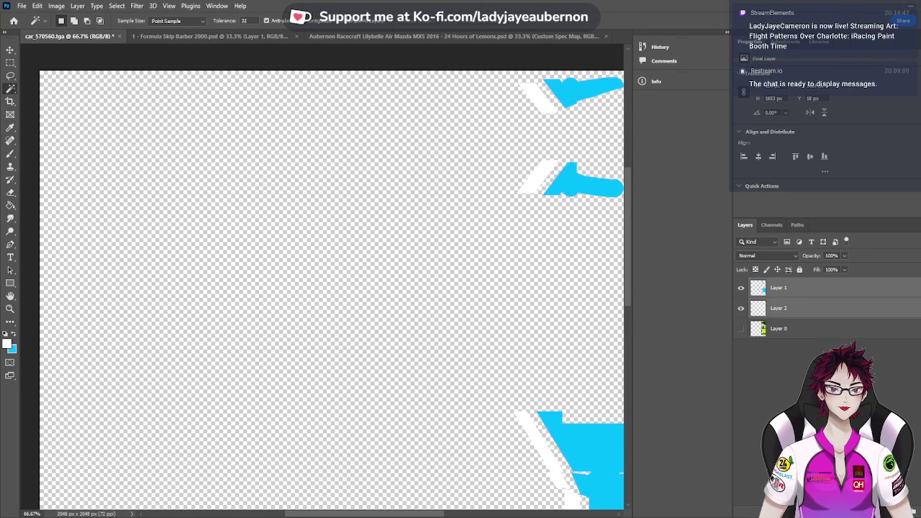
pyautogui.hotkey('ctrl', 'e')
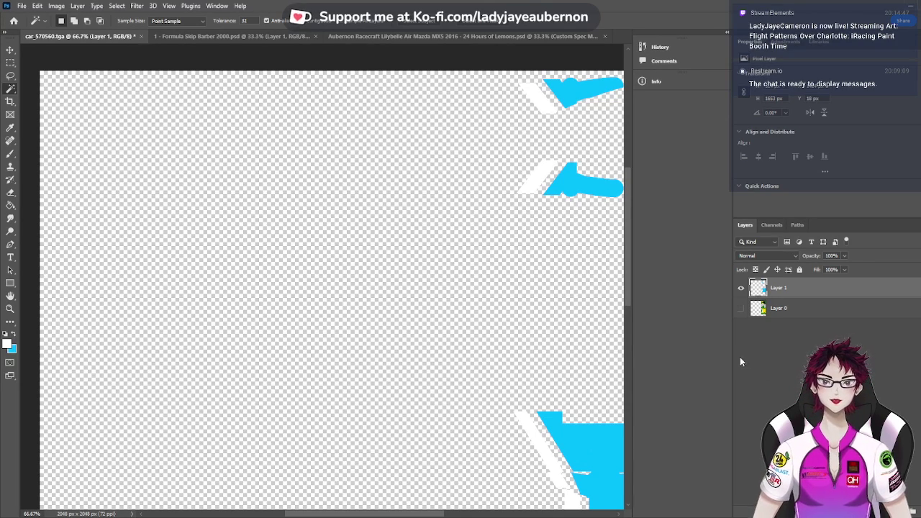
# Try pasting the merged cyan and white shapes into the Formula Skip Barber 2000 template, and undo the paste
pyautogui.click(10, 50)
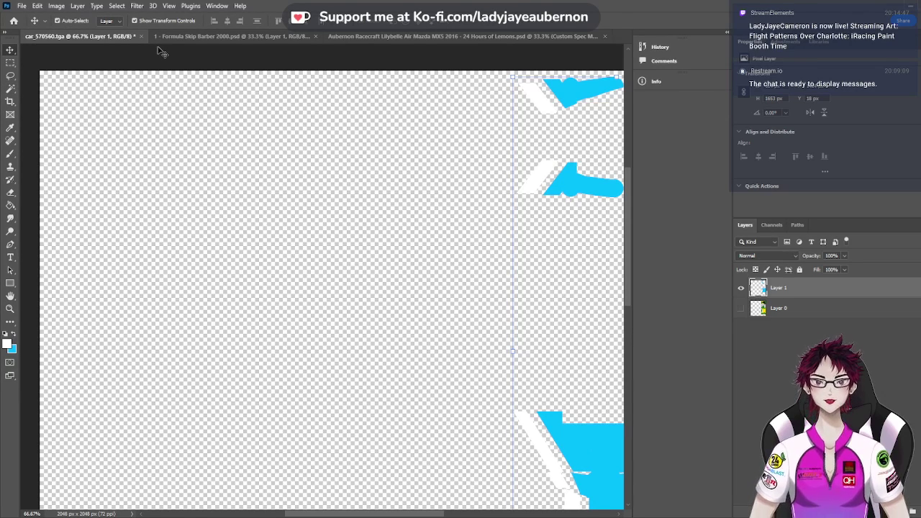
pyautogui.click(203, 36)
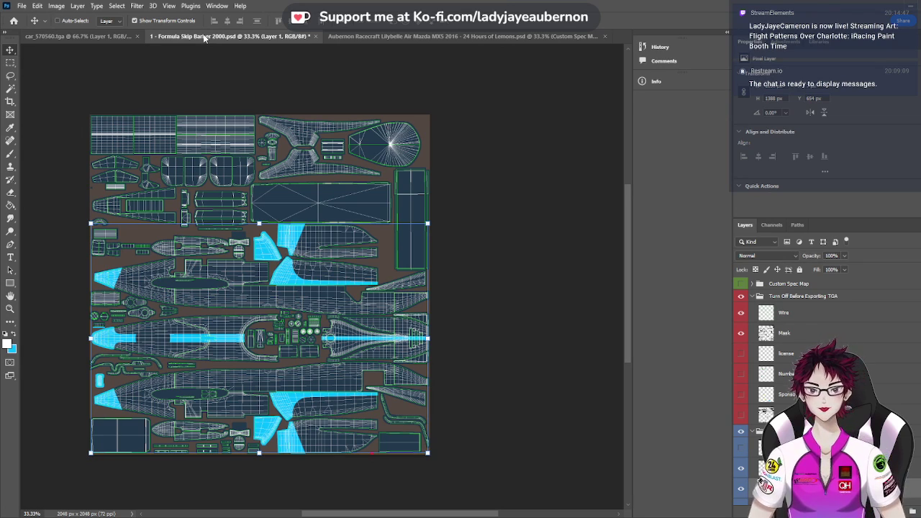
pyautogui.hotkey('ctrl', 'v')
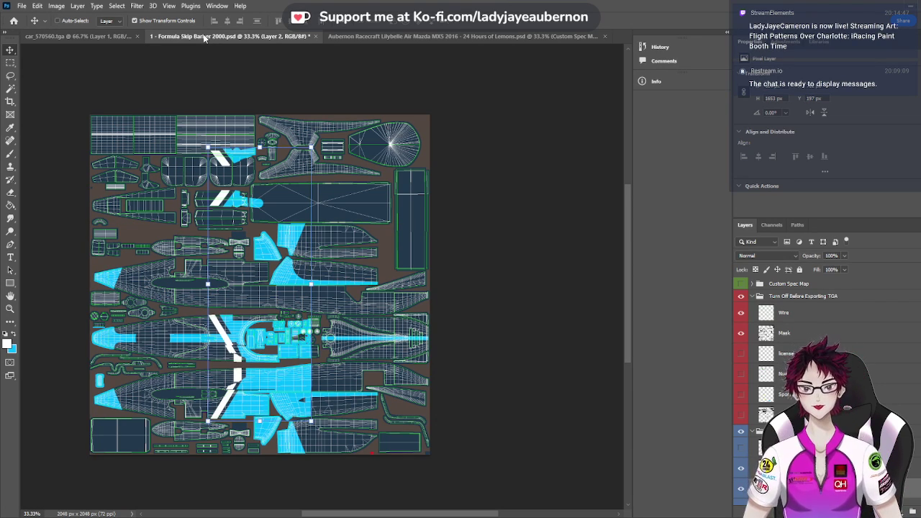
pyautogui.hotkey('ctrl', 'z')
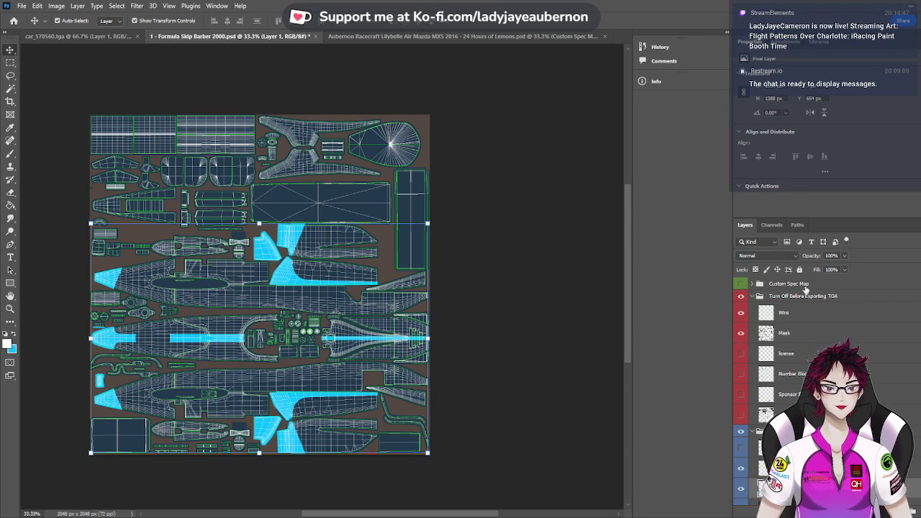
# Paste the merged cyan and white shapes above the Custom Spec Map group and move them against the template's rear edge
pyautogui.click(806, 284)
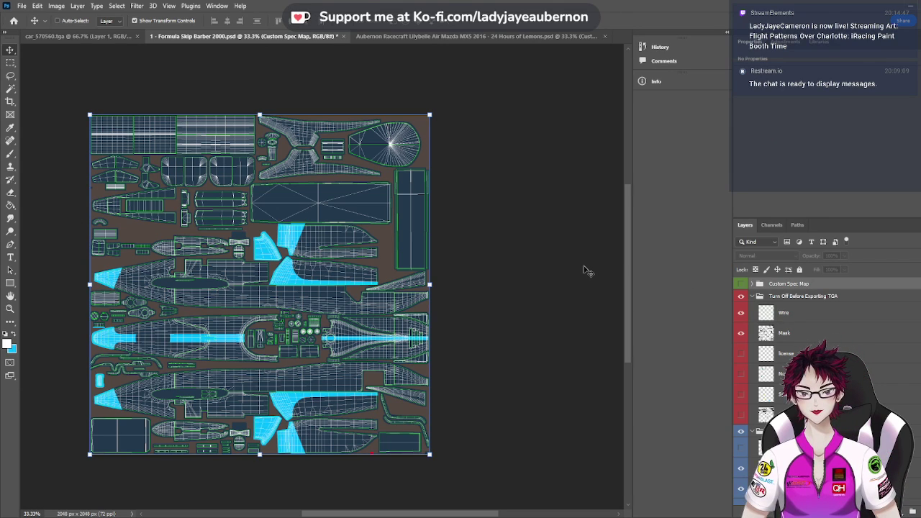
pyautogui.hotkey('ctrl', 'v')
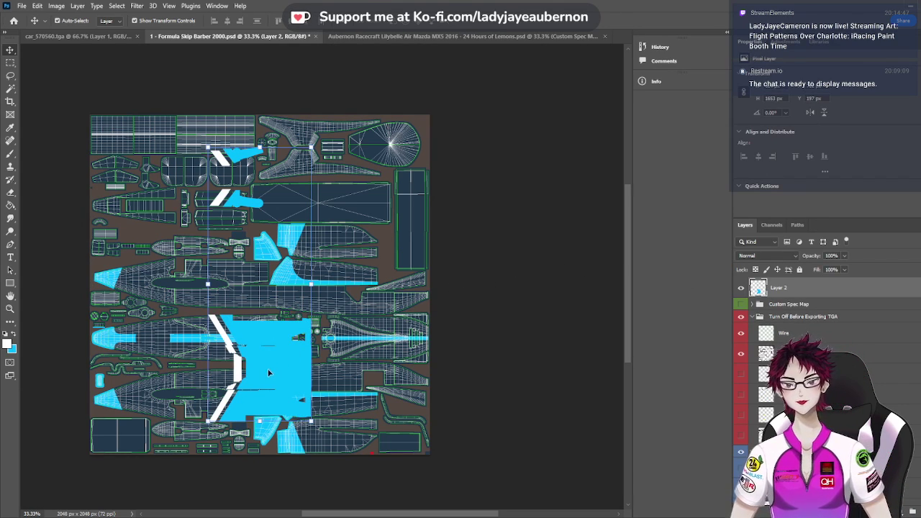
pyautogui.moveTo(268, 372); pyautogui.dragTo(370, 341)
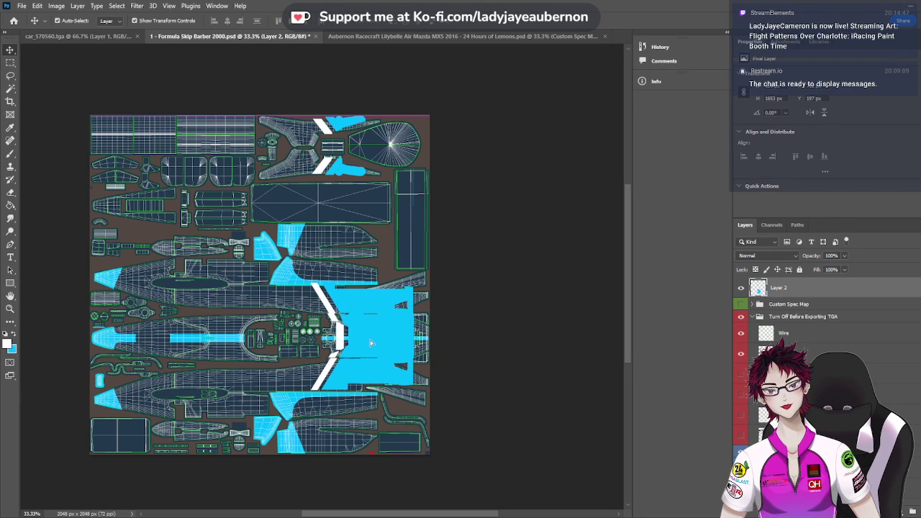
pyautogui.moveTo(371, 345); pyautogui.dragTo(386, 342)
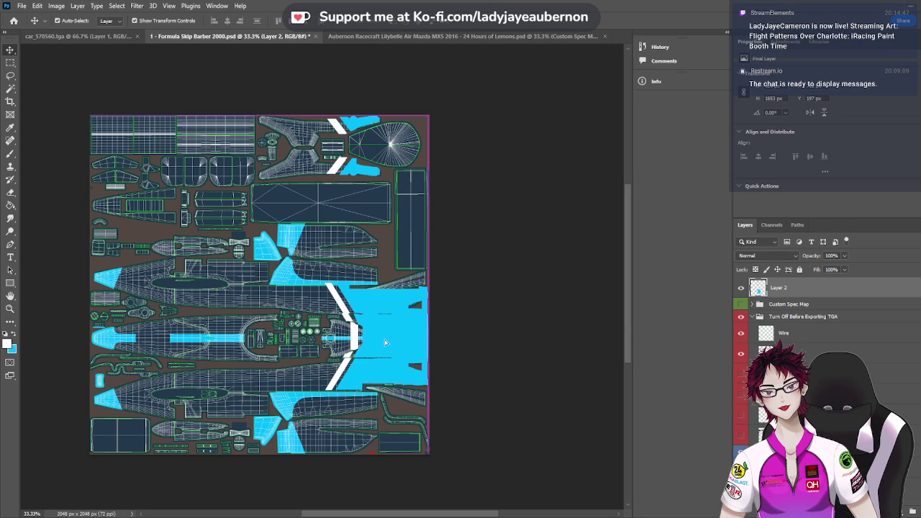
pyautogui.click(385, 342)
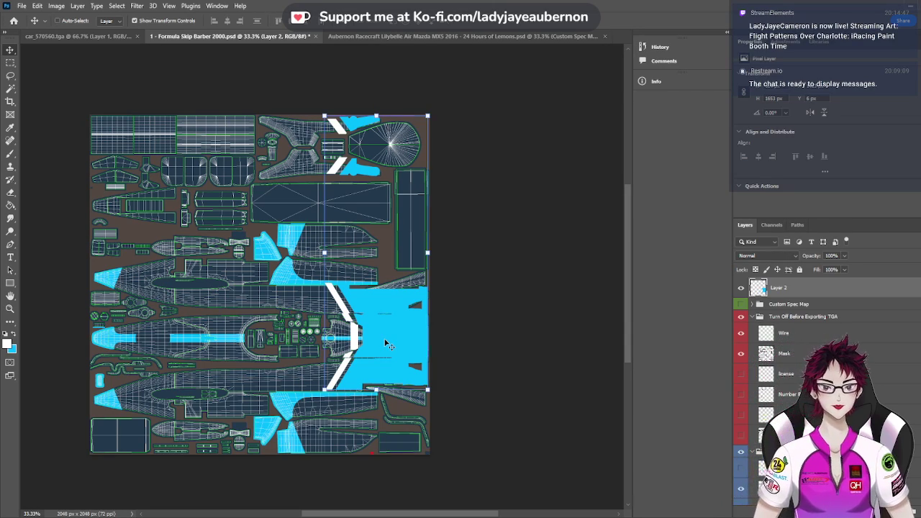
# Move the pasted shapes straight down to Y 16 px, lining their lower edge up with the lower body side panel
pyautogui.hotkey('ctrl', '+')
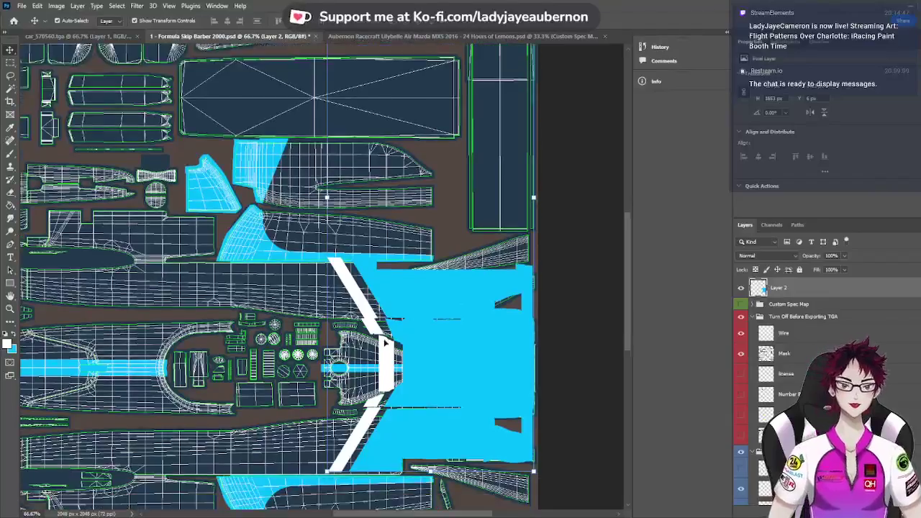
pyautogui.scroll(-3, 386, 343)
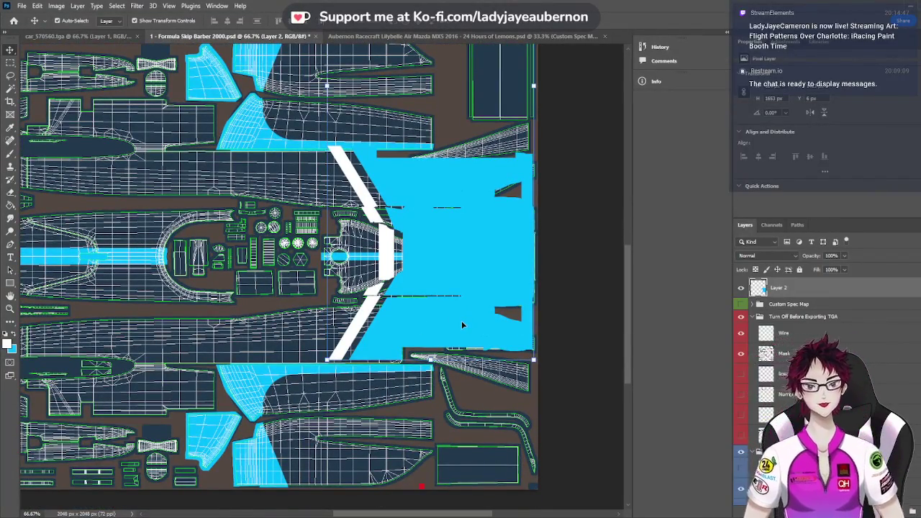
pyautogui.hotkey('ctrl', '+')
pyautogui.hotkey('ctrl', '+')
pyautogui.hotkey('ctrl', '+')
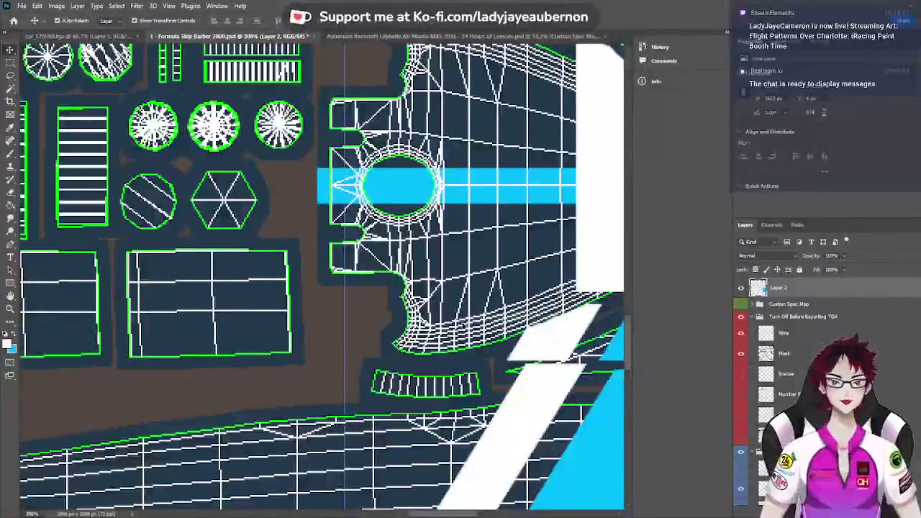
pyautogui.scroll(-5, 474, 365)
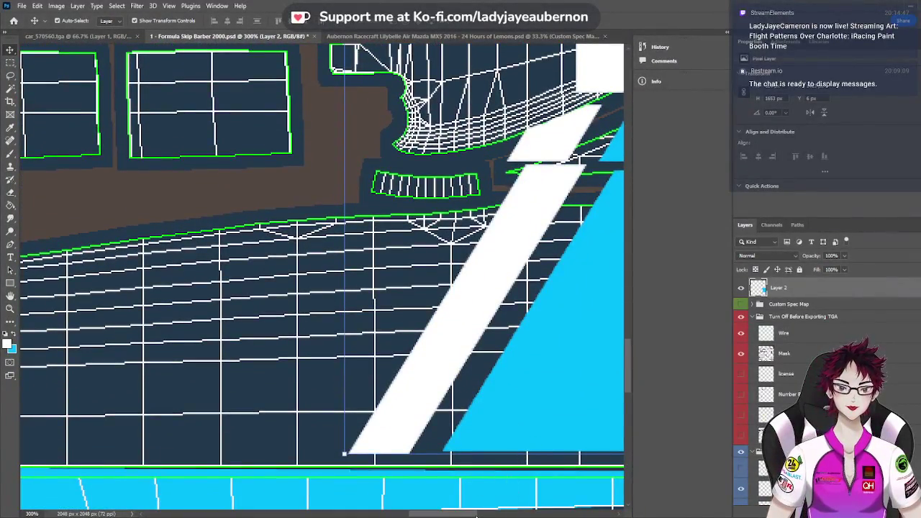
pyautogui.moveTo(475, 515); pyautogui.dragTo(509, 515)
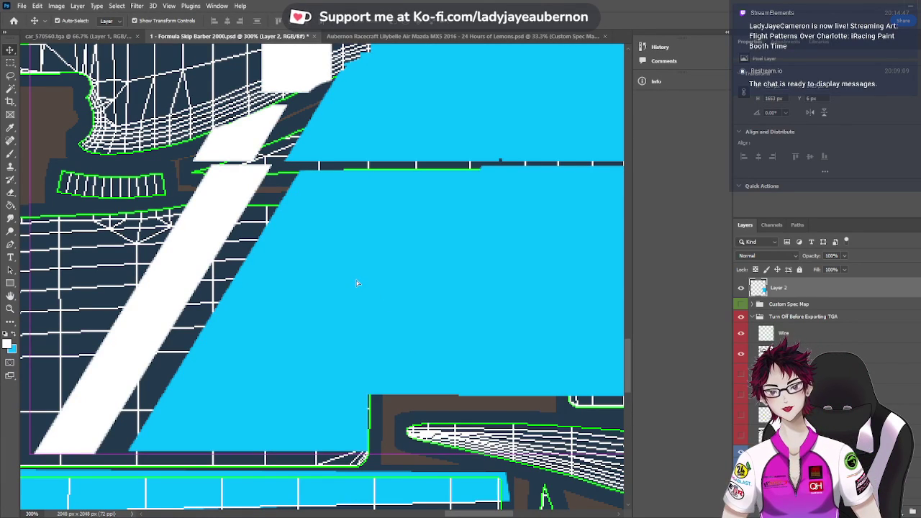
pyautogui.moveTo(356, 281); pyautogui.dragTo(356, 292)
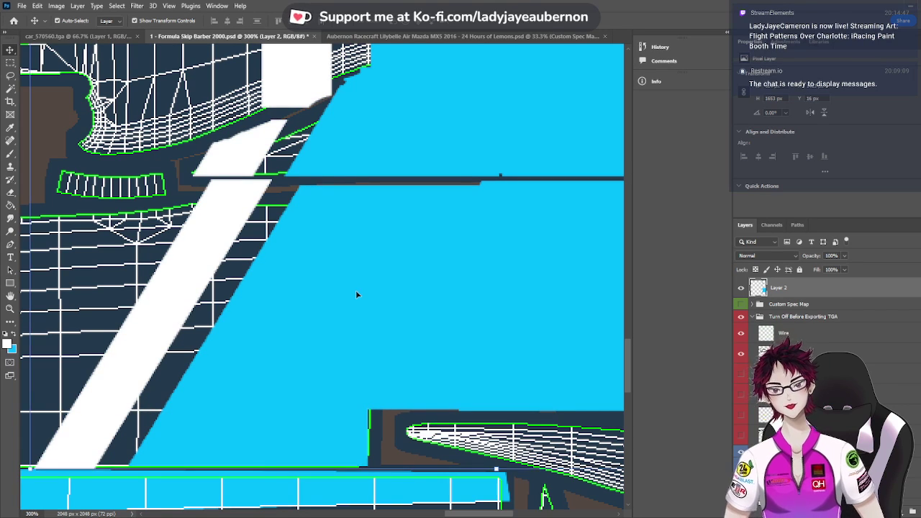
# Compare the stripe's fit on both body side panels and nudge the pasted shapes down to Y 19 px
pyautogui.scroll(8, 355, 290)
pyautogui.scroll(10, 357, 295)
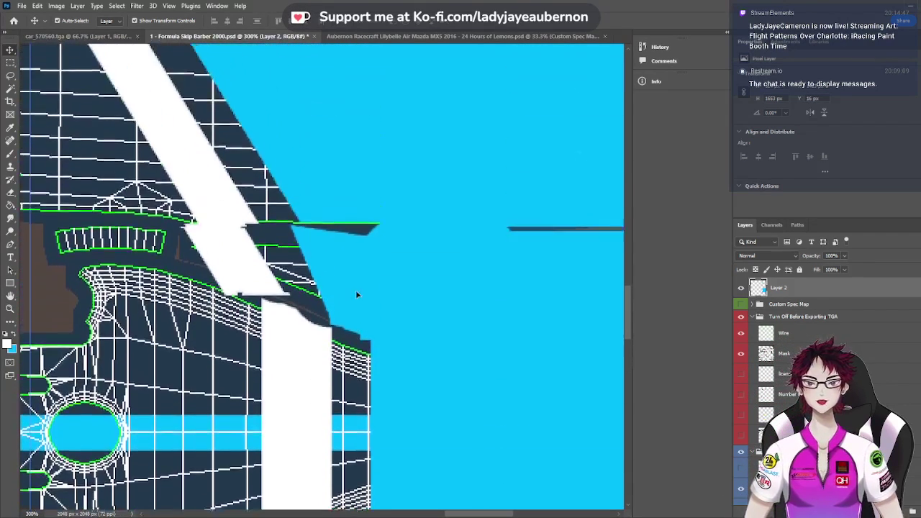
pyautogui.scroll(2, 355, 293)
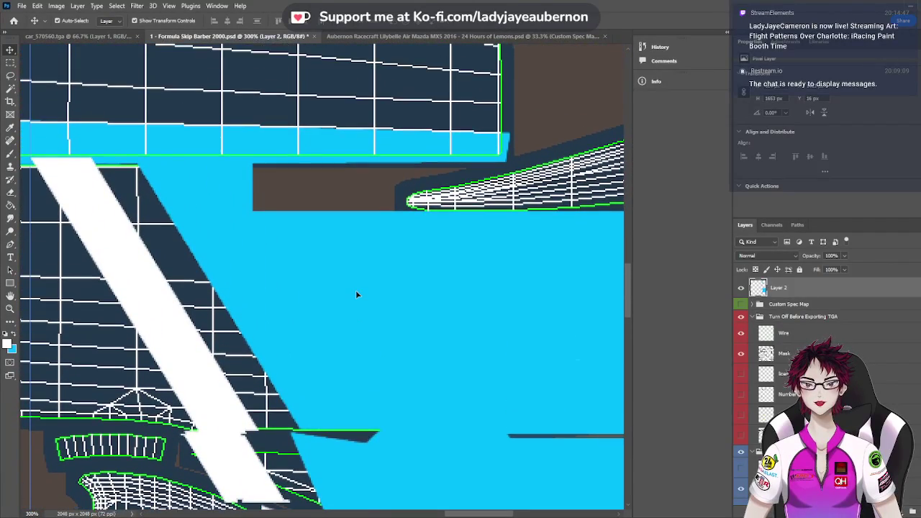
pyautogui.scroll(-4, 355, 294)
pyautogui.scroll(-18, 355, 293)
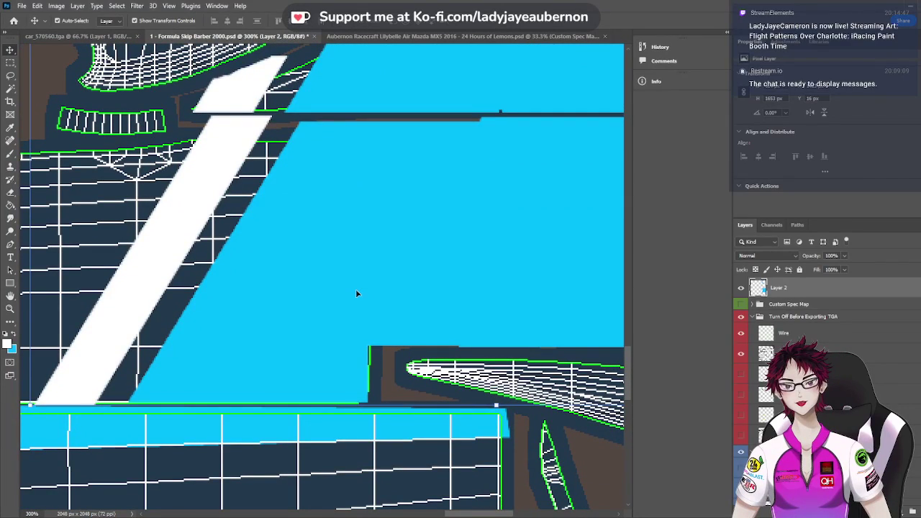
pyautogui.press('Down')
pyautogui.press('Down')
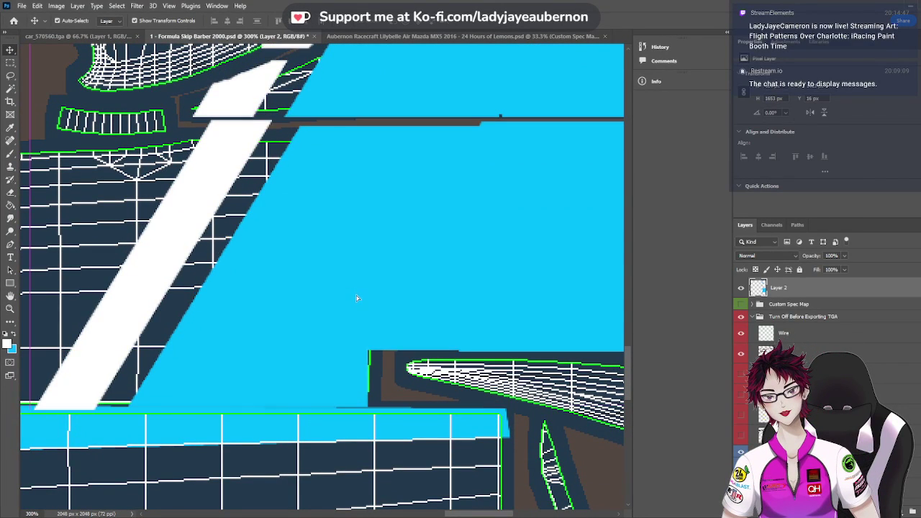
# Examine how the white stripe lines up across the body panels and how far the cyan area reaches at the rear edge
pyautogui.scroll(6, 356, 296)
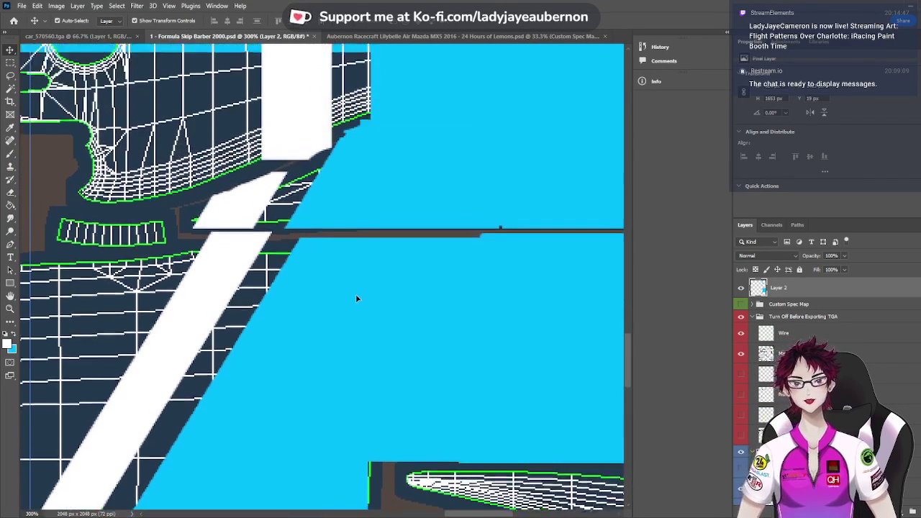
pyautogui.scroll(10, 356, 298)
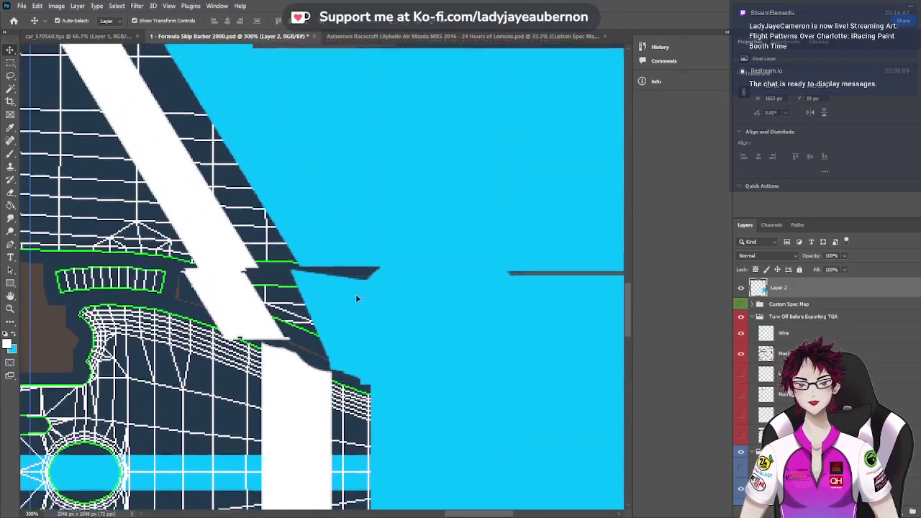
pyautogui.scroll(-12, 357, 298)
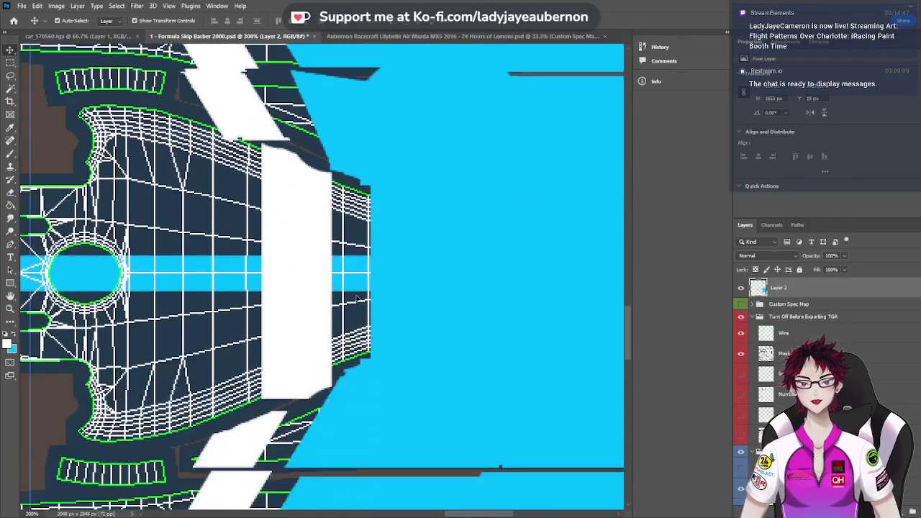
pyautogui.scroll(-4, 357, 298)
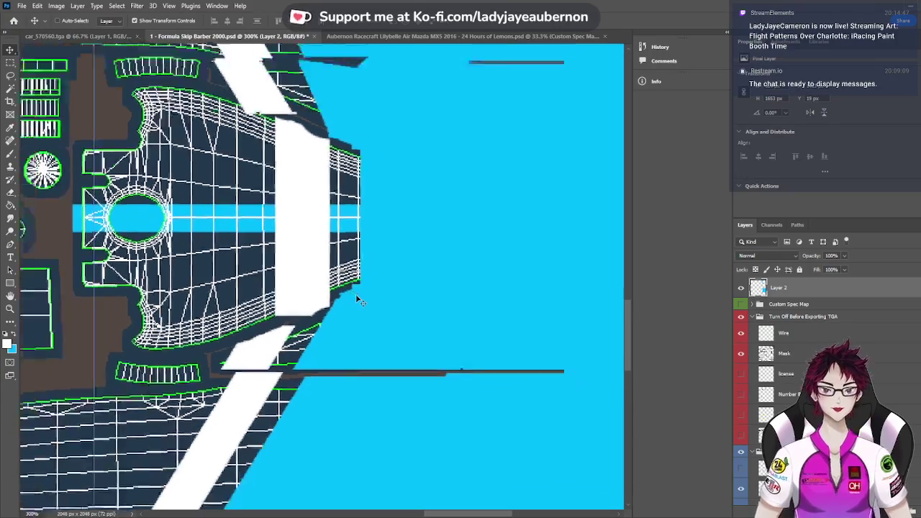
pyautogui.scroll(-1, 356, 297)
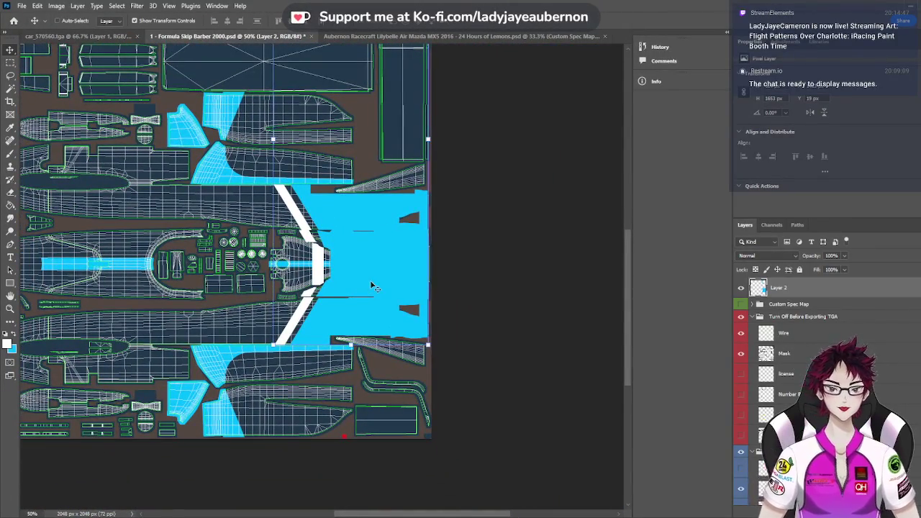
pyautogui.scroll(2, 371, 285)
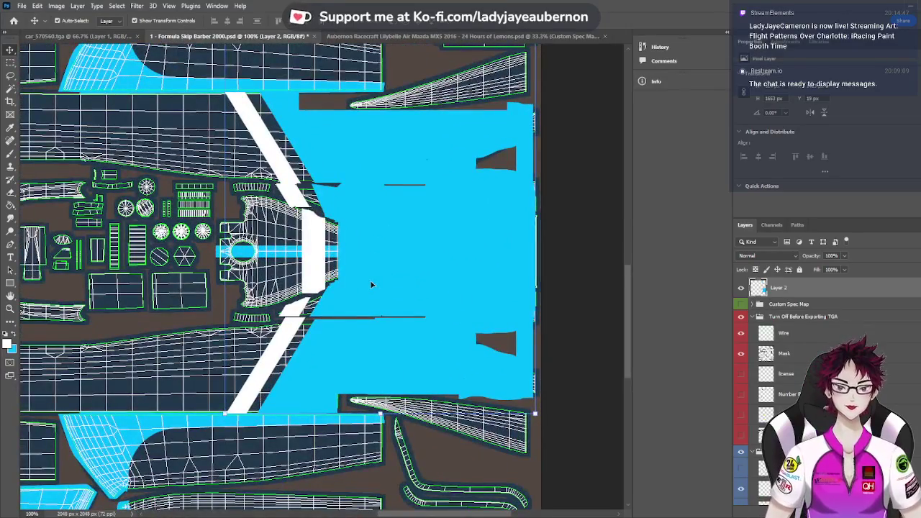
pyautogui.scroll(1, 372, 285)
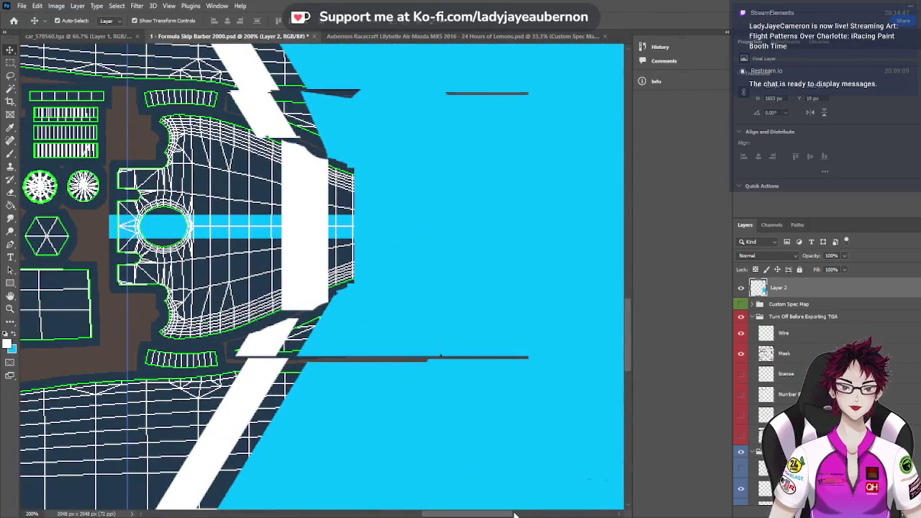
pyautogui.moveTo(513, 514); pyautogui.dragTo(541, 512)
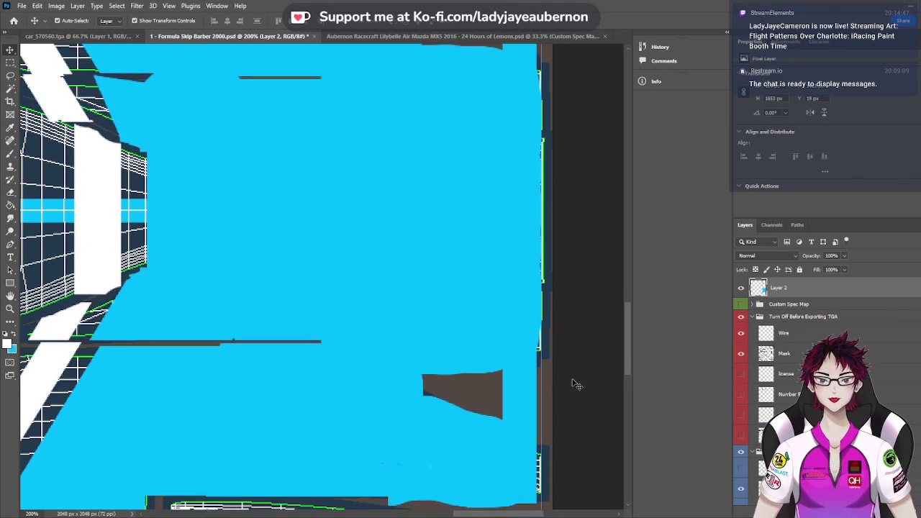
pyautogui.scroll(-3, 576, 384)
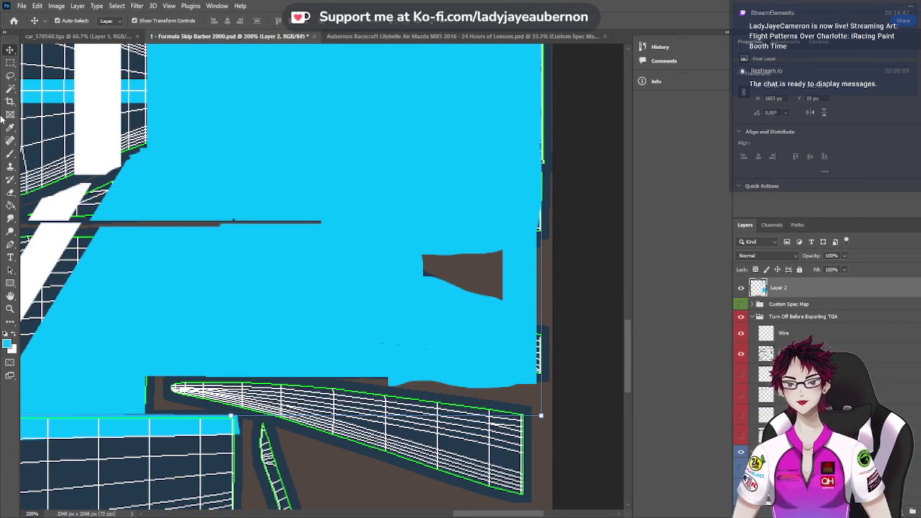
# Shift the pasted shapes horizontally until the cyan area covers the template's rear edge
pyautogui.click(11, 154)
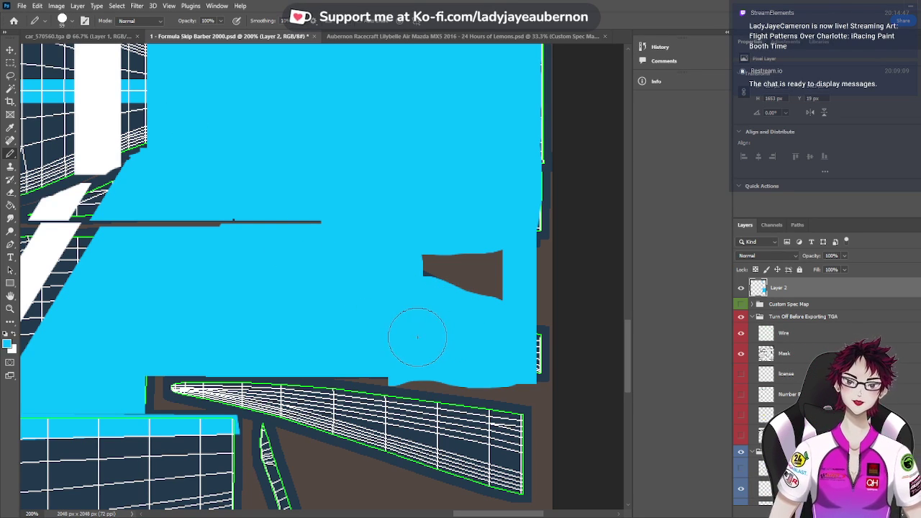
pyautogui.click(10, 50)
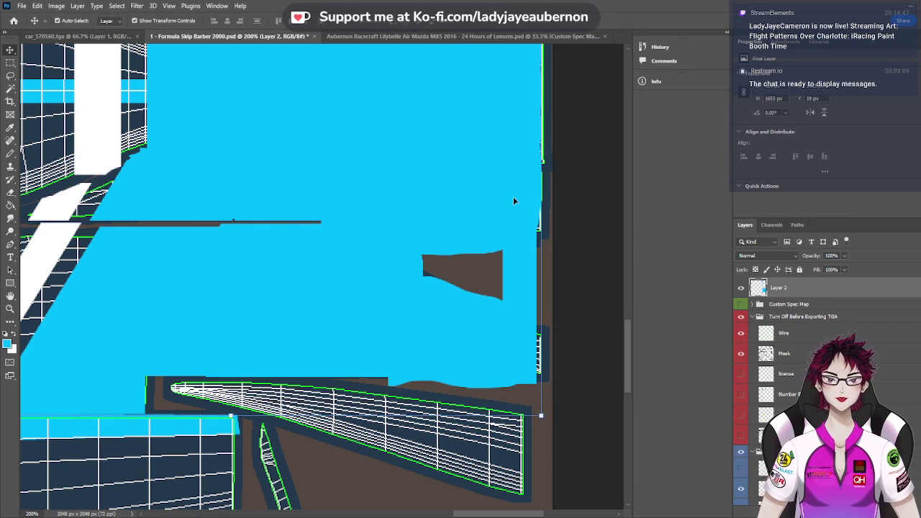
pyautogui.hotkey('ctrl', 'h')
pyautogui.moveTo(514, 200); pyautogui.dragTo(529, 200)
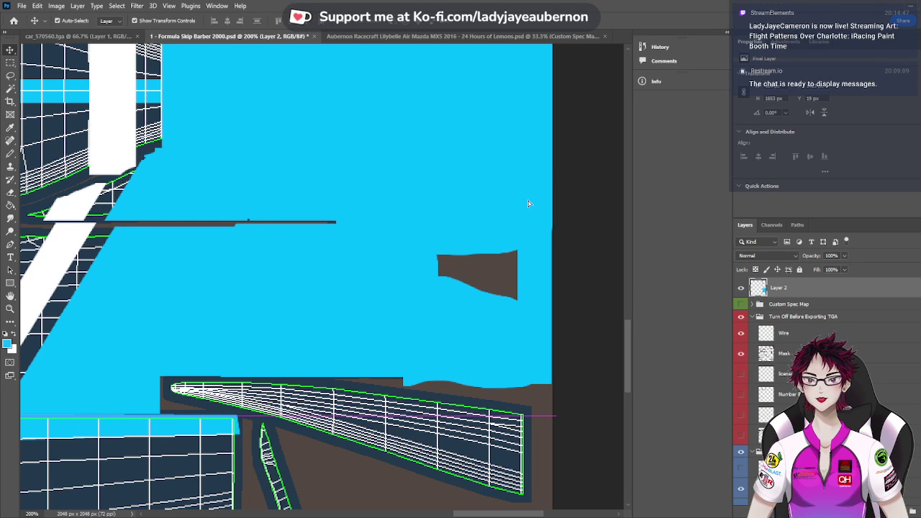
pyautogui.moveTo(528, 201); pyautogui.dragTo(528, 200)
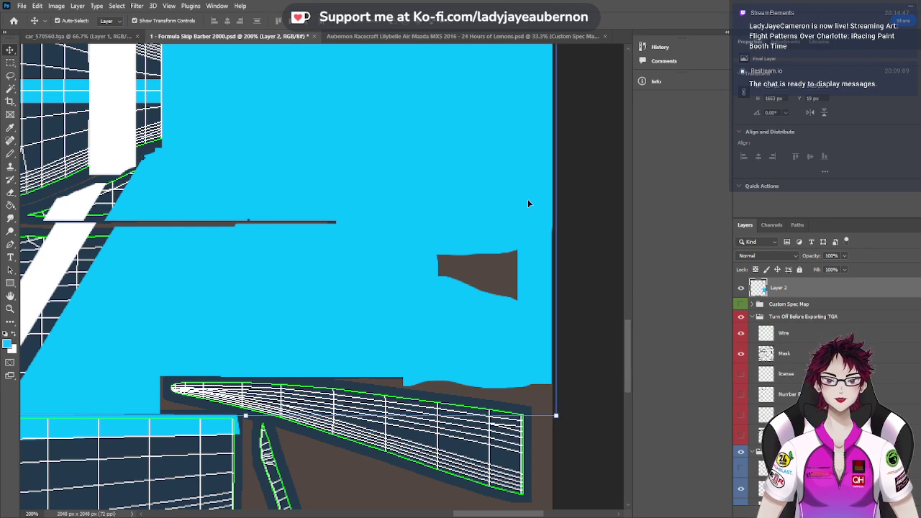
# Move Layer 2 below the Mask layer into the paintable group, and check the masked shapes across the template
pyautogui.hotkey('ctrl', '-')
pyautogui.hotkey('ctrl', '-')
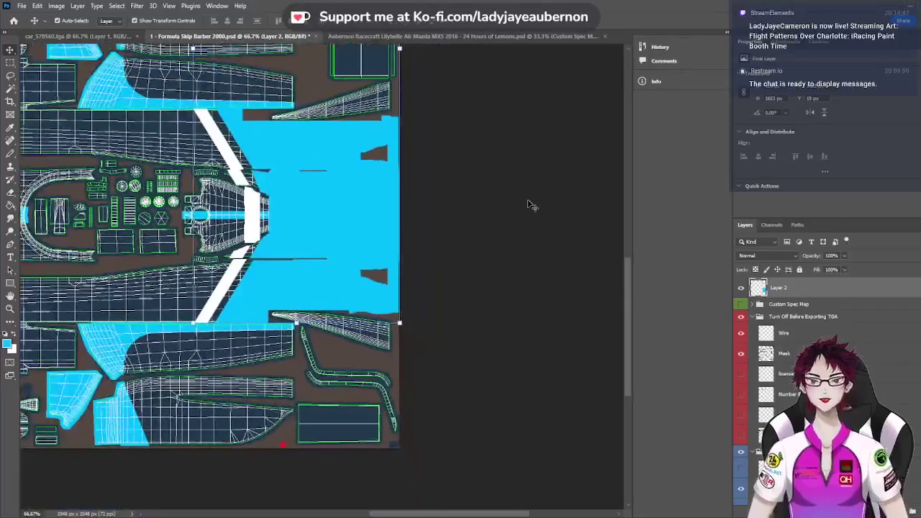
pyautogui.scroll(10, 529, 205)
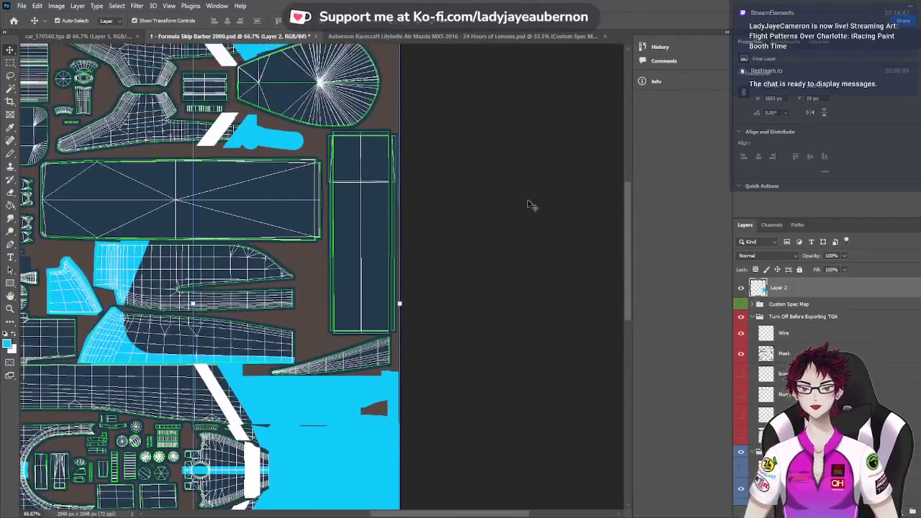
pyautogui.scroll(3, 530, 205)
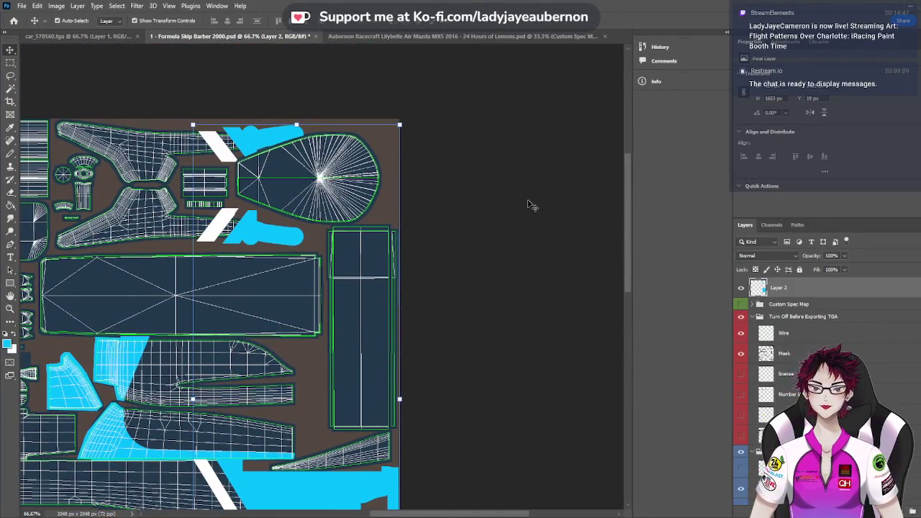
pyautogui.scroll(-15, 530, 205)
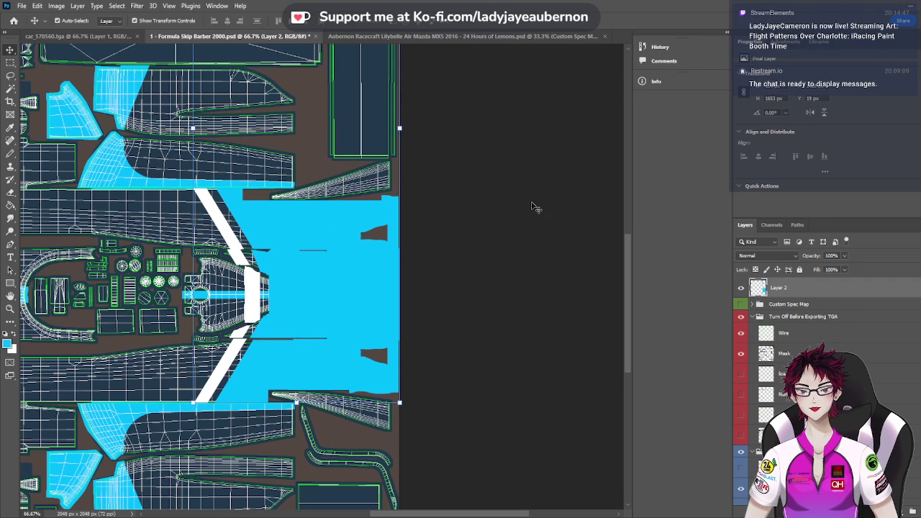
pyautogui.scroll(-1, 796, 293)
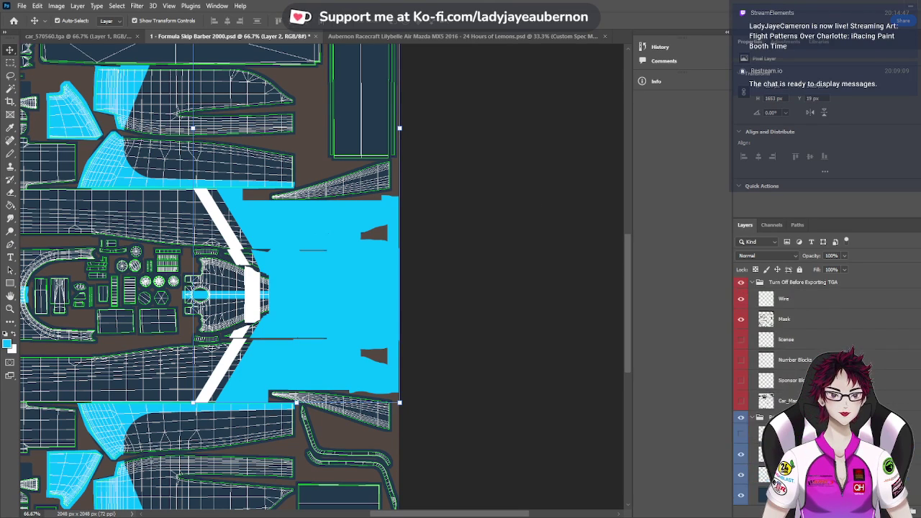
pyautogui.scroll(-1, 797, 324)
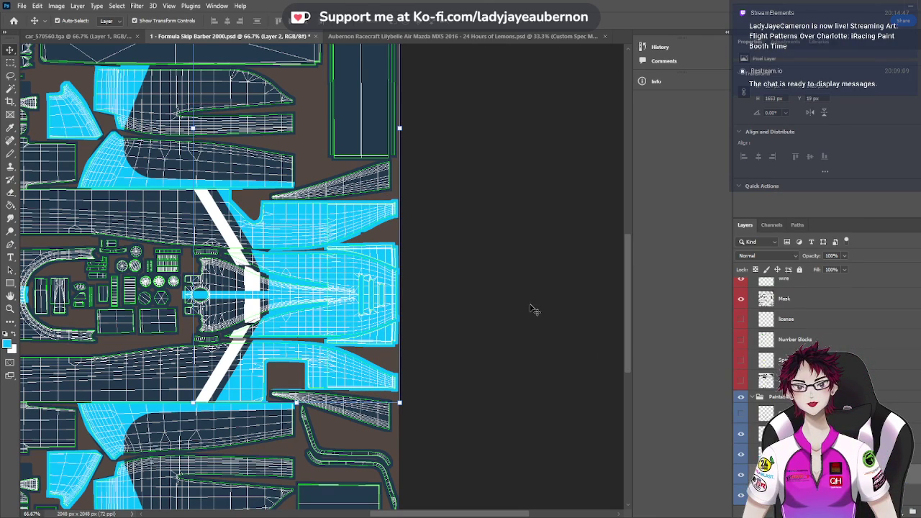
pyautogui.scroll(6, 534, 309)
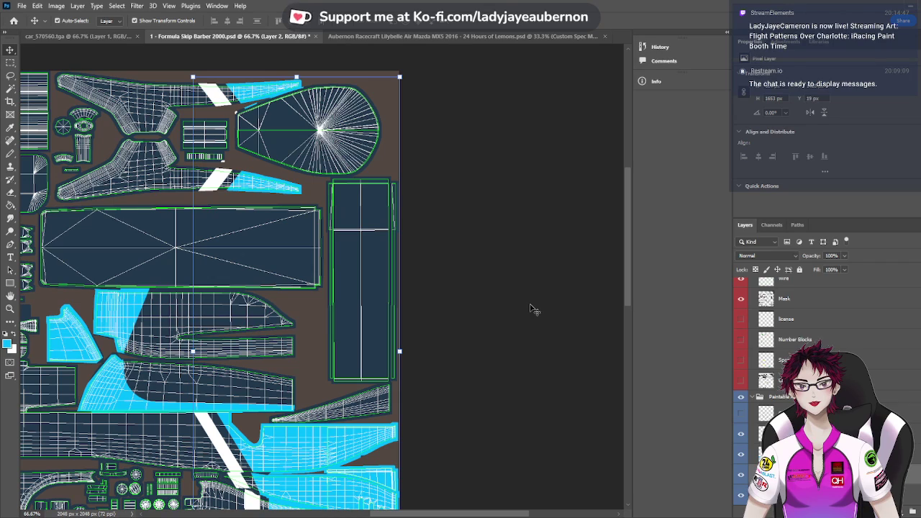
# Hide the Wire layer so the cyan and white shapes are shown over the template without the wireframe
pyautogui.scroll(-5, 534, 310)
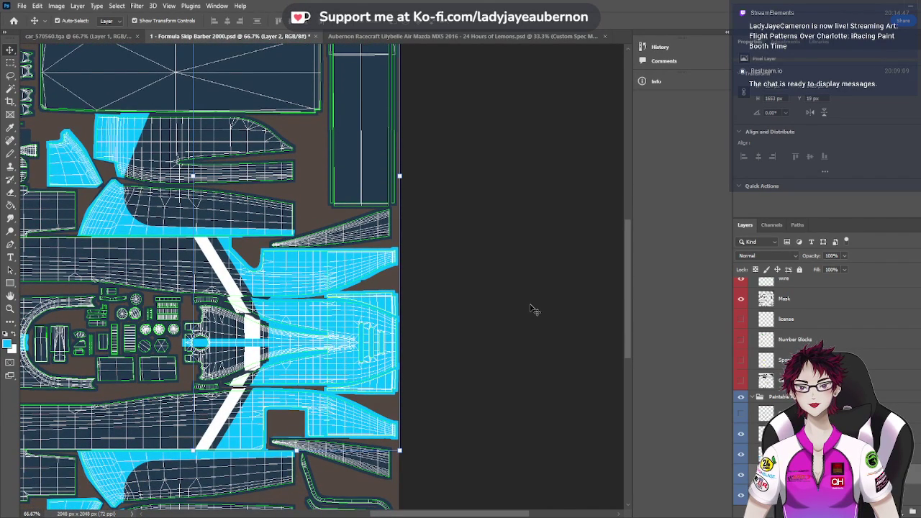
pyautogui.scroll(-4, 534, 309)
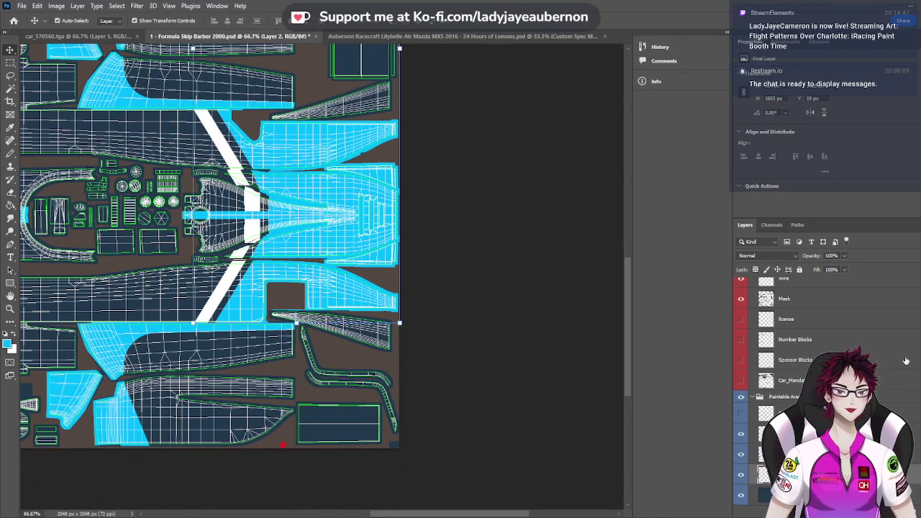
pyautogui.scroll(1, 905, 360)
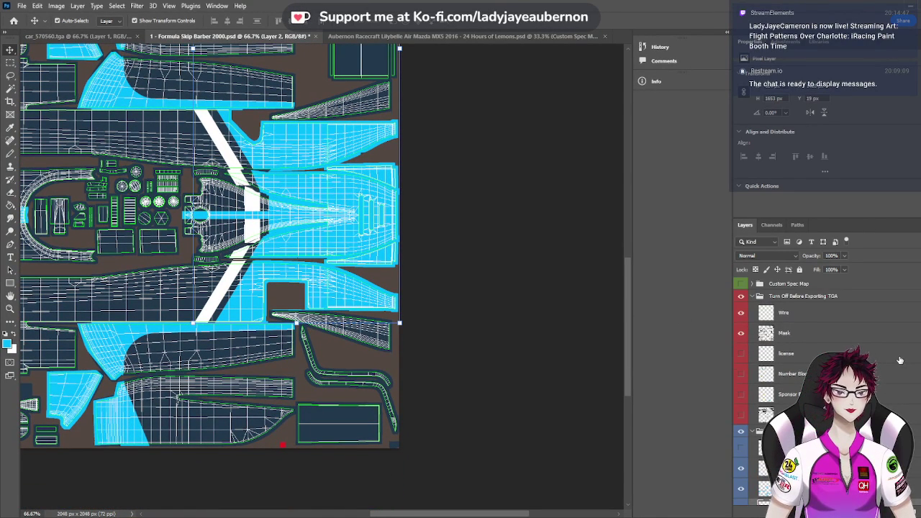
pyautogui.click(742, 313)
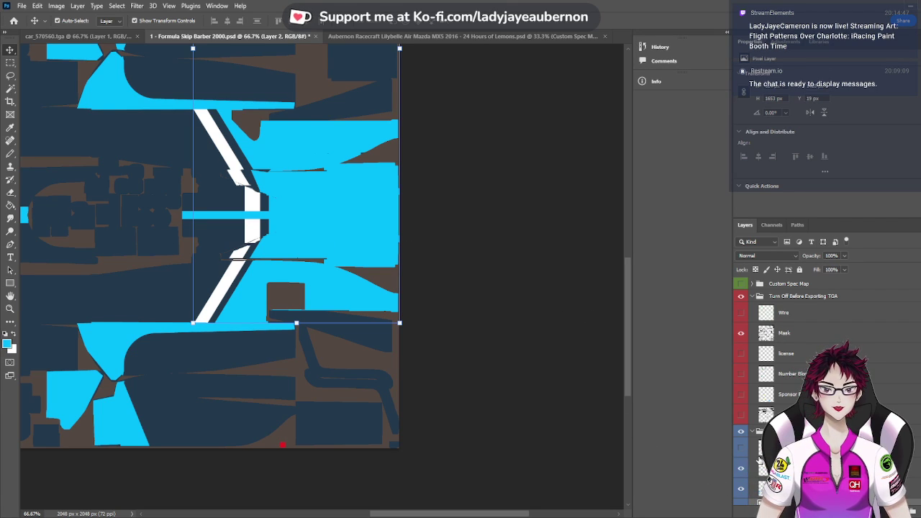
pyautogui.scroll(-2, 785, 346)
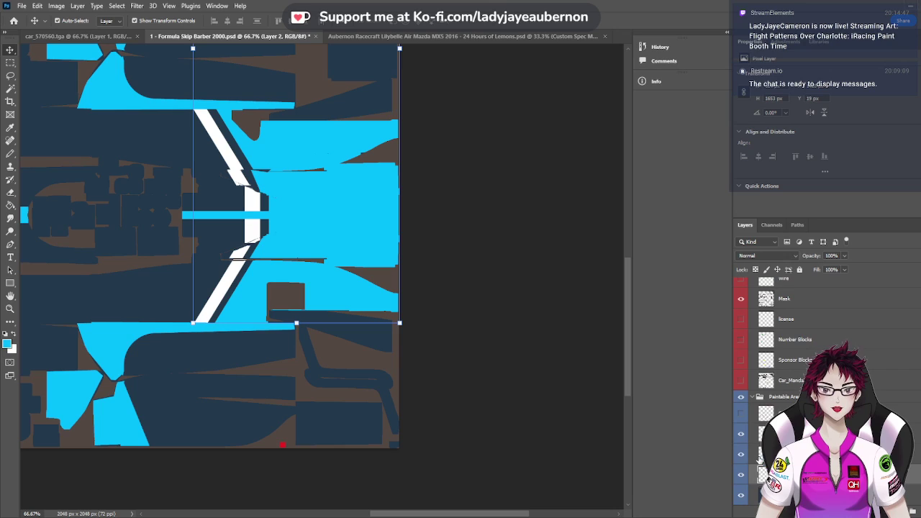
# Activate the Brush tool and make Layer 1 the active layer
pyautogui.click(12, 155)
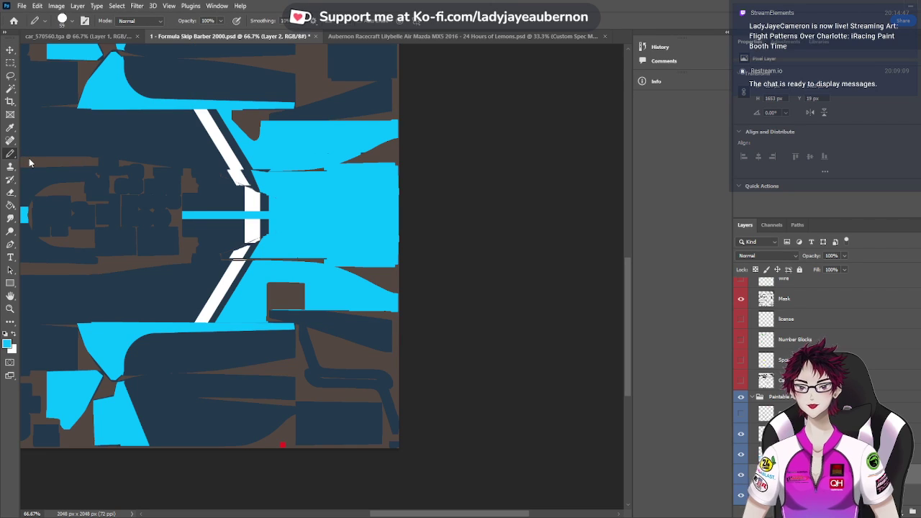
pyautogui.hotkey('shift', 'b')
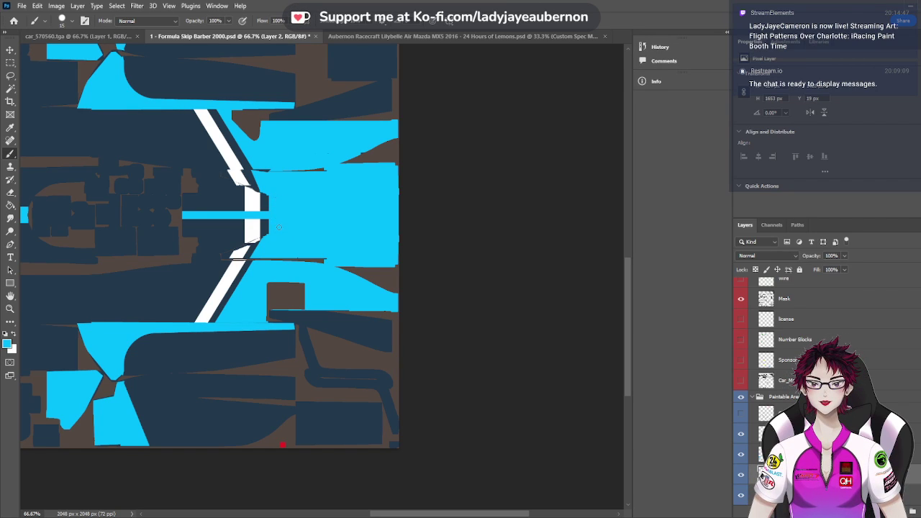
pyautogui.hotkey('alt', ']')
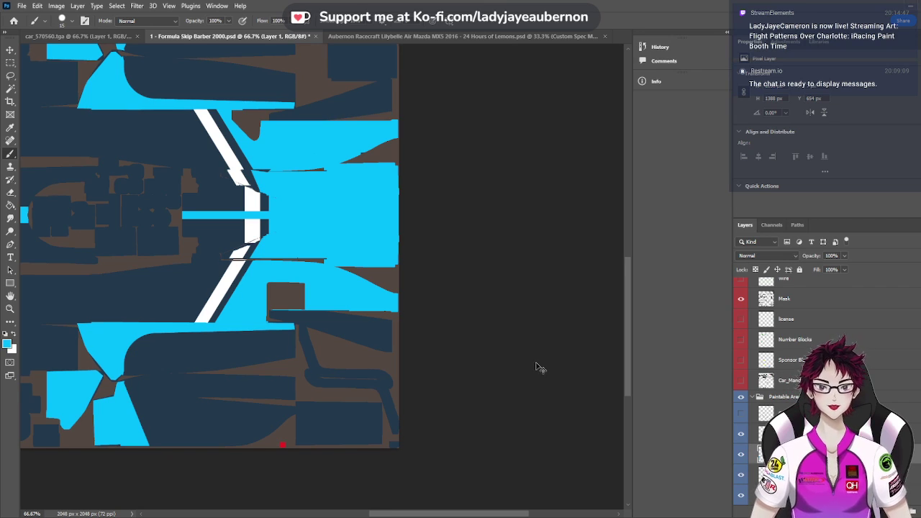
# Show the Car_Decals layer over the whole template to check the decal placement, then hide it again
pyautogui.scroll(-2, 539, 369)
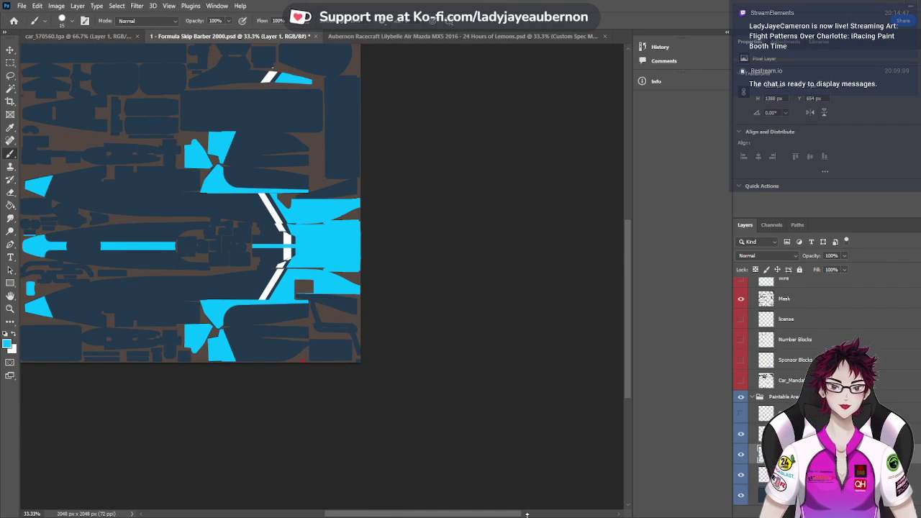
pyautogui.scroll(2, 159, 365)
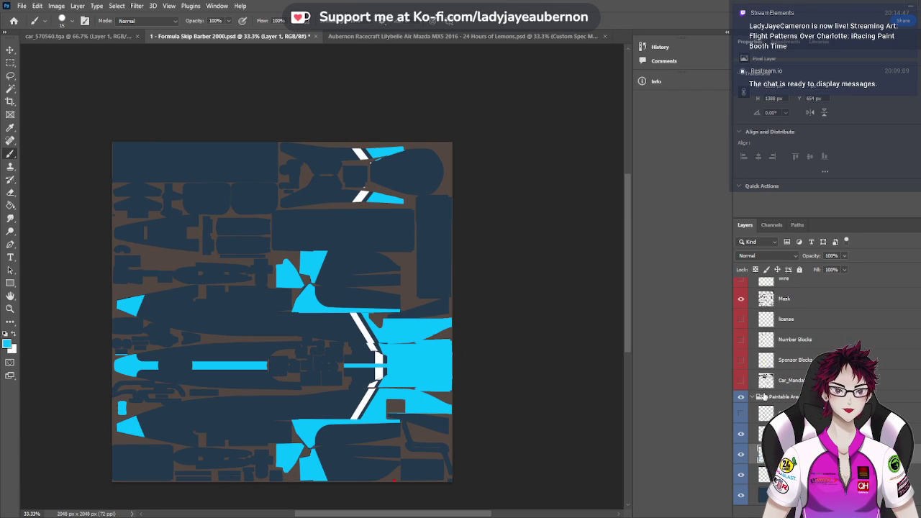
pyautogui.click(741, 413)
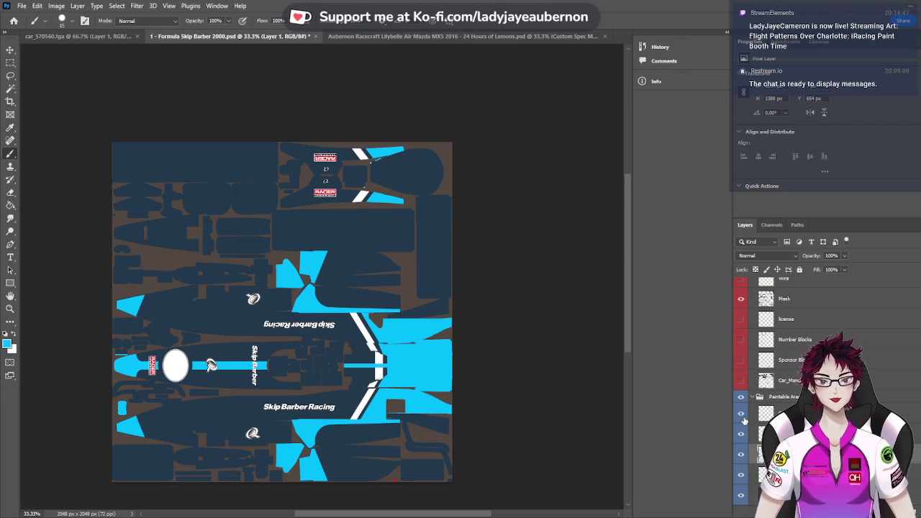
pyautogui.click(743, 415)
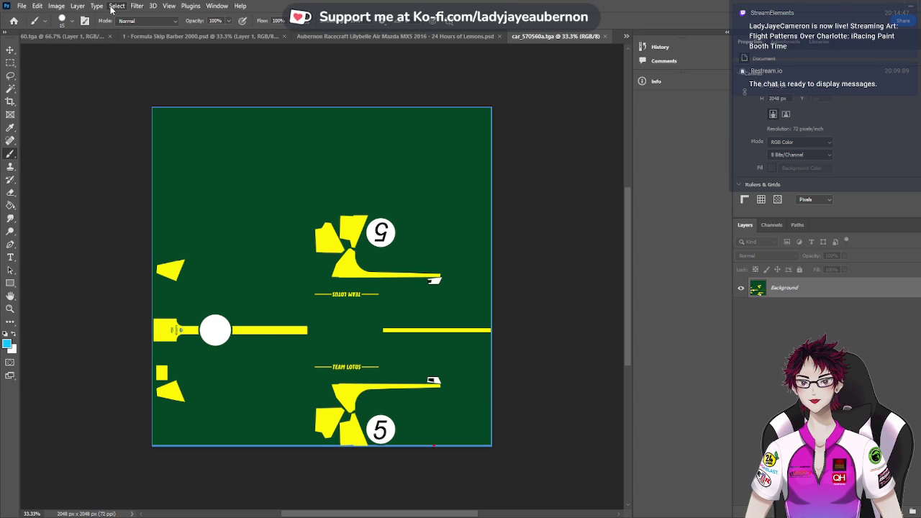
# In car_570560a.tga, sample white from the nose circle, place the white areas on a new layer, and hide the Background layer
pyautogui.press('i')
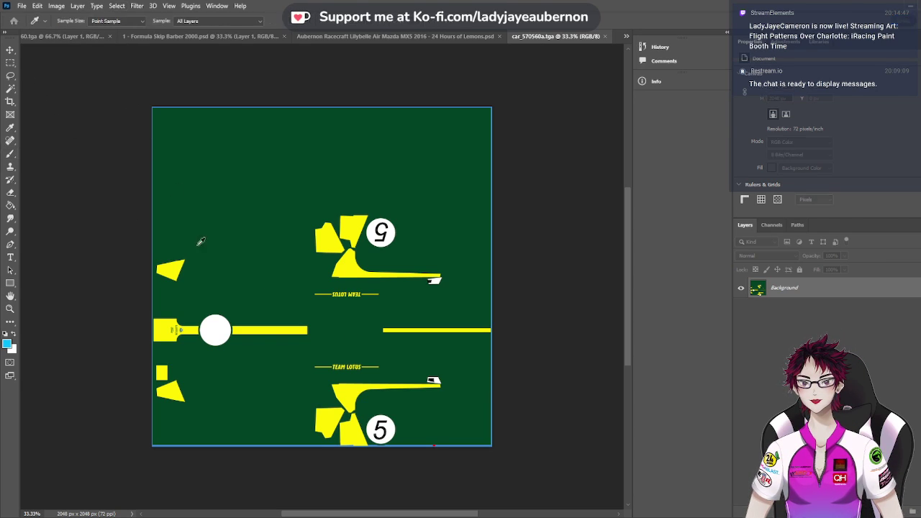
pyautogui.click(225, 328)
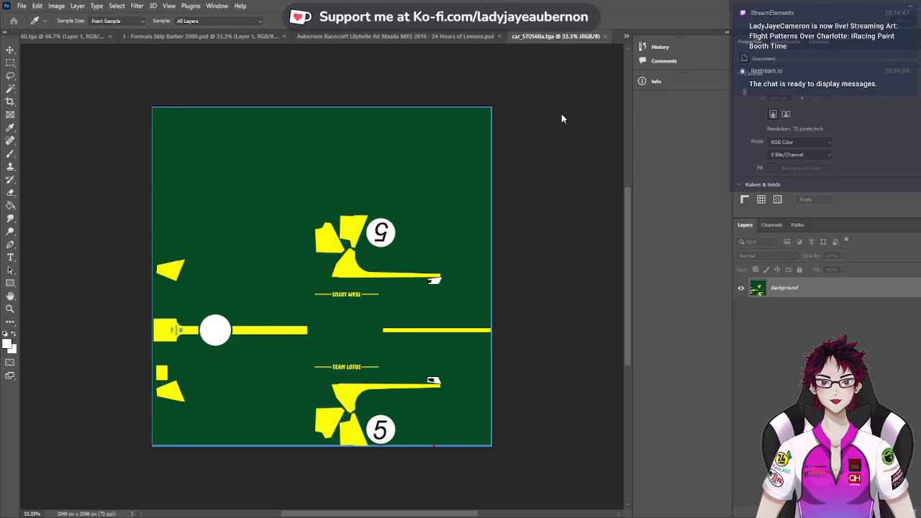
pyautogui.press('b')
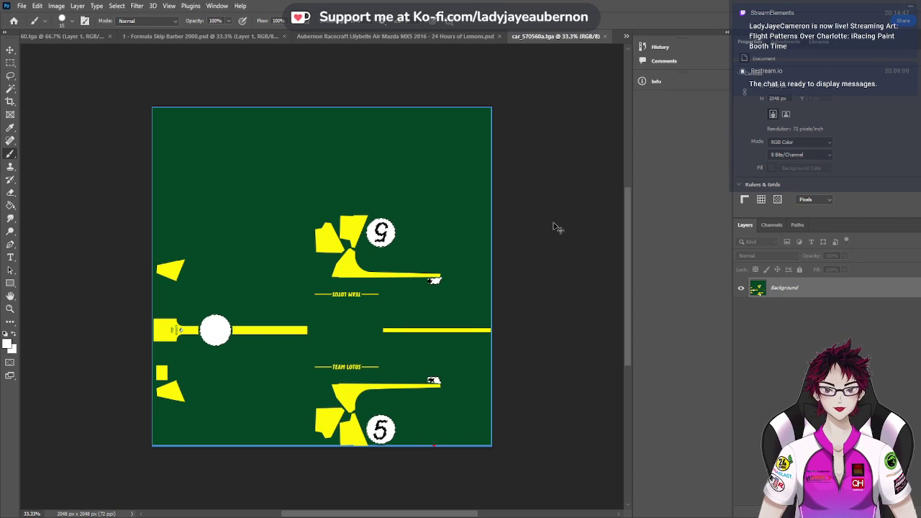
pyautogui.hotkey('ctrl', 'shift', 'alt', 'n')
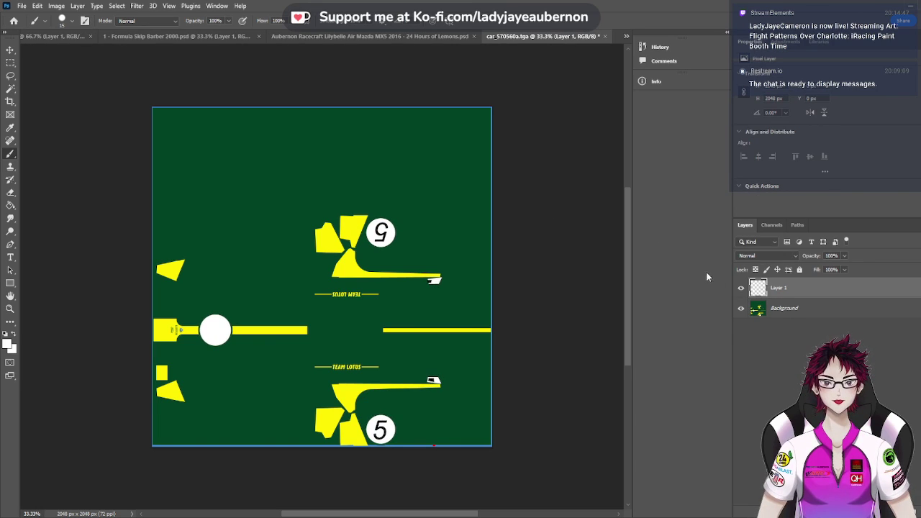
pyautogui.click(741, 308)
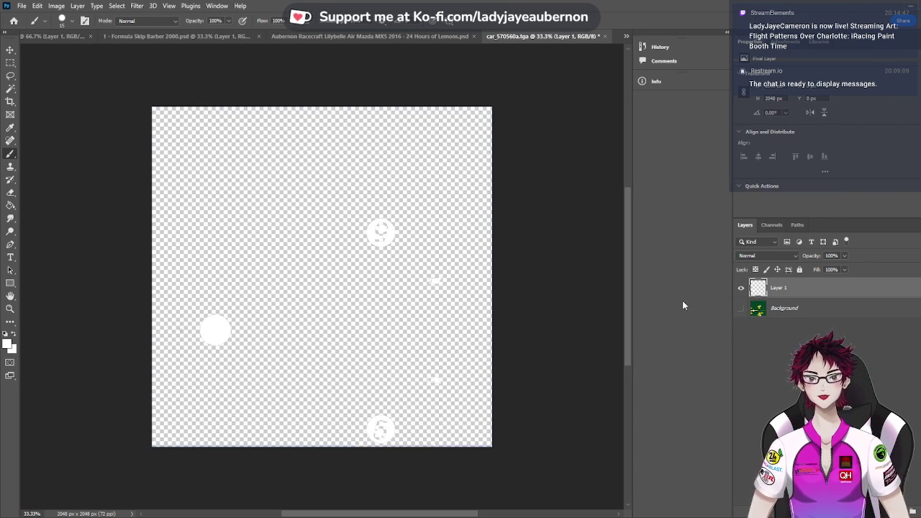
# Delete the white number circles and small marks from the rear half of the layer, keeping only the nose circle
pyautogui.click(11, 63)
pyautogui.moveTo(314, 155); pyautogui.dragTo(573, 460)
pyautogui.press('Delete')
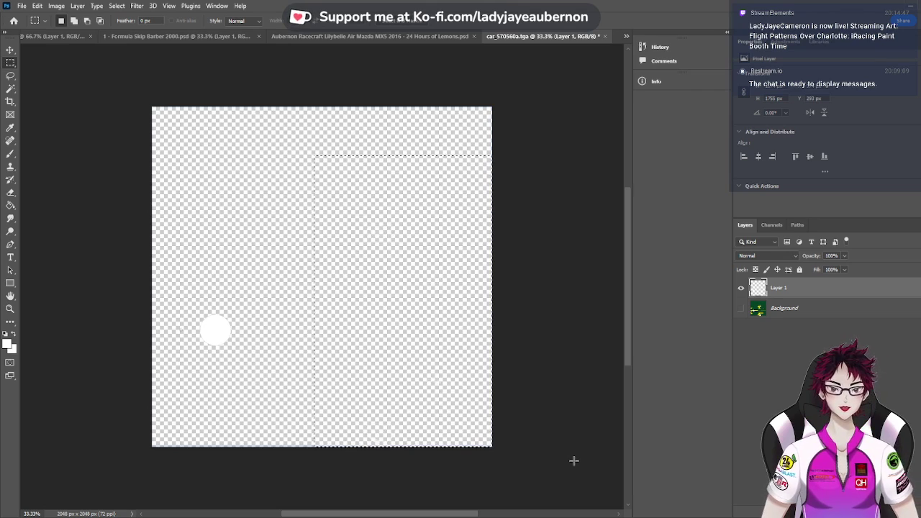
pyautogui.hotkey('ctrl', 'd')
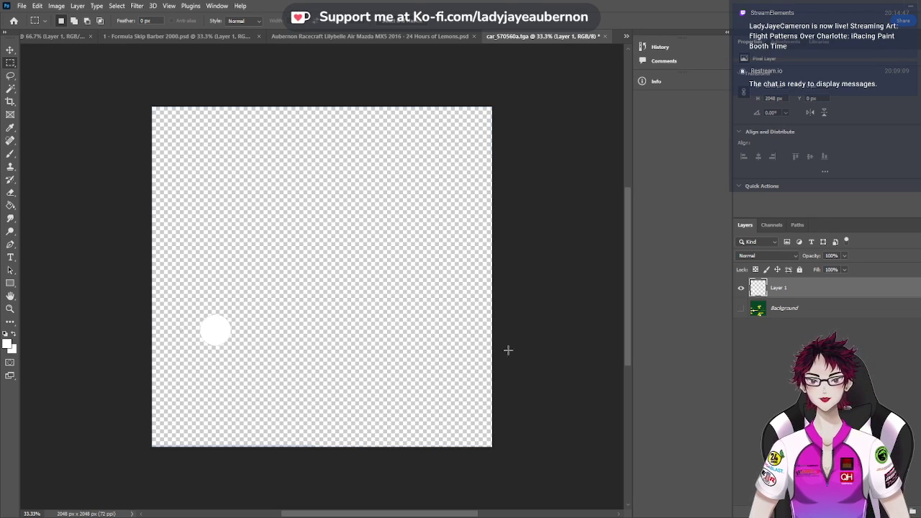
# Copy the white nose circle and paste it into the Formula Skip Barber 2000 template as a new layer
pyautogui.click(10, 50)
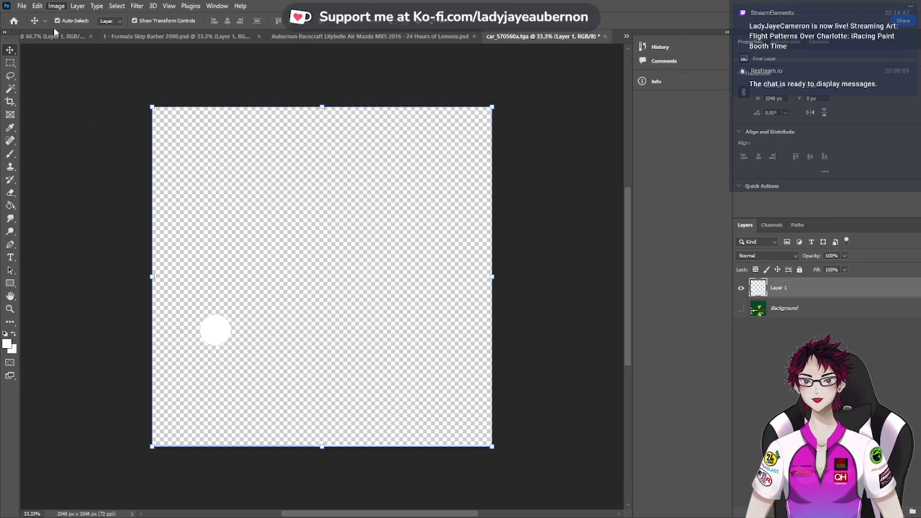
pyautogui.press('i')
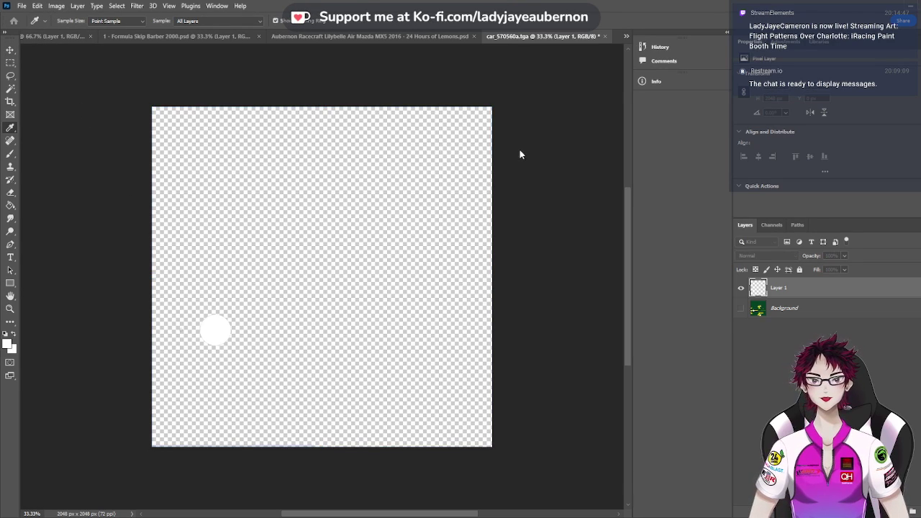
pyautogui.press('v')
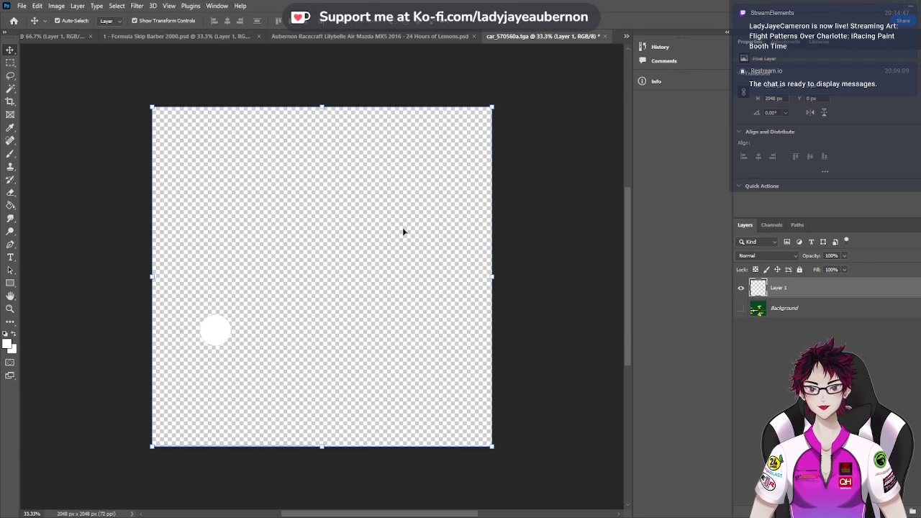
pyautogui.click(155, 37)
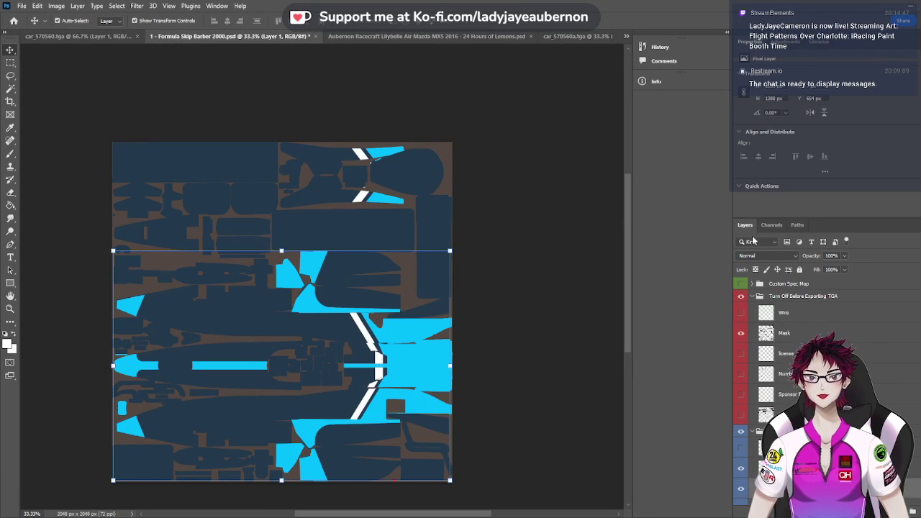
pyautogui.click(833, 288)
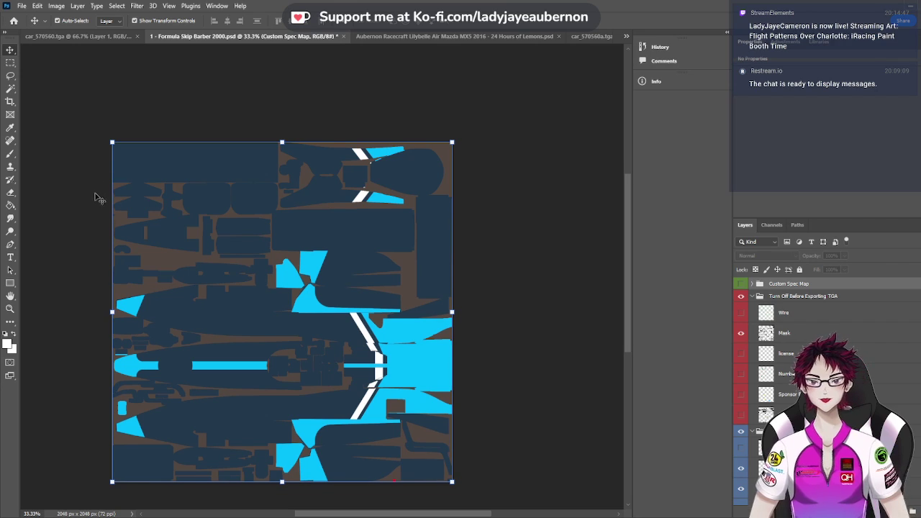
pyautogui.scroll(-1, 97, 202)
pyautogui.hotkey('ctrl', 'v')
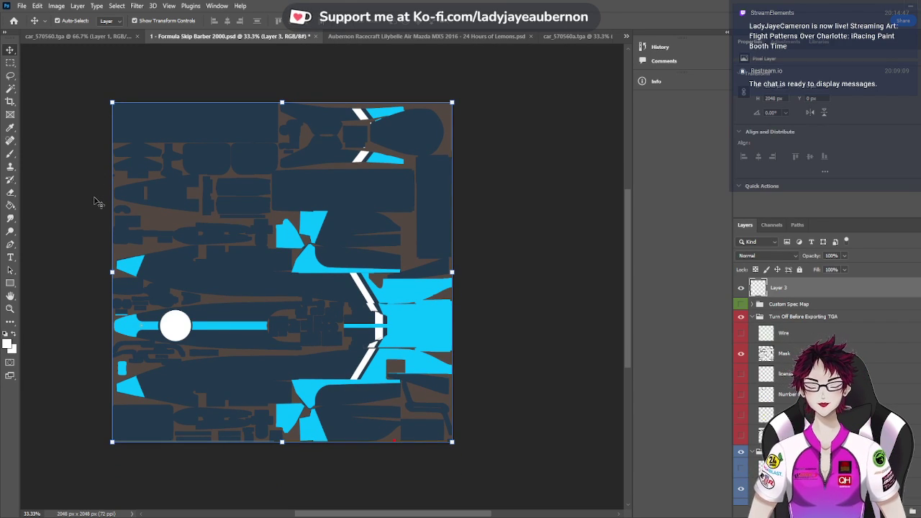
# Erase the small white specks left on the cyan nose stripe beside the white circle
pyautogui.hotkey('ctrl', '+')
pyautogui.hotkey('ctrl', '+')
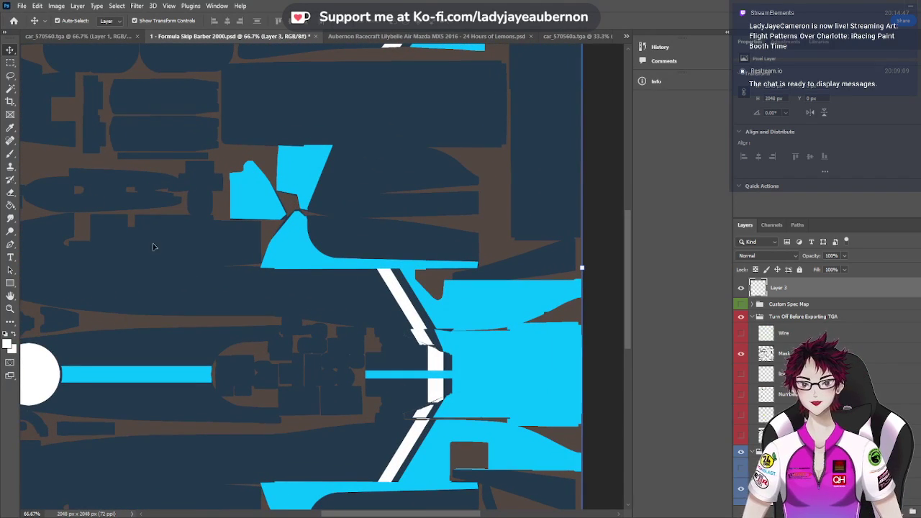
pyautogui.moveTo(478, 515); pyautogui.dragTo(408, 515)
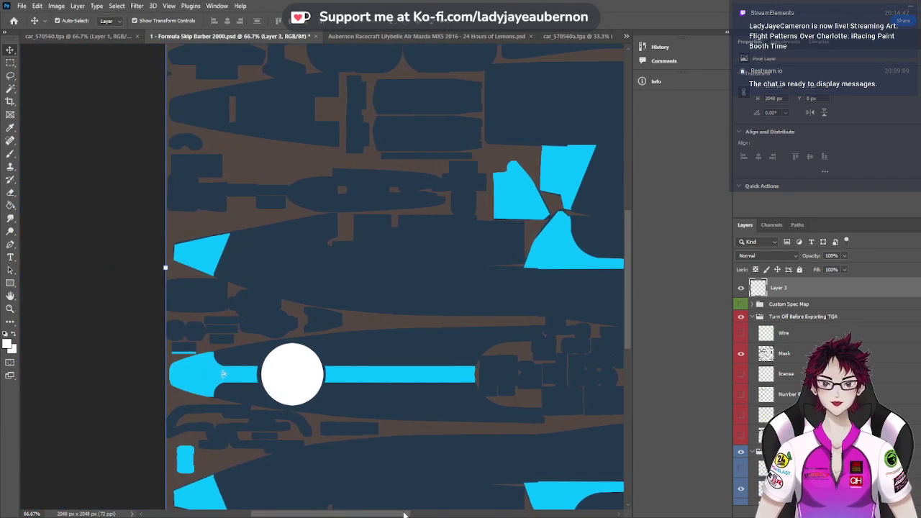
pyautogui.scroll(-1, 152, 358)
pyautogui.scroll(-1, 152, 357)
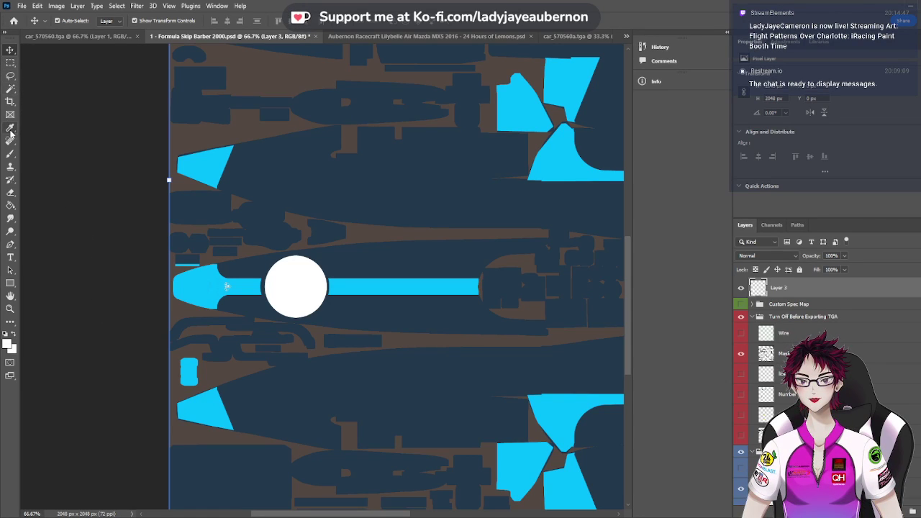
pyautogui.click(11, 195)
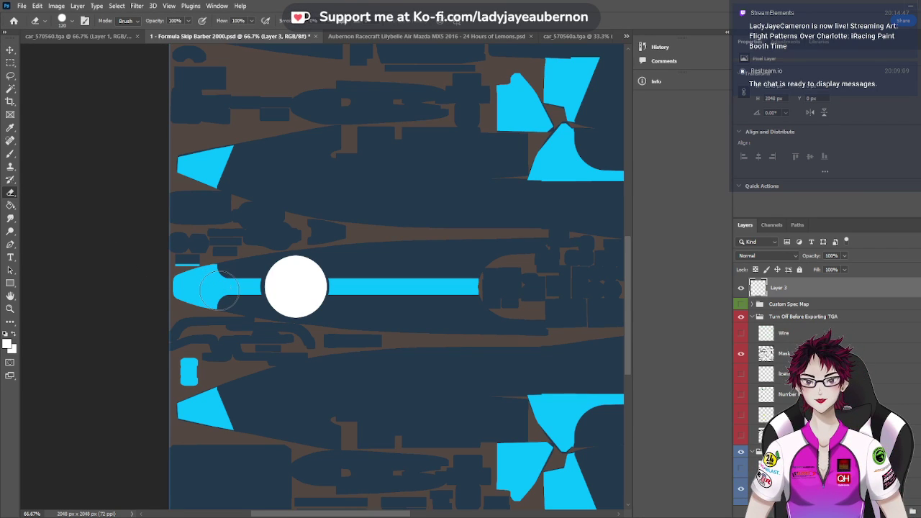
pyautogui.click(10, 50)
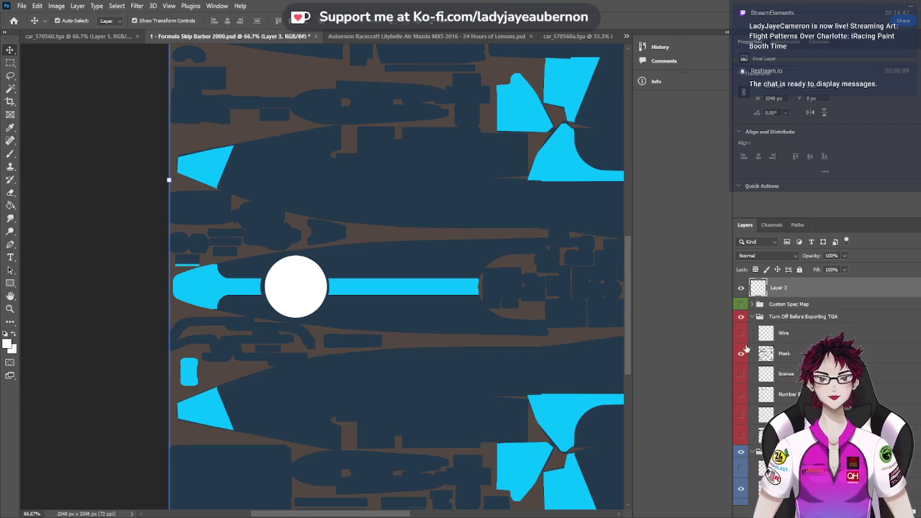
# Move Layer 3 with the white circle into the Paintable Area group alongside the other shape layers
pyautogui.scroll(-1, 746, 349)
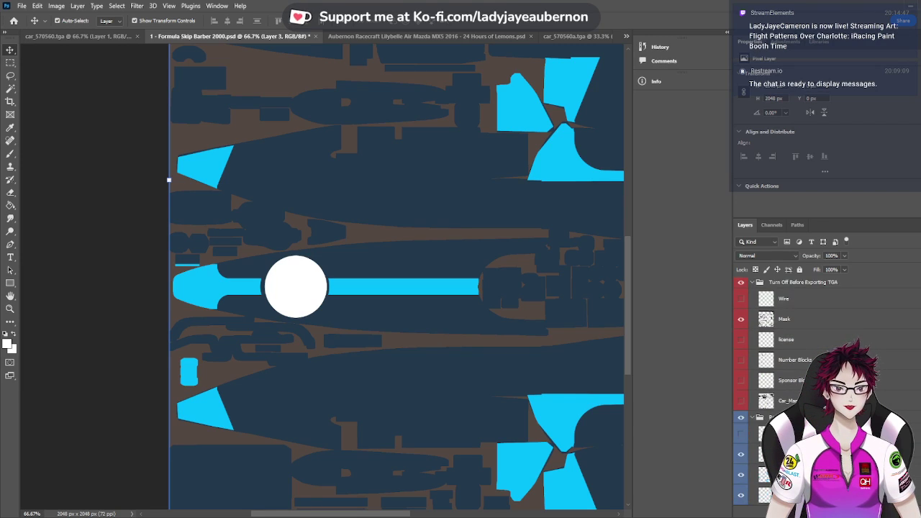
pyautogui.scroll(-1, 746, 349)
pyautogui.scroll(-1, 746, 349)
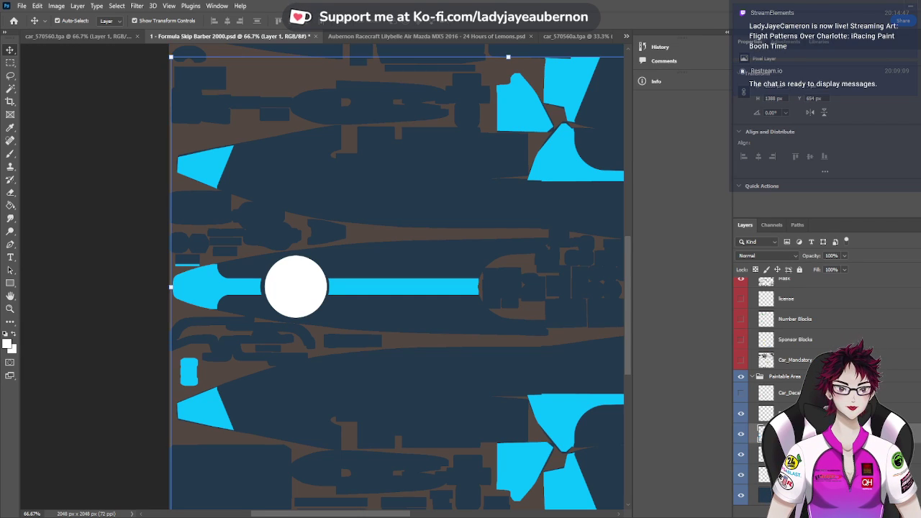
# Group the cyan and white shape layers into a folder named New Car Pattern and collapse it
pyautogui.hotkey('ctrl', 'g')
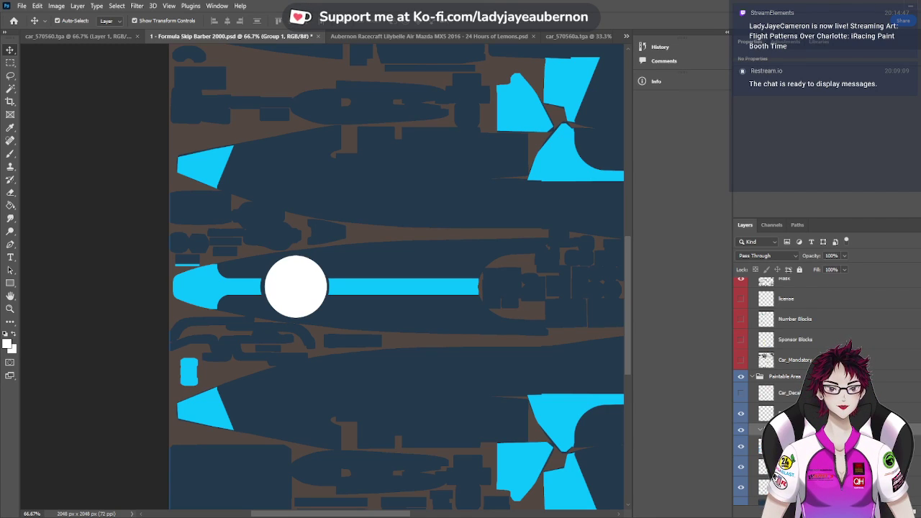
pyautogui.press('Return')
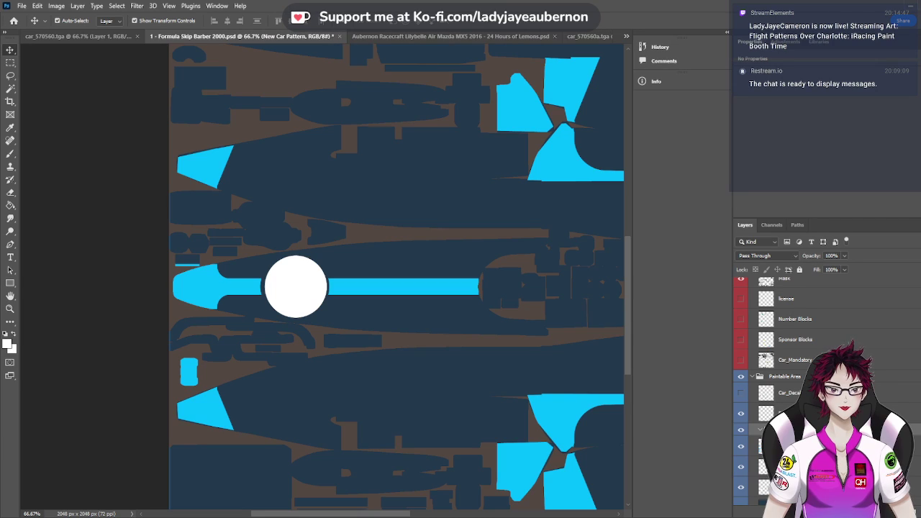
pyautogui.click(170, 284)
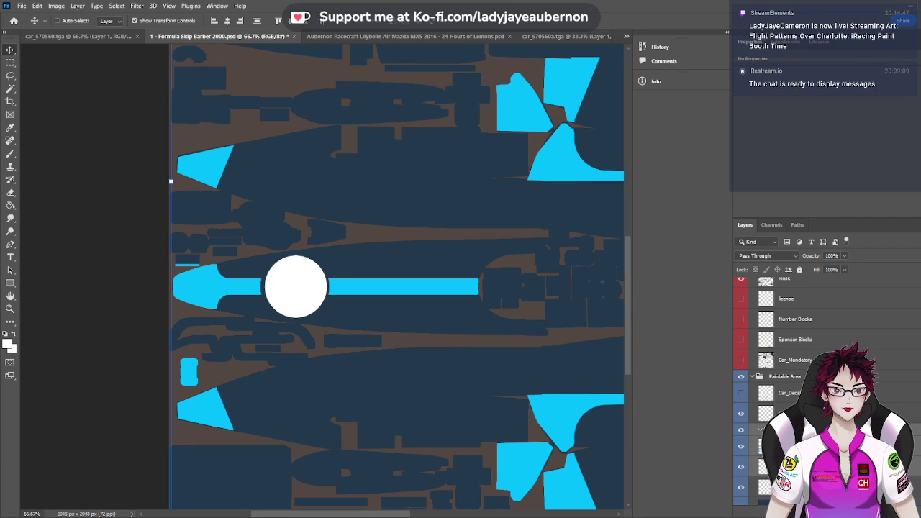
pyautogui.click(57, 20)
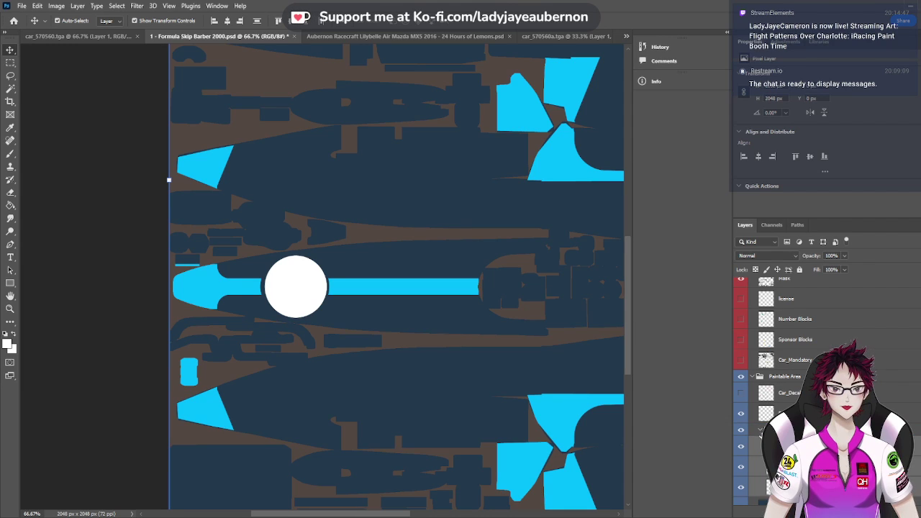
pyautogui.hotkey('ctrl', 'z')
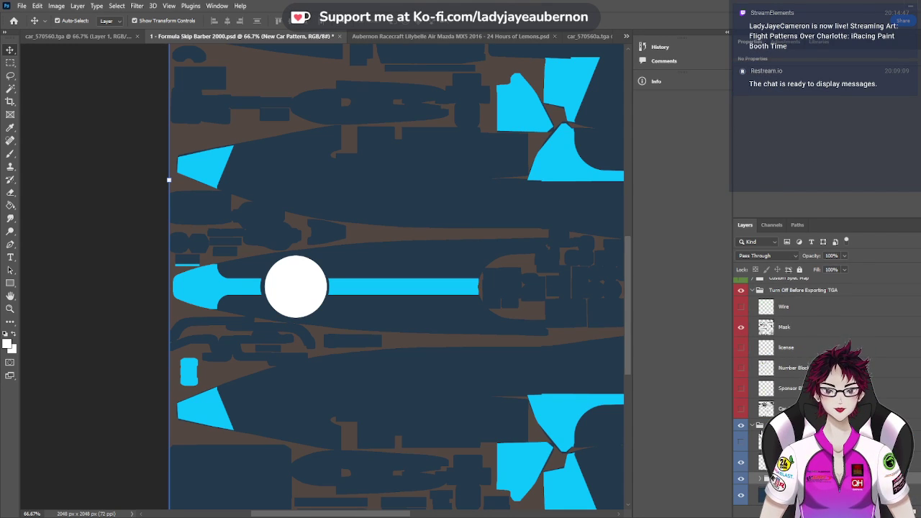
# Check the whole template and switch to the car_570560.tga document
pyautogui.hotkey('ctrl', '-')
pyautogui.hotkey('ctrl', '-')
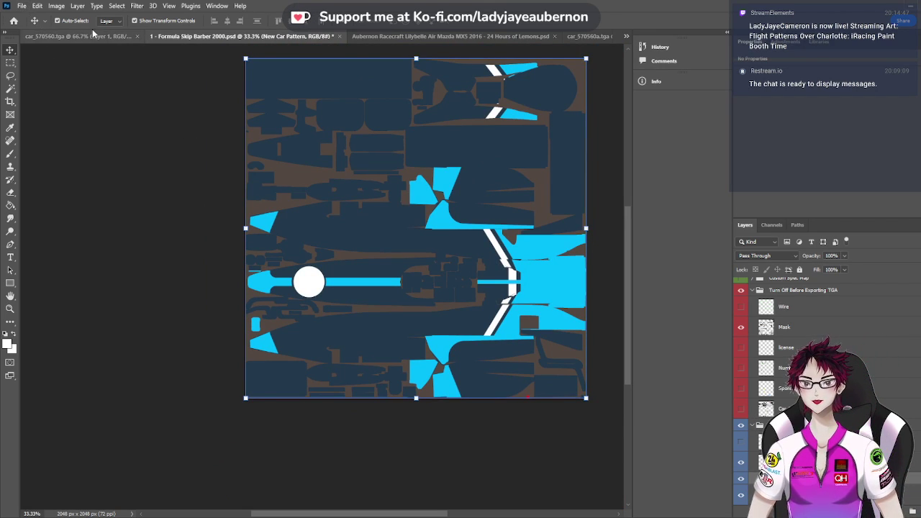
pyautogui.click(133, 34)
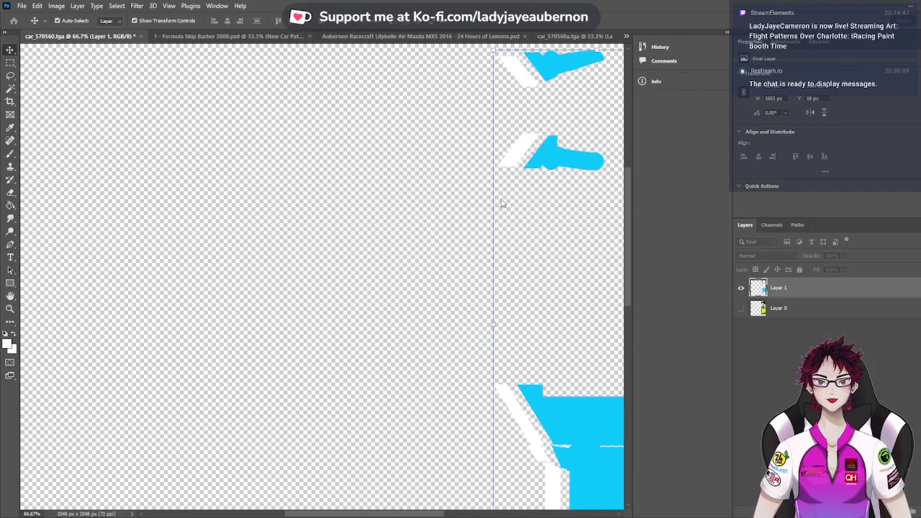
# Close the two car TGA documents and the Mazda MX5 document, leaving only the Formula Skip Barber 2000 livery file open
pyautogui.hotkey('ctrl', 'w')
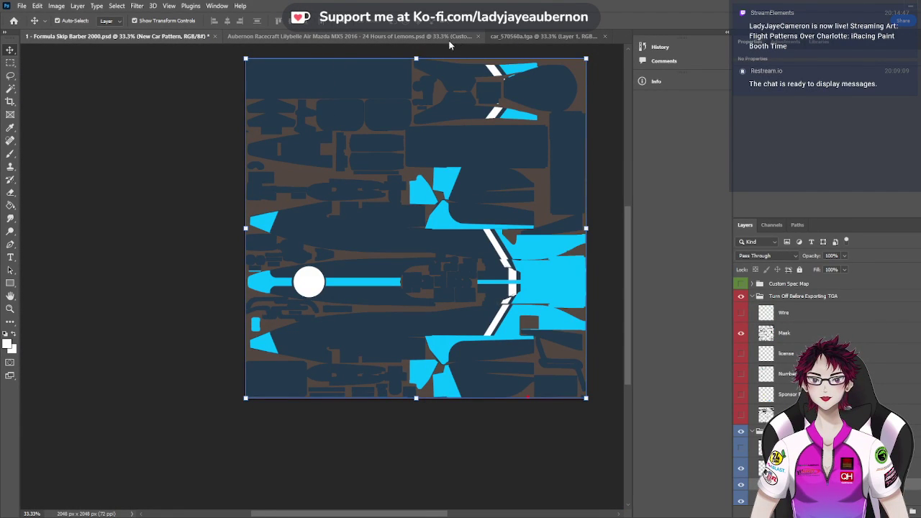
pyautogui.click(479, 36)
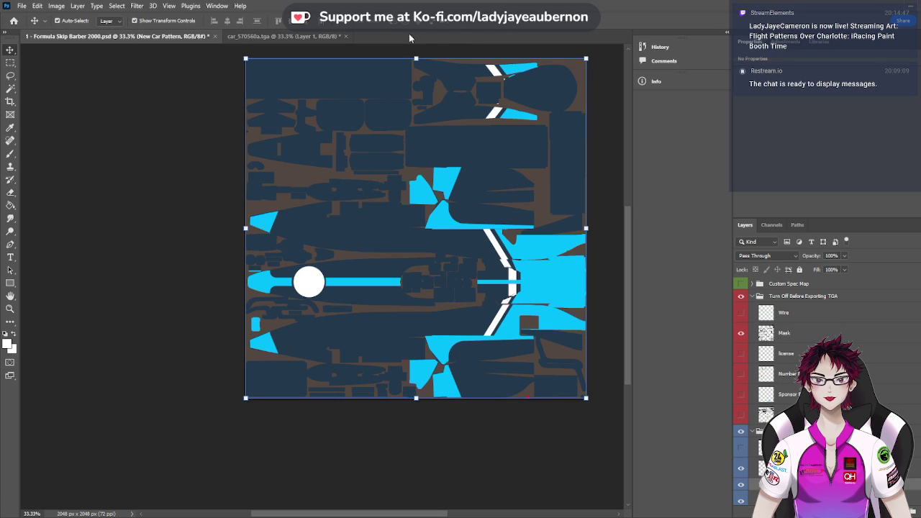
pyautogui.click(335, 38)
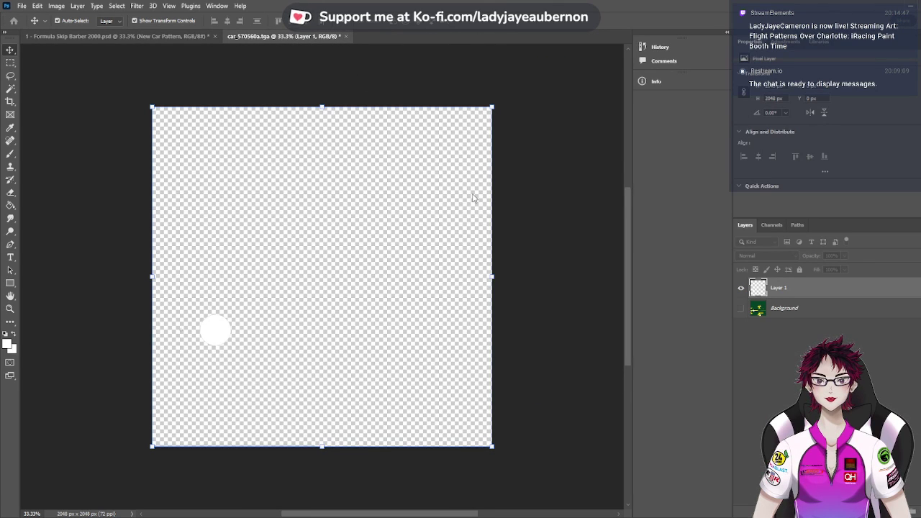
pyautogui.hotkey('ctrl', 'w')
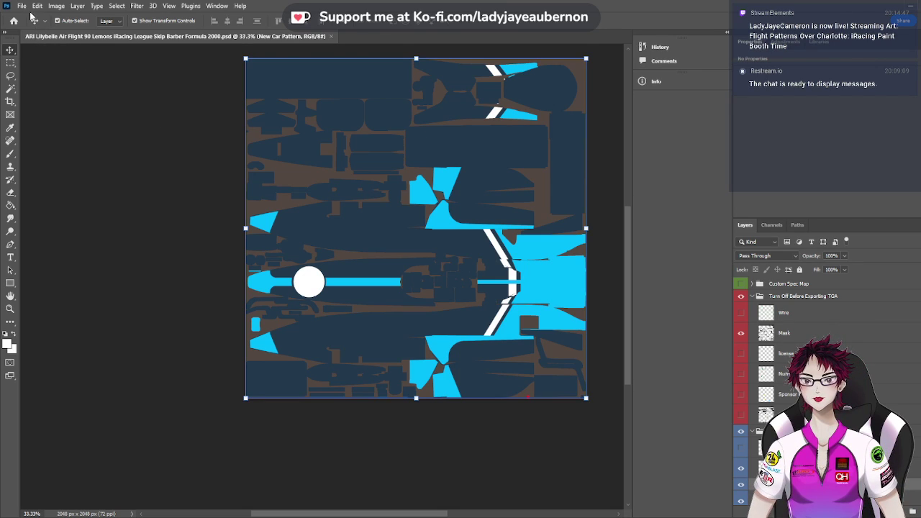
# Hide the "Turn Off Before Exporting TGA" layer group in the Skip Barber Formula 2000 livery
pyautogui.click(741, 296)
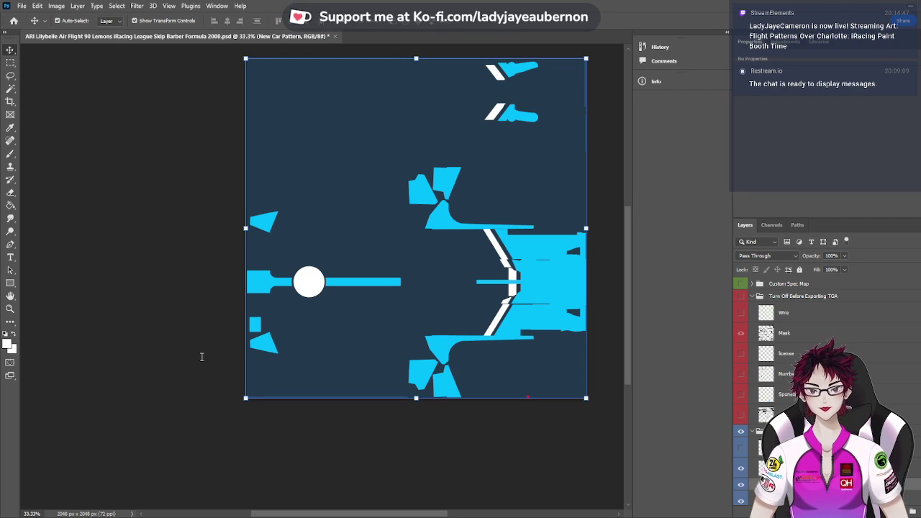
pyautogui.press('ctrl')
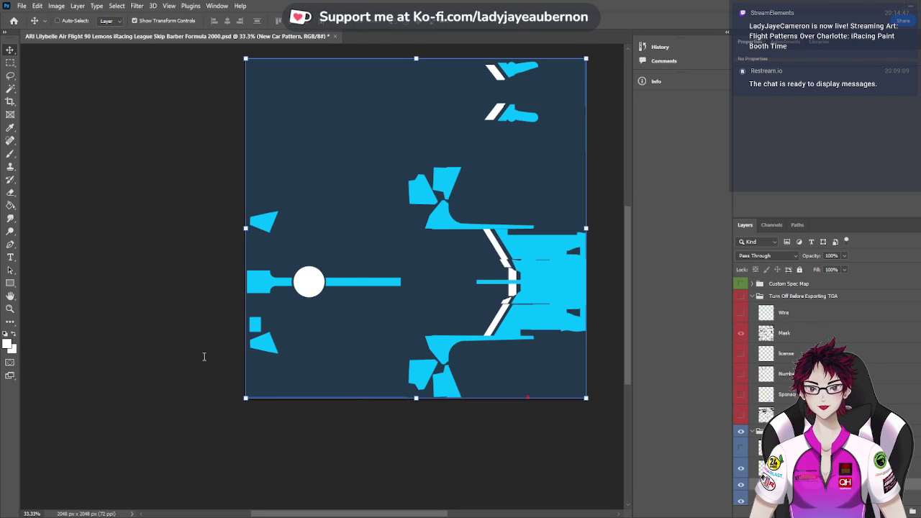
pyautogui.press('ctrl')
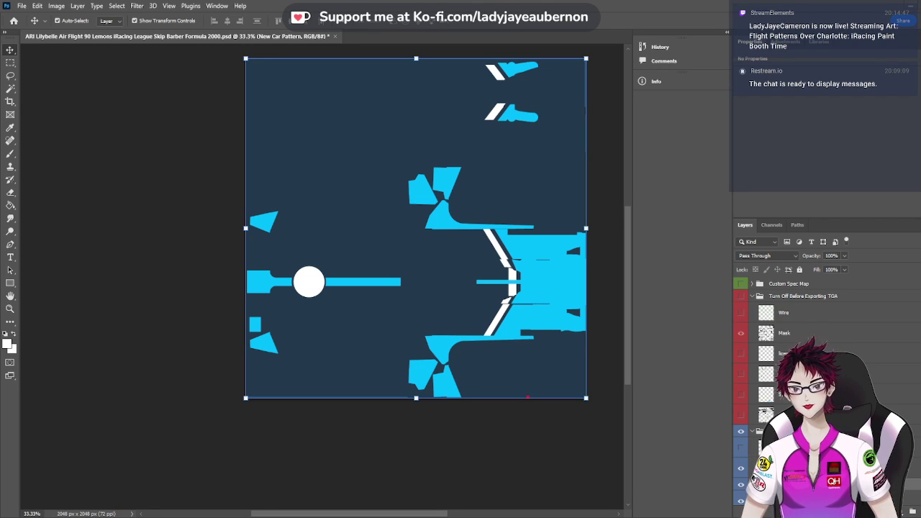
# Switch to iRacing and open the 3D car model of the Skip Barber Formula 2000 from the owned cars
pyautogui.hotkey('alt', 'Tab')
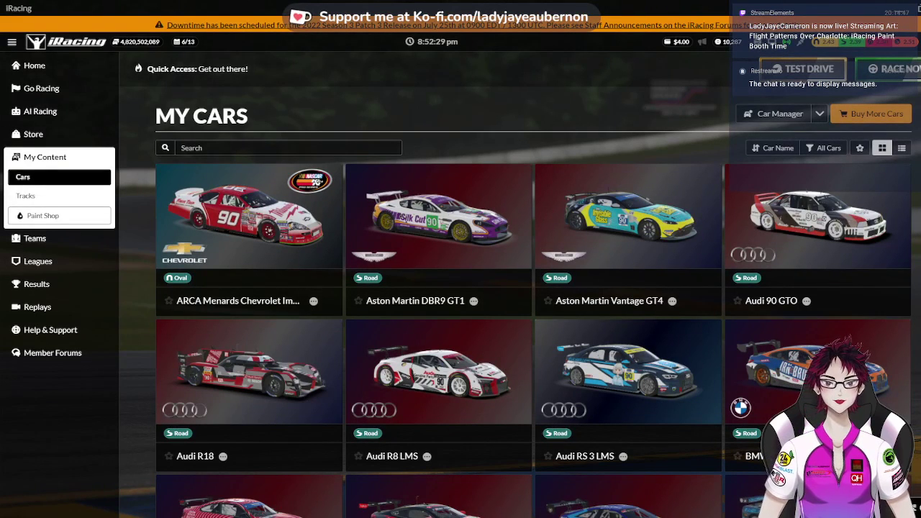
pyautogui.scroll(-18, 557, 392)
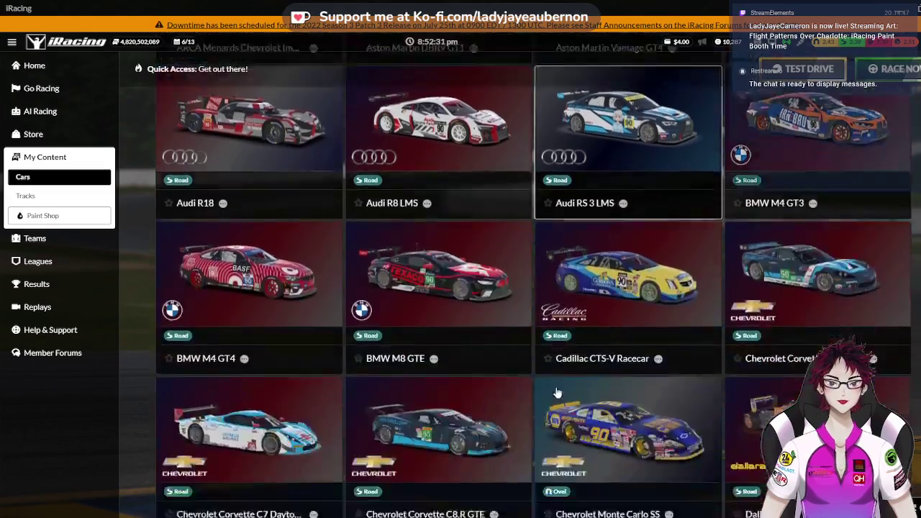
pyautogui.scroll(-12, 556, 392)
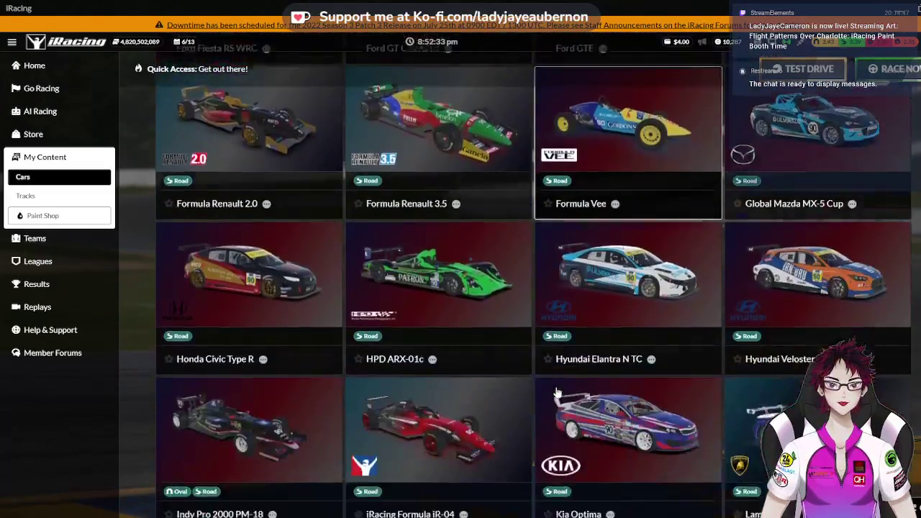
pyautogui.scroll(-10, 556, 392)
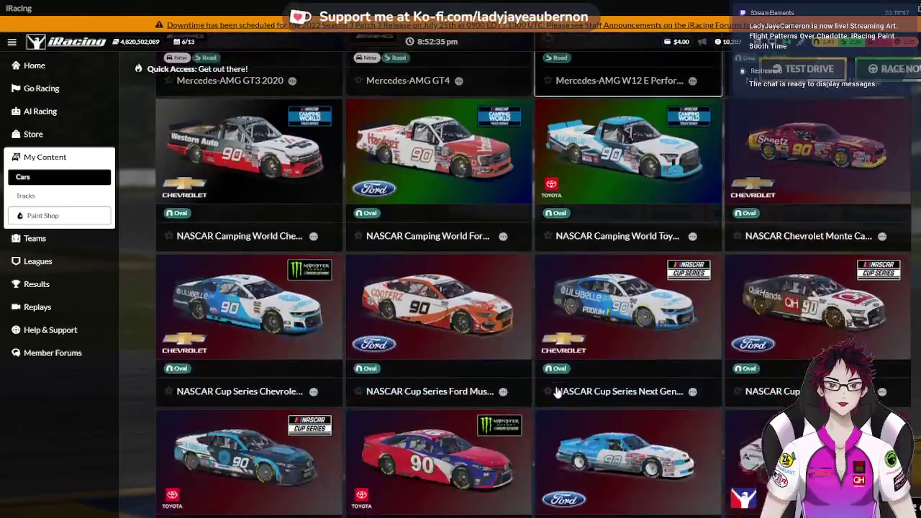
pyautogui.scroll(-3, 556, 392)
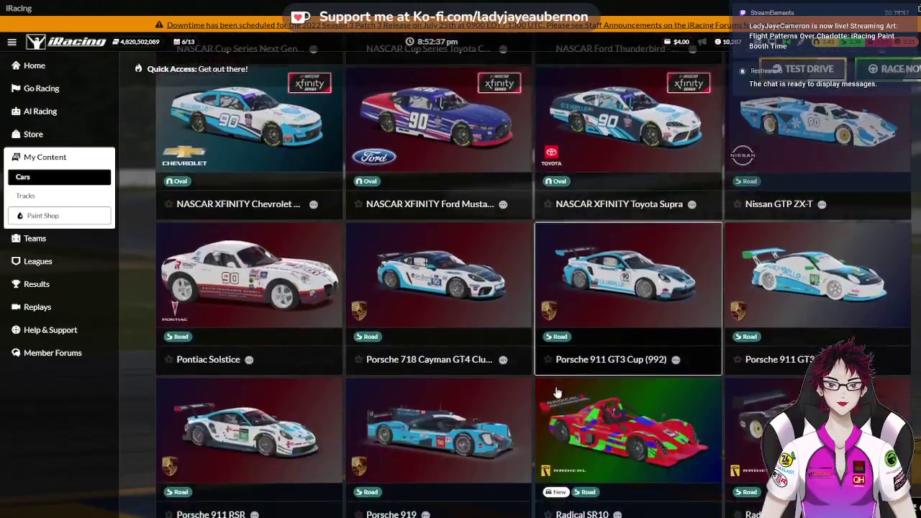
pyautogui.scroll(-3, 556, 393)
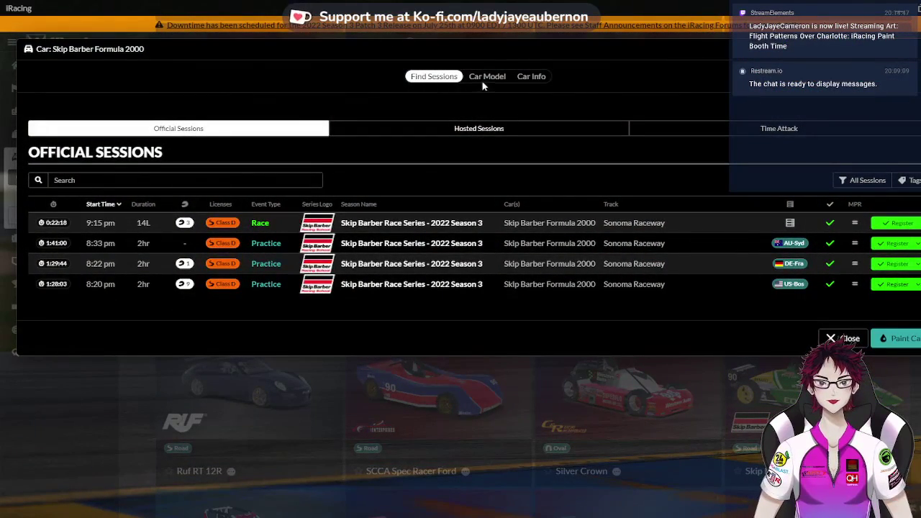
pyautogui.click(487, 77)
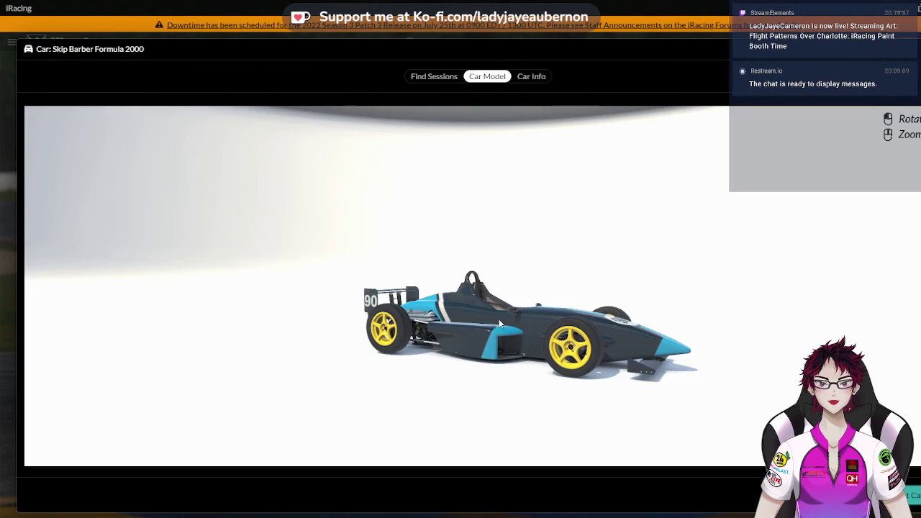
# Examine the livery on the 3D car model from above, from both sides and from the rear quarter
pyautogui.scroll(5, 496, 320)
pyautogui.moveTo(508, 333); pyautogui.dragTo(364, 368)
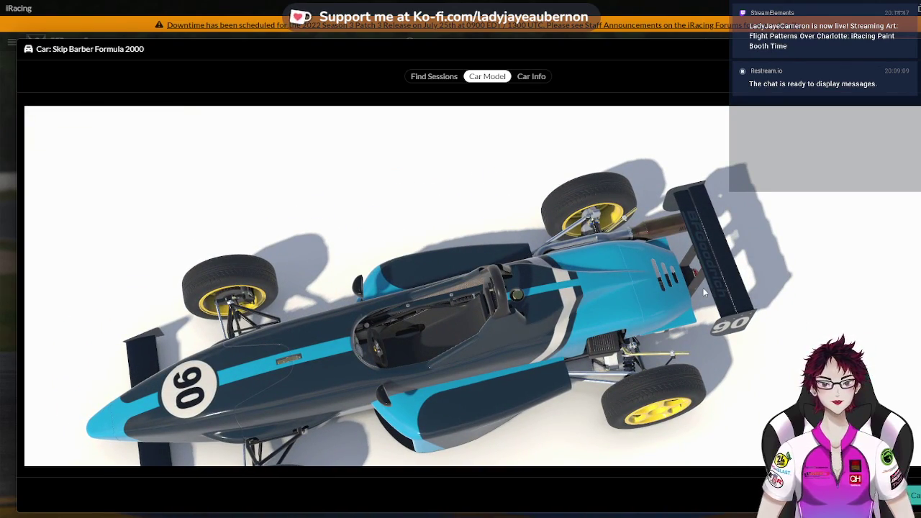
pyautogui.moveTo(703, 288); pyautogui.dragTo(598, 209)
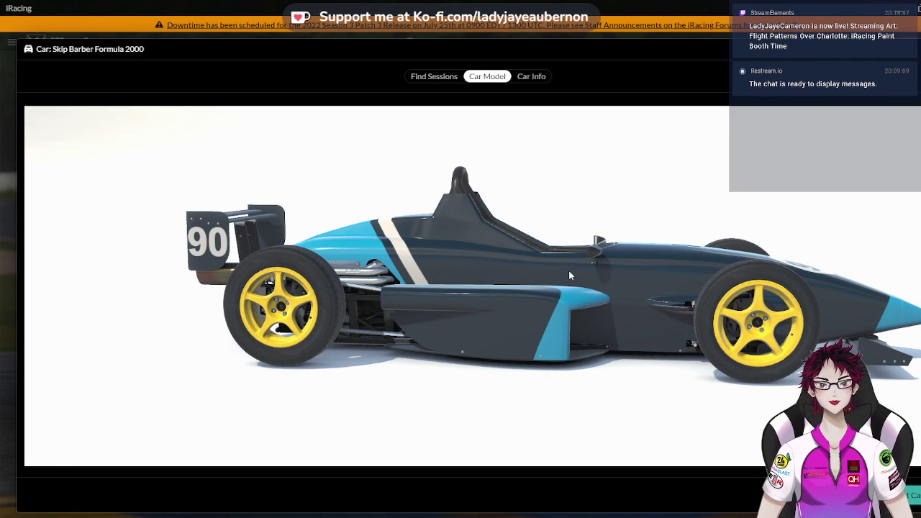
pyautogui.moveTo(570, 273); pyautogui.dragTo(395, 222)
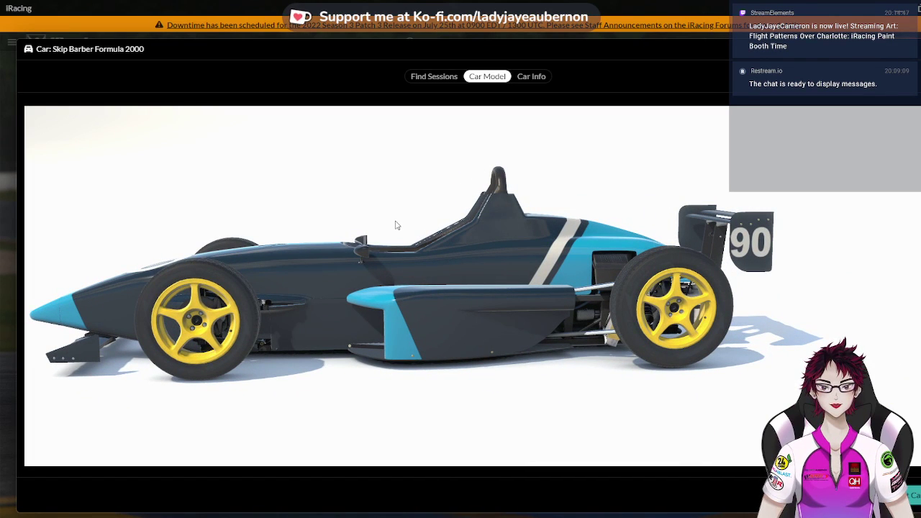
pyautogui.moveTo(382, 214); pyautogui.dragTo(476, 290)
pyautogui.scroll(3, 473, 284)
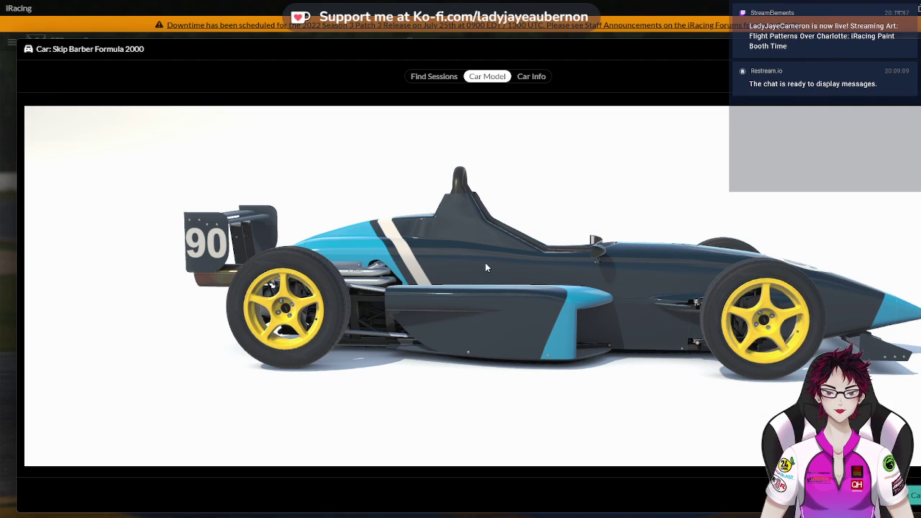
pyautogui.moveTo(572, 274); pyautogui.dragTo(584, 239)
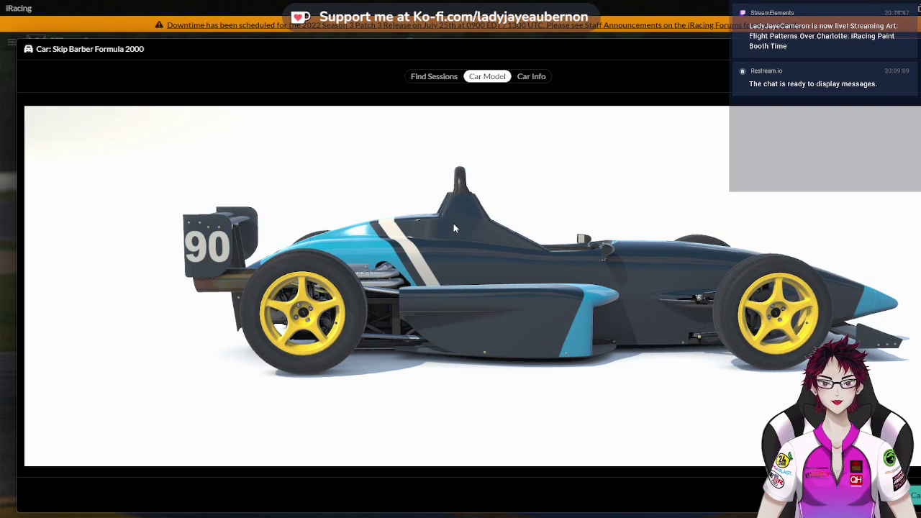
pyautogui.moveTo(454, 220); pyautogui.dragTo(475, 143)
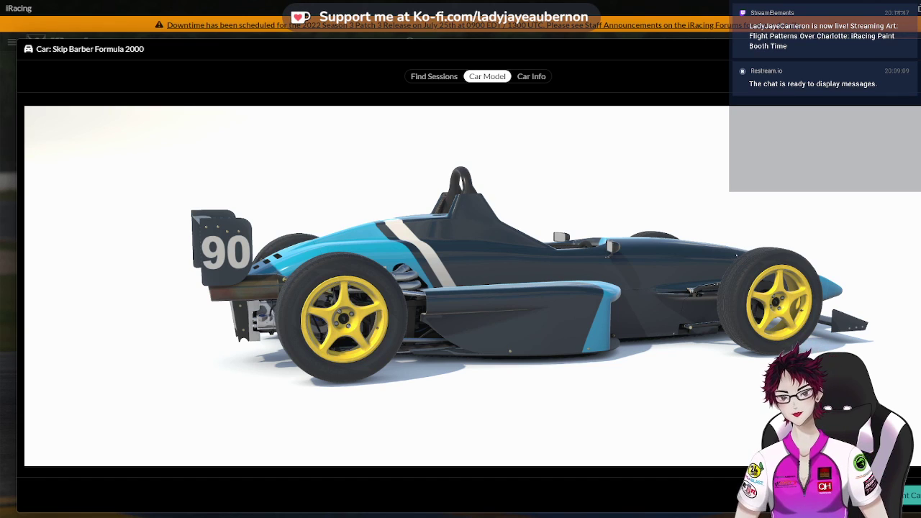
# Return to Photoshop and show the "Turn Off Before Exporting TGA" group, the Wire, license and car parts layers, and the Skip Barber Racing logos
pyautogui.hotkey('alt', 'Tab')
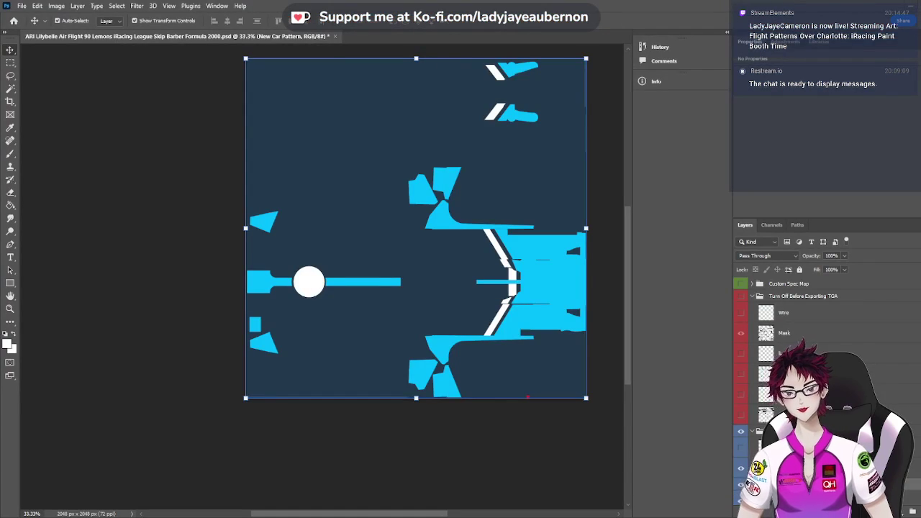
pyautogui.click(742, 297)
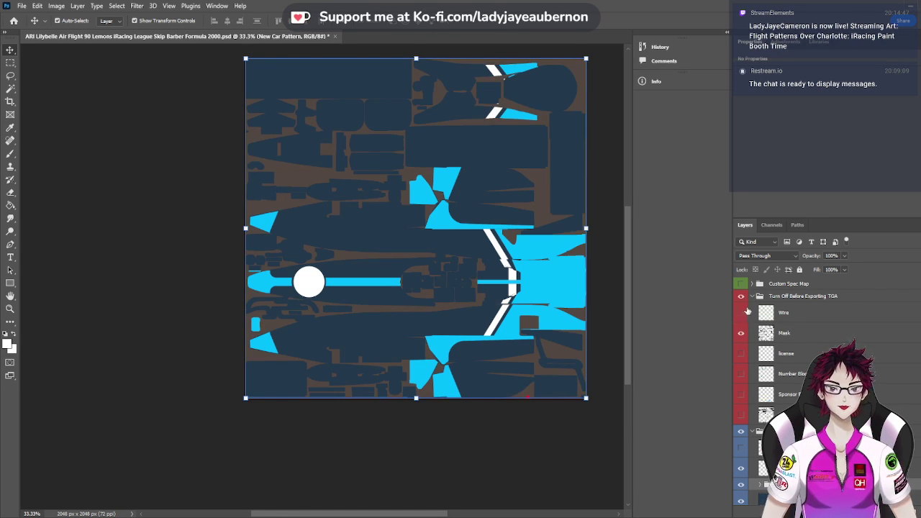
pyautogui.click(741, 313)
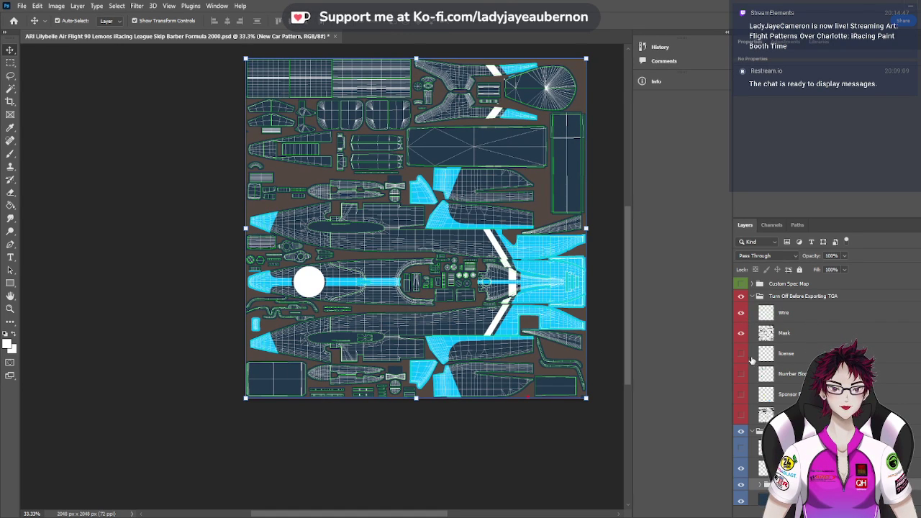
pyautogui.click(741, 415)
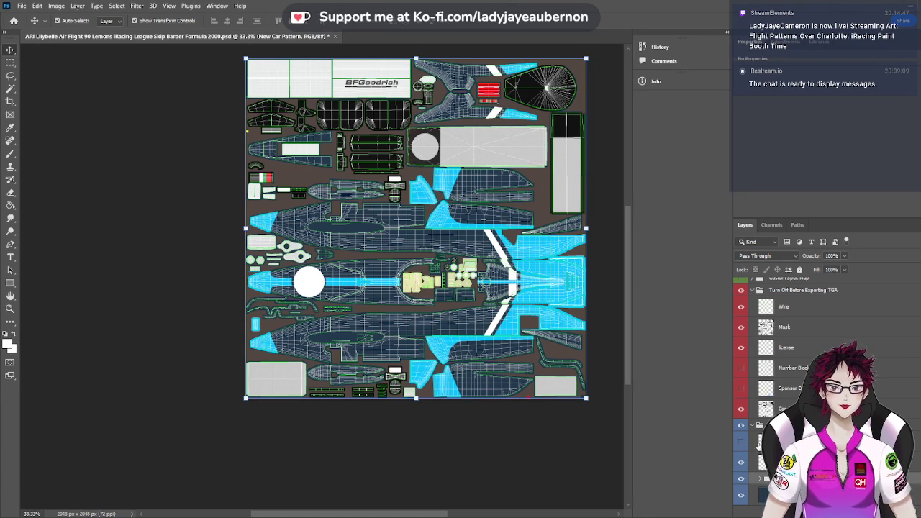
pyautogui.click(742, 443)
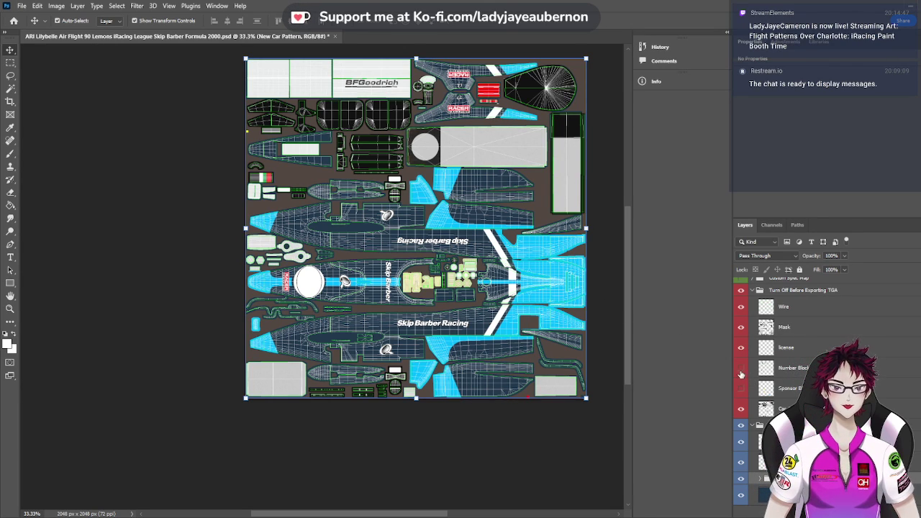
# Preview the number block layer on the template, hide it again, and show the sponsor block layer
pyautogui.click(741, 370)
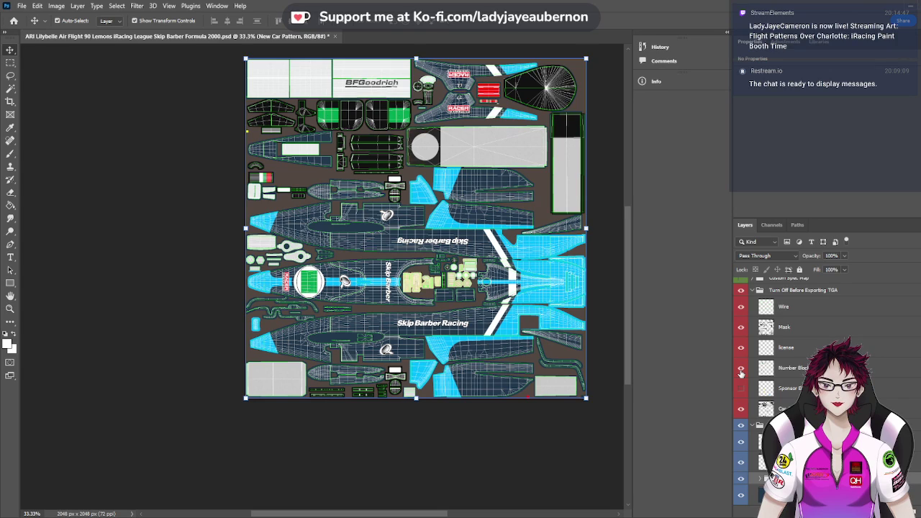
pyautogui.click(741, 370)
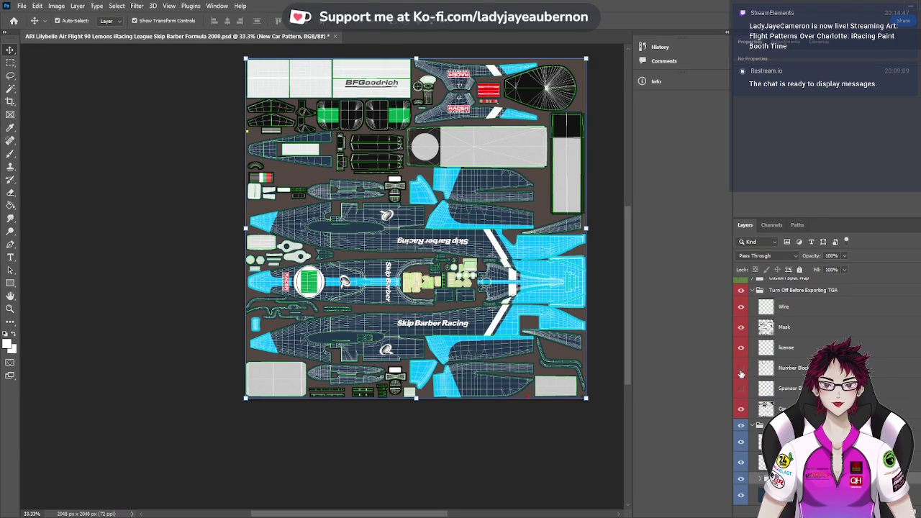
pyautogui.click(741, 370)
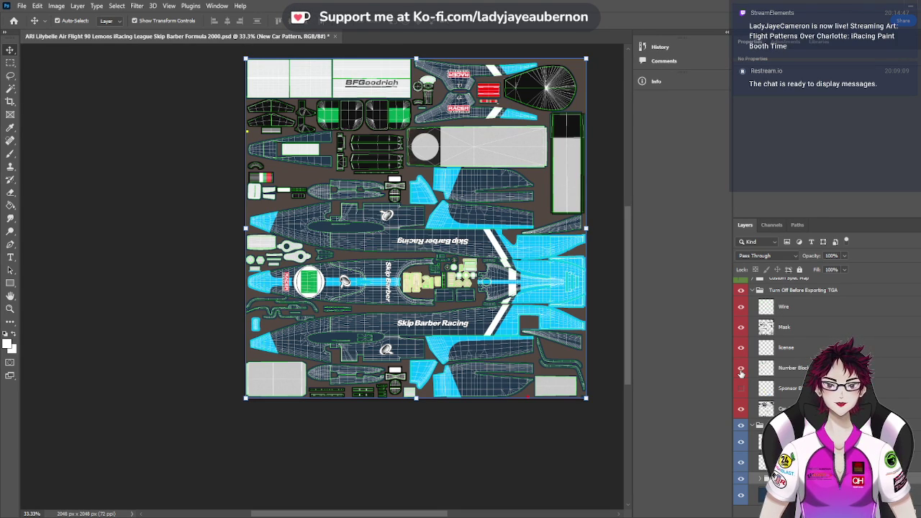
pyautogui.click(741, 370)
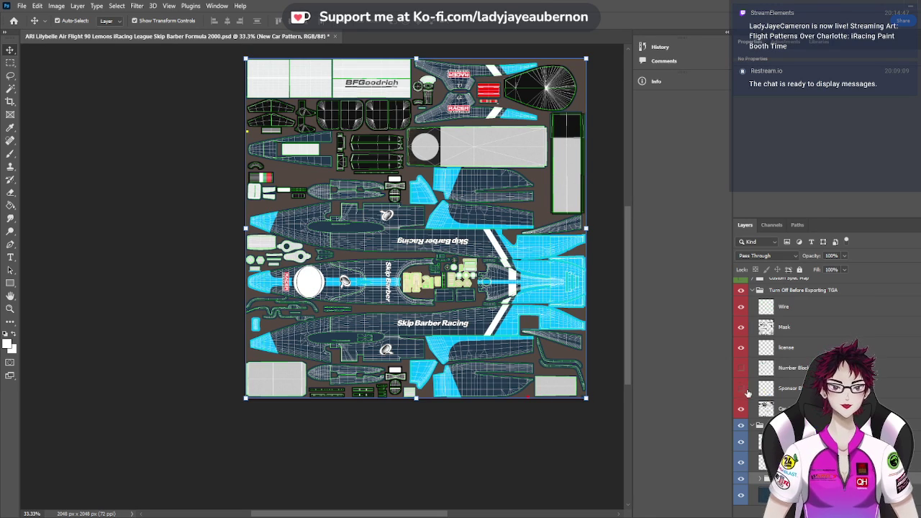
pyautogui.click(742, 389)
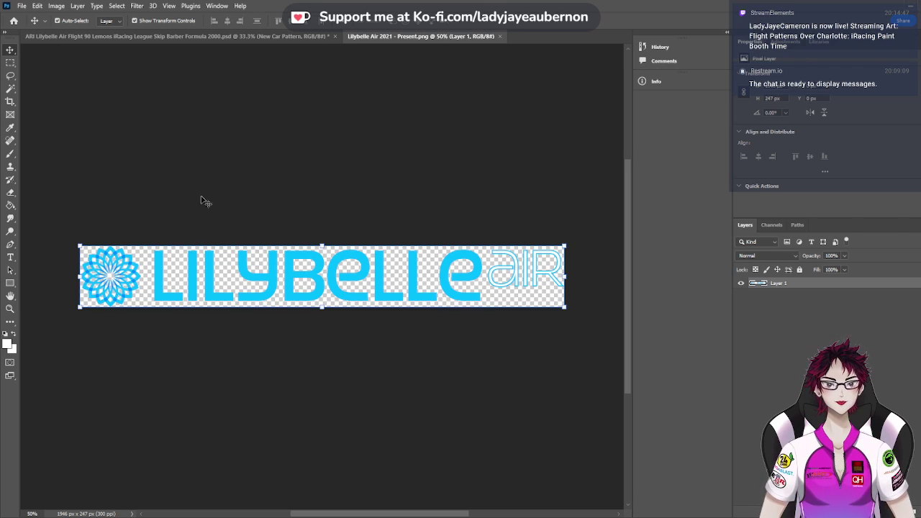
# Paste the Lilybelle Air logo into the Skip Barber livery document as a new layer above the Custom Spec Map group
pyautogui.click(154, 37)
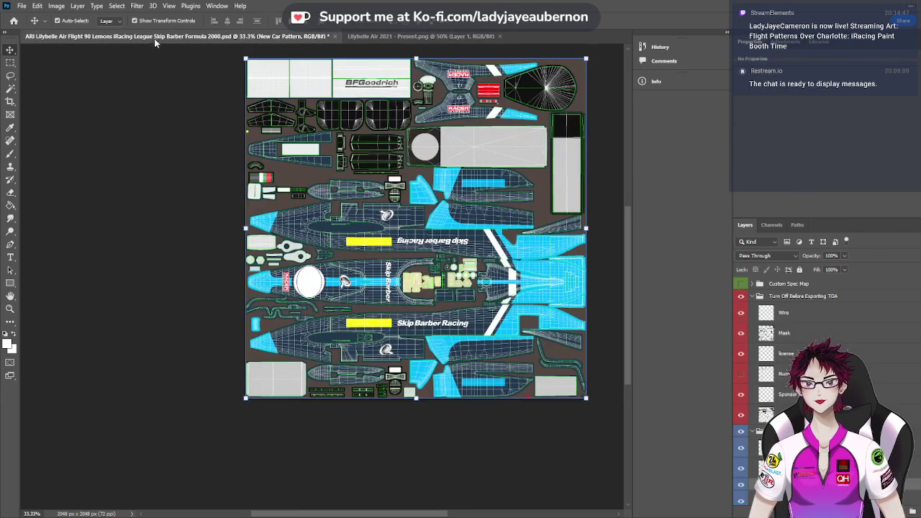
pyautogui.click(774, 285)
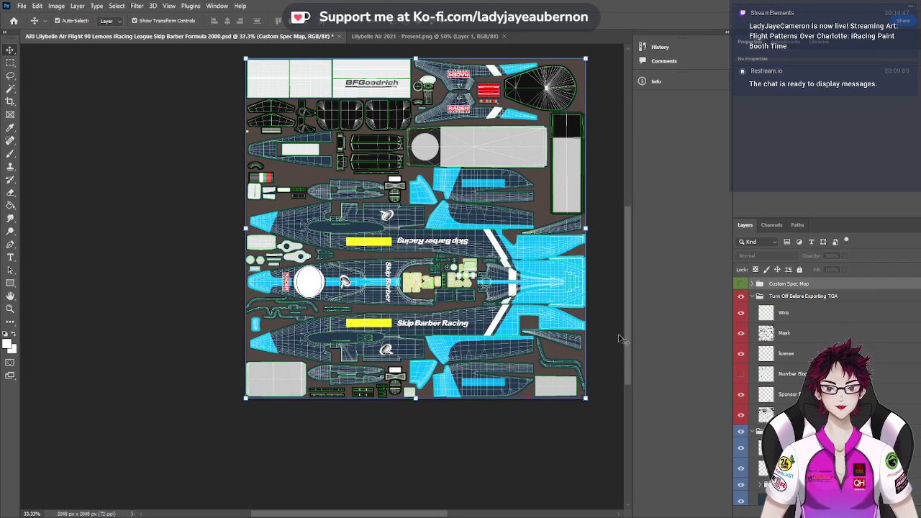
pyautogui.hotkey('ctrl', 'v')
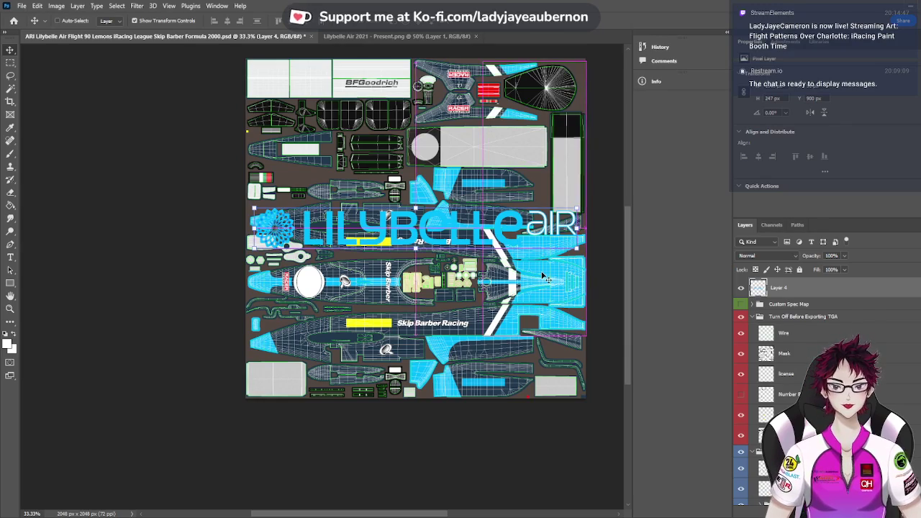
# Scale the pasted Lilybelle Air logo to about 55% and move it onto the lower side panel, over the Skip Barber Racing lettering
pyautogui.hotkey('ctrl', '+')
pyautogui.hotkey('ctrl', '+')
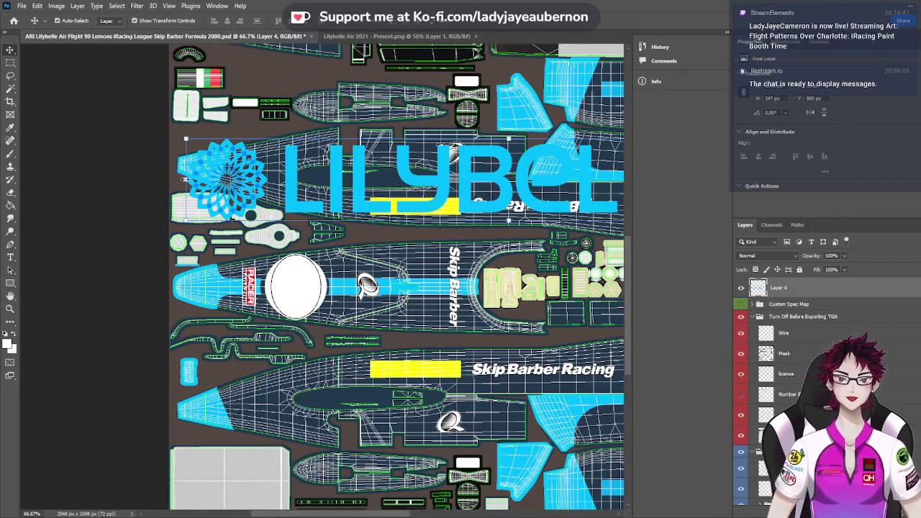
pyautogui.moveTo(184, 180); pyautogui.dragTo(438, 179)
pyautogui.moveTo(469, 178); pyautogui.dragTo(475, 177)
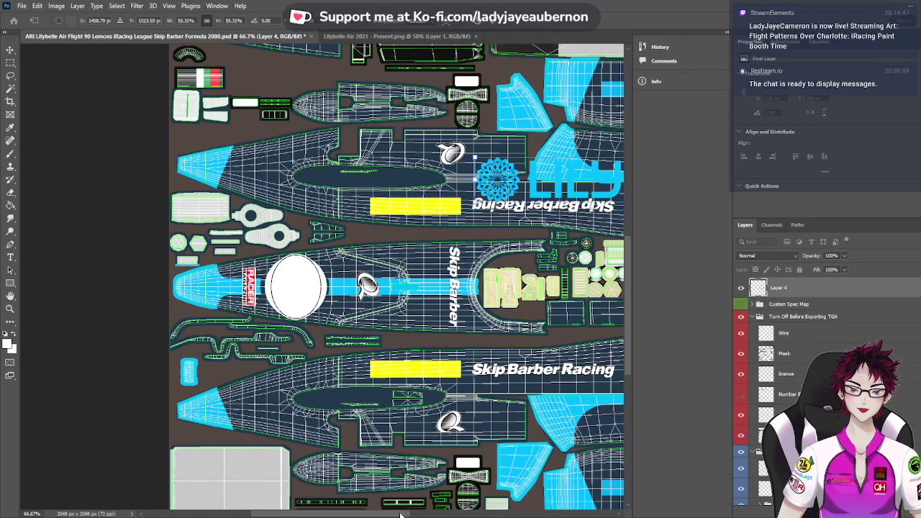
pyautogui.moveTo(400, 514); pyautogui.dragTo(484, 514)
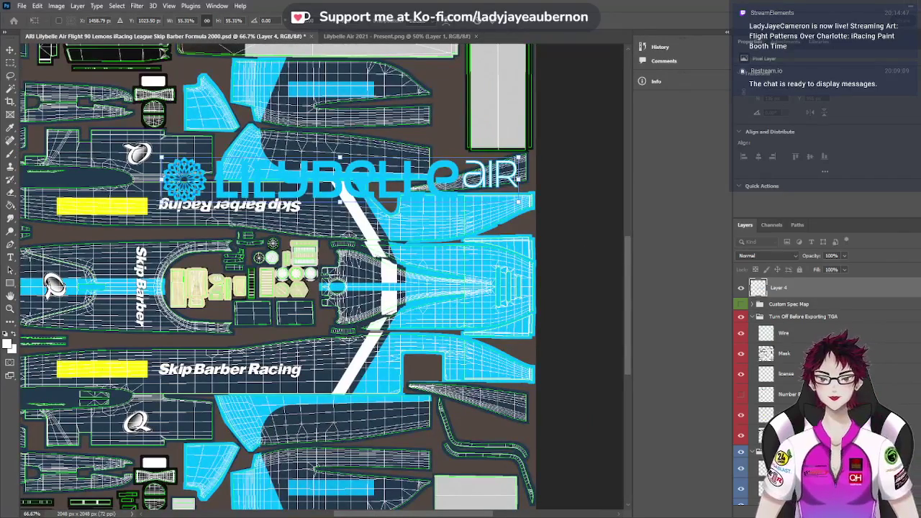
pyautogui.moveTo(223, 189); pyautogui.dragTo(218, 369)
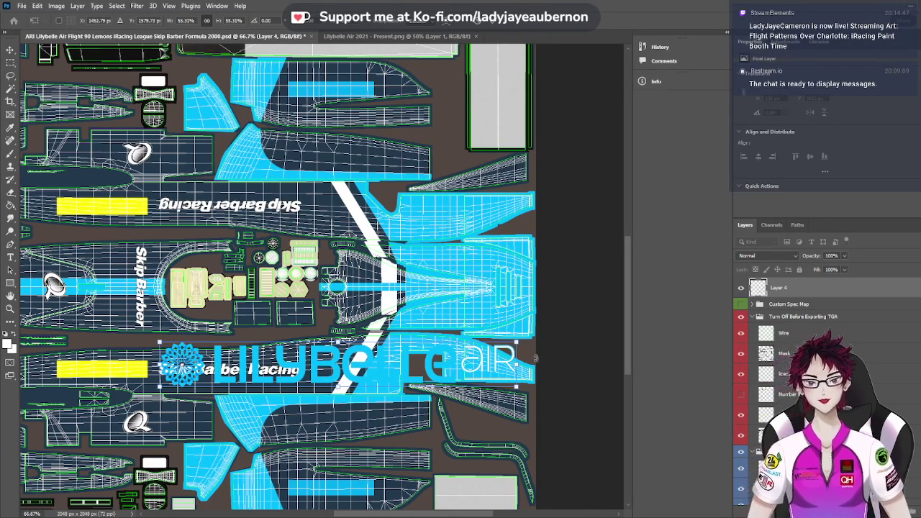
# Scale the Lilybelle Air logo down to about 22.17% so it spans the width of the lower Skip Barber Racing lettering, and apply the transform
pyautogui.moveTo(514, 365); pyautogui.dragTo(305, 363)
pyautogui.hotkey('ctrl', '+')
pyautogui.hotkey('ctrl', '+')
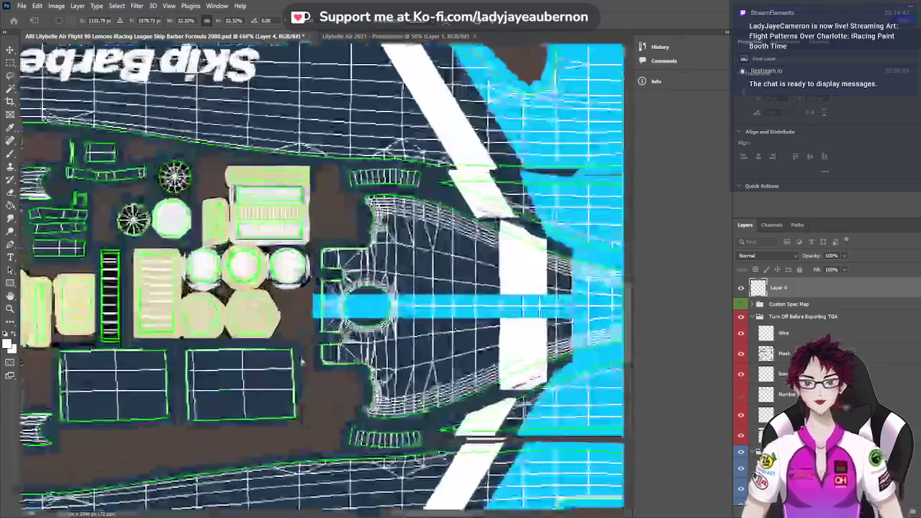
pyautogui.scroll(-2, 321, 277)
pyautogui.scroll(-3, 500, 481)
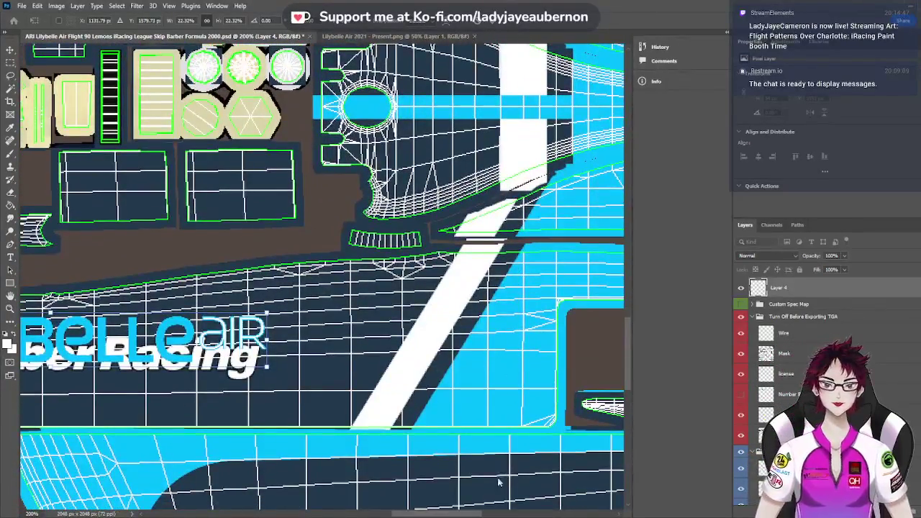
pyautogui.moveTo(482, 513); pyautogui.dragTo(419, 511)
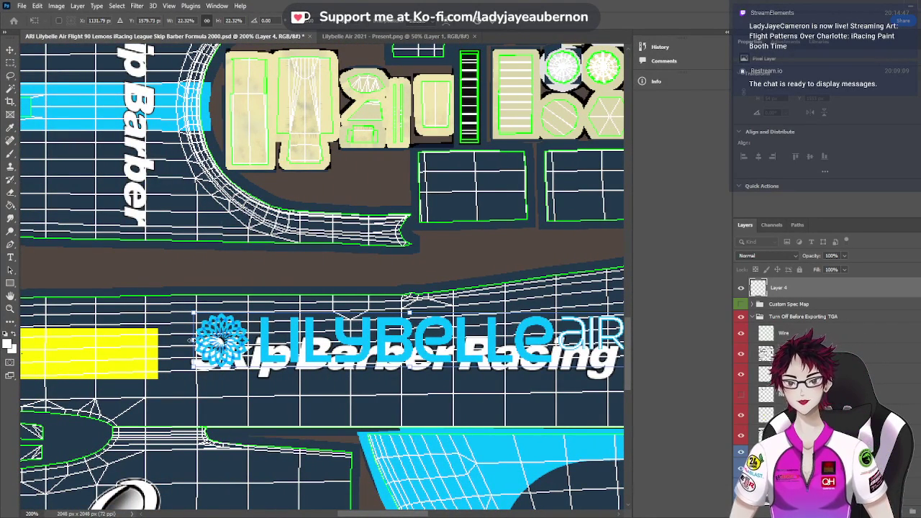
pyautogui.moveTo(190, 339); pyautogui.dragTo(188, 339)
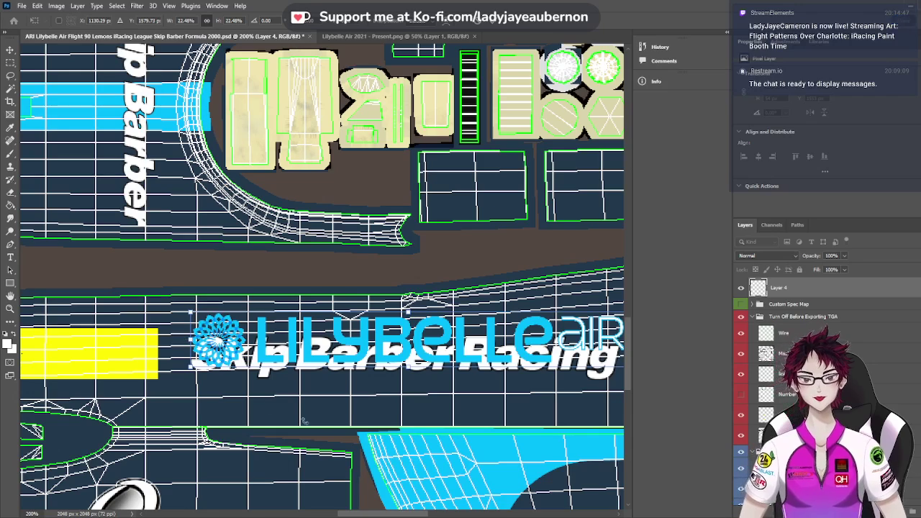
pyautogui.moveTo(411, 512); pyautogui.dragTo(425, 512)
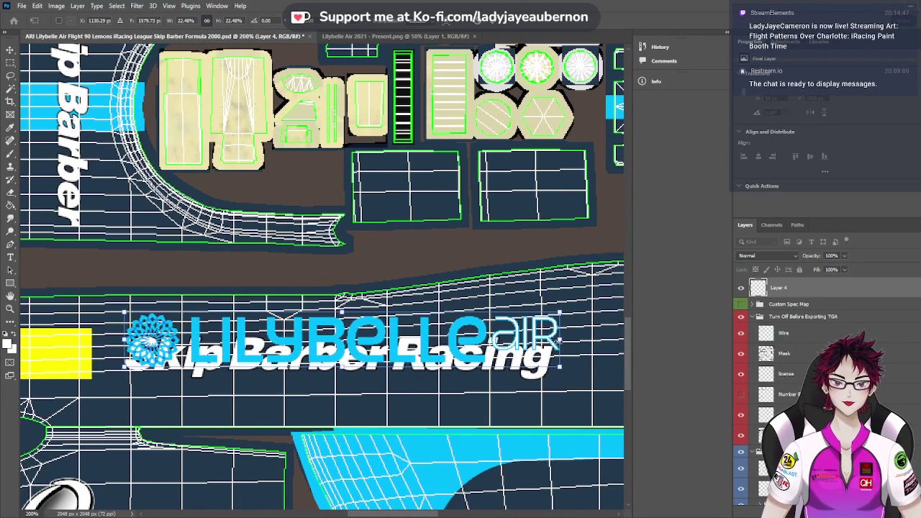
pyautogui.moveTo(560, 341); pyautogui.dragTo(555, 340)
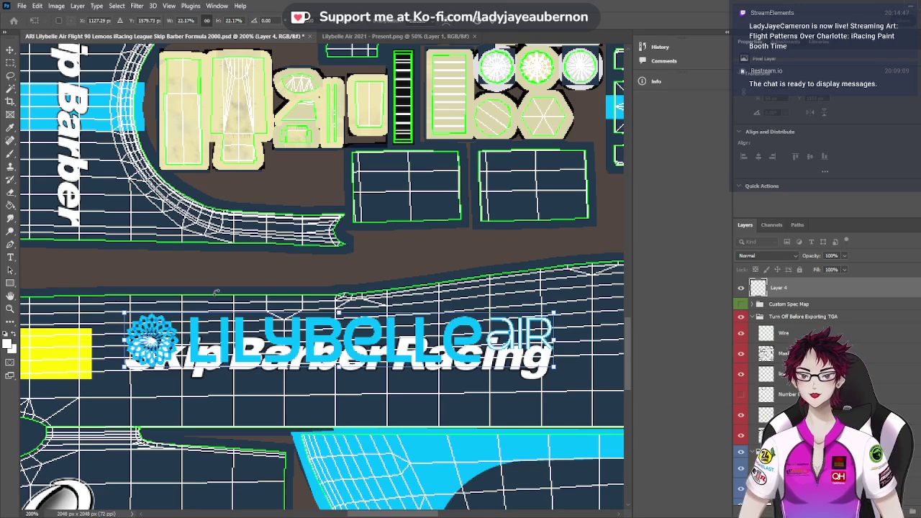
pyautogui.press('Return')
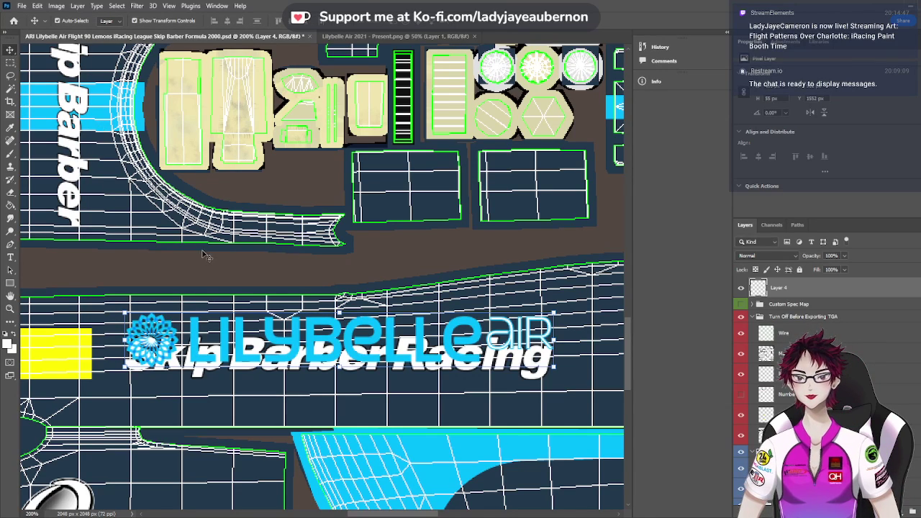
# Move the logo down to sit centred over the Skip Barber Racing lettering and rename its layer "Lilybelle Air"
pyautogui.moveTo(313, 337); pyautogui.dragTo(308, 358)
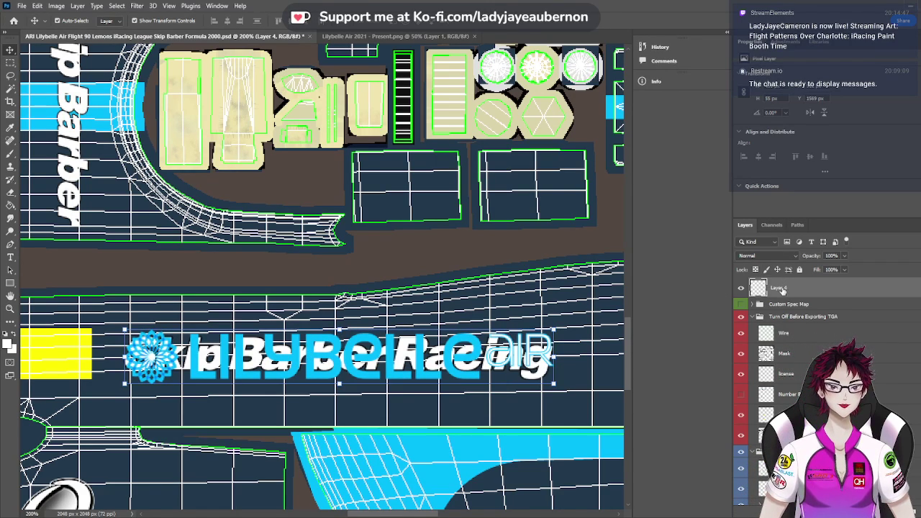
pyautogui.doubleClick(780, 288)
pyautogui.write('Lilyb')
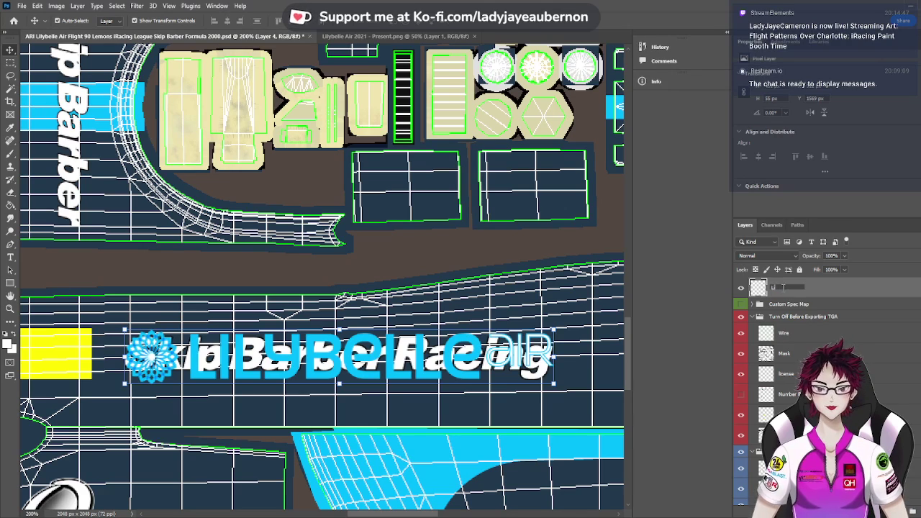
pyautogui.write('elle Air')
pyautogui.press('Return')
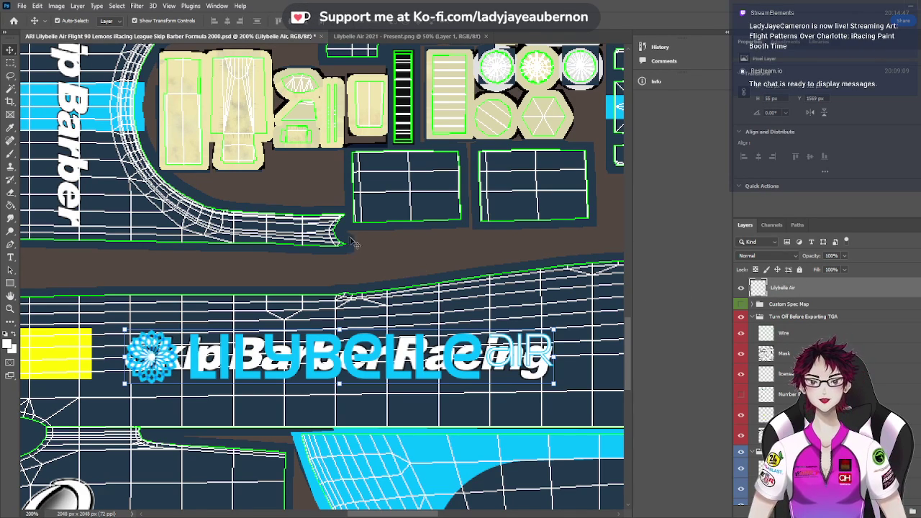
# Add a copy of the Lilybelle Air logo, flip it vertically and horizontally, and place it over the upside-down lettering on the upper side panel
pyautogui.scroll(5, 352, 246)
pyautogui.scroll(8, 353, 246)
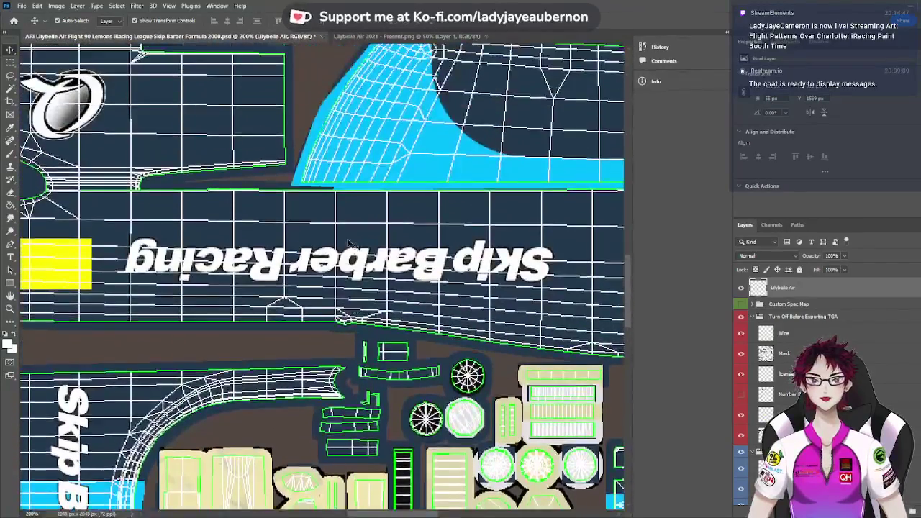
pyautogui.hotkey('ctrl', 'v')
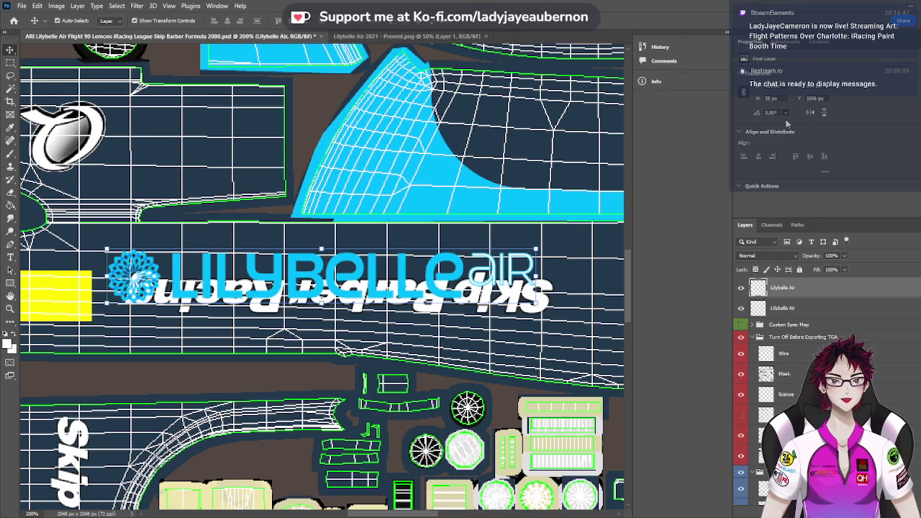
pyautogui.hotkey('ctrl', 'shift', 'h')
pyautogui.hotkey('ctrl', 'z')
pyautogui.hotkey('ctrl', 'shift', 'v')
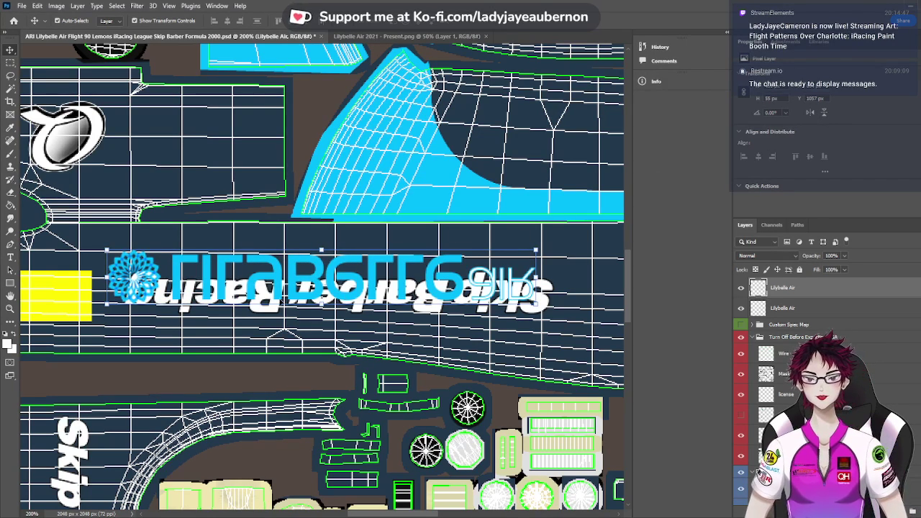
pyautogui.press('Return')
pyautogui.moveTo(272, 281); pyautogui.dragTo(290, 297)
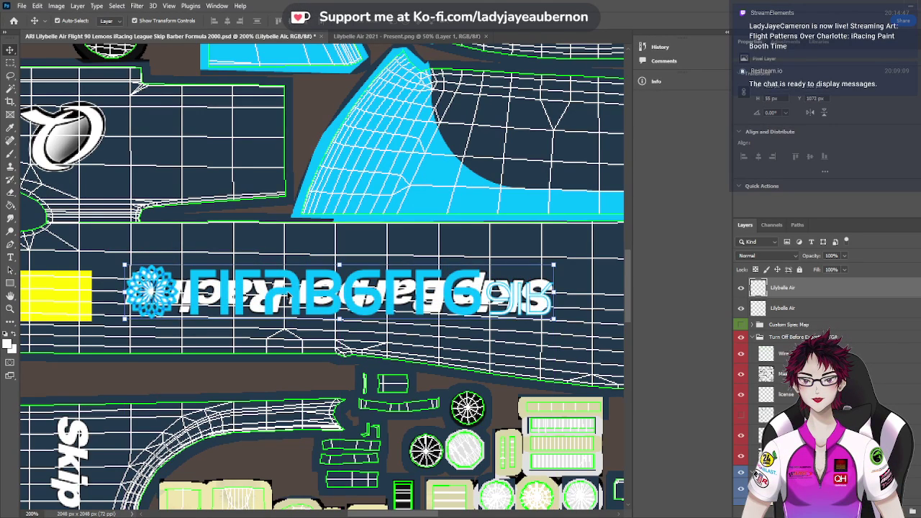
pyautogui.click(810, 113)
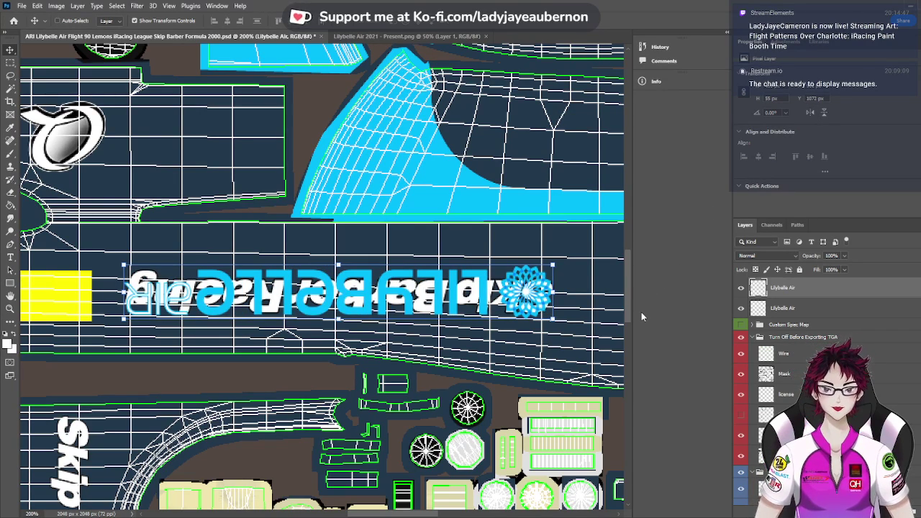
# Open the white Lilybelle Air Snowbird logo image and paste the logo into the Skip Barber livery document as a new layer
pyautogui.hotkey('ctrl', '-')
pyautogui.hotkey('ctrl', '-')
pyautogui.scroll(-5, 502, 243)
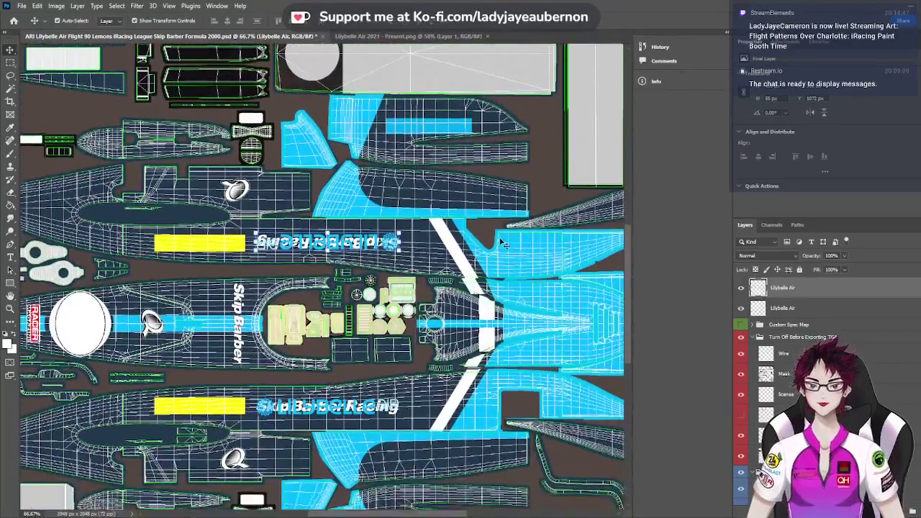
pyautogui.scroll(-1, 502, 244)
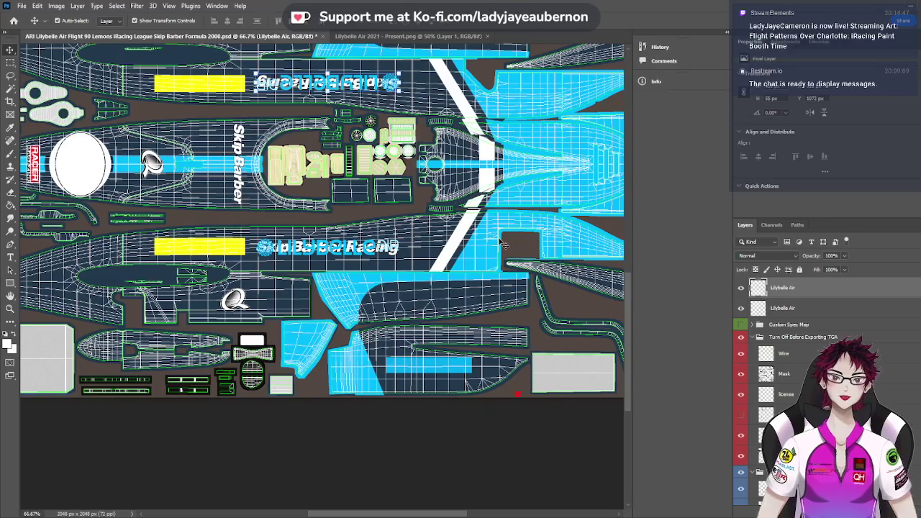
pyautogui.scroll(6, 504, 245)
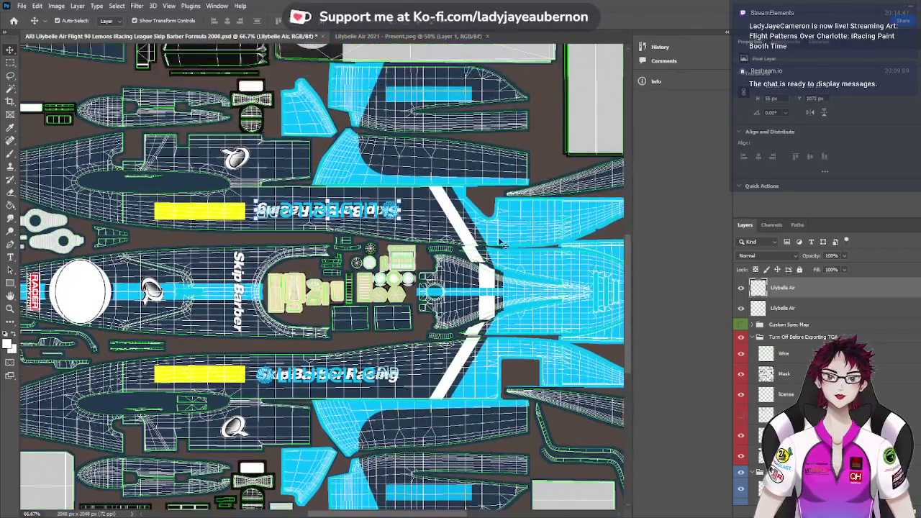
pyautogui.scroll(-7, 519, 319)
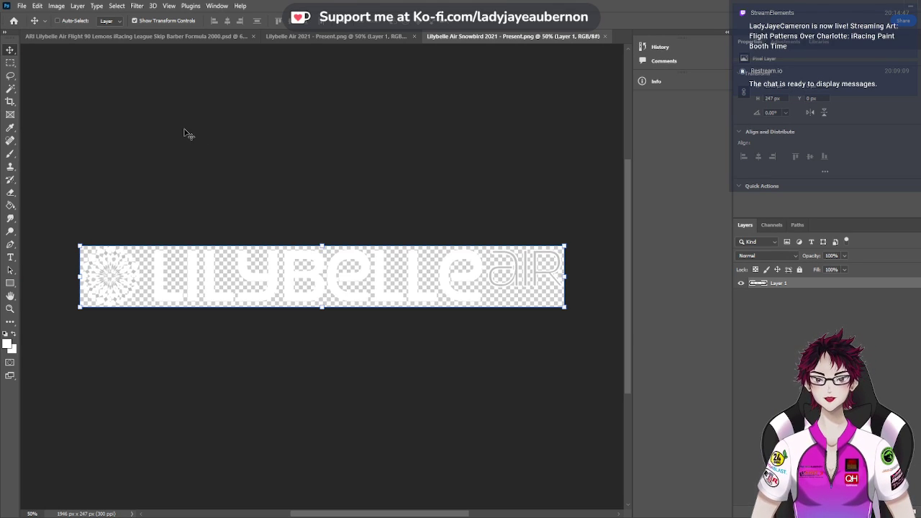
pyautogui.click(133, 35)
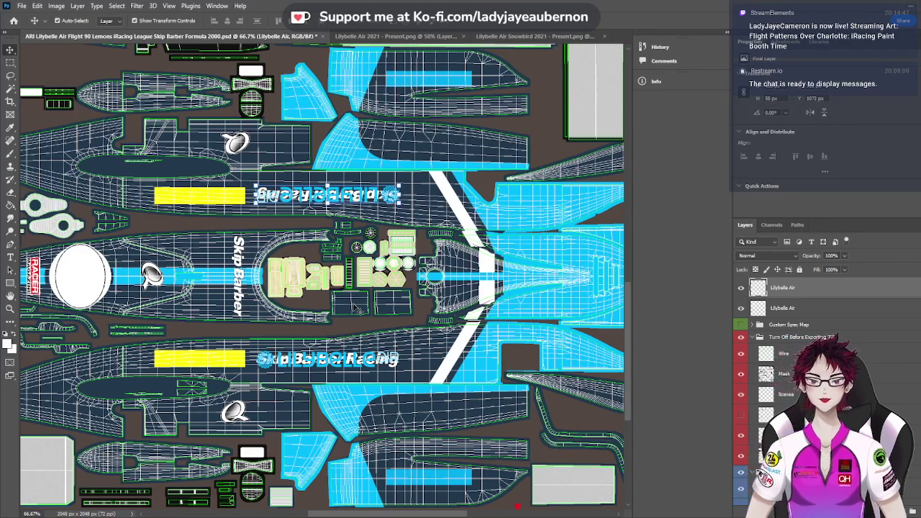
pyautogui.hotkey('ctrl', 'v')
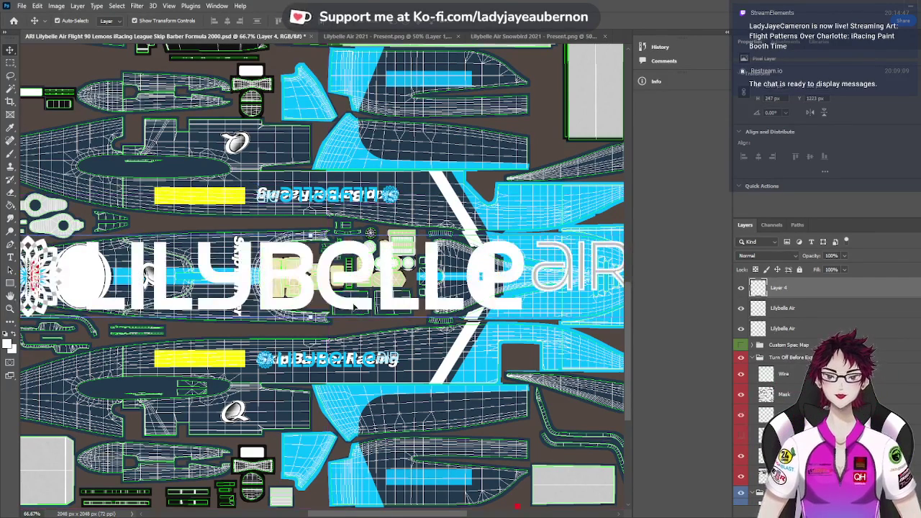
# Scale the white Lilybelle Air logo to about 27.81% and place it on the dark panel below the lower side panel
pyautogui.hotkey('ctrl', 't')
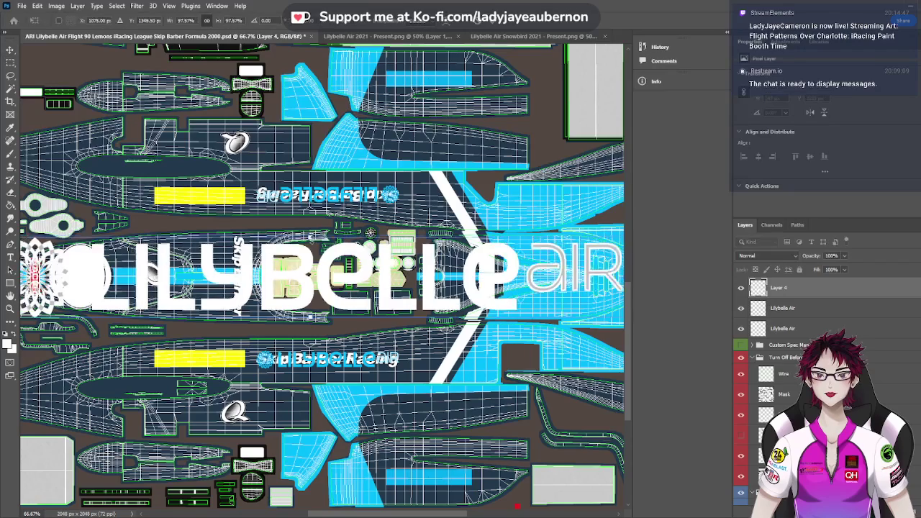
pyautogui.moveTo(449, 321); pyautogui.dragTo(394, 317)
pyautogui.moveTo(309, 306); pyautogui.dragTo(436, 406)
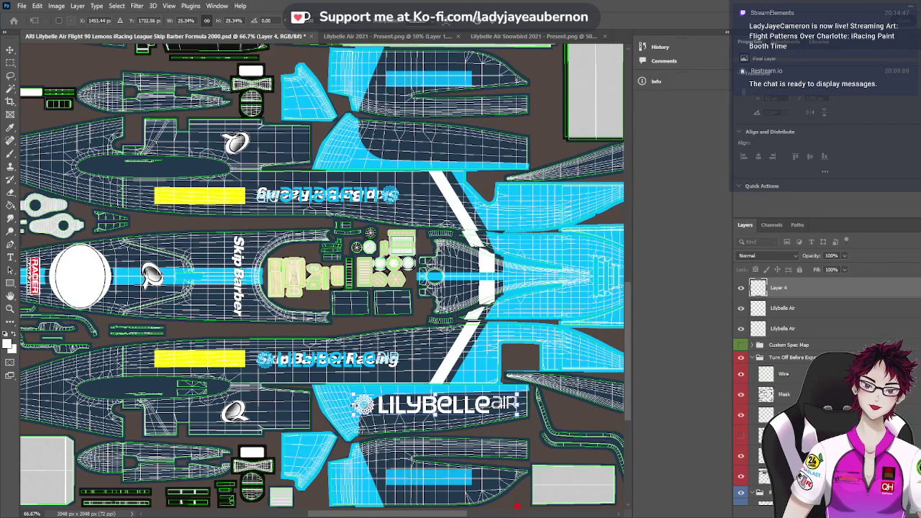
pyautogui.moveTo(352, 405); pyautogui.dragTo(336, 405)
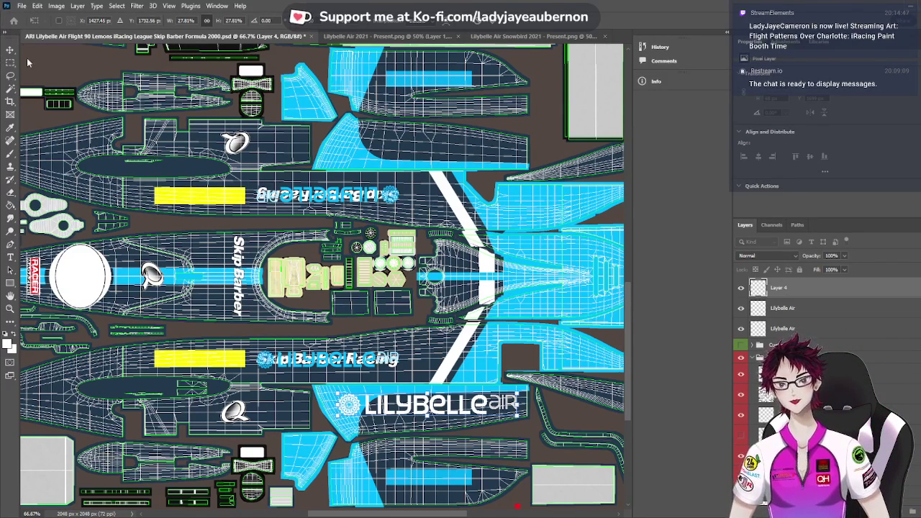
pyautogui.press('Return')
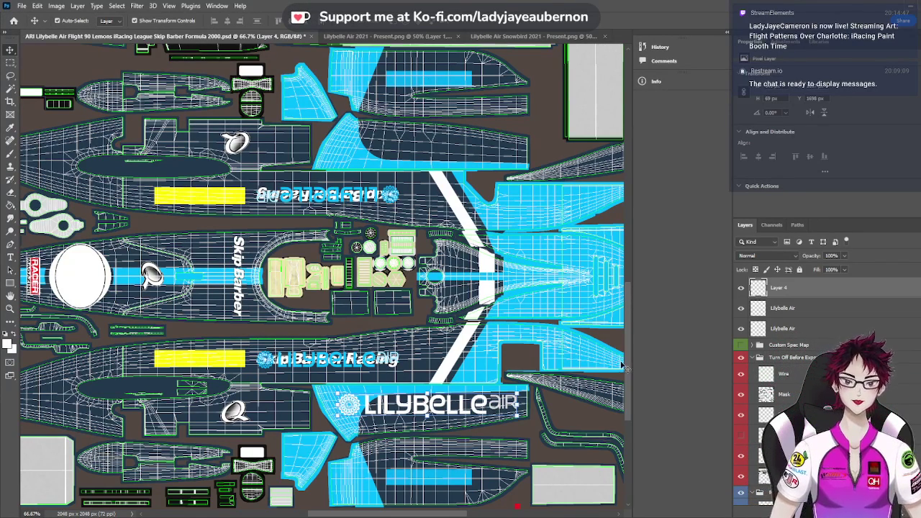
# Paste another white Lilybelle Air logo, flip it vertically and horizontally, and place it on the dark panel above the upper side panel
pyautogui.hotkey('ctrl', 'h')
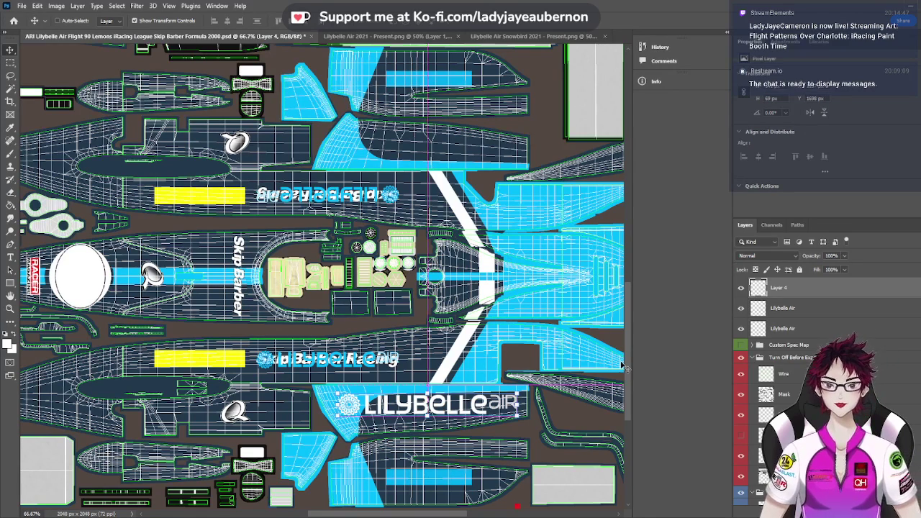
pyautogui.hotkey('ctrl', 'h')
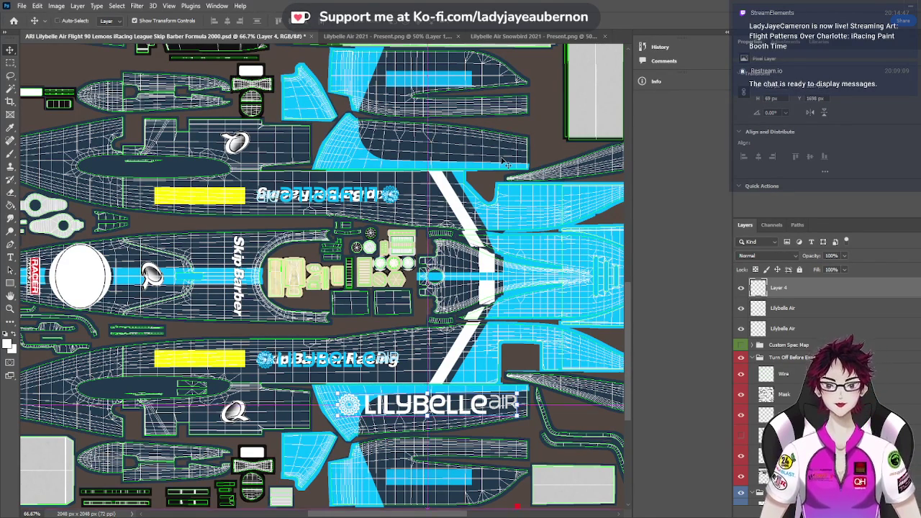
pyautogui.hotkey('ctrl', 'v')
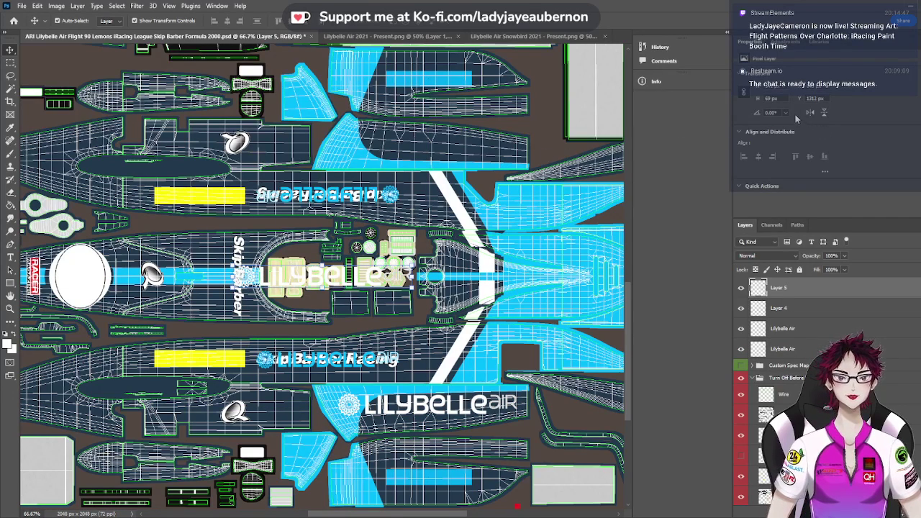
pyautogui.hotkey('ctrl', 'shift', 'h')
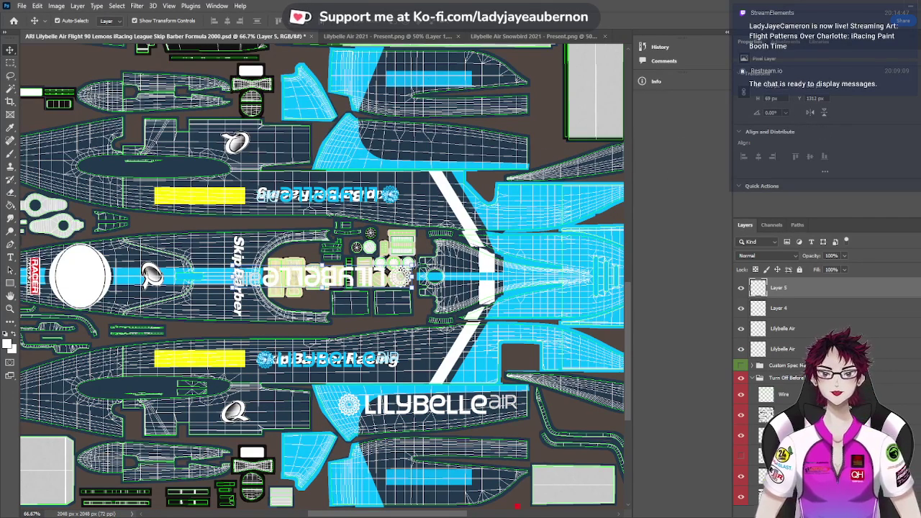
pyautogui.click(823, 114)
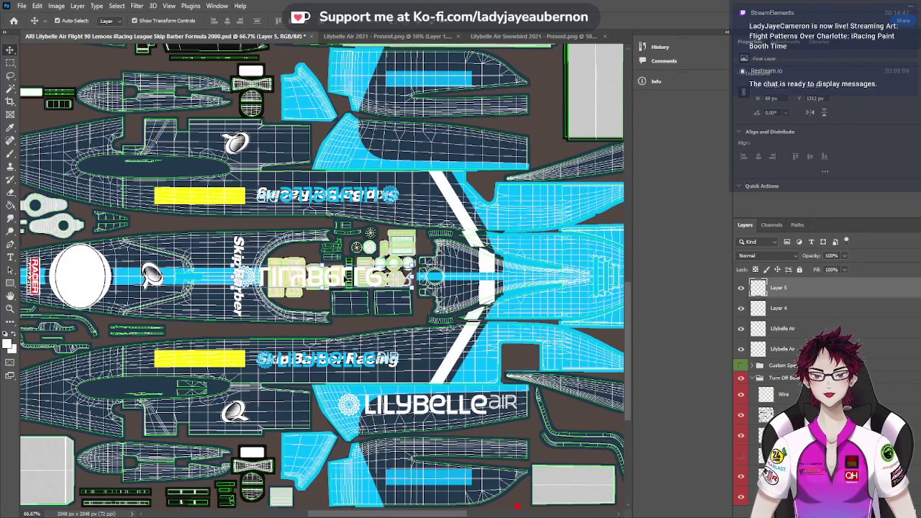
pyautogui.moveTo(360, 276); pyautogui.dragTo(449, 149)
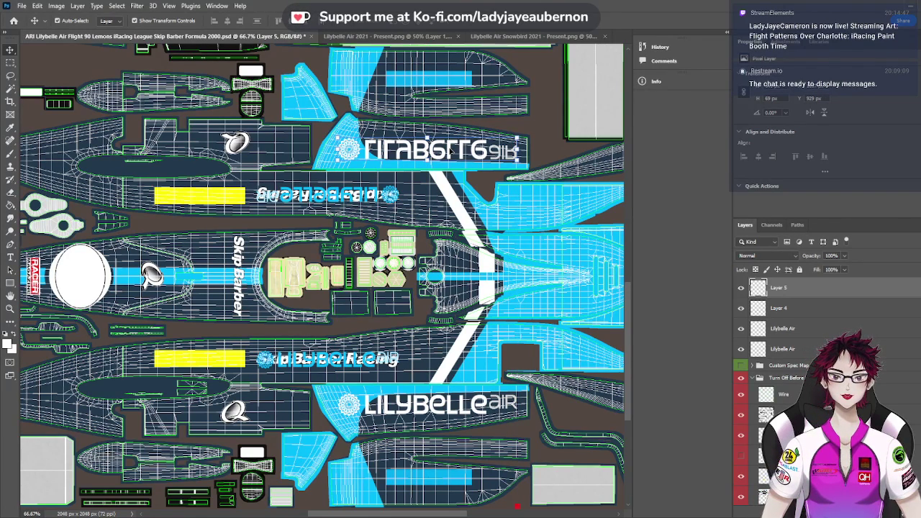
pyautogui.click(811, 112)
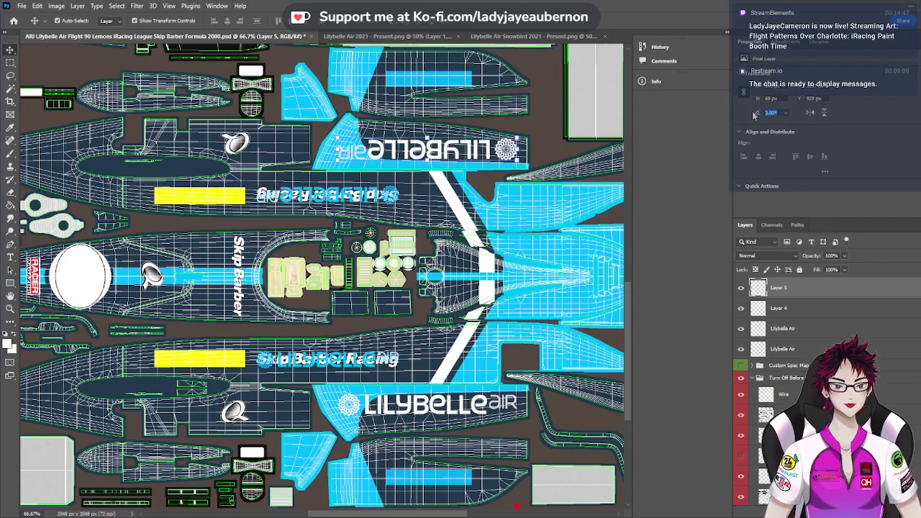
# Rotate the upside-down white Lilybelle Air logo by 6 degrees and nudge it slightly up on its panel
pyautogui.write('2')
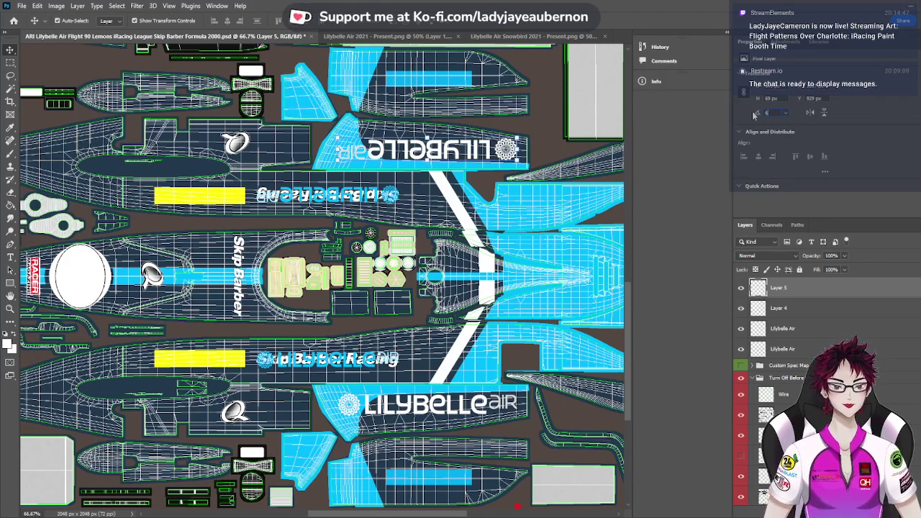
pyautogui.press('Return')
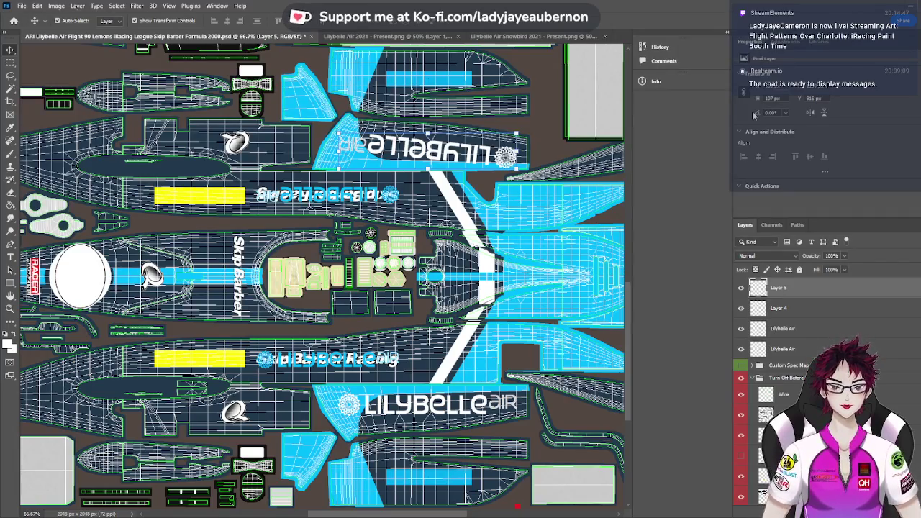
pyautogui.hotkey('ctrl', '+')
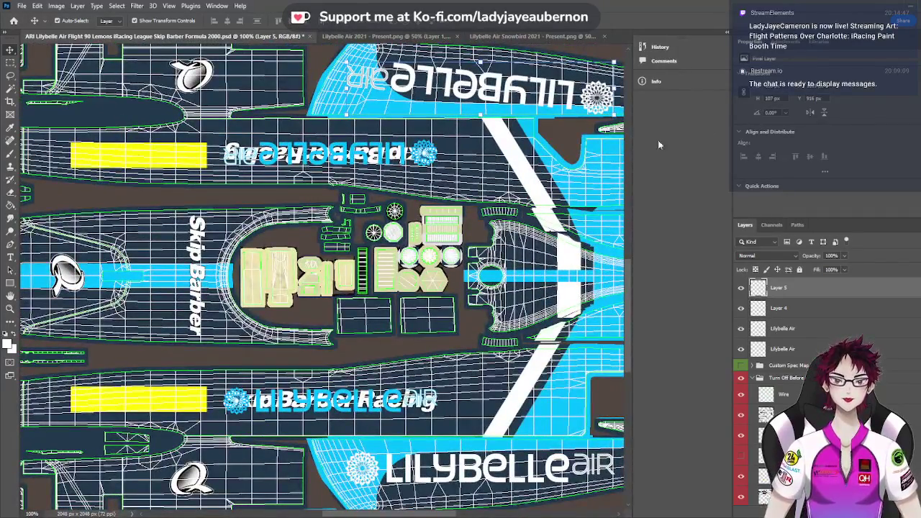
pyautogui.scroll(5, 324, 273)
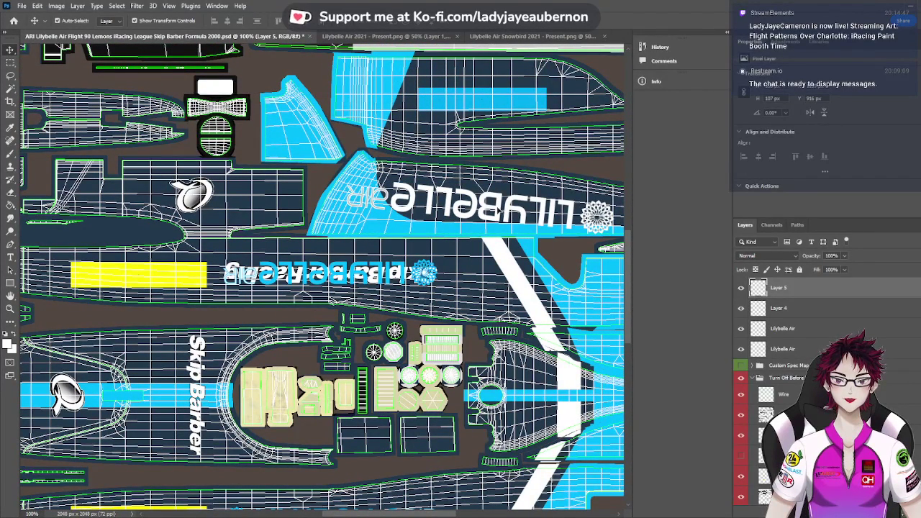
pyautogui.moveTo(499, 209); pyautogui.dragTo(498, 206)
pyautogui.scroll(-2, 499, 206)
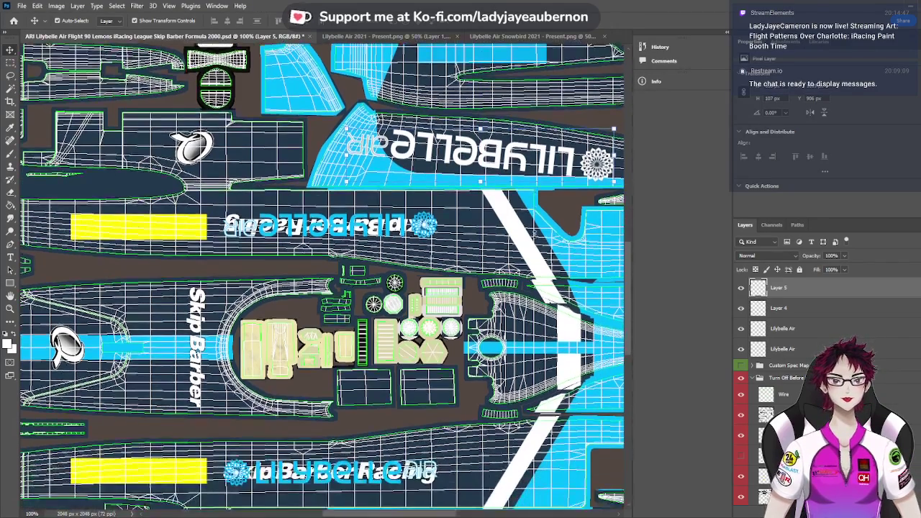
# Rotate the white Lilybelle Air logo on the lower dark panel by -6 degrees and shift it slightly down on the panel
pyautogui.scroll(-6, 499, 206)
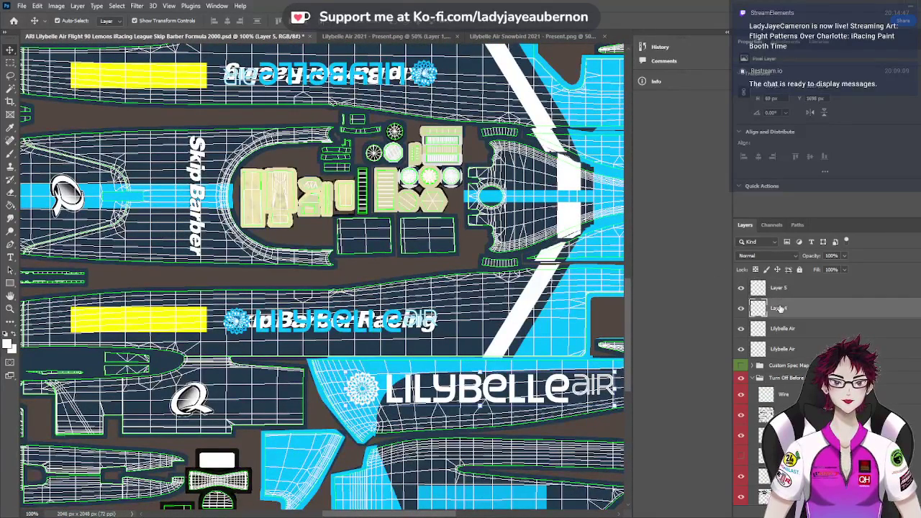
pyautogui.click(780, 308)
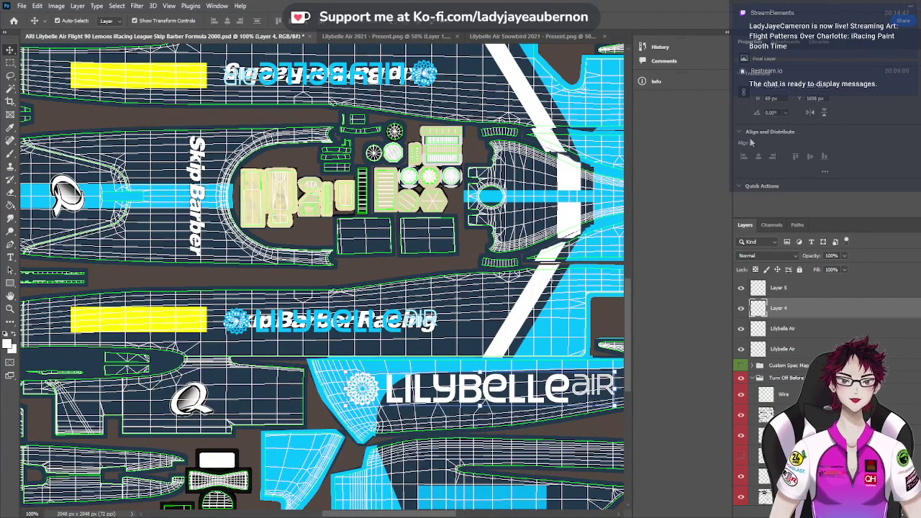
pyautogui.click(775, 113)
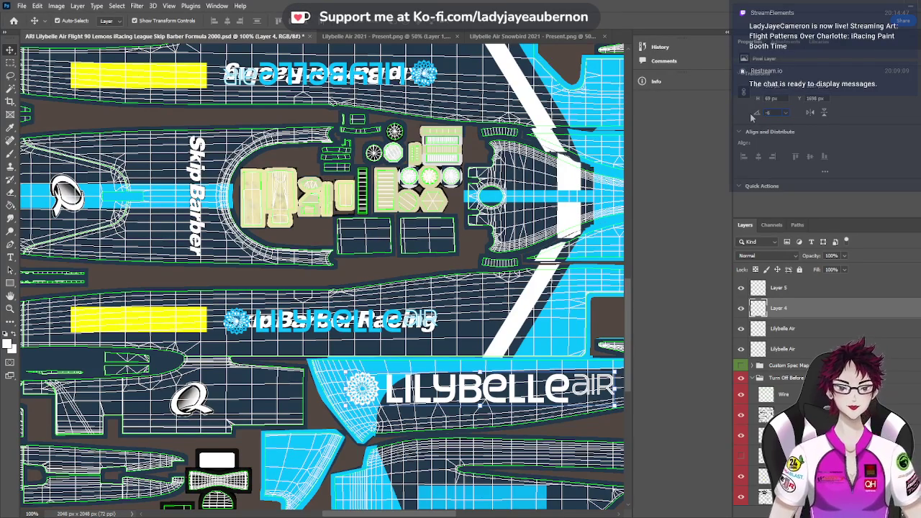
pyautogui.write('-6')
pyautogui.press('Return')
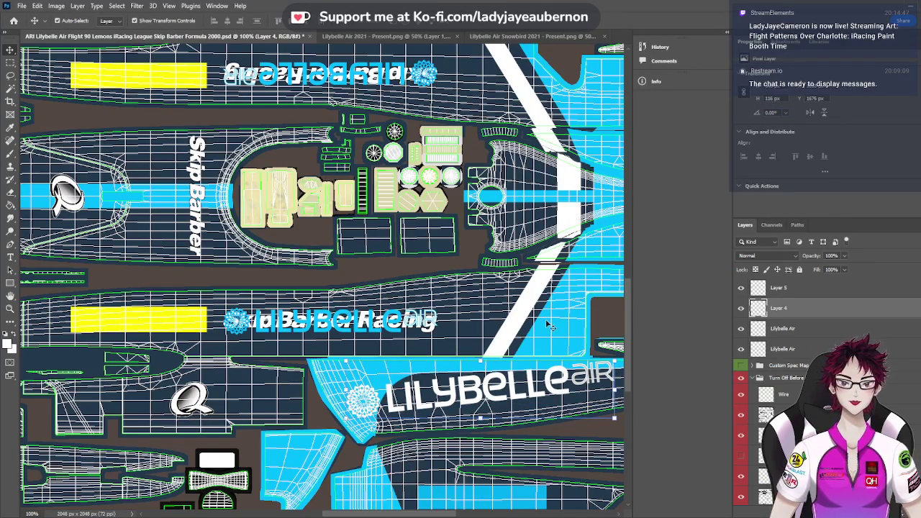
pyautogui.scroll(3, 555, 317)
pyautogui.scroll(-5, 547, 324)
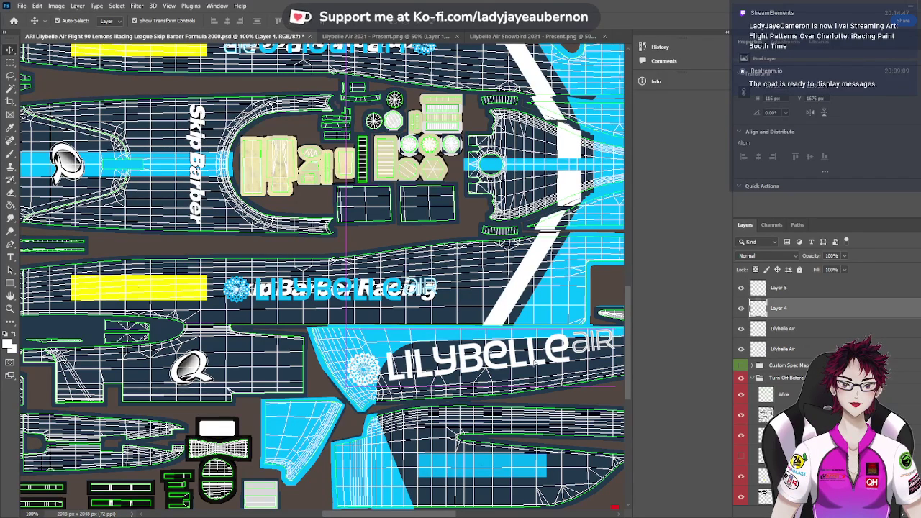
pyautogui.hotkey('shift', 'Down')
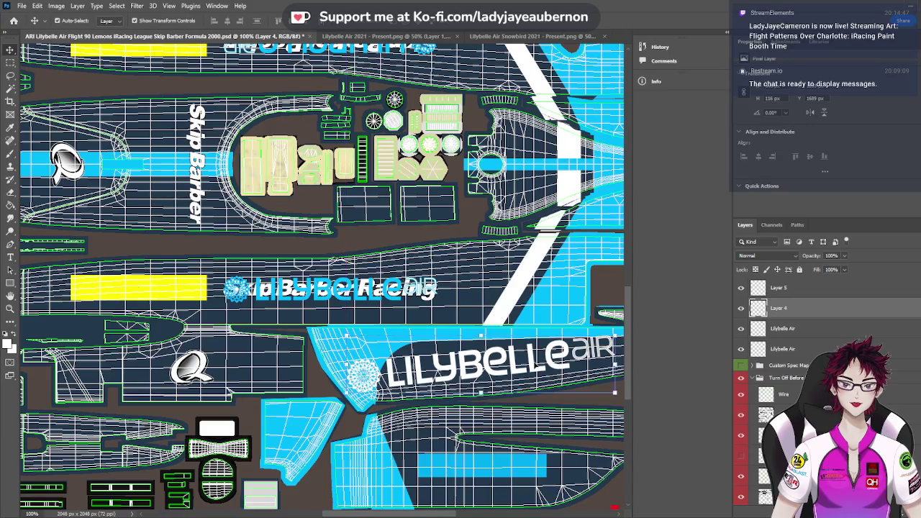
# Compare the placement of the two rotated white Lilybelle Air logos on the upper and lower dark panels, selecting each in turn
pyautogui.scroll(5, 538, 368)
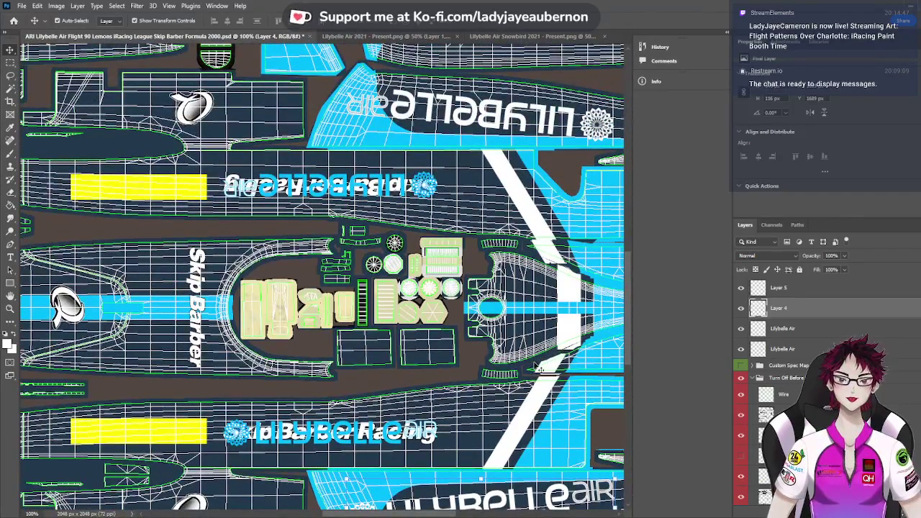
pyautogui.scroll(-5, 538, 368)
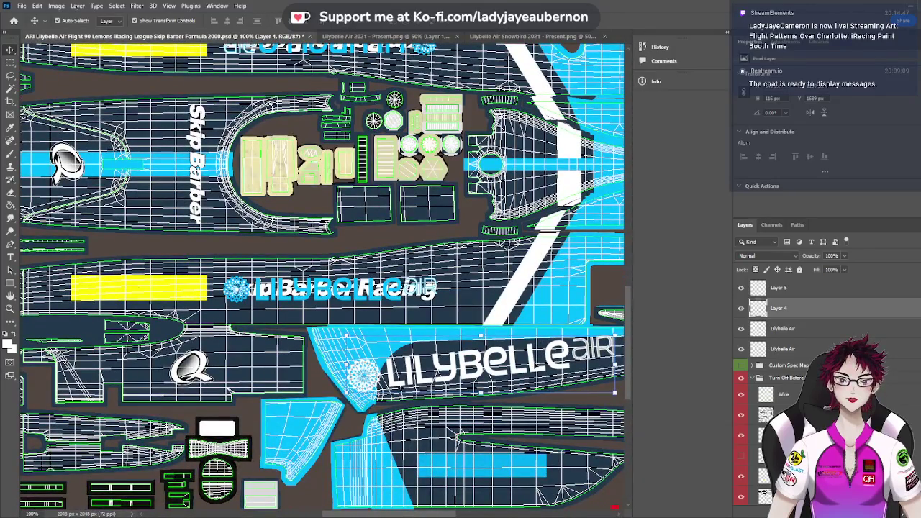
pyautogui.scroll(4, 539, 369)
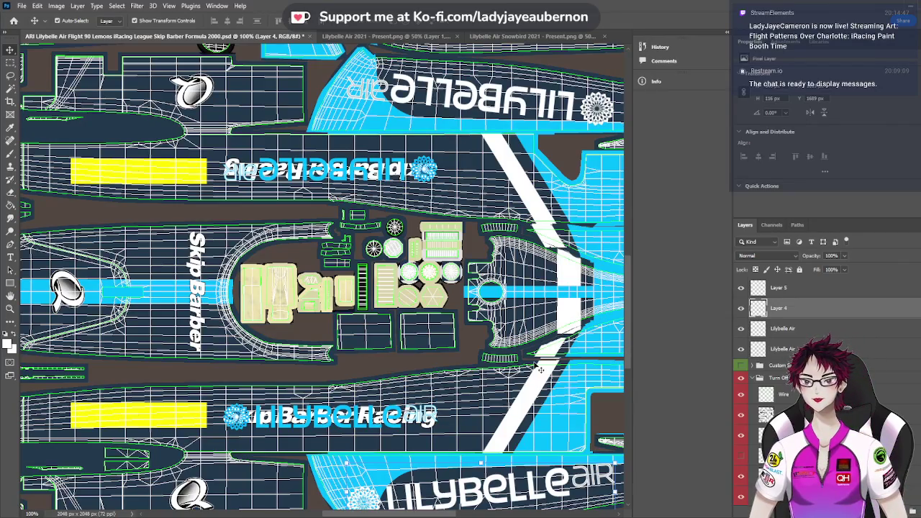
pyautogui.scroll(-3, 540, 369)
pyautogui.scroll(5, 536, 366)
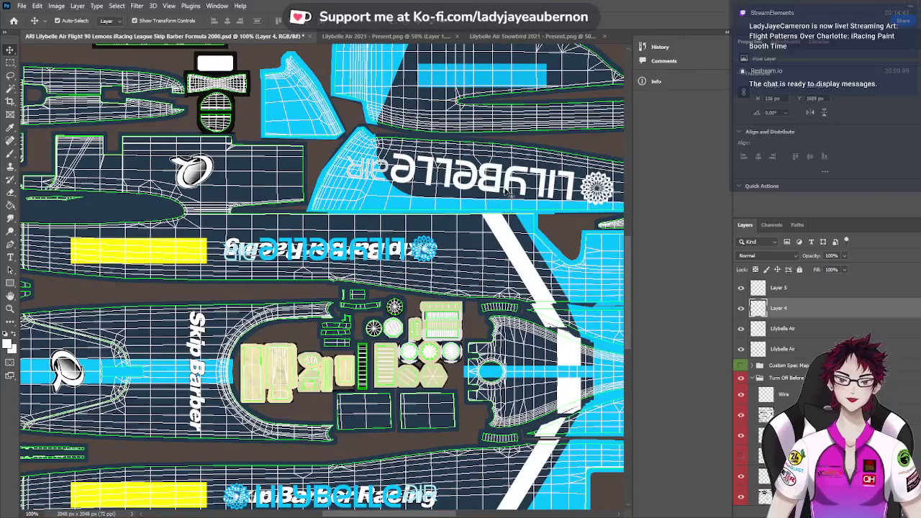
pyautogui.click(506, 191)
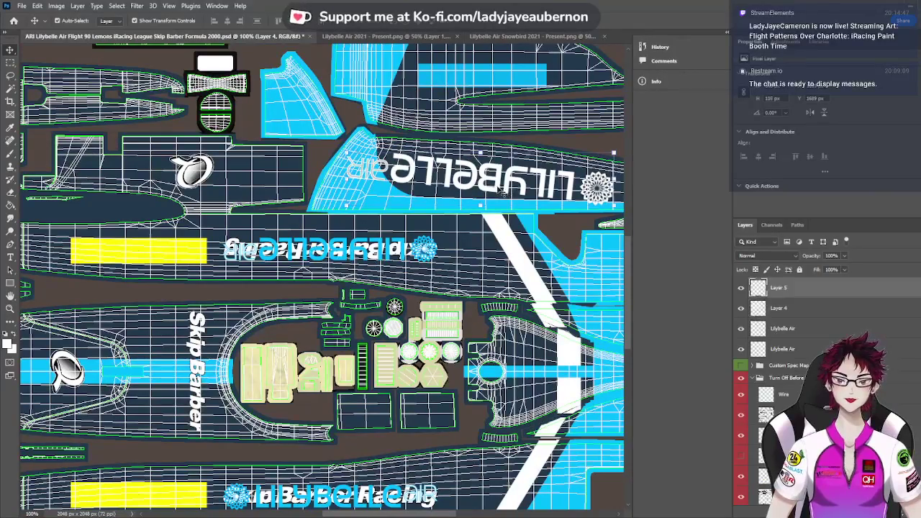
pyautogui.scroll(-2, 509, 293)
pyautogui.scroll(-1, 509, 294)
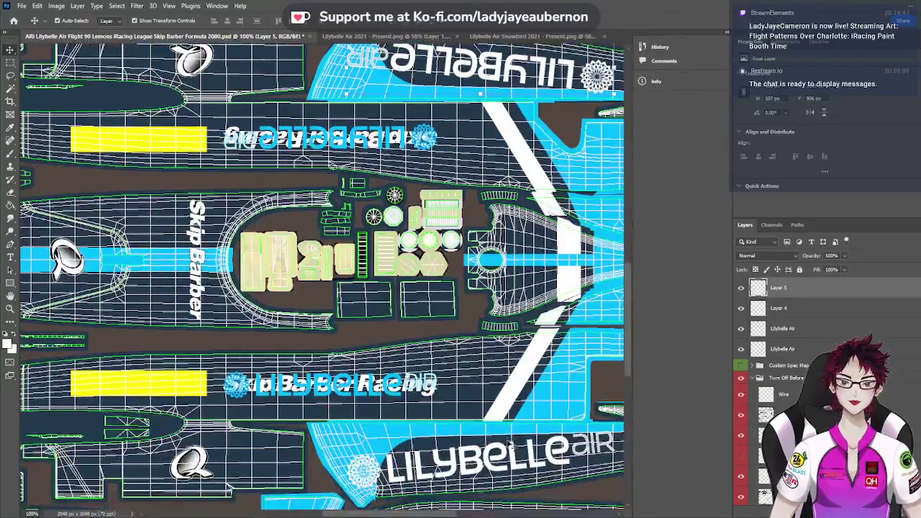
pyautogui.click(511, 456)
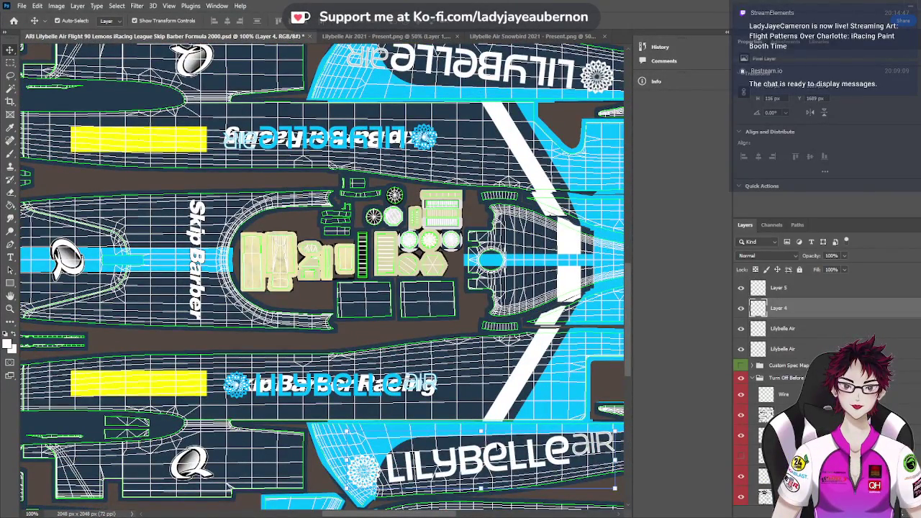
# Inspect at pixel level the gap between the lower white logo's bounding box and the upper edge of its panel
pyautogui.hotkey('ctrl', '+')
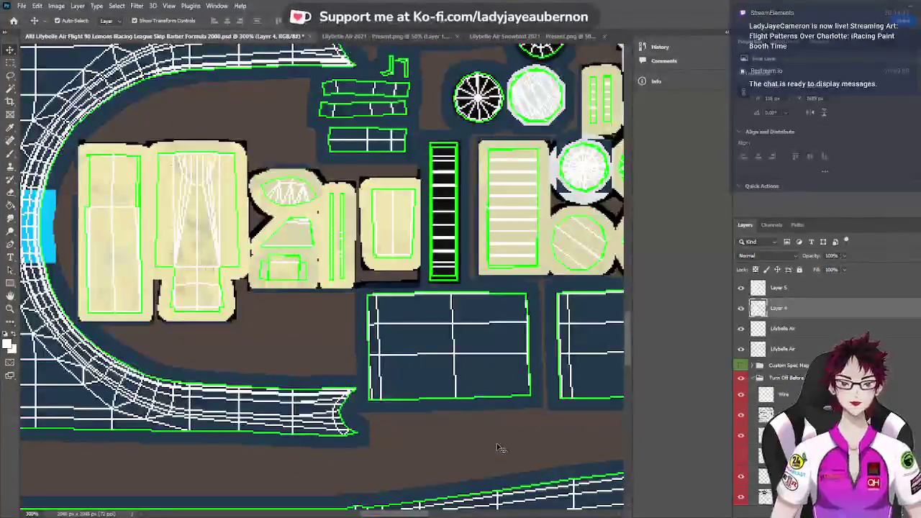
pyautogui.scroll(-4, 616, 400)
pyautogui.scroll(-5, 615, 399)
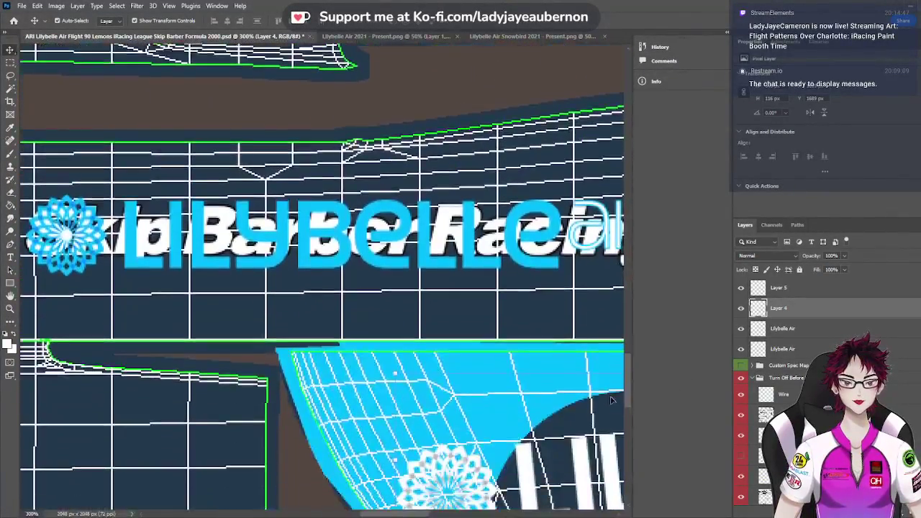
pyautogui.moveTo(425, 515); pyautogui.dragTo(461, 515)
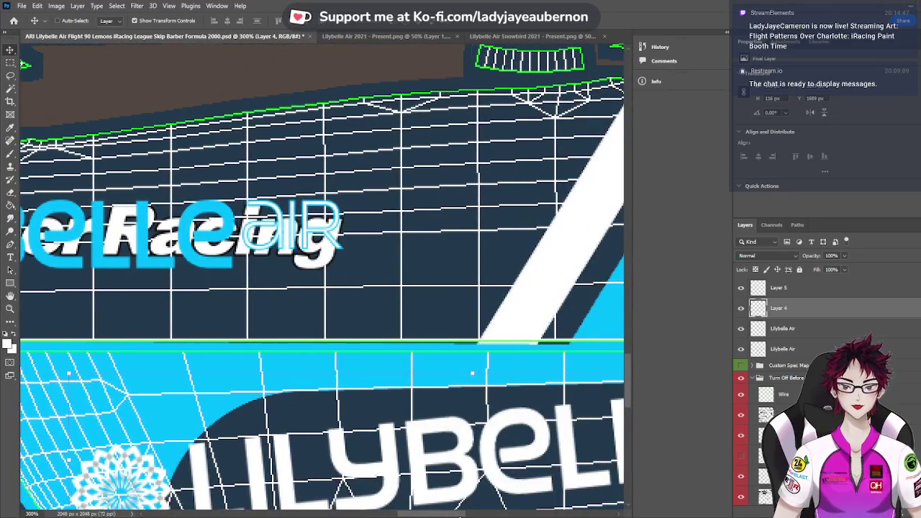
pyautogui.hotkey('ctrl', '+')
pyautogui.hotkey('ctrl', '+')
pyautogui.hotkey('ctrl', '+')
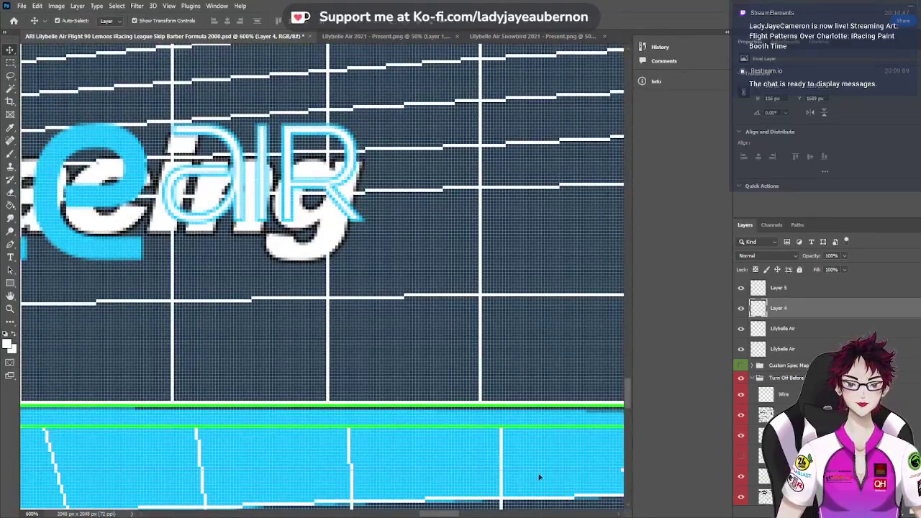
pyautogui.scroll(-1, 539, 477)
pyautogui.moveTo(455, 515); pyautogui.dragTo(470, 515)
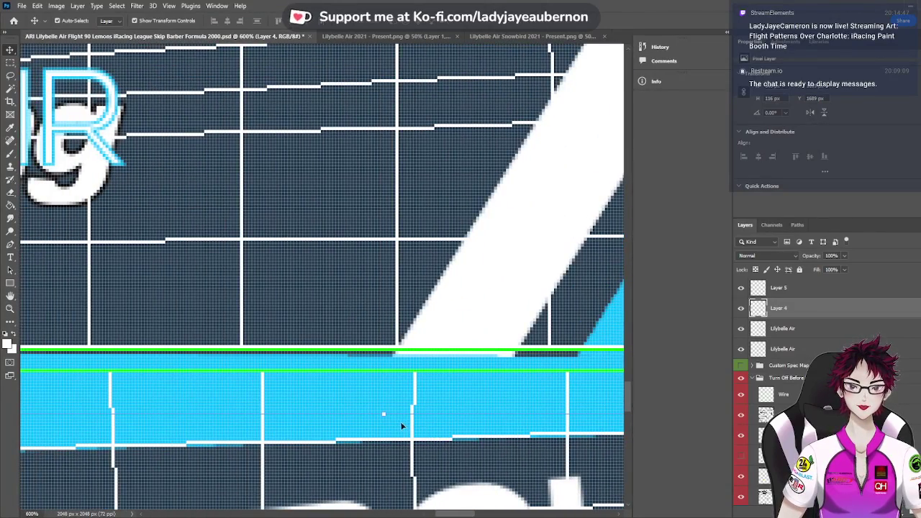
pyautogui.hotkey('ctrl', '+')
pyautogui.hotkey('ctrl', '+')
pyautogui.hotkey('ctrl', '+')
pyautogui.hotkey('ctrl', '+')
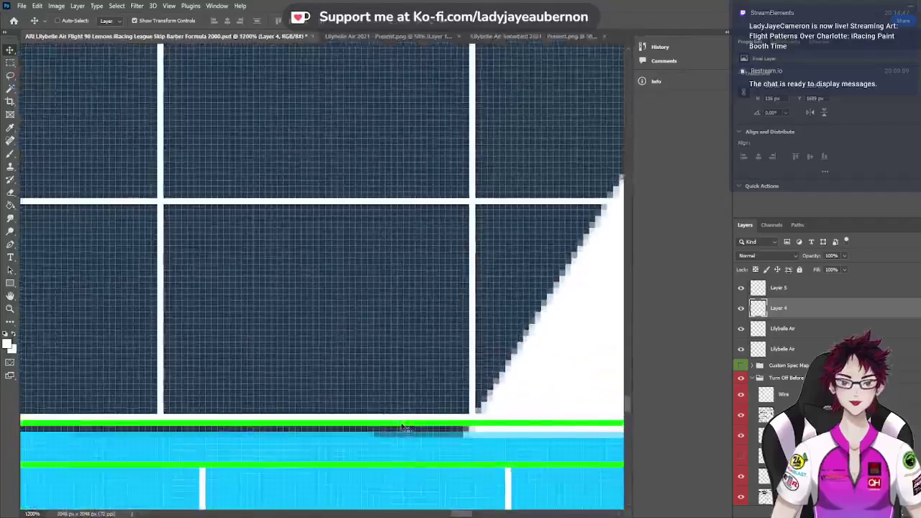
pyautogui.scroll(-4, 487, 393)
pyautogui.scroll(-1, 487, 397)
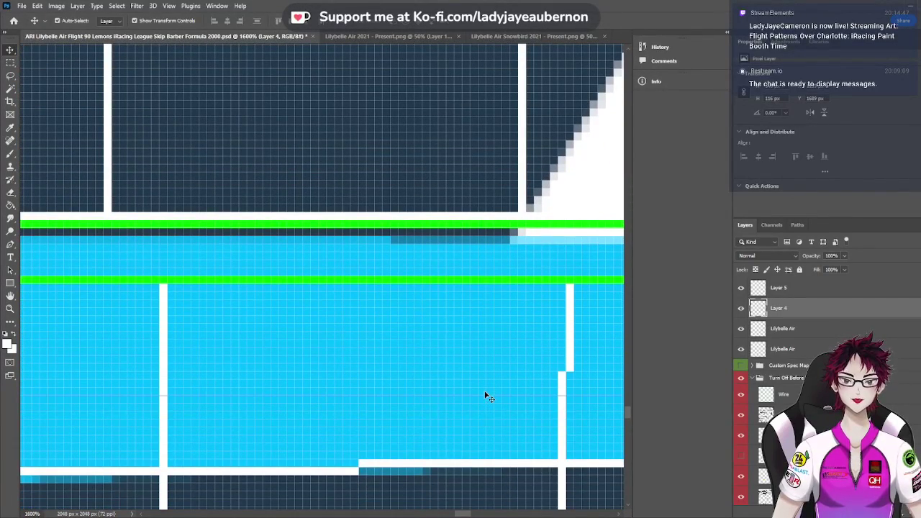
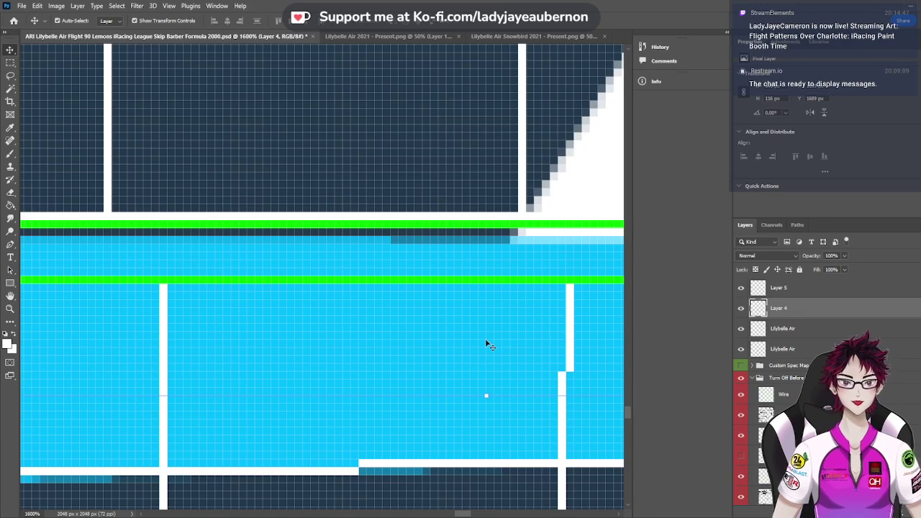
pyautogui.hotkey('ctrl', '-')
pyautogui.hotkey('ctrl', '-')
pyautogui.hotkey('ctrl', '-')
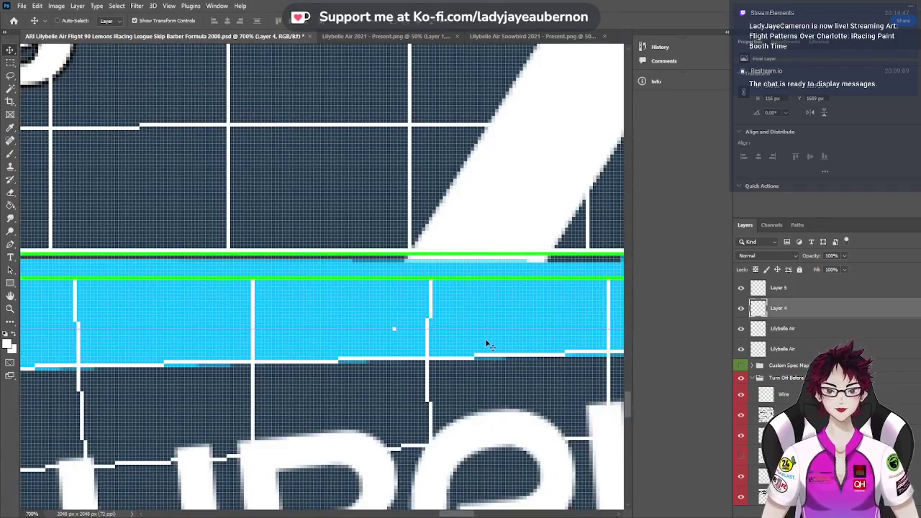
pyautogui.hotkey('ctrl', '-')
pyautogui.hotkey('ctrl', '-')
pyautogui.hotkey('ctrl', '-')
pyautogui.hotkey('ctrl', '-')
pyautogui.hotkey('ctrl', '-')
pyautogui.hotkey('ctrl', '-')
pyautogui.hotkey('ctrl', '-')
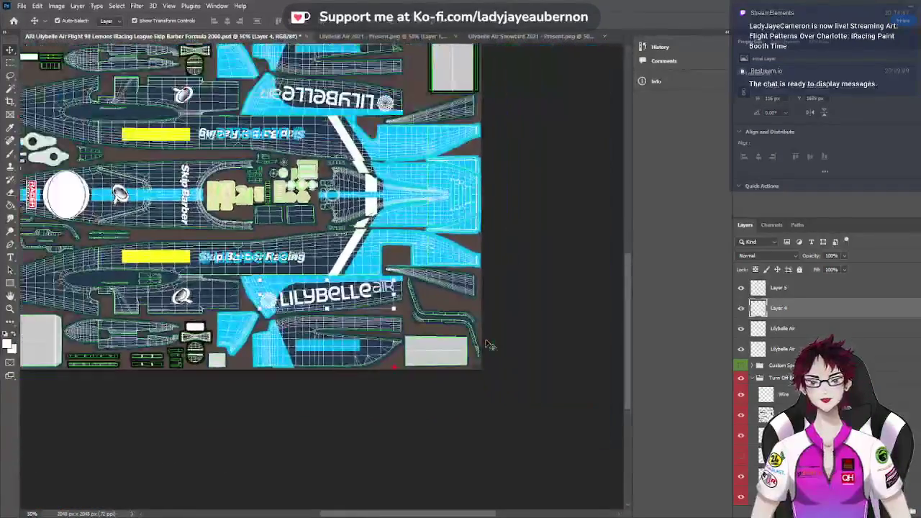
# Examine up close how the upside-down white Lilybelle Air logo sits between the edges of the upper dark panel
pyautogui.hotkey('ctrl', '-')
pyautogui.scroll(2, 433, 312)
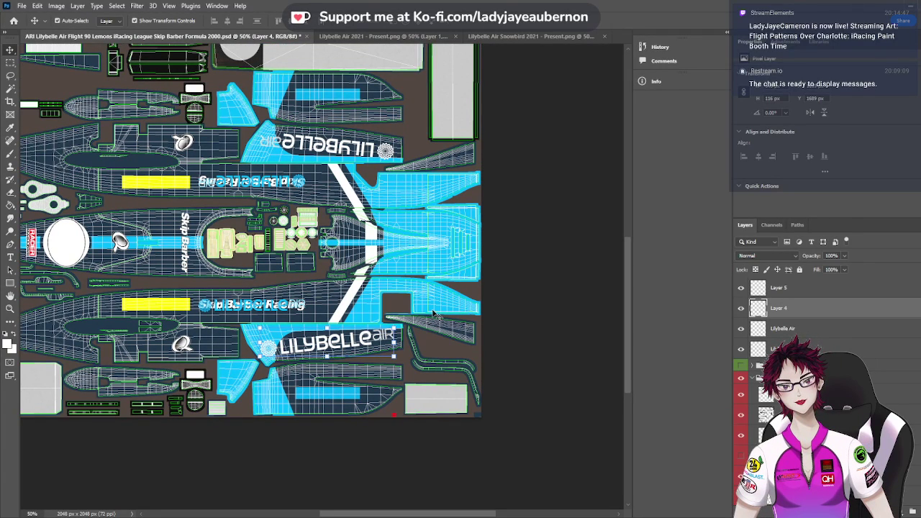
pyautogui.scroll(6, 433, 312)
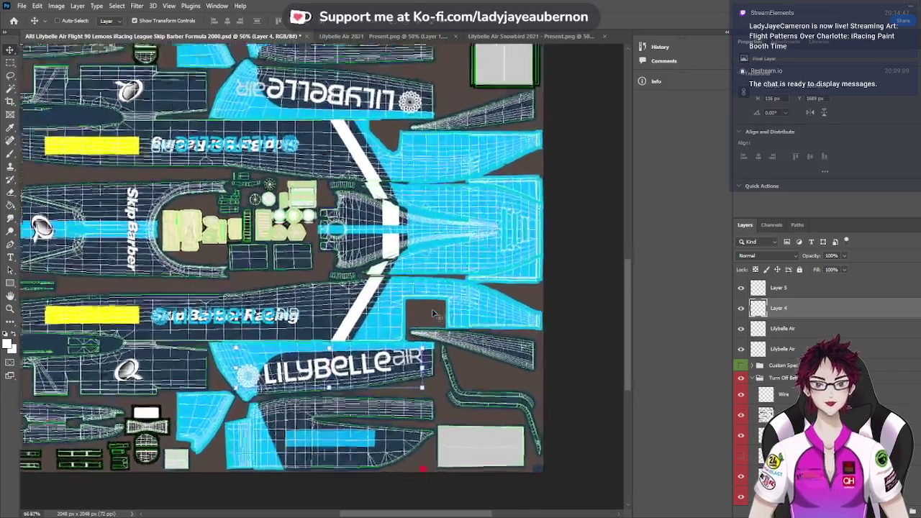
pyautogui.scroll(10, 437, 315)
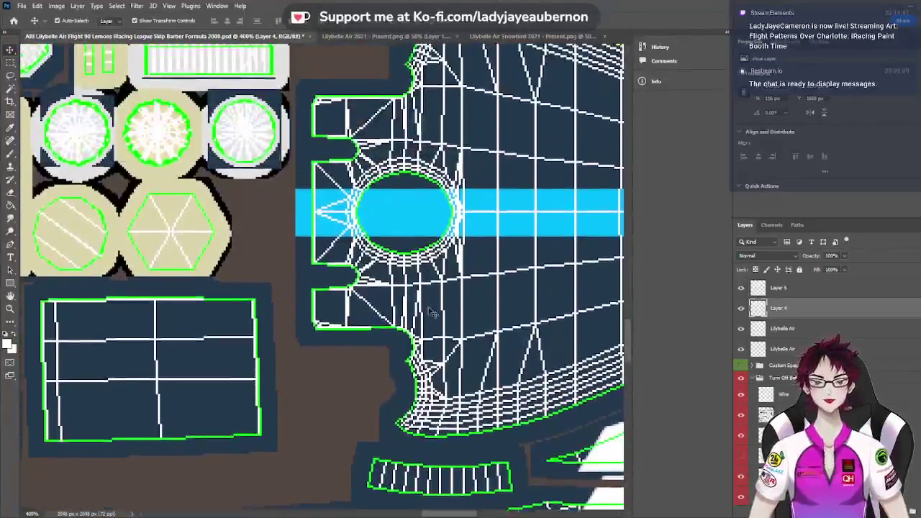
pyautogui.scroll(12, 435, 313)
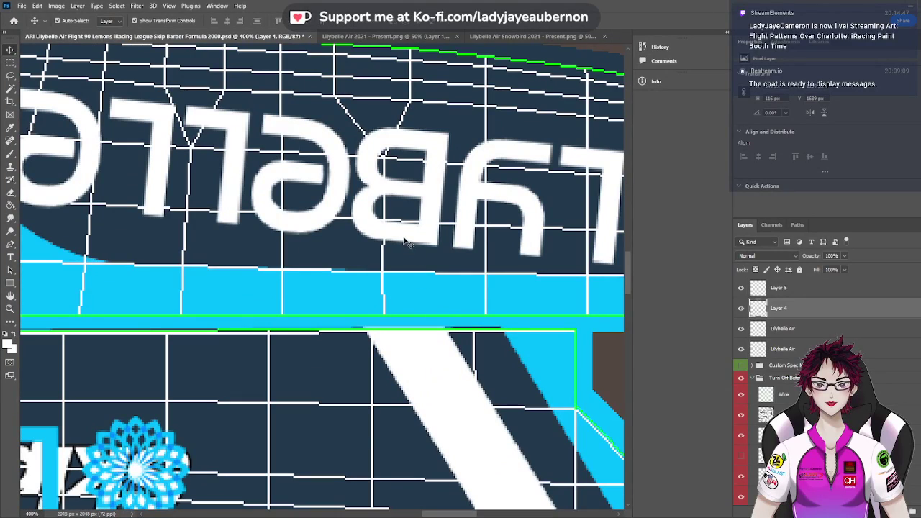
pyautogui.click(405, 241)
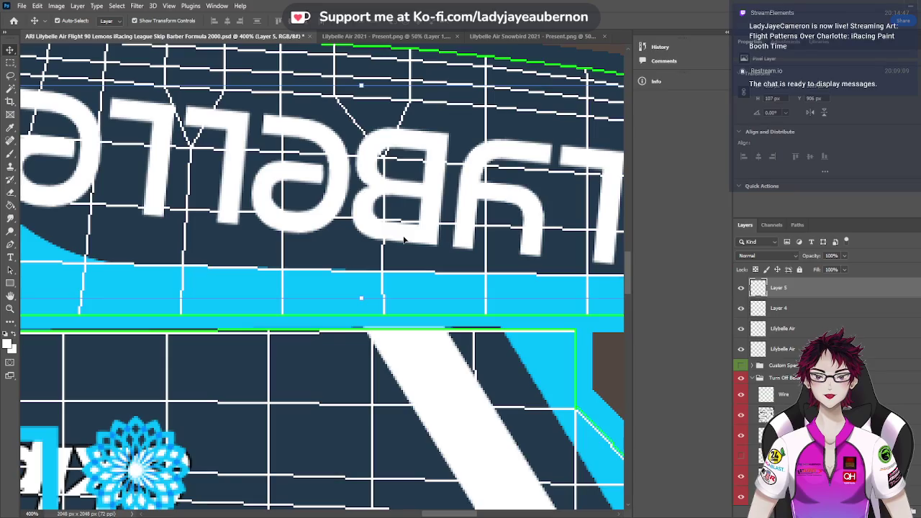
pyautogui.scroll(-4, 403, 240)
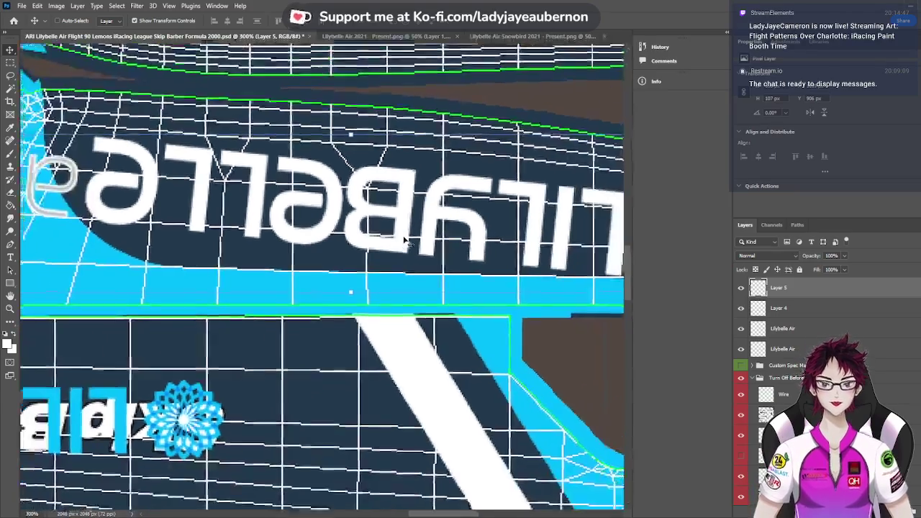
pyautogui.scroll(-10, 404, 240)
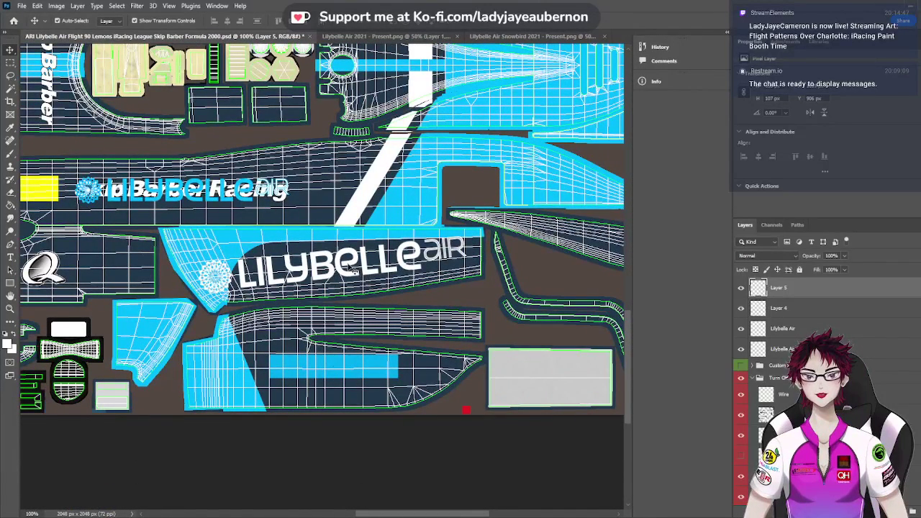
# Nudge the white Lilybelle Air logo on the lower dark panel up by about 3 px, to Y 1686 px
pyautogui.click(354, 270)
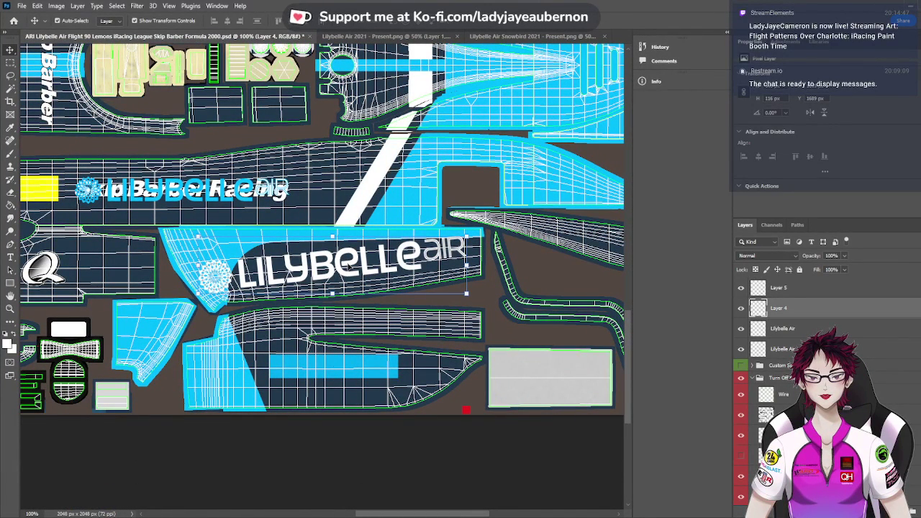
pyautogui.click(339, 268)
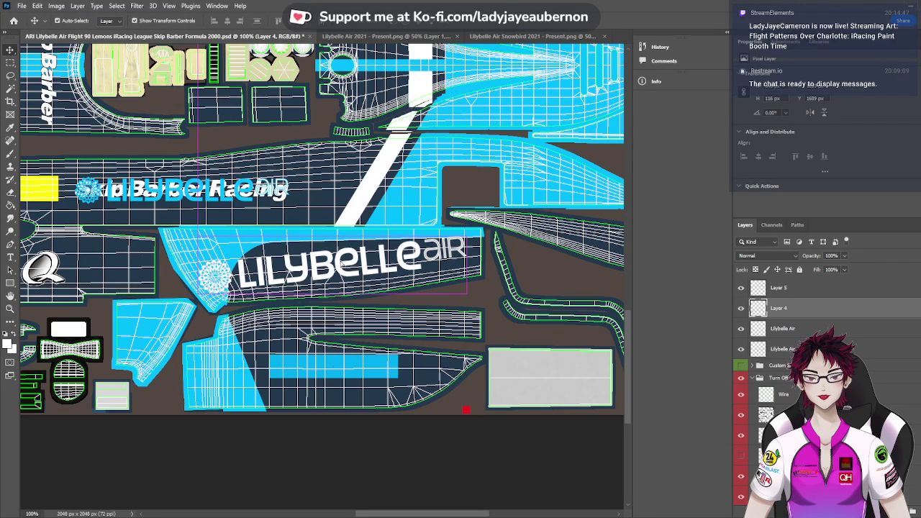
pyautogui.moveTo(342, 265)
pyautogui.mouseDown()
pyautogui.moveTo(342, 256)
pyautogui.moveTo(340, 271)
pyautogui.mouseUp()
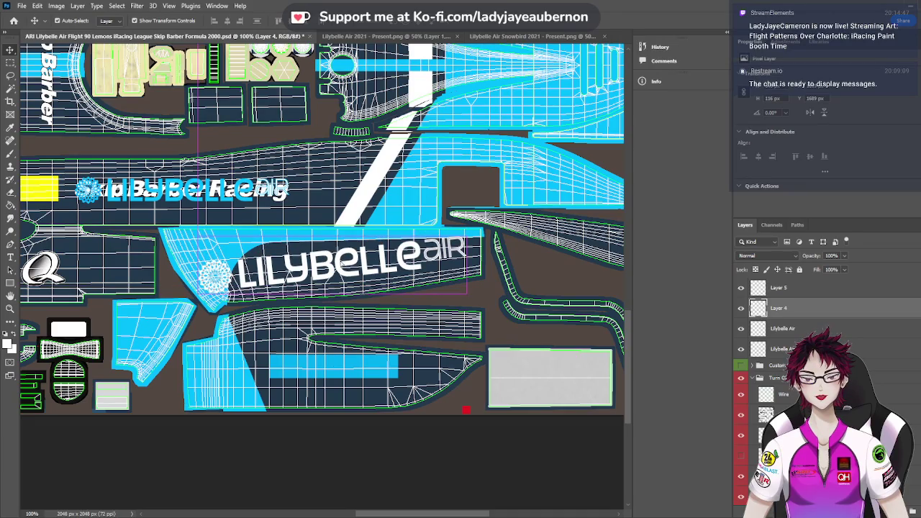
pyautogui.scroll(2, 343, 264)
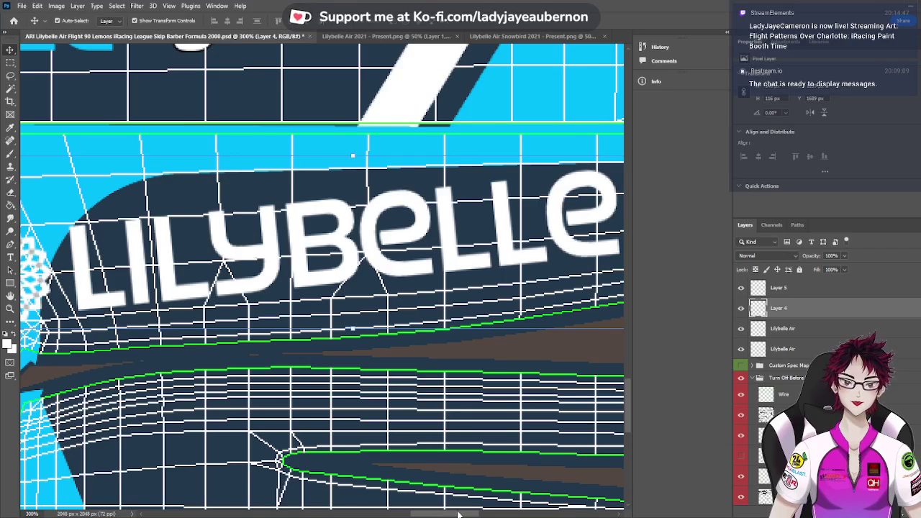
pyautogui.moveTo(458, 513); pyautogui.dragTo(475, 512)
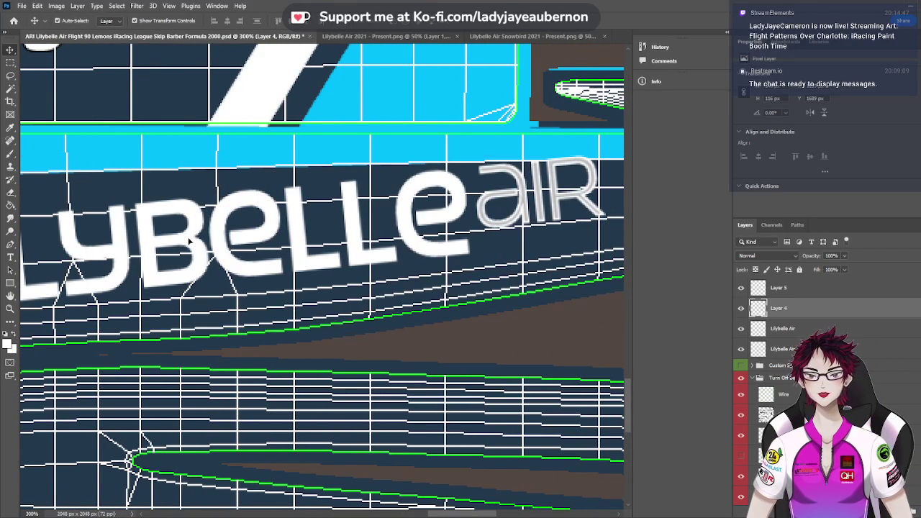
pyautogui.moveTo(189, 241); pyautogui.dragTo(190, 236)
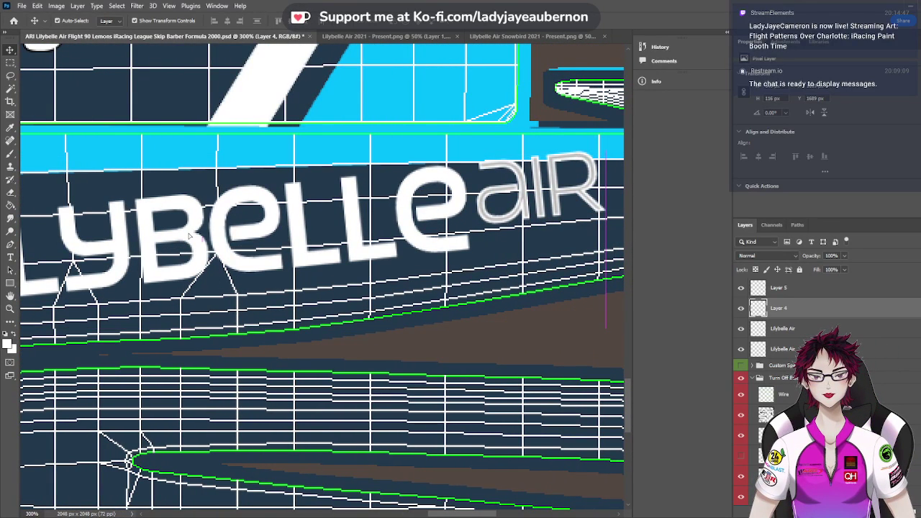
pyautogui.hotkey('ctrl', '-')
pyautogui.hotkey('ctrl', '-')
pyautogui.hotkey('ctrl', '-')
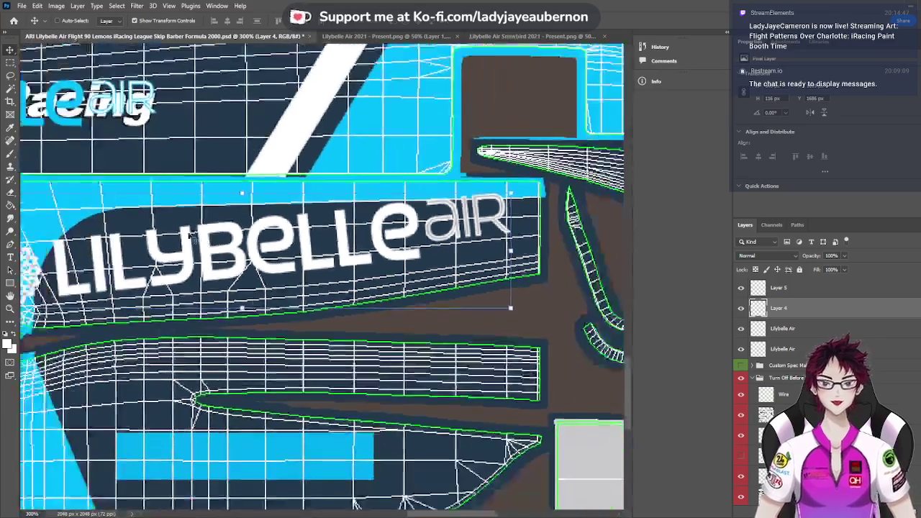
pyautogui.hotkey('ctrl', '-')
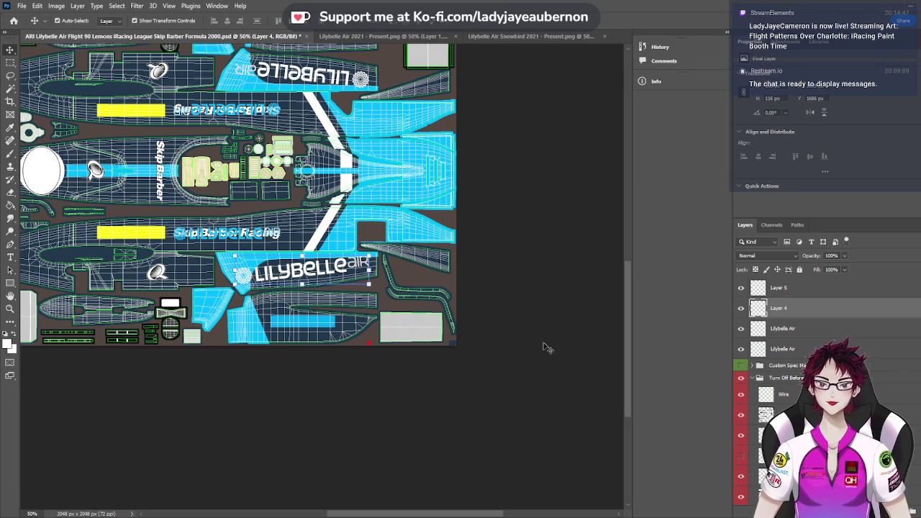
# Rename Layer 4 and Layer 5, the two rotated white logo layers, as Snowbird
pyautogui.doubleClick(783, 310)
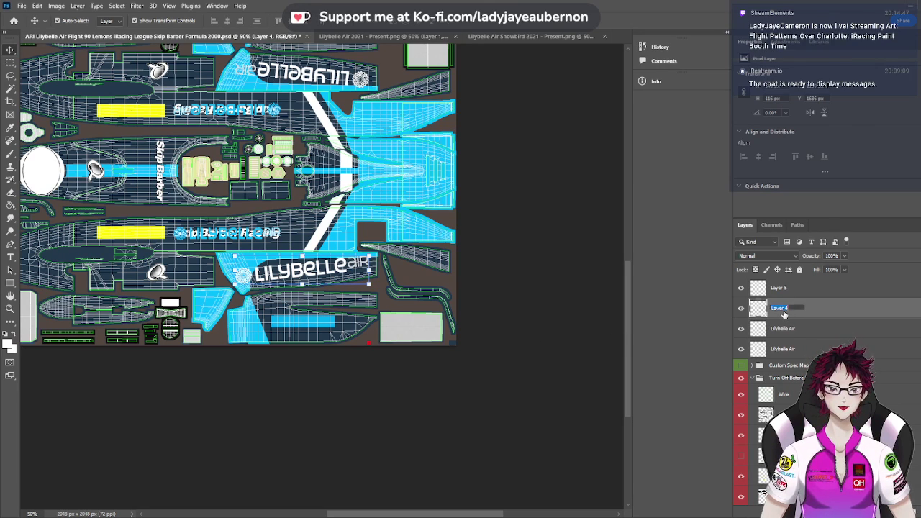
pyautogui.write('Snowbird')
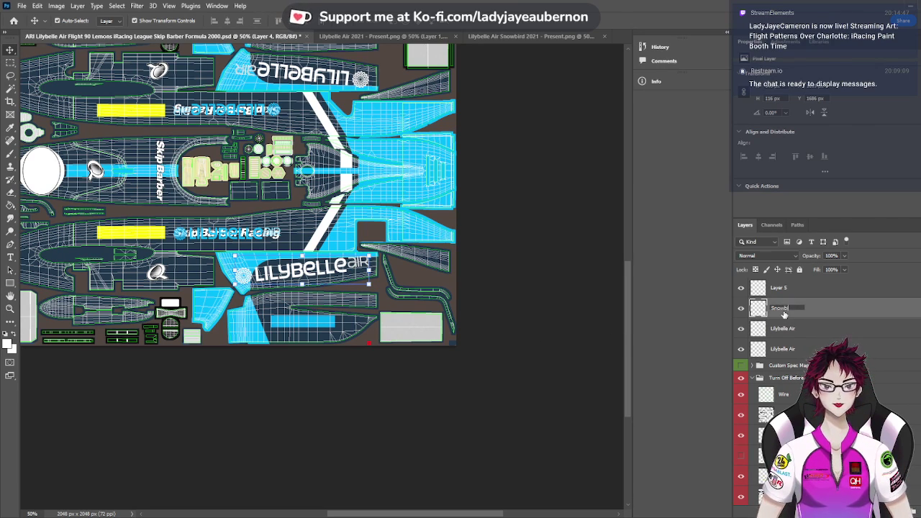
pyautogui.press('Return')
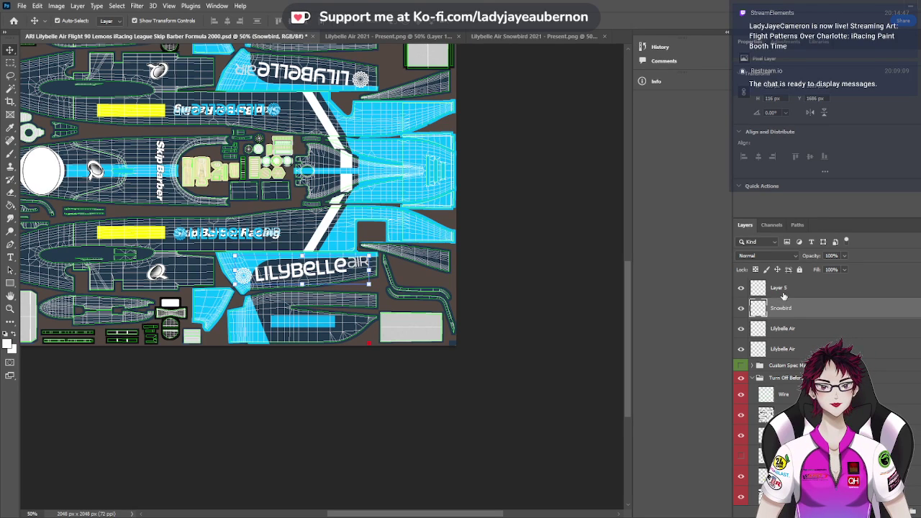
pyautogui.click(785, 294)
pyautogui.doubleClick(780, 288)
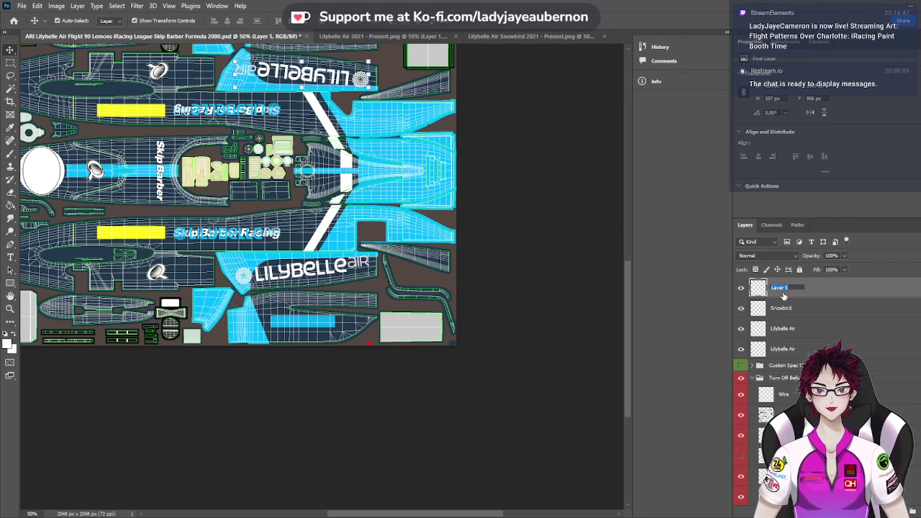
pyautogui.write('Snowbird')
pyautogui.press('Return')
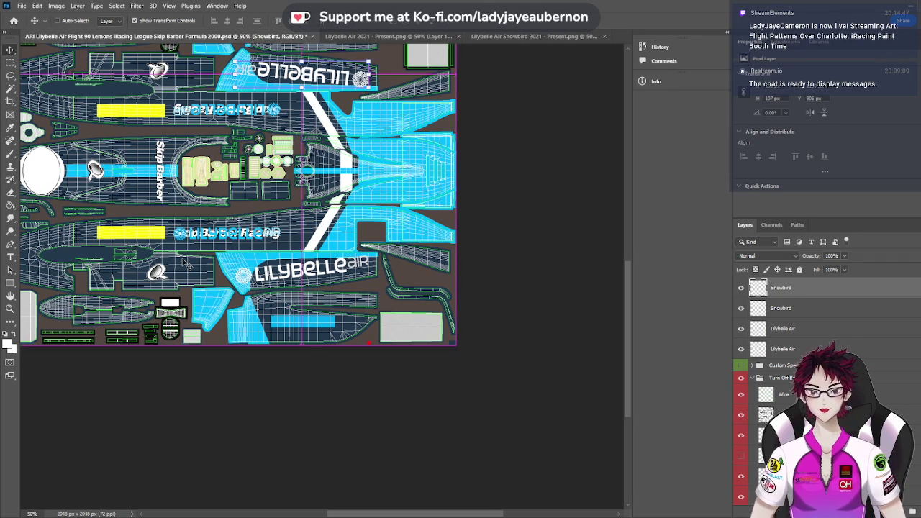
# Paste another white Lilybelle Air logo and cut away its flower emblem, leaving only the wordmark
pyautogui.hotkey('ctrl', 'v')
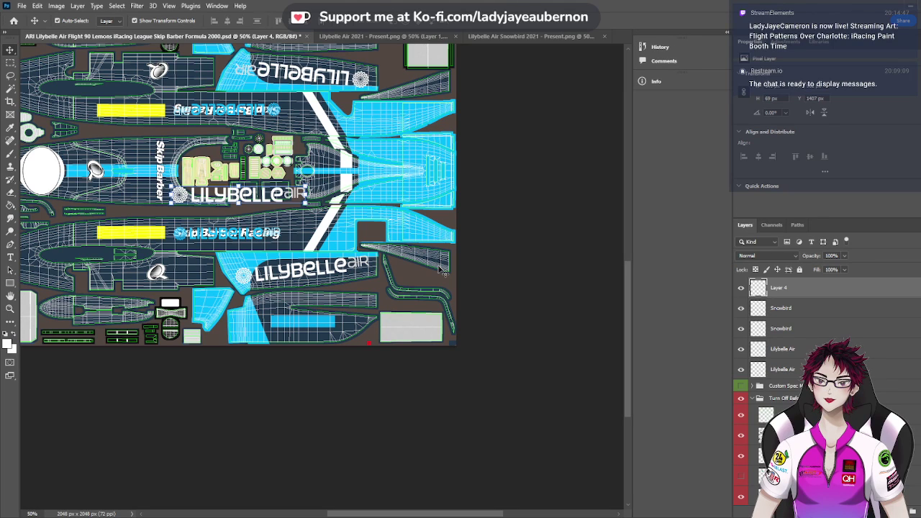
pyautogui.click(10, 64)
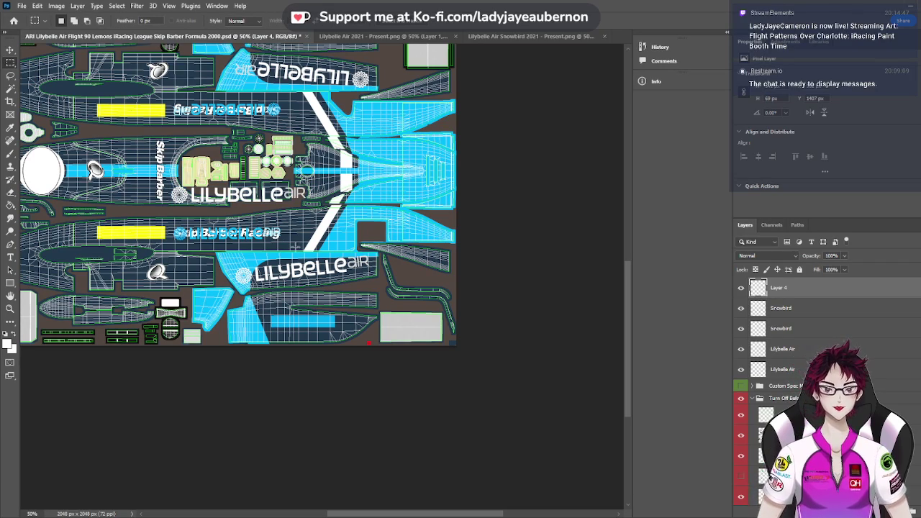
pyautogui.scroll(2, 321, 280)
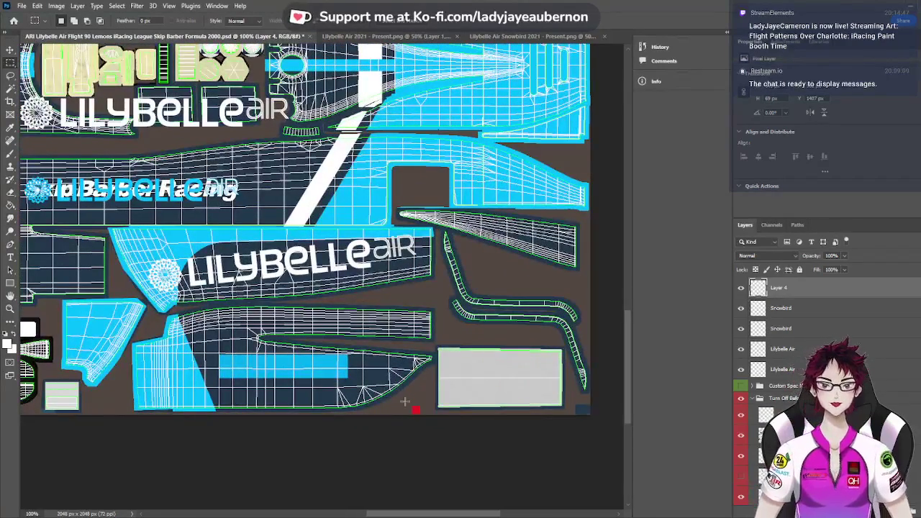
pyautogui.moveTo(477, 515); pyautogui.dragTo(401, 497)
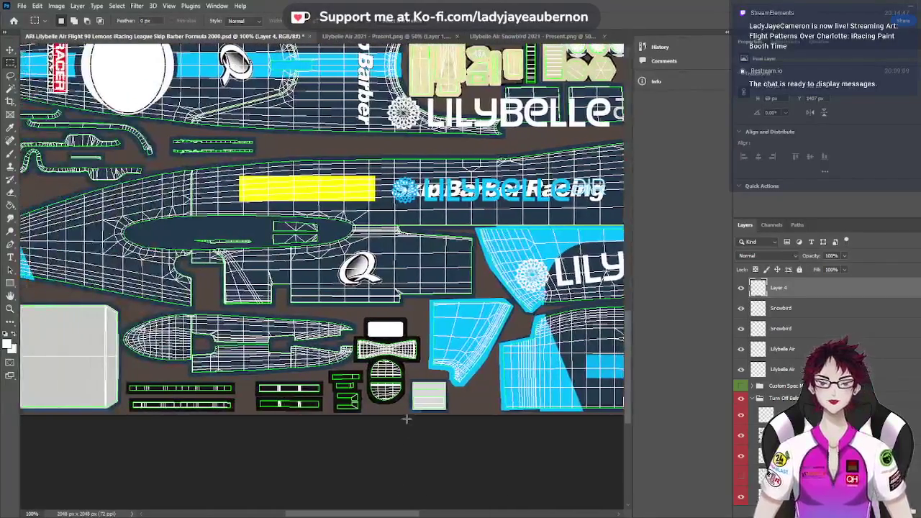
pyautogui.scroll(3, 399, 429)
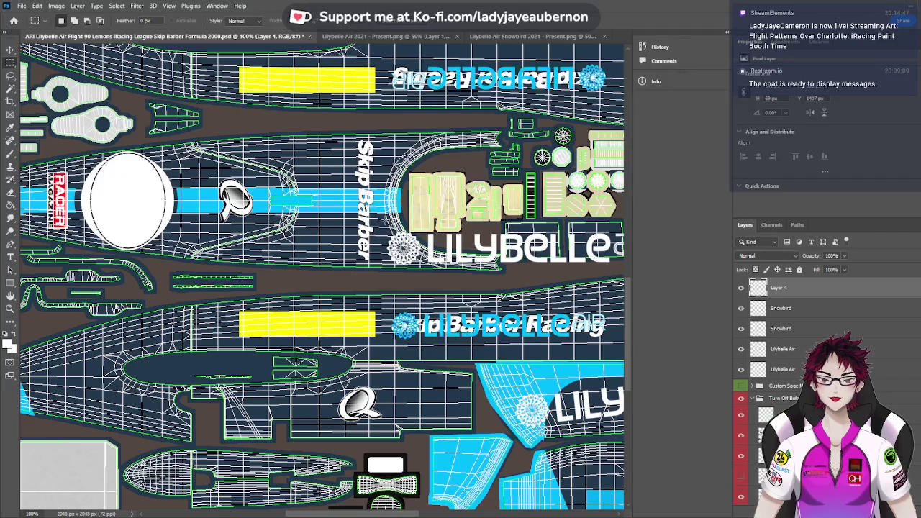
pyautogui.moveTo(385, 220); pyautogui.dragTo(426, 288)
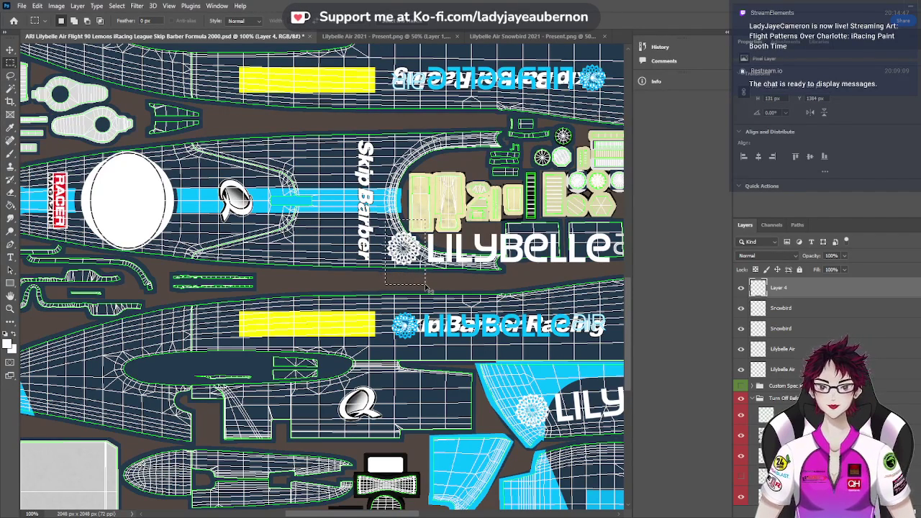
pyautogui.hotkey('ctrl', 'x')
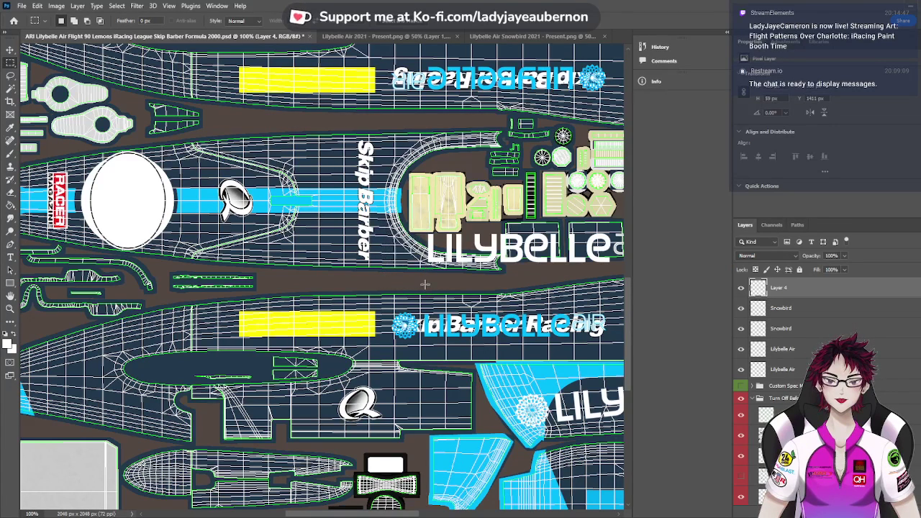
# Rotate the white Lilybelle Air wordmark 90 degrees clockwise and place it over the vertical Skip Barber text on the central body panel
pyautogui.click(10, 49)
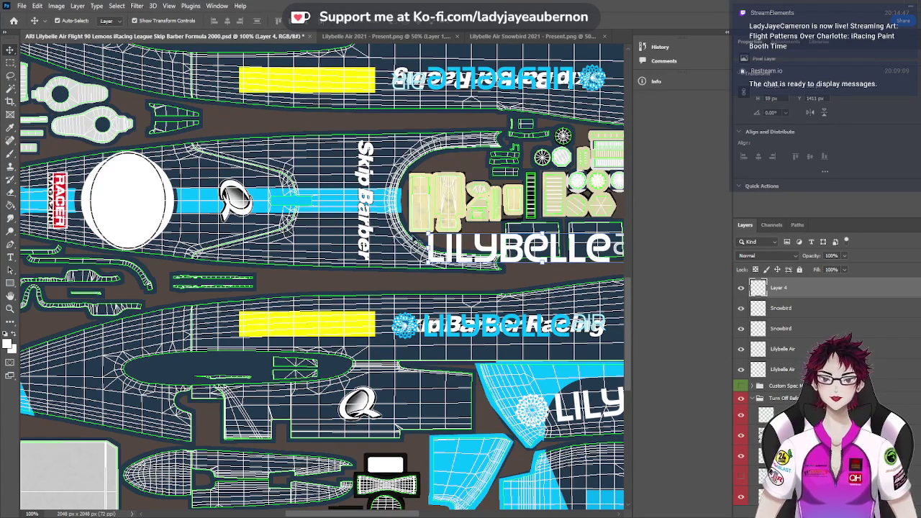
pyautogui.moveTo(518, 248); pyautogui.dragTo(388, 219)
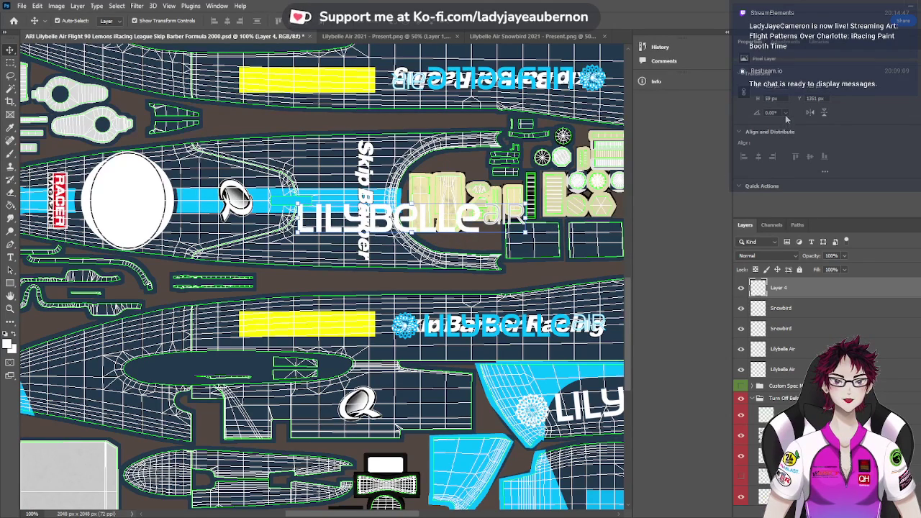
pyautogui.hotkey('ctrl', 'shift', '9')
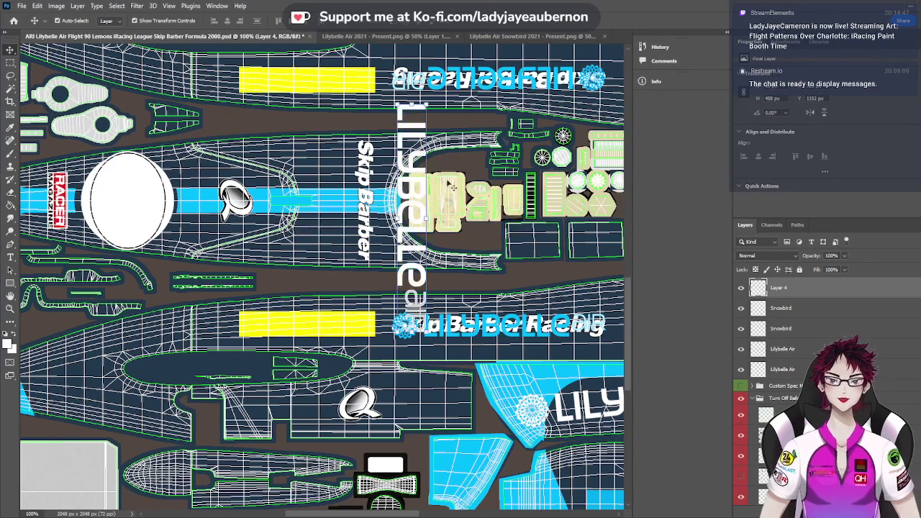
pyautogui.moveTo(417, 198); pyautogui.dragTo(371, 184)
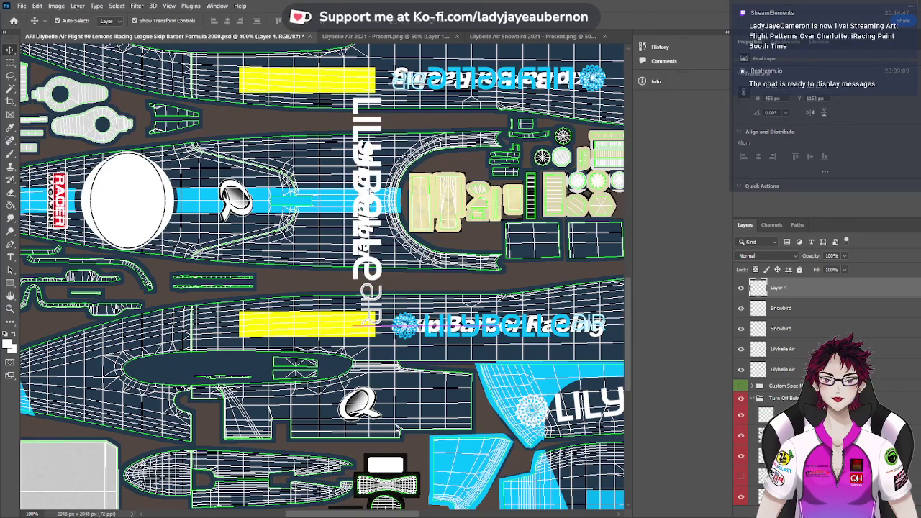
# Scale the vertical white Lilybelle Air wordmark to 52.18% to fit the central body panel and shift it to X 856.83 px over the Skip Barber text
pyautogui.moveTo(368, 95); pyautogui.dragTo(367, 139)
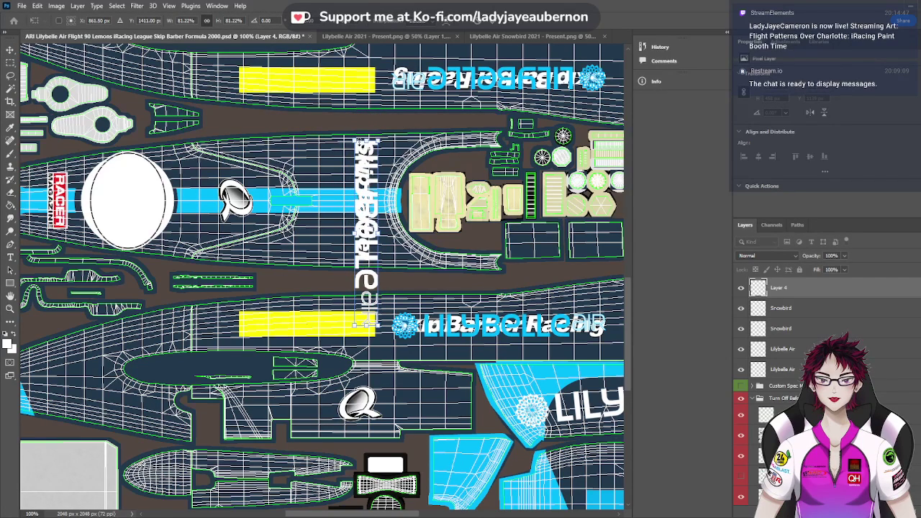
pyautogui.moveTo(366, 324); pyautogui.dragTo(366, 262)
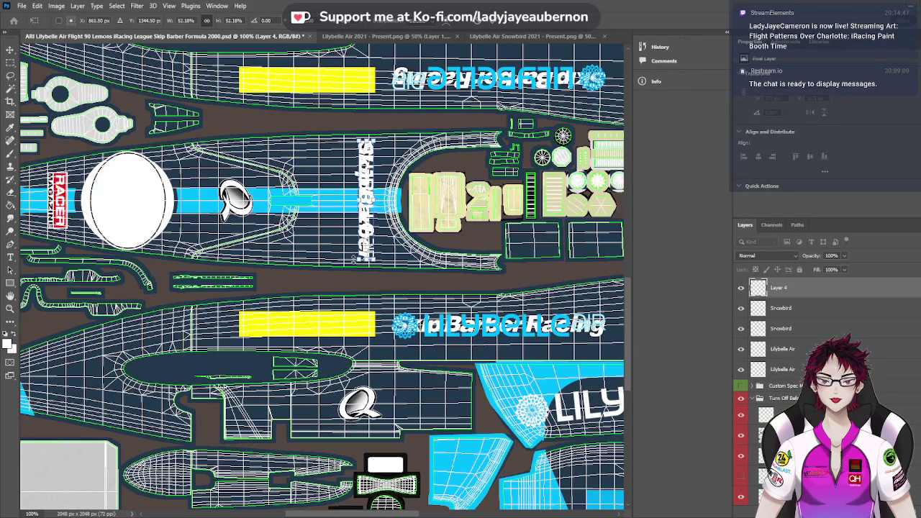
pyautogui.hotkey('ctrl', '+')
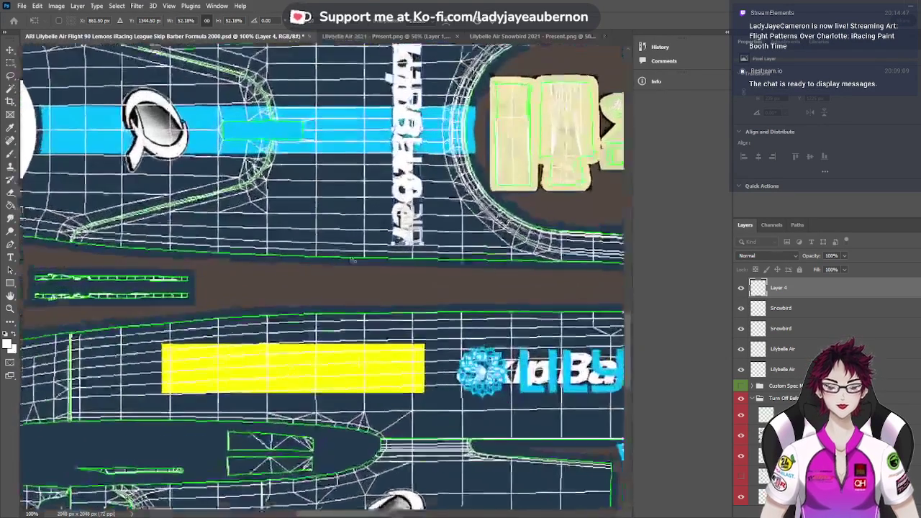
pyautogui.hotkey('ctrl', '+')
pyautogui.hotkey('ctrl', '+')
pyautogui.scroll(3, 422, 269)
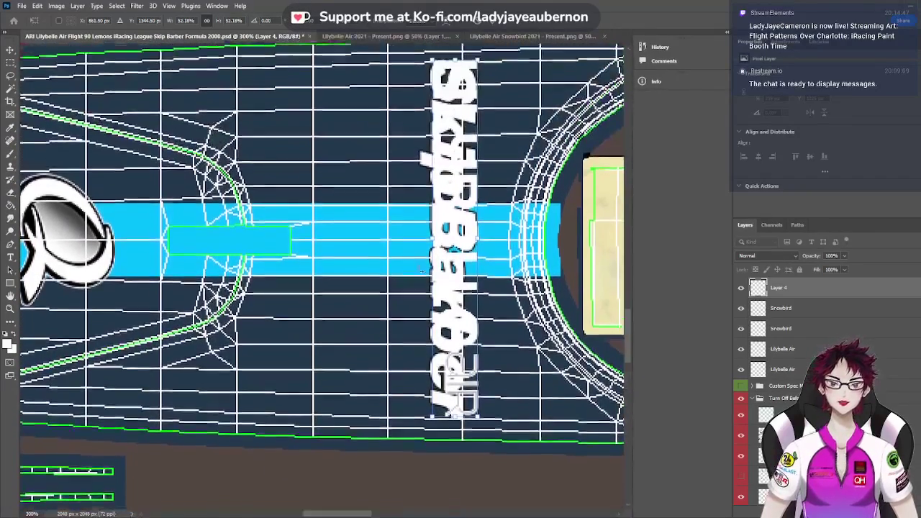
pyautogui.scroll(1, 420, 269)
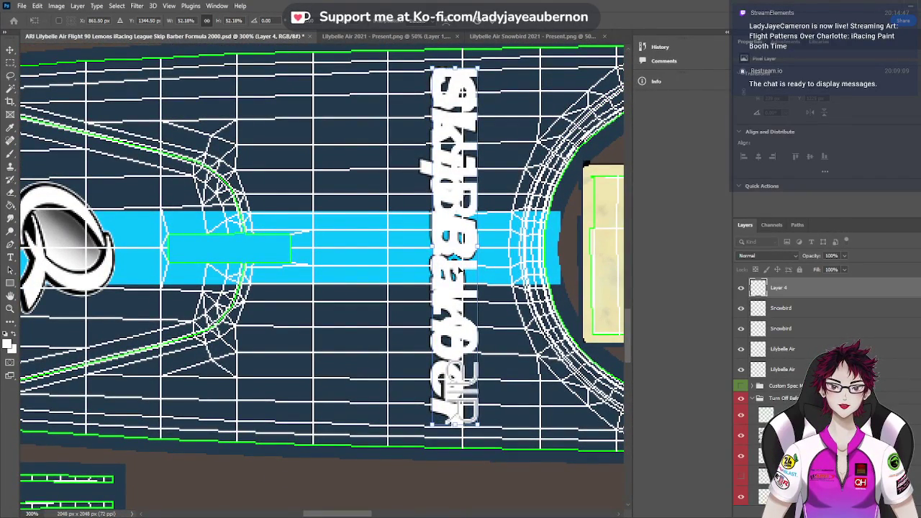
pyautogui.moveTo(458, 270); pyautogui.dragTo(451, 271)
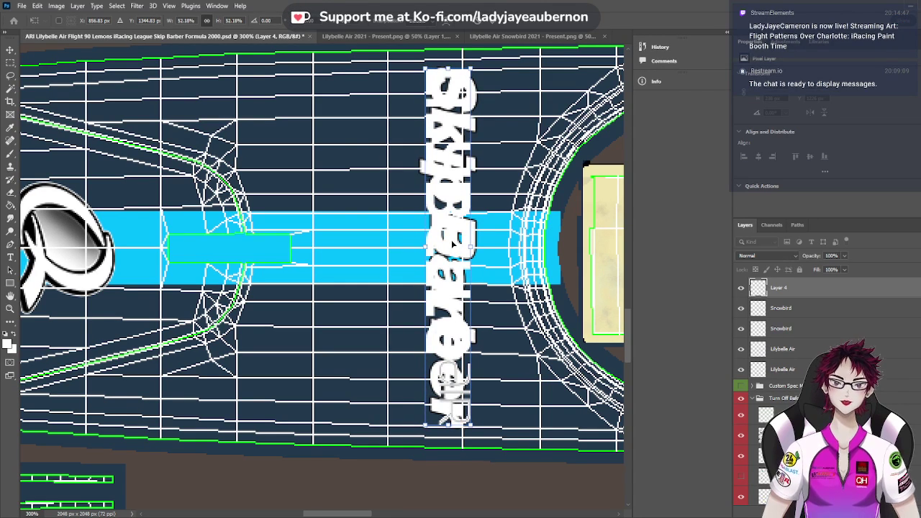
pyautogui.scroll(1, 452, 245)
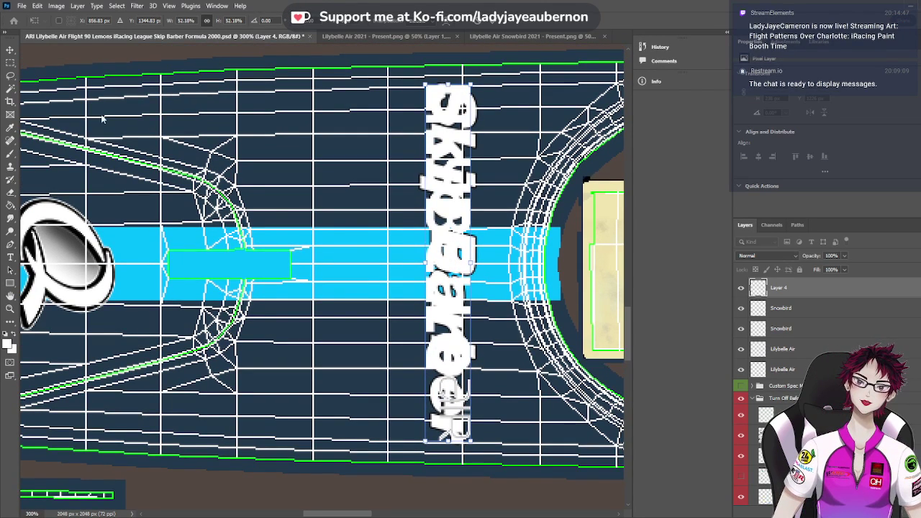
pyautogui.click(10, 49)
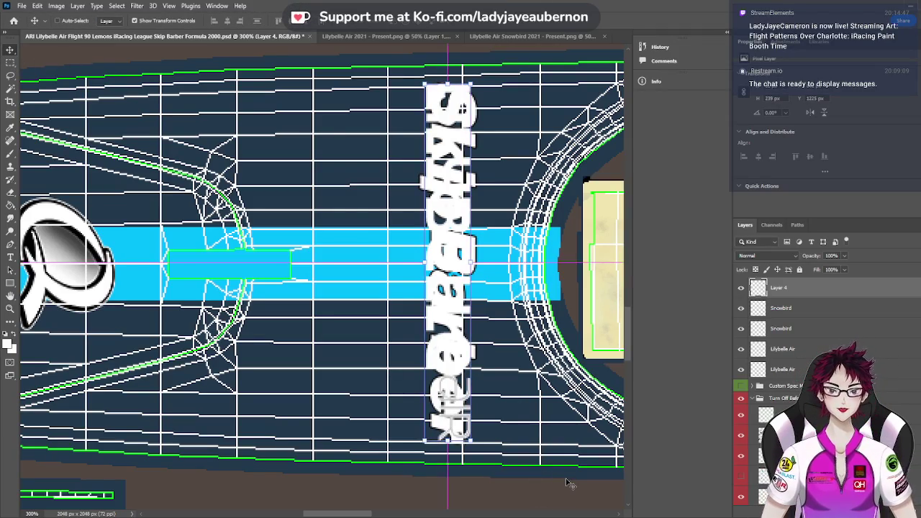
# Paste the white flower emblem and place it on the blue nose tip of the central body panel
pyautogui.hotkey('ctrl', '-')
pyautogui.hotkey('ctrl', '-')
pyautogui.hotkey('ctrl', '-')
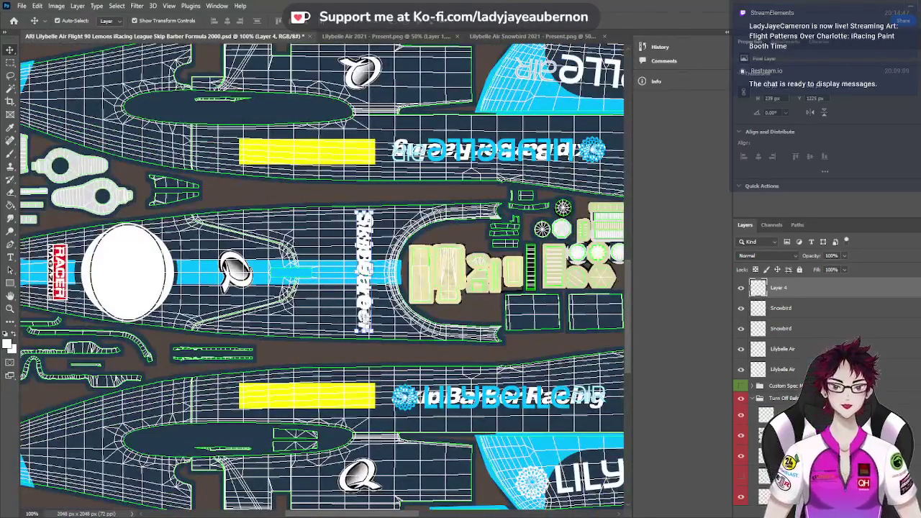
pyautogui.hscroll(-5, 396, 498)
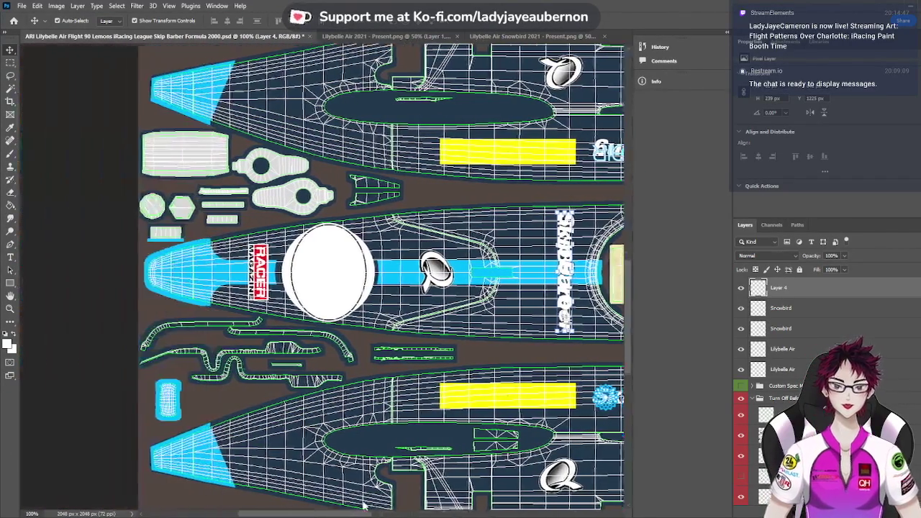
pyautogui.moveTo(287, 309); pyautogui.dragTo(287, 308)
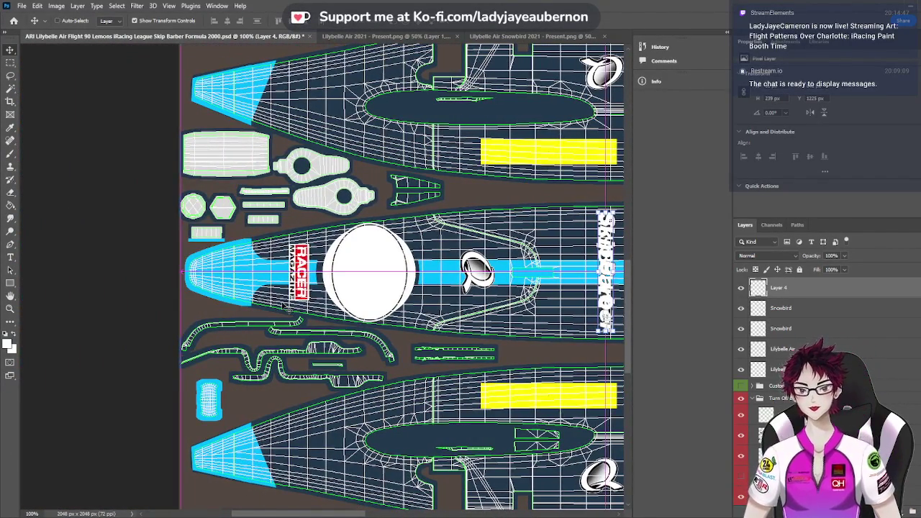
pyautogui.hotkey('ctrl', 'v')
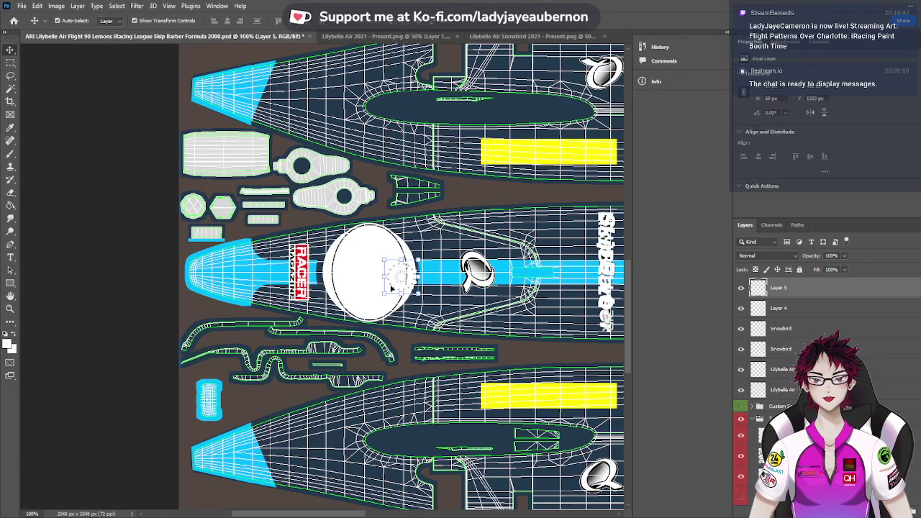
pyautogui.click(393, 286)
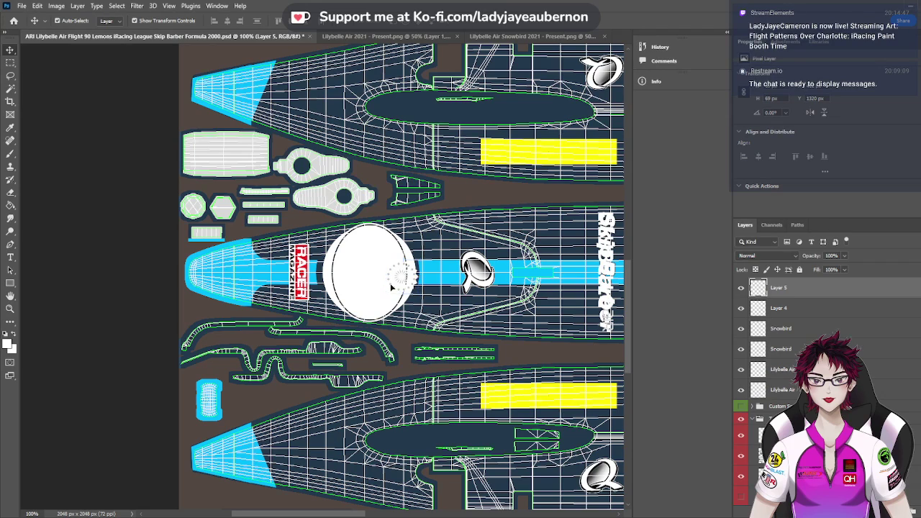
pyautogui.moveTo(392, 286); pyautogui.dragTo(205, 284)
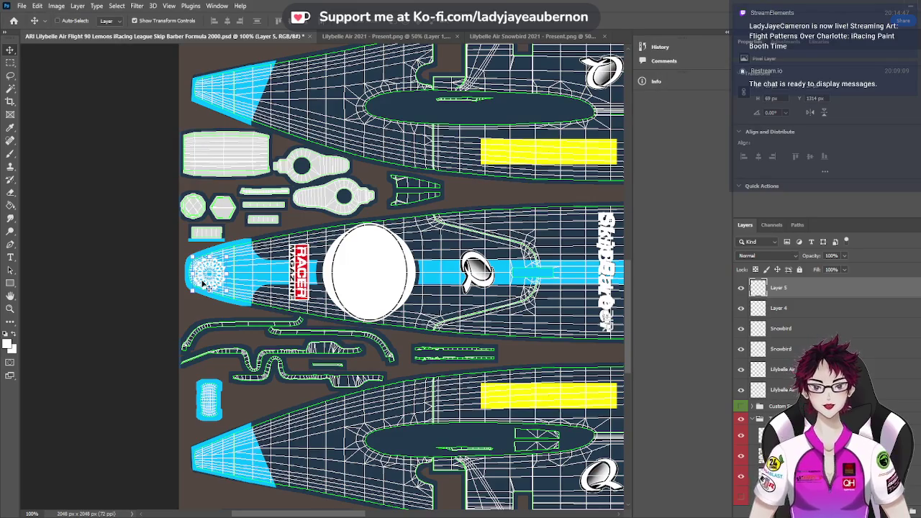
# Scale the white flower emblem to 92.27% and move it closer to the nose tip, to Y 1313 px
pyautogui.hotkey('ctrl', '+')
pyautogui.hotkey('ctrl', '+')
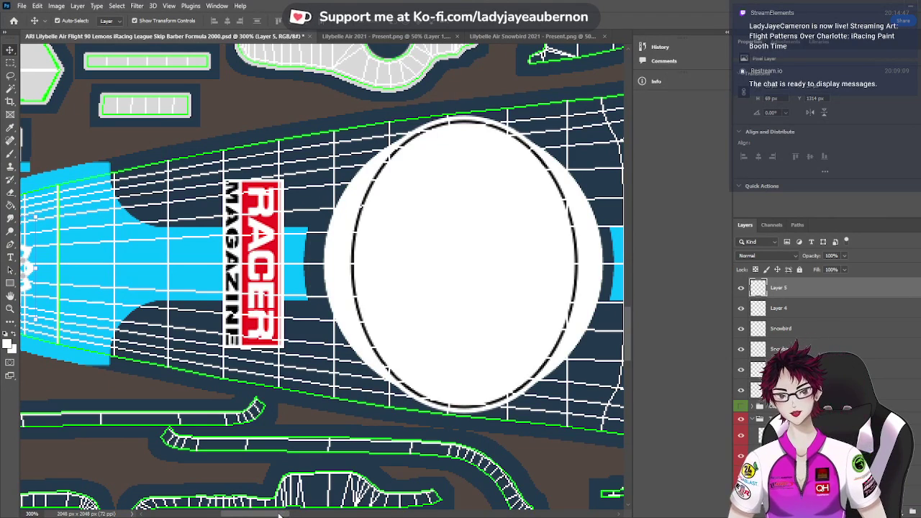
pyautogui.moveTo(282, 512); pyautogui.dragTo(205, 374)
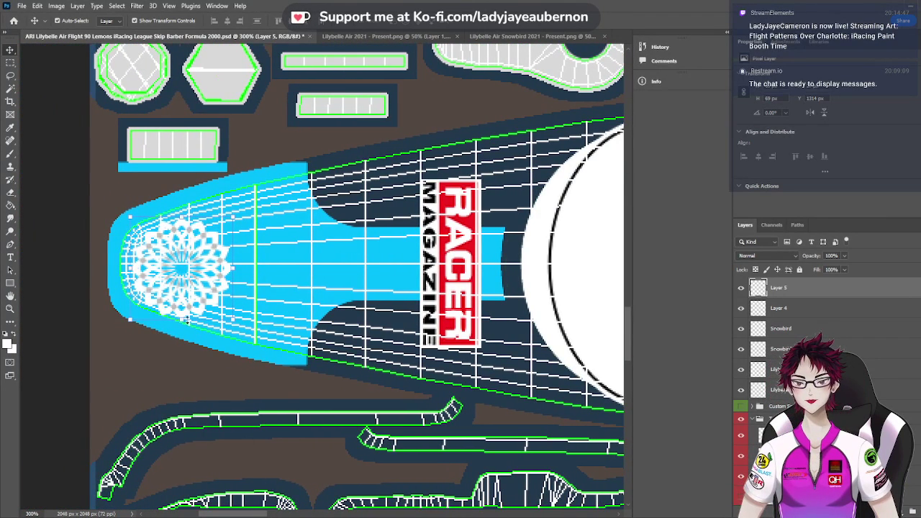
pyautogui.moveTo(182, 317); pyautogui.dragTo(182, 309)
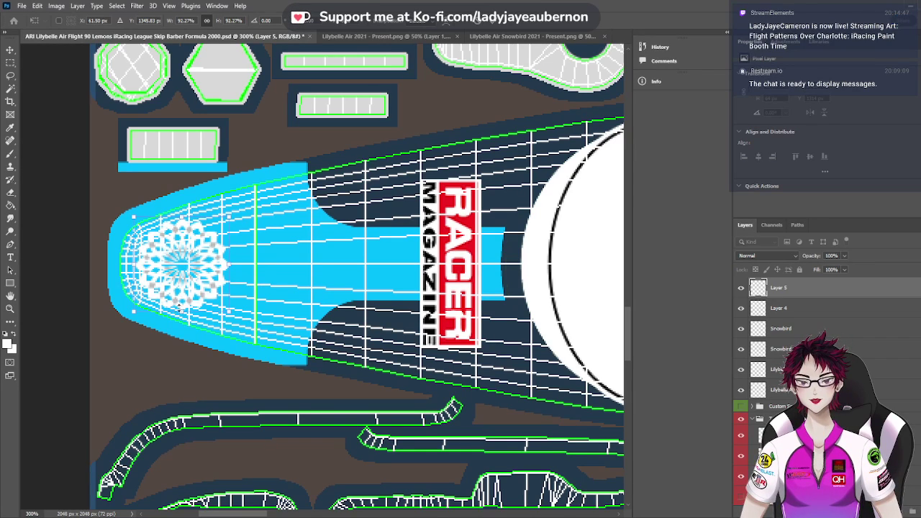
pyautogui.click(10, 50)
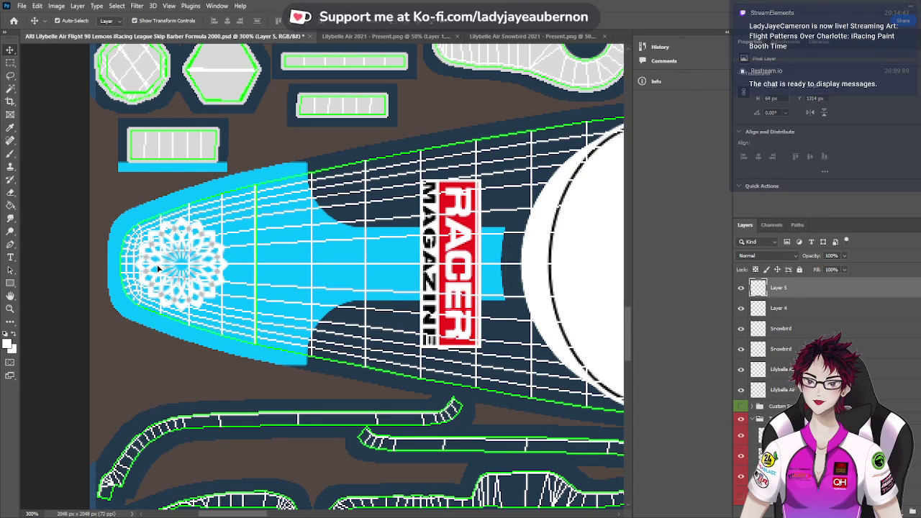
pyautogui.moveTo(158, 269); pyautogui.dragTo(151, 268)
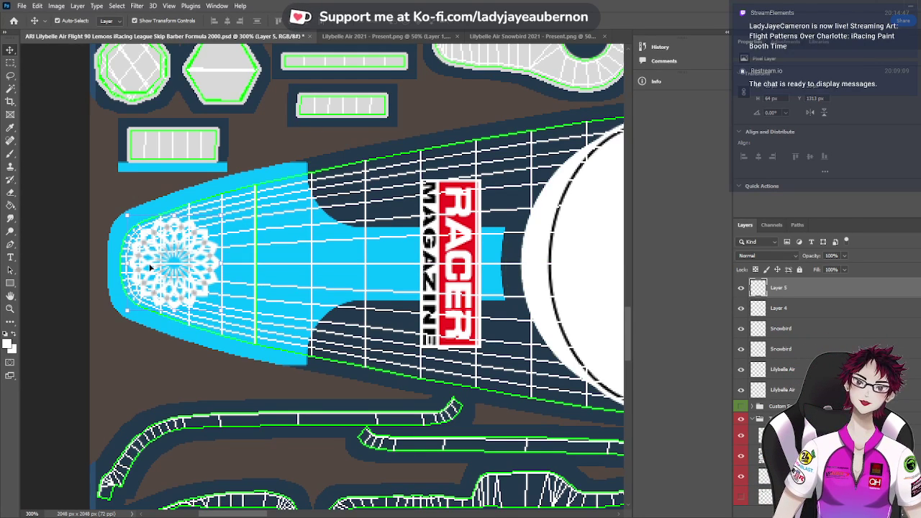
# Rename Layer 4, the white wordmark, as Snowbird Sans Lily and Layer 5, the flower emblem, as Snow Lily
pyautogui.doubleClick(783, 311)
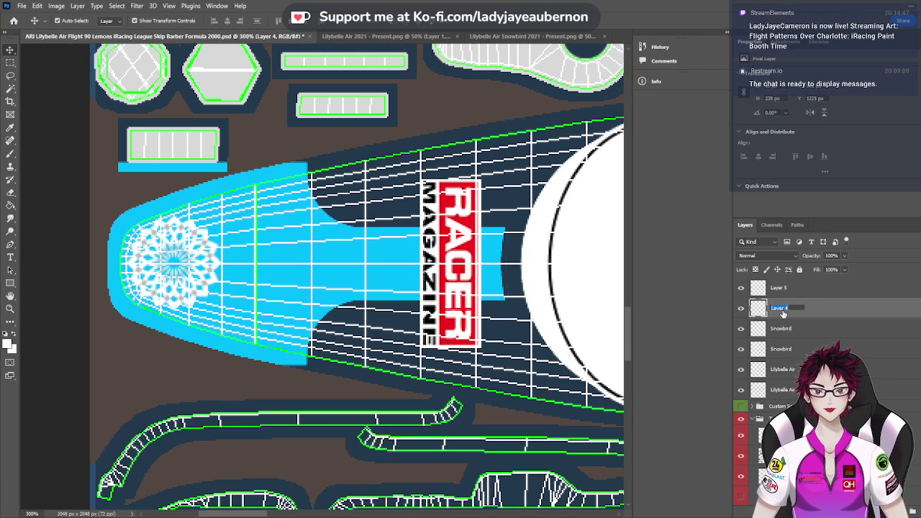
pyautogui.write('Snowbird')
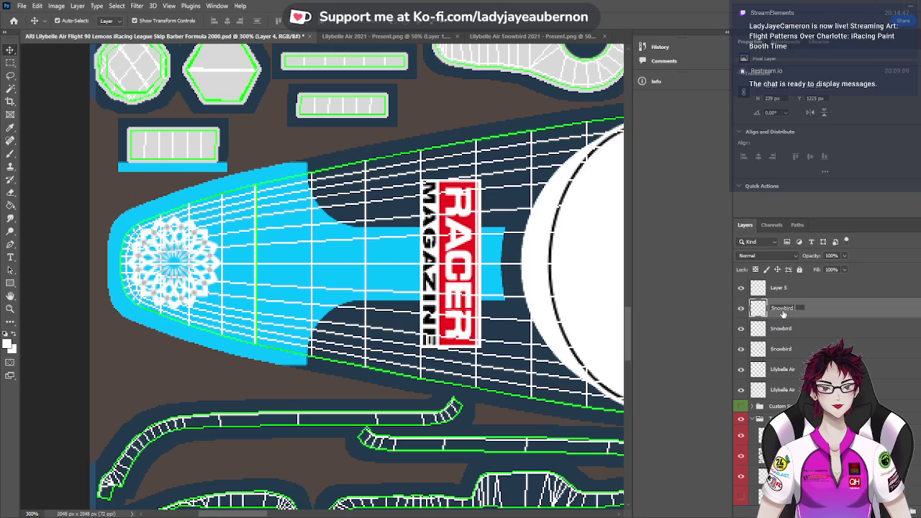
pyautogui.write(' Sans Lily')
pyautogui.press('Return')
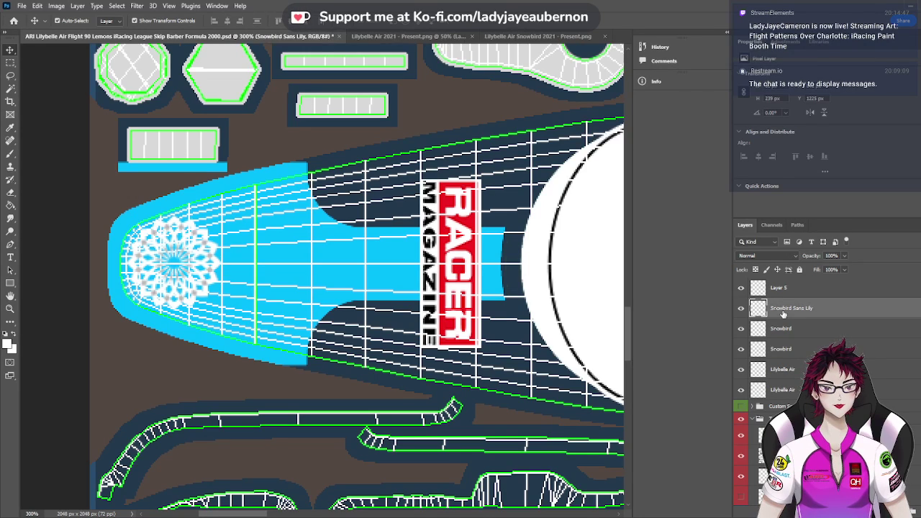
pyautogui.doubleClick(778, 291)
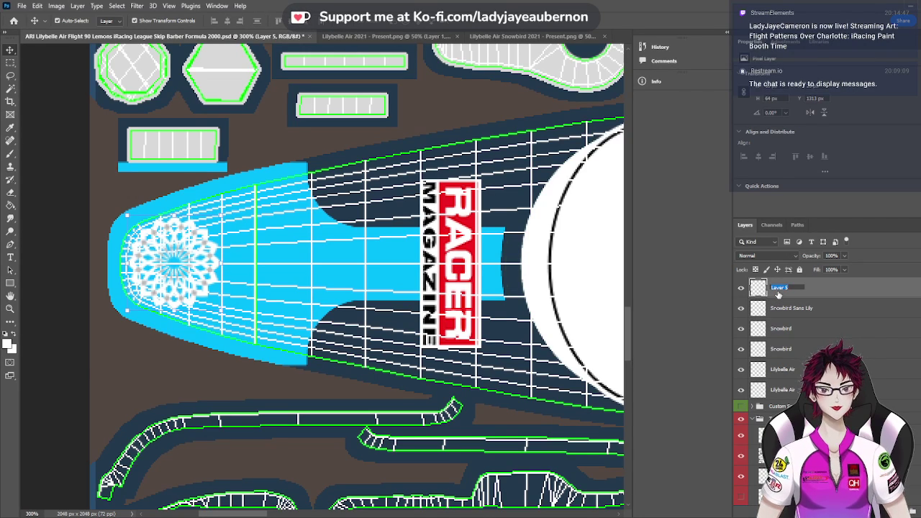
pyautogui.write('Snow Li')
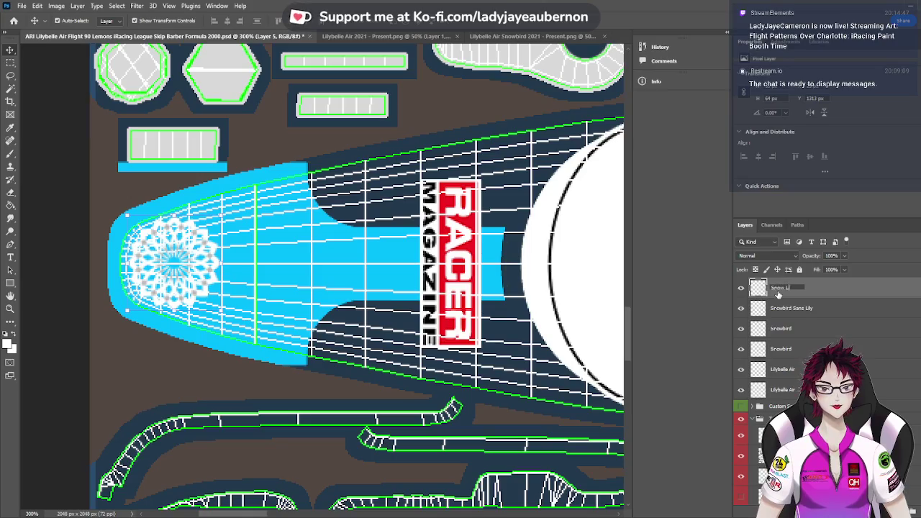
pyautogui.write('ly')
pyautogui.press('Return')
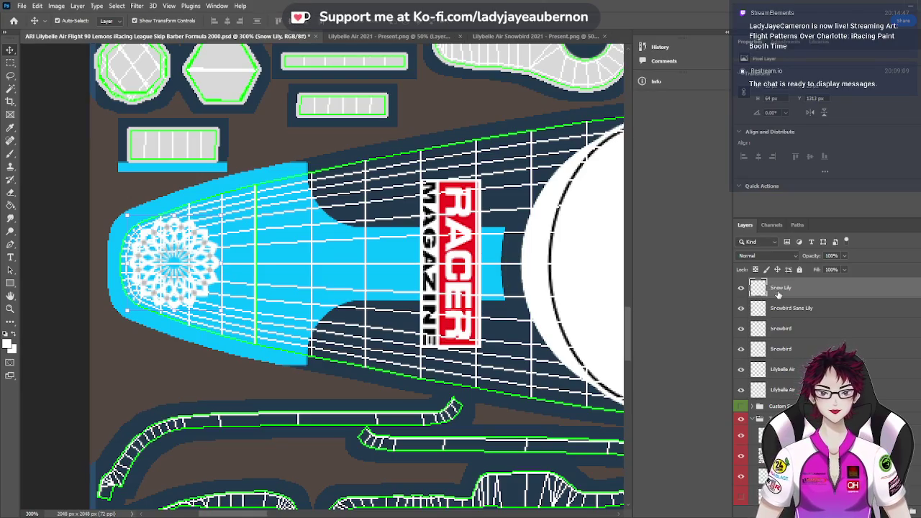
# Examine the whole livery template, checking the logos on the body panels and the remaining parts of the car
pyautogui.hotkey('ctrl', '-')
pyautogui.hotkey('ctrl', '-')
pyautogui.hotkey('ctrl', '-')
pyautogui.hotkey('ctrl', '-')
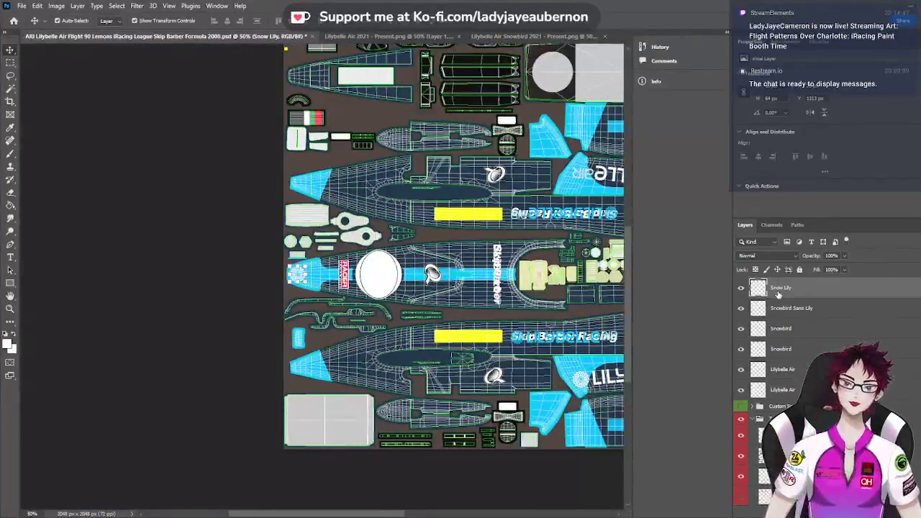
pyautogui.scroll(-3, 606, 496)
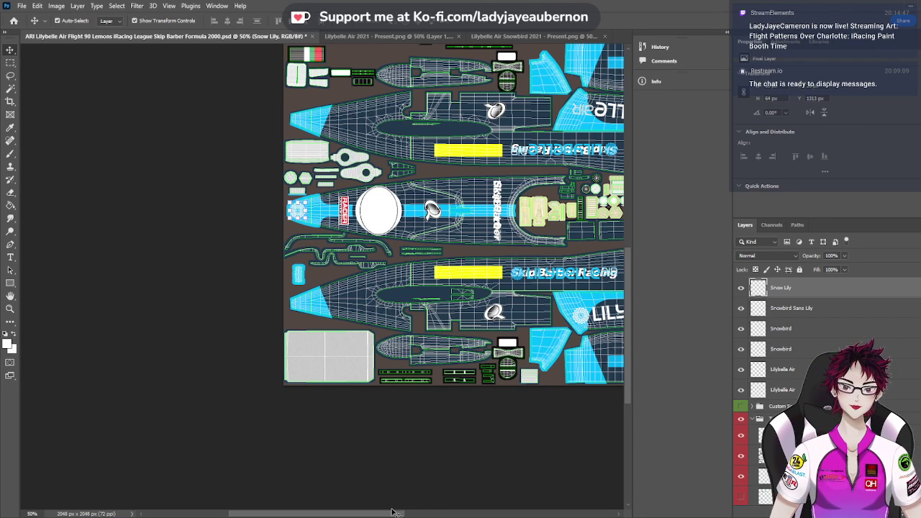
pyautogui.moveTo(392, 511); pyautogui.dragTo(439, 513)
pyautogui.scroll(4, 440, 507)
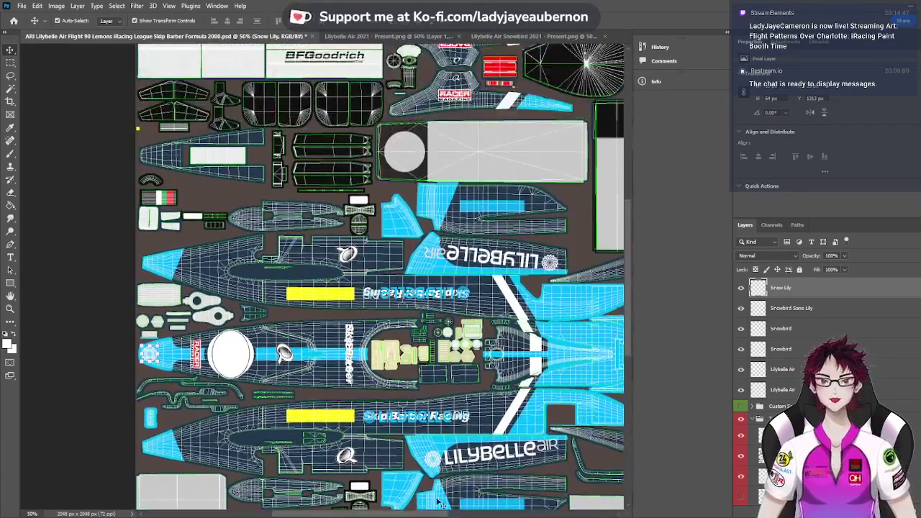
pyautogui.scroll(3, 440, 504)
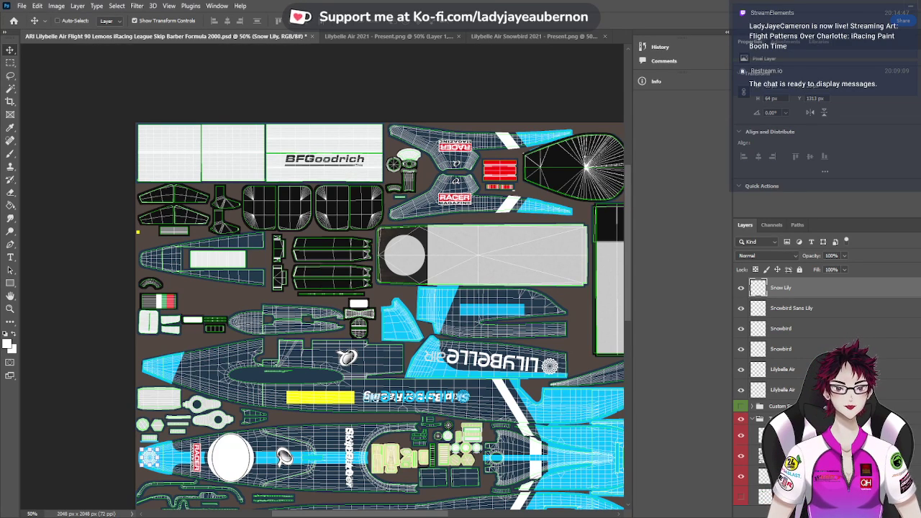
pyautogui.keyDown('ctrl'); pyautogui.click(805, 389); pyautogui.keyUp('ctrl')
pyautogui.keyDown('ctrl'); pyautogui.click(806, 369); pyautogui.keyUp('ctrl')
pyautogui.keyDown('ctrl'); pyautogui.click(807, 334); pyautogui.keyUp('ctrl')
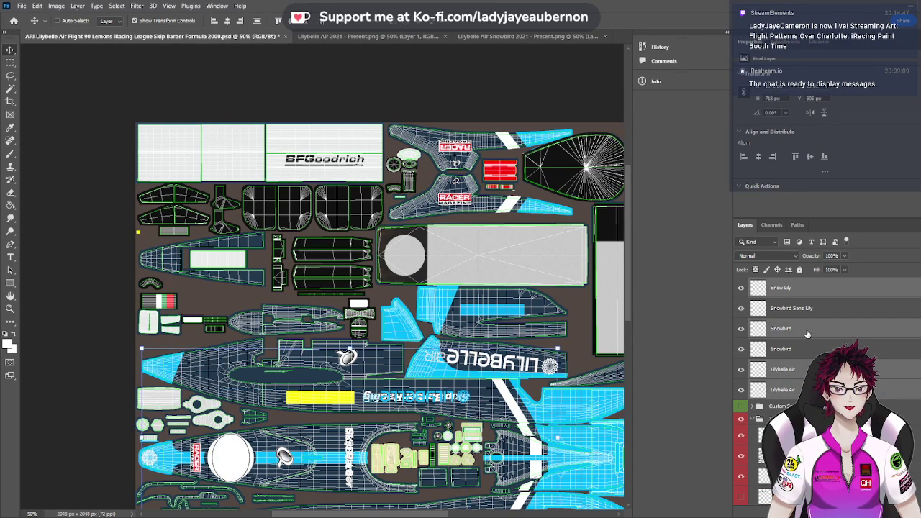
pyautogui.click(806, 369)
# Hide the Car_Decal layer and create a new layer group named Stickies directly above it
pyautogui.scroll(-5, 806, 359)
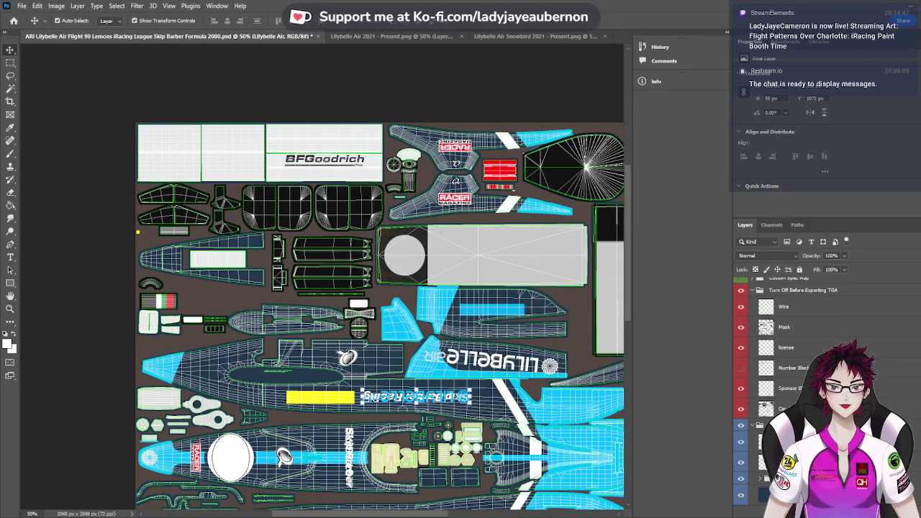
pyautogui.click(743, 444)
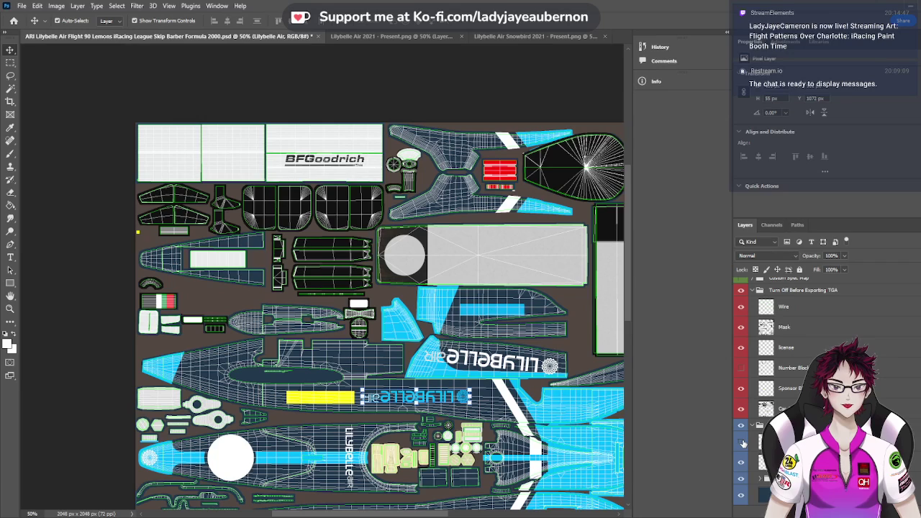
pyautogui.click(762, 442)
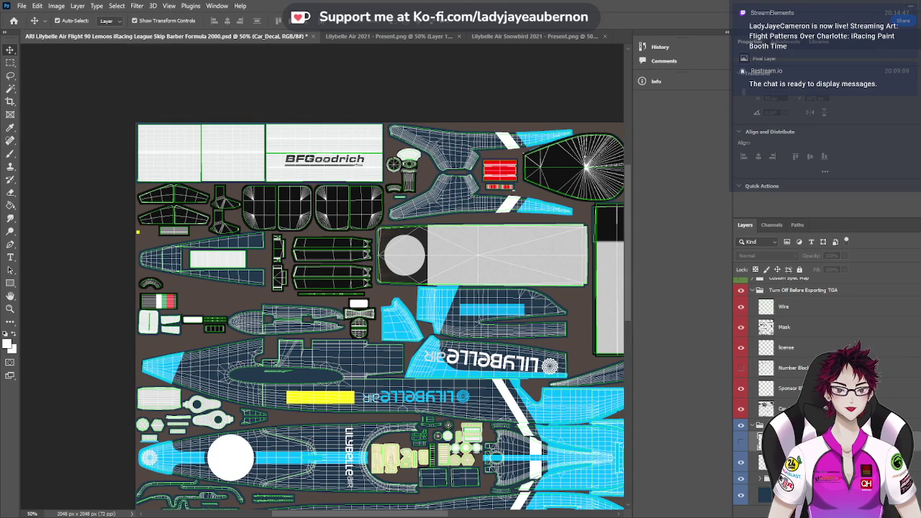
pyautogui.click(763, 436)
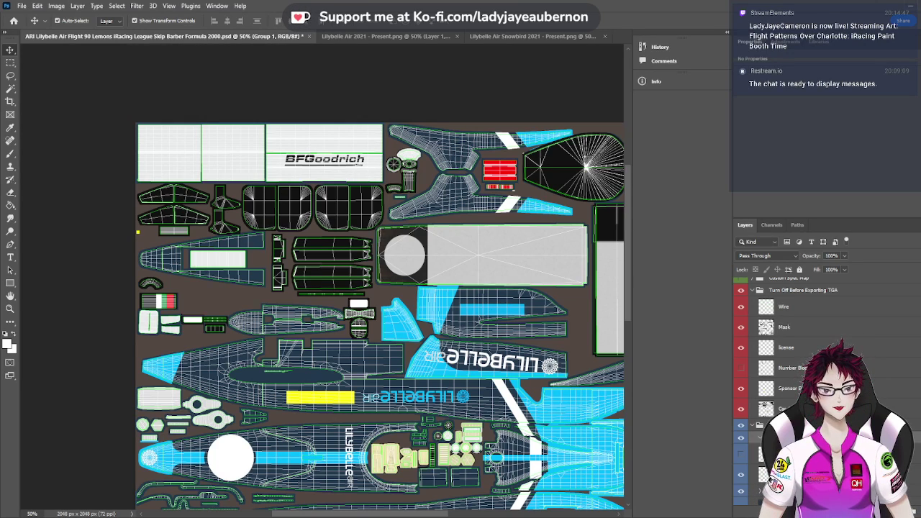
pyautogui.hotkey('alt', '[')
pyautogui.scroll(3, 791, 359)
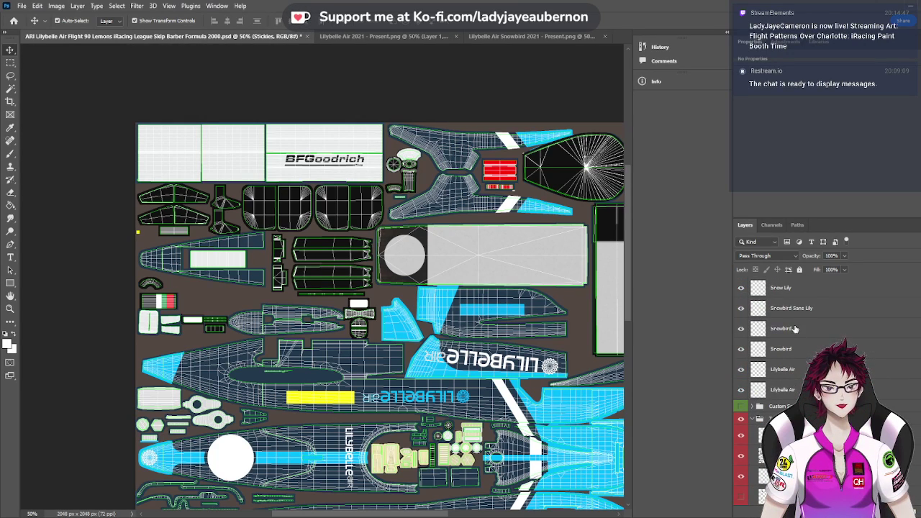
# Move the Snow Lily, Snowbird Sans Lily, both Snowbird and both Lilybelle Air layers into the Stickies group and collapse it
pyautogui.click(783, 288)
pyautogui.keyDown('shift'); pyautogui.click(787, 308); pyautogui.keyUp('shift')
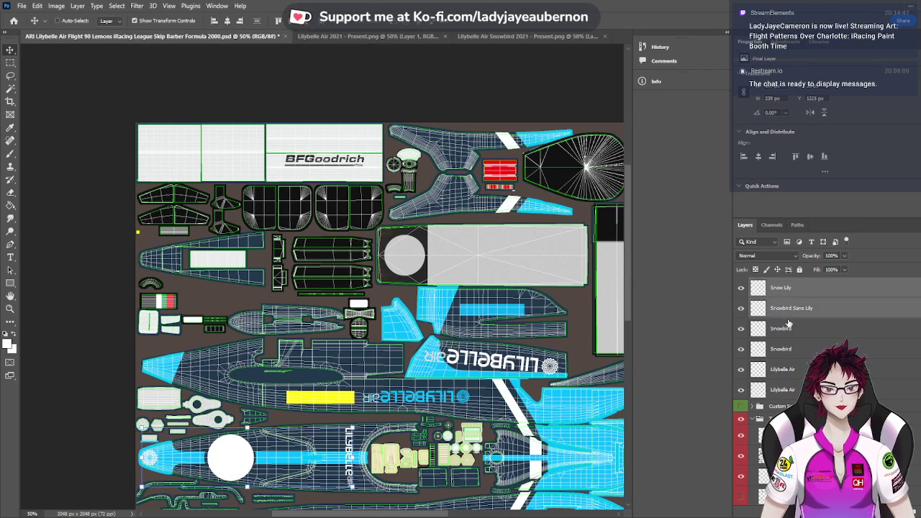
pyautogui.keyDown('shift'); pyautogui.click(788, 329); pyautogui.keyUp('shift')
pyautogui.keyDown('shift'); pyautogui.click(787, 350); pyautogui.keyUp('shift')
pyautogui.keyDown('shift'); pyautogui.click(786, 369); pyautogui.keyUp('shift')
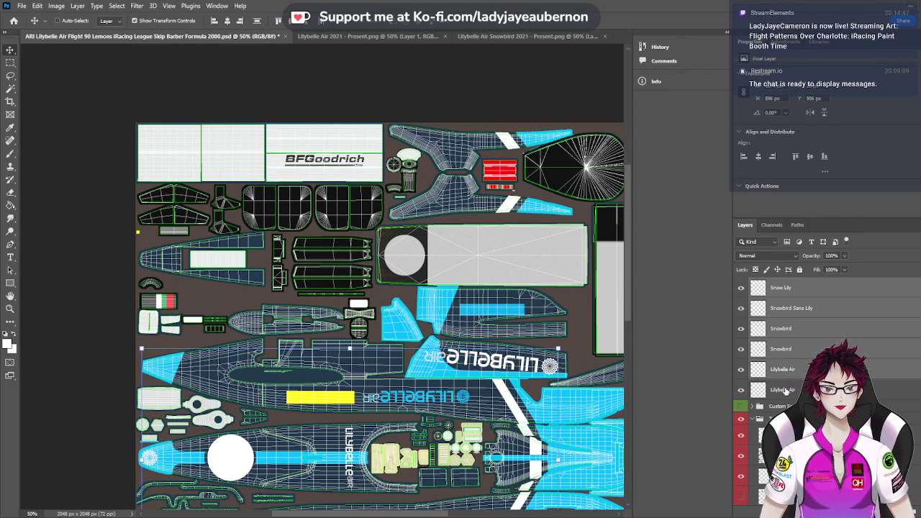
pyautogui.keyDown('shift'); pyautogui.click(786, 390); pyautogui.keyUp('shift')
pyautogui.scroll(-2, 786, 390)
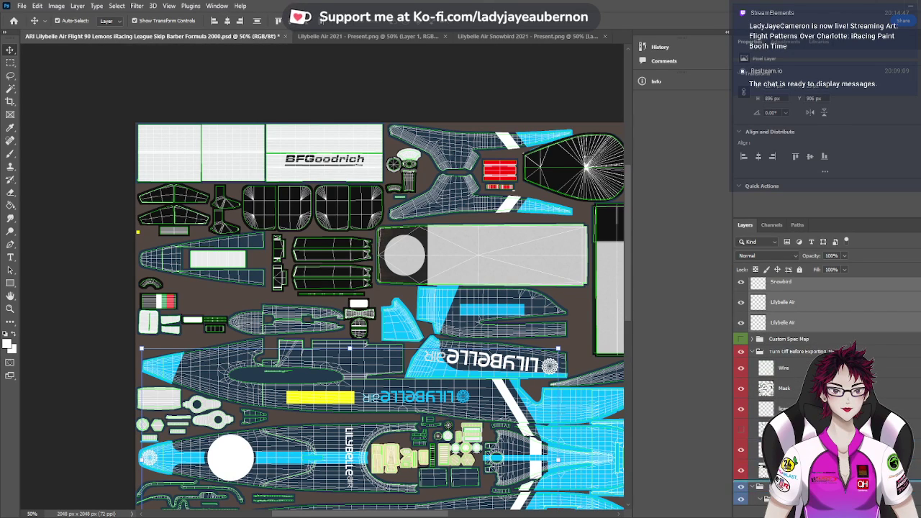
pyautogui.scroll(5, 791, 359)
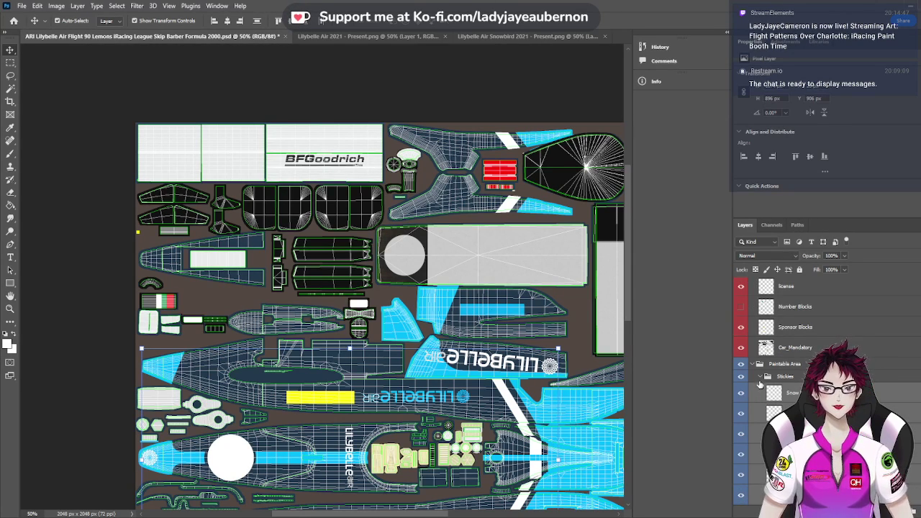
pyautogui.click(760, 378)
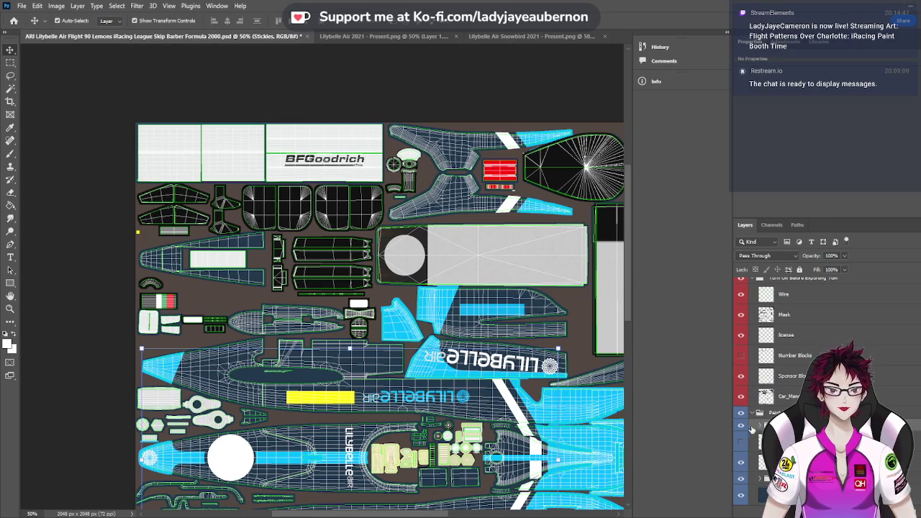
# Recolour the small red marker on the Pitbox layer with the light blue sampled from the car body
pyautogui.scroll(-5, 560, 388)
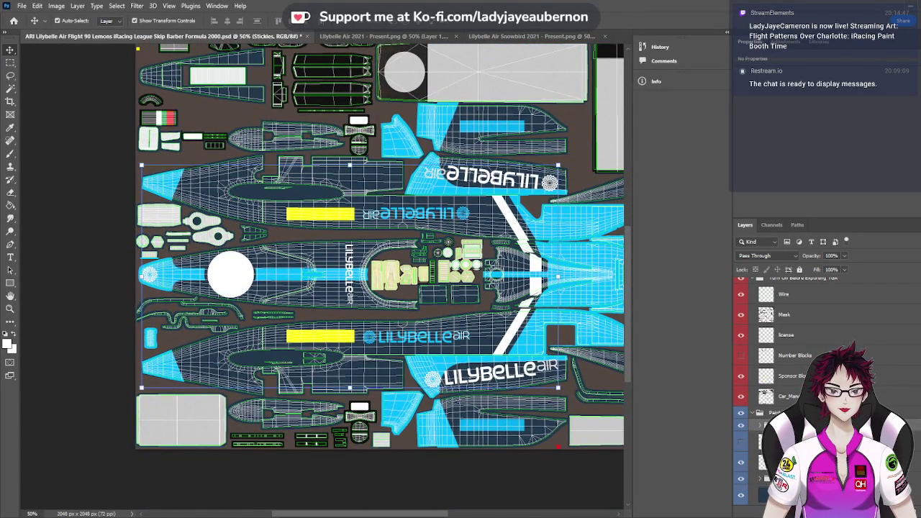
pyautogui.click(742, 460)
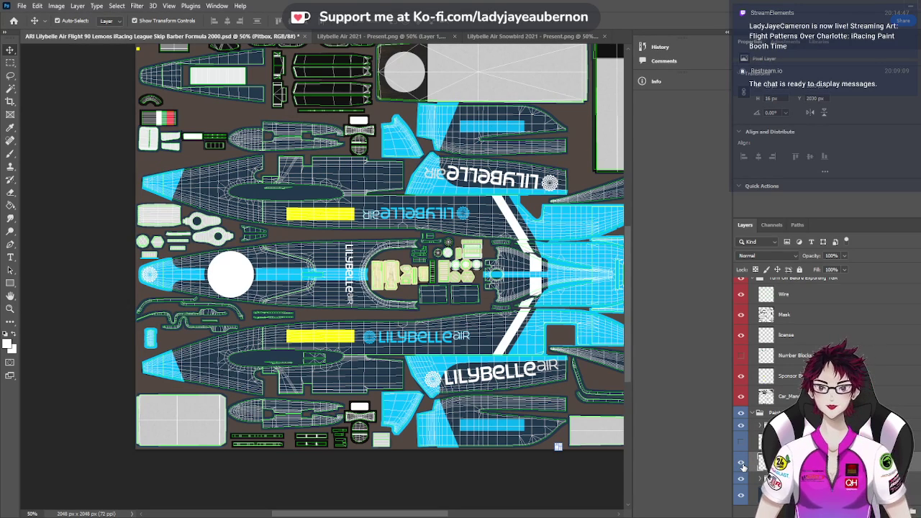
pyautogui.click(11, 129)
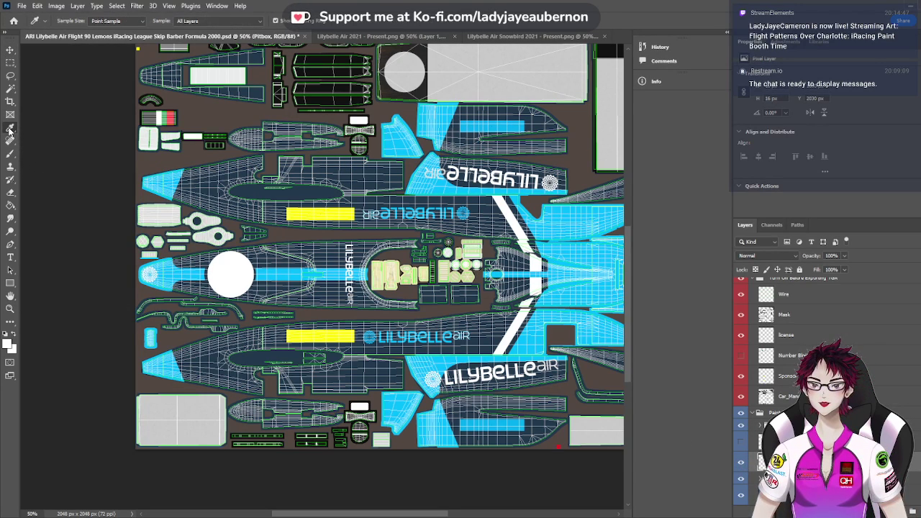
pyautogui.click(359, 185)
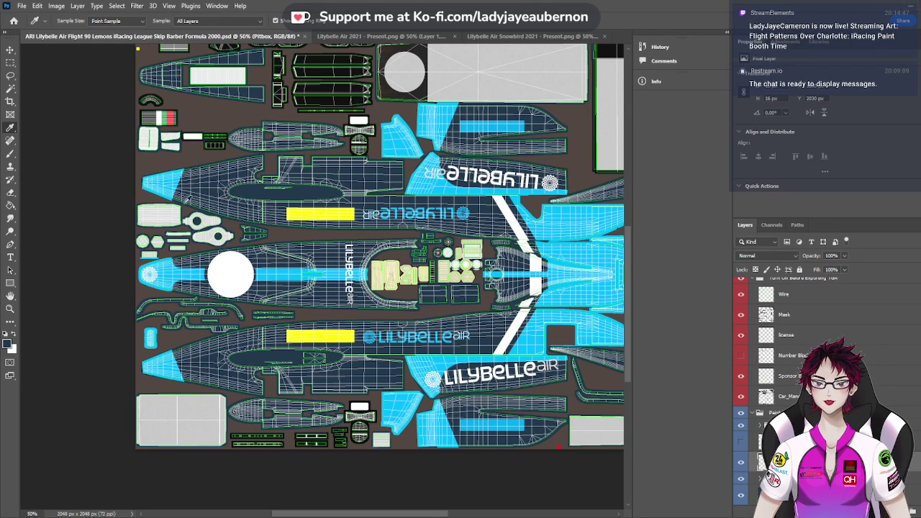
pyautogui.click(10, 206)
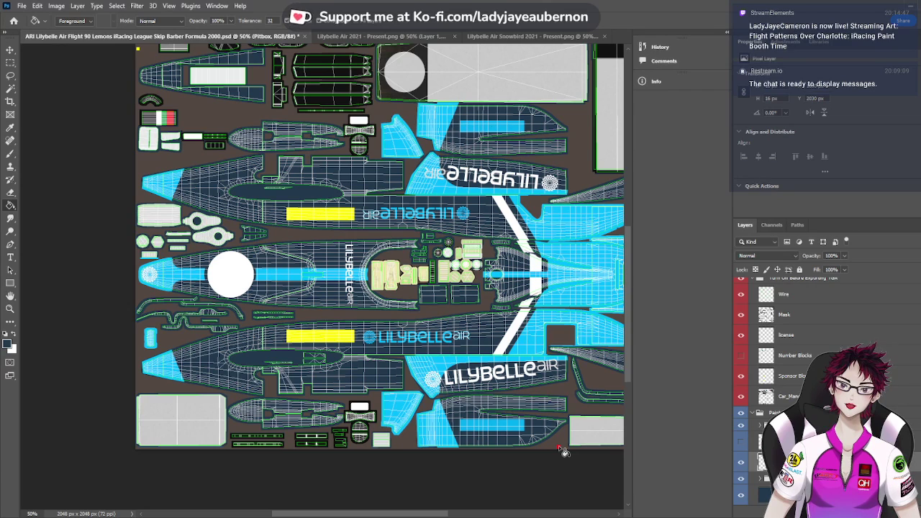
pyautogui.click(10, 130)
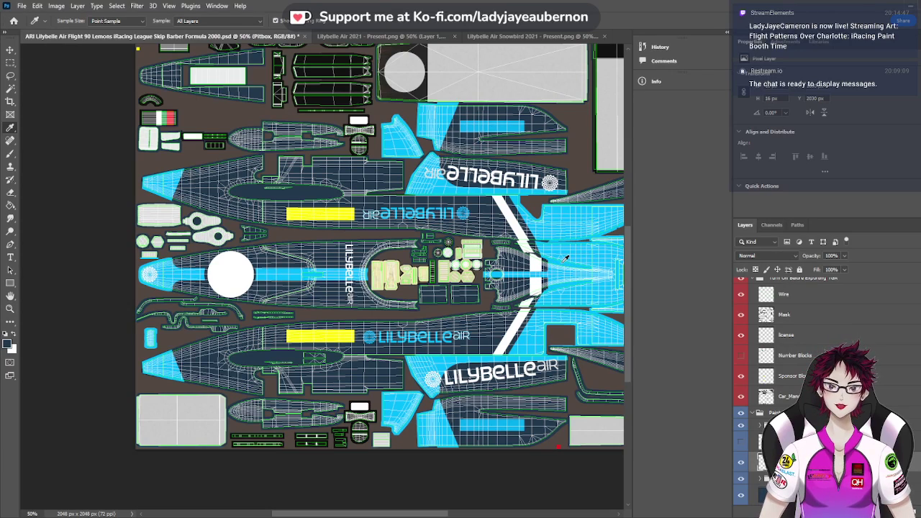
pyautogui.click(536, 338)
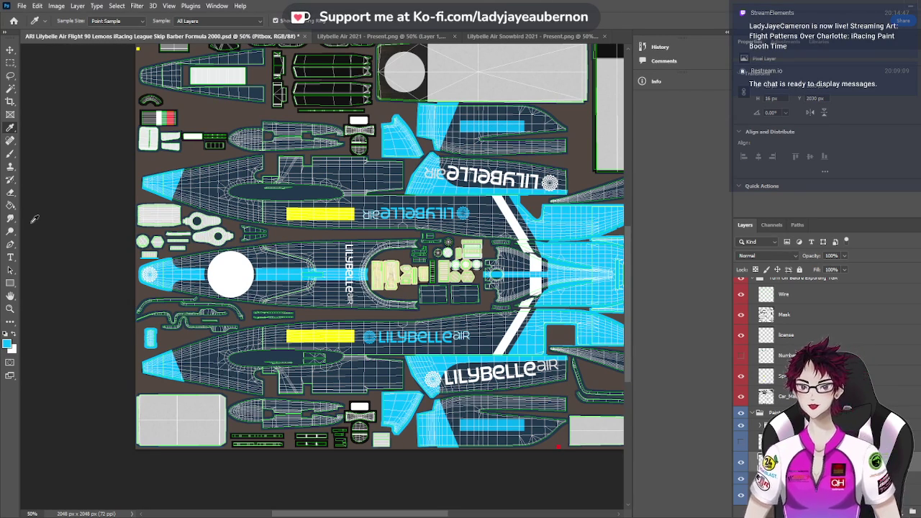
pyautogui.click(10, 205)
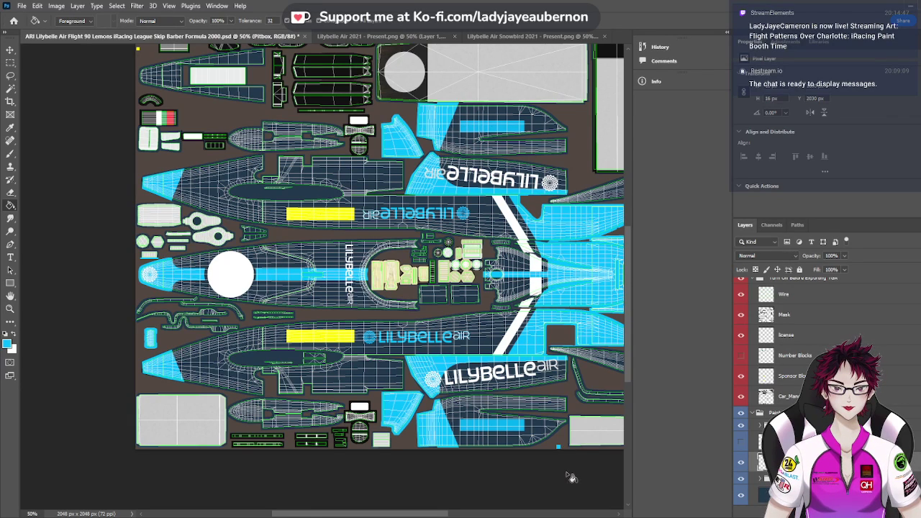
# Hide the Sponsor Blocks and Wire layers, then the whole Turn Off Before Exporting TGA group
pyautogui.click(741, 376)
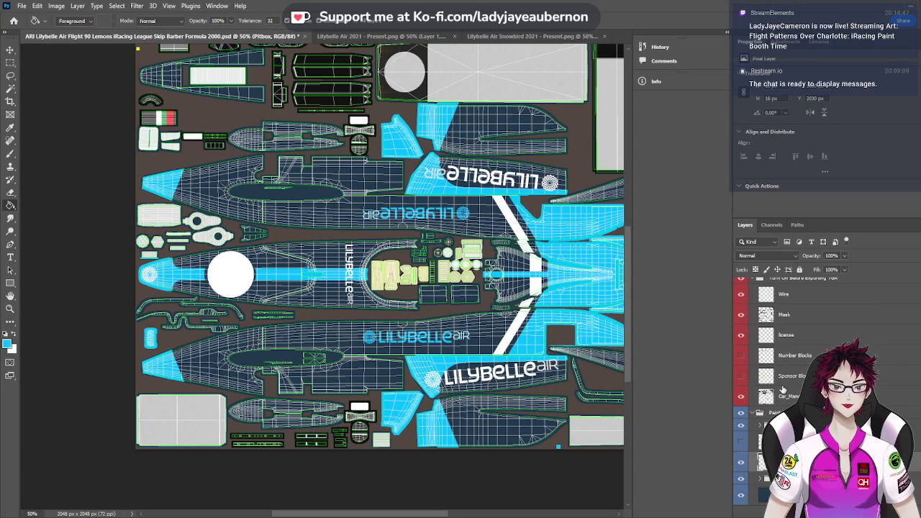
pyautogui.scroll(1, 770, 387)
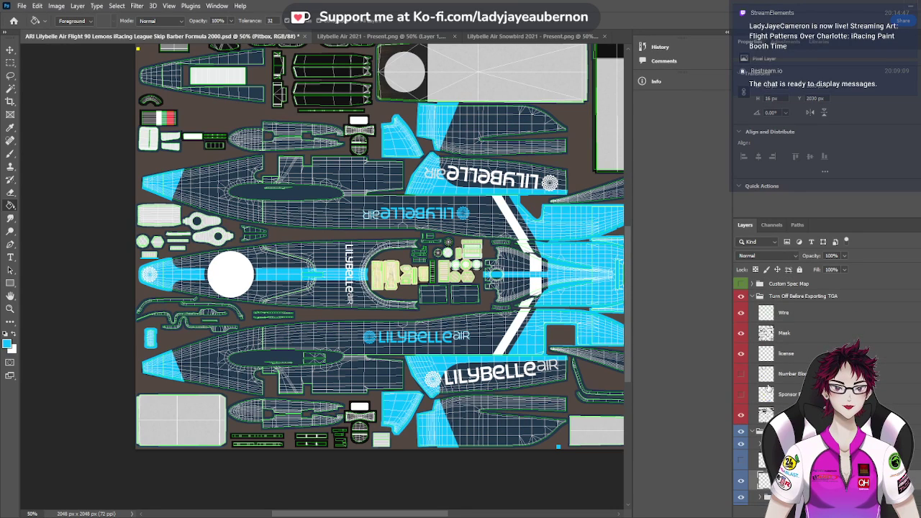
pyautogui.click(741, 314)
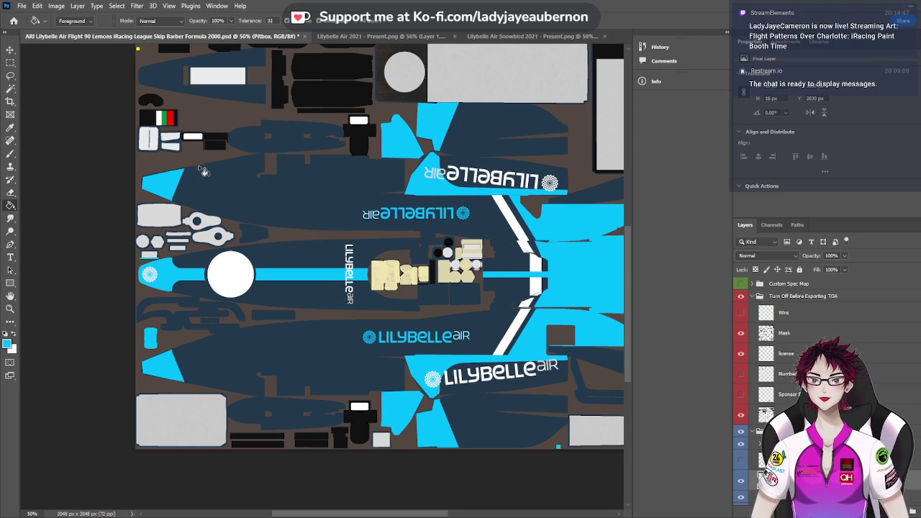
pyautogui.click(742, 296)
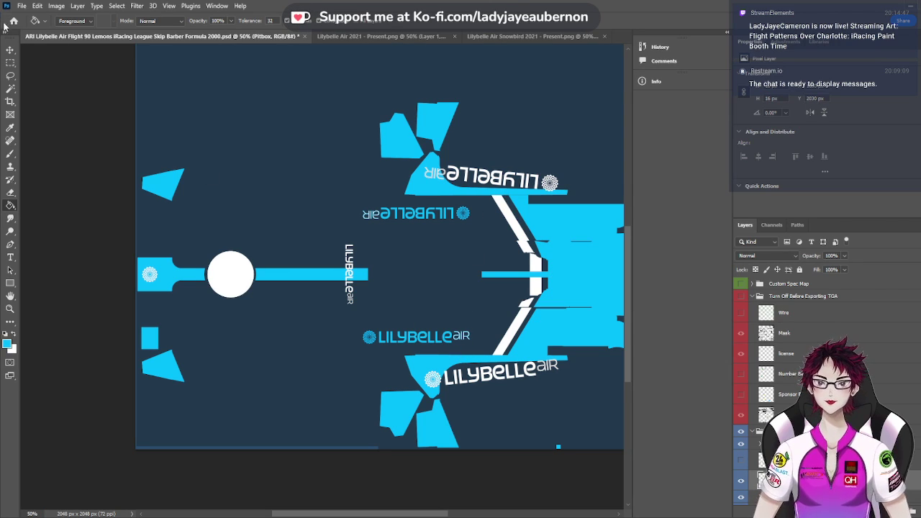
pyautogui.click(10, 49)
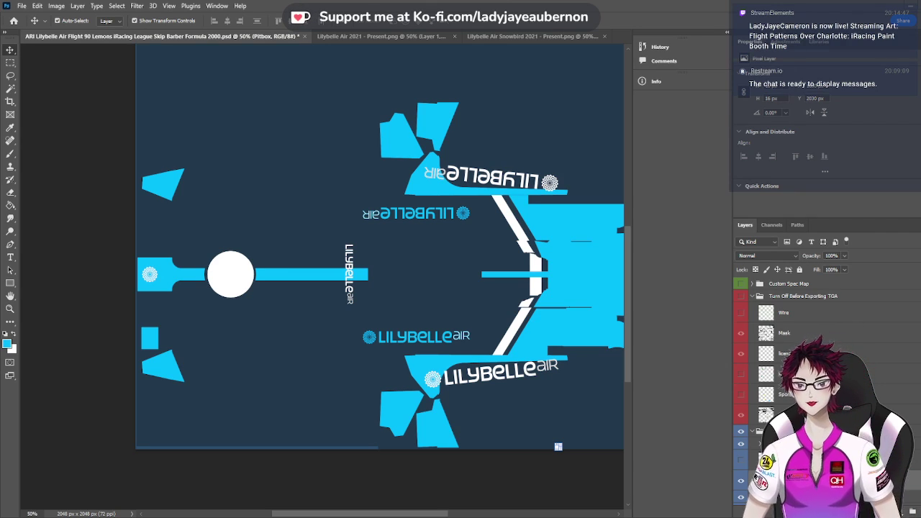
# Switch to iRacing and examine the livery on the car model, checking the side logos, sidepods, nose emblem and stripes
pyautogui.hotkey('alt', 'Tab')
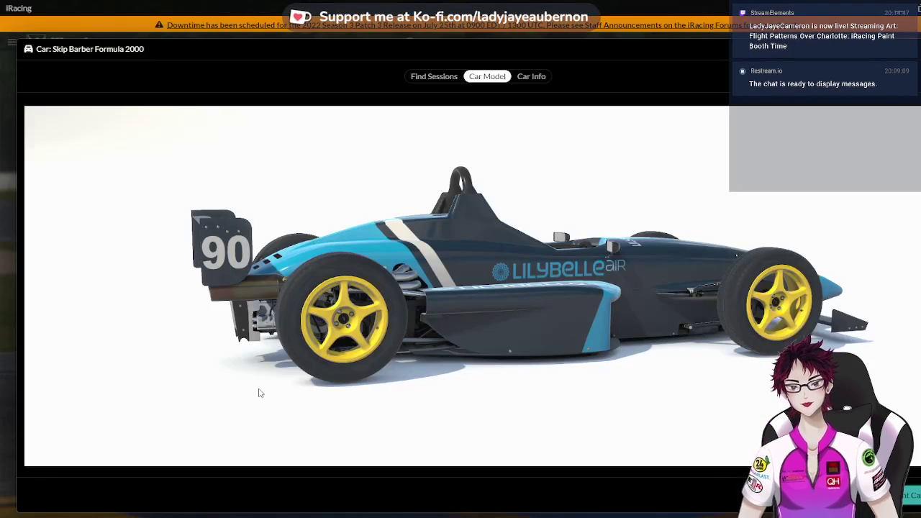
pyautogui.moveTo(479, 341); pyautogui.dragTo(722, 319)
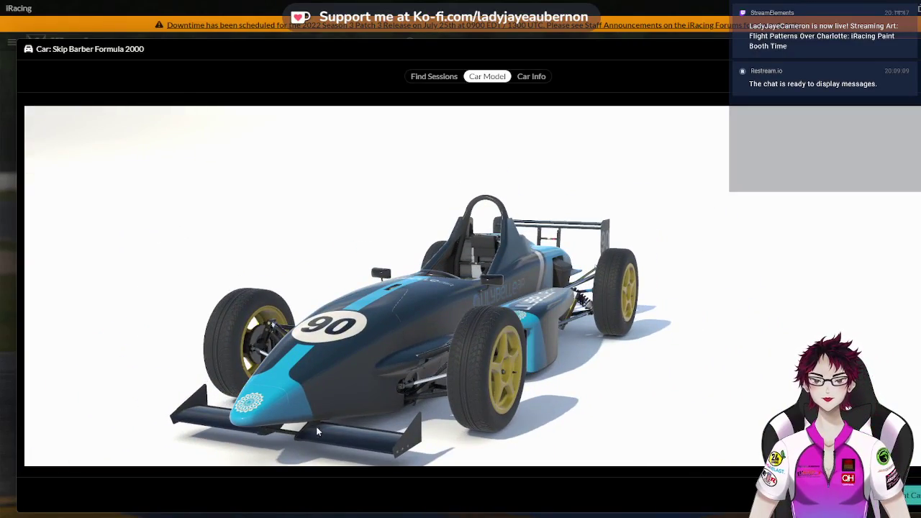
pyautogui.scroll(3, 317, 431)
pyautogui.moveTo(318, 431); pyautogui.dragTo(269, 473)
pyautogui.moveTo(269, 473); pyautogui.dragTo(287, 404)
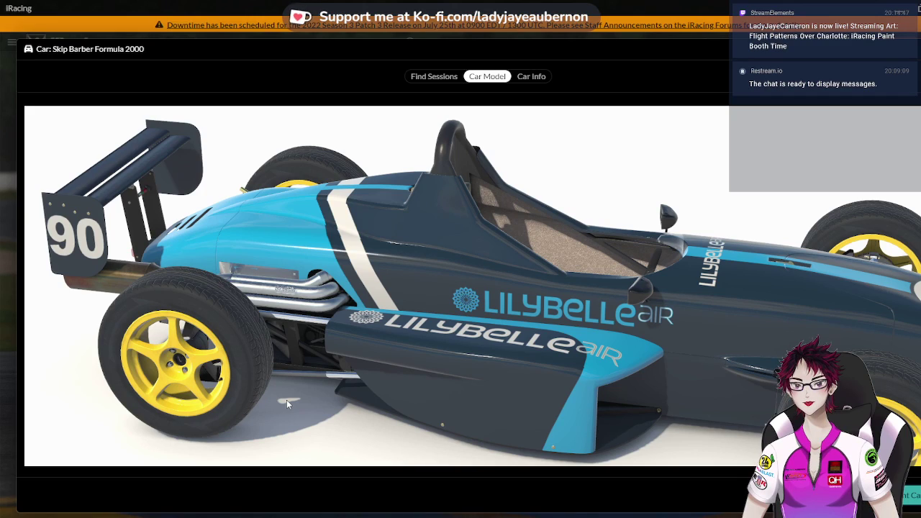
pyautogui.moveTo(286, 403); pyautogui.dragTo(205, 308)
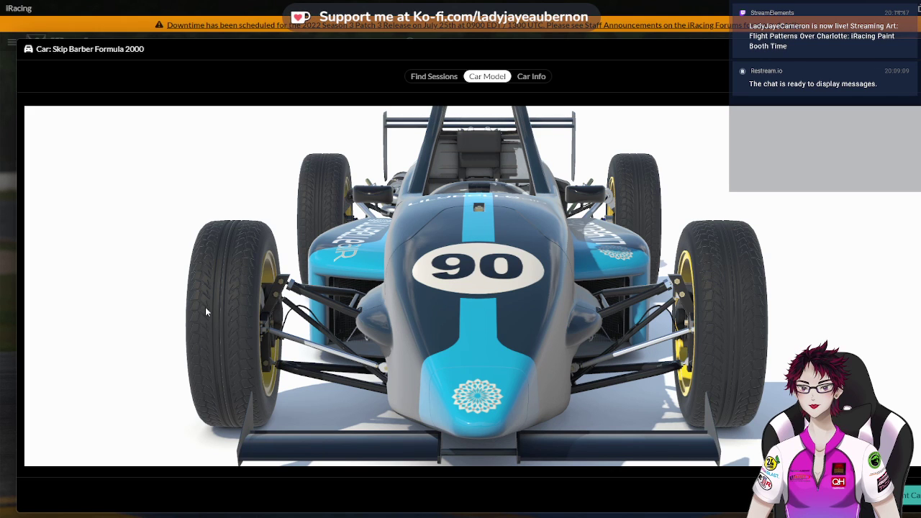
pyautogui.moveTo(205, 307); pyautogui.dragTo(305, 307)
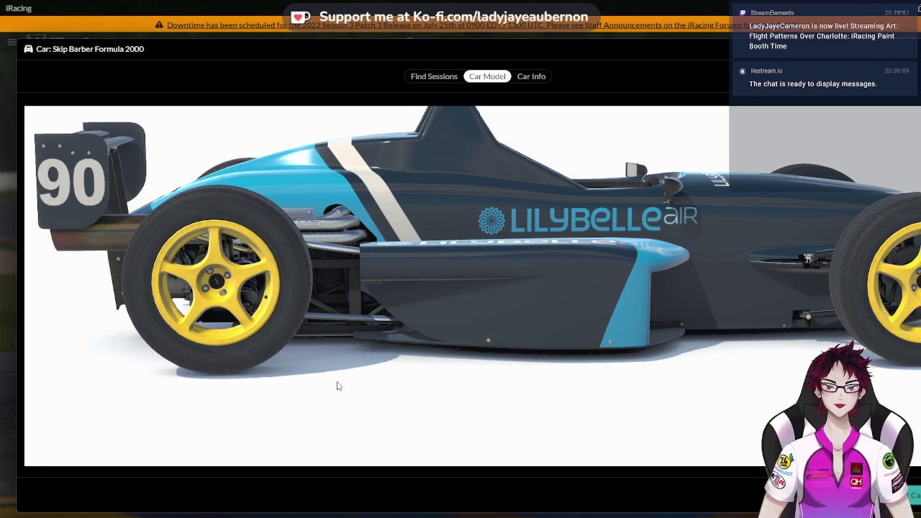
pyautogui.scroll(-2, 379, 335)
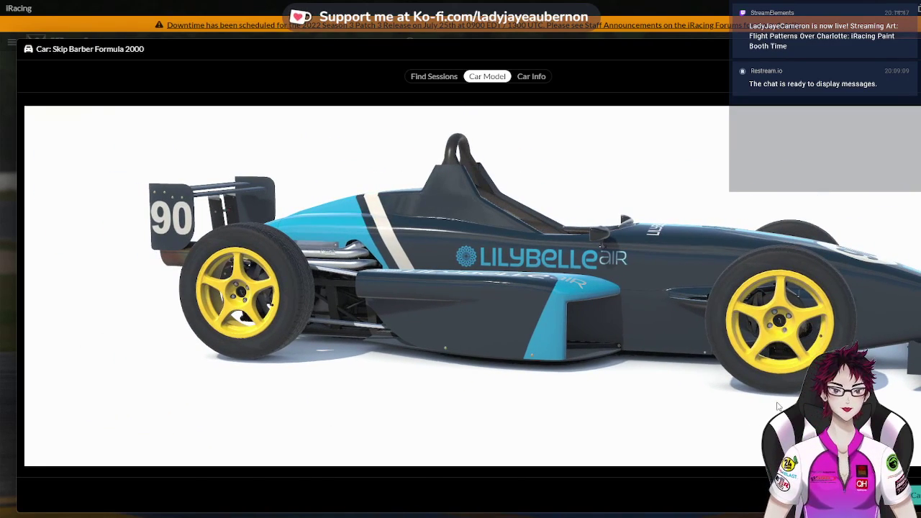
# Open the Paint Shop for the Skip Barber Formula 2000 and inspect the car's side and wheels up close
pyautogui.press('Escape')
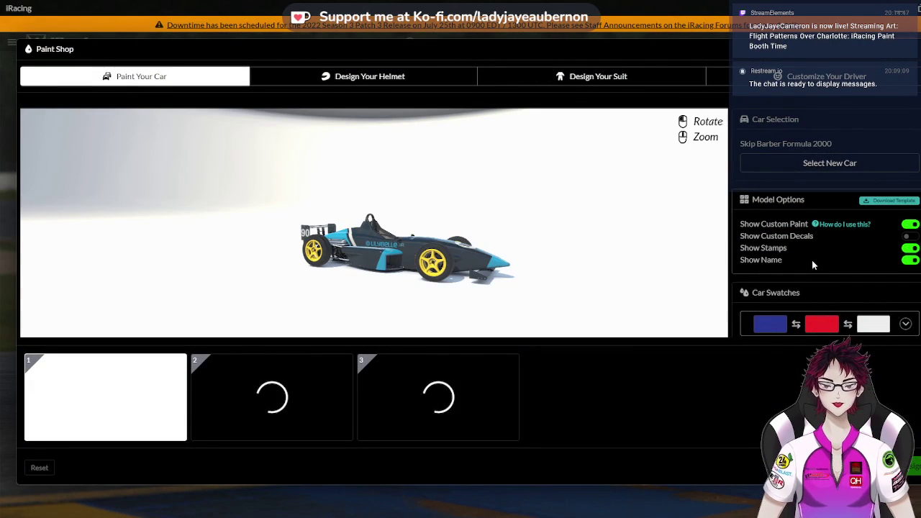
pyautogui.scroll(2, 518, 278)
pyautogui.scroll(3, 471, 267)
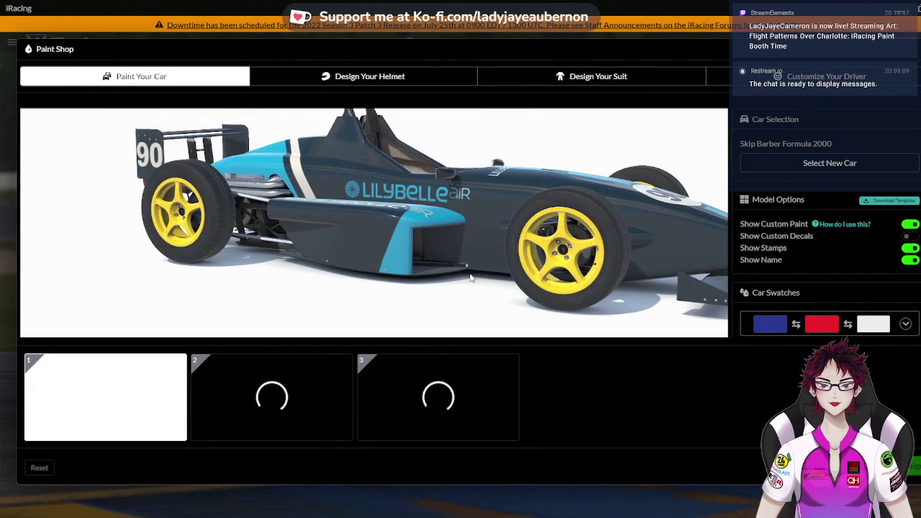
pyautogui.scroll(2, 482, 245)
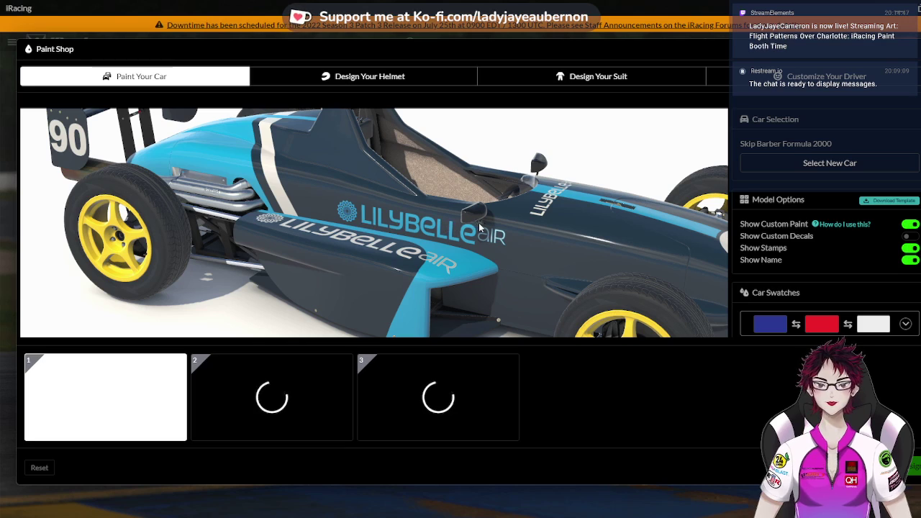
# Set the wheels to a Brushed finish in light grey and save the car design
pyautogui.scroll(-5, 838, 287)
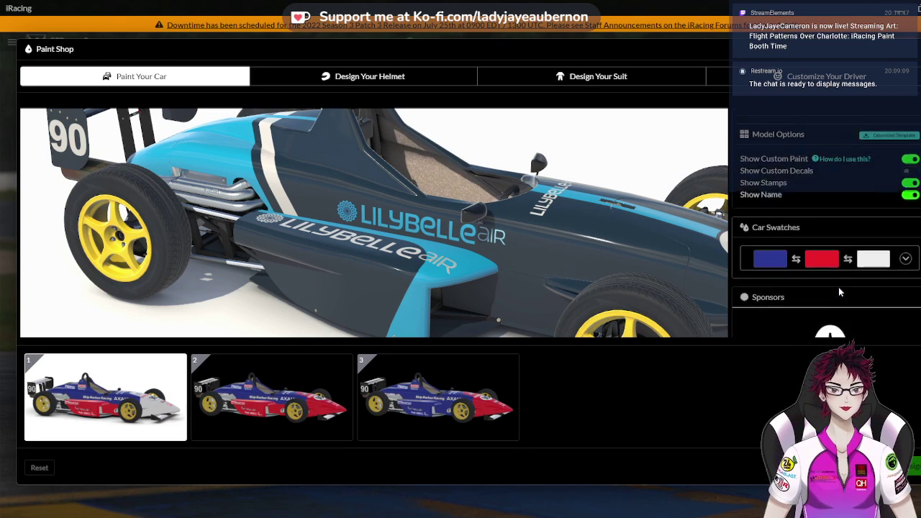
pyautogui.scroll(-2, 839, 291)
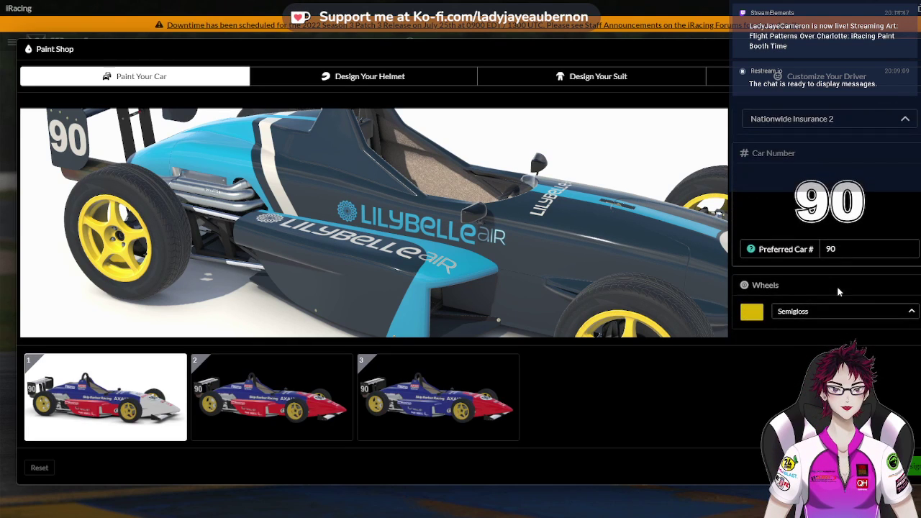
pyautogui.click(754, 315)
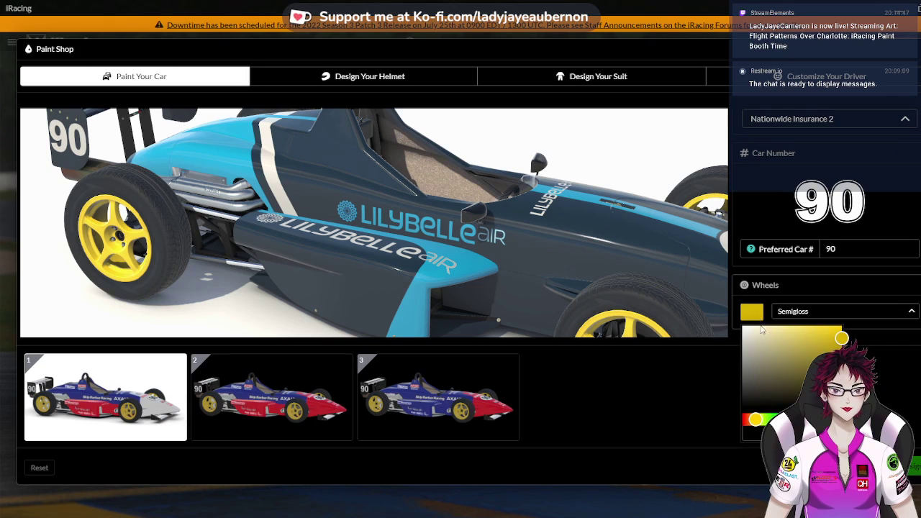
pyautogui.click(820, 312)
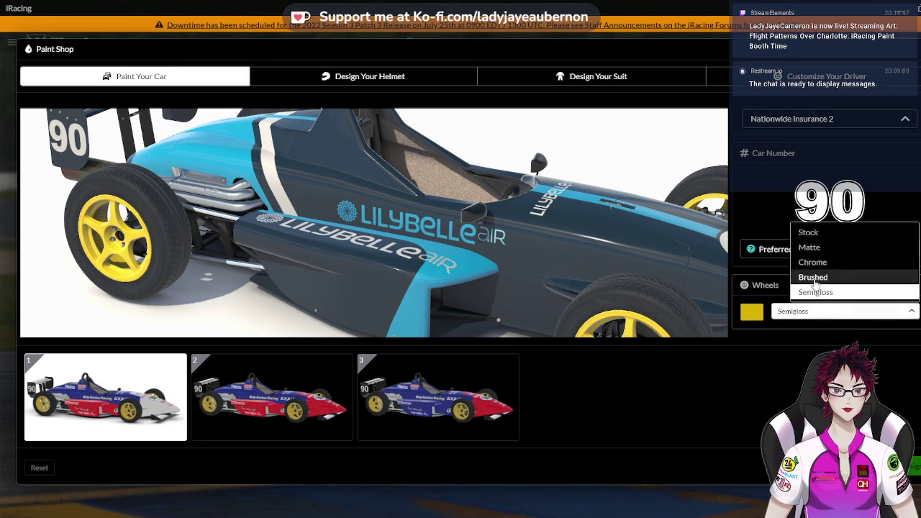
pyautogui.click(814, 277)
pyautogui.click(752, 313)
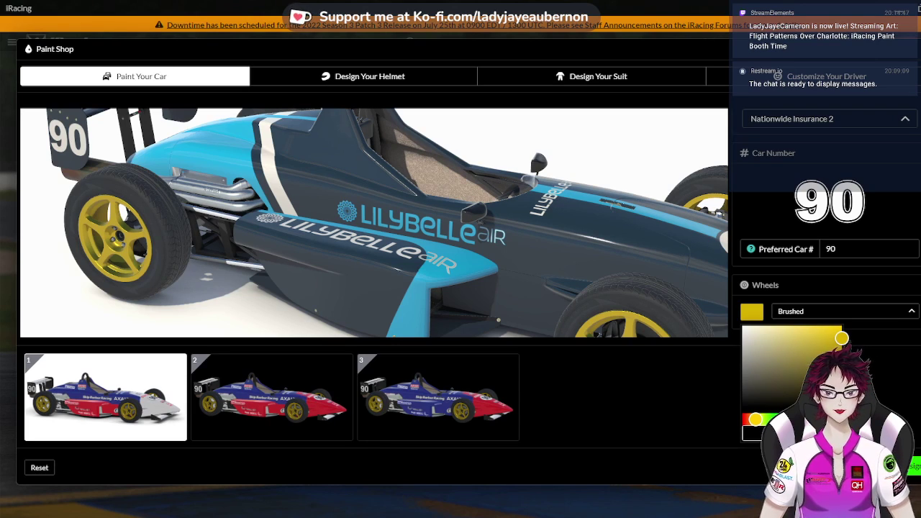
pyautogui.click(752, 353)
pyautogui.moveTo(752, 353); pyautogui.dragTo(742, 353)
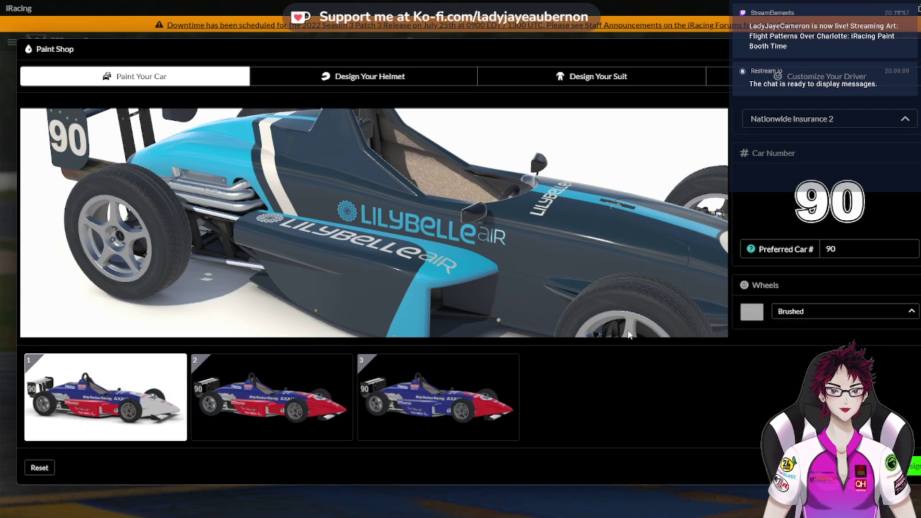
pyautogui.moveTo(532, 288); pyautogui.dragTo(526, 182)
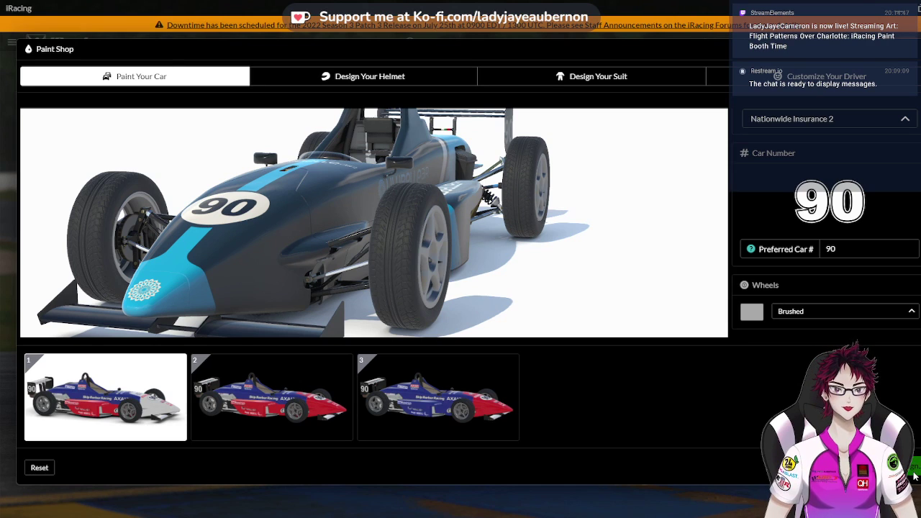
pyautogui.scroll(3, 376, 264)
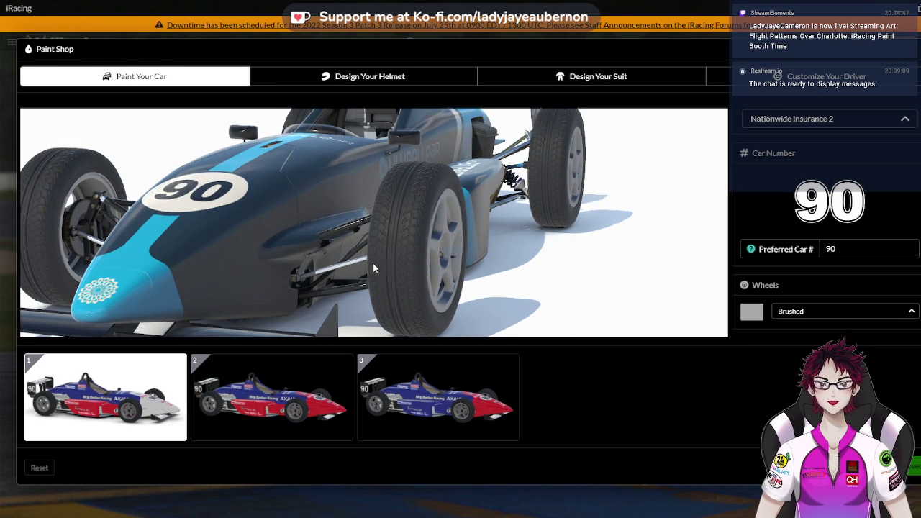
# Examine the car from several angles in the Paint Shop, close it, and inspect the livery's side logos and rear stripes on the Car Model
pyautogui.moveTo(373, 262); pyautogui.dragTo(414, 197)
pyautogui.scroll(-3, 322, 239)
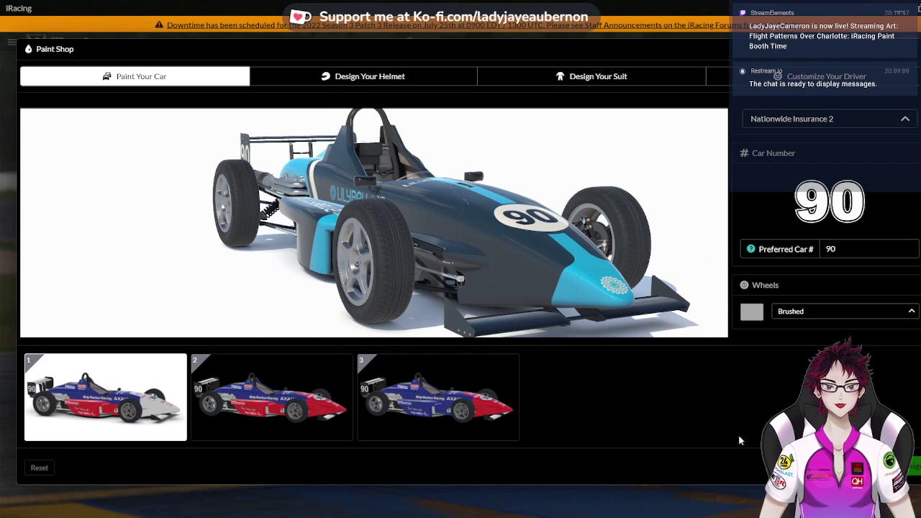
pyautogui.press('Escape')
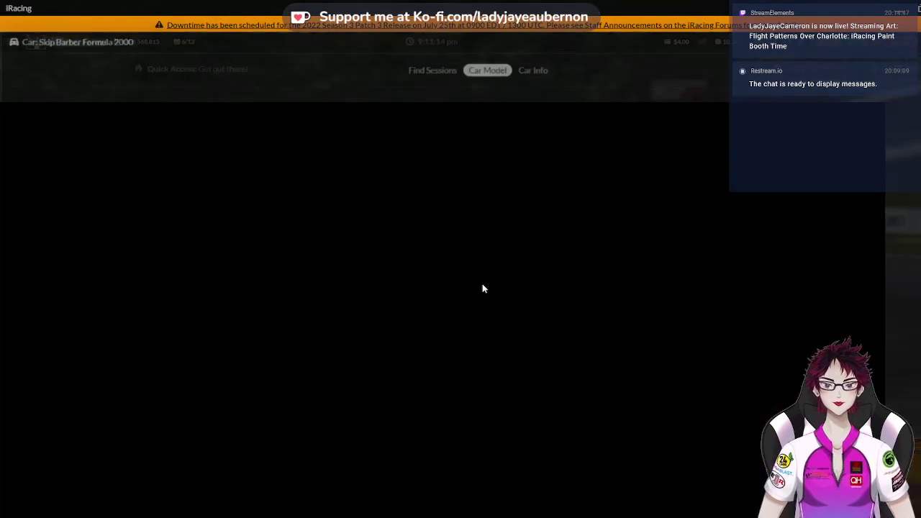
pyautogui.scroll(5, 446, 299)
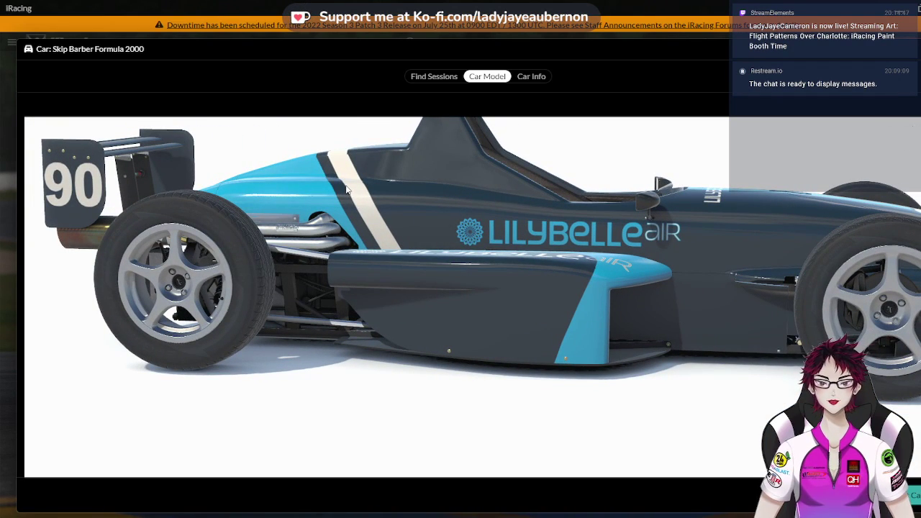
pyautogui.moveTo(388, 236); pyautogui.dragTo(410, 245)
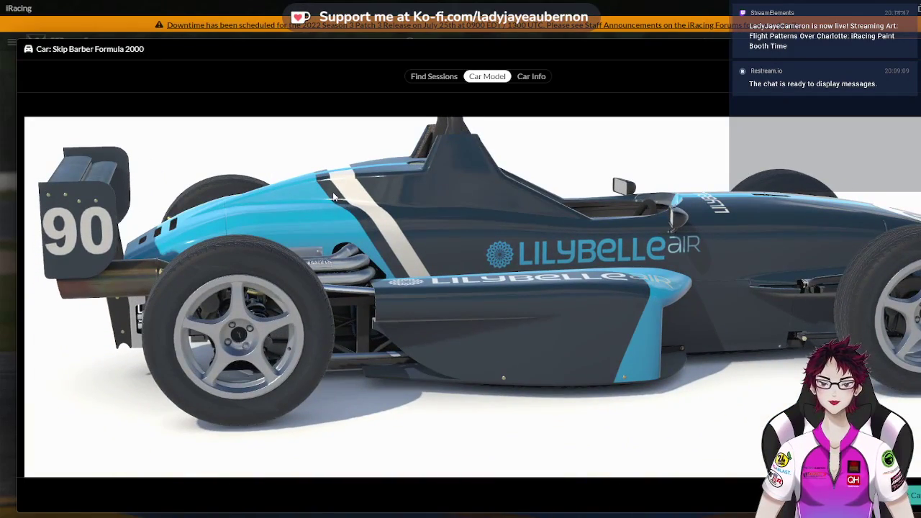
pyautogui.moveTo(334, 197); pyautogui.dragTo(374, 249)
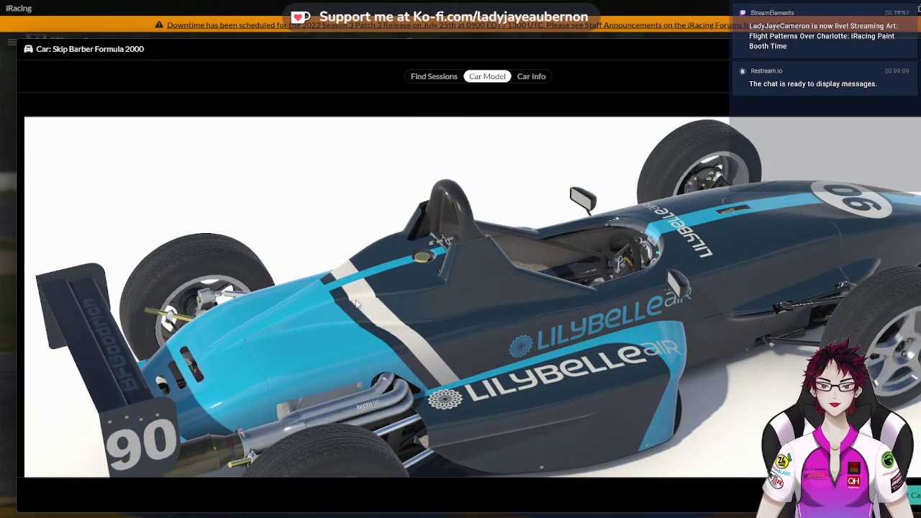
pyautogui.moveTo(356, 303); pyautogui.dragTo(335, 246)
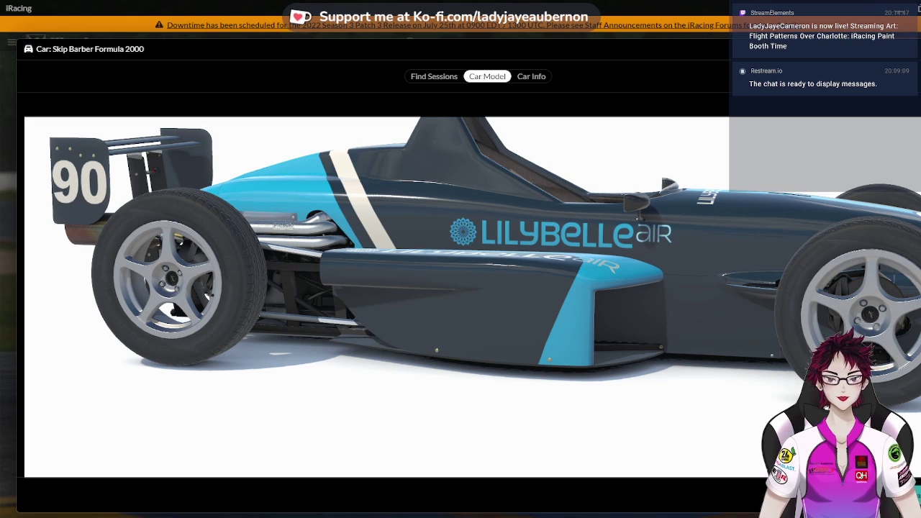
# Switch to Photoshop and select both QuikHands layers, TBW and the two side E1R layers in the Fish Fryer livery document
pyautogui.hotkey('alt', 'Tab')
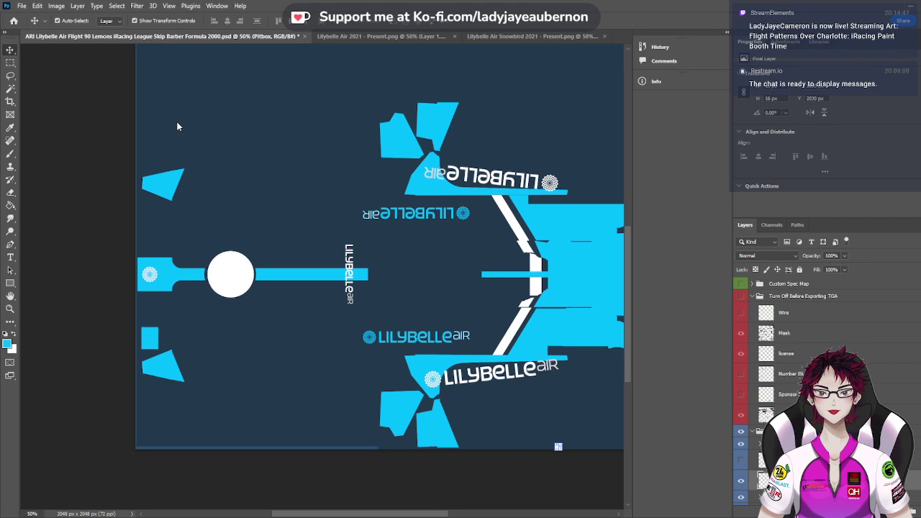
pyautogui.hotkey('ctrl', 'Tab')
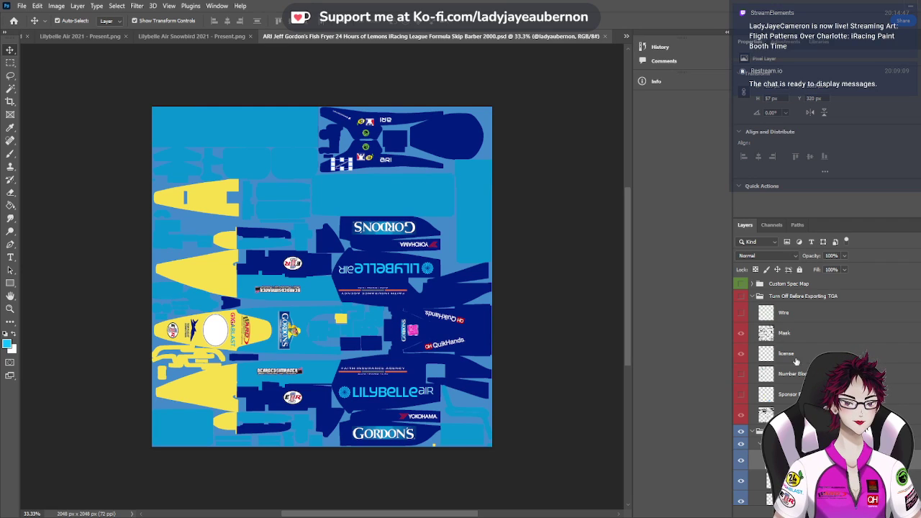
pyautogui.scroll(-4, 796, 361)
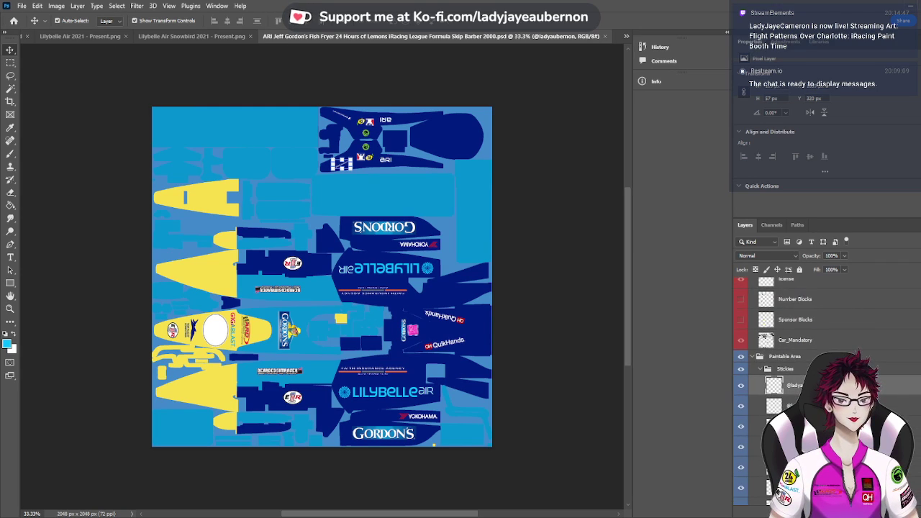
pyautogui.click(796, 425)
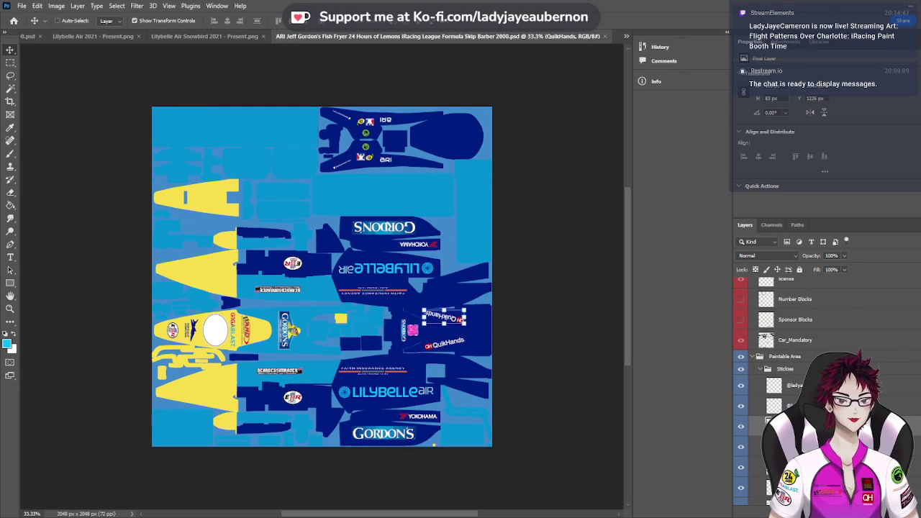
pyautogui.keyDown('shift'); pyautogui.click(796, 405); pyautogui.keyUp('shift')
pyautogui.press('ctrl')
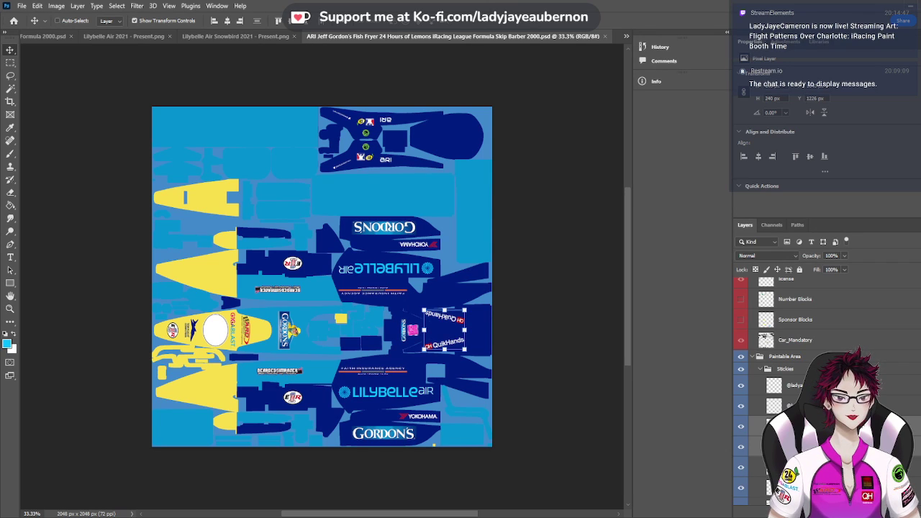
pyautogui.keyDown('ctrl'); pyautogui.keyDown('shift'); pyautogui.click(405, 330); pyautogui.keyUp('shift'); pyautogui.keyUp('ctrl')
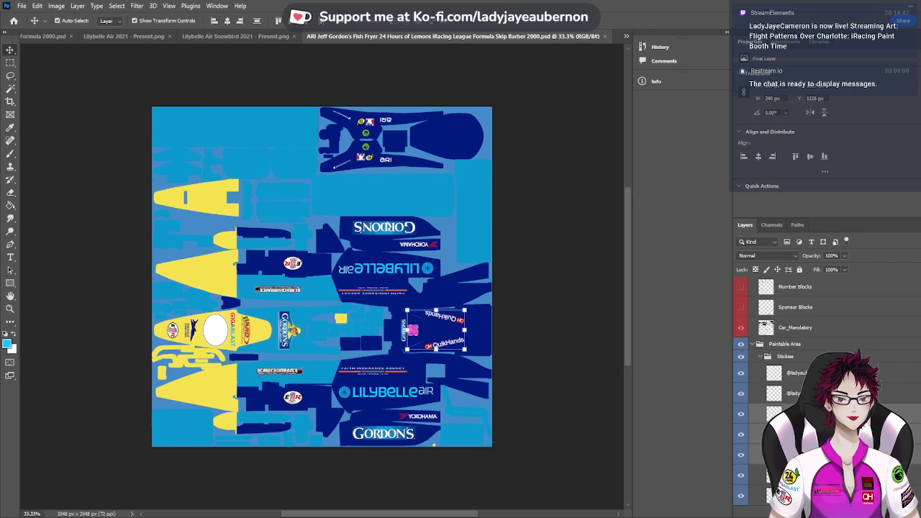
pyautogui.keyDown('ctrl'); pyautogui.keyDown('shift'); pyautogui.click(292, 264); pyautogui.keyUp('shift'); pyautogui.keyUp('ctrl')
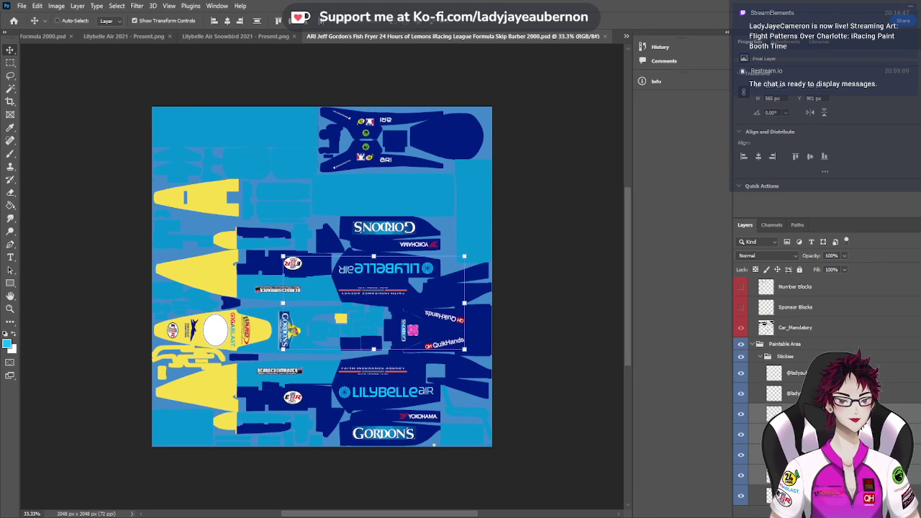
pyautogui.keyDown('ctrl'); pyautogui.keyDown('shift'); pyautogui.click(293, 397); pyautogui.keyUp('shift'); pyautogui.keyUp('ctrl')
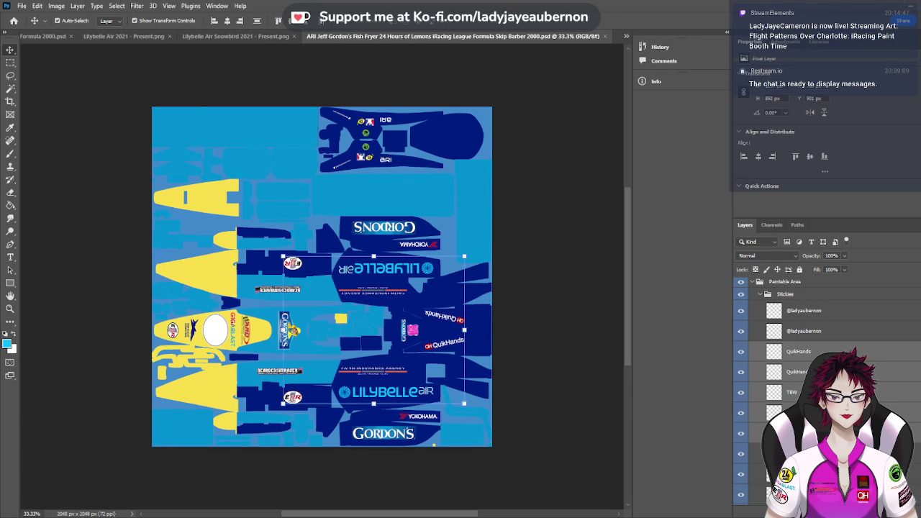
# Add both BSR layers, the TFC layer and both Lemons 24 layers to the sponsor decal selection
pyautogui.scroll(-1, 827, 389)
pyautogui.scroll(-1, 828, 389)
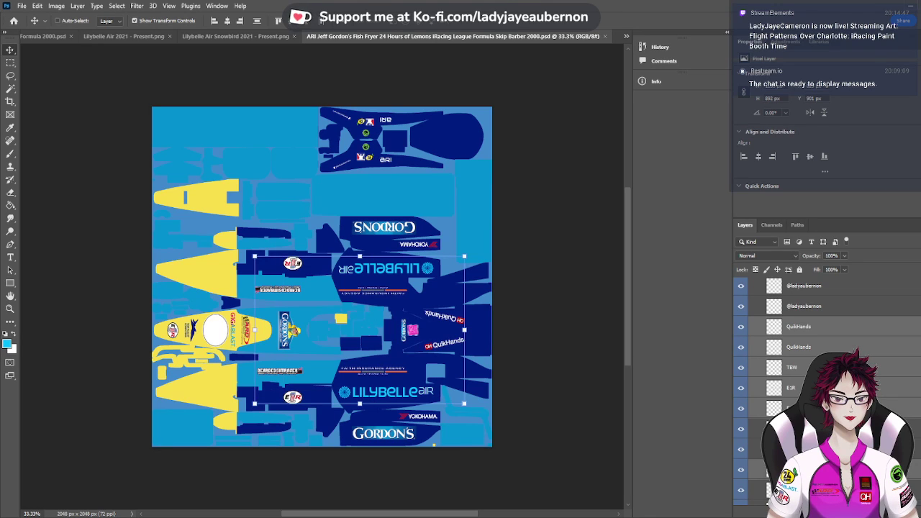
pyautogui.keyDown('ctrl'); pyautogui.click(791, 469); pyautogui.keyUp('ctrl')
pyautogui.scroll(-2, 828, 388)
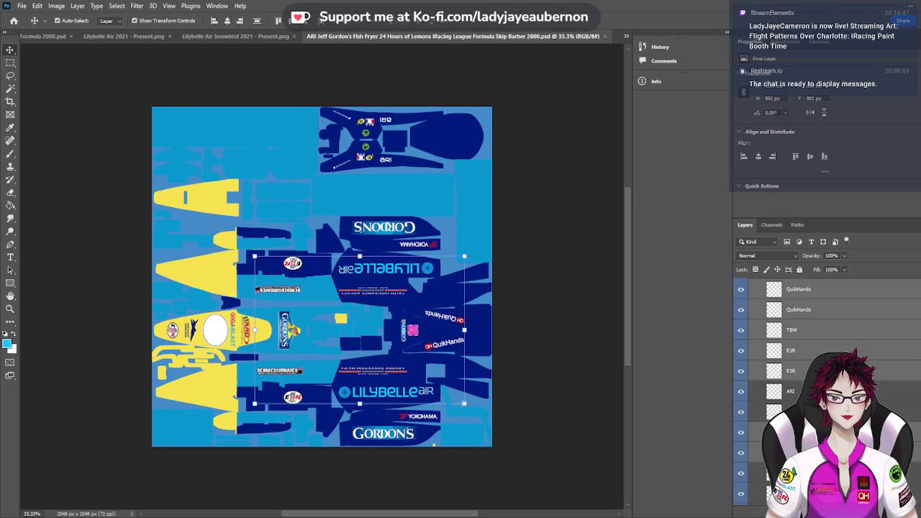
pyautogui.scroll(-1, 828, 389)
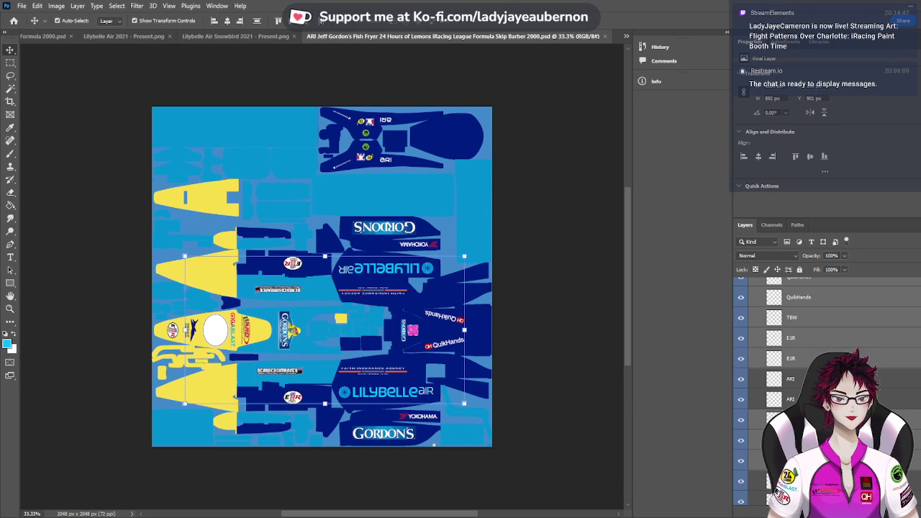
pyautogui.scroll(-1, 827, 389)
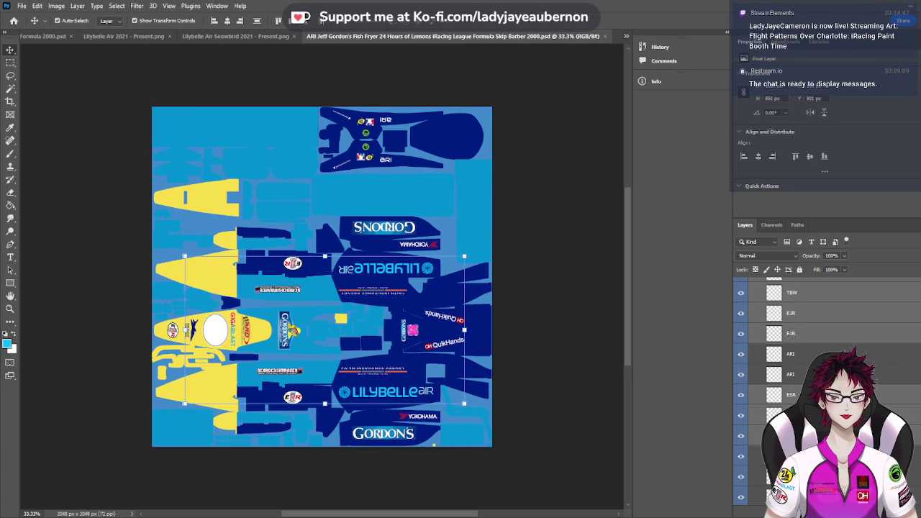
pyautogui.scroll(-3, 827, 388)
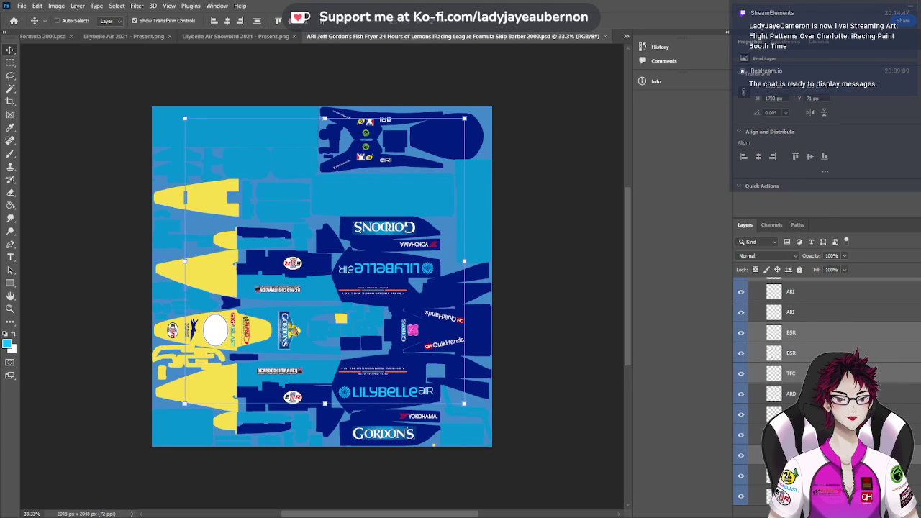
pyautogui.scroll(-3, 827, 388)
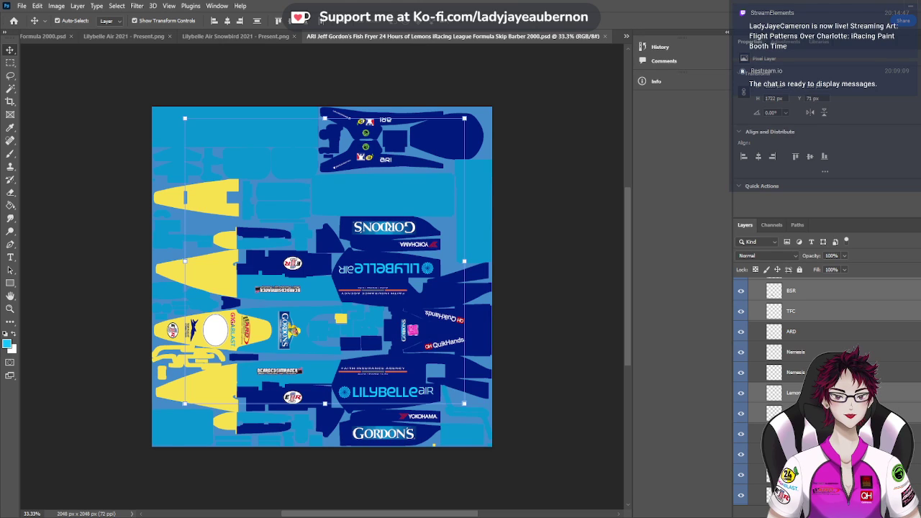
# Add the nose E1R layer and both Yokohama layers to the selection and copy all the selected decals
pyautogui.scroll(-1, 828, 388)
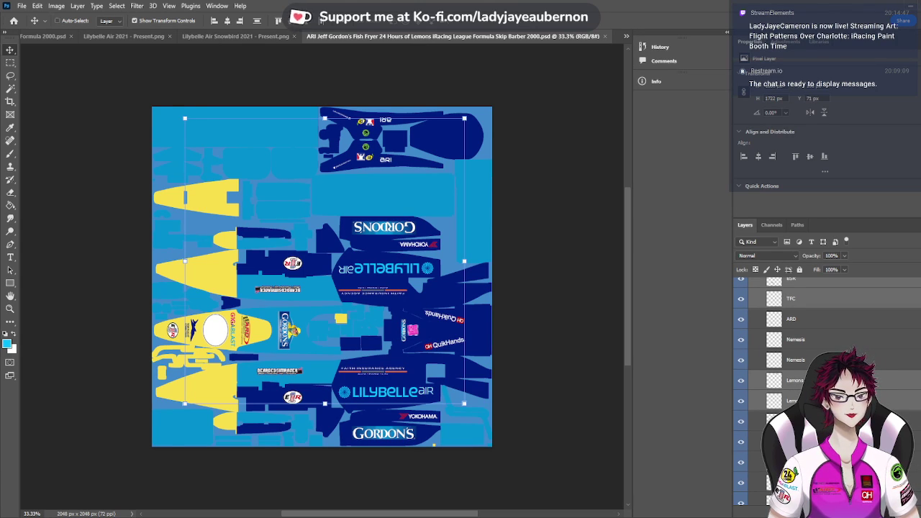
pyautogui.moveTo(184, 262); pyautogui.dragTo(166, 261)
pyautogui.scroll(-6, 828, 388)
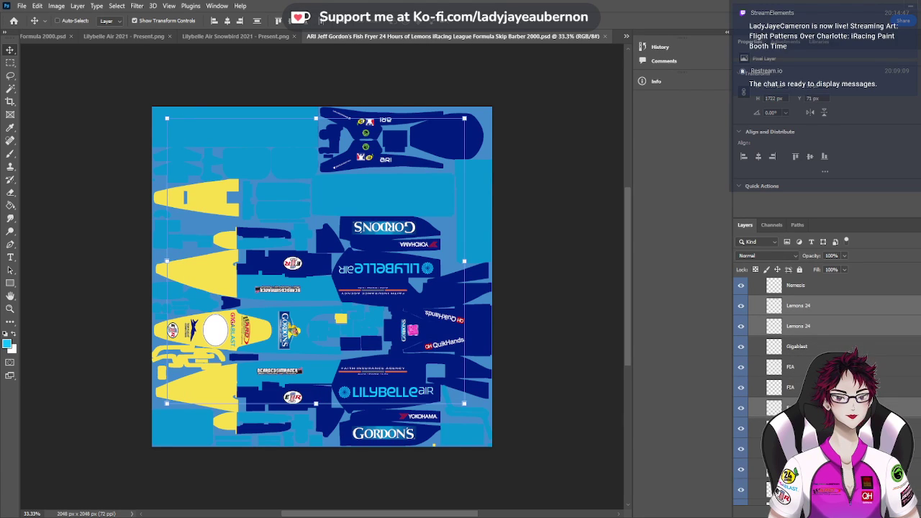
pyautogui.moveTo(316, 405); pyautogui.dragTo(316, 418)
pyautogui.scroll(-2, 828, 388)
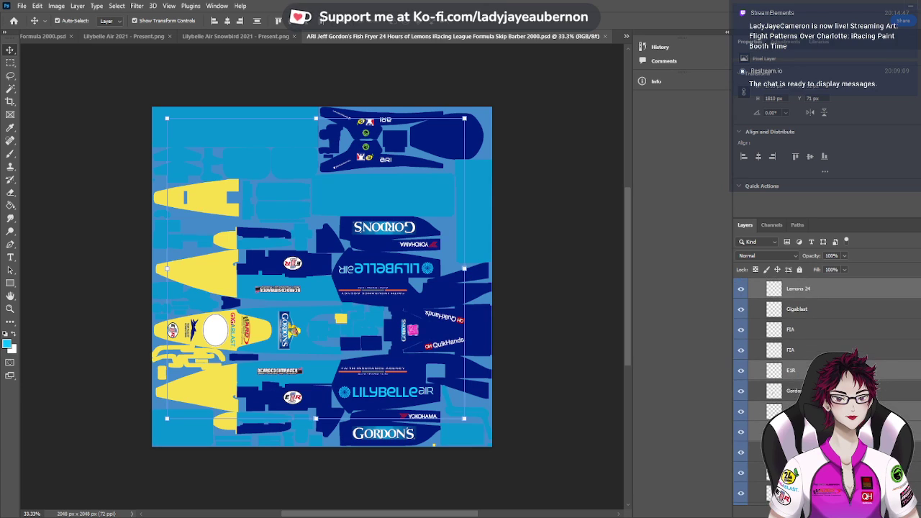
pyautogui.scroll(-4, 827, 388)
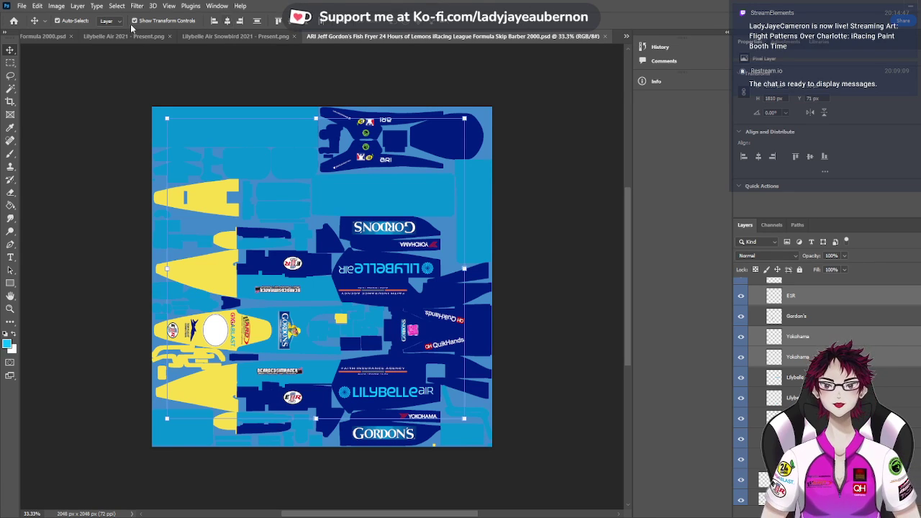
# Return to the Lilybelle Air Flight 90 Lemons document and show the Turn Off Before Exporting TGA group
pyautogui.click(61, 38)
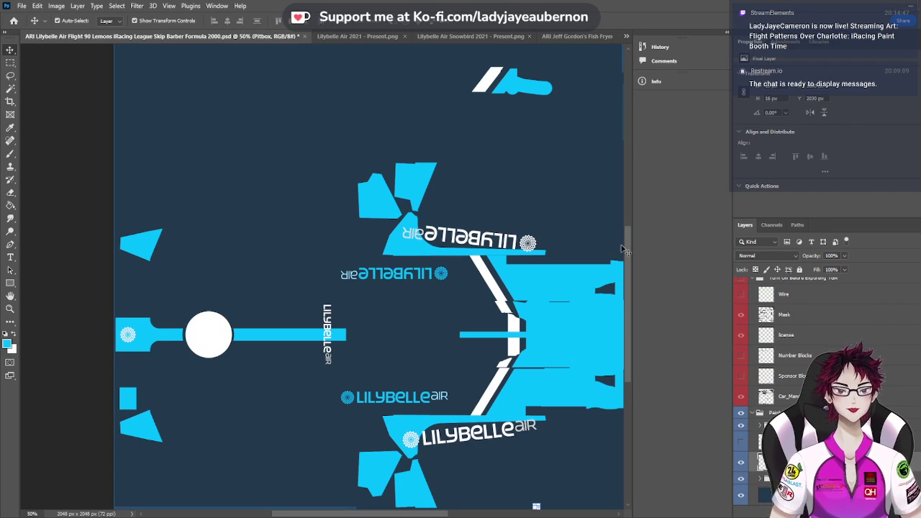
pyautogui.scroll(-3, 623, 250)
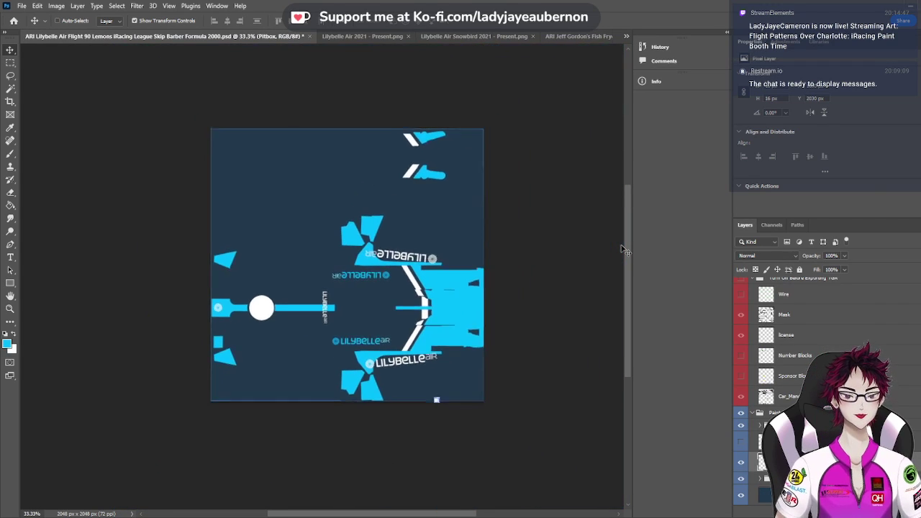
pyautogui.scroll(1, 748, 309)
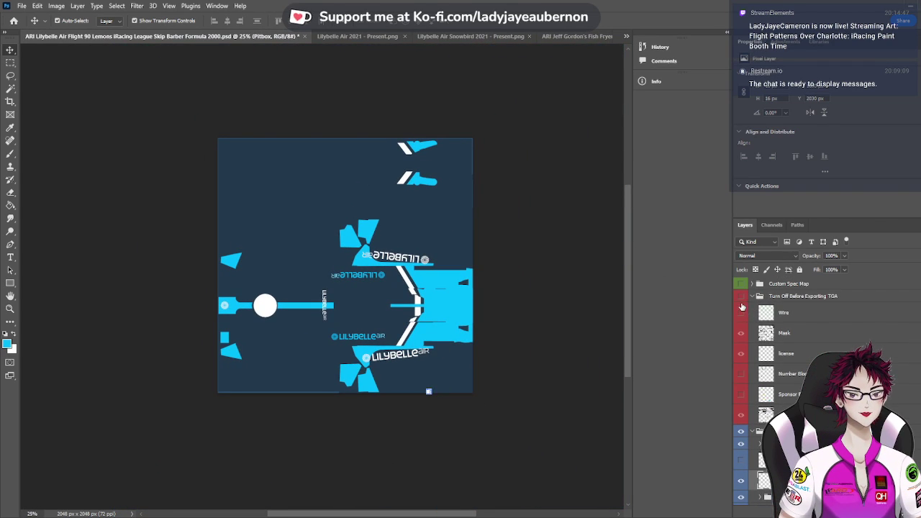
pyautogui.click(741, 296)
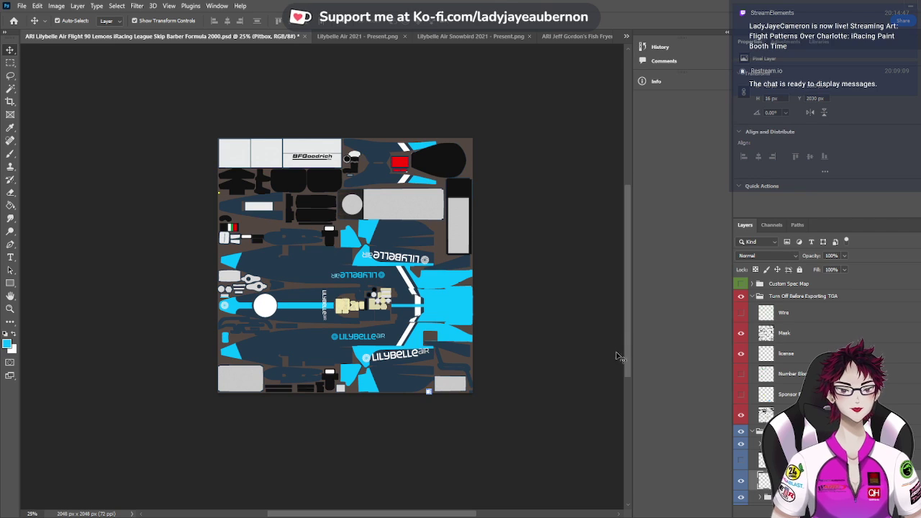
pyautogui.hotkey('ctrl', '+')
pyautogui.hotkey('ctrl', '+')
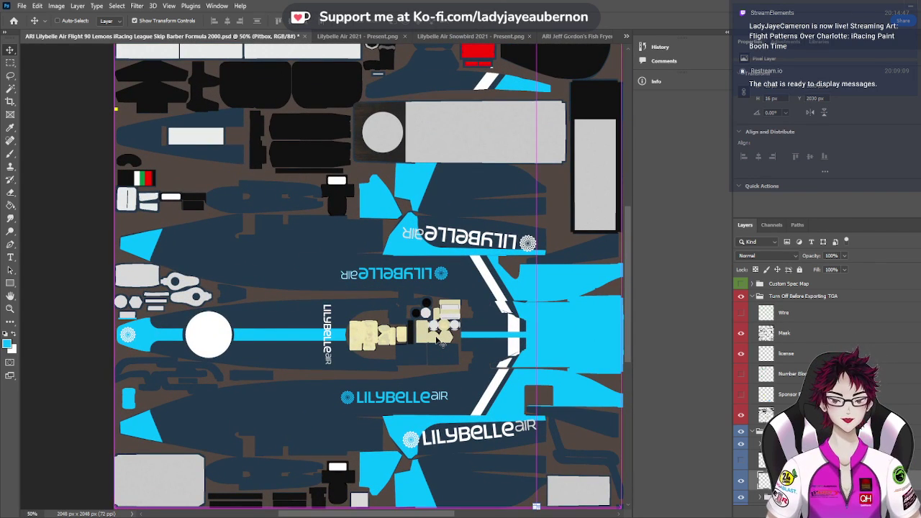
# Try pasting the copied sponsor decals above the Pitbox layer and above the Custom Spec Map group, undoing each attempt
pyautogui.click(396, 288)
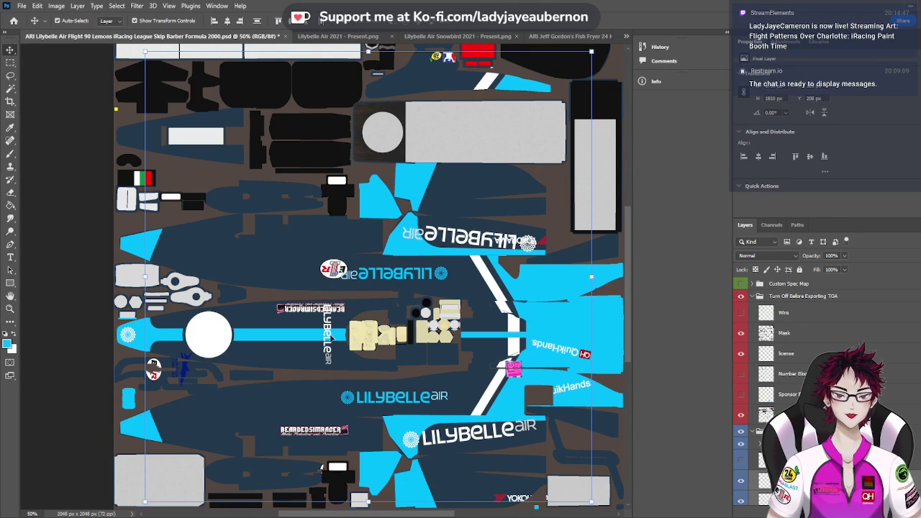
pyautogui.hotkey('ctrl', 'z')
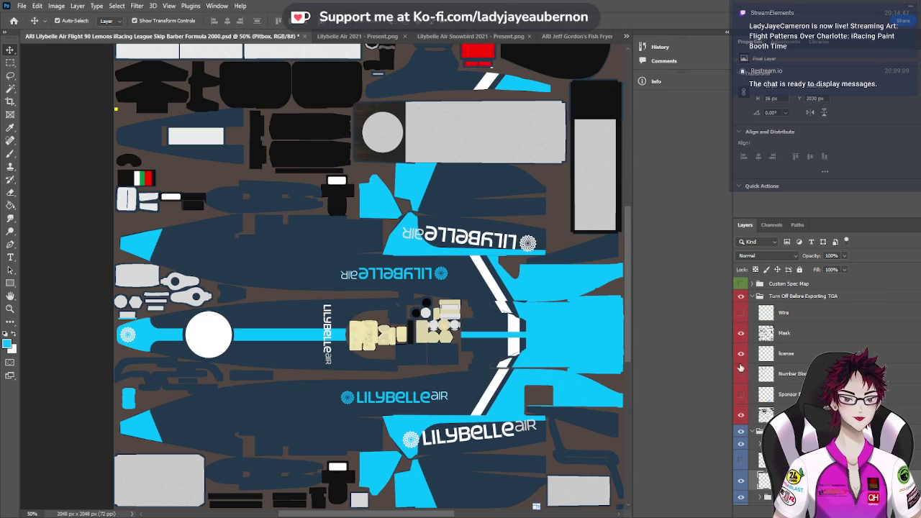
pyautogui.click(777, 286)
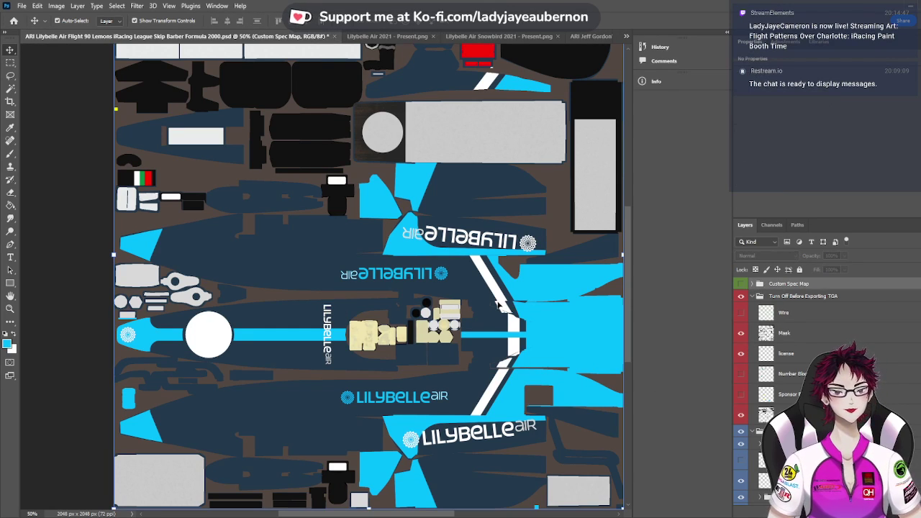
pyautogui.hotkey('ctrl', 'shift', 'z')
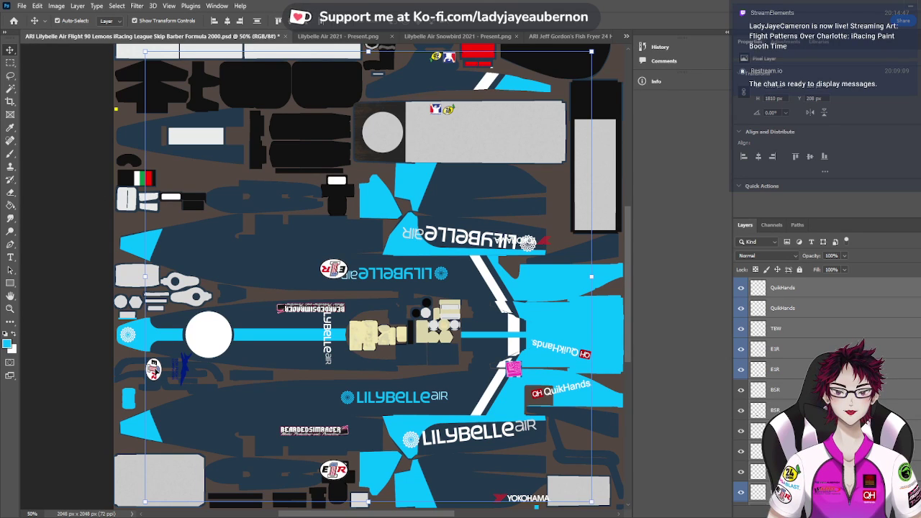
pyautogui.scroll(-5, 791, 389)
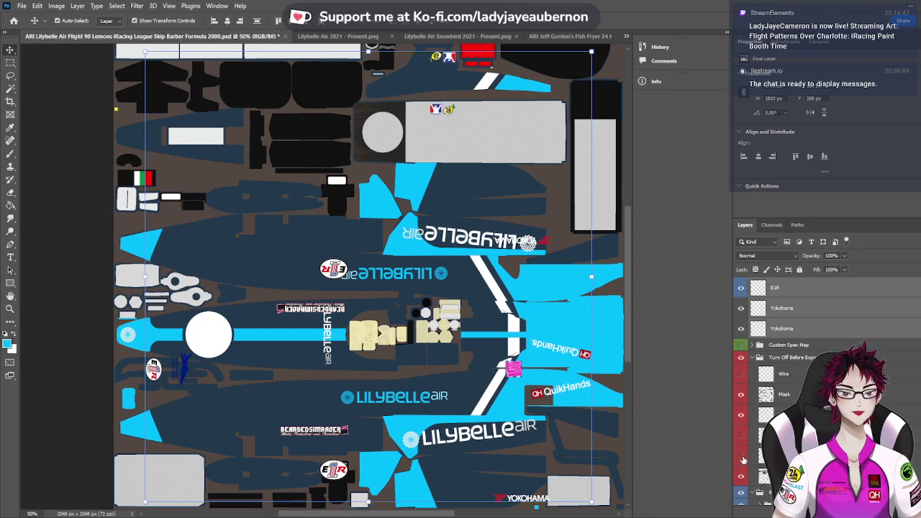
pyautogui.press('Delete')
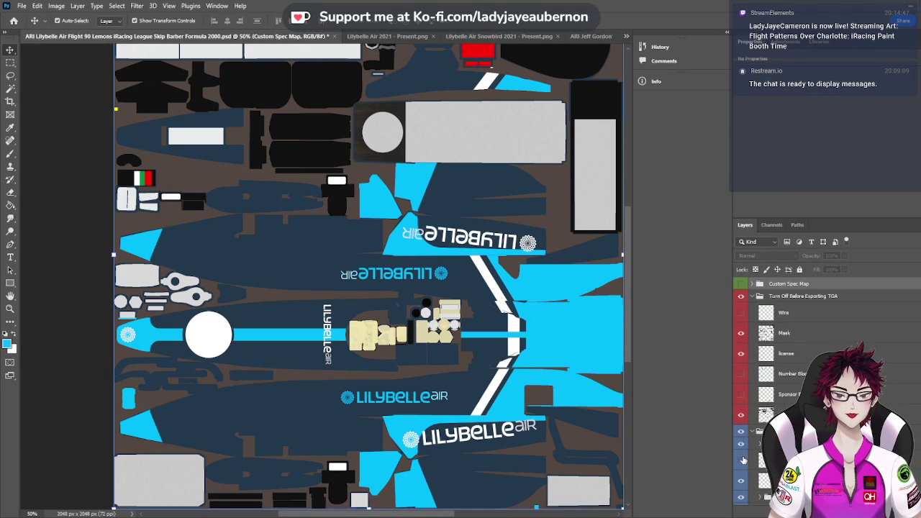
# Show the sponsor placement guides, paste the copied decals, and shift them together so the lower BeardedSimRacer logo fits its yellow block
pyautogui.click(741, 396)
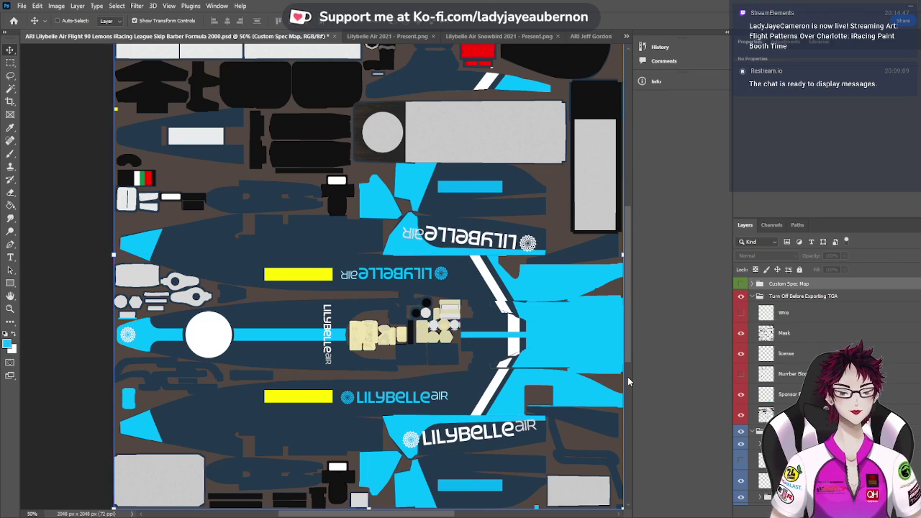
pyautogui.hotkey('ctrl', 'z')
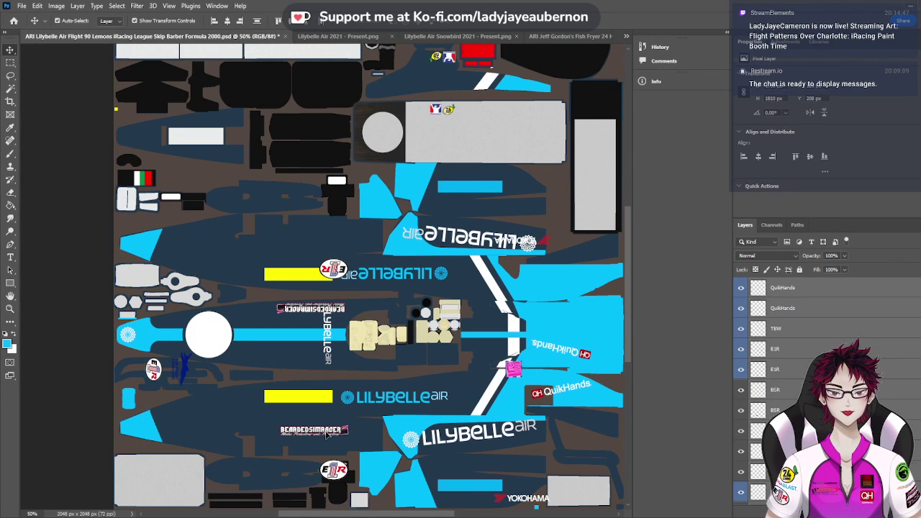
pyautogui.moveTo(325, 433); pyautogui.dragTo(312, 401)
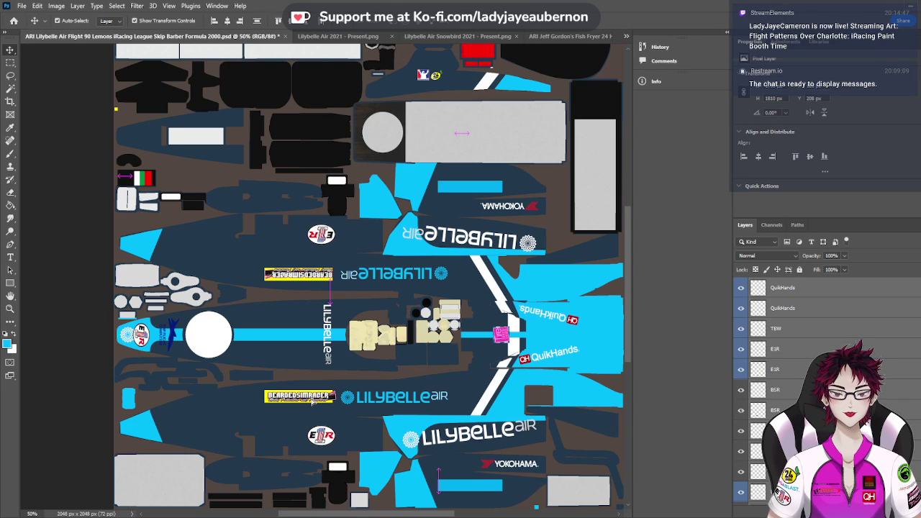
pyautogui.moveTo(313, 401); pyautogui.dragTo(311, 401)
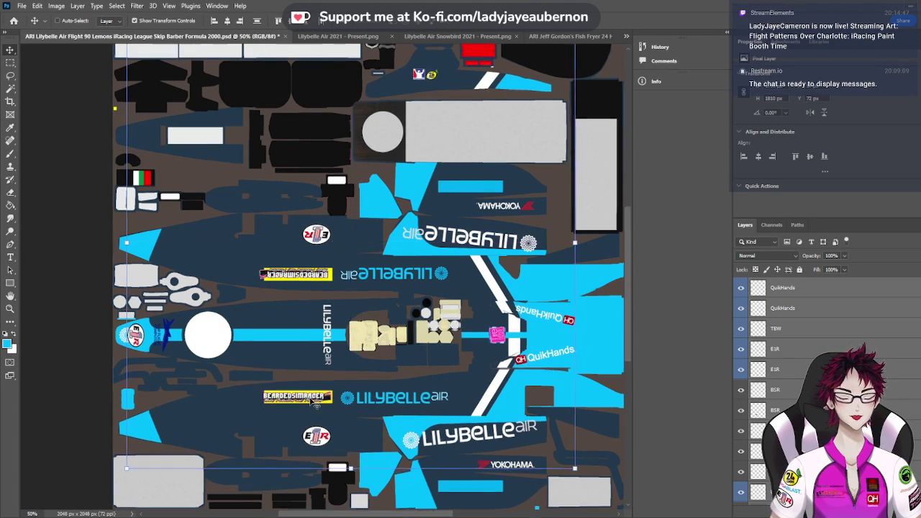
# Align the upside-down BeardedSimRacer logo with its yellow sponsor block on the opposite side panel
pyautogui.hotkey('ctrl', '+')
pyautogui.hotkey('ctrl', '+')
pyautogui.scroll(-10, 310, 400)
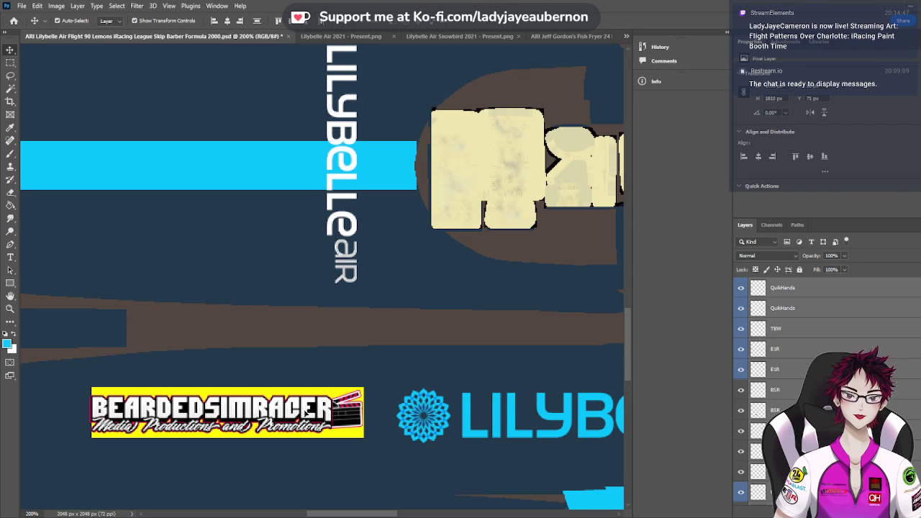
pyautogui.scroll(6, 304, 413)
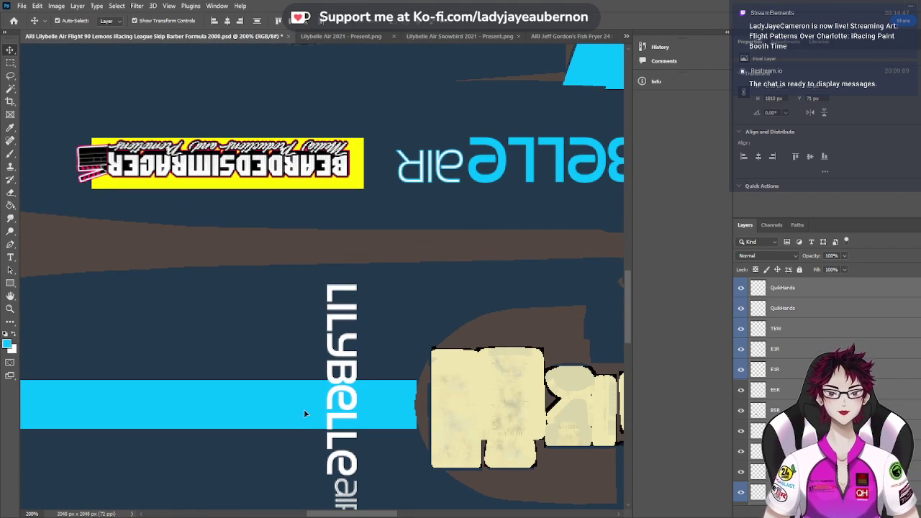
pyautogui.hotkey('ctrl', '-')
pyautogui.hotkey('ctrl', '-')
pyautogui.hotkey('ctrl', '-')
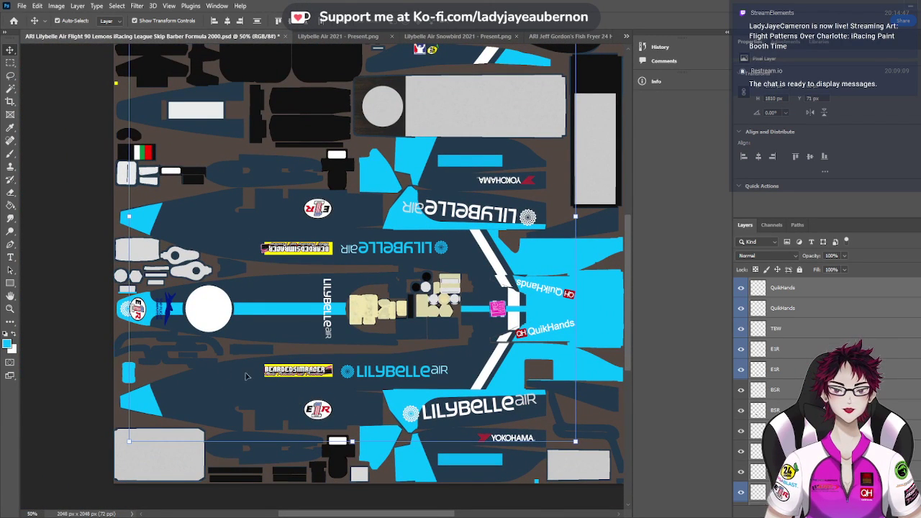
pyautogui.click(105, 302)
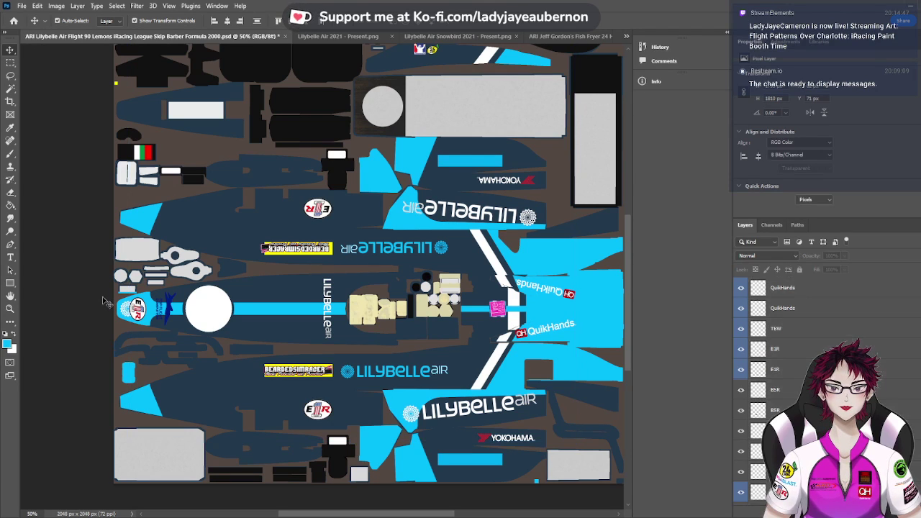
pyautogui.scroll(1, 299, 347)
pyautogui.hotkey('ctrl', '+')
pyautogui.hotkey('ctrl', '+')
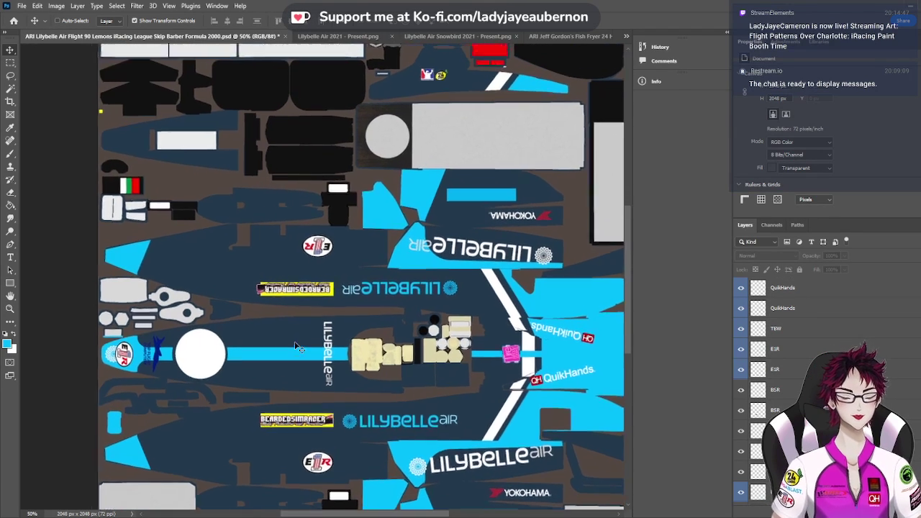
pyautogui.scroll(-1, 301, 311)
pyautogui.scroll(-1, 302, 311)
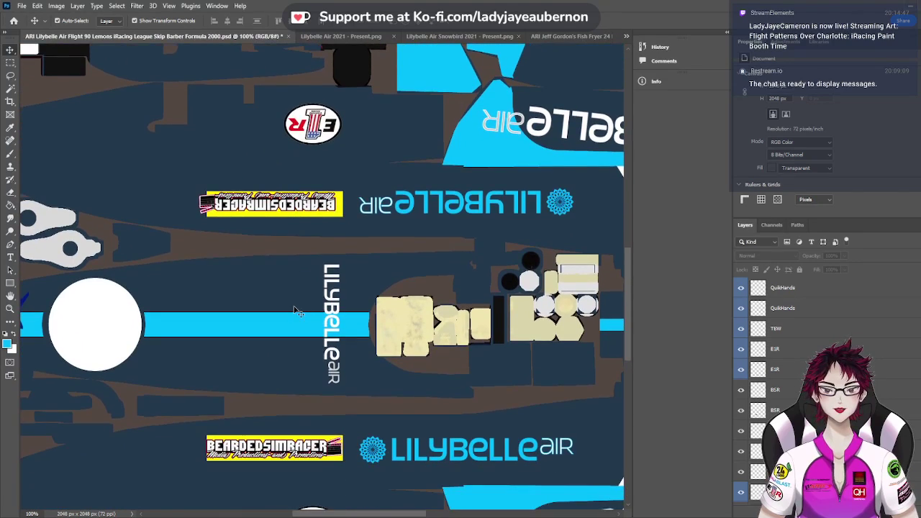
pyautogui.moveTo(319, 212); pyautogui.dragTo(321, 210)
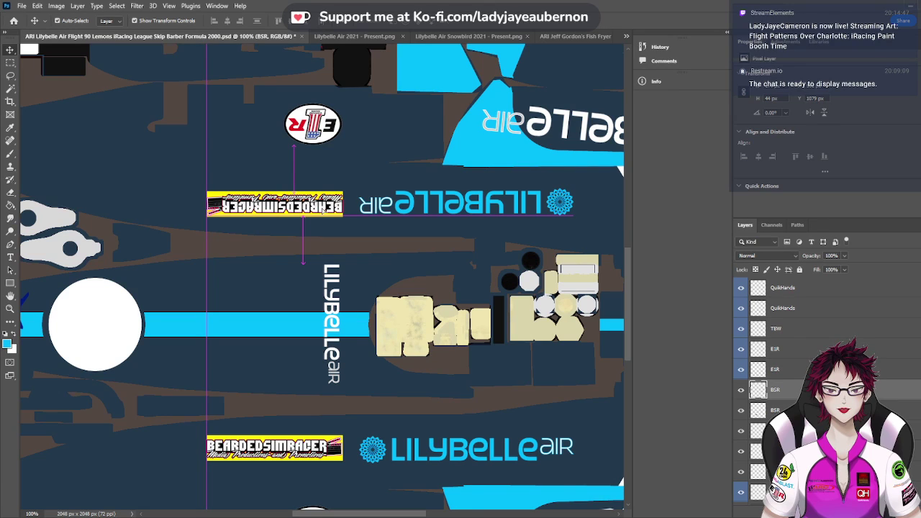
pyautogui.moveTo(322, 209); pyautogui.dragTo(322, 212)
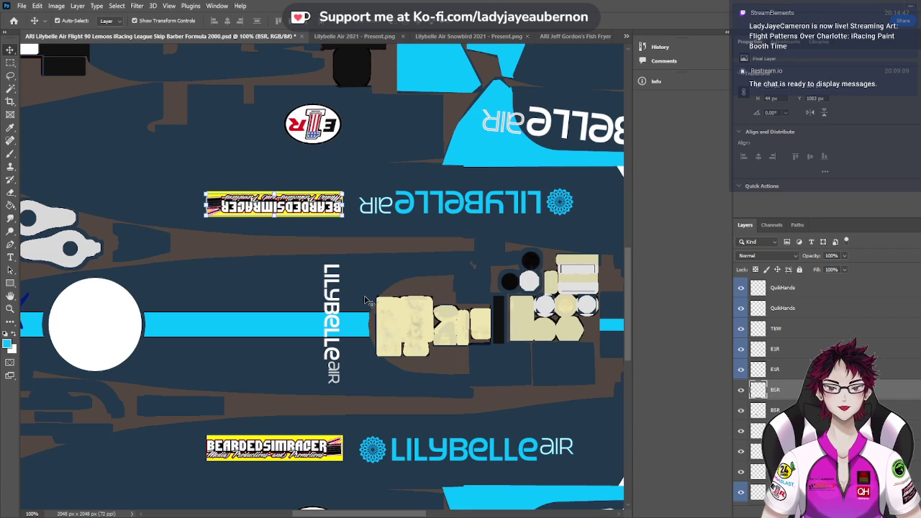
# Move the nose E1R logo clear of the flower emblem and scale it to 85.29%
pyautogui.scroll(-2, 364, 300)
pyautogui.scroll(3, 364, 300)
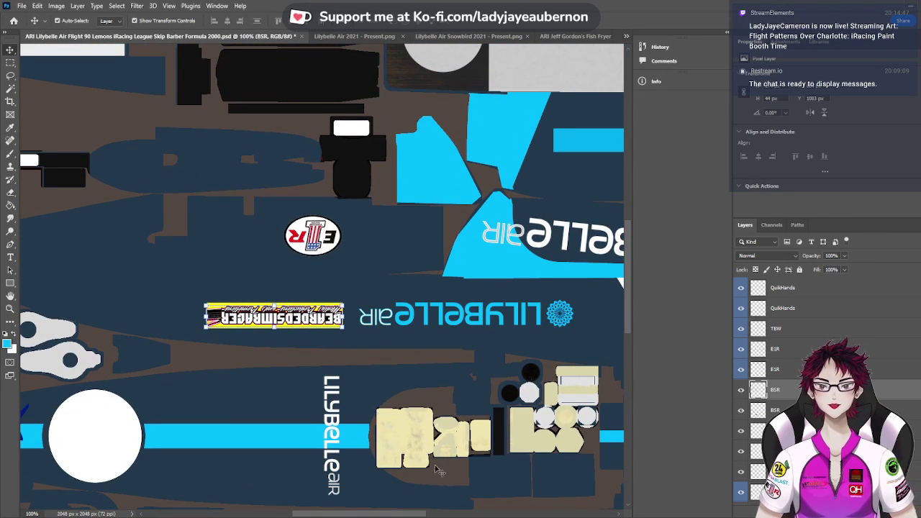
pyautogui.moveTo(407, 516); pyautogui.dragTo(346, 515)
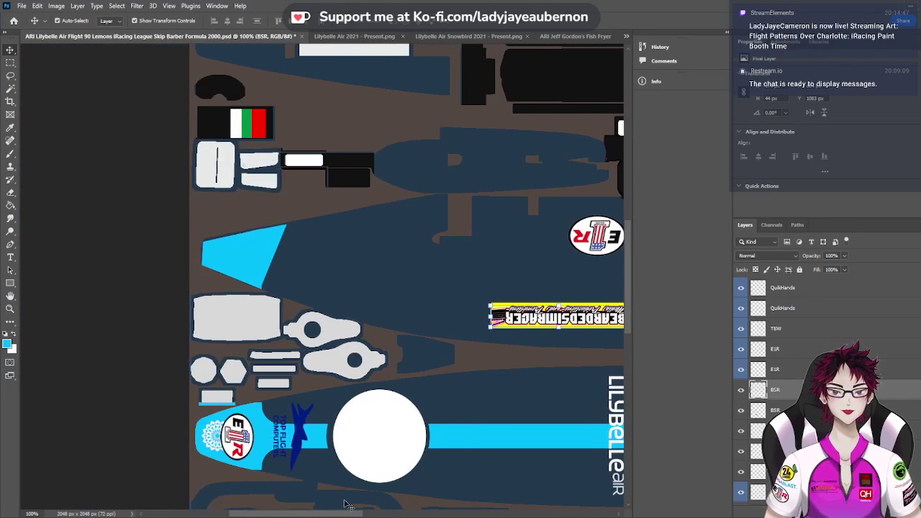
pyautogui.click(250, 446)
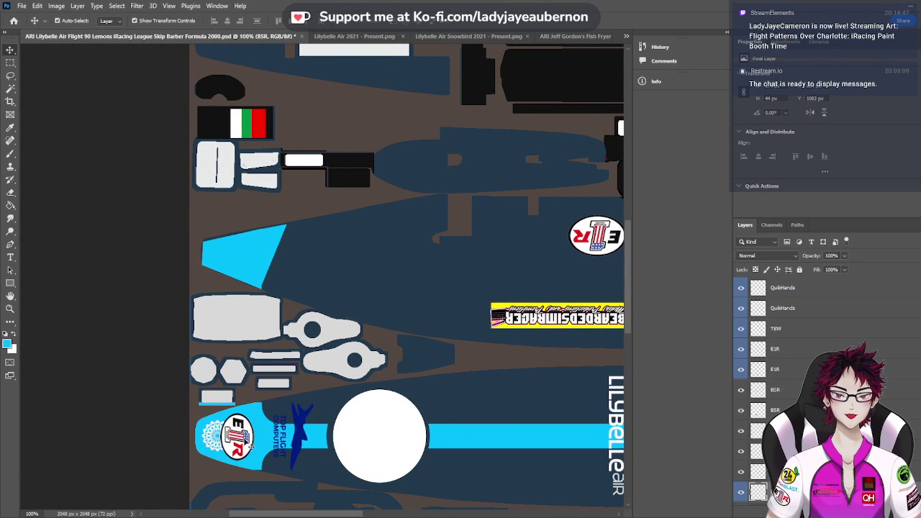
pyautogui.moveTo(237, 436); pyautogui.dragTo(250, 437)
pyautogui.hotkey('ctrl', 't')
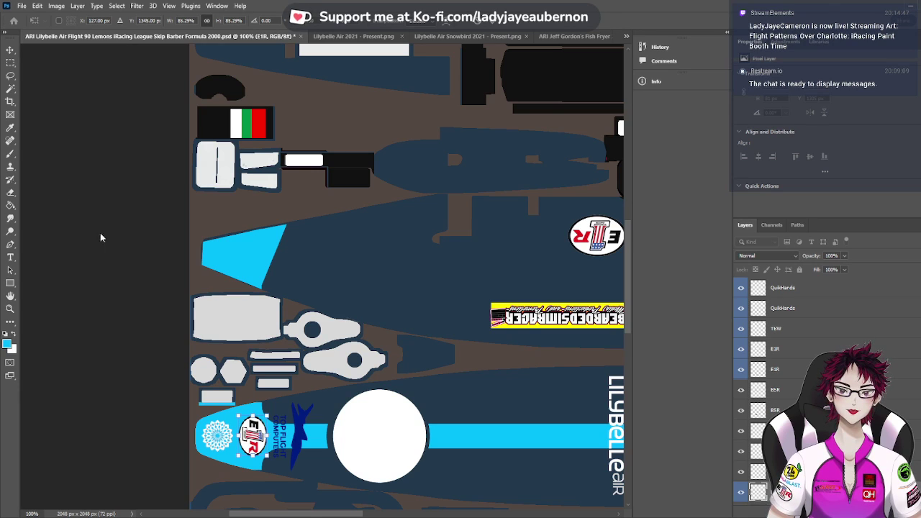
pyautogui.press('Return')
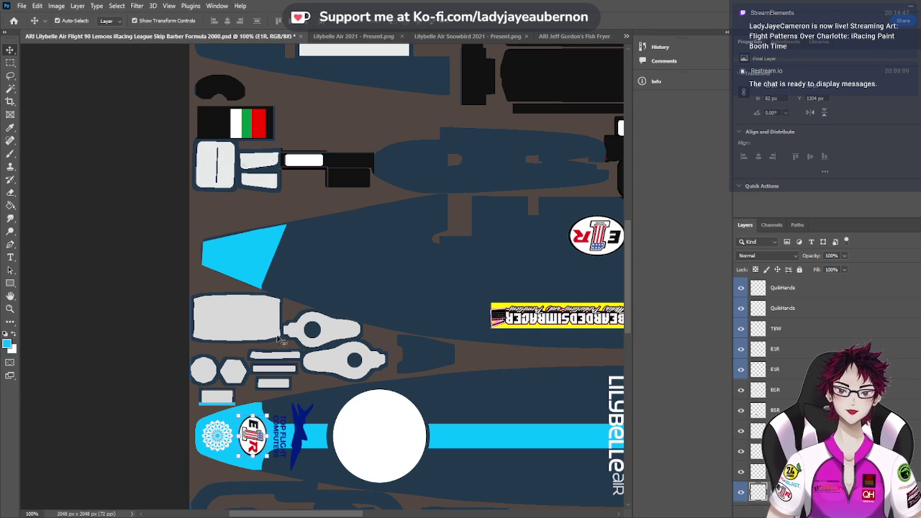
# Nudge the Top Flight Computers logo toward the white number circle and recolour it white
pyautogui.moveTo(302, 437); pyautogui.dragTo(307, 436)
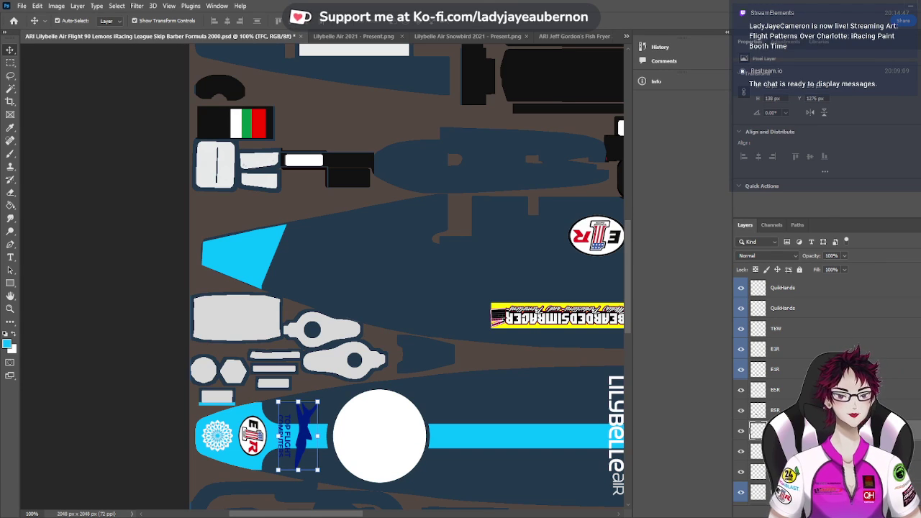
pyautogui.press('h')
pyautogui.click(741, 430)
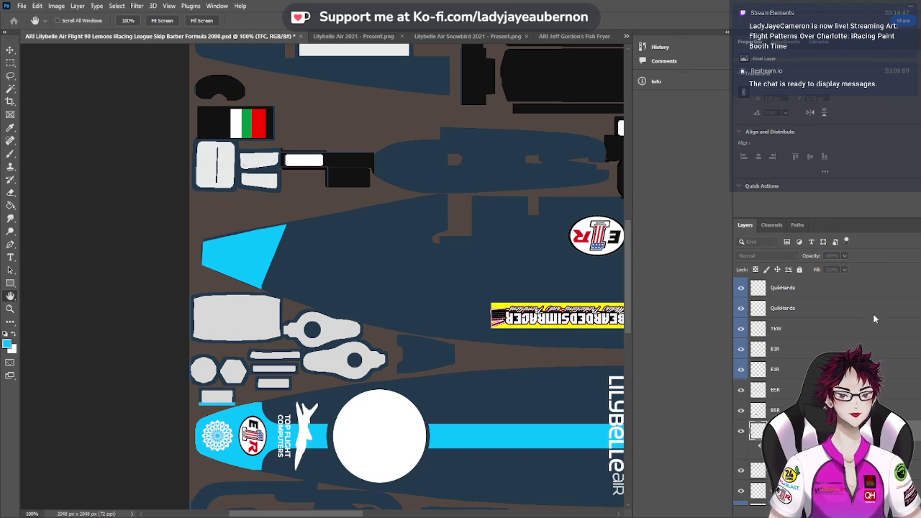
pyautogui.press('v')
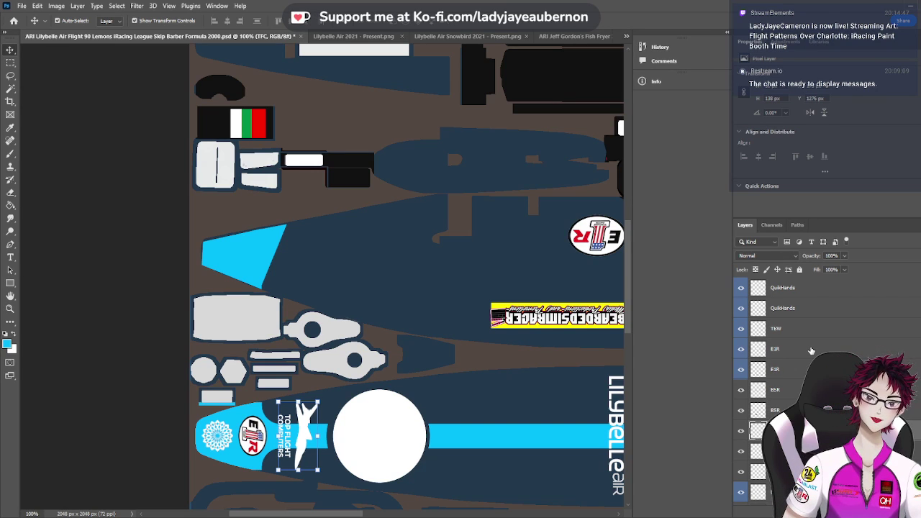
# Show the Wire layer and nudge the nose E1R logo slightly toward the Top Flight Computers logo
pyautogui.scroll(-2, 784, 359)
pyautogui.scroll(-1, 784, 360)
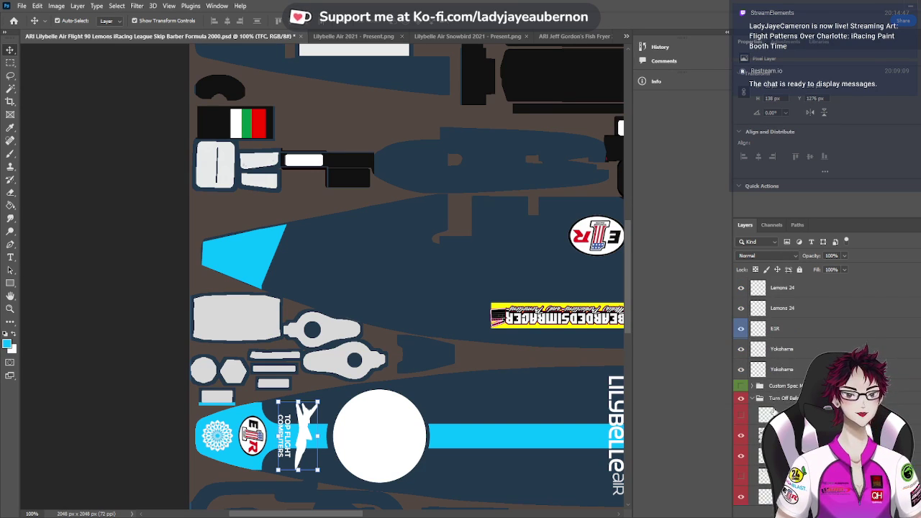
pyautogui.click(741, 415)
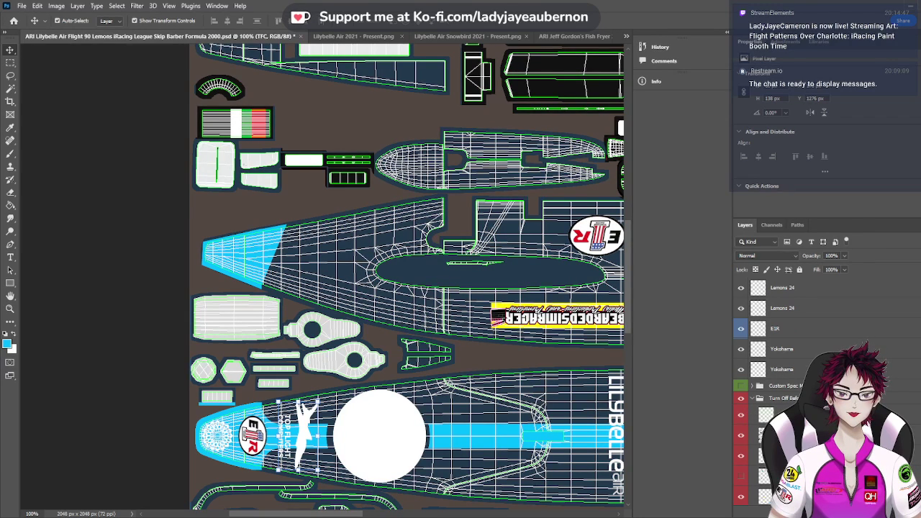
pyautogui.click(252, 433)
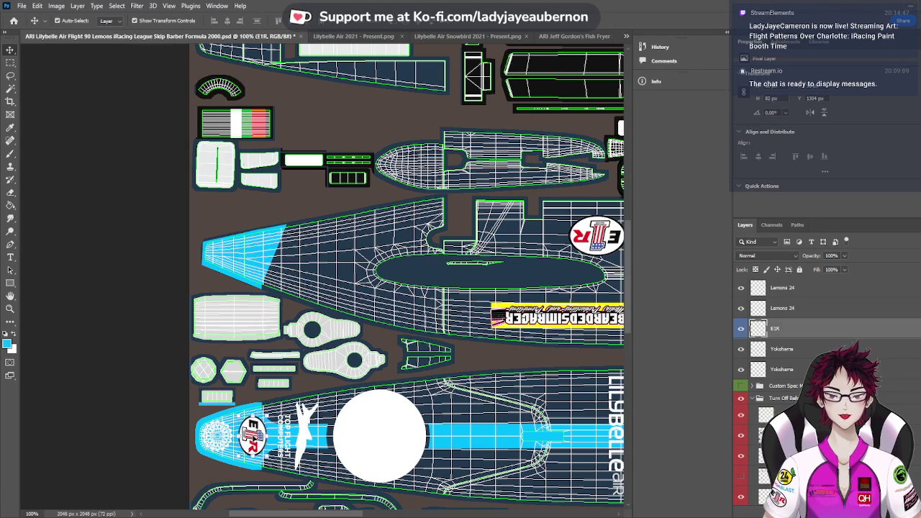
pyautogui.moveTo(252, 433); pyautogui.dragTo(255, 435)
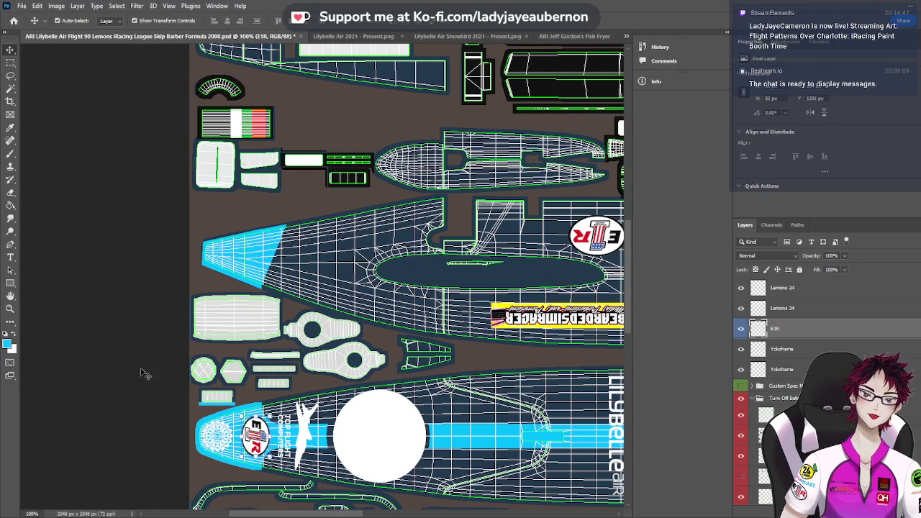
# Select both Lemons 24 layers and move the two decals together closer to the white stripes on their panels
pyautogui.moveTo(341, 514); pyautogui.dragTo(404, 514)
pyautogui.scroll(-4, 324, 281)
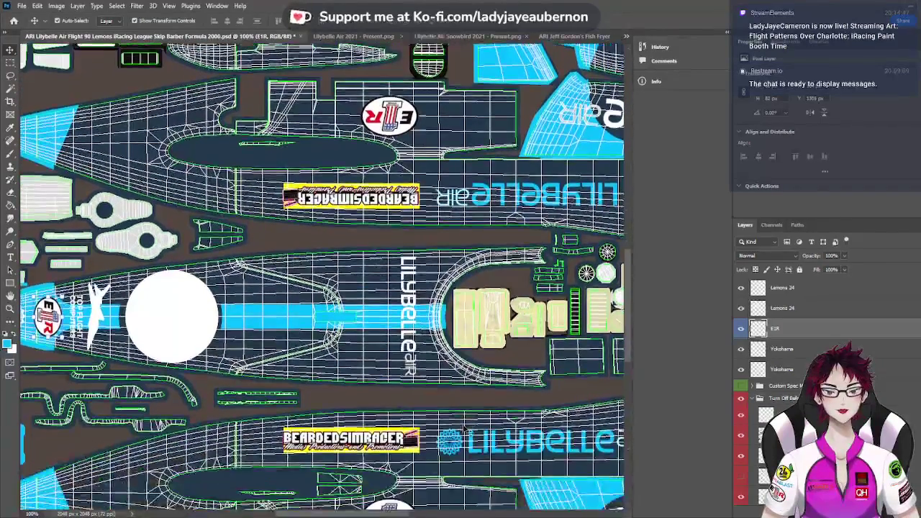
pyautogui.scroll(15, 466, 430)
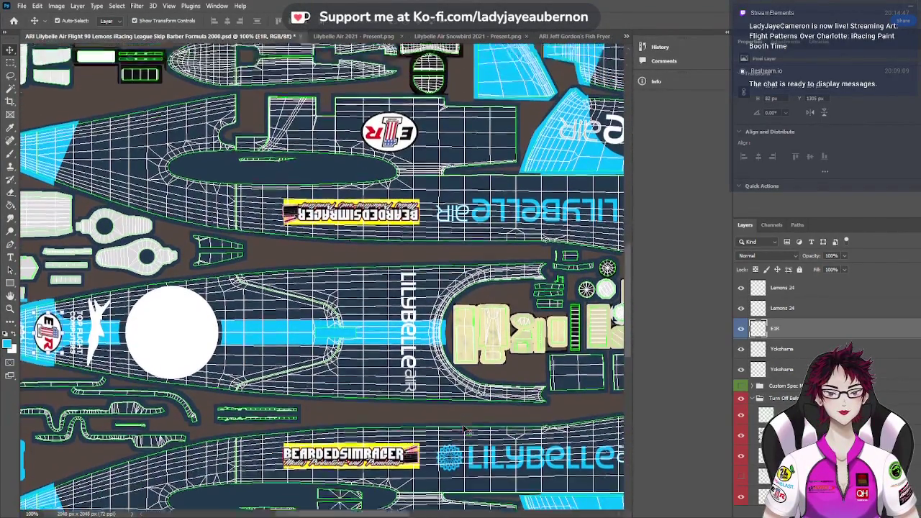
pyautogui.scroll(5, 466, 430)
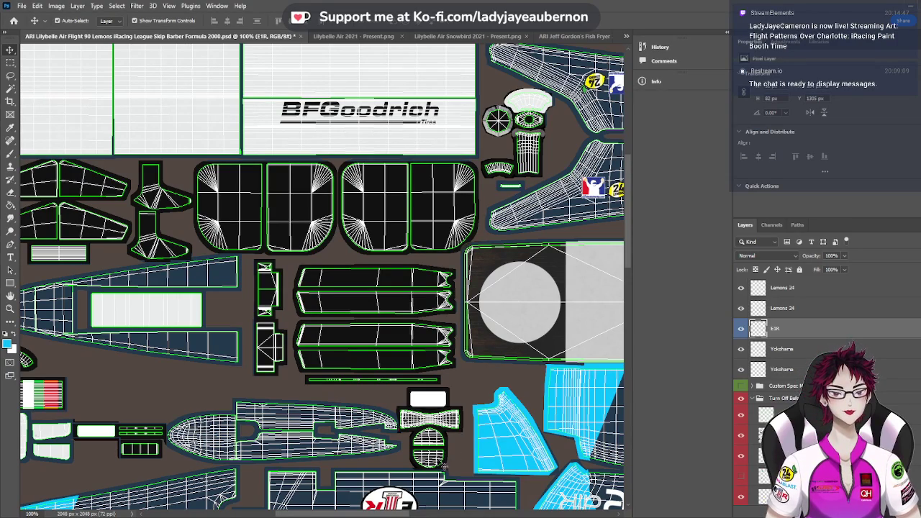
pyautogui.moveTo(395, 515); pyautogui.dragTo(437, 513)
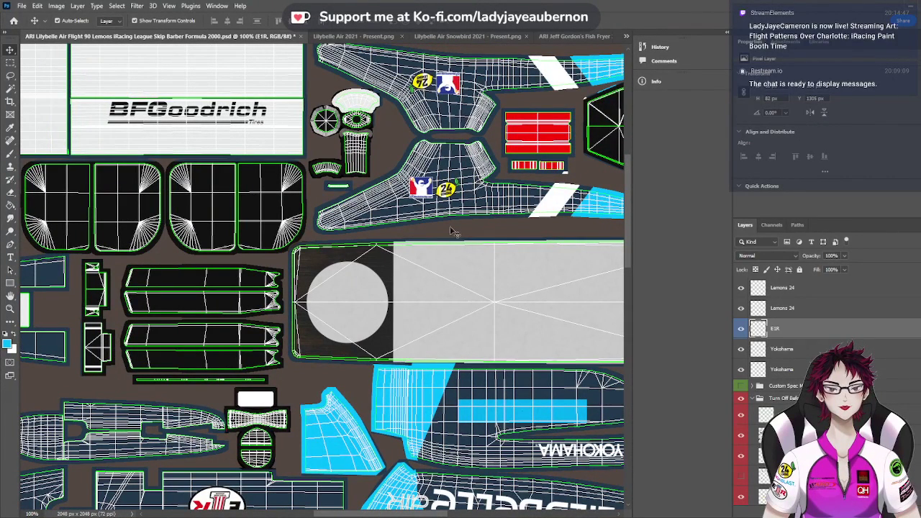
pyautogui.click(436, 196)
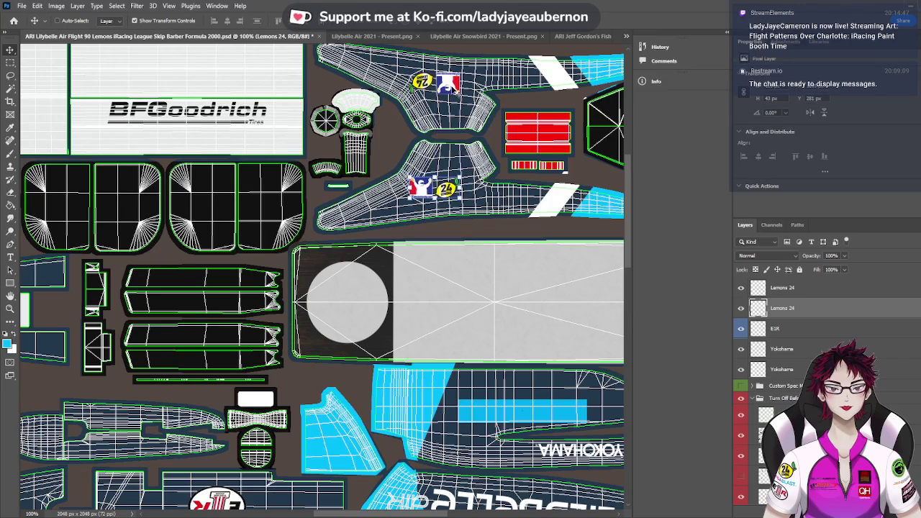
pyautogui.keyDown('shift'); pyautogui.click(784, 291); pyautogui.keyUp('shift')
pyautogui.moveTo(442, 191); pyautogui.dragTo(459, 192)
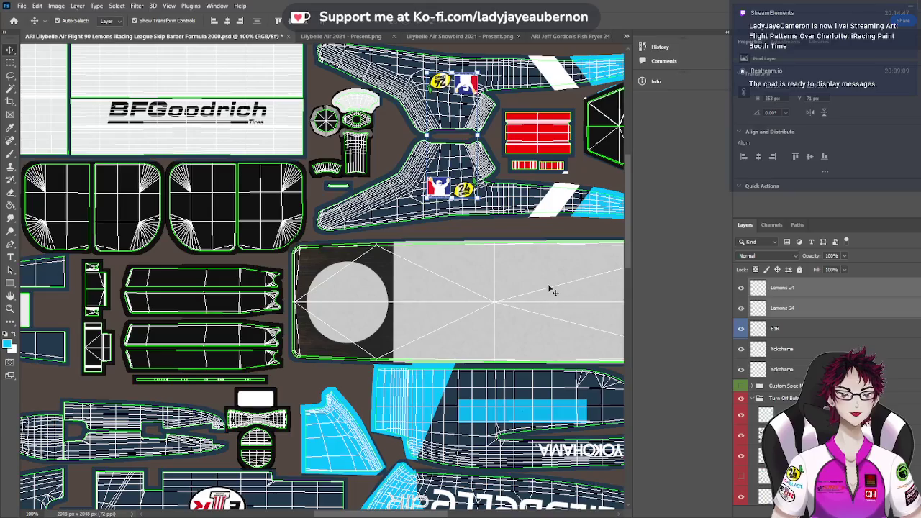
# Examine the Yokohama, QuikHands and pink decals on the rear bodywork against the wireframe
pyautogui.scroll(-10, 554, 290)
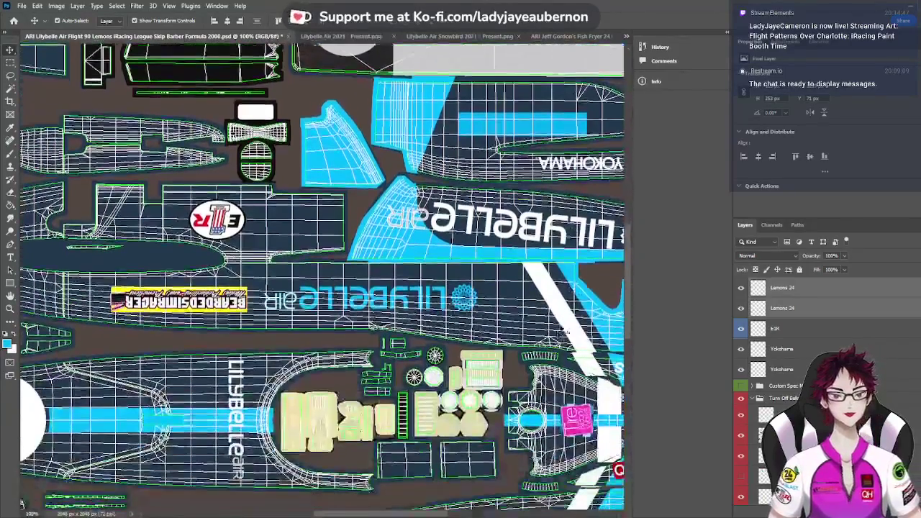
pyautogui.scroll(-1, 426, 394)
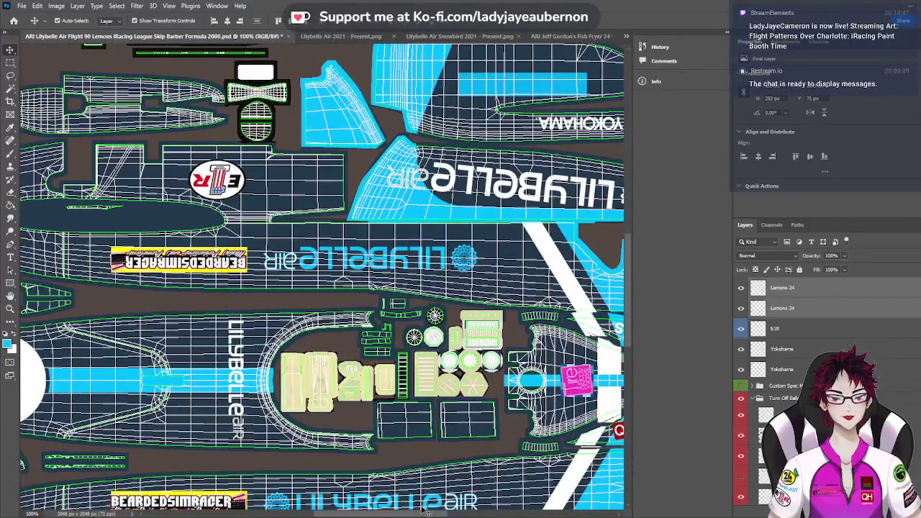
pyautogui.moveTo(421, 515); pyautogui.dragTo(486, 515)
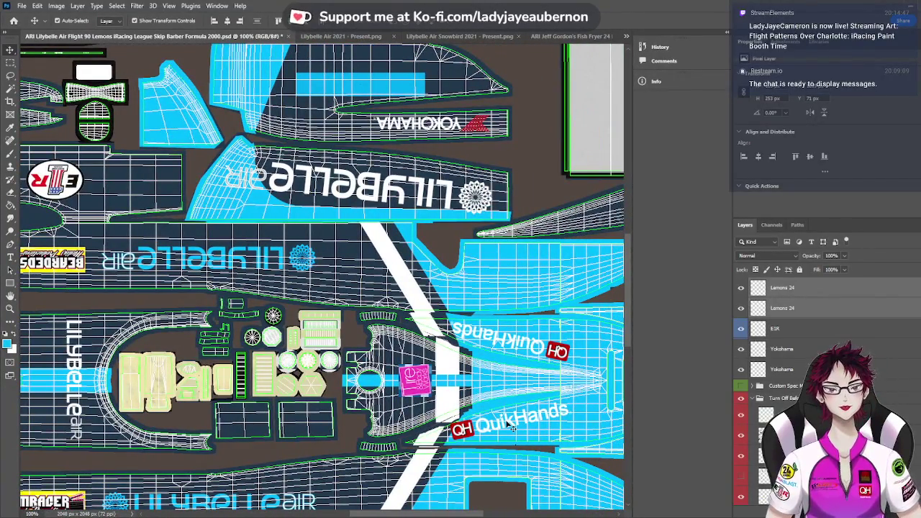
pyautogui.scroll(-1, 509, 425)
pyautogui.scroll(-5, 508, 425)
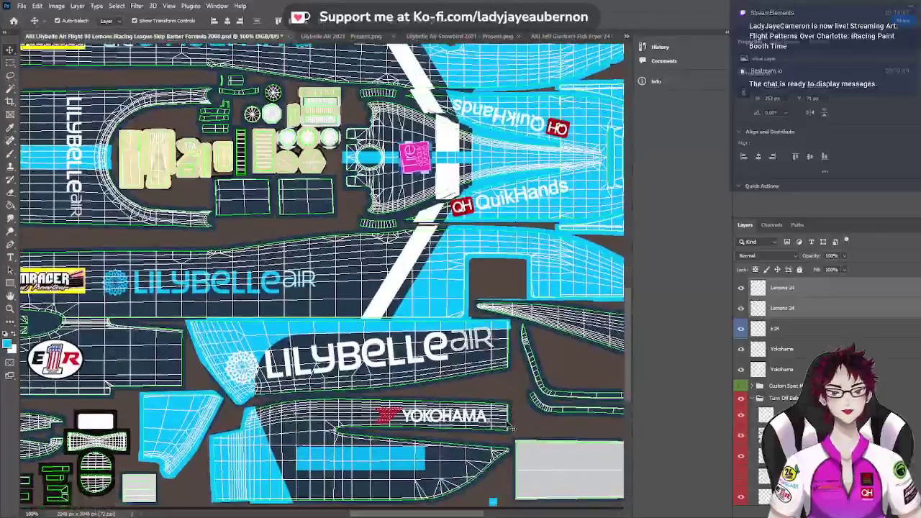
pyautogui.scroll(5, 510, 428)
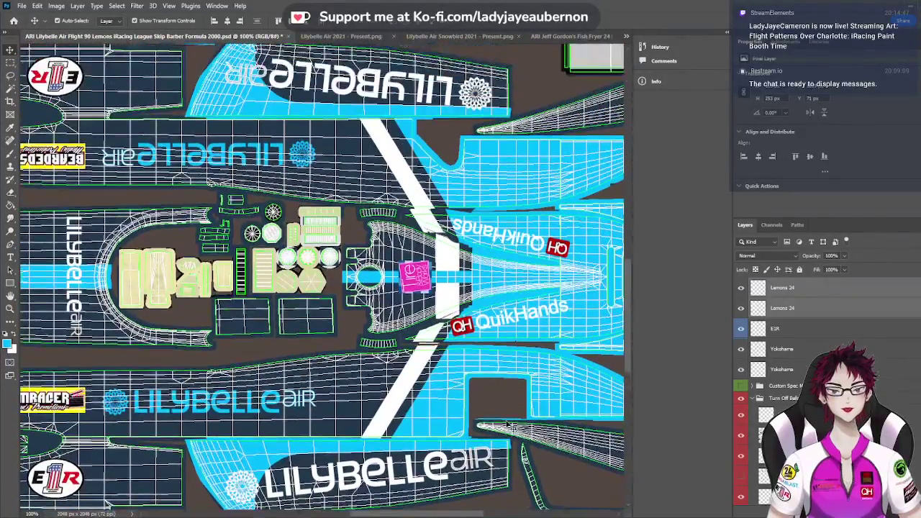
pyautogui.scroll(-5, 509, 425)
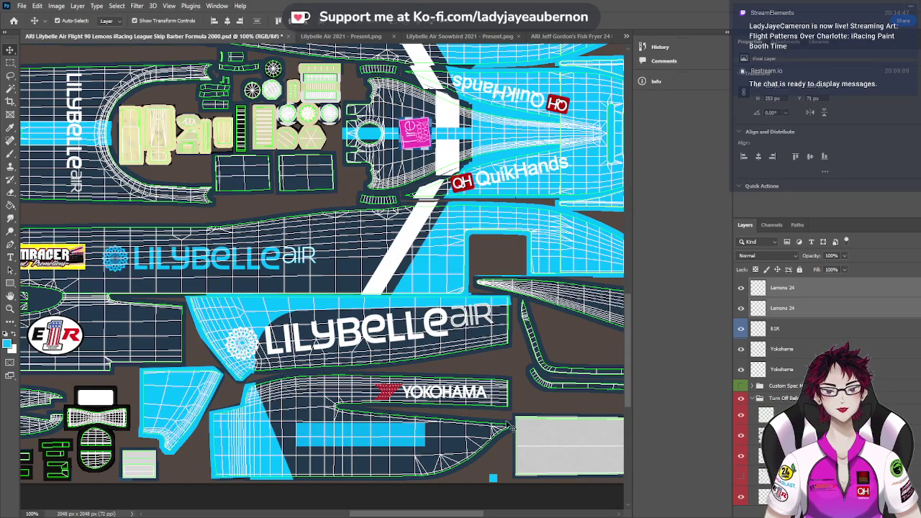
pyautogui.scroll(5, 508, 426)
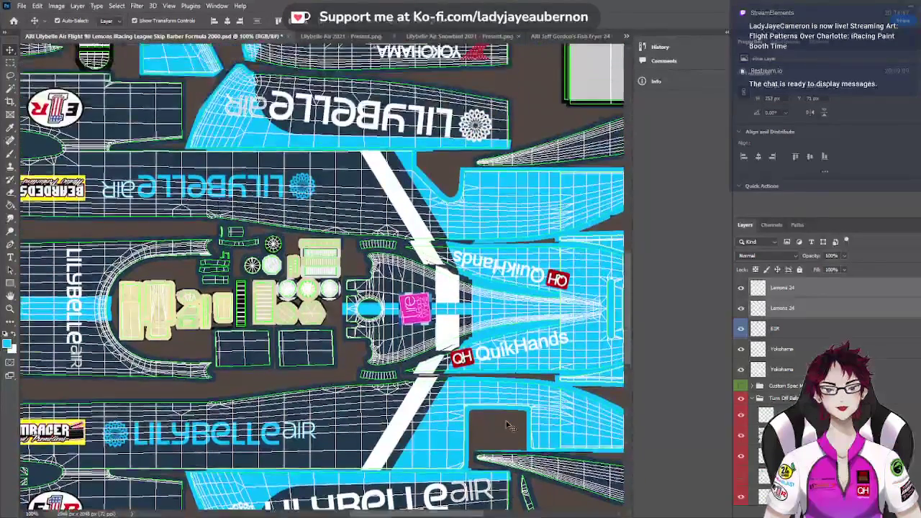
pyautogui.scroll(2, 508, 426)
pyautogui.scroll(-4, 508, 426)
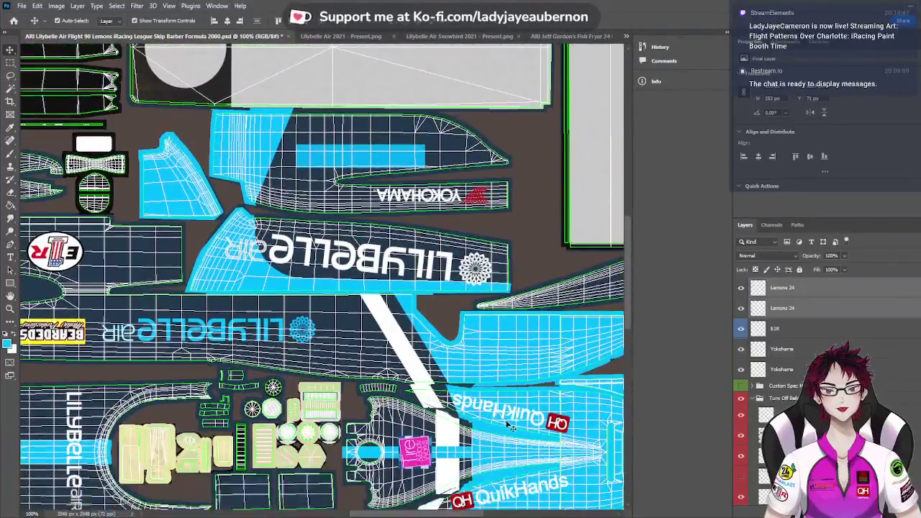
pyautogui.scroll(-4, 508, 426)
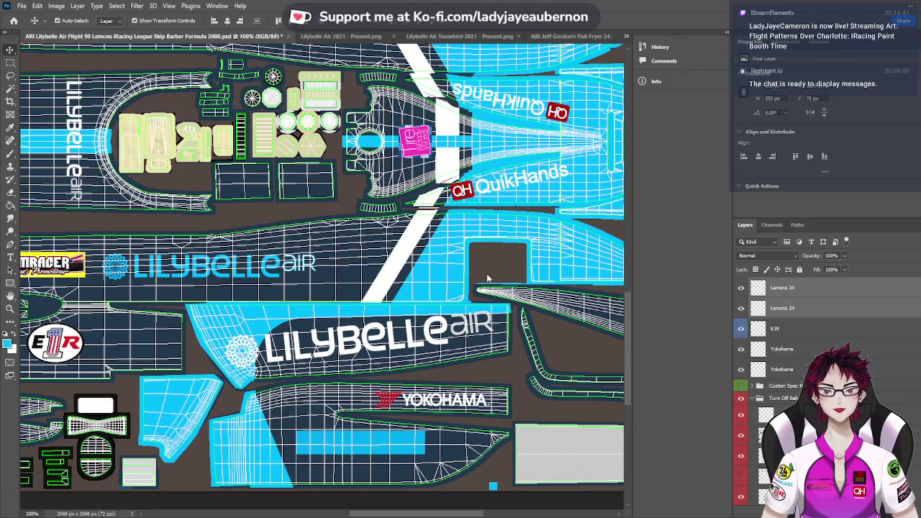
# Switch to FIA Transparent White.png and close the Lilybelle Air Snowbird 2021 and Lilybelle Air 2021 reference images
pyautogui.hotkey('ctrl', 'shift', 'Tab')
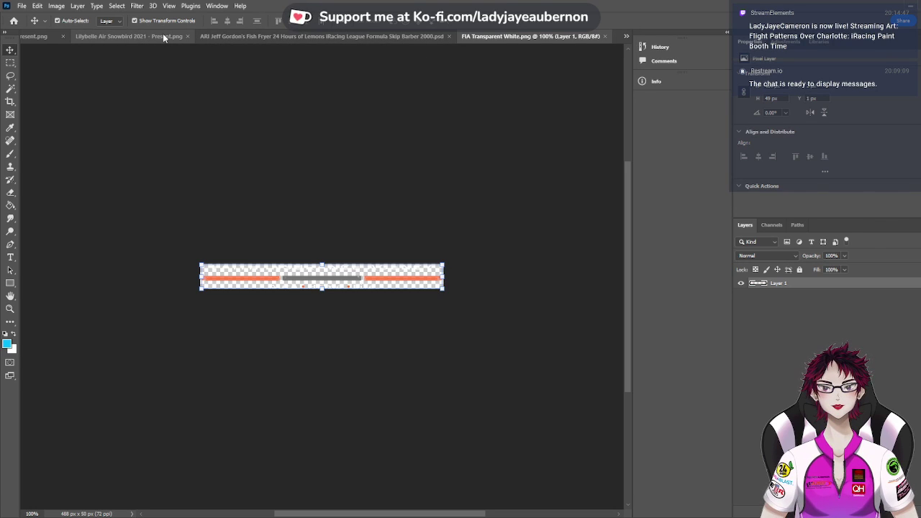
pyautogui.click(187, 40)
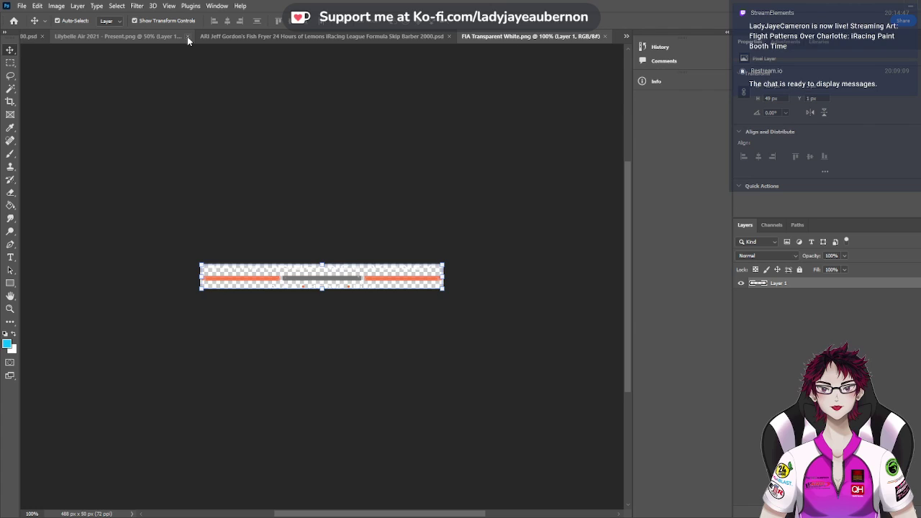
pyautogui.click(188, 39)
# Paste the Faith Insurance Agency logo above the QuikHands layers in the Lilybelle Air livery and move it onto the lower Yokohama panel
pyautogui.click(157, 35)
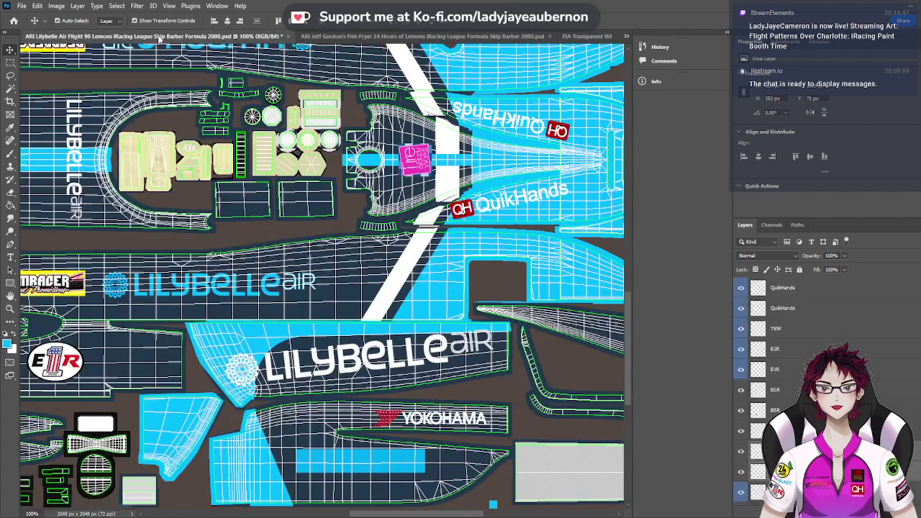
pyautogui.click(815, 295)
pyautogui.scroll(-2, 427, 357)
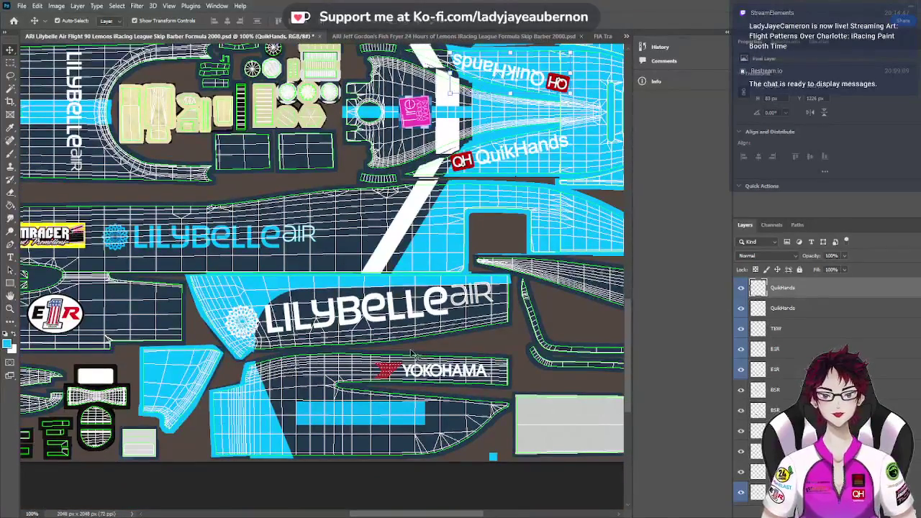
pyautogui.hotkey('ctrl', 'v')
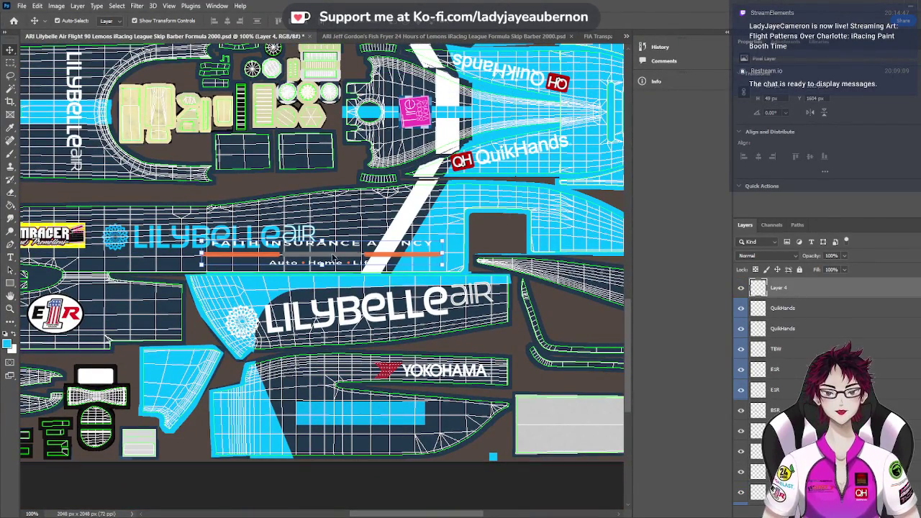
pyautogui.moveTo(333, 258); pyautogui.dragTo(368, 423)
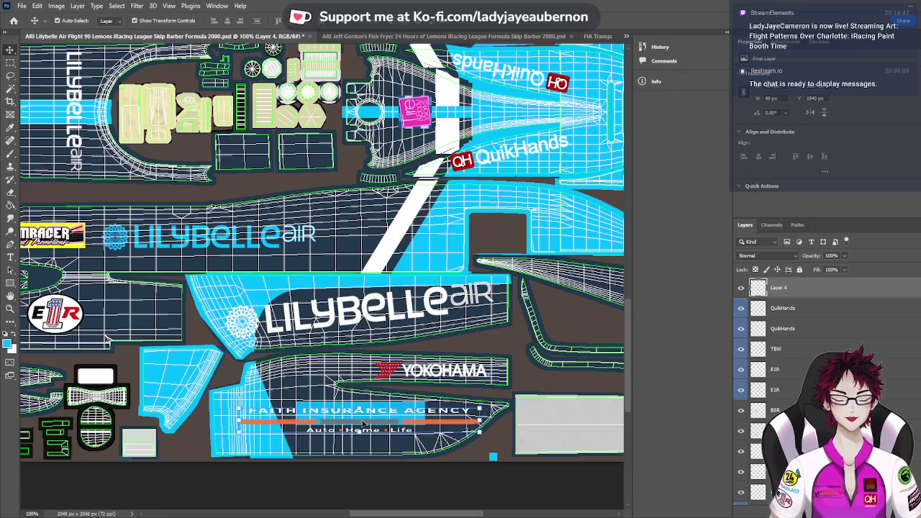
# Align the Faith Insurance Agency logo with the blue sponsor bar on the lower panel and scale it to about 83%
pyautogui.hotkey('ctrl', '+')
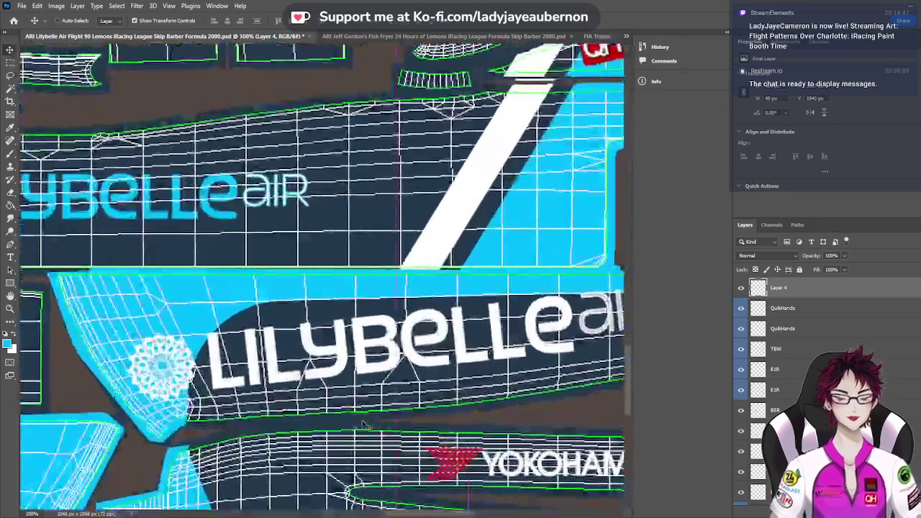
pyautogui.scroll(-4, 446, 392)
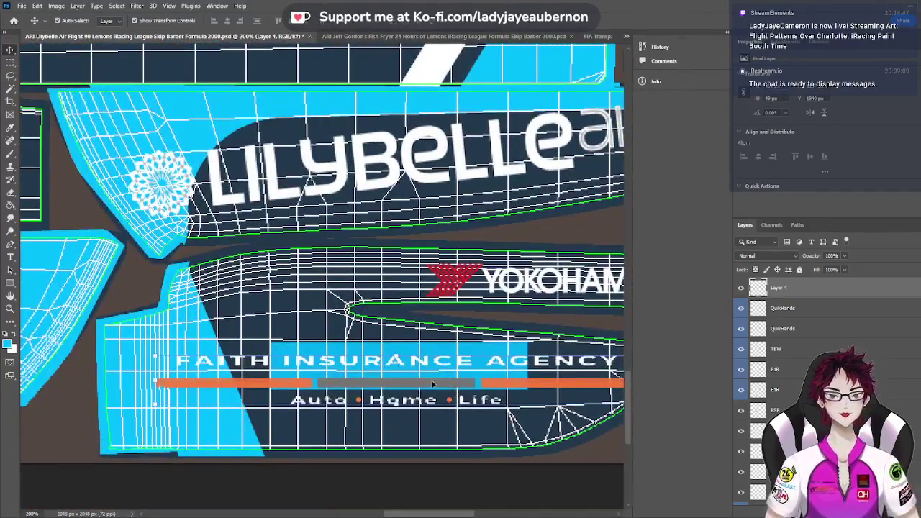
pyautogui.moveTo(432, 384); pyautogui.dragTo(421, 377)
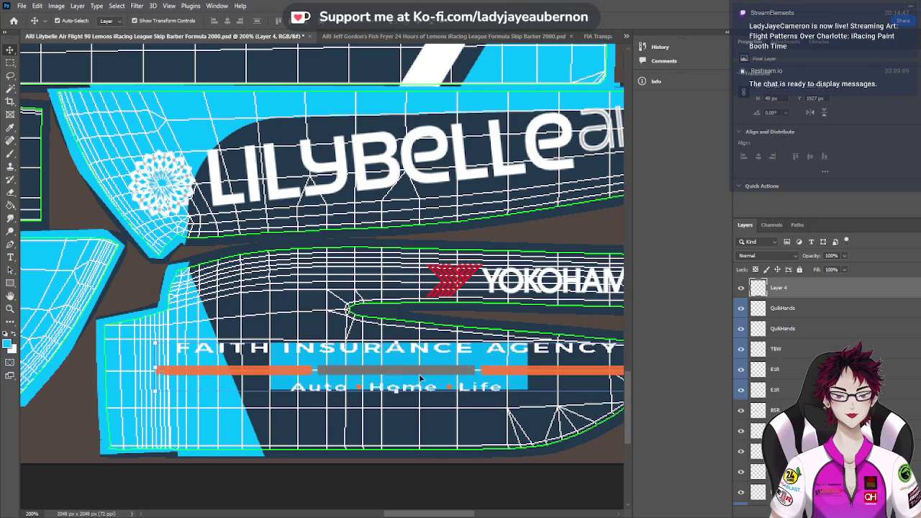
pyautogui.hotkey('ctrl', 't')
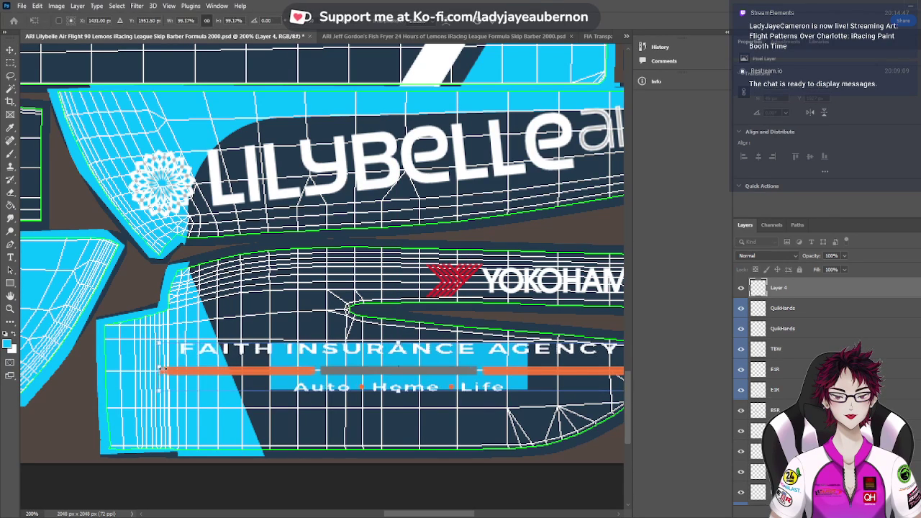
pyautogui.moveTo(155, 369); pyautogui.dragTo(179, 369)
pyautogui.moveTo(400, 515); pyautogui.dragTo(412, 515)
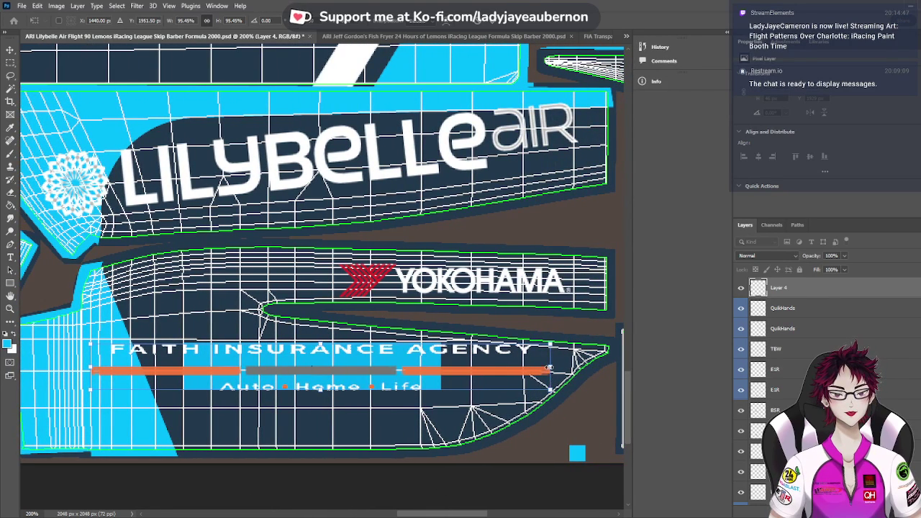
pyautogui.moveTo(551, 370); pyautogui.dragTo(490, 368)
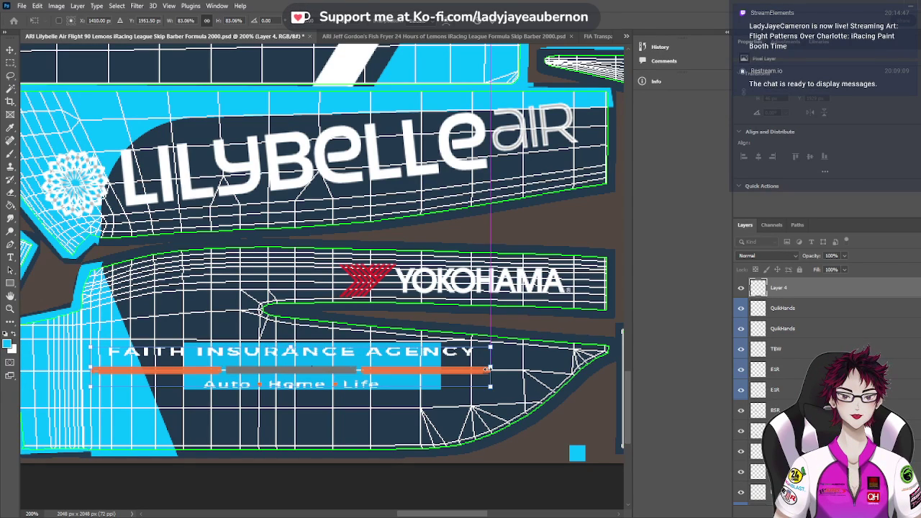
# Apply the logo's transform and rename its layer as FIA
pyautogui.click(776, 293)
pyautogui.doubleClick(777, 289)
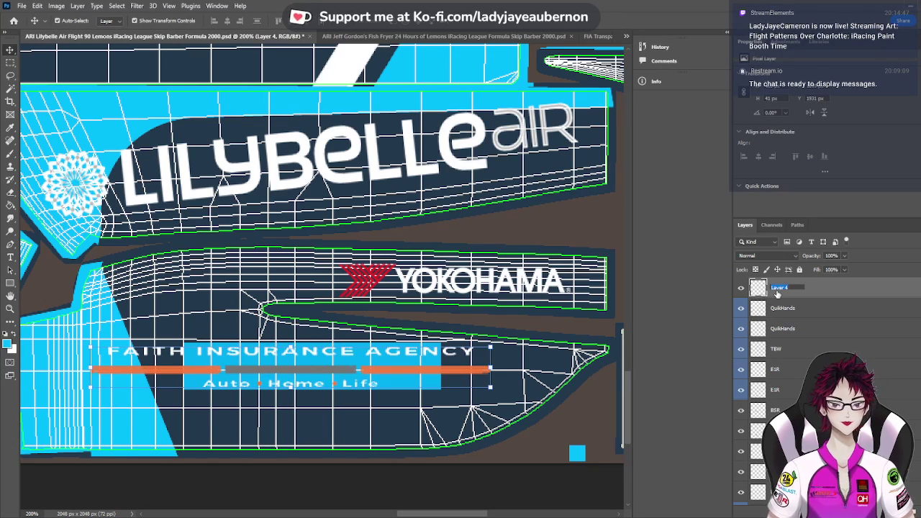
pyautogui.write('FIA')
pyautogui.press('Return')
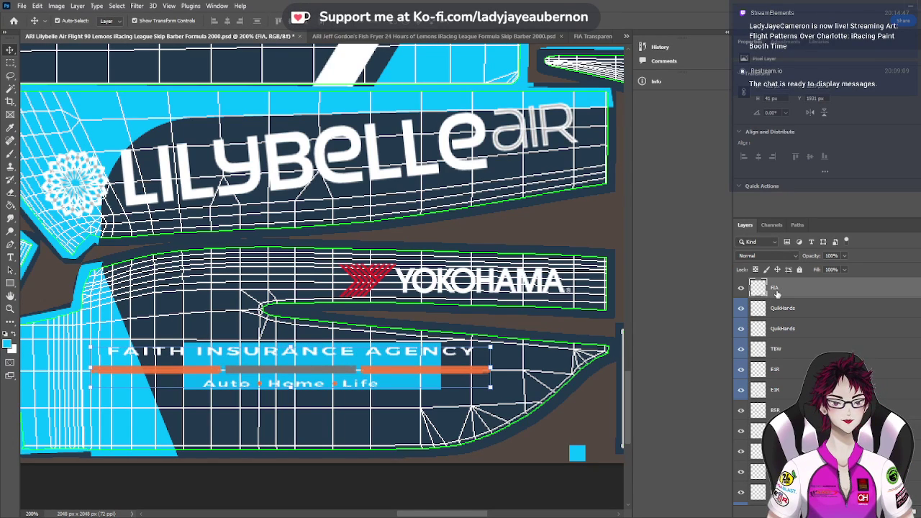
# Duplicate the FIA decal onto the upper Yokohama panel, rotate the copy 180°, and place it over the blue sponsor bar
pyautogui.scroll(5, 302, 184)
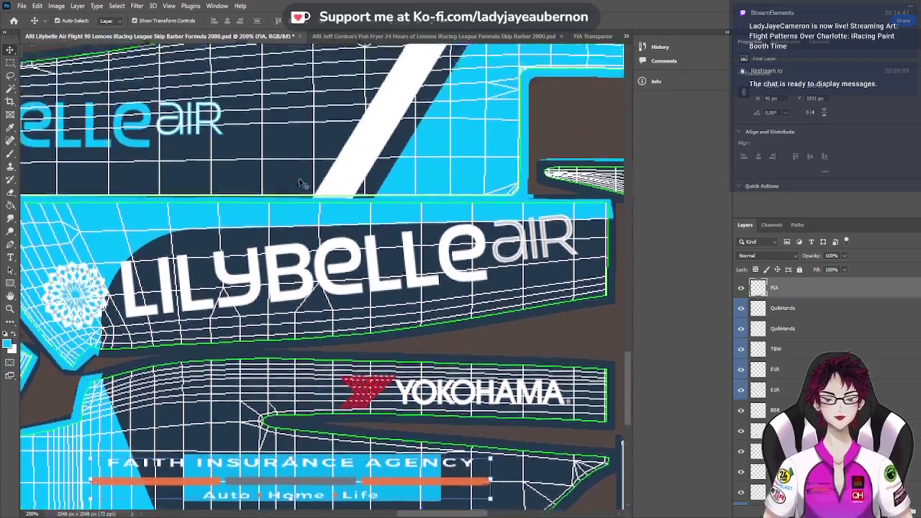
pyautogui.scroll(10, 302, 183)
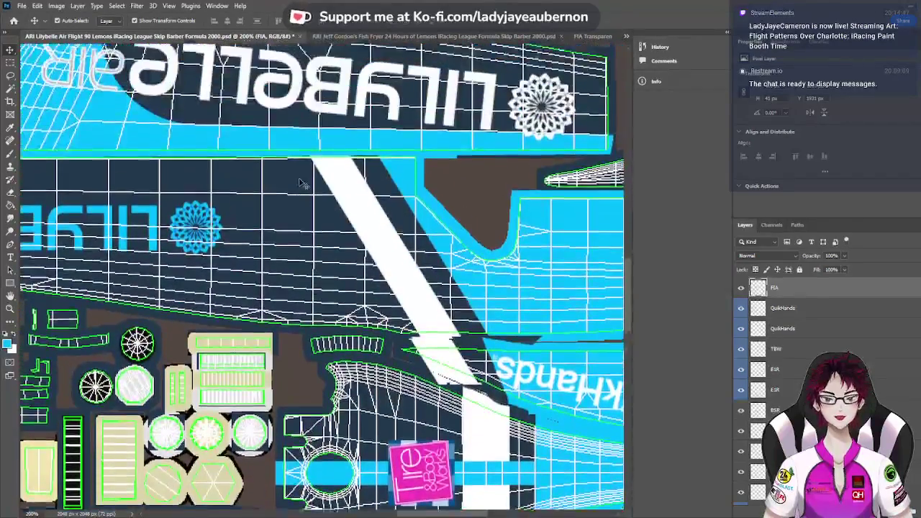
pyautogui.scroll(4, 303, 184)
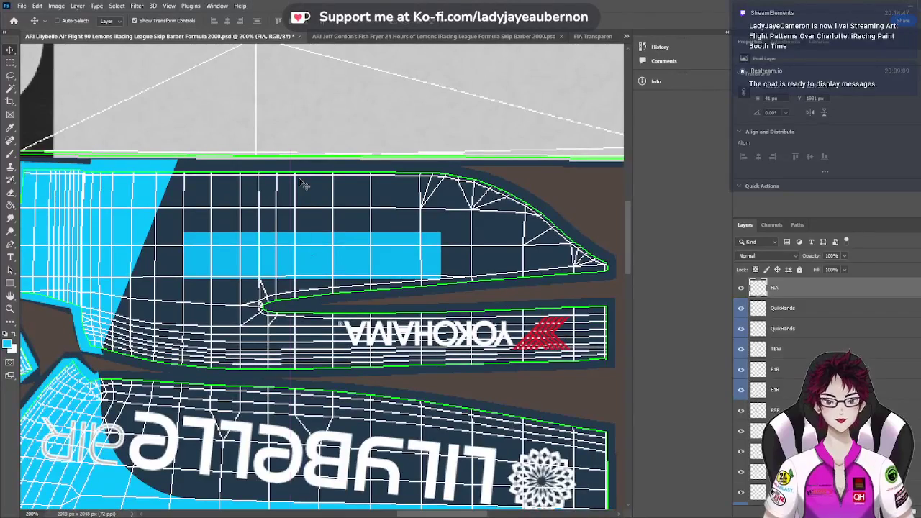
pyautogui.hotkey('ctrl', 'v')
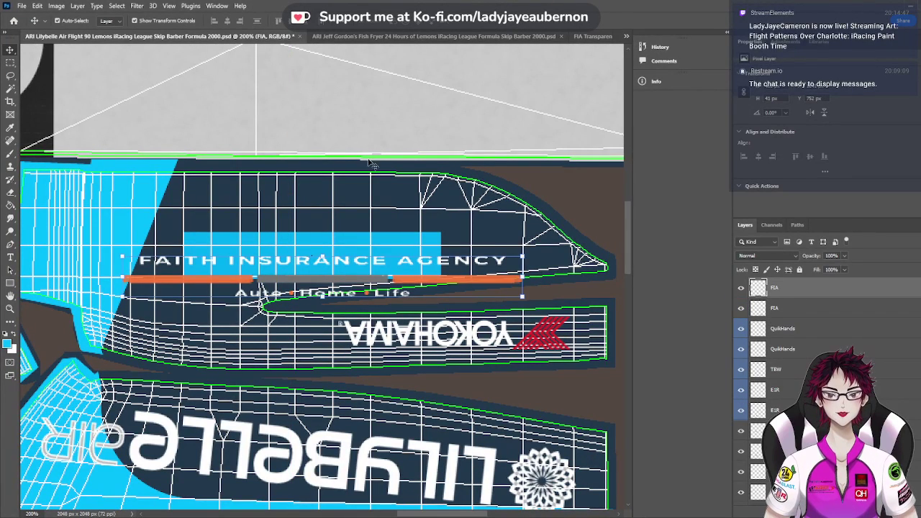
pyautogui.click(782, 119)
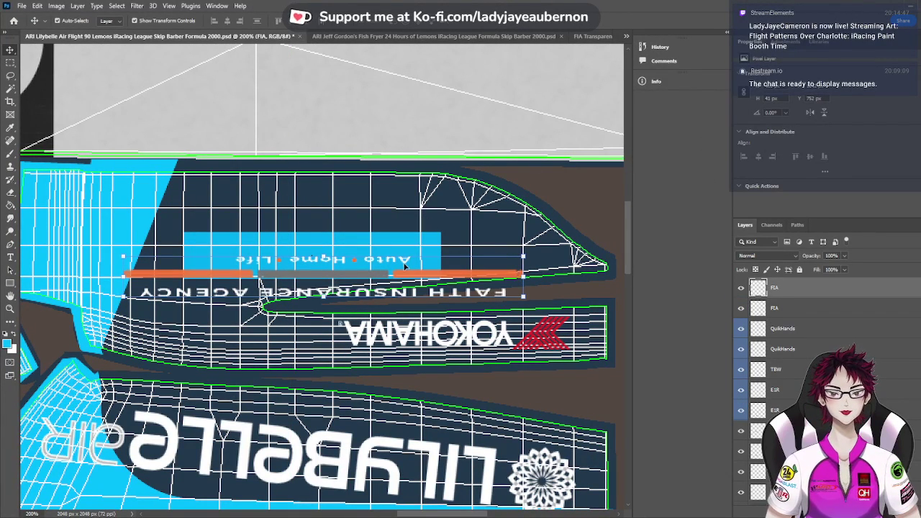
pyautogui.moveTo(410, 275); pyautogui.dragTo(376, 253)
# Compare the FIA decals on both panels and nudge the upside-down copy down 3 px against the wireframe
pyautogui.scroll(-5, 377, 252)
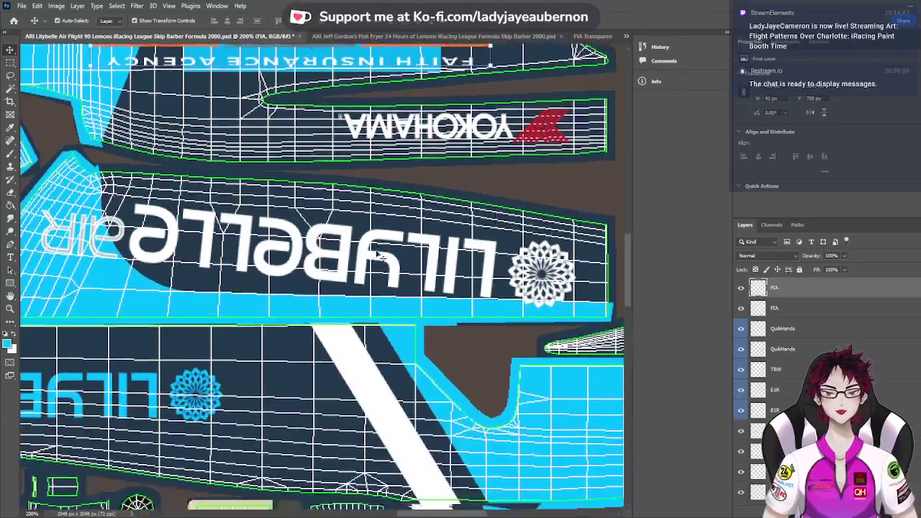
pyautogui.scroll(-15, 377, 253)
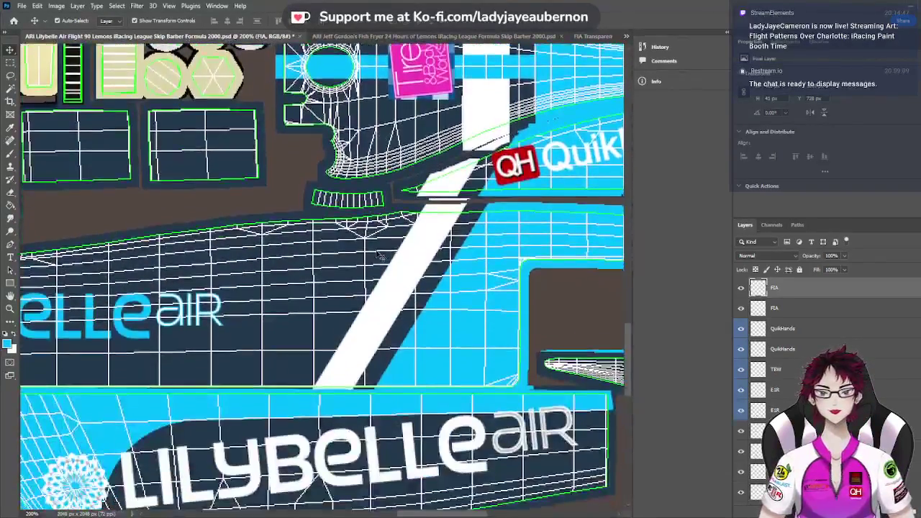
pyautogui.scroll(-6, 378, 253)
pyautogui.scroll(5, 377, 253)
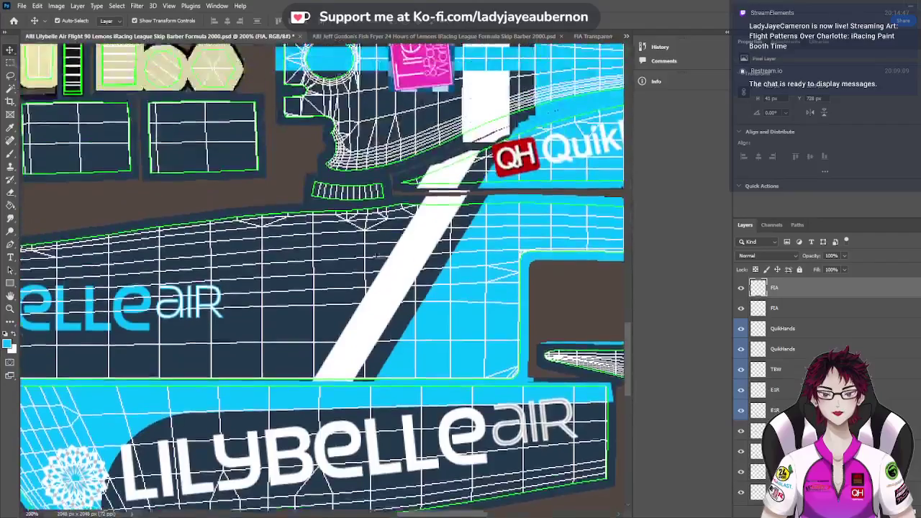
pyautogui.scroll(11, 377, 253)
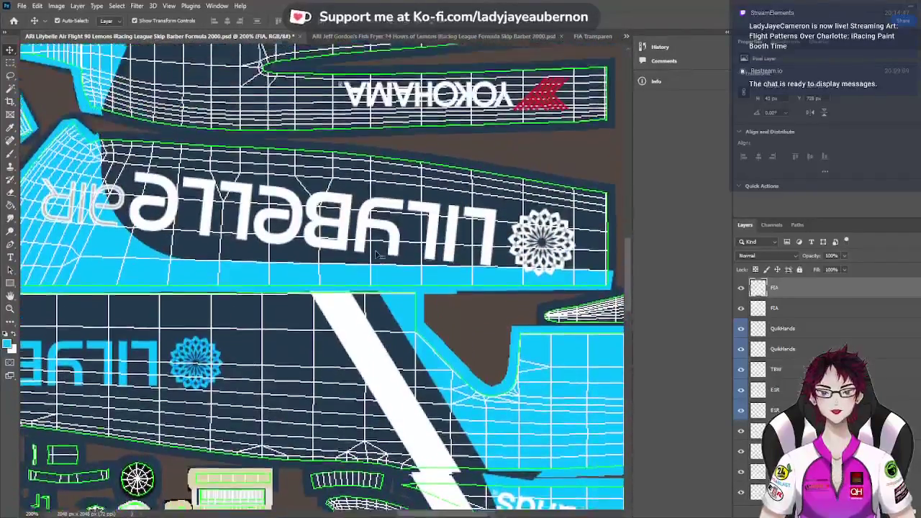
pyautogui.scroll(6, 377, 253)
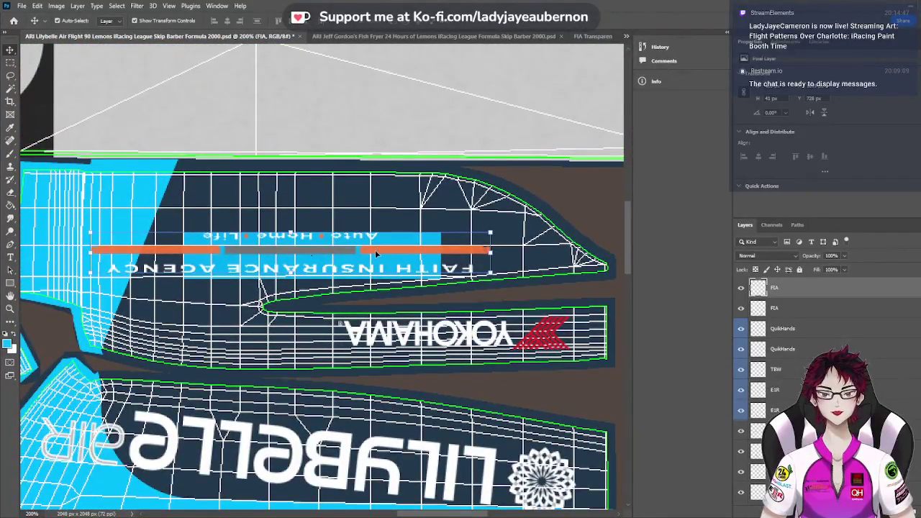
pyautogui.scroll(2, 375, 250)
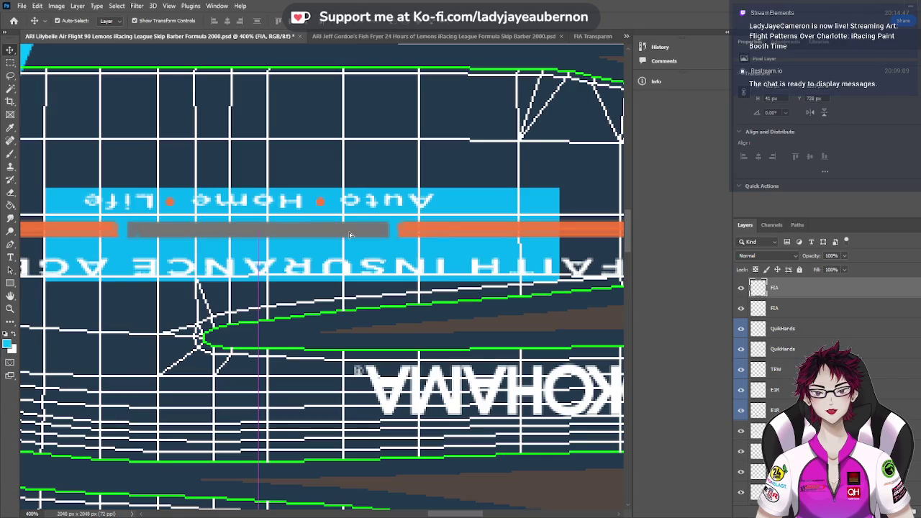
pyautogui.press('Down')
pyautogui.press('Down')
pyautogui.press('Down')
pyautogui.hotkey('ctrl', '-')
pyautogui.hotkey('ctrl', '-')
pyautogui.hotkey('ctrl', '-')
pyautogui.hotkey('ctrl', '-')
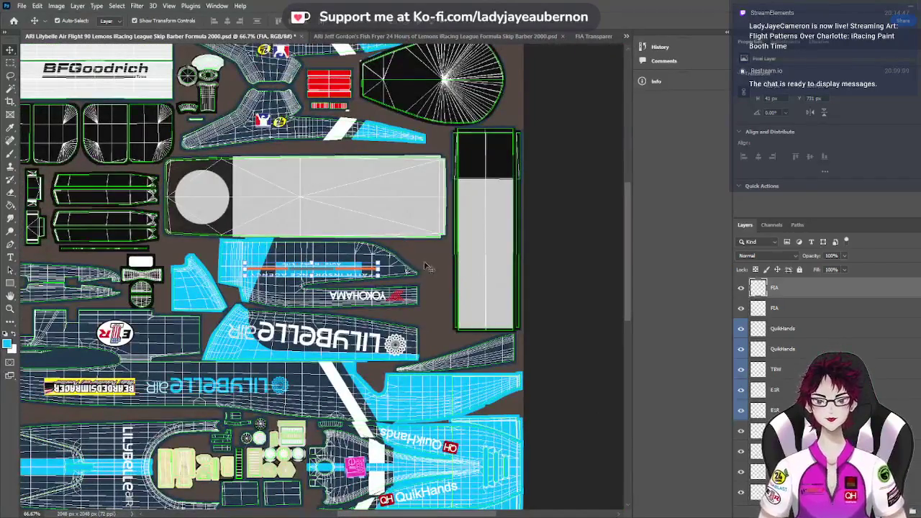
# Copy the lower ARI logo from the Fish Fryer livery and return to the Lilybelle Air livery
pyautogui.scroll(-3, 456, 267)
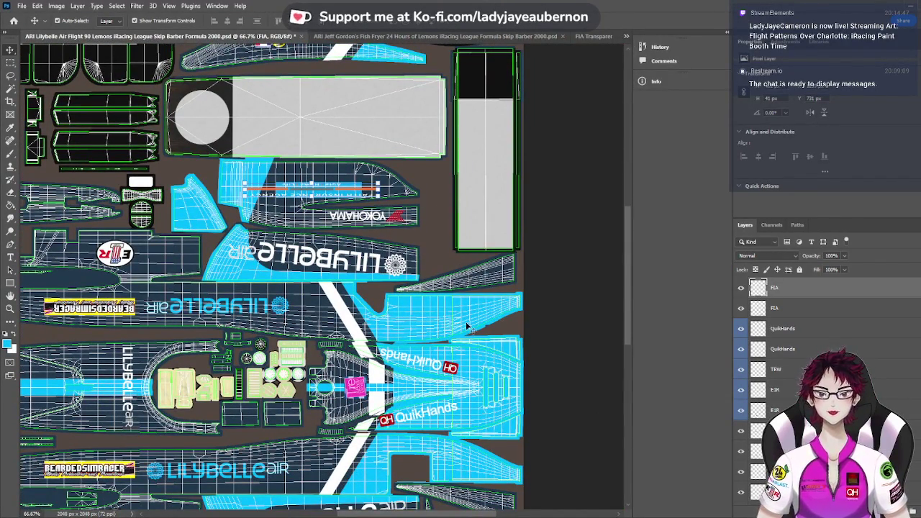
pyautogui.scroll(2, 467, 328)
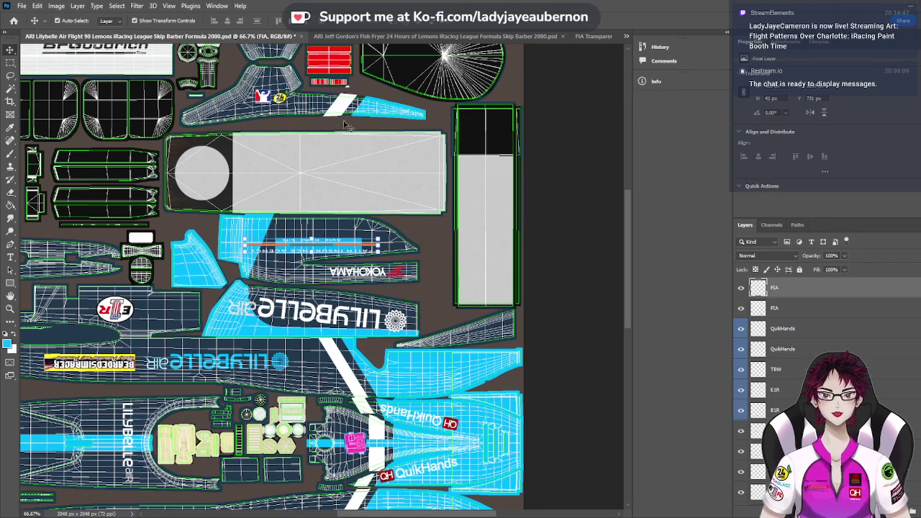
pyautogui.click(454, 36)
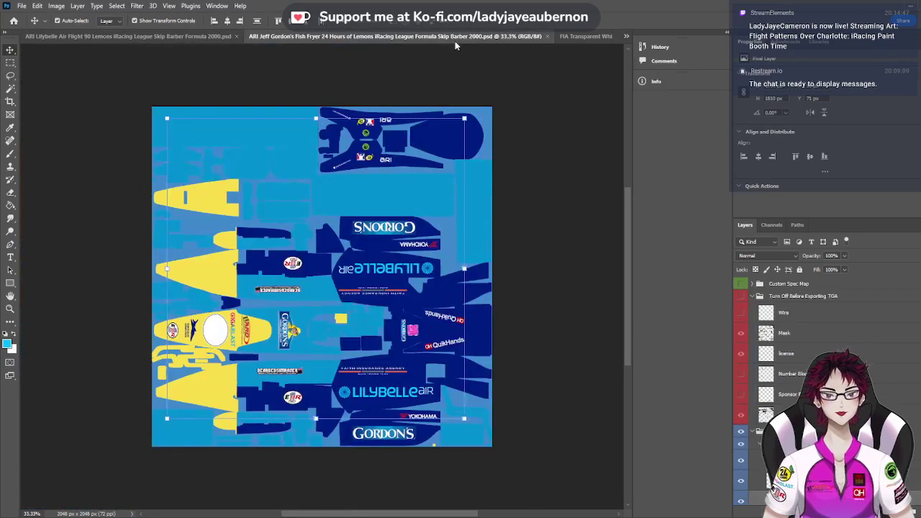
pyautogui.click(386, 161)
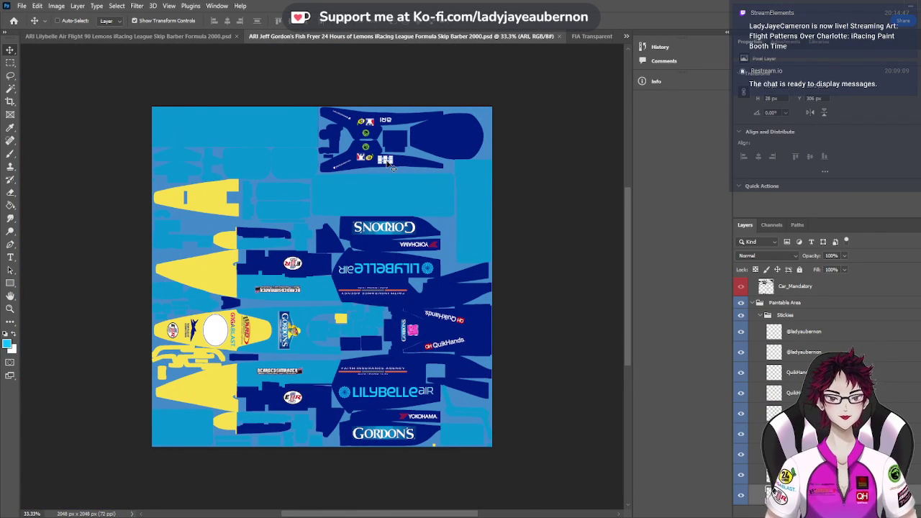
pyautogui.click(211, 36)
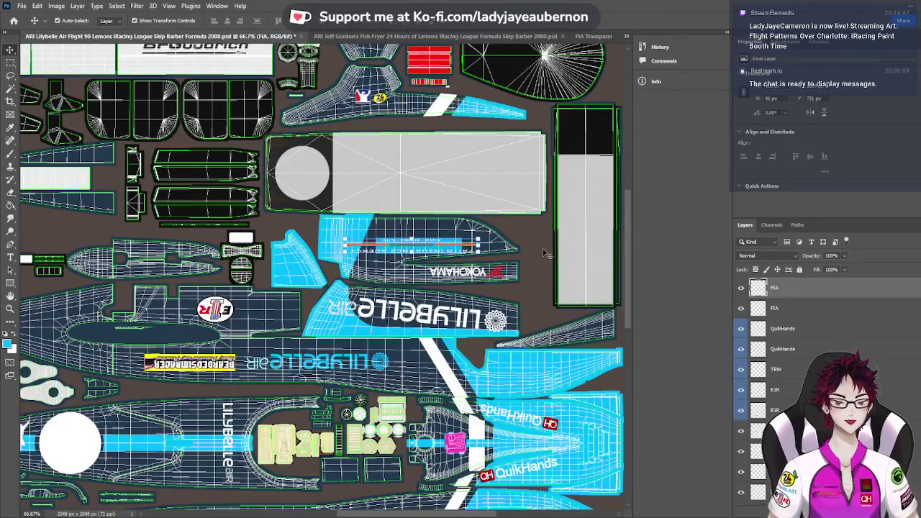
# Paste the ARI logo and place it above the Socks Racing and 24 Lemons decals on the lower angled panel
pyautogui.scroll(5, 548, 255)
pyautogui.scroll(10, 569, 262)
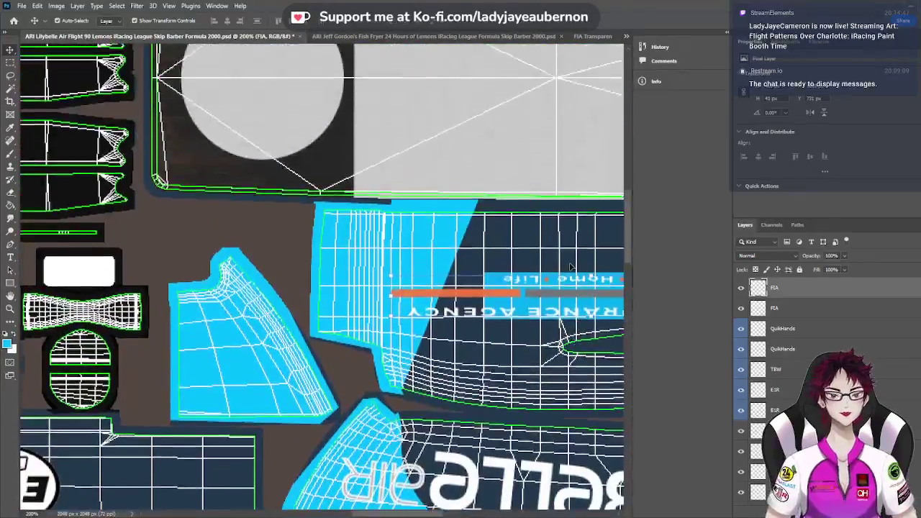
pyautogui.scroll(3, 569, 262)
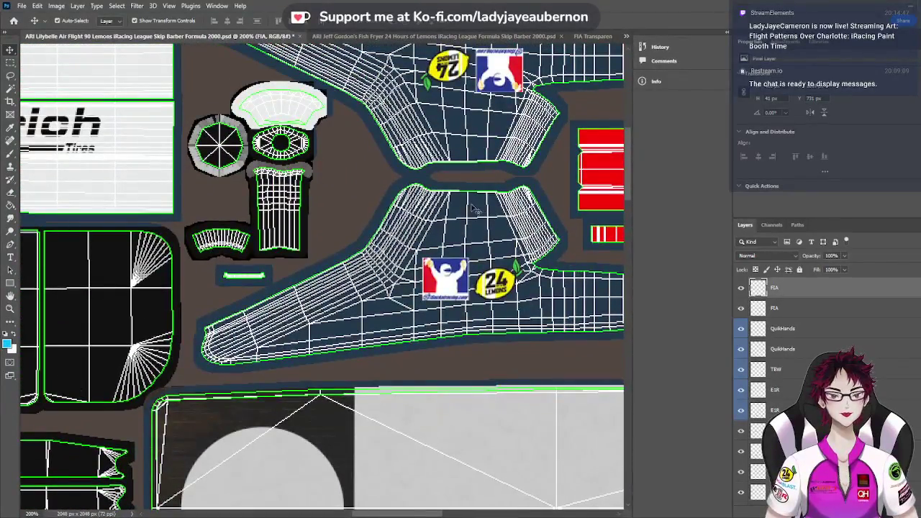
pyautogui.hotkey('ctrl', 'v')
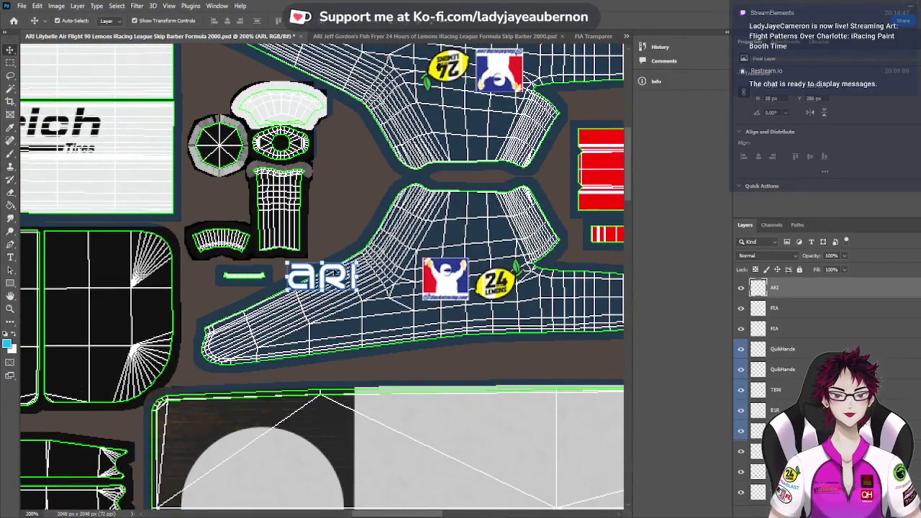
pyautogui.moveTo(334, 278); pyautogui.dragTo(471, 242)
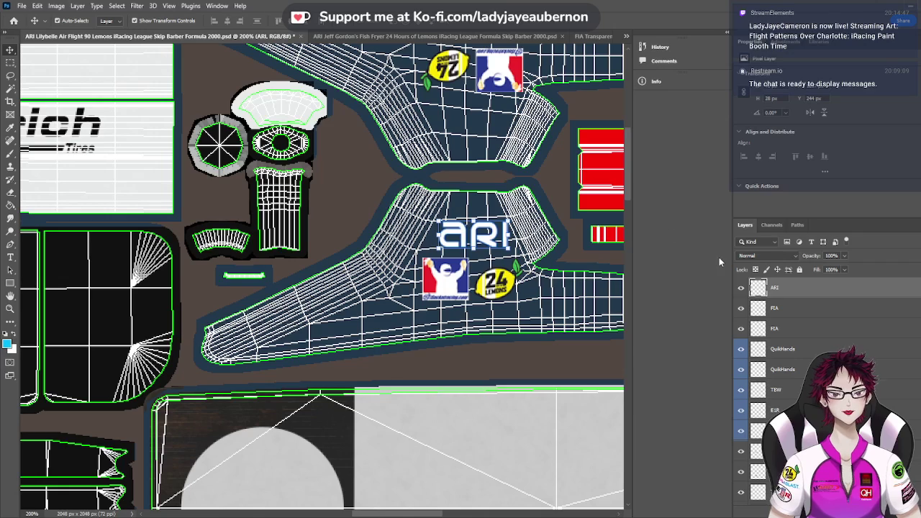
# Duplicate the ARI logo, flip the copy horizontally and vertically, and place it below the upside-down decals on the upper mirrored panel
pyautogui.scroll(3, 559, 146)
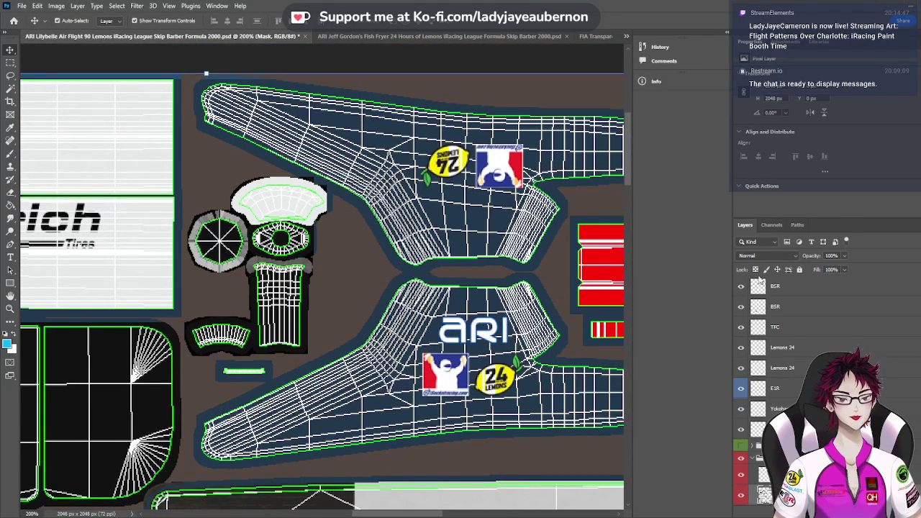
pyautogui.scroll(3, 788, 288)
pyautogui.click(781, 287)
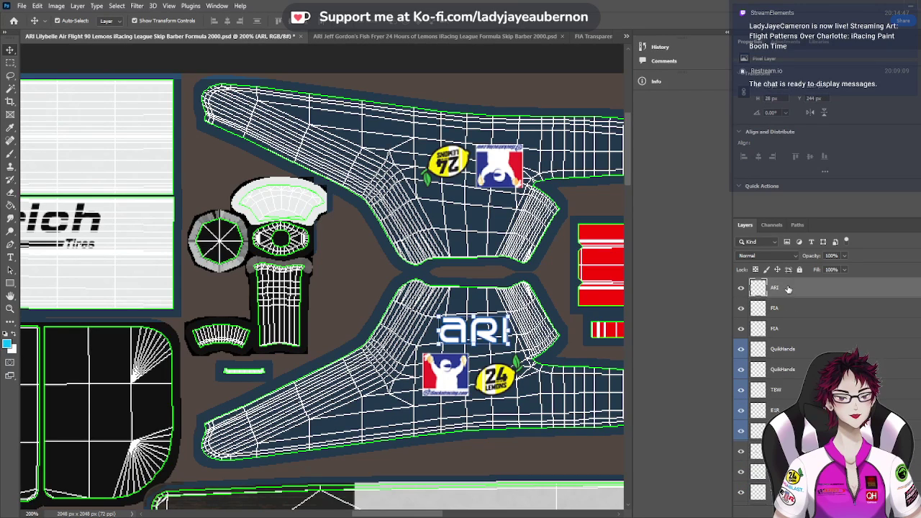
pyautogui.hotkey('ctrl', 'c')
pyautogui.hotkey('ctrl', 'v')
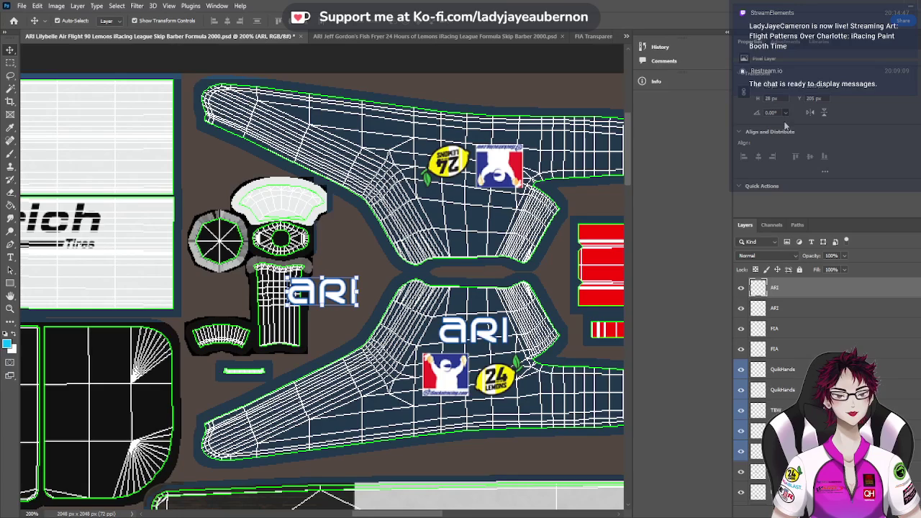
pyautogui.click(810, 112)
pyautogui.click(824, 112)
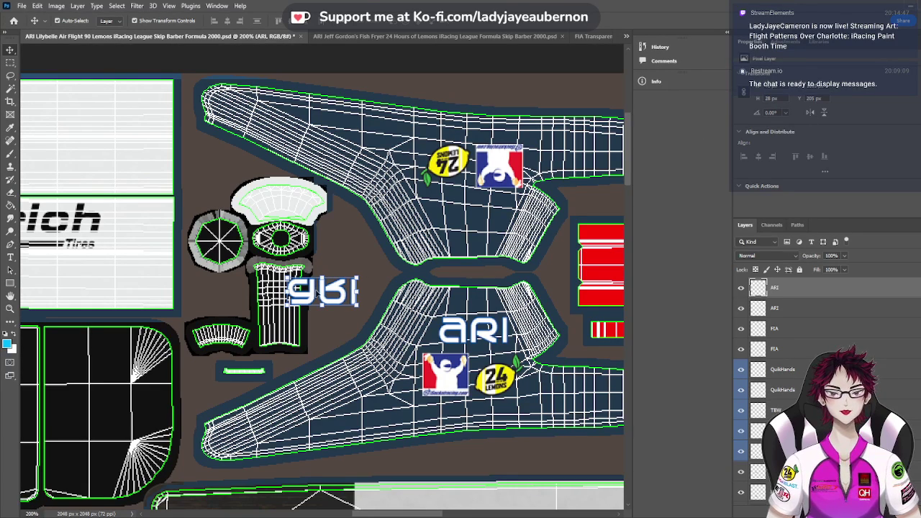
pyautogui.moveTo(317, 291); pyautogui.dragTo(466, 215)
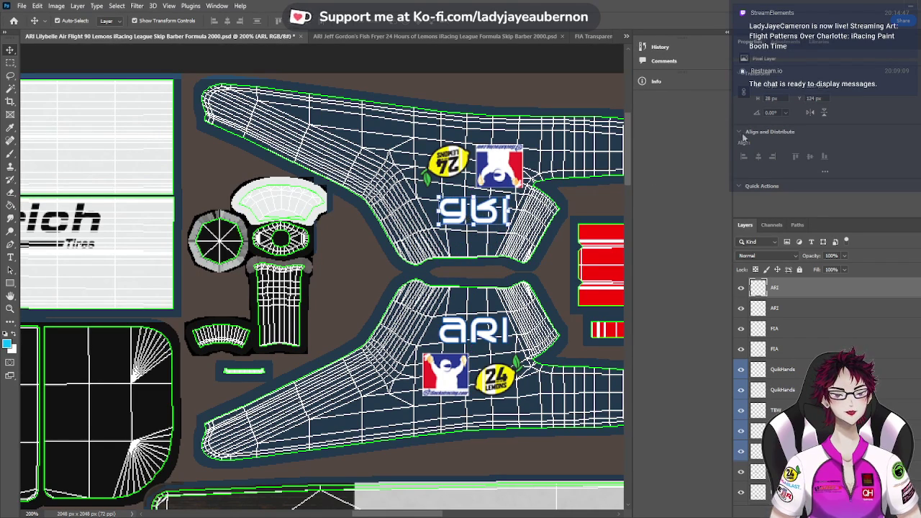
pyautogui.click(809, 113)
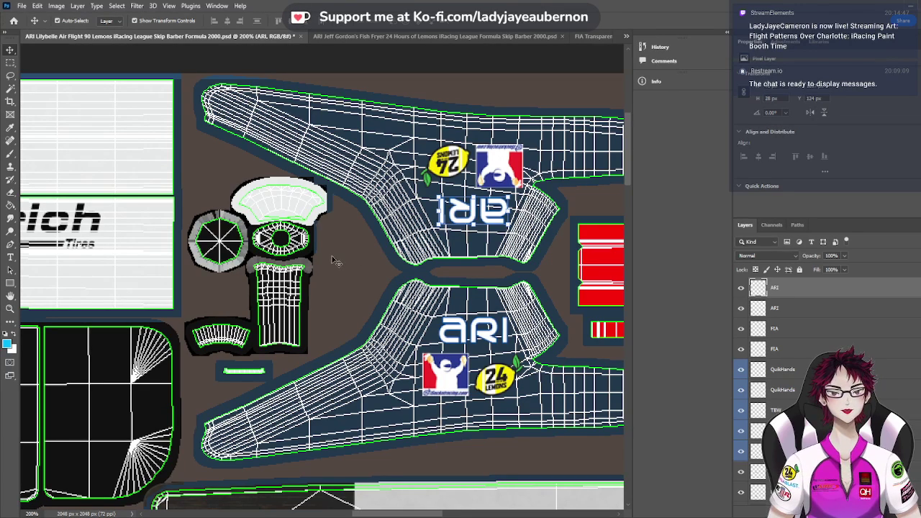
pyautogui.hotkey('alt', '[')
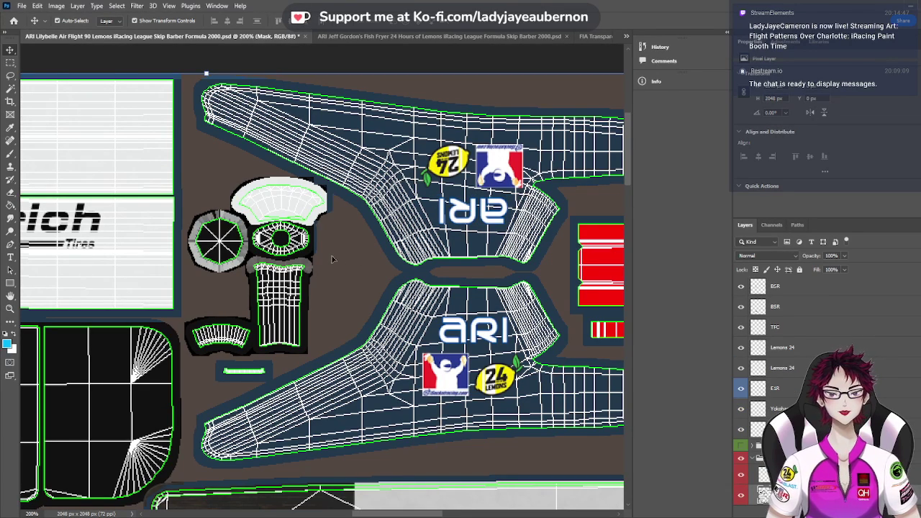
# Scale the ARI logo on the lower angled panel down to 90.95% and apply the transform
pyautogui.scroll(-3, 333, 260)
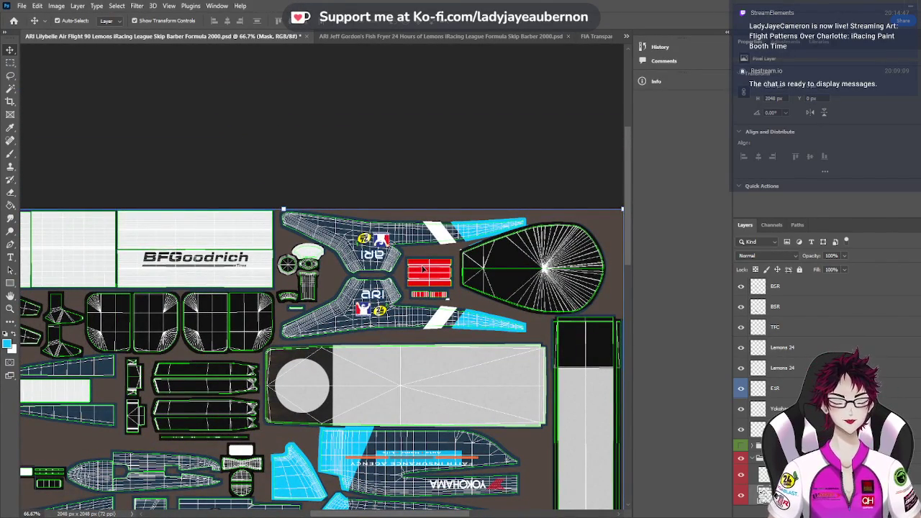
pyautogui.scroll(4, 422, 268)
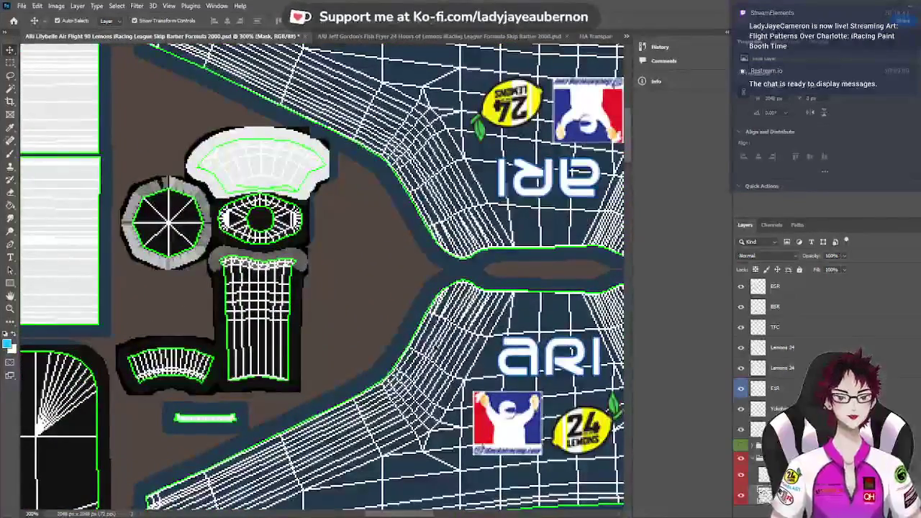
pyautogui.moveTo(419, 514); pyautogui.dragTo(436, 513)
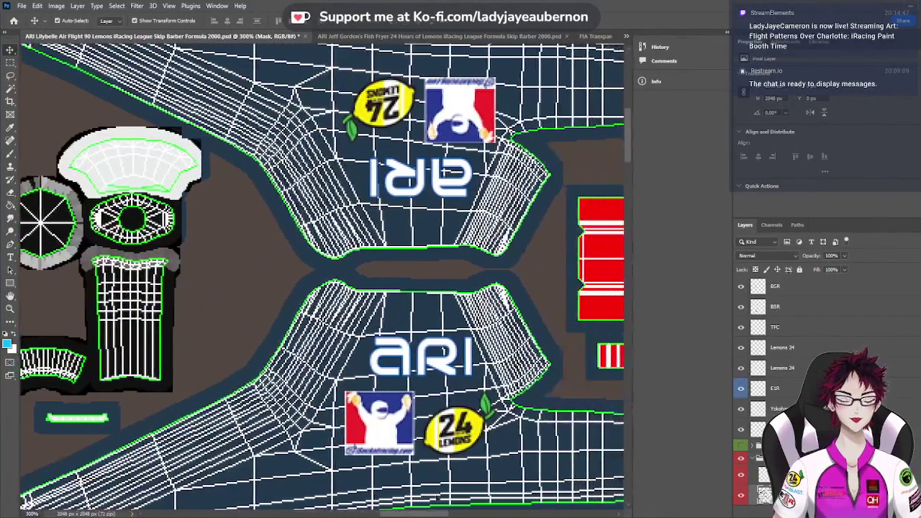
pyautogui.click(449, 367)
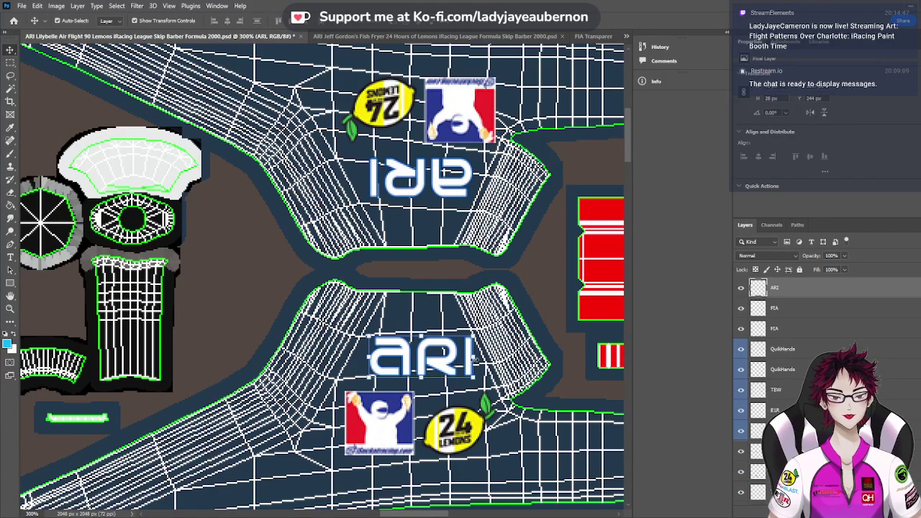
pyautogui.hotkey('ctrl', 't')
pyautogui.moveTo(475, 358); pyautogui.dragTo(464, 357)
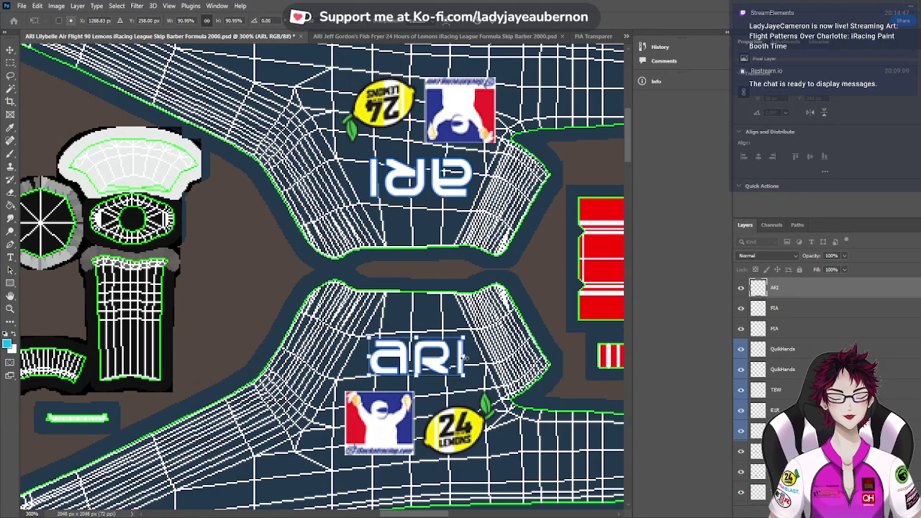
pyautogui.click(10, 51)
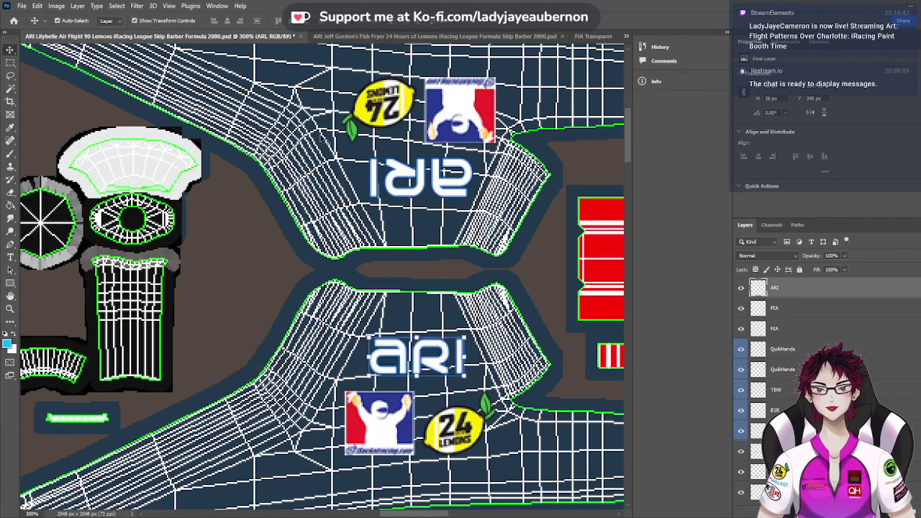
# Scale the upside-down ARI logo on the upper panel down to 91.43%, apply the transform, and deselect the logo
pyautogui.keyDown('alt'); pyautogui.click(464, 189); pyautogui.keyUp('alt')
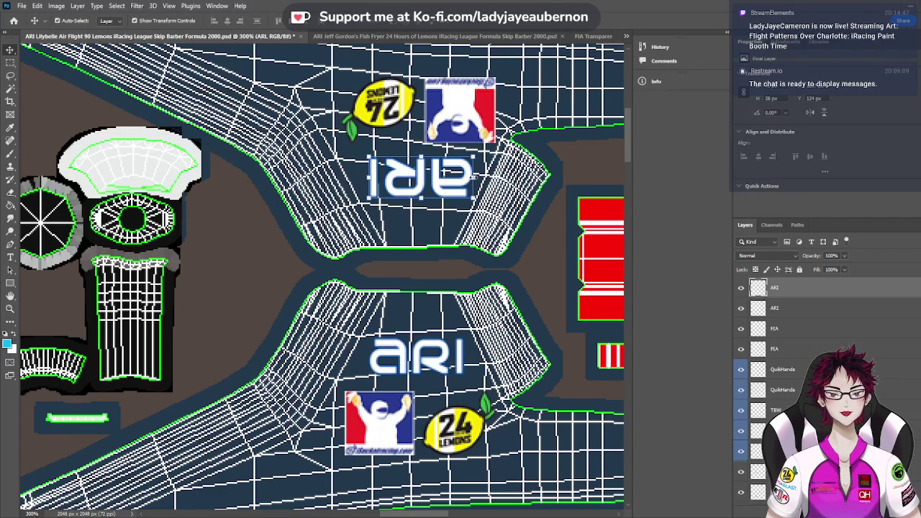
pyautogui.hotkey('ctrl', 't')
pyautogui.moveTo(475, 177); pyautogui.dragTo(467, 176)
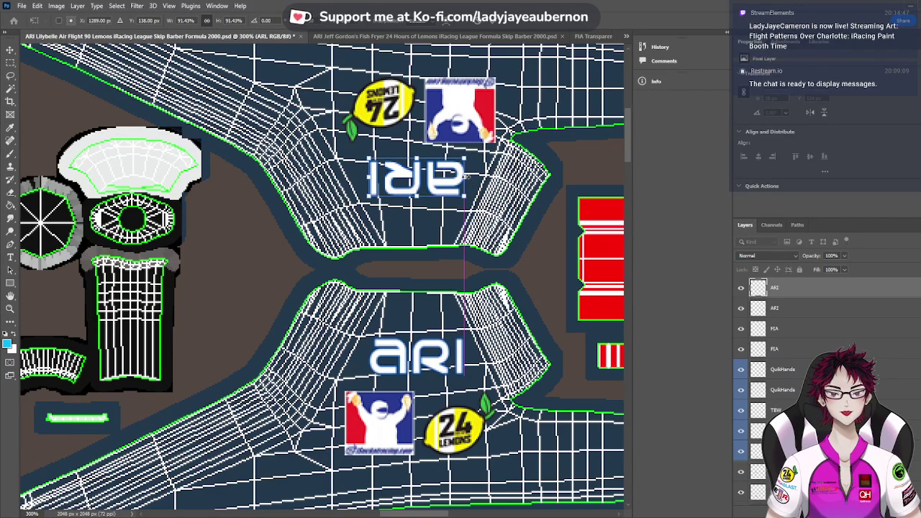
pyautogui.click(12, 51)
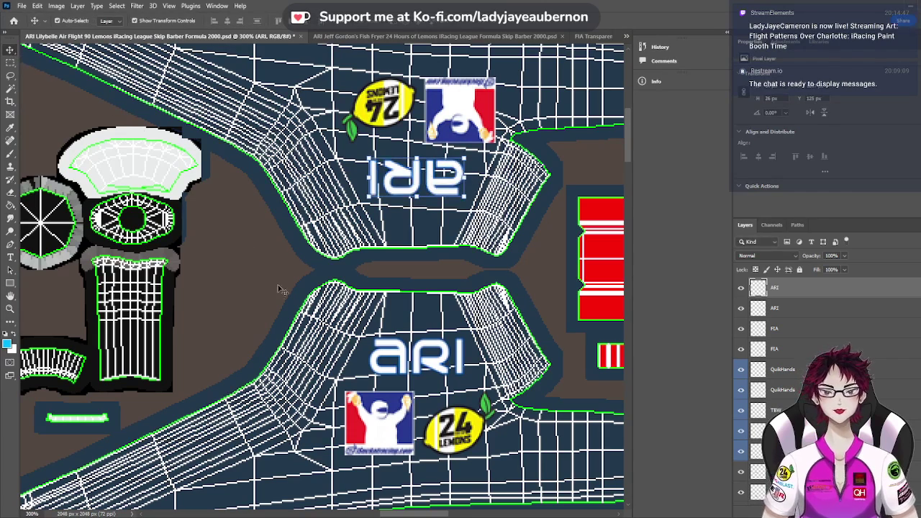
pyautogui.click(259, 270)
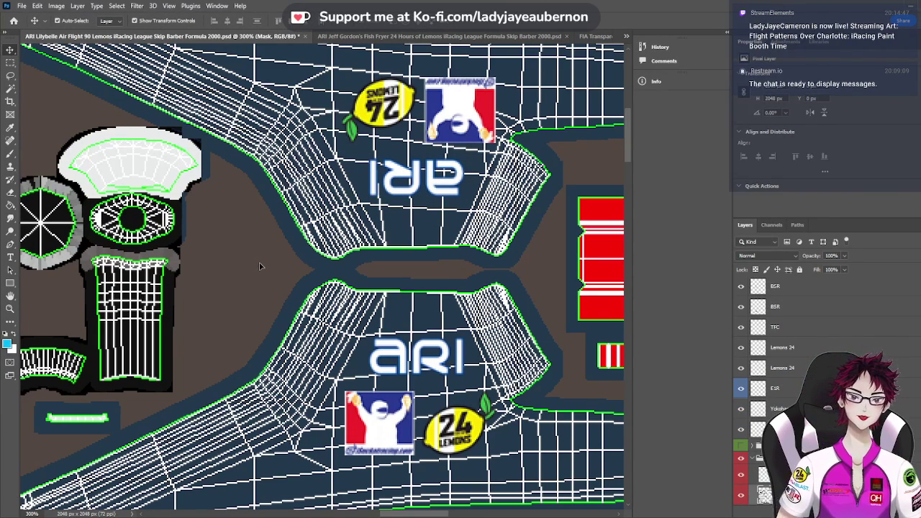
# Examine the whole livery template from the ARI panels to the nose and side panels for remaining sponsor space
pyautogui.scroll(-2, 260, 267)
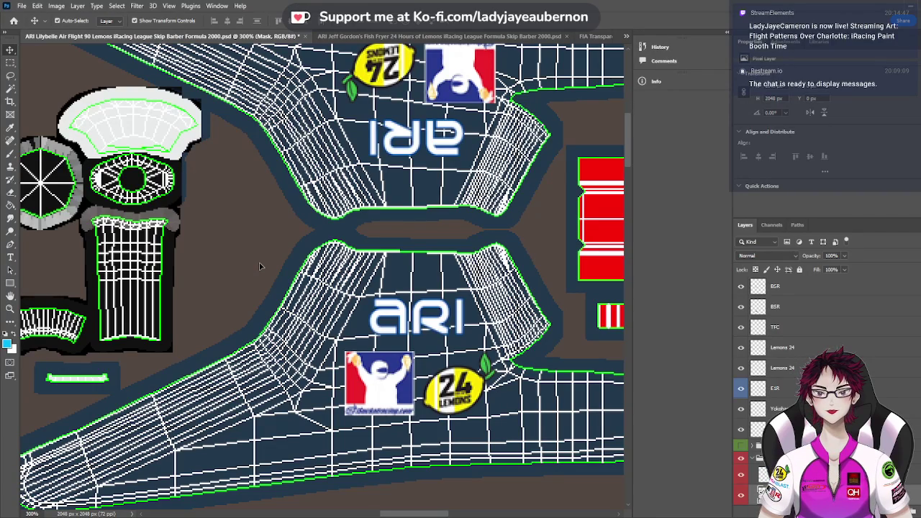
pyautogui.scroll(-10, 261, 266)
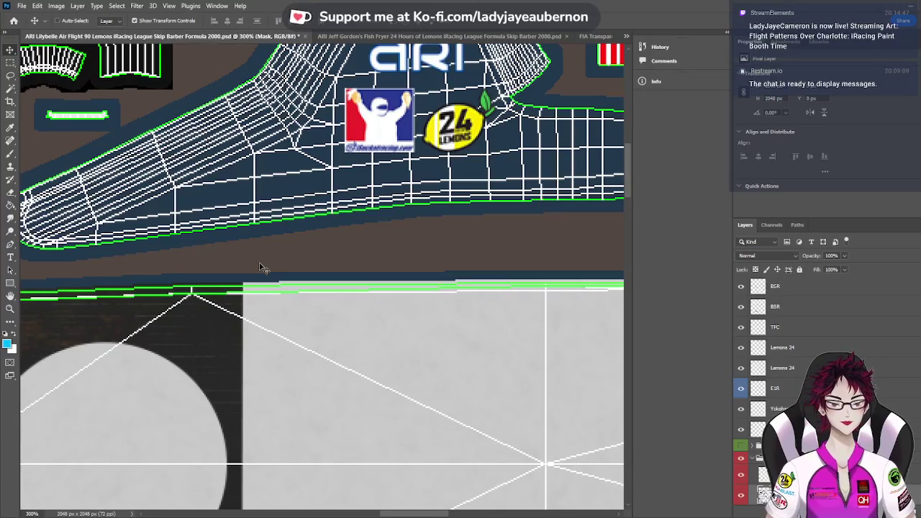
pyautogui.scroll(-2, 260, 266)
pyautogui.scroll(-5, 260, 267)
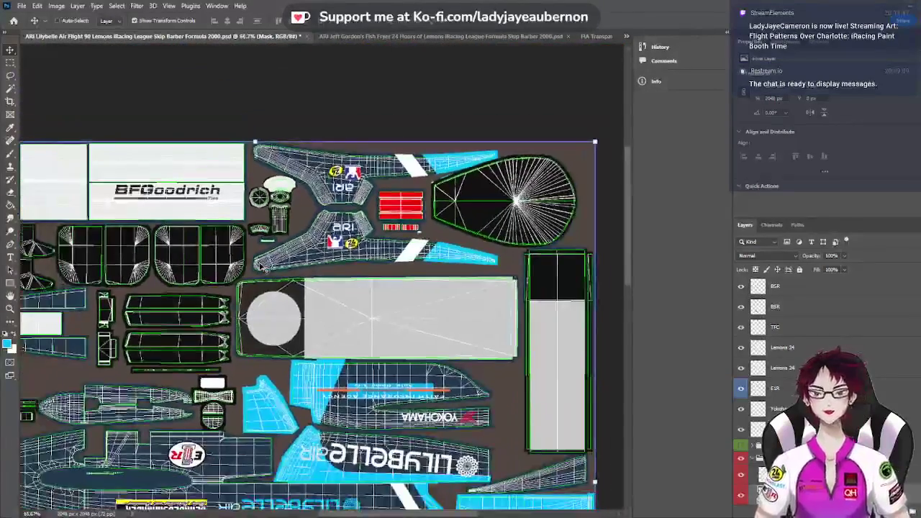
pyautogui.scroll(-8, 407, 254)
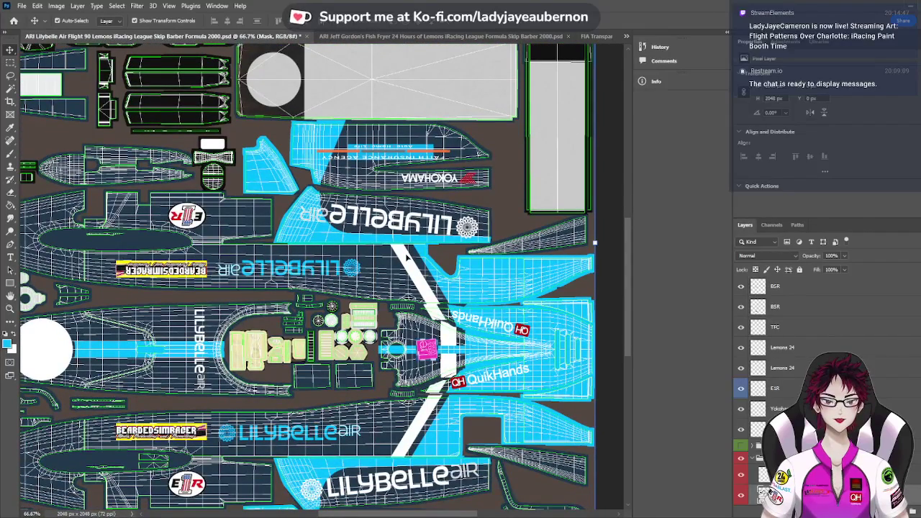
pyautogui.scroll(-2, 407, 254)
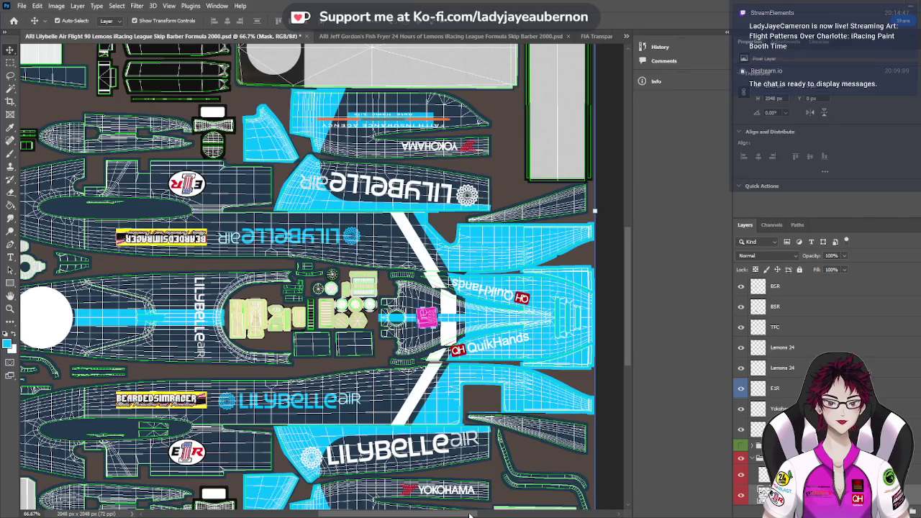
pyautogui.moveTo(469, 515); pyautogui.dragTo(423, 510)
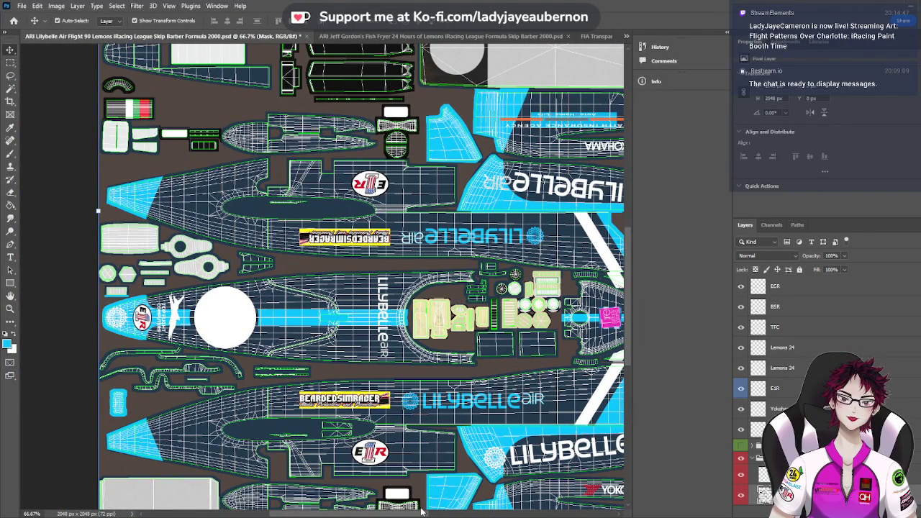
pyautogui.moveTo(422, 511); pyautogui.dragTo(428, 513)
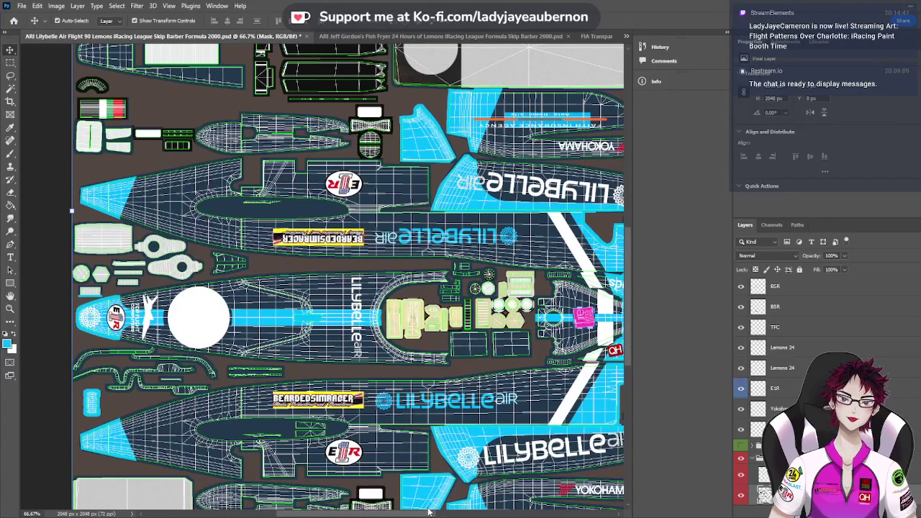
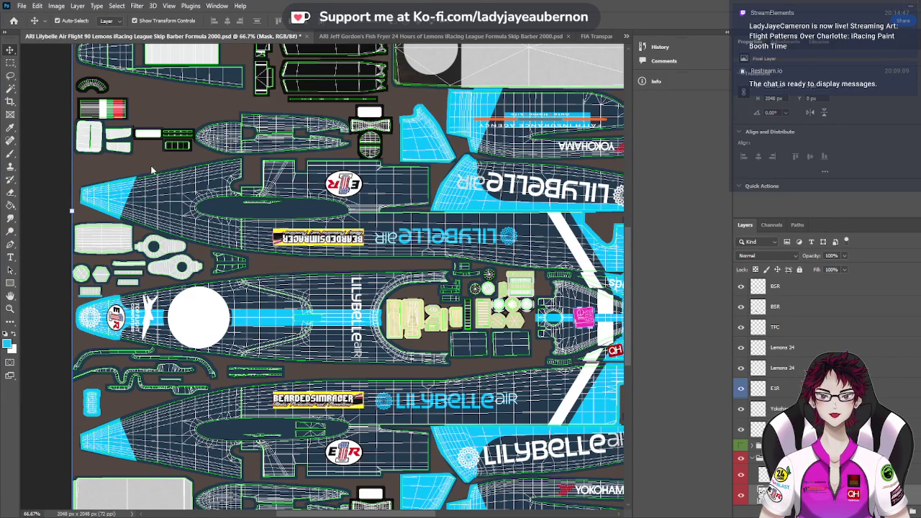
# Copy the logo from eBay Motors White.png and paste it into the Lilybelle Air livery above the top ARI layer
pyautogui.hotkey('ctrl', 'shift', 'Tab')
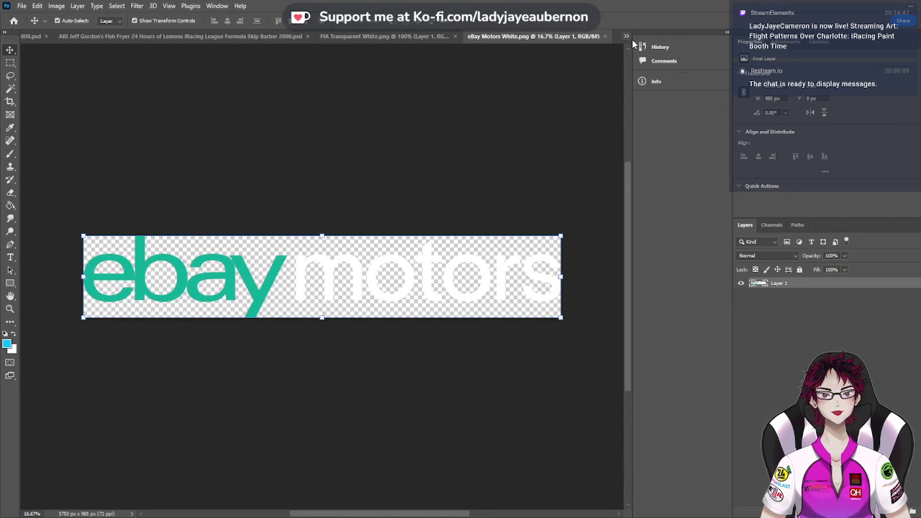
pyautogui.hotkey('ctrl', 'Tab')
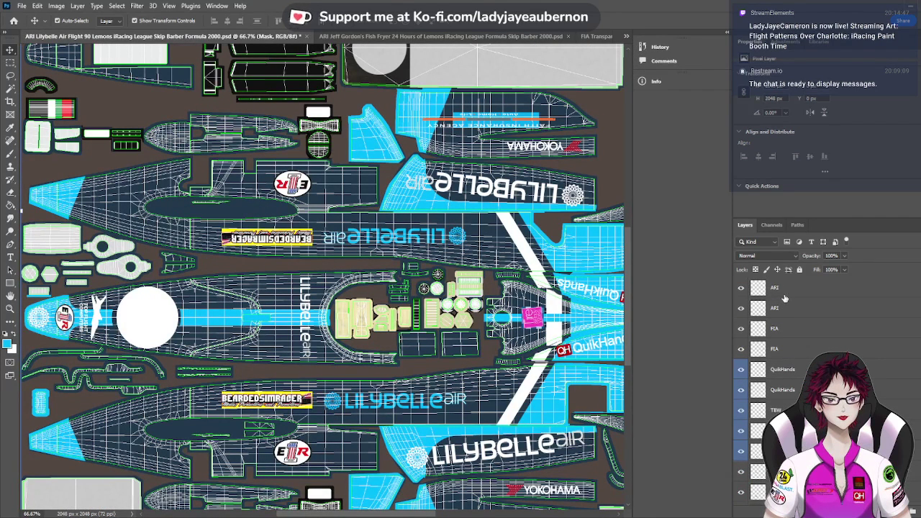
pyautogui.click(785, 288)
pyautogui.moveTo(426, 313); pyautogui.dragTo(416, 308)
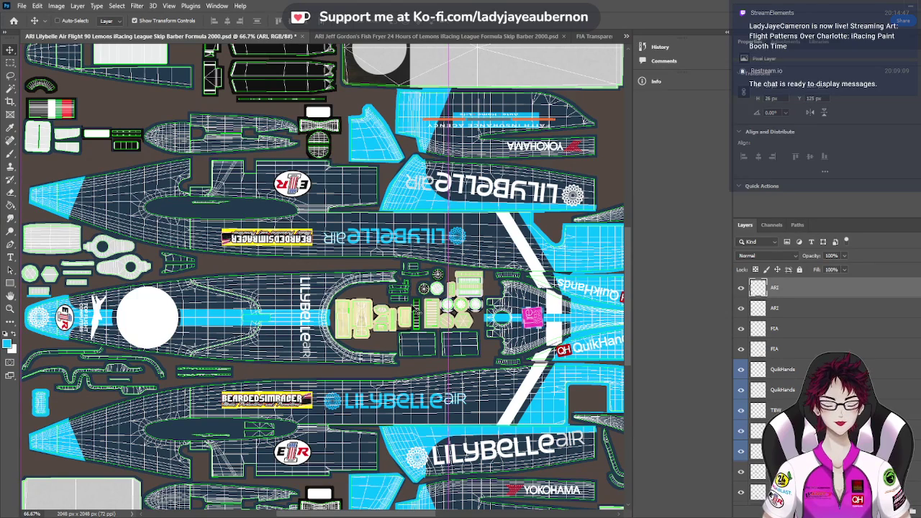
pyautogui.hotkey('ctrl', 'v')
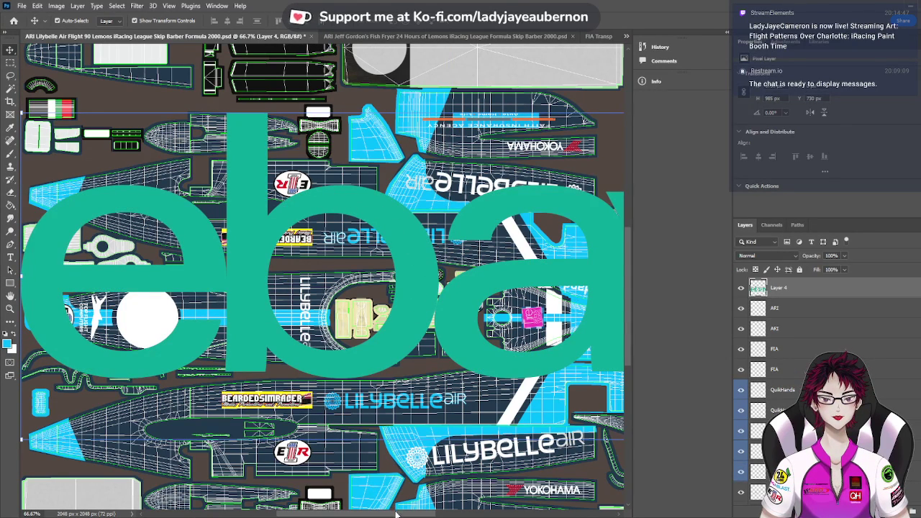
# Scale the pasted eBay Motors logo down to 13.01% over the central body panel and apply the transform
pyautogui.moveTo(396, 514); pyautogui.dragTo(338, 474)
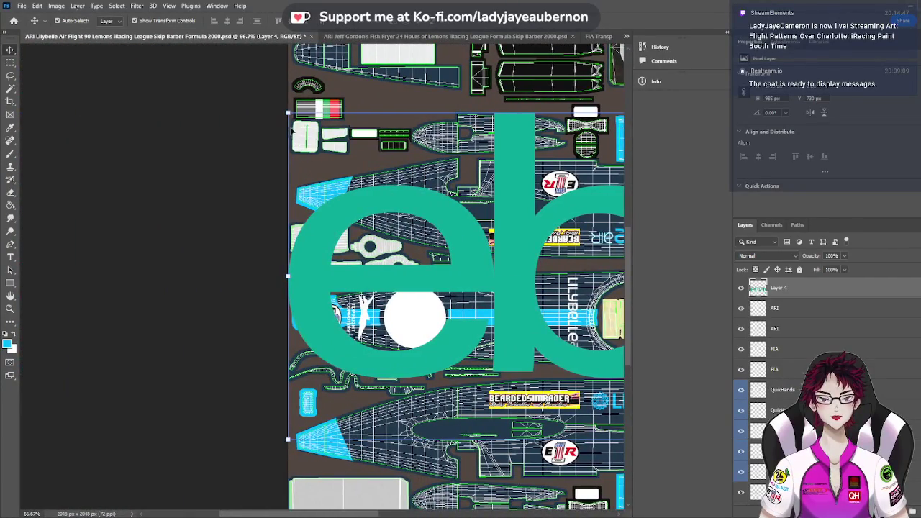
pyautogui.moveTo(288, 113); pyautogui.dragTo(506, 149)
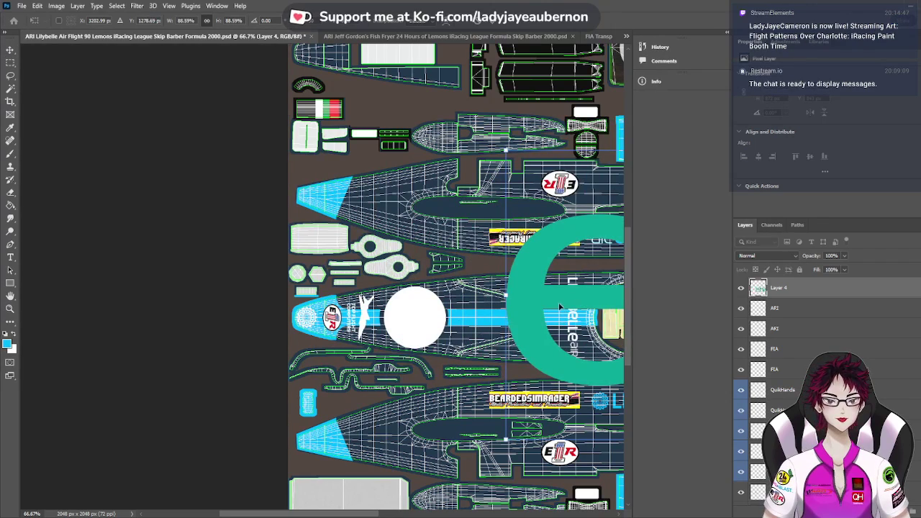
pyautogui.moveTo(561, 306); pyautogui.dragTo(135, 273)
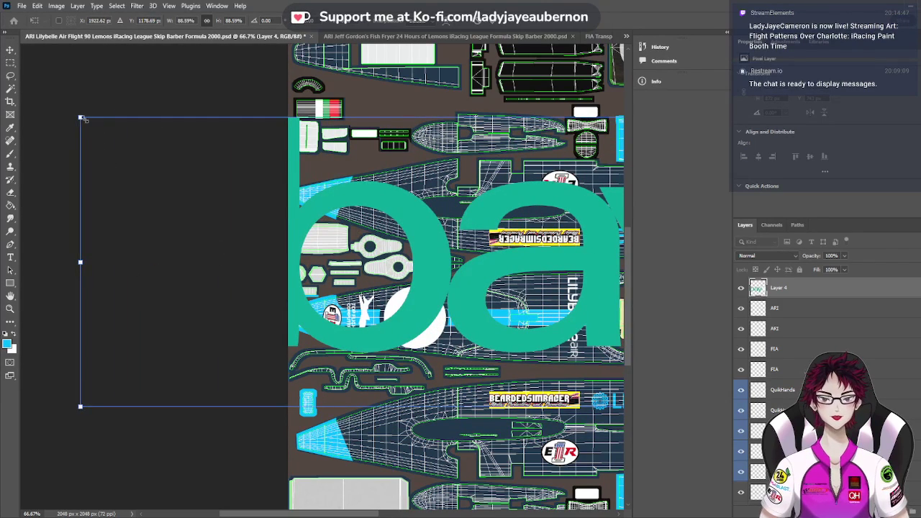
pyautogui.moveTo(83, 118); pyautogui.dragTo(525, 245)
pyautogui.moveTo(567, 303); pyautogui.dragTo(143, 274)
pyautogui.moveTo(103, 169); pyautogui.dragTo(374, 238)
pyautogui.moveTo(561, 317); pyautogui.dragTo(179, 320)
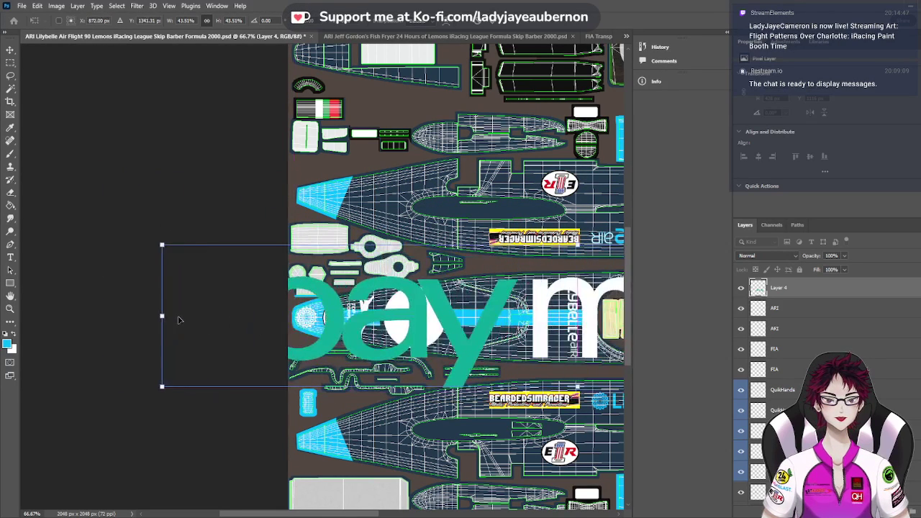
pyautogui.moveTo(163, 244); pyautogui.dragTo(443, 292)
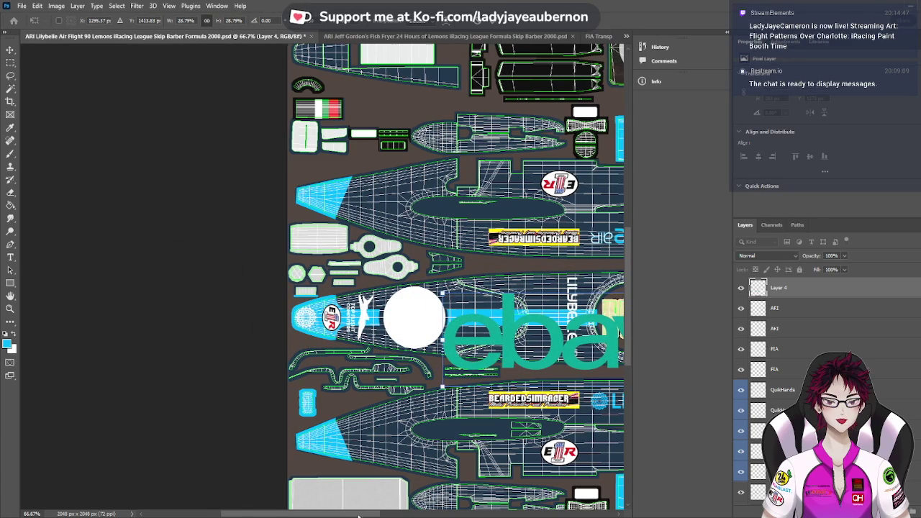
pyautogui.moveTo(357, 510); pyautogui.dragTo(427, 515)
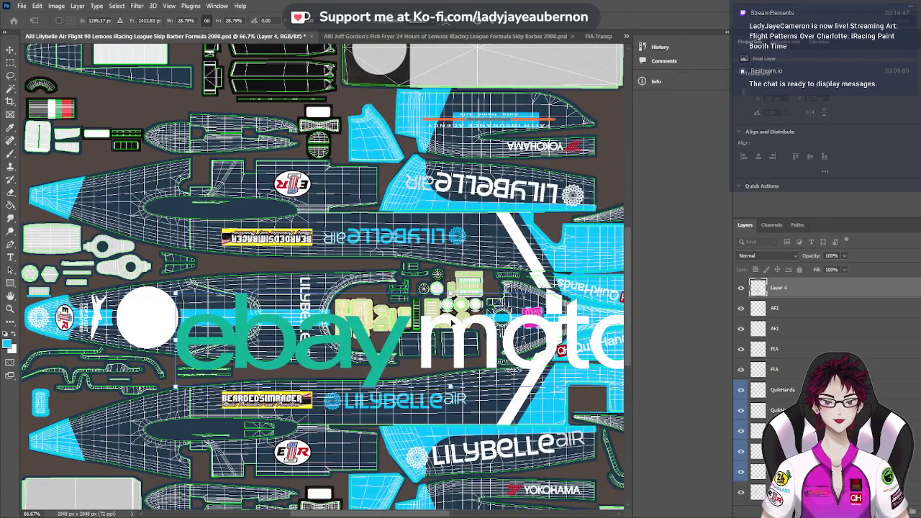
pyautogui.moveTo(453, 298); pyautogui.dragTo(299, 323)
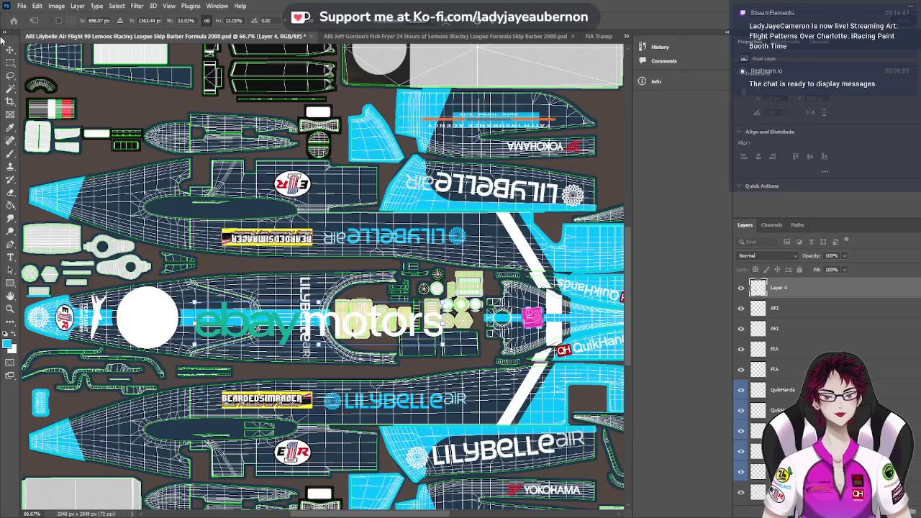
pyautogui.press('Return')
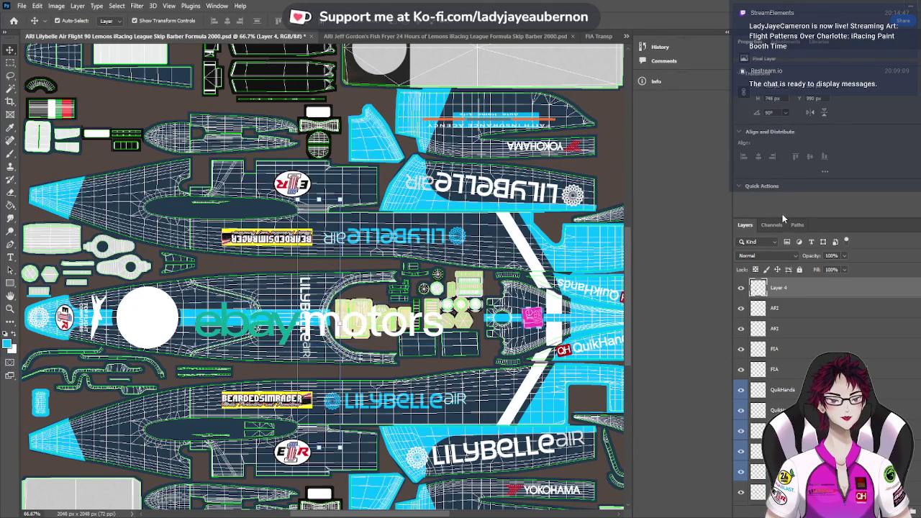
# Rotate the eBay Motors logo 90° clockwise and move it in front of the vertical Lilybelle Air lettering
pyautogui.hotkey('ctrl', 'shift', 'r')
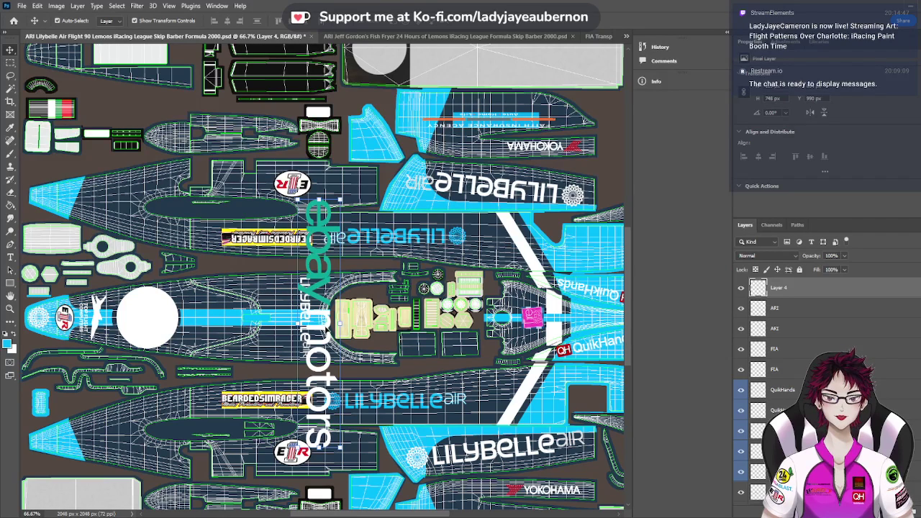
pyautogui.moveTo(323, 328); pyautogui.dragTo(288, 308)
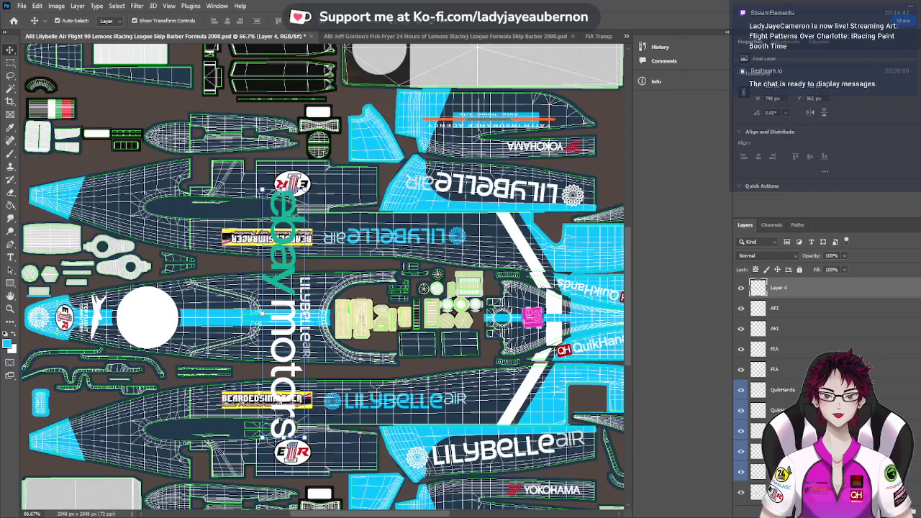
# Scale the vertical eBay Motors logo down to 32.22% within the central panel and align it to the blue centre stripe
pyautogui.moveTo(283, 189); pyautogui.dragTo(272, 274)
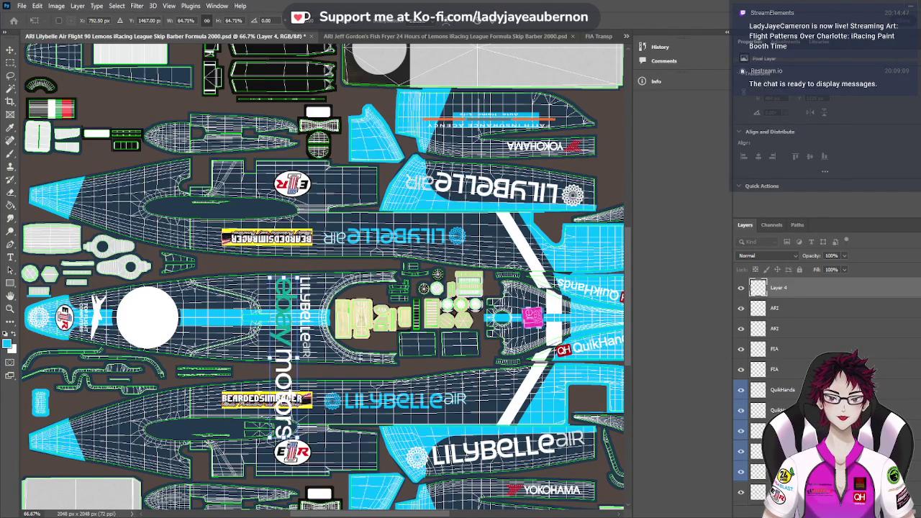
pyautogui.moveTo(278, 437); pyautogui.dragTo(279, 357)
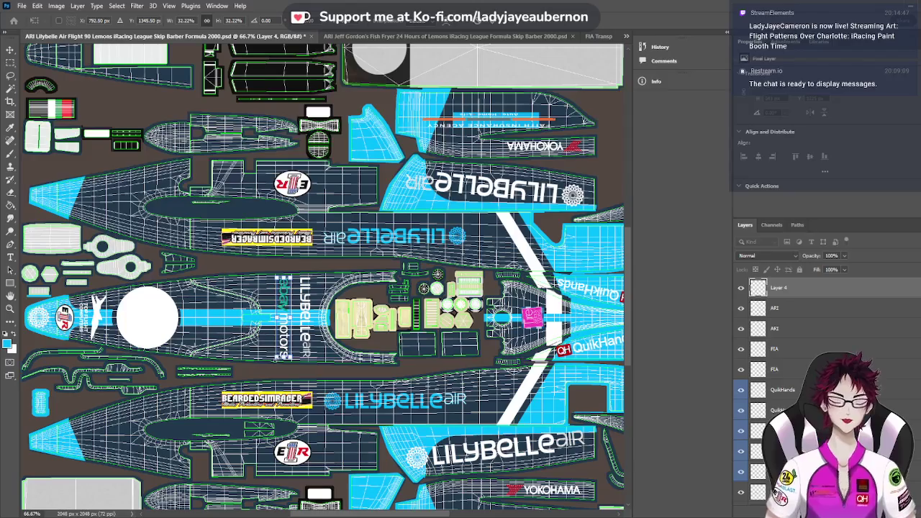
pyautogui.hotkey('ctrl', '+')
pyautogui.hotkey('ctrl', '+')
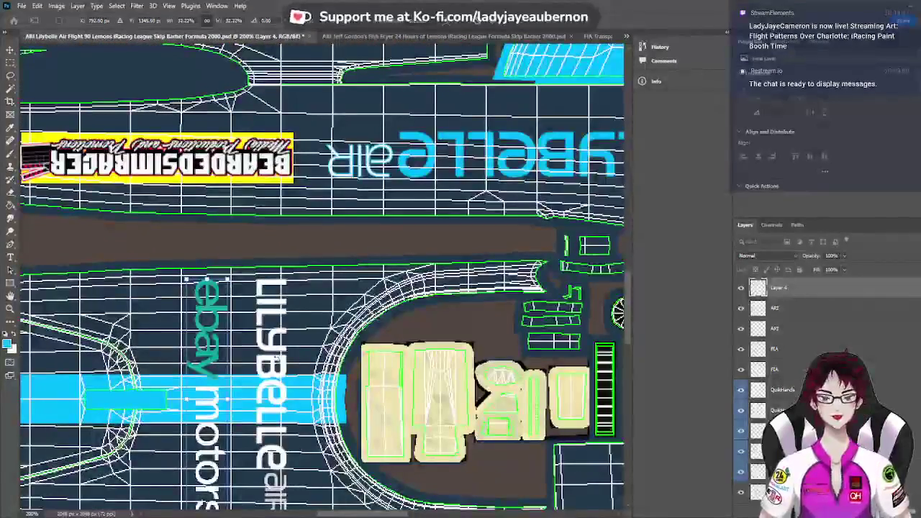
pyautogui.scroll(-3, 317, 438)
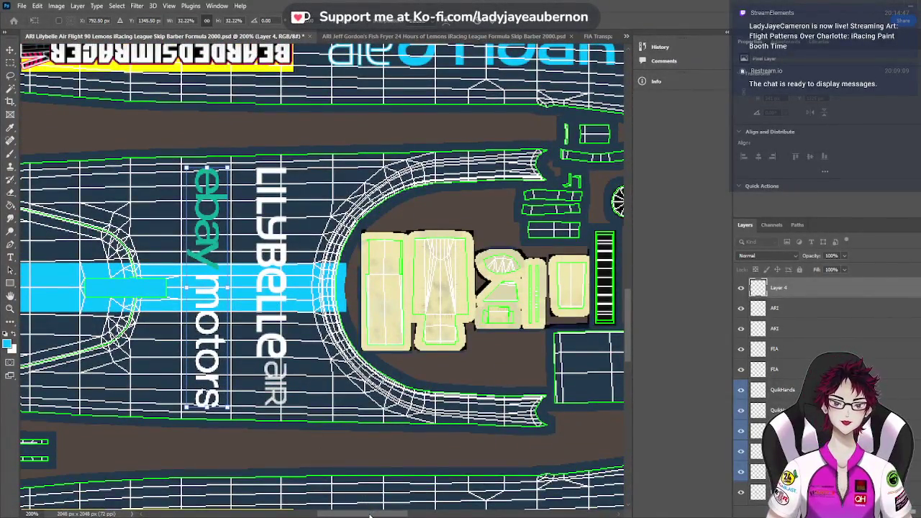
pyautogui.moveTo(369, 515); pyautogui.dragTo(357, 514)
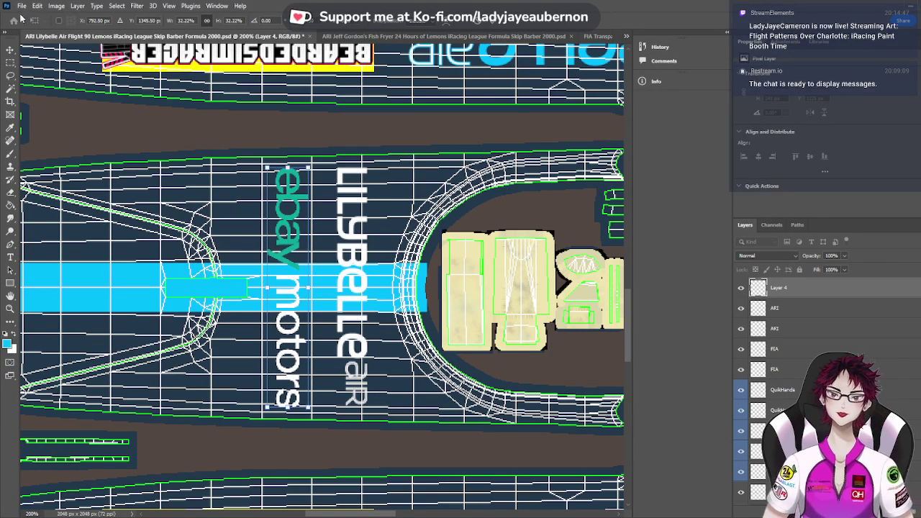
pyautogui.press('Return')
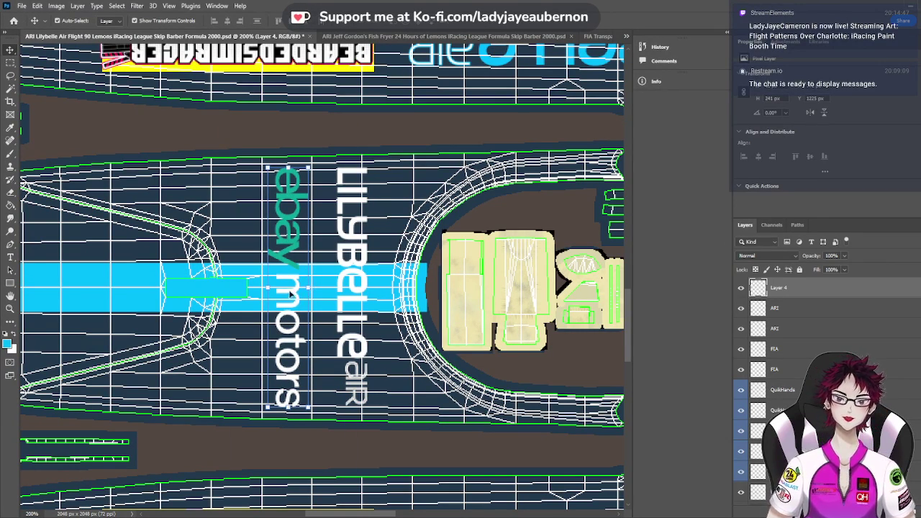
pyautogui.moveTo(291, 291); pyautogui.dragTo(289, 291)
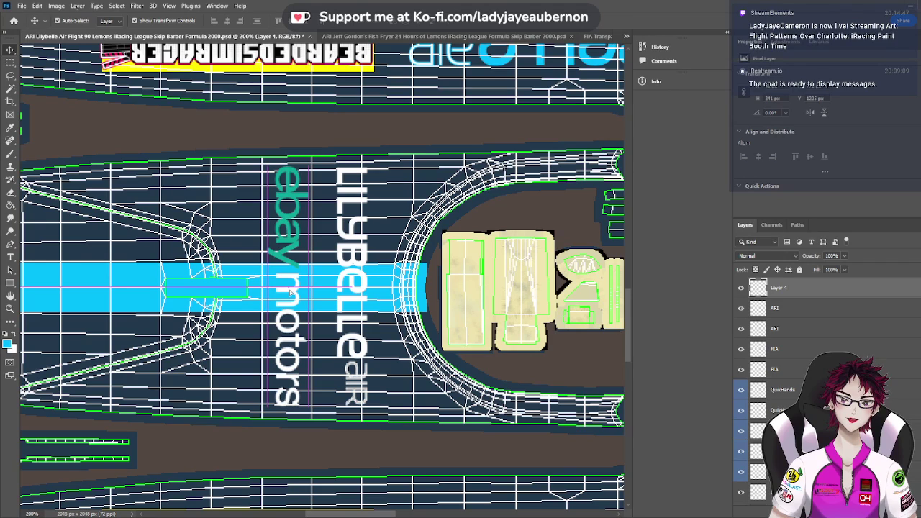
pyautogui.moveTo(290, 291); pyautogui.dragTo(290, 292)
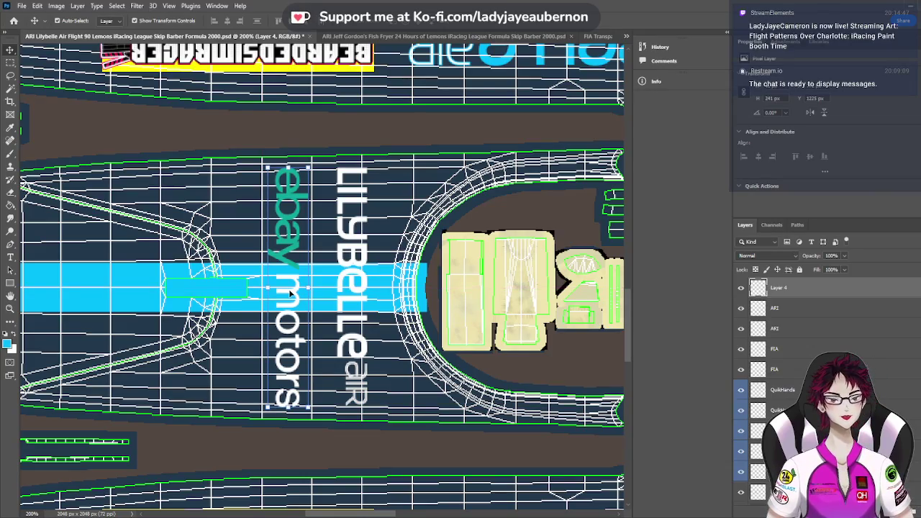
# Check the Jeff Gordon's Fish Fryer livery for sponsor placement and resize the logo in Nemesis Lab Logo.png to 150 px
pyautogui.scroll(-3, 290, 291)
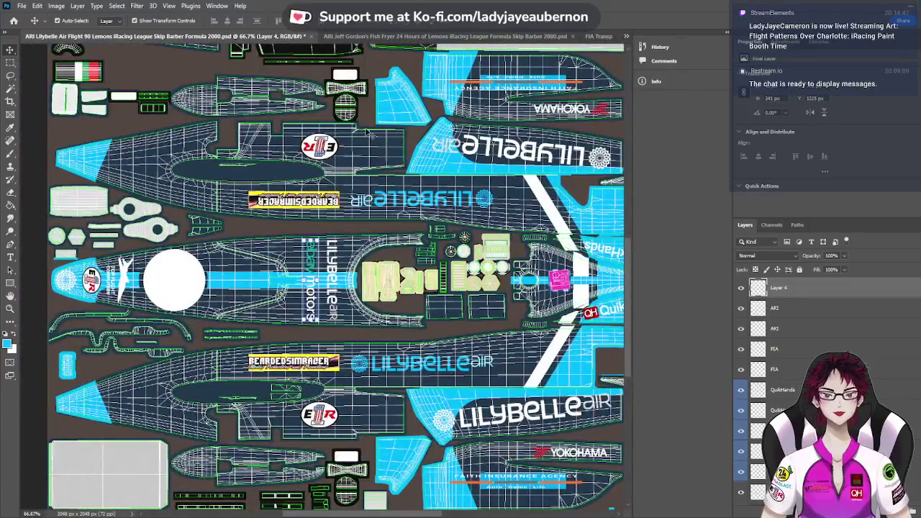
pyautogui.scroll(-3, 369, 133)
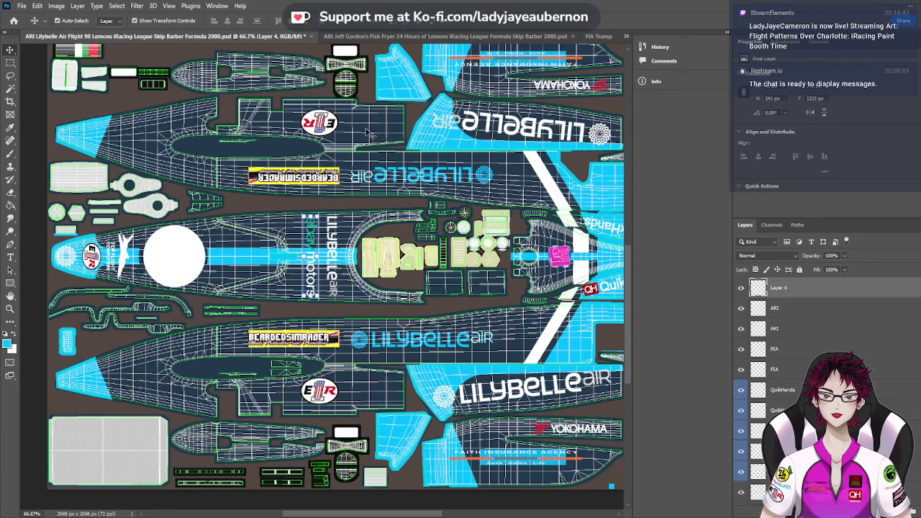
pyautogui.click(452, 37)
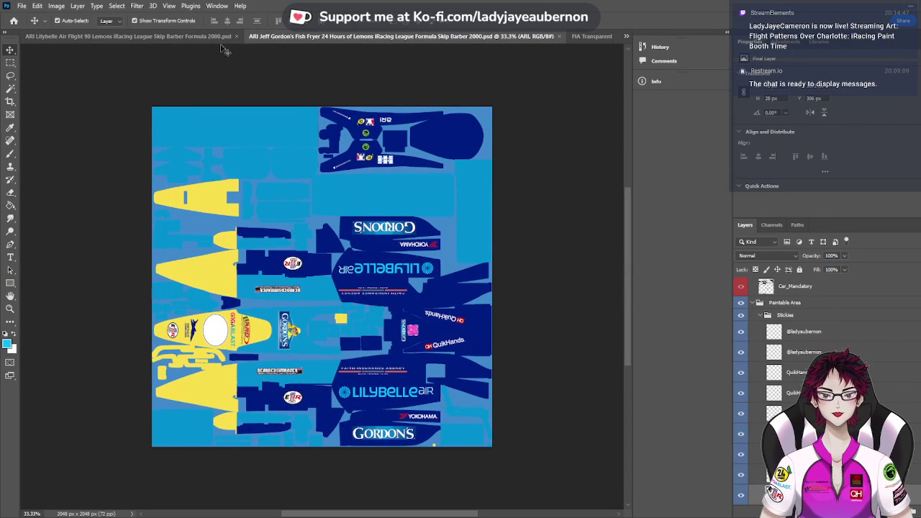
pyautogui.click(197, 38)
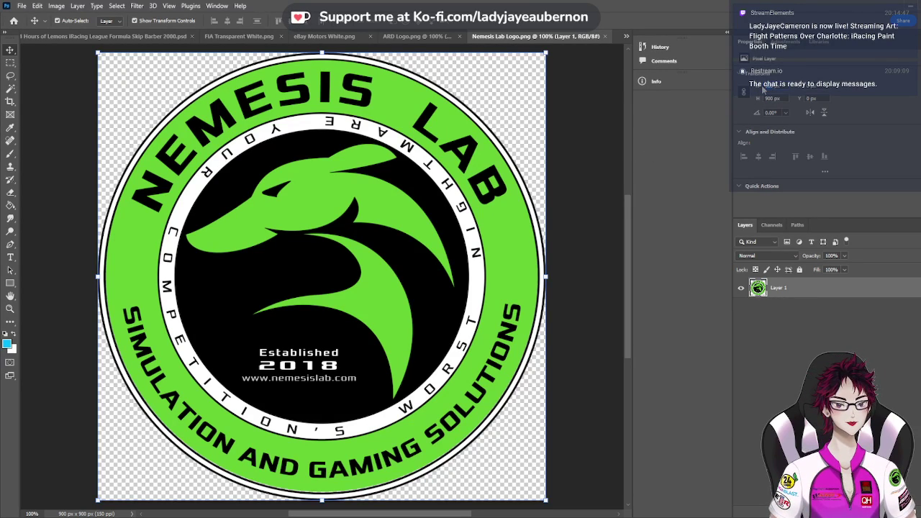
pyautogui.write('150')
pyautogui.press('Return')
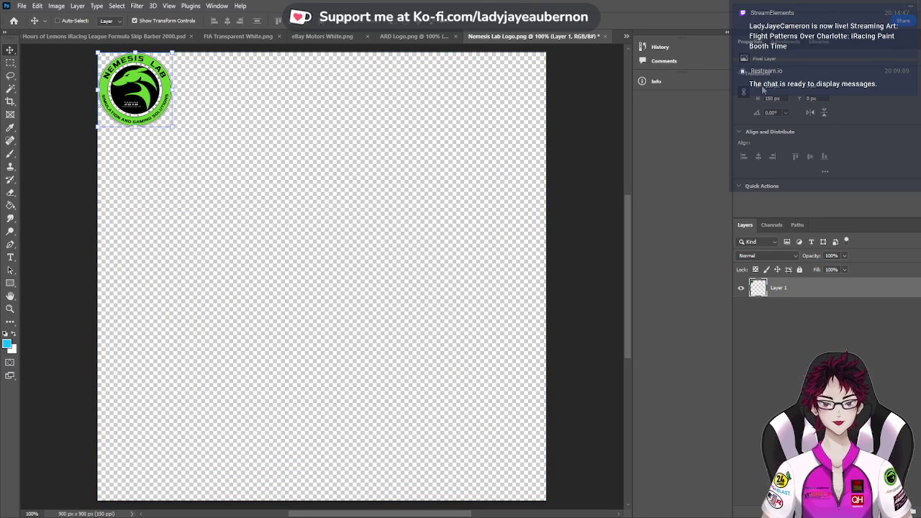
# Return to the Lilybelle Air livery and rename the new logo's layer as eBay Motors
pyautogui.click(164, 38)
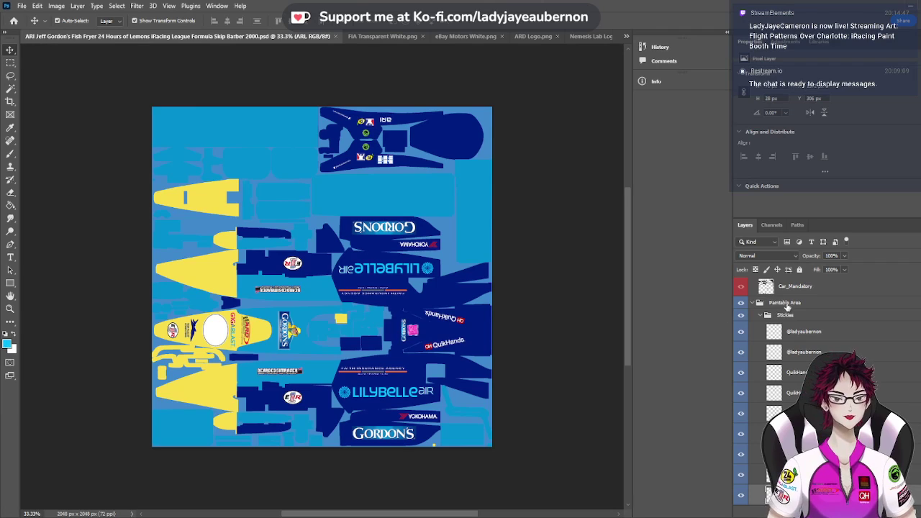
pyautogui.scroll(3, 788, 307)
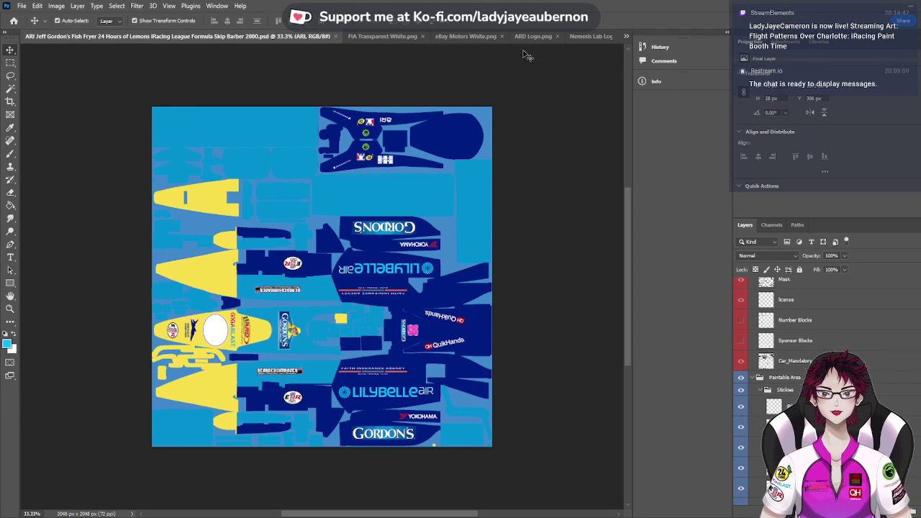
pyautogui.click(626, 36)
pyautogui.click(649, 98)
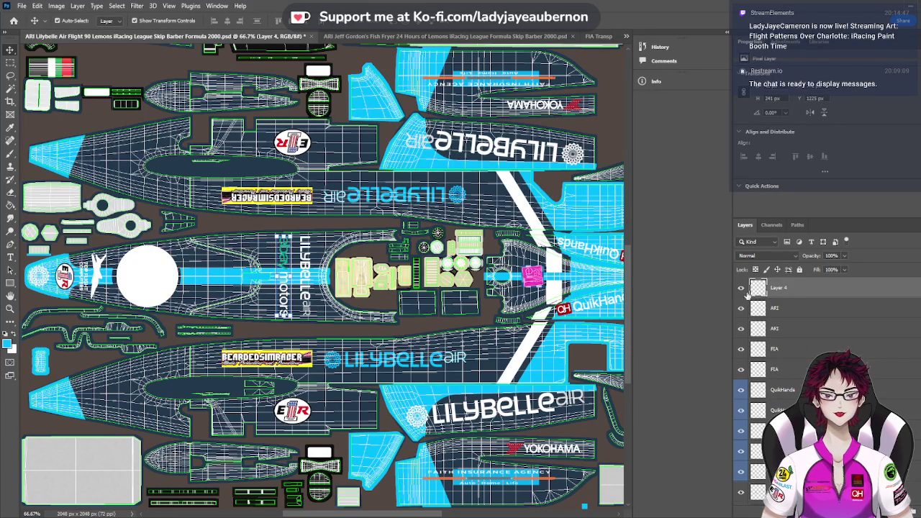
pyautogui.doubleClick(778, 289)
pyautogui.write('R')
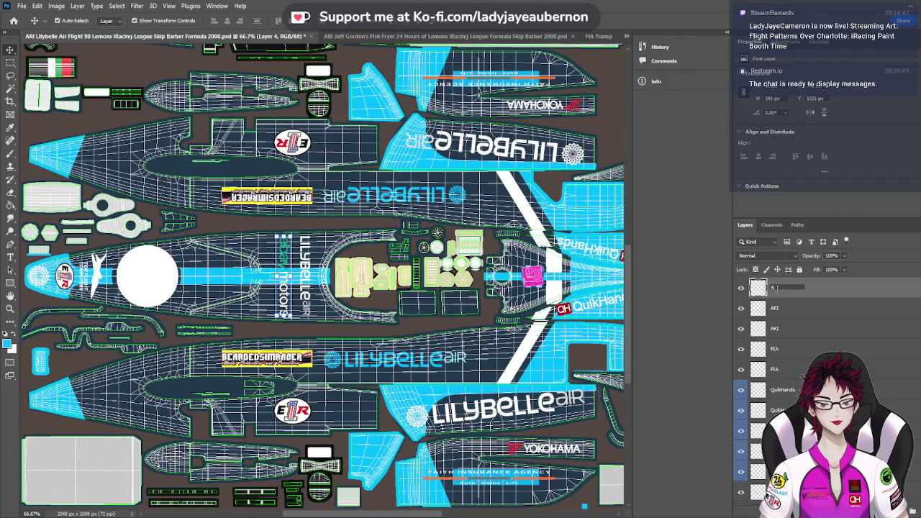
pyautogui.write('Bay M')
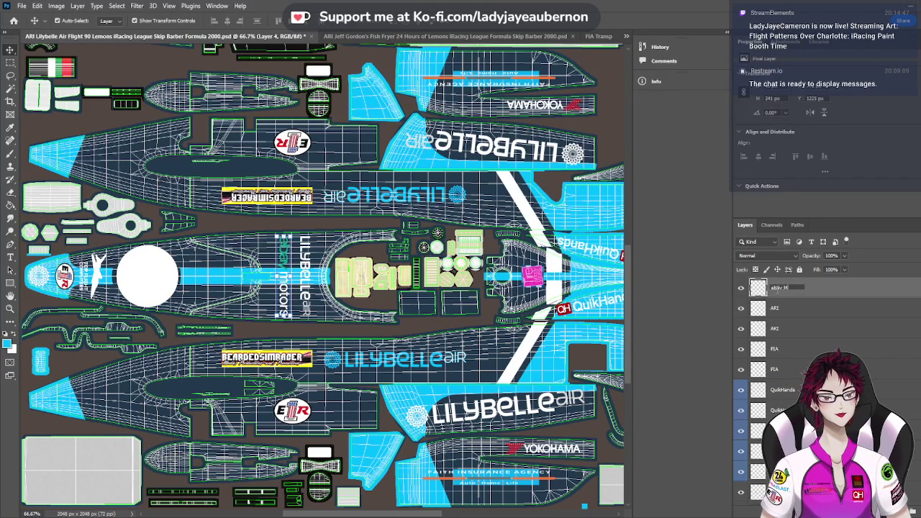
pyautogui.write('otors')
pyautogui.press('Return')
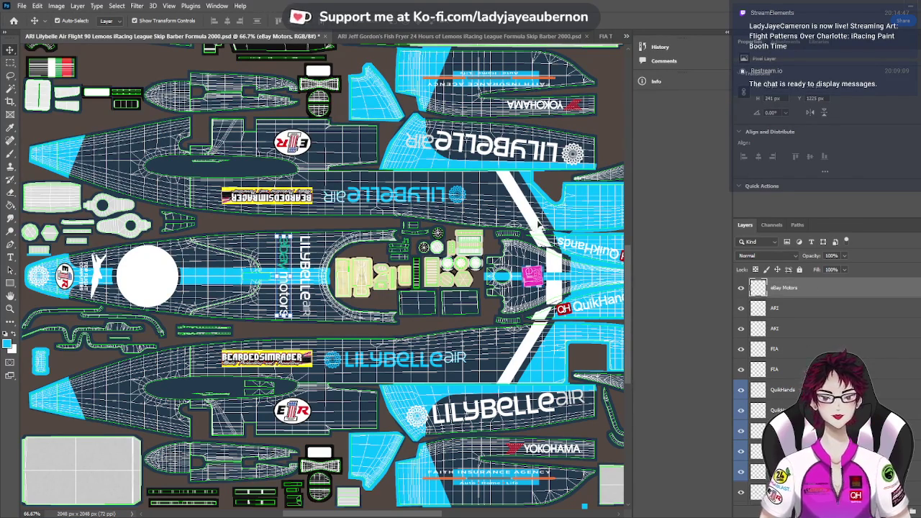
# Paste the Nemesis Lab logo behind the white nose circle on the centre stripe, turned 90° clockwise and scaled to 77.33%
pyautogui.hotkey('ctrl', 'v')
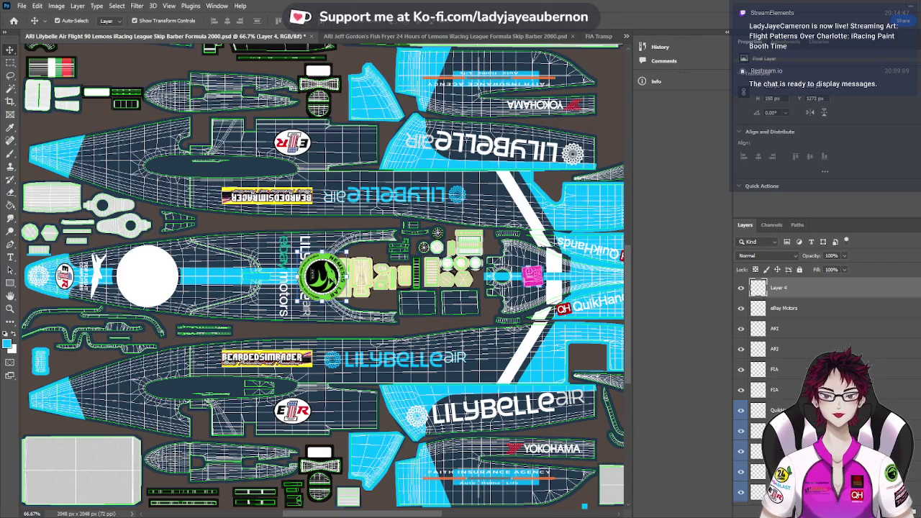
pyautogui.moveTo(327, 280); pyautogui.dragTo(212, 280)
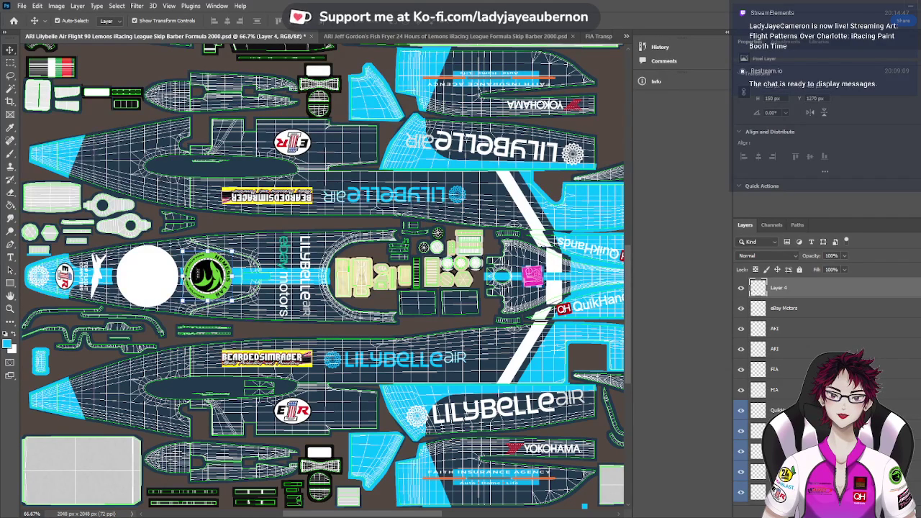
pyautogui.moveTo(232, 275); pyautogui.dragTo(220, 276)
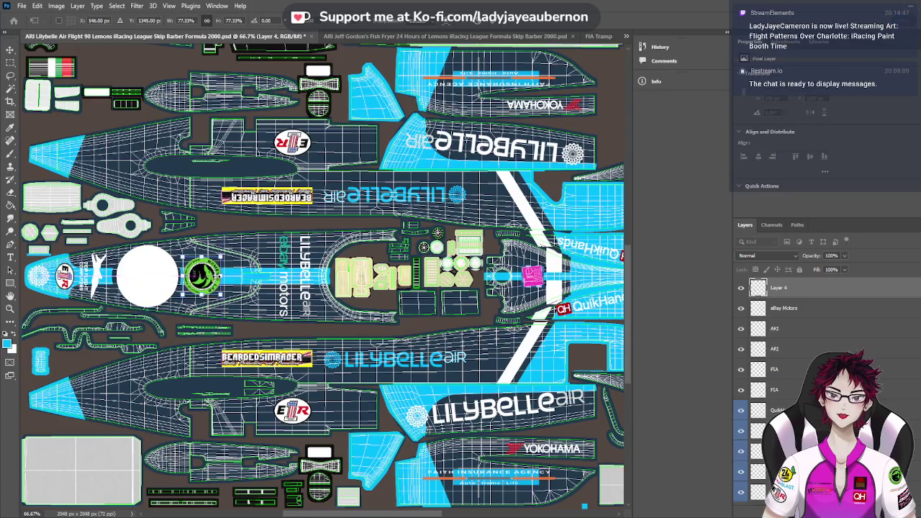
pyautogui.hotkey('ctrl', '+')
pyautogui.hotkey('ctrl', '+')
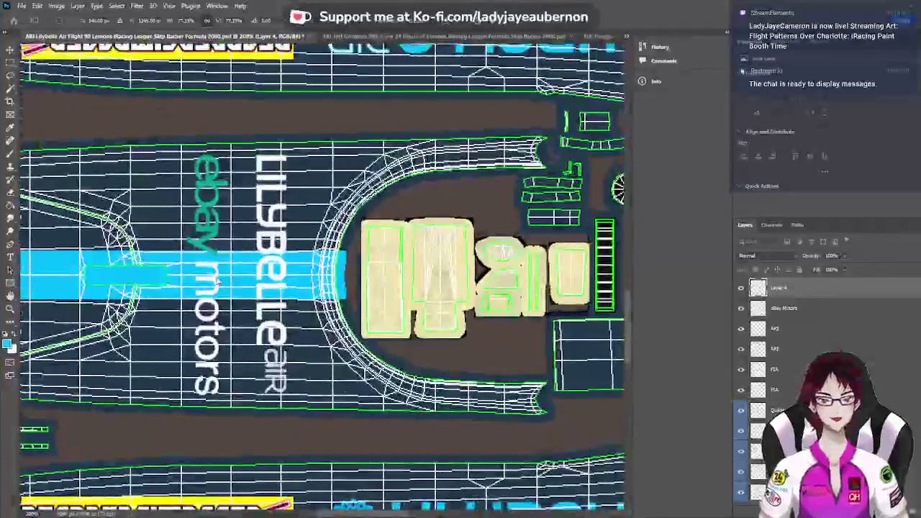
pyautogui.moveTo(382, 514); pyautogui.dragTo(275, 494)
pyautogui.hscroll(3, 274, 468)
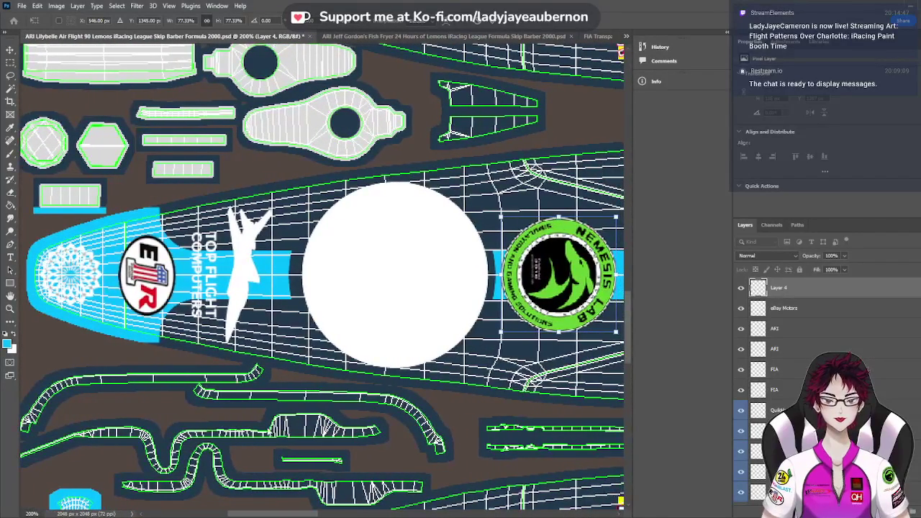
pyautogui.press('Return')
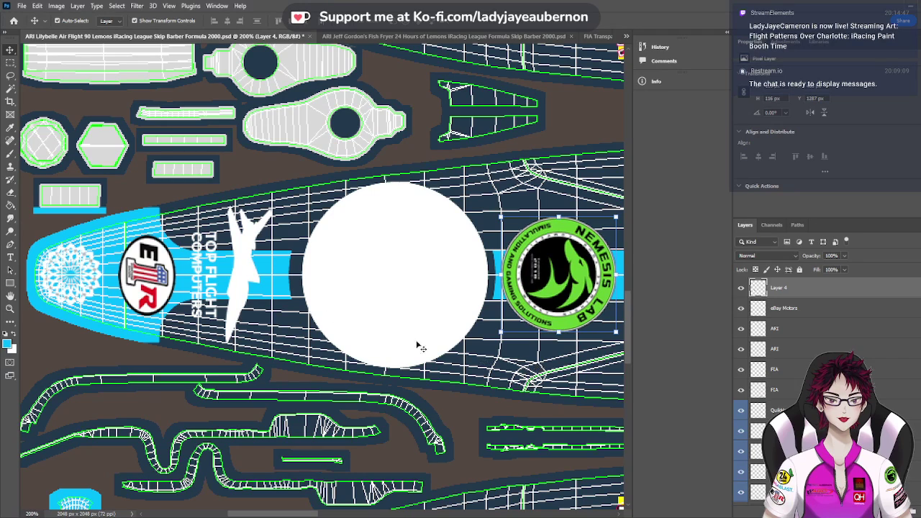
# Swap the Top Flight Computers and Nemesis Lab logos so Nemesis Lab sits ahead of the white nose circle and Top Flight behind it
pyautogui.moveTo(242, 286); pyautogui.dragTo(590, 355)
pyautogui.hotkey('ctrl', 'shift', 'alt', 'n')
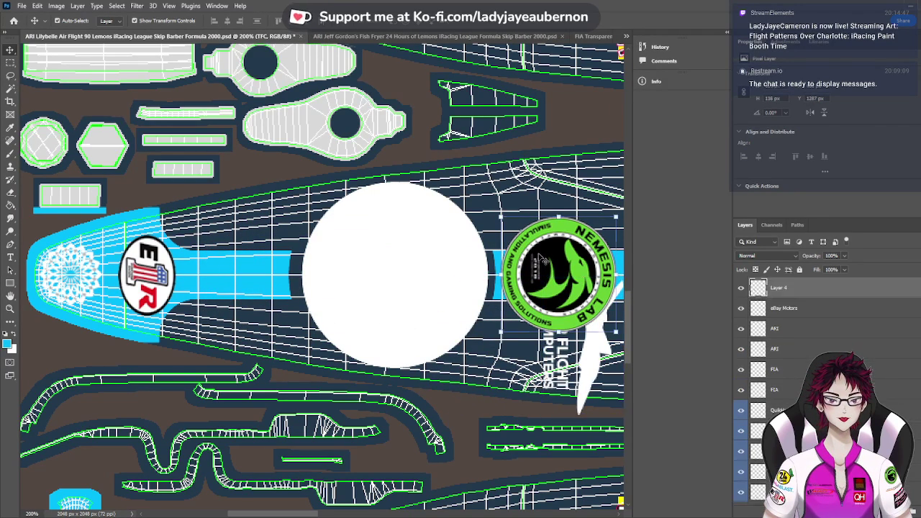
pyautogui.moveTo(536, 255); pyautogui.dragTo(229, 257)
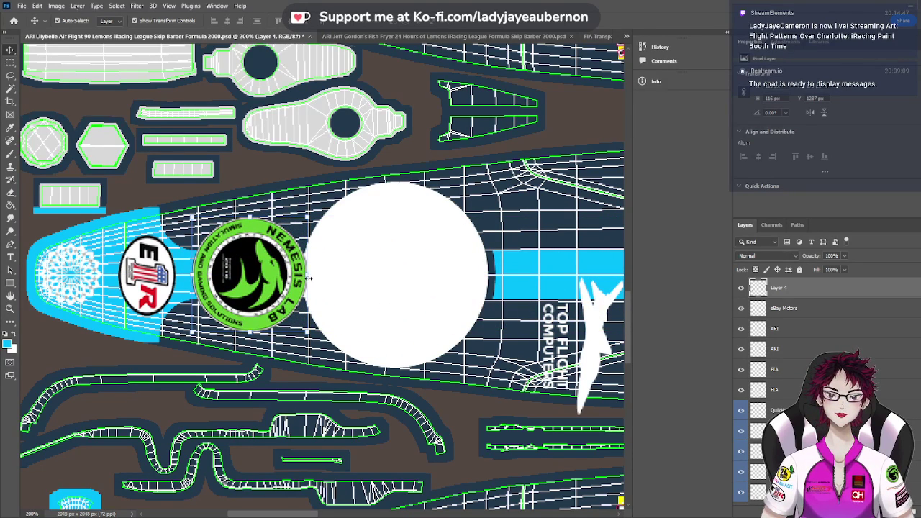
# Scale the Nemesis Lab logo down to 70.69% and centre it on the blue stripe between the oval logo and the white circle
pyautogui.hotkey('ctrl', 't')
pyautogui.moveTo(310, 276); pyautogui.dragTo(288, 275)
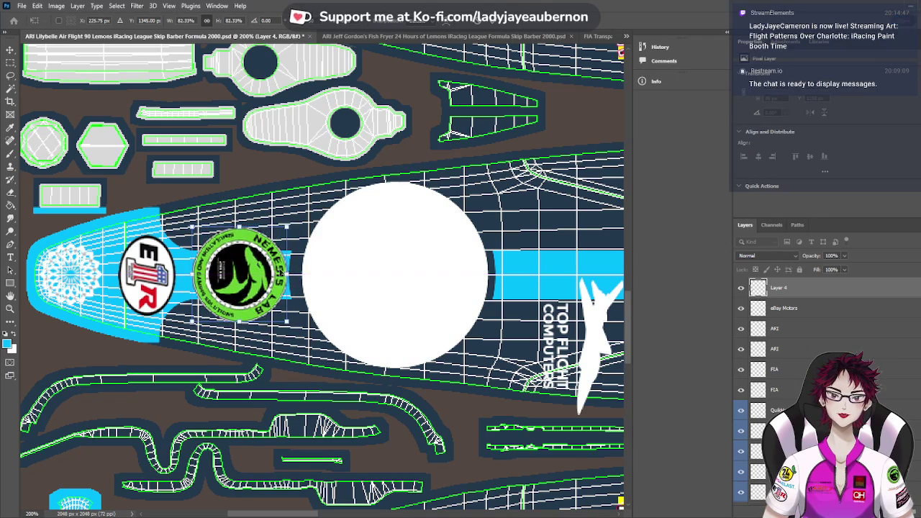
pyautogui.moveTo(241, 228); pyautogui.dragTo(240, 234)
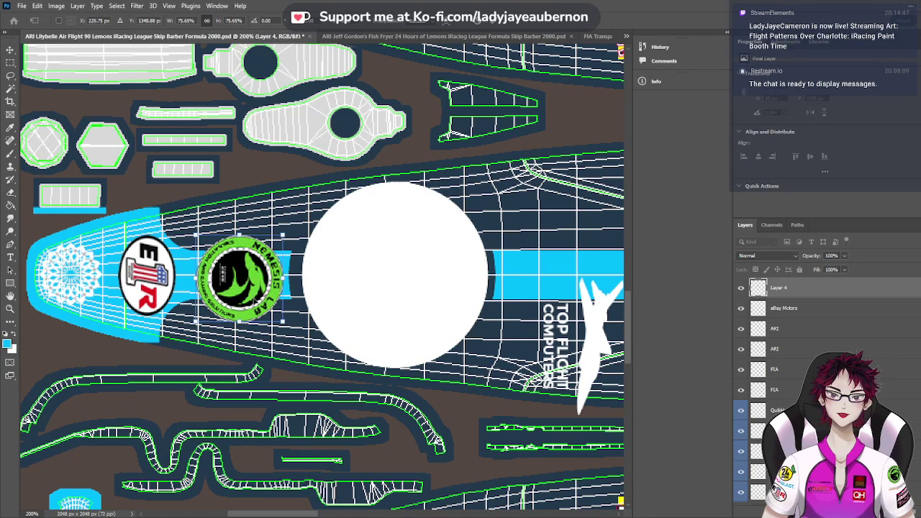
pyautogui.moveTo(240, 321); pyautogui.dragTo(239, 315)
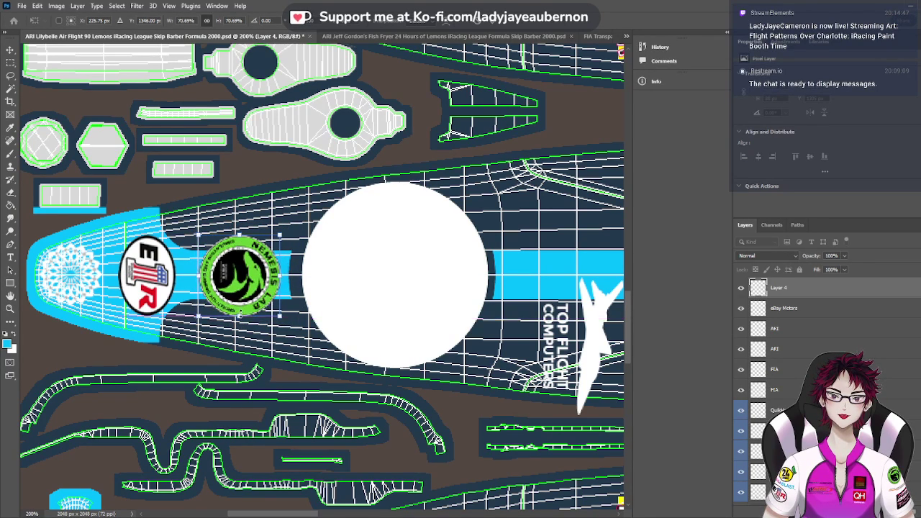
pyautogui.click(10, 50)
pyautogui.moveTo(244, 274); pyautogui.dragTo(234, 275)
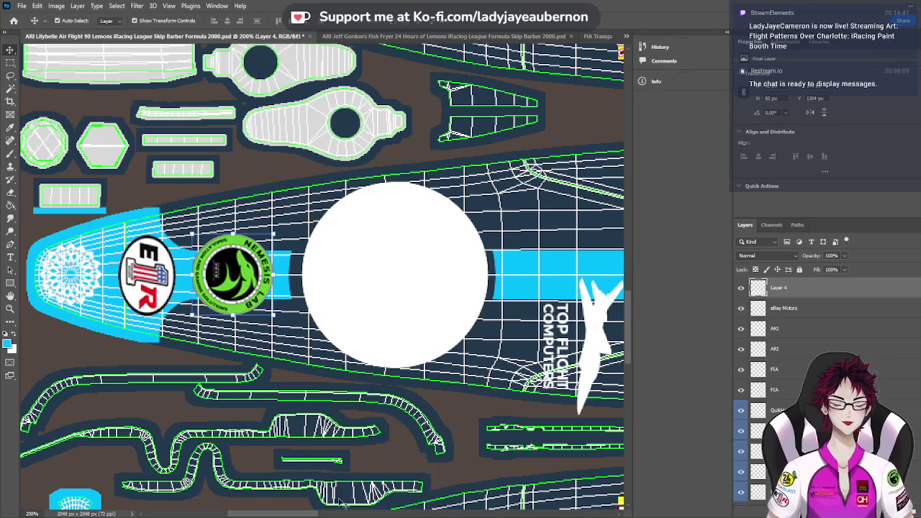
# Align the Top Flight Computers logo with the blue centre stripe just behind the white circle
pyautogui.moveTo(305, 513); pyautogui.dragTo(351, 512)
pyautogui.moveTo(374, 350); pyautogui.dragTo(330, 281)
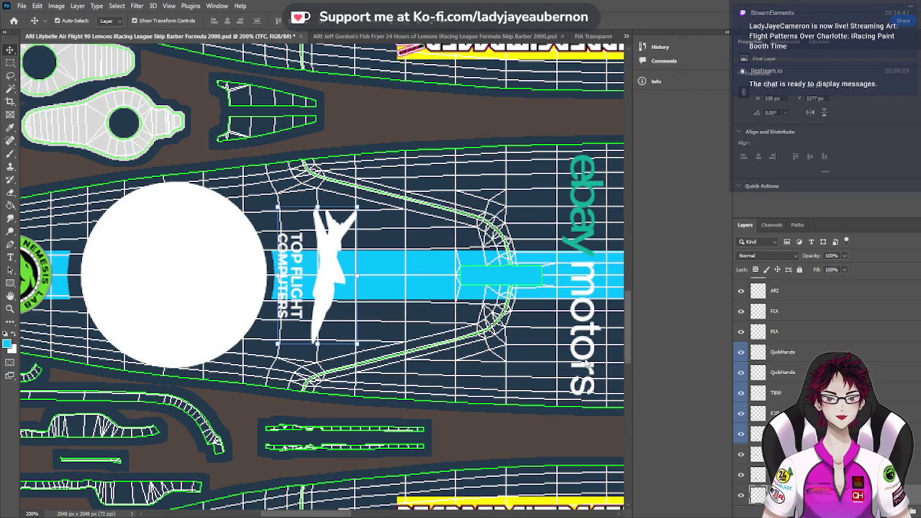
# In ARD Logo.png, copy the logo's black artwork onto a new layer and hide Layer 1
pyautogui.hotkey('ctrl', 'shift', 'Tab')
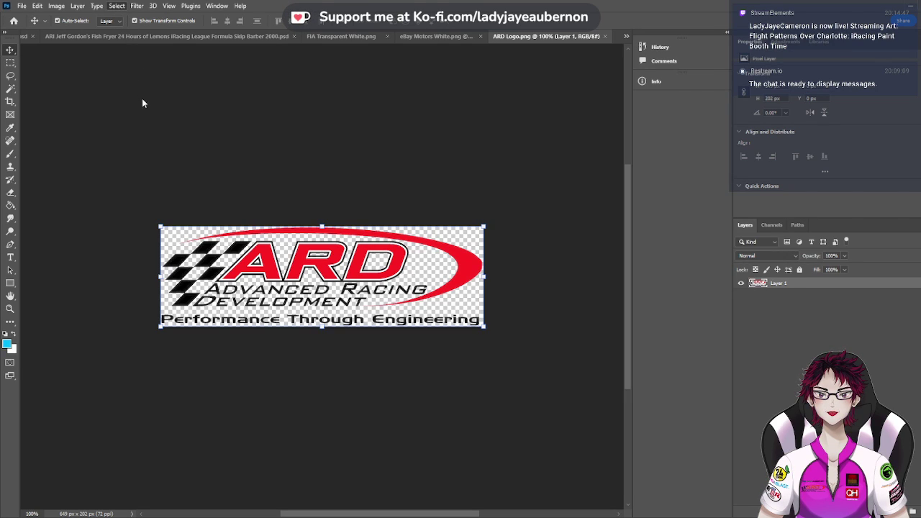
pyautogui.press('i')
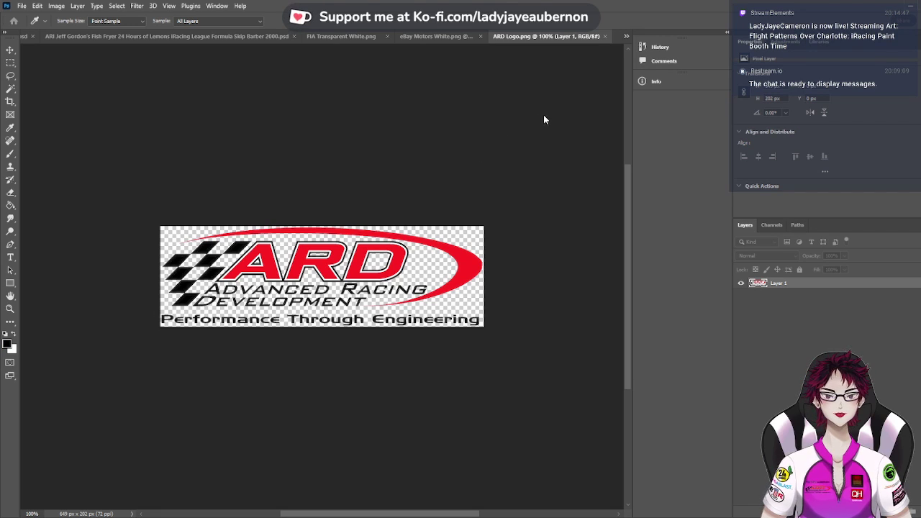
pyautogui.press('v')
pyautogui.hotkey('ctrl', 'v')
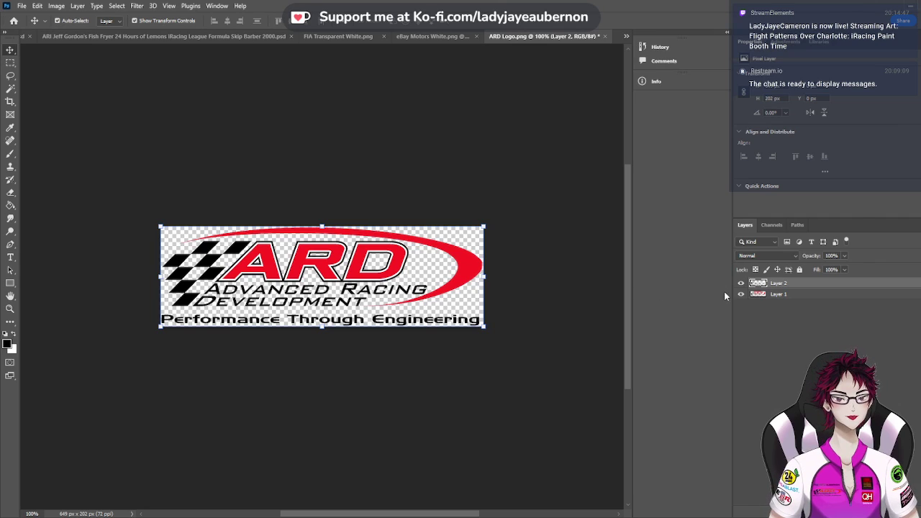
pyautogui.click(740, 295)
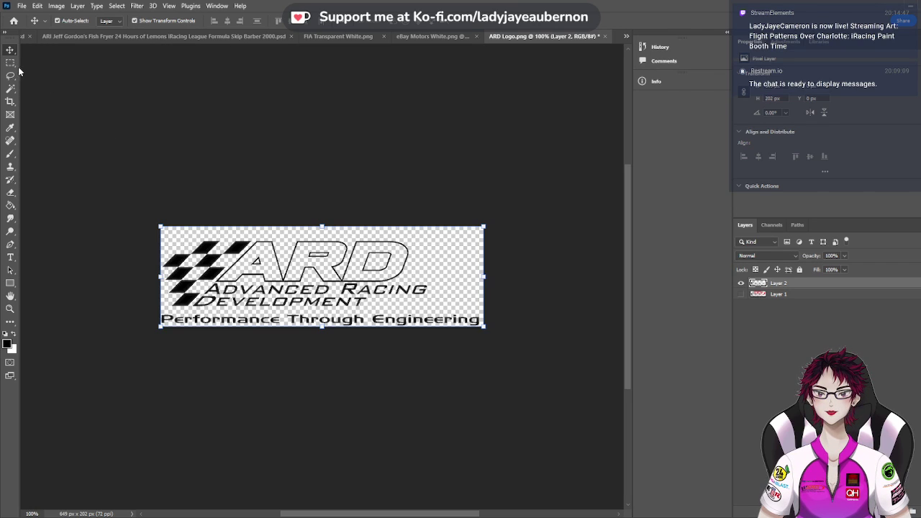
# Erase the thin black outline of the ARD letters from Layer 2, keeping the chequered flag and the text lines
pyautogui.click(12, 206)
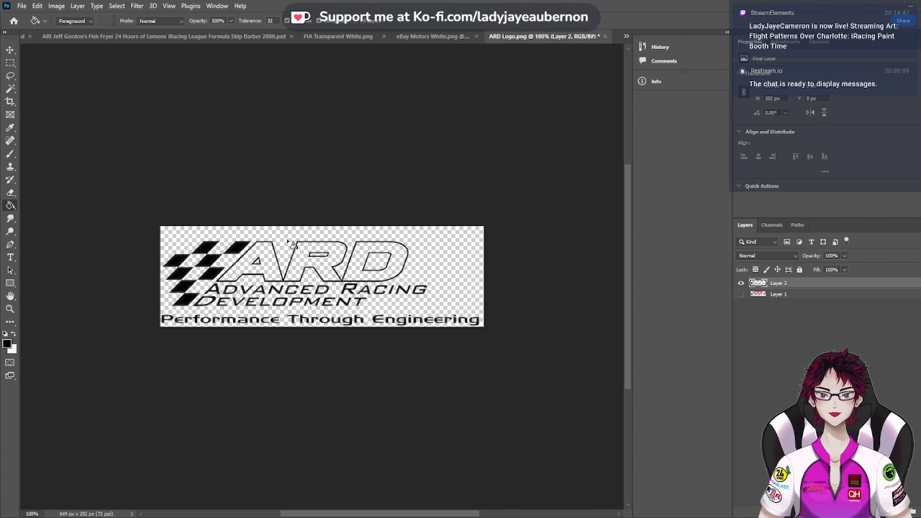
pyautogui.click(10, 193)
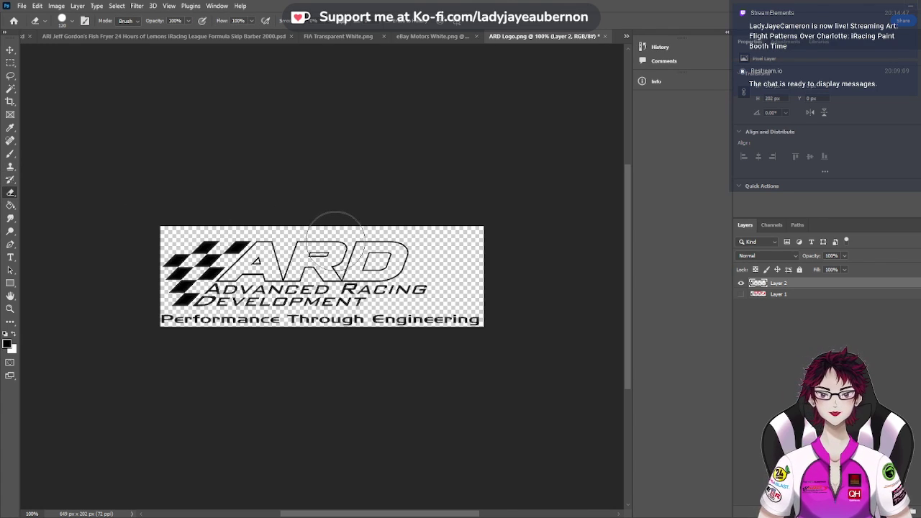
pyautogui.moveTo(331, 241)
pyautogui.mouseDown()
pyautogui.moveTo(387, 239)
pyautogui.moveTo(384, 253)
pyautogui.moveTo(321, 251)
pyautogui.mouseUp()
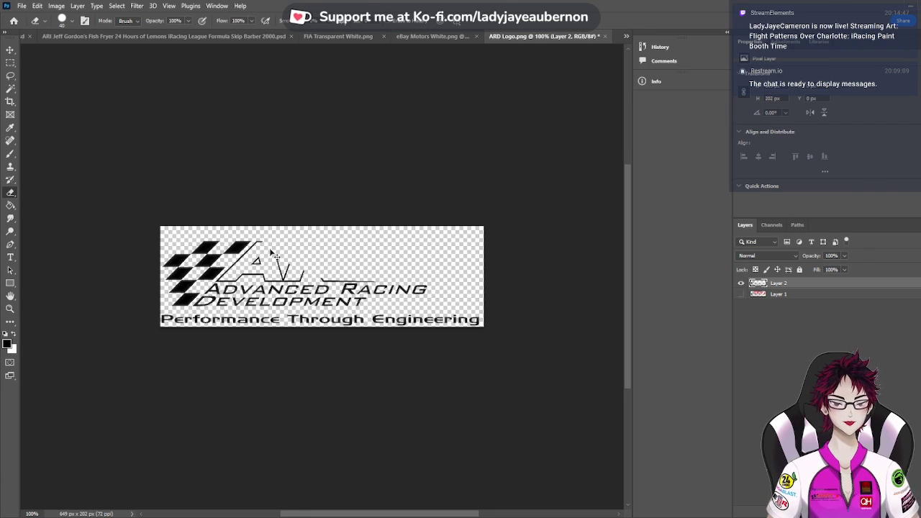
# Erase the leftover outlines of the large ARD letters on Layer 2, leaving only the A's lower strokes beside the flag
pyautogui.hotkey('ctrl', '+')
pyautogui.hotkey('ctrl', '+')
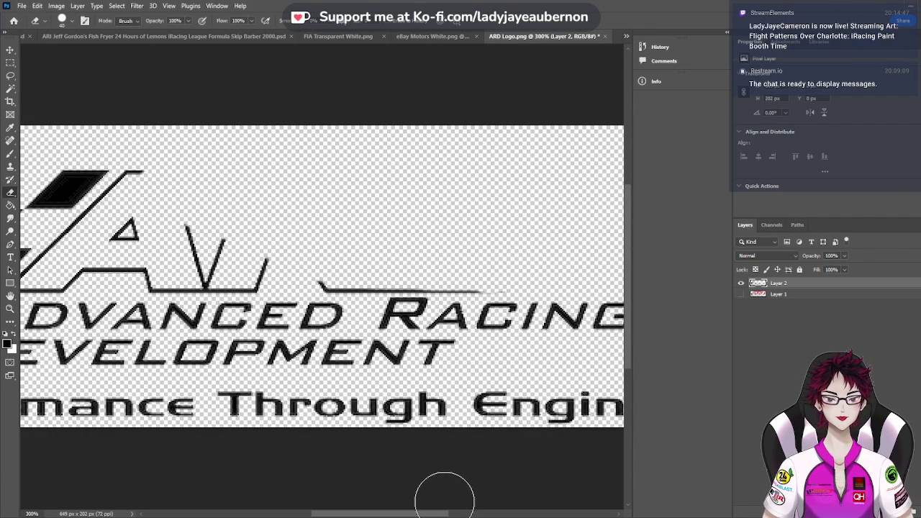
pyautogui.moveTo(417, 513); pyautogui.dragTo(379, 514)
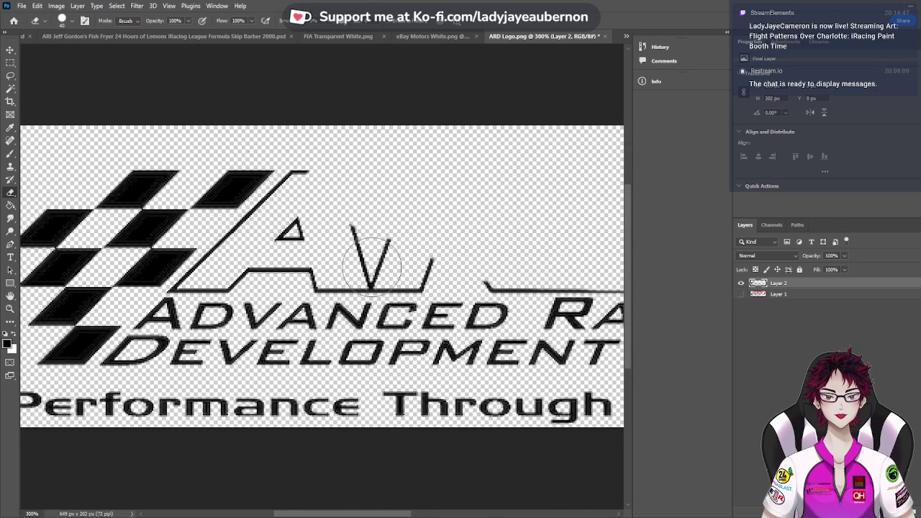
pyautogui.moveTo(371, 263)
pyautogui.mouseDown()
pyautogui.moveTo(313, 195)
pyautogui.moveTo(267, 222)
pyautogui.moveTo(308, 257)
pyautogui.moveTo(340, 265)
pyautogui.moveTo(324, 267)
pyautogui.moveTo(428, 262)
pyautogui.mouseUp()
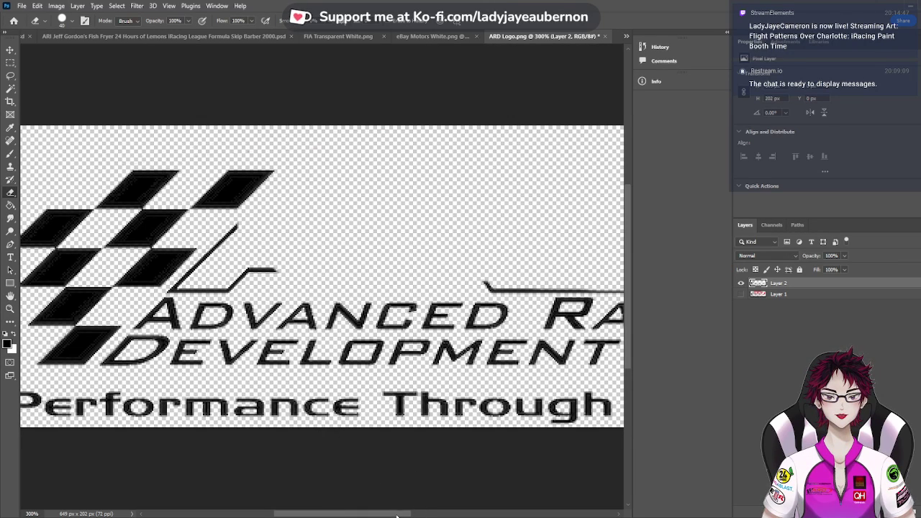
pyautogui.moveTo(405, 513); pyautogui.dragTo(439, 513)
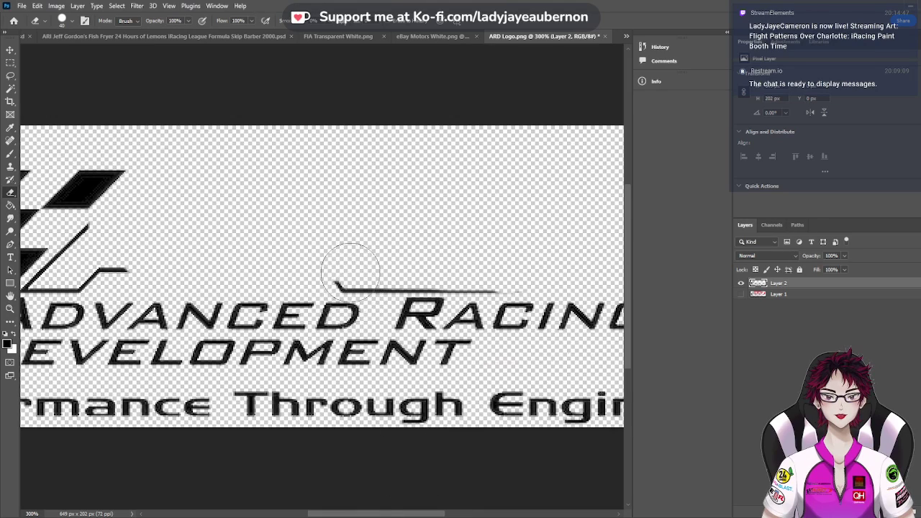
pyautogui.moveTo(349, 267); pyautogui.dragTo(508, 271)
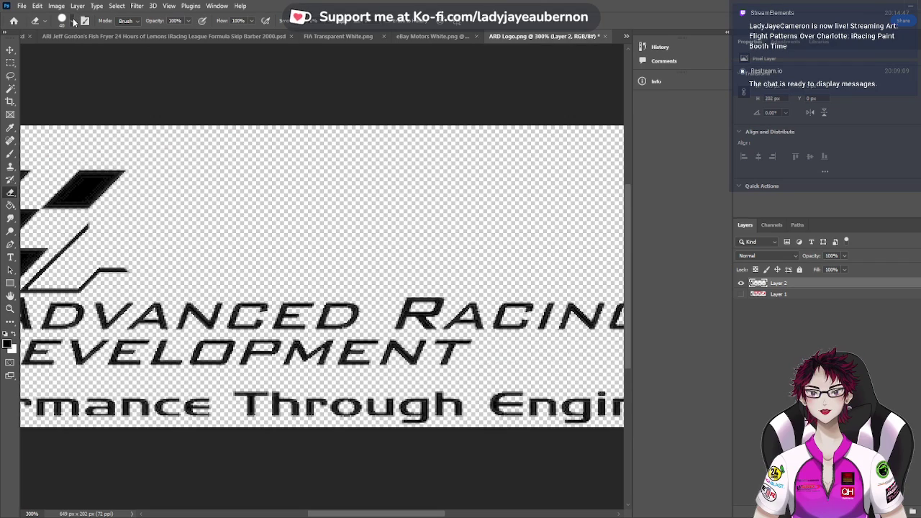
# Erase the remaining A outline beside the checkered flag with a 12 px eraser, cleaning the last speck above "Advanced" at 7 px
pyautogui.press('[')
pyautogui.press('[')
pyautogui.press('[')
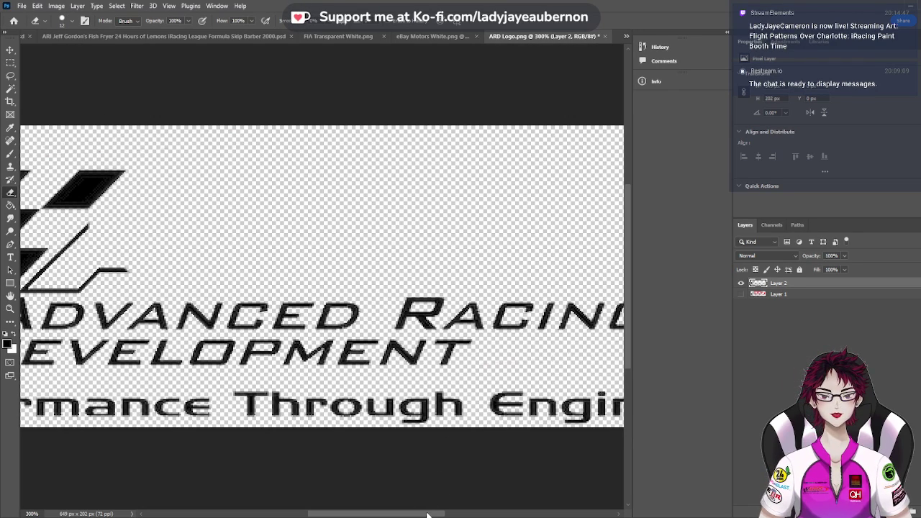
pyautogui.moveTo(427, 515); pyautogui.dragTo(374, 515)
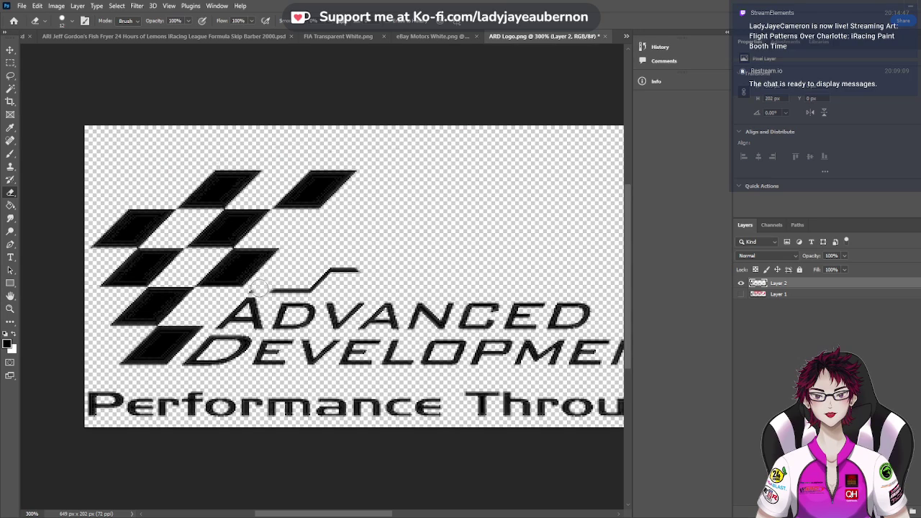
pyautogui.moveTo(256, 289); pyautogui.dragTo(357, 266)
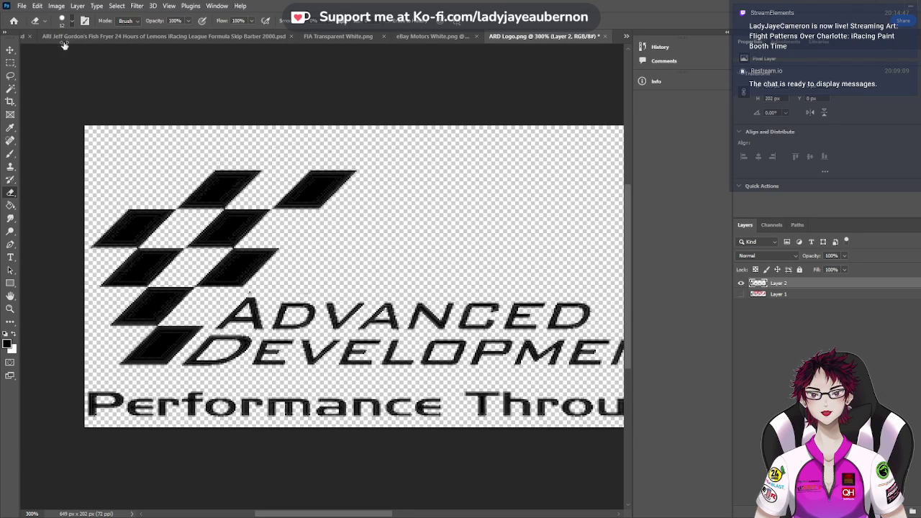
pyautogui.press('[')
pyautogui.press('[')
pyautogui.press('[')
pyautogui.press('[')
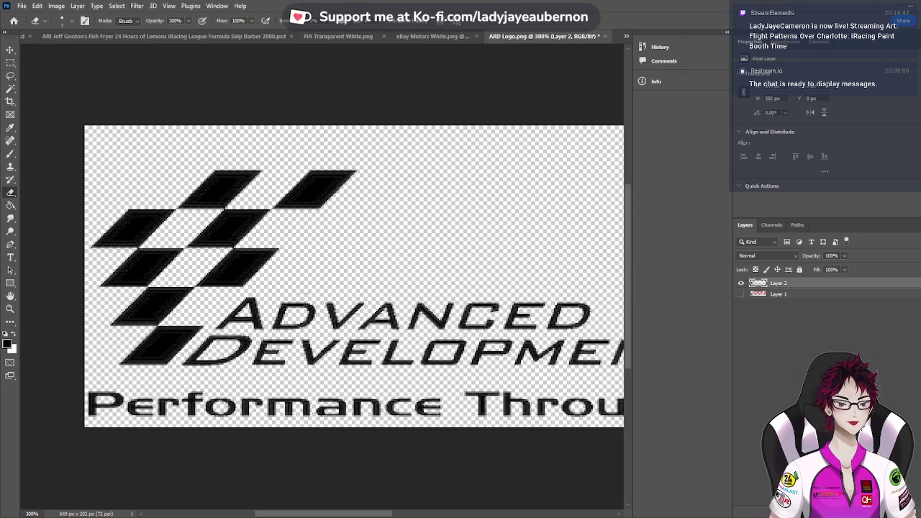
pyautogui.press('h')
pyautogui.press('F2')
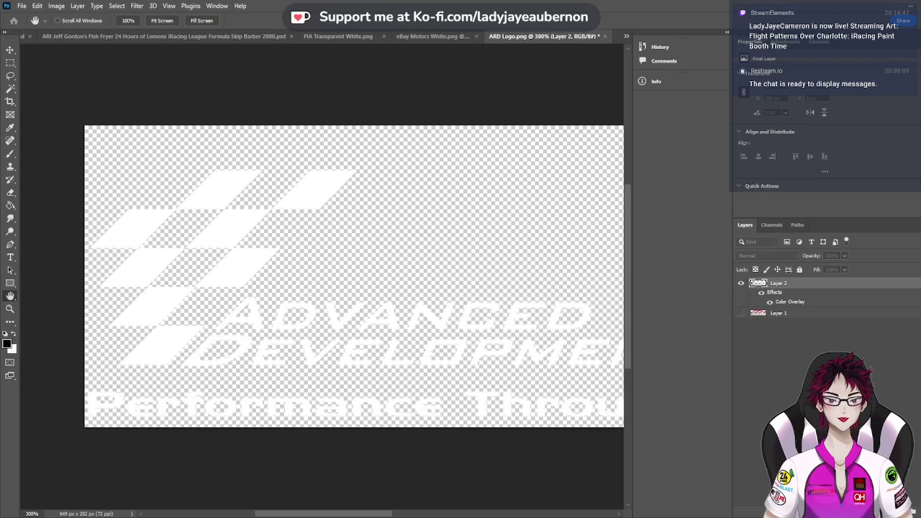
pyautogui.hotkey('ctrl', 'z')
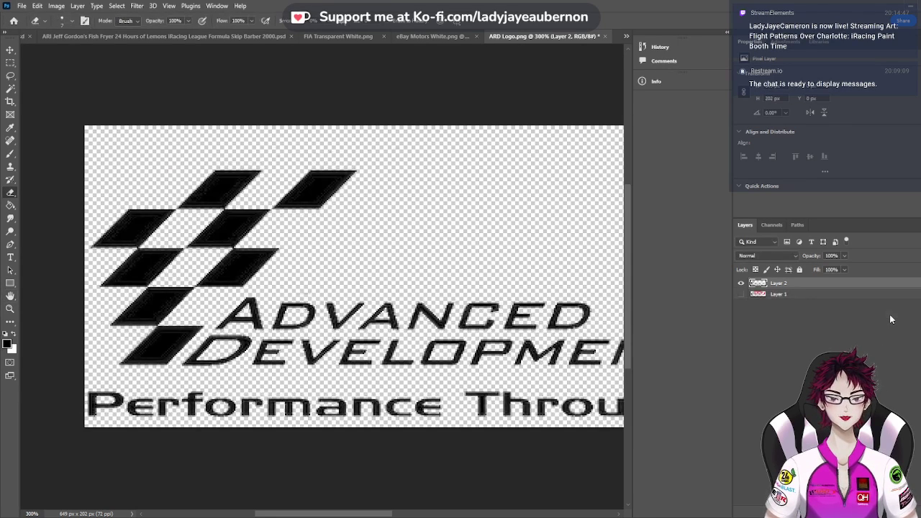
# Apply a white Color Overlay to Layer 2's flag and text, and rasterize the layer style
pyautogui.press('e')
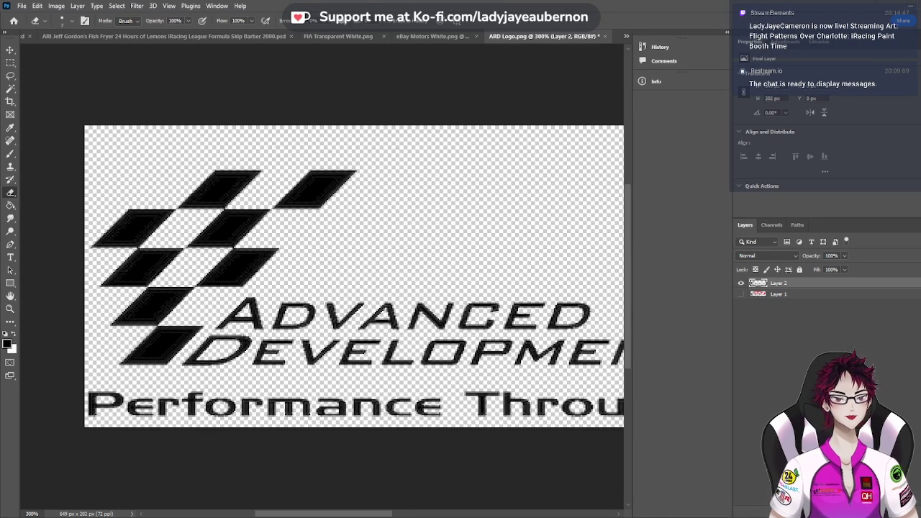
pyautogui.press('h')
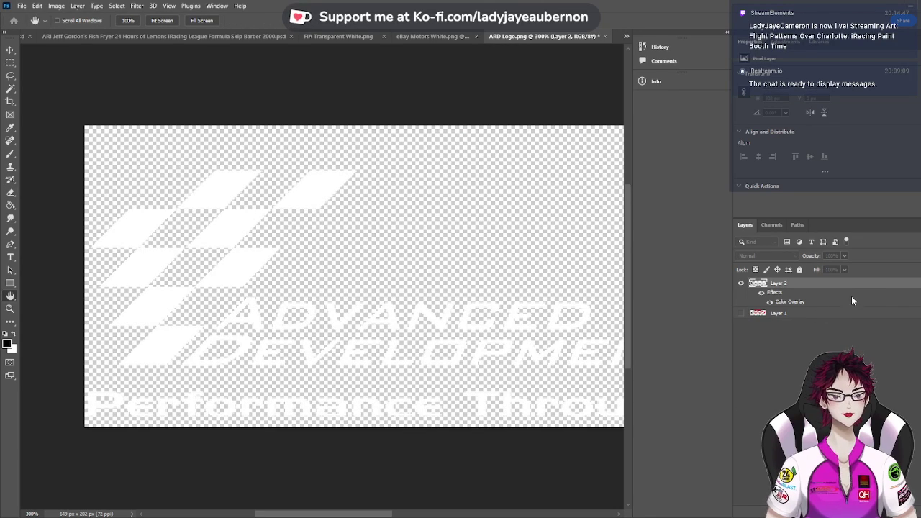
pyautogui.press('e')
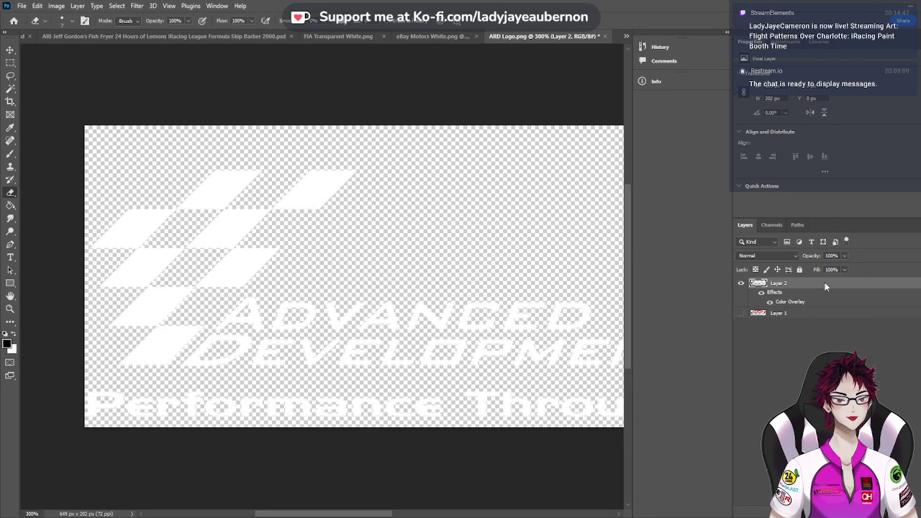
pyautogui.click(757, 283)
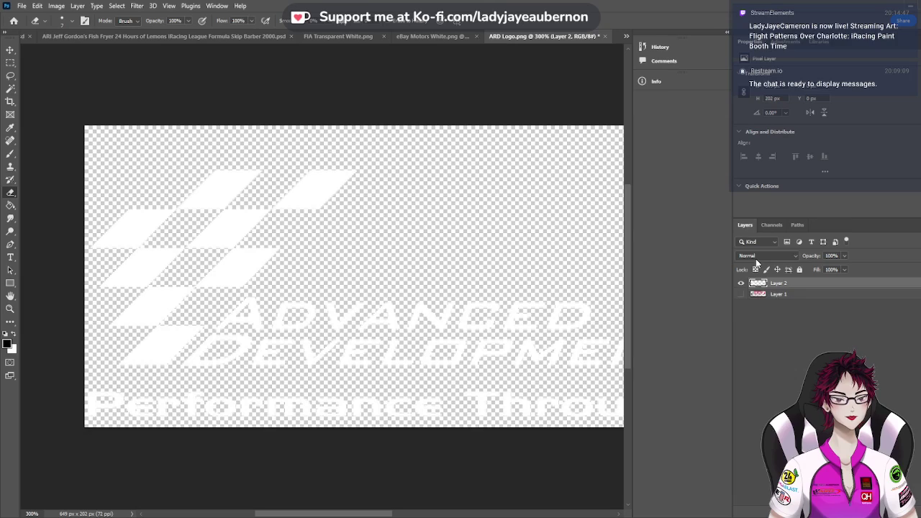
# Show Layer 1, hide Layer 2, and make Layer 1 the active layer
pyautogui.click(741, 295)
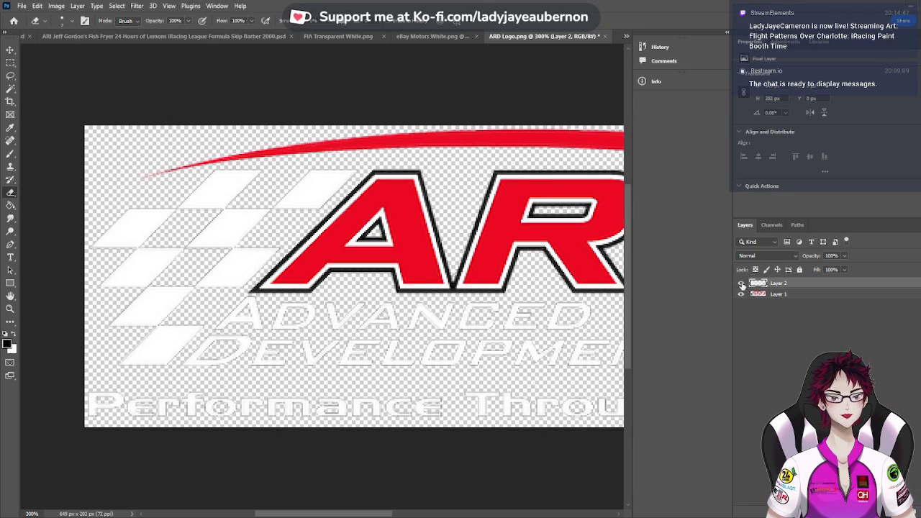
pyautogui.click(742, 285)
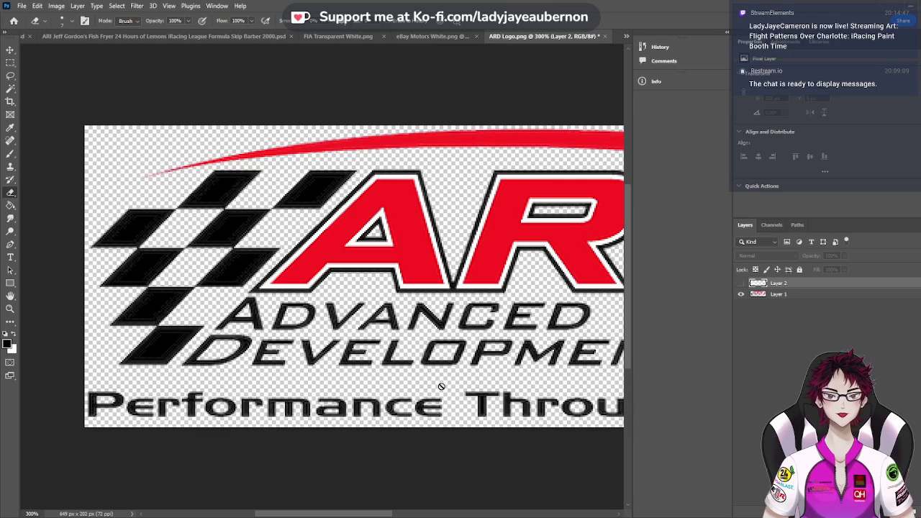
pyautogui.click(776, 295)
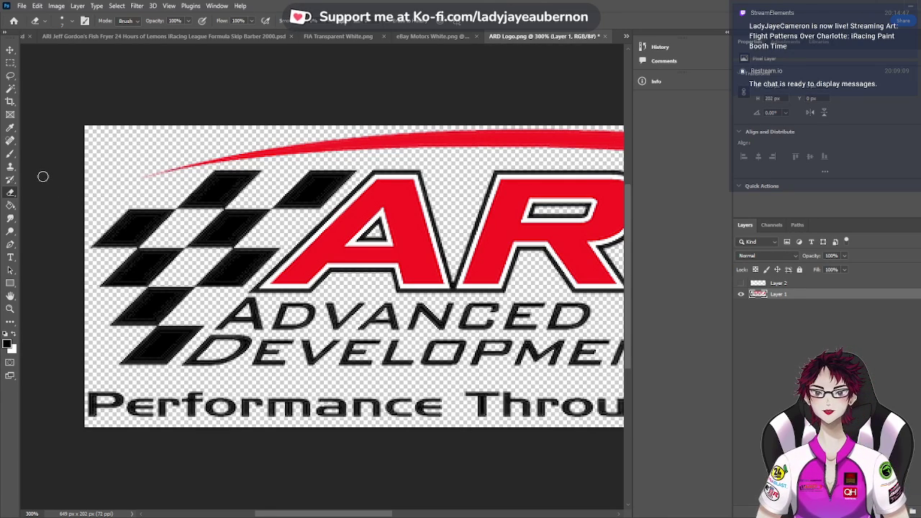
# Delete a rectangular selection on Layer 1 covering the lower flag squares and most of the text below the ARD letters
pyautogui.click(10, 64)
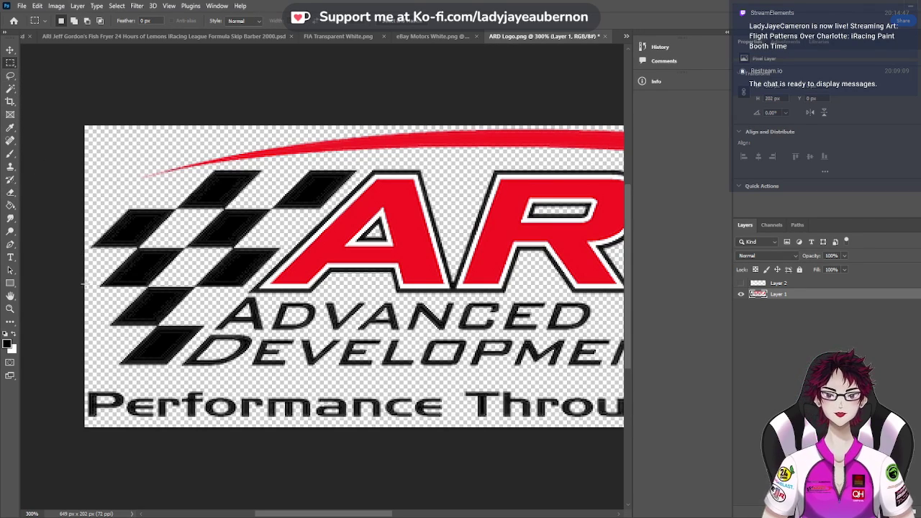
pyautogui.moveTo(80, 289); pyautogui.dragTo(317, 381)
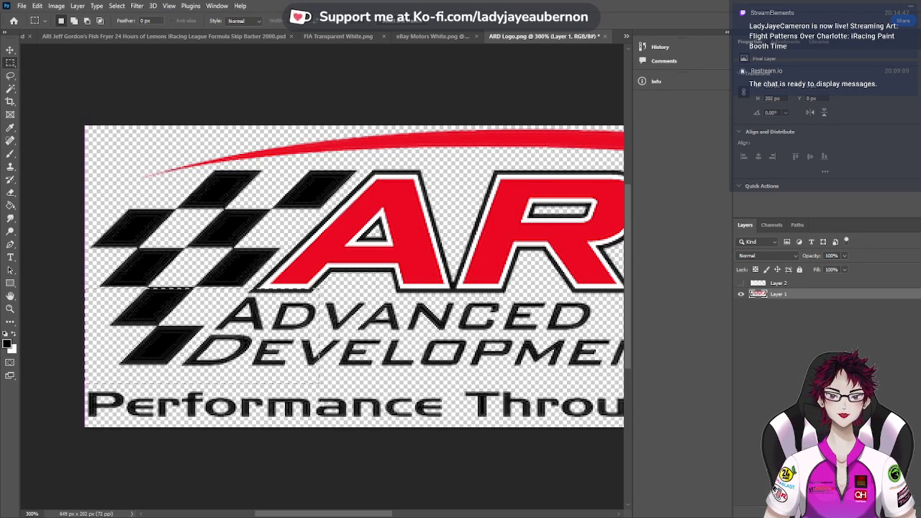
pyautogui.hotkey('ctrl', 'd')
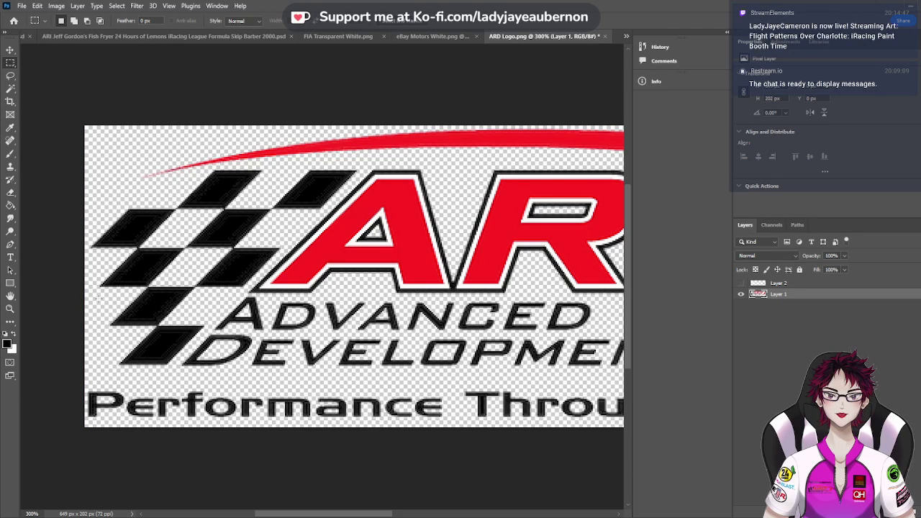
pyautogui.moveTo(204, 325); pyautogui.dragTo(441, 433)
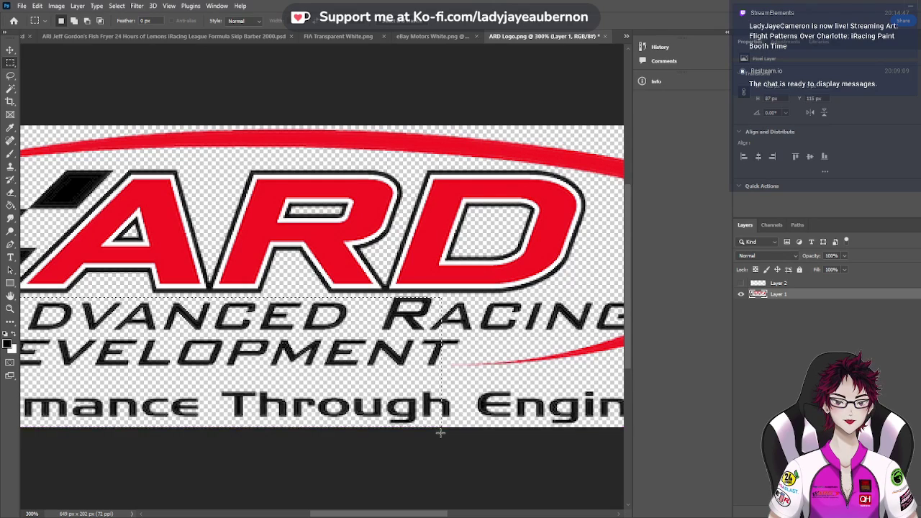
pyautogui.press('Delete')
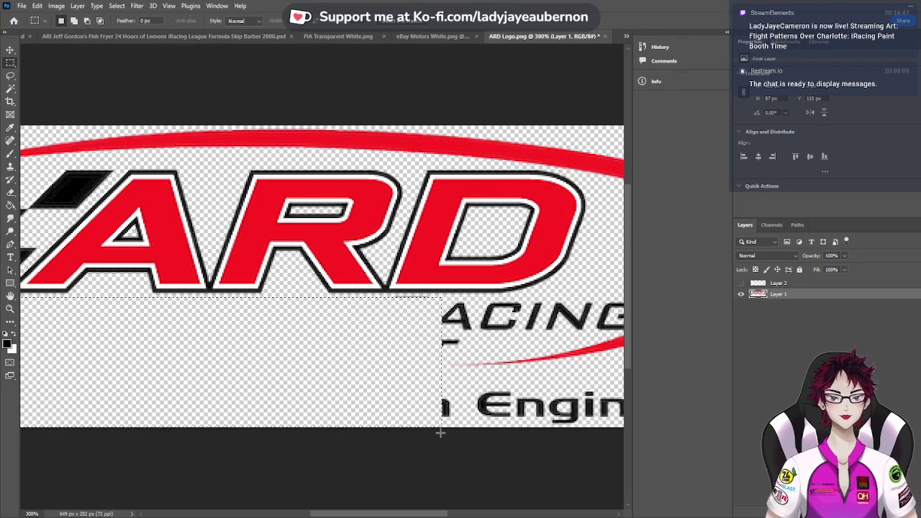
pyautogui.click(445, 456)
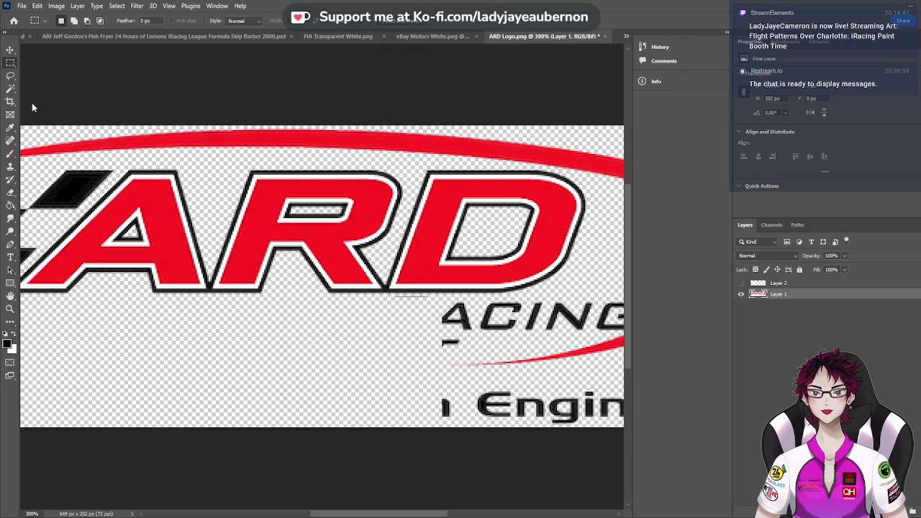
# Erase the leftover "acing" letters and nearby text fragments on Layer 1, keeping the red swoosh intact
pyautogui.click(10, 192)
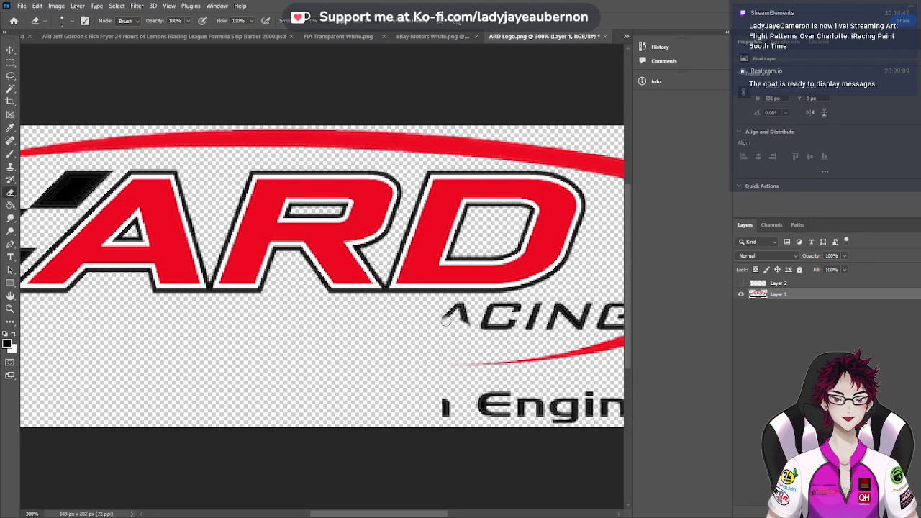
pyautogui.moveTo(446, 321)
pyautogui.mouseDown()
pyautogui.moveTo(472, 328)
pyautogui.moveTo(458, 305)
pyautogui.moveTo(505, 318)
pyautogui.moveTo(480, 330)
pyautogui.moveTo(513, 323)
pyautogui.moveTo(490, 311)
pyautogui.moveTo(497, 306)
pyautogui.moveTo(518, 303)
pyautogui.moveTo(510, 315)
pyautogui.moveTo(536, 306)
pyautogui.moveTo(528, 326)
pyautogui.mouseUp()
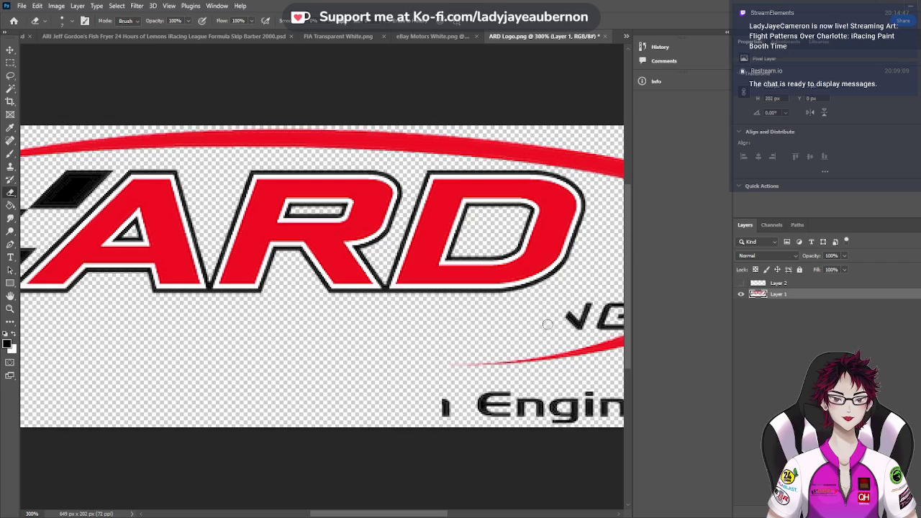
pyautogui.moveTo(576, 324); pyautogui.dragTo(589, 307)
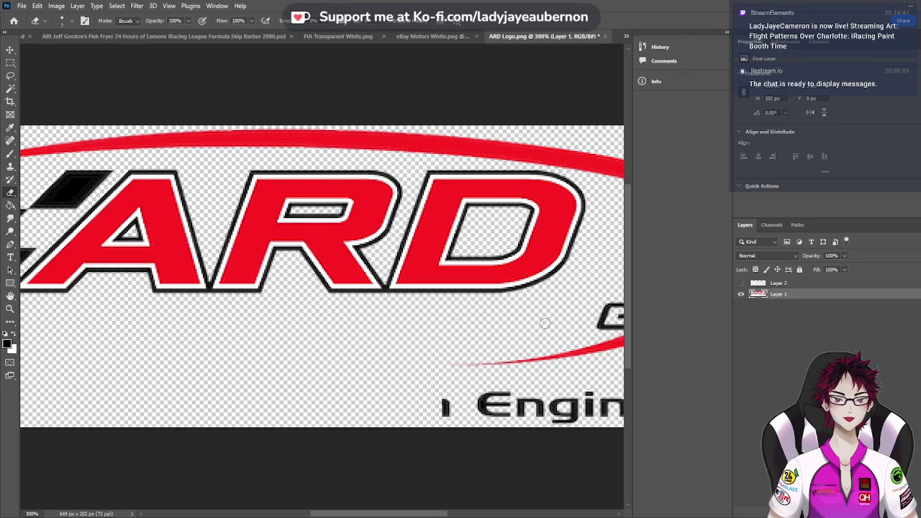
pyautogui.moveTo(439, 514); pyautogui.dragTo(481, 512)
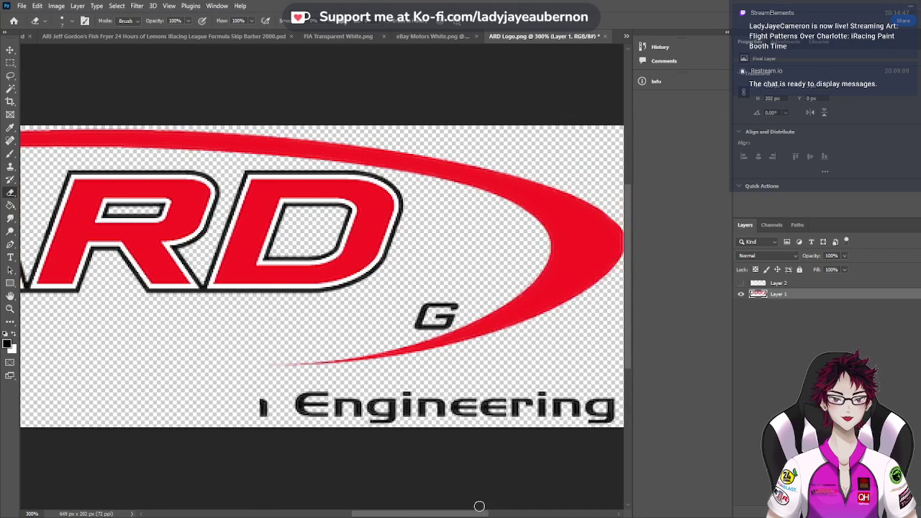
pyautogui.moveTo(429, 294); pyautogui.dragTo(417, 324)
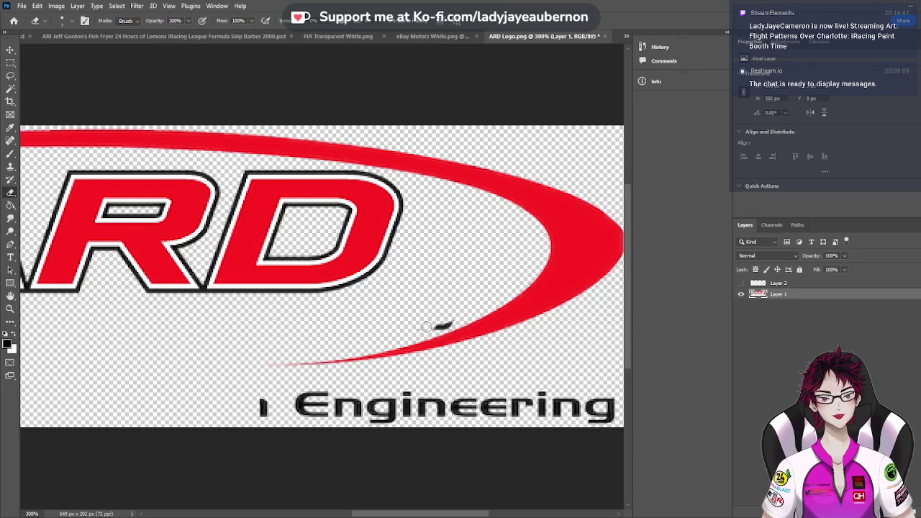
pyautogui.moveTo(439, 321); pyautogui.dragTo(436, 325)
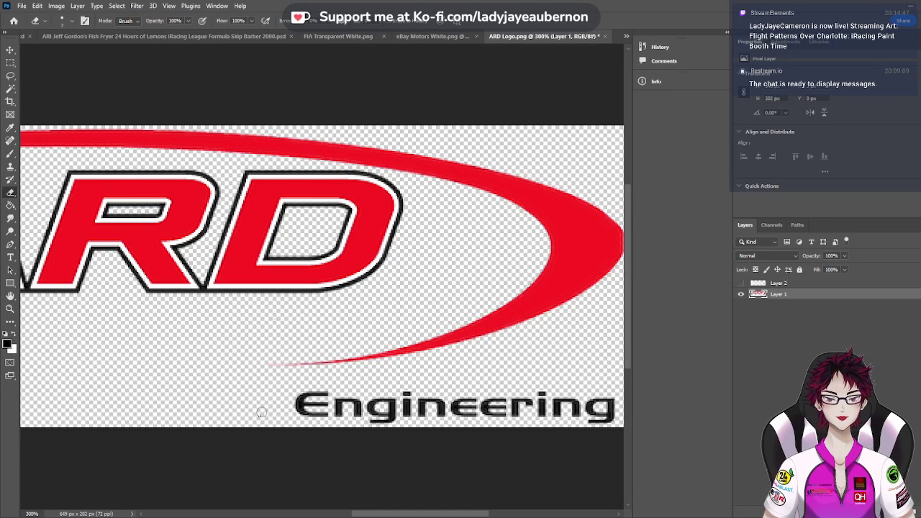
# Remove the word "Engineering" from Layer 1 by erasing along it and deleting a rectangular selection around the remains
pyautogui.moveTo(262, 418)
pyautogui.mouseDown()
pyautogui.moveTo(612, 412)
pyautogui.moveTo(588, 422)
pyautogui.moveTo(610, 424)
pyautogui.moveTo(616, 409)
pyautogui.moveTo(607, 406)
pyautogui.moveTo(538, 411)
pyautogui.moveTo(605, 406)
pyautogui.mouseUp()
pyautogui.moveTo(546, 402)
pyautogui.mouseDown()
pyautogui.moveTo(443, 406)
pyautogui.moveTo(580, 405)
pyautogui.mouseUp()
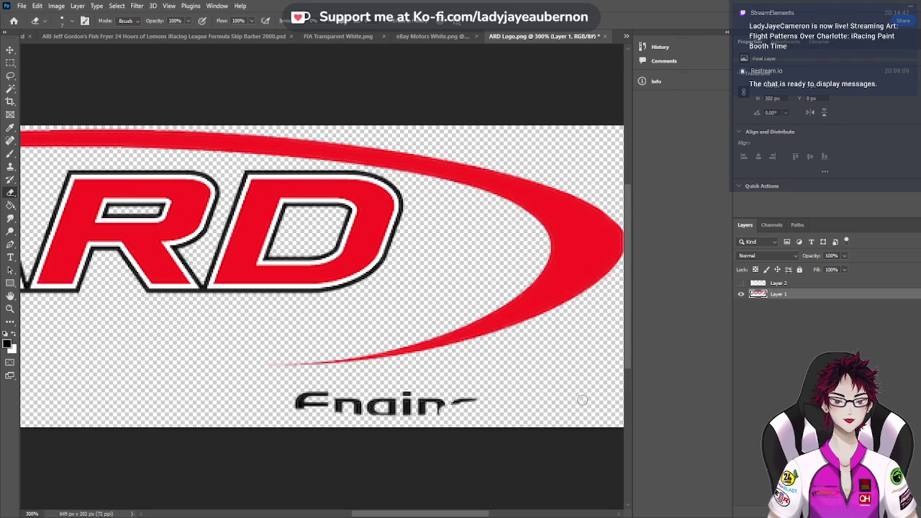
pyautogui.click(11, 63)
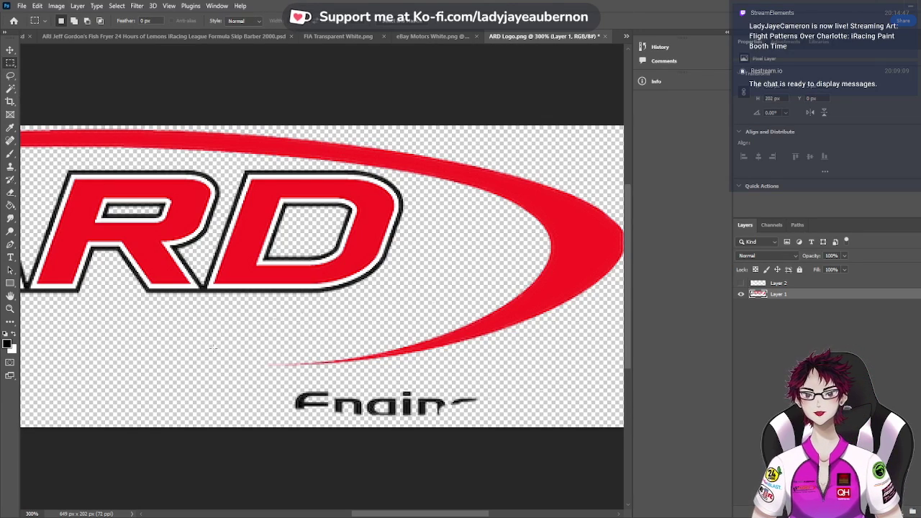
pyautogui.moveTo(280, 387); pyautogui.dragTo(514, 456)
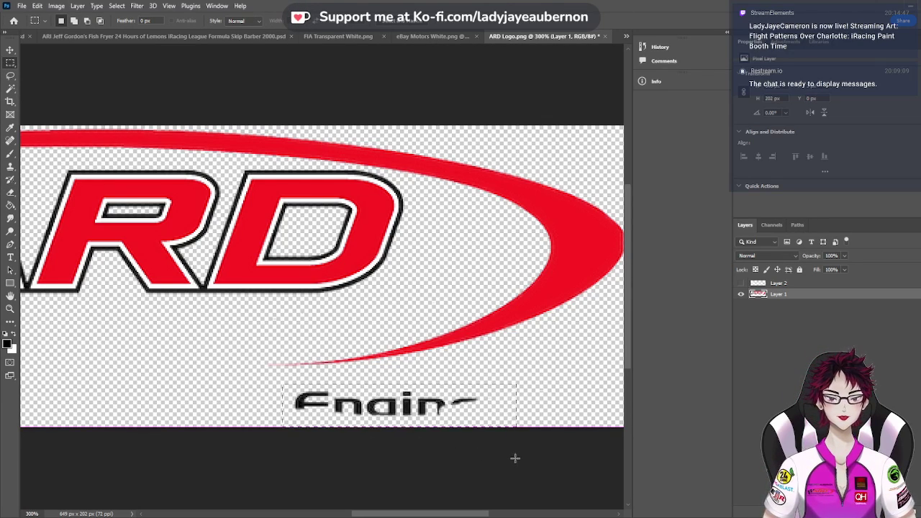
pyautogui.press('Delete')
pyautogui.hotkey('ctrl', 'd')
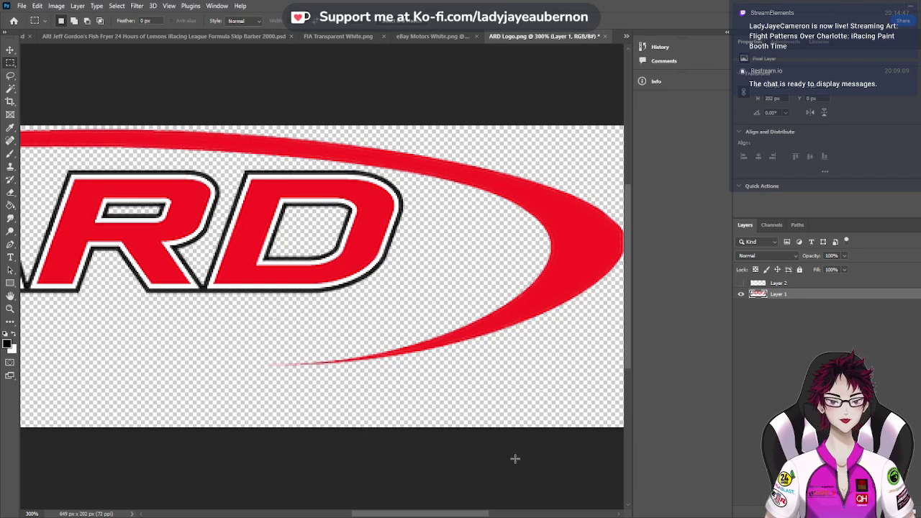
pyautogui.moveTo(480, 515); pyautogui.dragTo(353, 515)
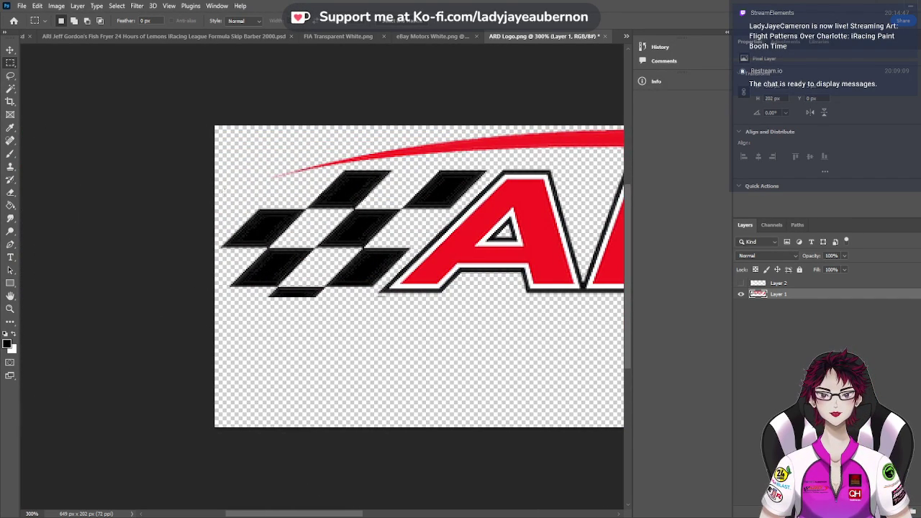
# Delete two rectangular selections on Layer 1 covering most of the black flag squares beside the letter A
pyautogui.moveTo(220, 193)
pyautogui.mouseDown()
pyautogui.moveTo(381, 276)
pyautogui.moveTo(310, 325)
pyautogui.moveTo(374, 371)
pyautogui.mouseUp()
pyautogui.press('Delete')
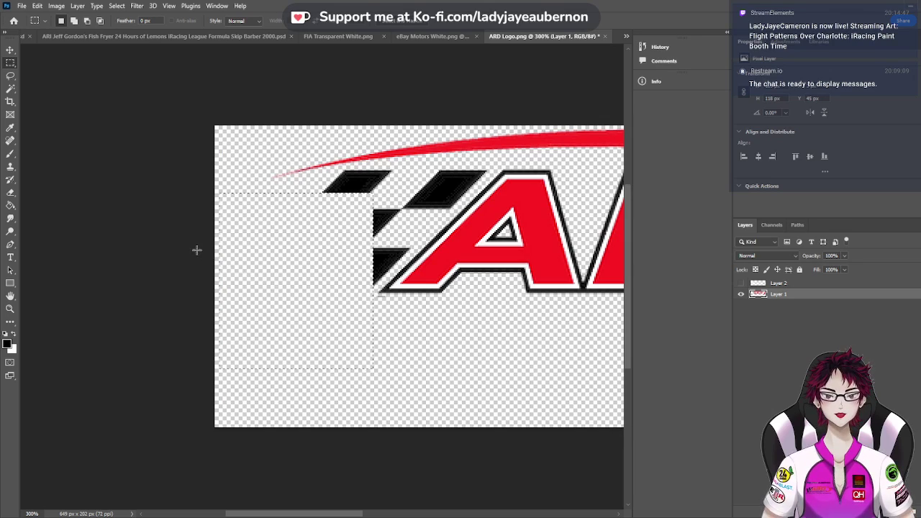
pyautogui.hotkey('ctrl', 'd')
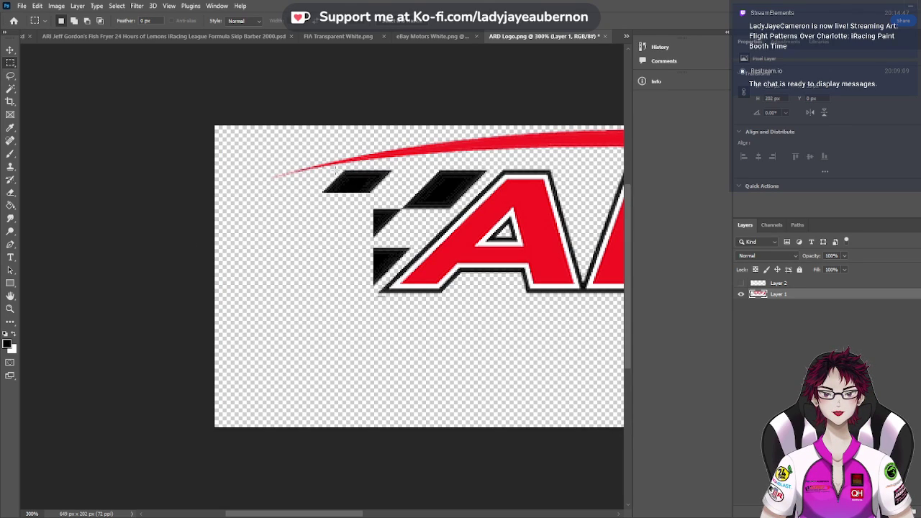
pyautogui.moveTo(334, 170); pyautogui.dragTo(403, 266)
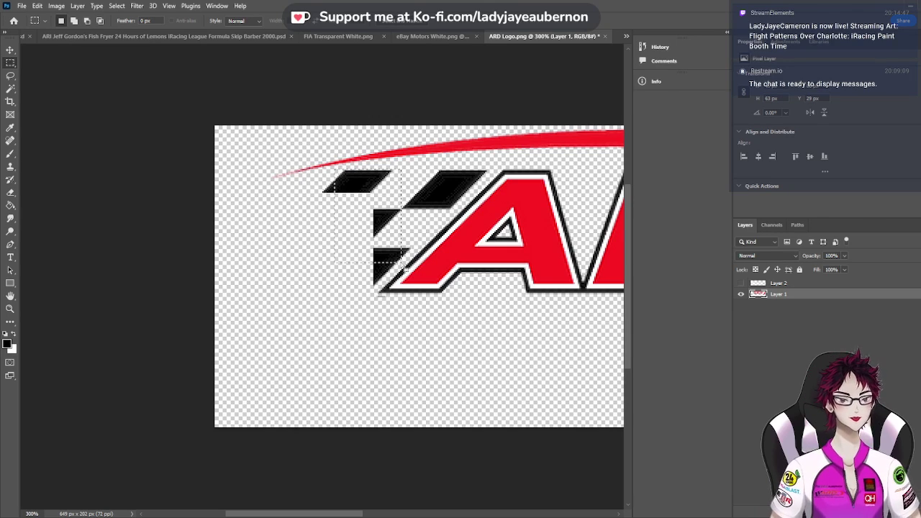
pyautogui.press('Delete')
pyautogui.hotkey('ctrl', 'd')
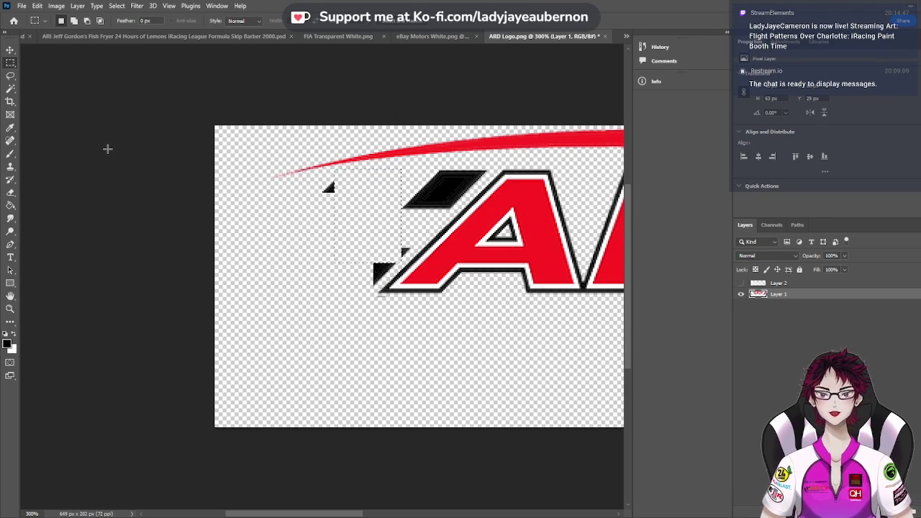
# Erase the remaining black flag fragments along the outer edge of the letter A, keeping its outline intact
pyautogui.click(10, 192)
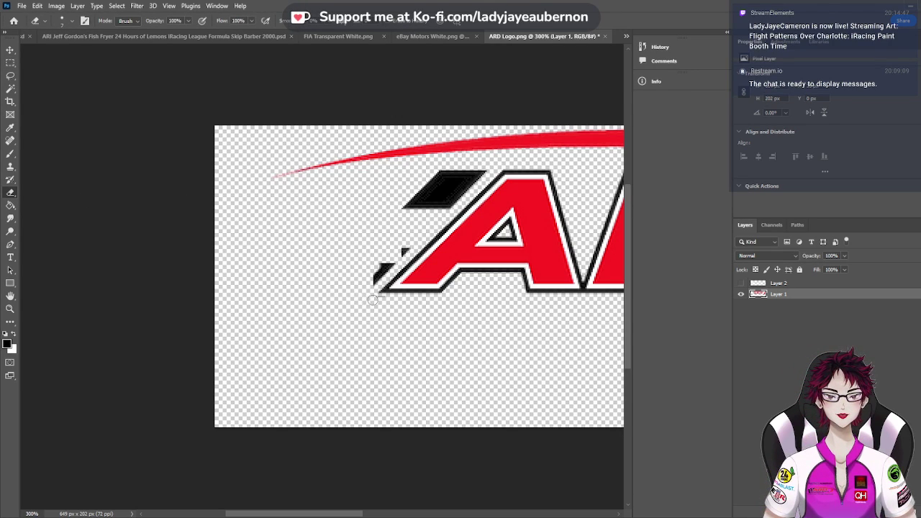
pyautogui.moveTo(376, 272)
pyautogui.mouseDown()
pyautogui.moveTo(406, 246)
pyautogui.moveTo(414, 208)
pyautogui.moveTo(438, 184)
pyautogui.moveTo(397, 224)
pyautogui.moveTo(434, 175)
pyautogui.moveTo(482, 169)
pyautogui.moveTo(444, 207)
pyautogui.mouseUp()
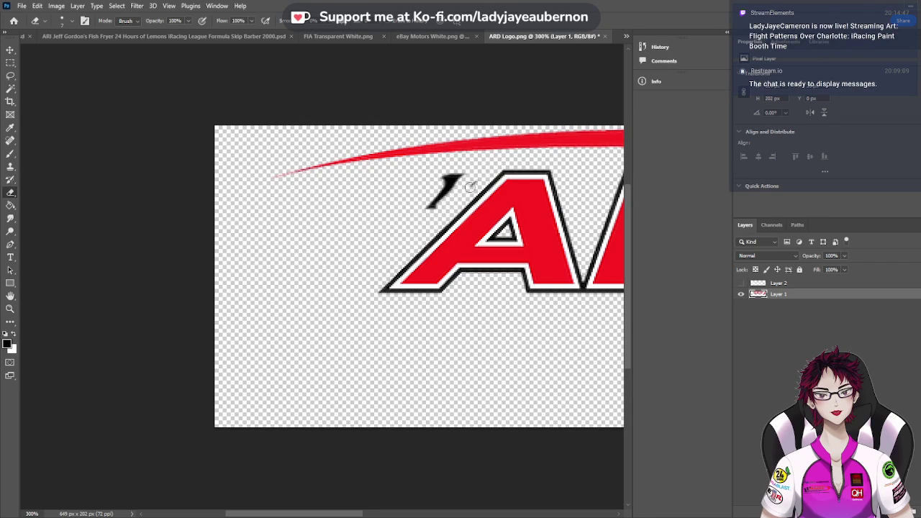
pyautogui.moveTo(474, 176)
pyautogui.mouseDown()
pyautogui.moveTo(444, 176)
pyautogui.moveTo(454, 185)
pyautogui.moveTo(425, 206)
pyautogui.mouseUp()
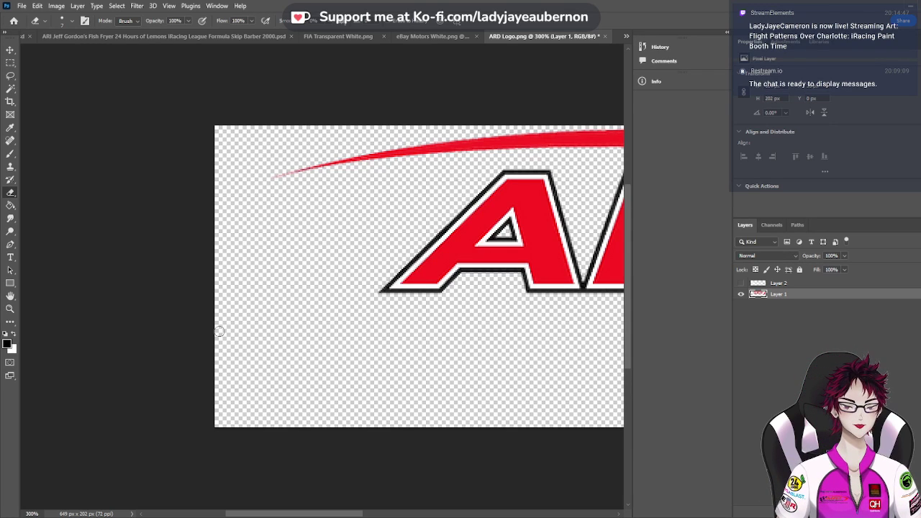
# Show Layer 2, move Layer 1 above it, and merge the two layers into one
pyautogui.hotkey('ctrl', '-')
pyautogui.hotkey('ctrl', '-')
pyautogui.hotkey('ctrl', '-')
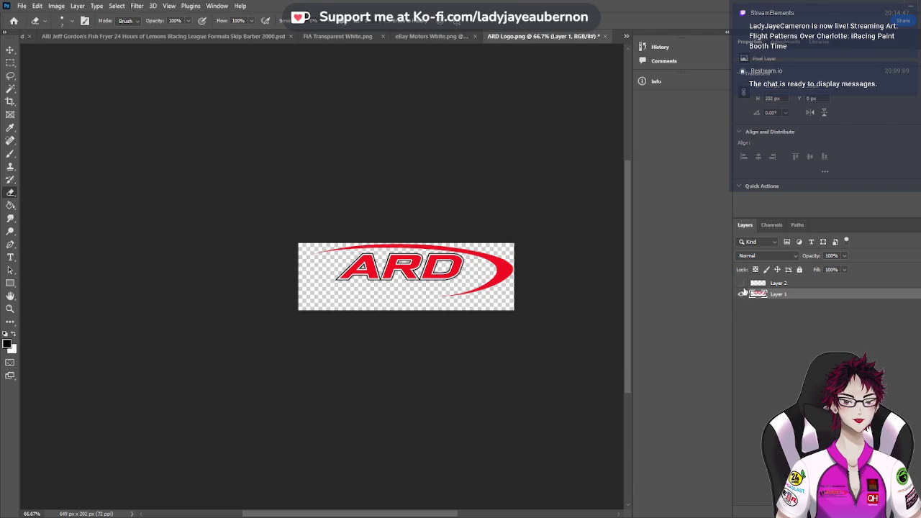
pyautogui.click(742, 284)
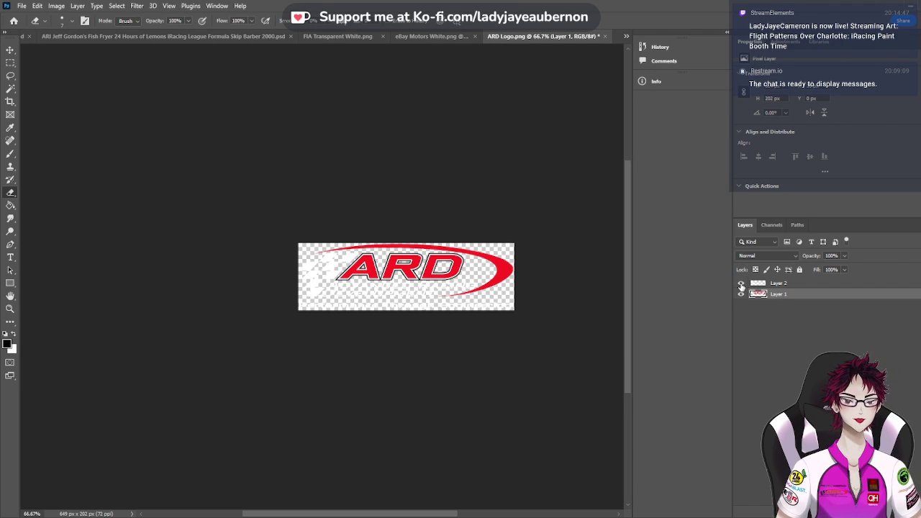
pyautogui.moveTo(769, 295); pyautogui.dragTo(767, 284)
pyautogui.keyDown('shift'); pyautogui.click(772, 296); pyautogui.keyUp('shift')
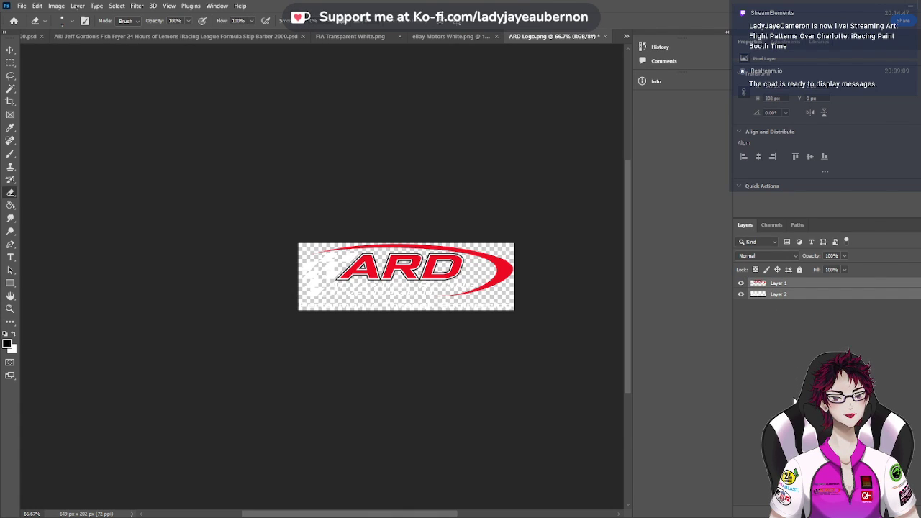
pyautogui.hotkey('ctrl', 'e')
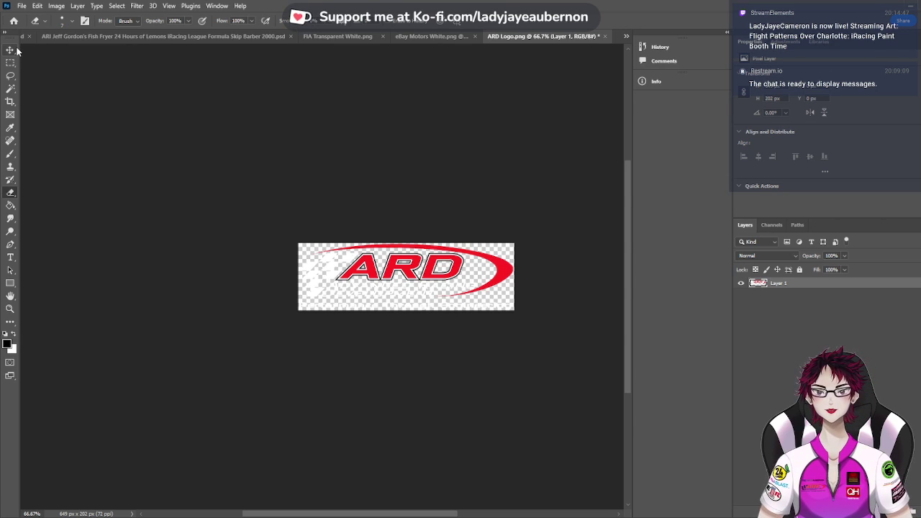
# Switch to the Lilybelle Air livery document and rename Layer 4, which holds the Nemesis Lab logo, as Nemesis
pyautogui.click(11, 50)
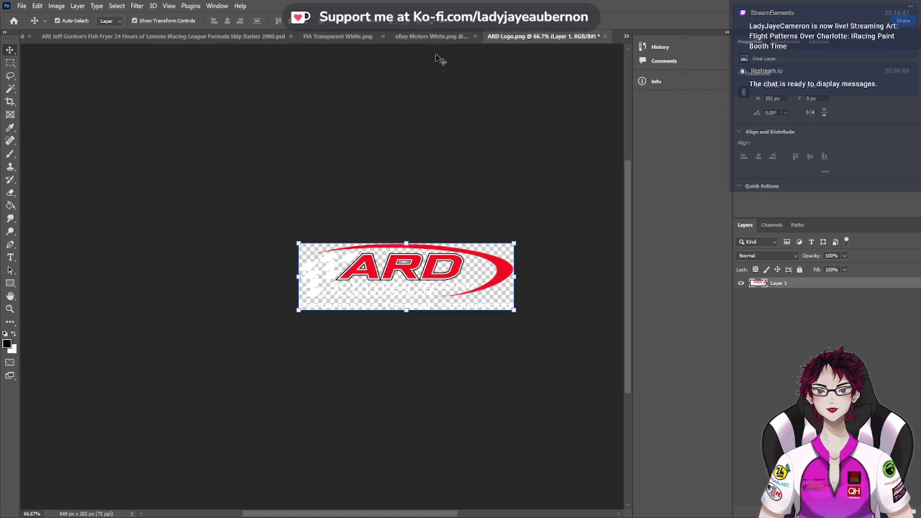
pyautogui.hotkey('ctrl', 'Tab')
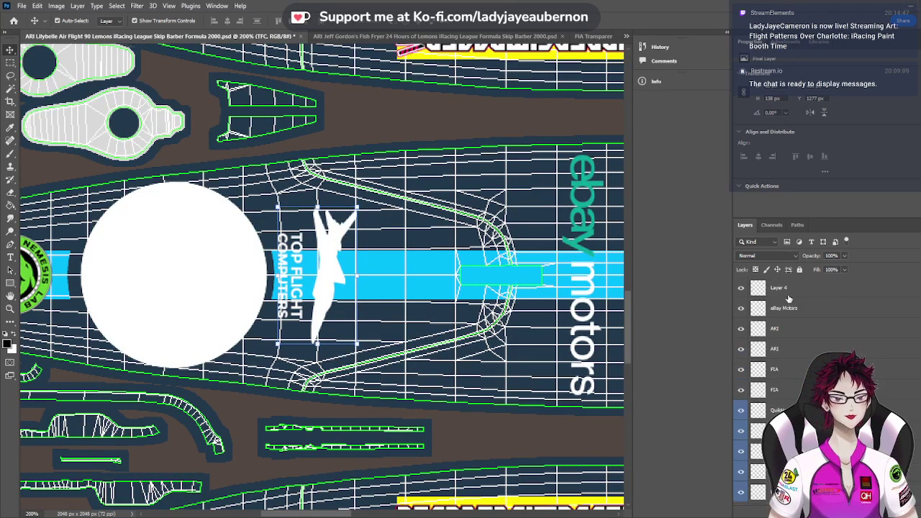
pyautogui.click(782, 288)
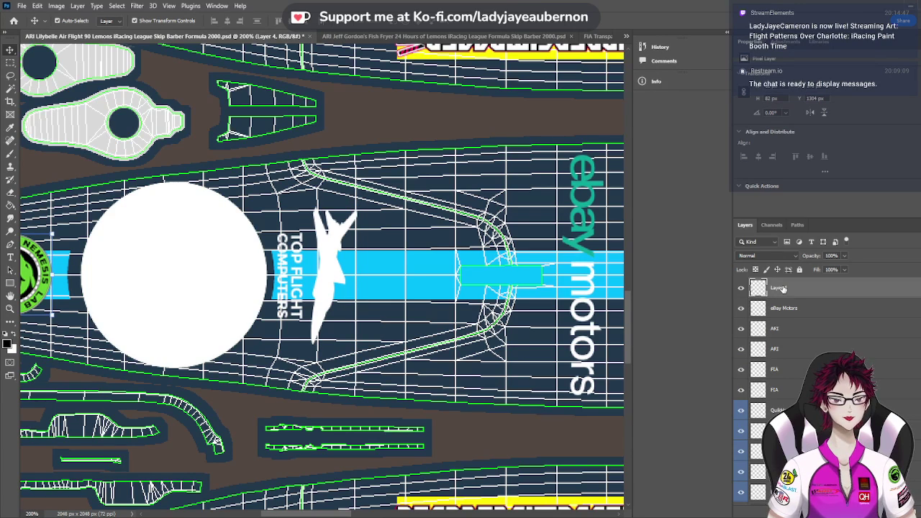
pyautogui.doubleClick(779, 288)
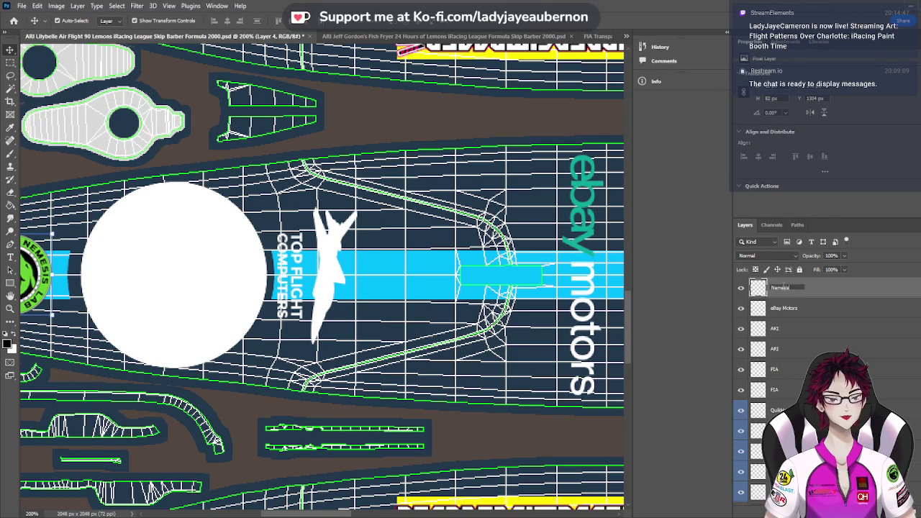
pyautogui.press('Return')
# Paste the ARD logo into the livery, rotated 90° clockwise and scaled down to about 27% near the Top Flight Computers logo
pyautogui.hotkey('ctrl', 'v')
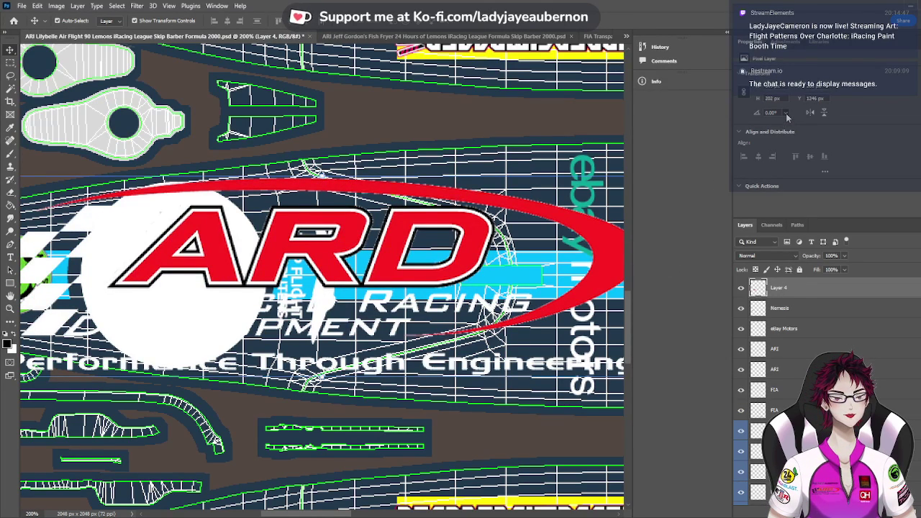
pyautogui.press('F2')
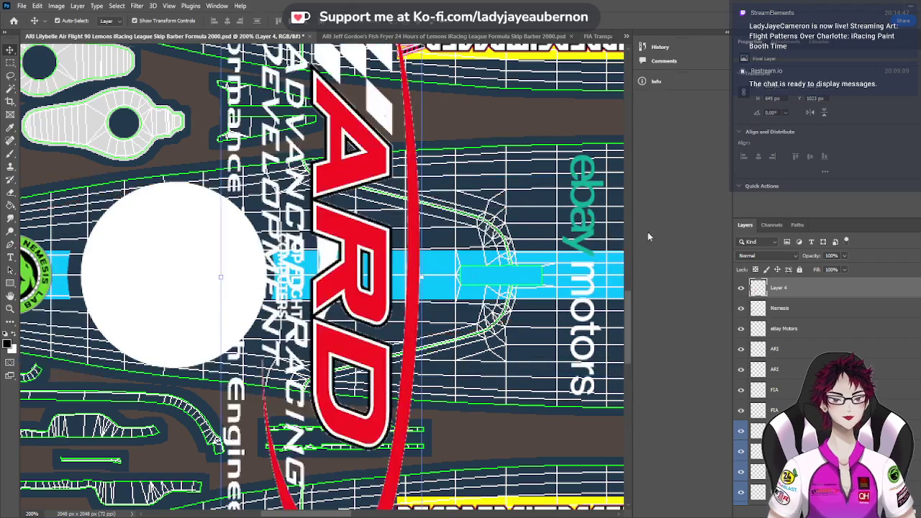
pyautogui.moveTo(223, 276); pyautogui.dragTo(364, 293)
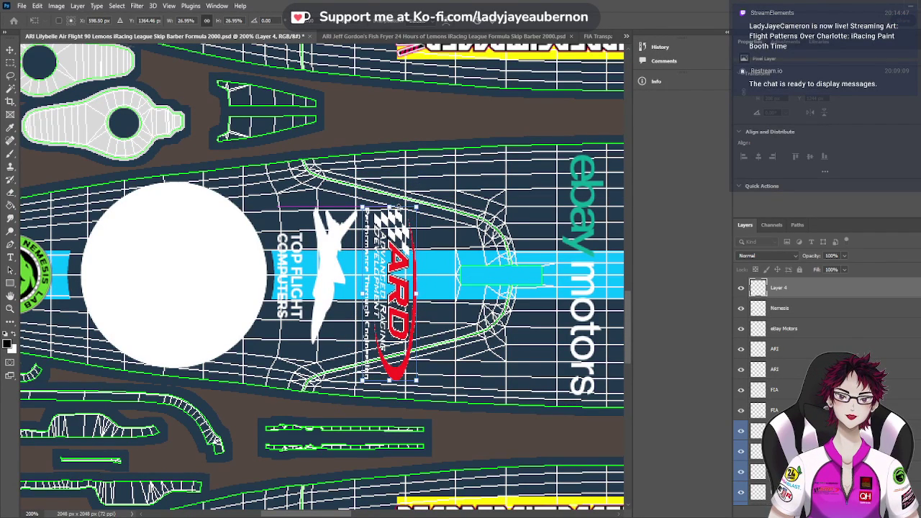
# Shrink the ARD logo to about 134 px tall and position it on the blue stripe behind the Top Flight Computers logo
pyautogui.moveTo(399, 207); pyautogui.dragTo(399, 213)
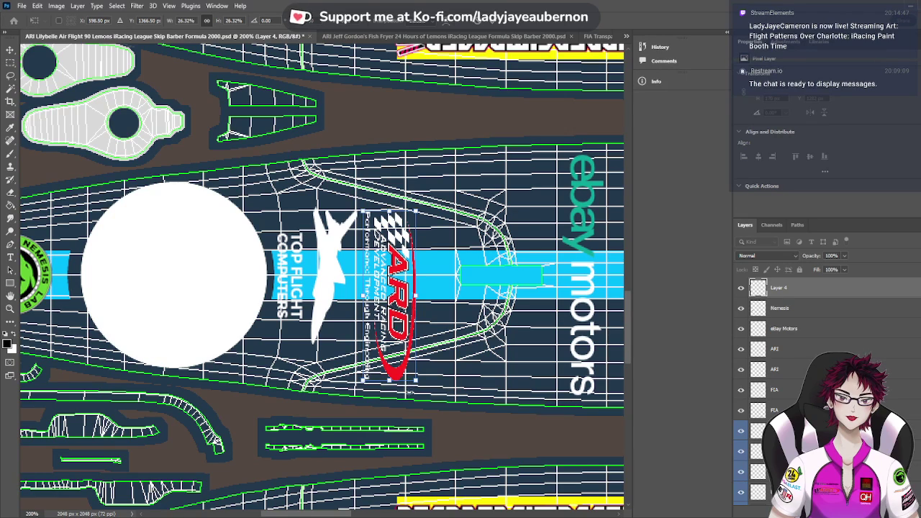
pyautogui.moveTo(389, 379); pyautogui.dragTo(390, 344)
pyautogui.click(13, 50)
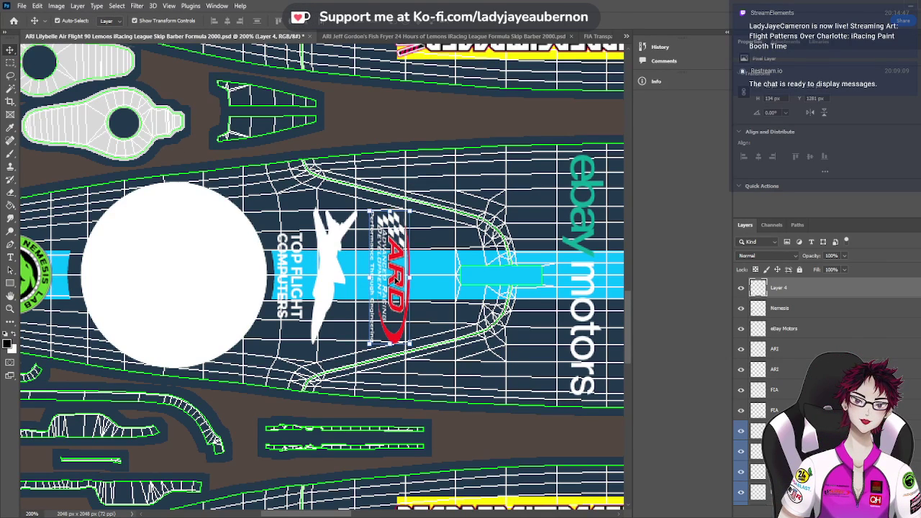
pyautogui.moveTo(396, 280); pyautogui.dragTo(400, 282)
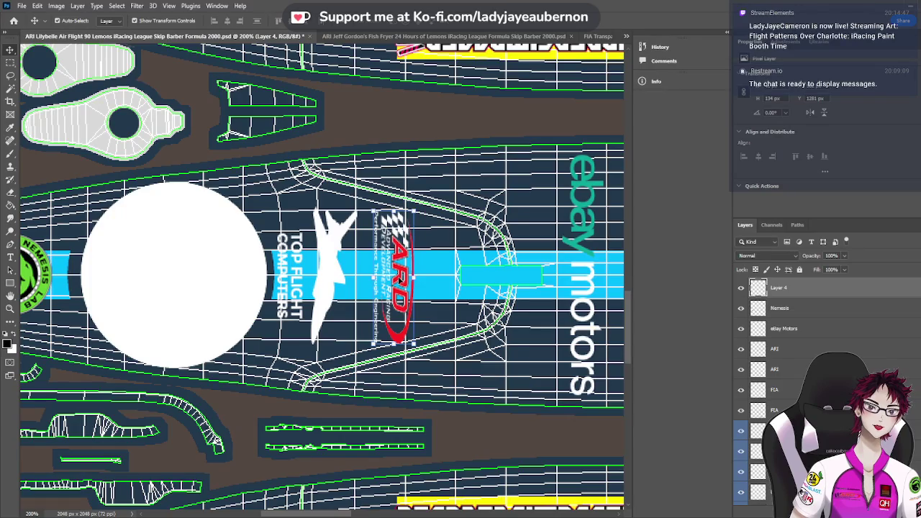
# Examine the whole livery template for the existing sponsor logos and the free areas on the body panels
pyautogui.hotkey('ctrl', '-')
pyautogui.hotkey('ctrl', '-')
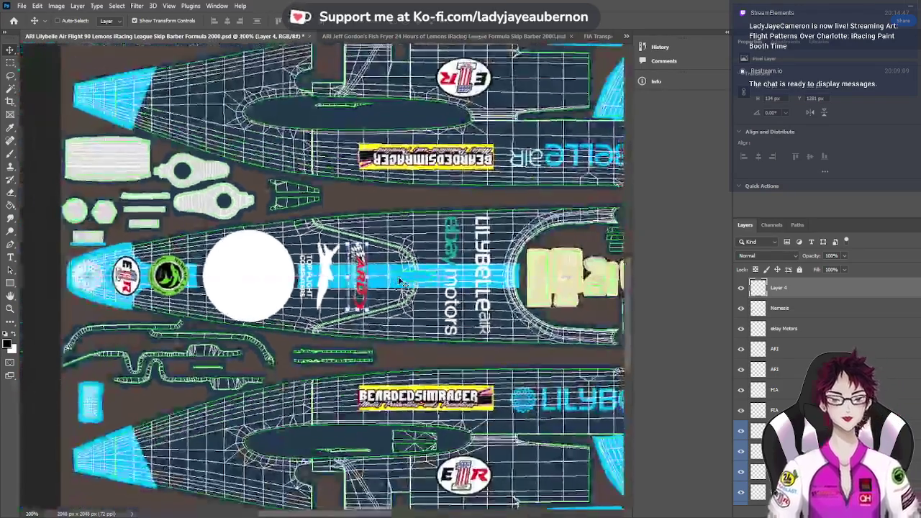
pyautogui.click(124, 249)
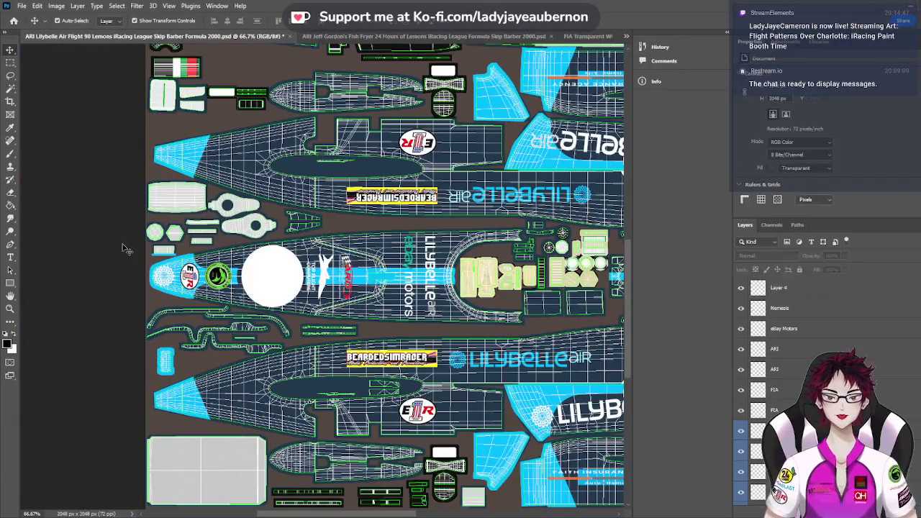
pyautogui.scroll(3, 125, 249)
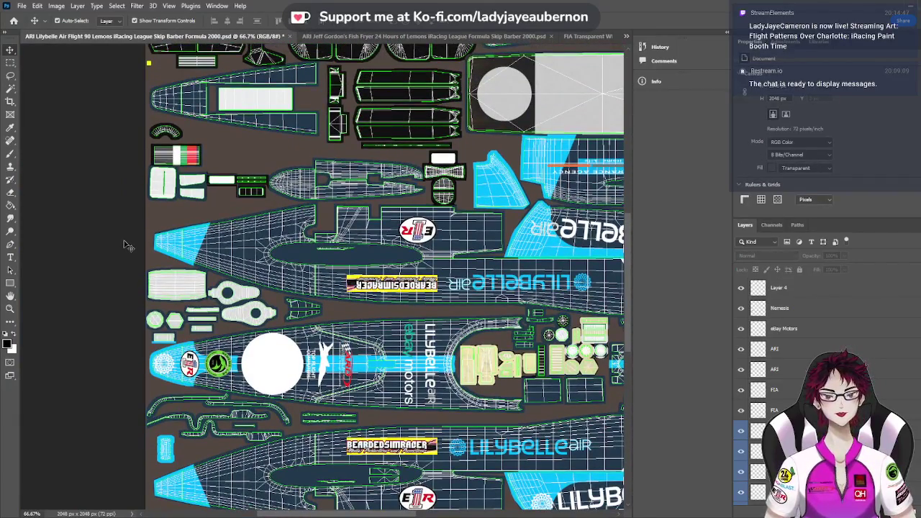
pyautogui.scroll(-3, 125, 246)
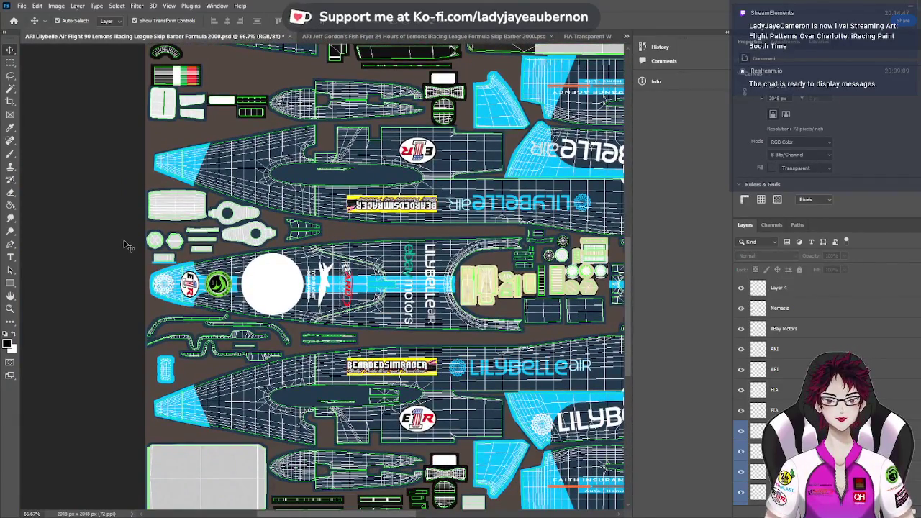
pyautogui.scroll(-2, 124, 246)
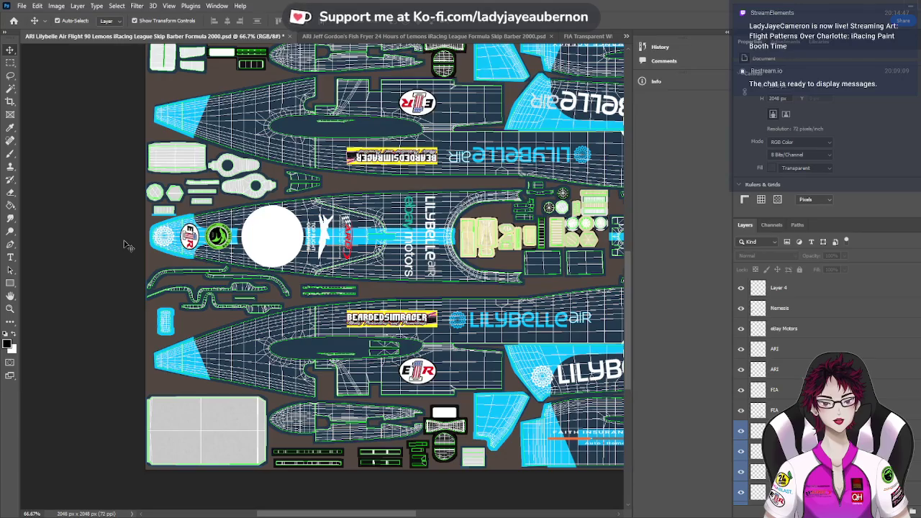
pyautogui.scroll(10, 124, 245)
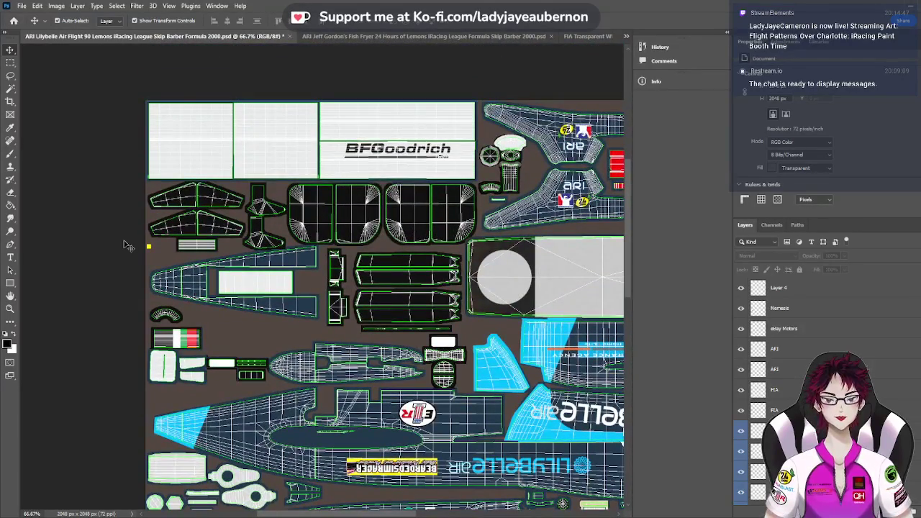
pyautogui.scroll(-7, 431, 252)
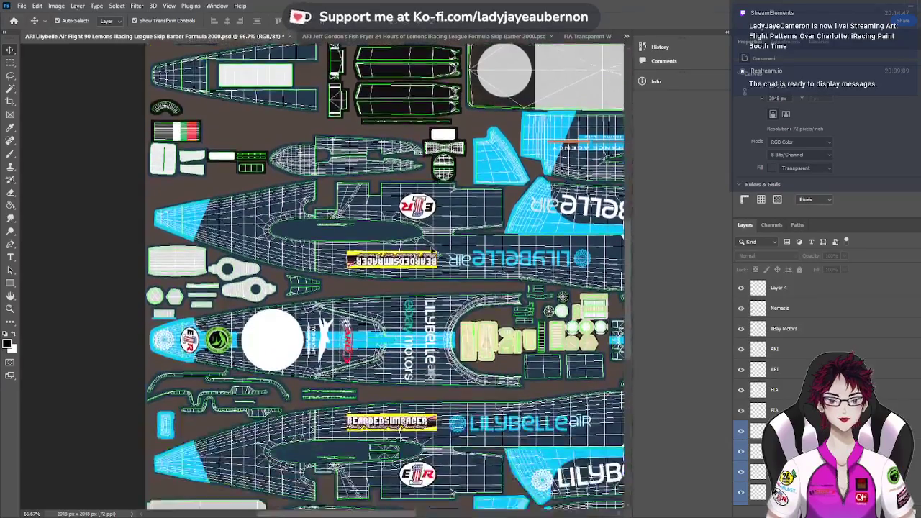
pyautogui.scroll(-4, 432, 252)
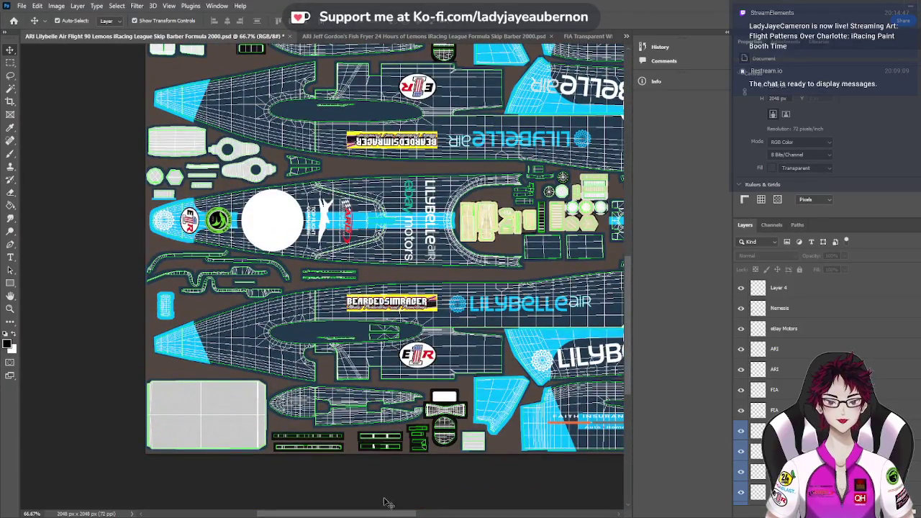
pyautogui.moveTo(387, 514); pyautogui.dragTo(466, 488)
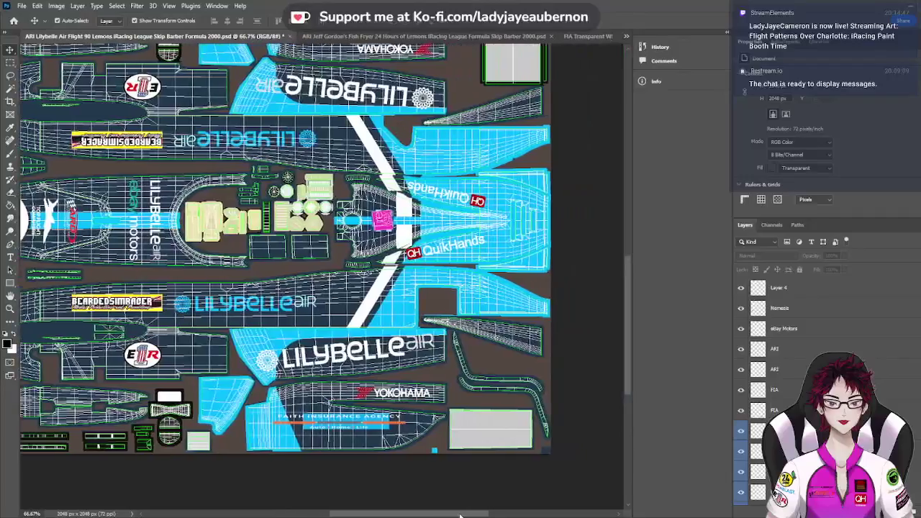
pyautogui.scroll(11, 466, 487)
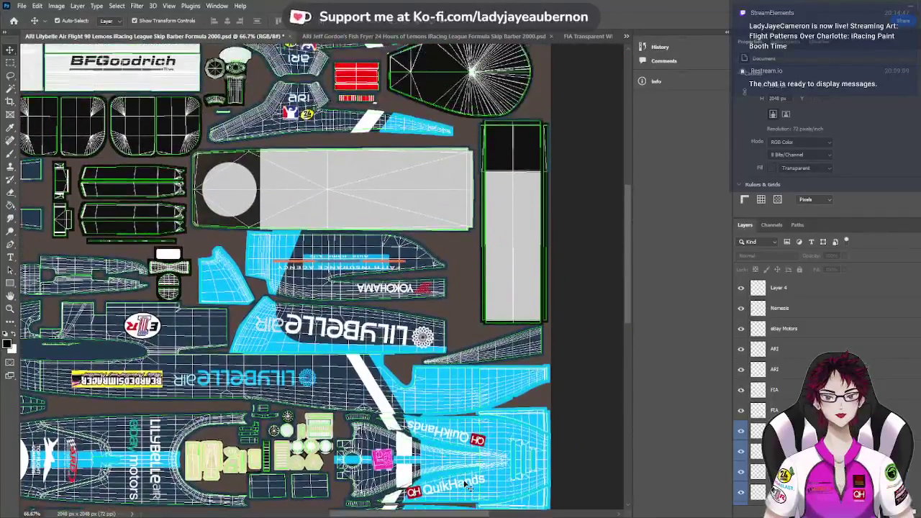
pyautogui.scroll(1, 465, 487)
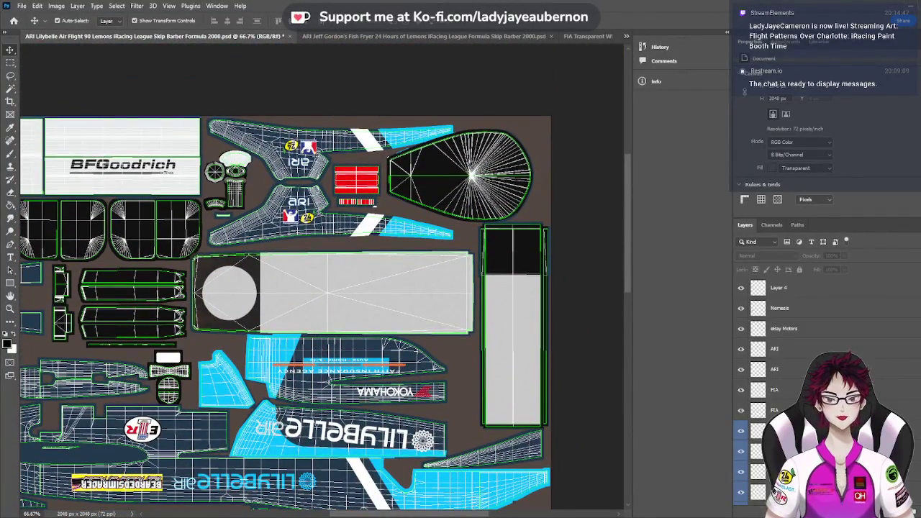
pyautogui.moveTo(482, 515); pyautogui.dragTo(413, 514)
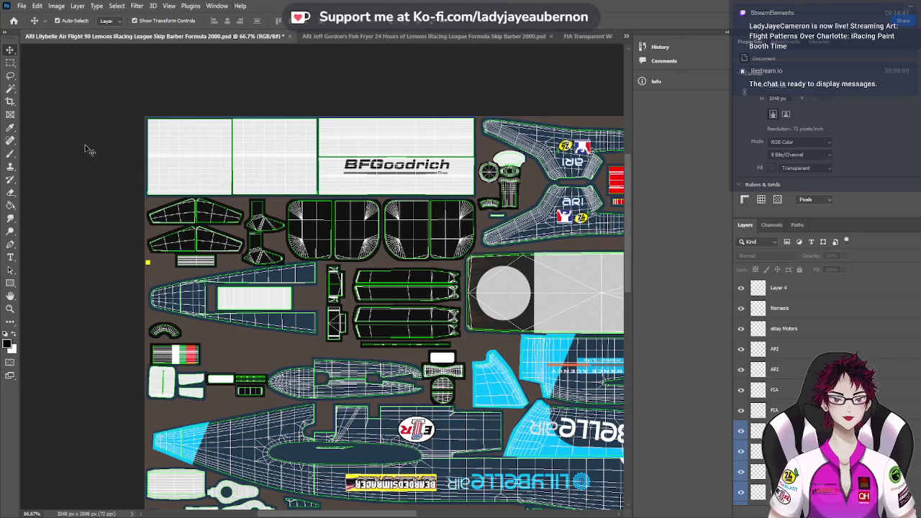
# Rename Layer 4, which holds the pasted logo, as ARD
pyautogui.doubleClick(782, 288)
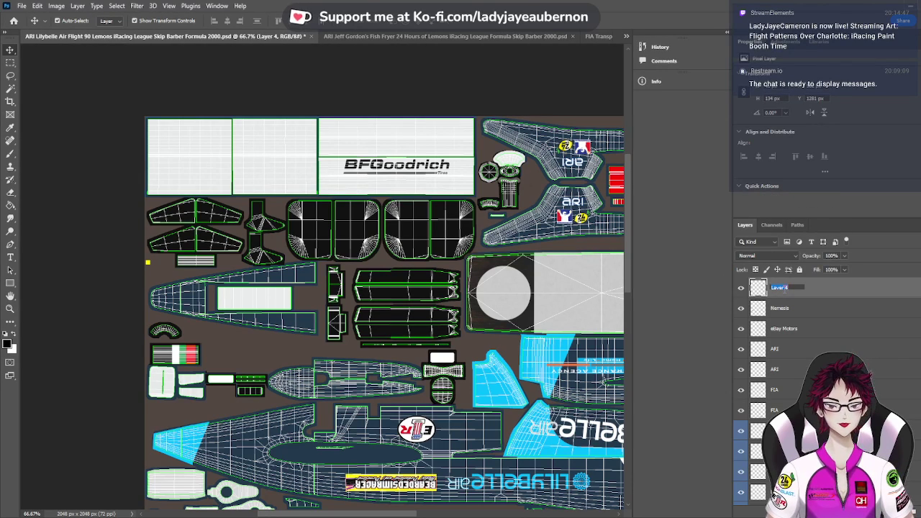
pyautogui.write('ARD')
pyautogui.press('Return')
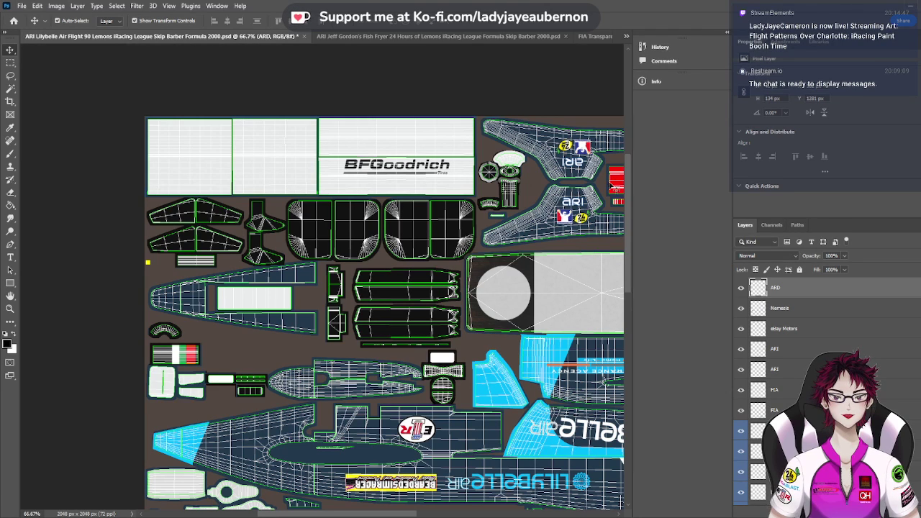
# Select both Twitter handle layers in the Jeff Gordon's Fish Fryer livery to reuse them in the Lilybelle Air livery
pyautogui.scroll(-8, 626, 226)
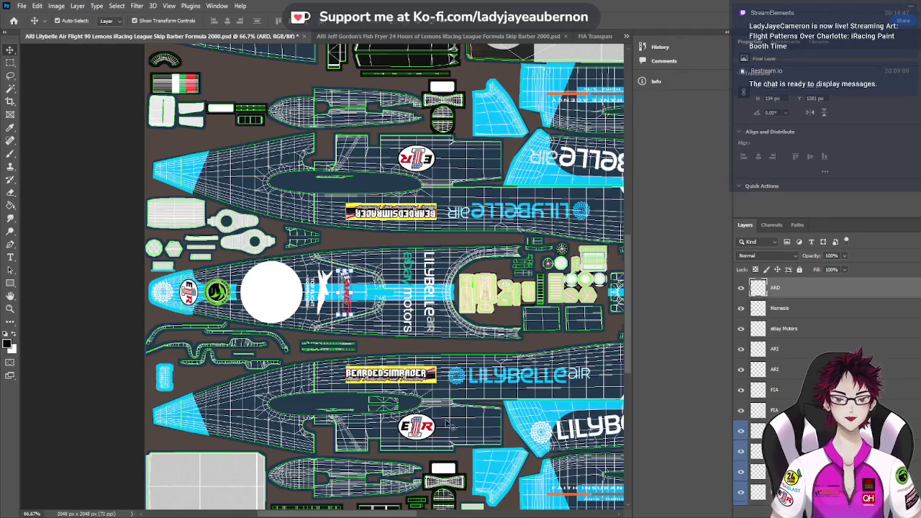
pyautogui.hscroll(5, 405, 514)
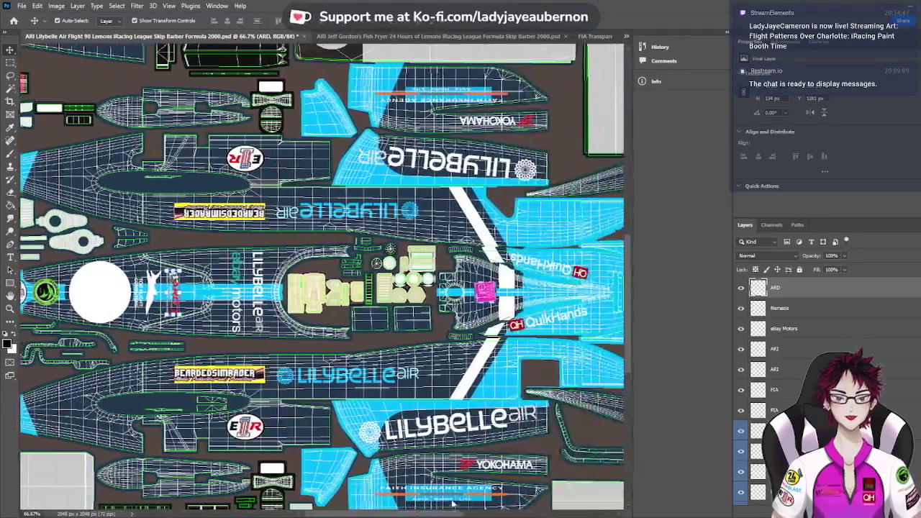
pyautogui.scroll(5, 404, 513)
pyautogui.scroll(5, 405, 514)
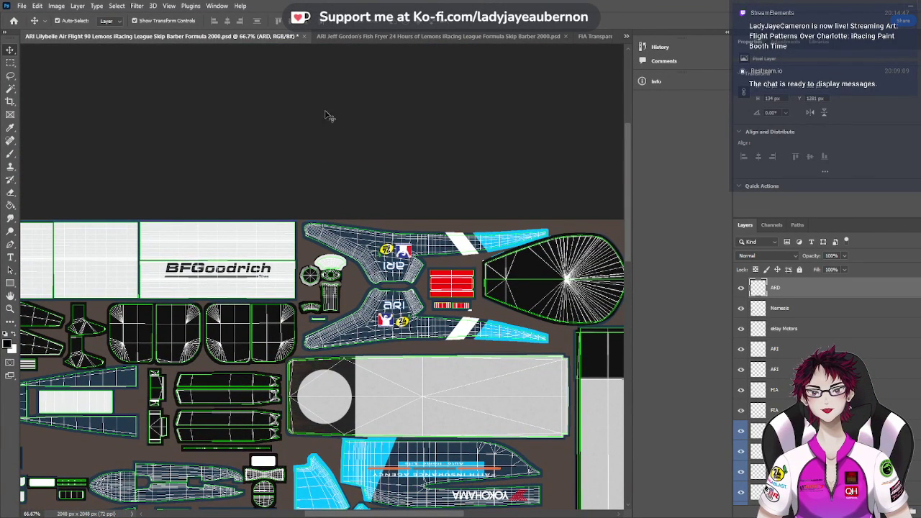
pyautogui.click(354, 38)
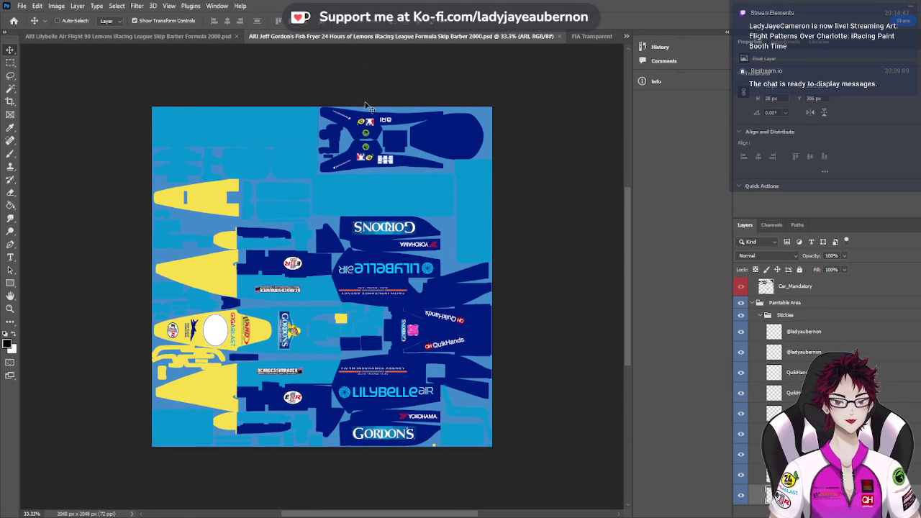
pyautogui.hotkey('ctrl', '+')
pyautogui.hotkey('ctrl', '+')
pyautogui.scroll(3, 357, 101)
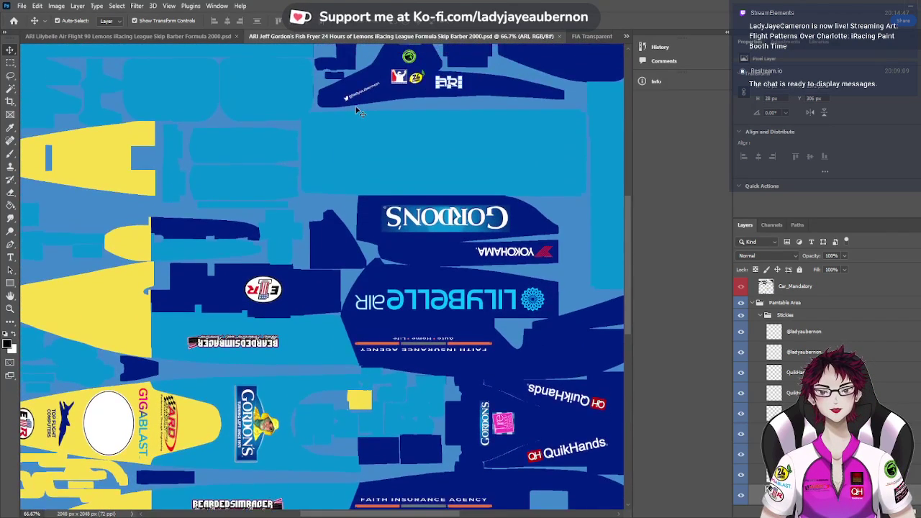
pyautogui.scroll(3, 356, 109)
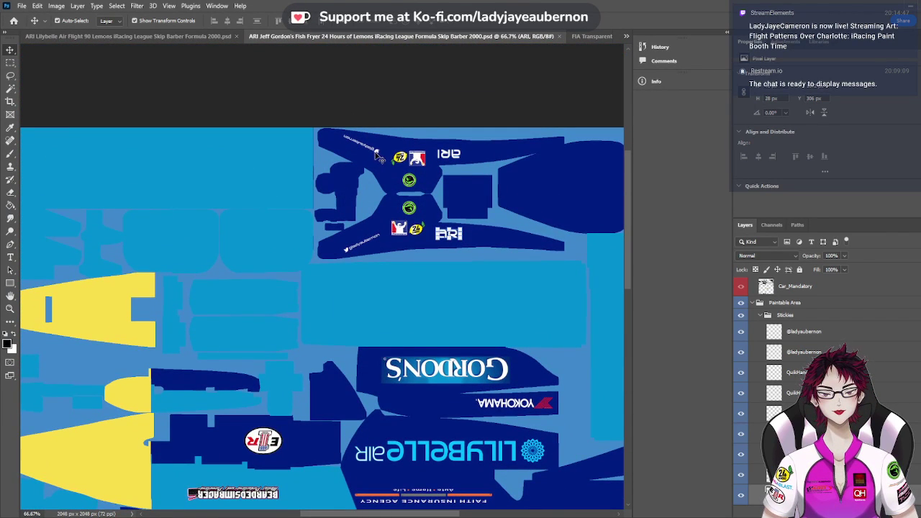
pyautogui.click(375, 154)
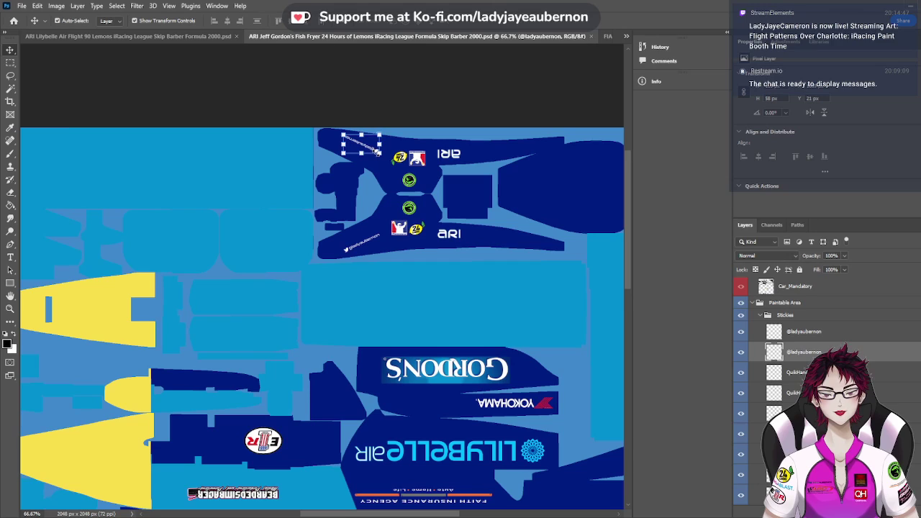
pyautogui.keyDown('ctrl'); pyautogui.click(780, 333); pyautogui.keyUp('ctrl')
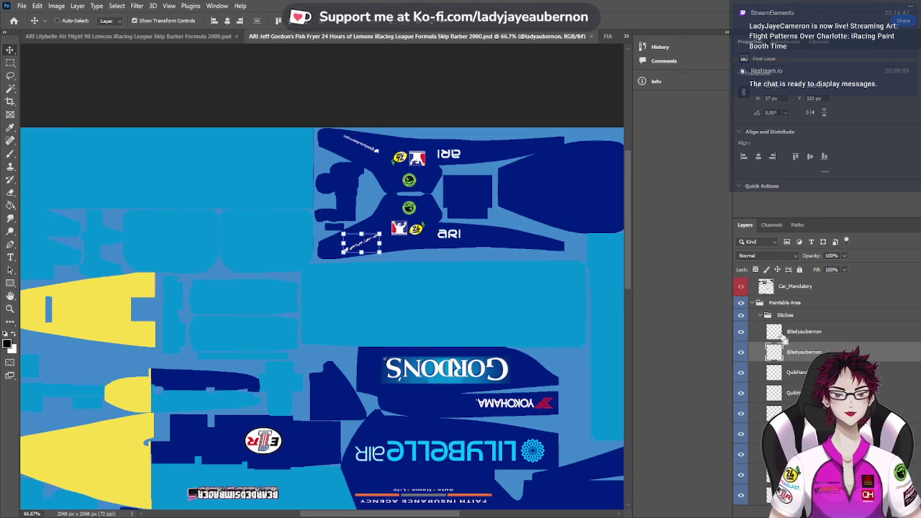
pyautogui.keyDown('ctrl'); pyautogui.click(788, 333); pyautogui.keyUp('ctrl')
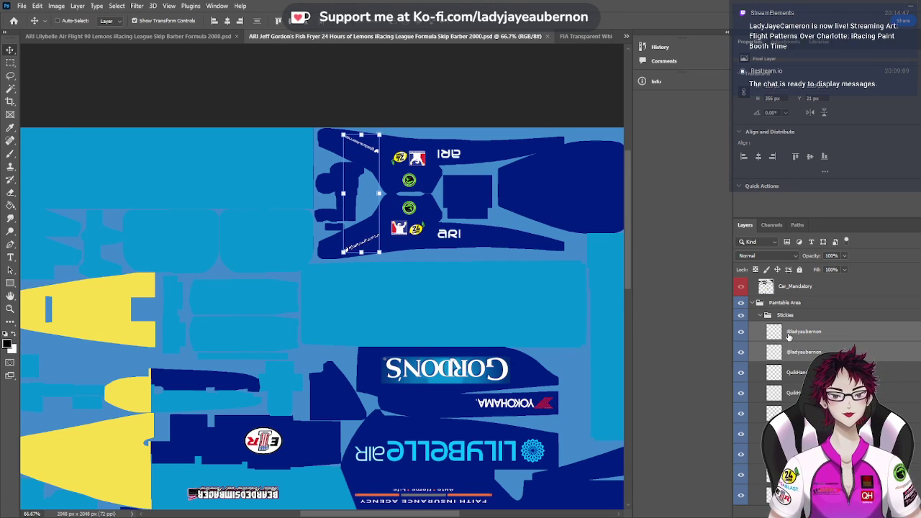
# Try pasting a single Twitter handle into the Lilybelle Air livery and placing it on the lower dark blue panel beside the ARI logo
pyautogui.click(112, 36)
pyautogui.scroll(1, 434, 180)
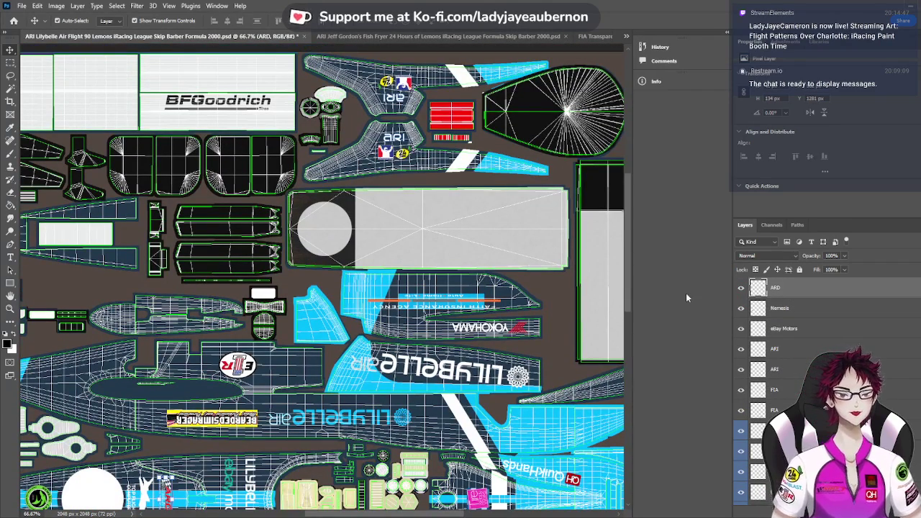
pyautogui.scroll(3, 435, 216)
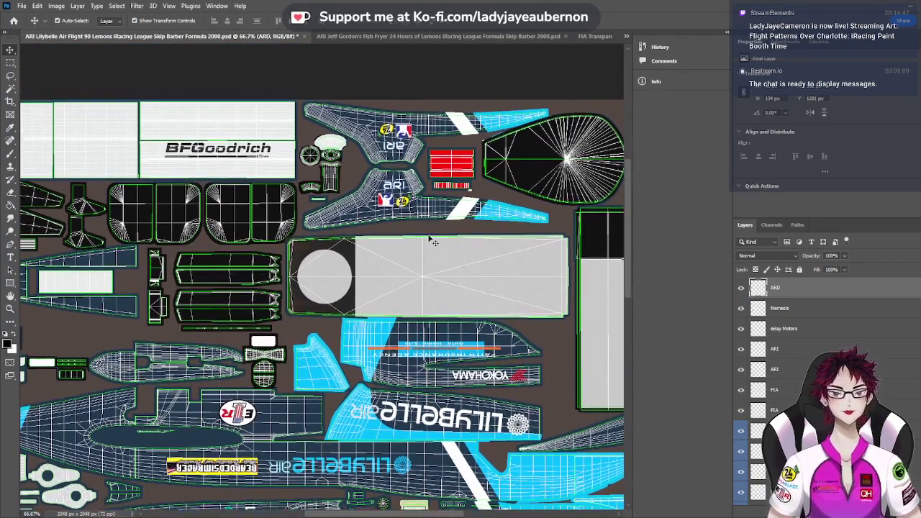
pyautogui.click(372, 37)
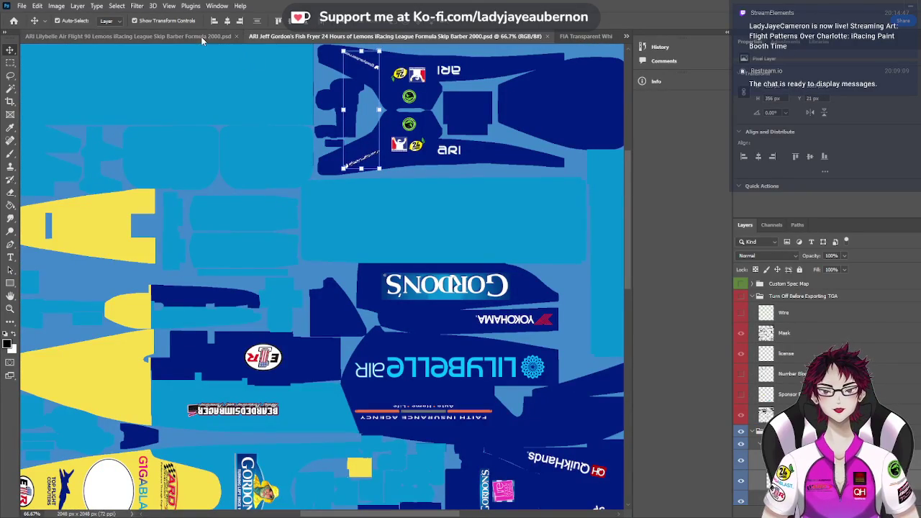
pyautogui.click(230, 36)
pyautogui.scroll(3, 436, 189)
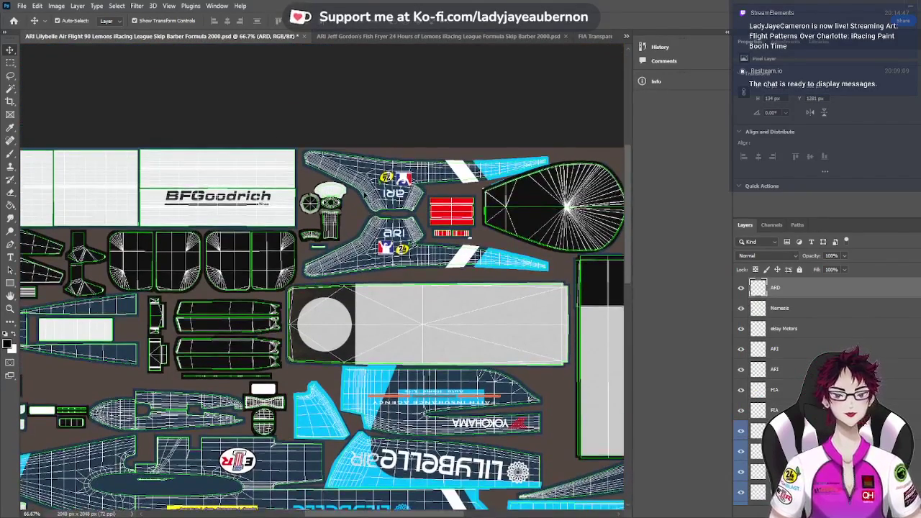
pyautogui.hotkey('ctrl', '+')
pyautogui.hotkey('ctrl', '+')
pyautogui.scroll(3, 424, 228)
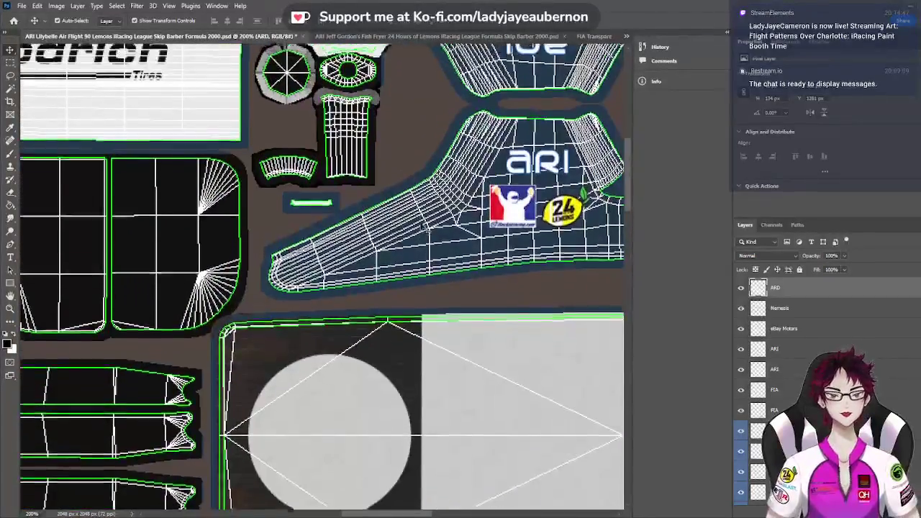
pyautogui.hotkey('ctrl', 'v')
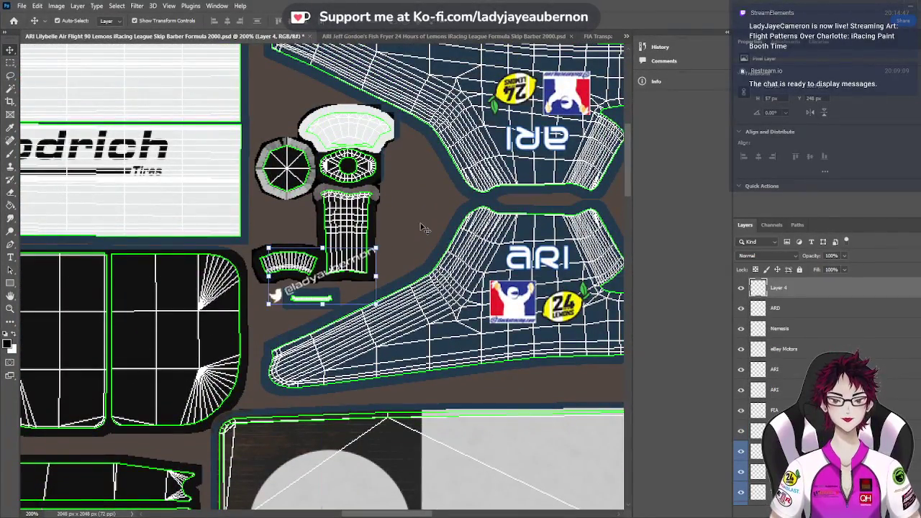
pyautogui.moveTo(276, 295); pyautogui.dragTo(332, 352)
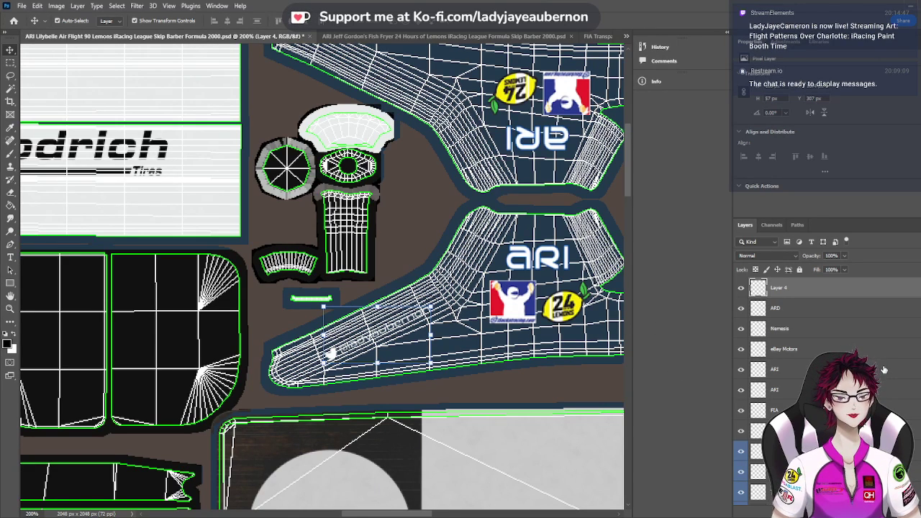
pyautogui.scroll(3, 601, 286)
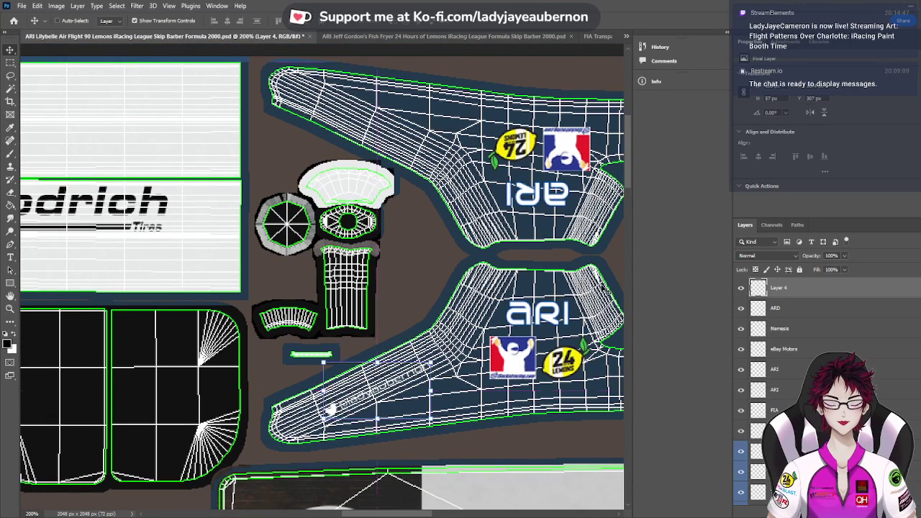
pyautogui.moveTo(330, 409); pyautogui.dragTo(272, 351)
pyautogui.press('Delete')
# Try pasting the Twitter handle twice more at different spots of the Lilybelle Air template and undo each paste
pyautogui.hotkey('ctrl', 'Tab')
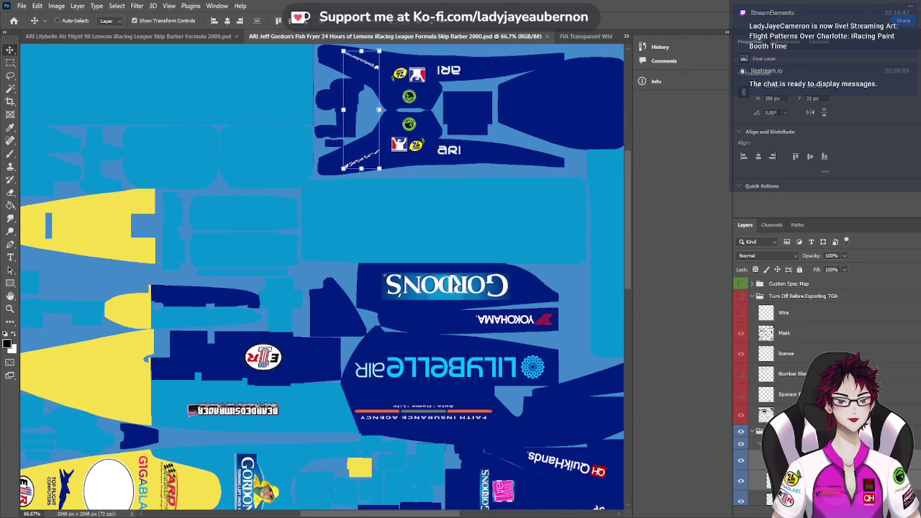
pyautogui.click(148, 36)
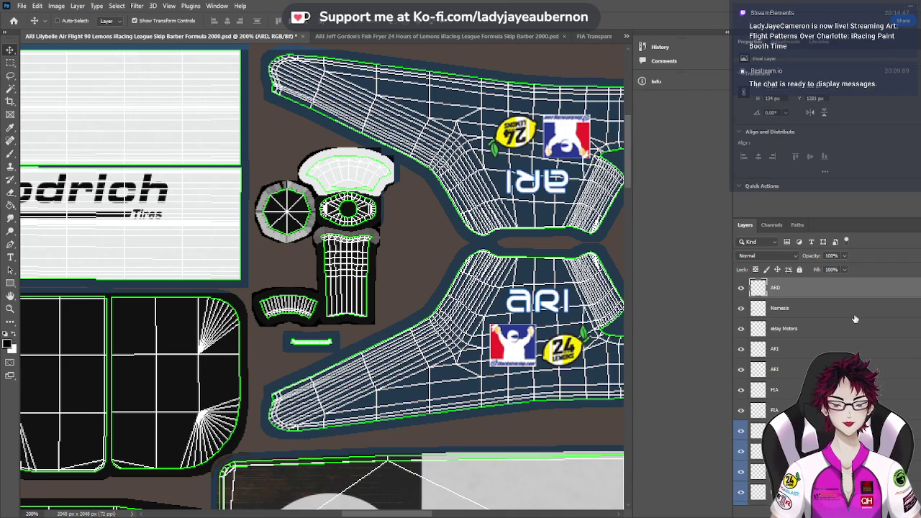
pyautogui.hotkey('ctrl', 'v')
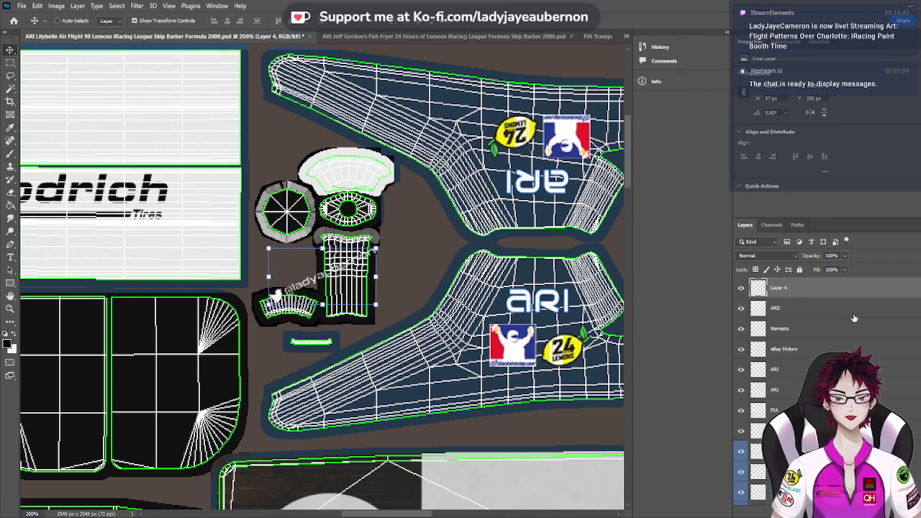
pyautogui.scroll(2, 480, 184)
pyautogui.scroll(-1, 481, 184)
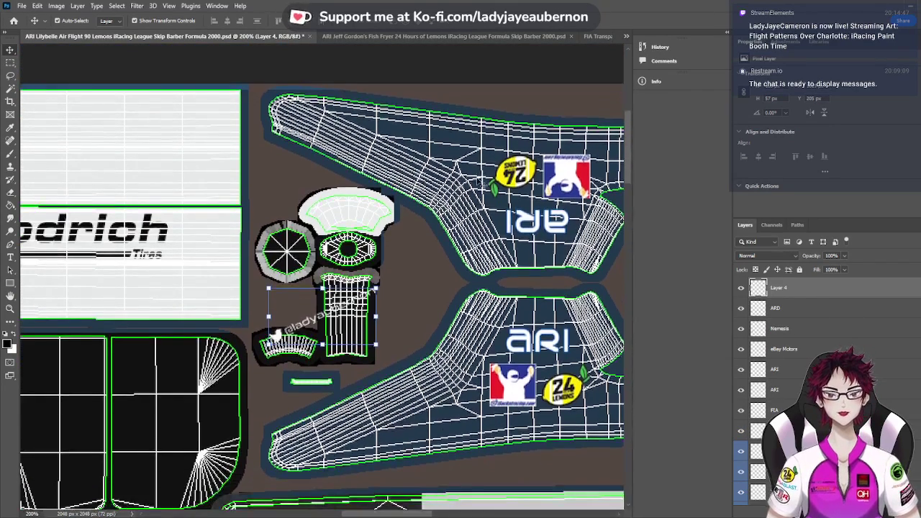
pyautogui.hotkey('ctrl', 'z')
pyautogui.scroll(-2, 481, 185)
pyautogui.scroll(-6, 481, 184)
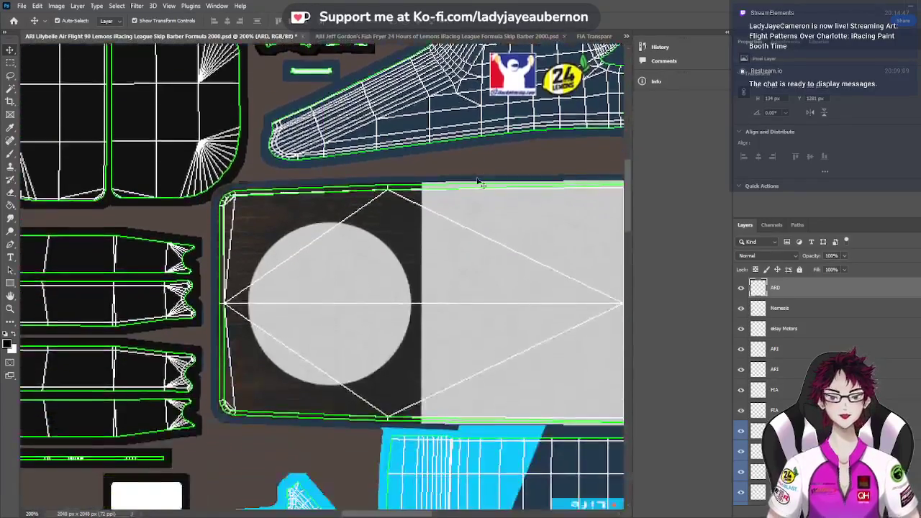
pyautogui.hotkey('ctrl', 'v')
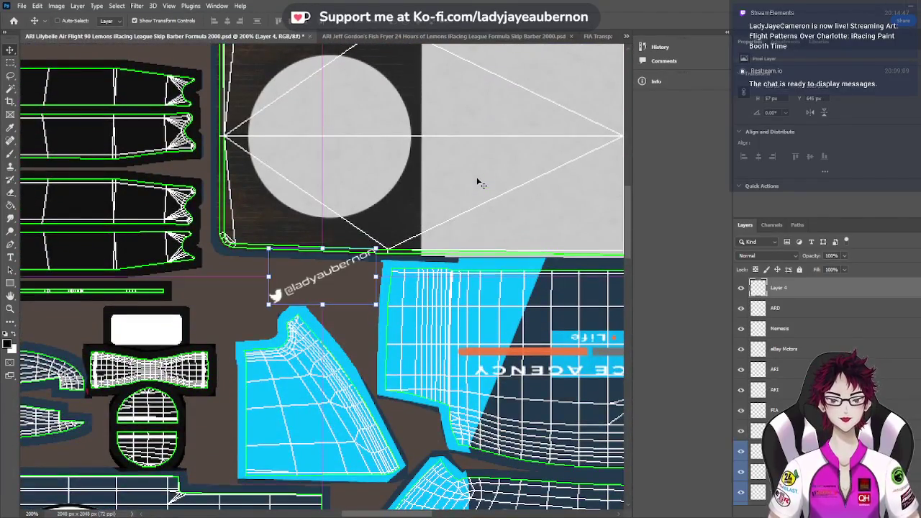
pyautogui.scroll(8, 480, 184)
pyautogui.scroll(2, 480, 184)
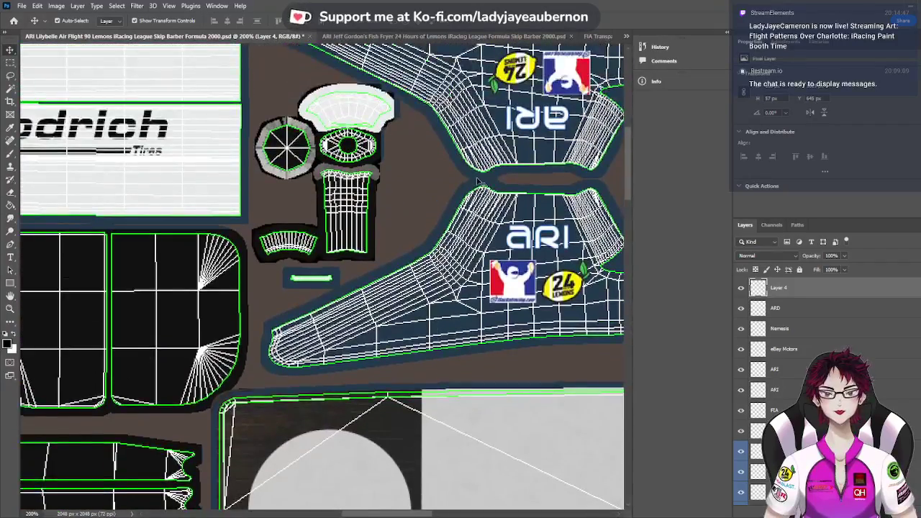
pyautogui.scroll(-4, 481, 184)
pyautogui.scroll(-4, 477, 181)
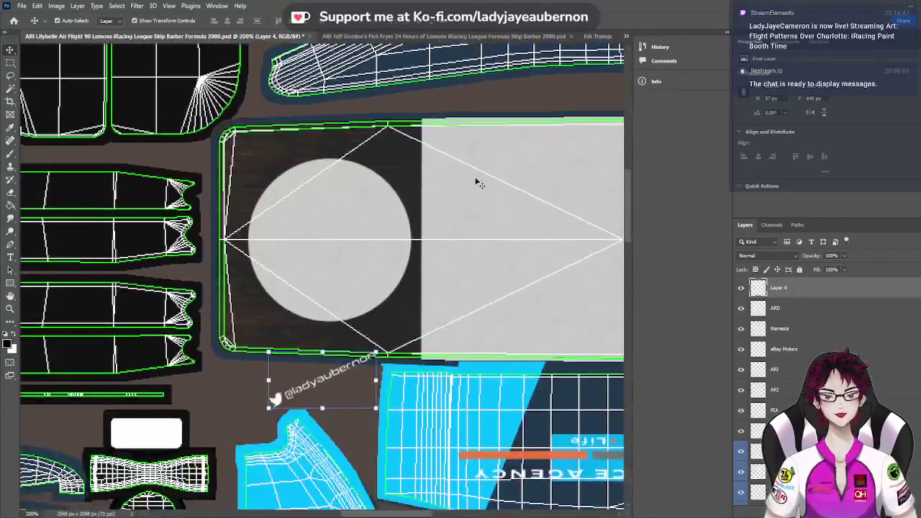
pyautogui.hotkey('ctrl', 'z')
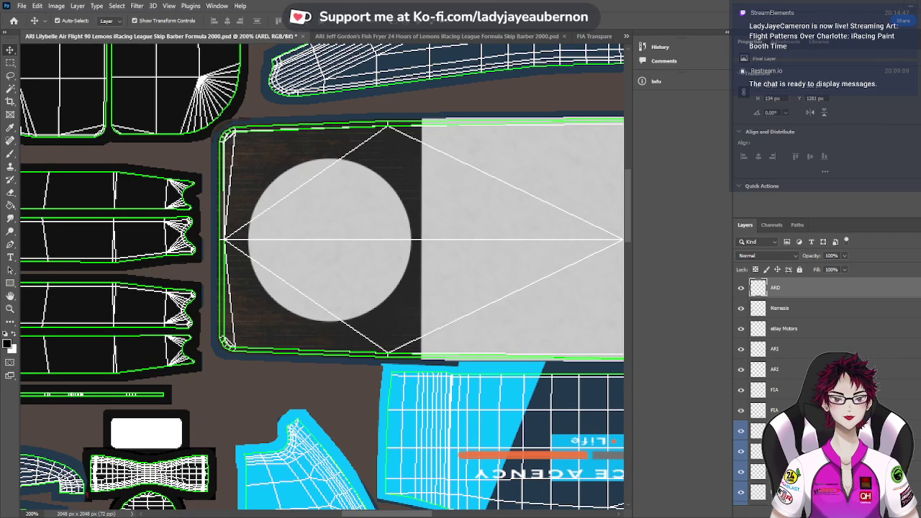
# Reselect the two Twitter handle layers together in the Jeff Gordon's Fish Fryer livery for copying
pyautogui.click(519, 36)
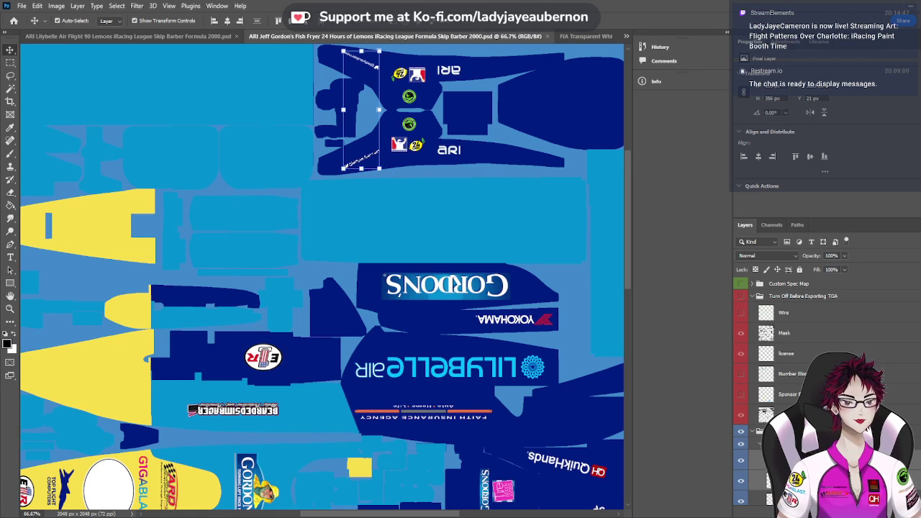
pyautogui.hotkey('alt', '[')
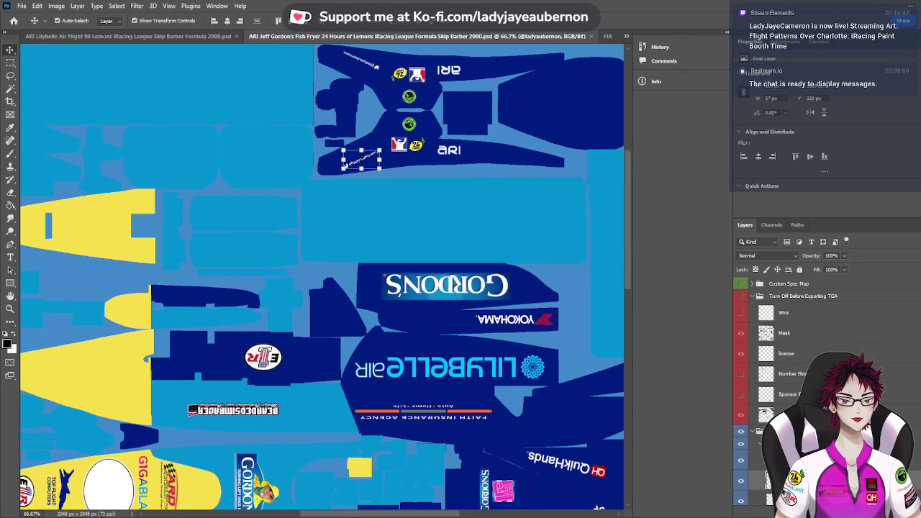
pyautogui.click(10, 63)
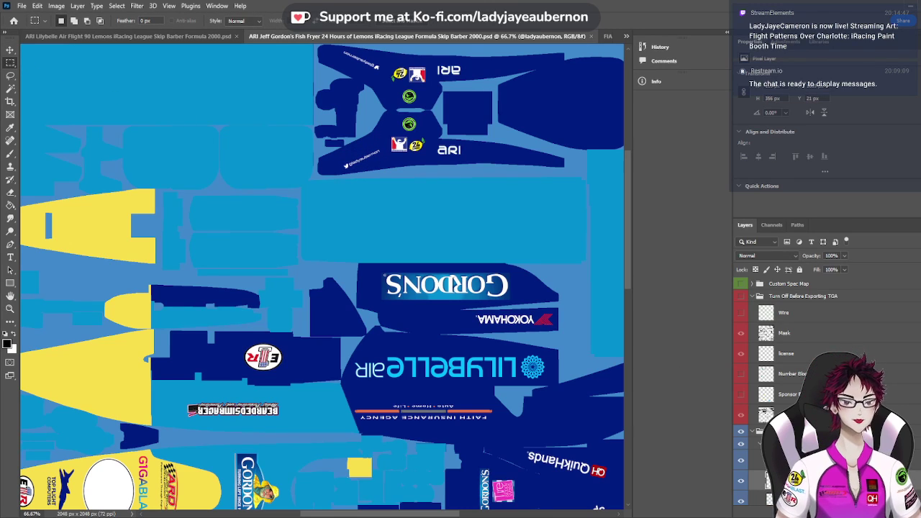
pyautogui.hotkey('ctrl', 'alt', 'a')
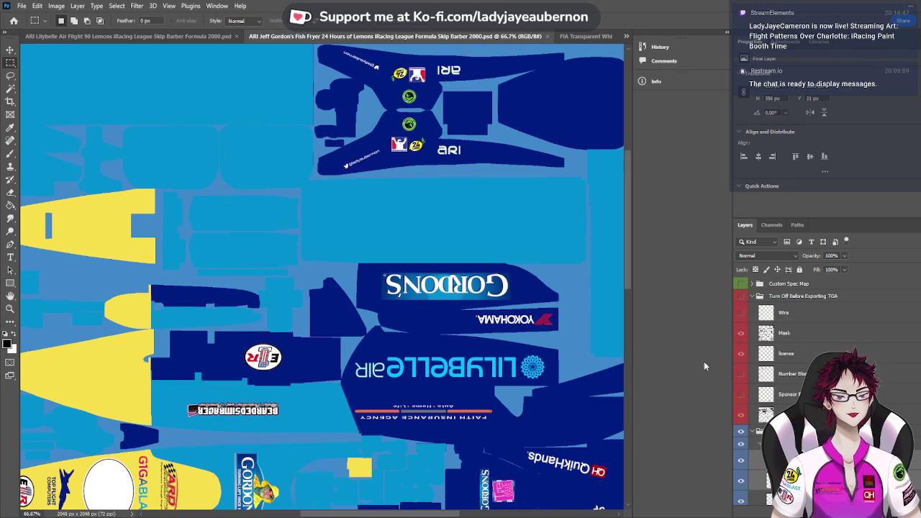
# Paste both Twitter handle layers into the Lilybelle Air livery above ARD and shift them together onto the two mirrored dark blue panels
pyautogui.click(113, 34)
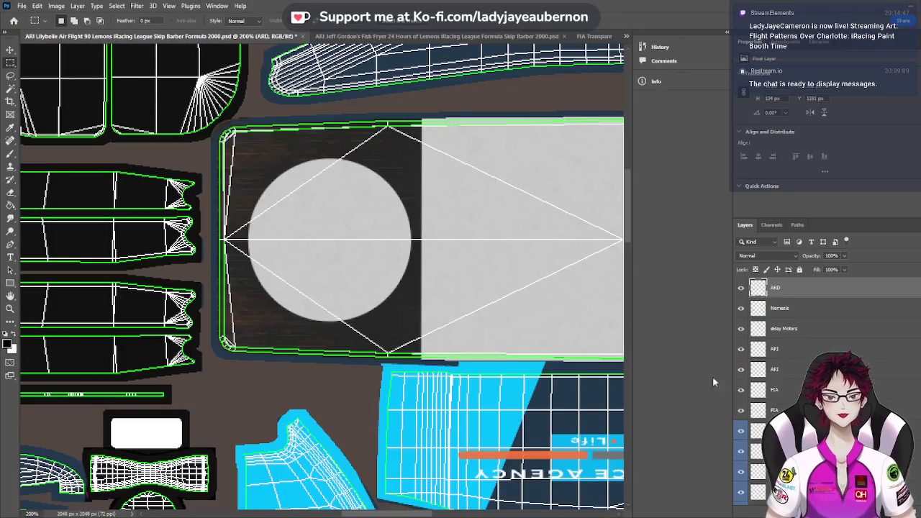
pyautogui.scroll(10, 541, 321)
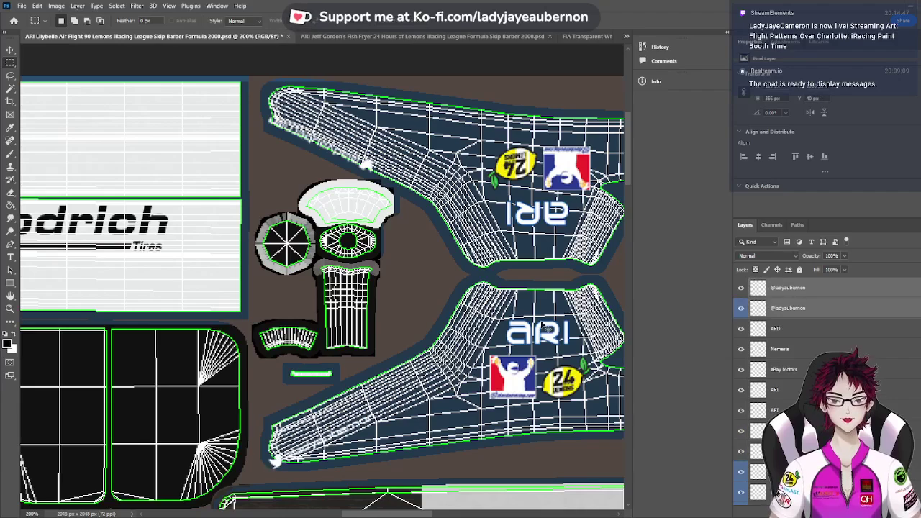
pyautogui.hotkey('ctrl', 'v')
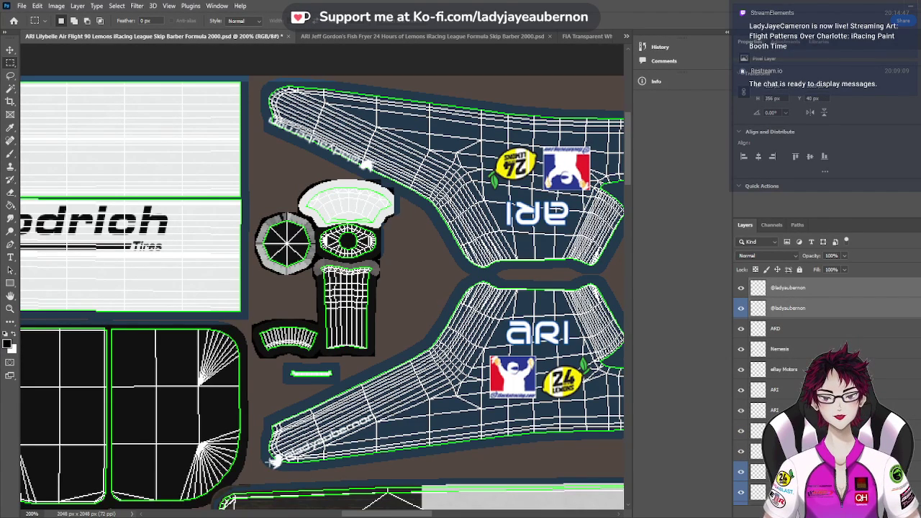
pyautogui.click(10, 50)
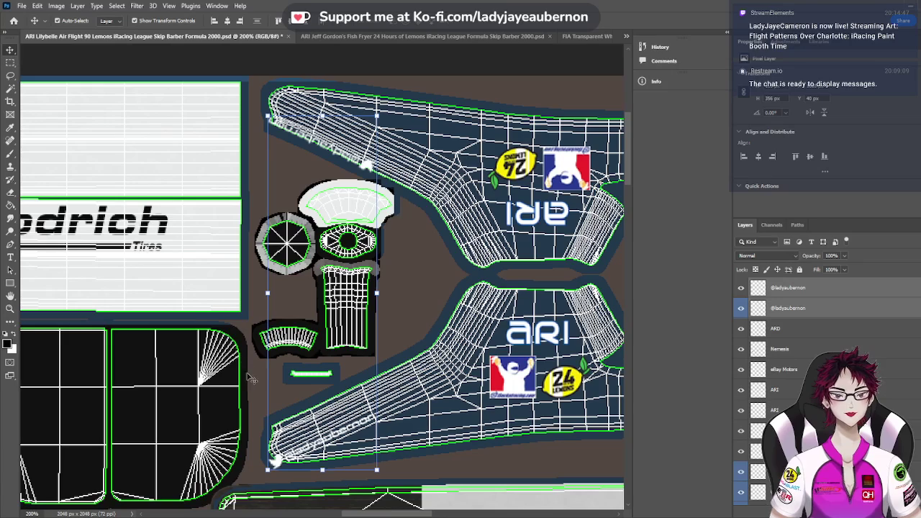
pyautogui.moveTo(275, 460); pyautogui.dragTo(298, 443)
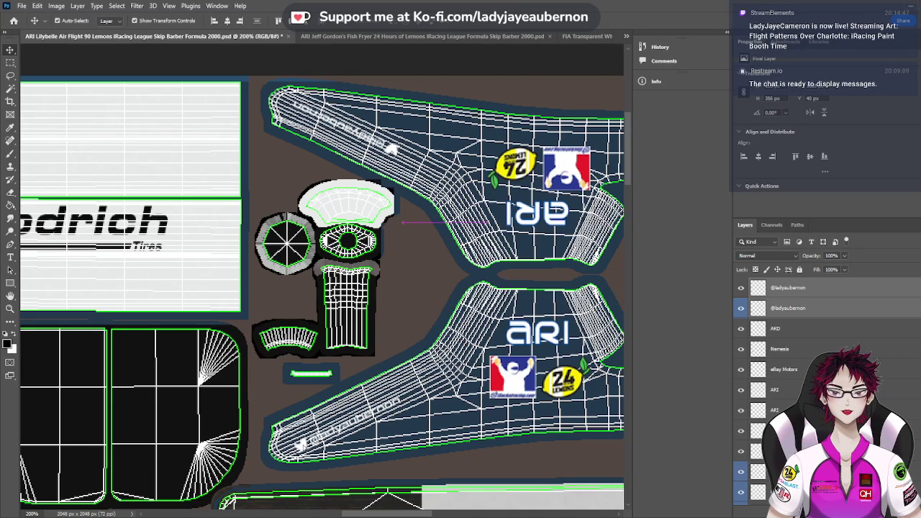
# Compare handle placement with the Fish Fryer livery showing its template overlays, and shift both Twitter handles in the Lilybelle Air livery closer to the ARI logos
pyautogui.moveTo(298, 443); pyautogui.dragTo(298, 443)
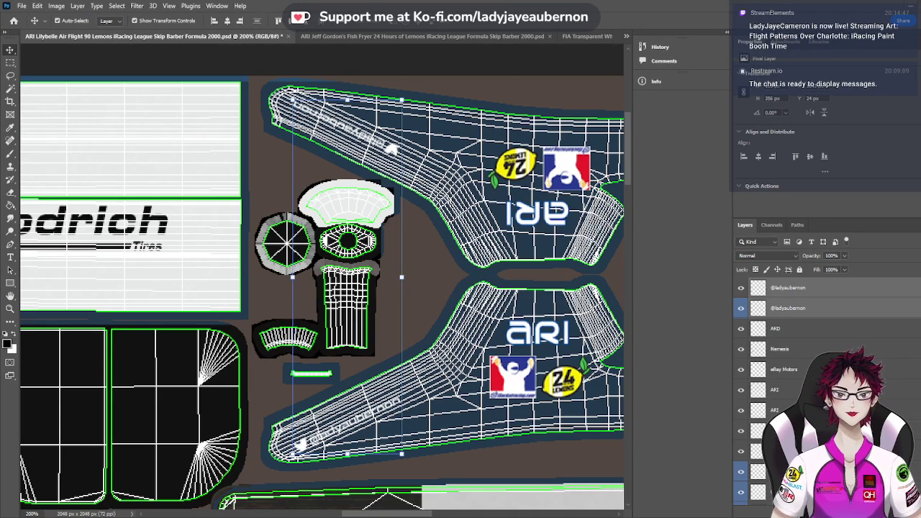
pyautogui.click(484, 34)
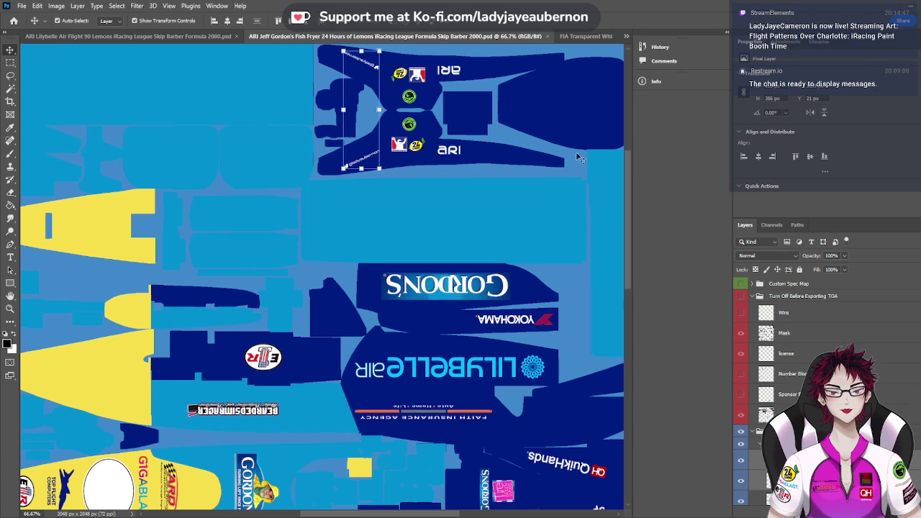
pyautogui.click(742, 317)
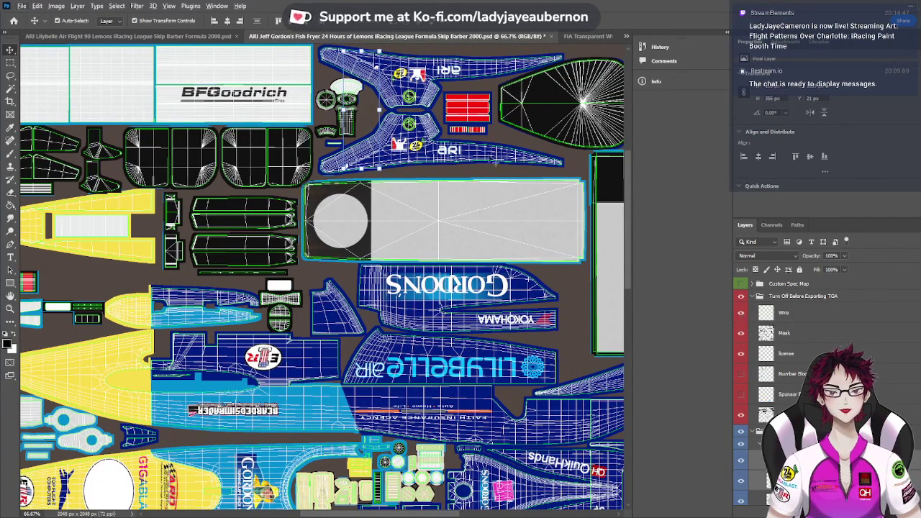
pyautogui.click(165, 37)
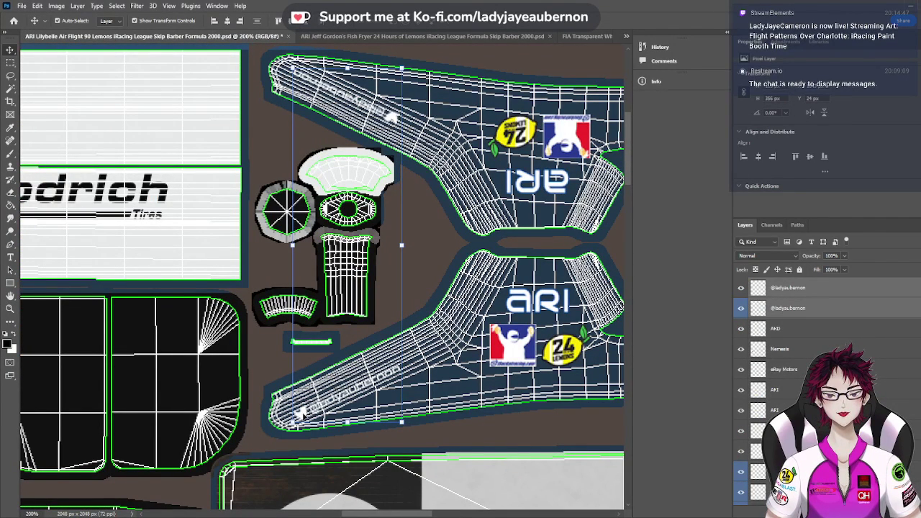
pyautogui.moveTo(299, 416); pyautogui.dragTo(355, 413)
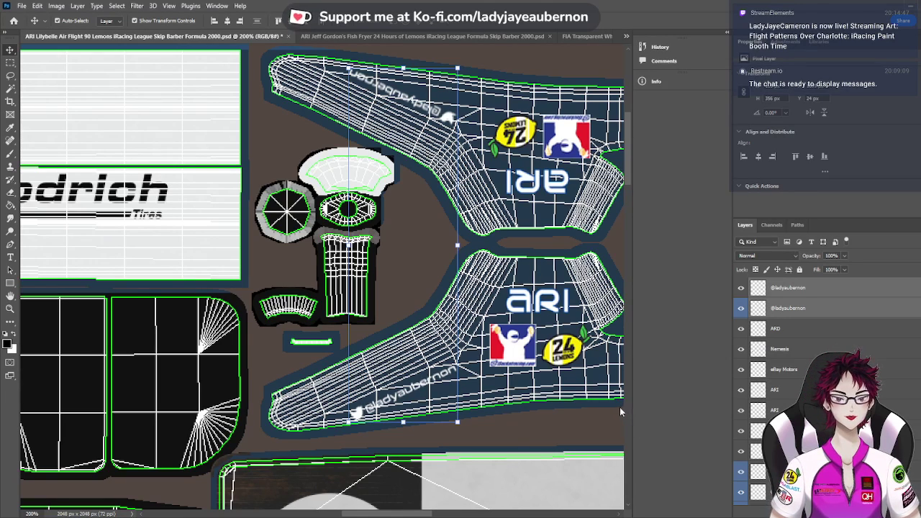
# Scale the streamer's name logo down to 16 px high in its PNG and paste it into the Lilybelle Air livery above the Twitter handle layers
pyautogui.hotkey('ctrl', 'shift', 'Tab')
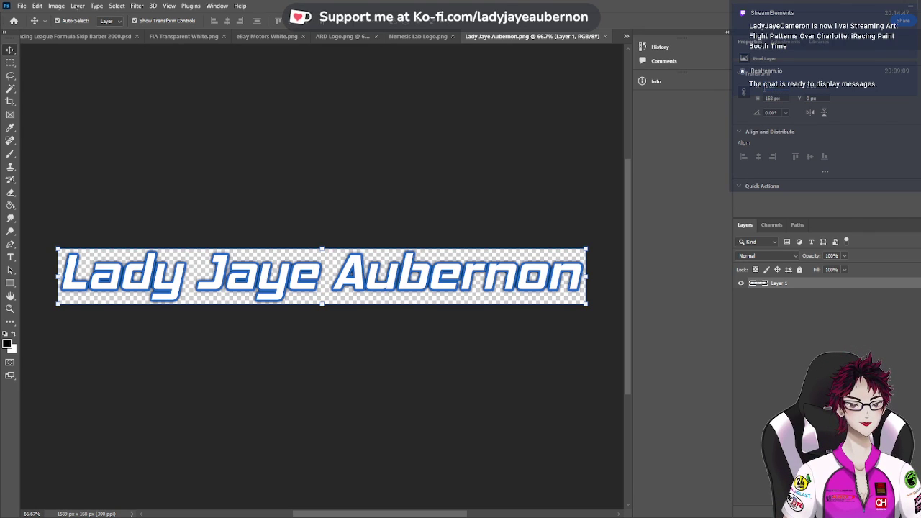
pyautogui.press('Delete')
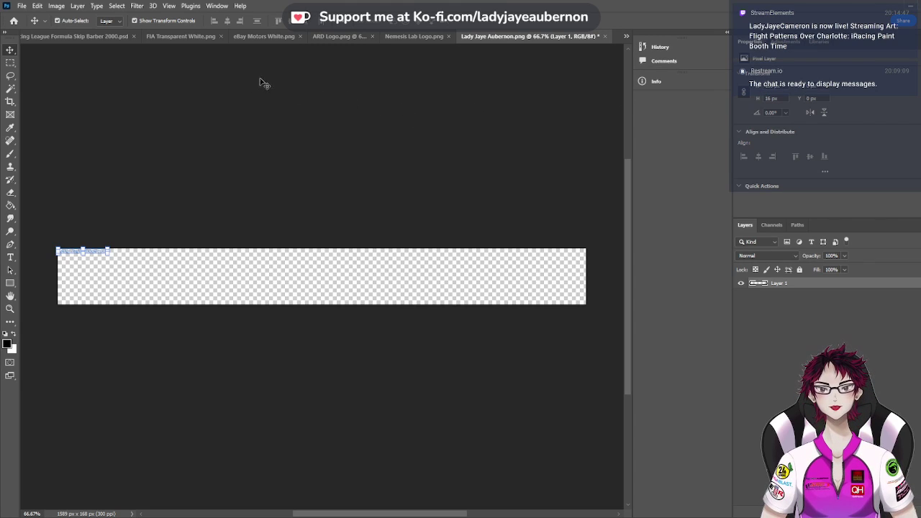
pyautogui.click(108, 36)
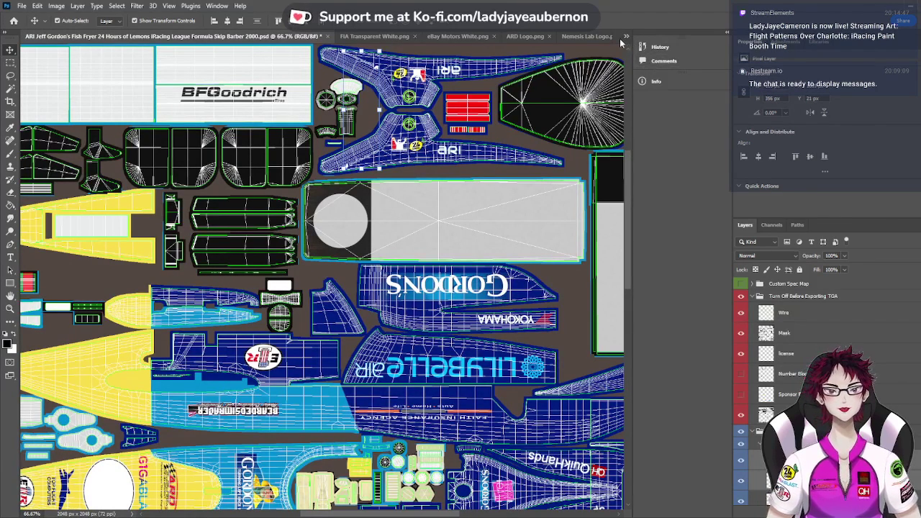
pyautogui.click(626, 35)
pyautogui.click(651, 47)
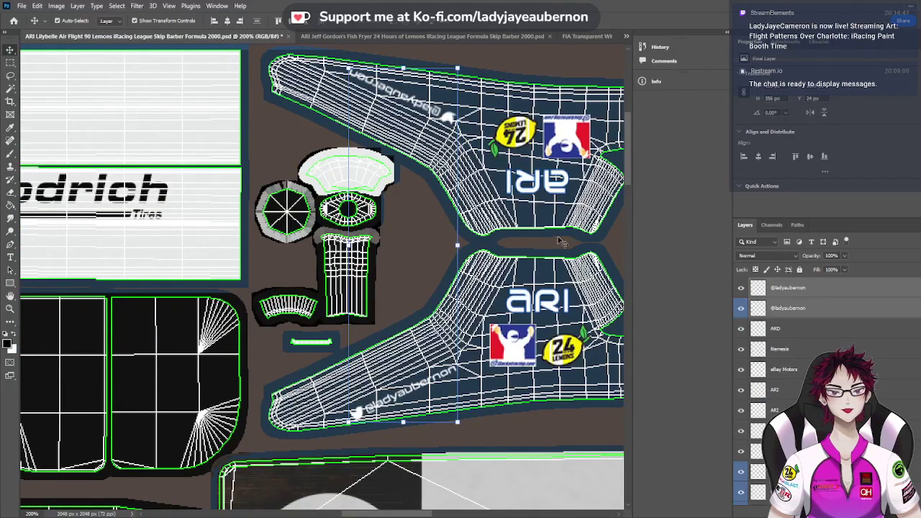
pyautogui.click(795, 294)
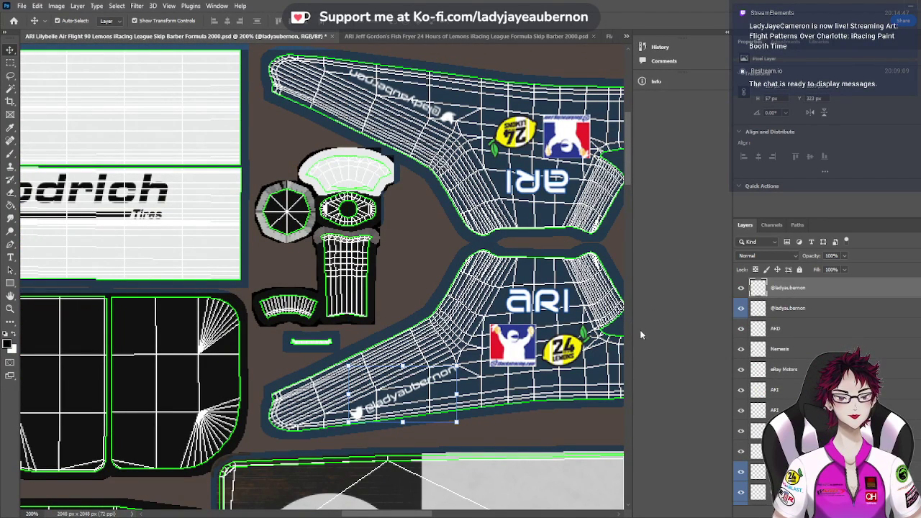
pyautogui.hotkey('ctrl', 'v')
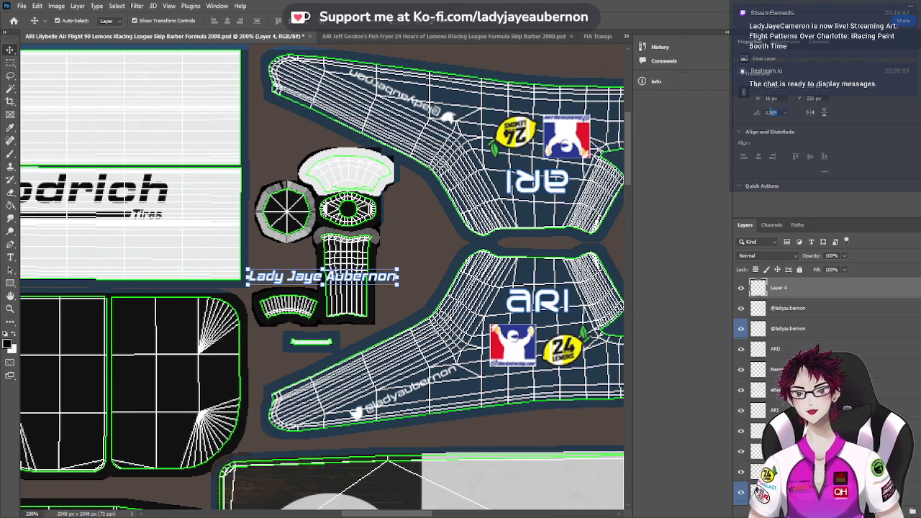
# Tilt the pasted name logo counterclockwise and move it over the Twitter handle on the lower dark blue panel
pyautogui.click(758, 112)
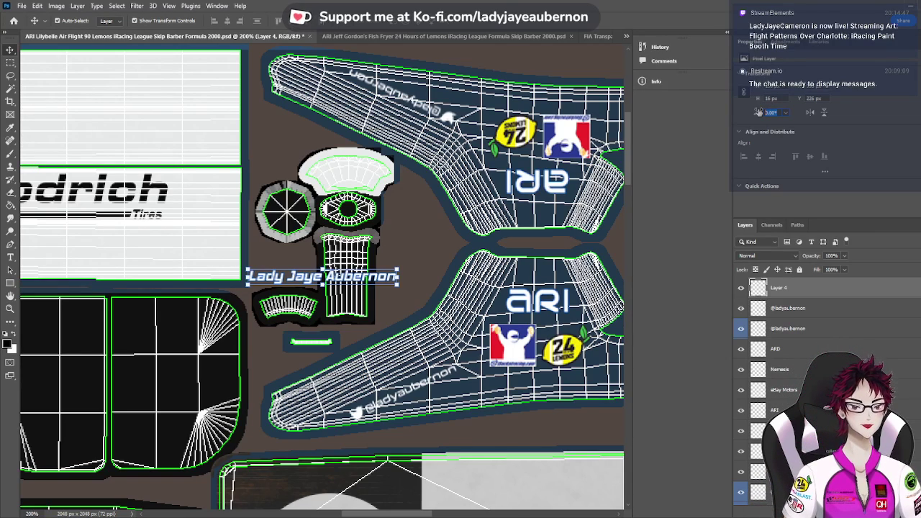
pyautogui.write('0')
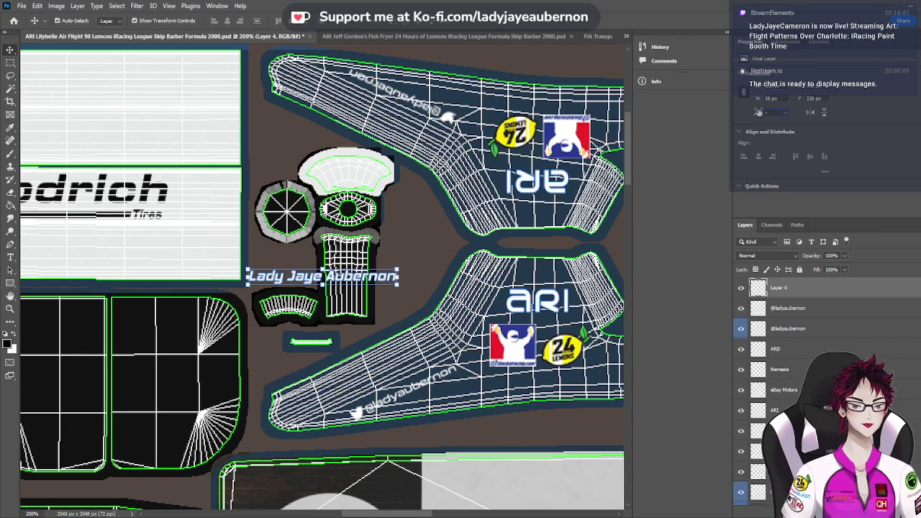
pyautogui.write('18')
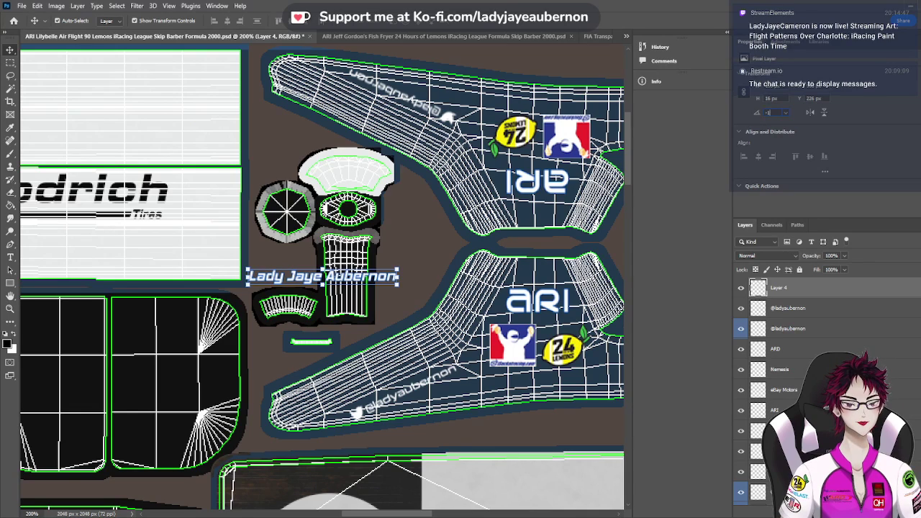
pyautogui.press('Return')
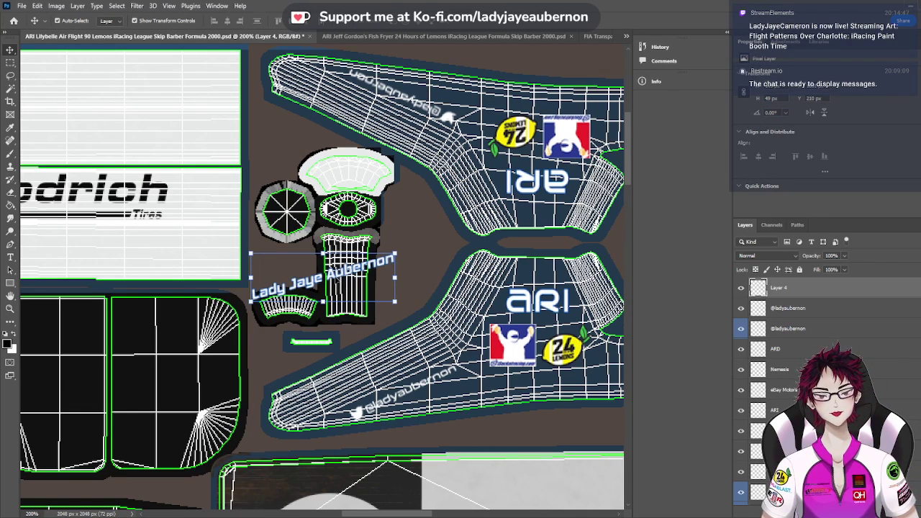
pyautogui.moveTo(336, 279); pyautogui.dragTo(434, 395)
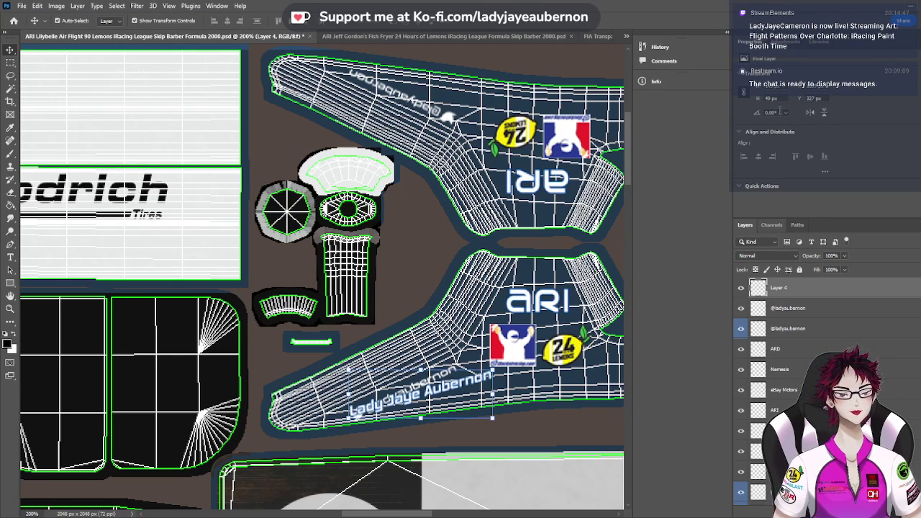
# Rotate the name logo a further -15° and then 5° back to match the Twitter handle's slope
pyautogui.click(772, 112)
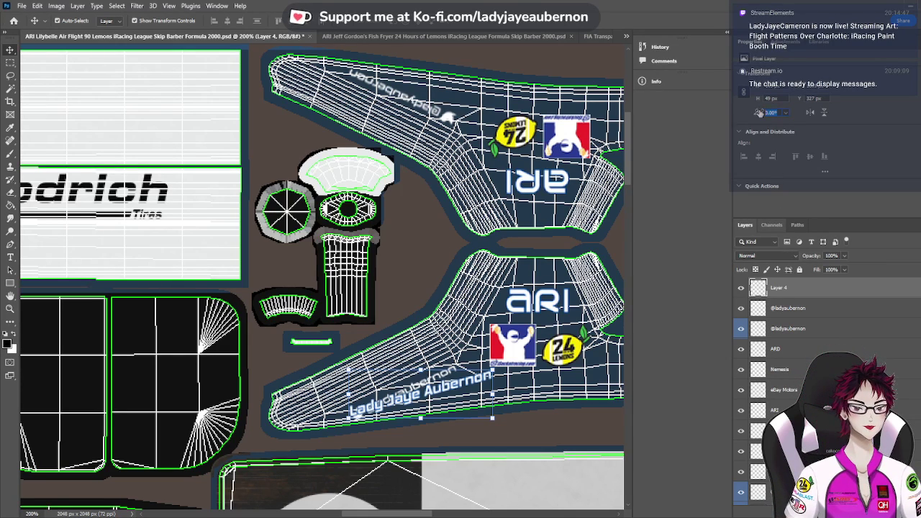
pyautogui.write('-15')
pyautogui.press('Return')
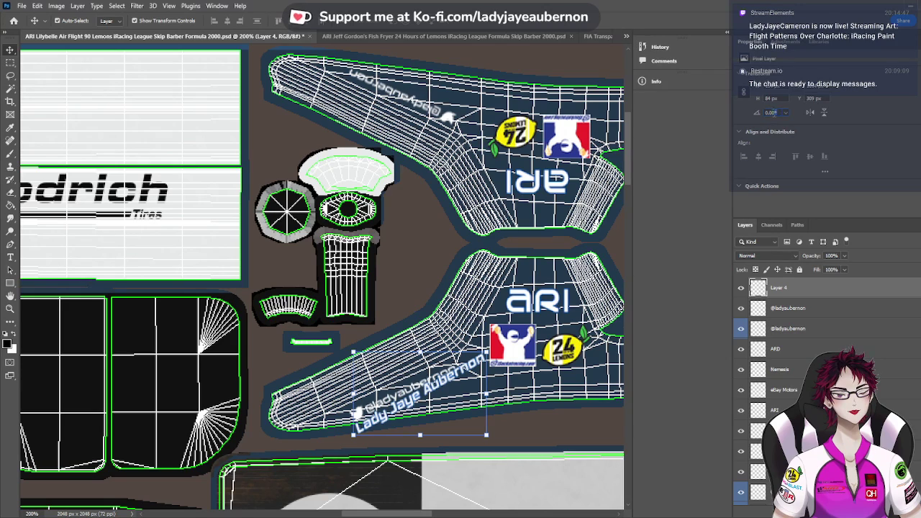
pyautogui.click(758, 113)
pyautogui.write('5')
pyautogui.press('Return')
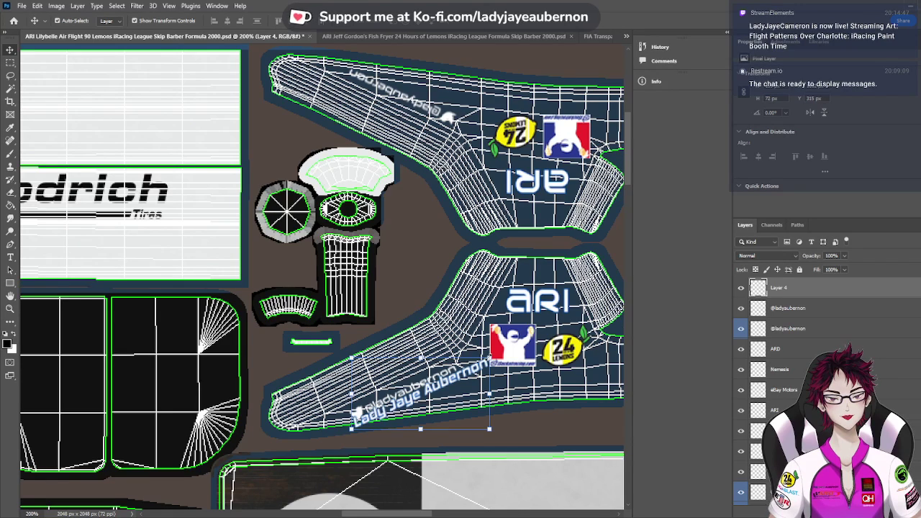
# Scale the name logo to about 77.6% and position it directly over the Twitter handle on the lower panel
pyautogui.click(489, 358)
pyautogui.moveTo(488, 358); pyautogui.dragTo(468, 369)
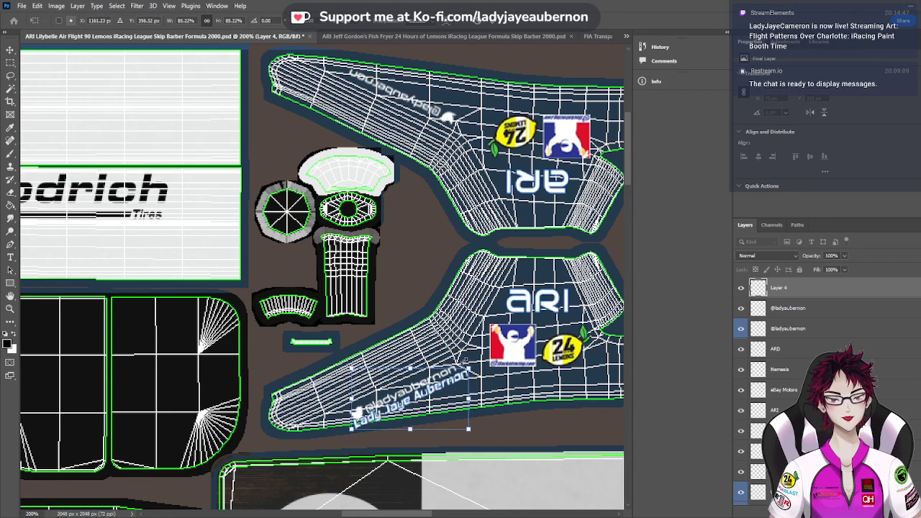
pyautogui.scroll(5, 444, 390)
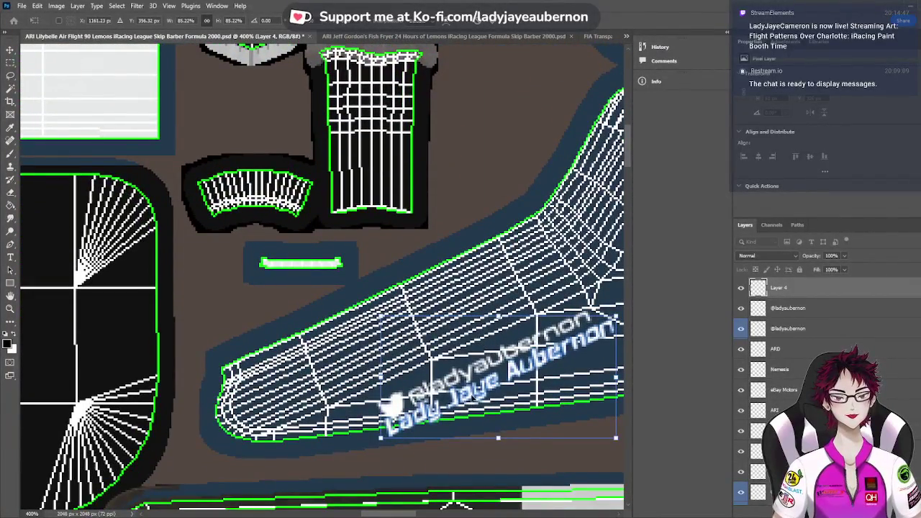
pyautogui.moveTo(473, 399); pyautogui.dragTo(469, 376)
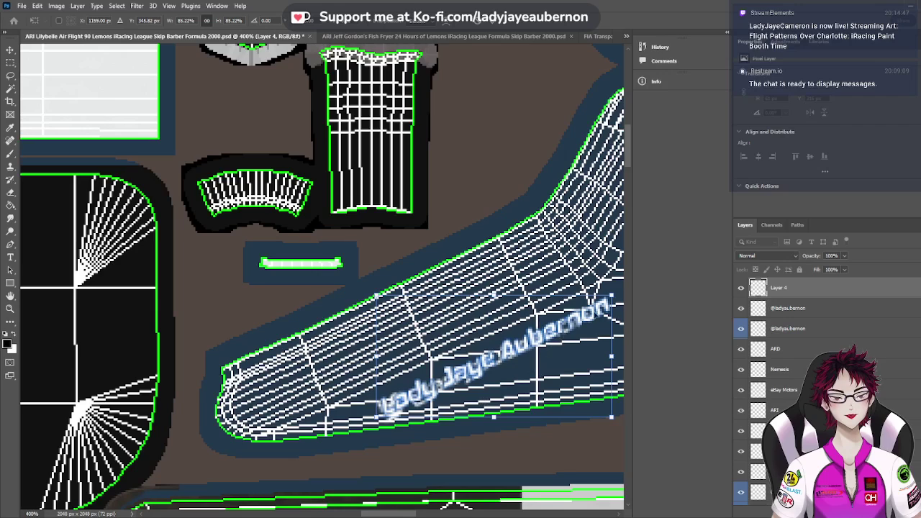
pyautogui.moveTo(613, 295); pyautogui.dragTo(592, 307)
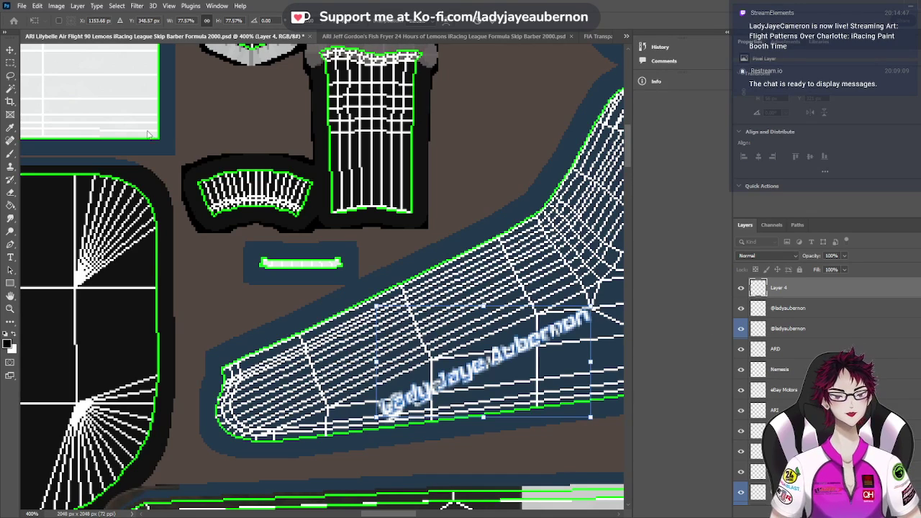
pyautogui.click(10, 50)
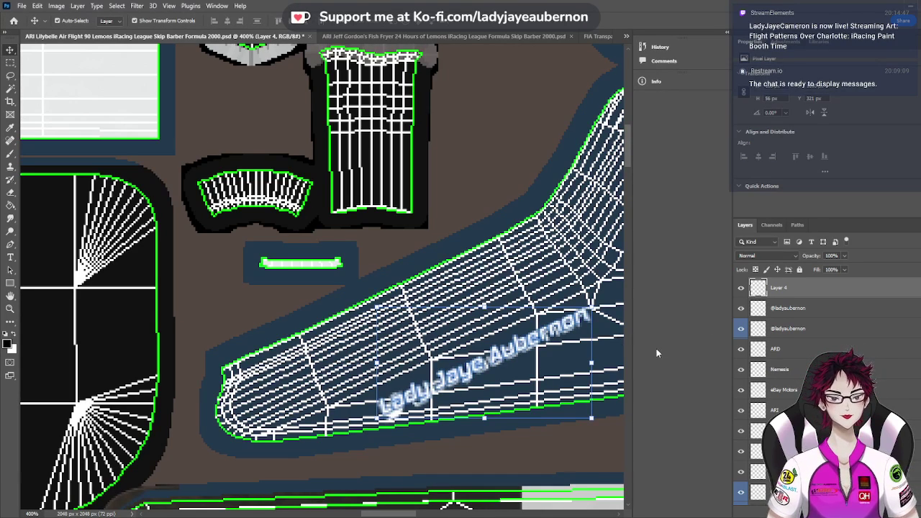
# Rename the name logo's layer as LJA
pyautogui.doubleClick(778, 288)
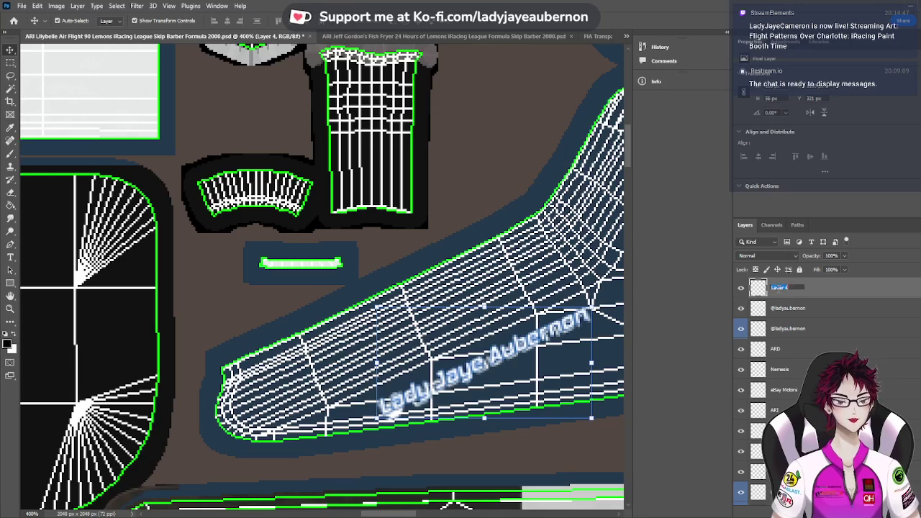
pyautogui.write('LJA')
pyautogui.press('Return')
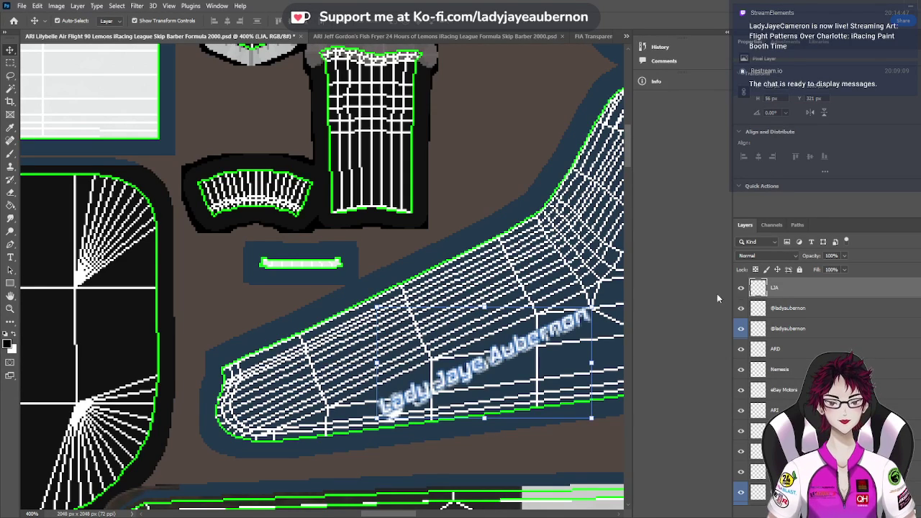
# Paste a second LJA name logo, turn it upside down, rotate it 50° and place it over the Twitter handle on the upper dark blue panel
pyautogui.scroll(5, 555, 292)
pyautogui.scroll(7, 555, 292)
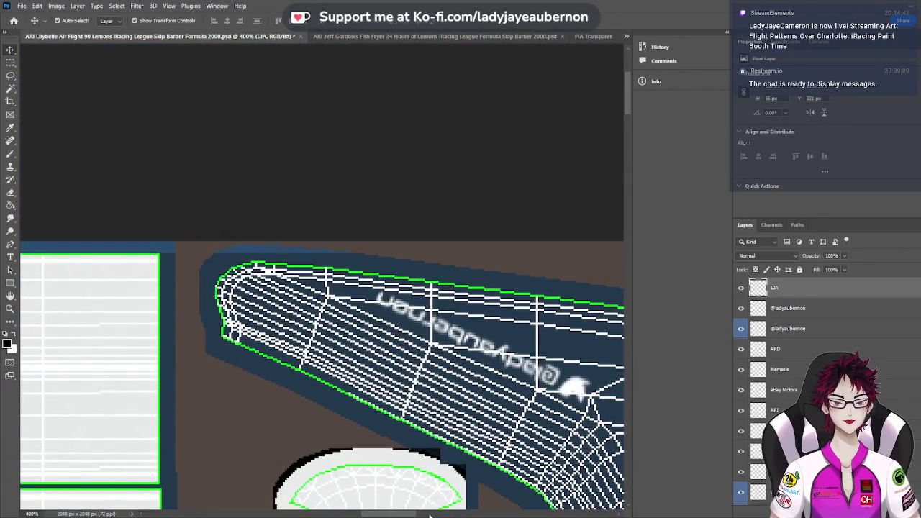
pyautogui.moveTo(414, 516)
pyautogui.mouseDown()
pyautogui.moveTo(434, 516)
pyautogui.moveTo(416, 516)
pyautogui.mouseUp()
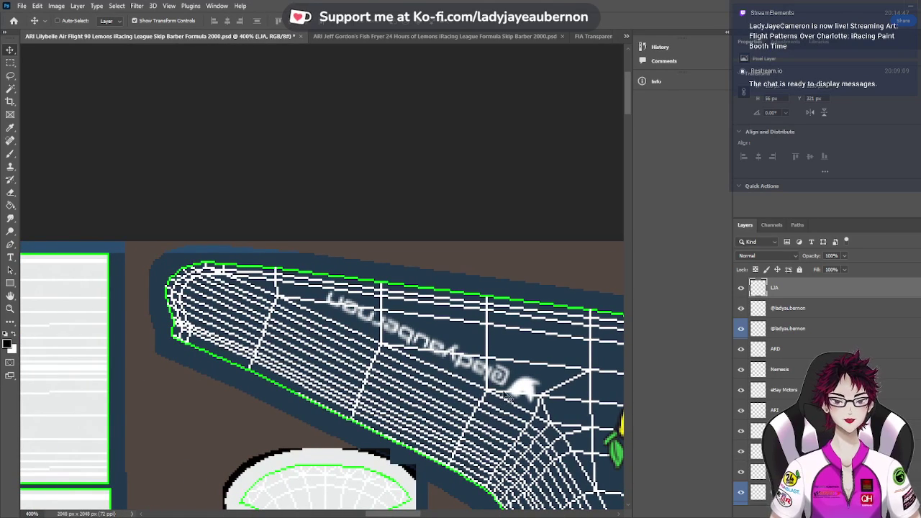
pyautogui.hotkey('ctrl', 'v')
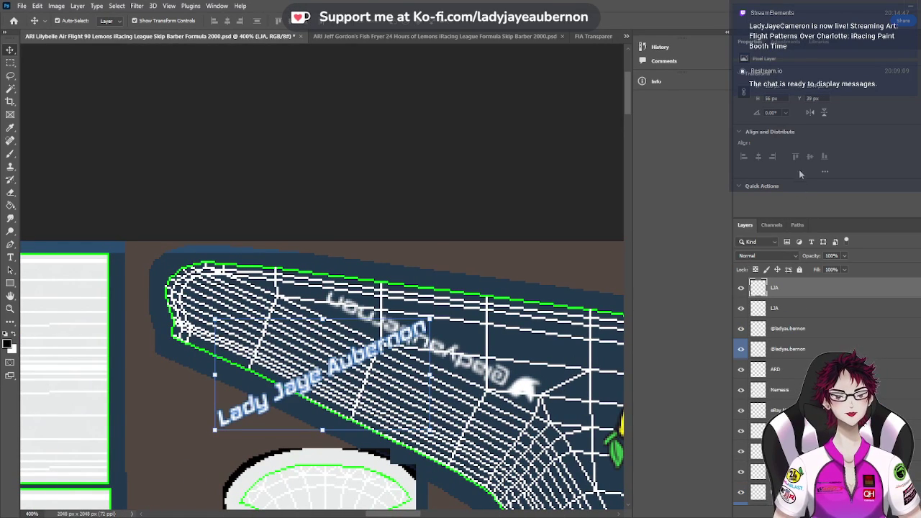
pyautogui.hotkey('ctrl', 'shift', 'h')
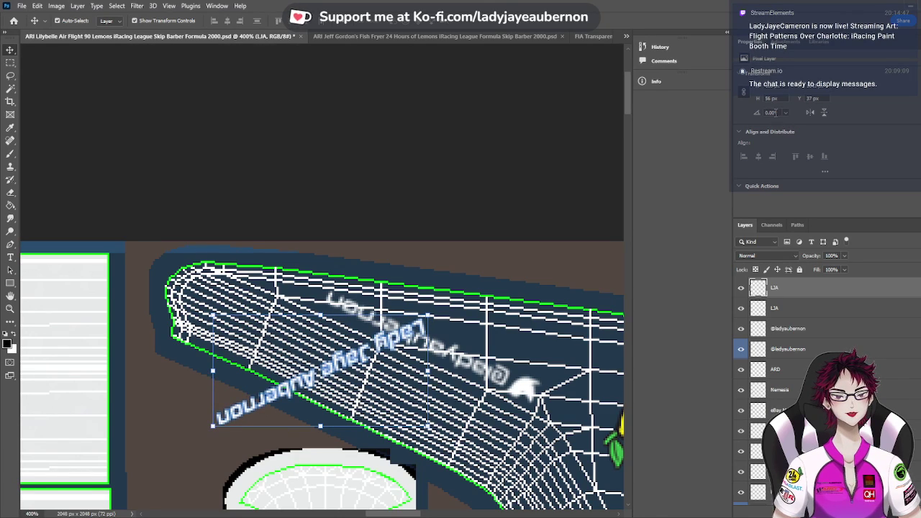
pyautogui.click(774, 112)
pyautogui.write('5')
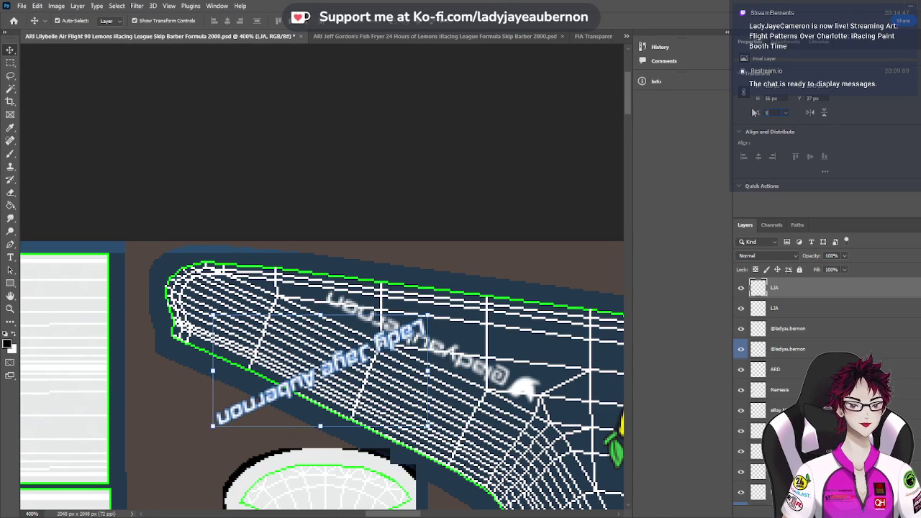
pyautogui.write('0')
pyautogui.press('Return')
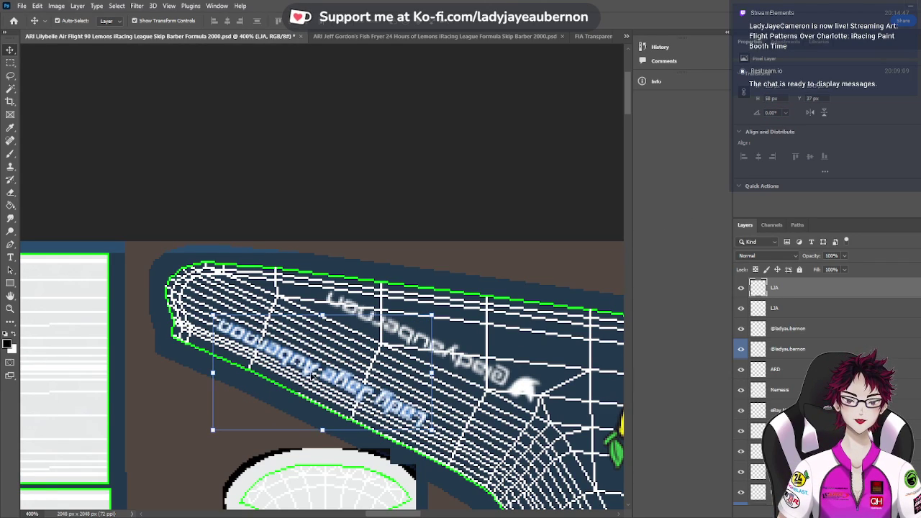
pyautogui.moveTo(308, 372); pyautogui.dragTo(416, 353)
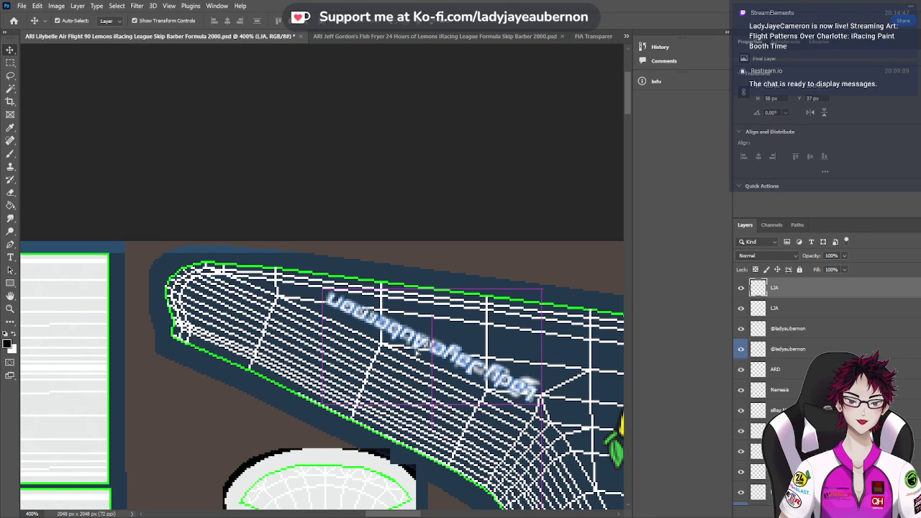
pyautogui.moveTo(416, 353); pyautogui.dragTo(416, 353)
# Delete both Twitter handle layers beneath the two LJA layers
pyautogui.click(799, 333)
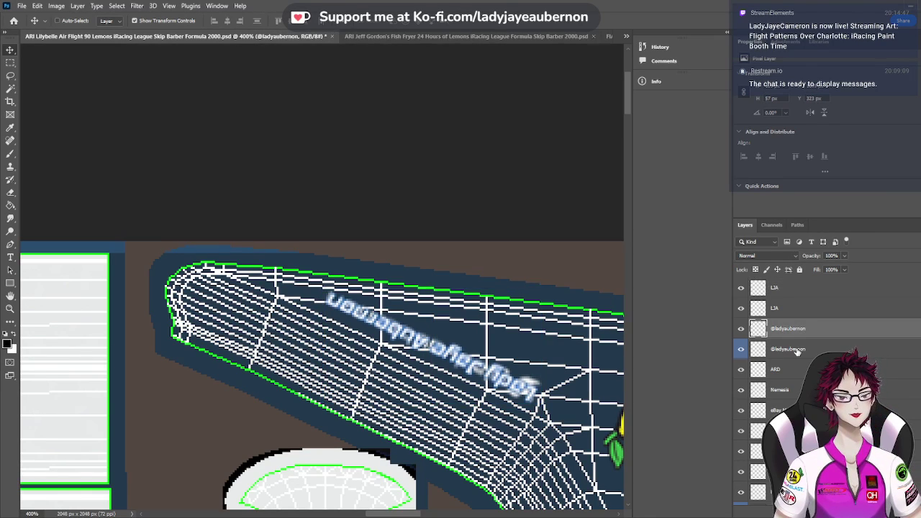
pyautogui.keyDown('shift'); pyautogui.click(797, 351); pyautogui.keyUp('shift')
pyautogui.press('Delete')
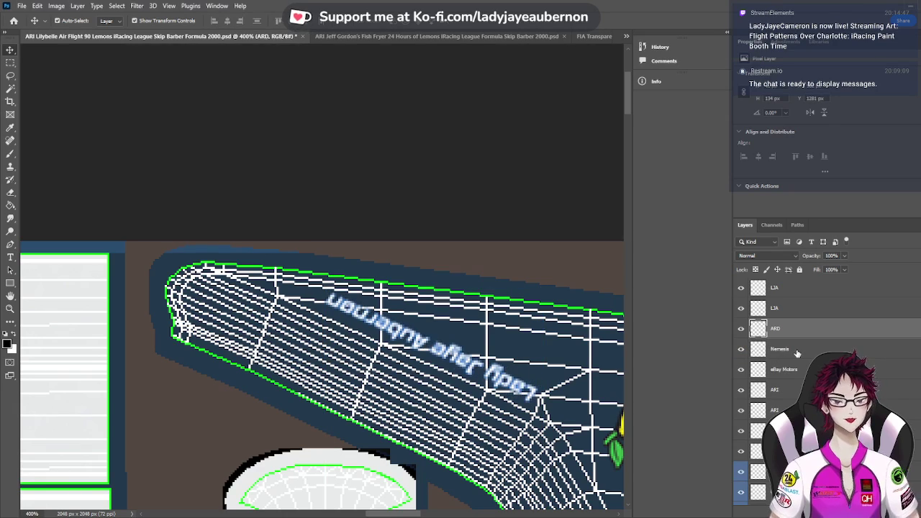
# Move all the sponsor logo layers, from the top LJA layer through the Yokohama layers, into the Stickies group
pyautogui.keyDown('ctrl'); pyautogui.click(787, 298); pyautogui.keyUp('ctrl')
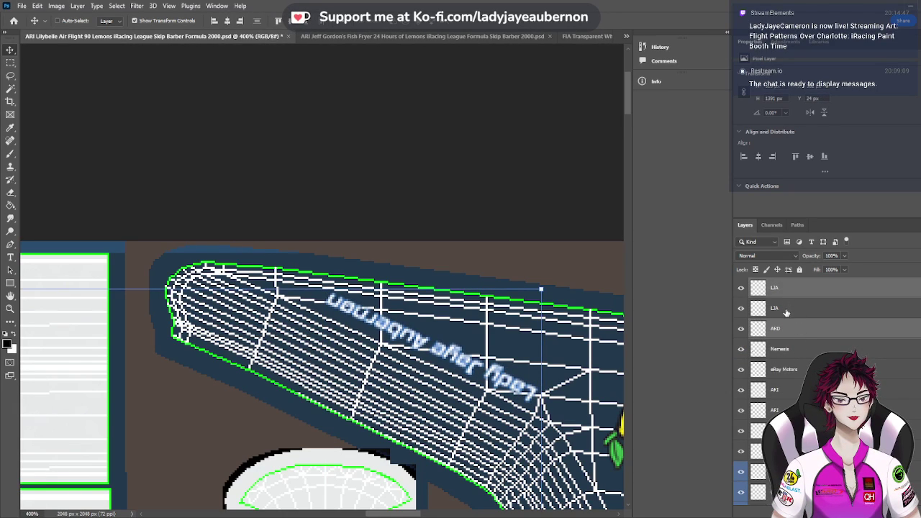
pyautogui.keyDown('ctrl'); pyautogui.click(787, 313); pyautogui.keyUp('ctrl')
pyautogui.keyDown('ctrl'); pyautogui.click(788, 349); pyautogui.keyUp('ctrl')
pyautogui.keyDown('ctrl'); pyautogui.click(786, 375); pyautogui.keyUp('ctrl')
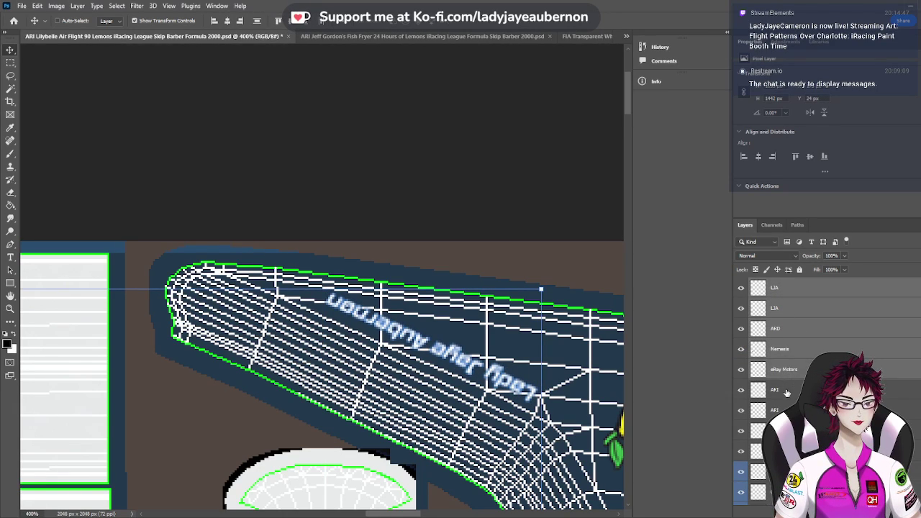
pyautogui.keyDown('ctrl'); pyautogui.click(786, 390); pyautogui.keyUp('ctrl')
pyautogui.keyDown('ctrl'); pyautogui.click(786, 410); pyautogui.keyUp('ctrl')
pyautogui.keyDown('ctrl'); pyautogui.click(786, 430); pyautogui.keyUp('ctrl')
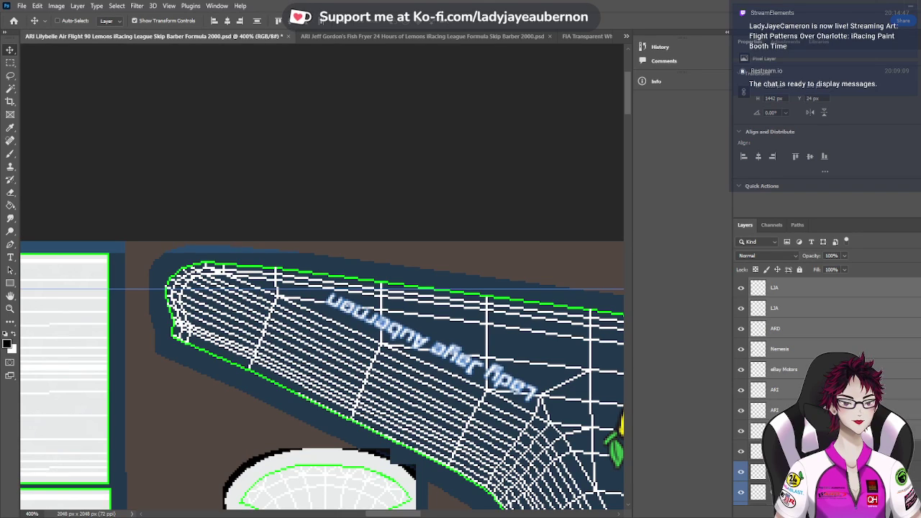
pyautogui.keyDown('ctrl'); pyautogui.click(786, 451); pyautogui.keyUp('ctrl')
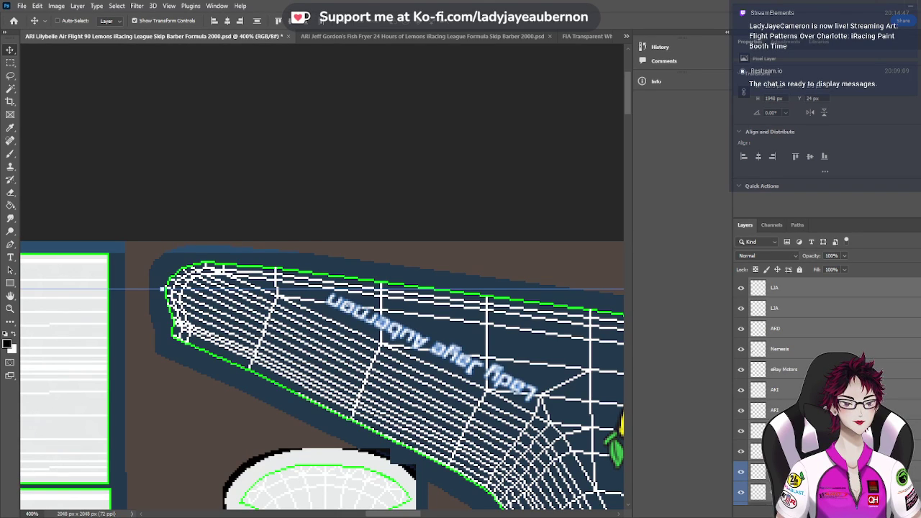
pyautogui.scroll(-3, 787, 431)
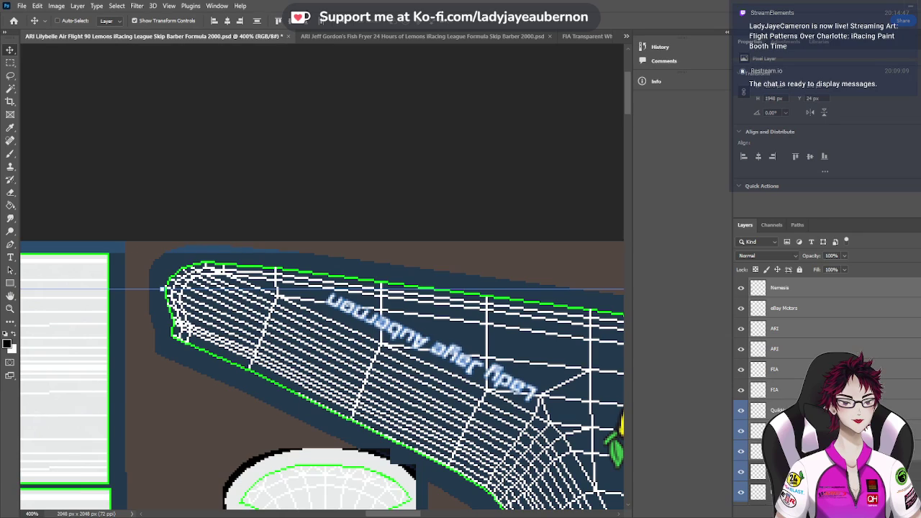
pyautogui.scroll(-5, 786, 388)
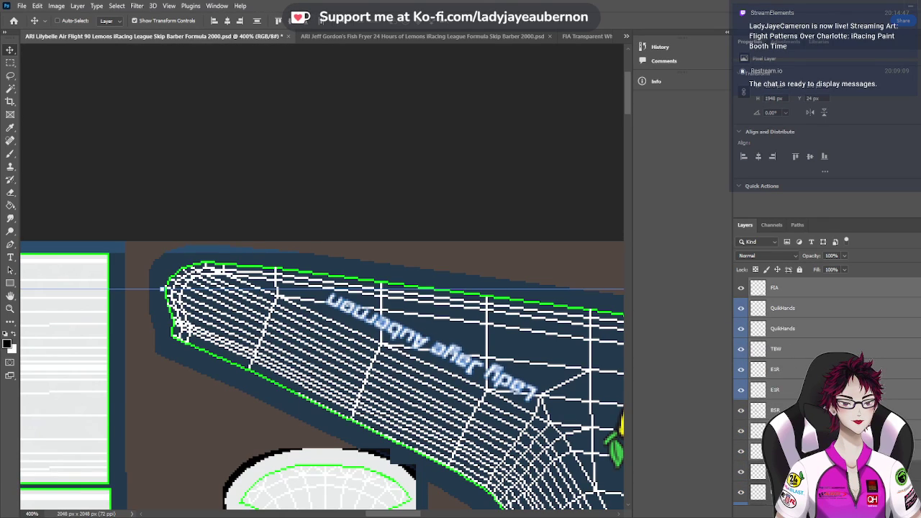
pyautogui.scroll(-4, 787, 389)
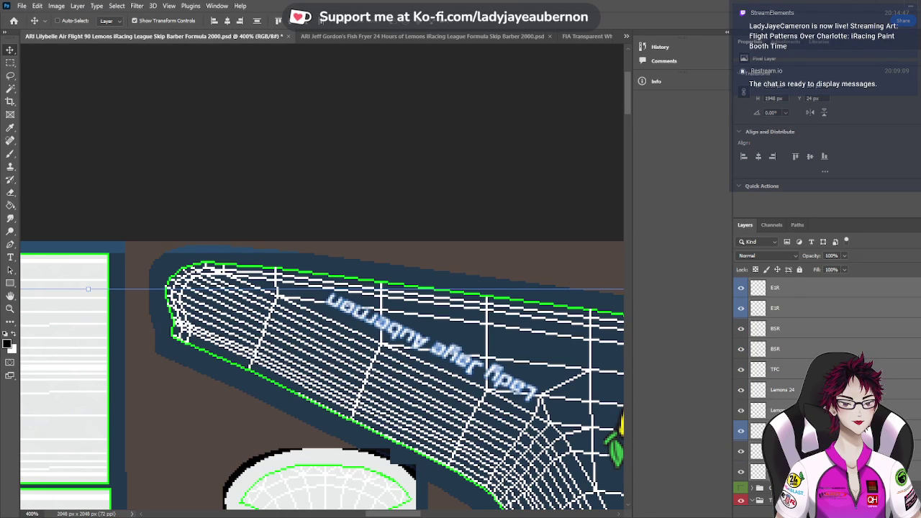
pyautogui.scroll(-5, 786, 388)
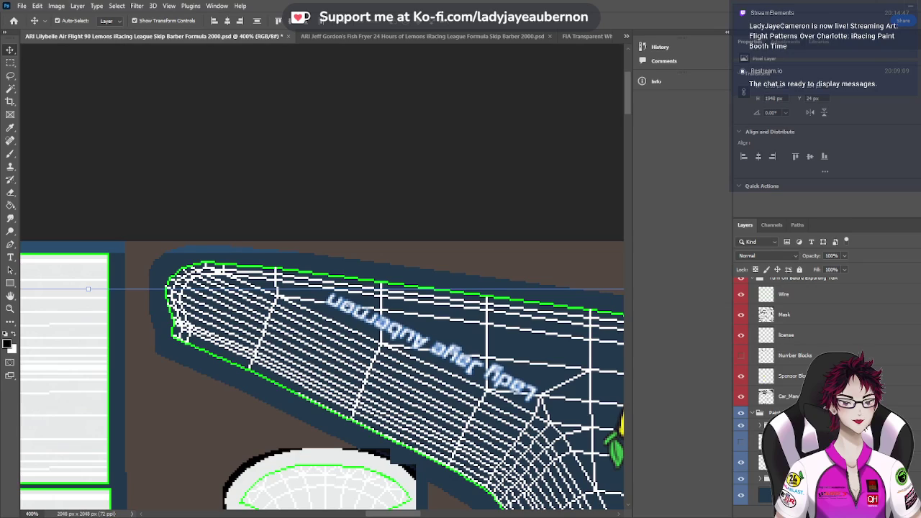
pyautogui.scroll(4, 786, 338)
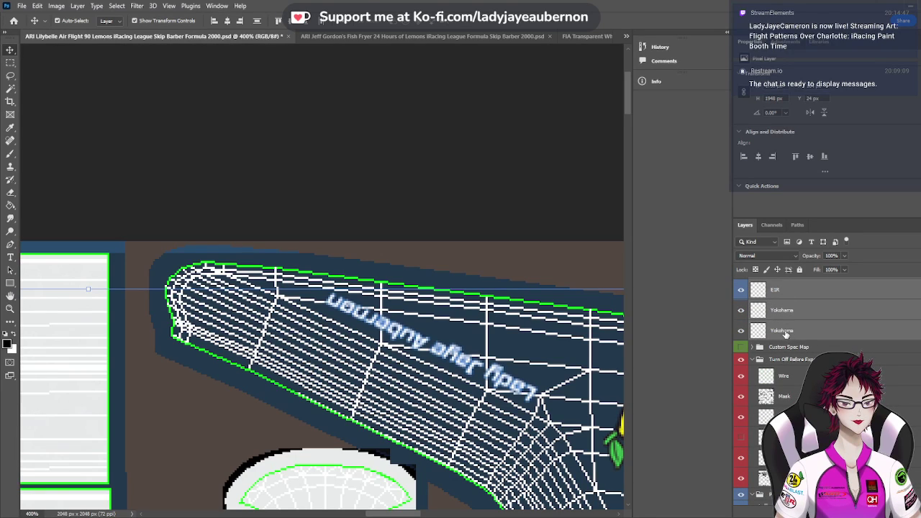
pyautogui.scroll(-1, 787, 336)
pyautogui.scroll(-1, 787, 336)
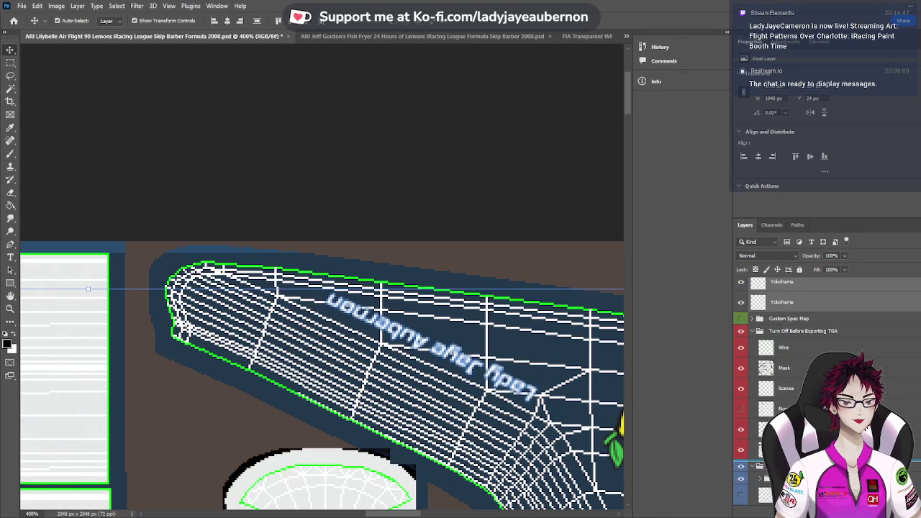
pyautogui.scroll(-3, 787, 336)
pyautogui.click(791, 424)
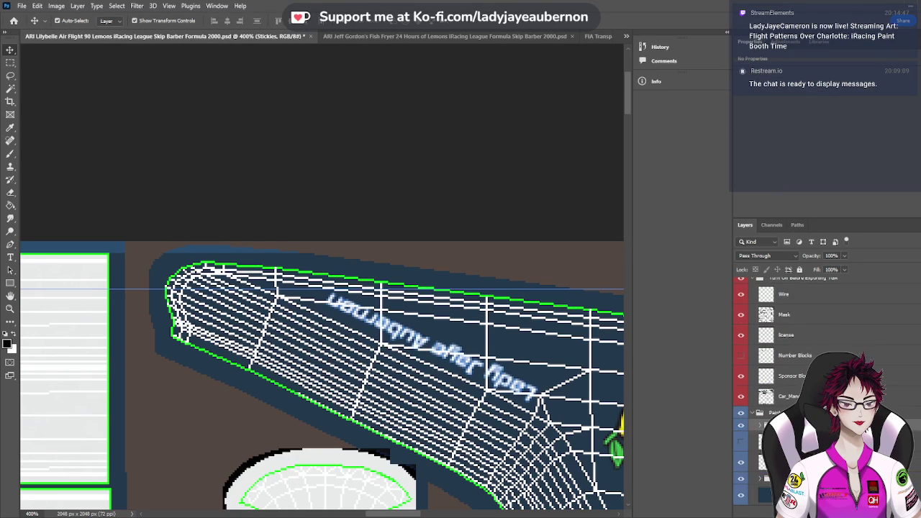
# Hide the Sponsor Blocks layer in the Turn Off Before Exporting TGA group
pyautogui.click(792, 443)
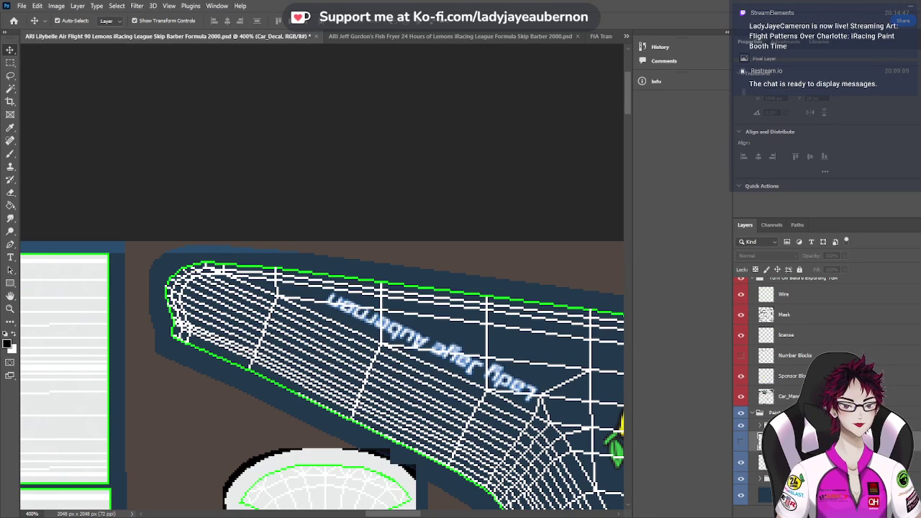
pyautogui.scroll(1, 791, 443)
pyautogui.click(792, 461)
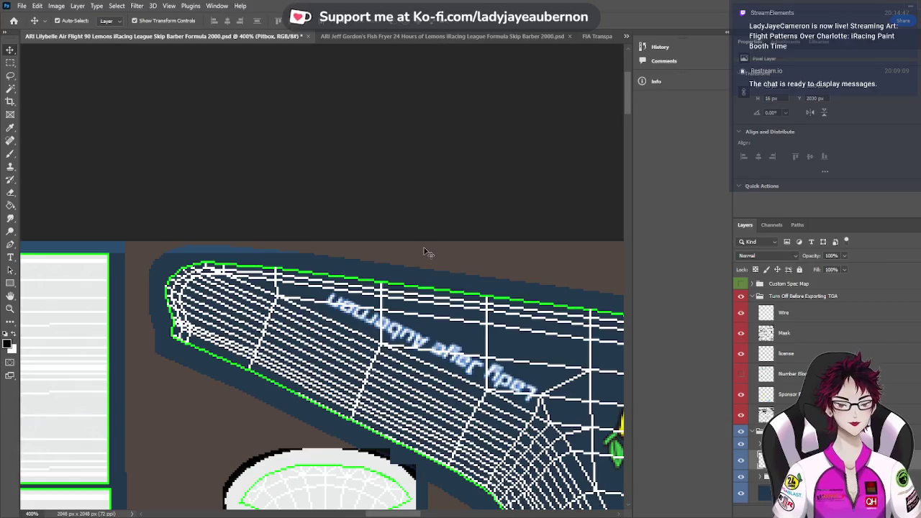
pyautogui.scroll(-5, 425, 252)
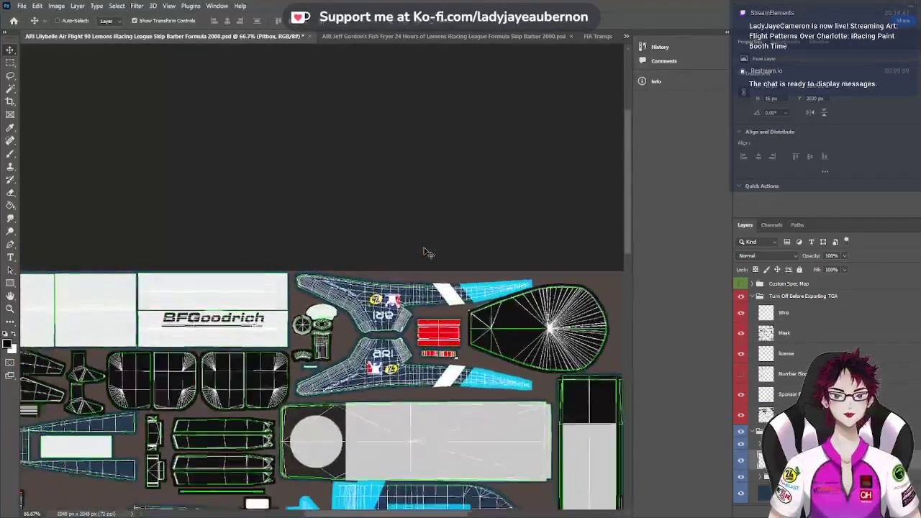
pyautogui.scroll(-2, 424, 252)
pyautogui.scroll(-4, 493, 257)
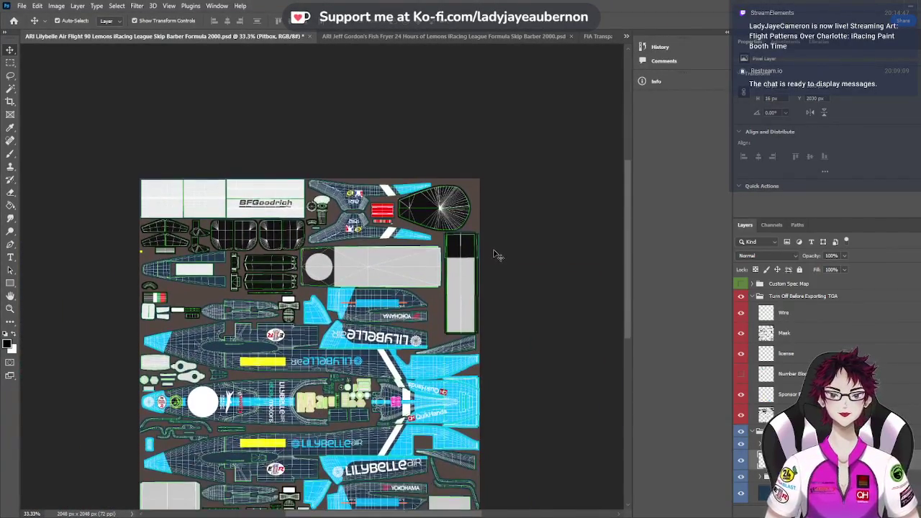
pyautogui.click(741, 394)
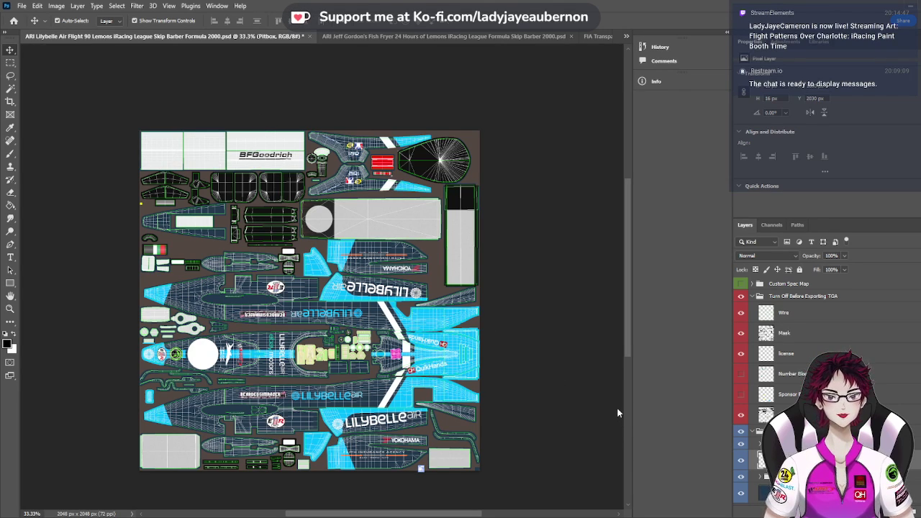
# In the Gordon's Fisherman Logo.png document, scale the logo proportionally to a height of 142 px
pyautogui.hotkey('ctrl', 'shift', 'Tab')
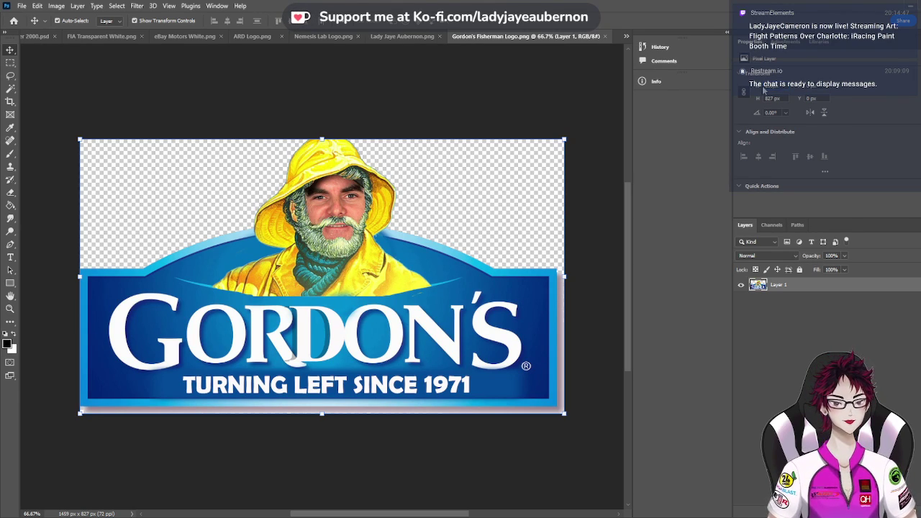
pyautogui.write('142')
pyautogui.press('Return')
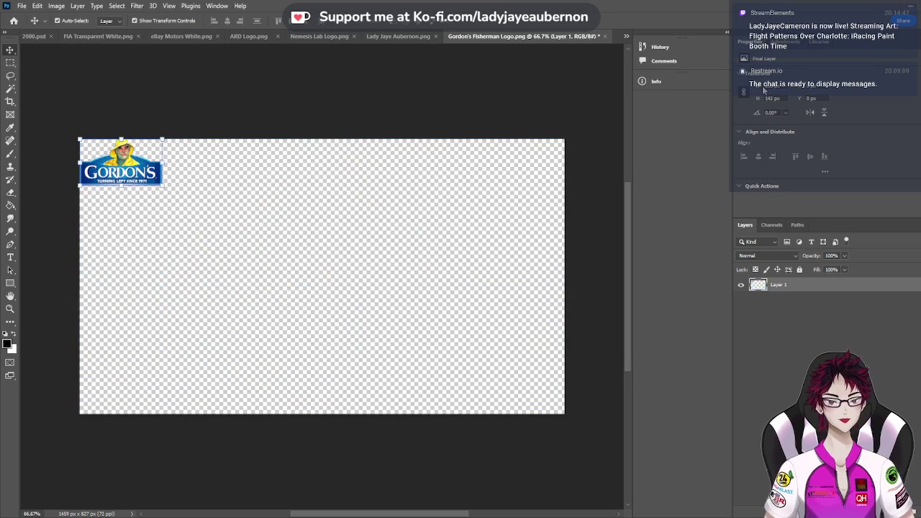
# Paste the Gordon's logo, rotated 90° counterclockwise, into the Lilybelle Air livery document above the Custom Spec Map group
pyautogui.click(626, 36)
pyautogui.click(622, 55)
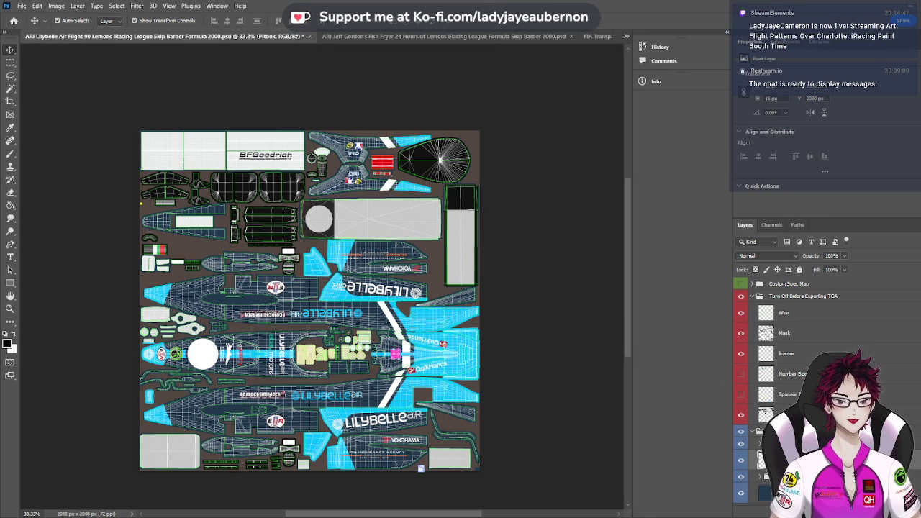
pyautogui.click(790, 283)
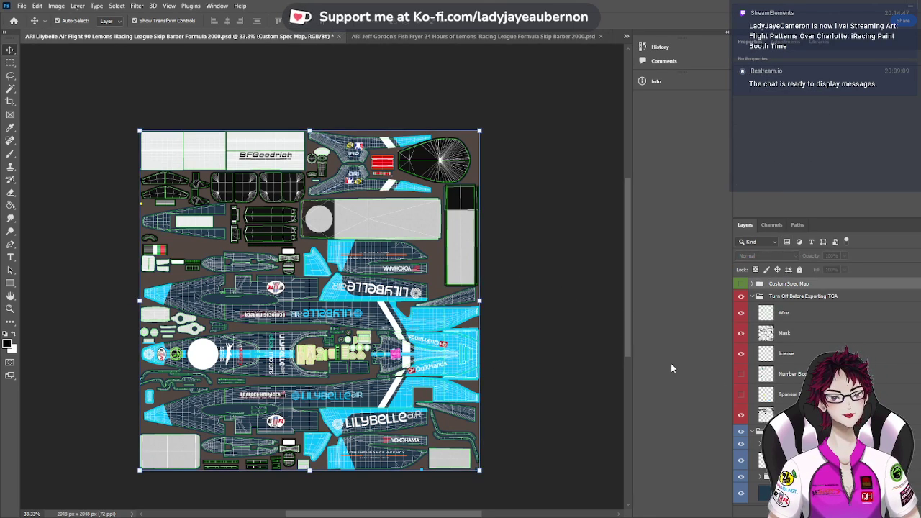
pyautogui.hotkey('ctrl', '+')
pyautogui.hotkey('ctrl', '+')
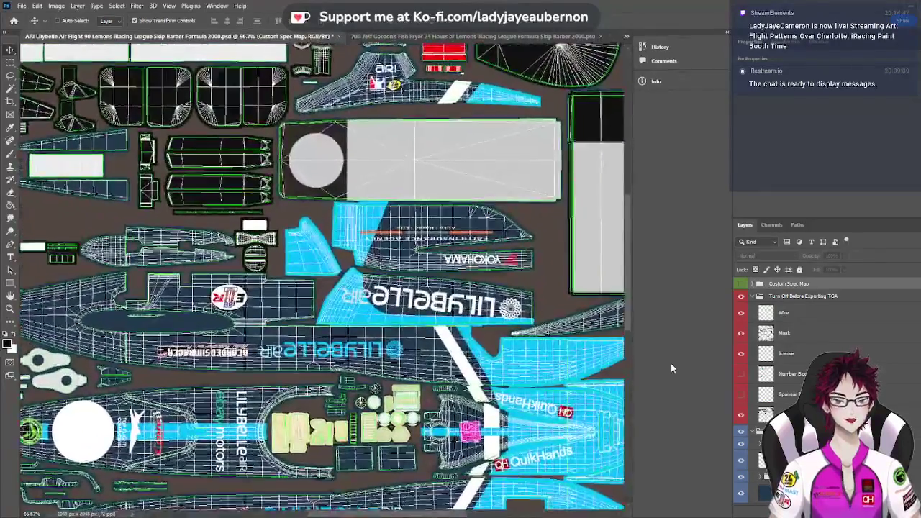
pyautogui.hotkey('ctrl', '+')
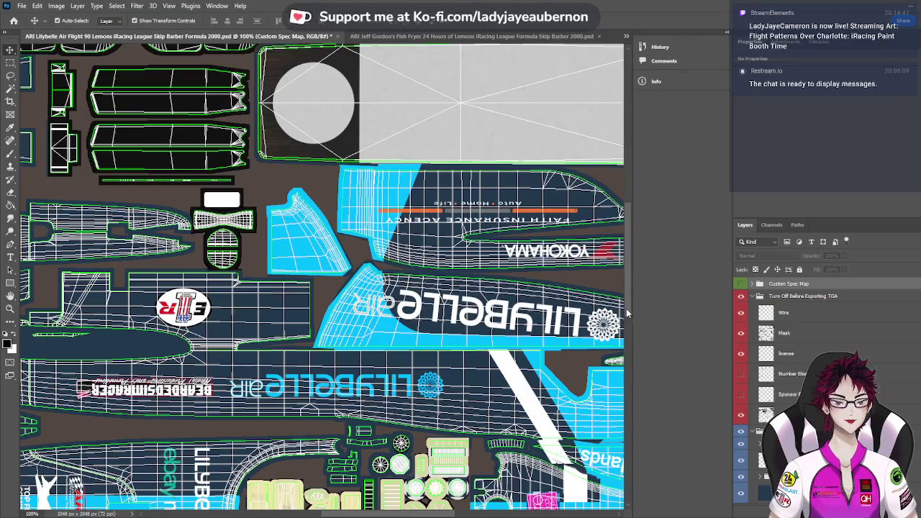
pyautogui.moveTo(626, 308); pyautogui.dragTo(639, 359)
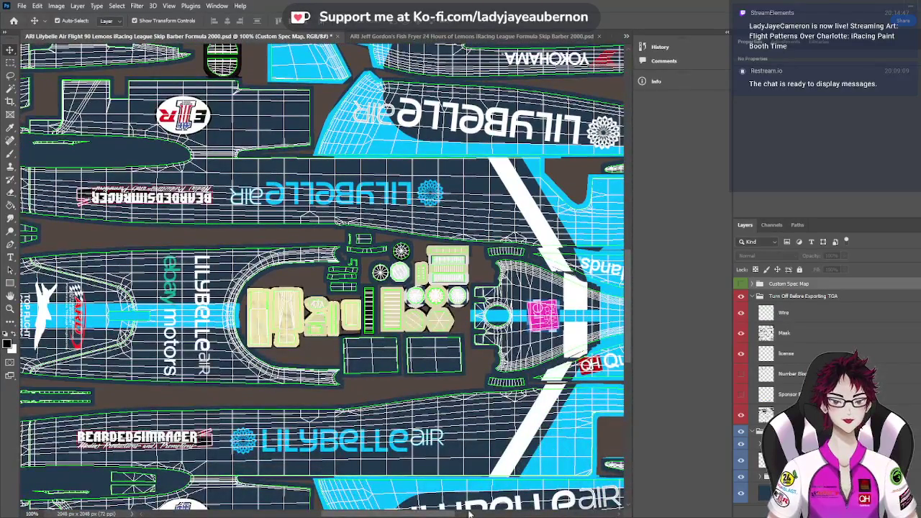
pyautogui.moveTo(452, 515); pyautogui.dragTo(504, 515)
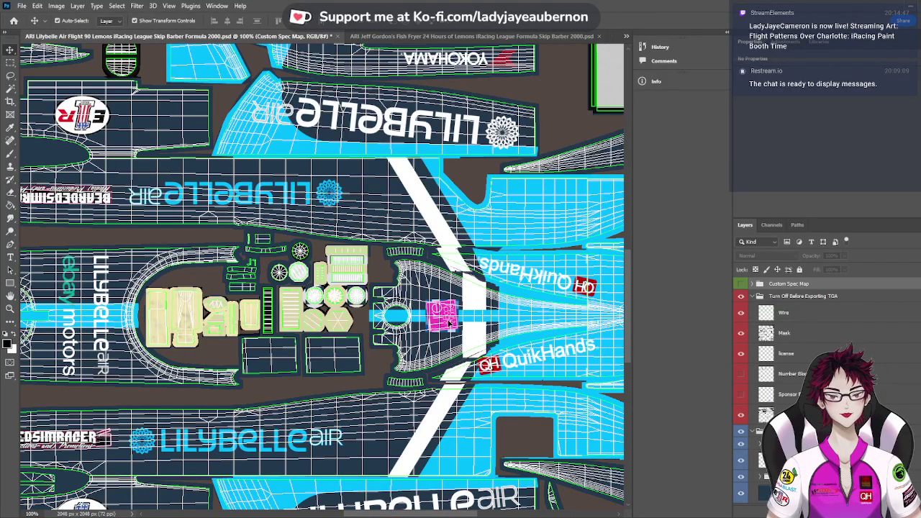
pyautogui.moveTo(450, 325); pyautogui.dragTo(450, 325)
pyautogui.hotkey('ctrl', 'v')
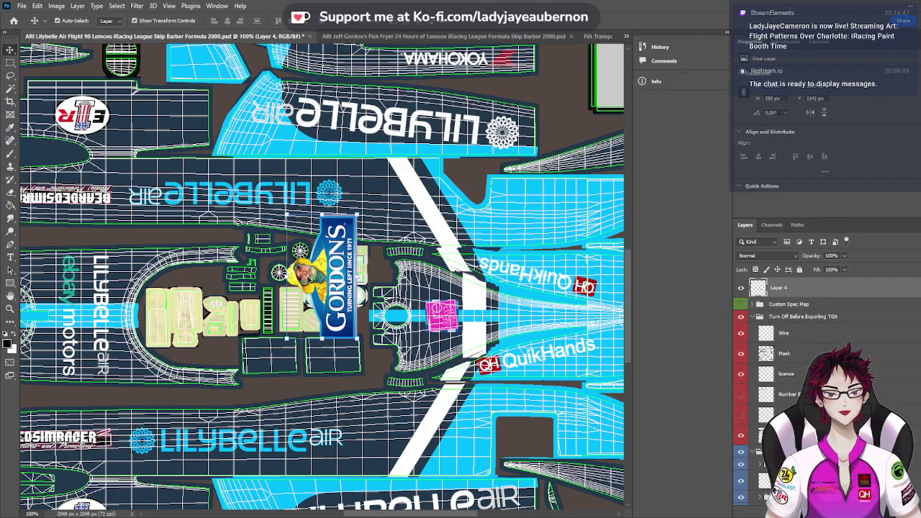
# Scale the Gordon's logo to about 52.9% and position it on the rear dark blue panel between the blue oval and white stripe
pyautogui.moveTo(319, 281); pyautogui.dragTo(450, 315)
pyautogui.hotkey('ctrl', 't')
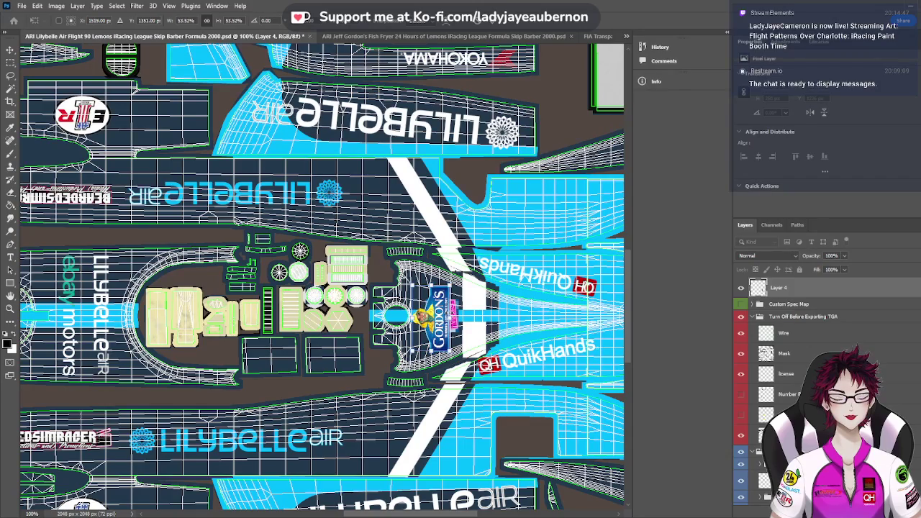
pyautogui.hotkey('ctrl', '+')
pyautogui.hotkey('ctrl', '+')
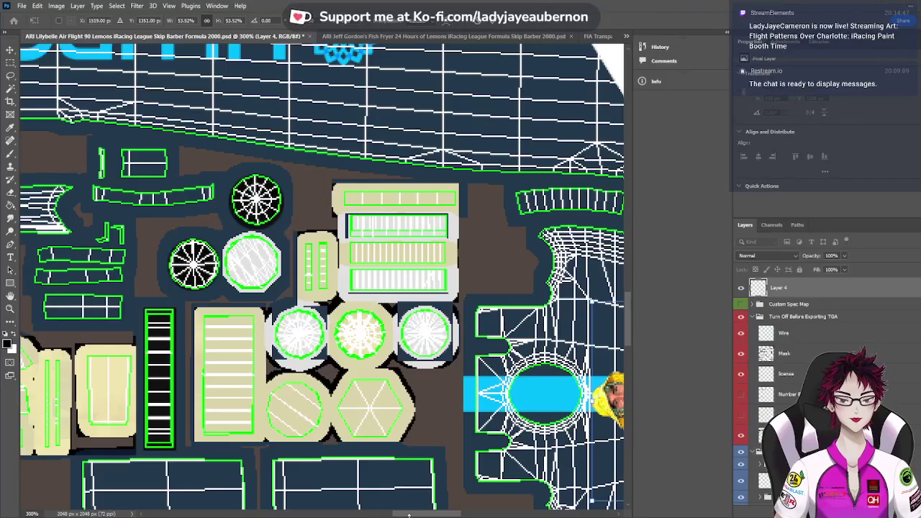
pyautogui.hscroll(5, 442, 493)
pyautogui.scroll(-3, 442, 492)
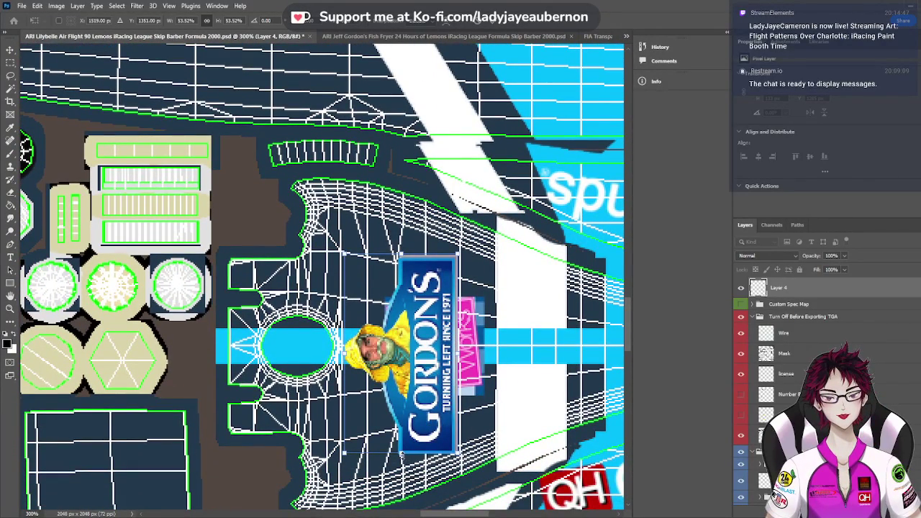
pyautogui.moveTo(401, 452); pyautogui.dragTo(405, 440)
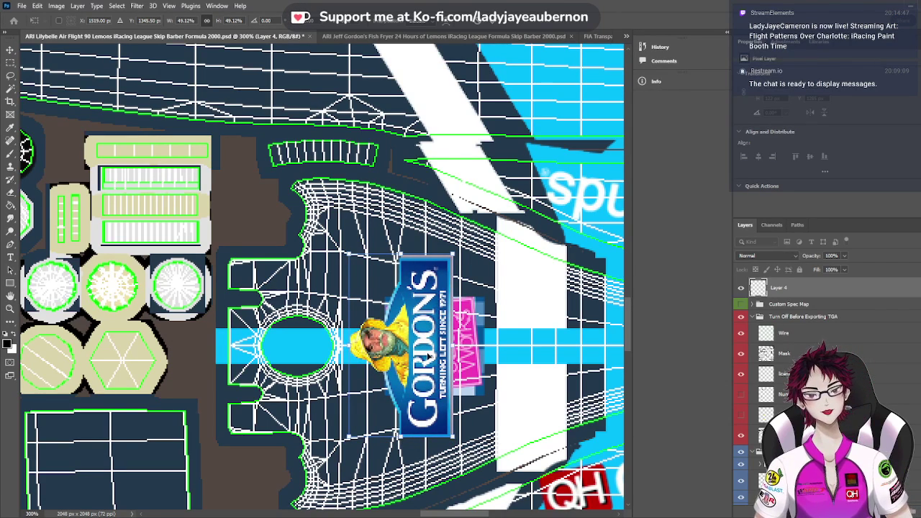
pyautogui.moveTo(453, 348); pyautogui.dragTo(464, 347)
pyautogui.moveTo(349, 345); pyautogui.dragTo(341, 345)
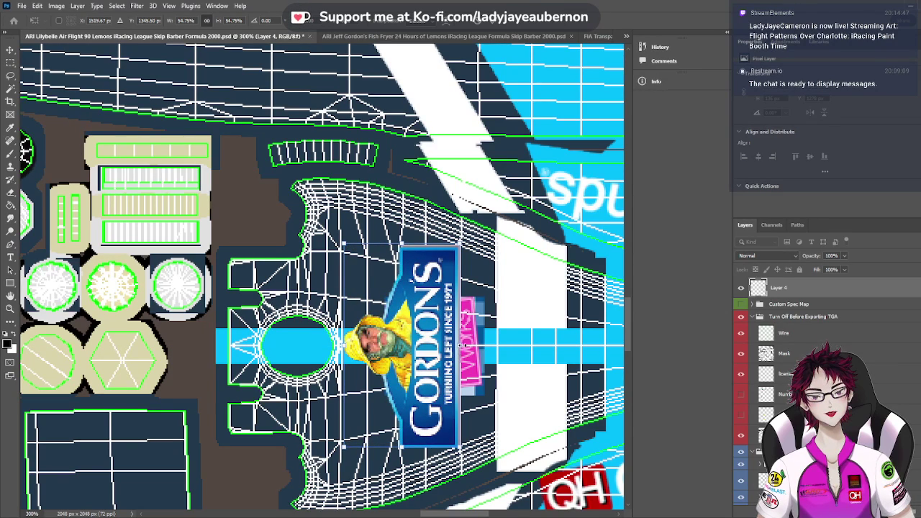
pyautogui.moveTo(464, 345); pyautogui.dragTo(460, 345)
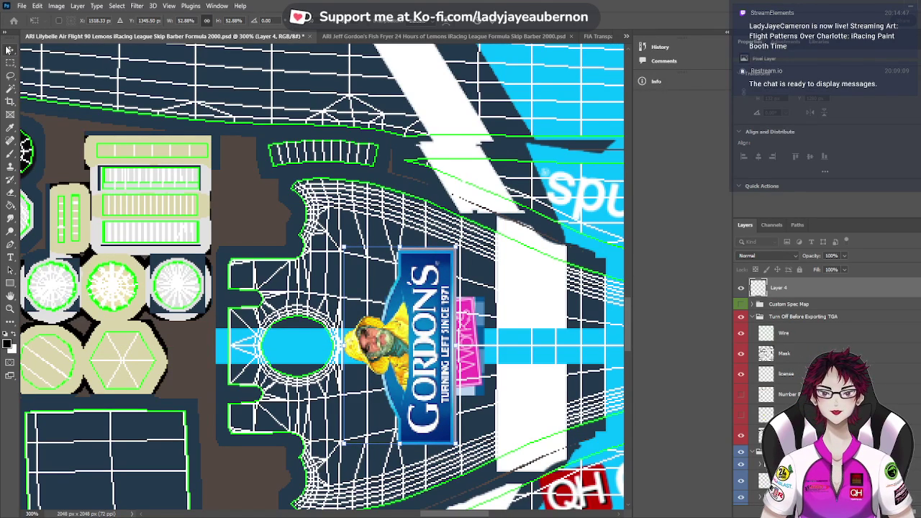
pyautogui.press('Return')
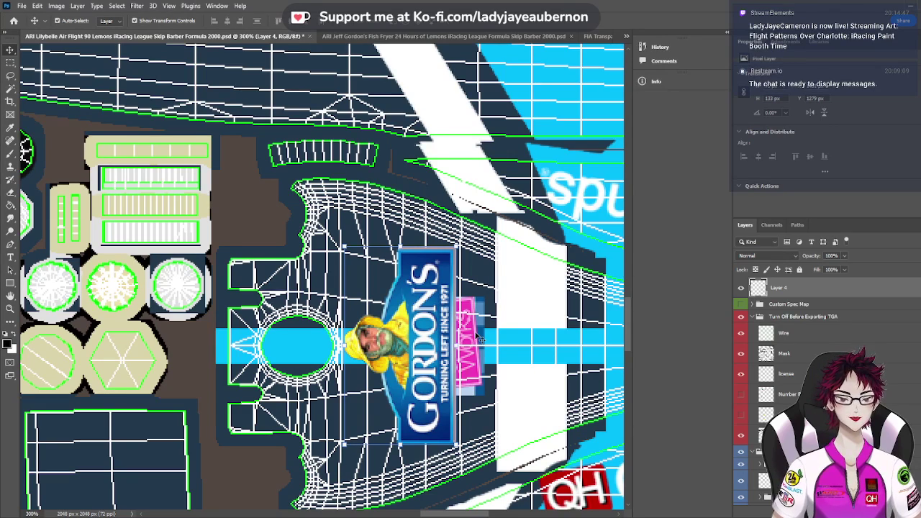
# Move the magenta TBW logo clear of the Gordon's logo onto the white stripe, and rename the Gordon's logo layer as Gordon's
pyautogui.moveTo(481, 338); pyautogui.dragTo(567, 338)
pyautogui.scroll(5, 791, 331)
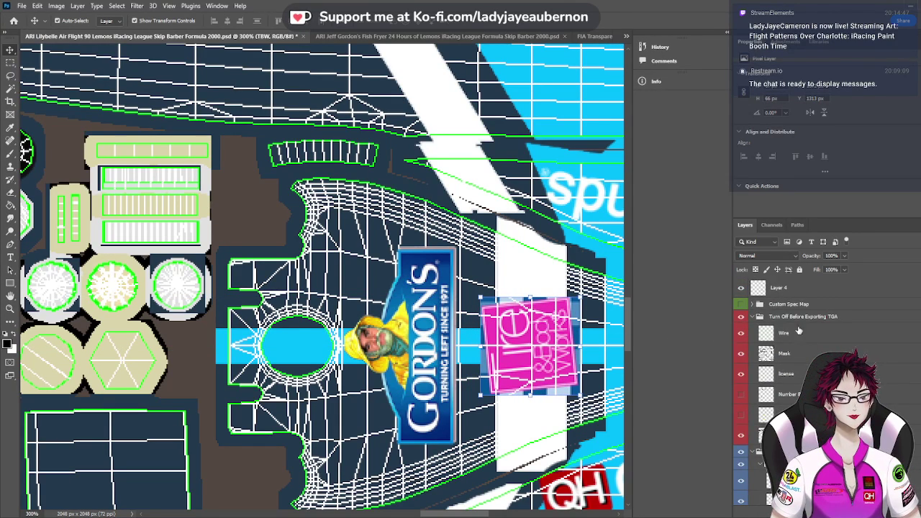
pyautogui.doubleClick(780, 287)
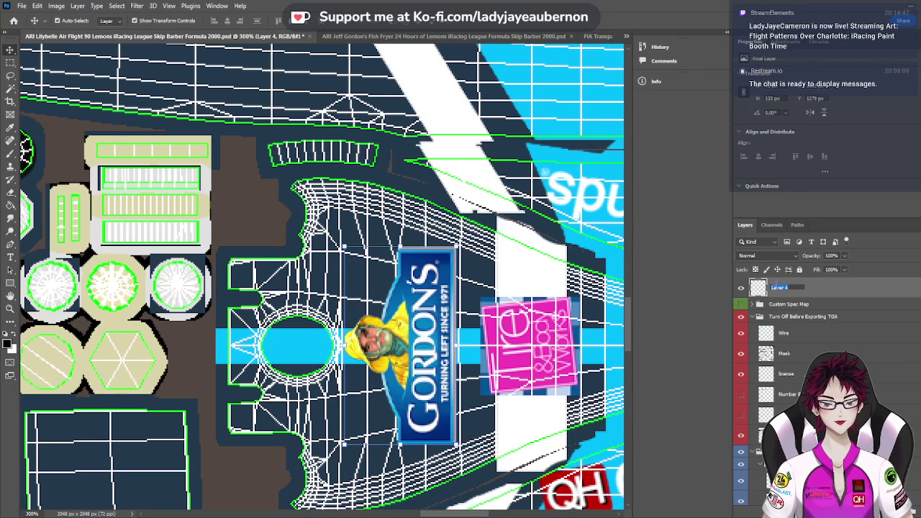
pyautogui.write("Gordon's")
pyautogui.press('Return')
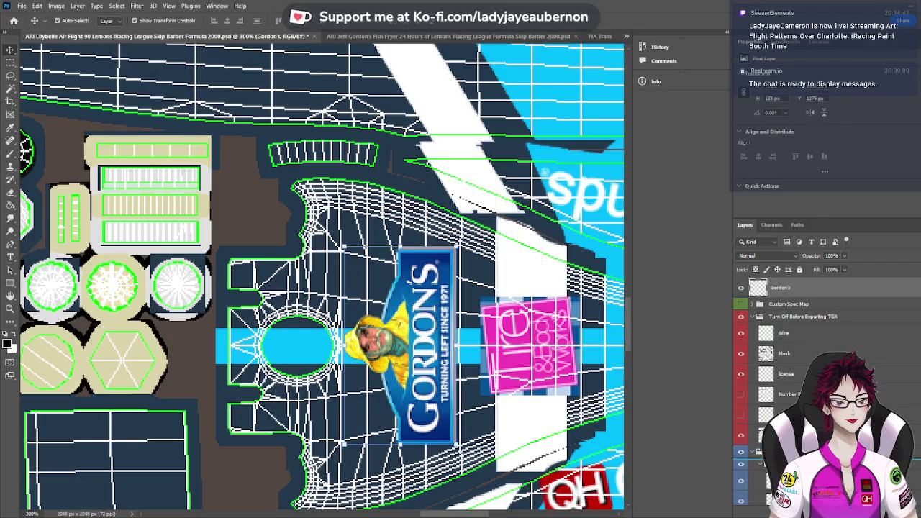
# Move the Gordon's layer down into the Stickies group and hide the Wire layer to review the livery's logos
pyautogui.hotkey('ctrl', '[')
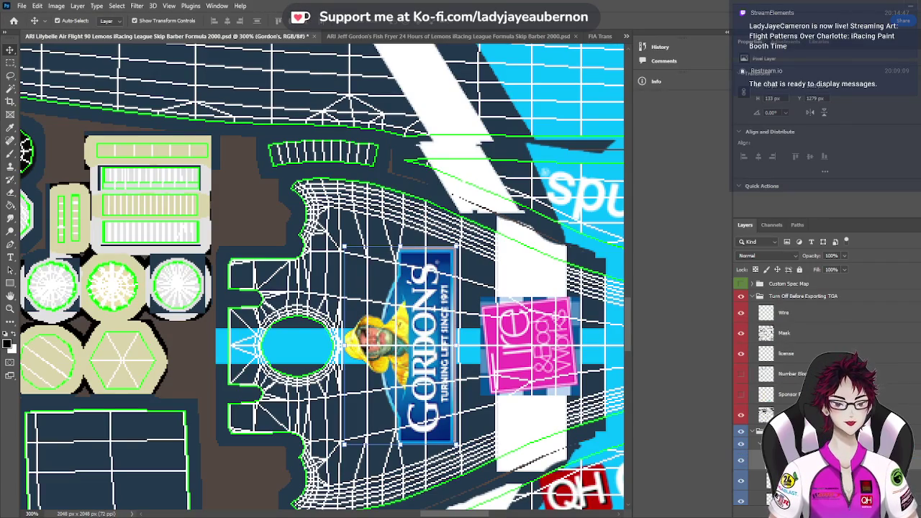
pyautogui.hotkey('ctrl', '-')
pyautogui.hotkey('ctrl', '-')
pyautogui.hotkey('ctrl', '-')
pyautogui.hotkey('ctrl', '-')
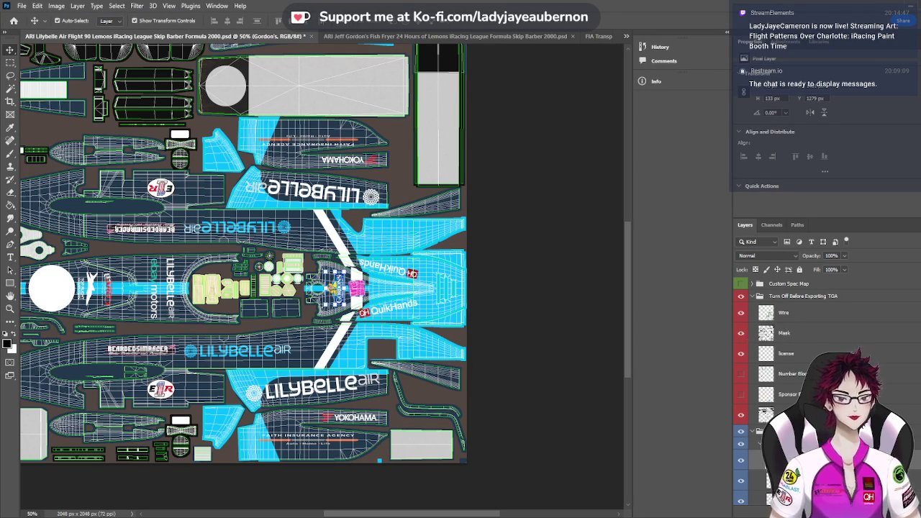
pyautogui.click(742, 314)
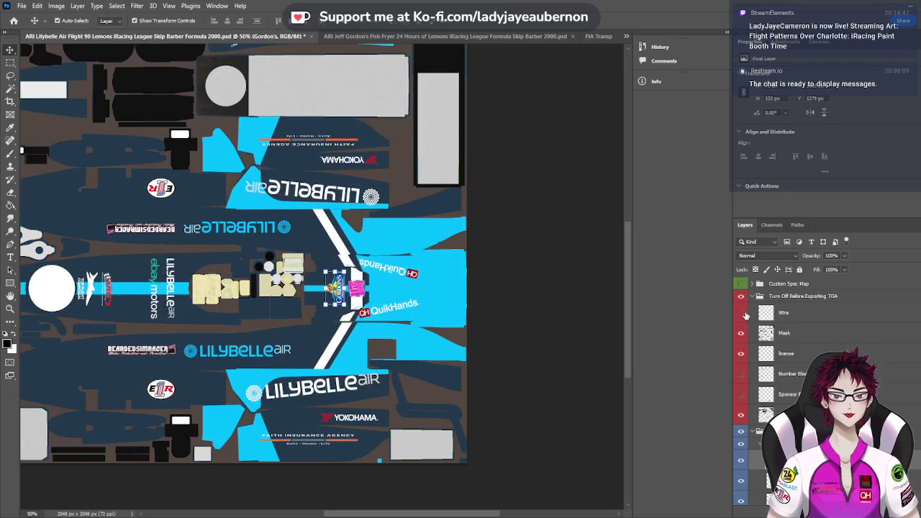
pyautogui.click(523, 353)
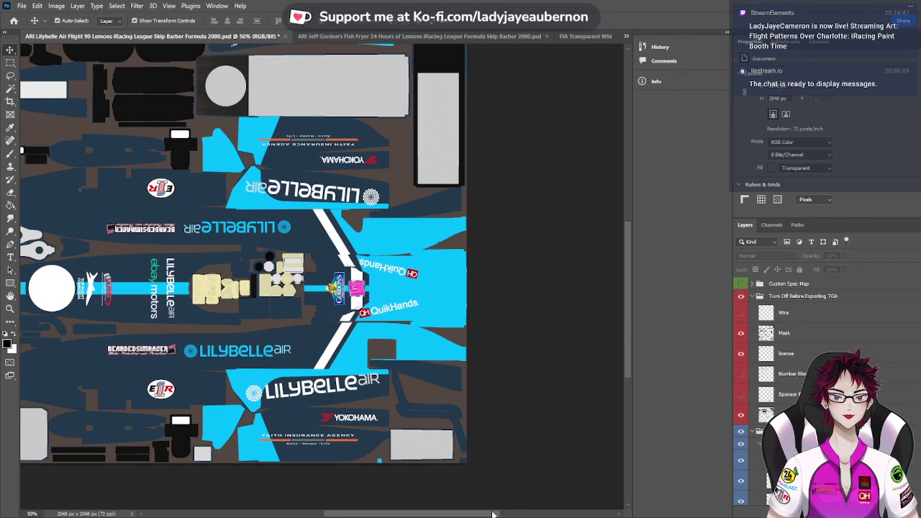
pyautogui.moveTo(494, 513); pyautogui.dragTo(450, 508)
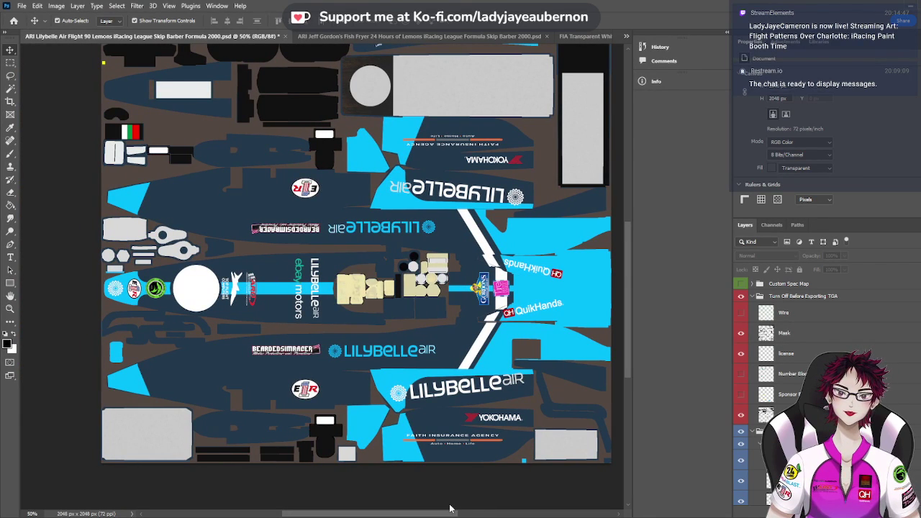
pyautogui.scroll(3, 508, 432)
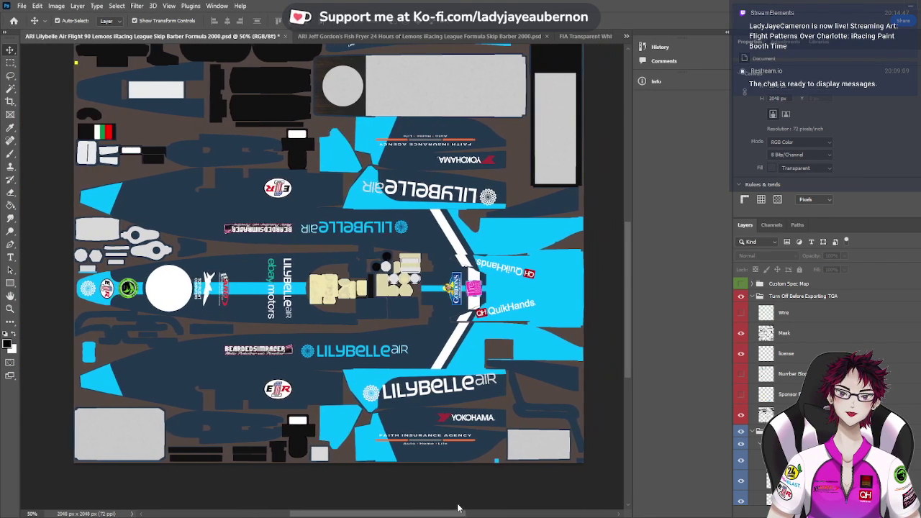
pyautogui.scroll(3, 508, 432)
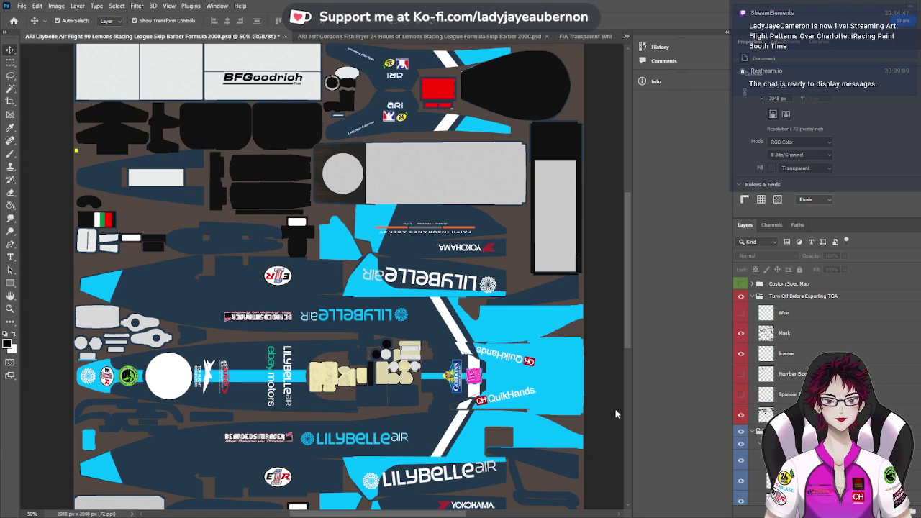
# Copy the logo from the Mazda.png document, return to the Lilybelle Air livery, and show the Wire layer
pyautogui.hotkey('ctrl', 'shift', 'Tab')
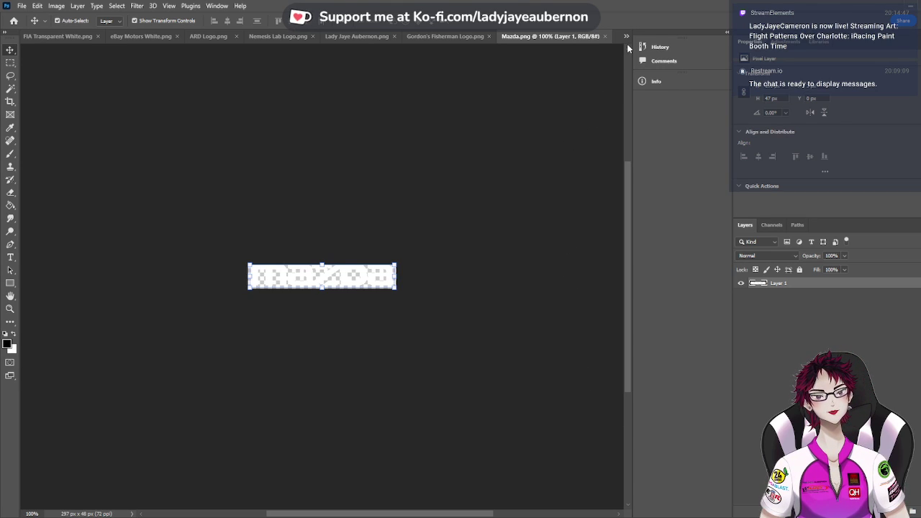
pyautogui.hotkey('ctrl', 'Tab')
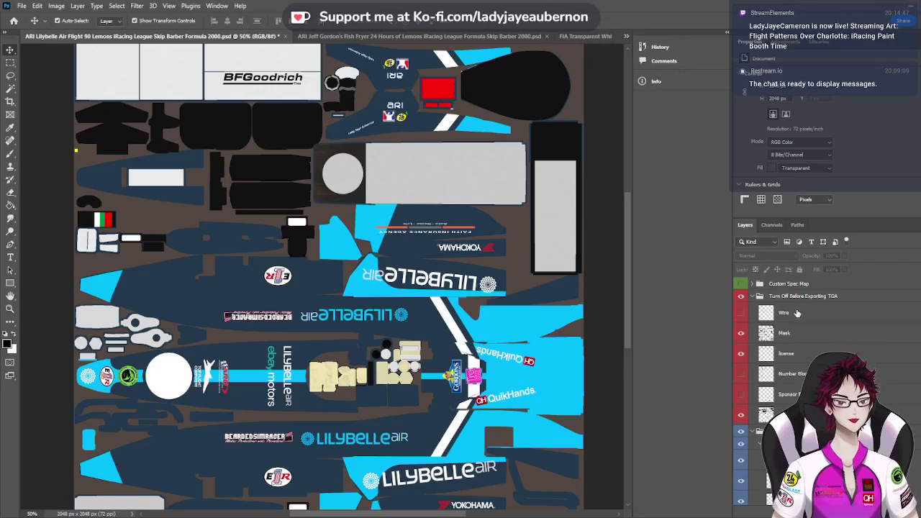
pyautogui.click(741, 313)
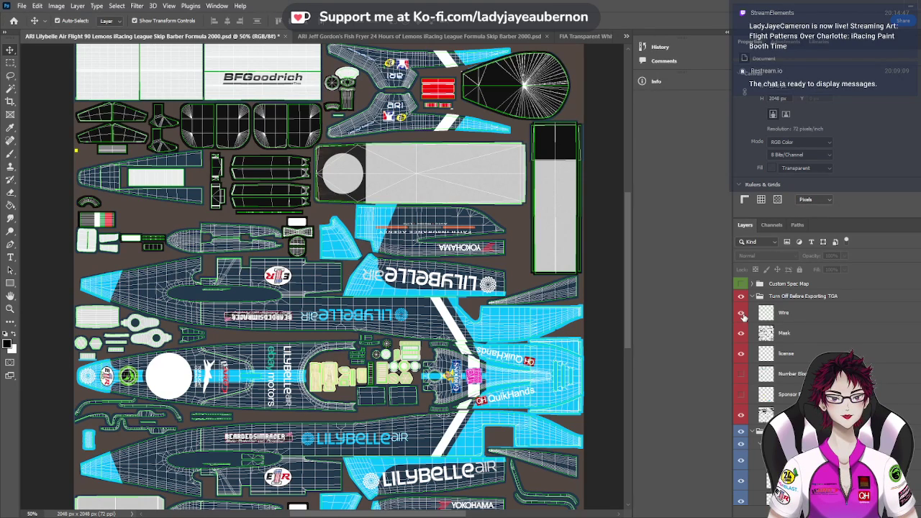
# Paste the Mazda logo above the Custom Spec Map group and move it over the lower light blue rear side panel
pyautogui.click(763, 285)
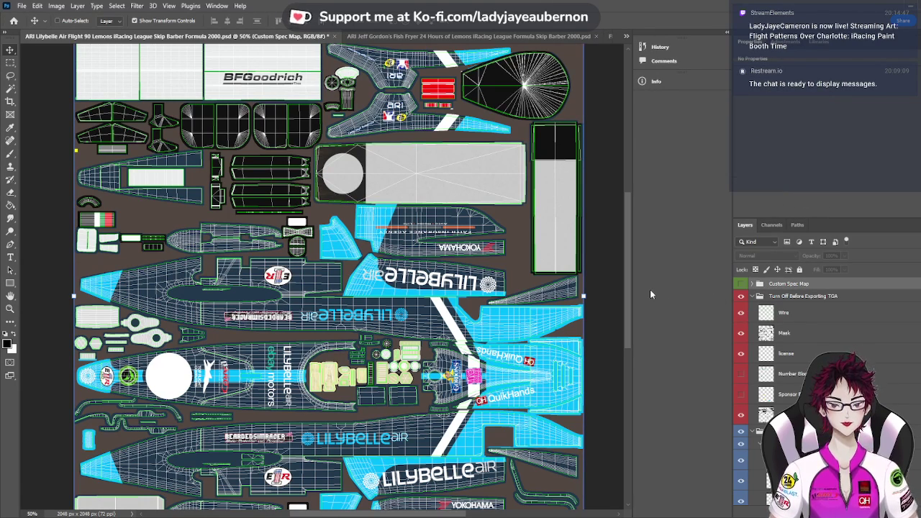
pyautogui.hotkey('ctrl', 'v')
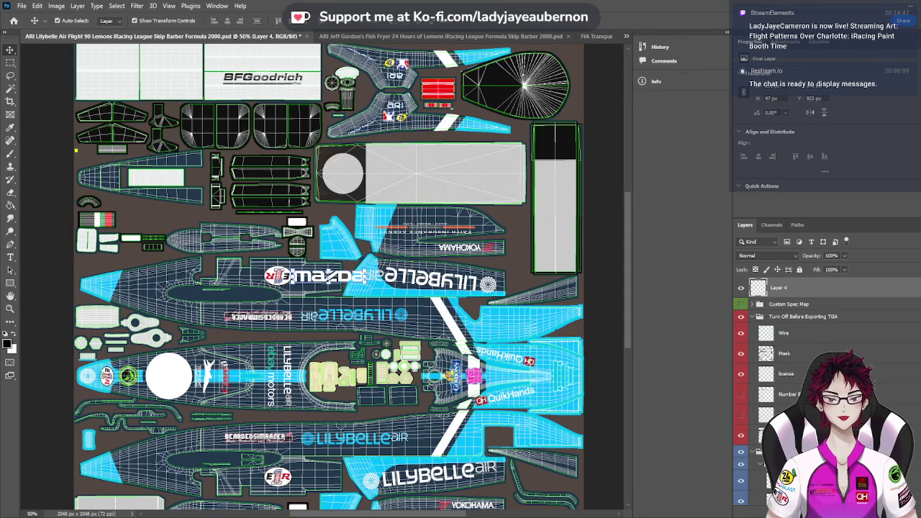
pyautogui.moveTo(325, 279); pyautogui.dragTo(541, 440)
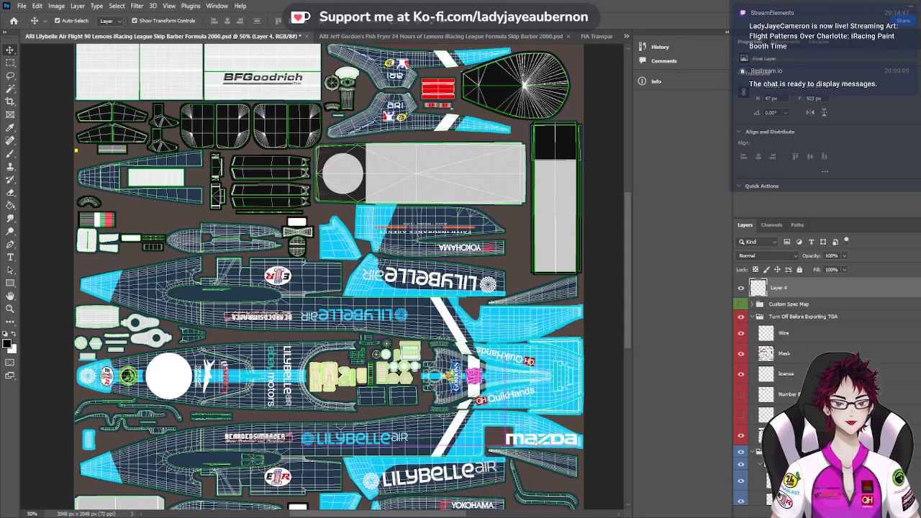
# Scale the Mazda logo proportionally to about 28 px high and fit it inside the light blue panel beside the square cutout
pyautogui.hotkey('ctrl', '+')
pyautogui.hotkey('ctrl', '+')
pyautogui.hotkey('ctrl', '+')
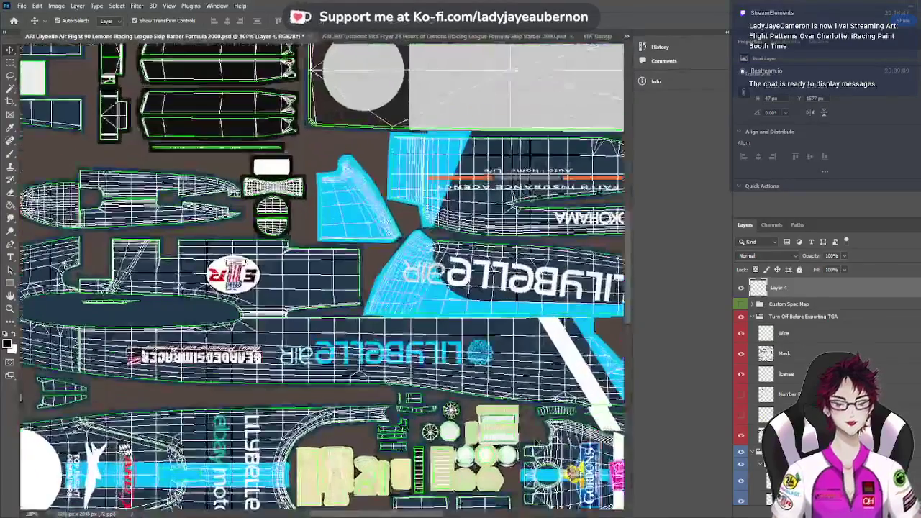
pyautogui.scroll(-3, 504, 468)
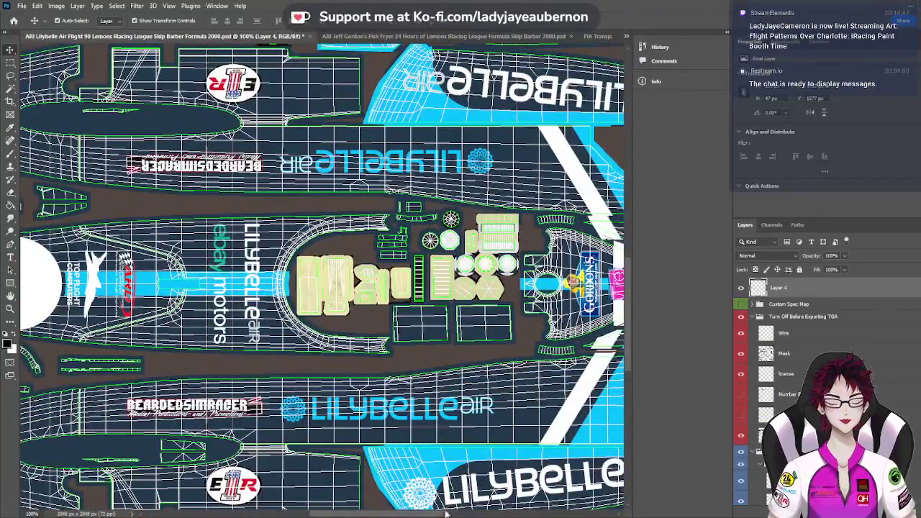
pyautogui.hscroll(10, 477, 489)
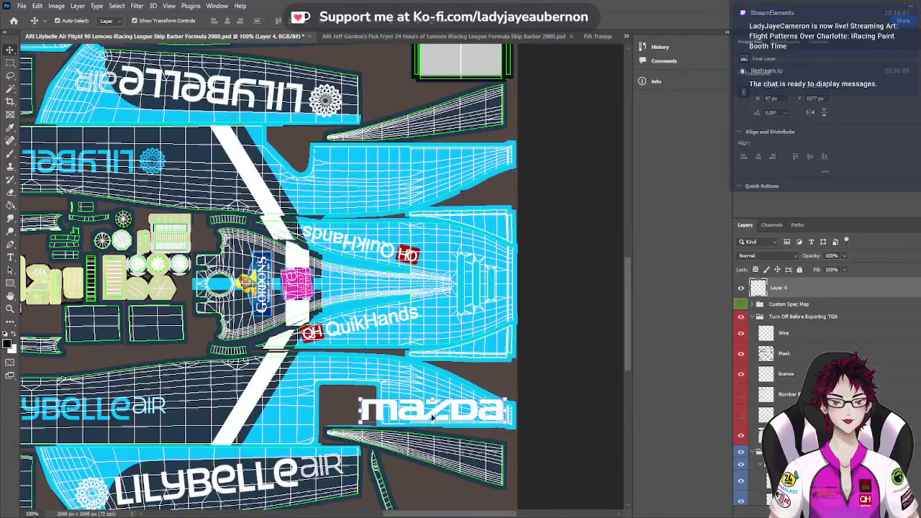
pyautogui.moveTo(360, 412); pyautogui.dragTo(400, 412)
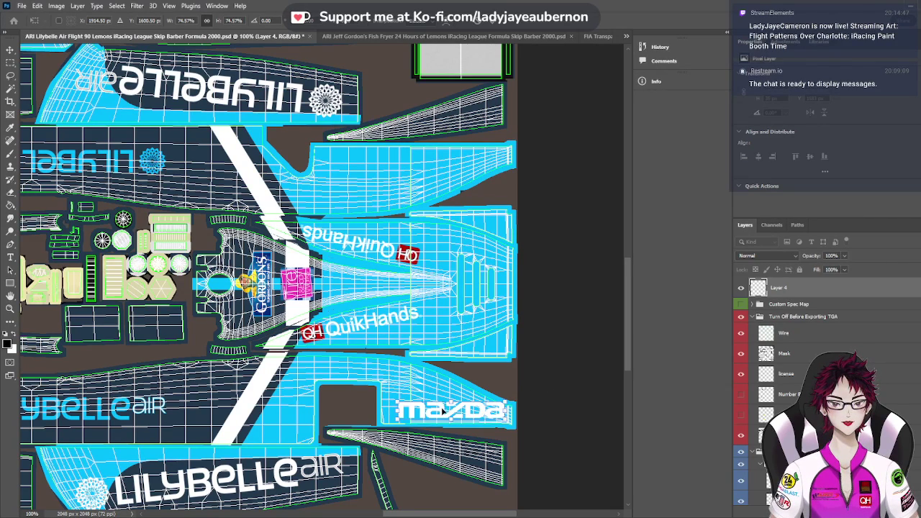
pyautogui.moveTo(446, 411); pyautogui.dragTo(435, 405)
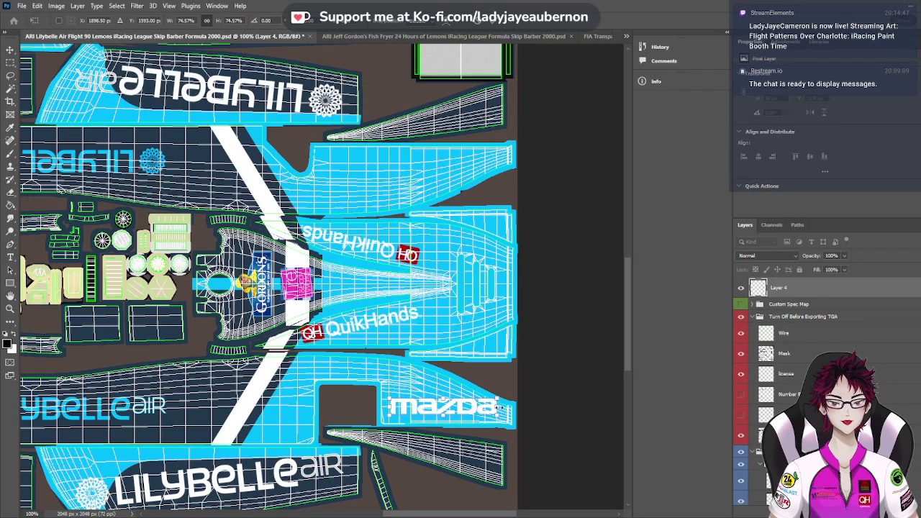
pyautogui.moveTo(501, 407); pyautogui.dragTo(475, 406)
pyautogui.click(9, 50)
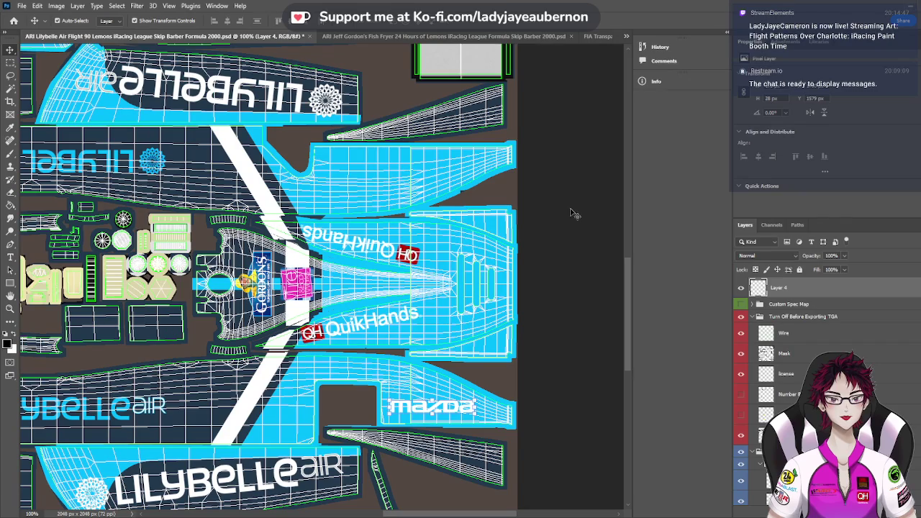
# Delete the Mazda logo from the light blue rear side panel
pyautogui.scroll(-4, 430, 239)
pyautogui.scroll(-2, 430, 240)
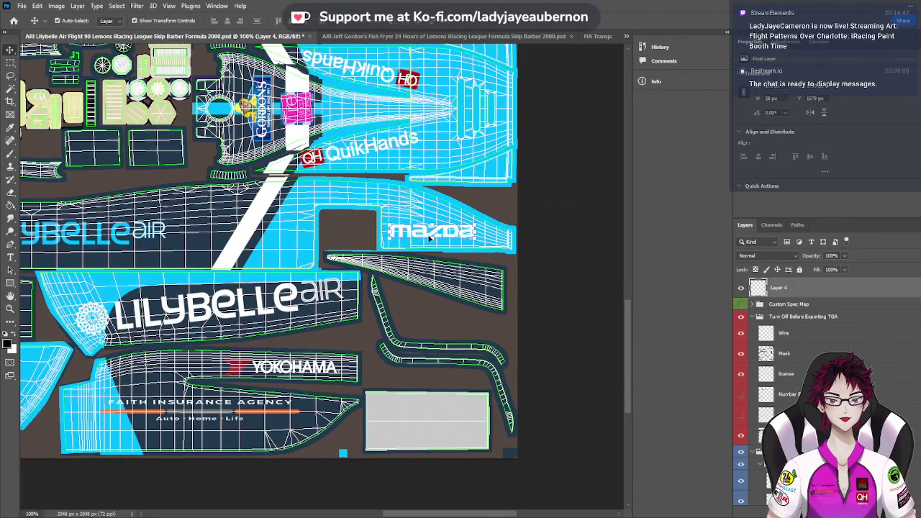
pyautogui.moveTo(511, 513); pyautogui.dragTo(437, 498)
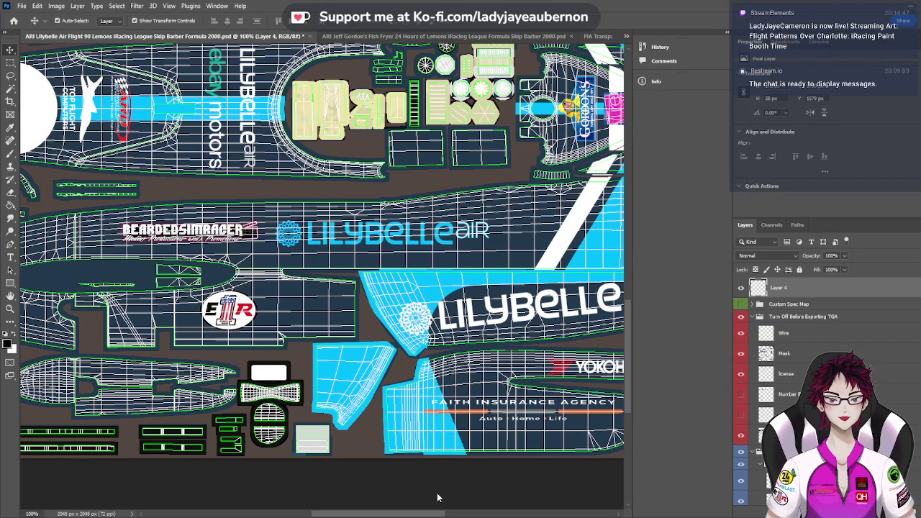
pyautogui.moveTo(437, 498); pyautogui.dragTo(465, 497)
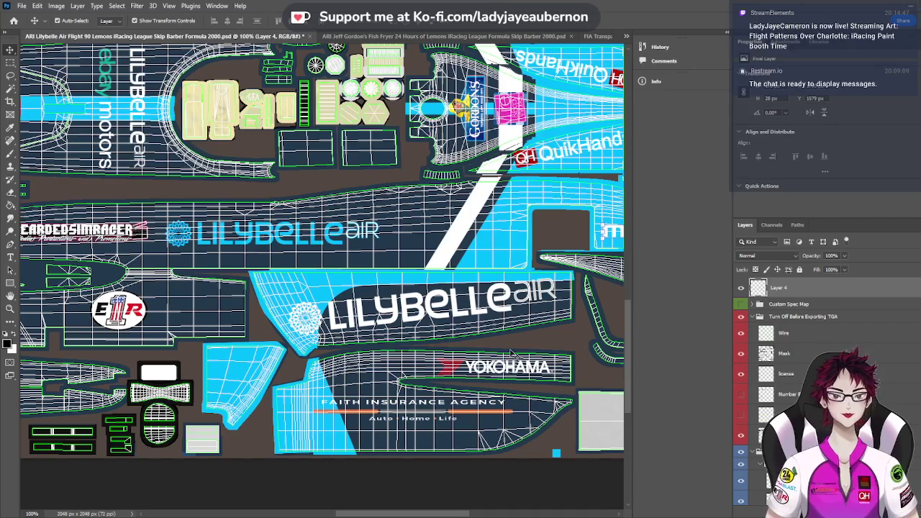
pyautogui.moveTo(464, 513); pyautogui.dragTo(492, 511)
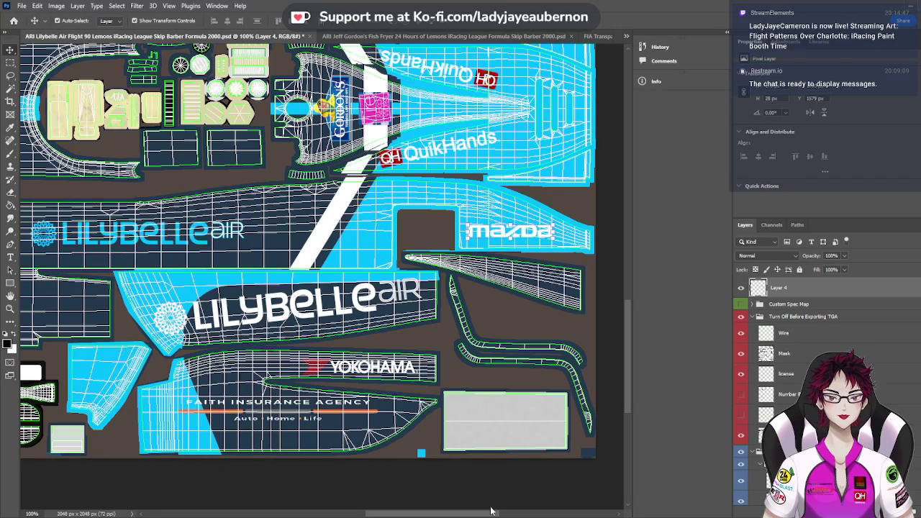
pyautogui.moveTo(491, 511); pyautogui.dragTo(389, 492)
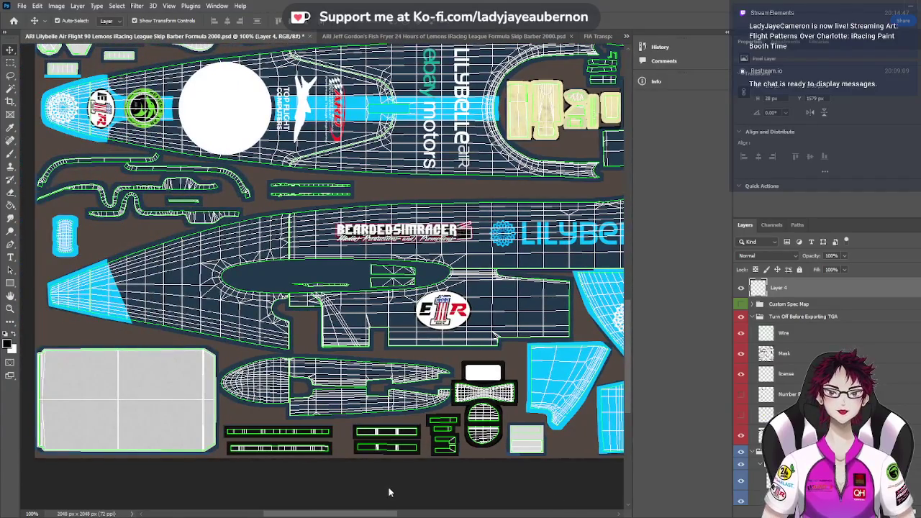
pyautogui.hscroll(10, 389, 492)
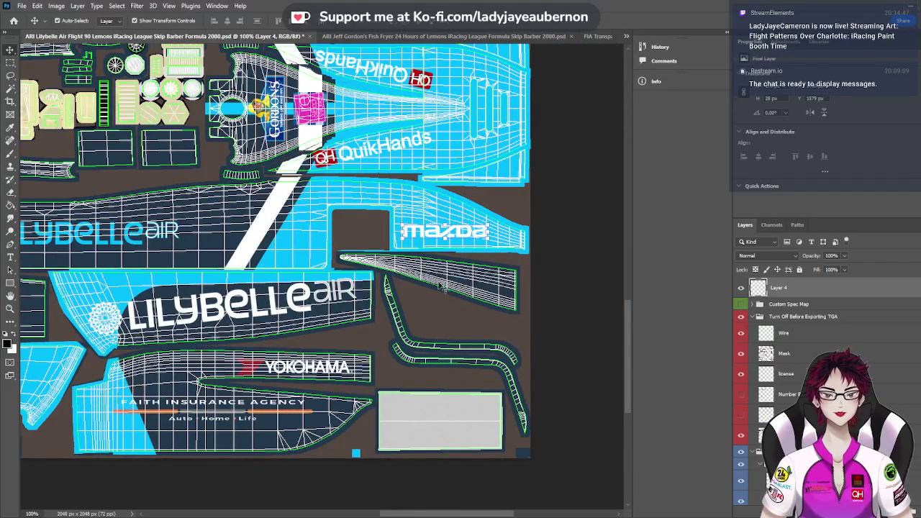
pyautogui.press('Delete')
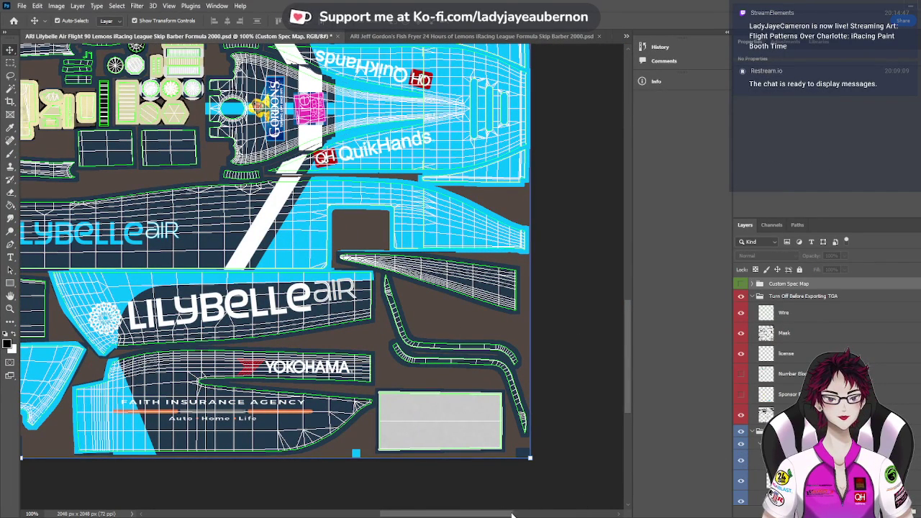
# Paste the Mazda logo above the Custom Spec Map group again and move it onto the lower dark blue nose side panel
pyautogui.moveTo(510, 513); pyautogui.dragTo(365, 513)
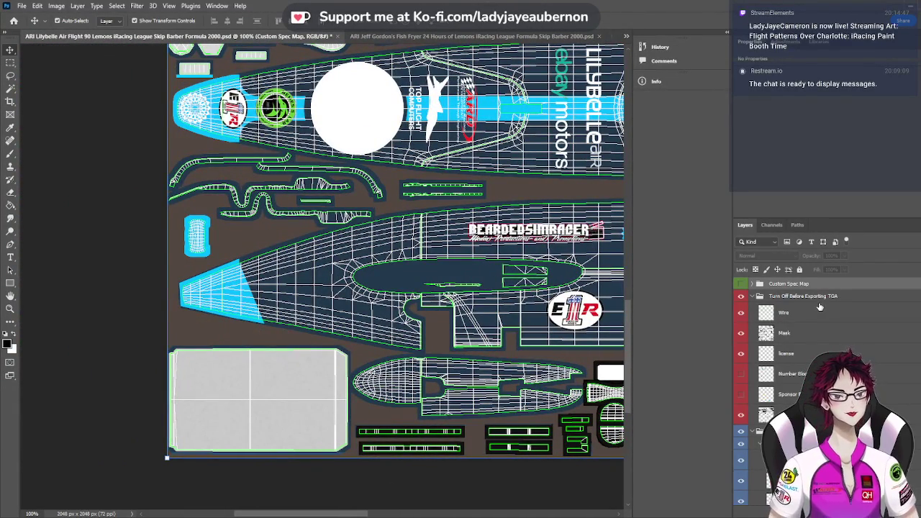
pyautogui.hotkey('ctrl', 'v')
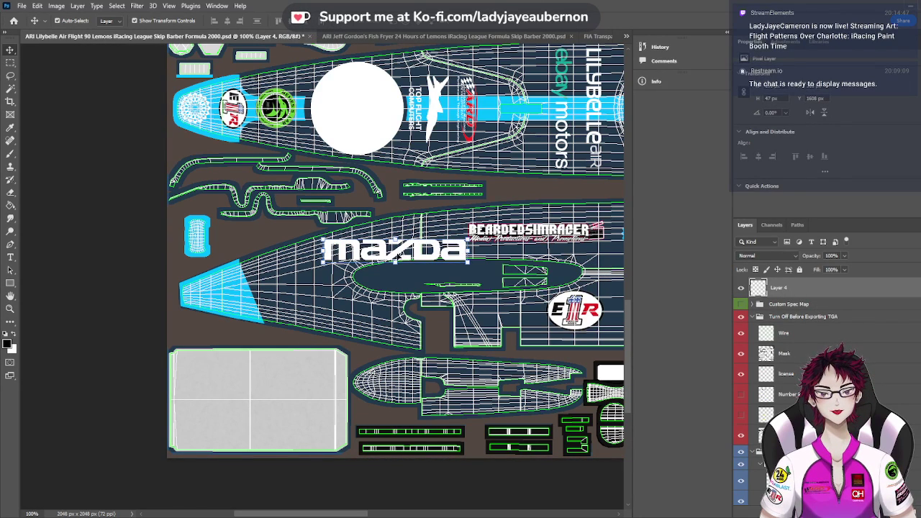
pyautogui.moveTo(395, 253); pyautogui.dragTo(343, 257)
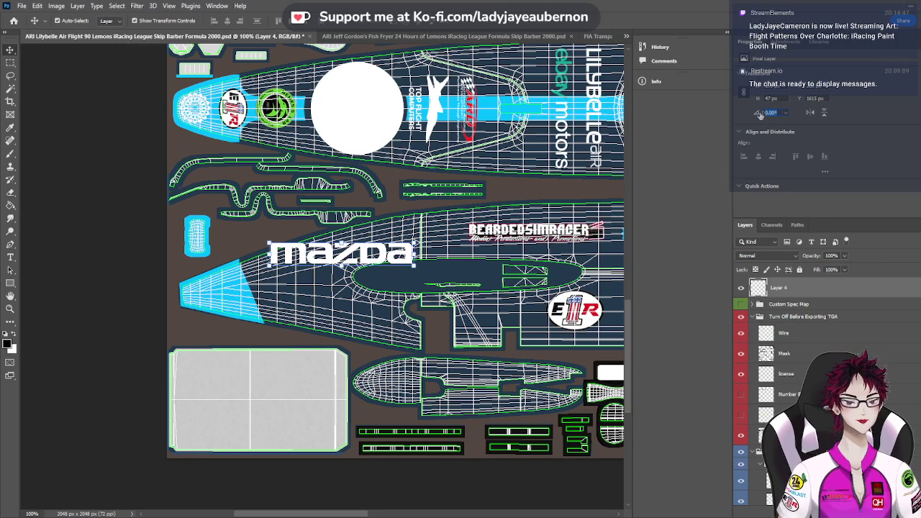
# Rotate the Mazda logo counterclockwise toward the nose panel's sloping edge and scale it to 88.21%
pyautogui.press('Return')
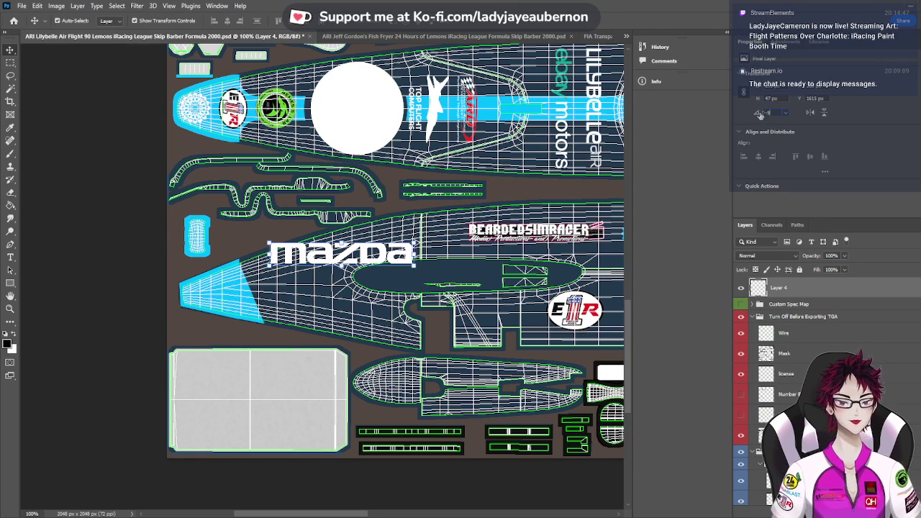
pyautogui.moveTo(761, 115); pyautogui.dragTo(761, 116)
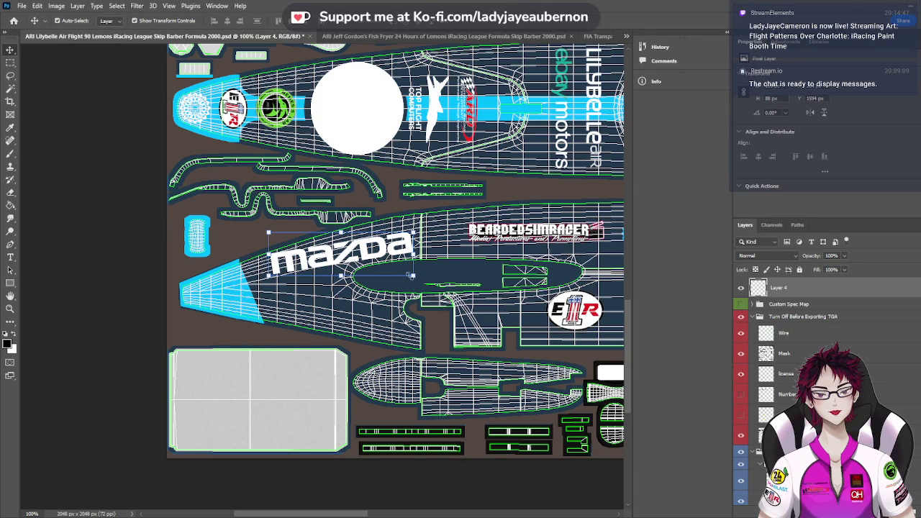
pyautogui.moveTo(413, 275); pyautogui.dragTo(395, 267)
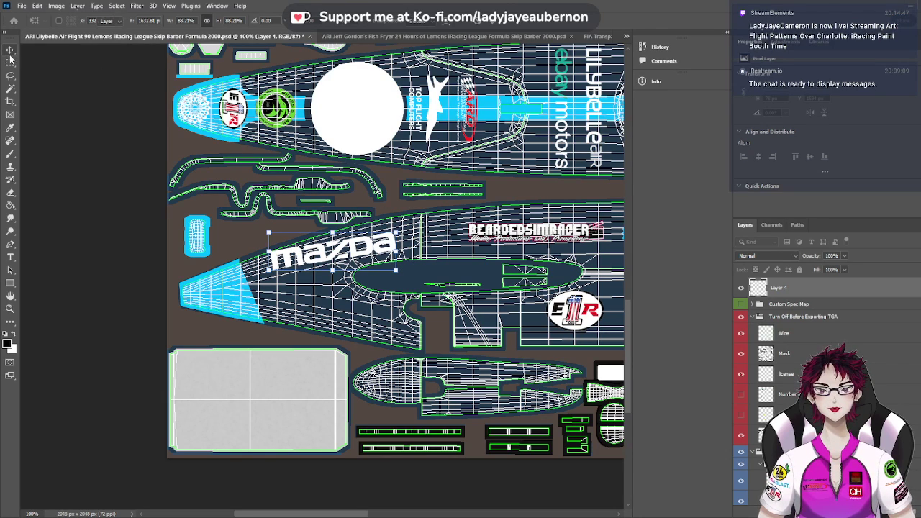
pyautogui.press('Return')
# Rotate the Mazda logo on the lower nose side panel by -3° twice and scale it proportionally to 75.39%
pyautogui.click(771, 112)
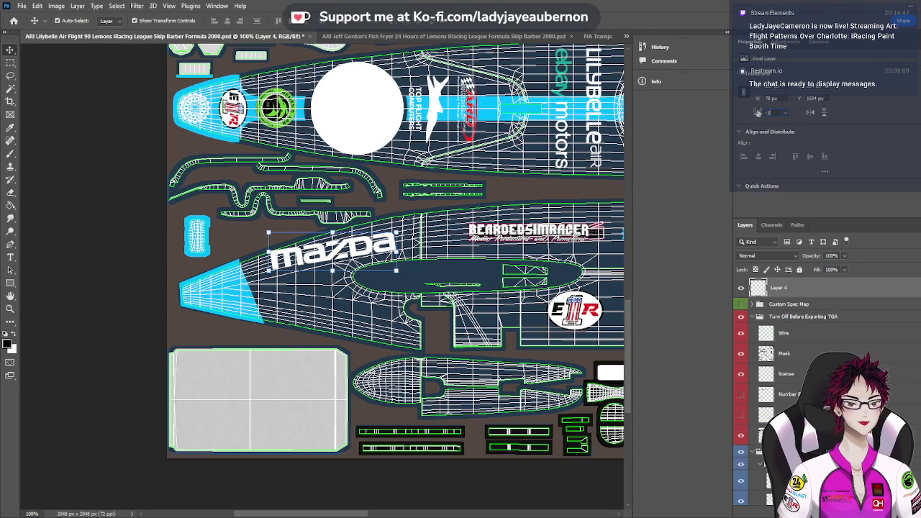
pyautogui.press('Return')
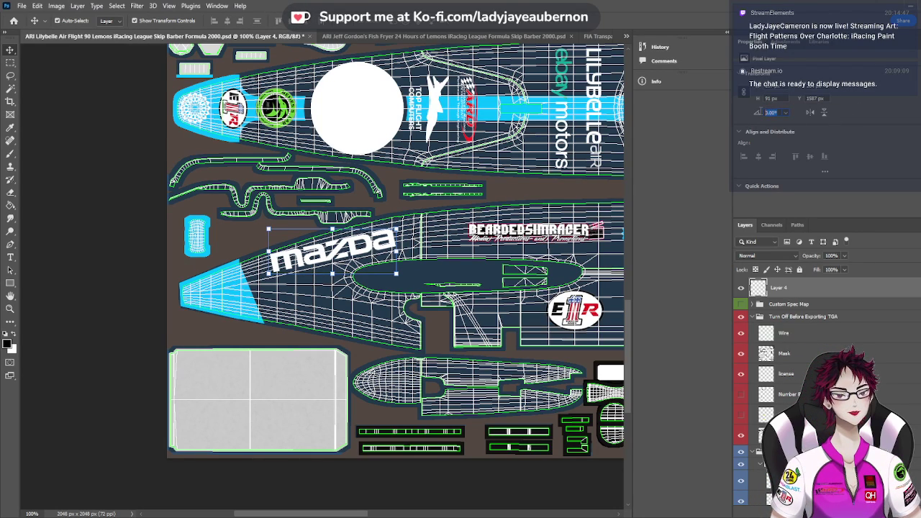
pyautogui.write('-3')
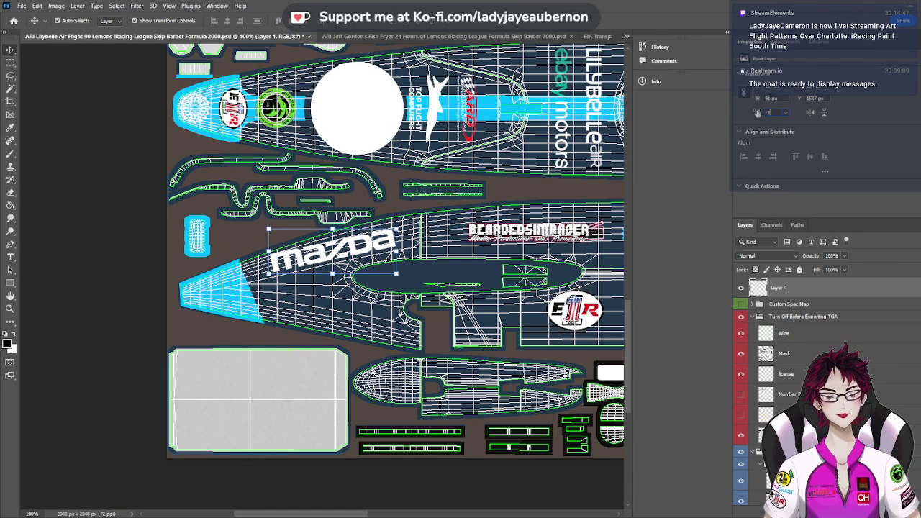
pyautogui.press('Return')
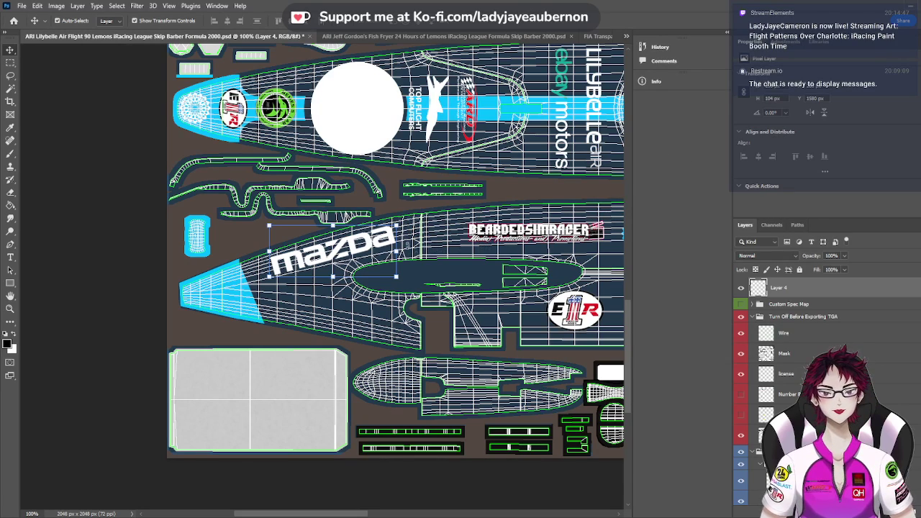
pyautogui.moveTo(396, 277); pyautogui.dragTo(371, 271)
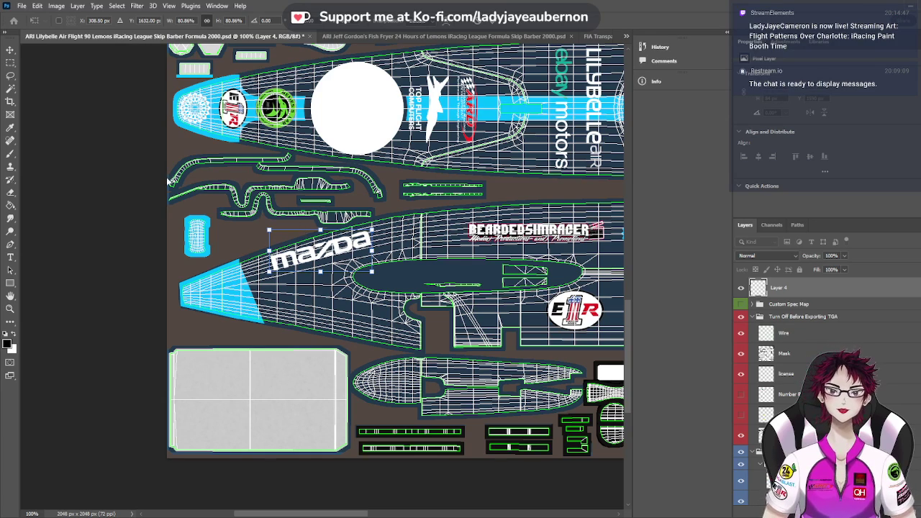
pyautogui.moveTo(268, 250); pyautogui.dragTo(276, 250)
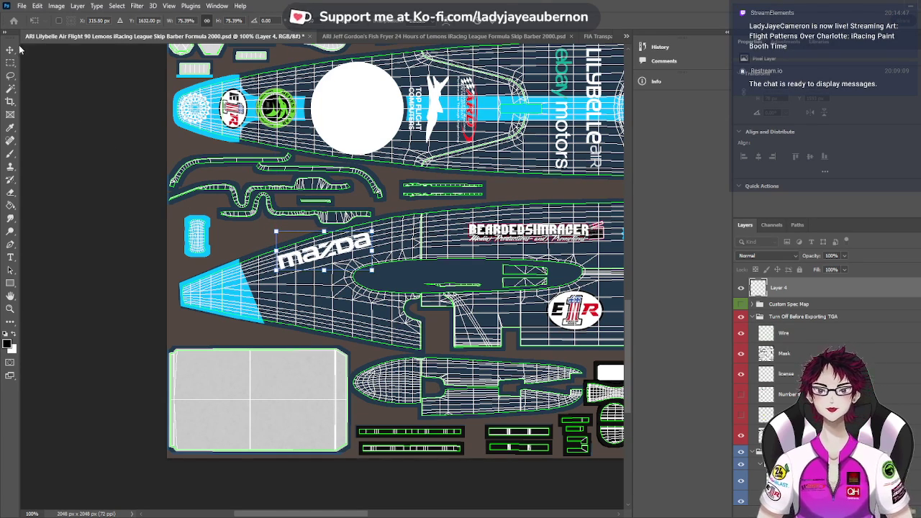
pyautogui.press('Return')
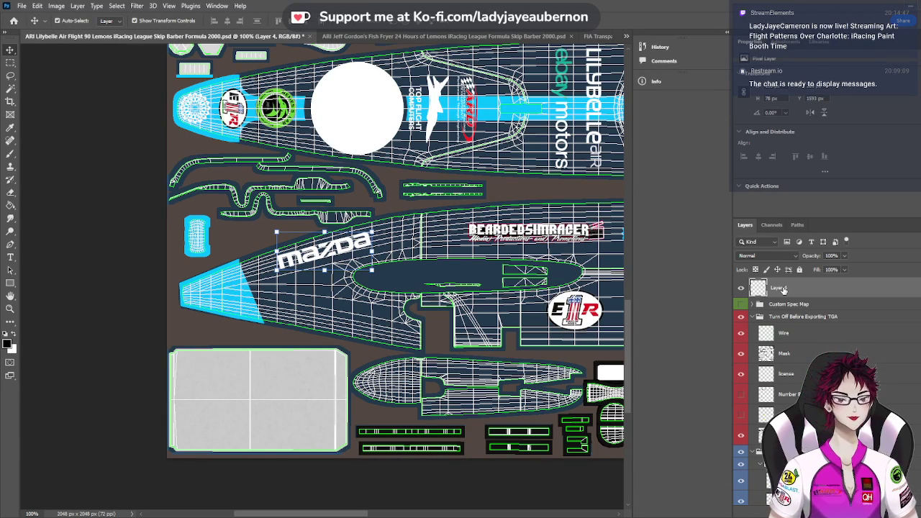
# Rename the logo's layer as Mazda
pyautogui.doubleClick(780, 288)
pyautogui.write('Maz')
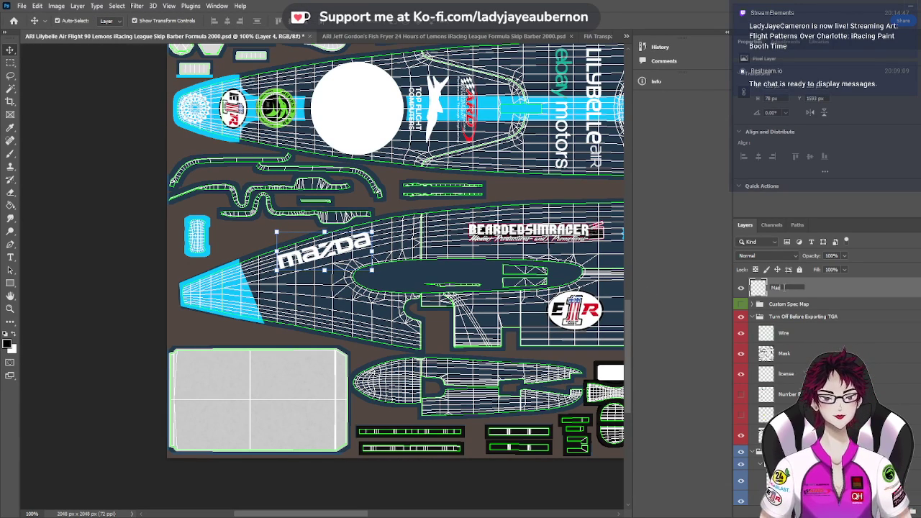
pyautogui.write('da')
pyautogui.press('Return')
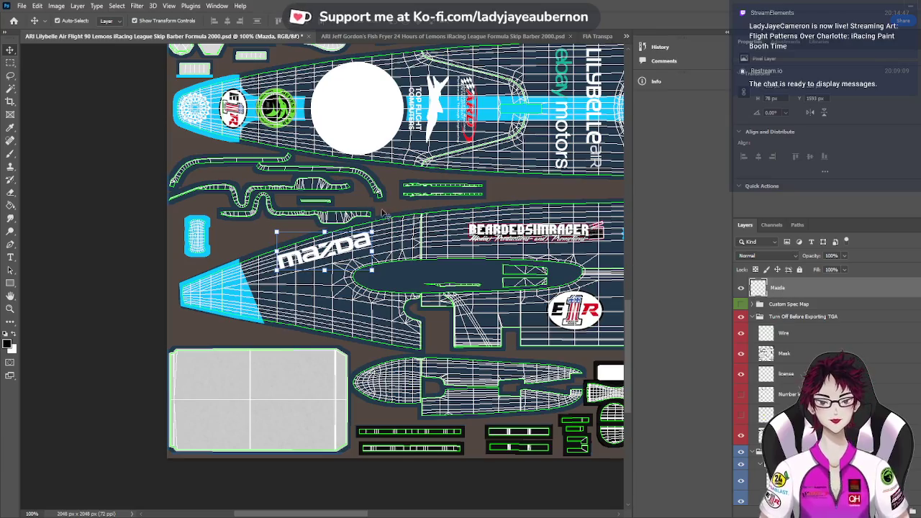
# Add a second copy of the Mazda logo, turn it upside down, and rotate it by 30°
pyautogui.moveTo(384, 211); pyautogui.dragTo(358, 210)
pyautogui.scroll(5, 345, 214)
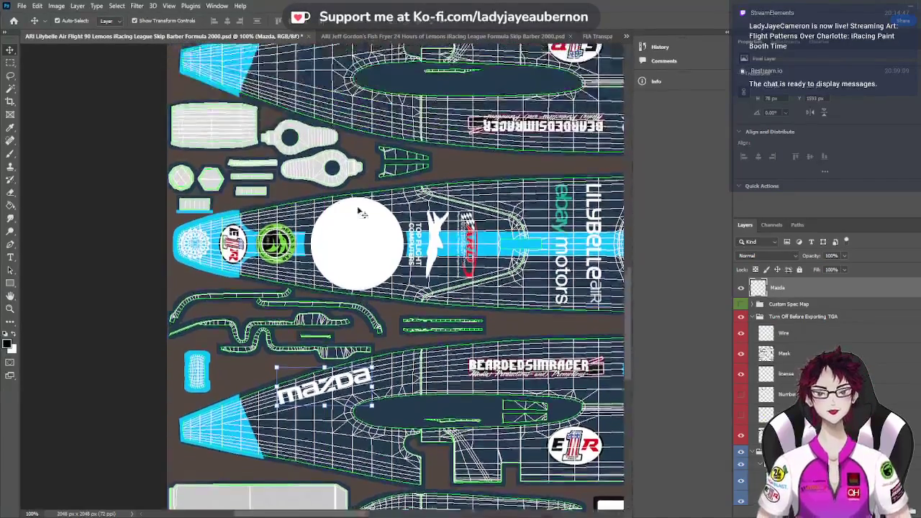
pyautogui.hotkey('ctrl', 'v')
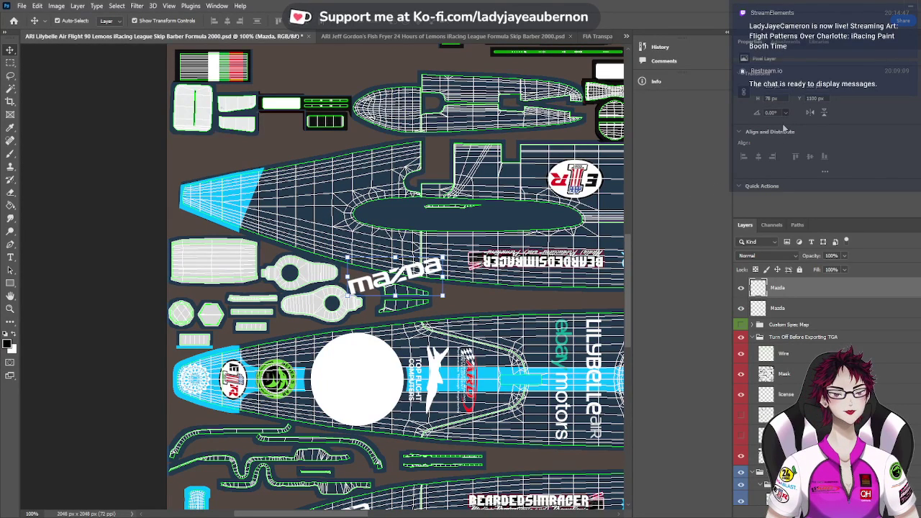
pyautogui.click(809, 112)
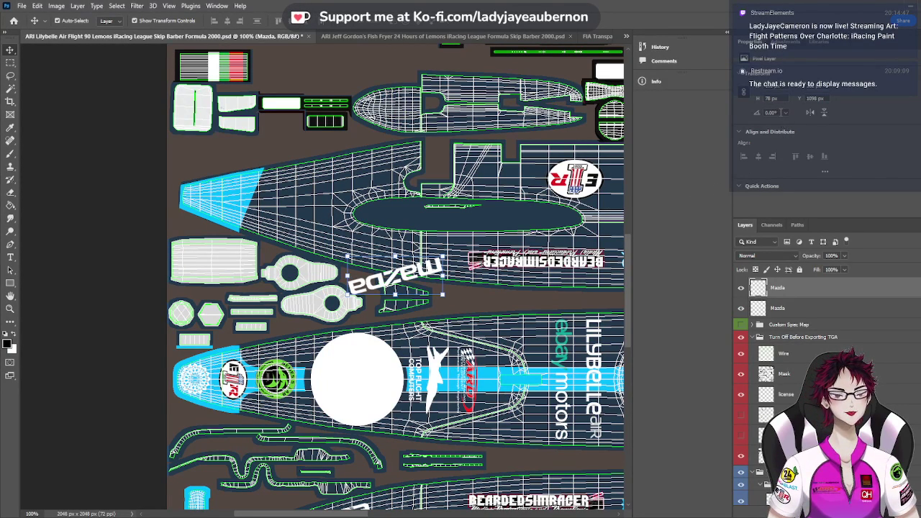
pyautogui.write('30')
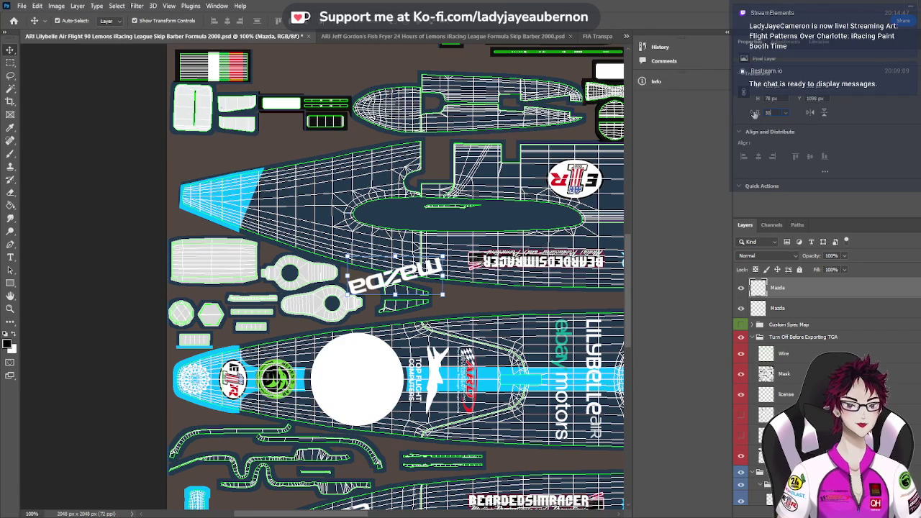
pyautogui.press('Return')
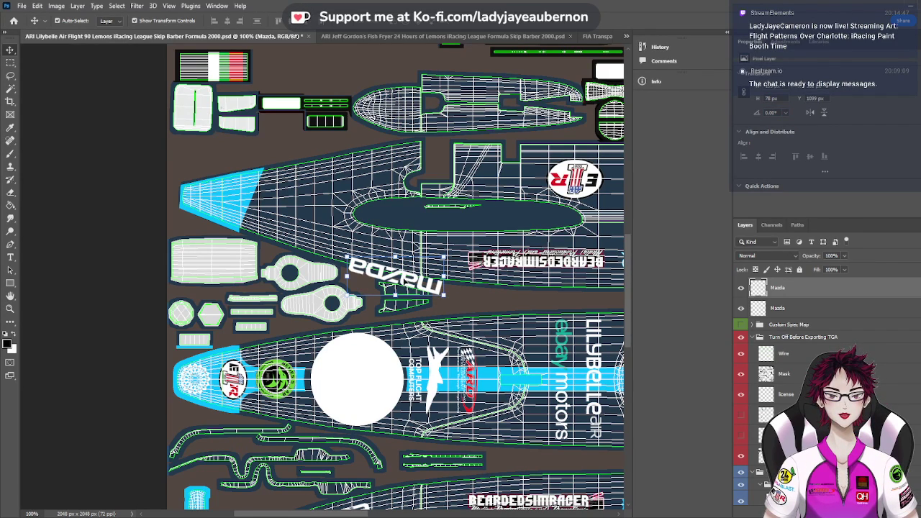
# Move the upside-down Mazda logo onto the upper nose side panel and fine-tune its position along the panel's sloping lower edge
pyautogui.moveTo(403, 283); pyautogui.dragTo(314, 237)
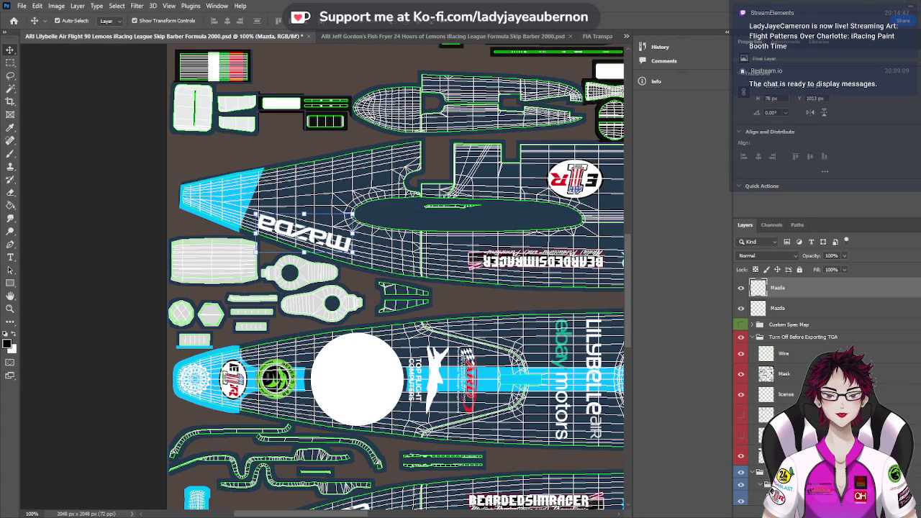
pyautogui.scroll(-3, 316, 241)
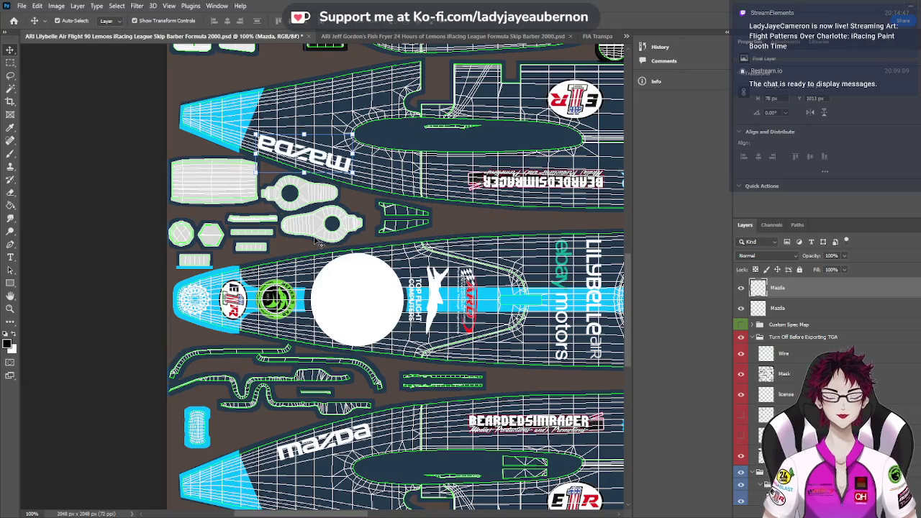
pyautogui.scroll(2, 317, 241)
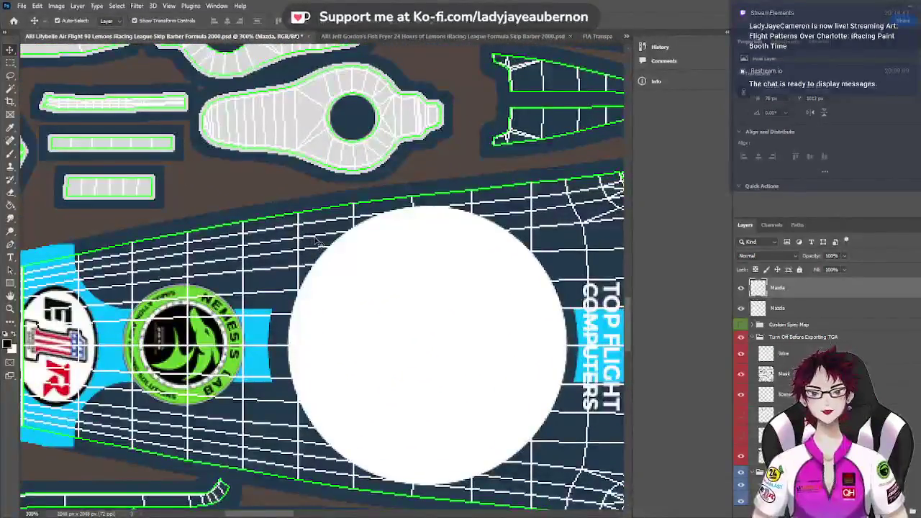
pyautogui.scroll(3, 316, 241)
pyautogui.scroll(8, 317, 241)
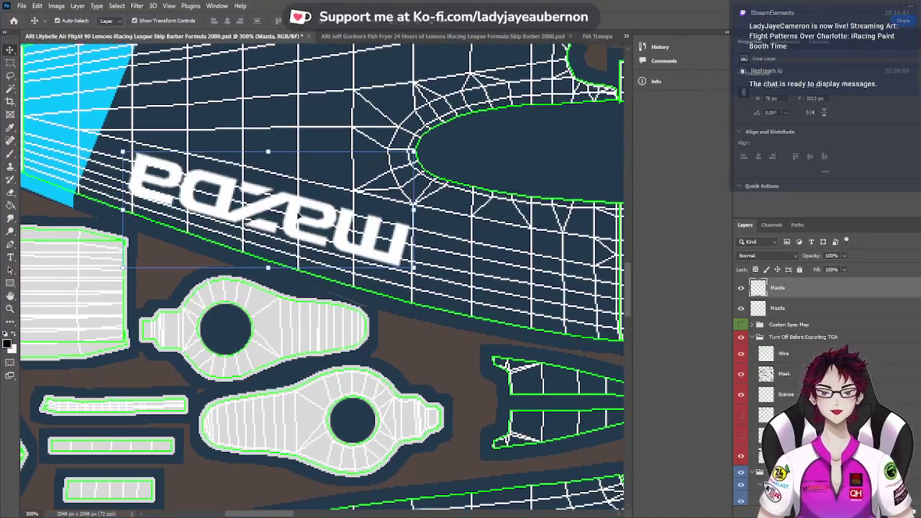
pyautogui.moveTo(294, 215); pyautogui.dragTo(294, 220)
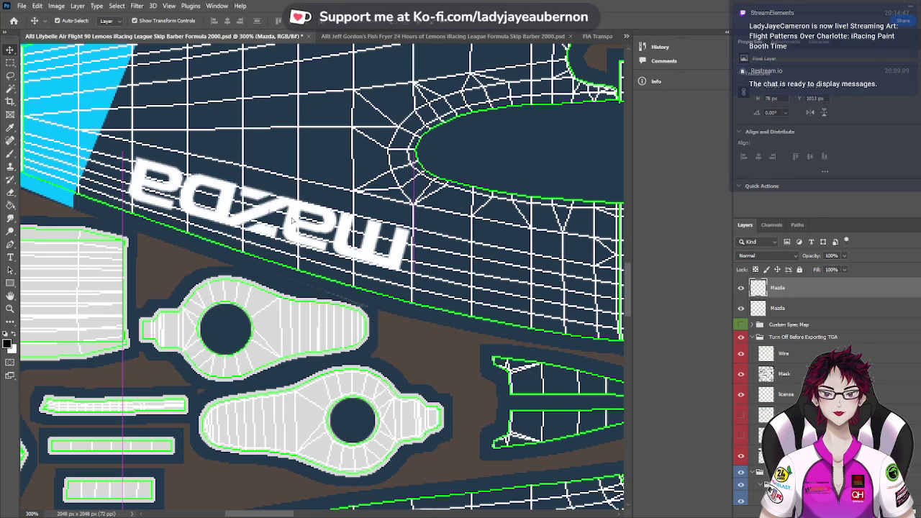
pyautogui.hotkey('ctrl', 't')
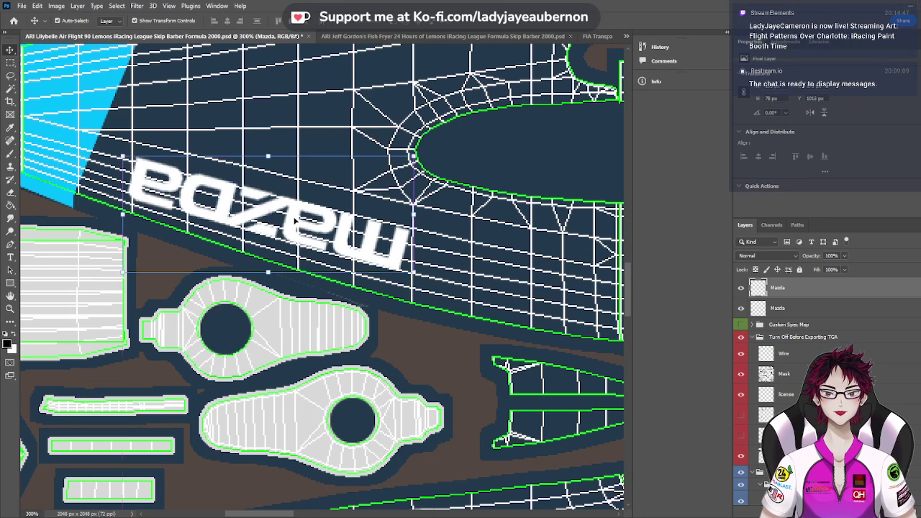
pyautogui.hotkey('ctrl', '=')
pyautogui.hotkey('ctrl', '=')
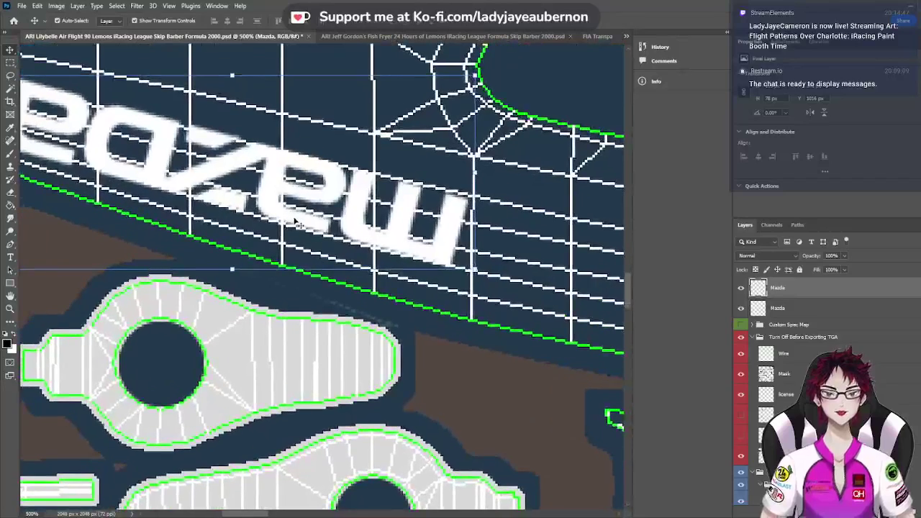
pyautogui.press('Return')
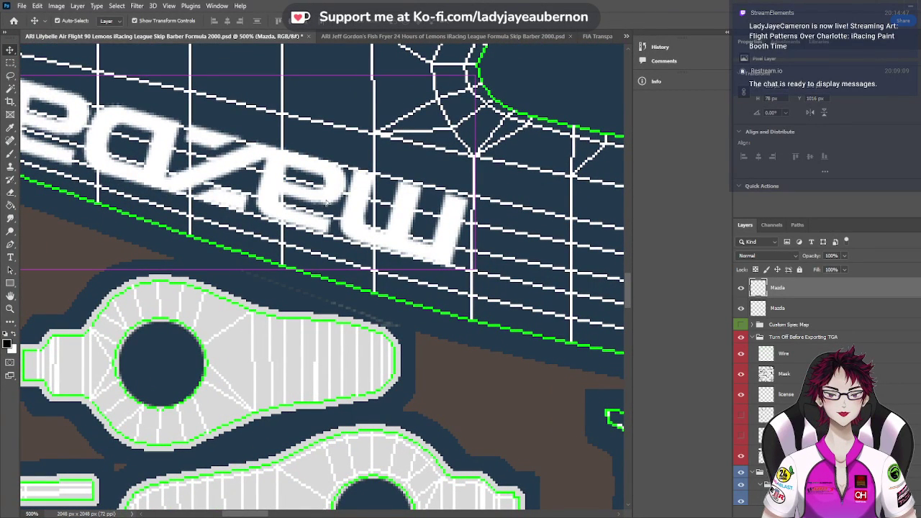
pyautogui.hotkey('ctrl', 'z')
pyautogui.hotkey('ctrl', 'z')
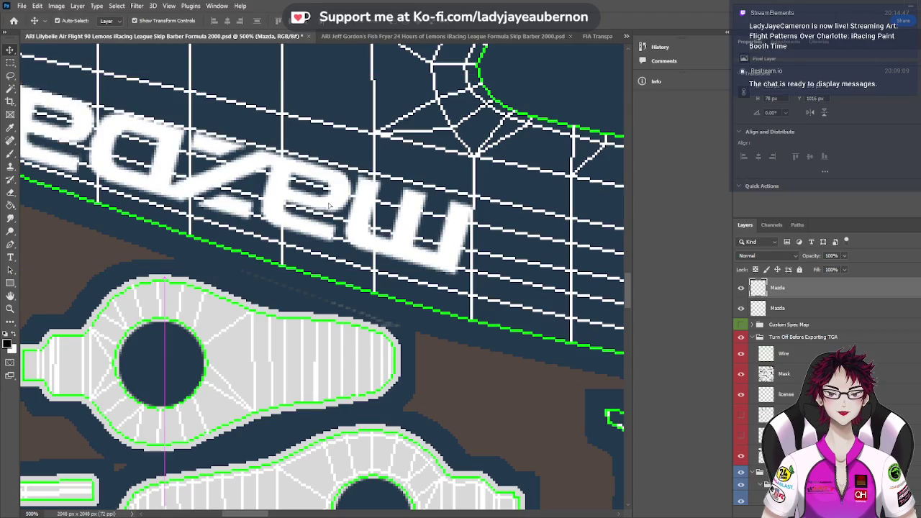
pyautogui.hotkey('ctrl', 'shift', 'z')
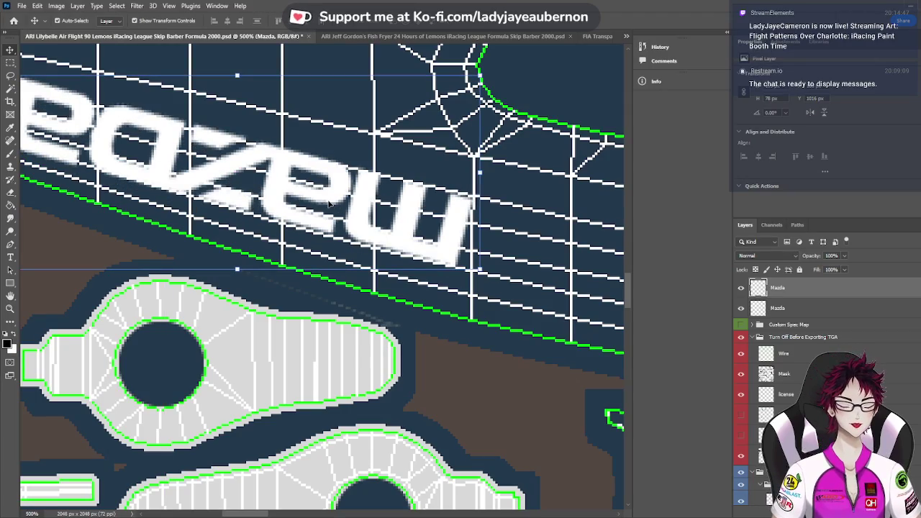
# Select both Mazda layers and move them from above the Custom Spec Map group into the Stickies group
pyautogui.scroll(-1, 329, 204)
pyautogui.scroll(-4, 333, 207)
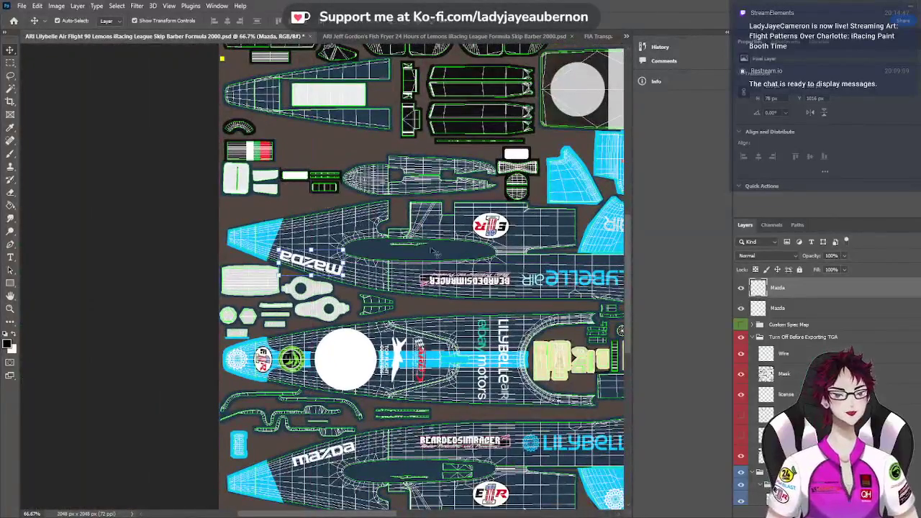
pyautogui.keyDown('shift'); pyautogui.click(796, 315); pyautogui.keyUp('shift')
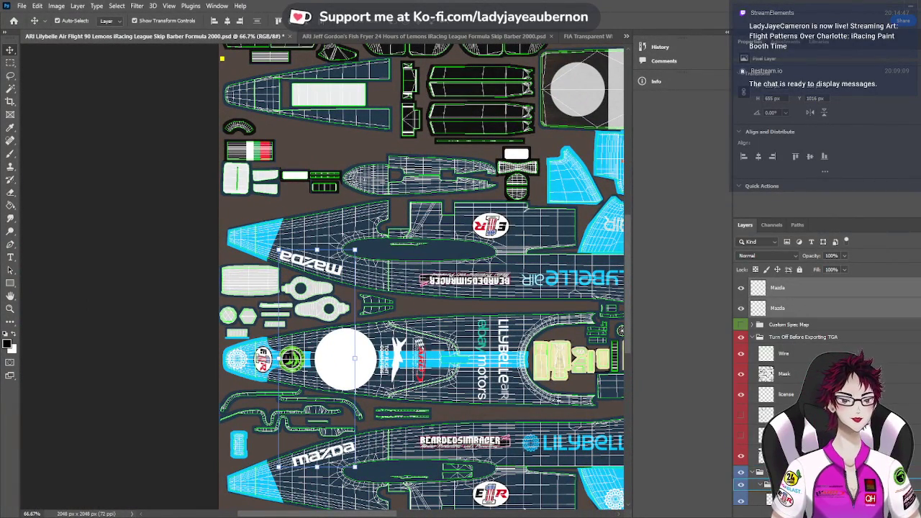
pyautogui.scroll(-1, 797, 314)
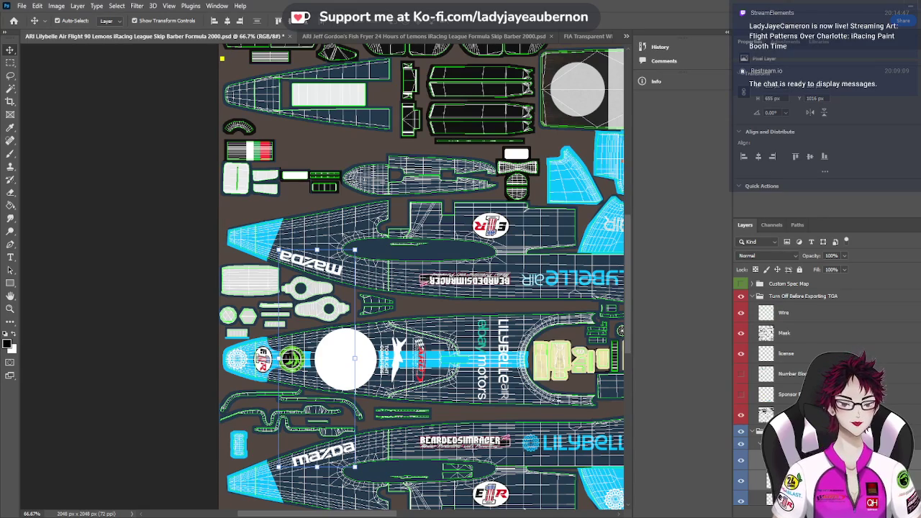
# Check the whole livery by hiding and reshowing the bottom layer of the Turn Off Before Exporting TGA group
pyautogui.hotkey('ctrl', '-')
pyautogui.hotkey('ctrl', '-')
pyautogui.hotkey('ctrl', '-')
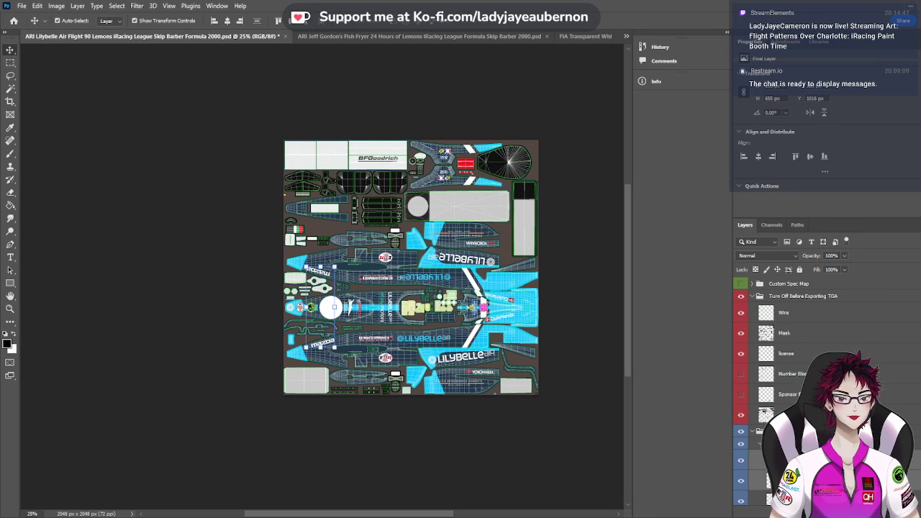
pyautogui.click(741, 416)
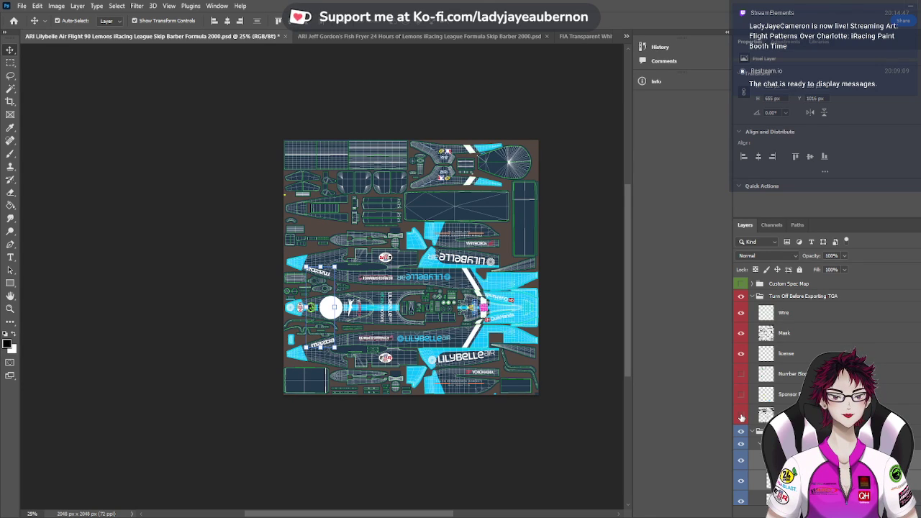
pyautogui.click(741, 417)
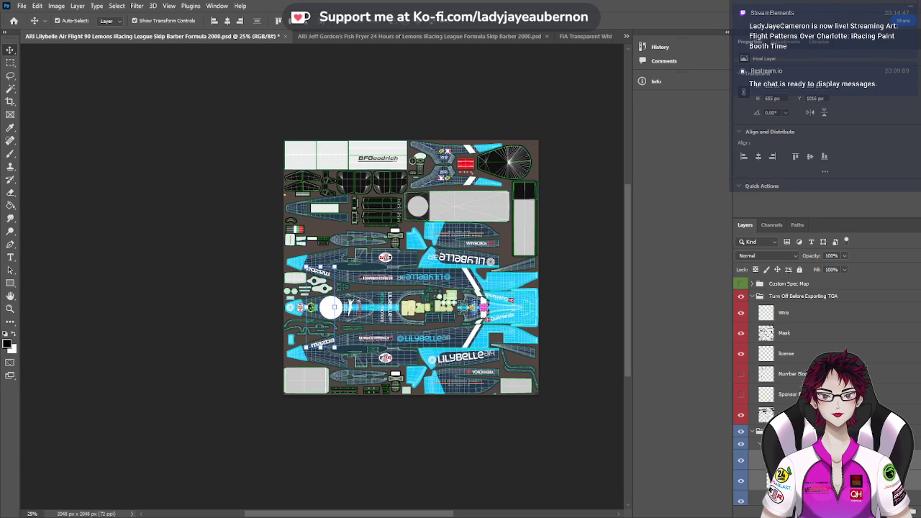
# Switch to the Formula Skip Barber 2000.psd template and hide its Turn Off Before Exporting TGA group
pyautogui.hotkey('ctrl', 'shift', 'Tab')
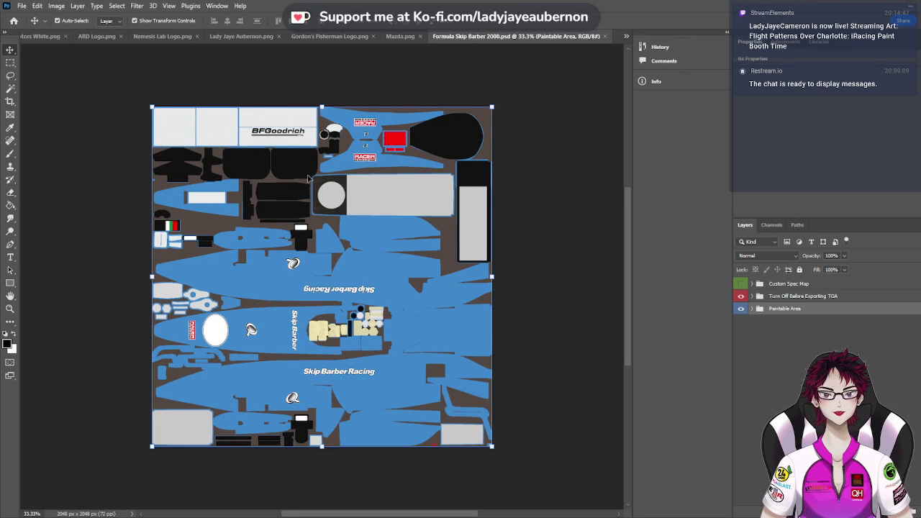
pyautogui.click(741, 296)
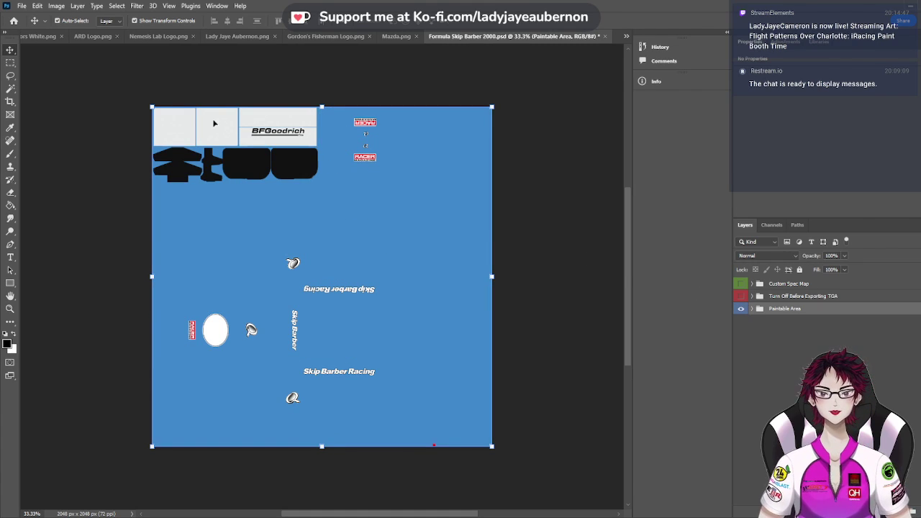
pyautogui.press('alt')
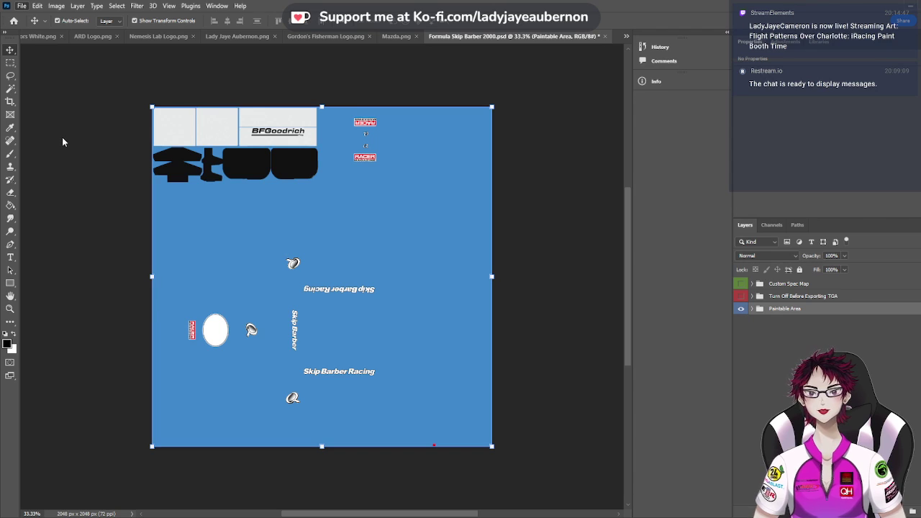
pyautogui.press('space')
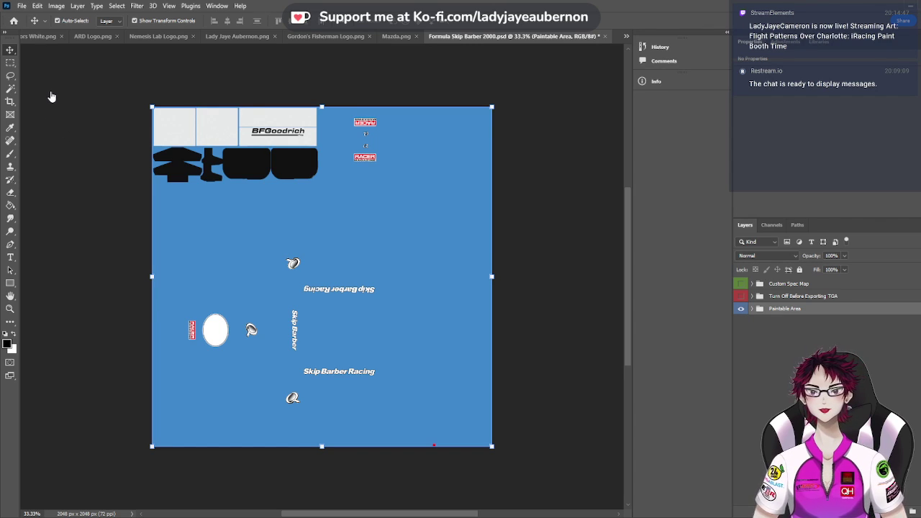
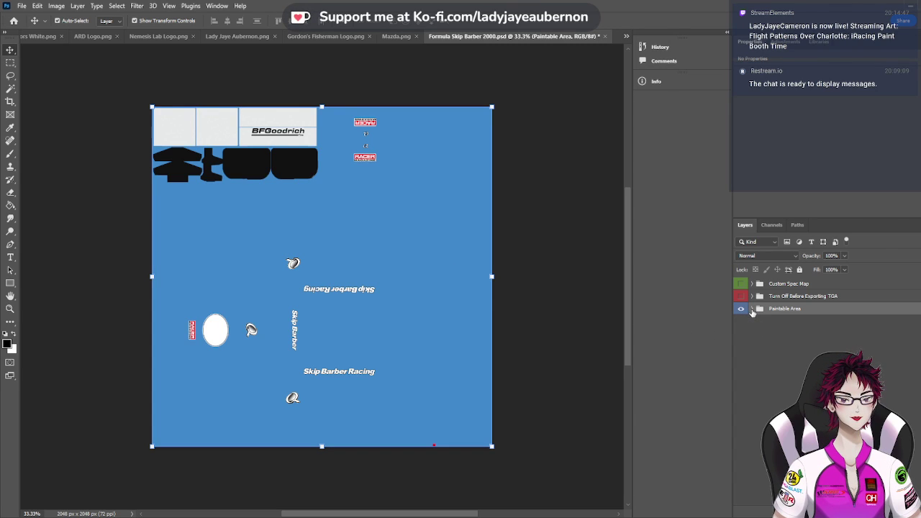
# Reshow the Turn Off Before Exporting TGA group, hide Car_Decal, and expand both the Paintable Area and Turn Off Before Exporting TGA groups
pyautogui.click(751, 309)
pyautogui.click(741, 296)
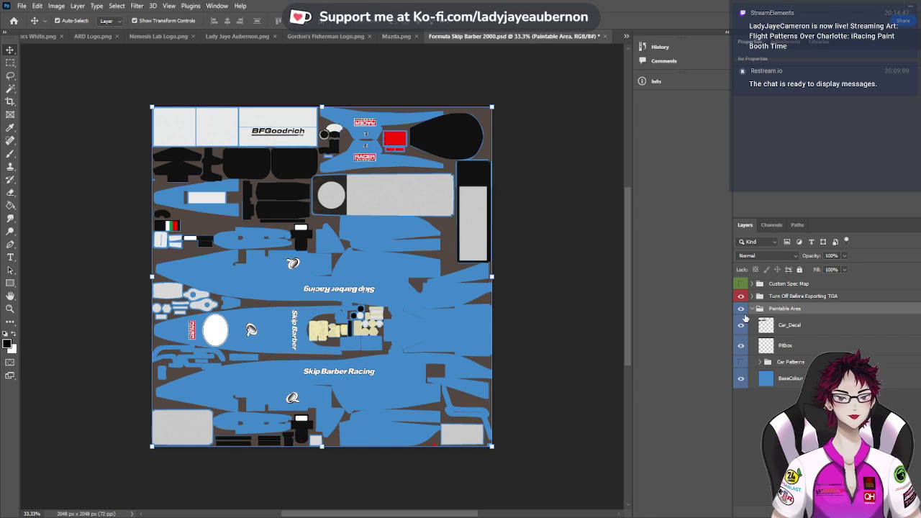
pyautogui.click(742, 325)
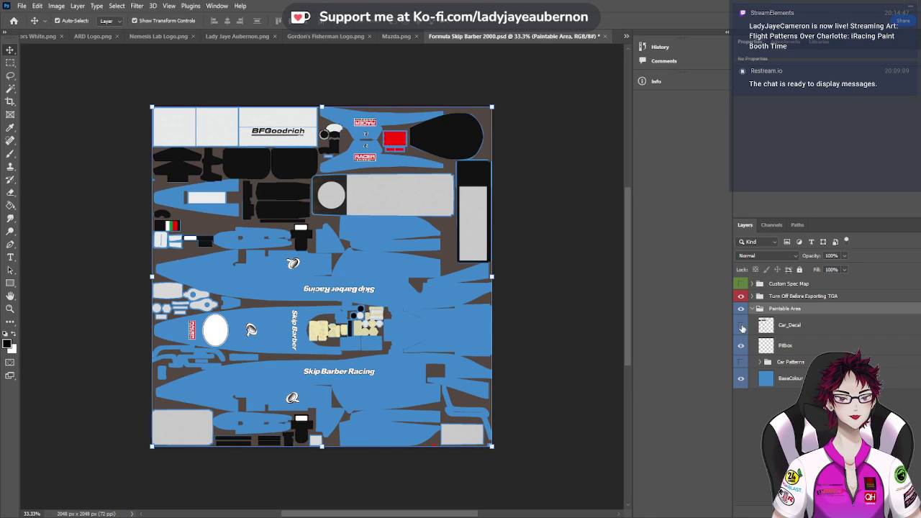
pyautogui.click(752, 296)
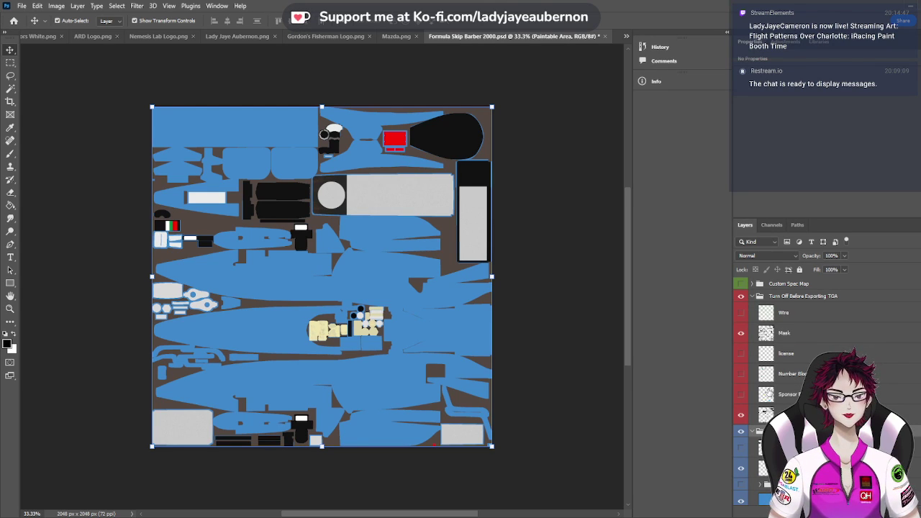
# Toggle the Car_Decal layer's visibility to examine which decals it holds, leaving the layer shown
pyautogui.click(742, 449)
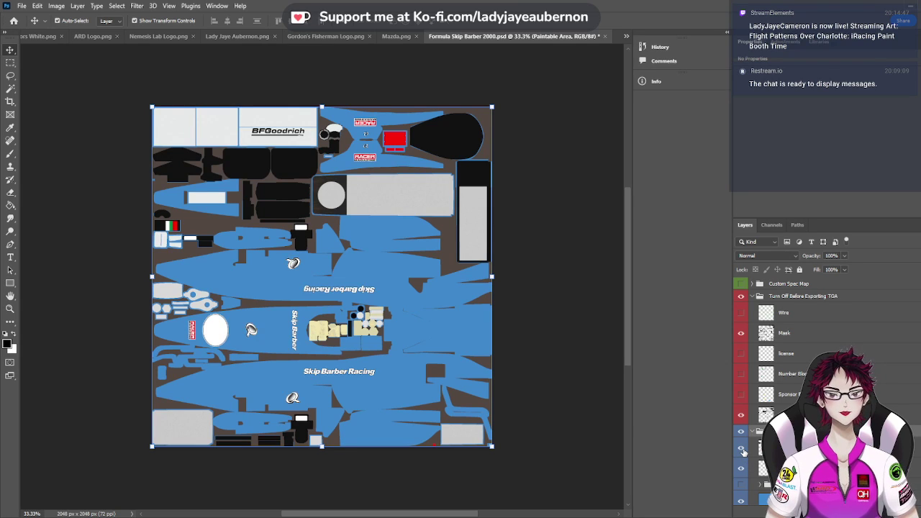
pyautogui.click(744, 451)
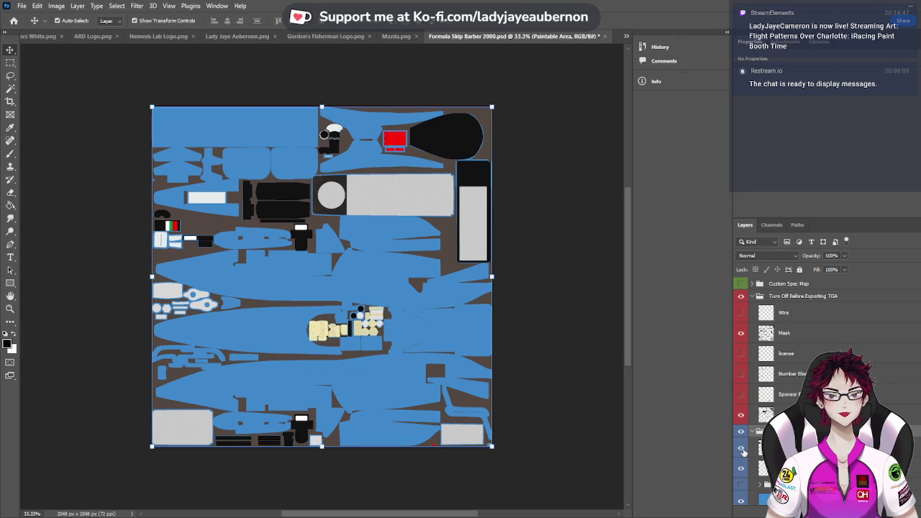
pyautogui.click(743, 449)
pyautogui.click(743, 450)
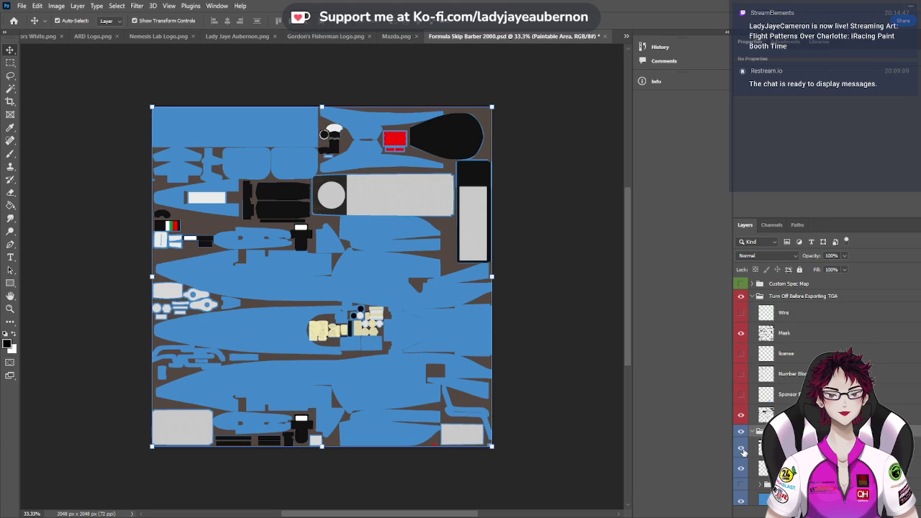
pyautogui.click(743, 451)
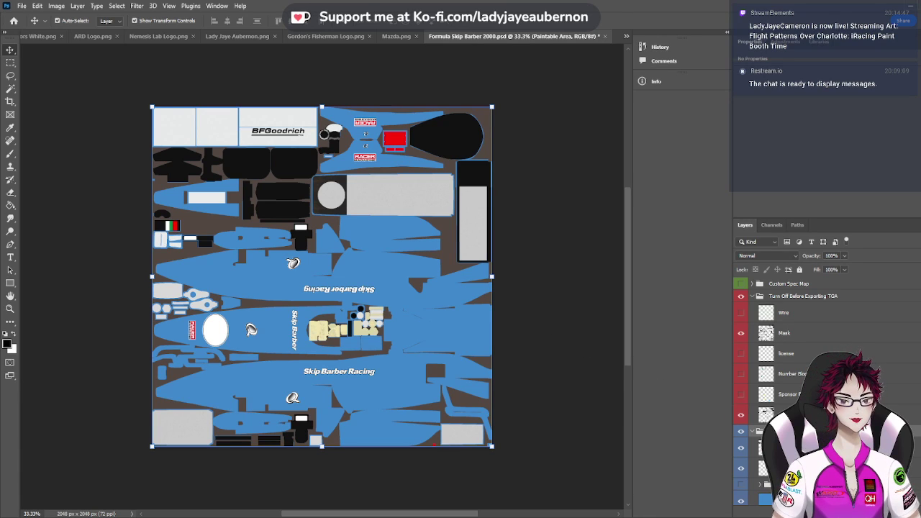
# Copy the template's Car_Decal layer into the Lilybelle Air livery above Stickies, hiding the bottom Turn Off Before Exporting TGA layer in both files
pyautogui.click(741, 415)
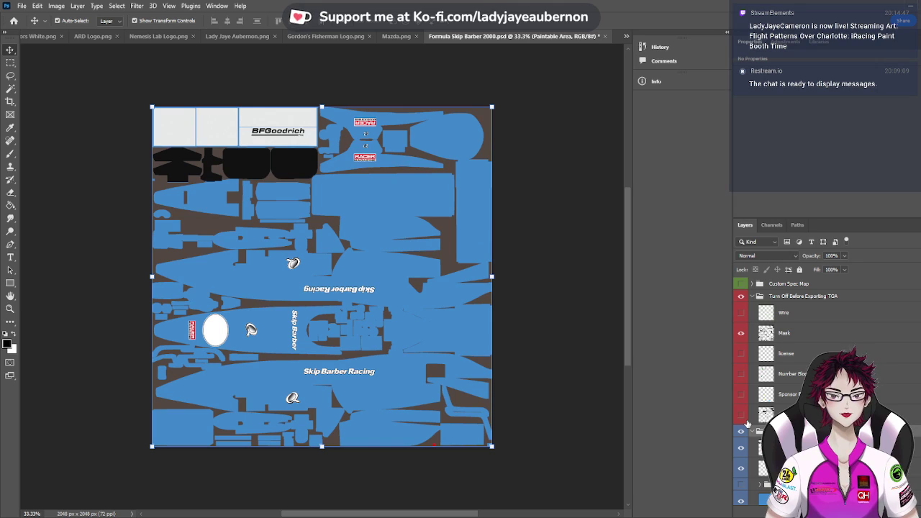
pyautogui.click(766, 448)
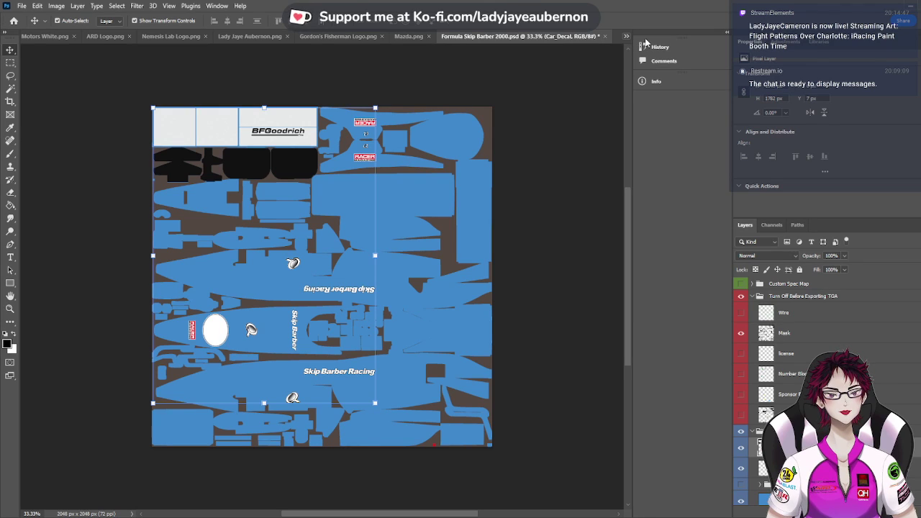
pyautogui.hotkey('ctrl', 'Tab')
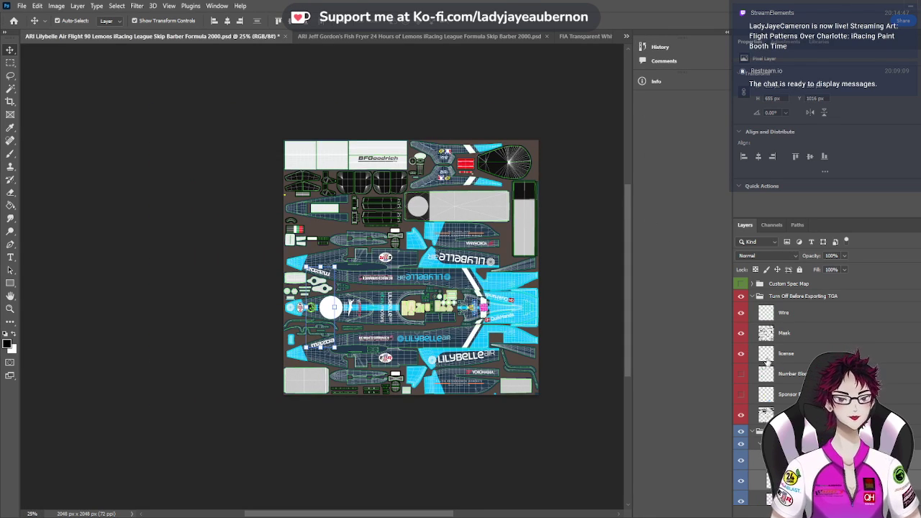
pyautogui.click(744, 417)
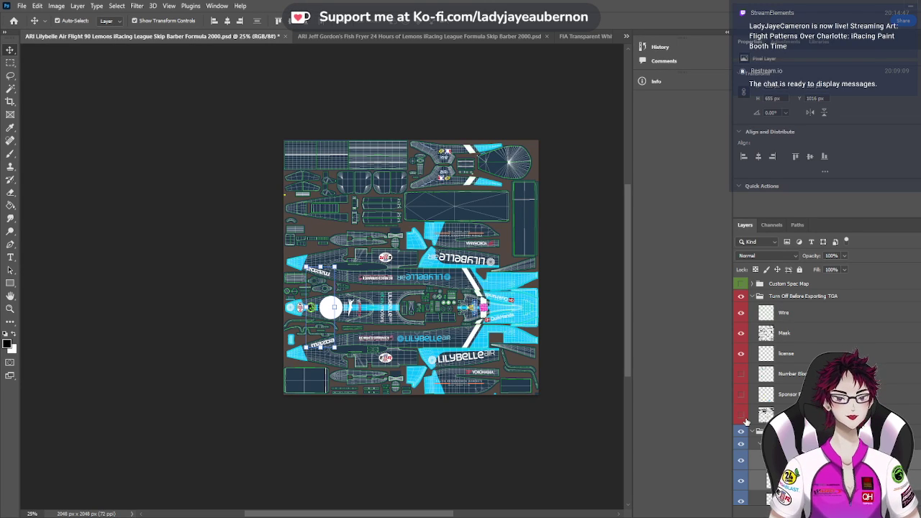
pyautogui.click(780, 431)
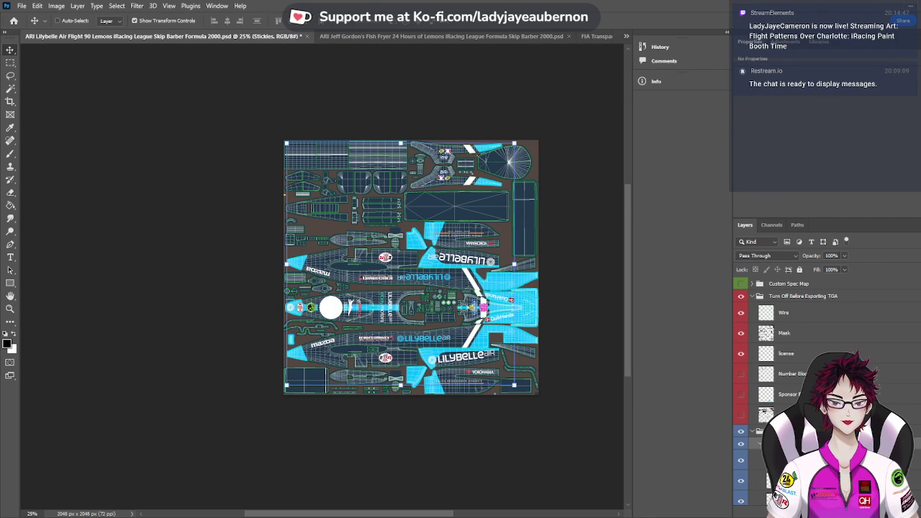
pyautogui.click(763, 448)
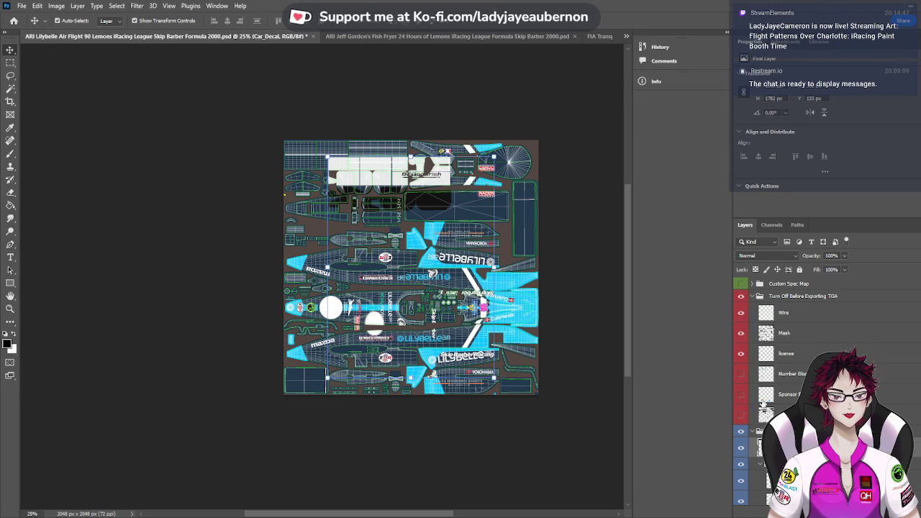
# Move the Car_Decal layer so its white panels and black parts line up with the wireframe in the template's upper-left corner
pyautogui.scroll(4, 320, 273)
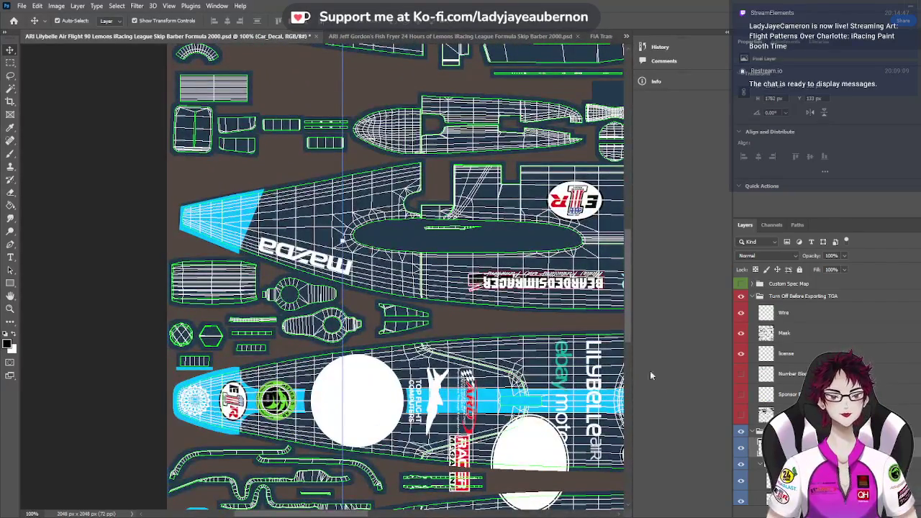
pyautogui.scroll(3, 619, 306)
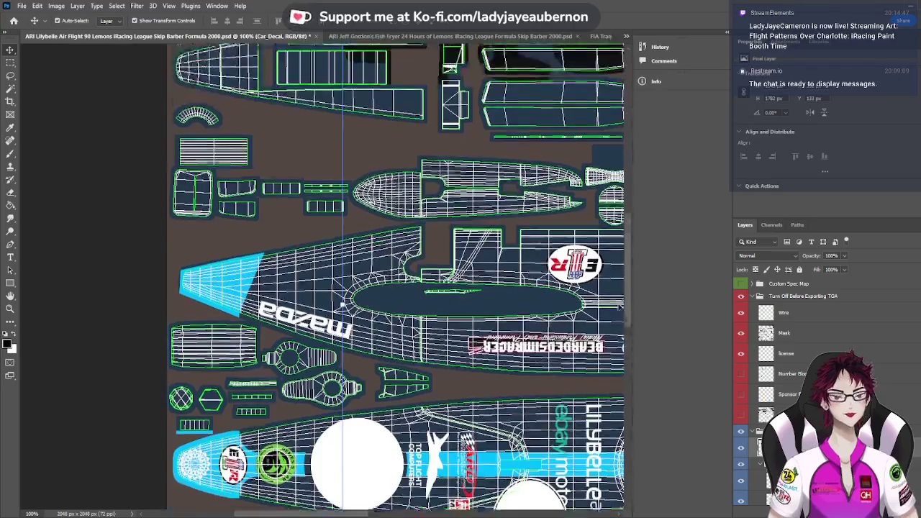
pyautogui.scroll(10, 619, 306)
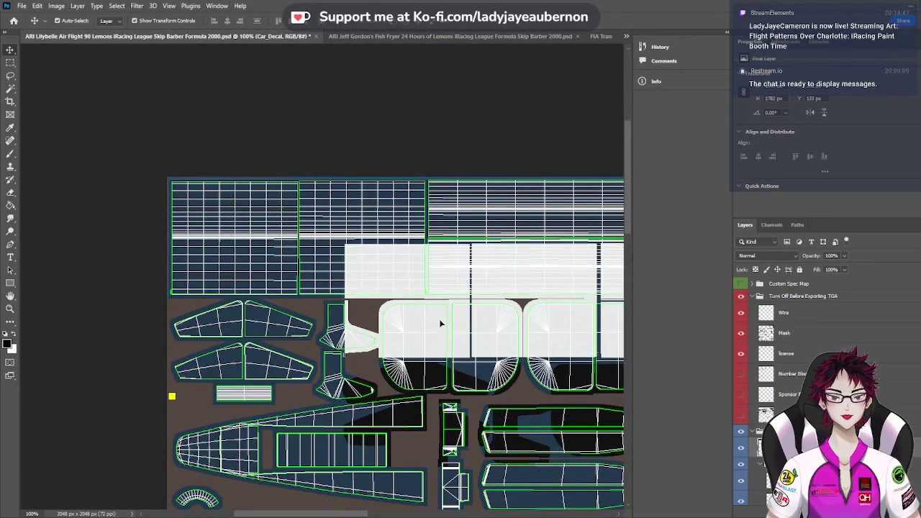
pyautogui.moveTo(439, 319); pyautogui.dragTo(265, 260)
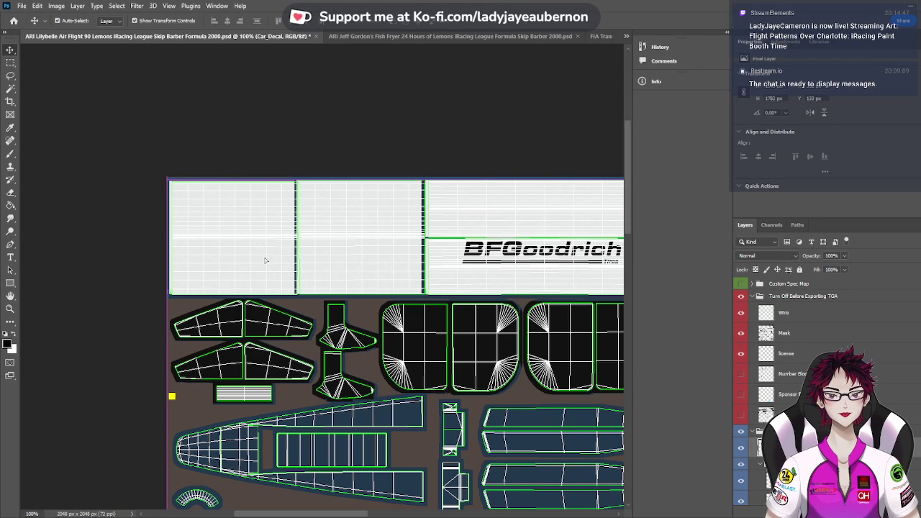
pyautogui.moveTo(266, 260); pyautogui.dragTo(269, 260)
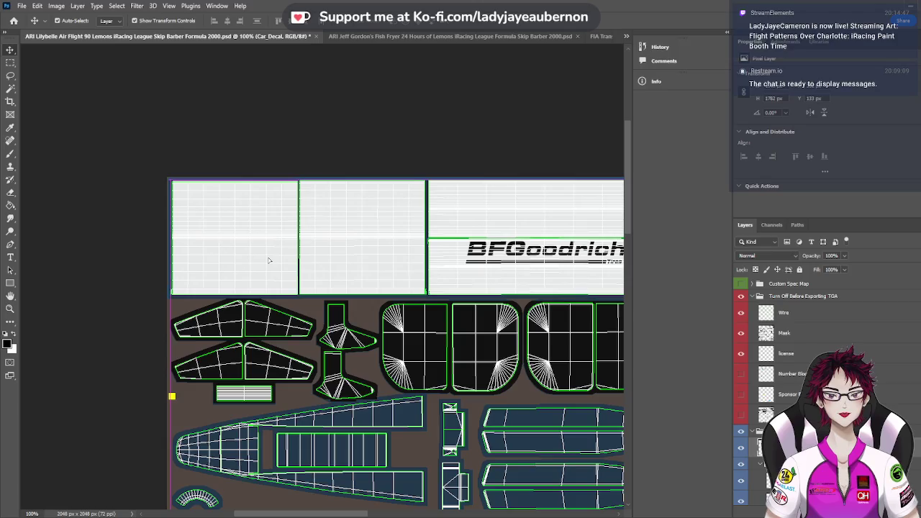
# Delete the Racer Magazine logo, white oval, round logo and Skip Barber lettering on the central nose panel from the Car_Decal layer
pyautogui.scroll(-3, 370, 343)
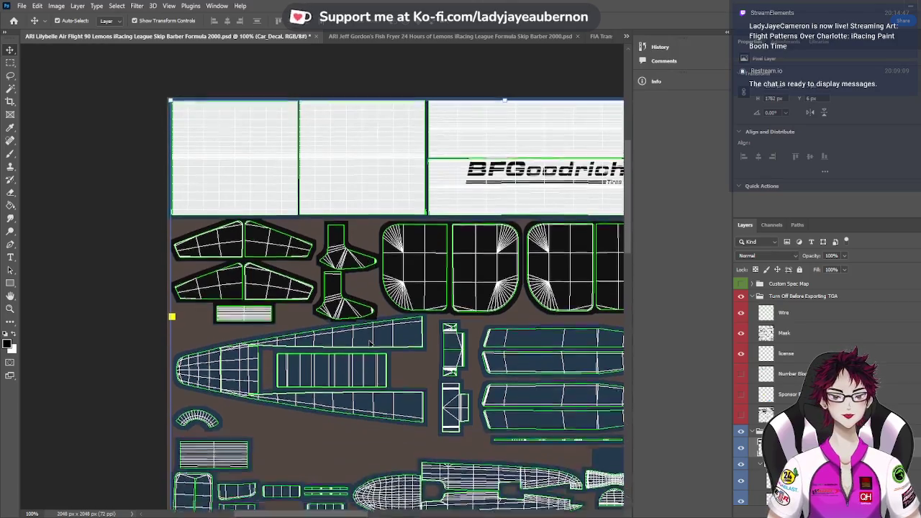
pyautogui.scroll(-15, 370, 344)
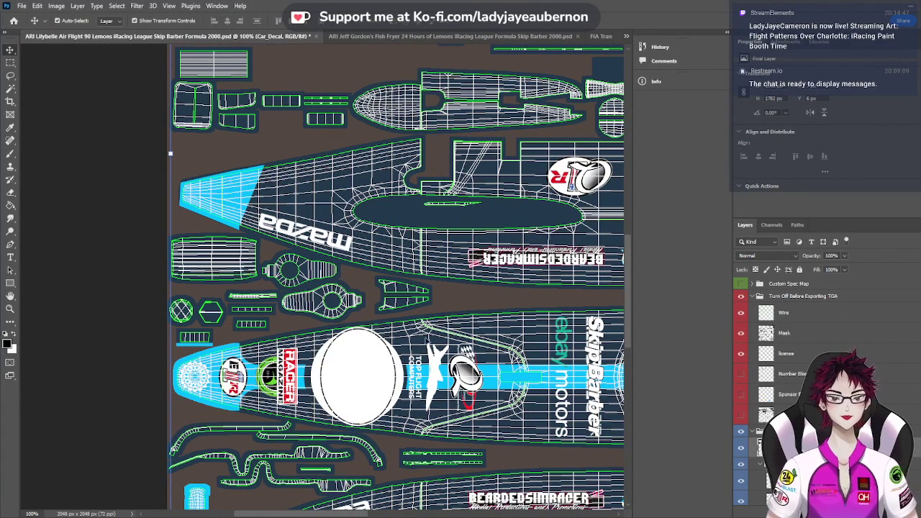
pyautogui.click(11, 62)
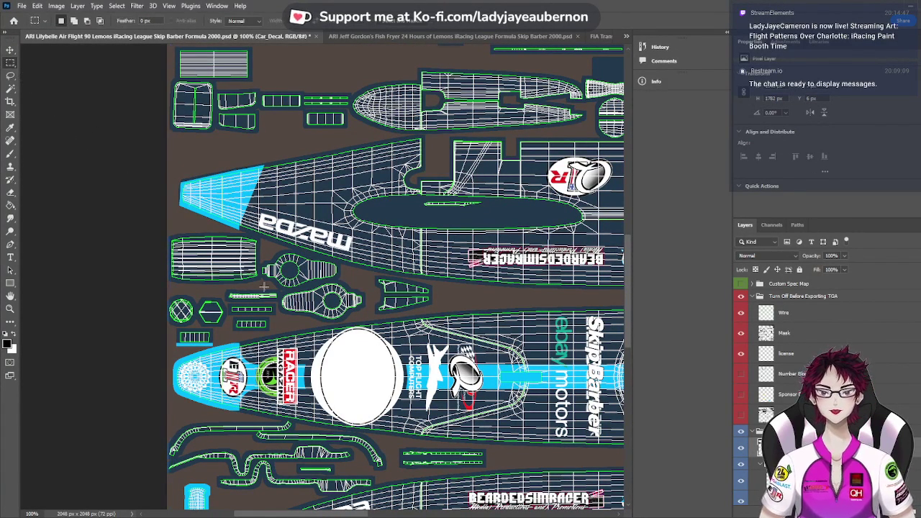
pyautogui.moveTo(211, 265); pyautogui.dragTo(499, 448)
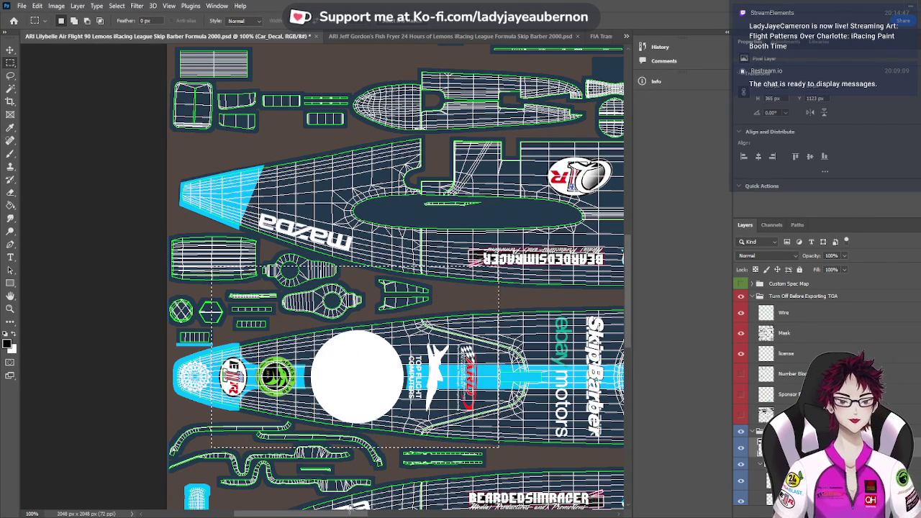
pyautogui.moveTo(344, 512); pyautogui.dragTo(401, 510)
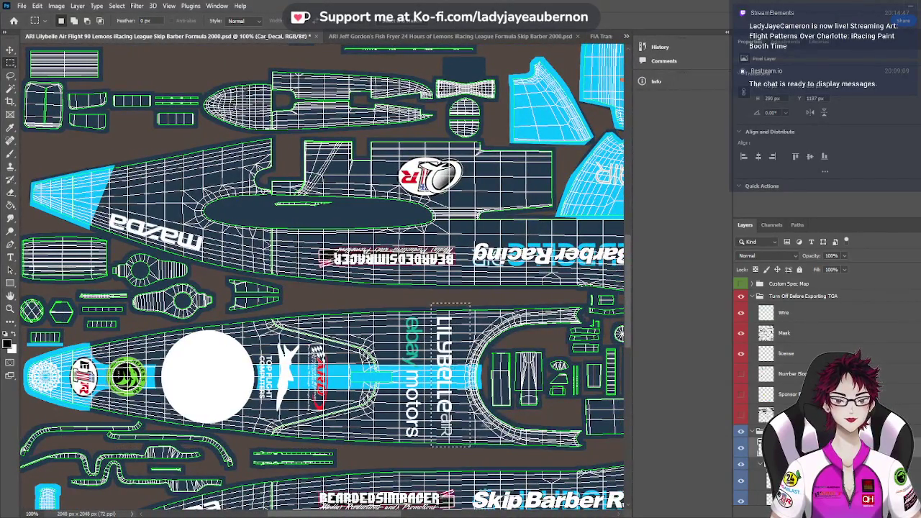
# Delete the Skip Barber Racing lettering and round logos on the lower and upper side panels from the Car_Decal layer
pyautogui.scroll(-2, 371, 512)
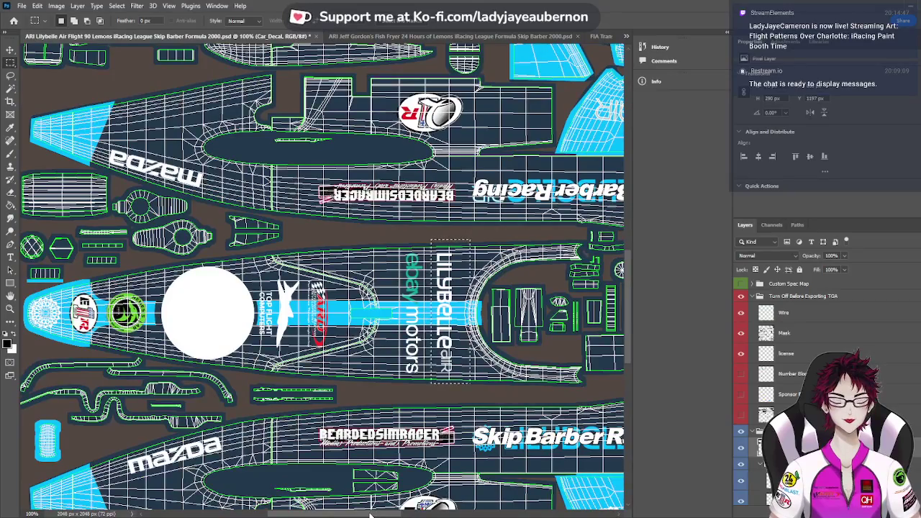
pyautogui.scroll(-2, 370, 513)
pyautogui.hscroll(2, 370, 512)
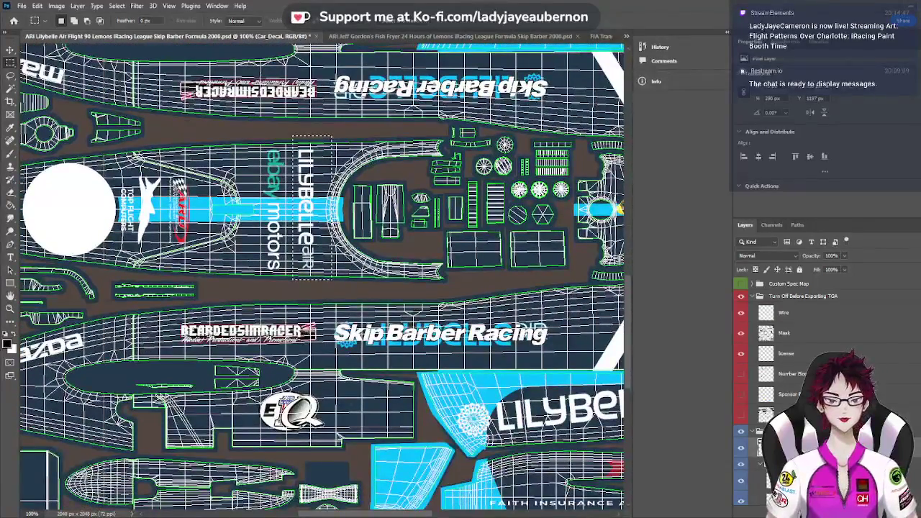
pyautogui.moveTo(235, 299); pyautogui.dragTo(533, 441)
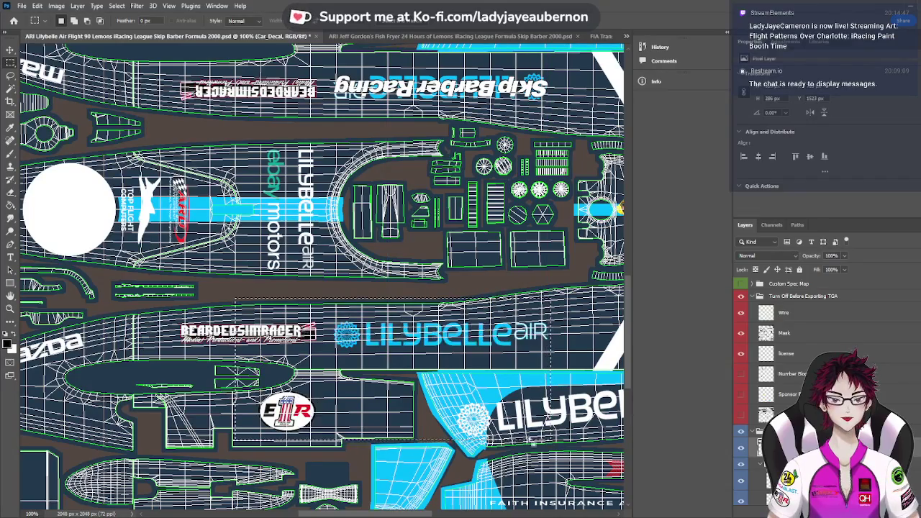
pyautogui.scroll(5, 532, 441)
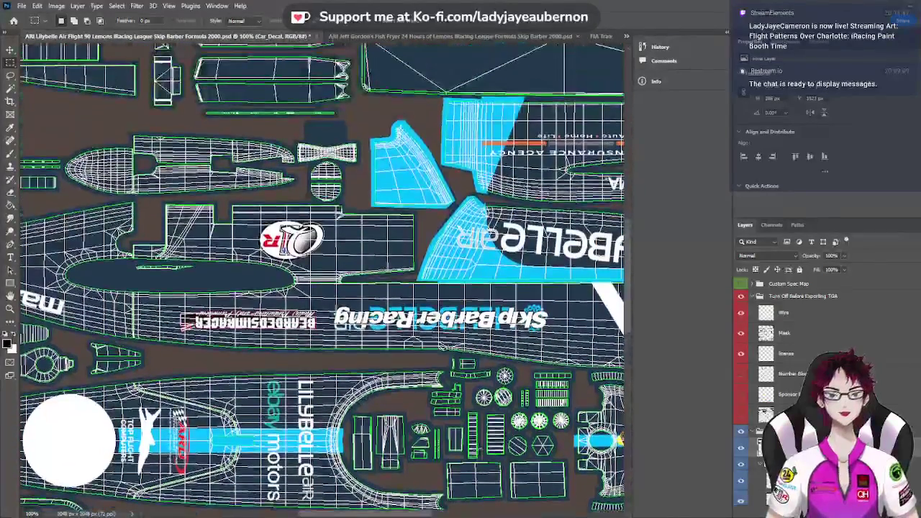
pyautogui.moveTo(263, 201); pyautogui.dragTo(623, 353)
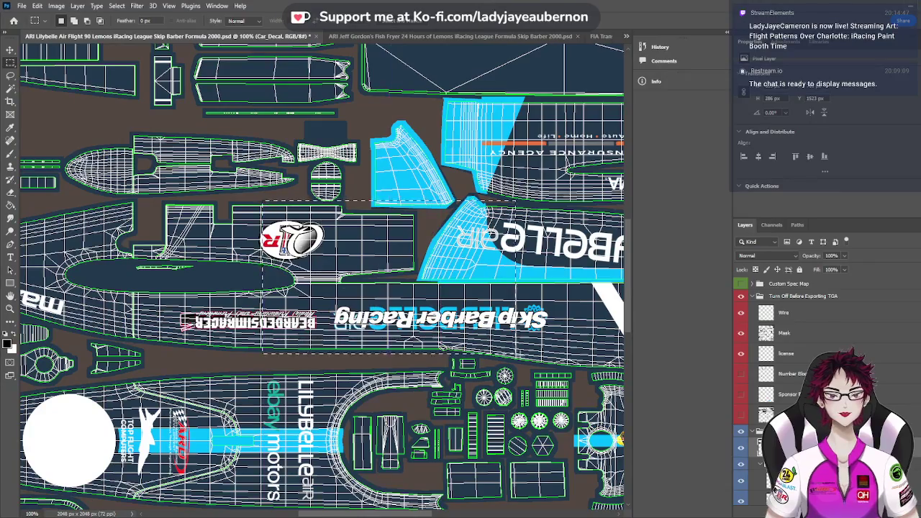
# Delete both Racer Magazine logos and the small logos over the ARI panels from the Car_Decal layer, and clear the selection
pyautogui.scroll(3, 409, 388)
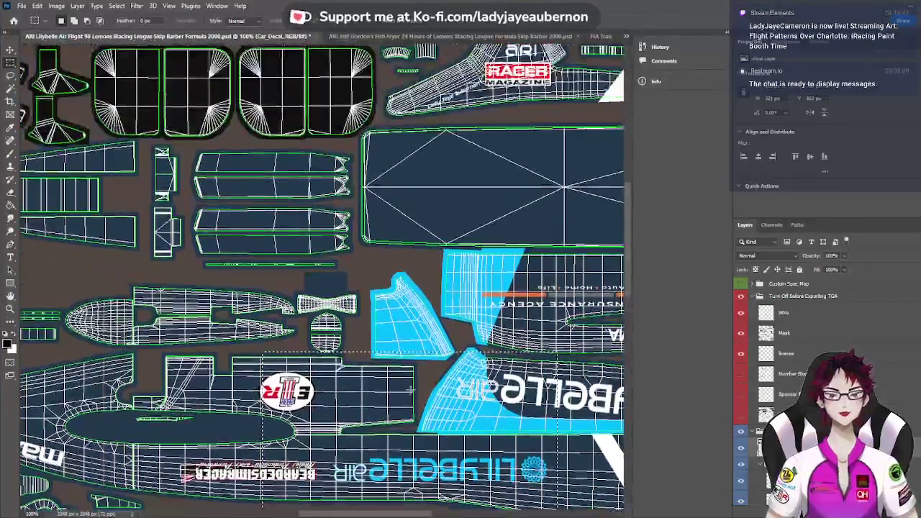
pyautogui.scroll(5, 409, 389)
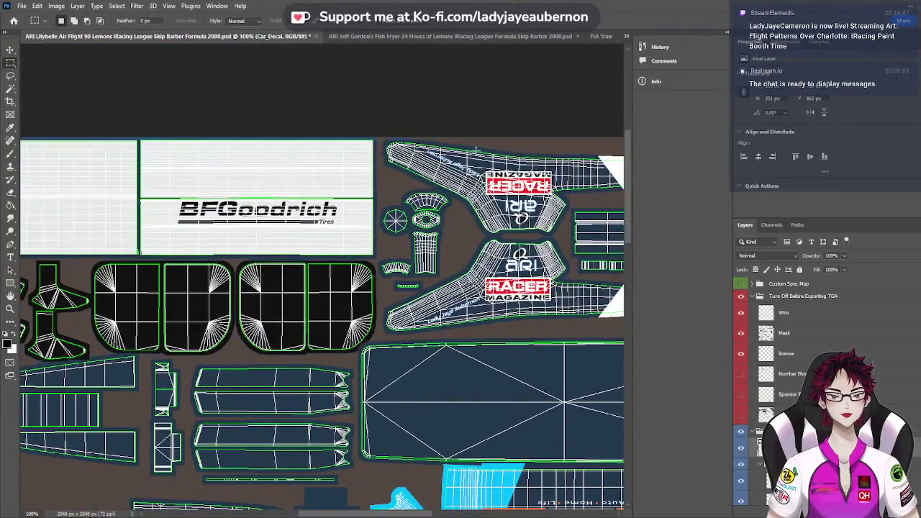
pyautogui.moveTo(459, 144); pyautogui.dragTo(568, 326)
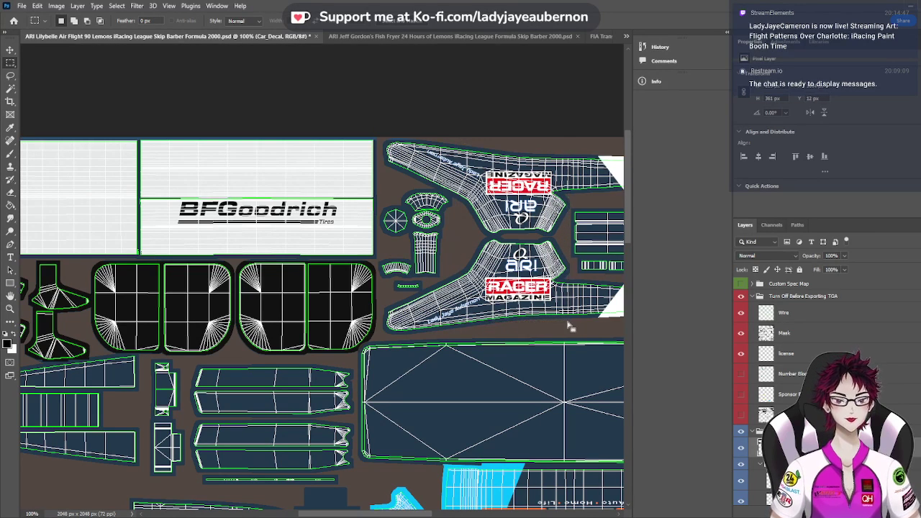
pyautogui.press('Delete')
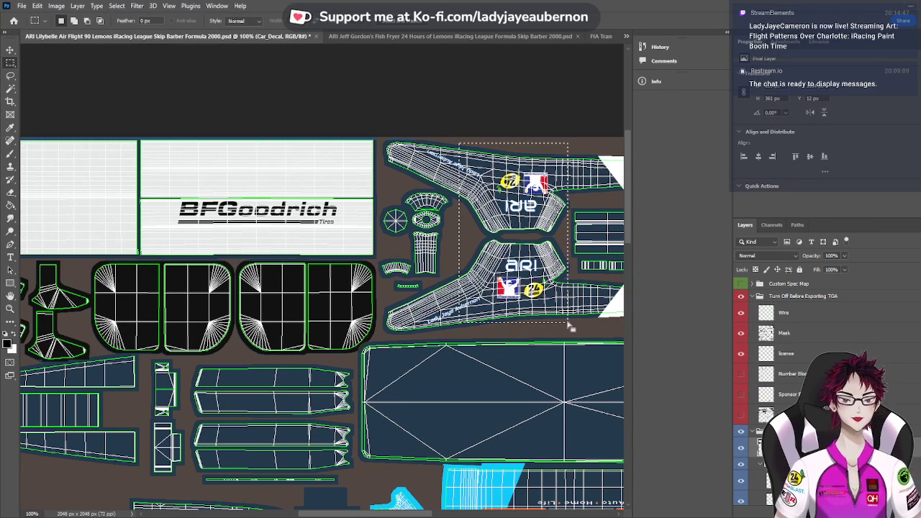
pyautogui.click(568, 335)
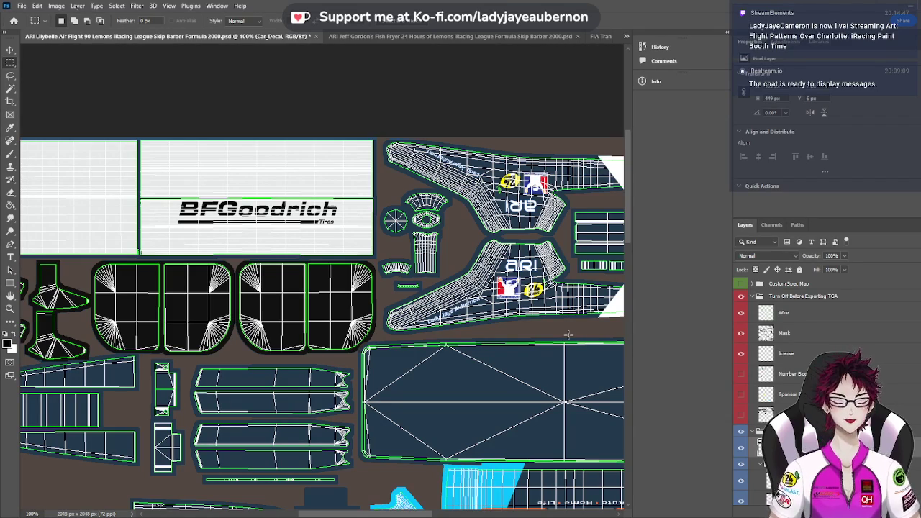
pyautogui.hotkey('ctrl', '-')
pyautogui.hotkey('ctrl', '-')
pyautogui.hotkey('ctrl', '-')
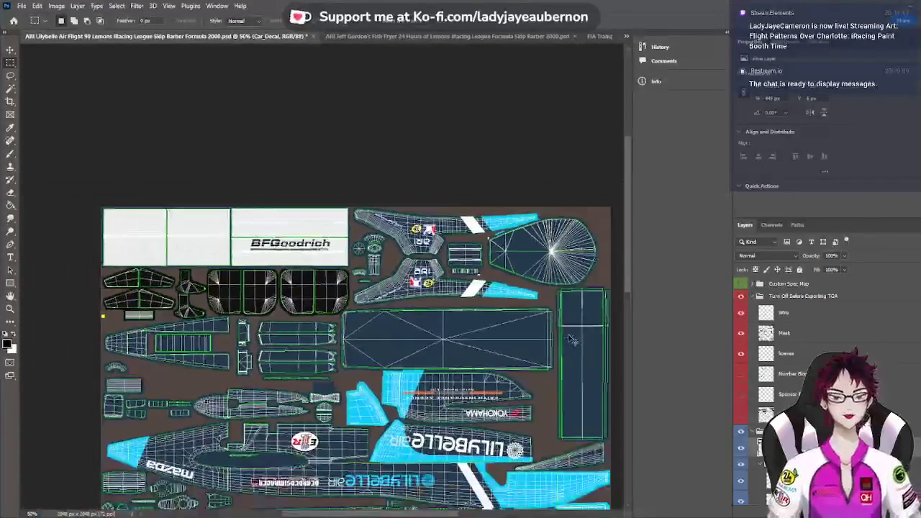
pyautogui.scroll(-2, 576, 336)
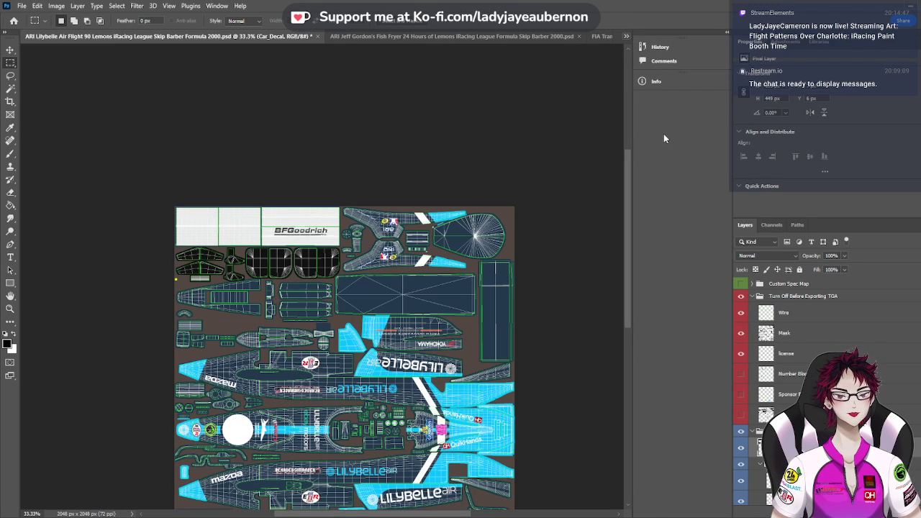
# Show the Car_Mandatory layer in Formula Skip Barber 2000.psd, copy it into the Lilybelle Air document and make it visible there
pyautogui.hotkey('ctrl', 'Tab')
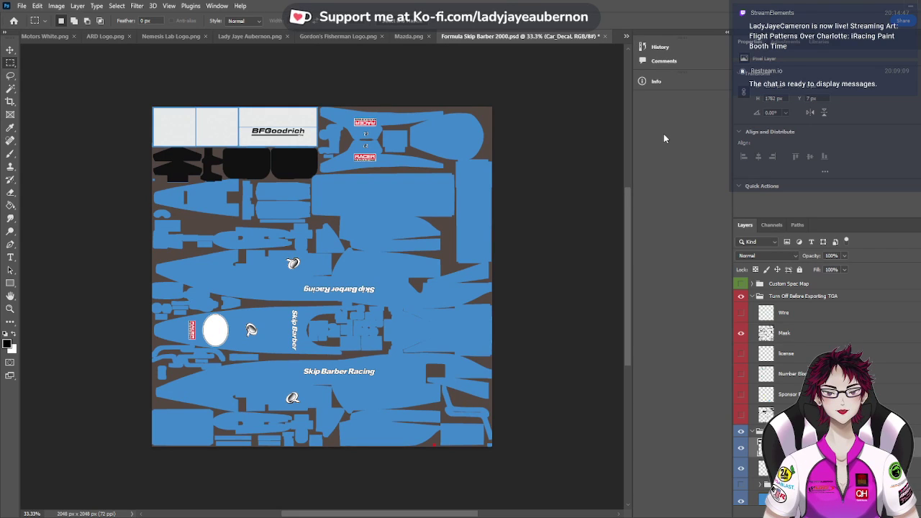
pyautogui.click(742, 449)
pyautogui.click(741, 417)
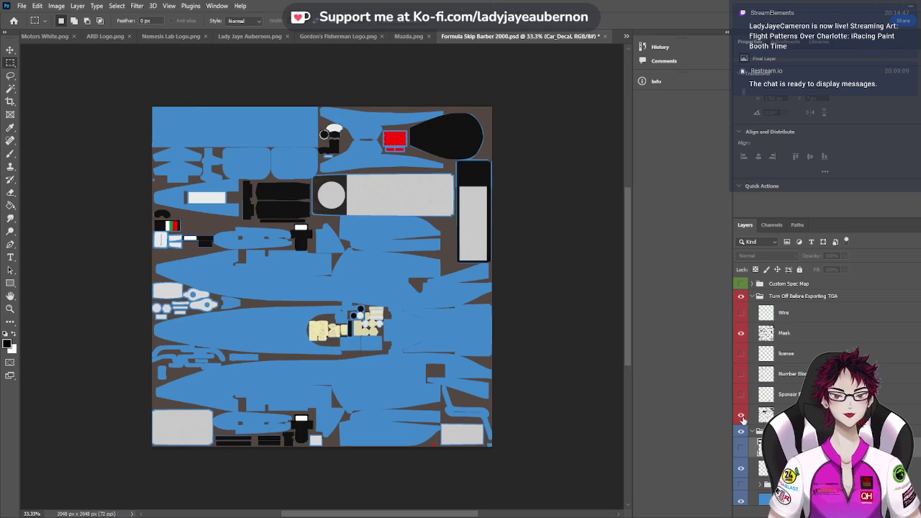
pyautogui.click(767, 416)
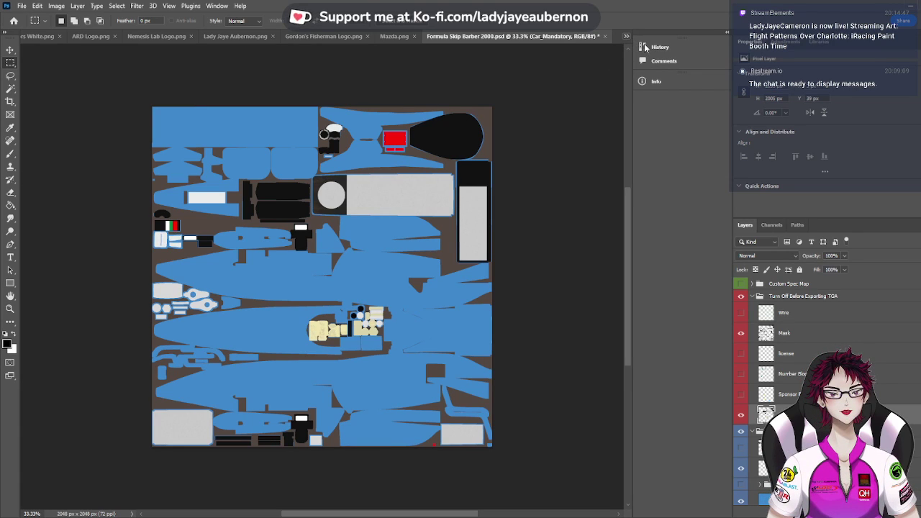
pyautogui.hotkey('ctrl', 'Tab')
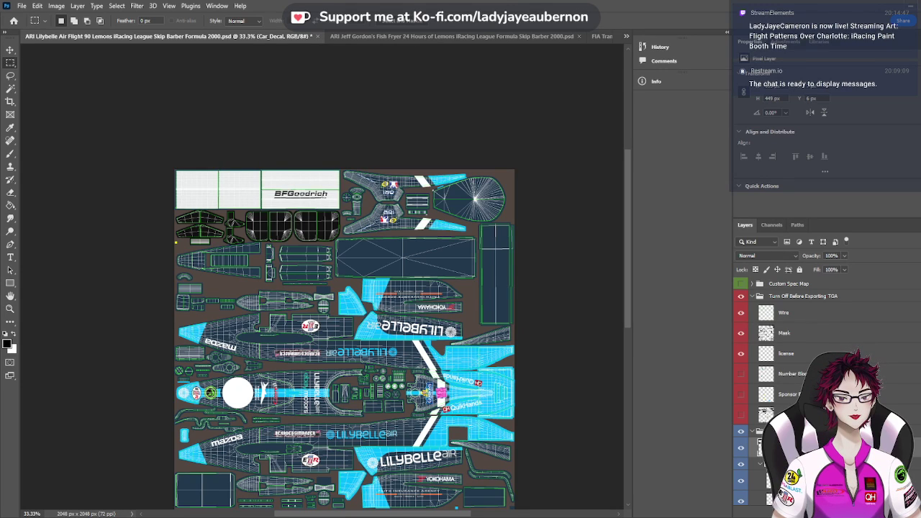
pyautogui.click(777, 414)
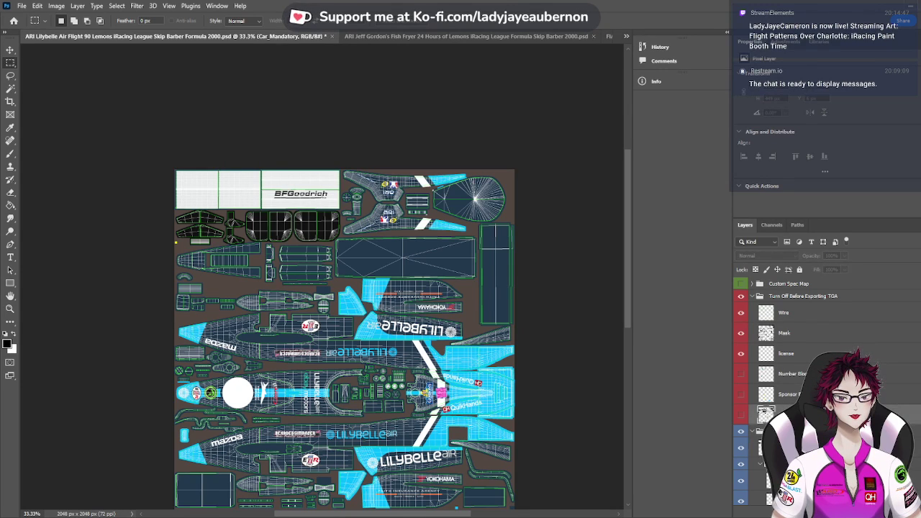
pyautogui.click(741, 415)
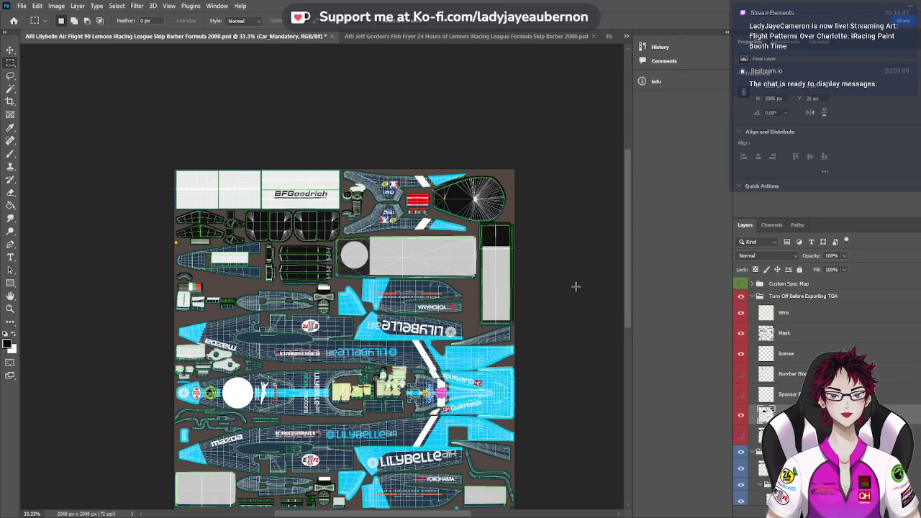
# Move the new Car_Mandatory layer so its grey, black and red parts line up with the wireframe
pyautogui.hotkey('ctrl', '1')
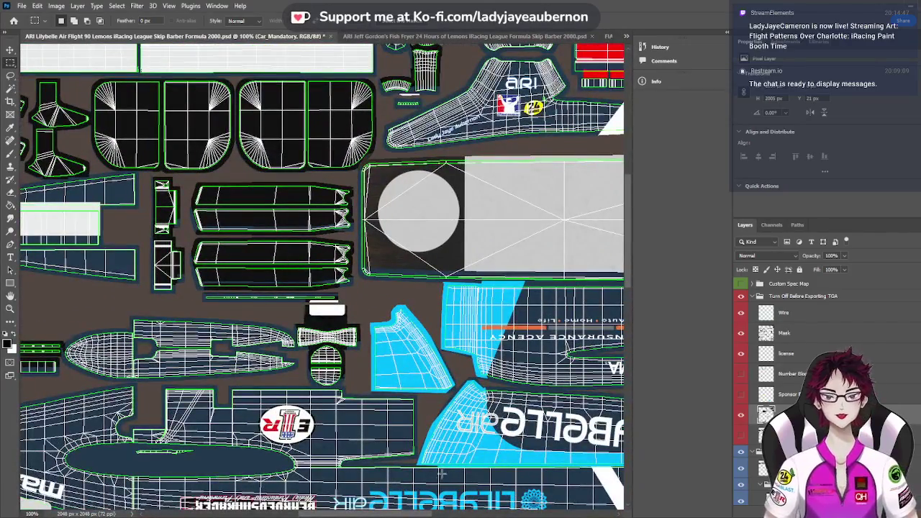
pyautogui.moveTo(422, 514); pyautogui.dragTo(492, 513)
pyautogui.scroll(4, 491, 508)
pyautogui.scroll(2, 491, 508)
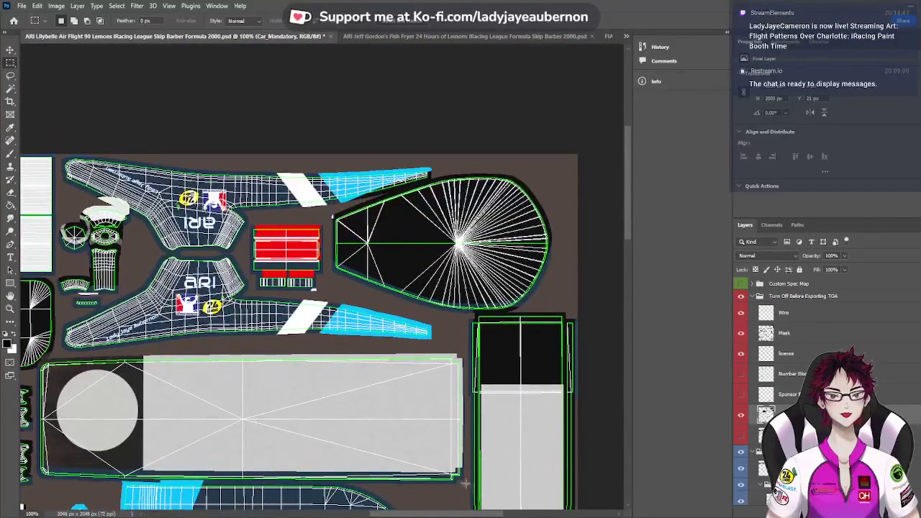
pyautogui.click(10, 50)
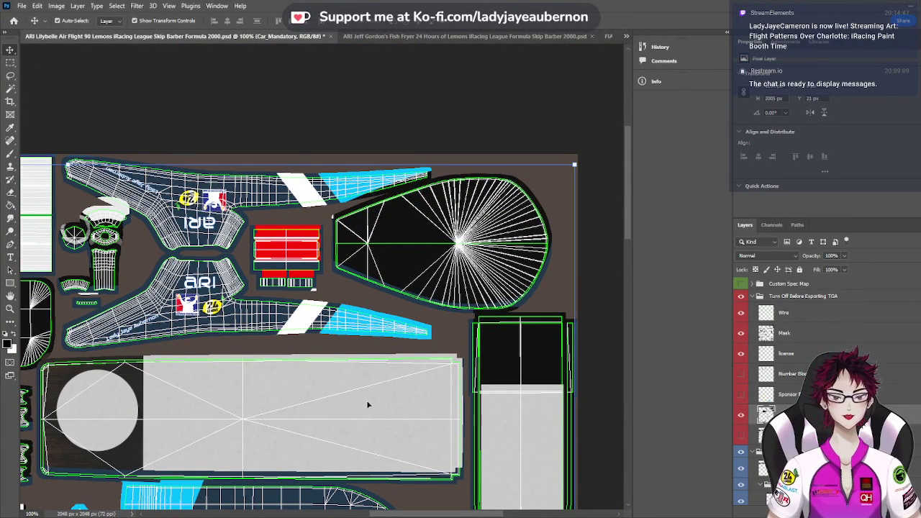
pyautogui.moveTo(367, 404); pyautogui.dragTo(372, 410)
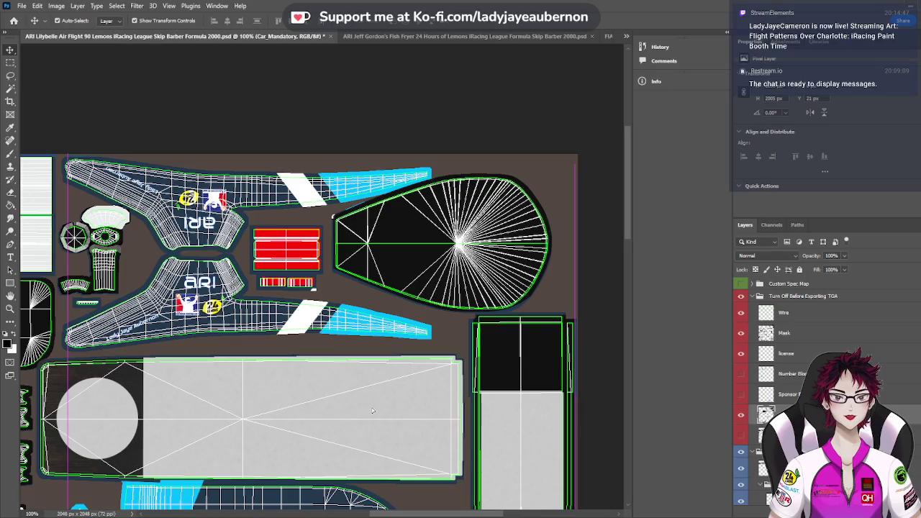
pyautogui.moveTo(372, 411); pyautogui.dragTo(372, 410)
# Delete the old hidden Car_Mandatory layer beneath the new one
pyautogui.scroll(-5, 372, 410)
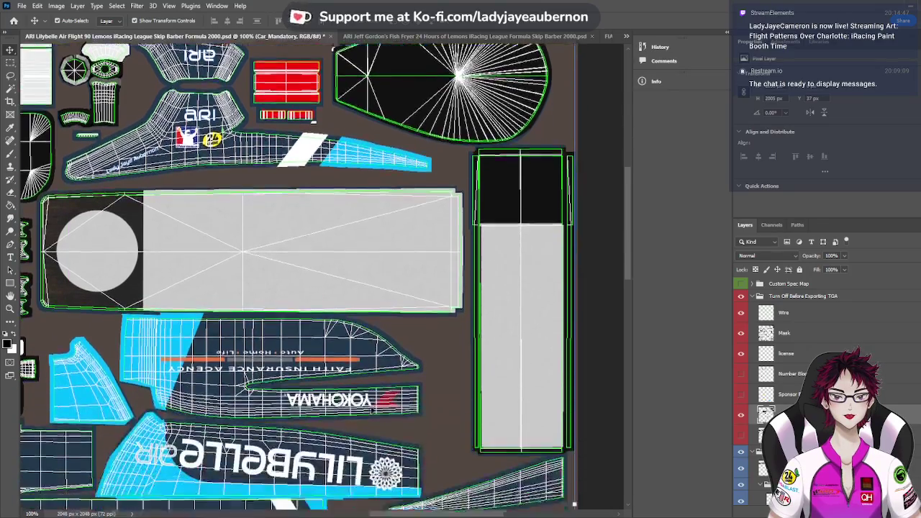
pyautogui.scroll(-8, 372, 410)
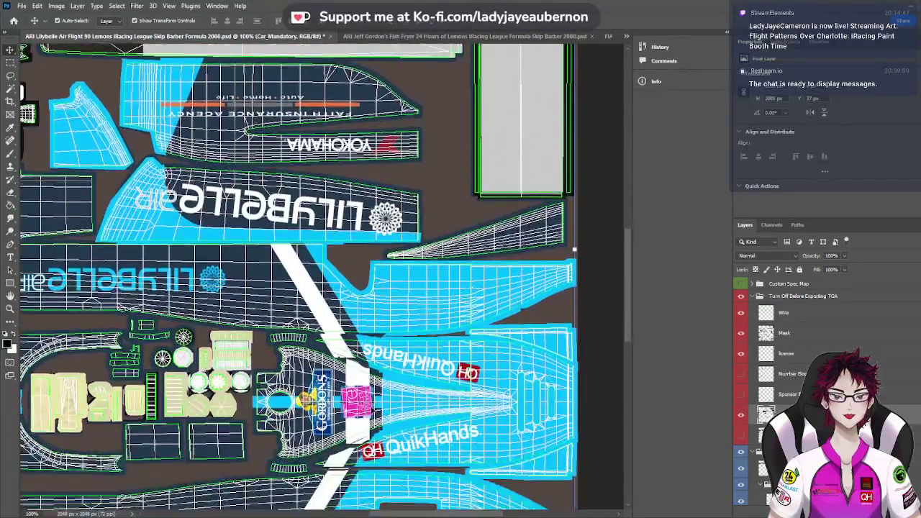
pyautogui.scroll(-5, 372, 409)
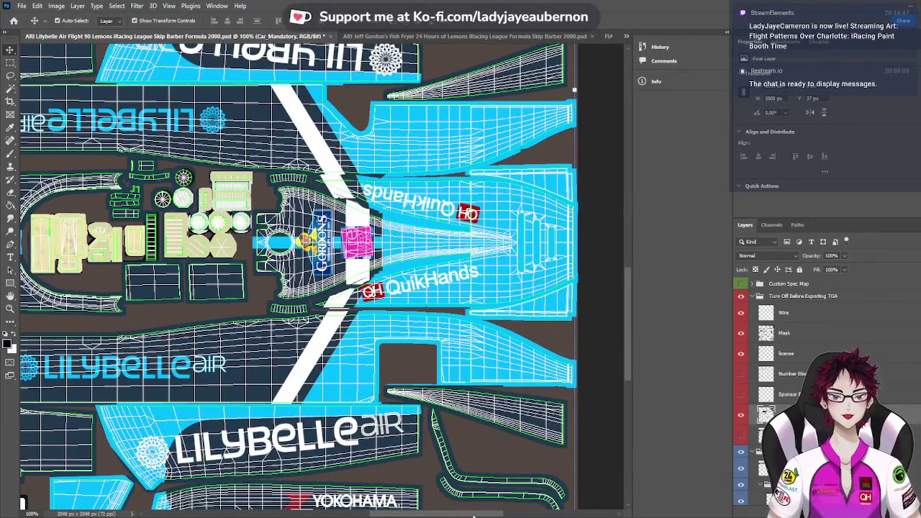
pyautogui.moveTo(472, 516); pyautogui.dragTo(450, 512)
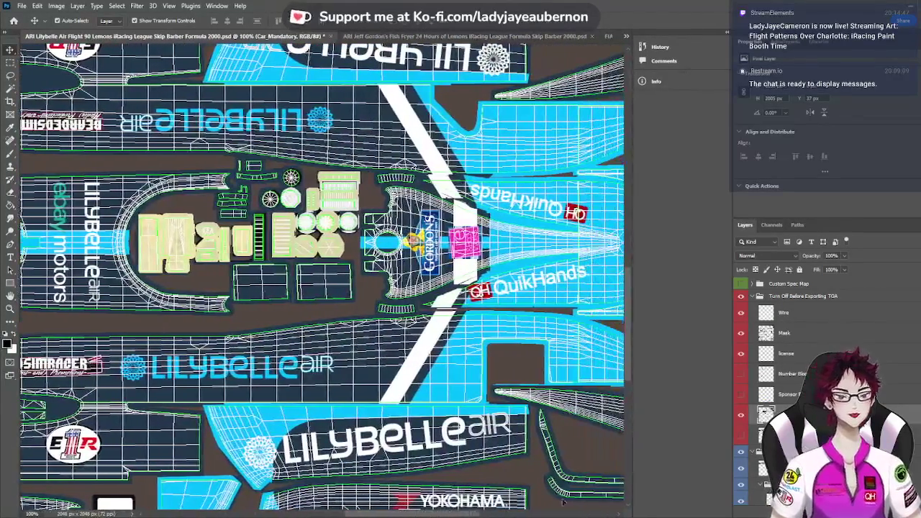
pyautogui.click(762, 434)
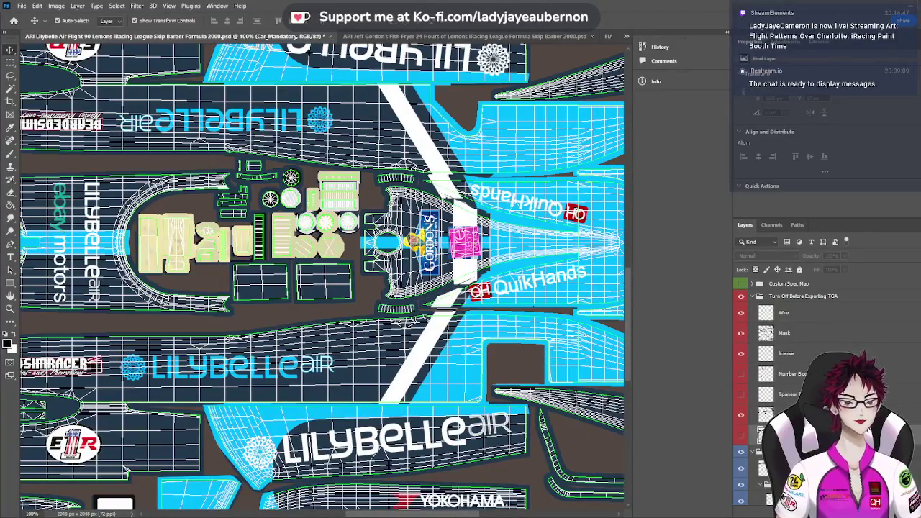
pyautogui.click(765, 414)
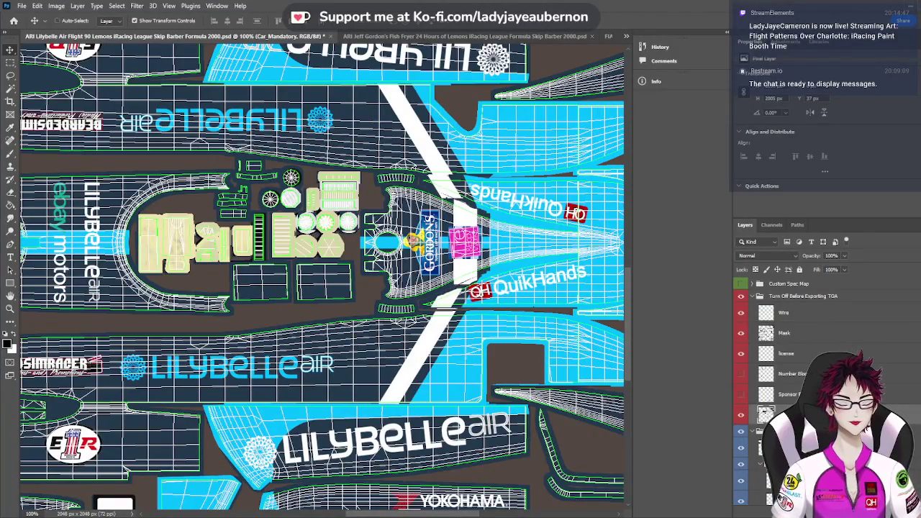
# Hide the Wire layer and the whole Turn Off Before Exporting TGA group
pyautogui.hotkey('ctrl', '-')
pyautogui.hotkey('ctrl', '-')
pyautogui.hotkey('ctrl', '-')
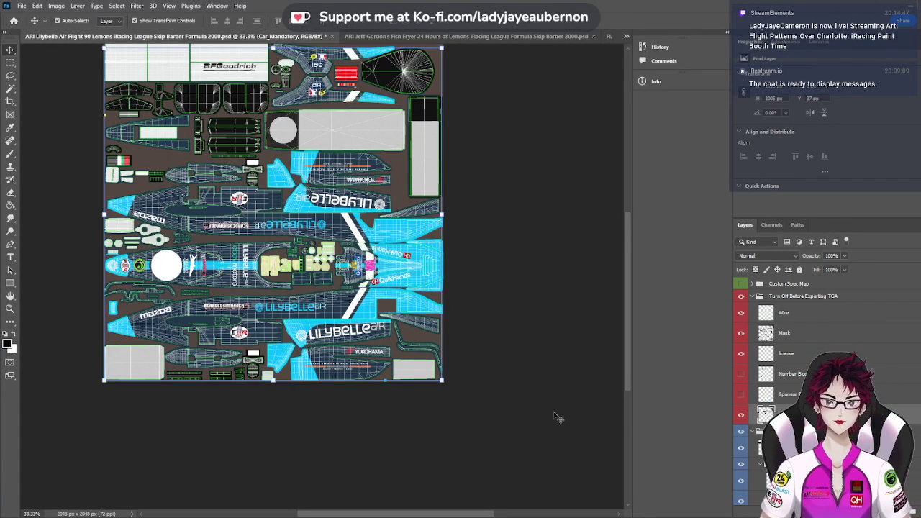
pyautogui.scroll(4, 554, 416)
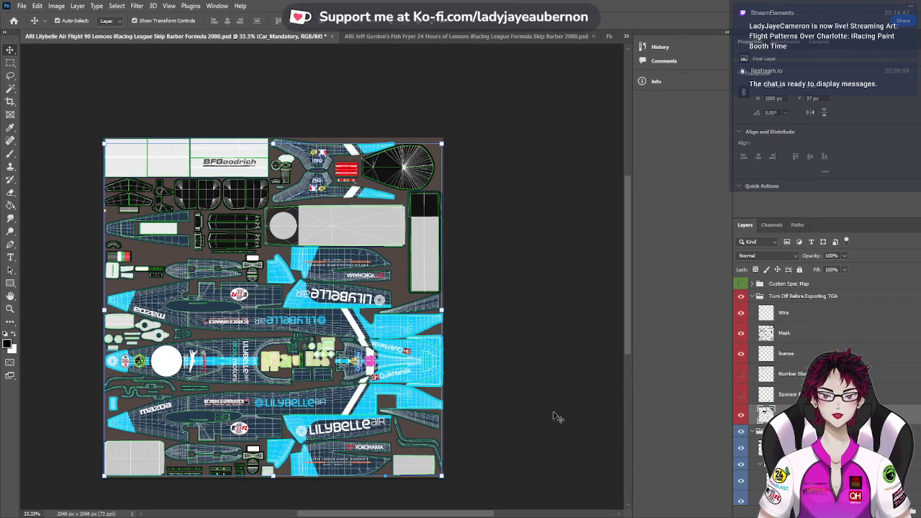
pyautogui.scroll(-3, 554, 416)
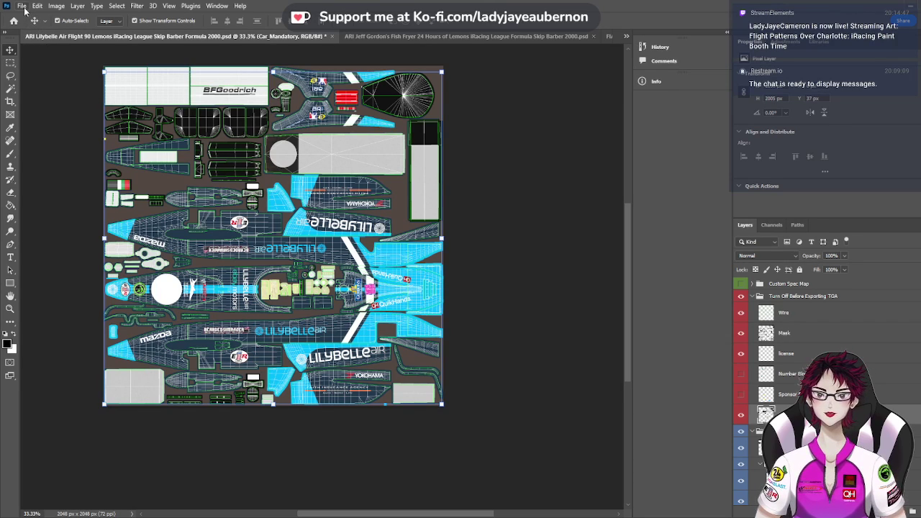
pyautogui.click(741, 313)
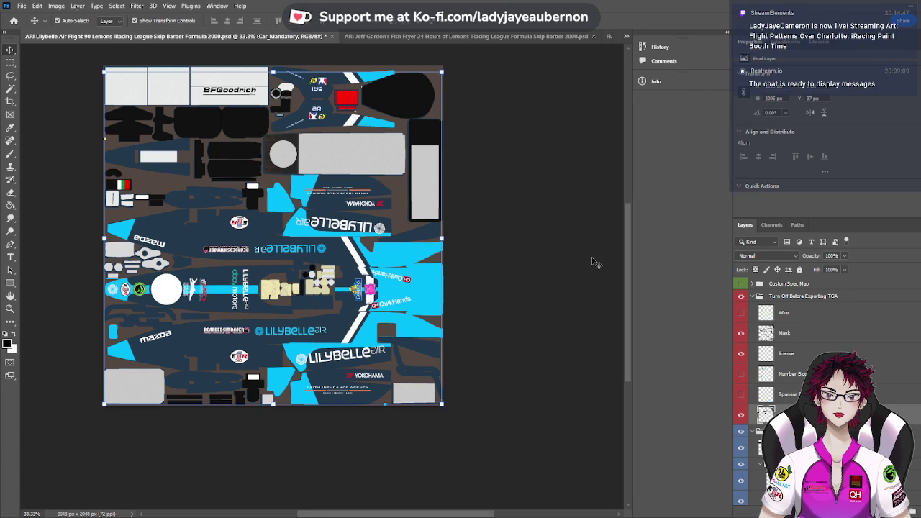
pyautogui.click(741, 297)
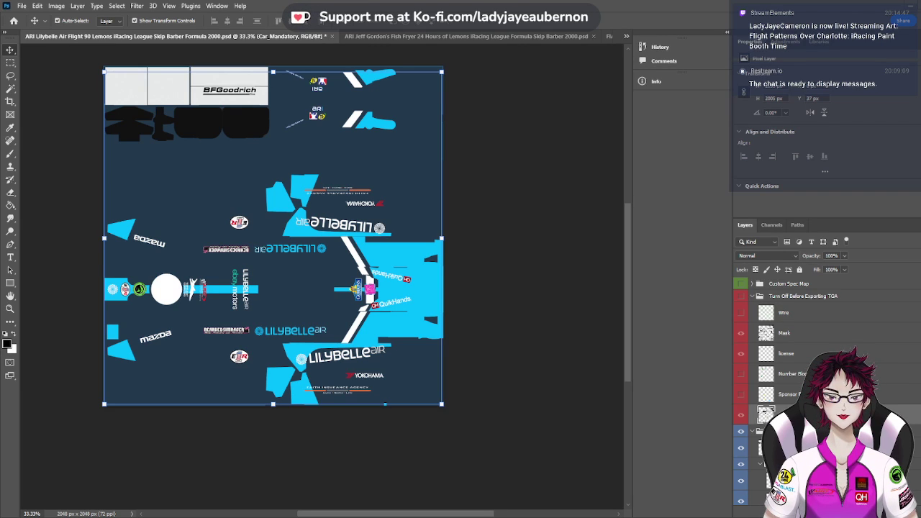
# Switch to iRacing and examine the Skip Barber Formula 2000 model's livery and logo placement from the side and the front
pyautogui.hotkey('alt', 'Tab')
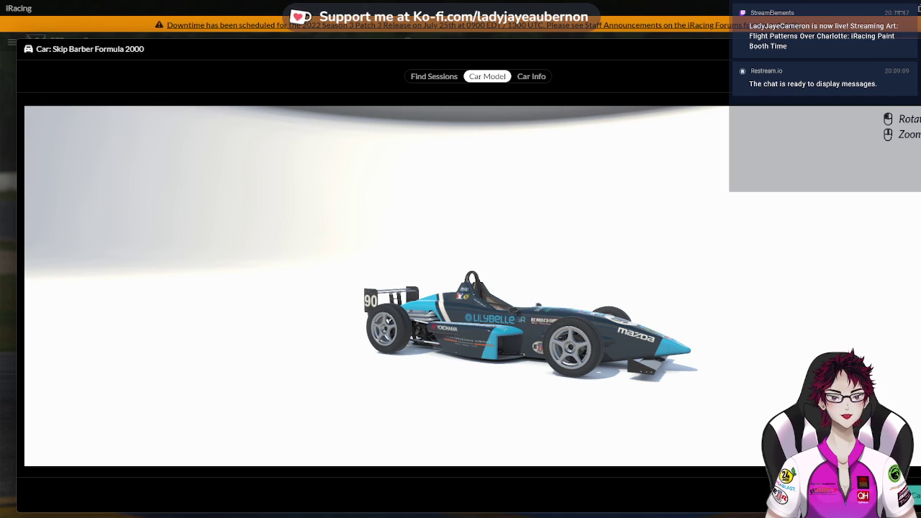
pyautogui.scroll(5, 465, 350)
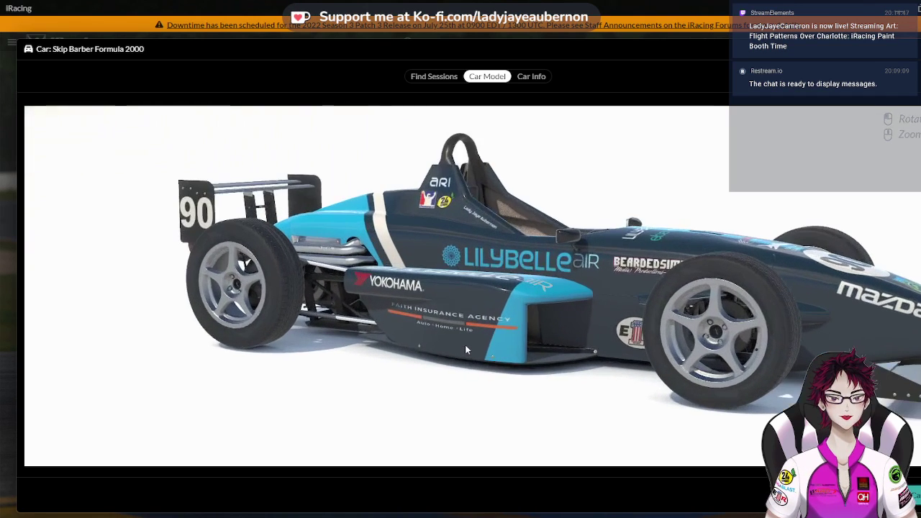
pyautogui.moveTo(483, 346); pyautogui.dragTo(442, 294)
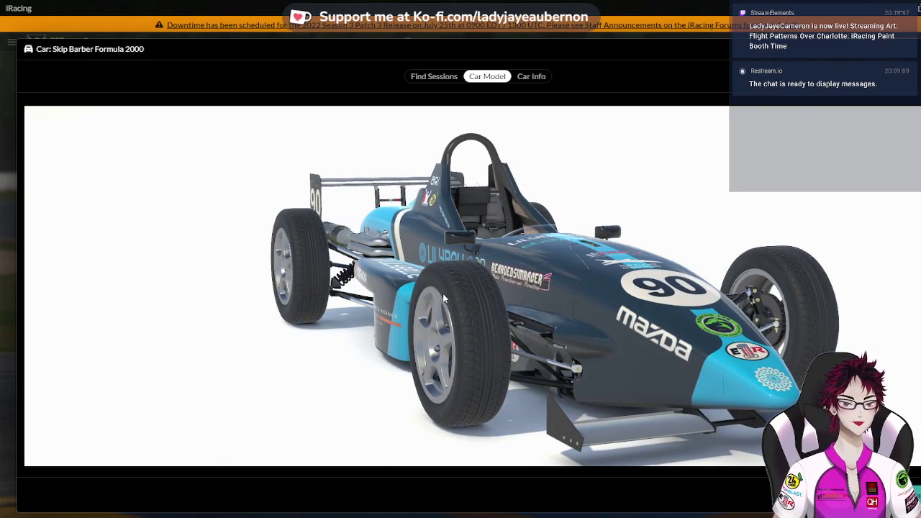
pyautogui.scroll(2, 460, 292)
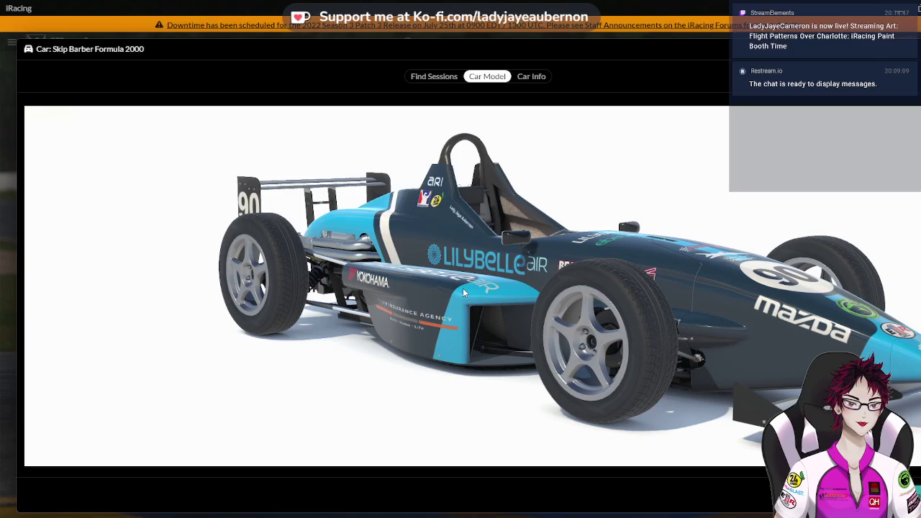
pyautogui.moveTo(464, 293); pyautogui.dragTo(637, 287)
pyautogui.scroll(1, 537, 325)
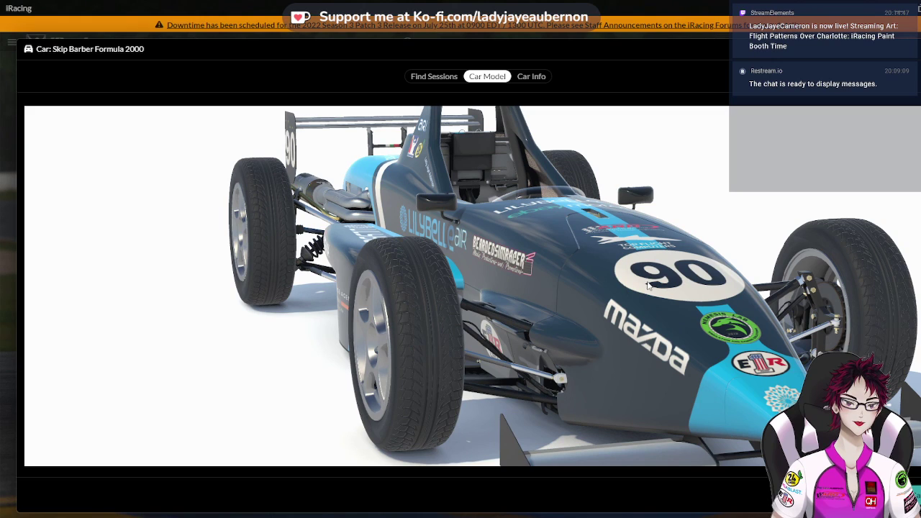
pyautogui.moveTo(648, 285); pyautogui.dragTo(724, 325)
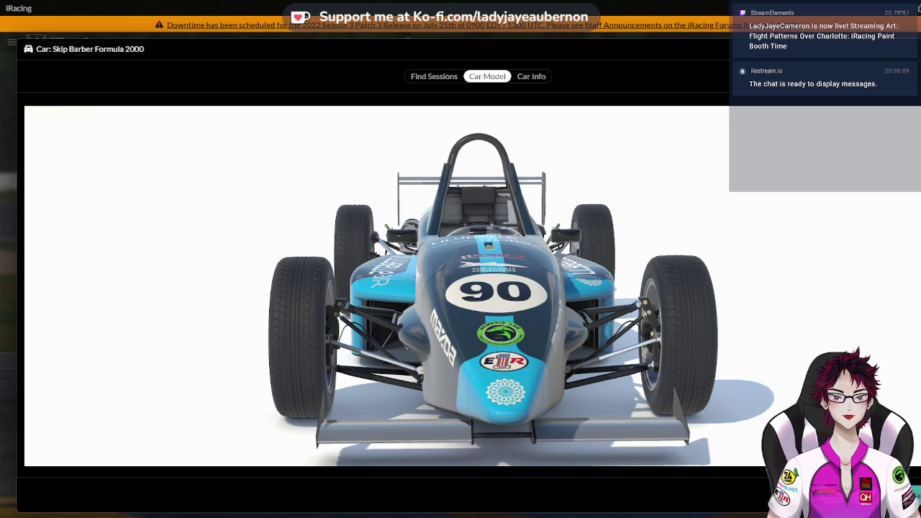
# Switch back to Photoshop and show the Turn Off Before Exporting TGA group together with its Wire layer
pyautogui.hotkey('alt', 'Tab')
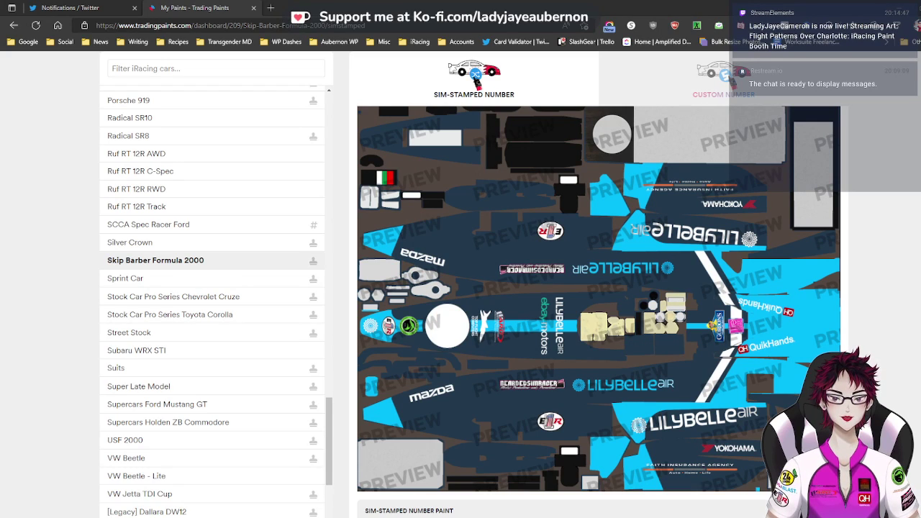
pyautogui.hotkey('alt', 'Tab')
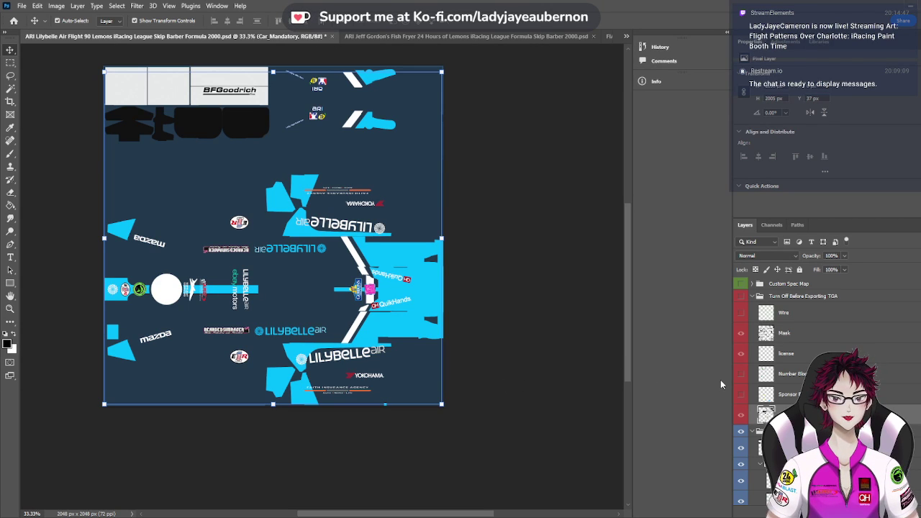
pyautogui.click(742, 314)
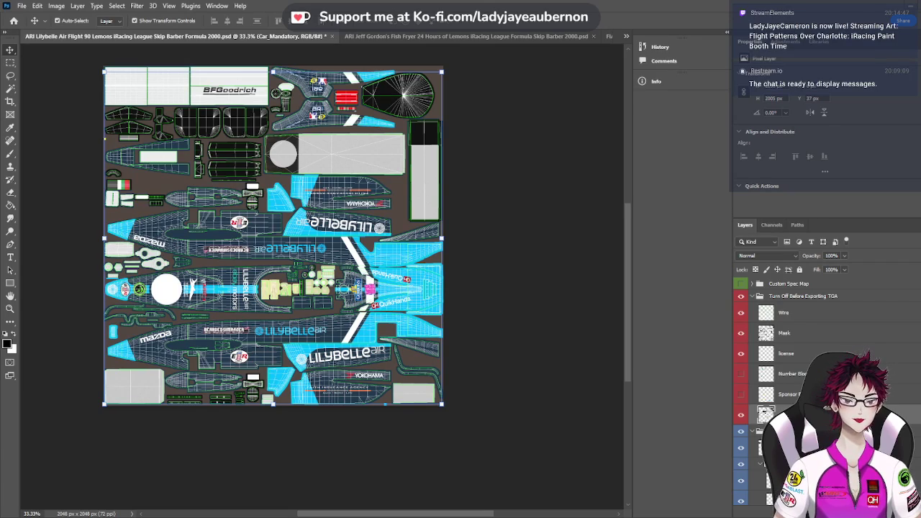
# Move both Mazda logos closer to the blue nose tip, aligning the lower logo with the upper one
pyautogui.hotkey('ctrl', '+')
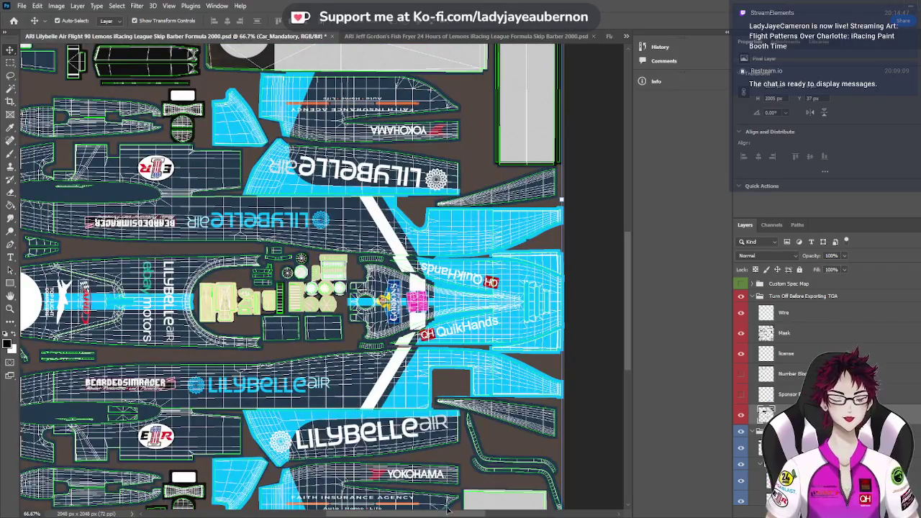
pyautogui.moveTo(446, 513); pyautogui.dragTo(361, 497)
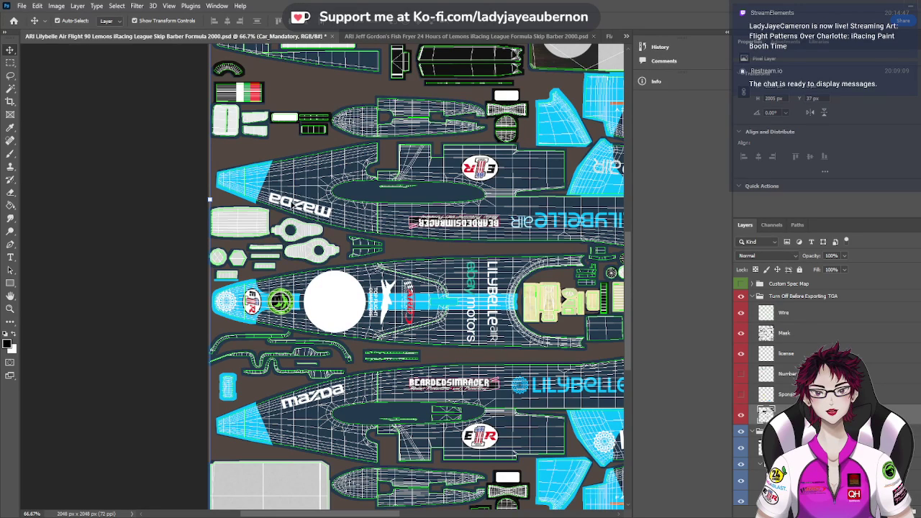
pyautogui.moveTo(301, 205); pyautogui.dragTo(287, 193)
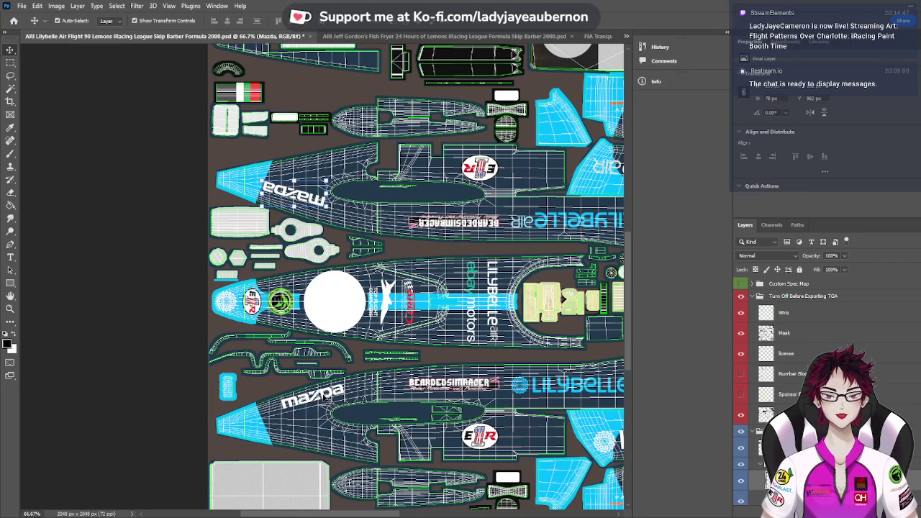
pyautogui.moveTo(325, 397); pyautogui.dragTo(305, 414)
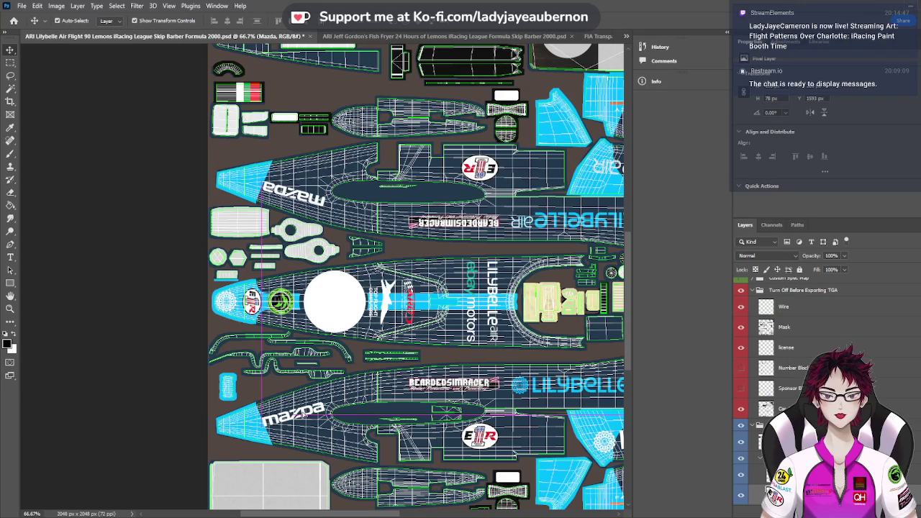
pyautogui.moveTo(305, 415); pyautogui.dragTo(304, 404)
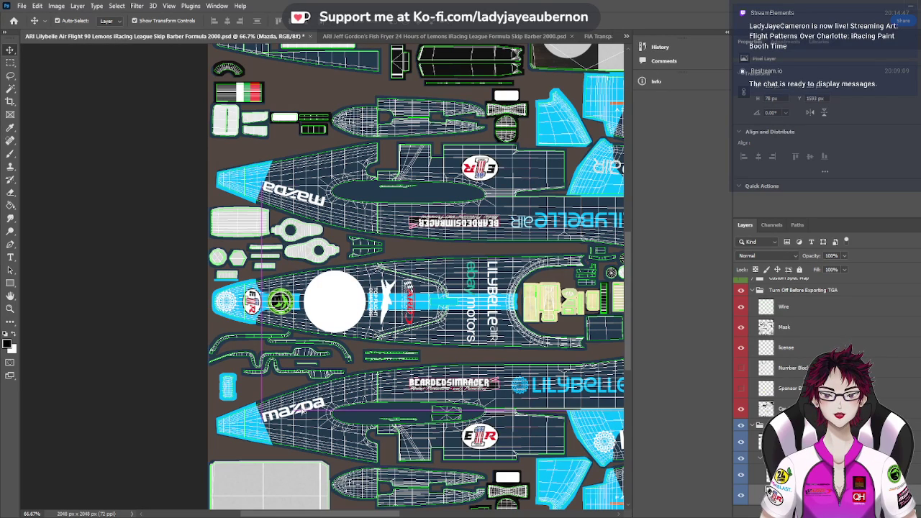
pyautogui.moveTo(305, 404); pyautogui.dragTo(305, 404)
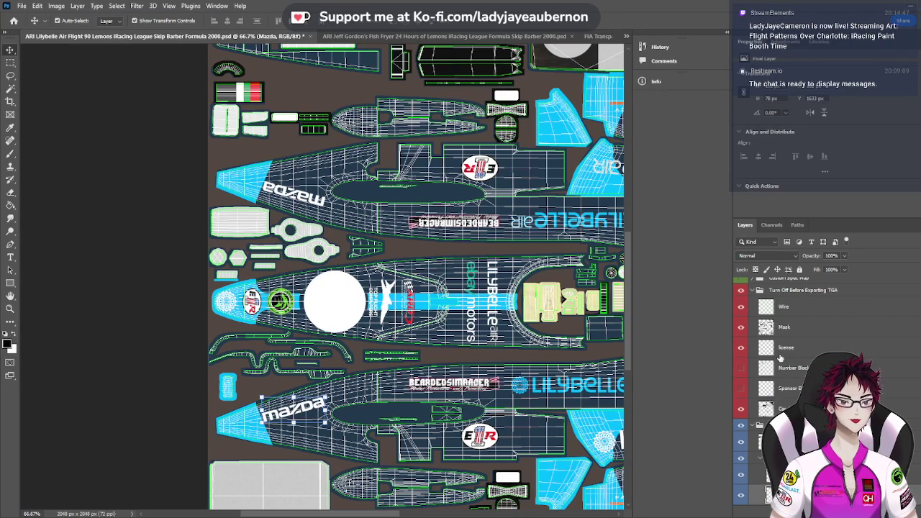
# Hide the Wire layer and the Turn Off Before Exporting TGA group, and deselect the Mazda logo
pyautogui.scroll(1, 762, 325)
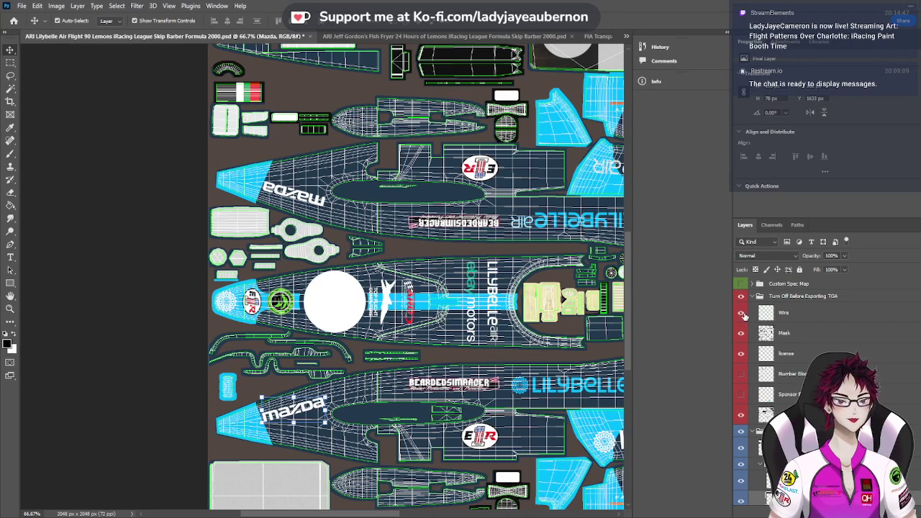
pyautogui.click(741, 313)
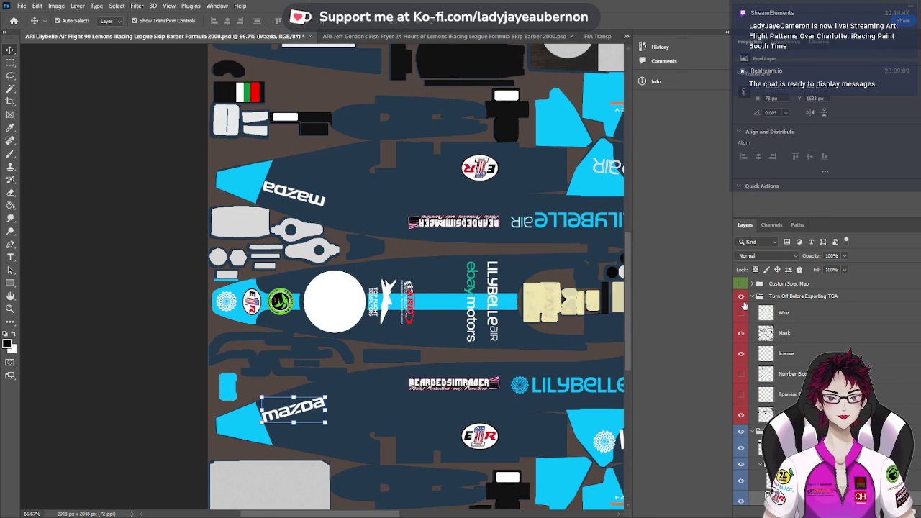
pyautogui.click(742, 296)
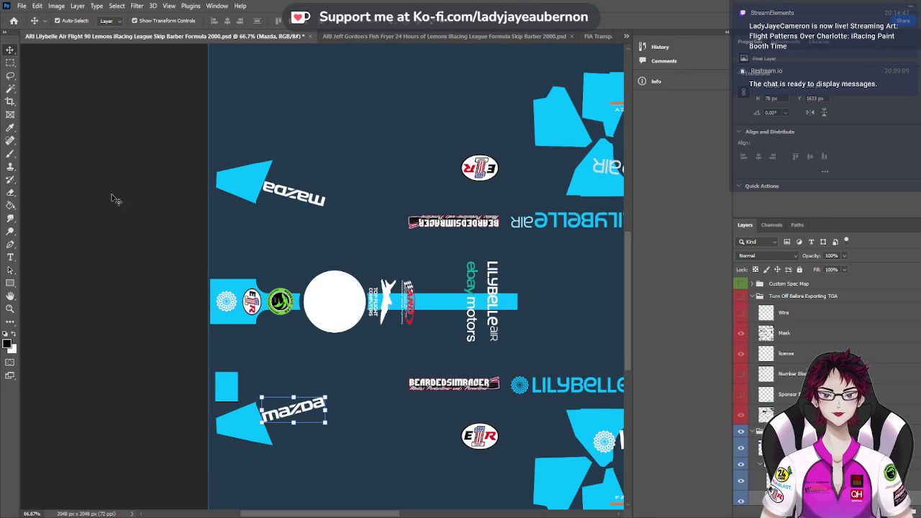
pyautogui.click(101, 133)
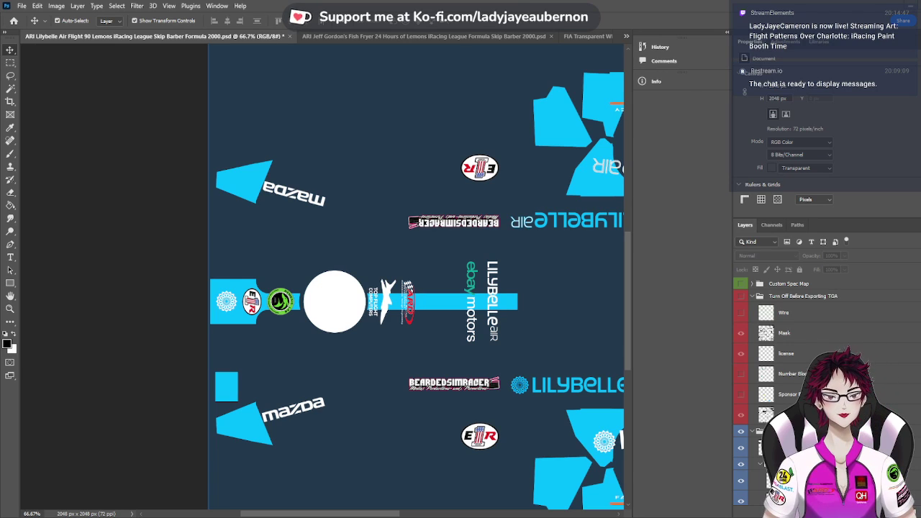
# Show the Turn Off Before Exporting TGA group with its Wire layer and shift the lower Mazda logo slightly back from the blue nose tip
pyautogui.click(741, 313)
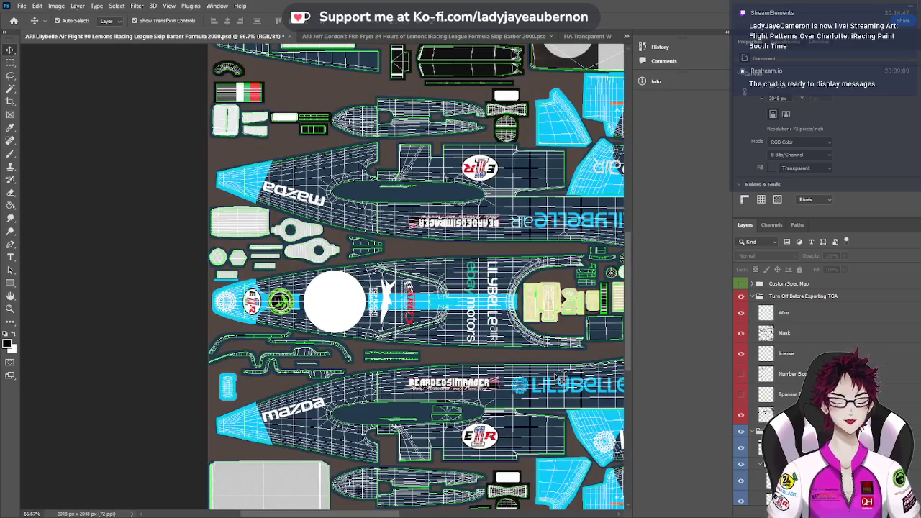
pyautogui.scroll(3, 339, 309)
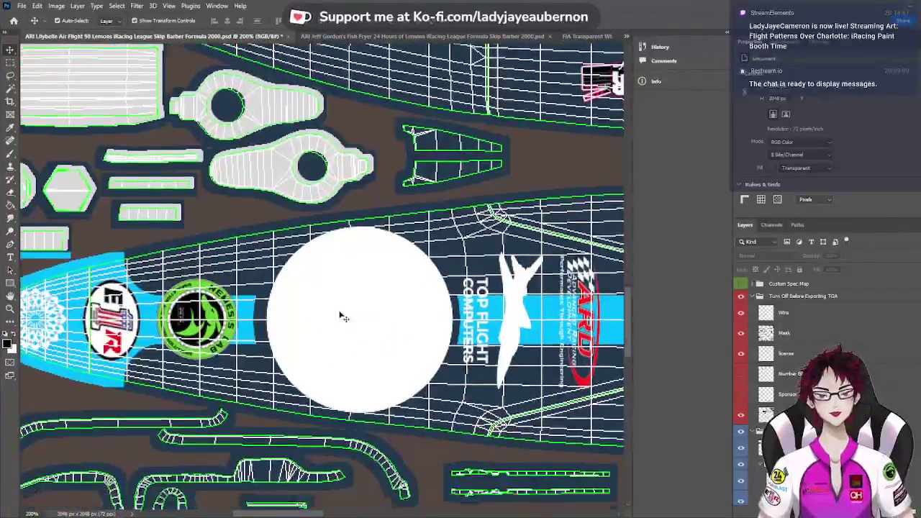
pyautogui.scroll(-5, 344, 316)
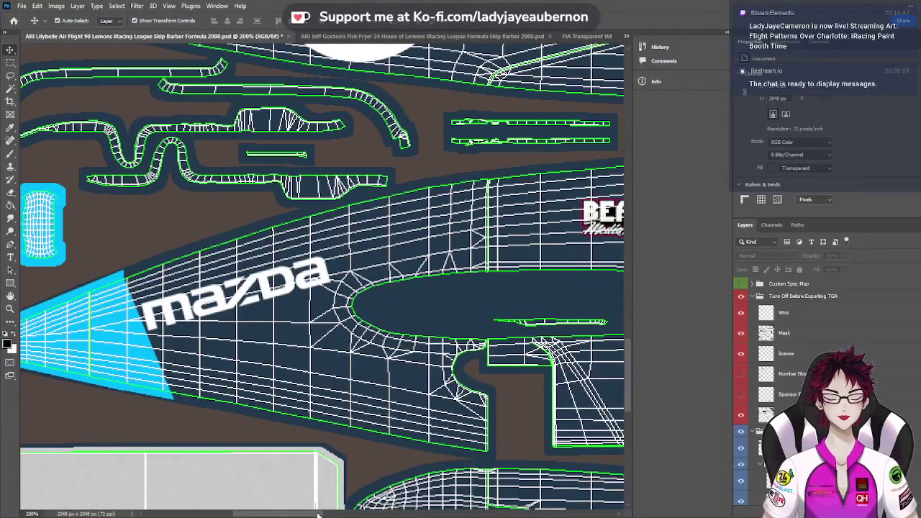
pyautogui.moveTo(304, 517); pyautogui.dragTo(292, 517)
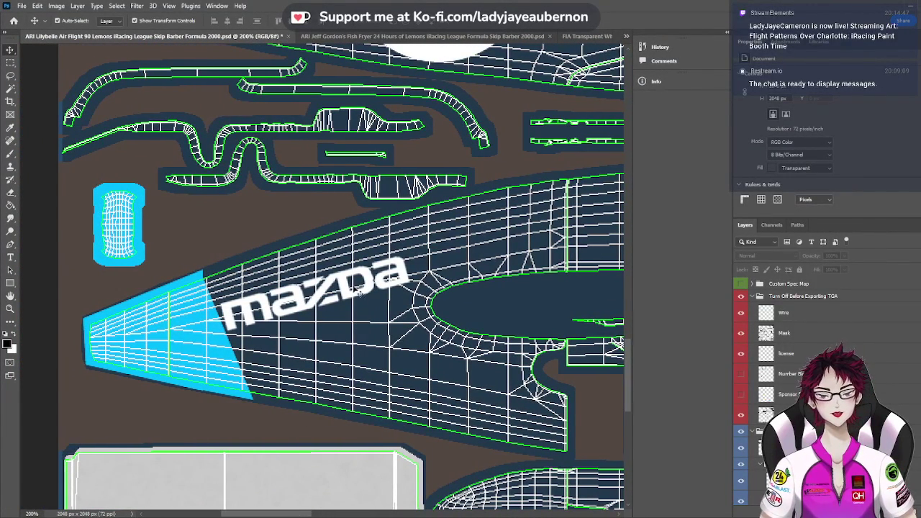
pyautogui.moveTo(352, 290); pyautogui.dragTo(370, 280)
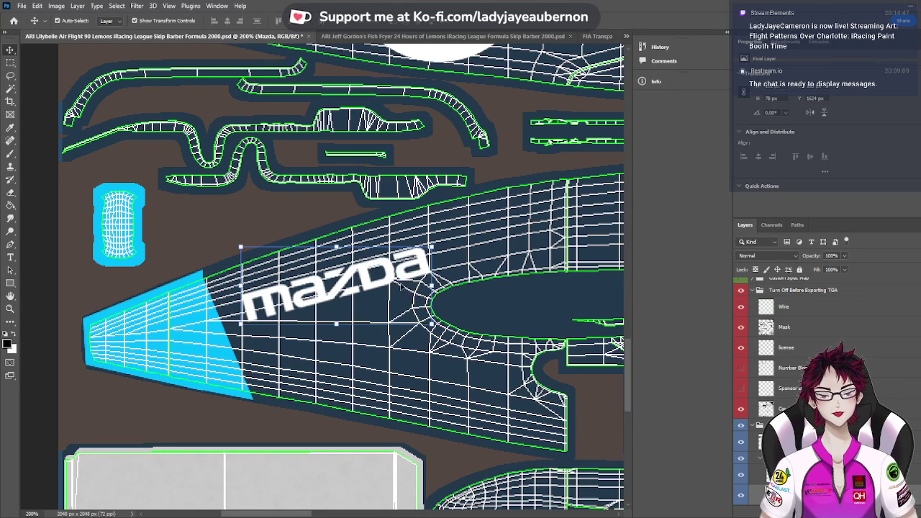
pyautogui.moveTo(401, 284)
pyautogui.mouseDown()
pyautogui.moveTo(380, 292)
pyautogui.moveTo(371, 281)
pyautogui.moveTo(390, 281)
pyautogui.mouseUp()
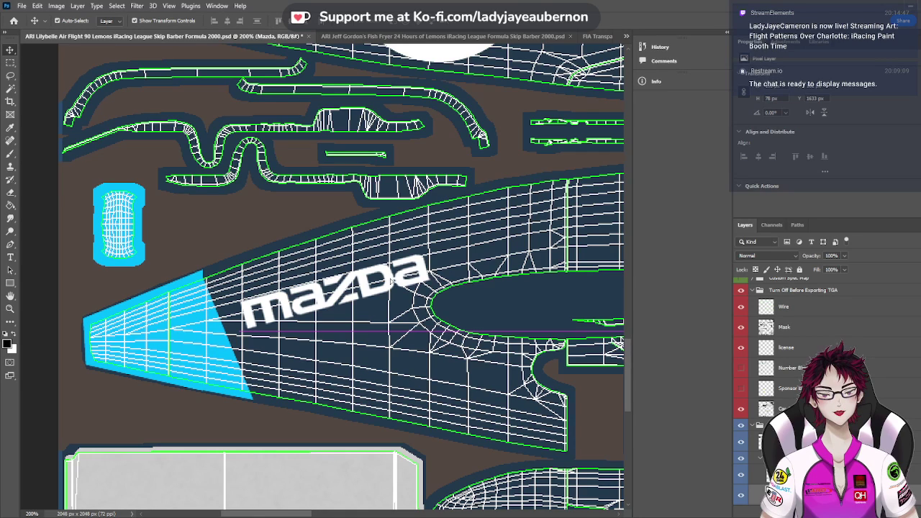
pyautogui.moveTo(390, 281); pyautogui.dragTo(390, 279)
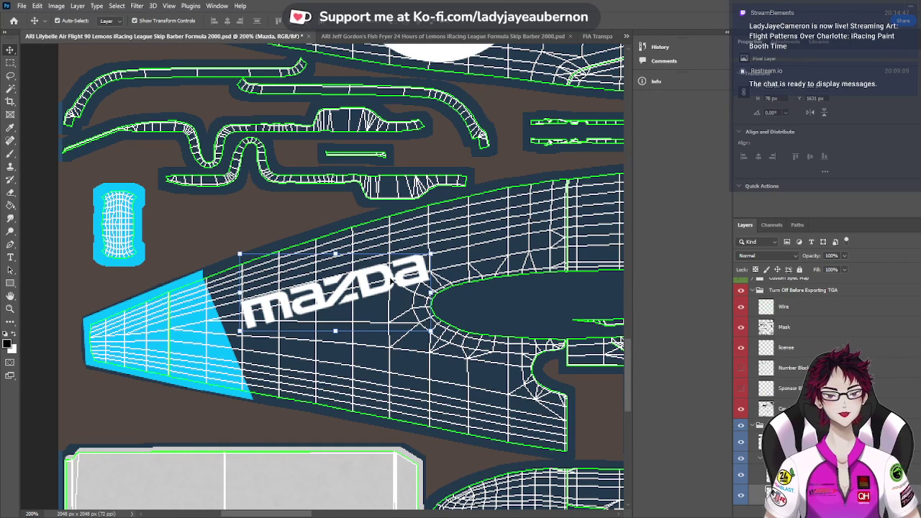
# Shift the upper Mazda logo back to mirror the lower one, and hide the Wire layer and the Turn Off Before Exporting TGA group
pyautogui.scroll(2, 376, 357)
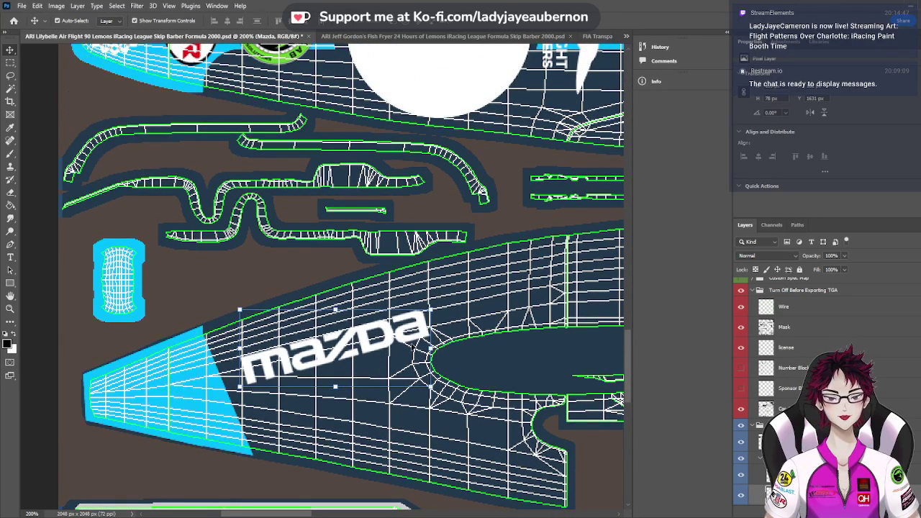
pyautogui.scroll(8, 414, 349)
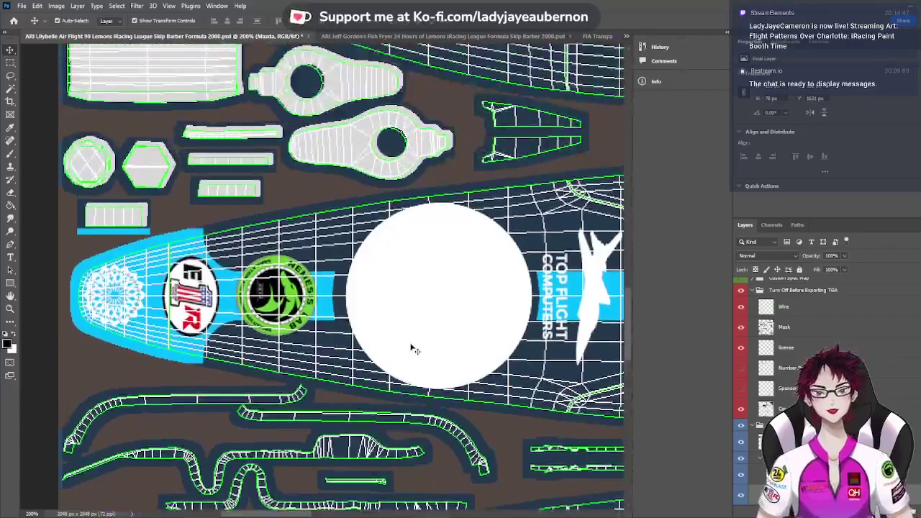
pyautogui.scroll(9, 414, 350)
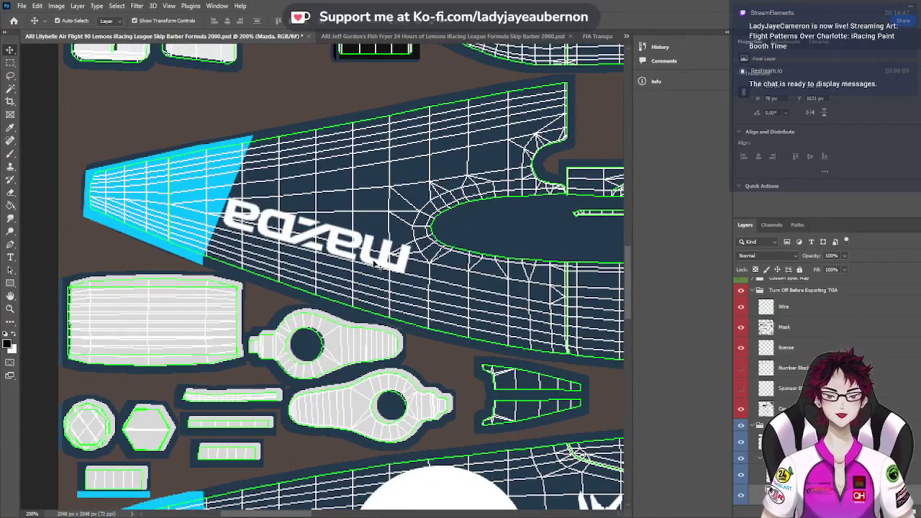
pyautogui.moveTo(376, 264); pyautogui.dragTo(389, 268)
pyautogui.scroll(-5, 389, 268)
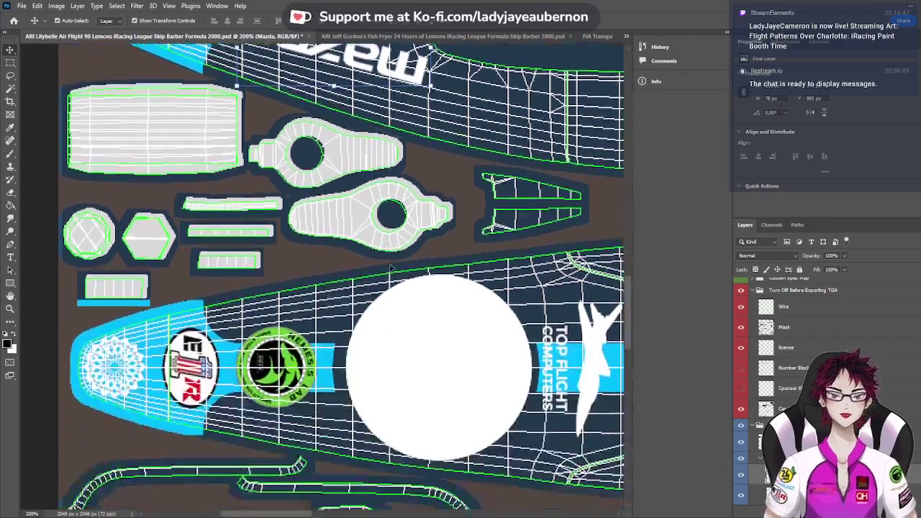
pyautogui.scroll(-8, 389, 267)
pyautogui.scroll(6, 391, 269)
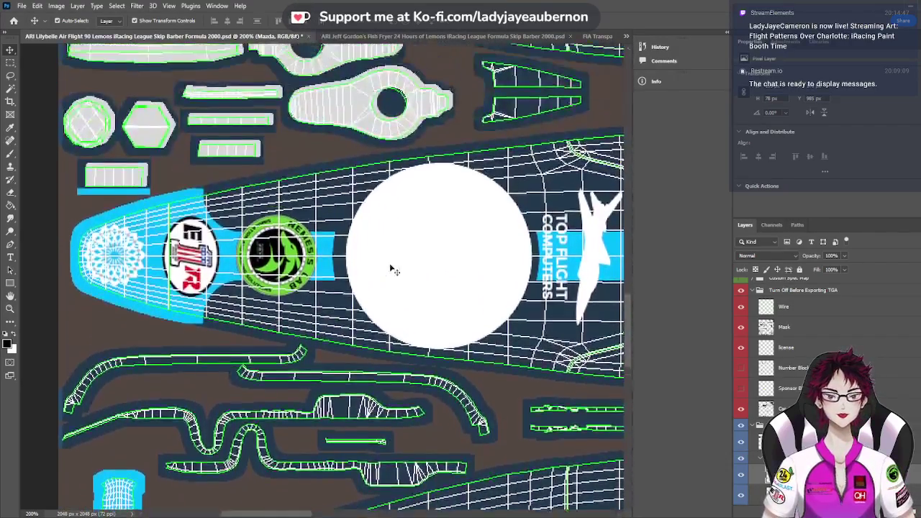
pyautogui.scroll(5, 391, 269)
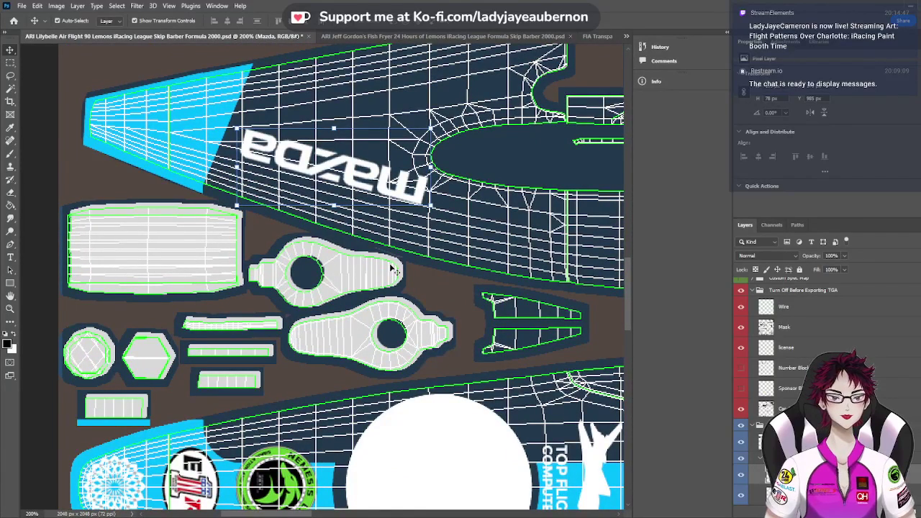
pyautogui.click(741, 307)
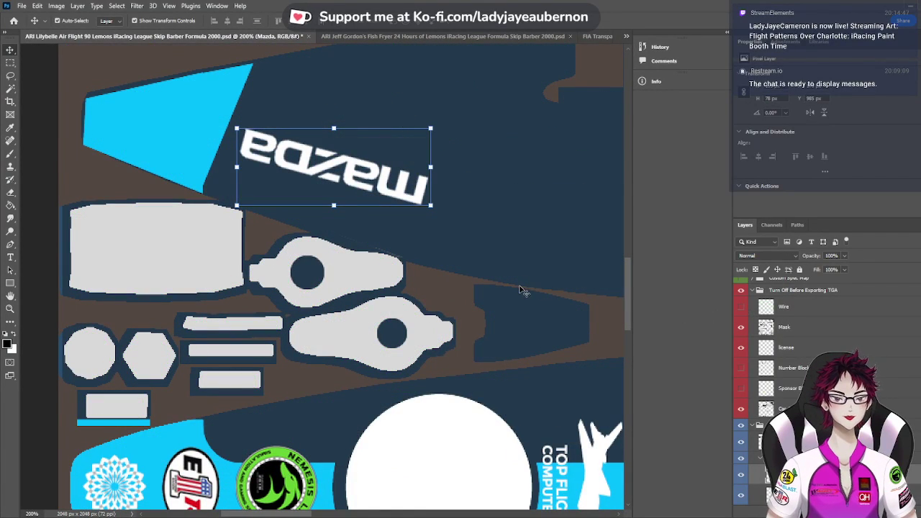
pyautogui.click(742, 291)
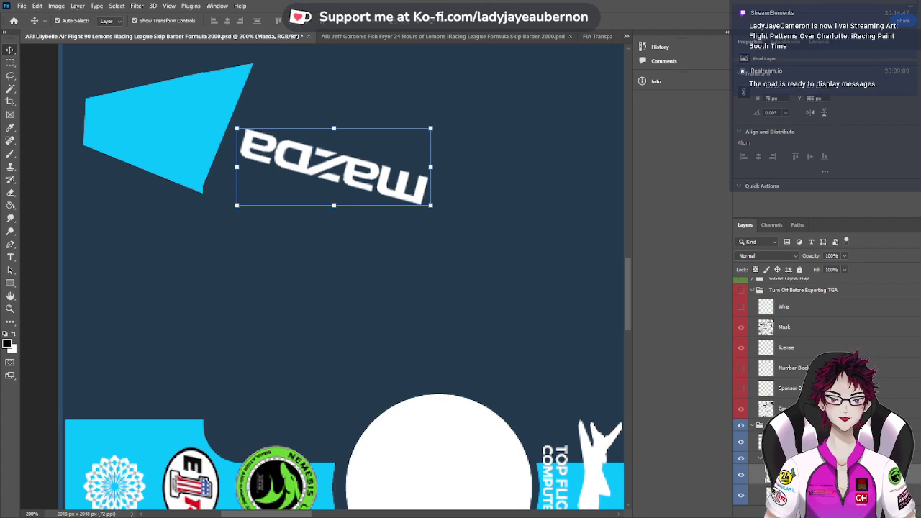
# Switch to iRacing and examine the car model's logo placement from the front, side, rear and above
pyautogui.hotkey('alt', 'Tab')
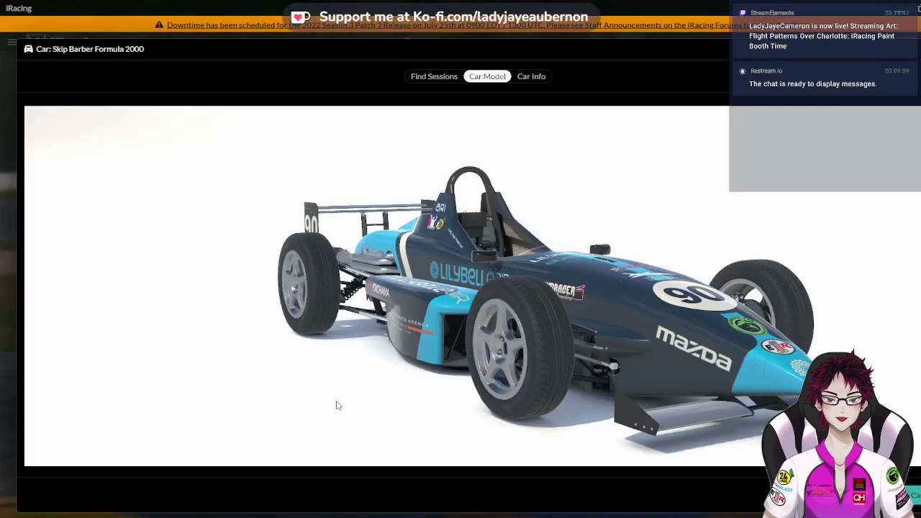
pyautogui.moveTo(419, 345); pyautogui.dragTo(587, 359)
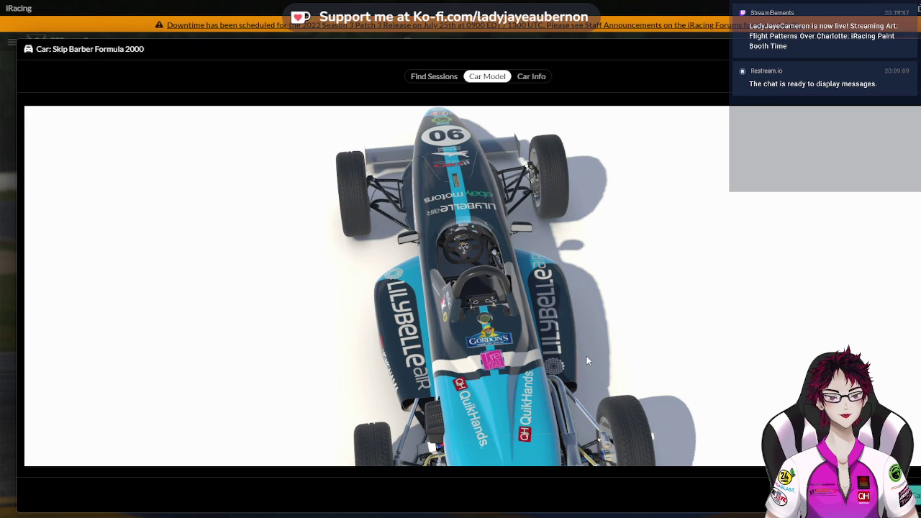
pyautogui.moveTo(587, 357); pyautogui.dragTo(594, 346)
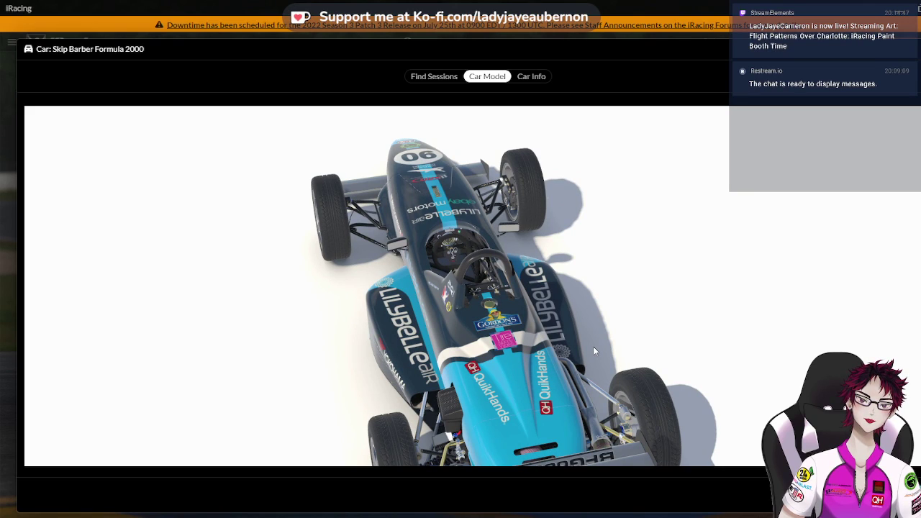
pyautogui.moveTo(593, 346); pyautogui.dragTo(691, 311)
pyautogui.scroll(5, 544, 346)
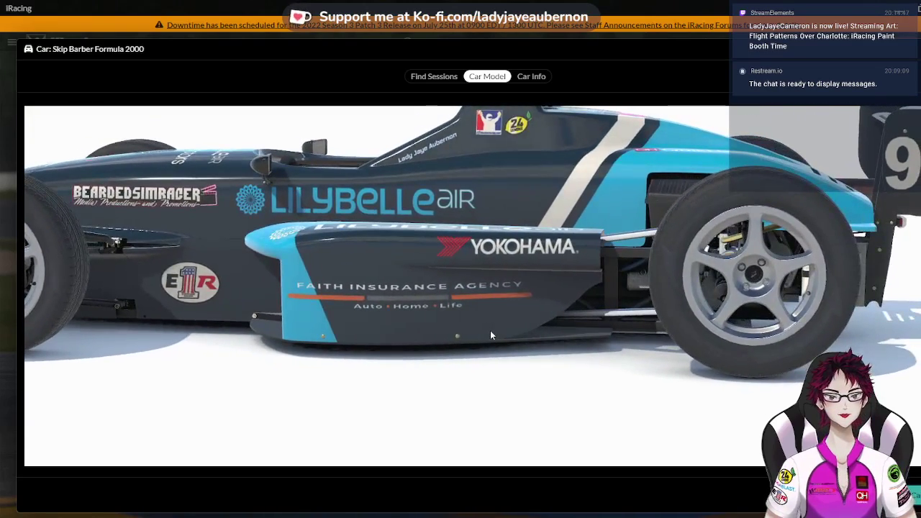
pyautogui.moveTo(491, 329); pyautogui.dragTo(575, 284)
pyautogui.moveTo(408, 338); pyautogui.dragTo(424, 358)
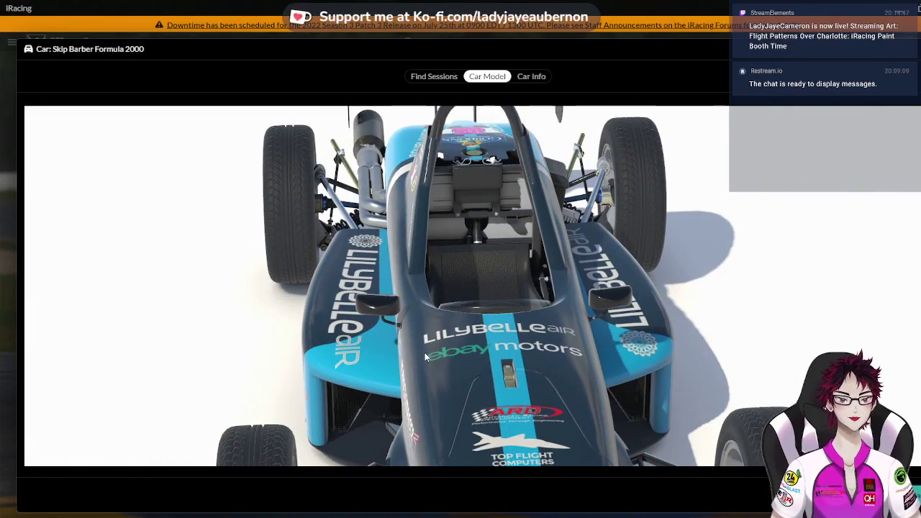
pyautogui.moveTo(508, 383); pyautogui.dragTo(698, 390)
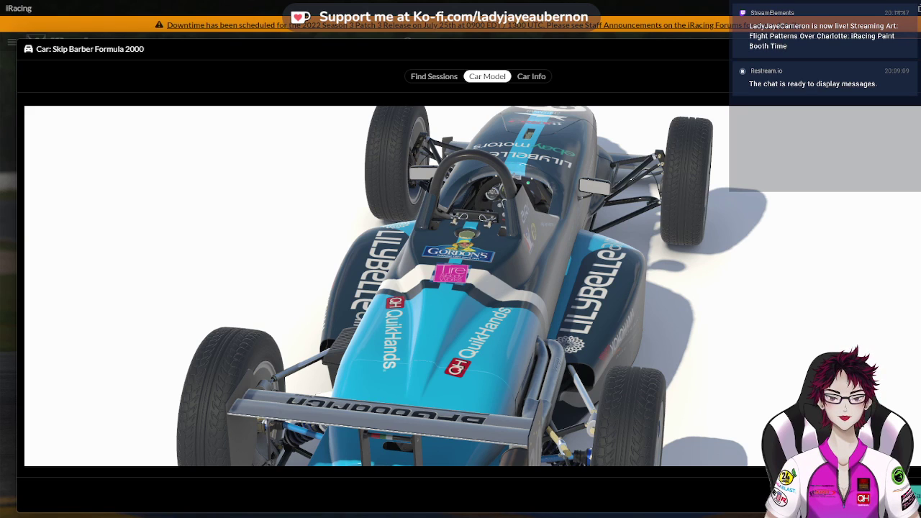
# Switch back to Photoshop and show the Turn Off Before Exporting TGA group and its Wire layer over the rear bodywork
pyautogui.hotkey('alt', 'Tab')
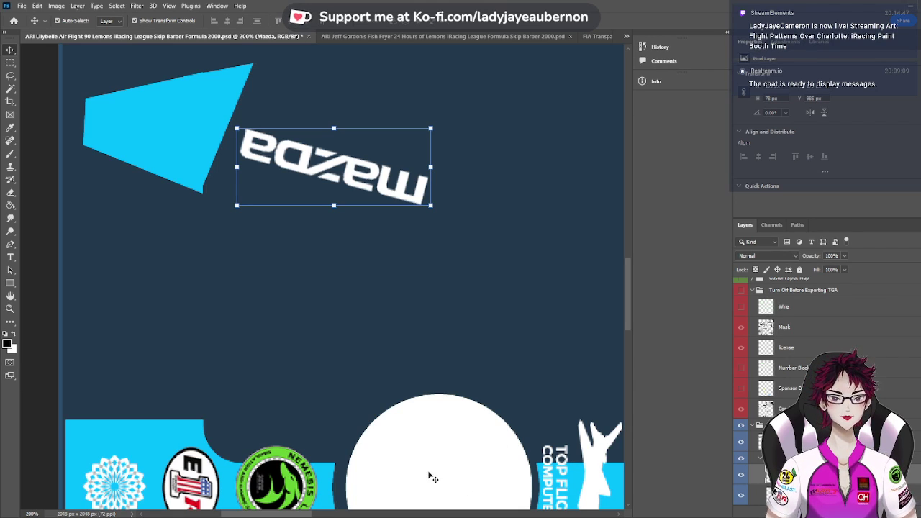
pyautogui.hotkey('ctrl', '-')
pyautogui.hotkey('ctrl', '-')
pyautogui.hotkey('ctrl', '-')
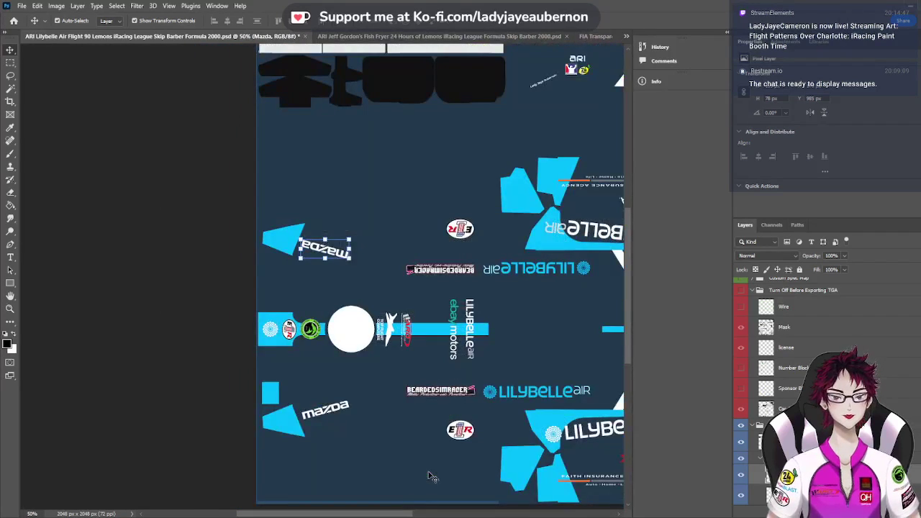
pyautogui.moveTo(381, 513); pyautogui.dragTo(463, 516)
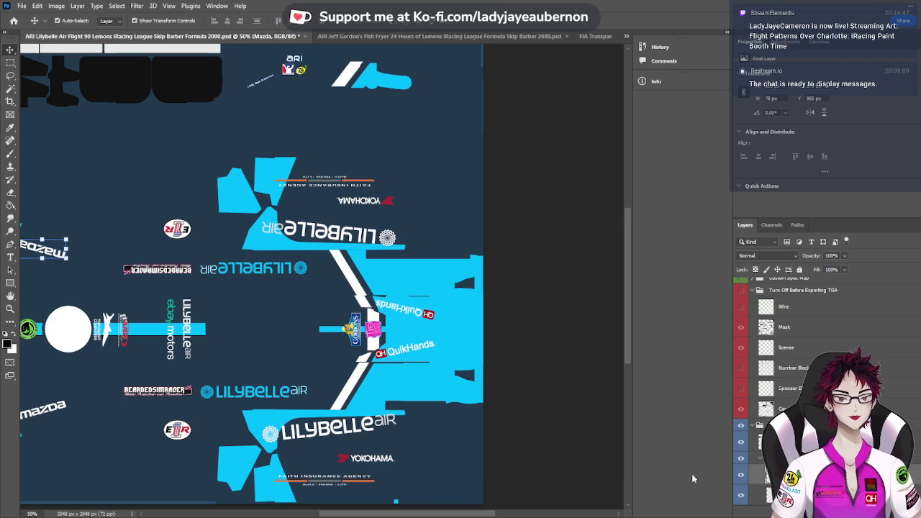
pyautogui.click(740, 290)
pyautogui.click(741, 307)
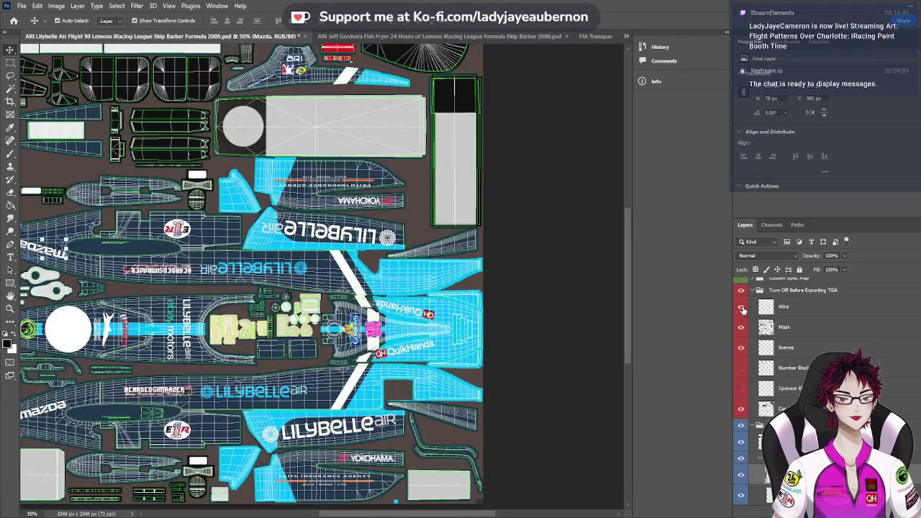
# Select both QuikHands logo layers and shift them together slightly toward the rear of the blue engine cover, using the wireframe as reference
pyautogui.scroll(-10, 792, 381)
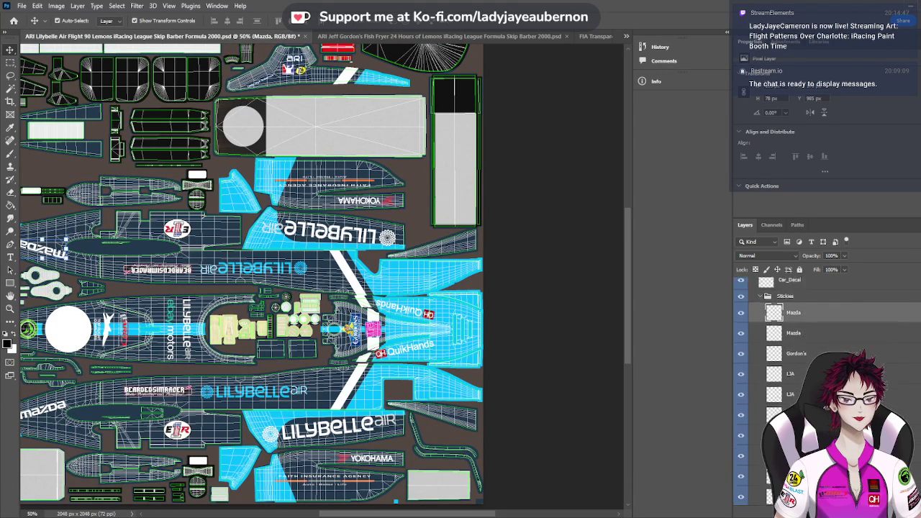
pyautogui.scroll(-1, 792, 381)
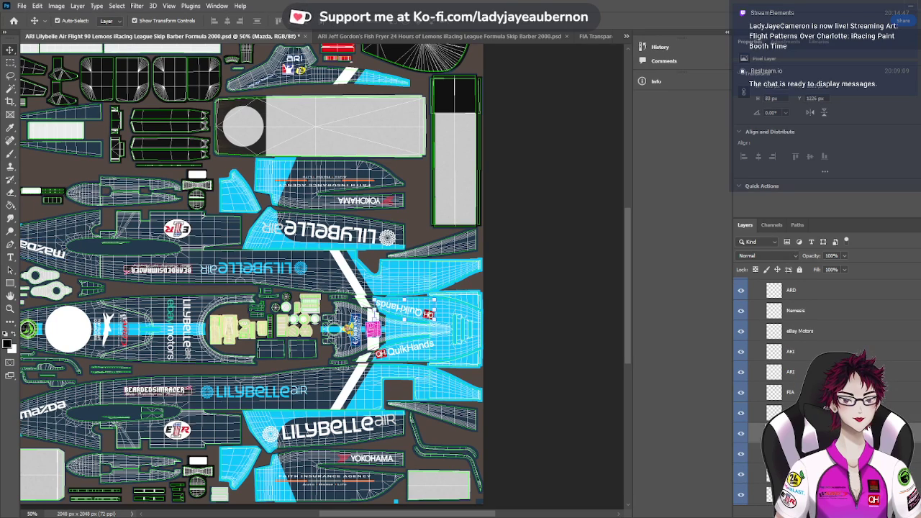
pyautogui.click(755, 432)
pyautogui.keyDown('shift'); pyautogui.click(756, 453); pyautogui.keyUp('shift')
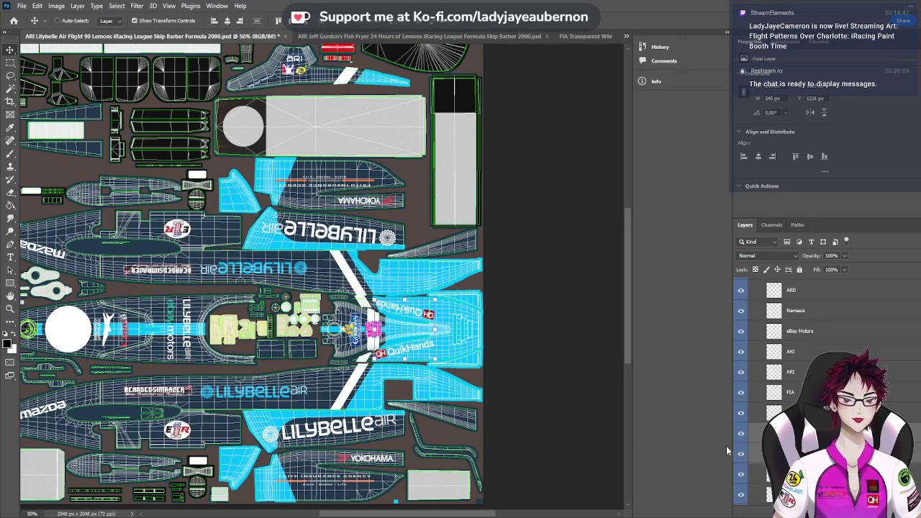
pyautogui.hotkey('ctrl', '+')
pyautogui.hotkey('ctrl', '+')
pyautogui.hotkey('ctrl', '+')
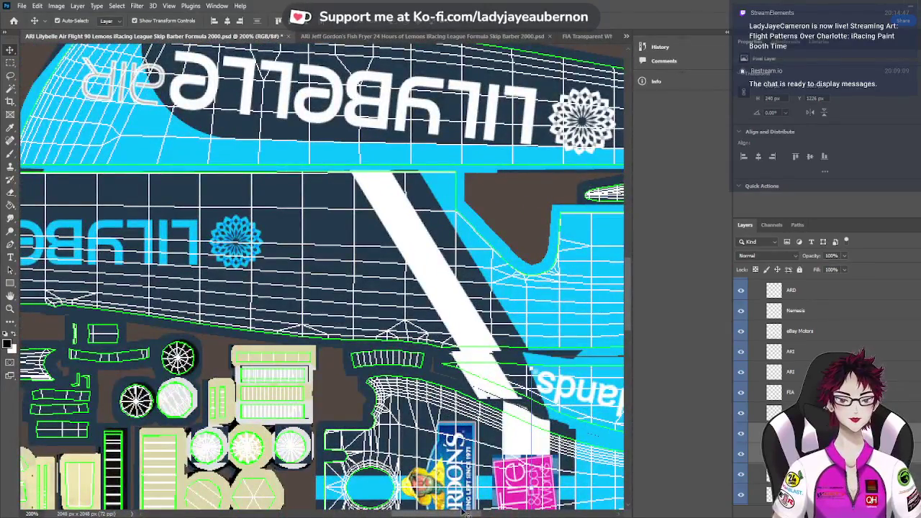
pyautogui.moveTo(465, 512); pyautogui.dragTo(509, 510)
pyautogui.scroll(-5, 525, 406)
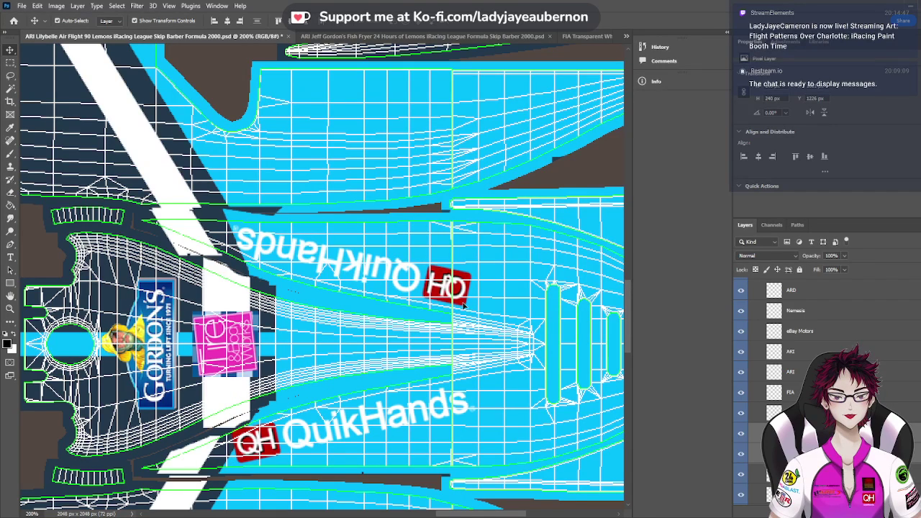
pyautogui.moveTo(465, 306); pyautogui.dragTo(480, 301)
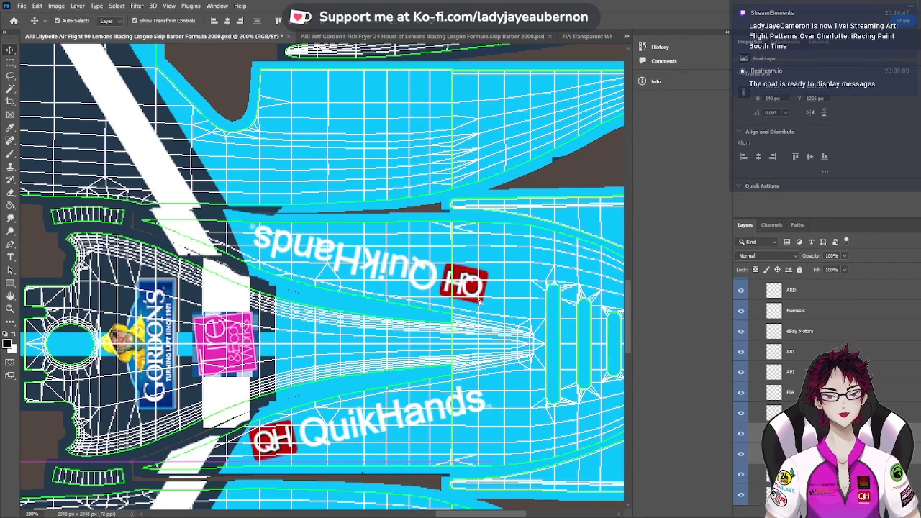
pyautogui.moveTo(479, 301); pyautogui.dragTo(489, 304)
# Hide the Wire layer and the Turn Off Before Exporting TGA group, and collapse that group, Stickies and Paintable Area
pyautogui.scroll(10, 791, 360)
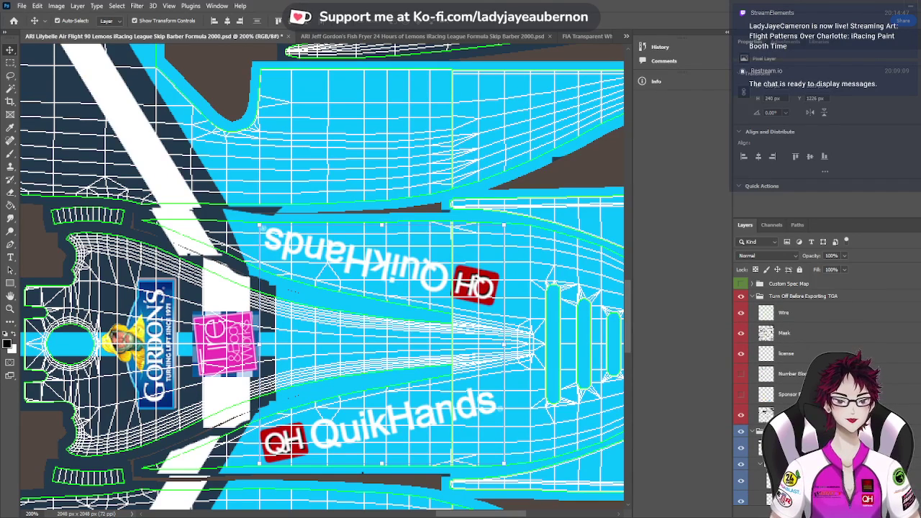
pyautogui.click(741, 314)
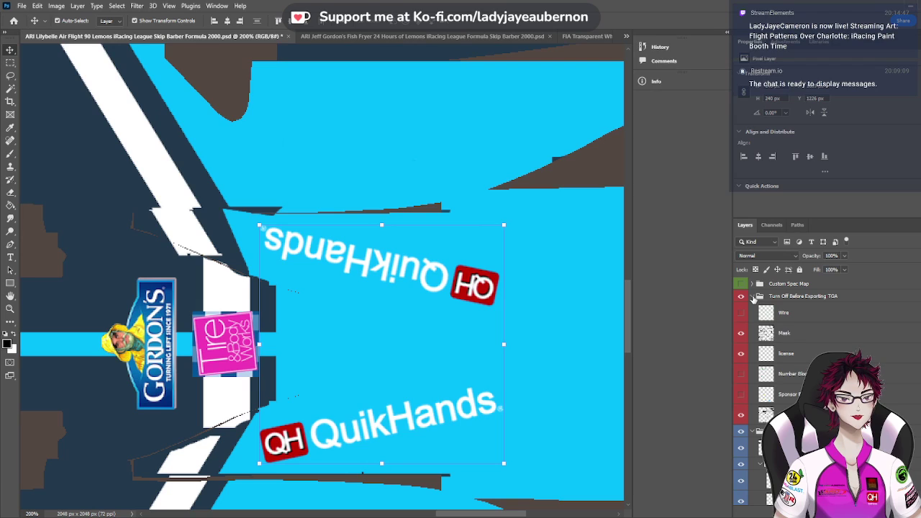
pyautogui.click(752, 296)
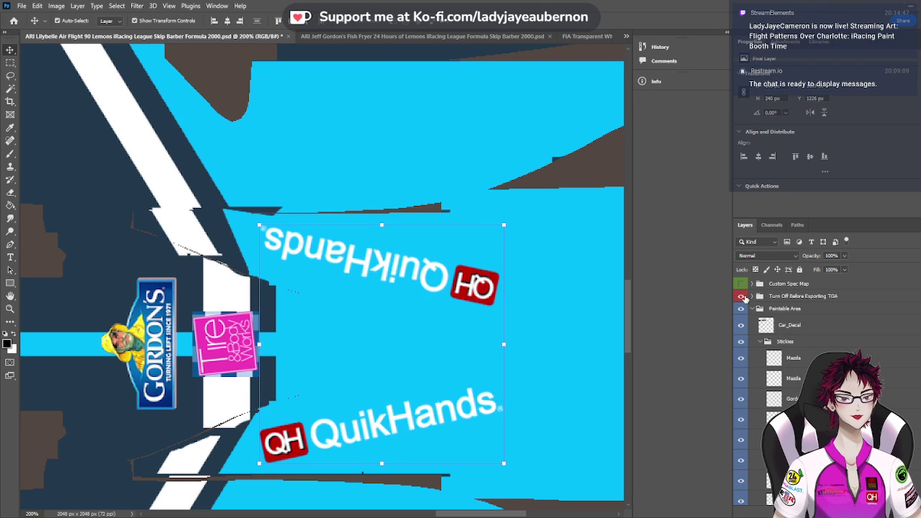
pyautogui.click(767, 341)
pyautogui.click(761, 342)
pyautogui.click(752, 309)
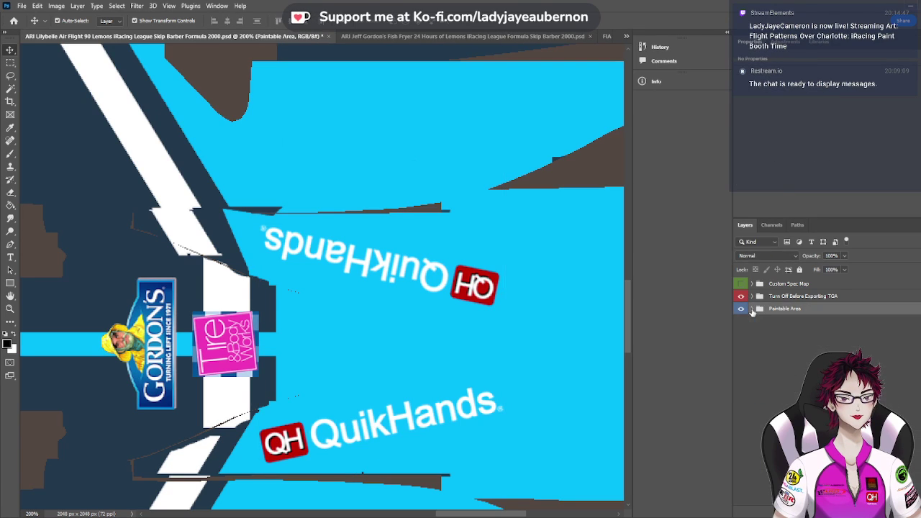
pyautogui.click(741, 297)
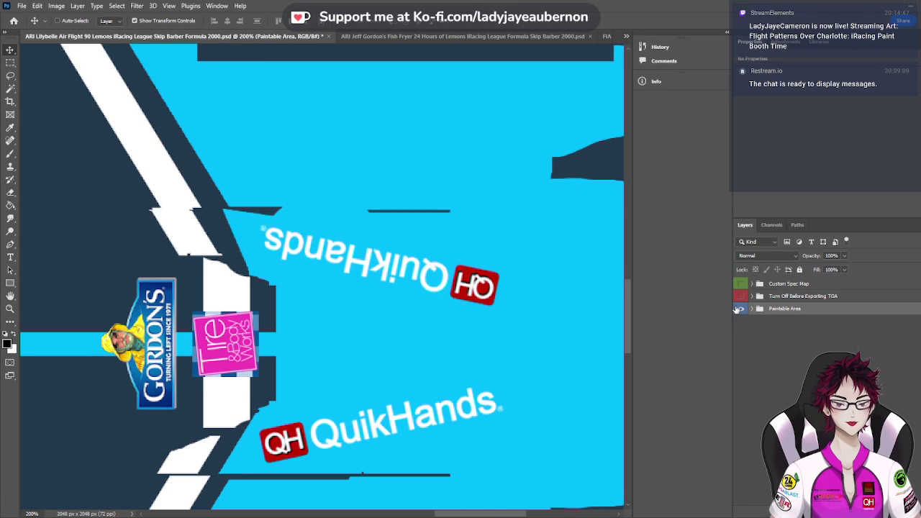
pyautogui.hotkey('ctrl', '-')
pyautogui.hotkey('ctrl', '-')
pyautogui.hotkey('ctrl', '-')
pyautogui.hotkey('ctrl', '-')
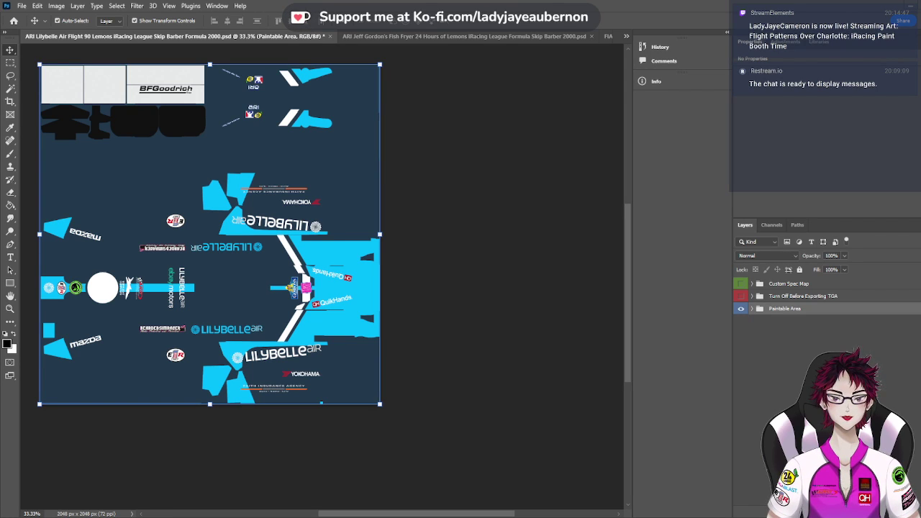
# Switch to iRacing and examine the QuikHands logos on the car's engine cover from behind, above and the side
pyautogui.hotkey('alt', 'Tab')
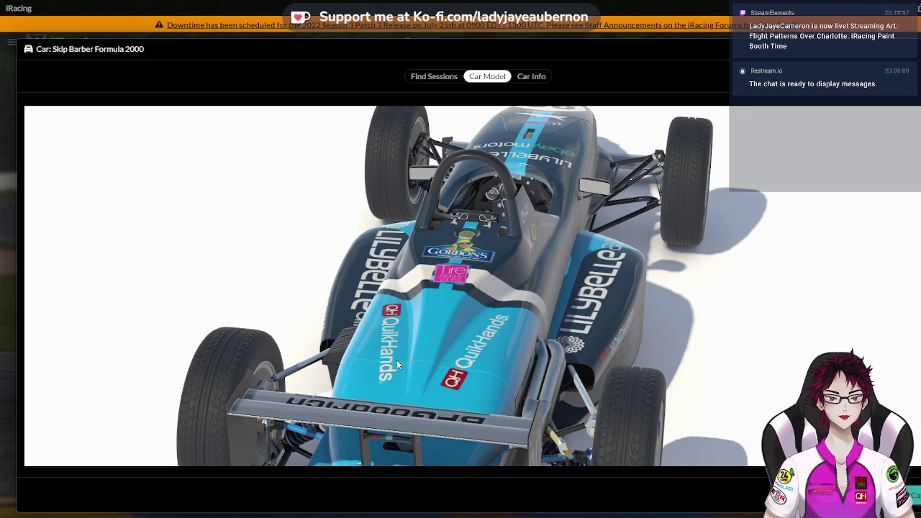
pyautogui.moveTo(396, 360); pyautogui.dragTo(434, 345)
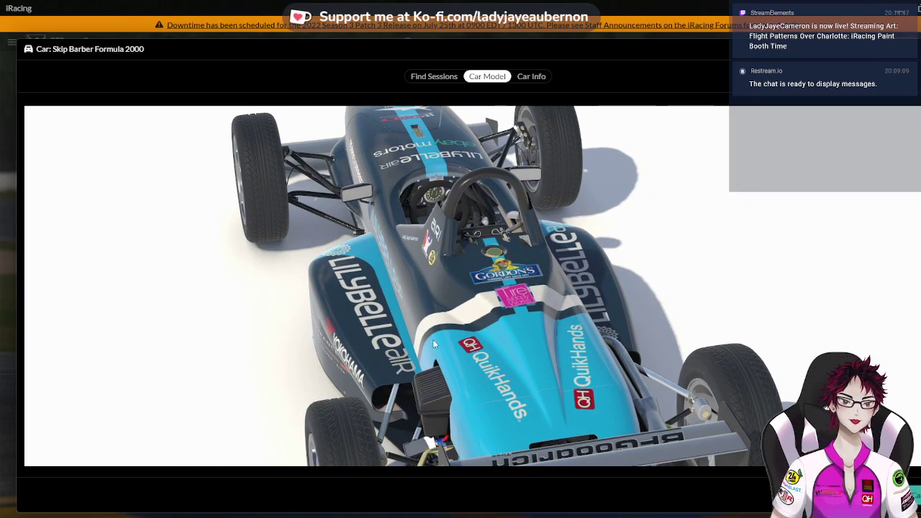
pyautogui.moveTo(520, 373)
pyautogui.mouseDown()
pyautogui.moveTo(569, 360)
pyautogui.moveTo(511, 388)
pyautogui.mouseUp()
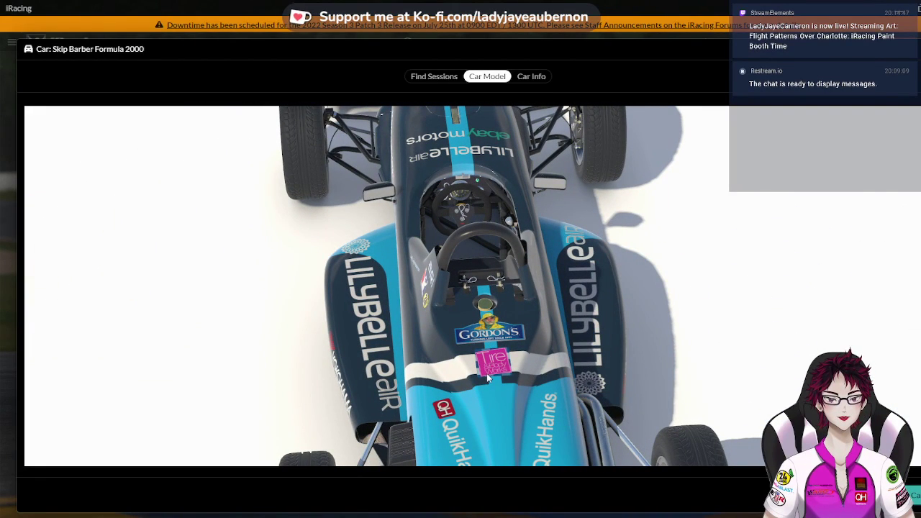
pyautogui.moveTo(498, 405); pyautogui.dragTo(571, 382)
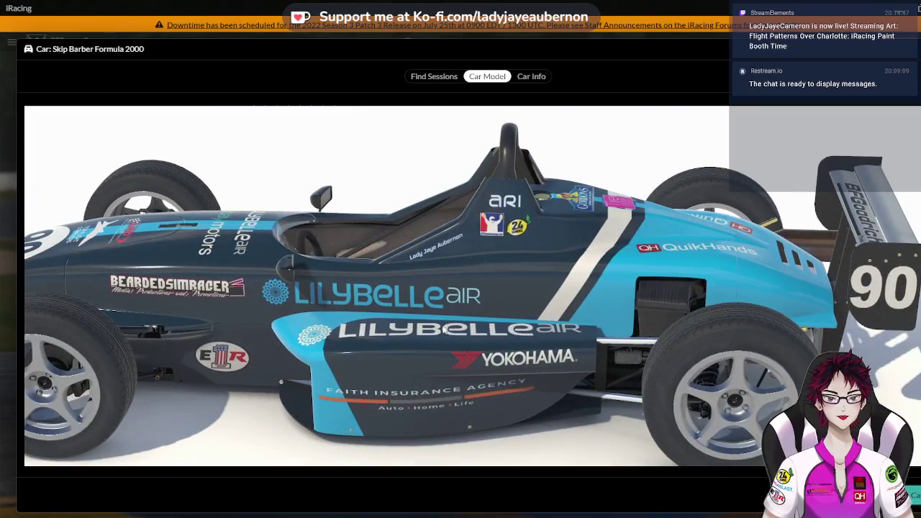
# Examine the sidepod, cockpit and nose sponsor logos on the car's other side, close up, in profile and from the front
pyautogui.moveTo(425, 277); pyautogui.dragTo(552, 271)
pyautogui.scroll(-3, 554, 272)
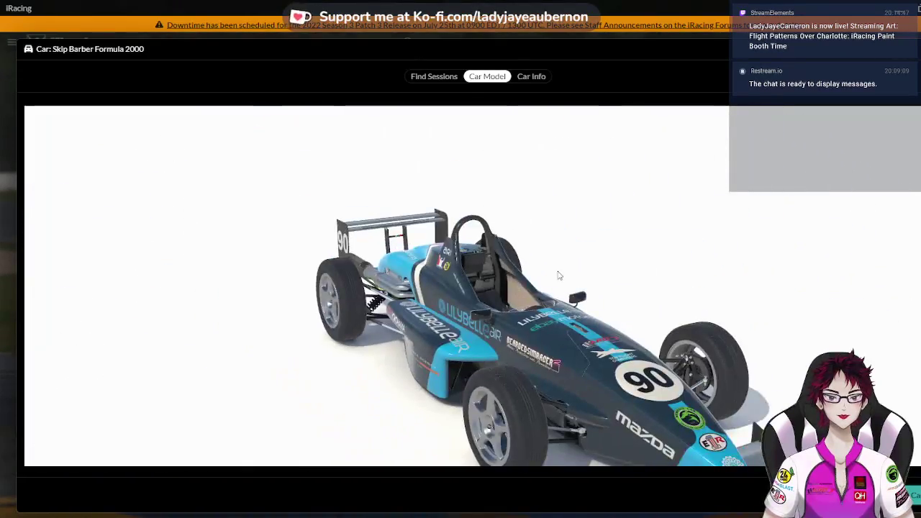
pyautogui.scroll(3, 554, 273)
pyautogui.scroll(2, 553, 279)
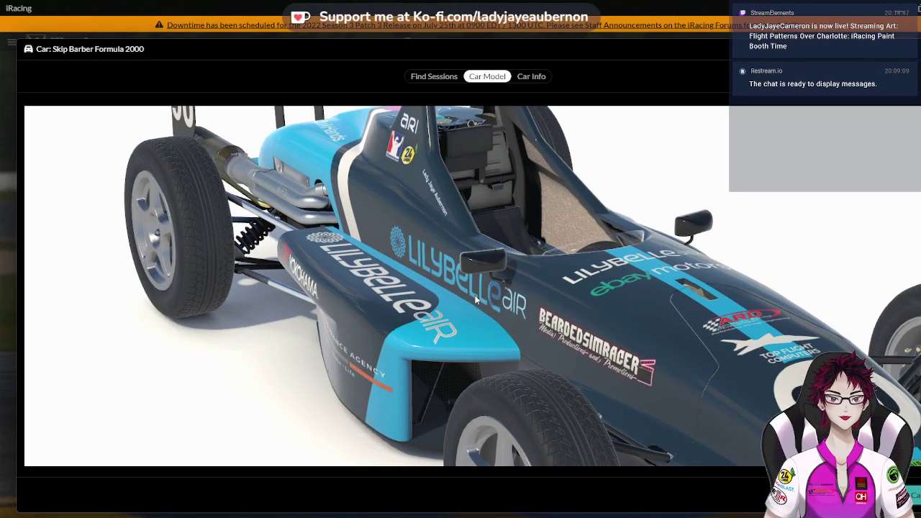
pyautogui.scroll(3, 513, 300)
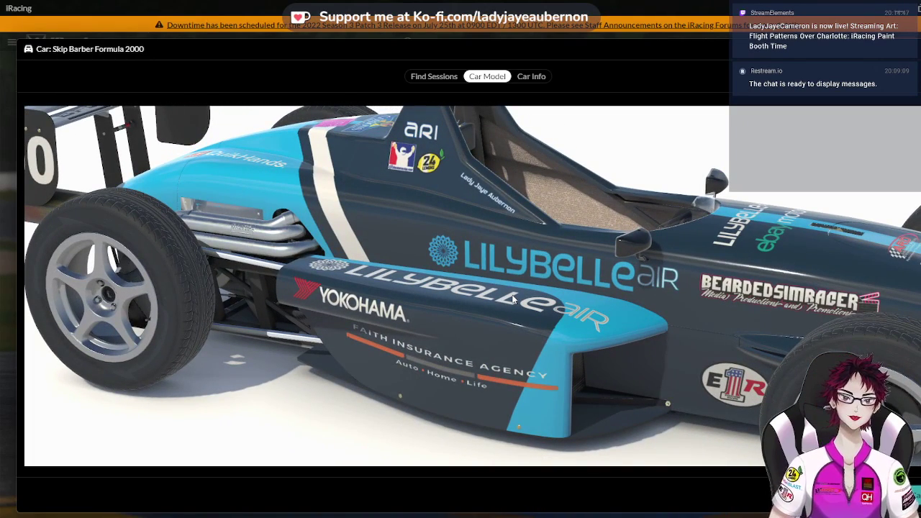
pyautogui.scroll(-2, 513, 295)
pyautogui.scroll(2, 506, 290)
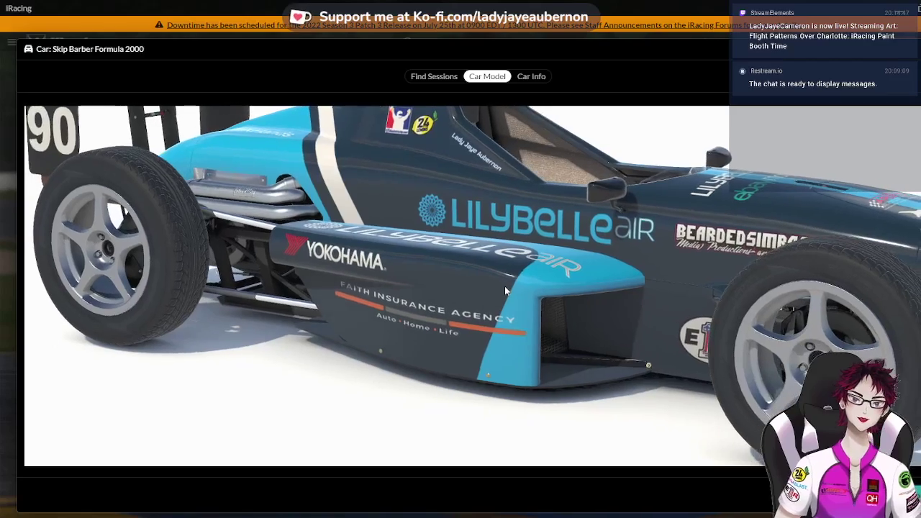
pyautogui.moveTo(504, 288); pyautogui.dragTo(509, 316)
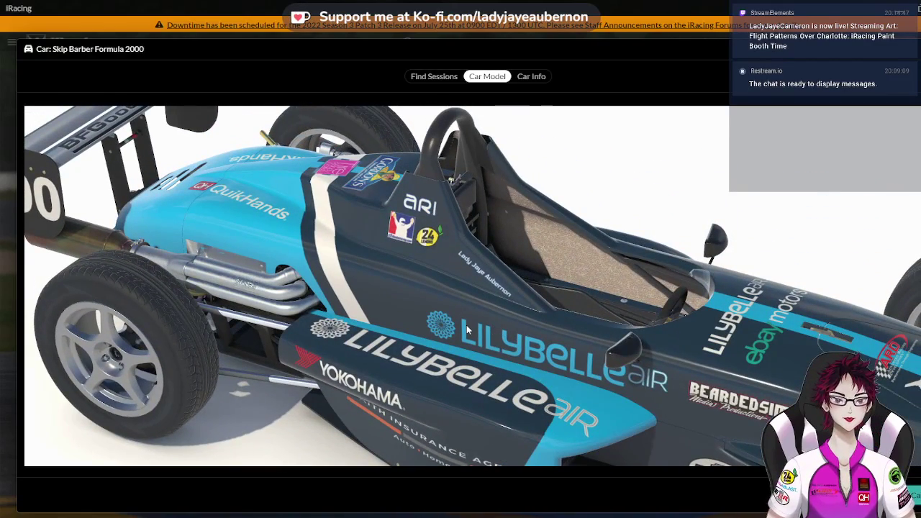
pyautogui.moveTo(472, 371); pyautogui.dragTo(452, 362)
pyautogui.scroll(-4, 451, 362)
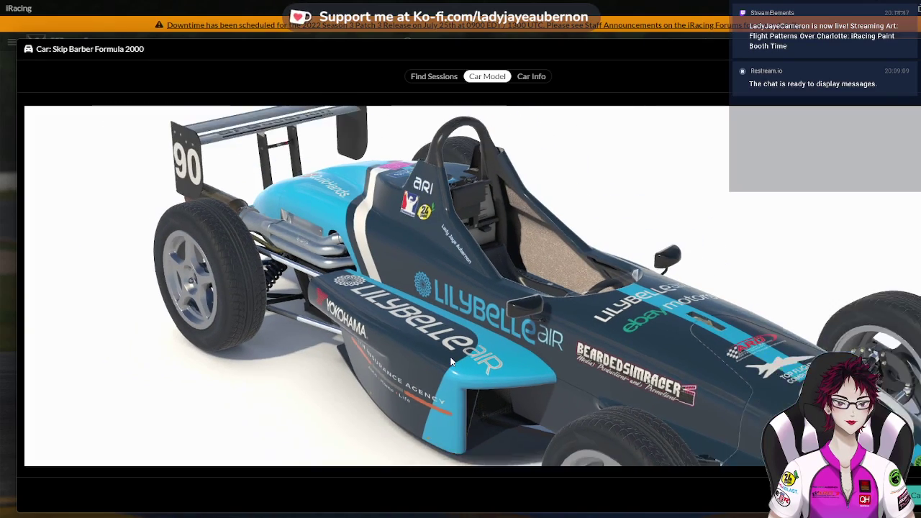
pyautogui.moveTo(452, 362); pyautogui.dragTo(577, 329)
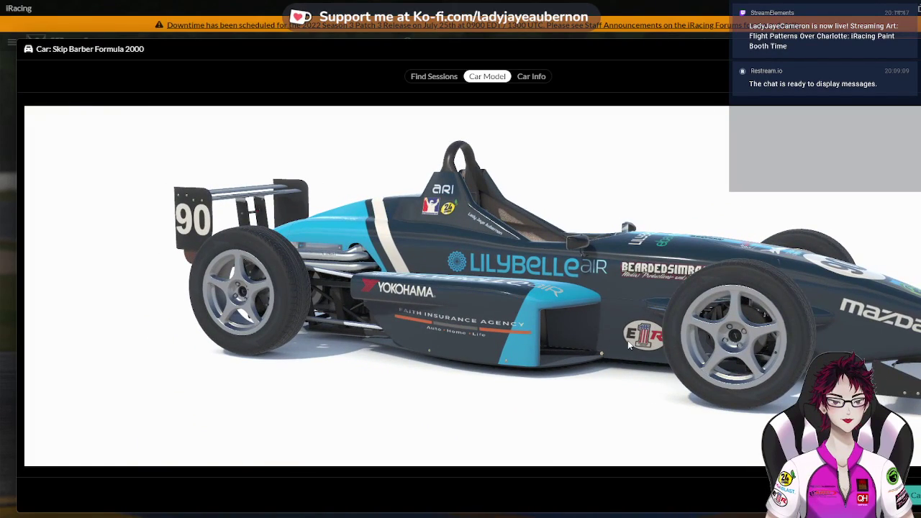
pyautogui.moveTo(594, 335); pyautogui.dragTo(764, 347)
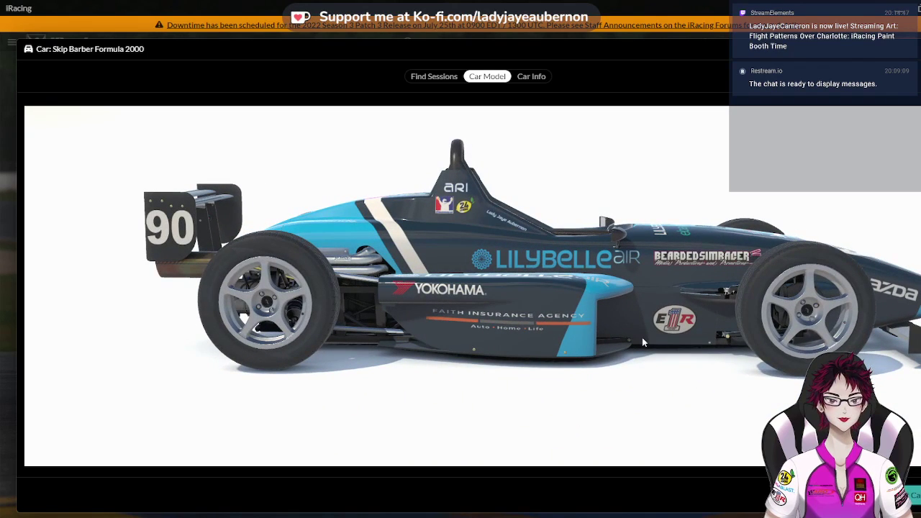
pyautogui.moveTo(648, 333); pyautogui.dragTo(574, 312)
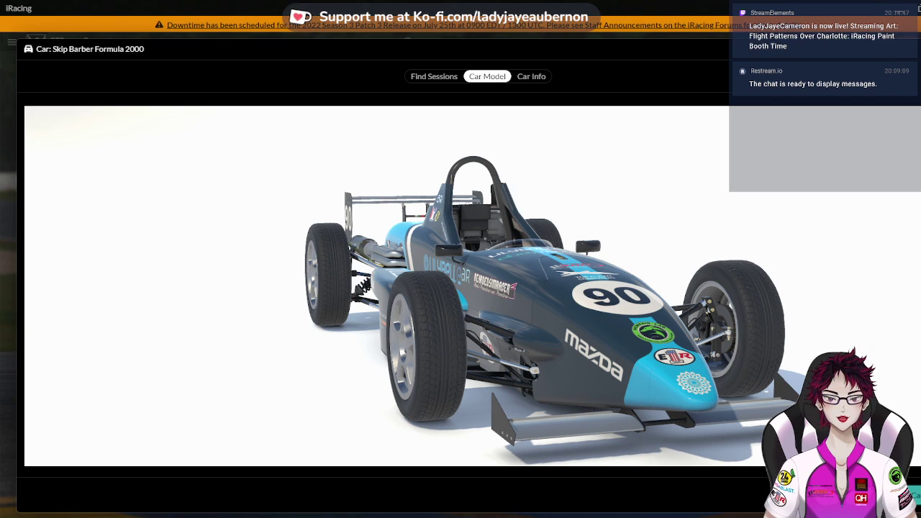
# Switch back to Photoshop and close the Fish Fryer livery, the FIA Transparent White image and the eBay Motors White image
pyautogui.hotkey('alt', 'Tab')
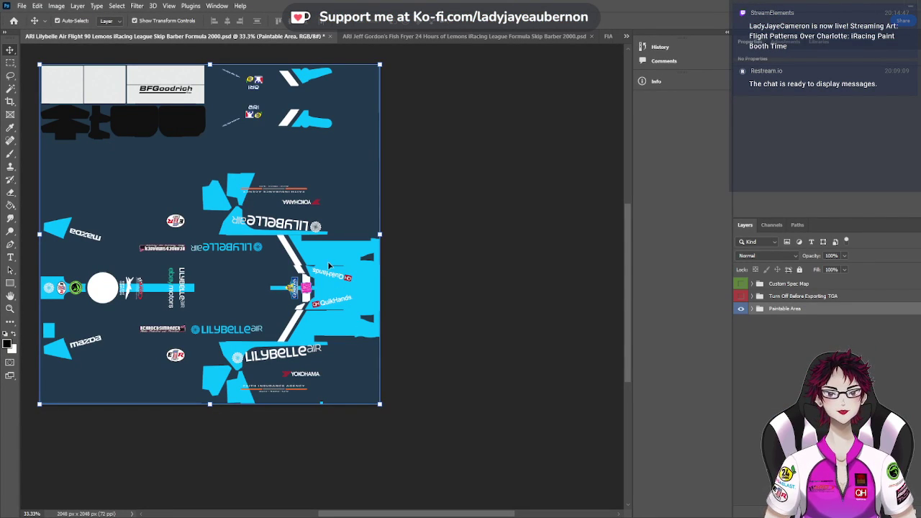
pyautogui.click(587, 37)
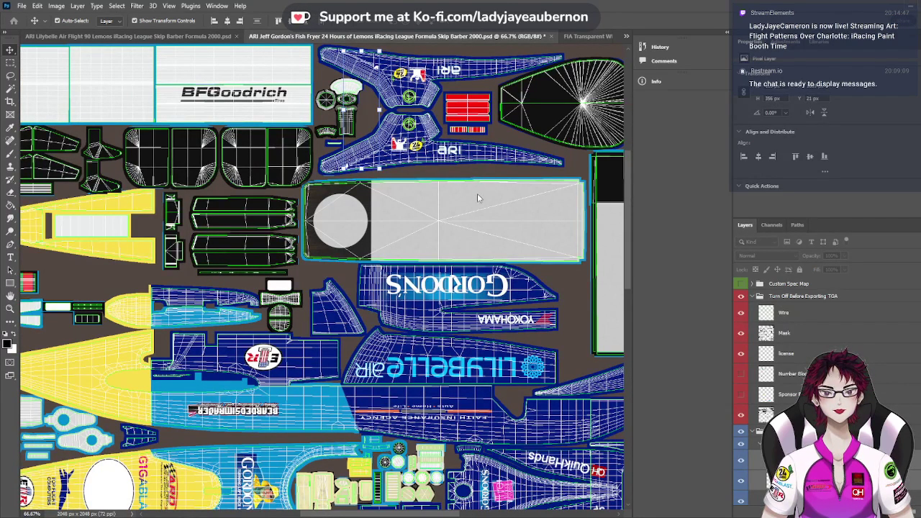
pyautogui.hotkey('ctrl', 'w')
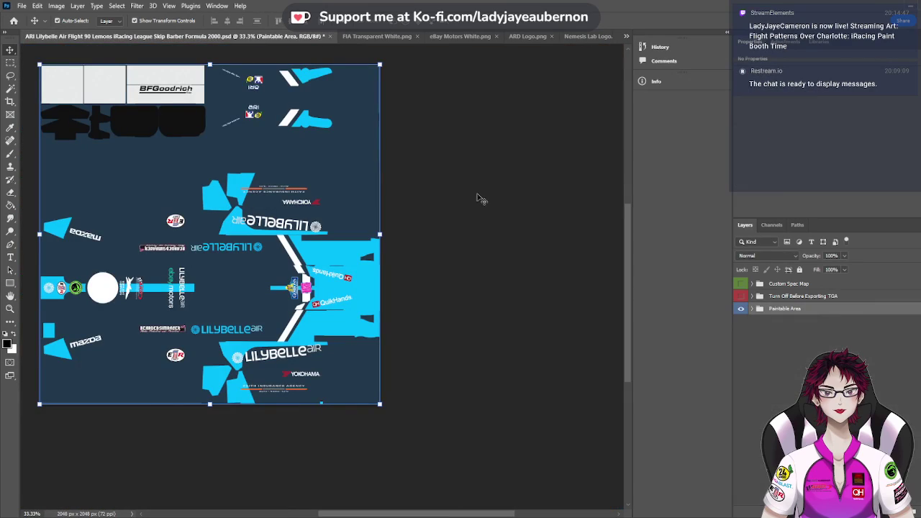
pyautogui.click(416, 36)
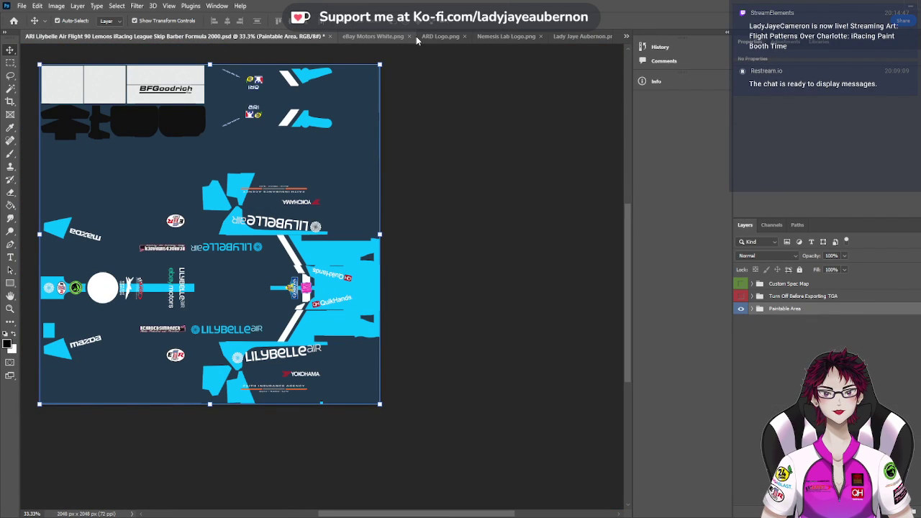
pyautogui.click(408, 35)
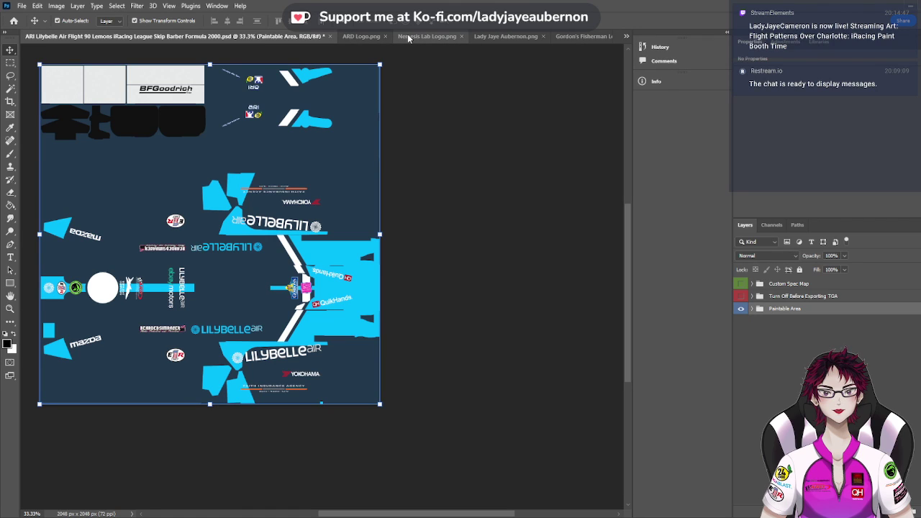
# Close the Nemesis Lab Logo image and the driver-name image, leaving the ARD Logo image open
pyautogui.click(367, 36)
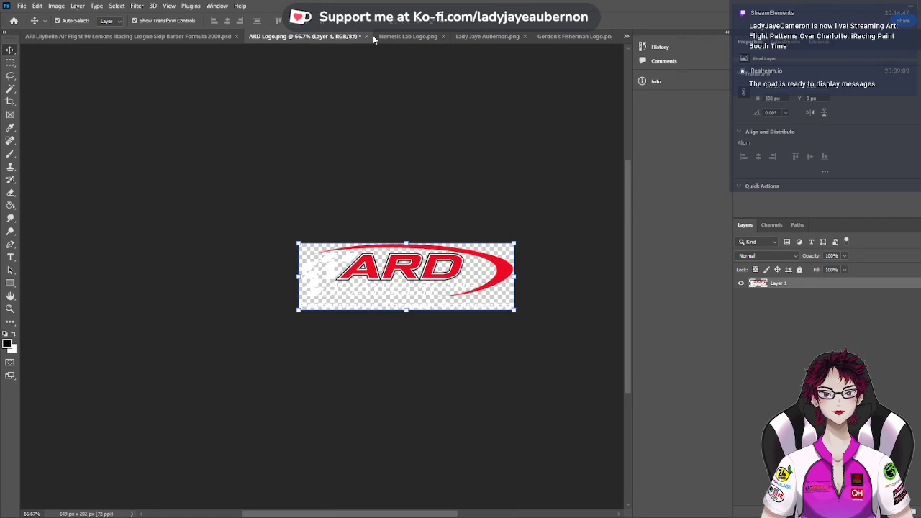
pyautogui.click(435, 36)
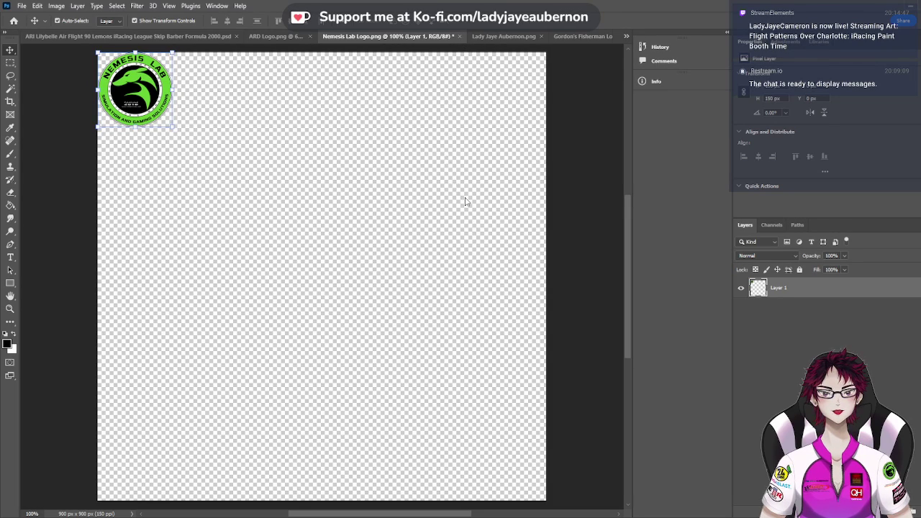
pyautogui.hotkey('ctrl', 'w')
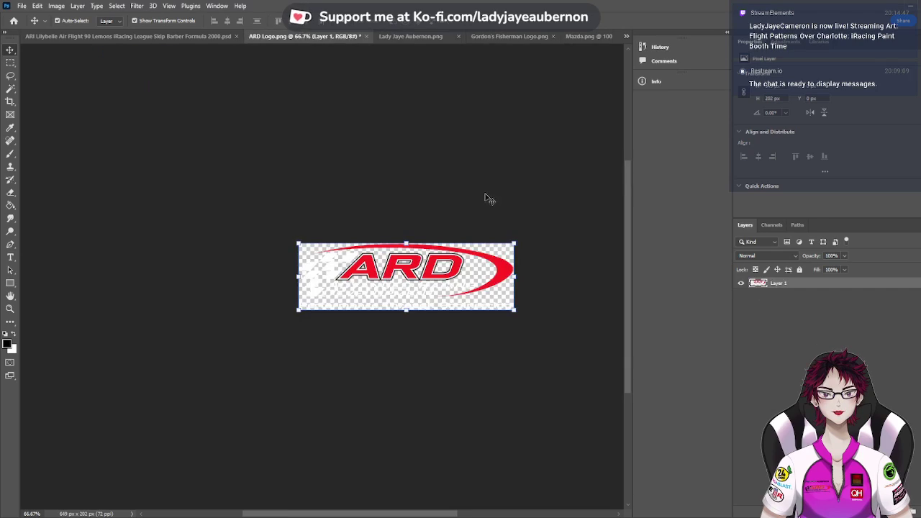
pyautogui.click(453, 39)
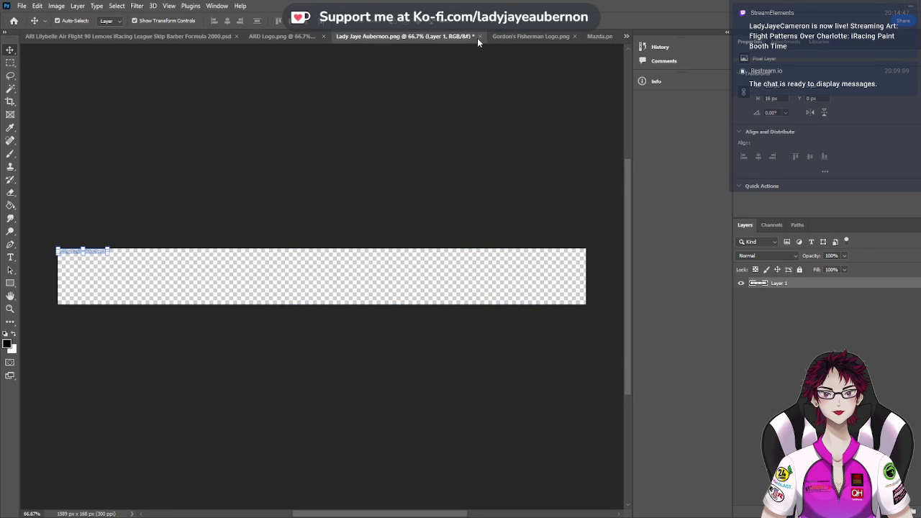
pyautogui.click(479, 36)
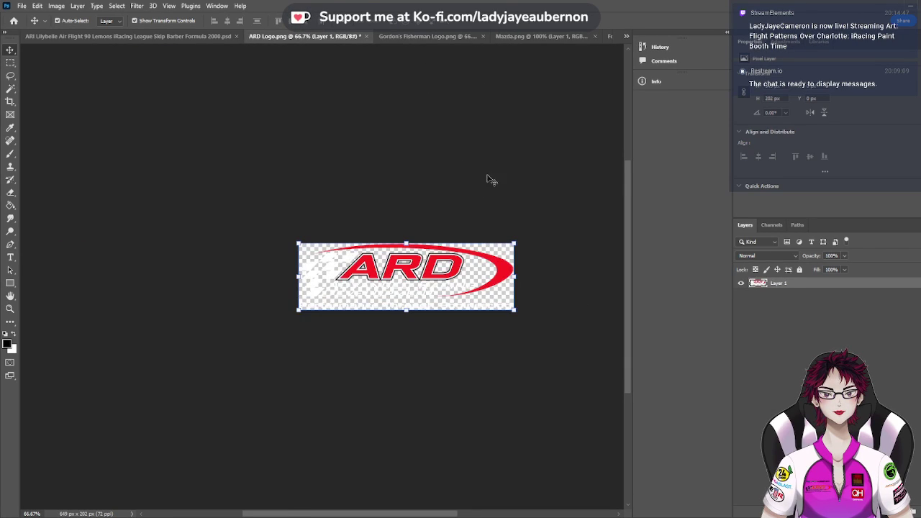
# Close the Gordon's Fisherman Logo image, the Mazda image and the Formula Skip Barber 2000 template without closing the ARD Logo image
pyautogui.click(471, 37)
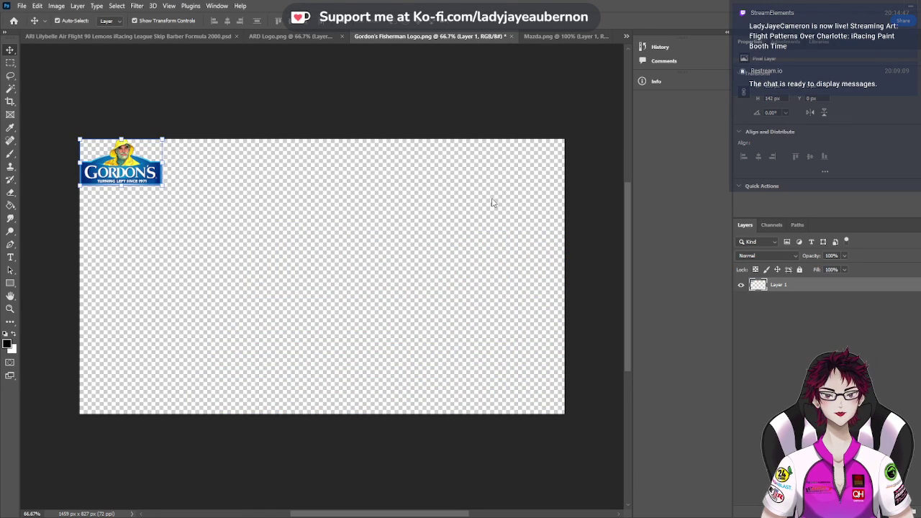
pyautogui.hotkey('ctrl', 'w')
pyautogui.click(473, 37)
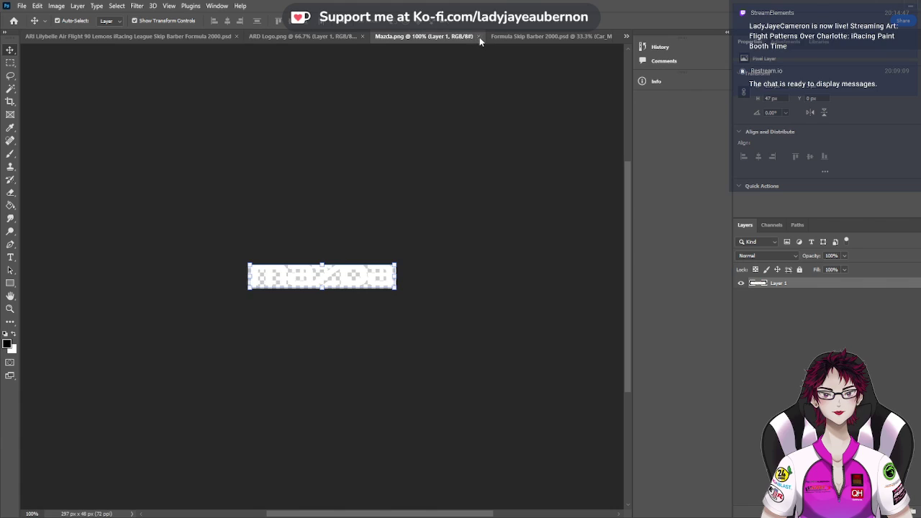
pyautogui.click(479, 37)
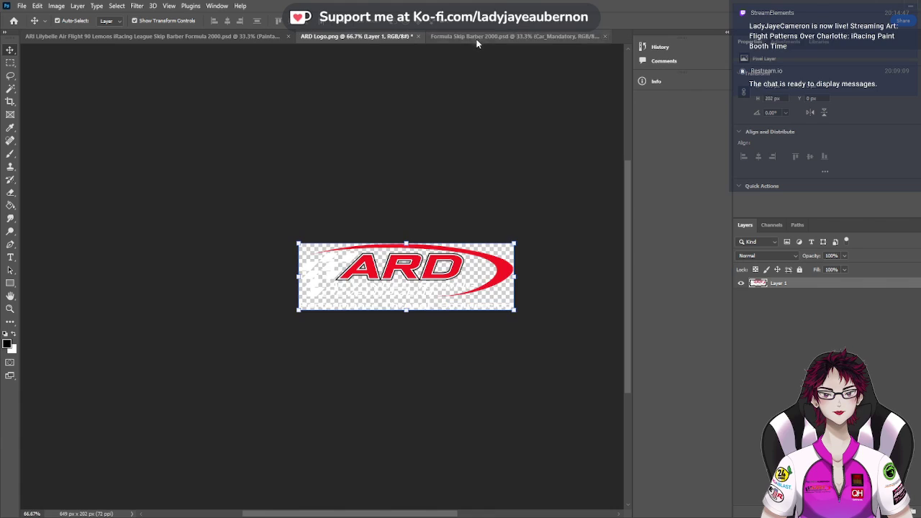
pyautogui.click(535, 38)
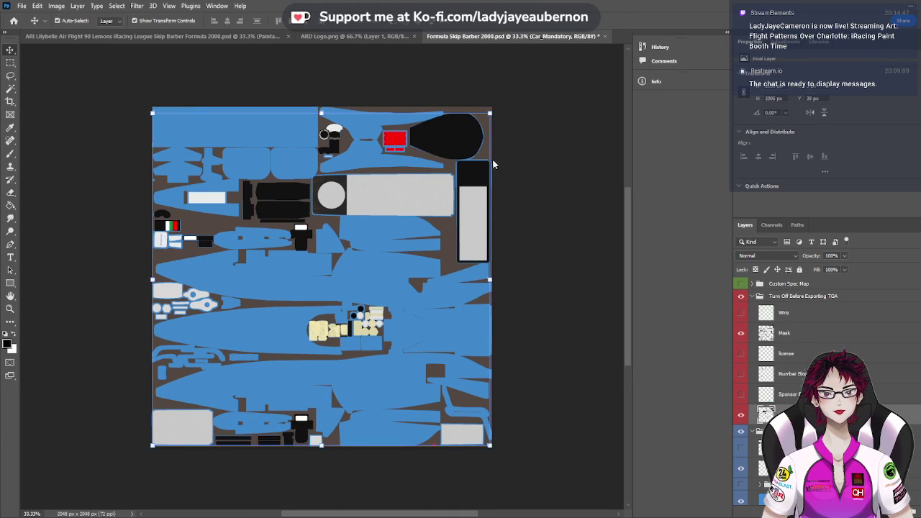
pyautogui.hotkey('ctrl', 'w')
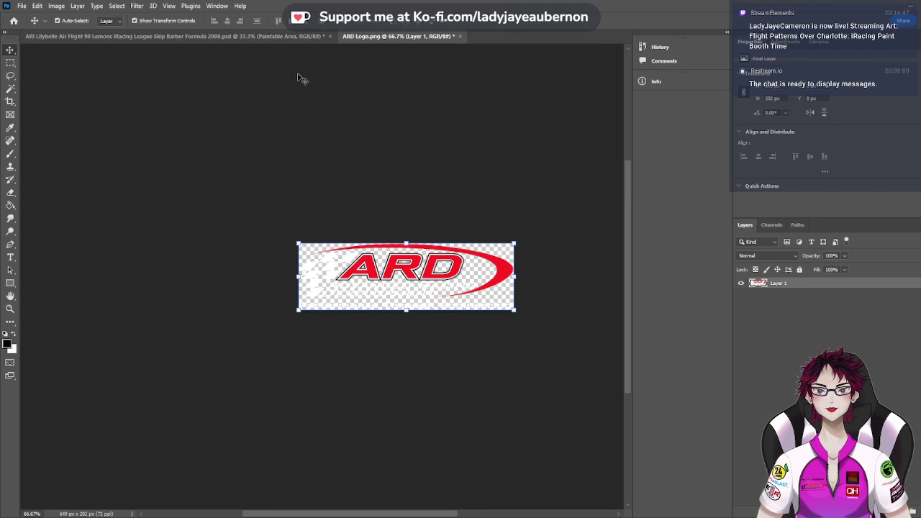
# Return to the Lilybelle Air Flight 90 Skip Barber Formula 2000 livery document and save it
pyautogui.click(280, 39)
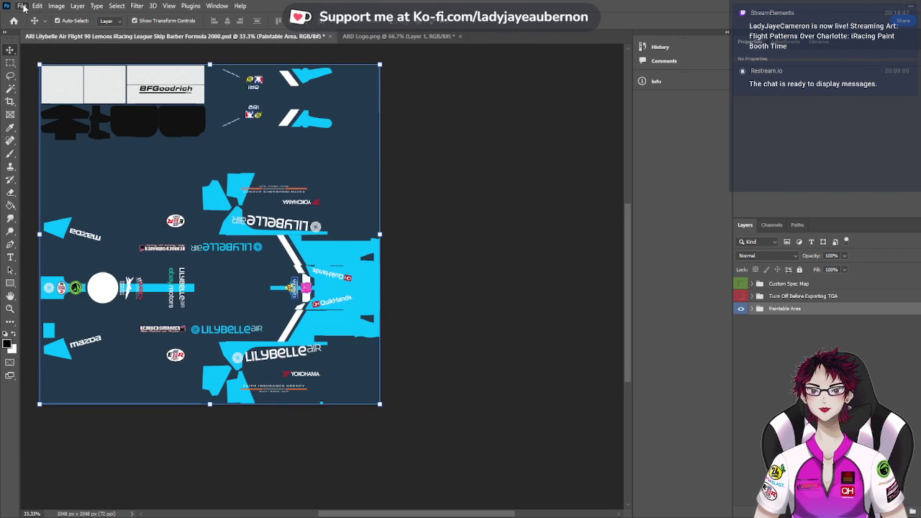
pyautogui.hotkey('ctrl', 's')
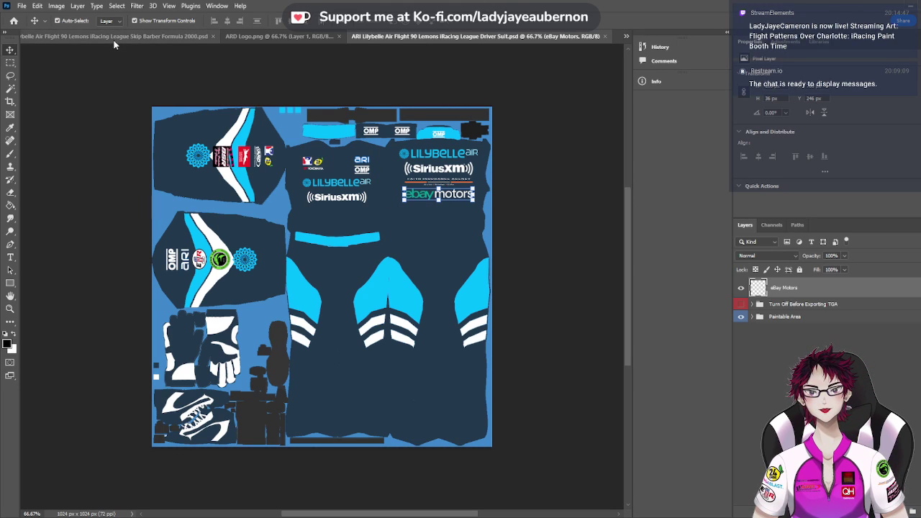
# Copy the upside-down ARI logo from the Skip Barber Formula 2000 livery document
pyautogui.click(167, 36)
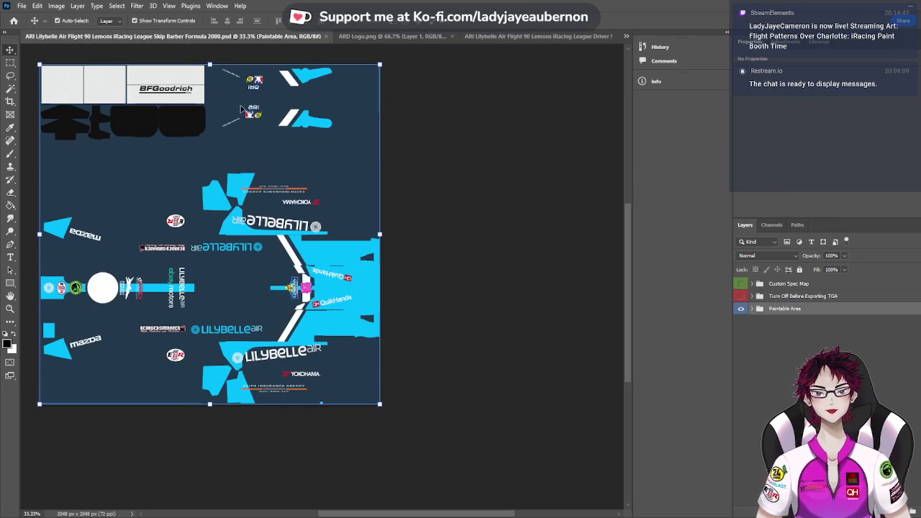
pyautogui.click(254, 108)
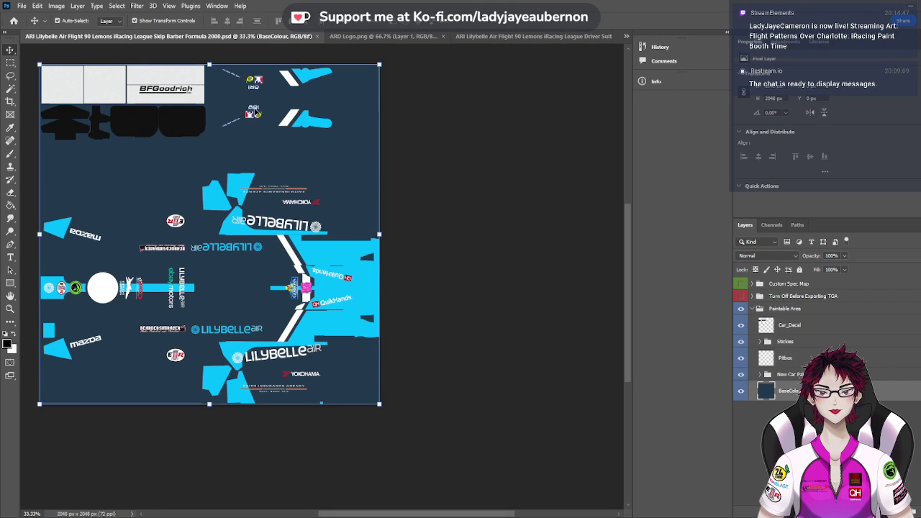
pyautogui.click(253, 108)
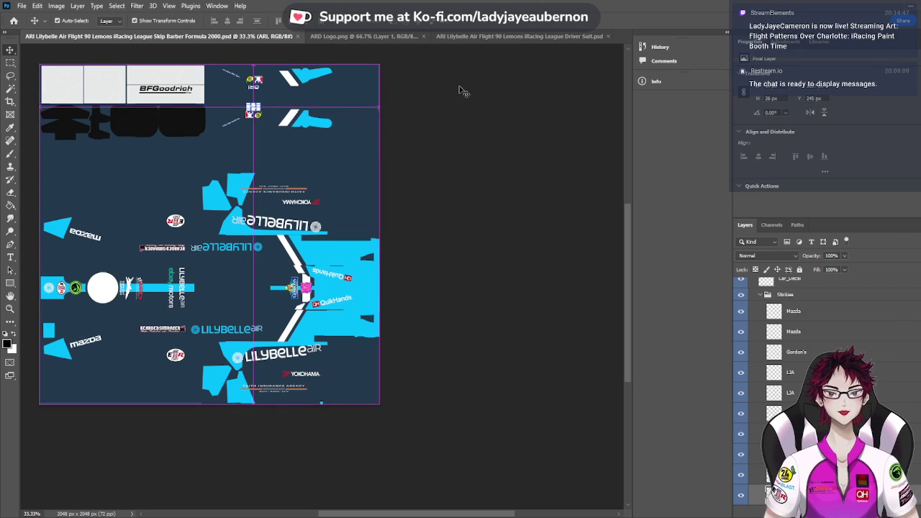
# In the Driver Suit document, move the eBay Motors layer into the Stickies group inside Paintable Area
pyautogui.click(477, 38)
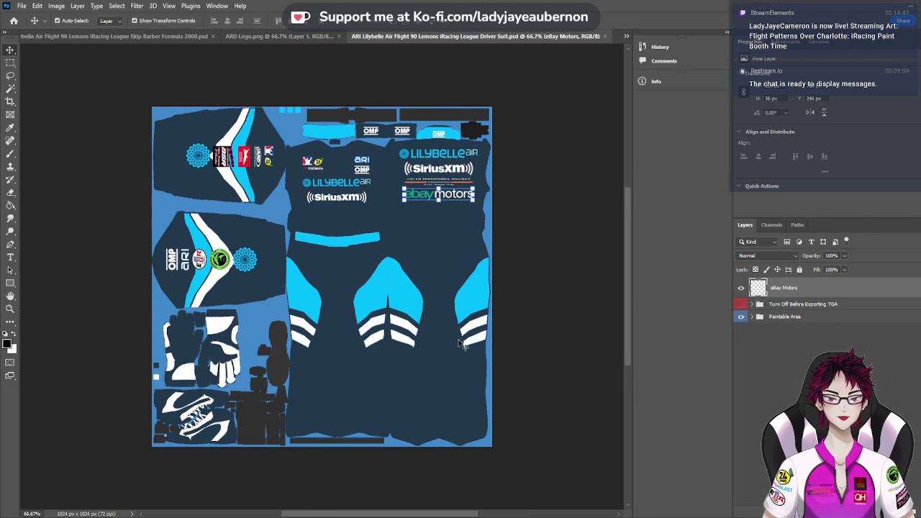
pyautogui.click(752, 318)
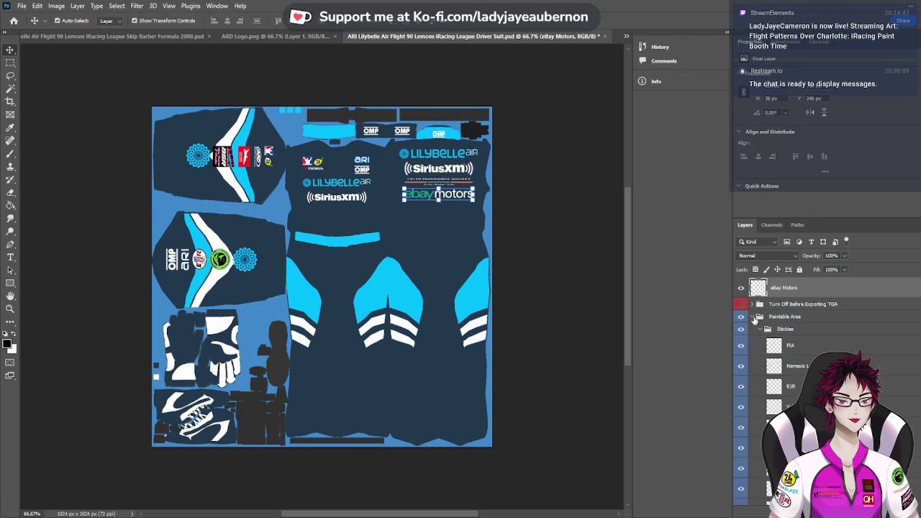
pyautogui.moveTo(806, 305); pyautogui.dragTo(802, 334)
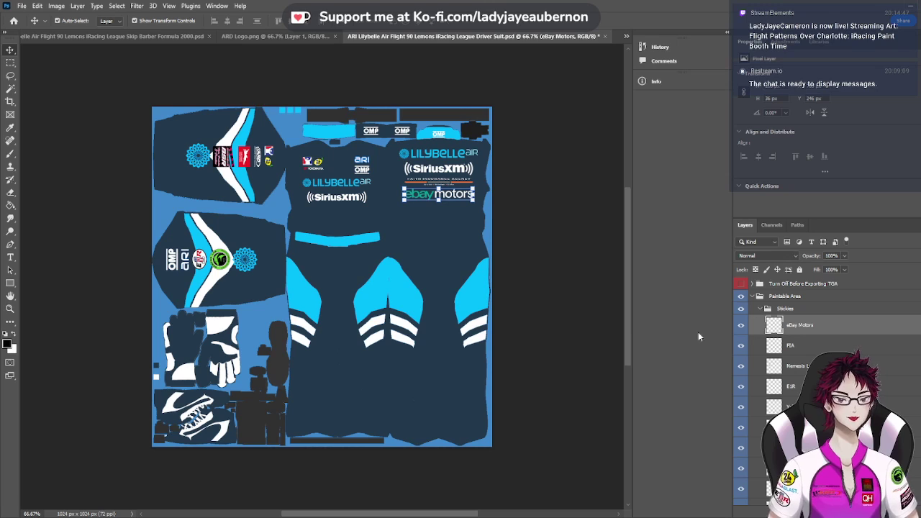
# Paste the ARI logo into the driver suit, move it onto the lower sleeve panel and rotate it to read upward
pyautogui.hotkey('ctrl', 'v')
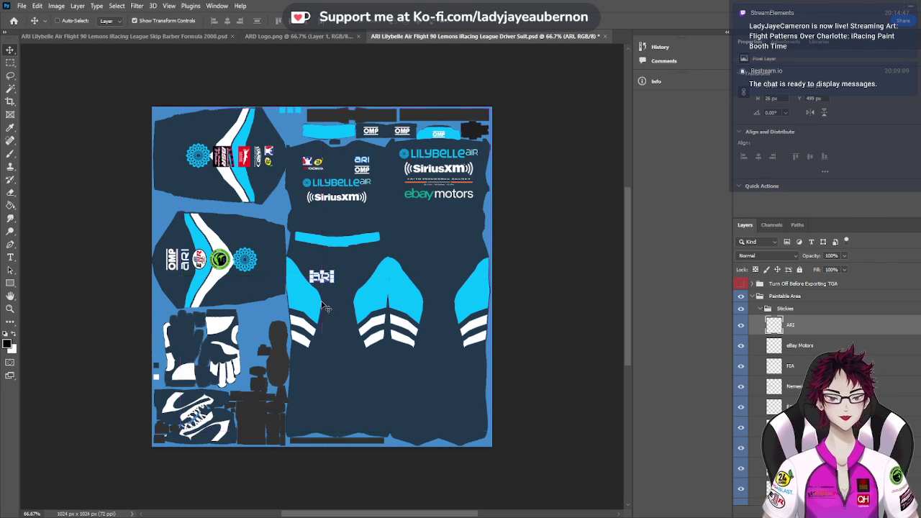
pyautogui.hotkey('ctrl', '+')
pyautogui.hotkey('ctrl', '+')
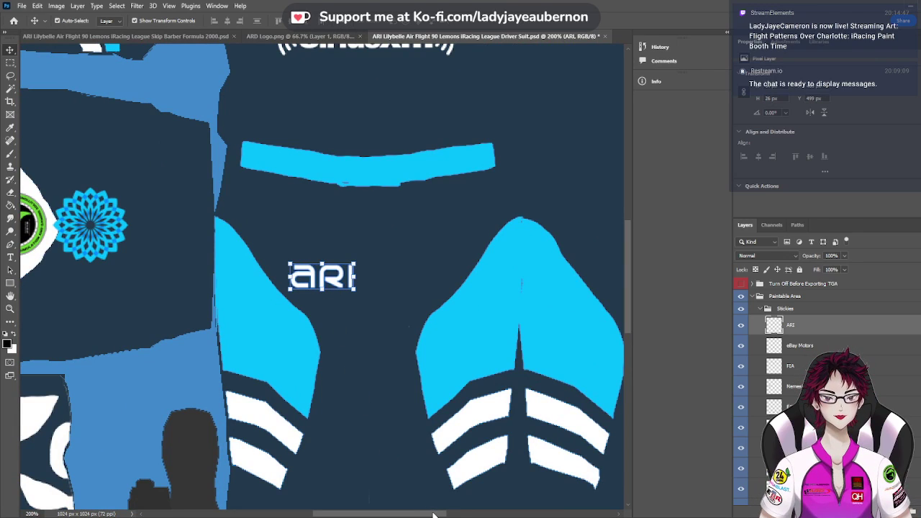
pyautogui.hscroll(-6, 398, 464)
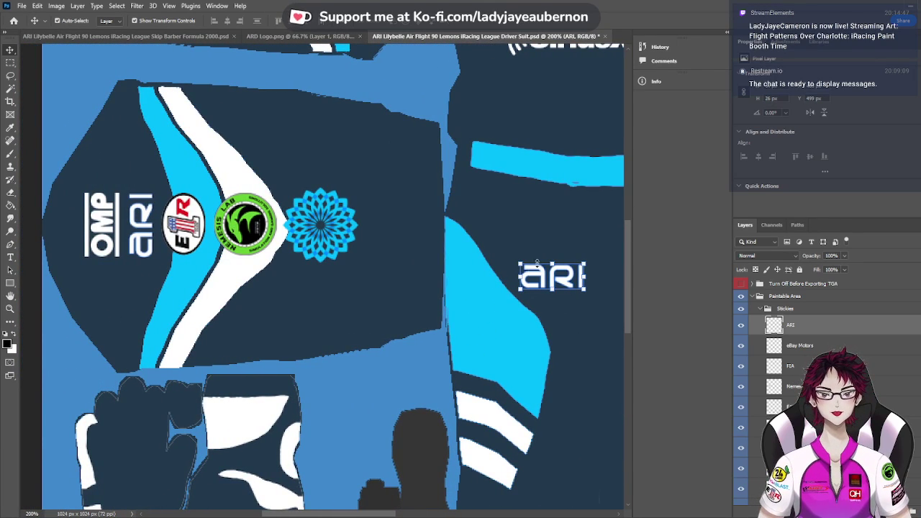
pyautogui.click(543, 276)
pyautogui.moveTo(543, 276); pyautogui.dragTo(182, 265)
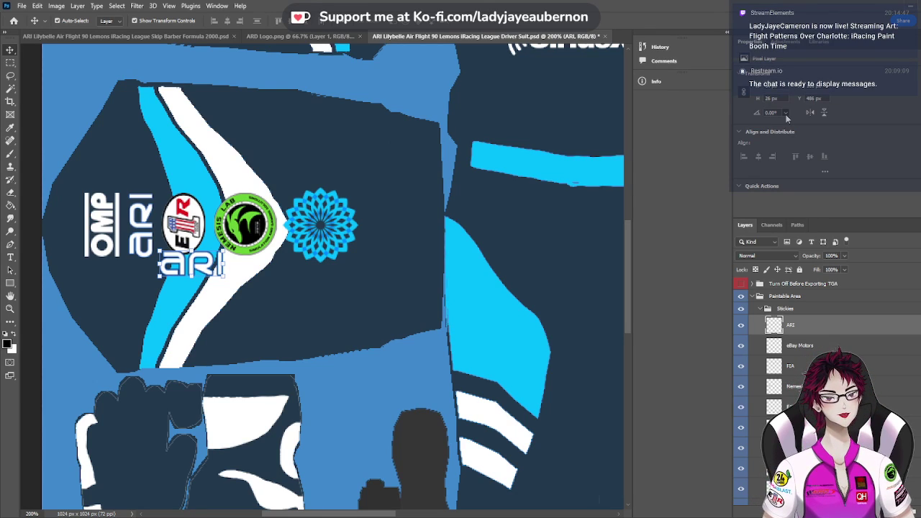
pyautogui.press('Return')
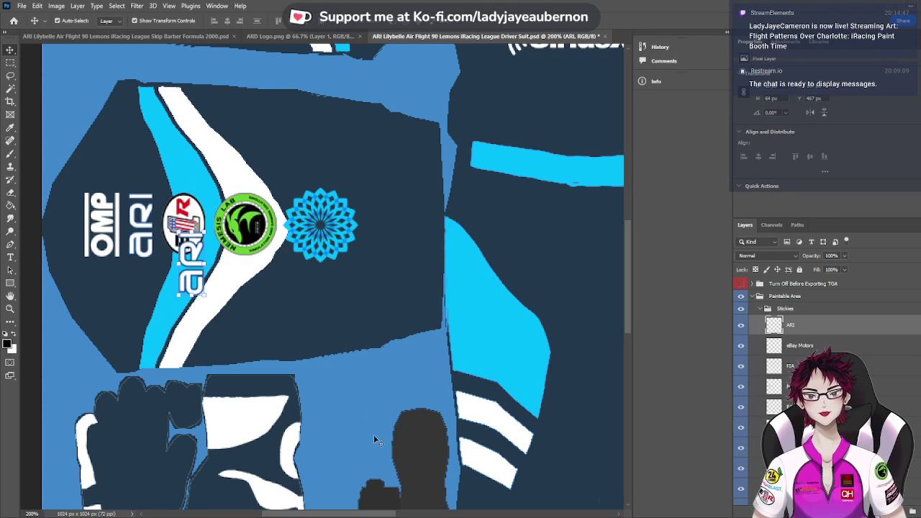
# Replace the old ARI logo on the lower sleeve with the new one, between the OMP and E1R logos
pyautogui.hscroll(-8, 385, 514)
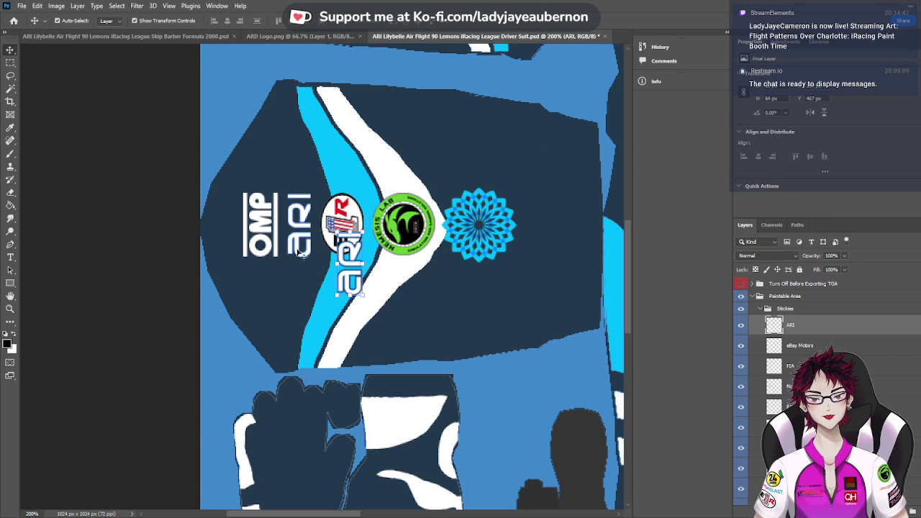
pyautogui.moveTo(347, 264); pyautogui.dragTo(324, 228)
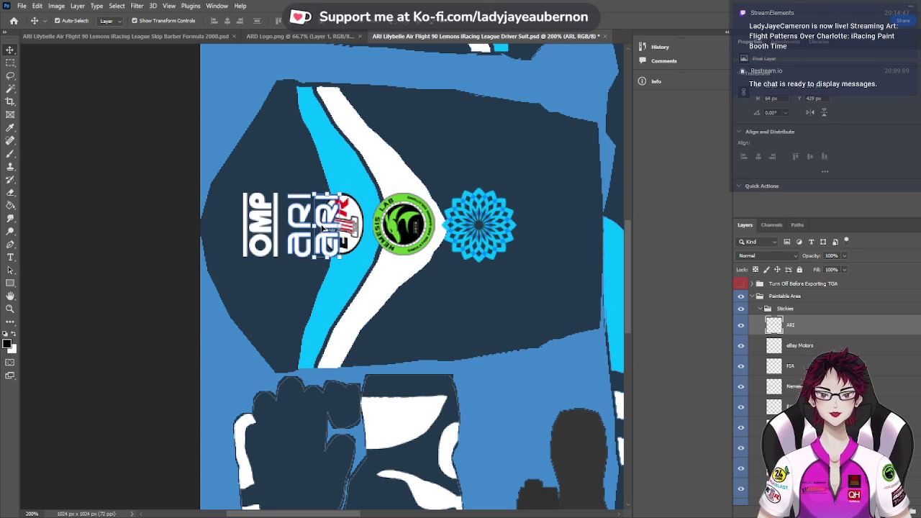
pyautogui.click(294, 229)
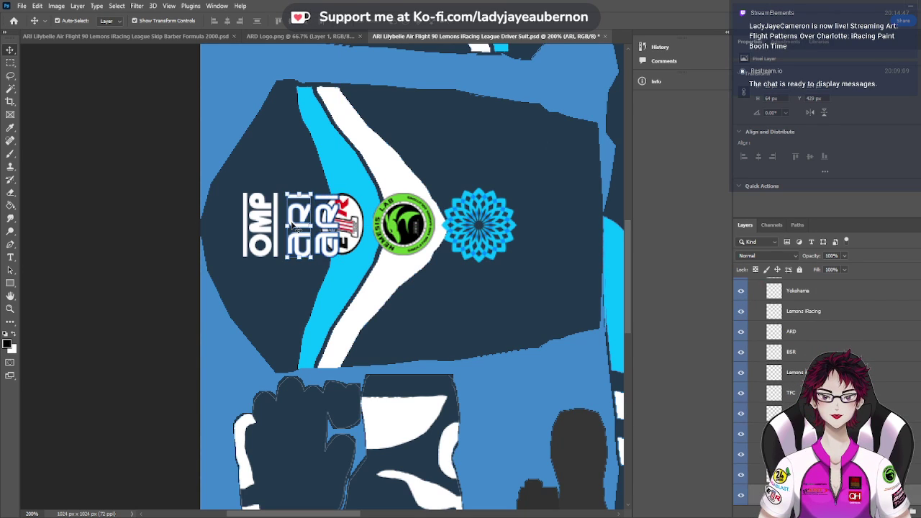
pyautogui.press('Delete')
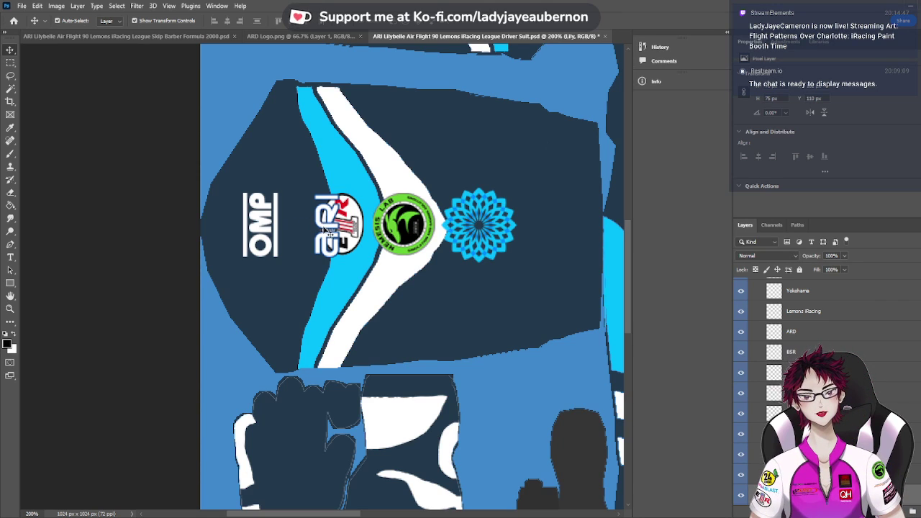
pyautogui.moveTo(326, 228); pyautogui.dragTo(298, 228)
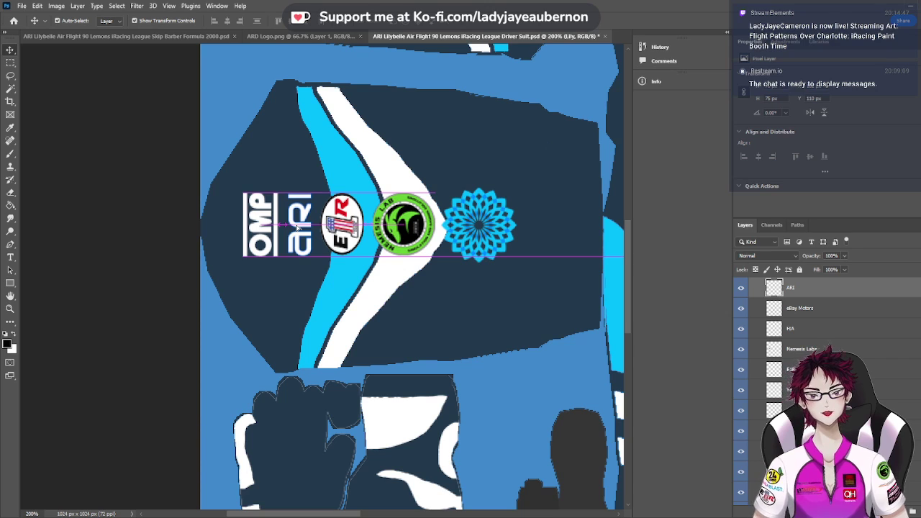
pyautogui.click(297, 227)
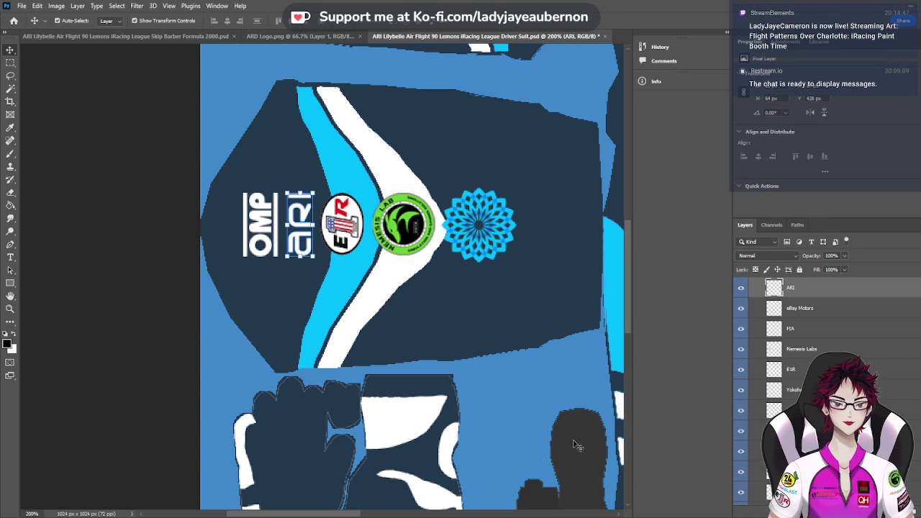
# Paste another copy of the ARI logo and place it directly above the old ARI logo on the suit's chest
pyautogui.moveTo(358, 514); pyautogui.dragTo(454, 511)
pyautogui.scroll(3, 453, 508)
pyautogui.scroll(10, 453, 508)
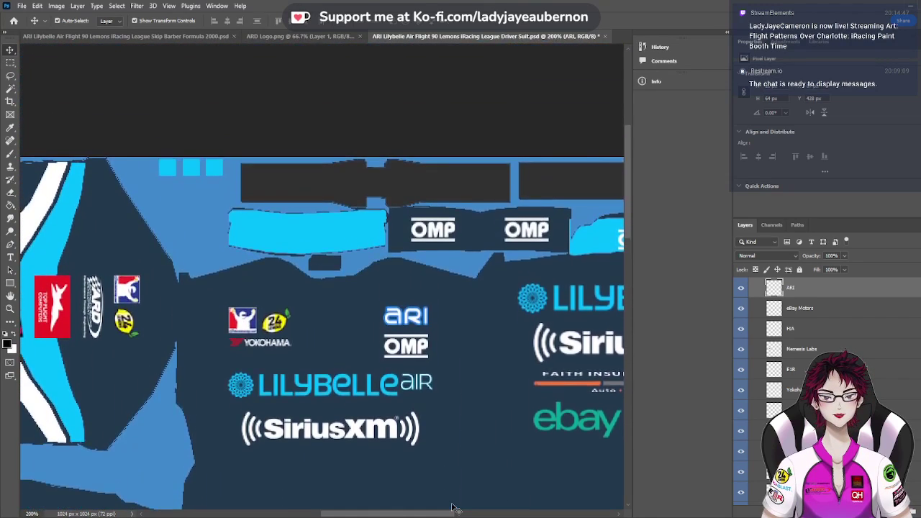
pyautogui.hotkey('ctrl', '+')
pyautogui.hotkey('ctrl', '+')
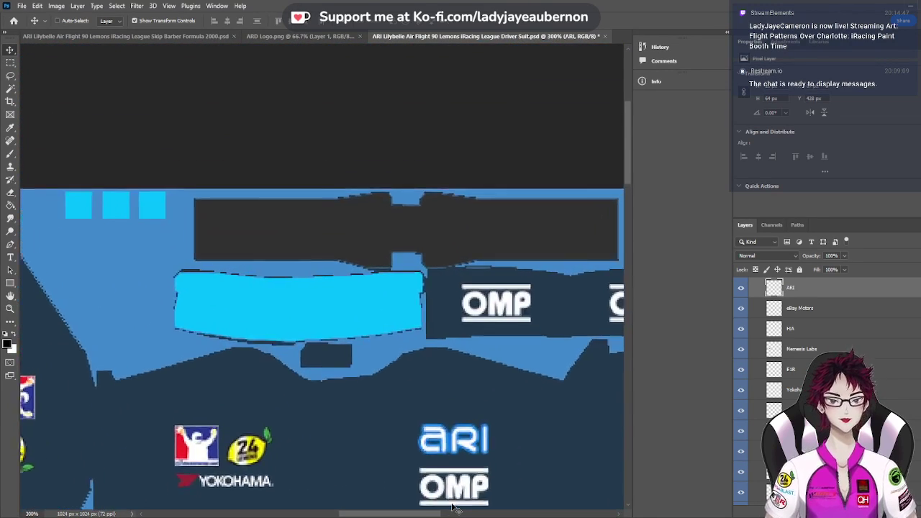
pyautogui.scroll(-1, 493, 450)
pyautogui.scroll(-3, 493, 450)
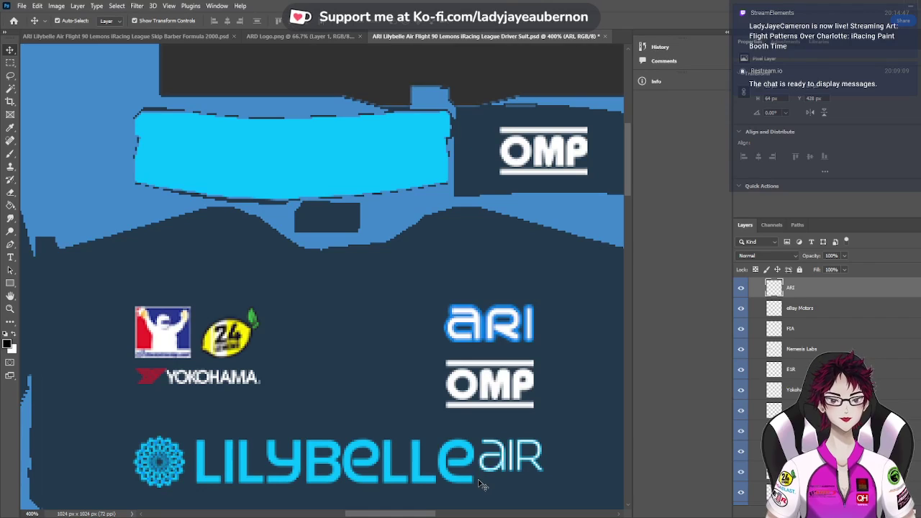
pyautogui.hotkey('ctrl', 'v')
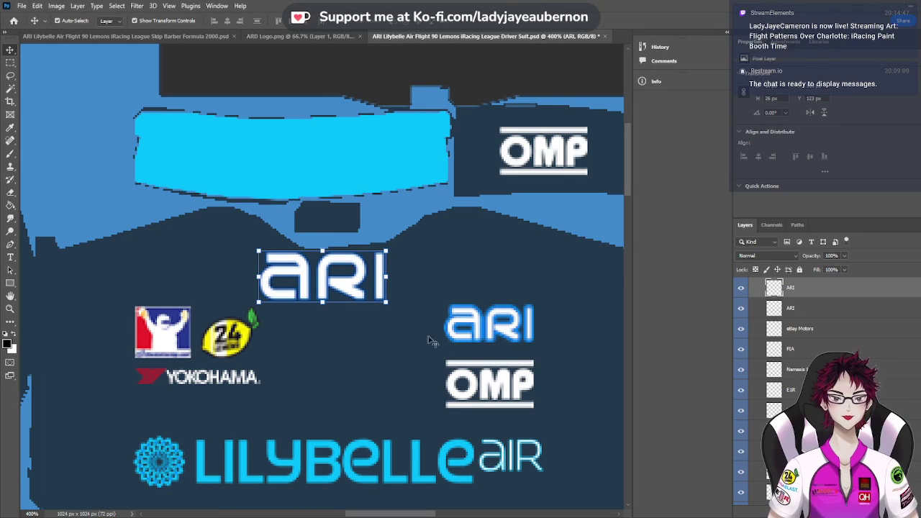
pyautogui.moveTo(358, 282); pyautogui.dragTo(498, 288)
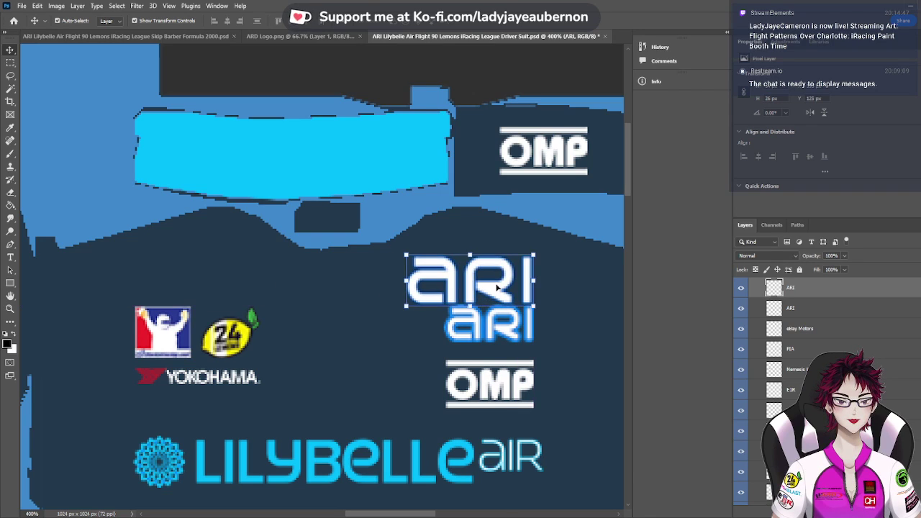
# Scale the pasted chest ARI logo proportionally to 70.31% so it matches the width of the old one
pyautogui.moveTo(406, 282); pyautogui.dragTo(426, 281)
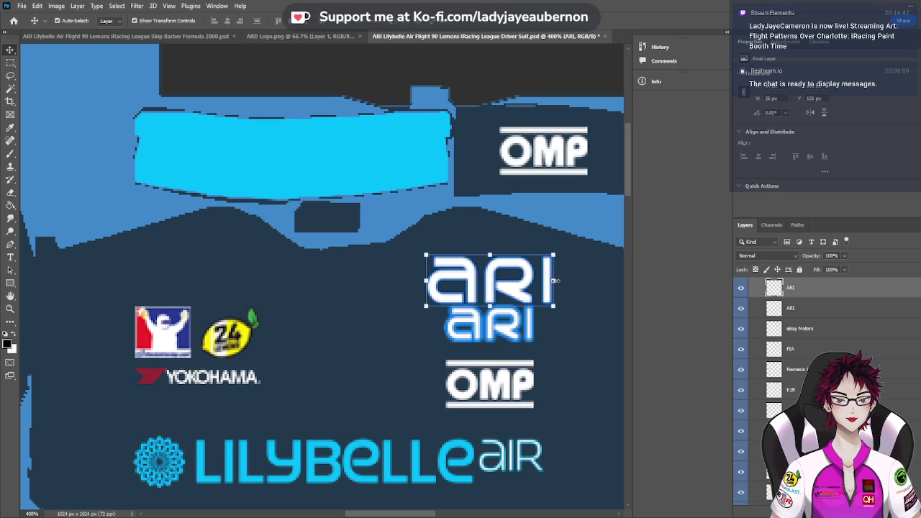
pyautogui.moveTo(554, 281); pyautogui.dragTo(535, 281)
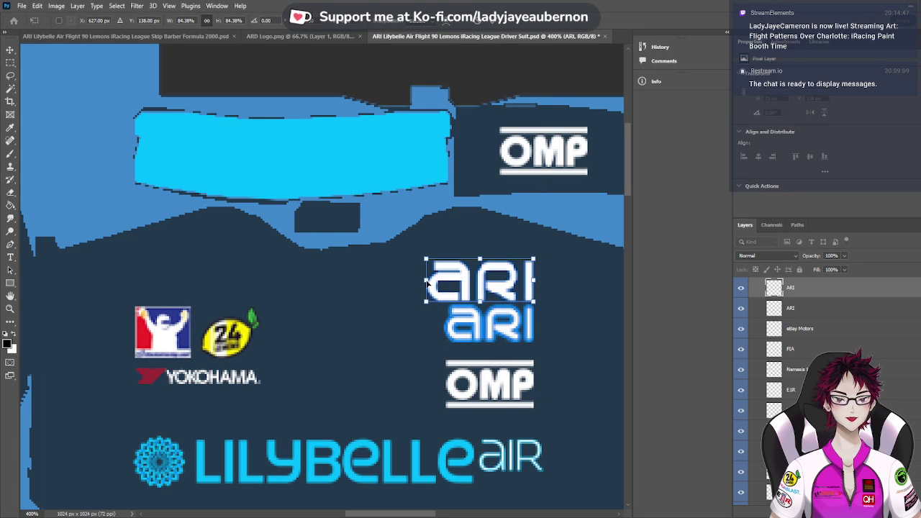
pyautogui.moveTo(426, 283); pyautogui.dragTo(442, 282)
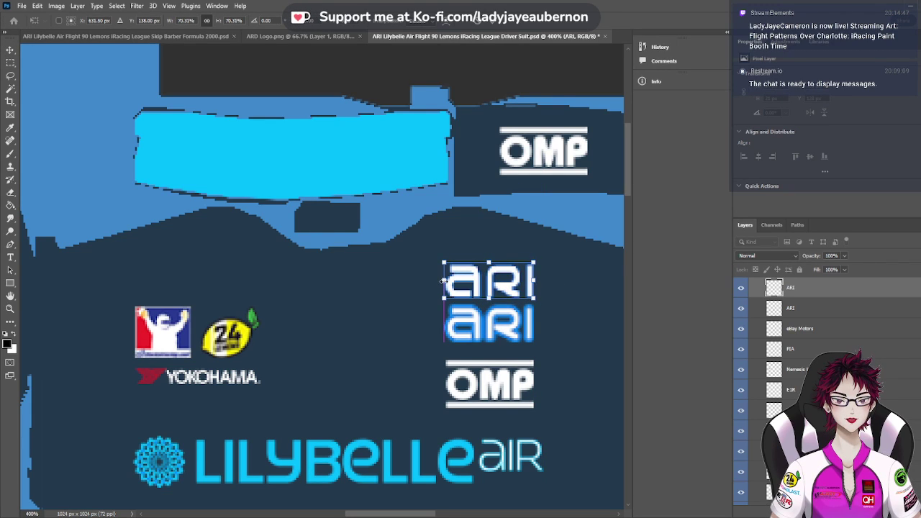
pyautogui.click(10, 49)
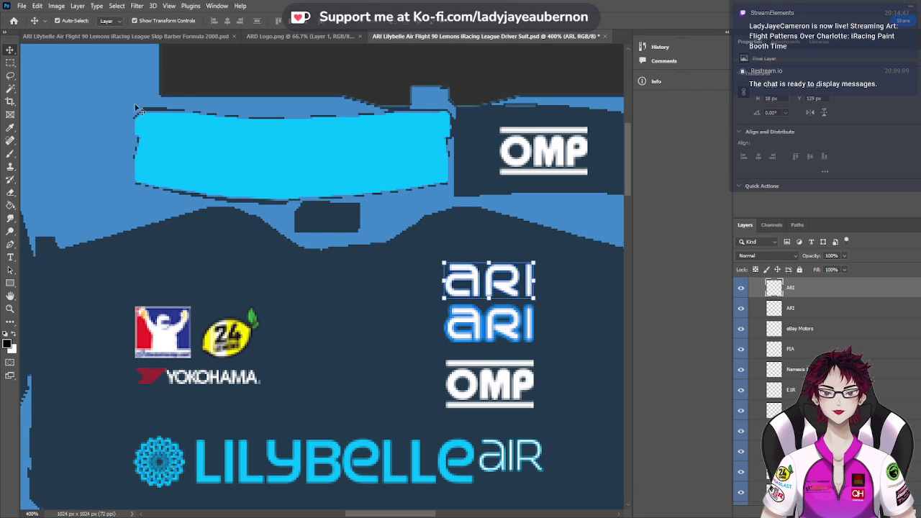
# Delete the old chest ARI logo and move the new one down into its place above the OMP logo
pyautogui.click(490, 334)
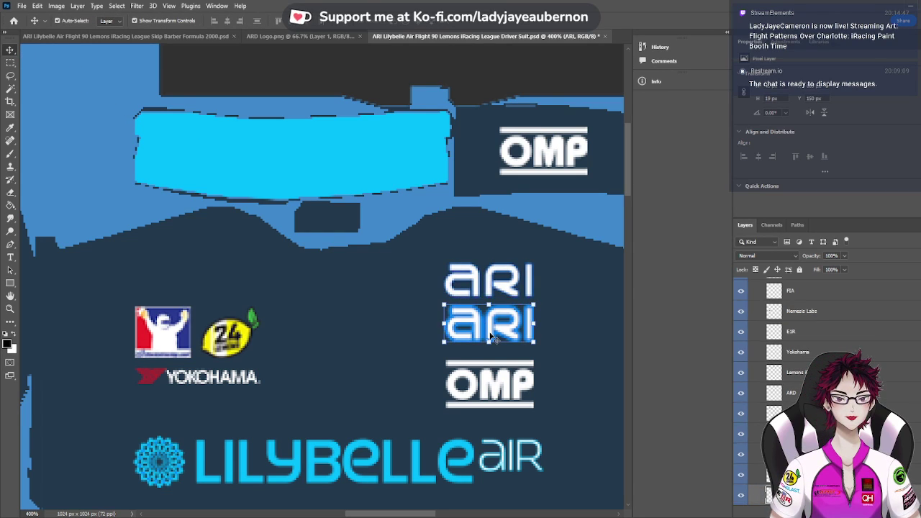
pyautogui.press('Delete')
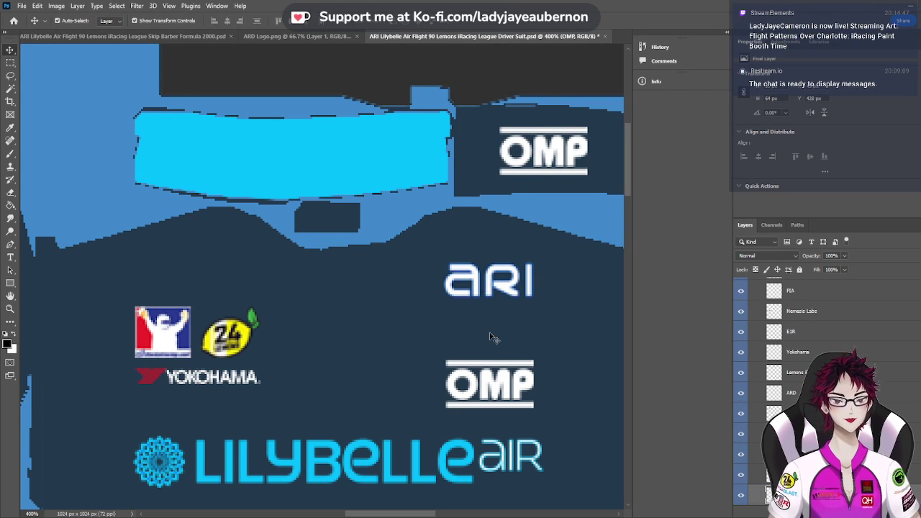
pyautogui.click(492, 288)
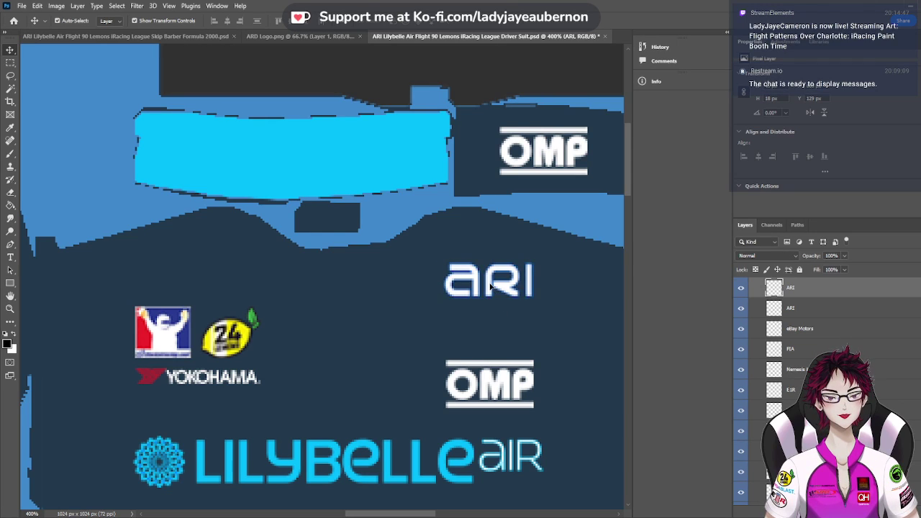
pyautogui.moveTo(492, 288); pyautogui.dragTo(492, 330)
# Move the chest OMP logo up about 5 px, closer to the ARI logo
pyautogui.click(500, 387)
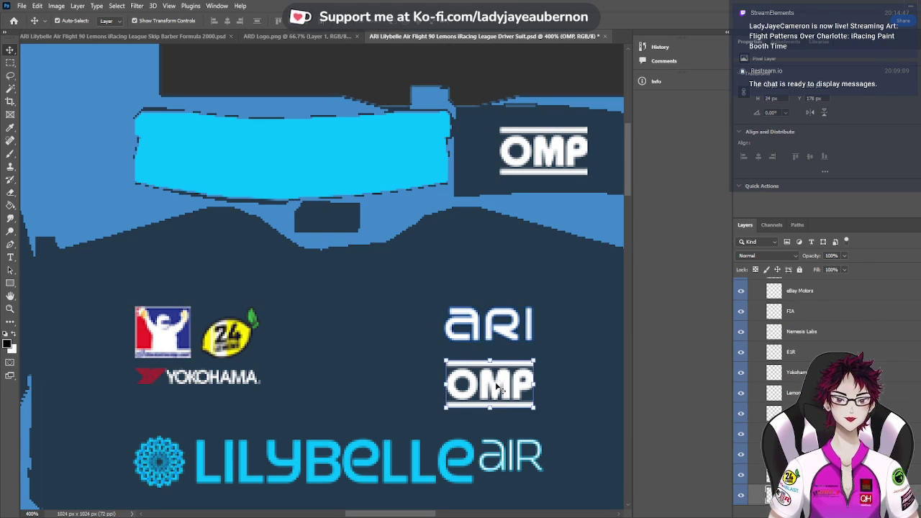
pyautogui.moveTo(500, 387); pyautogui.dragTo(496, 376)
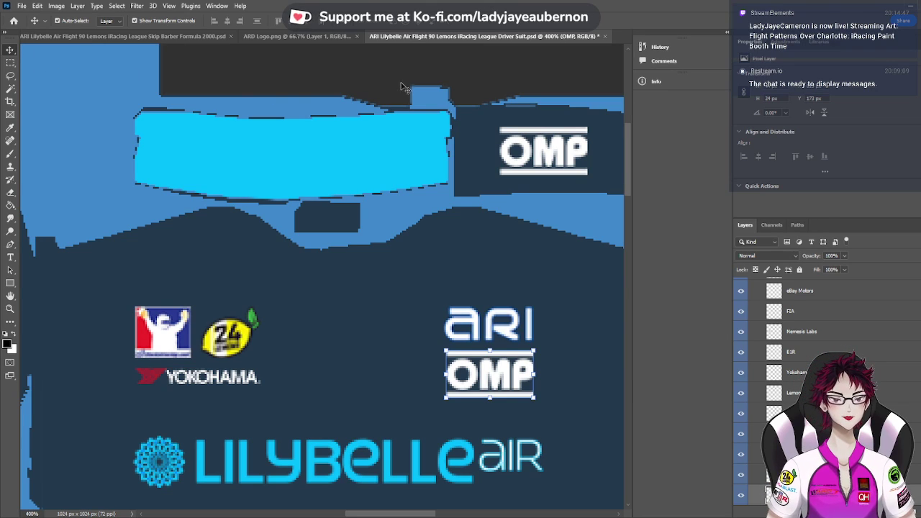
pyautogui.click(435, 69)
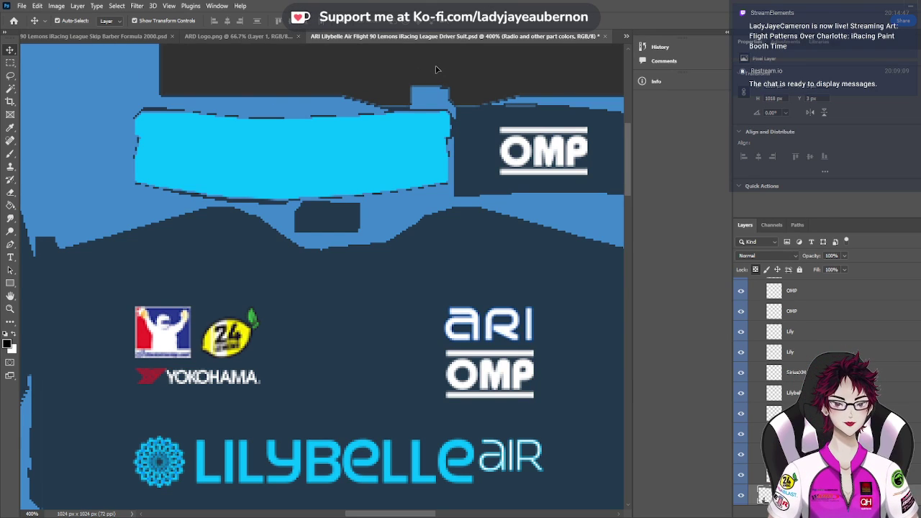
pyautogui.scroll(-5, 435, 69)
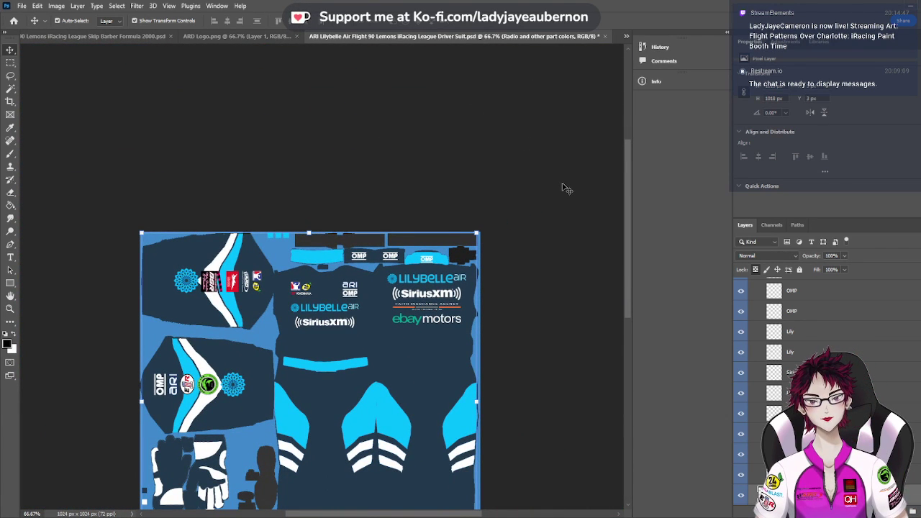
pyautogui.scroll(3, 566, 187)
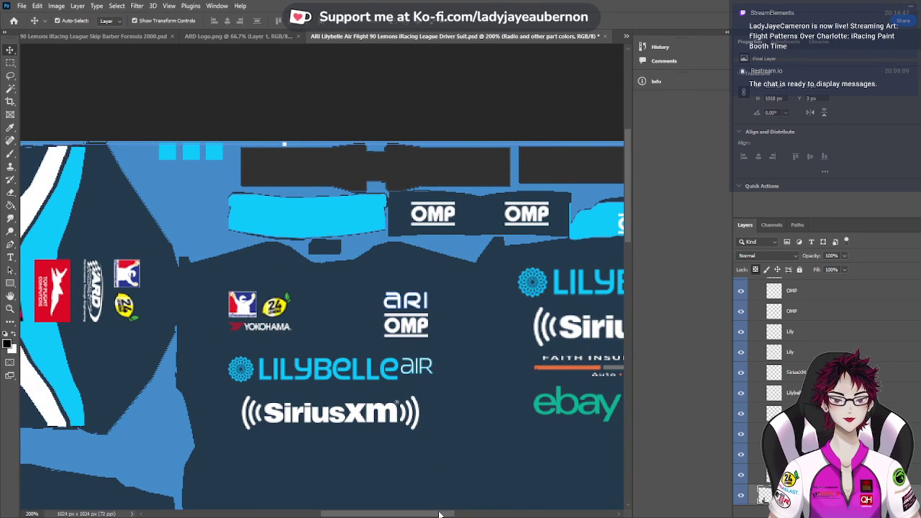
pyautogui.moveTo(441, 514); pyautogui.dragTo(482, 508)
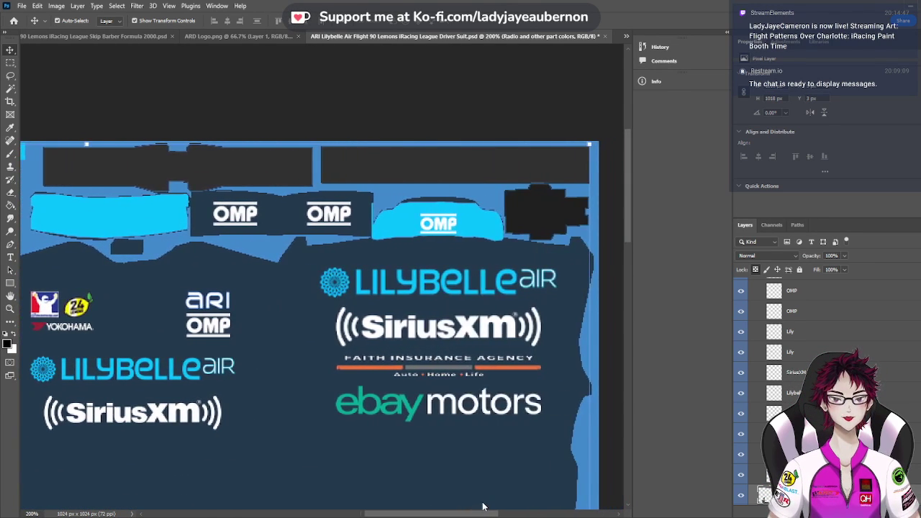
# Delete the SiriusXM logo on the suit's back and move the eBay Motors logo up into its place below Lilybelle Air
pyautogui.click(444, 336)
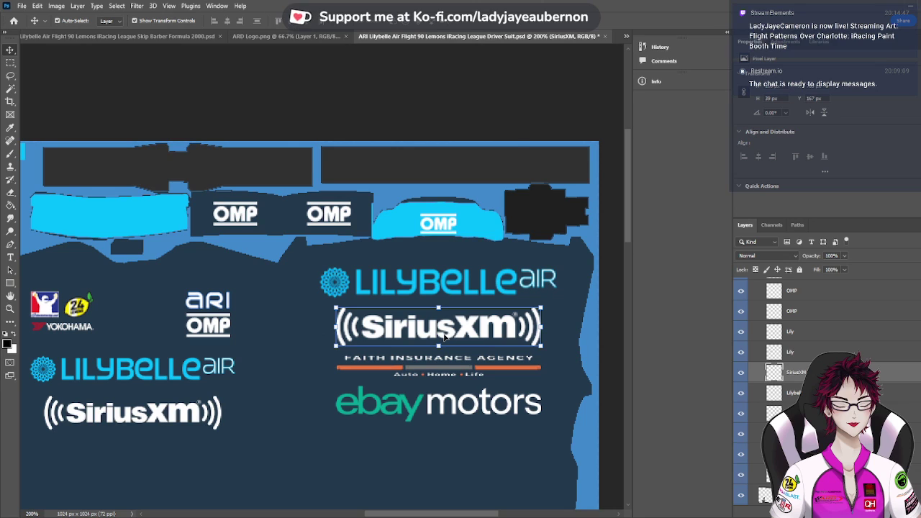
pyautogui.press('Delete')
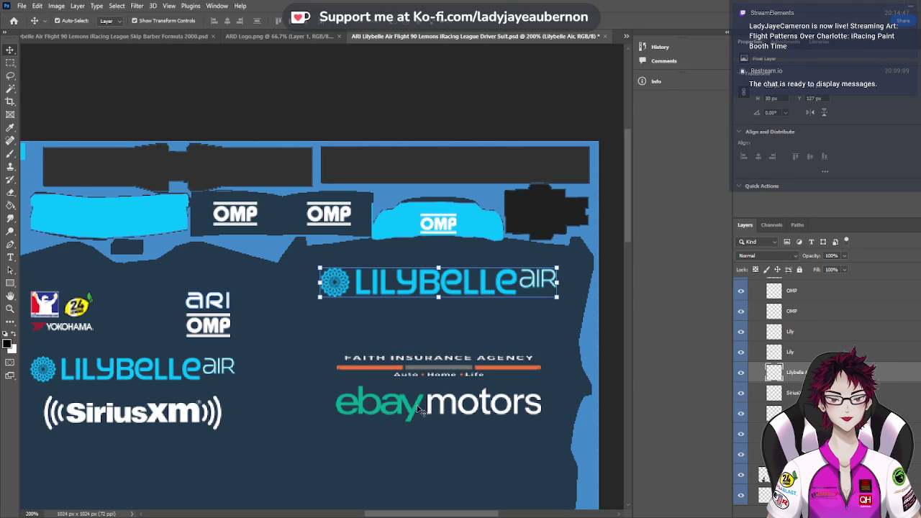
pyautogui.moveTo(421, 409); pyautogui.dragTo(415, 331)
pyautogui.click(446, 441)
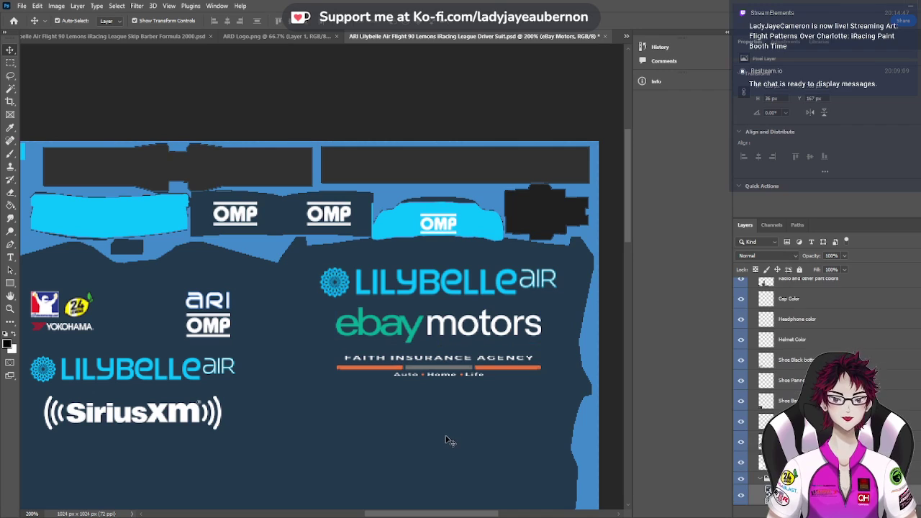
# Duplicate the eBay Motors logo, place the copy below the chest SiriusXM logo and scale it proportionally to 86.41%
pyautogui.hotkey('ctrl', '-')
pyautogui.hotkey('ctrl', '-')
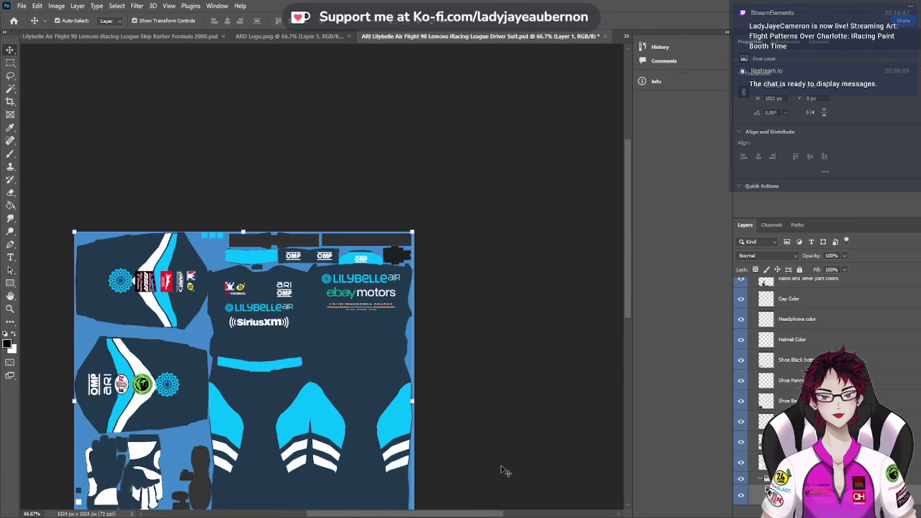
pyautogui.moveTo(504, 510); pyautogui.dragTo(468, 507)
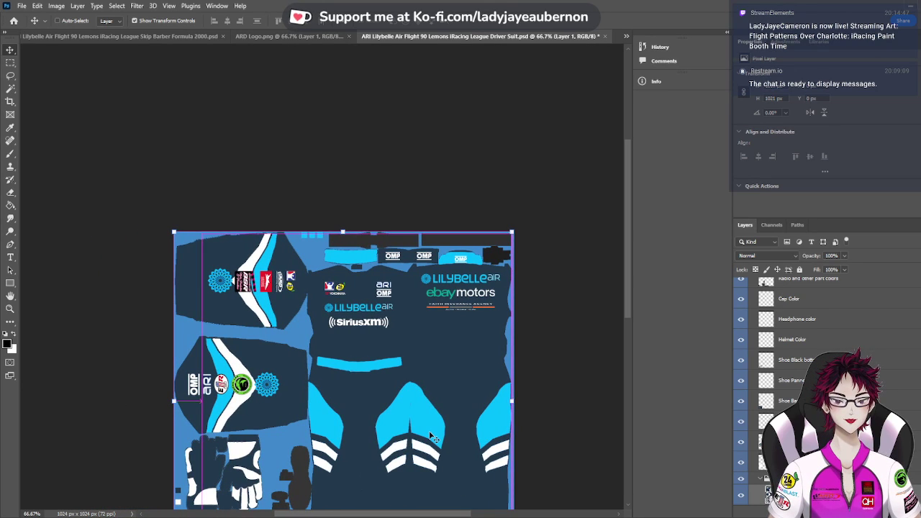
pyautogui.hotkey('ctrl', '+')
pyautogui.hotkey('ctrl', '+')
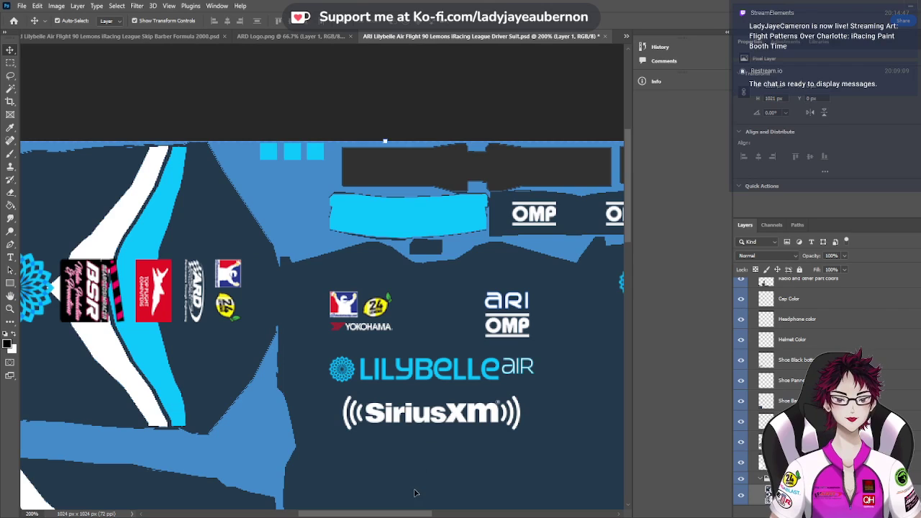
pyautogui.moveTo(415, 517); pyautogui.dragTo(456, 509)
pyautogui.scroll(-3, 421, 382)
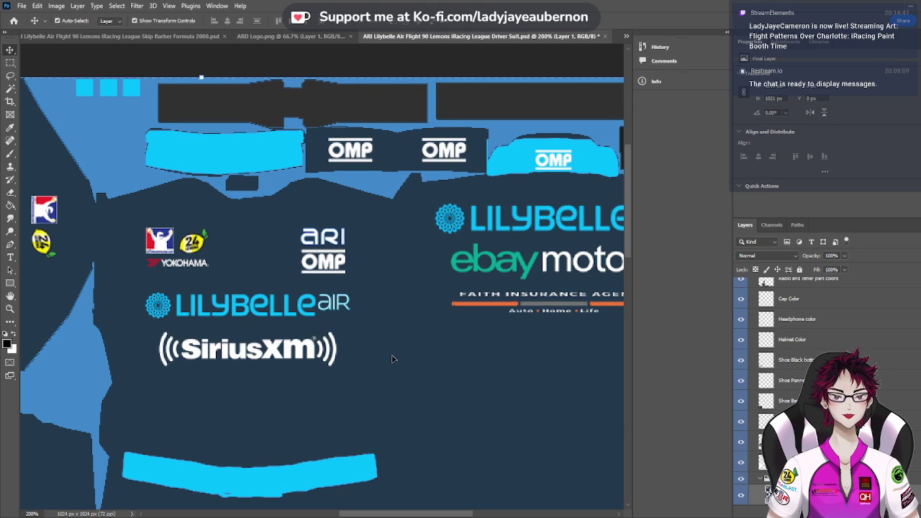
pyautogui.click(461, 273)
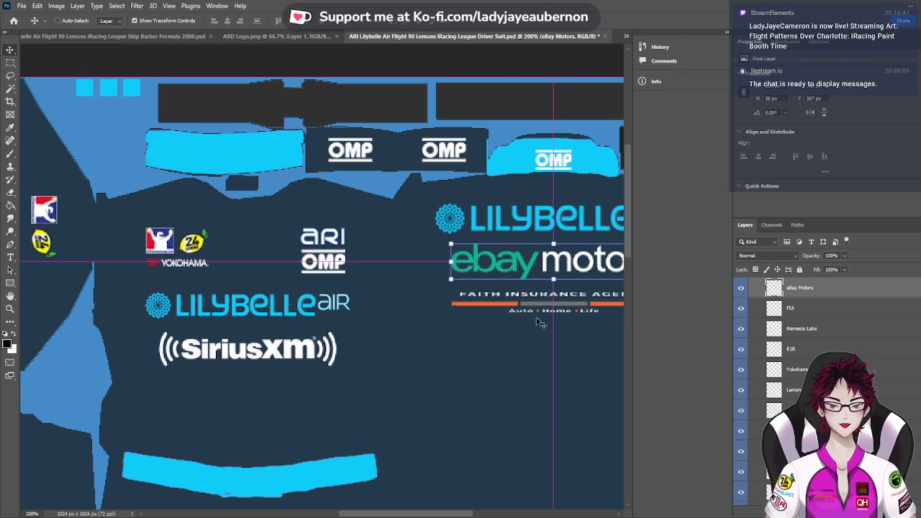
pyautogui.moveTo(395, 514); pyautogui.dragTo(369, 421)
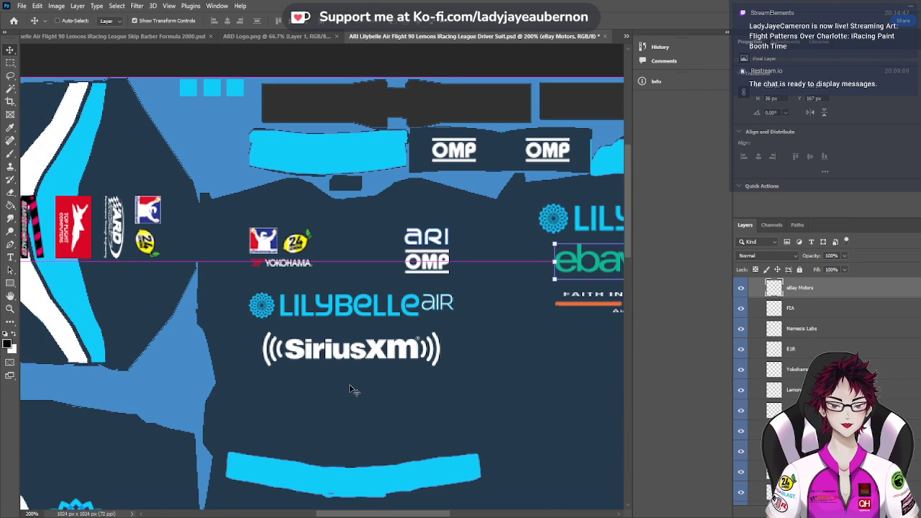
pyautogui.moveTo(352, 390); pyautogui.dragTo(316, 398)
pyautogui.moveTo(244, 390); pyautogui.dragTo(263, 390)
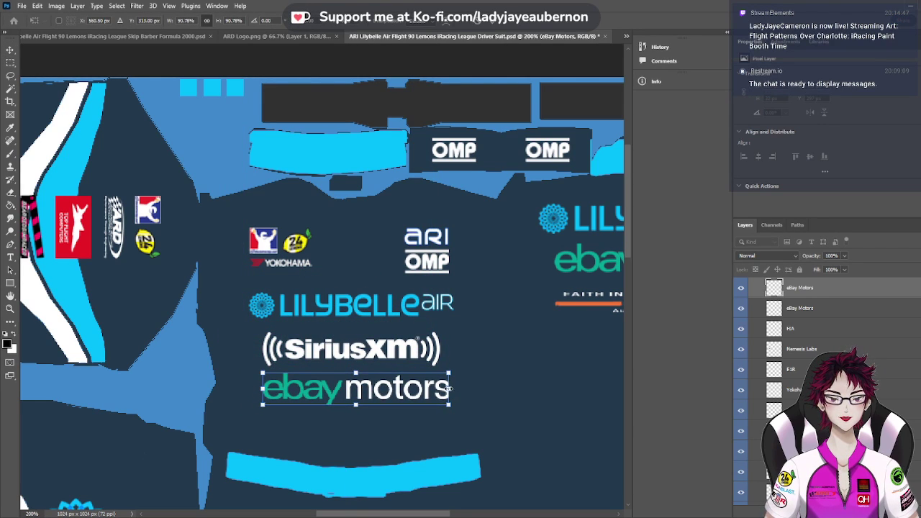
pyautogui.moveTo(449, 389); pyautogui.dragTo(439, 388)
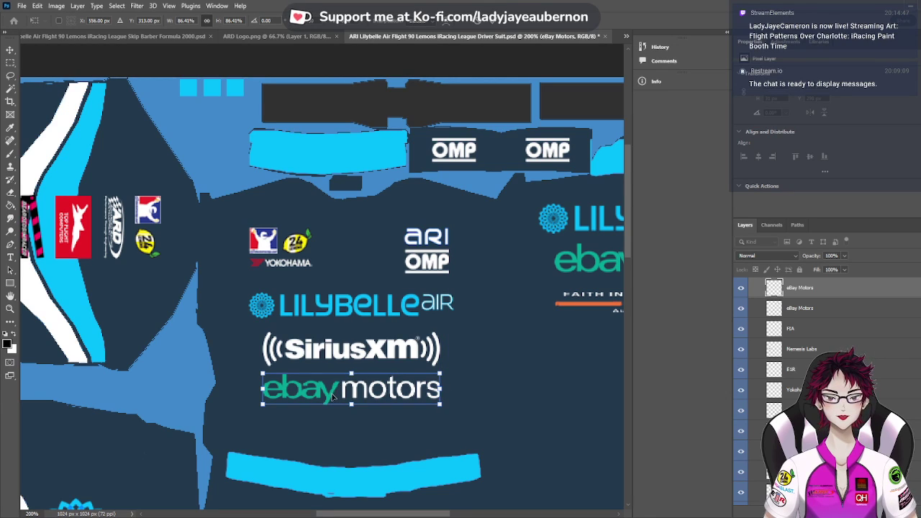
# Move the eBay Motors copy onto the chest SiriusXM logo and delete the SiriusXM logo underneath
pyautogui.moveTo(335, 393); pyautogui.dragTo(332, 358)
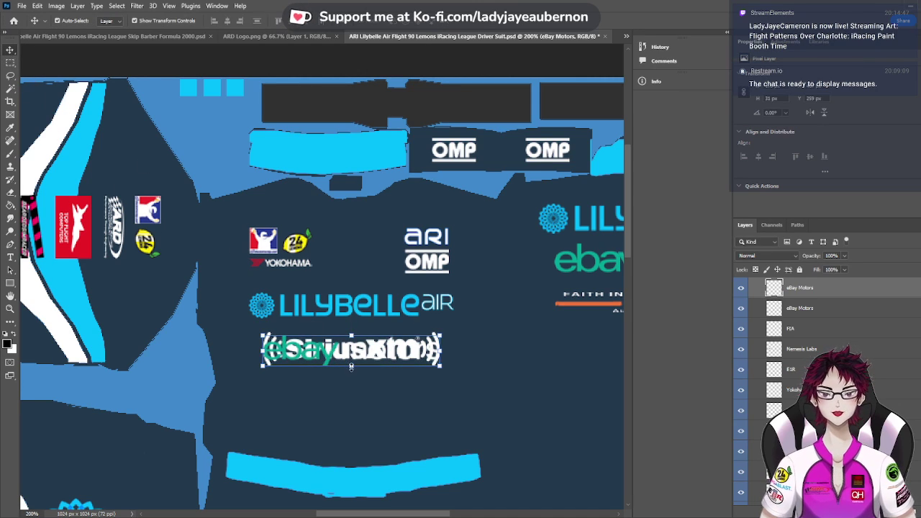
pyautogui.click(356, 392)
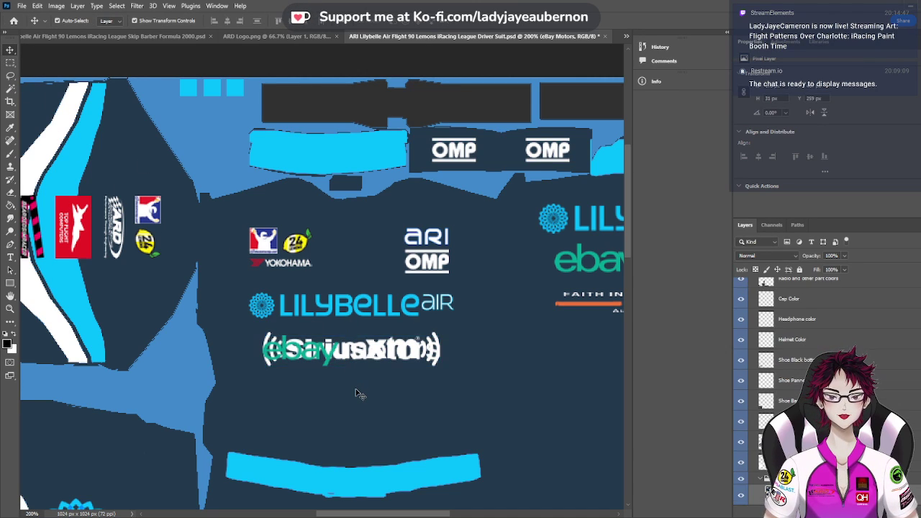
pyautogui.click(434, 366)
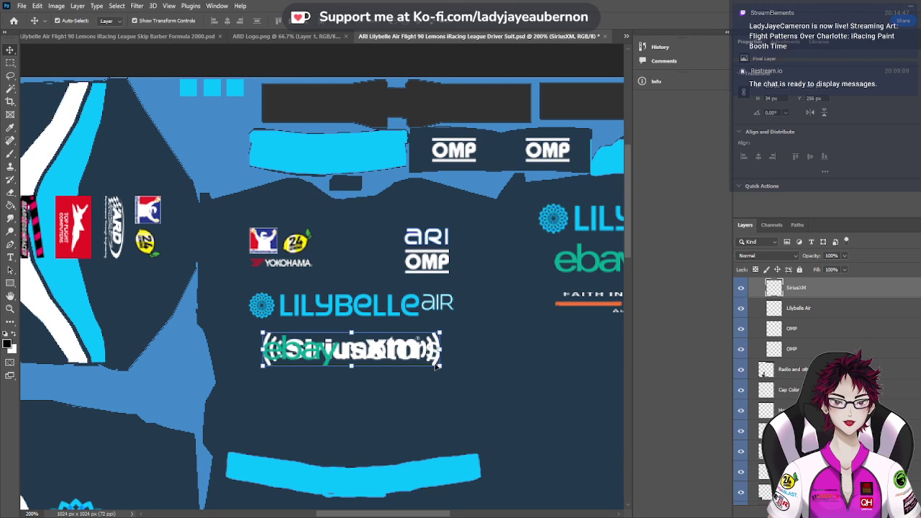
pyautogui.press('Delete')
pyautogui.click(368, 368)
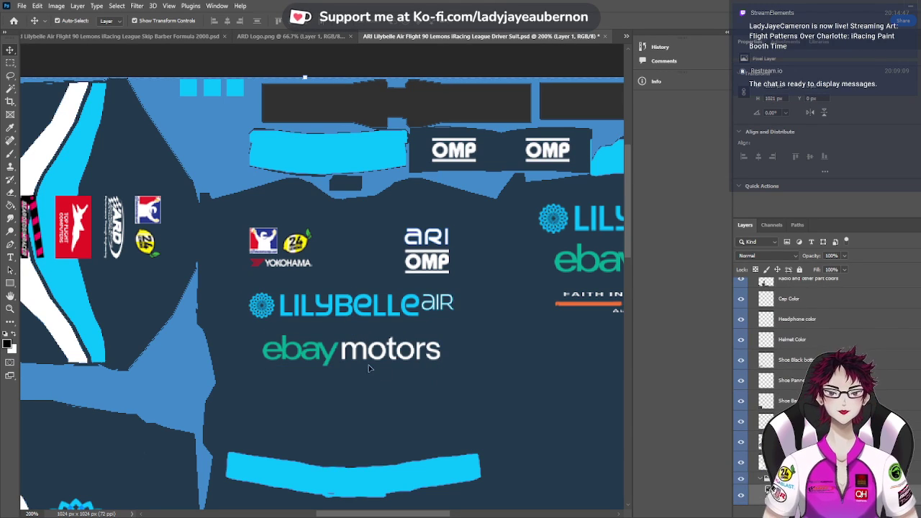
# Move the chest eBay Motors logo up about 12 px, closer to the Lilybelle Air logo
pyautogui.click(354, 359)
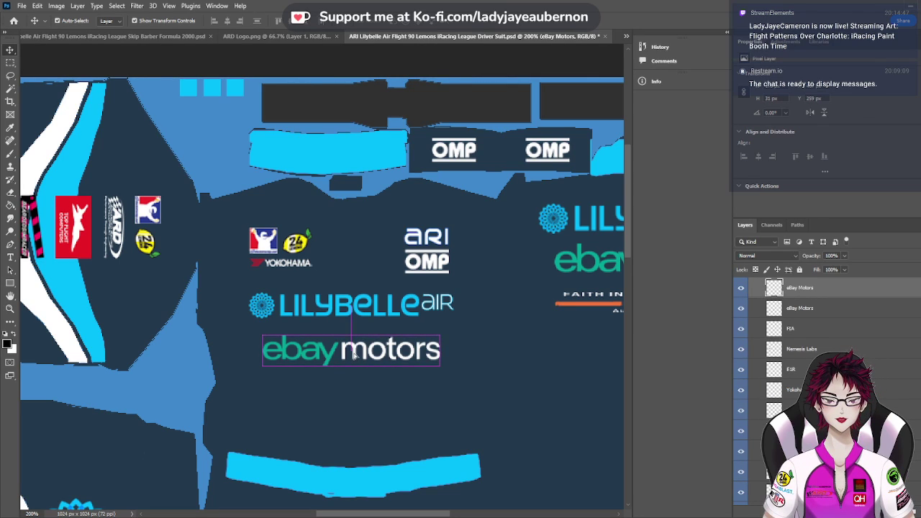
pyautogui.press('Up')
pyautogui.press('Up')
pyautogui.press('Up')
pyautogui.press('Up')
pyautogui.press('Up')
pyautogui.moveTo(353, 365); pyautogui.dragTo(353, 352)
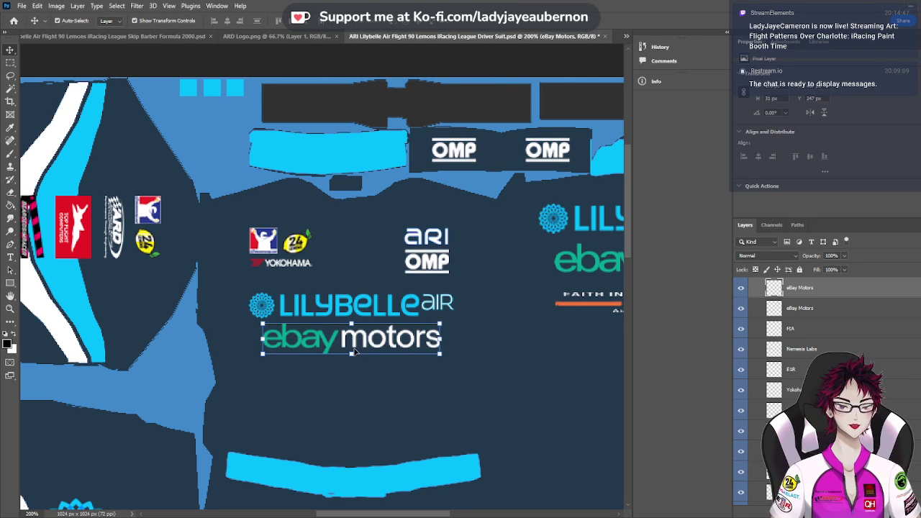
# Paste the logo from ARD Logo.png above the top ARI layer in the driver suit's Stickies group and rotate it 90° clockwise
pyautogui.hotkey('ctrl', '-')
pyautogui.hotkey('ctrl', '-')
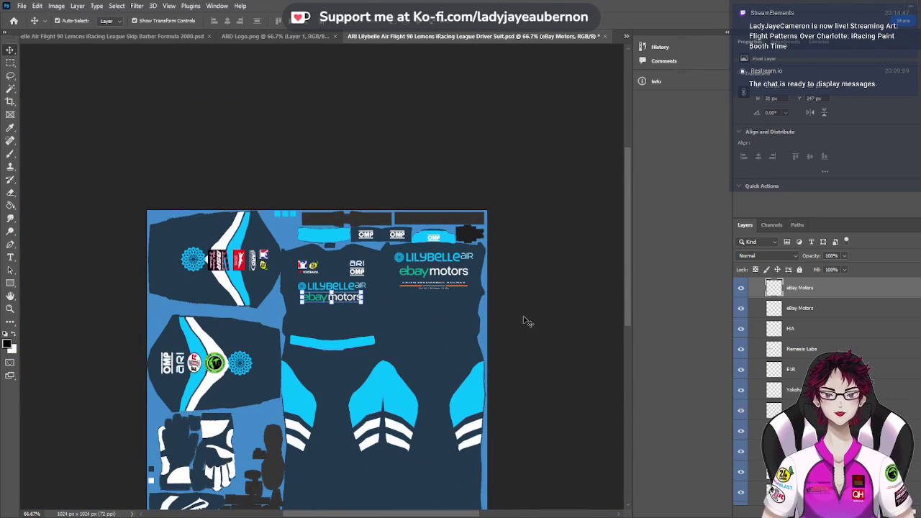
pyautogui.click(573, 319)
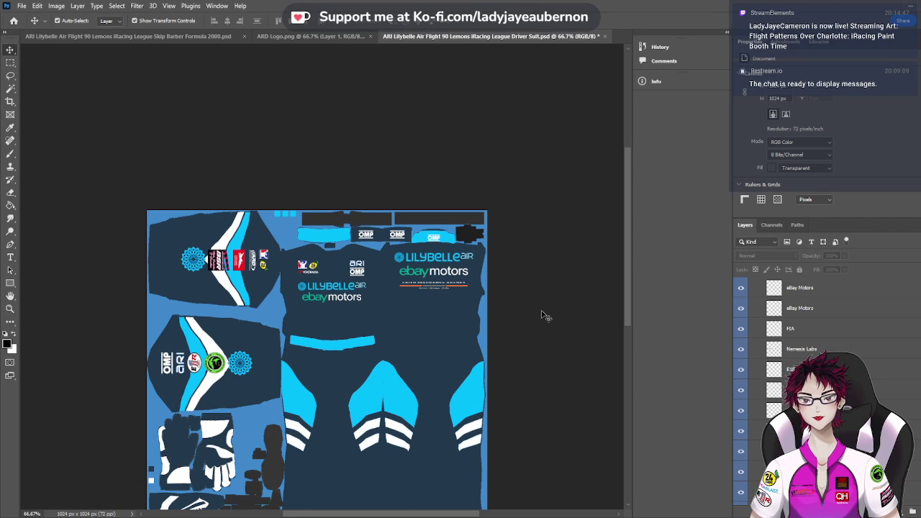
pyautogui.scroll(-2, 541, 311)
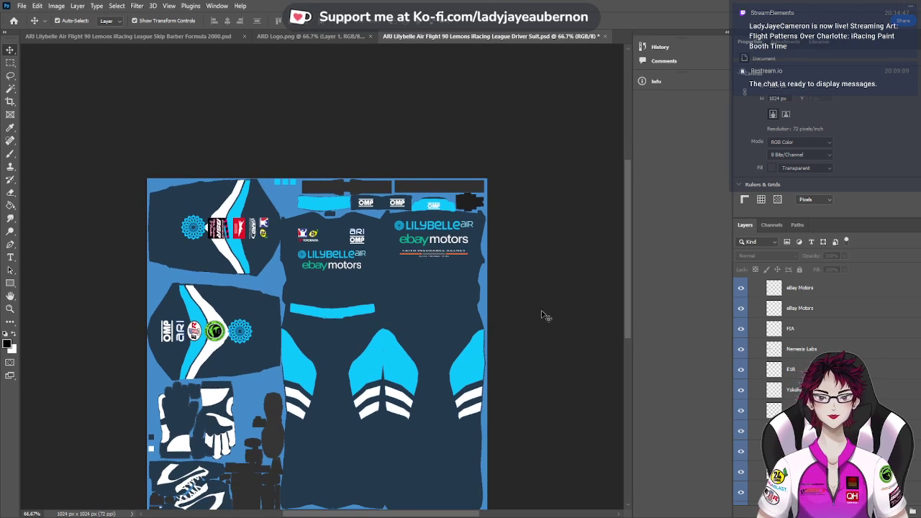
pyautogui.click(336, 37)
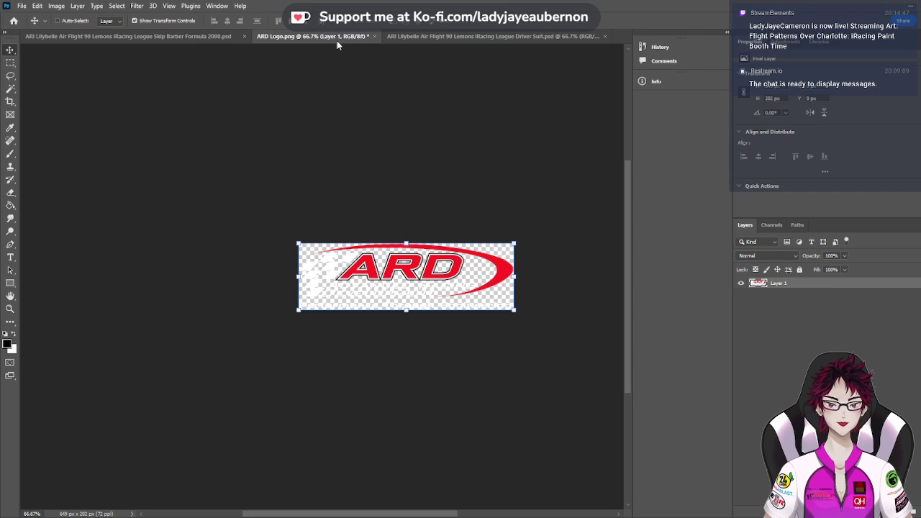
pyautogui.click(570, 40)
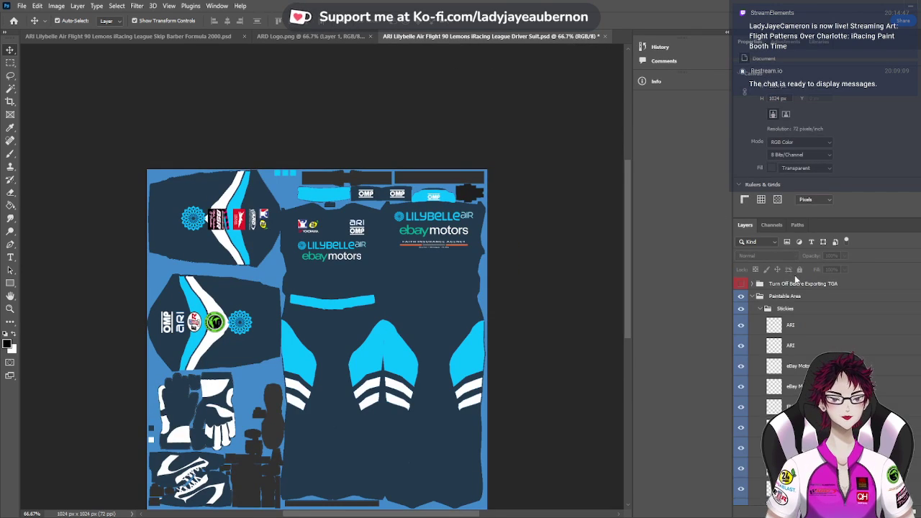
pyautogui.click(791, 289)
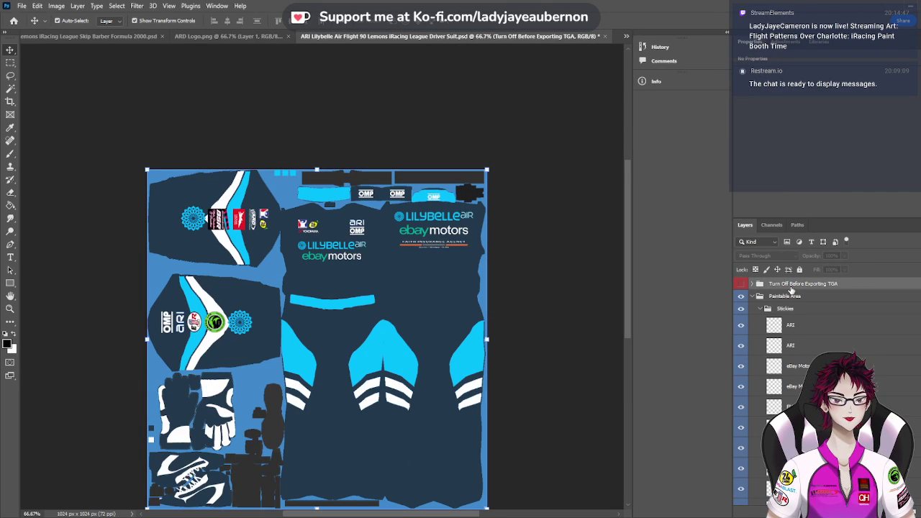
pyautogui.click(796, 329)
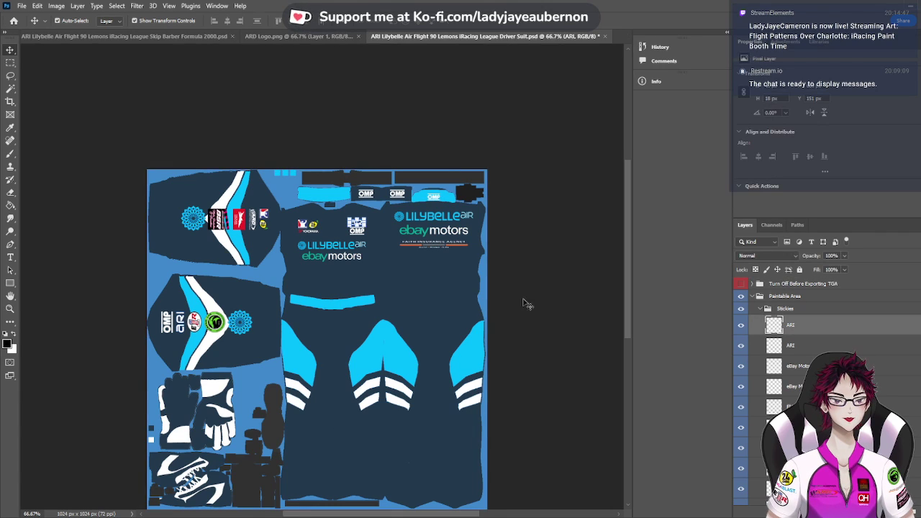
pyautogui.hotkey('ctrl', 'v')
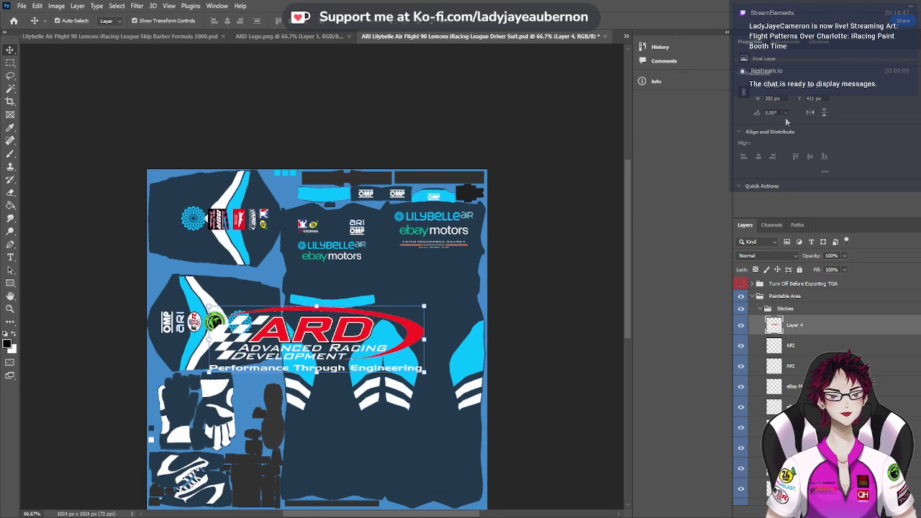
pyautogui.hotkey('ctrl', 'alt', 'r')
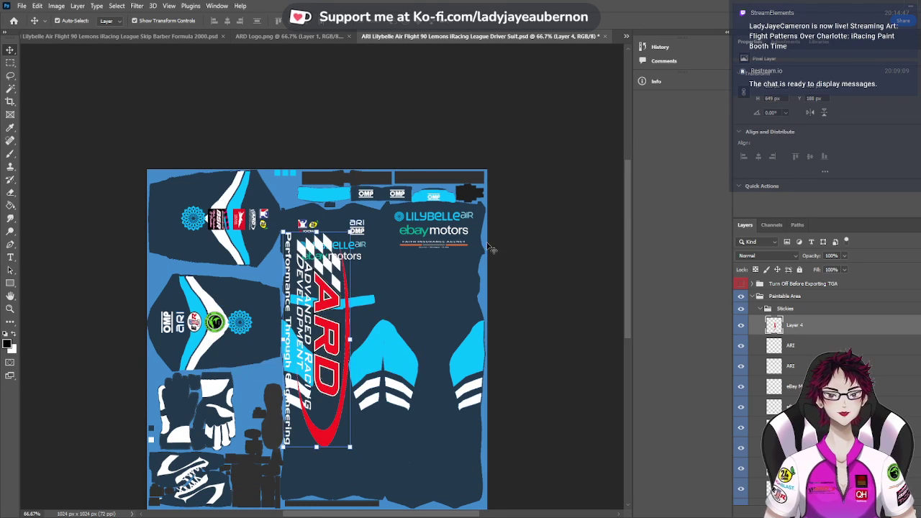
# Move the rotated ARD logo toward the upper sleeve's sponsor row and scale it proportionally to 52.23%
pyautogui.scroll(3, 489, 249)
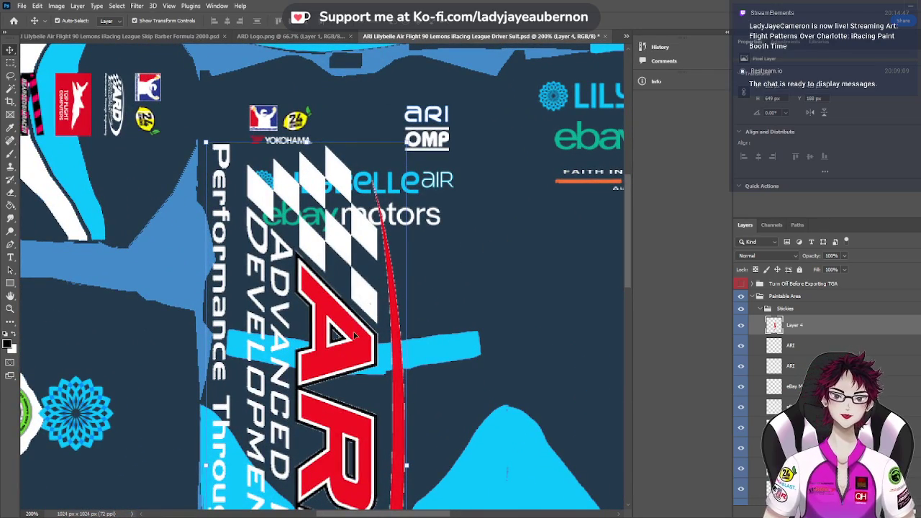
pyautogui.moveTo(355, 336); pyautogui.dragTo(267, 261)
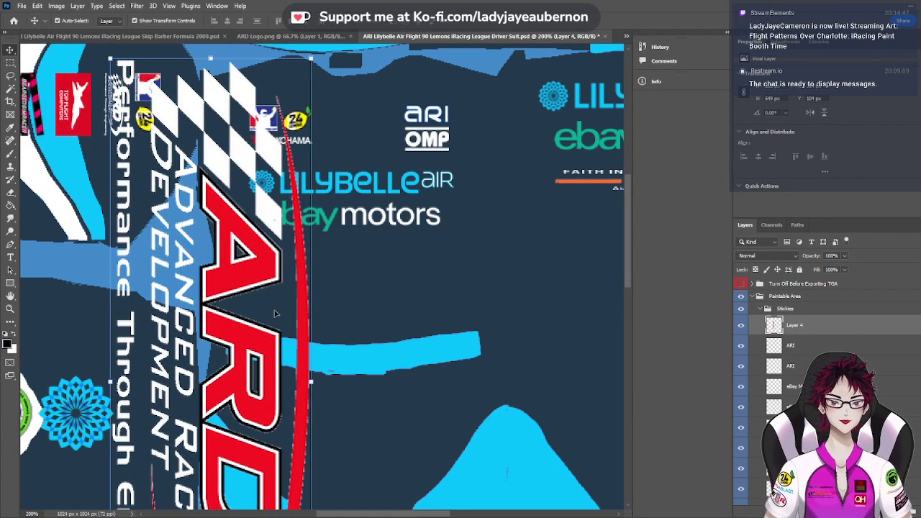
pyautogui.moveTo(411, 513); pyautogui.dragTo(366, 498)
pyautogui.hscroll(-1, 438, 343)
pyautogui.scroll(4, 436, 341)
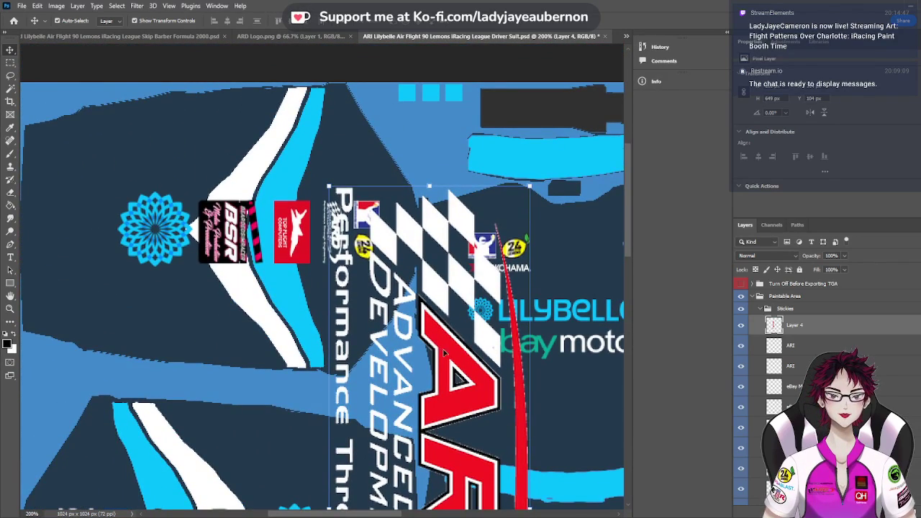
pyautogui.scroll(-8, 428, 317)
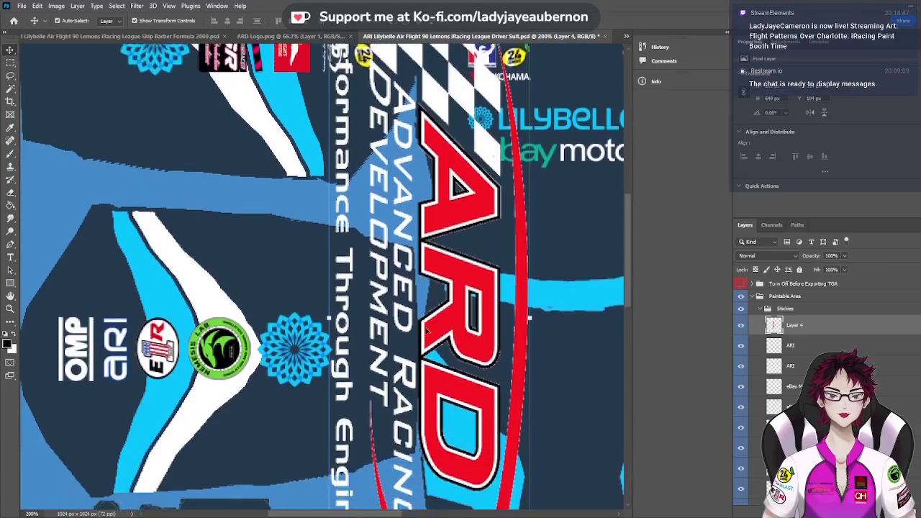
pyautogui.scroll(-3, 425, 417)
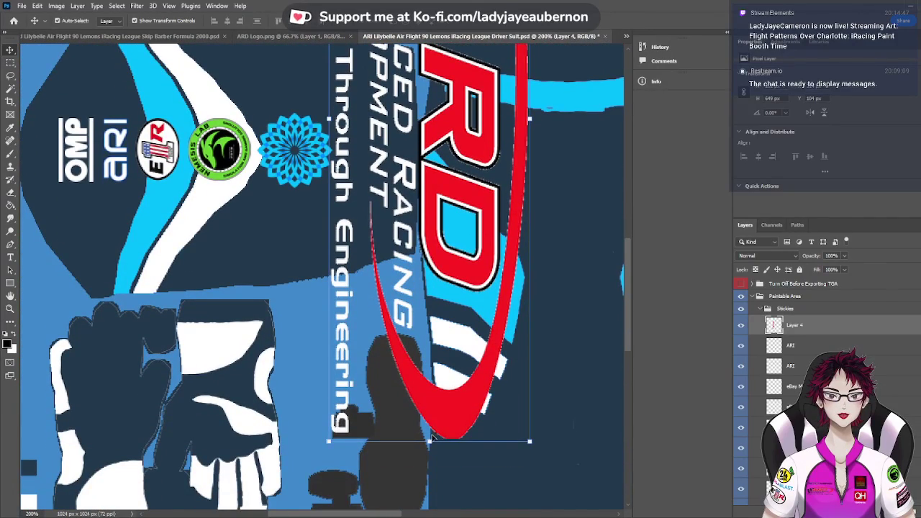
pyautogui.moveTo(430, 441); pyautogui.dragTo(436, 135)
pyautogui.scroll(10, 365, 230)
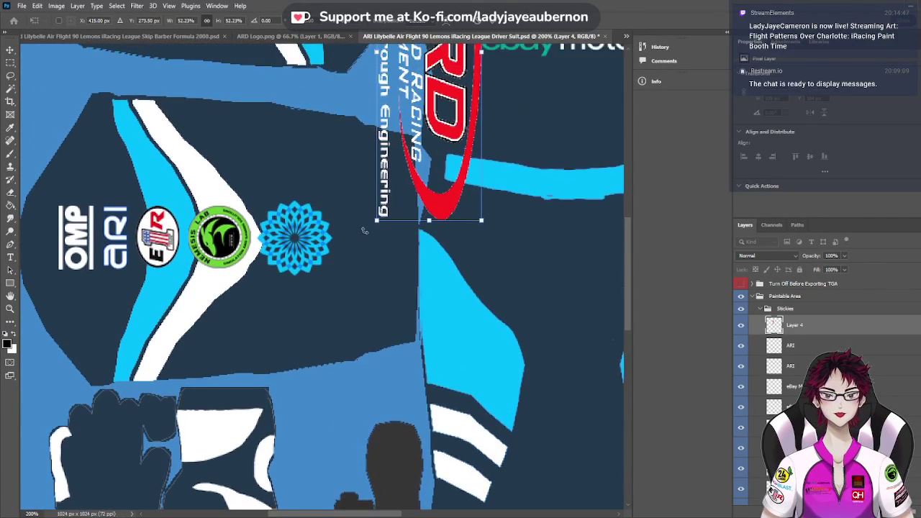
pyautogui.scroll(2, 365, 230)
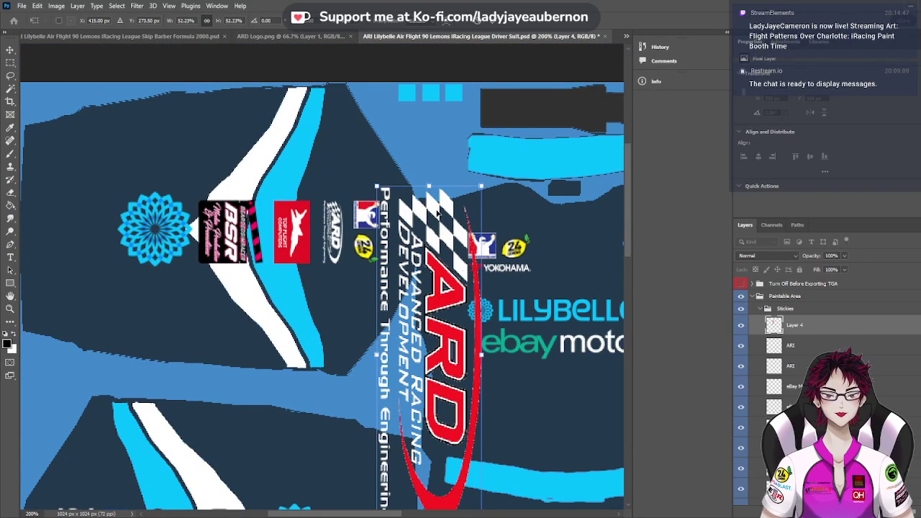
# Align the ARD logo's upper edge with the upper sleeve's sponsor row and scale it down proportionally to 9.86%
pyautogui.moveTo(432, 215); pyautogui.dragTo(404, 229)
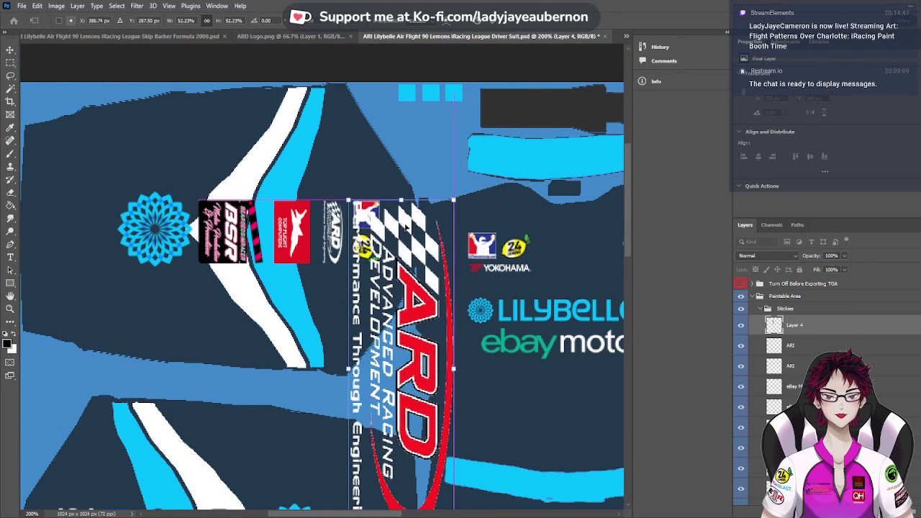
pyautogui.scroll(-5, 415, 421)
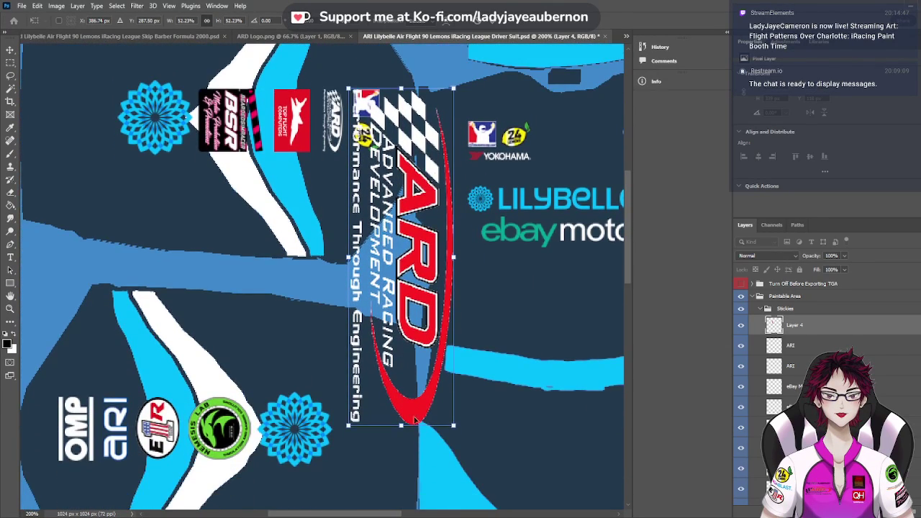
pyautogui.moveTo(402, 426); pyautogui.dragTo(388, 153)
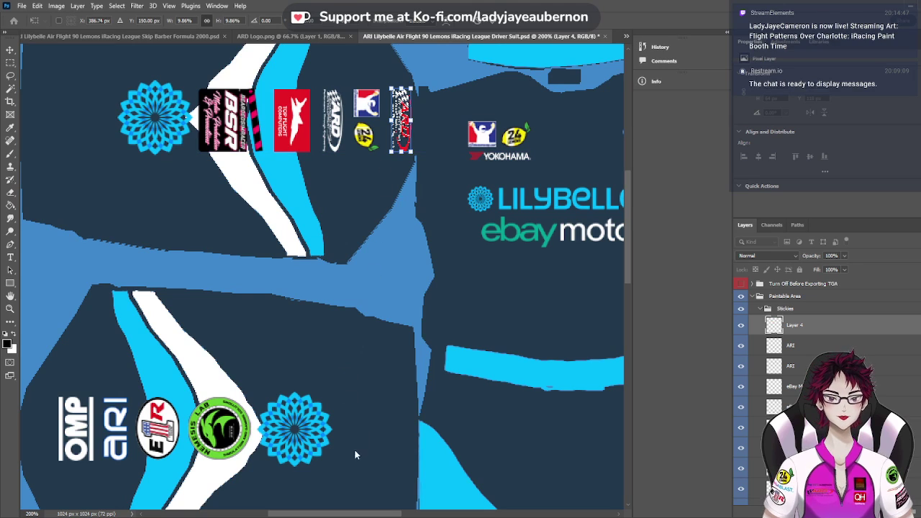
# Place the new ARD logo exactly over the old white ARD logo on the upper sleeve, scaling it to 9.71%
pyautogui.scroll(5, 362, 461)
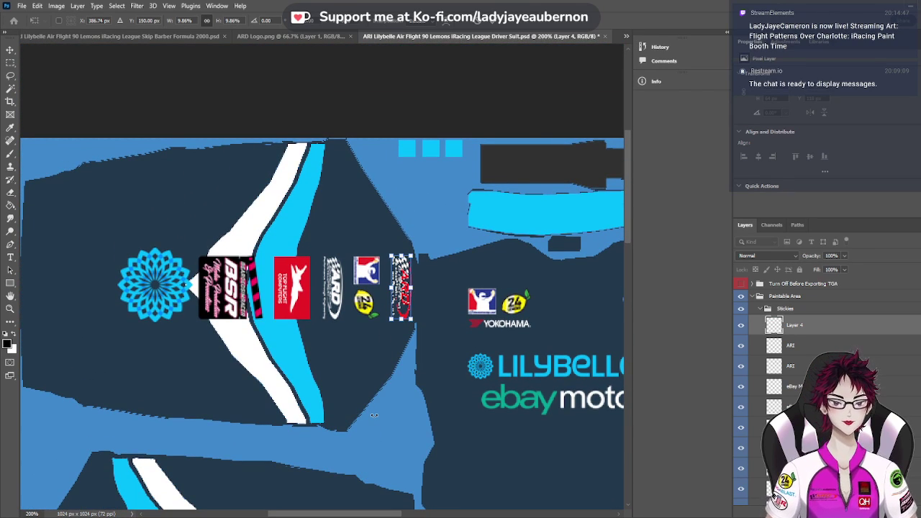
pyautogui.hotkey('ctrl', '+')
pyautogui.hotkey('ctrl', '+')
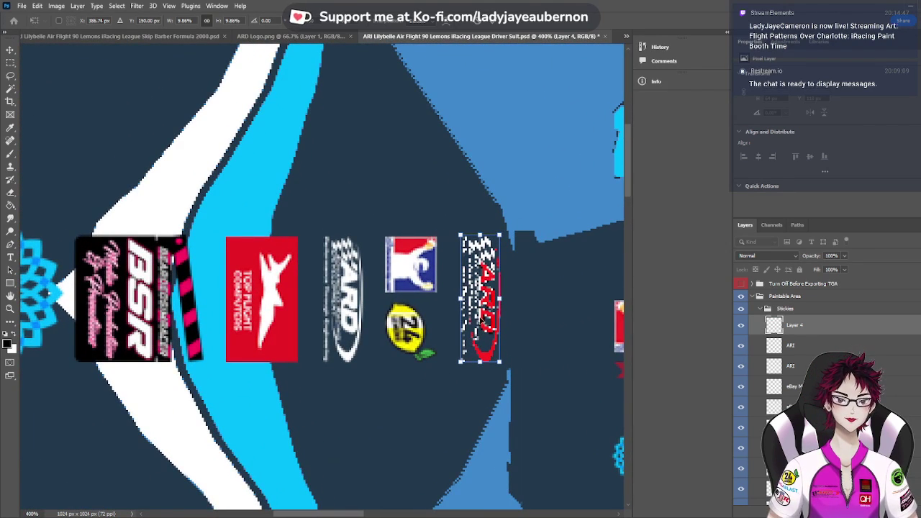
pyautogui.moveTo(473, 334); pyautogui.dragTo(338, 335)
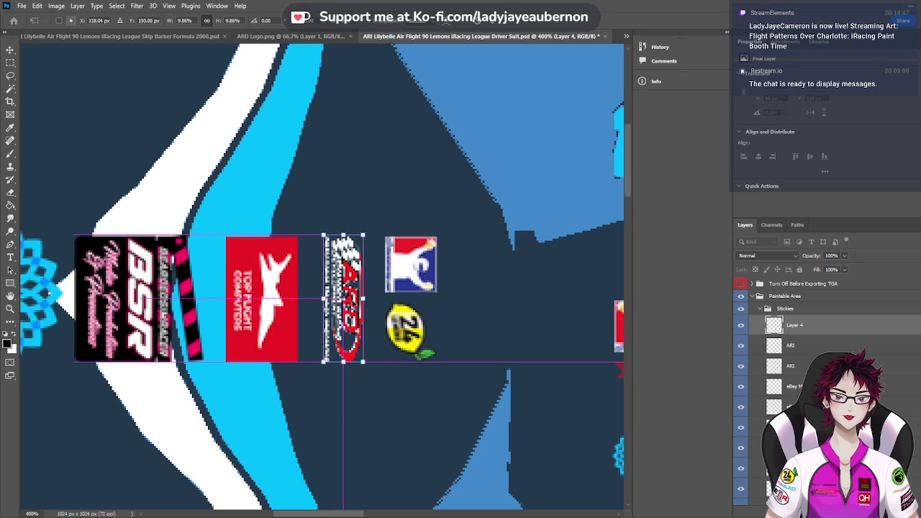
pyautogui.press('Down')
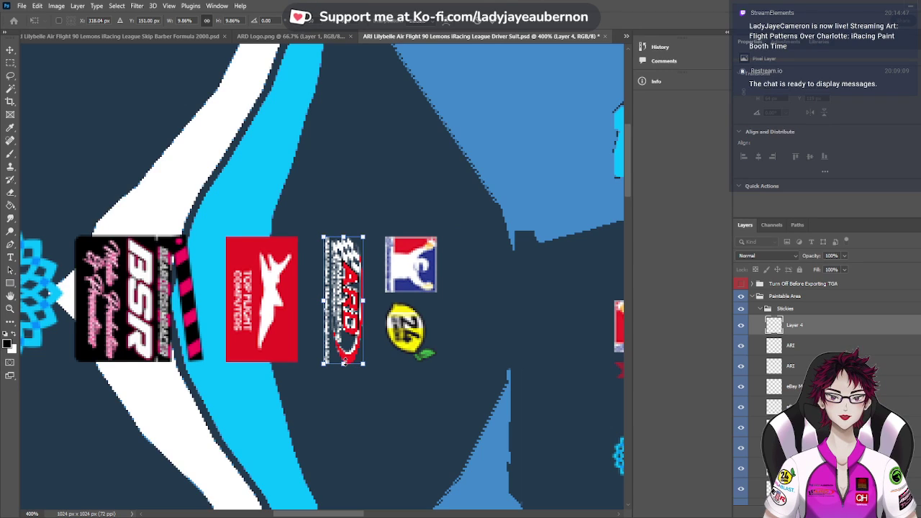
pyautogui.moveTo(344, 364); pyautogui.dragTo(344, 362)
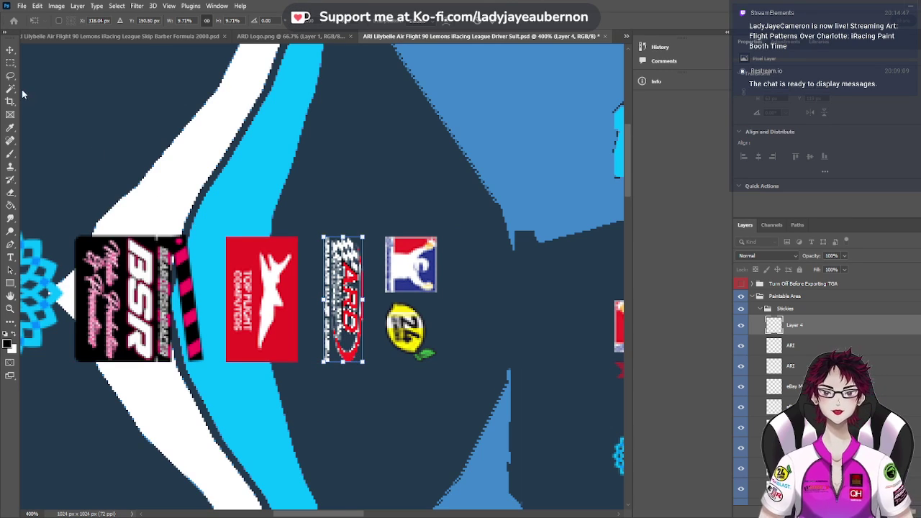
pyautogui.click(10, 50)
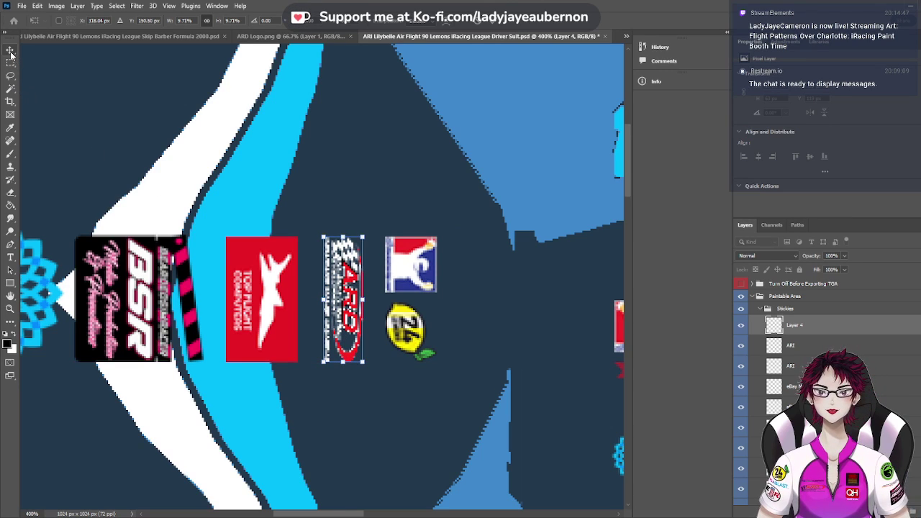
# Hide Layer 4 temporarily, delete the old white ARD logo beneath it, and show Layer 4 again
pyautogui.click(741, 328)
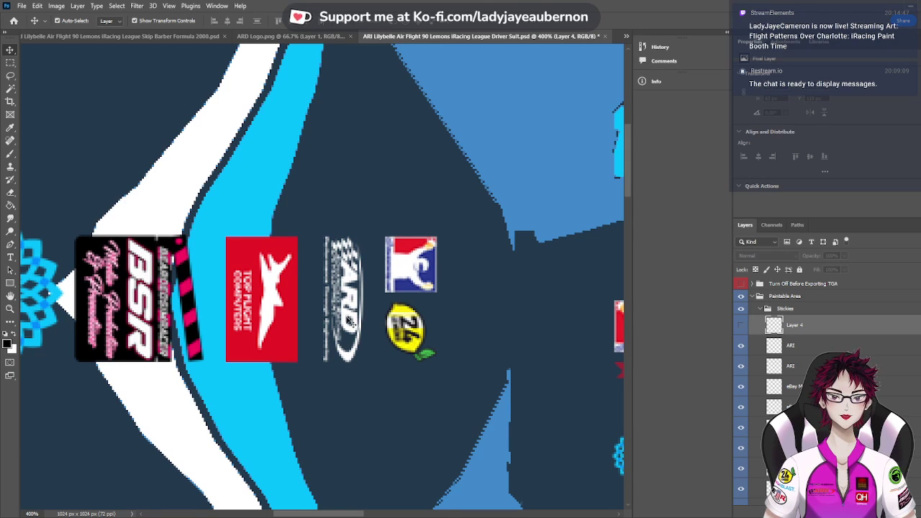
pyautogui.click(352, 323)
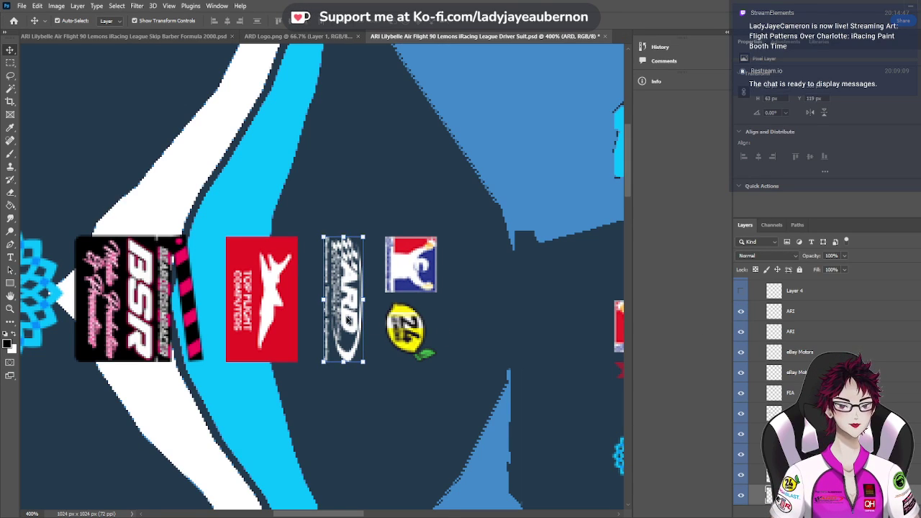
pyautogui.press('Delete')
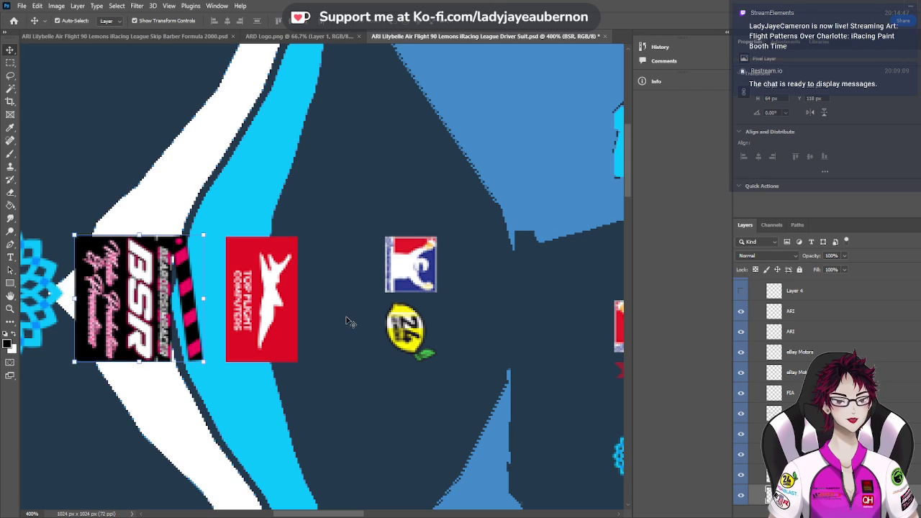
pyautogui.click(742, 289)
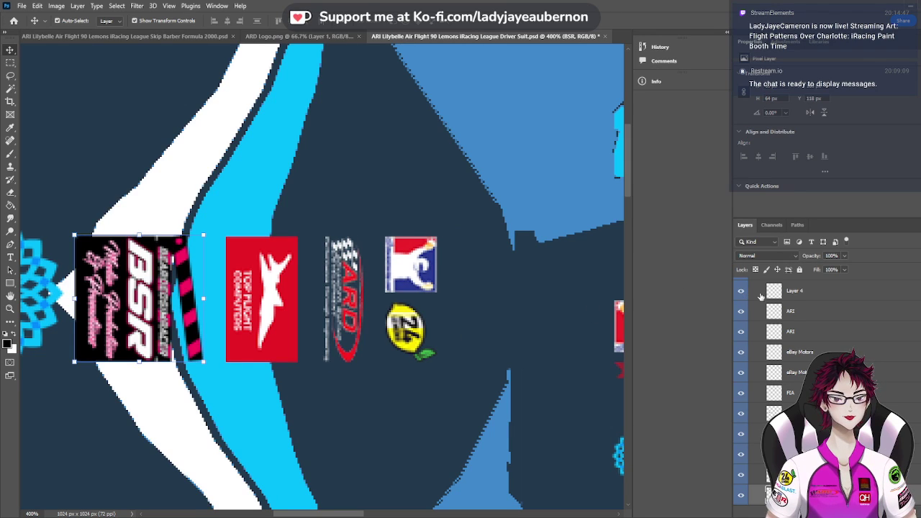
# Rename Layer 4 to ARD and deselect it
pyautogui.doubleClick(795, 291)
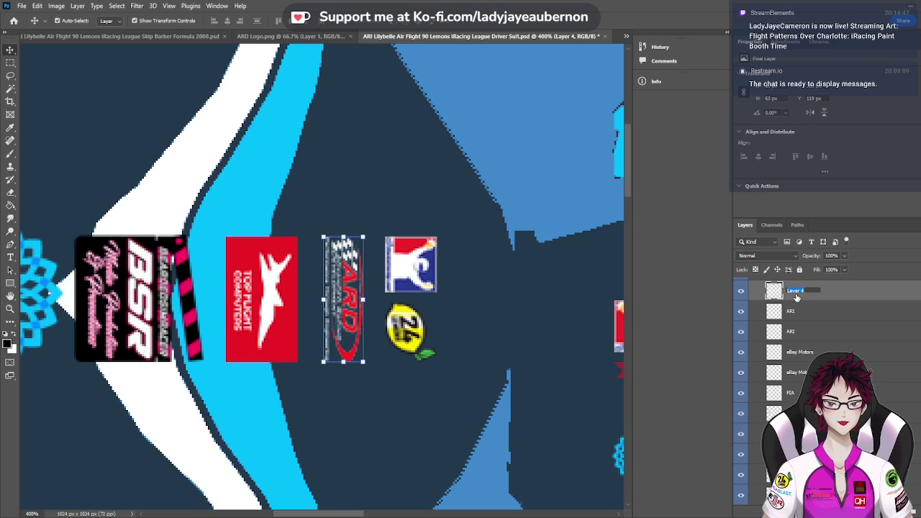
pyautogui.write('ARD')
pyautogui.press('Return')
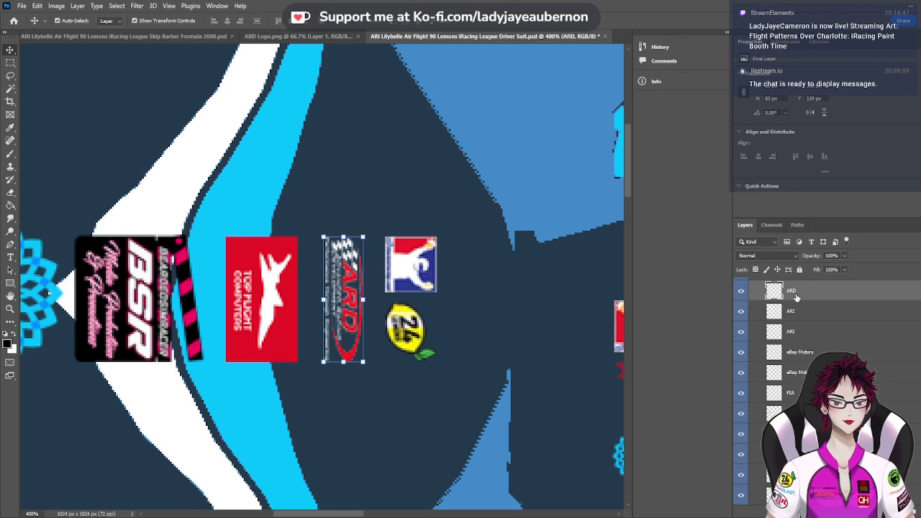
pyautogui.hotkey('ctrl', '-')
pyautogui.hotkey('ctrl', '-')
pyautogui.hotkey('ctrl', '-')
pyautogui.hotkey('ctrl', '-')
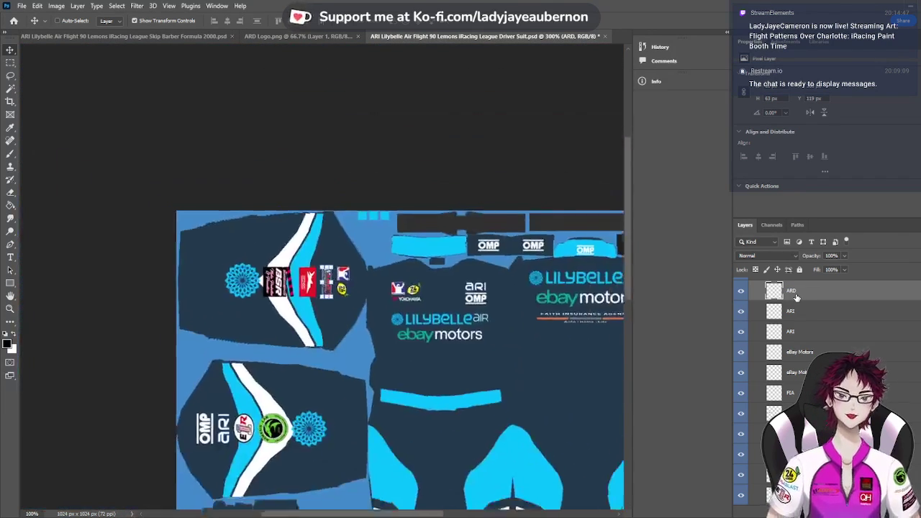
pyautogui.click(601, 326)
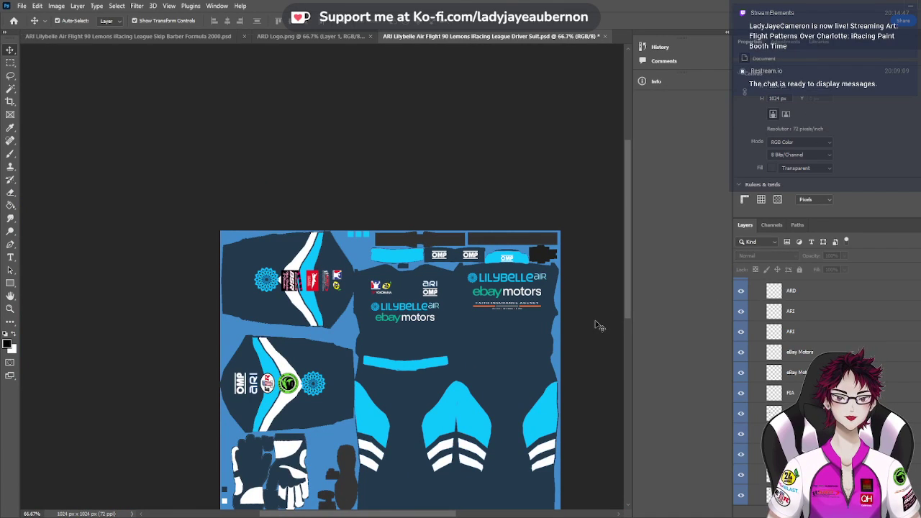
pyautogui.scroll(-1, 381, 330)
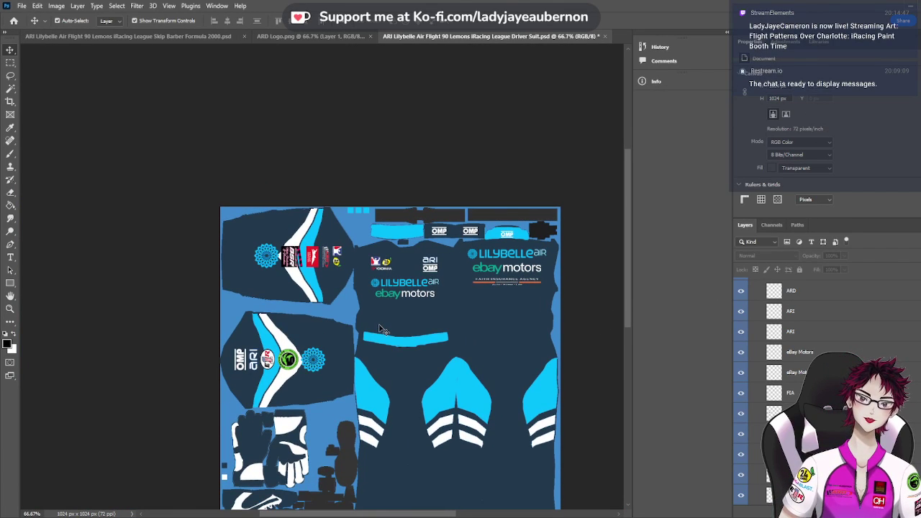
# Close ARD Logo.png and save the driver suit document
pyautogui.click(313, 36)
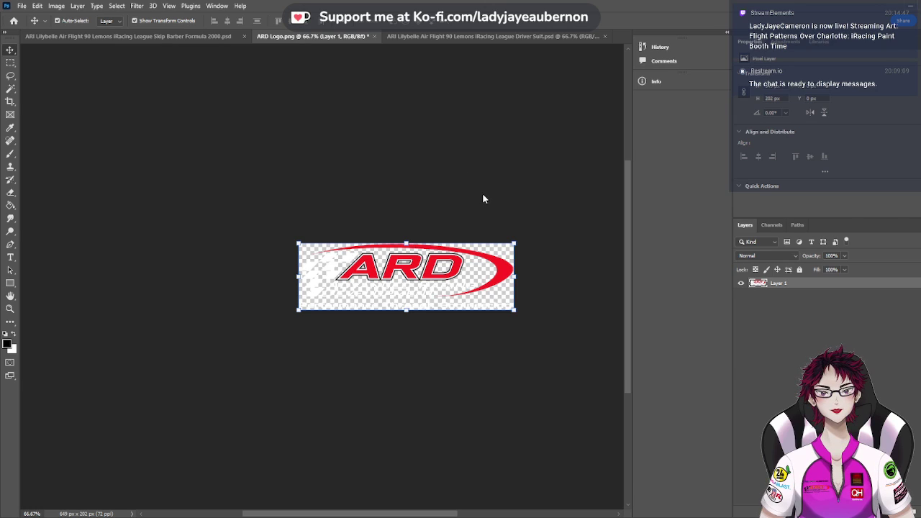
pyautogui.hotkey('ctrl', 'w')
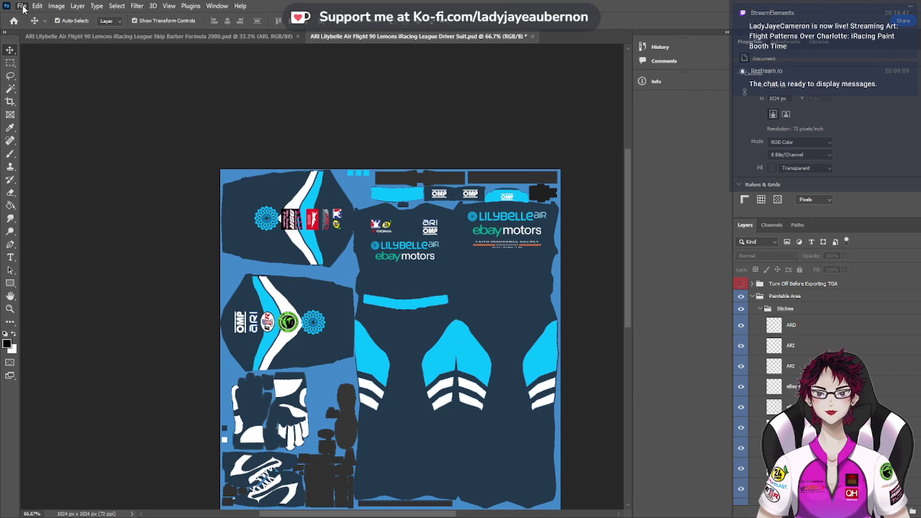
pyautogui.hotkey('ctrl', 's')
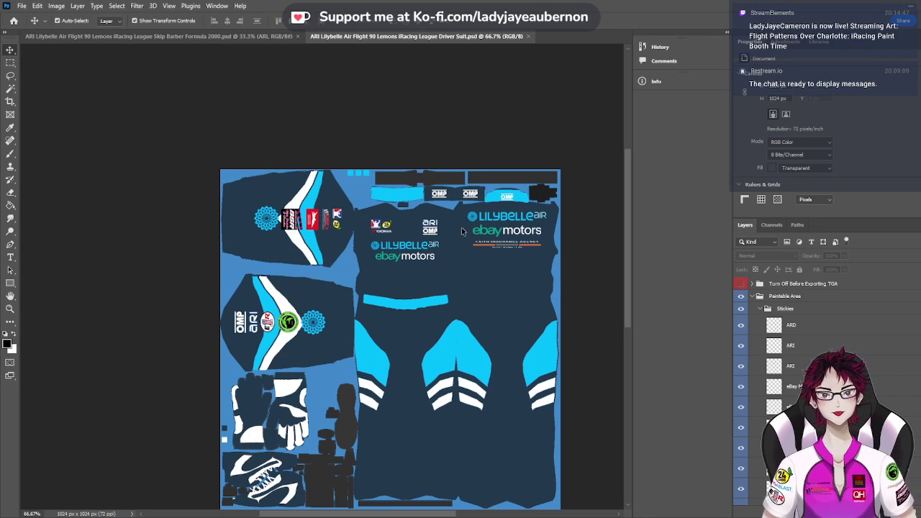
pyautogui.hotkey('ctrl', 's')
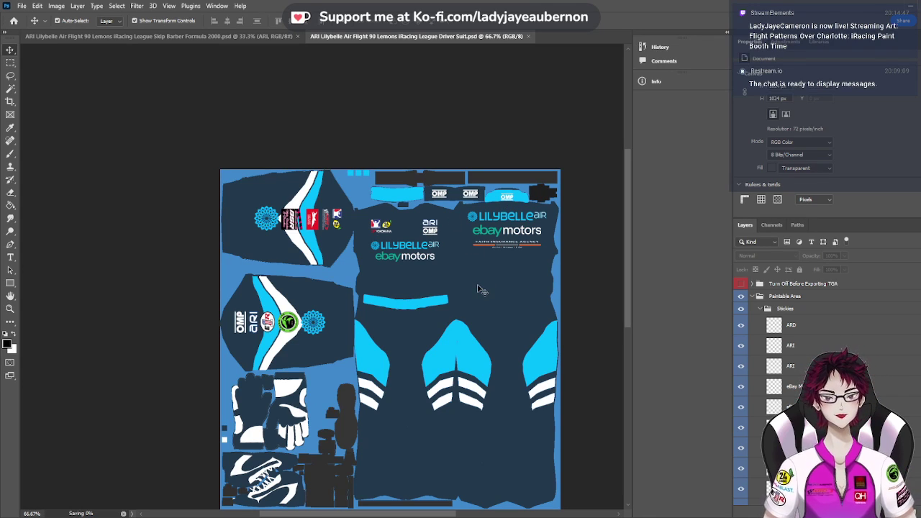
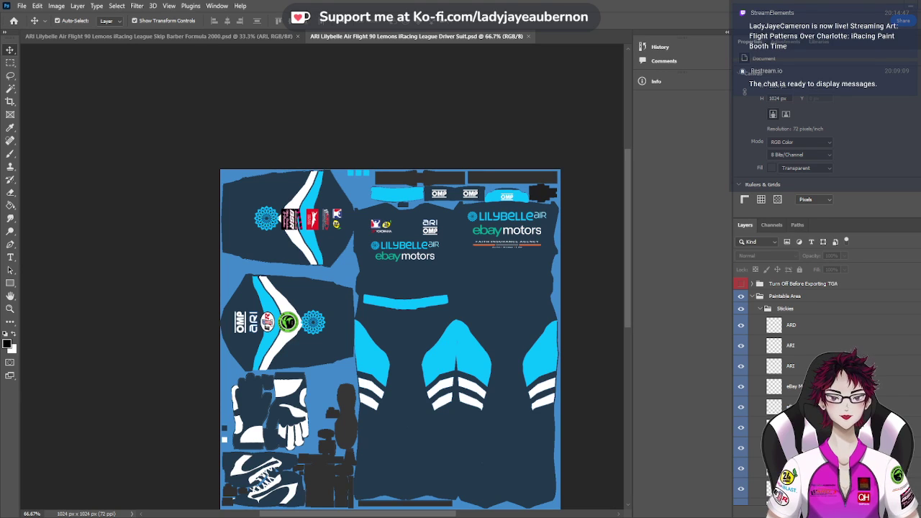
# Switch to the iRacing Paint Shop and examine the updated logos on the custom suit's chest and sleeves
pyautogui.hotkey('alt', 'Tab')
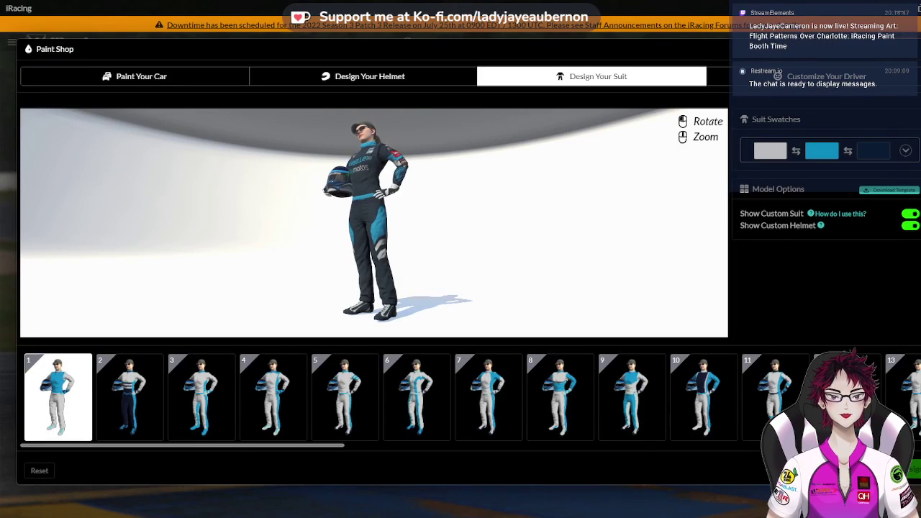
pyautogui.scroll(3, 347, 229)
pyautogui.moveTo(345, 224); pyautogui.dragTo(384, 293)
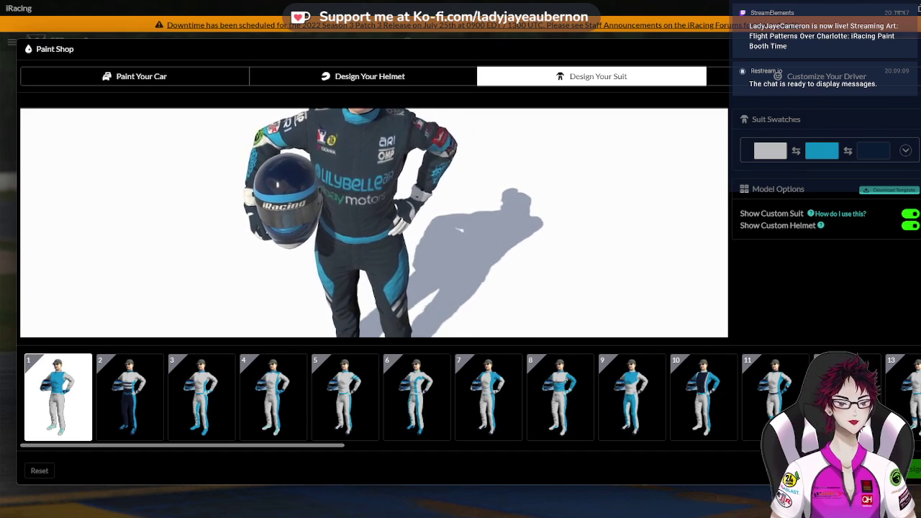
# Leave the suit preview and examine the side livery on the Skip Barber Formula 2000 car model
pyautogui.press('Escape')
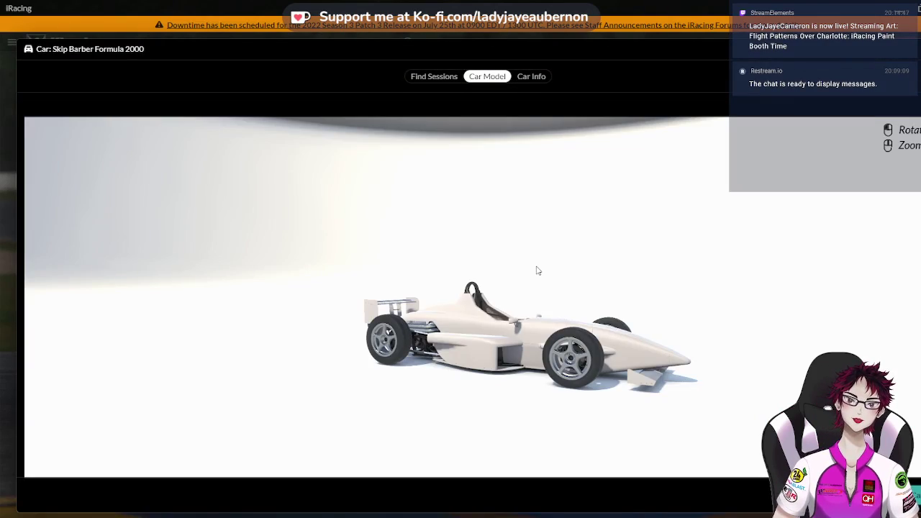
pyautogui.scroll(4, 548, 344)
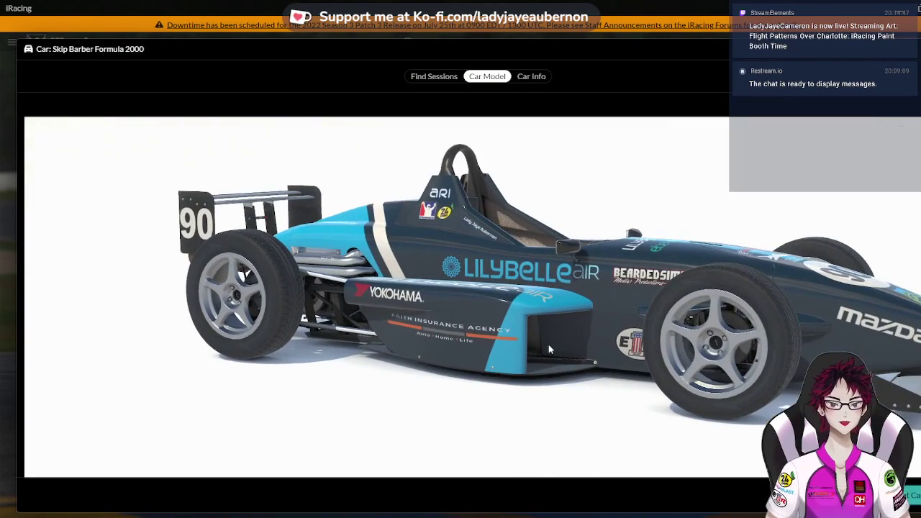
pyautogui.moveTo(549, 344); pyautogui.dragTo(573, 202)
pyautogui.scroll(-3, 392, 293)
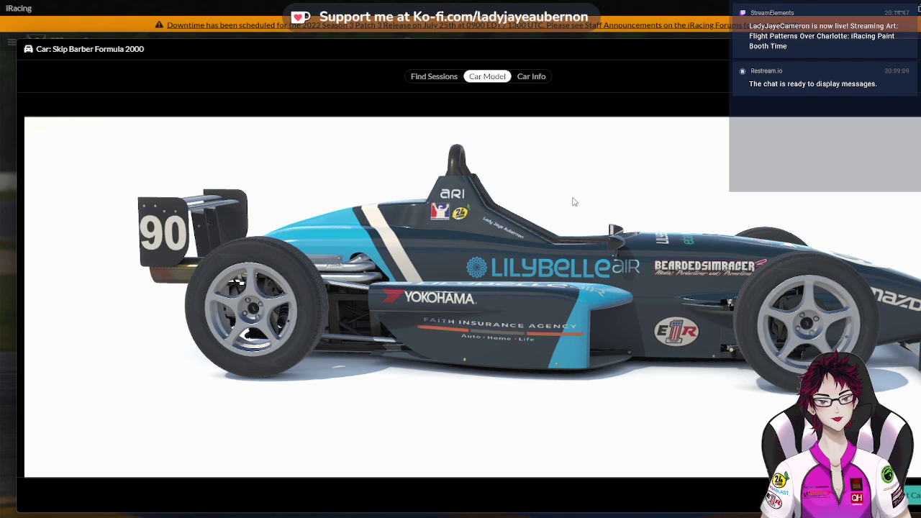
# Compare the sponsor livery on both sides of the Skip Barber Formula 2000 model
pyautogui.moveTo(574, 202); pyautogui.dragTo(579, 183)
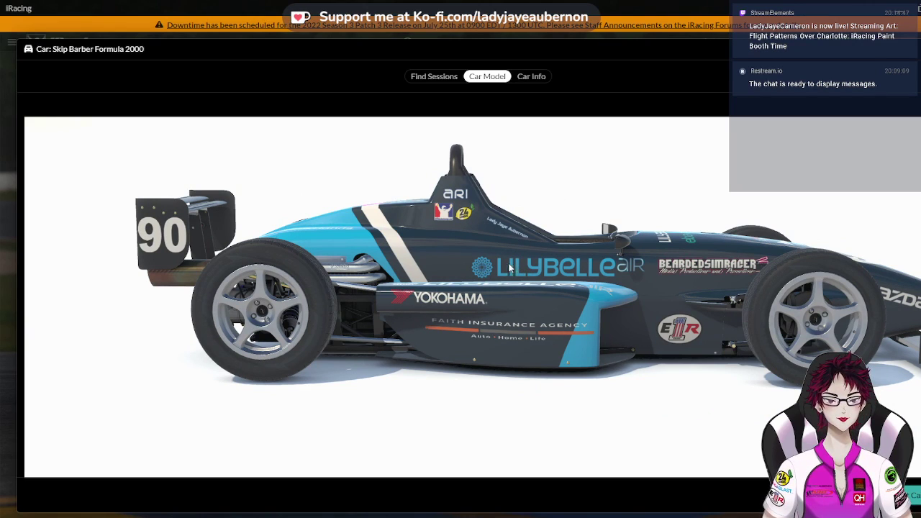
pyautogui.moveTo(458, 266); pyautogui.dragTo(328, 227)
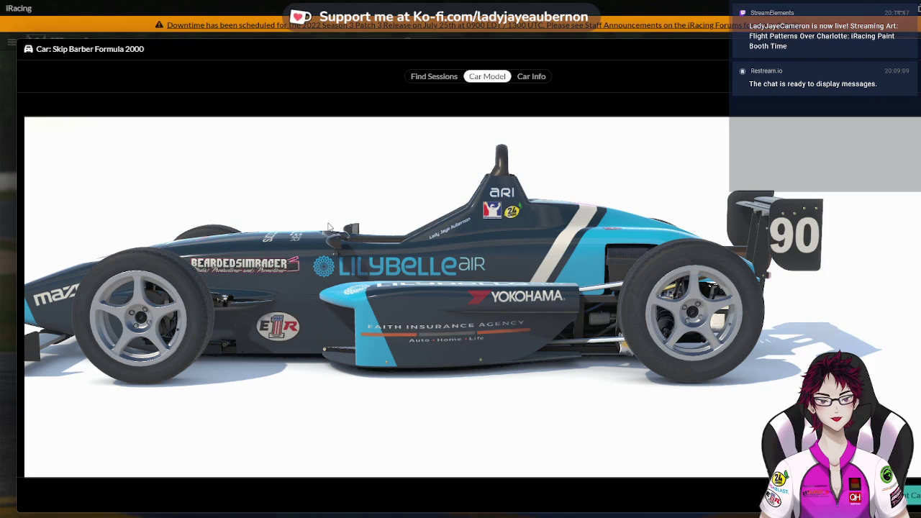
pyautogui.moveTo(328, 228); pyautogui.dragTo(521, 188)
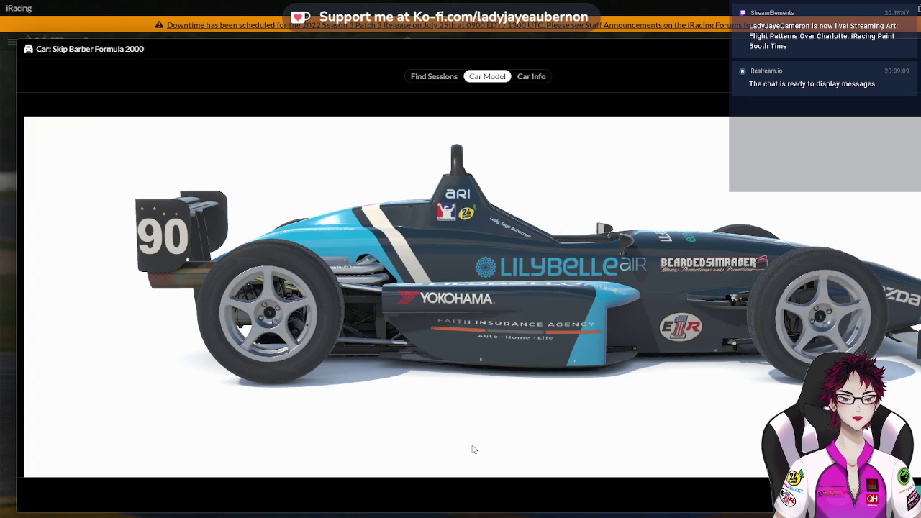
pyautogui.press('Tab')
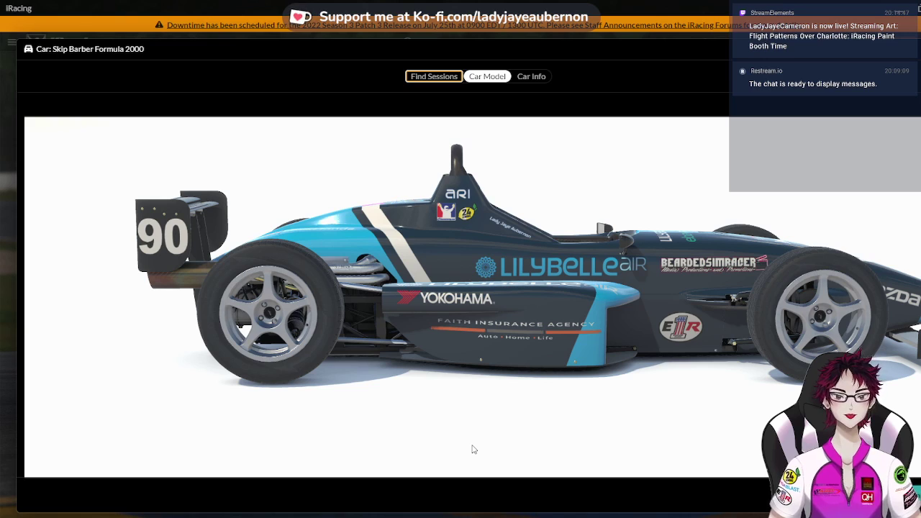
pyautogui.click(474, 450)
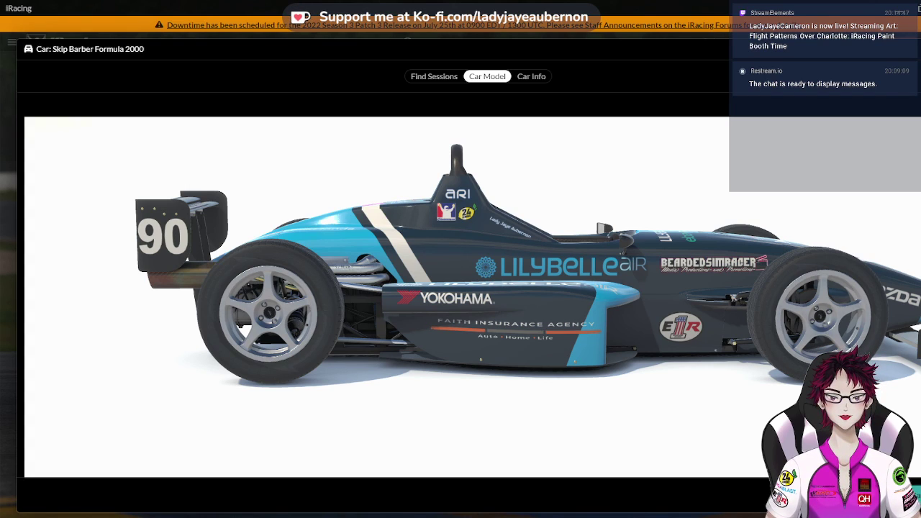
pyautogui.press('Tab')
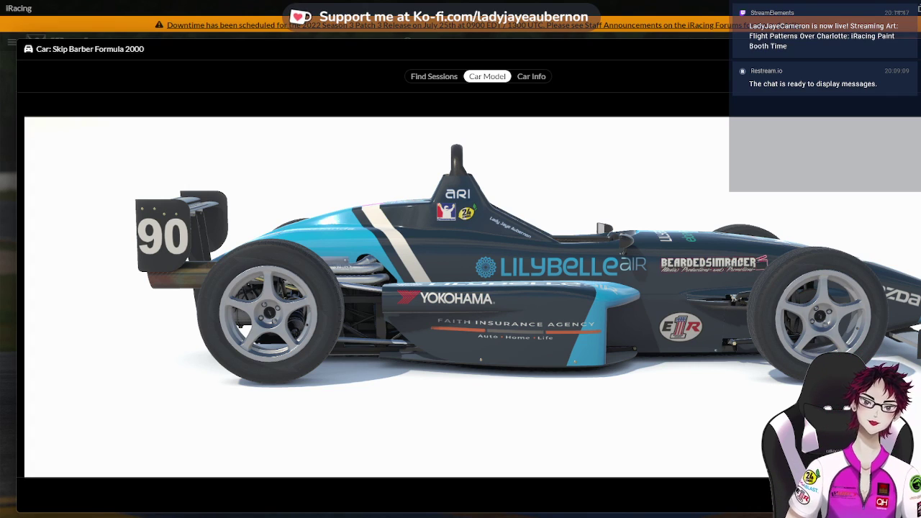
pyautogui.press('Tab')
pyautogui.click(259, 437)
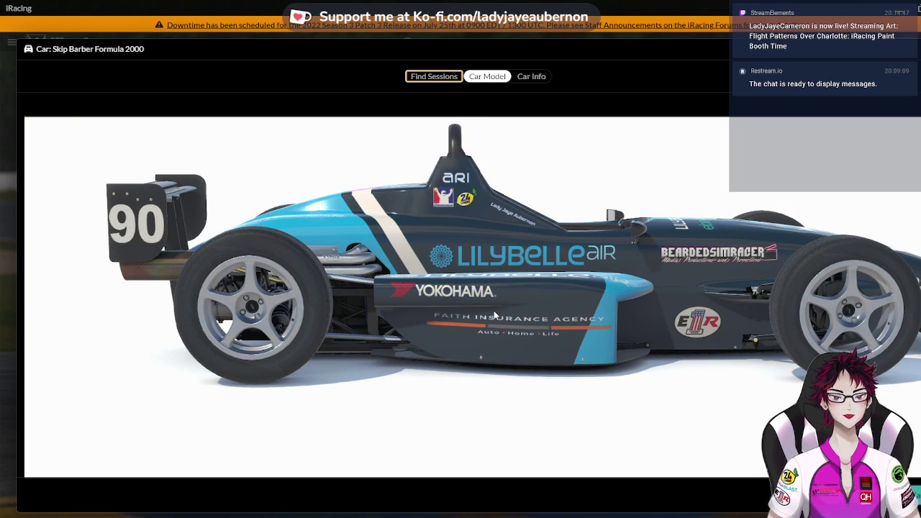
# Examine the Skip Barber Formula 2000 paint from above, from both sides and at the nose
pyautogui.moveTo(494, 311); pyautogui.dragTo(487, 148)
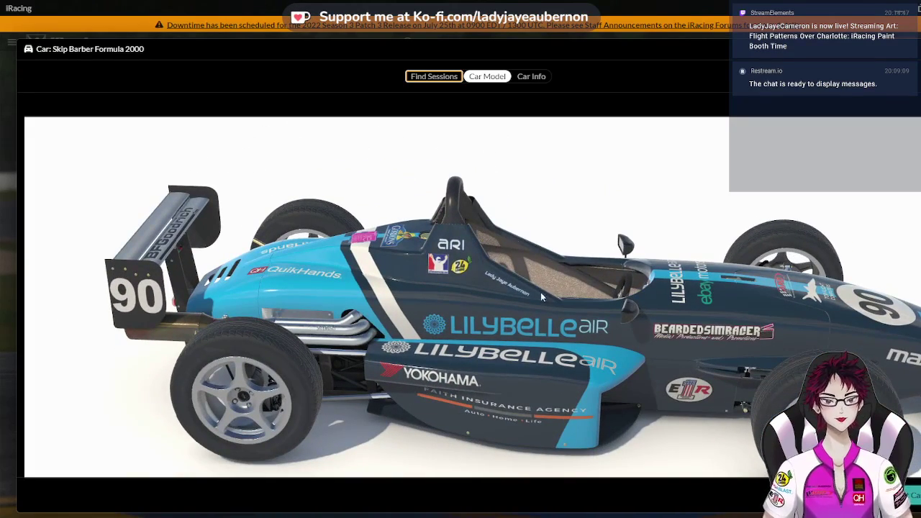
pyautogui.scroll(2, 550, 309)
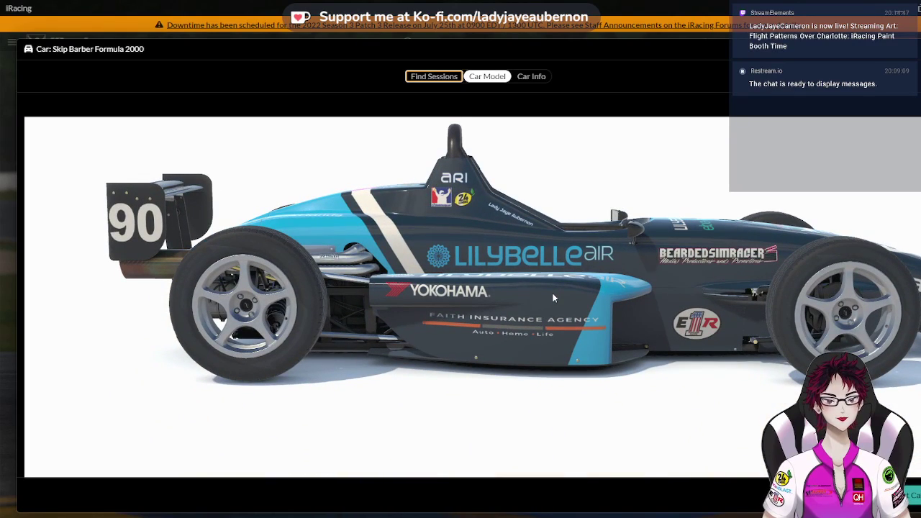
pyautogui.moveTo(553, 298); pyautogui.dragTo(342, 221)
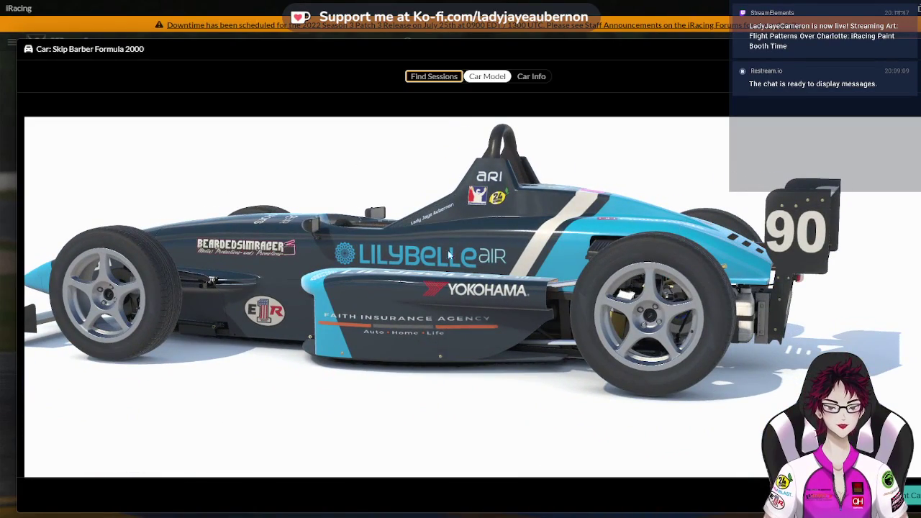
pyautogui.scroll(-3, 480, 267)
pyautogui.scroll(2, 484, 292)
pyautogui.moveTo(484, 291); pyautogui.dragTo(403, 287)
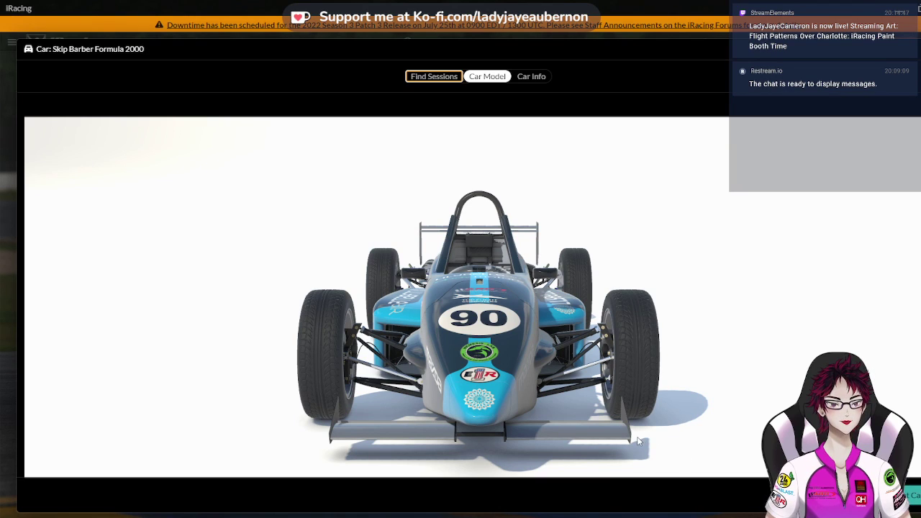
pyautogui.moveTo(595, 424); pyautogui.dragTo(668, 372)
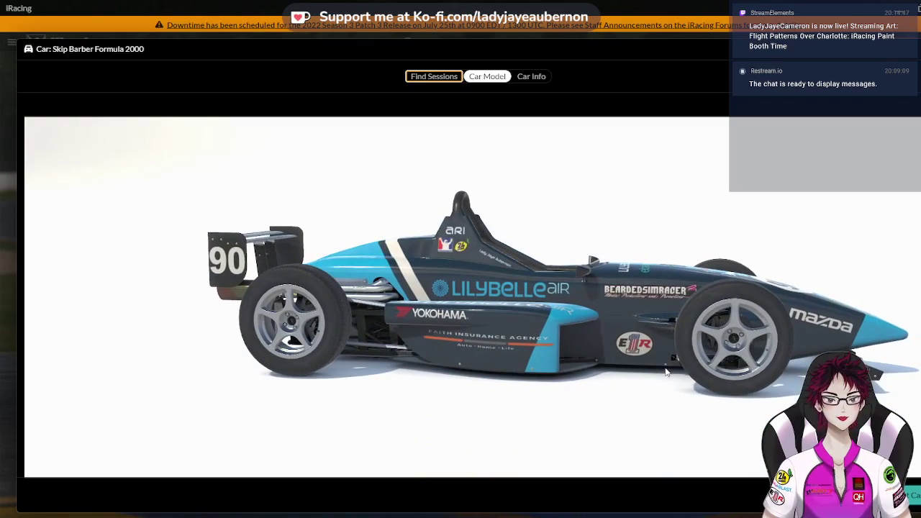
# Leave the Skip Barber preview and open the 3D car model of the Dallara iR-01 from the owned cars
pyautogui.press('Escape')
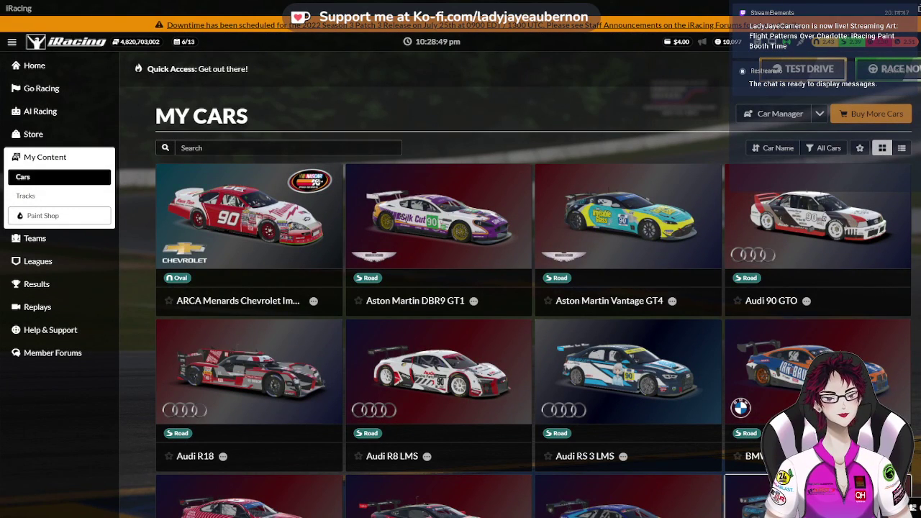
pyautogui.scroll(-5, 698, 394)
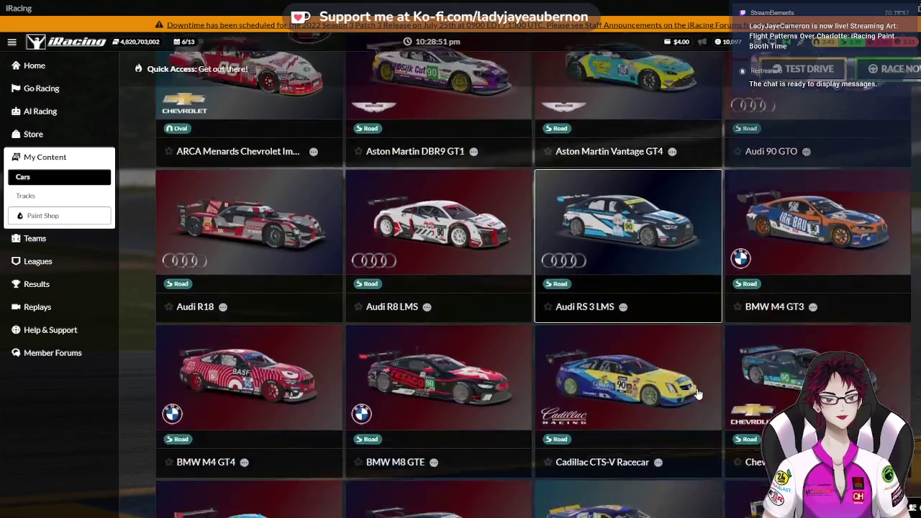
pyautogui.scroll(-5, 698, 394)
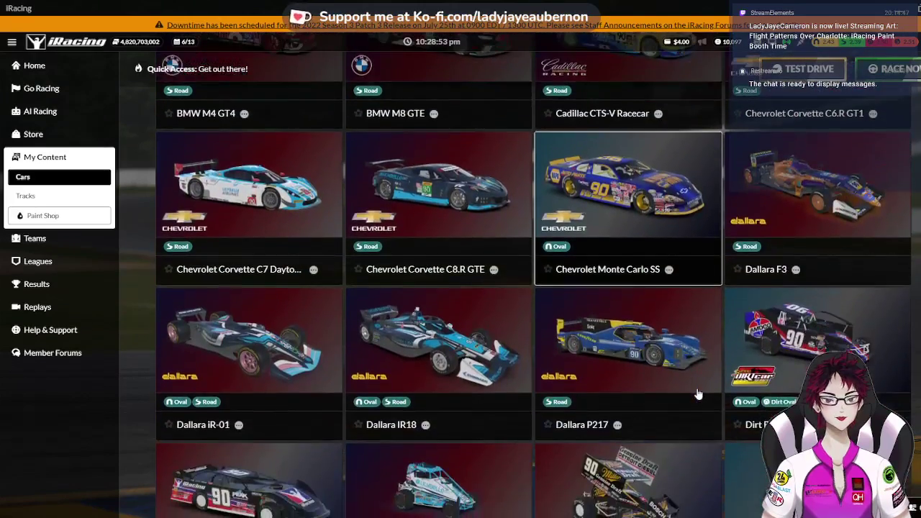
pyautogui.scroll(1, 445, 333)
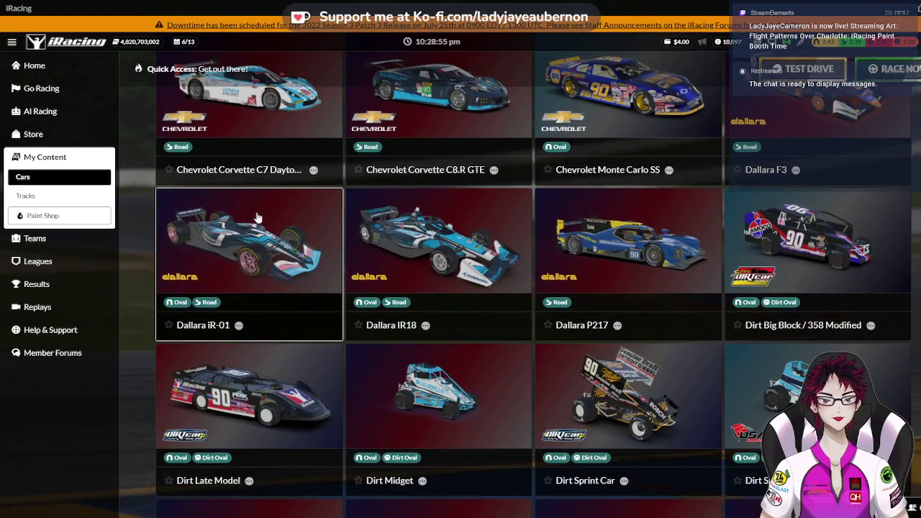
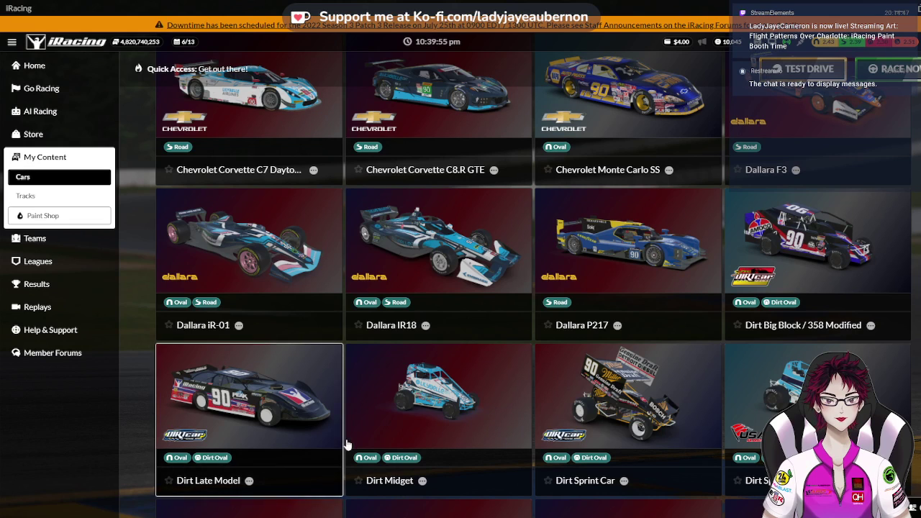
pyautogui.click(295, 290)
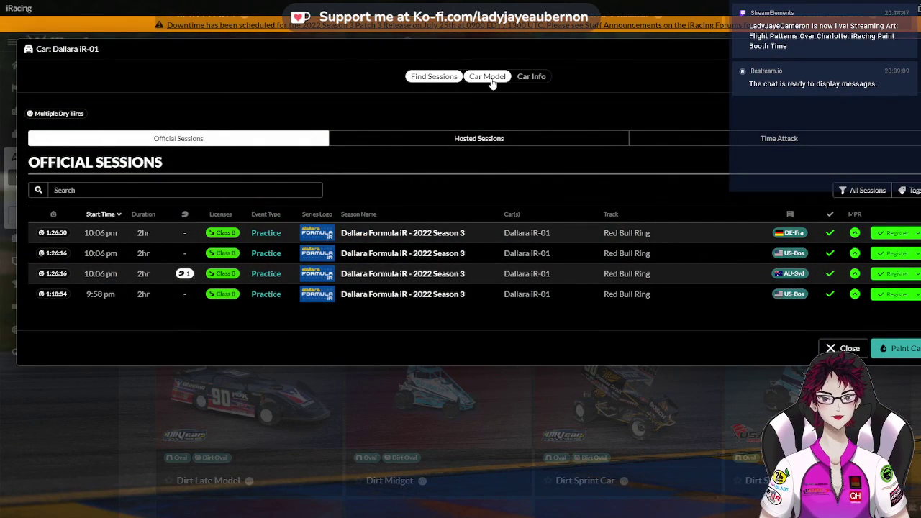
pyautogui.click(493, 79)
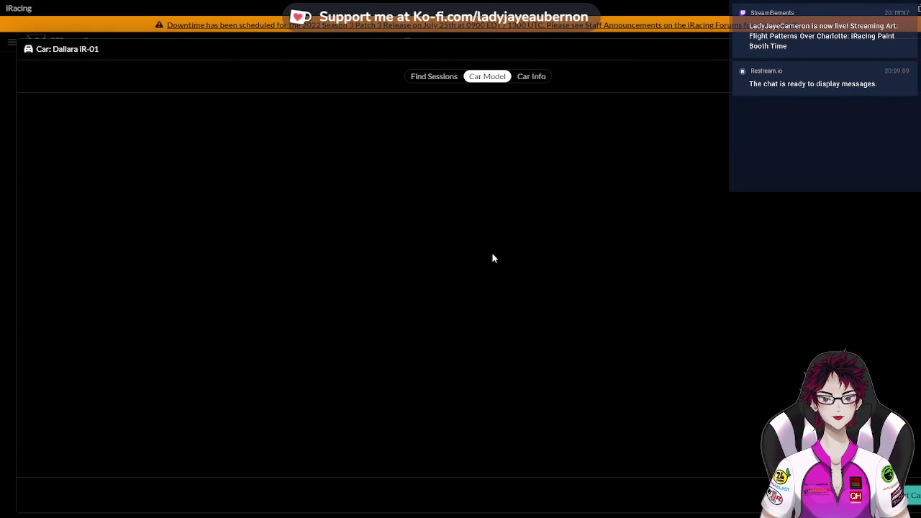
# Examine the Dallara iR-01's side lettering and upper bodywork paint up close
pyautogui.scroll(3, 468, 329)
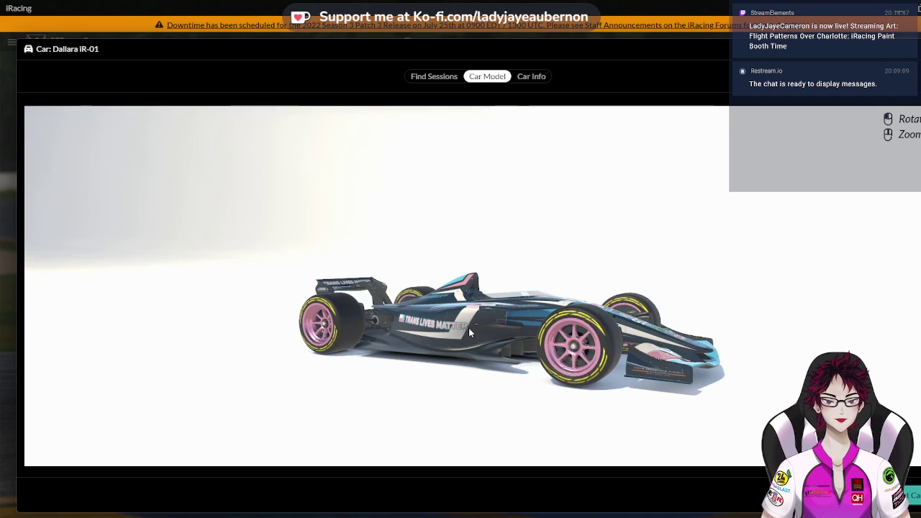
pyautogui.scroll(1, 468, 332)
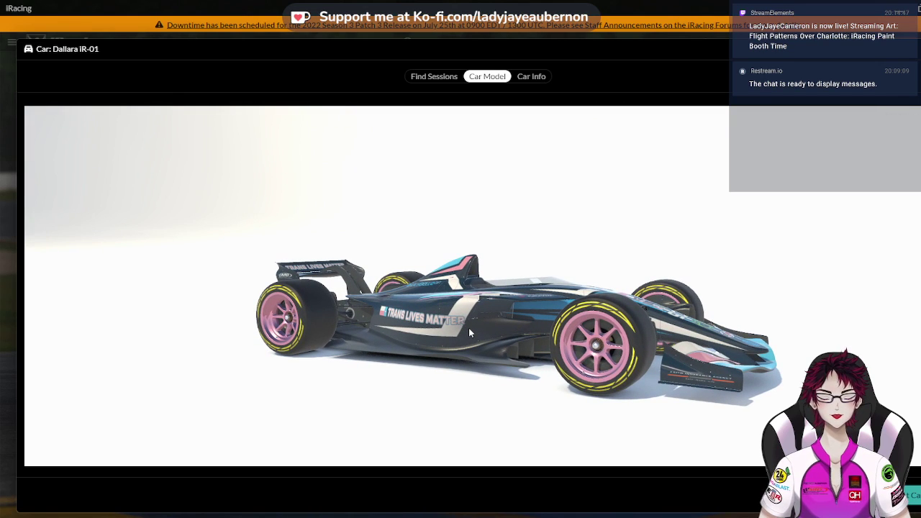
pyautogui.scroll(2, 469, 332)
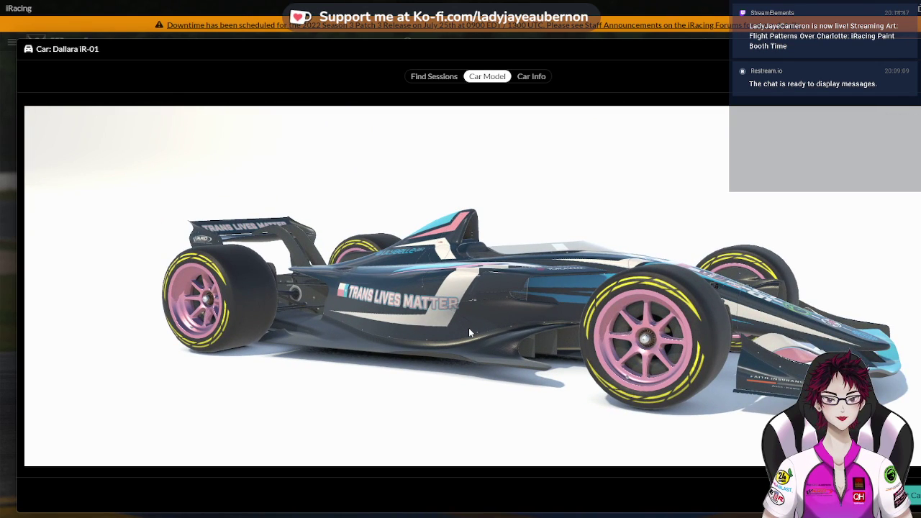
pyautogui.moveTo(469, 327); pyautogui.dragTo(506, 277)
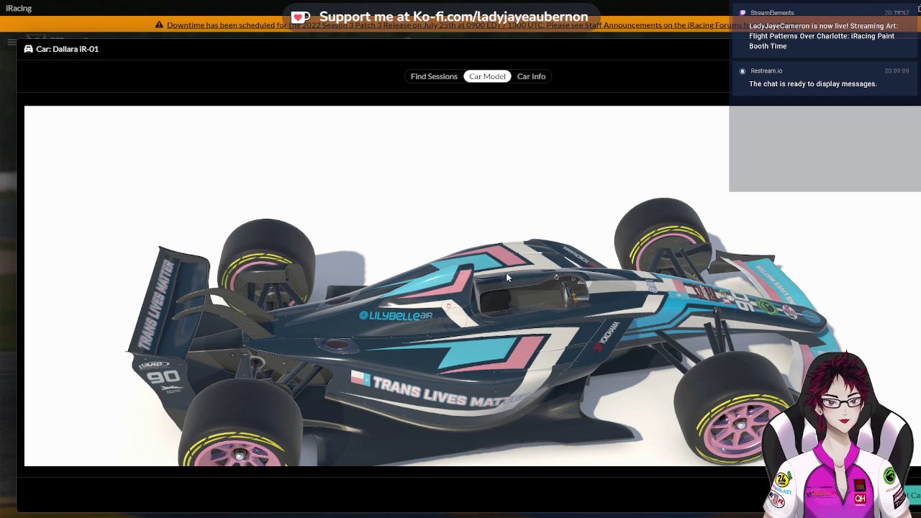
pyautogui.moveTo(505, 272); pyautogui.dragTo(503, 241)
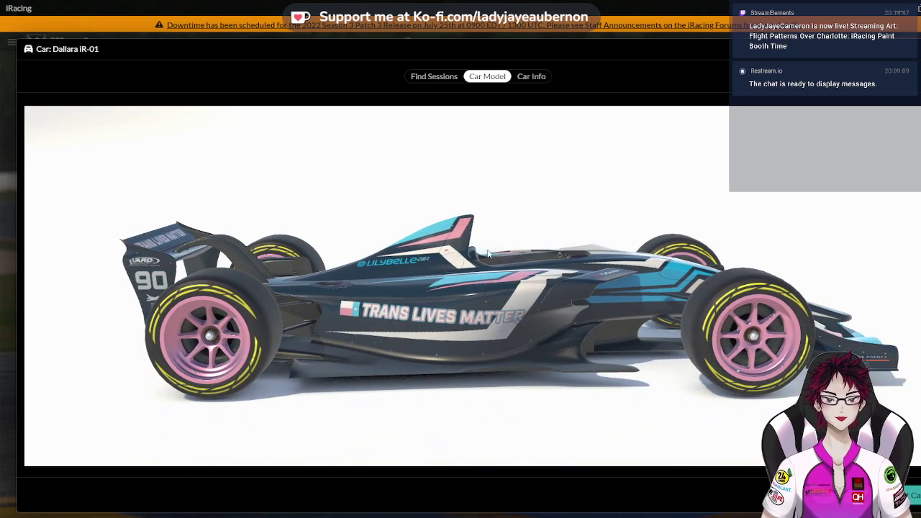
pyautogui.scroll(4, 450, 288)
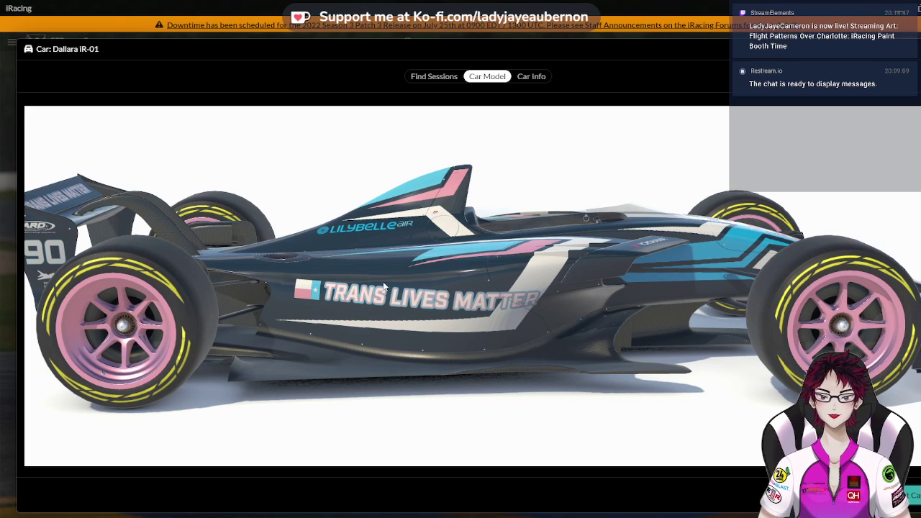
pyautogui.scroll(-5, 448, 290)
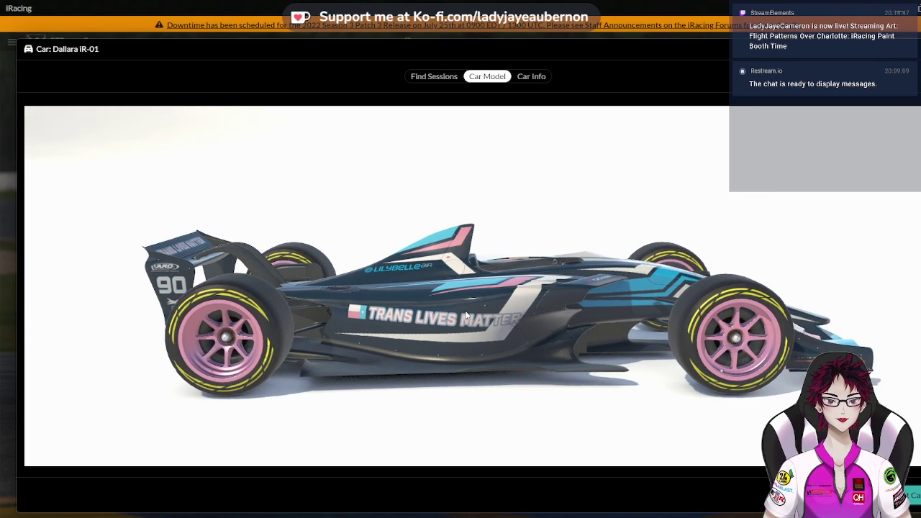
# Inspect the Dallara iR-01 livery from the front, above and side, covering the nose logos, front wing and side lettering
pyautogui.moveTo(444, 304); pyautogui.dragTo(440, 284)
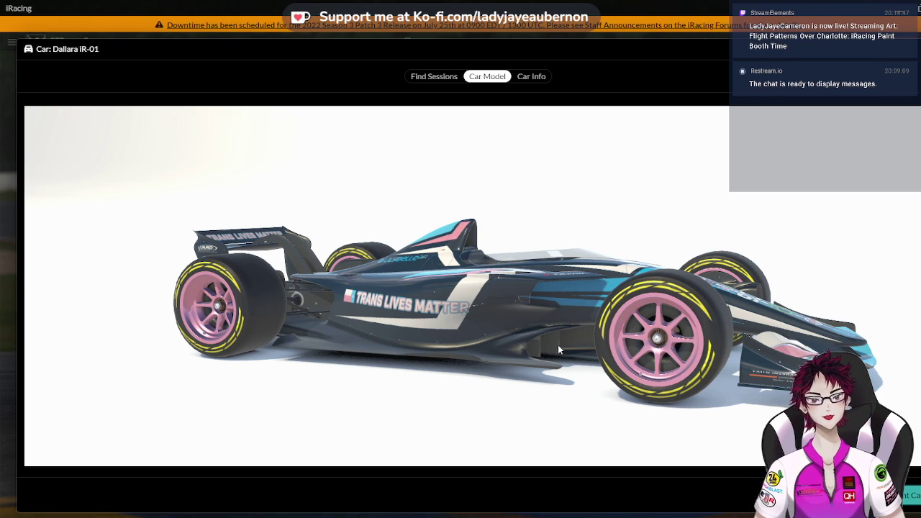
pyautogui.moveTo(529, 294); pyautogui.dragTo(460, 277)
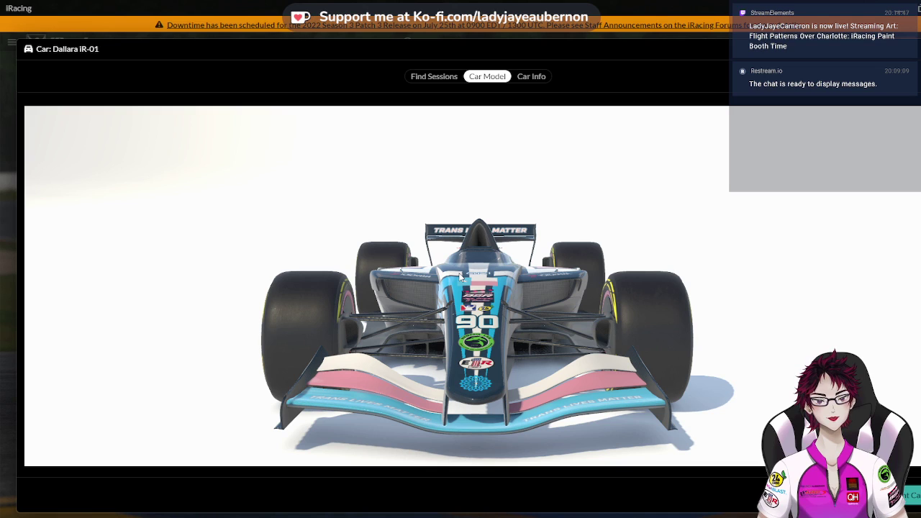
pyautogui.moveTo(503, 320); pyautogui.dragTo(592, 357)
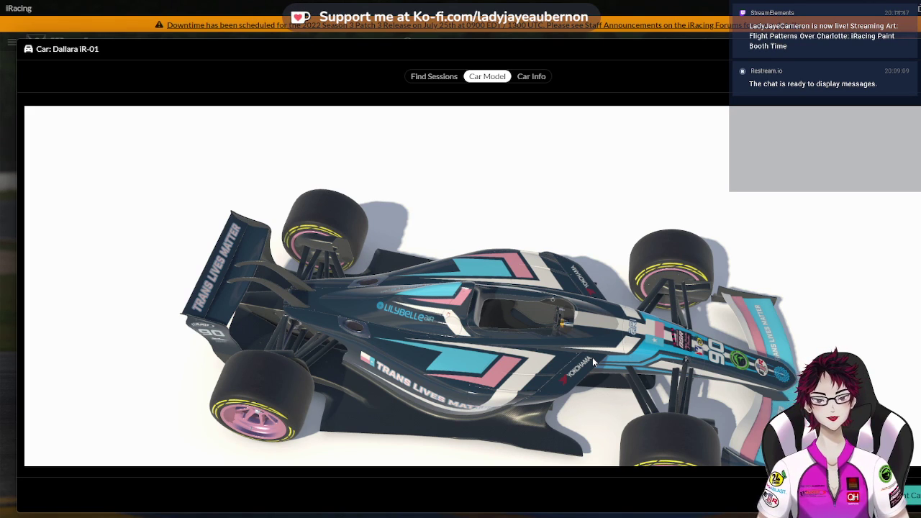
pyautogui.moveTo(594, 362); pyautogui.dragTo(559, 308)
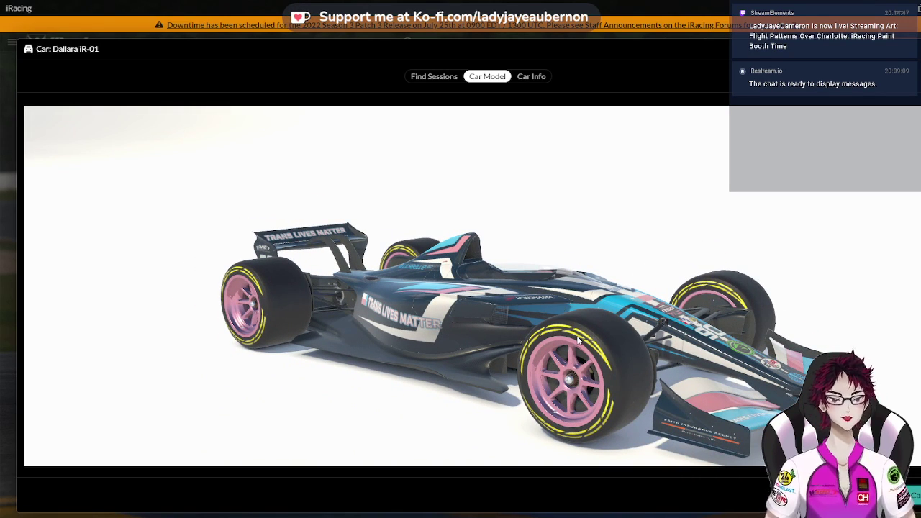
pyautogui.scroll(2, 577, 340)
pyautogui.moveTo(577, 341); pyautogui.dragTo(530, 269)
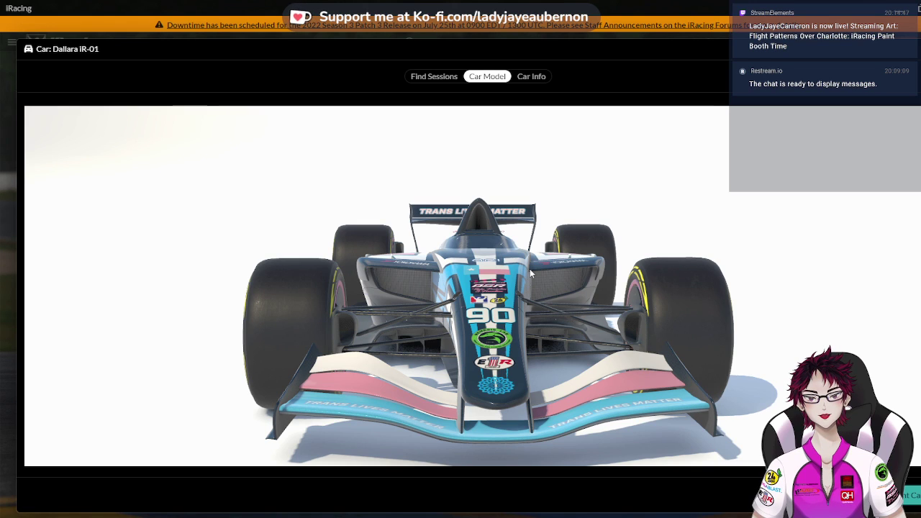
pyautogui.moveTo(530, 268); pyautogui.dragTo(595, 299)
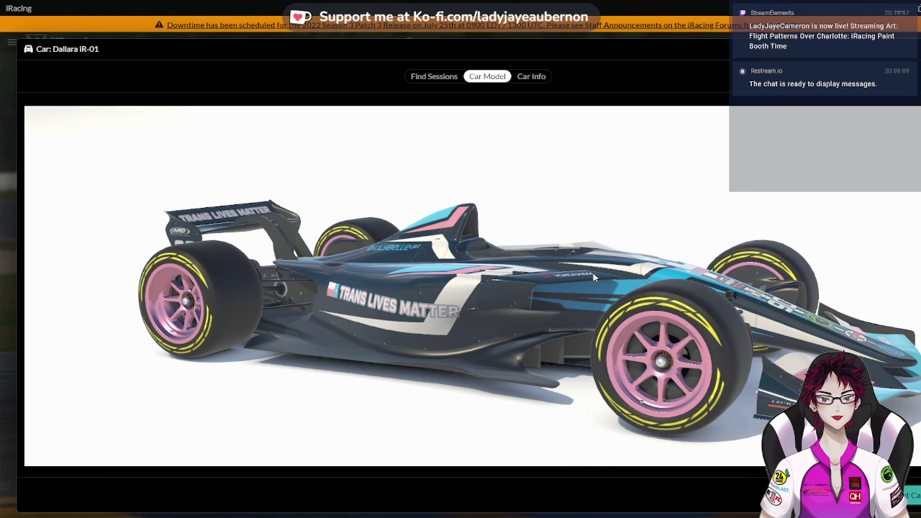
pyautogui.moveTo(593, 273); pyautogui.dragTo(574, 272)
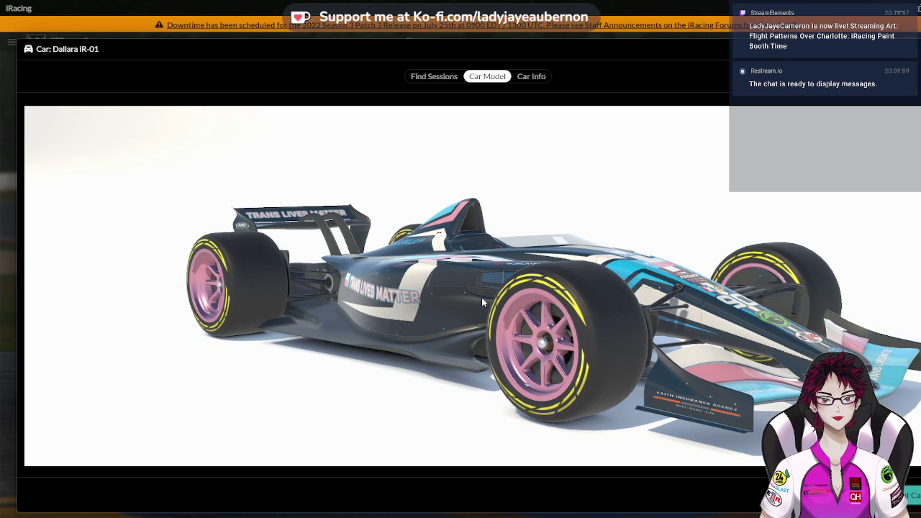
pyautogui.scroll(2, 430, 305)
pyautogui.moveTo(423, 303); pyautogui.dragTo(480, 294)
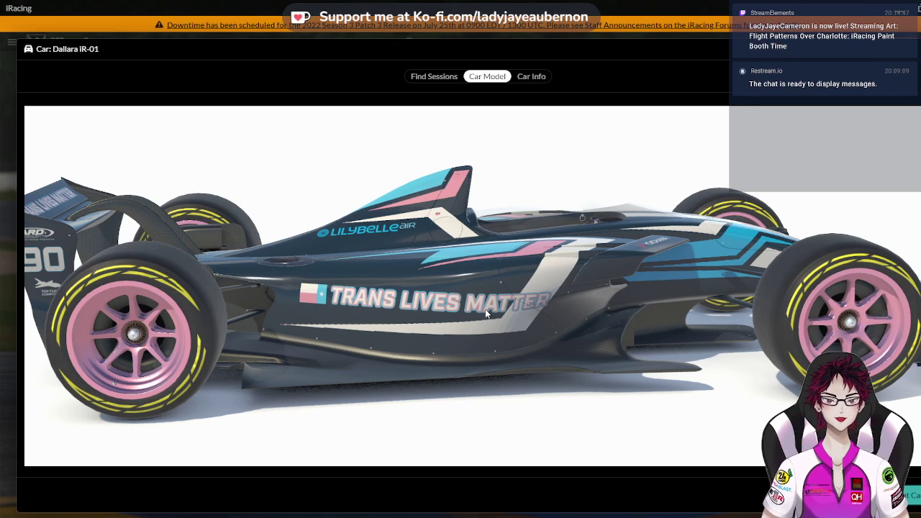
pyautogui.moveTo(487, 314); pyautogui.dragTo(384, 285)
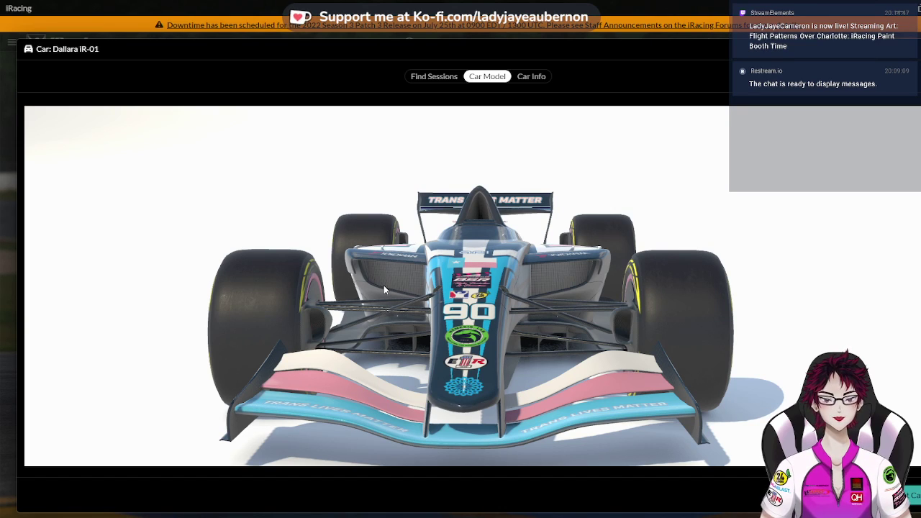
# Compare the Dallara iR-01's nose and front wing paint with its side lettering from several angles, and close the car preview
pyautogui.moveTo(383, 285); pyautogui.dragTo(387, 263)
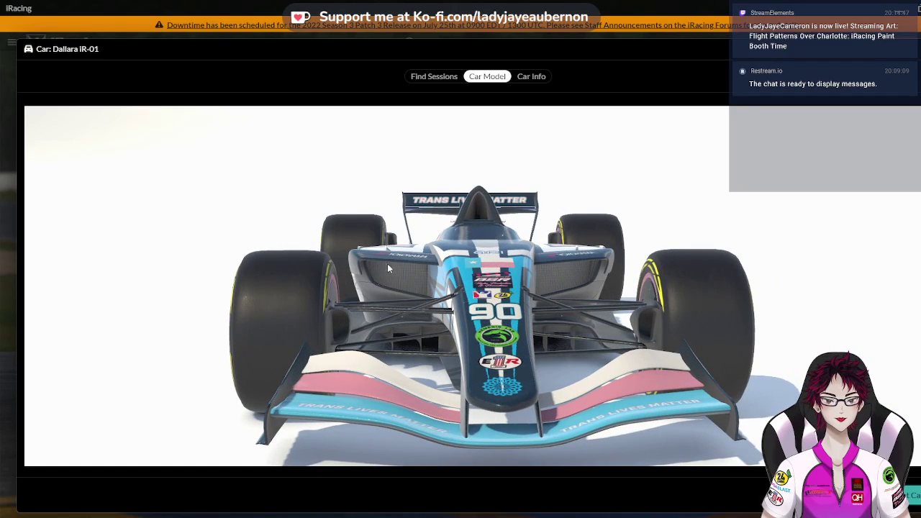
pyautogui.moveTo(497, 351); pyautogui.dragTo(473, 334)
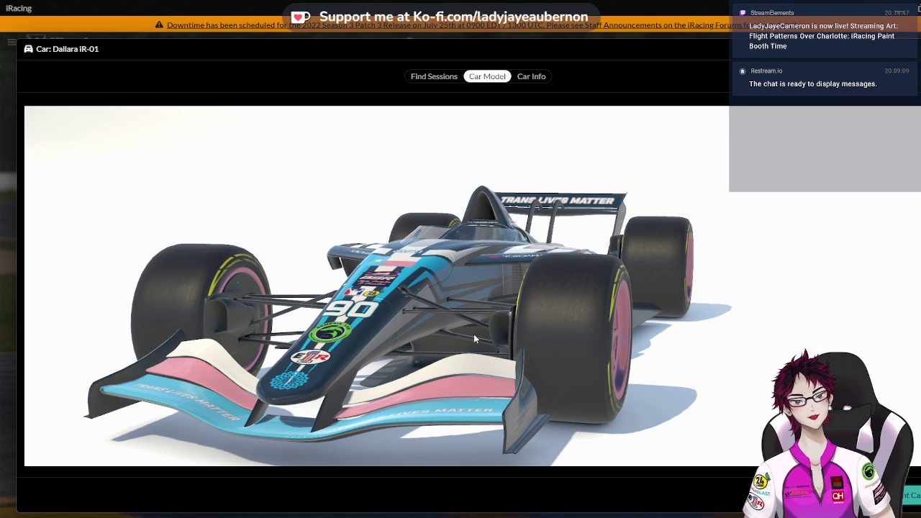
pyautogui.moveTo(419, 313); pyautogui.dragTo(433, 300)
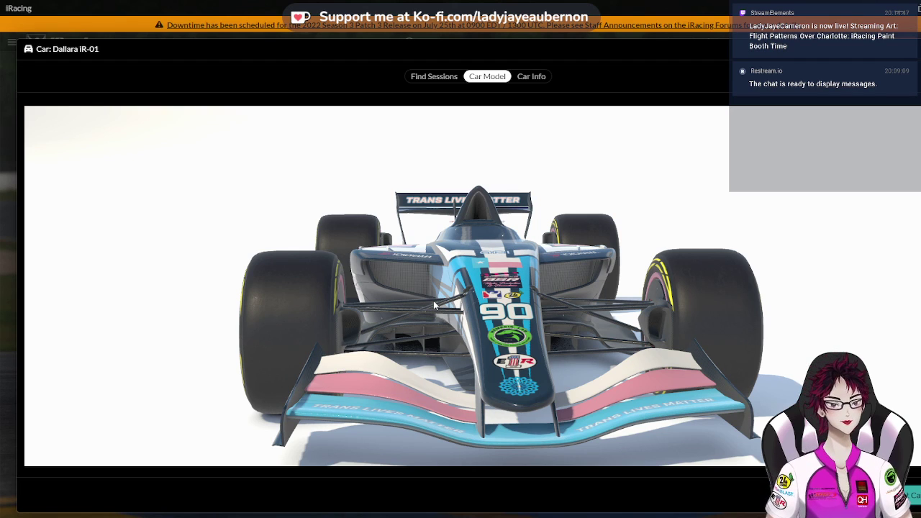
pyautogui.moveTo(433, 300); pyautogui.dragTo(489, 314)
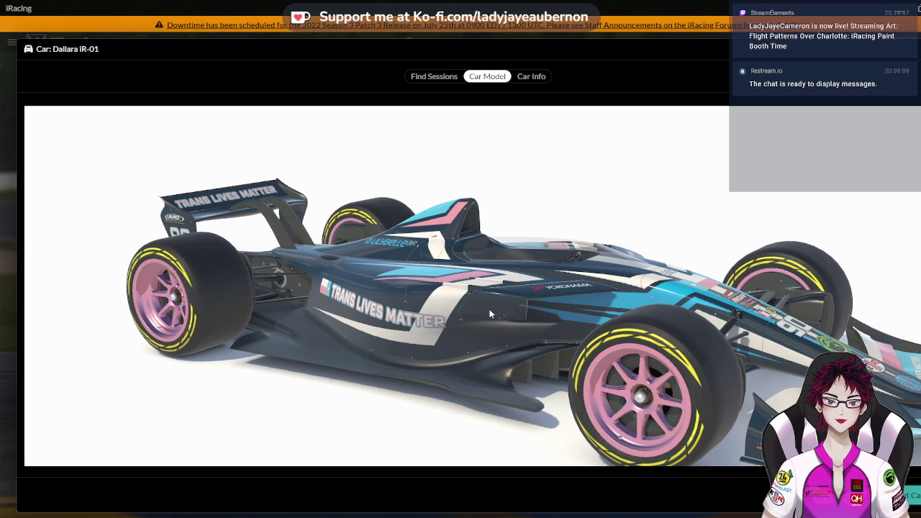
pyautogui.moveTo(489, 313); pyautogui.dragTo(446, 234)
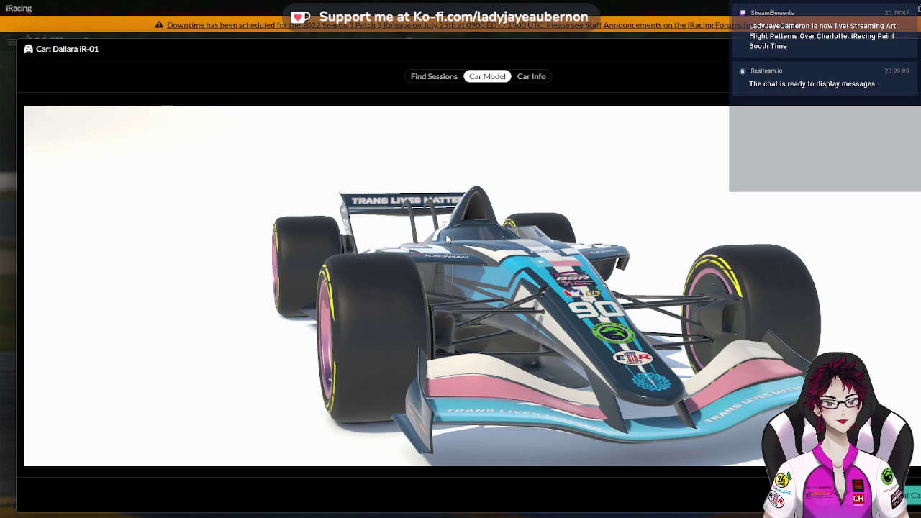
pyautogui.moveTo(447, 238); pyautogui.dragTo(462, 229)
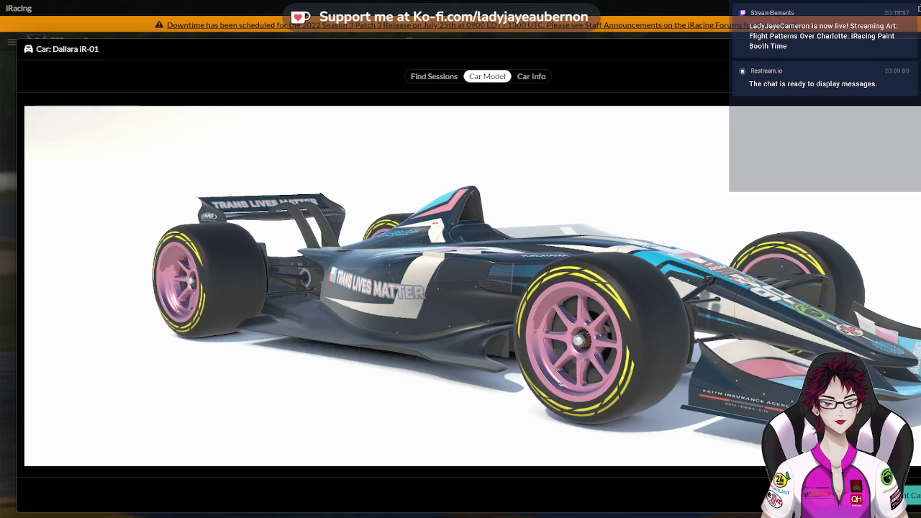
pyautogui.press('Escape')
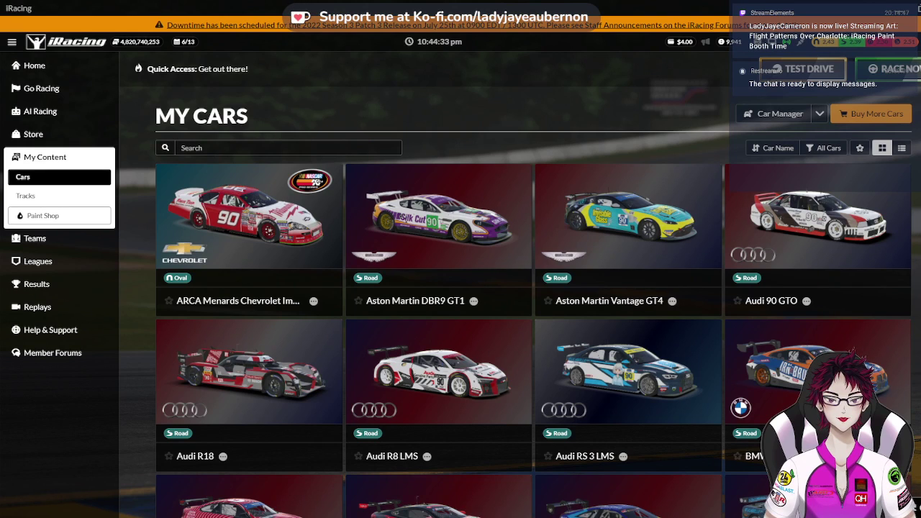
# Switch to Photoshop, save and close the Skip Barber Formula 2000 paint file, and close the driver suit file
pyautogui.hotkey('alt', 'Tab')
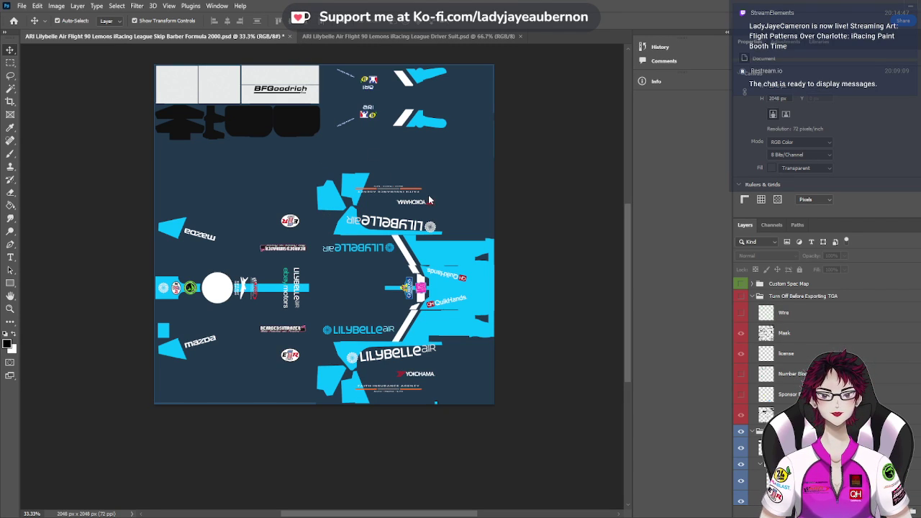
pyautogui.hotkey('ctrl', 's')
pyautogui.hotkey('ctrl', 'w')
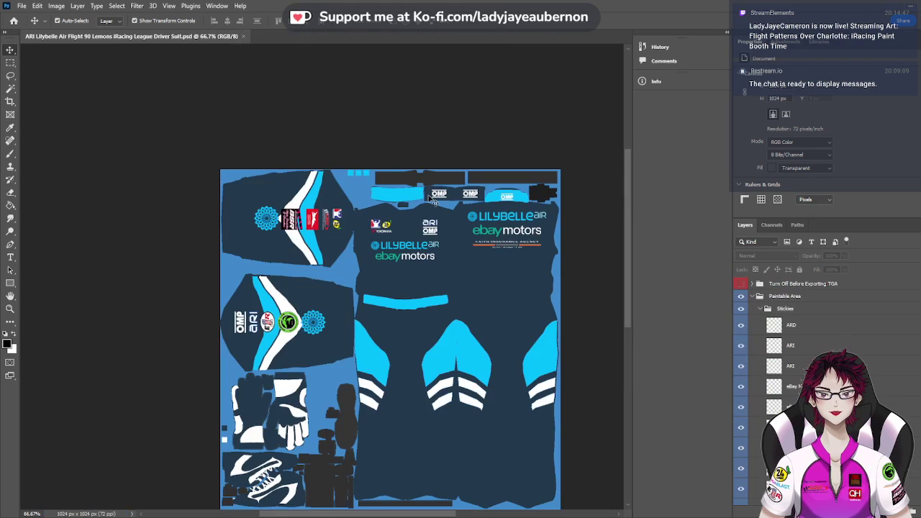
pyautogui.click(243, 36)
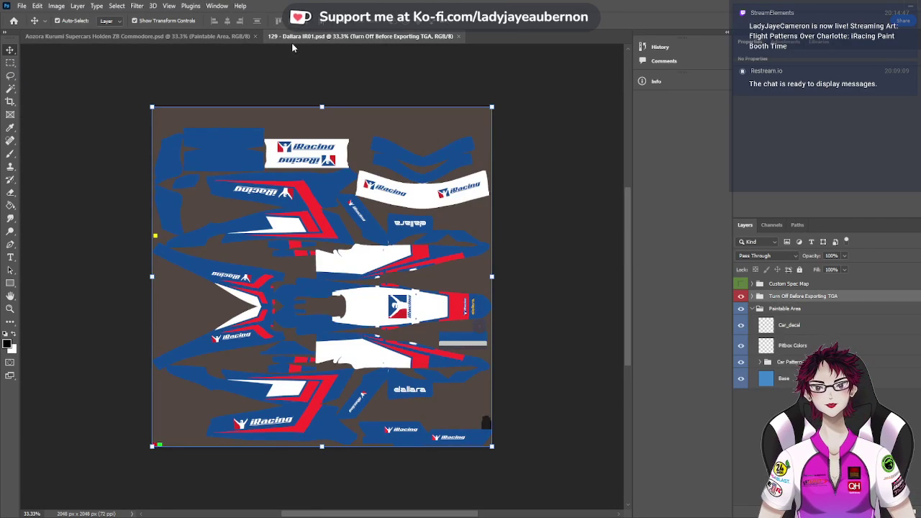
# Put the Dallara IR01 template ahead of the Holden document and hide its License, Car_Mandatory, Car_decal and Pitbox Colors layers
pyautogui.click(254, 36)
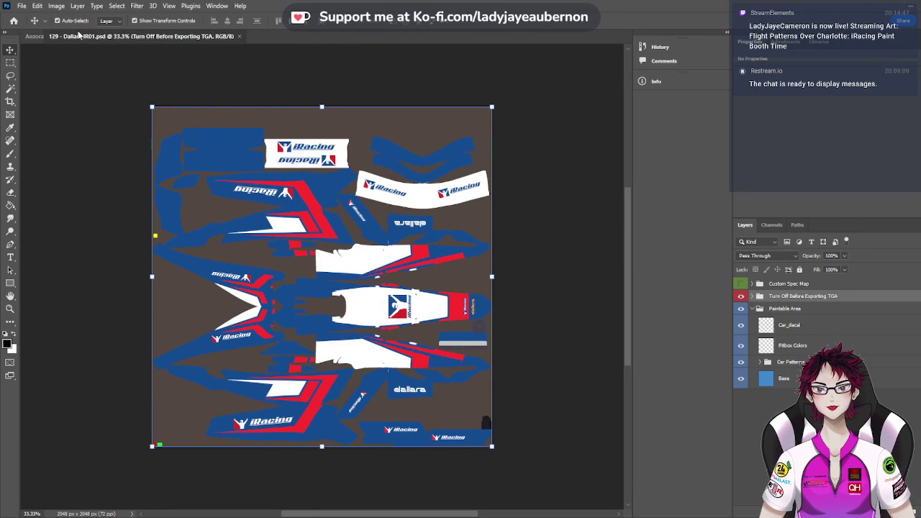
pyautogui.moveTo(60, 34); pyautogui.dragTo(57, 34)
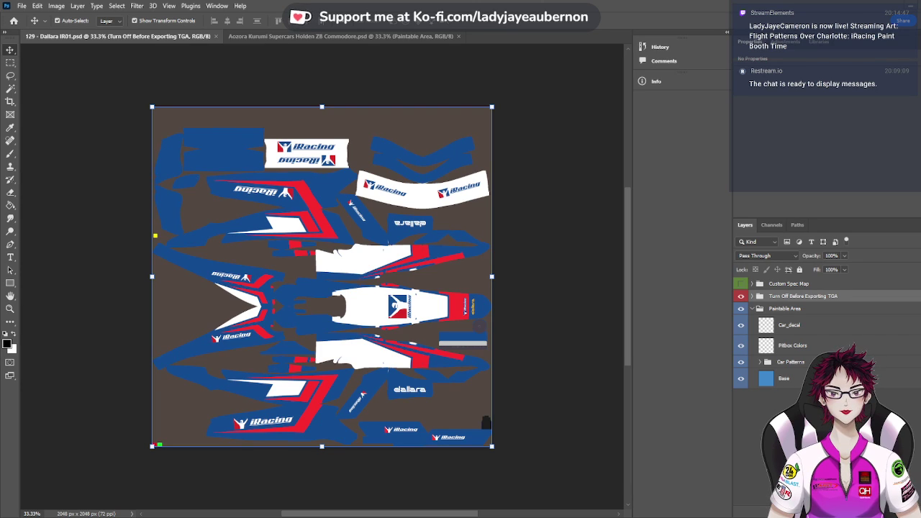
pyautogui.click(752, 297)
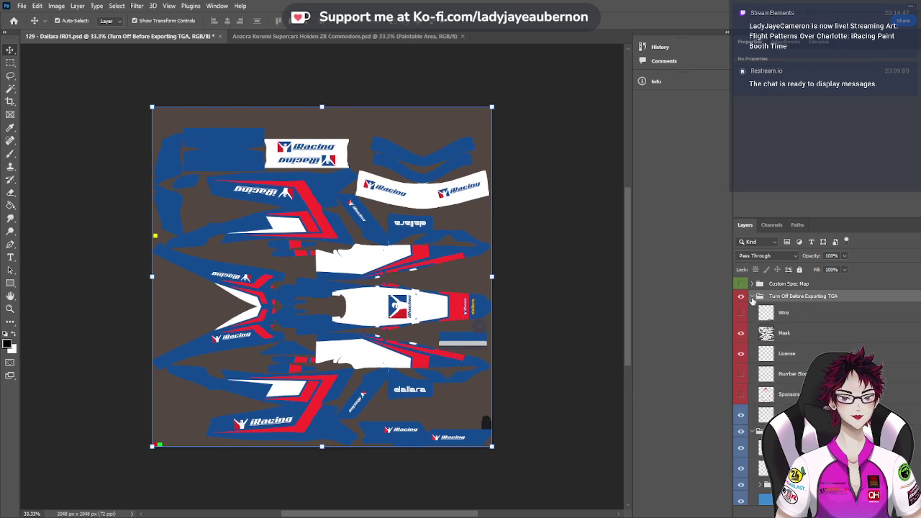
pyautogui.click(742, 355)
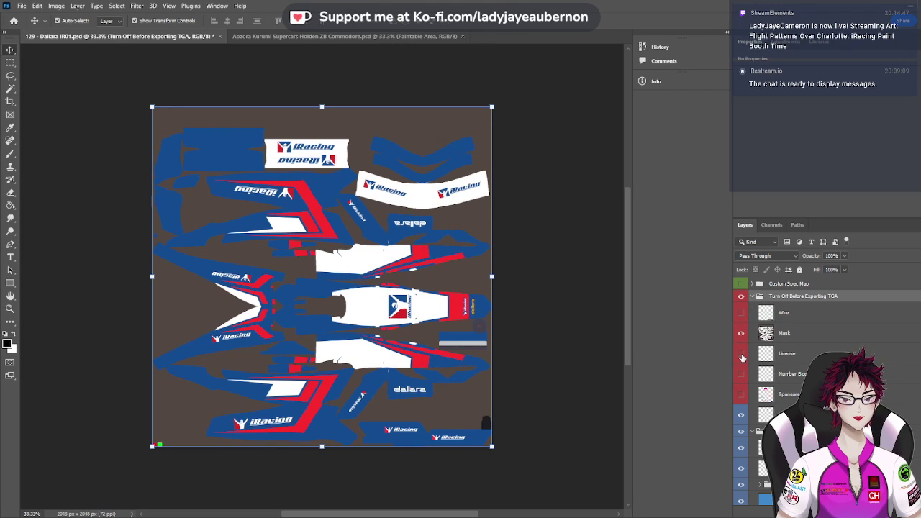
pyautogui.click(742, 417)
pyautogui.scroll(-1, 743, 426)
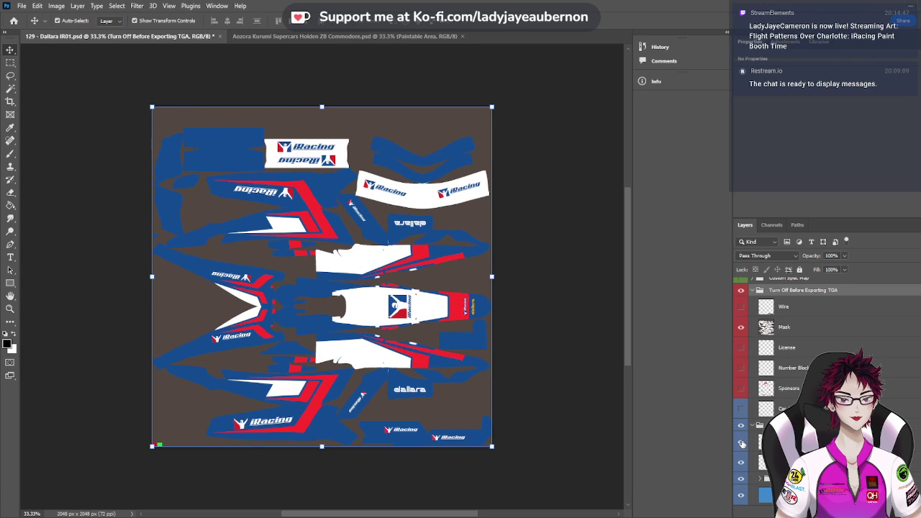
pyautogui.click(742, 443)
pyautogui.click(742, 462)
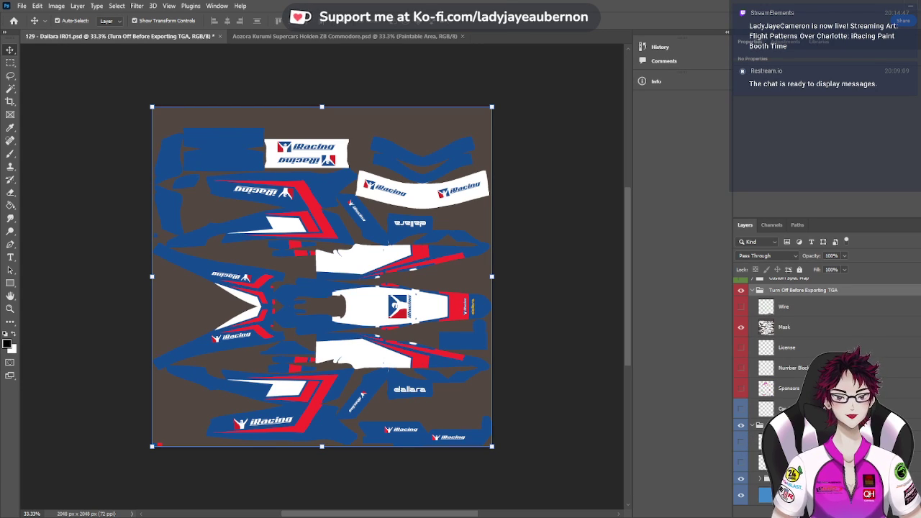
# Hide and delete the iRacing, Dallara and two Logitech livery layers that head the Car Patterns group
pyautogui.scroll(-3, 761, 480)
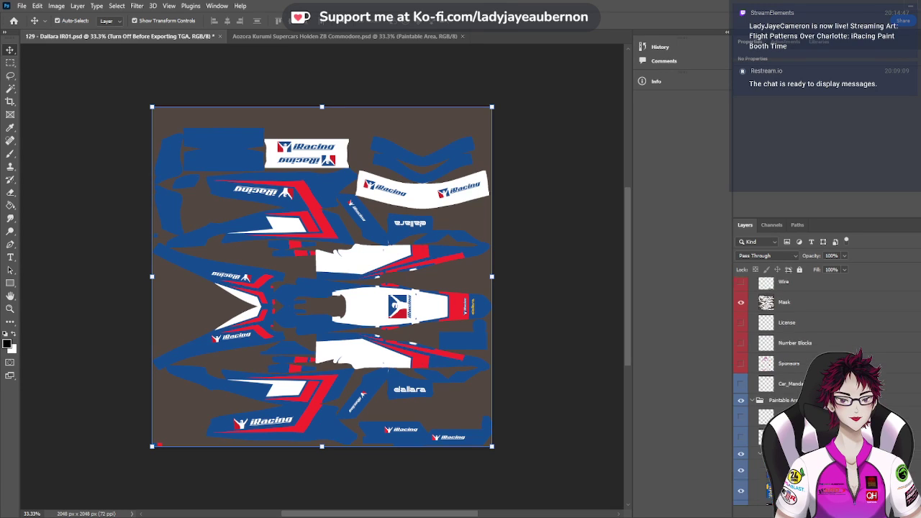
pyautogui.click(743, 437)
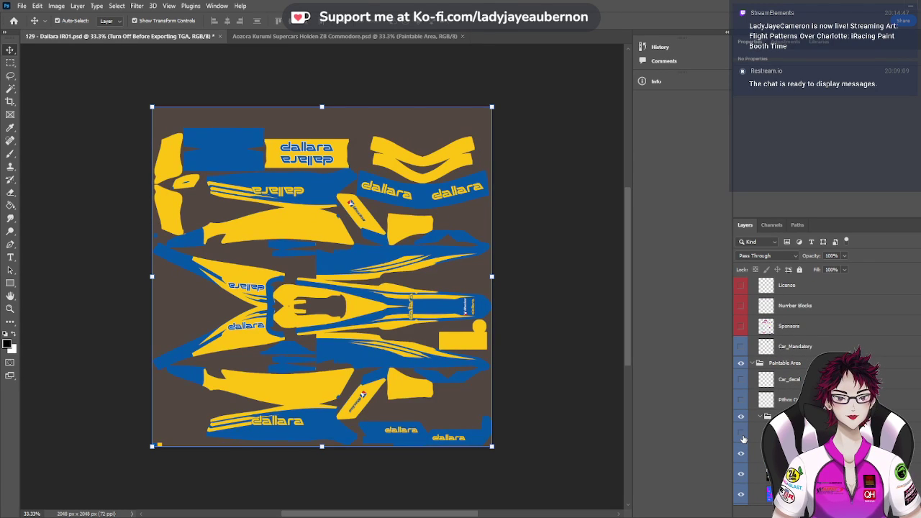
pyautogui.click(741, 453)
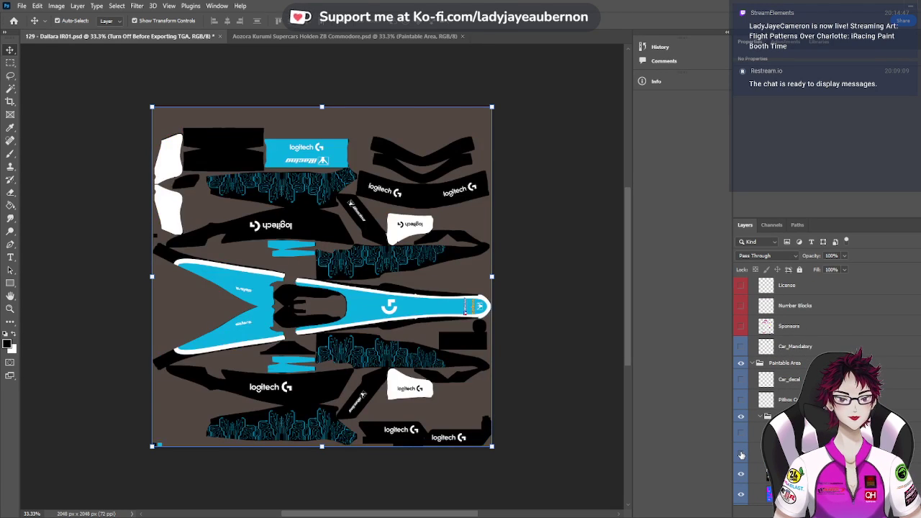
pyautogui.click(742, 471)
pyautogui.scroll(-2, 742, 468)
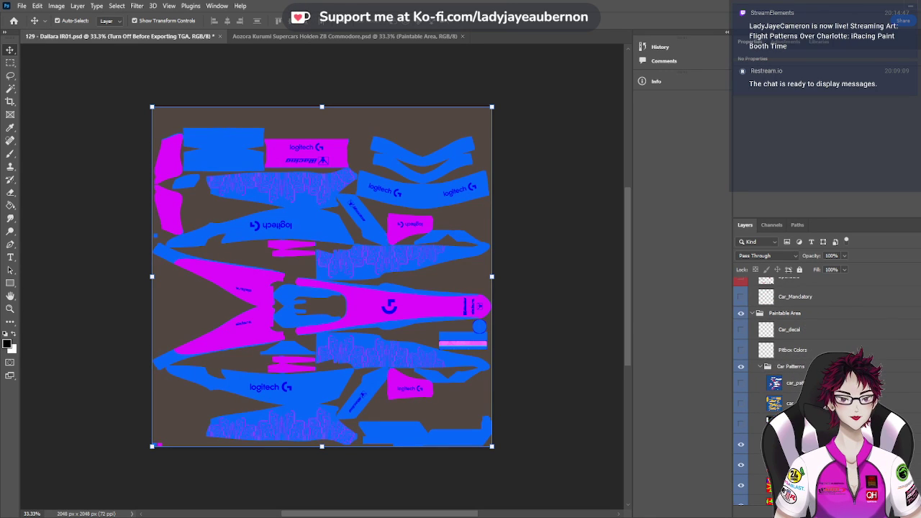
pyautogui.click(742, 445)
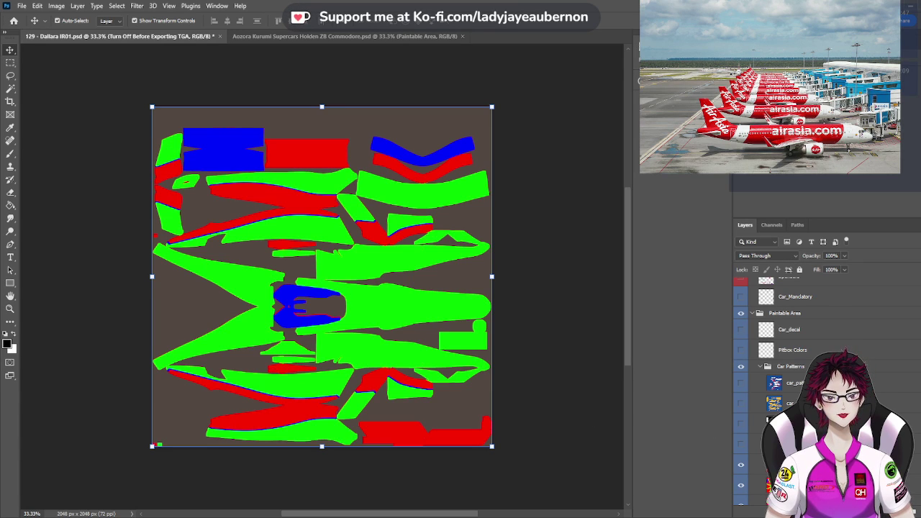
pyautogui.click(798, 388)
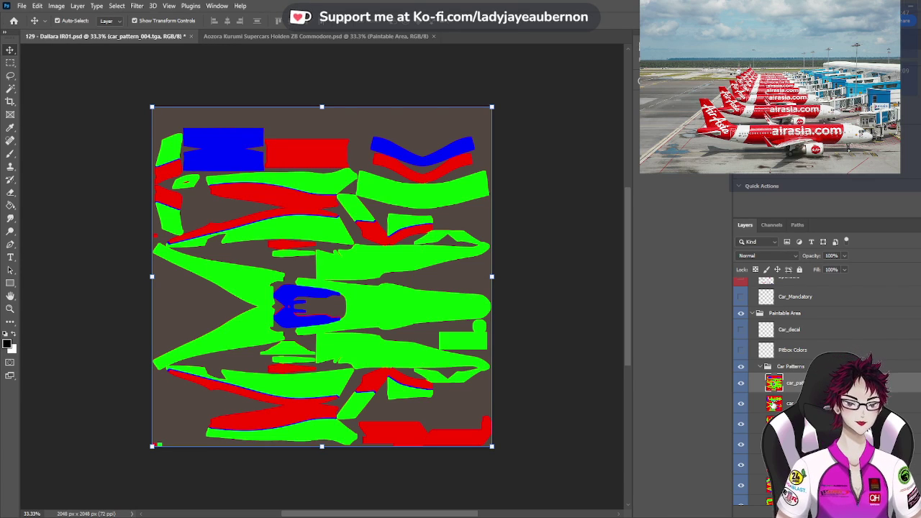
# Hide the pattern layers car_pattern_004.tga through car_pattern_008.tga in the Car Patterns group
pyautogui.click(742, 384)
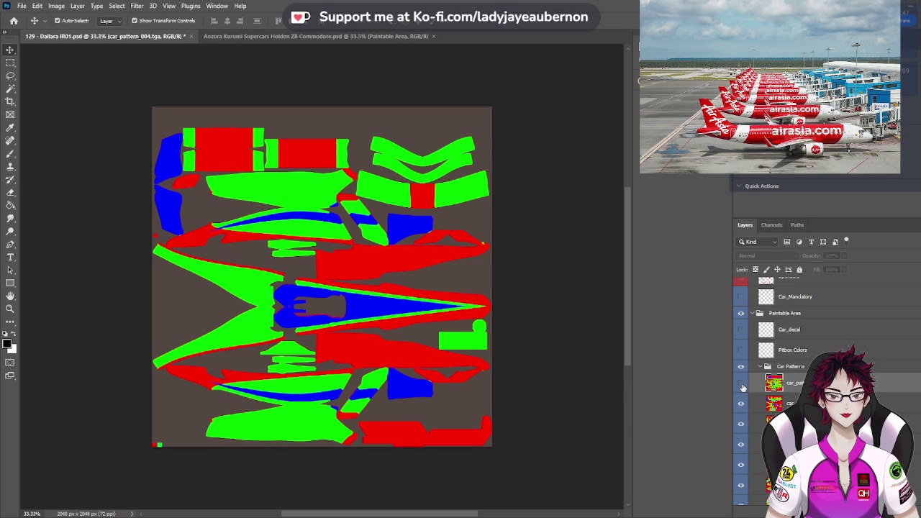
pyautogui.click(745, 407)
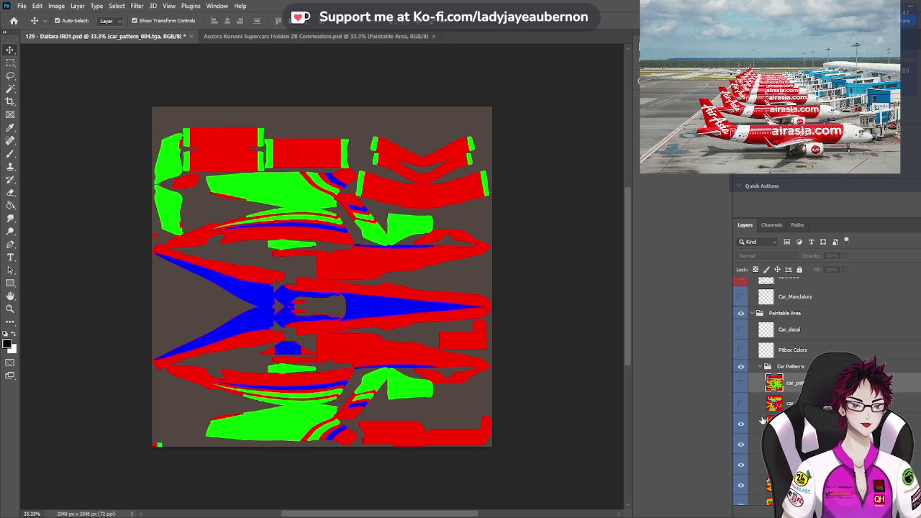
pyautogui.scroll(-1, 762, 420)
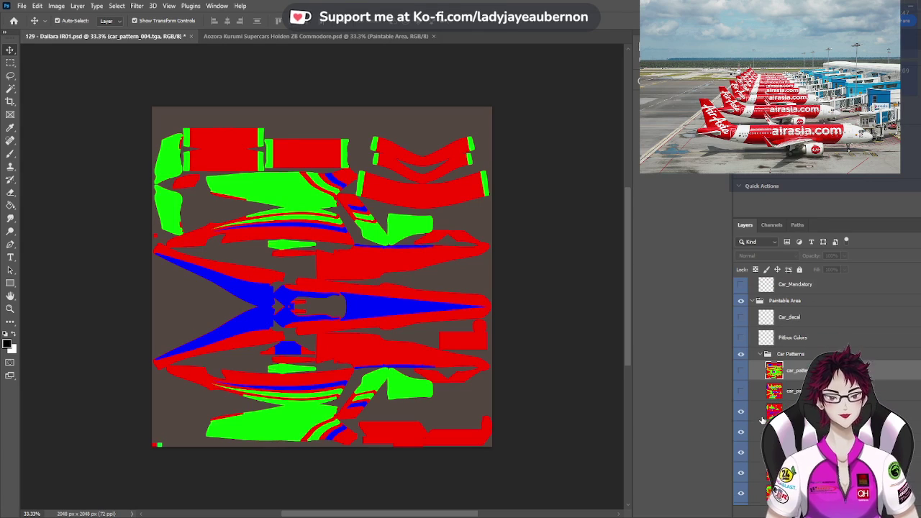
pyautogui.click(752, 416)
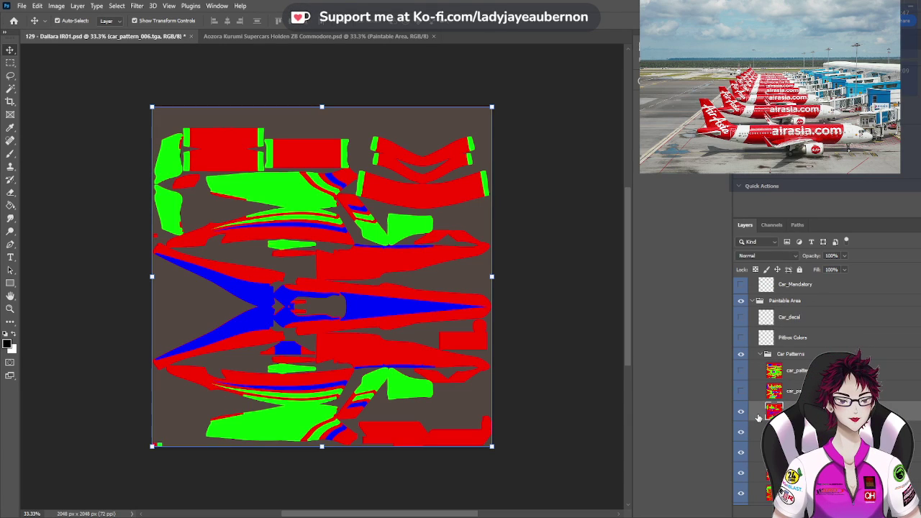
pyautogui.click(742, 412)
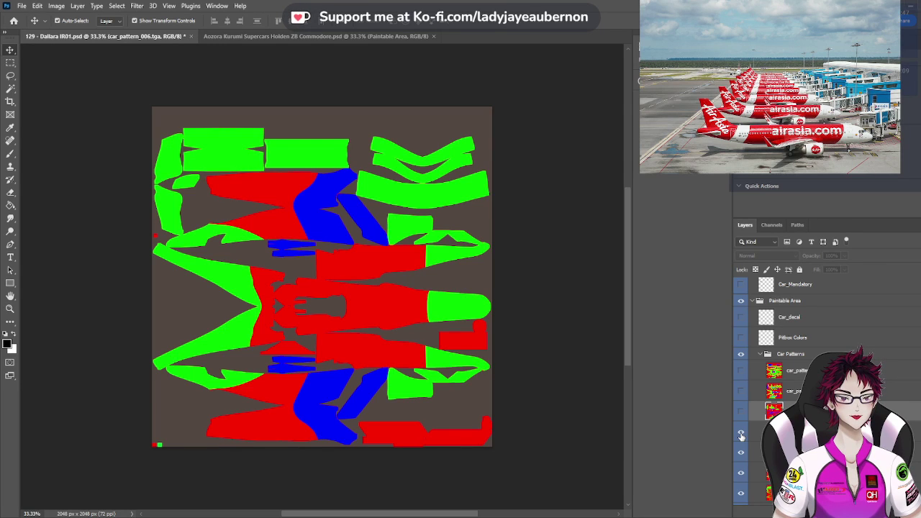
pyautogui.click(741, 434)
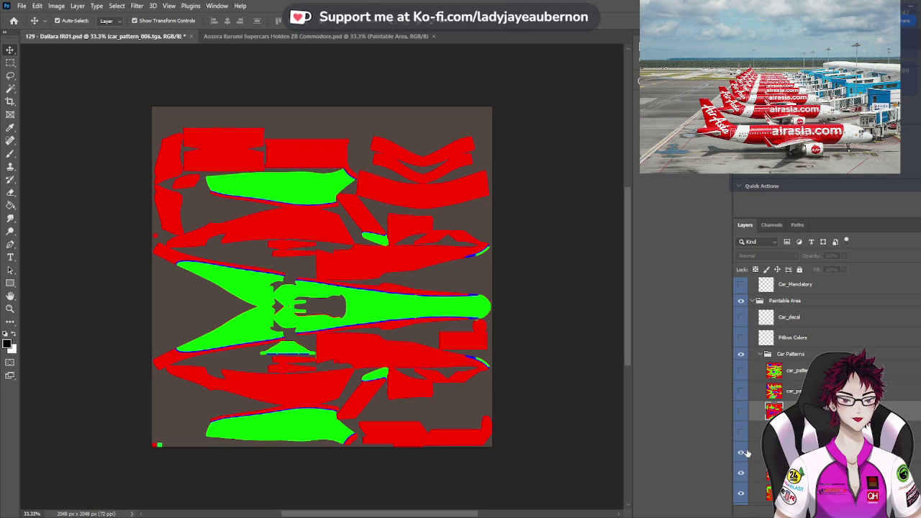
pyautogui.click(745, 452)
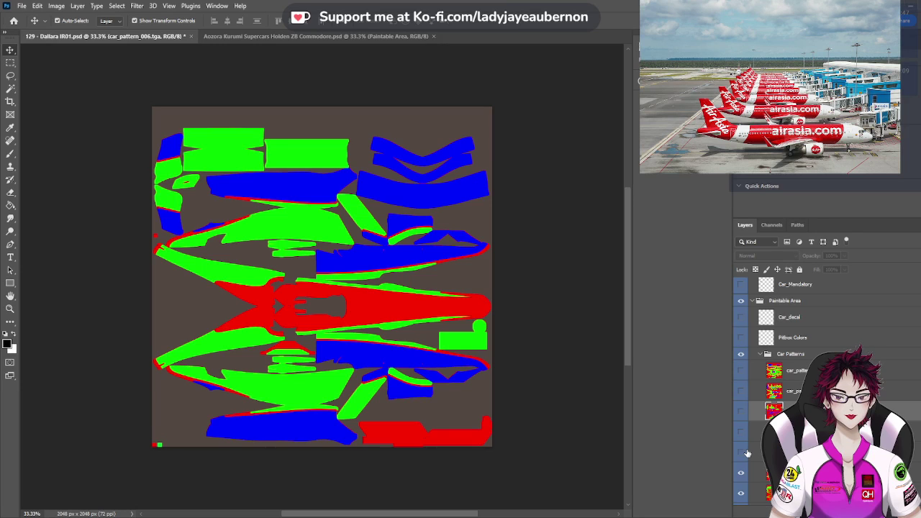
# Hide the pattern layers car_pattern_009.tga through car_pattern_012.tga in the Car Patterns group
pyautogui.scroll(-1, 747, 452)
pyautogui.click(753, 438)
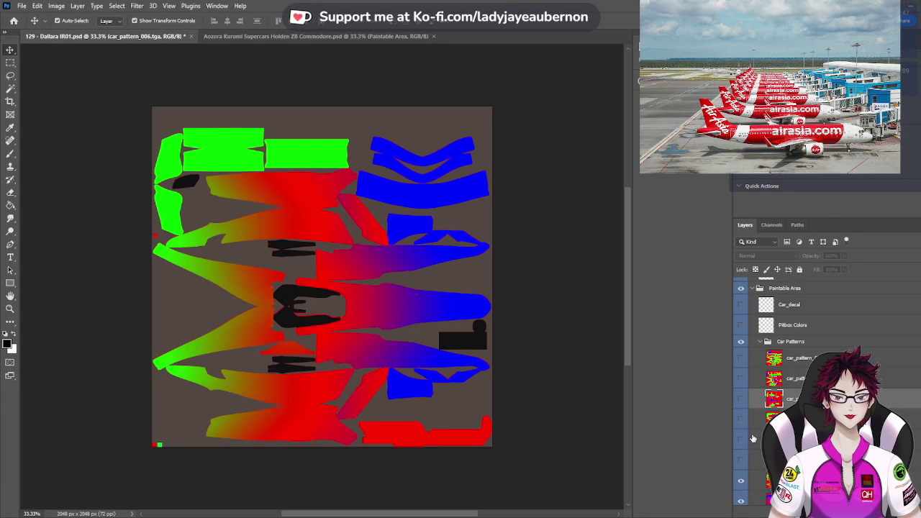
pyautogui.scroll(-1, 752, 438)
pyautogui.click(741, 456)
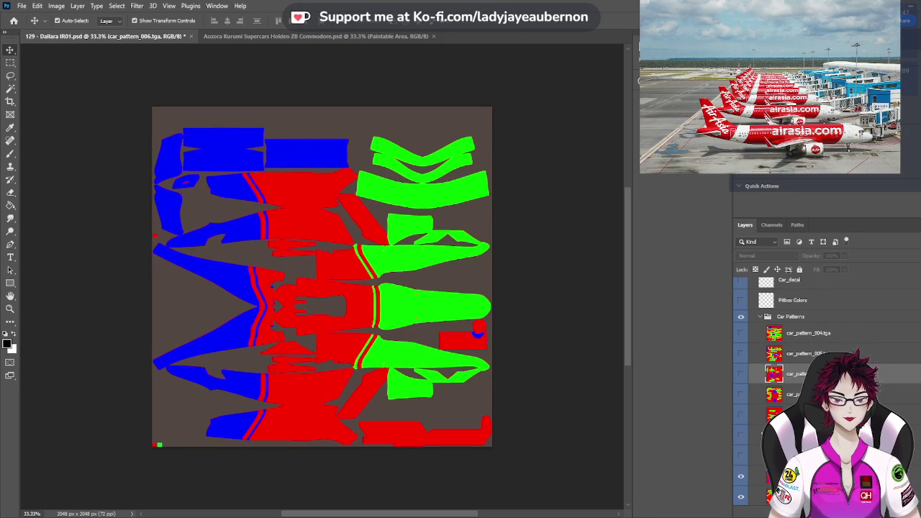
pyautogui.scroll(-2, 791, 360)
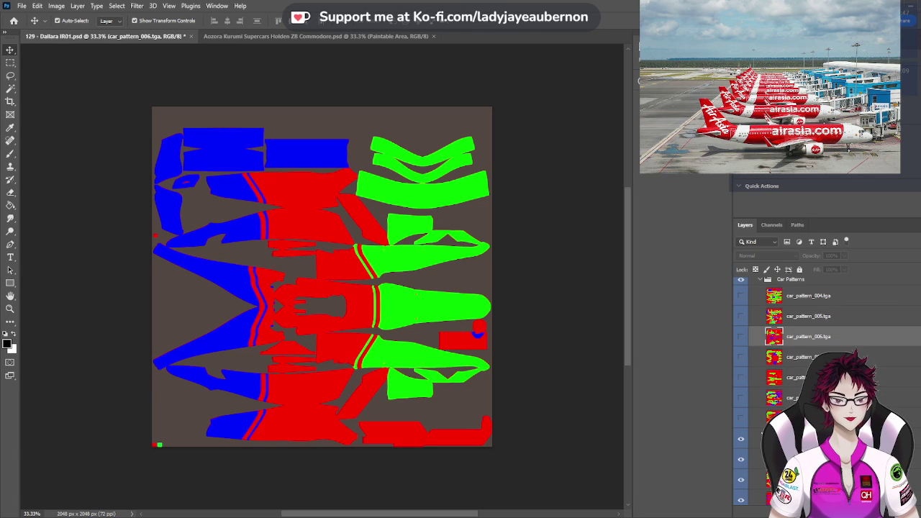
pyautogui.click(742, 440)
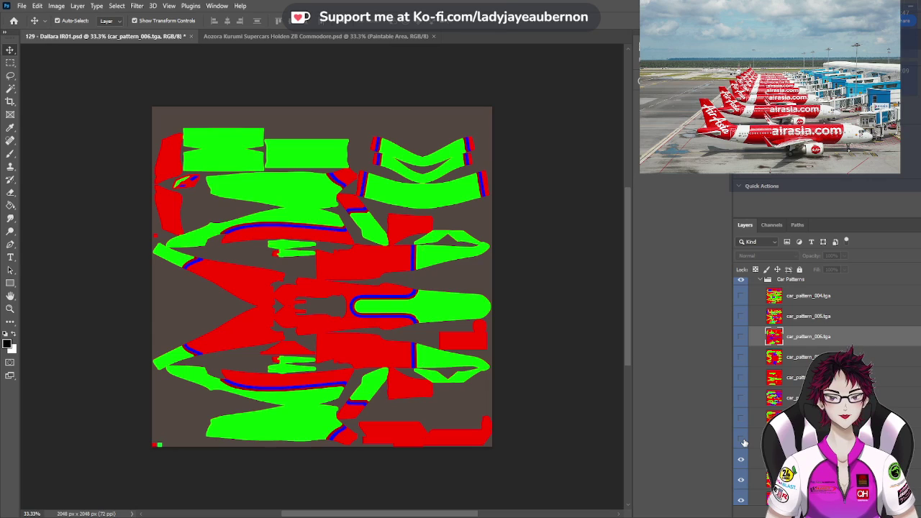
pyautogui.click(745, 460)
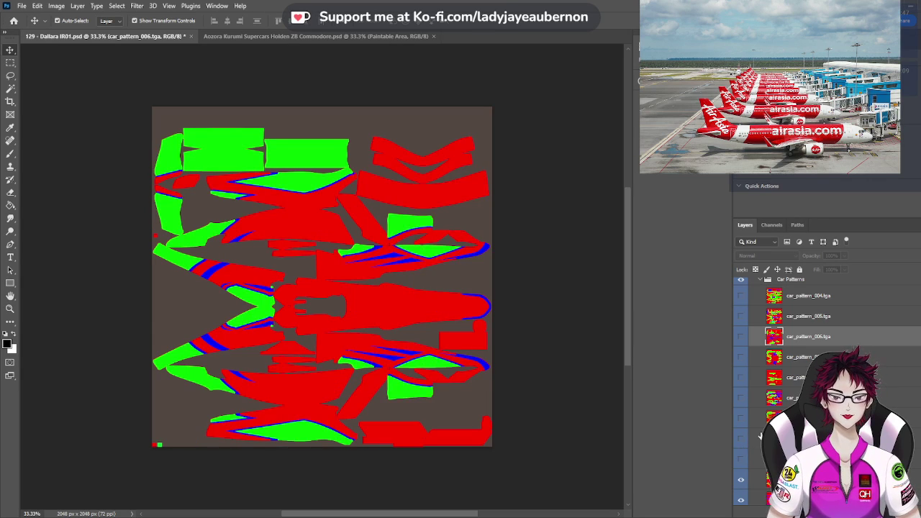
# Hide the pattern layers car_pattern_013.tga through car_pattern_016.tga in the Car Patterns group
pyautogui.scroll(-2, 744, 454)
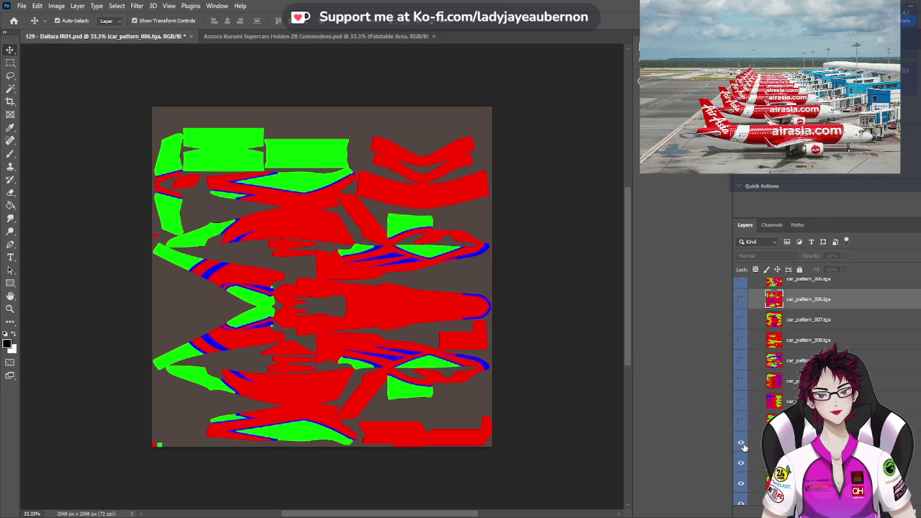
pyautogui.click(742, 443)
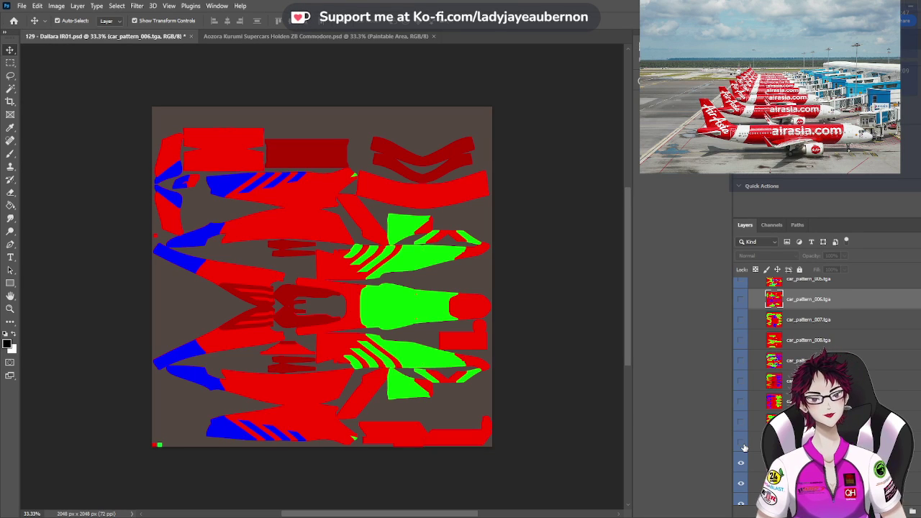
pyautogui.scroll(-1, 828, 338)
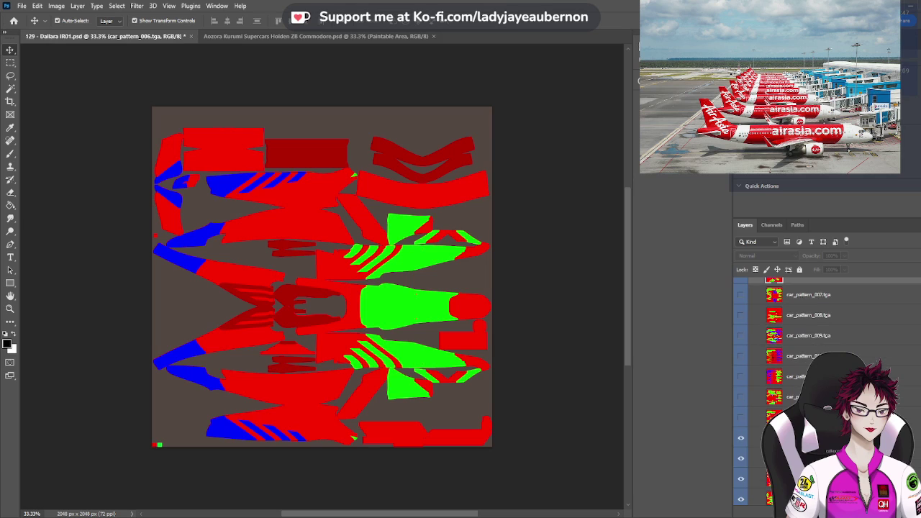
pyautogui.click(741, 438)
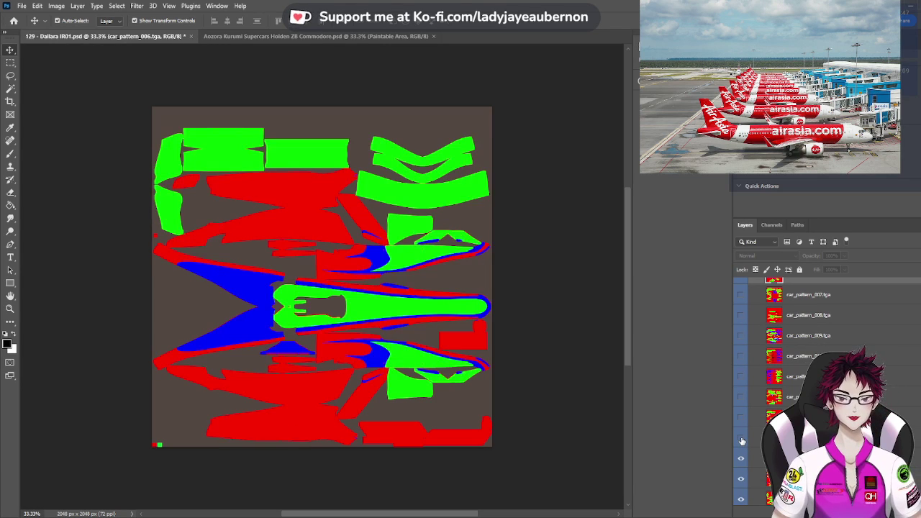
pyautogui.click(743, 459)
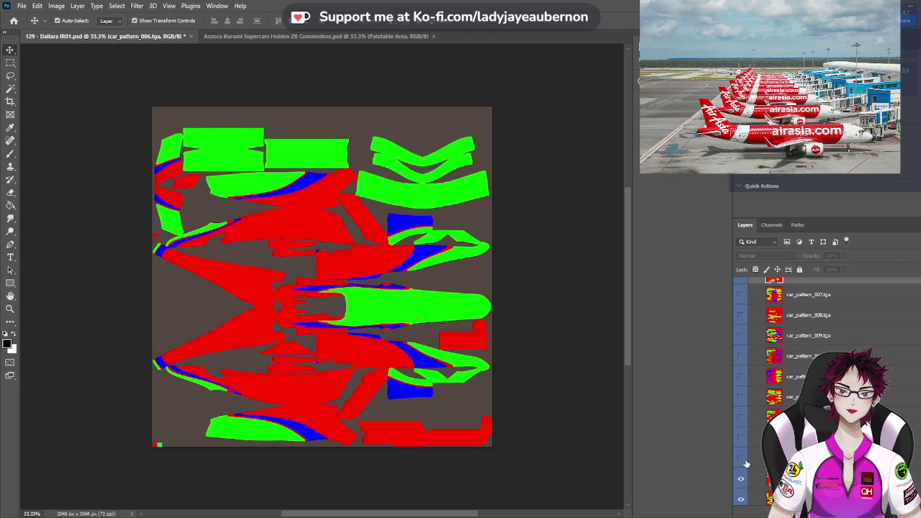
pyautogui.click(741, 479)
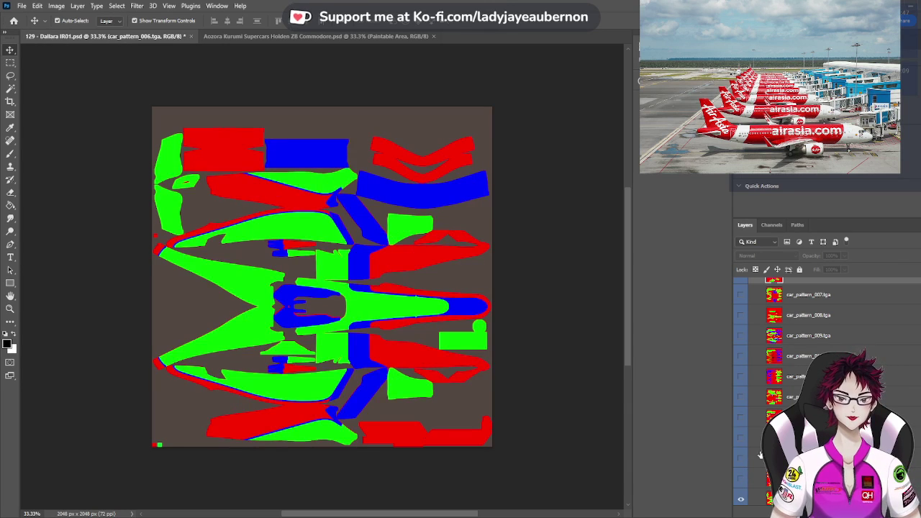
# Hide the pattern layers car_pattern_017.tga through car_pattern_019.tga in the Car Patterns group
pyautogui.scroll(-1, 760, 454)
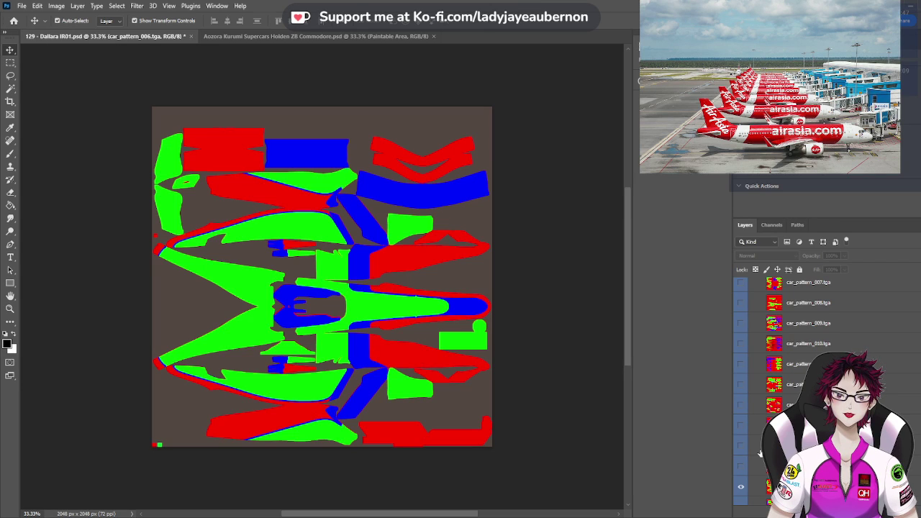
pyautogui.scroll(-1, 760, 454)
pyautogui.scroll(-1, 755, 465)
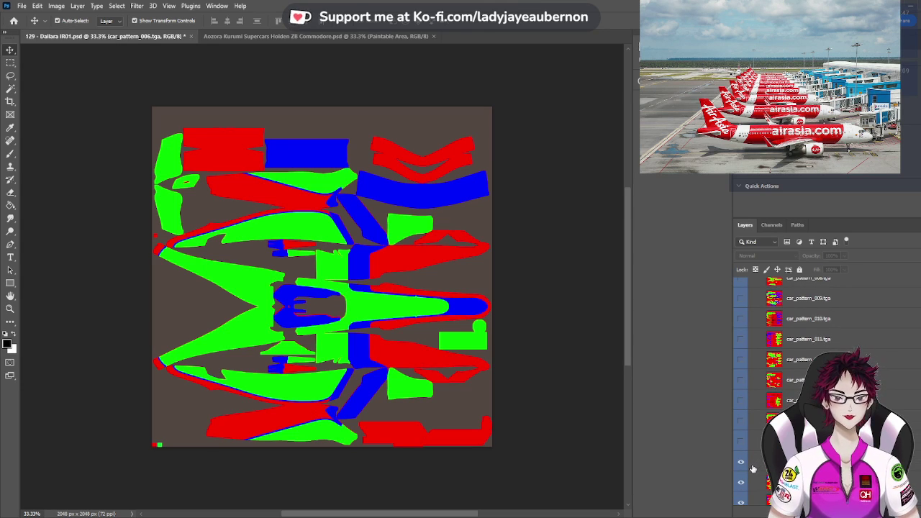
pyautogui.click(743, 466)
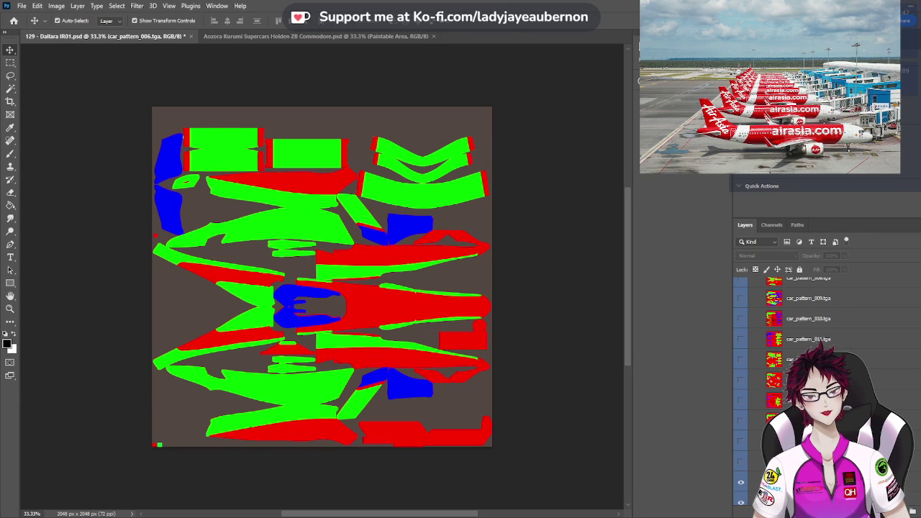
pyautogui.scroll(-1, 821, 388)
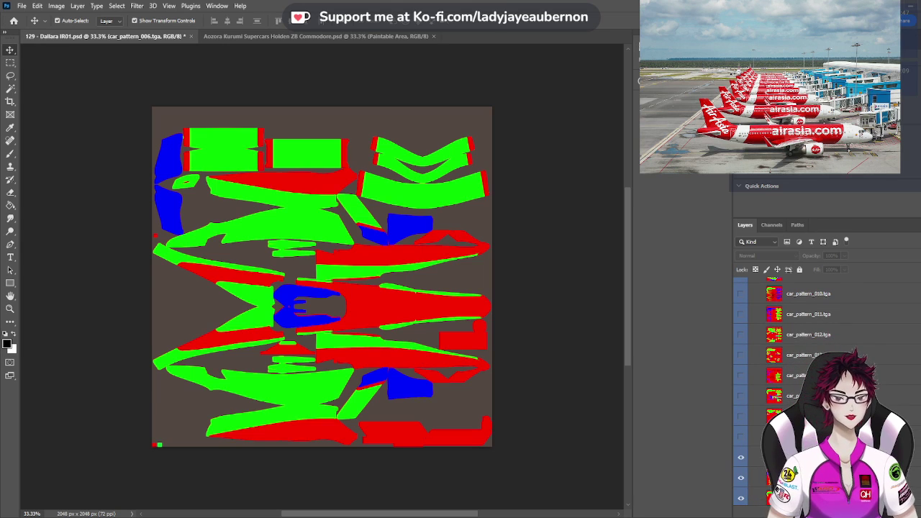
pyautogui.click(742, 458)
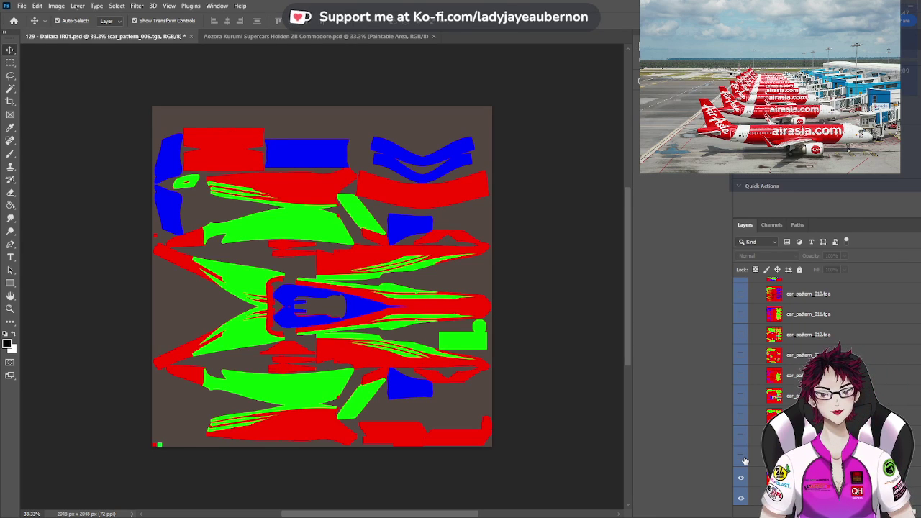
pyautogui.scroll(-1, 745, 461)
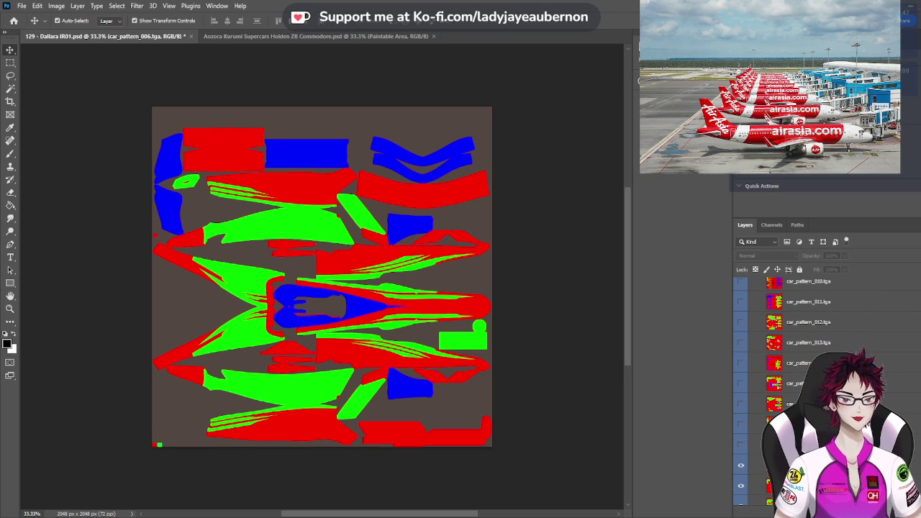
pyautogui.click(742, 468)
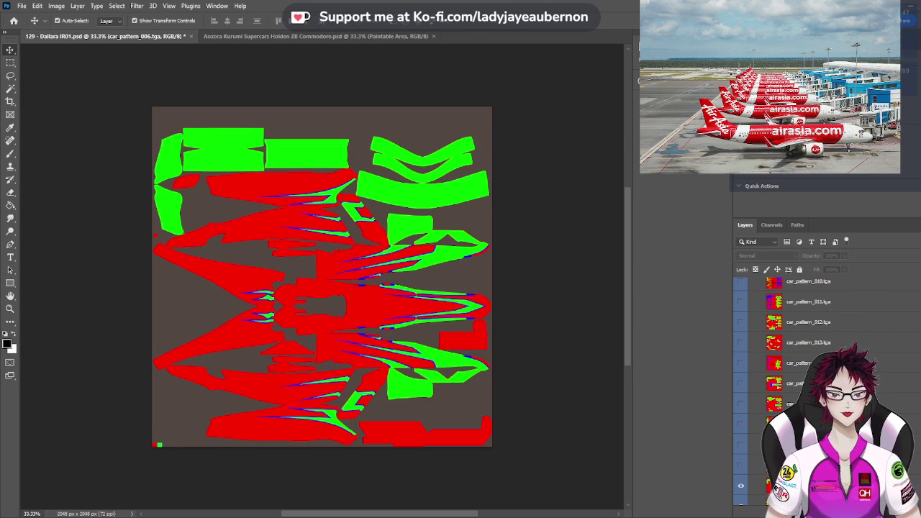
# Hide the three pattern layers directly below car_pattern_019.tga in the Car Patterns group
pyautogui.scroll(-2, 745, 464)
pyautogui.click(744, 465)
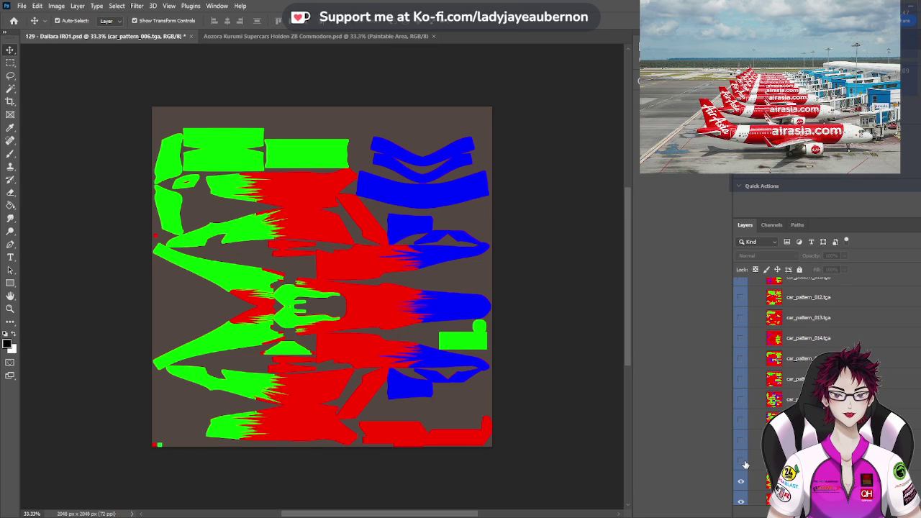
pyautogui.scroll(-1, 745, 465)
pyautogui.click(743, 470)
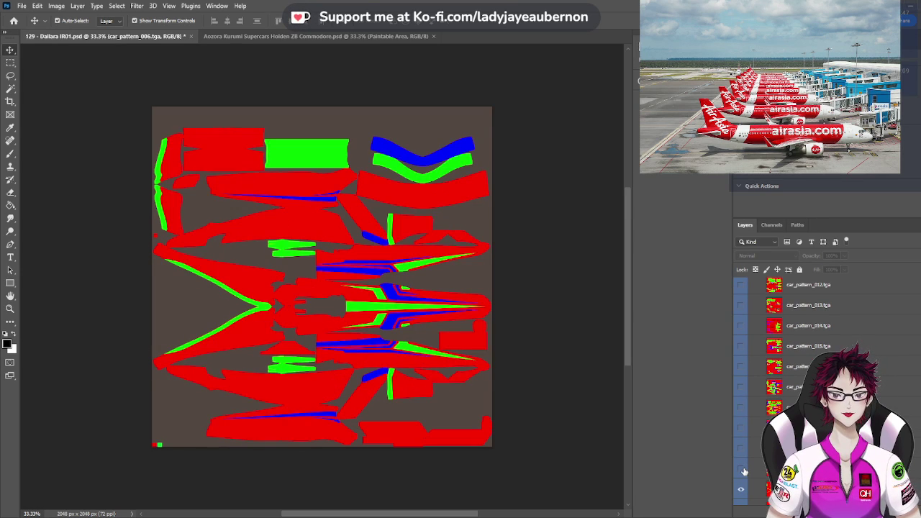
pyautogui.scroll(-1, 745, 471)
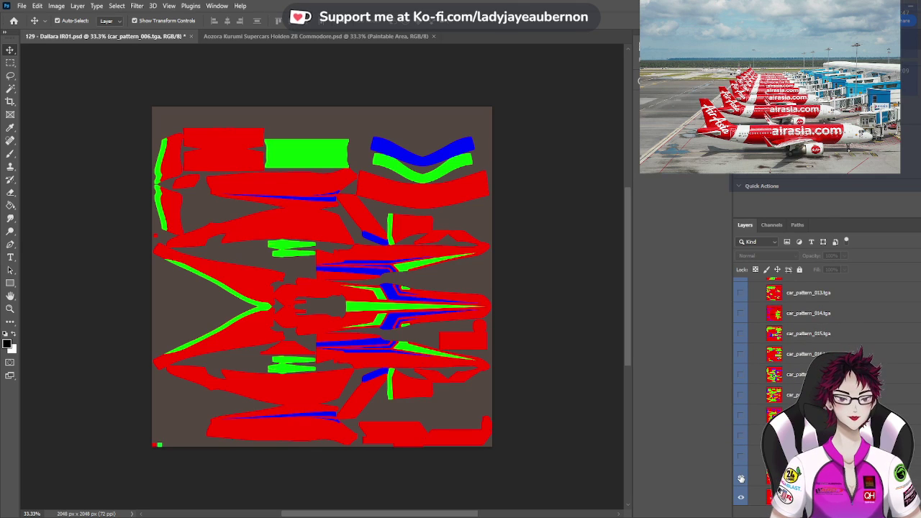
pyautogui.click(741, 479)
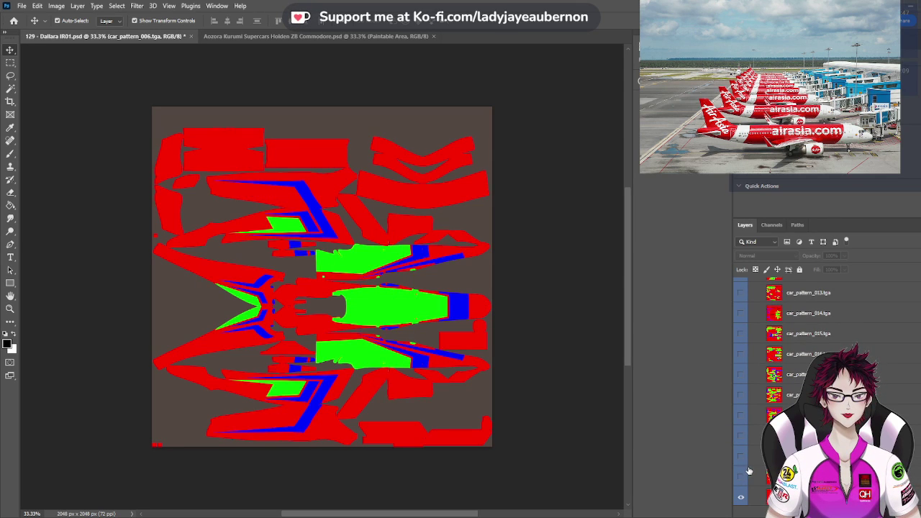
# Hide the remaining pattern layers further down the Car Patterns group, keeping only the lowest one visible
pyautogui.scroll(-1, 749, 470)
pyautogui.click(741, 484)
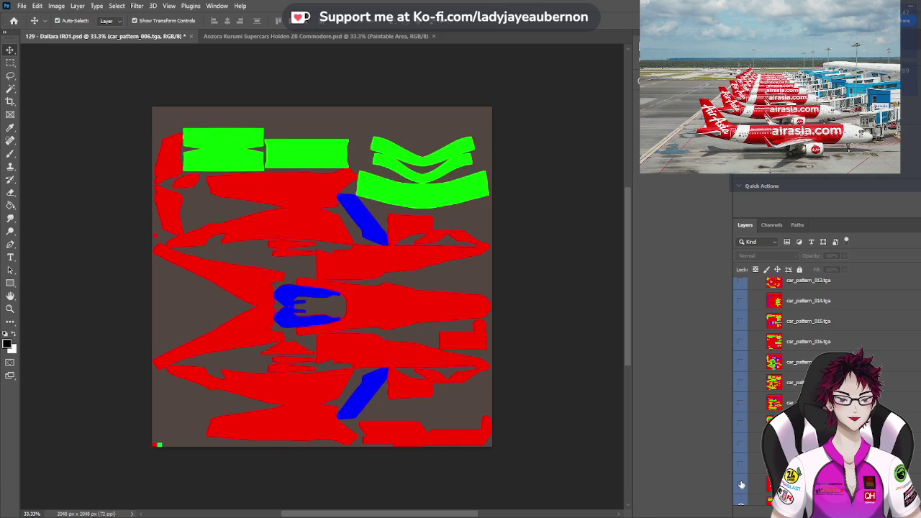
pyautogui.scroll(-2, 755, 463)
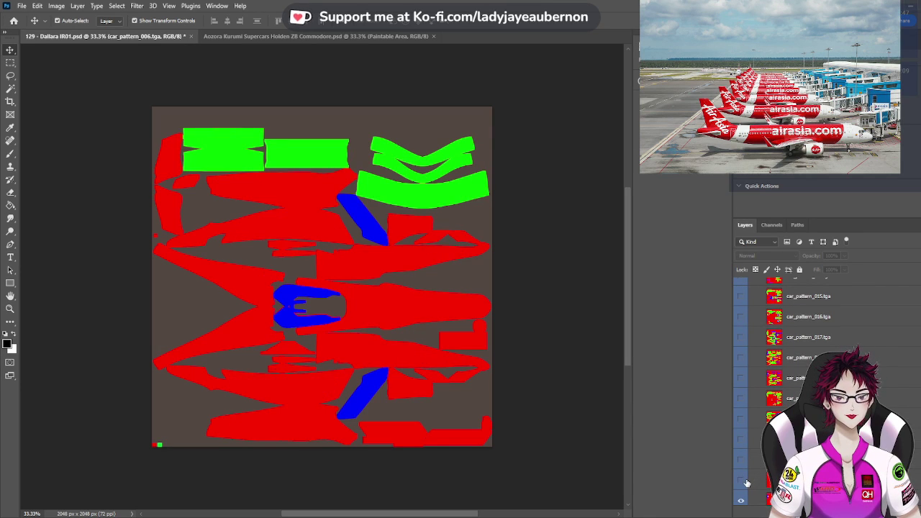
pyautogui.click(748, 466)
pyautogui.scroll(-3, 750, 466)
pyautogui.click(743, 466)
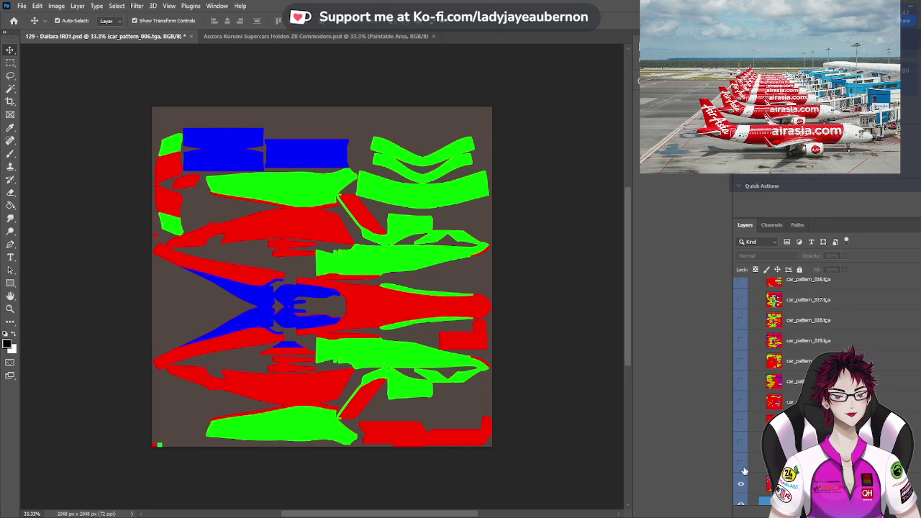
# Preview car_pattern_018.tga and car_pattern_015.tga in turn, hiding each one again after viewing it
pyautogui.scroll(3, 745, 470)
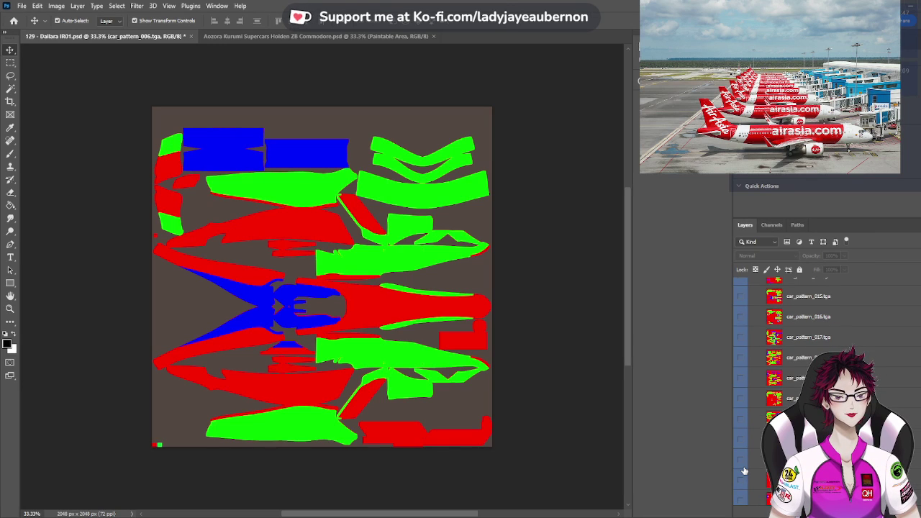
pyautogui.click(742, 359)
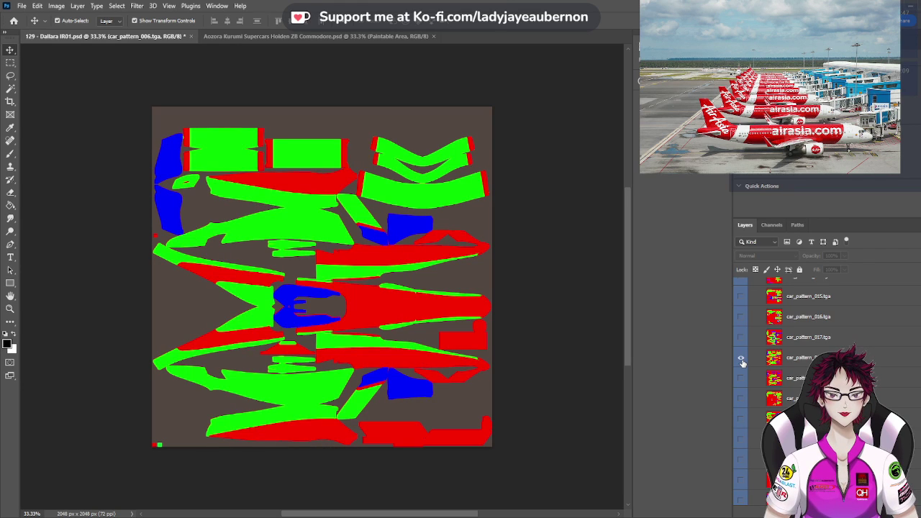
pyautogui.click(742, 359)
pyautogui.scroll(1, 743, 363)
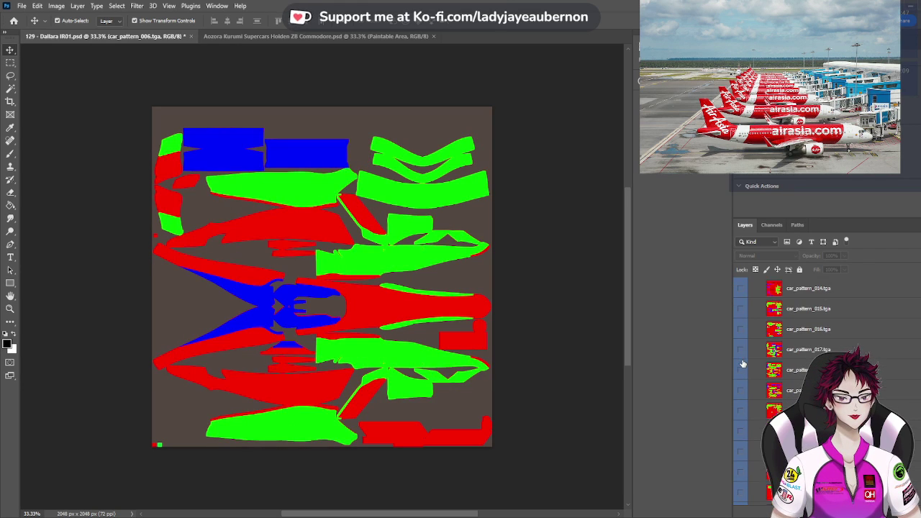
pyautogui.click(741, 308)
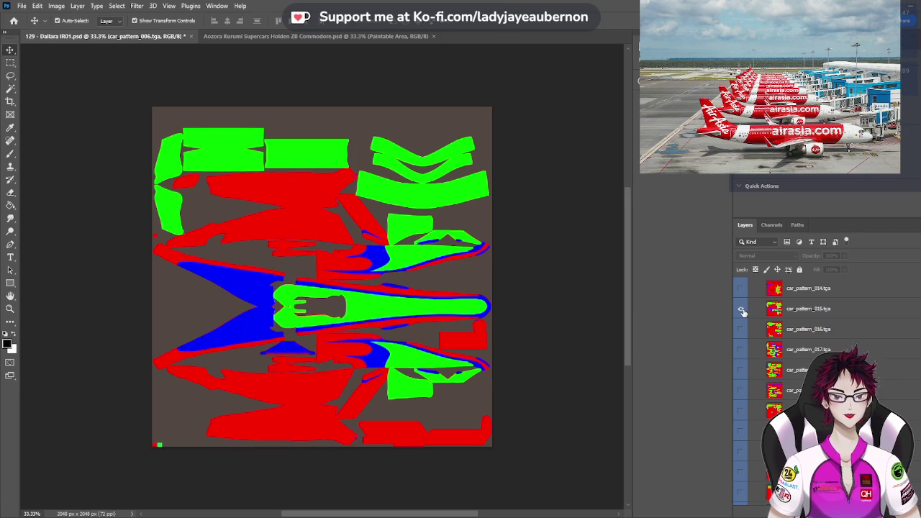
pyautogui.click(742, 309)
# Show car_pattern_014.tga and delete all the other pattern layers from the Car Patterns group
pyautogui.scroll(1, 742, 309)
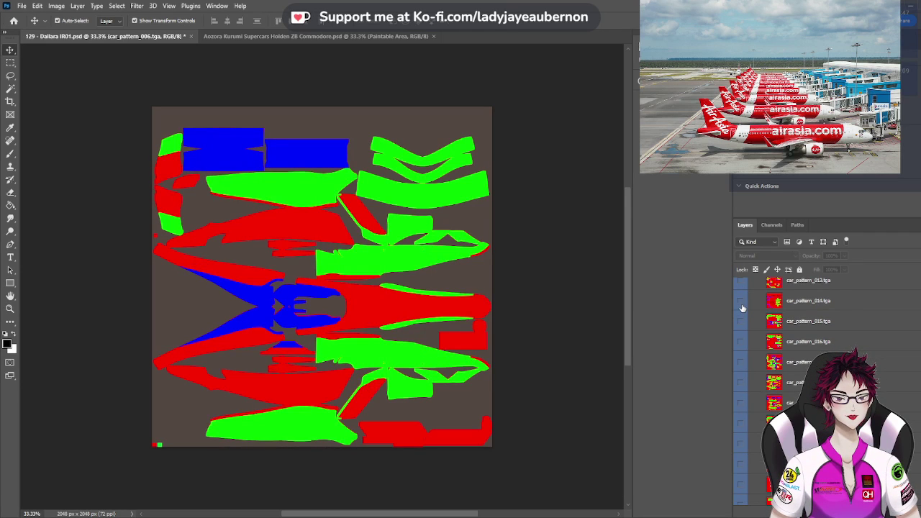
pyautogui.click(742, 302)
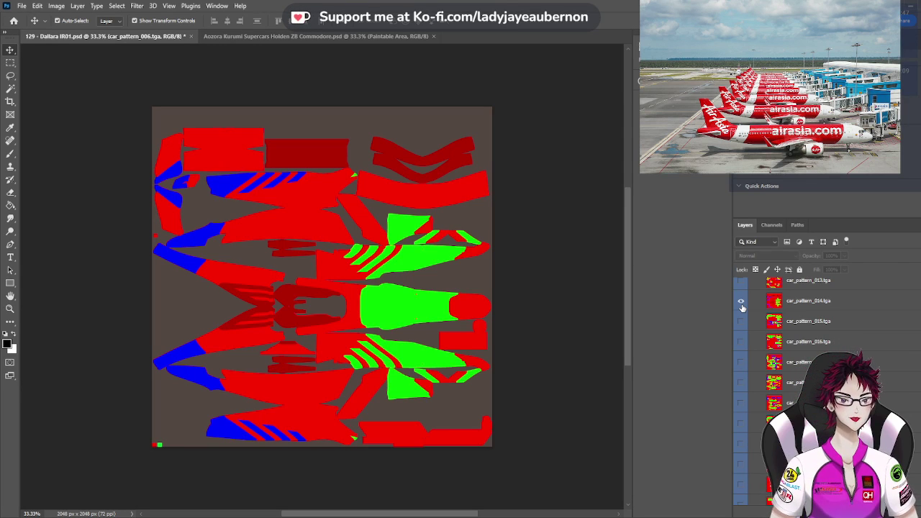
pyautogui.scroll(5, 827, 359)
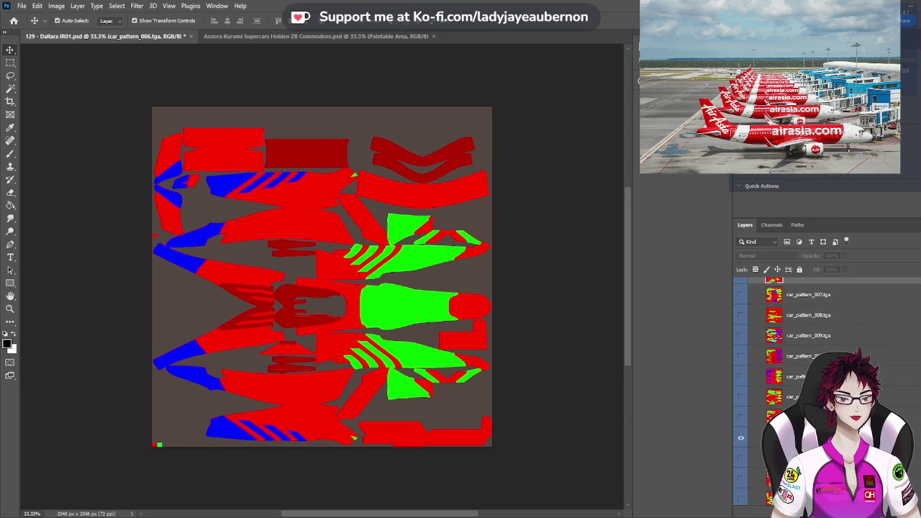
pyautogui.scroll(3, 828, 359)
pyautogui.click(792, 370)
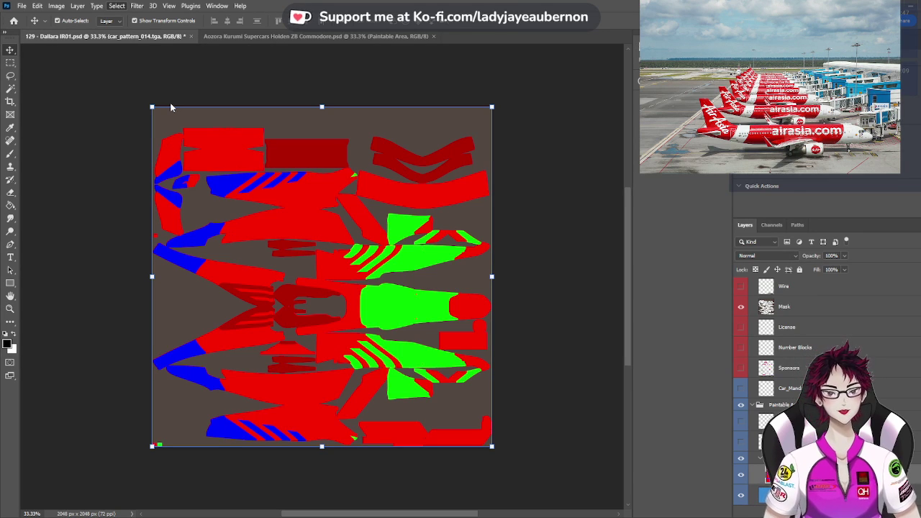
# Select the red areas of the car_pattern_014.tga layer with Color Range
pyautogui.press('i')
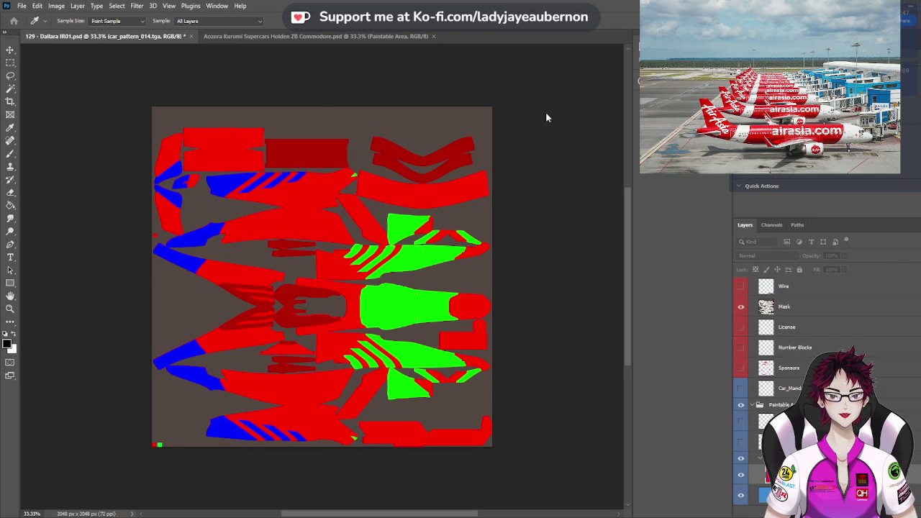
pyautogui.press('Return')
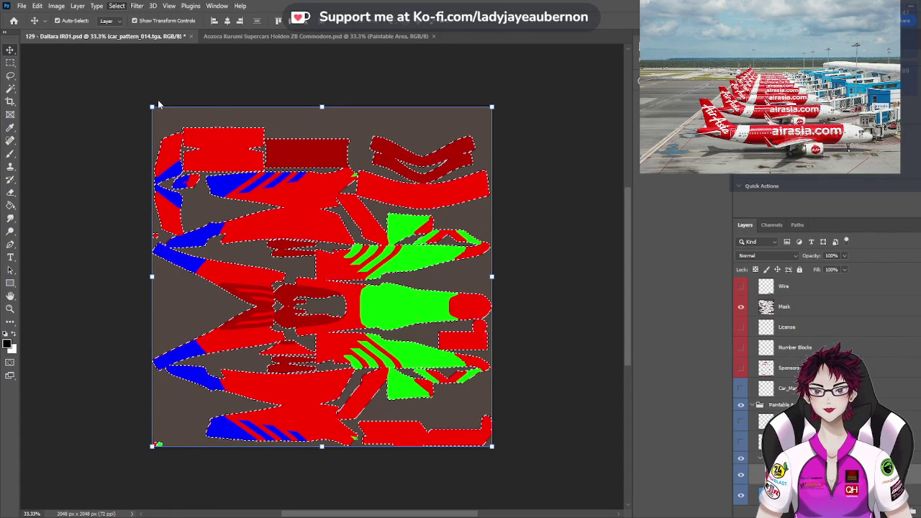
# Try to select the bright red areas of the car_pattern_014.tga layer with Color Range, clearing each attempted selection
pyautogui.press('i')
pyautogui.click(223, 147)
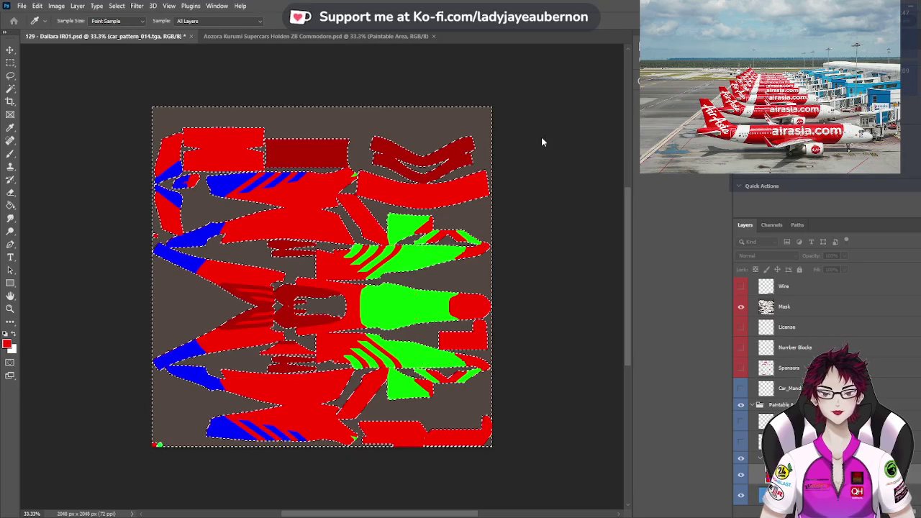
pyautogui.press('v')
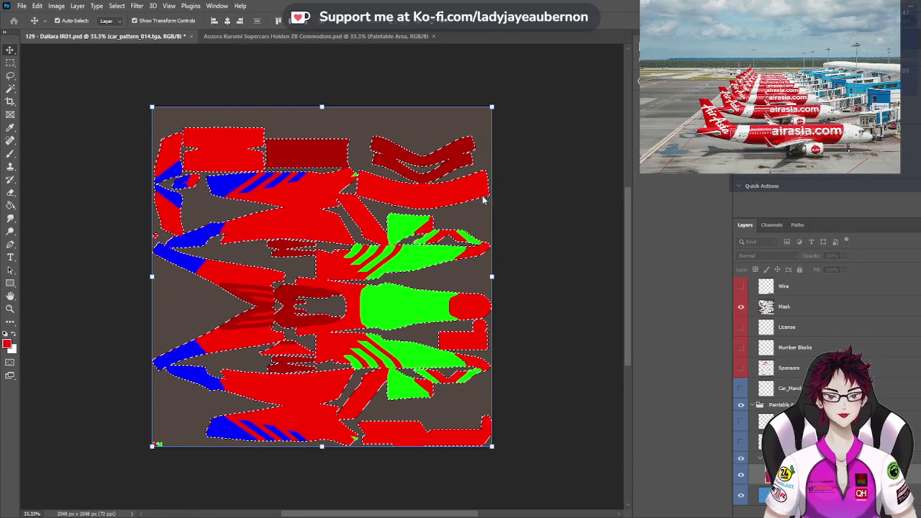
pyautogui.hotkey('ctrl', 'd')
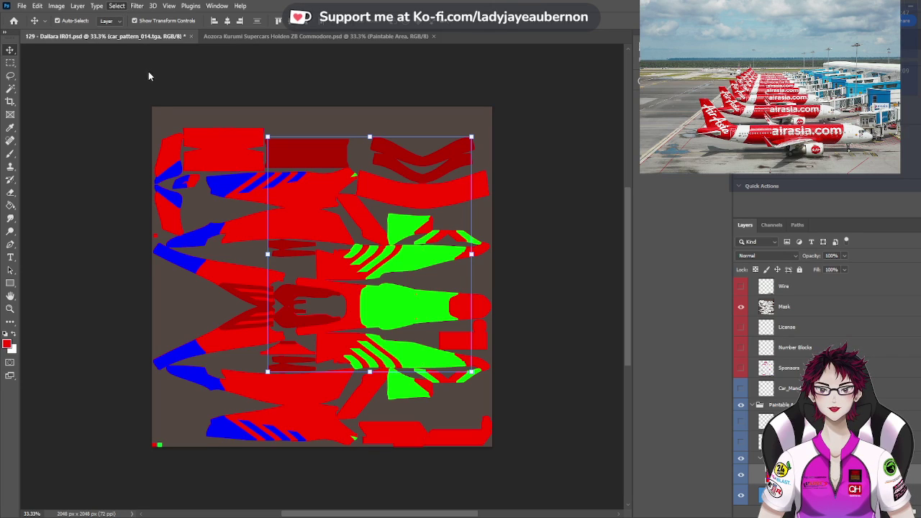
pyautogui.press('i')
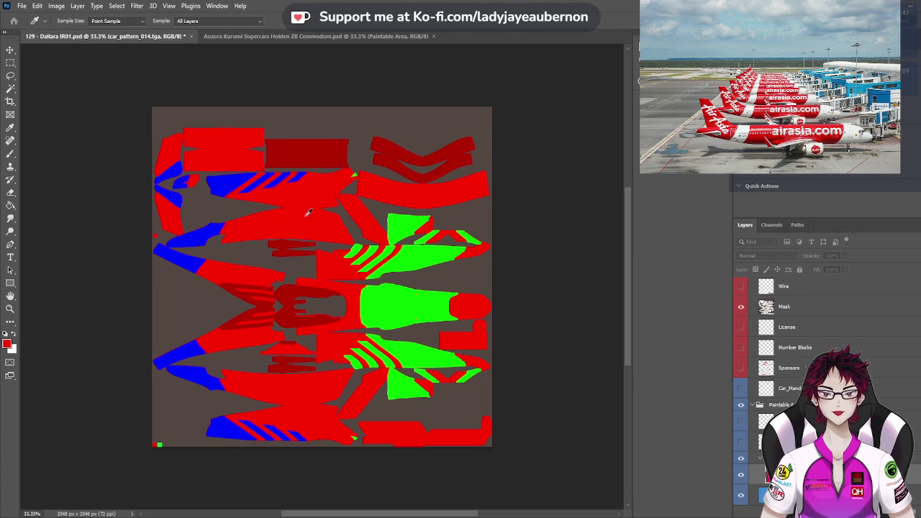
pyautogui.press('v')
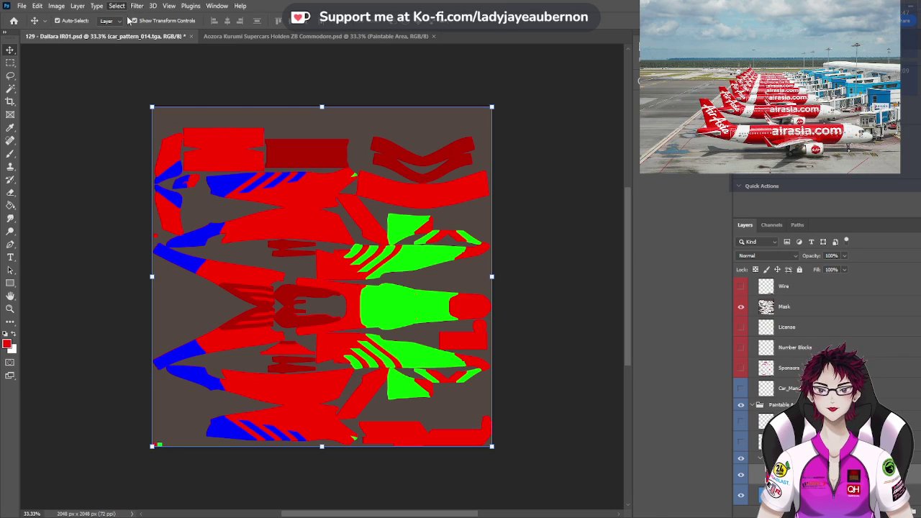
pyautogui.press('i')
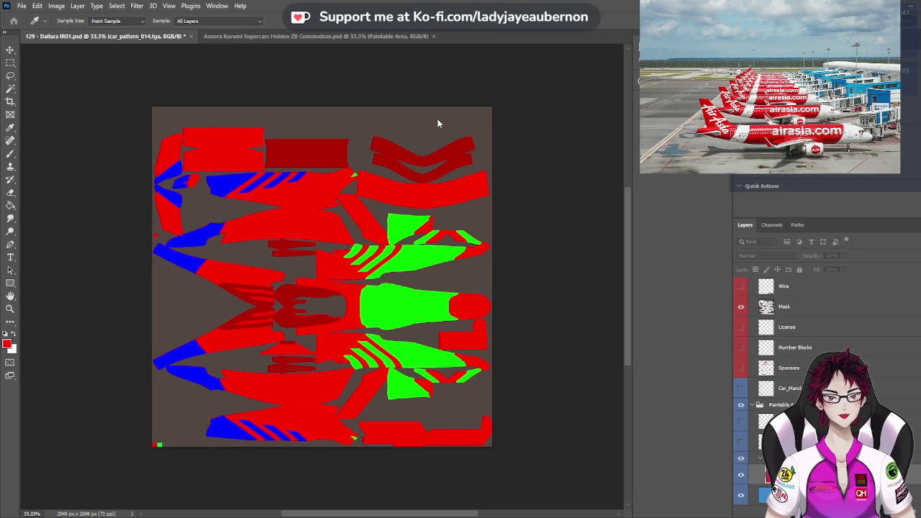
pyautogui.hotkey('ctrl', 'shift', 'd')
pyautogui.press('v')
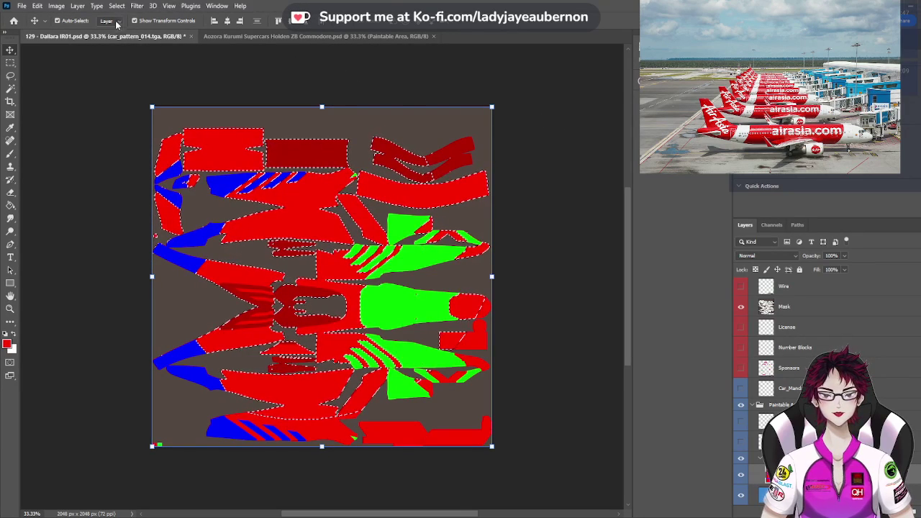
pyautogui.click(10, 64)
pyautogui.hotkey('ctrl', 'd')
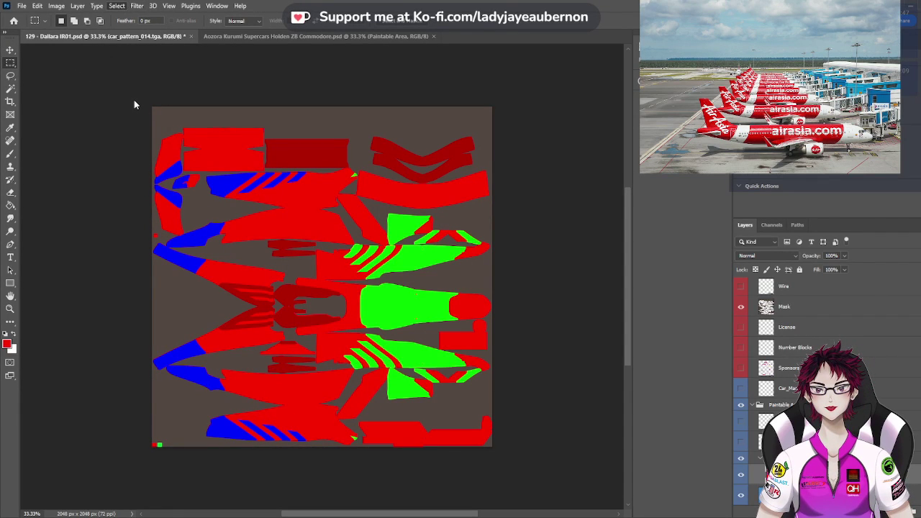
# Select the red areas with Color Range, copy them to a new layer and make car_pattern_014.tga the active layer again
pyautogui.press('i')
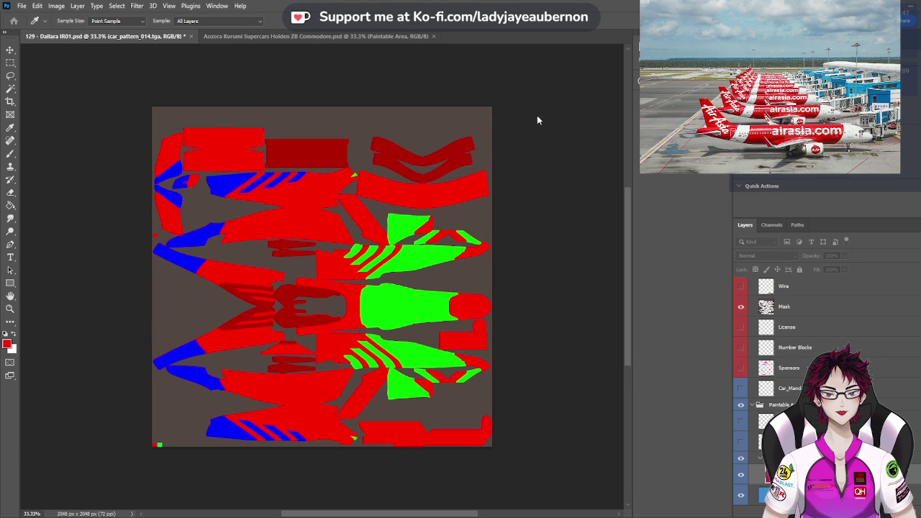
pyautogui.press('m')
pyautogui.hotkey('ctrl', 'shift', 'd')
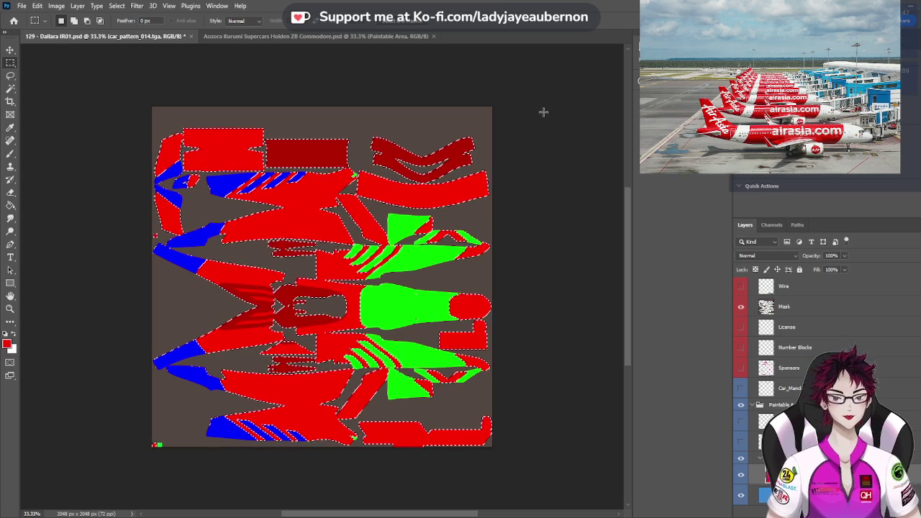
pyautogui.hotkey('ctrl', 'j')
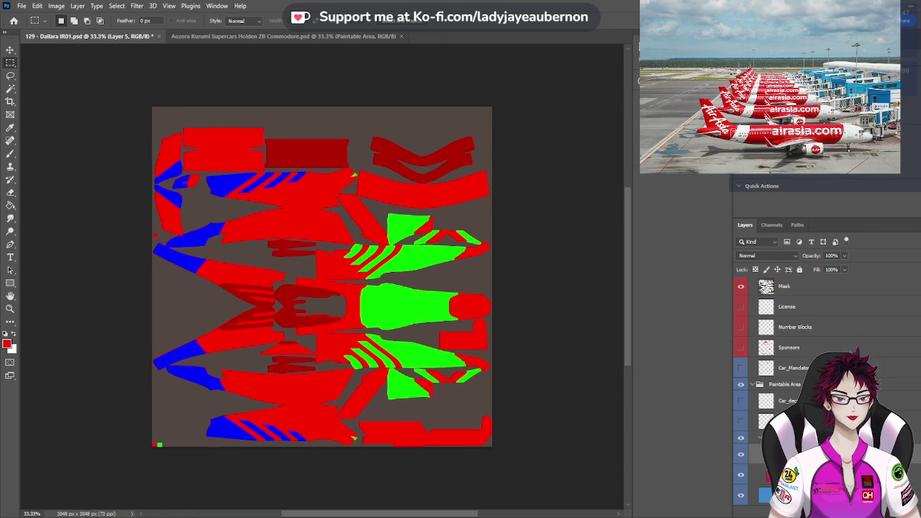
pyautogui.hotkey('alt', '[')
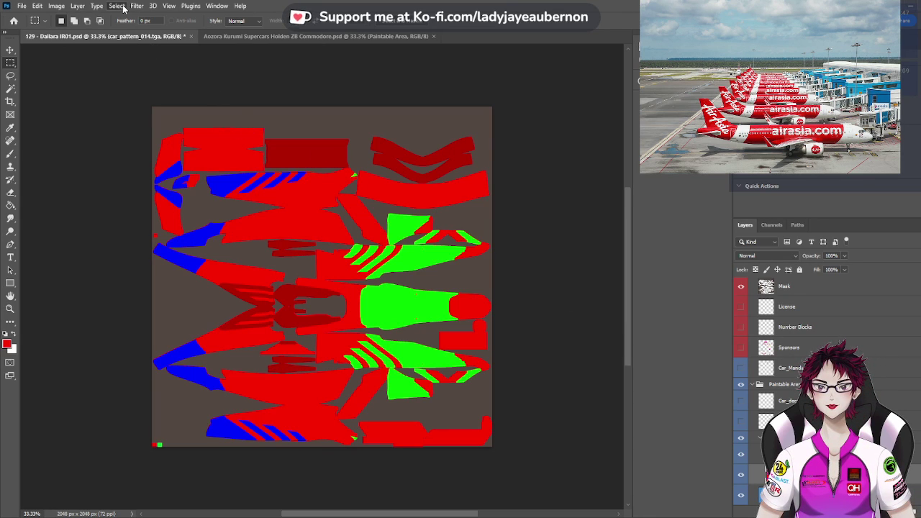
# Try to select only the dark red areas of car_pattern_014.tga with Color Range, then clear the selection
pyautogui.press('i')
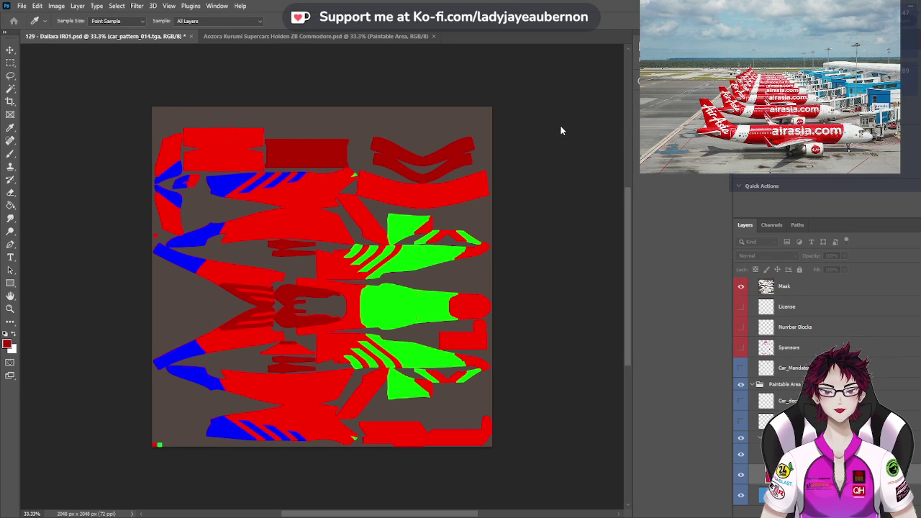
pyautogui.press('m')
pyautogui.hotkey('ctrl', 'shift', 'd')
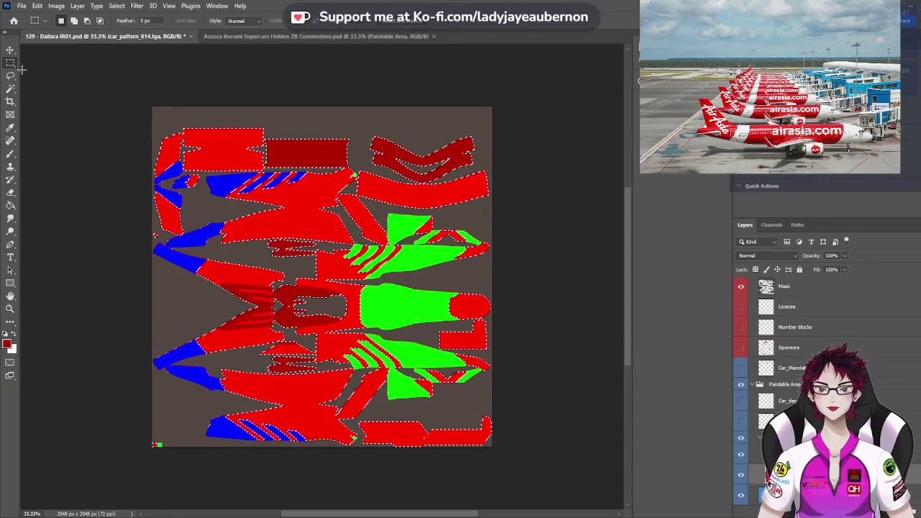
pyautogui.hotkey('ctrl', 'd')
pyautogui.click(10, 50)
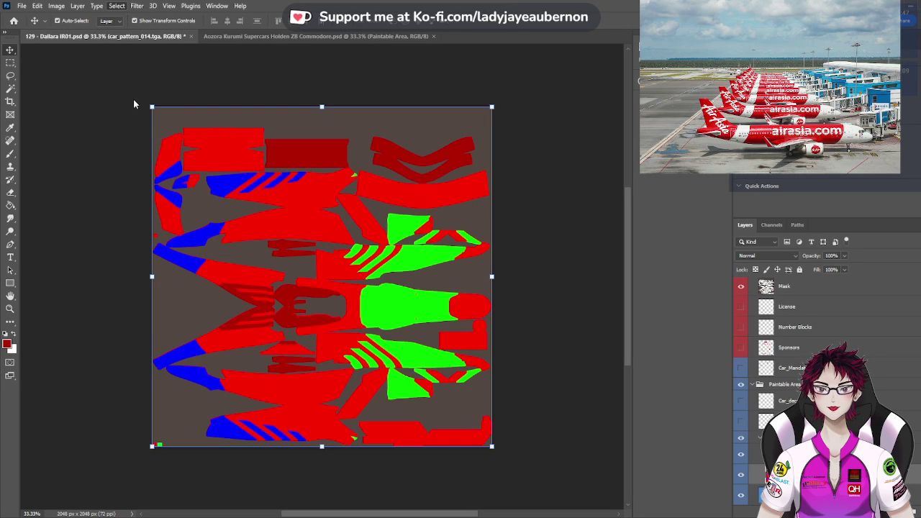
# Select the green areas of car_pattern_014.tga with Color Range and copy them to a new layer
pyautogui.press('i')
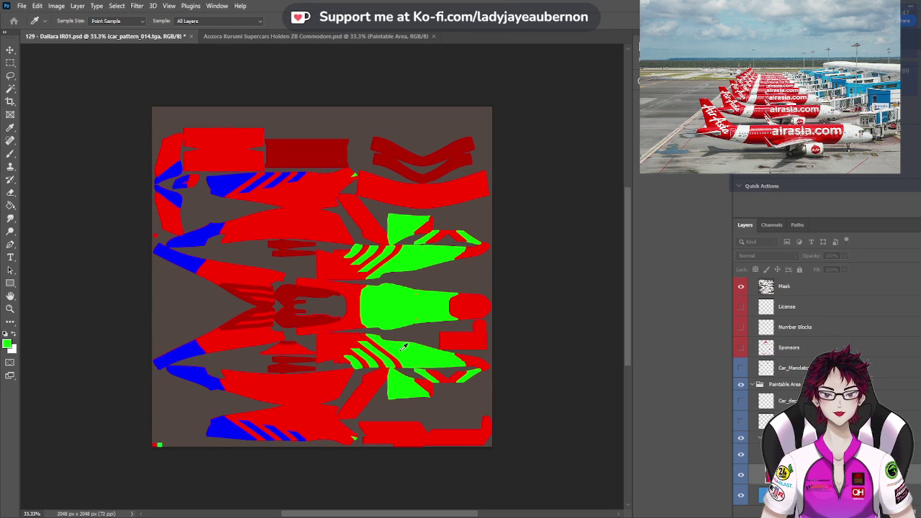
pyautogui.press('v')
pyautogui.hotkey('ctrl', 'shift', 'd')
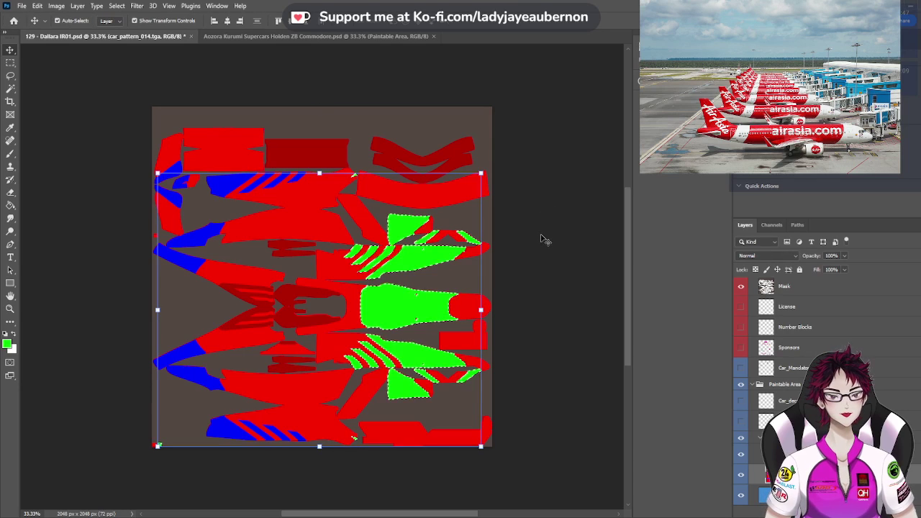
pyautogui.hotkey('ctrl', 'j')
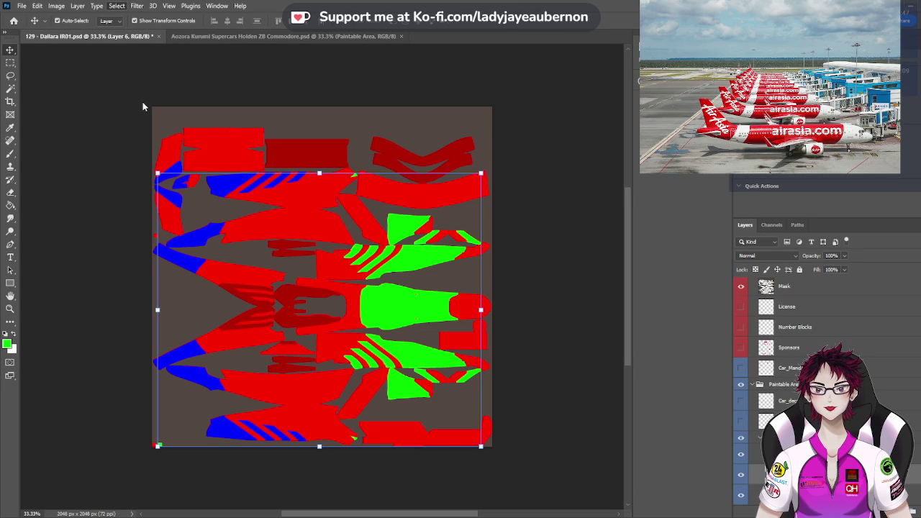
# Select the blue areas with Color Range and copy them from the car_pattern_014.tga layer to a new layer
pyautogui.press('i')
pyautogui.click(208, 234)
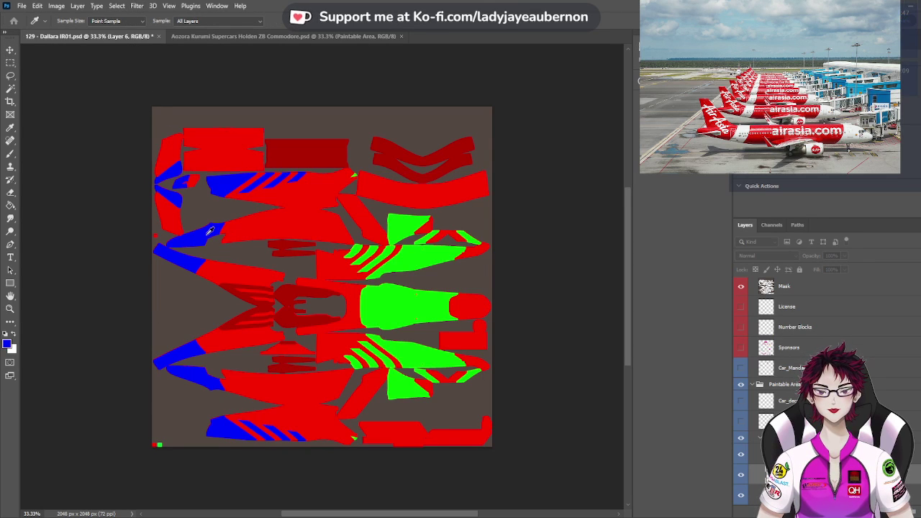
pyautogui.press('v')
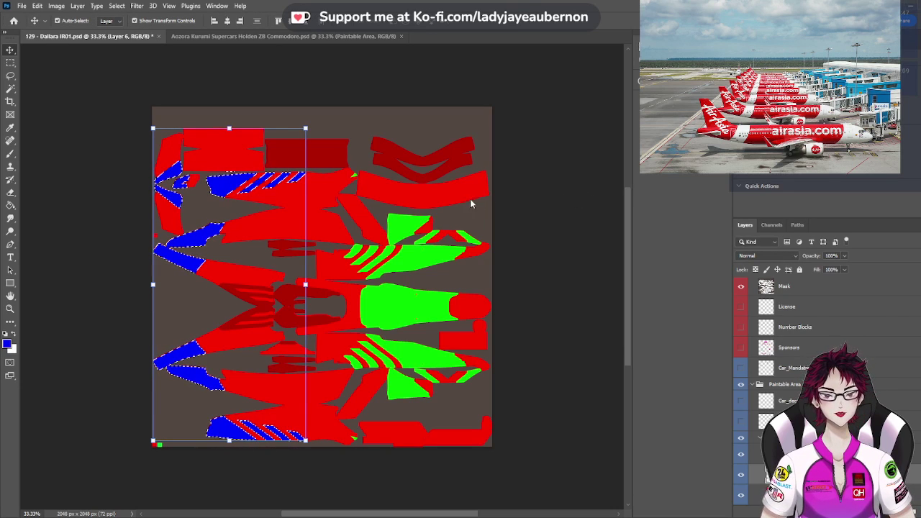
pyautogui.scroll(-1, 813, 389)
pyautogui.click(806, 495)
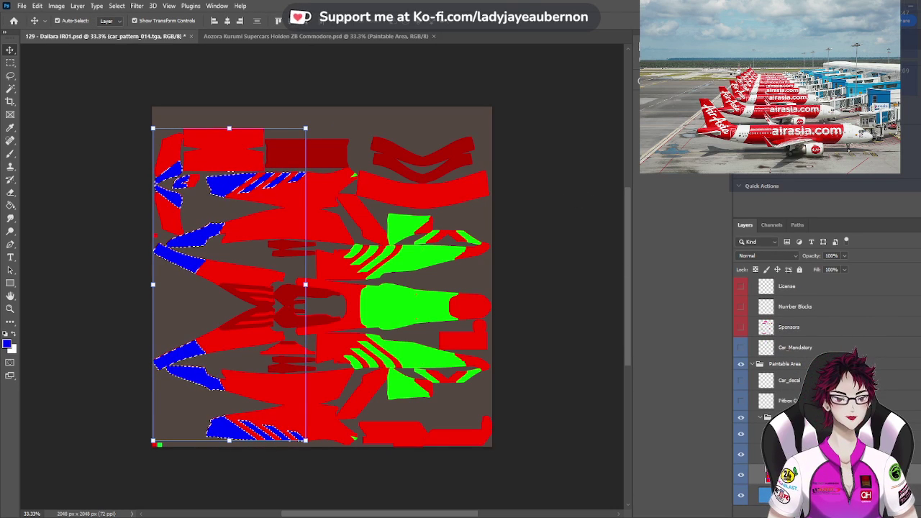
pyautogui.hotkey('ctrl', 'j')
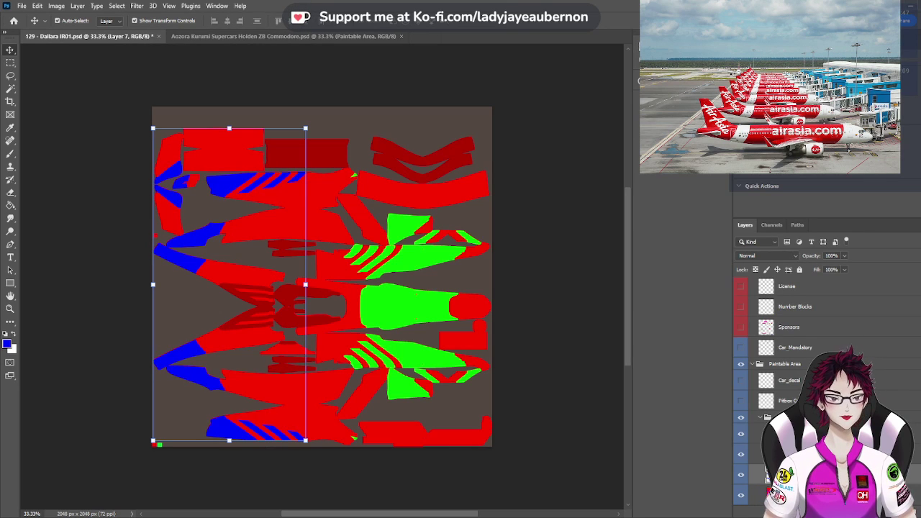
# Select the car_pattern_014.tga areas matching the dark red with Color Range and copy them to a new layer
pyautogui.hotkey('ctrl', 'z')
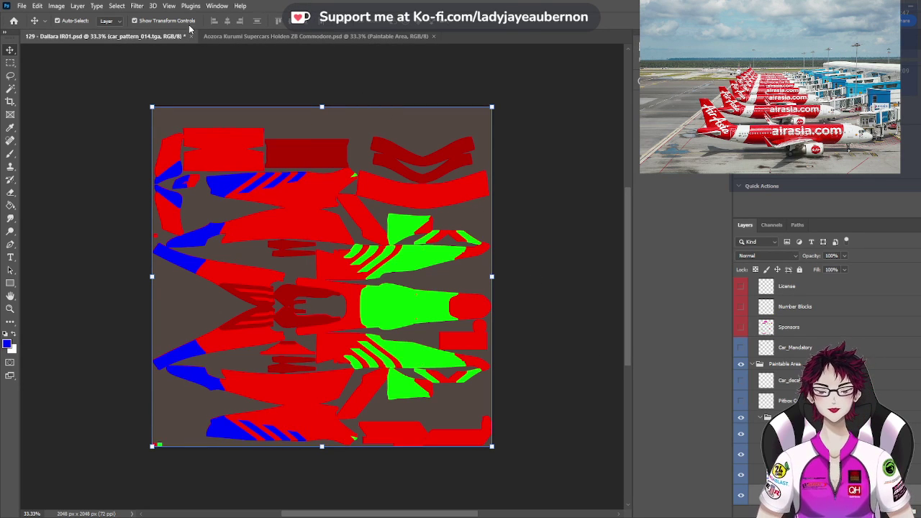
pyautogui.press('i')
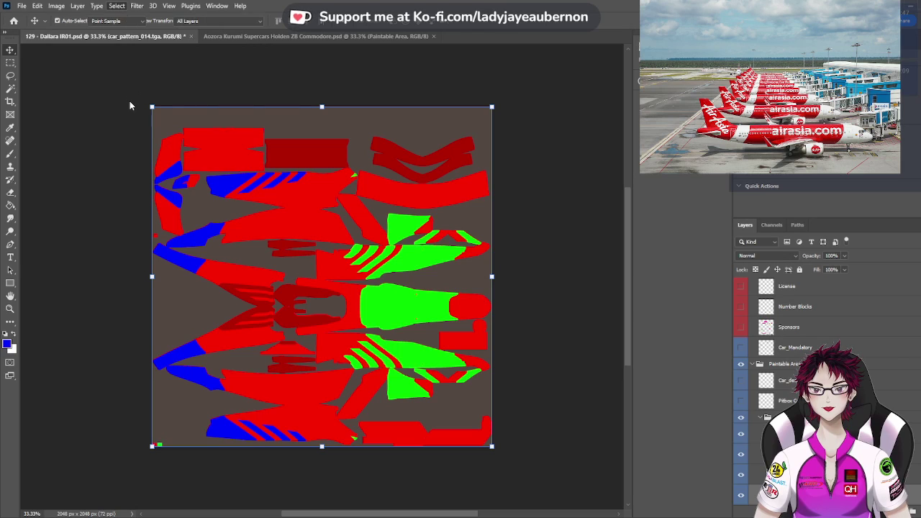
pyautogui.click(295, 290)
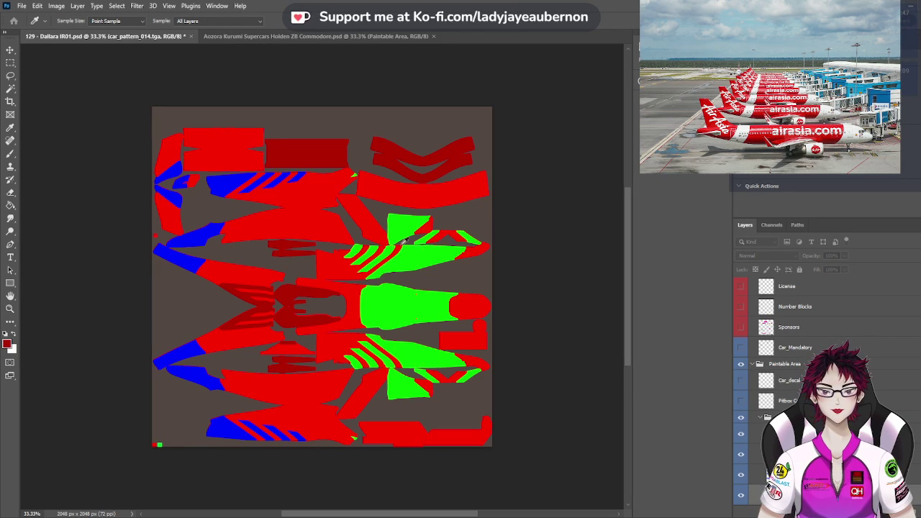
pyautogui.press('v')
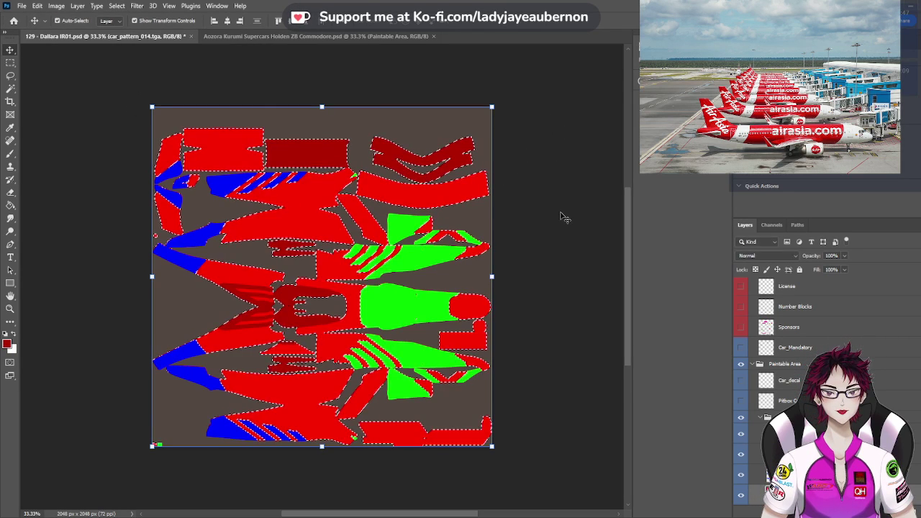
pyautogui.hotkey('ctrl', 'j')
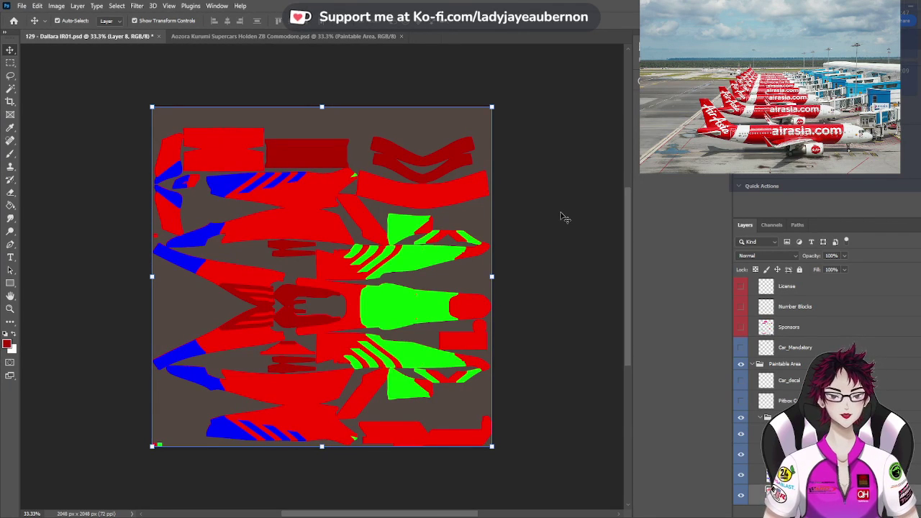
# Hide car_pattern_014.tga and the first red, green and blue copies, leaving only the newest red copy visible above the base colour
pyautogui.scroll(-1, 794, 365)
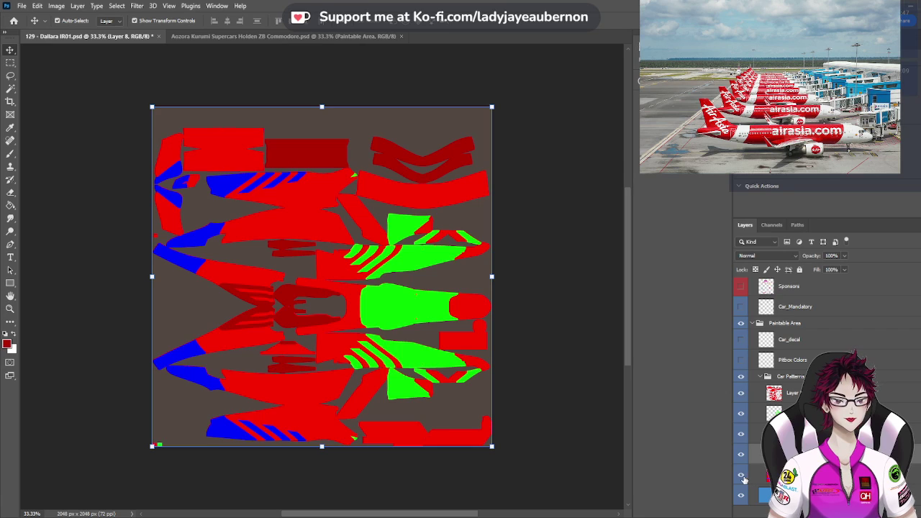
pyautogui.click(742, 435)
pyautogui.click(742, 416)
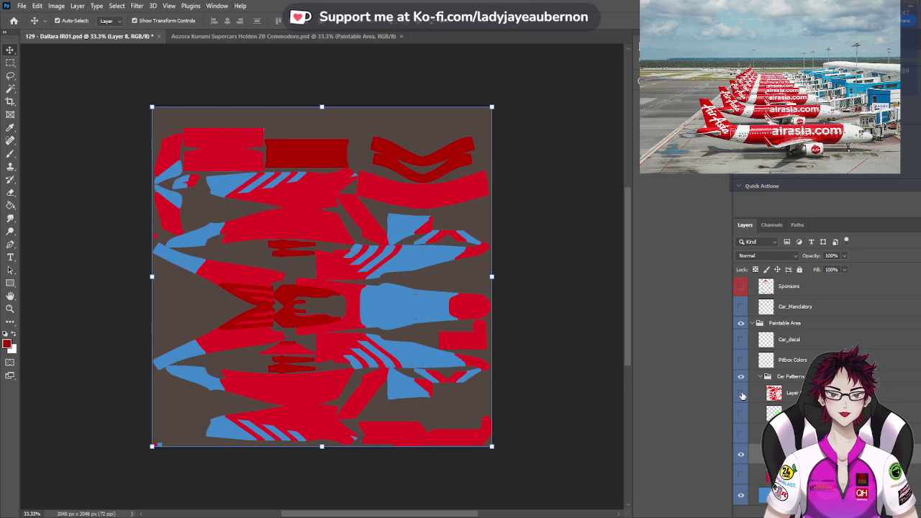
# Delete the bright red areas from the newest red layer using the Magic Wand, including the leftover patches inside the central dark red shapes
pyautogui.click(10, 89)
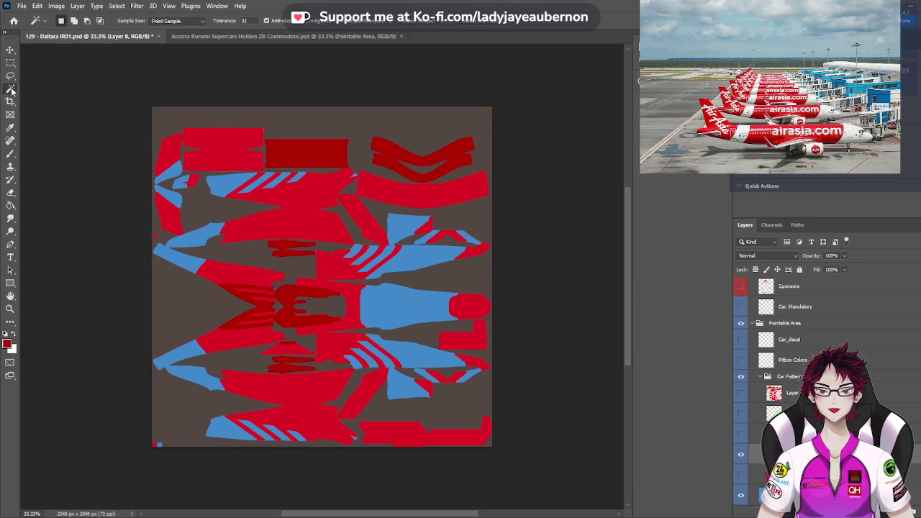
pyautogui.click(308, 227)
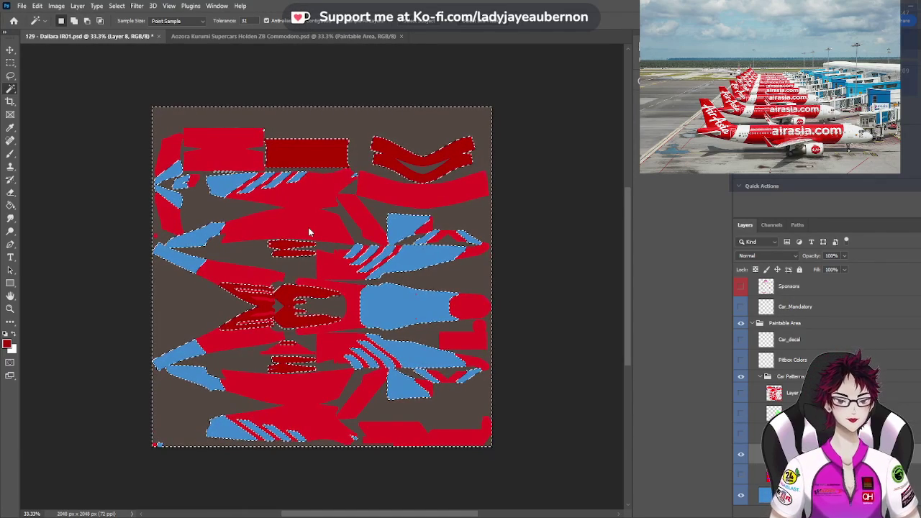
pyautogui.hotkey('ctrl', 'BackSpace')
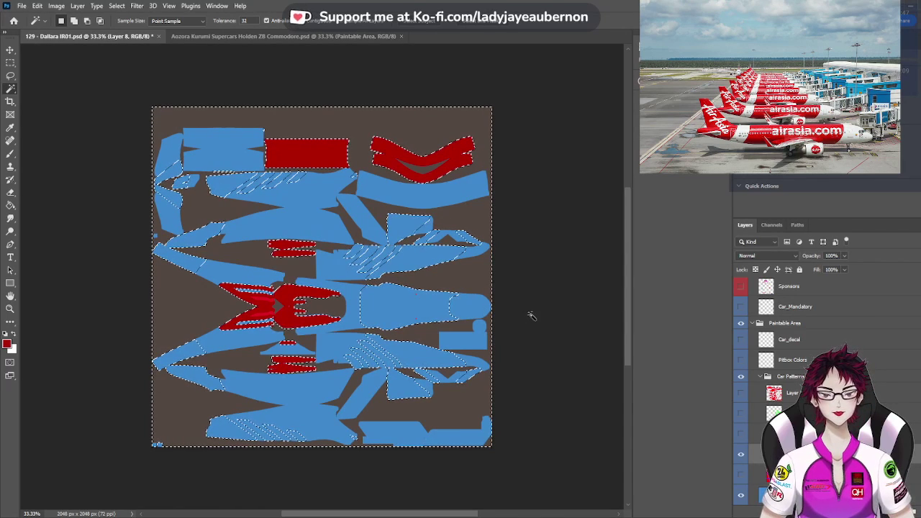
pyautogui.hotkey('ctrl', 'd')
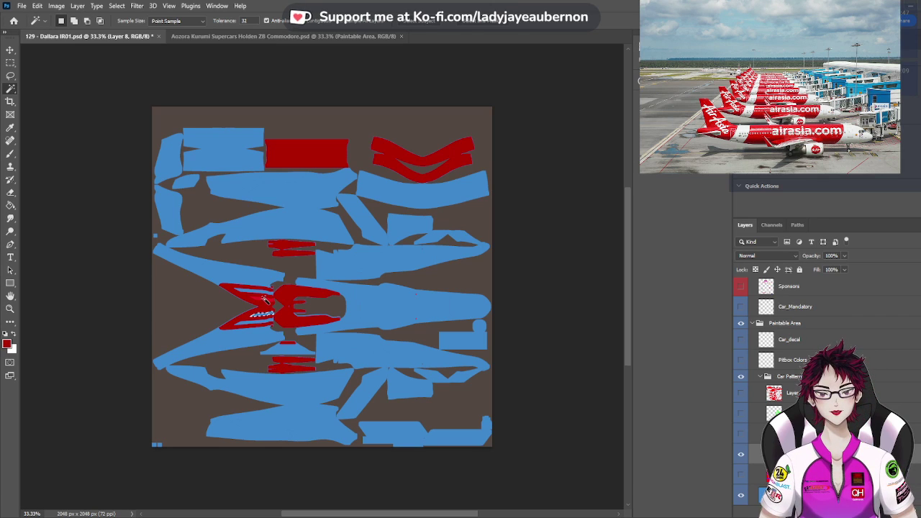
pyautogui.click(266, 303)
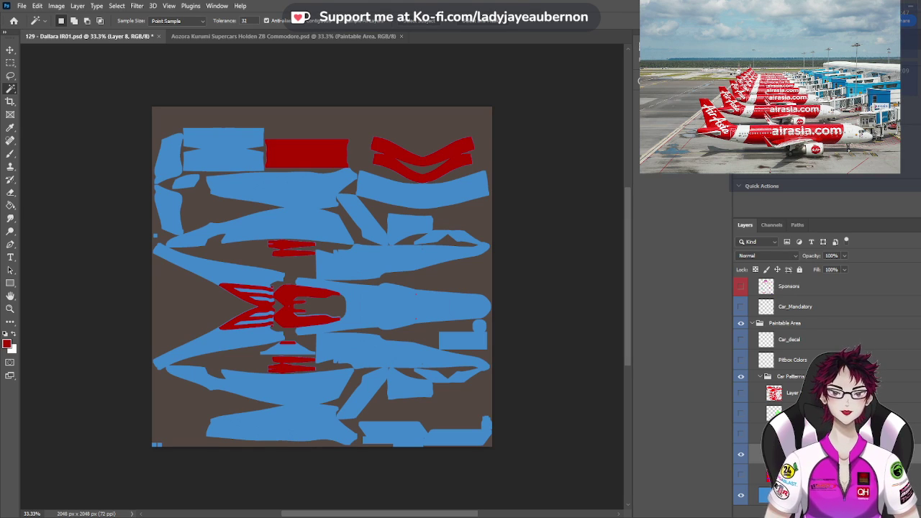
# Show the blue and green copies above the base colour and sample the red from the Holden ZB Commodore livery file
pyautogui.click(741, 435)
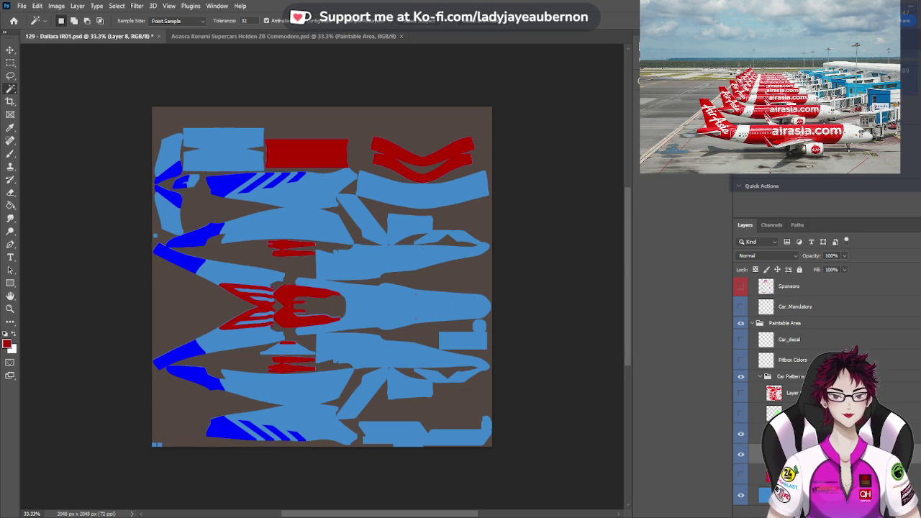
pyautogui.click(741, 416)
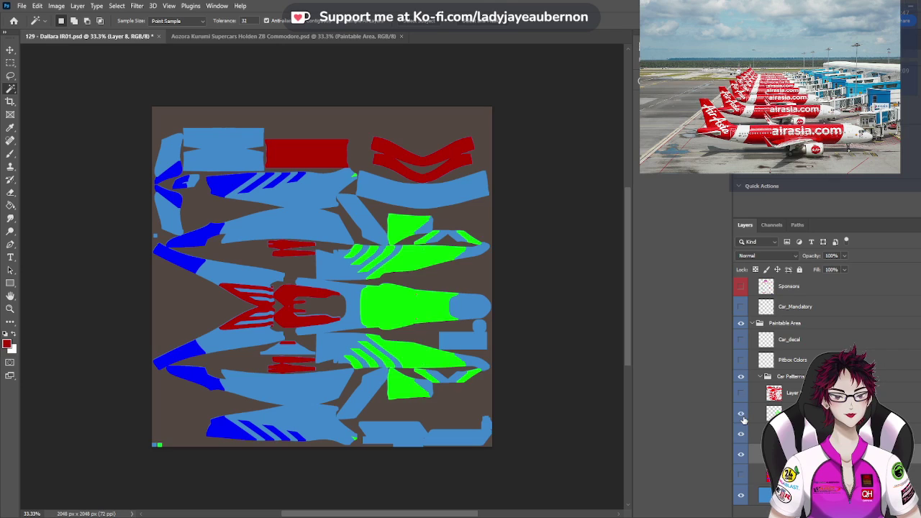
pyautogui.click(232, 37)
pyautogui.click(10, 50)
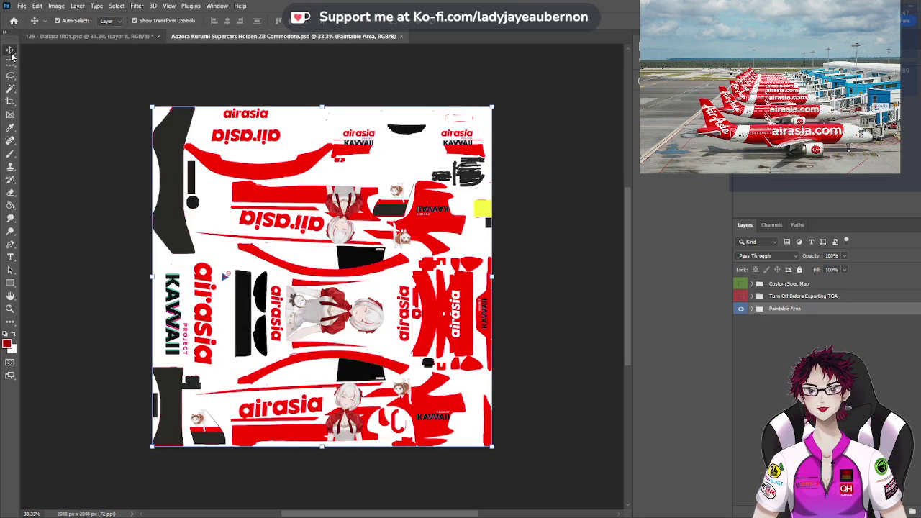
pyautogui.click(10, 128)
pyautogui.click(238, 164)
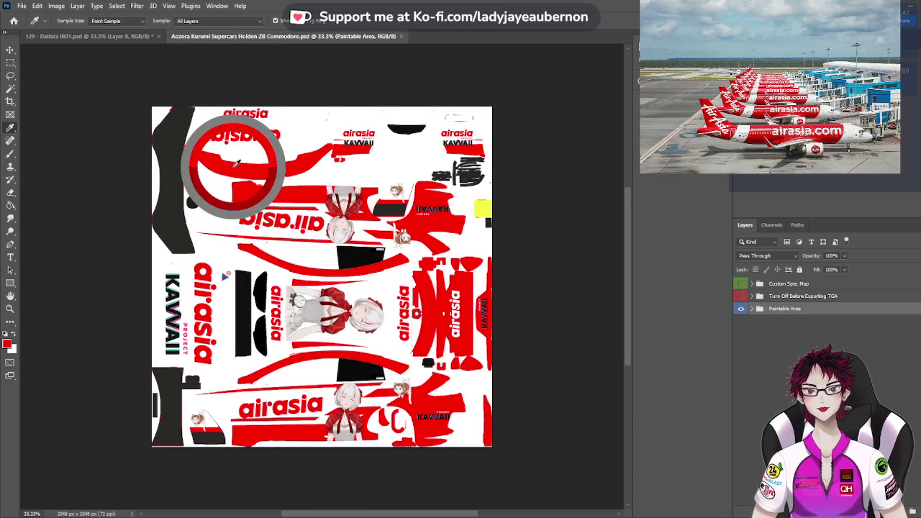
# Merge the blue, green and dark red copies in the Dallara IR01 file into one layer and recolour it with the sampled red
pyautogui.click(104, 38)
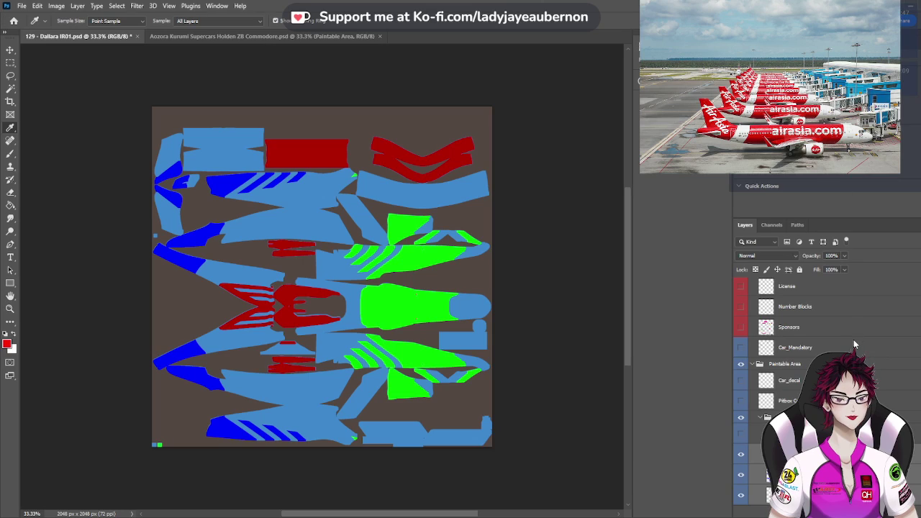
pyautogui.click(792, 454)
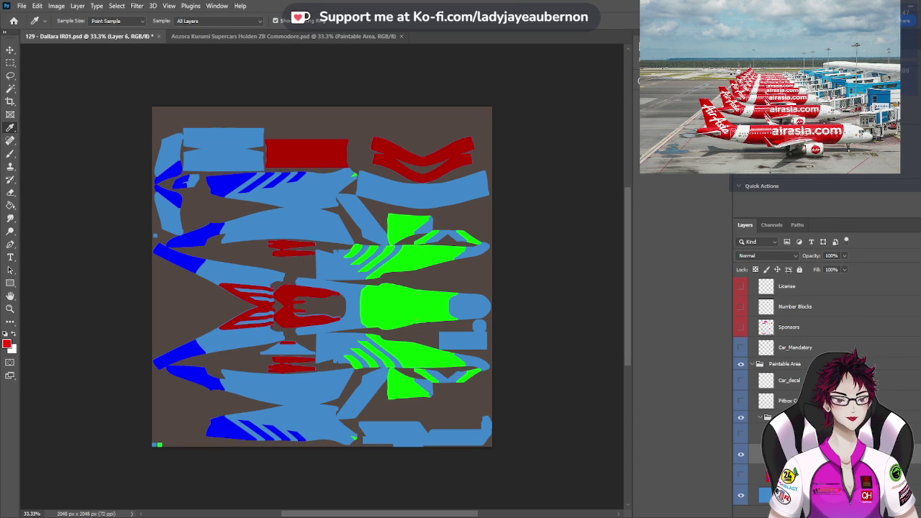
pyautogui.press('h')
pyautogui.click(740, 494)
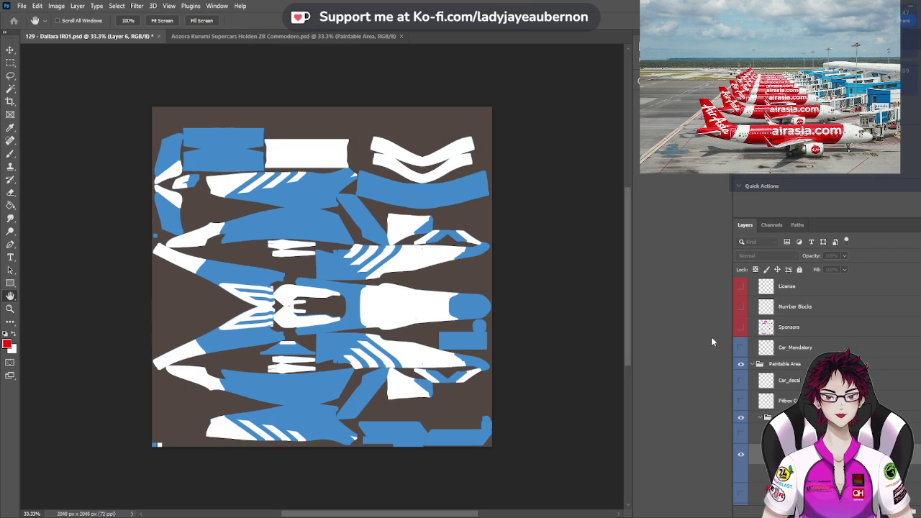
pyautogui.press('i')
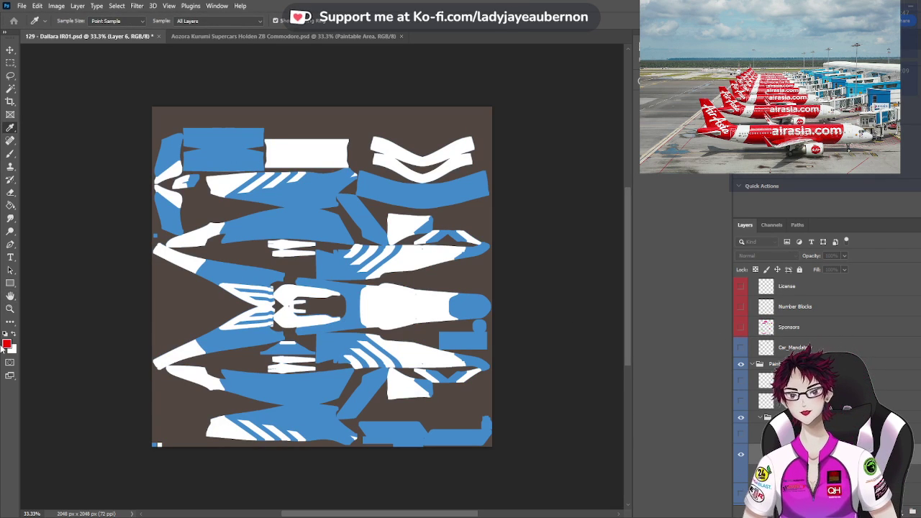
pyautogui.hotkey('shift', 'alt', 'BackSpace')
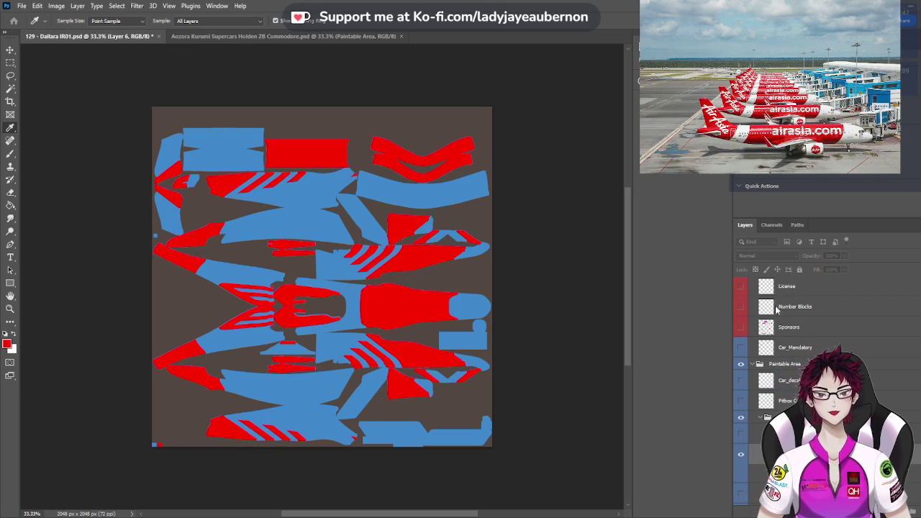
pyautogui.press('h')
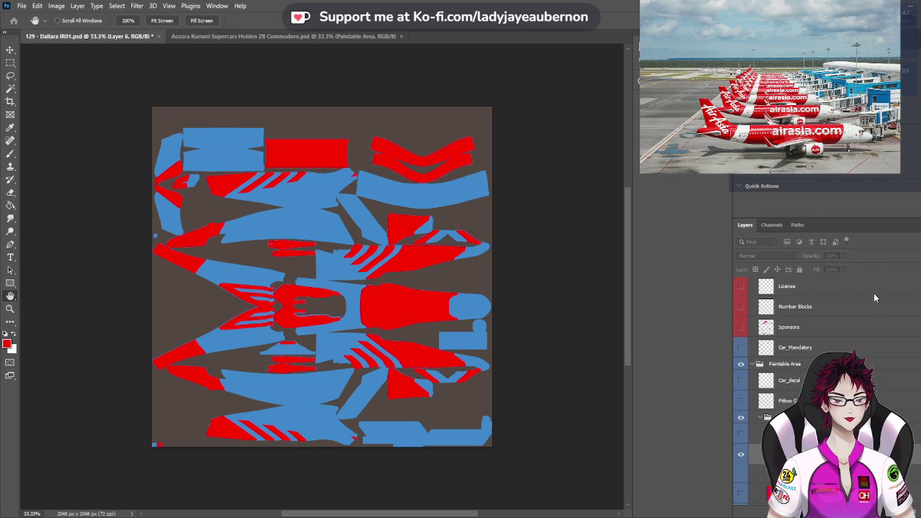
pyautogui.press('i')
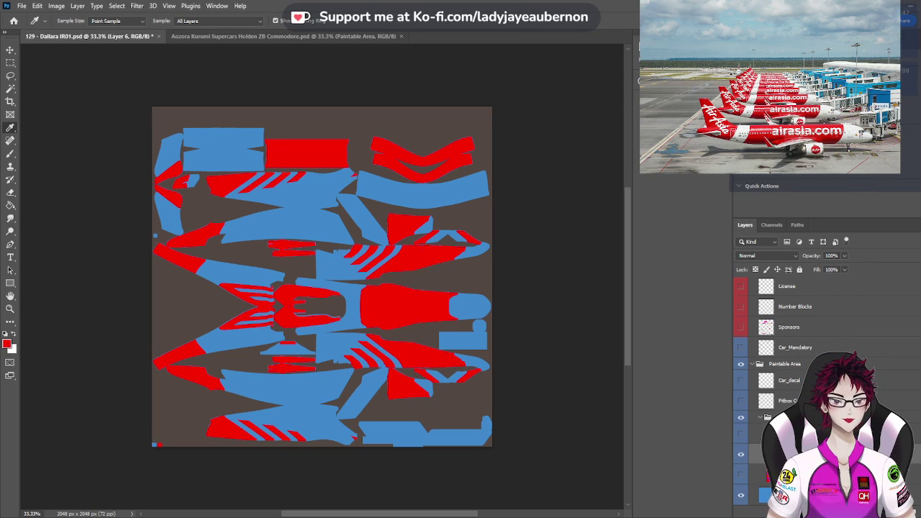
# Show the hidden first red copy, Layer 5, and try recolouring it with the same solid red
pyautogui.click(752, 432)
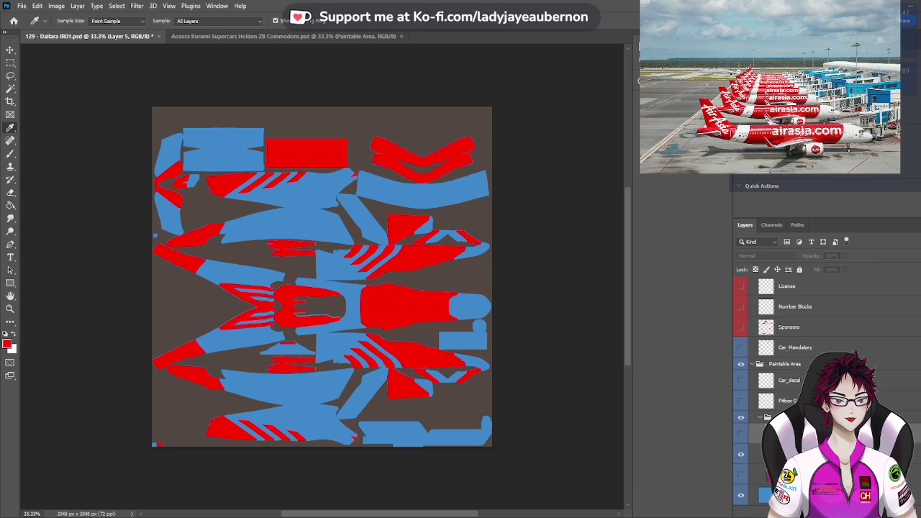
pyautogui.click(742, 435)
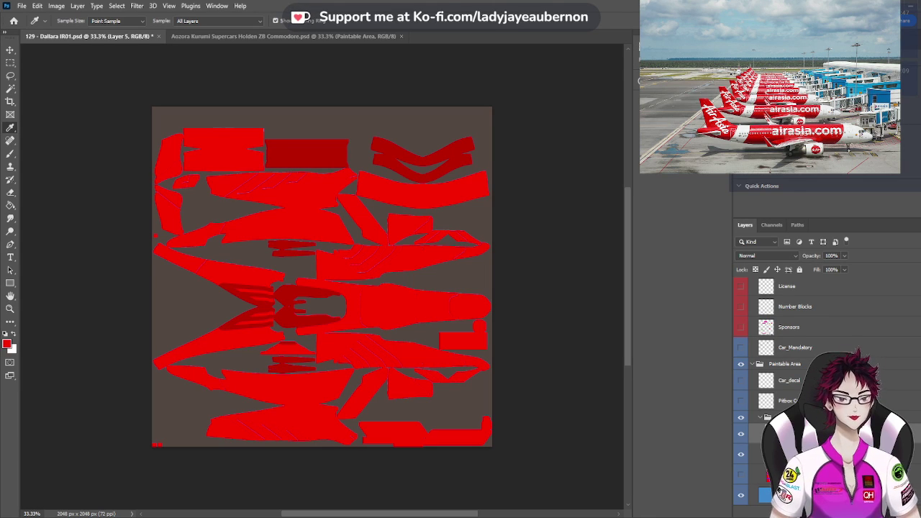
pyautogui.hotkey('ctrl', ',')
pyautogui.press('h')
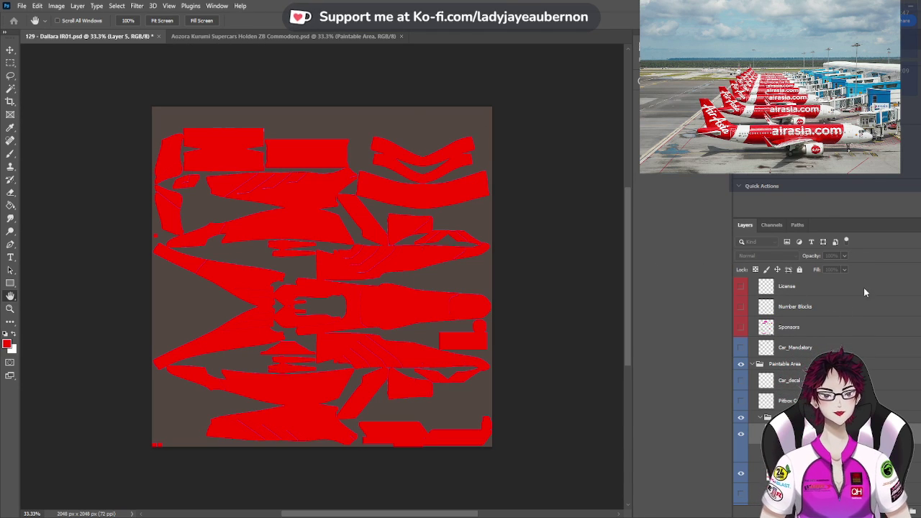
pyautogui.press('i')
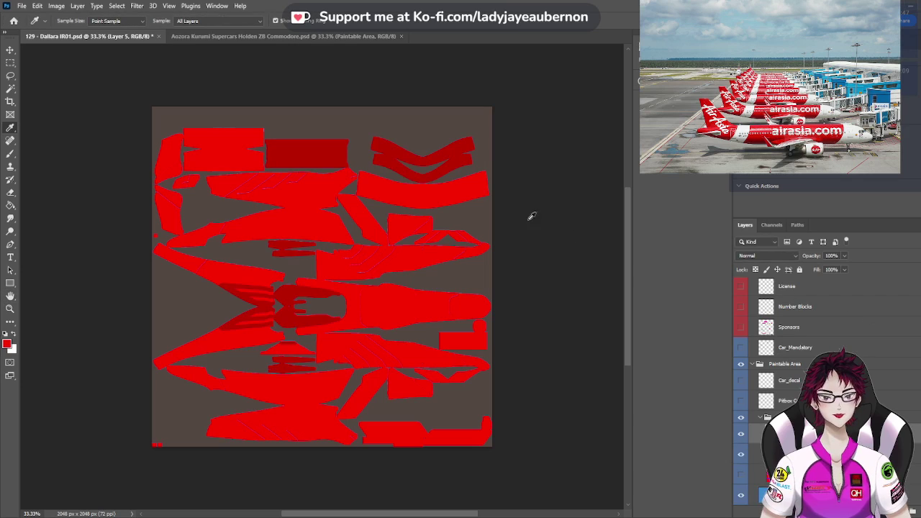
# Sample white from the Holden ZB Commodore livery and recolour Layer 5 in the Dallara IR01 file with it
pyautogui.click(261, 36)
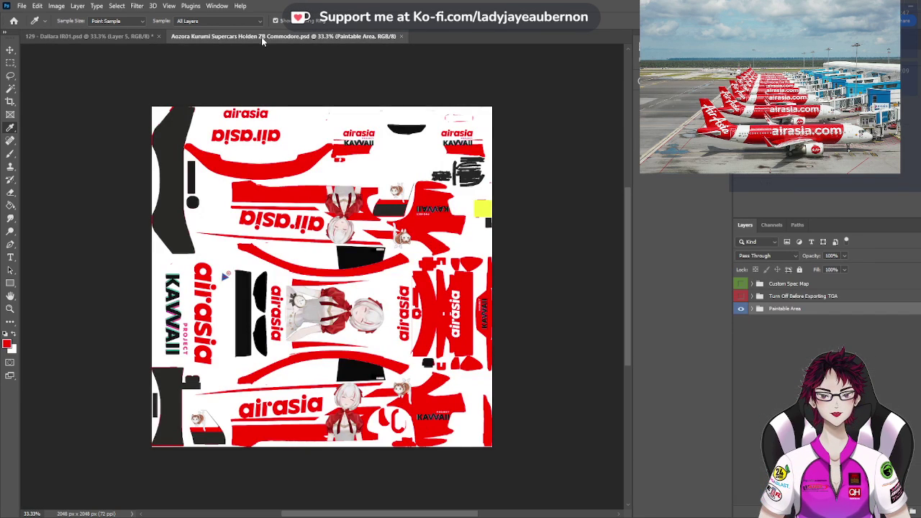
pyautogui.click(134, 36)
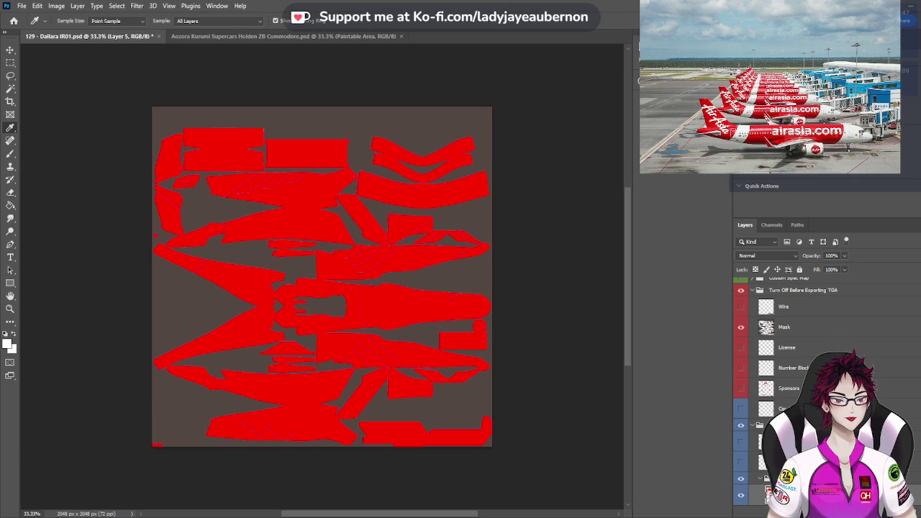
pyautogui.press('h')
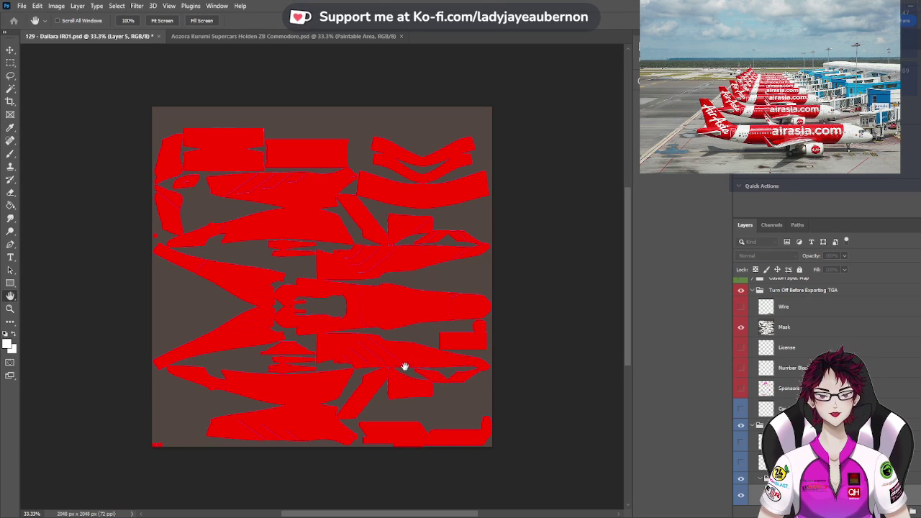
pyautogui.press('i')
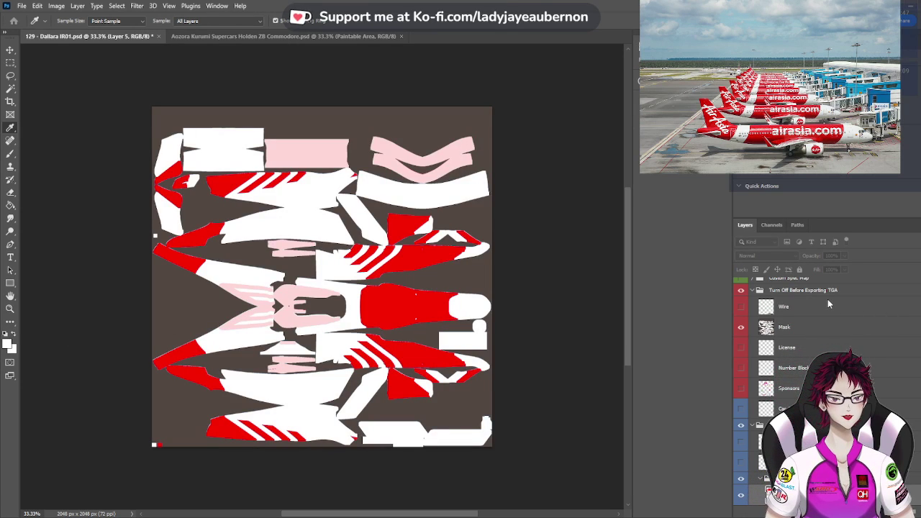
pyautogui.press('h')
pyautogui.press('i')
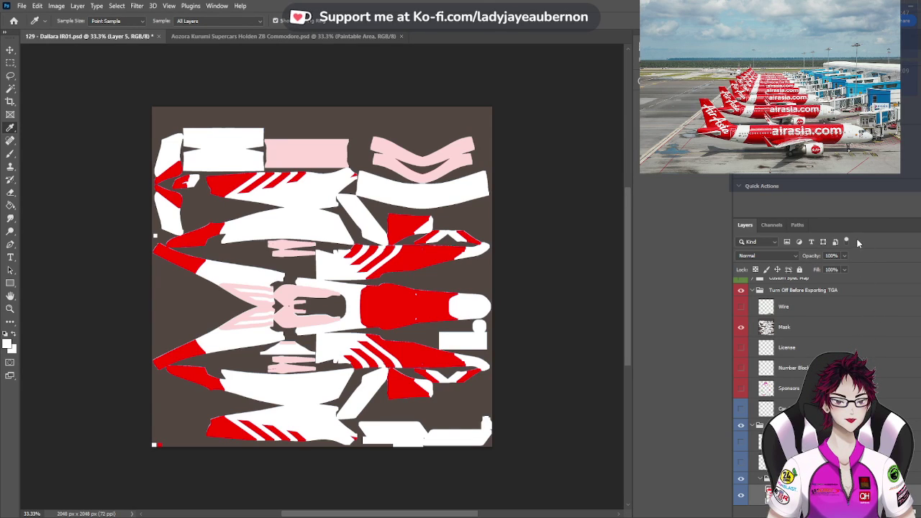
# Move the merged red layer above the white layer and hide it to inspect the white layer against the base colour
pyautogui.scroll(-3, 806, 369)
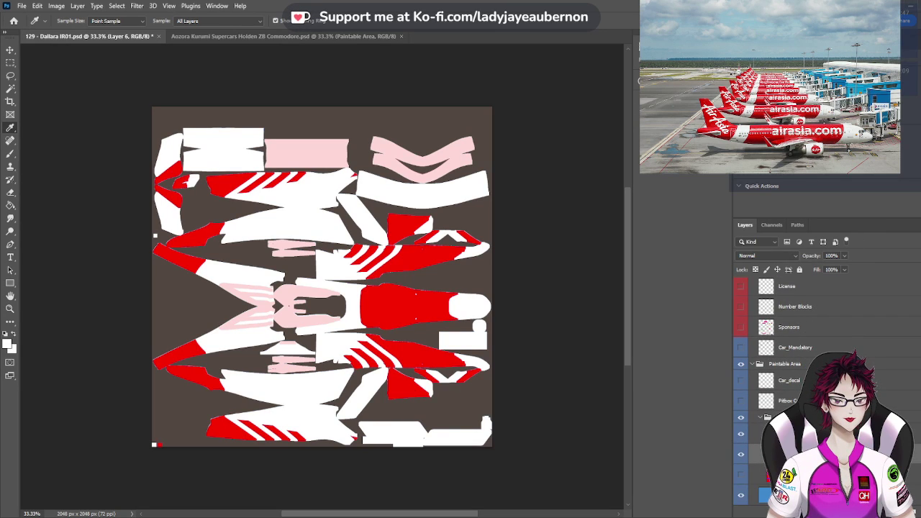
pyautogui.click(799, 429)
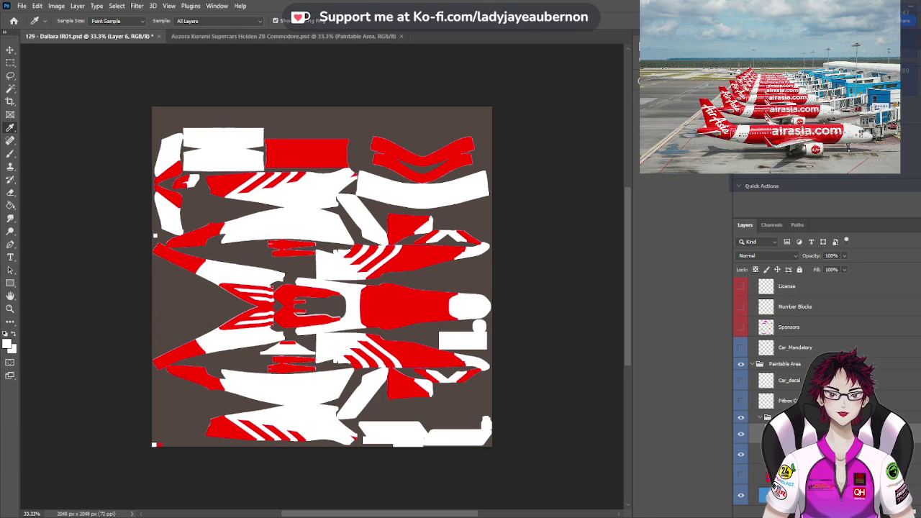
pyautogui.click(741, 434)
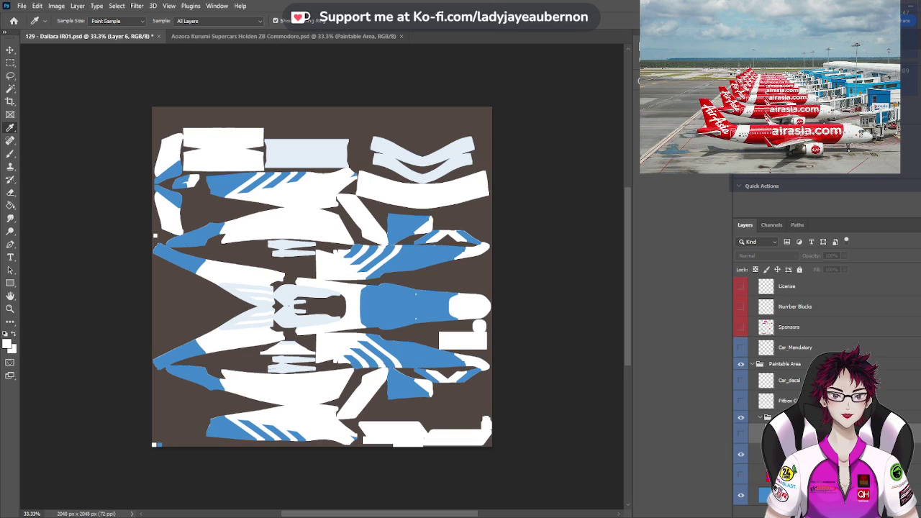
pyautogui.click(744, 499)
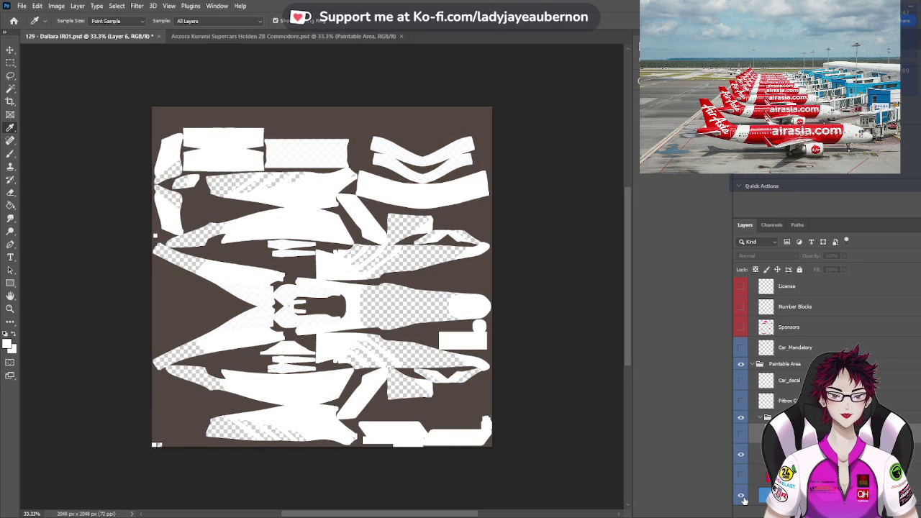
pyautogui.click(744, 499)
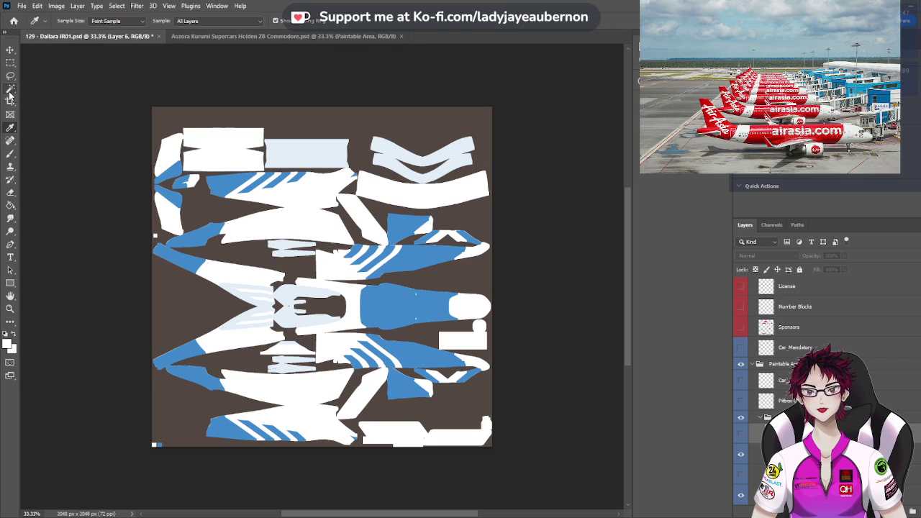
# Delete the pale central shapes and the pair of pale strips below them from the white layer using the Magic Wand
pyautogui.click(10, 89)
pyautogui.click(285, 325)
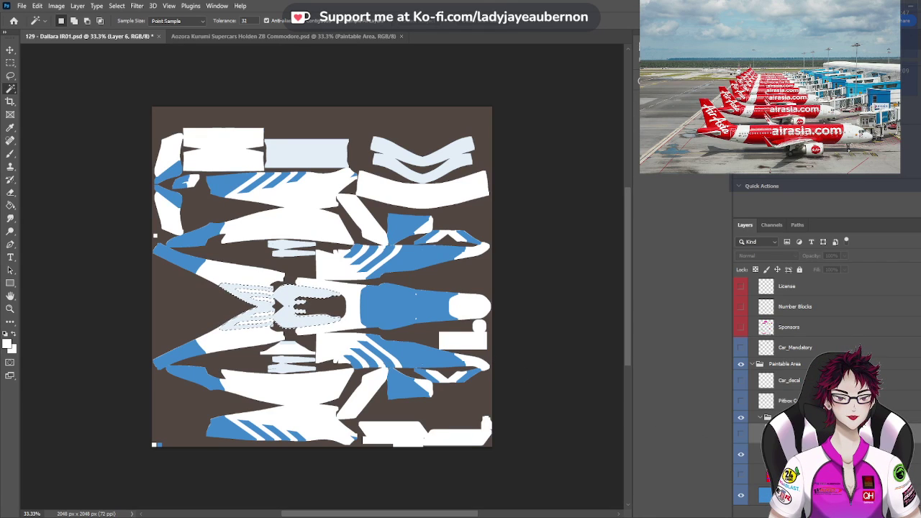
pyautogui.click(791, 452)
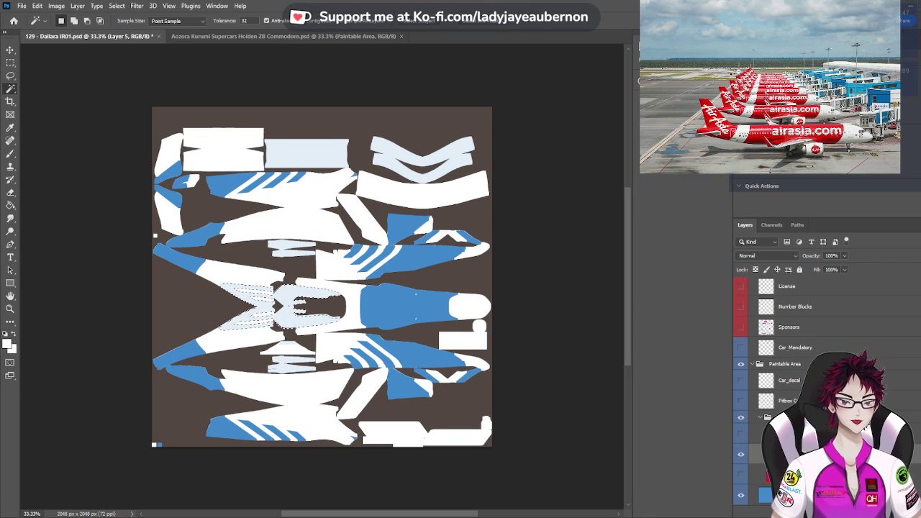
pyautogui.press('Delete')
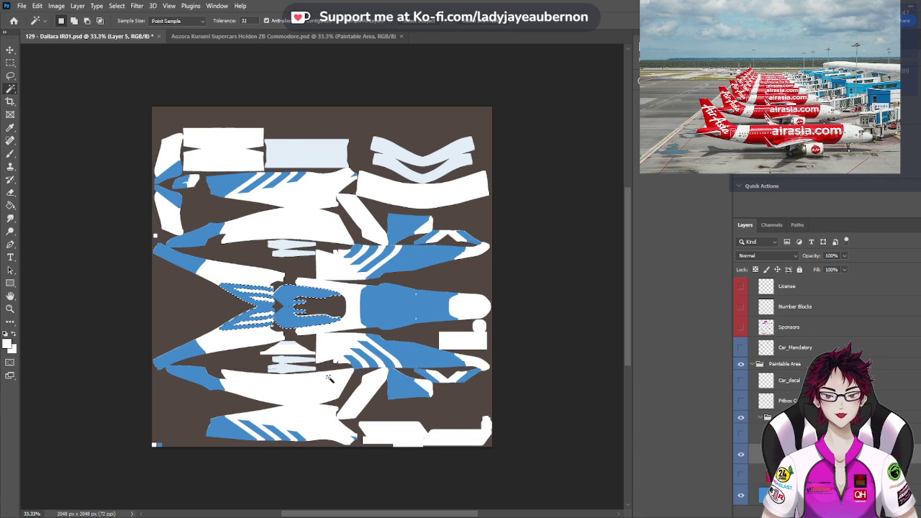
pyautogui.click(300, 376)
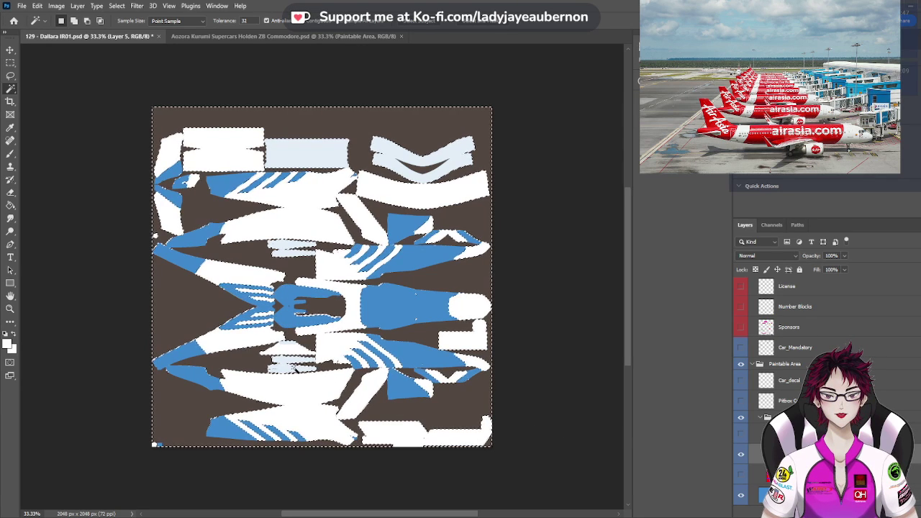
pyautogui.click(293, 368)
pyautogui.press('Delete')
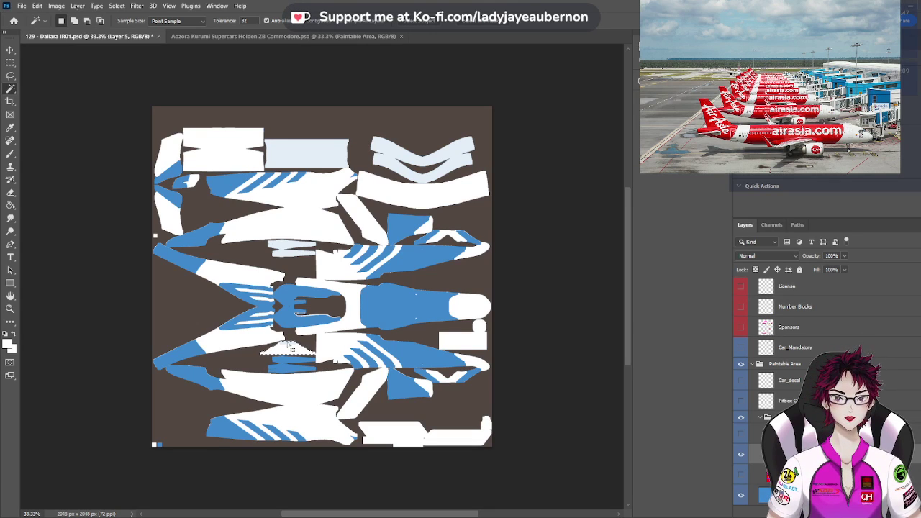
# Examine the small pale leftover patches around the central shapes and on the triangular piece up close
pyautogui.scroll(3, 288, 348)
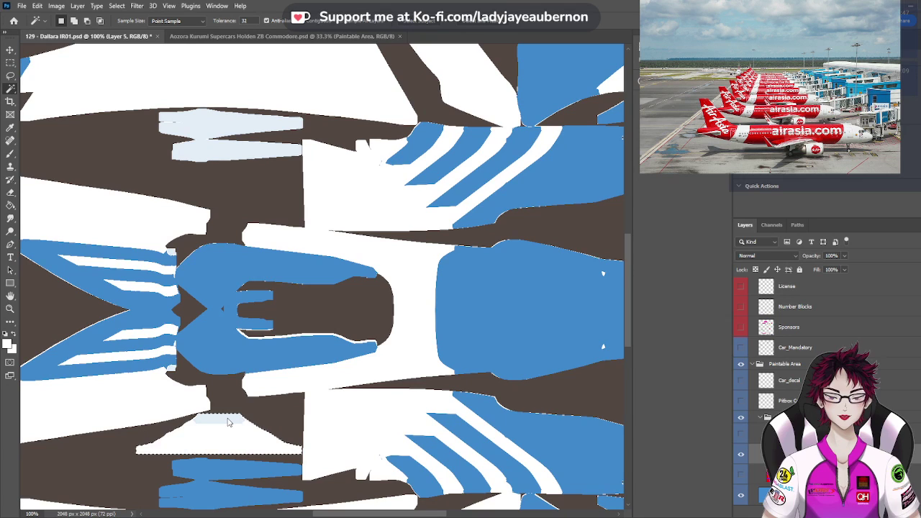
pyautogui.moveTo(392, 516); pyautogui.dragTo(357, 513)
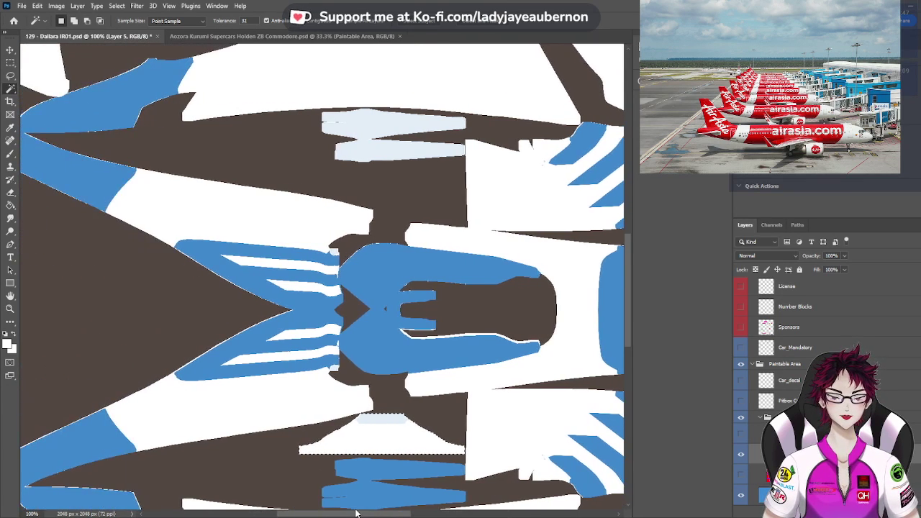
pyautogui.hotkey('ctrl', '+')
pyautogui.hotkey('ctrl', '+')
pyautogui.hotkey('ctrl', '+')
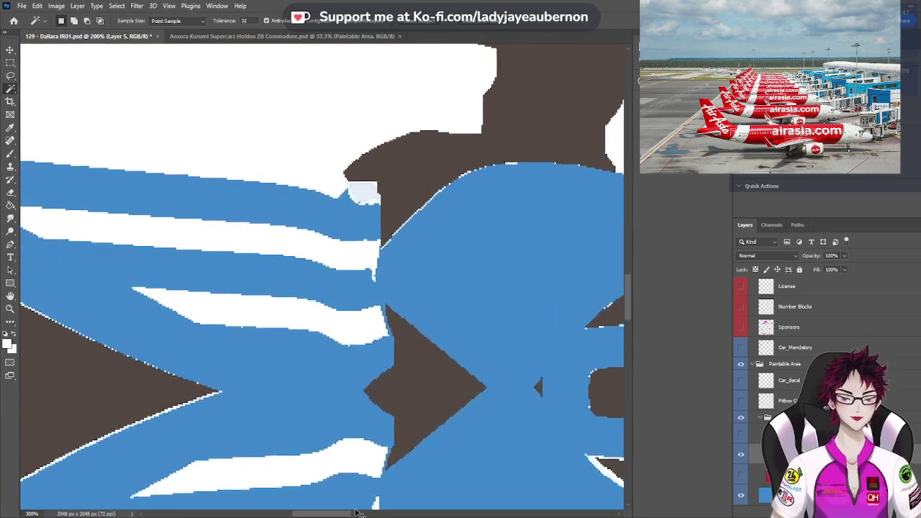
pyautogui.scroll(-3, 547, 381)
pyautogui.scroll(-5, 547, 382)
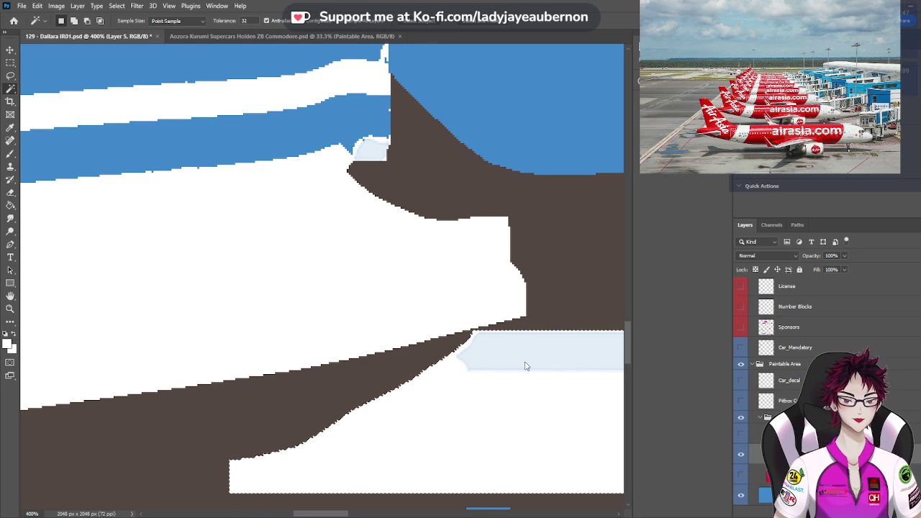
pyautogui.hotkey('ctrl', '-')
pyautogui.hotkey('ctrl', '-')
pyautogui.hotkey('ctrl', '-')
pyautogui.hotkey('ctrl', '-')
pyautogui.hotkey('ctrl', '-')
pyautogui.hotkey('ctrl', '-')
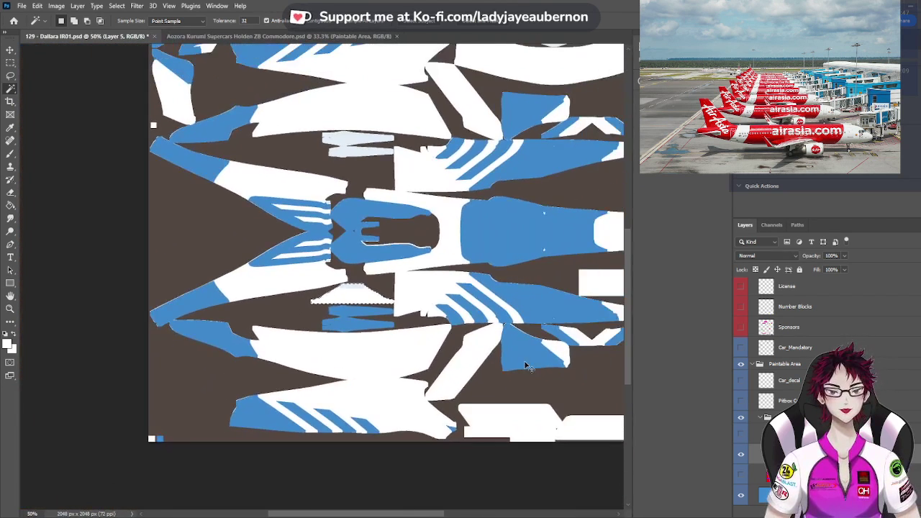
# Delete the pale chevron-shaped piece above the curved white panel from the white layer using the Magic Wand
pyautogui.scroll(2, 522, 358)
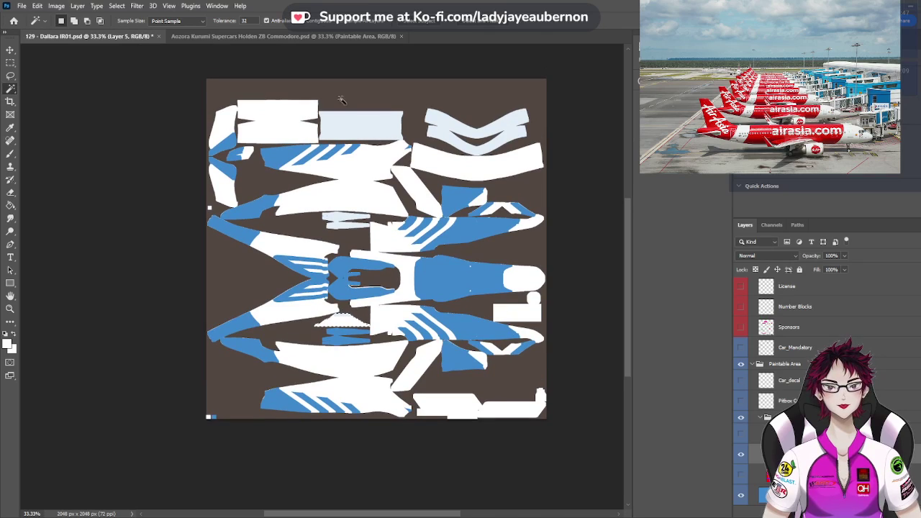
pyautogui.click(361, 135)
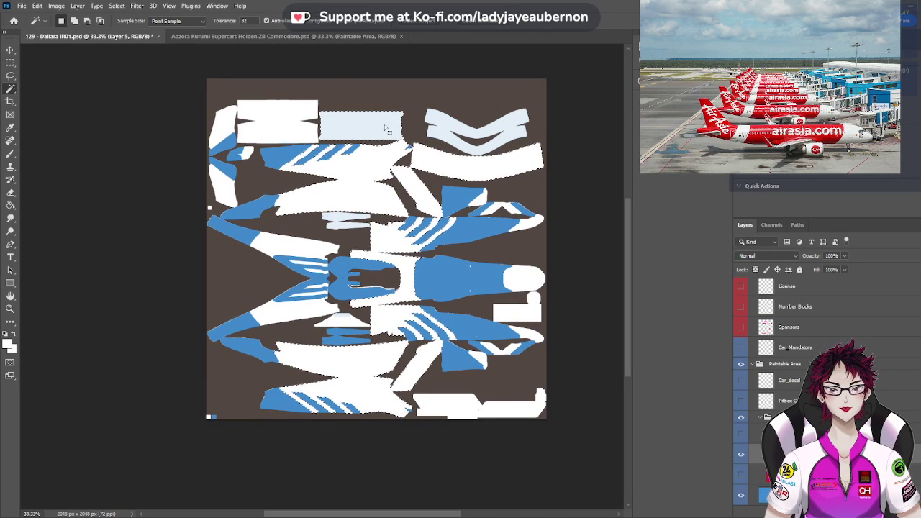
pyautogui.click(442, 126)
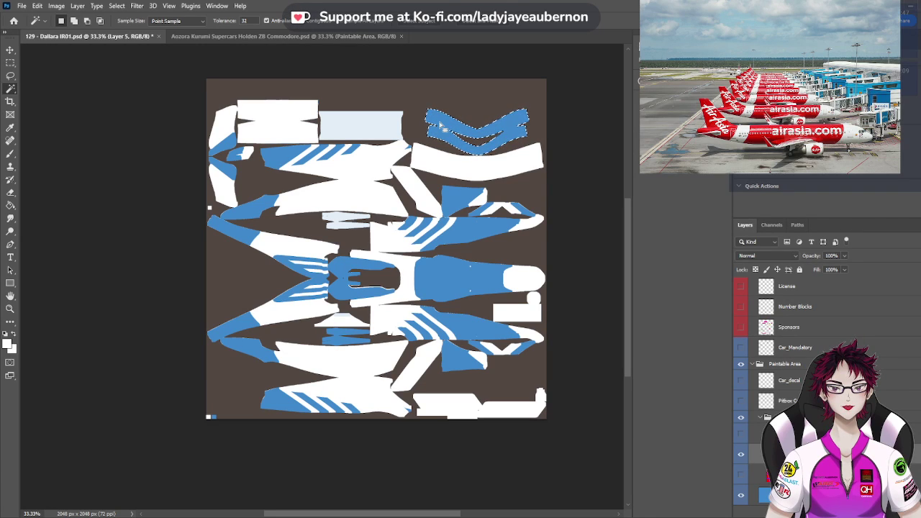
# Delete the upper pair of pale strips between the side panels from the white layer using the Magic Wand
pyautogui.click(10, 154)
pyautogui.hotkey('ctrl', '=')
pyautogui.hotkey('ctrl', '=')
pyautogui.hotkey('ctrl', '=')
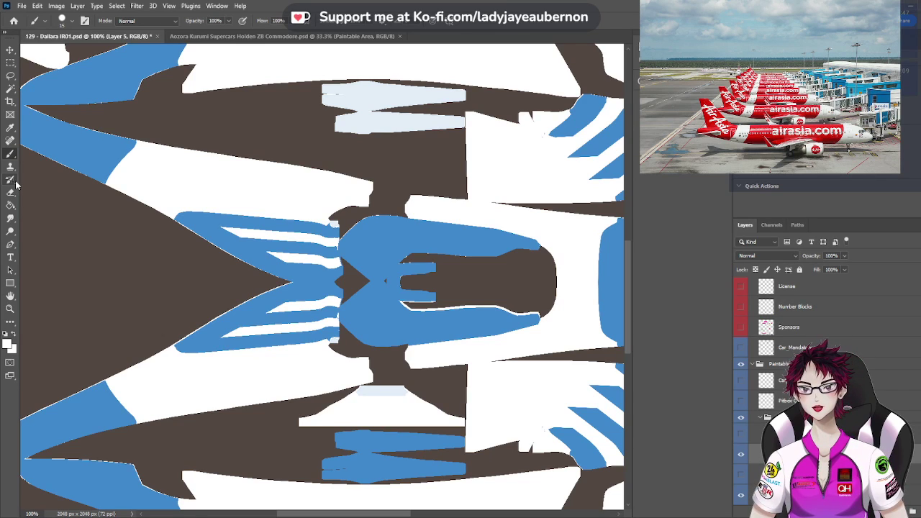
pyautogui.click(9, 90)
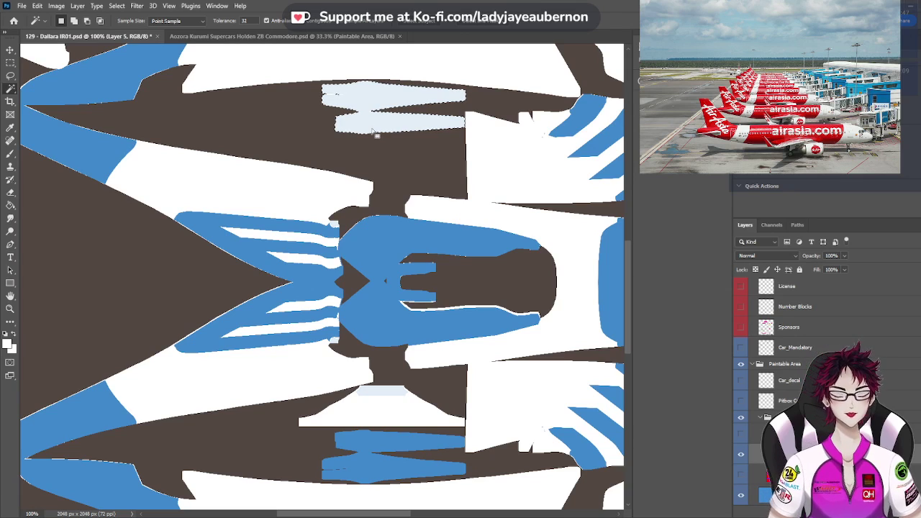
pyautogui.hotkey('ctrl', 'z')
# Try to select only the large pale rectangle touching the white side panel with the Magic Wand, and clear the selection
pyautogui.scroll(10, 417, 191)
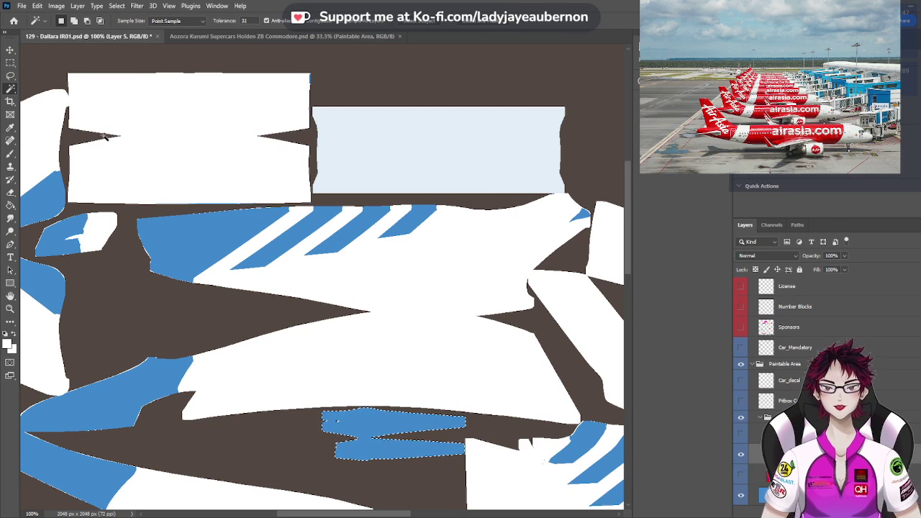
pyautogui.click(10, 192)
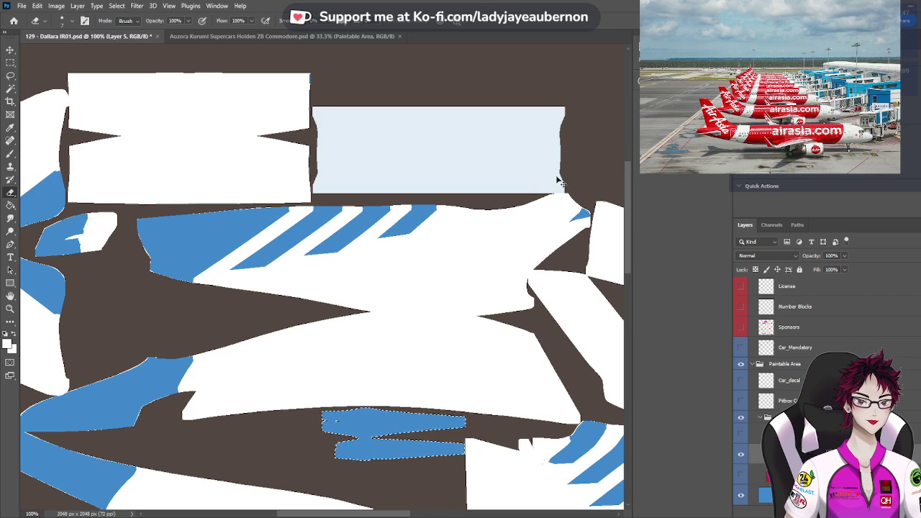
pyautogui.hotkey('ctrl', '+')
pyautogui.hotkey('ctrl', '+')
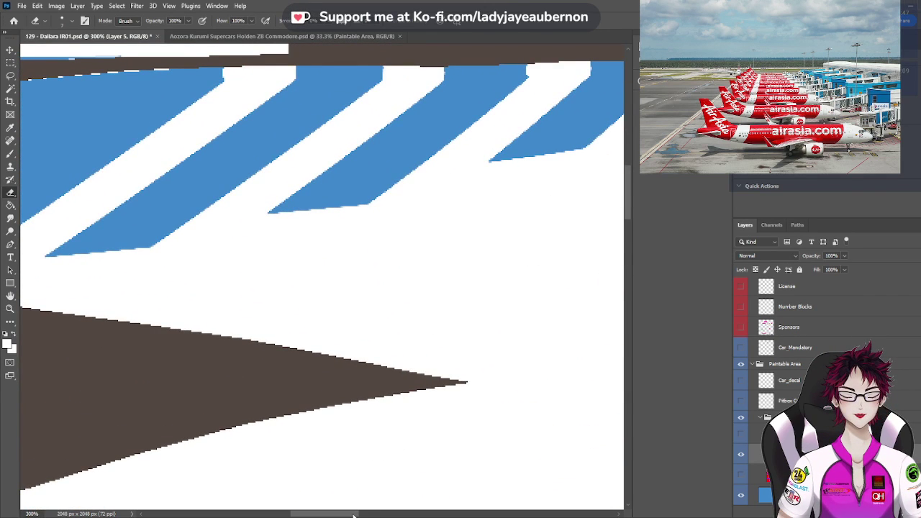
pyautogui.moveTo(353, 516); pyautogui.dragTo(421, 515)
pyautogui.scroll(3, 422, 504)
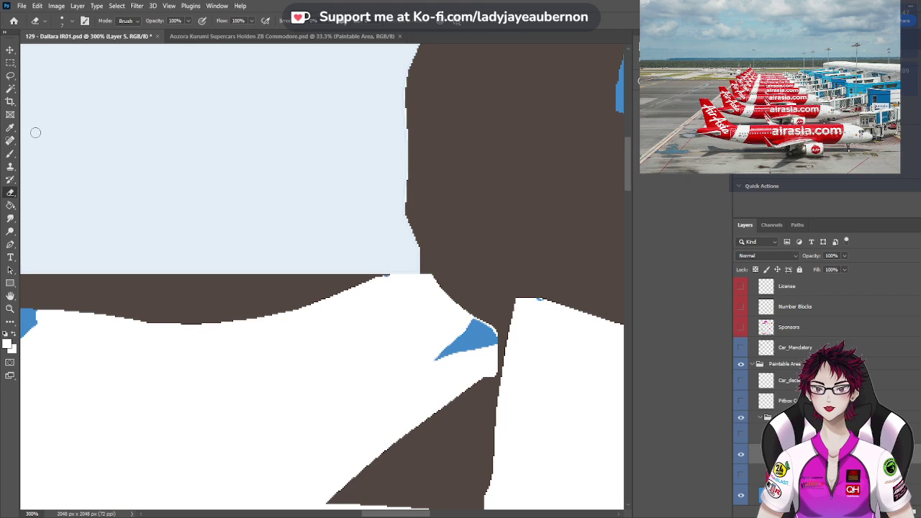
pyautogui.click(11, 89)
pyautogui.click(216, 135)
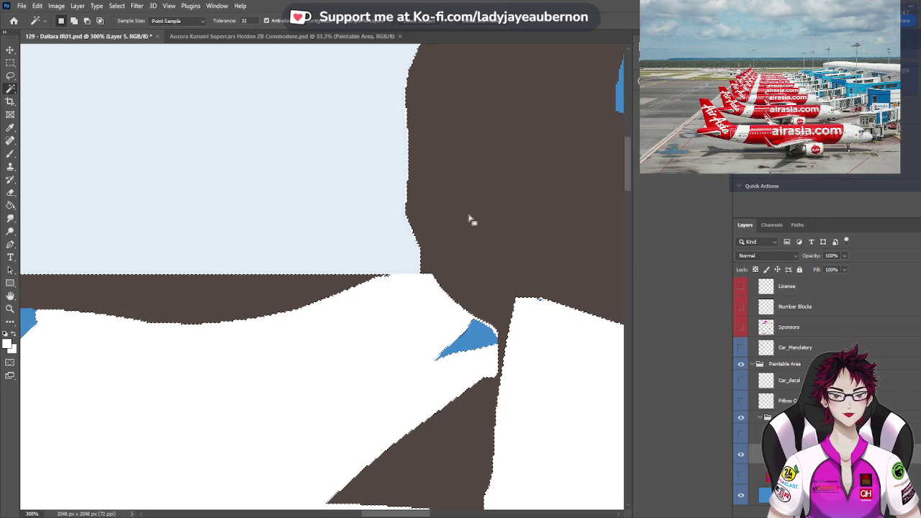
pyautogui.hotkey('ctrl', 'd')
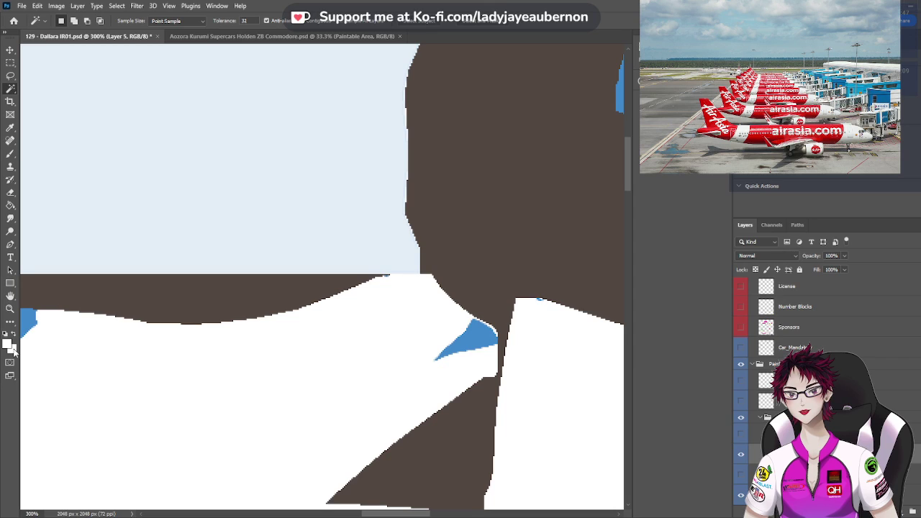
# Sample a bright red as the foreground colour
pyautogui.press('i')
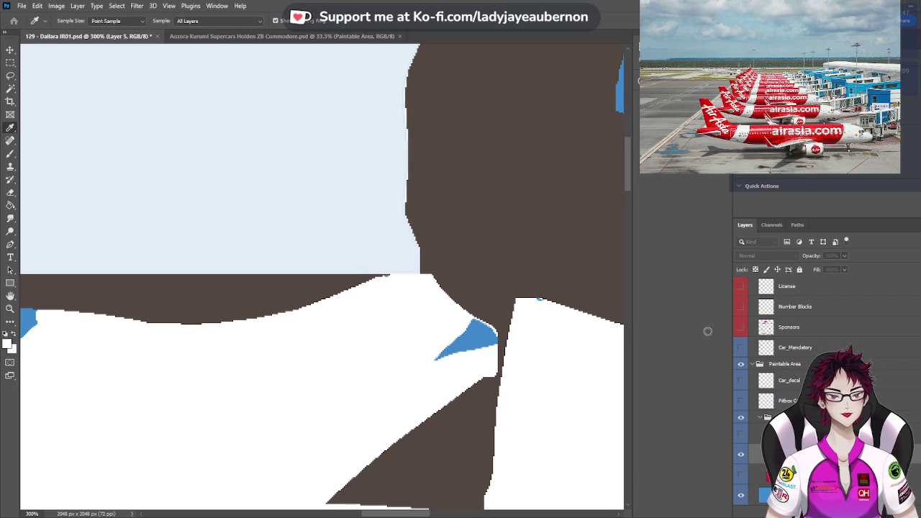
pyautogui.moveTo(708, 327); pyautogui.dragTo(743, 325)
pyautogui.press('w')
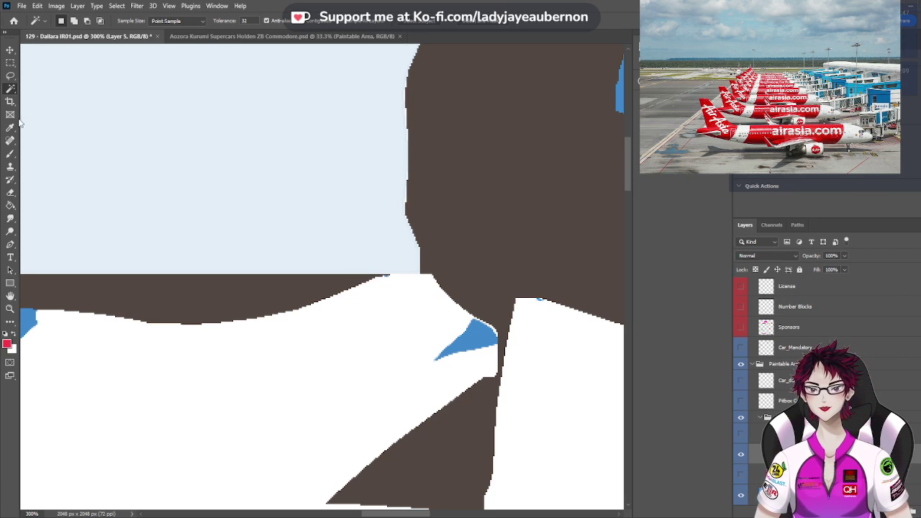
# Brush a thin red line along the edge where the pale rectangle touches the white side panel to separate them
pyautogui.click(10, 153)
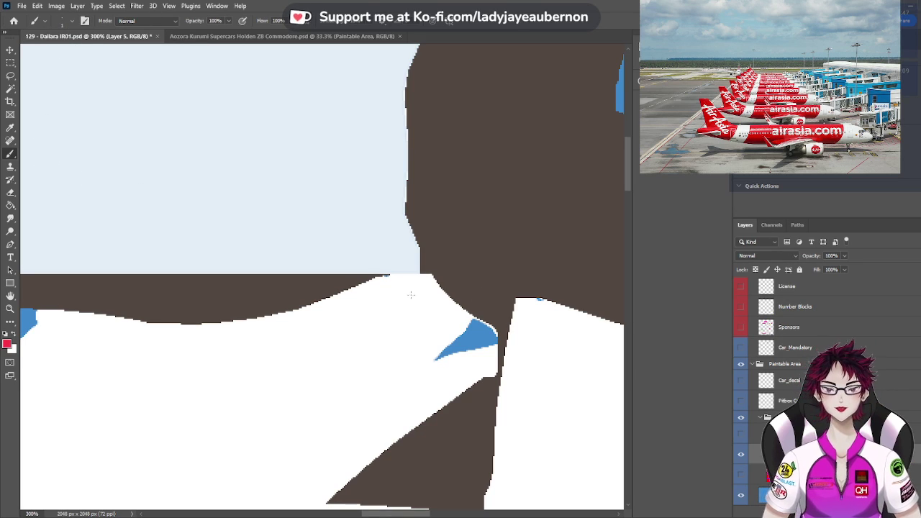
pyautogui.scroll(4, 435, 296)
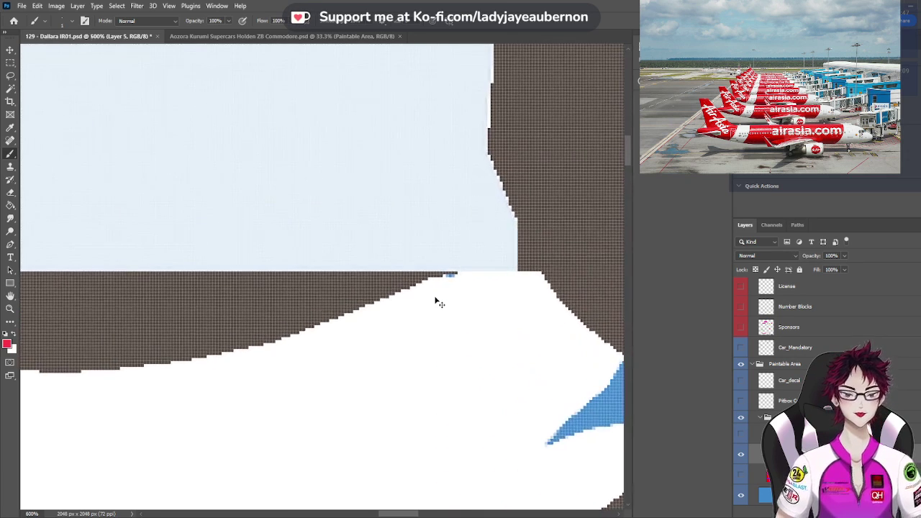
pyautogui.scroll(1, 434, 298)
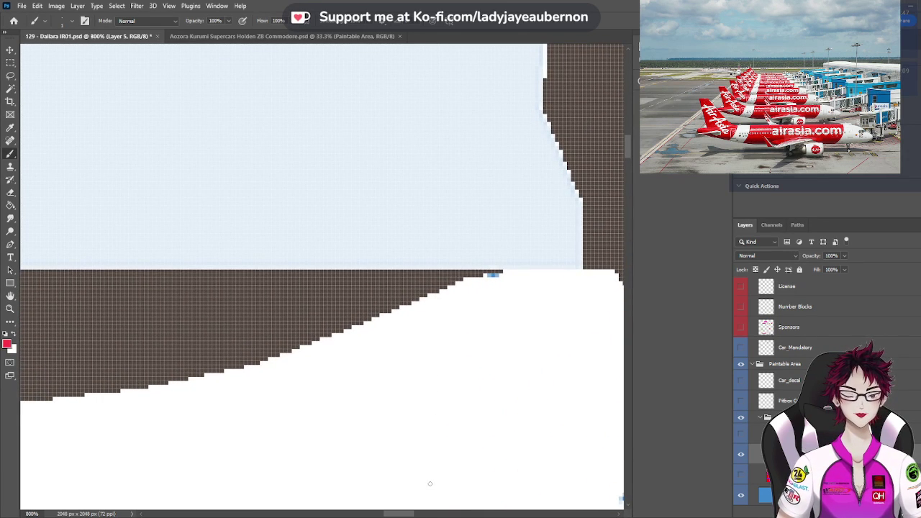
pyautogui.moveTo(412, 516); pyautogui.dragTo(421, 515)
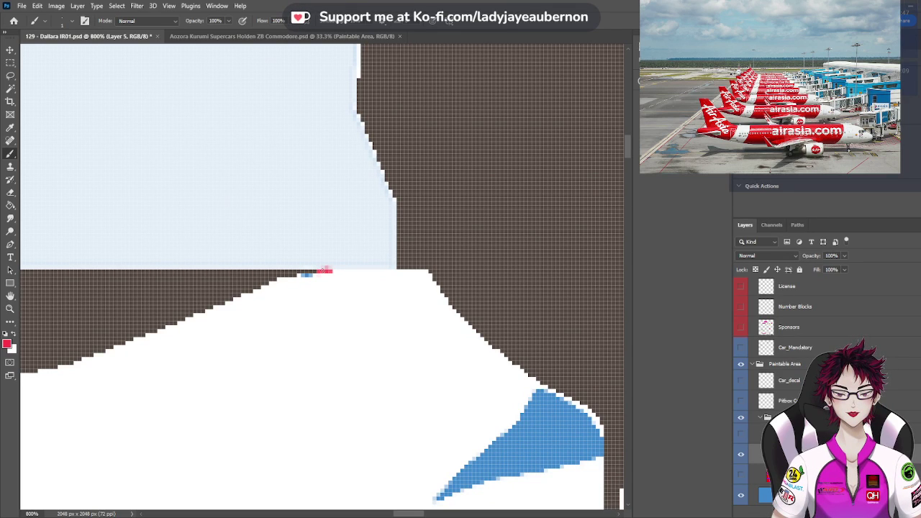
pyautogui.hotkey('ctrl', 'z')
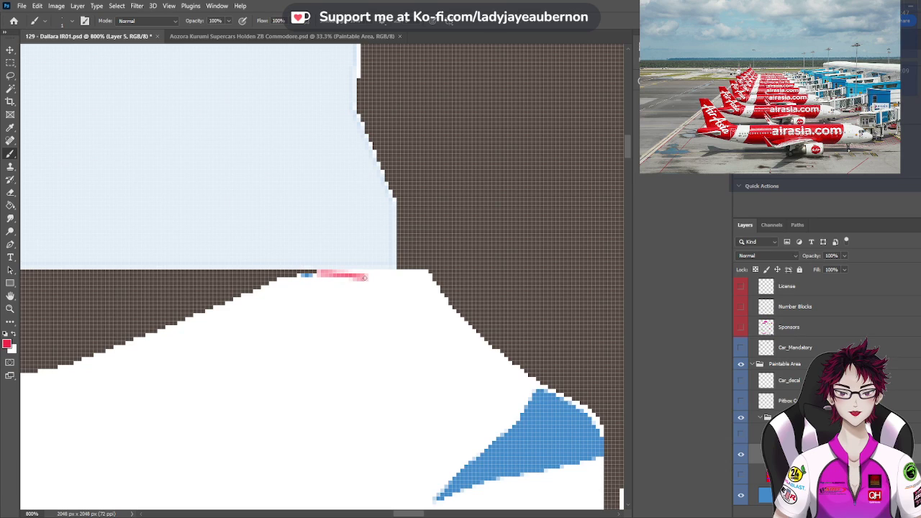
pyautogui.hotkey('ctrl', 'z')
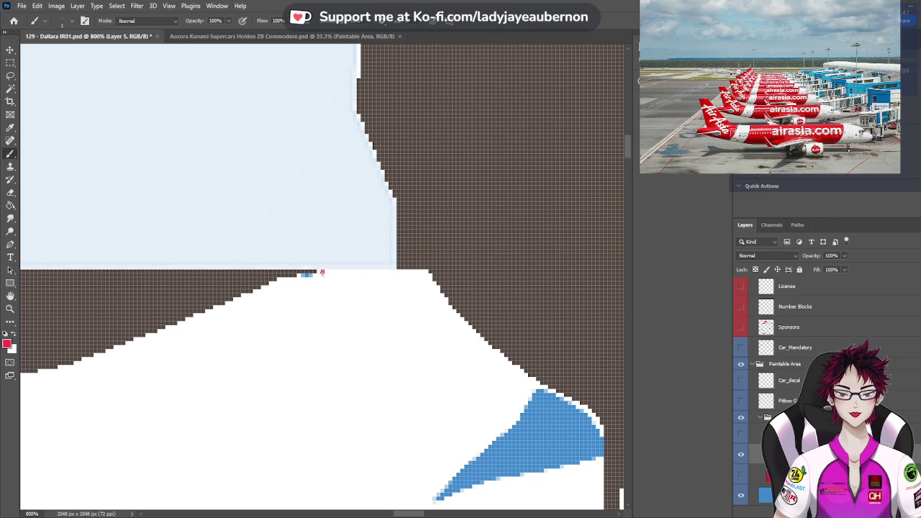
pyautogui.click(321, 272)
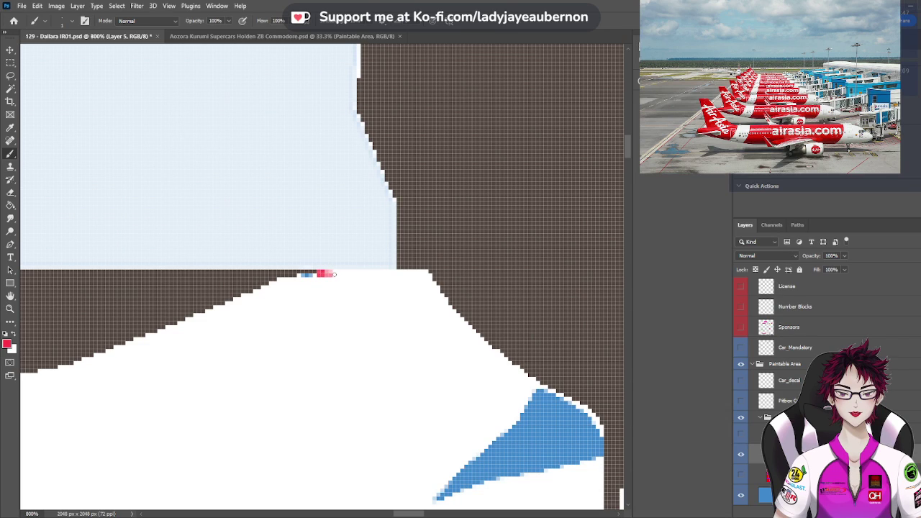
pyautogui.moveTo(343, 274)
pyautogui.mouseDown()
pyautogui.moveTo(351, 274)
pyautogui.moveTo(327, 274)
pyautogui.moveTo(340, 274)
pyautogui.mouseUp()
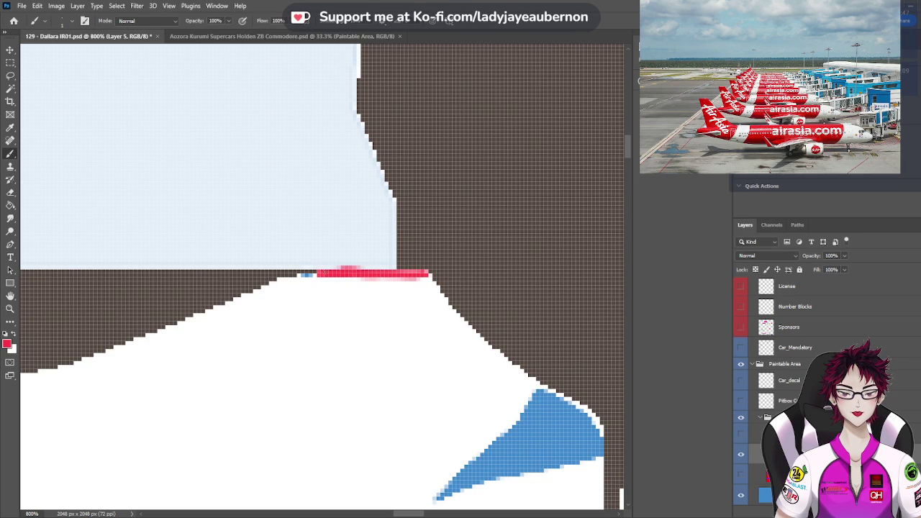
# Delete the large pale rectangle from the white layer using the Magic Wand and check the rest of the template
pyautogui.click(10, 88)
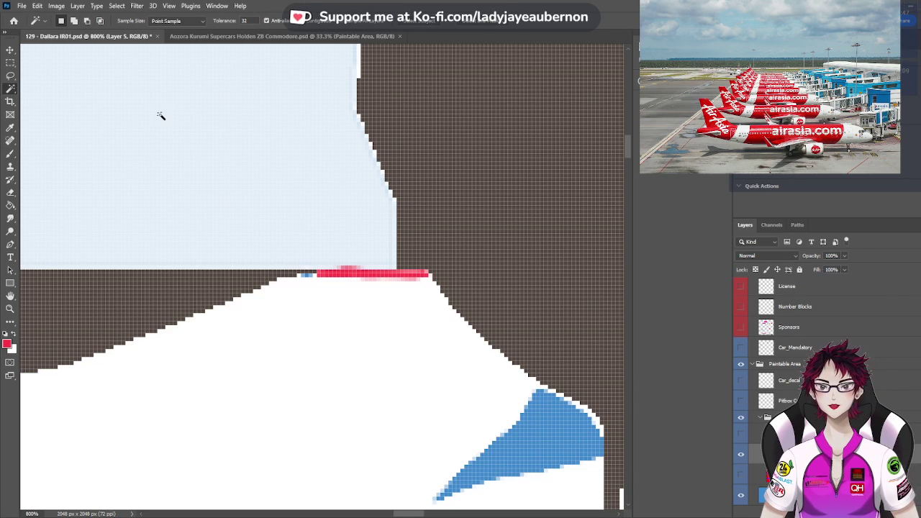
pyautogui.hotkey('alt', 'BackSpace')
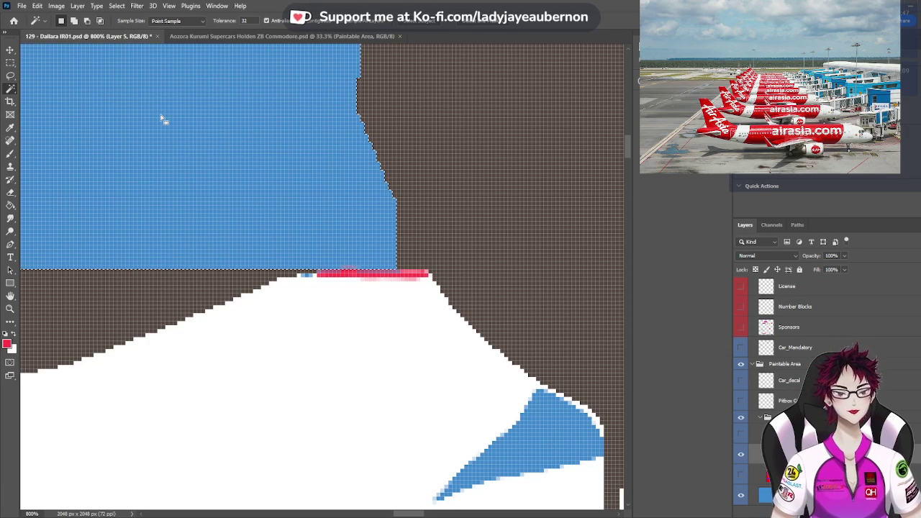
pyautogui.scroll(-5, 161, 119)
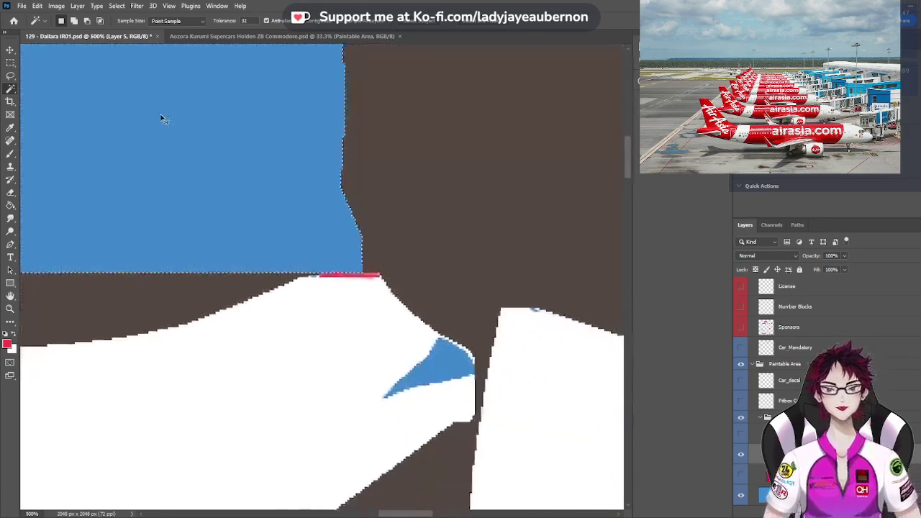
pyautogui.scroll(-6, 161, 119)
pyautogui.scroll(-3, 353, 199)
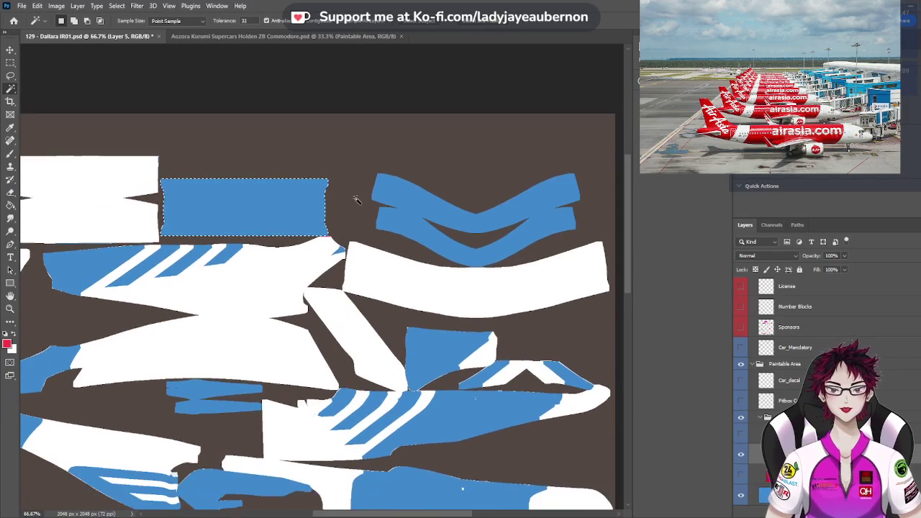
pyautogui.scroll(-10, 353, 198)
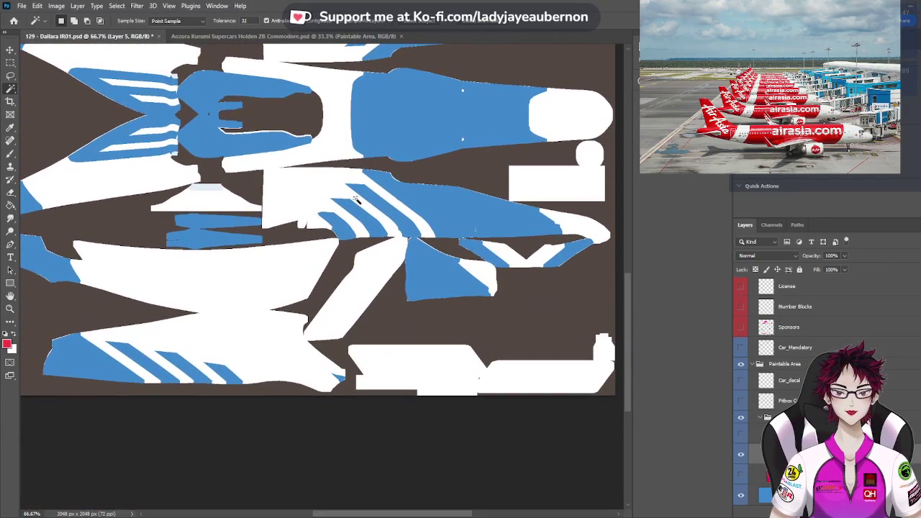
pyautogui.scroll(7, 355, 199)
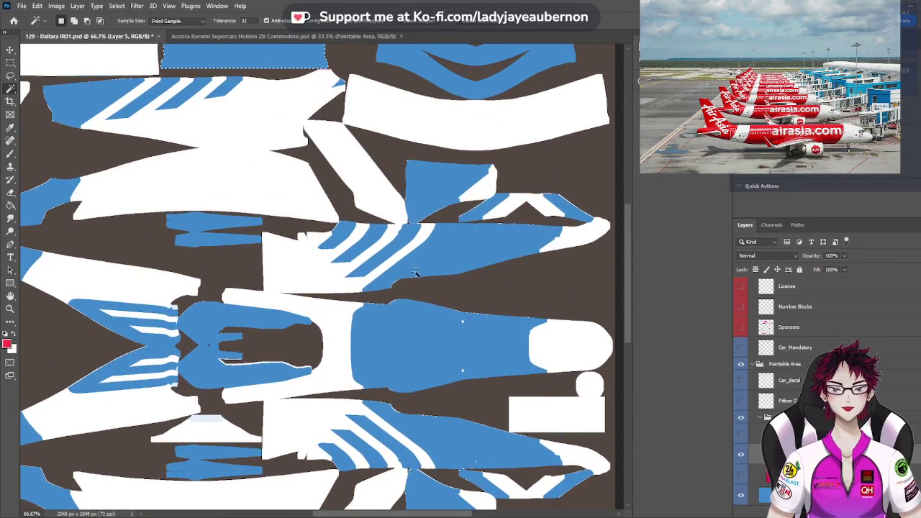
pyautogui.moveTo(454, 515); pyautogui.dragTo(390, 497)
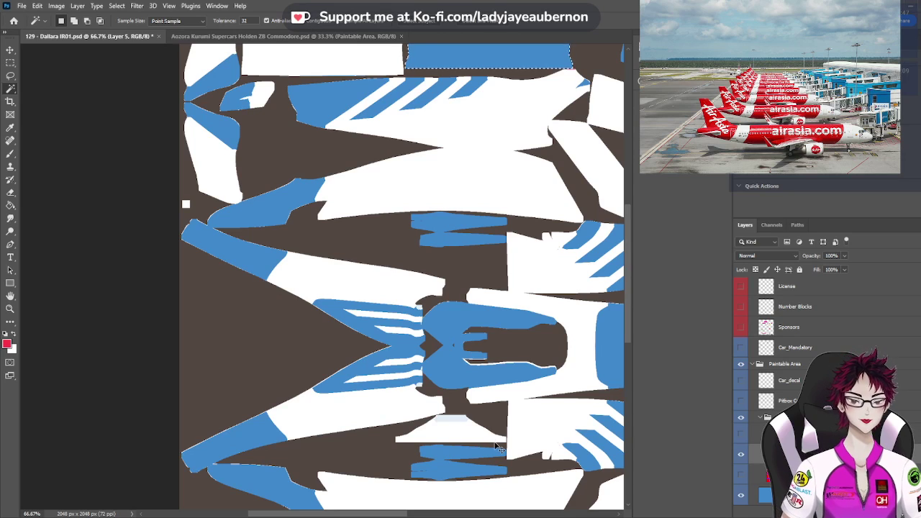
# Delete a rectangular area inside the pale patch on the triangular piece using the Rectangular Marquee
pyautogui.scroll(3, 496, 447)
pyautogui.scroll(-5, 441, 349)
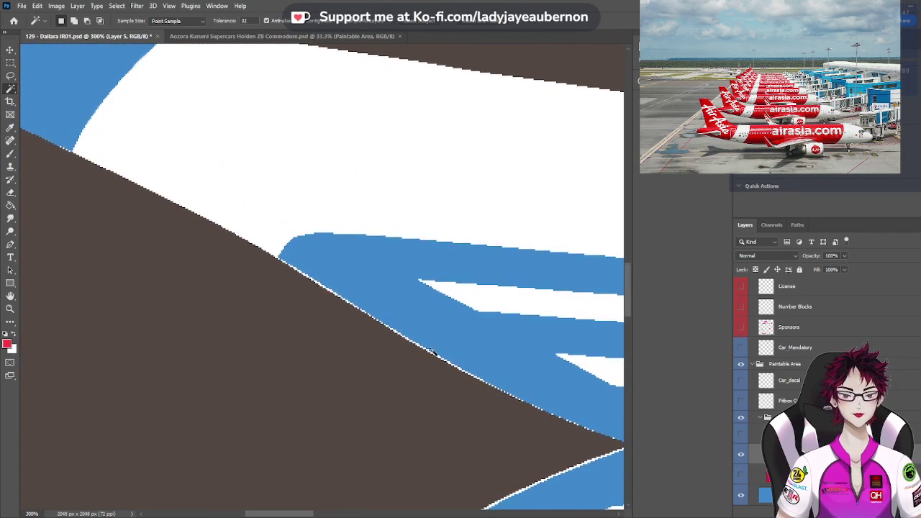
pyautogui.moveTo(304, 515); pyautogui.dragTo(378, 513)
pyautogui.scroll(-3, 421, 453)
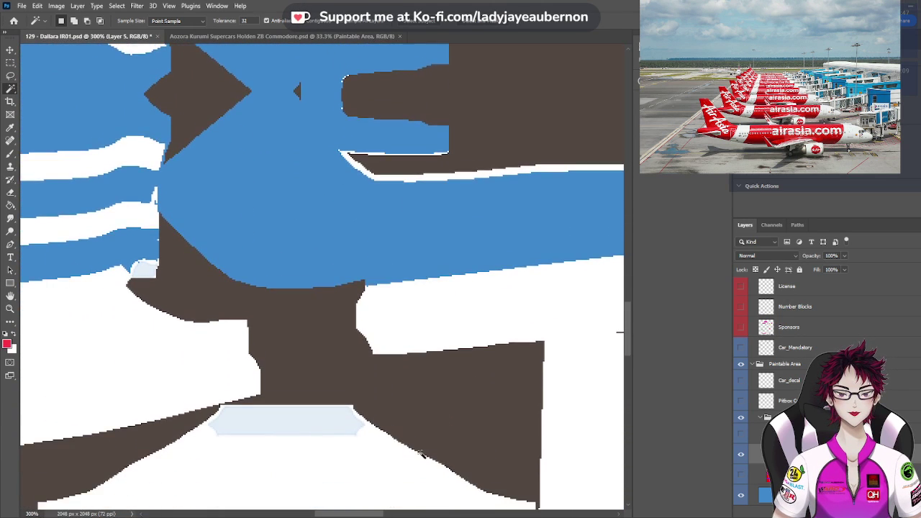
pyautogui.scroll(-2, 421, 454)
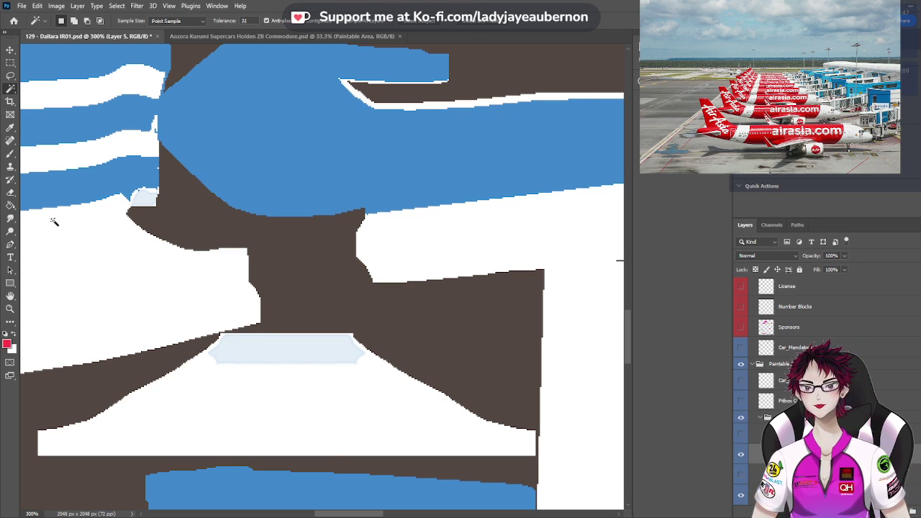
pyautogui.click(10, 205)
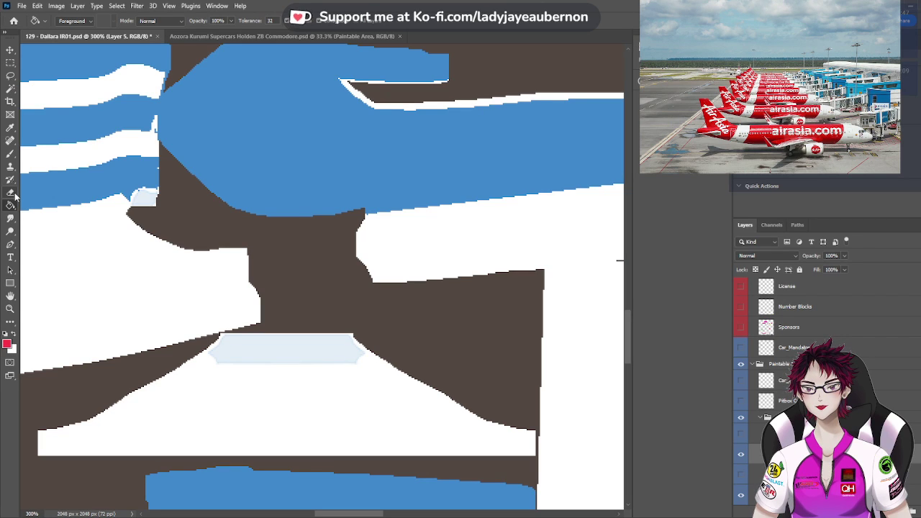
pyautogui.click(11, 63)
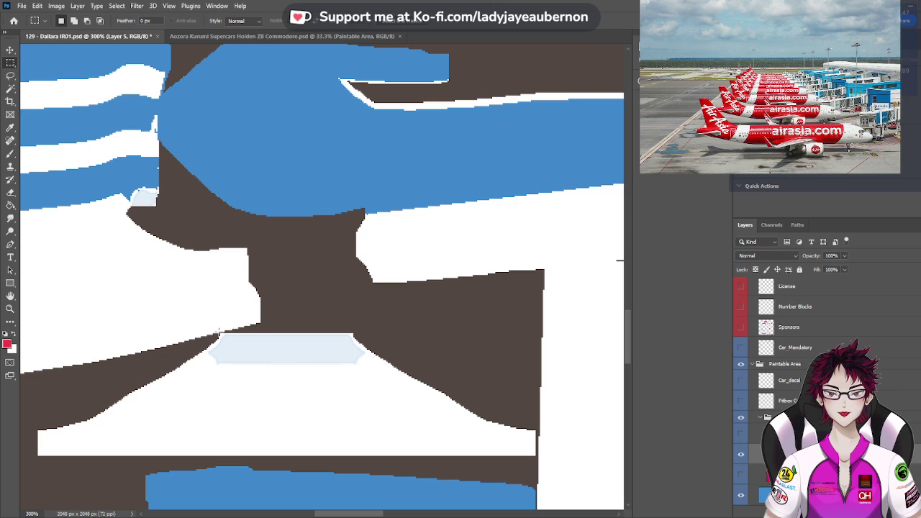
pyautogui.moveTo(219, 331); pyautogui.dragTo(240, 349)
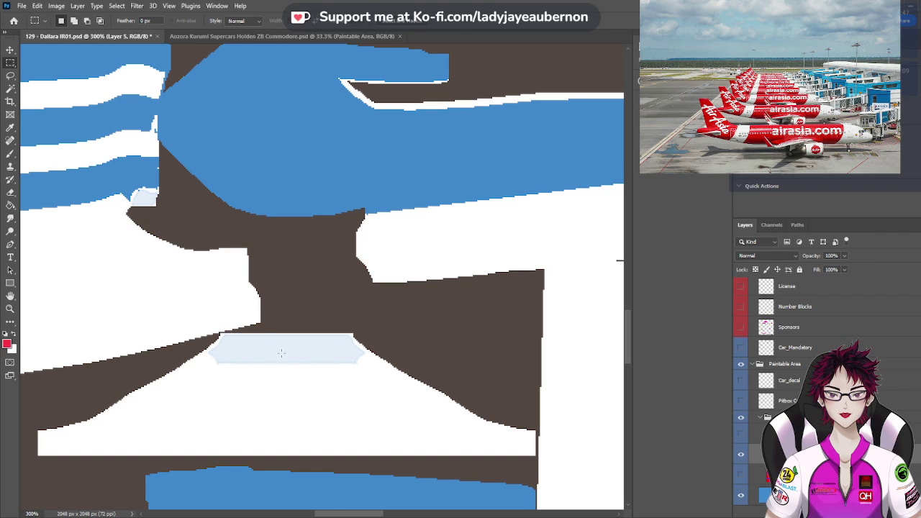
pyautogui.moveTo(320, 357); pyautogui.dragTo(332, 361)
pyautogui.hotkey('ctrl', 'BackSpace')
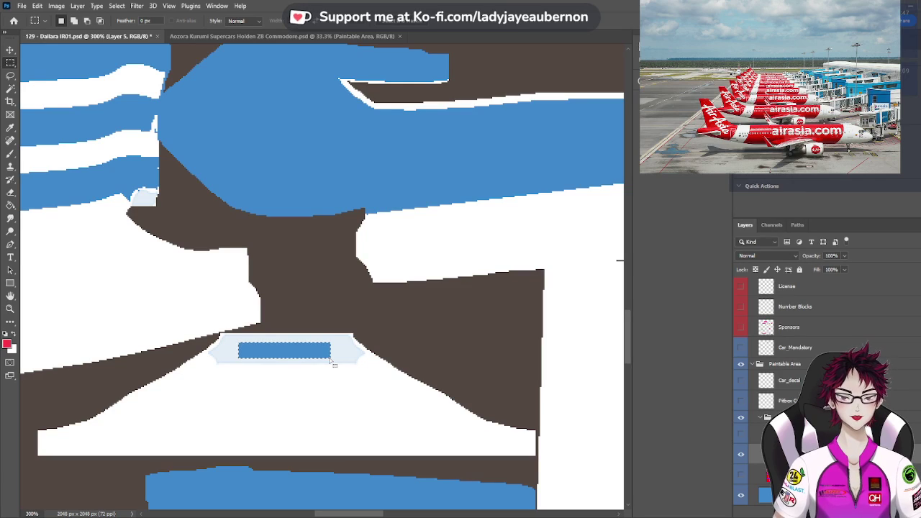
# Delete a larger rectangle from the middle of the pale patch, reaching its upper and lower edges, and extend it with a thin strip on the right
pyautogui.scroll(4, 334, 363)
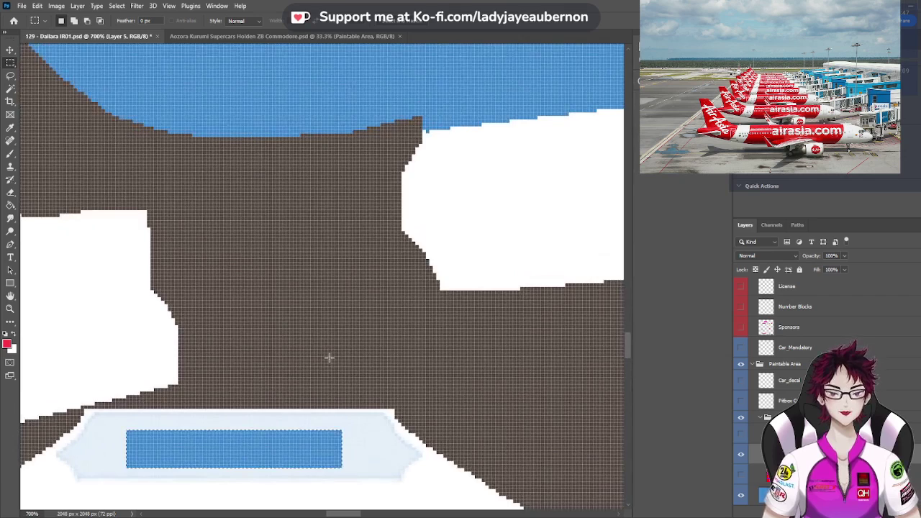
pyautogui.scroll(-1, 338, 389)
pyautogui.moveTo(357, 515)
pyautogui.mouseDown()
pyautogui.moveTo(334, 515)
pyautogui.moveTo(350, 515)
pyautogui.mouseUp()
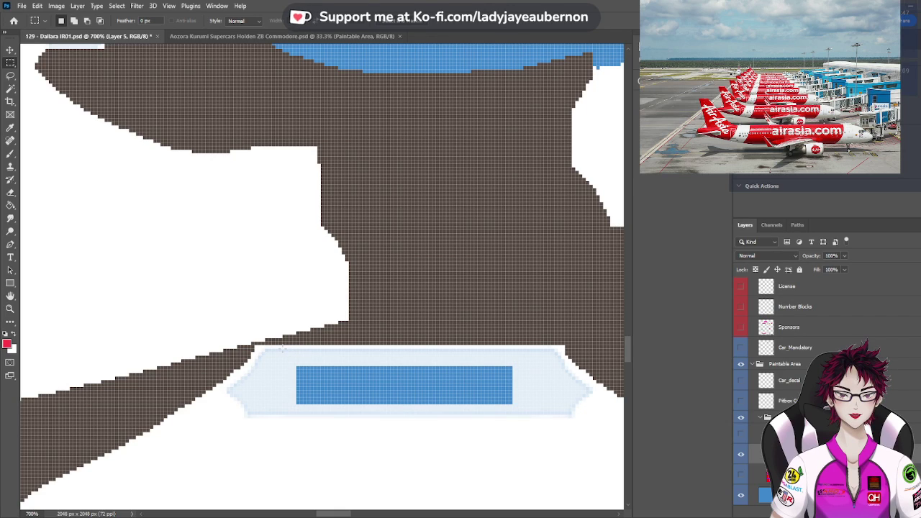
pyautogui.moveTo(321, 386); pyautogui.dragTo(423, 407)
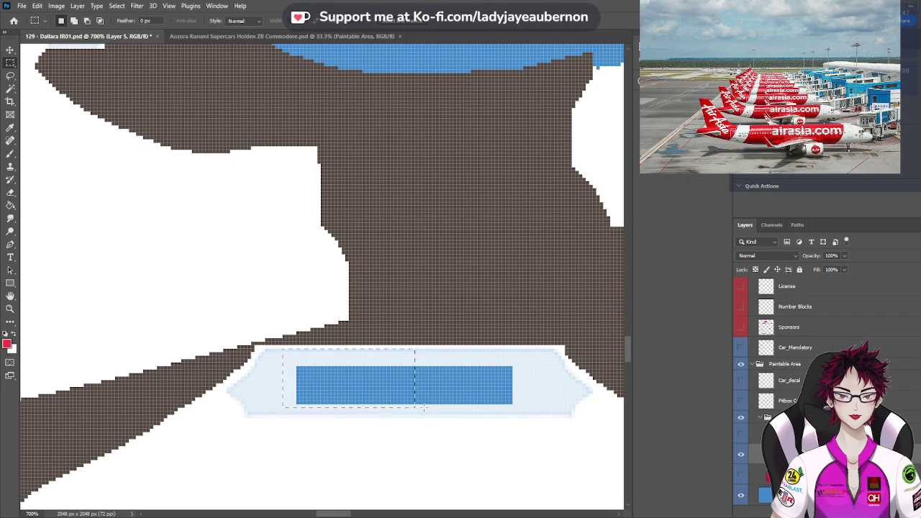
pyautogui.moveTo(498, 416); pyautogui.dragTo(528, 416)
pyautogui.hotkey('alt', 'BackSpace')
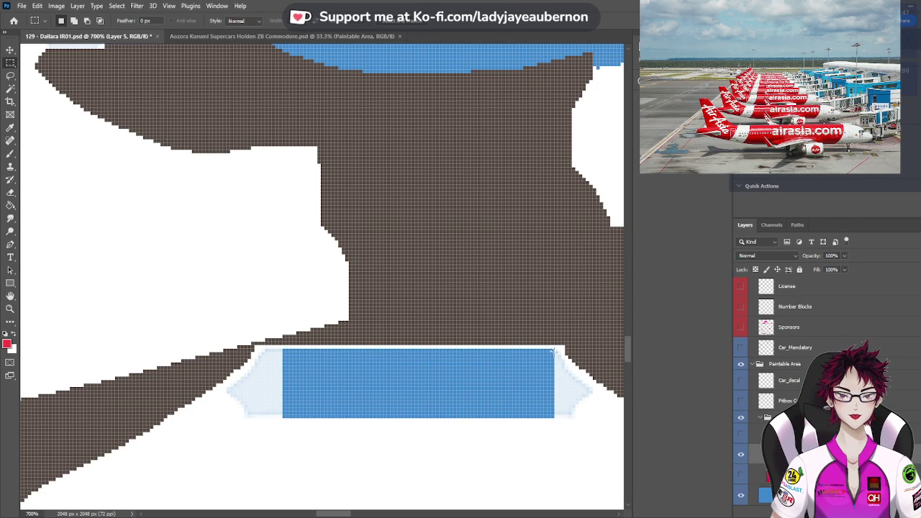
pyautogui.moveTo(553, 351); pyautogui.dragTo(555, 382)
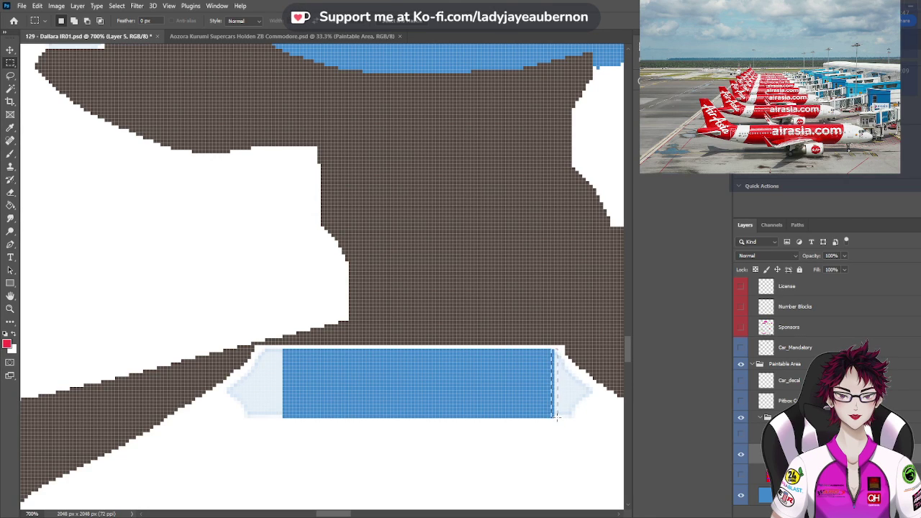
pyautogui.press('Delete')
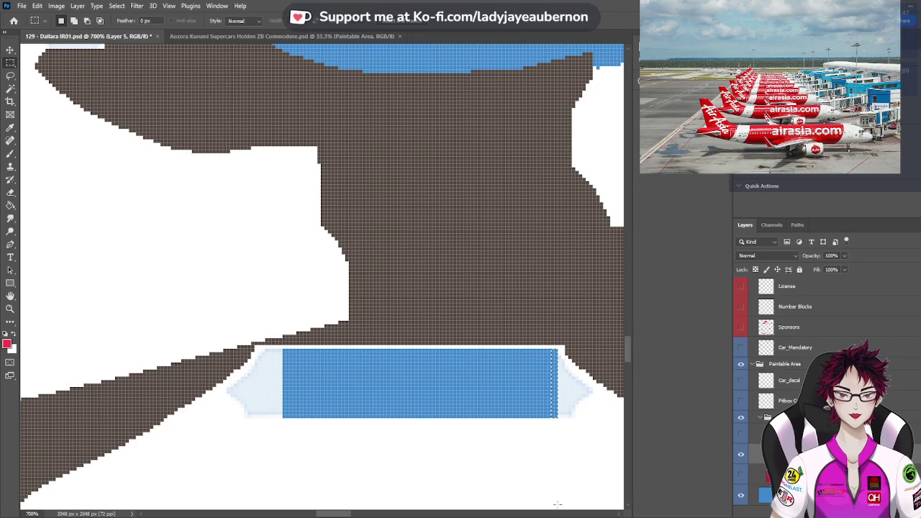
# Delete two narrow vertical strips of pale pixels beside the cleared rectangle's right edge, following the stepped white border
pyautogui.moveTo(345, 513)
pyautogui.mouseDown()
pyautogui.moveTo(365, 513)
pyautogui.moveTo(356, 514)
pyautogui.mouseUp()
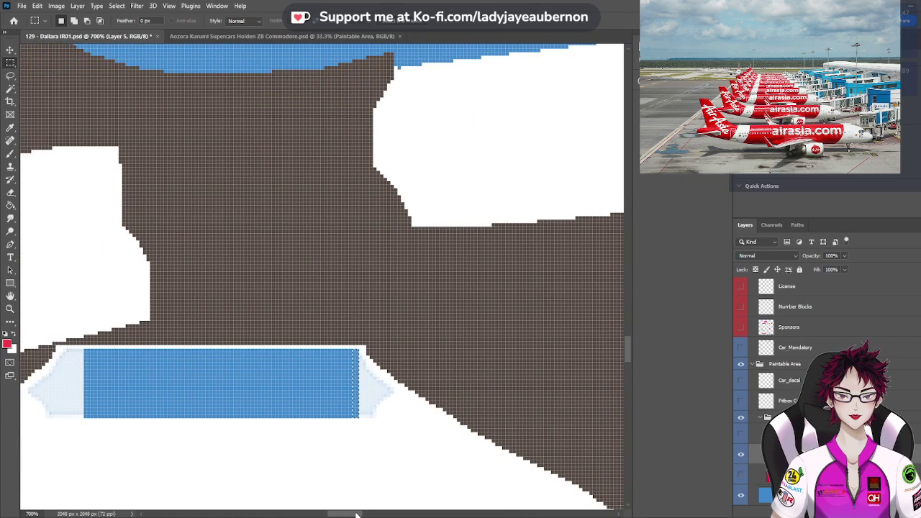
pyautogui.hotkey('ctrl', '+')
pyautogui.hotkey('ctrl', '+')
pyautogui.hotkey('ctrl', '+')
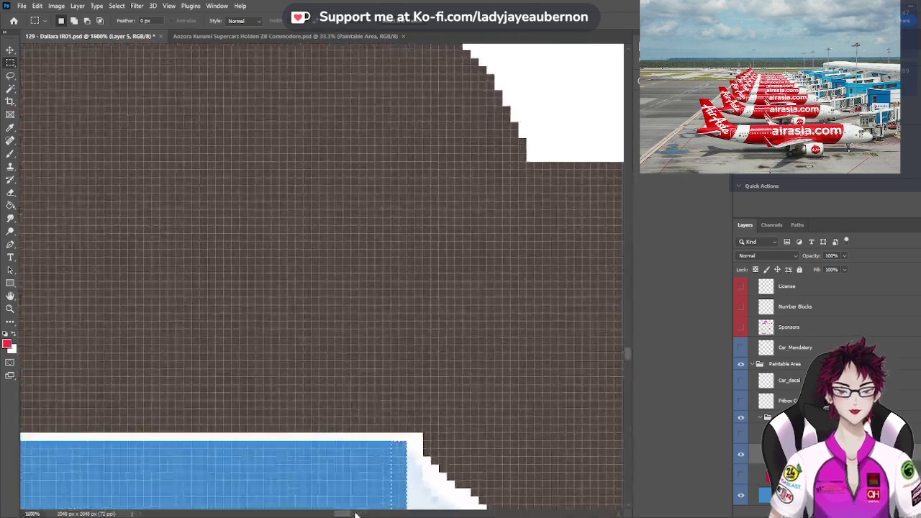
pyautogui.scroll(-5, 336, 432)
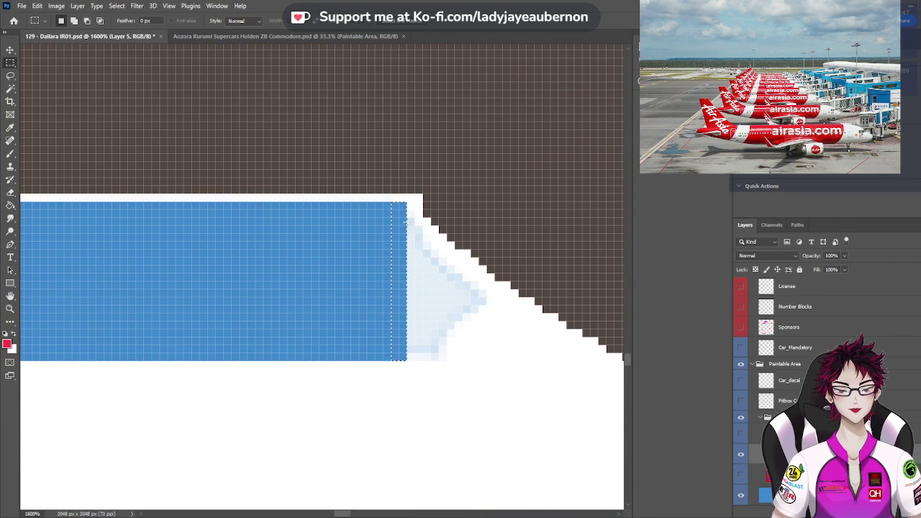
pyautogui.click(408, 212)
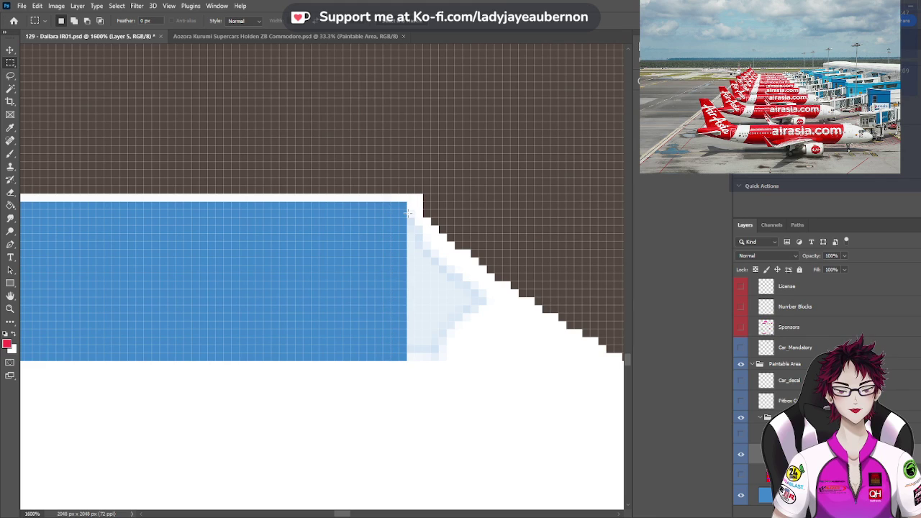
pyautogui.moveTo(413, 259); pyautogui.dragTo(418, 362)
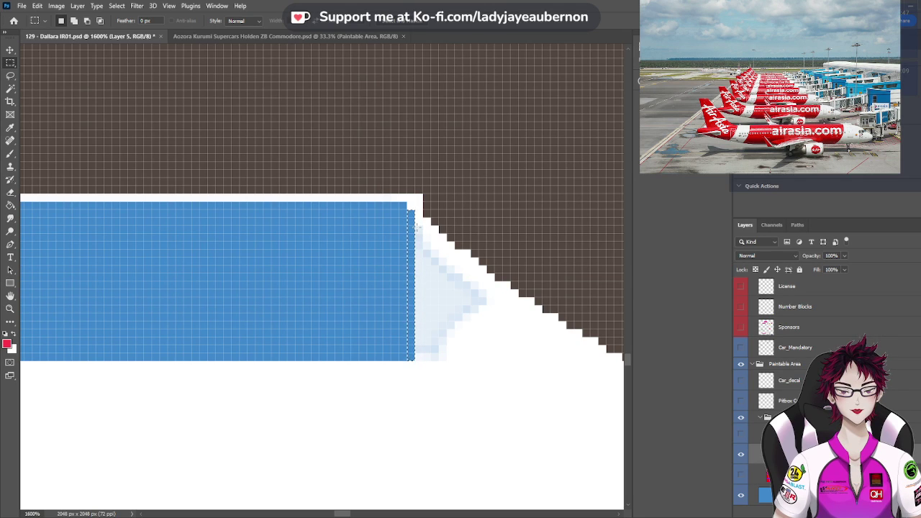
pyautogui.hotkey('ctrl', 'd')
pyautogui.moveTo(418, 252); pyautogui.dragTo(427, 362)
pyautogui.scroll(-5, 427, 361)
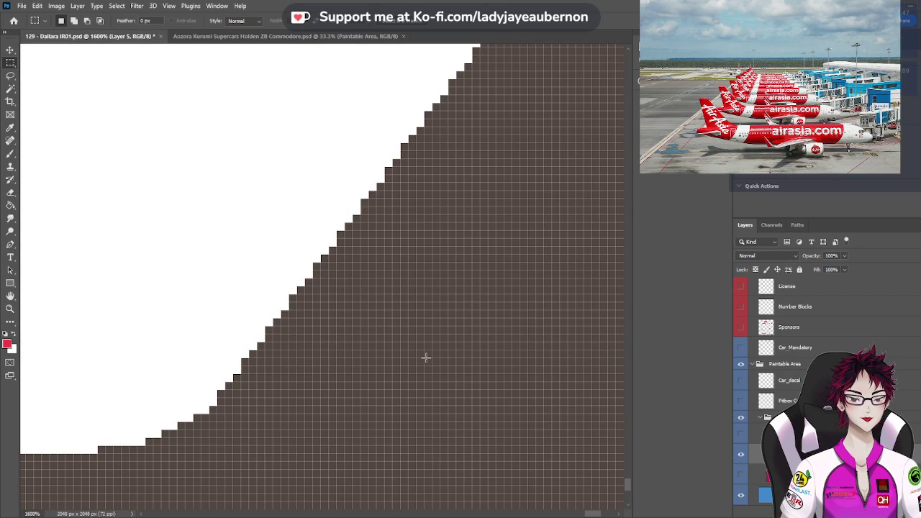
pyautogui.hscroll(-5, 426, 360)
pyautogui.scroll(10, 426, 358)
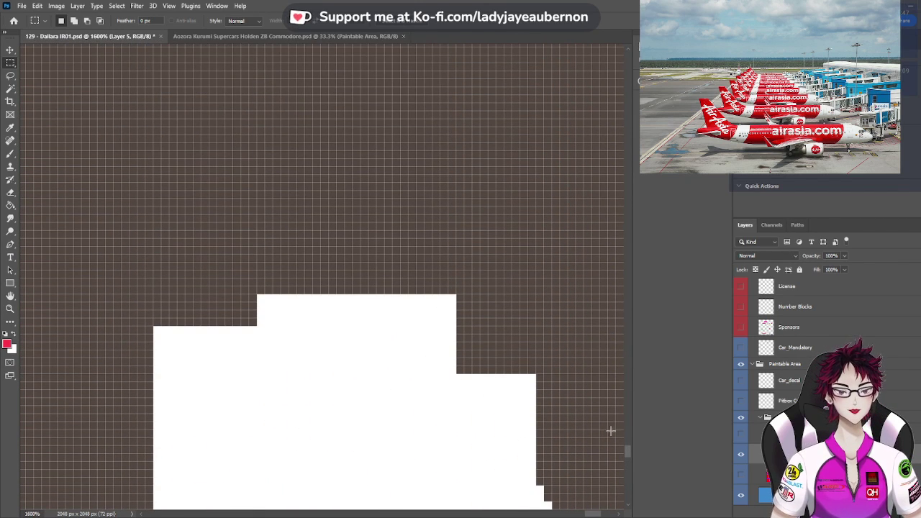
pyautogui.scroll(5, 606, 431)
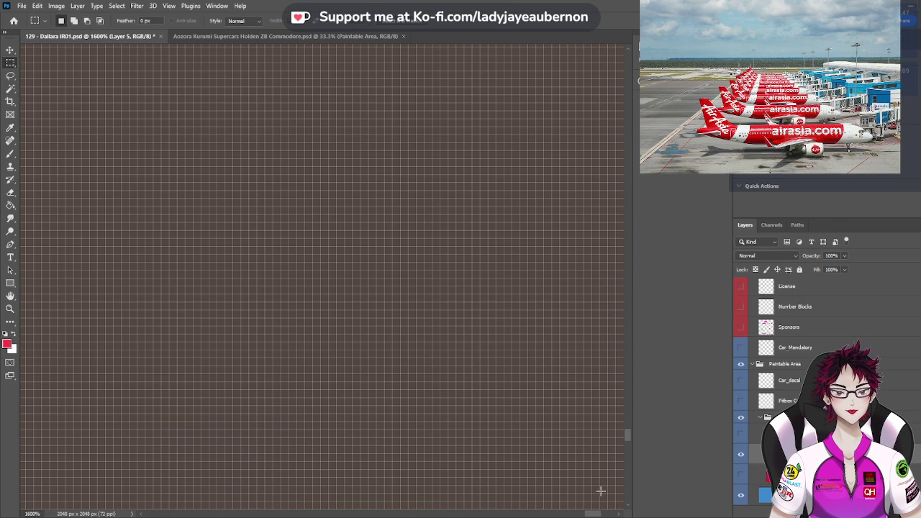
pyautogui.moveTo(597, 516); pyautogui.dragTo(426, 490)
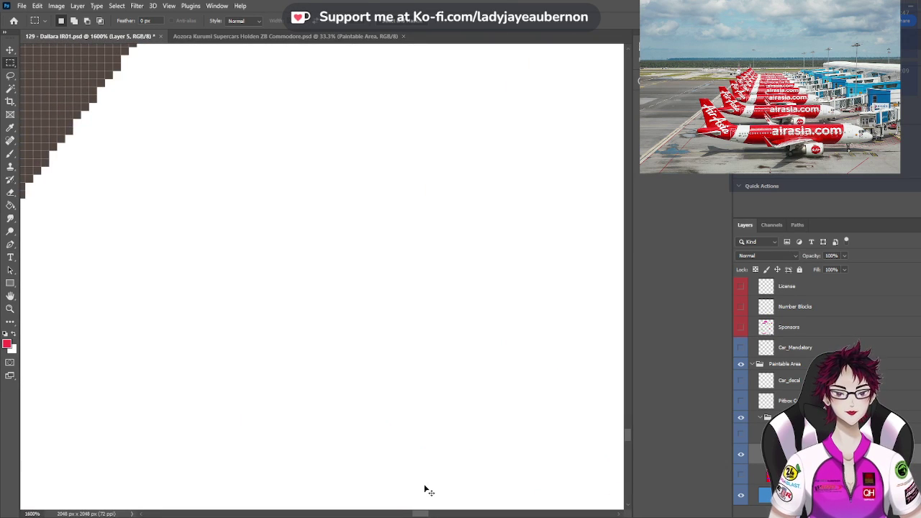
pyautogui.scroll(-8, 424, 490)
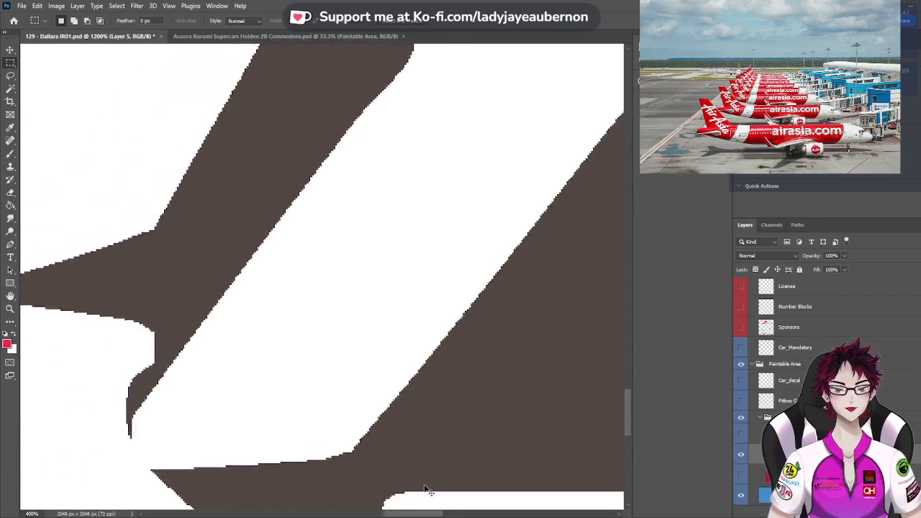
pyautogui.scroll(-4, 425, 490)
pyautogui.scroll(3, 228, 357)
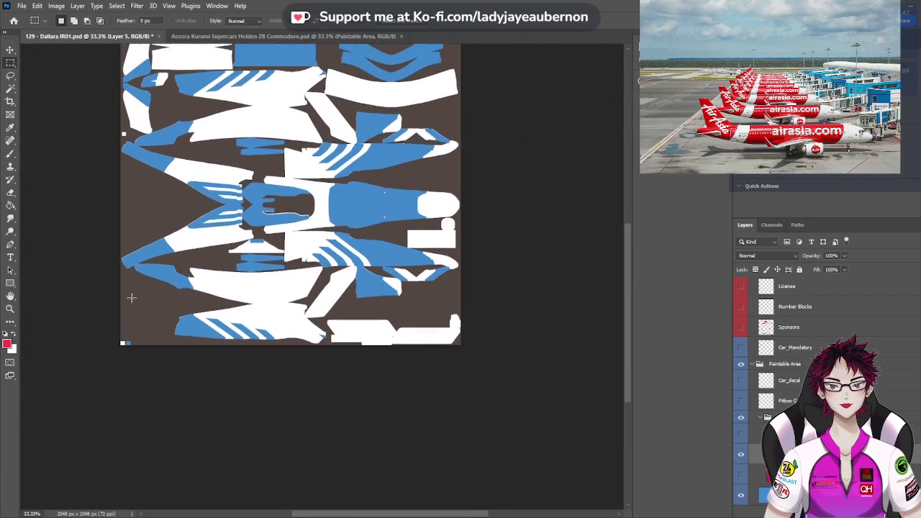
pyautogui.scroll(10, 267, 330)
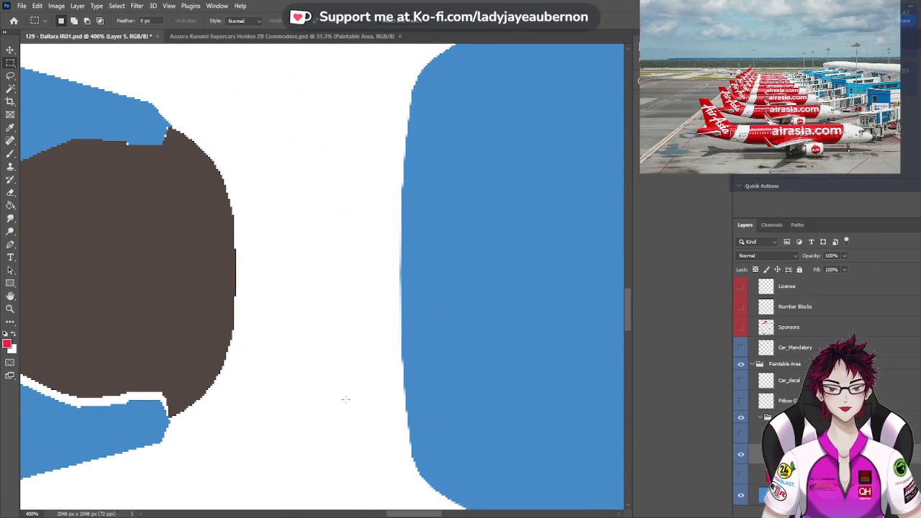
pyautogui.moveTo(441, 511); pyautogui.dragTo(364, 508)
pyautogui.scroll(-3, 447, 380)
pyautogui.scroll(-3, 447, 379)
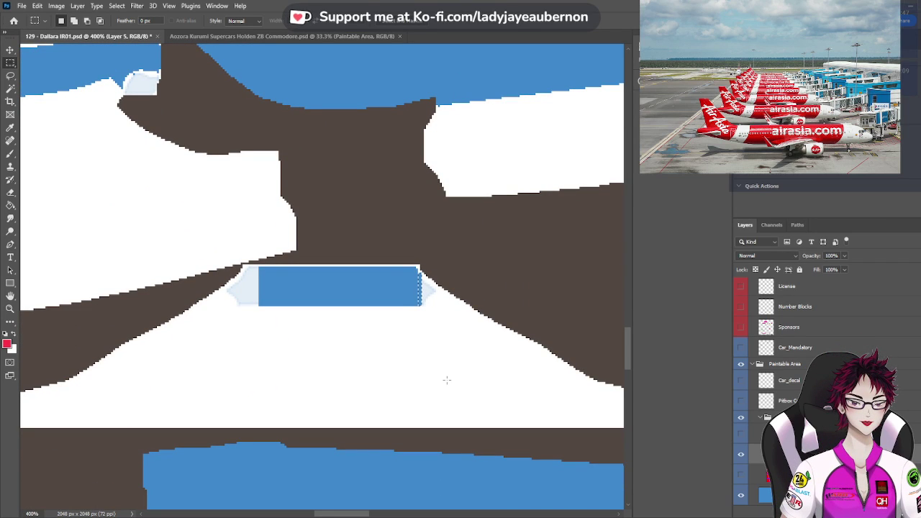
# Delete the next two one-pixel columns from the pale patch's right tip, starting each one just below the white border
pyautogui.hotkey('ctrl', '+')
pyautogui.hotkey('ctrl', '+')
pyautogui.hotkey('ctrl', '+')
pyautogui.hotkey('ctrl', '+')
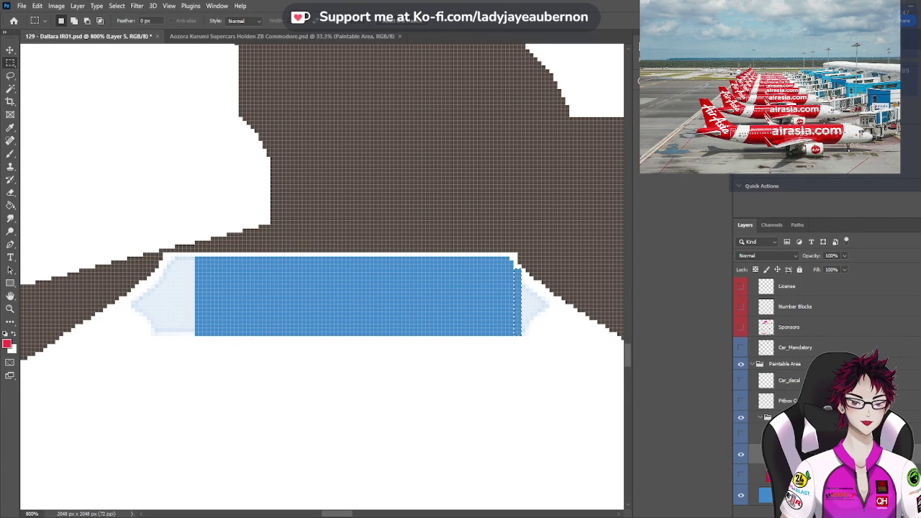
pyautogui.moveTo(349, 516); pyautogui.dragTo(353, 515)
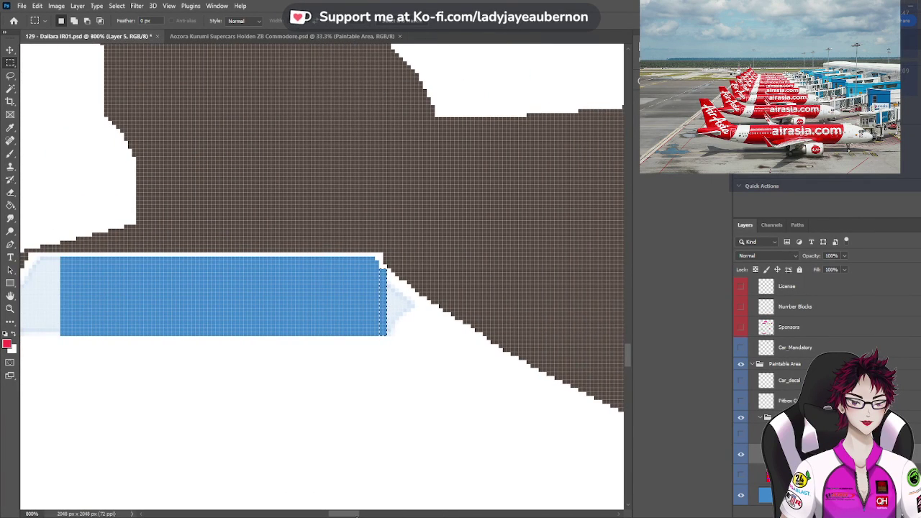
pyautogui.hotkey('ctrl', '+')
pyautogui.hotkey('ctrl', '+')
pyautogui.hotkey('ctrl', '+')
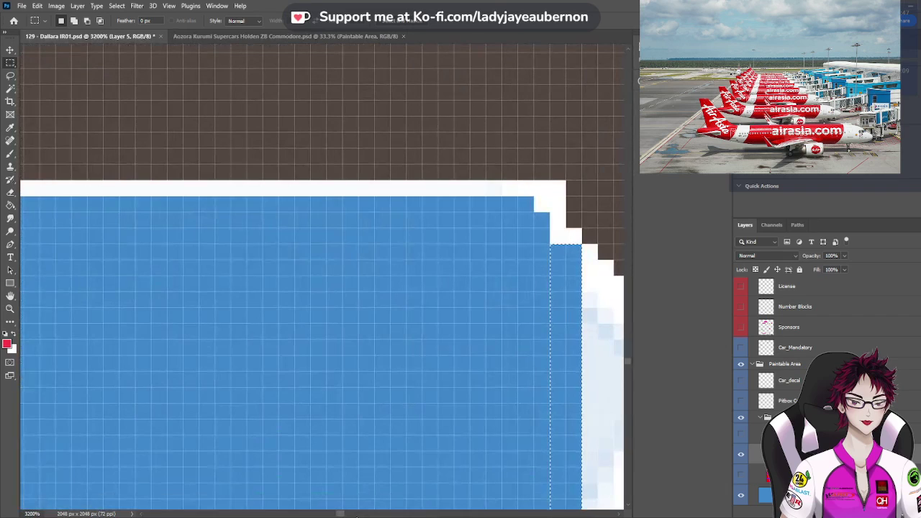
pyautogui.moveTo(339, 515); pyautogui.dragTo(340, 515)
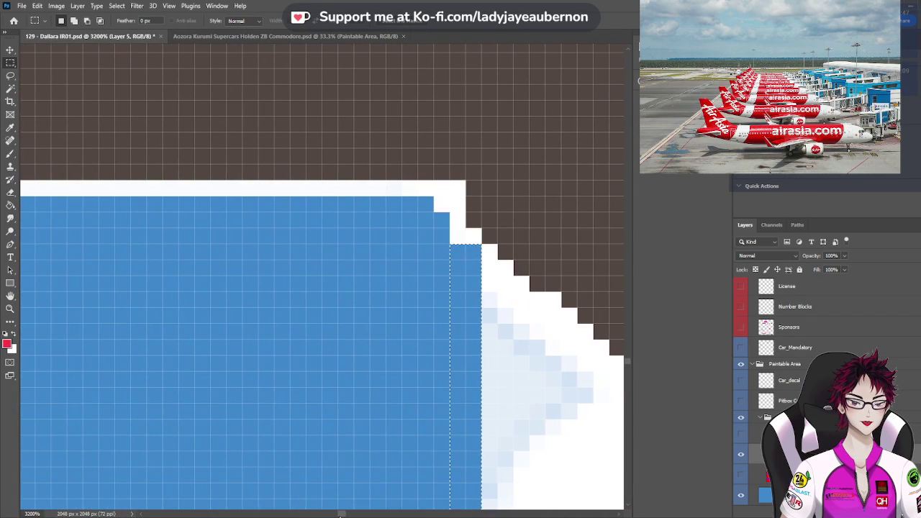
pyautogui.scroll(-2, 460, 429)
pyautogui.hotkey('ctrl', 'd')
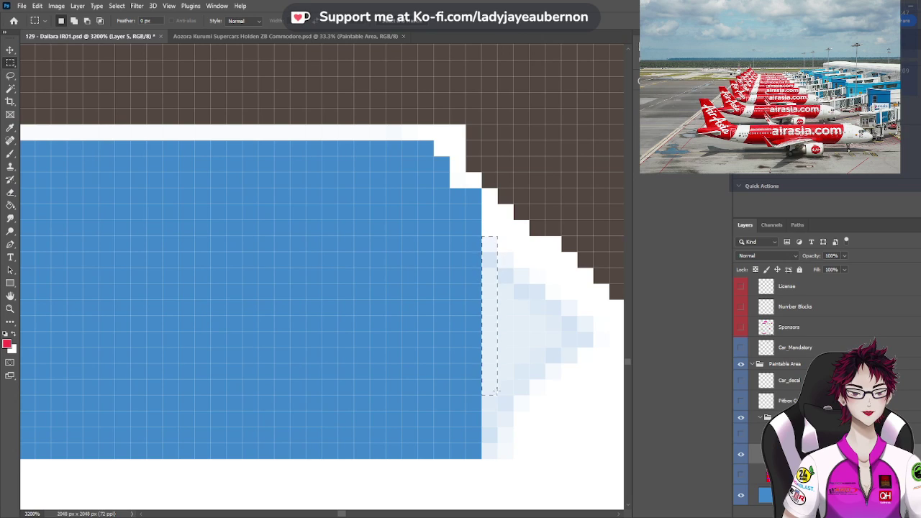
pyautogui.moveTo(495, 391); pyautogui.dragTo(497, 458)
pyautogui.press('Delete')
pyautogui.hotkey('ctrl', 'd')
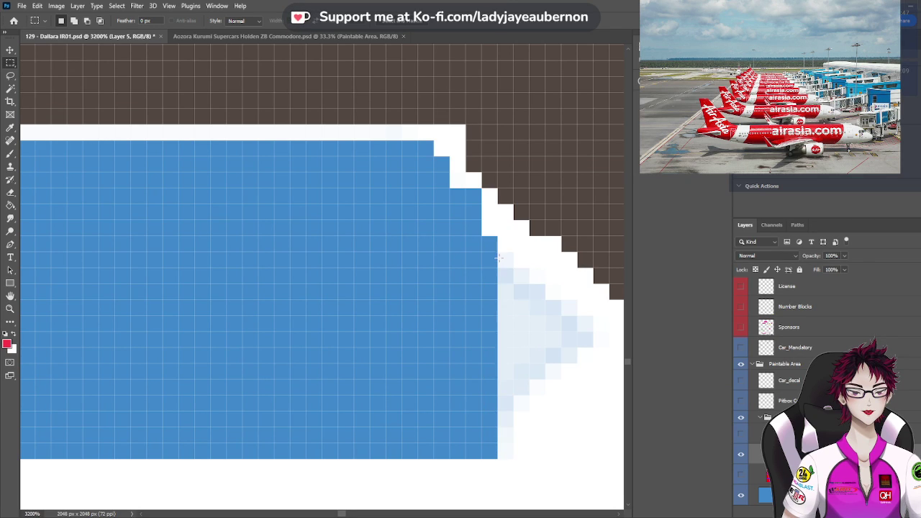
pyautogui.moveTo(497, 254); pyautogui.dragTo(513, 455)
pyautogui.press('End')
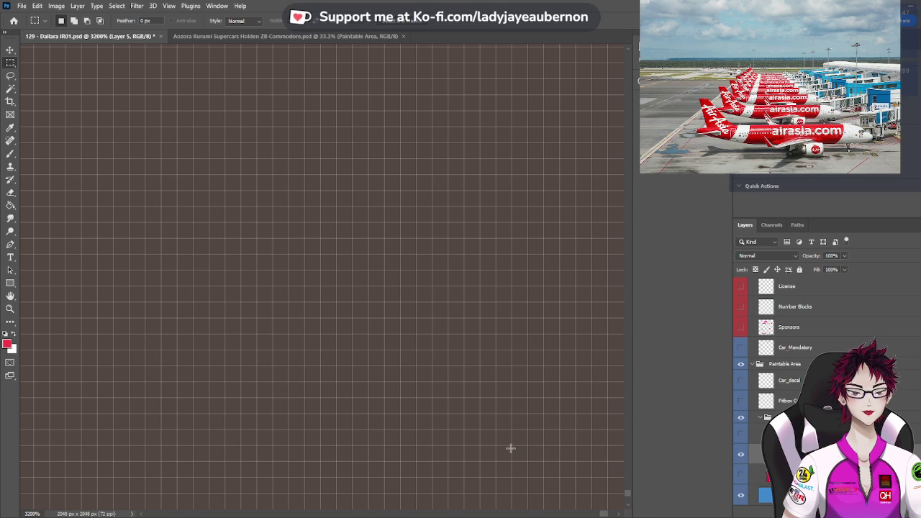
pyautogui.scroll(3, 510, 449)
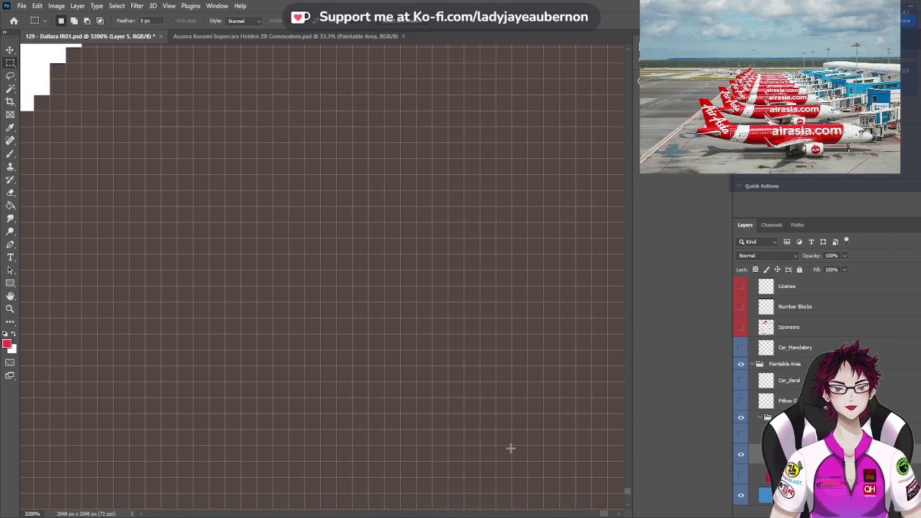
pyautogui.scroll(-5, 506, 476)
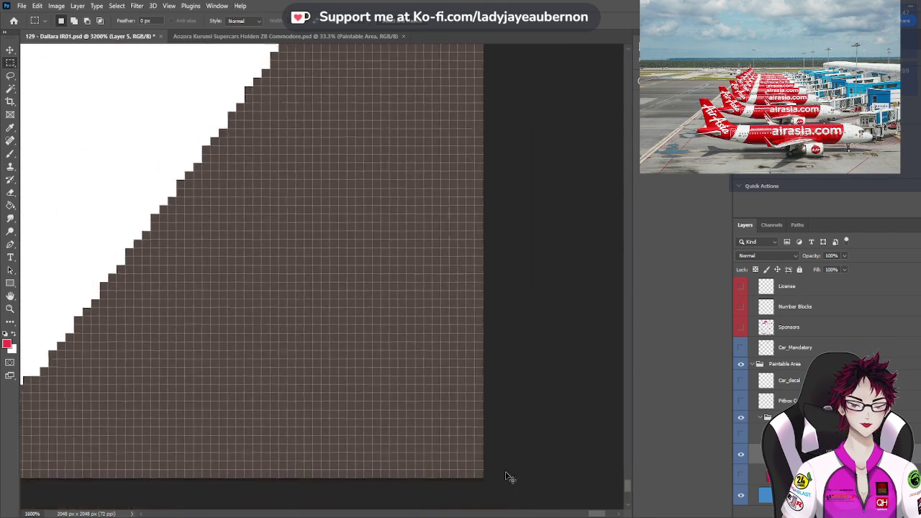
pyautogui.scroll(-6, 506, 477)
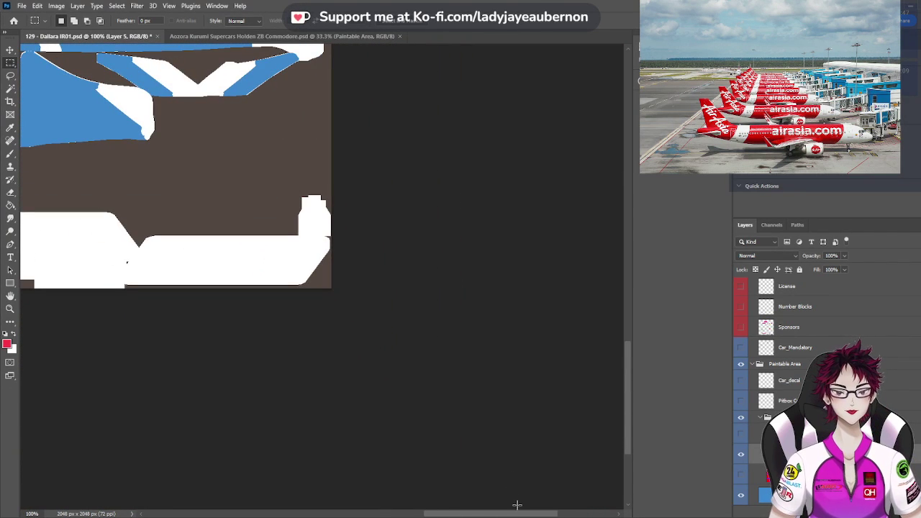
pyautogui.moveTo(515, 514); pyautogui.dragTo(366, 470)
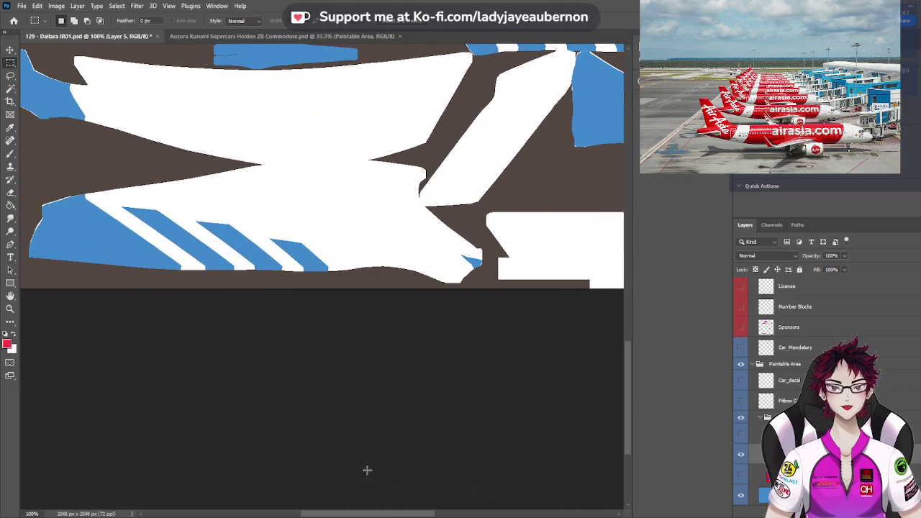
pyautogui.scroll(2, 366, 470)
pyautogui.scroll(3, 367, 470)
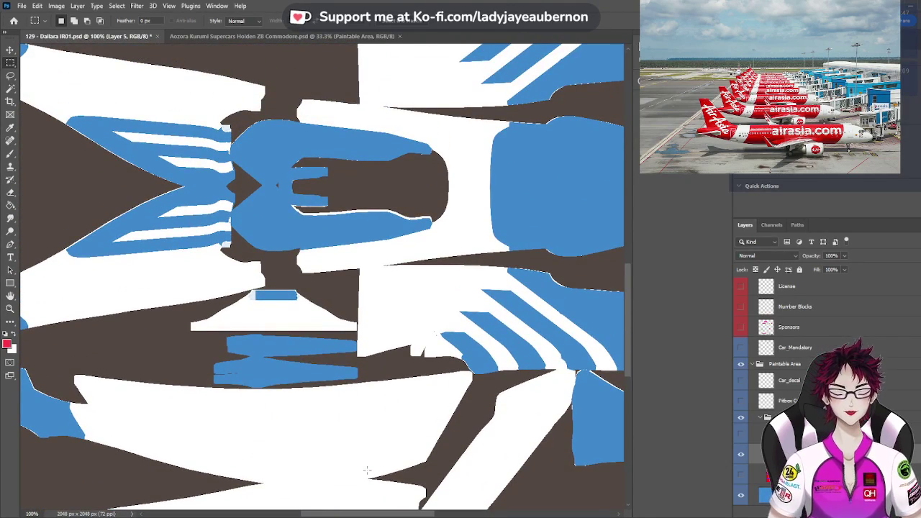
pyautogui.scroll(3, 367, 471)
pyautogui.scroll(2, 367, 473)
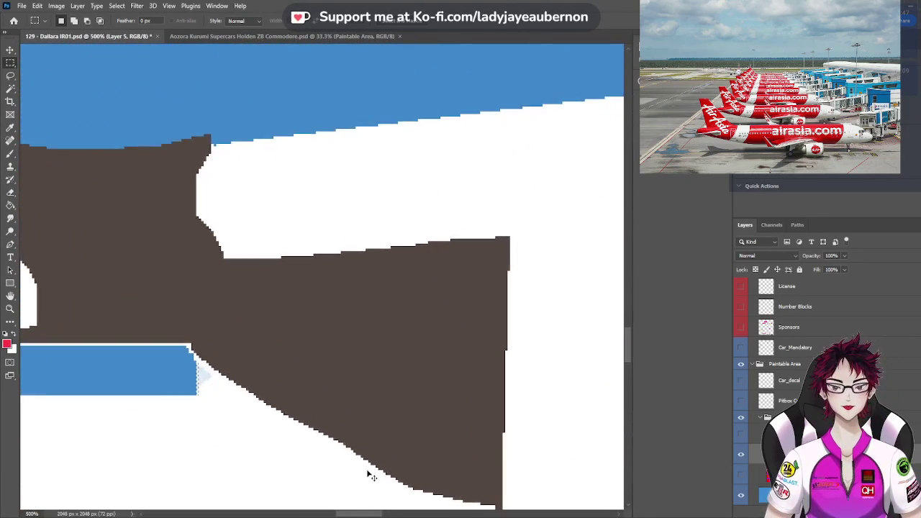
pyautogui.moveTo(380, 514); pyautogui.dragTo(358, 511)
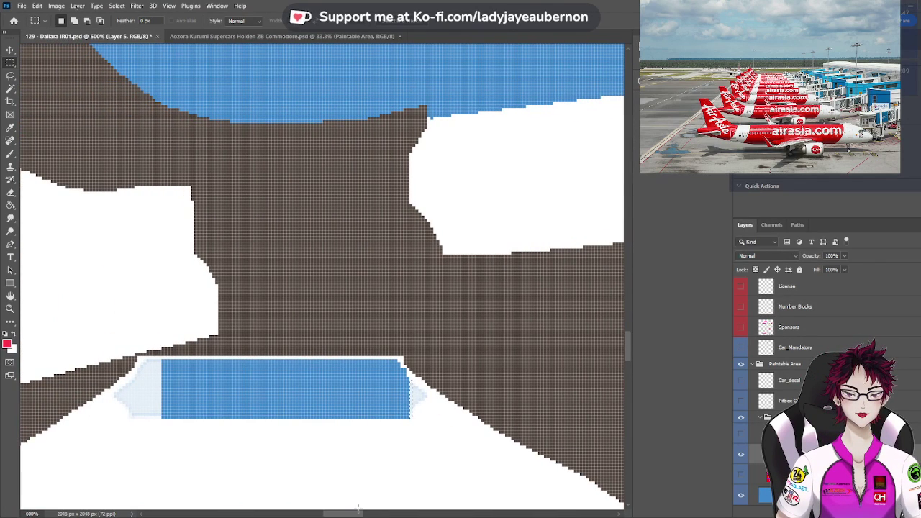
pyautogui.moveTo(357, 511); pyautogui.dragTo(362, 512)
pyautogui.scroll(4, 361, 512)
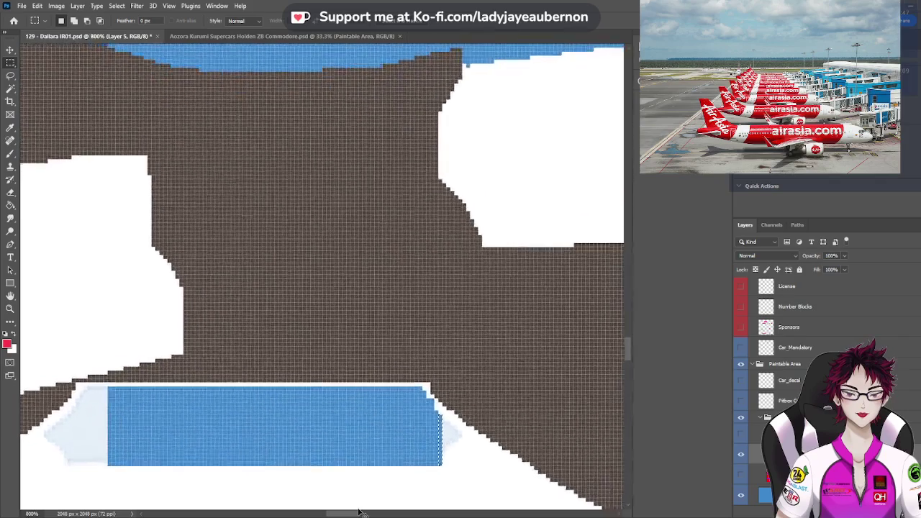
pyautogui.scroll(-5, 550, 349)
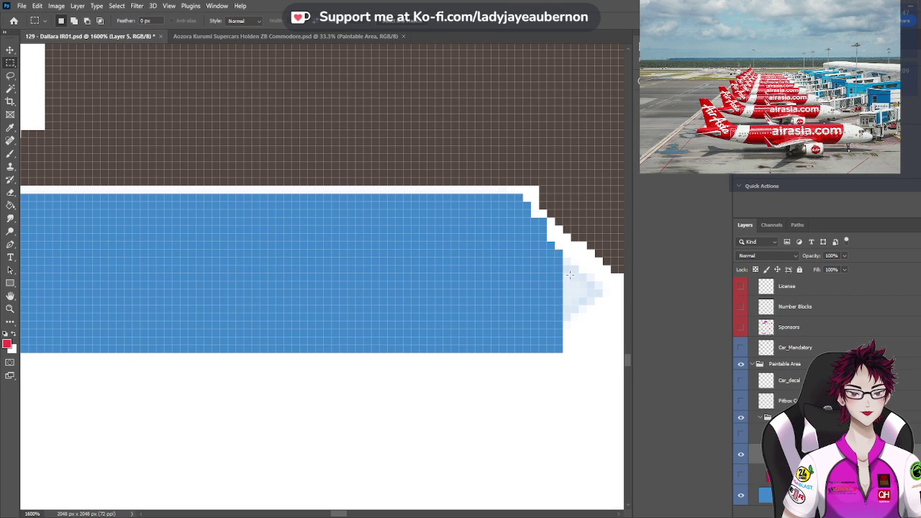
# Delete the next two one-pixel columns of pale pixels at the patch's right tip, following its stepped upper and lower edges
pyautogui.moveTo(566, 287); pyautogui.dragTo(567, 318)
pyautogui.hotkey('ctrl', 'BackSpace')
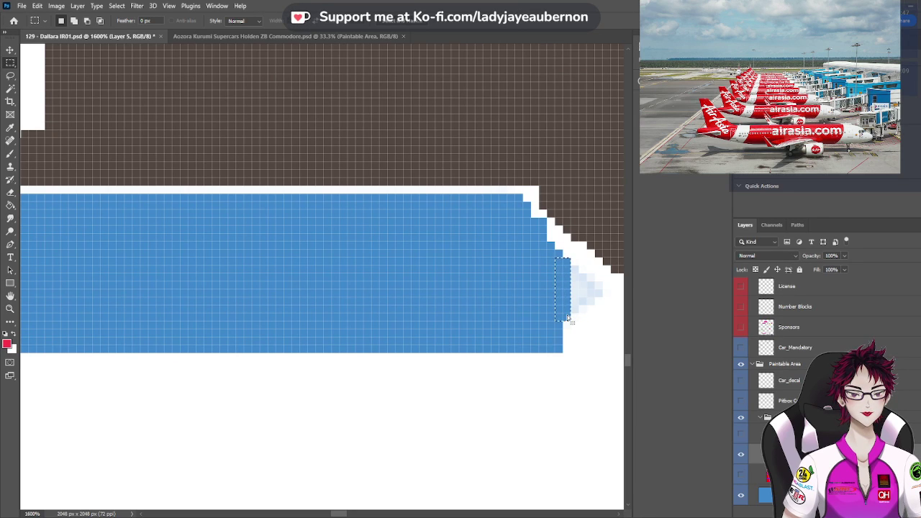
pyautogui.hotkey('ctrl', 'd')
pyautogui.hotkey('ctrl', 'BackSpace')
pyautogui.hotkey('ctrl', 'd')
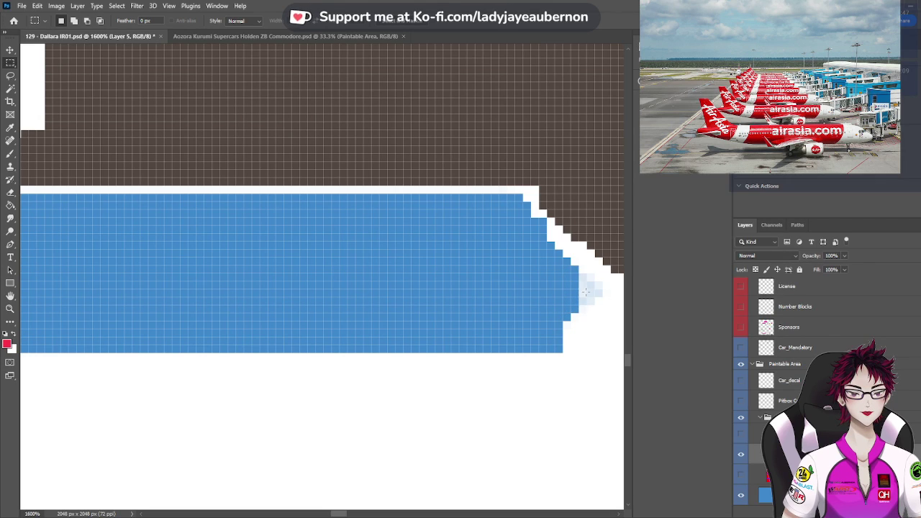
# Delete the last pale columns from the patch's right tip, ending with the two-pixel-high column at its point
pyautogui.moveTo(580, 284); pyautogui.dragTo(584, 309)
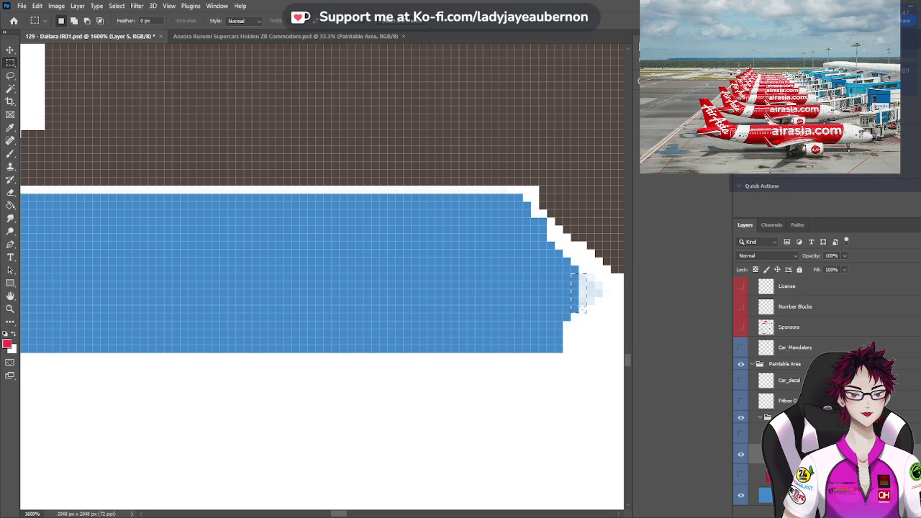
pyautogui.hotkey('ctrl', 'BackSpace')
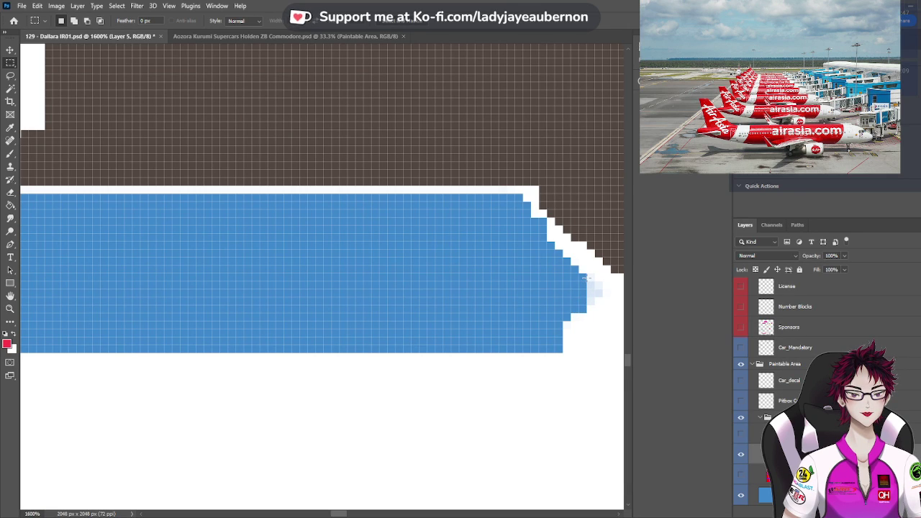
pyautogui.moveTo(579, 274)
pyautogui.mouseDown()
pyautogui.moveTo(594, 288)
pyautogui.moveTo(594, 305)
pyautogui.mouseUp()
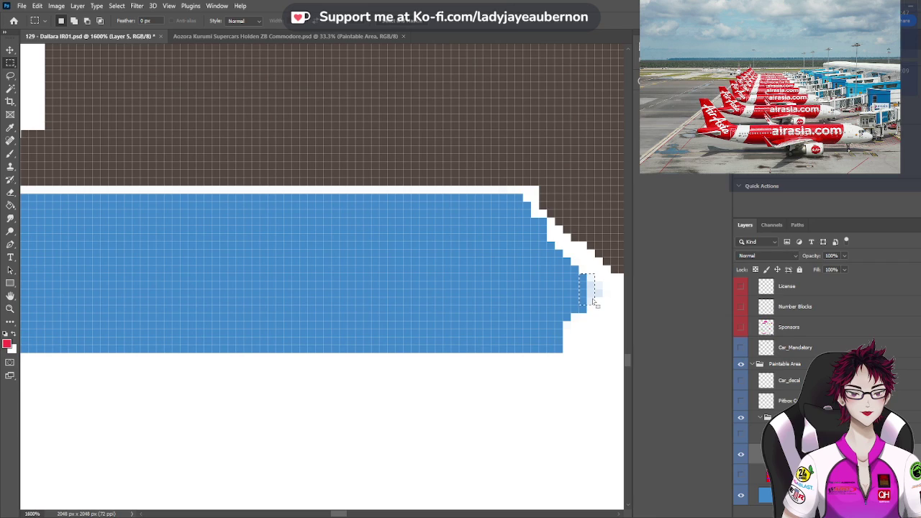
pyautogui.hotkey('ctrl', 'BackSpace')
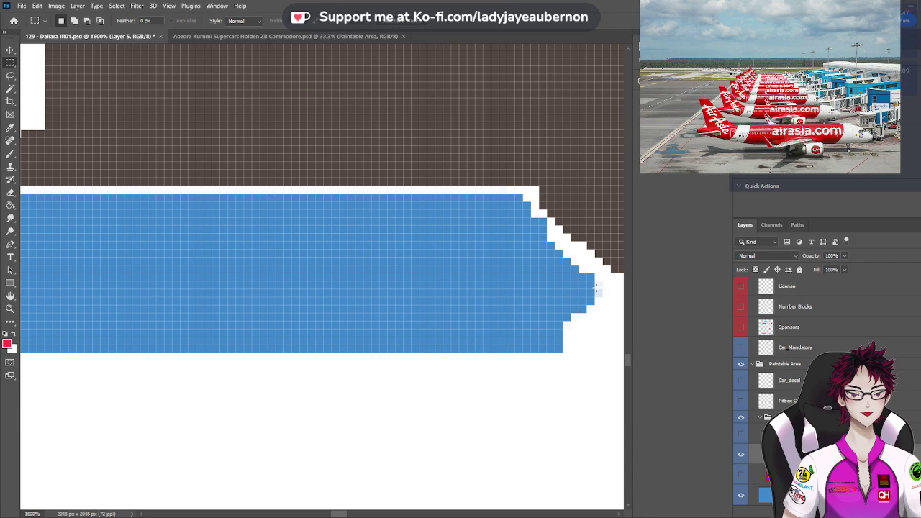
pyautogui.moveTo(589, 282); pyautogui.dragTo(598, 293)
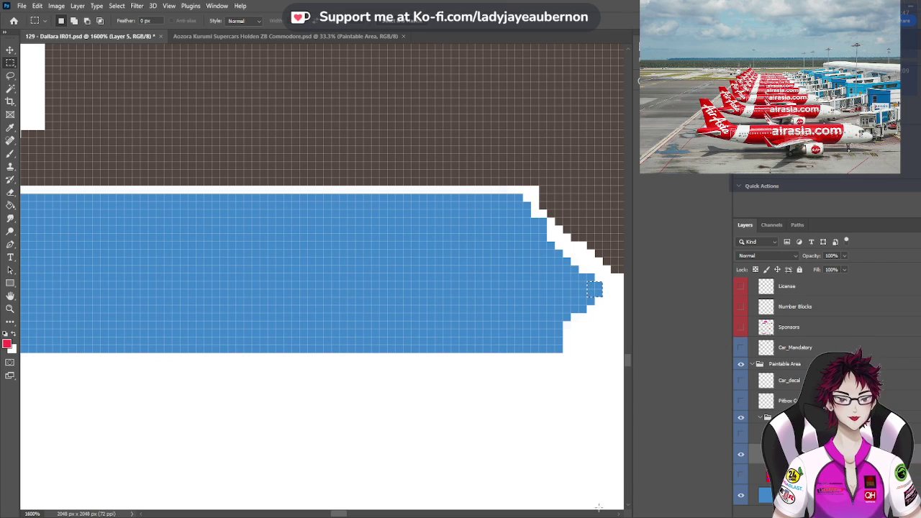
# Delete a full-height rectangle of pale pixels at the patch's left end, from the cleared area to the top corner of the slanted edge
pyautogui.moveTo(344, 515); pyautogui.dragTo(329, 515)
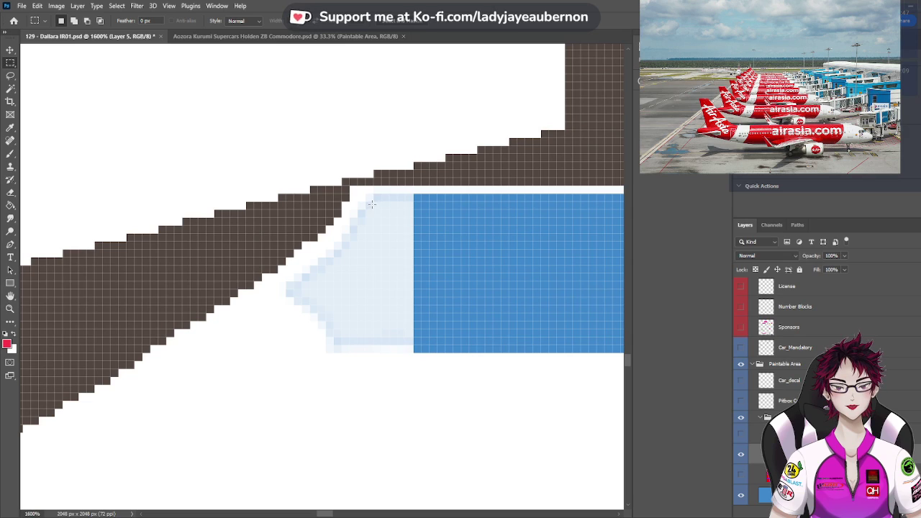
pyautogui.moveTo(366, 193); pyautogui.dragTo(382, 225)
pyautogui.moveTo(395, 281); pyautogui.dragTo(428, 351)
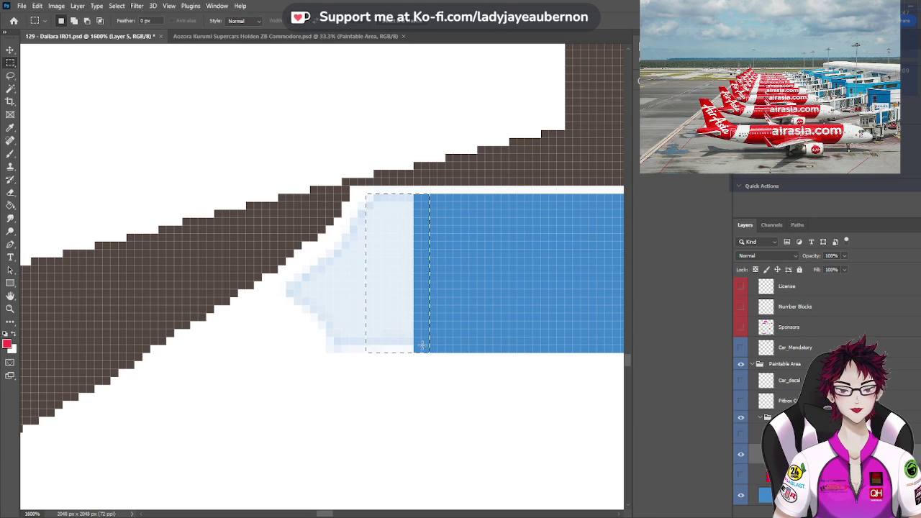
pyautogui.press('Delete')
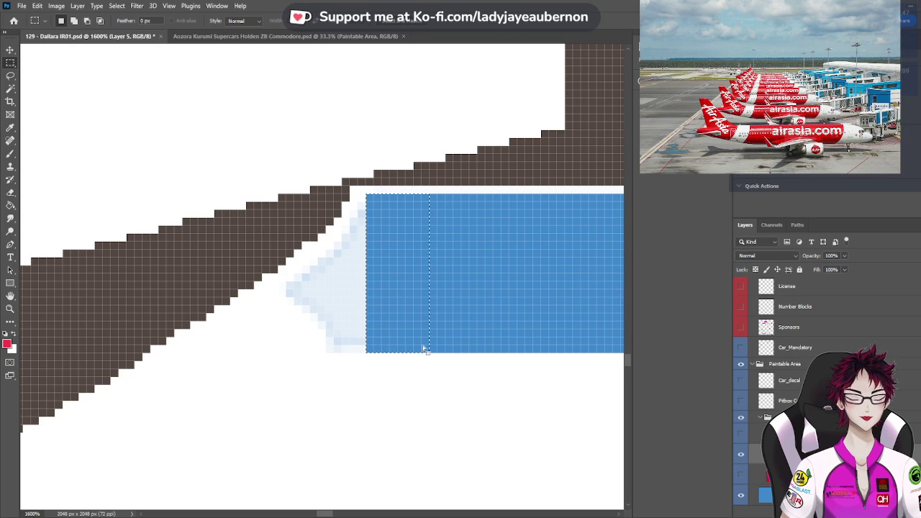
pyautogui.hotkey('ctrl', 'd')
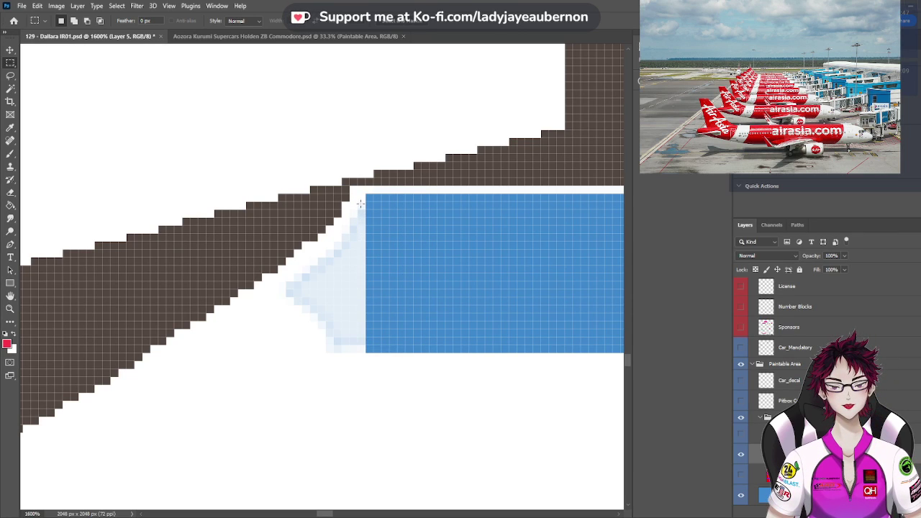
# Delete three more pale pixel columns at the patch's left end, starting each lower along the slanted white border and reaching the bottom edge
pyautogui.moveTo(372, 292); pyautogui.dragTo(376, 351)
pyautogui.press('Delete')
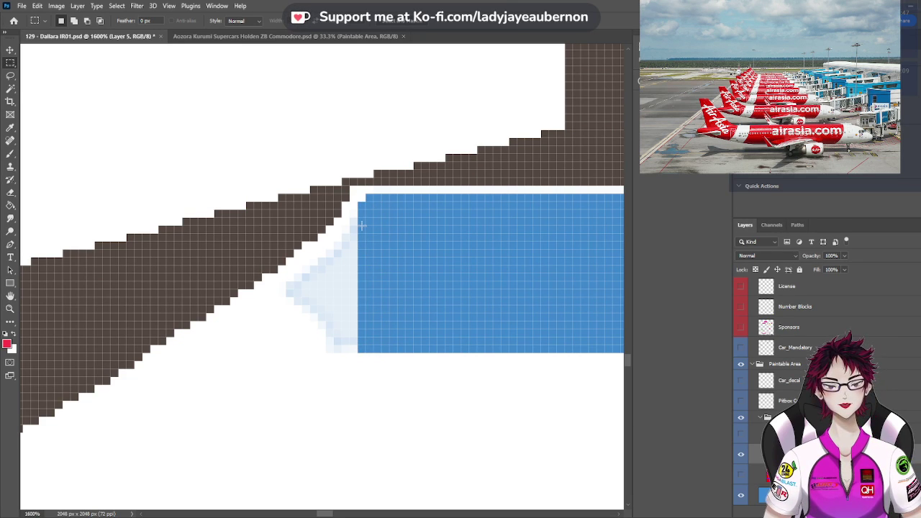
pyautogui.moveTo(365, 295); pyautogui.dragTo(376, 351)
pyautogui.press('Delete')
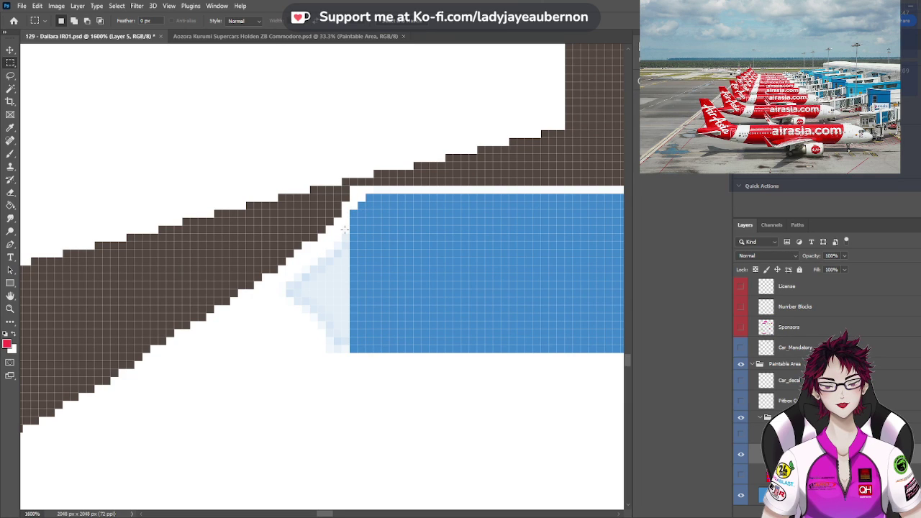
pyautogui.moveTo(344, 229); pyautogui.dragTo(374, 349)
pyautogui.press('Delete')
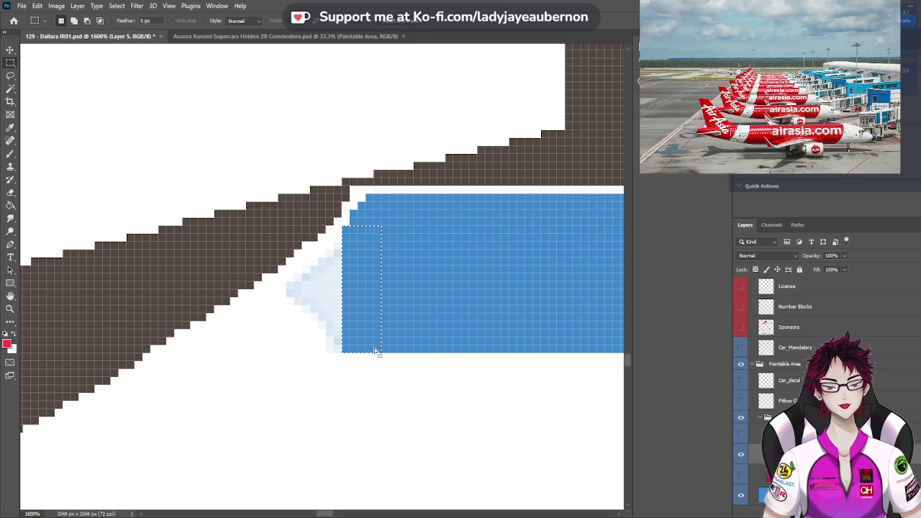
pyautogui.click(338, 275)
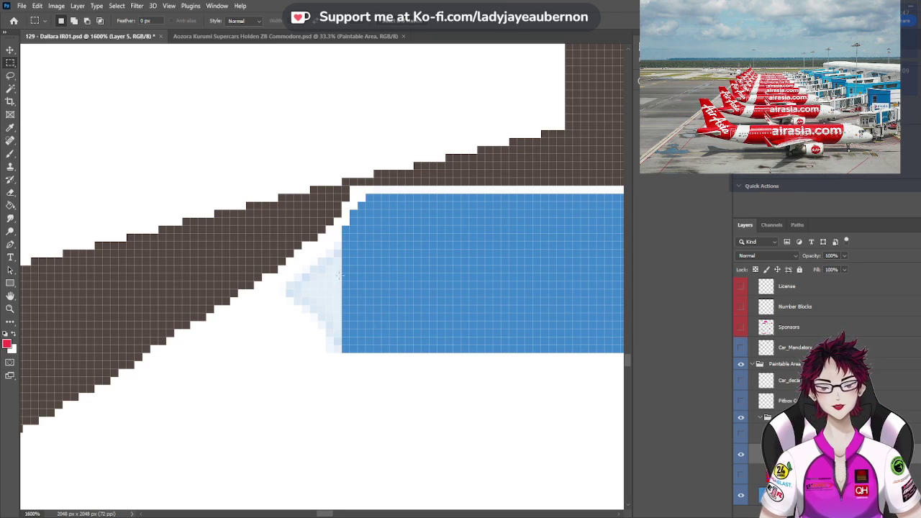
# Delete the next three pale columns toward the patch's left tip, stopping the third one above the bottom edge to match the stepped outline
pyautogui.moveTo(335, 242); pyautogui.dragTo(367, 349)
pyautogui.press('Delete')
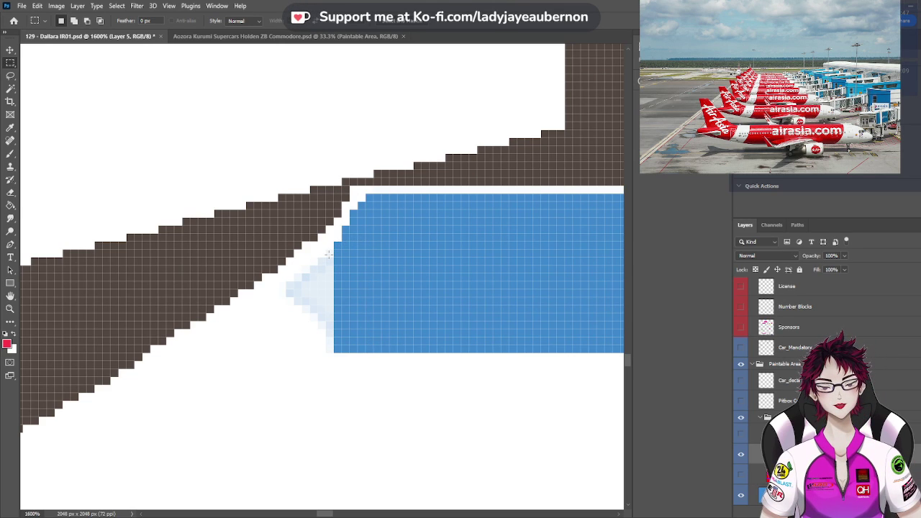
pyautogui.moveTo(333, 275); pyautogui.dragTo(340, 349)
pyautogui.press('Delete')
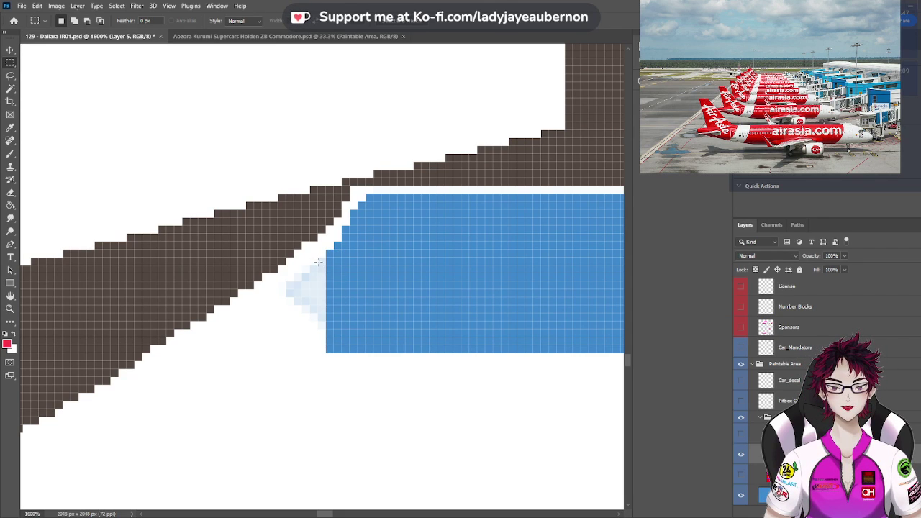
pyautogui.moveTo(328, 303); pyautogui.dragTo(333, 328)
pyautogui.press('Delete')
pyautogui.hotkey('ctrl', 'd')
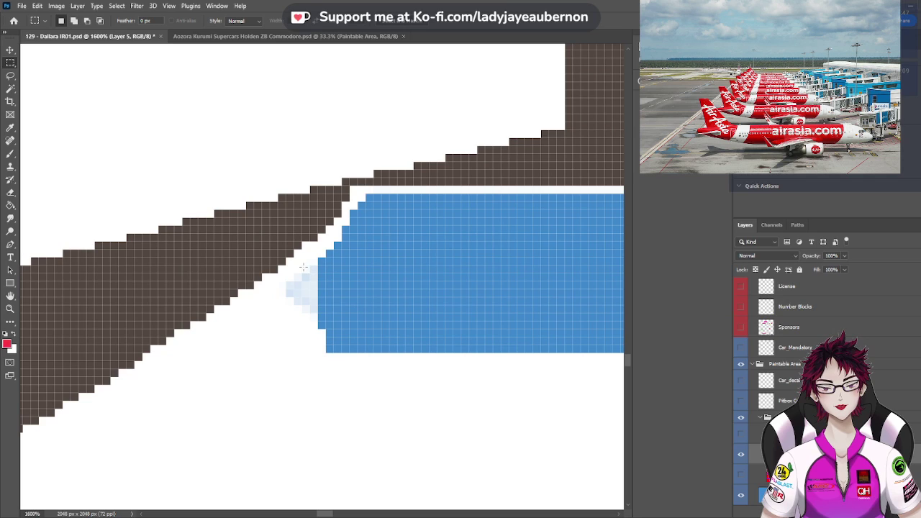
# Delete the remaining pale pixels at the patch's left tip, narrowing the cleared areas down to the two-pixel-high point
pyautogui.moveTo(316, 288); pyautogui.dragTo(323, 311)
pyautogui.press('Delete')
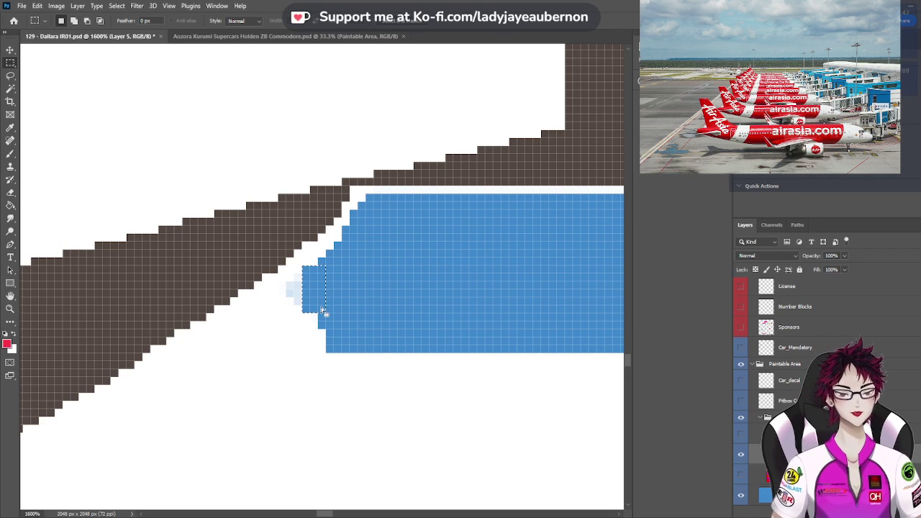
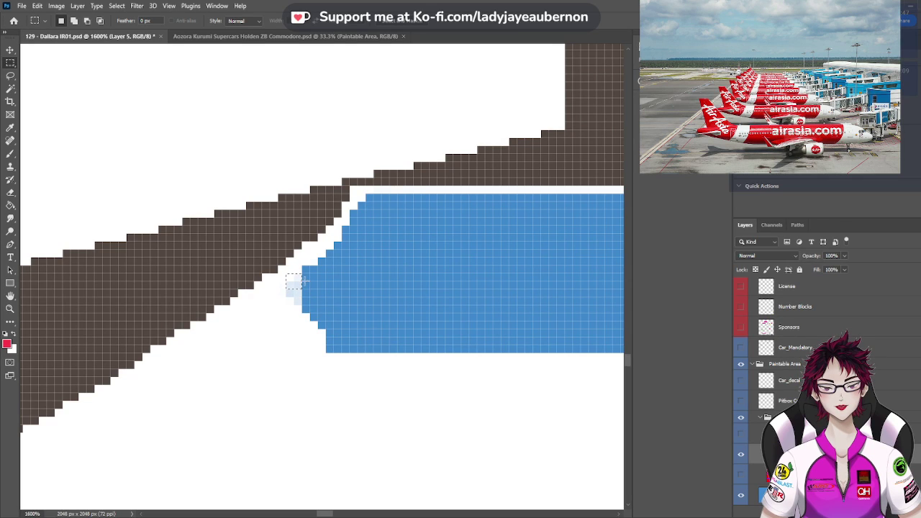
pyautogui.moveTo(305, 293); pyautogui.dragTo(311, 304)
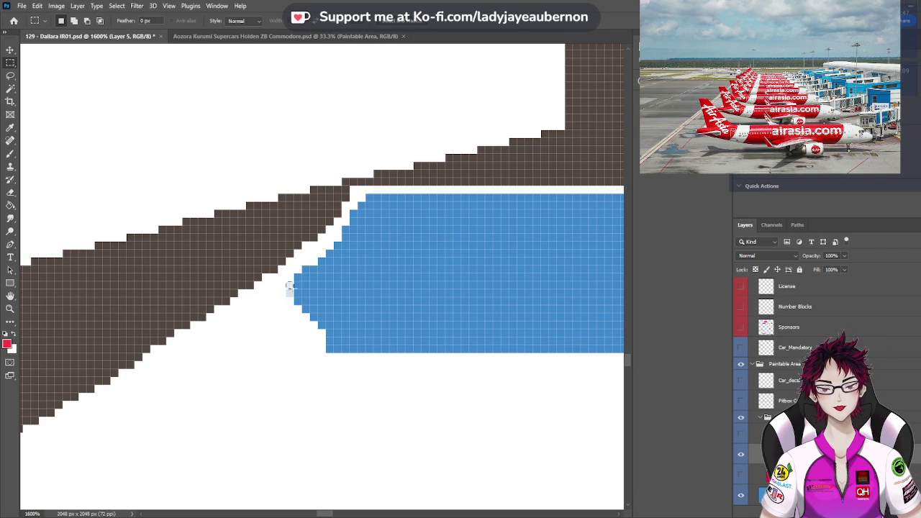
pyautogui.hotkey('ctrl', 'd')
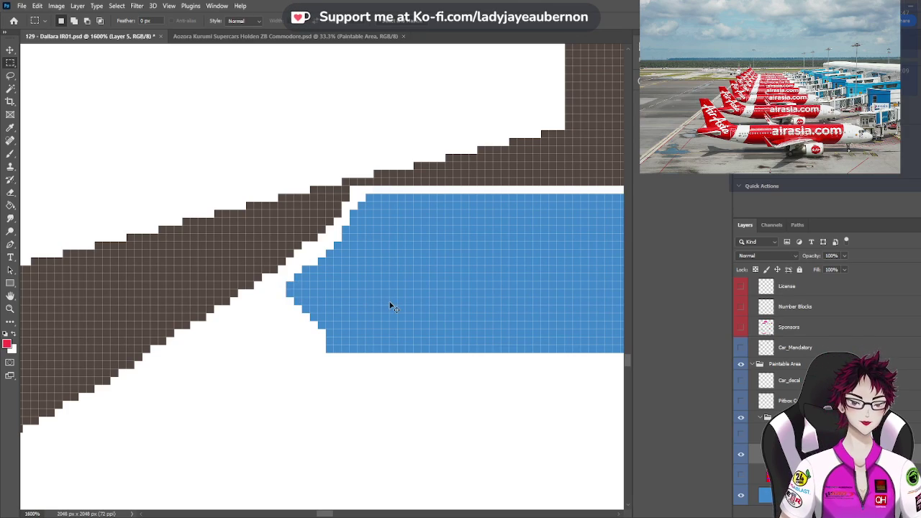
# Make the hidden red layer above the cleaned white pattern layer visible across the whole car template
pyautogui.hotkey('ctrl', '-')
pyautogui.hotkey('ctrl', '-')
pyautogui.hotkey('ctrl', '-')
pyautogui.hotkey('ctrl', '-')
pyautogui.hotkey('ctrl', '-')
pyautogui.hotkey('ctrl', '-')
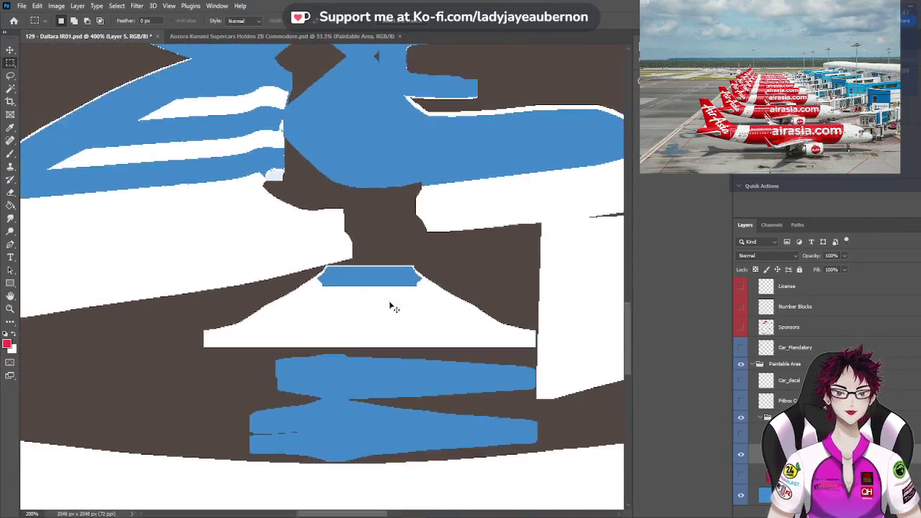
pyautogui.hotkey('ctrl', '-')
pyautogui.hotkey('ctrl', '-')
pyautogui.hotkey('ctrl', '-')
pyautogui.hotkey('ctrl', '-')
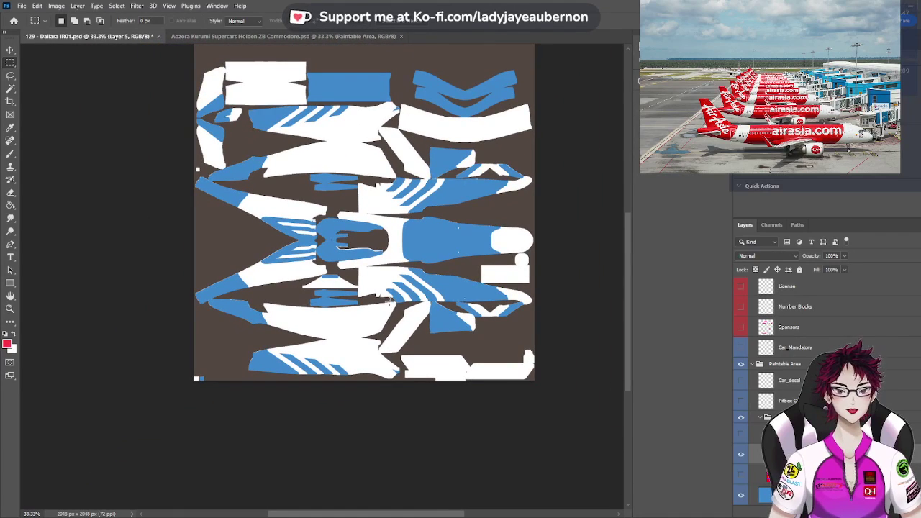
pyautogui.scroll(2, 466, 293)
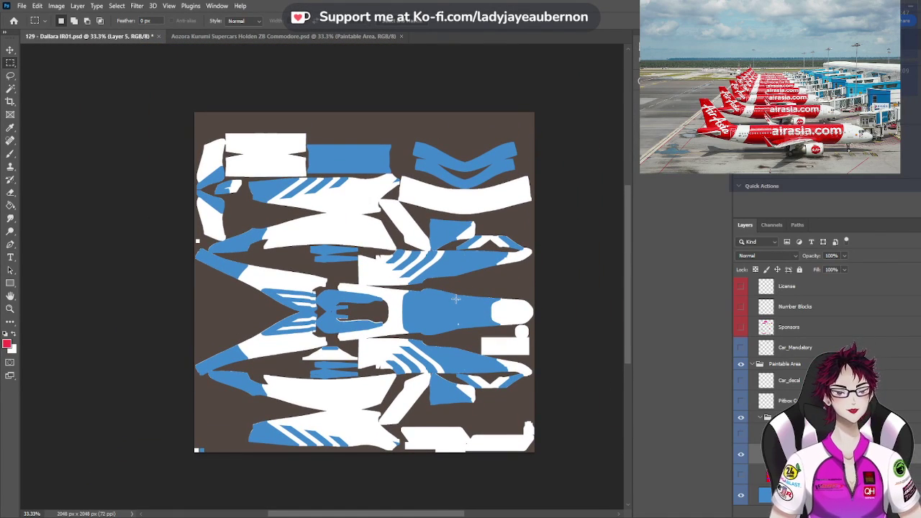
pyautogui.click(741, 436)
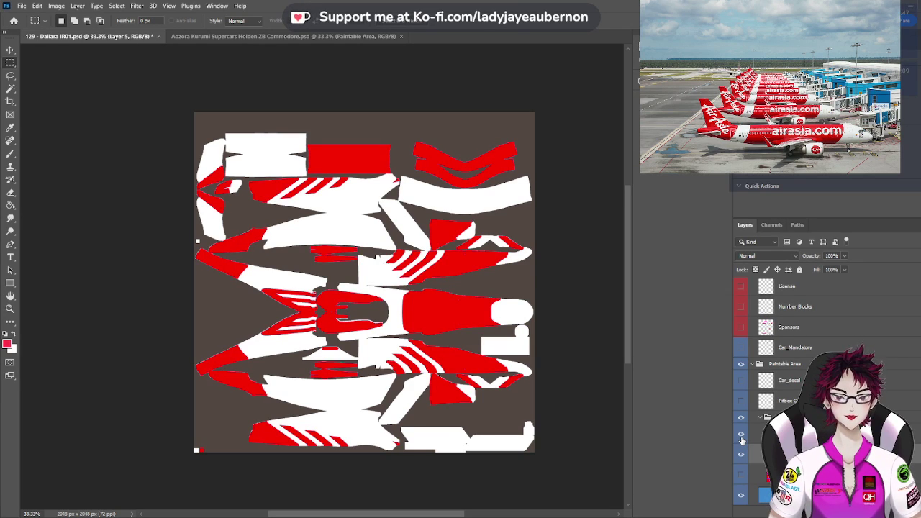
# Recolour the Base layer from blue to the red used on the car pattern
pyautogui.hotkey('ctrl', '=')
pyautogui.hotkey('ctrl', '=')
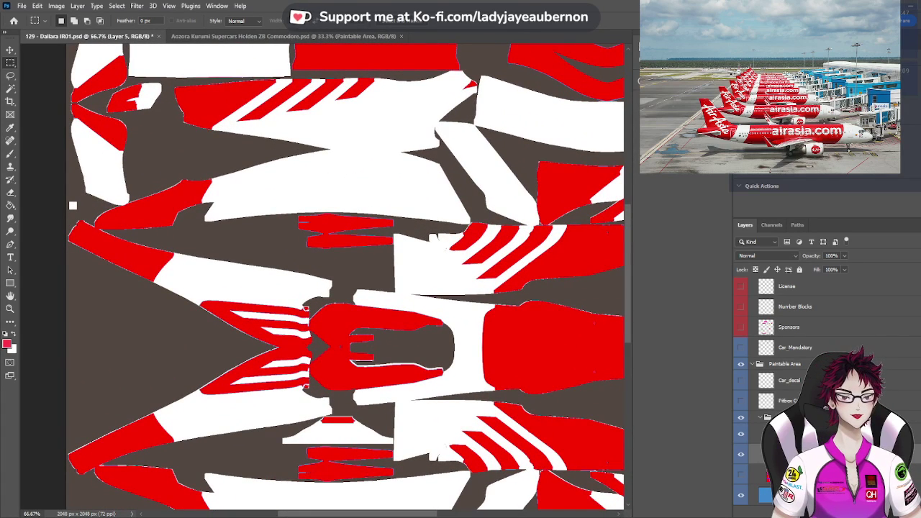
pyautogui.click(787, 495)
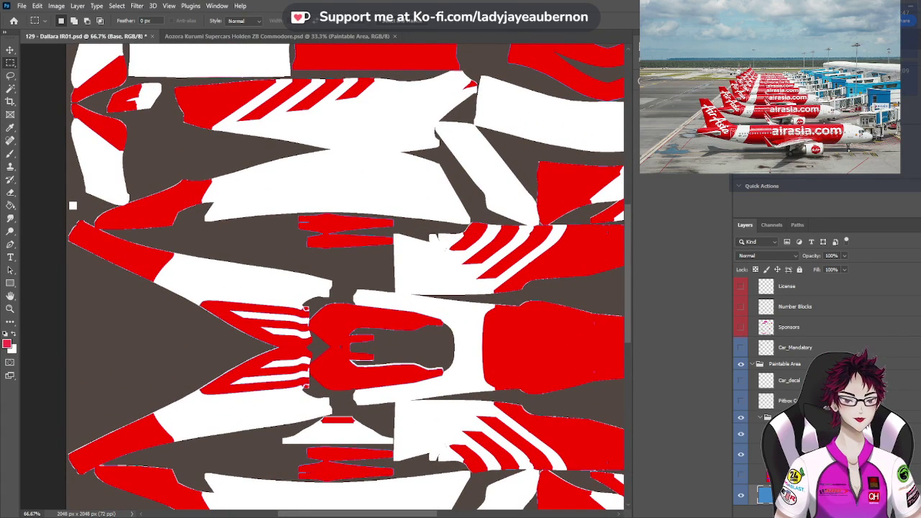
pyautogui.press('space')
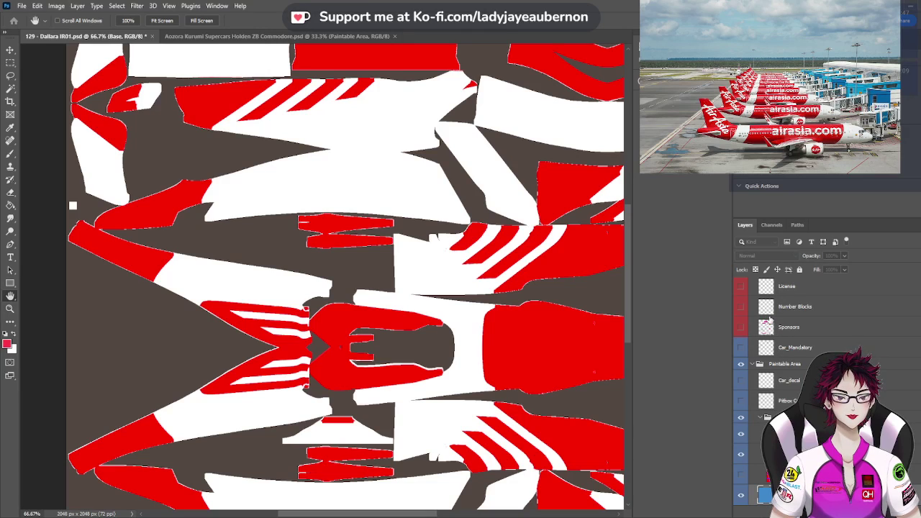
pyautogui.press('i')
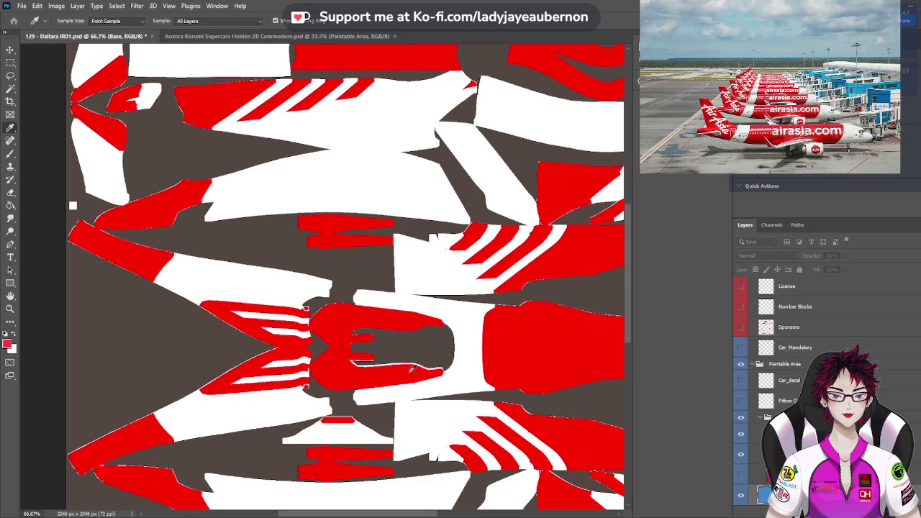
pyautogui.press('h')
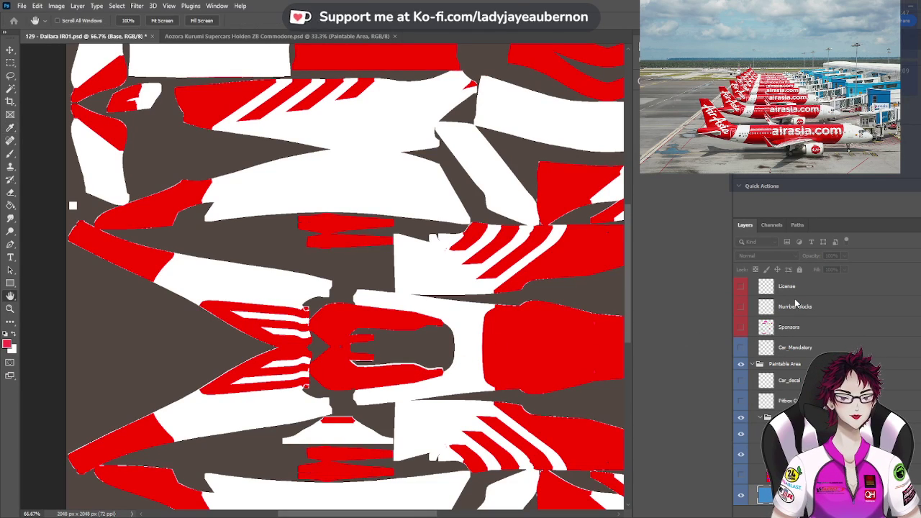
pyautogui.press('m')
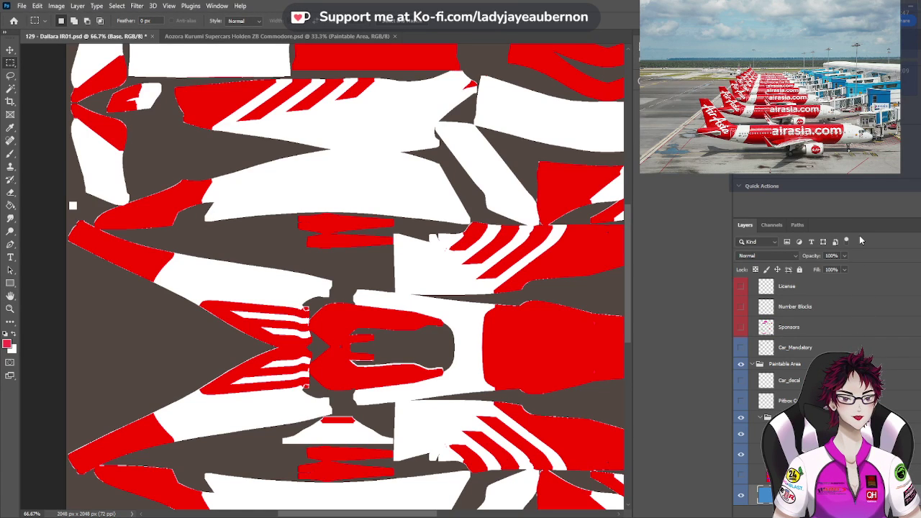
# Examine the red and white car template as a whole for leftover gaps or coloured edges
pyautogui.hotkey('ctrl', '-')
pyautogui.hotkey('ctrl', '-')
pyautogui.hotkey('ctrl', '-')
pyautogui.hotkey('ctrl', '-')
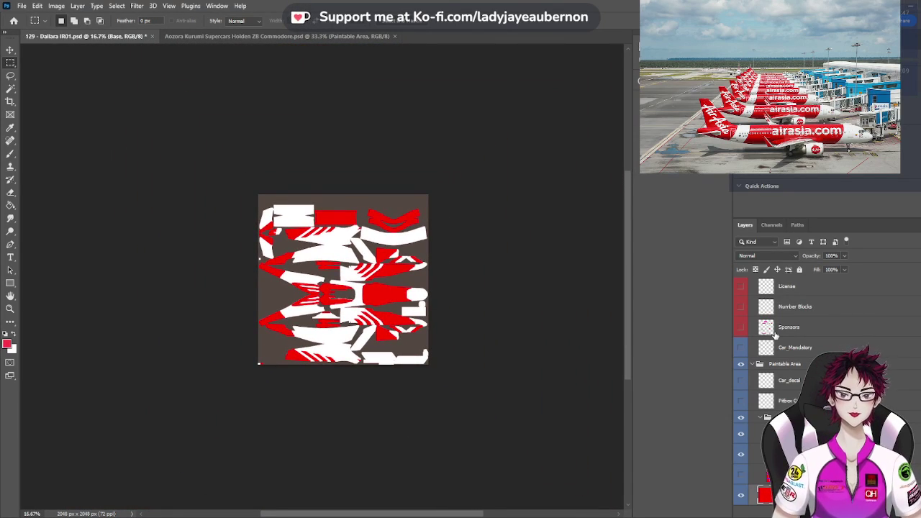
pyautogui.hotkey('ctrl', '+')
pyautogui.hotkey('ctrl', '+')
pyautogui.hotkey('ctrl', '+')
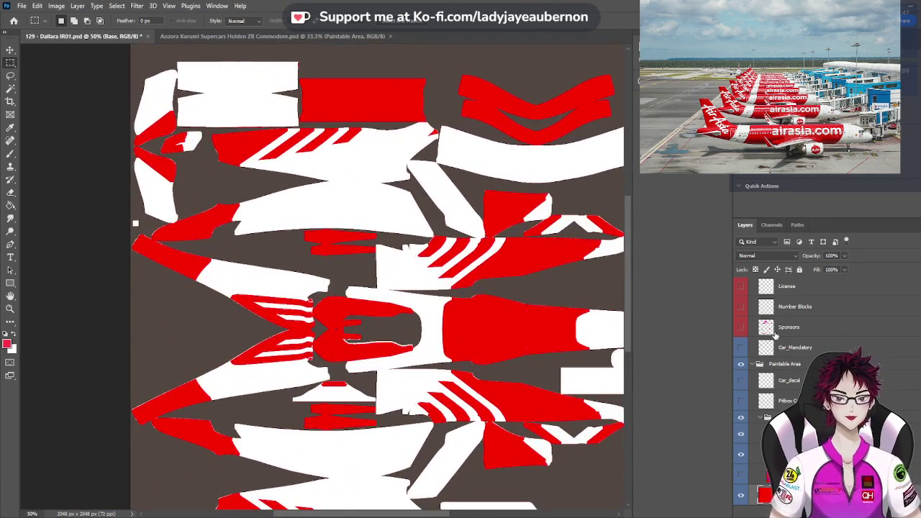
pyautogui.hotkey('ctrl', '-')
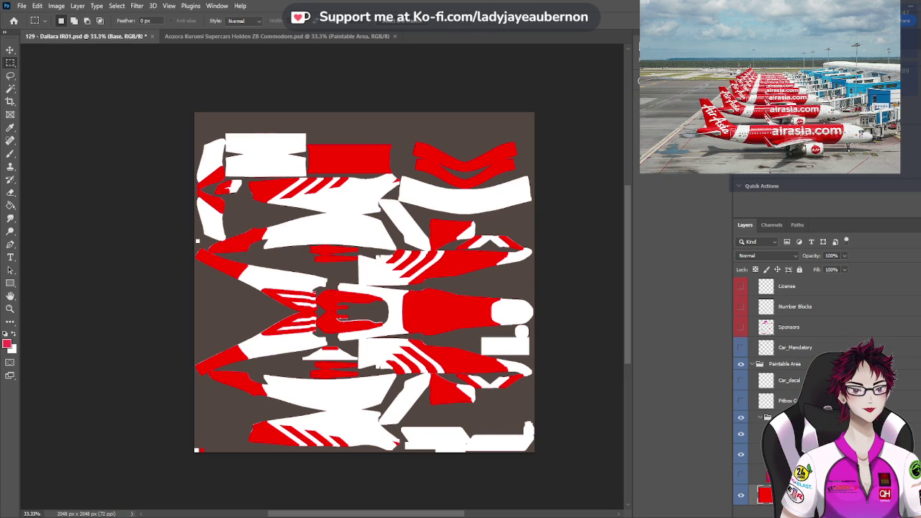
# Open the Formula Skip Barber 2000 template for comparison and return to the Dallara IR01 template
pyautogui.click(792, 473)
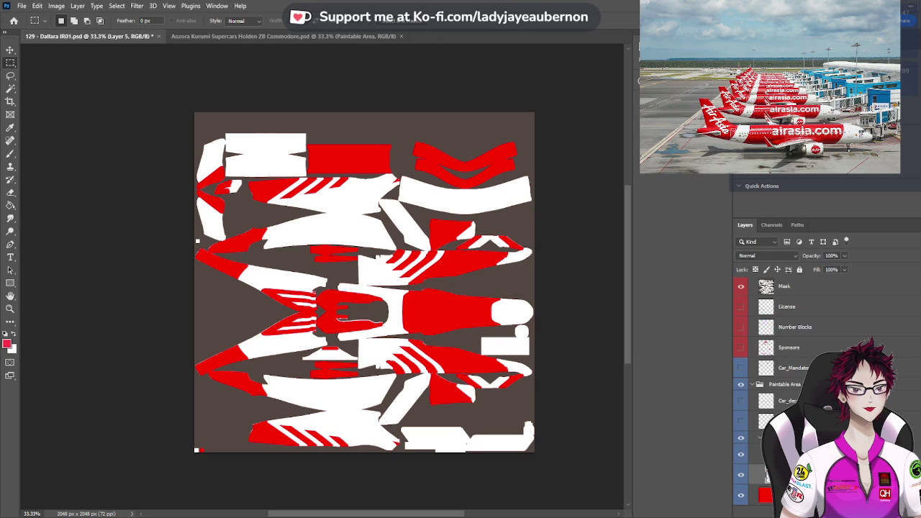
pyautogui.hotkey('ctrl', 'v')
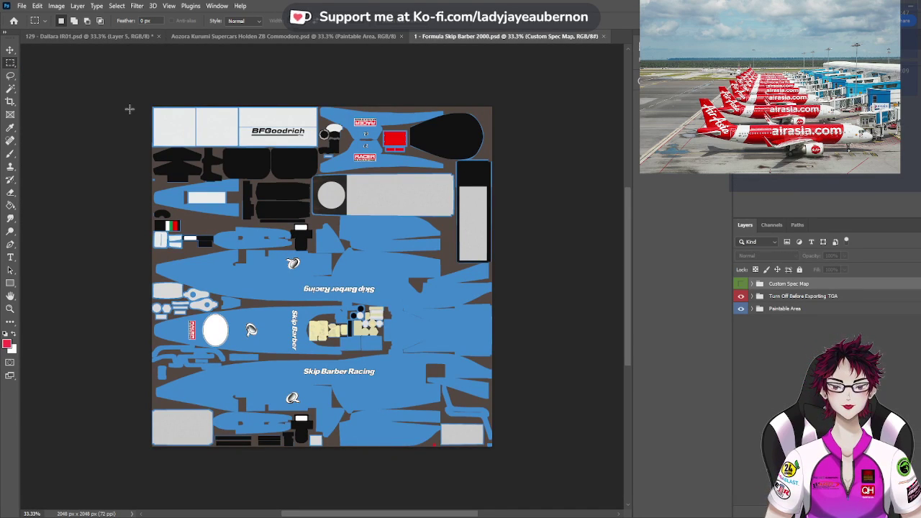
pyautogui.click(109, 37)
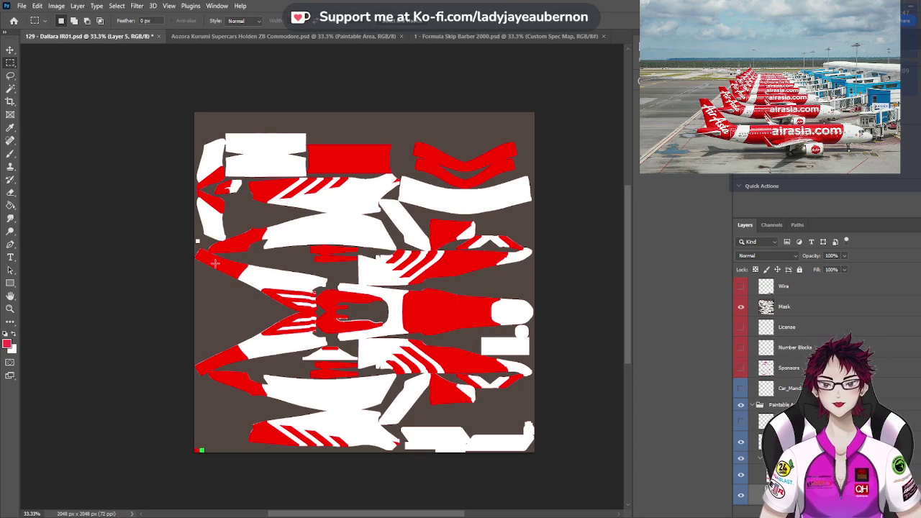
# Recolour the two corner swatches on the Pitbox Colors layer, the first white and the second red, using colours sampled from the livery
pyautogui.click(752, 439)
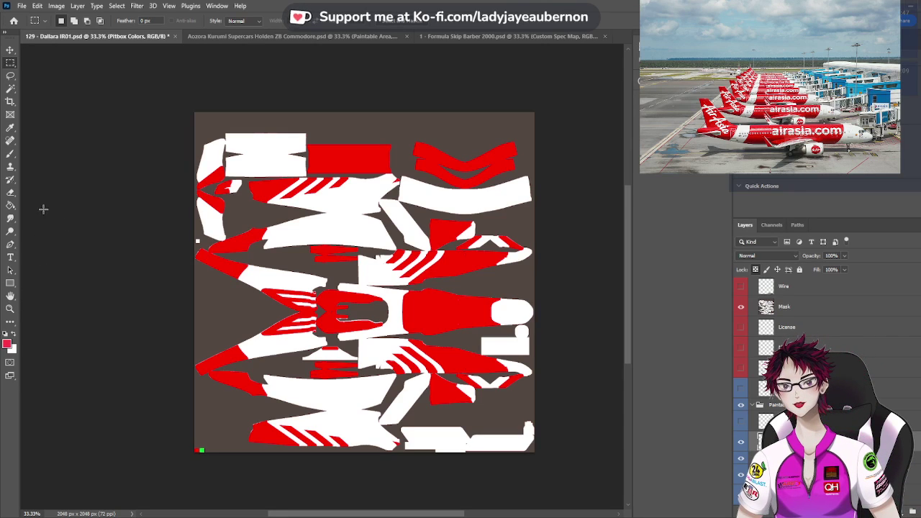
pyautogui.press('i')
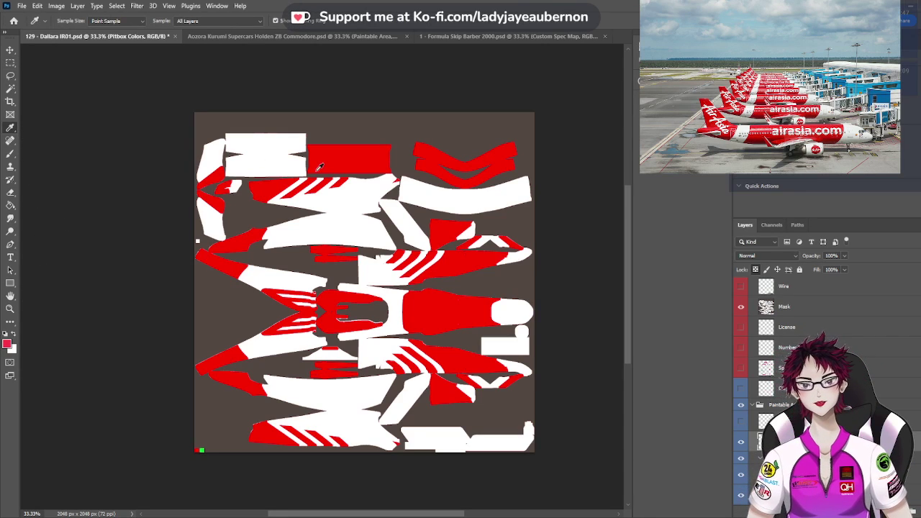
pyautogui.click(336, 161)
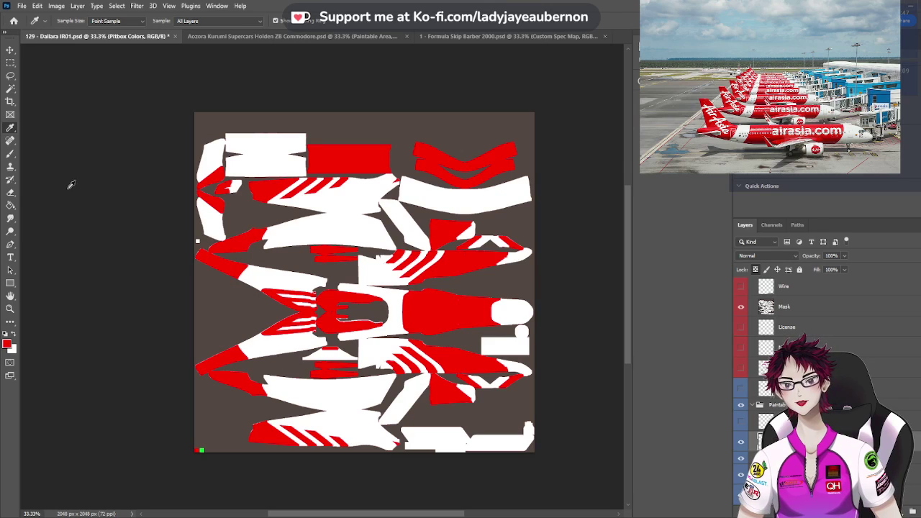
pyautogui.click(274, 158)
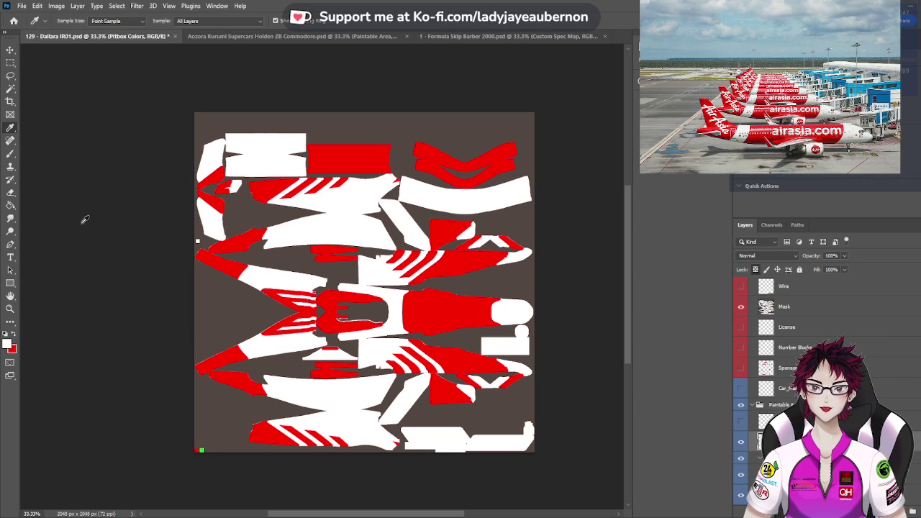
pyautogui.click(447, 38)
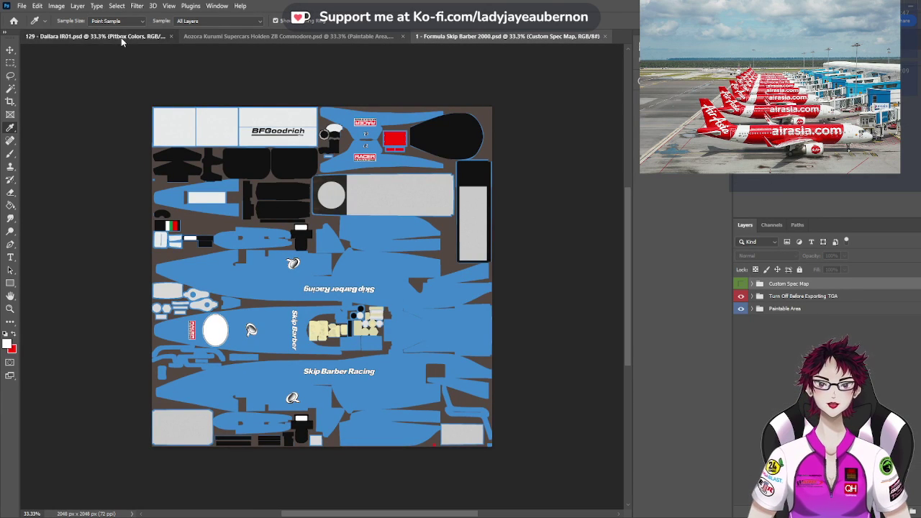
pyautogui.click(121, 37)
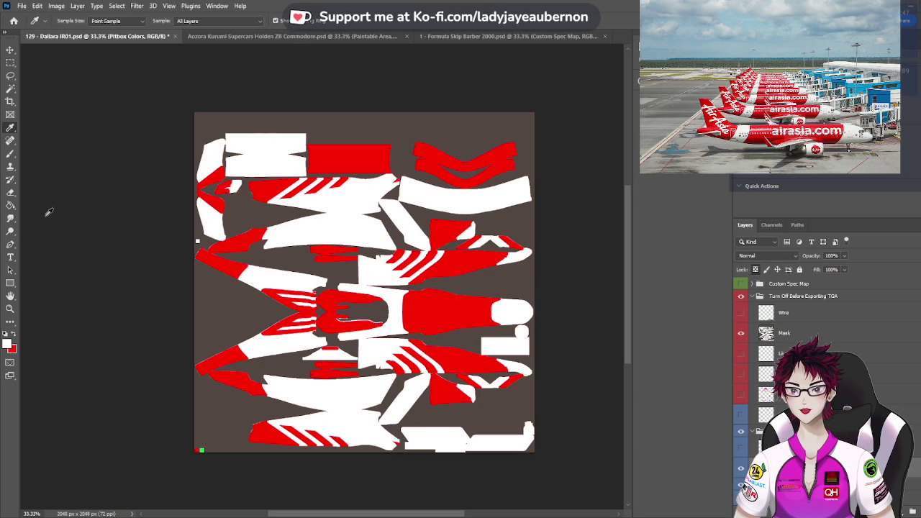
pyautogui.click(10, 205)
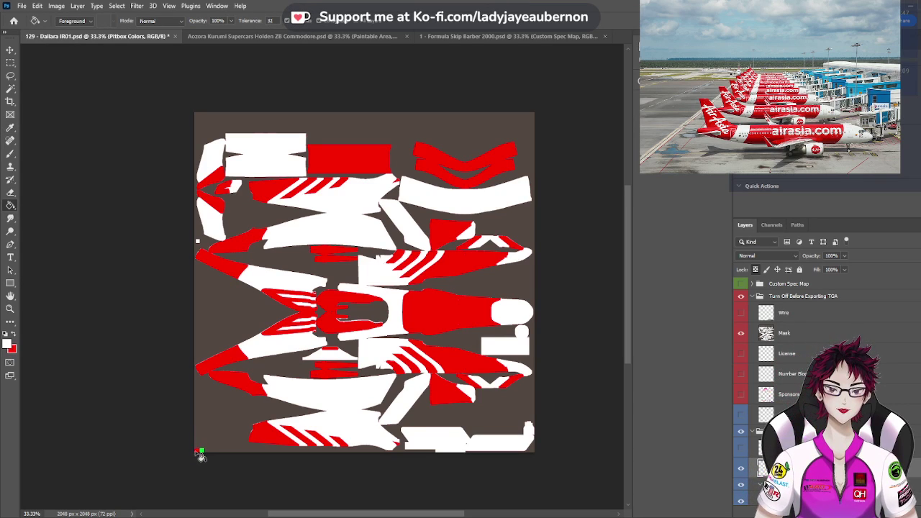
pyautogui.click(197, 452)
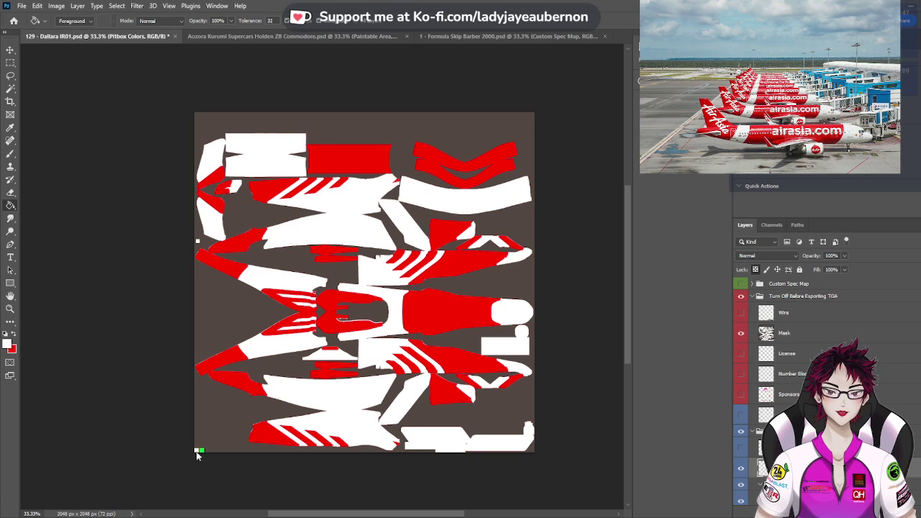
pyautogui.click(14, 335)
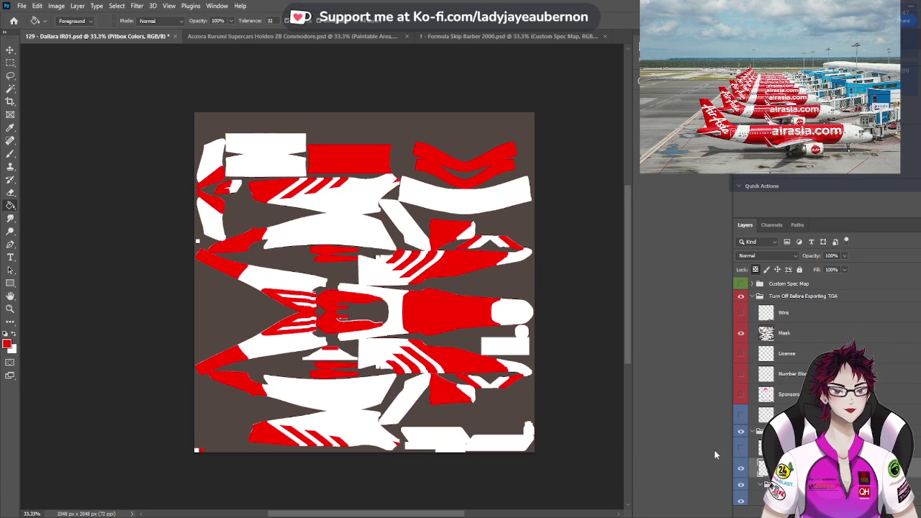
# Make the Car_decal, Car_Mandatory and License layers visible on the car template
pyautogui.click(741, 447)
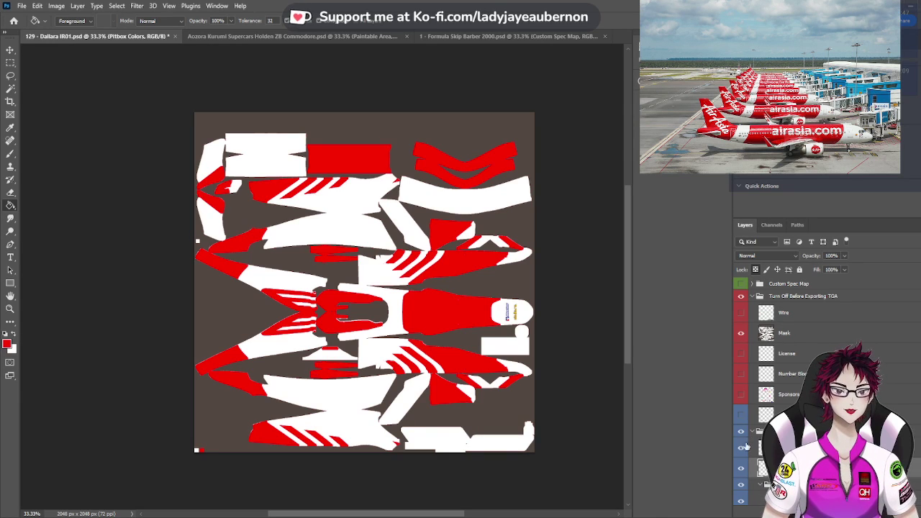
pyautogui.click(741, 416)
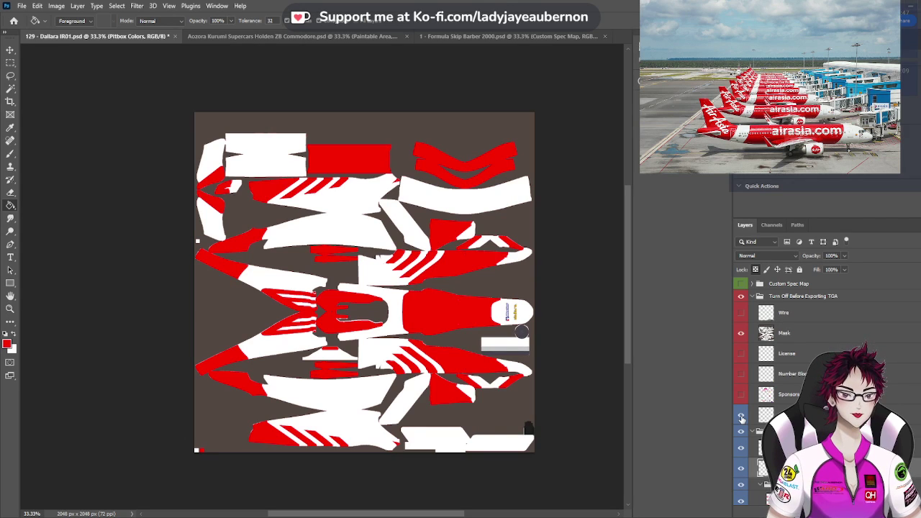
pyautogui.click(741, 354)
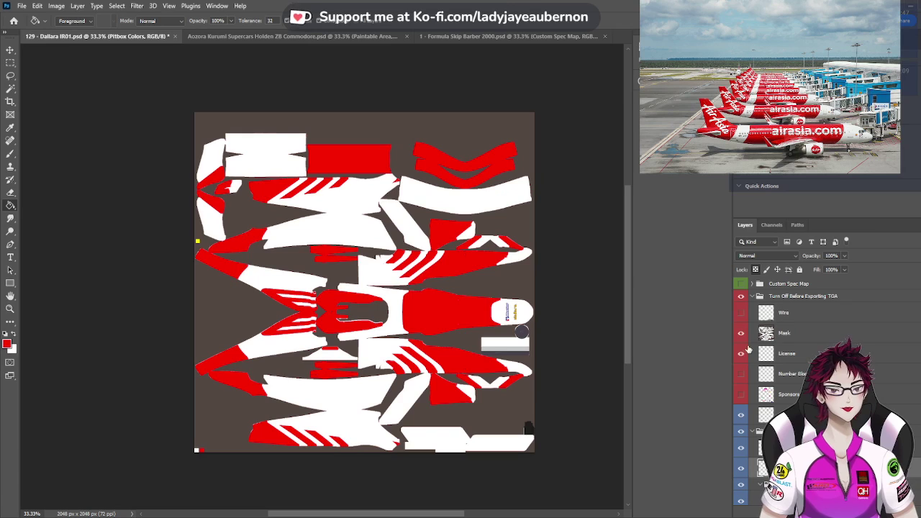
# Show the Wire layer and change its Color Overlay effect to black so the wireframe contrasts with the red-and-white livery
pyautogui.click(741, 313)
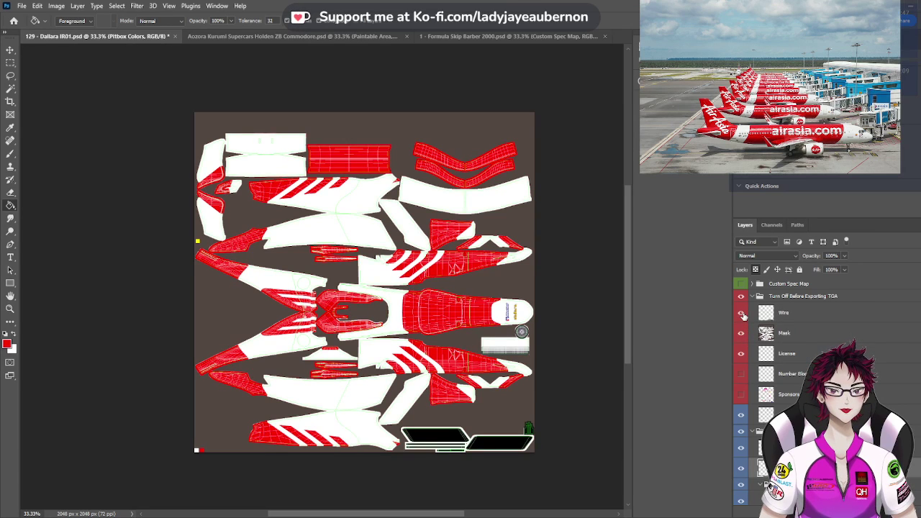
pyautogui.click(794, 321)
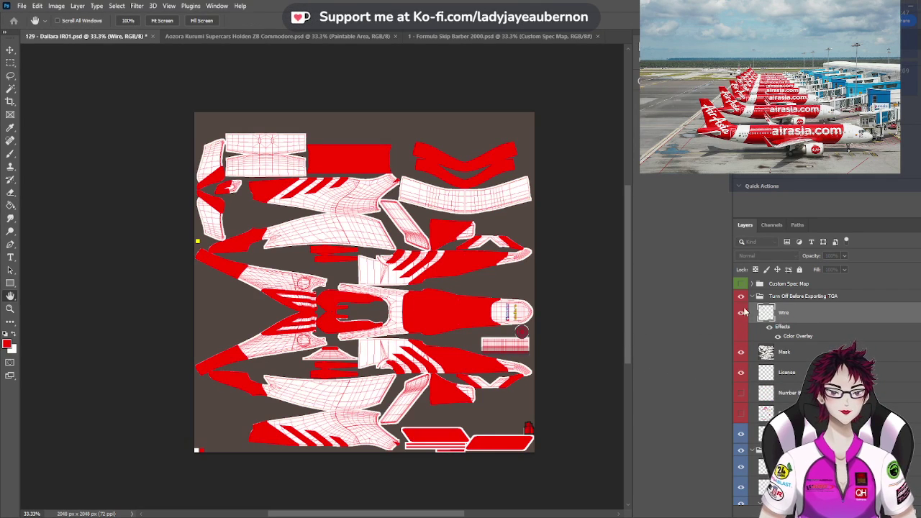
pyautogui.press('i')
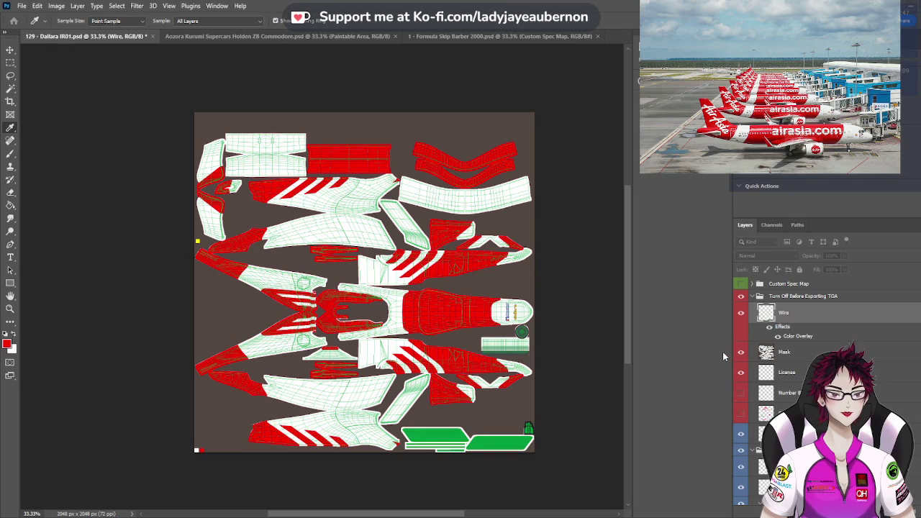
pyautogui.click(740, 430)
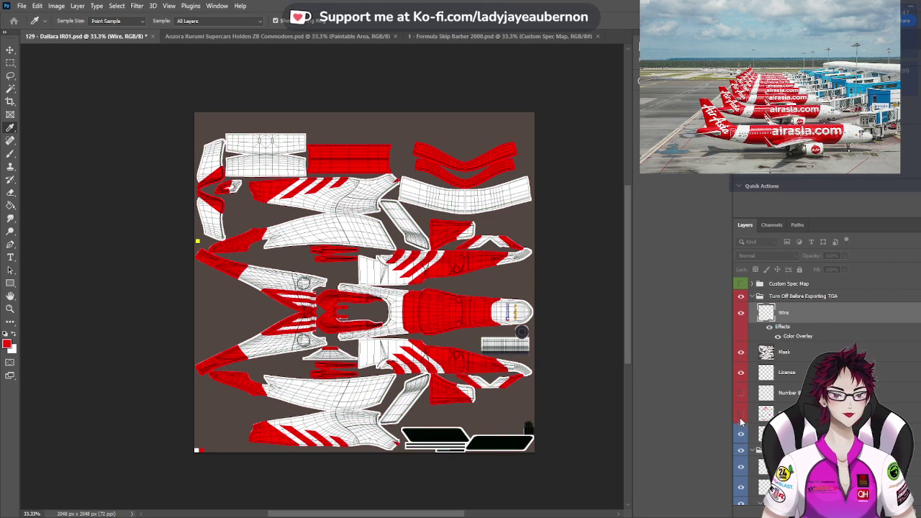
pyautogui.press('h')
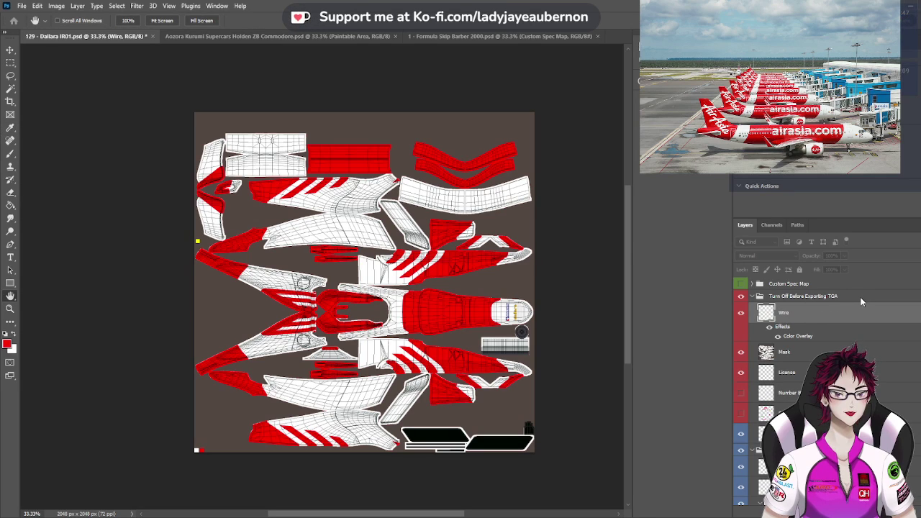
pyautogui.press('g')
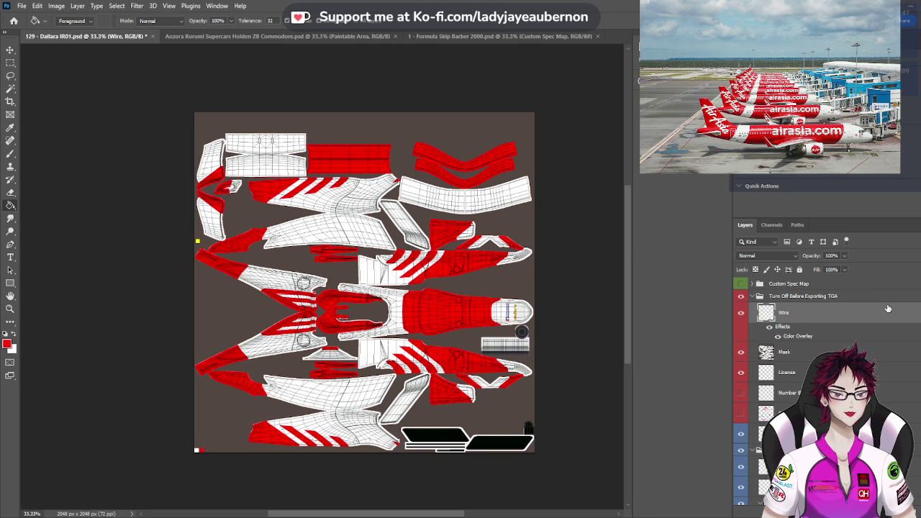
pyautogui.click(839, 321)
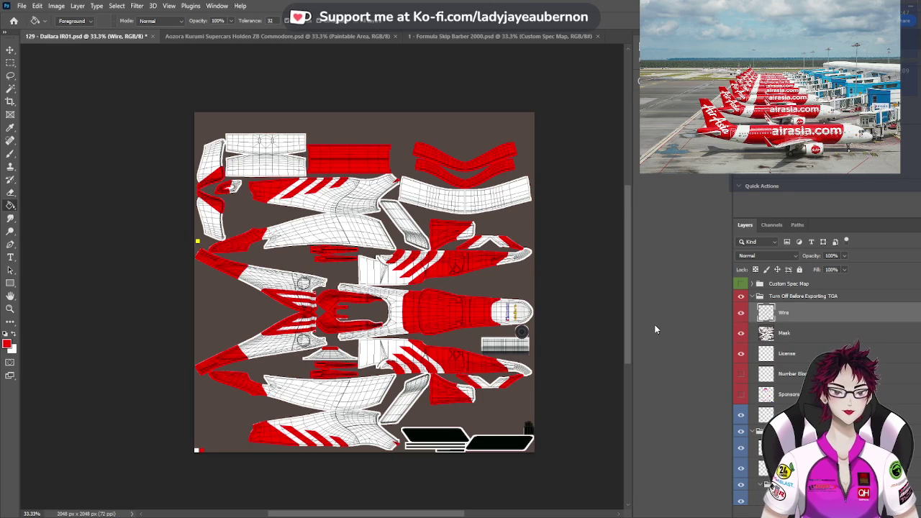
# Open Lemons iRacing.png, return to the Dallara IR01 document, and close the Formula Skip Barber 2000 document
pyautogui.click(762, 447)
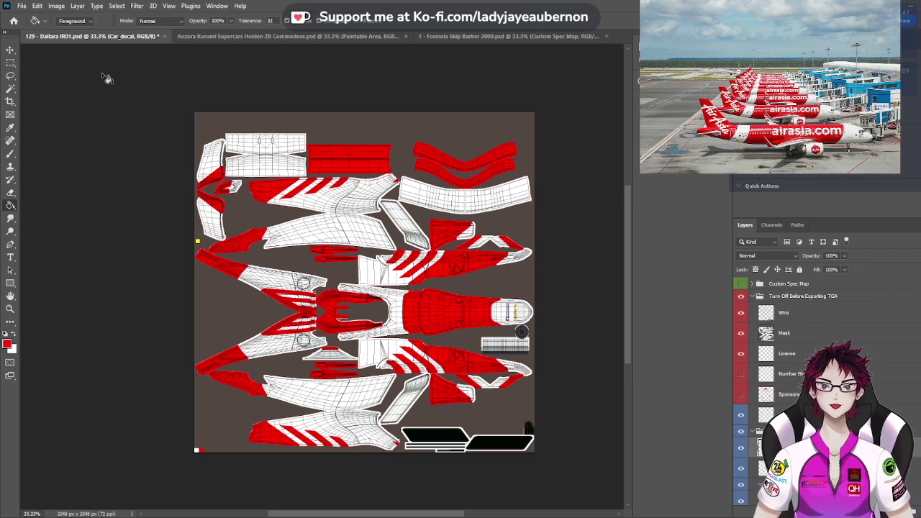
pyautogui.click(9, 50)
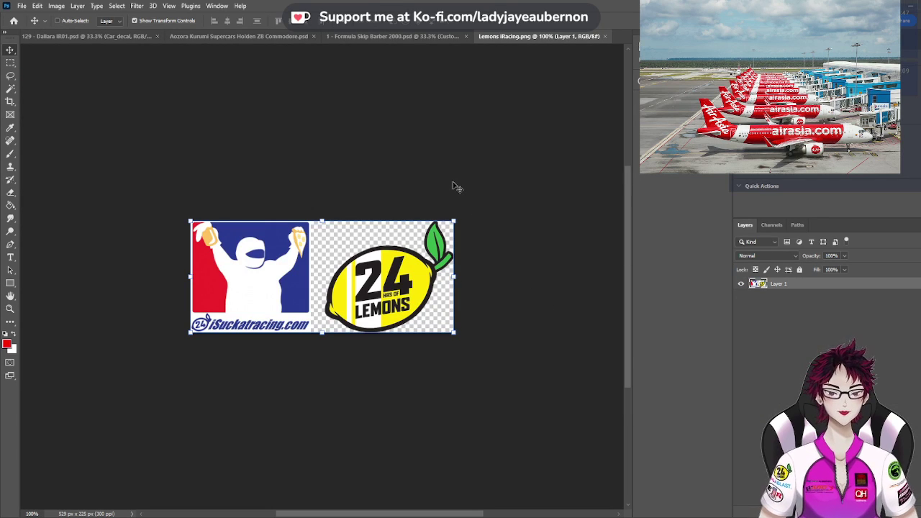
pyautogui.click(87, 37)
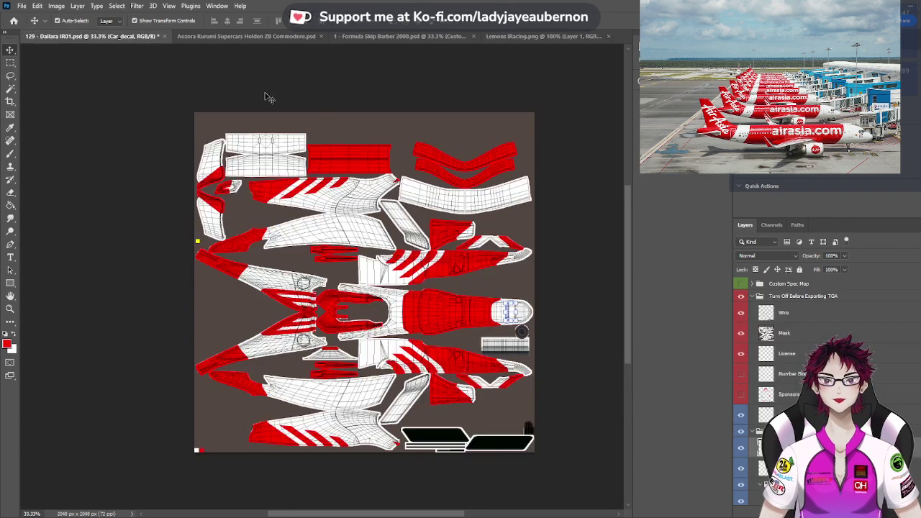
pyautogui.click(473, 36)
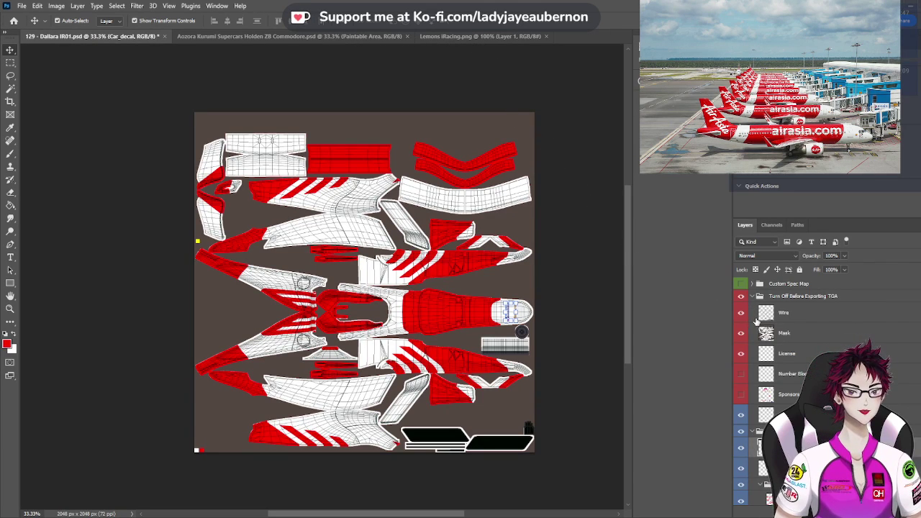
# Paste the Lemons iRacing artwork above the Custom Spec Map group and rotate it 90° counterclockwise
pyautogui.click(774, 286)
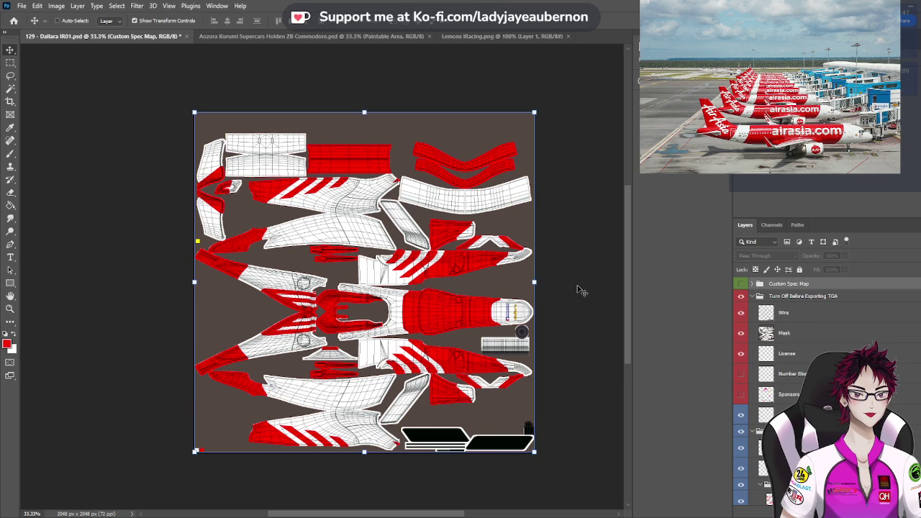
pyautogui.hotkey('ctrl', 'v')
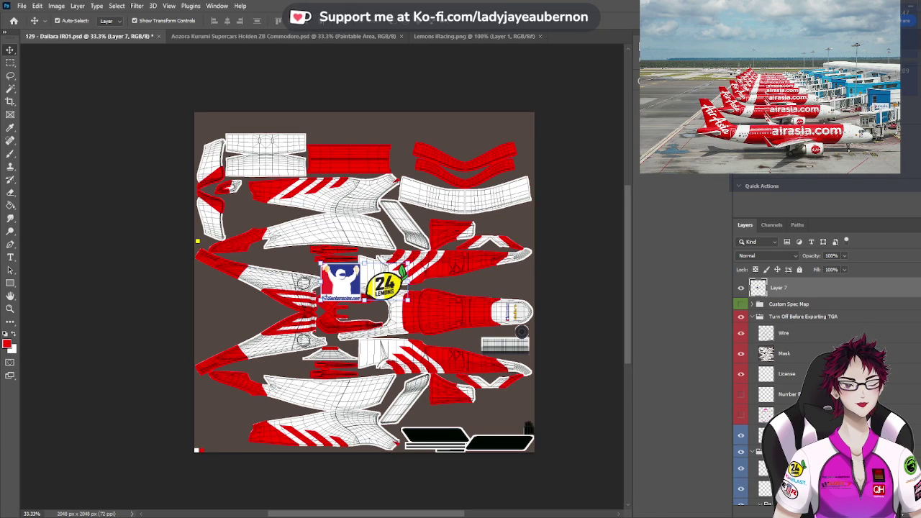
pyautogui.hotkey('ctrl', 'shift', 'r')
# Scale the pasted Lemons artwork to about 20% and place it over the iRacing logo on the white nose, beside the dallara lettering
pyautogui.hotkey('ctrl', '+')
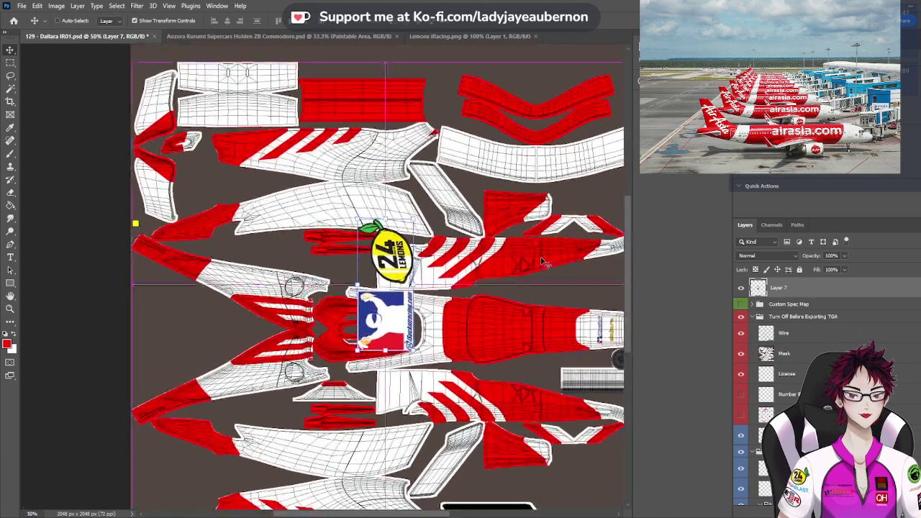
pyautogui.moveTo(439, 515); pyautogui.dragTo(484, 515)
pyautogui.moveTo(289, 285); pyautogui.dragTo(504, 331)
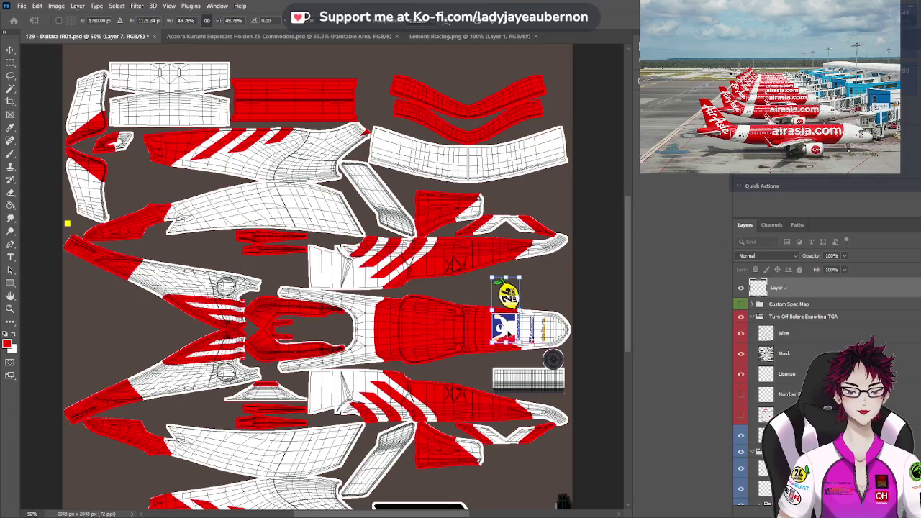
pyautogui.hotkey('ctrl', '+')
pyautogui.hotkey('ctrl', '+')
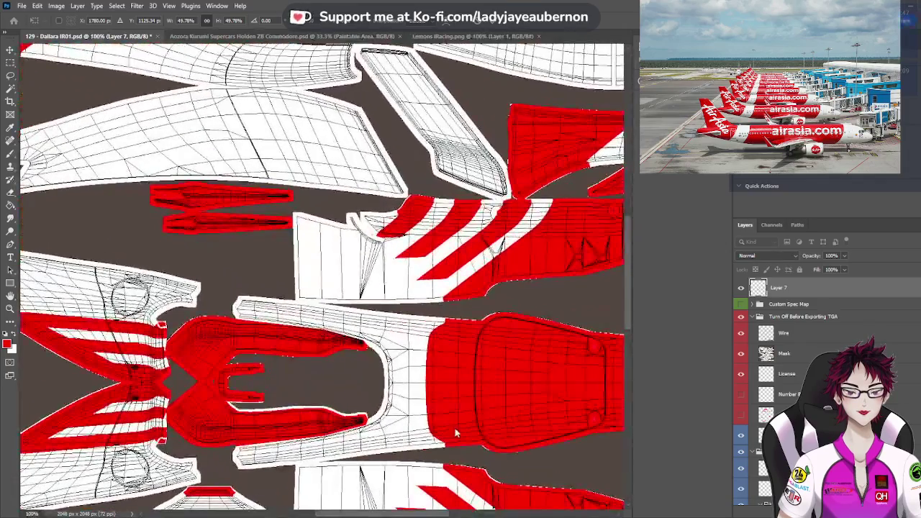
pyautogui.moveTo(419, 514); pyautogui.dragTo(479, 513)
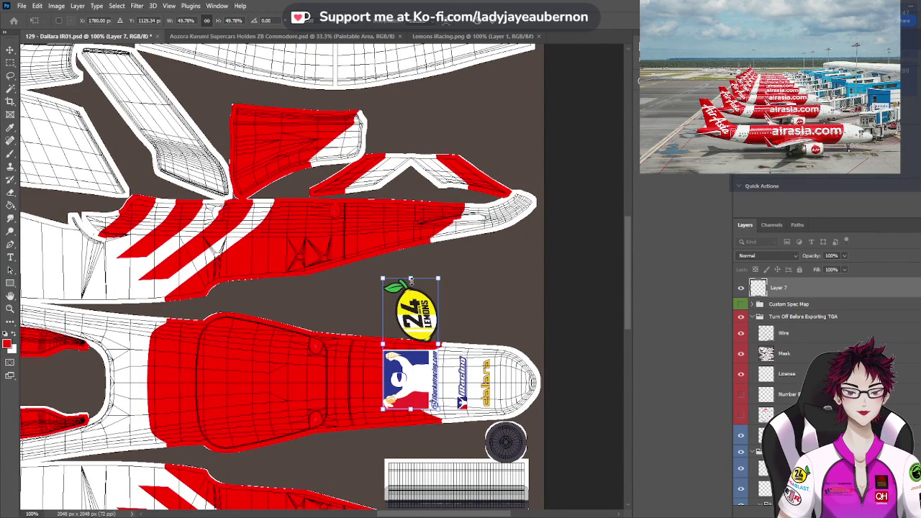
pyautogui.moveTo(410, 279); pyautogui.dragTo(423, 355)
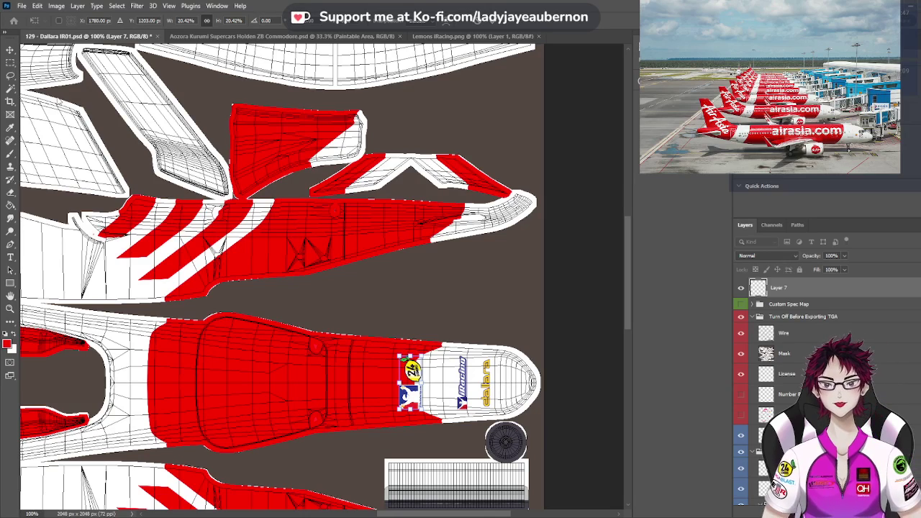
pyautogui.press('Return')
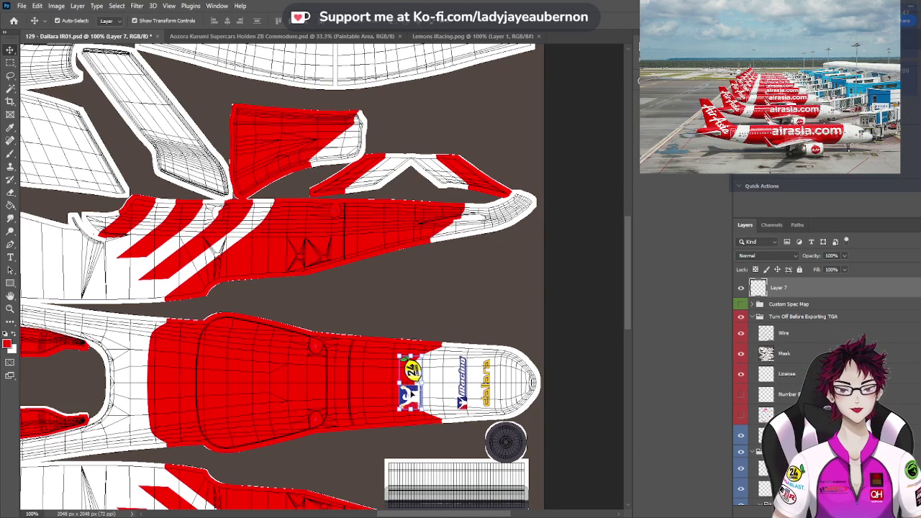
pyautogui.moveTo(413, 396); pyautogui.dragTo(461, 396)
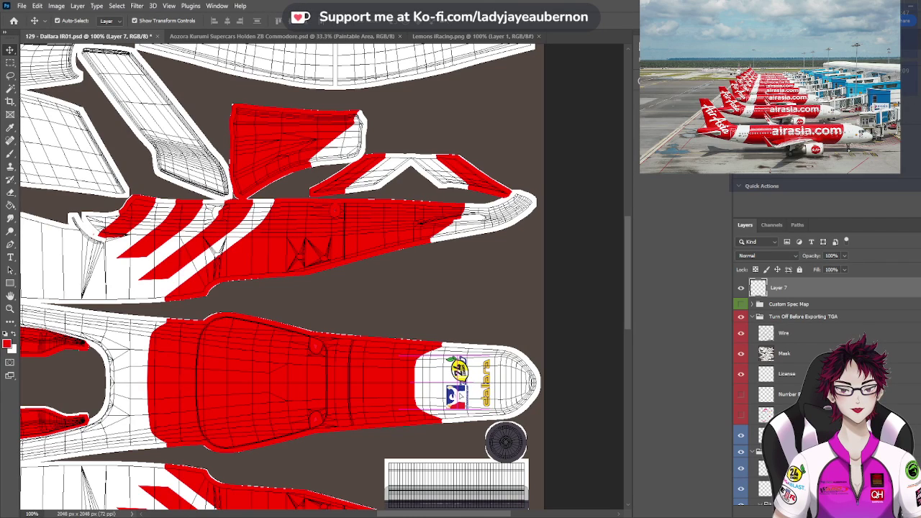
pyautogui.moveTo(461, 396); pyautogui.dragTo(468, 396)
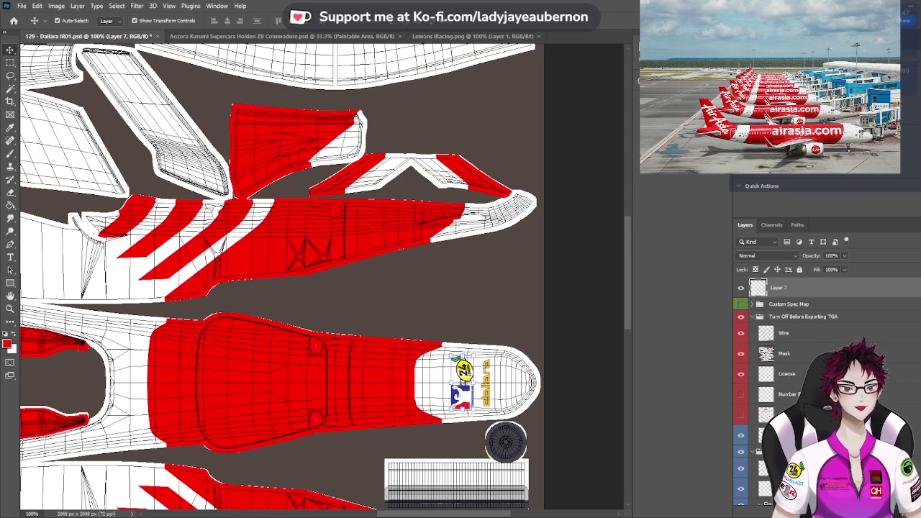
# Rename the pasted logo layer as Lemons iRacing
pyautogui.doubleClick(780, 288)
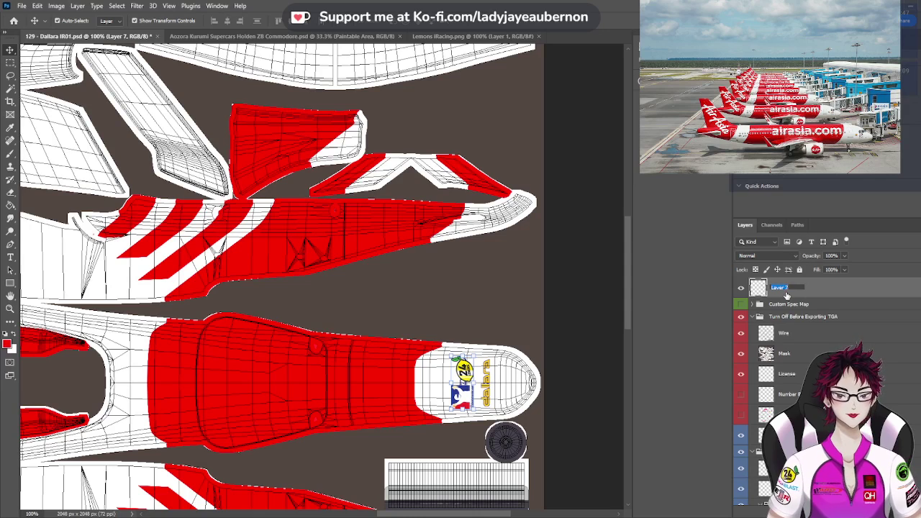
pyautogui.write('Lemons Ra')
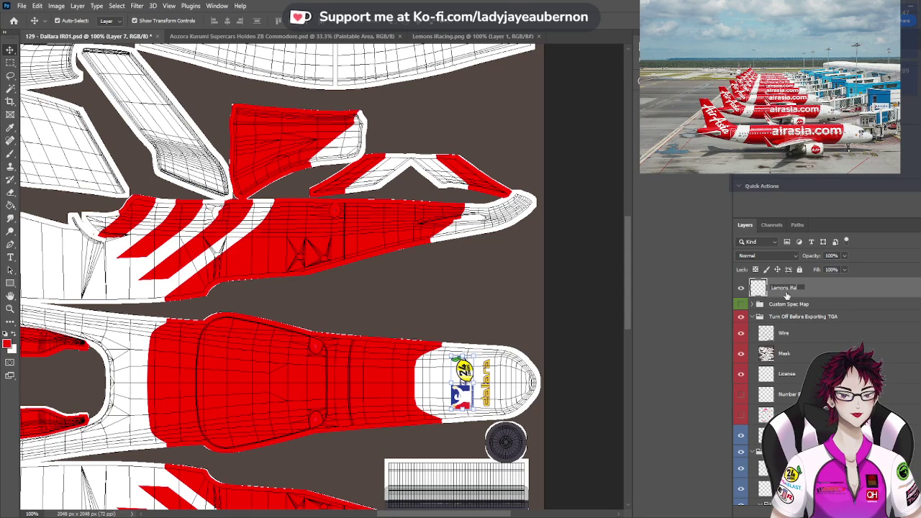
pyautogui.write('cing')
pyautogui.press('Return')
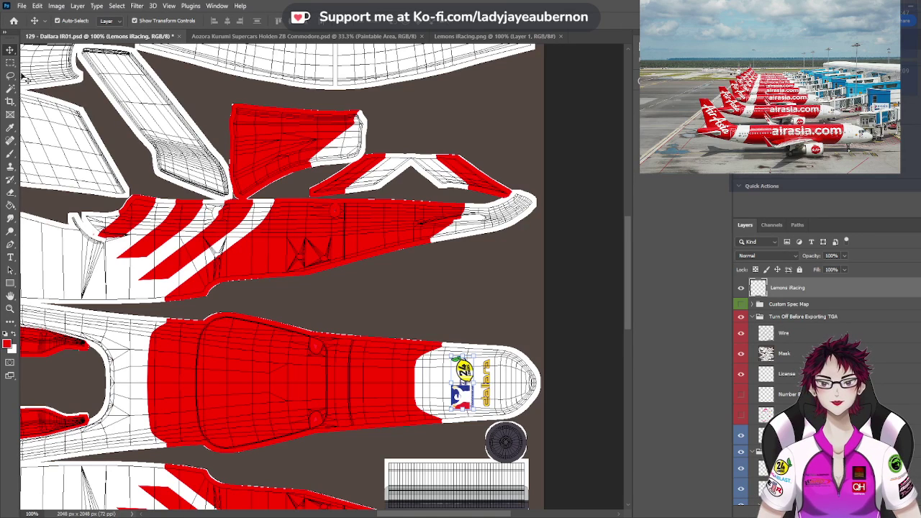
# Delete the original iRacing logo from the Car_decal layer with a rectangular selection around the nose logos, keeping the Lemons artwork
pyautogui.click(11, 62)
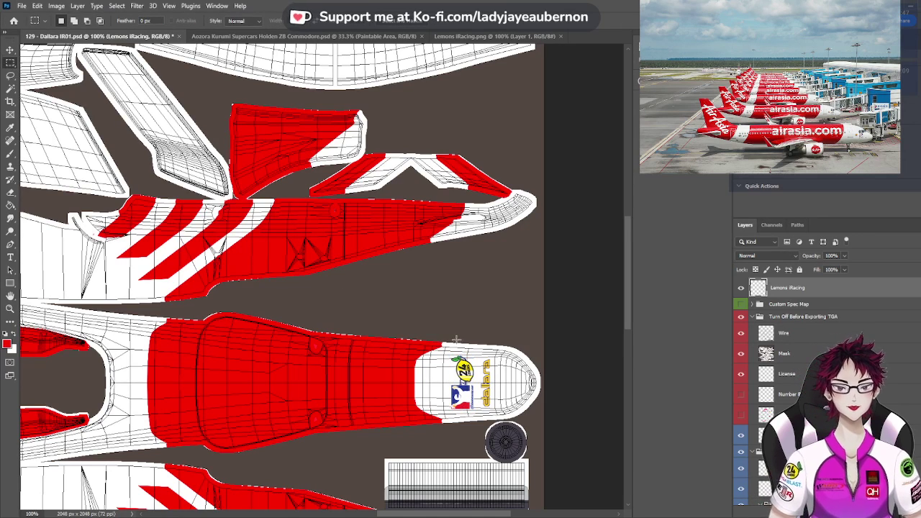
pyautogui.moveTo(451, 357); pyautogui.dragTo(478, 426)
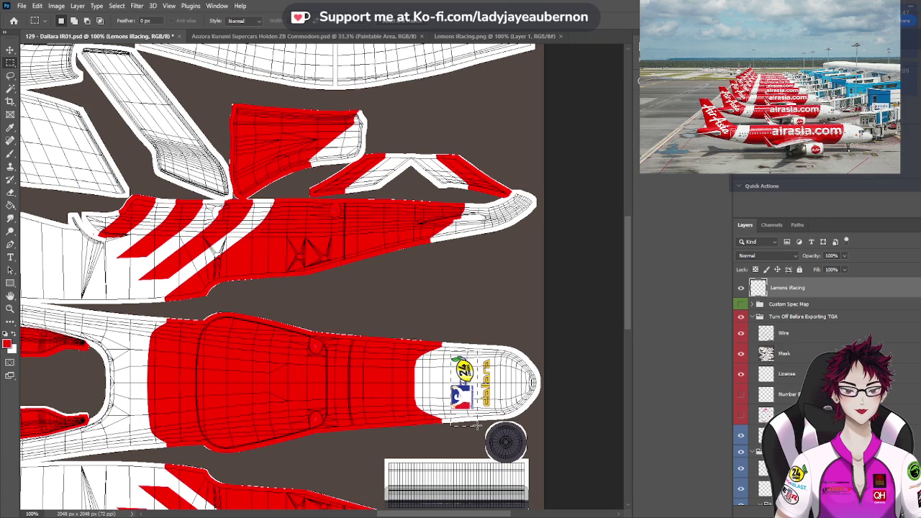
pyautogui.press('Delete')
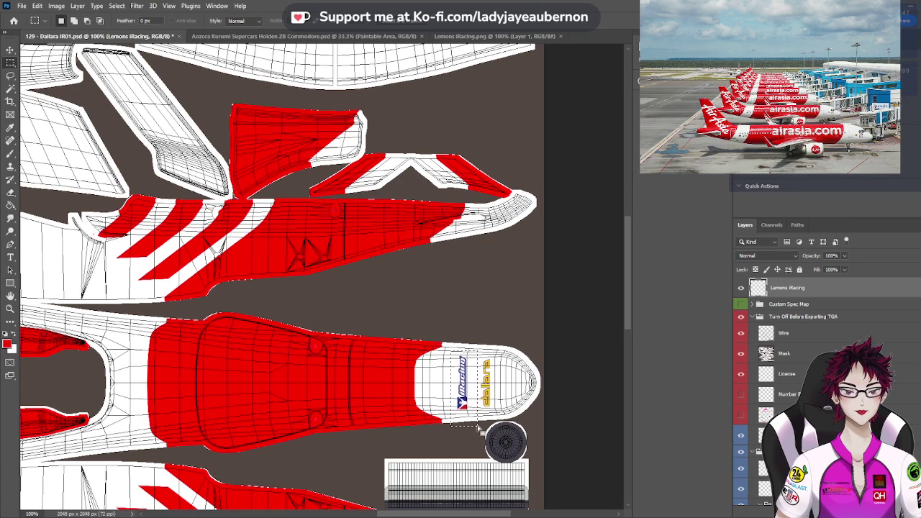
pyautogui.hotkey('ctrl', 'z')
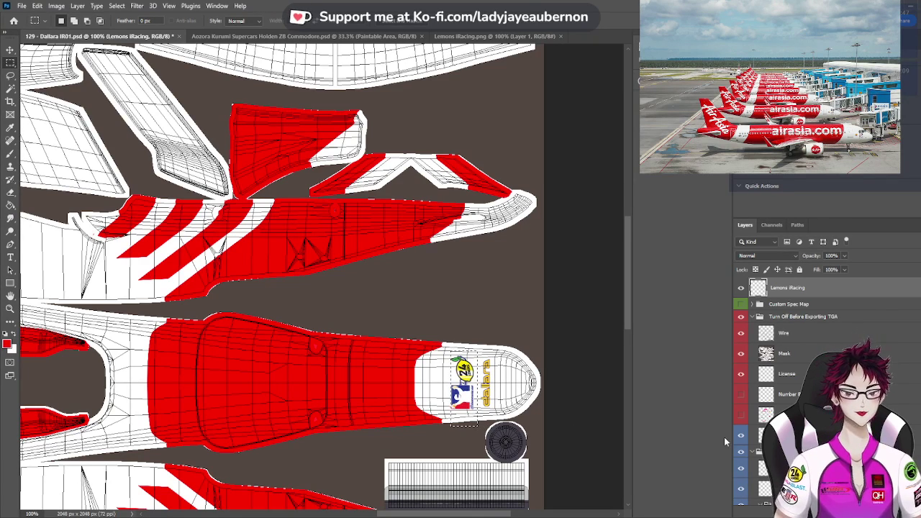
pyautogui.click(784, 461)
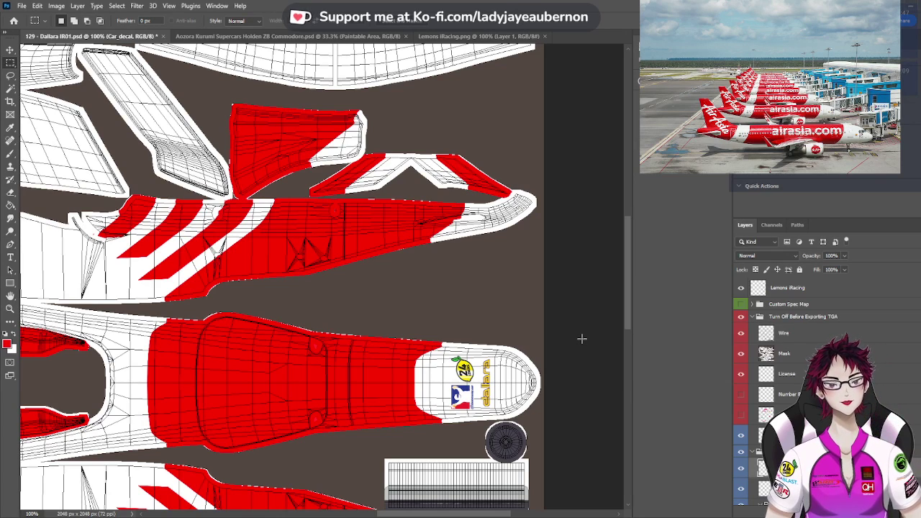
# Paste the logo from Everyone Racers Logo.png above the Lemons iRacing layer in the Dallara IR01 document and rotate it 90° counterclockwise
pyautogui.click(10, 48)
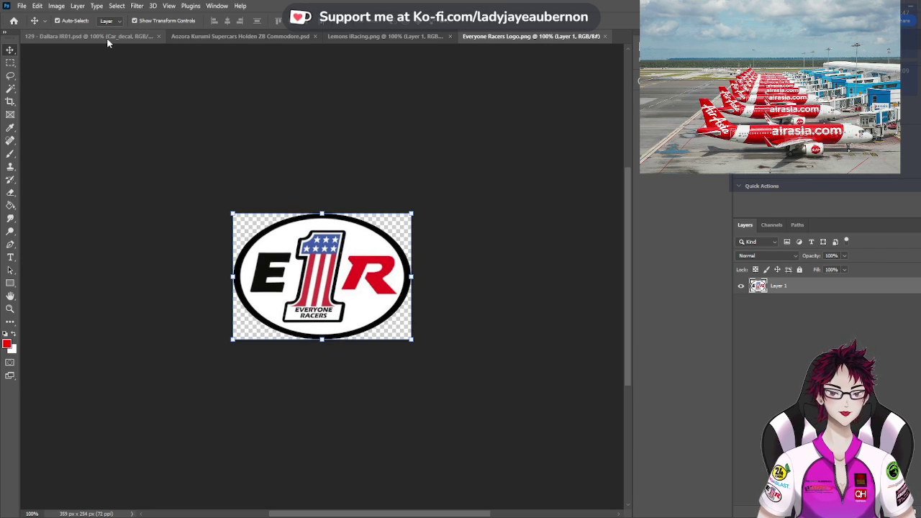
pyautogui.scroll(1, 160, 72)
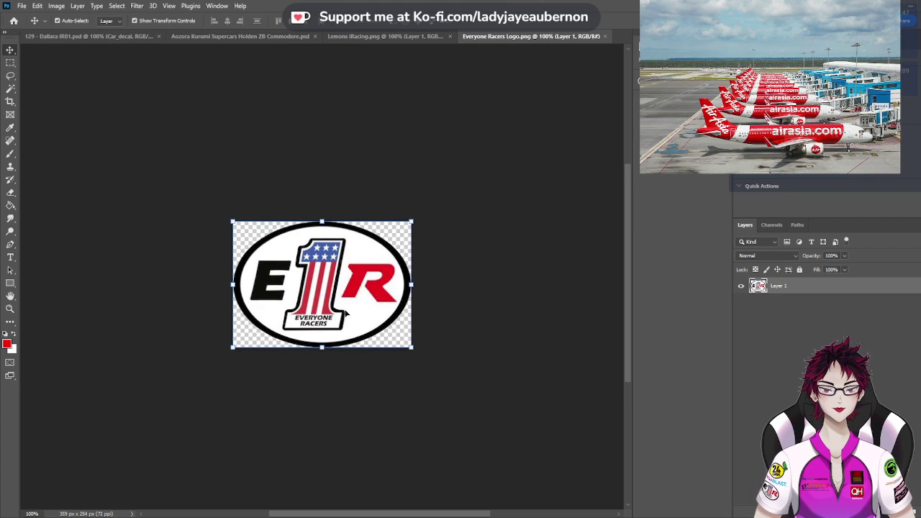
pyautogui.click(60, 37)
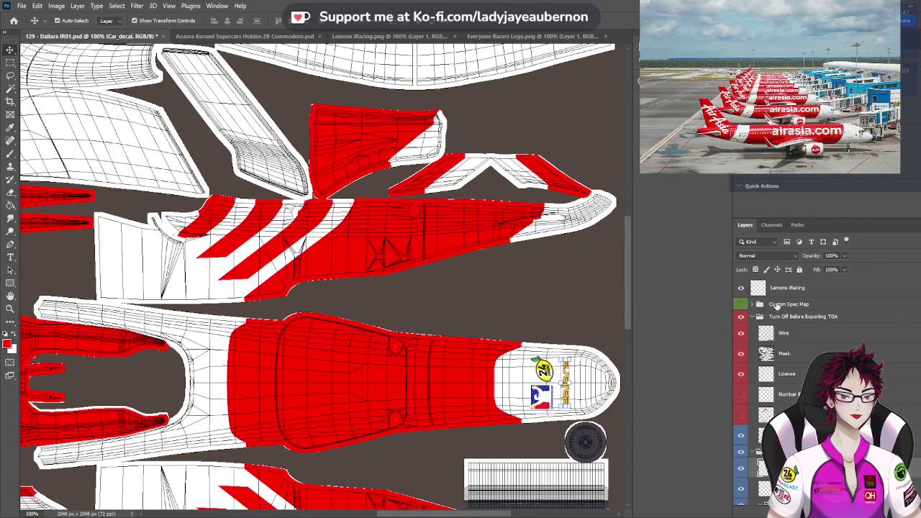
pyautogui.click(778, 294)
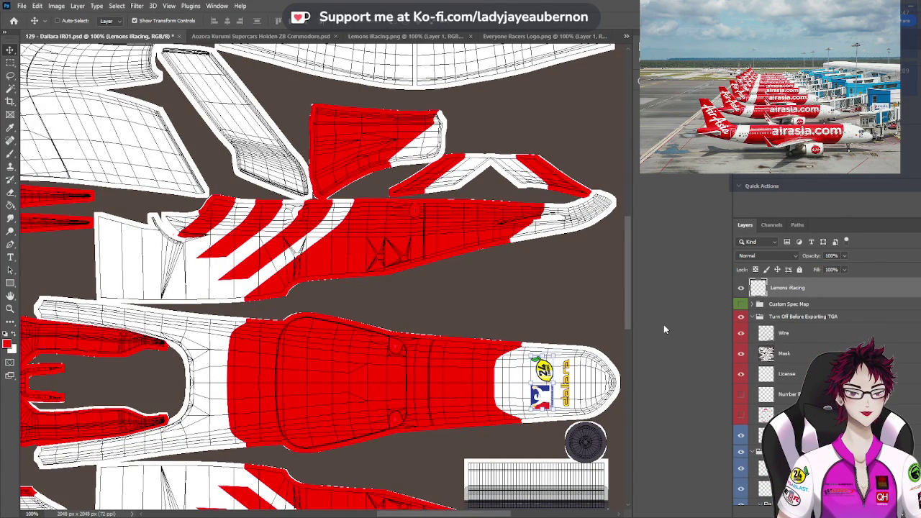
pyautogui.hotkey('ctrl', 'v')
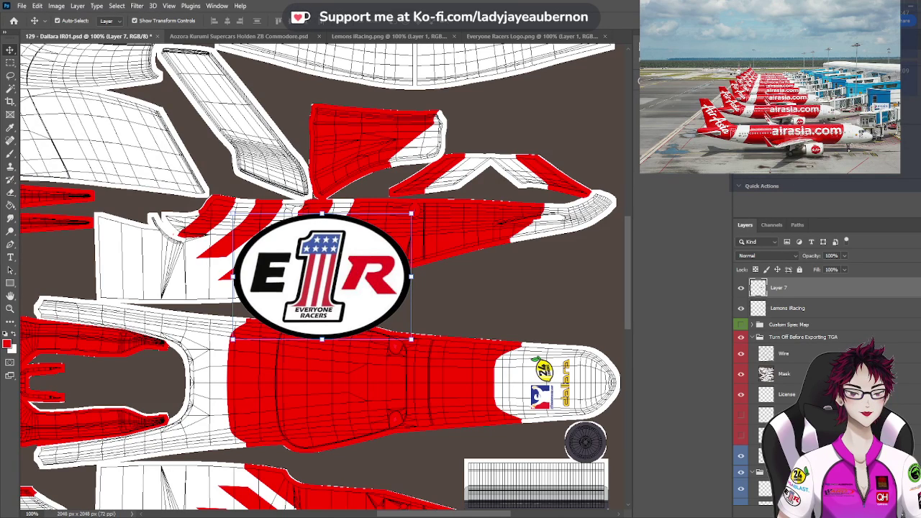
pyautogui.hotkey('ctrl', 'shift', 'r')
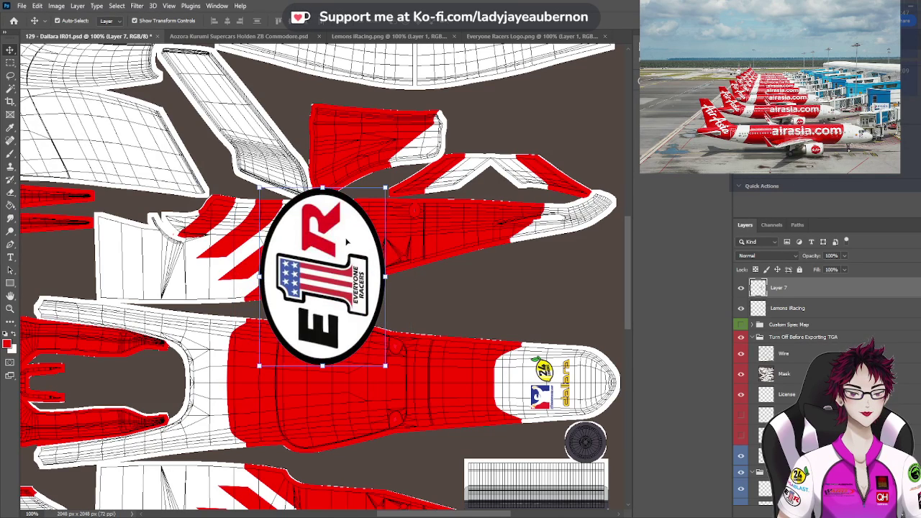
# Scale the Everyone Racers logo to 17.32% and place it near the tip of the white nose, beyond the dallara lettering
pyautogui.moveTo(261, 276); pyautogui.dragTo(593, 386)
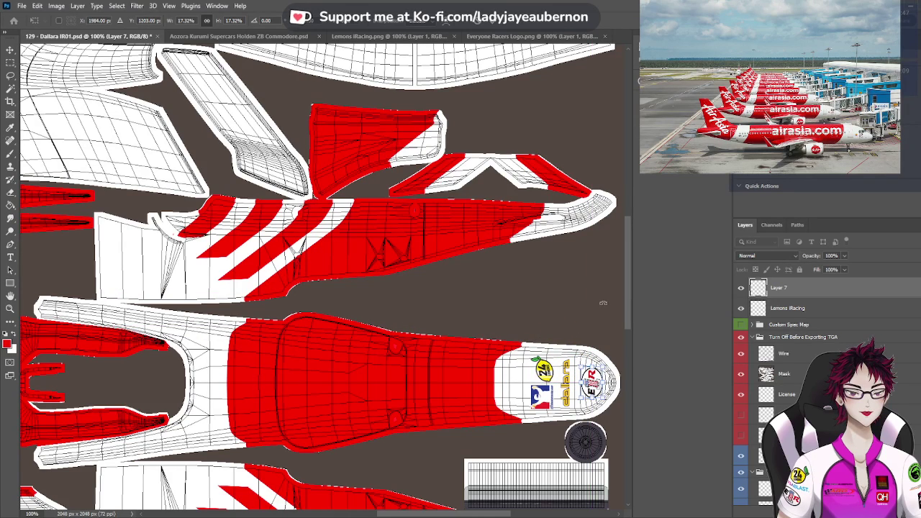
pyautogui.click(11, 50)
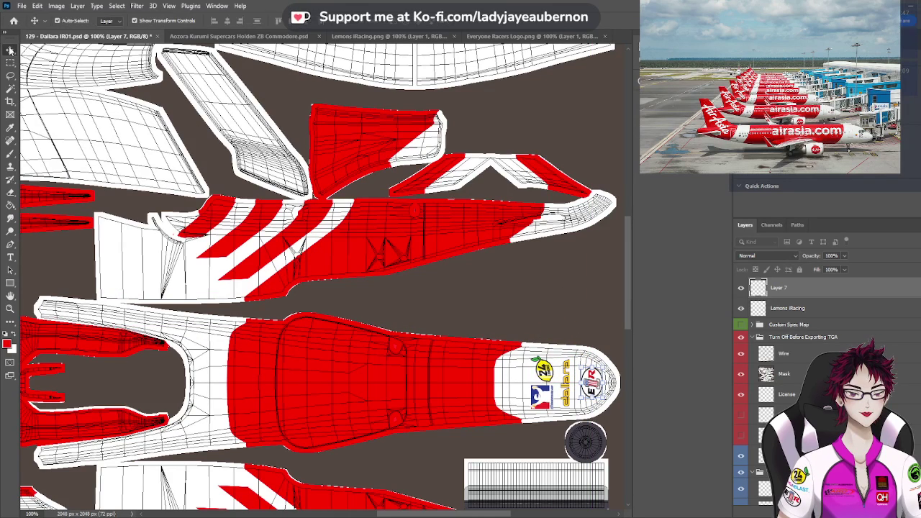
pyautogui.click(494, 289)
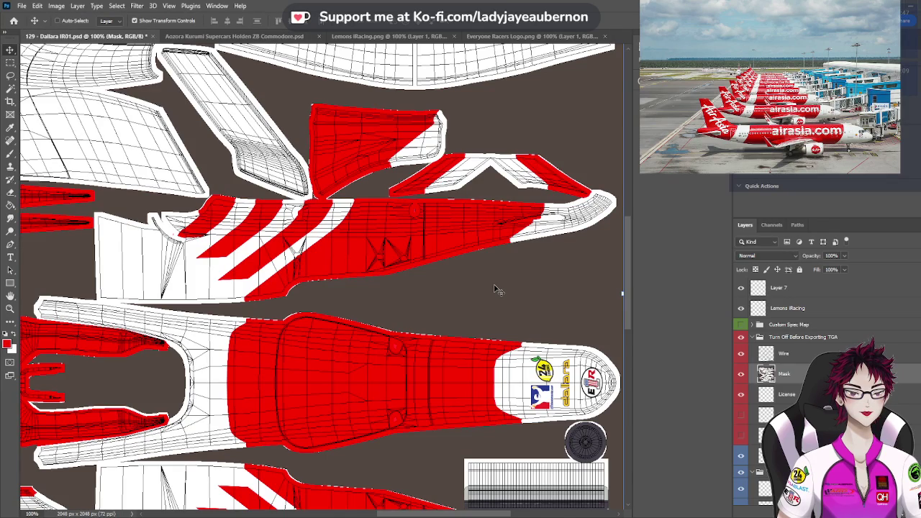
# Nudge the Everyone Racers logo slightly closer to the dallara lettering on the nose
pyautogui.scroll(1, 493, 289)
pyautogui.scroll(-2, 494, 290)
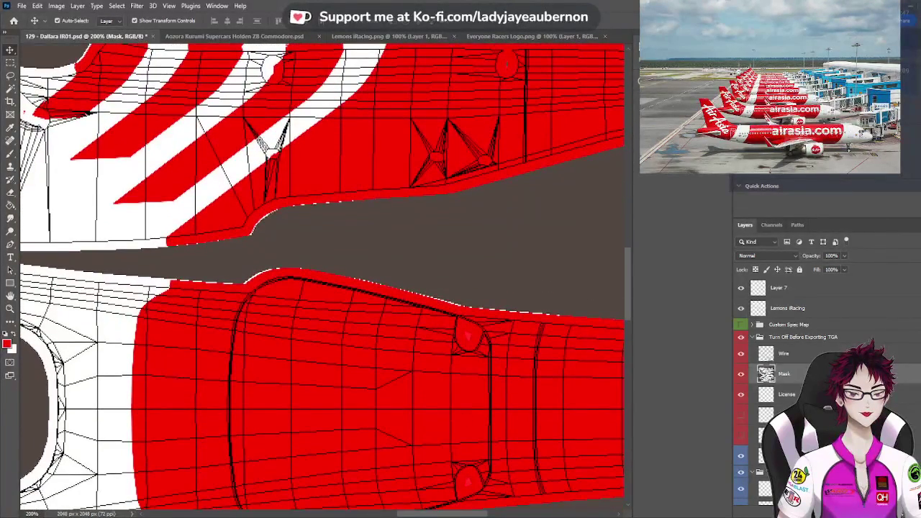
pyautogui.moveTo(460, 514); pyautogui.dragTo(529, 516)
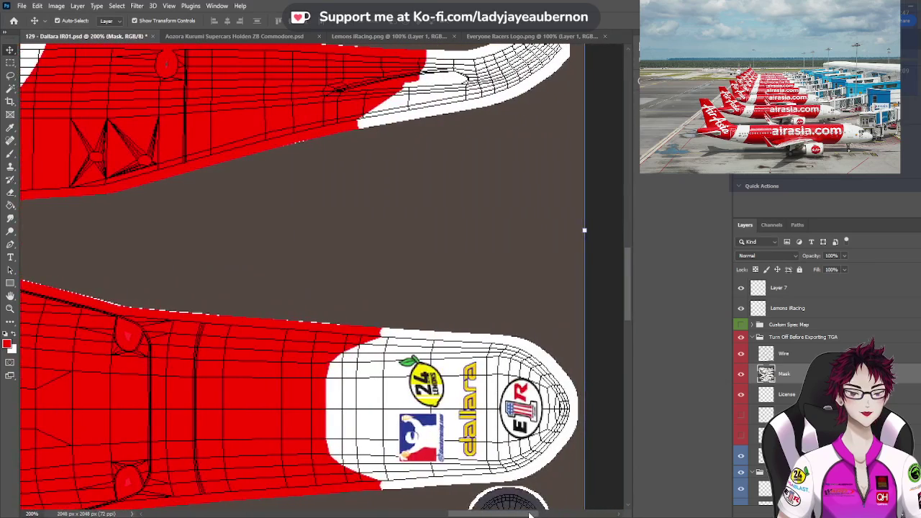
pyautogui.click(520, 407)
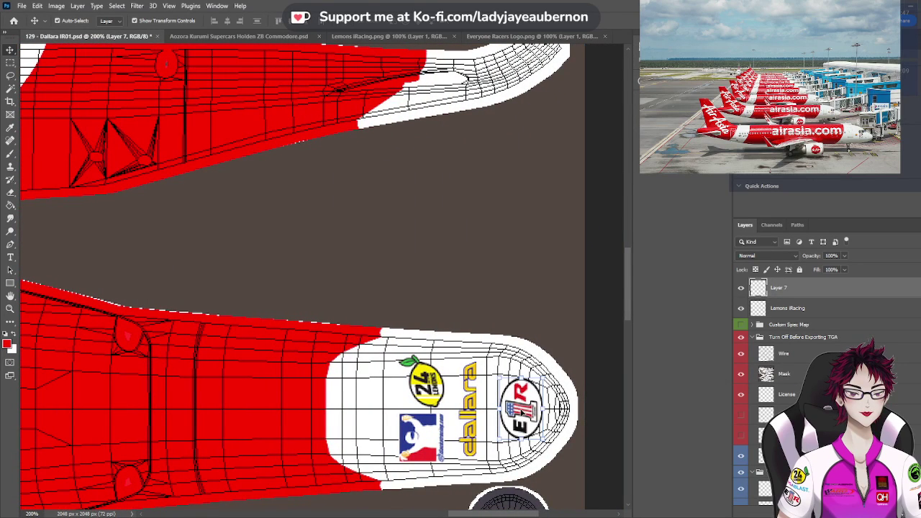
pyautogui.moveTo(521, 412); pyautogui.dragTo(512, 412)
pyautogui.click(504, 288)
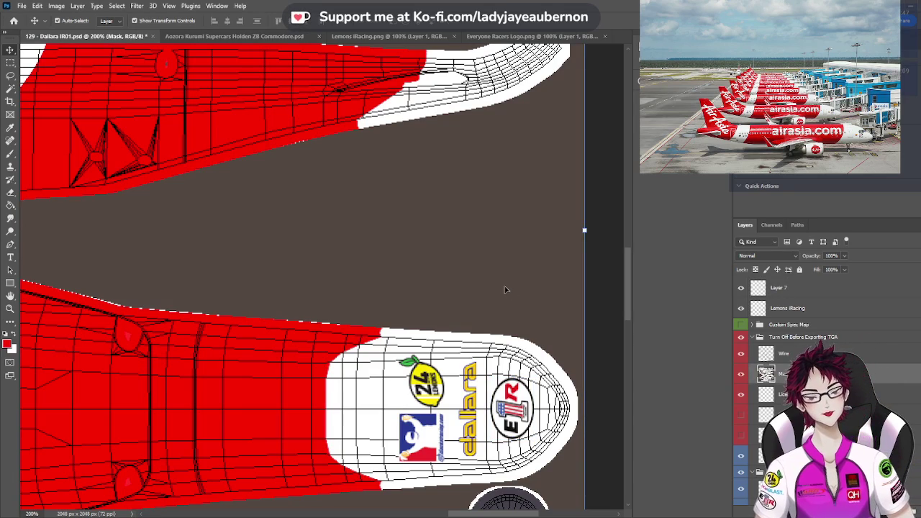
# Show the two hidden sponsor-placement layers in the Turn Off Before Exporting TGA group and examine the marked areas across the template
pyautogui.hotkey('ctrl', '-')
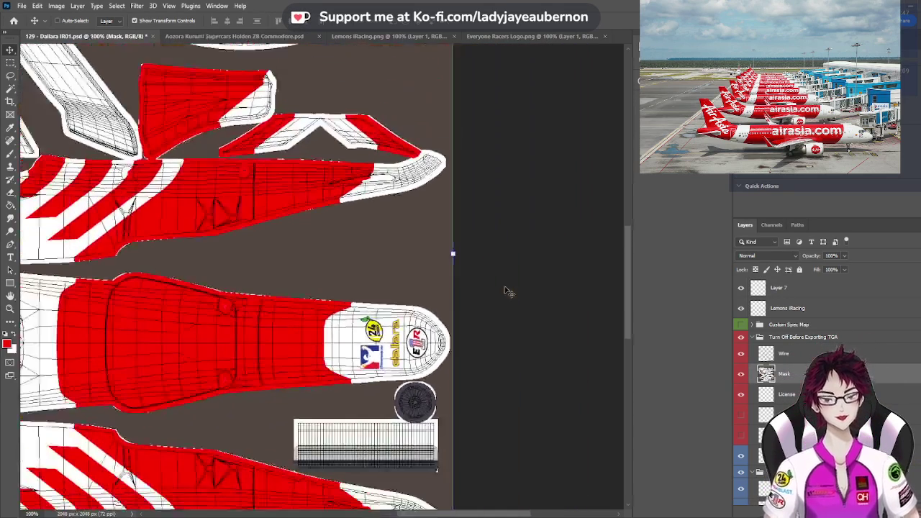
pyautogui.hotkey('ctrl', '-')
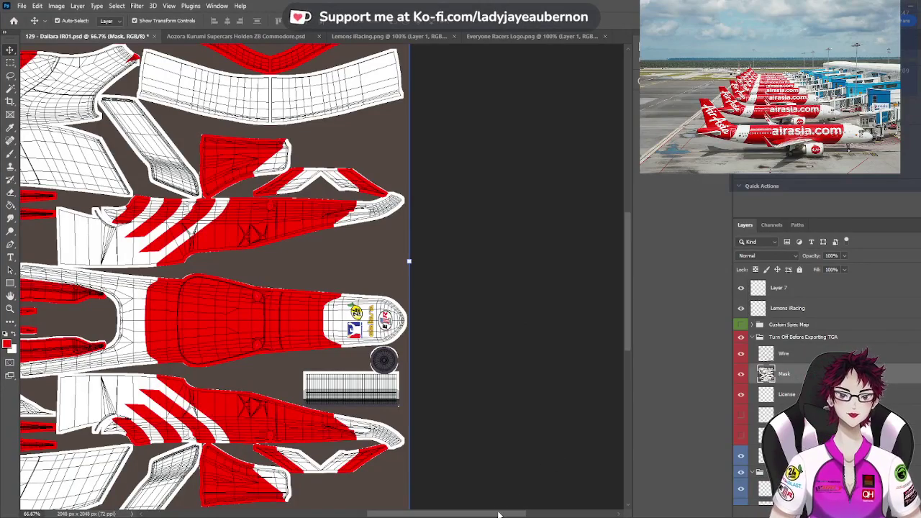
pyautogui.moveTo(499, 513); pyautogui.dragTo(456, 514)
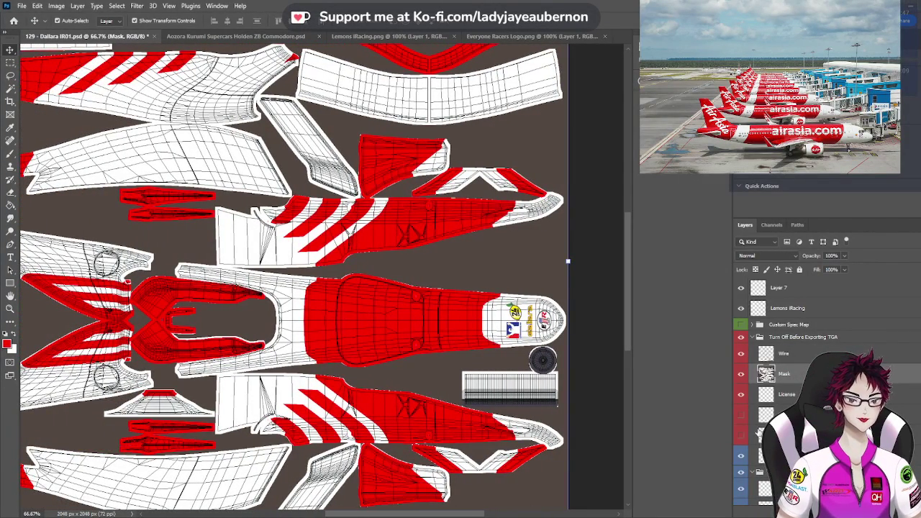
pyautogui.click(742, 417)
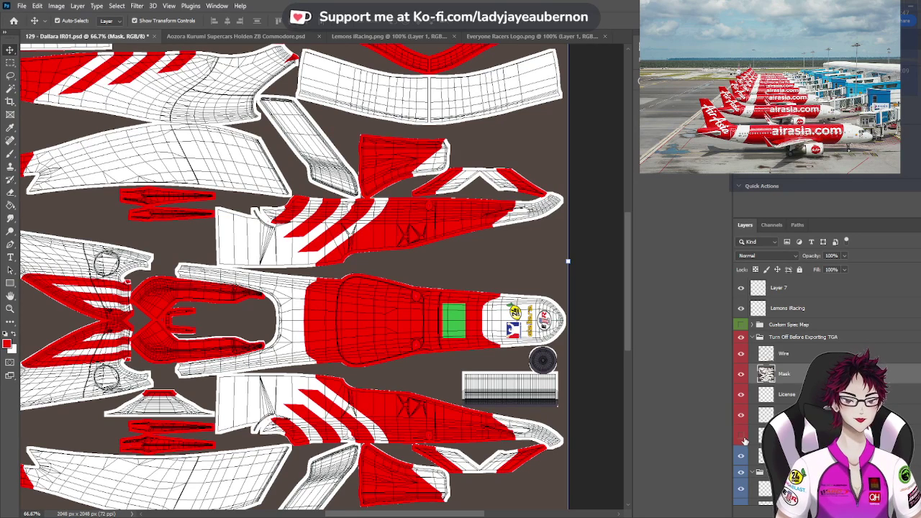
pyautogui.click(741, 436)
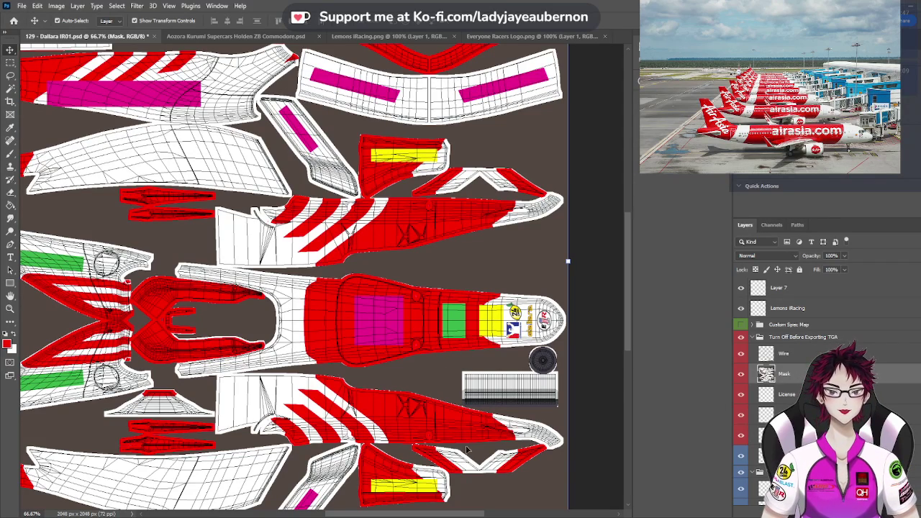
pyautogui.moveTo(475, 515); pyautogui.dragTo(428, 508)
pyautogui.scroll(-5, 389, 367)
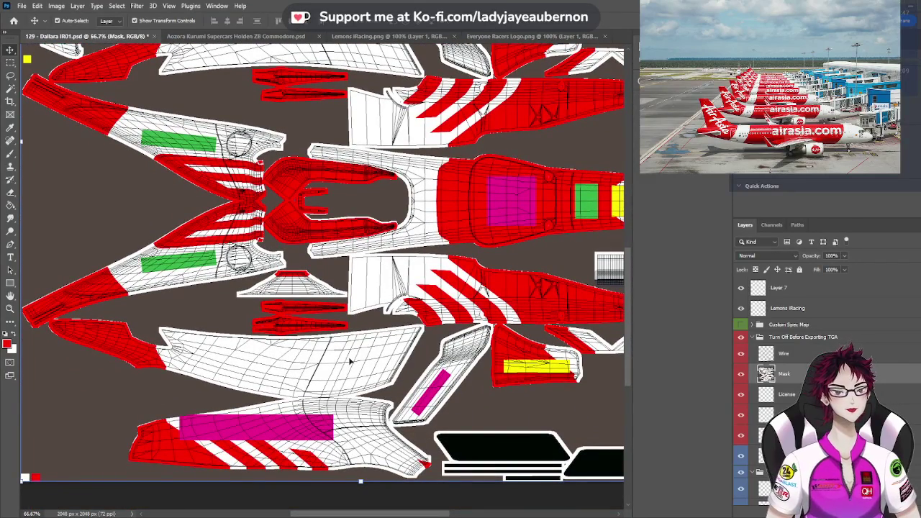
pyautogui.scroll(1, 349, 361)
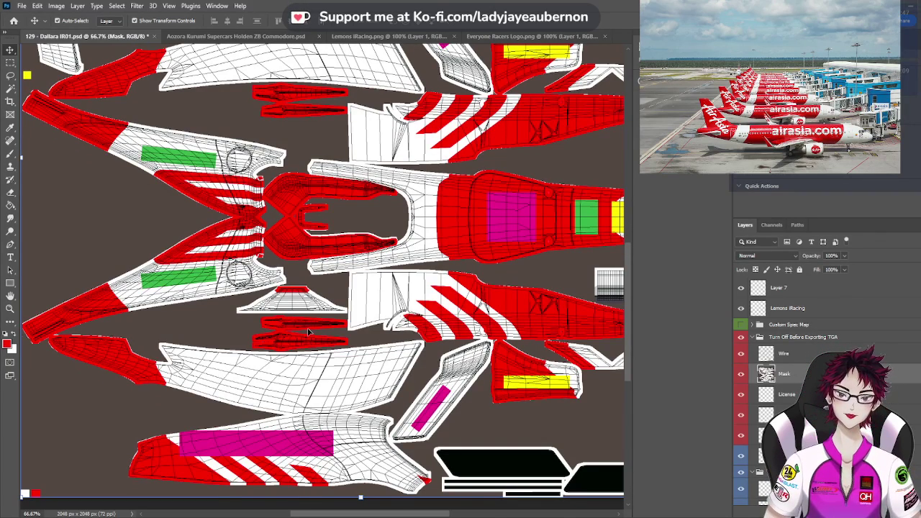
pyautogui.scroll(10, 308, 331)
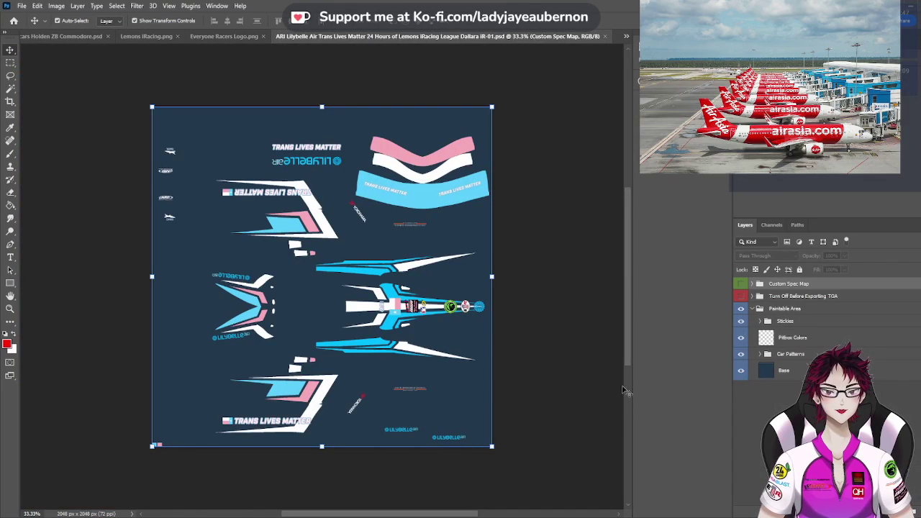
# Show the Turn Off Before Exporting TGA group in the Lilybelle Air Dallara reference livery, and return to the 129 - Dallara IR01 document
pyautogui.click(741, 296)
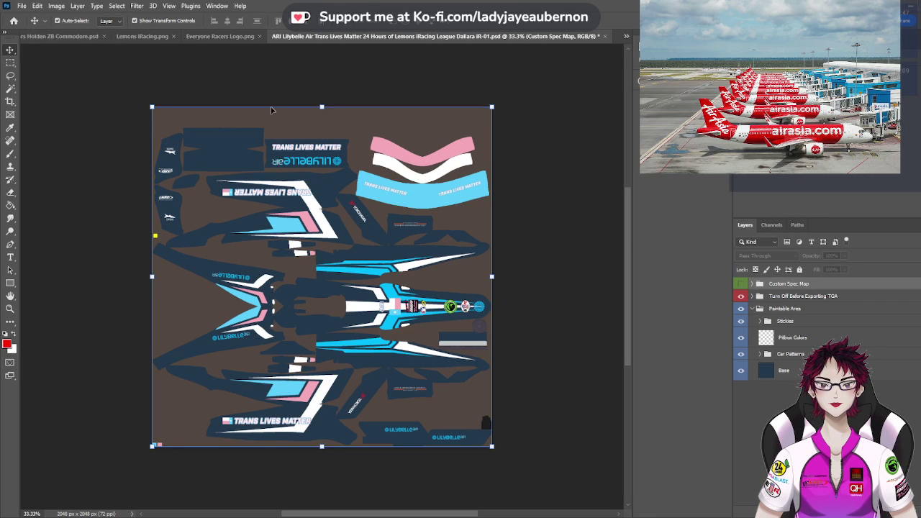
pyautogui.click(64, 36)
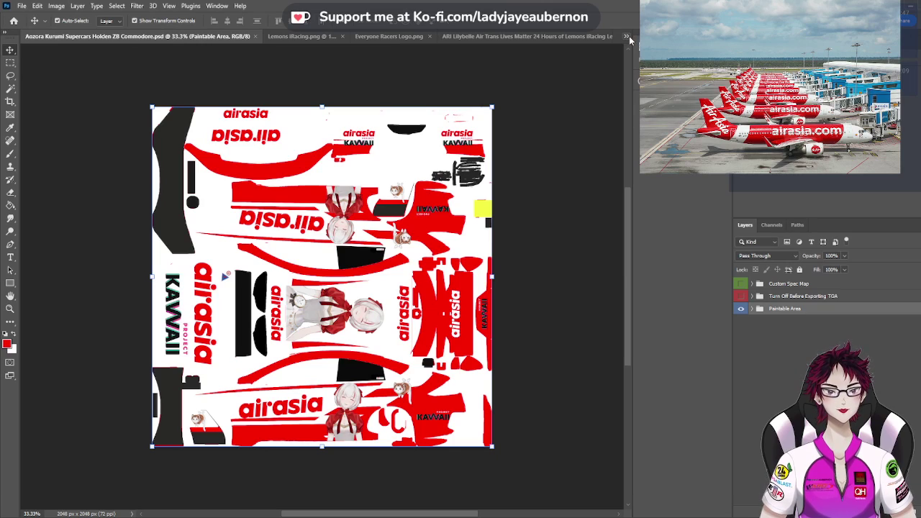
pyautogui.hotkey('ctrl', 'shift', 'Tab')
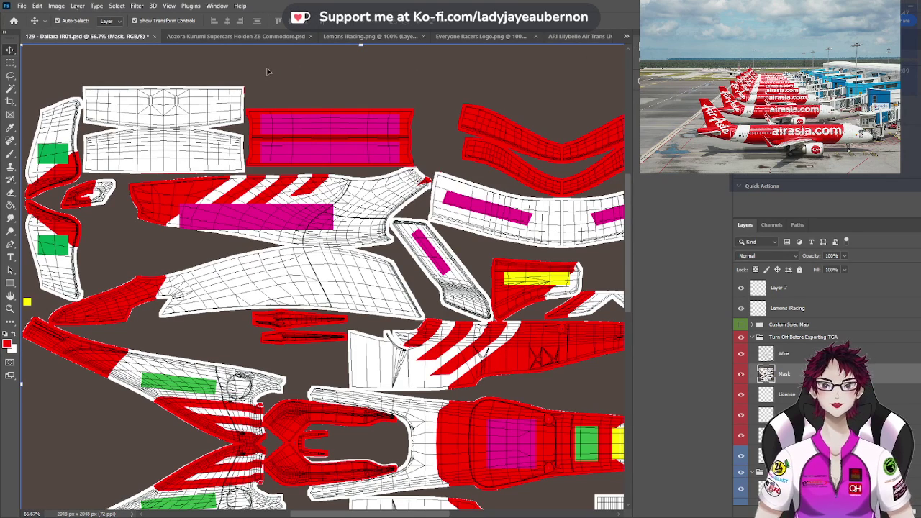
# Copy the white airasia logo from the red panel in the Aozora Kurumi Supercars Holden ZB Commodore document
pyautogui.click(250, 38)
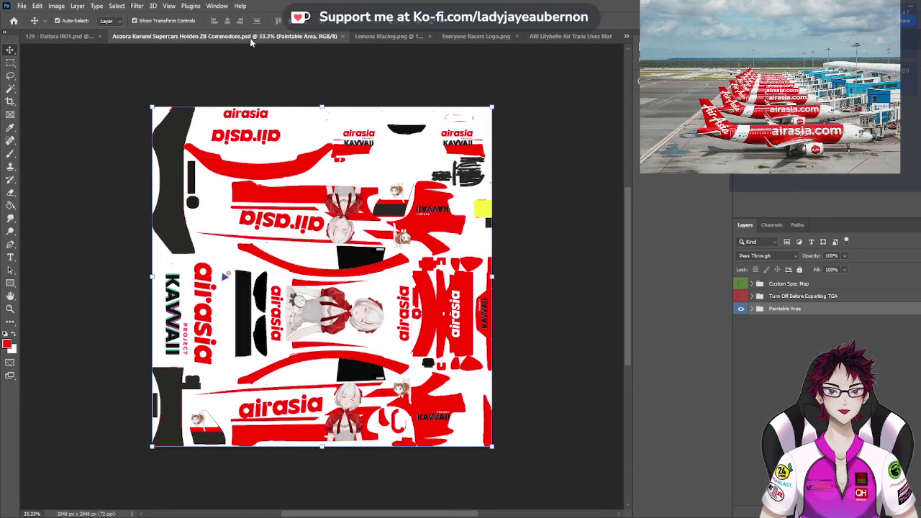
pyautogui.click(456, 317)
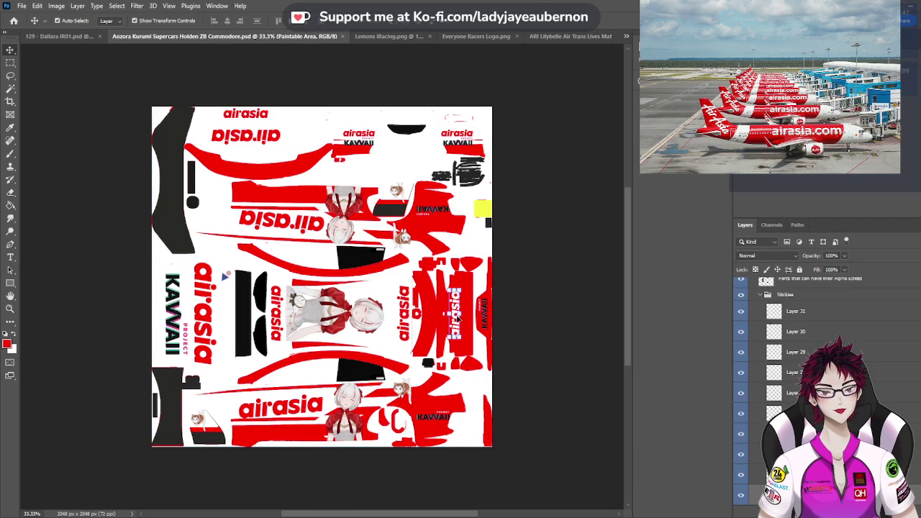
pyautogui.press('ctrl')
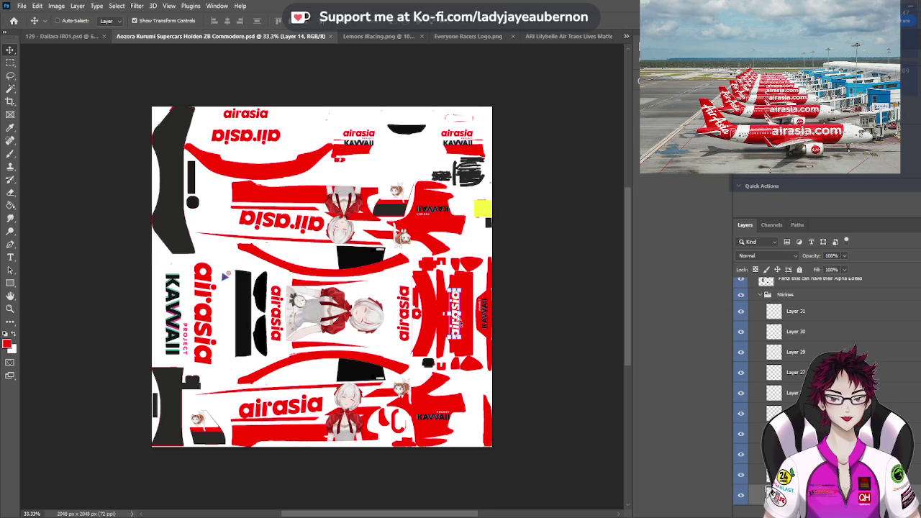
pyautogui.click(61, 41)
# Rename the Everyone Racers logo layer in the Dallara IR01 document as E1R
pyautogui.scroll(2, 803, 293)
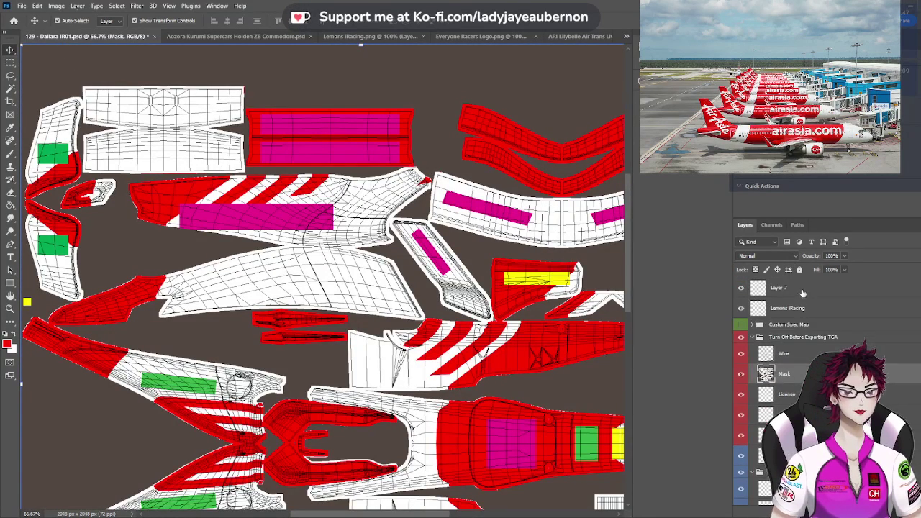
pyautogui.click(786, 292)
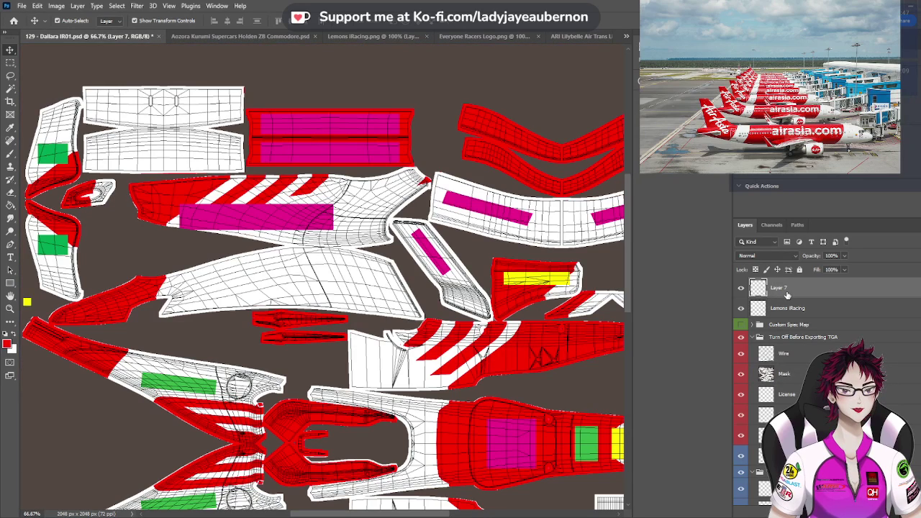
pyautogui.doubleClick(779, 288)
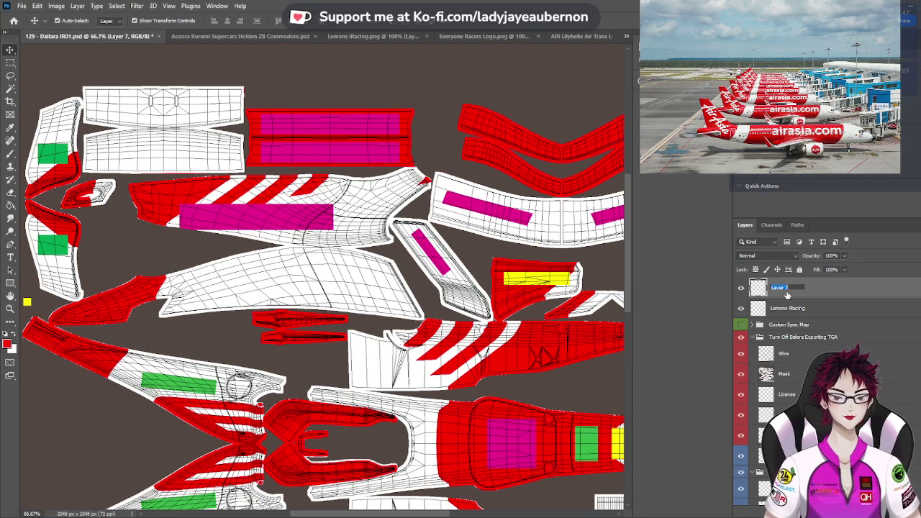
pyautogui.write('E1R')
pyautogui.press('Return')
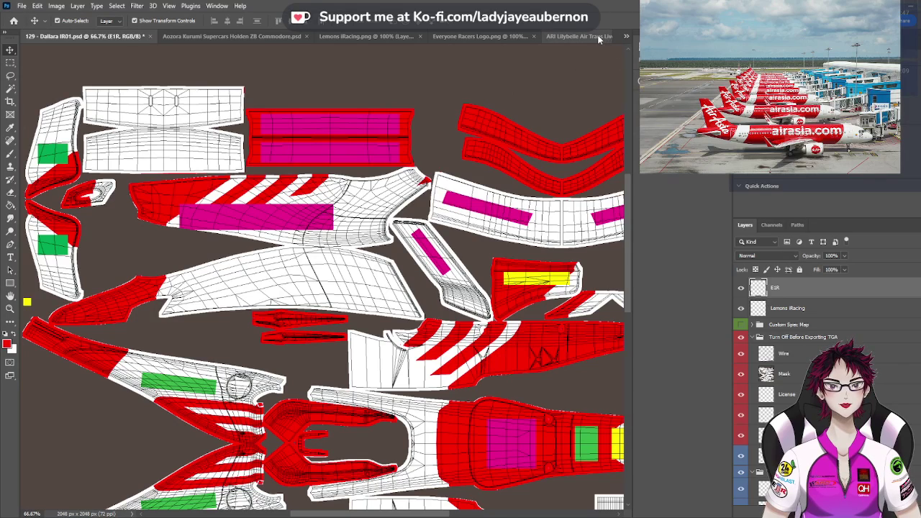
# Reorder the Lilybelle Air reference document to sit beside the Dallara IR01 document and examine its logo placement
pyautogui.moveTo(598, 40); pyautogui.dragTo(210, 31)
pyautogui.click(214, 32)
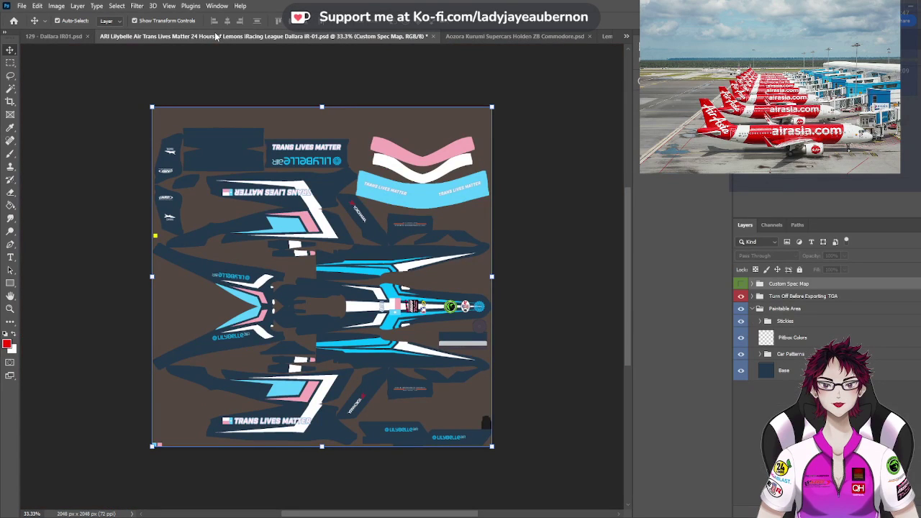
pyautogui.click(75, 38)
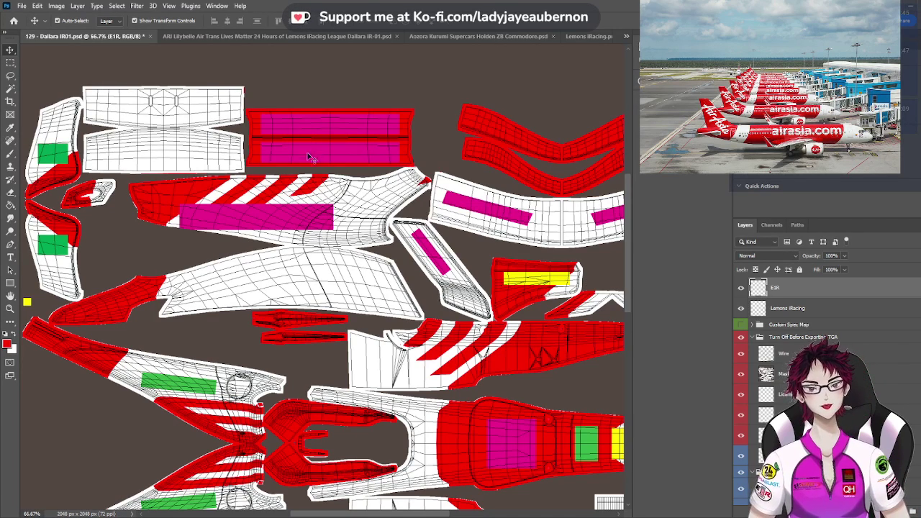
# Paste the white airasia logo, rotate it 90° clockwise, and place it centred over the upper magenta area of the red panel
pyautogui.scroll(3, 325, 173)
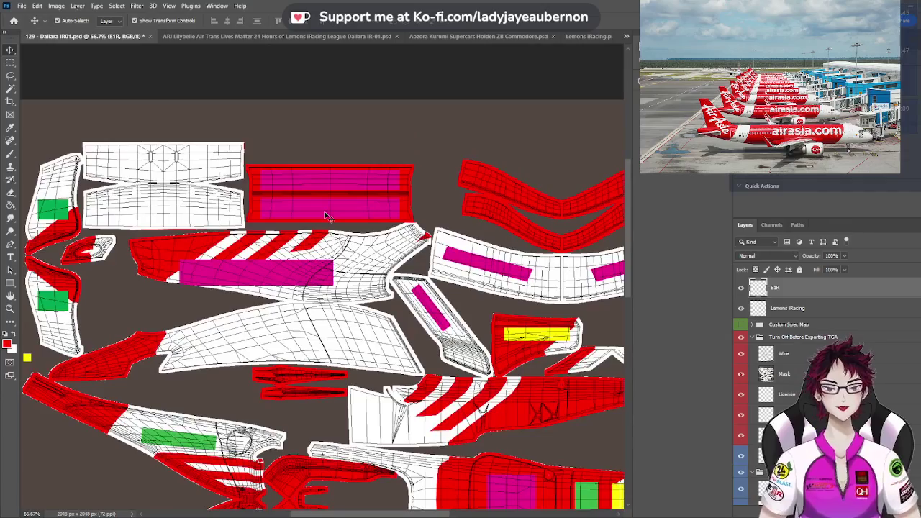
pyautogui.scroll(3, 325, 216)
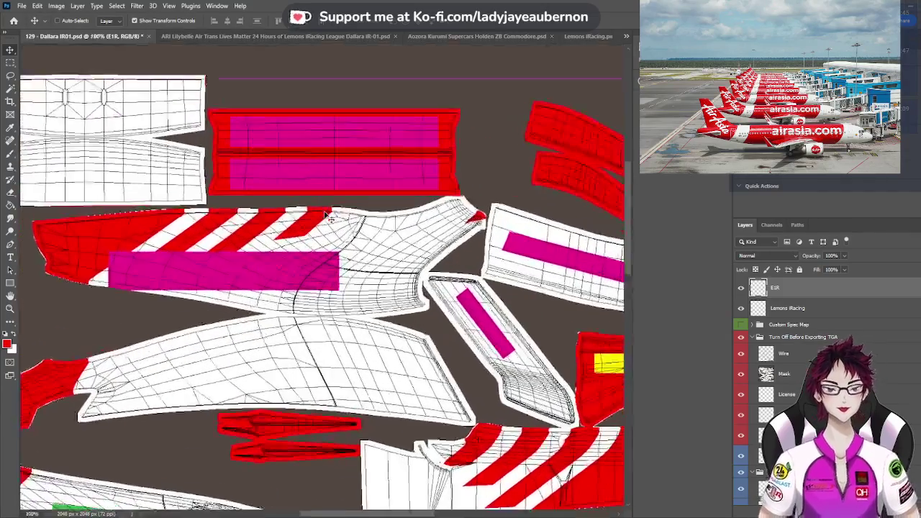
pyautogui.scroll(3, 328, 253)
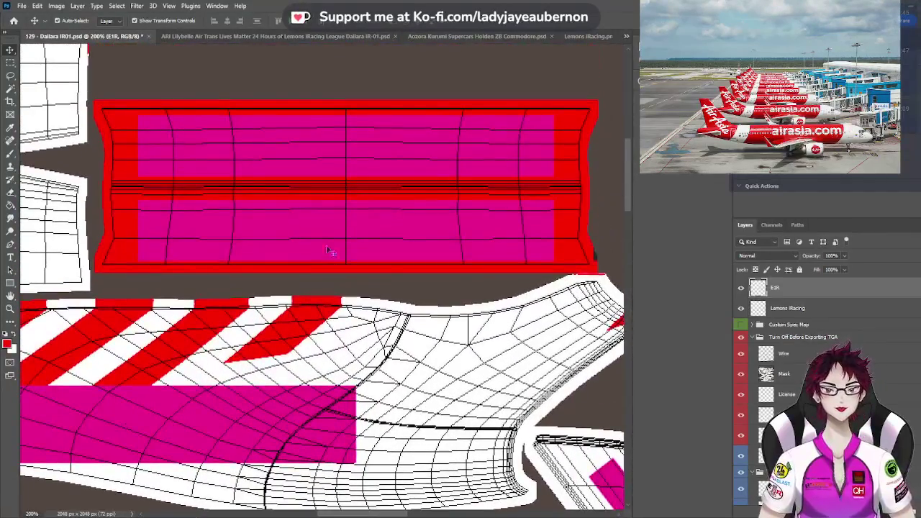
pyautogui.click(276, 36)
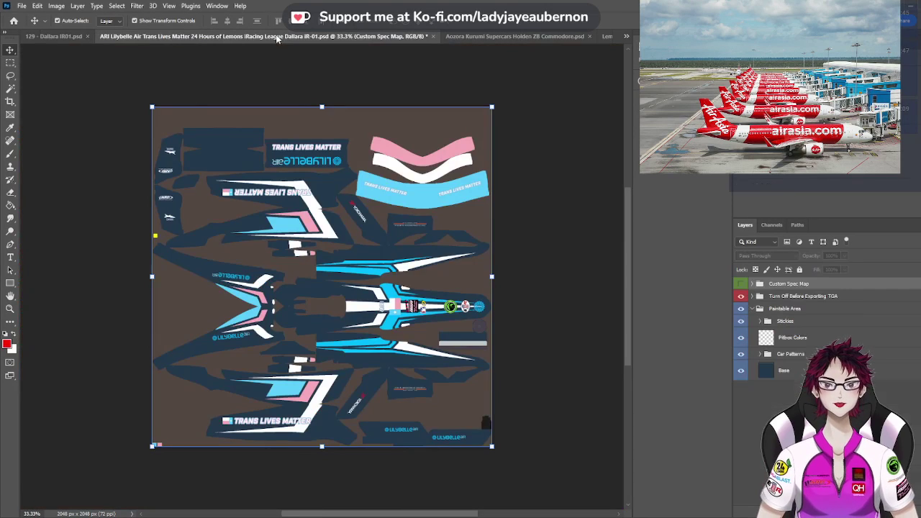
pyautogui.click(68, 36)
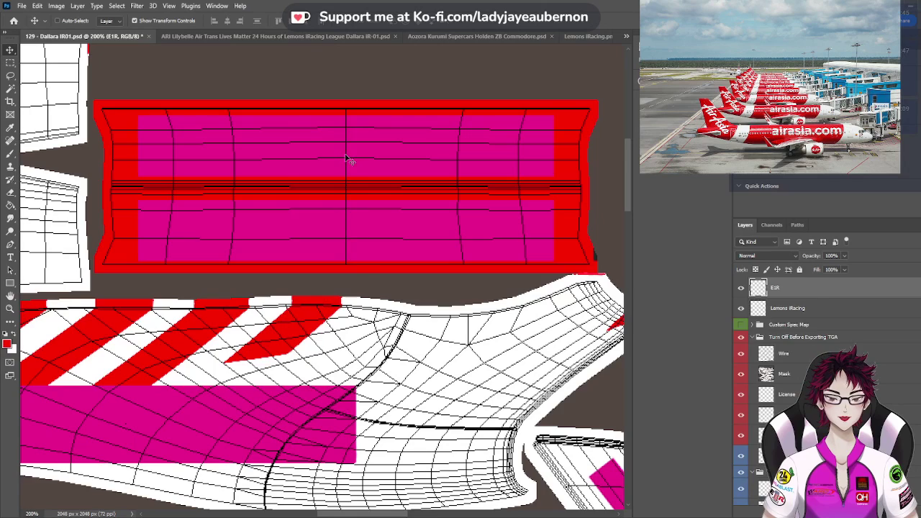
pyautogui.hotkey('ctrl', 'v')
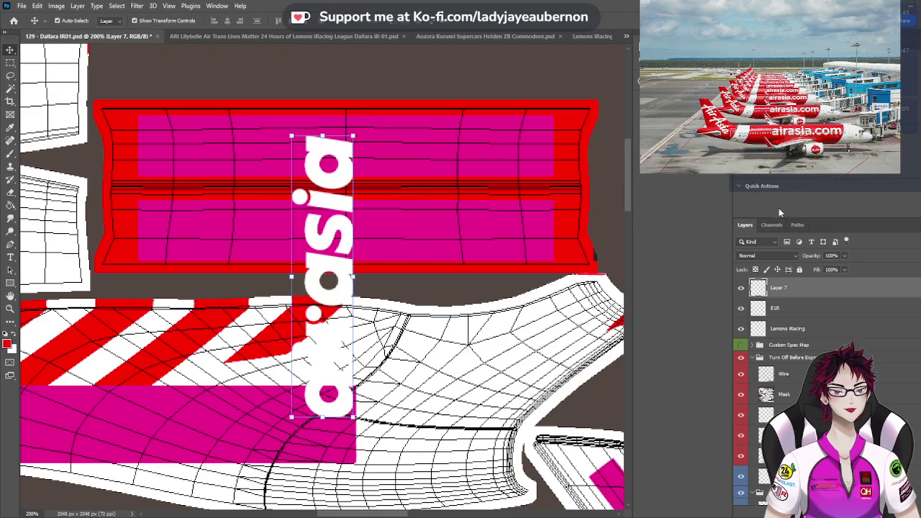
pyautogui.moveTo(226, 163); pyautogui.dragTo(436, 180)
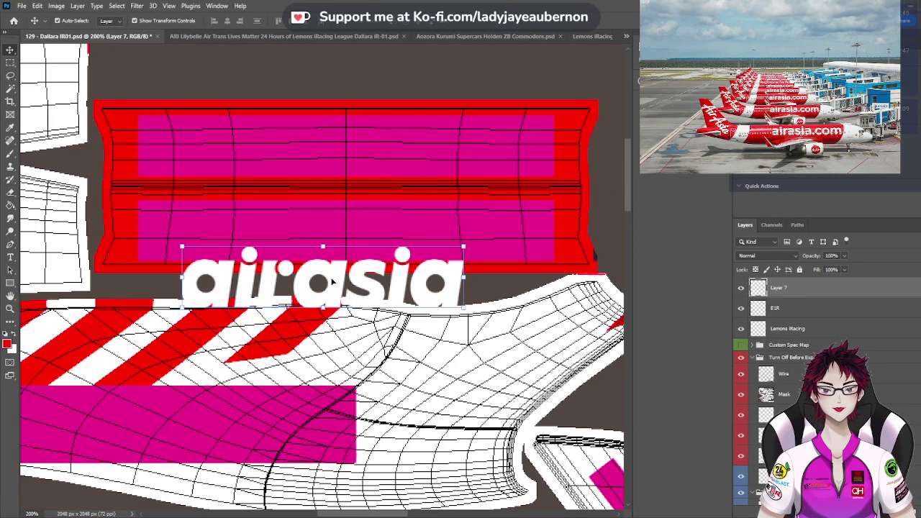
pyautogui.moveTo(333, 283); pyautogui.dragTo(354, 154)
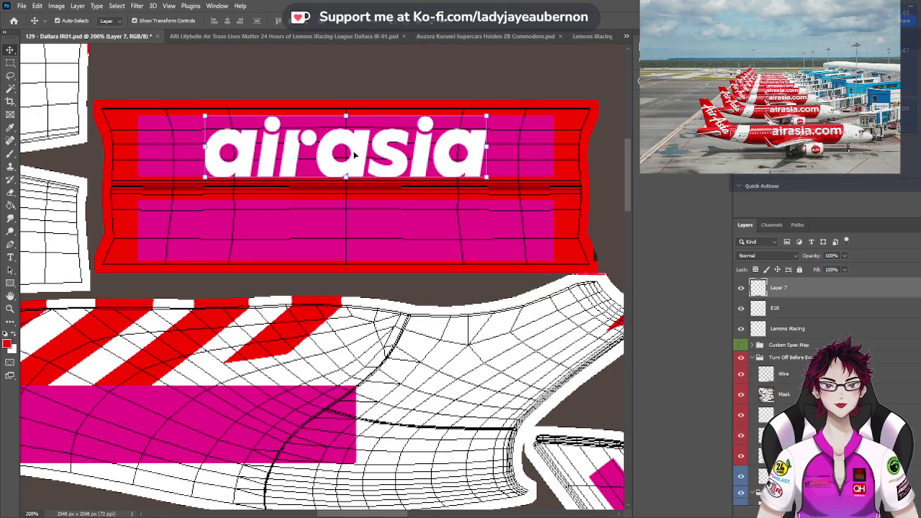
# Rename the layer holding the pasted white airasia logo as AirAsia White
pyautogui.doubleClick(784, 288)
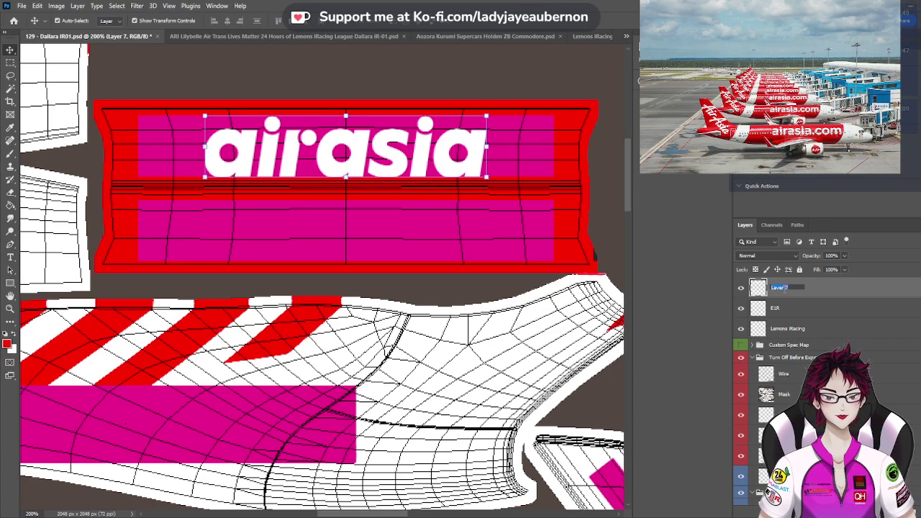
pyautogui.write('Air')
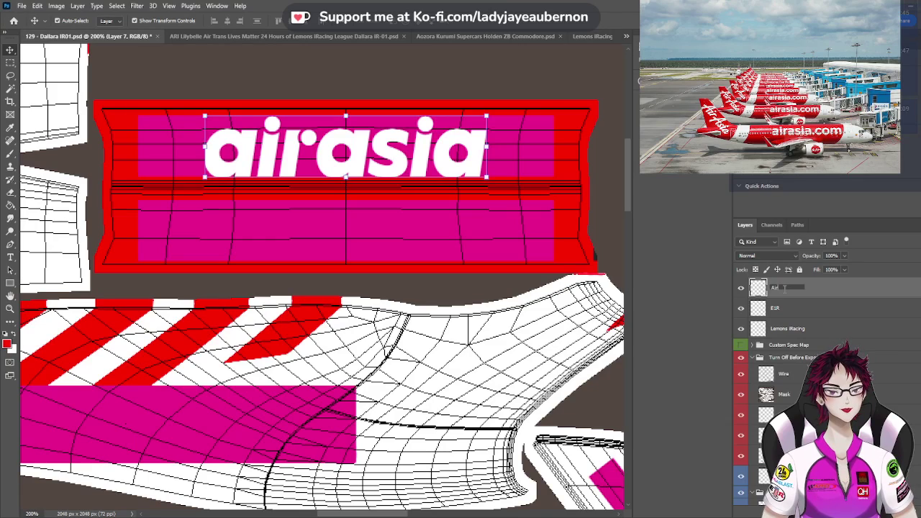
pyautogui.write('Asia White')
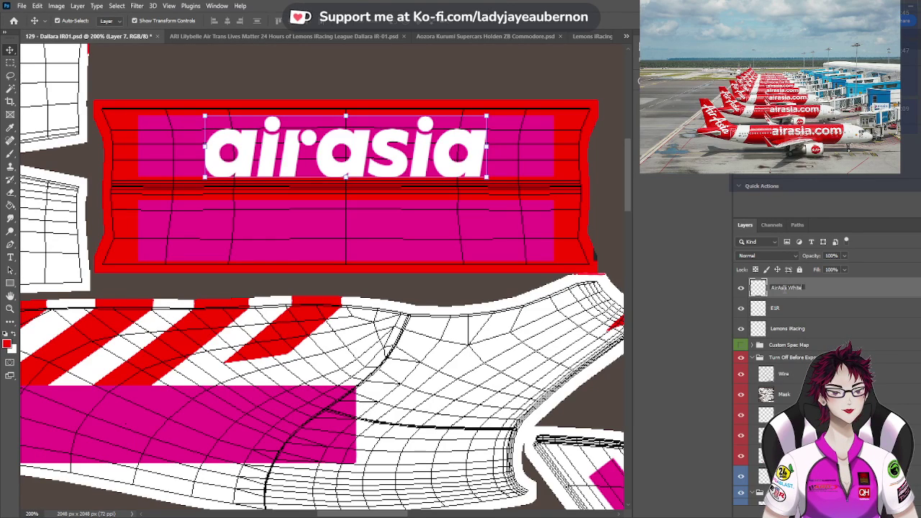
pyautogui.press('Return')
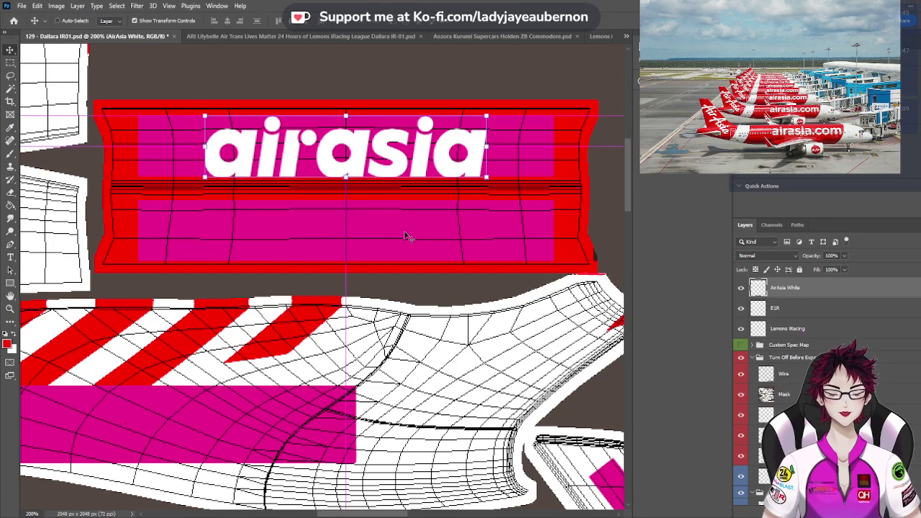
# Duplicate the white airasia logo, rotate the copy 180°, and place it centred over the lower magenta area of the red panel
pyautogui.hotkey('ctrl', 'v')
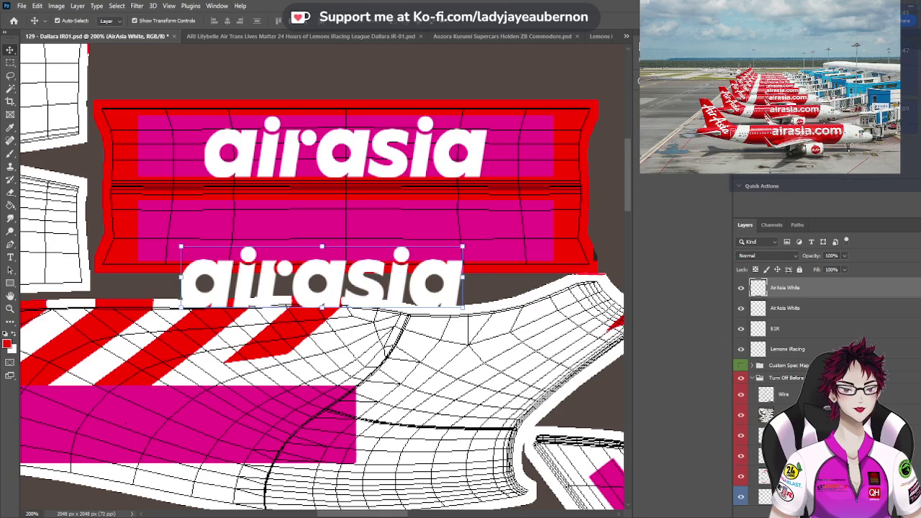
pyautogui.hotkey('ctrl', 'shift', 'v')
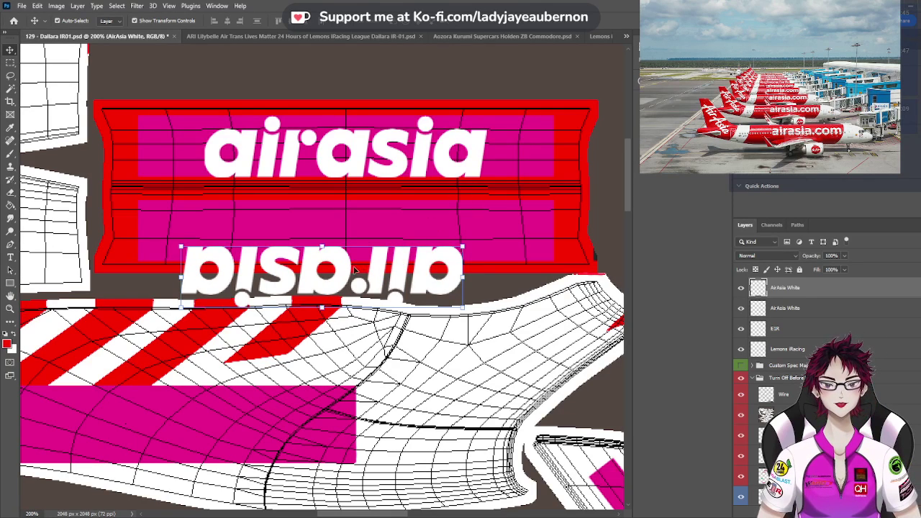
pyautogui.moveTo(354, 269); pyautogui.dragTo(372, 227)
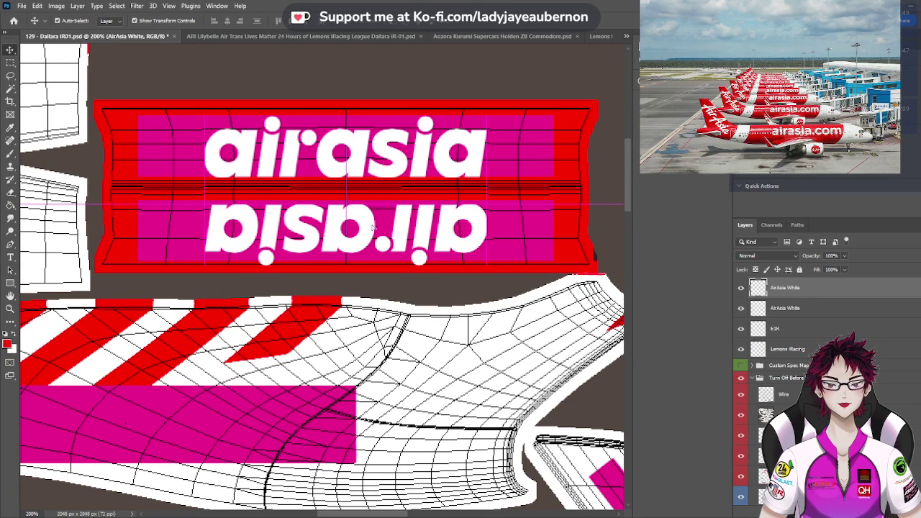
pyautogui.moveTo(372, 222); pyautogui.dragTo(373, 220)
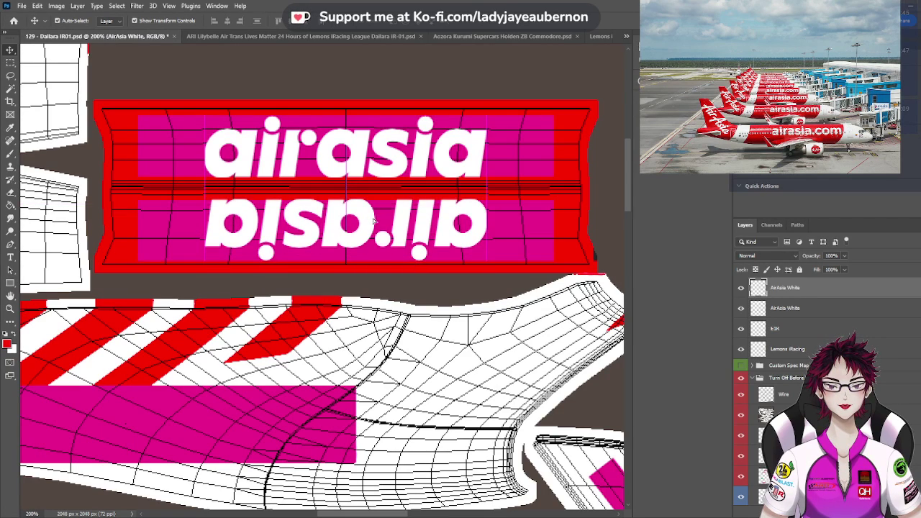
pyautogui.click(374, 220)
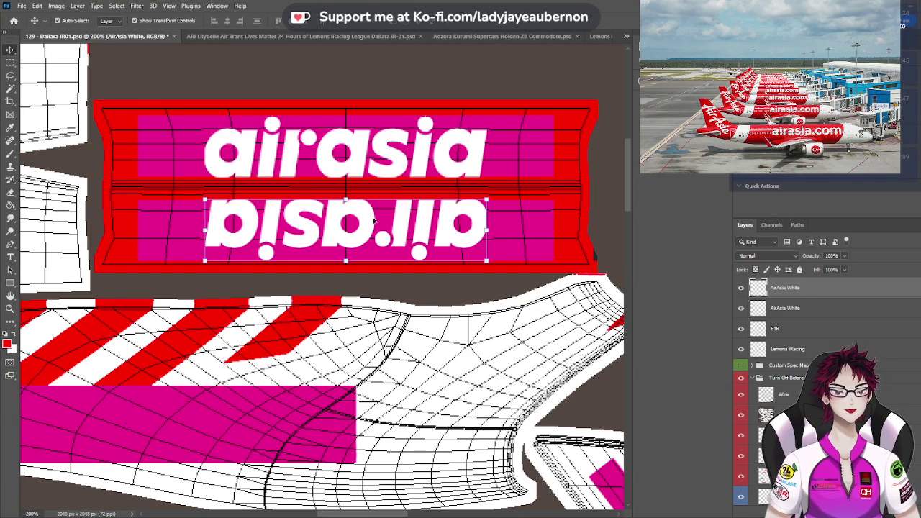
pyautogui.hotkey('ctrl', '-')
pyautogui.hotkey('ctrl', '-')
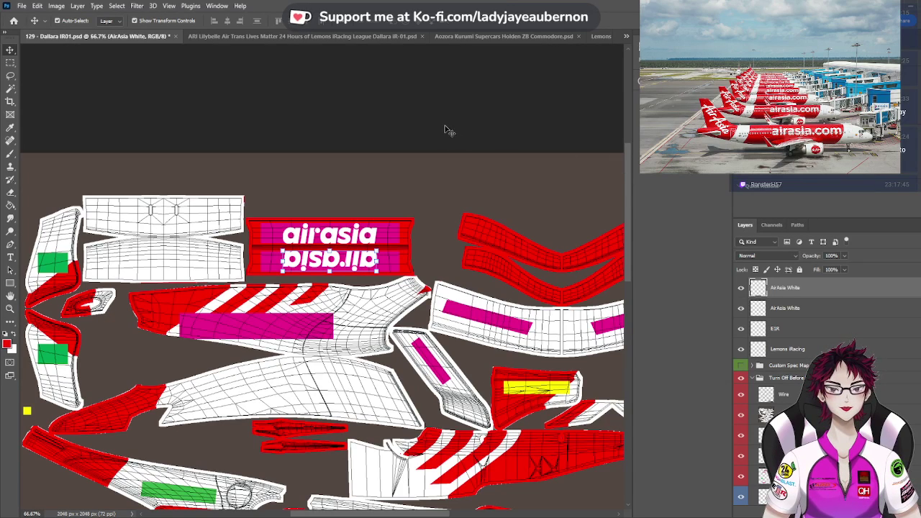
pyautogui.scroll(-3, 446, 131)
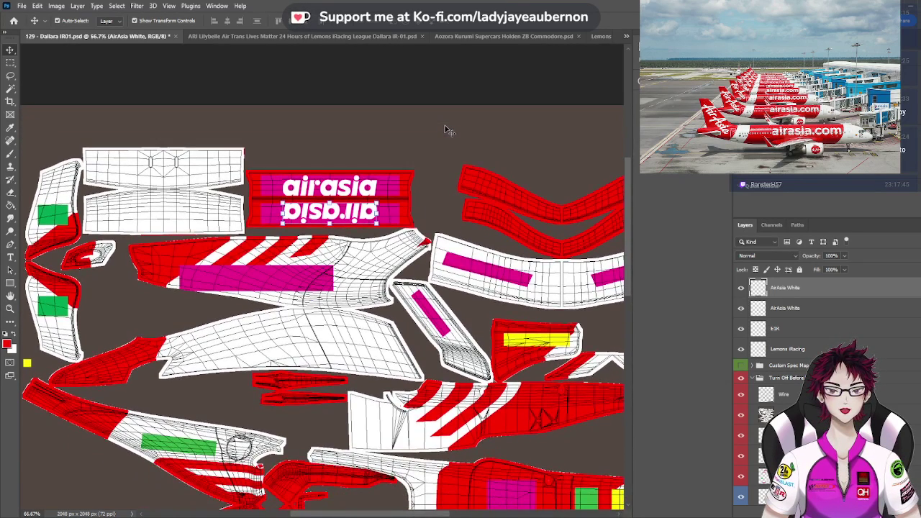
pyautogui.scroll(-6, 446, 130)
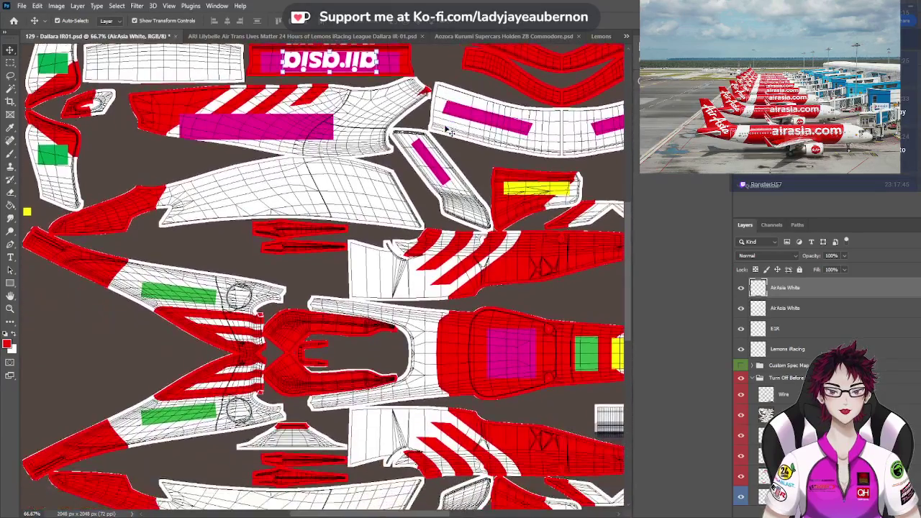
pyautogui.scroll(-5, 446, 131)
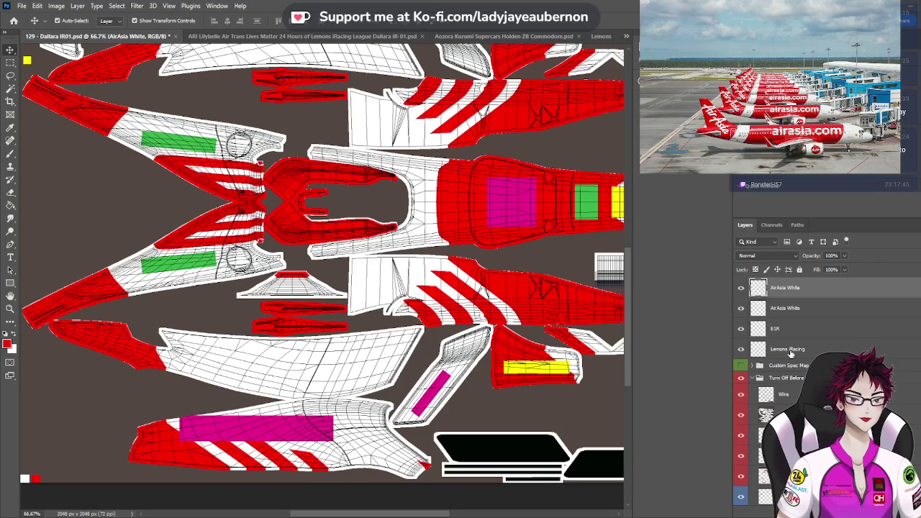
pyautogui.press('Delete')
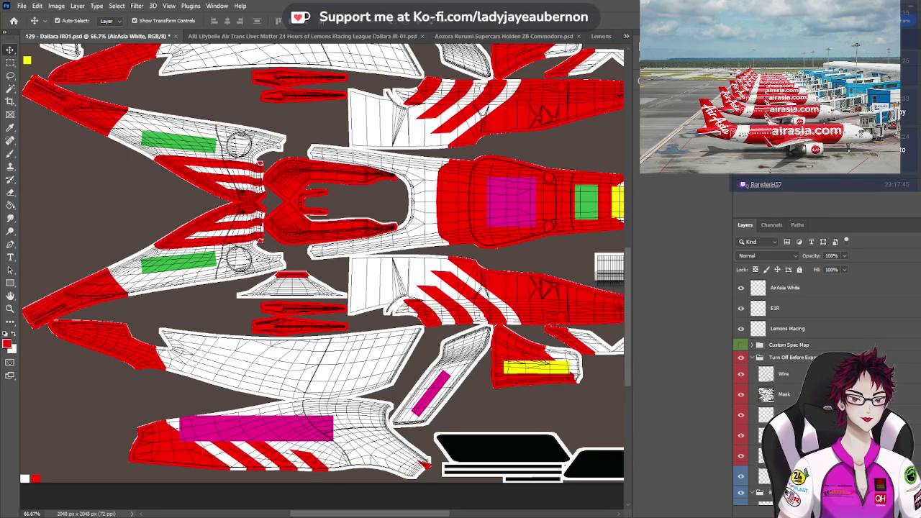
pyautogui.click(741, 456)
pyautogui.click(741, 457)
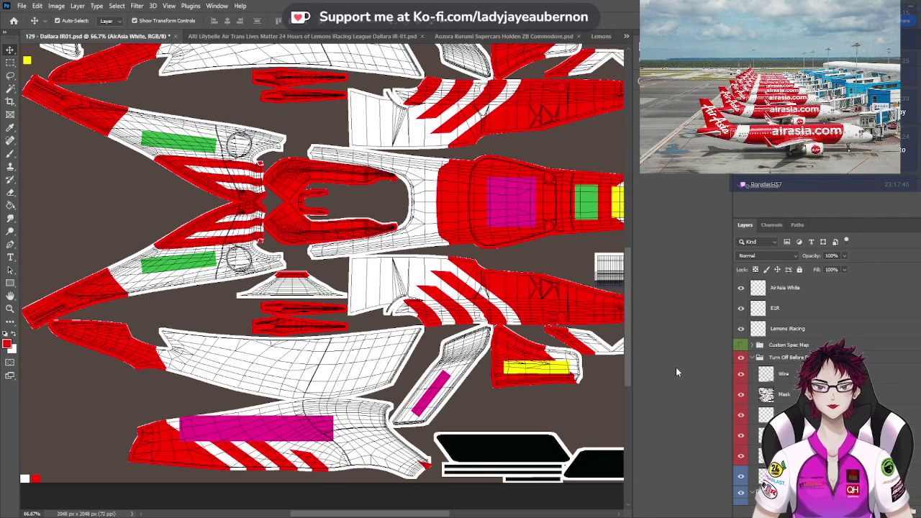
# Copy the large vertical Project Kawaii logo from the Aozora Kurumi Supercars Holden ZB Commodore document and return to the Dallara IR01 document
pyautogui.click(492, 37)
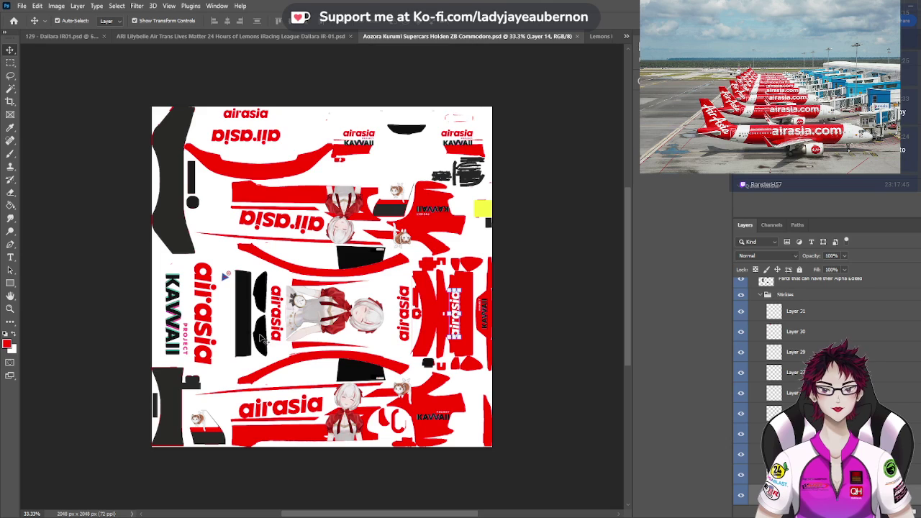
pyautogui.click(173, 325)
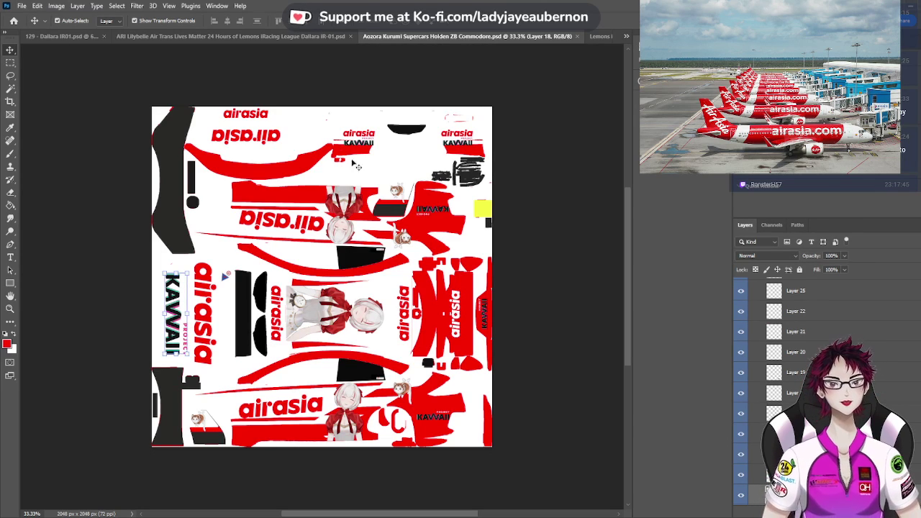
pyautogui.click(66, 36)
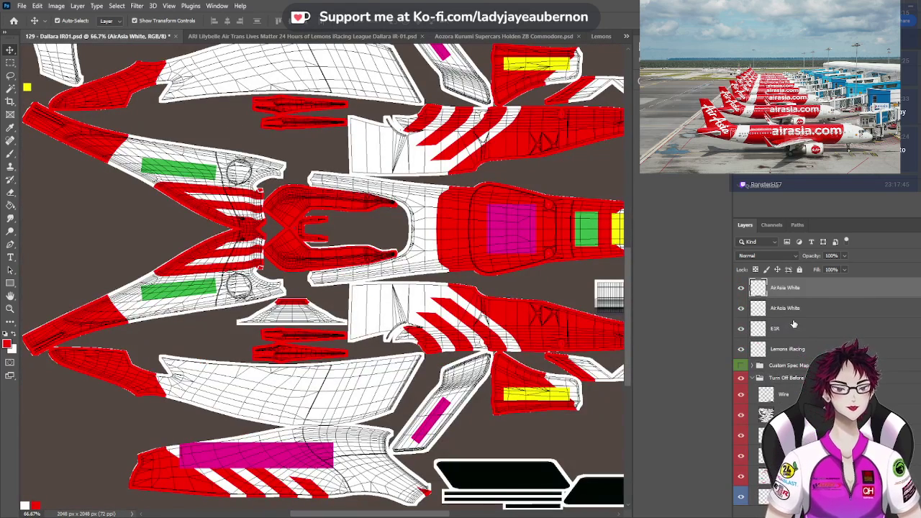
# Paste the Project Kawaii logo, rotate it 90° counterclockwise, and scale it to about 46.87% over the lower green sponsor area
pyautogui.moveTo(433, 266); pyautogui.dragTo(431, 266)
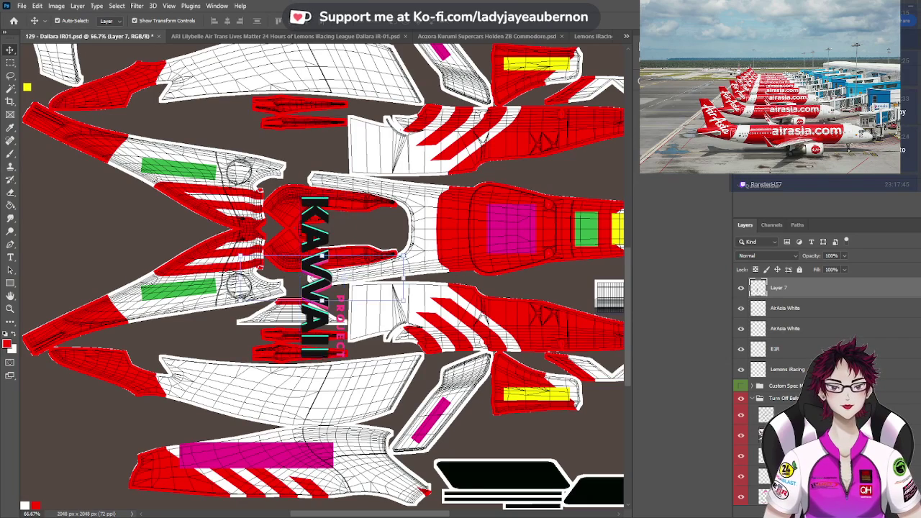
pyautogui.hotkey('ctrl', 'shift', 'alt', 'r')
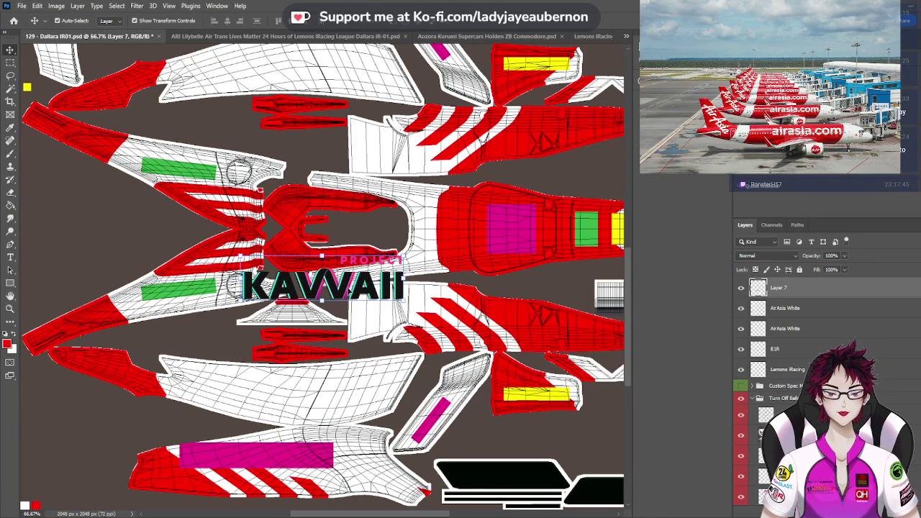
pyautogui.moveTo(344, 295); pyautogui.dragTo(246, 298)
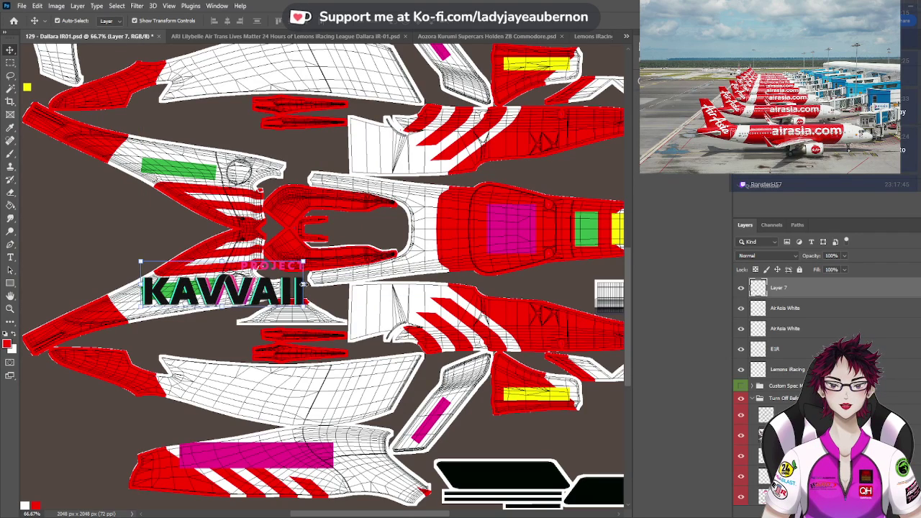
pyautogui.hotkey('ctrl', 't')
pyautogui.moveTo(305, 284); pyautogui.dragTo(216, 286)
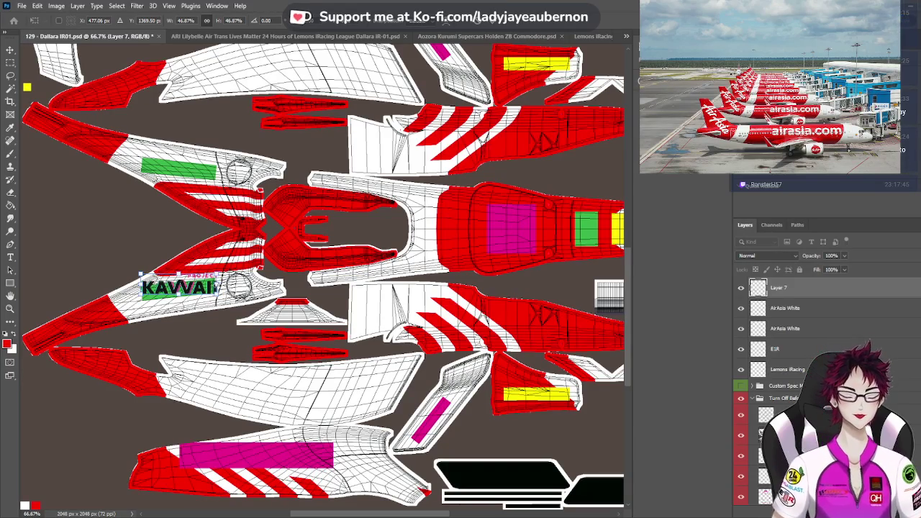
# Rotate the Project Kawaii logo slightly counterclockwise to match the green area's slant and reposition it over that area
pyautogui.hotkey('ctrl', '+')
pyautogui.hotkey('ctrl', '+')
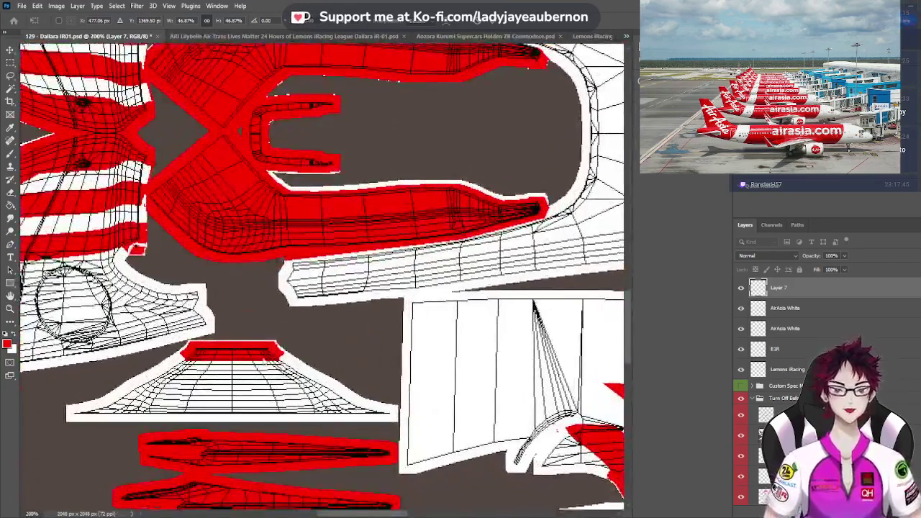
pyautogui.moveTo(393, 516); pyautogui.dragTo(330, 515)
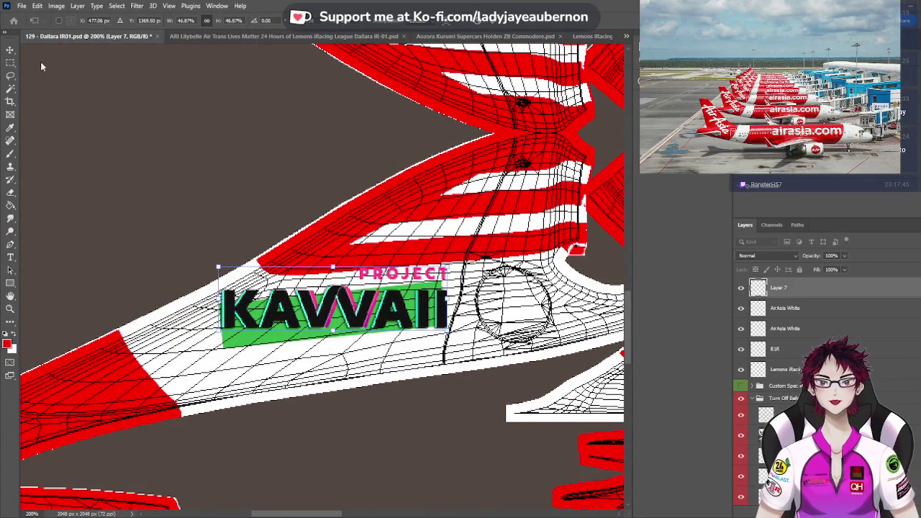
pyautogui.click(11, 52)
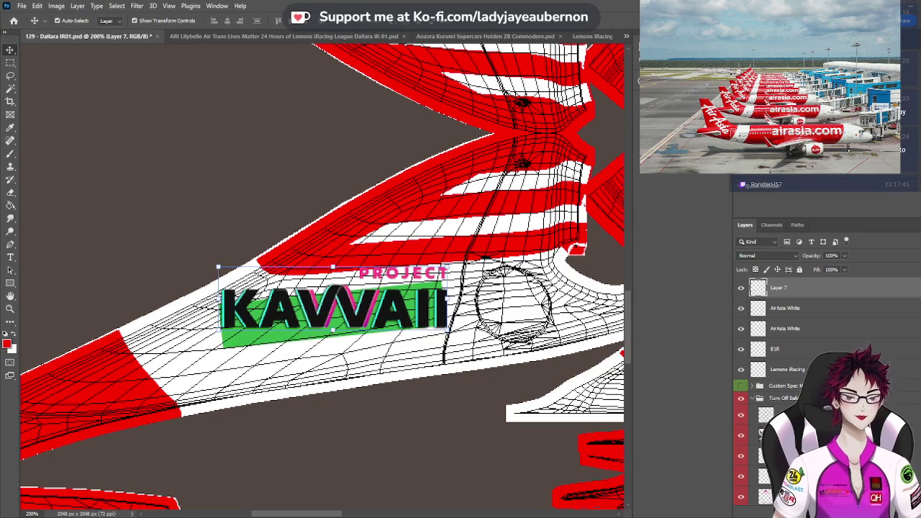
pyautogui.moveTo(448, 267); pyautogui.dragTo(450, 255)
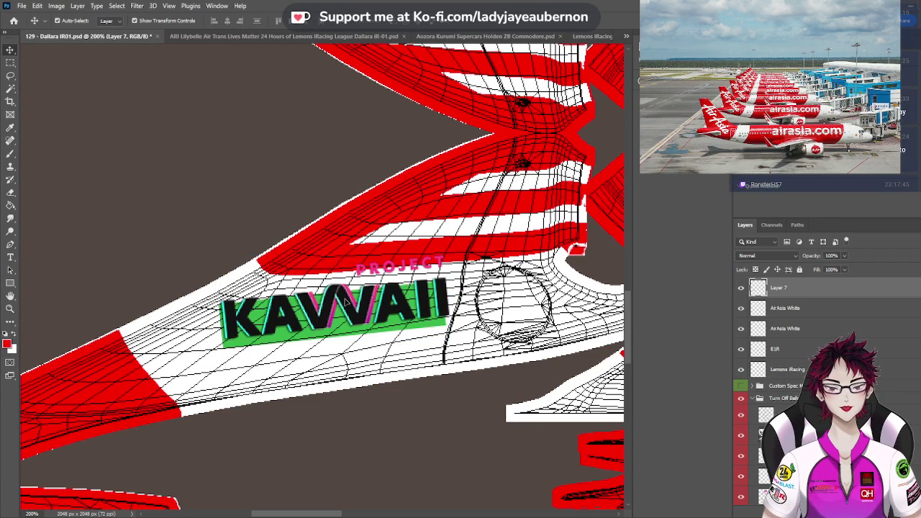
pyautogui.press('Return')
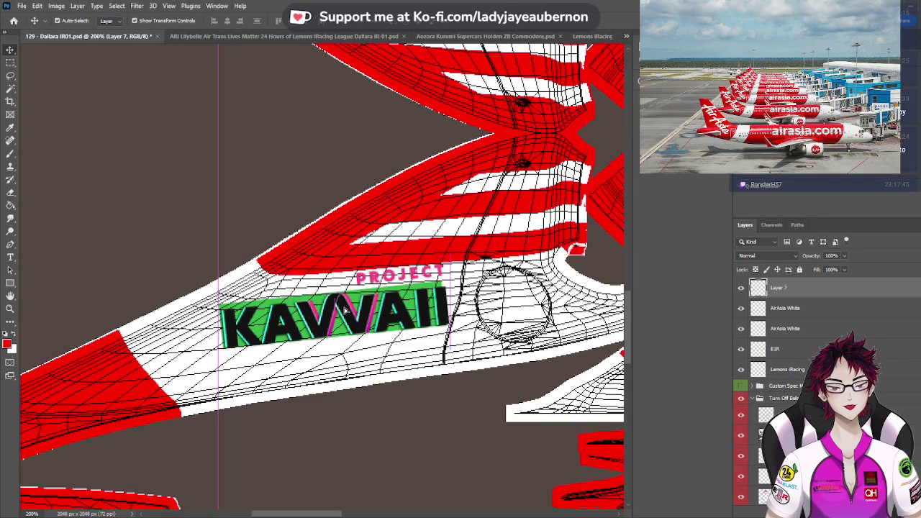
pyautogui.moveTo(343, 309); pyautogui.dragTo(345, 317)
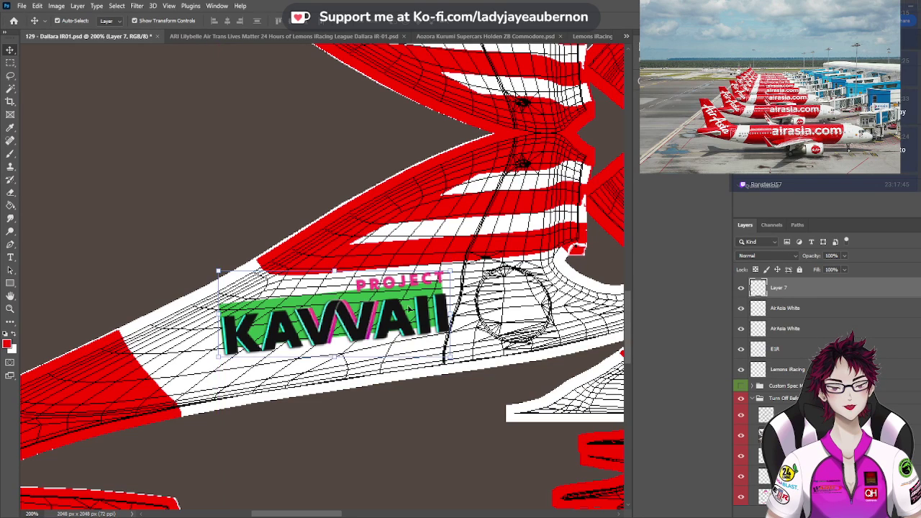
# Scale the Project Kawaii logo to about 97.64% to fit the green area's width and nudge it slightly upward
pyautogui.moveTo(446, 313); pyautogui.dragTo(443, 314)
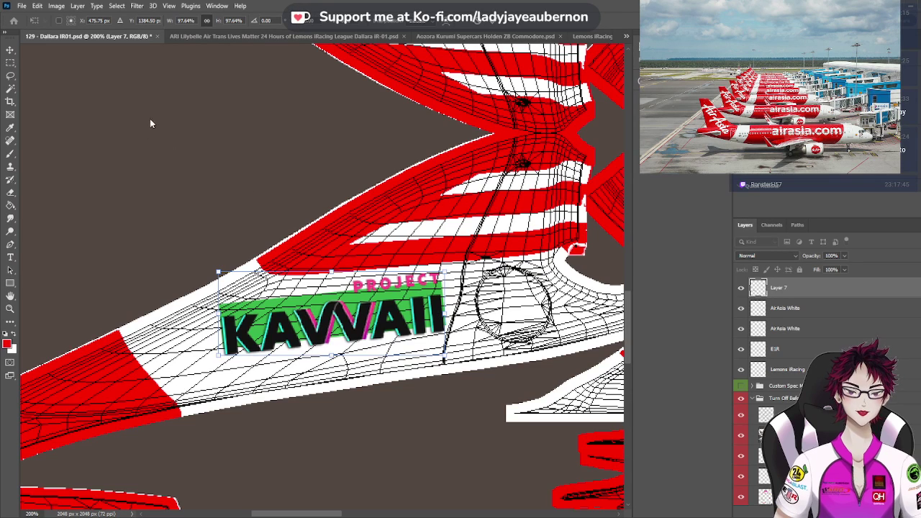
pyautogui.click(10, 51)
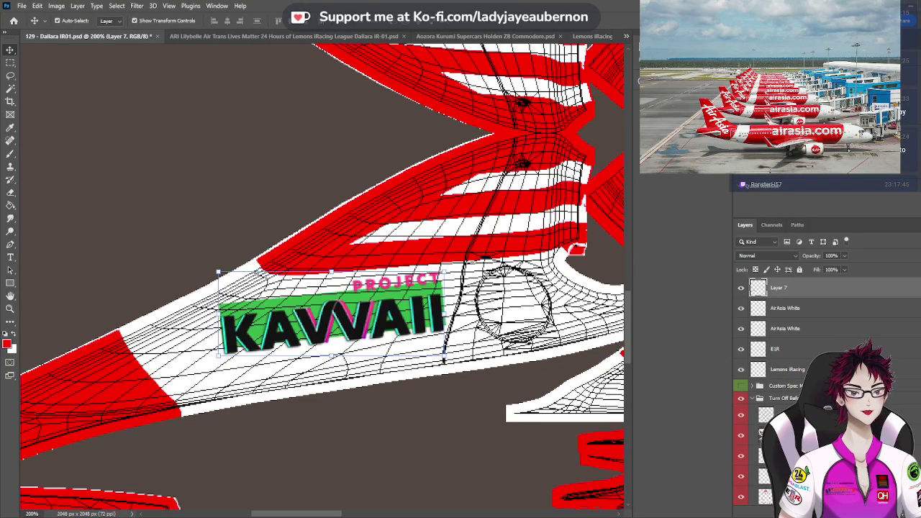
pyautogui.press('Up')
pyautogui.press('Up')
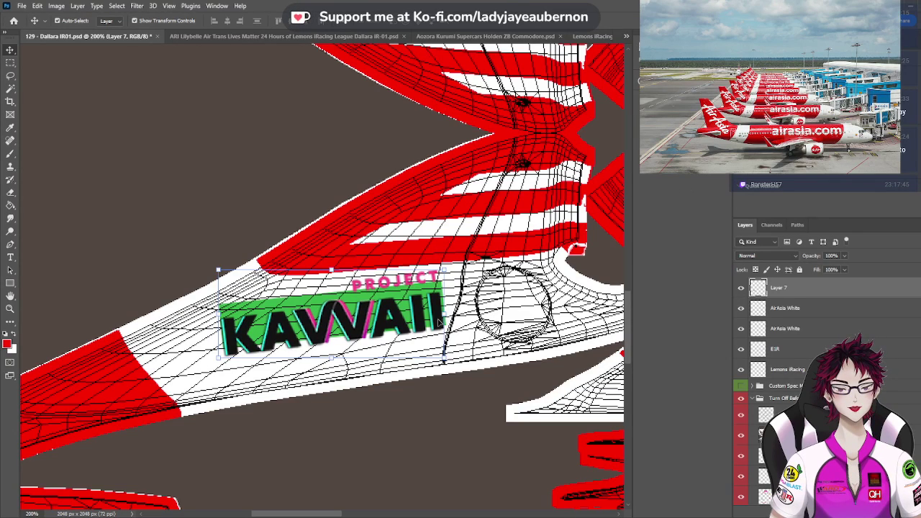
pyautogui.hotkey('ctrl', 't')
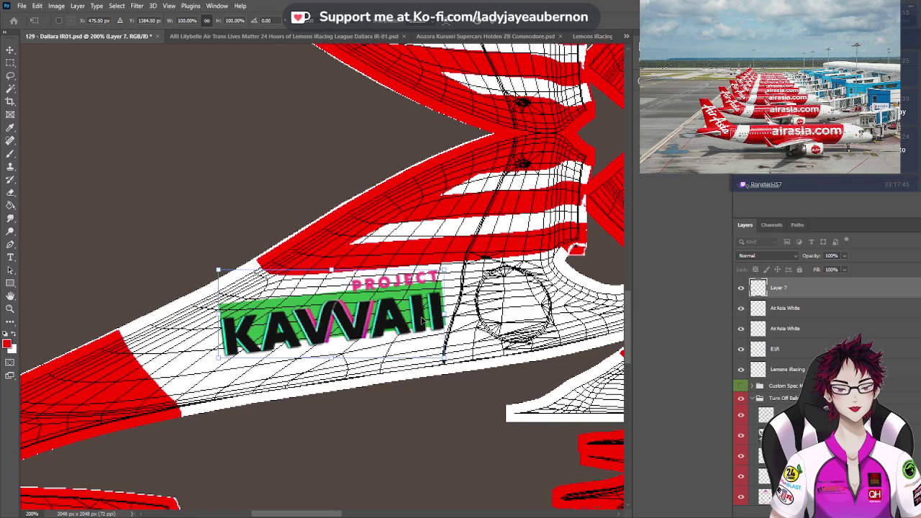
pyautogui.moveTo(421, 319); pyautogui.dragTo(423, 318)
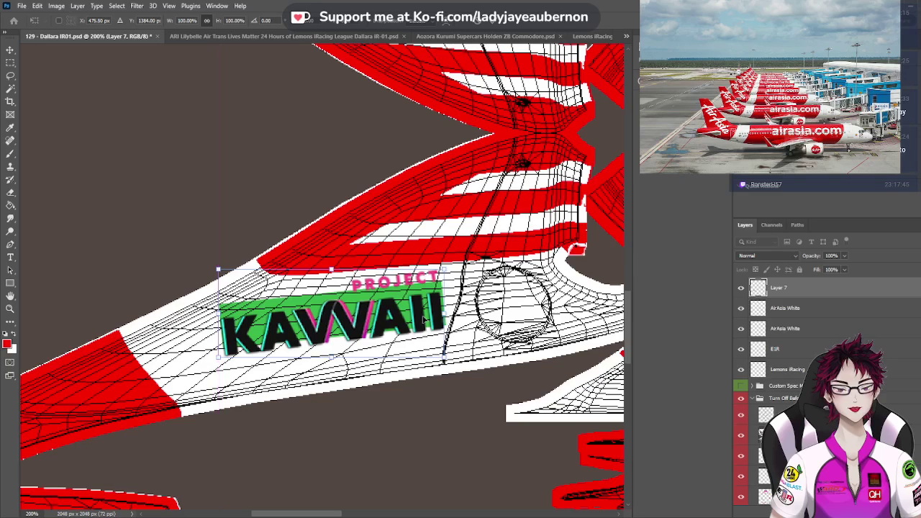
pyautogui.click(10, 50)
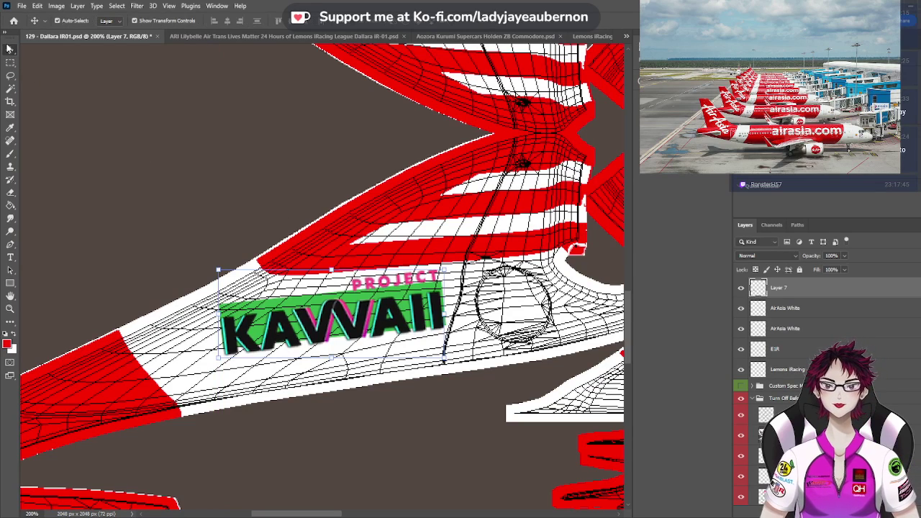
# Rename the layer of the placed Project Kawaii logo as Project Kawaii
pyautogui.doubleClick(775, 289)
pyautogui.write('Project')
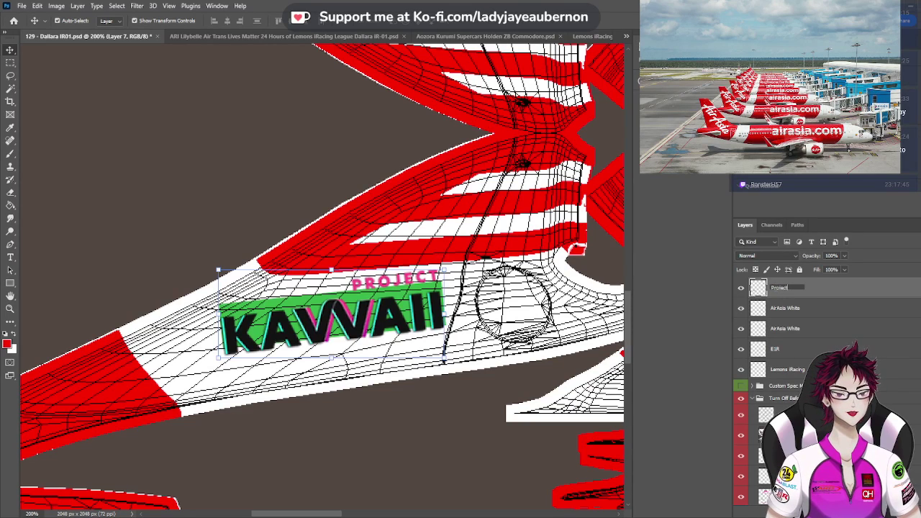
pyautogui.write(' Kawaii')
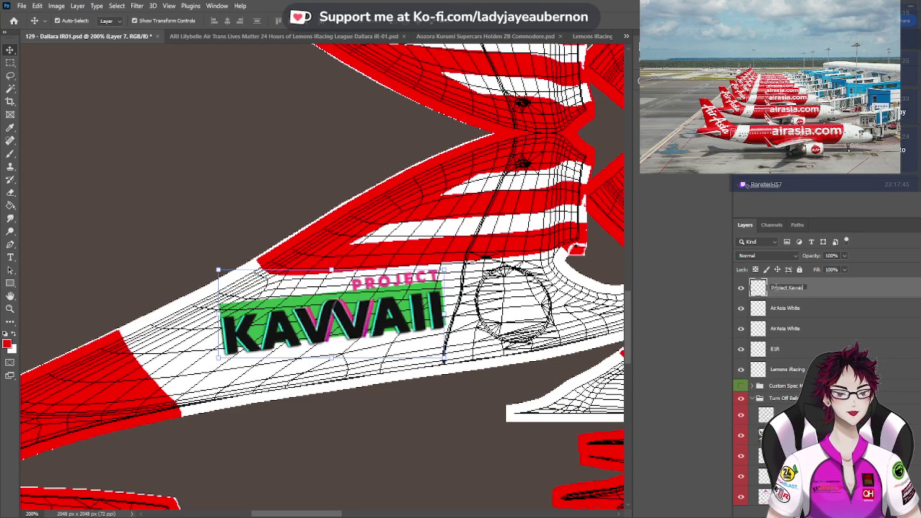
pyautogui.press('Return')
# Paste a second Project Kawaii logo, turn it upside down, match the upper green area's slant, and position it over that area
pyautogui.scroll(5, 374, 286)
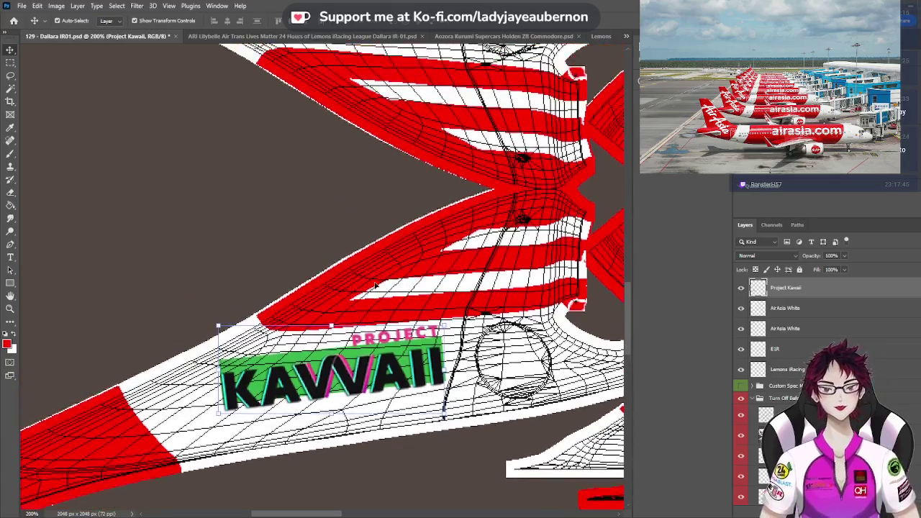
pyautogui.scroll(6, 374, 285)
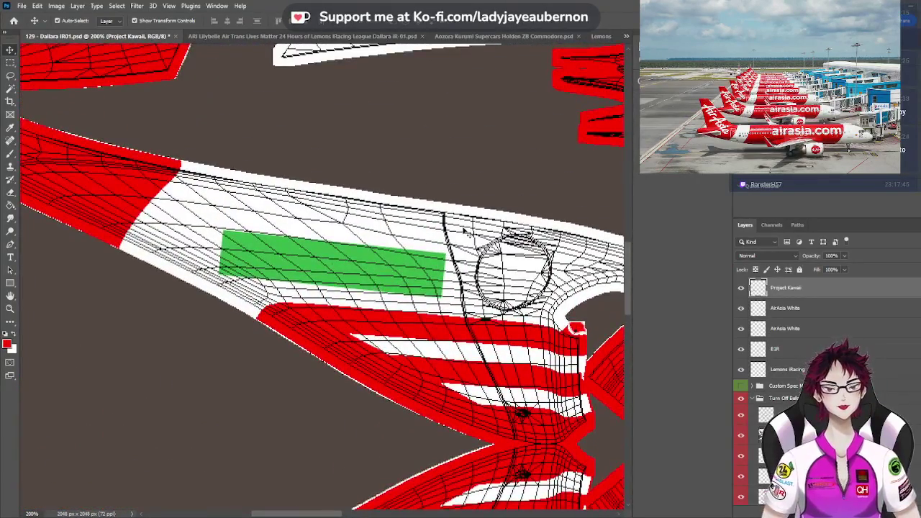
pyautogui.scroll(1, 460, 236)
pyautogui.hotkey('ctrl', 'v')
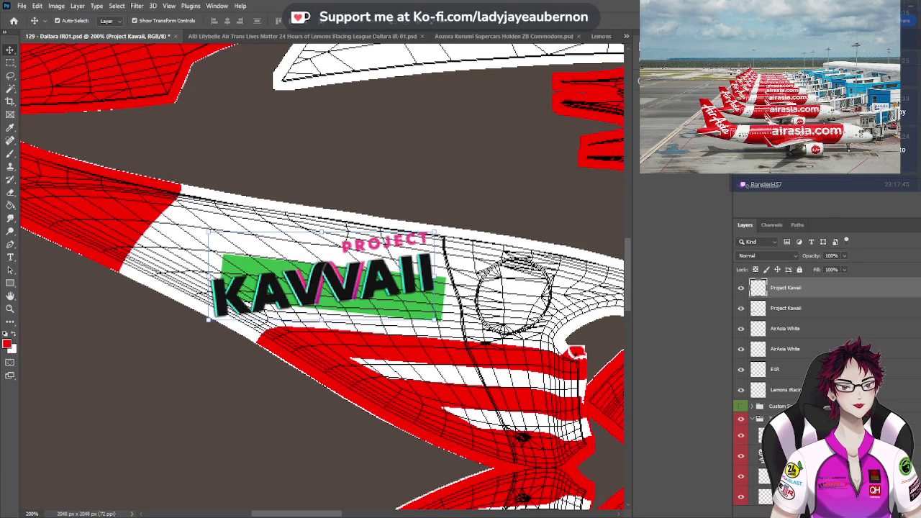
pyautogui.hotkey('ctrl', 'shift', 'r')
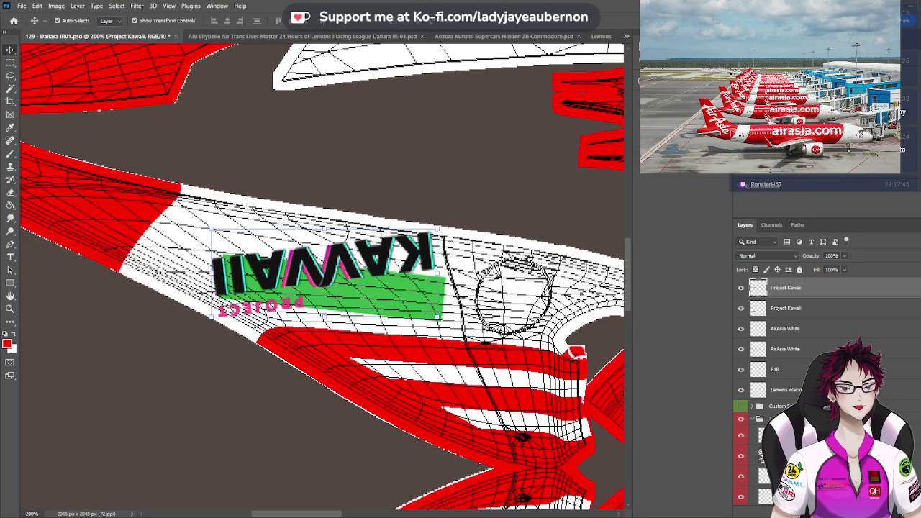
pyautogui.hotkey('ctrl', 'z')
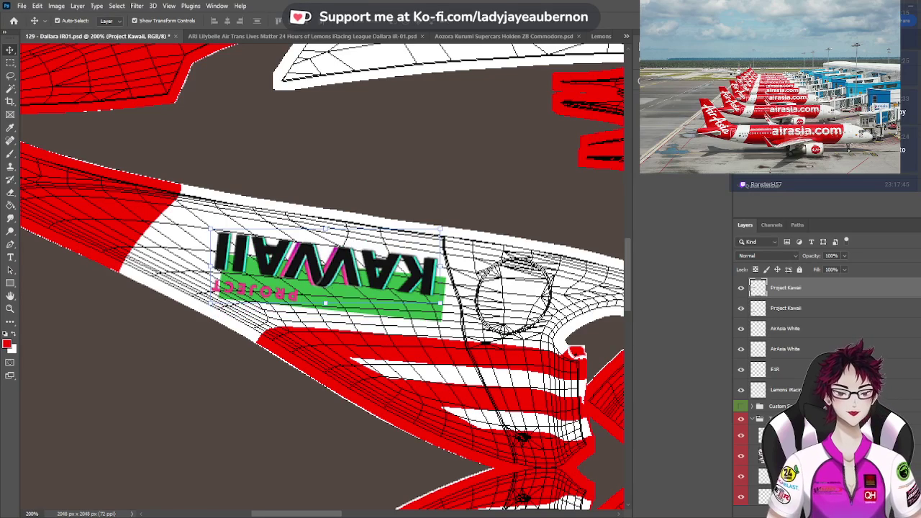
pyautogui.moveTo(388, 269); pyautogui.dragTo(393, 285)
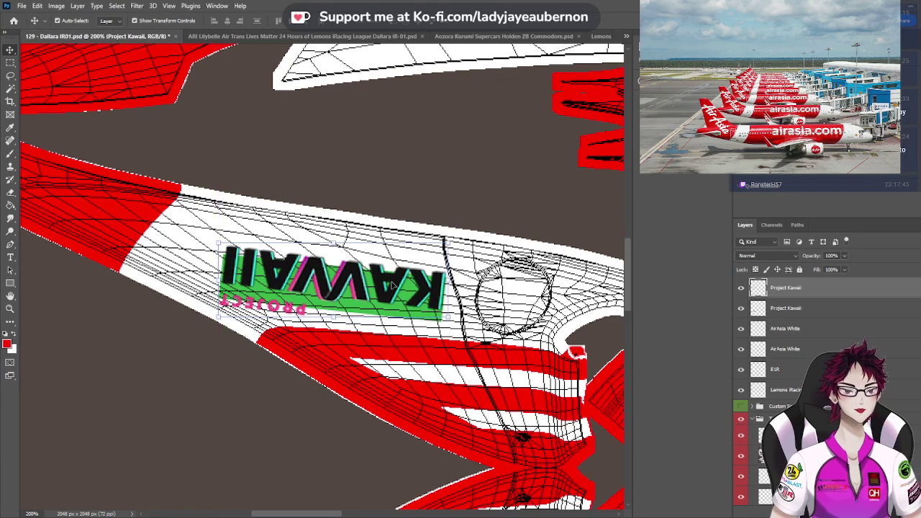
# Examine the livery template's white panels and remaining coloured sponsor areas for places to put further artwork
pyautogui.scroll(-4, 392, 285)
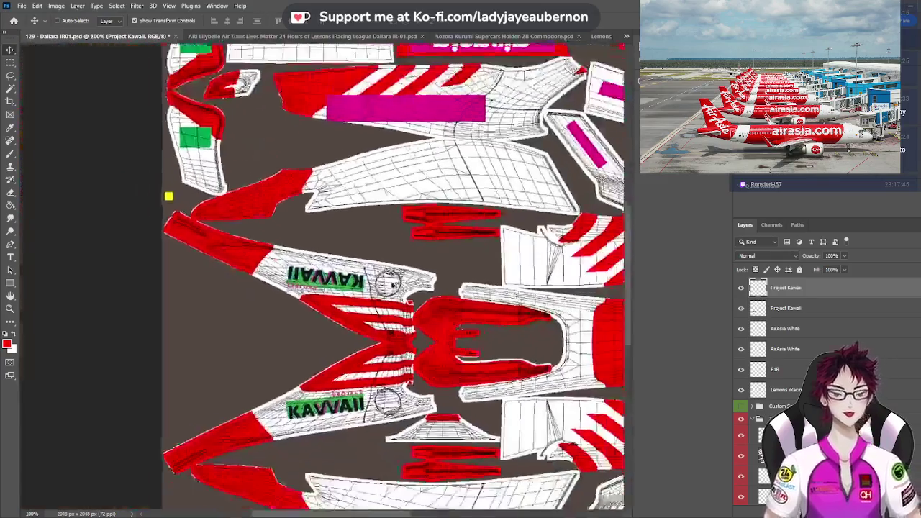
pyautogui.scroll(1, 394, 287)
pyautogui.scroll(-3, 402, 288)
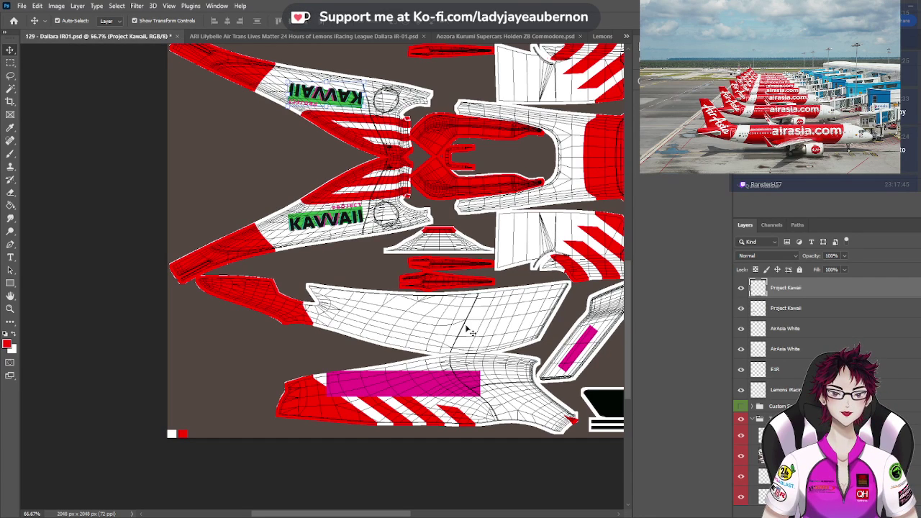
pyautogui.scroll(3, 468, 330)
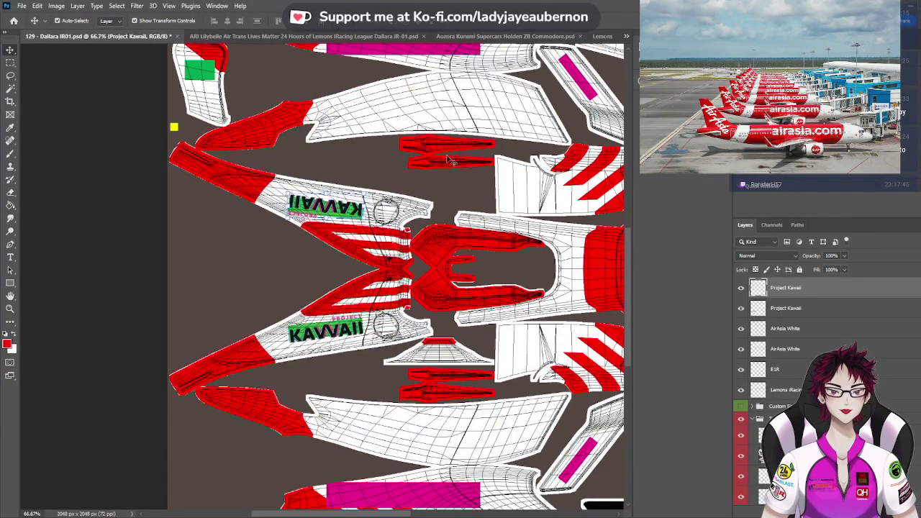
pyautogui.scroll(-4, 451, 160)
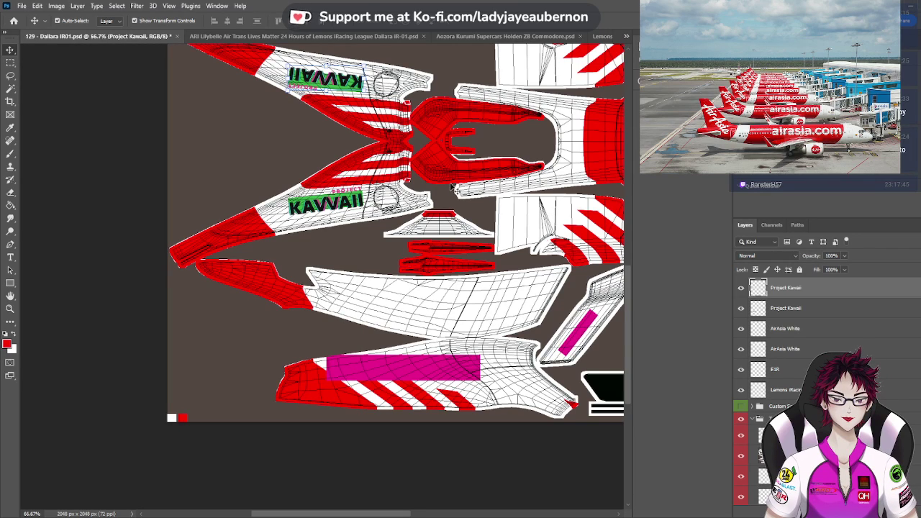
pyautogui.scroll(2, 452, 187)
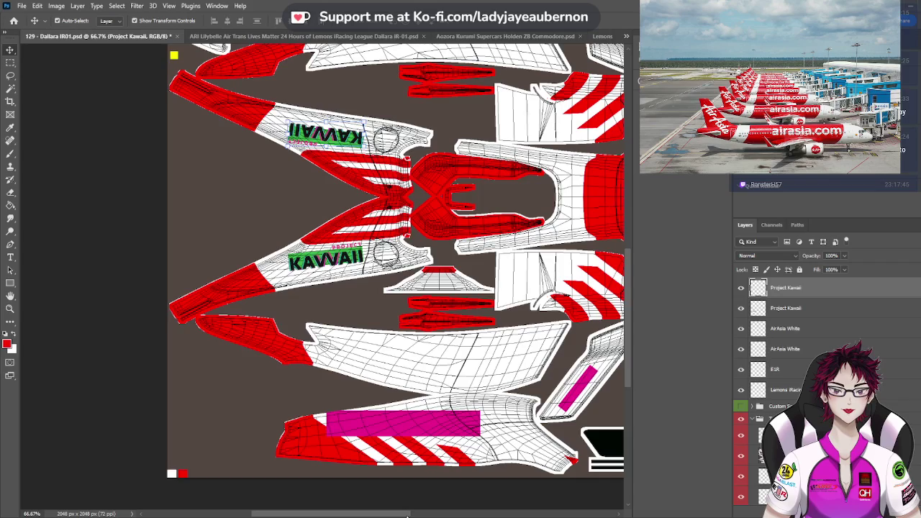
pyautogui.moveTo(407, 515); pyautogui.dragTo(462, 515)
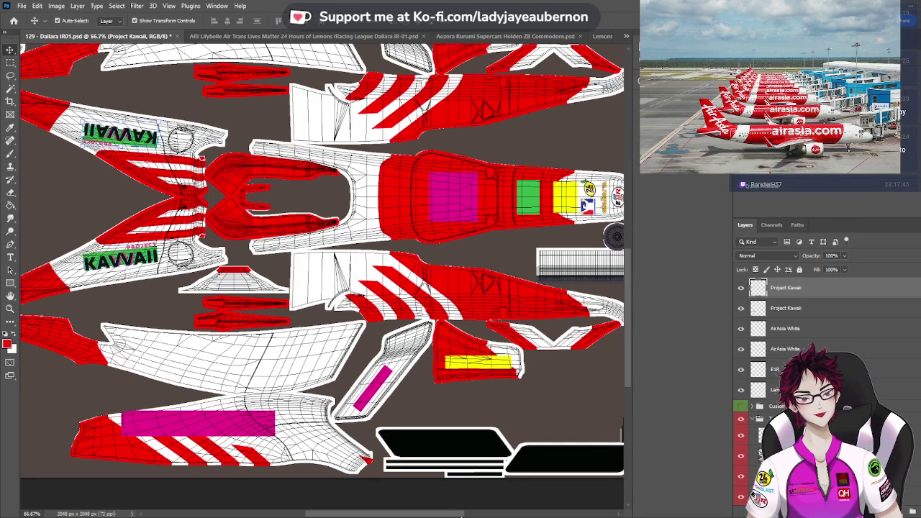
pyautogui.moveTo(461, 515); pyautogui.dragTo(451, 515)
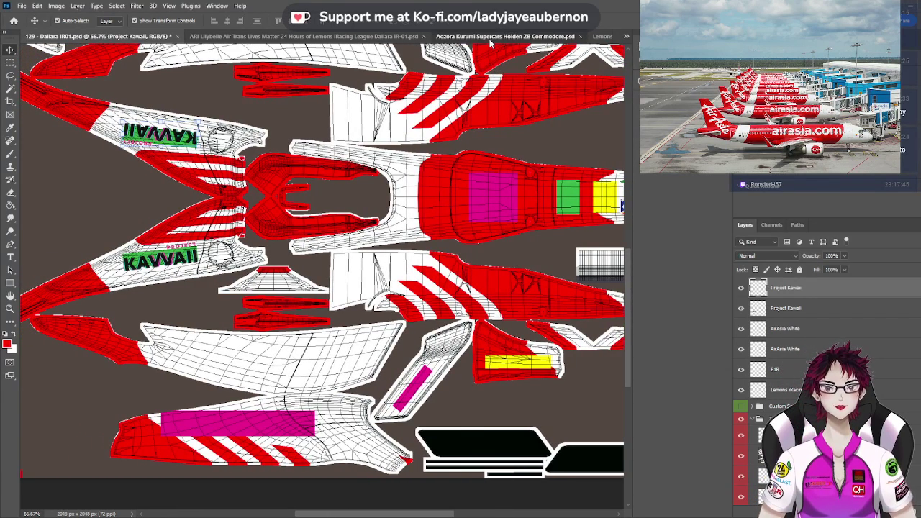
# Copy the central sideways character artwork from the Aozora Kurumi Supercars Holden ZB Commodore document and paste it into the Dallara IR01 document
pyautogui.click(489, 38)
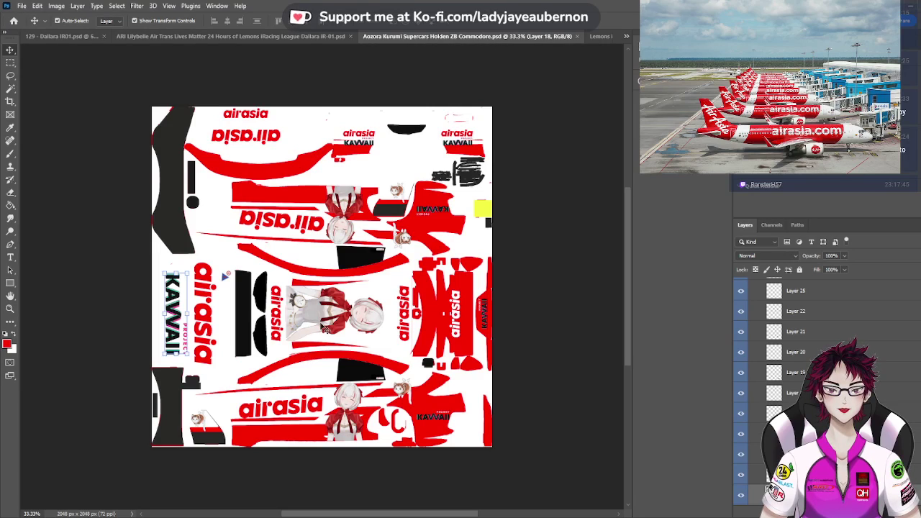
pyautogui.click(324, 324)
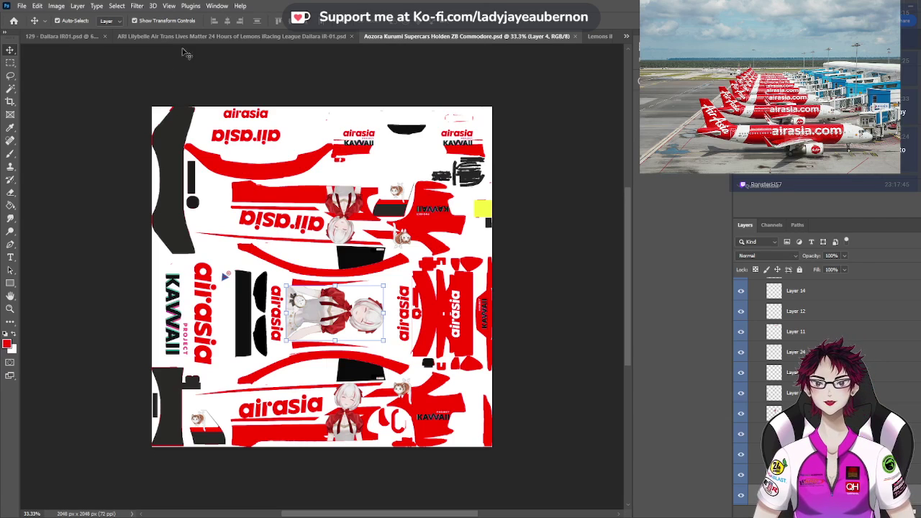
pyautogui.click(75, 36)
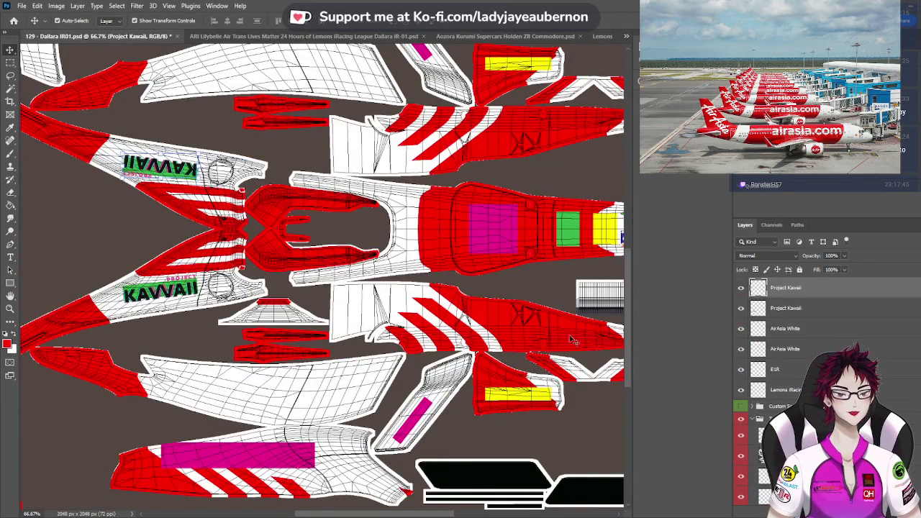
pyautogui.hotkey('ctrl', 'v')
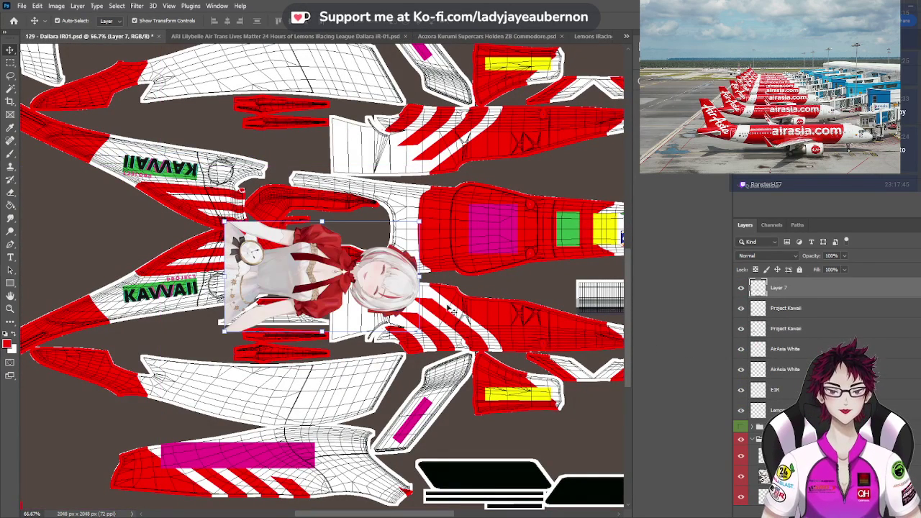
# Scale the pasted character artwork to about 44.47% and place it at the wide end of the lower white panel
pyautogui.moveTo(289, 271); pyautogui.dragTo(249, 379)
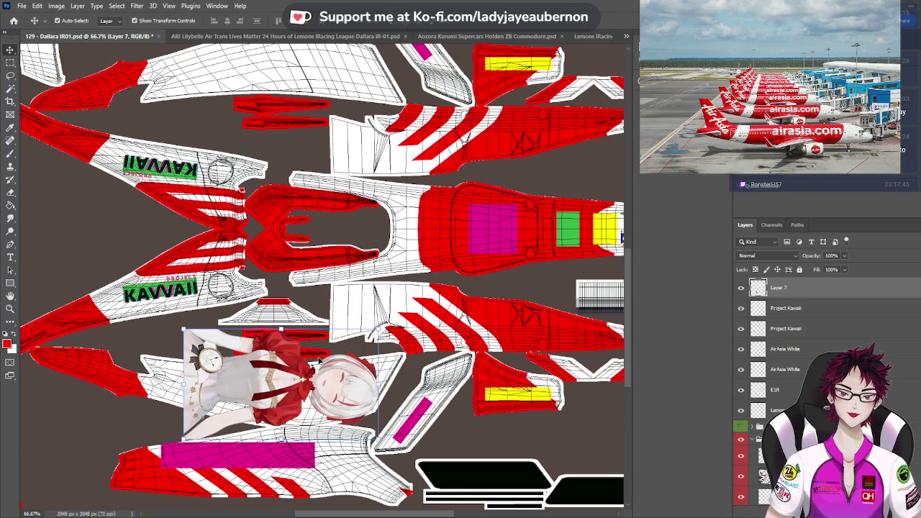
pyautogui.moveTo(281, 330); pyautogui.dragTo(288, 361)
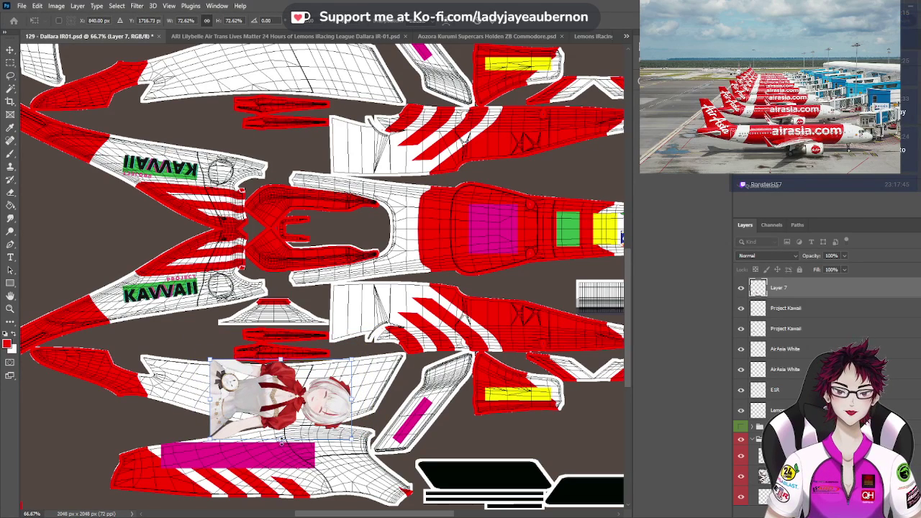
pyautogui.moveTo(282, 440); pyautogui.dragTo(321, 401)
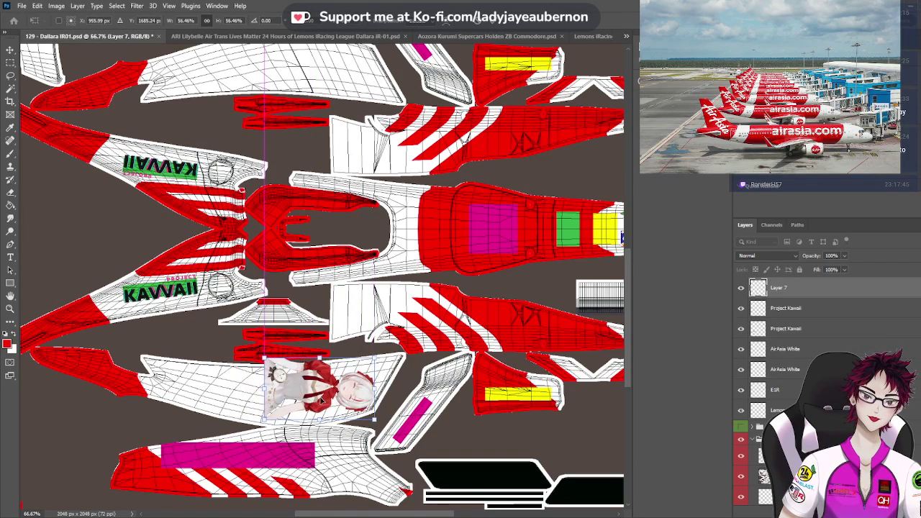
pyautogui.moveTo(264, 389); pyautogui.dragTo(288, 390)
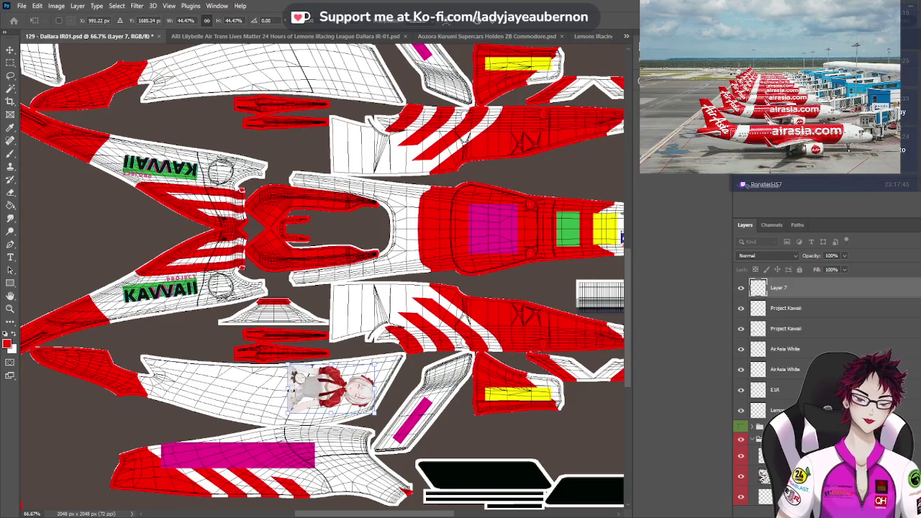
# Shift the character artwork slightly on the lower white panel, apply the transform, and delete its layer
pyautogui.hotkey('ctrl', '+')
pyautogui.hotkey('ctrl', '+')
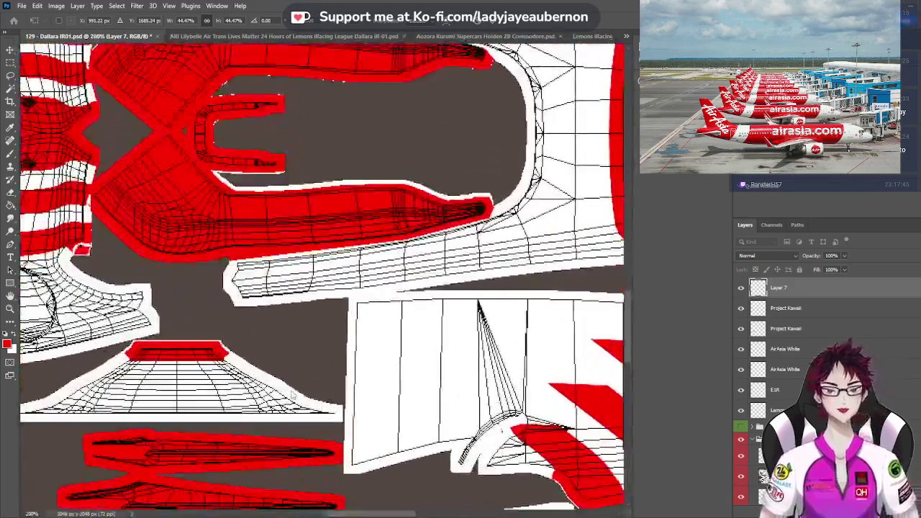
pyautogui.scroll(-5, 293, 395)
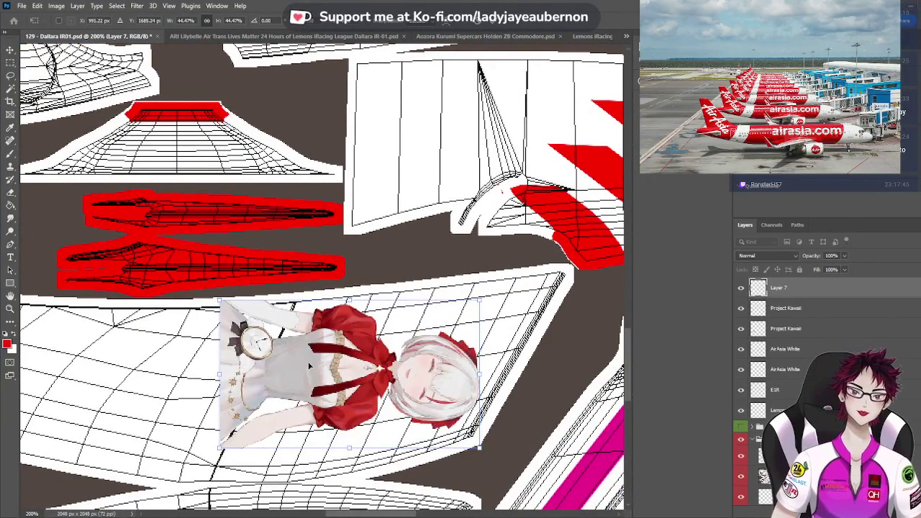
pyautogui.moveTo(310, 366); pyautogui.dragTo(306, 375)
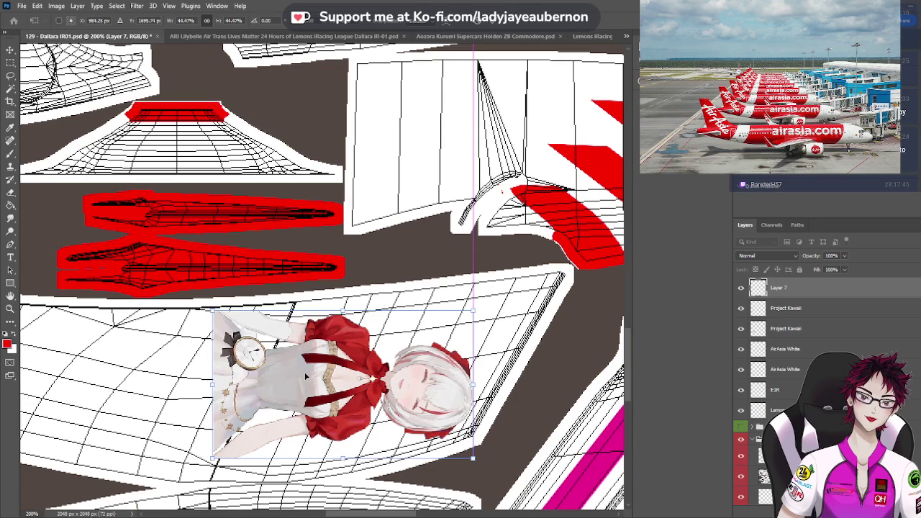
pyautogui.moveTo(306, 375); pyautogui.dragTo(306, 372)
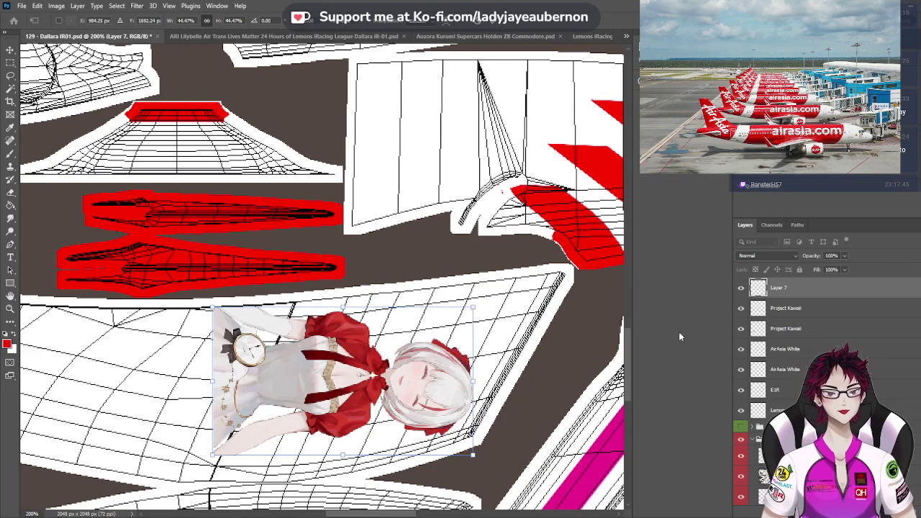
pyautogui.press('Return')
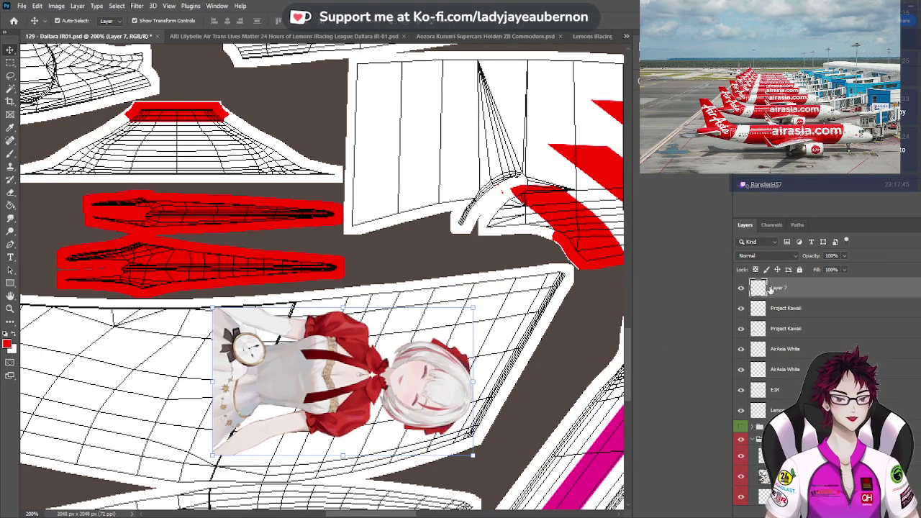
pyautogui.press('Delete')
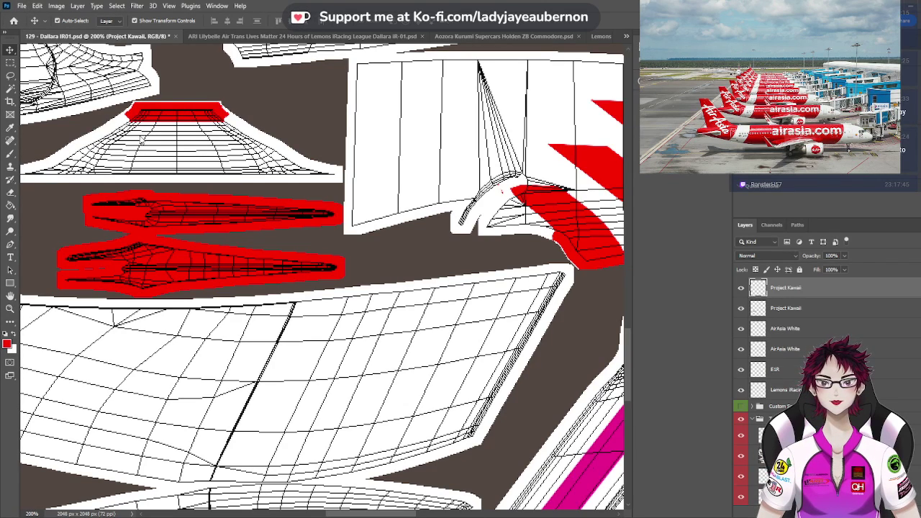
# In Kurumi.jfif, select the white background with the Magic Wand and invert the selection to isolate the character
pyautogui.hotkey('ctrl', 'shift', 'Tab')
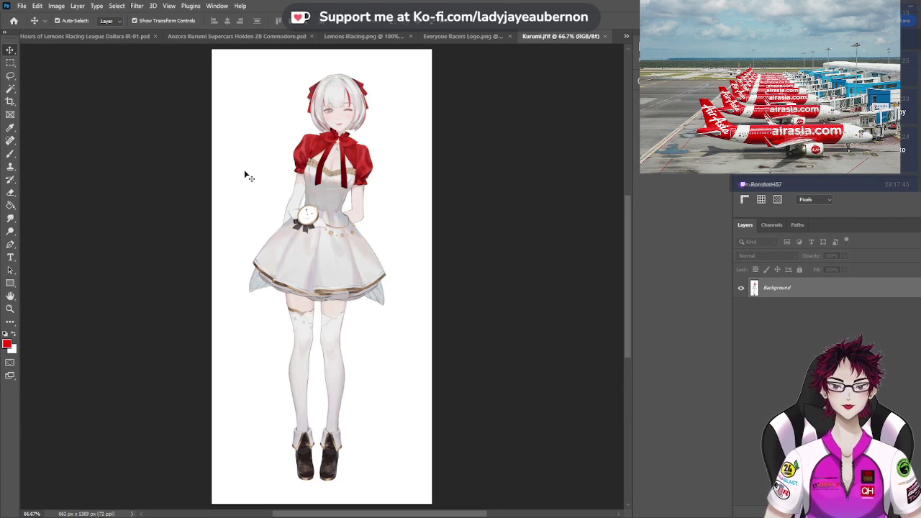
pyautogui.click(10, 89)
pyautogui.click(241, 99)
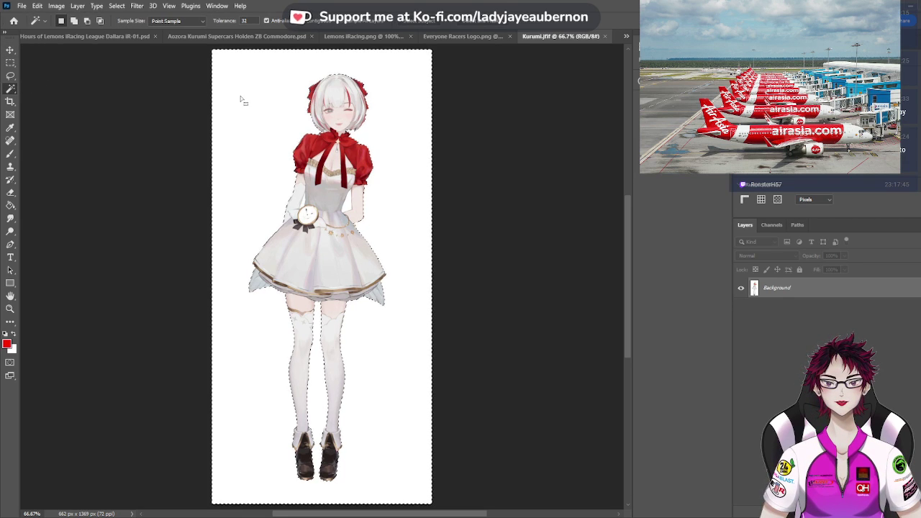
pyautogui.click(117, 6)
pyautogui.click(130, 41)
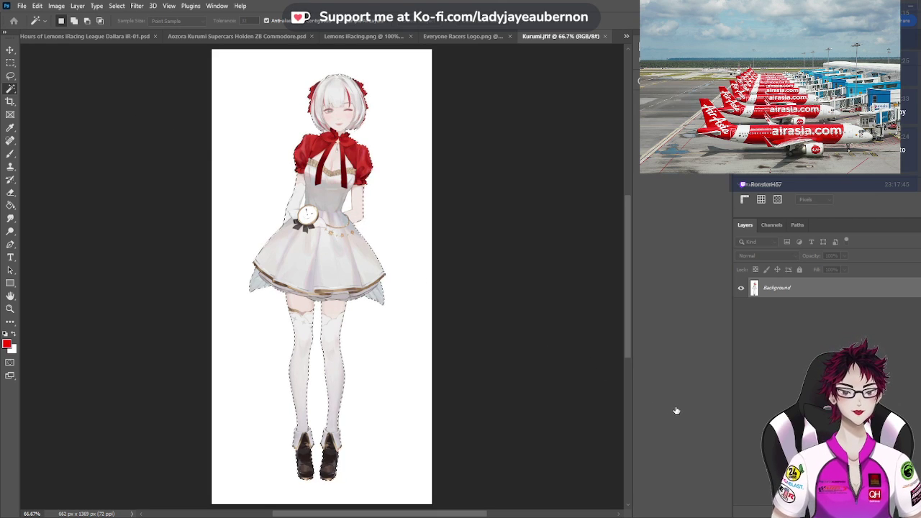
# Create a transparent 2100 x 1500 px document at 300 ppi and paste the isolated character into it
pyautogui.press('Return')
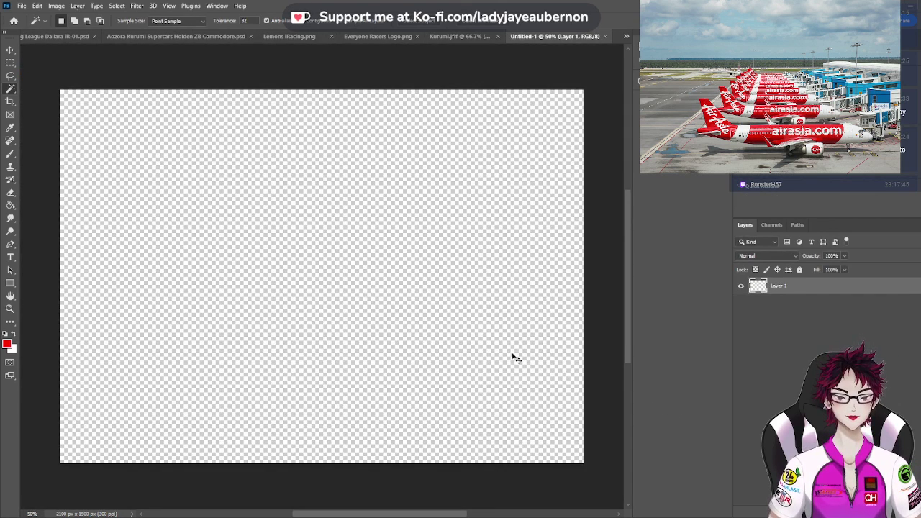
pyautogui.hotkey('ctrl', 'v')
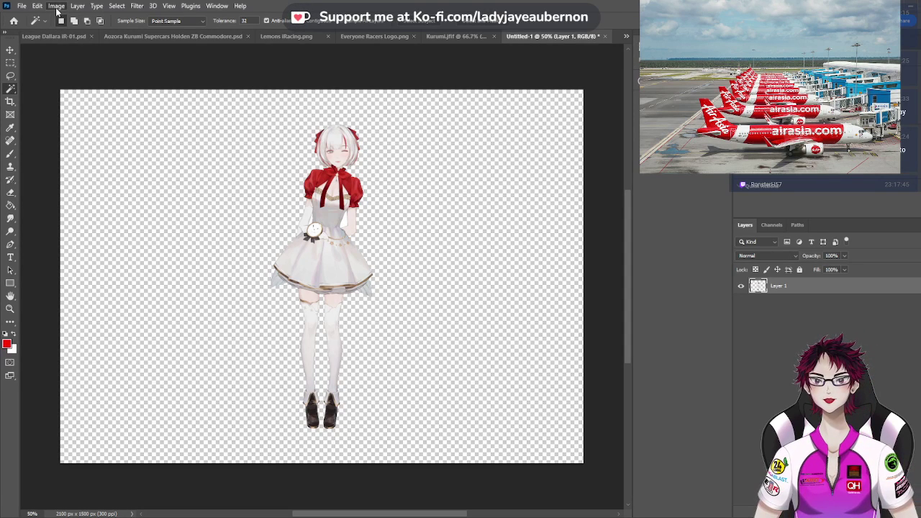
pyautogui.press('i')
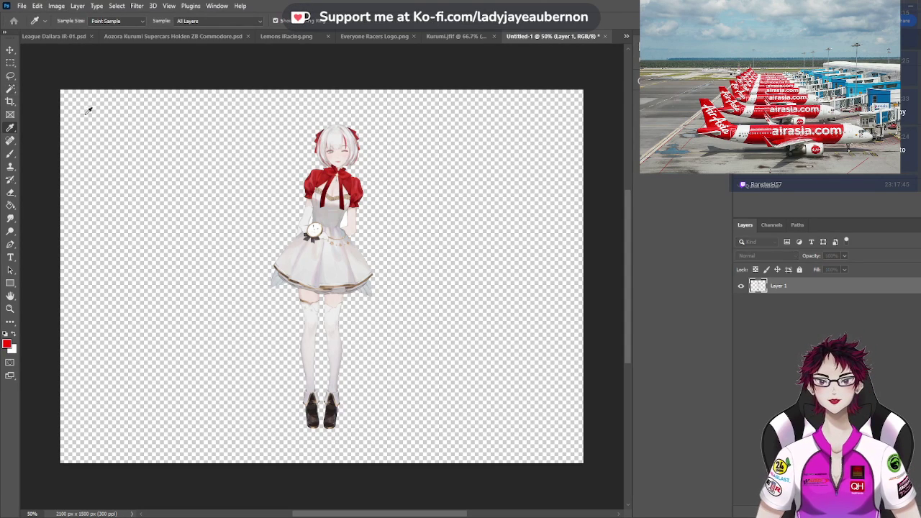
# Trim the transparent margins of the Untitled-1 document down to the character's edges
pyautogui.press('w')
pyautogui.hotkey('alt', 'i')
pyautogui.press('r')
pyautogui.press('Return')
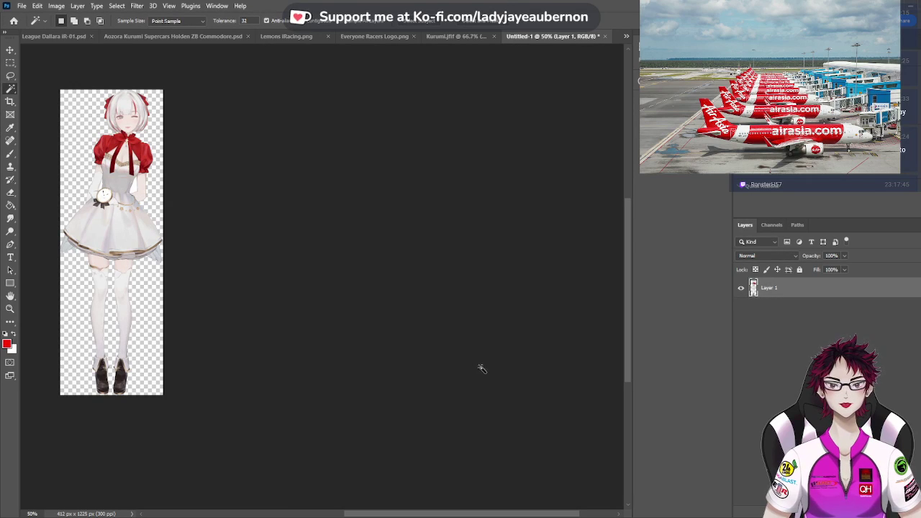
pyautogui.moveTo(537, 514); pyautogui.dragTo(437, 491)
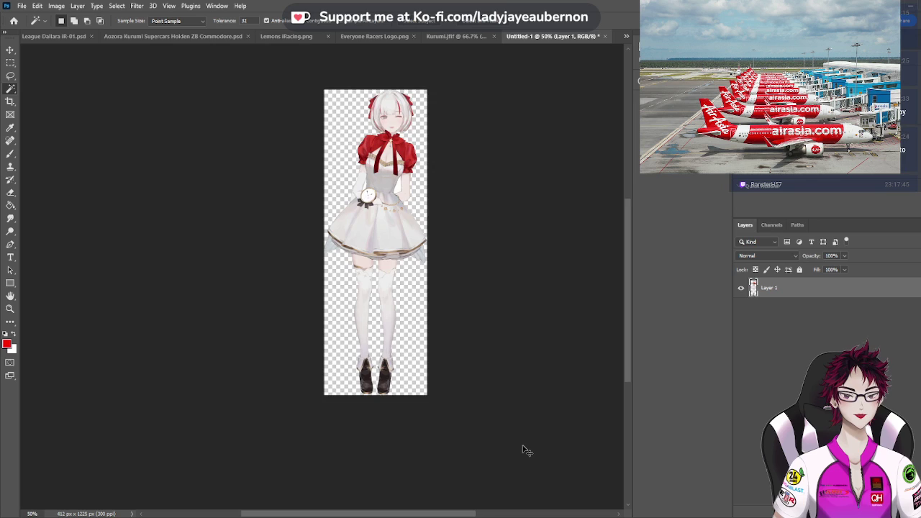
# Select and delete the leftover white background in the gaps between the character's arms and waist
pyautogui.hotkey('ctrl', '+')
pyautogui.hotkey('ctrl', '+')
pyautogui.hotkey('ctrl', '+')
pyautogui.scroll(10, 523, 447)
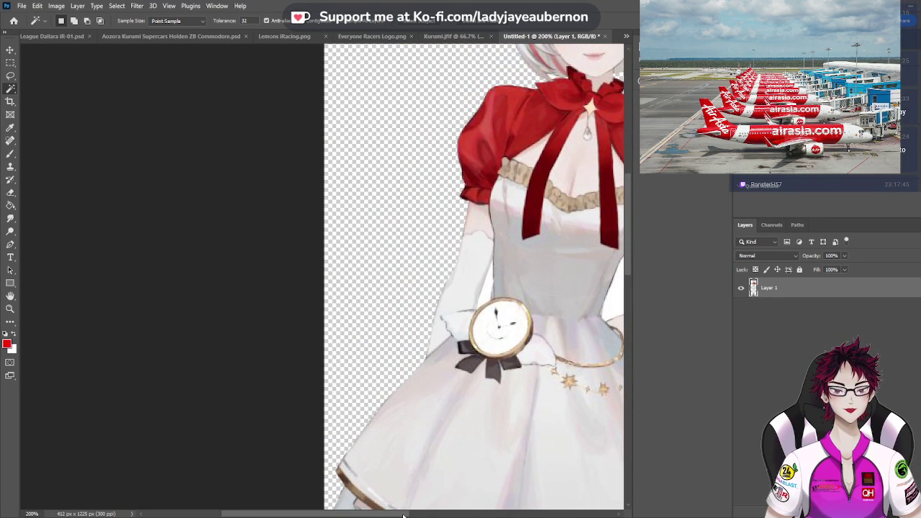
pyautogui.moveTo(403, 515); pyautogui.dragTo(479, 513)
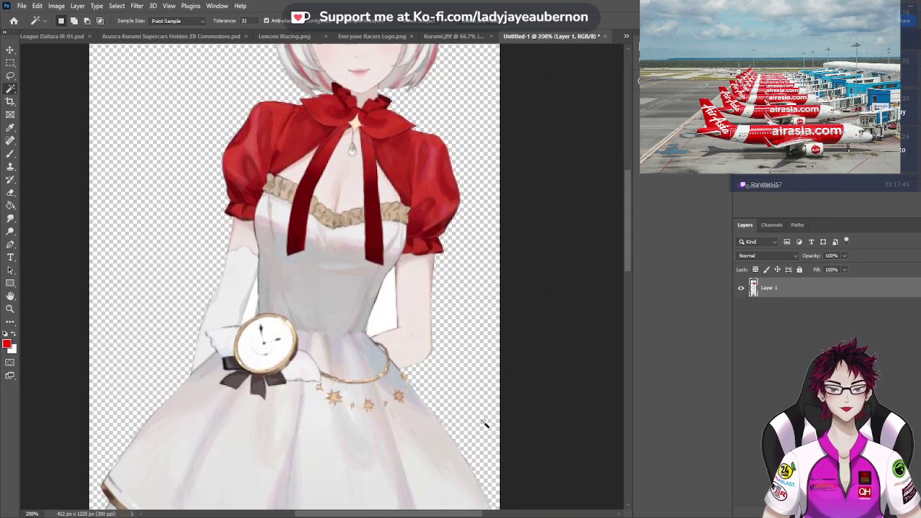
pyautogui.scroll(3, 485, 424)
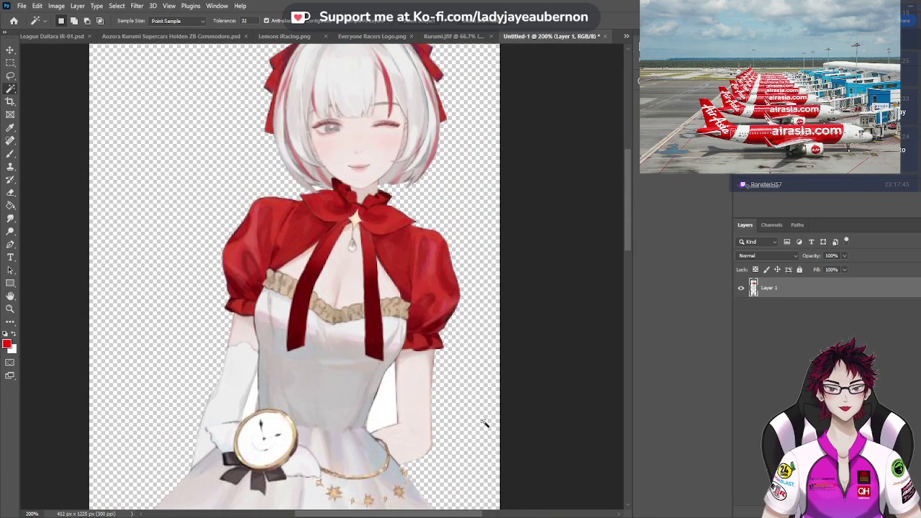
pyautogui.click(385, 415)
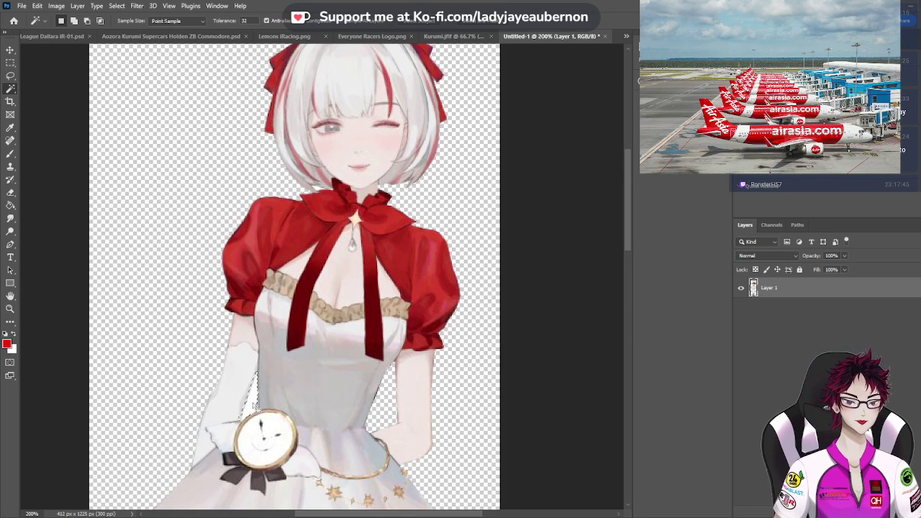
pyautogui.scroll(2, 186, 347)
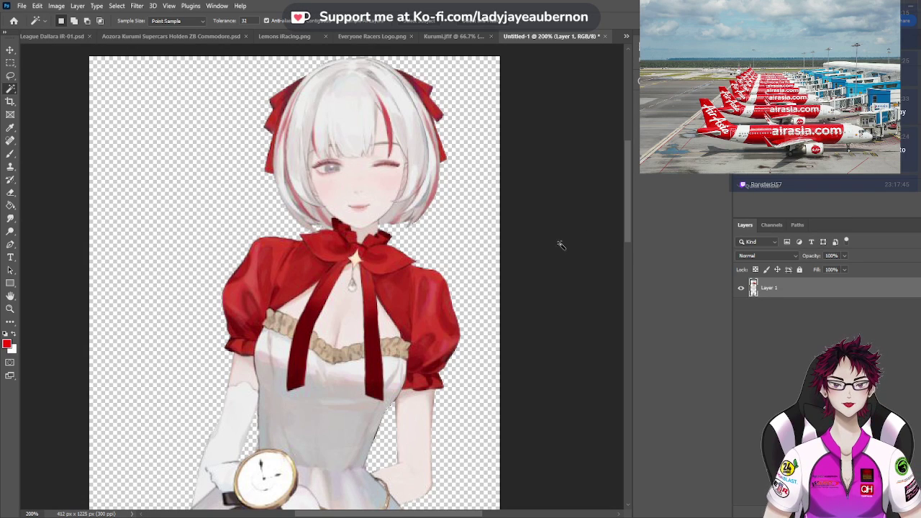
pyautogui.scroll(-2, 562, 245)
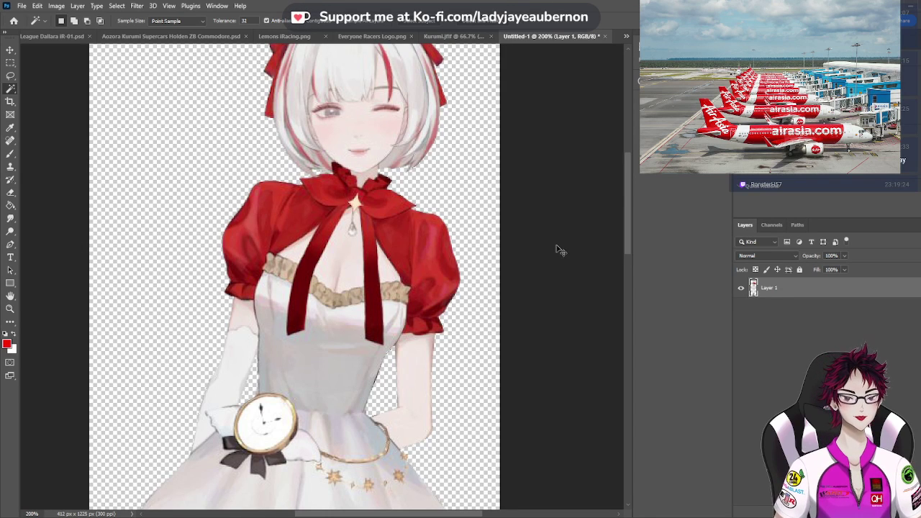
pyautogui.scroll(-3, 561, 250)
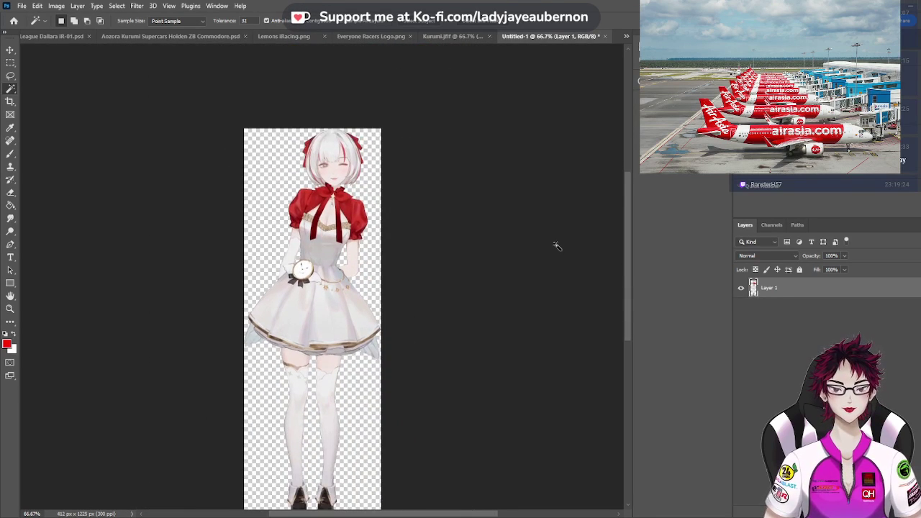
pyautogui.scroll(-1, 555, 247)
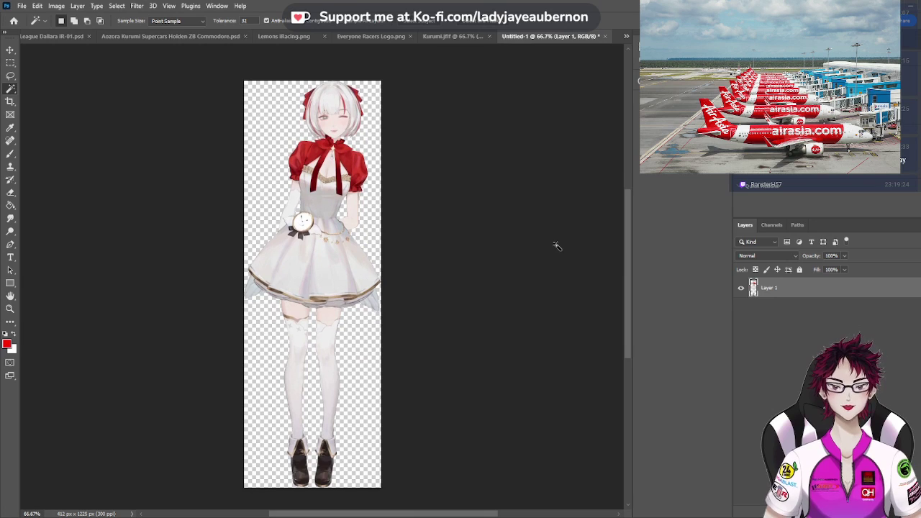
# Paste the cut-out character into 129 - Dallara IR01.psd and rotate it 90 degrees clockwise
pyautogui.click(10, 50)
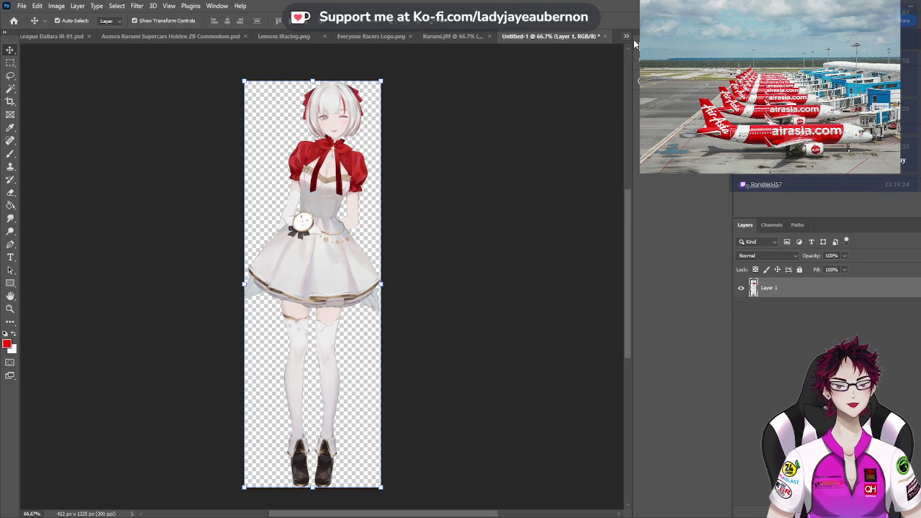
pyautogui.hotkey('ctrl', 'Tab')
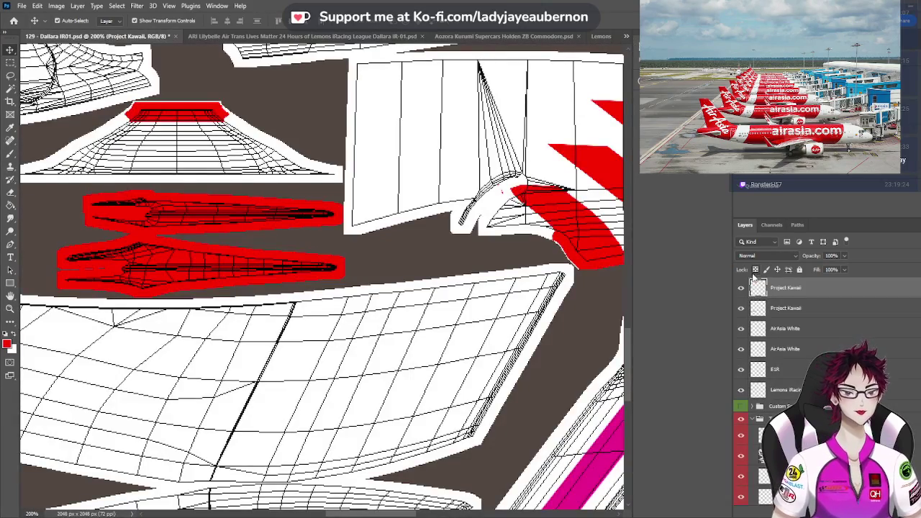
pyautogui.hotkey('ctrl', '-')
pyautogui.hotkey('ctrl', '-')
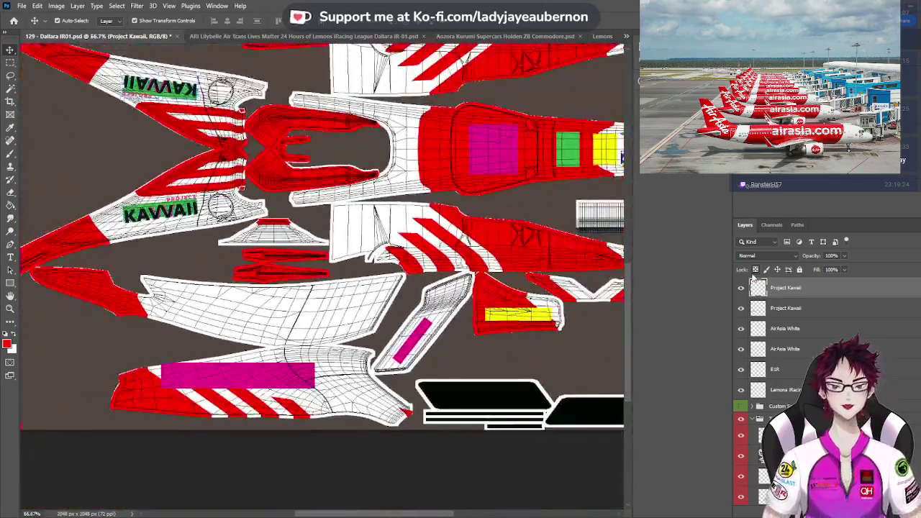
pyautogui.hotkey('ctrl', 'v')
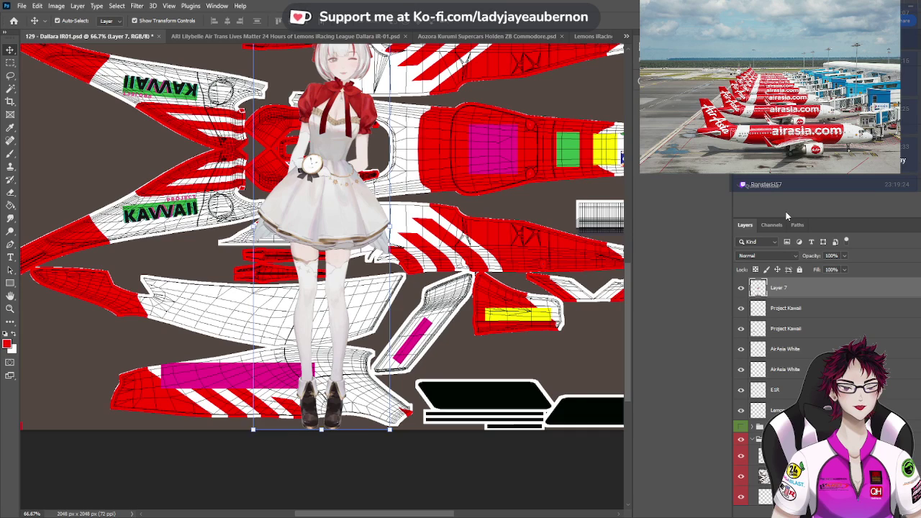
pyautogui.hotkey('ctrl', 'alt', 'r')
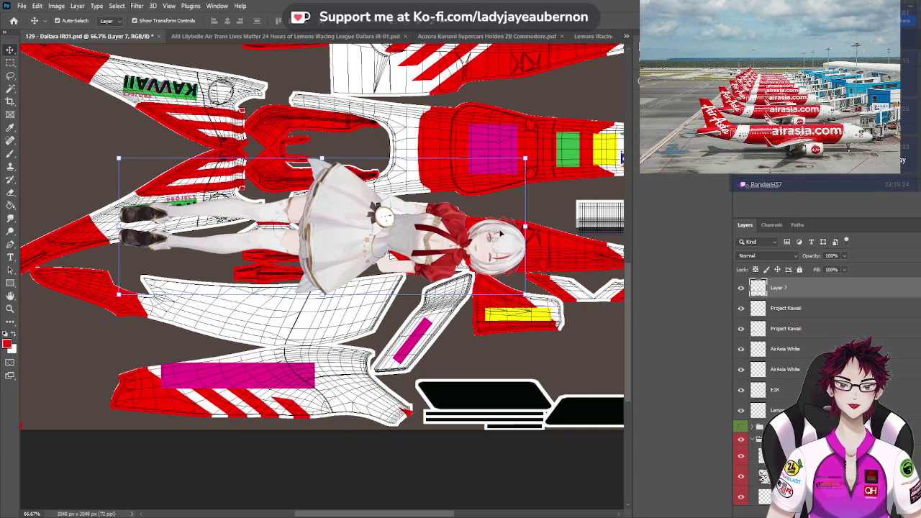
# Scale the character to 37.68%, place it inside the blank white lower panel, and return to the Untitled-1 document
pyautogui.moveTo(525, 227); pyautogui.dragTo(331, 225)
pyautogui.moveTo(265, 237); pyautogui.dragTo(306, 313)
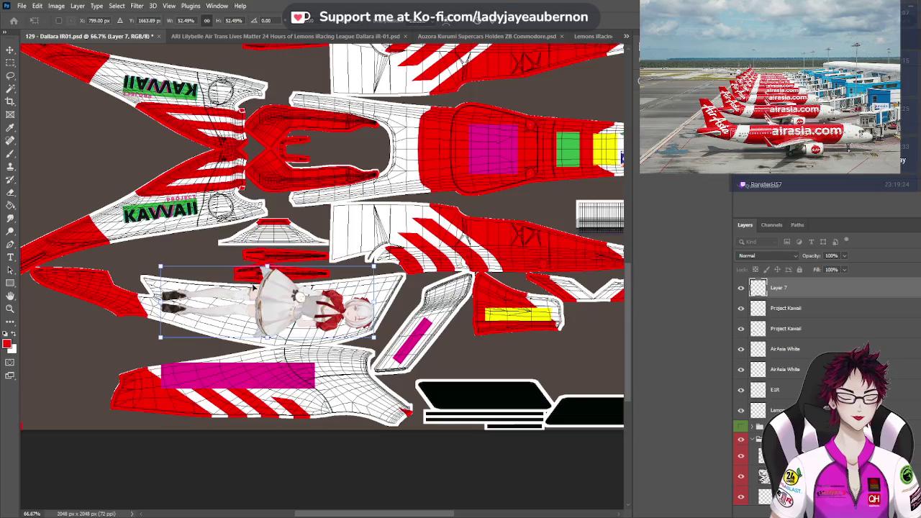
pyautogui.hotkey('ctrl', '+')
pyautogui.hotkey('ctrl', '+')
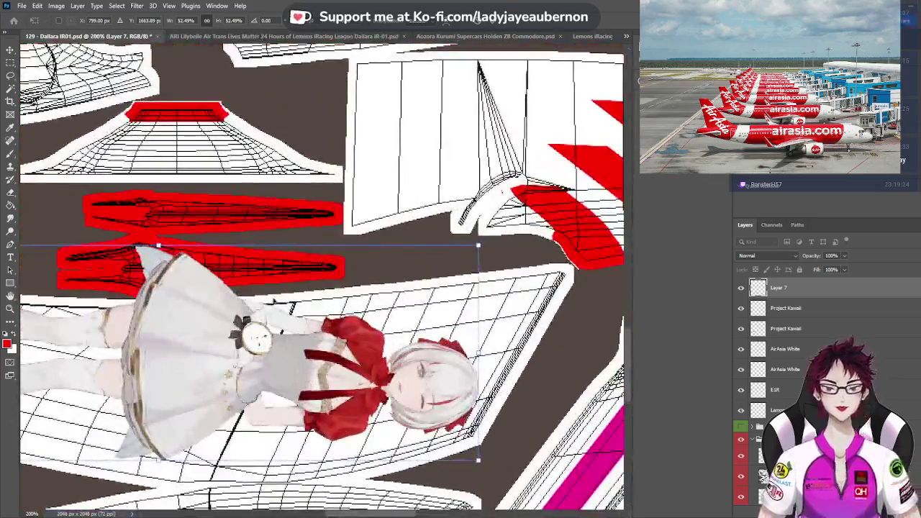
pyautogui.scroll(-2, 321, 277)
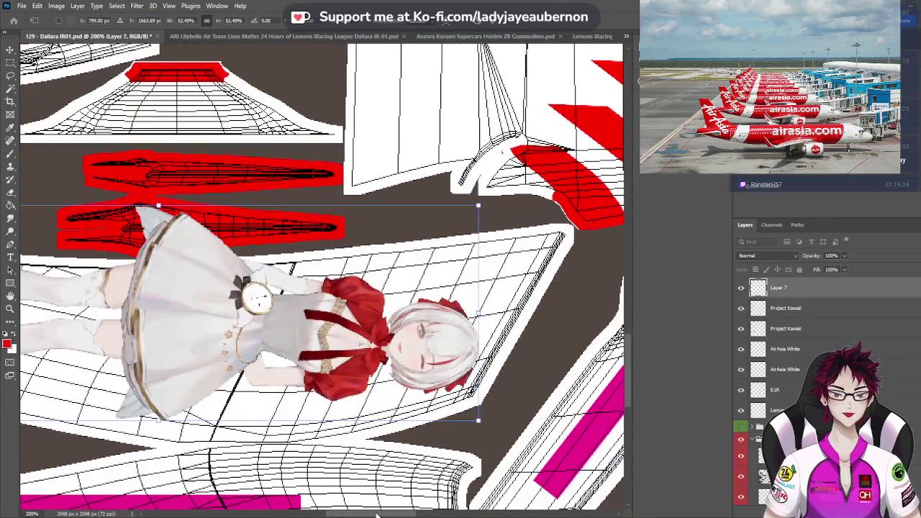
pyautogui.moveTo(377, 514); pyautogui.dragTo(351, 513)
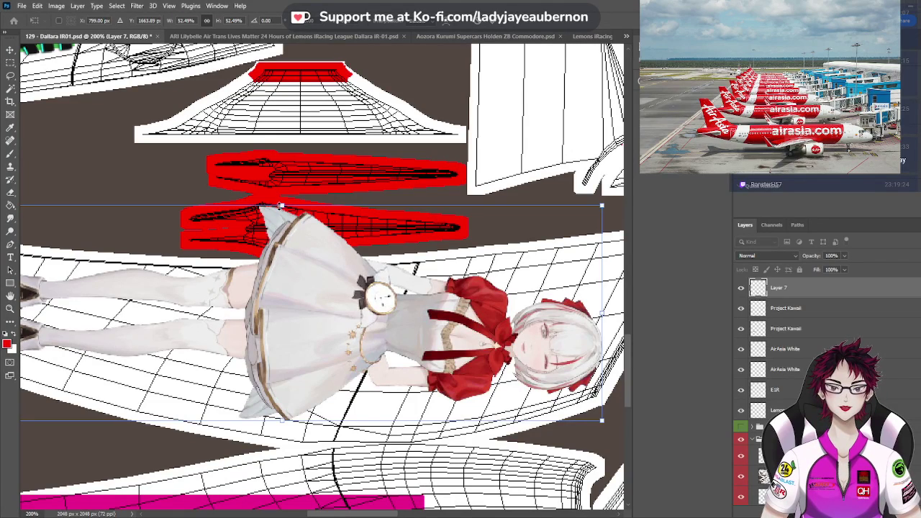
pyautogui.moveTo(281, 207); pyautogui.dragTo(281, 266)
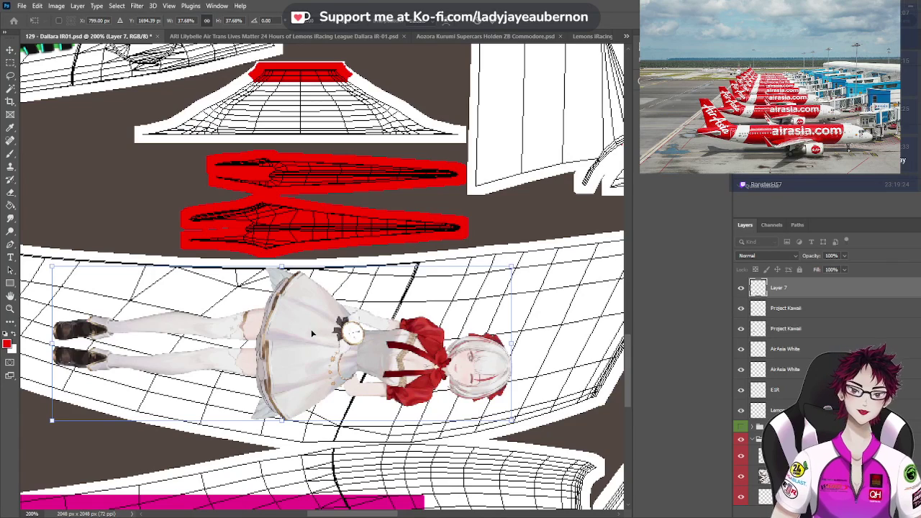
pyautogui.moveTo(311, 329); pyautogui.dragTo(353, 333)
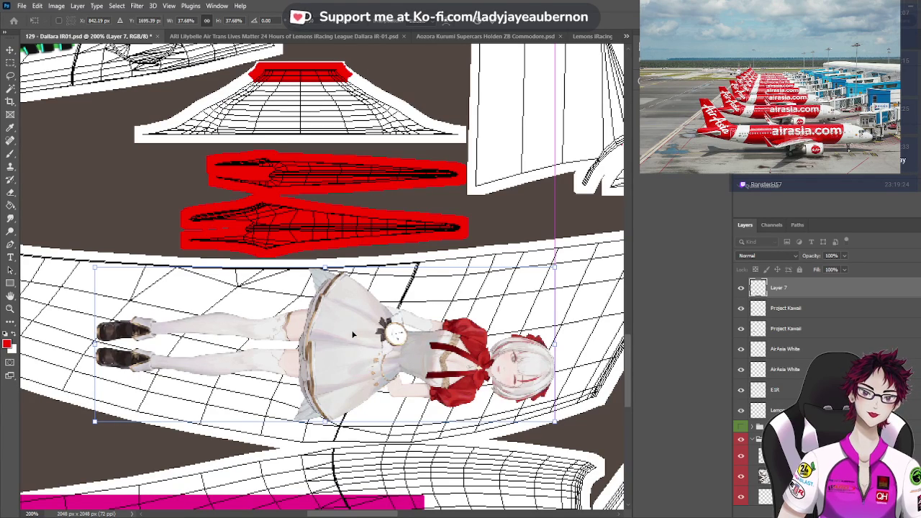
pyautogui.scroll(-3, 353, 333)
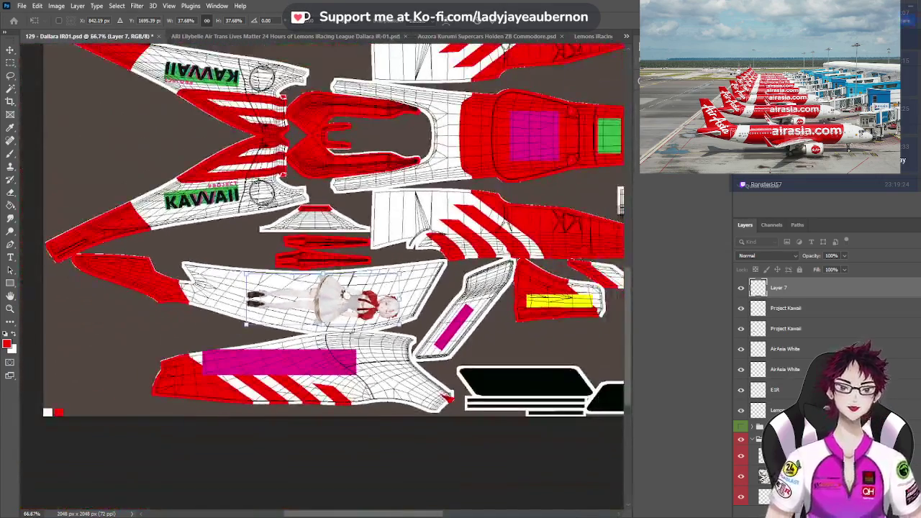
pyautogui.press('Return')
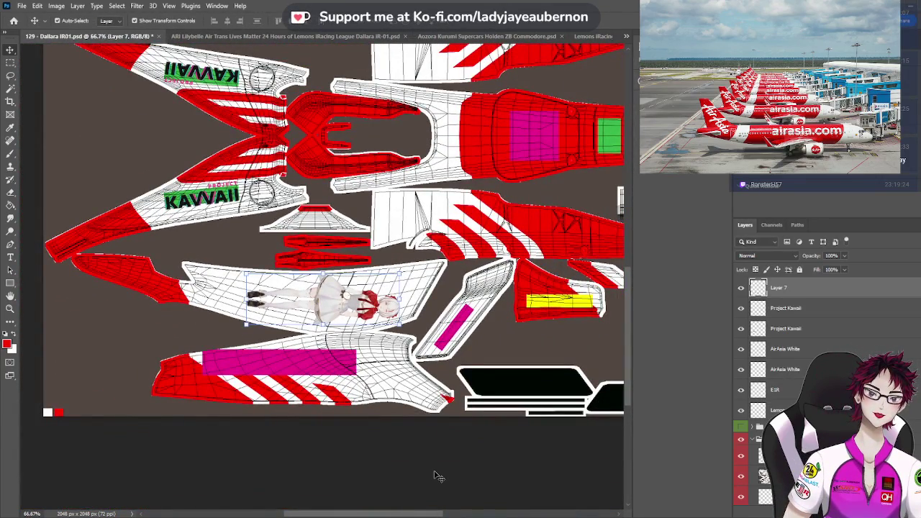
pyautogui.click(437, 475)
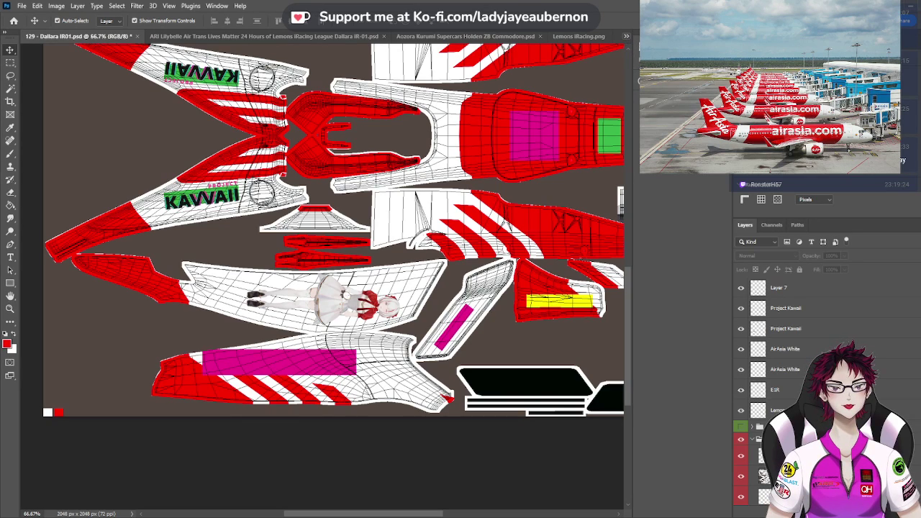
pyautogui.hotkey('ctrl', 'v')
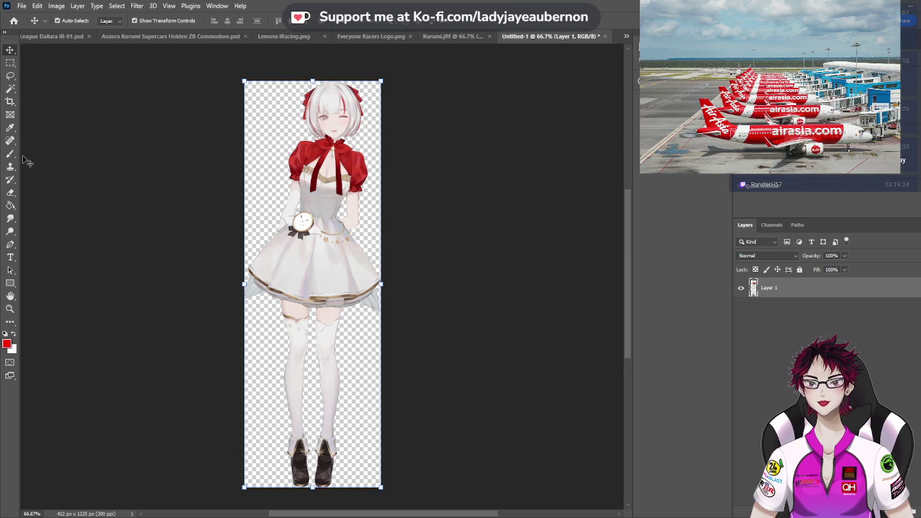
pyautogui.click(13, 285)
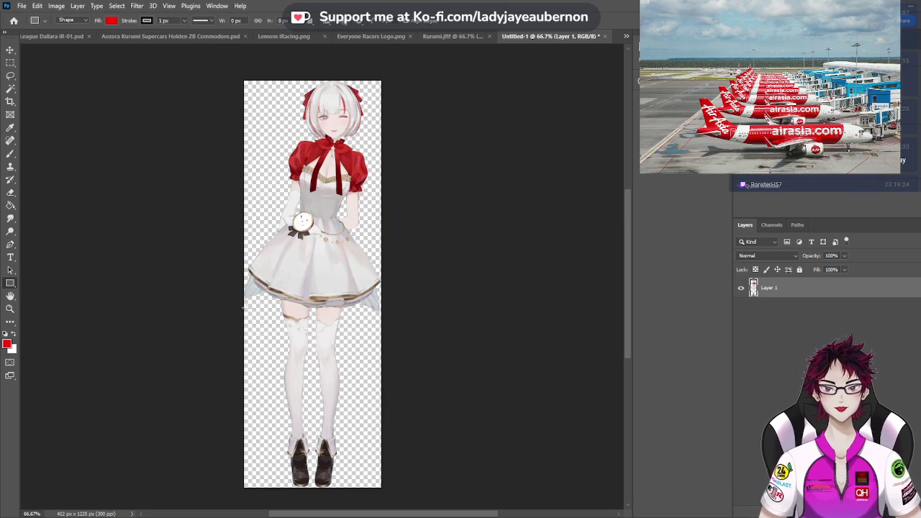
pyautogui.moveTo(242, 306); pyautogui.dragTo(318, 372)
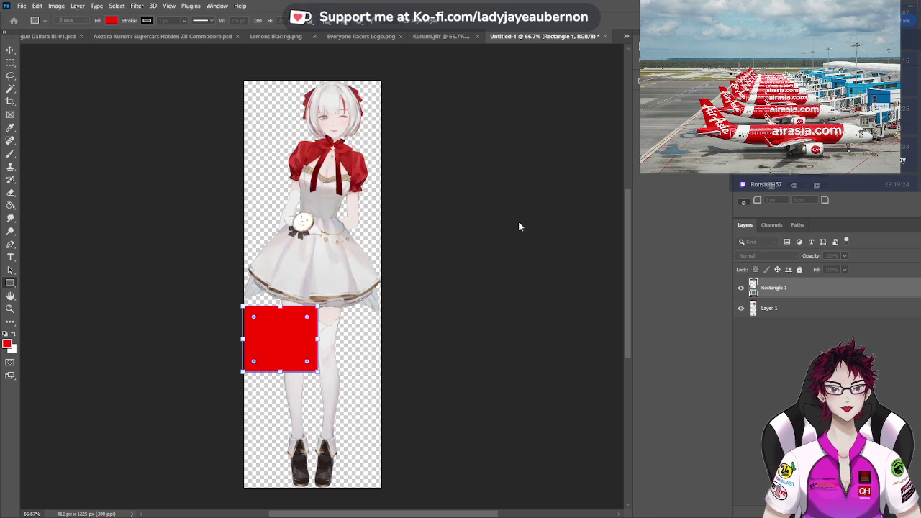
pyautogui.hotkey('ctrl', 'z')
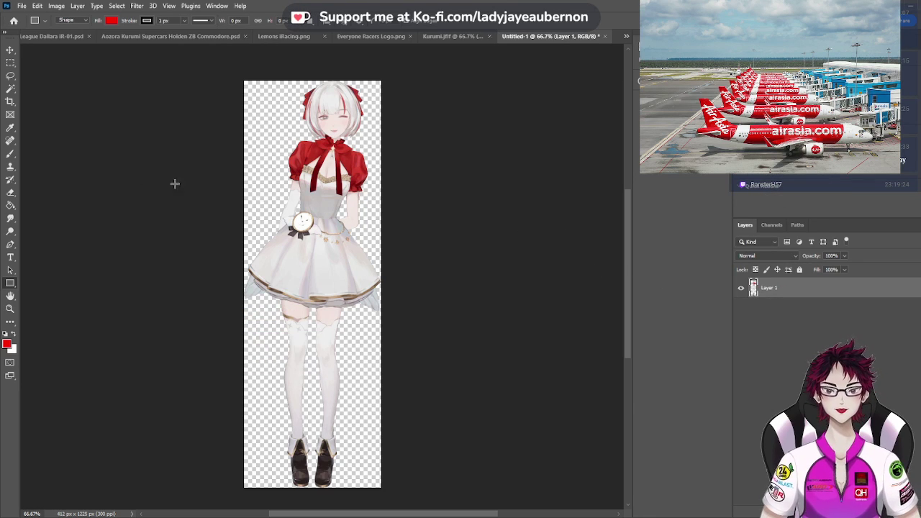
# Delete the character's legs below the skirt using a rectangular marquee selection, and clear the selection
pyautogui.click(10, 62)
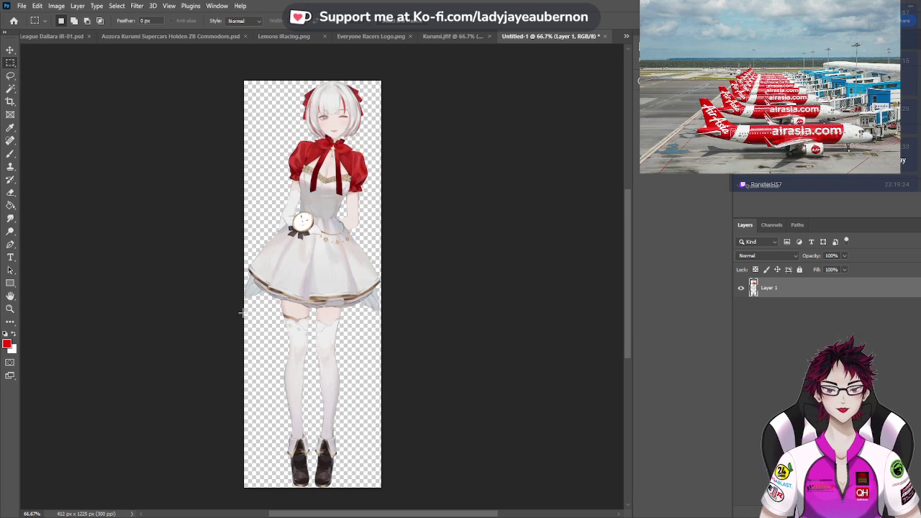
pyautogui.moveTo(241, 312); pyautogui.dragTo(416, 487)
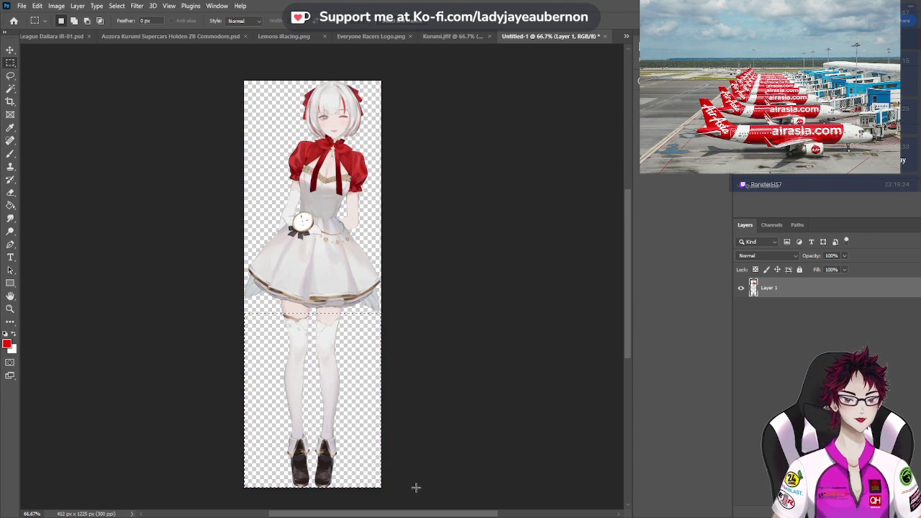
pyautogui.press('Delete')
pyautogui.hotkey('ctrl', 'd')
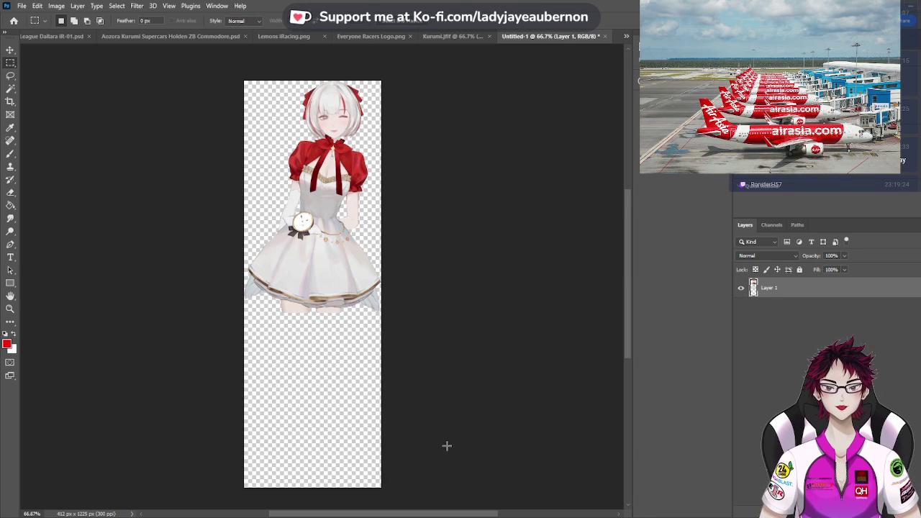
# Erase most of the leg stubs below the character's skirt hem with a 20 px Eraser brush
pyautogui.click(10, 193)
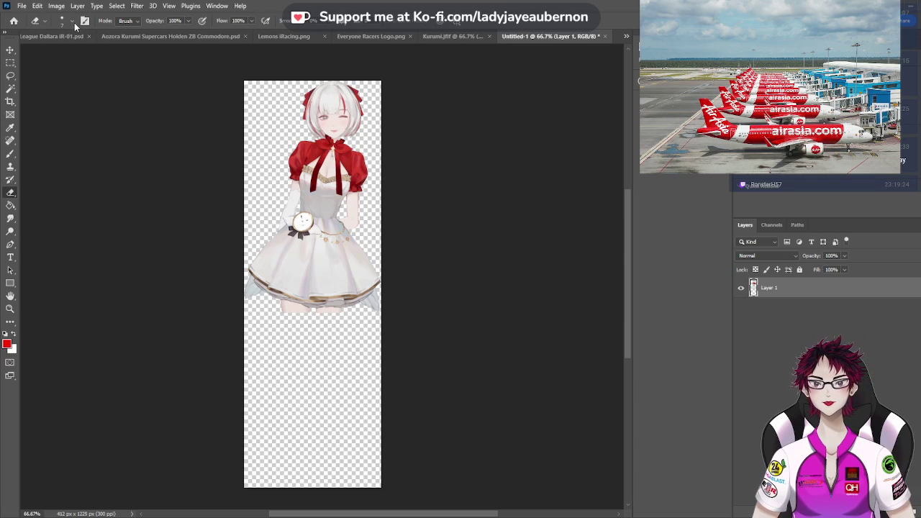
pyautogui.press(']')
pyautogui.press(']')
pyautogui.press(']')
pyautogui.press(']')
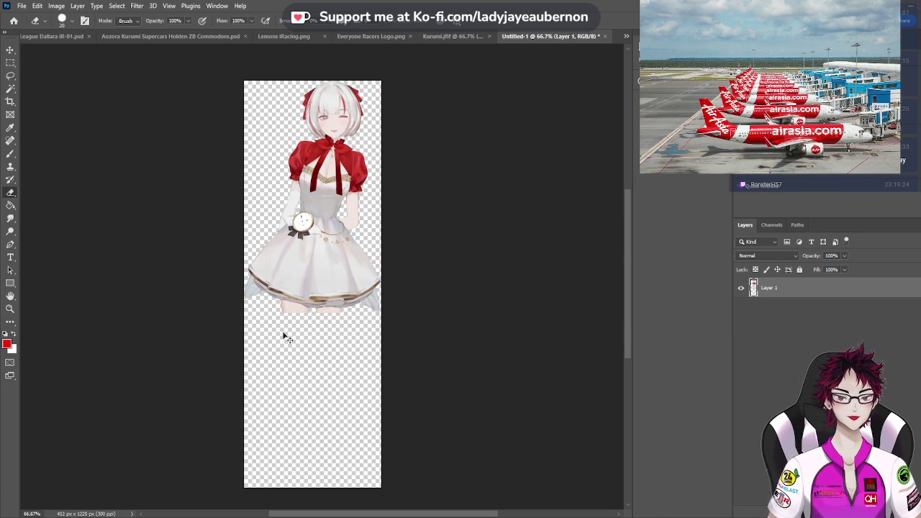
pyautogui.hotkey('ctrl', '+')
pyautogui.hotkey('ctrl', '+')
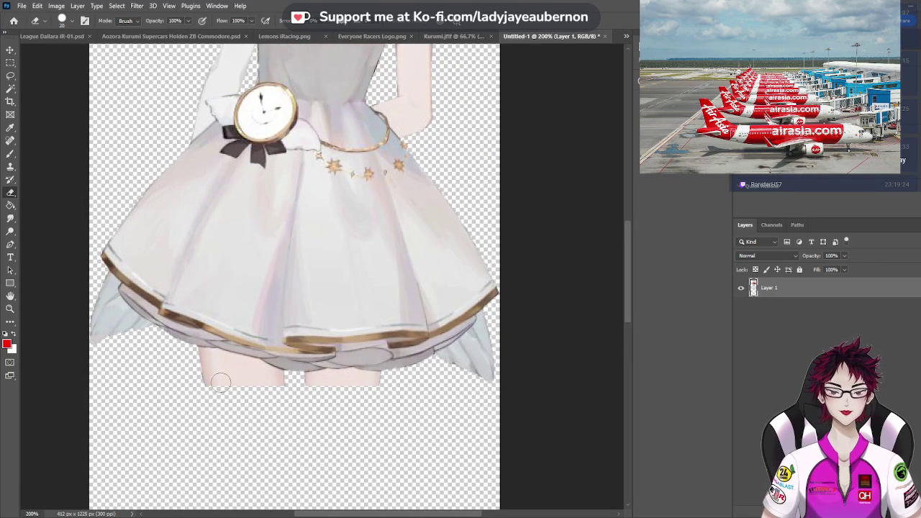
pyautogui.moveTo(219, 382)
pyautogui.mouseDown()
pyautogui.moveTo(210, 382)
pyautogui.moveTo(278, 387)
pyautogui.mouseUp()
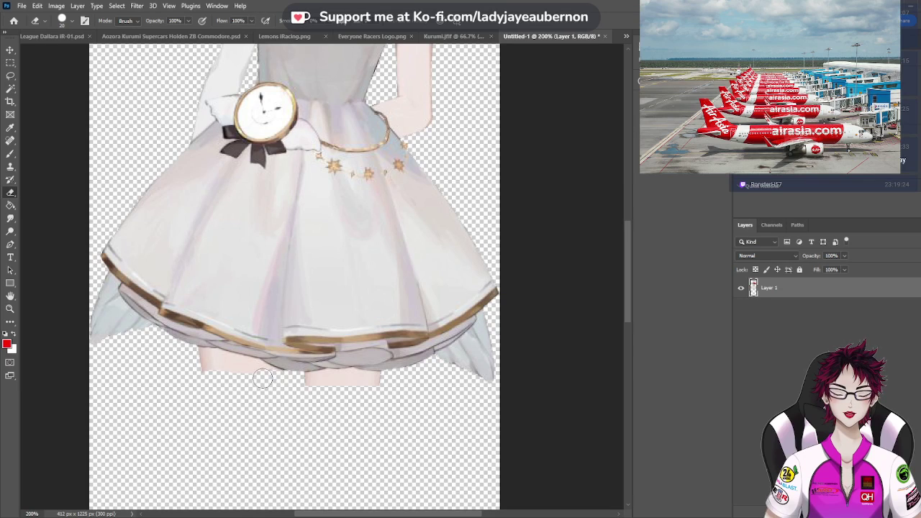
pyautogui.moveTo(268, 377)
pyautogui.mouseDown()
pyautogui.moveTo(202, 359)
pyautogui.moveTo(237, 369)
pyautogui.moveTo(260, 390)
pyautogui.moveTo(378, 386)
pyautogui.moveTo(320, 387)
pyautogui.mouseUp()
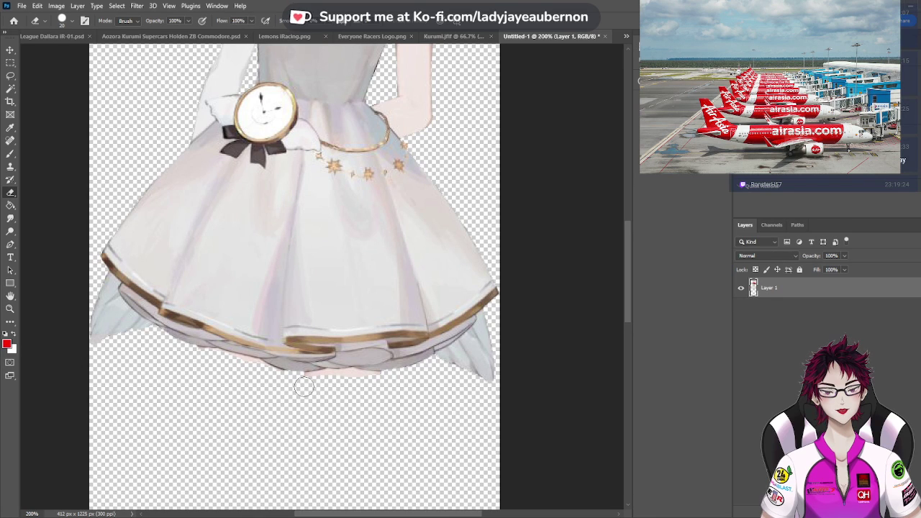
# Select and delete the remaining skin-coloured leg slivers under the skirt with the Magic Wand, and clear the selection
pyautogui.click(11, 89)
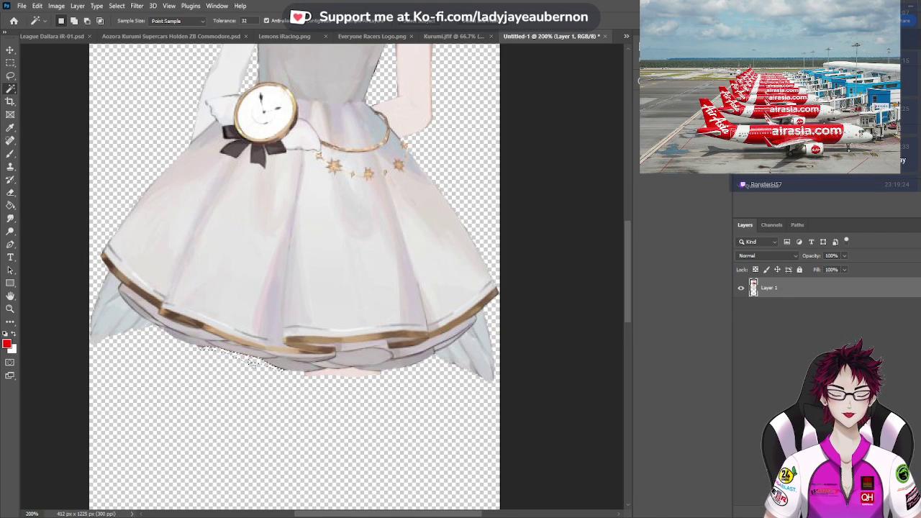
pyautogui.click(354, 373)
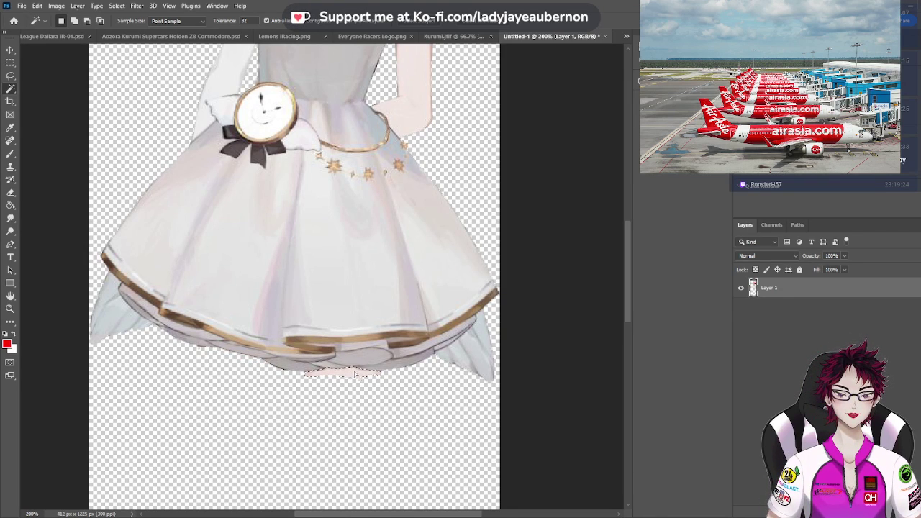
pyautogui.press('Delete')
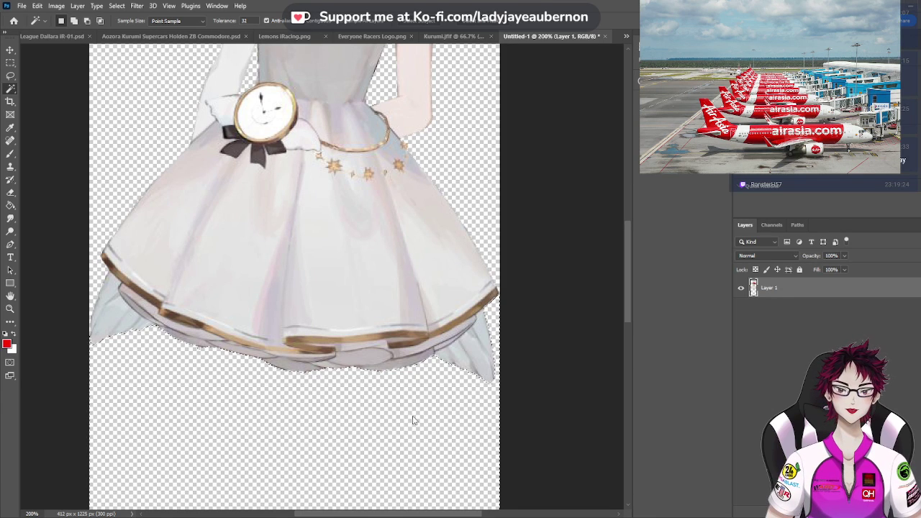
pyautogui.hotkey('ctrl', 'd')
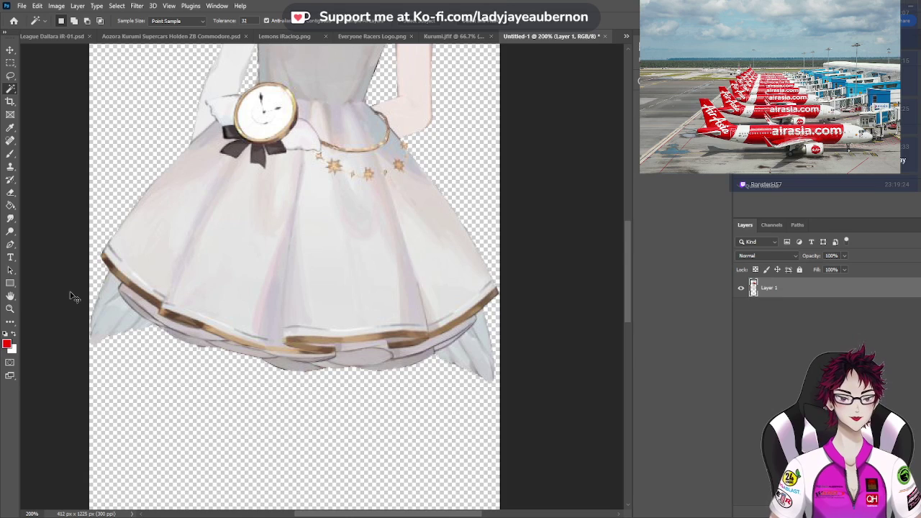
pyautogui.hotkey('ctrl', '-')
pyautogui.hotkey('ctrl', '-')
pyautogui.hotkey('ctrl', '-')
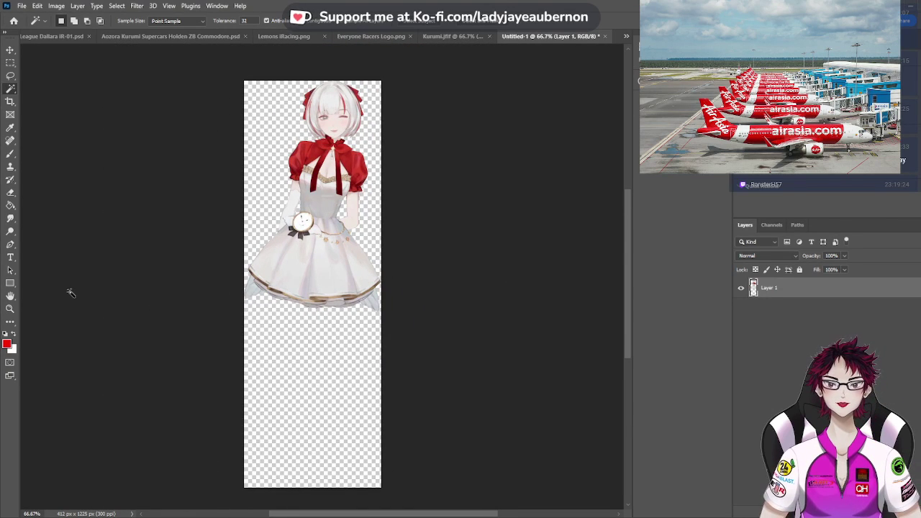
# Replace the full-length character in 129 - Dallara IR01.psd with the skirt-cropped version and rotate it 90 degrees counterclockwise
pyautogui.click(10, 50)
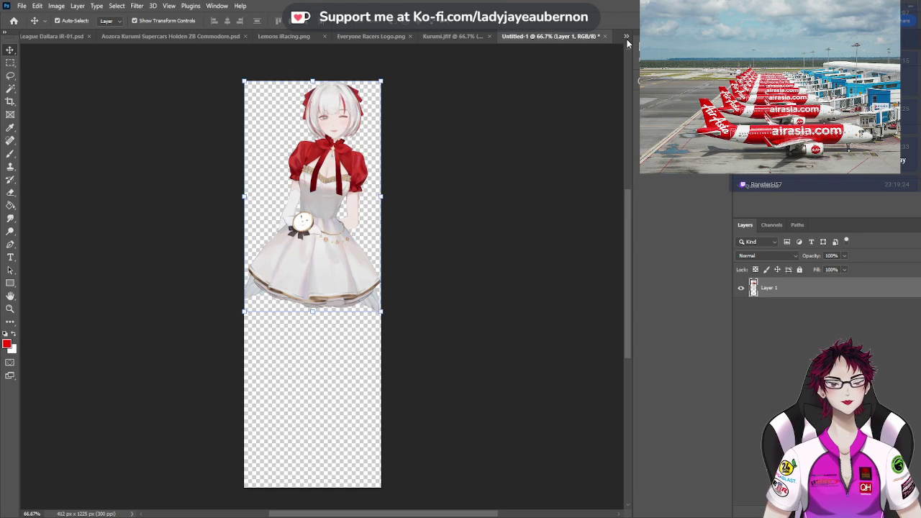
pyautogui.hotkey('ctrl', 'Tab')
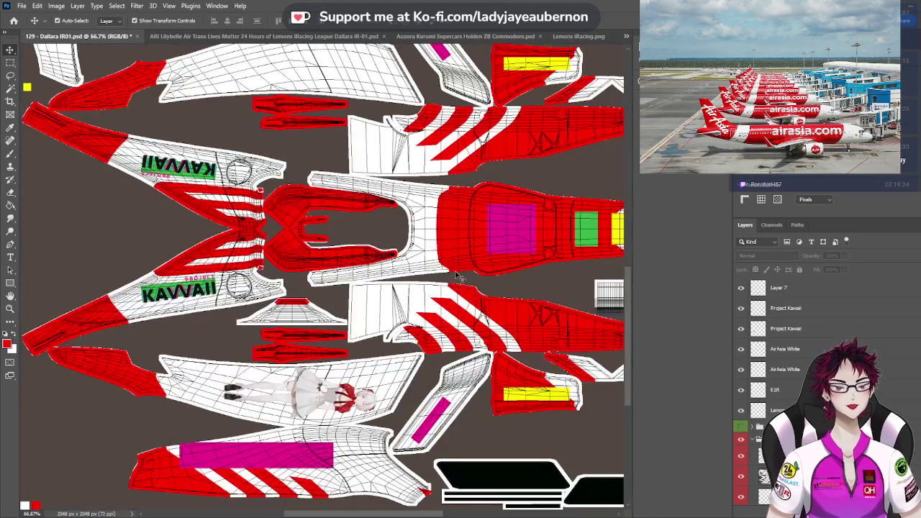
pyautogui.press('Delete')
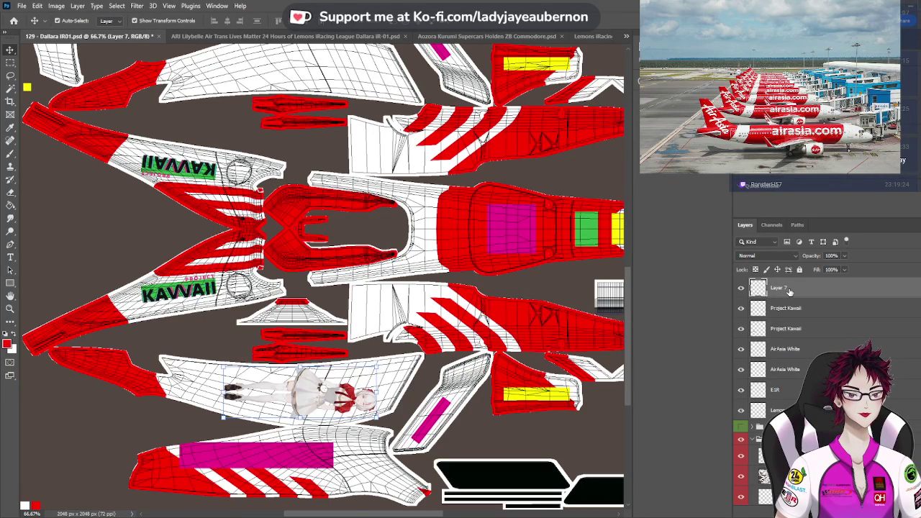
pyautogui.hotkey('ctrl', 'z')
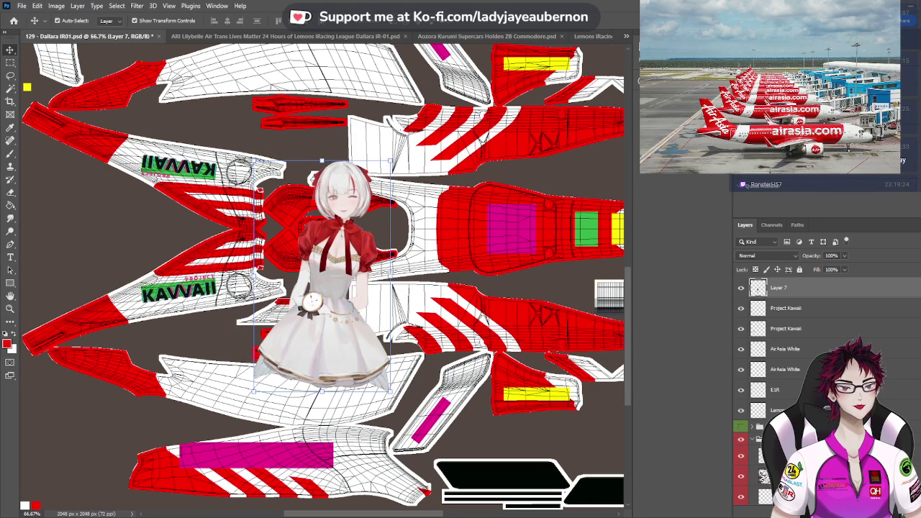
pyautogui.hotkey('ctrl', 'z')
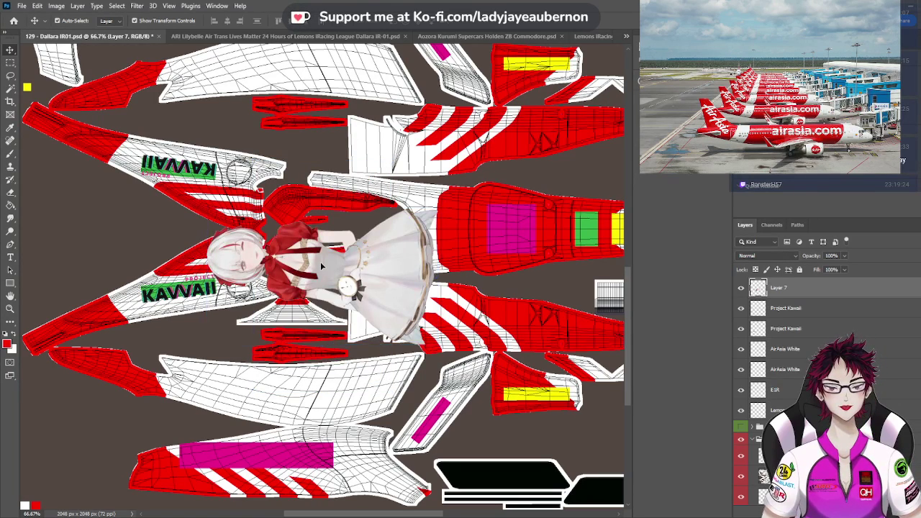
# Scale the cropped character to 49.86% and place it at the slanted end of the blank white lower panel
pyautogui.moveTo(320, 262); pyautogui.dragTo(305, 392)
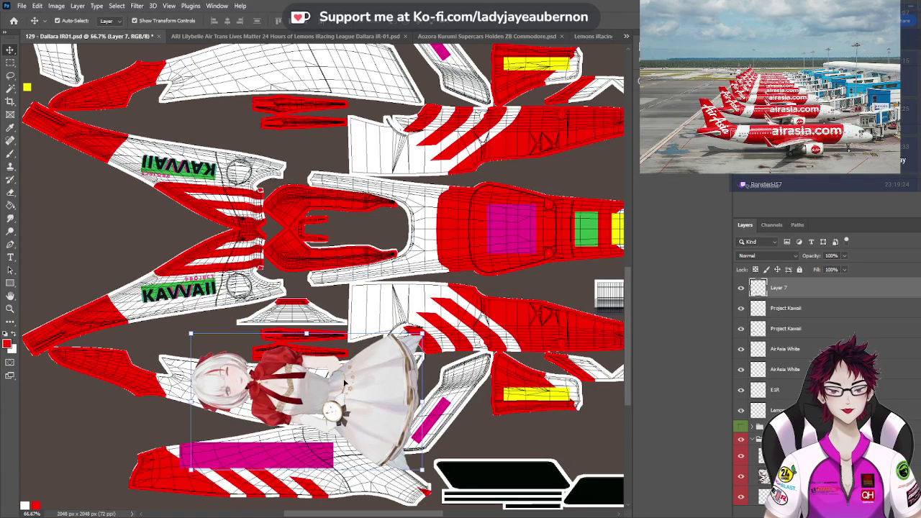
pyautogui.moveTo(191, 398); pyautogui.dragTo(278, 401)
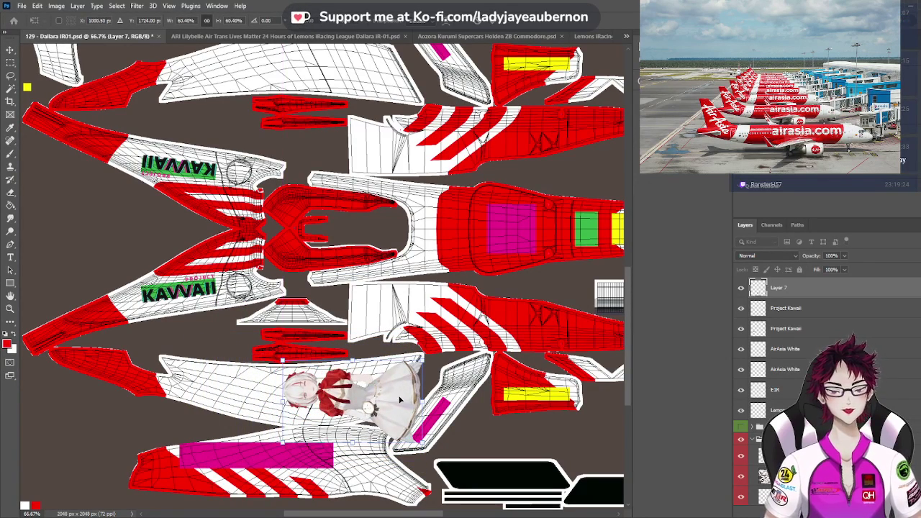
pyautogui.moveTo(421, 442); pyautogui.dragTo(398, 430)
pyautogui.moveTo(385, 399); pyautogui.dragTo(383, 400)
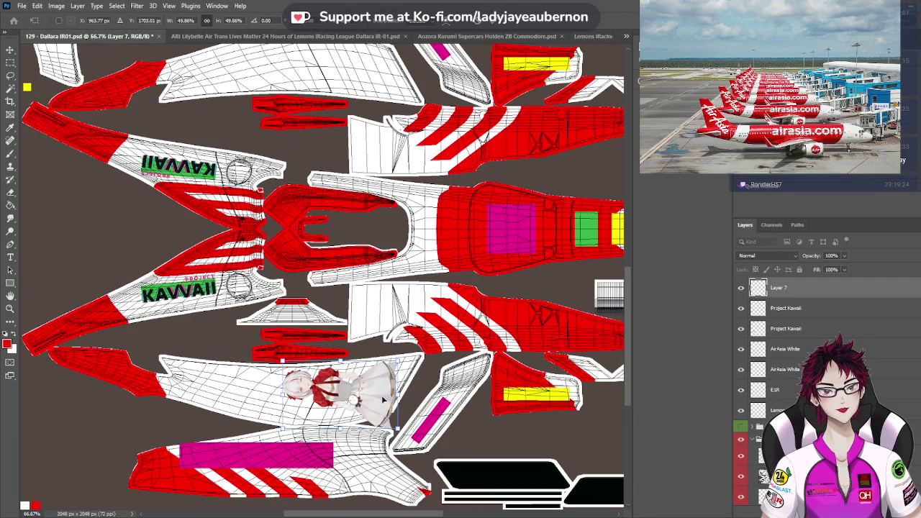
pyautogui.hotkey('ctrl', '+')
pyautogui.hotkey('ctrl', '+')
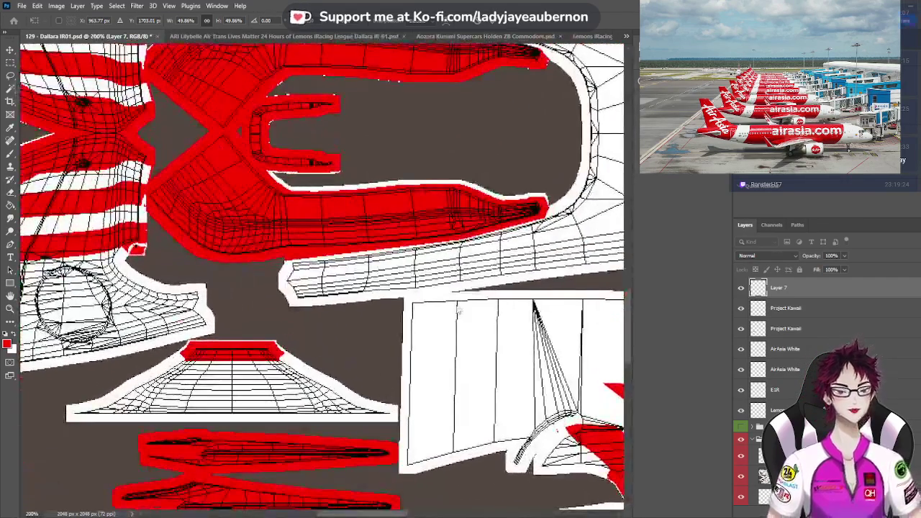
pyautogui.scroll(-1, 459, 308)
pyautogui.scroll(-5, 459, 307)
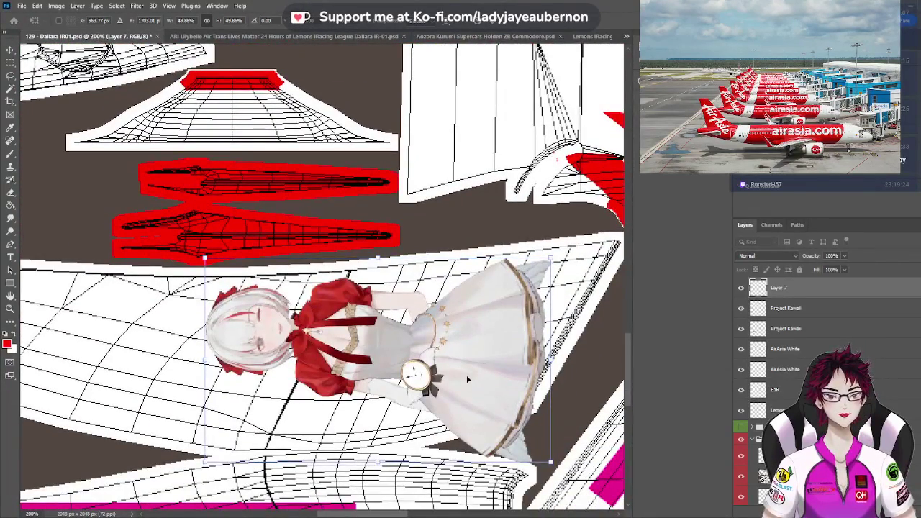
pyautogui.moveTo(467, 374); pyautogui.dragTo(481, 372)
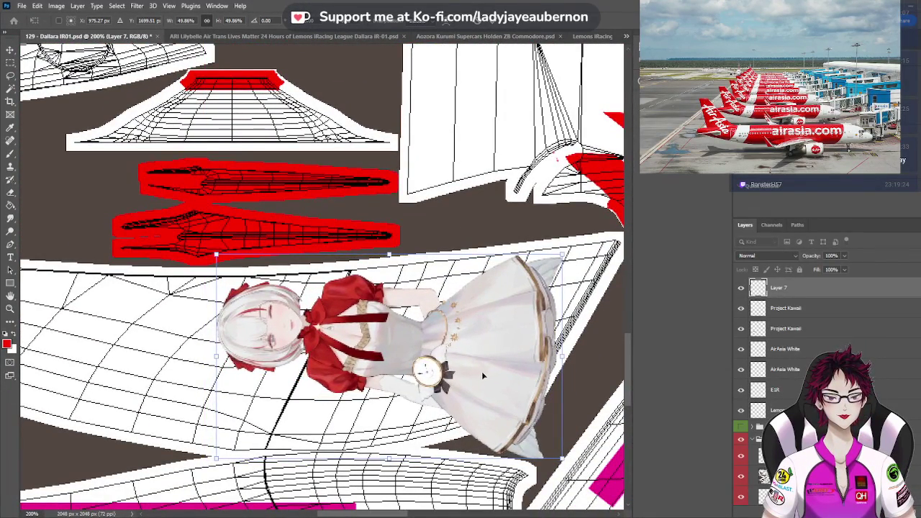
# Apply the transform and rename the character's layer Kurumi-chan
pyautogui.doubleClick(777, 289)
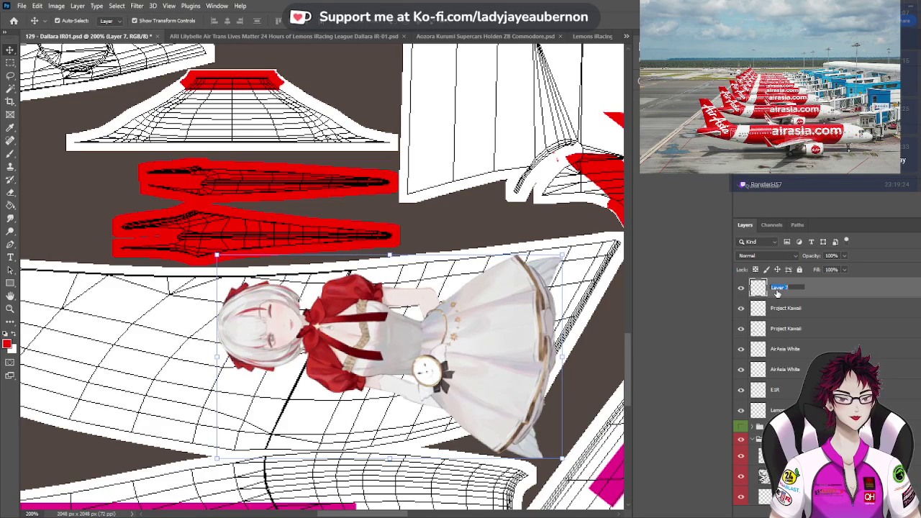
pyautogui.write('Kurumi')
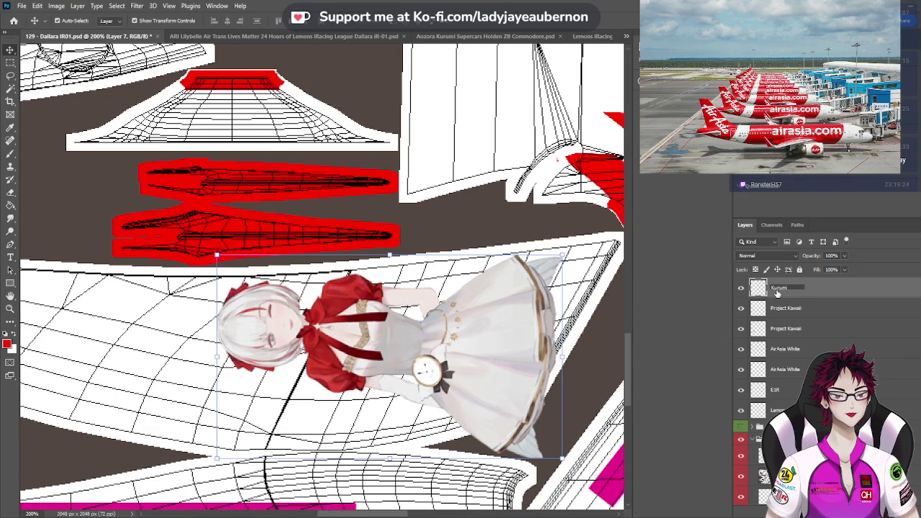
pyautogui.write('-chan')
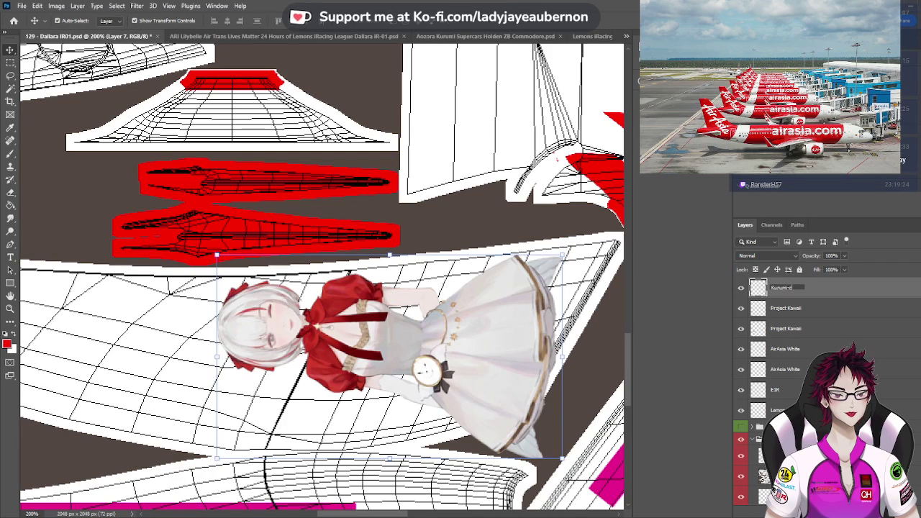
pyautogui.press('Return')
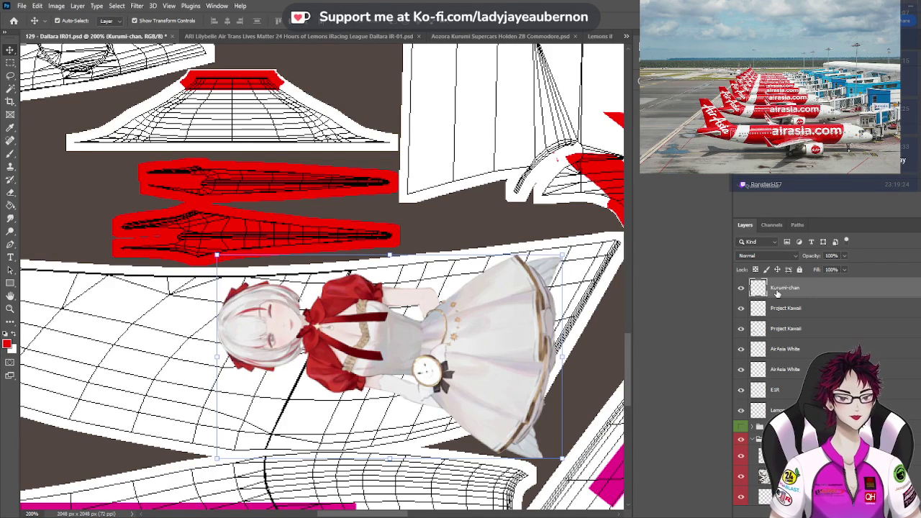
# Move the Kurumi-chan layer to the top of the Paintable Area group, beneath the wireframe and mask layers
pyautogui.scroll(-3, 783, 292)
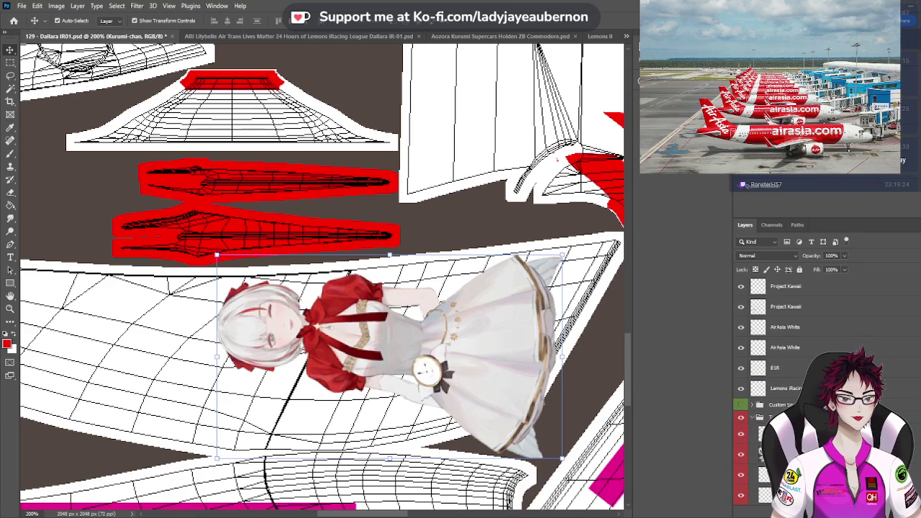
pyautogui.scroll(-3, 802, 381)
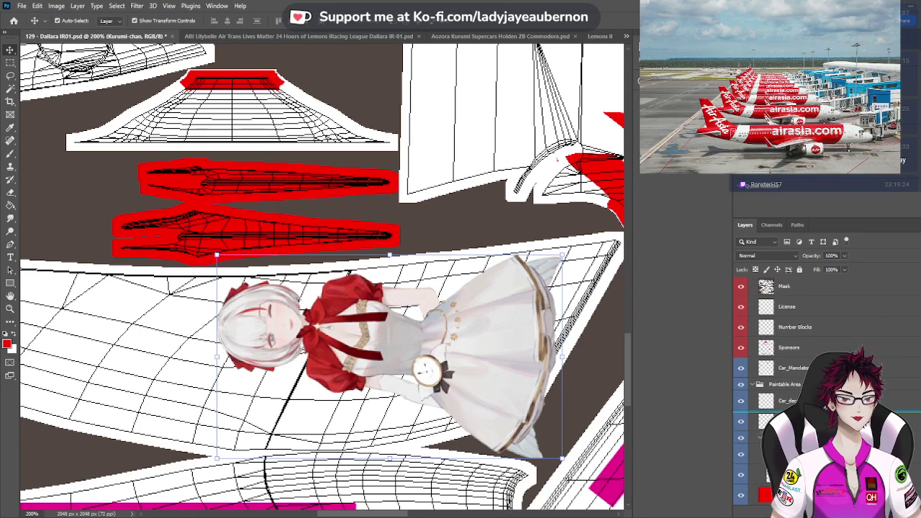
pyautogui.moveTo(802, 381); pyautogui.dragTo(802, 383)
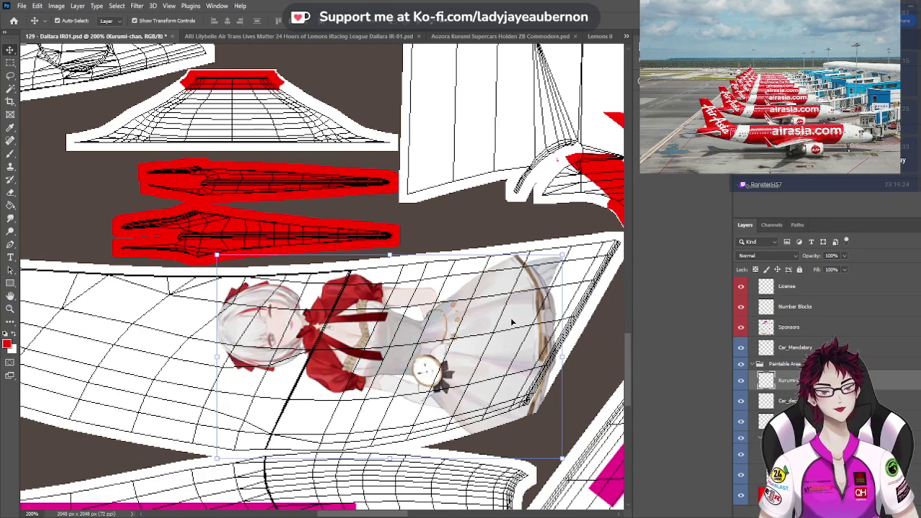
# Enlarge Kurumi-chan to 127.22%, position her with the skirt running over the lower white panel's slanted edge, and apply the transform
pyautogui.moveTo(512, 321); pyautogui.dragTo(562, 319)
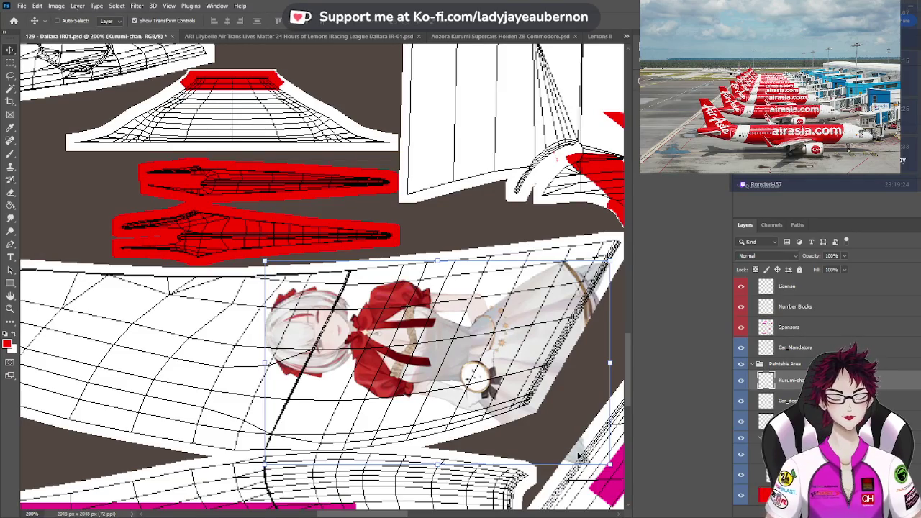
pyautogui.scroll(-2, 580, 455)
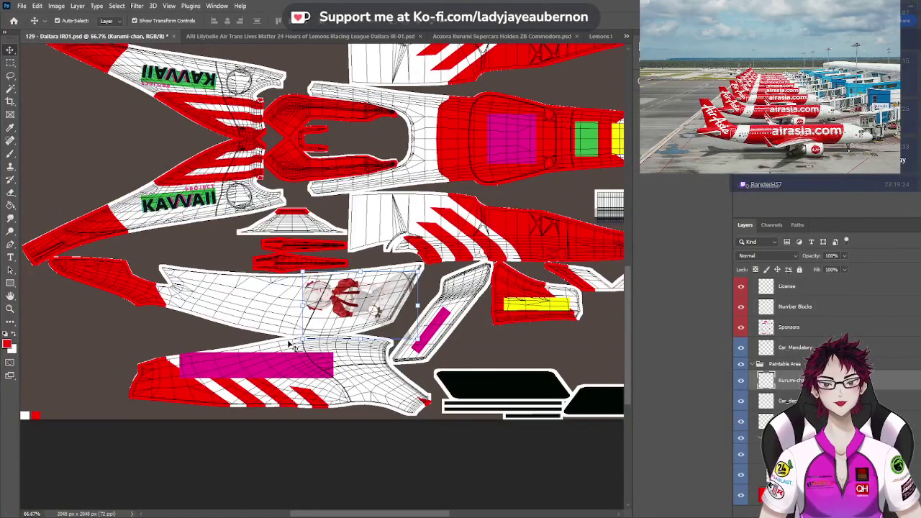
pyautogui.moveTo(301, 305); pyautogui.dragTo(287, 305)
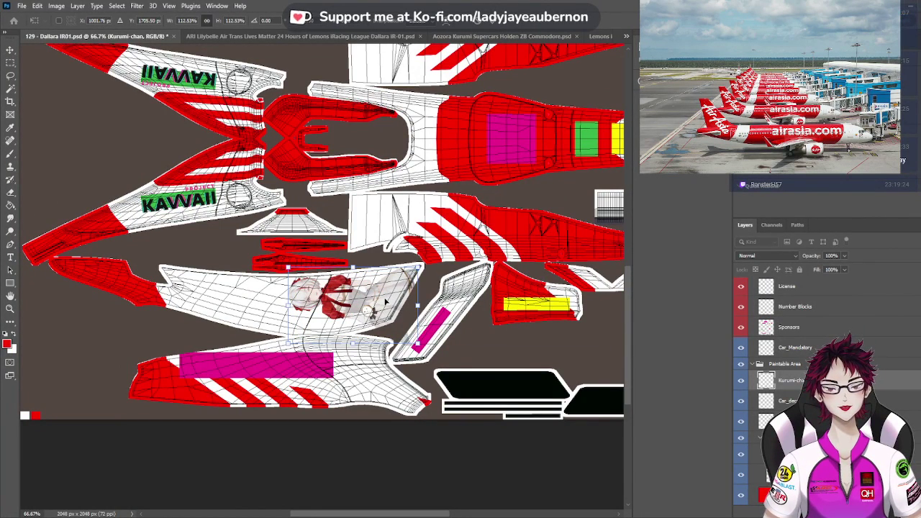
pyautogui.moveTo(390, 301); pyautogui.dragTo(383, 308)
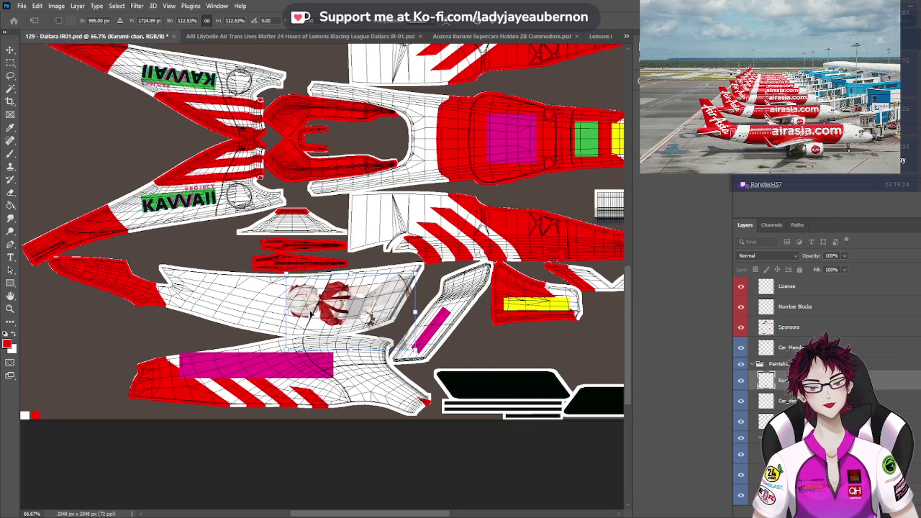
pyautogui.moveTo(286, 313); pyautogui.dragTo(269, 313)
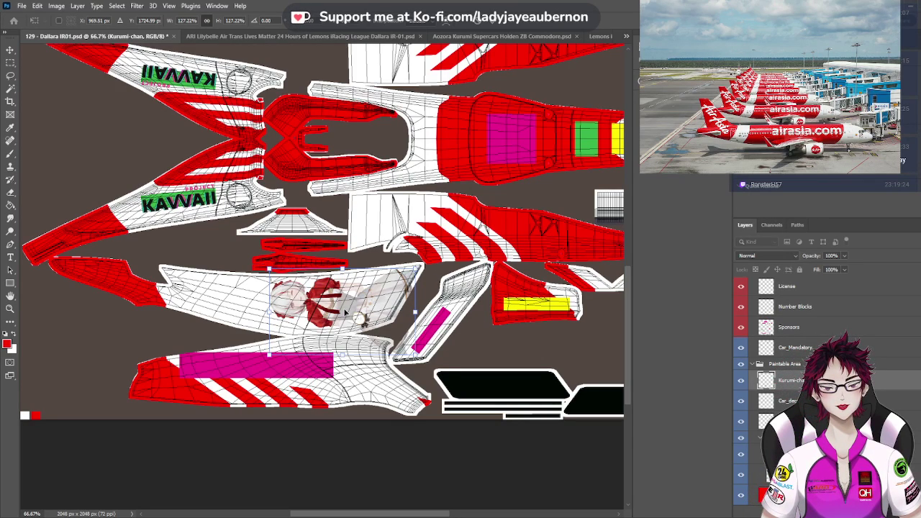
pyautogui.moveTo(344, 312); pyautogui.dragTo(346, 314)
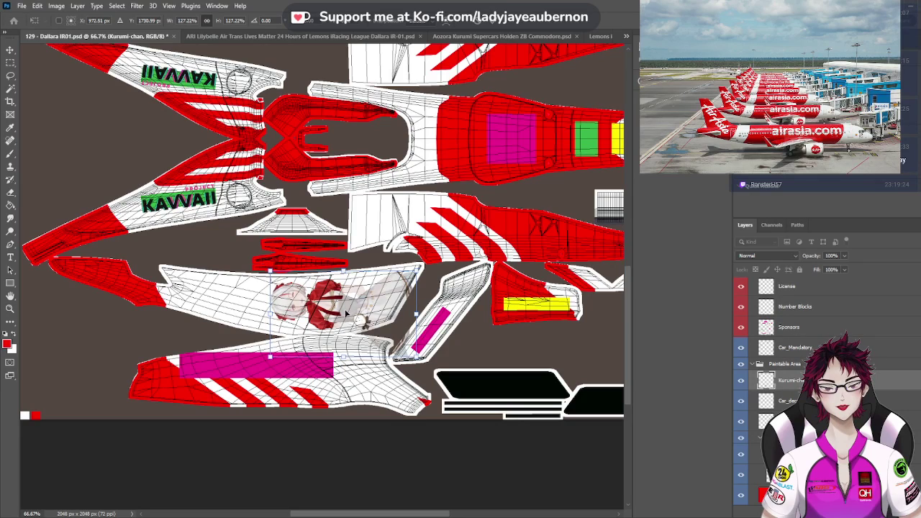
pyautogui.click(10, 49)
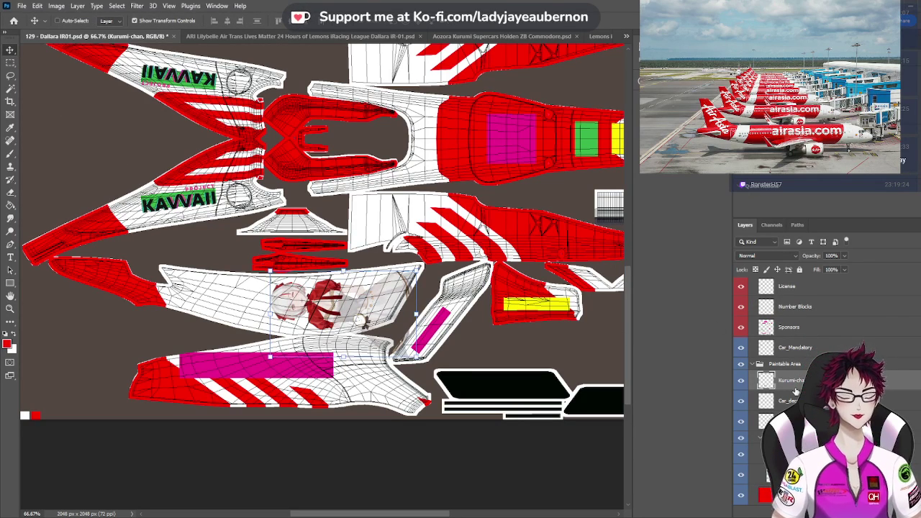
# Paste a vertically mirrored copy of Kurumi-chan and move it onto the blank upper white panel
pyautogui.scroll(6, 403, 317)
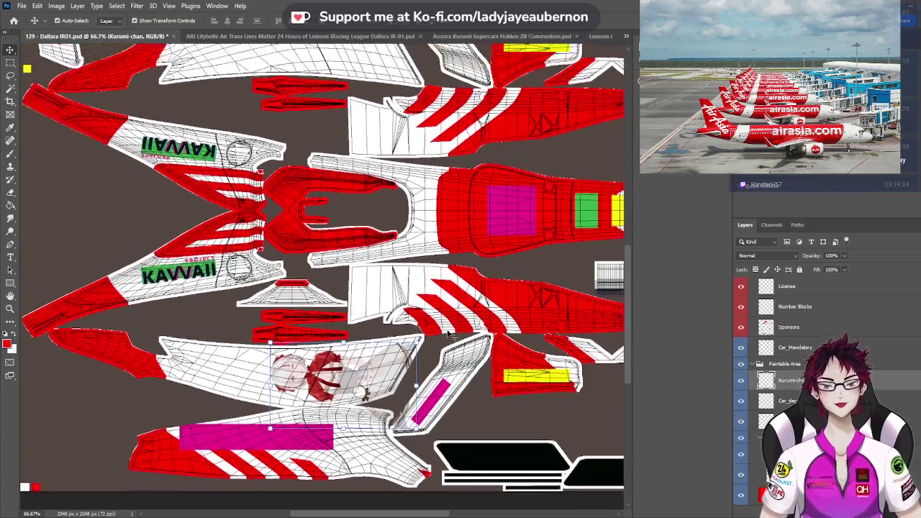
pyautogui.scroll(1, 399, 313)
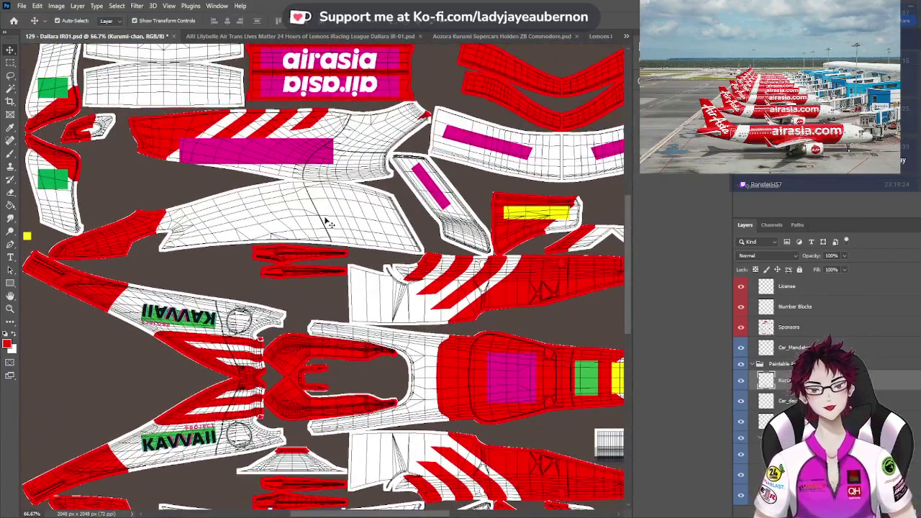
pyautogui.hotkey('ctrl', 'v')
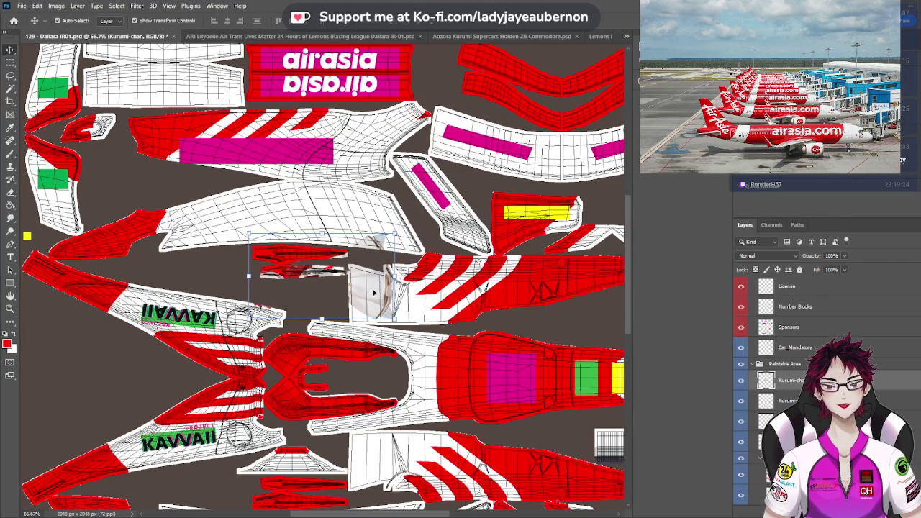
pyautogui.moveTo(374, 292); pyautogui.dragTo(374, 222)
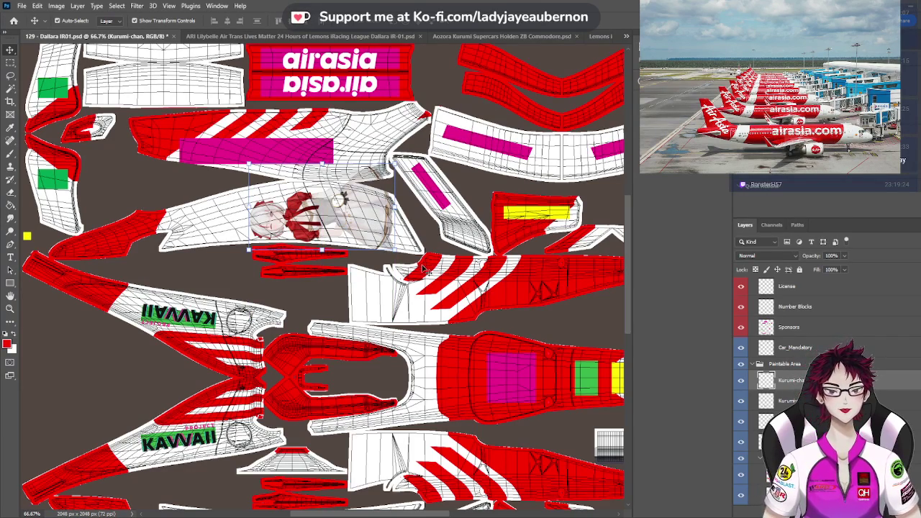
# Line the mirrored copy up horizontally with the lower Kurumi-chan, with its skirt running over the upper panel's slanted edge
pyautogui.scroll(-5, 425, 269)
pyautogui.scroll(2, 425, 270)
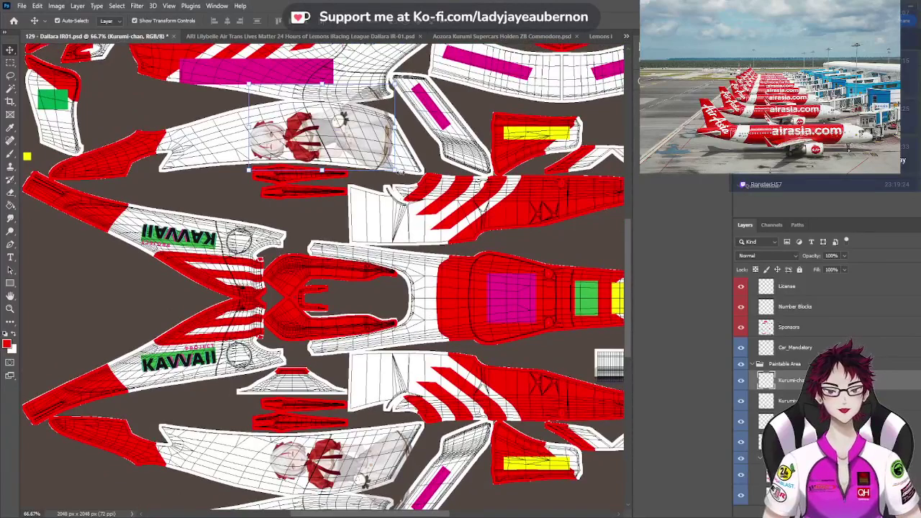
pyautogui.moveTo(374, 133); pyautogui.dragTo(393, 137)
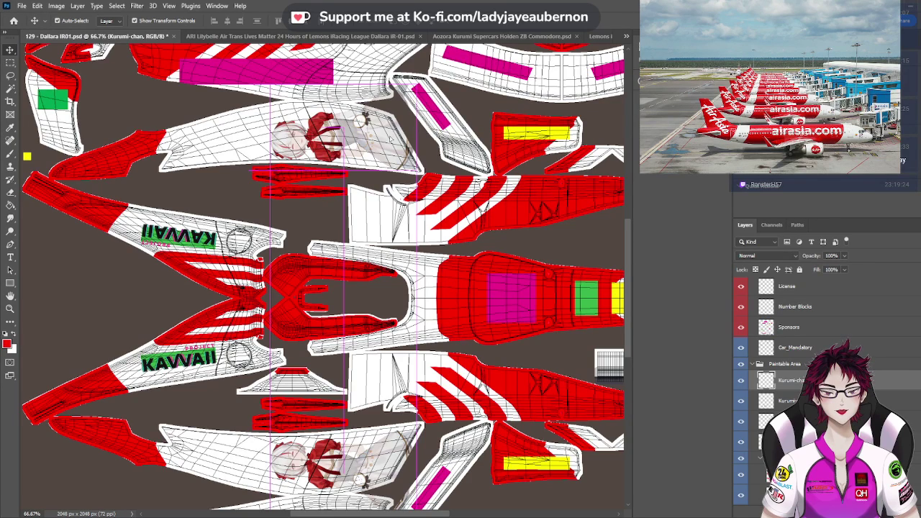
pyautogui.moveTo(390, 139); pyautogui.dragTo(393, 128)
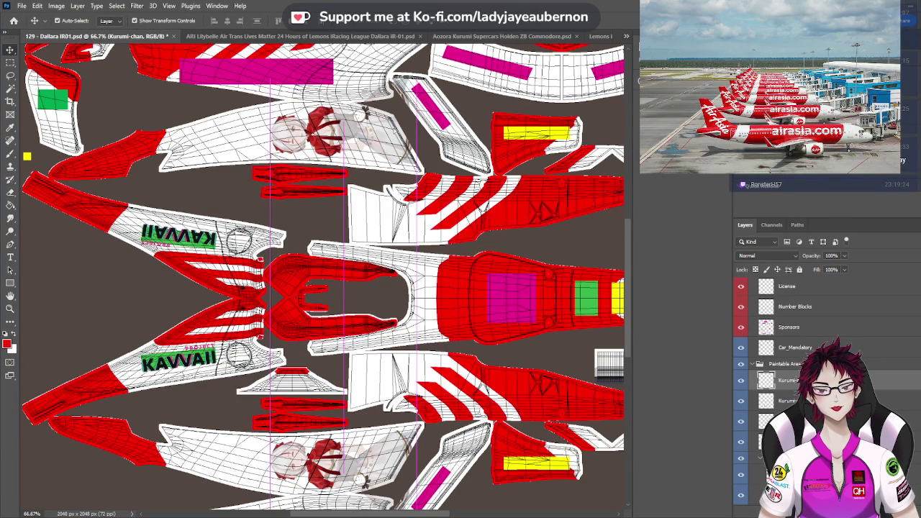
pyautogui.moveTo(393, 128); pyautogui.dragTo(394, 126)
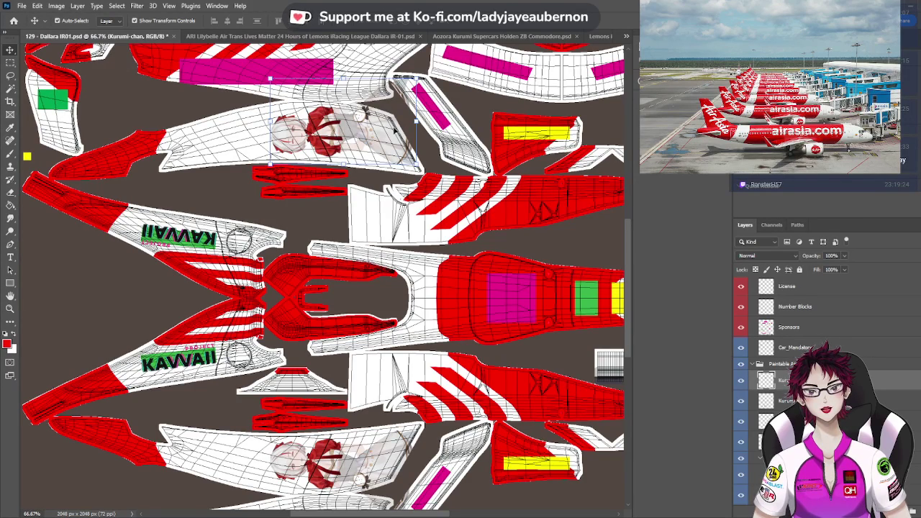
# Switch to the Eraser and hide the Mask layer to expose the skirt overhanging the lower white panel
pyautogui.scroll(-3, 394, 128)
pyautogui.scroll(-6, 394, 128)
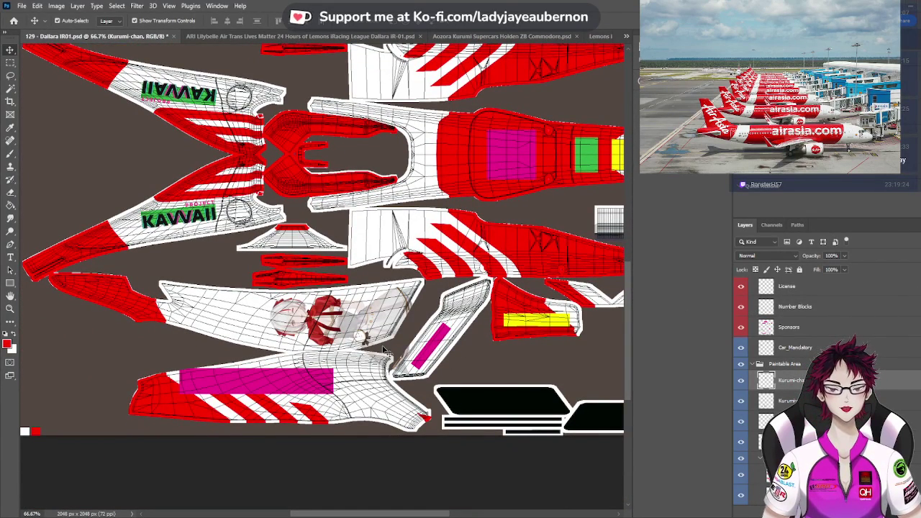
pyautogui.click(11, 193)
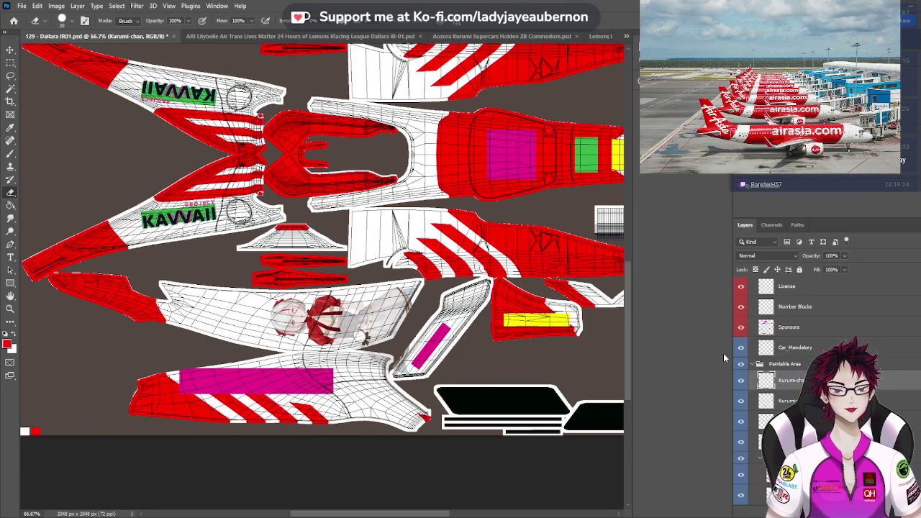
pyautogui.scroll(3, 771, 347)
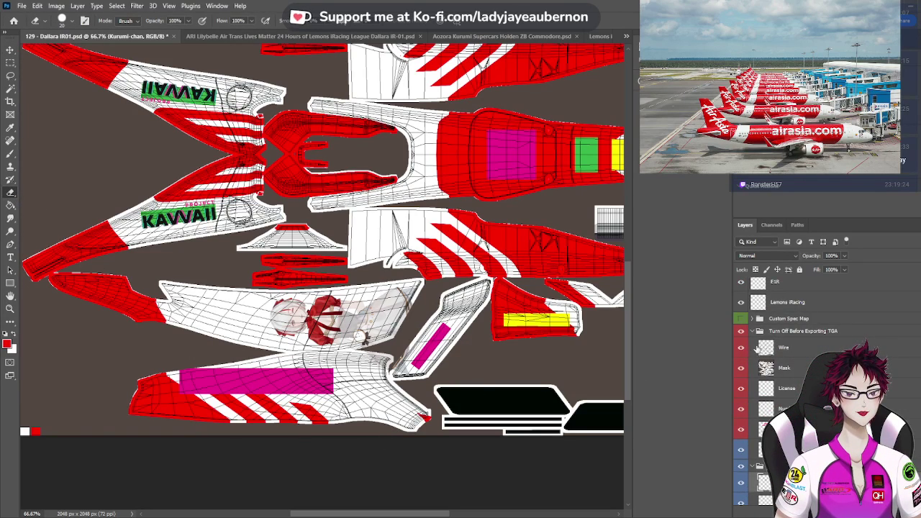
pyautogui.click(741, 368)
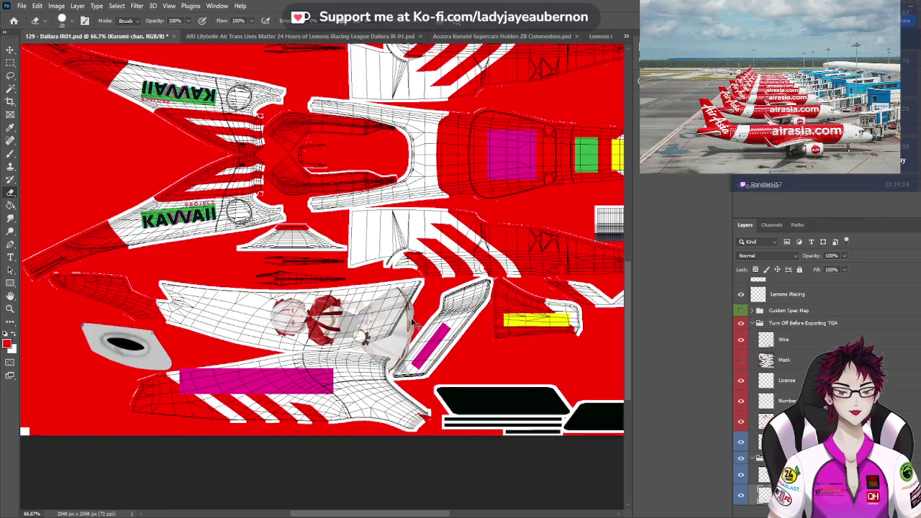
pyautogui.scroll(4, 415, 324)
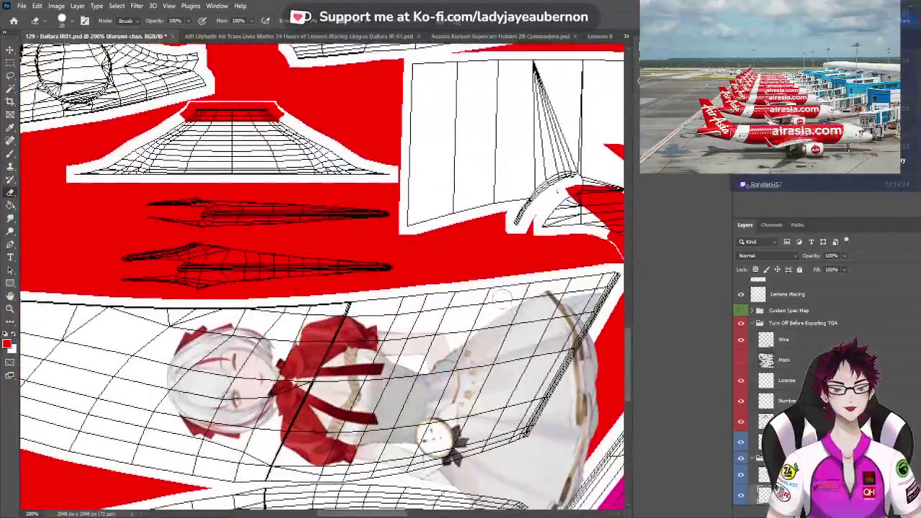
pyautogui.scroll(-5, 502, 295)
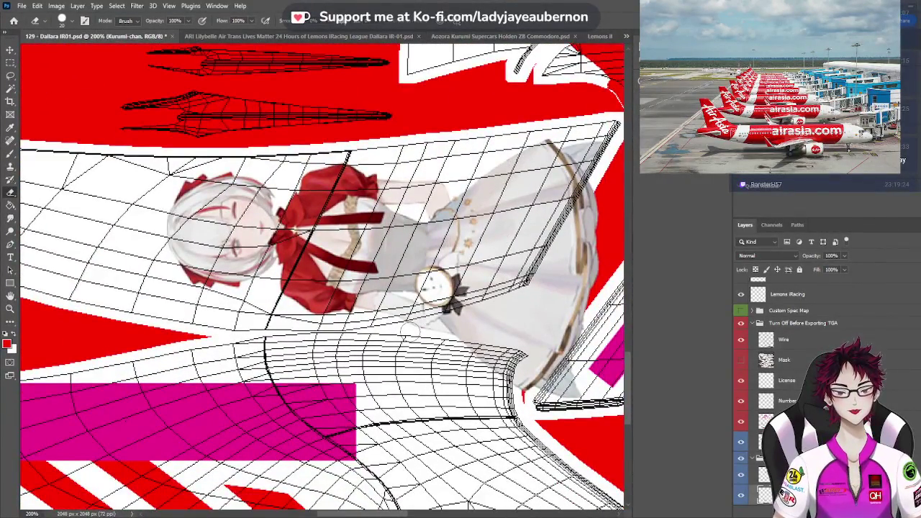
# Erase the parts of the lower Kurumi-chan's skirt that extend past the white panel's curved and slanted edges
pyautogui.moveTo(429, 328); pyautogui.dragTo(483, 330)
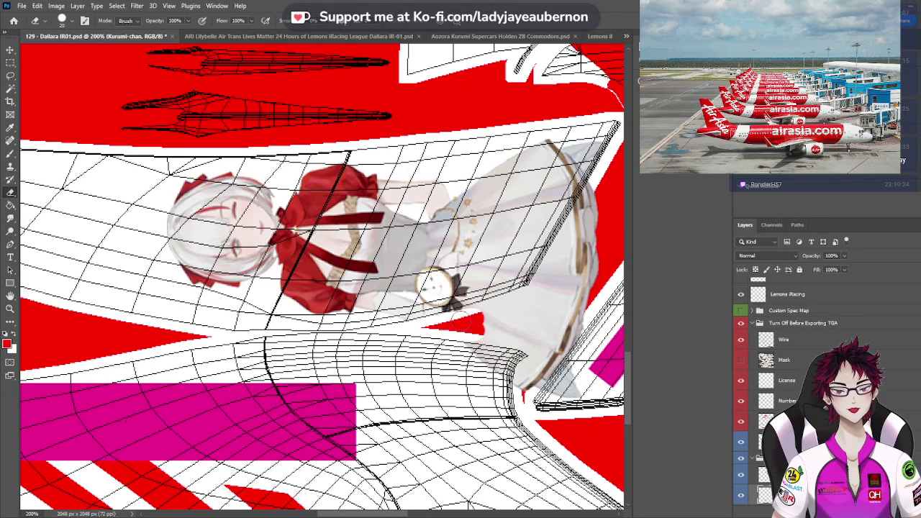
pyautogui.moveTo(452, 321); pyautogui.dragTo(529, 321)
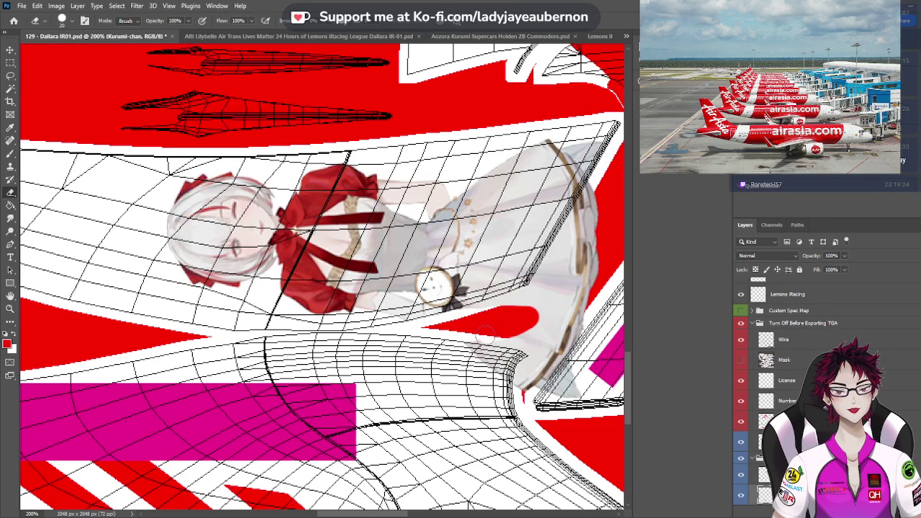
pyautogui.moveTo(487, 361)
pyautogui.mouseDown()
pyautogui.moveTo(517, 380)
pyautogui.moveTo(569, 386)
pyautogui.moveTo(570, 367)
pyautogui.moveTo(512, 360)
pyautogui.moveTo(554, 344)
pyautogui.moveTo(572, 321)
pyautogui.moveTo(579, 331)
pyautogui.mouseUp()
pyautogui.moveTo(588, 317)
pyautogui.mouseDown()
pyautogui.moveTo(547, 300)
pyautogui.moveTo(504, 306)
pyautogui.mouseUp()
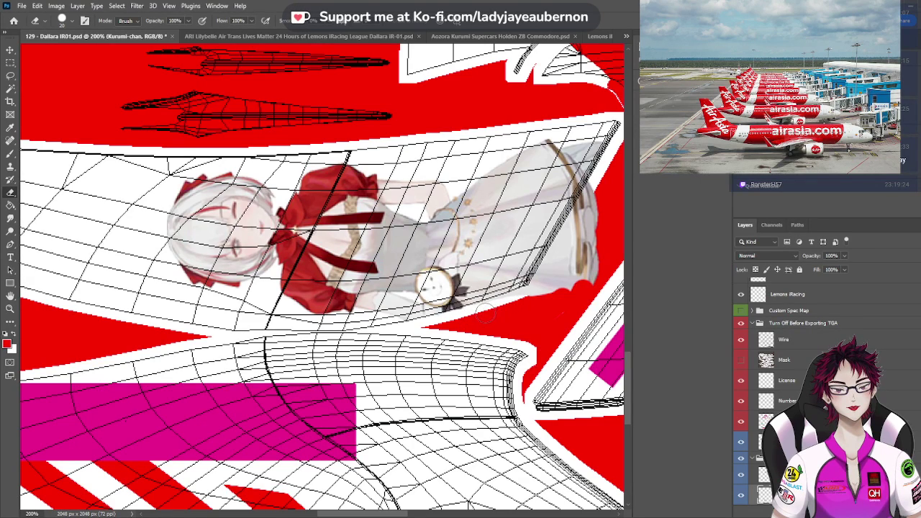
pyautogui.moveTo(540, 300)
pyautogui.mouseDown()
pyautogui.moveTo(595, 272)
pyautogui.moveTo(544, 299)
pyautogui.moveTo(601, 238)
pyautogui.moveTo(595, 268)
pyautogui.moveTo(589, 198)
pyautogui.mouseUp()
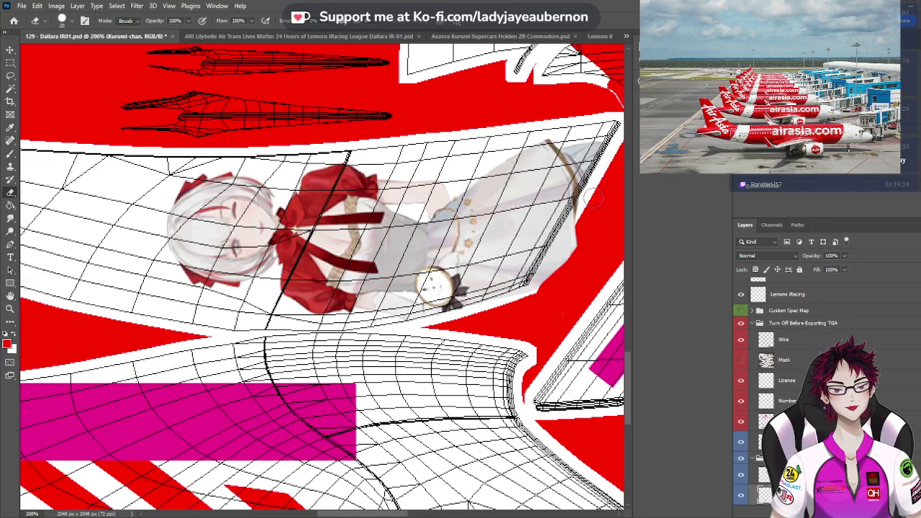
pyautogui.moveTo(583, 215)
pyautogui.mouseDown()
pyautogui.moveTo(556, 259)
pyautogui.moveTo(578, 241)
pyautogui.mouseUp()
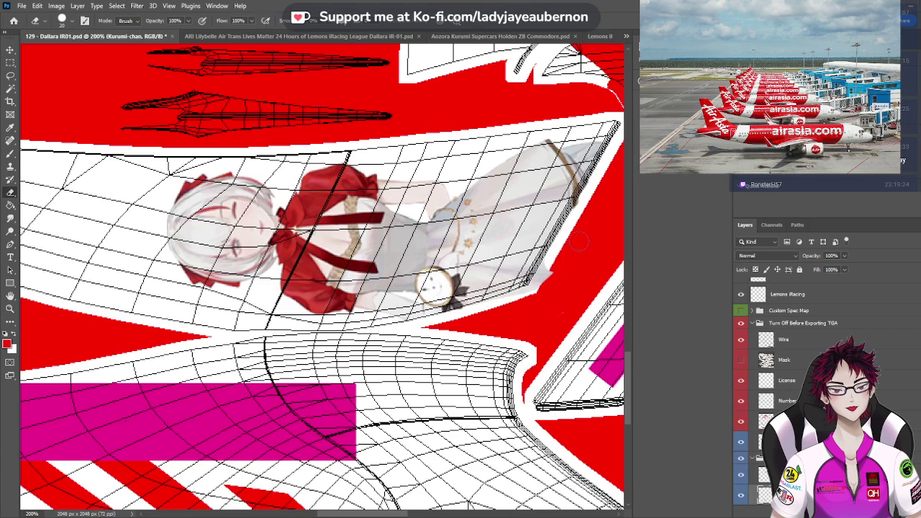
pyautogui.moveTo(551, 275); pyautogui.dragTo(504, 307)
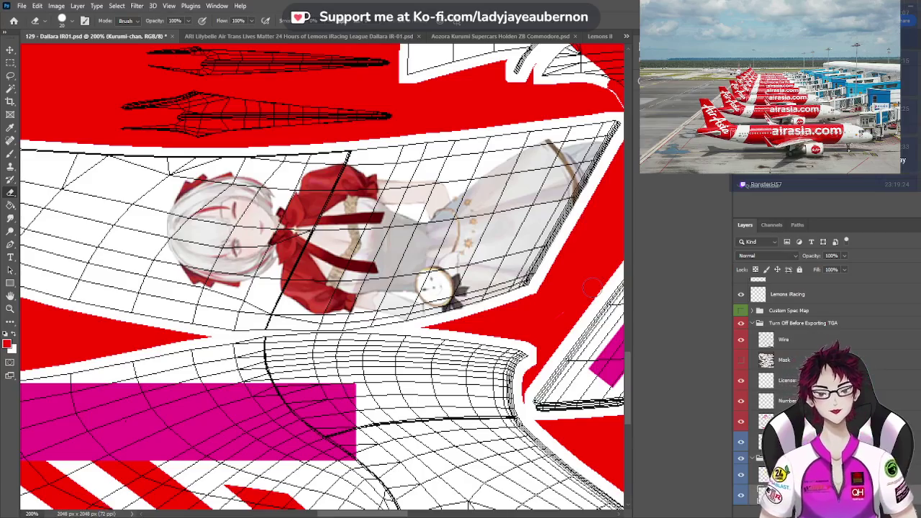
pyautogui.hotkey('ctrl', '-')
pyautogui.hotkey('ctrl', '-')
pyautogui.scroll(3, 595, 292)
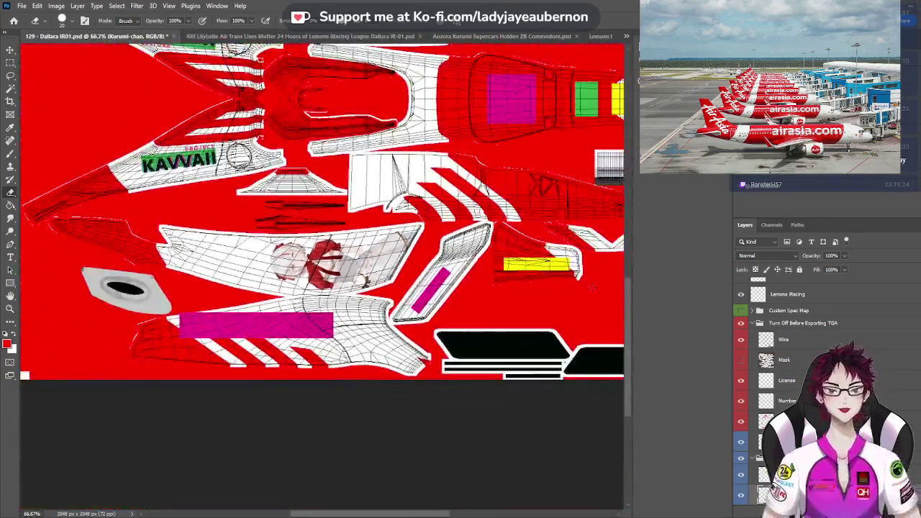
pyautogui.scroll(6, 323, 277)
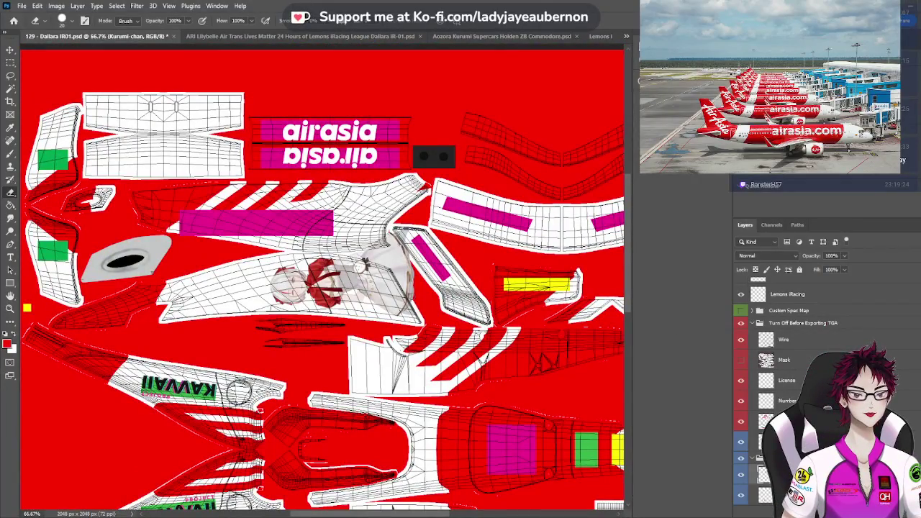
pyautogui.hotkey('ctrl', '+')
pyautogui.hotkey('ctrl', '+')
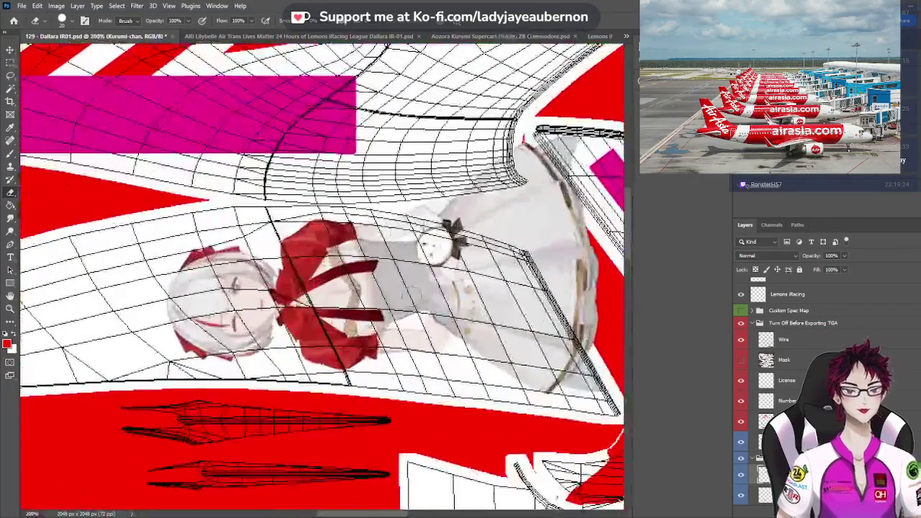
pyautogui.moveTo(600, 358)
pyautogui.mouseDown()
pyautogui.moveTo(586, 306)
pyautogui.moveTo(583, 268)
pyautogui.moveTo(594, 296)
pyautogui.moveTo(577, 234)
pyautogui.moveTo(587, 268)
pyautogui.moveTo(591, 260)
pyautogui.moveTo(542, 151)
pyautogui.moveTo(573, 159)
pyautogui.moveTo(576, 142)
pyautogui.moveTo(527, 148)
pyautogui.moveTo(557, 182)
pyautogui.moveTo(492, 155)
pyautogui.moveTo(567, 214)
pyautogui.moveTo(572, 269)
pyautogui.moveTo(571, 297)
pyautogui.mouseUp()
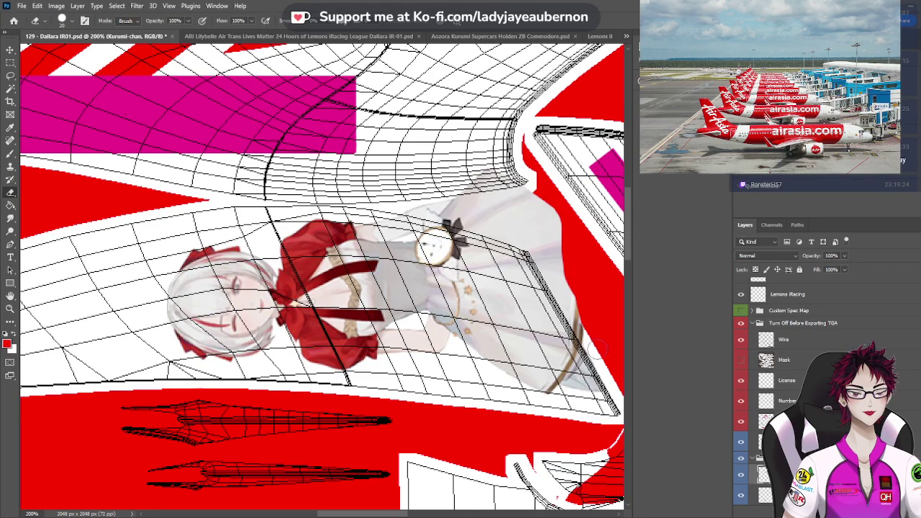
pyautogui.moveTo(593, 339); pyautogui.dragTo(538, 201)
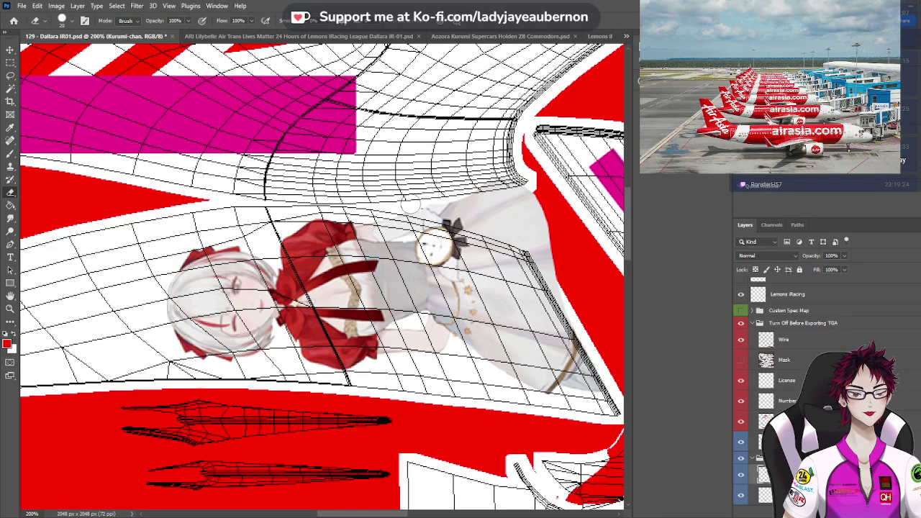
pyautogui.moveTo(421, 207)
pyautogui.mouseDown()
pyautogui.moveTo(463, 209)
pyautogui.moveTo(408, 208)
pyautogui.moveTo(475, 212)
pyautogui.moveTo(524, 191)
pyautogui.moveTo(532, 174)
pyautogui.moveTo(565, 219)
pyautogui.moveTo(490, 217)
pyautogui.mouseUp()
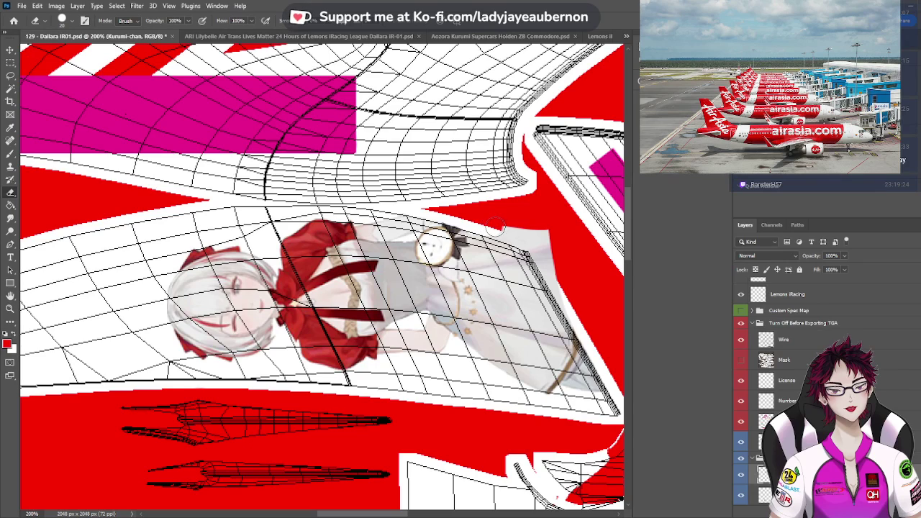
pyautogui.hotkey('ctrl', 'z')
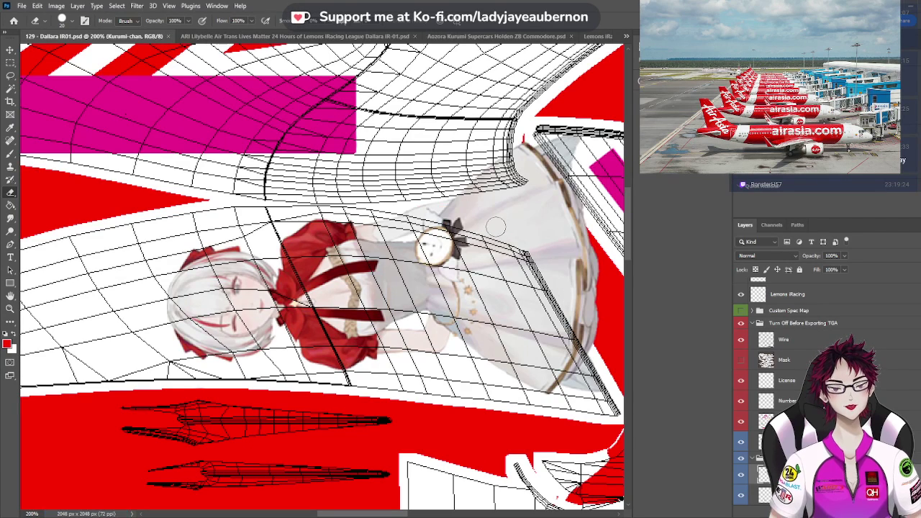
# Erase the mirrored copy's skirt overhang along the upper panel's curved and slanted edges, toggling the Wire layer to check the trim
pyautogui.moveTo(474, 216)
pyautogui.mouseDown()
pyautogui.moveTo(579, 222)
pyautogui.moveTo(571, 144)
pyautogui.moveTo(556, 211)
pyautogui.moveTo(526, 146)
pyautogui.moveTo(544, 209)
pyautogui.moveTo(538, 149)
pyautogui.moveTo(534, 211)
pyautogui.moveTo(511, 203)
pyautogui.moveTo(509, 144)
pyautogui.moveTo(509, 201)
pyautogui.moveTo(489, 197)
pyautogui.moveTo(493, 154)
pyautogui.moveTo(495, 200)
pyautogui.moveTo(408, 206)
pyautogui.moveTo(436, 209)
pyautogui.mouseUp()
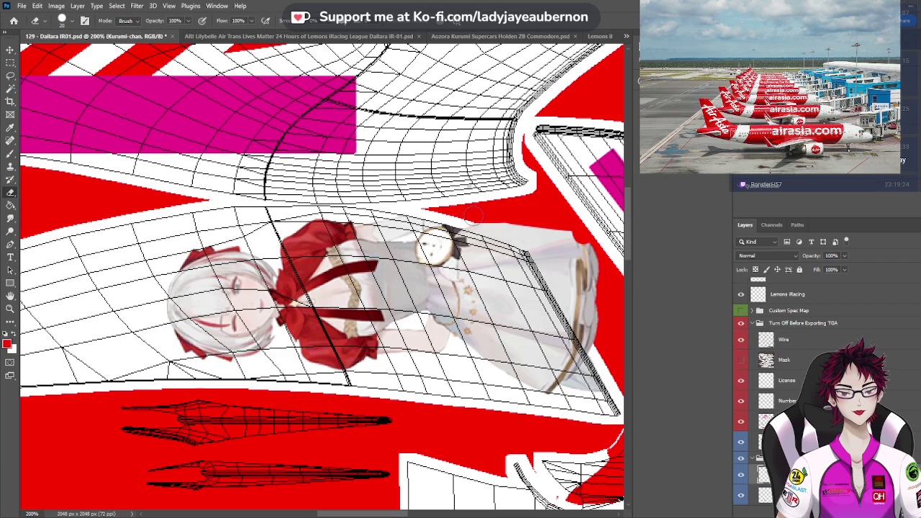
pyautogui.click(742, 340)
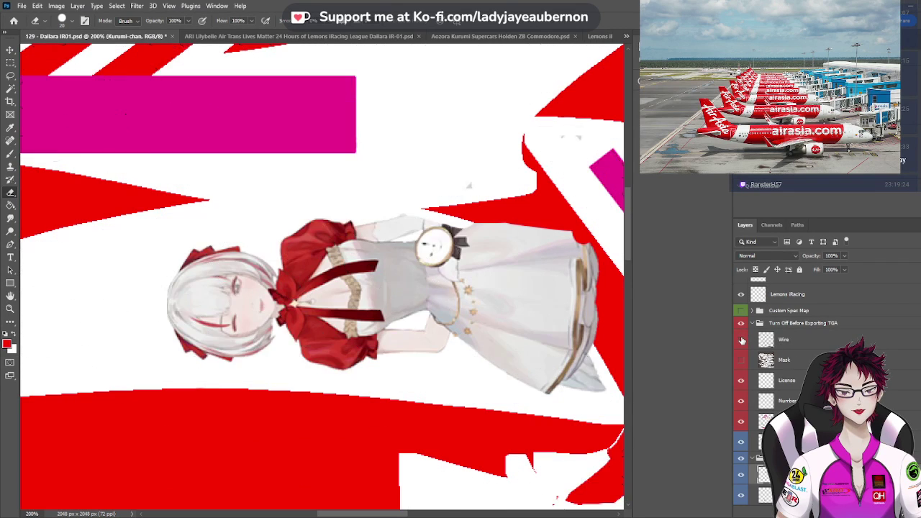
pyautogui.click(742, 339)
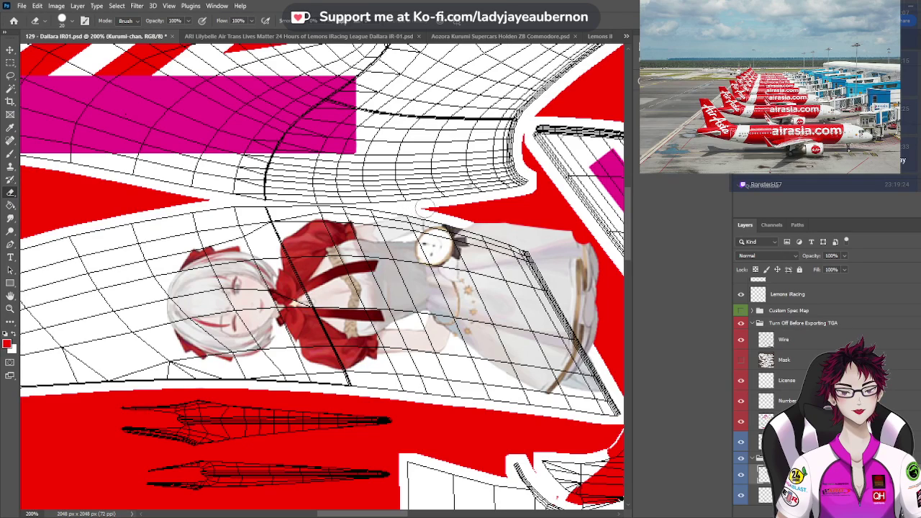
pyautogui.moveTo(467, 214)
pyautogui.mouseDown()
pyautogui.moveTo(573, 245)
pyautogui.moveTo(569, 234)
pyautogui.moveTo(600, 265)
pyautogui.moveTo(602, 356)
pyautogui.moveTo(593, 341)
pyautogui.moveTo(608, 377)
pyautogui.mouseUp()
pyautogui.moveTo(599, 336); pyautogui.dragTo(567, 247)
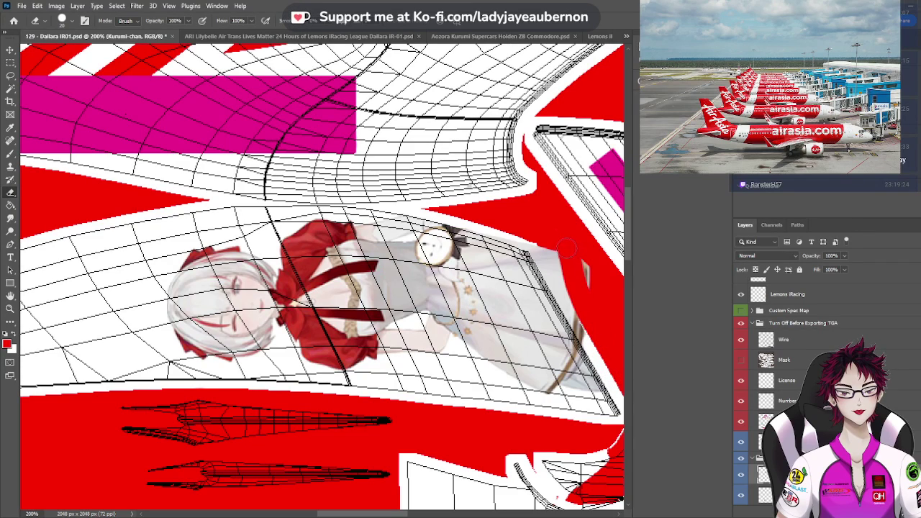
pyautogui.moveTo(598, 336)
pyautogui.mouseDown()
pyautogui.moveTo(575, 317)
pyautogui.moveTo(584, 335)
pyautogui.moveTo(541, 243)
pyautogui.moveTo(567, 297)
pyautogui.mouseUp()
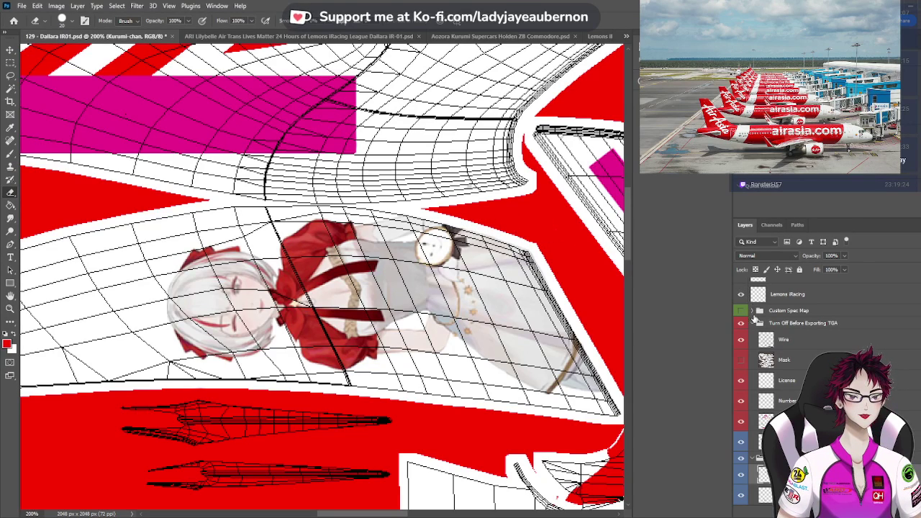
pyautogui.click(742, 341)
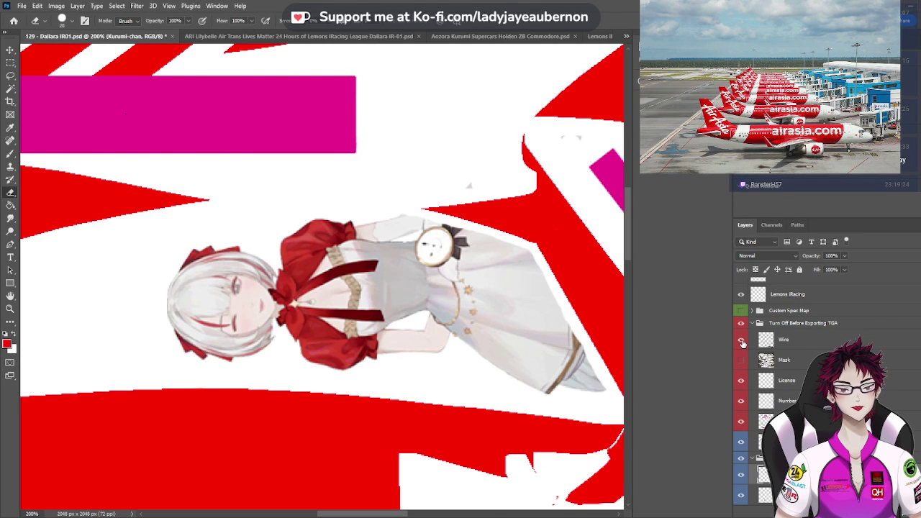
pyautogui.click(742, 343)
pyautogui.click(743, 343)
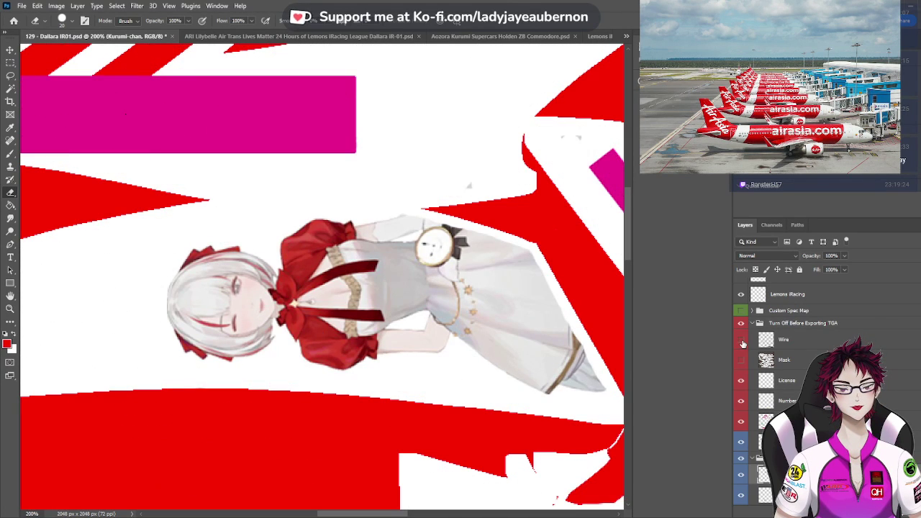
pyautogui.click(742, 344)
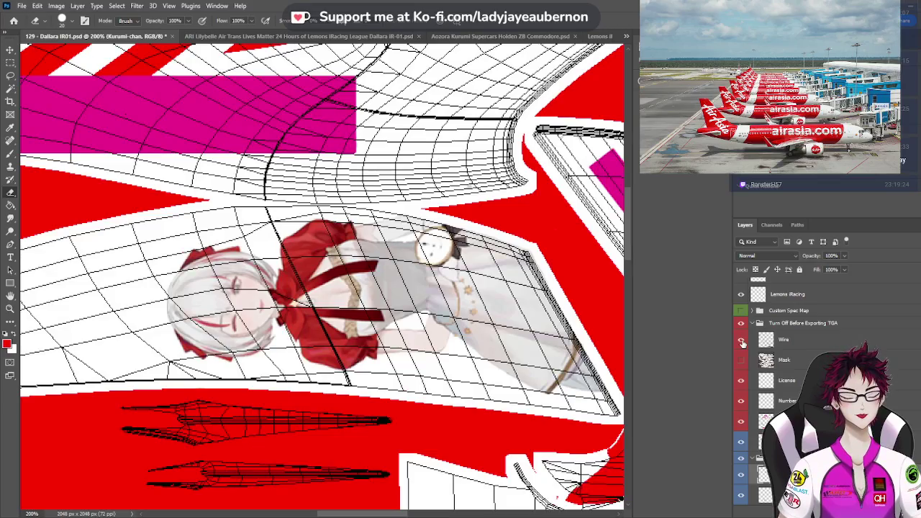
# Copy the tiger-cat sticker beside the lower Kurumi-chan in the Aozora Kurumi Supercars Holden ZB Commodore document, and return to the Dallara IR01 document
pyautogui.hotkey('ctrl', '-')
pyautogui.hotkey('ctrl', '-')
pyautogui.hotkey('ctrl', '-')
pyautogui.hotkey('ctrl', '-')
pyautogui.hotkey('ctrl', '-')
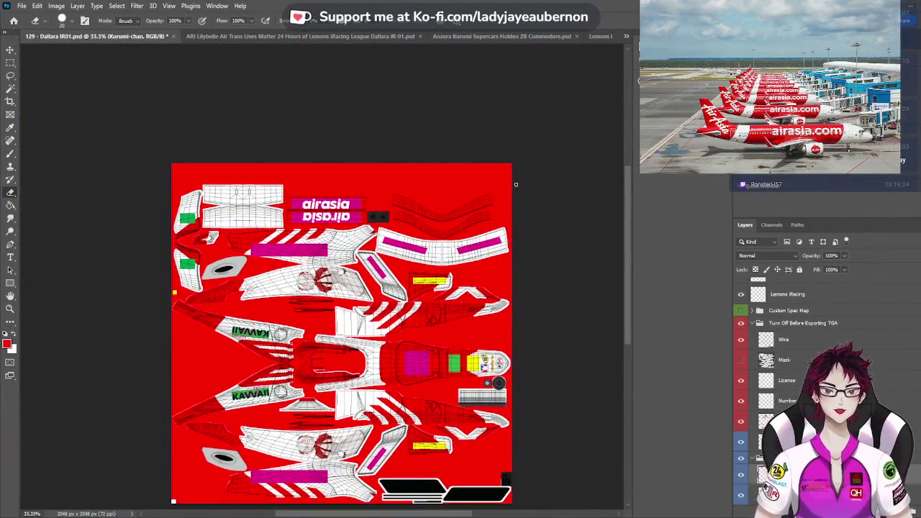
pyautogui.scroll(-1, 514, 185)
pyautogui.scroll(-1, 516, 185)
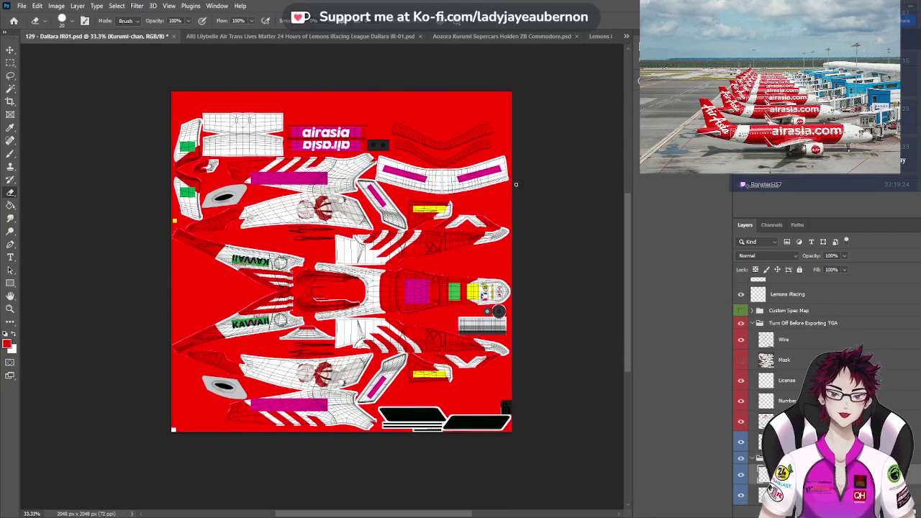
pyautogui.click(244, 36)
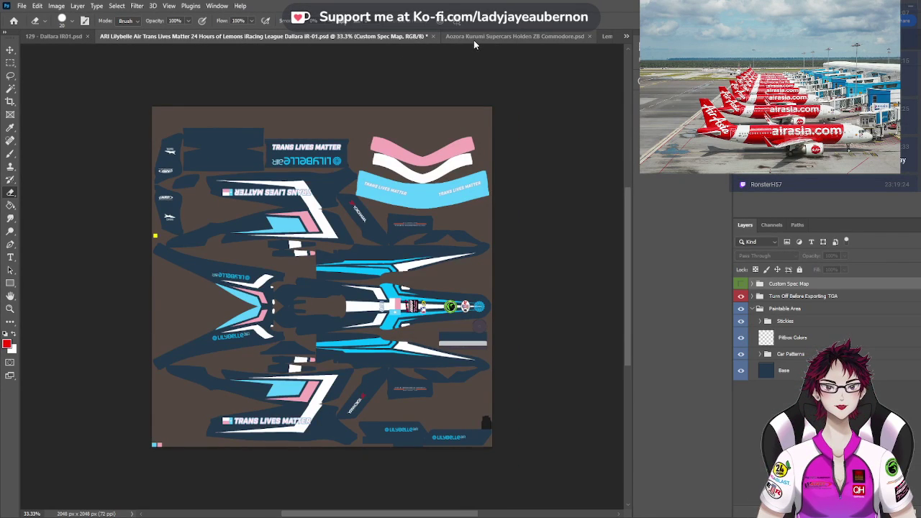
pyautogui.click(473, 37)
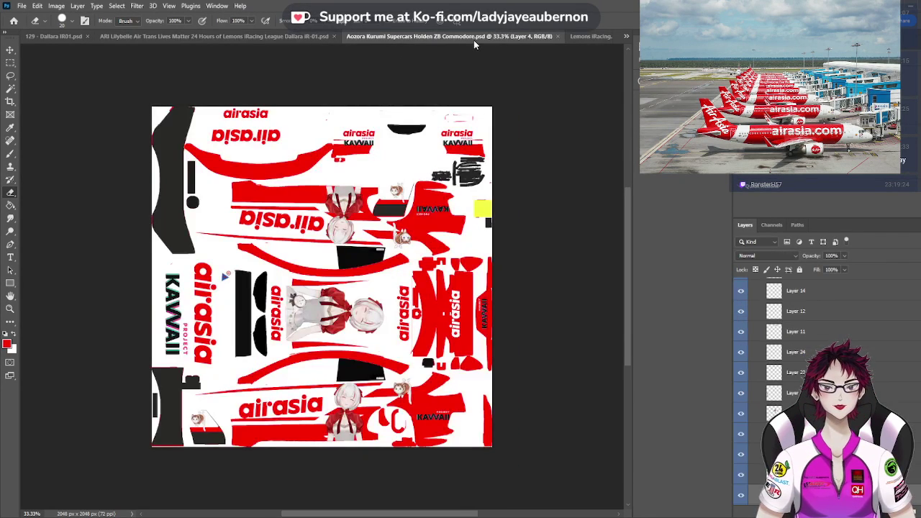
pyautogui.click(10, 50)
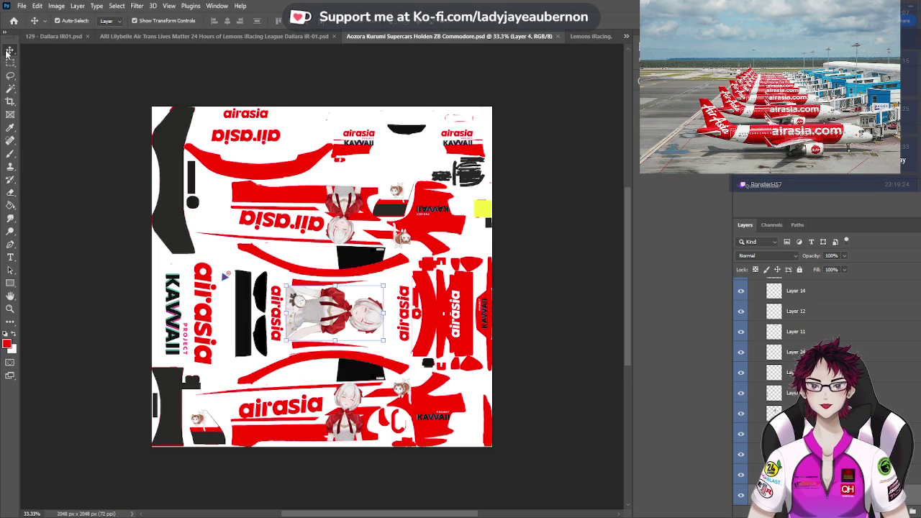
pyautogui.click(400, 390)
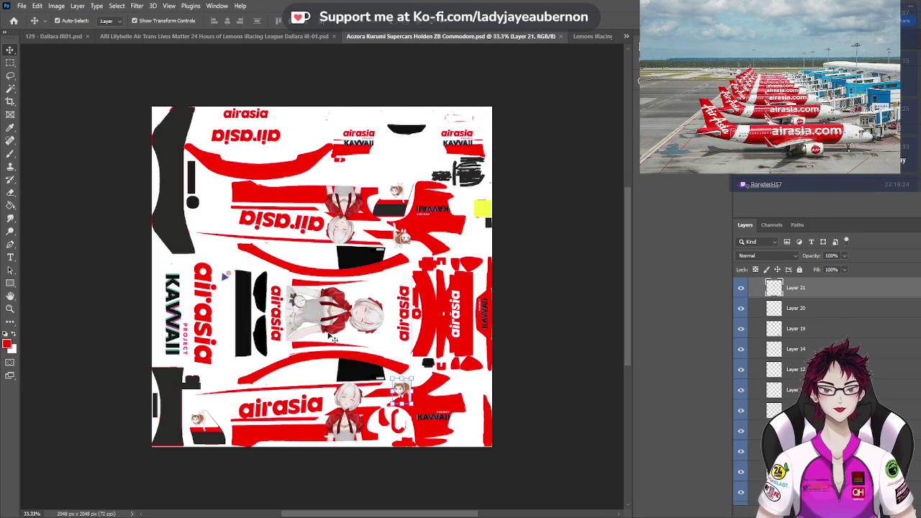
pyautogui.click(71, 36)
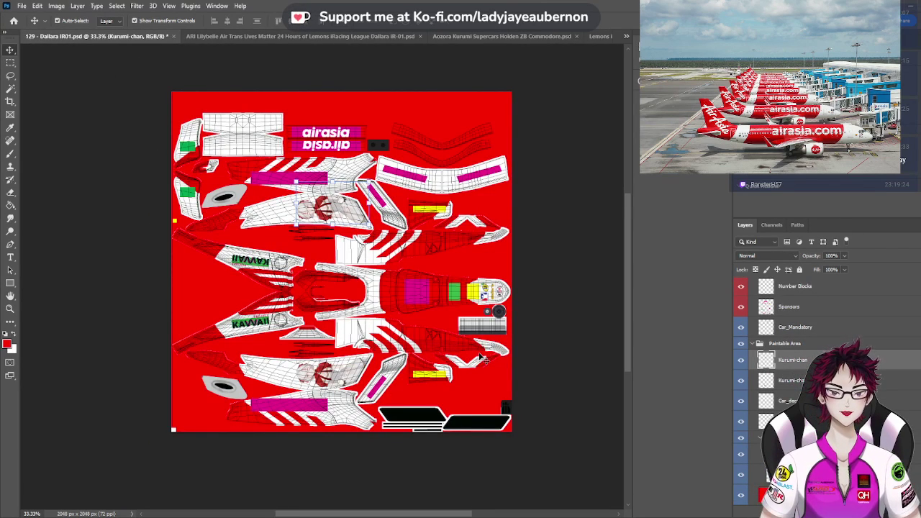
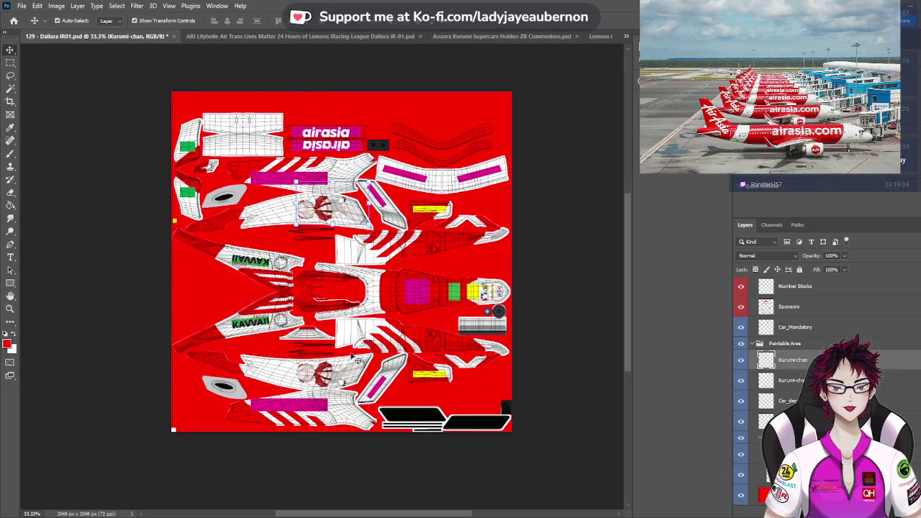
# Paste the copied tiger-cat sticker into the livery near the lower Project Kawaii logo
pyautogui.hotkey('ctrl', '+')
pyautogui.hotkey('ctrl', '+')
pyautogui.hotkey('ctrl', '+')
pyautogui.hotkey('ctrl', '+')
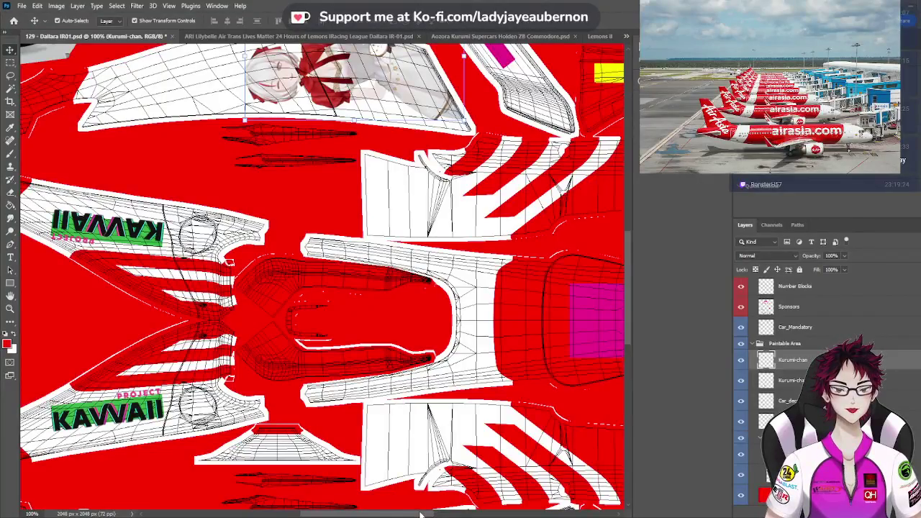
pyautogui.moveTo(422, 513); pyautogui.dragTo(367, 512)
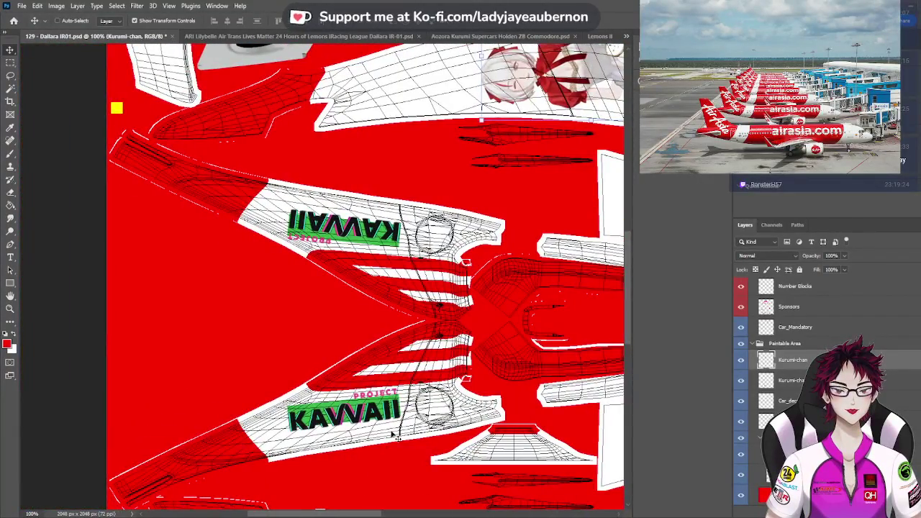
pyautogui.hotkey('ctrl', '+')
pyautogui.scroll(-5, 576, 317)
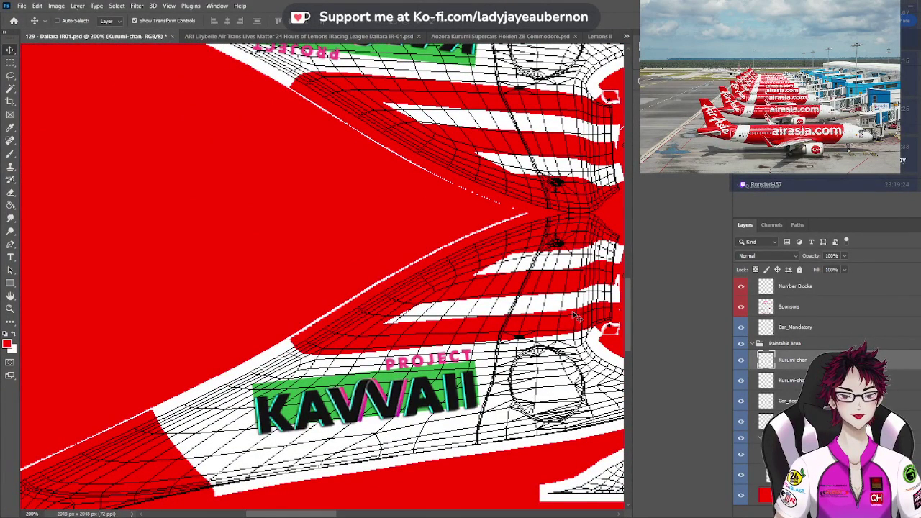
pyautogui.hotkey('ctrl', 'v')
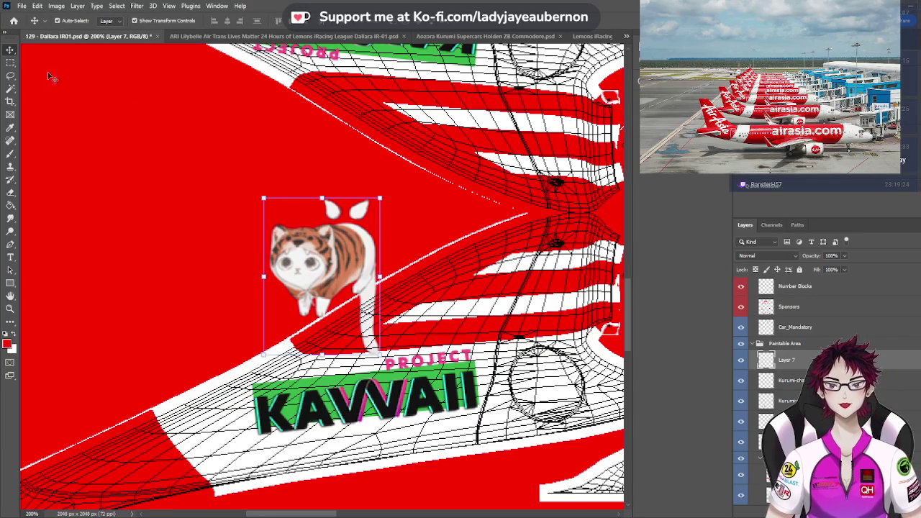
# Scale the pasted cat sticker to 62.90% and place it on the striped area just above the lower Project Kawaii logo
pyautogui.moveTo(311, 244); pyautogui.dragTo(418, 255)
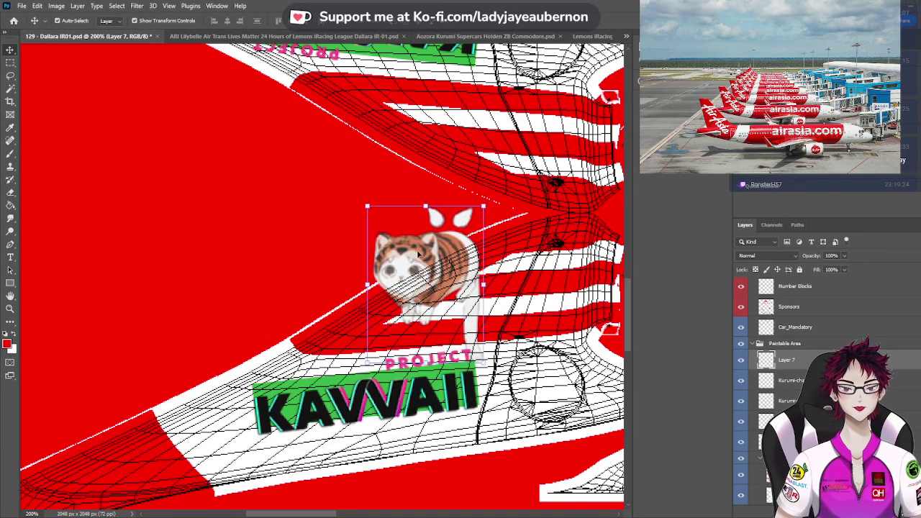
pyautogui.click(370, 210)
pyautogui.moveTo(370, 210); pyautogui.dragTo(410, 265)
pyautogui.moveTo(446, 303); pyautogui.dragTo(459, 288)
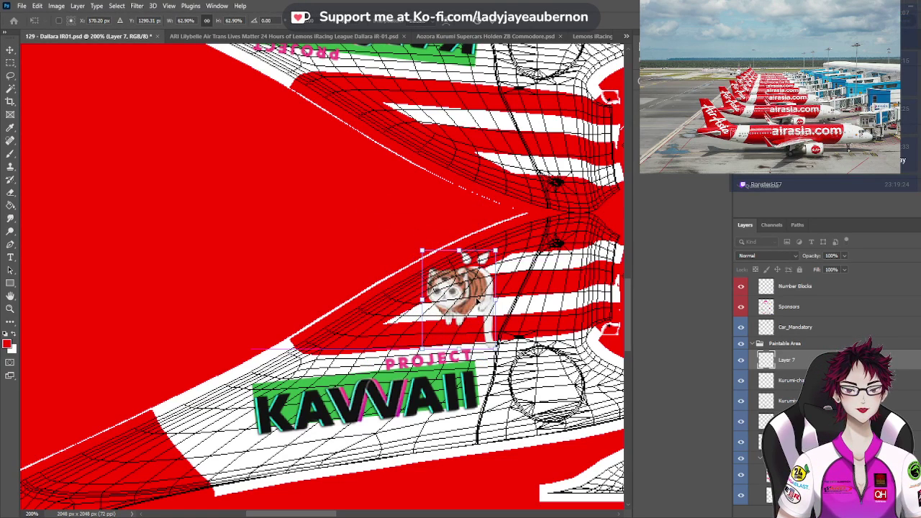
pyautogui.press('Return')
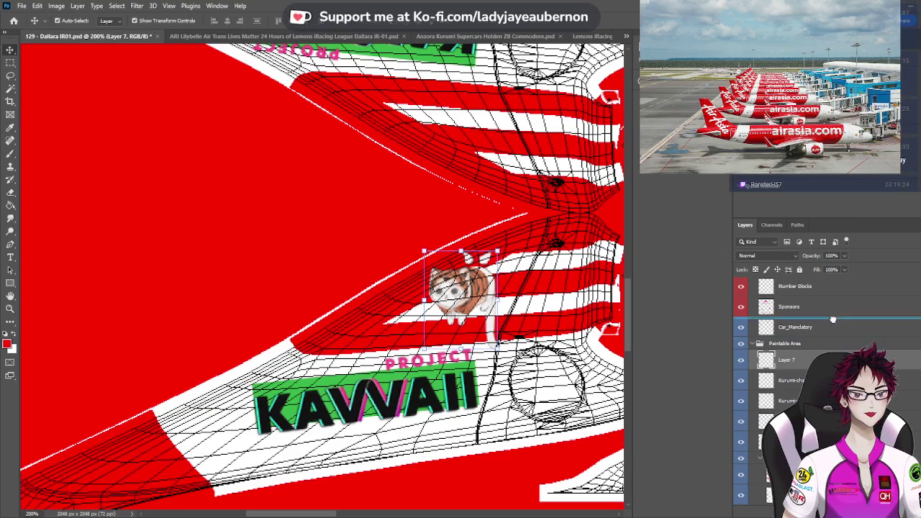
# Move the cat sticker's layer to the top of the stack above the Project Kawaii layers, and scale the sticker to 93.37%
pyautogui.scroll(4, 827, 265)
pyautogui.scroll(5, 827, 266)
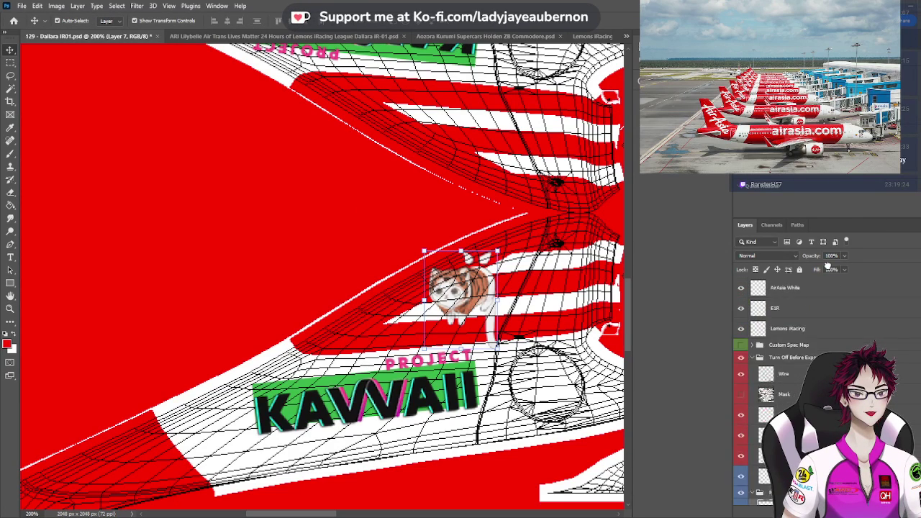
pyautogui.scroll(1, 822, 280)
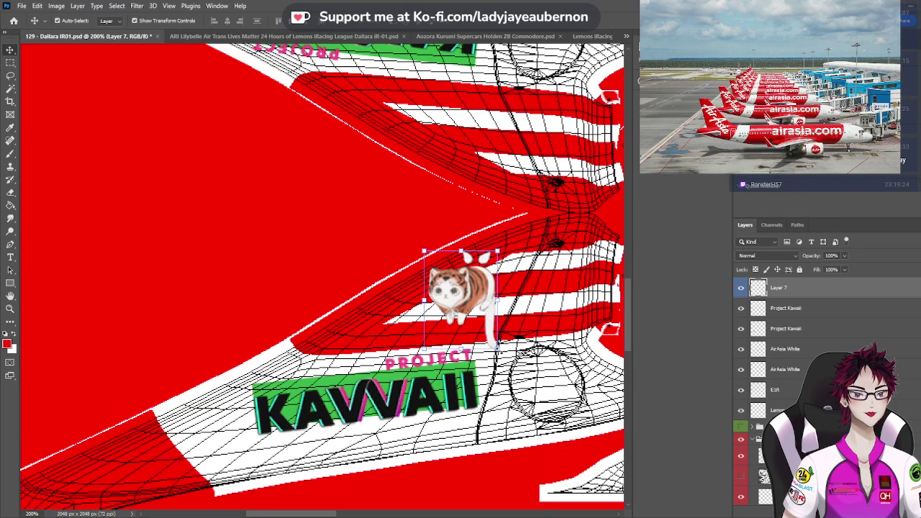
pyautogui.moveTo(496, 348); pyautogui.dragTo(492, 341)
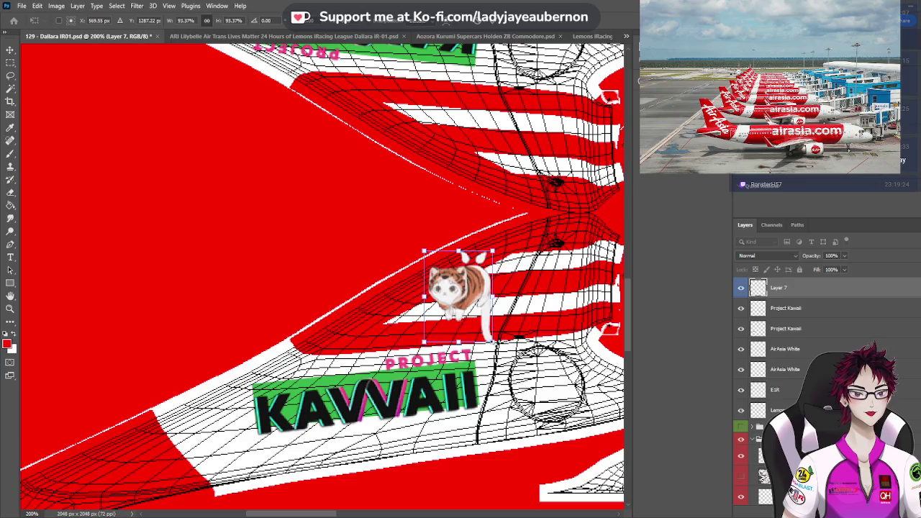
pyautogui.hotkey('ctrl', '+')
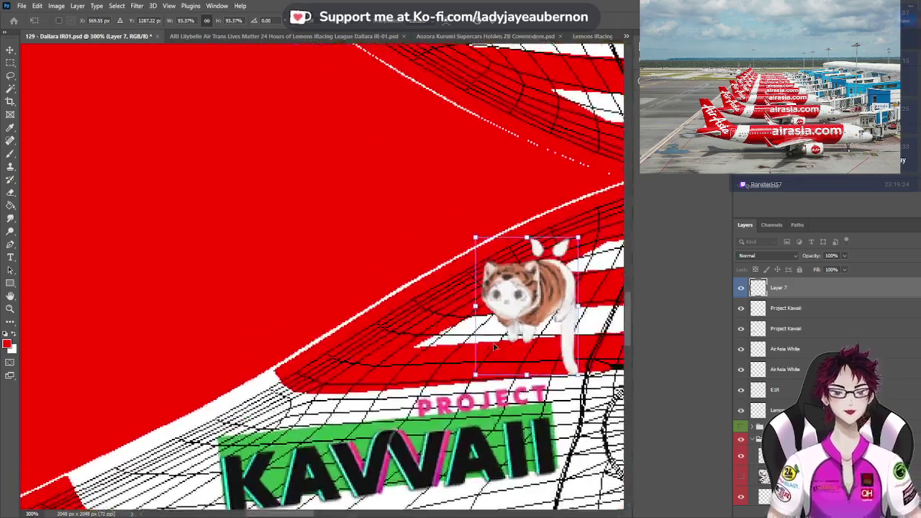
pyautogui.hotkey('ctrl', '-')
pyautogui.hotkey('ctrl', '-')
pyautogui.hotkey('ctrl', '-')
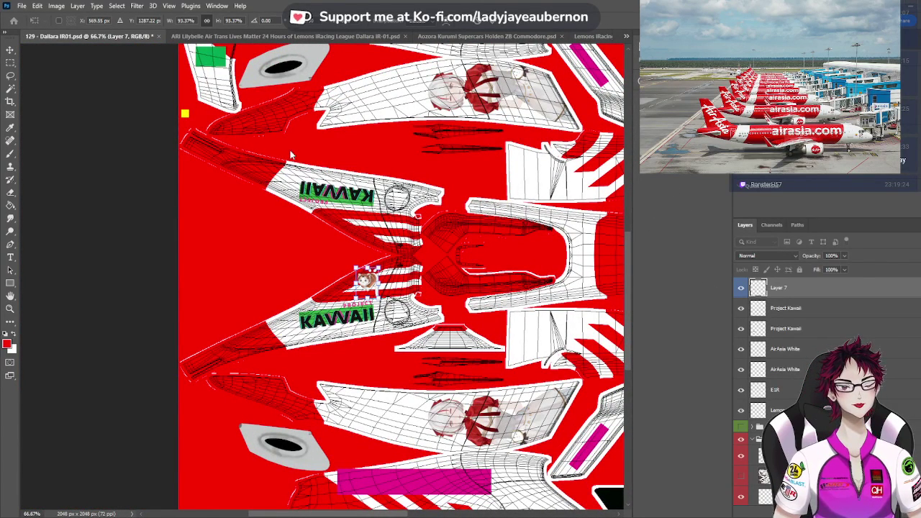
pyautogui.click(10, 51)
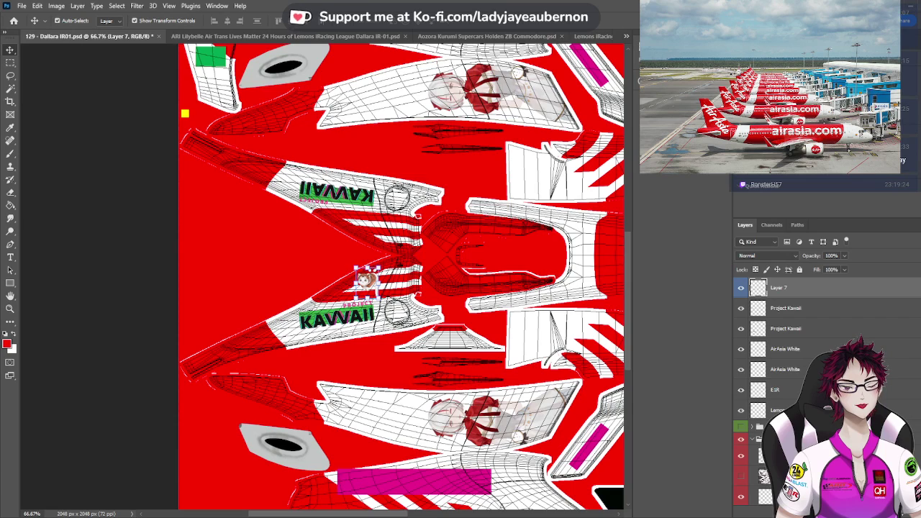
# Try the small cat sticker, turned sideways, on the lower white side panel ahead of Kurumi-chan's head, and delete it
pyautogui.moveTo(366, 279); pyautogui.dragTo(399, 421)
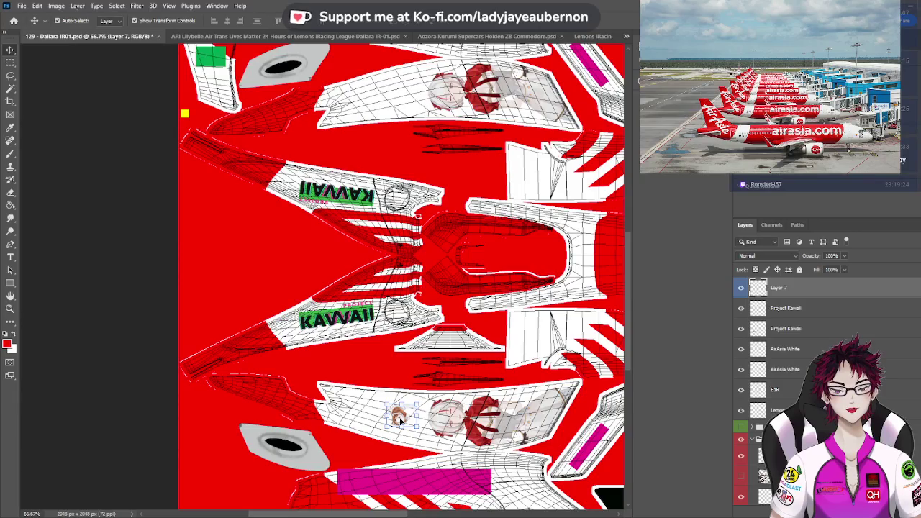
pyautogui.hotkey('ctrl', '+')
pyautogui.scroll(-5, 432, 410)
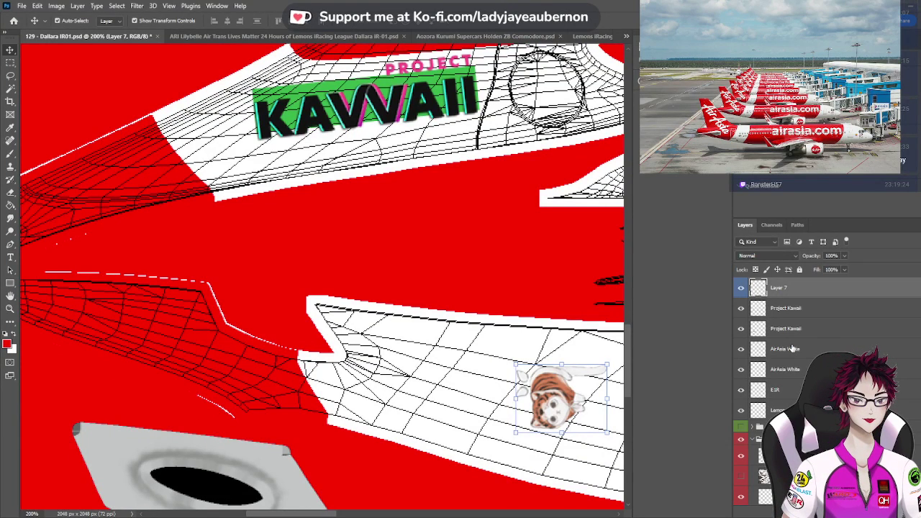
pyautogui.press('Delete')
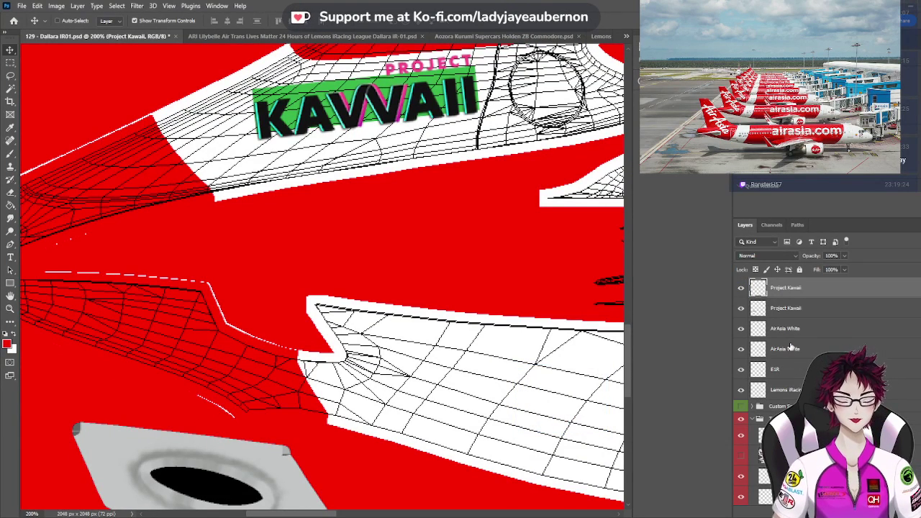
# Paste a fresh full-size cat sticker, rotated 90° counterclockwise, onto the lower white side panel just ahead of Kurumi-chan's head
pyautogui.hotkey('ctrl', 'z')
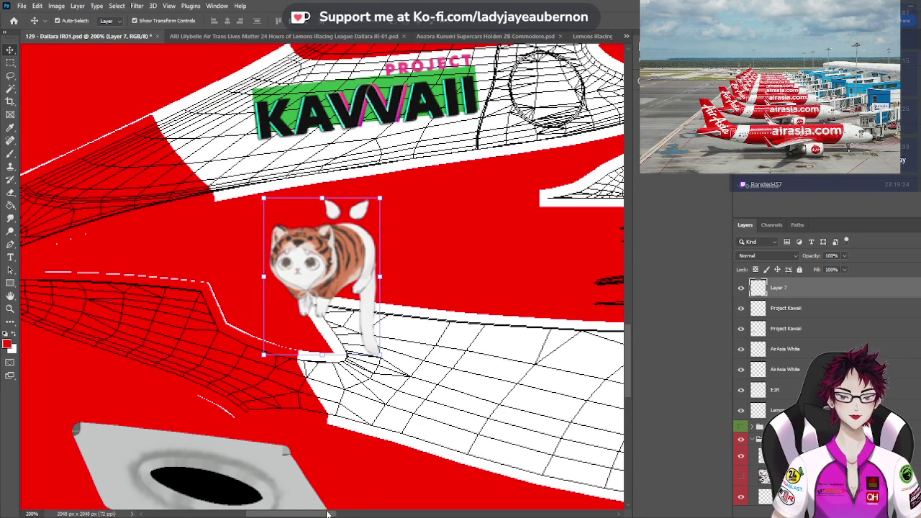
pyautogui.moveTo(328, 513); pyautogui.dragTo(347, 511)
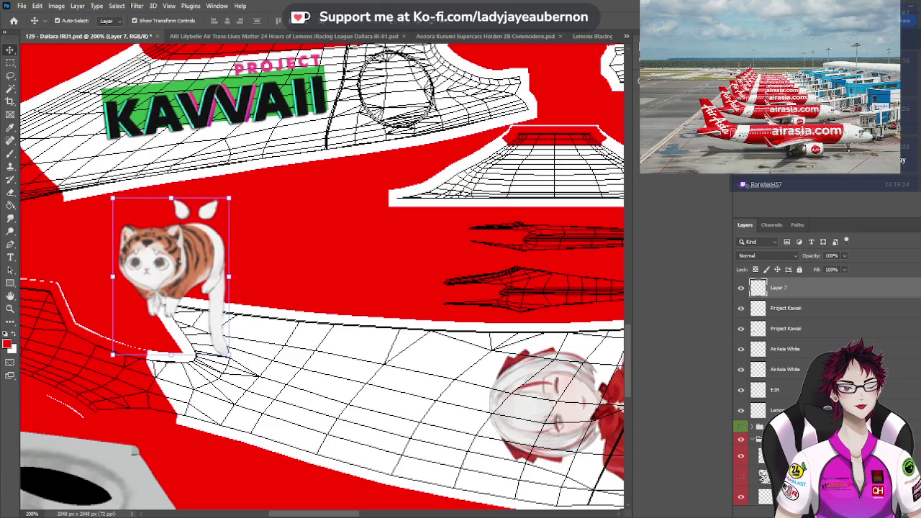
pyautogui.hotkey('ctrl', 'shift', 'r')
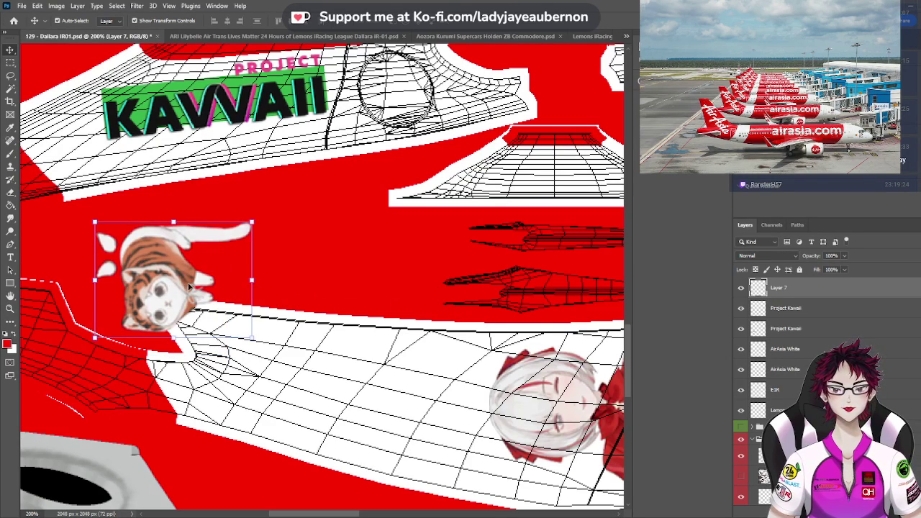
pyautogui.moveTo(174, 287); pyautogui.dragTo(396, 416)
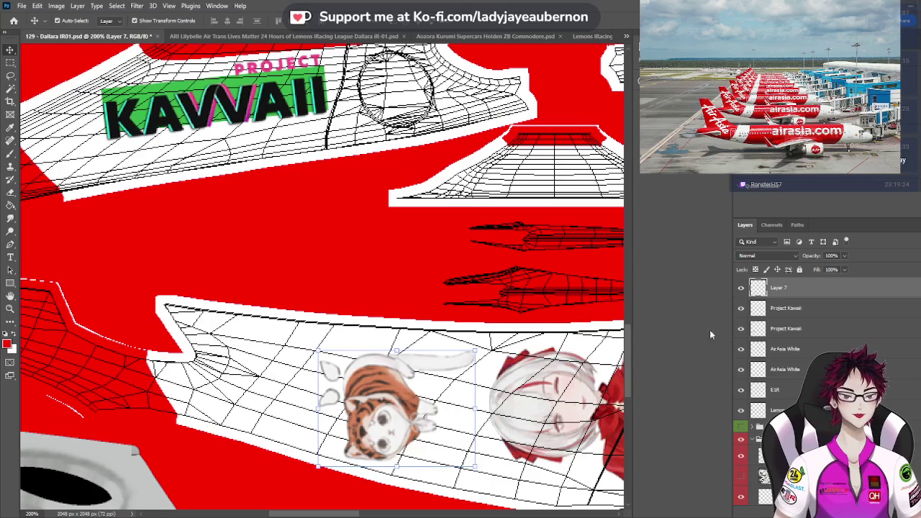
# Rename the cat sticker's layer to Jetson
pyautogui.doubleClick(776, 288)
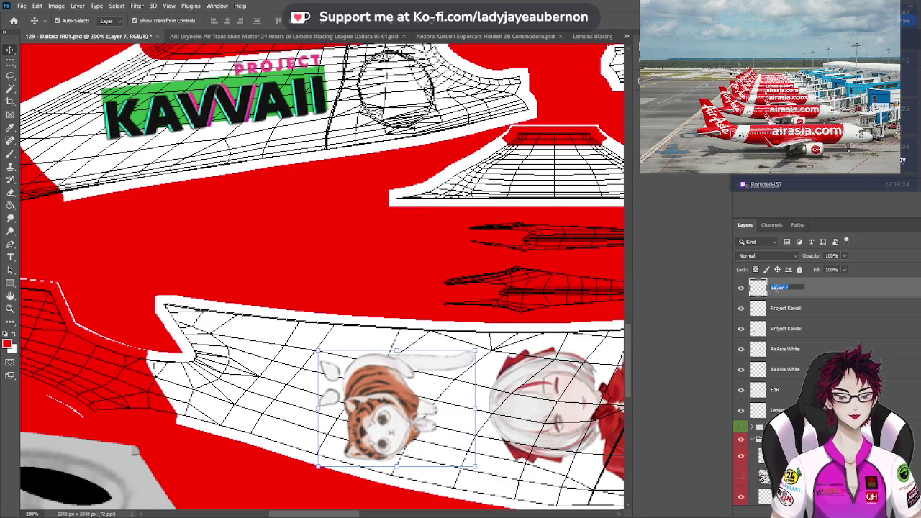
pyautogui.write('Jetson')
pyautogui.press('Return')
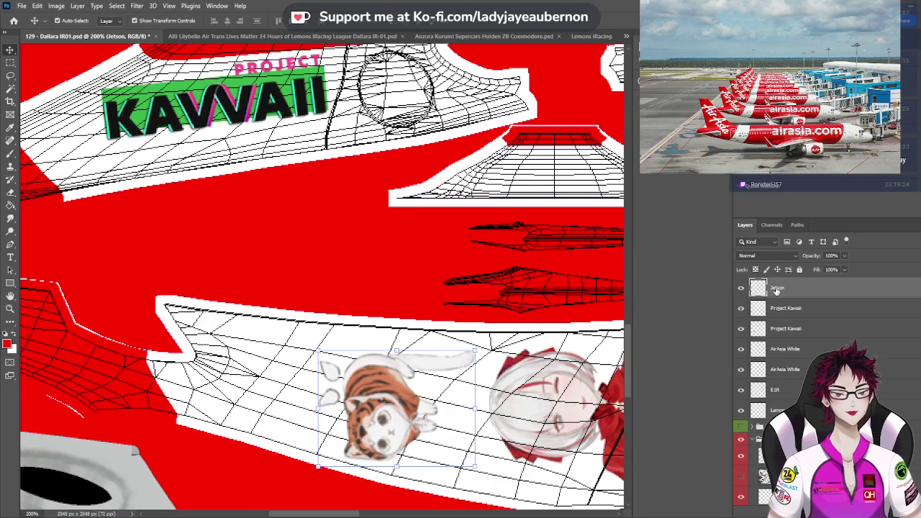
# Scale the Jetson sticker on the lower side panel to 81.21%, keeping it close to Kurumi-chan's head
pyautogui.hotkey('ctrl', '-')
pyautogui.hotkey('ctrl', '-')
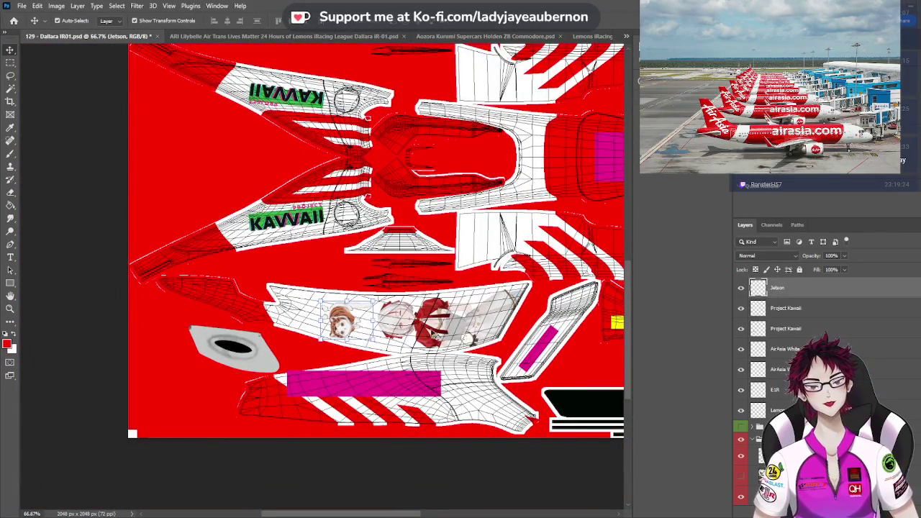
pyautogui.hotkey('ctrl', 't')
pyautogui.moveTo(320, 341); pyautogui.dragTo(327, 330)
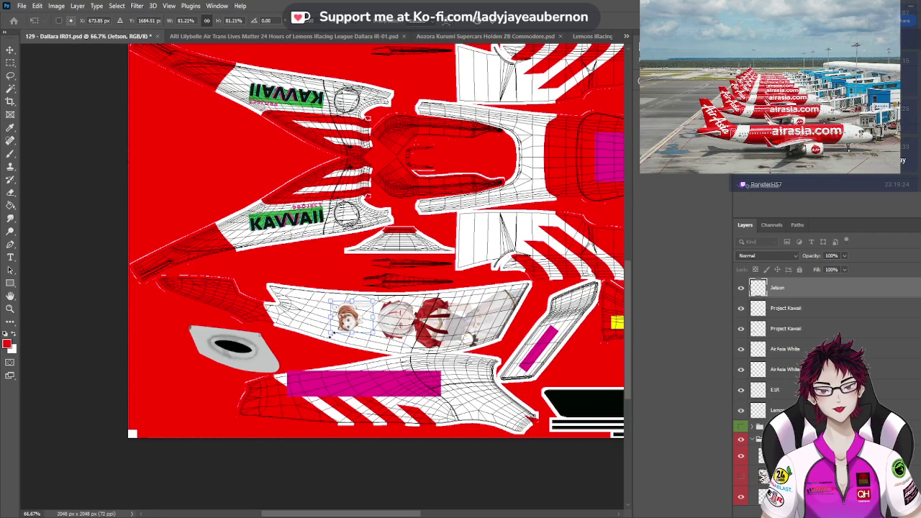
pyautogui.press('Return')
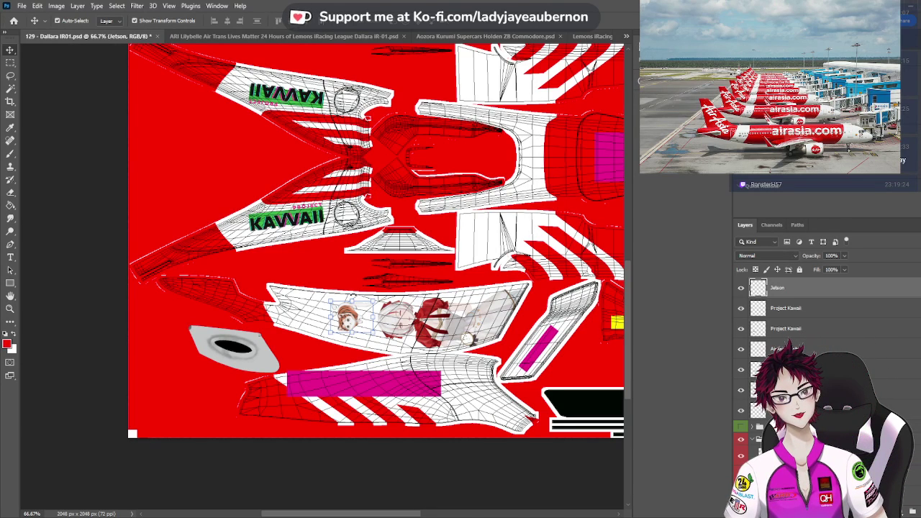
pyautogui.scroll(2, 414, 327)
pyautogui.scroll(7, 415, 327)
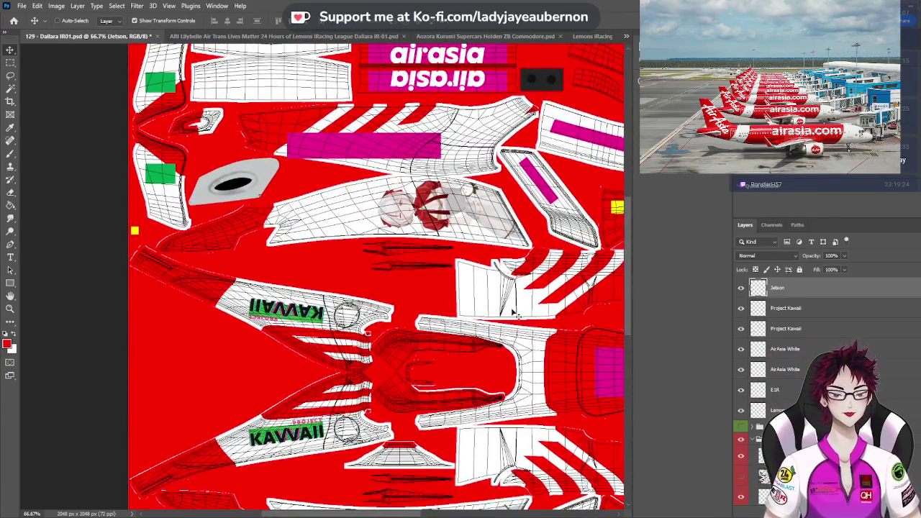
pyautogui.scroll(3, 334, 282)
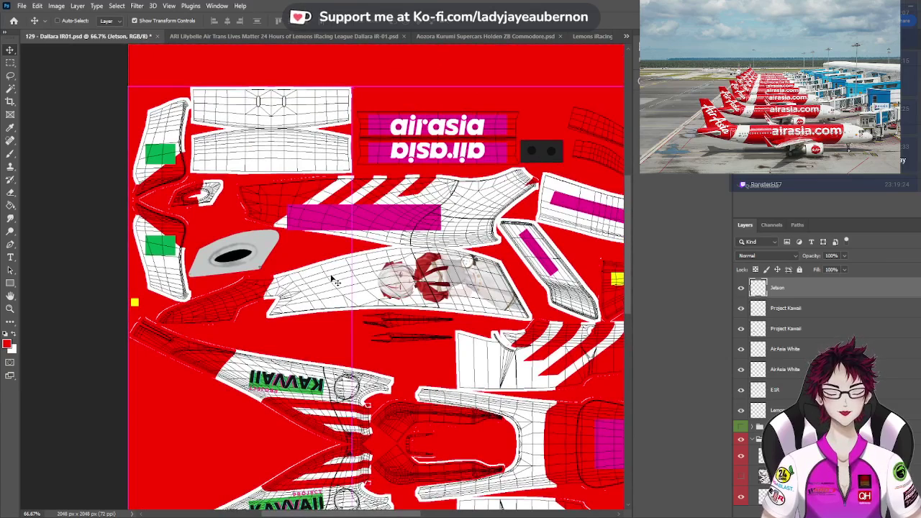
# Paste a copy of the Jetson sticker onto the upper white side panel, just ahead of Kurumi-chan's head
pyautogui.hotkey('ctrl', 'v')
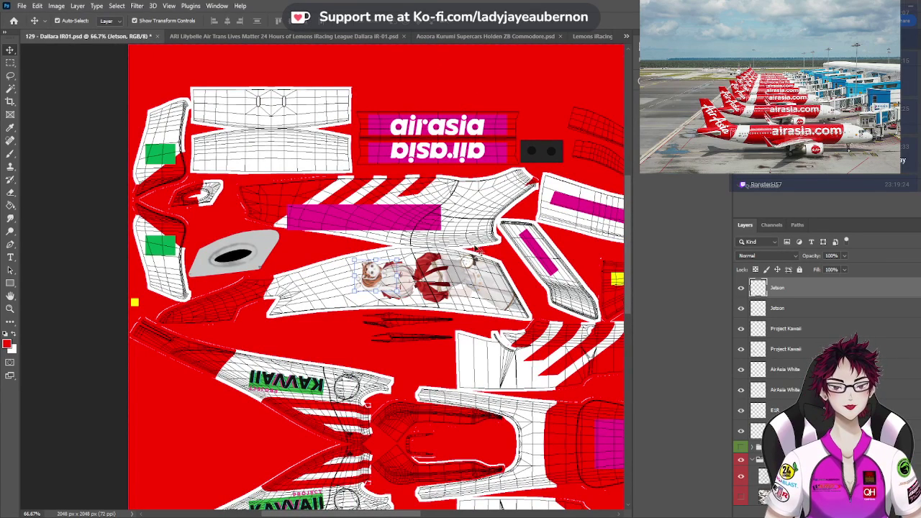
pyautogui.moveTo(371, 274); pyautogui.dragTo(348, 283)
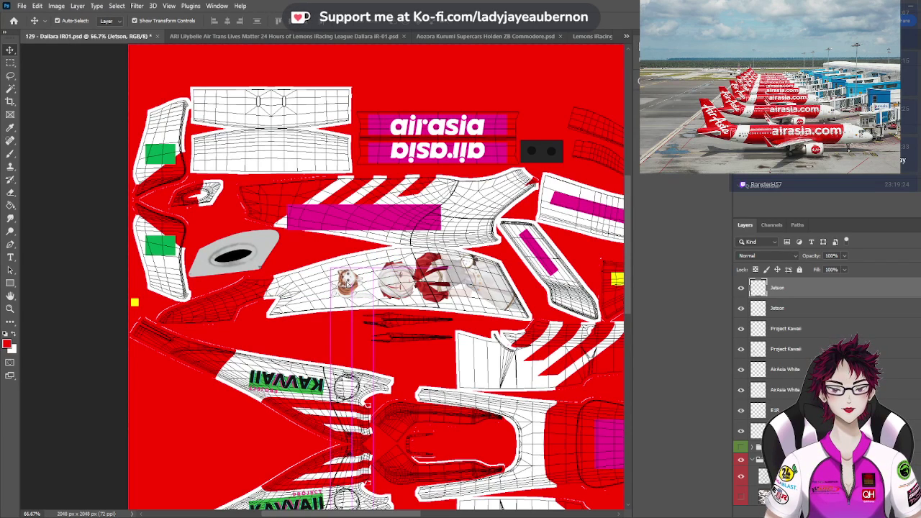
pyautogui.moveTo(348, 283); pyautogui.dragTo(348, 283)
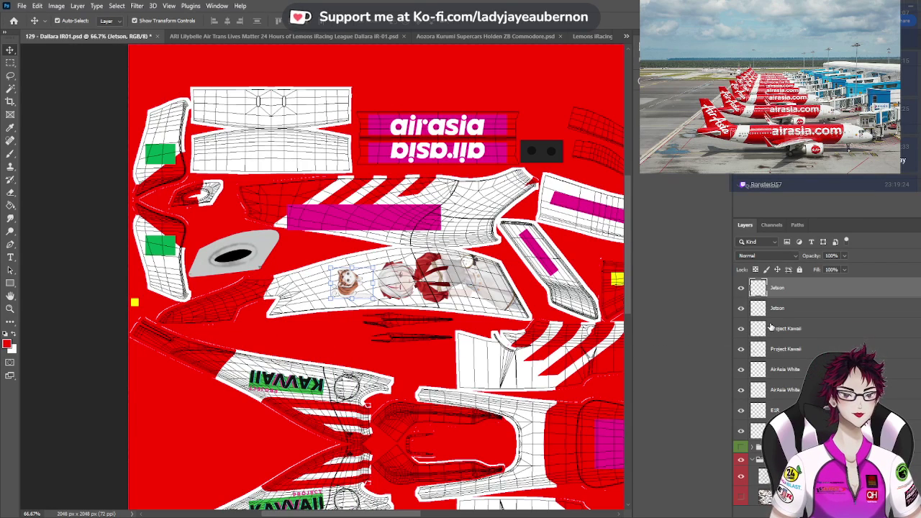
# Create a layer group from the Kurumi-chan artwork inside Paintable Area and name it Stickies
pyautogui.scroll(-3, 804, 340)
pyautogui.scroll(-1, 808, 351)
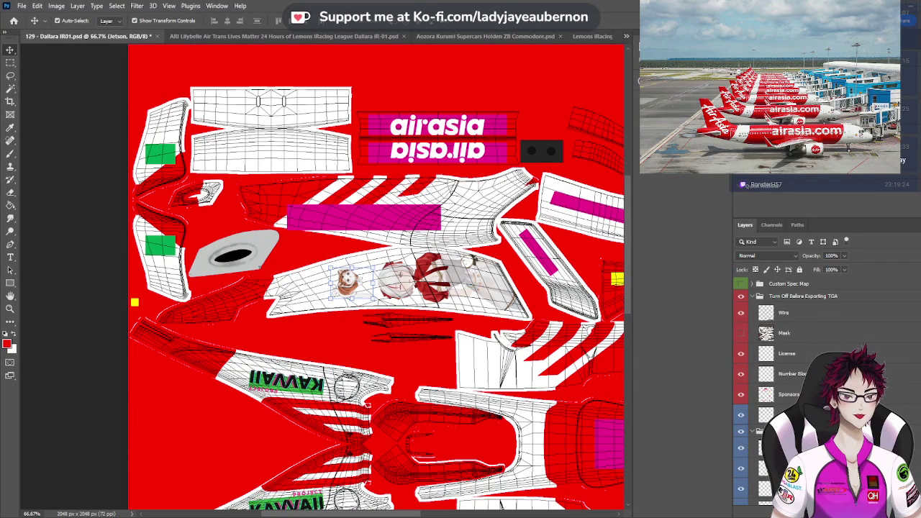
pyautogui.scroll(-2, 808, 350)
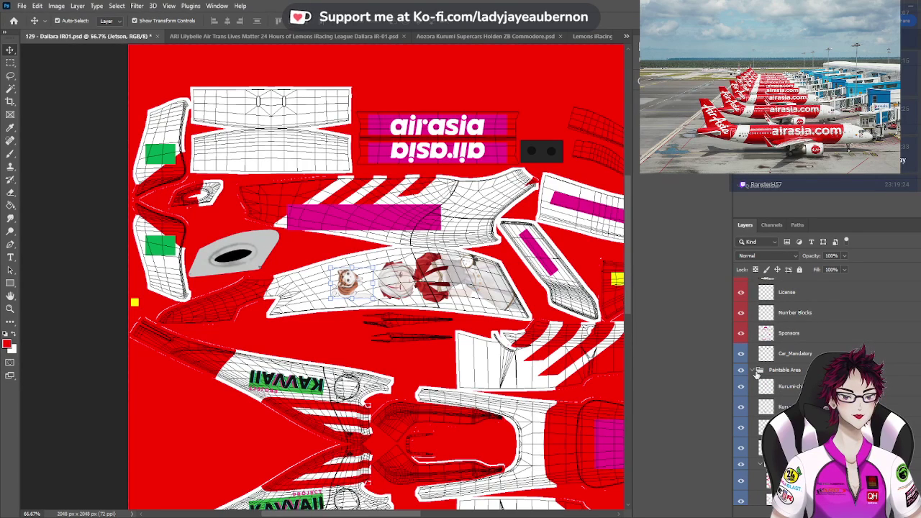
pyautogui.click(740, 353)
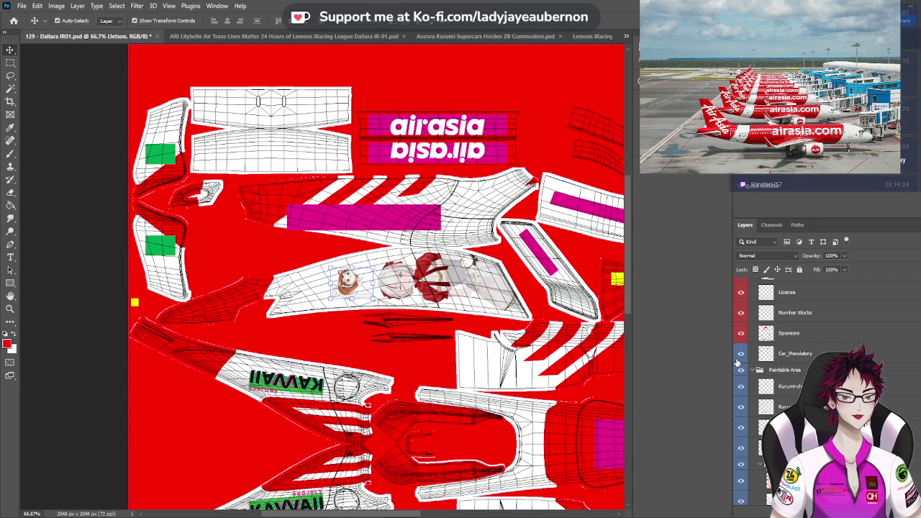
pyautogui.click(737, 358)
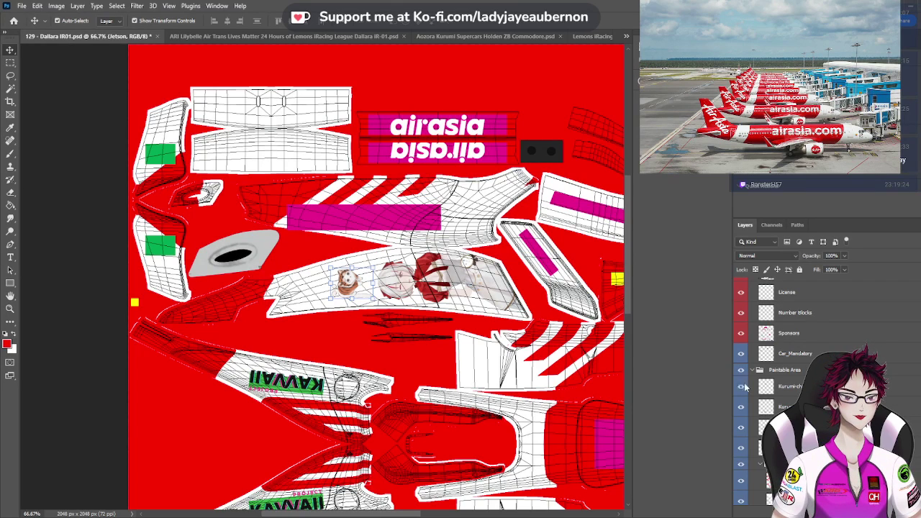
pyautogui.click(784, 353)
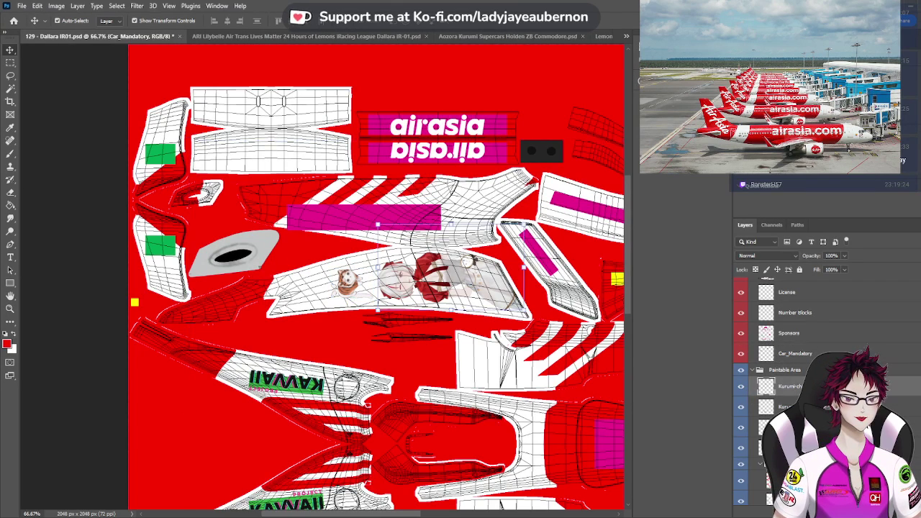
pyautogui.click(789, 386)
pyautogui.hotkey('ctrl', 'g')
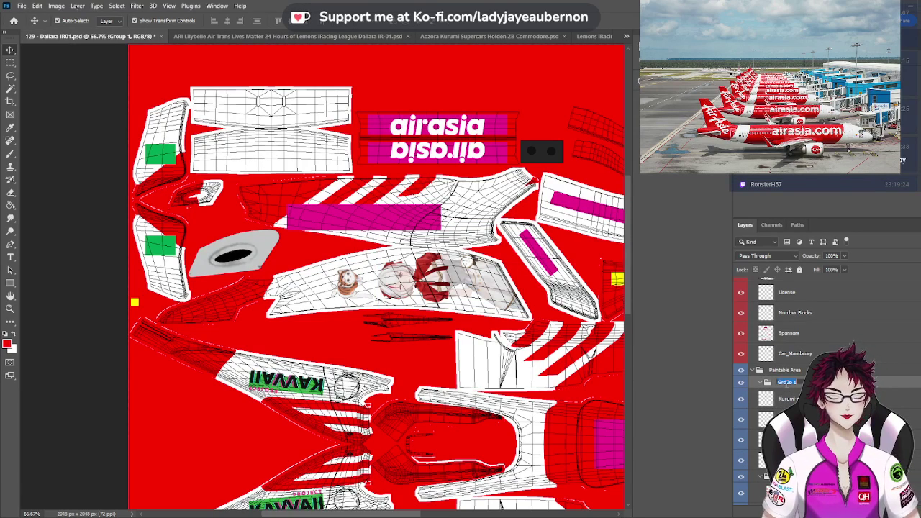
pyautogui.write('ickies')
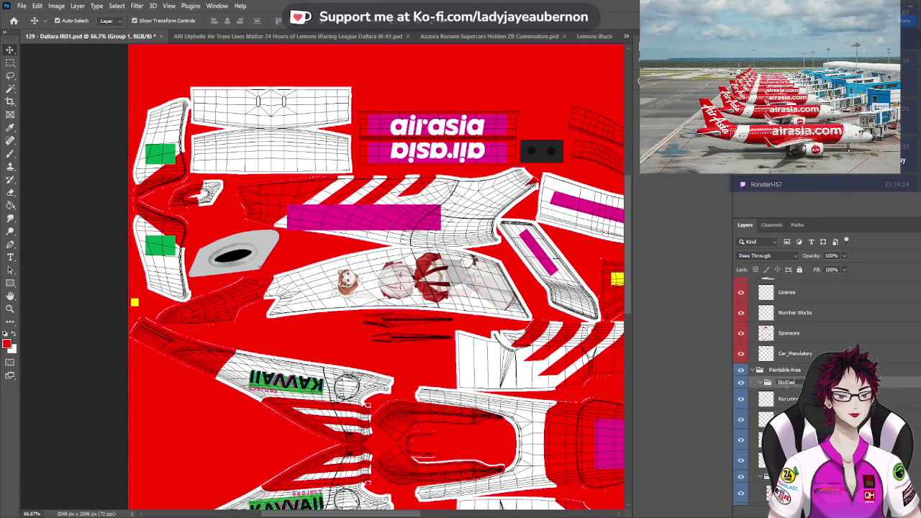
pyautogui.press('Return')
# Move the Kurumi-chan, Jetson, Project Kawaii, AirAsia White, E1R and Lemons iRacing layers into the Stickies group and collapse it
pyautogui.click(787, 400)
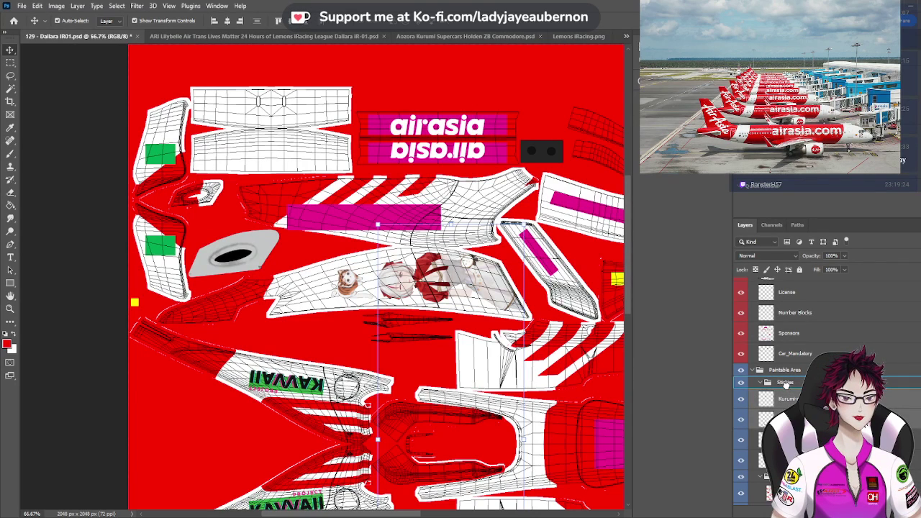
pyautogui.scroll(3, 787, 381)
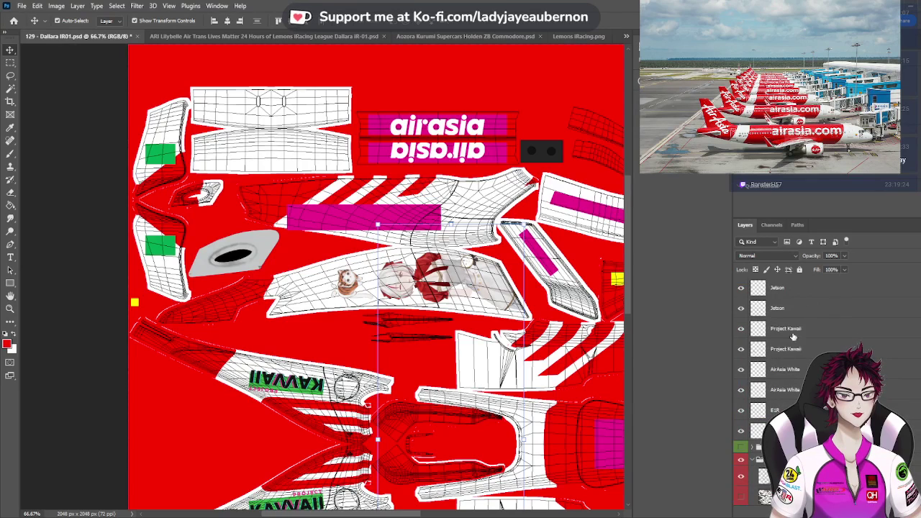
pyautogui.click(785, 293)
pyautogui.keyDown('ctrl'); pyautogui.click(784, 308); pyautogui.keyUp('ctrl')
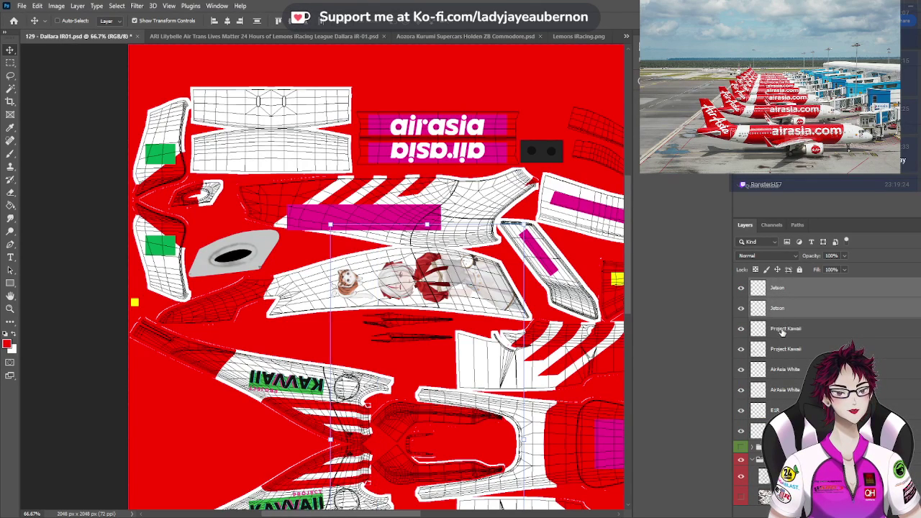
pyautogui.keyDown('ctrl'); pyautogui.click(782, 331); pyautogui.keyUp('ctrl')
pyautogui.keyDown('ctrl'); pyautogui.click(779, 350); pyautogui.keyUp('ctrl')
pyautogui.keyDown('ctrl'); pyautogui.click(780, 372); pyautogui.keyUp('ctrl')
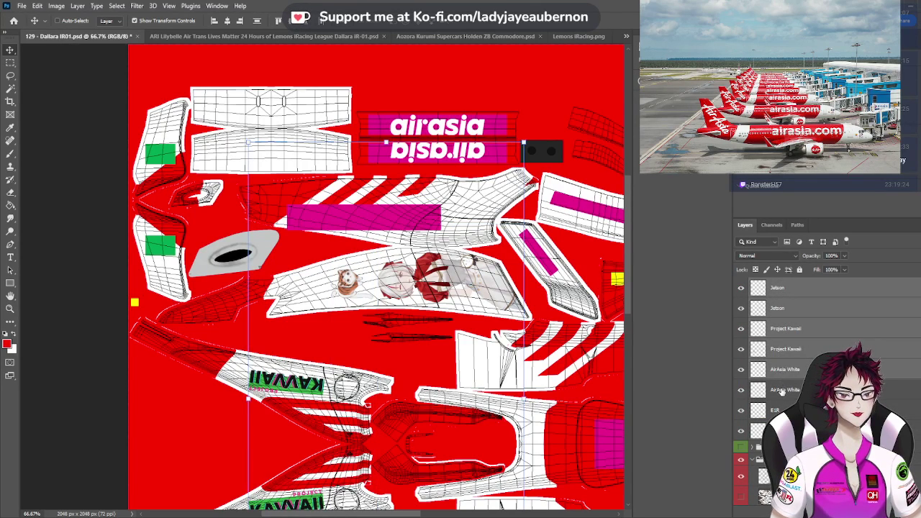
pyautogui.keyDown('ctrl'); pyautogui.click(780, 390); pyautogui.keyUp('ctrl')
pyautogui.keyDown('ctrl'); pyautogui.click(780, 410); pyautogui.keyUp('ctrl')
pyautogui.keyDown('ctrl'); pyautogui.click(780, 431); pyautogui.keyUp('ctrl')
pyautogui.scroll(-2, 791, 403)
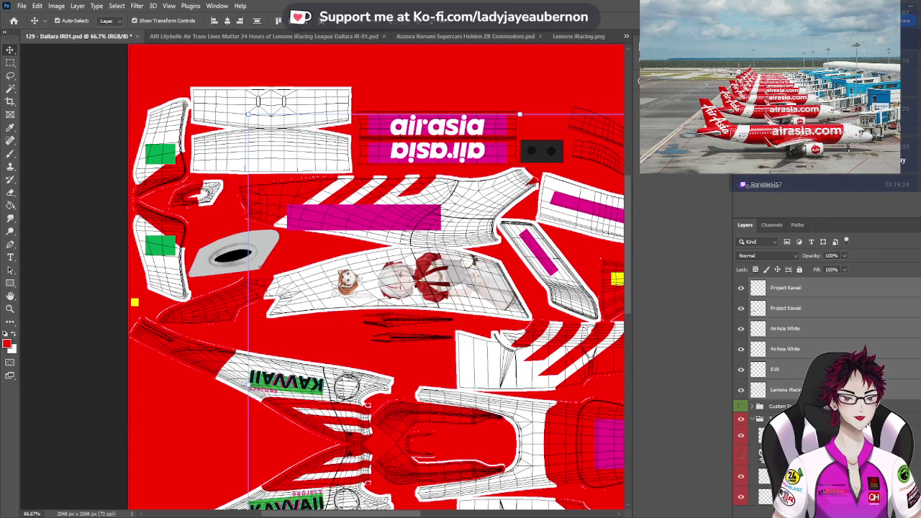
pyautogui.scroll(-3, 791, 374)
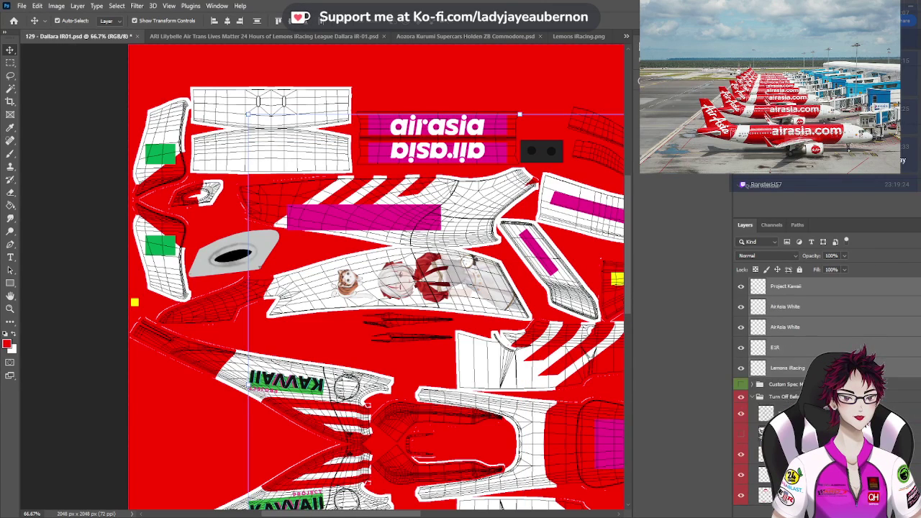
pyautogui.scroll(-2, 792, 375)
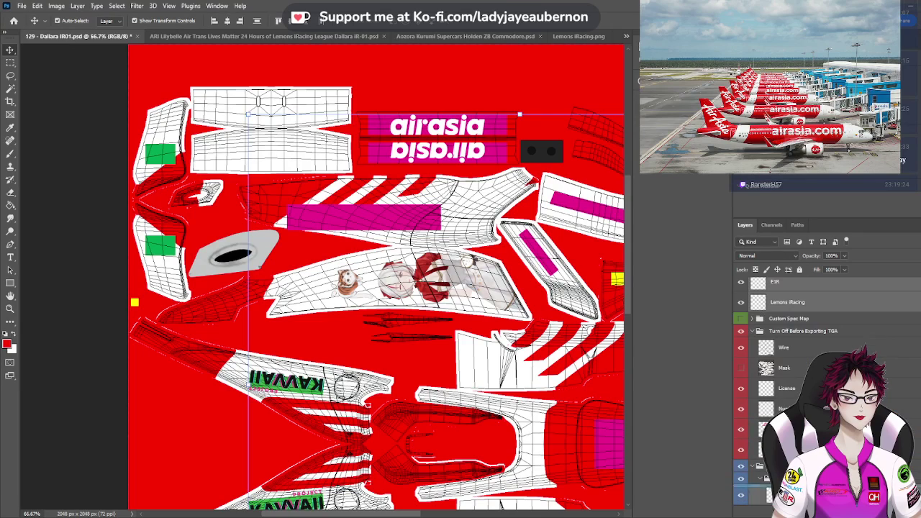
pyautogui.click(765, 318)
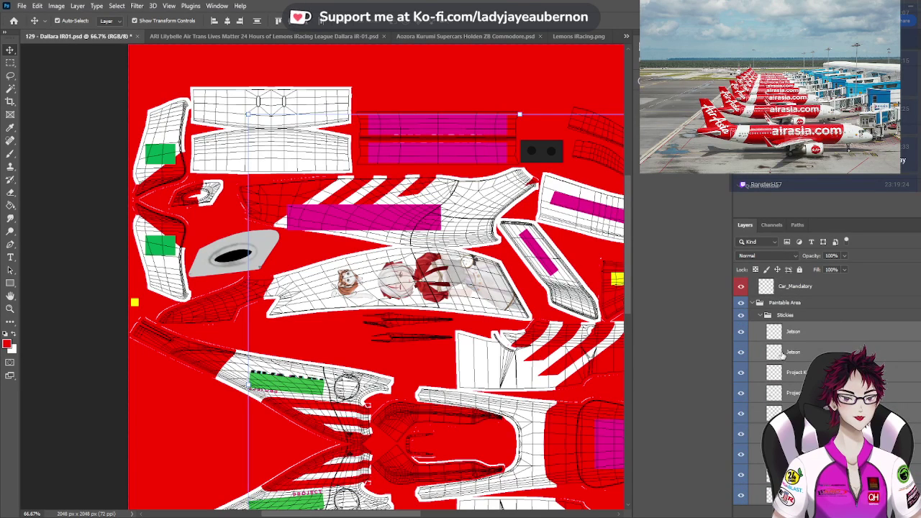
pyautogui.click(761, 318)
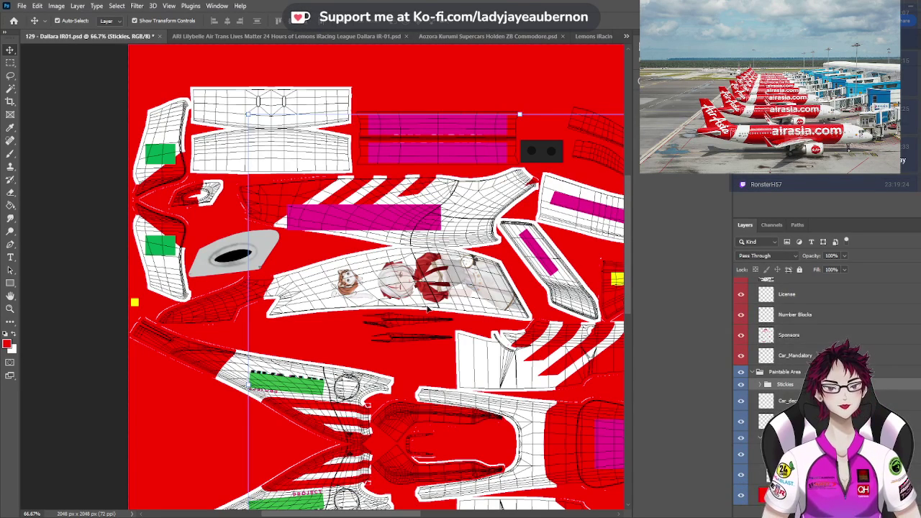
# Inspect the side panels and nose of the livery, toggling the Car_Mandatory and Number Blocks layers to check what they cover
pyautogui.scroll(-5, 427, 308)
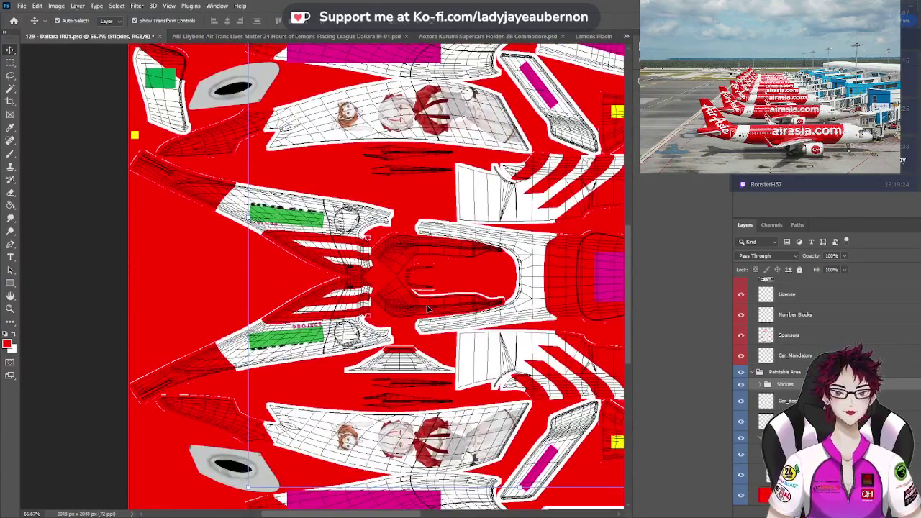
pyautogui.scroll(-1, 427, 308)
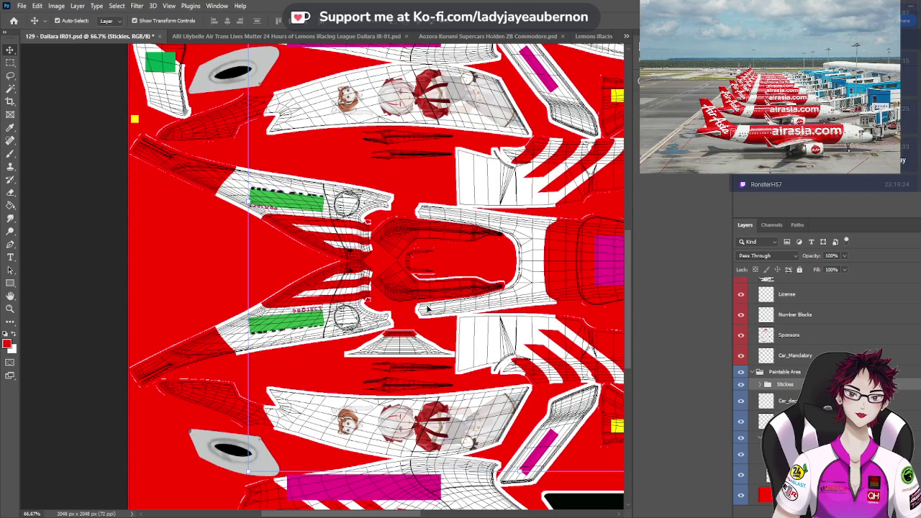
pyautogui.scroll(-2, 428, 308)
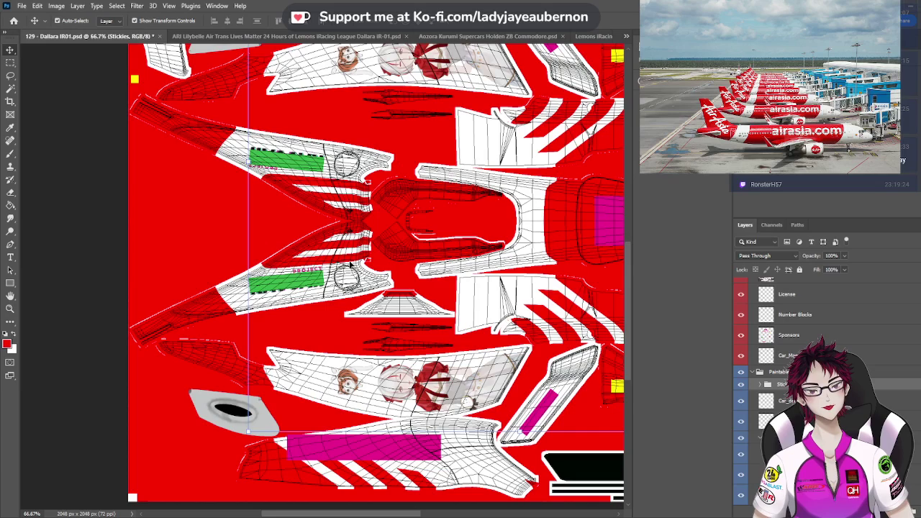
pyautogui.scroll(-1, 389, 388)
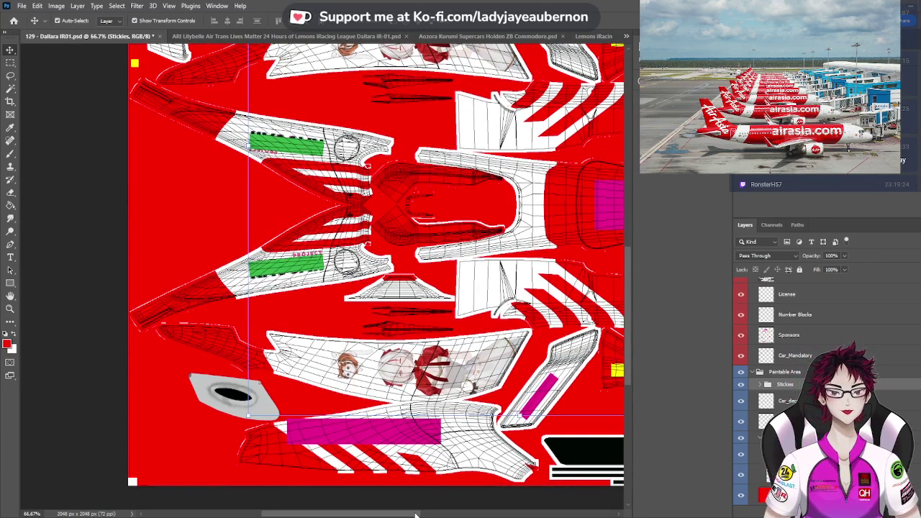
pyautogui.moveTo(417, 511); pyautogui.dragTo(478, 511)
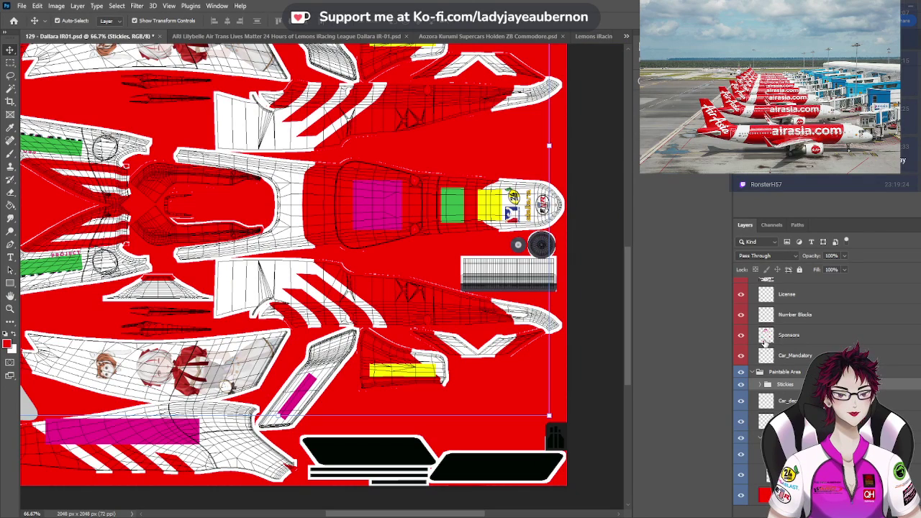
pyautogui.click(741, 356)
pyautogui.click(741, 356)
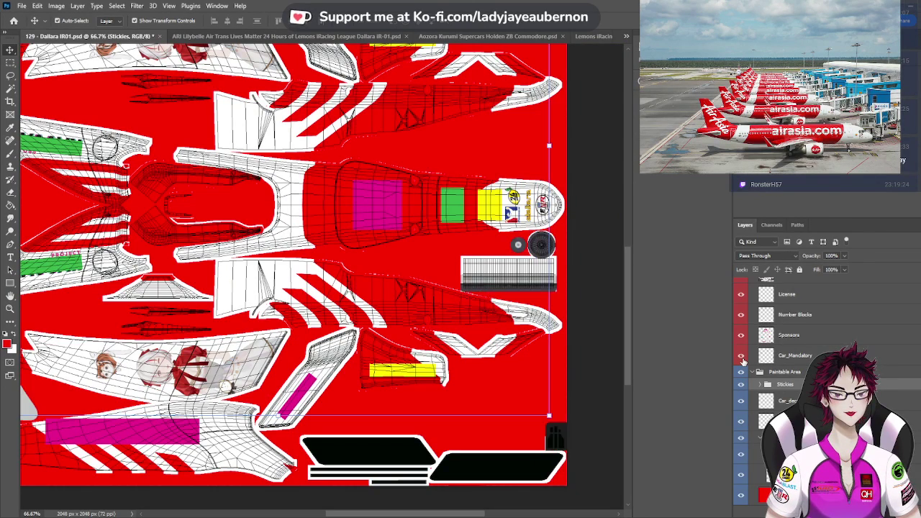
pyautogui.click(743, 315)
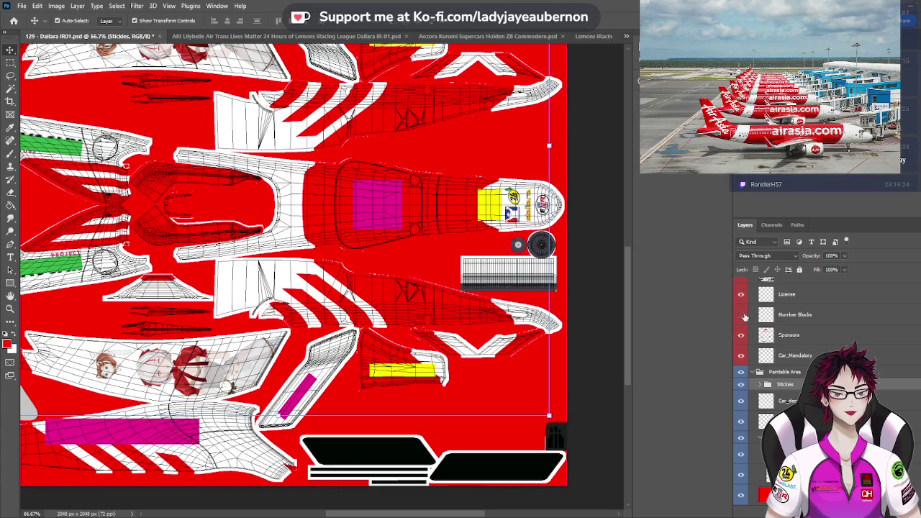
pyautogui.click(743, 315)
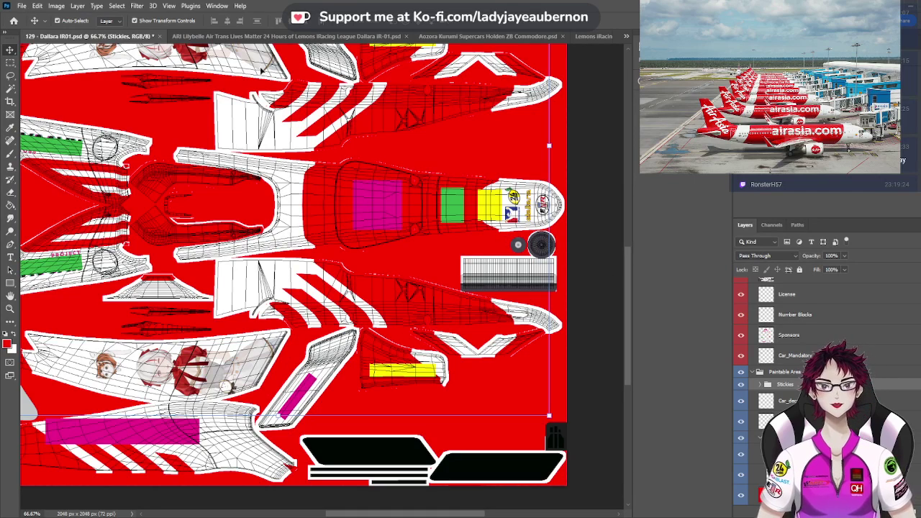
# Copy the ARI logo from the nose of the ARI Lilybelle Air livery document and return to 129 - Dallara IR01.psd
pyautogui.click(260, 36)
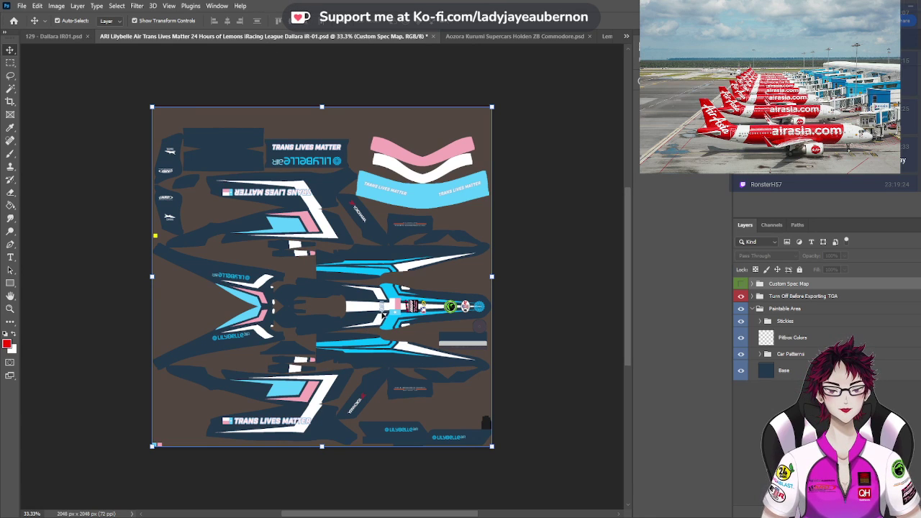
pyautogui.click(383, 313)
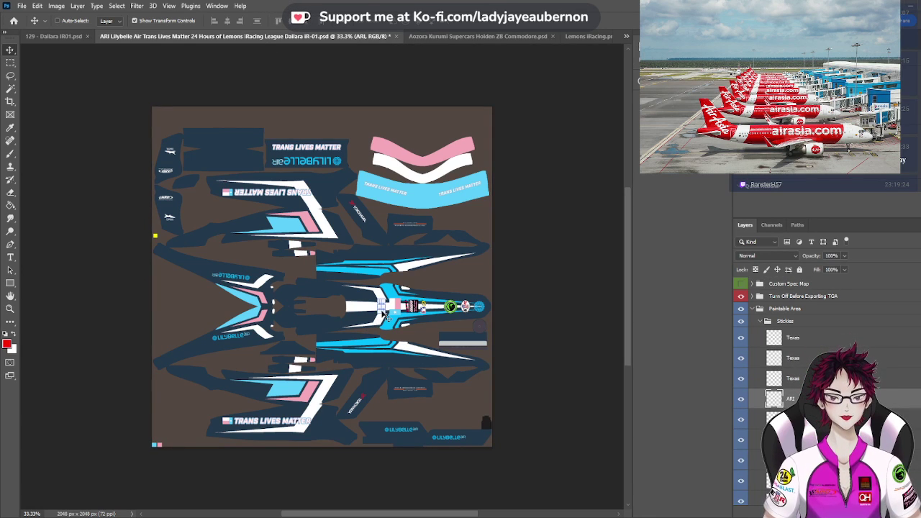
pyautogui.click(76, 38)
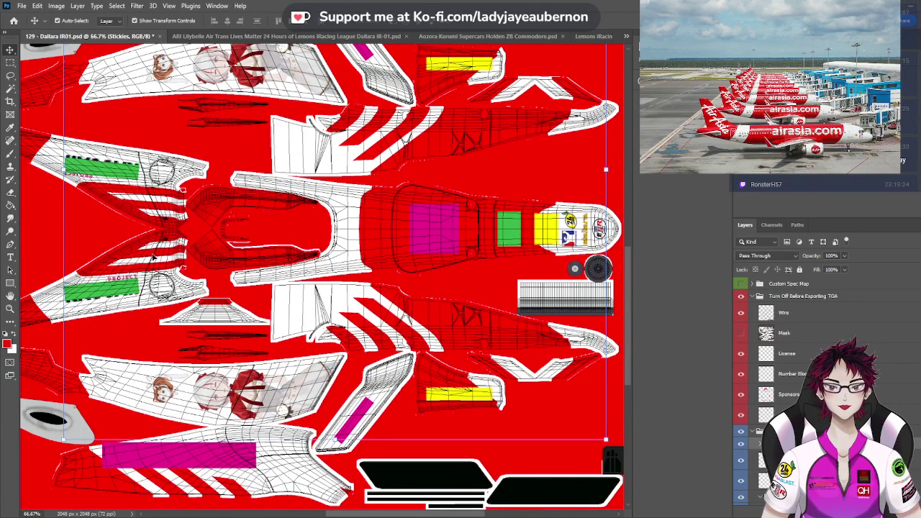
# Paste the ARI logo above the Custom Spec Map group, near the lower PROJECT lettering, and rotate it 90° clockwise to read horizontally
pyautogui.moveTo(486, 513); pyautogui.dragTo(402, 502)
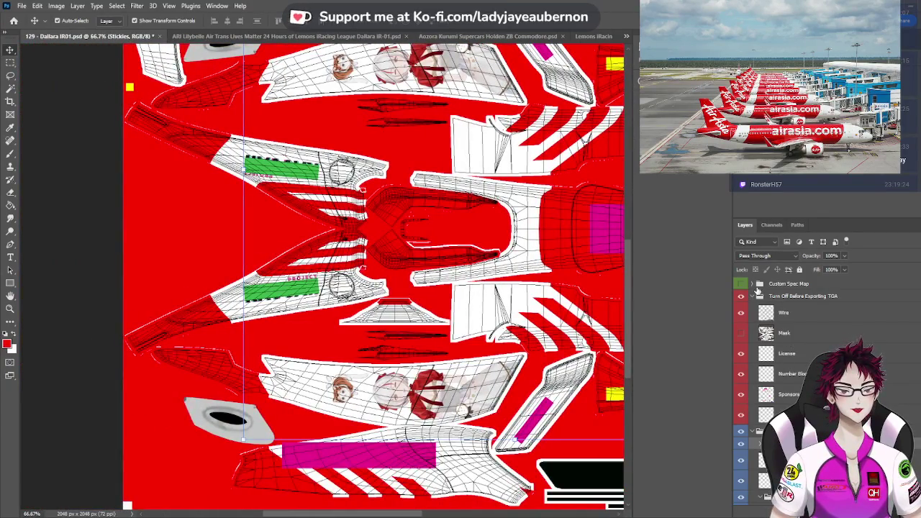
pyautogui.click(757, 286)
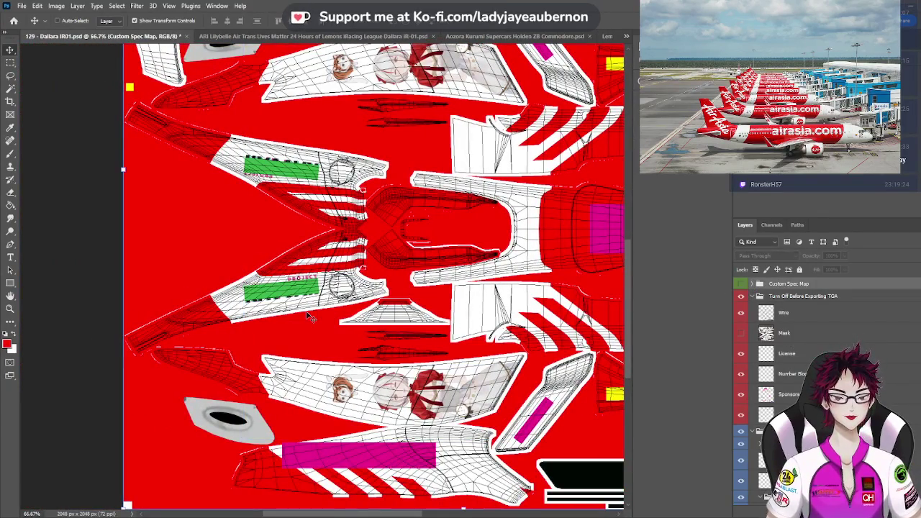
pyautogui.scroll(2, 306, 315)
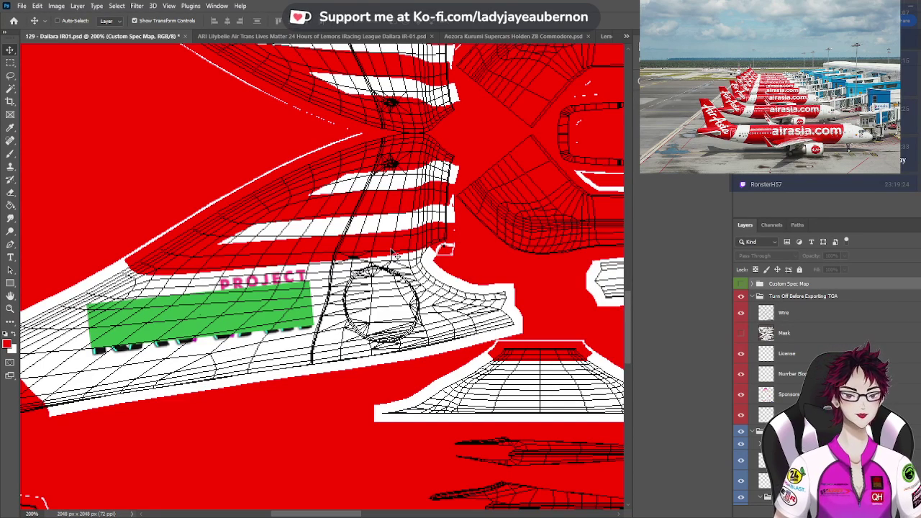
pyautogui.hotkey('ctrl', 'v')
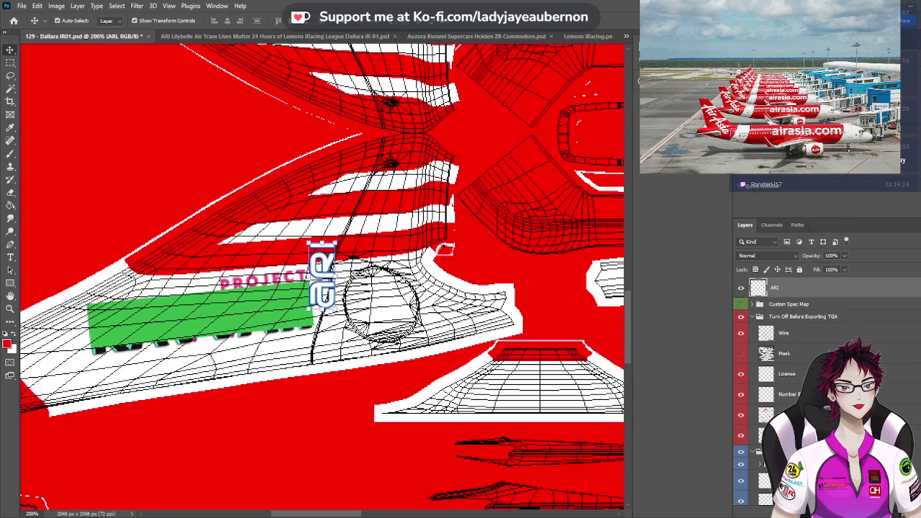
pyautogui.moveTo(336, 241); pyautogui.dragTo(434, 227)
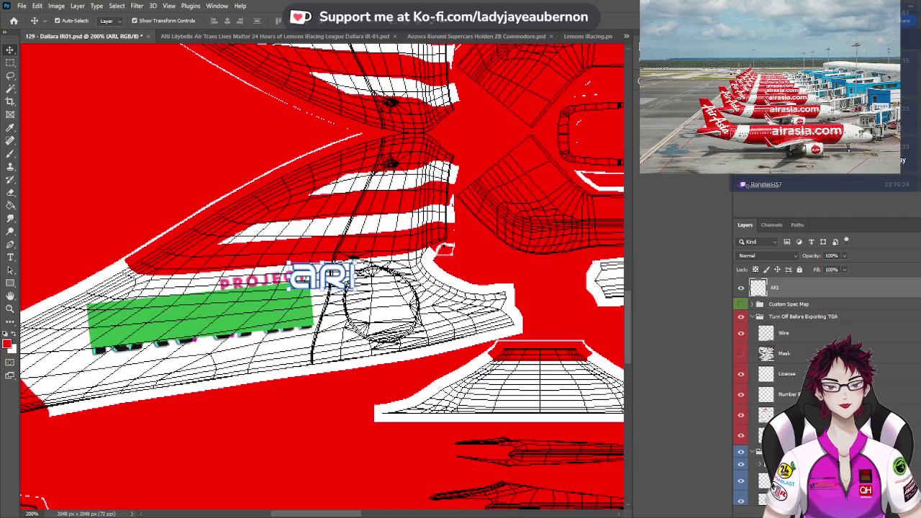
# Scale the ARI logo to 79.69% and place it on the red stripe beside the circular outline on the lower engine cover panel
pyautogui.moveTo(349, 280); pyautogui.dragTo(354, 230)
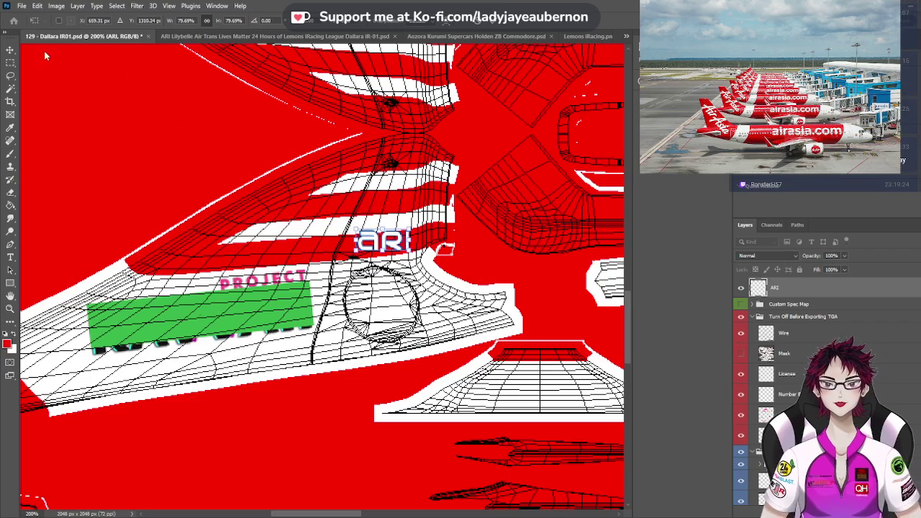
pyautogui.click(11, 50)
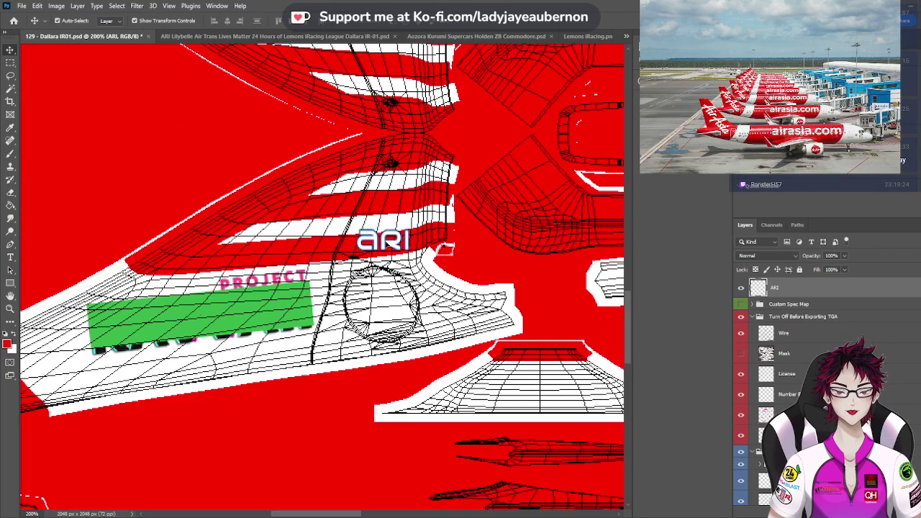
pyautogui.moveTo(384, 242); pyautogui.dragTo(378, 243)
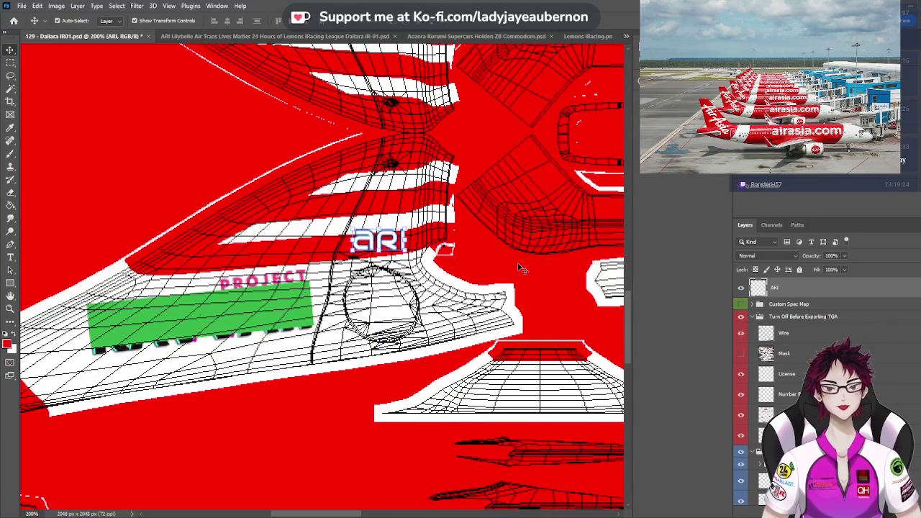
# Paste a second ARI logo, flip it vertically and horizontally, and place it at the matching spot on the upper engine cover panel
pyautogui.scroll(10, 522, 268)
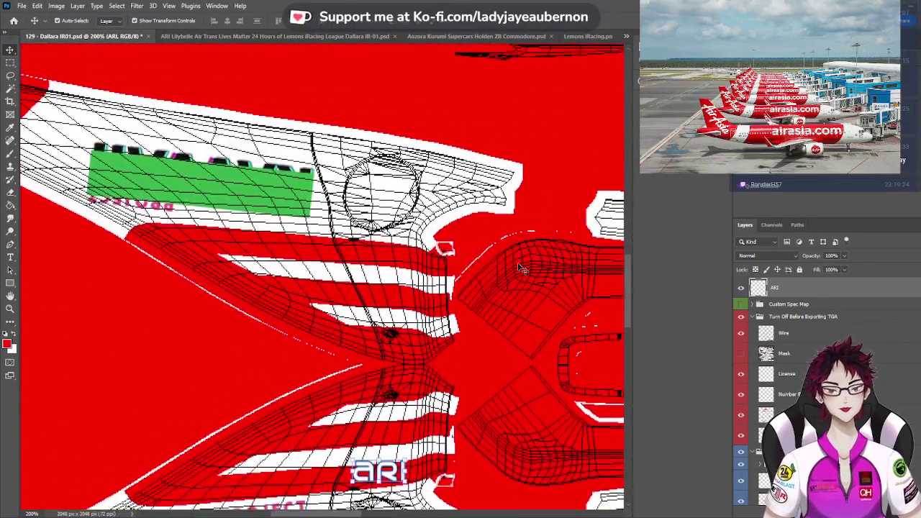
pyautogui.scroll(1, 522, 268)
pyautogui.hotkey('ctrl', 'v')
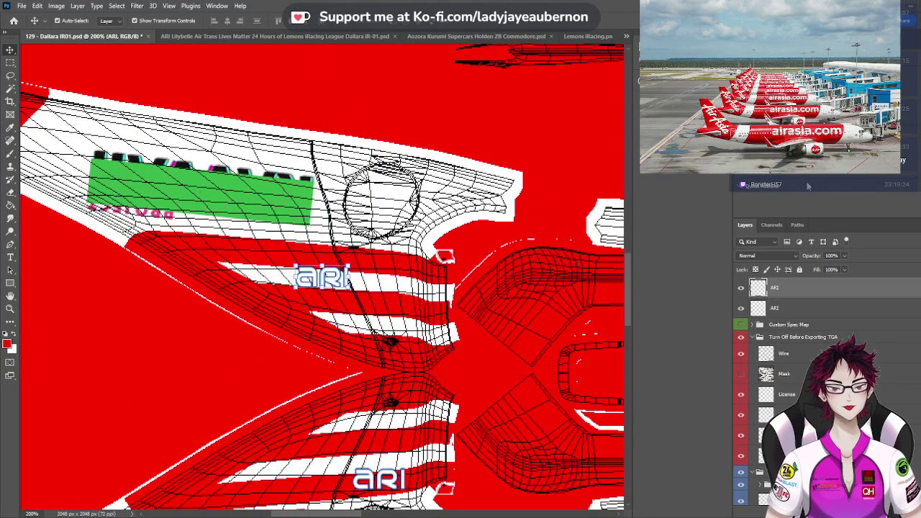
pyautogui.hotkey('ctrl', 'shift', 't')
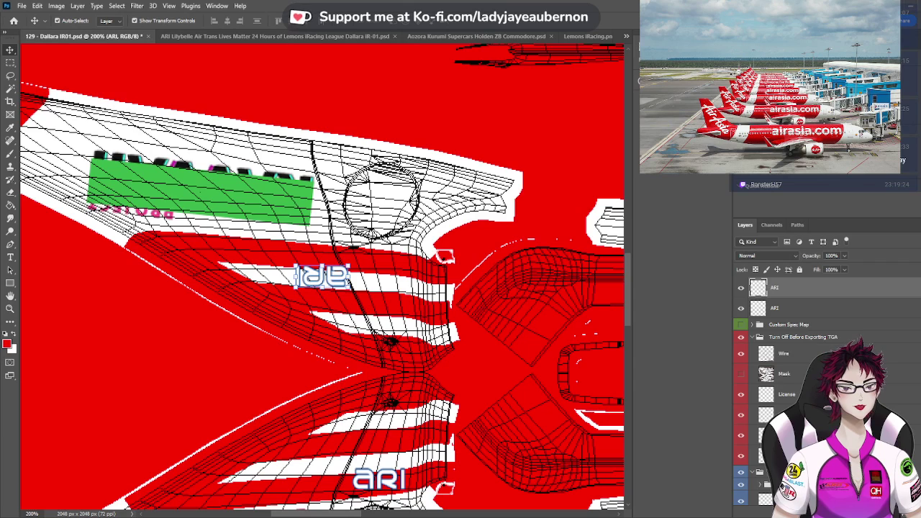
pyautogui.hotkey('ctrl', 'shift', 't')
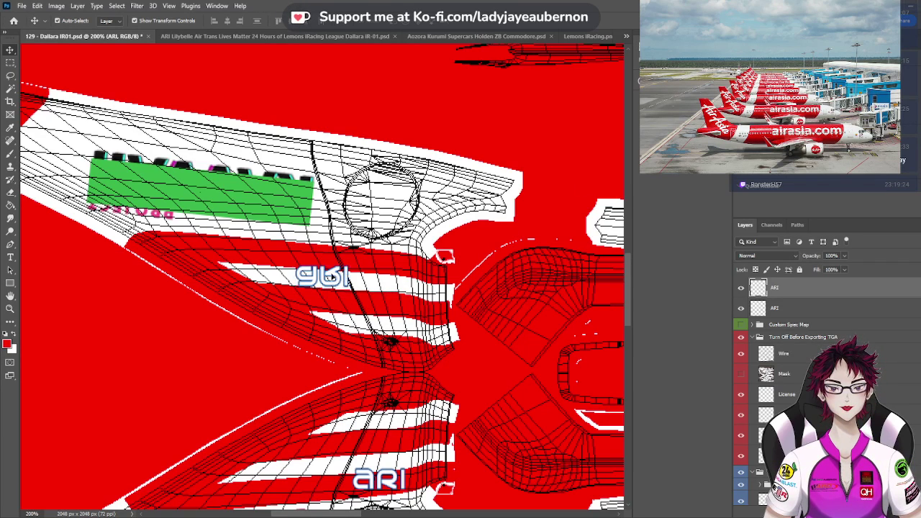
pyautogui.moveTo(331, 277); pyautogui.dragTo(389, 264)
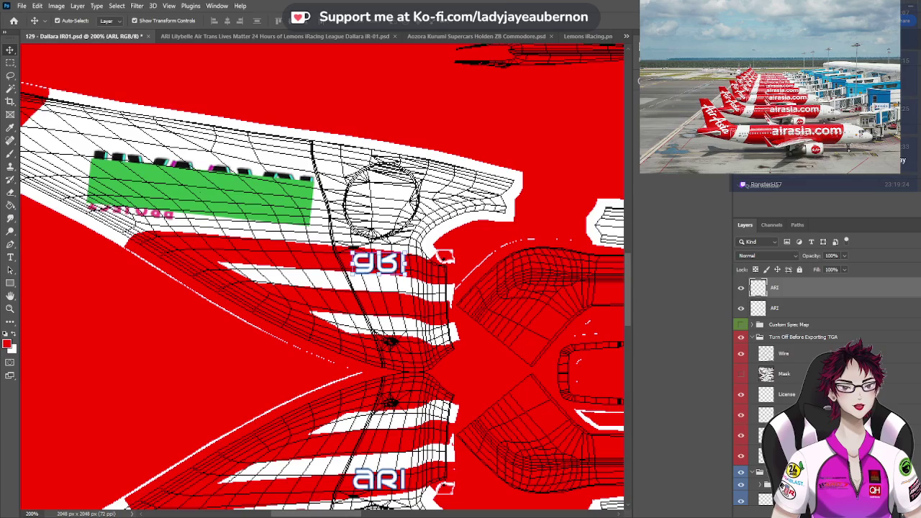
pyautogui.hotkey('ctrl', 'shift', 'h')
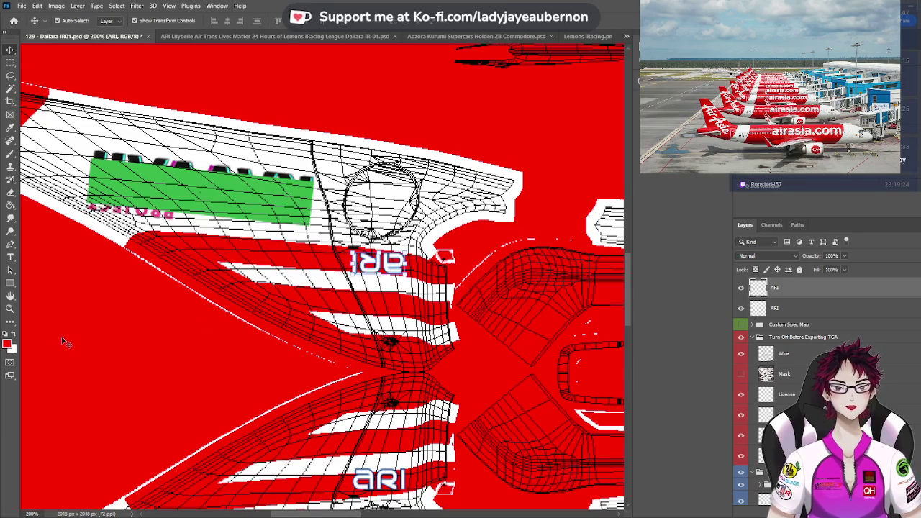
# Move both ARI layers into the Stickies group
pyautogui.scroll(-5, 142, 323)
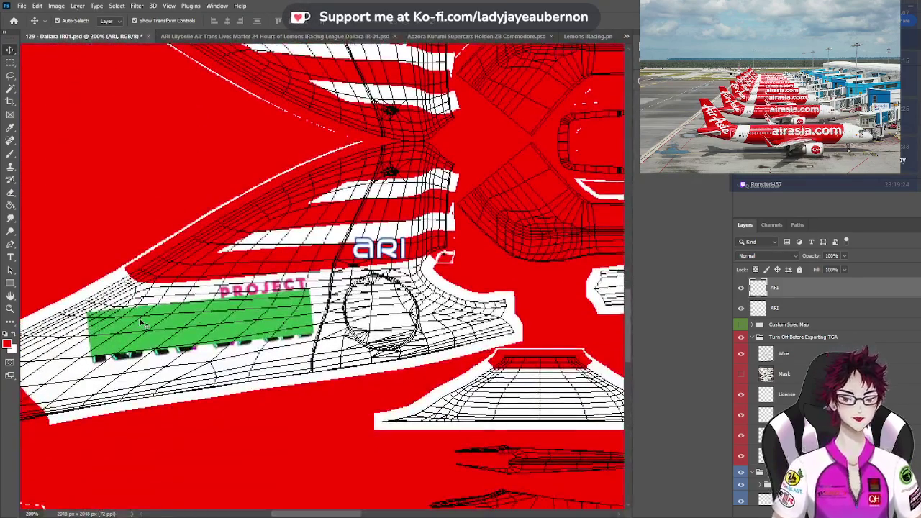
pyautogui.hotkey('ctrl', '-')
pyautogui.hotkey('ctrl', '-')
pyautogui.hotkey('ctrl', '-')
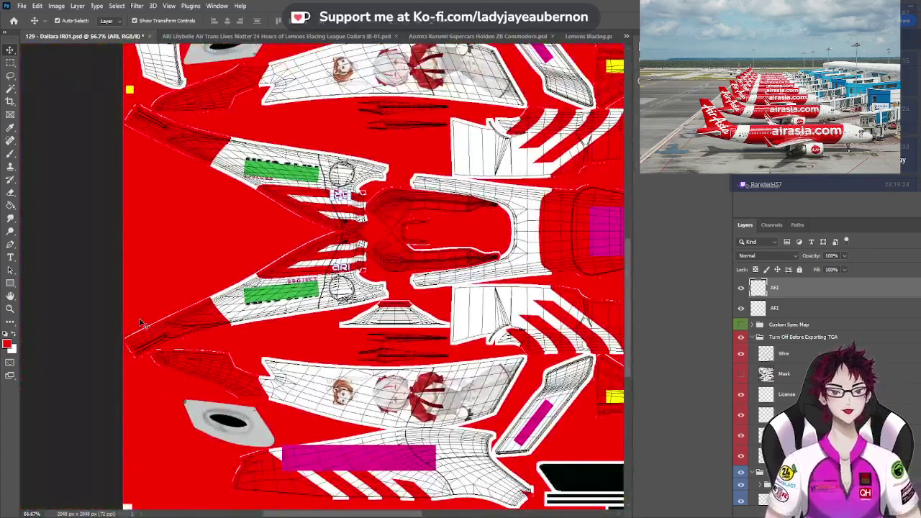
pyautogui.keyDown('shift'); pyautogui.click(781, 309); pyautogui.keyUp('shift')
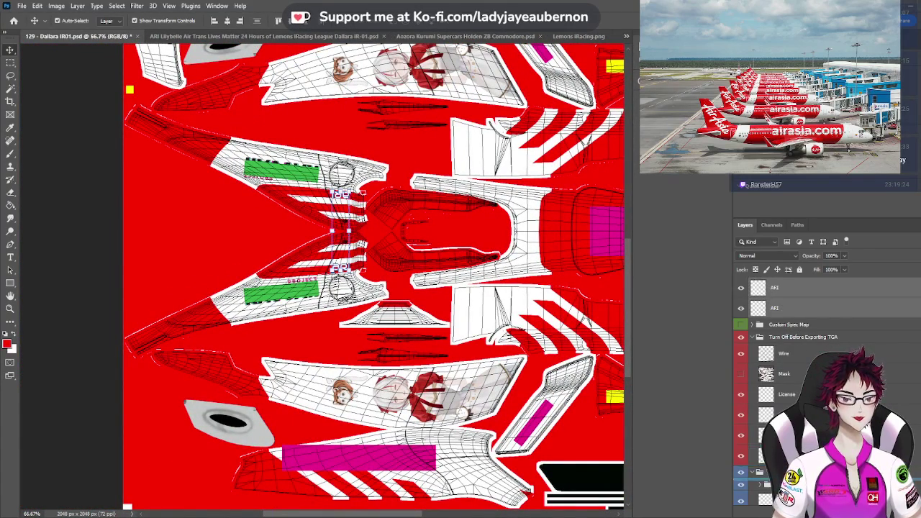
pyautogui.moveTo(781, 307); pyautogui.dragTo(773, 472)
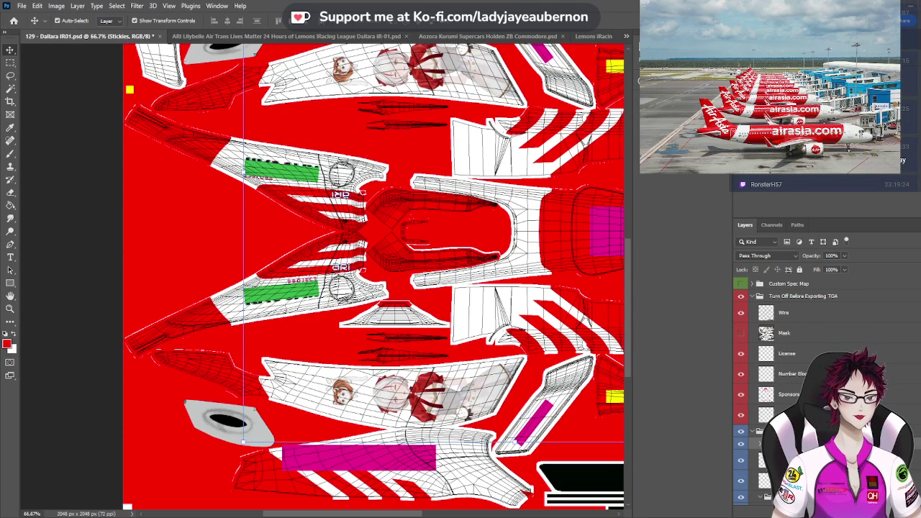
# Hide the Sponsors, Number Blocks and Wire layers and save the document as ARI AirAsia Kurumi-chan Tribute Lemons iRacing League Dallara IR01.psd
pyautogui.click(741, 394)
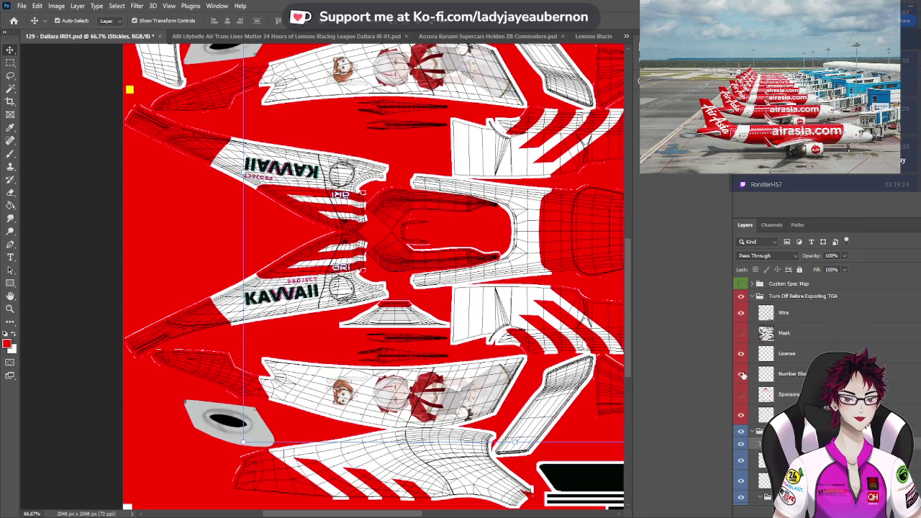
pyautogui.click(741, 313)
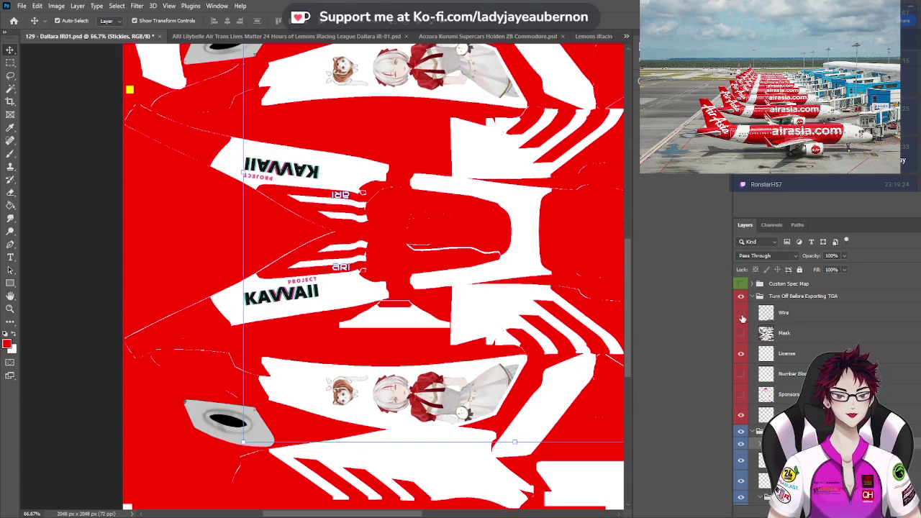
pyautogui.hotkey('ctrl', '-')
pyautogui.hotkey('ctrl', '-')
pyautogui.hotkey('ctrl', '-')
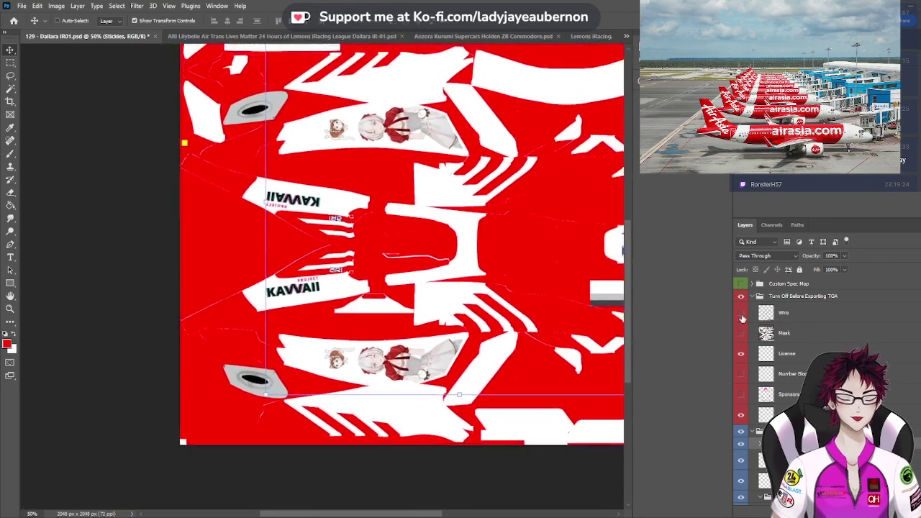
pyautogui.click(182, 145)
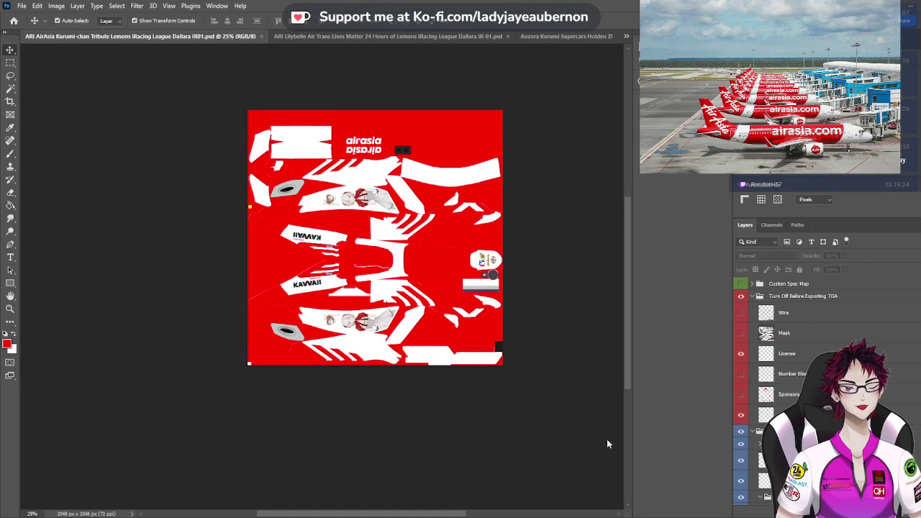
pyautogui.hotkey('ctrl', 's')
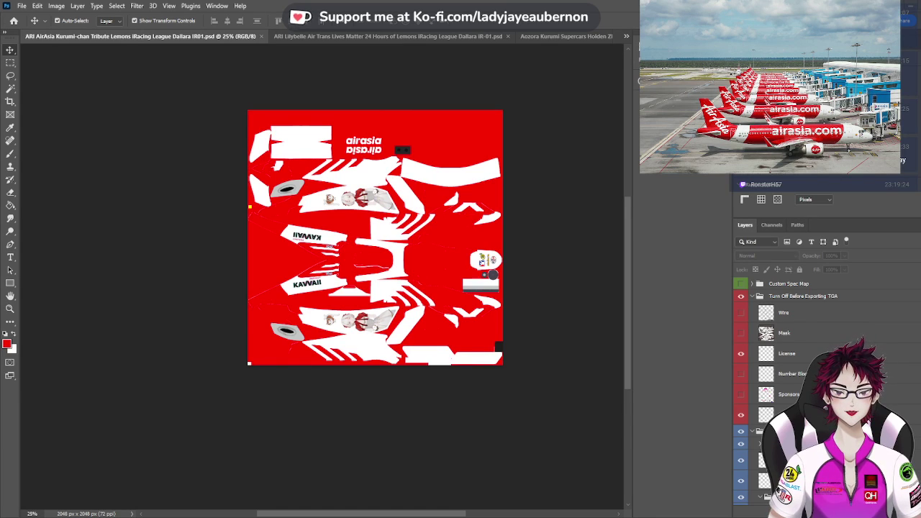
# Switch to iRacing and inspect the livery on the Dallara IR-01 model from above, the front and the side, then close the viewer
pyautogui.hotkey('alt', 'Tab')
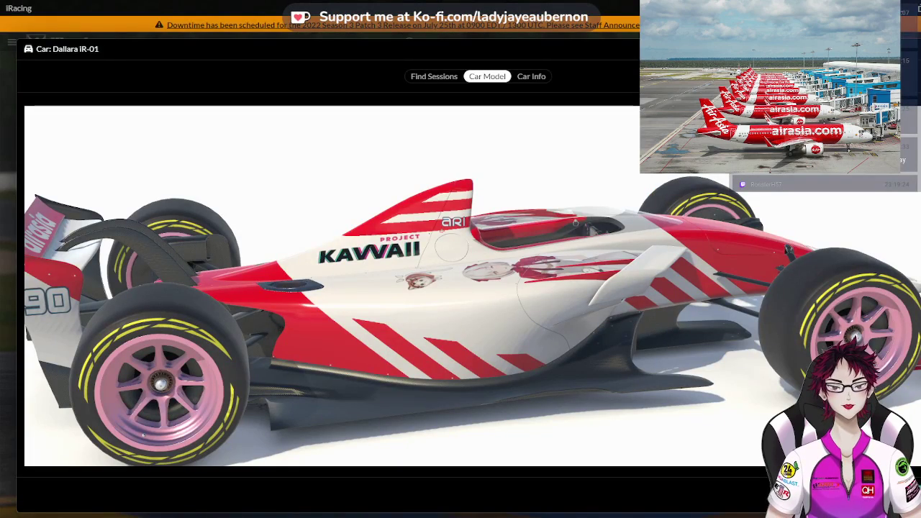
pyautogui.moveTo(482, 346); pyautogui.dragTo(385, 337)
pyautogui.scroll(2, 382, 295)
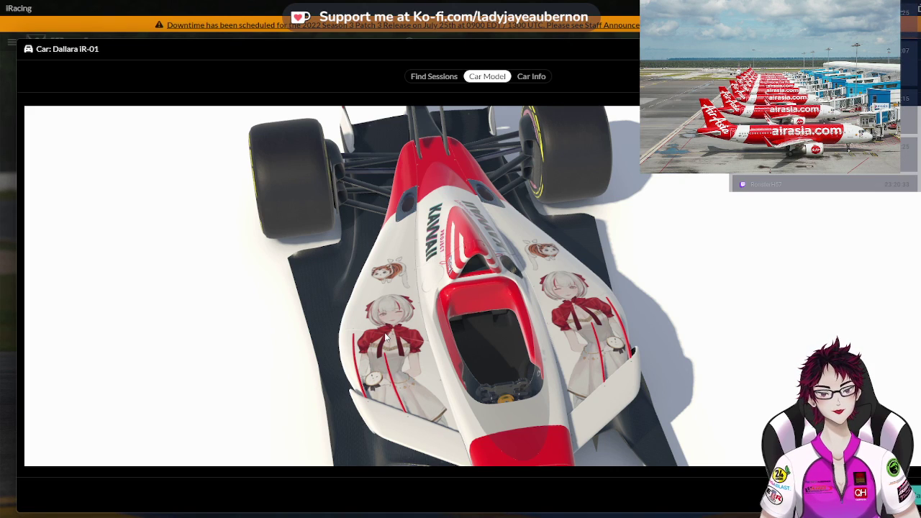
pyautogui.moveTo(385, 338); pyautogui.dragTo(388, 349)
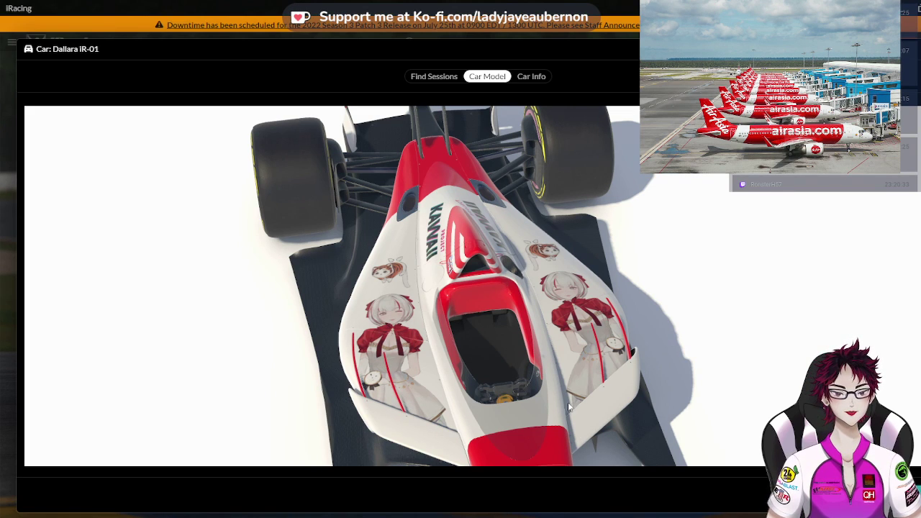
pyautogui.moveTo(522, 401); pyautogui.dragTo(514, 398)
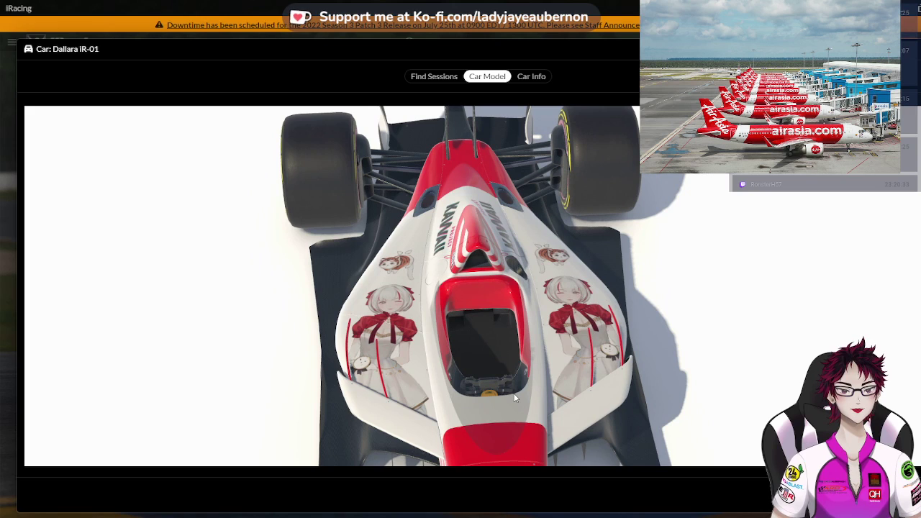
pyautogui.moveTo(515, 398); pyautogui.dragTo(516, 356)
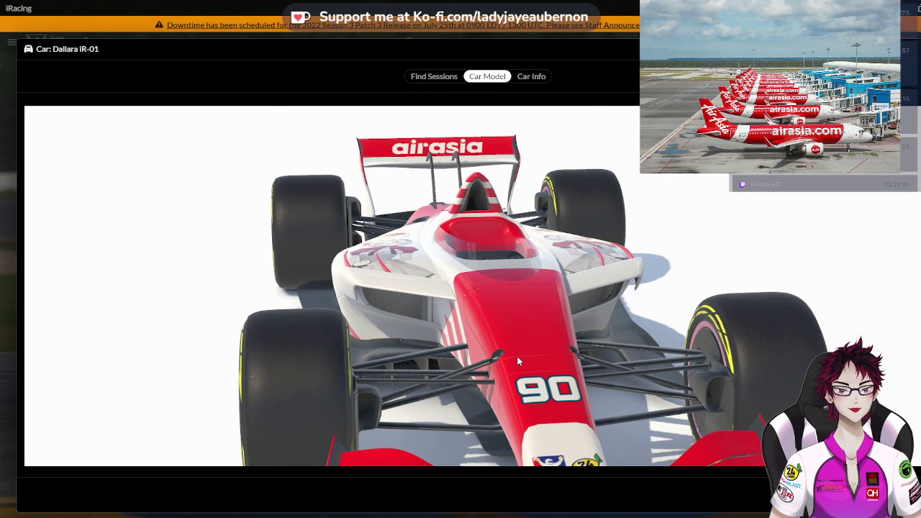
pyautogui.scroll(5, 517, 360)
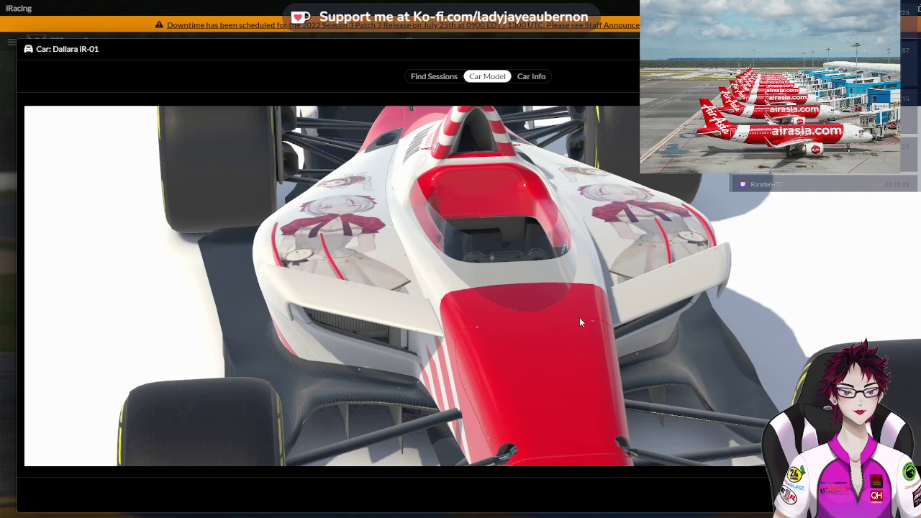
pyautogui.scroll(-5, 541, 330)
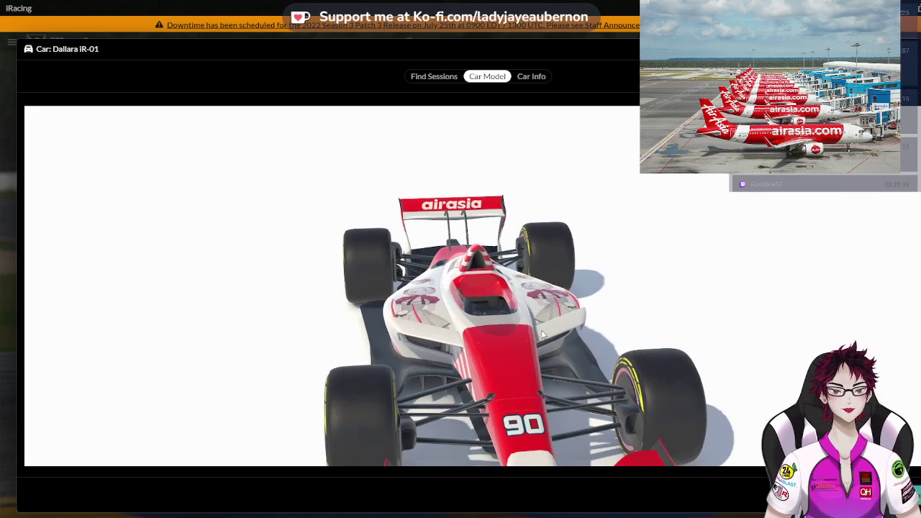
pyautogui.moveTo(525, 351); pyautogui.dragTo(596, 317)
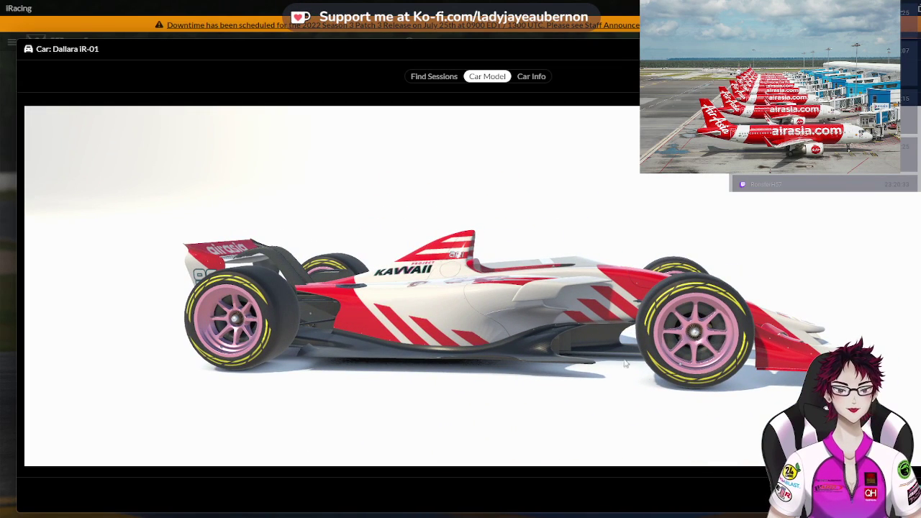
pyautogui.press('Escape')
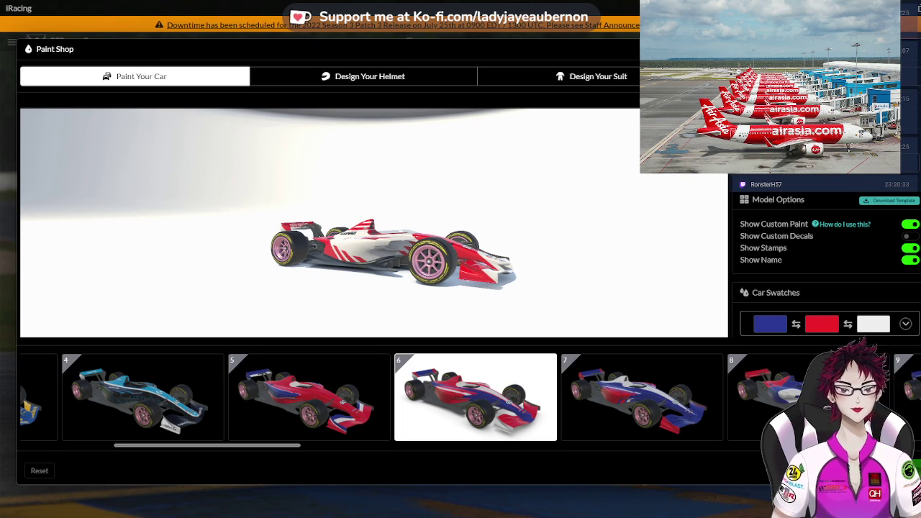
# Change the car's wheel colour to fully saturated red in the Paint Shop
pyautogui.scroll(2, 495, 300)
pyautogui.scroll(2, 495, 301)
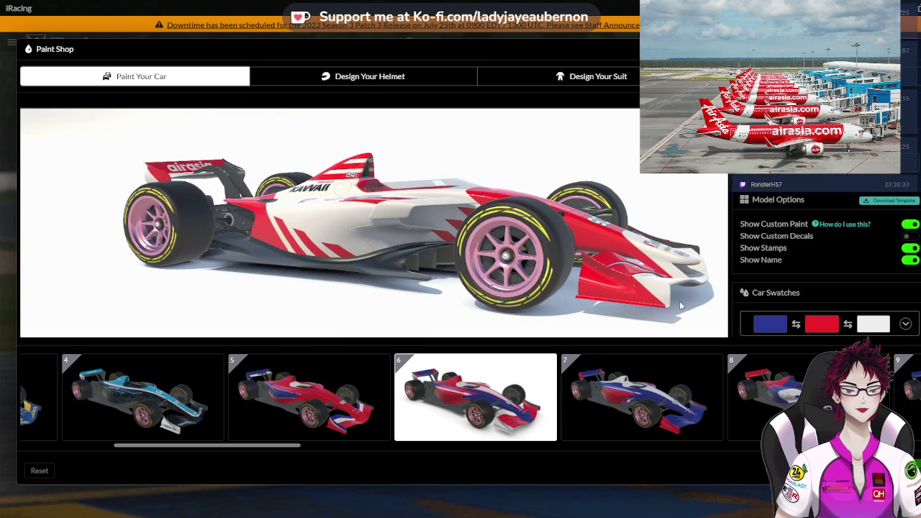
pyautogui.scroll(-5, 741, 265)
pyautogui.scroll(-4, 741, 274)
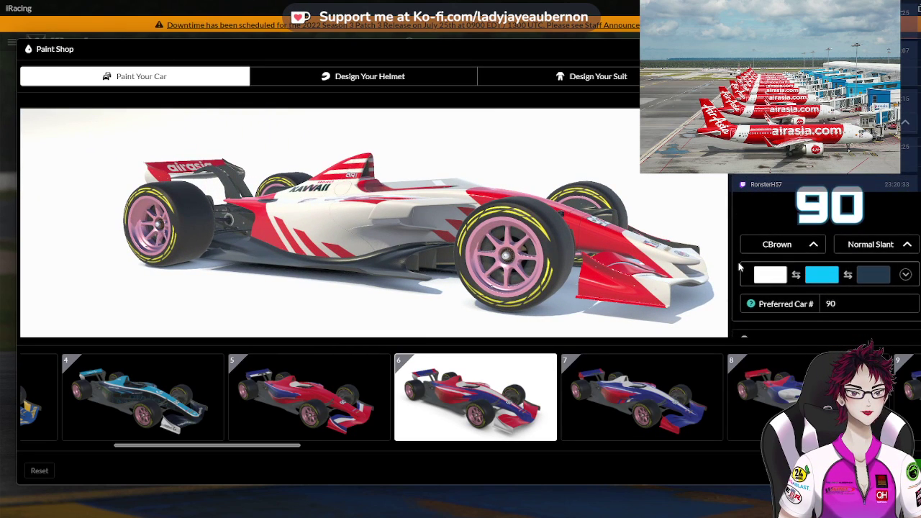
pyautogui.click(753, 312)
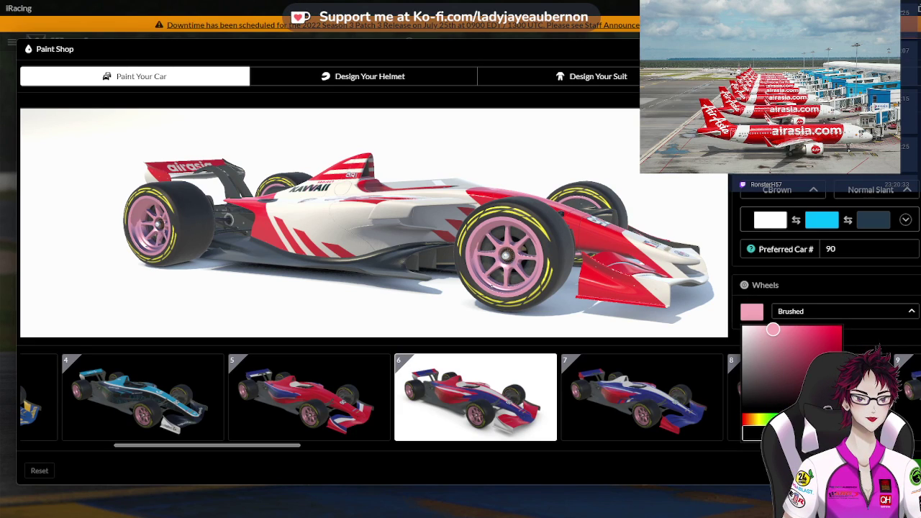
pyautogui.moveTo(773, 330); pyautogui.dragTo(842, 326)
pyautogui.moveTo(834, 419); pyautogui.dragTo(741, 419)
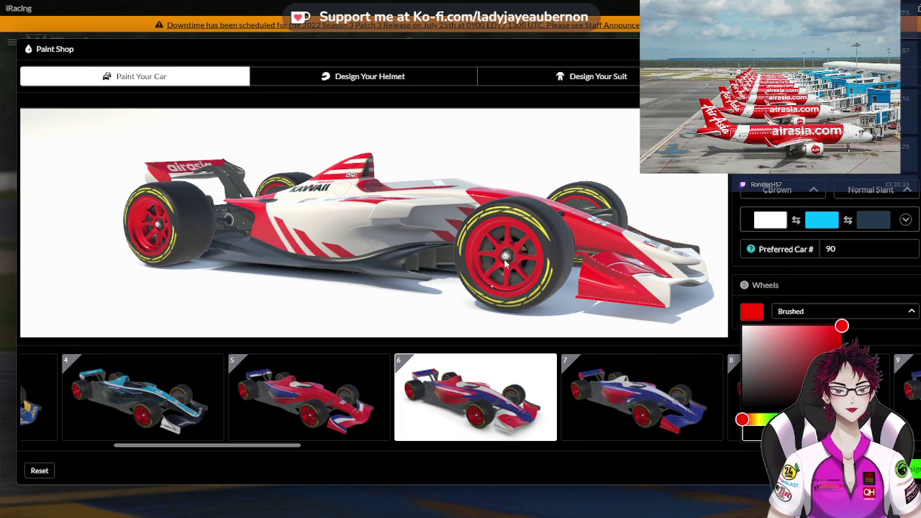
pyautogui.click(734, 275)
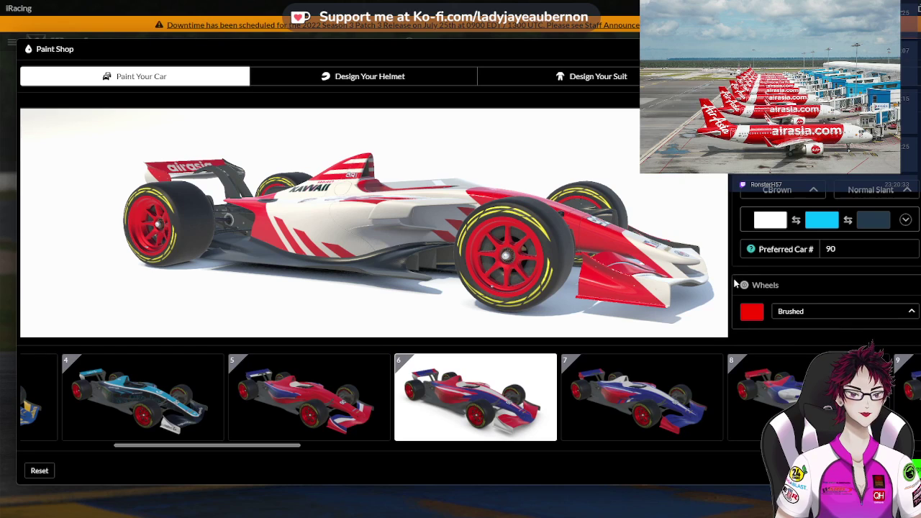
# Try the Semigloss and Chrome finishes on the red wheels, checking each on the car model
pyautogui.moveTo(629, 270); pyautogui.dragTo(526, 270)
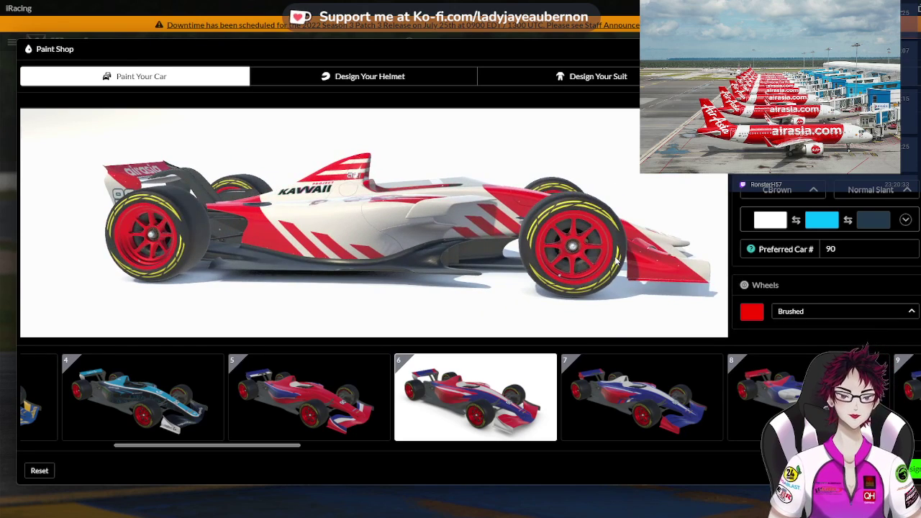
pyautogui.click(753, 312)
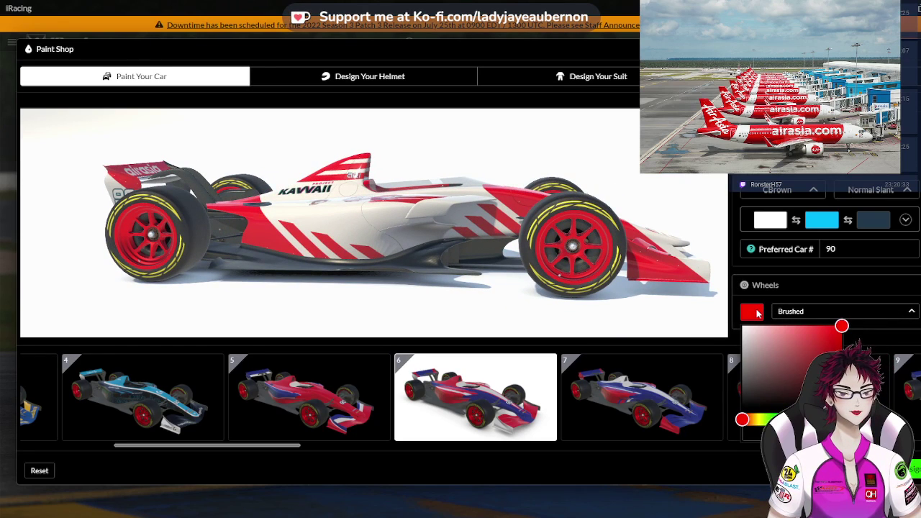
pyautogui.click(788, 312)
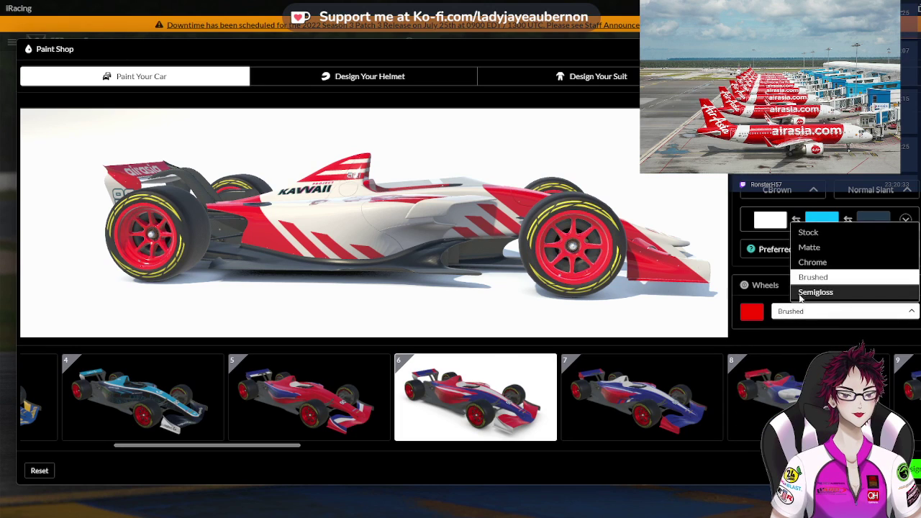
pyautogui.click(796, 290)
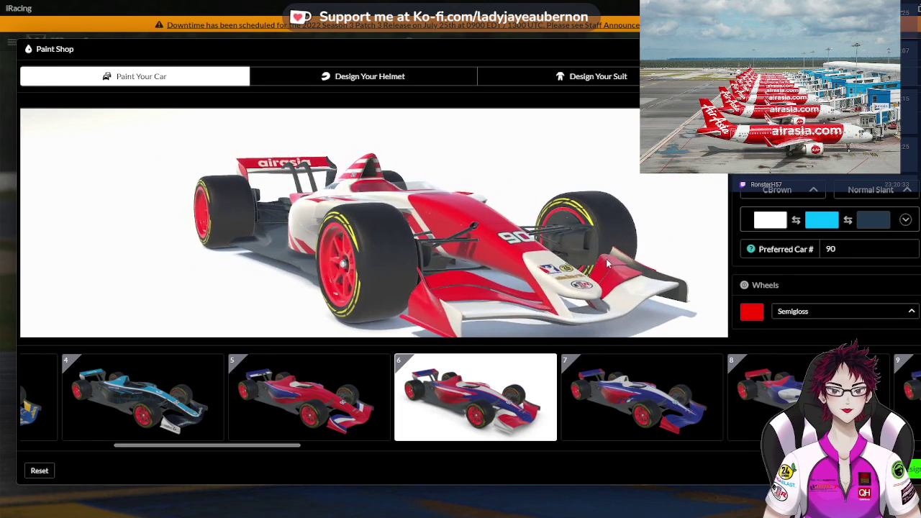
pyautogui.click(779, 308)
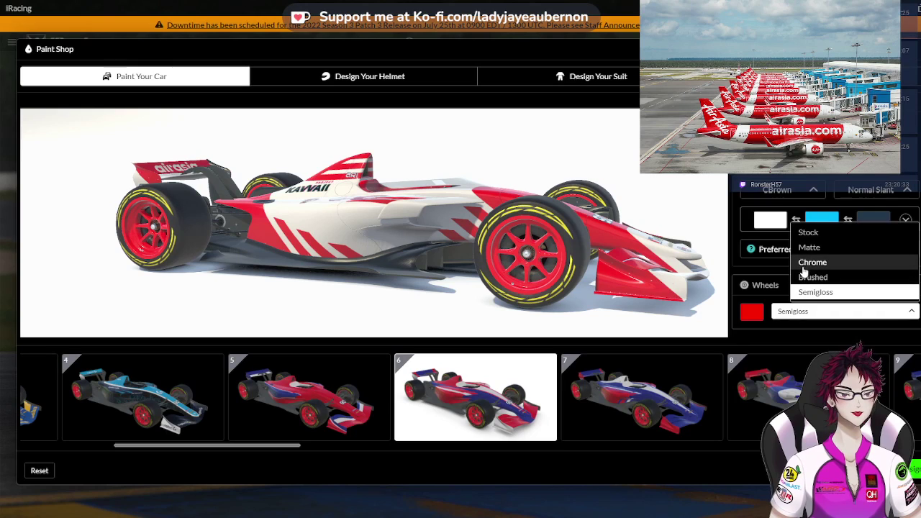
pyautogui.click(792, 262)
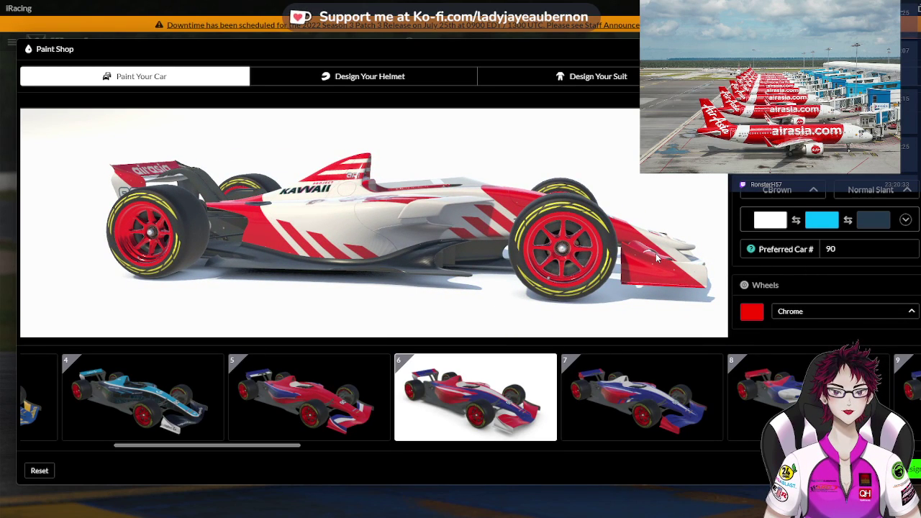
pyautogui.moveTo(656, 253)
pyautogui.mouseDown()
pyautogui.moveTo(726, 253)
pyautogui.moveTo(625, 250)
pyautogui.moveTo(660, 245)
pyautogui.mouseUp()
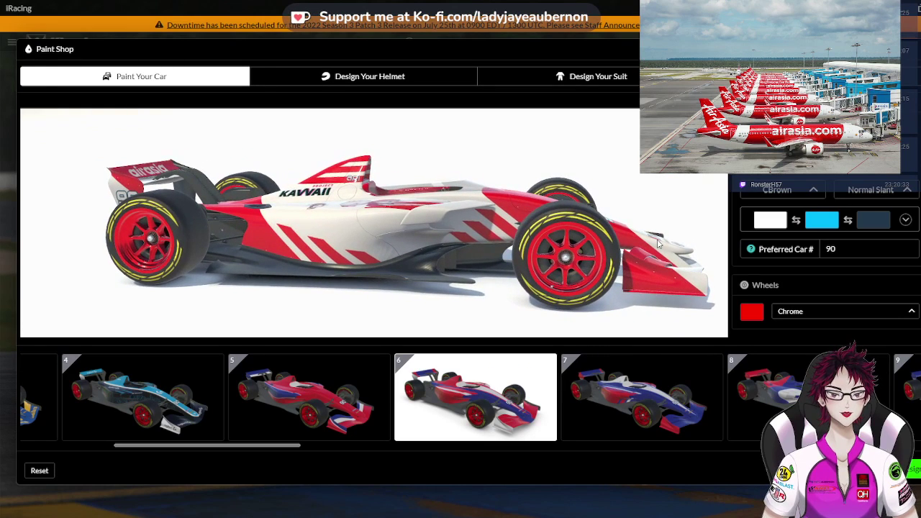
# Try white wheels with the Brushed finish on the car
pyautogui.click(754, 314)
pyautogui.click(743, 328)
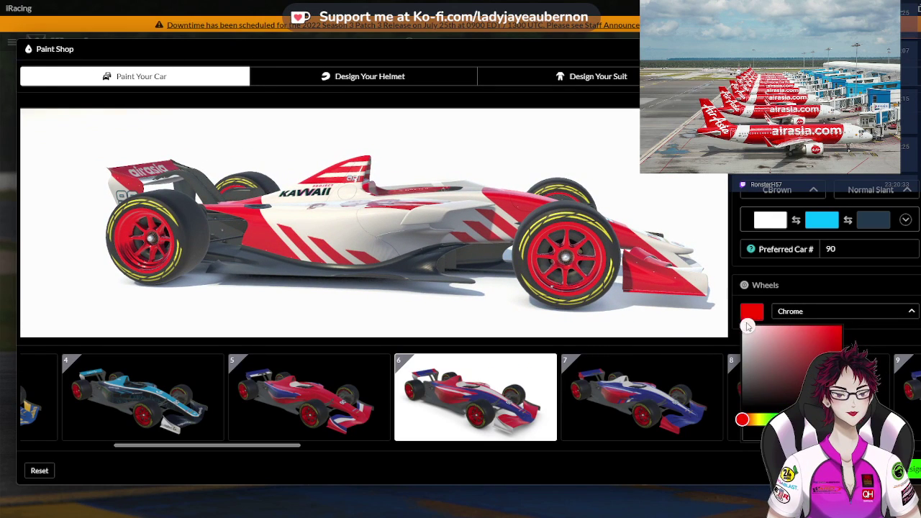
pyautogui.click(779, 310)
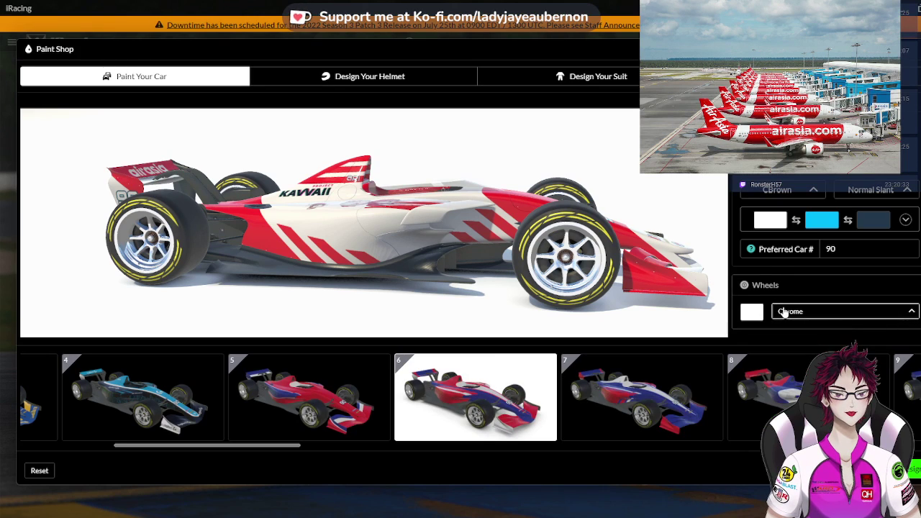
pyautogui.click(782, 310)
pyautogui.click(798, 284)
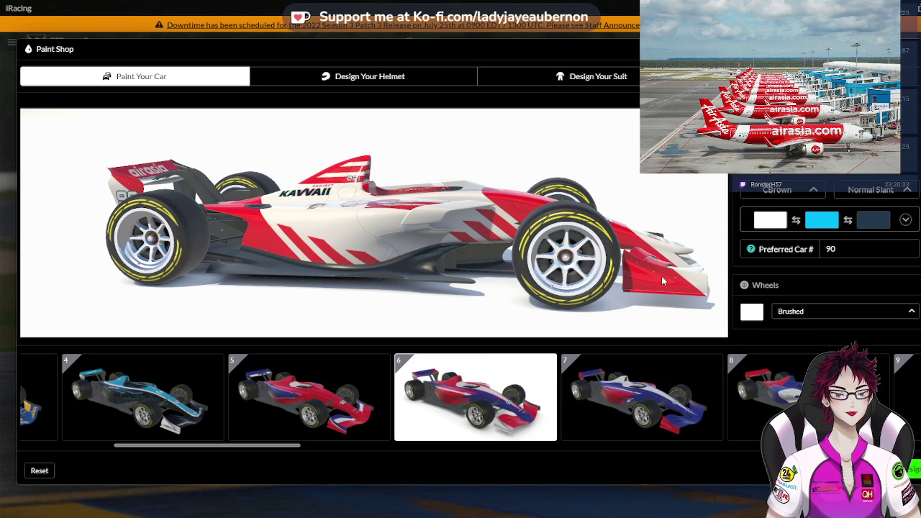
# Try a mid-grey colour on the brushed wheels and check it from the car's other side
pyautogui.click(748, 314)
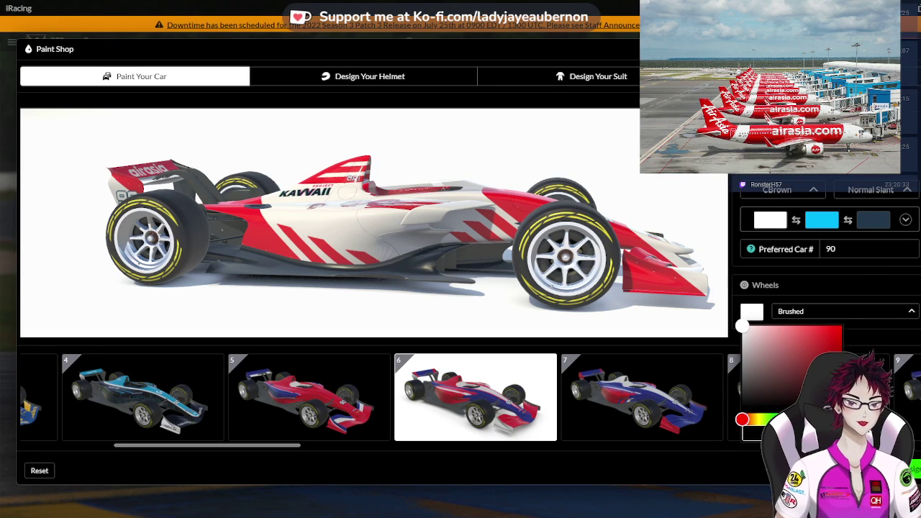
pyautogui.click(742, 353)
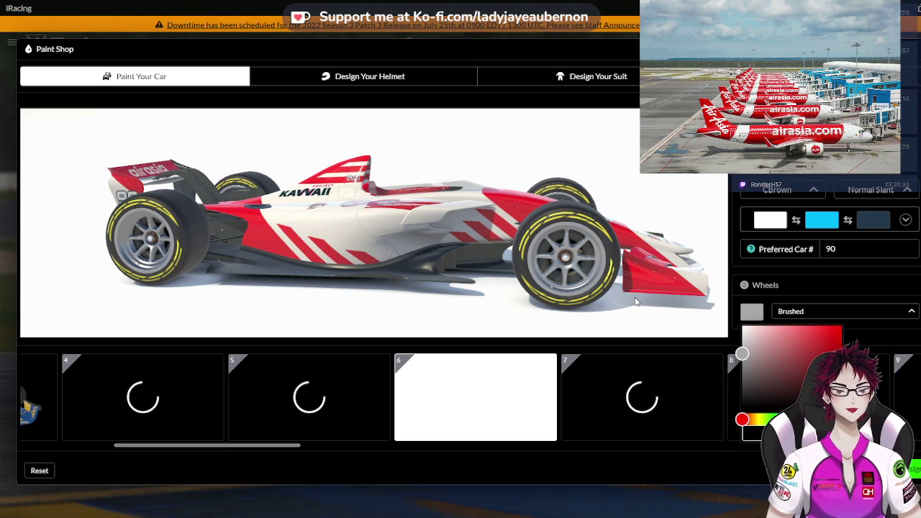
pyautogui.click(735, 325)
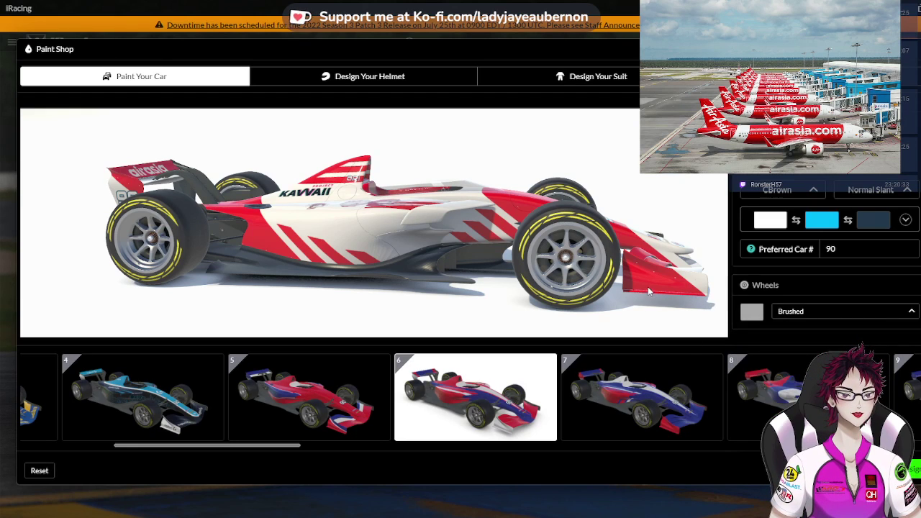
pyautogui.moveTo(709, 310); pyautogui.dragTo(493, 223)
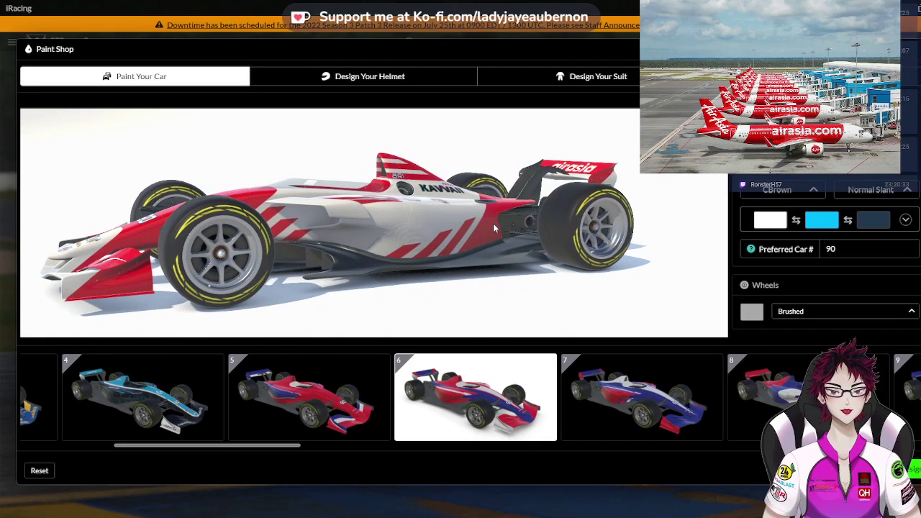
# Try a dark red wheel colour, lighten it to a medium red and inspect the car from the rear, front and side
pyautogui.click(751, 311)
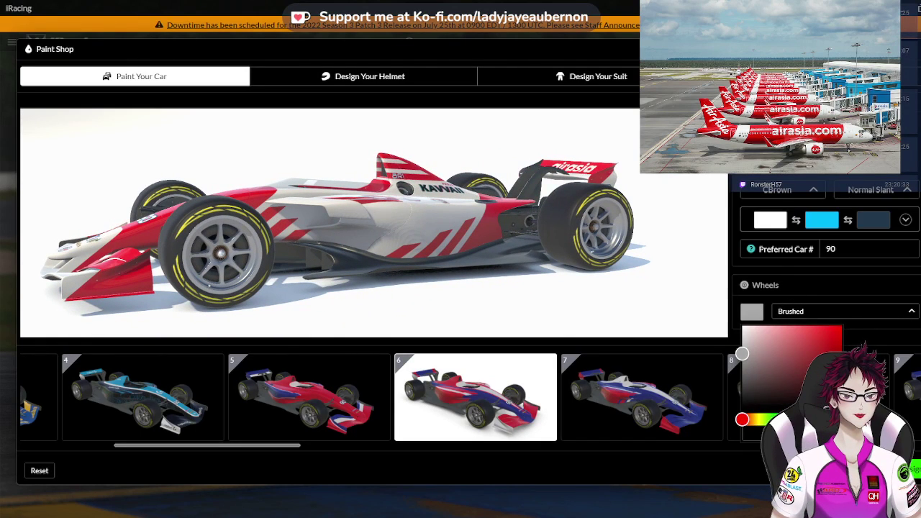
pyautogui.click(834, 363)
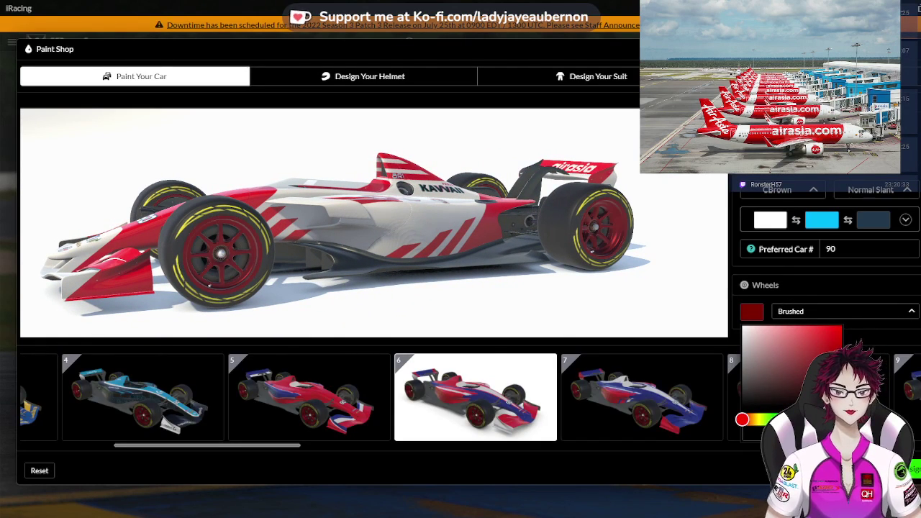
pyautogui.click(841, 353)
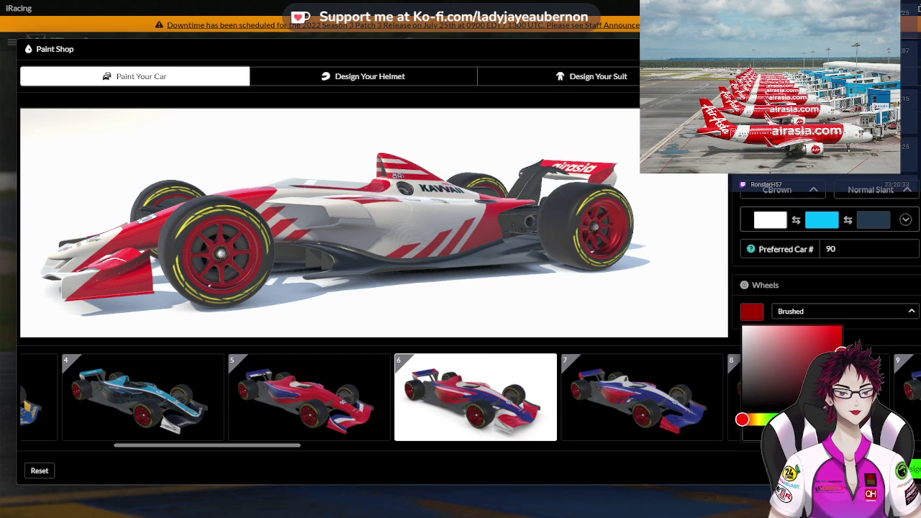
pyautogui.click(849, 343)
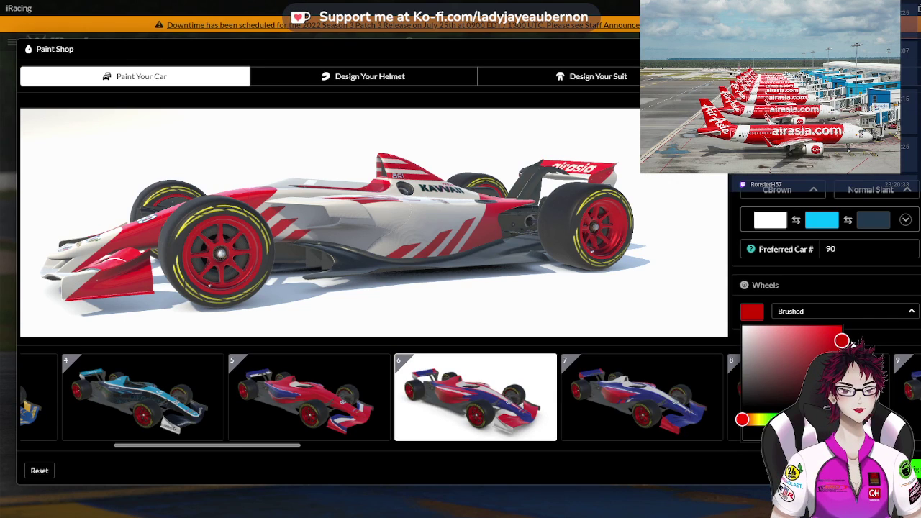
pyautogui.moveTo(590, 249); pyautogui.dragTo(515, 234)
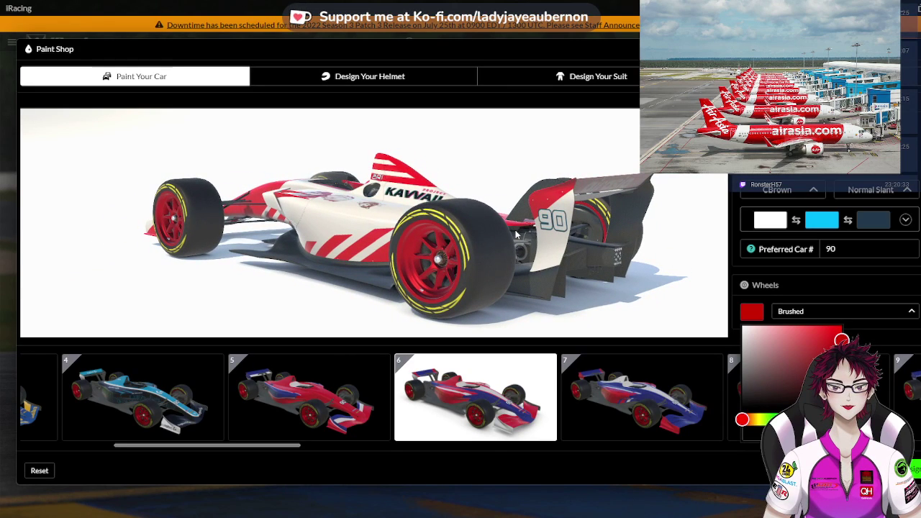
pyautogui.moveTo(515, 234); pyautogui.dragTo(580, 218)
pyautogui.moveTo(450, 231); pyautogui.dragTo(504, 226)
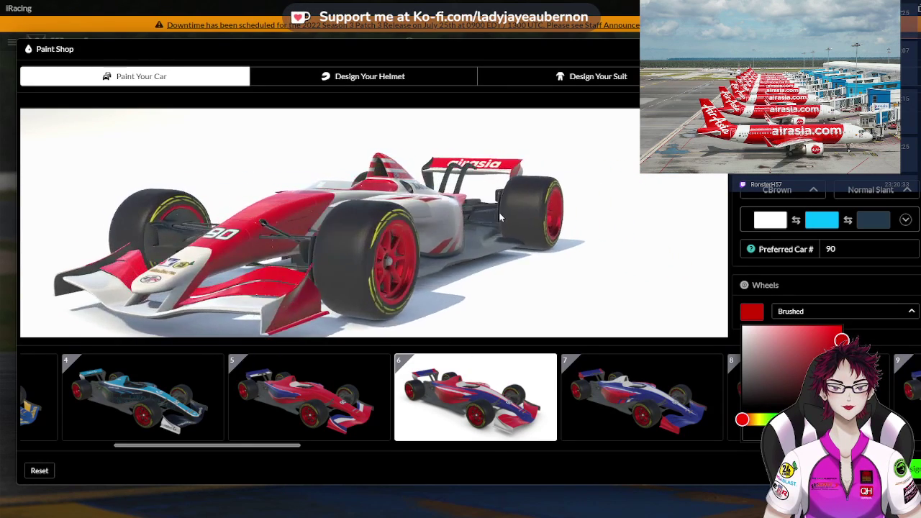
pyautogui.moveTo(419, 236); pyautogui.dragTo(387, 261)
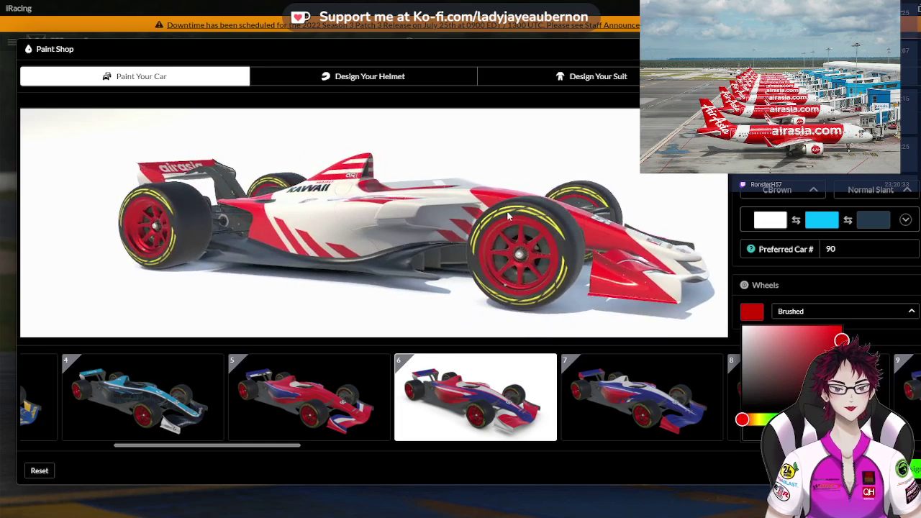
# Try a slightly brighter red on the brushed wheels and compare it with the bodywork on both sides
pyautogui.click(842, 338)
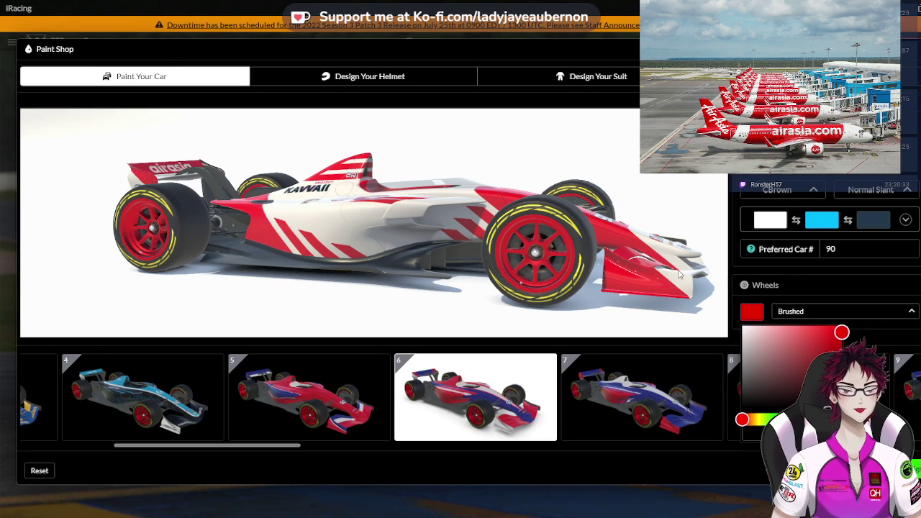
pyautogui.moveTo(678, 274); pyautogui.dragTo(694, 256)
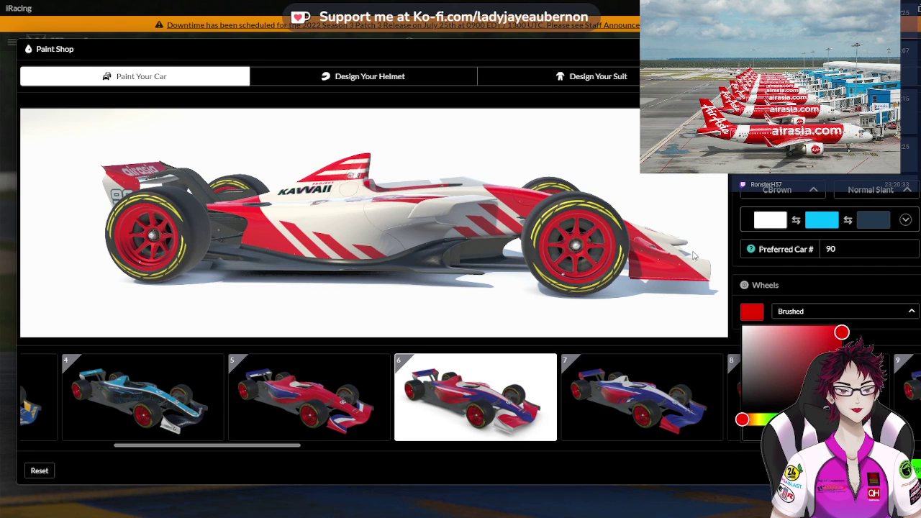
pyautogui.moveTo(693, 255); pyautogui.dragTo(512, 214)
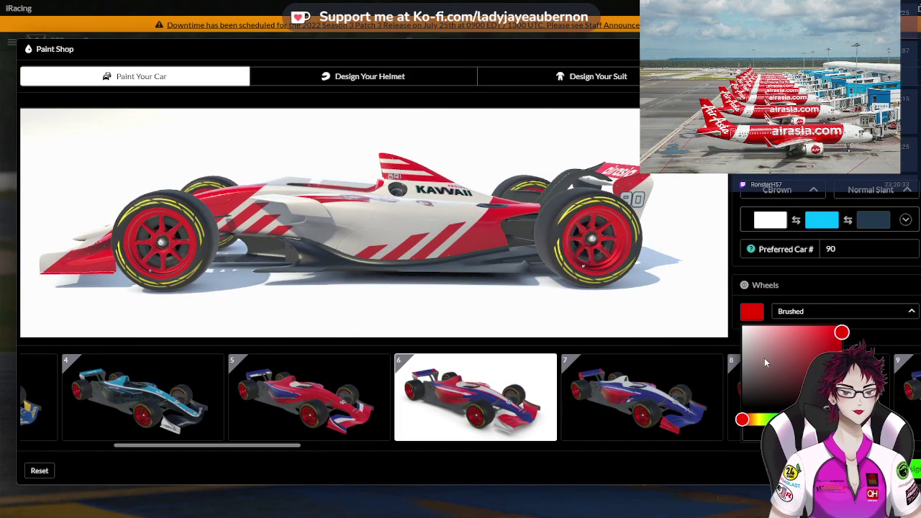
# Set the wheels to white with the Semigloss finish and check them on the car from several angles
pyautogui.click(747, 331)
pyautogui.click(807, 313)
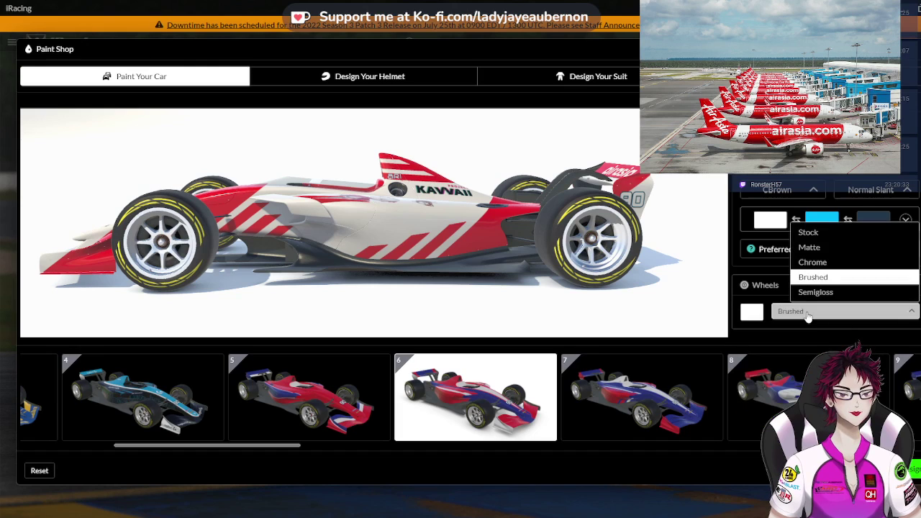
pyautogui.click(812, 301)
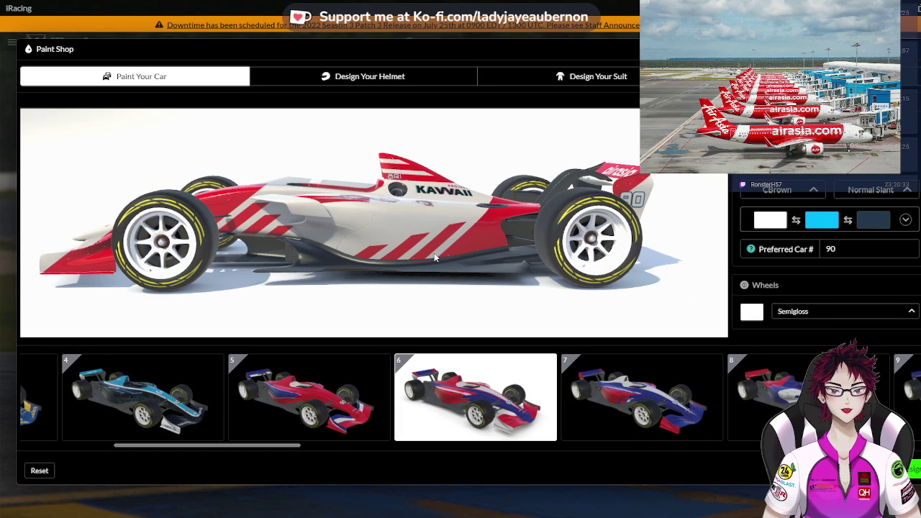
pyautogui.moveTo(535, 292); pyautogui.dragTo(608, 241)
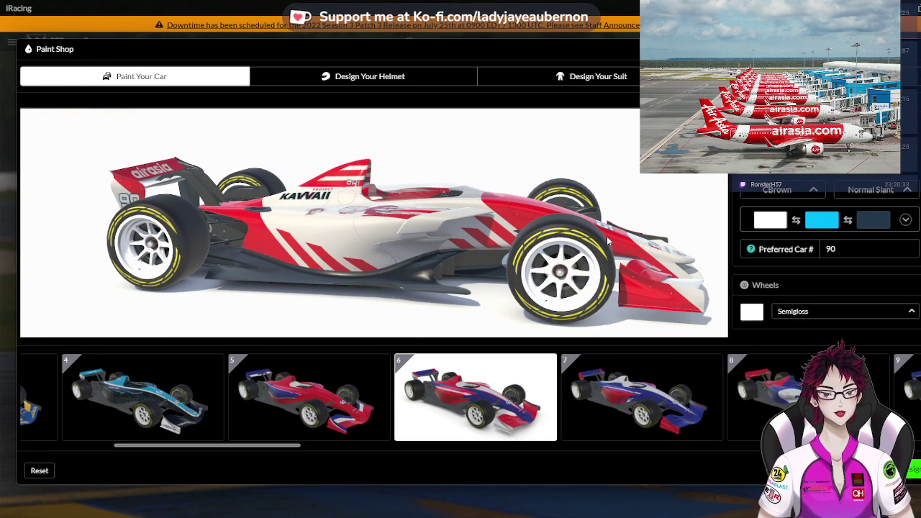
pyautogui.moveTo(608, 241); pyautogui.dragTo(582, 232)
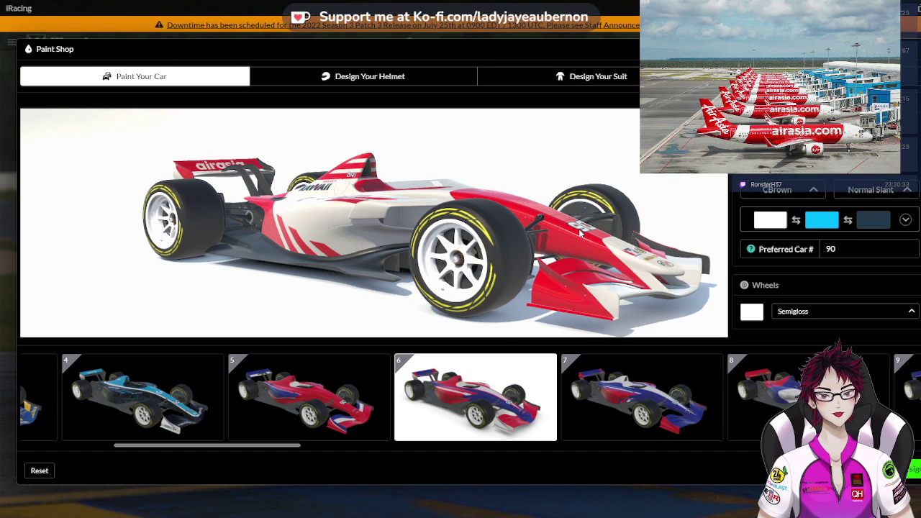
pyautogui.moveTo(580, 233)
pyautogui.mouseDown()
pyautogui.moveTo(592, 236)
pyautogui.moveTo(562, 225)
pyautogui.moveTo(592, 228)
pyautogui.mouseUp()
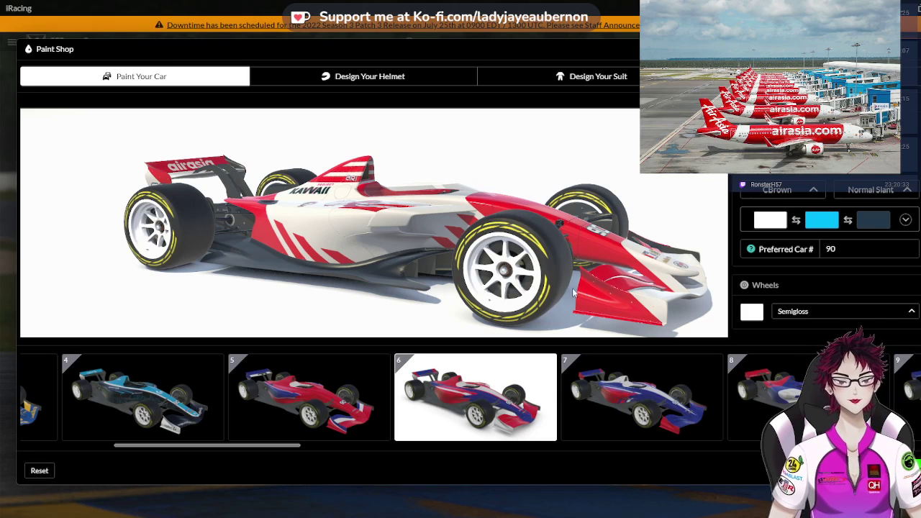
# Darken the white wheel colour slightly to an off-white, check it from the side and bring the car number settings into view
pyautogui.click(749, 316)
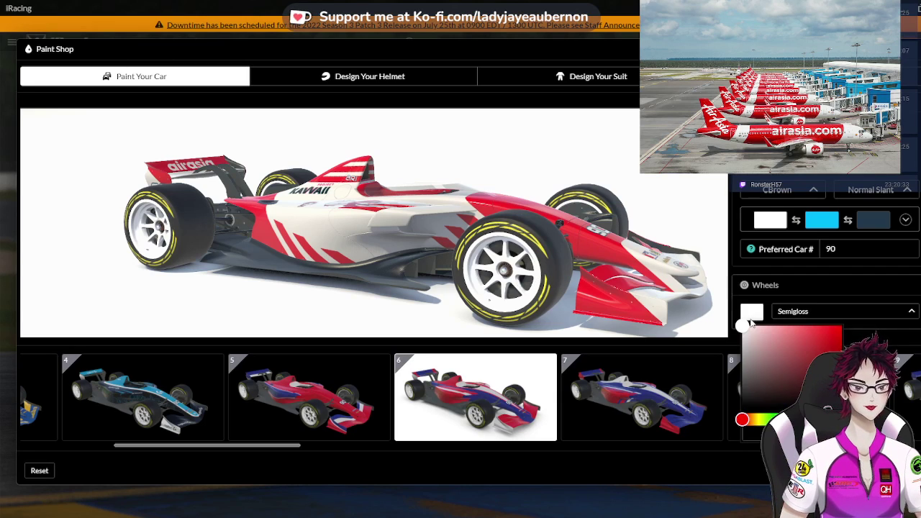
pyautogui.moveTo(745, 328); pyautogui.dragTo(738, 334)
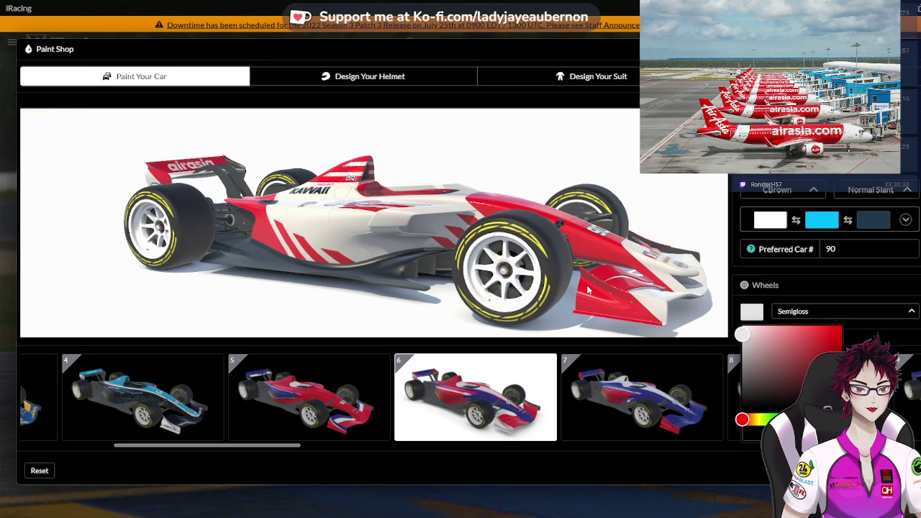
pyautogui.scroll(2, 567, 256)
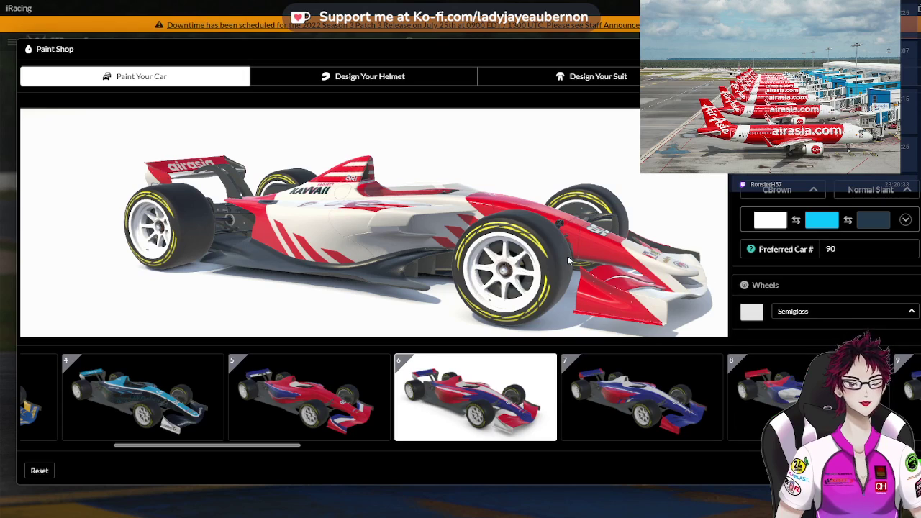
pyautogui.scroll(-2, 567, 257)
pyautogui.moveTo(567, 256); pyautogui.dragTo(385, 171)
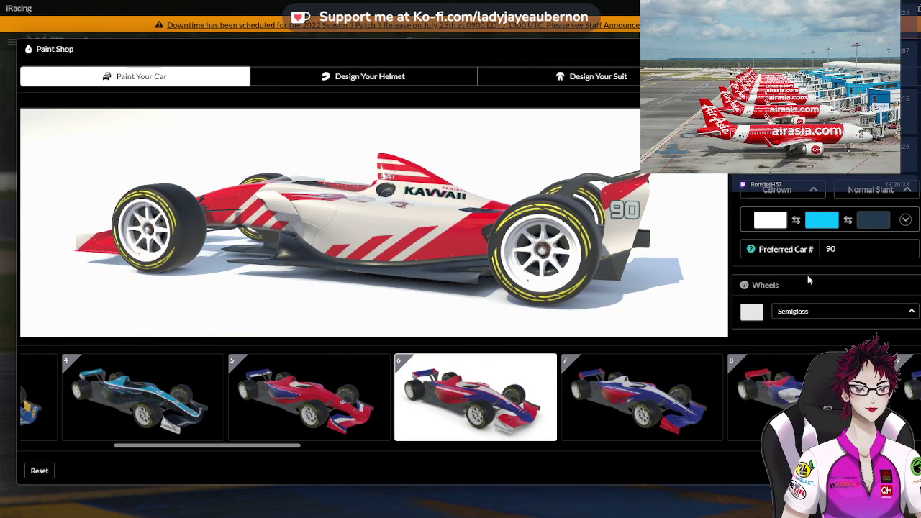
pyautogui.scroll(3, 808, 276)
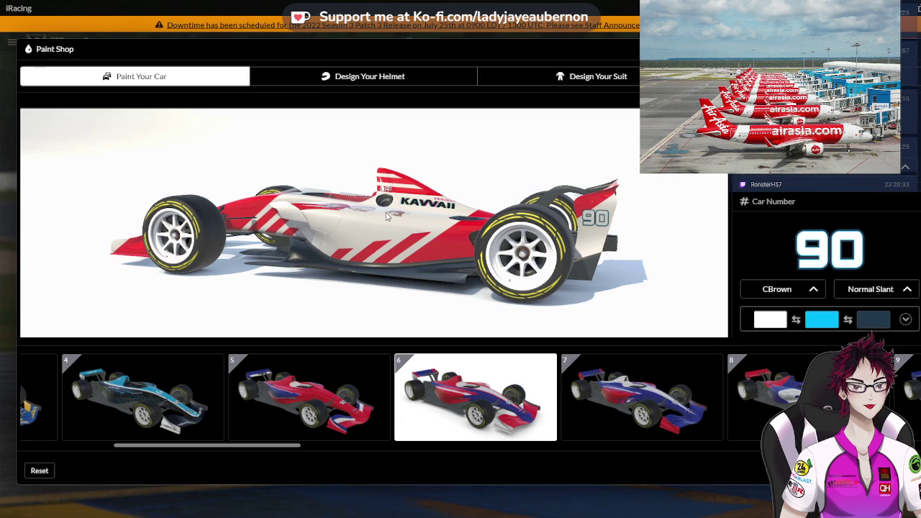
pyautogui.moveTo(386, 216); pyautogui.dragTo(519, 231)
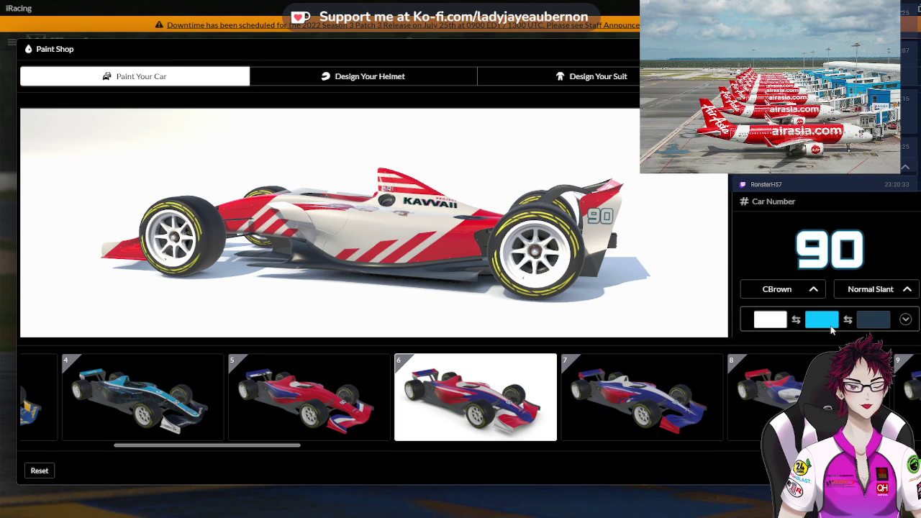
# Set the car number's second colour to bright red and its third colour to a dark red
pyautogui.click(872, 321)
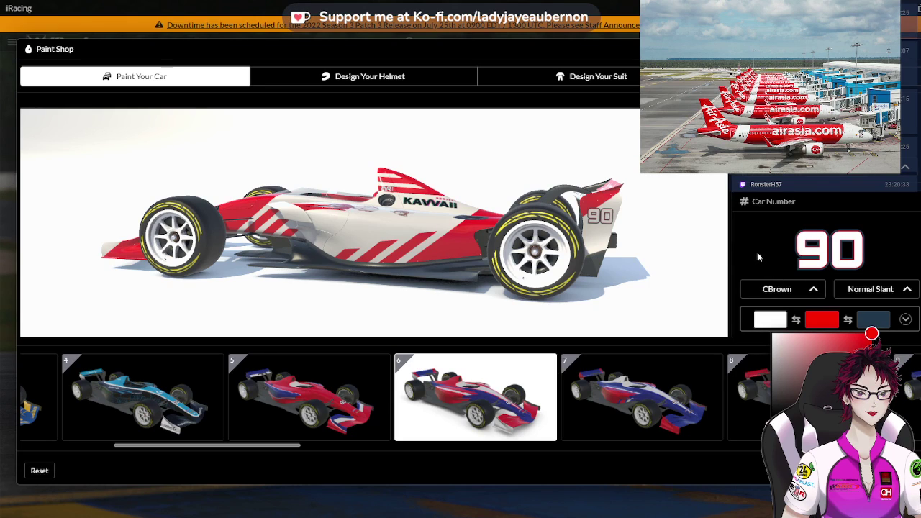
pyautogui.click(872, 321)
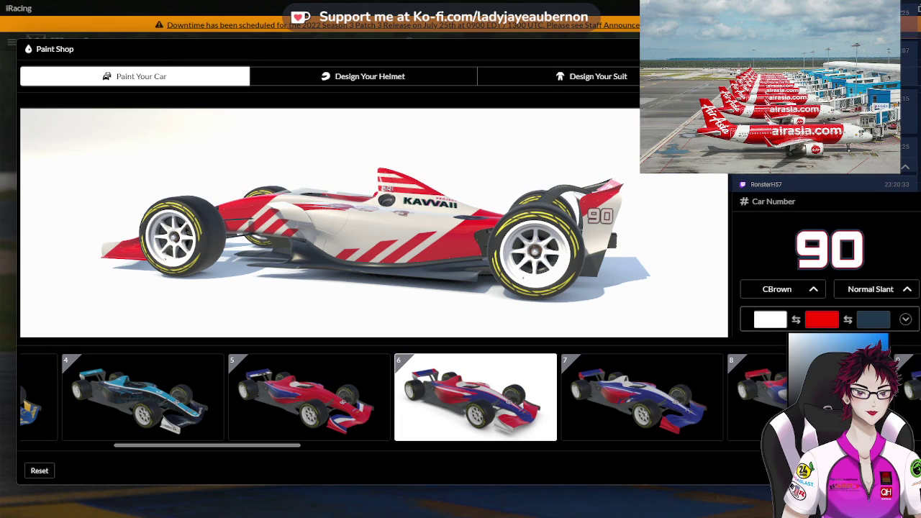
pyautogui.click(888, 333)
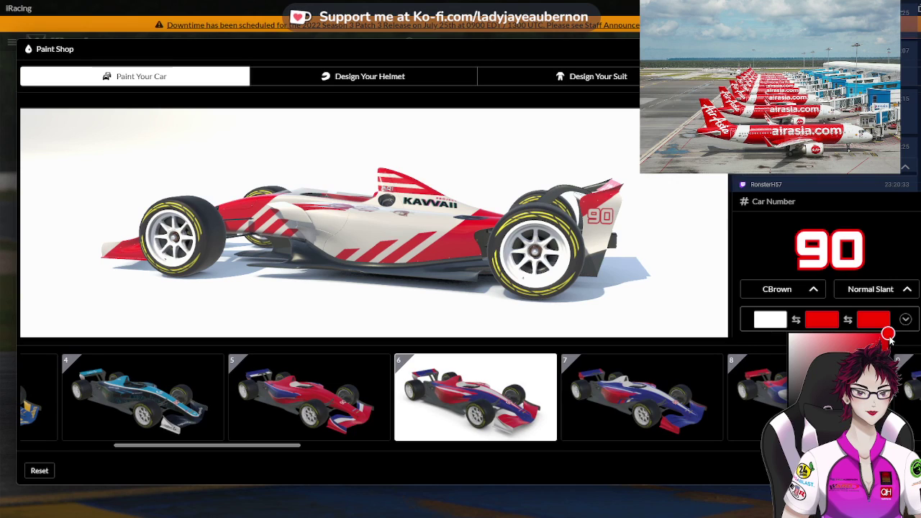
pyautogui.moveTo(895, 349); pyautogui.dragTo(904, 367)
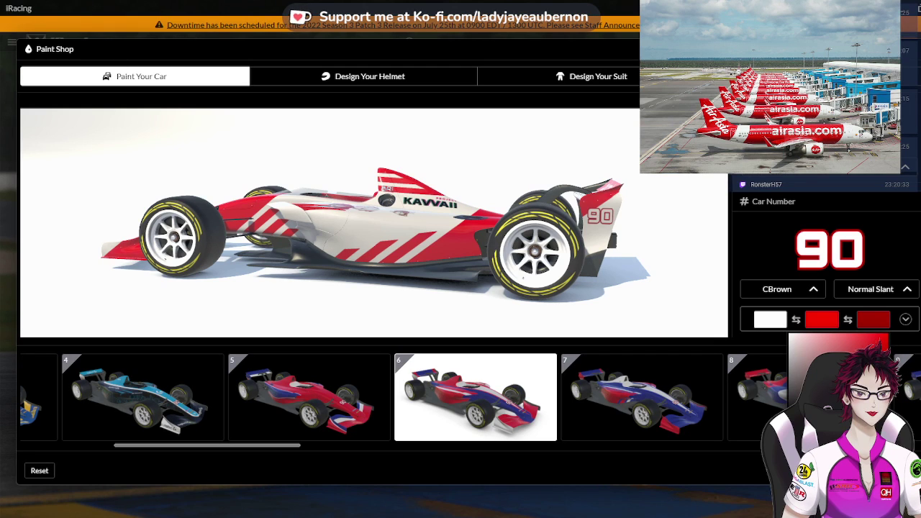
# Inspect the recoloured car number on the nose from the front, then examine the cockpit and sidepod artwork from above
pyautogui.moveTo(536, 261); pyautogui.dragTo(559, 243)
pyautogui.scroll(5, 479, 297)
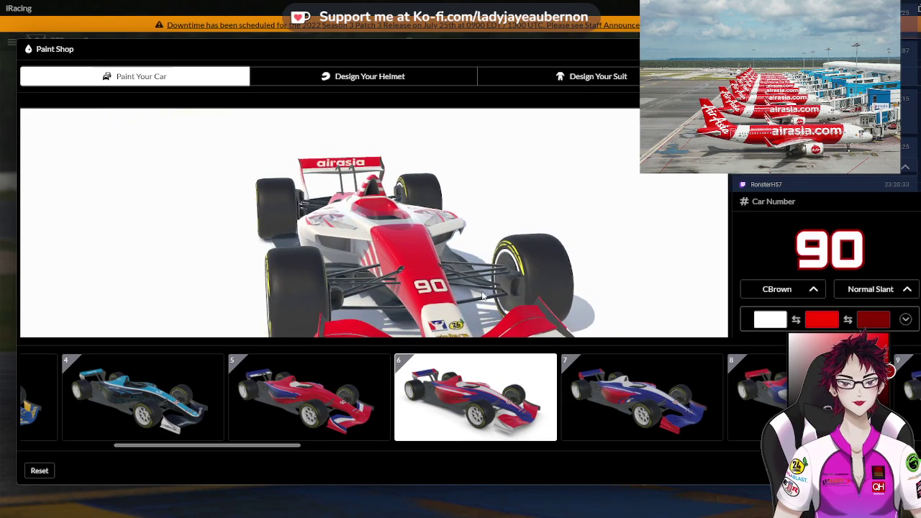
pyautogui.moveTo(480, 297); pyautogui.dragTo(532, 303)
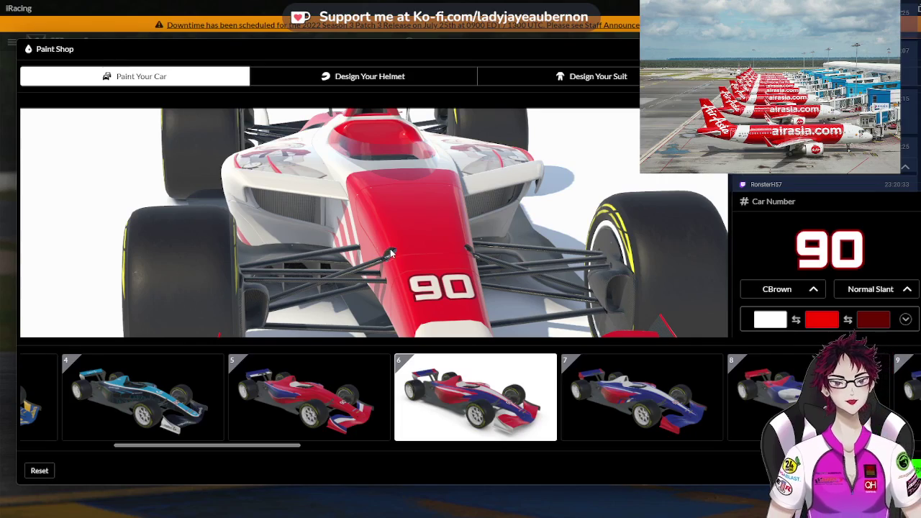
pyautogui.moveTo(389, 254); pyautogui.dragTo(410, 208)
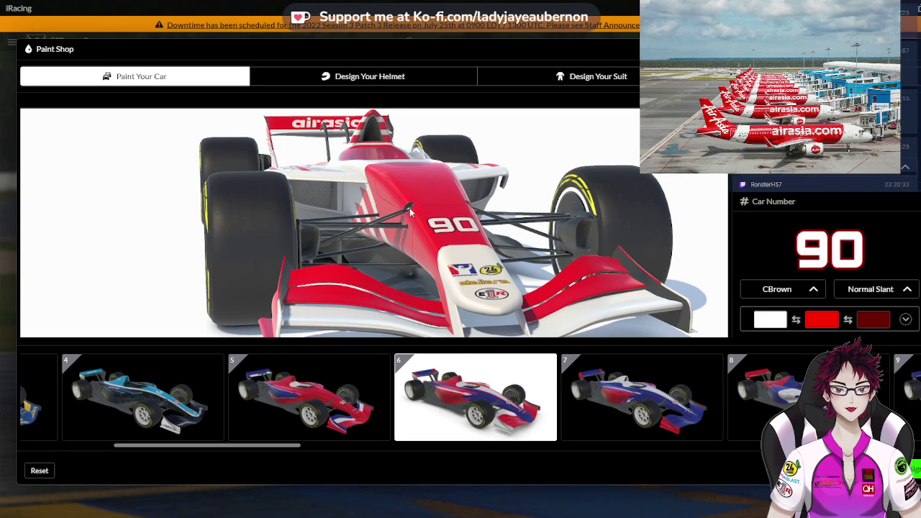
pyautogui.moveTo(409, 208); pyautogui.dragTo(419, 226)
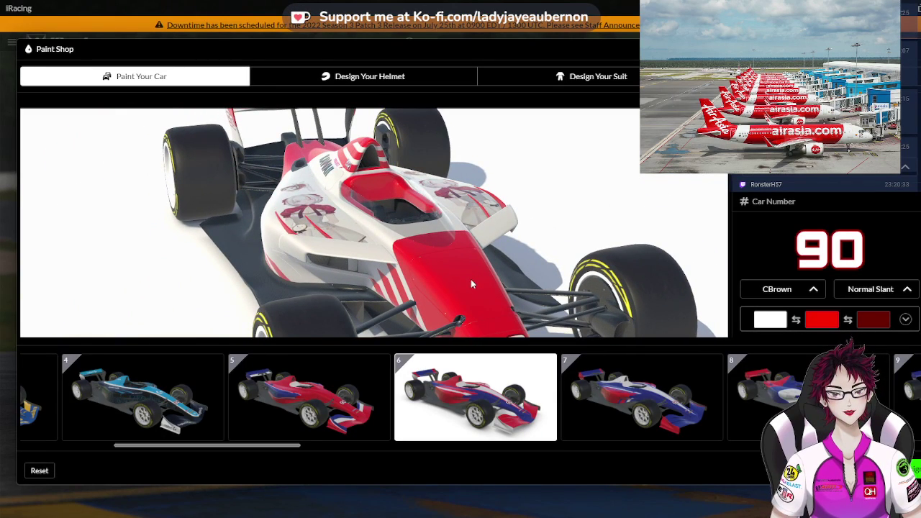
# Examine the airasia livery on the Dallara IR-01 from above and both sides in the Paint Shop and the car model view
pyautogui.moveTo(472, 284); pyautogui.dragTo(550, 263)
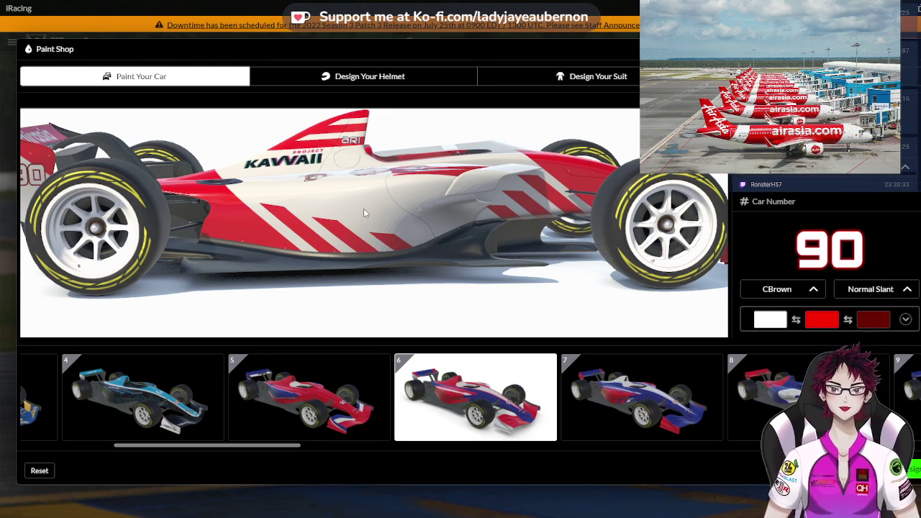
pyautogui.moveTo(364, 208); pyautogui.dragTo(293, 167)
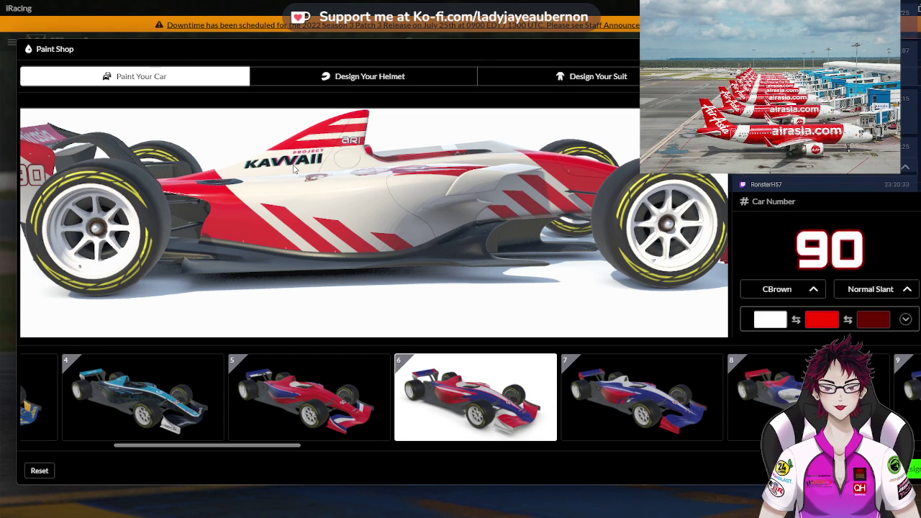
pyautogui.moveTo(293, 168); pyautogui.dragTo(199, 223)
pyautogui.scroll(2, 196, 227)
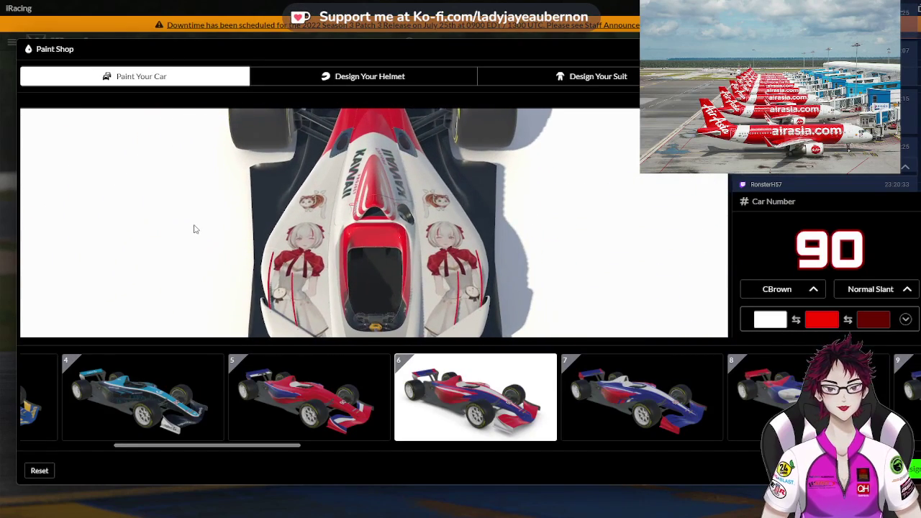
pyautogui.scroll(2, 389, 271)
pyautogui.moveTo(389, 273); pyautogui.dragTo(434, 251)
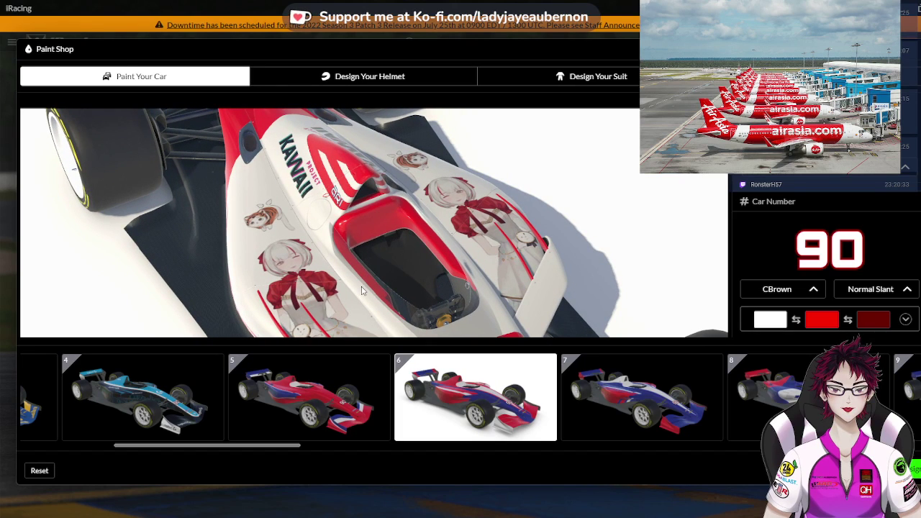
pyautogui.moveTo(365, 291); pyautogui.dragTo(404, 247)
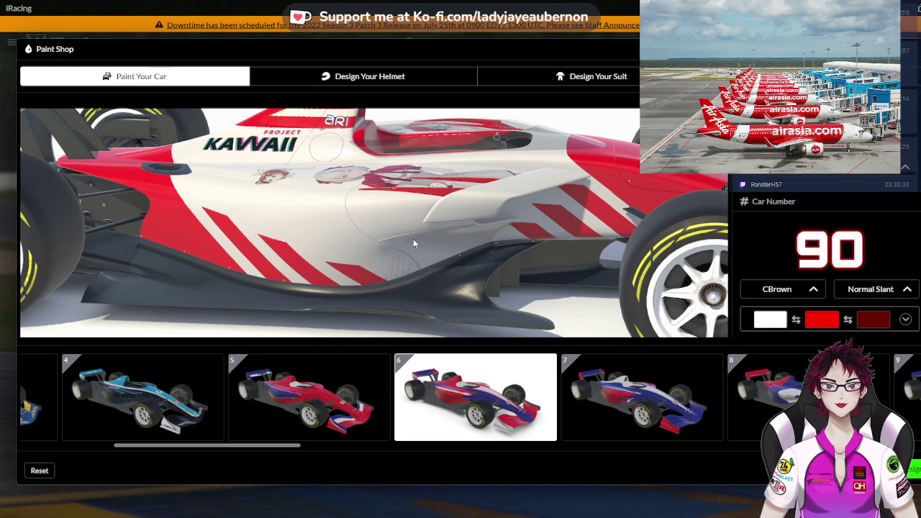
pyautogui.moveTo(386, 222); pyautogui.dragTo(344, 223)
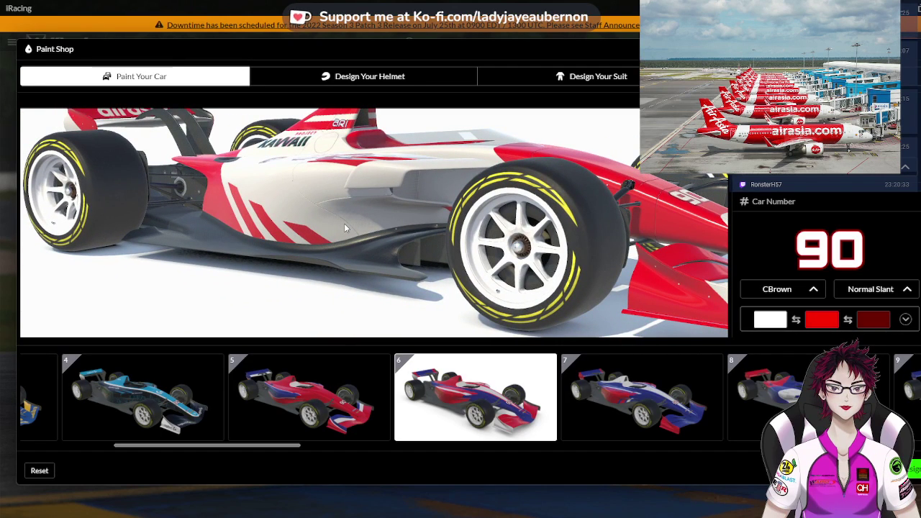
pyautogui.scroll(-2, 344, 223)
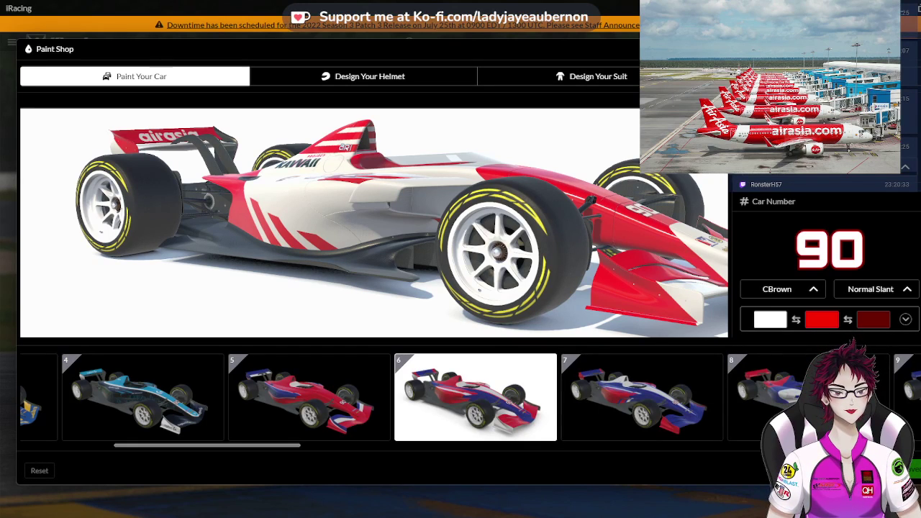
pyautogui.press('Escape')
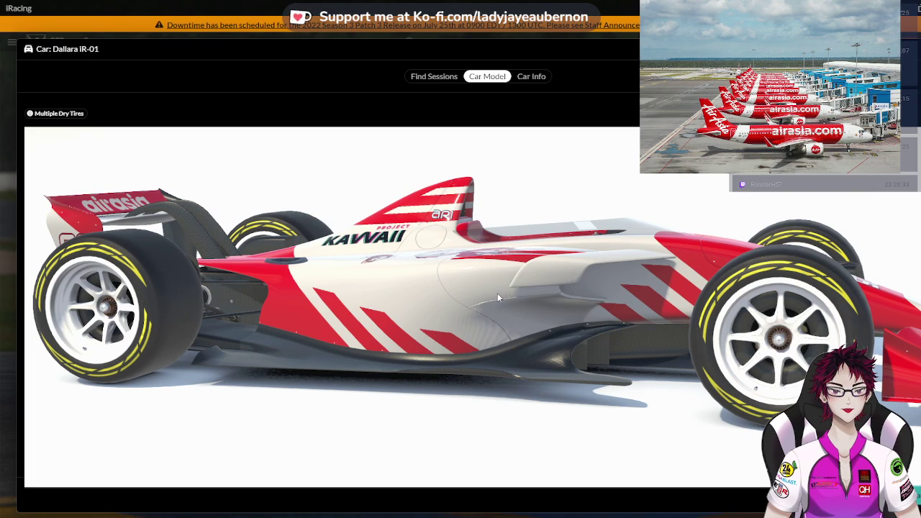
pyautogui.moveTo(497, 293); pyautogui.dragTo(329, 232)
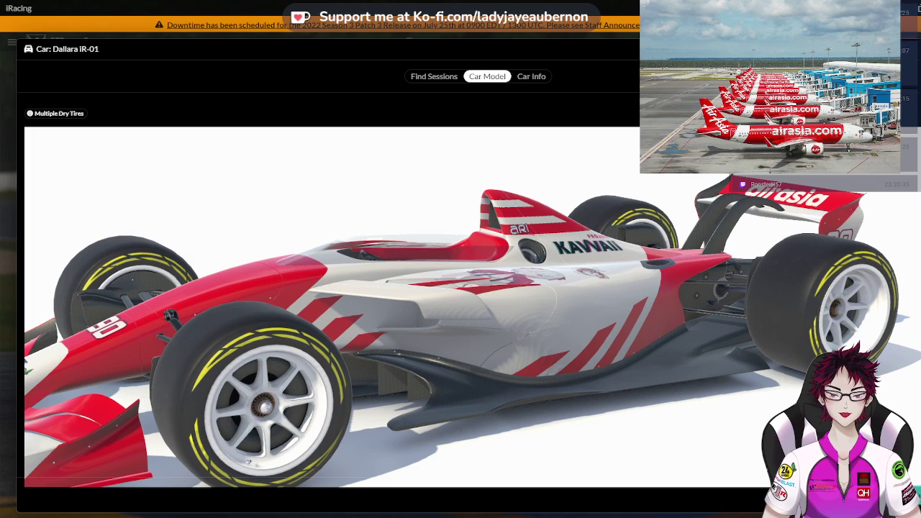
# Switch to Photoshop and show the Mask and Wire layers over the AirAsia Dallara IR01 livery template
pyautogui.hotkey('alt', 'Tab')
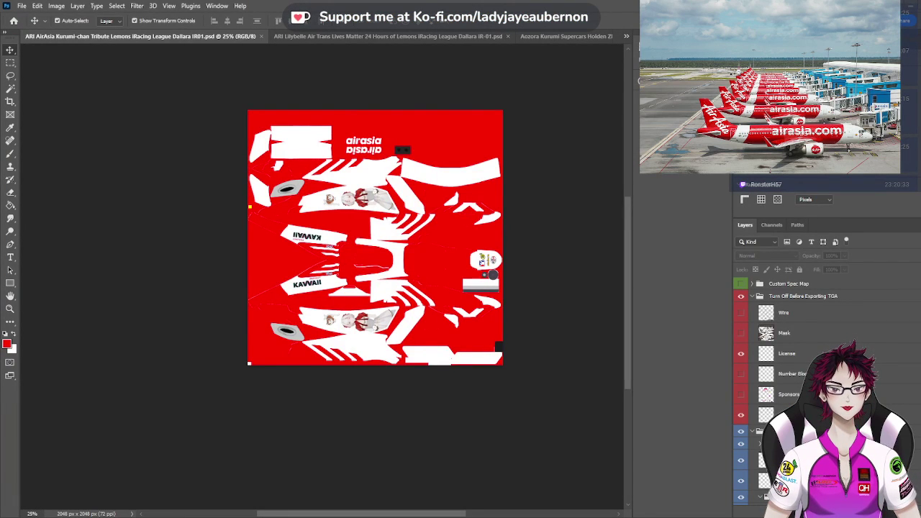
pyautogui.click(741, 335)
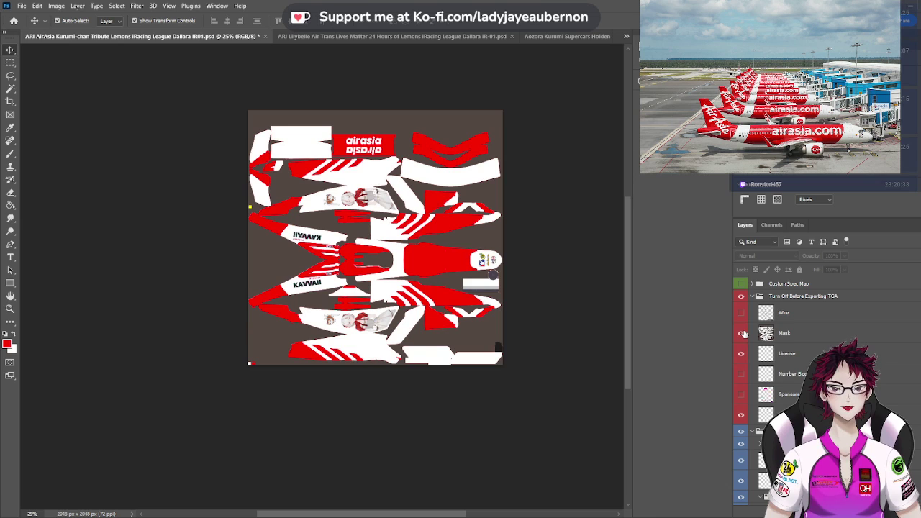
pyautogui.hotkey('ctrl', '+')
pyautogui.hotkey('ctrl', '+')
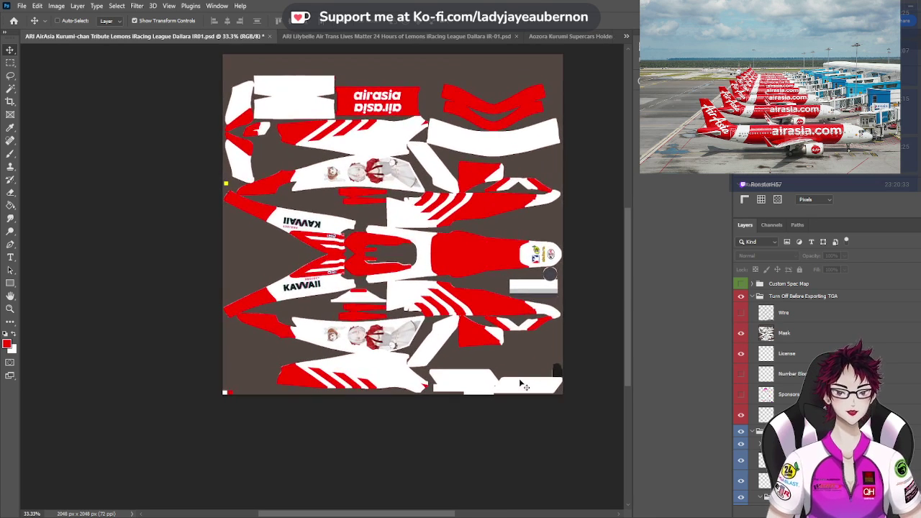
pyautogui.scroll(2, 521, 384)
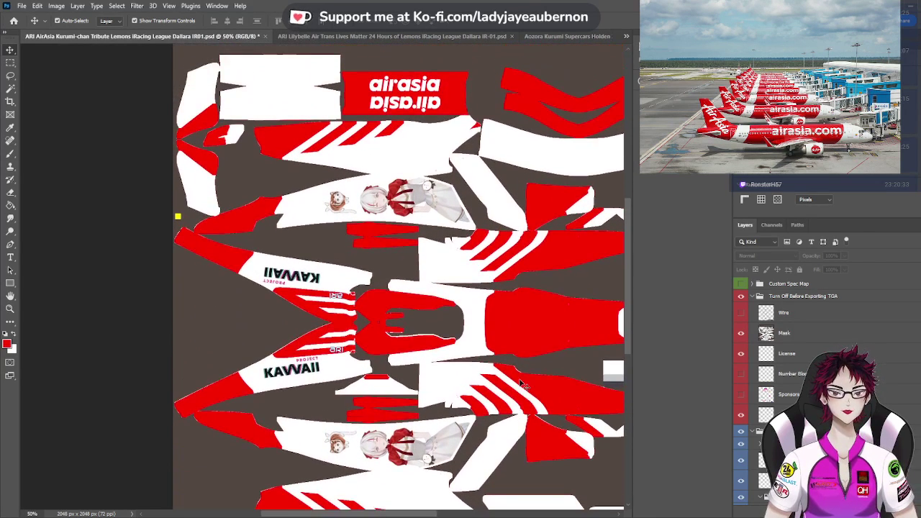
pyautogui.click(742, 314)
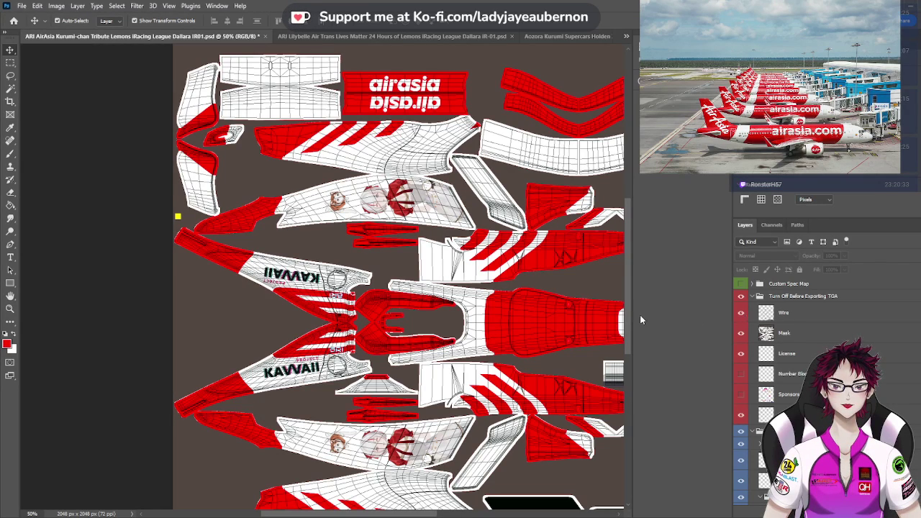
pyautogui.scroll(-5, 565, 328)
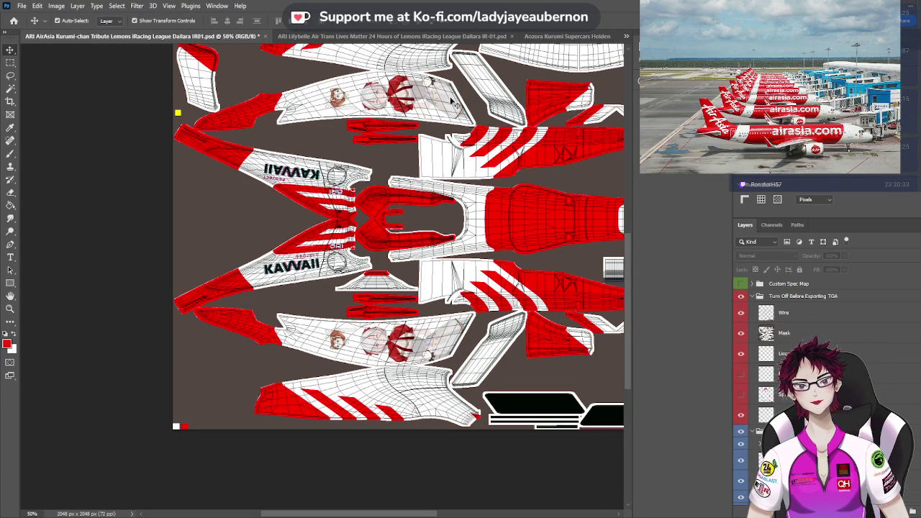
# Copy the white airasia logo on the red panel of the Holden ZB Commodore document and return to the Dallara document
pyautogui.click(585, 36)
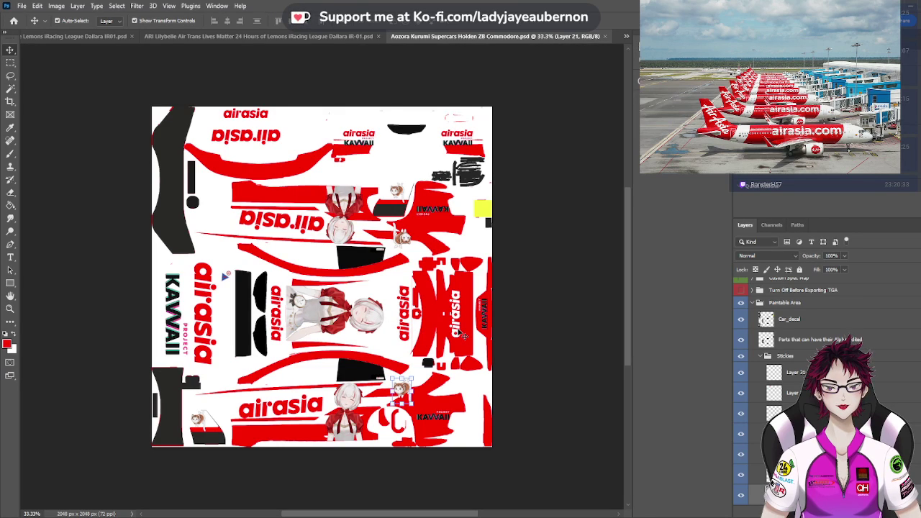
pyautogui.click(461, 332)
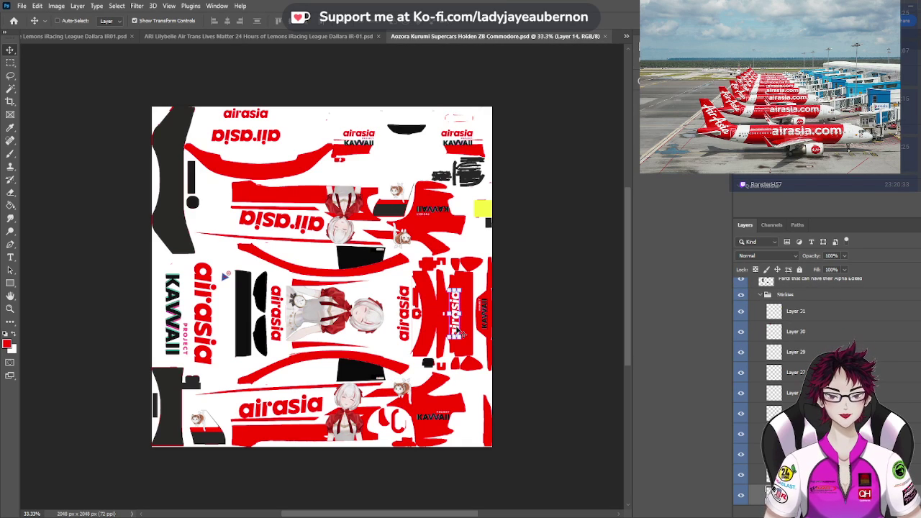
pyautogui.click(79, 36)
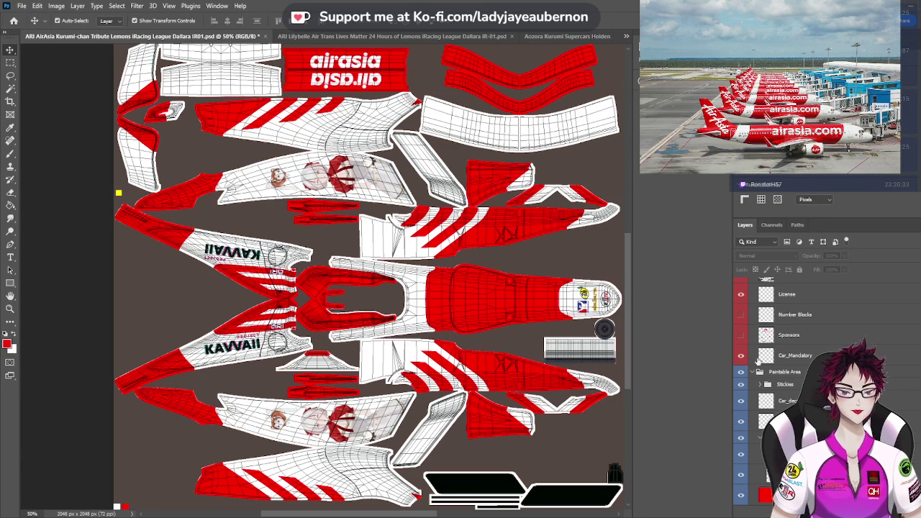
# Show the Sponsors guide layer and paste the airasia logo as a new layer above the Custom Spec Map group
pyautogui.click(741, 336)
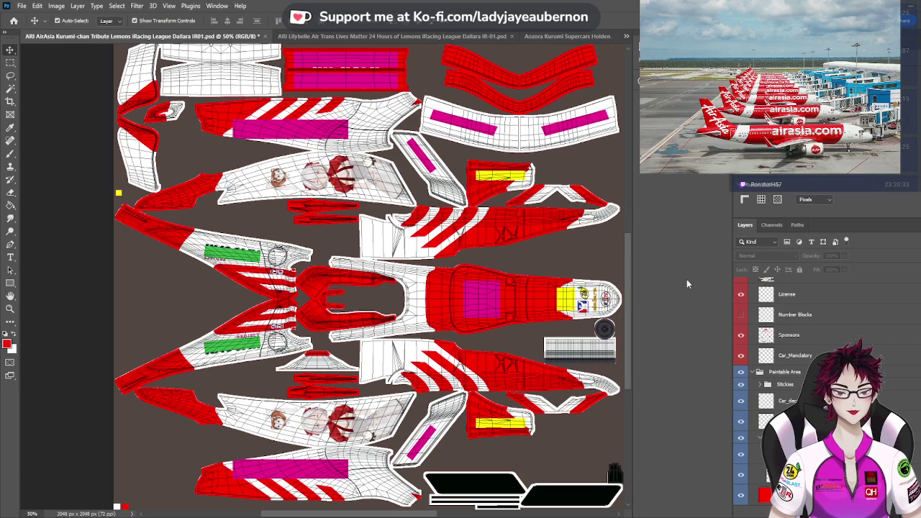
pyautogui.scroll(2, 757, 295)
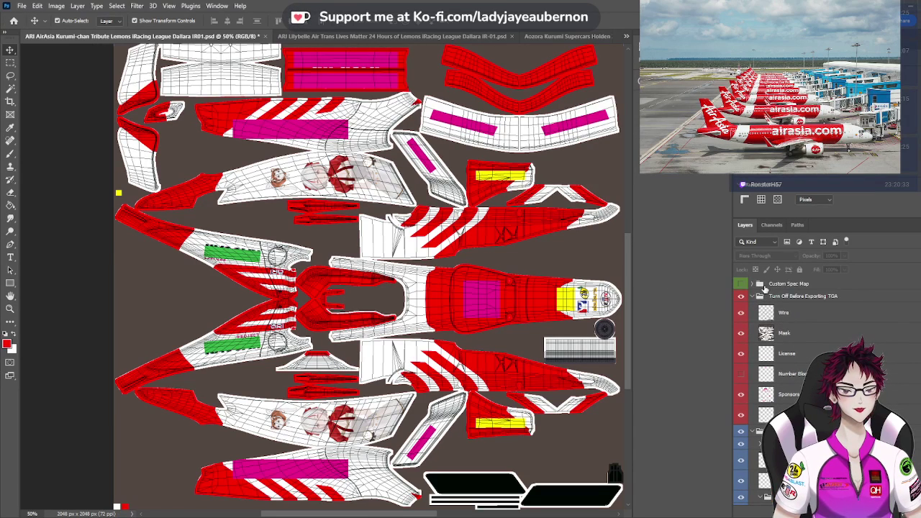
pyautogui.click(760, 282)
pyautogui.hotkey('ctrl', 'v')
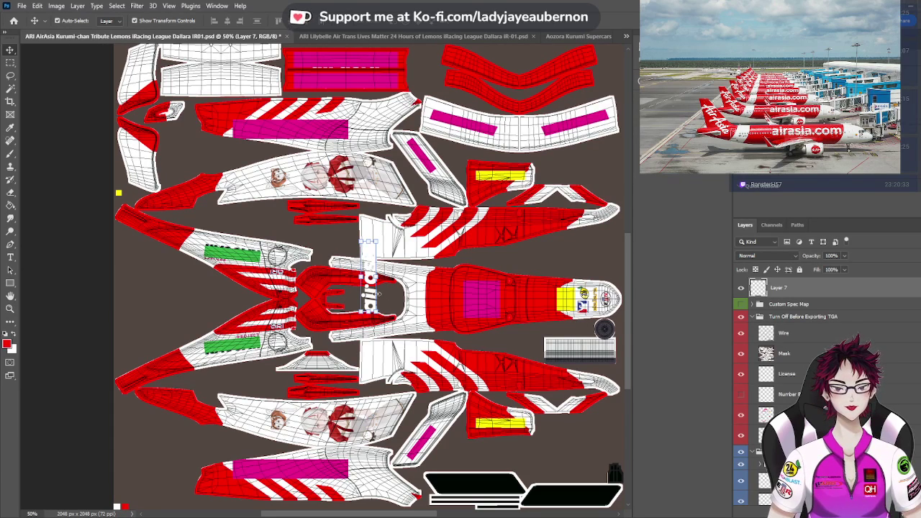
# Move the pasted airasia logo onto the red nose section, over the rear edge of the magenta sponsor block
pyautogui.moveTo(370, 298); pyautogui.dragTo(466, 325)
pyautogui.hotkey('ctrl', '+')
pyautogui.hotkey('ctrl', '+')
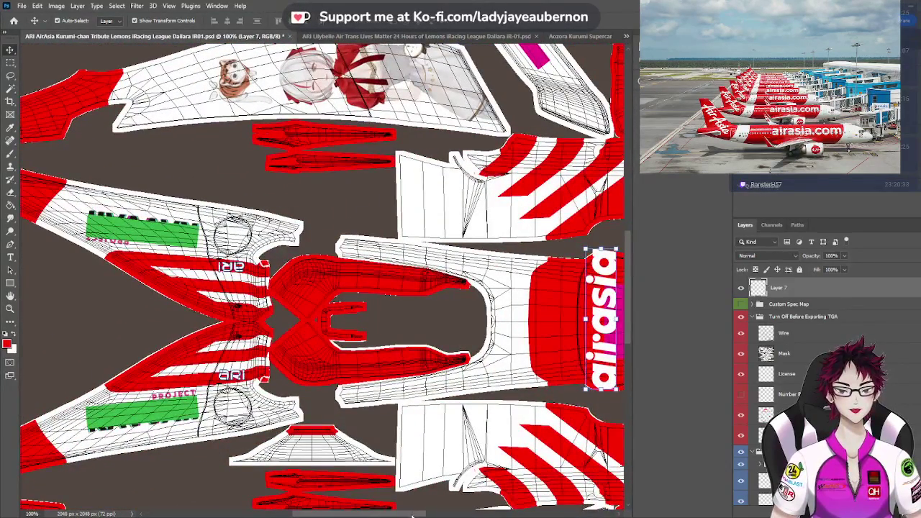
pyautogui.moveTo(413, 517); pyautogui.dragTo(455, 507)
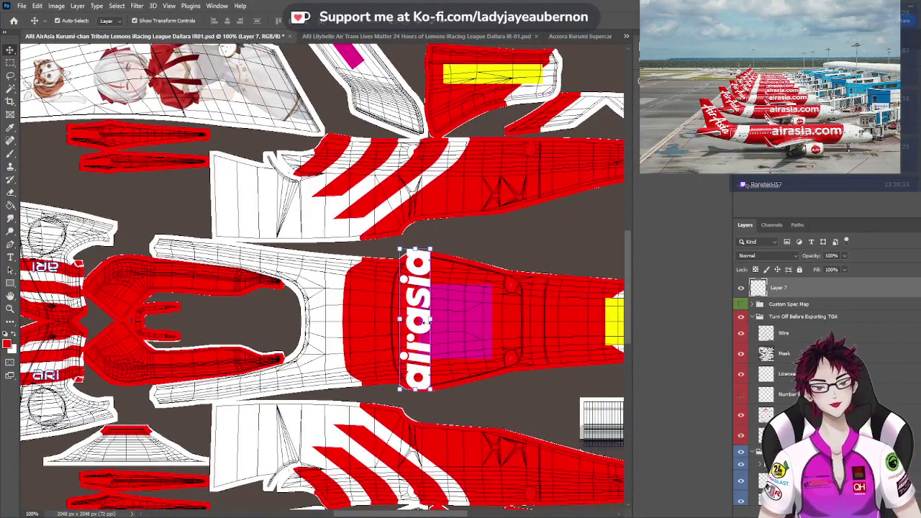
pyautogui.moveTo(419, 328); pyautogui.dragTo(430, 326)
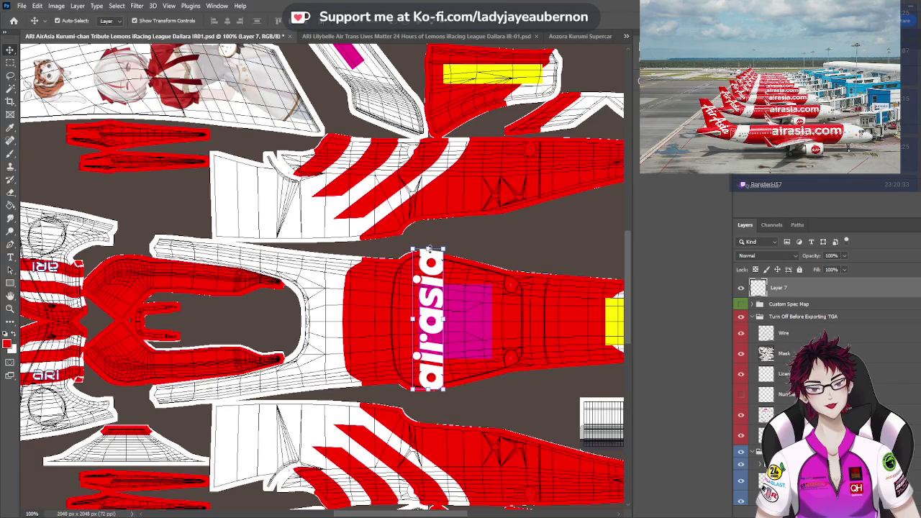
# Scale the airasia logo on the nose down to about 76% so it fits within the panel outline
pyautogui.moveTo(429, 249); pyautogui.dragTo(431, 266)
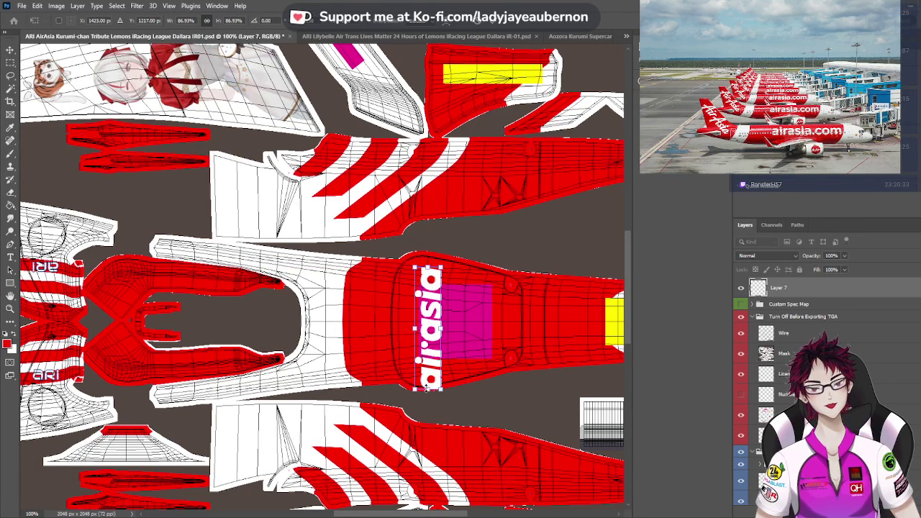
pyautogui.moveTo(428, 387); pyautogui.dragTo(428, 375)
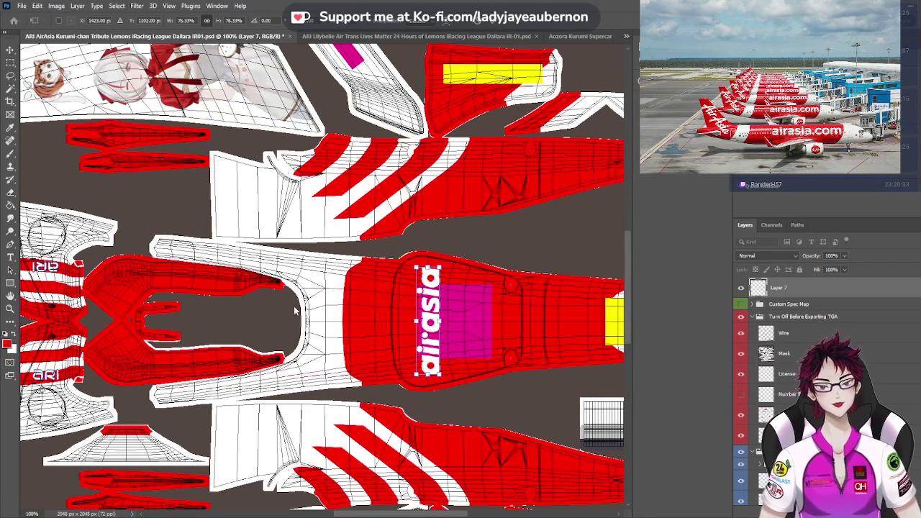
pyautogui.click(11, 50)
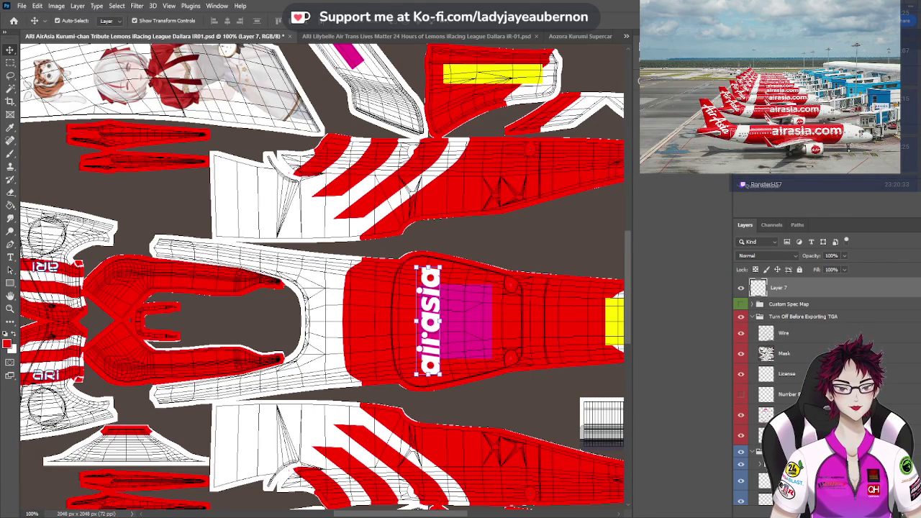
# Copy the Project KAWAII logo from the lower side panel of the Holden ZB Commodore document and return to the Dallara document
pyautogui.click(576, 36)
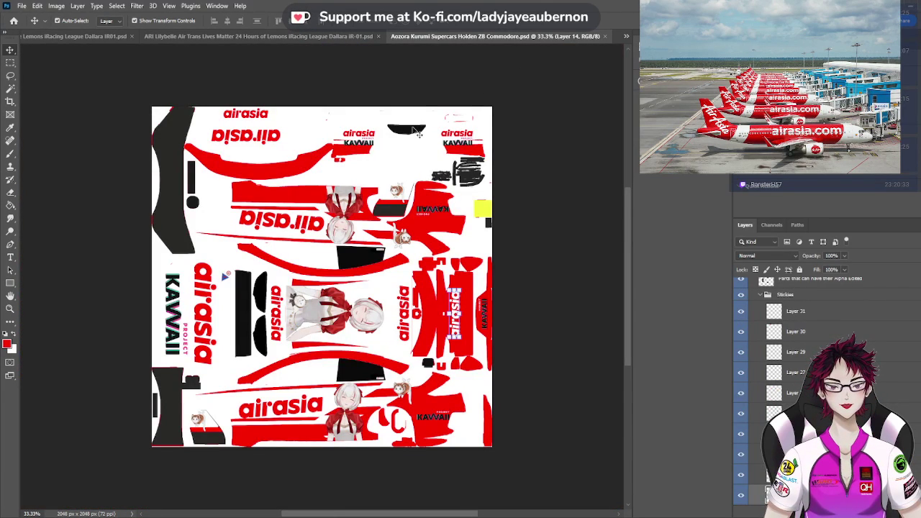
pyautogui.click(432, 417)
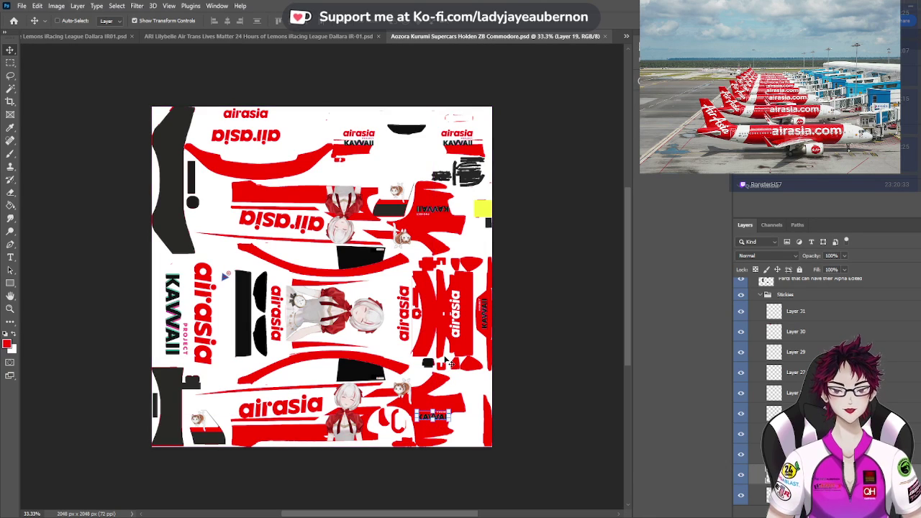
pyautogui.click(81, 36)
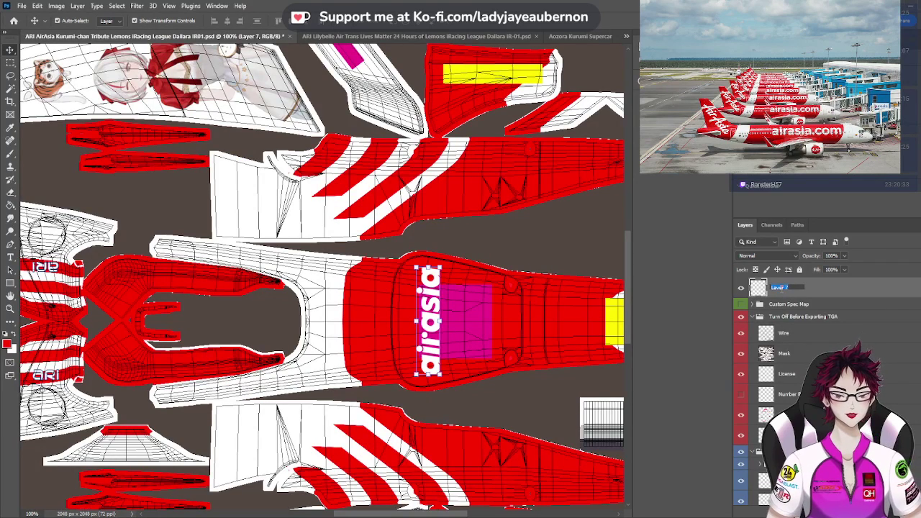
# Rename the airasia logo's layer to AirAsia White
pyautogui.write('AirA')
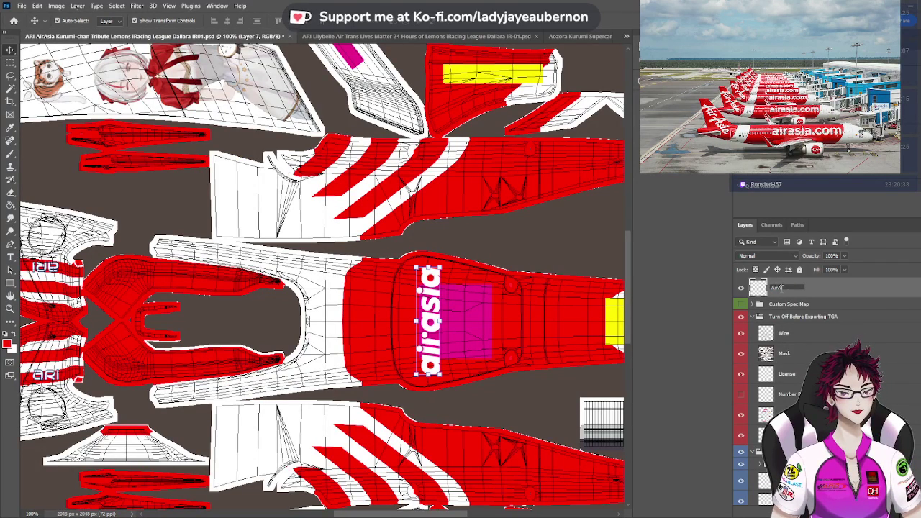
pyautogui.write('sia White')
pyautogui.press('Return')
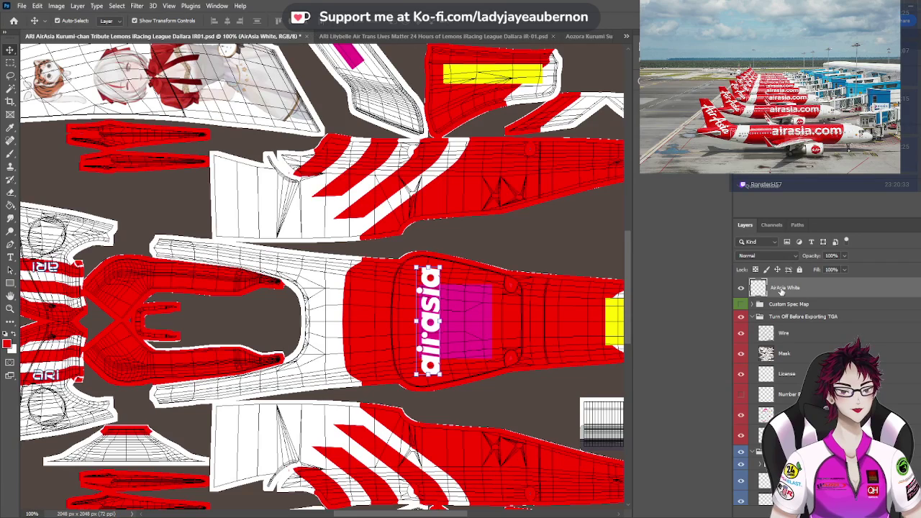
# Paste the Project KAWAII logo as a new layer and rotate it 90 degrees counterclockwise
pyautogui.moveTo(484, 272); pyautogui.dragTo(484, 272)
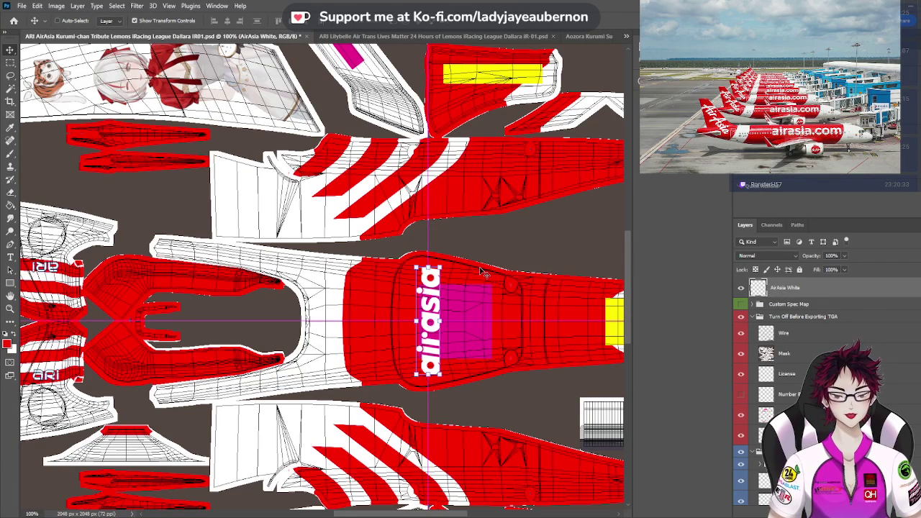
pyautogui.hotkey('ctrl', 'v')
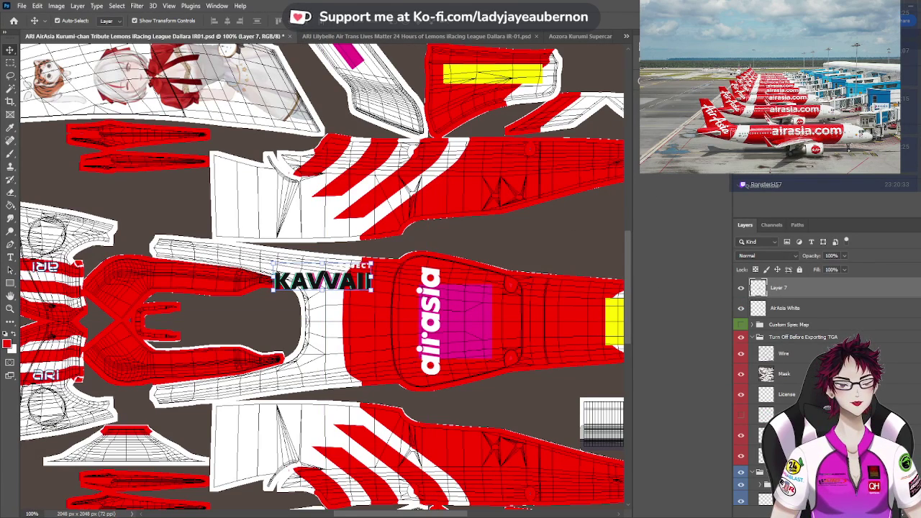
pyautogui.hotkey('ctrl', 'shift', 'r')
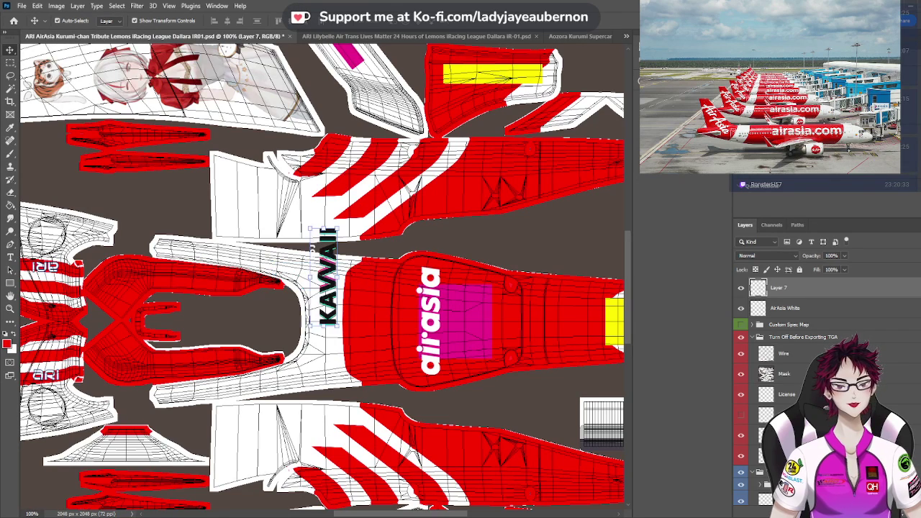
# Move the Project KAWAII logo onto the nose beside the airasia logo and scale it down to about 85%
pyautogui.moveTo(333, 291); pyautogui.dragTo(480, 335)
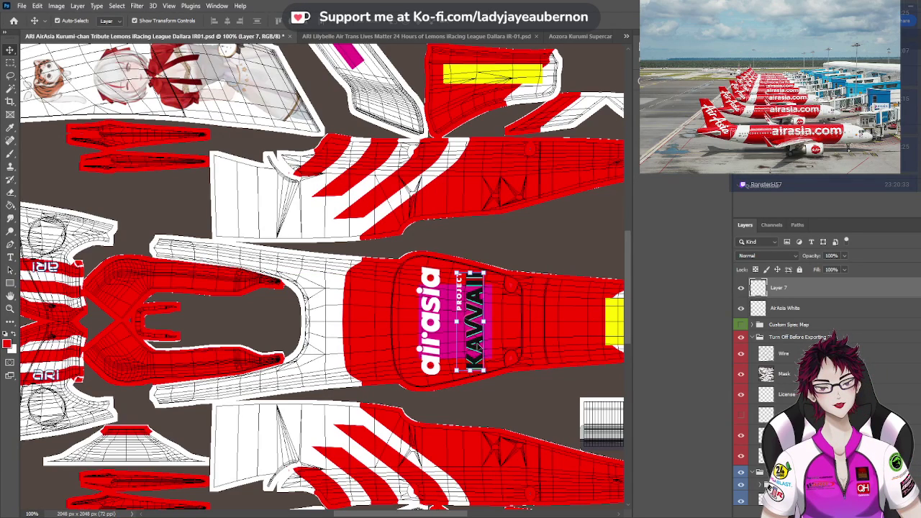
pyautogui.moveTo(471, 273); pyautogui.dragTo(471, 279)
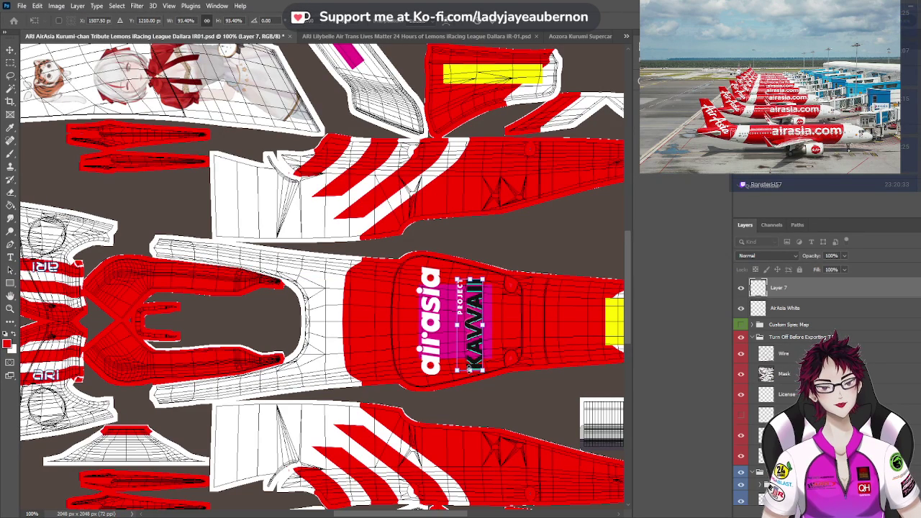
pyautogui.moveTo(469, 369); pyautogui.dragTo(469, 360)
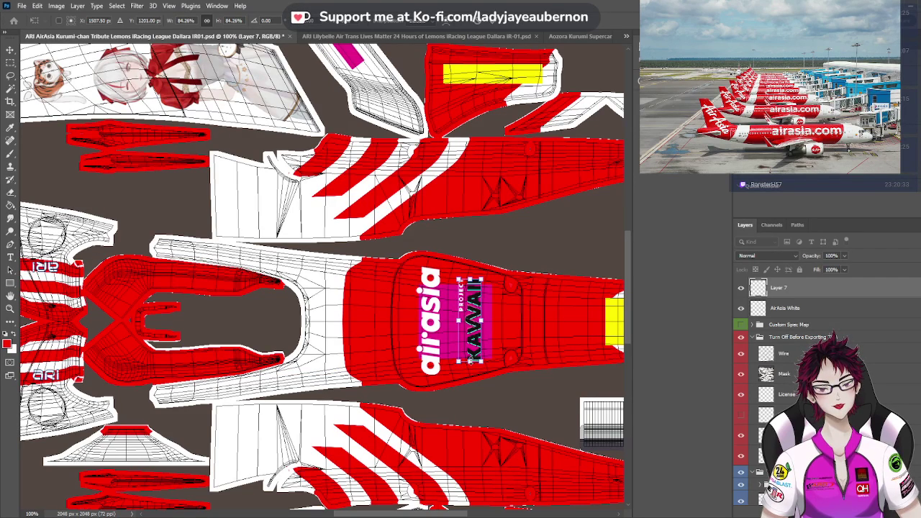
pyautogui.moveTo(469, 359); pyautogui.dragTo(469, 361)
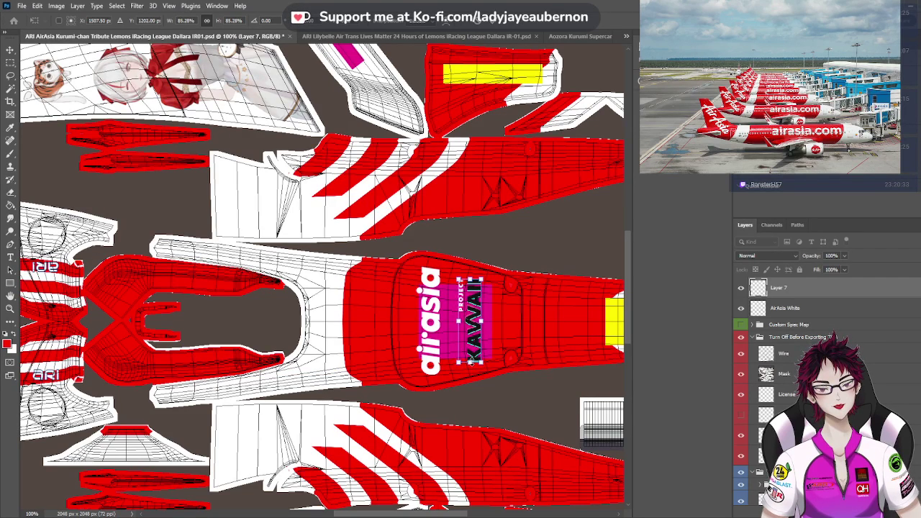
pyautogui.click(10, 50)
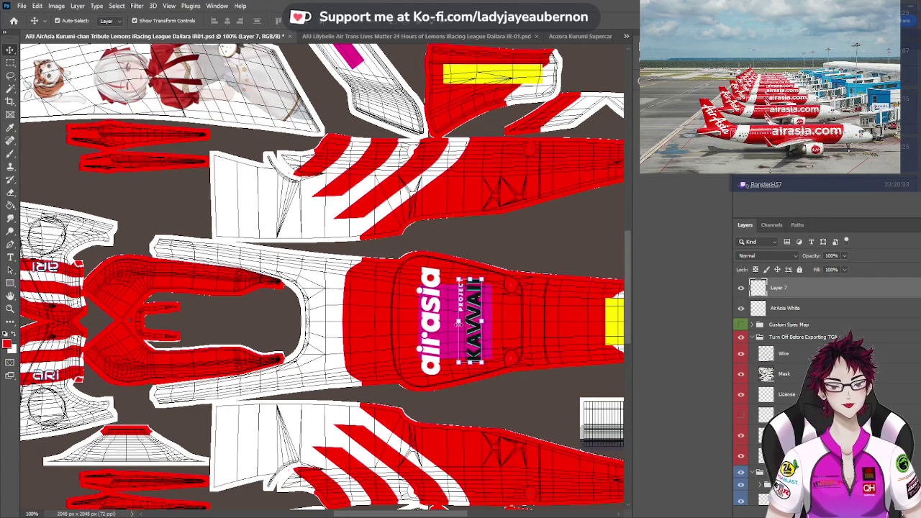
pyautogui.moveTo(474, 321); pyautogui.dragTo(464, 326)
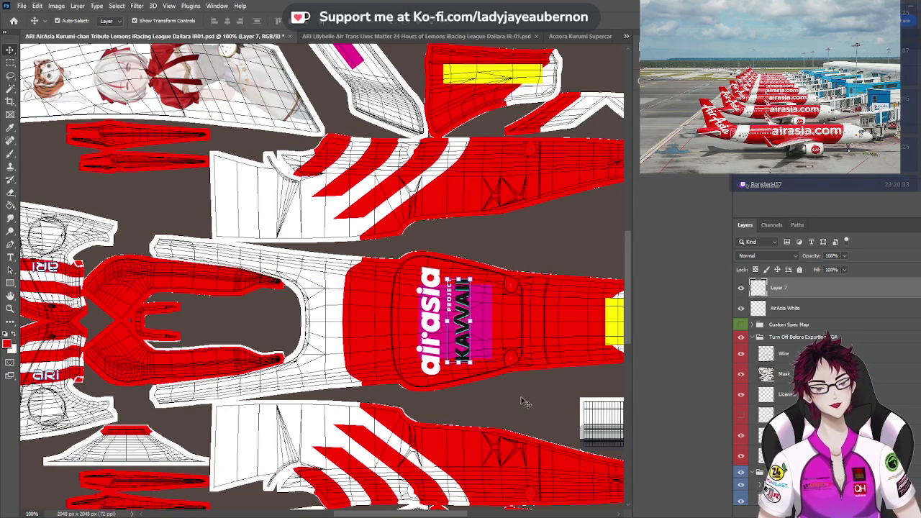
pyautogui.click(523, 402)
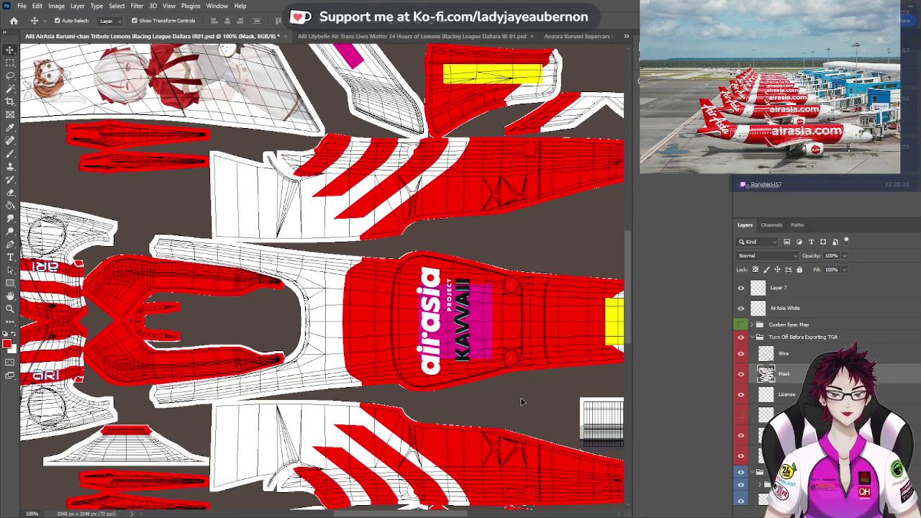
# Rename the KAWAII logo's layer to Project Kawaii White and move it together with the AirAsia White layer into the Stickies group
pyautogui.doubleClick(782, 291)
pyautogui.write('Project K')
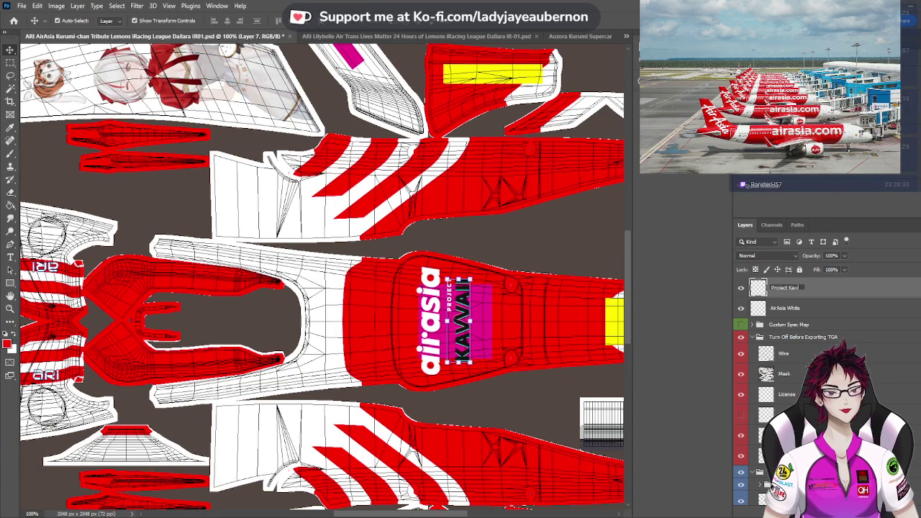
pyautogui.write('awaii')
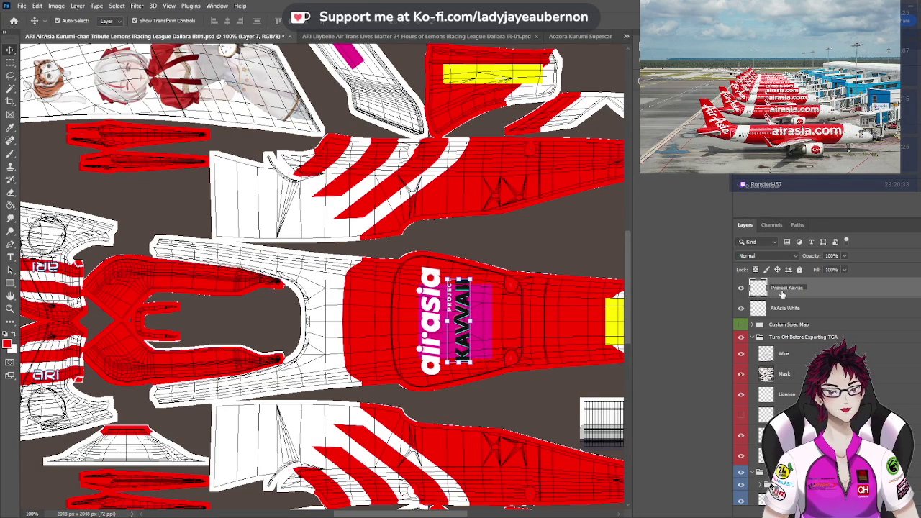
pyautogui.write(' White')
pyautogui.press('Return')
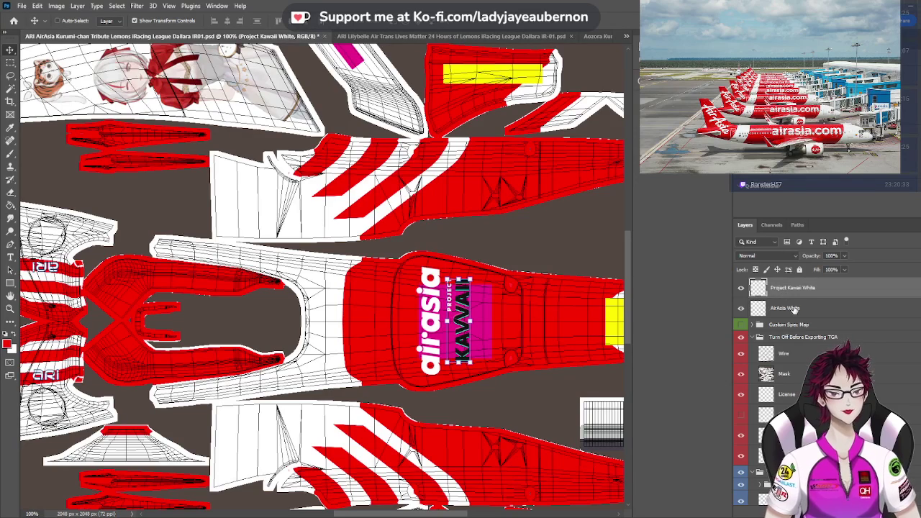
pyautogui.keyDown('shift'); pyautogui.click(794, 309); pyautogui.keyUp('shift')
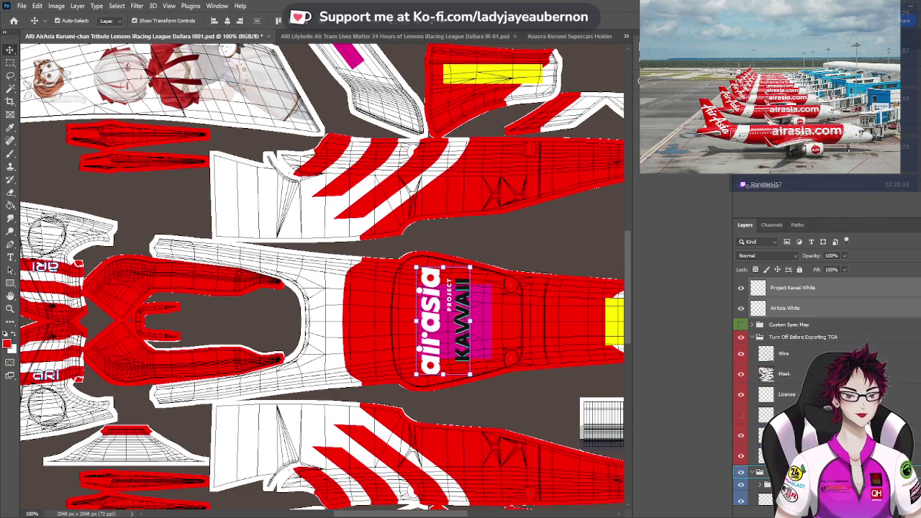
pyautogui.press('Delete')
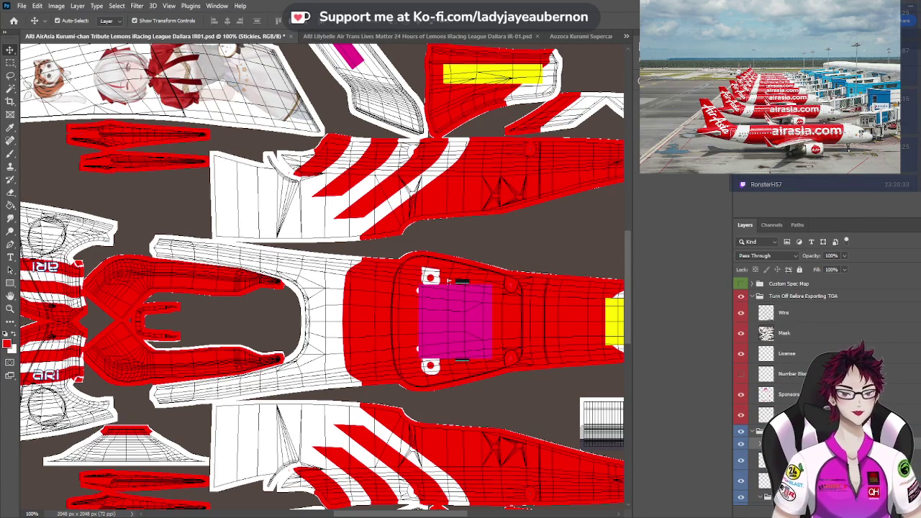
# Hide the Sponsors and Wire layers and the whole Turn Off Before Exporting TGA group, then deselect the layers
pyautogui.click(741, 394)
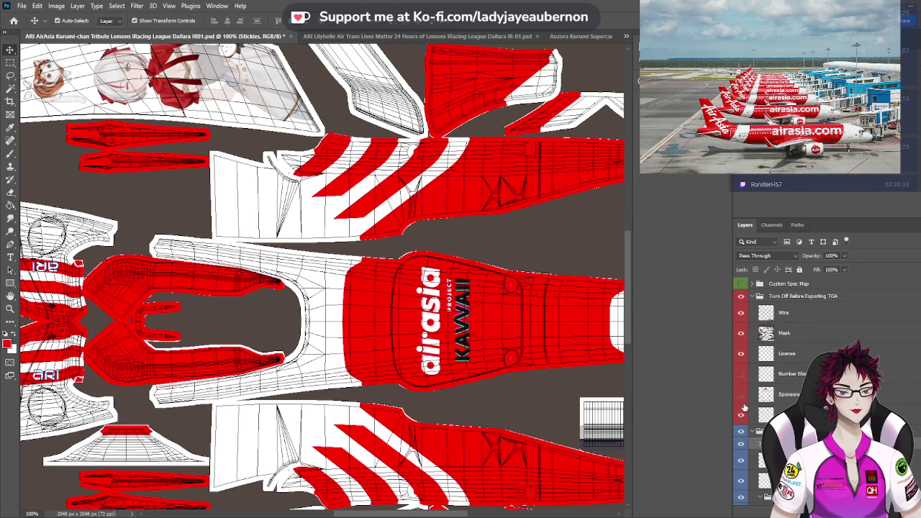
pyautogui.click(741, 314)
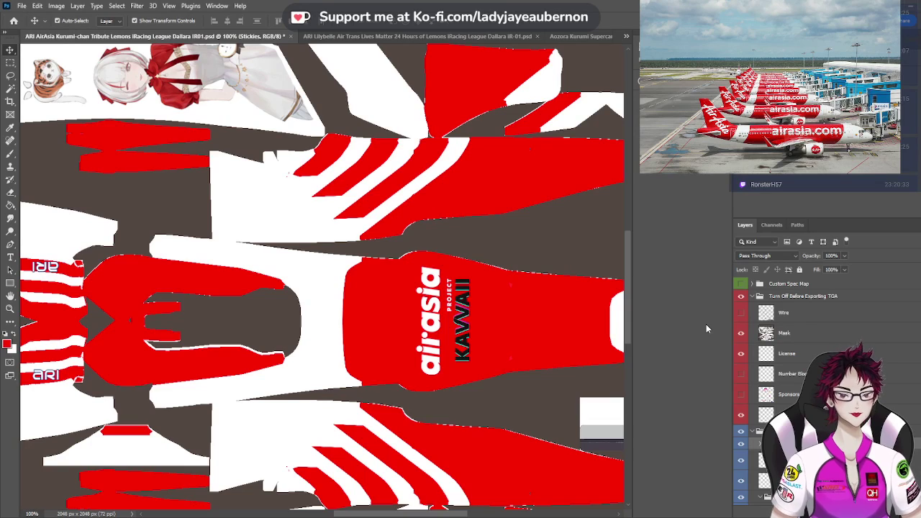
pyautogui.hotkey('ctrl', '-')
pyautogui.hotkey('ctrl', '-')
pyautogui.hotkey('ctrl', '-')
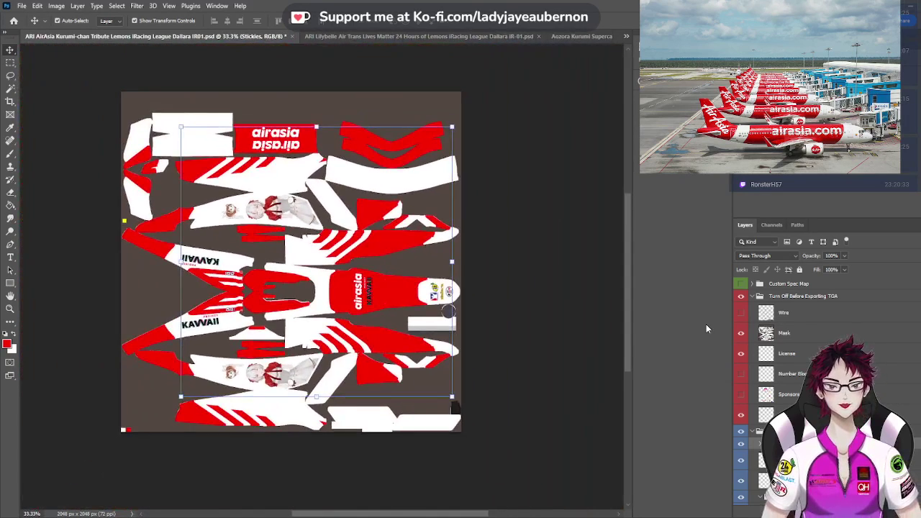
pyautogui.click(741, 296)
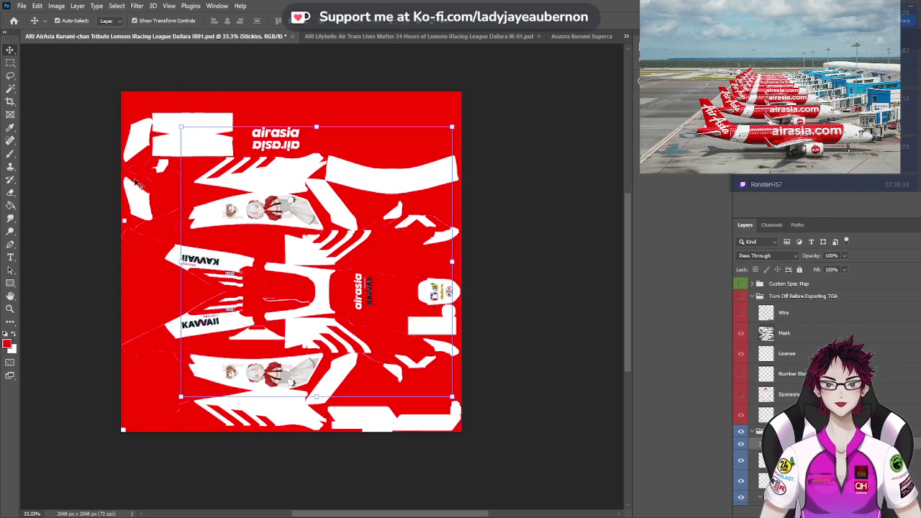
pyautogui.click(75, 152)
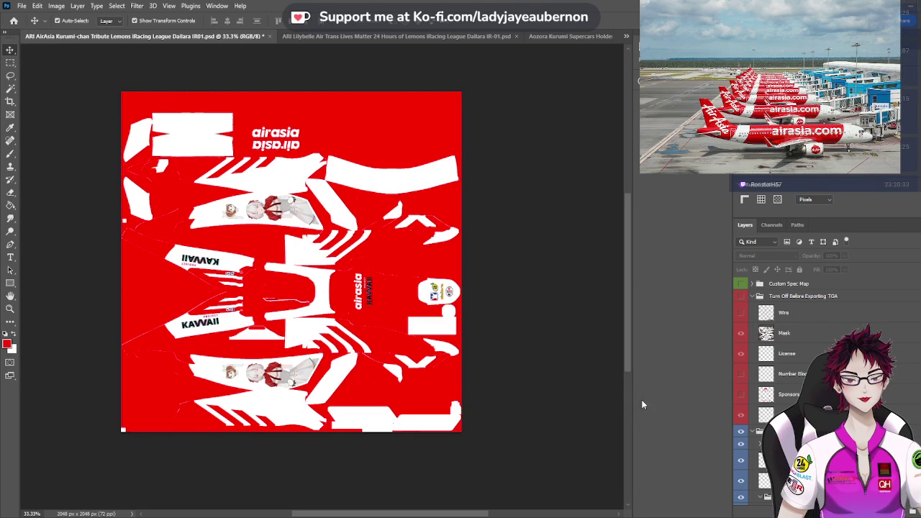
# Show the Turn Off Before Exporting TGA group again with its Wire and Sponsors layers
pyautogui.click(741, 295)
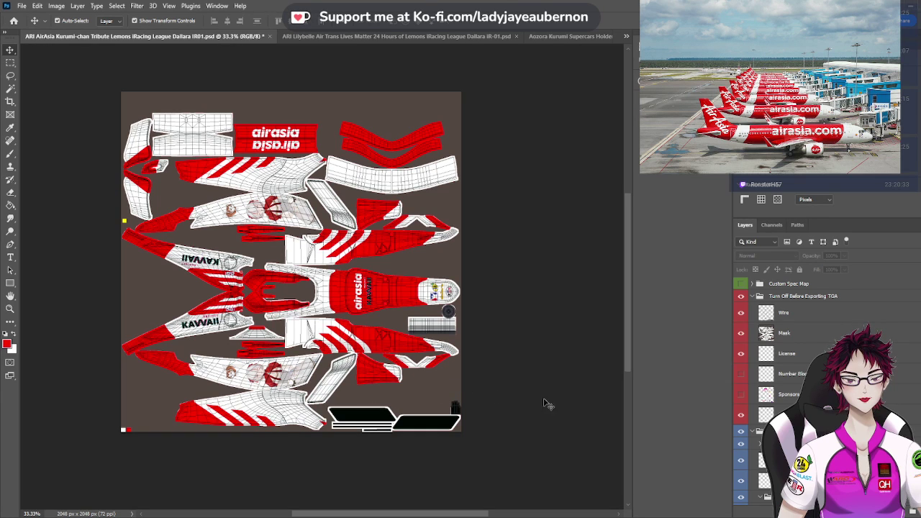
pyautogui.click(742, 394)
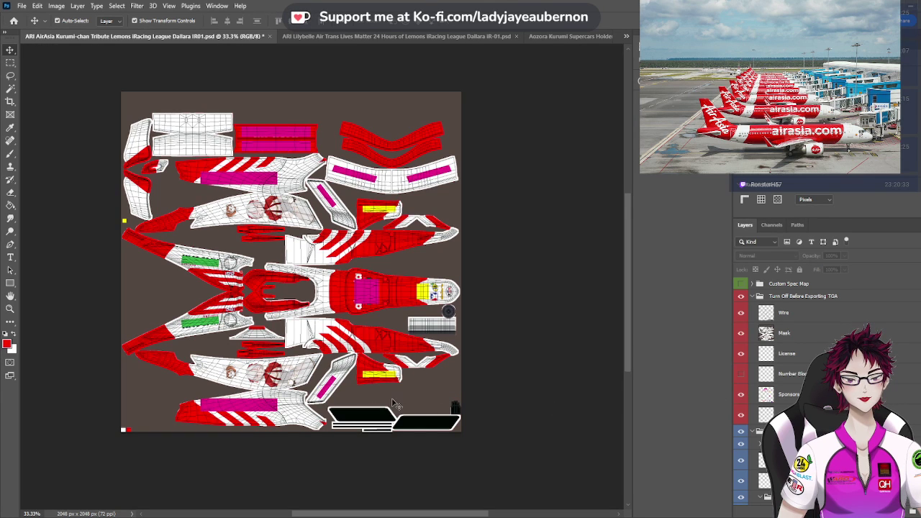
pyautogui.hotkey('ctrl', '1')
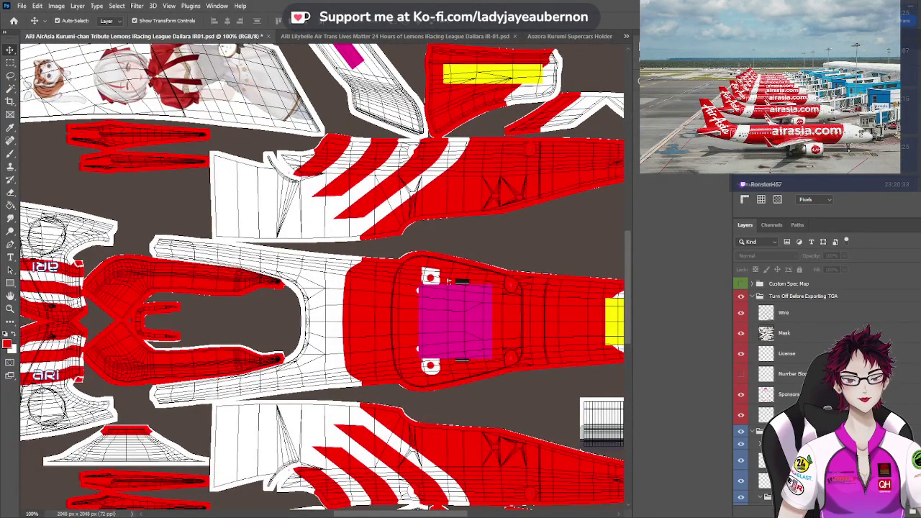
# Scale the airasia logo on the nose down to about 78% to fit the magenta sponsor area, then hide the Sponsors layer
pyautogui.click(436, 370)
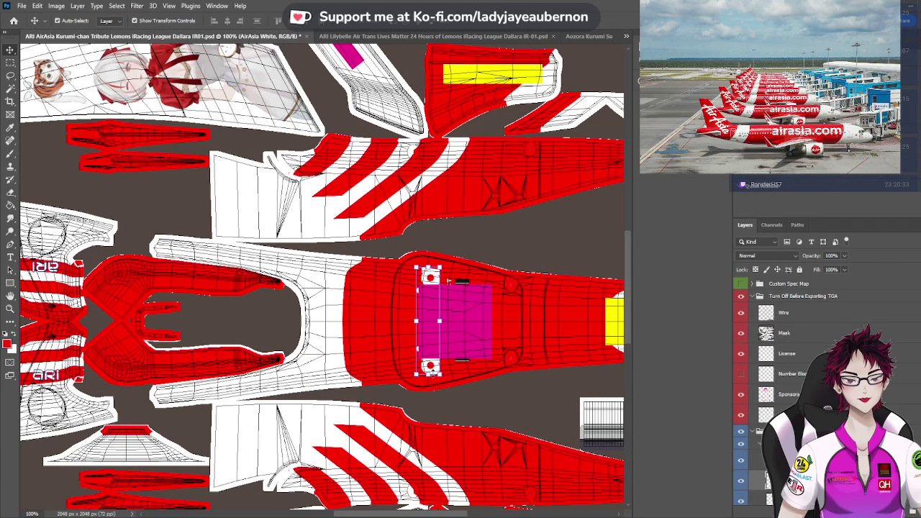
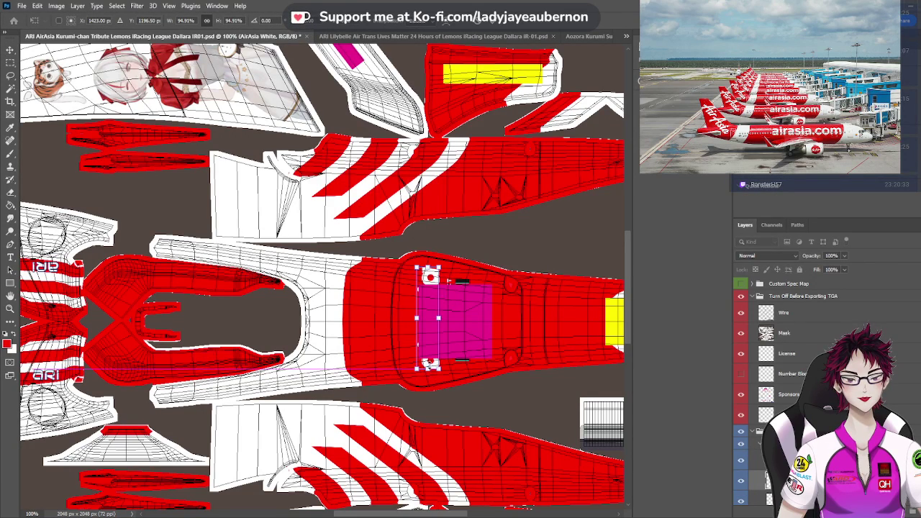
pyautogui.moveTo(431, 367); pyautogui.dragTo(429, 363)
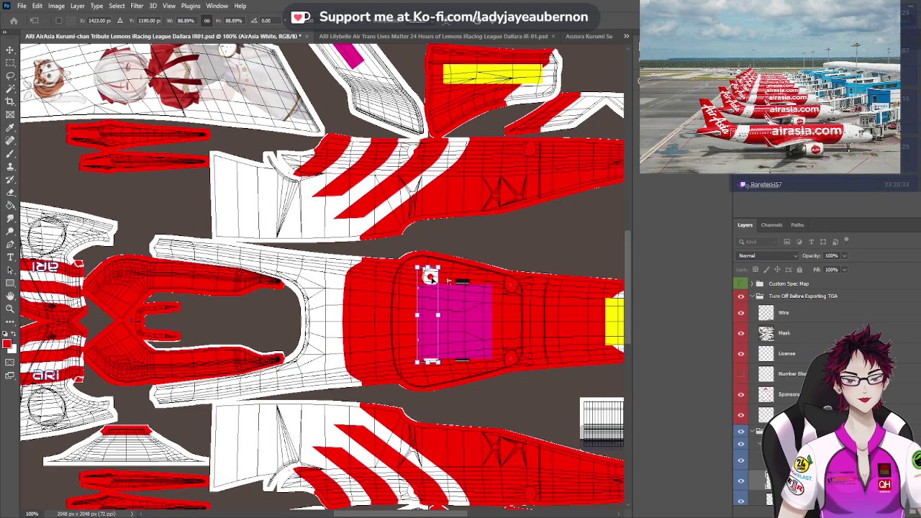
pyautogui.moveTo(429, 271); pyautogui.dragTo(428, 280)
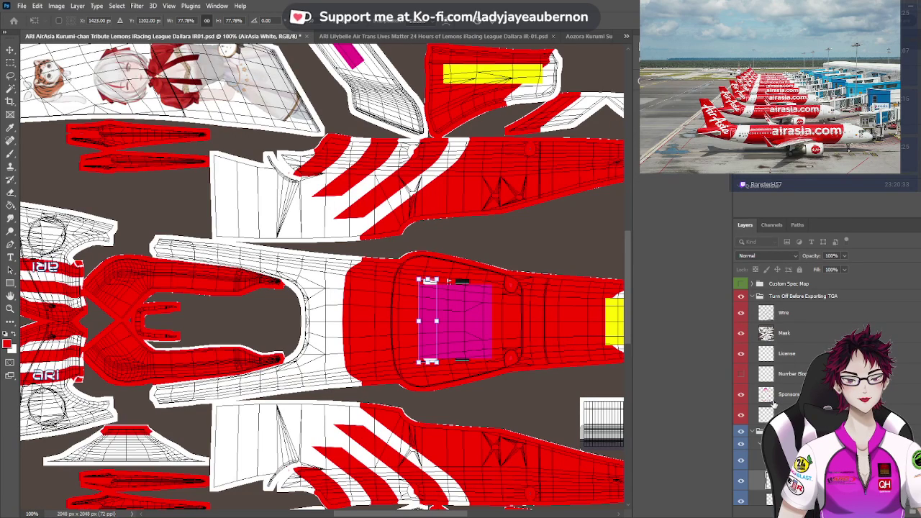
pyautogui.click(741, 395)
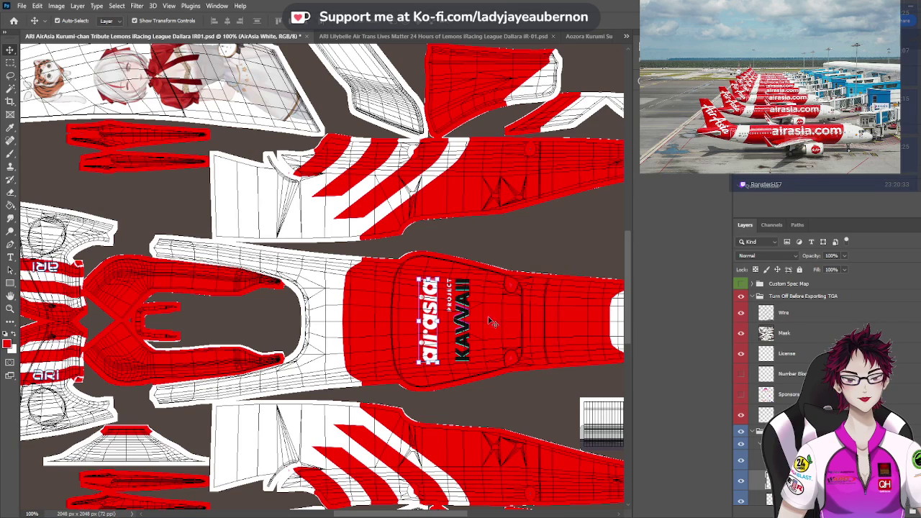
# Scale the Project KAWAII logo on the nose down to about 89% so it is narrower than the airasia logo
pyautogui.click(467, 332)
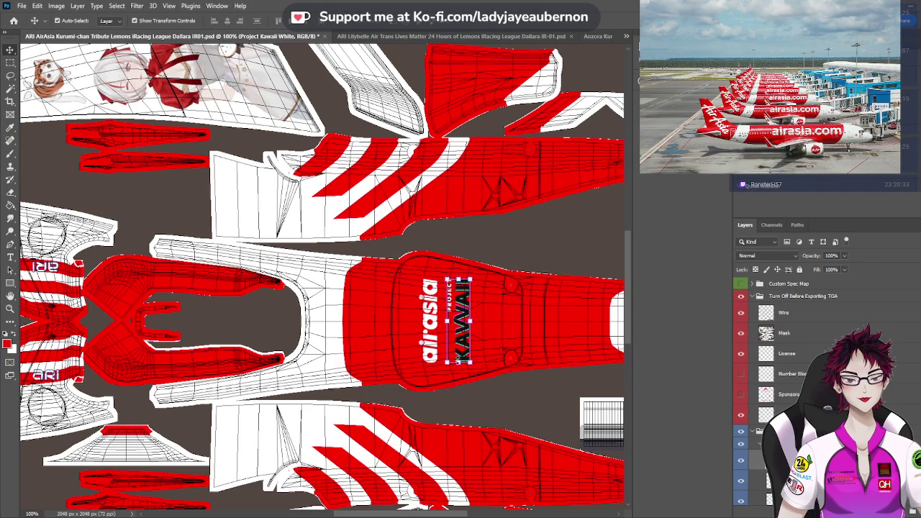
pyautogui.hotkey('ctrl', 't')
pyautogui.moveTo(457, 360); pyautogui.dragTo(456, 356)
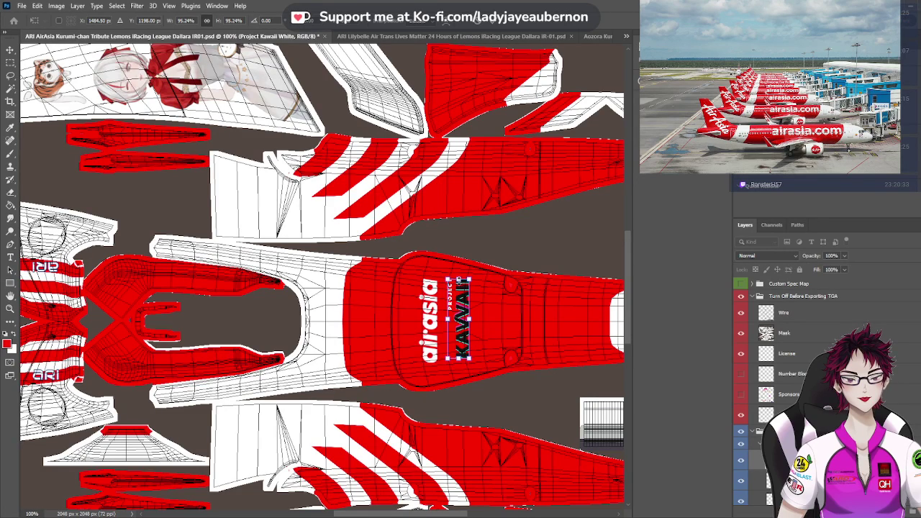
pyautogui.moveTo(459, 277); pyautogui.dragTo(459, 285)
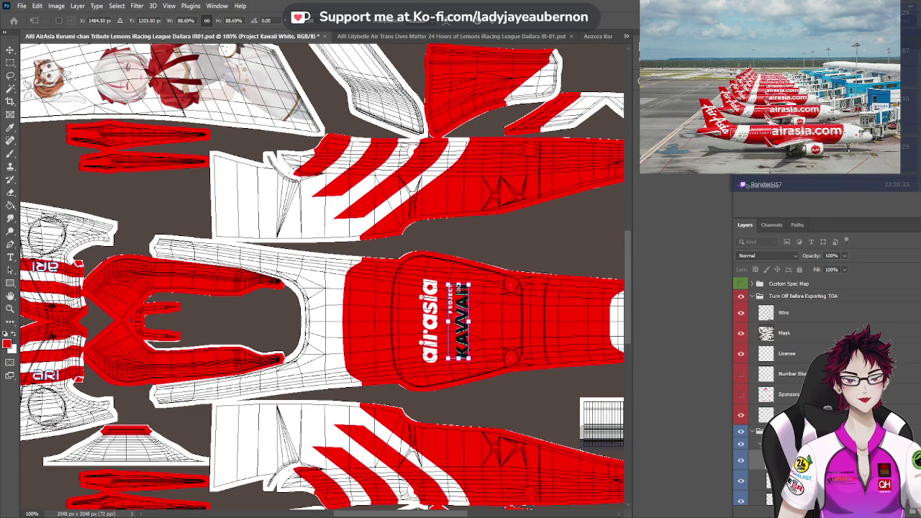
pyautogui.click(10, 50)
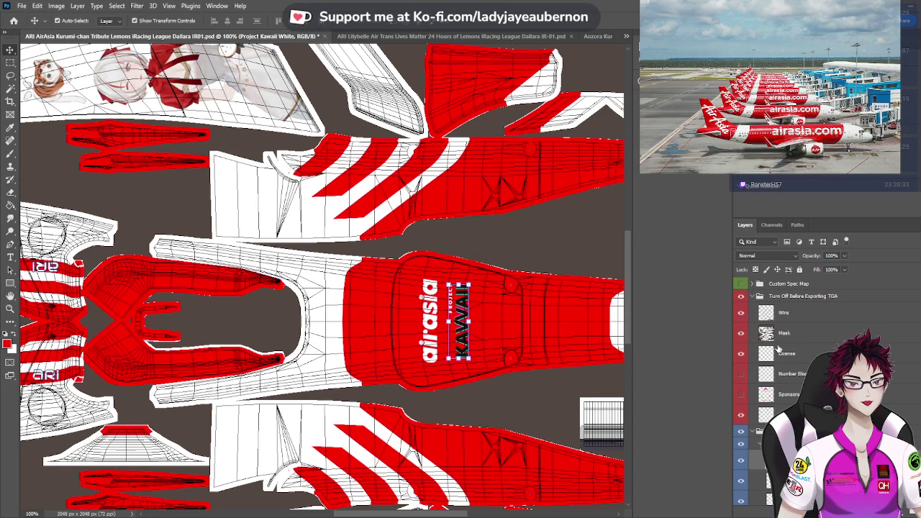
# Hide the Wire layer and the Turn Off Before Exporting TGA group for the full livery texture
pyautogui.click(741, 312)
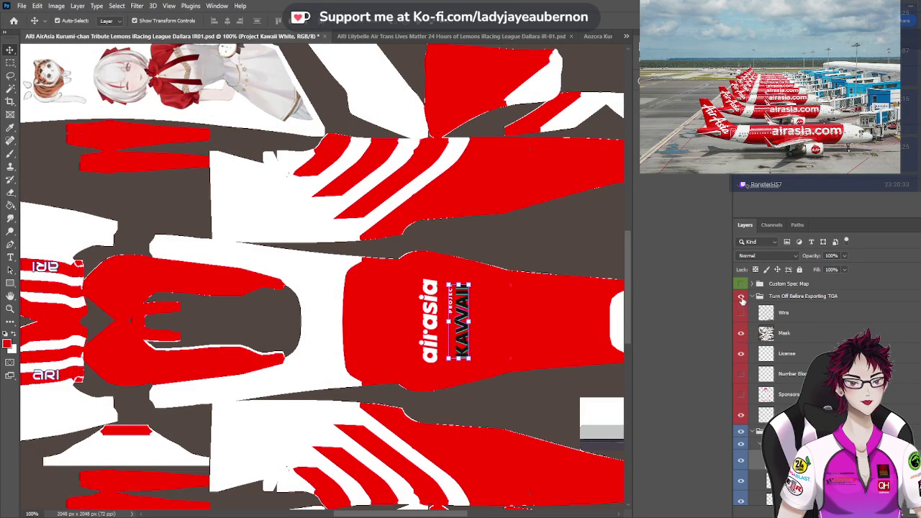
pyautogui.click(741, 297)
pyautogui.hotkey('ctrl', '-')
pyautogui.hotkey('ctrl', '-')
pyautogui.hotkey('ctrl', '-')
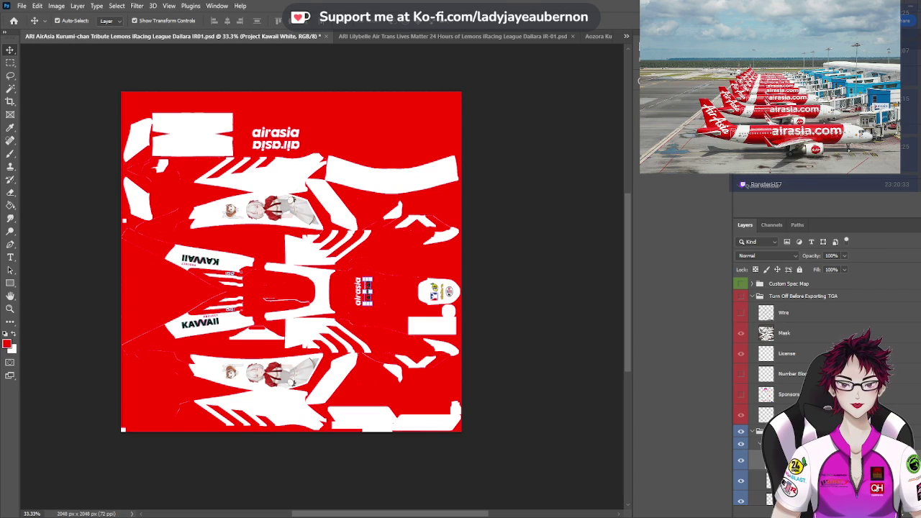
# Switch to the iRacing car model viewer and examine the livery's nose logos, side and front on the Dallara IR-01
pyautogui.hotkey('alt', 'Tab')
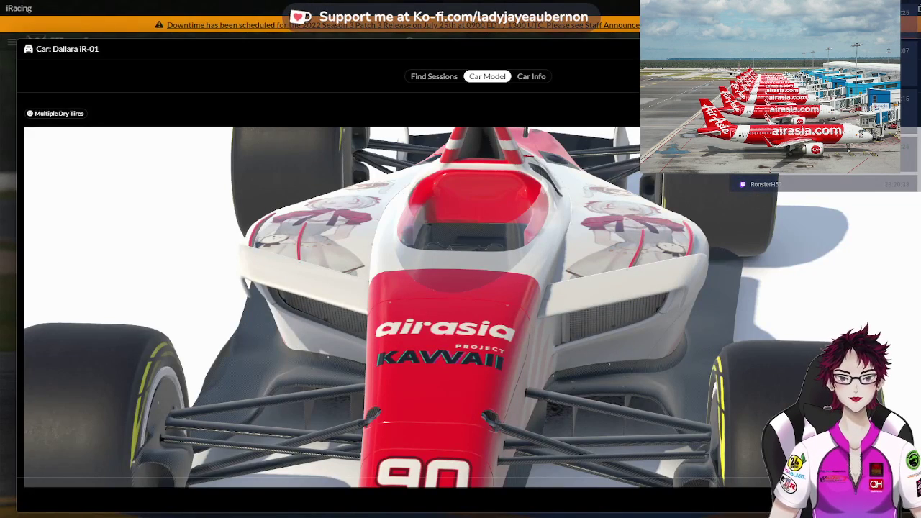
pyautogui.moveTo(396, 376); pyautogui.dragTo(500, 360)
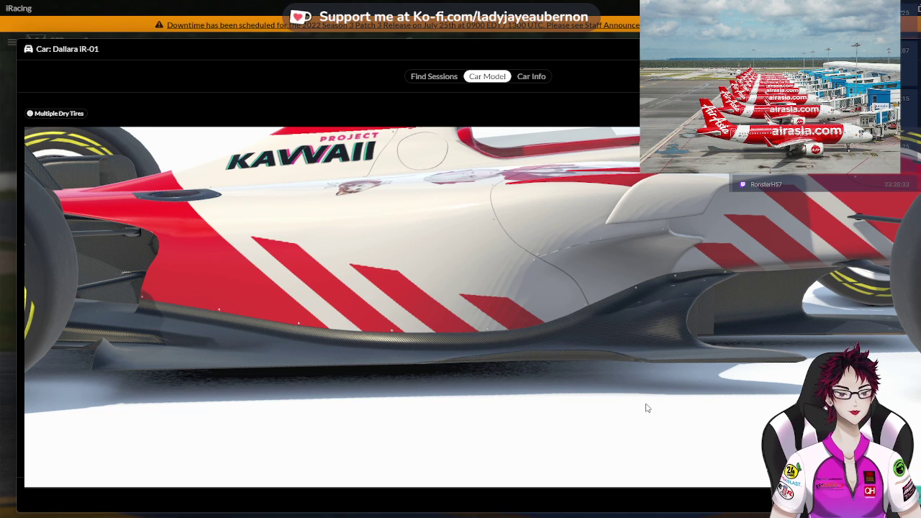
pyautogui.scroll(-5, 644, 403)
pyautogui.moveTo(644, 402); pyautogui.dragTo(554, 373)
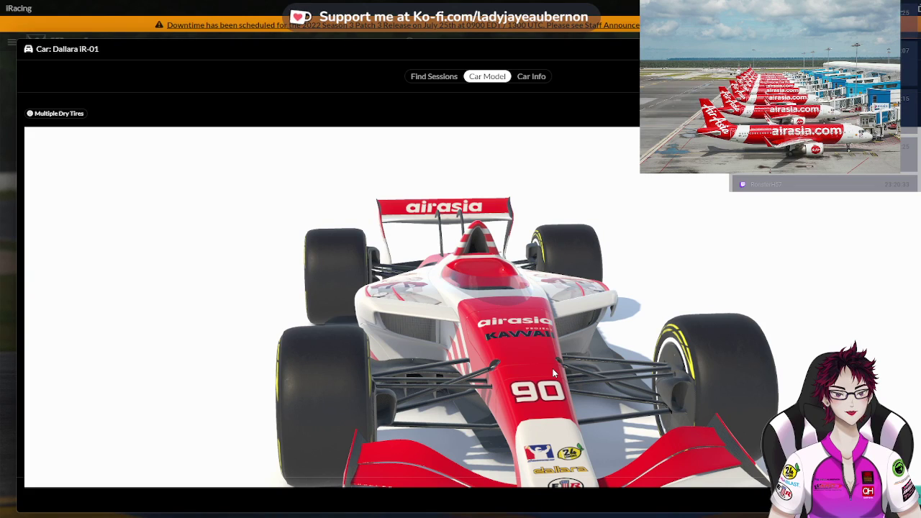
pyautogui.moveTo(554, 373)
pyautogui.mouseDown()
pyautogui.moveTo(547, 371)
pyautogui.moveTo(582, 364)
pyautogui.moveTo(545, 358)
pyautogui.mouseUp()
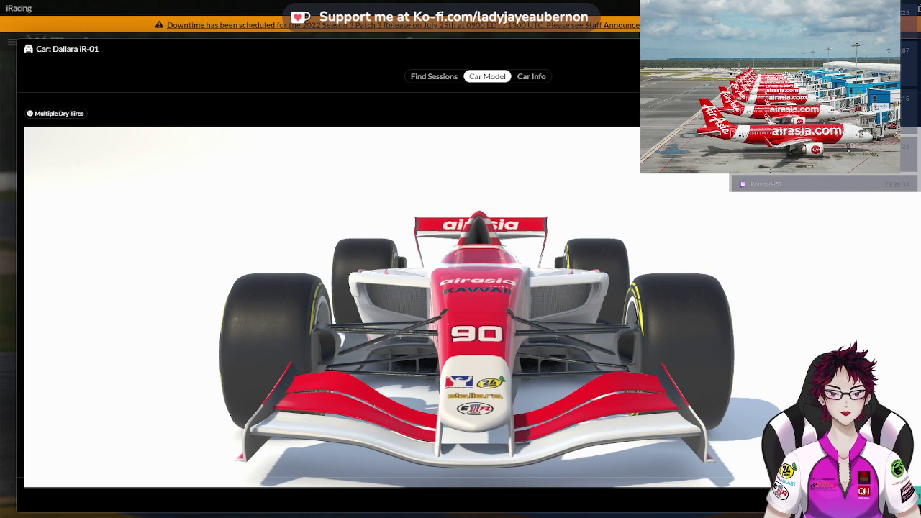
# Switch back to Photoshop and show the Turn Off Before Exporting TGA group with its Wire layer
pyautogui.hotkey('alt', 'Tab')
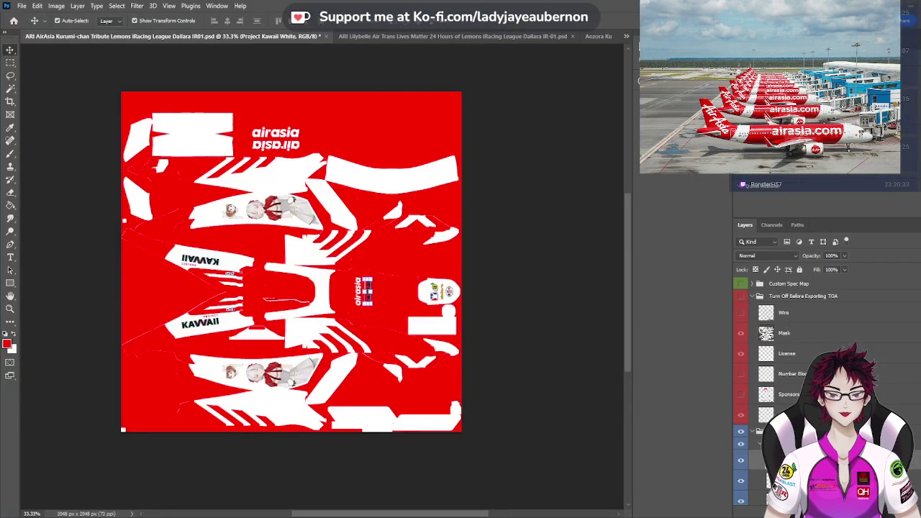
pyautogui.click(741, 298)
pyautogui.click(741, 313)
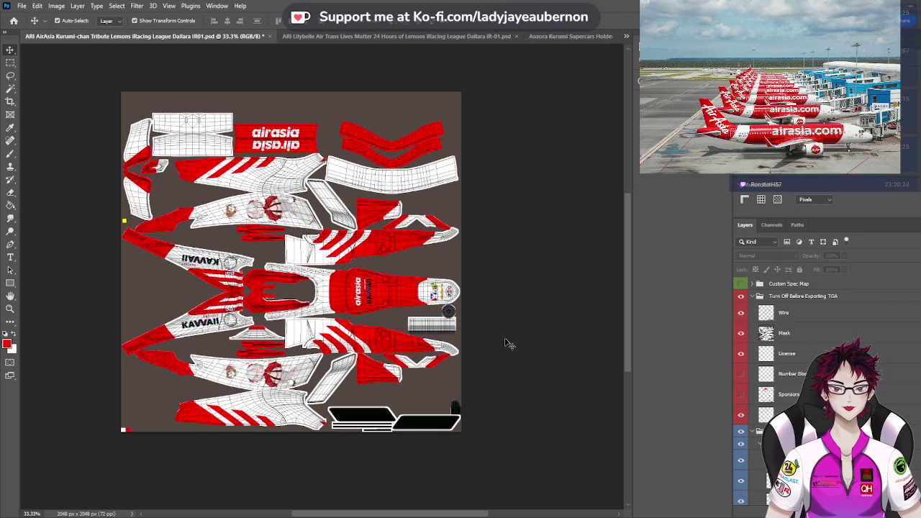
# Copy the large red airasia logo from the Aozora Kurumi Supercars Holden ZB Commodore livery
pyautogui.click(392, 43)
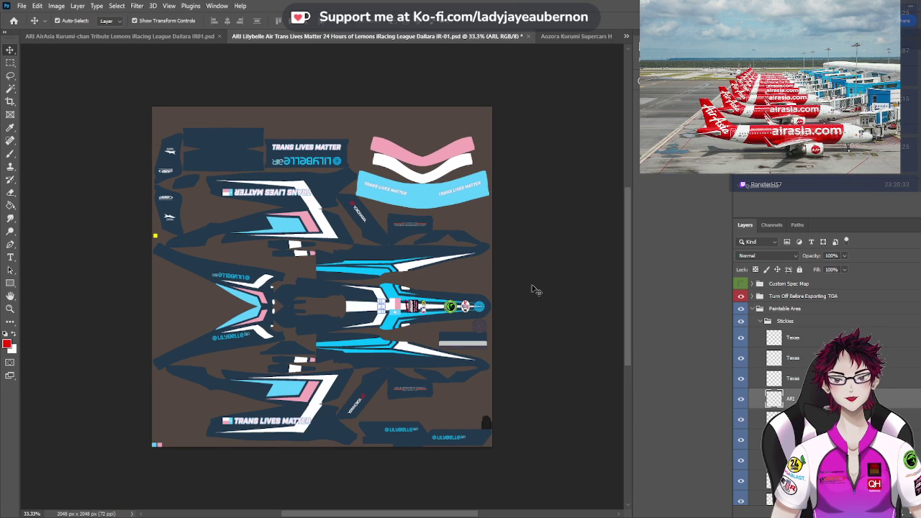
pyautogui.click(121, 36)
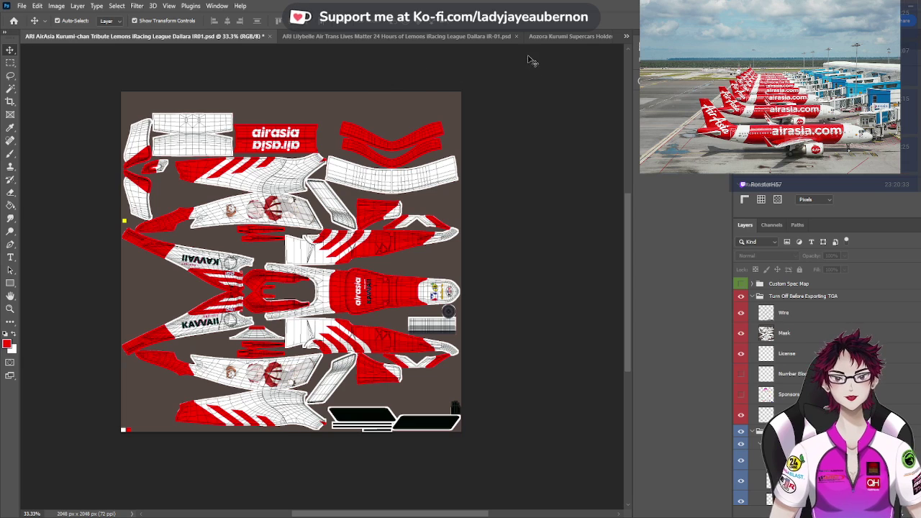
pyautogui.click(550, 36)
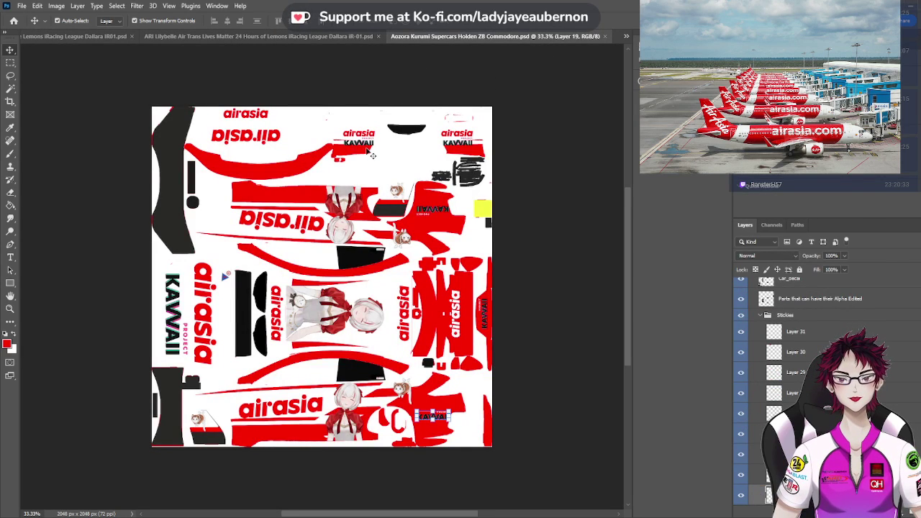
pyautogui.click(207, 292)
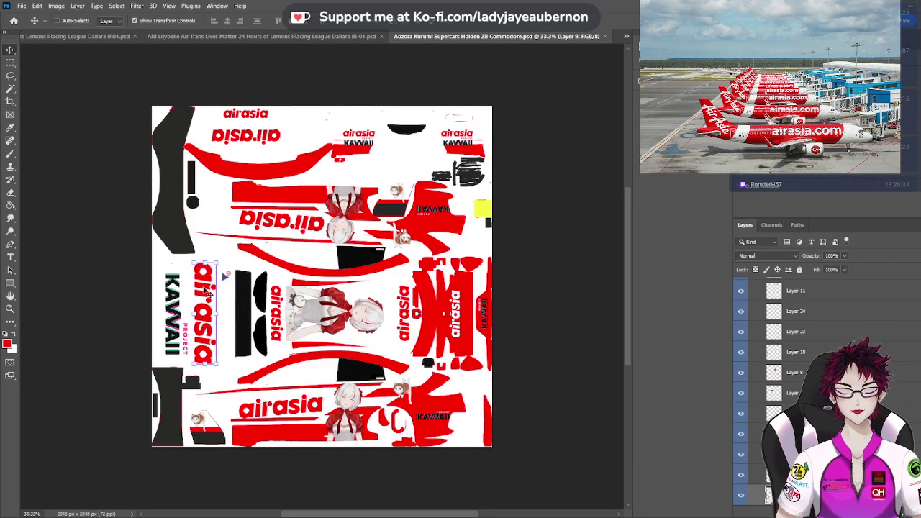
# Return to the AirAsia Kurumi-chan Dallara IR-01 livery and show its Sponsors and number block layers
pyautogui.click(101, 37)
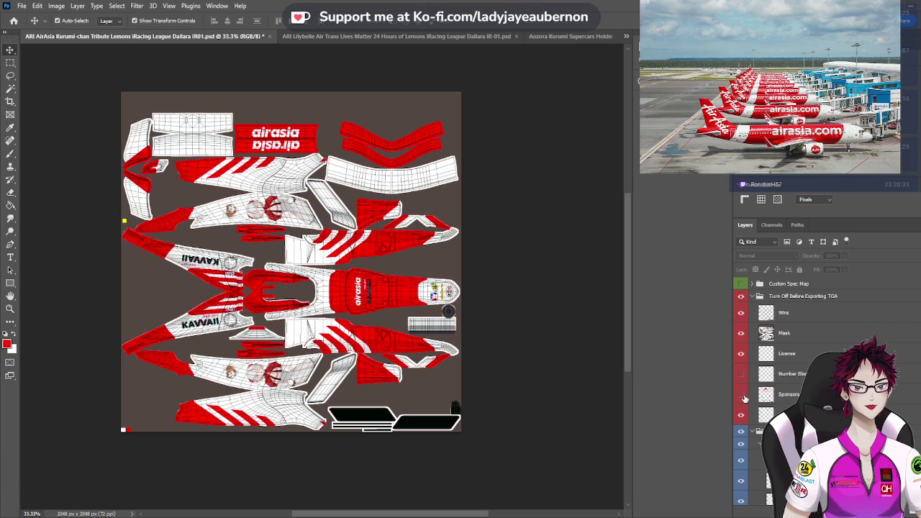
pyautogui.click(742, 395)
pyautogui.click(741, 374)
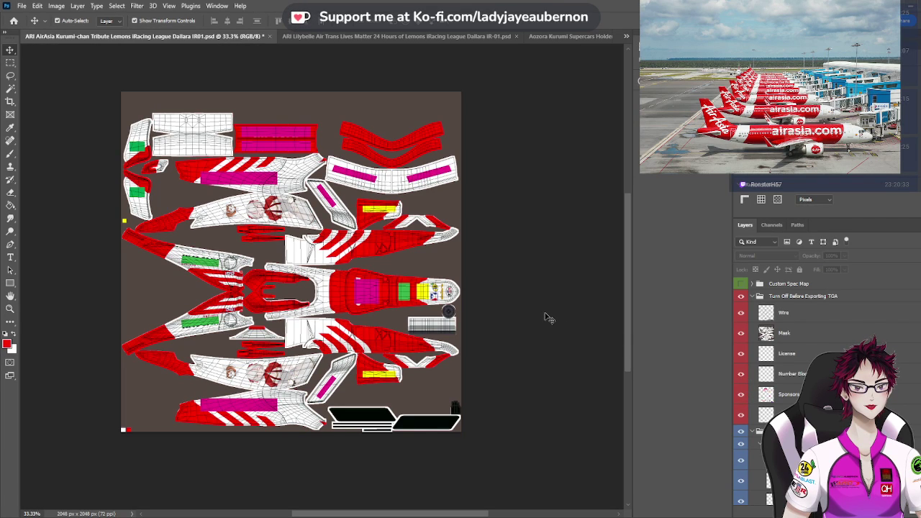
# Paste the red airasia logo above the Custom Spec Map group and rotate it to read horizontally
pyautogui.hotkey('ctrl', '+')
pyautogui.hotkey('ctrl', '+')
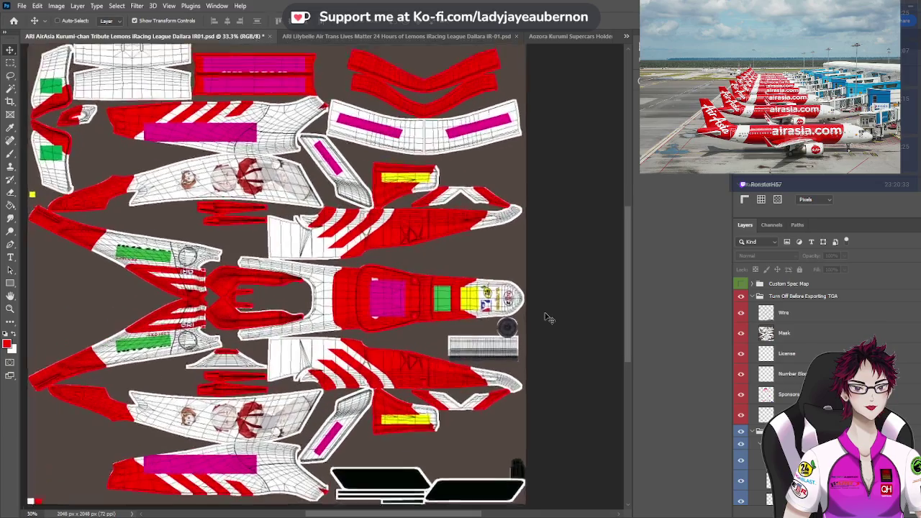
pyautogui.scroll(2, 547, 318)
pyautogui.scroll(4, 546, 317)
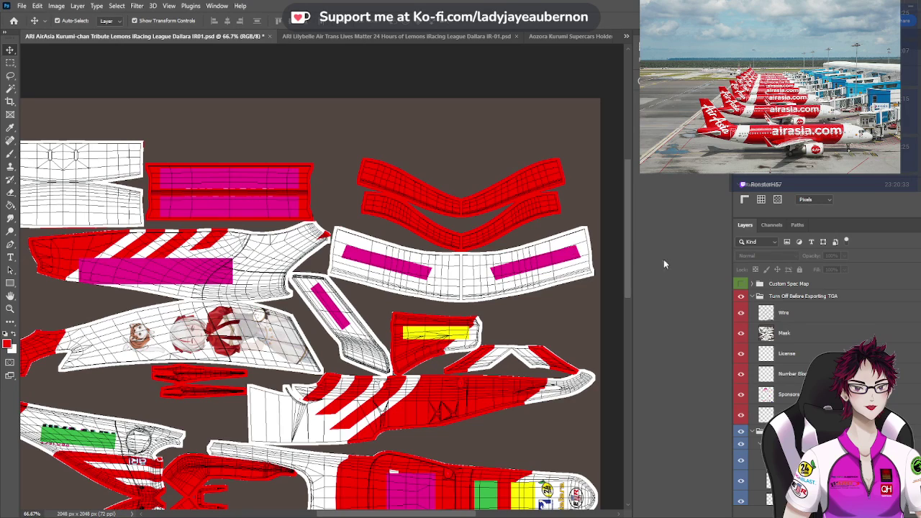
pyautogui.click(782, 284)
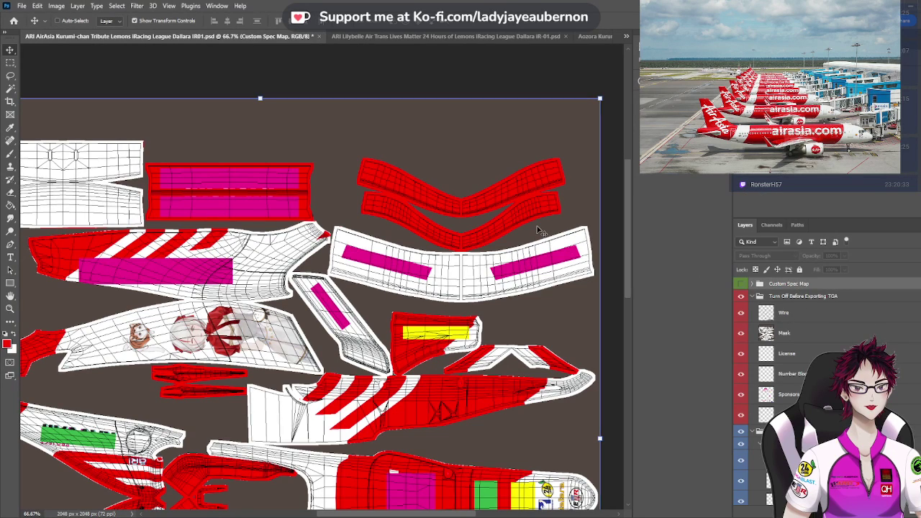
pyautogui.hotkey('ctrl', 'v')
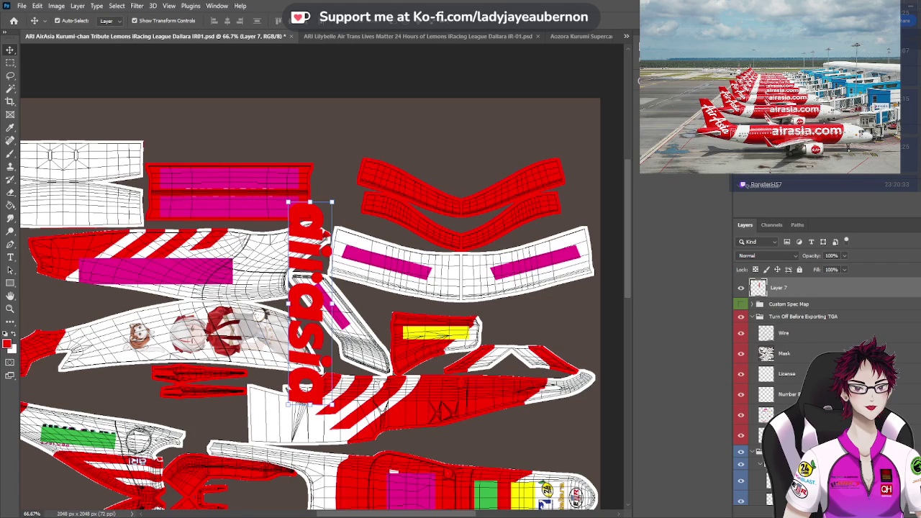
pyautogui.hotkey('ctrl', 'alt', 'r')
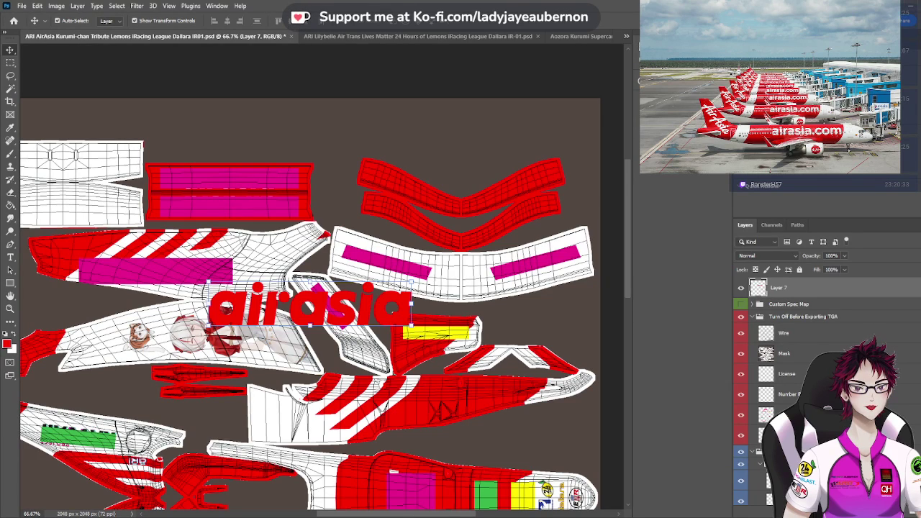
# Tilt the airasia logo to the slope of the curved white wing panel's left magenta sponsor area and move it there
pyautogui.moveTo(419, 288); pyautogui.dragTo(420, 311)
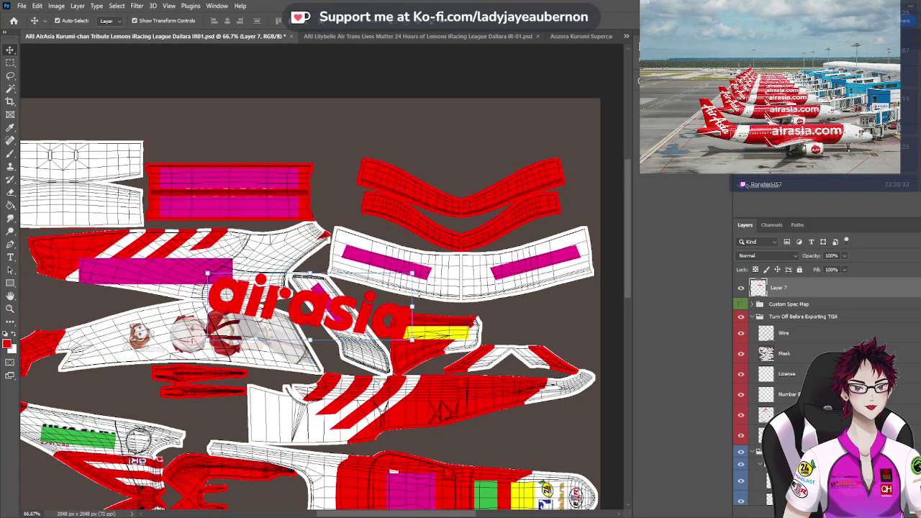
pyautogui.press('Return')
pyautogui.moveTo(355, 308); pyautogui.dragTo(366, 269)
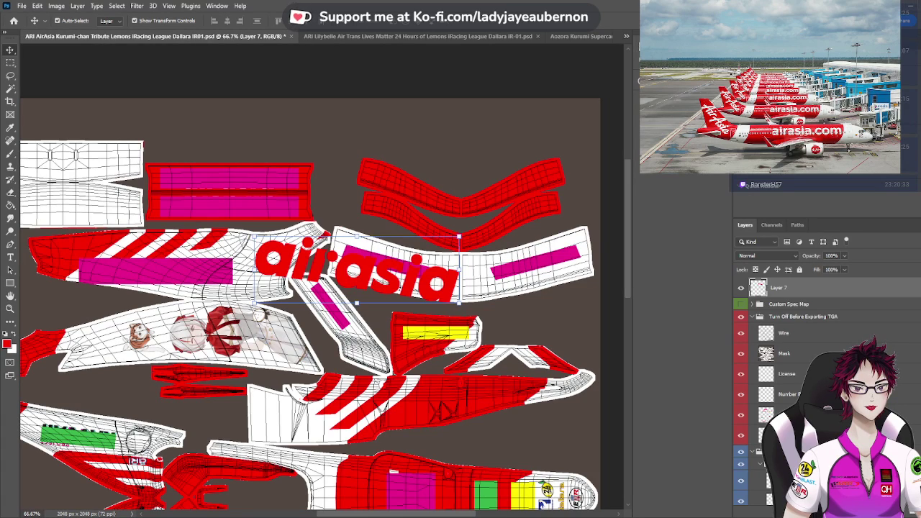
pyautogui.moveTo(374, 275); pyautogui.dragTo(378, 278)
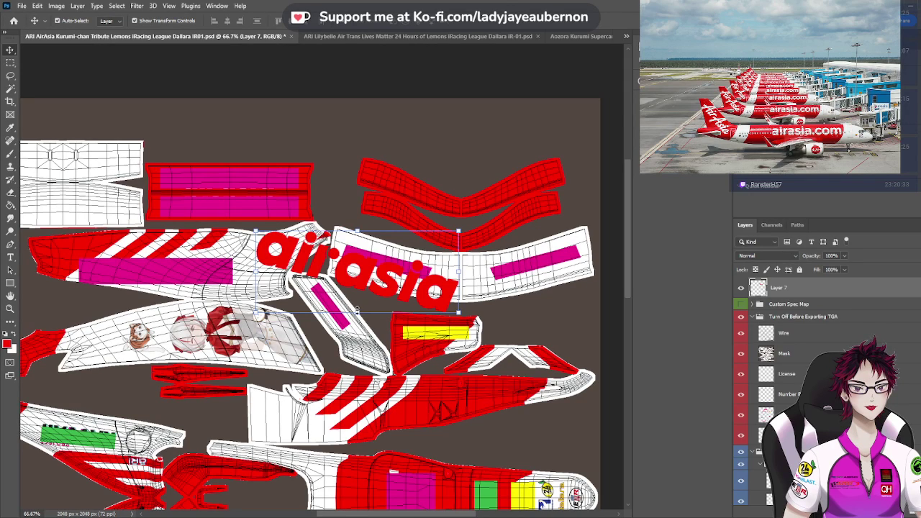
# Scale the airasia logo down to about 43% and center it on the curved white panel's left magenta sponsor area
pyautogui.moveTo(357, 312); pyautogui.dragTo(364, 267)
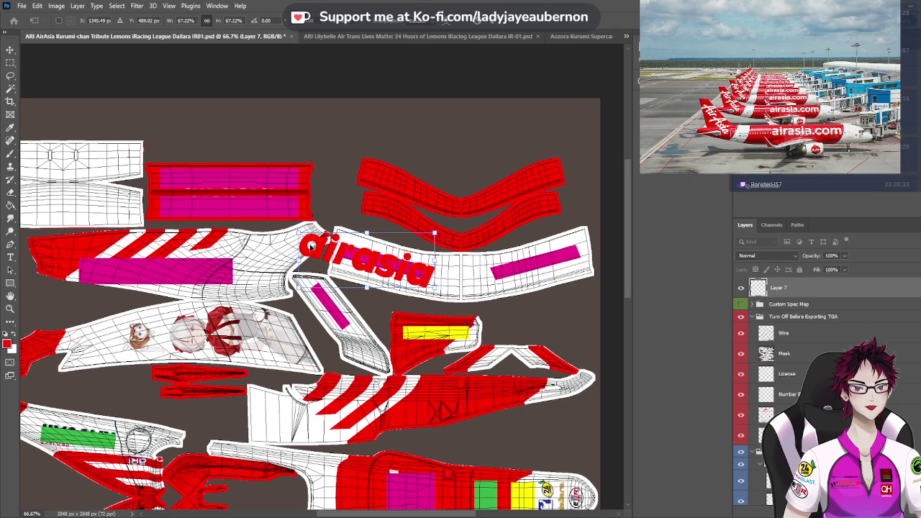
pyautogui.moveTo(300, 251); pyautogui.dragTo(338, 243)
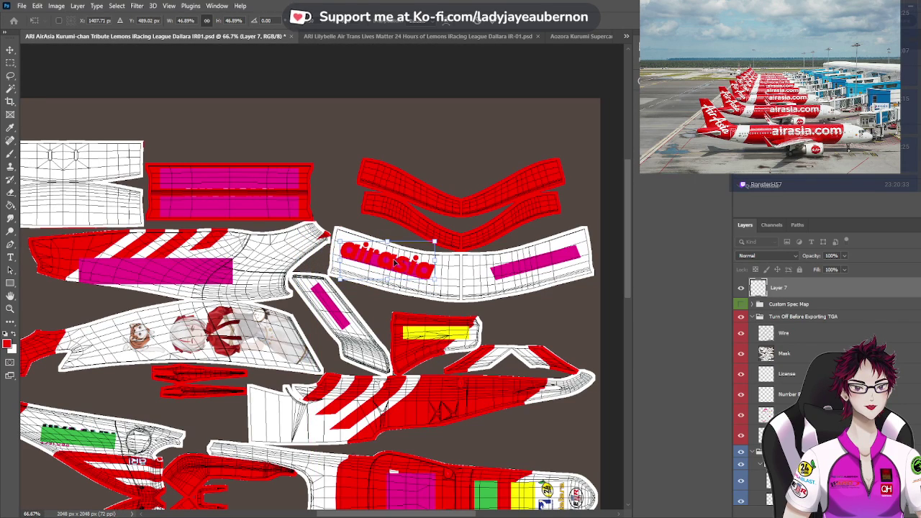
pyautogui.moveTo(394, 263); pyautogui.dragTo(394, 266)
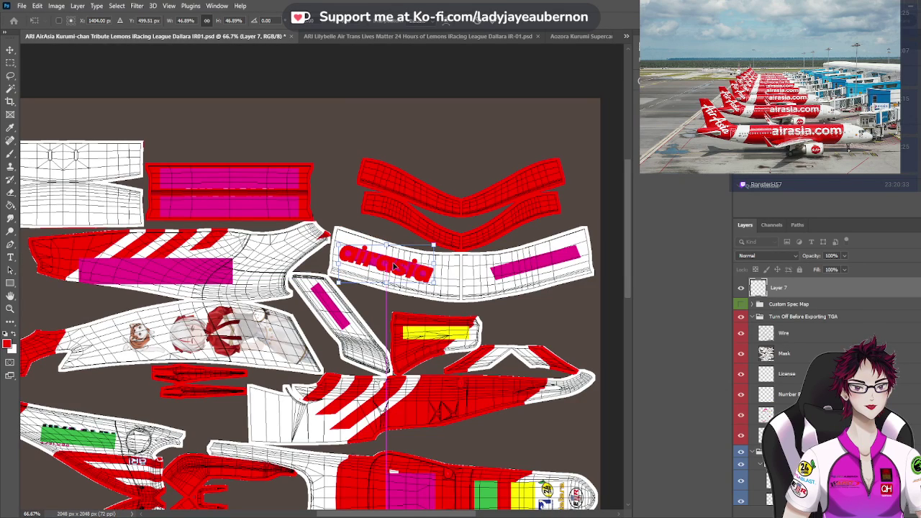
pyautogui.moveTo(395, 266); pyautogui.dragTo(394, 266)
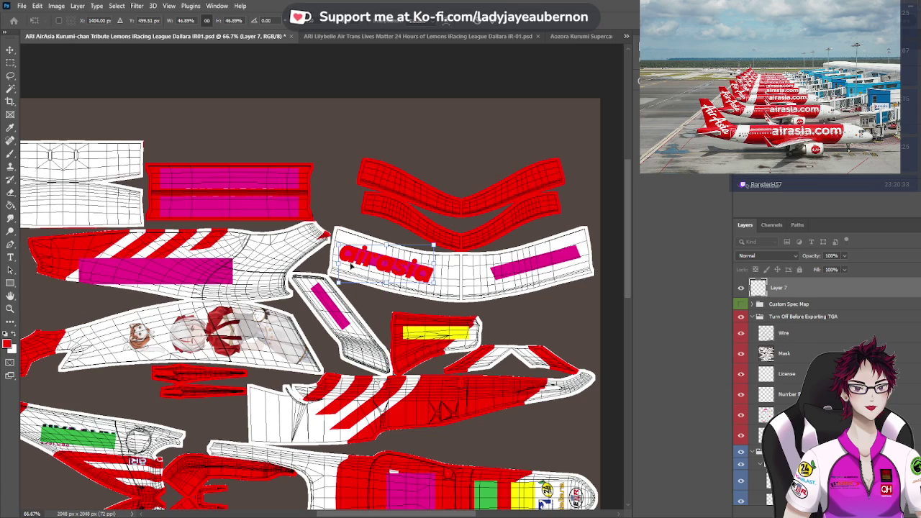
pyautogui.moveTo(337, 263); pyautogui.dragTo(343, 263)
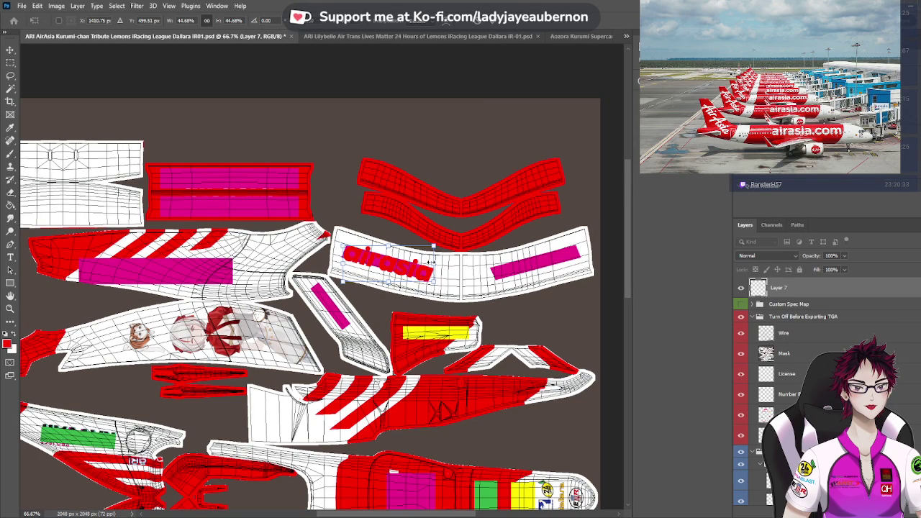
pyautogui.moveTo(432, 262); pyautogui.dragTo(429, 262)
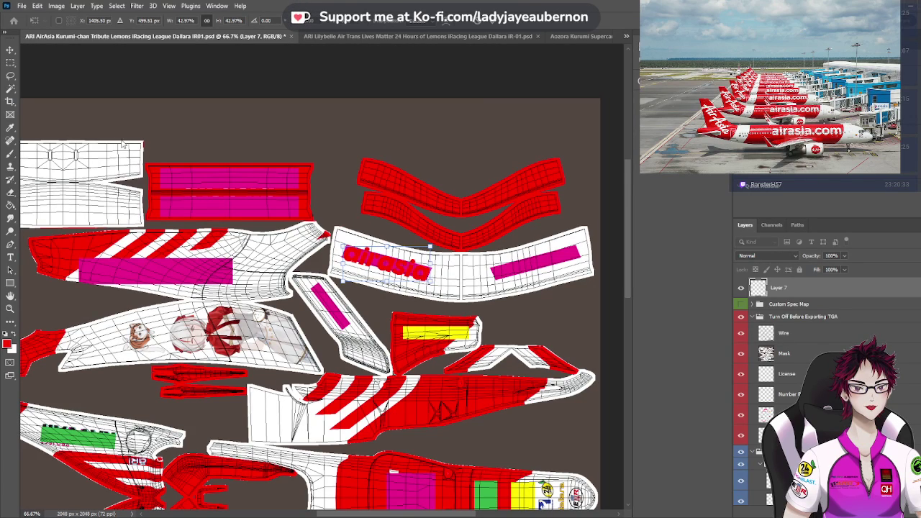
pyautogui.press('Return')
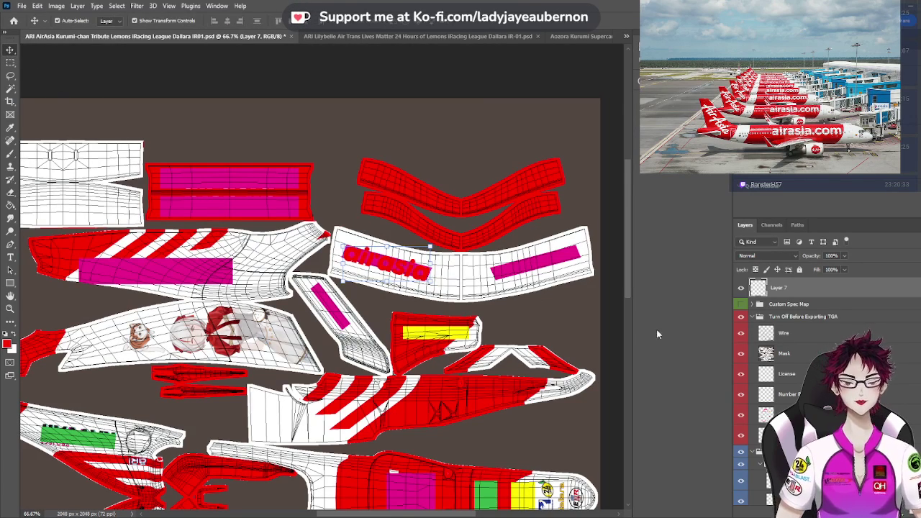
# Rename the pasted logo layer as AirAsia Red
pyautogui.doubleClick(780, 287)
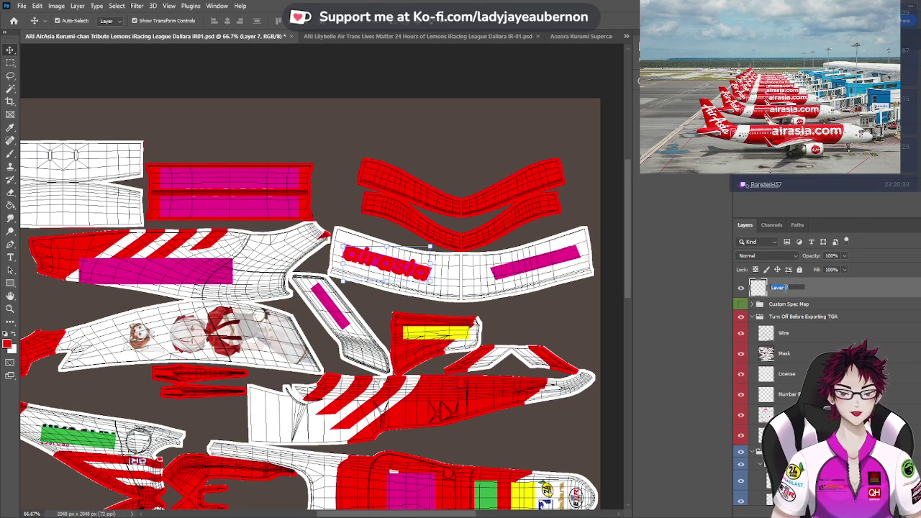
pyautogui.write('AirAsia Red')
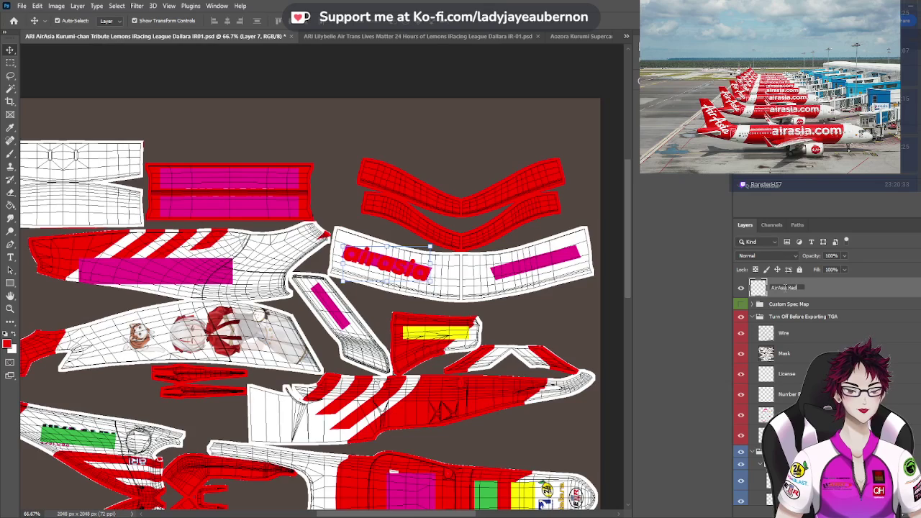
pyautogui.press('Return')
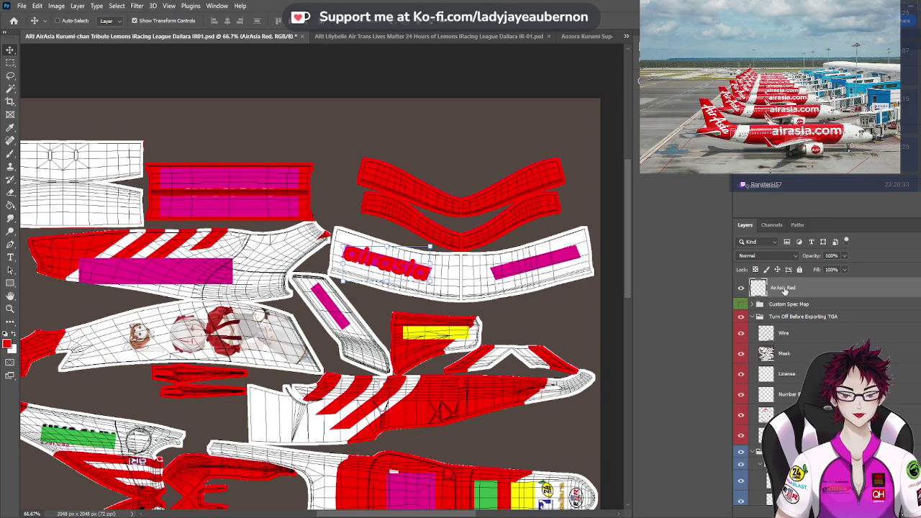
# Duplicate the AirAsia Red logo, tilt the copy the opposite way and place it over the curved white panel's right magenta area
pyautogui.click(523, 275)
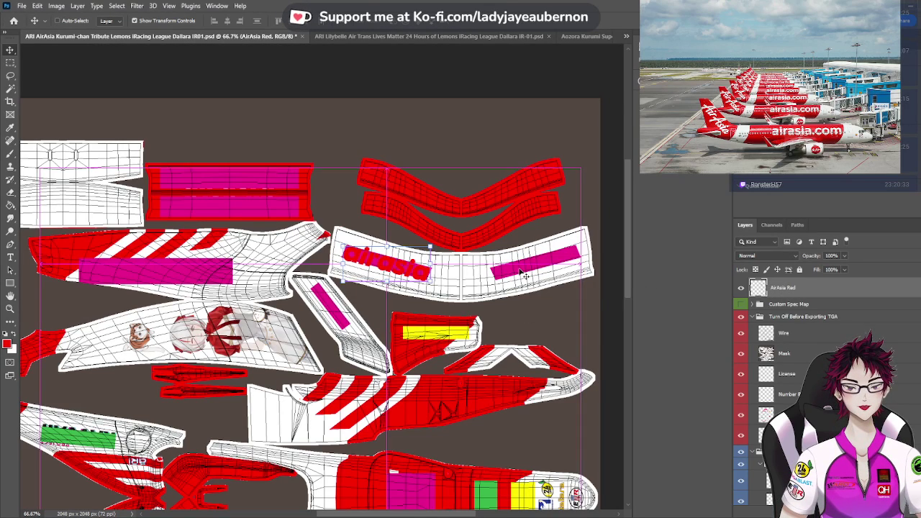
pyautogui.moveTo(524, 275); pyautogui.dragTo(446, 315)
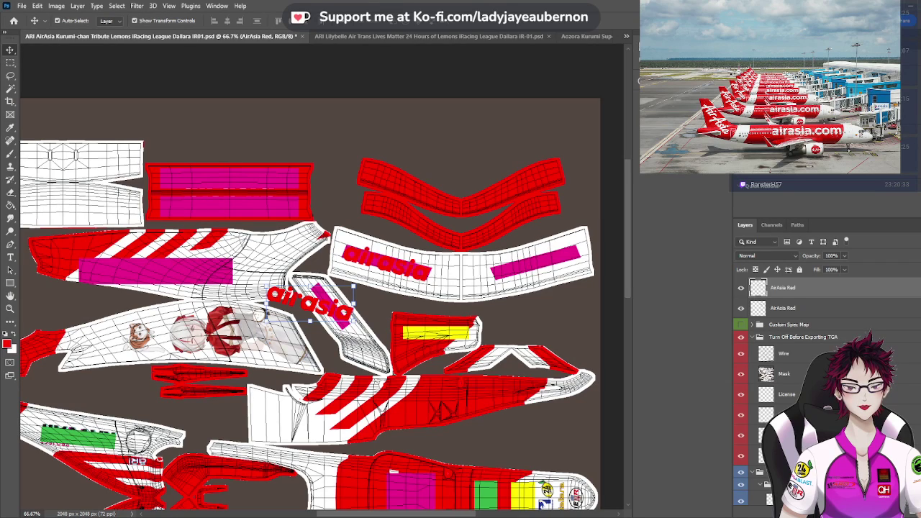
pyautogui.moveTo(352, 321); pyautogui.dragTo(563, 266)
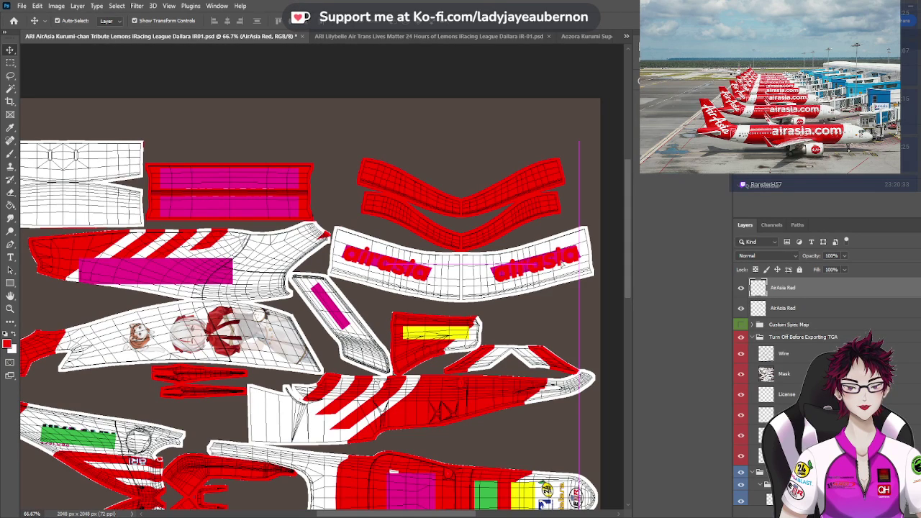
pyautogui.moveTo(562, 266); pyautogui.dragTo(563, 266)
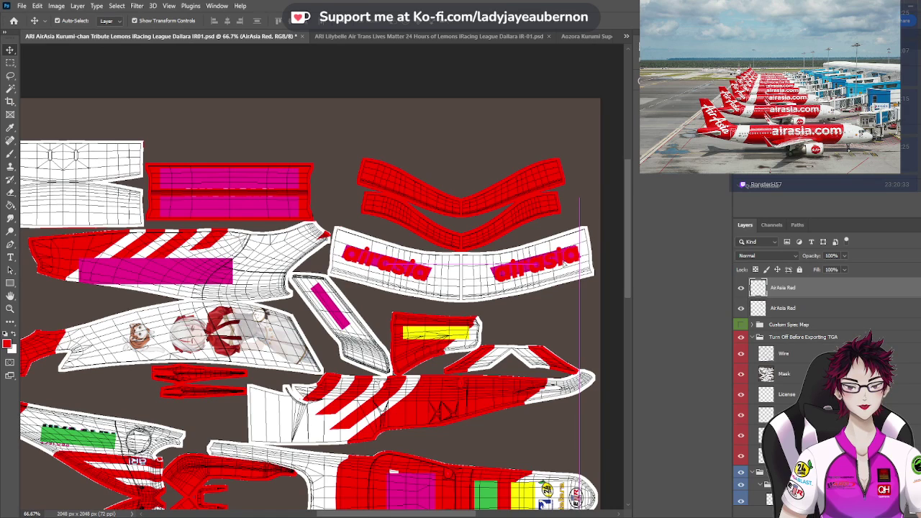
pyautogui.click(616, 336)
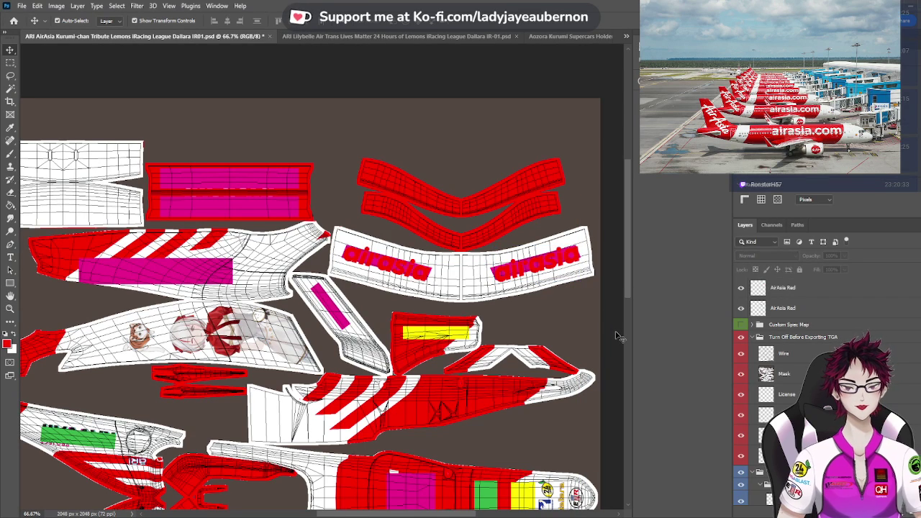
# Compare the remaining sponsor areas of the livery with the logo placement on the Aozora Kurumi Holden ZB Commodore
pyautogui.scroll(-5, 364, 297)
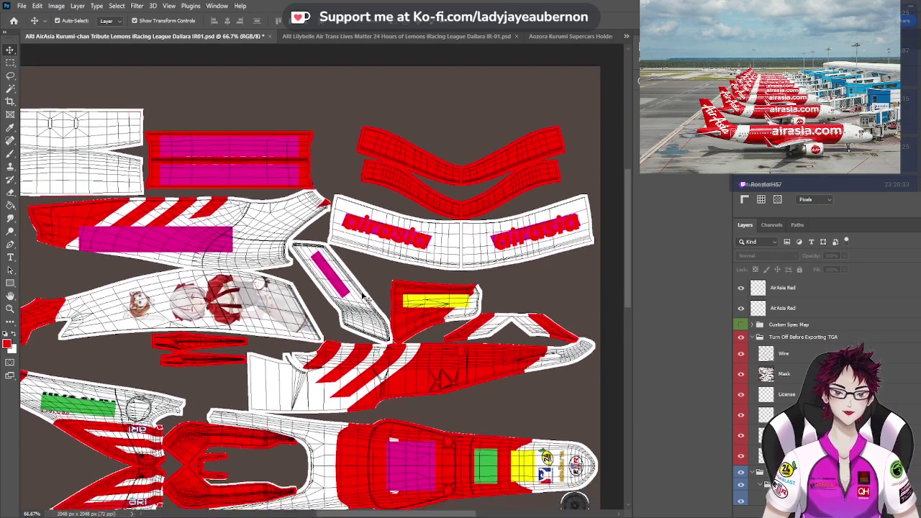
pyautogui.scroll(-2, 363, 296)
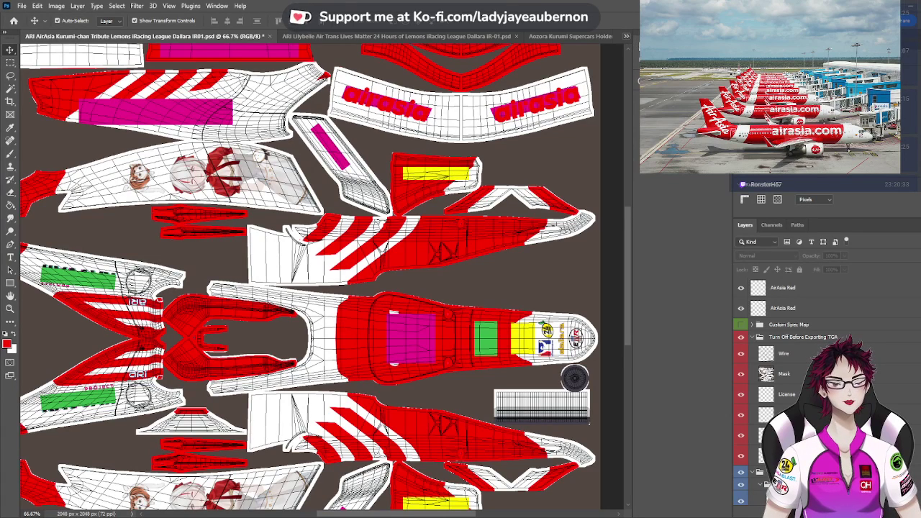
pyautogui.click(569, 36)
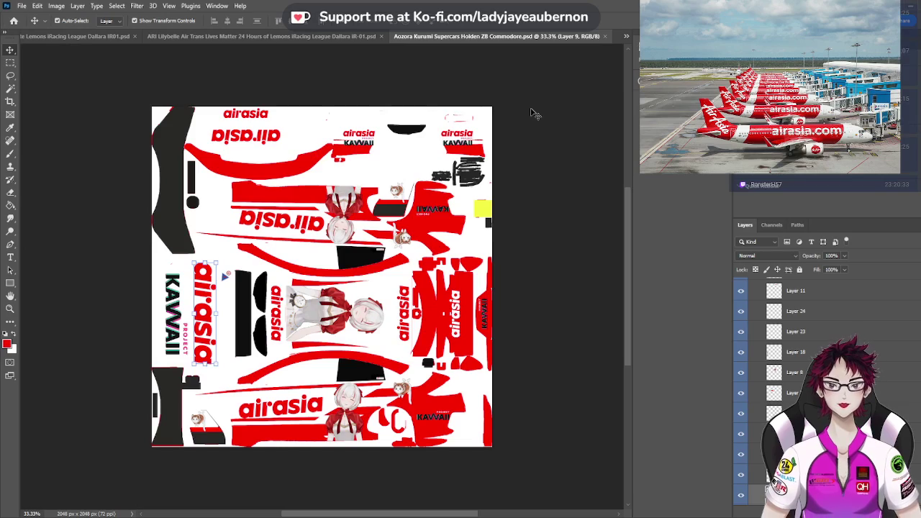
pyautogui.click(98, 34)
pyautogui.scroll(-5, 311, 209)
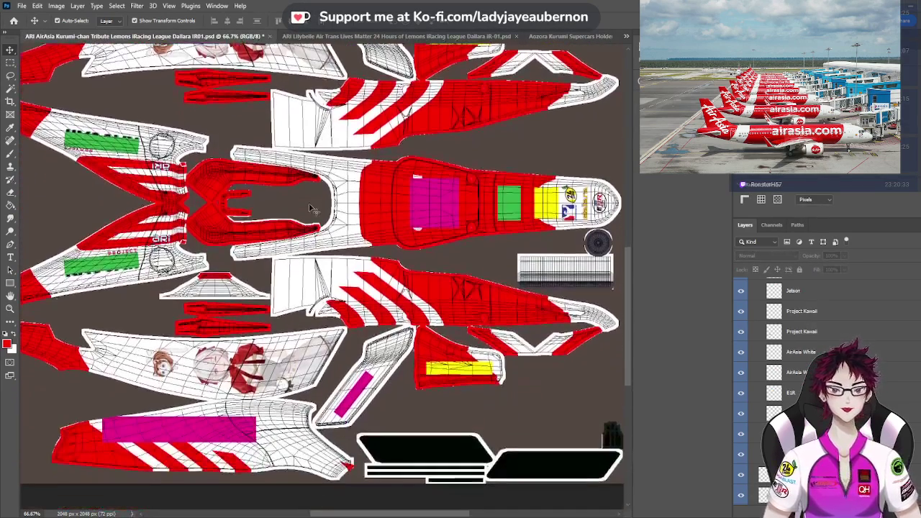
# Paste the airasia logo above the AirAsia Red layers, rotate it upright and place it over the lowest striped side panel's magenta sponsor area
pyautogui.scroll(-2, 311, 209)
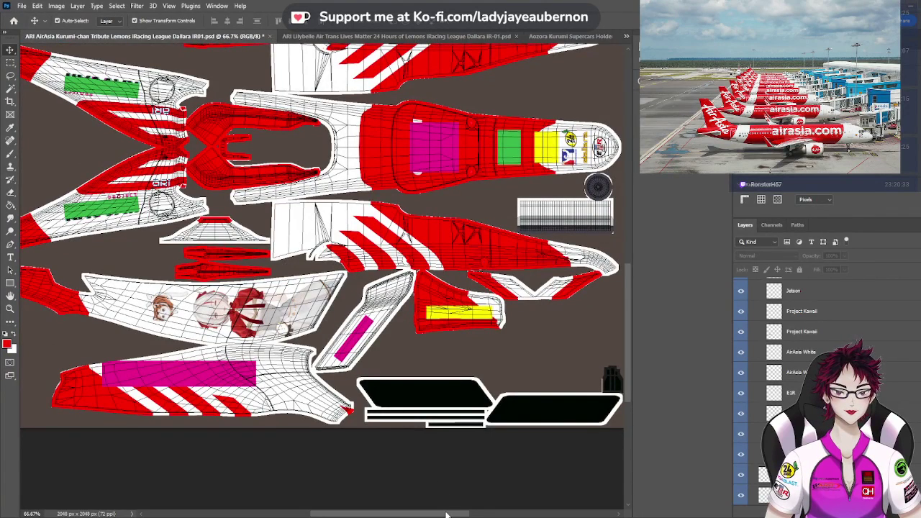
pyautogui.moveTo(446, 514); pyautogui.dragTo(401, 496)
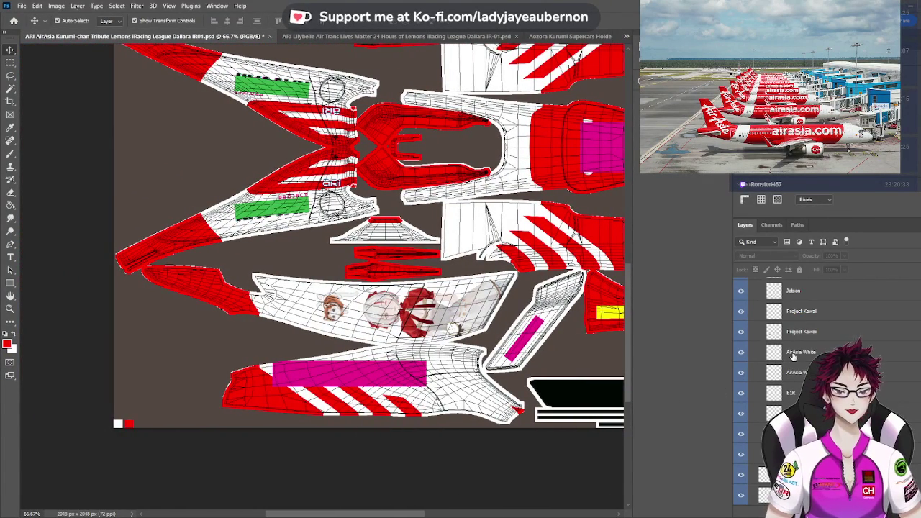
pyautogui.scroll(5, 793, 356)
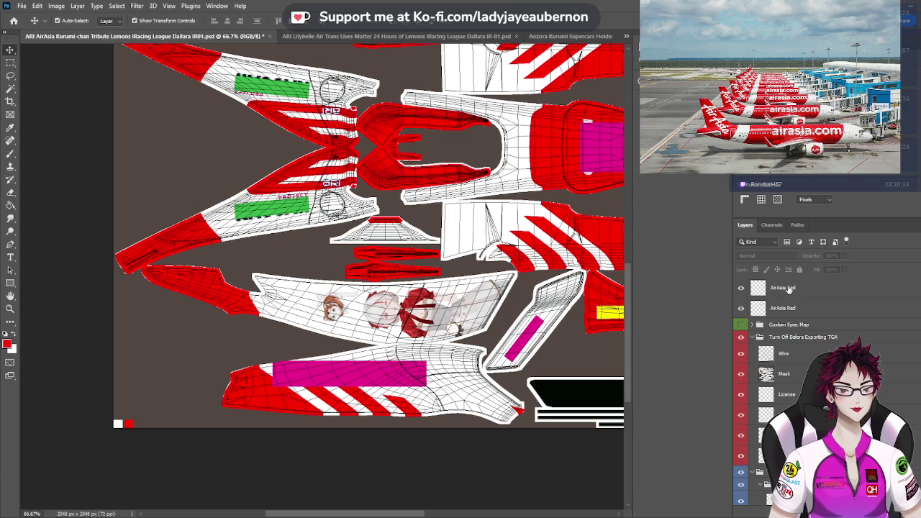
pyautogui.click(789, 289)
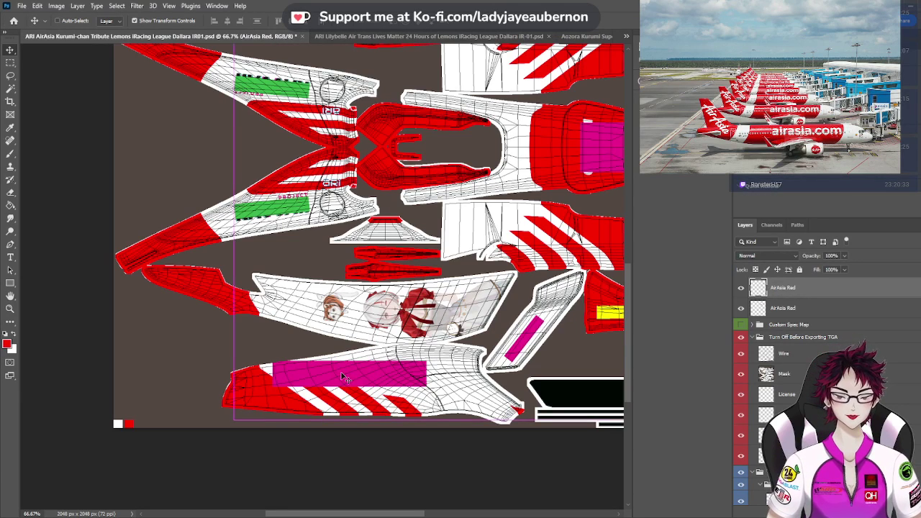
pyautogui.hotkey('ctrl', 'v')
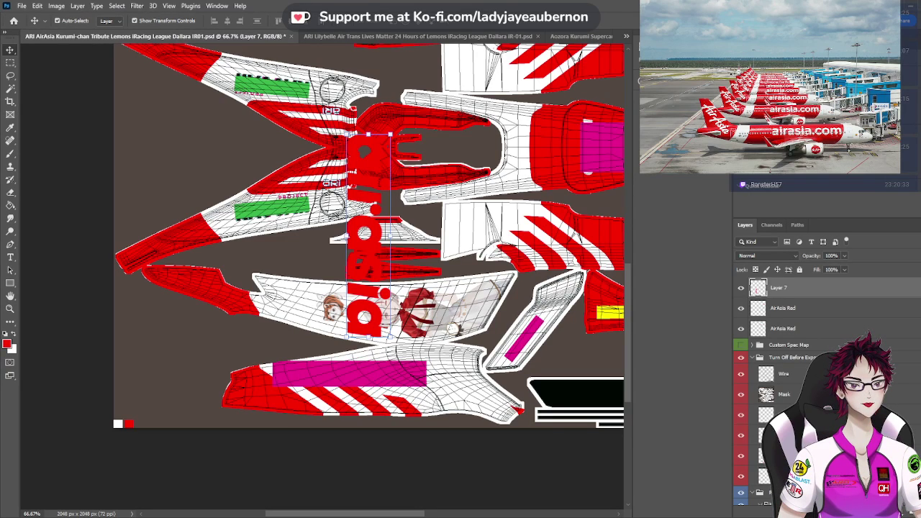
pyautogui.hotkey('ctrl', 't')
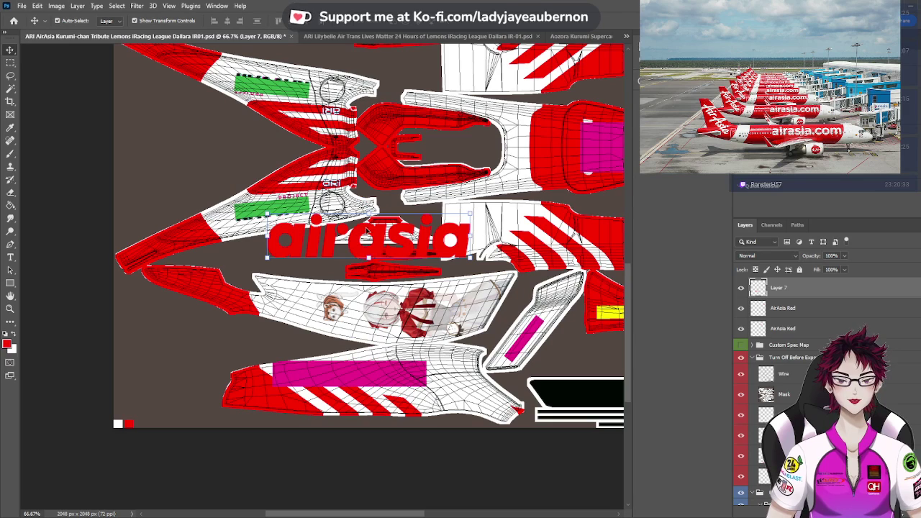
pyautogui.moveTo(355, 246); pyautogui.dragTo(360, 374)
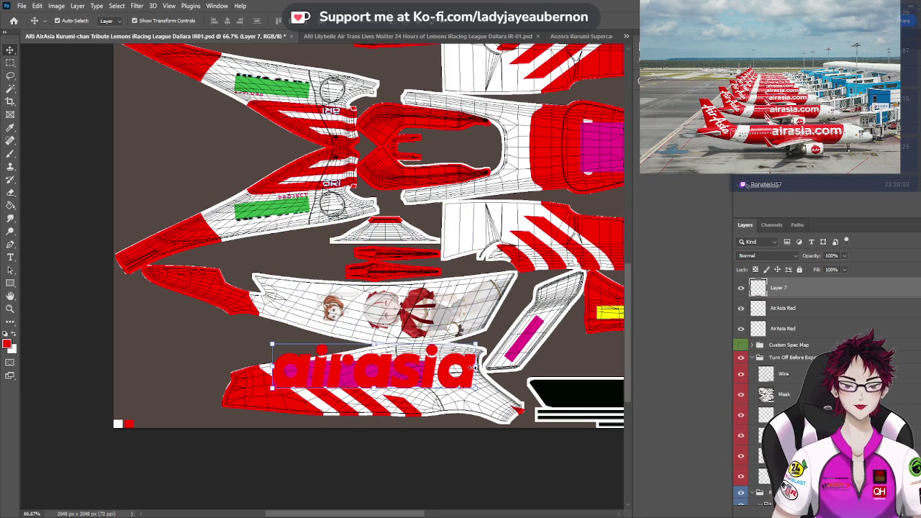
# Scale the pasted airasia logo to about 57.8% and align it with the right end of the lowest side panel's magenta area
pyautogui.hotkey('ctrl', 't')
pyautogui.moveTo(473, 368); pyautogui.dragTo(426, 376)
pyautogui.hotkey('ctrl', '+')
pyautogui.hotkey('ctrl', '+')
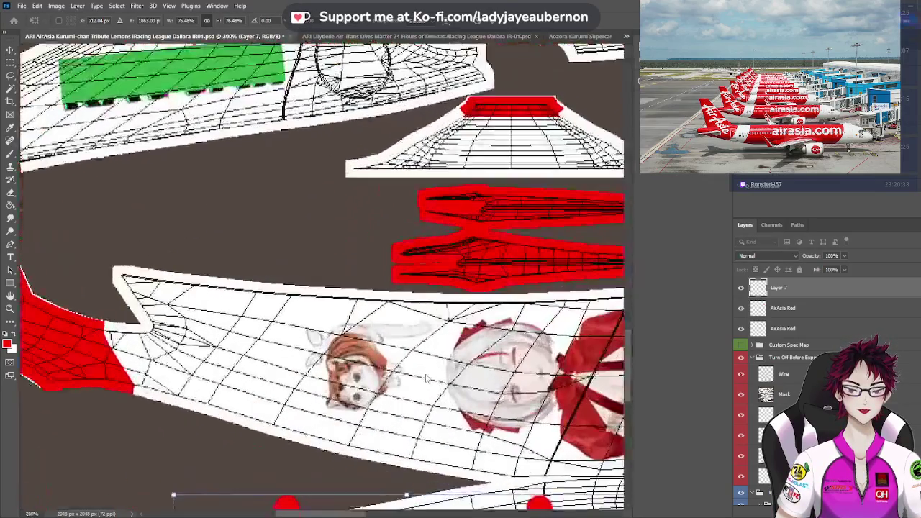
pyautogui.scroll(-3, 324, 280)
pyautogui.scroll(-3, 445, 317)
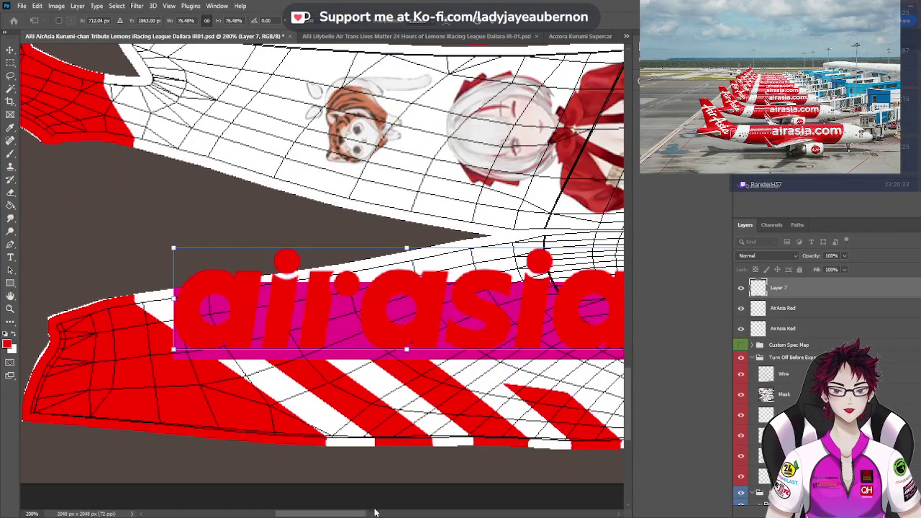
pyautogui.hscroll(2, 374, 512)
pyautogui.moveTo(390, 327); pyautogui.dragTo(387, 336)
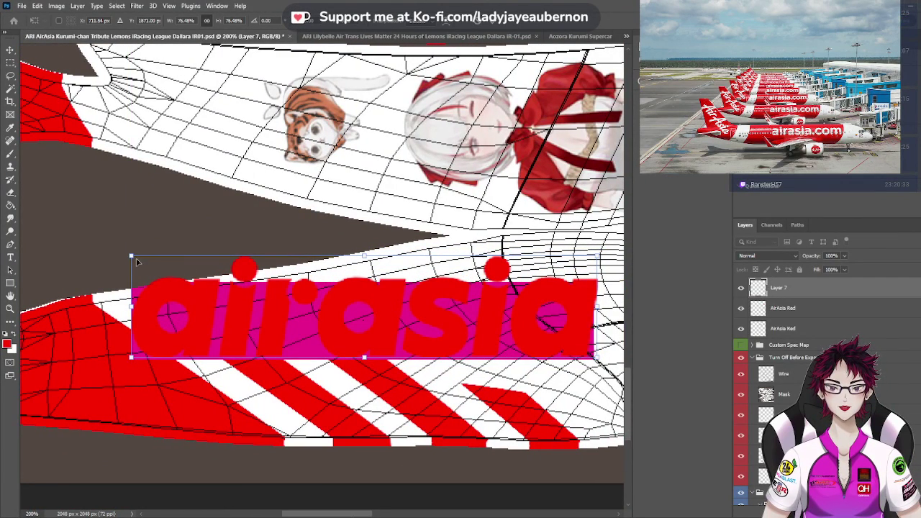
pyautogui.moveTo(131, 255); pyautogui.dragTo(238, 322)
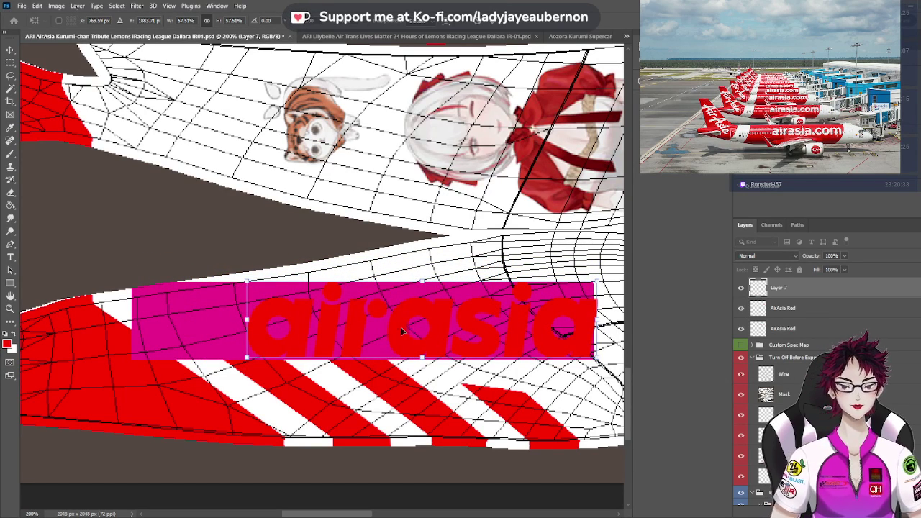
pyautogui.moveTo(399, 331); pyautogui.dragTo(395, 331)
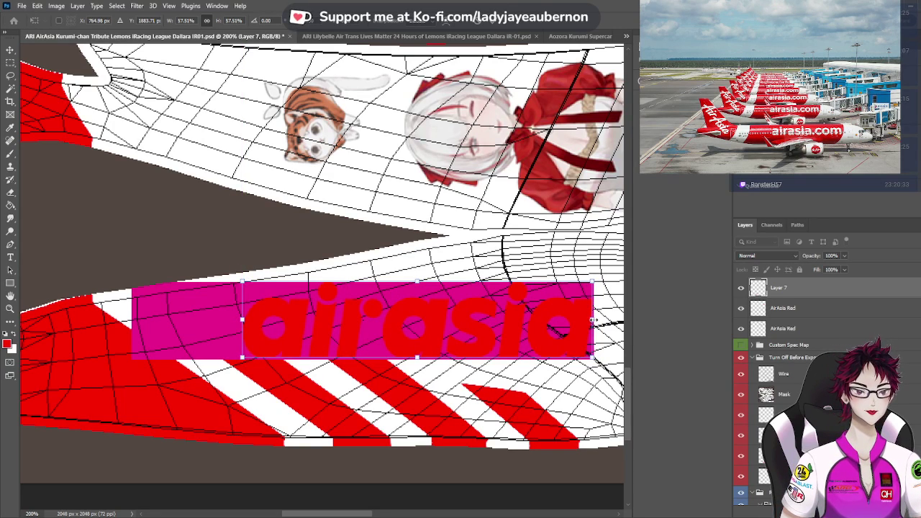
pyautogui.moveTo(593, 318); pyautogui.dragTo(594, 319)
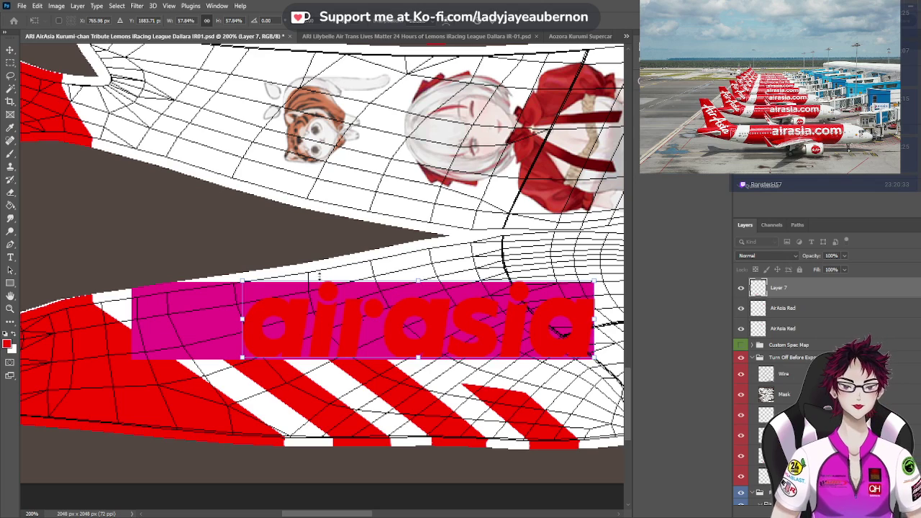
pyautogui.click(9, 51)
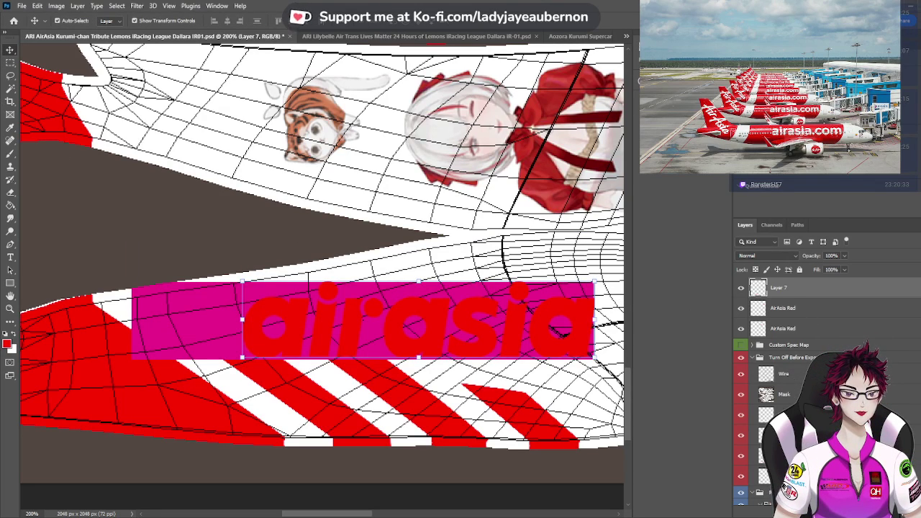
# Hide the colored sponsor area markers and give the side panel's airasia logo a white stroke outline
pyautogui.click(742, 455)
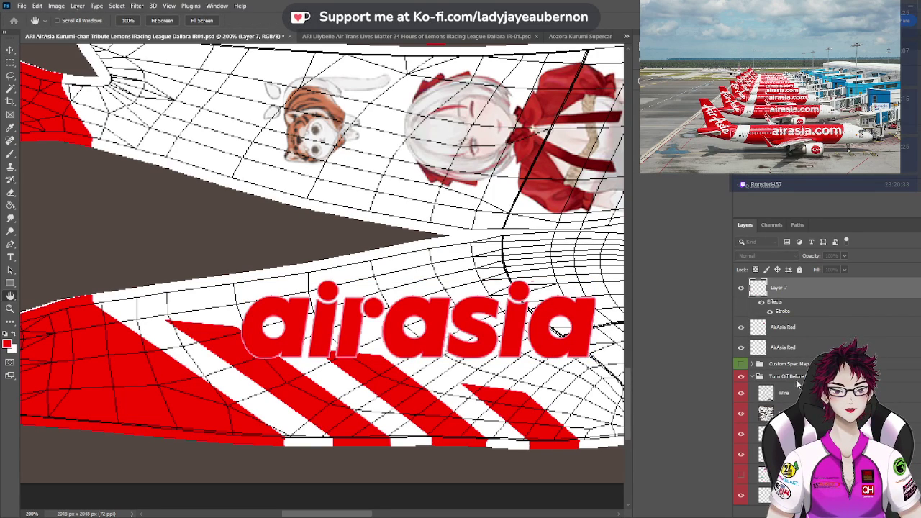
pyautogui.press('Return')
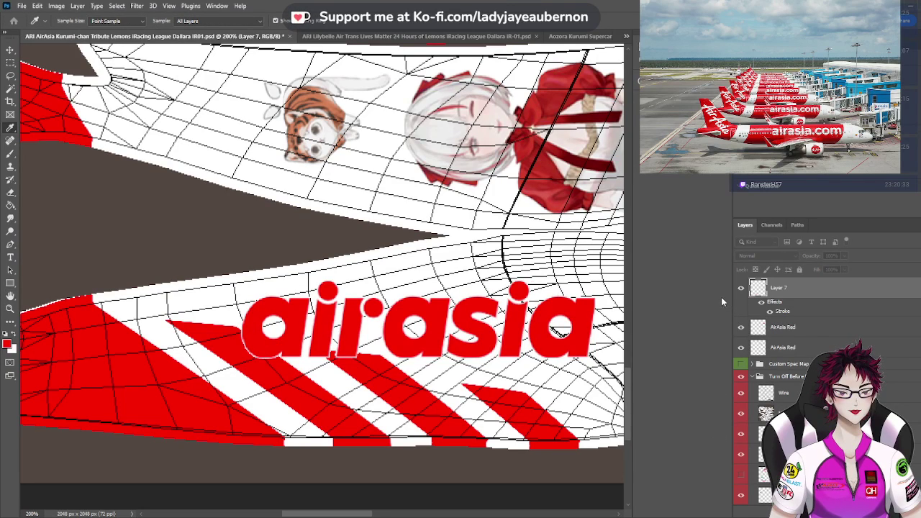
pyautogui.doubleClick(811, 308)
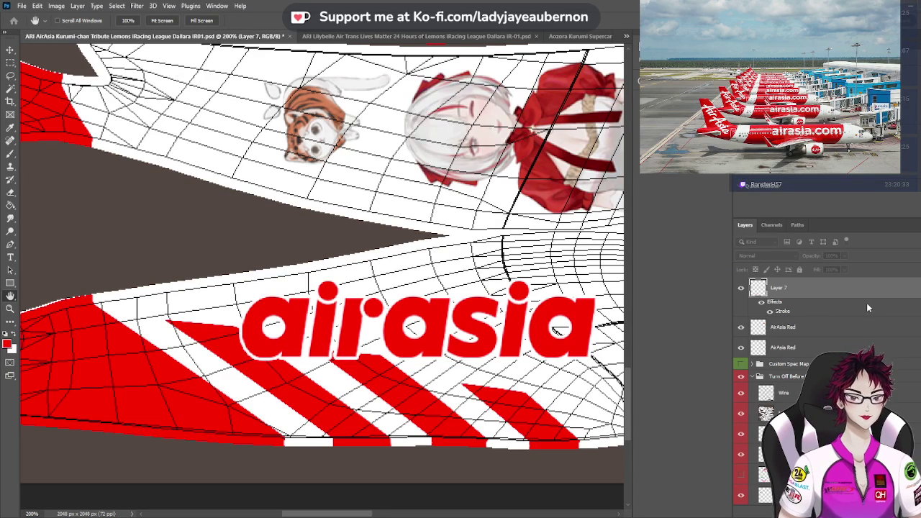
pyautogui.press('v')
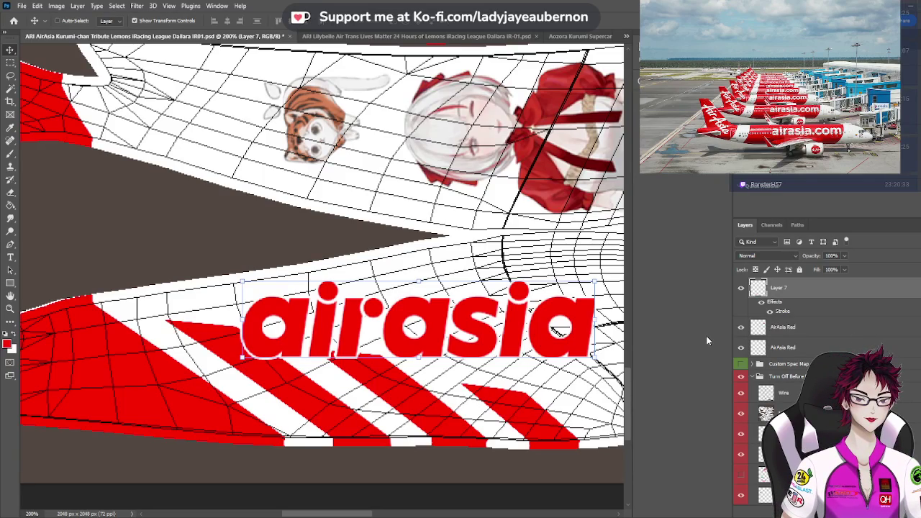
# Check the outlined logo against the whole side panel and rasterize its stroke effect into the logo layer
pyautogui.hotkey('ctrl', '-')
pyautogui.hotkey('ctrl', '-')
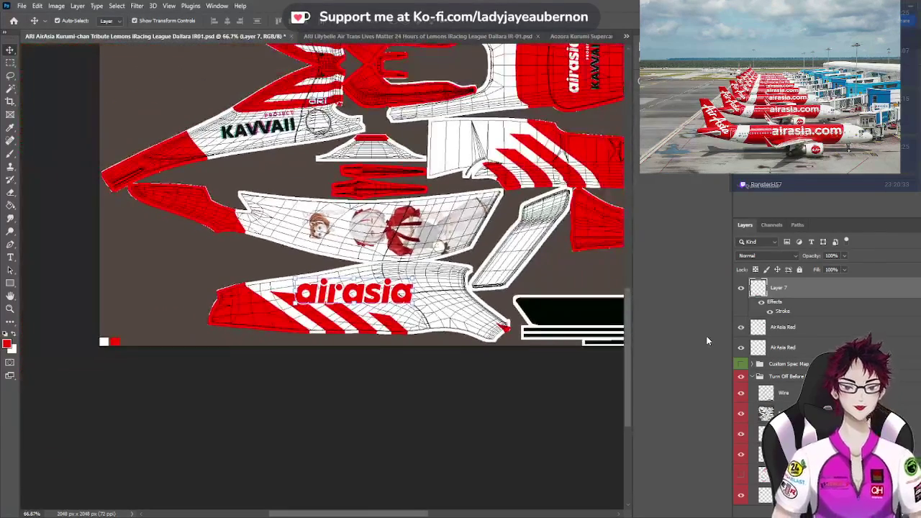
pyautogui.click(514, 411)
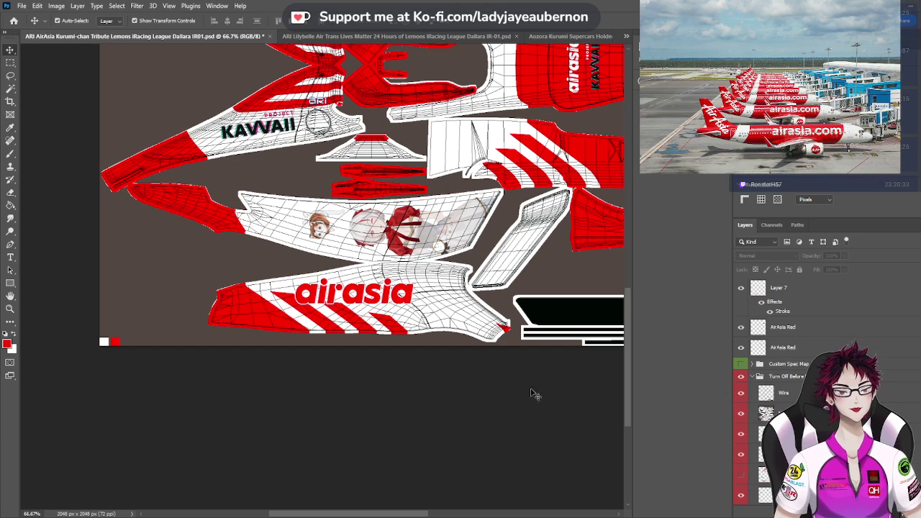
pyautogui.click(816, 288)
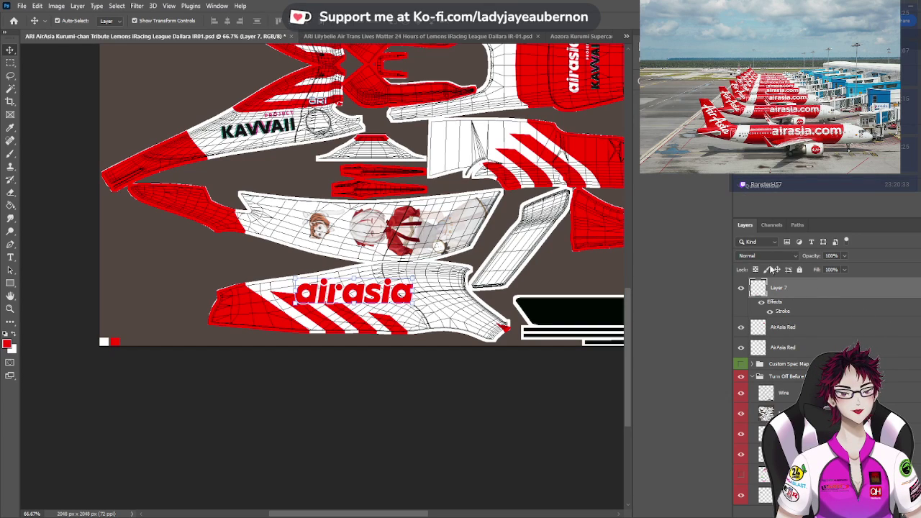
pyautogui.hotkey('ctrl', 'z')
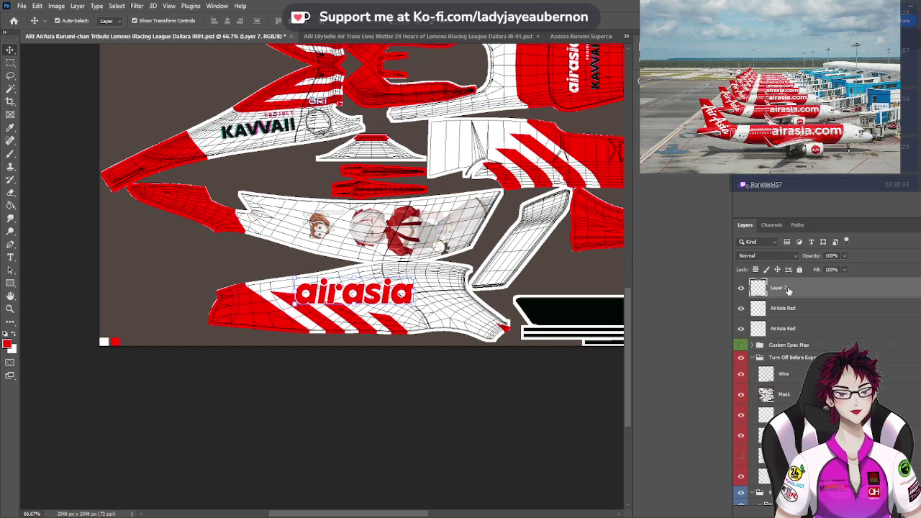
# Rename the outlined logo layer as AirAsia Red Stroked
pyautogui.doubleClick(788, 288)
pyautogui.write('AirASia')
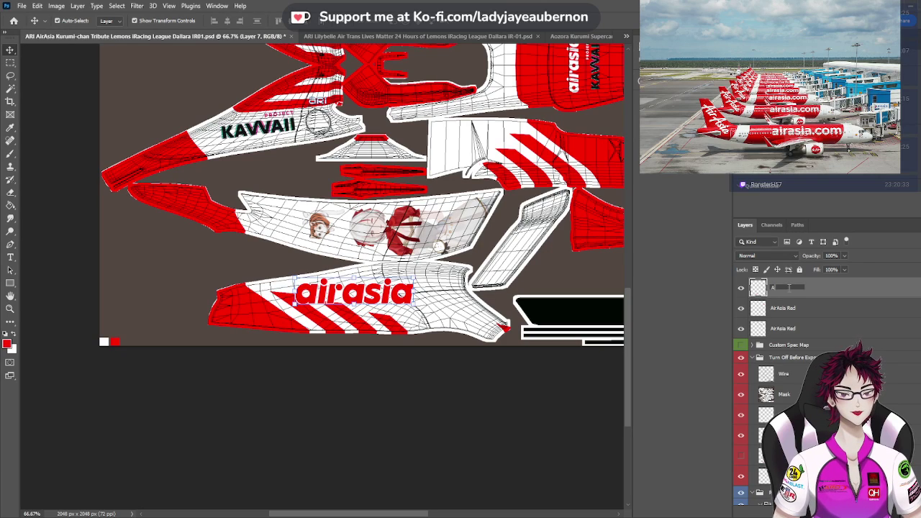
pyautogui.press('BackSpace')
pyautogui.press('BackSpace')
pyautogui.press('BackSpace')
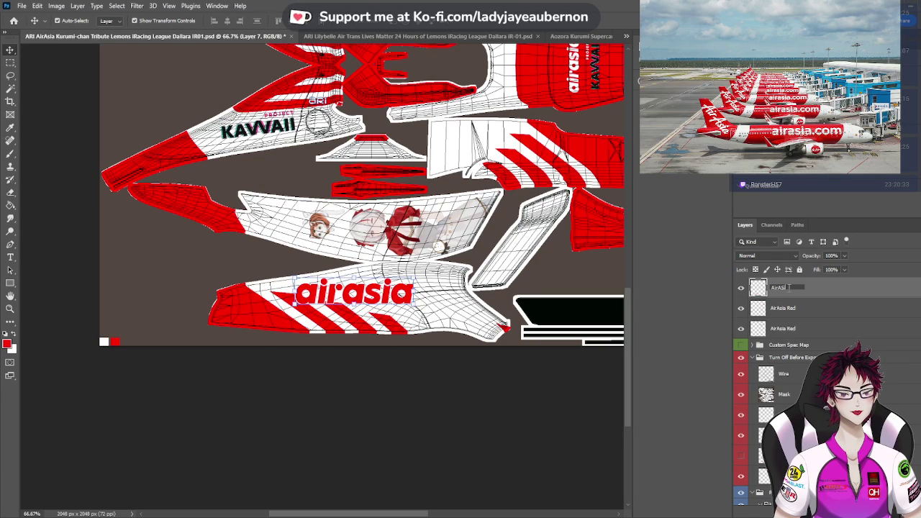
pyautogui.write('s')
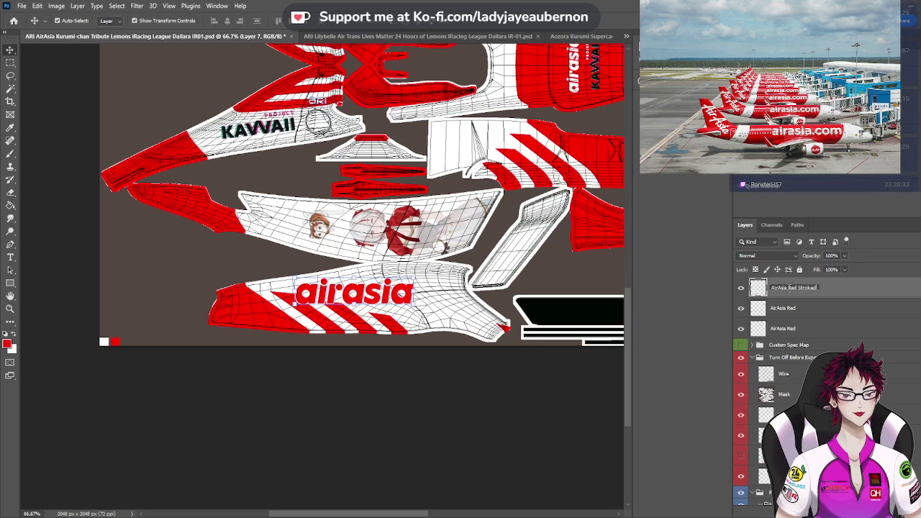
pyautogui.press('Return')
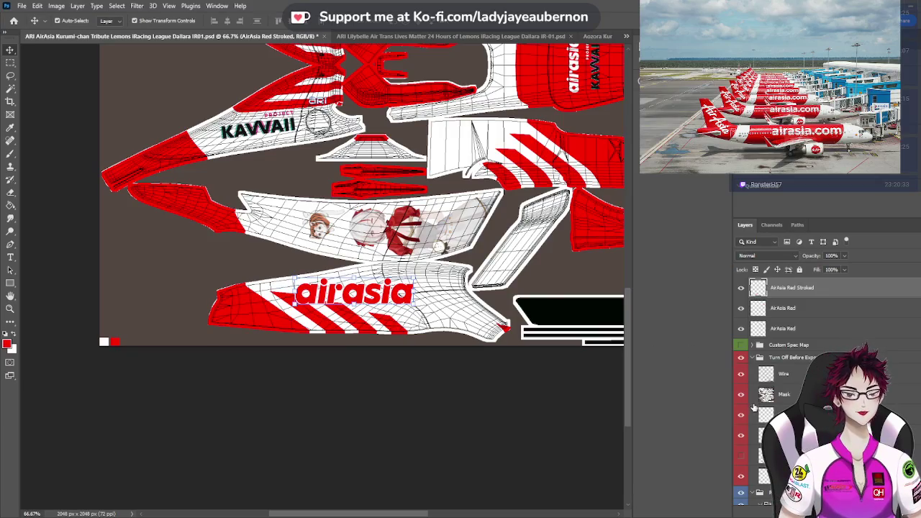
# Show the sponsor area markers, duplicate the AirAsia Red Stroked logo, rotate it 180° and place it on the upper striped side panel's magenta area
pyautogui.click(741, 457)
pyautogui.scroll(5, 430, 306)
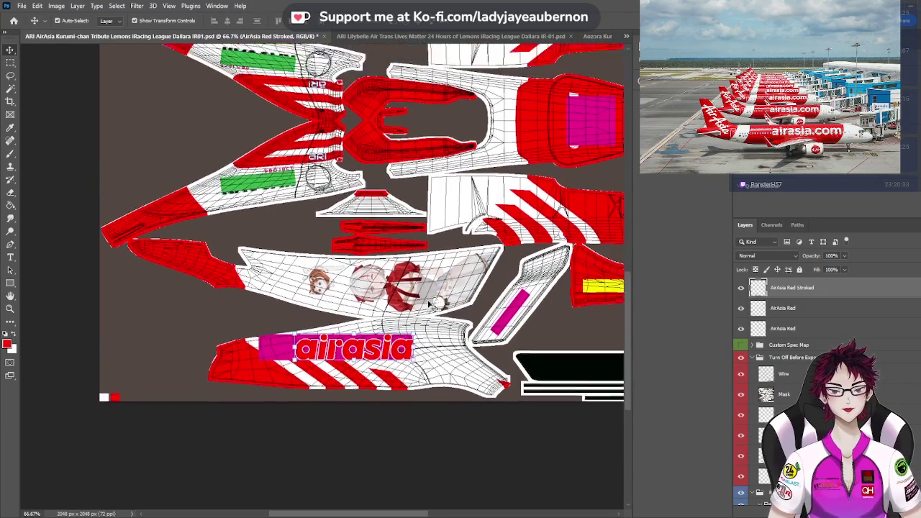
pyautogui.scroll(10, 431, 306)
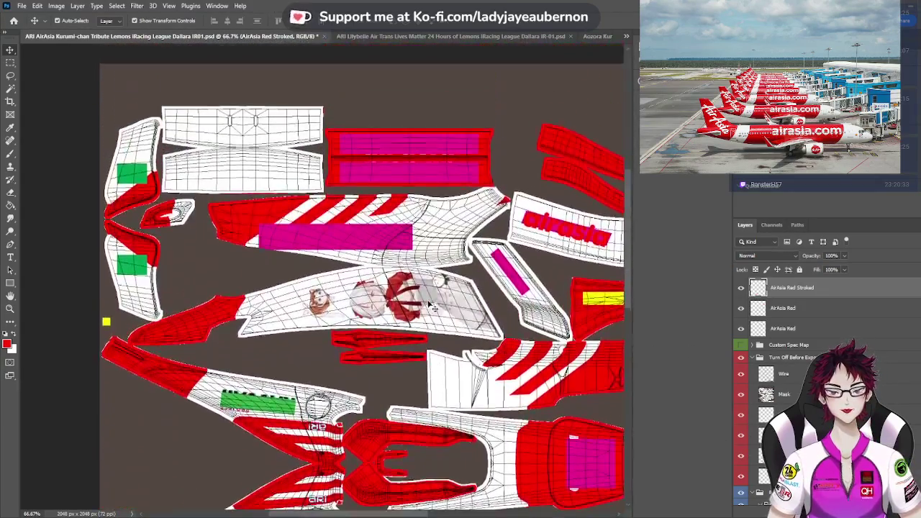
pyautogui.hotkey('ctrl', 'v')
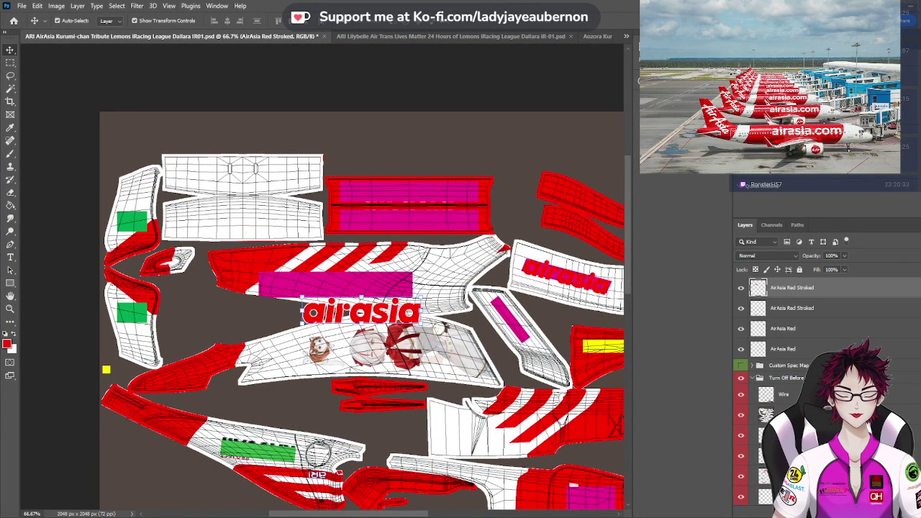
pyautogui.hotkey('ctrl', 'shift', 'v')
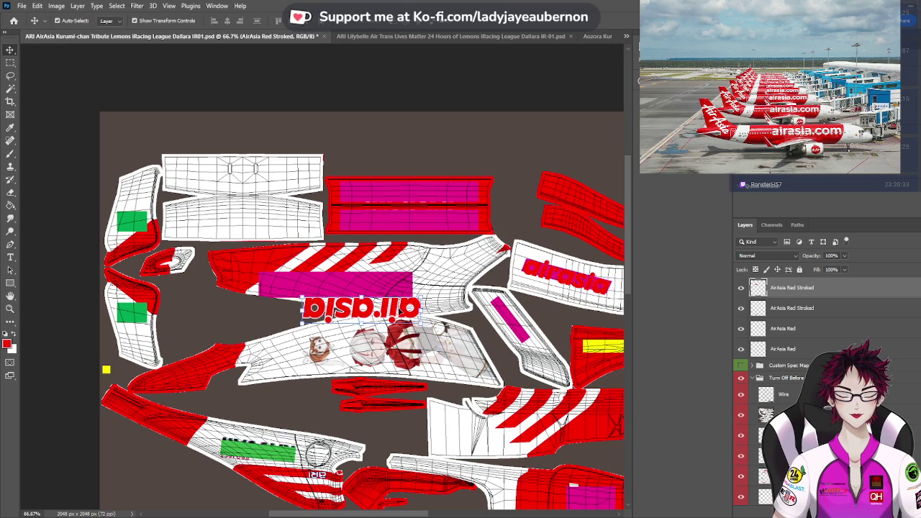
pyautogui.moveTo(397, 311); pyautogui.dragTo(387, 286)
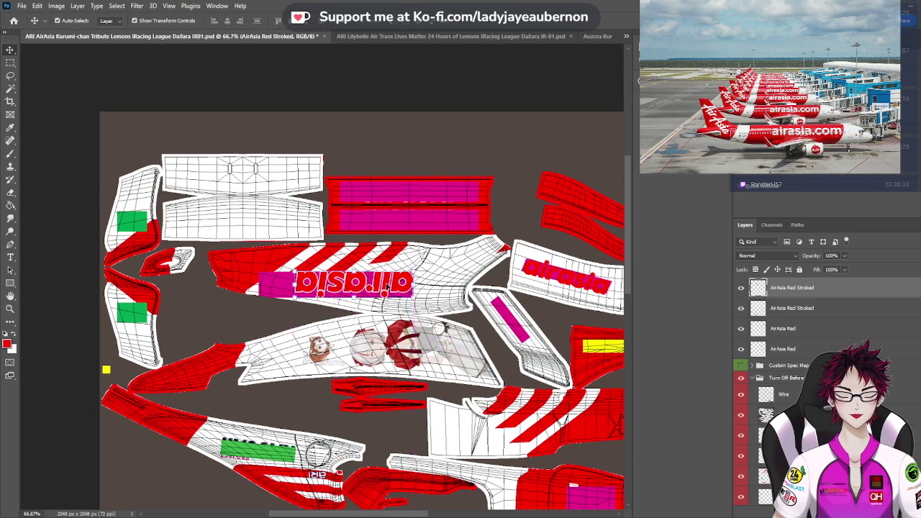
# Hide the Sponsors layer with the colored area markers to check the outlined airasia logo on the lower side panel
pyautogui.scroll(-10, 386, 287)
pyautogui.scroll(-2, 386, 287)
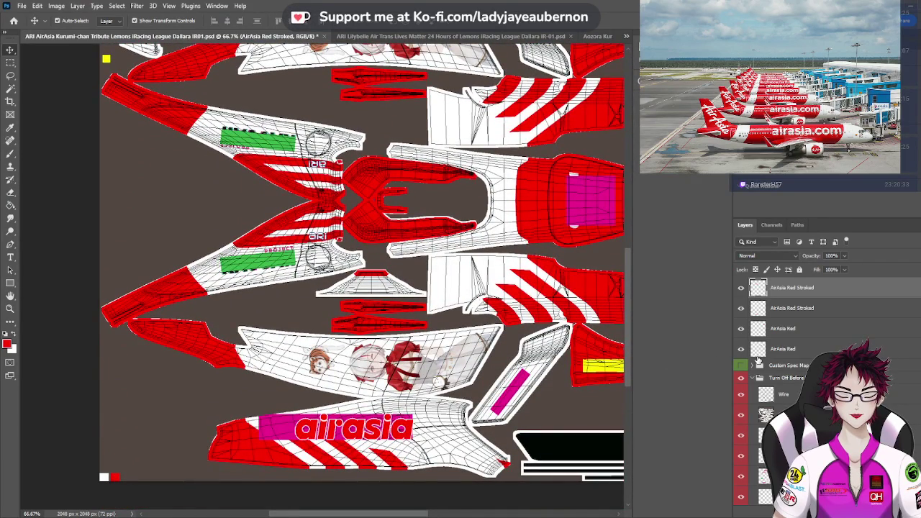
pyautogui.click(741, 480)
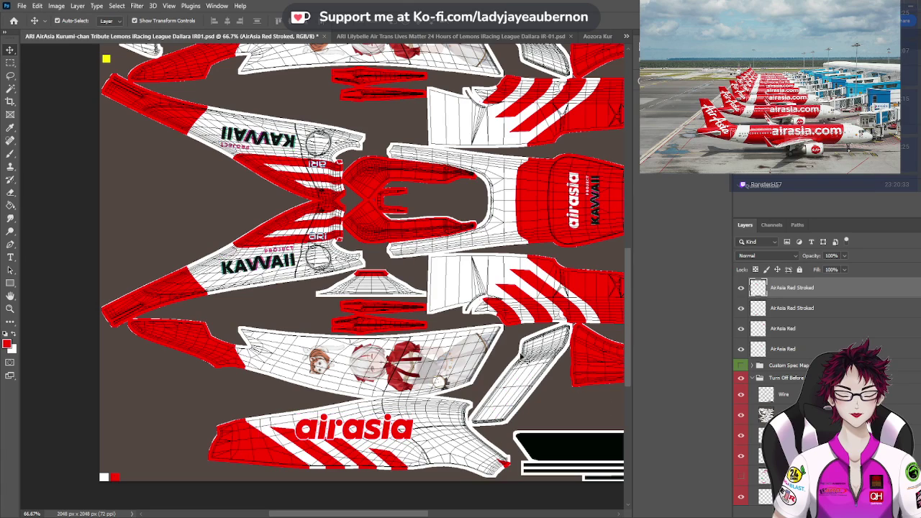
# Move the two AirAsia Red Stroked and two AirAsia Red layers into the Stickies group and deselect them
pyautogui.scroll(3, 799, 346)
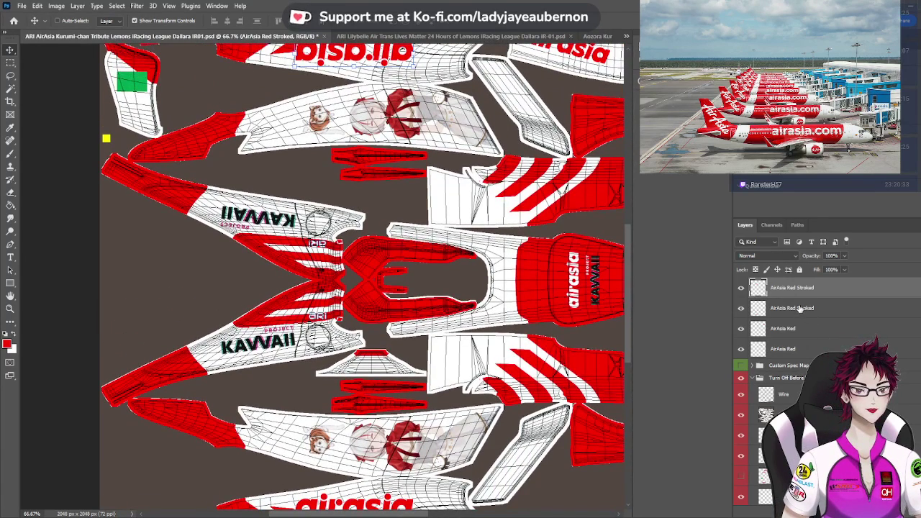
pyautogui.keyDown('shift'); pyautogui.click(807, 314); pyautogui.keyUp('shift')
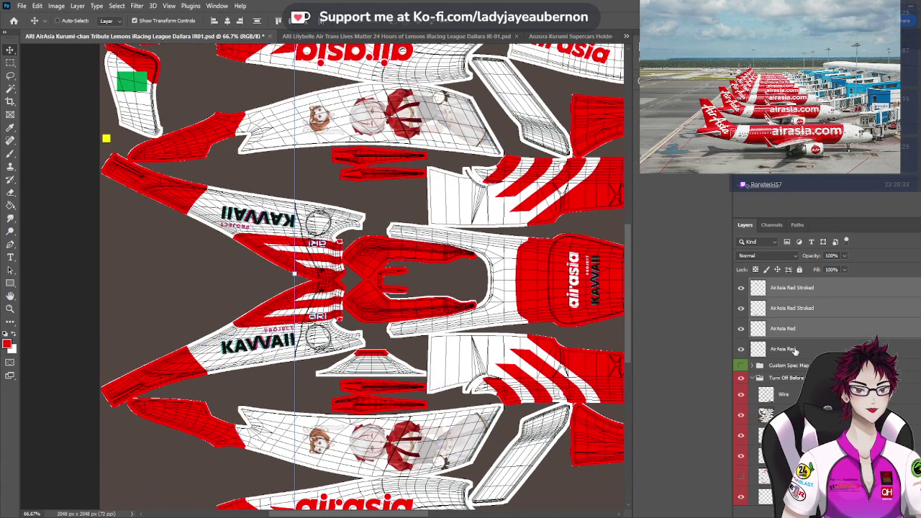
pyautogui.keyDown('shift'); pyautogui.click(796, 351); pyautogui.keyUp('shift')
pyautogui.scroll(-3, 795, 350)
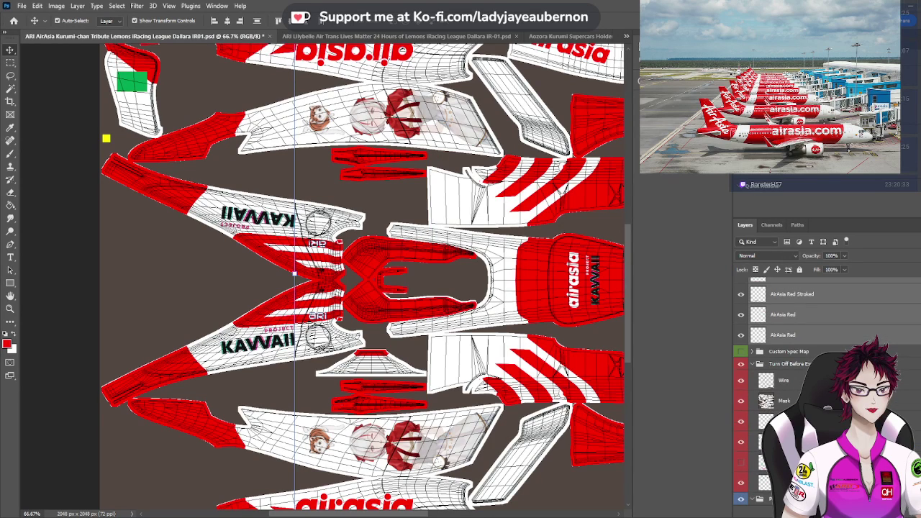
pyautogui.scroll(-3, 735, 472)
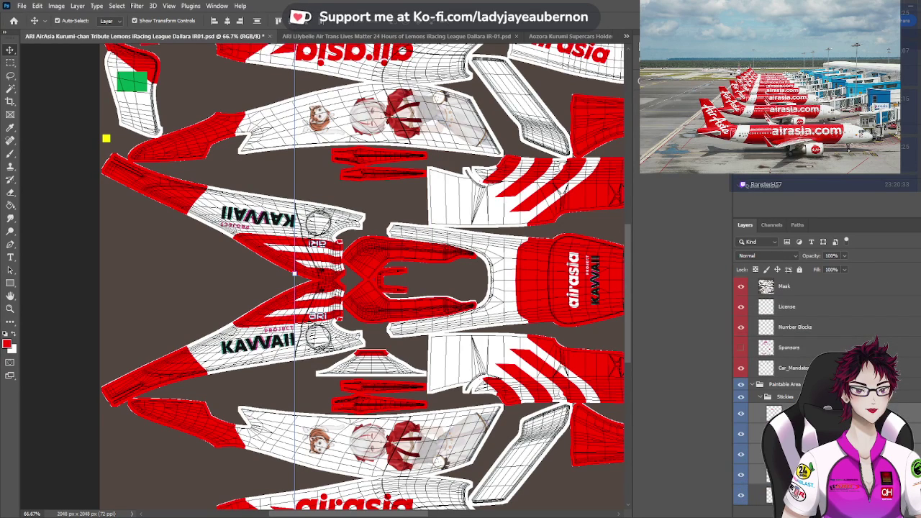
pyautogui.scroll(-3, 503, 332)
pyautogui.scroll(-1, 503, 332)
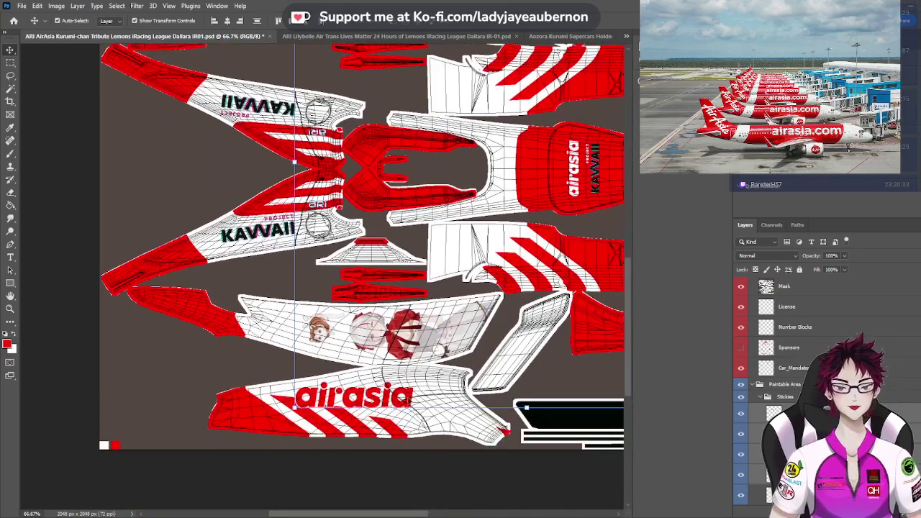
pyautogui.click(455, 488)
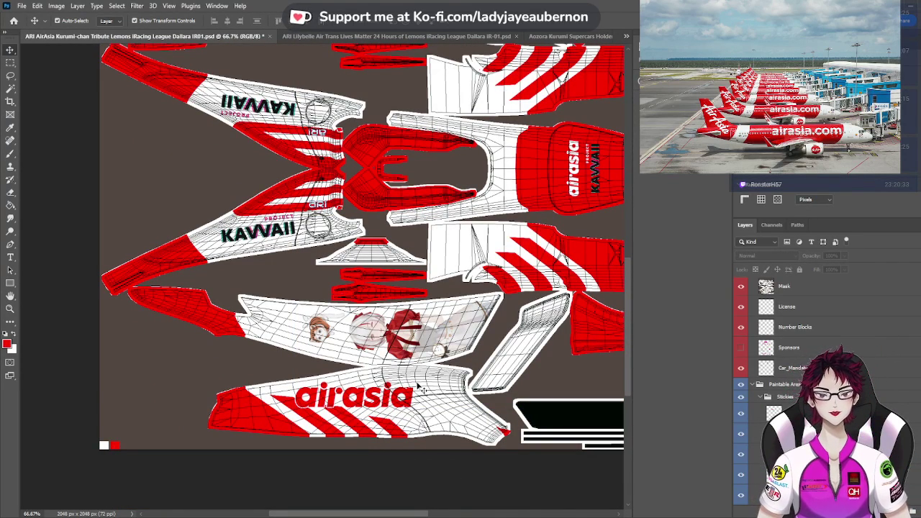
# Examine the placed airasia and Project KAWAII logos across the livery, from the rear panels to the nose
pyautogui.scroll(6, 421, 390)
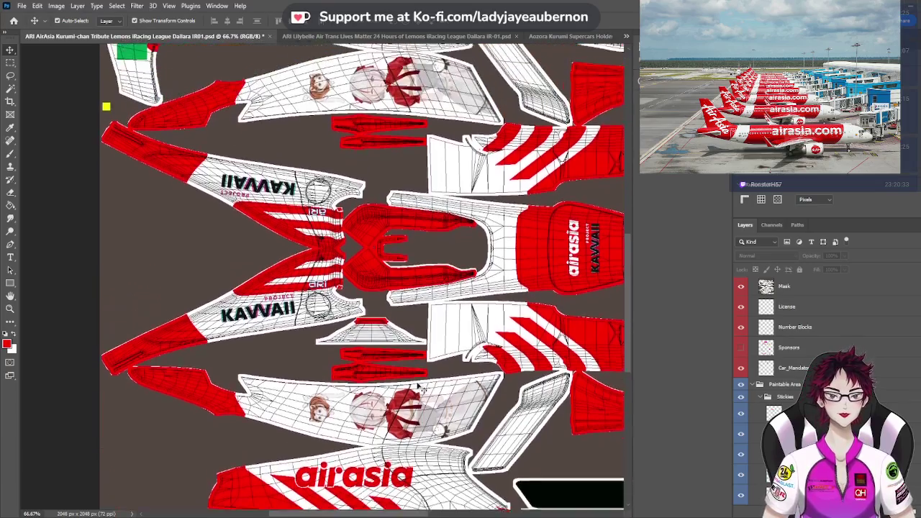
pyautogui.scroll(2, 422, 390)
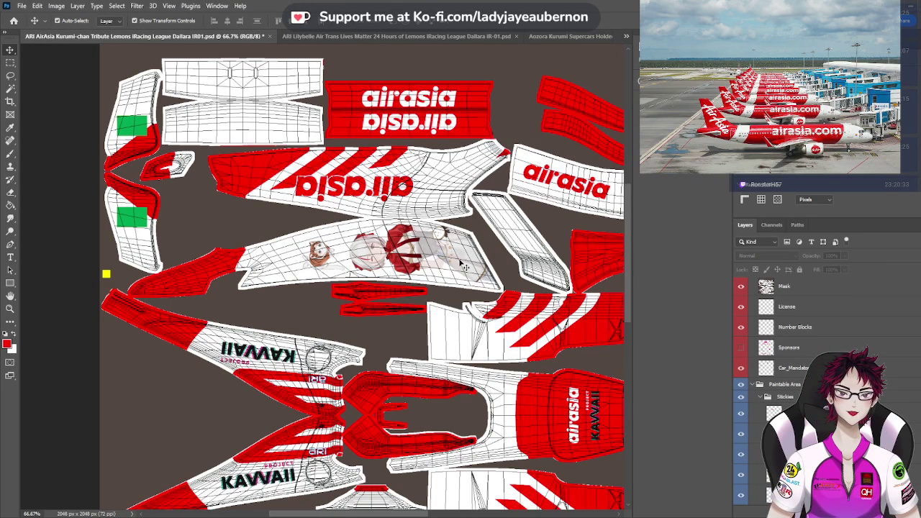
pyautogui.scroll(-1, 464, 264)
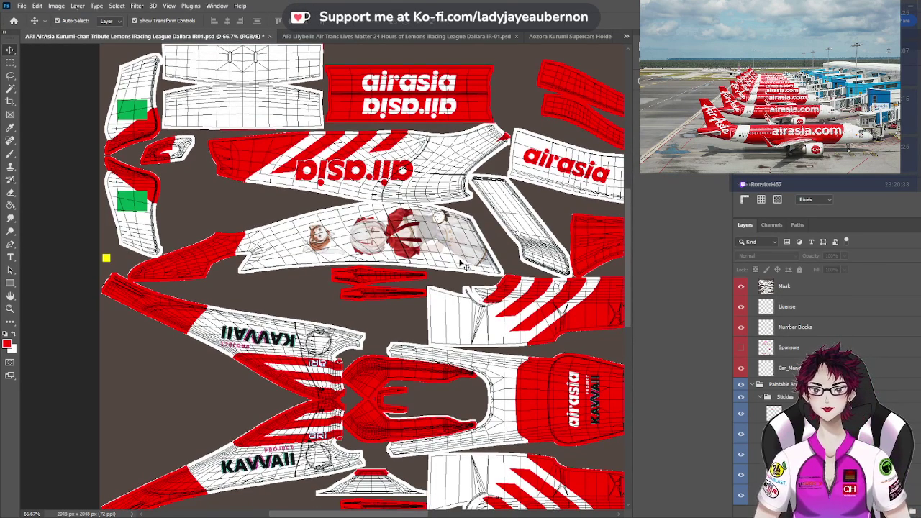
pyautogui.scroll(-2, 465, 264)
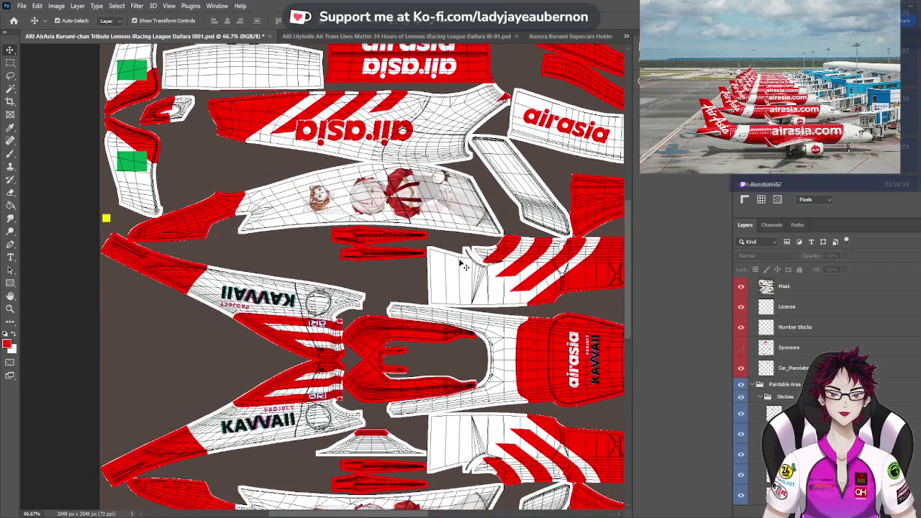
pyautogui.scroll(-7, 464, 264)
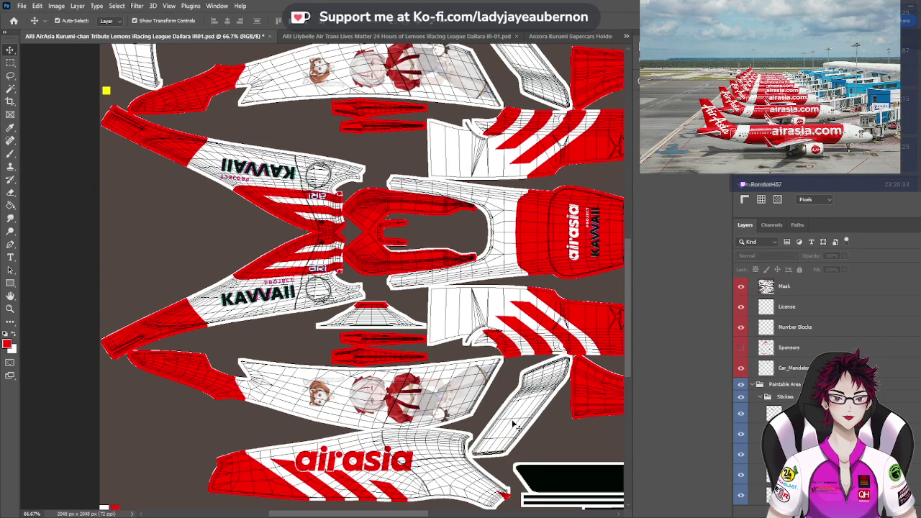
pyautogui.moveTo(423, 515); pyautogui.dragTo(475, 516)
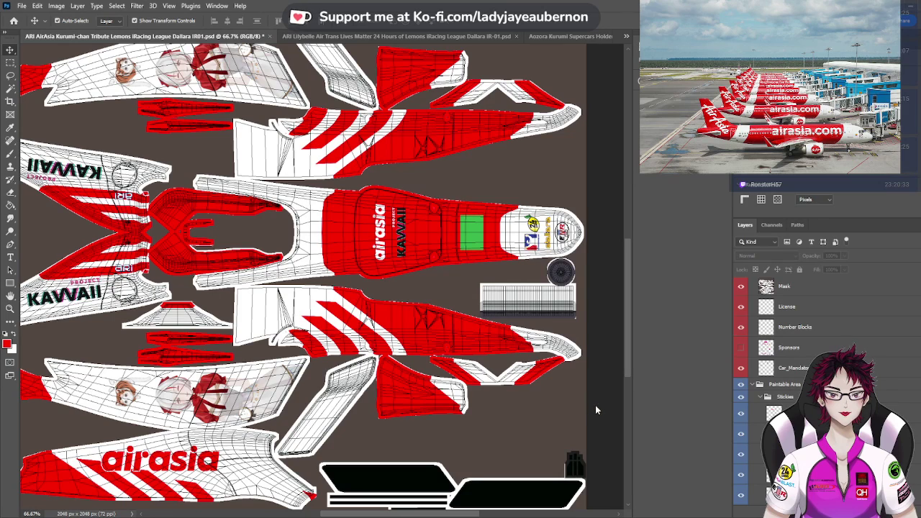
# Shrink the logo in Nemesis Lab Logo.png to about a tenth of its size and return to the AirAsia livery
pyautogui.hotkey('ctrl', 'shift', 'Tab')
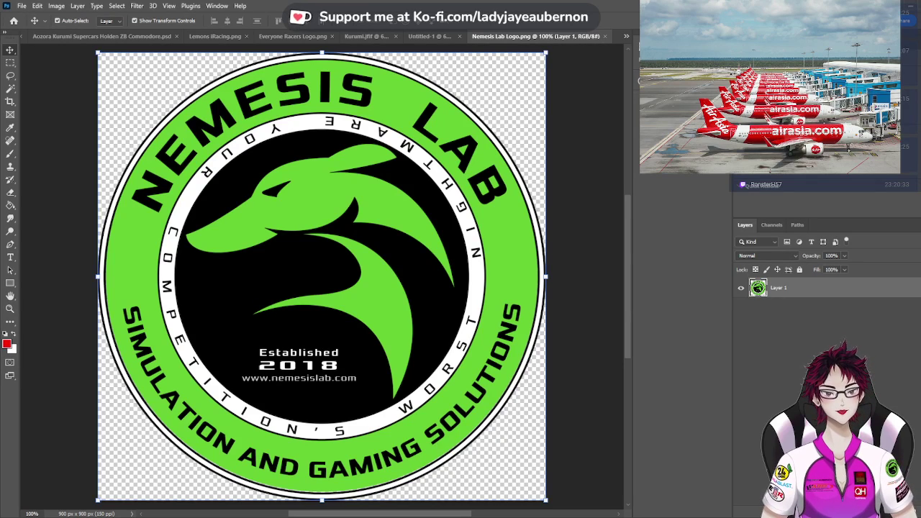
pyautogui.hotkey('ctrl', 'z')
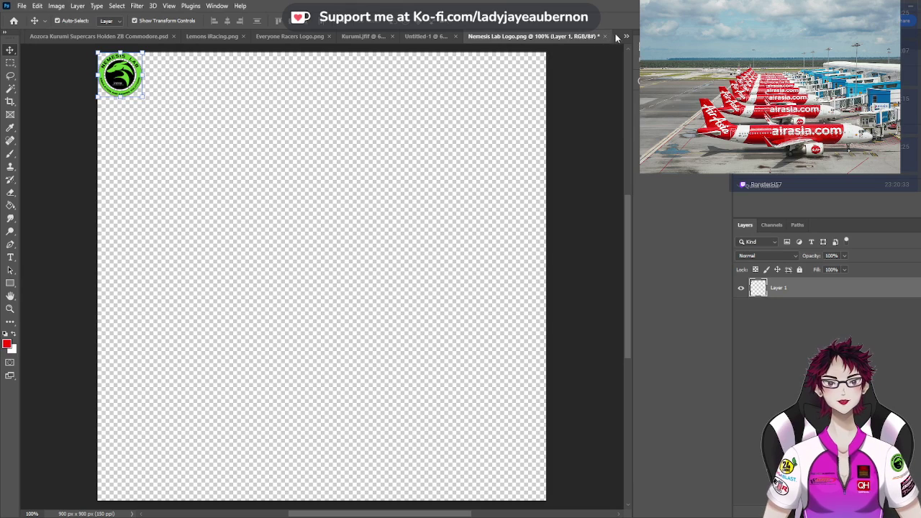
pyautogui.hotkey('ctrl', 'Tab')
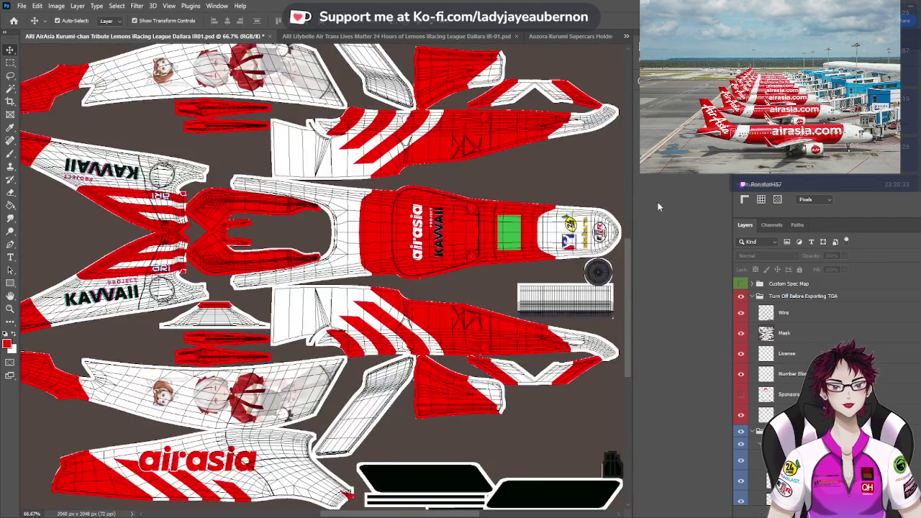
# Paste the Nemesis Lab logo above the Custom Spec Map group and place it on the nose between the green marker and the 24 Lemons logo
pyautogui.click(780, 286)
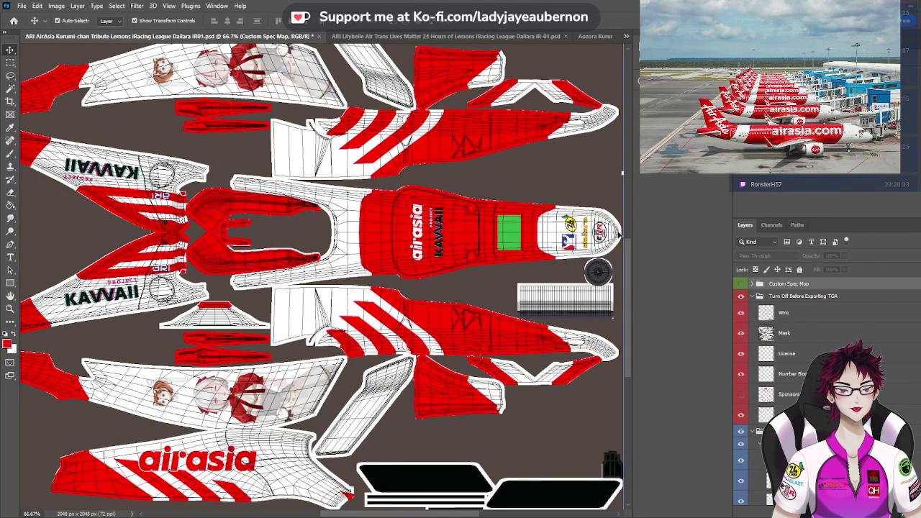
pyautogui.hotkey('ctrl', 'v')
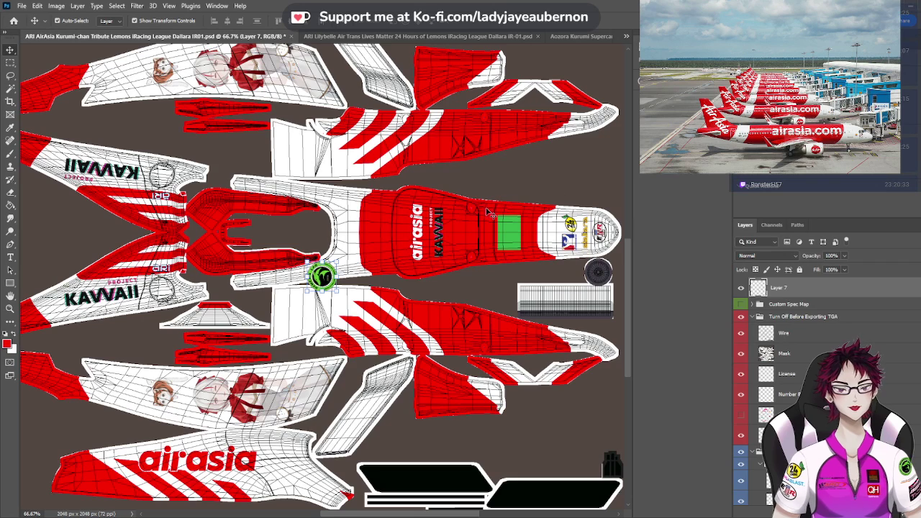
pyautogui.moveTo(324, 274); pyautogui.dragTo(542, 232)
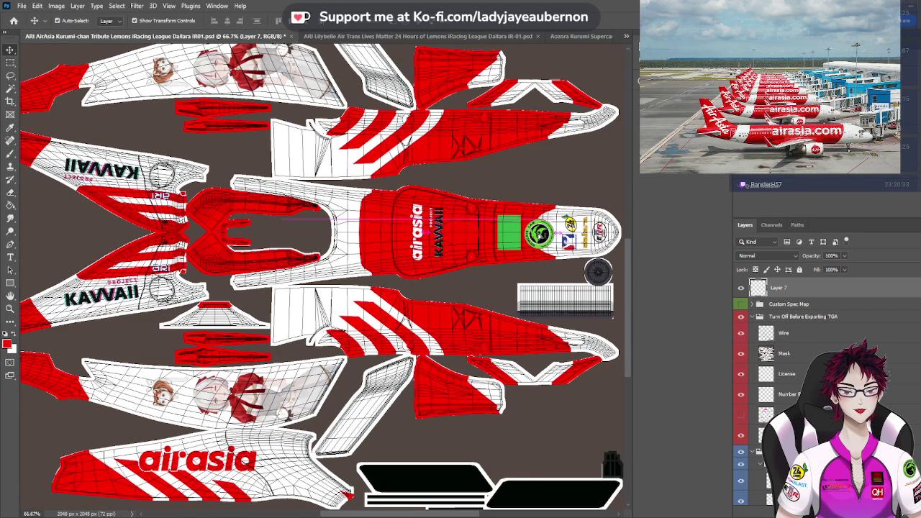
pyautogui.moveTo(541, 233); pyautogui.dragTo(543, 234)
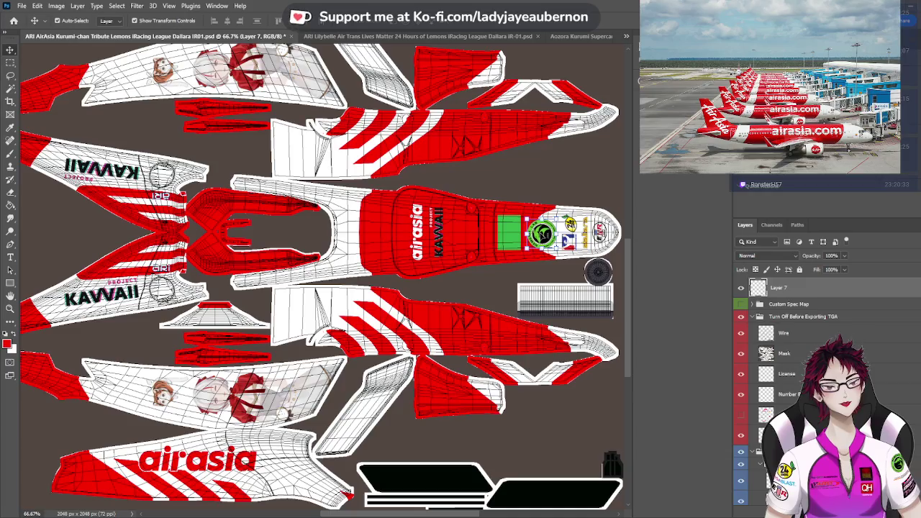
# Scale the Nemesis Lab logo to about 90.6% and shift it slightly closer to the series logos on the nose
pyautogui.hotkey('ctrl', '+')
pyautogui.hotkey('ctrl', '+')
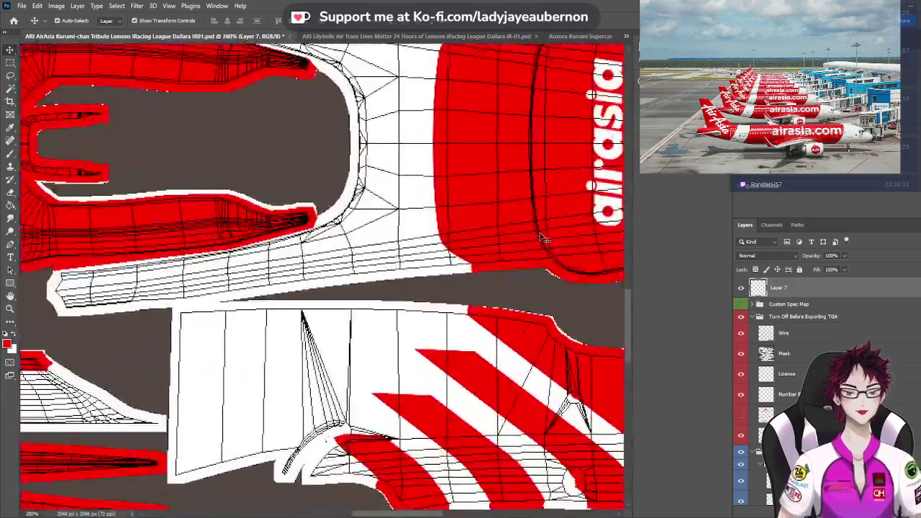
pyautogui.moveTo(425, 515); pyautogui.dragTo(502, 491)
pyautogui.scroll(1, 483, 295)
pyautogui.scroll(1, 484, 289)
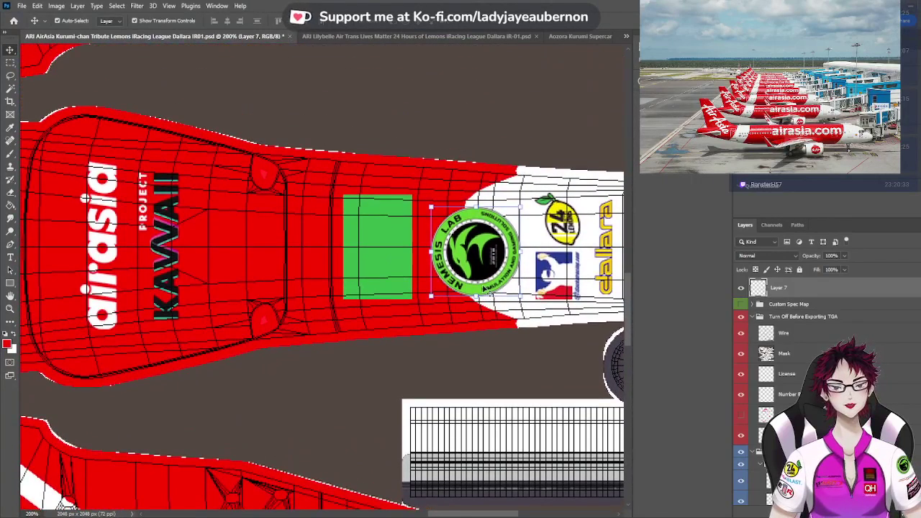
pyautogui.hotkey('ctrl', 't')
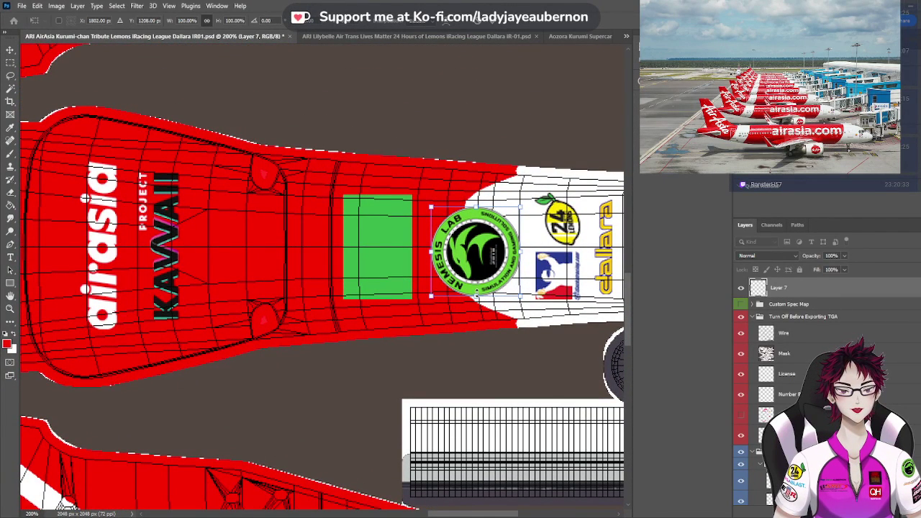
pyautogui.moveTo(430, 295); pyautogui.dragTo(434, 288)
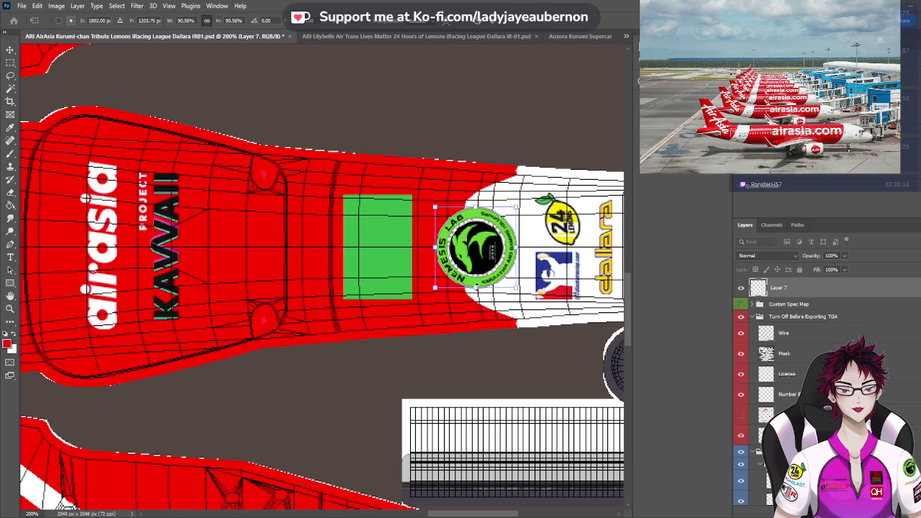
pyautogui.click(10, 50)
pyautogui.moveTo(481, 261); pyautogui.dragTo(487, 260)
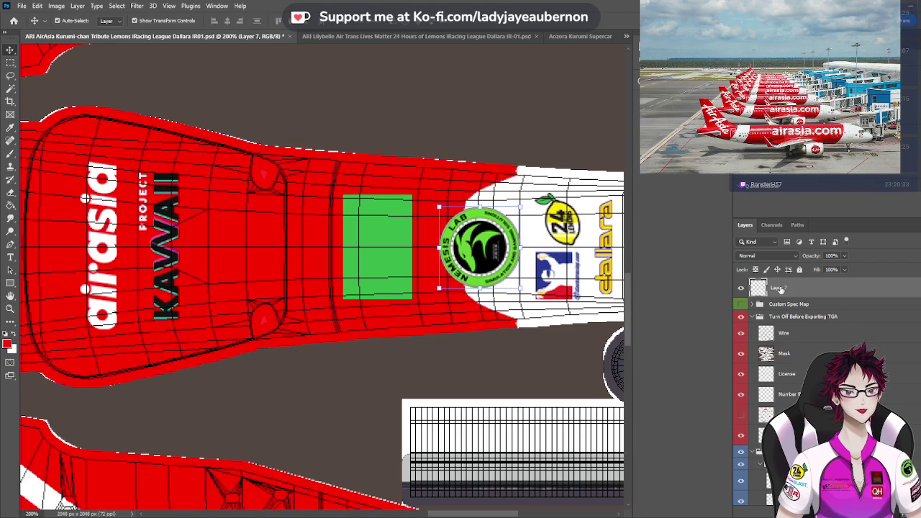
# Rename the pasted logo layer as Nemesis Lab
pyautogui.doubleClick(779, 288)
pyautogui.write('Ne')
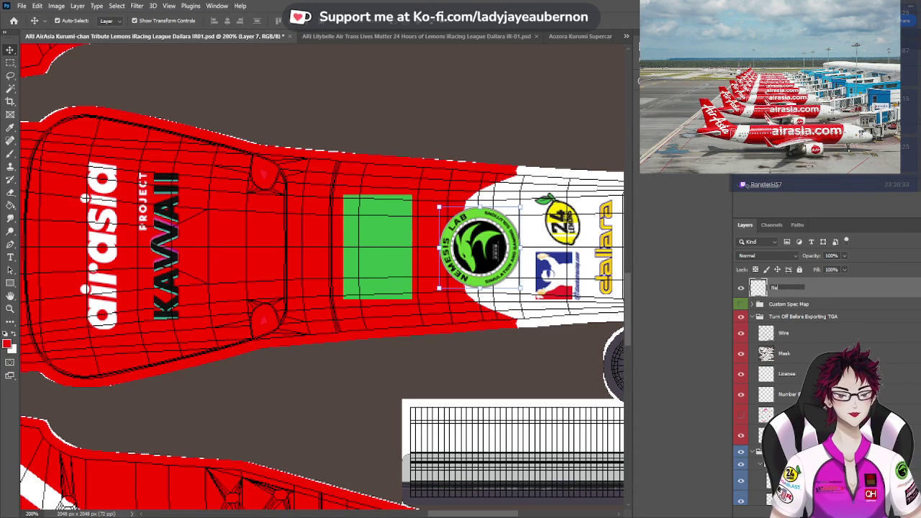
pyautogui.write('mes')
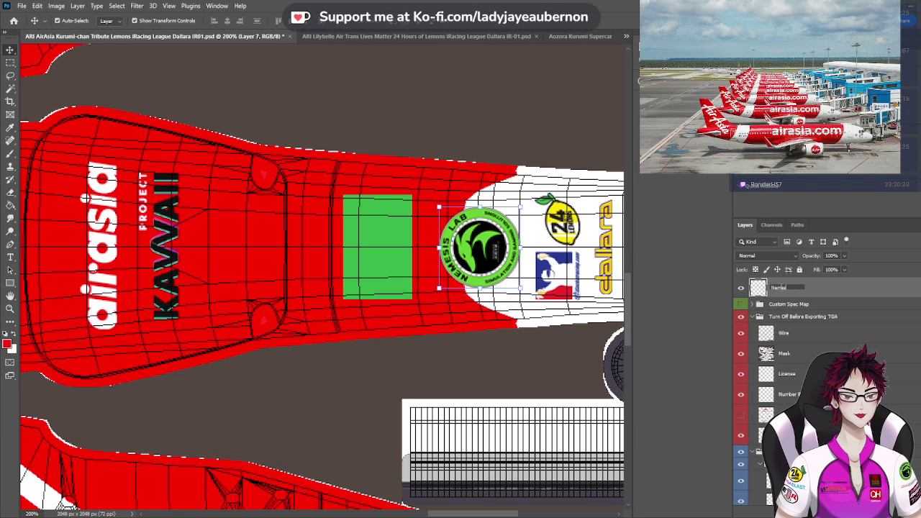
pyautogui.write('is Lab')
pyautogui.press('Return')
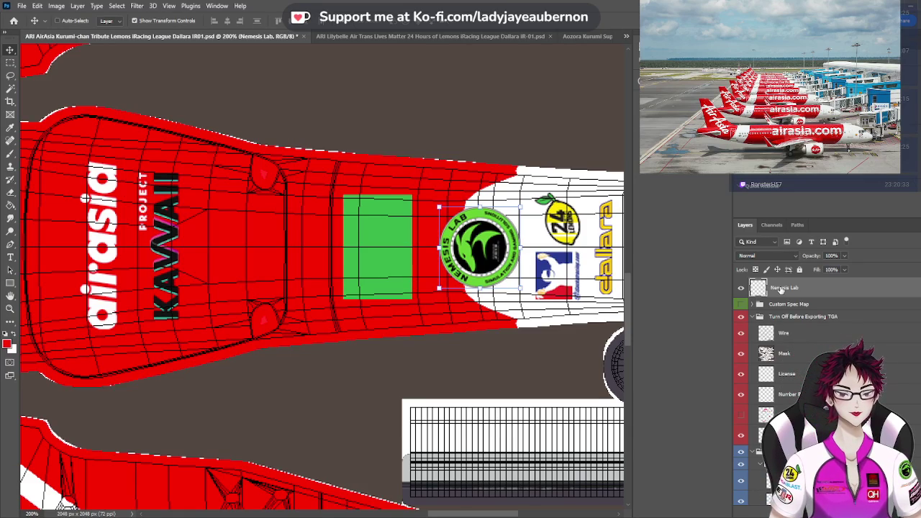
# View ARD Logo.png and the Lilybelle Air livery as references for the green-marked endplates of the AirAsia livery
pyautogui.hotkey('ctrl', '-')
pyautogui.hotkey('ctrl', '-')
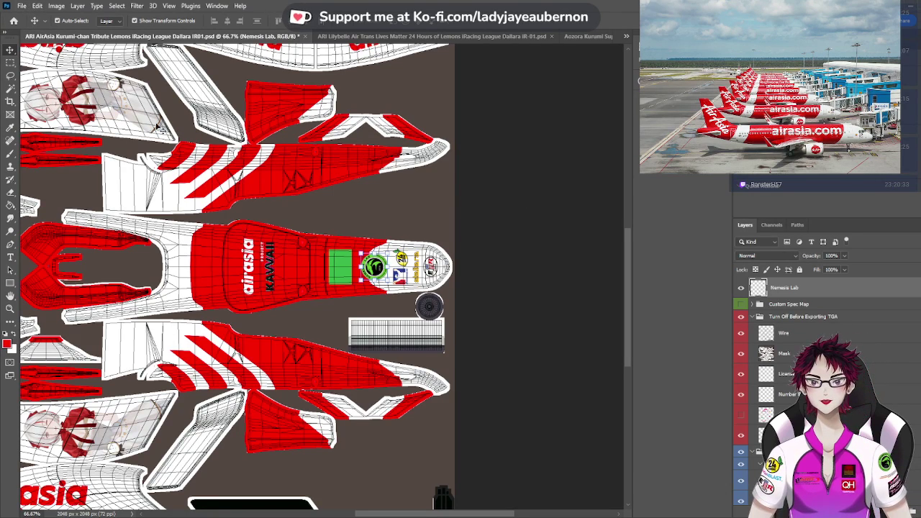
pyautogui.moveTo(505, 516); pyautogui.dragTo(393, 516)
pyautogui.scroll(3, 409, 429)
pyautogui.scroll(2, 409, 430)
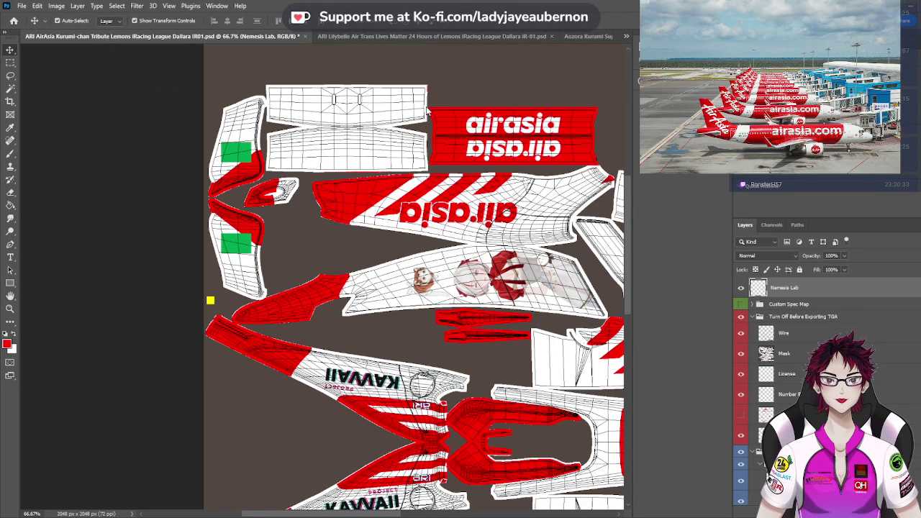
pyautogui.hotkey('ctrl', 'shift', 'Tab')
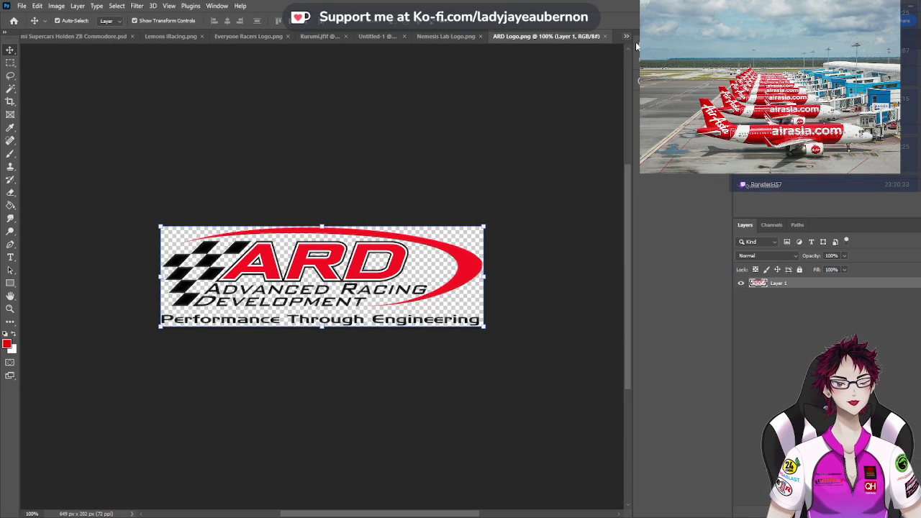
pyautogui.hotkey('ctrl', 'Tab')
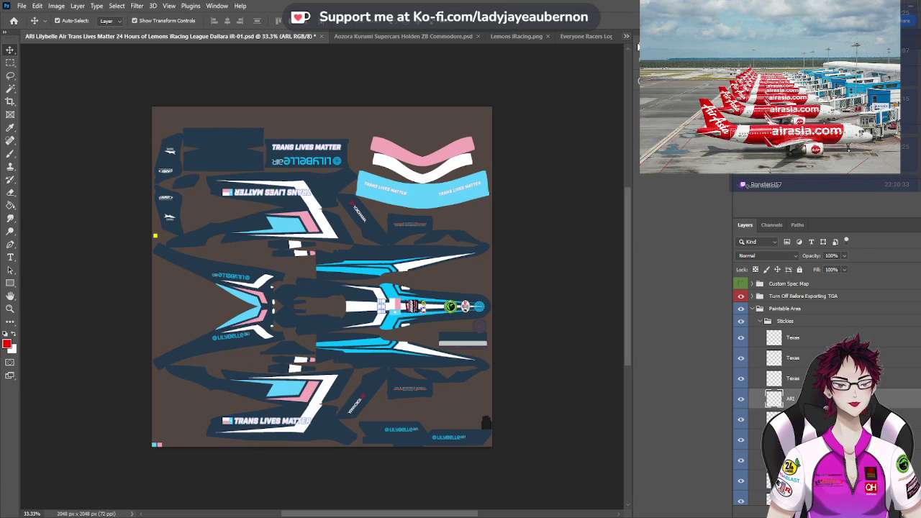
pyautogui.hotkey('ctrl', 'shift', 'Tab')
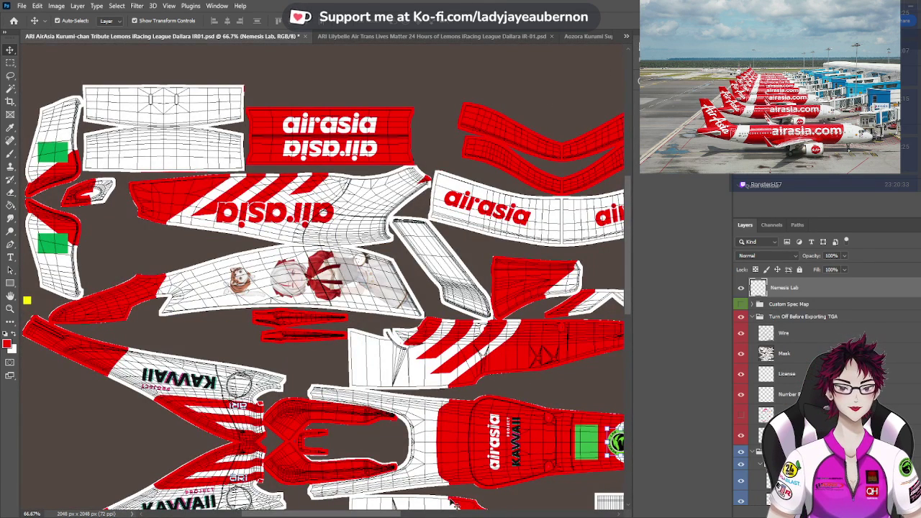
pyautogui.hscroll(-10, 360, 497)
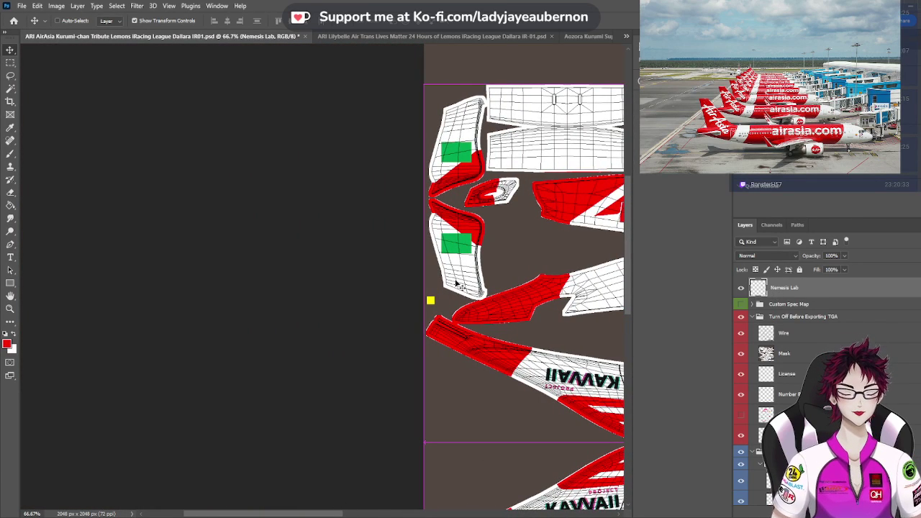
# Paste the ARD logo, scale it to about 12.7% and place it just below the green marker on the lower endplate
pyautogui.hotkey('ctrl', 'v')
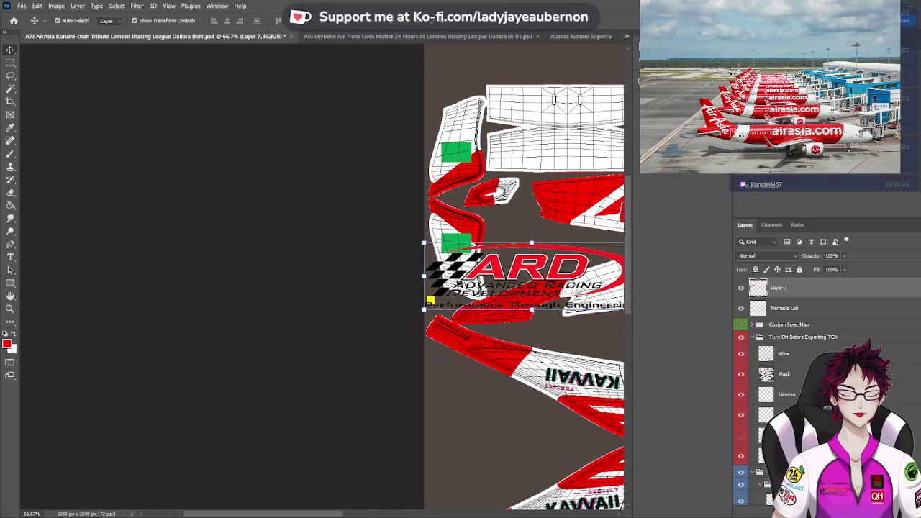
pyautogui.moveTo(533, 311); pyautogui.dragTo(486, 264)
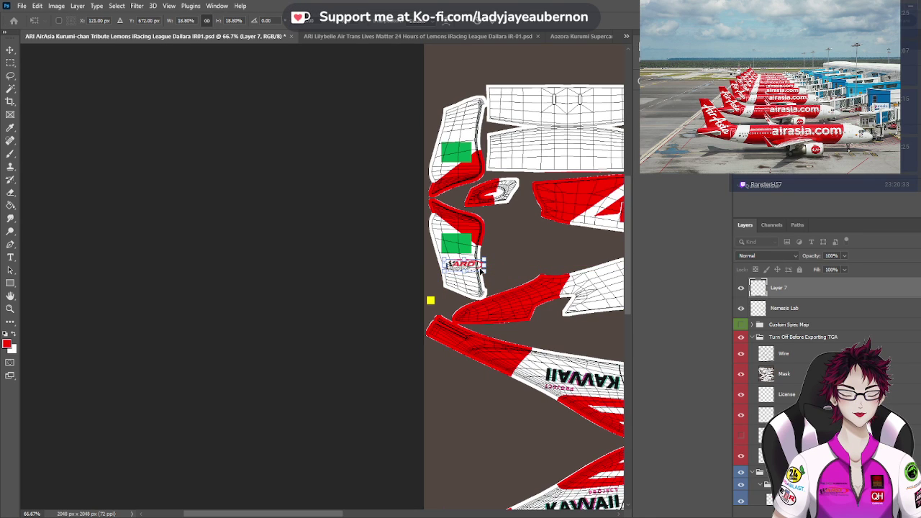
pyautogui.scroll(3, 481, 268)
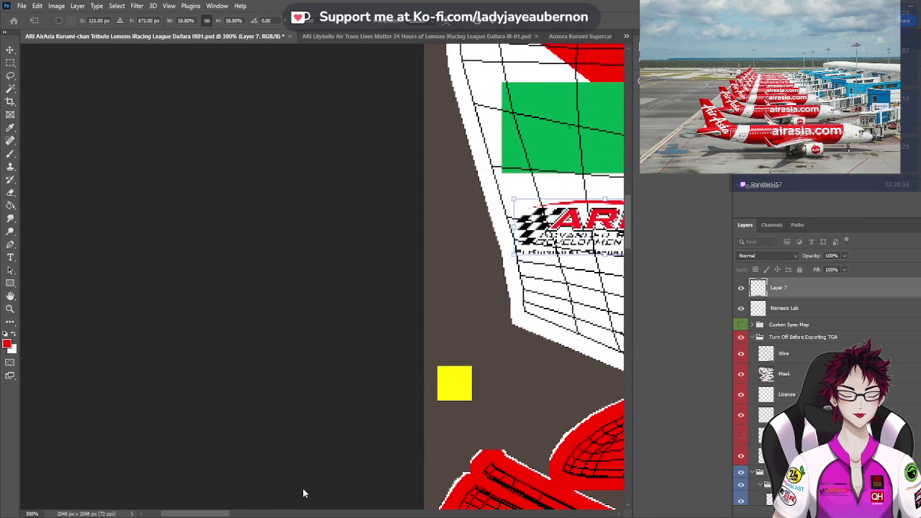
pyautogui.moveTo(222, 508); pyautogui.dragTo(255, 509)
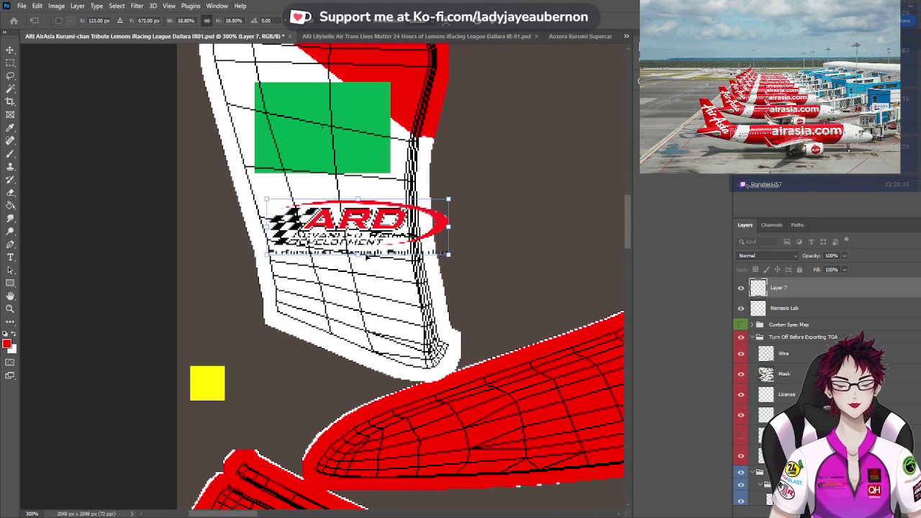
pyautogui.moveTo(448, 227); pyautogui.dragTo(401, 228)
pyautogui.moveTo(335, 227); pyautogui.dragTo(335, 207)
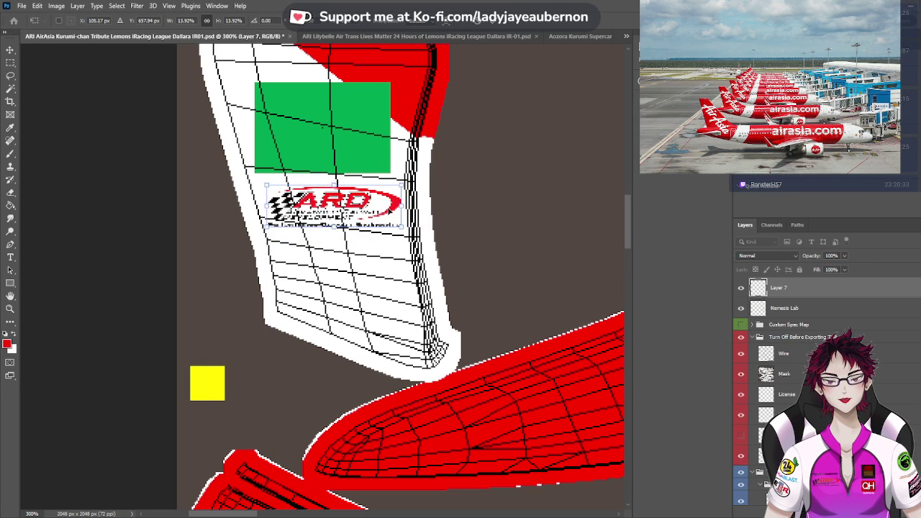
pyautogui.moveTo(401, 207); pyautogui.dragTo(391, 206)
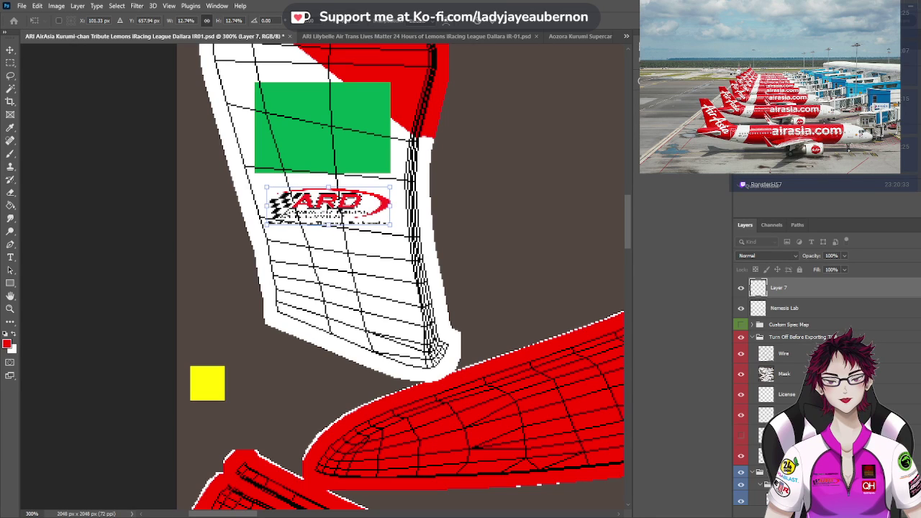
pyautogui.click(10, 53)
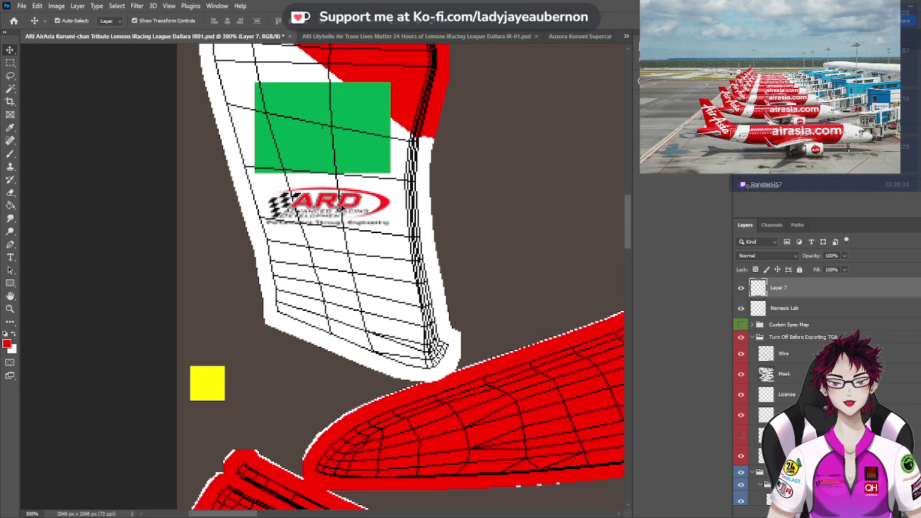
pyautogui.moveTo(342, 208); pyautogui.dragTo(341, 203)
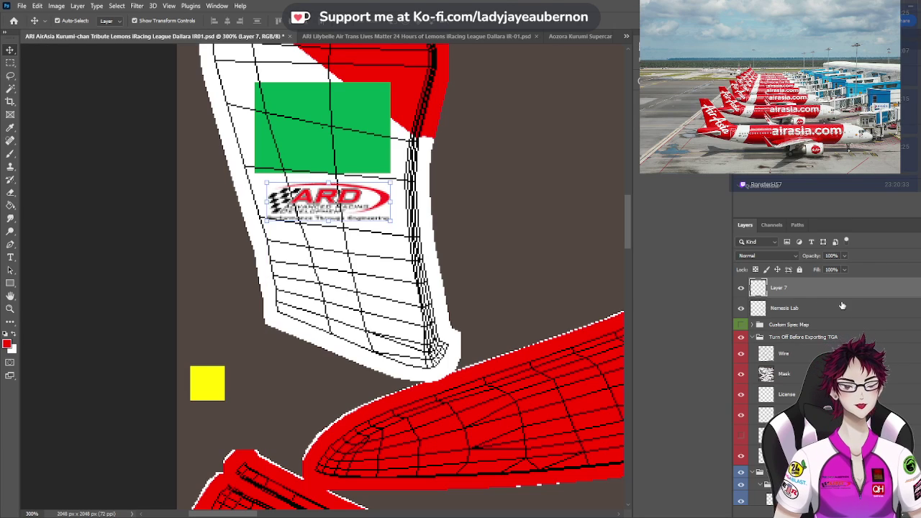
# Rename the pasted logo layer as ARD
pyautogui.doubleClick(777, 290)
pyautogui.write('ARD')
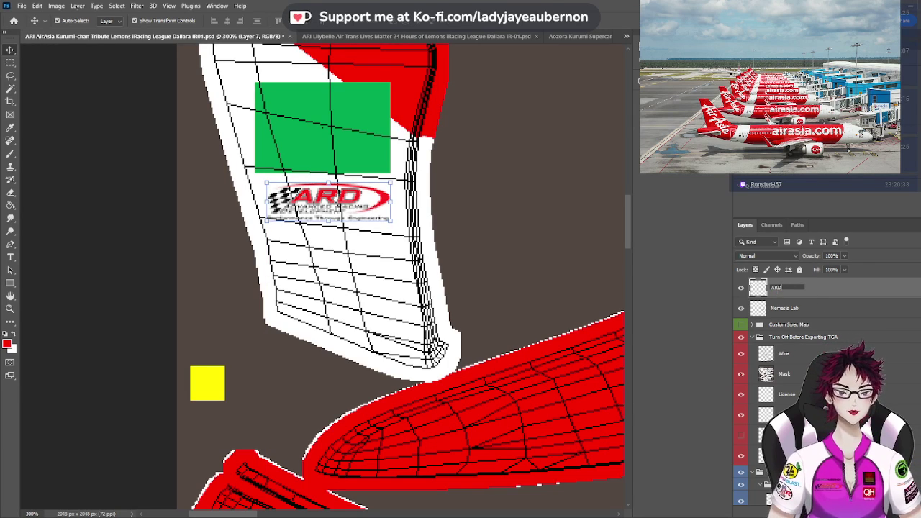
pyautogui.press('Return')
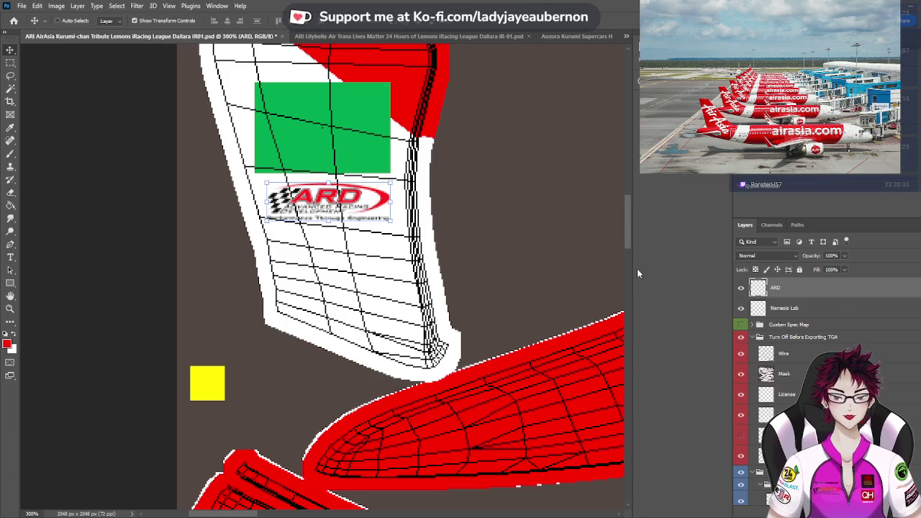
# Duplicate the ARD logo onto the upper endplate, turn it upside down, mirror it horizontally and place it just above the green marker
pyautogui.scroll(5, 508, 264)
pyautogui.scroll(5, 508, 265)
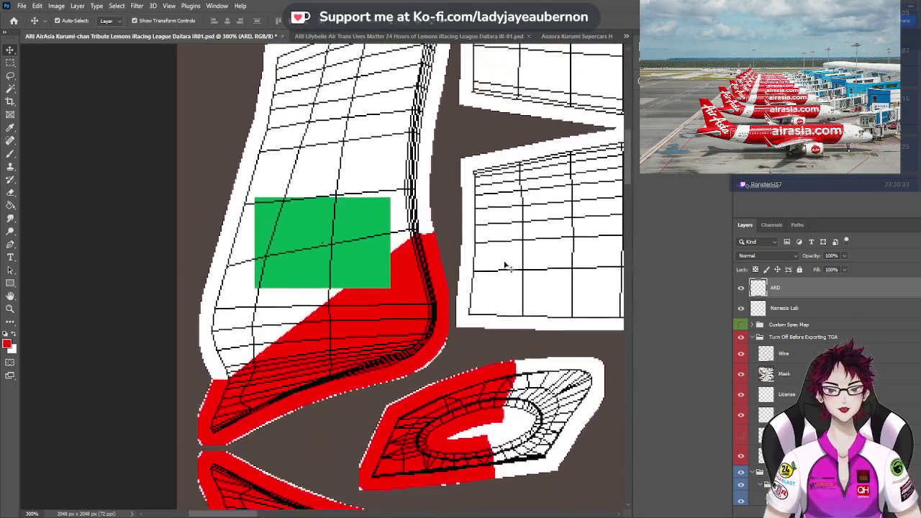
pyautogui.moveTo(293, 239); pyautogui.dragTo(374, 274)
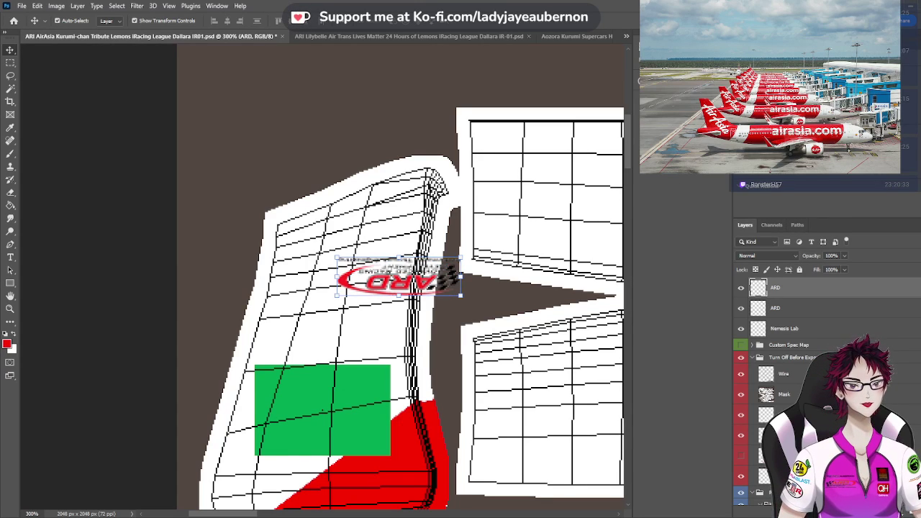
pyautogui.hotkey('ctrl', 'shift', 'h')
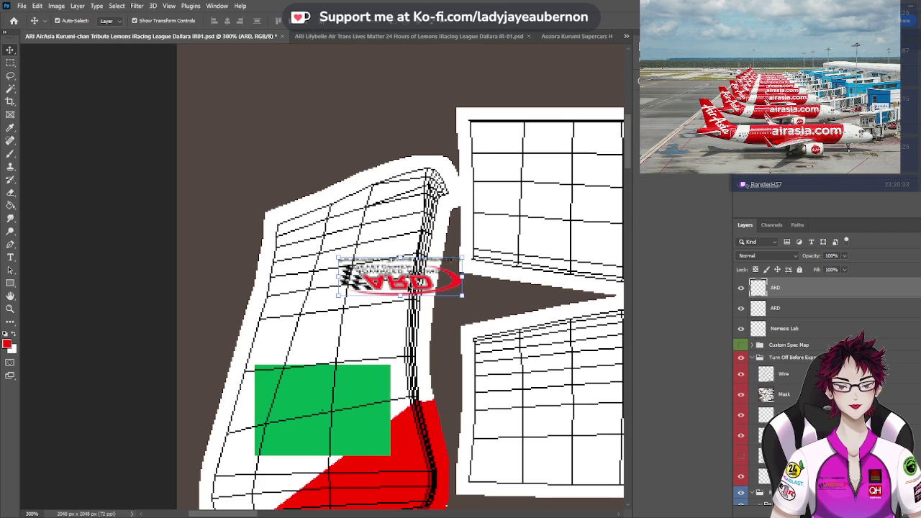
pyautogui.moveTo(407, 286); pyautogui.dragTo(335, 347)
pyautogui.scroll(-10, 416, 338)
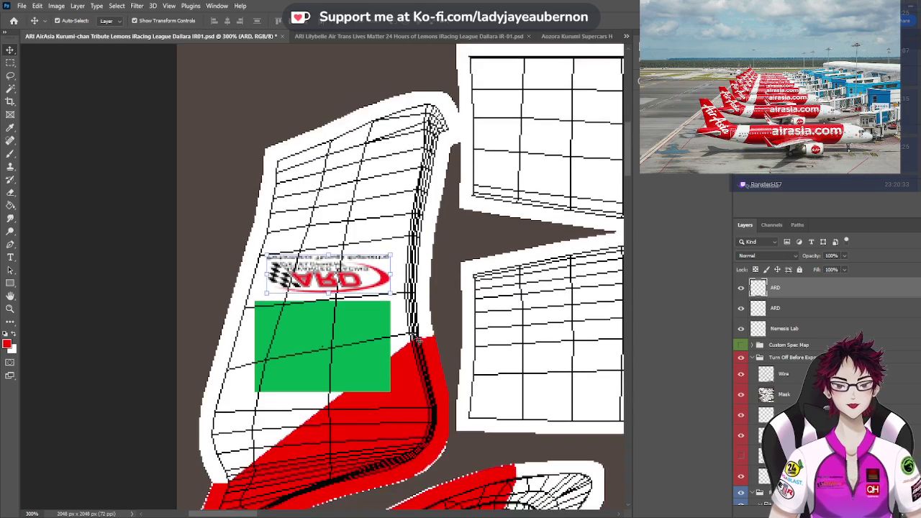
# Compare the two endplates, flip the upper ARD copy horizontally and deselect it
pyautogui.scroll(-2, 416, 338)
pyautogui.scroll(7, 416, 338)
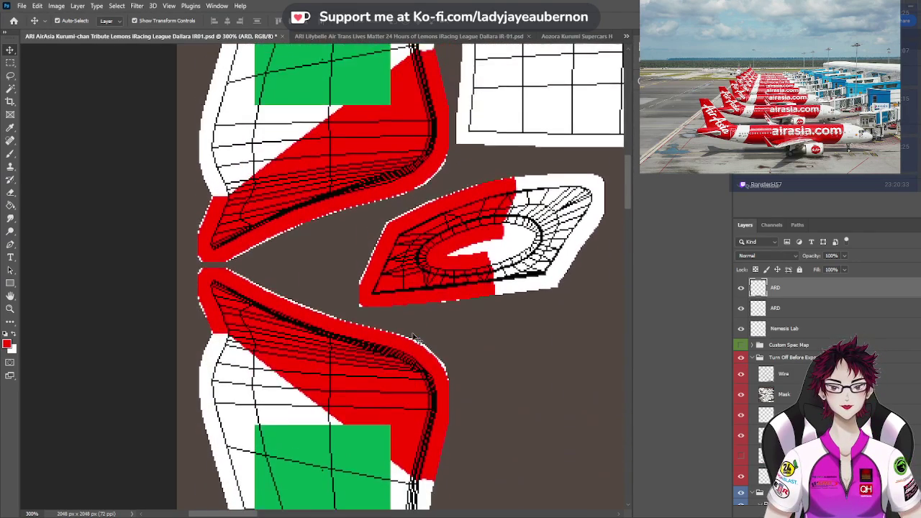
pyautogui.scroll(2, 416, 338)
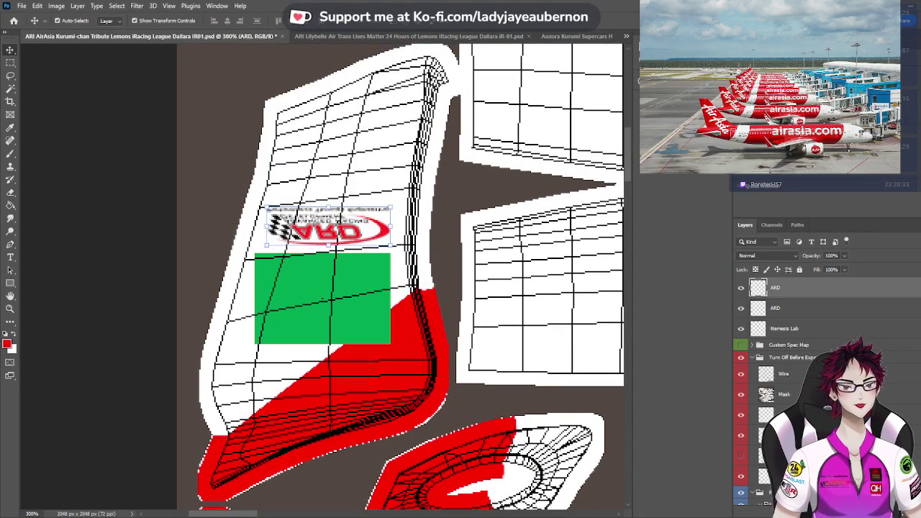
pyautogui.hotkey('ctrl', 'shift', 'h')
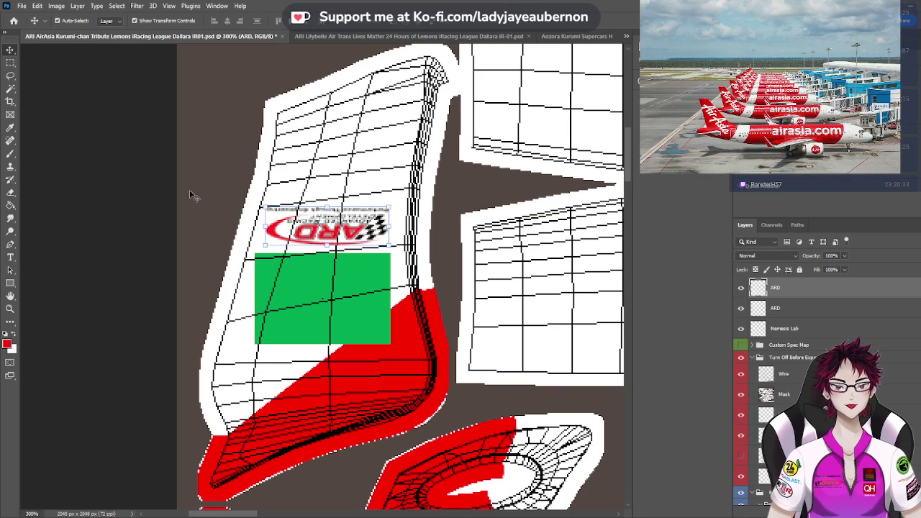
pyautogui.click(127, 203)
# Shrink the Top Flight Computers logo in tf_logo_tfc.png for use on the livery's endplates
pyautogui.scroll(-5, 122, 202)
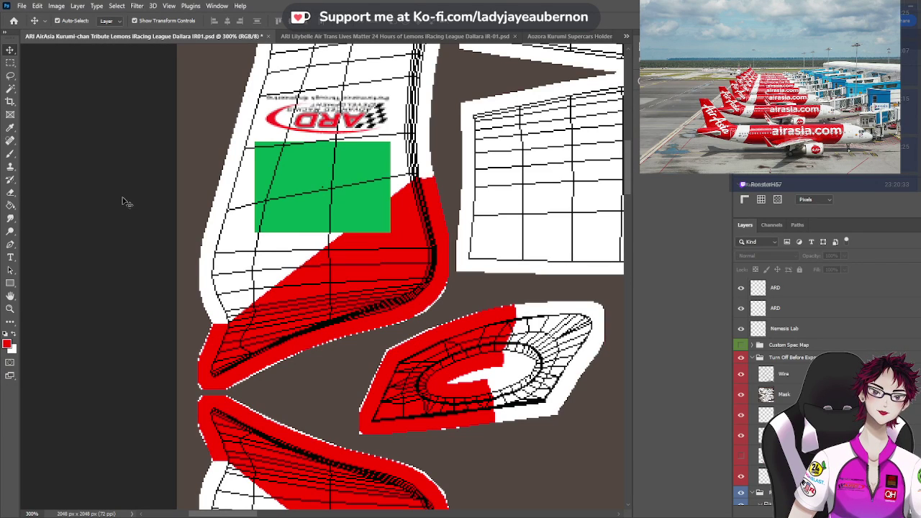
pyautogui.scroll(-3, 122, 203)
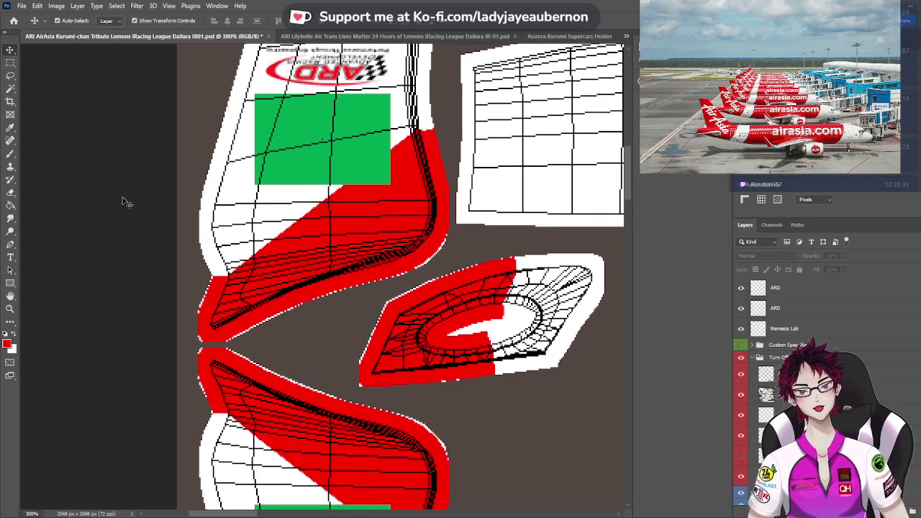
pyautogui.scroll(-3, 122, 203)
pyautogui.scroll(-10, 122, 202)
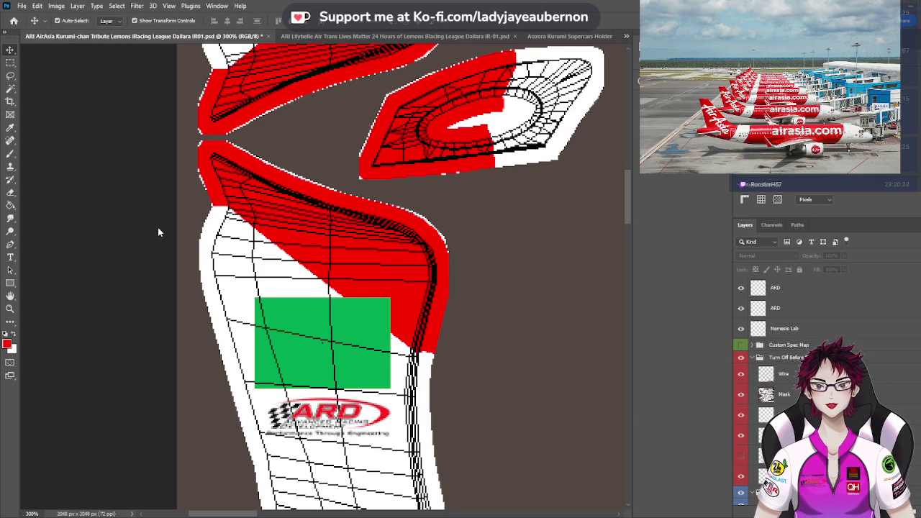
pyautogui.hotkey('ctrl', 'shift', 'Tab')
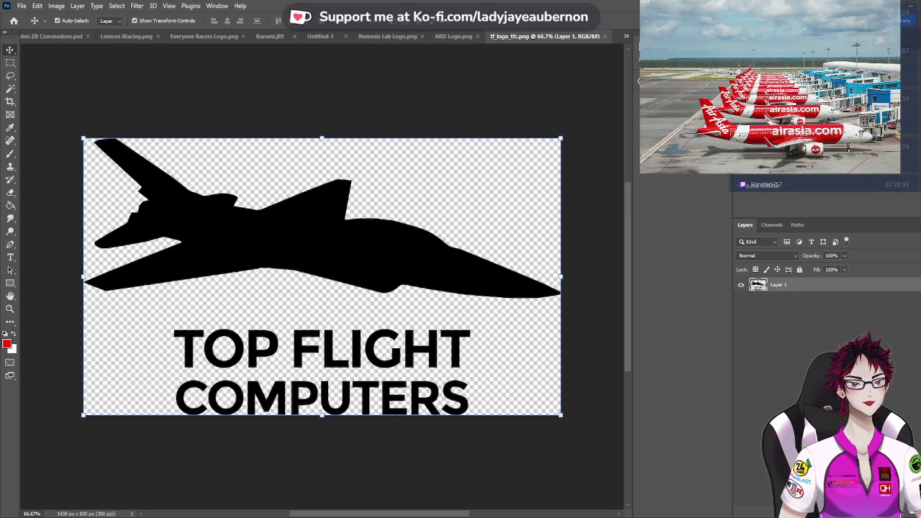
pyautogui.moveTo(562, 415); pyautogui.dragTo(126, 163)
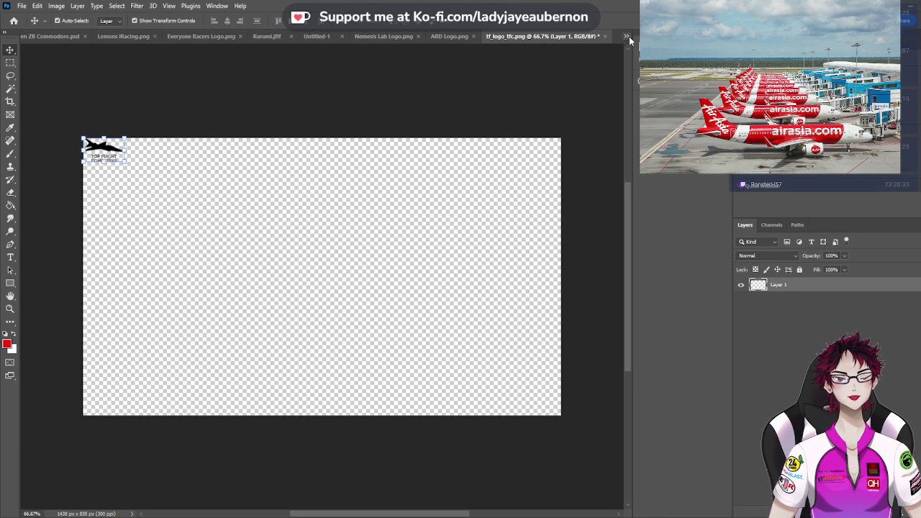
# Paste the Top Flight Computers logo above the ARD layers, scale it to about 71.7% and place it above the lower endplate's green marker
pyautogui.hotkey('ctrl', 'Tab')
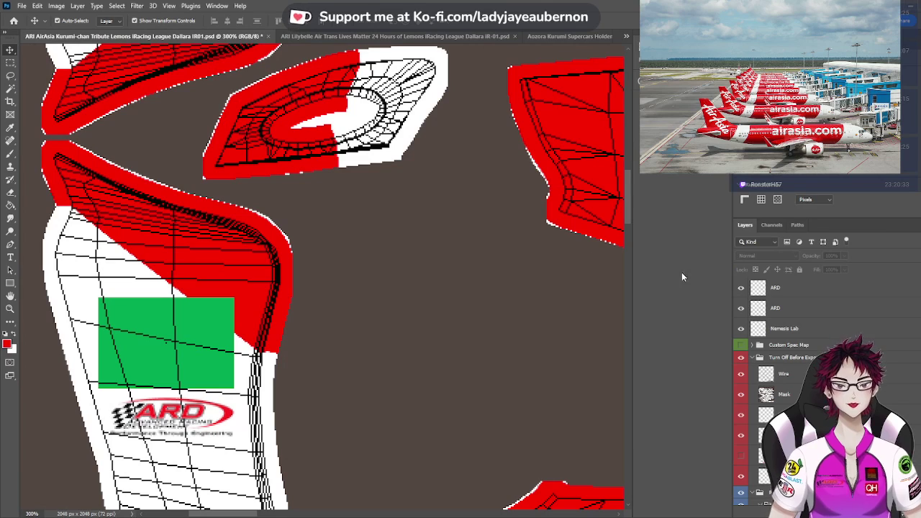
pyautogui.click(777, 288)
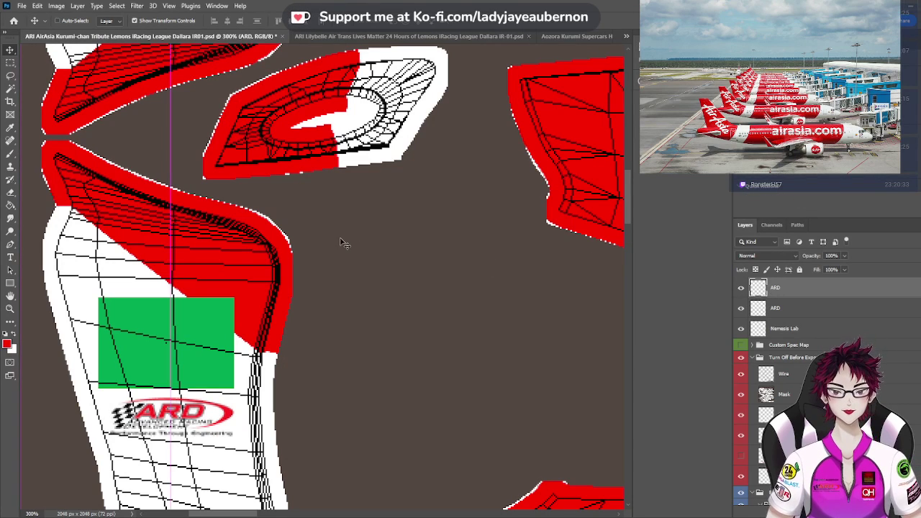
pyautogui.hotkey('ctrl', 'v')
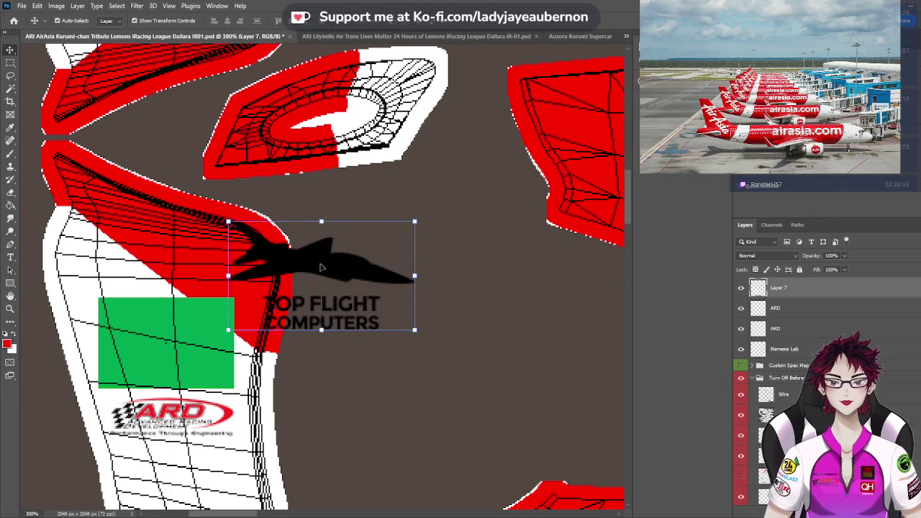
pyautogui.moveTo(321, 268); pyautogui.dragTo(171, 229)
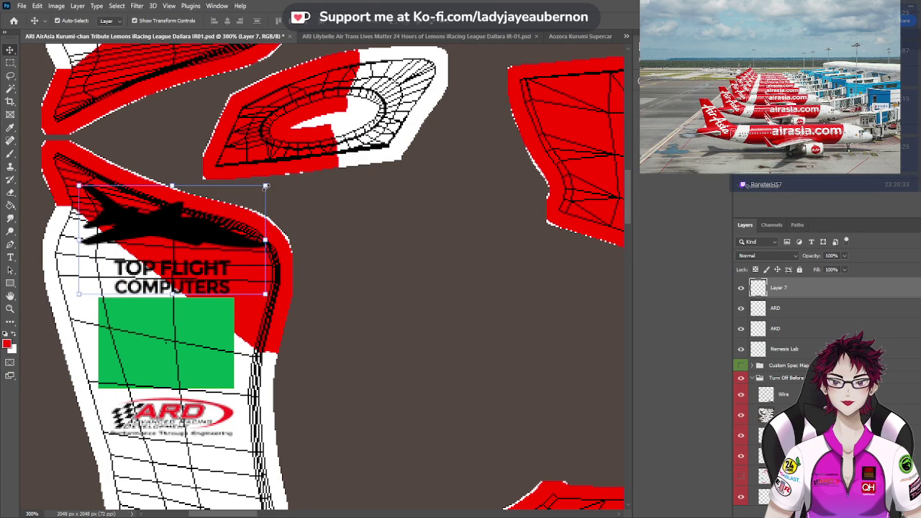
pyautogui.moveTo(265, 185); pyautogui.dragTo(238, 208)
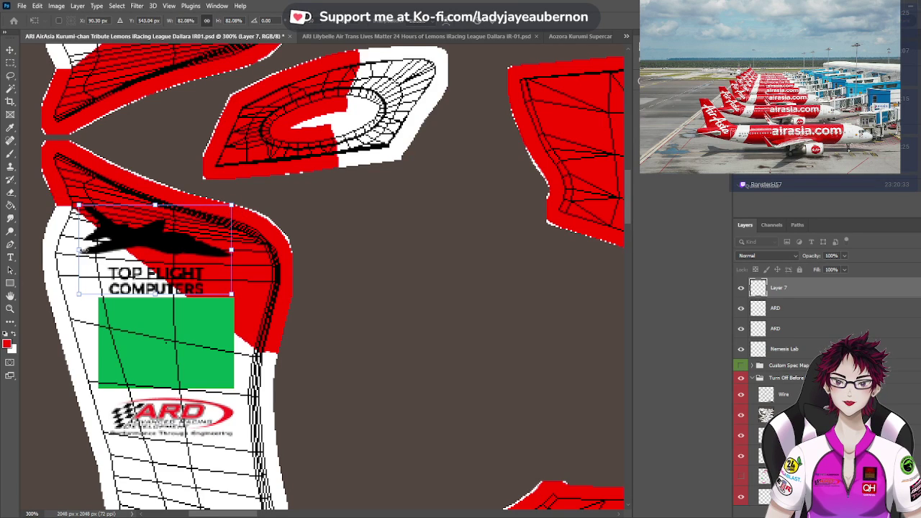
pyautogui.moveTo(79, 250); pyautogui.dragTo(97, 250)
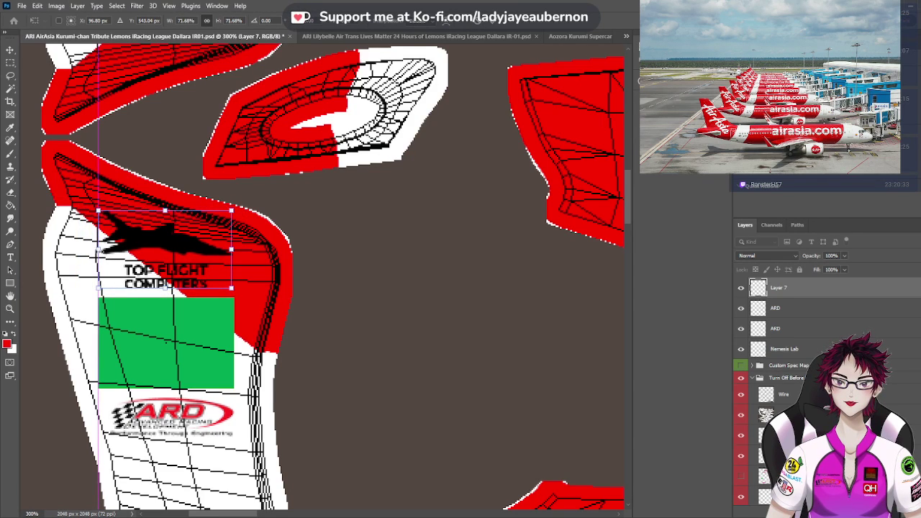
pyautogui.click(10, 52)
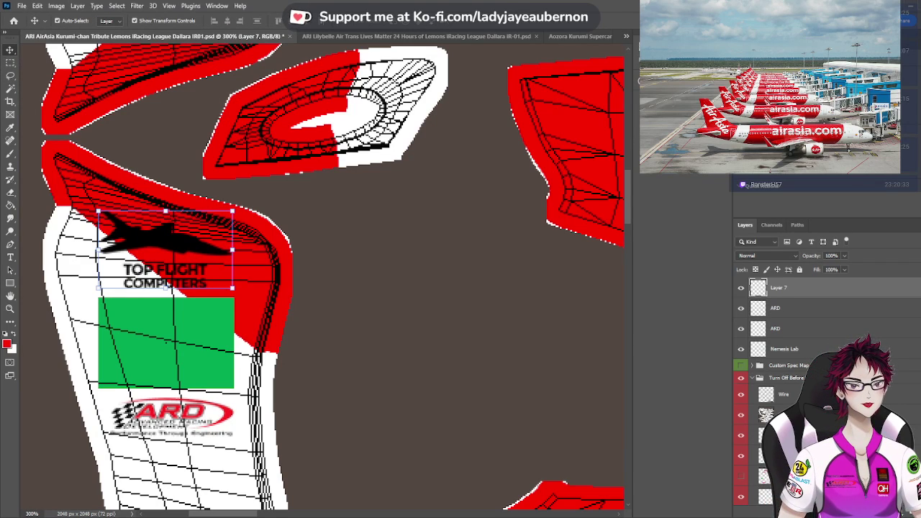
# Mirror the Top Flight Computers logo horizontally, scale it to about 81.8% and restore its readable orientation
pyautogui.hotkey('ctrl', 'shift', 'h')
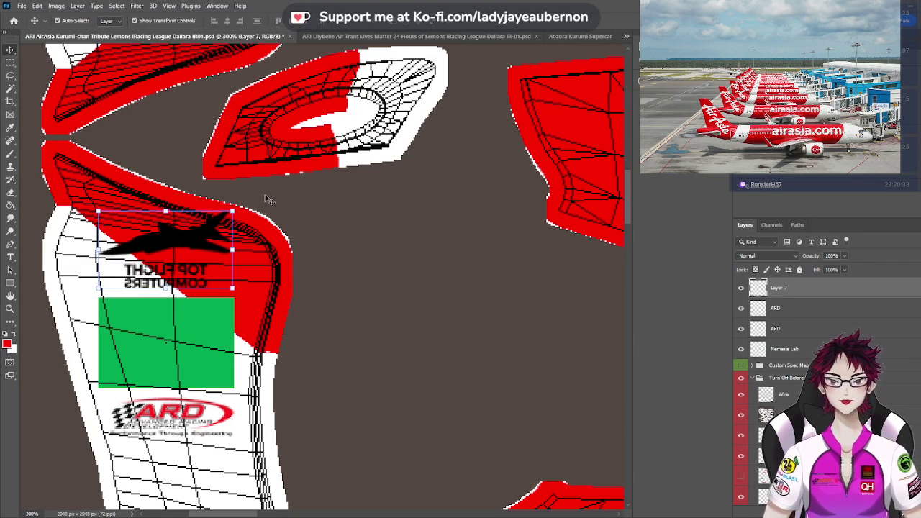
pyautogui.moveTo(233, 210); pyautogui.dragTo(207, 225)
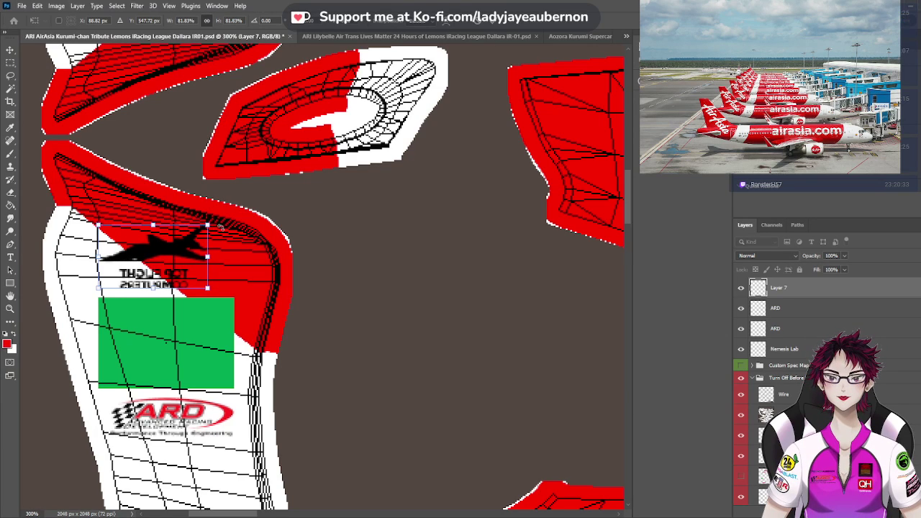
pyautogui.click(10, 50)
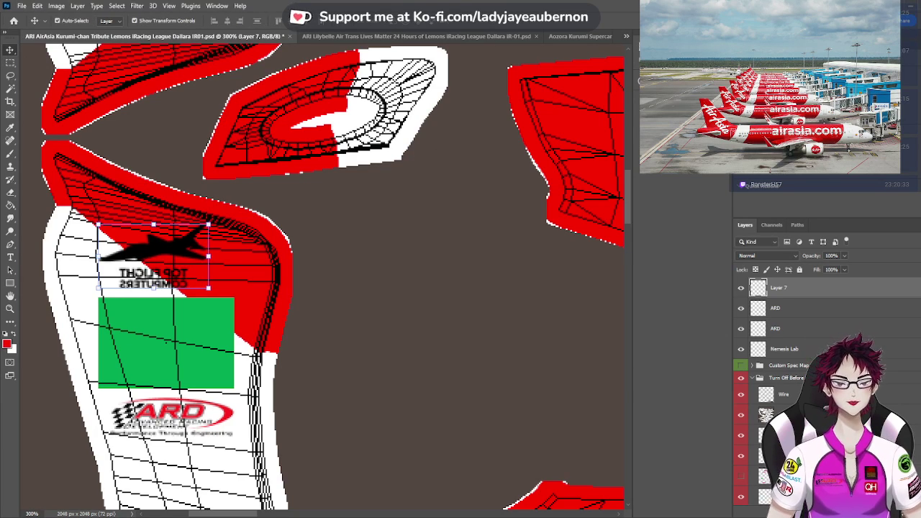
pyautogui.hotkey('ctrl', 'z')
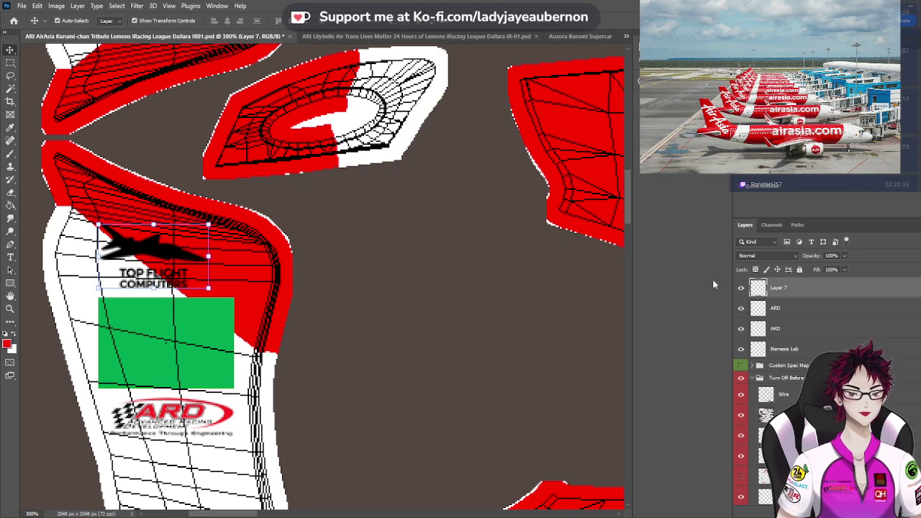
# Rename the Top Flight Computers logo layer as TFC
pyautogui.doubleClick(779, 287)
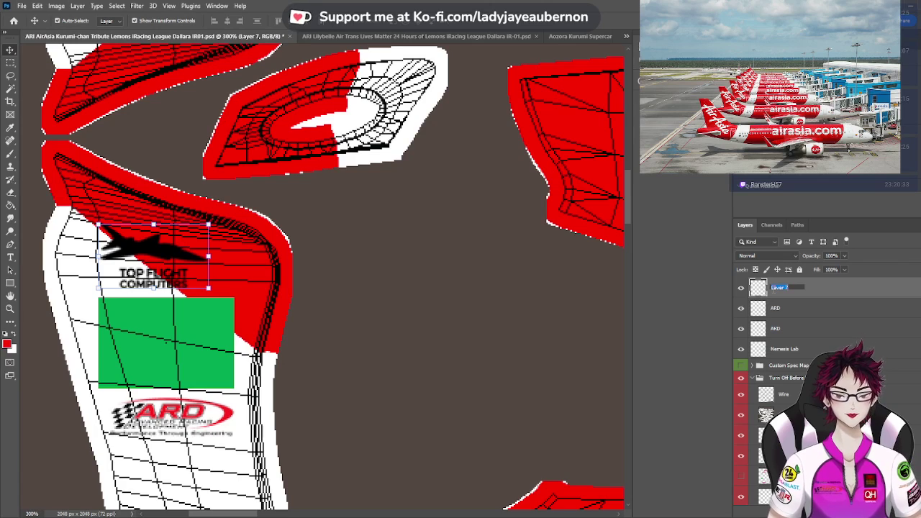
pyautogui.write('TFC')
pyautogui.press('Return')
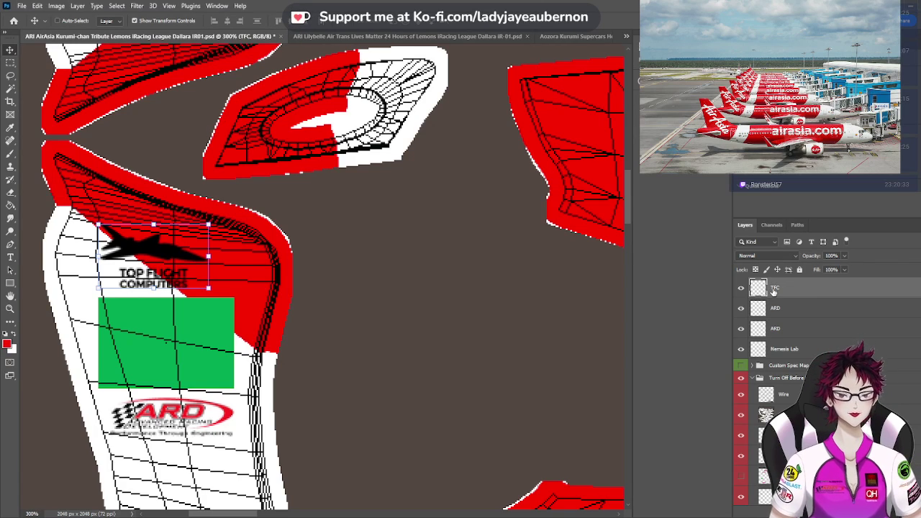
# Paste a second Top Flight Computers logo, flip it vertically and place it below the upper endplate's green marker
pyautogui.scroll(8, 128, 273)
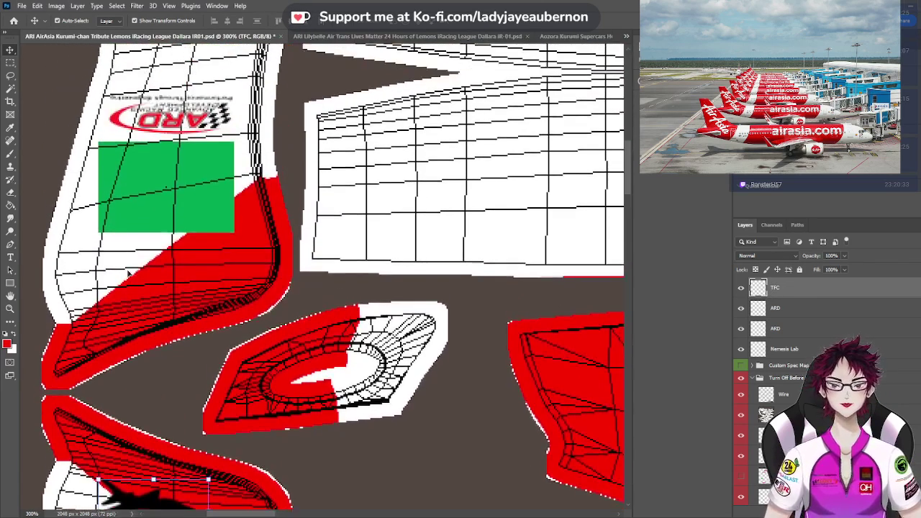
pyautogui.scroll(1, 128, 274)
pyautogui.hotkey('ctrl', 'v')
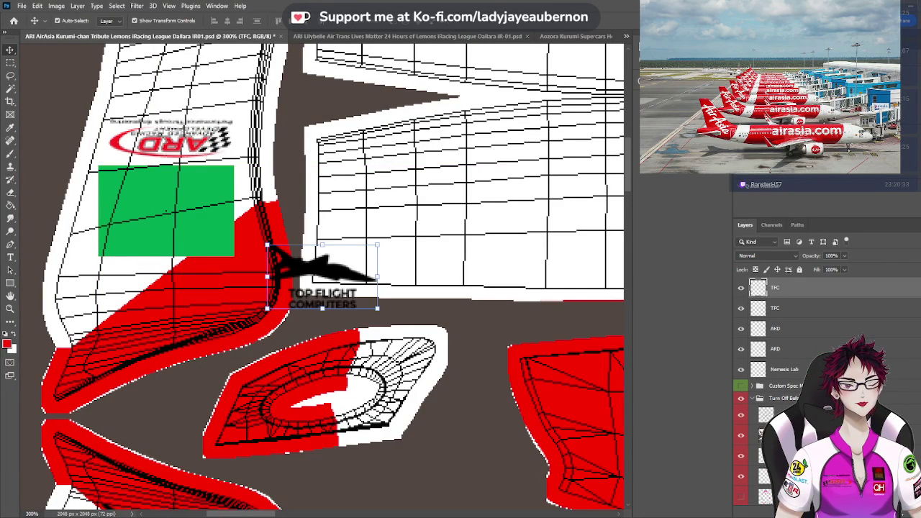
pyautogui.click(347, 254)
pyautogui.moveTo(333, 286); pyautogui.dragTo(163, 307)
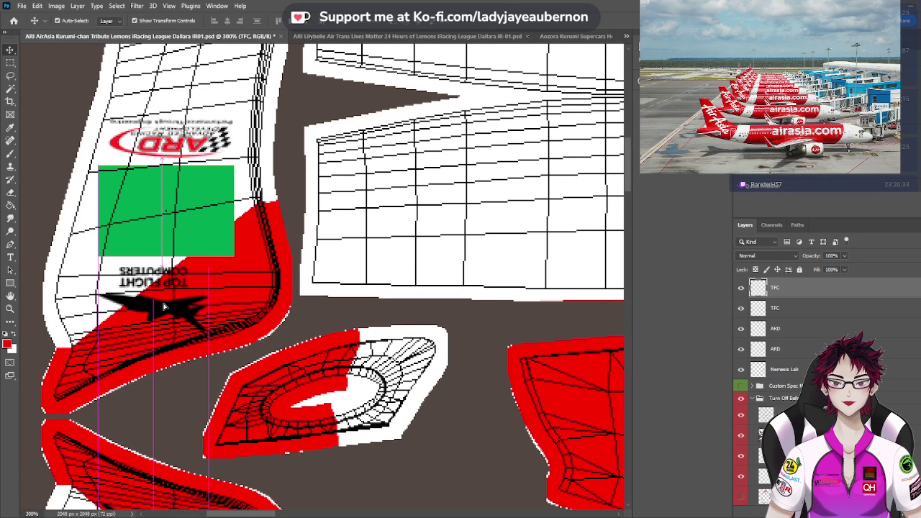
pyautogui.moveTo(164, 308); pyautogui.dragTo(163, 308)
# Compare the two endplates' Top Flight Computers logos and nudge the upper one slightly closer to its green marker
pyautogui.scroll(-5, 163, 309)
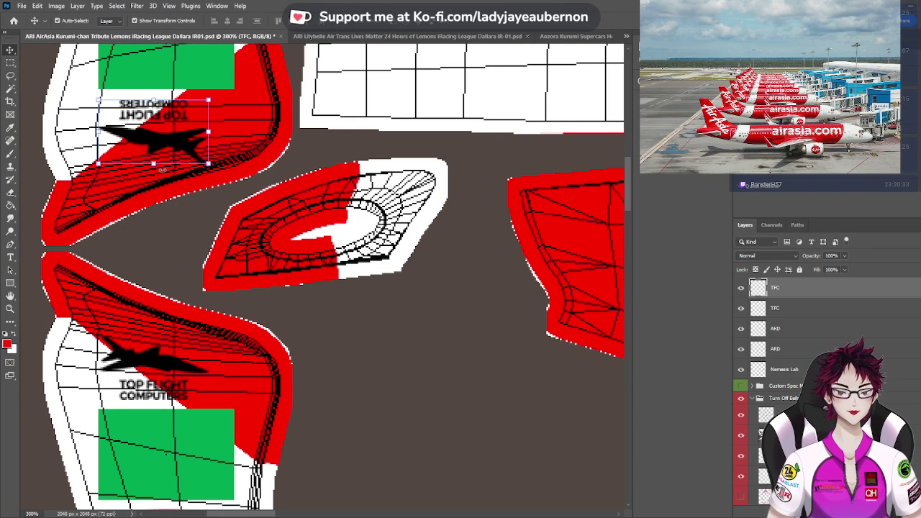
pyautogui.scroll(2, 163, 169)
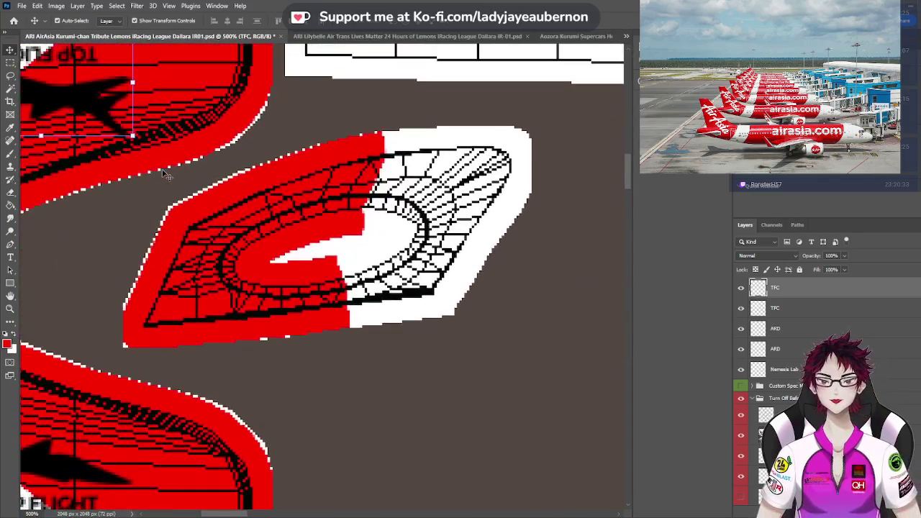
pyautogui.hscroll(-5, 245, 504)
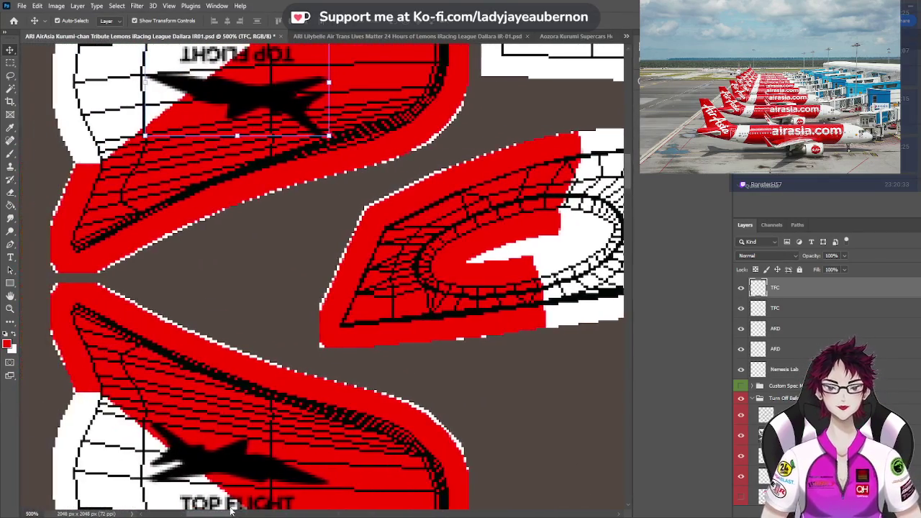
pyautogui.scroll(4, 272, 336)
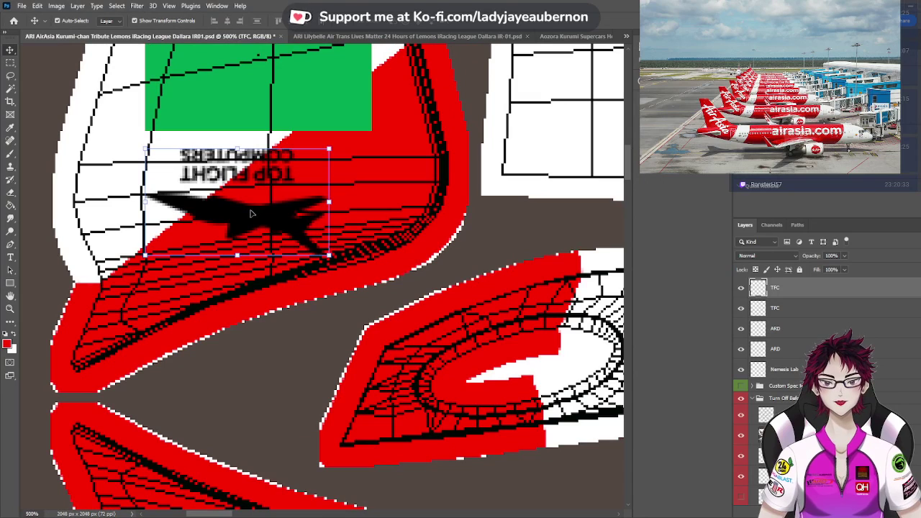
pyautogui.moveTo(251, 212); pyautogui.dragTo(251, 209)
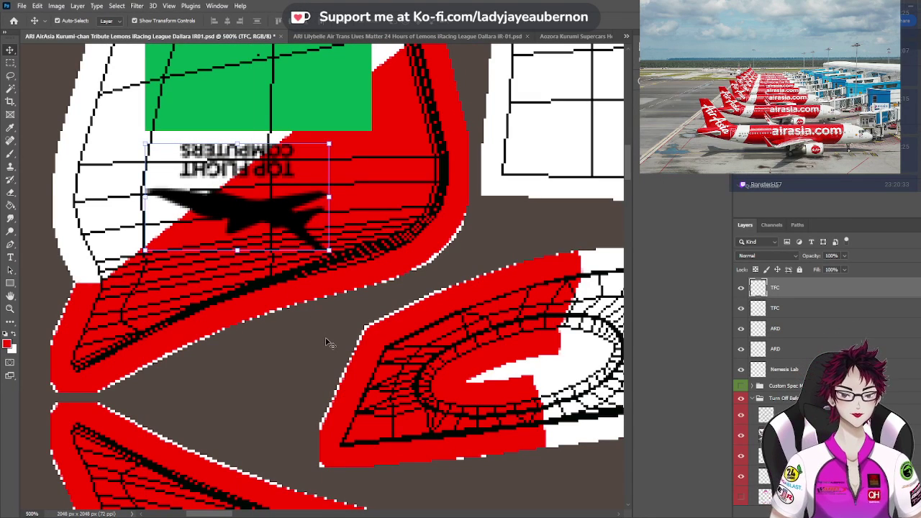
# Deselect the layers and examine the whole livery template for panels that still need sponsor logos
pyautogui.scroll(-8, 327, 343)
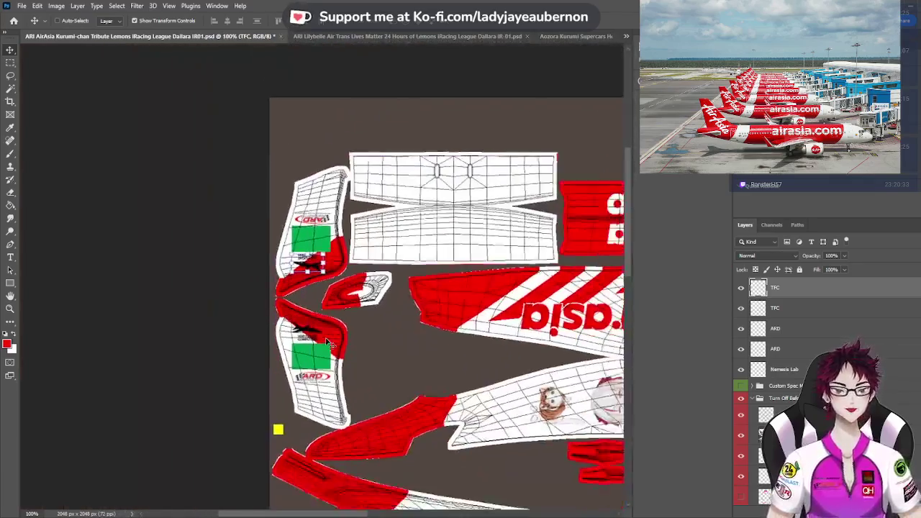
pyautogui.scroll(-2, 328, 344)
pyautogui.click(230, 318)
pyautogui.scroll(-1, 229, 314)
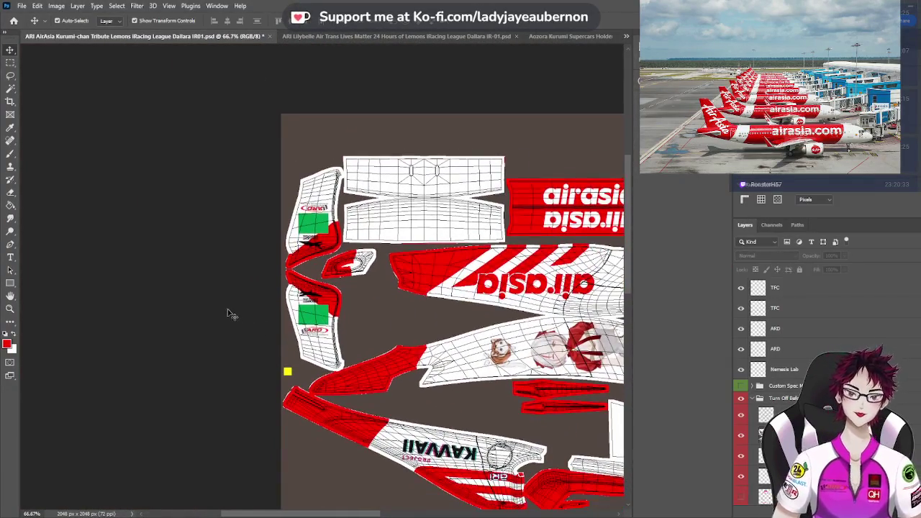
pyautogui.scroll(-5, 227, 314)
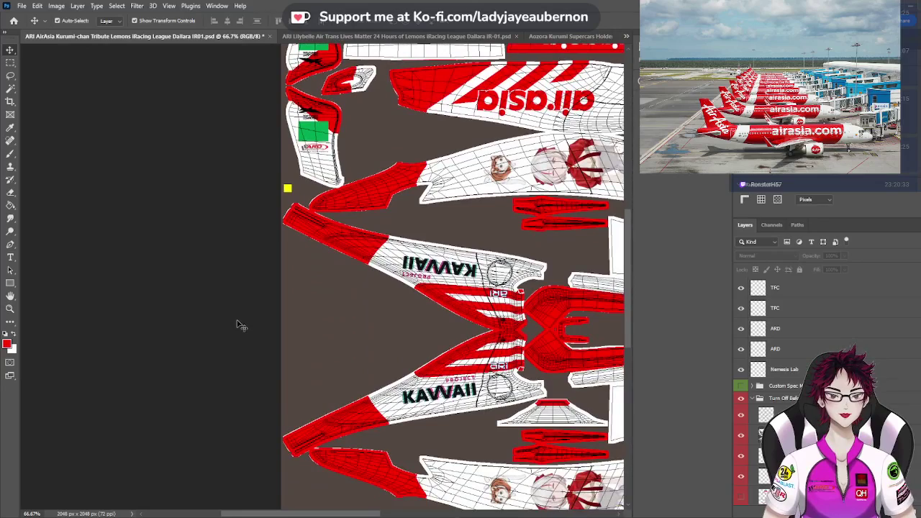
pyautogui.moveTo(376, 514); pyautogui.dragTo(413, 516)
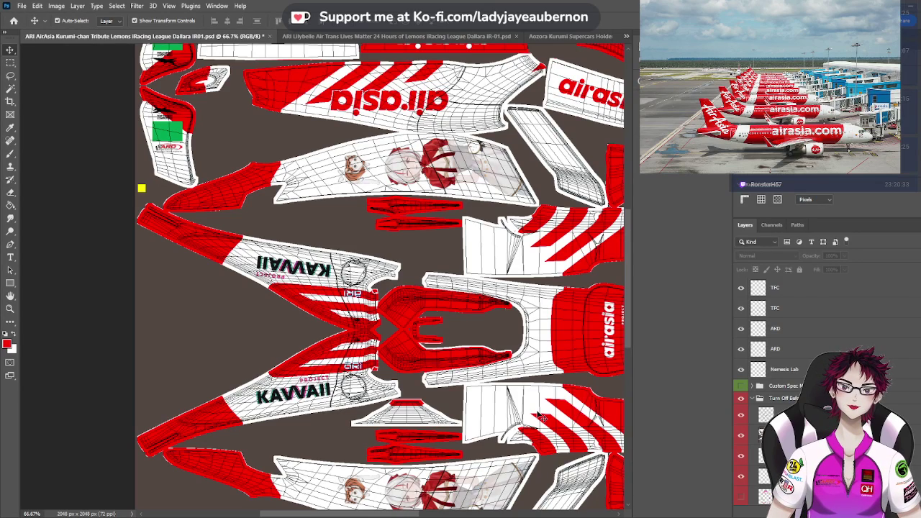
pyautogui.scroll(-3, 543, 418)
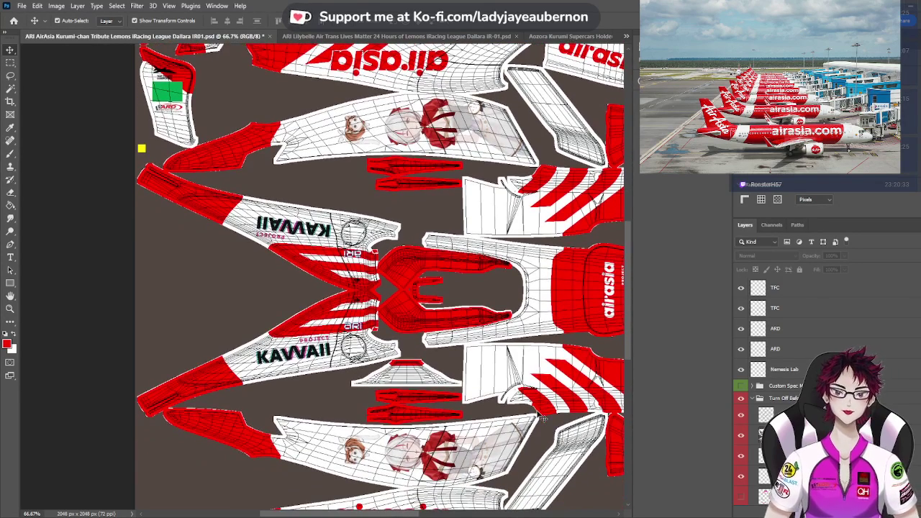
pyautogui.scroll(-1, 543, 418)
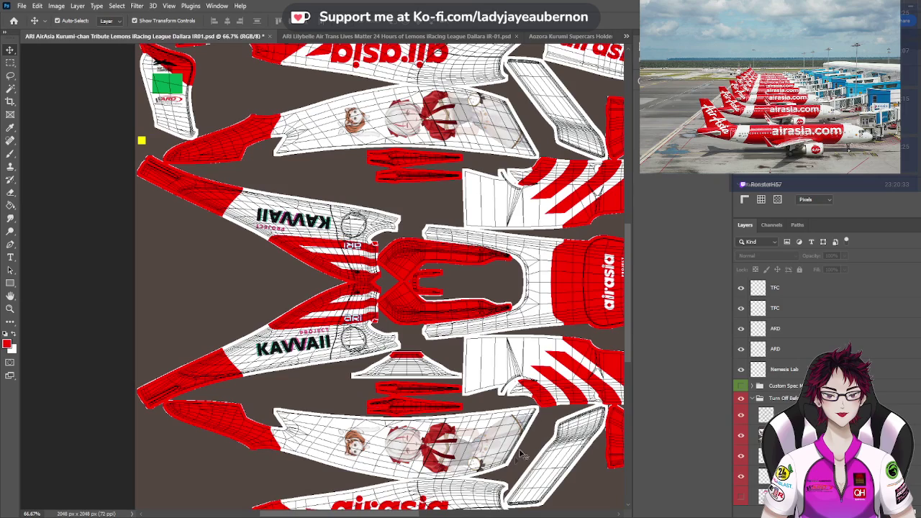
pyautogui.moveTo(411, 514); pyautogui.dragTo(481, 515)
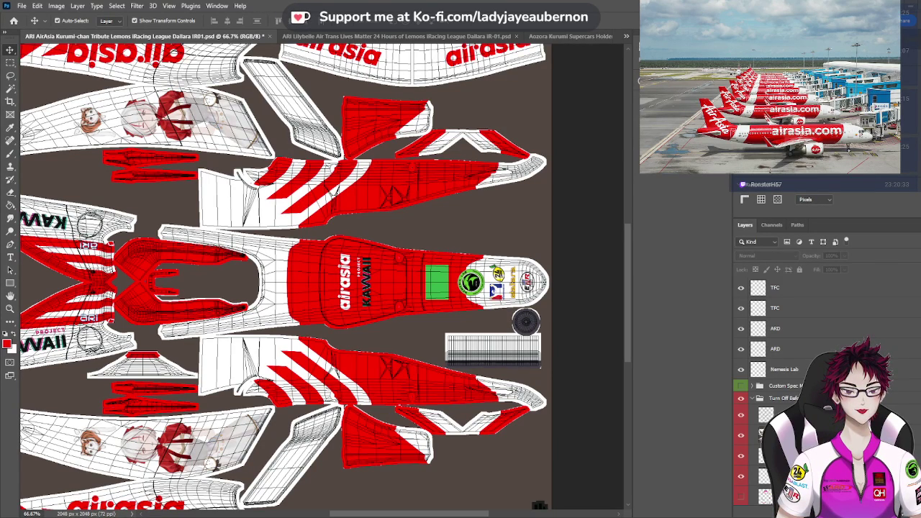
pyautogui.scroll(3, 331, 299)
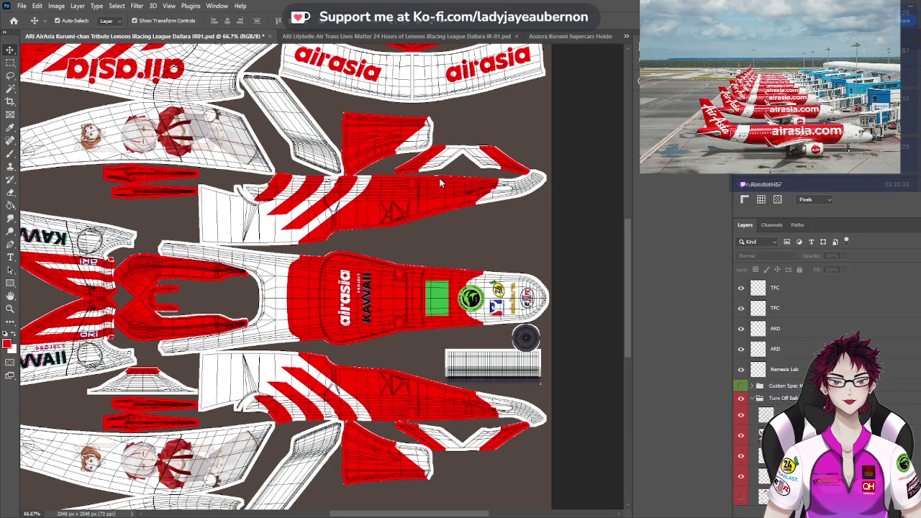
# Copy the Faith Insurance Agency logo from FIA Transparent Black.png and show the sponsor placement layer in the livery, keeping the top TFC layer selected
pyautogui.hotkey('ctrl', 'shift', 'Tab')
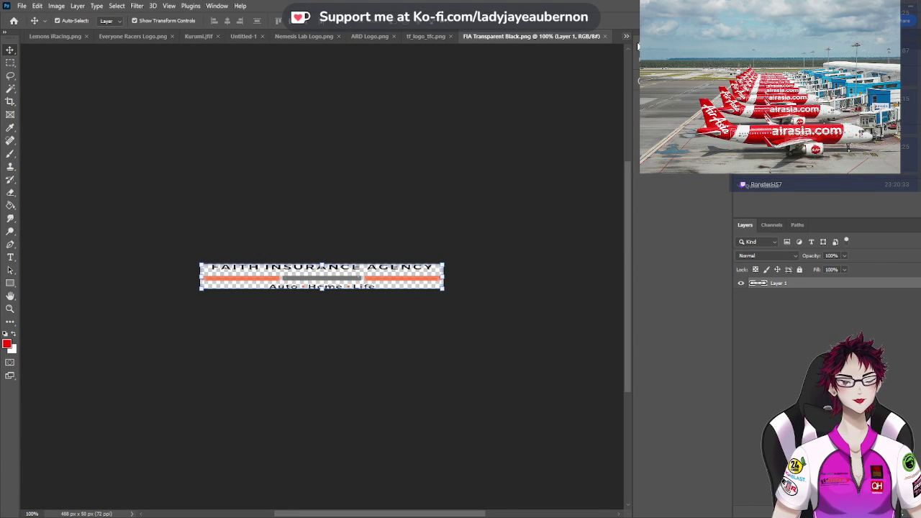
pyautogui.hotkey('ctrl', 'Tab')
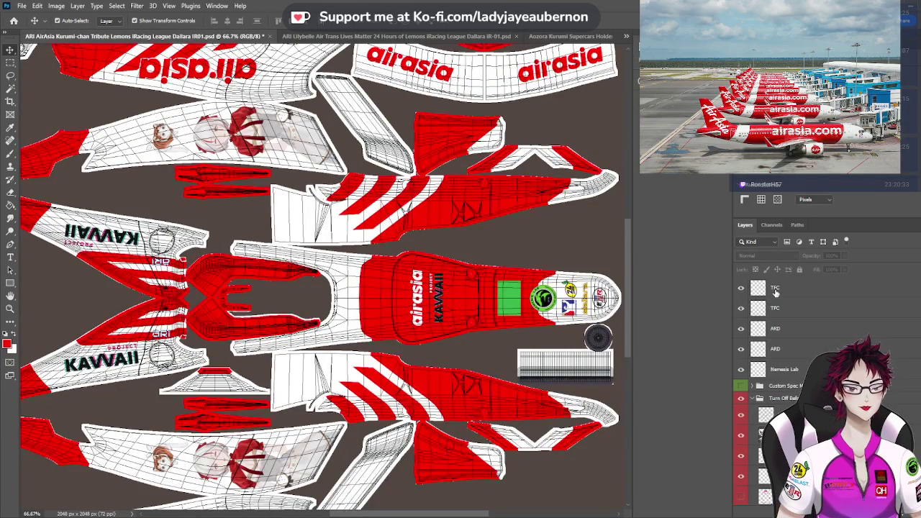
pyautogui.scroll(-5, 432, 275)
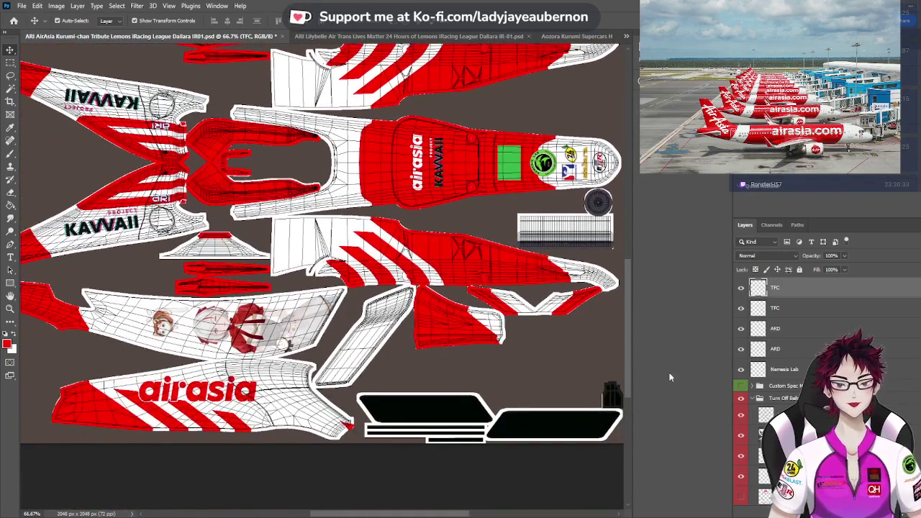
pyautogui.scroll(-3, 771, 409)
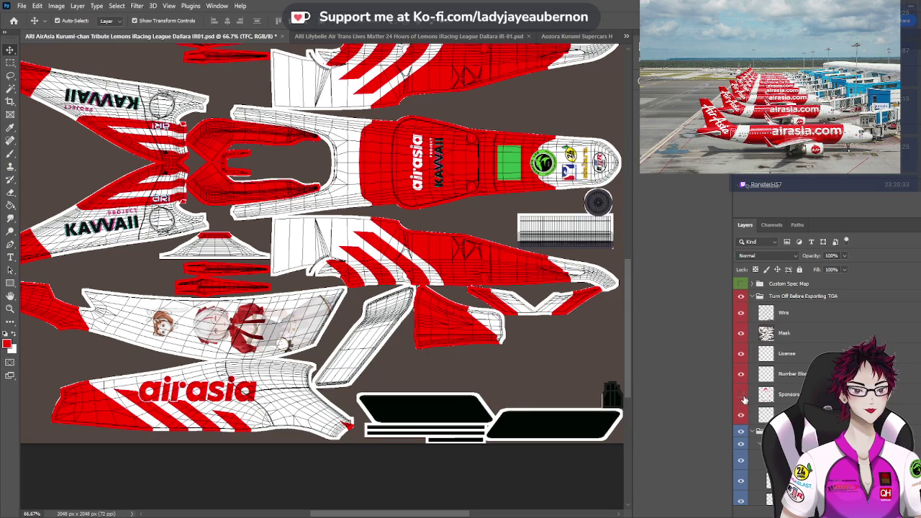
pyautogui.click(742, 396)
pyautogui.scroll(3, 784, 306)
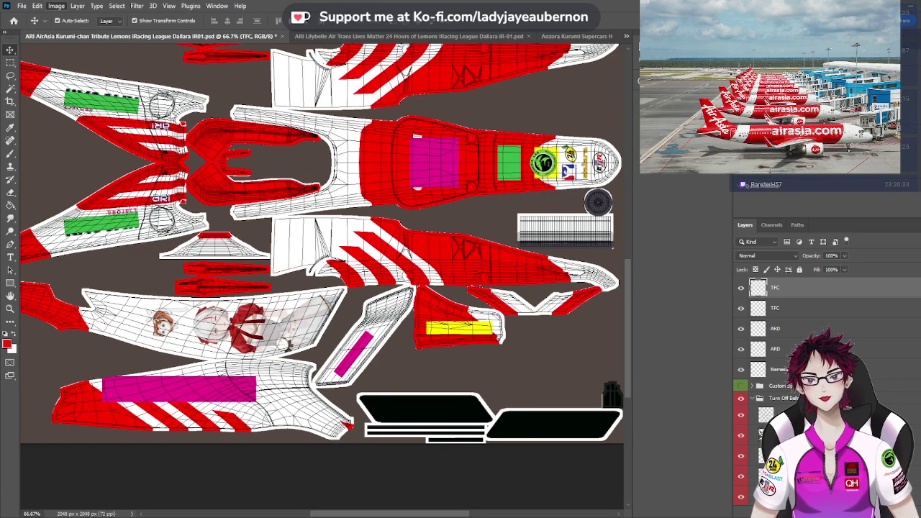
# Rotate the whole livery image 90° clockwise so the nose points down
pyautogui.hotkey('ctrl', 'alt', 'r')
pyautogui.scroll(3, 288, 295)
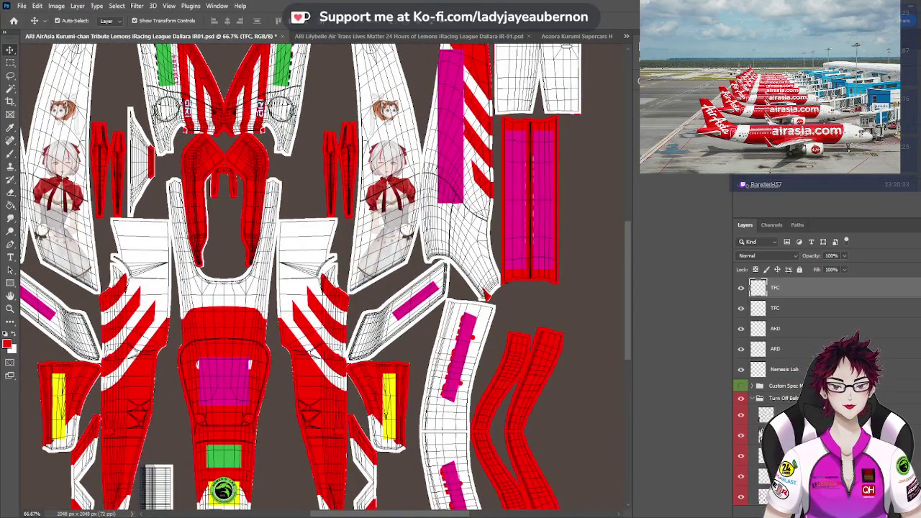
pyautogui.moveTo(366, 513); pyautogui.dragTo(326, 508)
pyautogui.scroll(1, 180, 360)
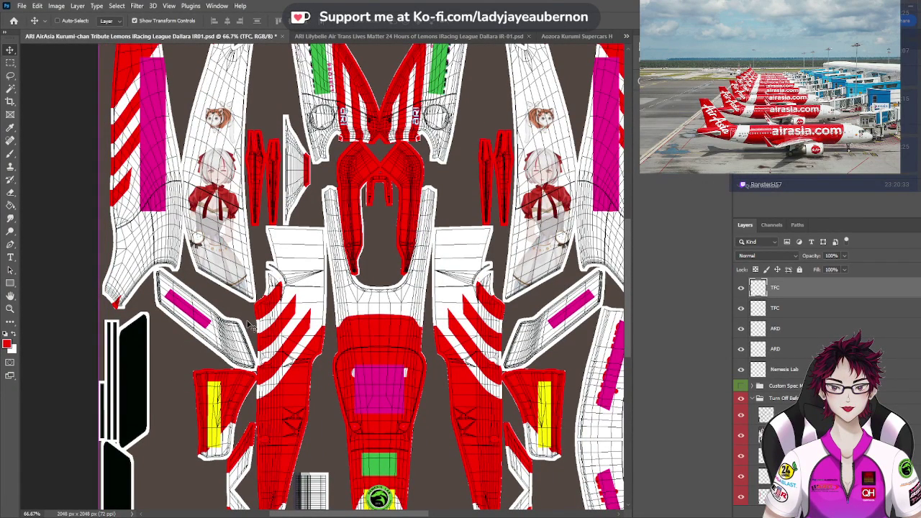
# Paste the Faith Insurance Agency logo above the TFC layers, tilt it to follow the left slanted panel and place it over the magenta marker
pyautogui.hotkey('ctrl', 'v')
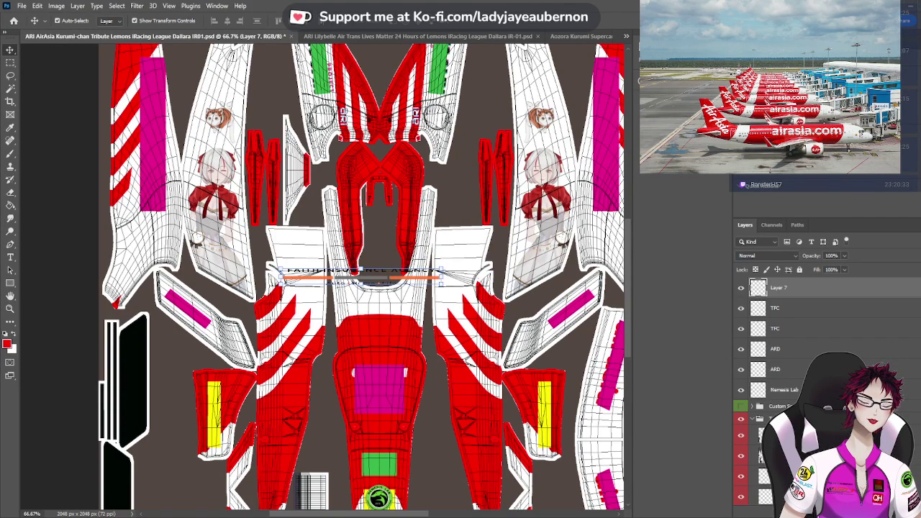
pyautogui.hotkey('ctrl', 'z')
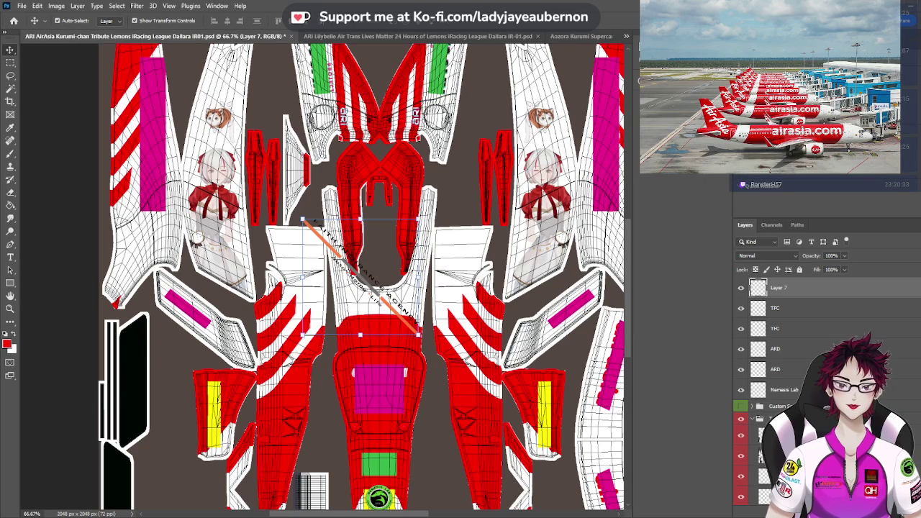
pyautogui.moveTo(376, 292); pyautogui.dragTo(224, 342)
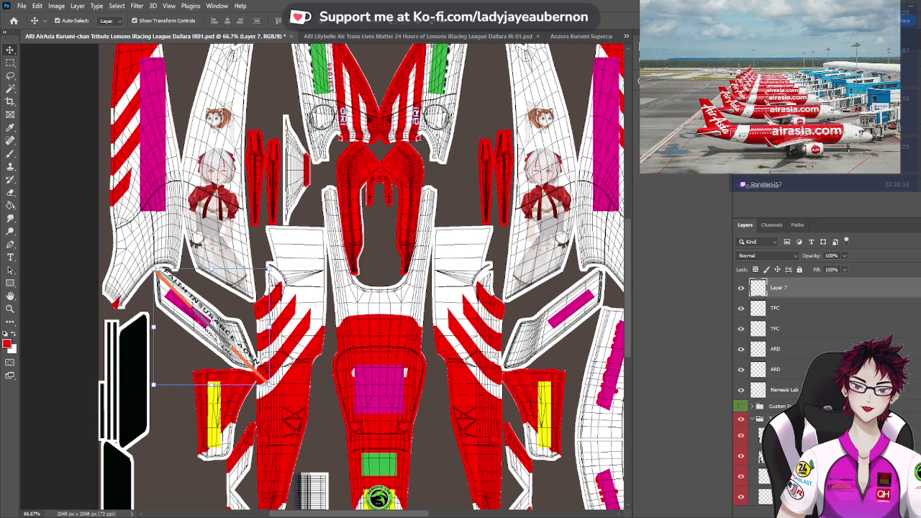
pyautogui.moveTo(271, 265); pyautogui.dragTo(281, 281)
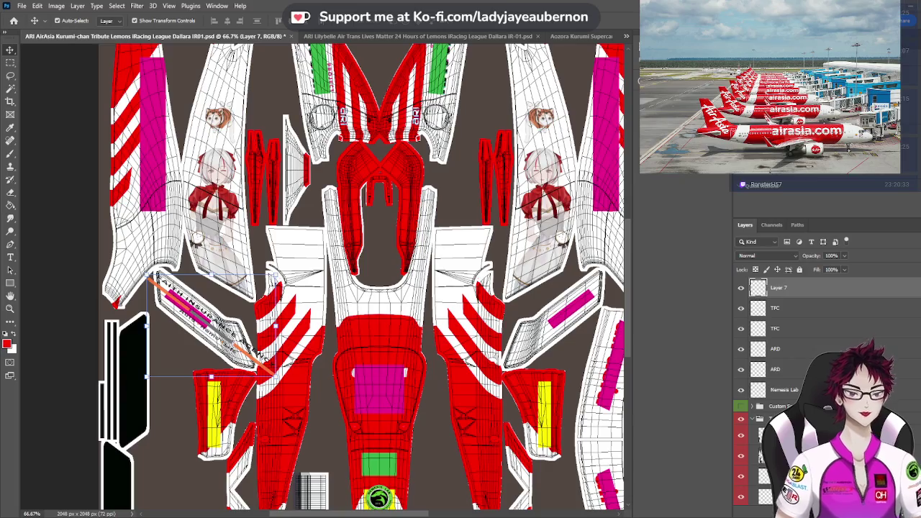
# Scale the Faith Insurance Agency logo to about 44.3% so it fits within the slanted panel around its magenta marker
pyautogui.hotkey('ctrl', '+')
pyautogui.hotkey('ctrl', '+')
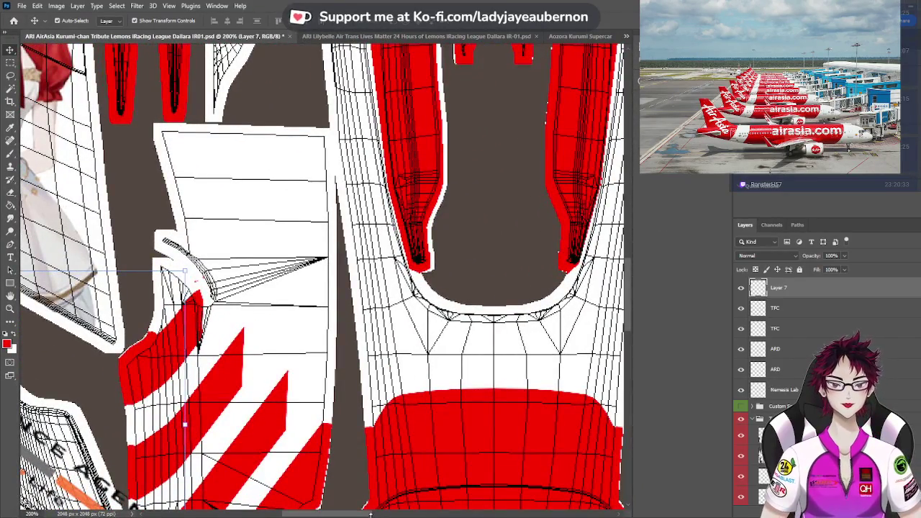
pyautogui.moveTo(362, 515); pyautogui.dragTo(319, 516)
pyautogui.scroll(-2, 296, 354)
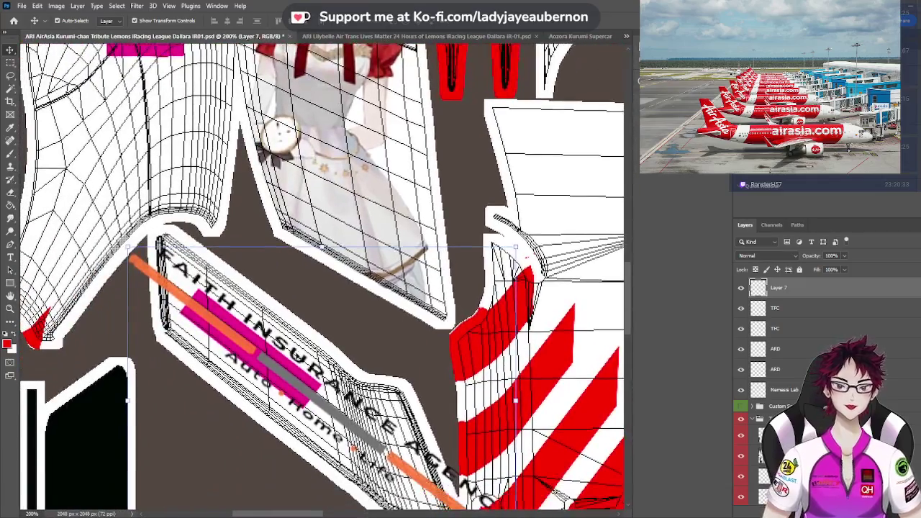
pyautogui.scroll(-1, 441, 387)
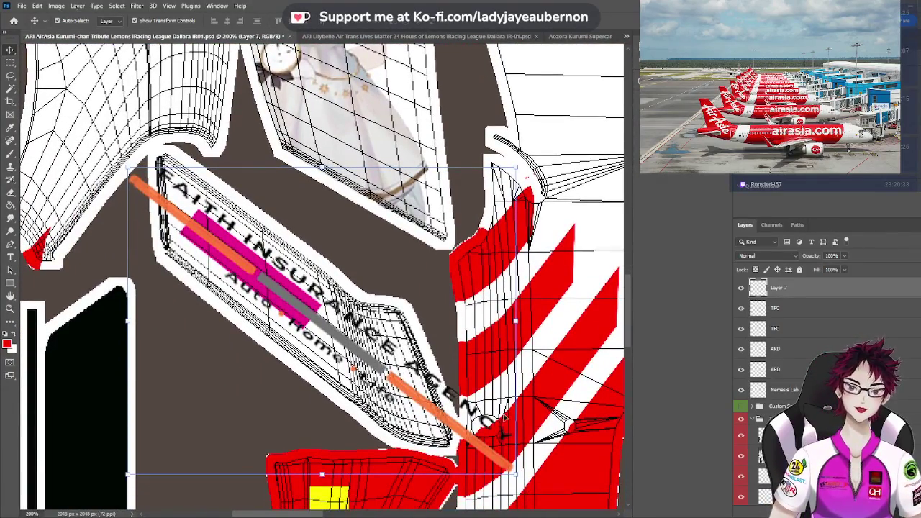
pyautogui.moveTo(516, 475); pyautogui.dragTo(331, 328)
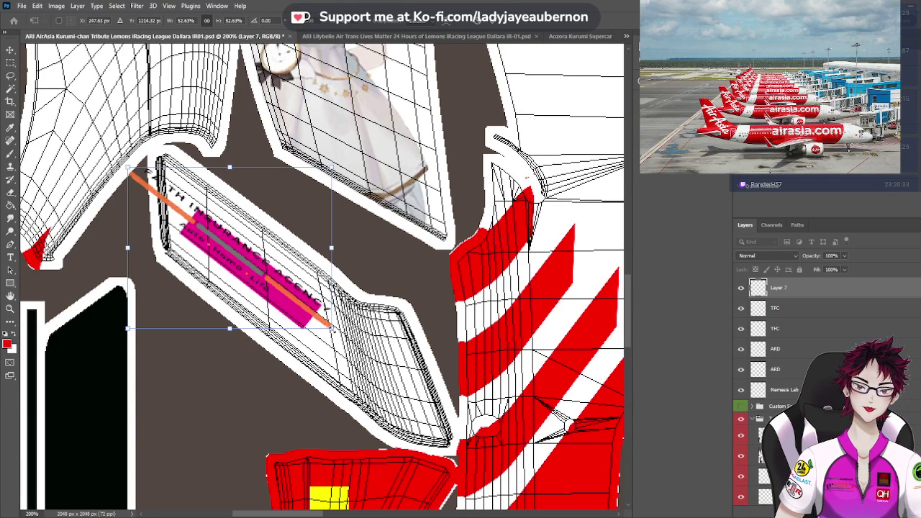
pyautogui.moveTo(331, 329); pyautogui.dragTo(338, 333)
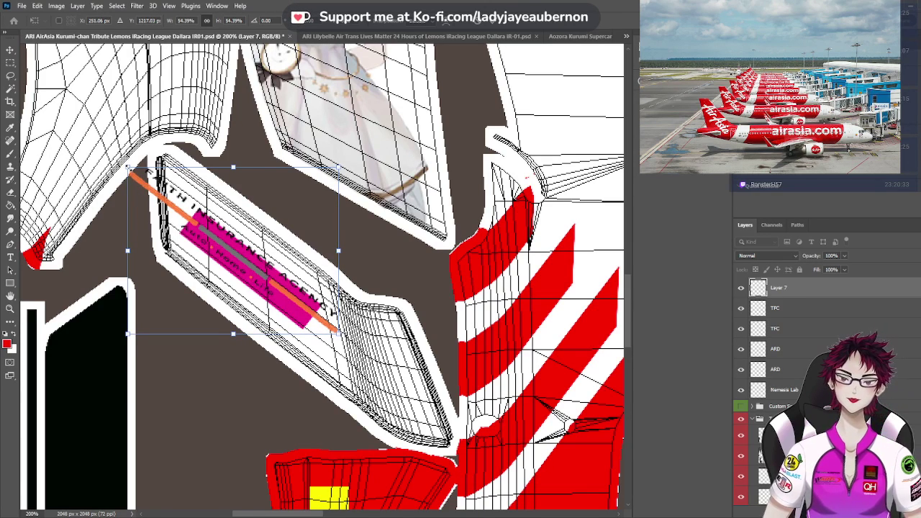
pyautogui.moveTo(129, 170); pyautogui.dragTo(167, 198)
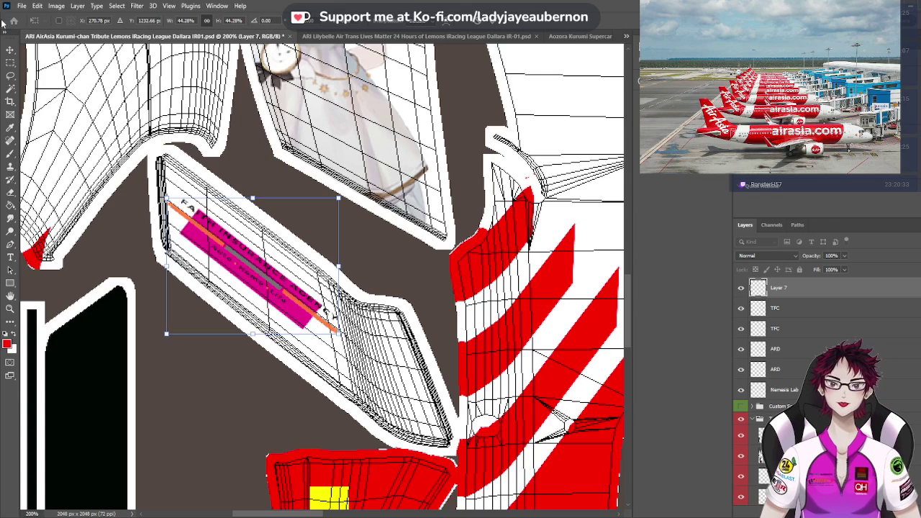
pyautogui.press('Return')
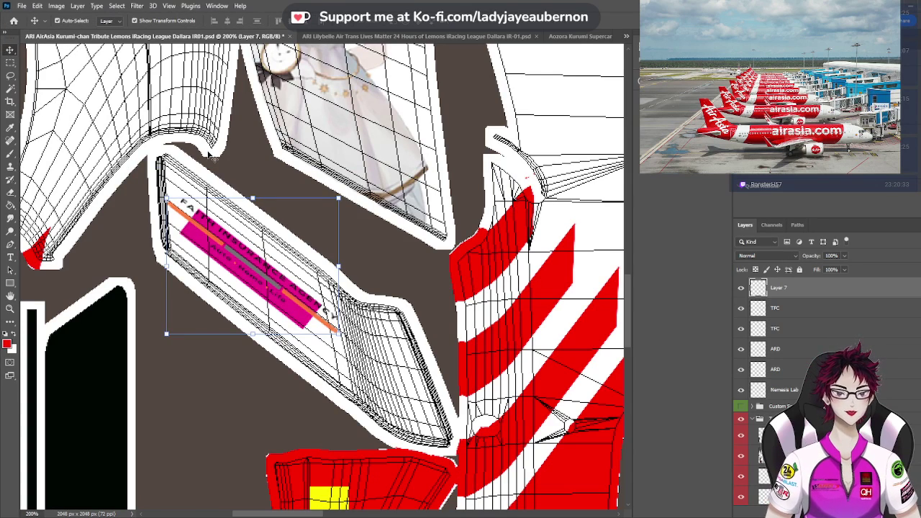
# Rename the Faith Insurance Agency logo's layer as FIA
pyautogui.doubleClick(777, 287)
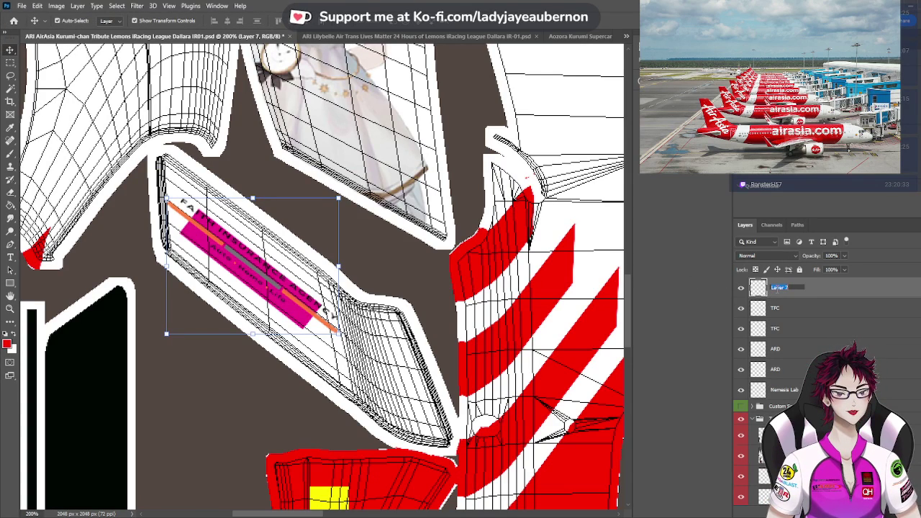
pyautogui.write('F')
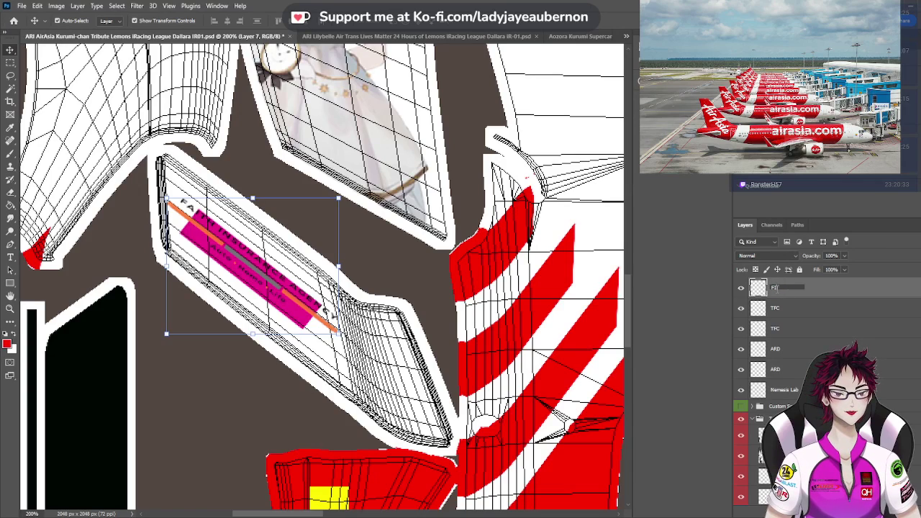
pyautogui.write('IA')
pyautogui.press('Return')
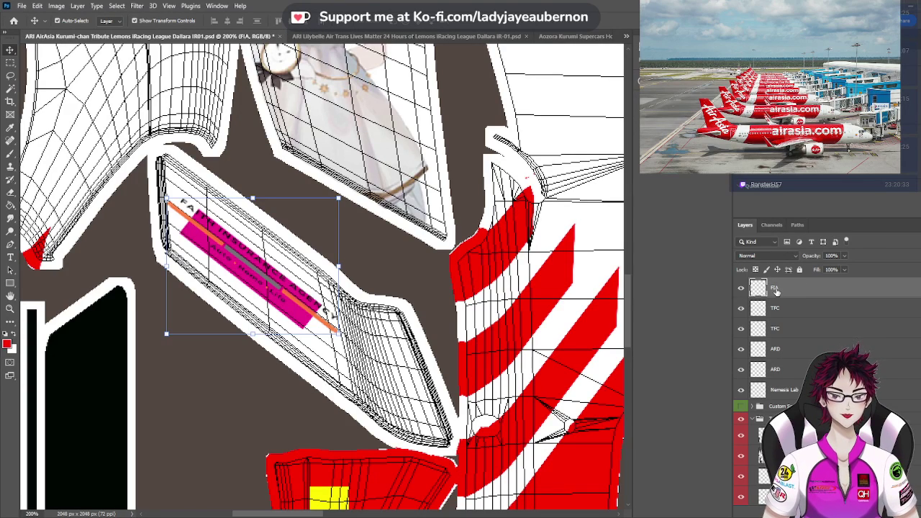
# Duplicate the Faith Insurance Agency logo onto its own FIA layer and flip the copy horizontally
pyautogui.hotkey('ctrl', 'v')
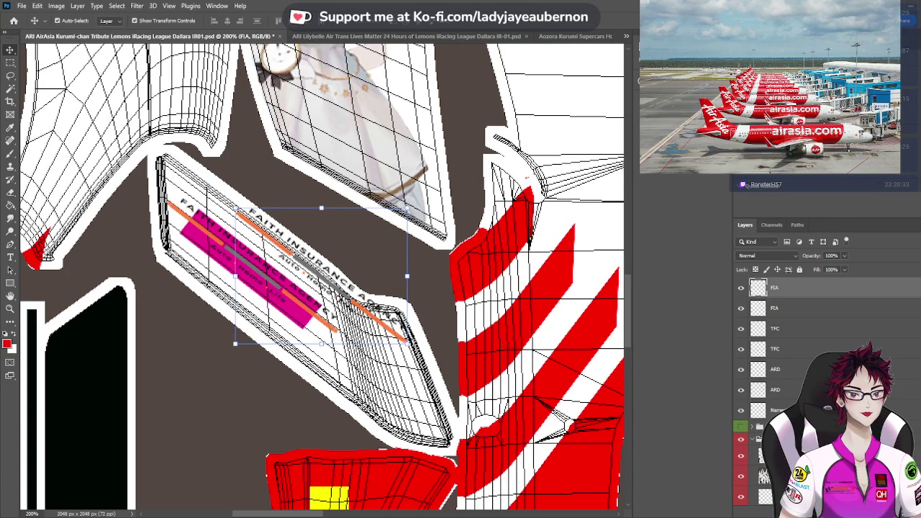
pyautogui.press('Up')
pyautogui.press('Right')
pyautogui.hotkey('ctrl', 'shift', 'h')
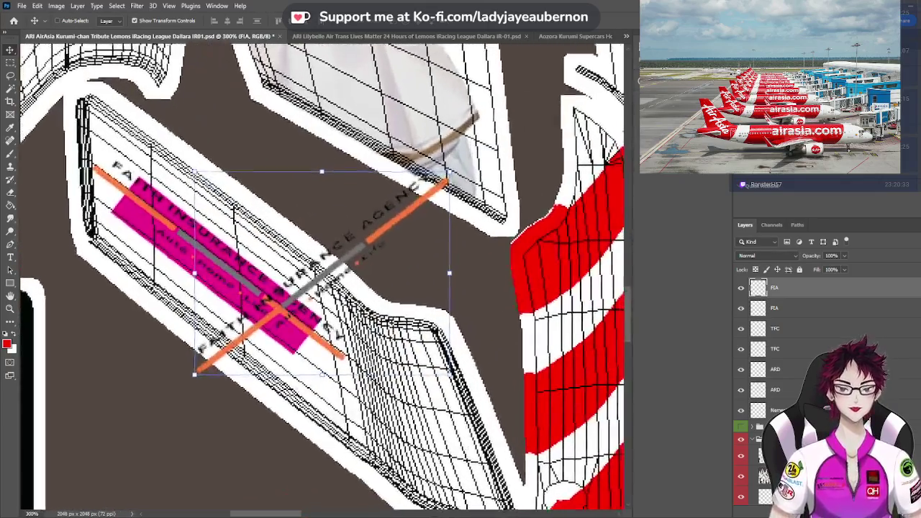
# Move the mirrored Faith Insurance Agency logo to the slanted panel on the car's opposite side, over its magenta marker
pyautogui.hotkey('ctrl', '-')
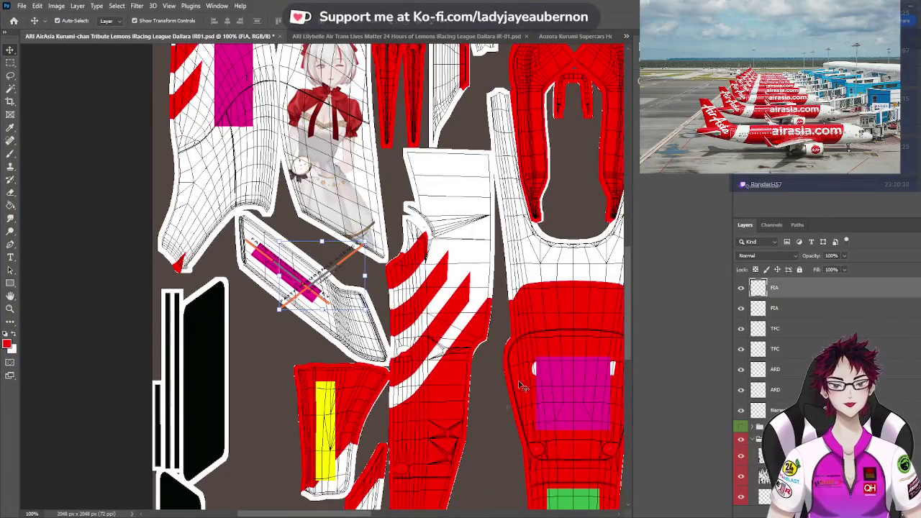
pyautogui.moveTo(368, 515); pyautogui.dragTo(402, 515)
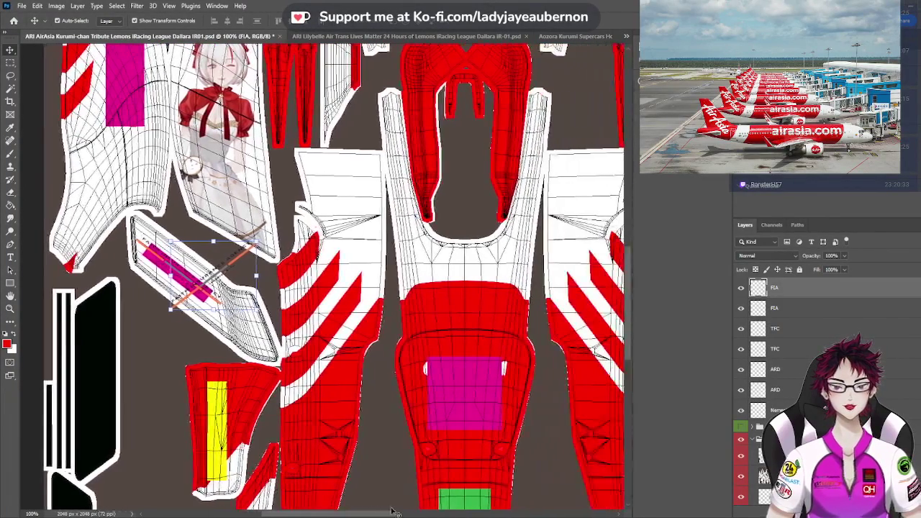
pyautogui.moveTo(227, 270); pyautogui.dragTo(332, 292)
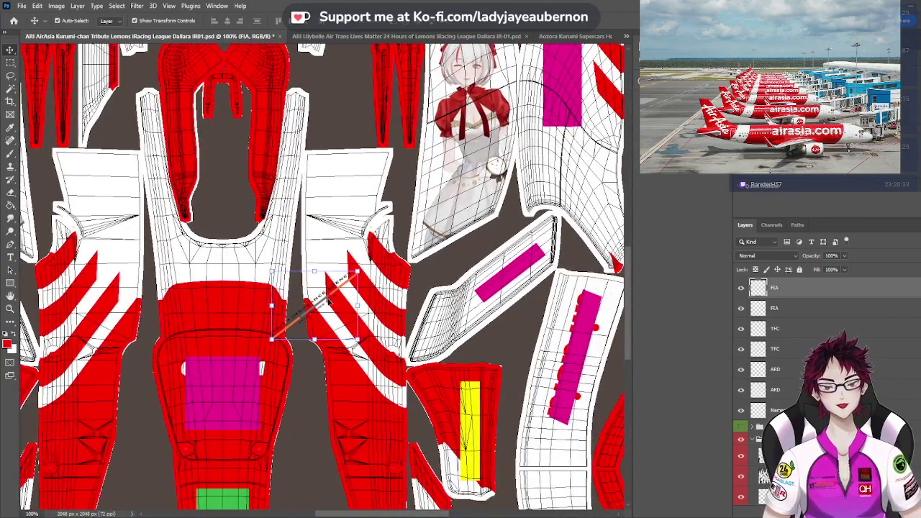
pyautogui.moveTo(325, 302); pyautogui.dragTo(517, 275)
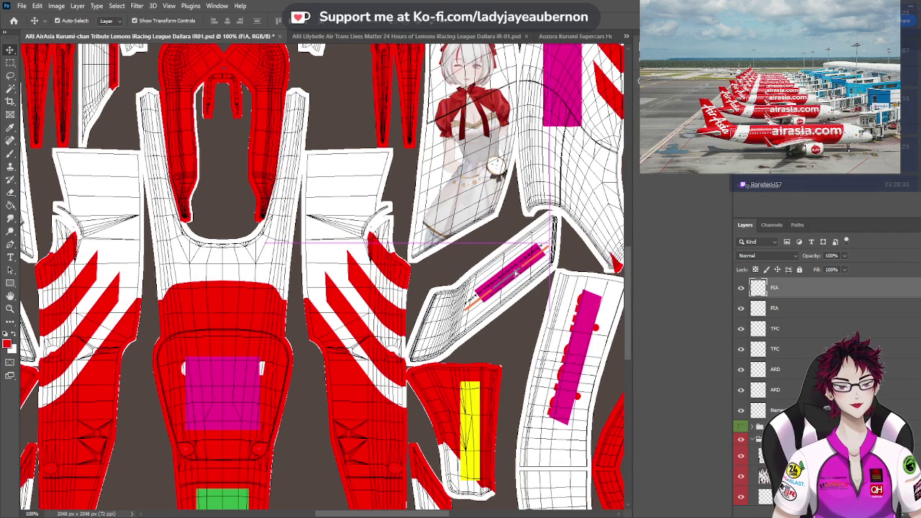
pyautogui.moveTo(515, 272); pyautogui.dragTo(516, 273)
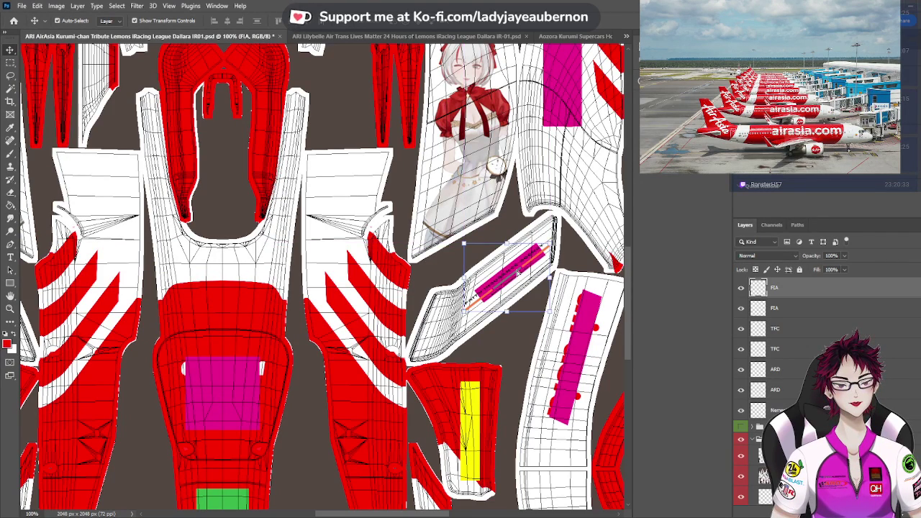
# Shift the mirrored Faith Insurance Agency logo slightly upward so its text and tagline sit across the magenta marker
pyautogui.moveTo(443, 514); pyautogui.dragTo(478, 508)
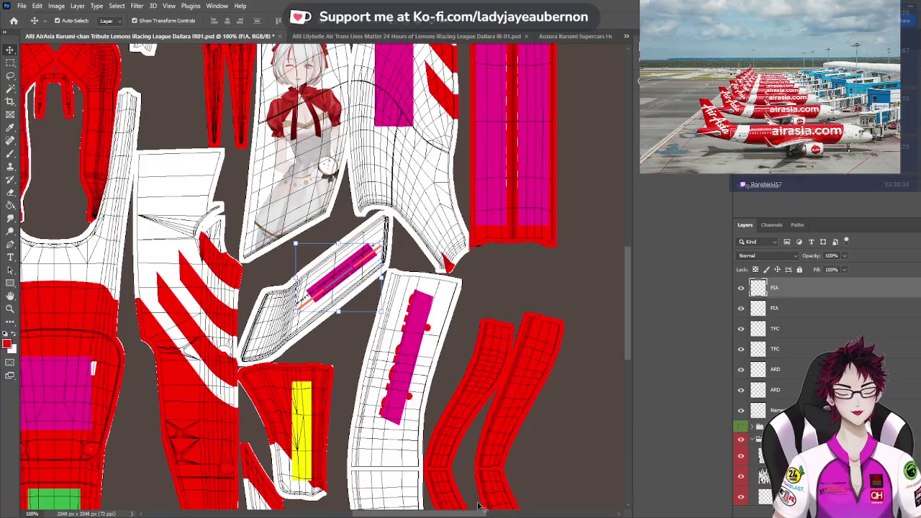
pyautogui.hotkey('ctrl', '+')
pyautogui.hotkey('ctrl', '+')
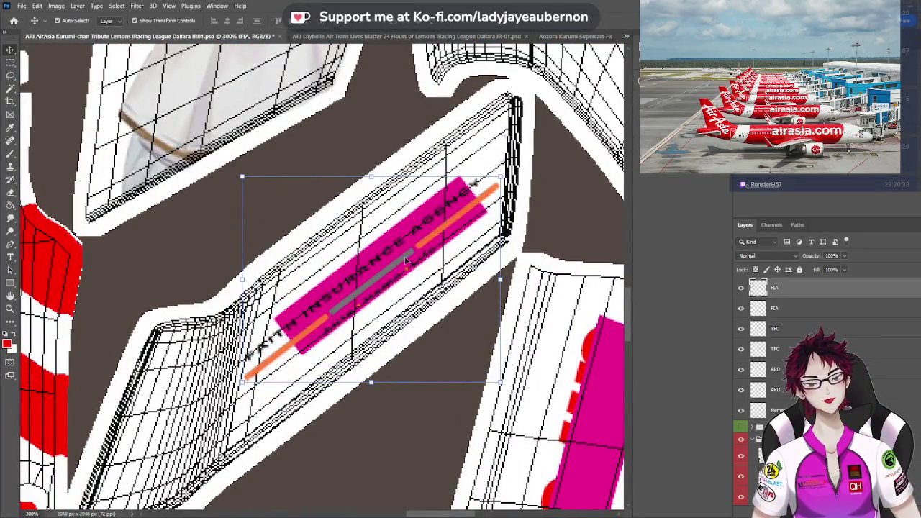
pyautogui.moveTo(407, 260); pyautogui.dragTo(405, 252)
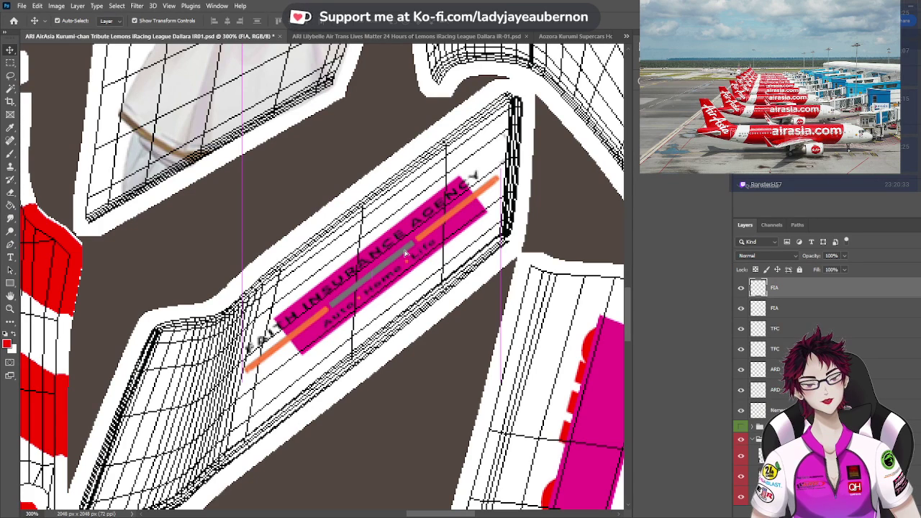
pyautogui.click(414, 277)
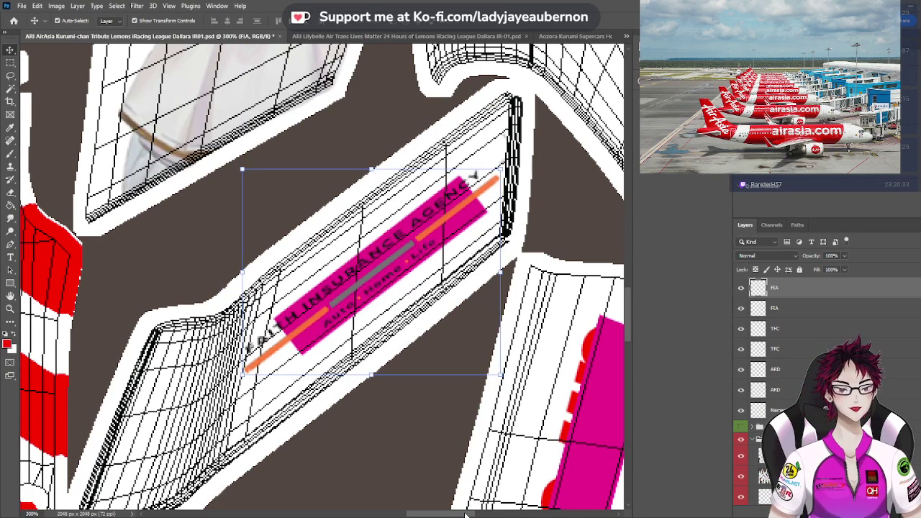
# Select the original Faith Insurance Agency logo on the left slanted panel and nudge it slightly down over its magenta marker
pyautogui.hscroll(-10, 413, 277)
pyautogui.hscroll(-8, 285, 481)
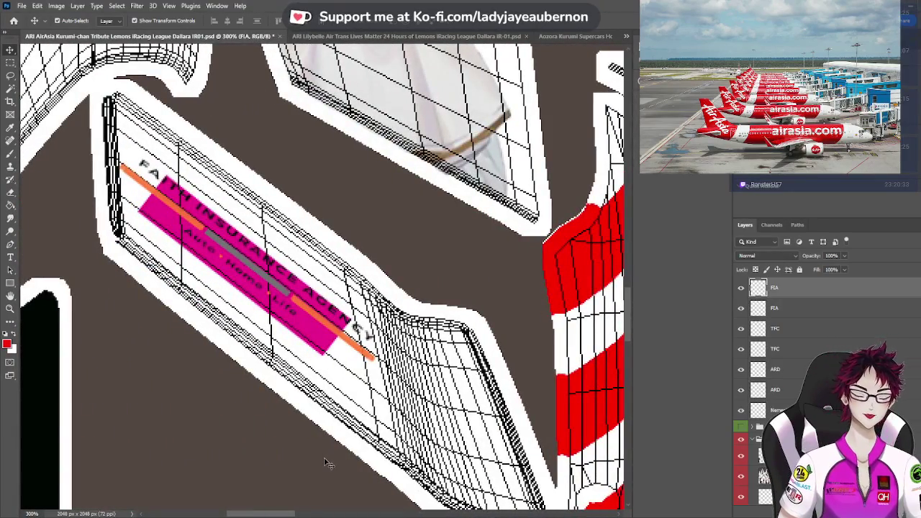
pyautogui.scroll(1, 325, 464)
pyautogui.scroll(2, 326, 464)
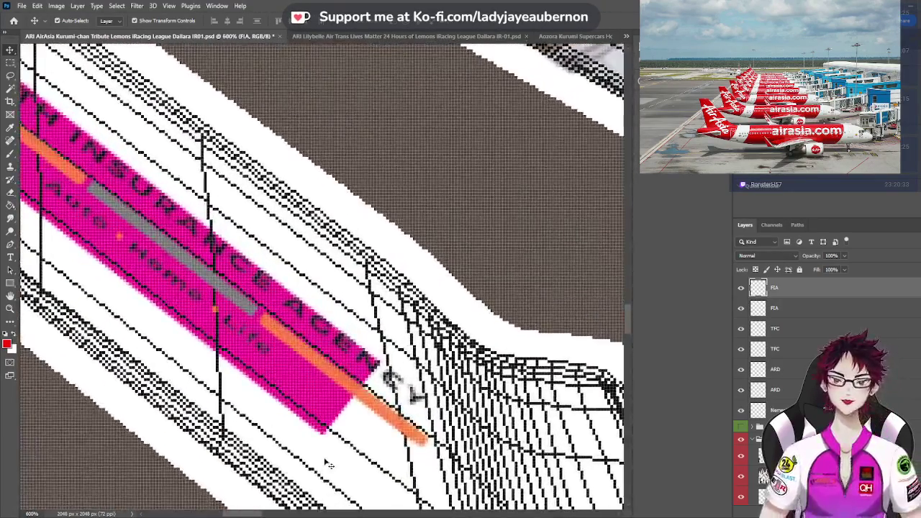
pyautogui.moveTo(251, 515); pyautogui.dragTo(243, 510)
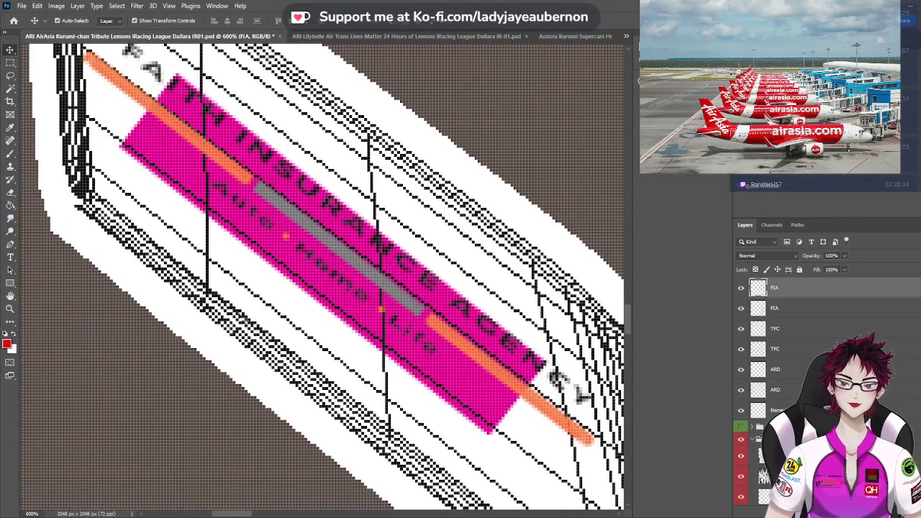
pyautogui.hotkey('alt', '[')
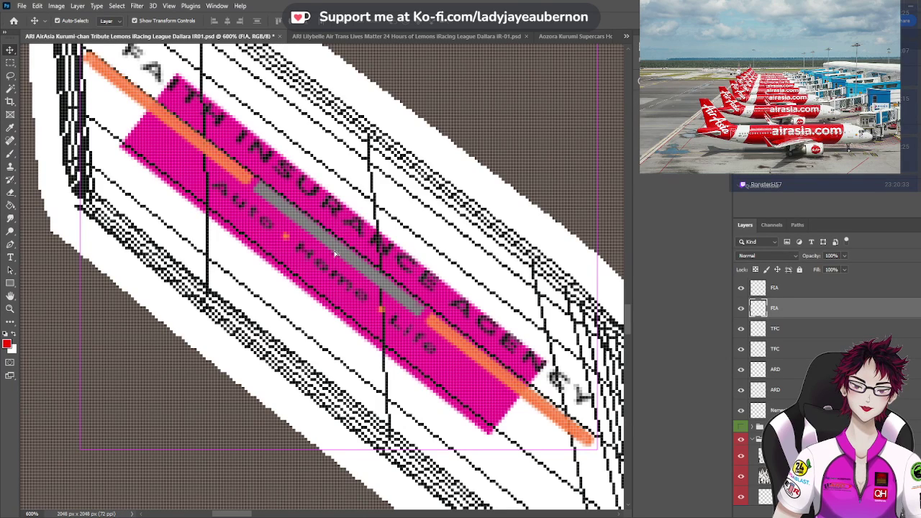
pyautogui.press('Down')
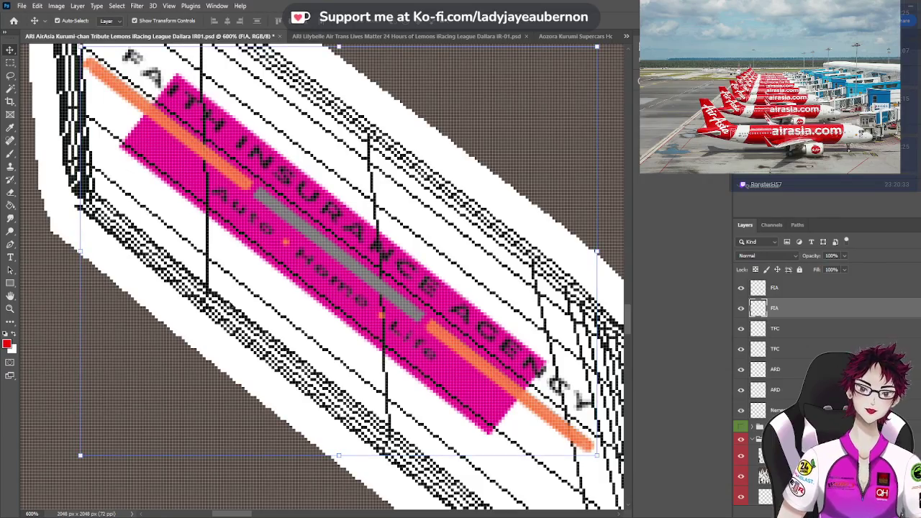
# Fine-tune the mirrored Faith Insurance Agency logo slightly up and outward so its position matches the original on the opposite panel
pyautogui.moveTo(249, 513); pyautogui.dragTo(475, 508)
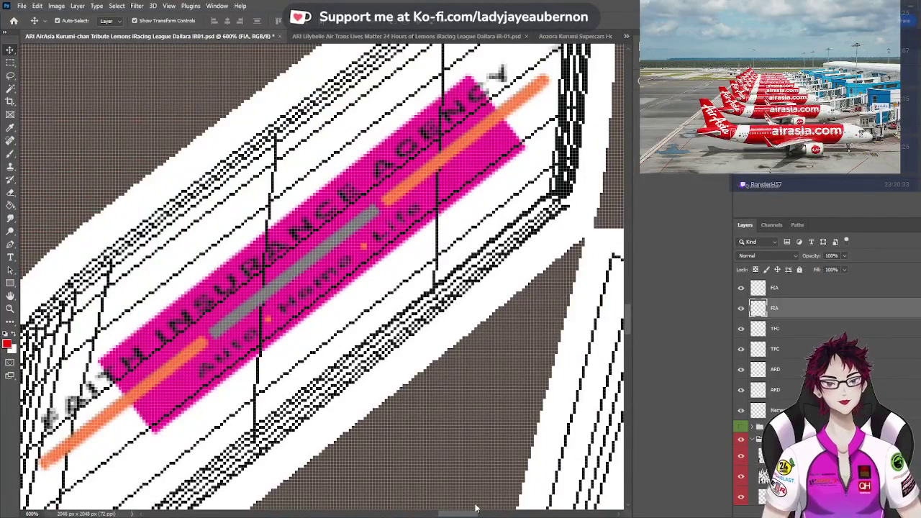
pyautogui.scroll(3, 356, 432)
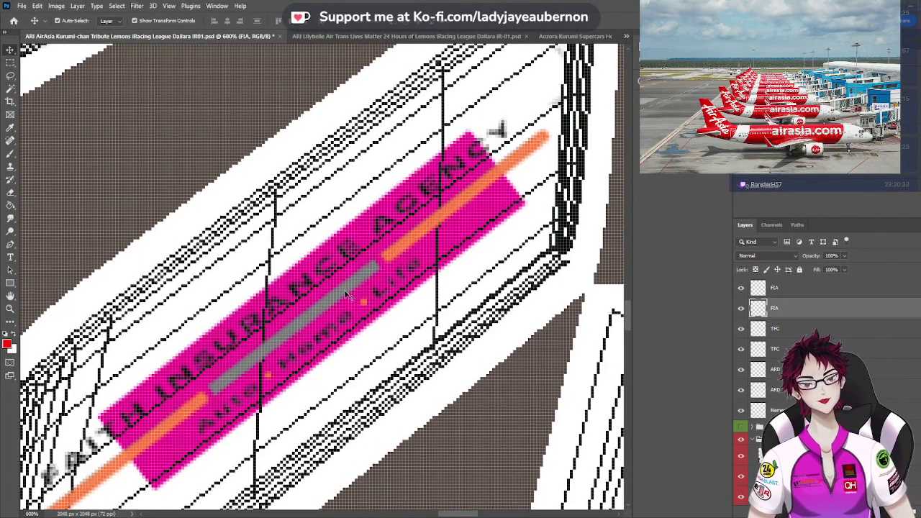
pyautogui.moveTo(348, 295); pyautogui.dragTo(350, 282)
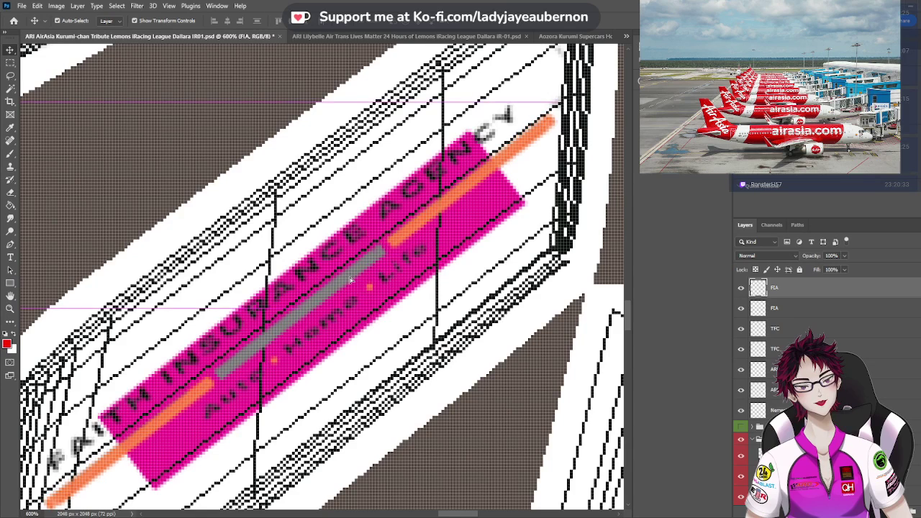
pyautogui.moveTo(351, 281); pyautogui.dragTo(354, 279)
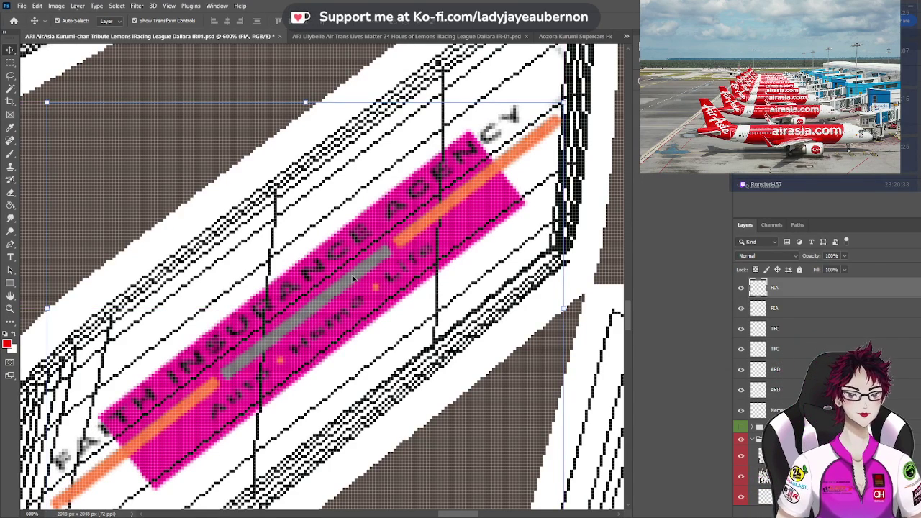
# Copy the Yokohama logo from Yokohama Black.png and hide the coloured sponsor placement layer in the livery
pyautogui.scroll(-4, 354, 279)
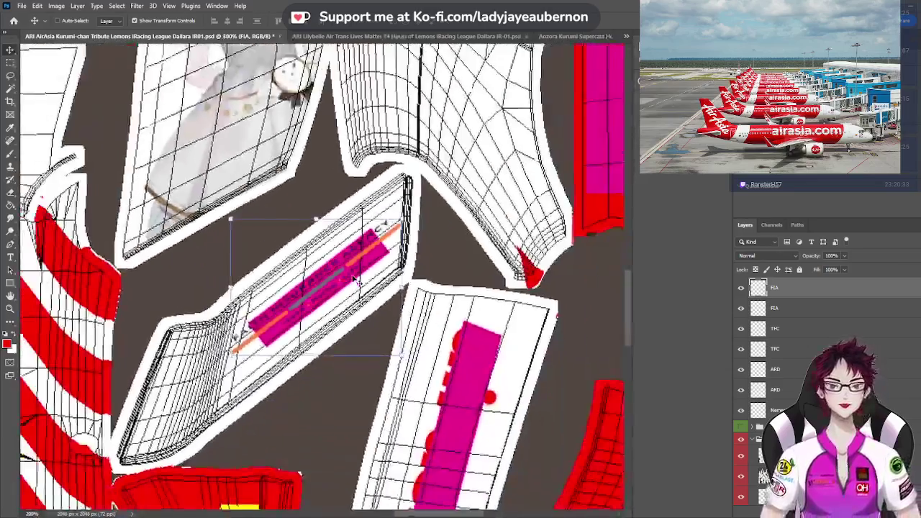
pyautogui.scroll(-5, 353, 280)
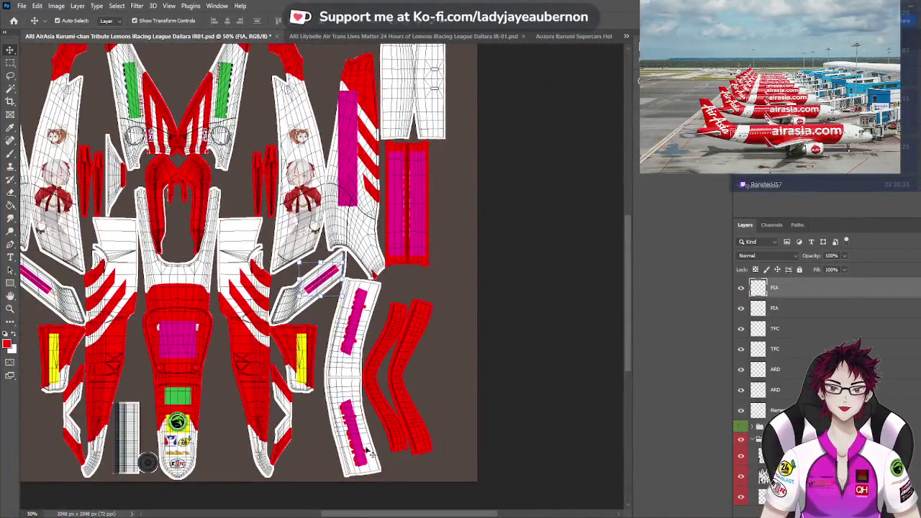
pyautogui.moveTo(395, 511); pyautogui.dragTo(349, 505)
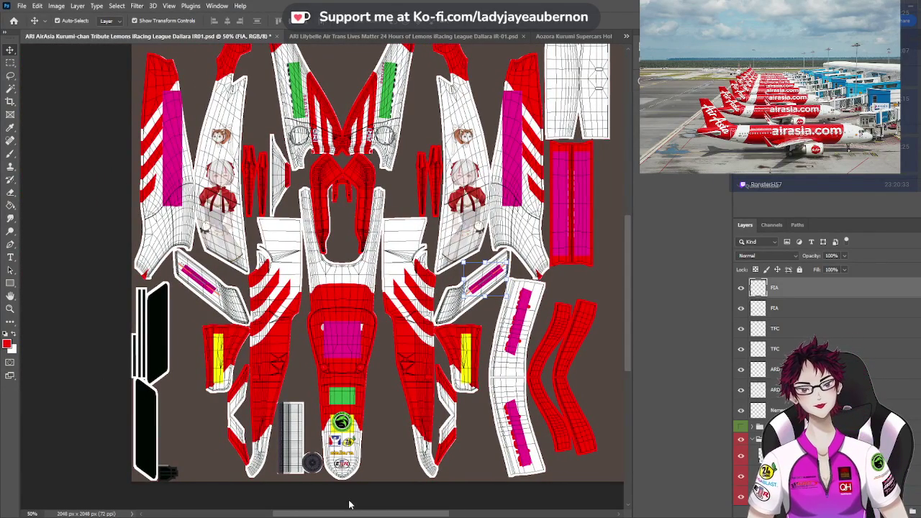
pyautogui.moveTo(349, 505); pyautogui.dragTo(345, 505)
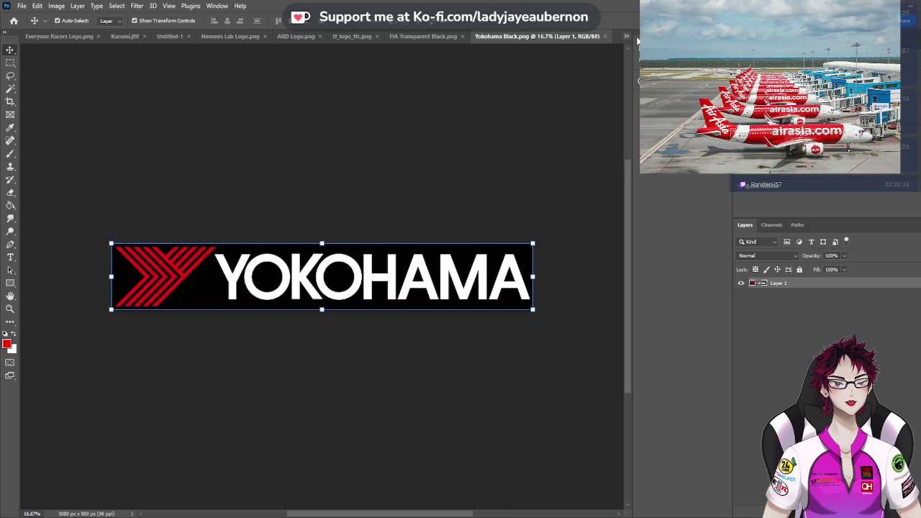
pyautogui.hotkey('ctrl', 'Tab')
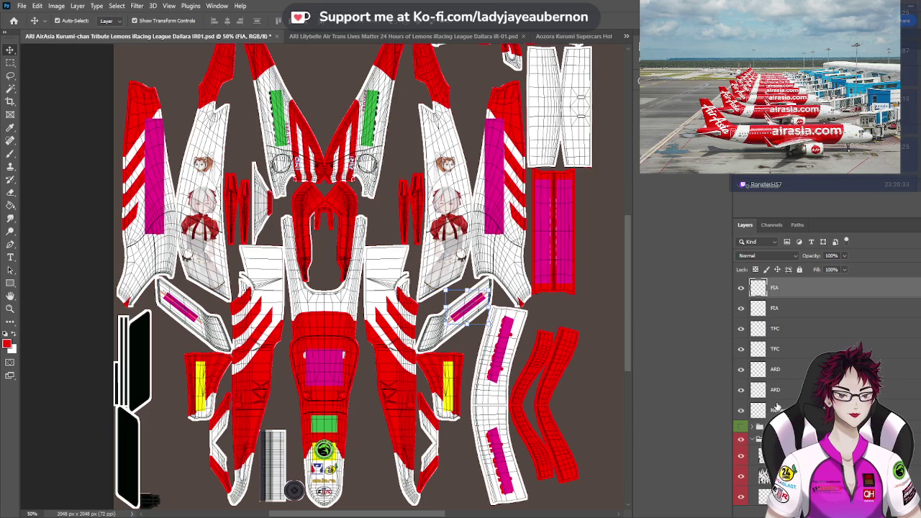
pyautogui.scroll(-3, 755, 425)
pyautogui.click(741, 415)
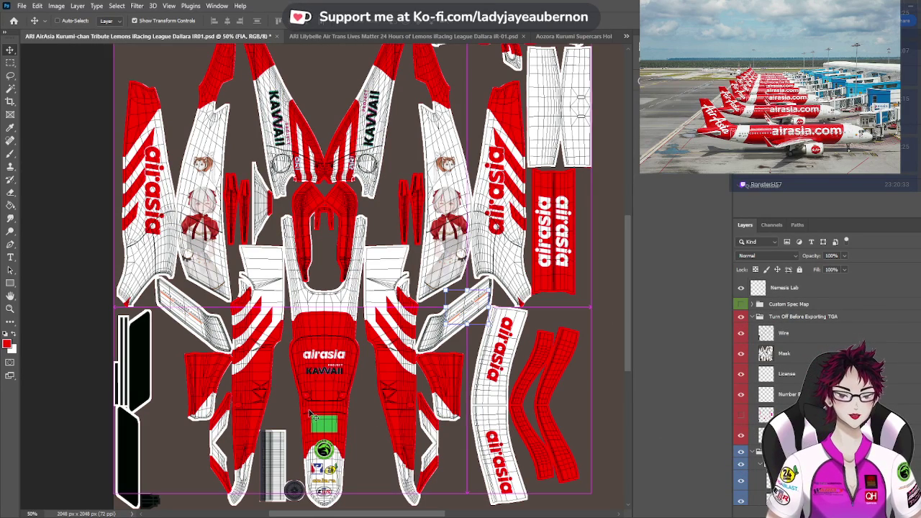
# Try to paste the full-size Yokohama logo into the livery above the FIA layers
pyautogui.hotkey('ctrl', '+')
pyautogui.hotkey('ctrl', '+')
pyautogui.scroll(-5, 314, 363)
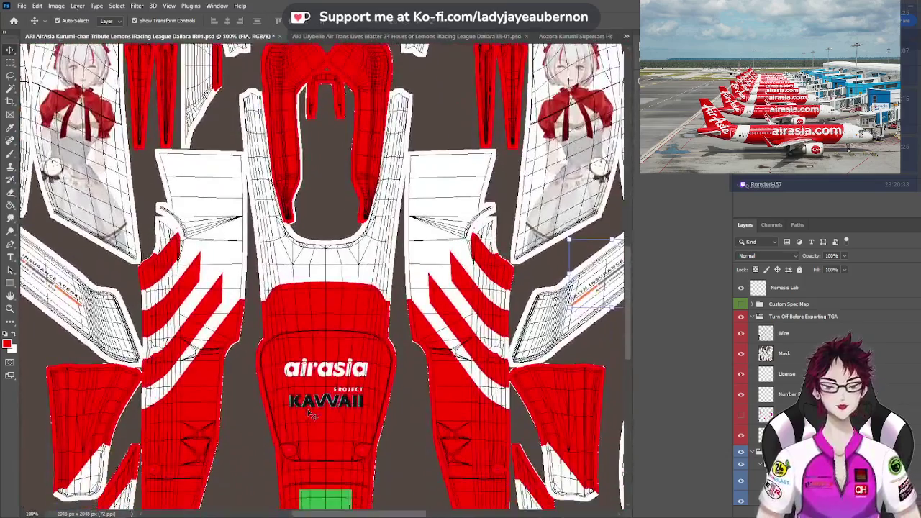
pyautogui.hotkey('ctrl', 'v')
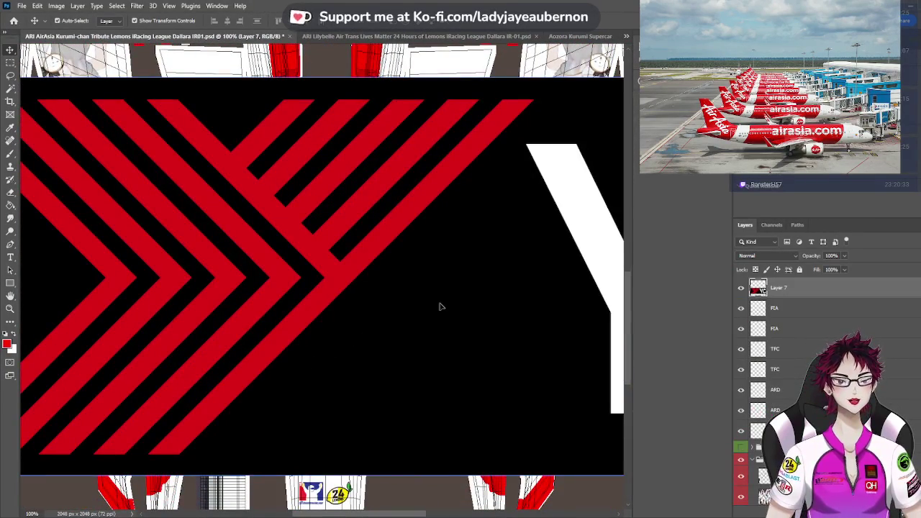
pyautogui.hotkey('ctrl', 'e')
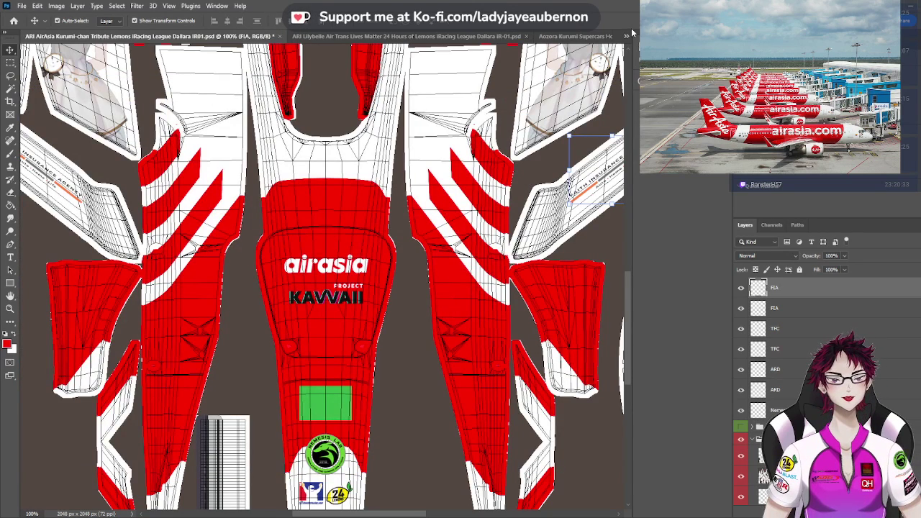
# Scale the logo in Yokohama Black.png down to a small fraction of the canvas in its upper-left corner and return to the livery
pyautogui.hotkey('ctrl', 'shift', 'Tab')
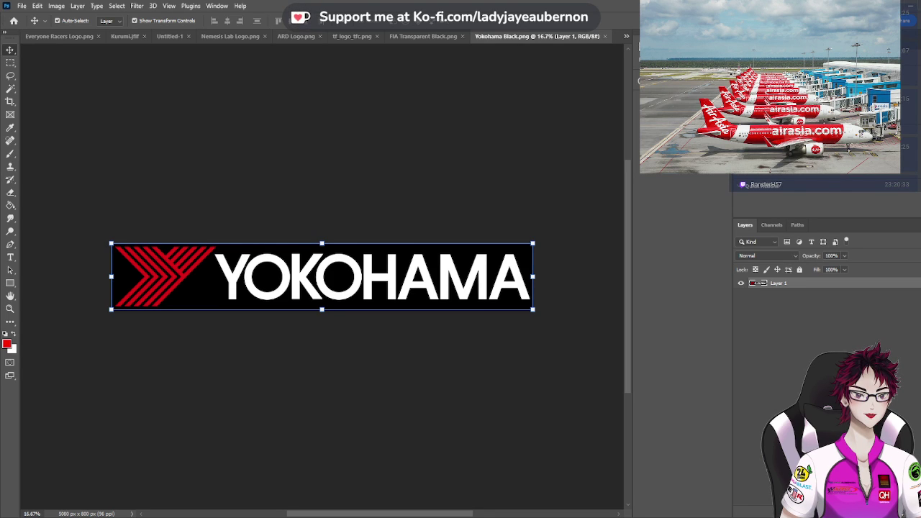
pyautogui.press('Delete')
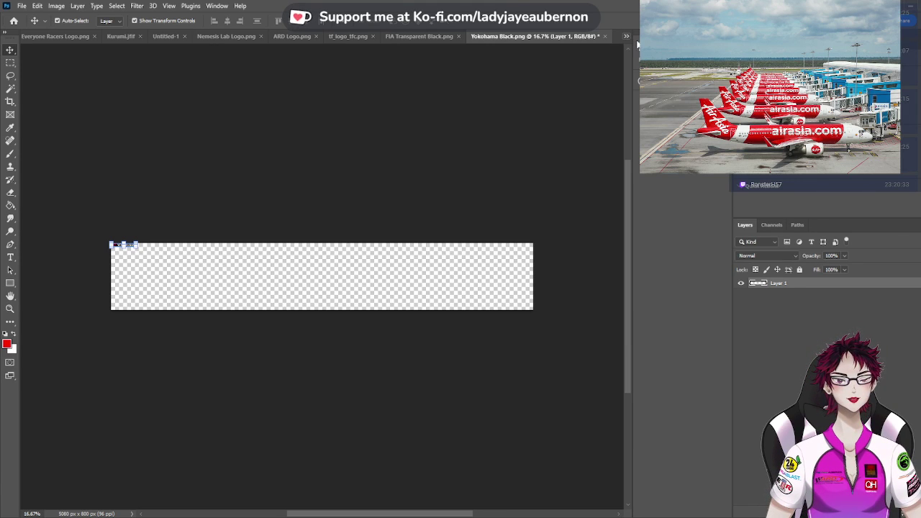
pyautogui.hotkey('ctrl', 'Tab')
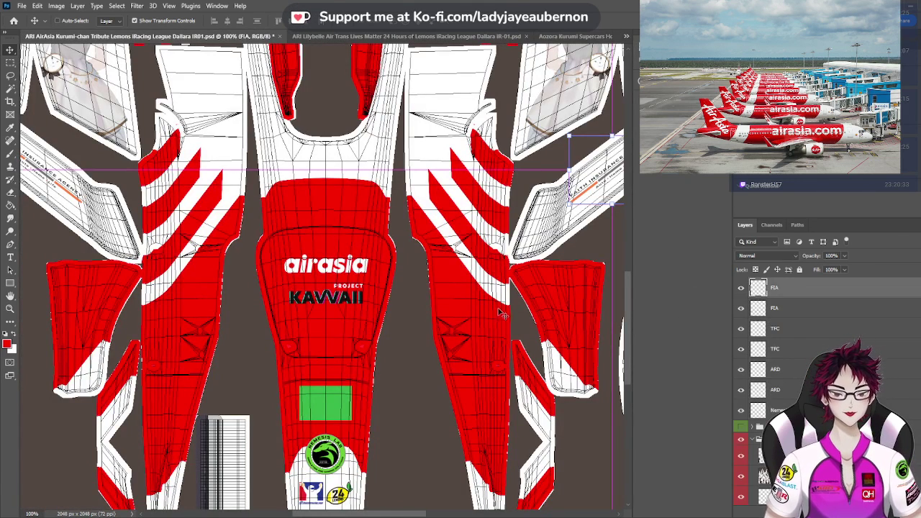
# Paste the reduced Yokohama logo into the livery, centre it below Project KAWAII on the nose and scale it to about 50%
pyautogui.hotkey('ctrl', 'v')
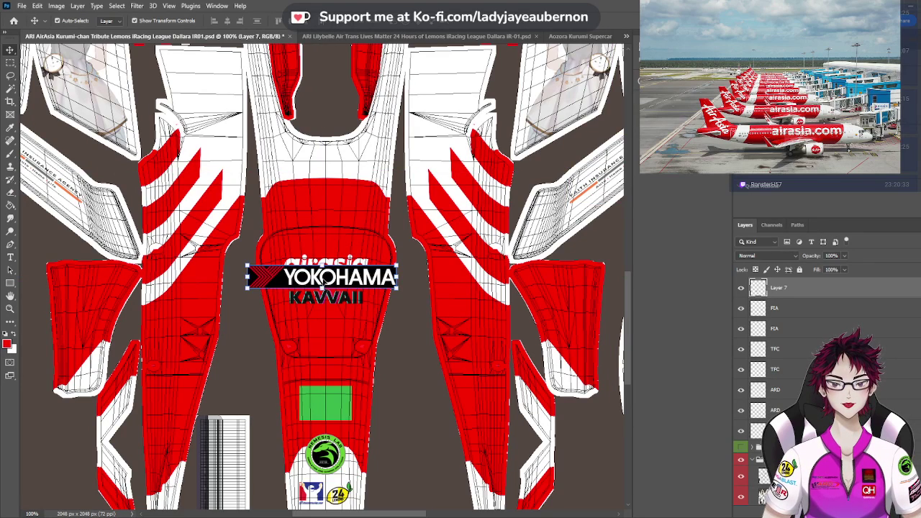
pyautogui.moveTo(325, 282); pyautogui.dragTo(325, 329)
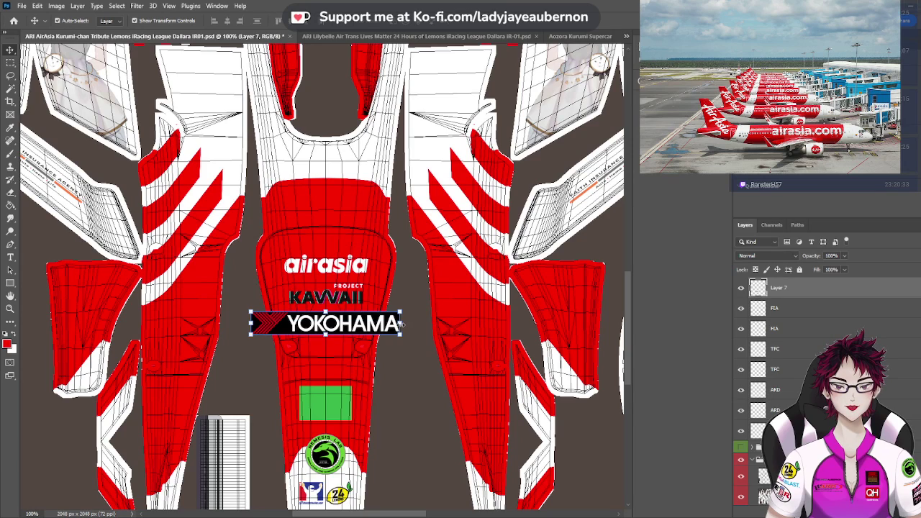
pyautogui.moveTo(401, 324); pyautogui.dragTo(365, 324)
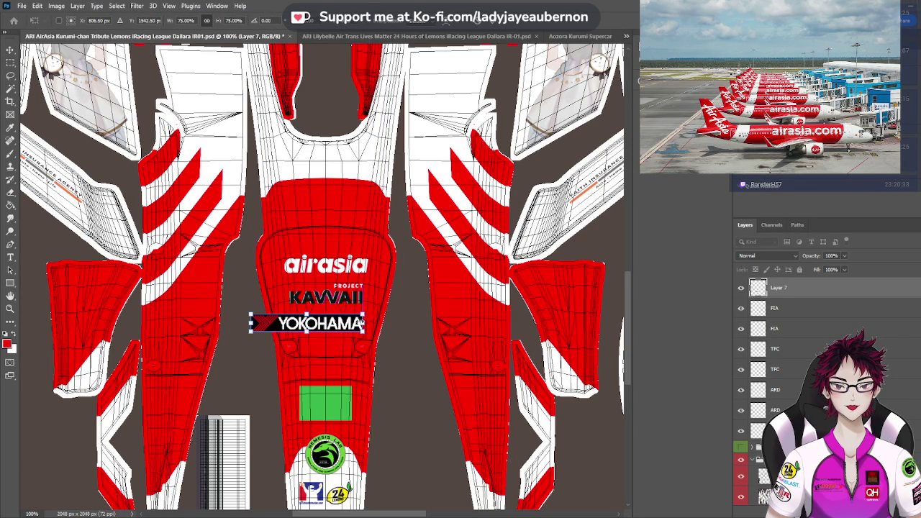
pyautogui.moveTo(251, 324); pyautogui.dragTo(289, 324)
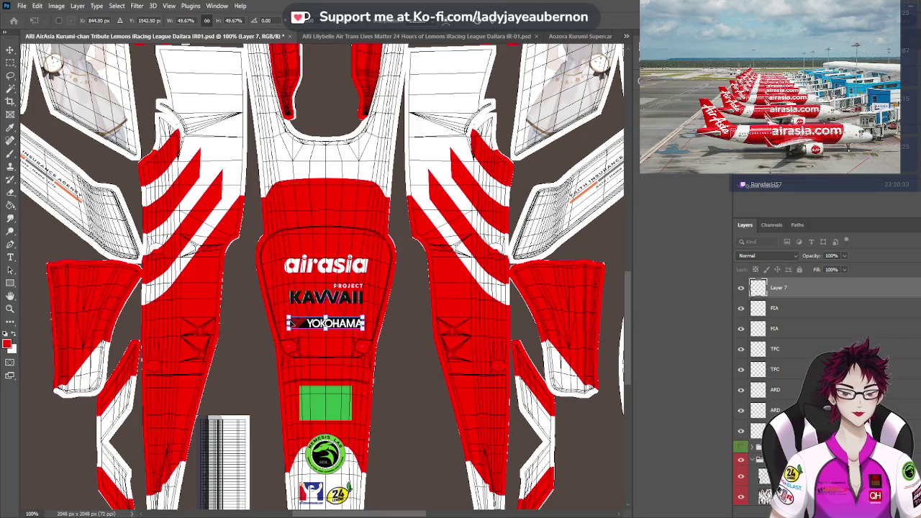
# Refine the Yokohama logo's scale to about 47%, slightly narrower than the KAWAII lettering, and nudge it up closer to that logo
pyautogui.hotkey('ctrl', '+')
pyautogui.hotkey('ctrl', '+')
pyautogui.scroll(-1, 290, 321)
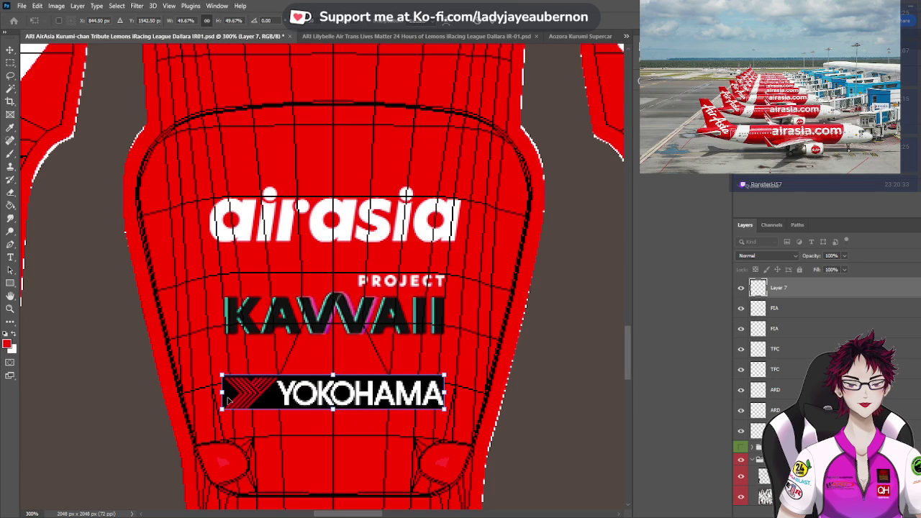
pyautogui.moveTo(222, 392); pyautogui.dragTo(227, 392)
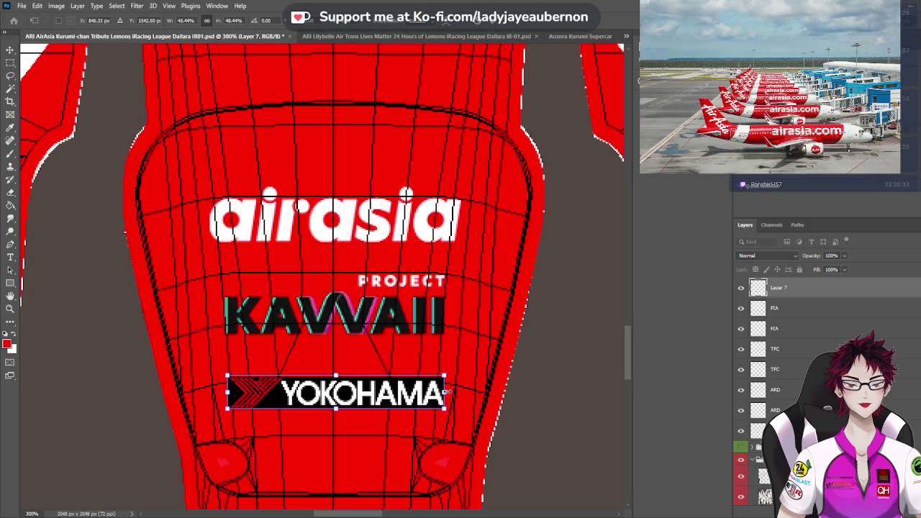
pyautogui.moveTo(447, 392); pyautogui.dragTo(440, 392)
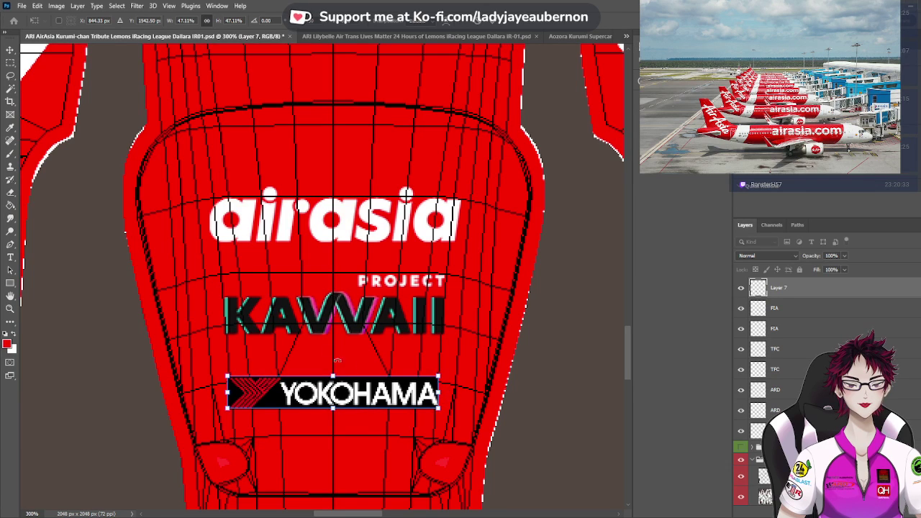
pyautogui.click(10, 50)
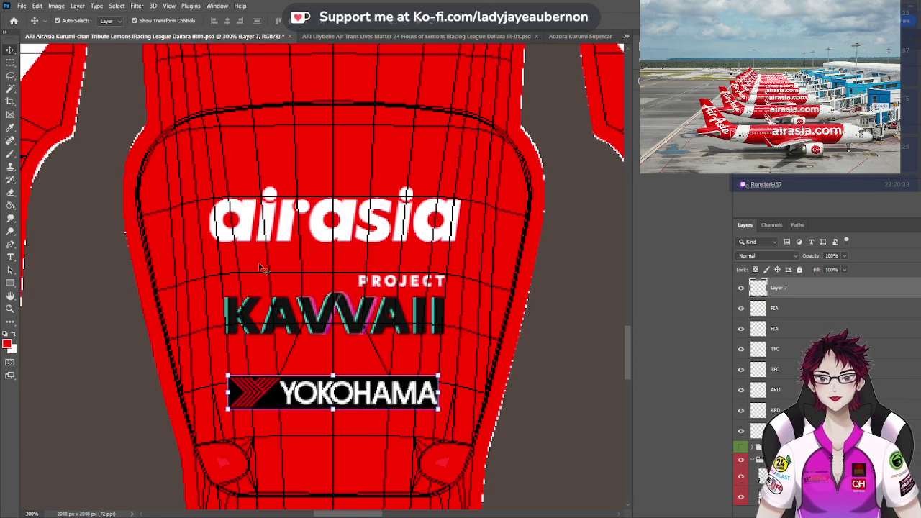
pyautogui.moveTo(333, 393); pyautogui.dragTo(333, 387)
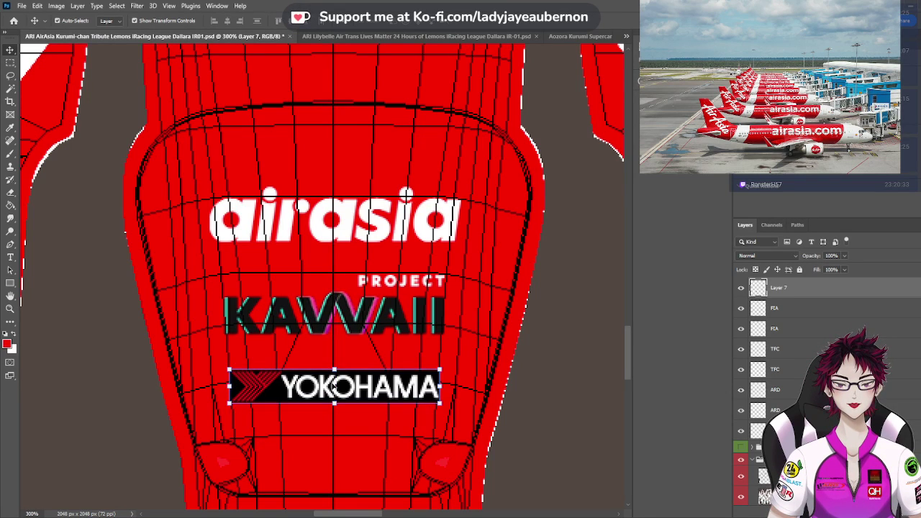
# Rename the pasted logo's layer to Yokohama and deselect it to check the nose
pyautogui.doubleClick(780, 287)
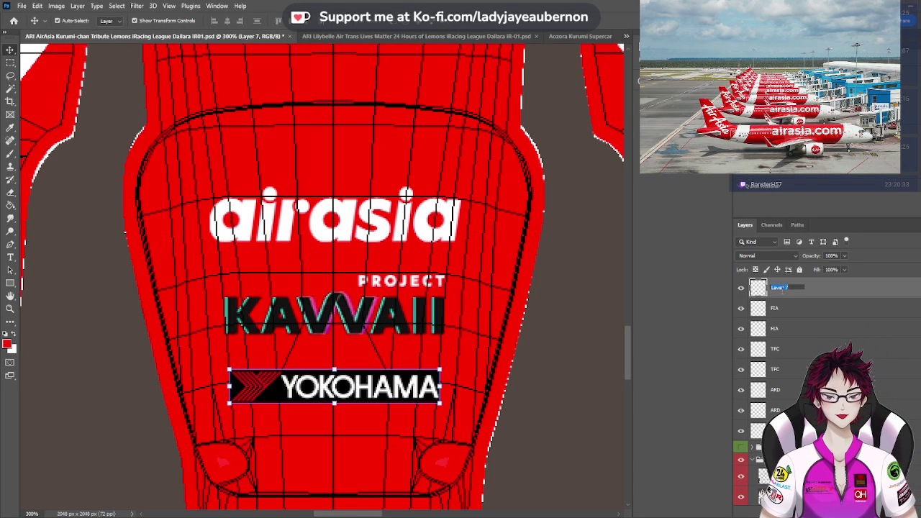
pyautogui.write('Yokohama')
pyautogui.press('Return')
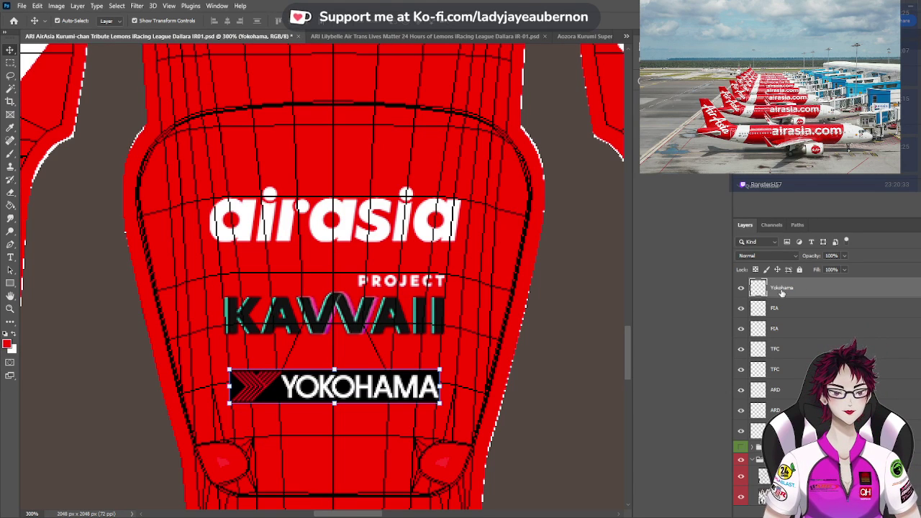
pyautogui.hotkey('ctrl', '-')
pyautogui.hotkey('ctrl', '-')
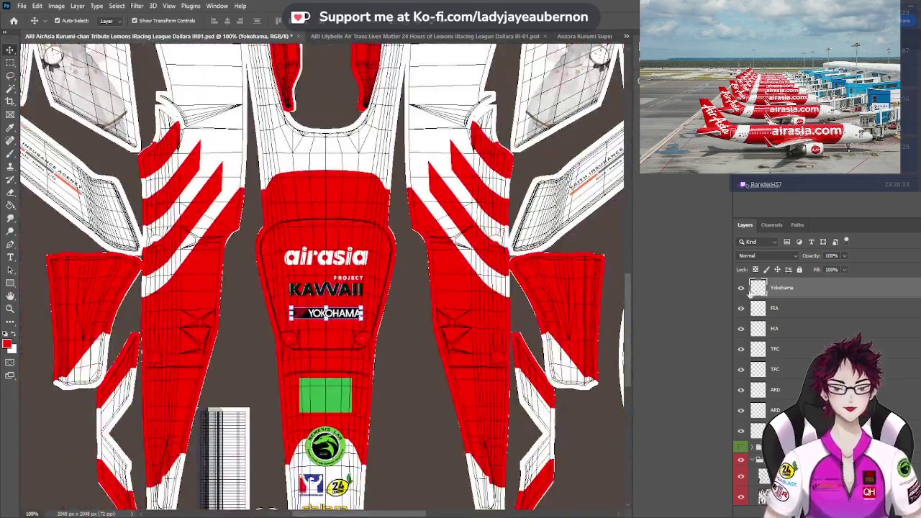
pyautogui.click(605, 442)
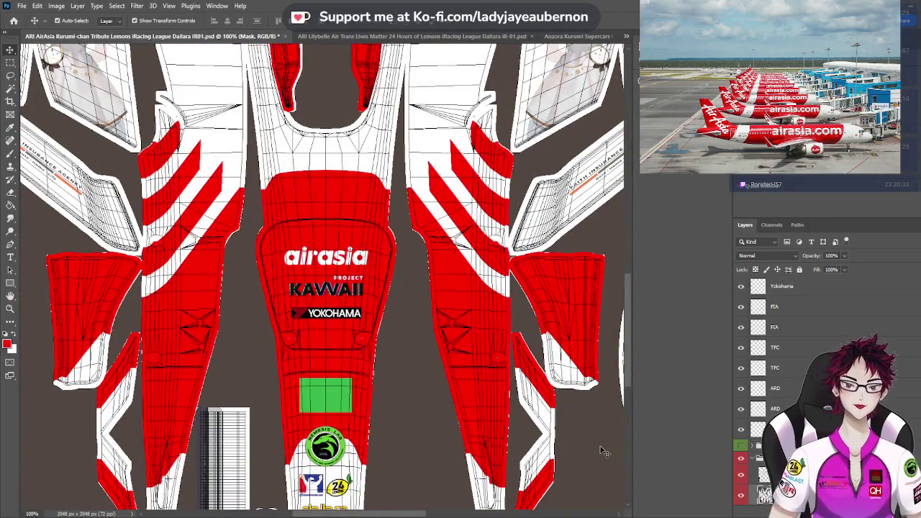
pyautogui.scroll(-1, 376, 275)
pyautogui.scroll(-2, 416, 267)
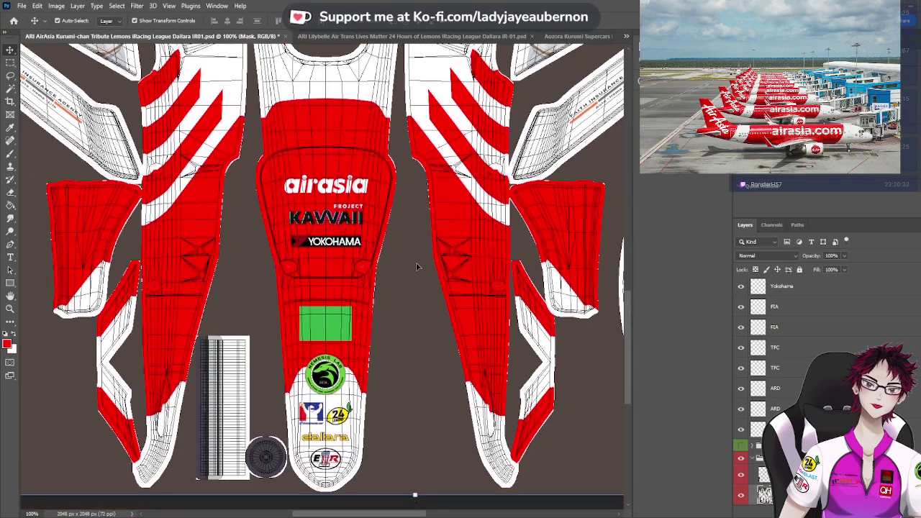
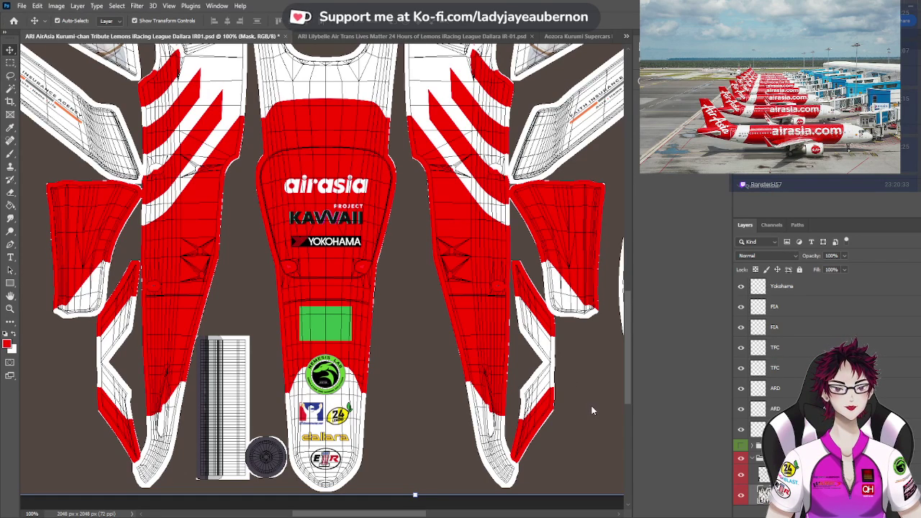
# Reduce the logo in Beardedsimracer Logo.png to about a quarter of the canvas width in its upper-left corner and return to the livery
pyautogui.hotkey('ctrl', 'shift', 'Tab')
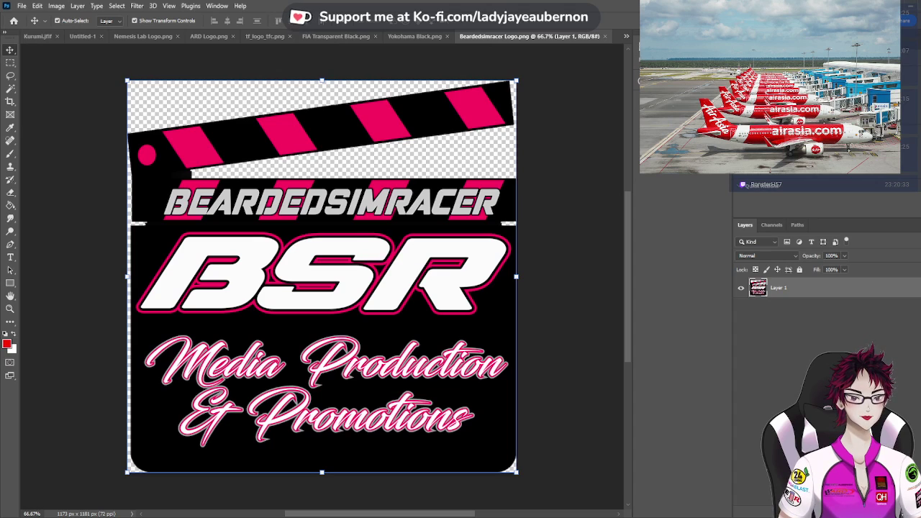
pyautogui.hotkey('ctrl', 'z')
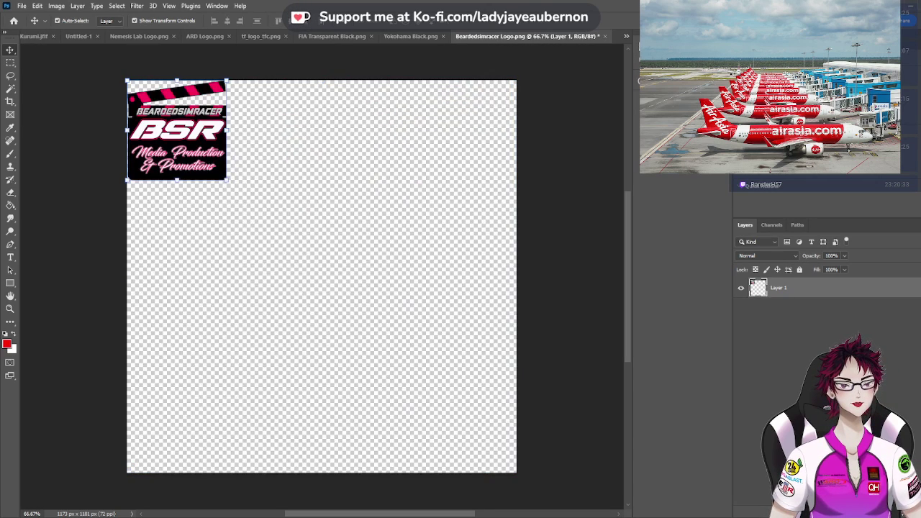
pyautogui.press('ctrl')
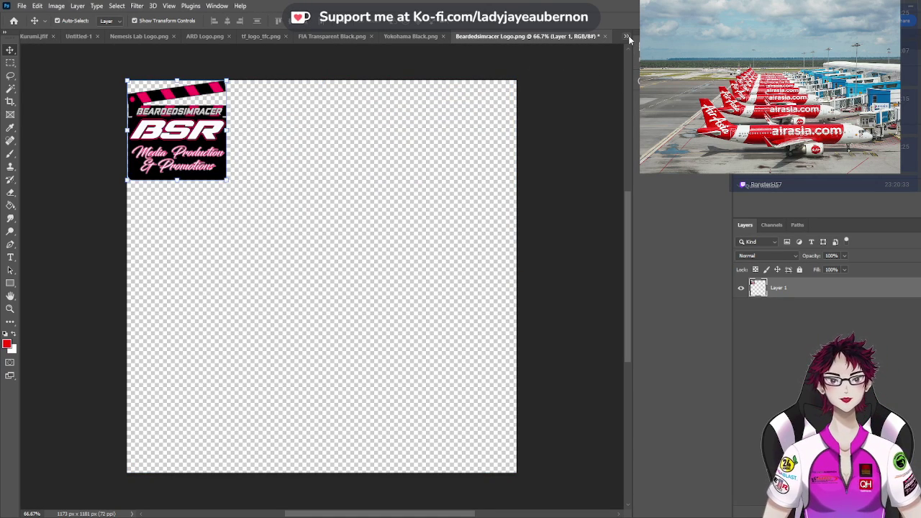
pyautogui.hotkey('ctrl', 'Tab')
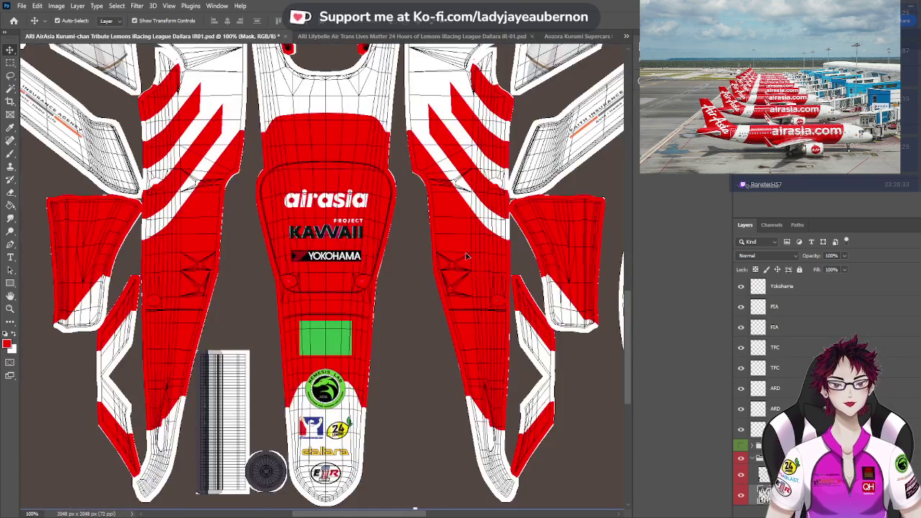
# Paste the Beardedsimracer logo above the Yokohama layer, scale it to about 30% and place it between the Yokohama logo and the green rectangle
pyautogui.click(784, 287)
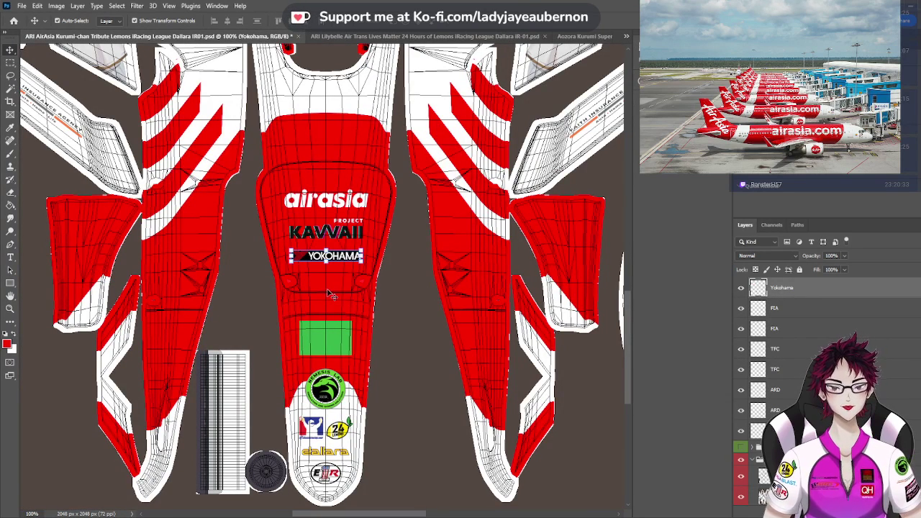
pyautogui.hotkey('ctrl', 'v')
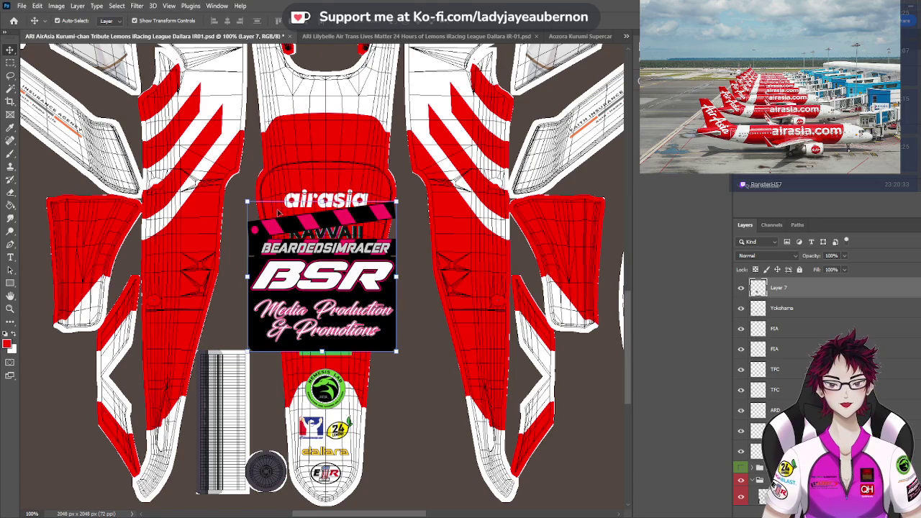
pyautogui.moveTo(326, 353); pyautogui.dragTo(333, 300)
pyautogui.moveTo(328, 262); pyautogui.dragTo(325, 271)
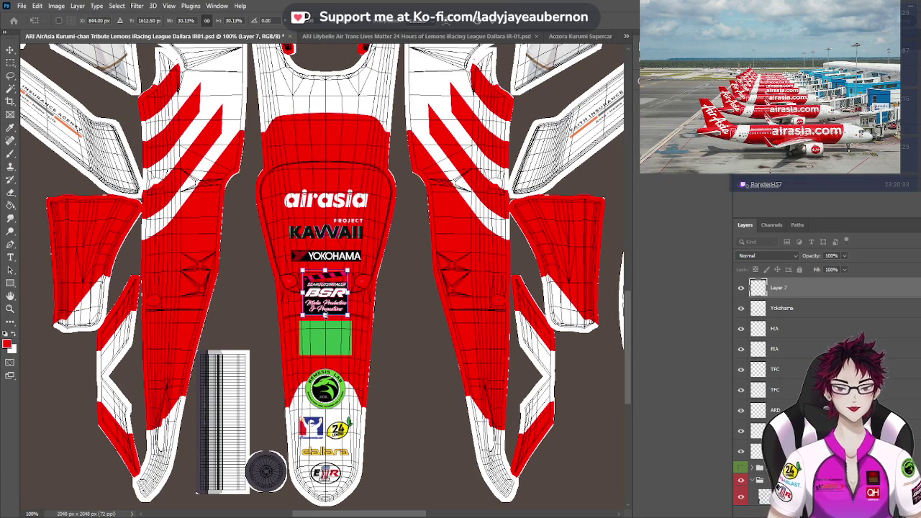
# Apply the Beardedsimracer logo's scaling and nudge it slightly up along the nose centreline
pyautogui.hotkey('ctrl', '+')
pyautogui.hotkey('ctrl', '+')
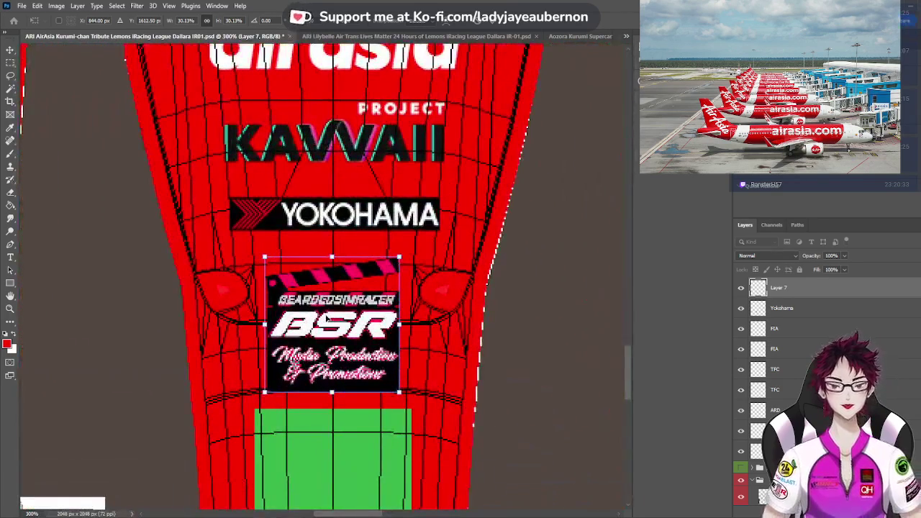
pyautogui.click(10, 50)
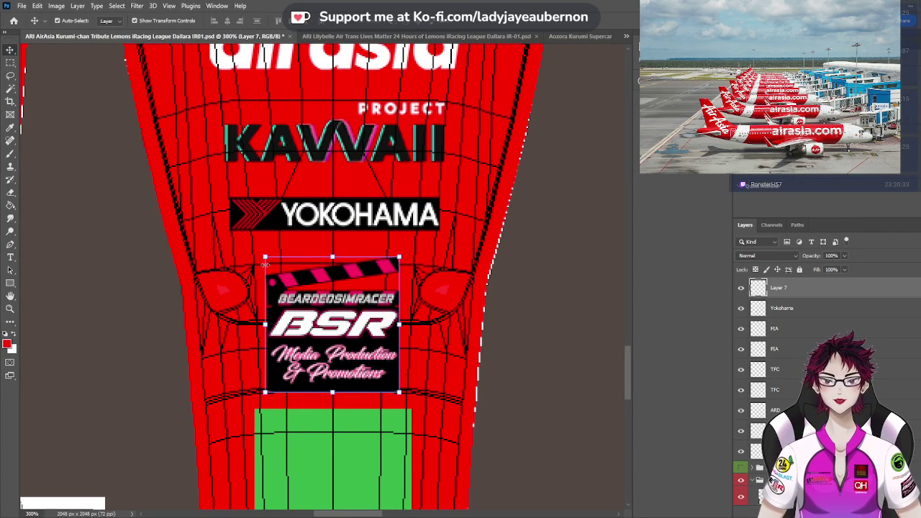
pyautogui.moveTo(320, 335); pyautogui.dragTo(321, 335)
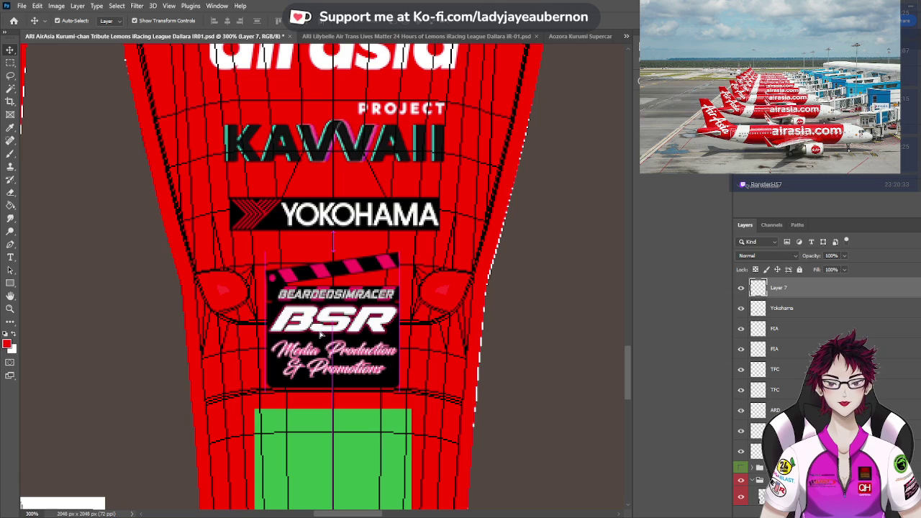
pyautogui.moveTo(321, 334); pyautogui.dragTo(321, 334)
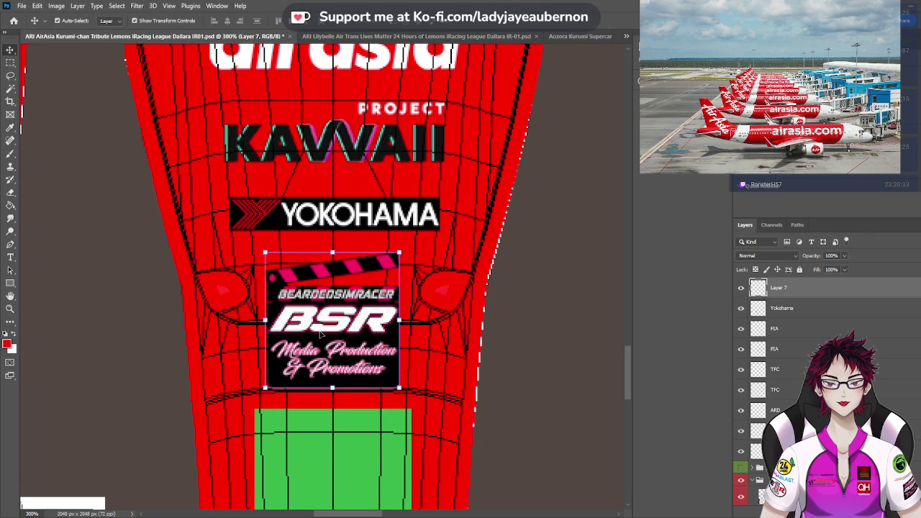
# Rename the Beardedsimracer logo's layer to BSR
pyautogui.hotkey('ctrl', 'shift', '[')
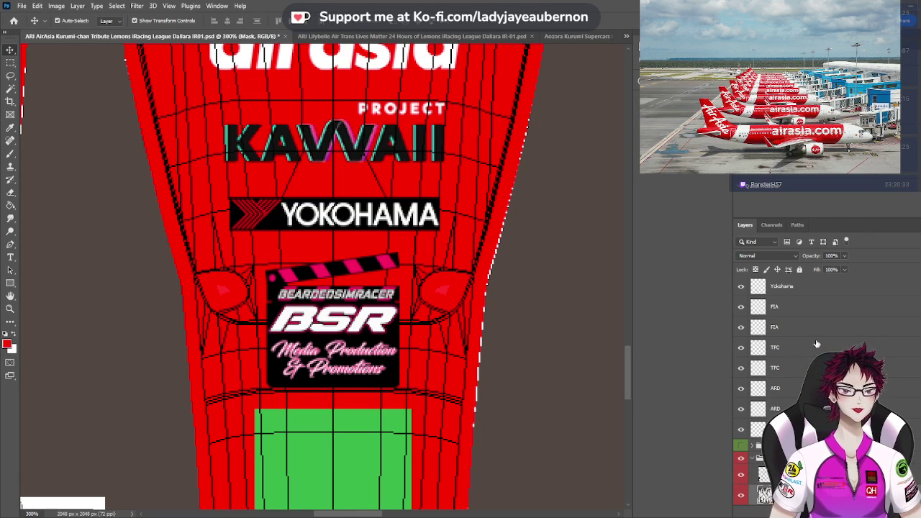
pyautogui.hotkey('ctrl', 'z')
pyautogui.doubleClick(778, 288)
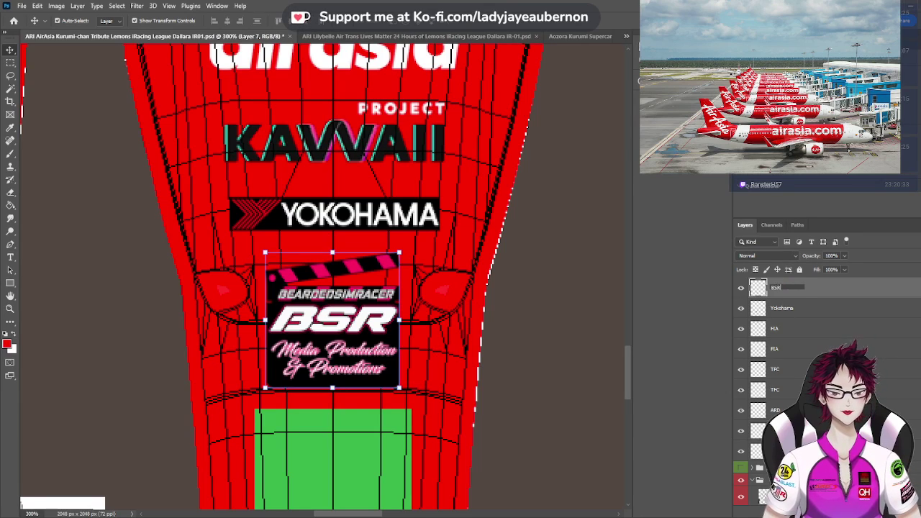
pyautogui.write('BSR')
pyautogui.press('Return')
# Scale the BSR logo on the nose down proportionally to about 91%, keeping it centred below the Yokohama logo
pyautogui.hotkey('ctrl', '-')
pyautogui.hotkey('ctrl', '-')
pyautogui.hotkey('ctrl', '-')
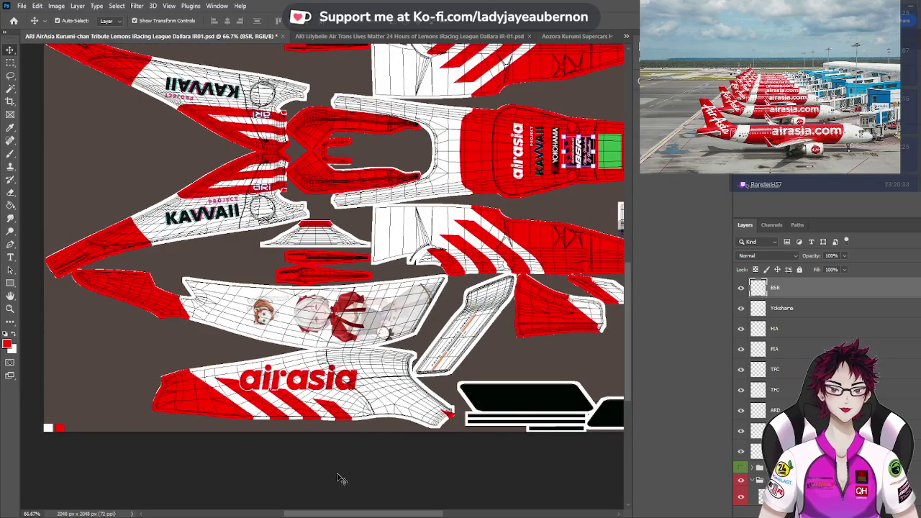
pyautogui.moveTo(389, 515); pyautogui.dragTo(433, 508)
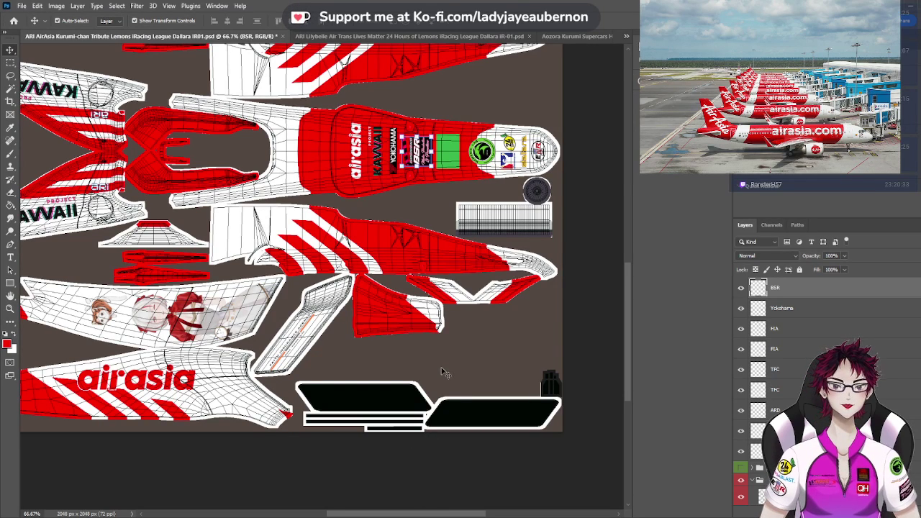
pyautogui.scroll(2, 442, 372)
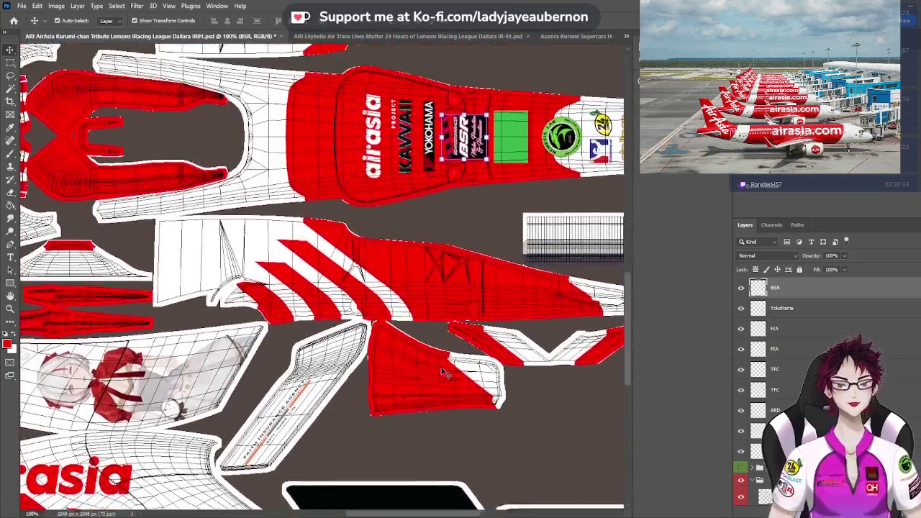
pyautogui.scroll(3, 443, 372)
pyautogui.scroll(1, 442, 372)
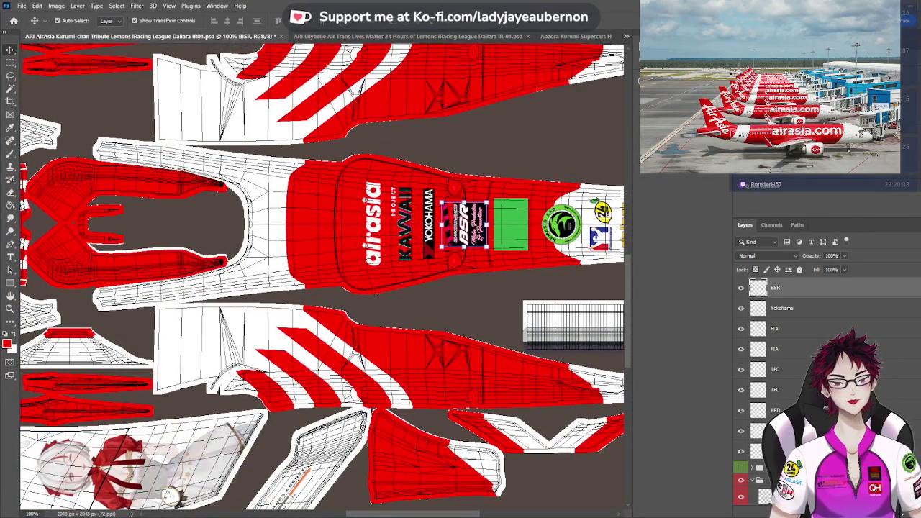
pyautogui.hotkey('ctrl', 't')
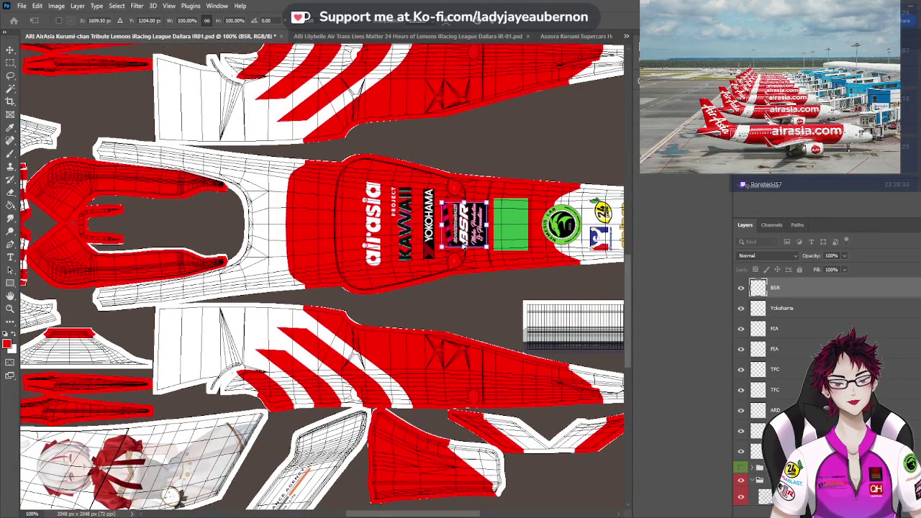
pyautogui.moveTo(464, 250); pyautogui.dragTo(464, 247)
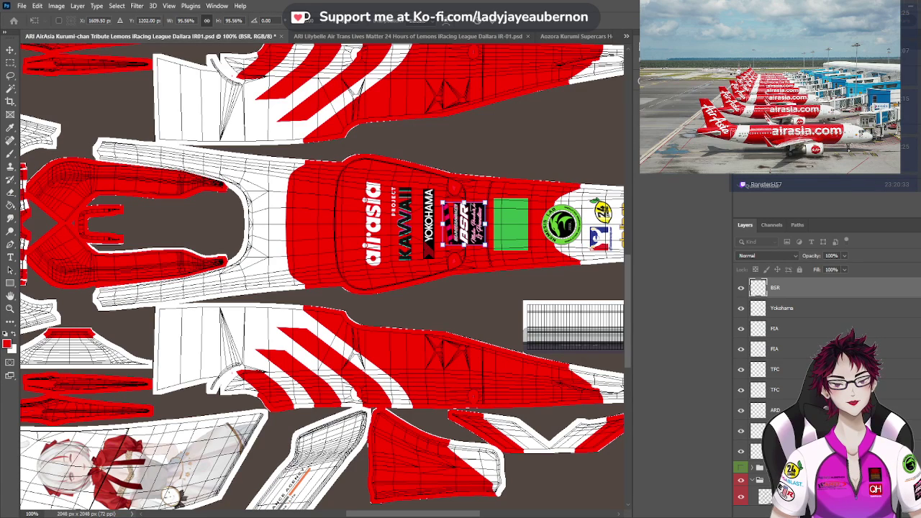
pyautogui.moveTo(464, 202); pyautogui.dragTo(464, 204)
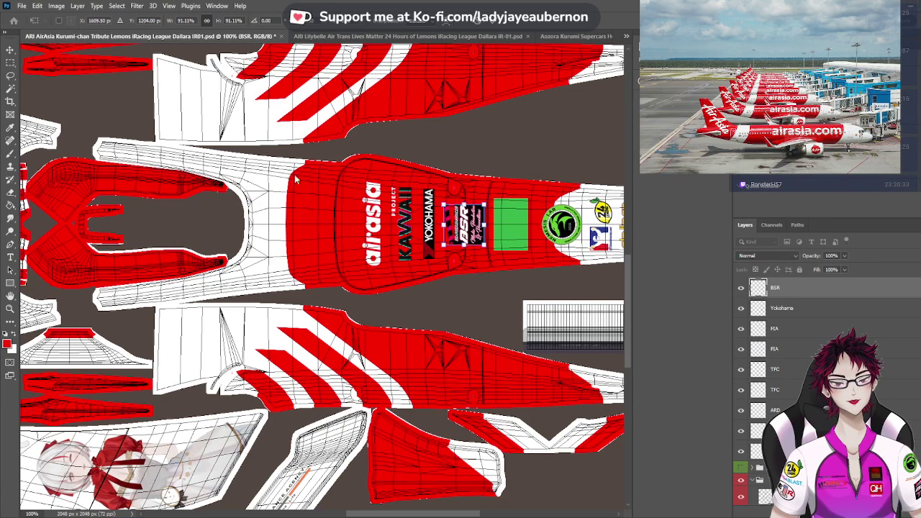
# Apply the BSR logo's scaling and nudge it slightly along the nose towards the green rectangle
pyautogui.click(10, 51)
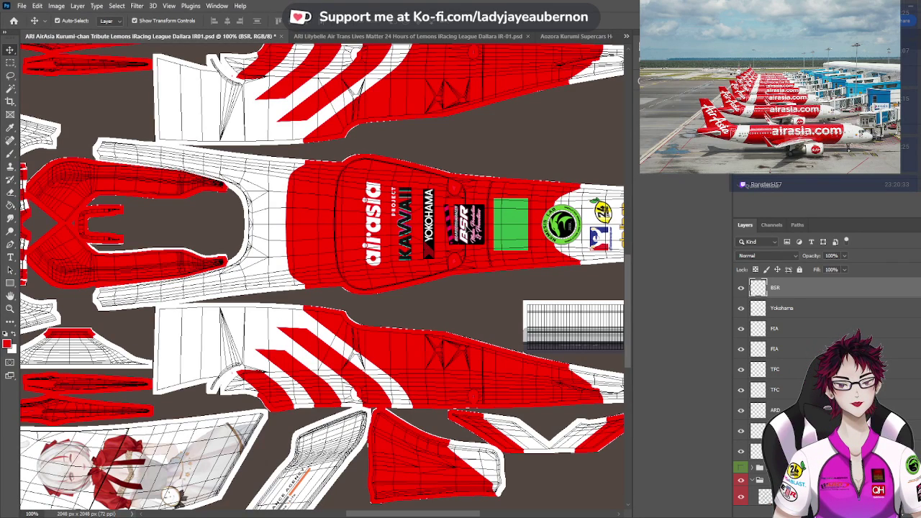
pyautogui.press('Right')
pyautogui.press('Right')
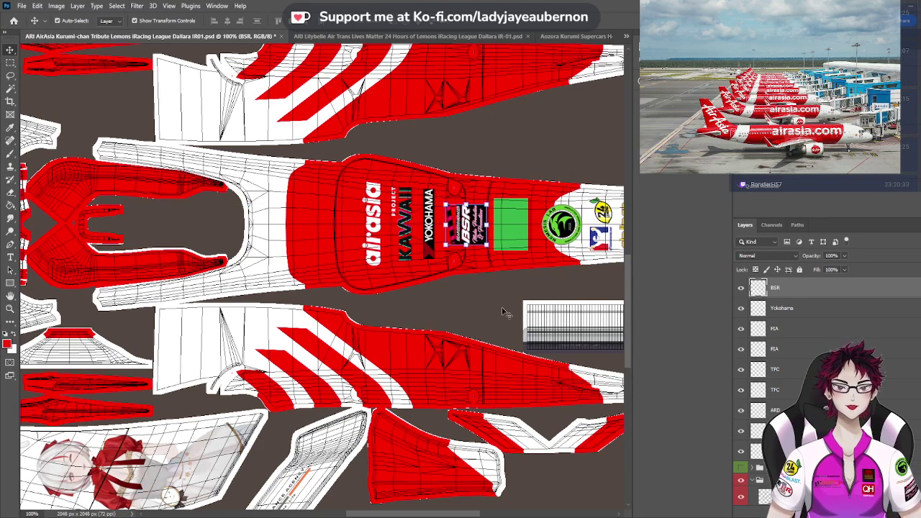
# Show the template's Sponsors layer so the coloured sponsor placeholder blocks are displayed on the livery
pyautogui.hotkey('alt', ',')
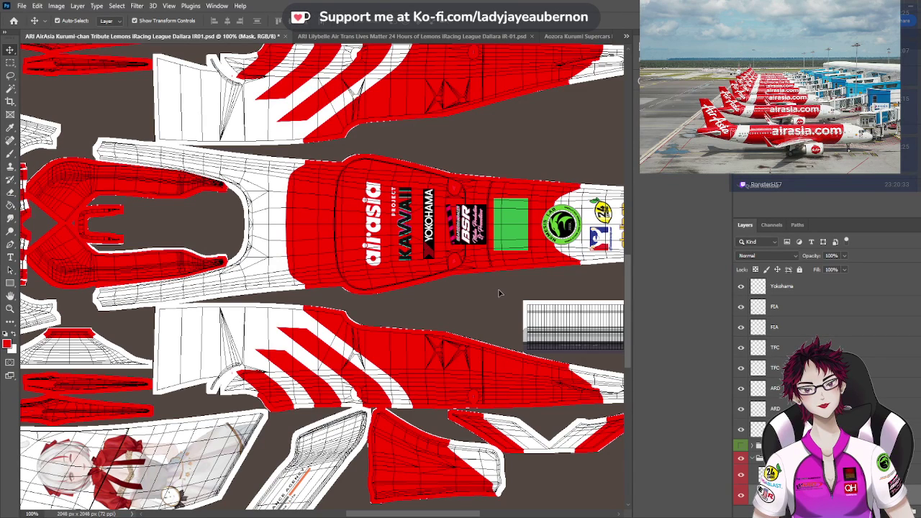
pyautogui.scroll(-2, 500, 293)
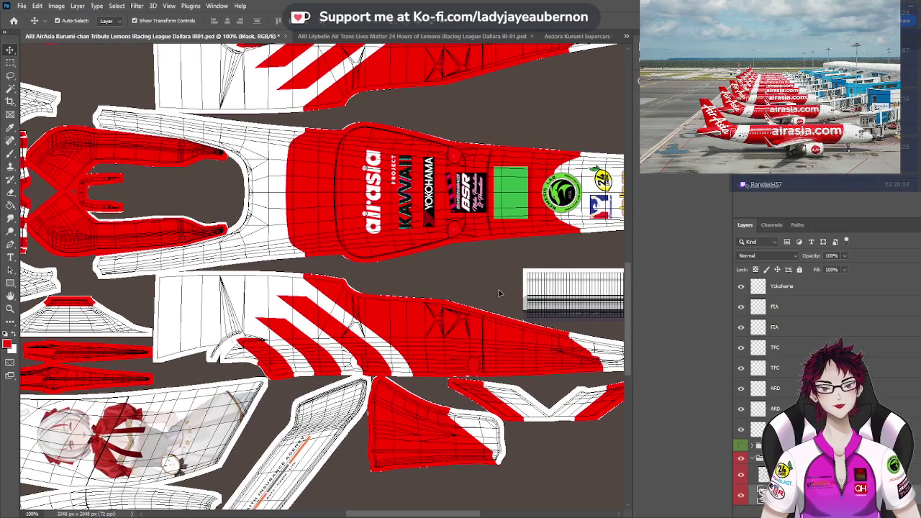
pyautogui.scroll(-2, 499, 293)
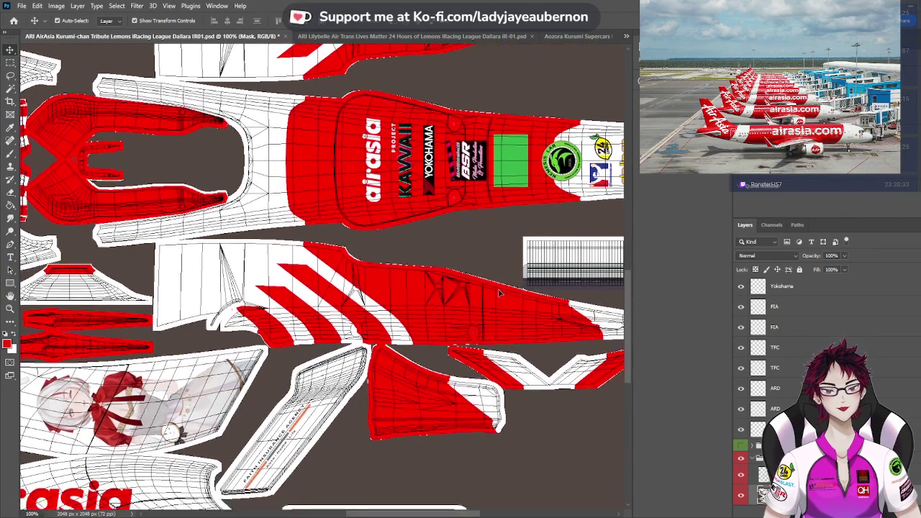
pyautogui.scroll(-2, 770, 364)
pyautogui.scroll(-3, 770, 364)
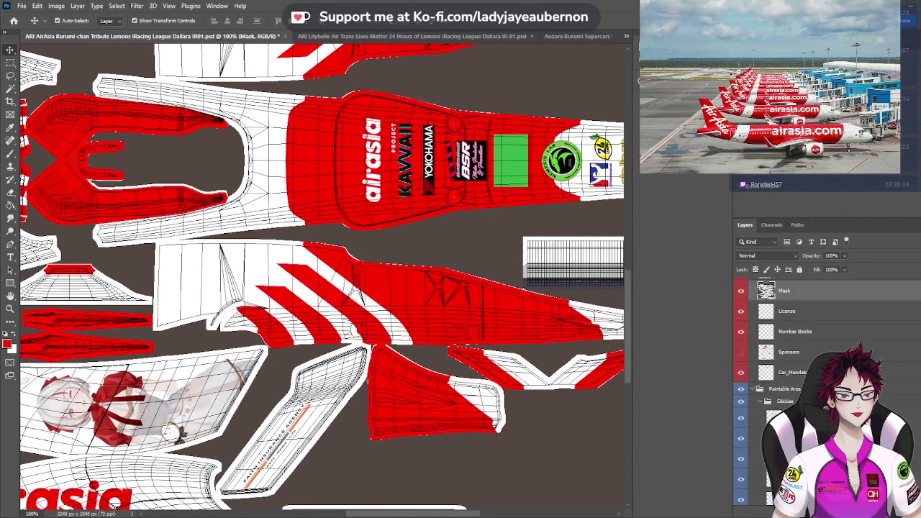
pyautogui.click(741, 358)
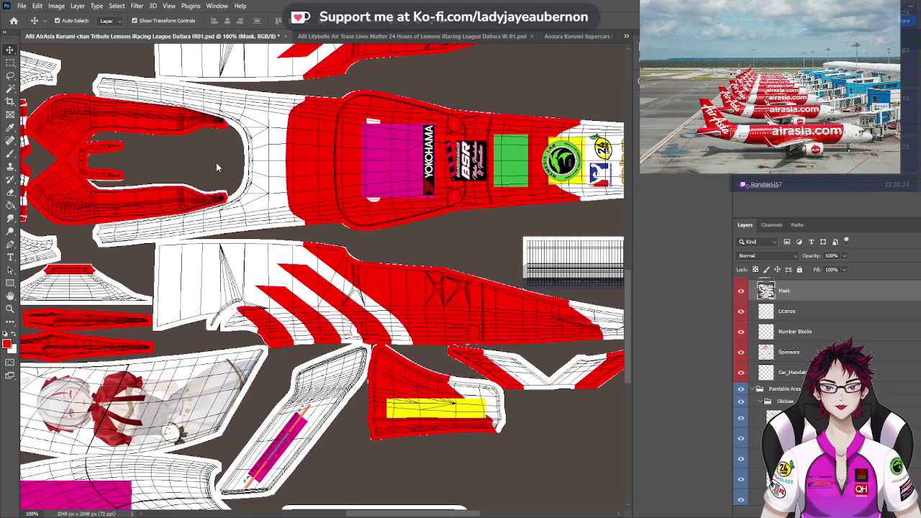
# Shrink the logo in eBay Motors.png and paste it into the AirAsia livery above the BSR layer
pyautogui.hotkey('ctrl', 'shift', 'Tab')
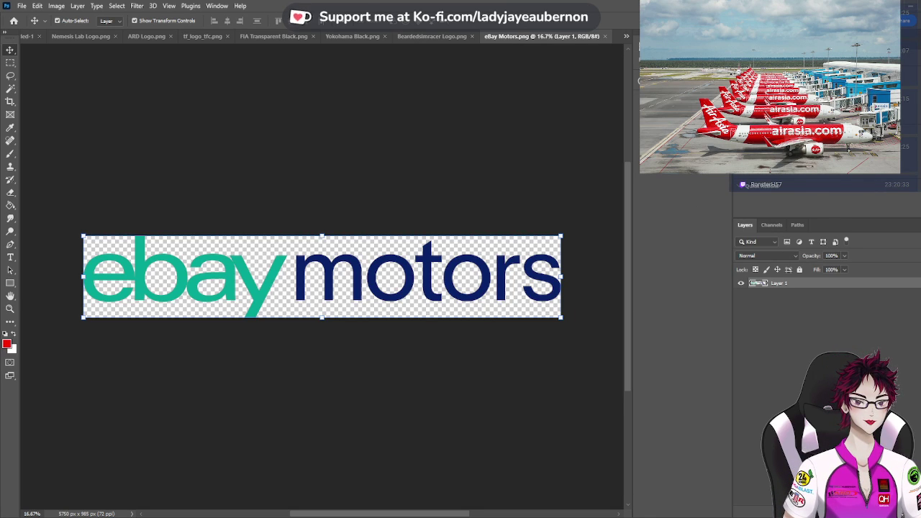
pyautogui.hotkey('ctrl', 'a')
pyautogui.press('Delete')
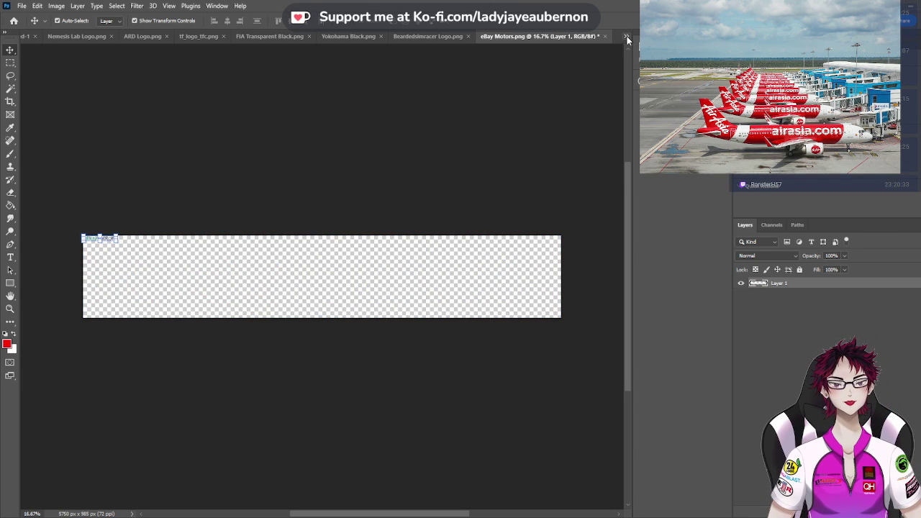
pyautogui.hotkey('ctrl', 'Tab')
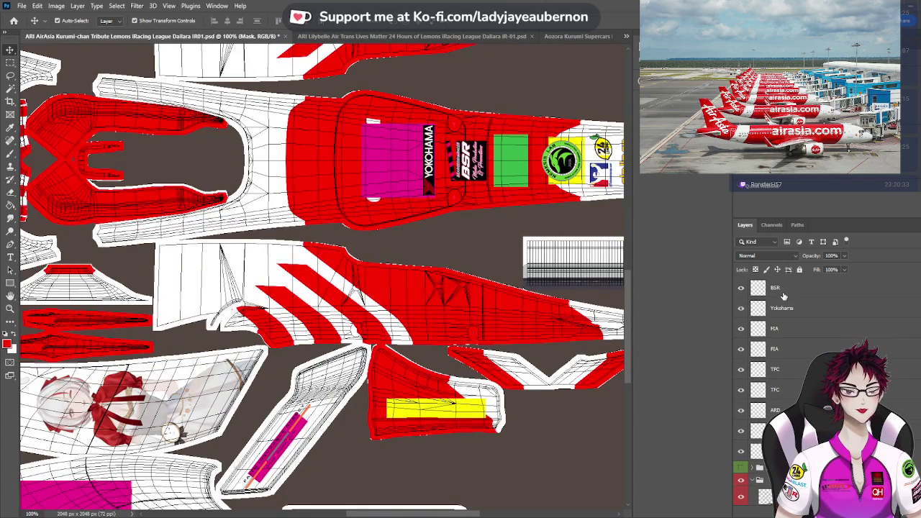
pyautogui.click(781, 292)
pyautogui.scroll(-1, 515, 322)
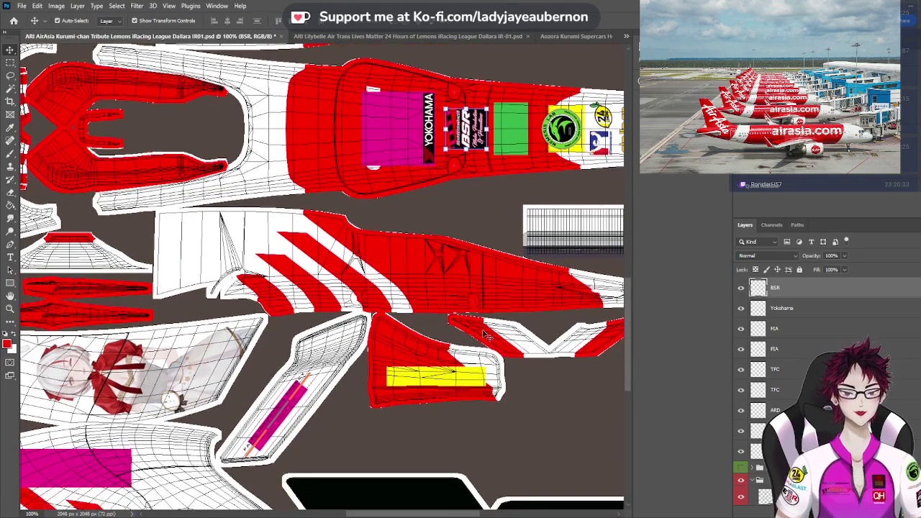
pyautogui.hotkey('ctrl', 'v')
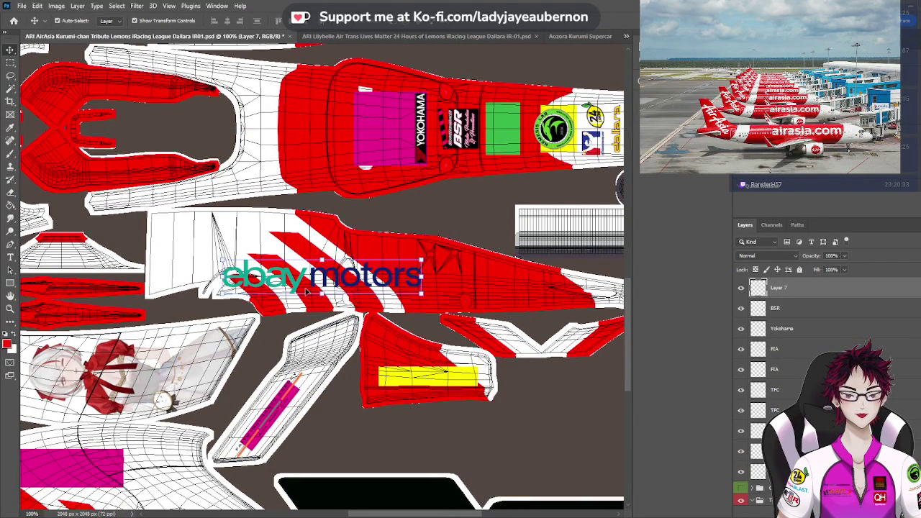
# Place the eBay Motors logo over the yellow placeholder on the lower red-and-white wing panel and scale it proportionally to 49.75%
pyautogui.moveTo(307, 291); pyautogui.dragTo(388, 388)
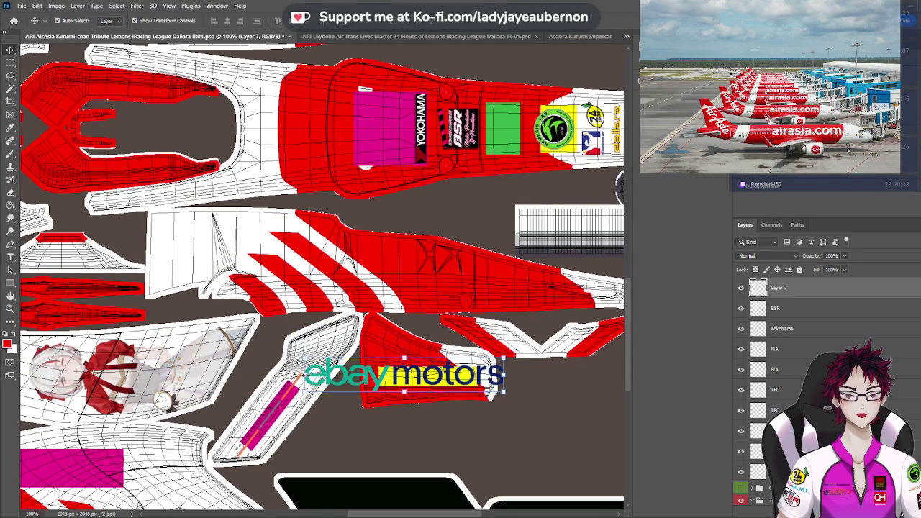
pyautogui.hotkey('ctrl', 't')
pyautogui.moveTo(303, 375); pyautogui.dragTo(376, 375)
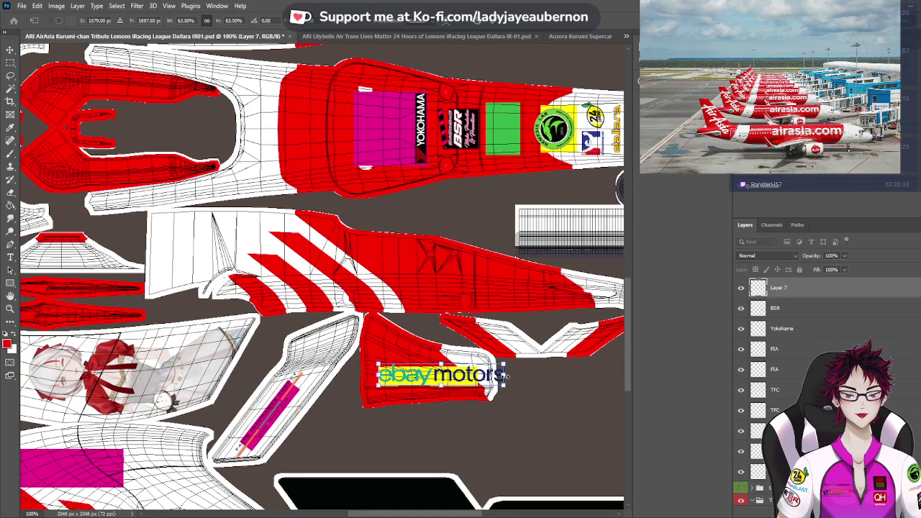
pyautogui.moveTo(503, 375); pyautogui.dragTo(481, 375)
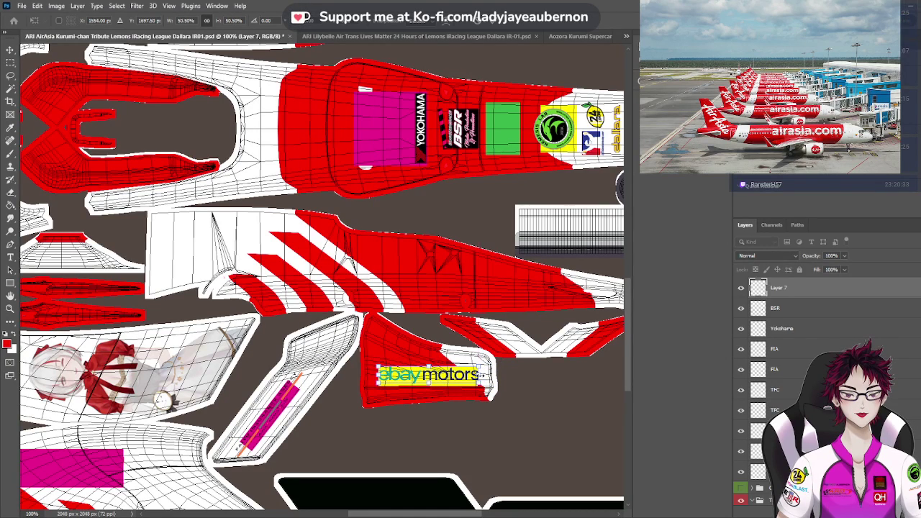
pyautogui.hotkey('ctrl', '+')
pyautogui.hotkey('ctrl', '+')
pyautogui.scroll(-5, 485, 432)
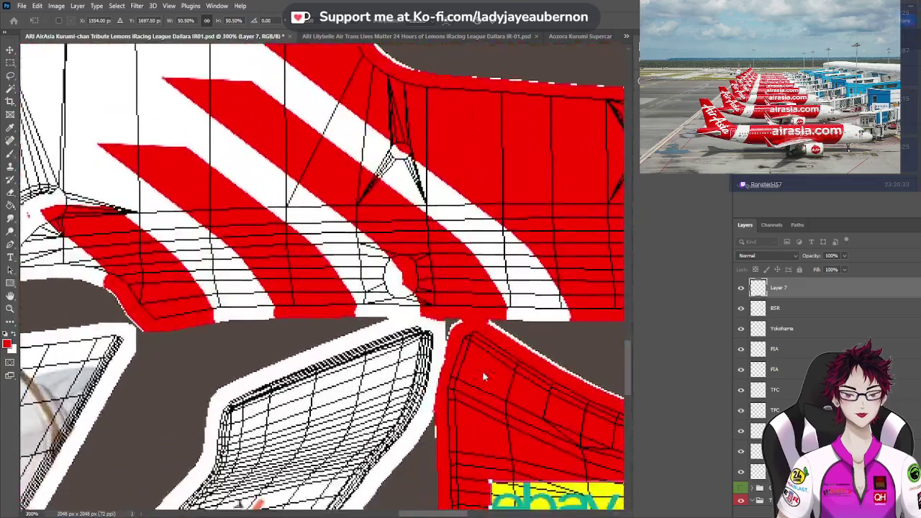
pyautogui.moveTo(436, 514); pyautogui.dragTo(468, 515)
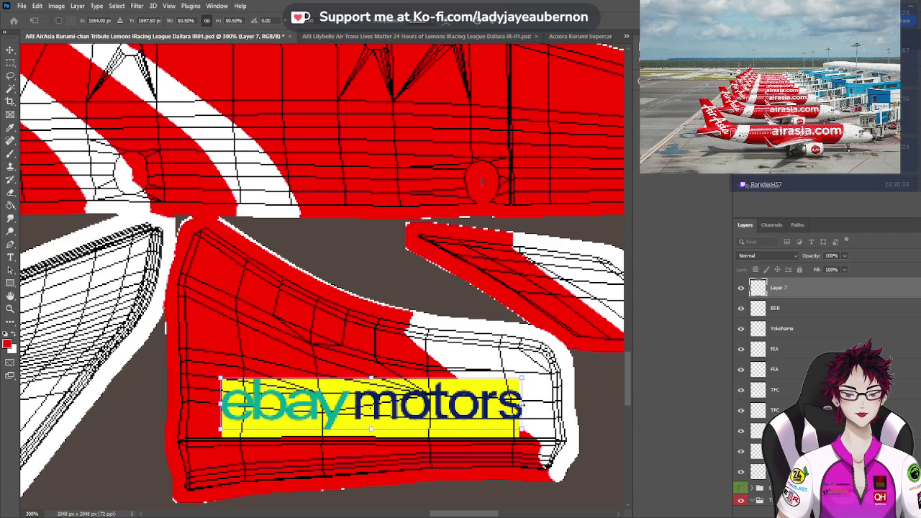
pyautogui.moveTo(521, 405); pyautogui.dragTo(516, 405)
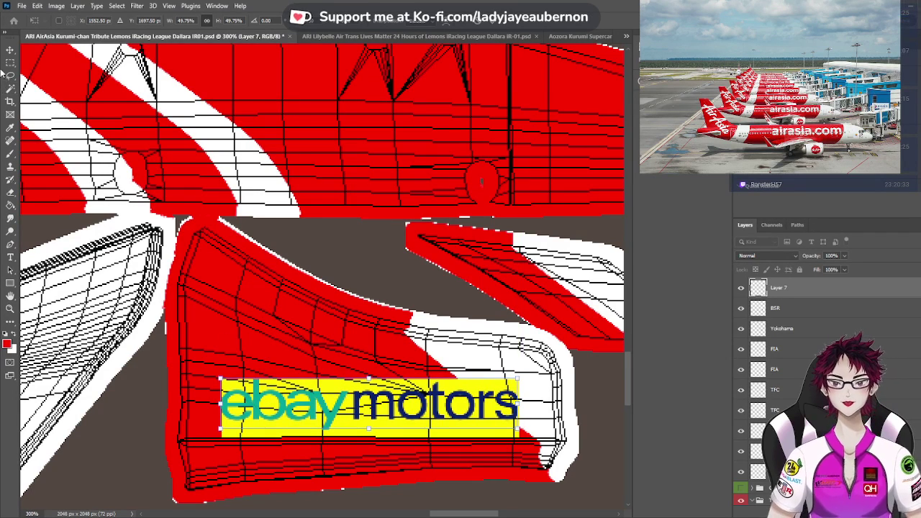
pyautogui.press('Return')
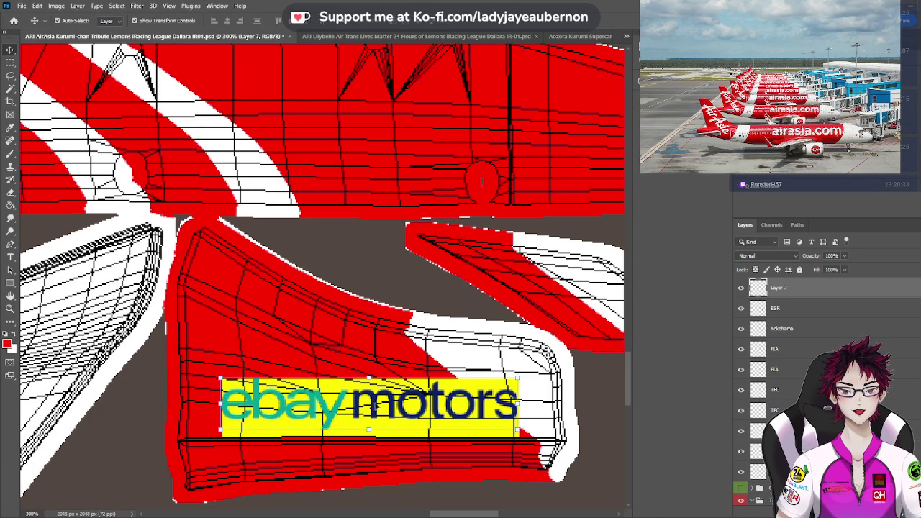
# Fine-position the eBay Motors logo inside the yellow placeholder, aligning it with the placeholder's side edges
pyautogui.moveTo(375, 407); pyautogui.dragTo(381, 411)
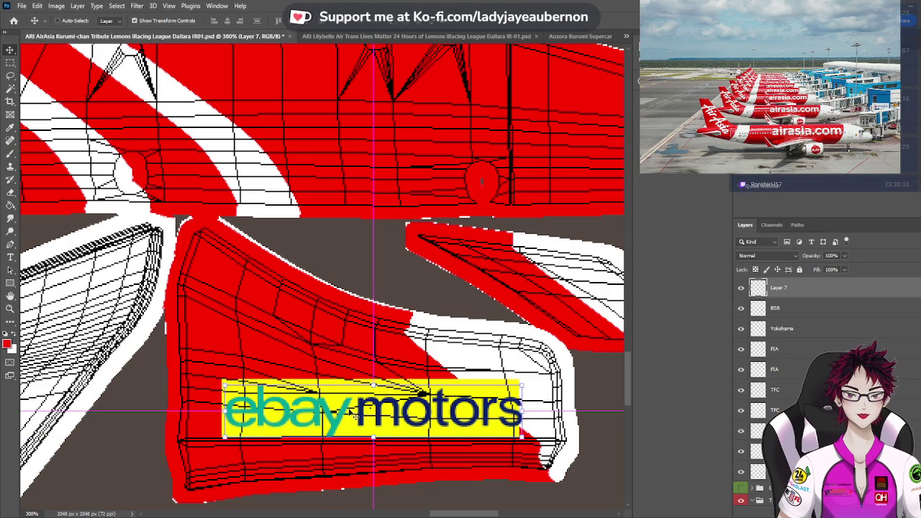
pyautogui.hotkey('ctrl', '+')
pyautogui.scroll(-1, 349, 407)
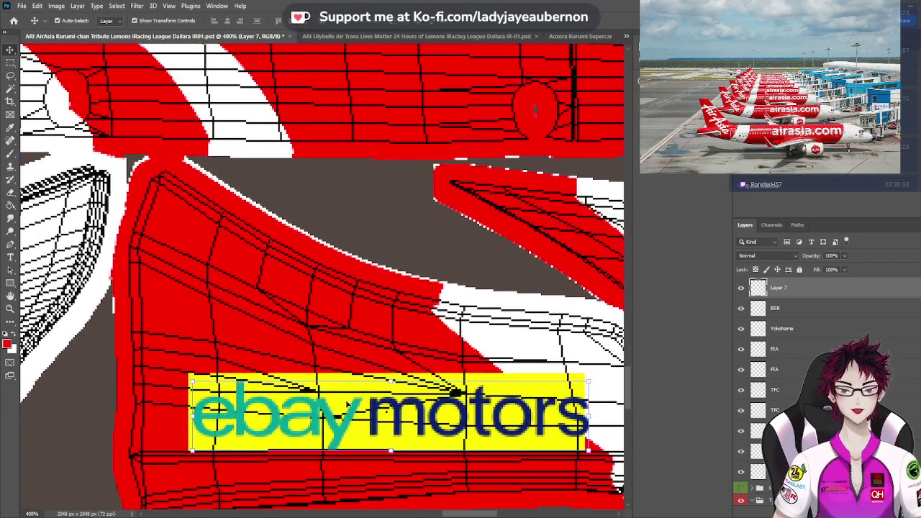
pyautogui.moveTo(347, 429); pyautogui.dragTo(339, 424)
pyautogui.hotkey('ctrl', '+')
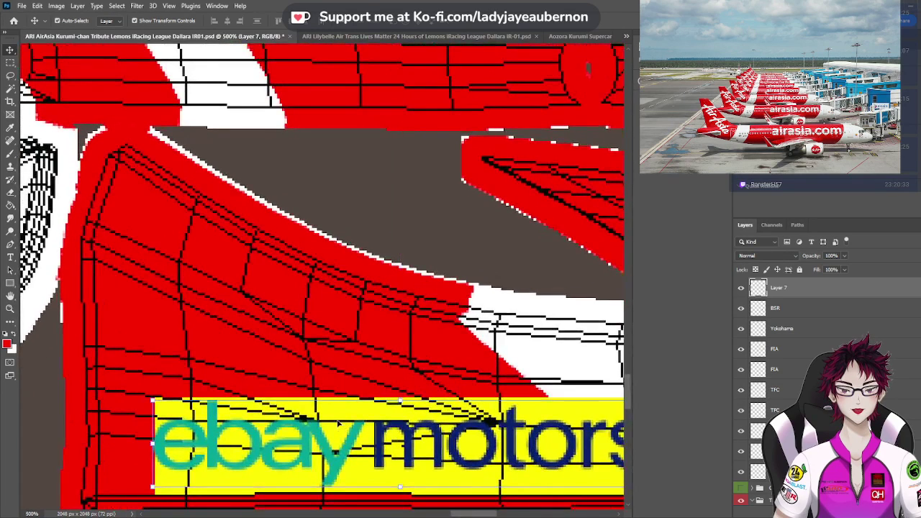
pyautogui.hscroll(3, 457, 479)
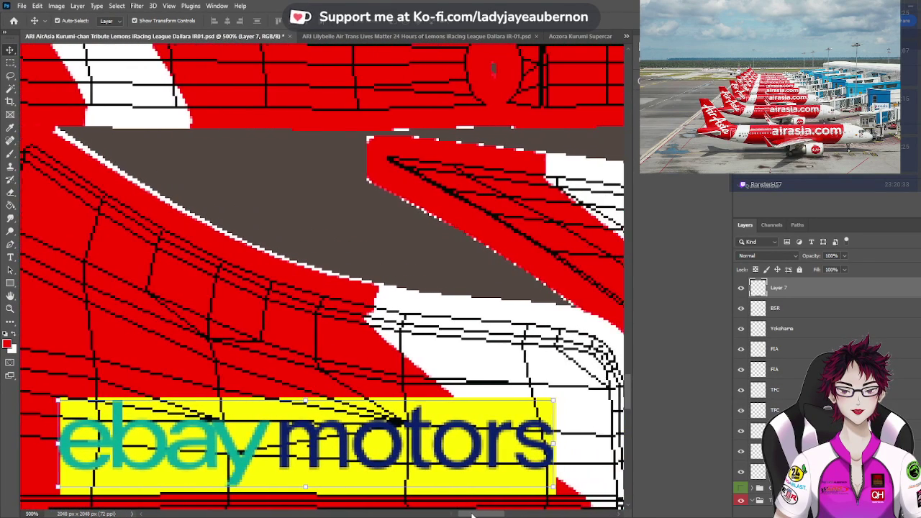
pyautogui.moveTo(415, 447); pyautogui.dragTo(415, 447)
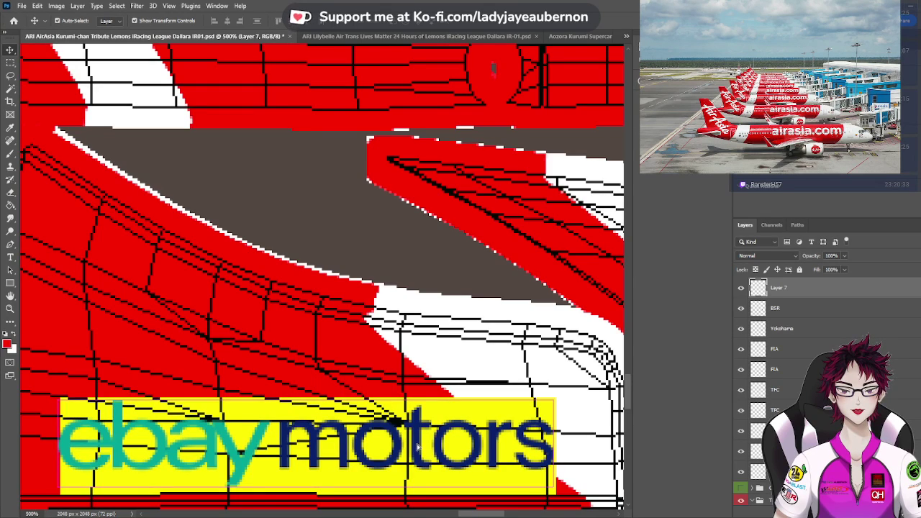
pyautogui.moveTo(418, 445); pyautogui.dragTo(420, 445)
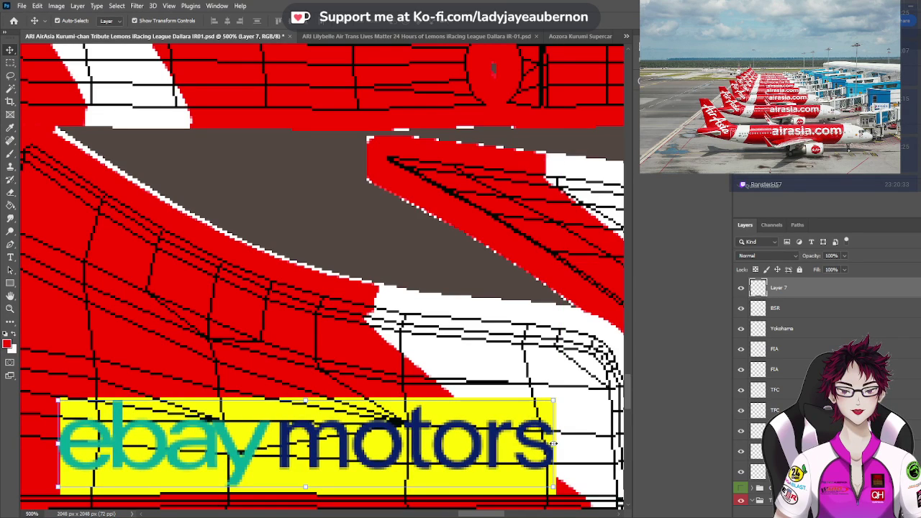
# Adjust both ends of the eBay Motors logo to fit the yellow placeholder's width, scaling it to about 99.9%, and apply it
pyautogui.click(554, 444)
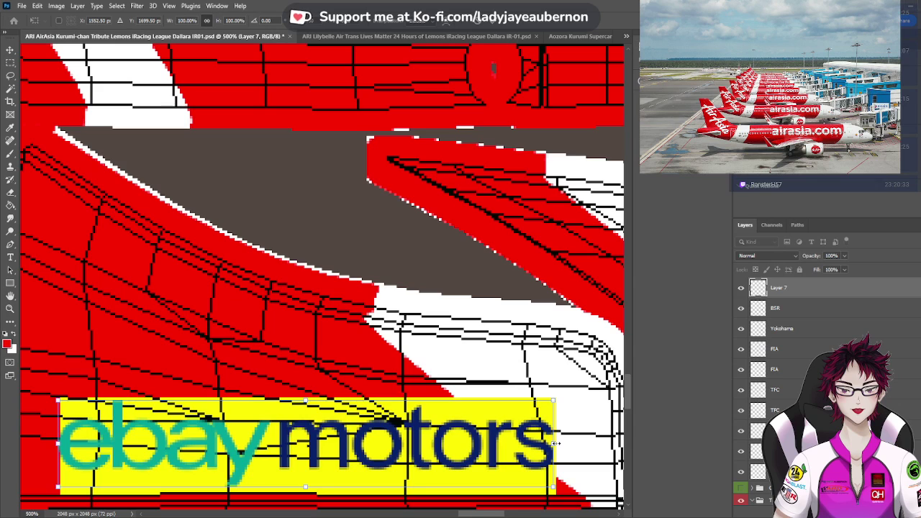
pyautogui.moveTo(556, 444); pyautogui.dragTo(555, 443)
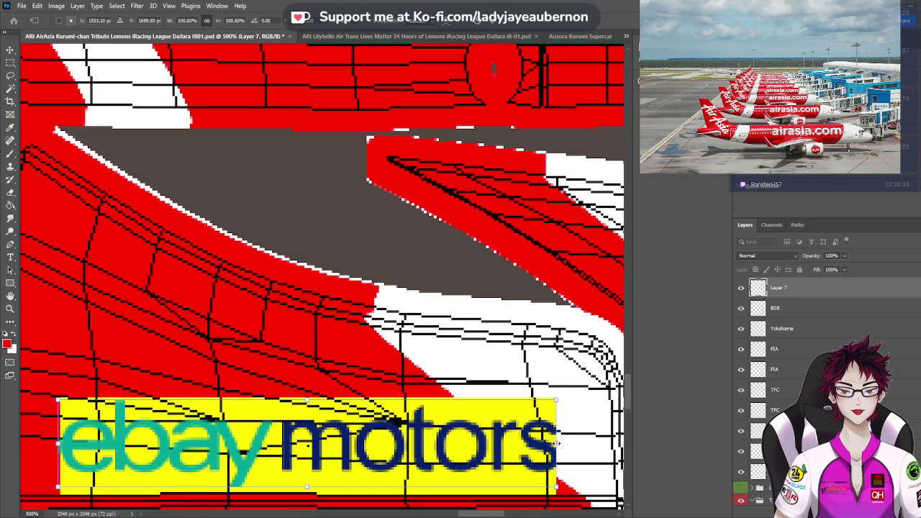
pyautogui.hscroll(-5, 412, 480)
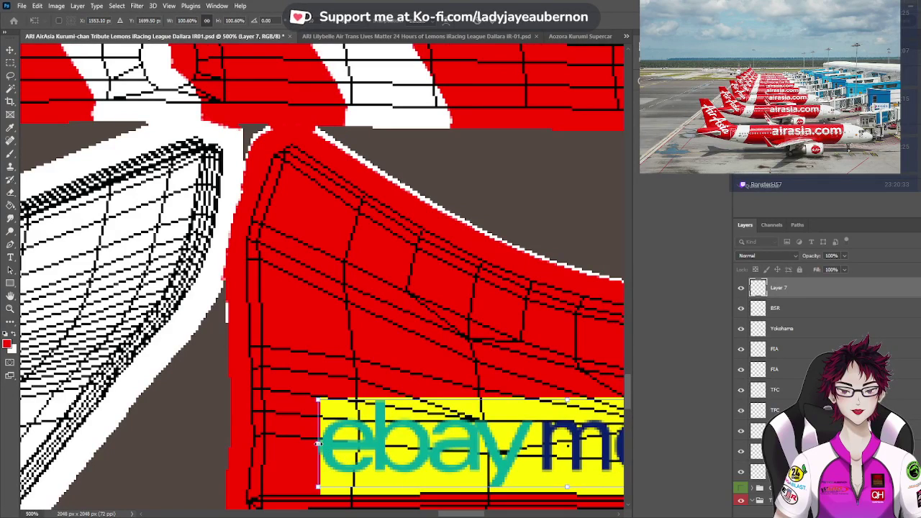
pyautogui.moveTo(318, 444); pyautogui.dragTo(323, 444)
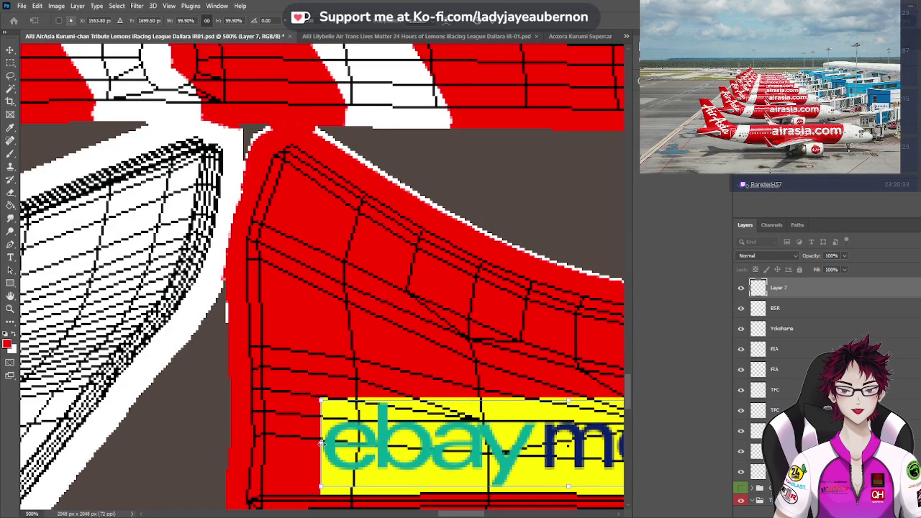
pyautogui.click(10, 50)
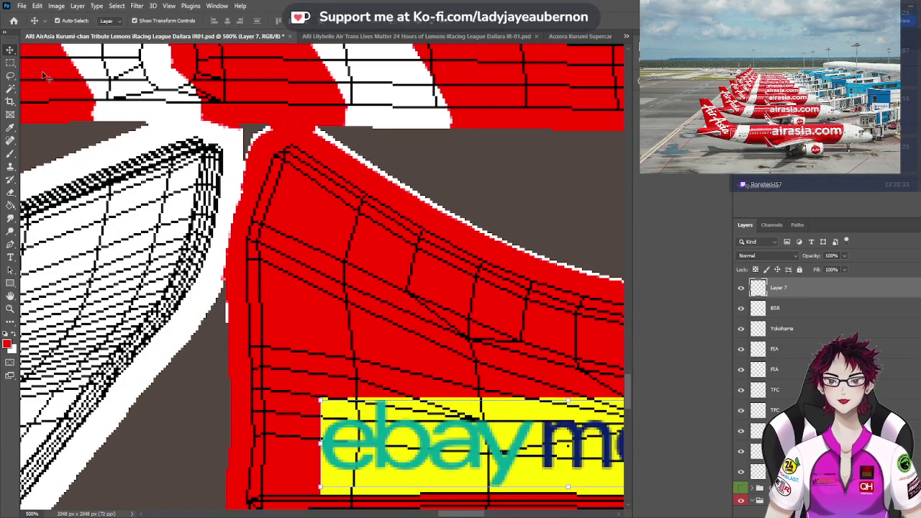
# Rename the pasted eBay logo's layer to eBay Motors
pyautogui.doubleClick(780, 287)
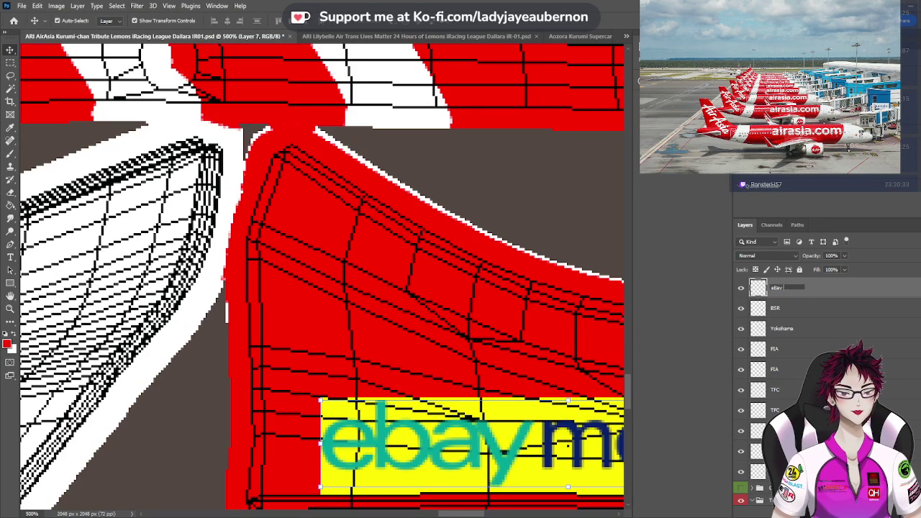
pyautogui.write('eBay Motors')
pyautogui.press('Return')
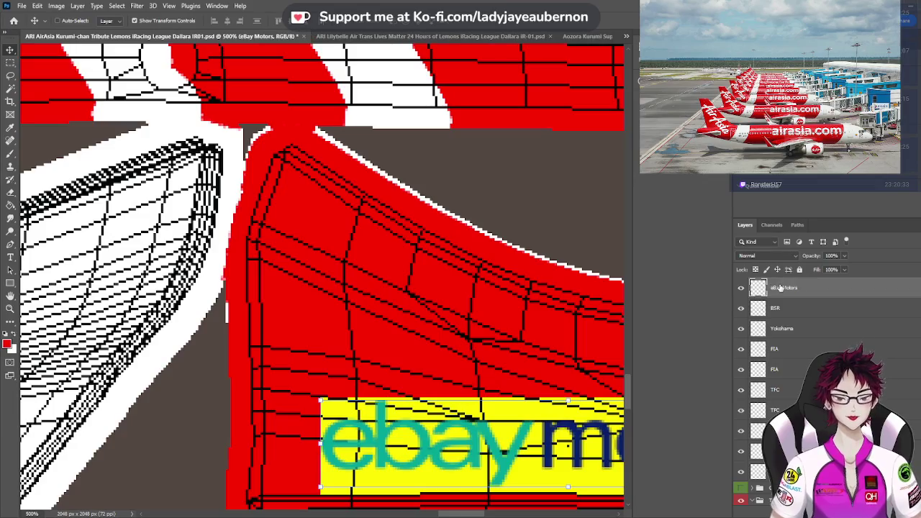
# Duplicate the eBay Motors logo layer and turn the copy upside down for the upper red-and-white wing panel
pyautogui.hotkey('ctrl', '-')
pyautogui.hotkey('ctrl', '-')
pyautogui.hotkey('ctrl', '-')
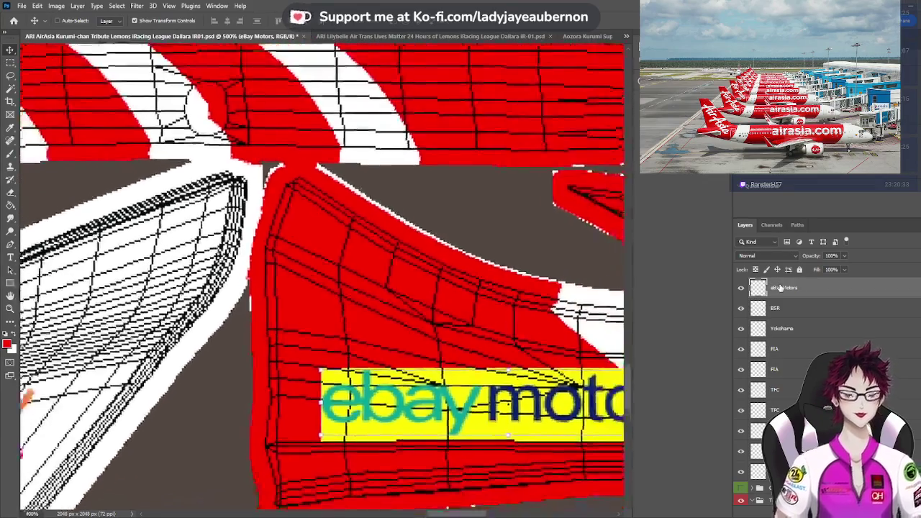
pyautogui.scroll(10, 564, 245)
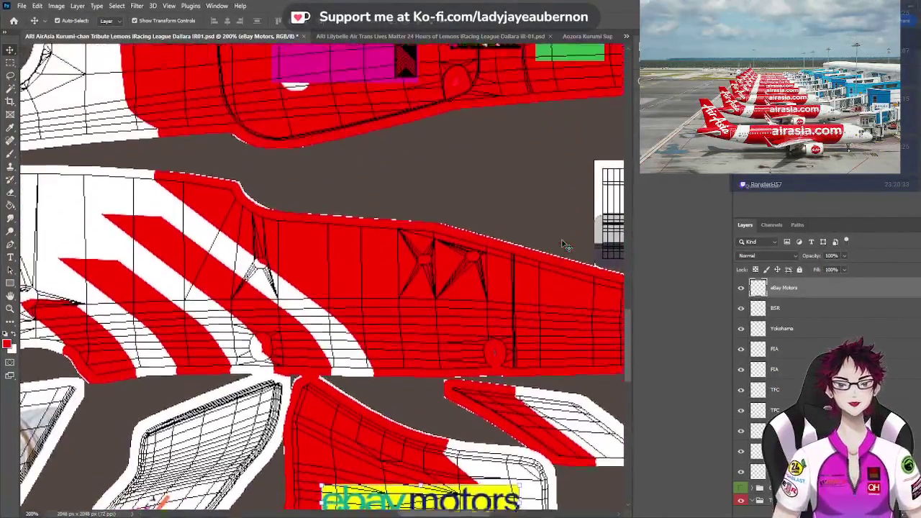
pyautogui.scroll(10, 565, 244)
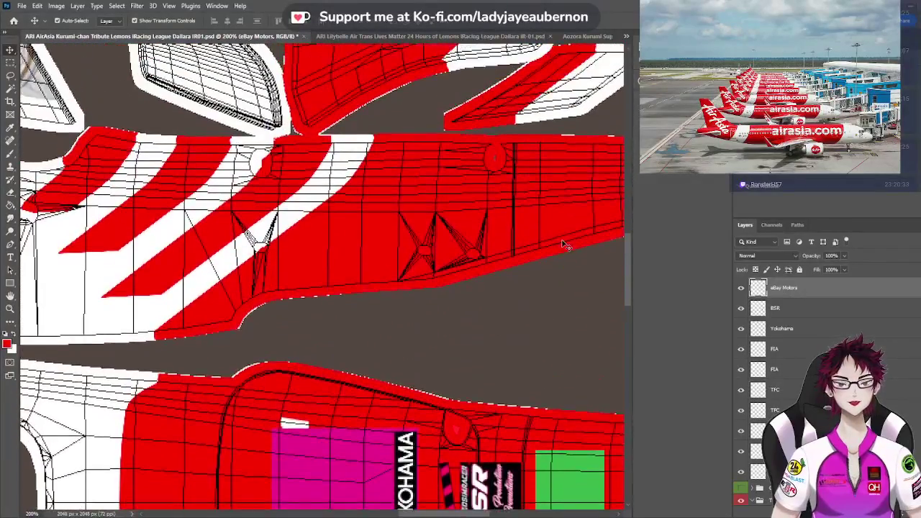
pyautogui.scroll(5, 432, 204)
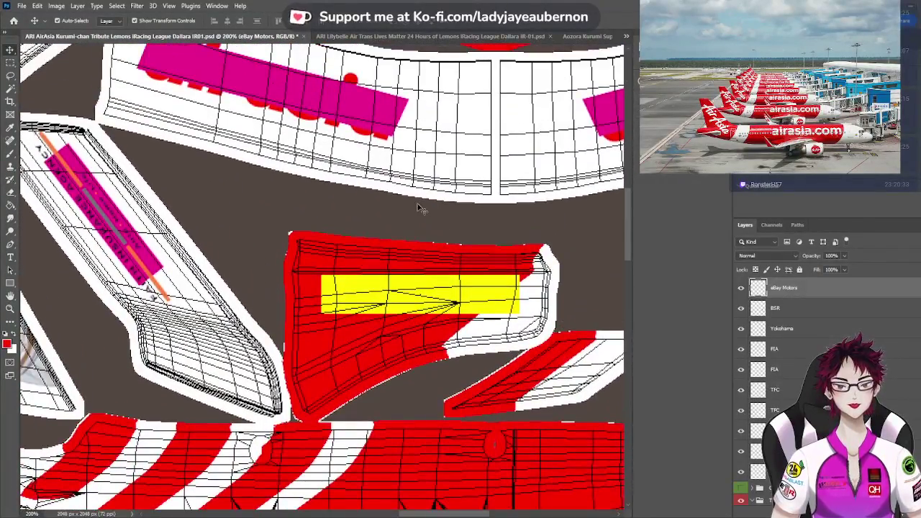
pyautogui.hotkey('ctrl', 'j')
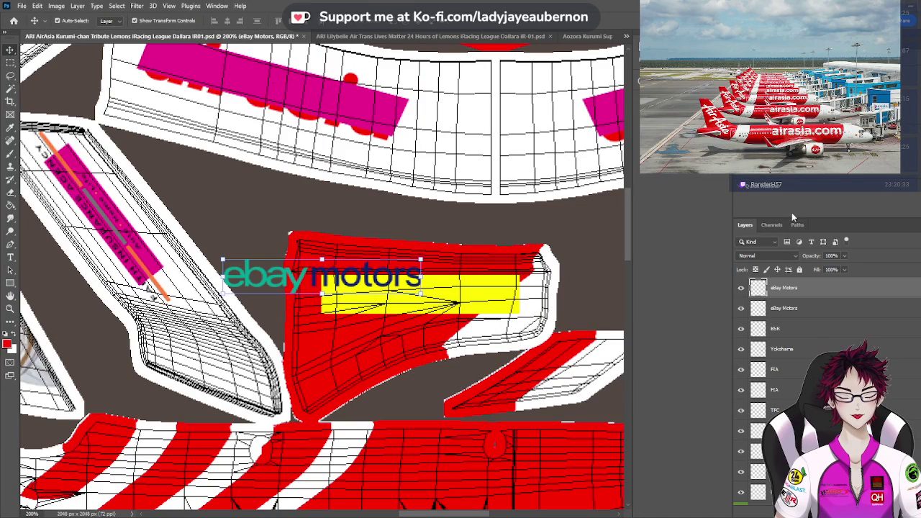
pyautogui.hotkey('ctrl', 'shift', 'h')
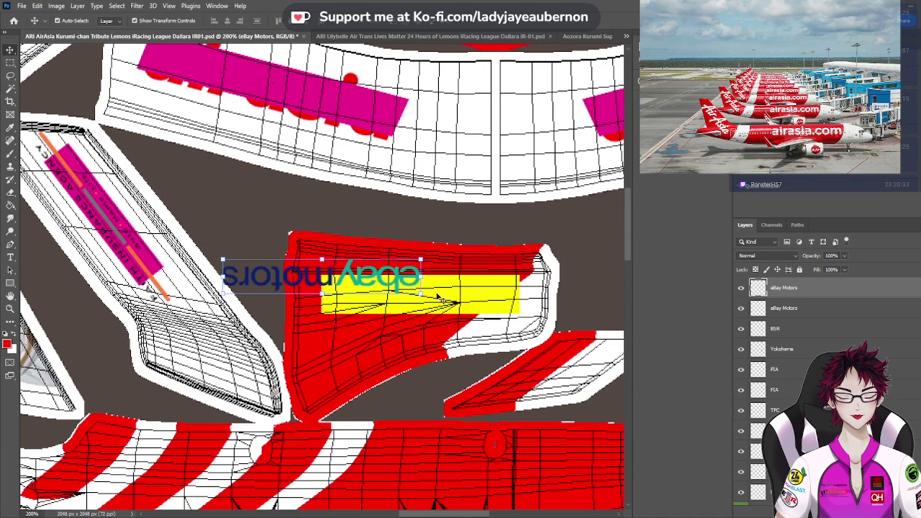
# Place the inverted eBay Motors logo over the yellow placeholder on the upper wing panel and compare it with the lower one
pyautogui.press('Return')
pyautogui.moveTo(399, 278); pyautogui.dragTo(496, 299)
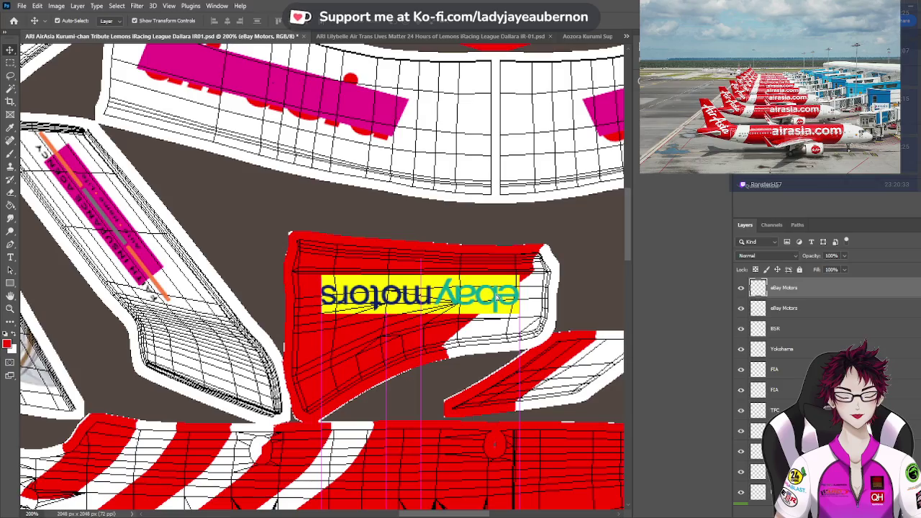
pyautogui.hotkey('ctrl', 't')
pyautogui.scroll(-10, 497, 298)
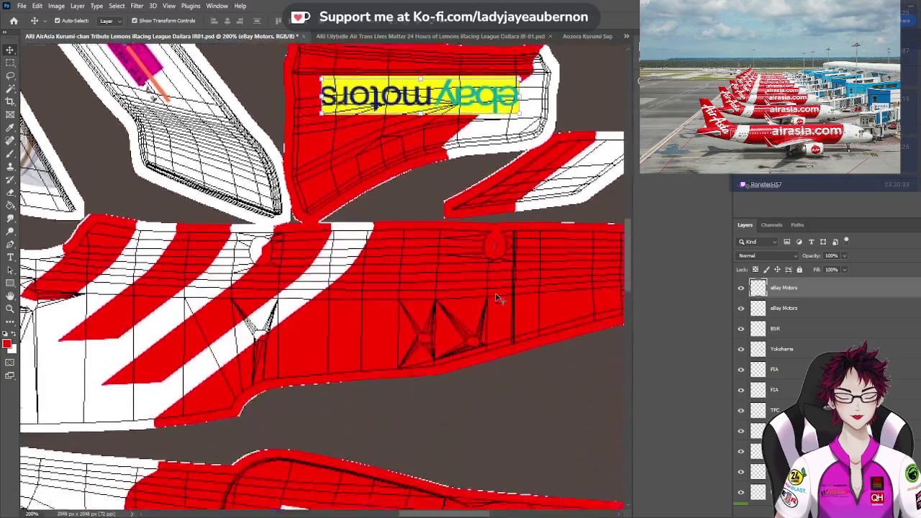
pyautogui.scroll(5, 497, 299)
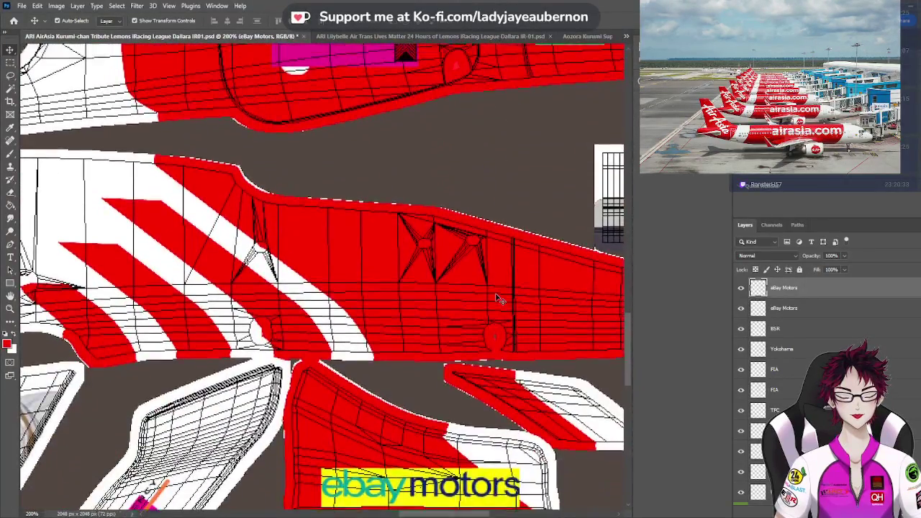
pyautogui.scroll(6, 497, 299)
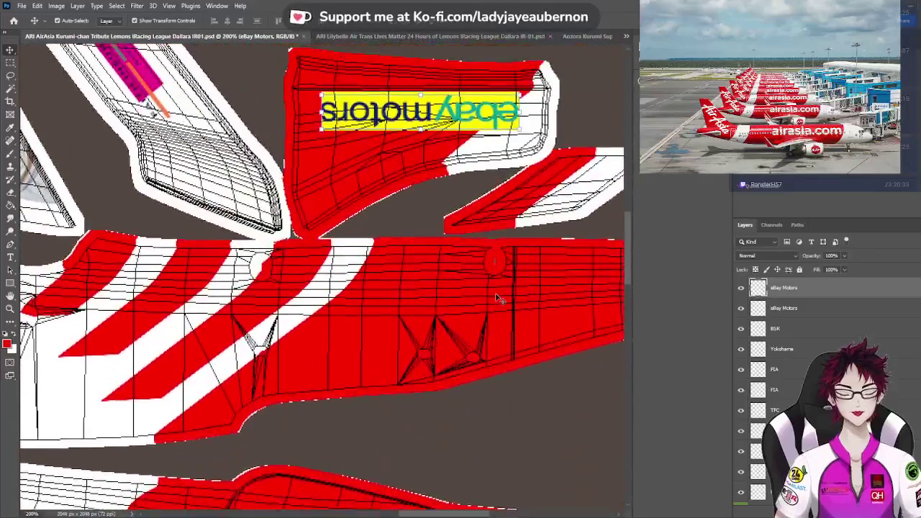
pyautogui.scroll(-6, 496, 298)
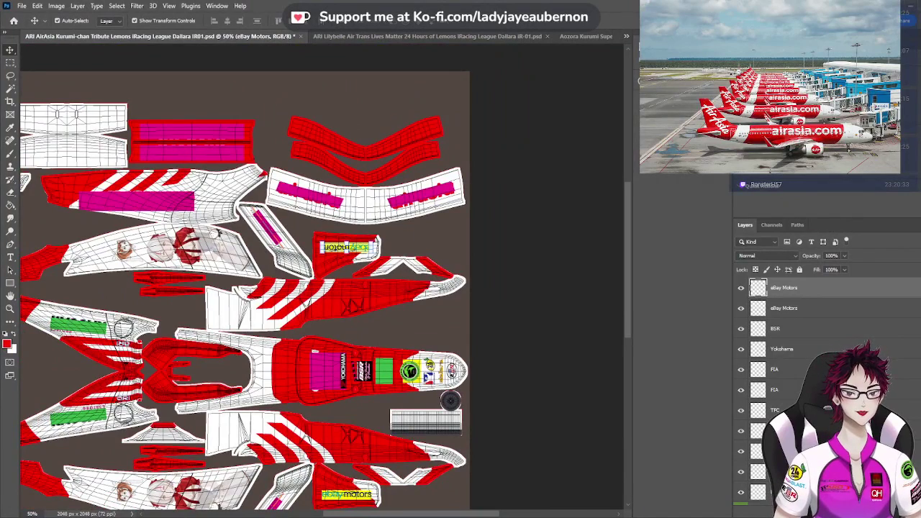
# Move all the loose logo layers, from the two eBay Motors layers down to Nemesis Lab, into the Stickies group
pyautogui.press('Delete')
pyautogui.click(784, 288)
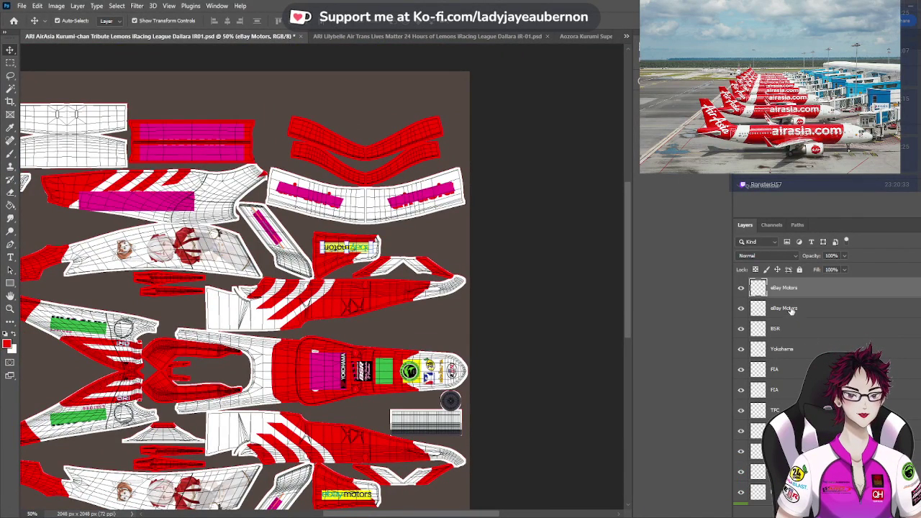
pyautogui.hotkey('ctrl', 'j')
pyautogui.keyDown('ctrl'); pyautogui.click(792, 328); pyautogui.keyUp('ctrl')
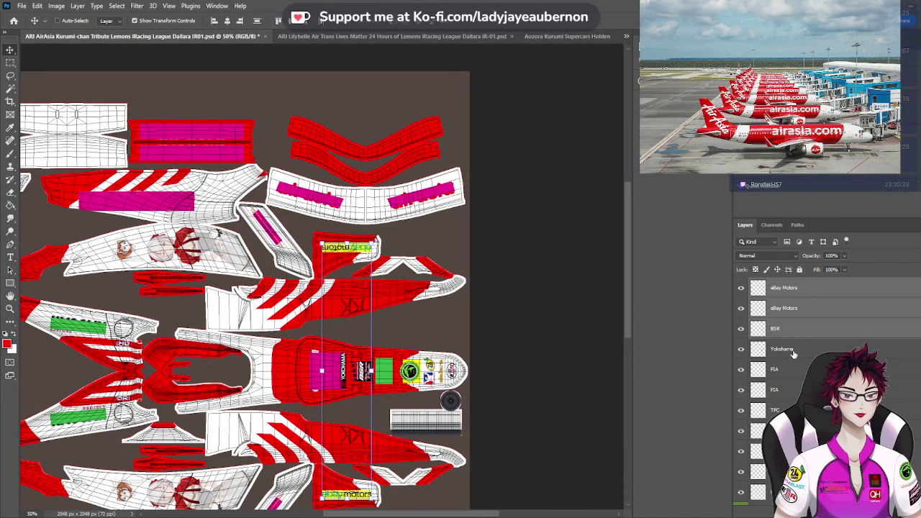
pyautogui.keyDown('ctrl'); pyautogui.click(791, 349); pyautogui.keyUp('ctrl')
pyautogui.keyDown('ctrl'); pyautogui.click(791, 369); pyautogui.keyUp('ctrl')
pyautogui.keyDown('ctrl'); pyautogui.click(792, 390); pyautogui.keyUp('ctrl')
pyautogui.keyDown('ctrl'); pyautogui.click(792, 410); pyautogui.keyUp('ctrl')
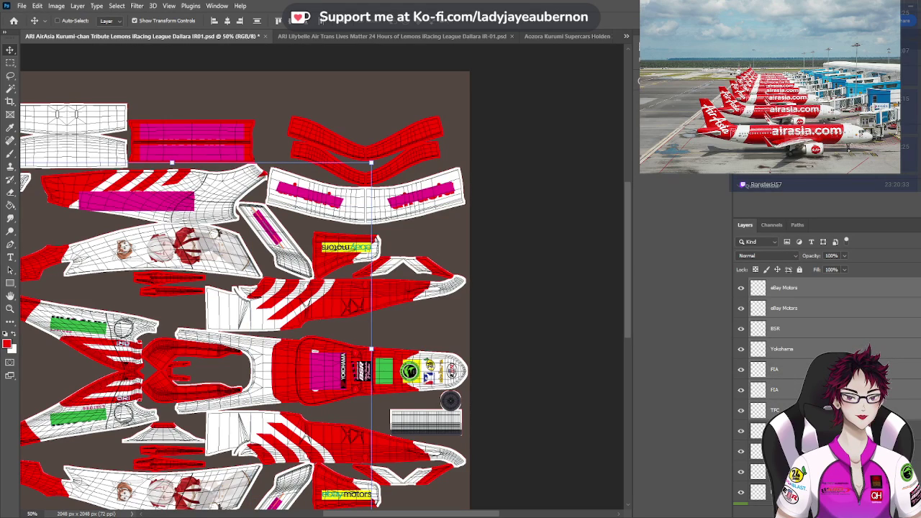
pyautogui.keyDown('ctrl'); pyautogui.click(791, 431); pyautogui.keyUp('ctrl')
pyautogui.keyDown('ctrl'); pyautogui.click(792, 451); pyautogui.keyUp('ctrl')
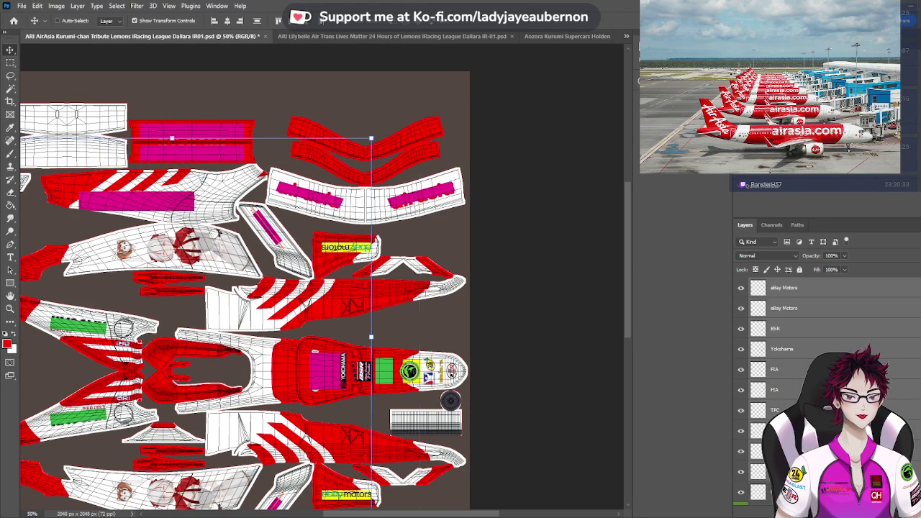
pyautogui.keyDown('ctrl'); pyautogui.click(792, 471); pyautogui.keyUp('ctrl')
pyautogui.scroll(-2, 758, 418)
pyautogui.scroll(-2, 758, 419)
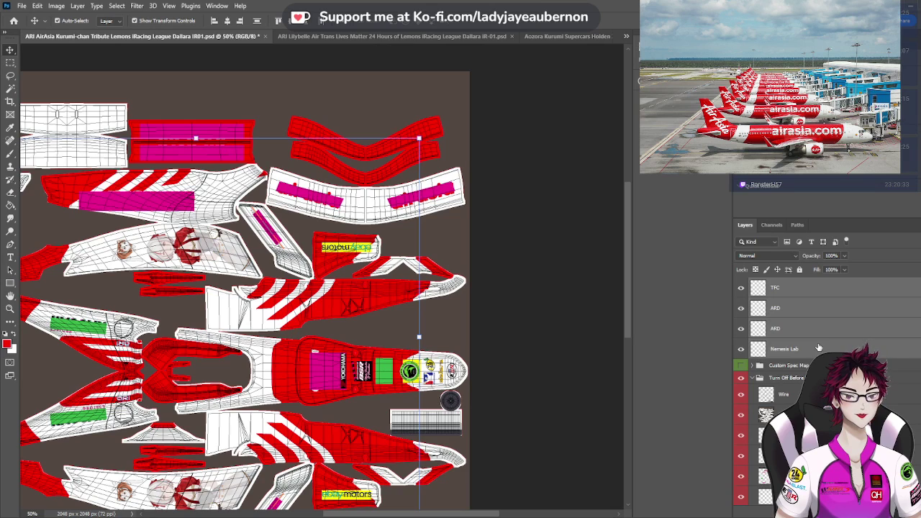
pyautogui.scroll(-2, 759, 419)
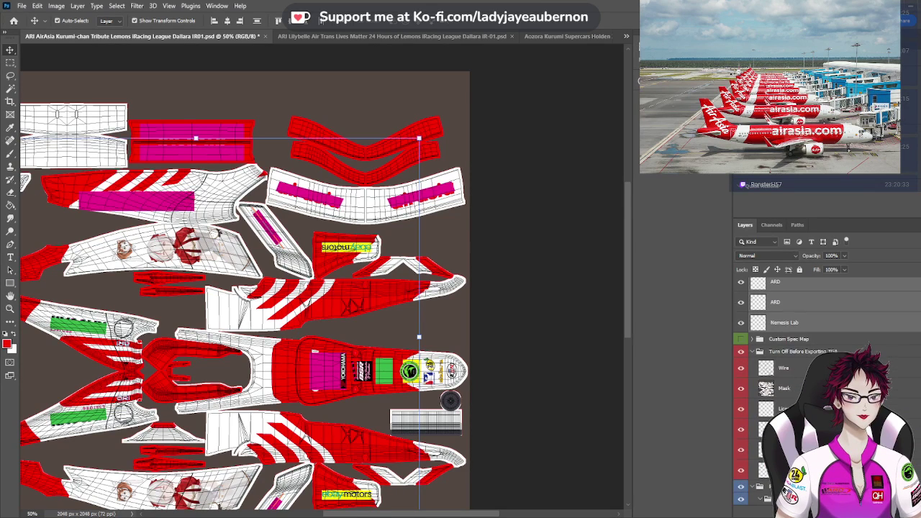
pyautogui.scroll(-4, 792, 403)
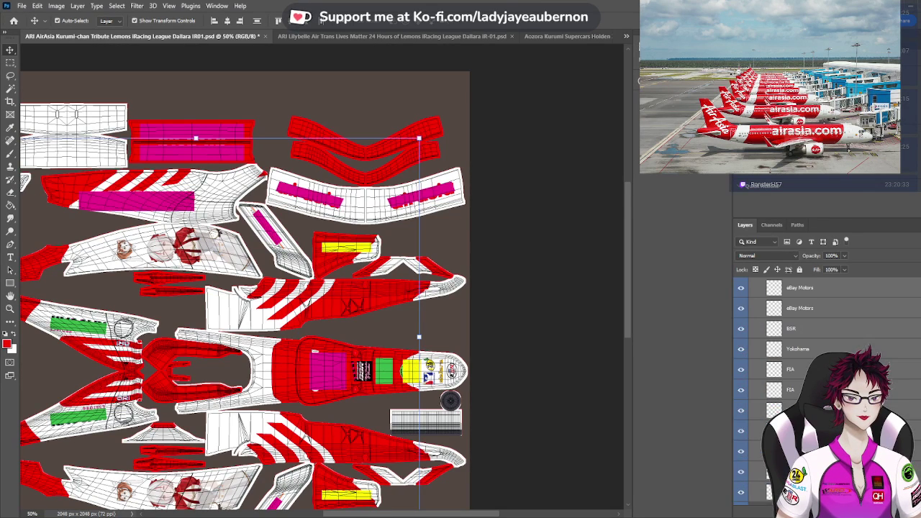
# Hide the sponsor and number block placeholder layers in the Turn Off Before Exporting TGA group
pyautogui.scroll(5, 792, 354)
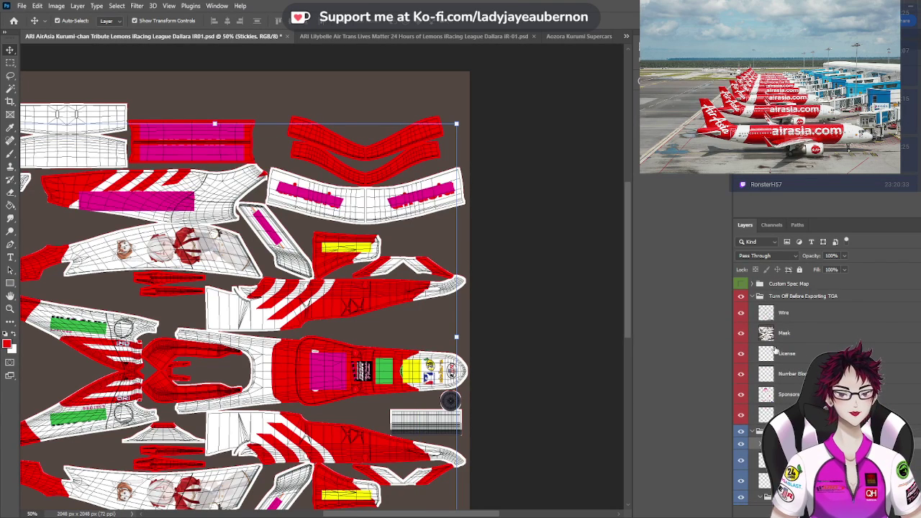
pyautogui.click(741, 395)
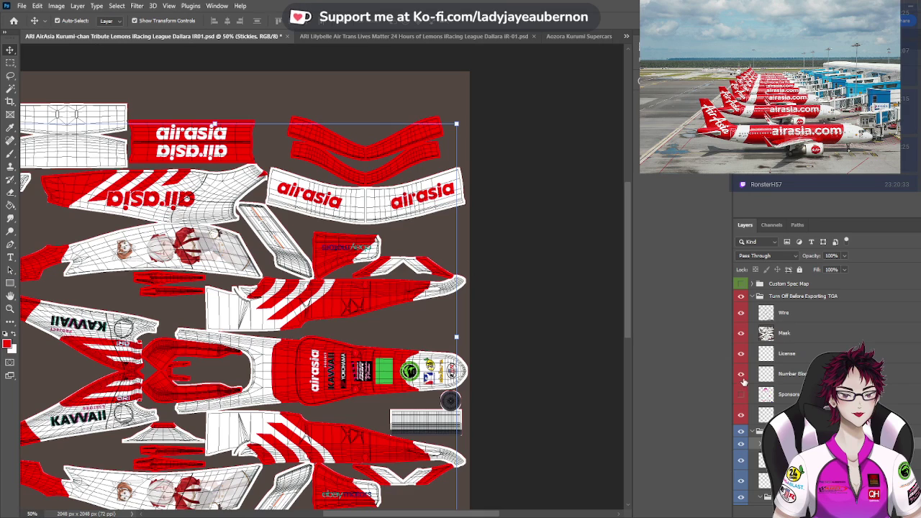
pyautogui.click(742, 374)
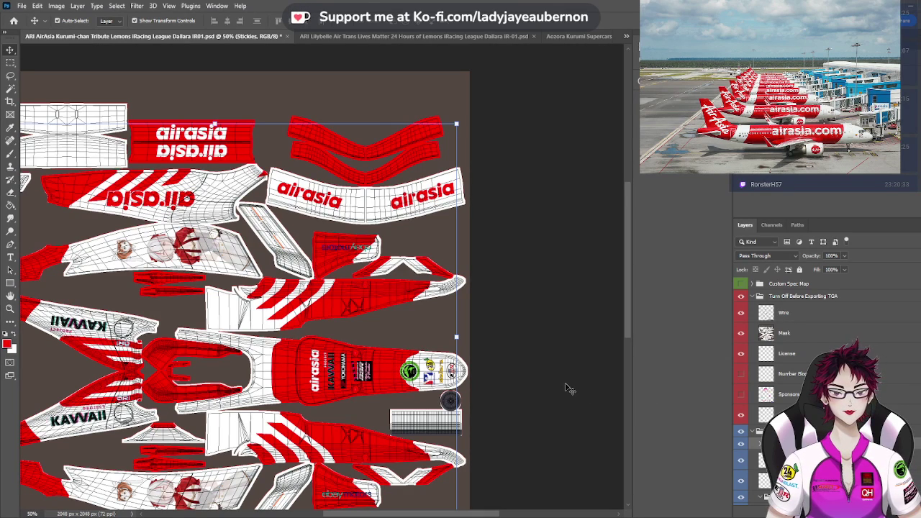
pyautogui.scroll(-1, 568, 386)
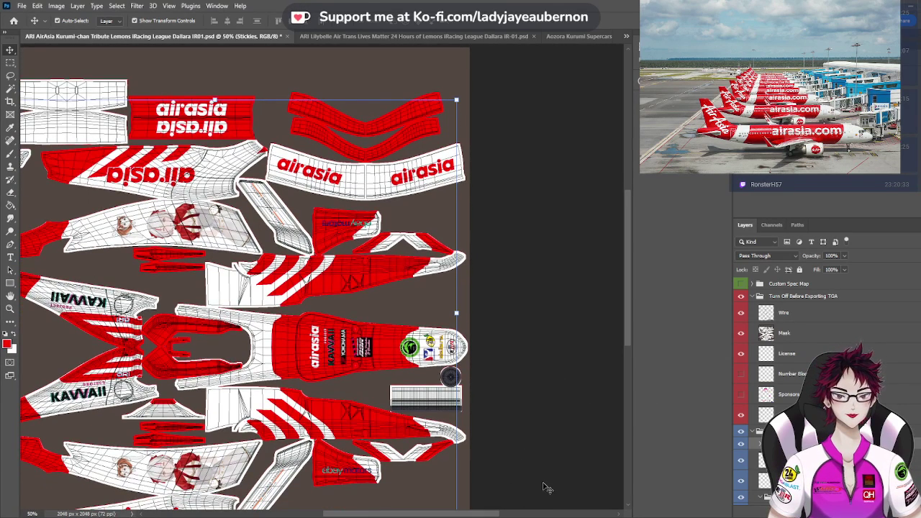
# Hide the Wire layer to review the logos across the whole livery, and show the wireframe again
pyautogui.click(741, 314)
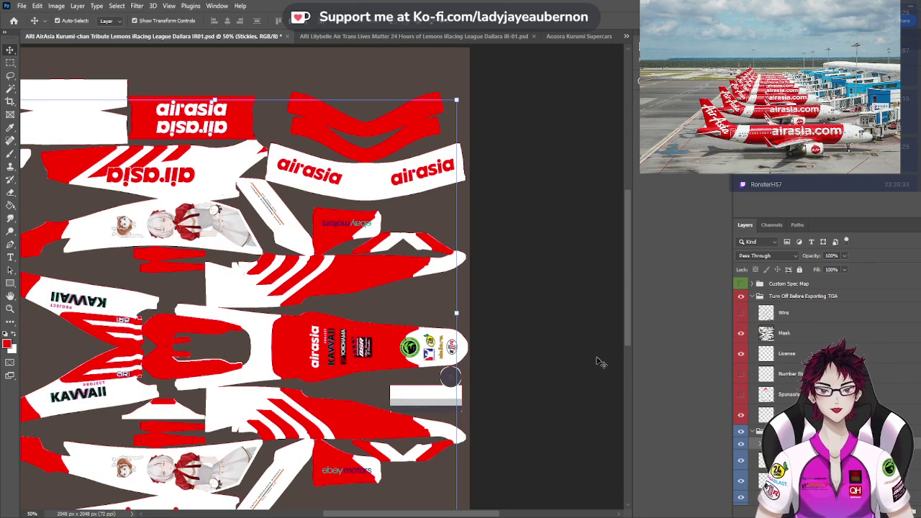
pyautogui.scroll(-3, 582, 359)
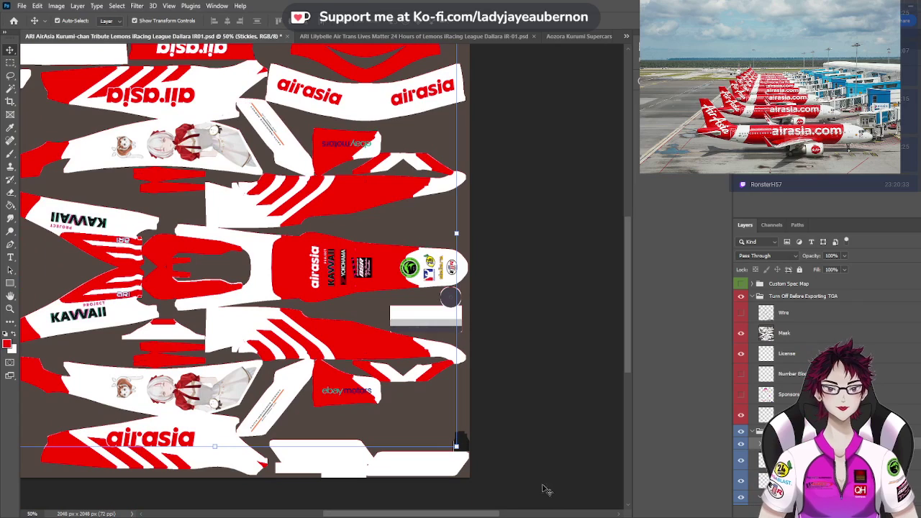
pyautogui.moveTo(495, 515); pyautogui.dragTo(457, 513)
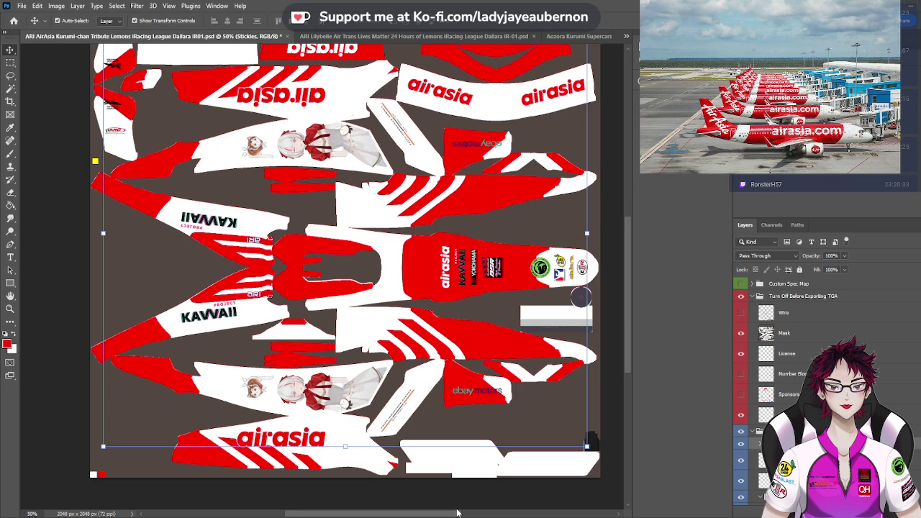
pyautogui.click(741, 313)
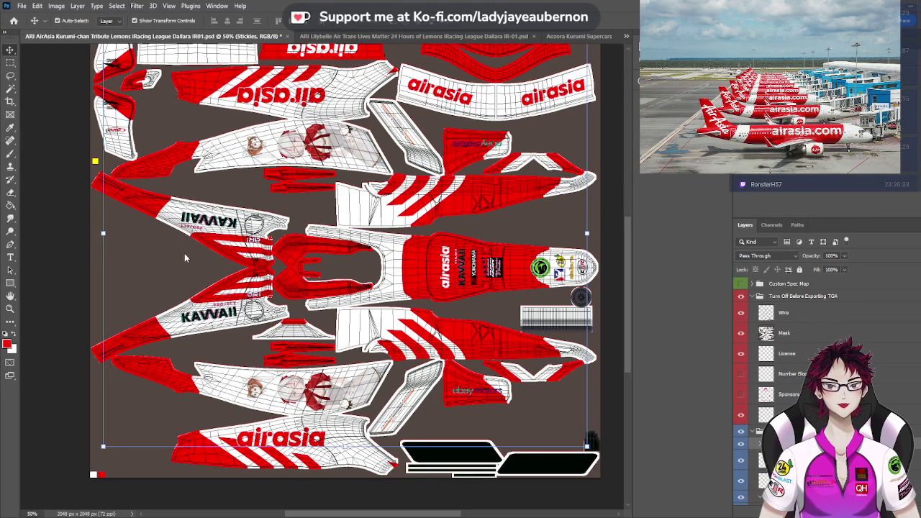
# Paste the driver's name graphic from its PNG document as a new layer above the Custom Spec Map group
pyautogui.hotkey('ctrl', 'shift', 'Tab')
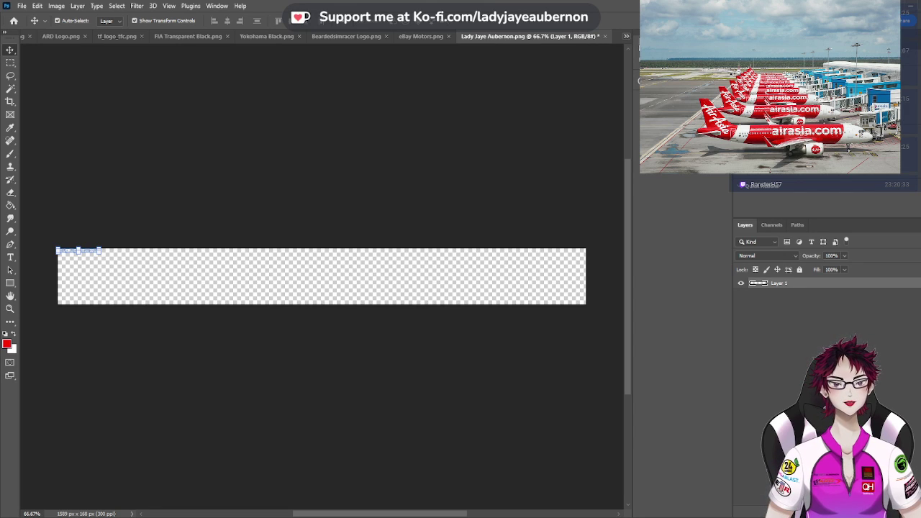
pyautogui.hotkey('ctrl', 'Tab')
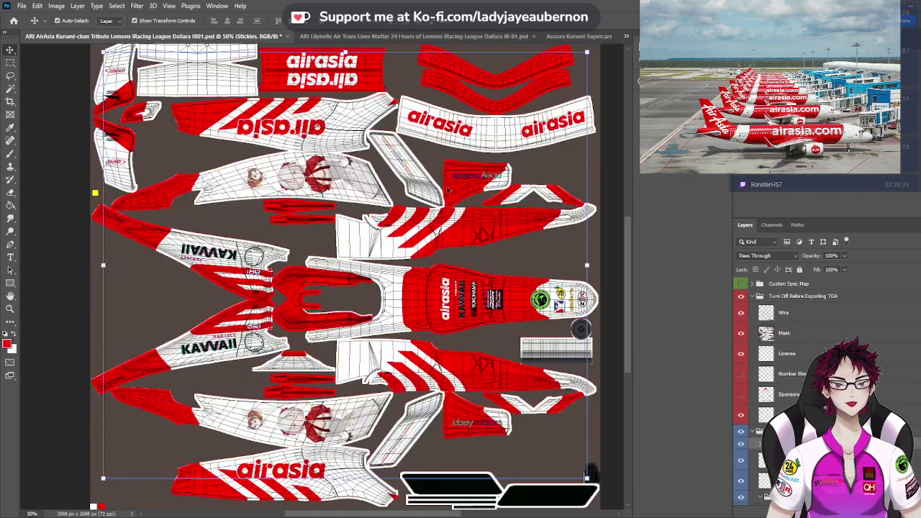
pyautogui.click(784, 286)
pyautogui.scroll(2, 313, 330)
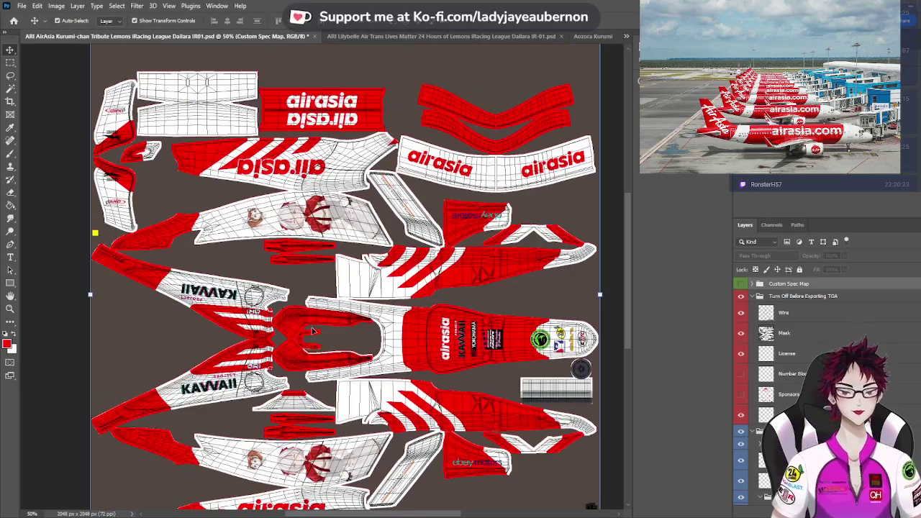
pyautogui.scroll(3, 314, 331)
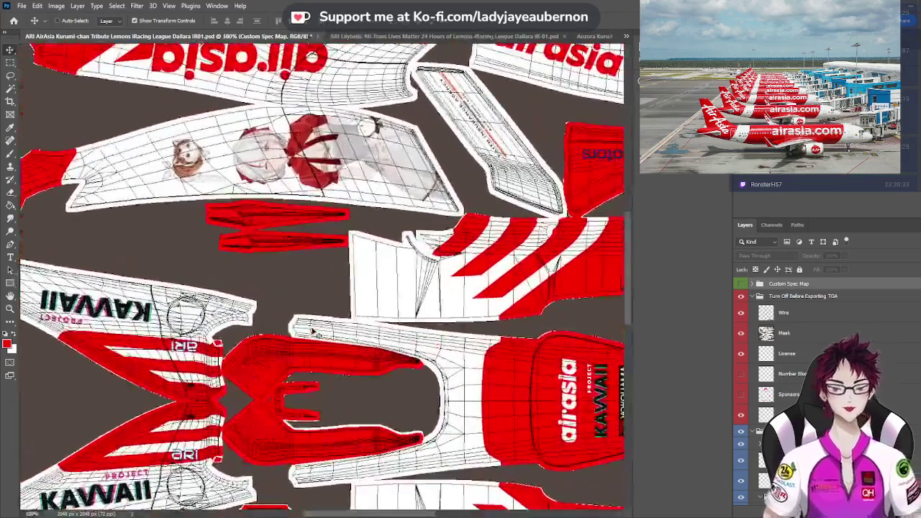
pyautogui.scroll(-3, 361, 305)
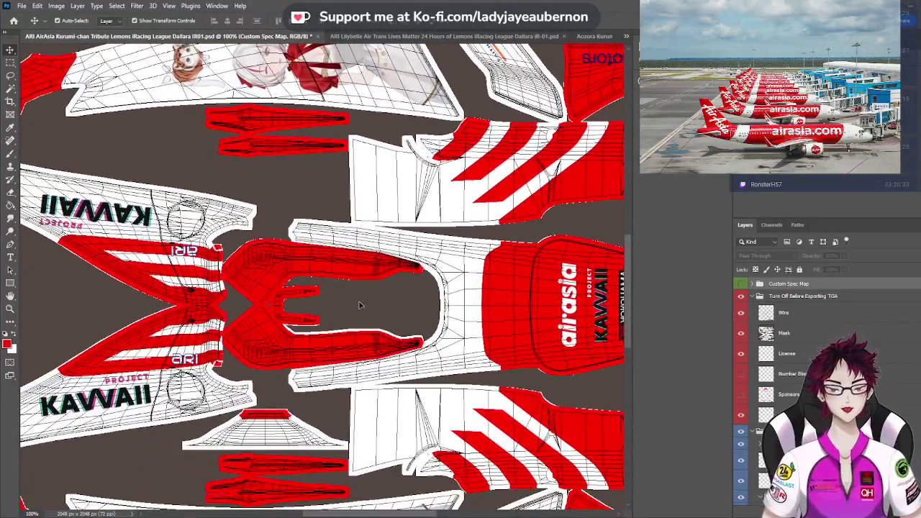
pyautogui.scroll(2, 361, 305)
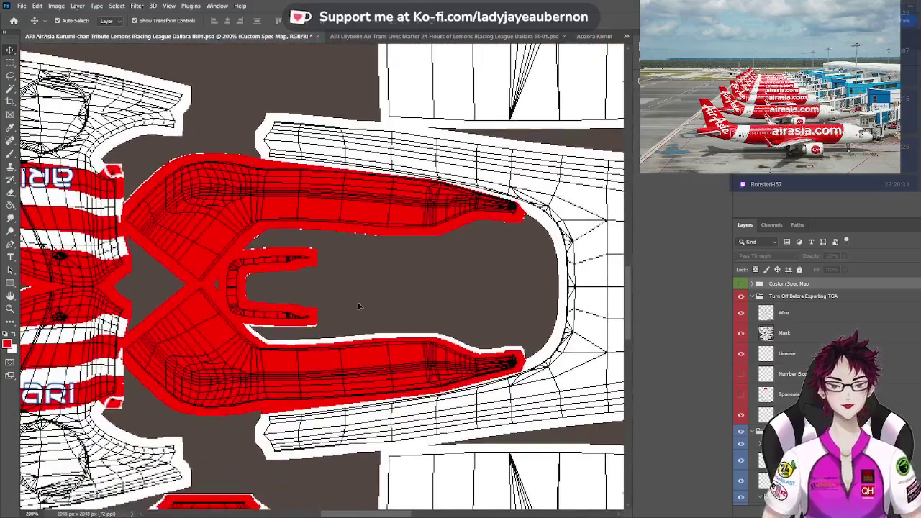
pyautogui.scroll(-1, 358, 306)
pyautogui.hotkey('ctrl', 'v')
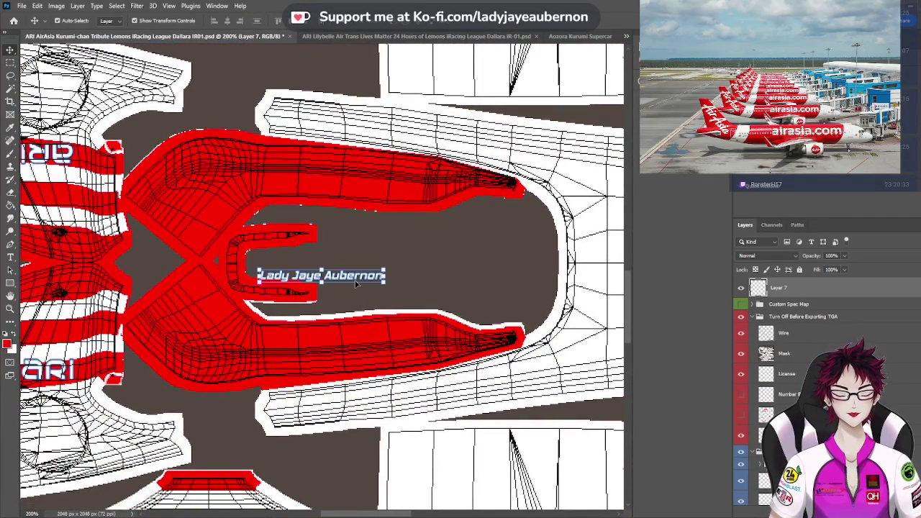
# Place the driver's name graphic on the lower red side panel, tilted slightly to follow the panel, and fine-tune its position
pyautogui.moveTo(346, 282); pyautogui.dragTo(369, 338)
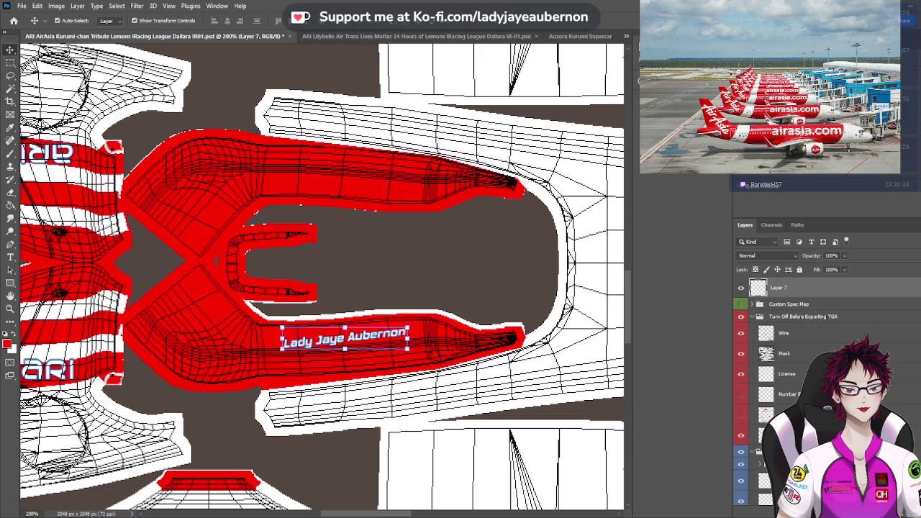
pyautogui.hotkey('ctrl', 'z')
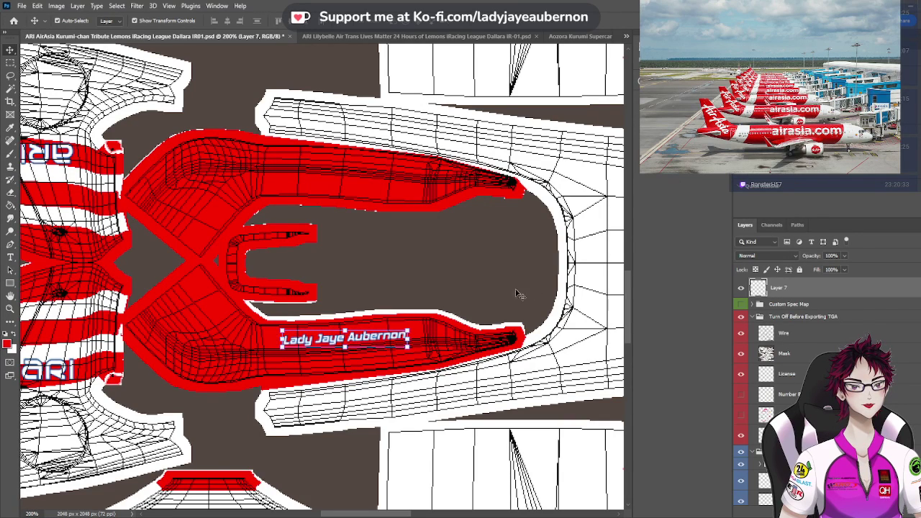
pyautogui.hotkey('ctrl', '+')
pyautogui.hotkey('ctrl', '+')
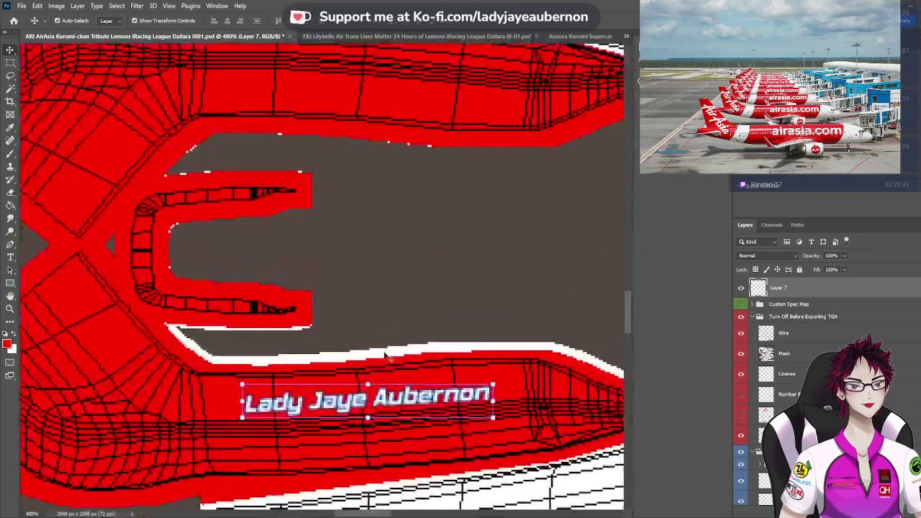
pyautogui.press('Return')
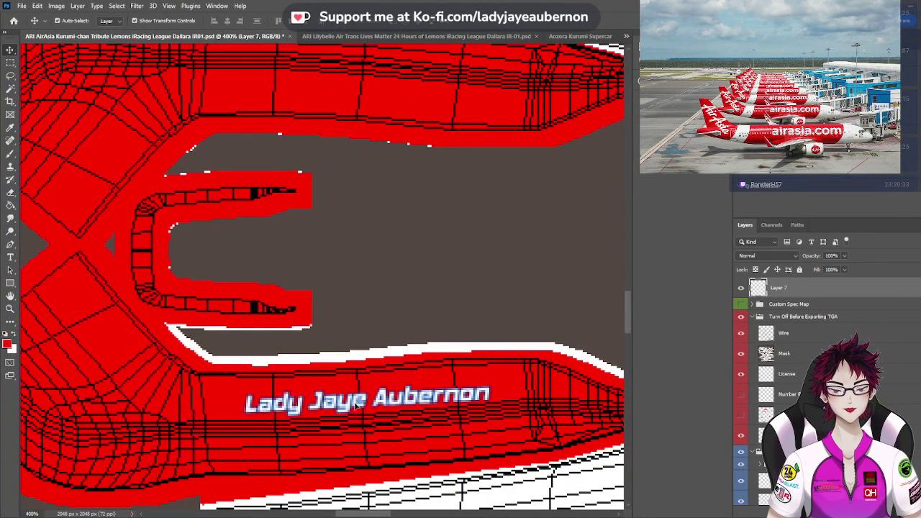
pyautogui.moveTo(354, 403); pyautogui.dragTo(357, 399)
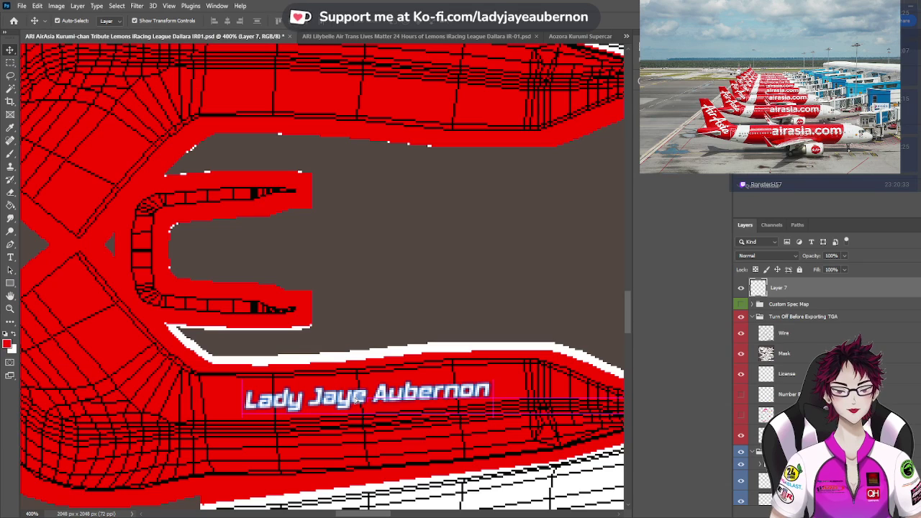
pyautogui.hotkey('ctrl', 't')
# Rename the driver's name graphic layer as LJA
pyautogui.doubleClick(779, 288)
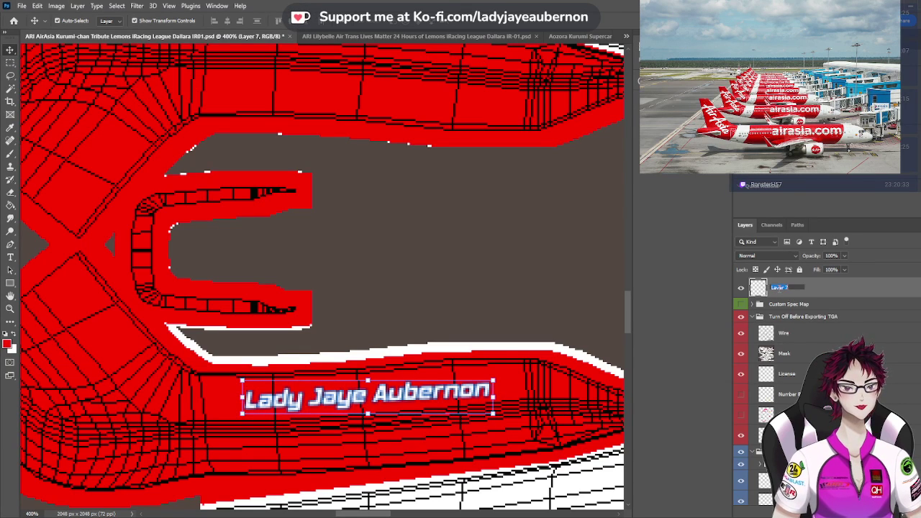
pyautogui.write('LJA')
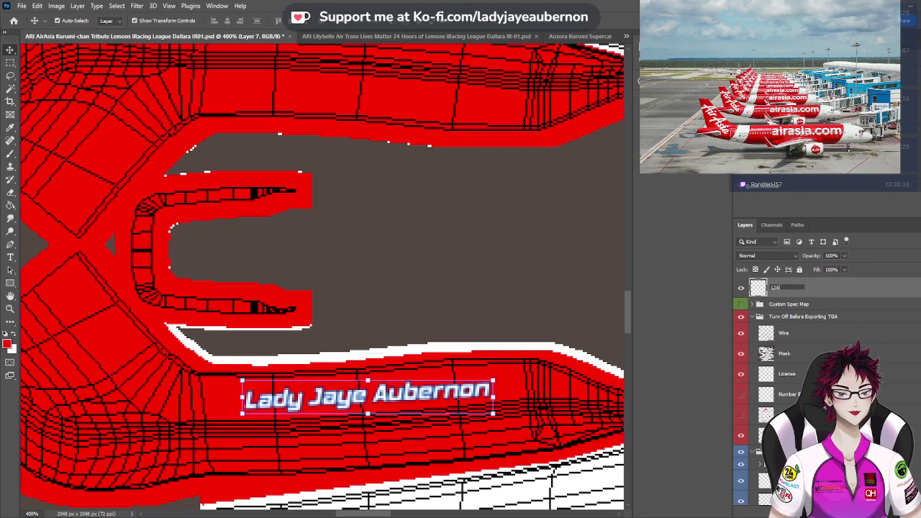
pyautogui.press('Return')
pyautogui.scroll(1, 442, 190)
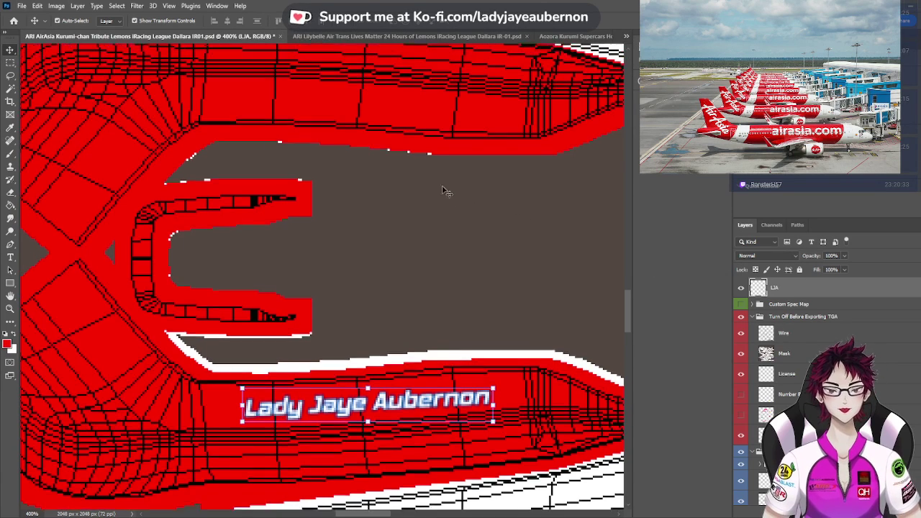
pyautogui.scroll(5, 443, 191)
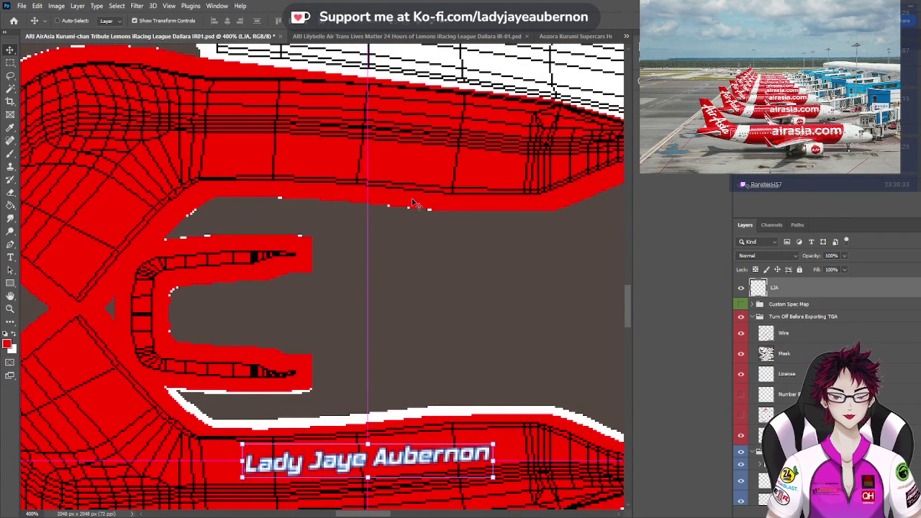
# Duplicate the LJA driver-name decal and rotate the copy 180 degrees with its slope mirrored
pyautogui.moveTo(414, 203); pyautogui.dragTo(367, 18)
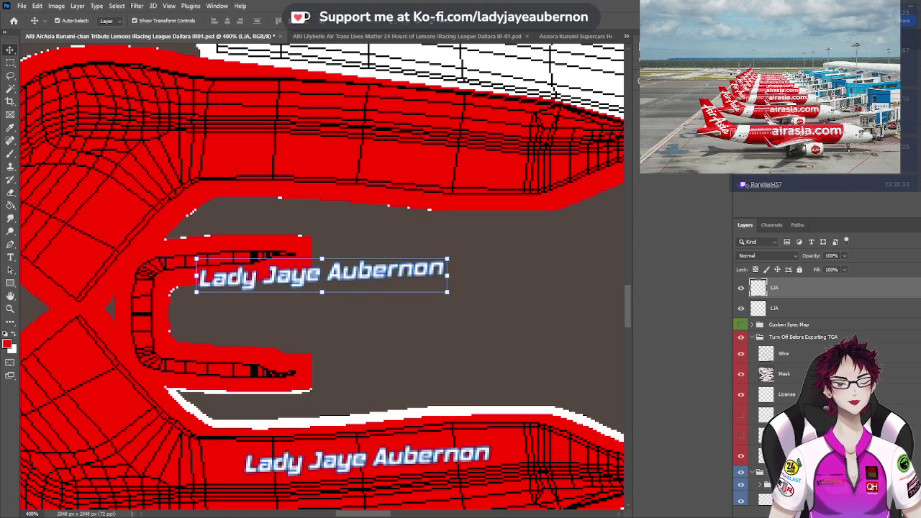
pyautogui.hotkey('ctrl', 'alt', 'shift', 'r')
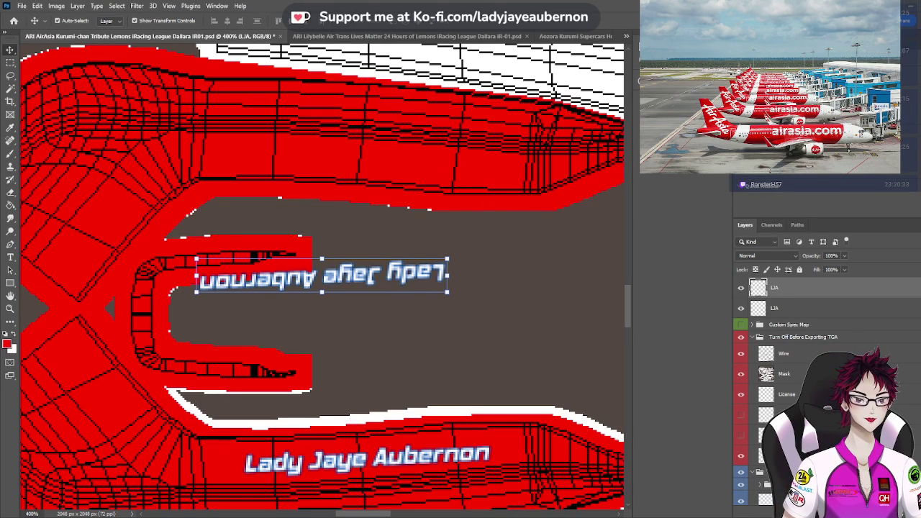
pyautogui.hotkey('ctrl', 'alt', 'shift', 'v')
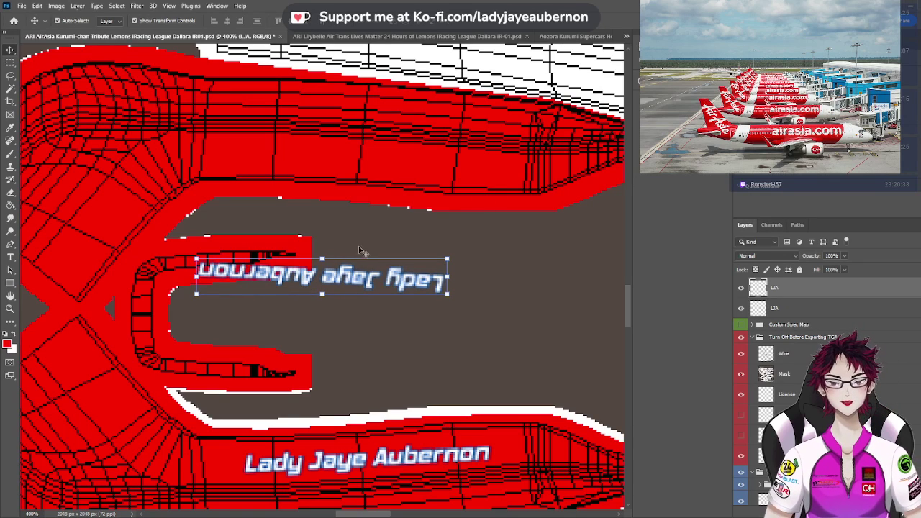
# Place the upside-down driver-name copy on the upper red strip, horizontally aligned with the original below
pyautogui.moveTo(346, 273); pyautogui.dragTo(390, 170)
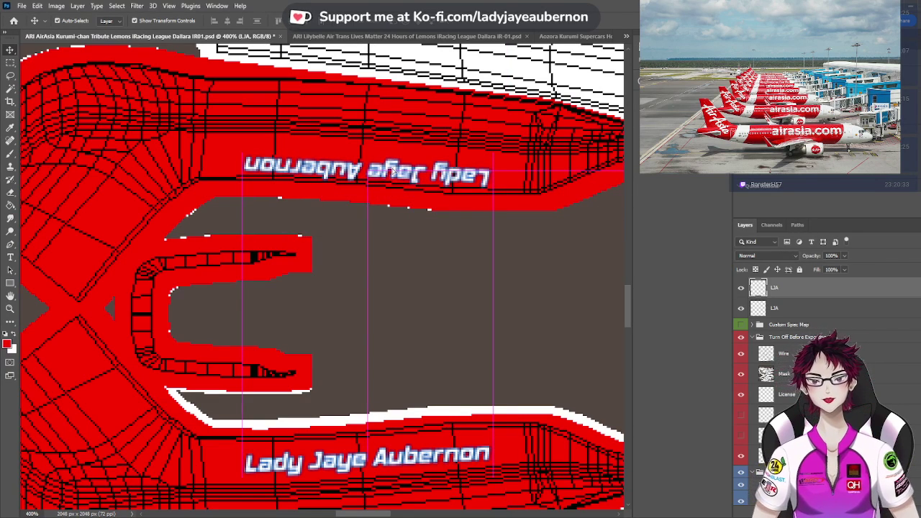
pyautogui.moveTo(393, 170); pyautogui.dragTo(391, 163)
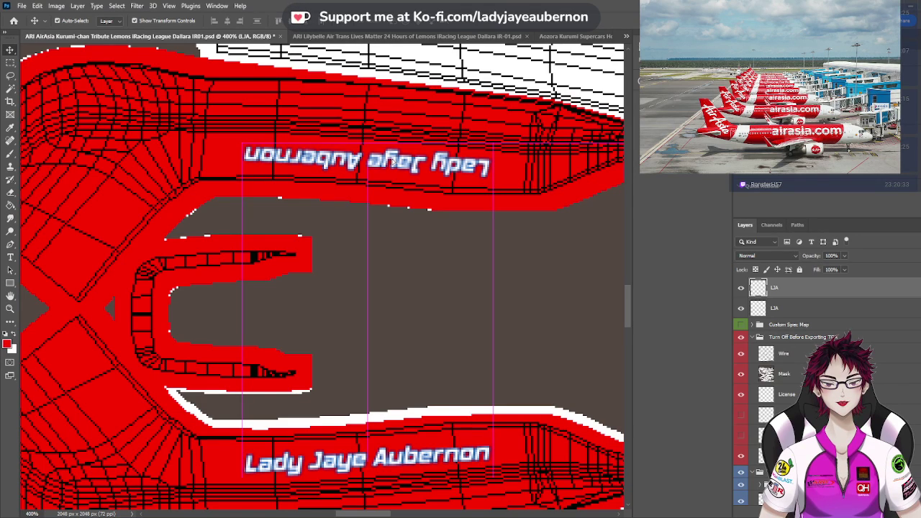
pyautogui.moveTo(392, 163); pyautogui.dragTo(392, 164)
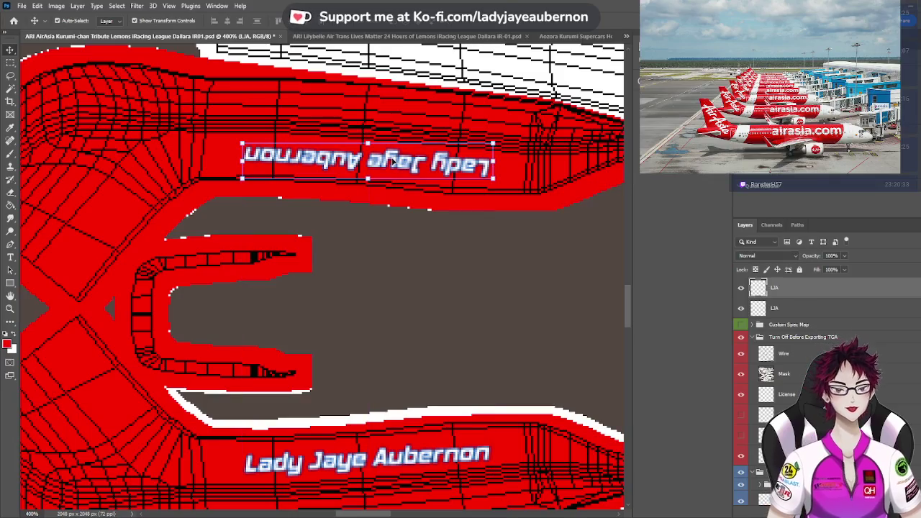
# Move both LJA driver-name layers into the Stickies group
pyautogui.hotkey('ctrl', '-')
pyautogui.hotkey('ctrl', '-')
pyautogui.hotkey('ctrl', '-')
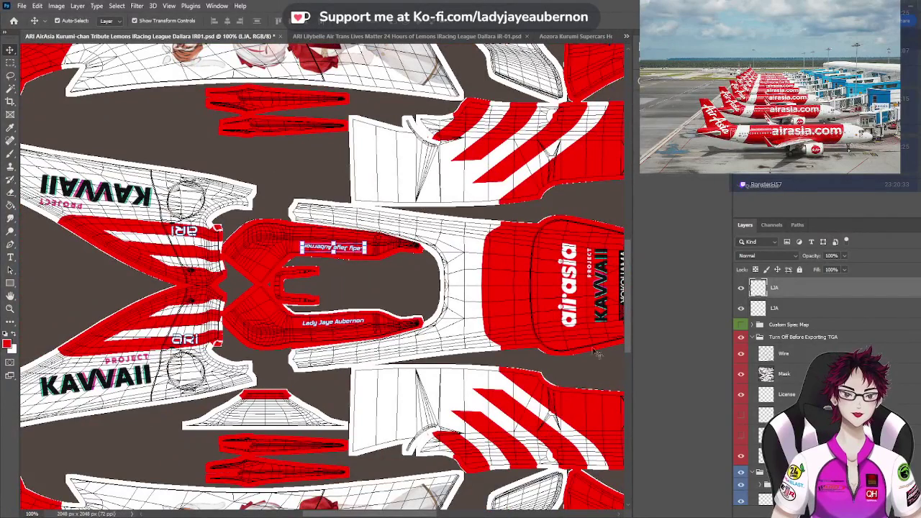
pyautogui.click(609, 367)
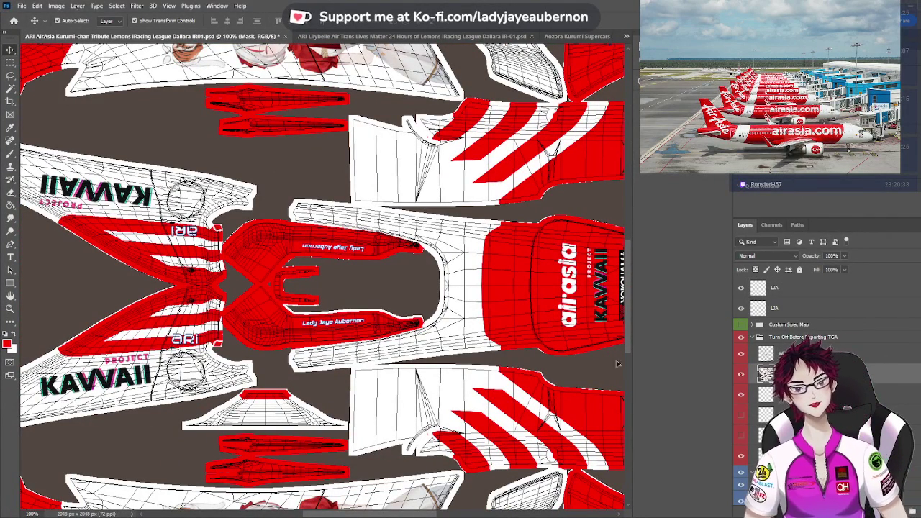
pyautogui.click(784, 310)
pyautogui.keyDown('shift'); pyautogui.click(791, 291); pyautogui.keyUp('shift')
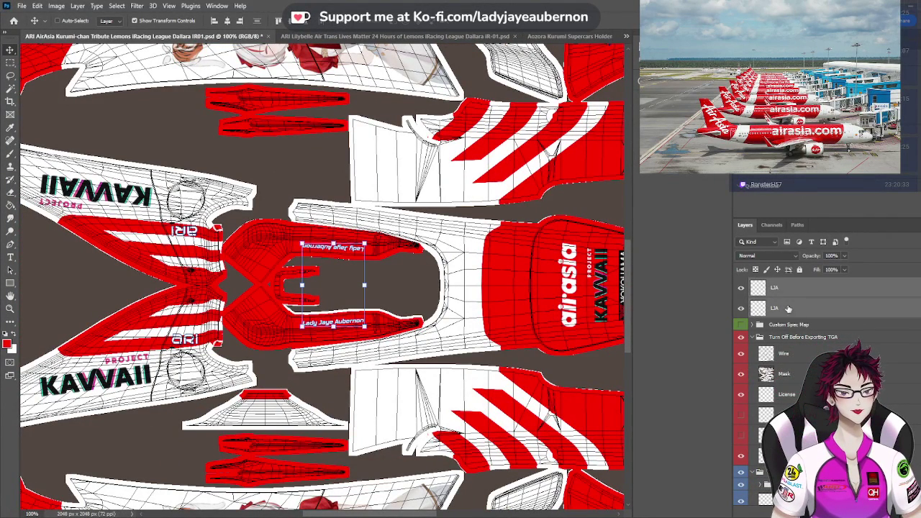
pyautogui.moveTo(774, 297); pyautogui.dragTo(777, 471)
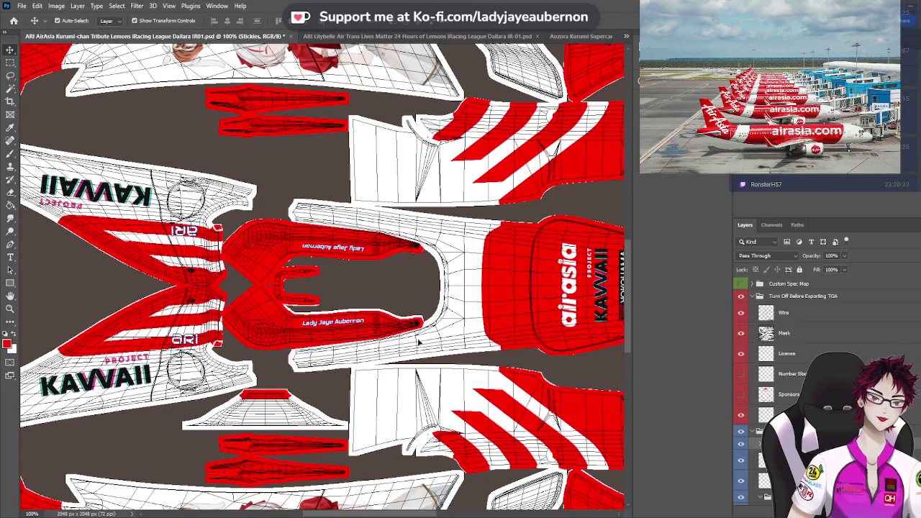
# Copy the white airasia logo from the Aozora Kurumi Holden ZB Commodore document and return to the AirAsia Dallara livery
pyautogui.scroll(-4, 299, 303)
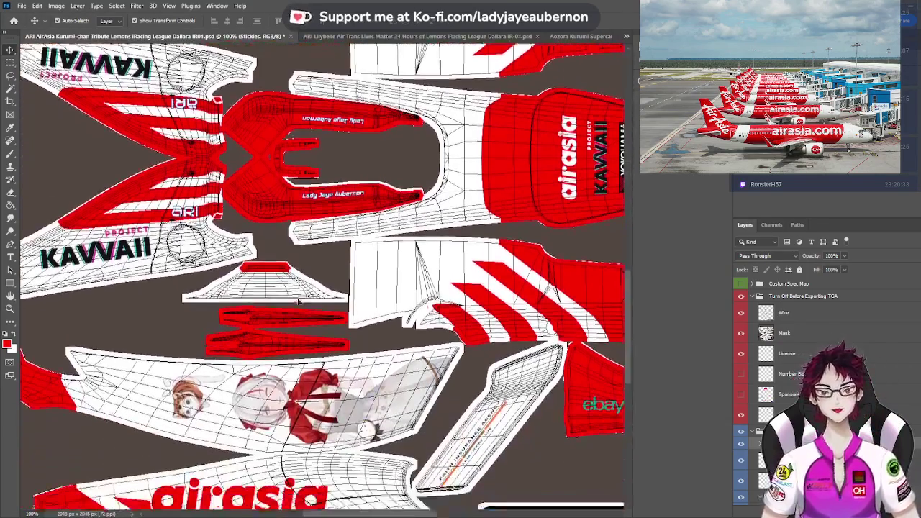
pyautogui.scroll(-2, 299, 302)
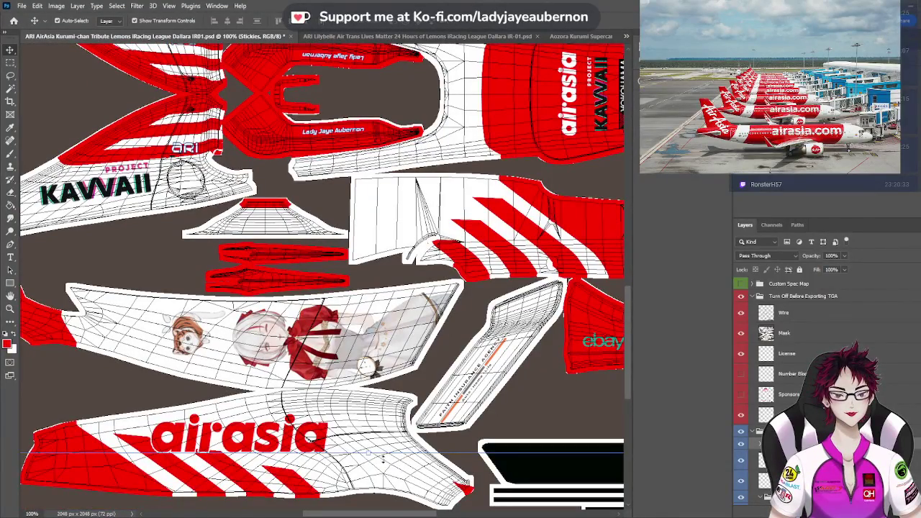
pyautogui.moveTo(405, 513); pyautogui.dragTo(440, 513)
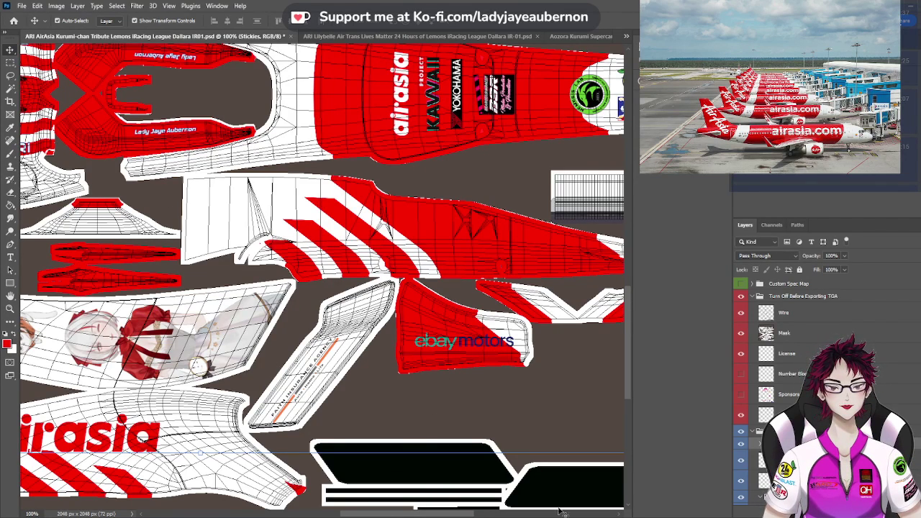
pyautogui.click(344, 36)
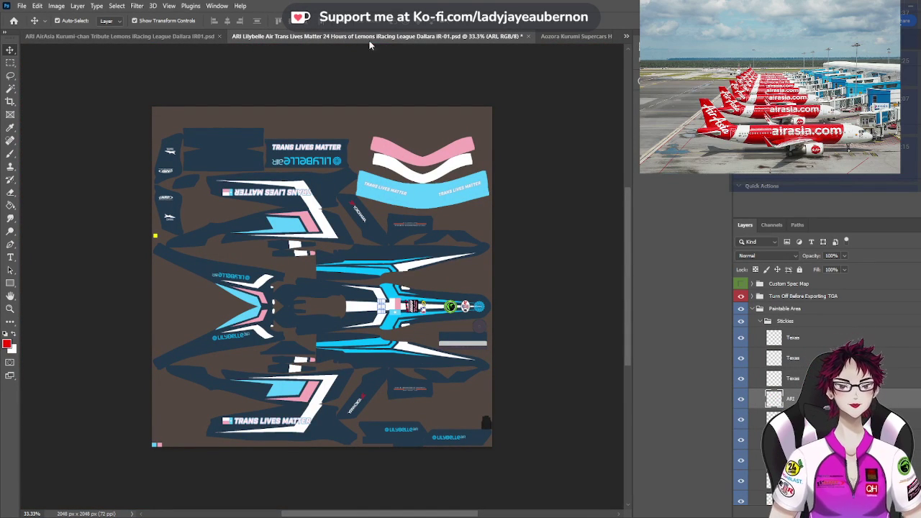
pyautogui.click(574, 37)
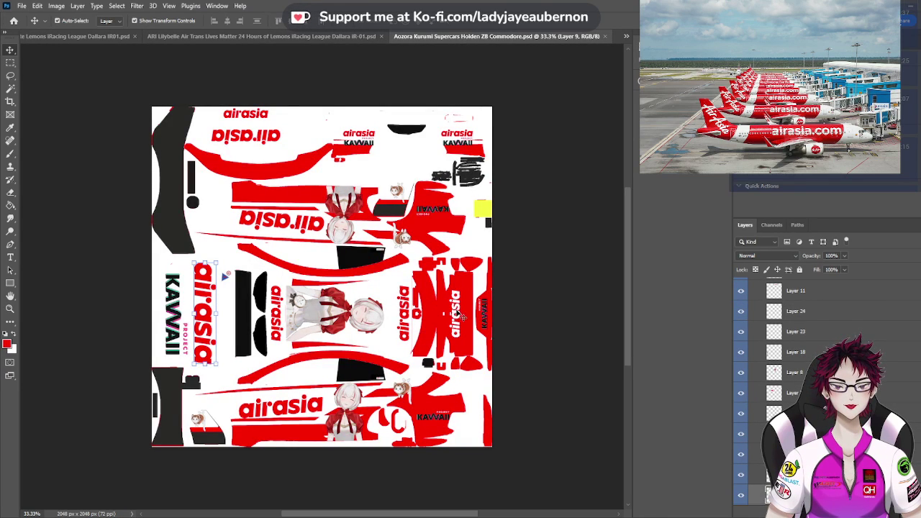
pyautogui.click(464, 321)
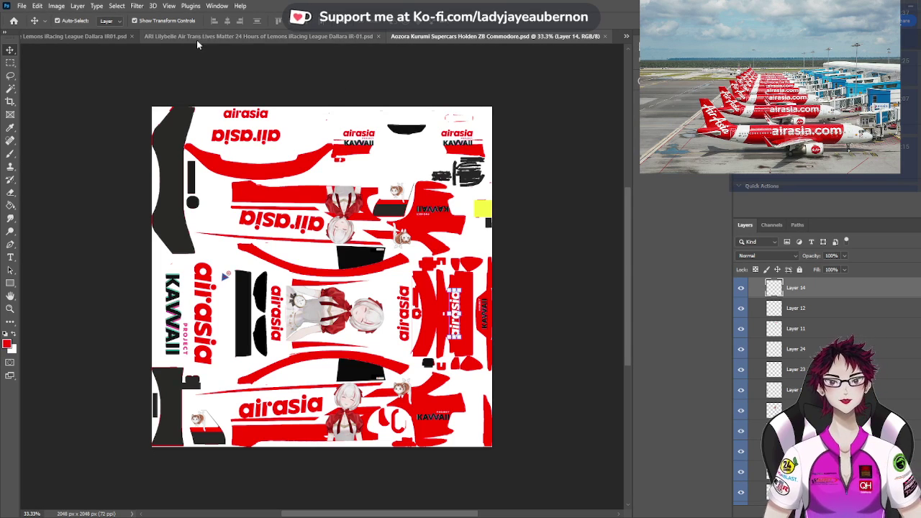
pyautogui.click(79, 36)
pyautogui.scroll(3, 761, 297)
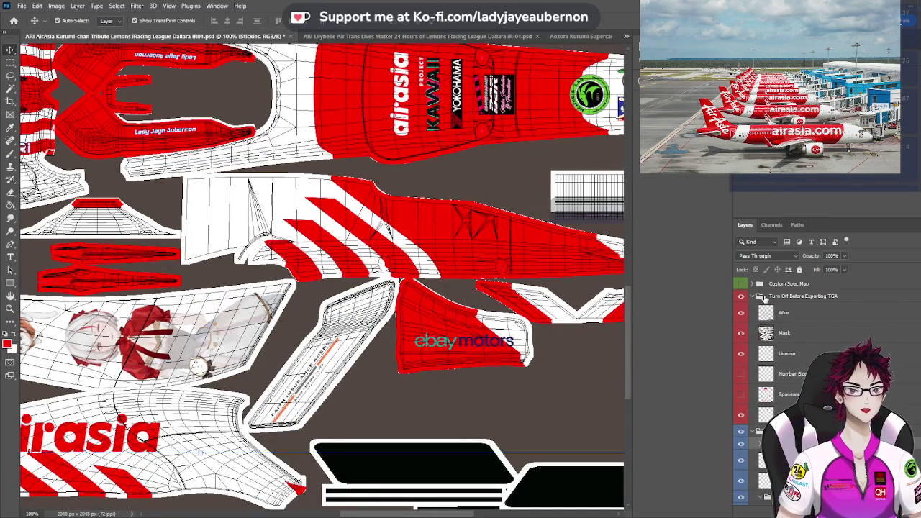
pyautogui.click(774, 288)
pyautogui.scroll(-3, 572, 308)
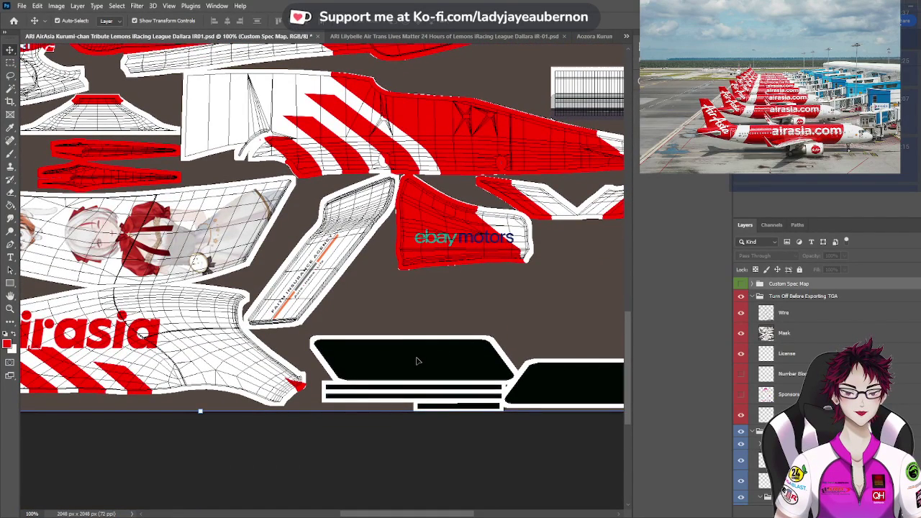
pyautogui.click(781, 315)
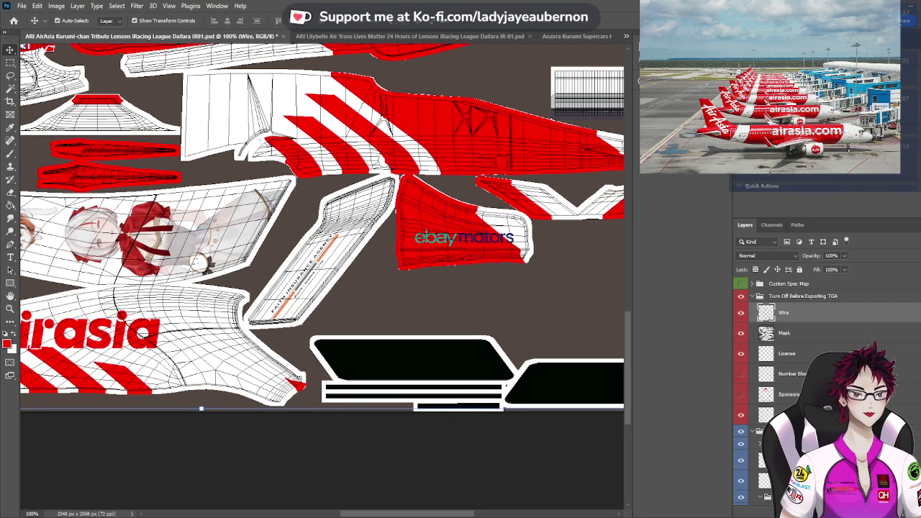
pyautogui.doubleClick(792, 314)
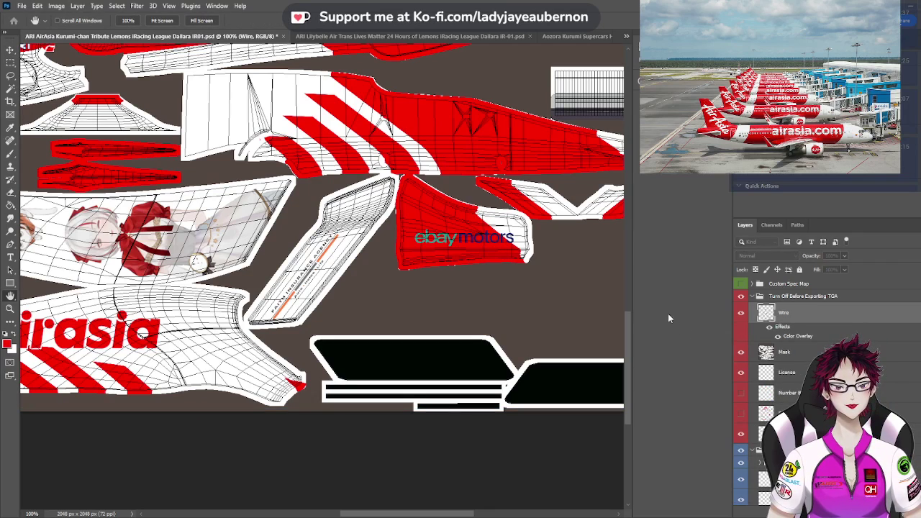
pyautogui.press('i')
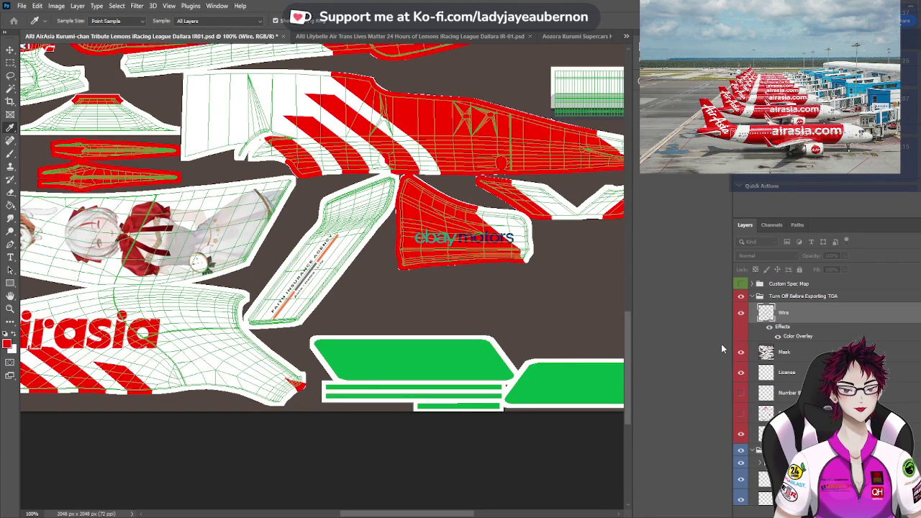
pyautogui.press('Escape')
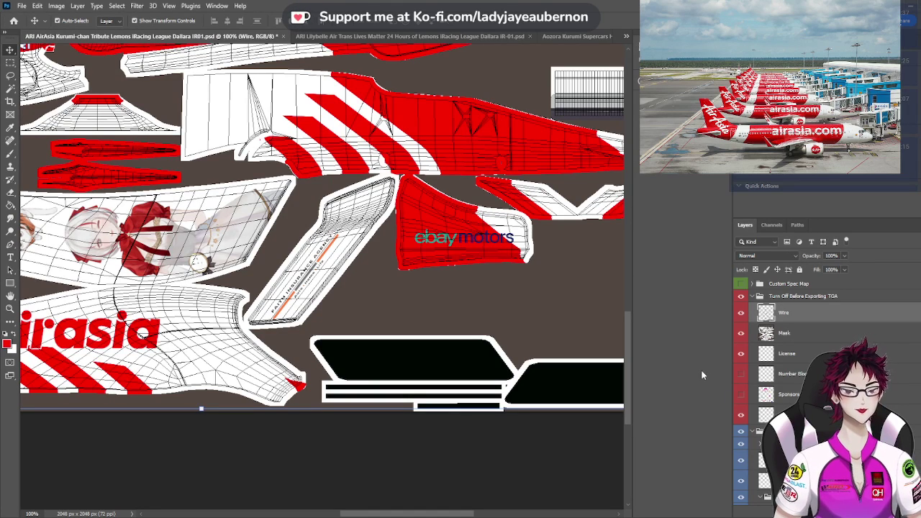
pyautogui.press('i')
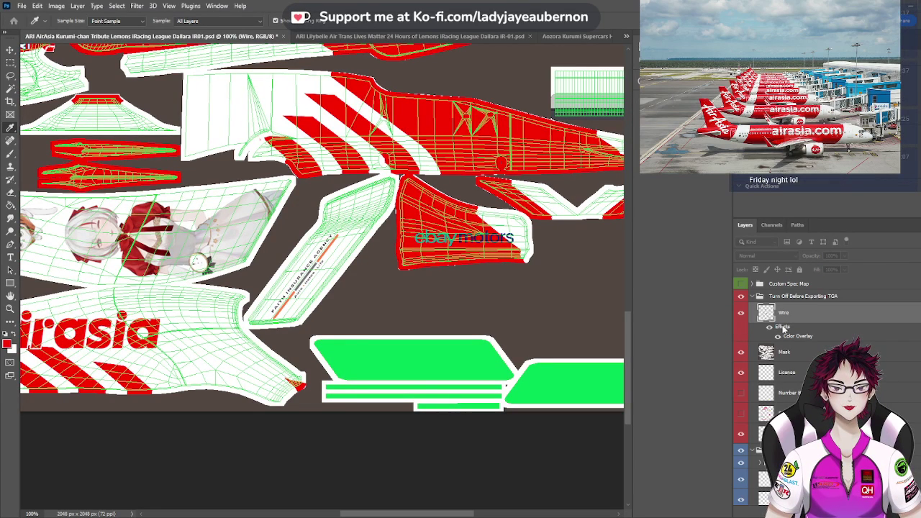
pyautogui.press('Escape')
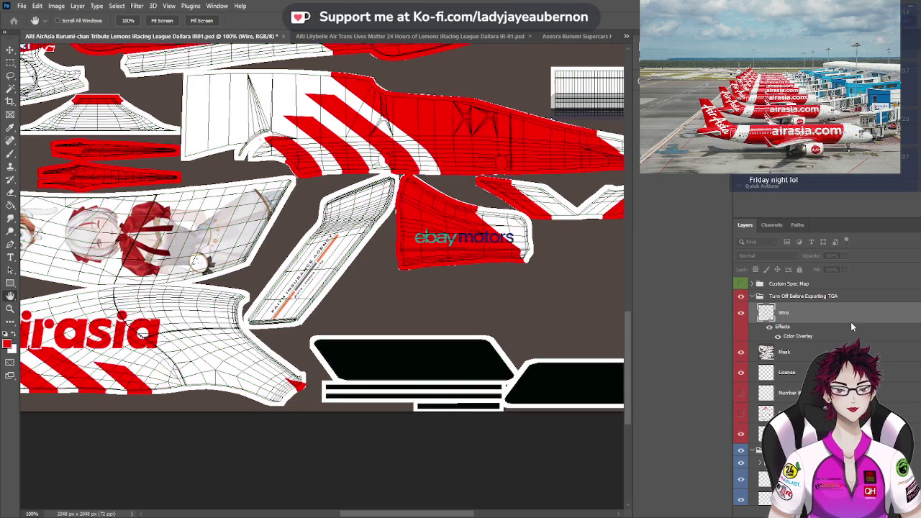
pyautogui.press('v')
pyautogui.click(888, 320)
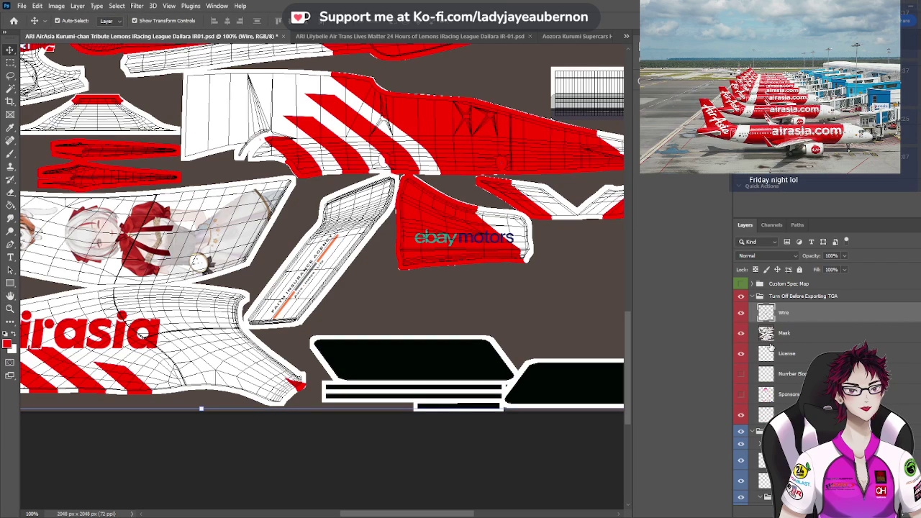
# Paste the white airasia logo on a new layer above Custom Spec Map and place it on the black slanted panel
pyautogui.click(792, 284)
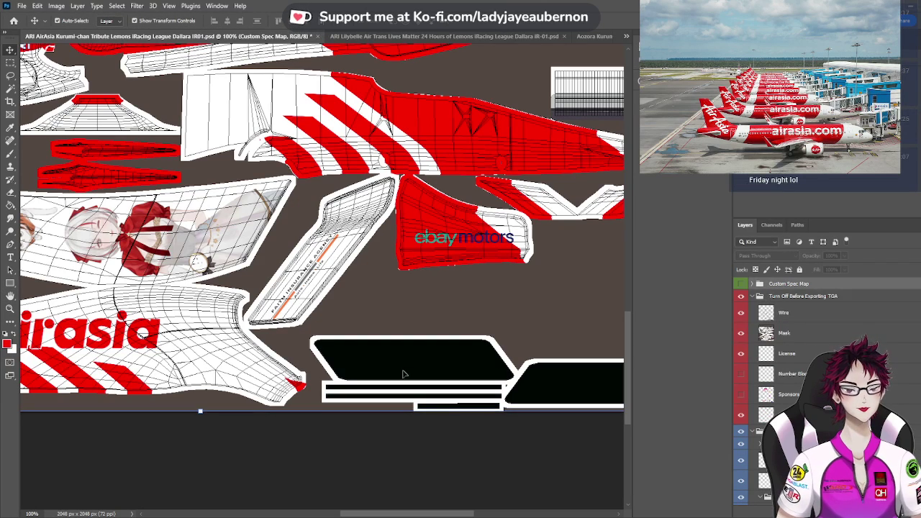
pyautogui.hotkey('ctrl', 'v')
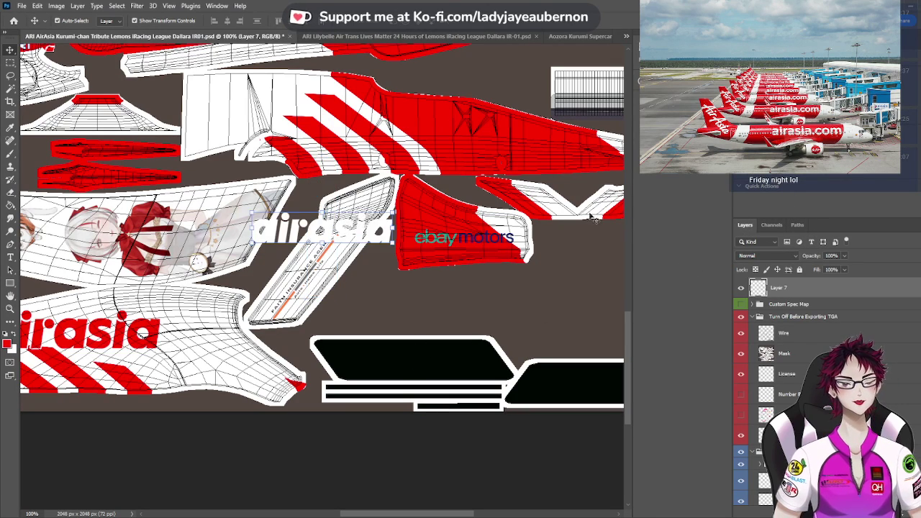
pyautogui.hotkey('ctrl', 't')
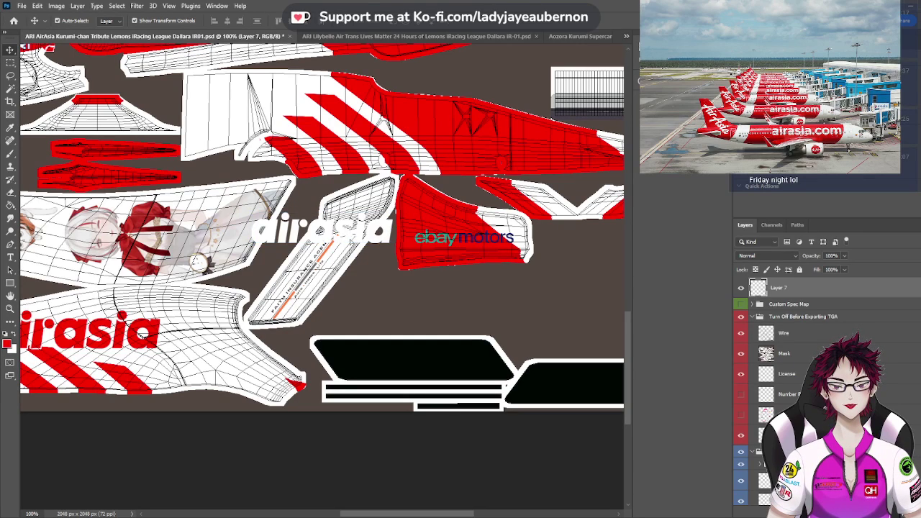
pyautogui.moveTo(354, 239); pyautogui.dragTo(435, 366)
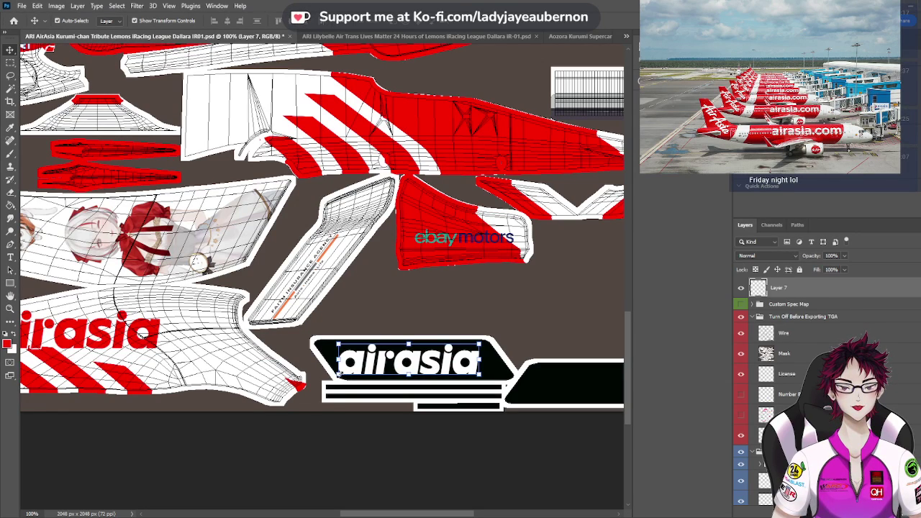
# Try scaling the pasted airasia logo down to 76.37% on the black panel
pyautogui.moveTo(337, 376); pyautogui.dragTo(364, 369)
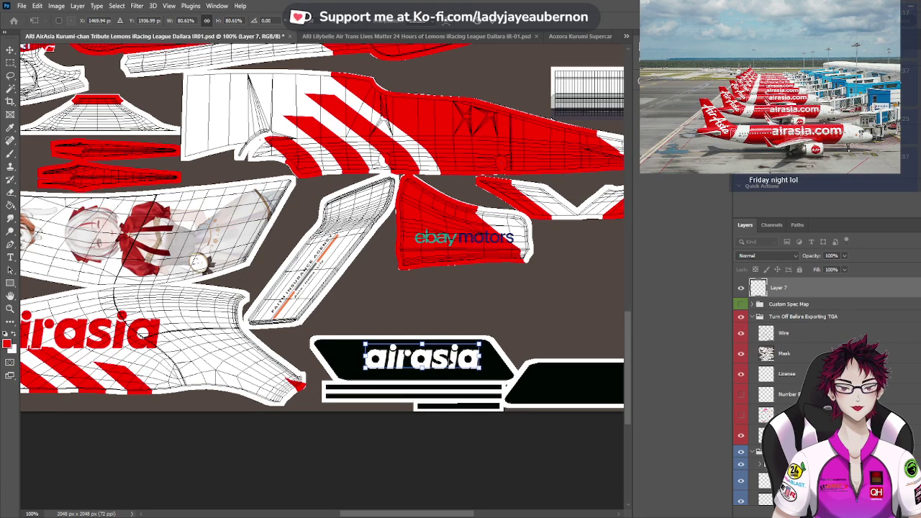
pyautogui.moveTo(480, 357); pyautogui.dragTo(475, 355)
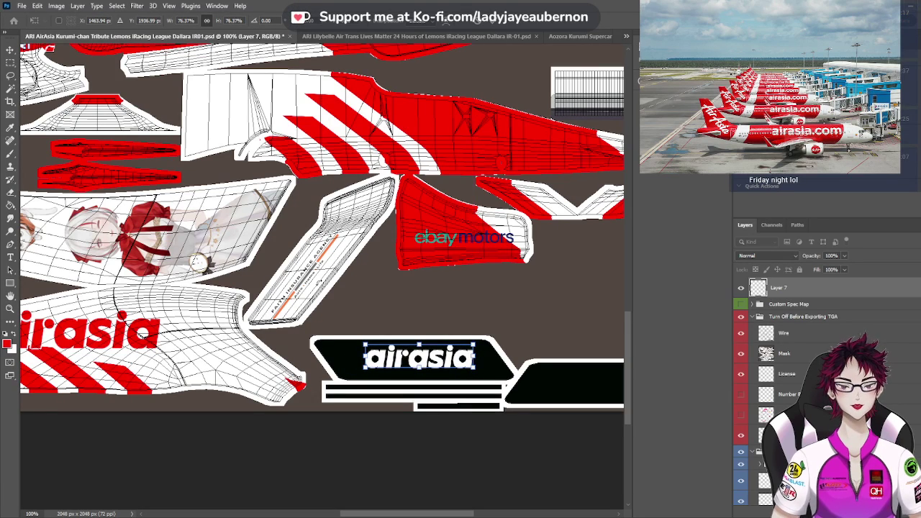
# Check the panel layout in the Lilybelle Air livery by briefly showing its Wire layer, and return to the AirAsia livery
pyautogui.click(353, 36)
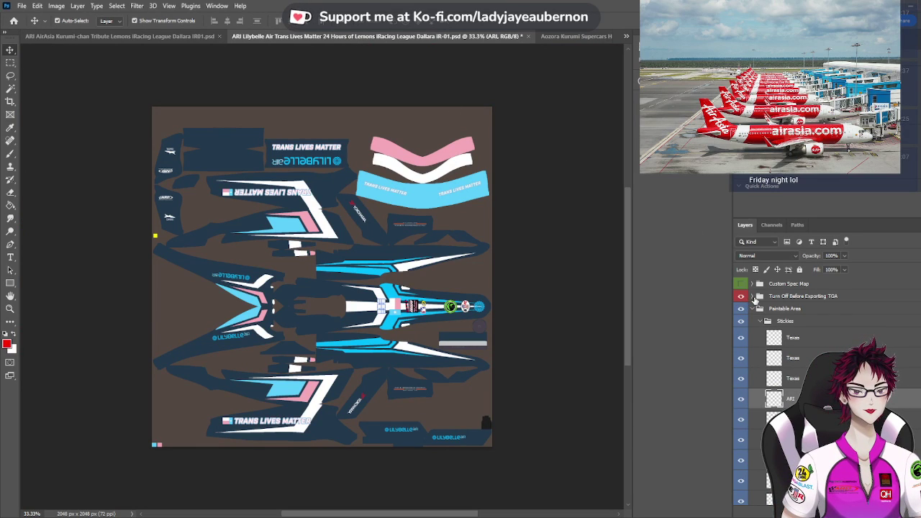
pyautogui.click(752, 296)
pyautogui.click(741, 313)
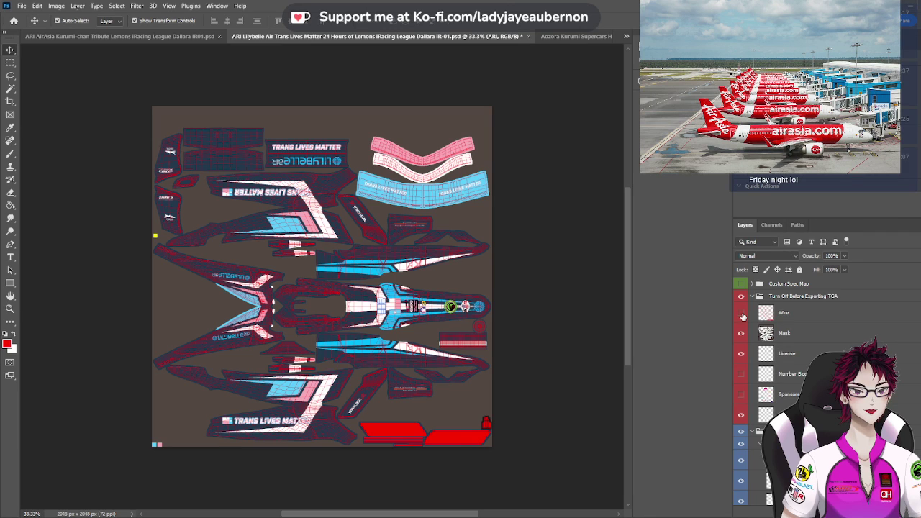
pyautogui.click(742, 314)
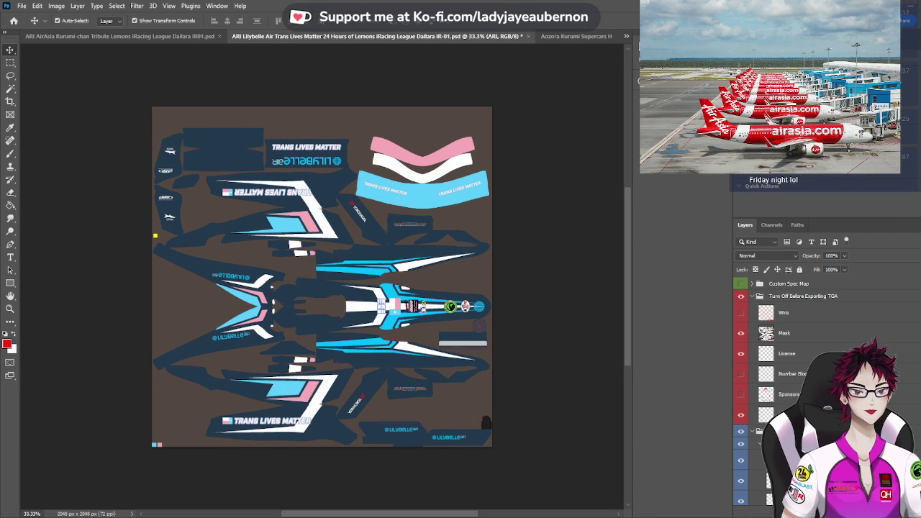
pyautogui.click(173, 36)
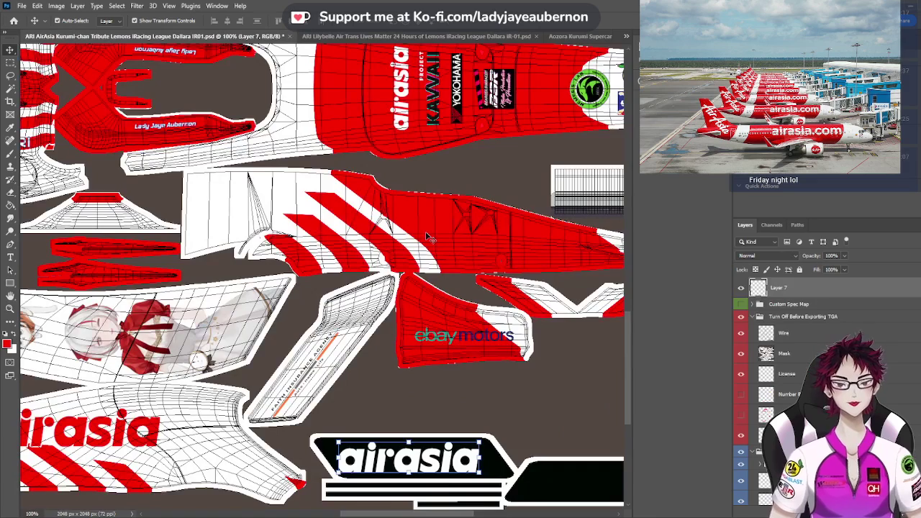
# Scale the airasia logo on the first black slanted panel down to 91.87%
pyautogui.scroll(-3, 427, 236)
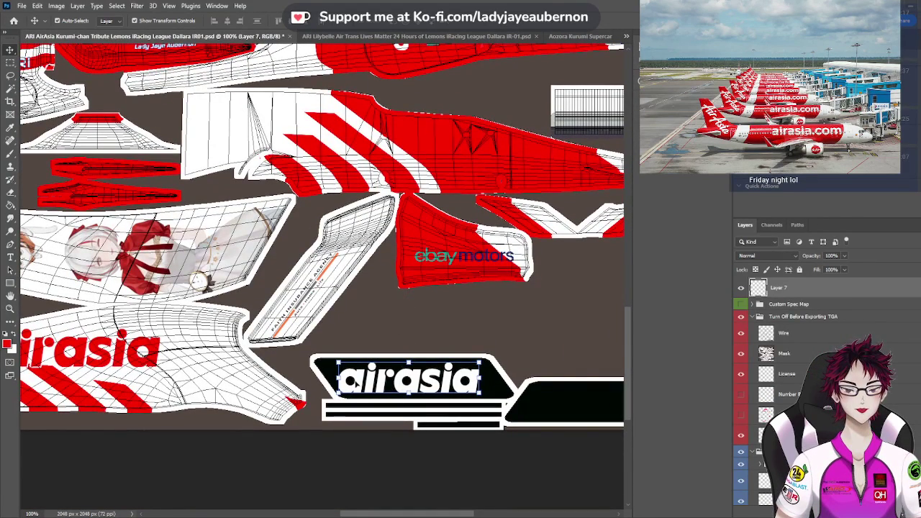
pyautogui.hotkey('ctrl', 't')
pyautogui.moveTo(340, 377); pyautogui.dragTo(350, 377)
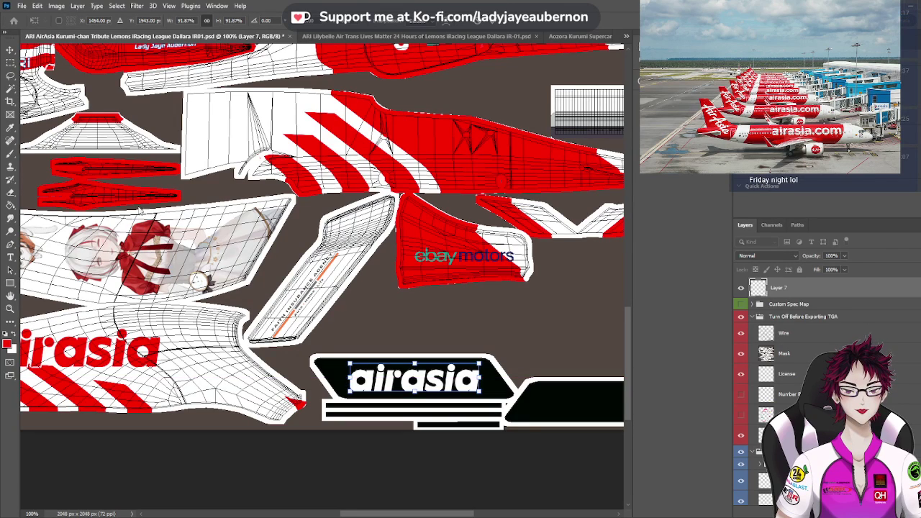
pyautogui.press('Return')
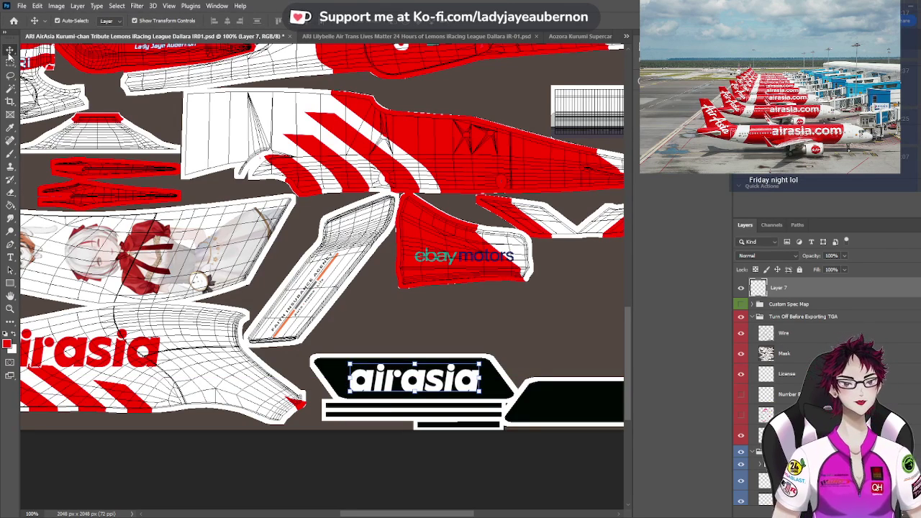
# Rename the pasted logo's layer, Layer 7, as AirAsia White
pyautogui.doubleClick(775, 288)
pyautogui.write('Ai')
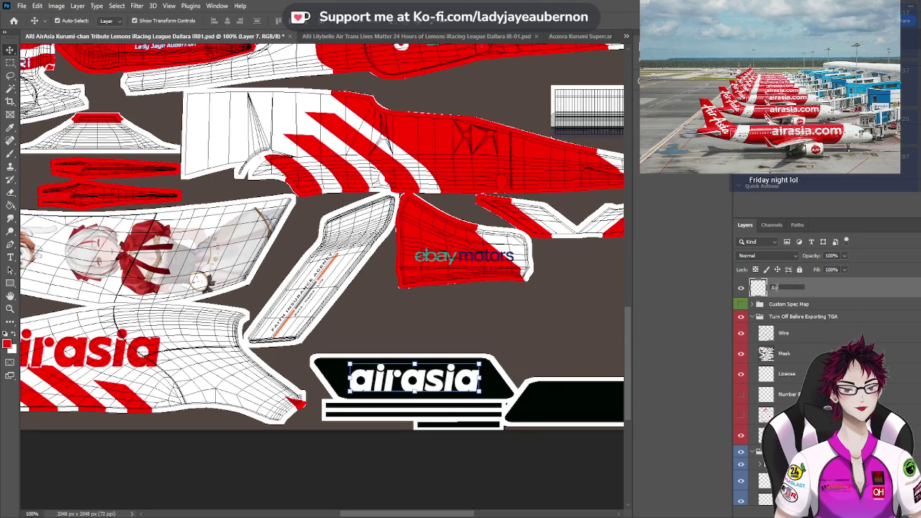
pyautogui.write('rAsia White')
pyautogui.press('Return')
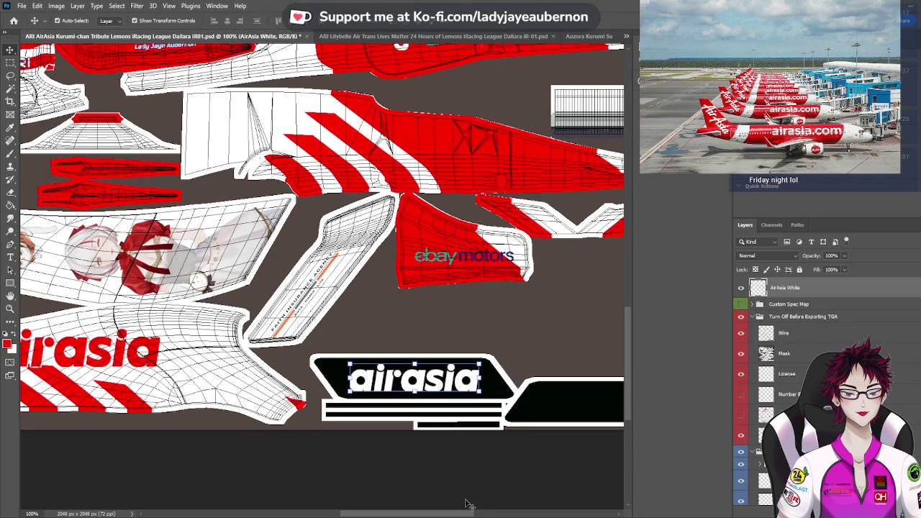
# Duplicate the white airasia logo and place the copy in the middle of the second black slanted panel
pyautogui.moveTo(469, 513); pyautogui.dragTo(490, 505)
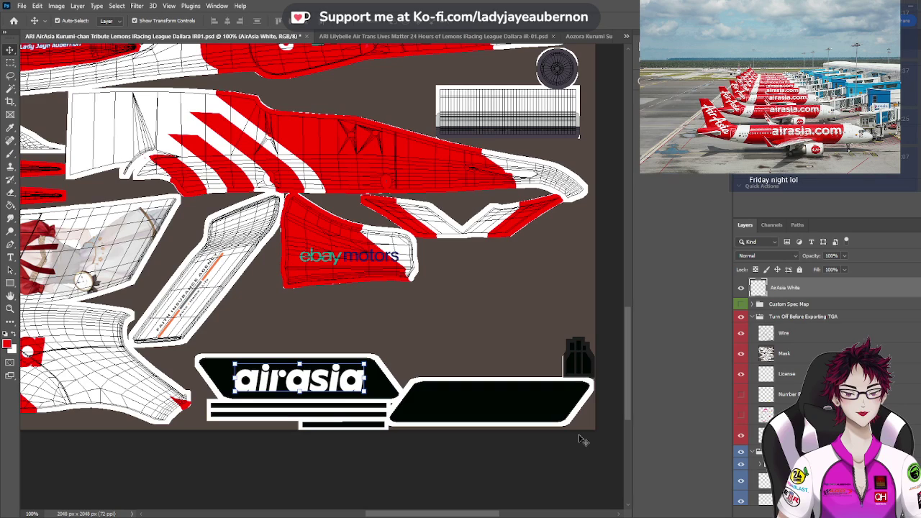
pyautogui.hotkey('ctrl', 'c')
pyautogui.hotkey('ctrl', 'v')
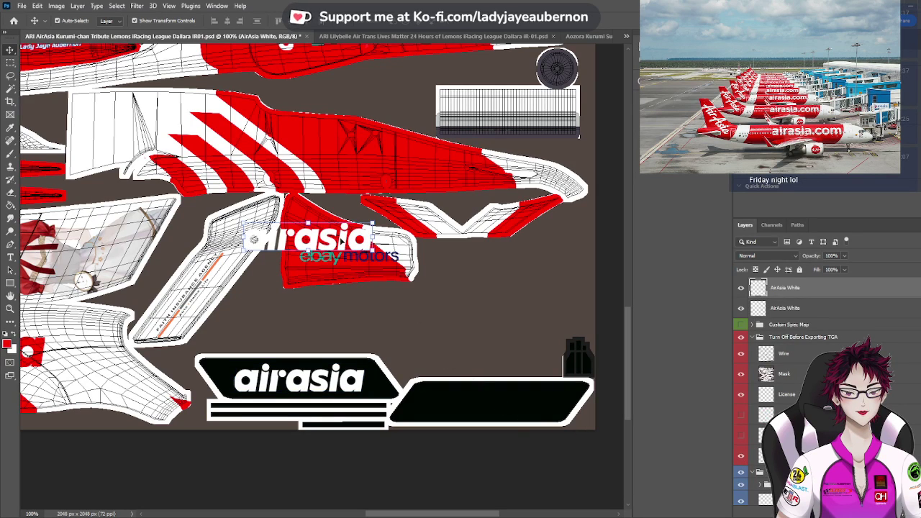
pyautogui.moveTo(344, 243); pyautogui.dragTo(528, 407)
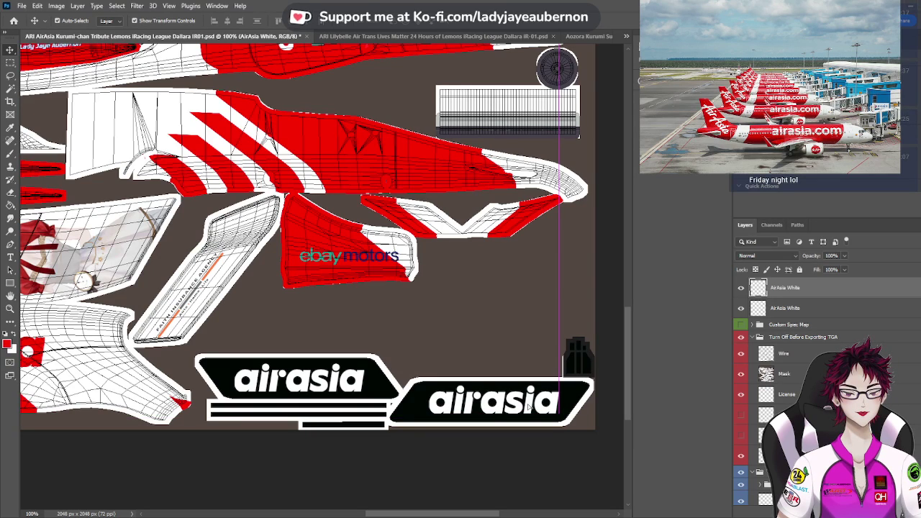
pyautogui.moveTo(529, 406); pyautogui.dragTo(528, 407)
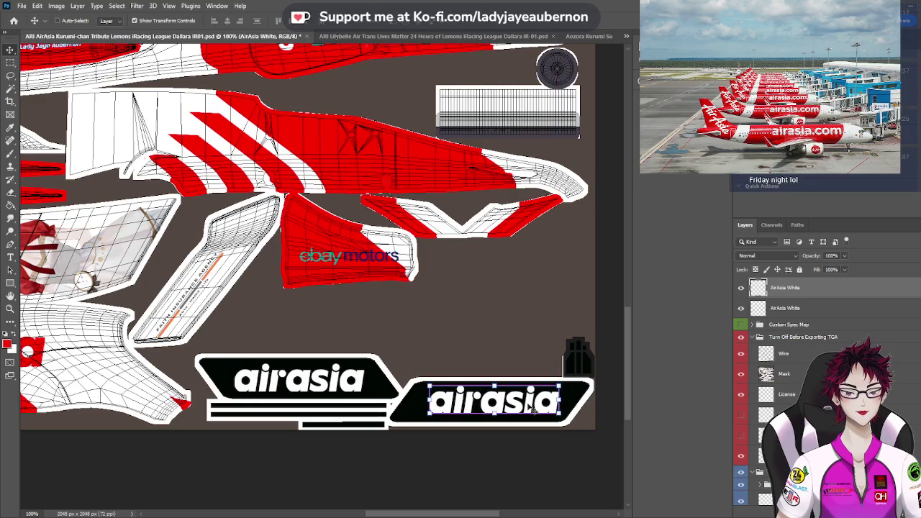
# Nudge the copied airasia logo down a few pixels in the second black panel and deselect it
pyautogui.hotkey('ctrl', '+')
pyautogui.scroll(-3, 529, 407)
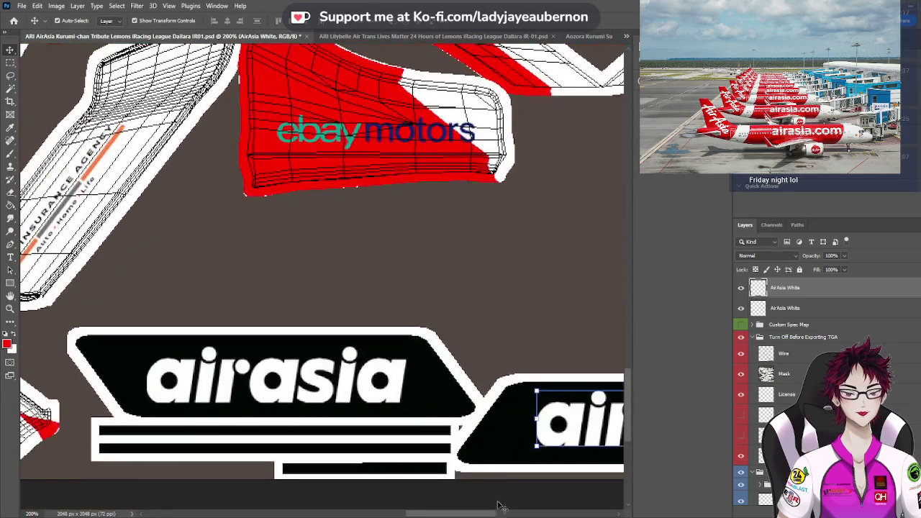
pyautogui.moveTo(497, 514); pyautogui.dragTo(511, 516)
pyautogui.scroll(-2, 511, 406)
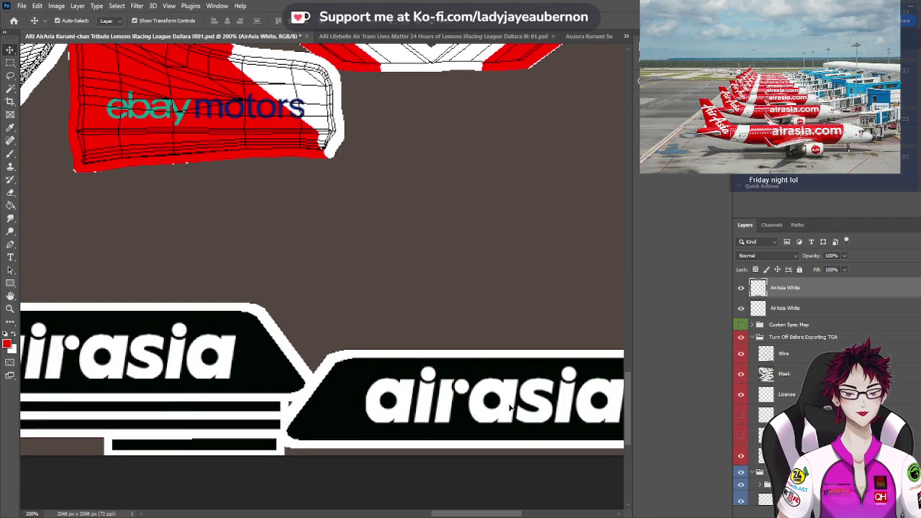
pyautogui.press('Down')
pyautogui.press('Down')
pyautogui.press('Down')
pyautogui.press('Down')
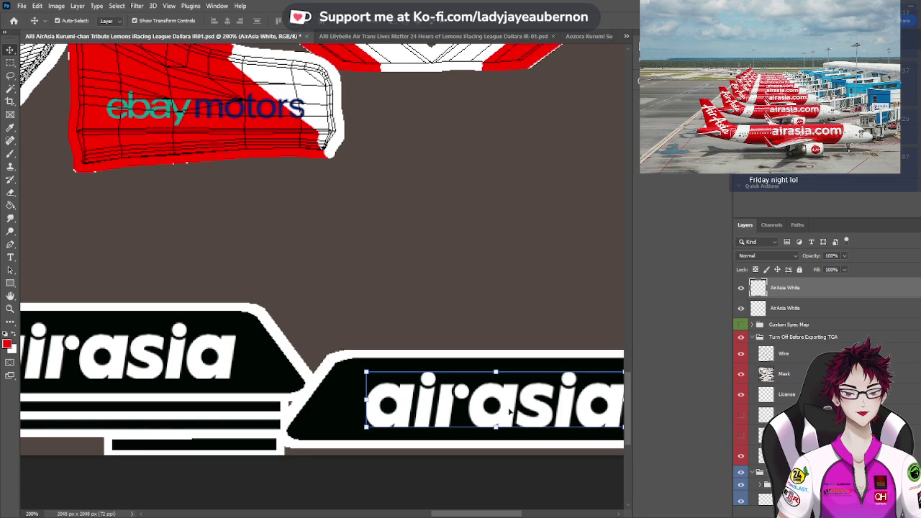
pyautogui.hotkey('ctrl', '-')
pyautogui.hotkey('ctrl', '-')
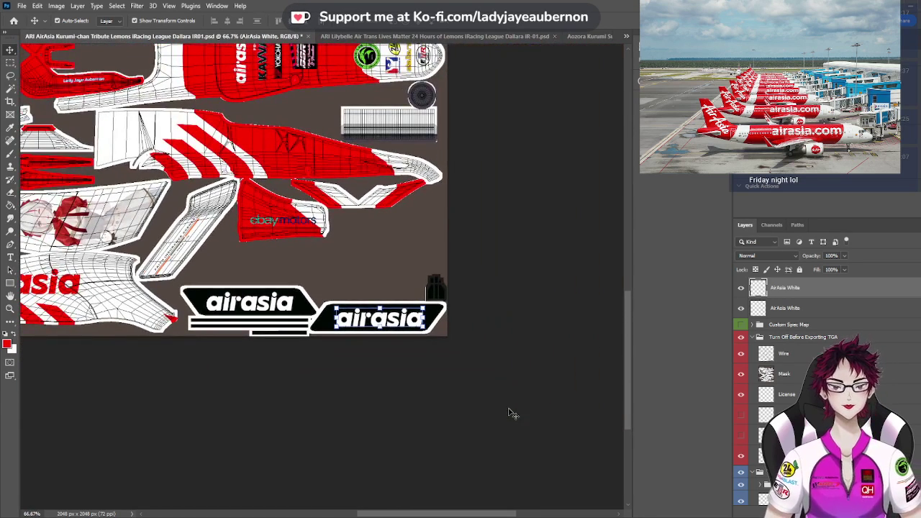
pyautogui.click(508, 414)
pyautogui.scroll(1, 460, 432)
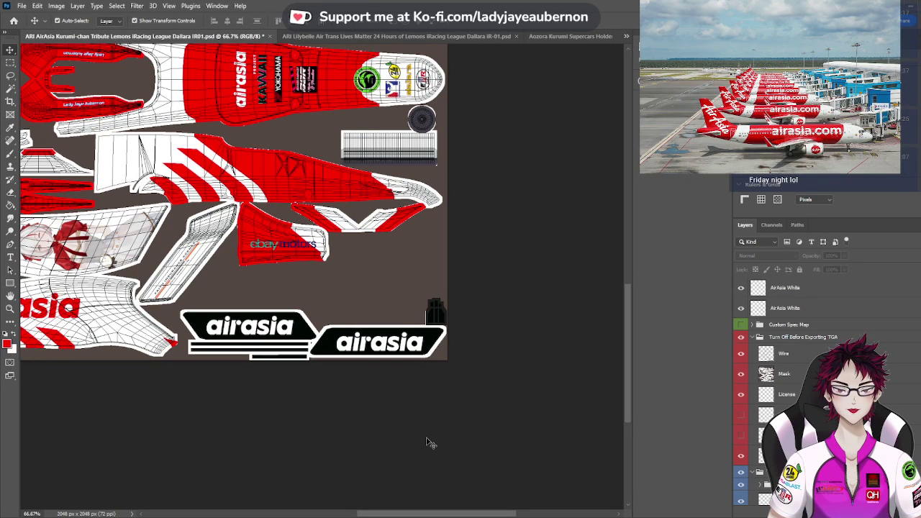
# Try the copied airasia logo a few pixels higher in the second black panel, and move it back down
pyautogui.hotkey('ctrl', '+')
pyautogui.hotkey('ctrl', '+')
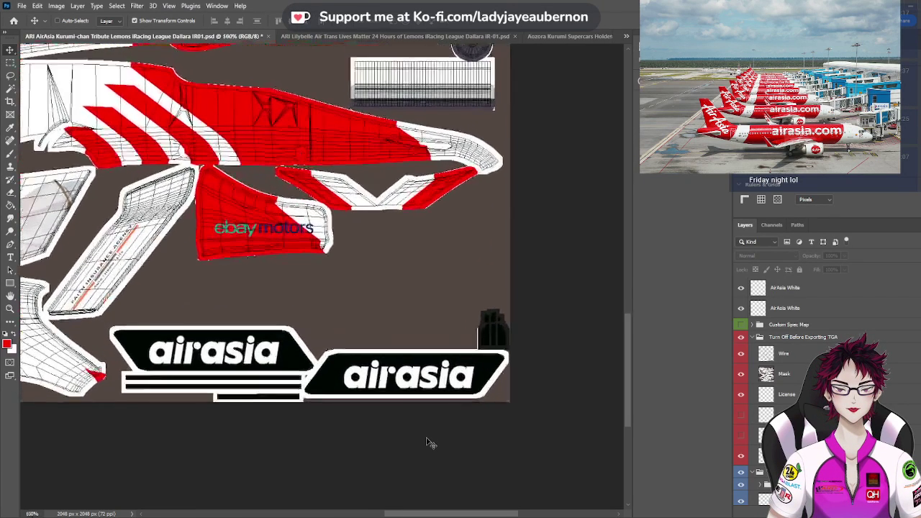
pyautogui.scroll(-1, 541, 395)
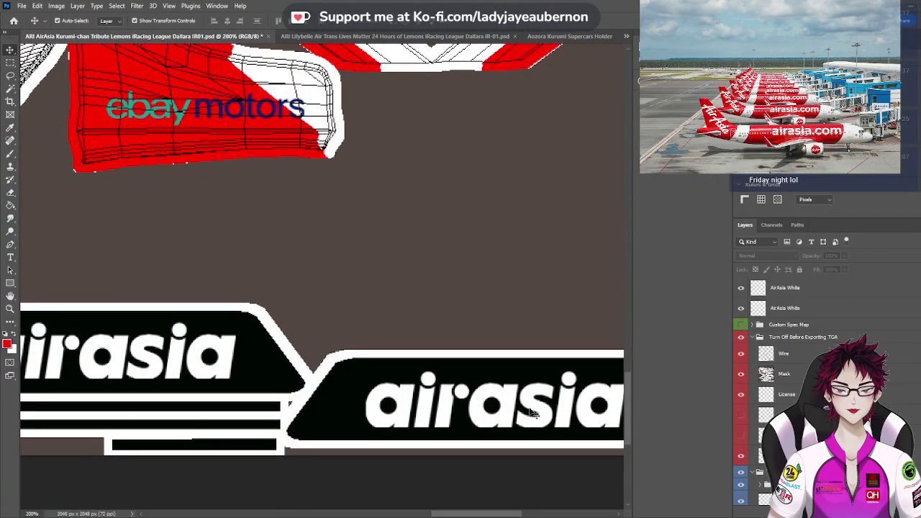
pyautogui.click(513, 411)
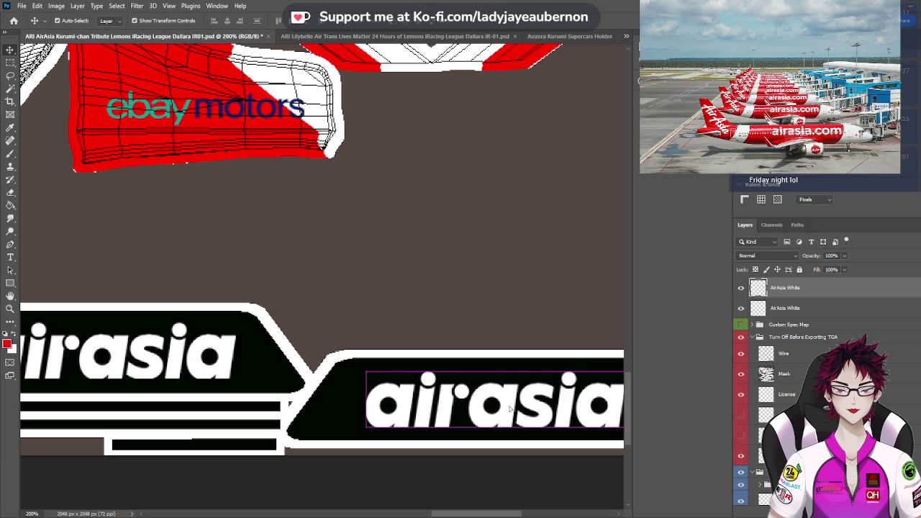
pyautogui.press('Up')
pyautogui.press('Up')
pyautogui.press('Up')
pyautogui.press('Up')
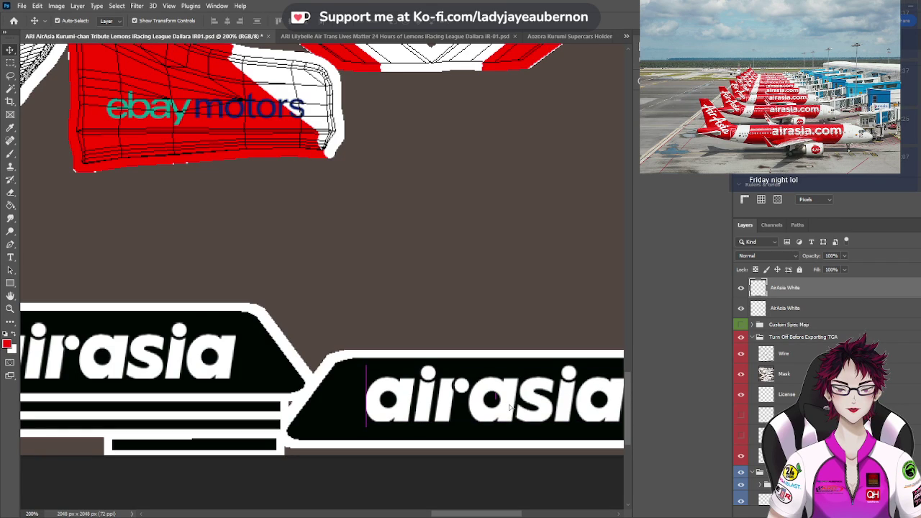
pyautogui.press('Down')
pyautogui.press('Down')
pyautogui.press('Down')
pyautogui.press('Down')
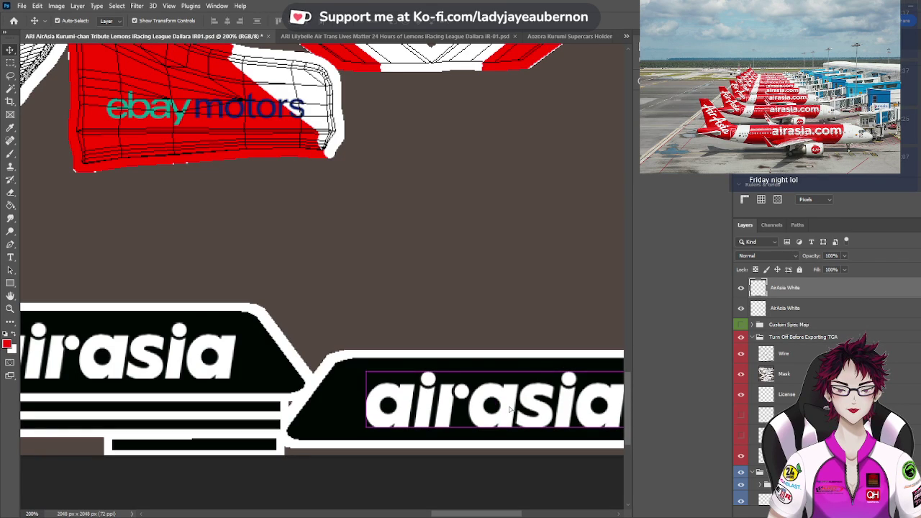
# Nudge the copied airasia logo up slightly to even its vertical spacing in the second black panel
pyautogui.hotkey('ctrl', '+')
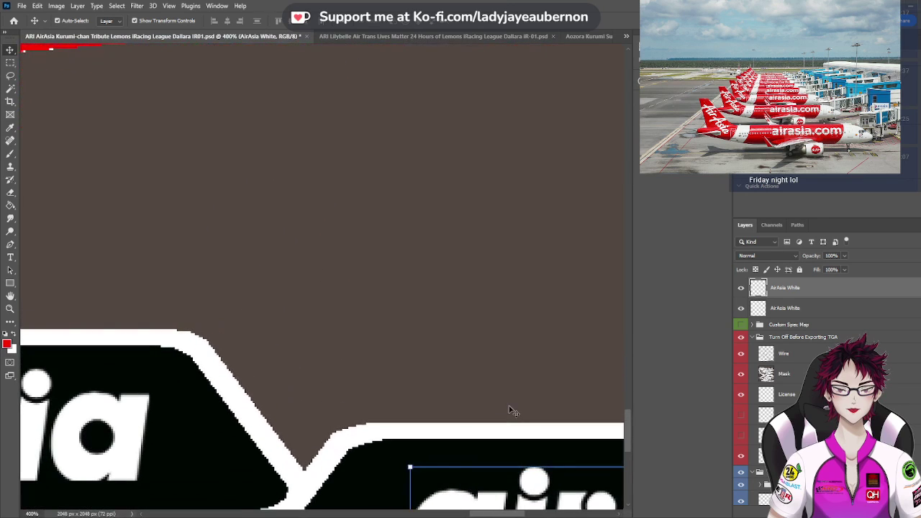
pyautogui.scroll(-3, 502, 423)
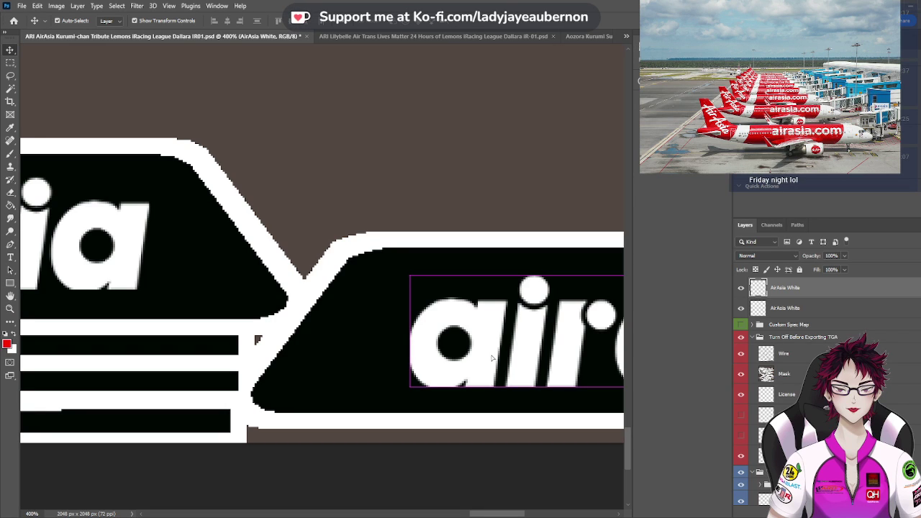
pyautogui.press('Up')
pyautogui.press('Up')
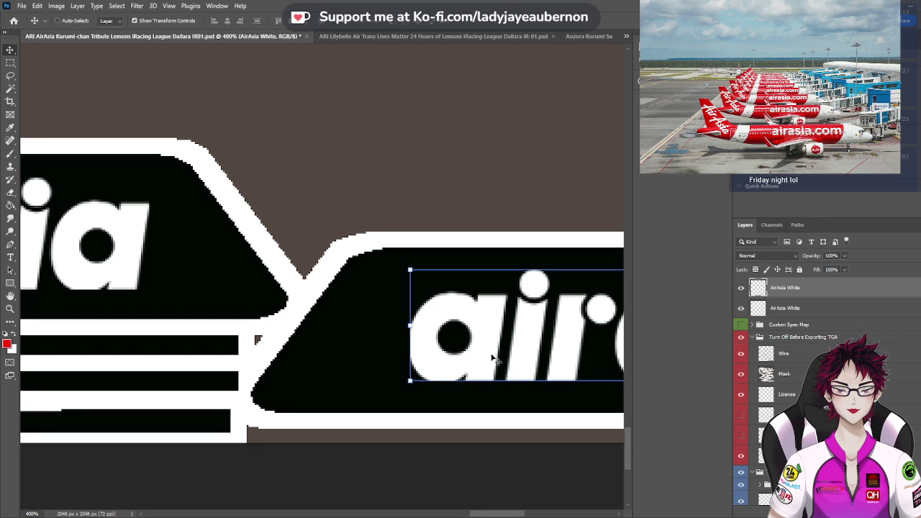
# Compare the logo margins in both black panels at pixel level and shift the second airasia logo down about 1 px
pyautogui.scroll(2, 492, 358)
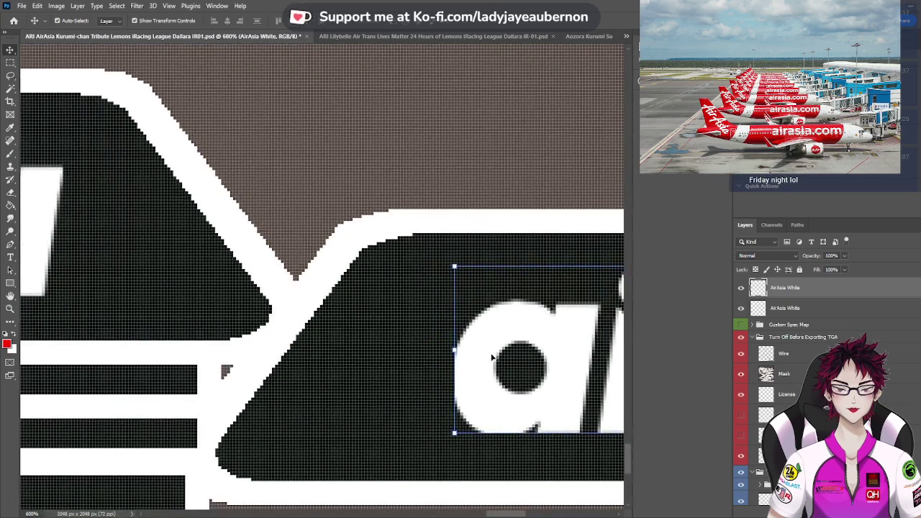
pyautogui.moveTo(501, 514); pyautogui.dragTo(469, 508)
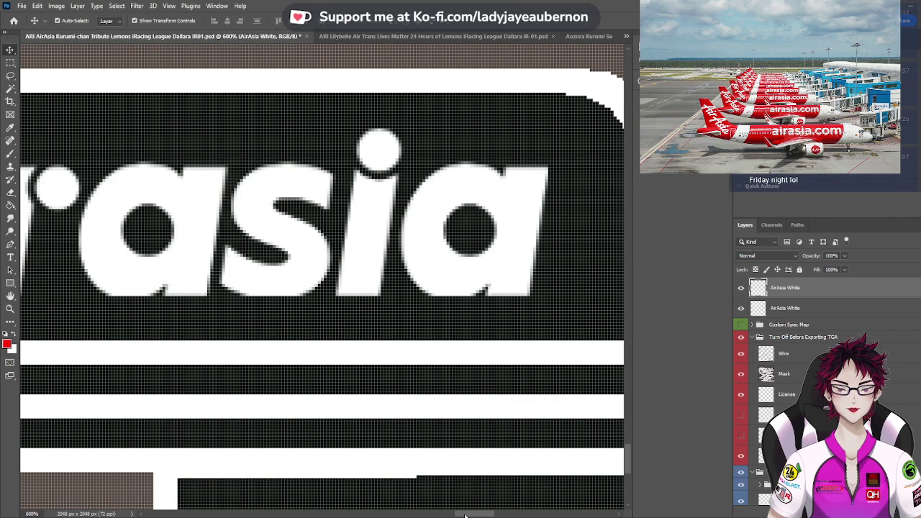
pyautogui.moveTo(465, 515); pyautogui.dragTo(495, 501)
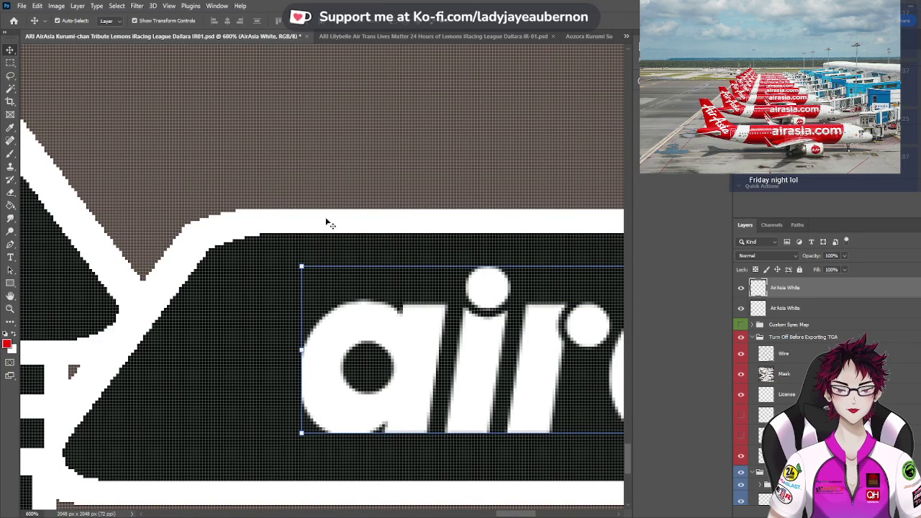
pyautogui.keyDown('ctrl'); pyautogui.click(304, 185); pyautogui.keyUp('ctrl')
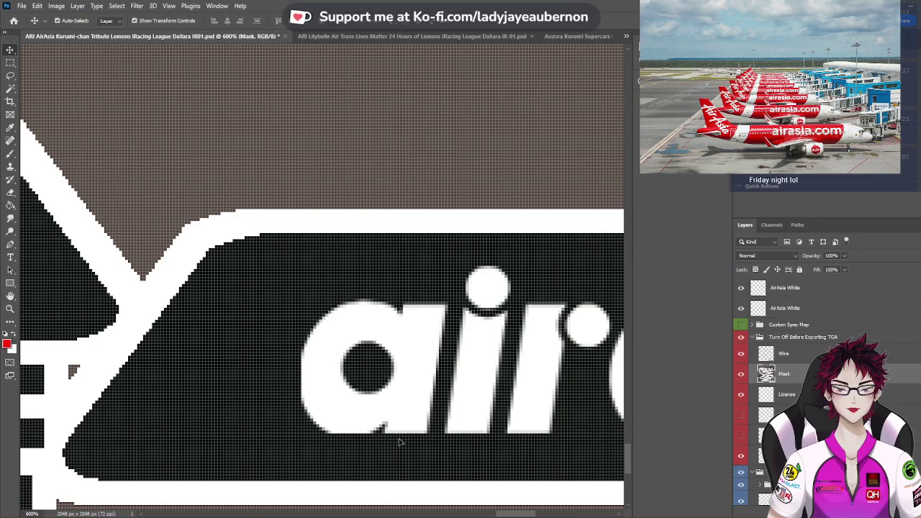
pyautogui.scroll(2, 401, 441)
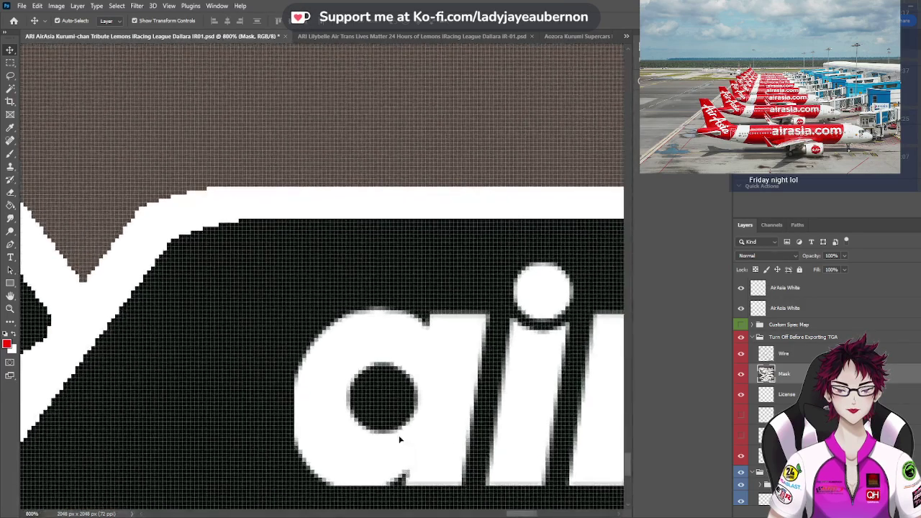
pyautogui.scroll(-3, 431, 406)
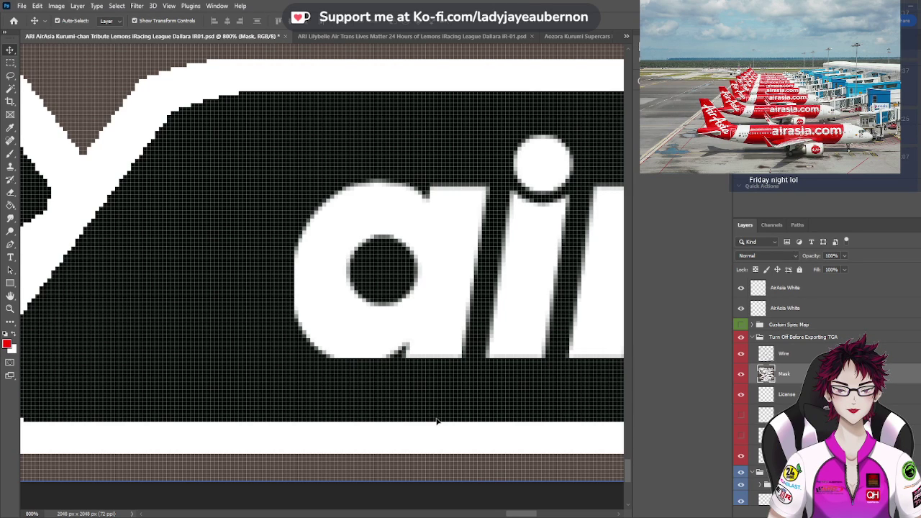
pyautogui.hotkey('ctrl', '+')
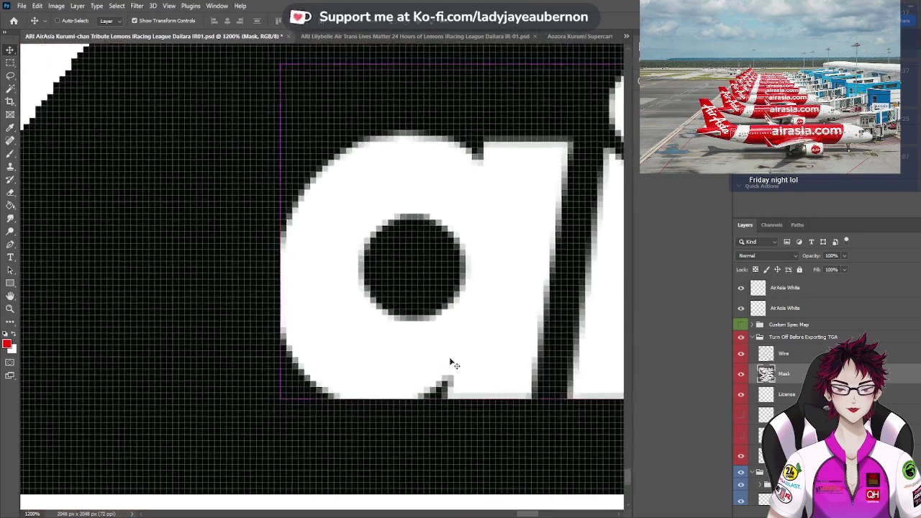
pyautogui.click(475, 357)
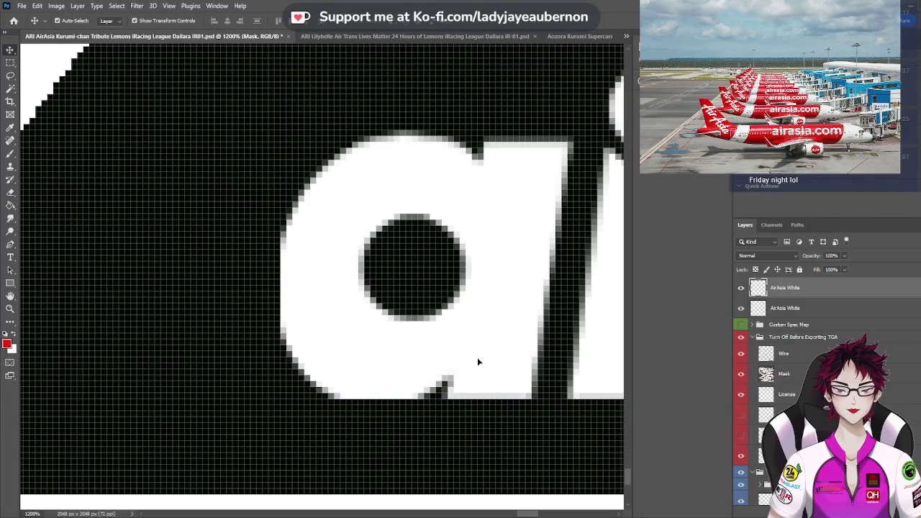
pyautogui.moveTo(477, 357); pyautogui.dragTo(478, 364)
# Deselect the logo and review both black airasia panels against the whole livery template
pyautogui.hotkey('ctrl', '-')
pyautogui.hotkey('ctrl', '-')
pyautogui.hotkey('ctrl', '-')
pyautogui.hotkey('ctrl', '-')
pyautogui.hotkey('ctrl', '-')
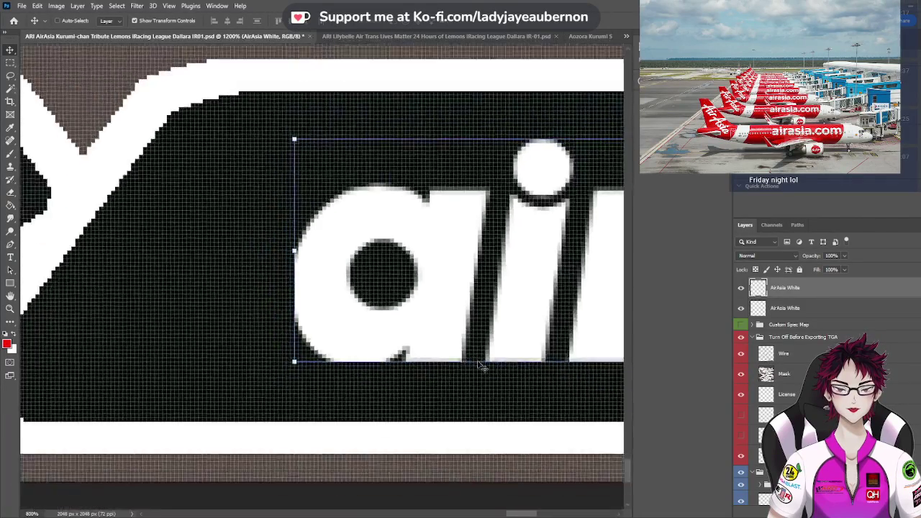
pyautogui.hotkey('ctrl', '-')
pyautogui.hotkey('ctrl', '-')
pyautogui.hotkey('ctrl', '-')
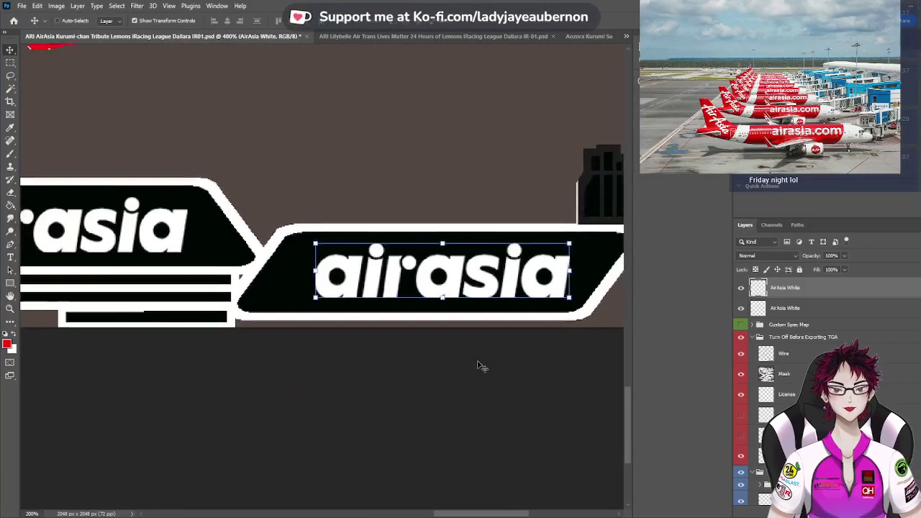
pyautogui.hotkey('ctrl', '-')
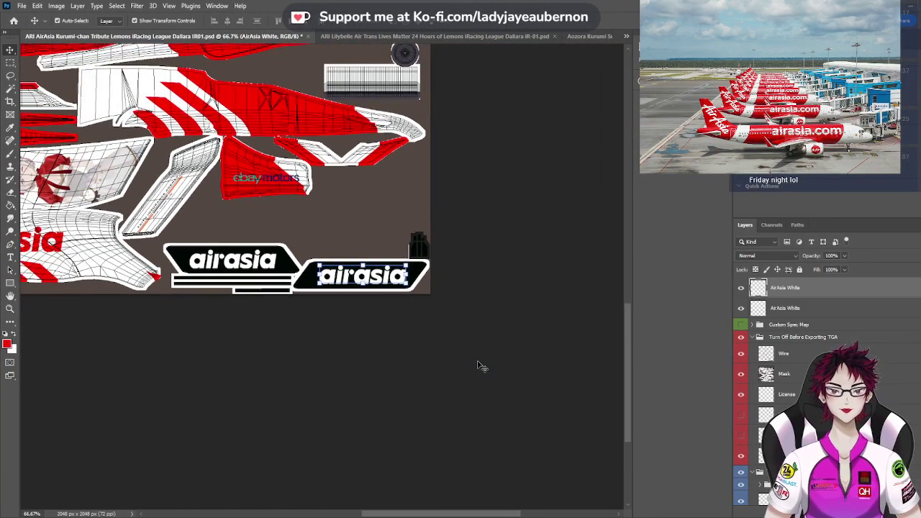
pyautogui.click(480, 366)
pyautogui.hotkey('ctrl', '-')
pyautogui.hotkey('ctrl', '-')
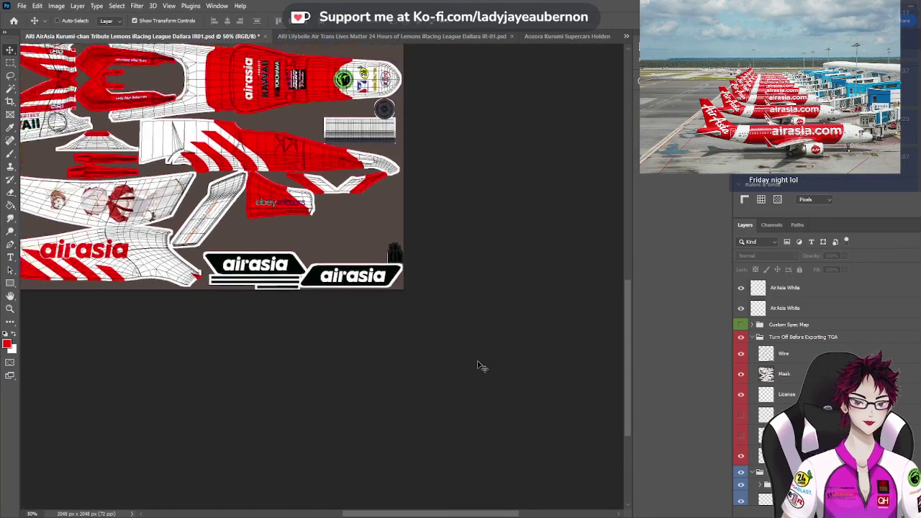
pyautogui.scroll(1, 401, 362)
pyautogui.scroll(2, 400, 362)
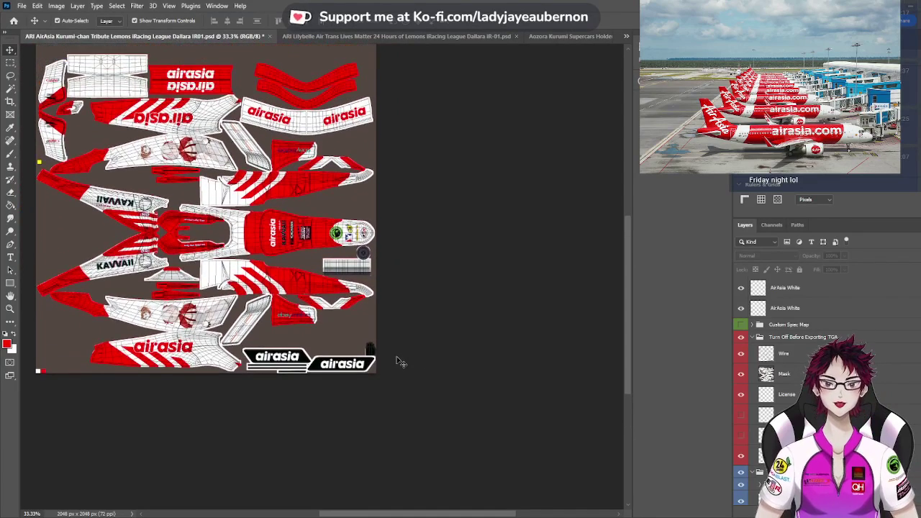
# Hide the Wire overlay and change the color overlay of the first airasia panel logo to red
pyautogui.moveTo(453, 515); pyautogui.dragTo(420, 513)
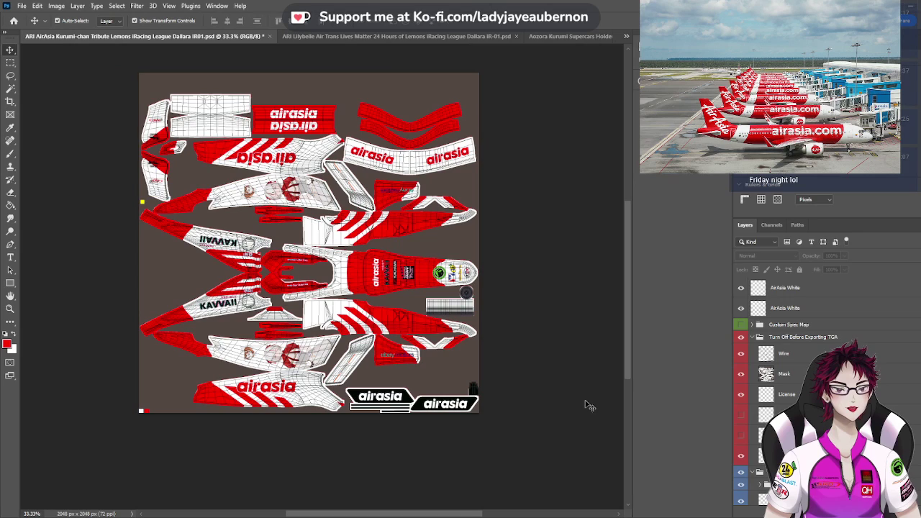
pyautogui.click(741, 354)
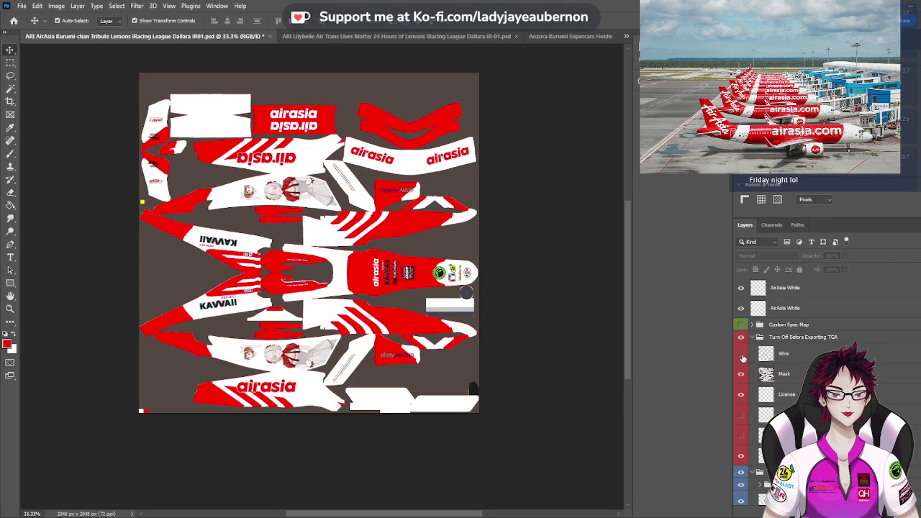
pyautogui.click(794, 308)
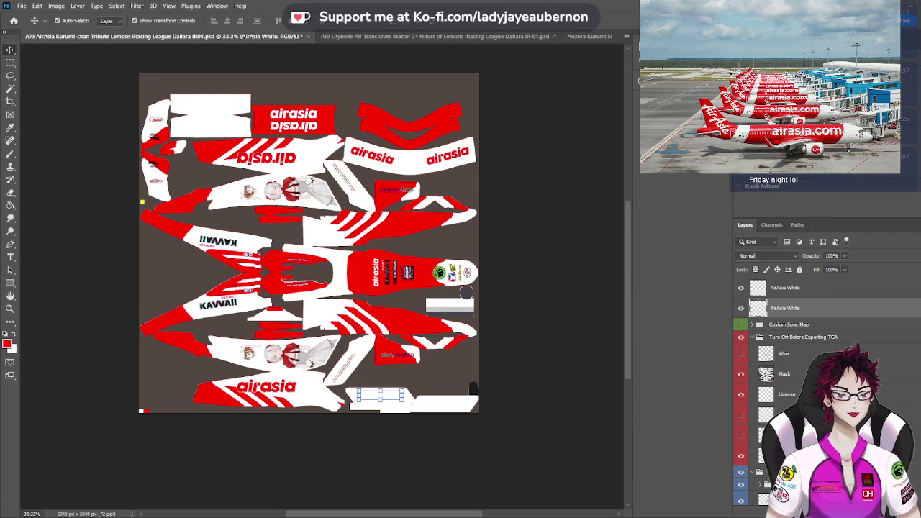
pyautogui.press('h')
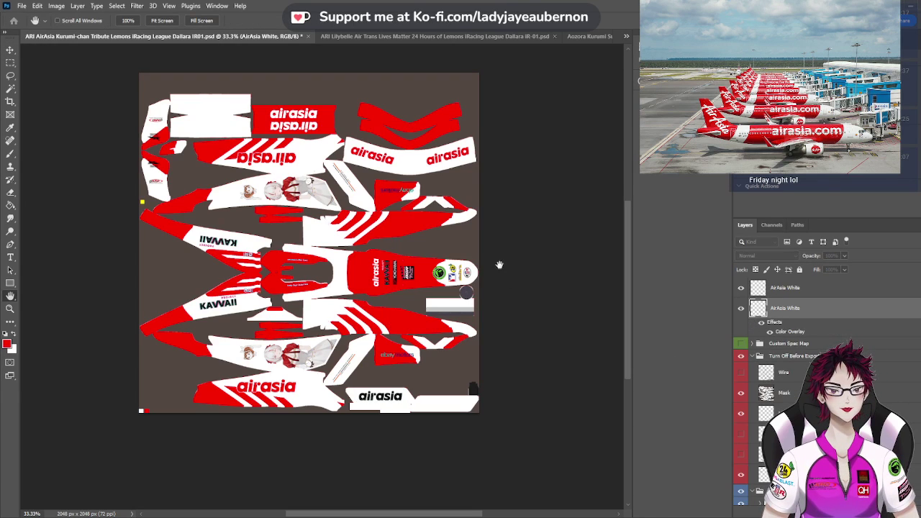
pyautogui.press('i')
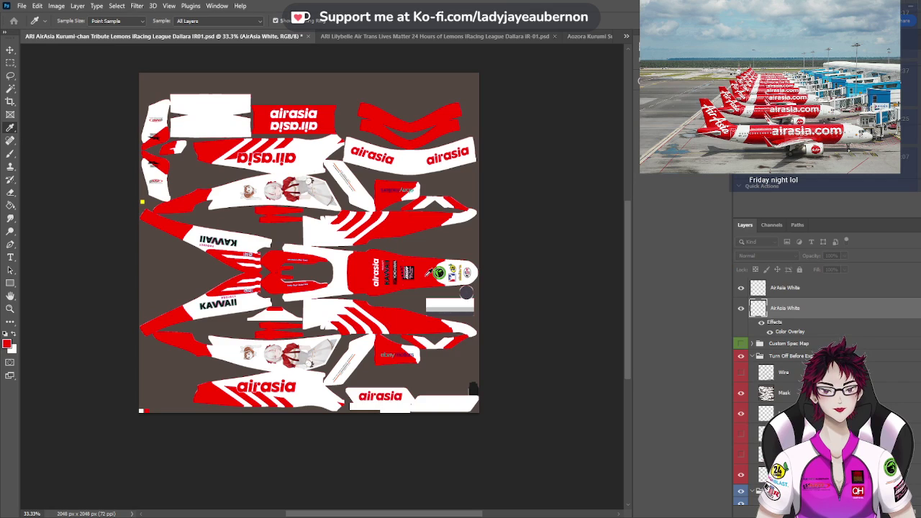
pyautogui.press('h')
pyautogui.press('v')
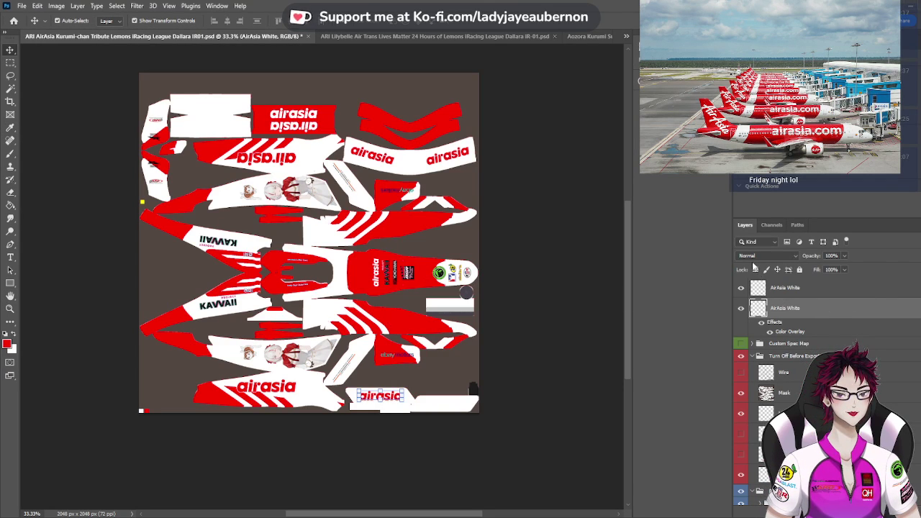
# Change the color overlay of the second airasia panel logo to the same red and deselect it
pyautogui.click(792, 291)
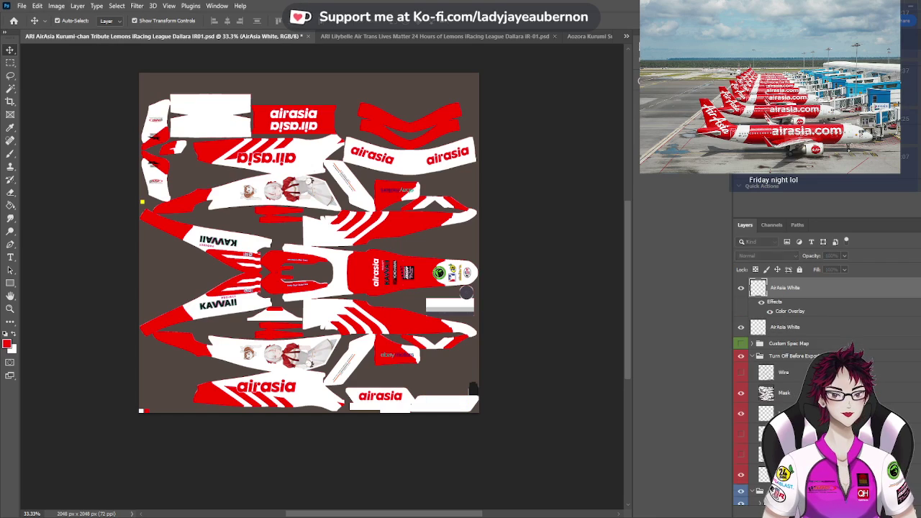
pyautogui.press('Return')
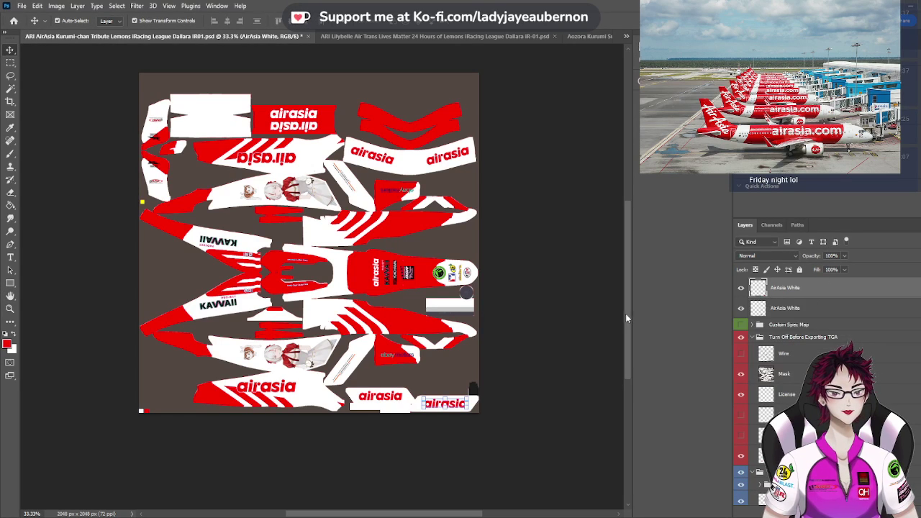
pyautogui.click(589, 324)
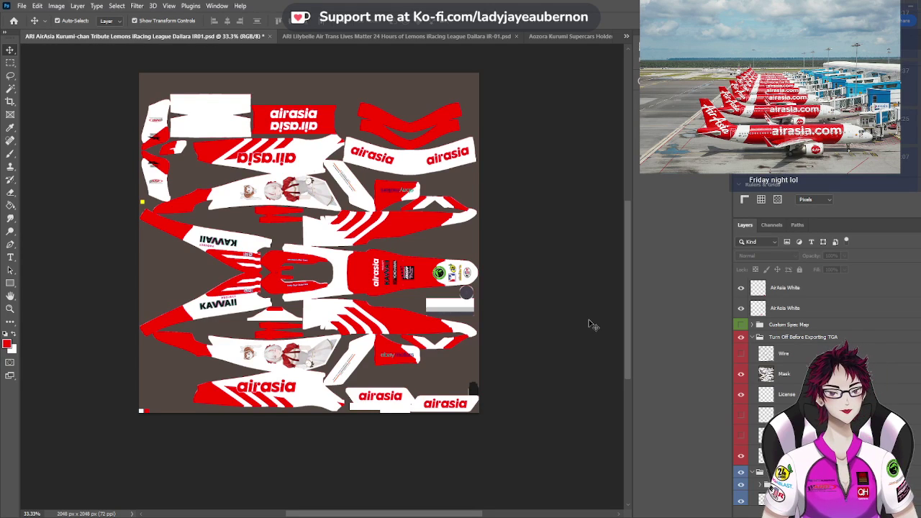
# Rename the first panel logo's layer as AirAsia Red
pyautogui.click(783, 312)
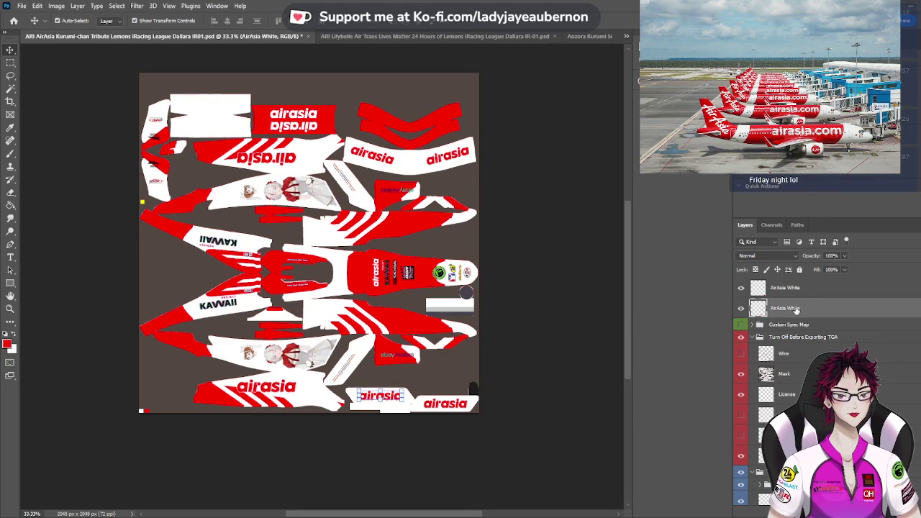
pyautogui.doubleClick(794, 307)
pyautogui.doubleClick(794, 308)
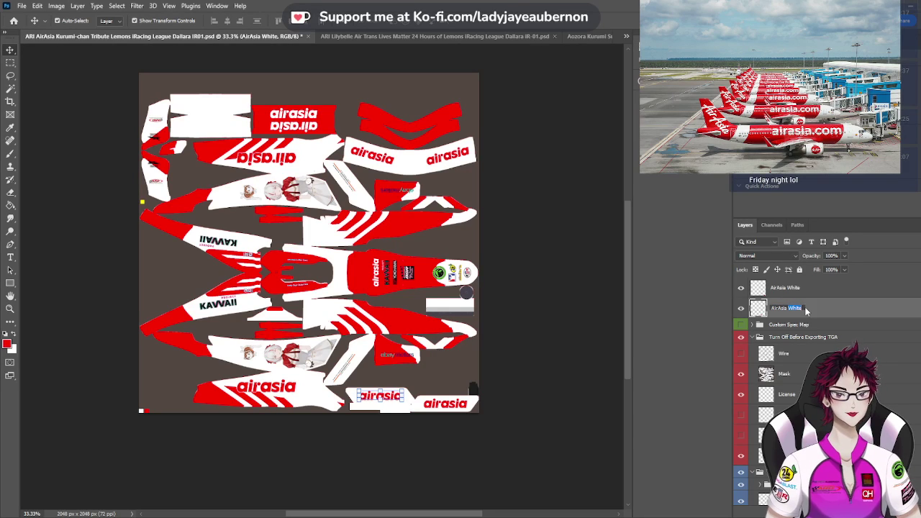
pyautogui.write('REd')
pyautogui.press('Return')
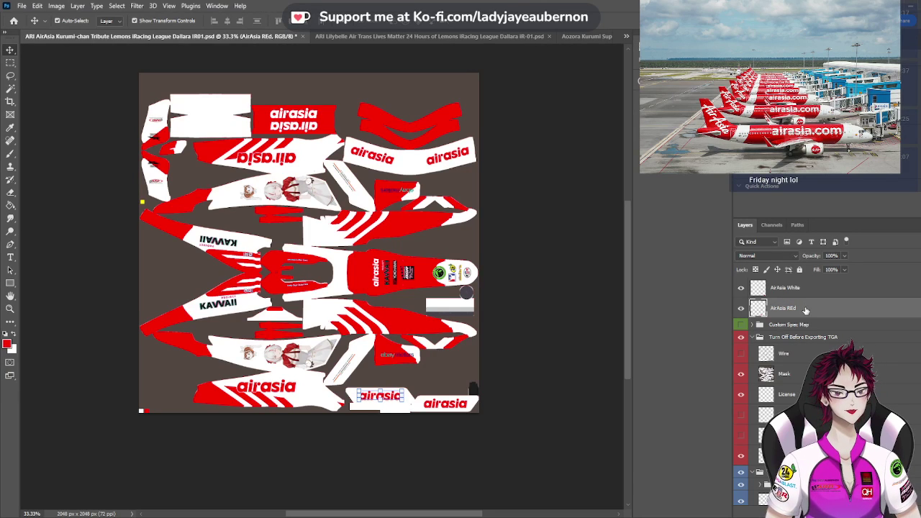
pyautogui.doubleClick(792, 308)
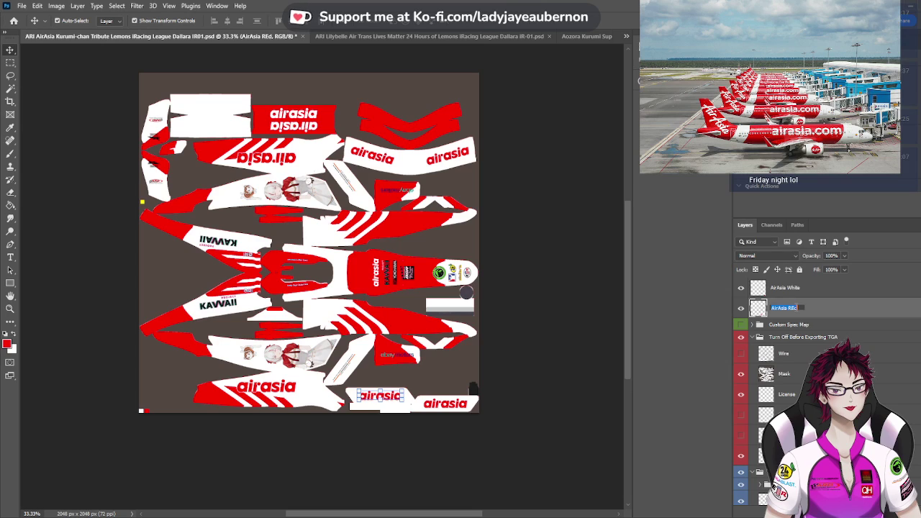
pyautogui.moveTo(798, 308); pyautogui.dragTo(793, 308)
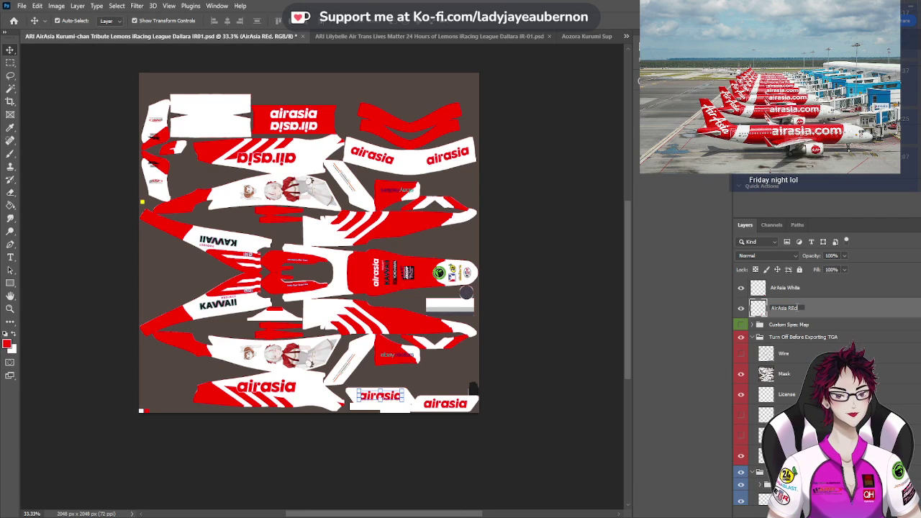
pyautogui.press('Return')
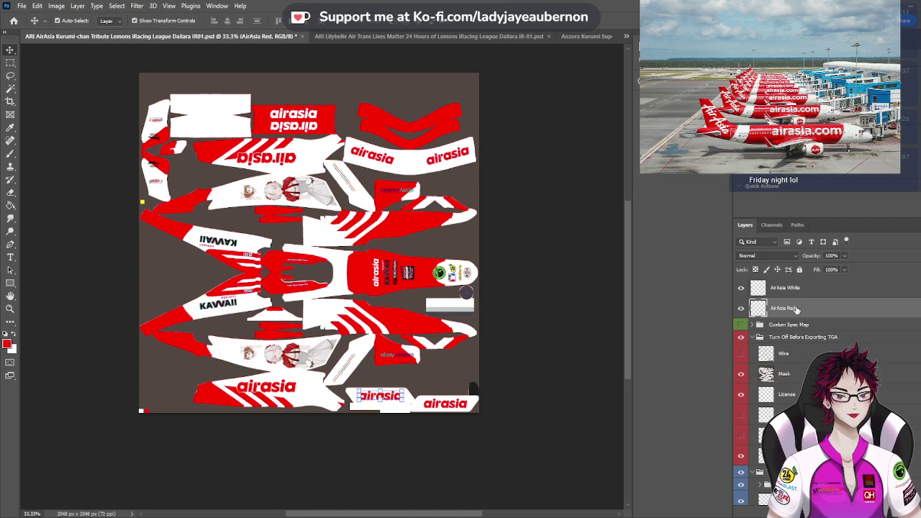
# Rename the second panel logo's layer as AirAsia Red too
pyautogui.doubleClick(786, 288)
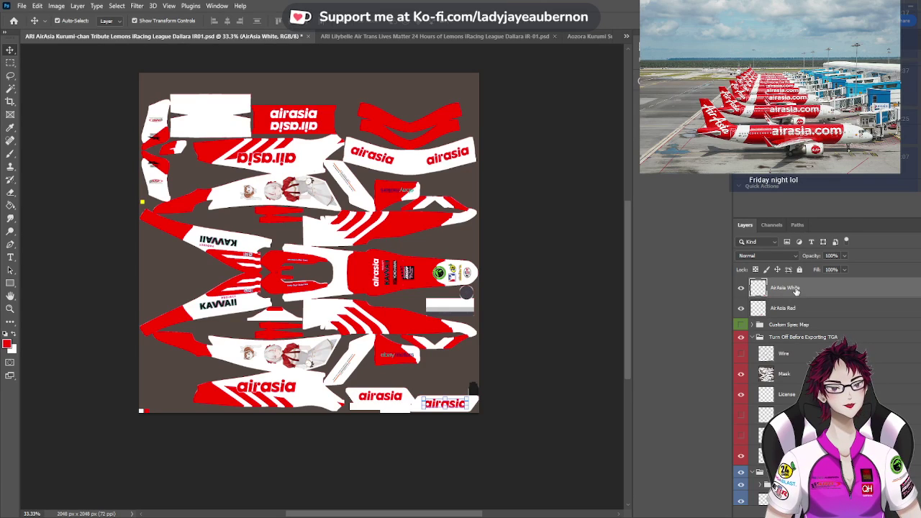
pyautogui.doubleClick(799, 287)
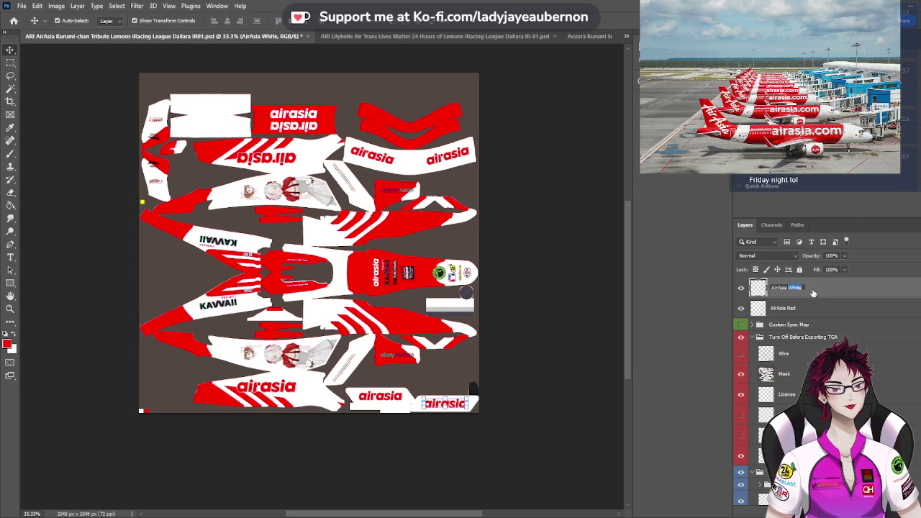
pyautogui.write('Red')
pyautogui.press('Return')
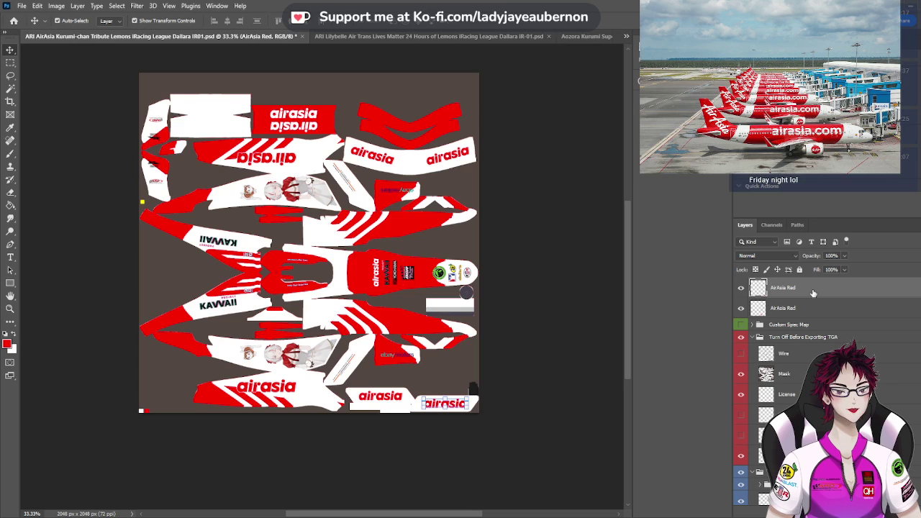
# Move both AirAsia Red layers into the Stickies group and hide the Turn Off Before Exporting TGA group
pyautogui.keyDown('shift'); pyautogui.click(813, 308); pyautogui.keyUp('shift')
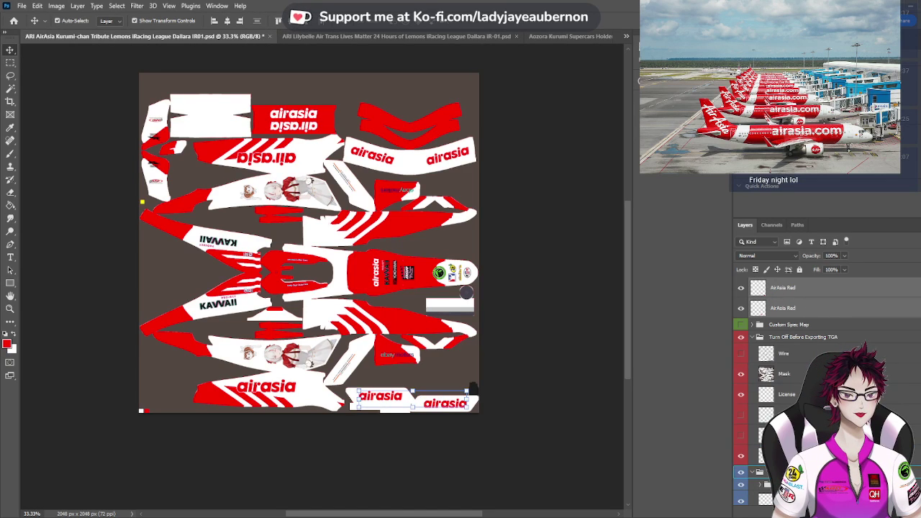
pyautogui.moveTo(784, 467); pyautogui.dragTo(763, 461)
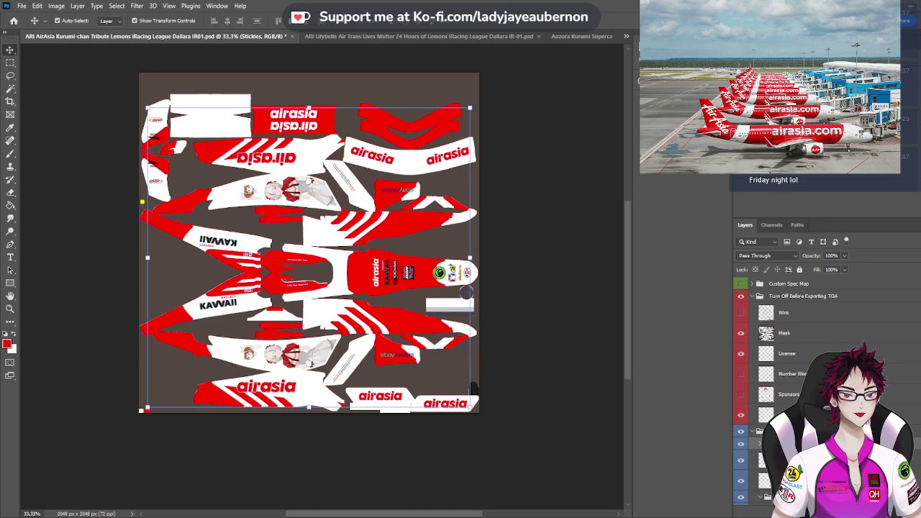
pyautogui.click(741, 296)
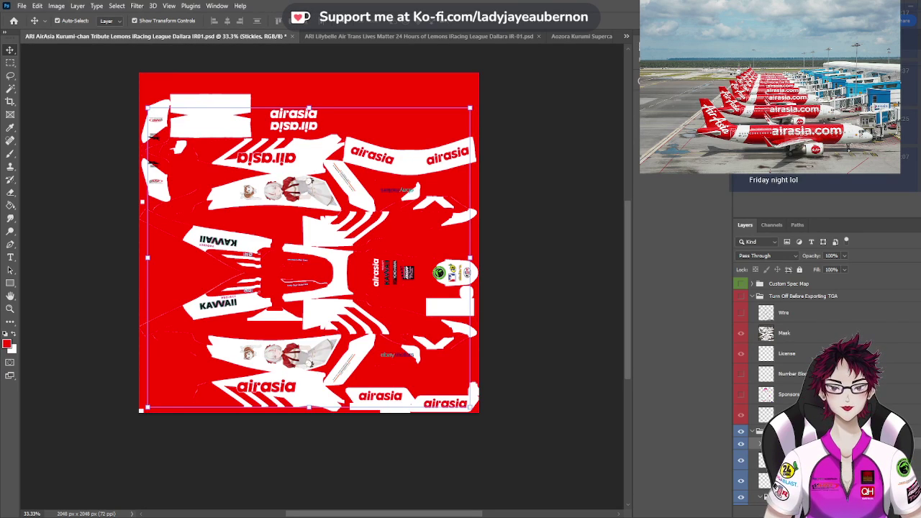
# Switch to the iRacing car model viewer and examine the Dallara IR-01 livery from the front, above and both sides
pyautogui.hotkey('alt', 'Tab')
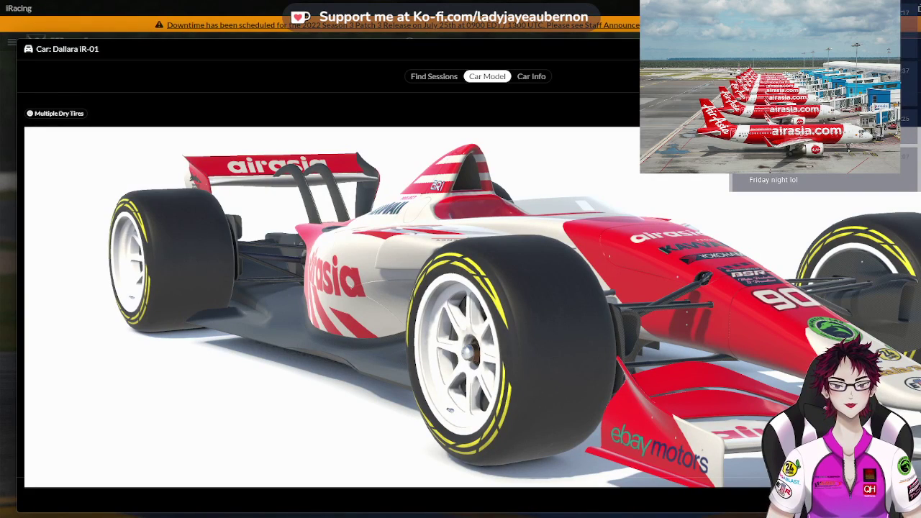
pyautogui.moveTo(444, 390); pyautogui.dragTo(459, 397)
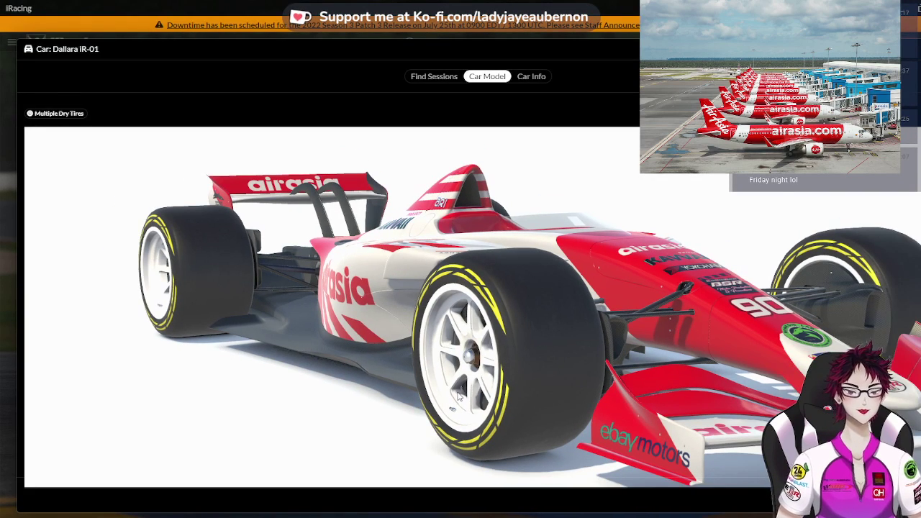
pyautogui.moveTo(573, 419); pyautogui.dragTo(485, 439)
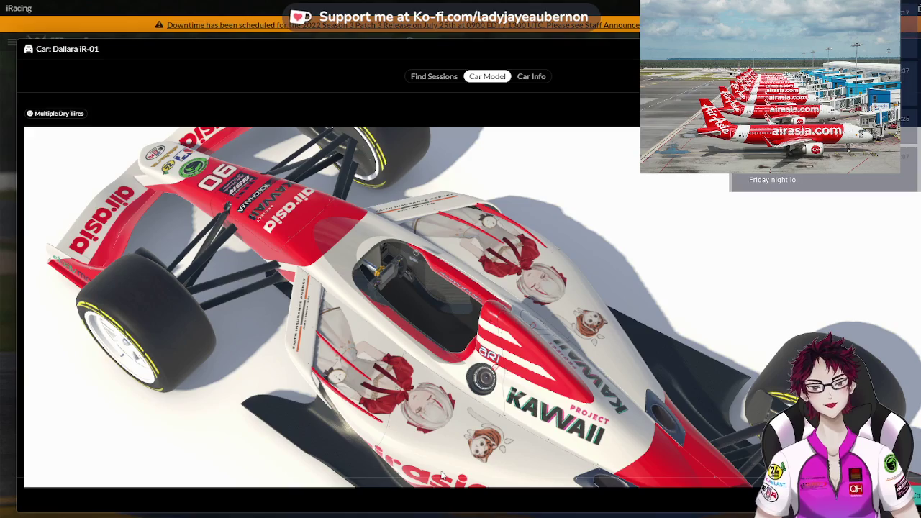
pyautogui.moveTo(443, 477); pyautogui.dragTo(489, 464)
pyautogui.moveTo(535, 442); pyautogui.dragTo(582, 418)
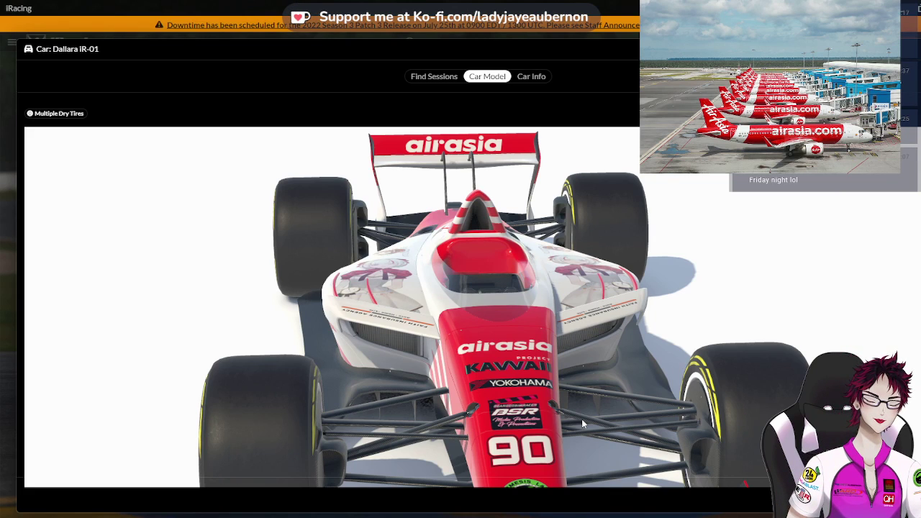
pyautogui.moveTo(517, 464); pyautogui.dragTo(408, 464)
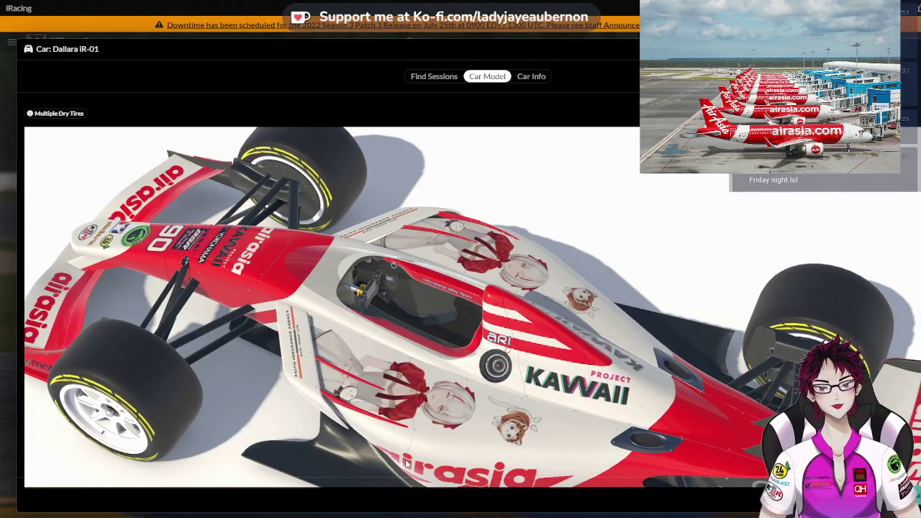
pyautogui.moveTo(408, 464); pyautogui.dragTo(588, 435)
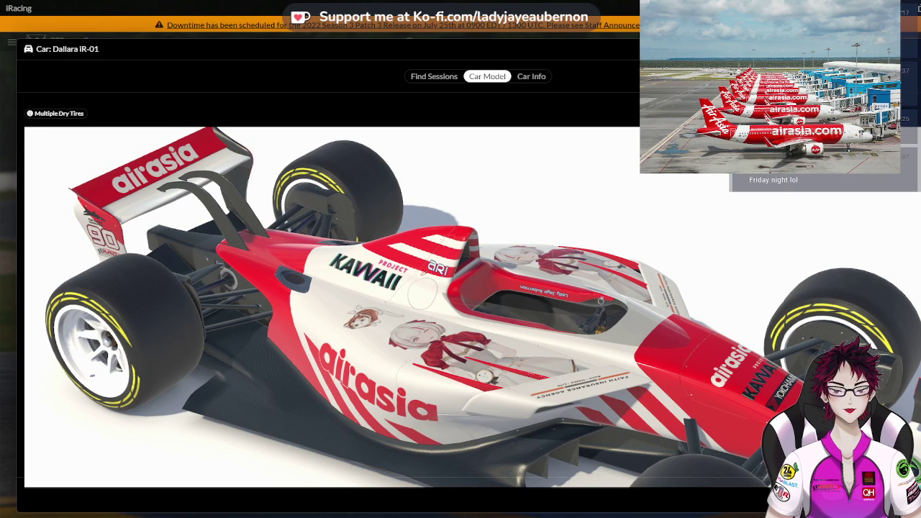
# Return to Photoshop, rotate the canvas 90° clockwise, and show the Turn Off Before Exporting TGA group with its Wire layer hidden
pyautogui.hotkey('alt', 'Tab')
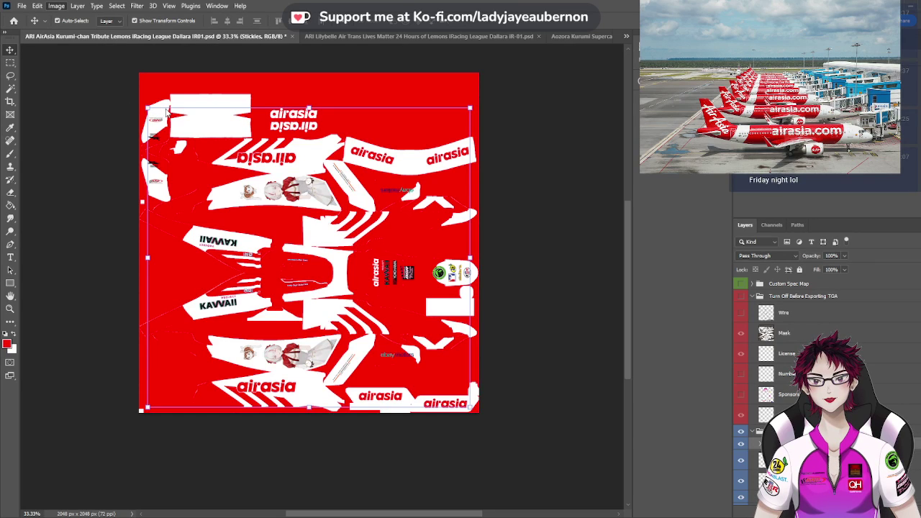
pyautogui.hotkey('ctrl', 'z')
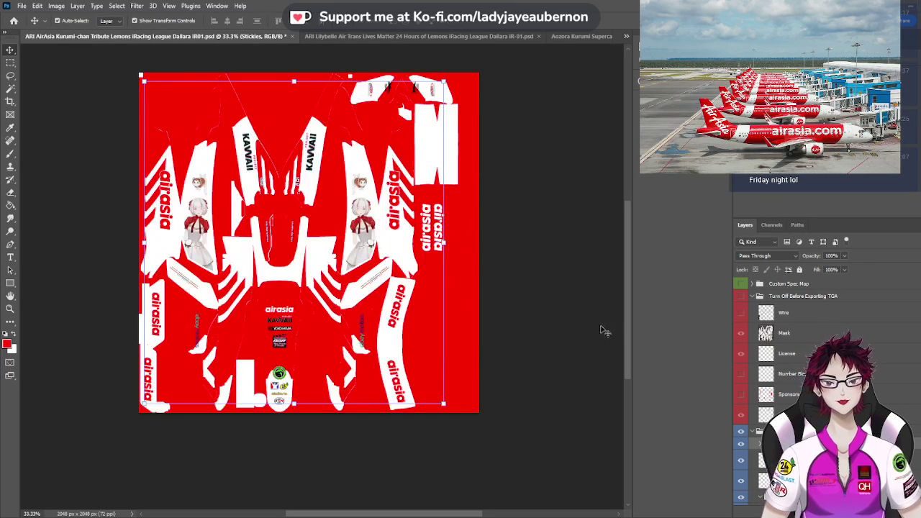
pyautogui.click(742, 297)
pyautogui.click(742, 313)
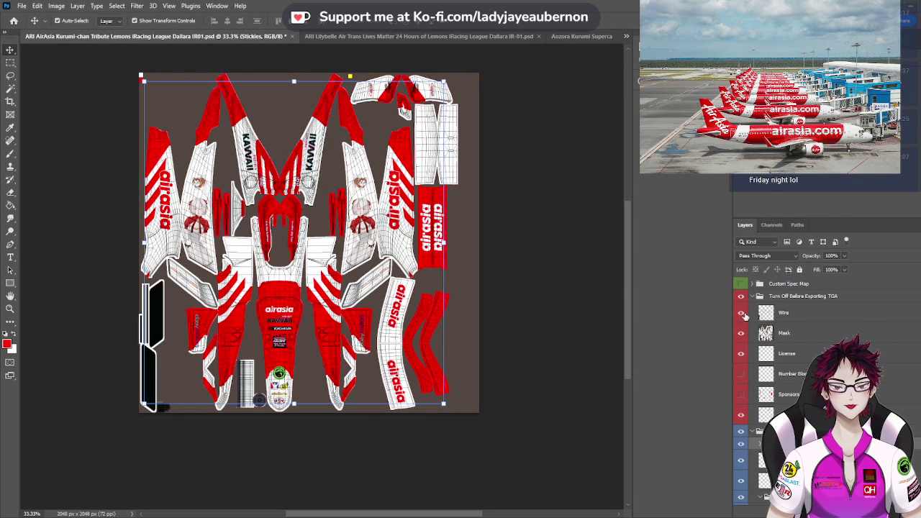
pyautogui.click(742, 313)
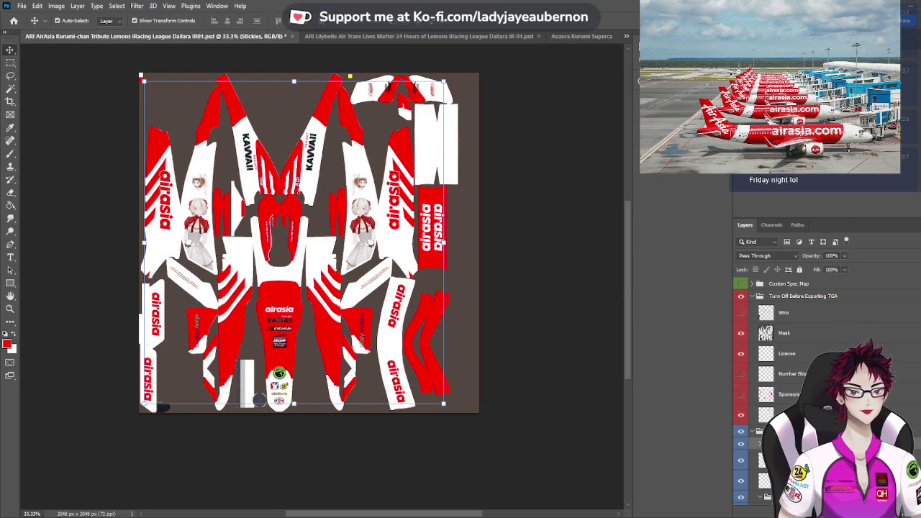
# Locate the layers of the FIA decals on the two angled side panels, and clear the selection
pyautogui.click(374, 281)
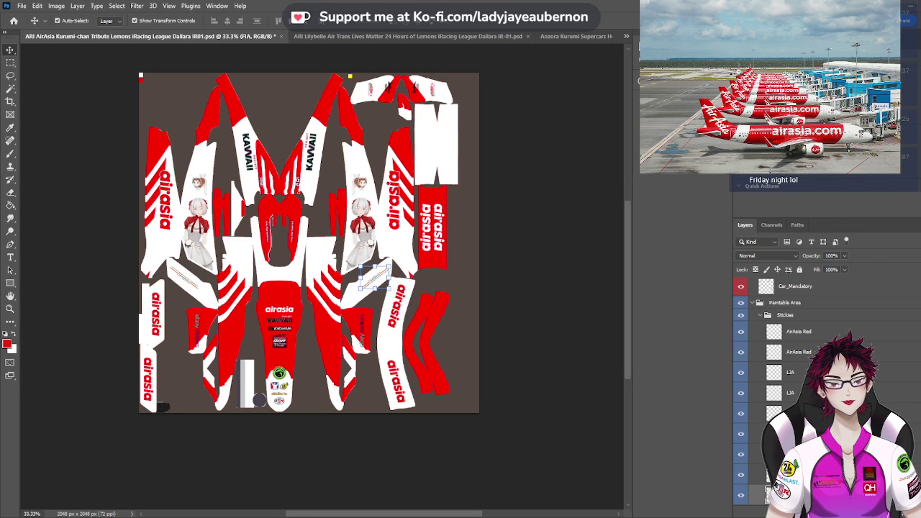
pyautogui.click(193, 288)
pyautogui.click(193, 287)
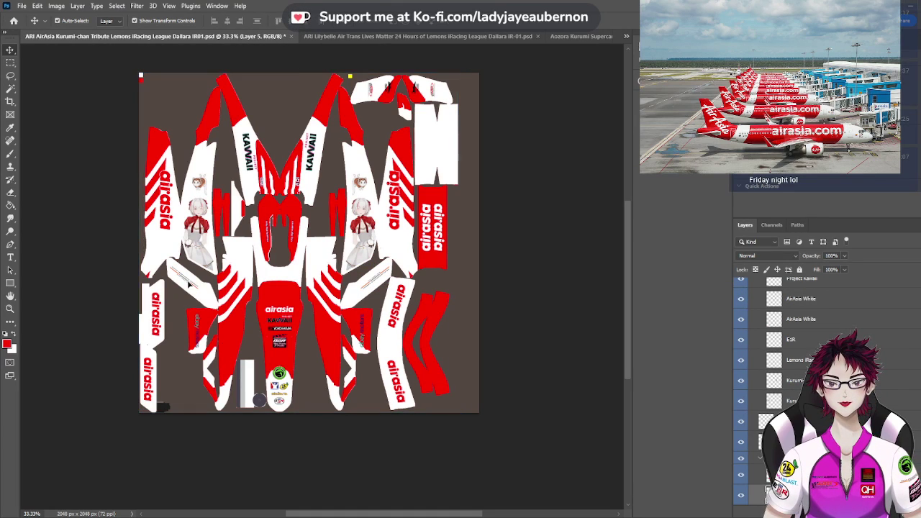
pyautogui.click(189, 285)
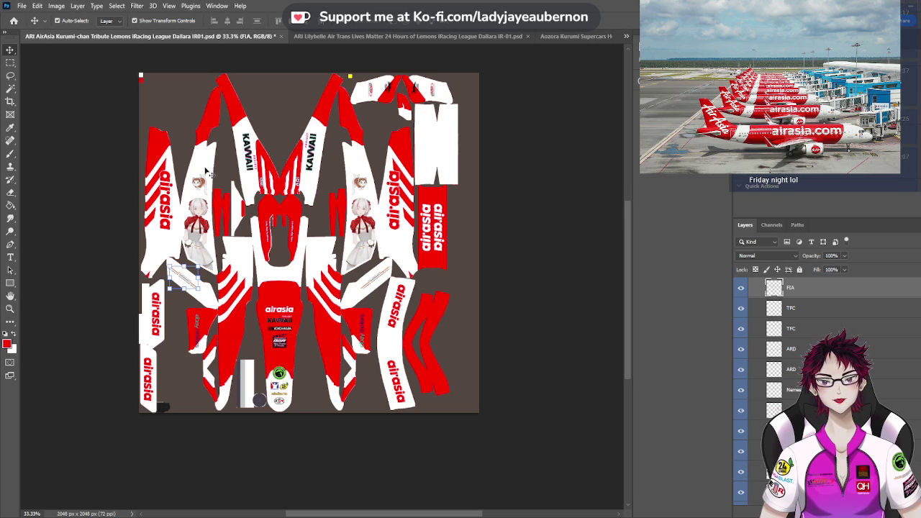
pyautogui.click(118, 185)
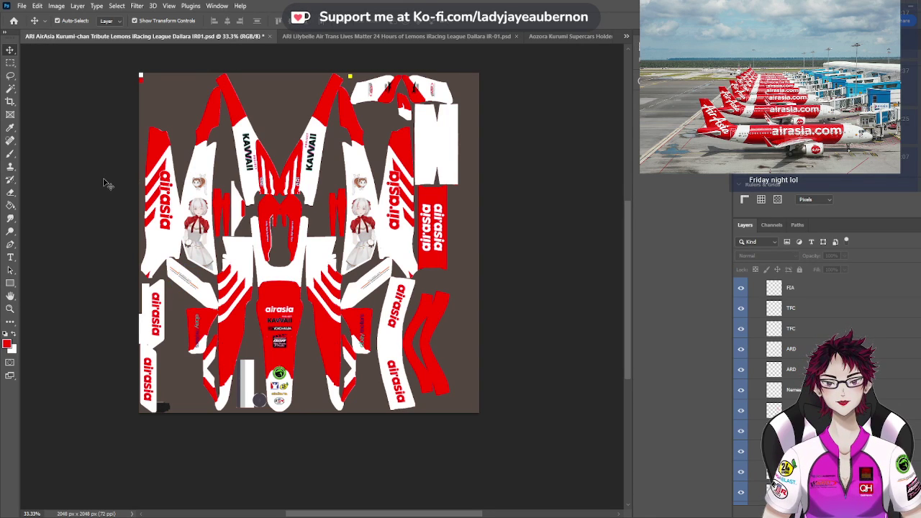
# Show the Sponsors layer to compare the decals with its placement blocks, and hide it again
pyautogui.scroll(-5, 799, 385)
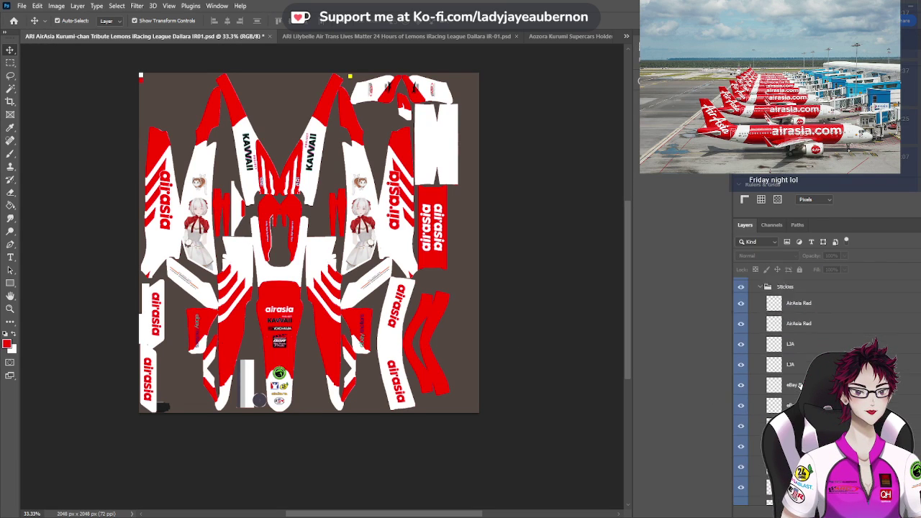
pyautogui.scroll(5, 796, 378)
pyautogui.click(741, 350)
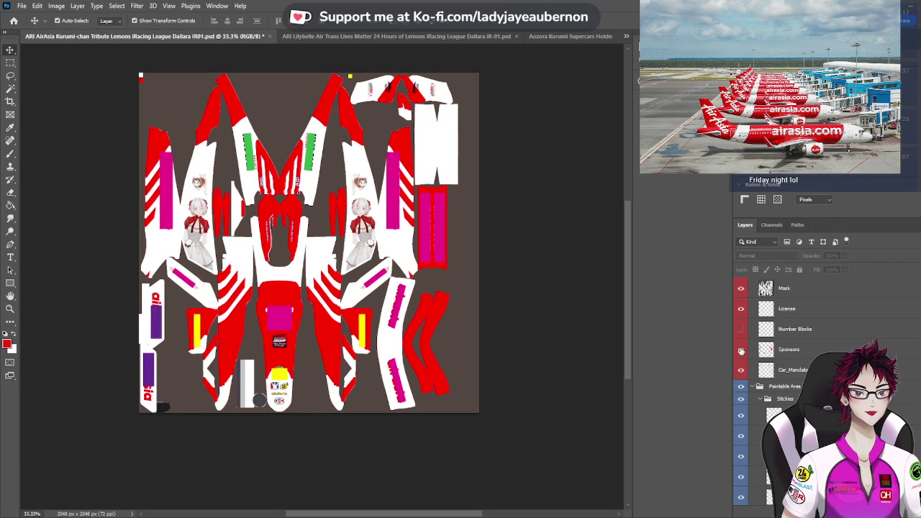
pyautogui.click(741, 350)
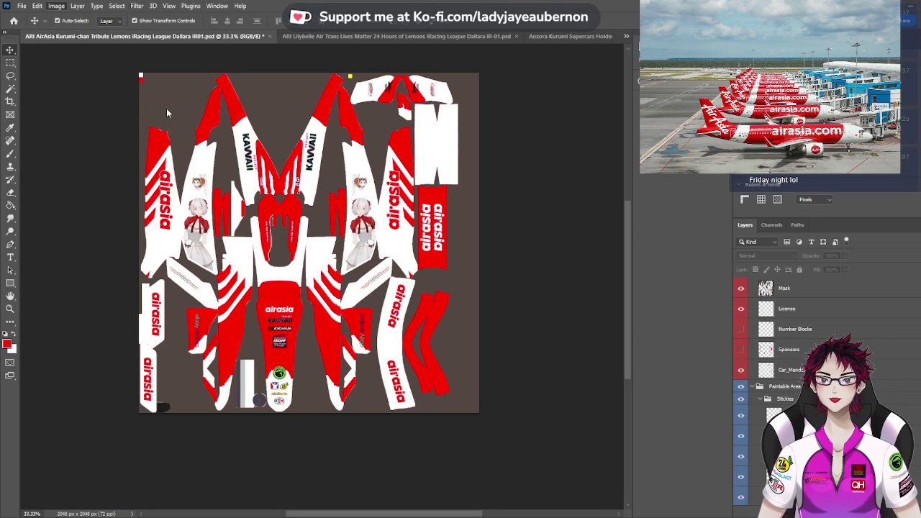
# Rotate the canvas 90° counterclockwise and hide the Turn Off Before Exporting TGA group
pyautogui.hotkey('ctrl', 'alt', 'r')
pyautogui.scroll(2, 751, 315)
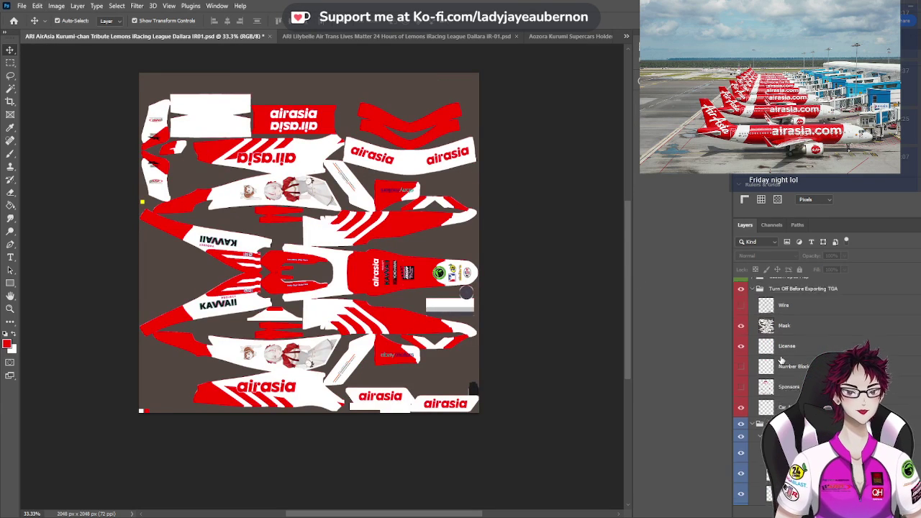
pyautogui.click(741, 295)
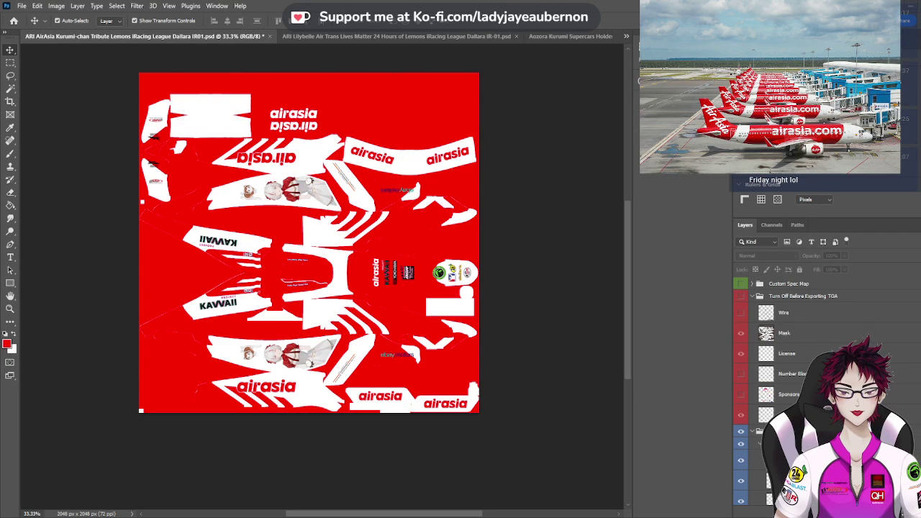
# Switch to the iRacing car model viewer and examine the Faith Insurance Agency and driver-name decals around the cockpit
pyautogui.hotkey('alt', 'Tab')
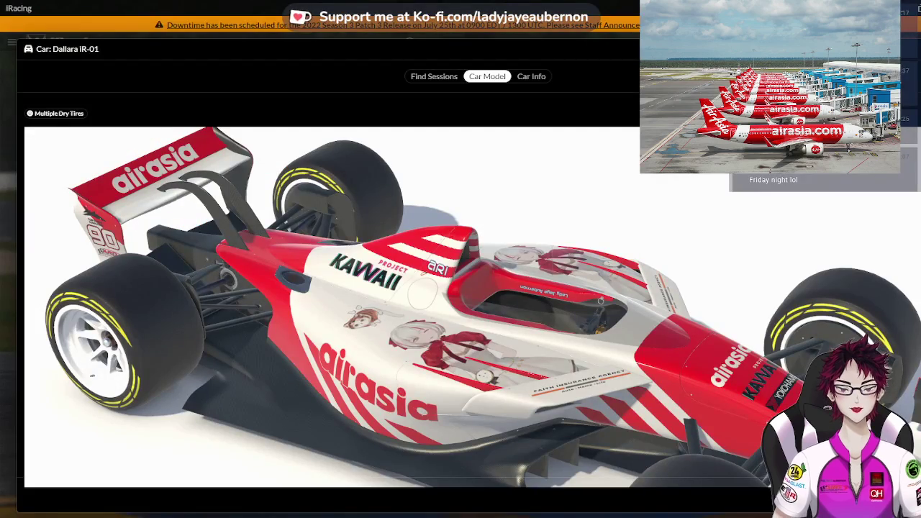
pyautogui.moveTo(607, 392); pyautogui.dragTo(528, 402)
pyautogui.scroll(2, 529, 402)
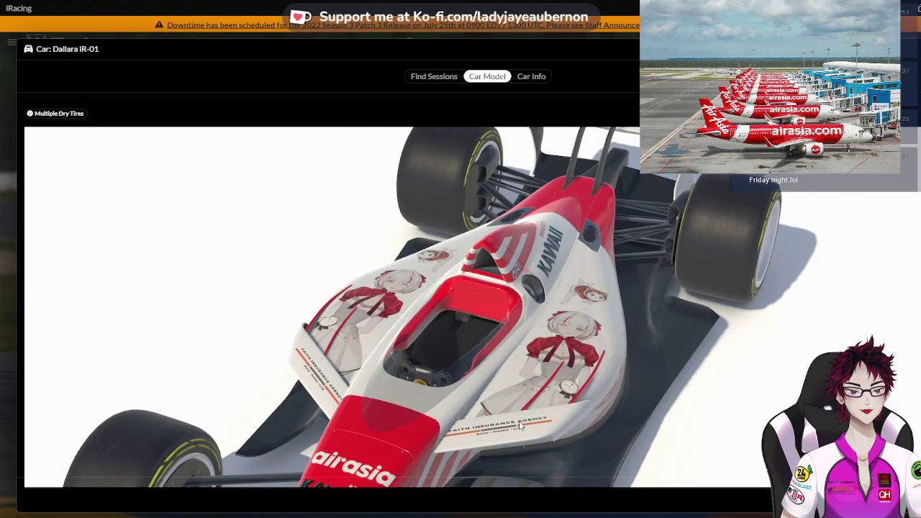
pyautogui.scroll(3, 519, 421)
pyautogui.moveTo(489, 456)
pyautogui.mouseDown()
pyautogui.moveTo(484, 444)
pyautogui.moveTo(529, 449)
pyautogui.moveTo(479, 440)
pyautogui.moveTo(504, 453)
pyautogui.mouseUp()
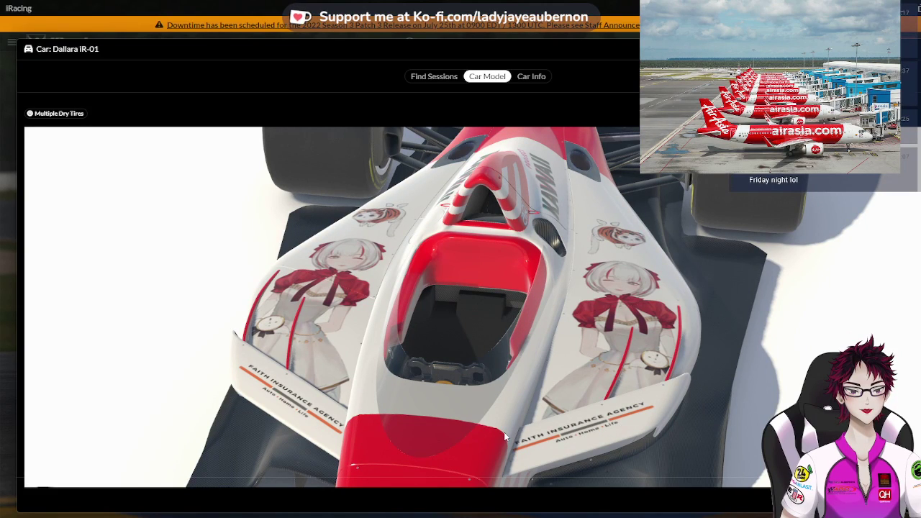
pyautogui.moveTo(482, 437); pyautogui.dragTo(554, 432)
pyautogui.scroll(-5, 556, 419)
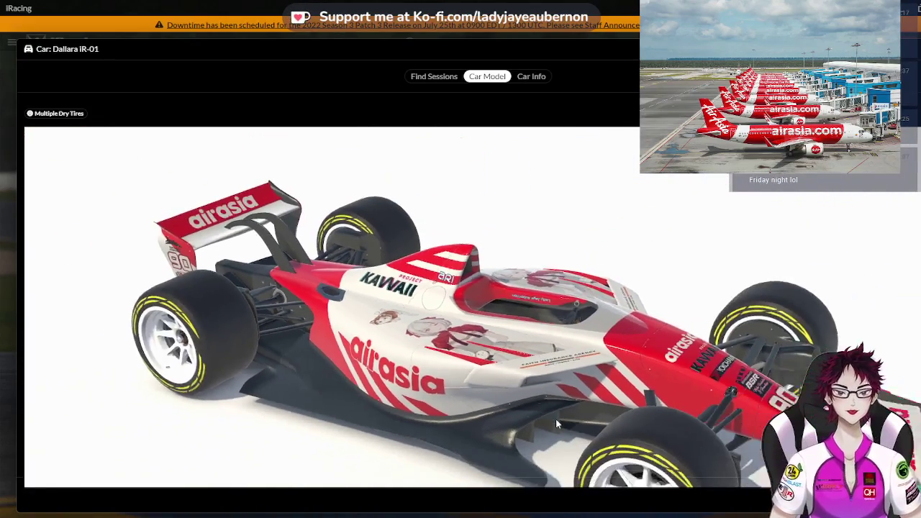
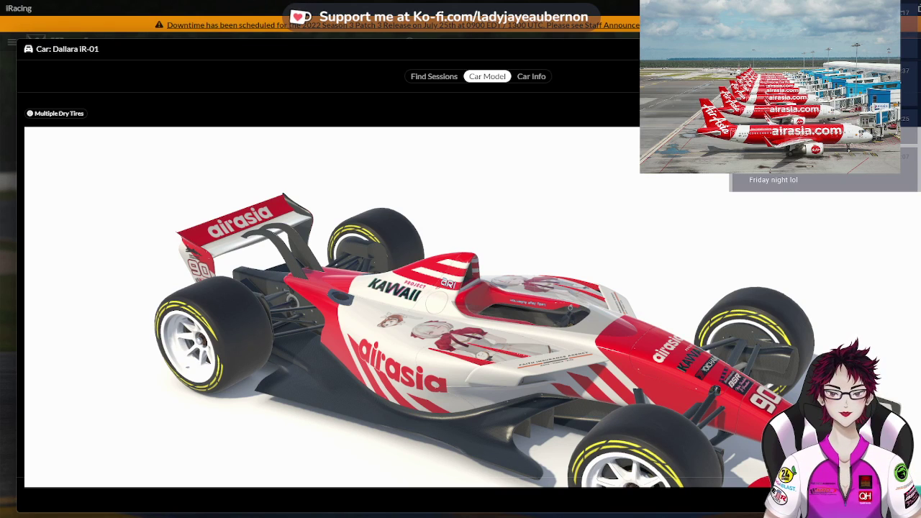
# Return to Photoshop, show the Turn Off Before Exporting TGA group and its Wire layer, and rotate the canvas 90° counterclockwise
pyautogui.hotkey('alt', 'Tab')
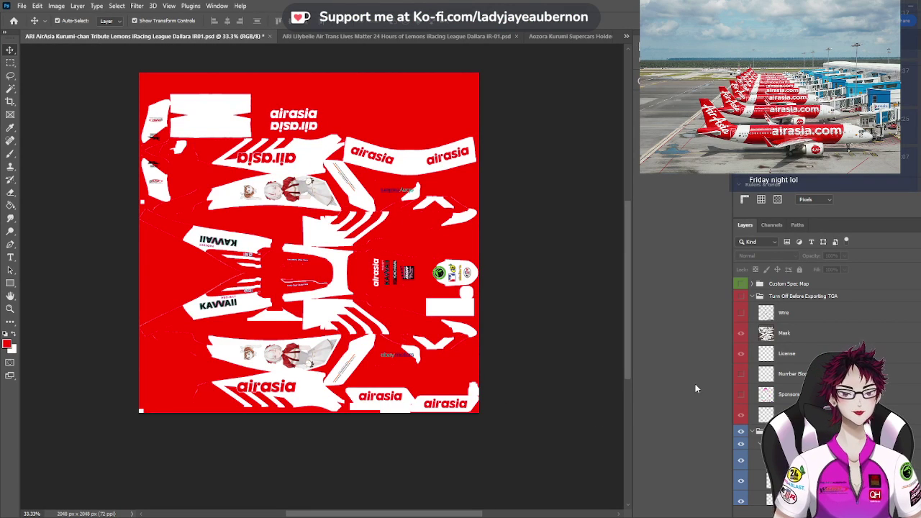
pyautogui.click(743, 299)
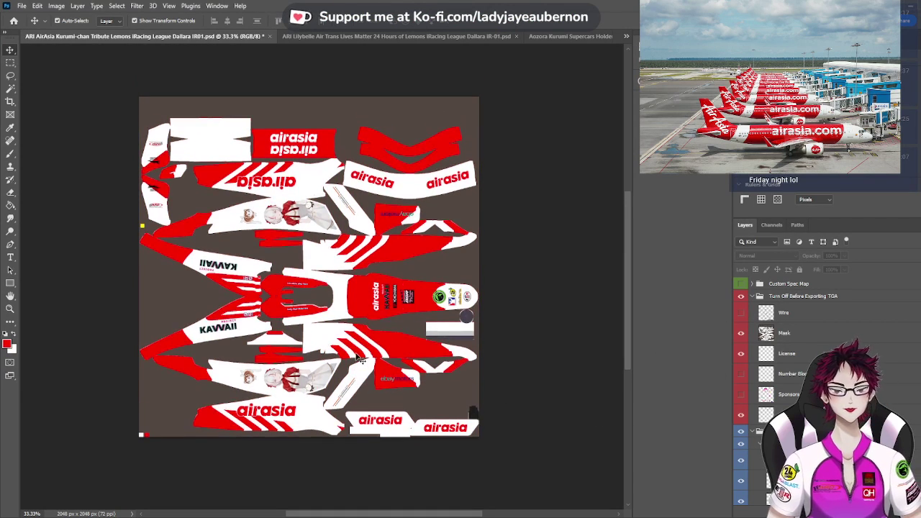
pyautogui.scroll(1, 574, 326)
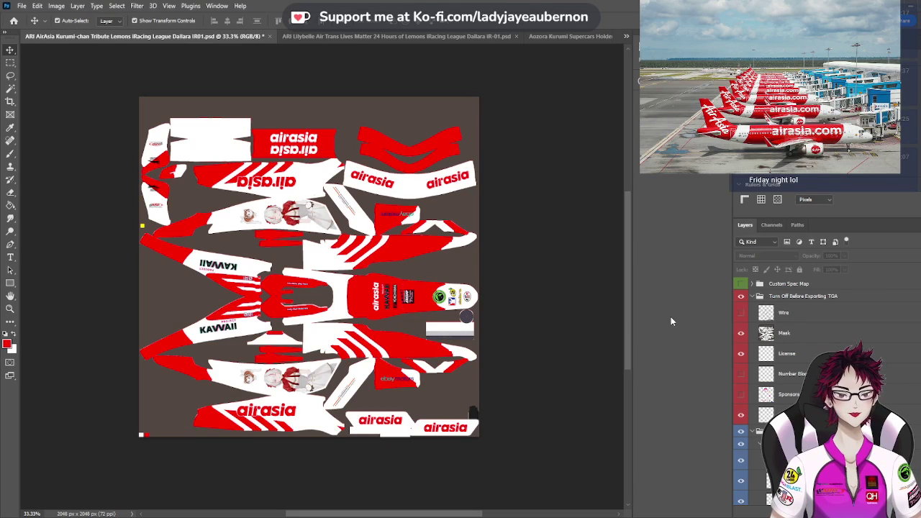
pyautogui.click(741, 313)
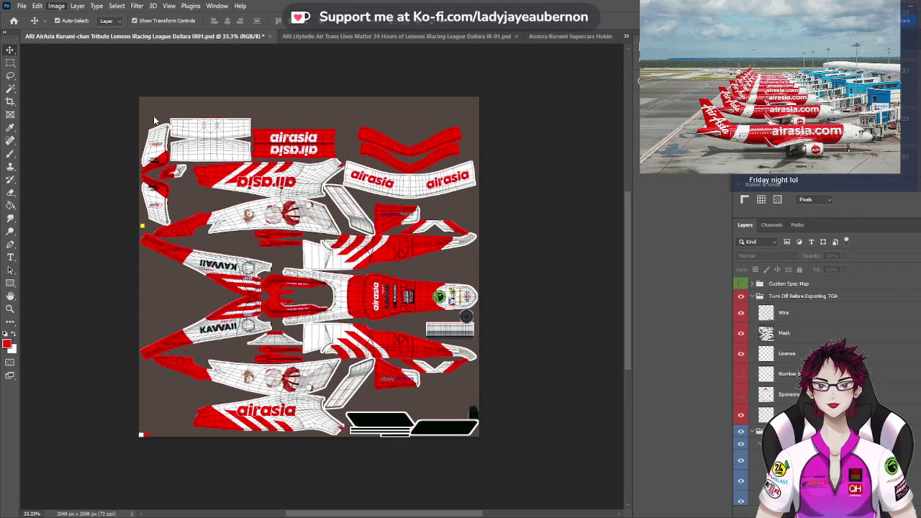
pyautogui.hotkey('ctrl', 'shift', '9')
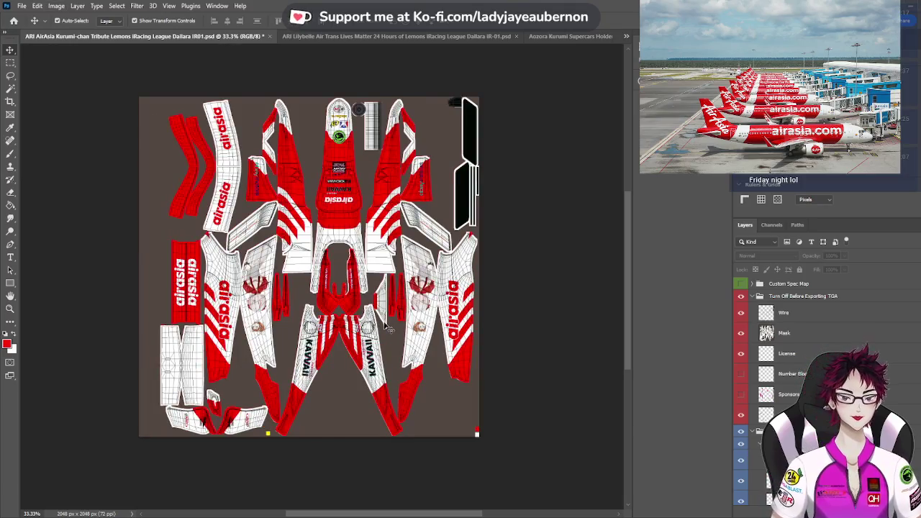
# Nudge the Faith Insurance Agency decal on the left angled panel slightly right, towards the car's centreline
pyautogui.hotkey('ctrl', '+')
pyautogui.hotkey('ctrl', '+')
pyautogui.hotkey('ctrl', '+')
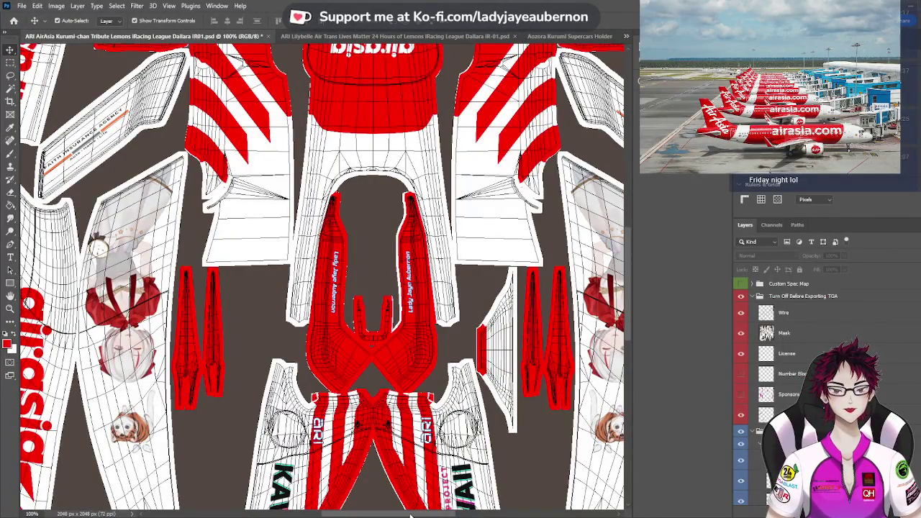
pyautogui.moveTo(415, 516); pyautogui.dragTo(363, 512)
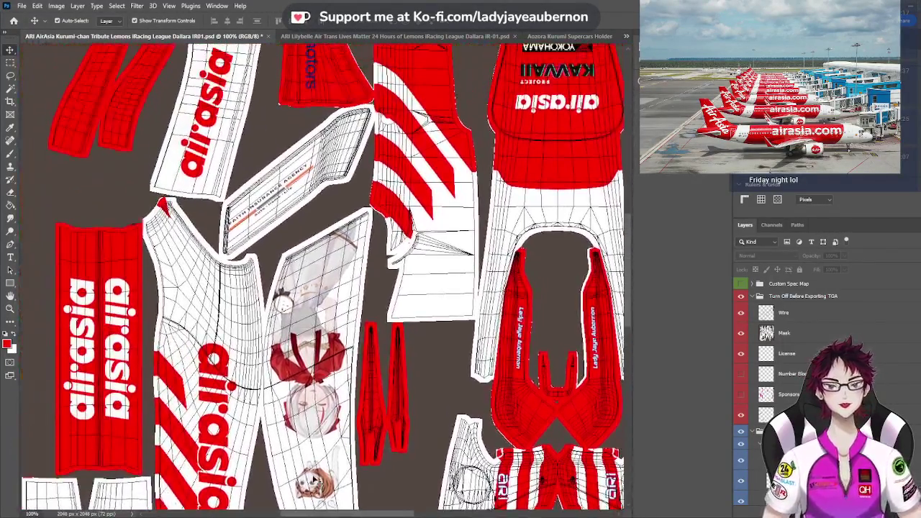
pyautogui.scroll(5, 317, 479)
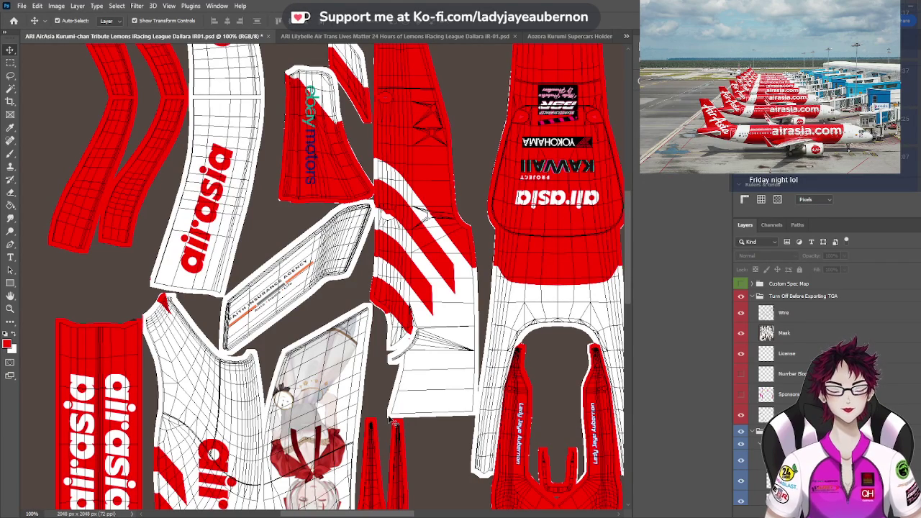
pyautogui.hotkey('ctrl', '+')
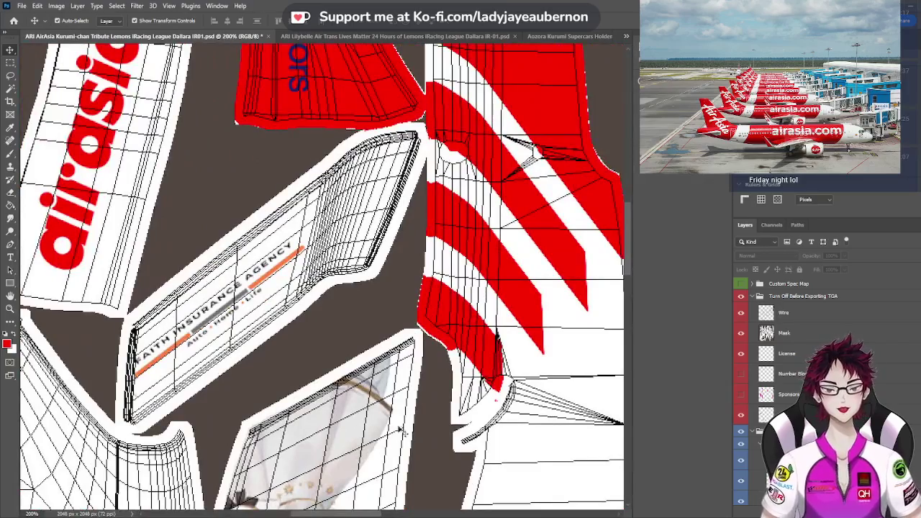
pyautogui.hscroll(-5, 449, 321)
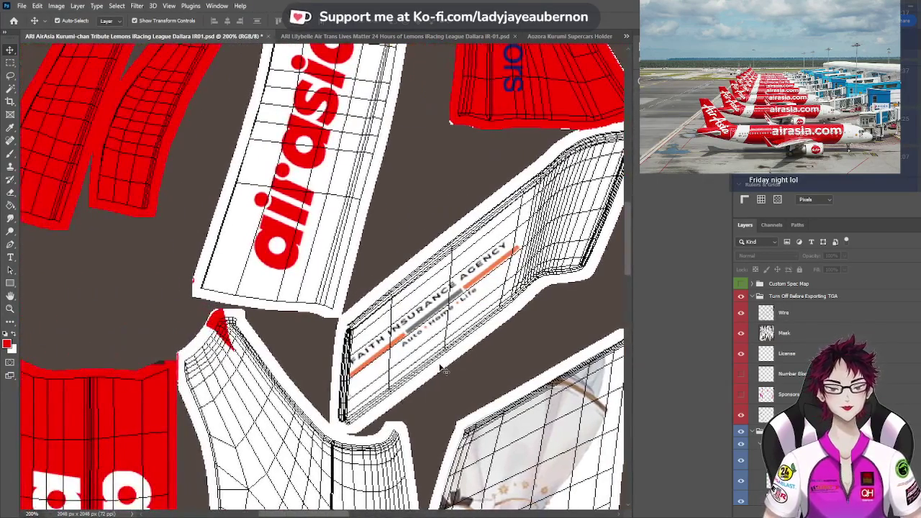
pyautogui.click(438, 309)
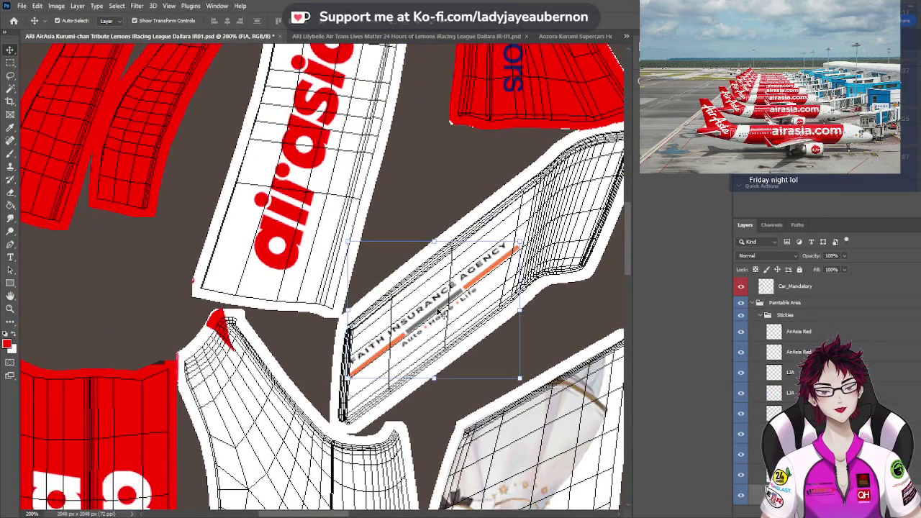
pyautogui.press('Right')
pyautogui.press('Right')
pyautogui.press('Right')
pyautogui.press('Right')
pyautogui.press('Right')
pyautogui.press('Right')
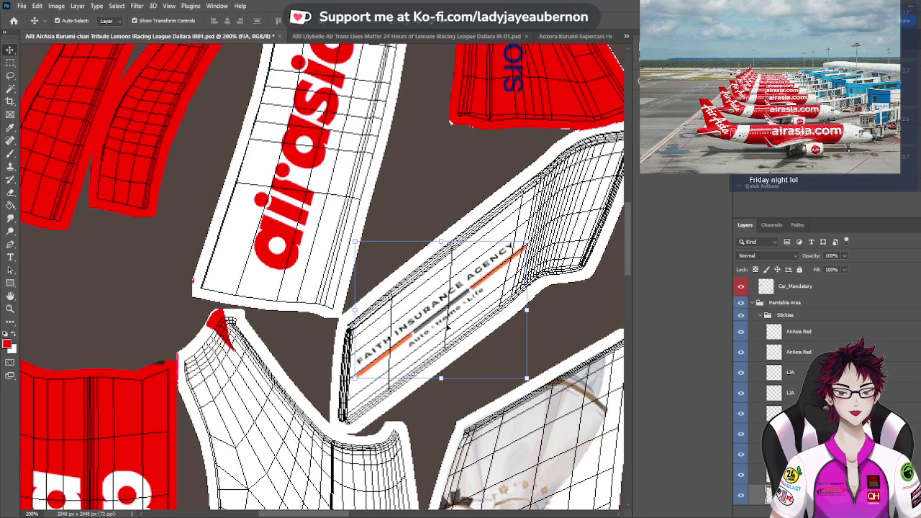
# Shift the Faith Insurance Agency decal on the right angled panel slightly left, towards the car's centreline
pyautogui.moveTo(334, 513); pyautogui.dragTo(514, 514)
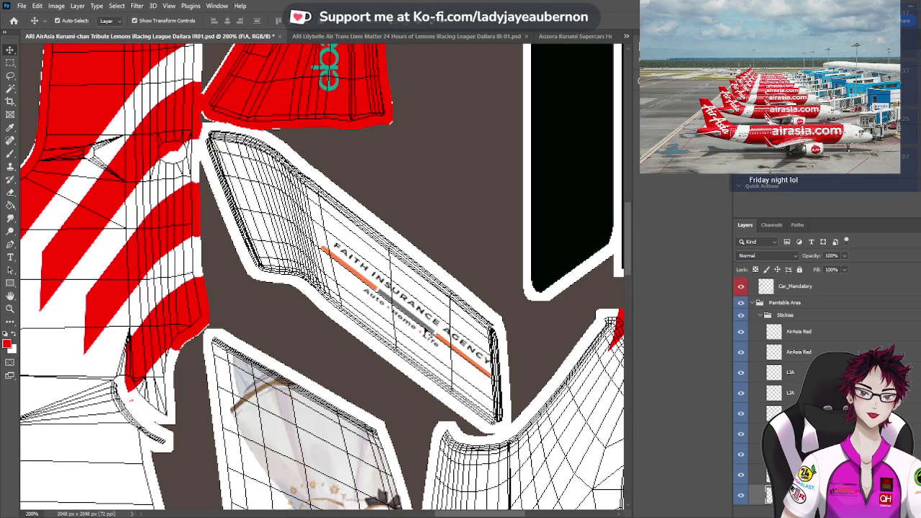
pyautogui.click(430, 338)
pyautogui.moveTo(430, 338); pyautogui.dragTo(425, 339)
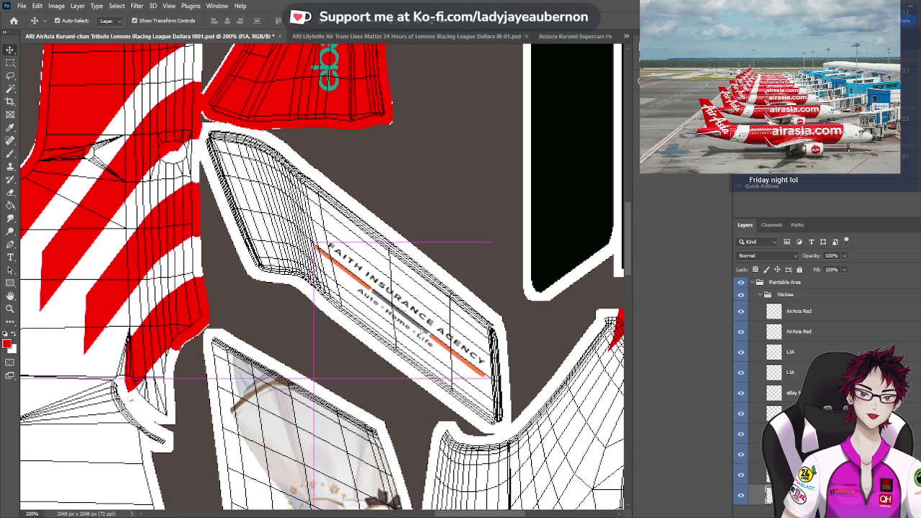
pyautogui.press('Right')
pyautogui.press('Right')
pyautogui.press('Right')
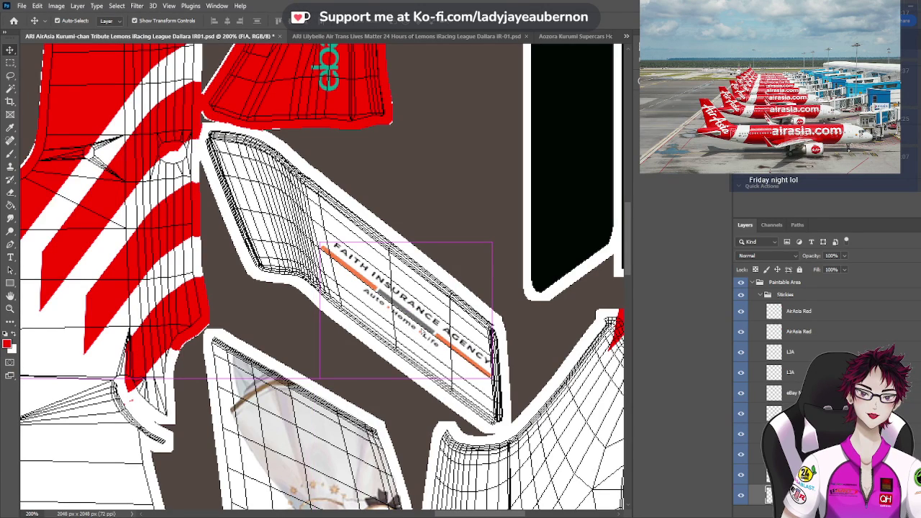
pyautogui.press('Left')
pyautogui.press('Left')
pyautogui.press('Left')
pyautogui.press('Left')
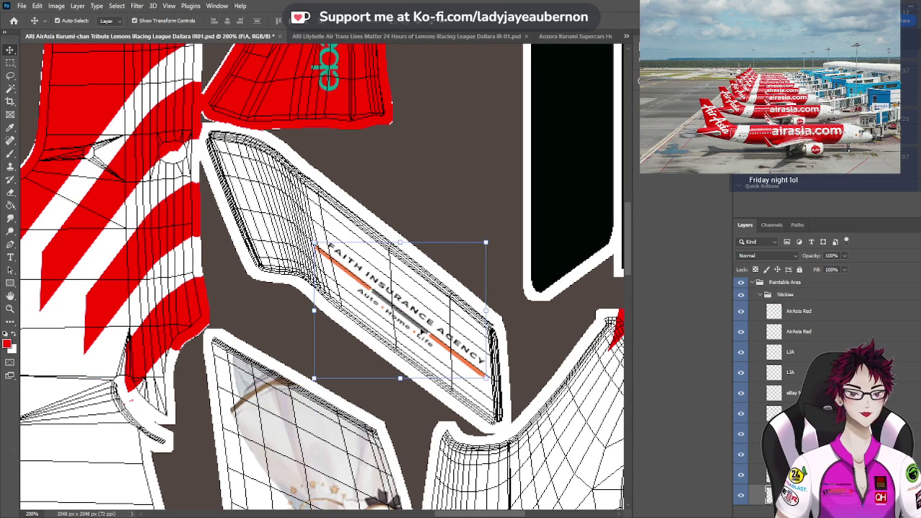
# Move the driver-name decal on the left side of the cockpit surround outward to the red panel's outer edge
pyautogui.hotkey('ctrl', '-')
pyautogui.hotkey('ctrl', '-')
pyautogui.hotkey('ctrl', '-')
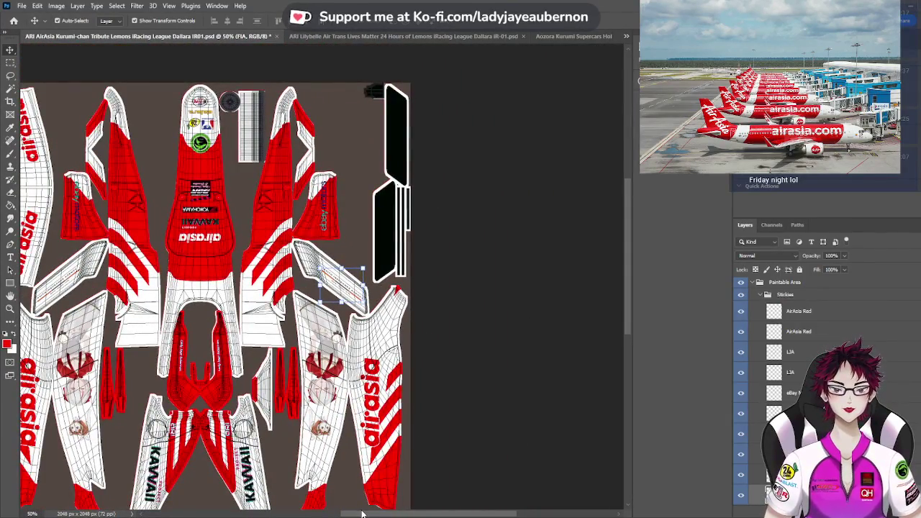
pyautogui.moveTo(364, 513); pyautogui.dragTo(325, 513)
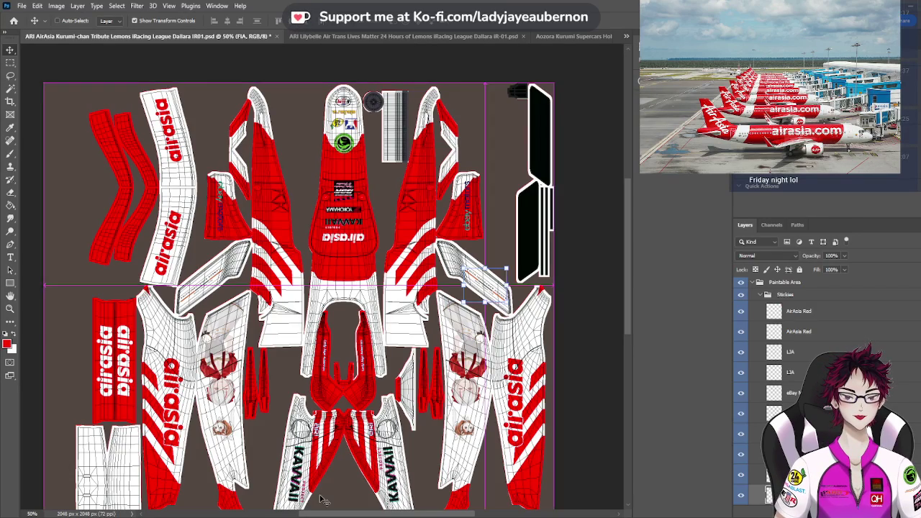
pyautogui.scroll(4, 323, 501)
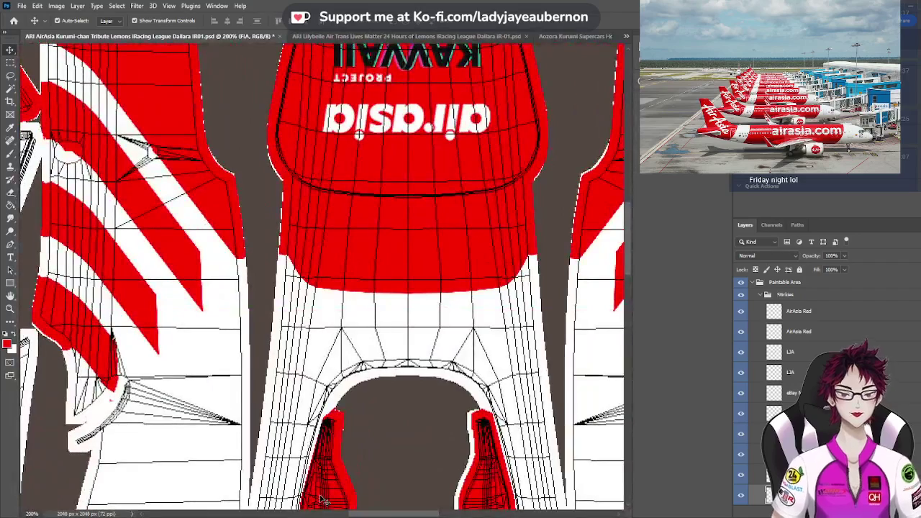
pyautogui.scroll(-2, 323, 500)
pyautogui.scroll(-5, 407, 415)
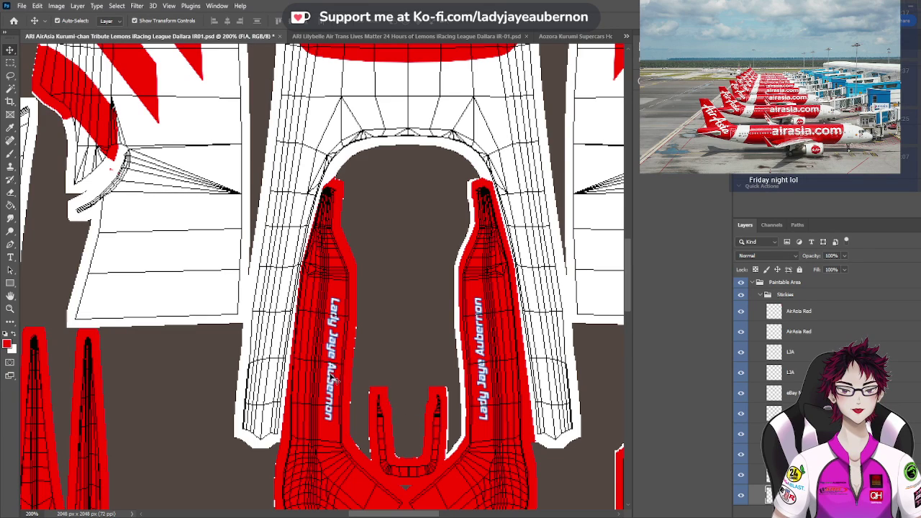
pyautogui.moveTo(333, 385); pyautogui.dragTo(304, 377)
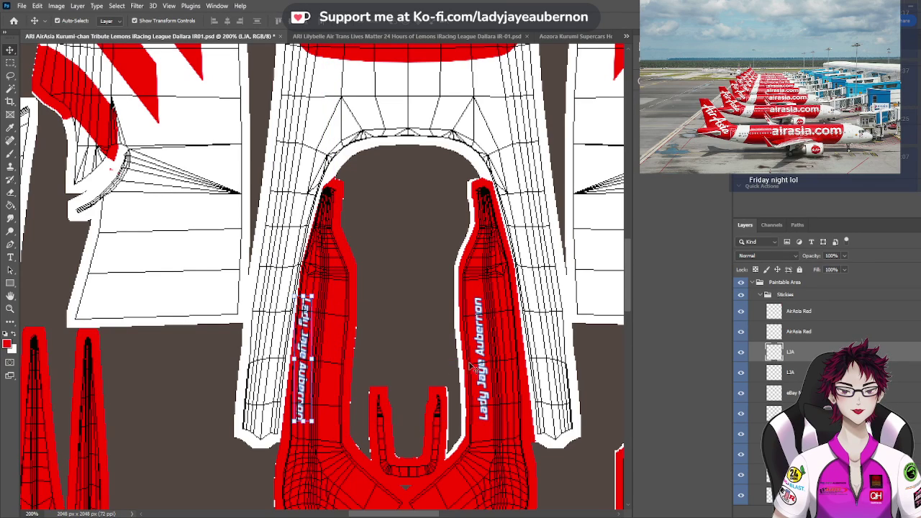
# Move the driver-name decal on the right side of the cockpit surround outward to mirror the left one
pyautogui.click(490, 378)
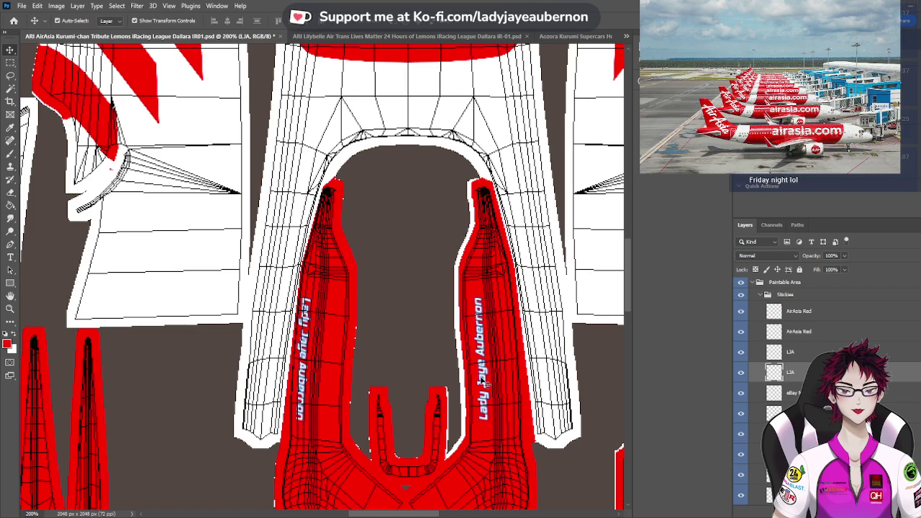
pyautogui.moveTo(484, 380); pyautogui.dragTo(506, 381)
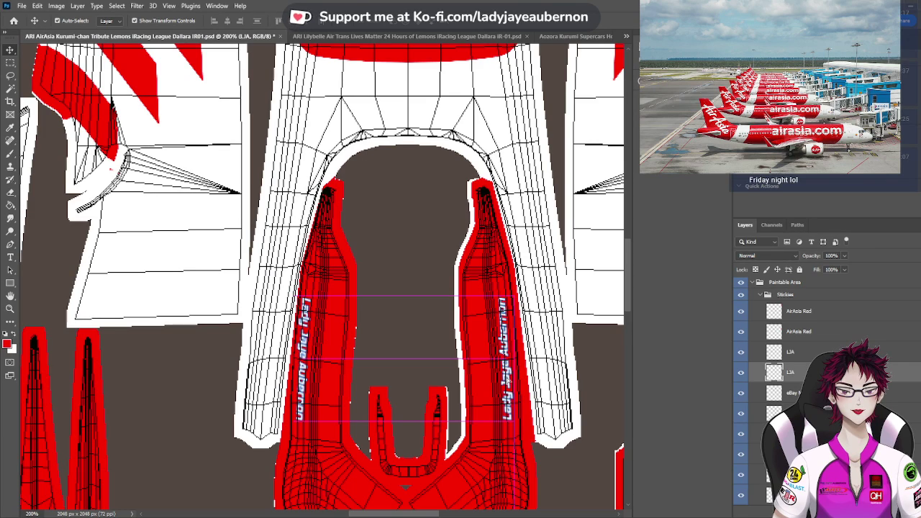
pyautogui.moveTo(506, 382); pyautogui.dragTo(512, 381)
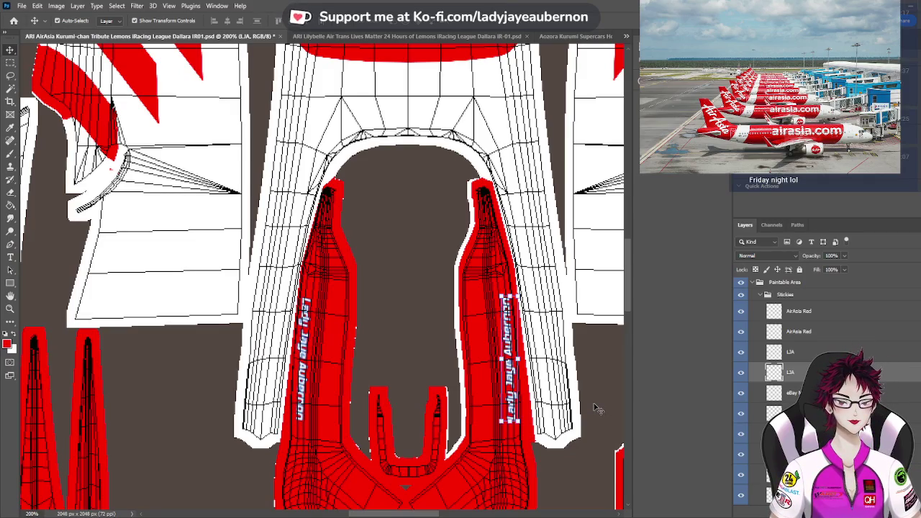
pyautogui.hotkey('ctrl', '-')
pyautogui.hotkey('ctrl', '-')
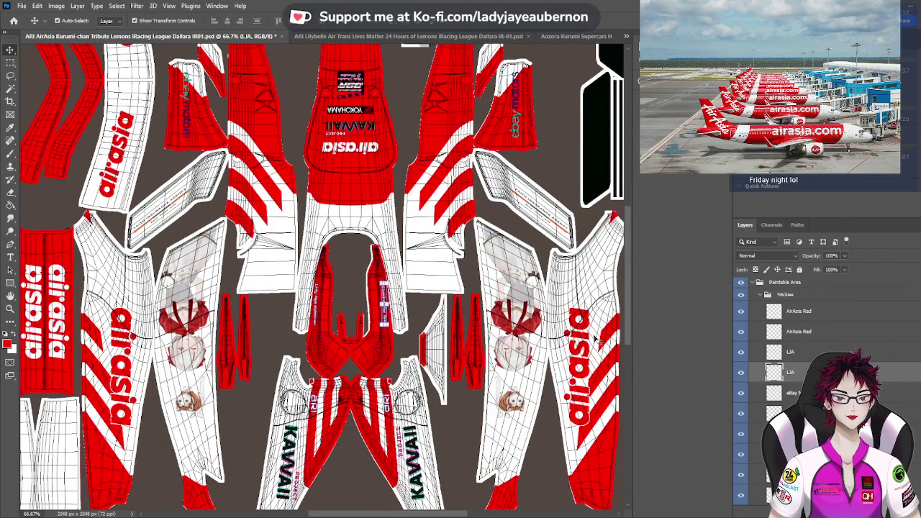
# Hide the Wire layer in the Turn Off Before Exporting TGA group
pyautogui.scroll(3, 804, 331)
pyautogui.scroll(1, 804, 331)
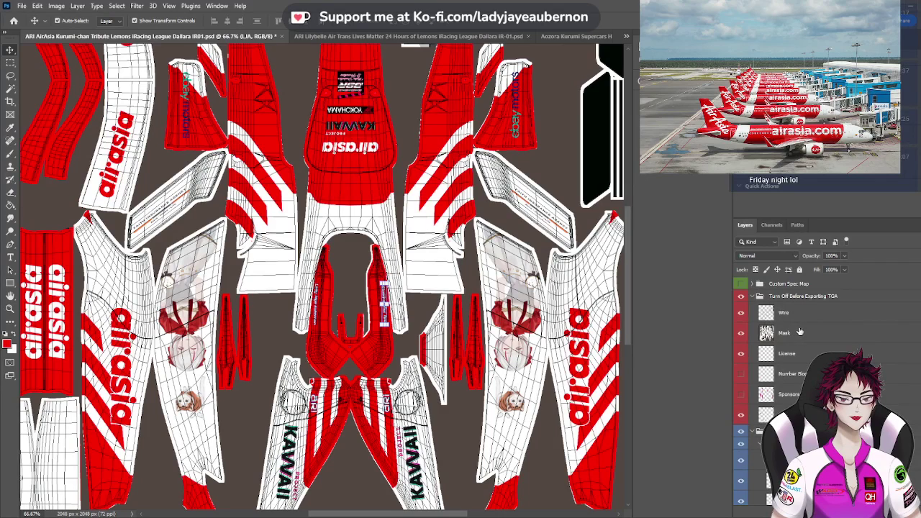
pyautogui.click(741, 313)
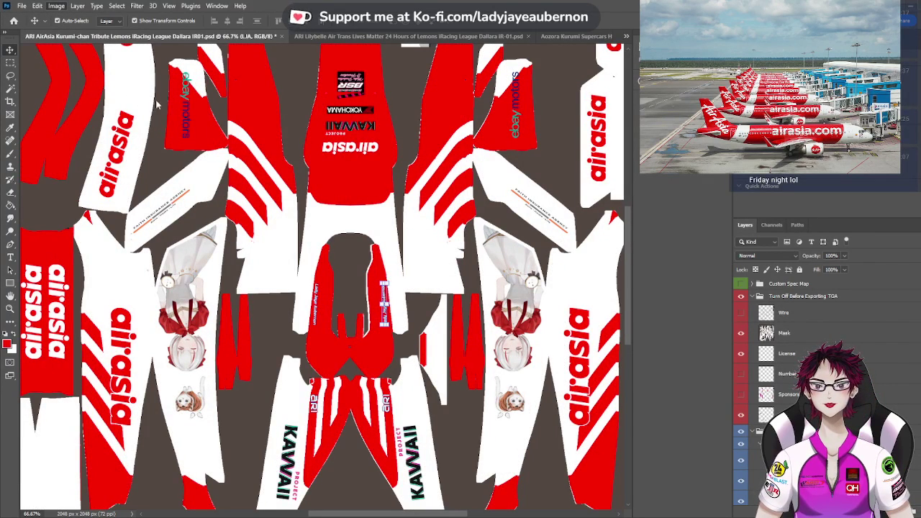
# Rotate the canvas 90° clockwise, deselect the driver-name layer and hide the whole Turn Off Before Exporting TGA group
pyautogui.hotkey('ctrl', 'z')
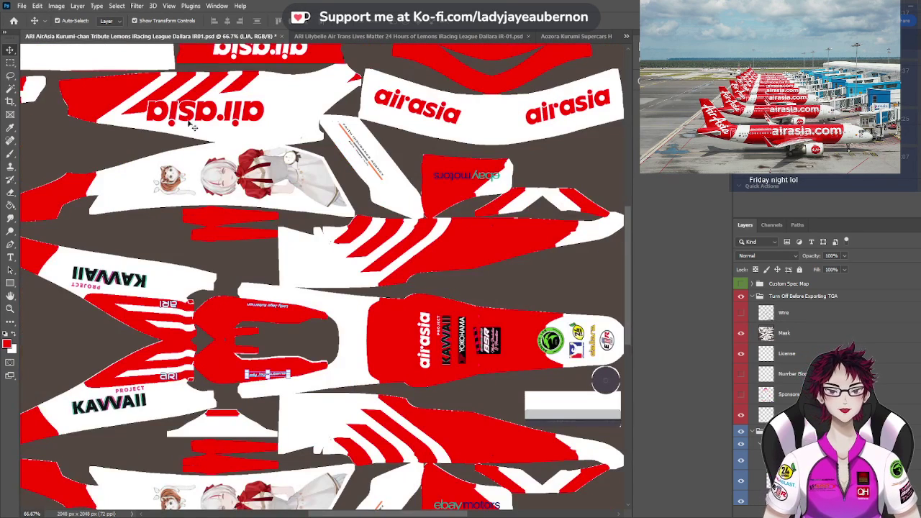
pyautogui.hotkey('ctrl', '-')
pyautogui.hotkey('ctrl', '-')
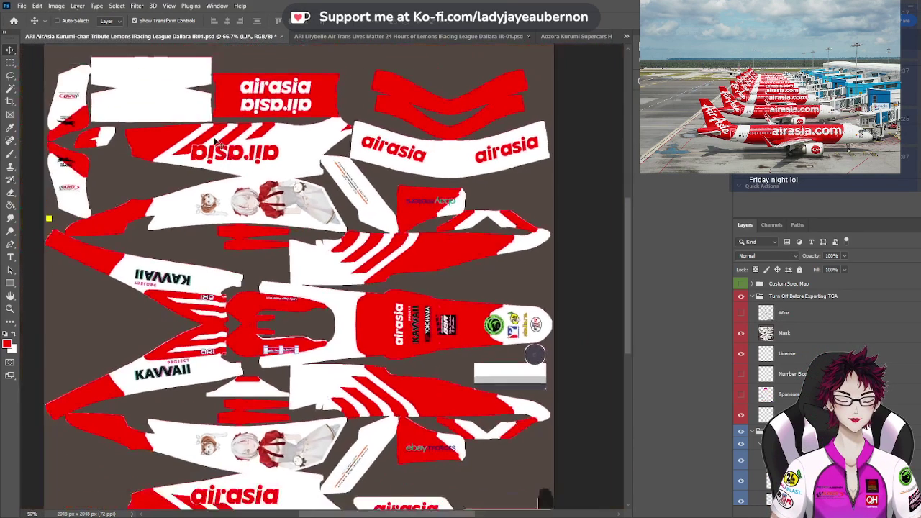
pyautogui.click(574, 229)
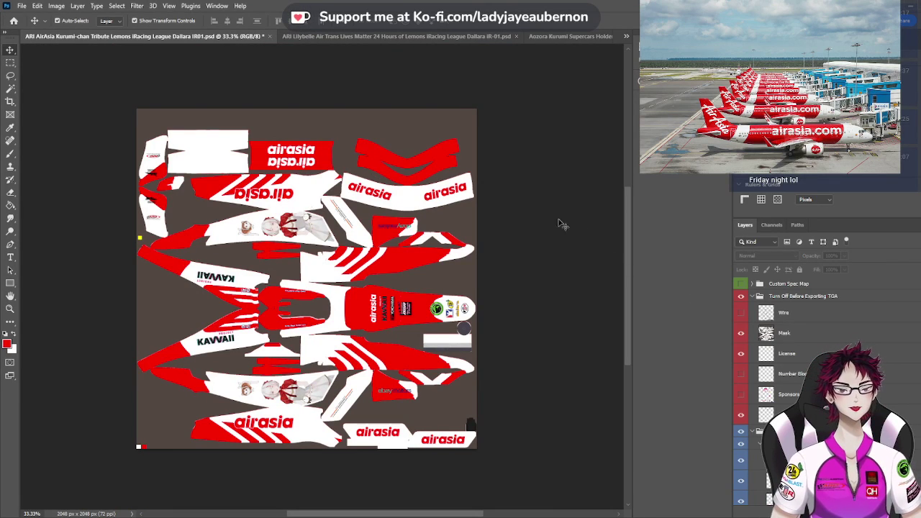
pyautogui.click(741, 300)
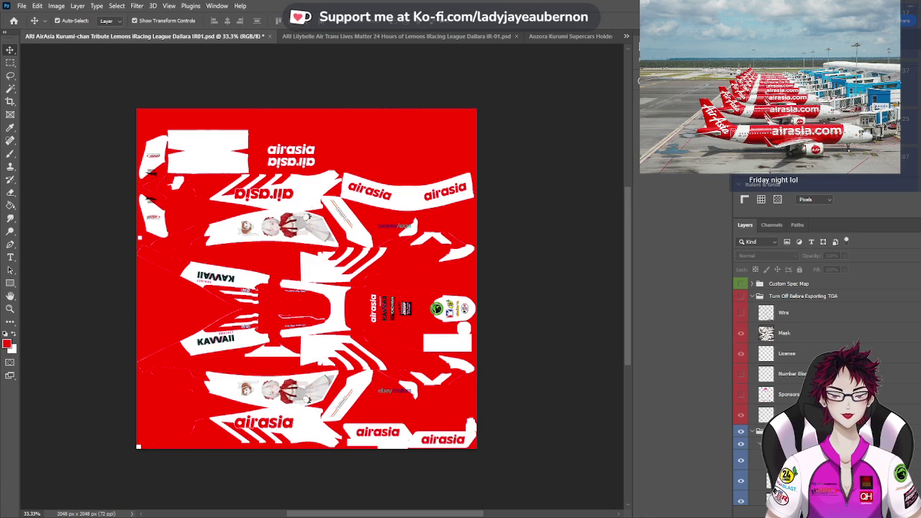
# Switch to iRacing and inspect the driver-name, Faith Insurance Agency and eBay Motors decals on the car model from above, the front and the side
pyautogui.hotkey('alt', 'Tab')
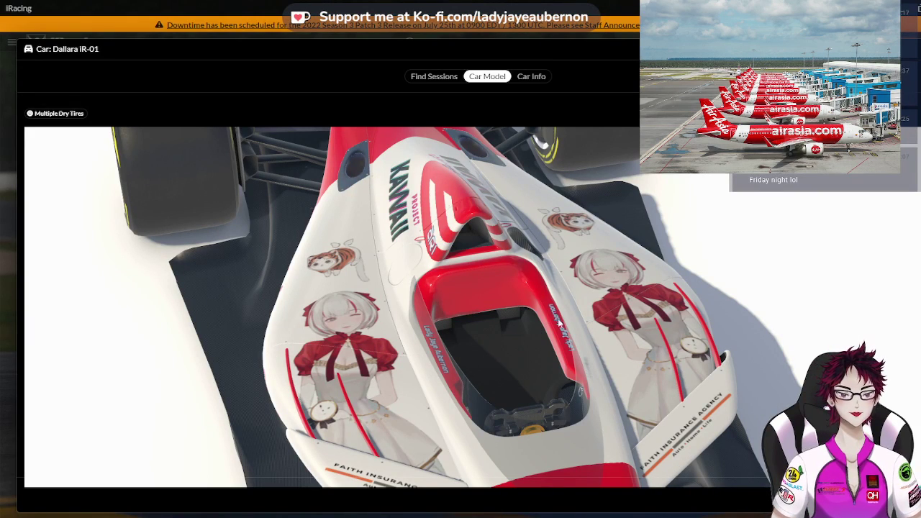
pyautogui.moveTo(439, 347); pyautogui.dragTo(382, 355)
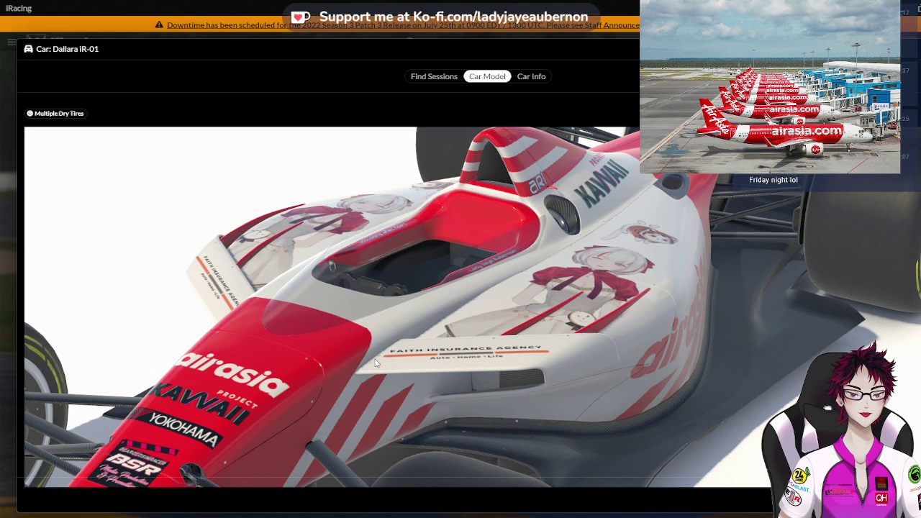
pyautogui.moveTo(374, 363); pyautogui.dragTo(526, 351)
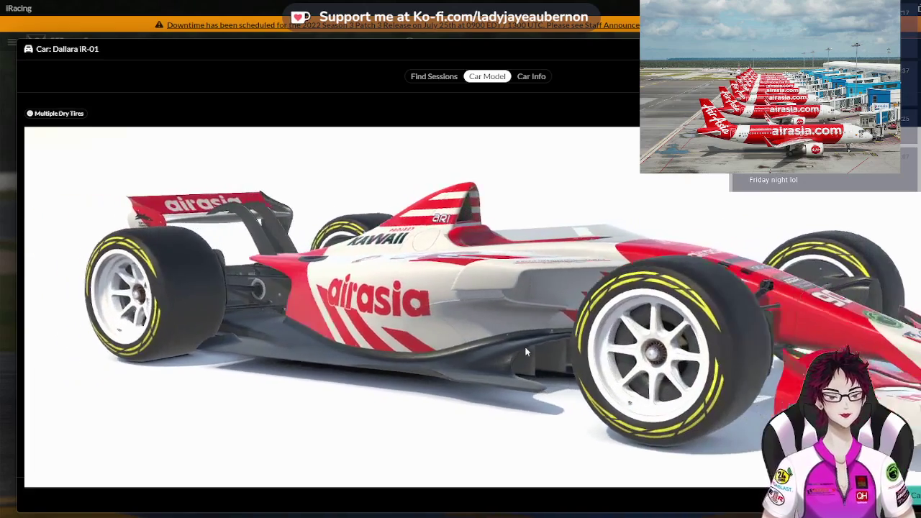
pyautogui.scroll(5, 525, 346)
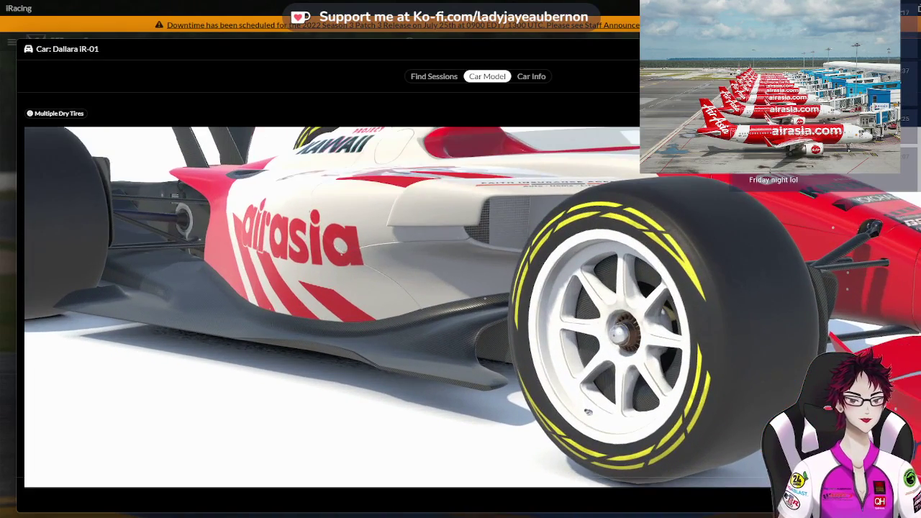
pyautogui.scroll(-3, 525, 346)
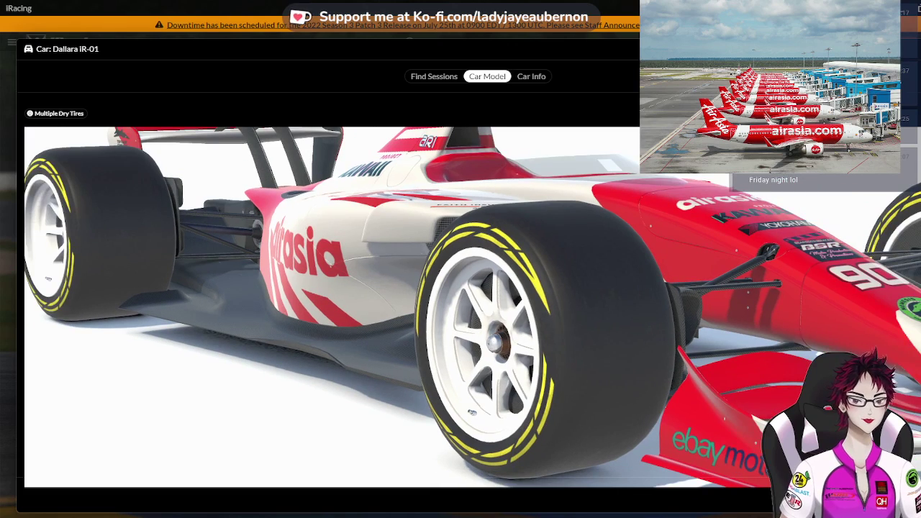
pyautogui.scroll(-1, 524, 346)
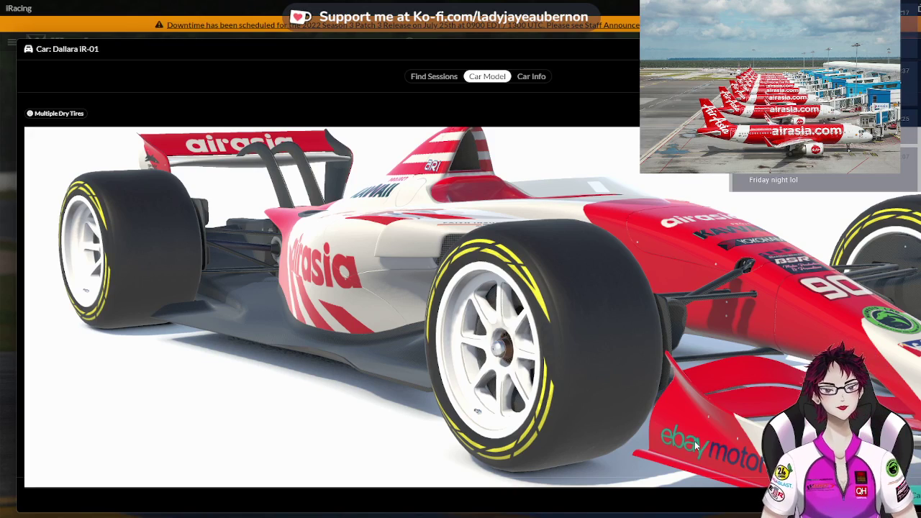
pyautogui.moveTo(731, 441); pyautogui.dragTo(325, 471)
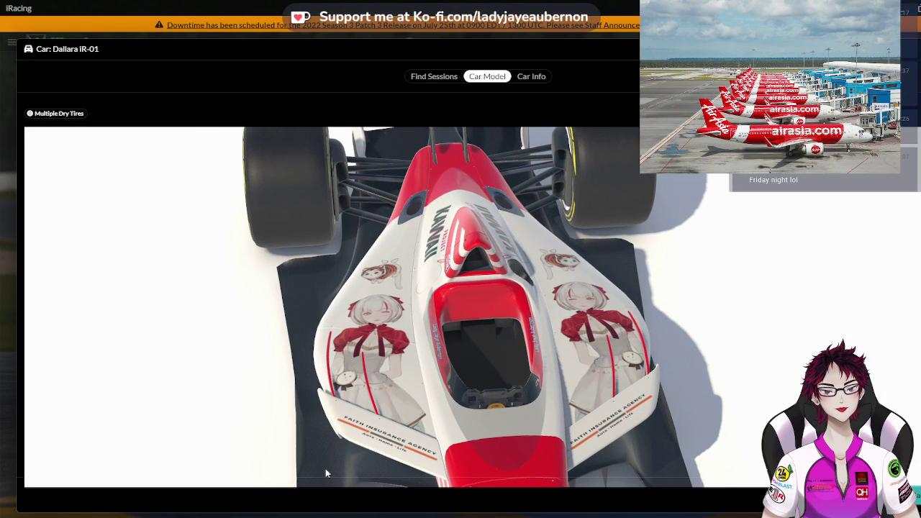
pyautogui.scroll(2, 277, 456)
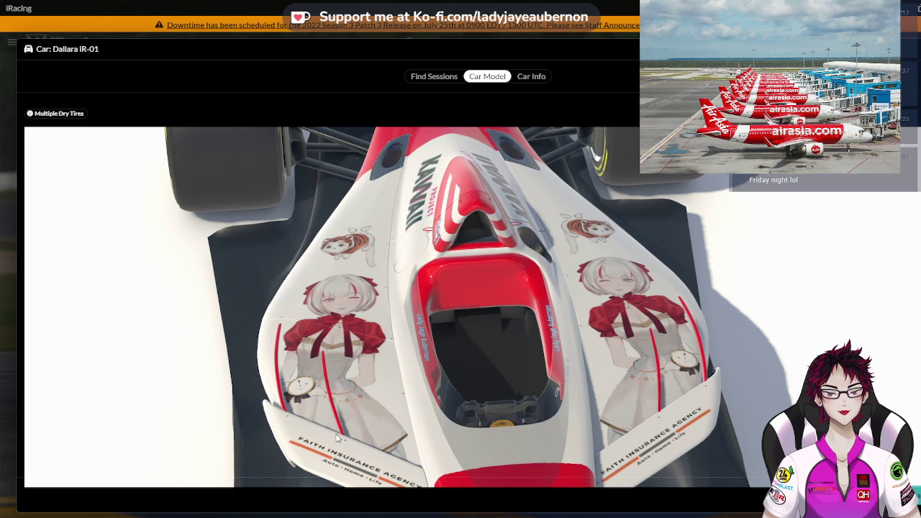
pyautogui.scroll(-3, 335, 435)
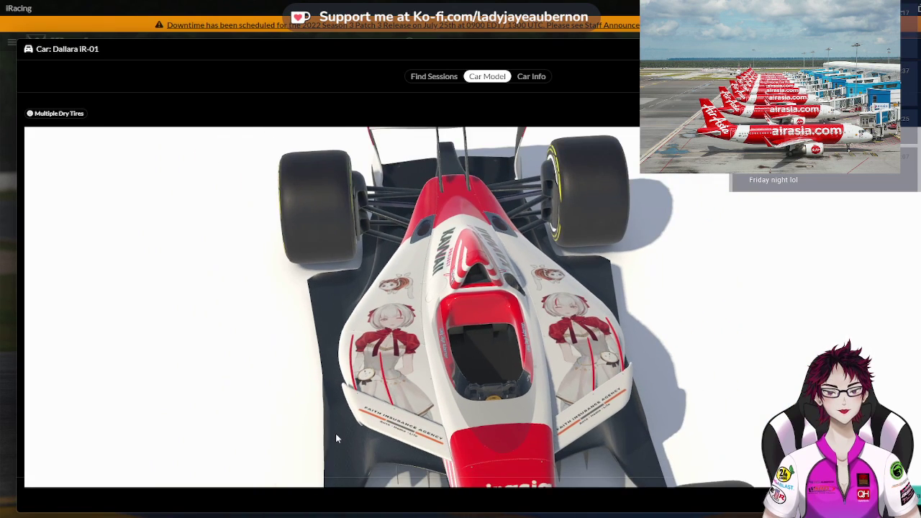
pyautogui.moveTo(444, 414); pyautogui.dragTo(545, 347)
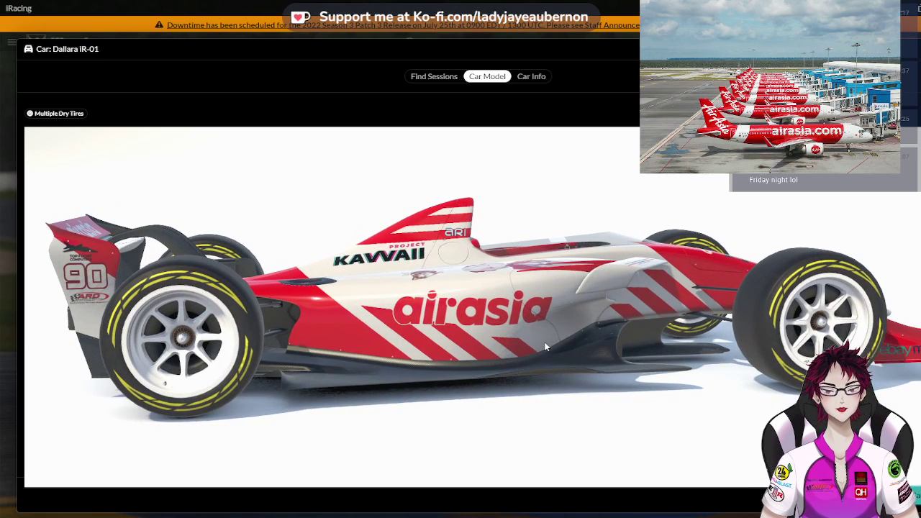
# Read the Dallara iR-01's description and technical specifications
pyautogui.click(531, 79)
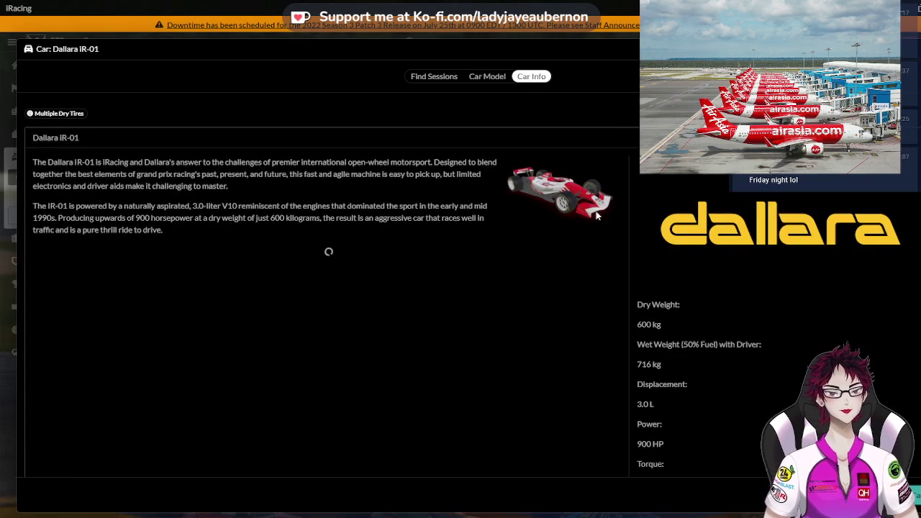
pyautogui.scroll(-1, 663, 288)
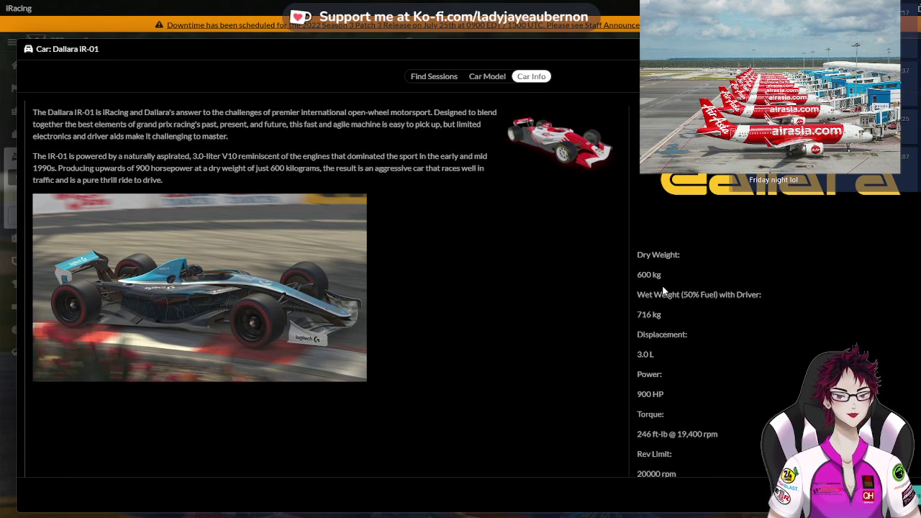
pyautogui.scroll(-1, 664, 289)
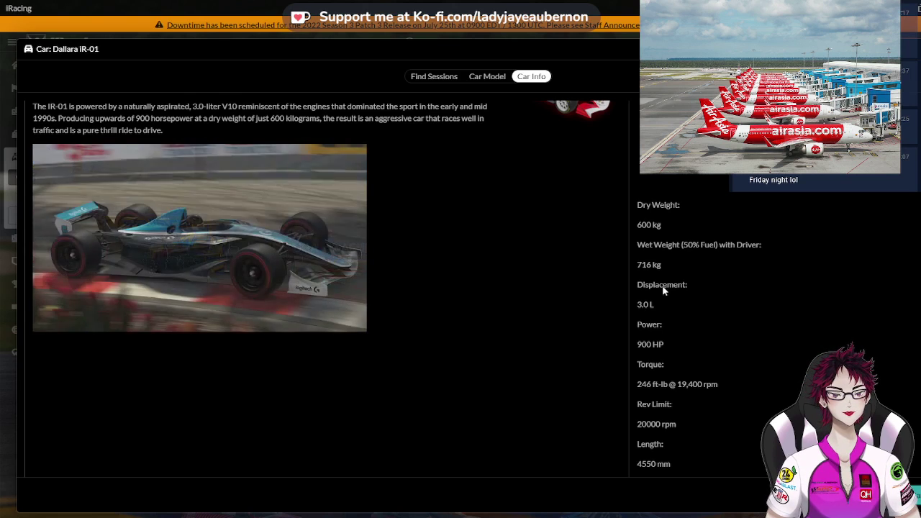
pyautogui.scroll(-2, 664, 289)
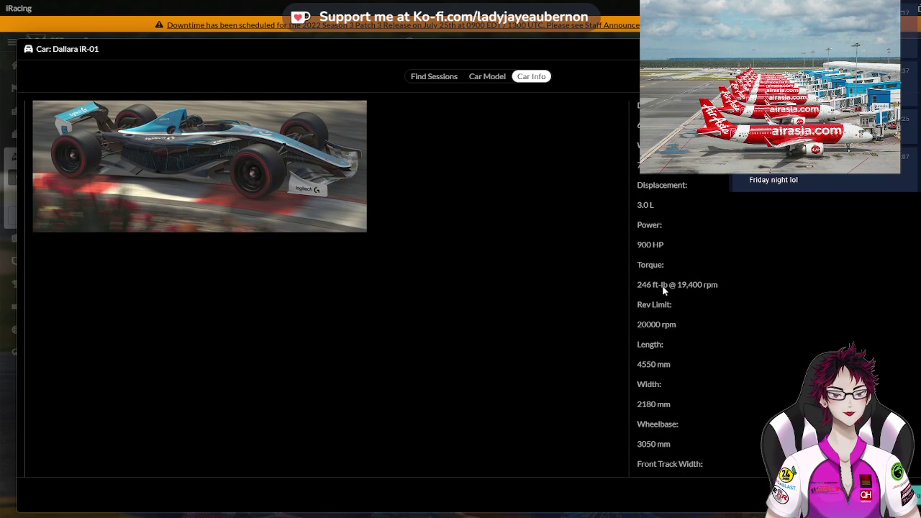
pyautogui.scroll(-2, 663, 289)
pyautogui.scroll(5, 664, 289)
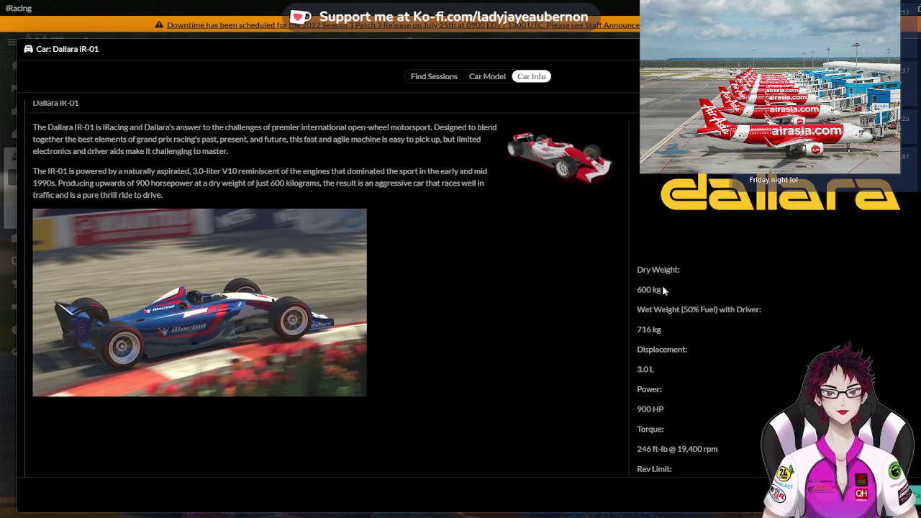
pyautogui.scroll(1, 664, 290)
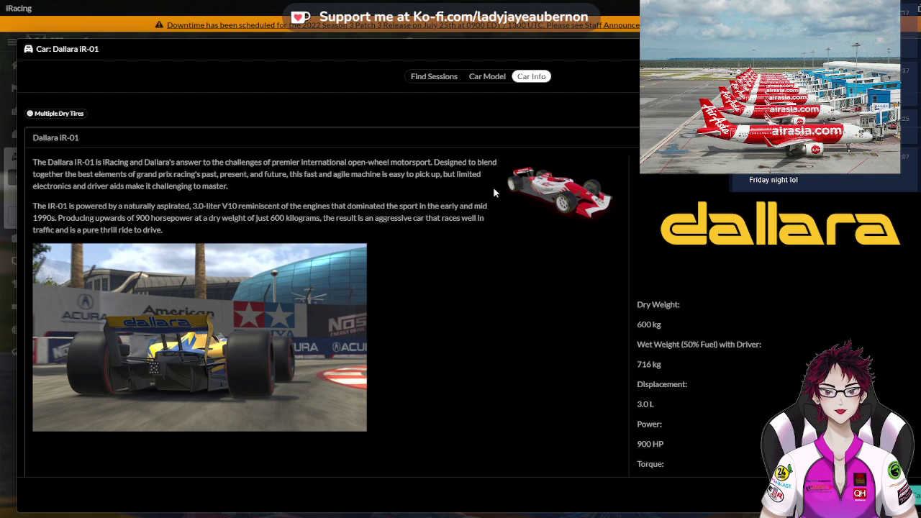
# Return to the 3D car model and examine the livery from the rear, front, side and directly above
pyautogui.click(489, 81)
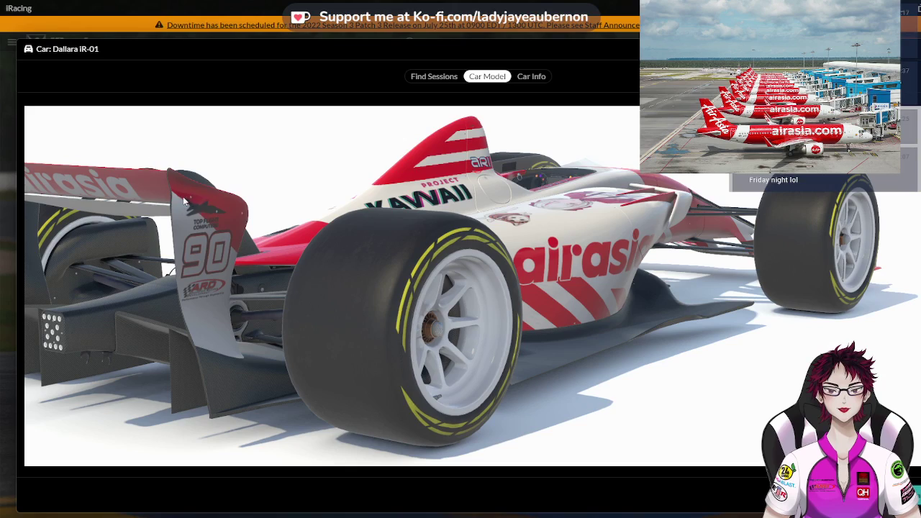
pyautogui.moveTo(185, 202); pyautogui.dragTo(111, 261)
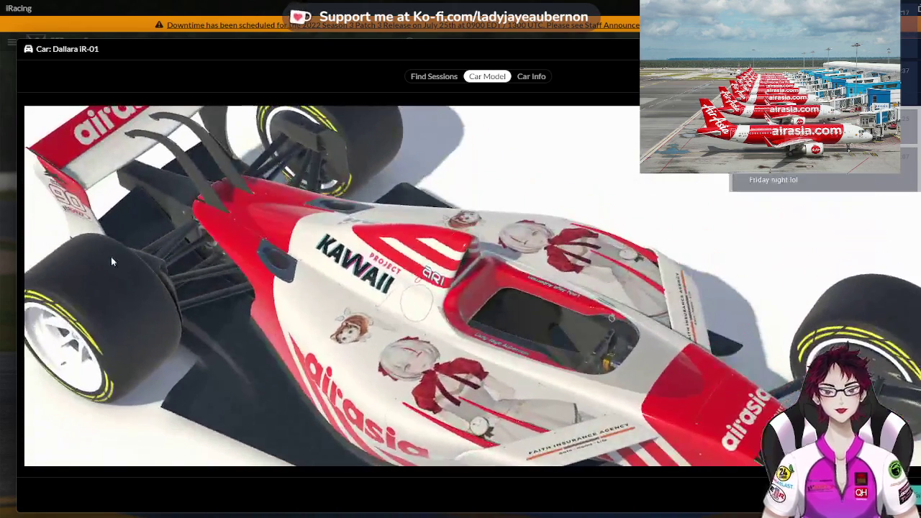
pyautogui.moveTo(421, 361); pyautogui.dragTo(344, 257)
pyautogui.scroll(-2, 446, 308)
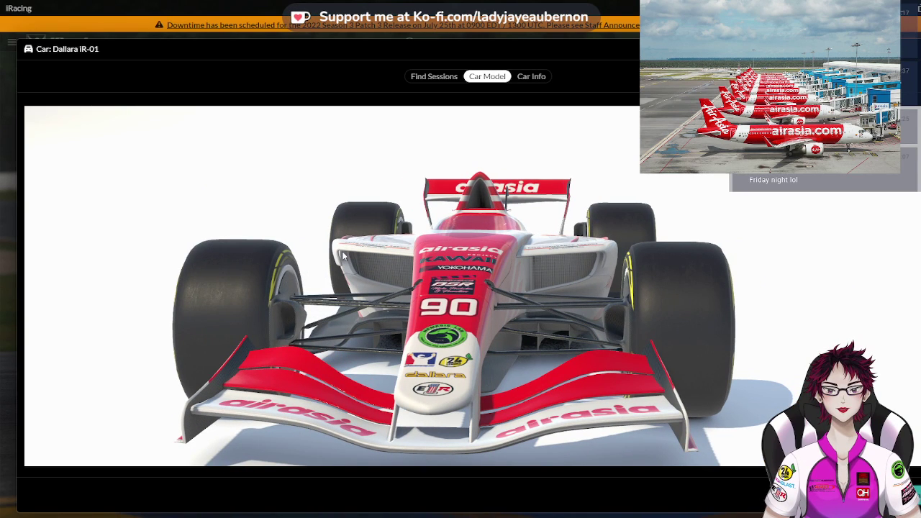
pyautogui.moveTo(343, 256); pyautogui.dragTo(246, 228)
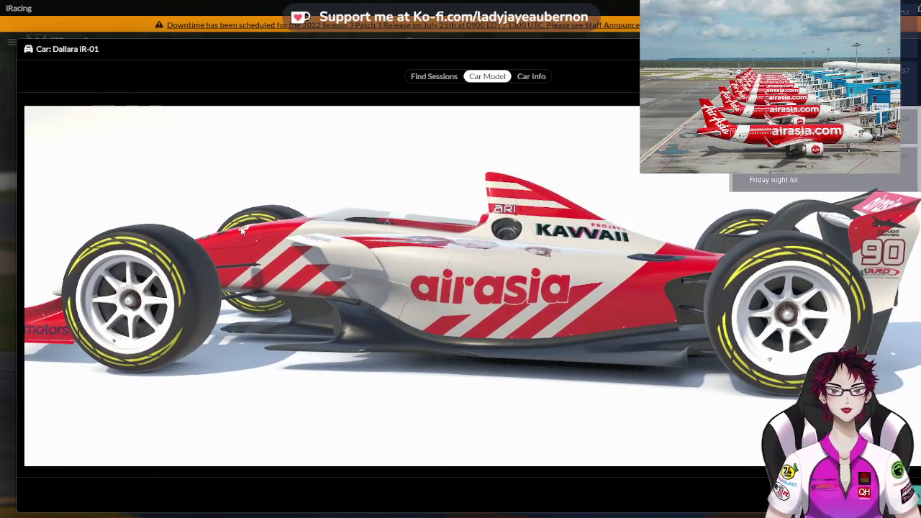
pyautogui.moveTo(242, 229); pyautogui.dragTo(254, 289)
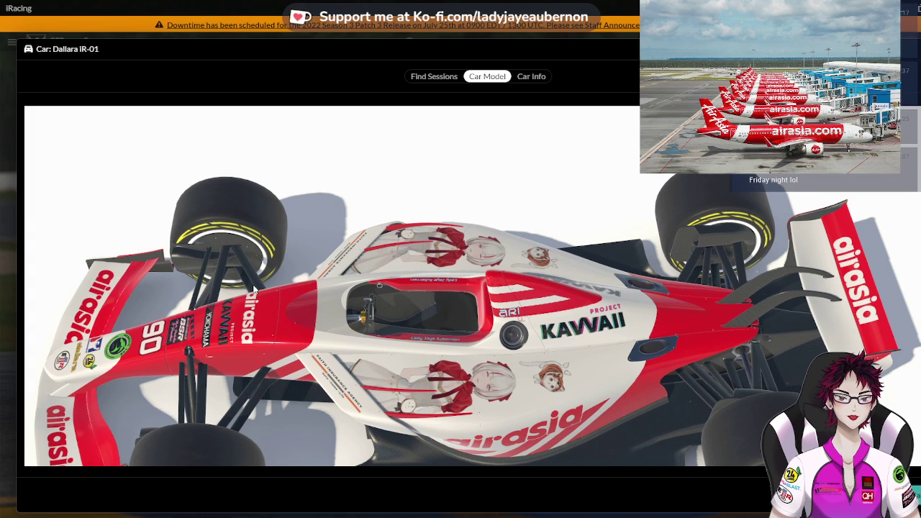
pyautogui.moveTo(254, 289); pyautogui.dragTo(338, 326)
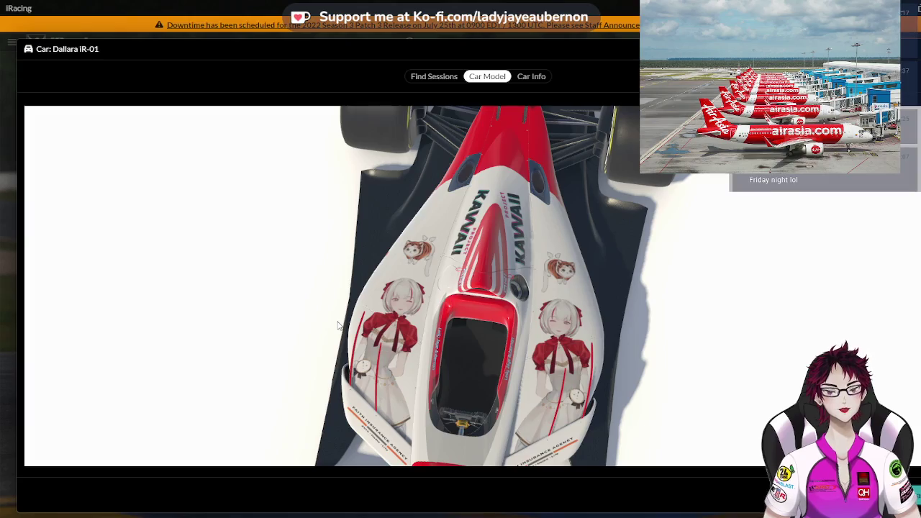
# Examine the character, cat and driver-name decals around the cockpit up close and from several angles, and switch back to Photoshop
pyautogui.moveTo(343, 324); pyautogui.dragTo(417, 320)
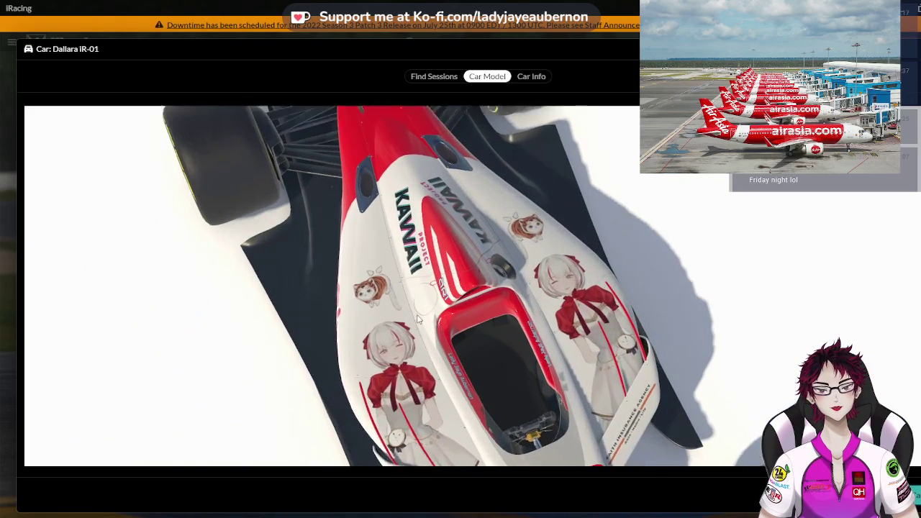
pyautogui.scroll(3, 418, 320)
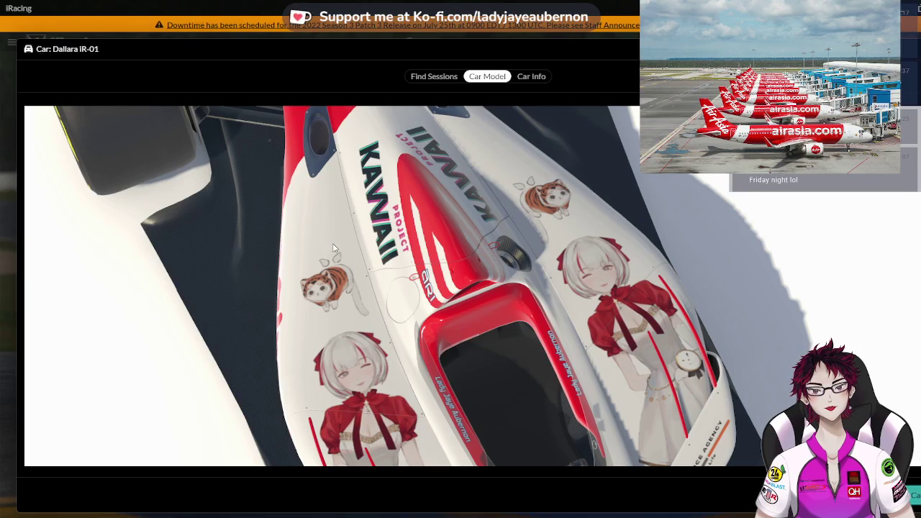
pyautogui.scroll(-4, 335, 255)
pyautogui.moveTo(388, 308); pyautogui.dragTo(453, 229)
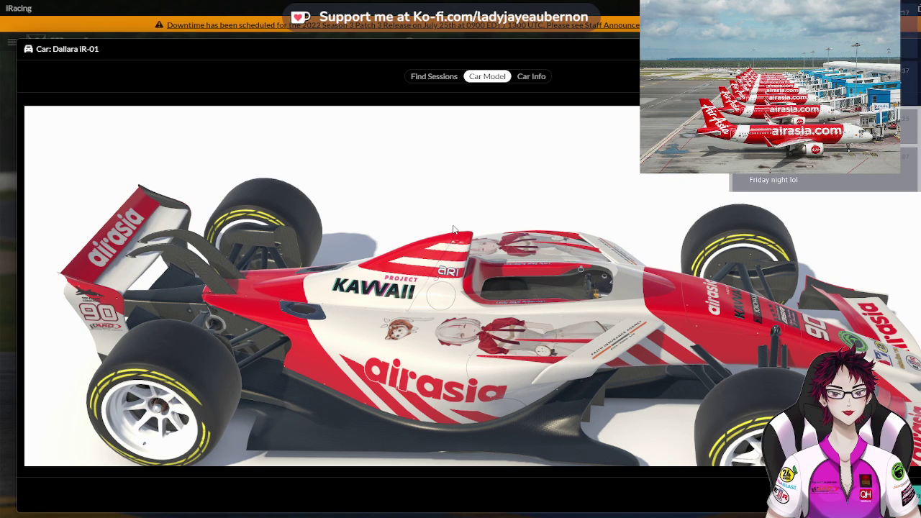
pyautogui.moveTo(454, 229); pyautogui.dragTo(362, 228)
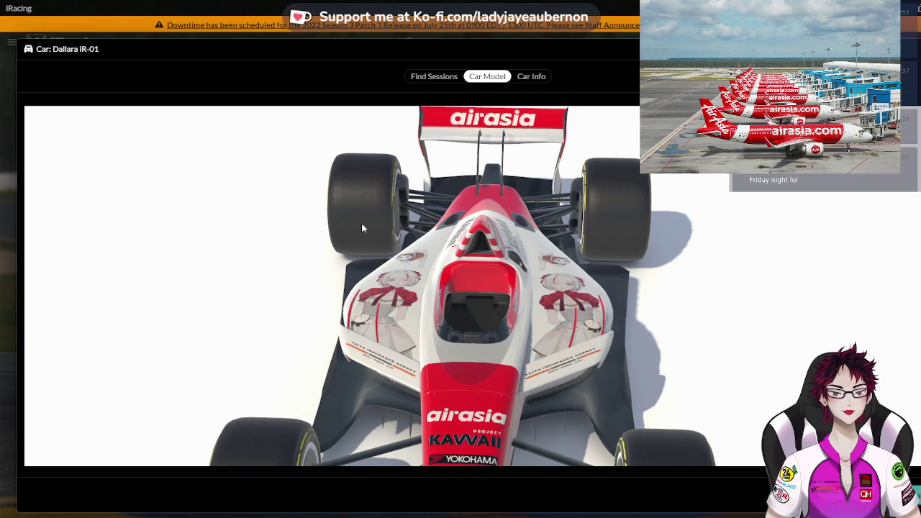
pyautogui.moveTo(362, 228); pyautogui.dragTo(300, 257)
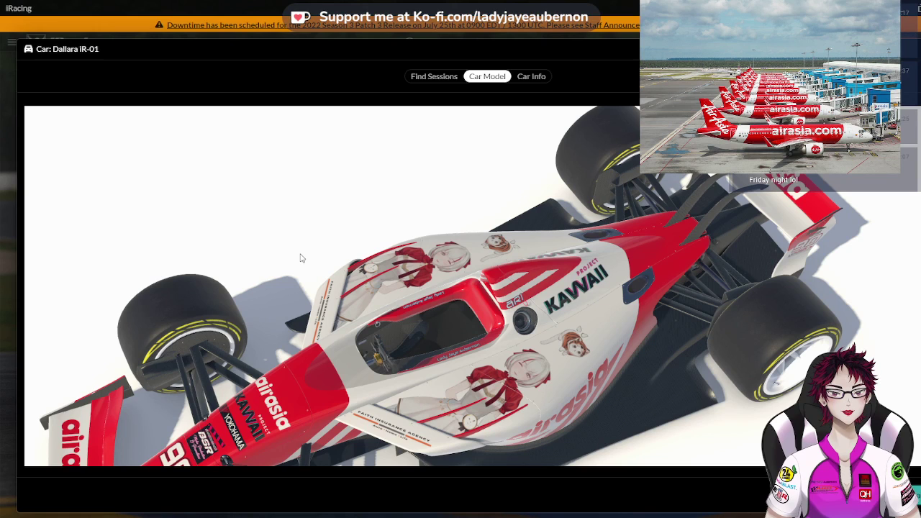
pyautogui.moveTo(305, 257); pyautogui.dragTo(541, 242)
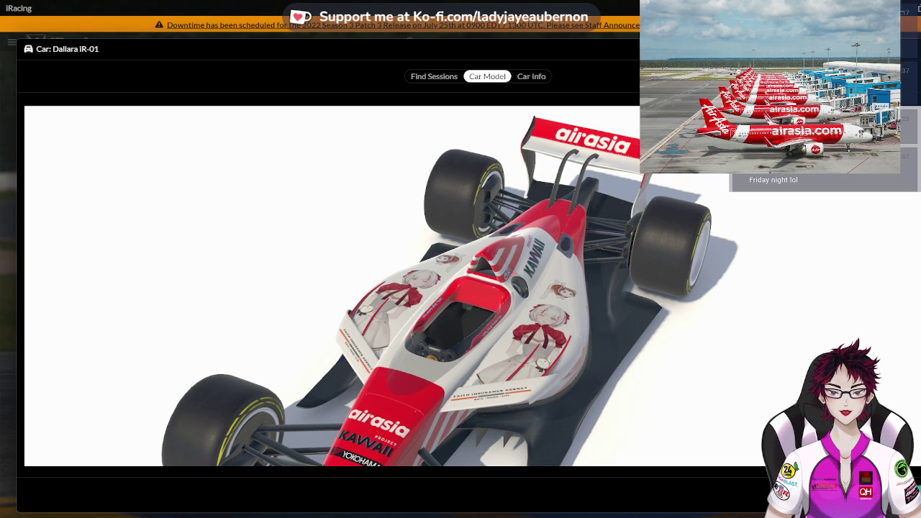
pyautogui.hotkey('alt', 'Tab')
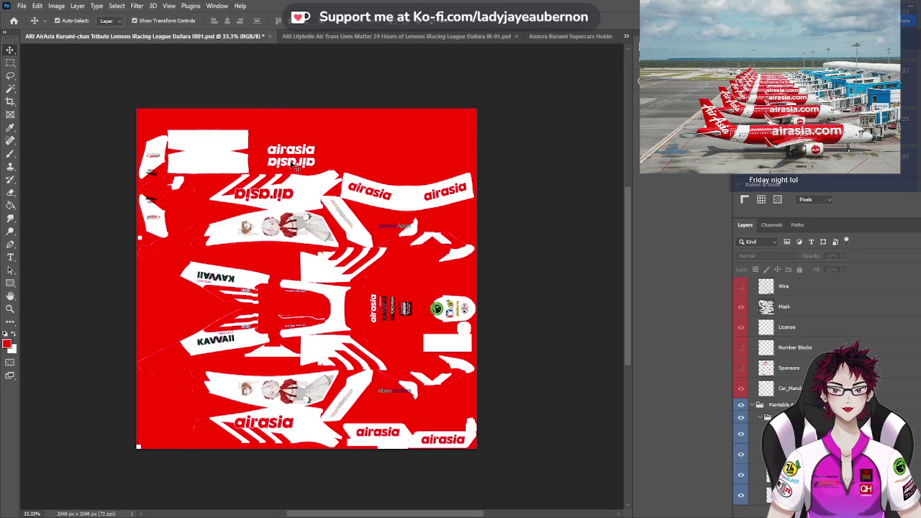
# Look over the Lilybelle Air Trans Lives Matter livery, return to the AirAsia livery and switch to the blank Untitled-2 document
pyautogui.click(340, 38)
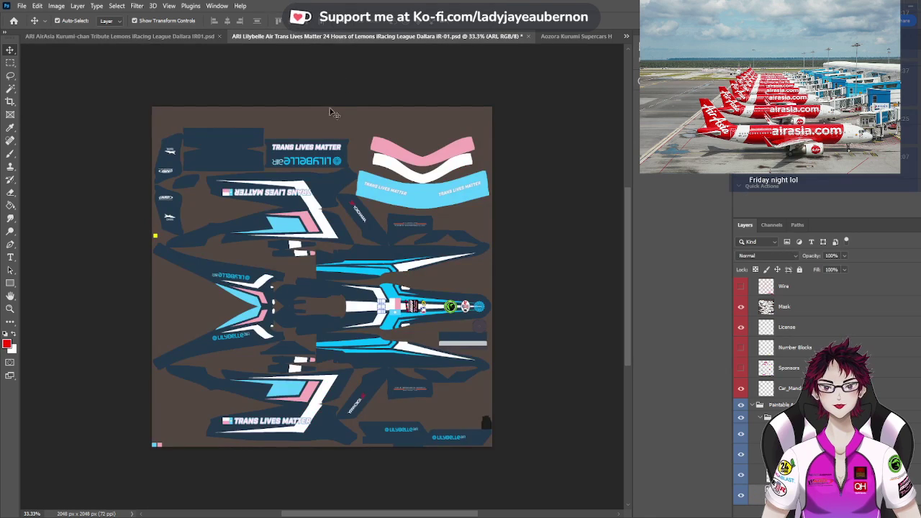
pyautogui.click(172, 38)
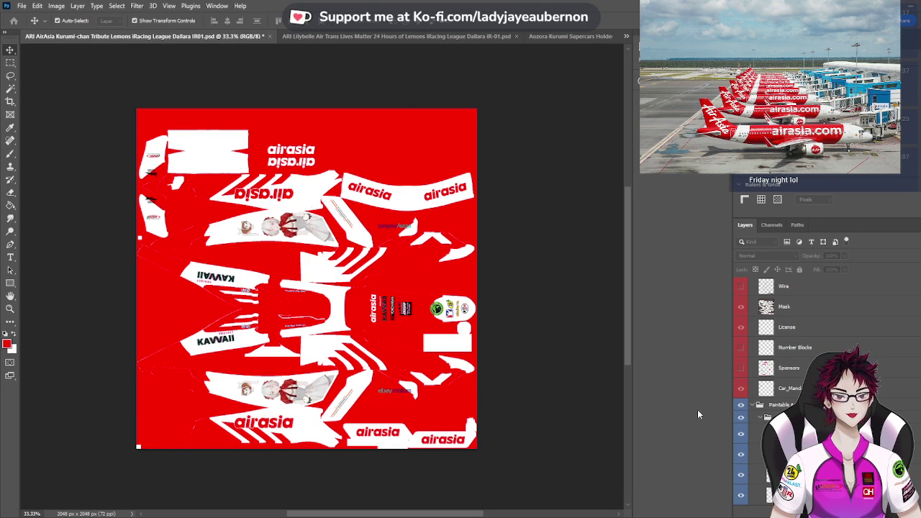
pyautogui.hotkey('ctrl', 'shift', 'Tab')
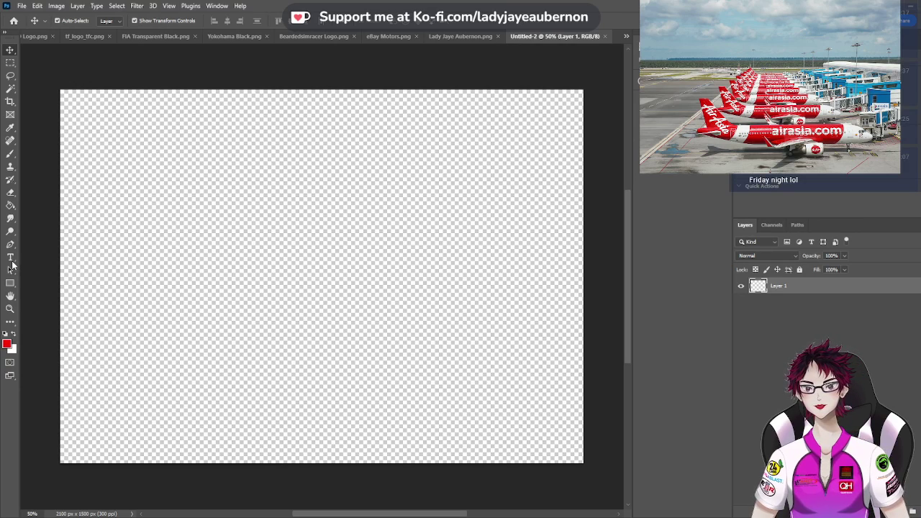
# Start a red text layer reading "We" in the empty document and tighten its letter spacing
pyautogui.click(11, 259)
pyautogui.click(255, 245)
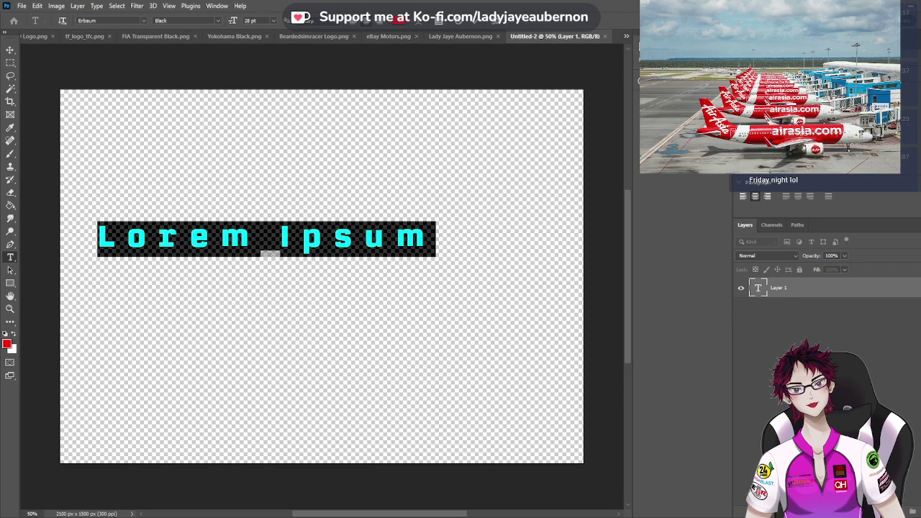
pyautogui.write('We')
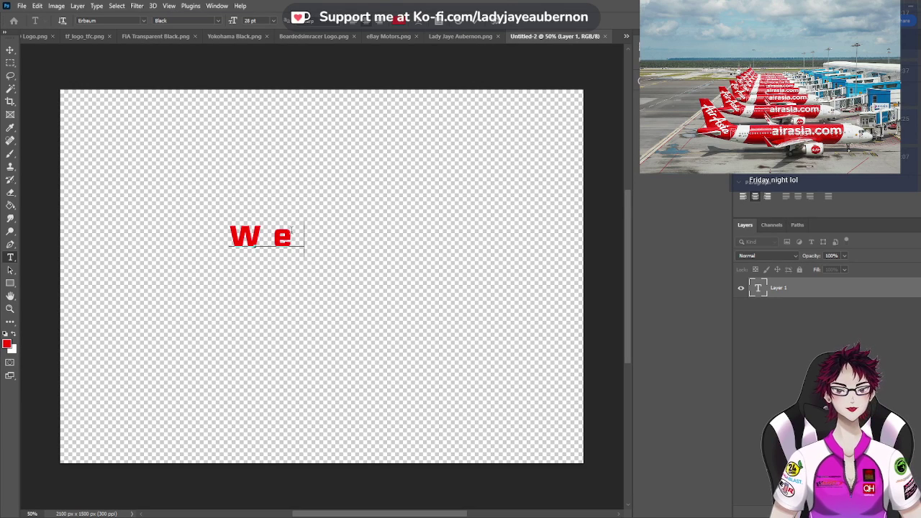
pyautogui.moveTo(303, 237); pyautogui.dragTo(228, 237)
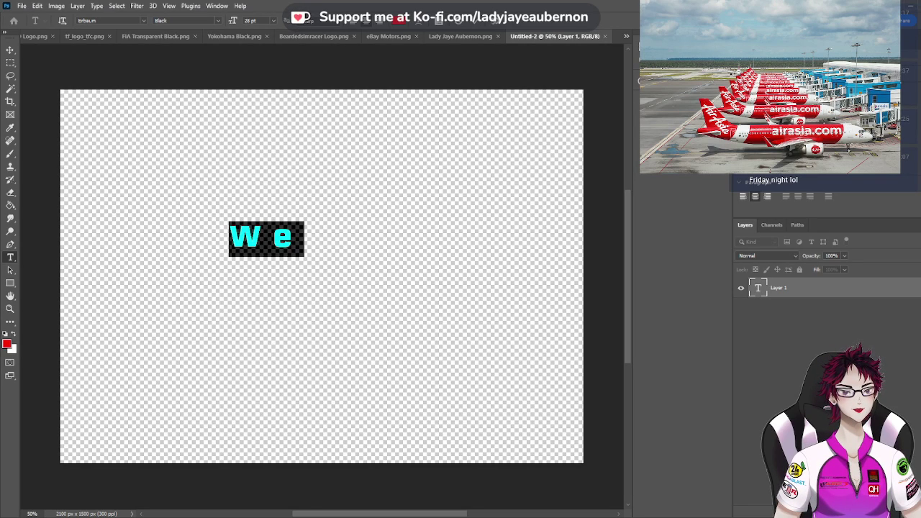
pyautogui.hotkey('alt', 'Left')
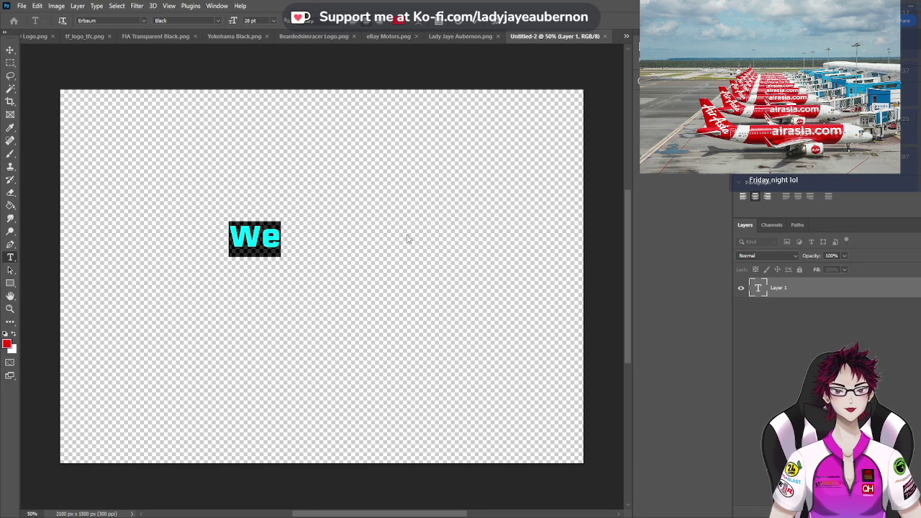
# Extend the text to read "We Love You" with "Kurumi-Chan!" on a second line
pyautogui.click(281, 238)
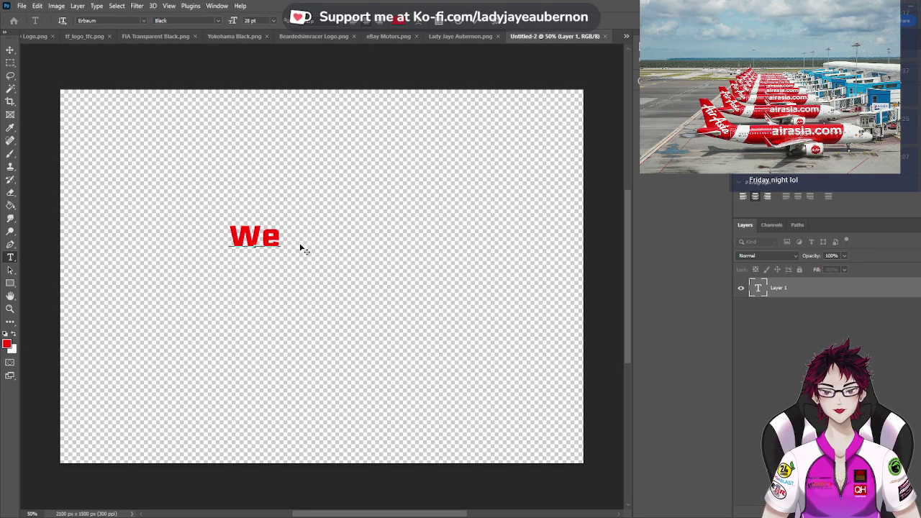
pyautogui.write('Love You')
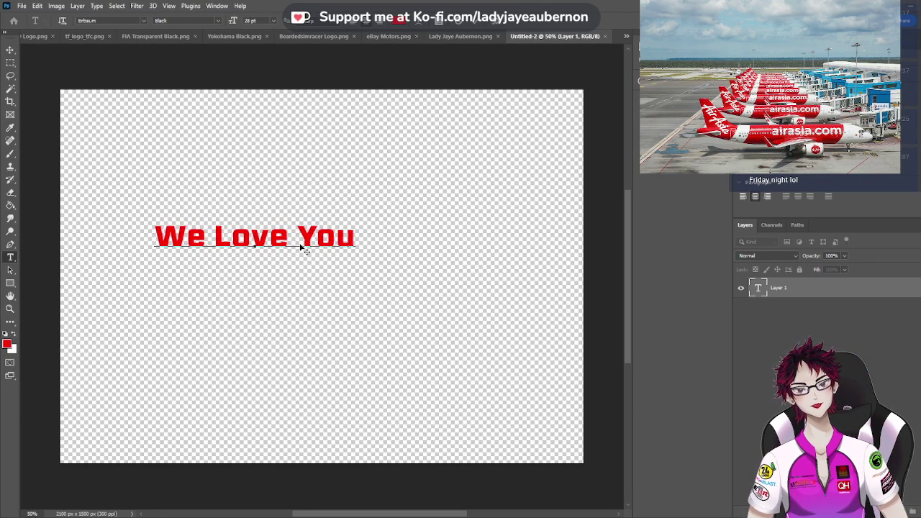
pyautogui.press('Return')
pyautogui.write('K')
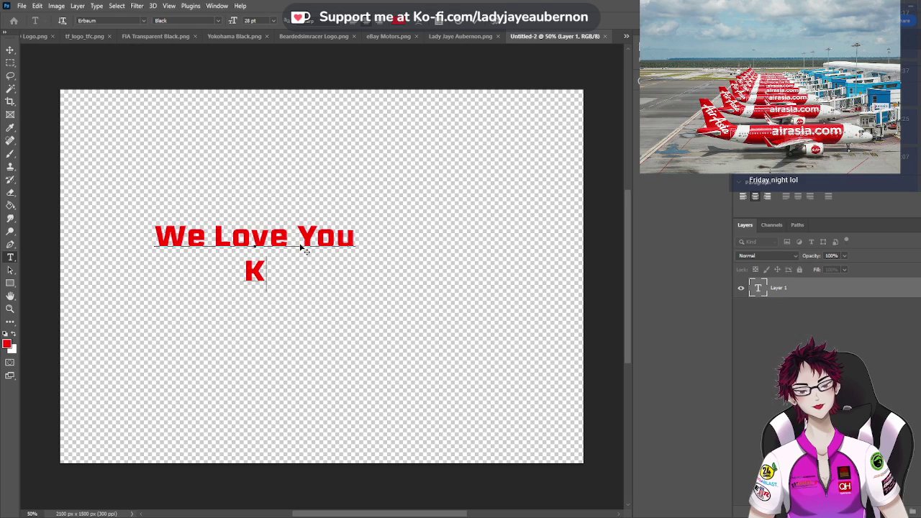
pyautogui.write('urum')
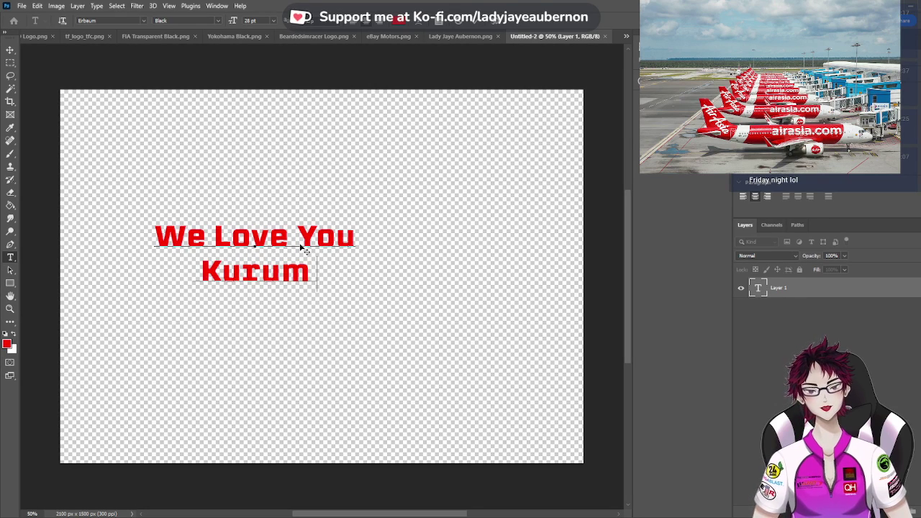
pyautogui.write('i-Chan')
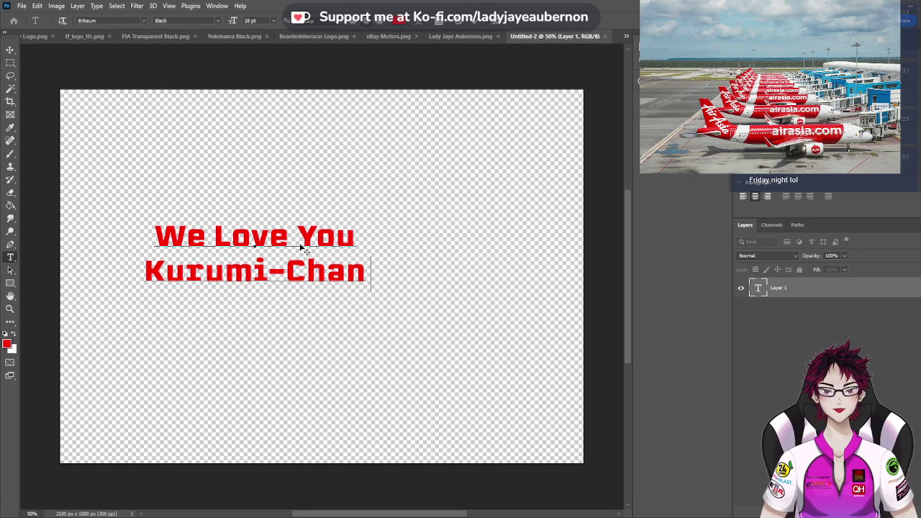
pyautogui.write('!')
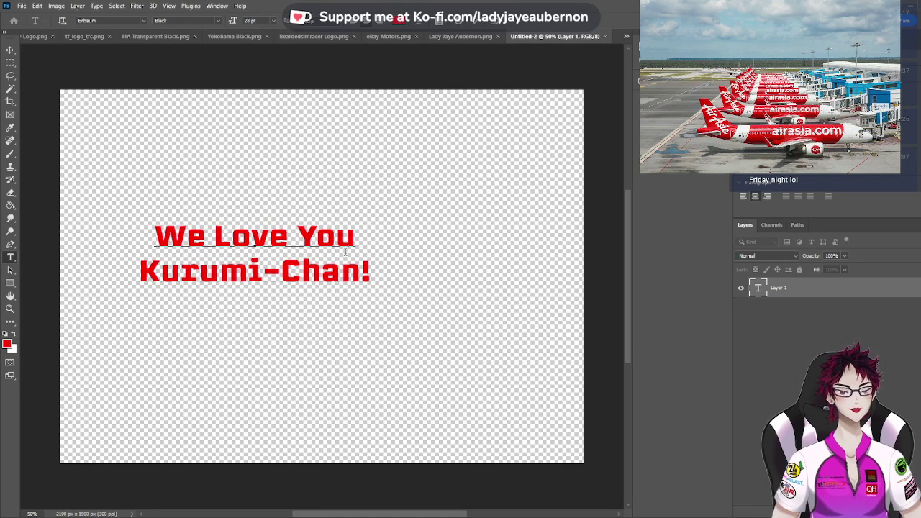
# Try the Hemi Head font in Bold Italic on all of the text and undo the font change
pyautogui.press('ctrl')
pyautogui.hotkey('ctrl', 'a')
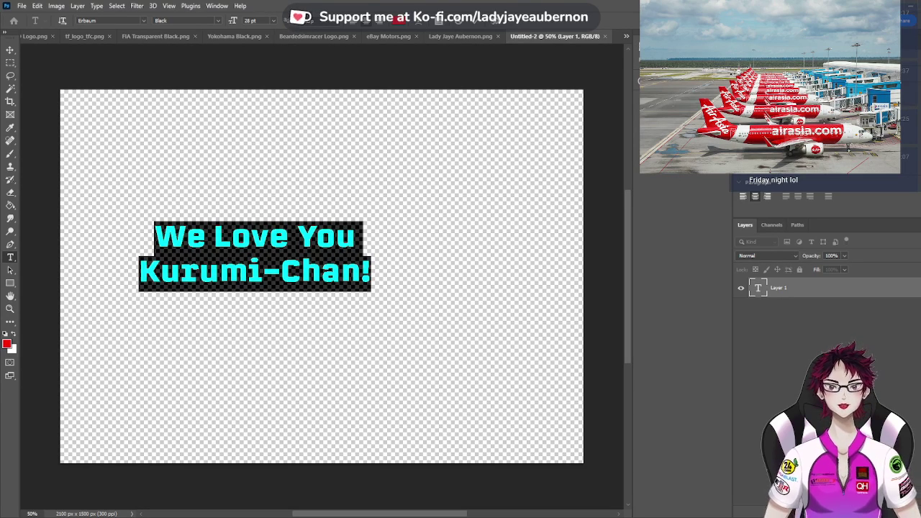
pyautogui.click(144, 21)
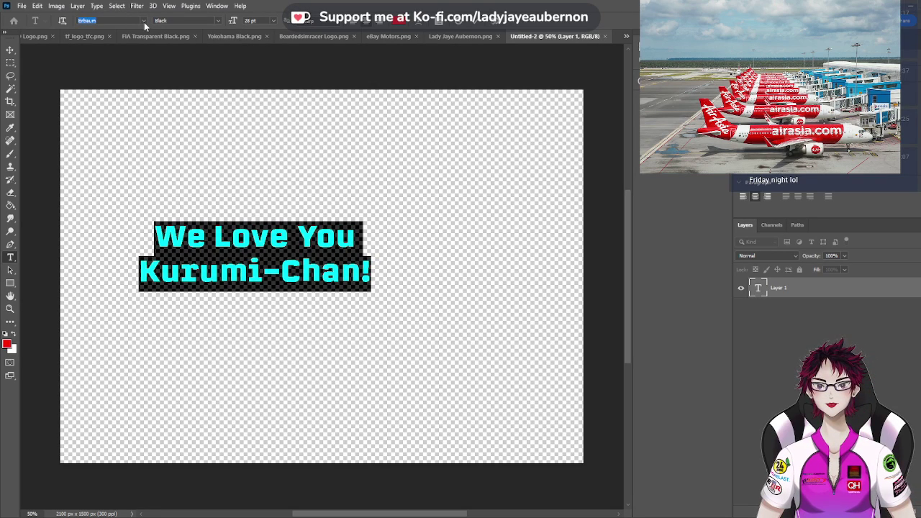
pyautogui.write('Hemi Head')
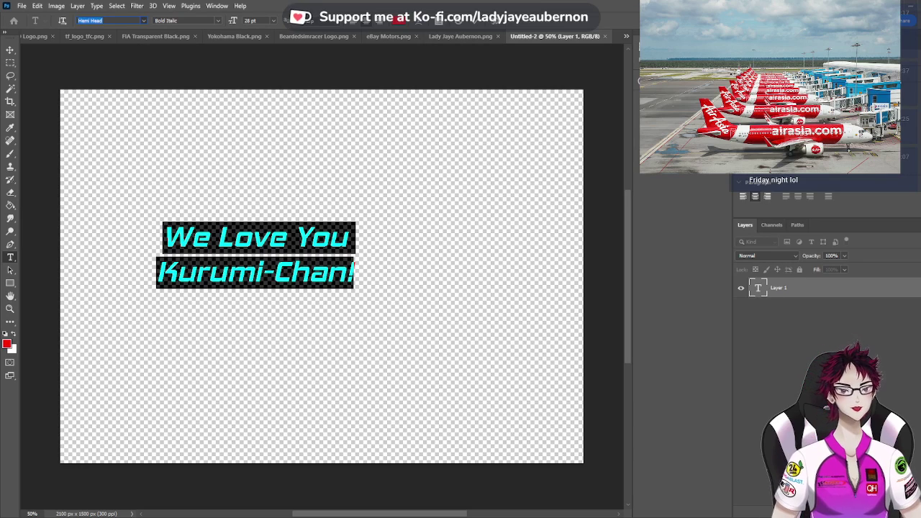
pyautogui.hotkey('ctrl', 'z')
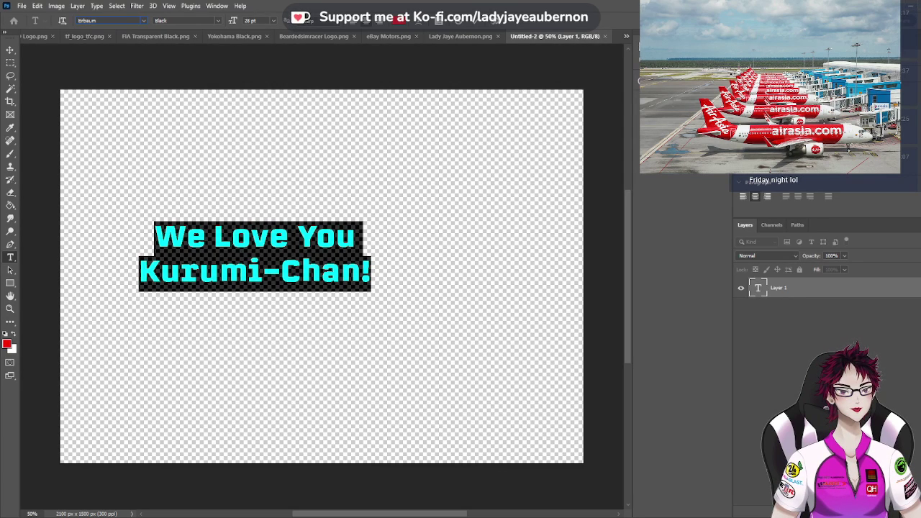
# Preview fonts such as Infinite Stroke, Brood, Conthrax, Industry and Impact on the two-line text, returning to Erbaum Black
pyautogui.press('Down')
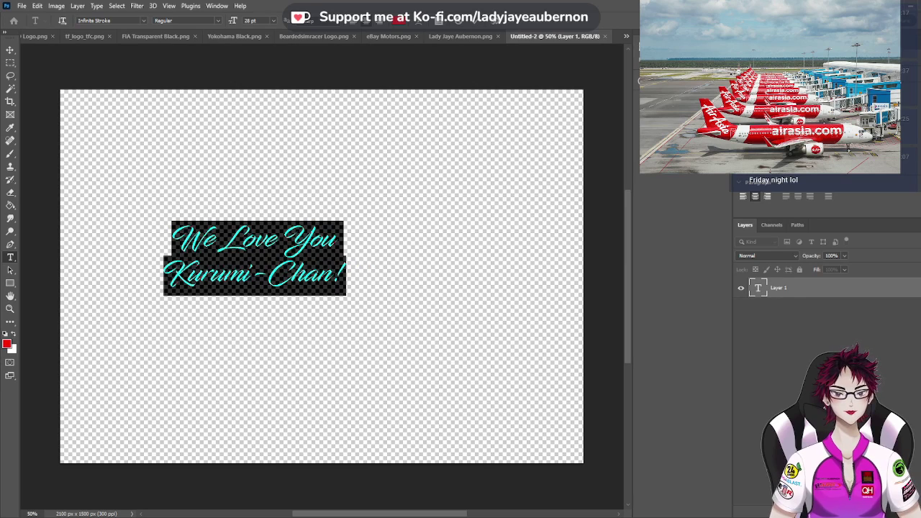
pyautogui.press('Down')
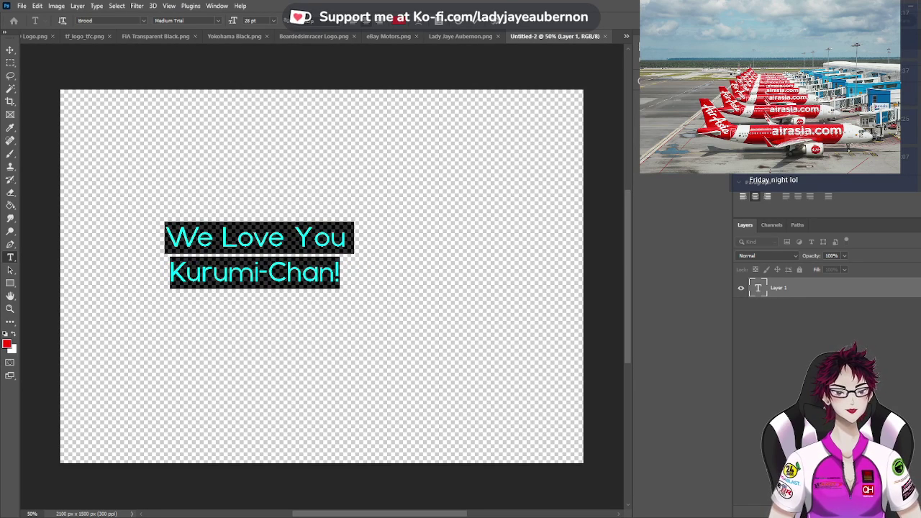
pyautogui.press('Down')
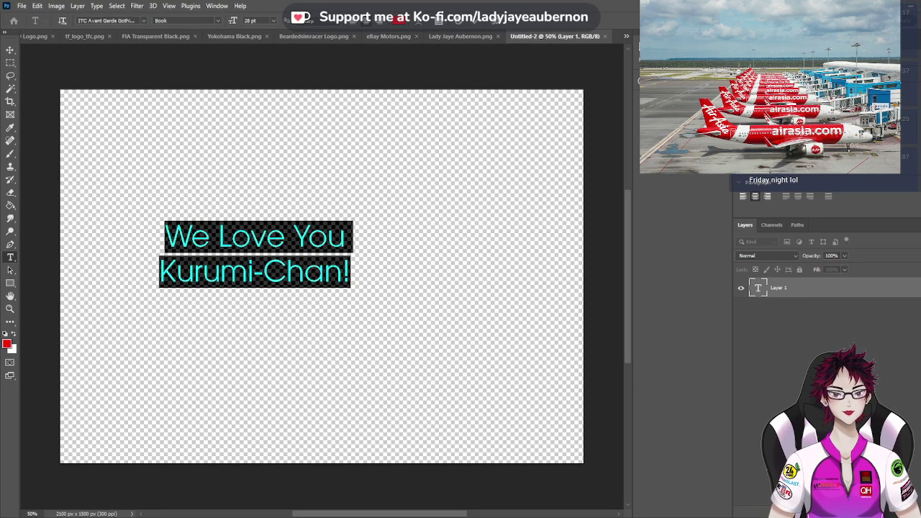
pyautogui.press('Up')
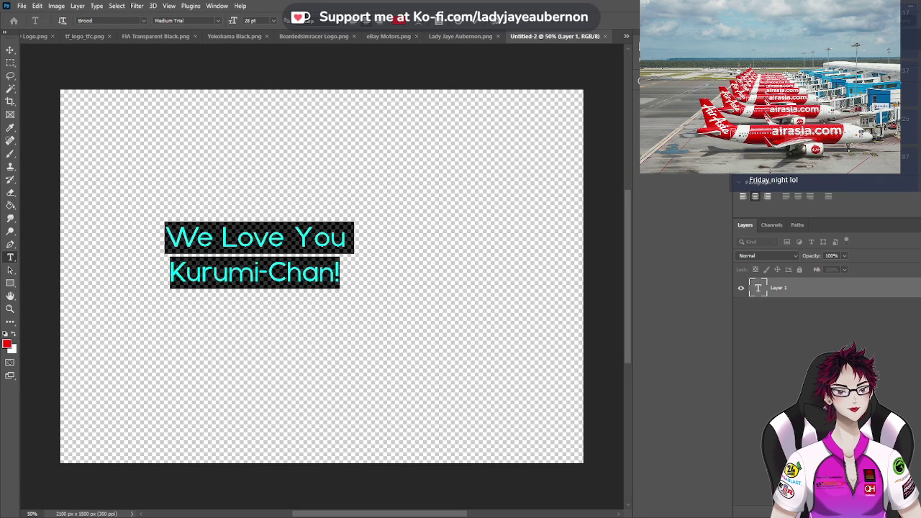
pyautogui.press('Up')
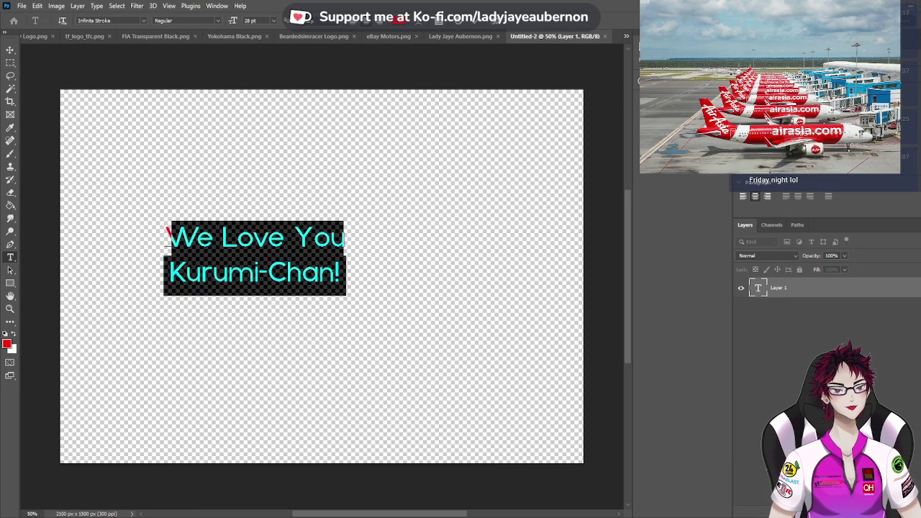
pyautogui.press('Up')
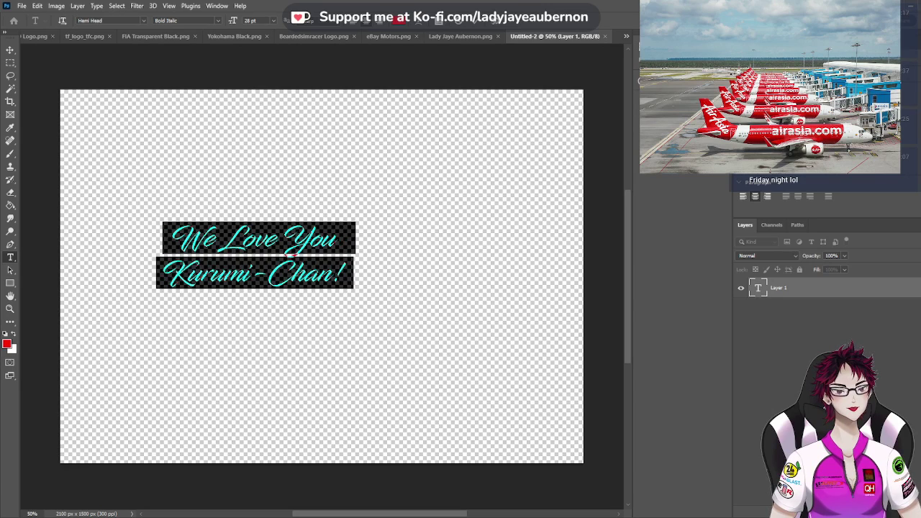
pyautogui.press('Up')
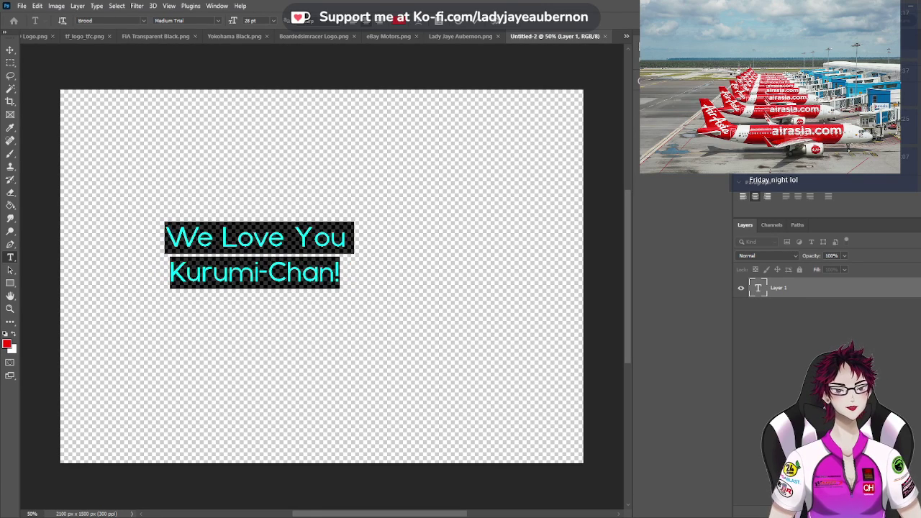
pyautogui.press('Up')
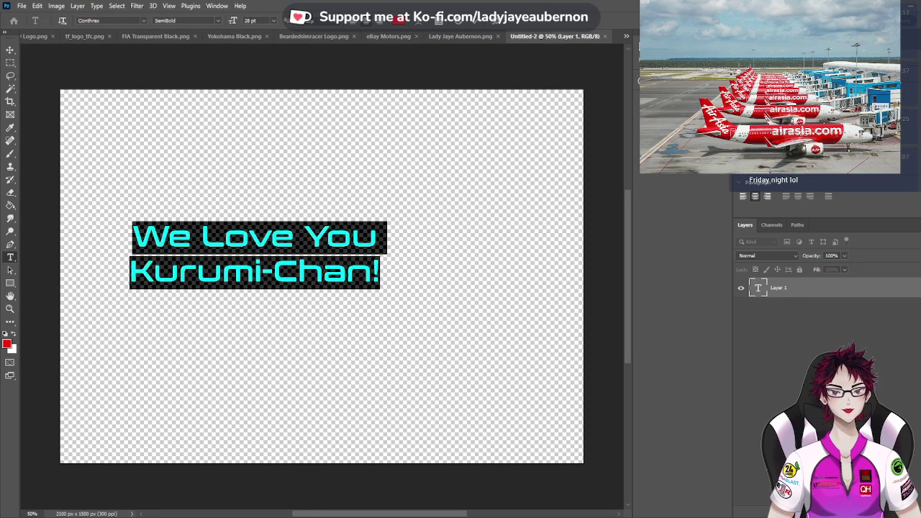
pyautogui.press('Up')
pyautogui.press('Up')
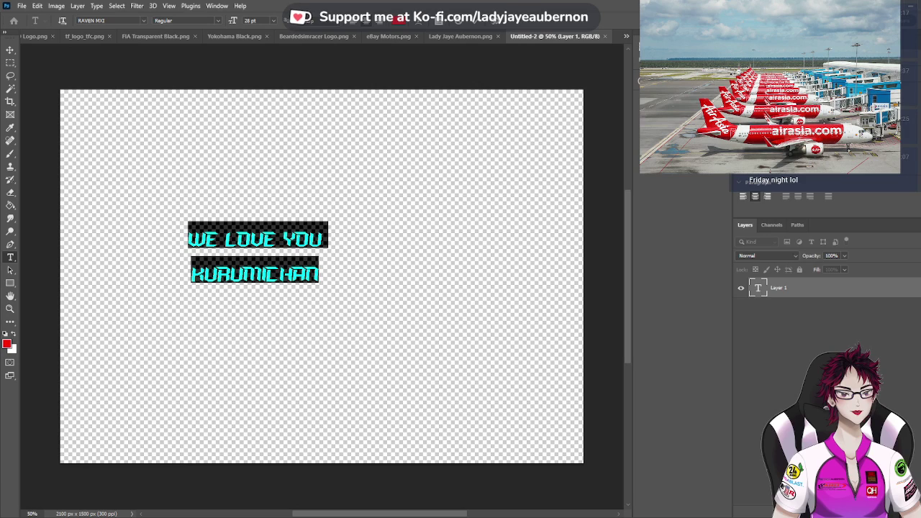
pyautogui.press('Up')
pyautogui.press('Up')
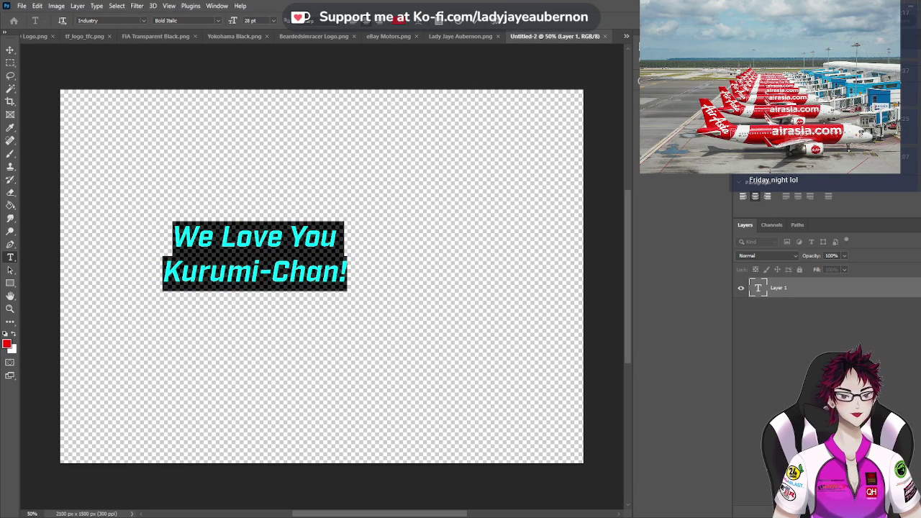
pyautogui.press('Up')
pyautogui.press('Up')
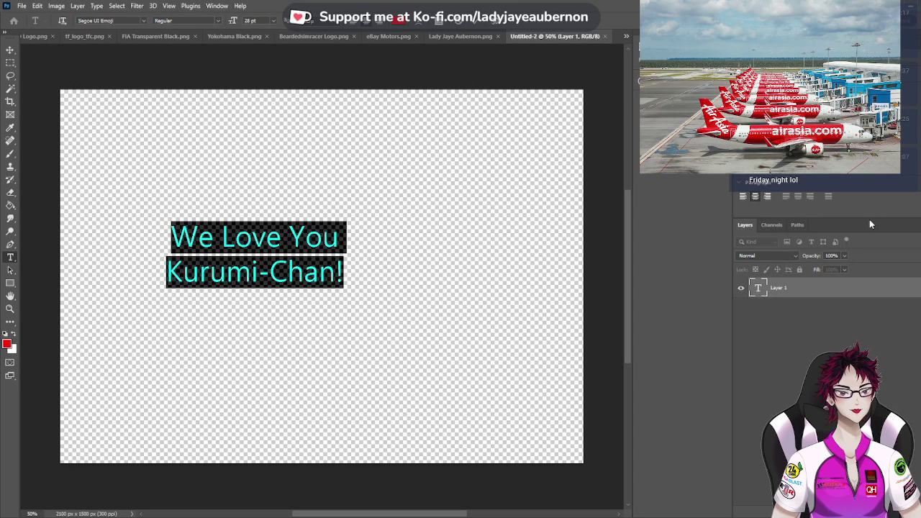
pyautogui.press('Up')
pyautogui.press('Up')
pyautogui.press('Up')
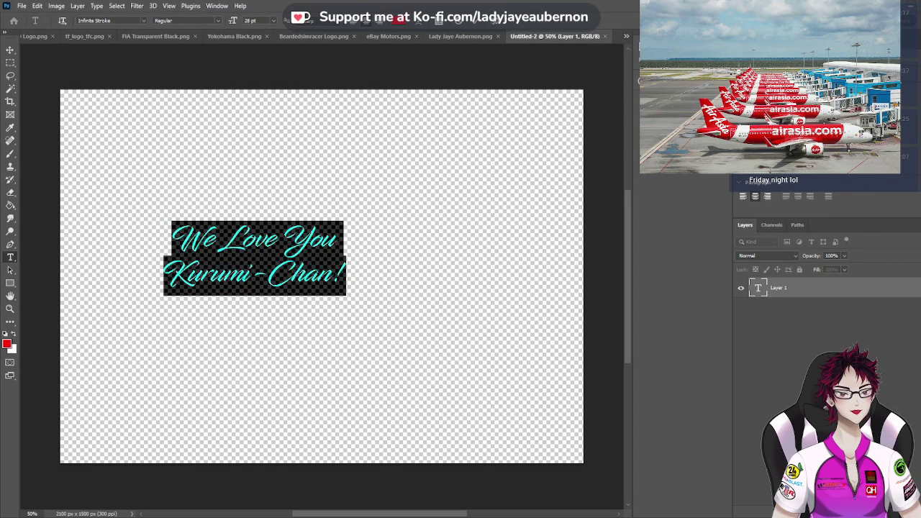
pyautogui.press('Up')
pyautogui.press('Up')
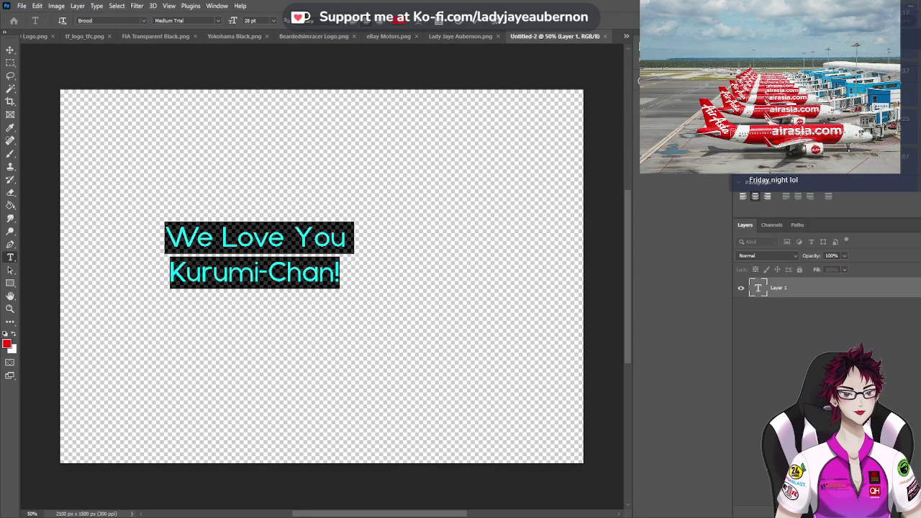
pyautogui.press('Down')
pyautogui.press('Down')
pyautogui.press('Down')
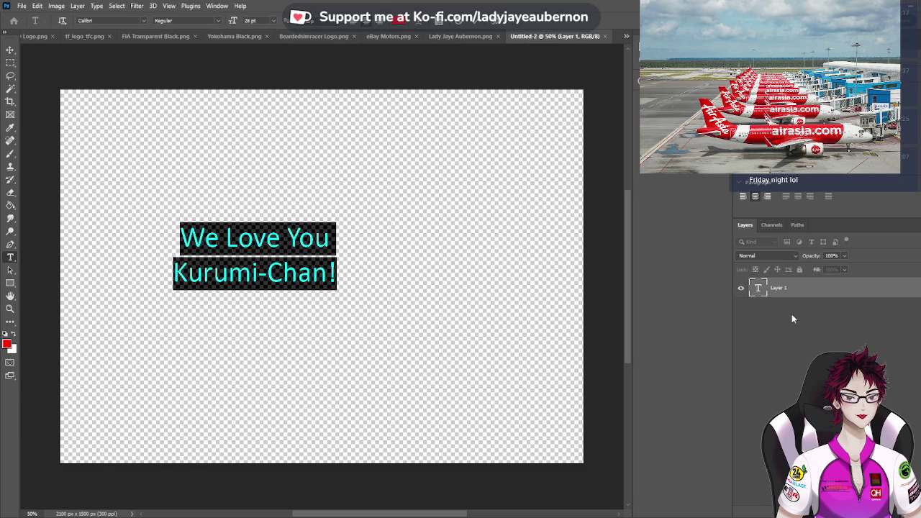
pyautogui.press('Down')
pyautogui.press('Down')
pyautogui.press('Down')
pyautogui.press('Down')
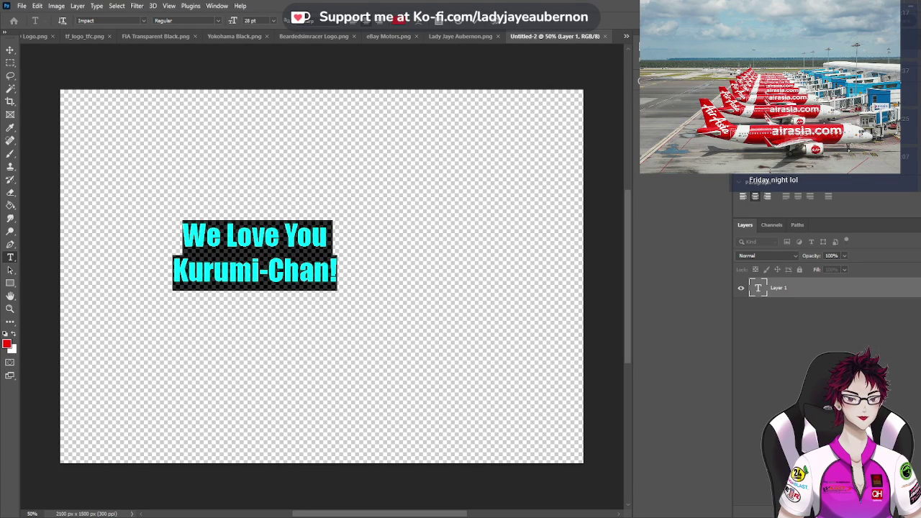
pyautogui.press('Down')
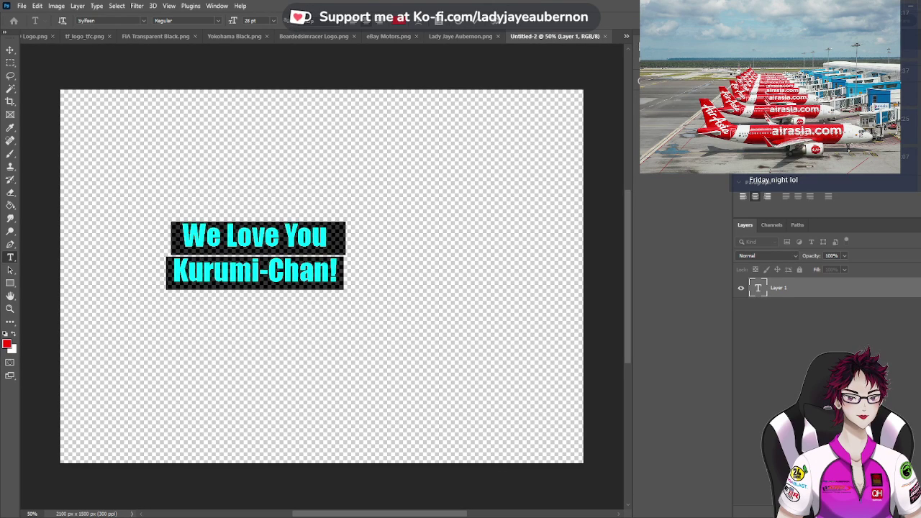
pyautogui.press('Down')
pyautogui.press('Down')
pyautogui.press('Down')
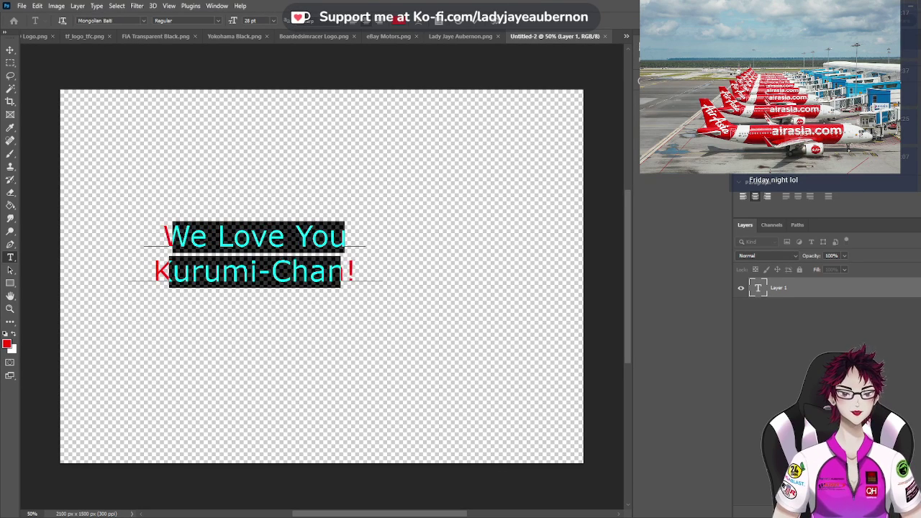
pyautogui.press('Down')
pyautogui.press('Down')
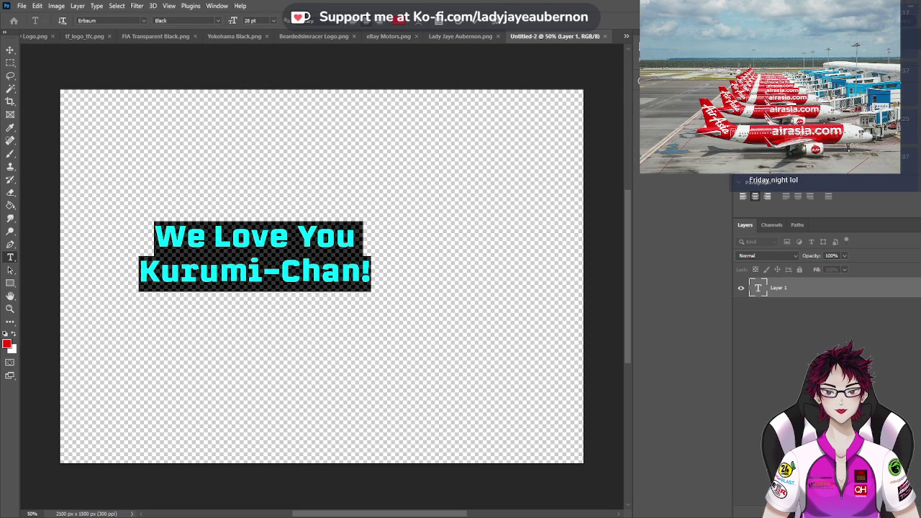
# Switch to the web browser, search the web for "fonts" and open the DaFont site from the results
pyautogui.hotkey('alt', 'Tab')
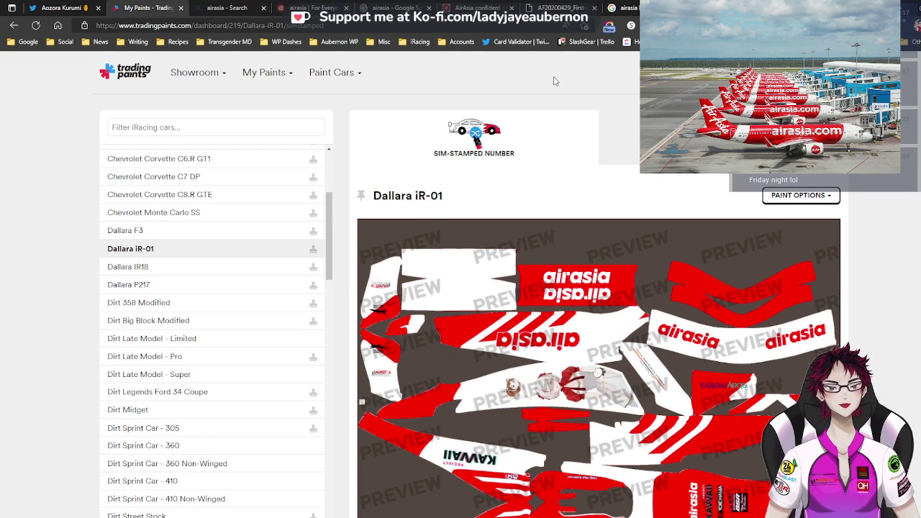
pyautogui.click(309, 9)
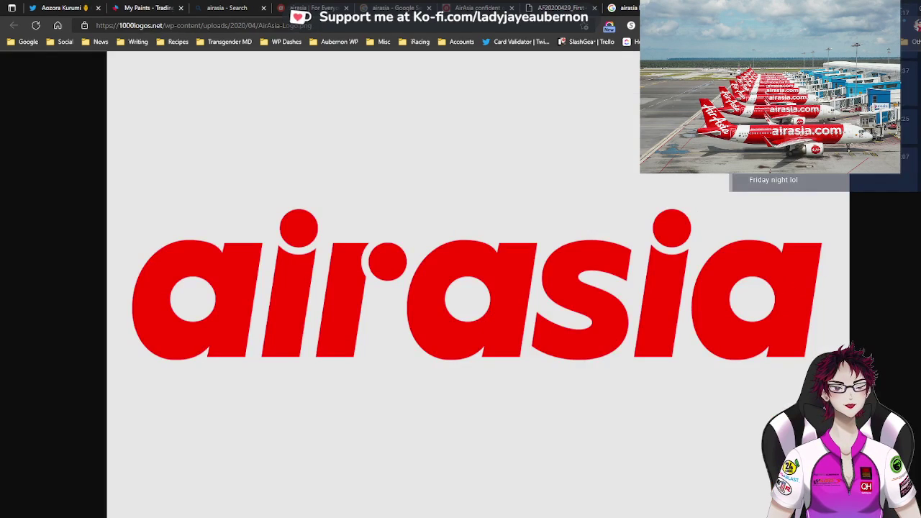
pyautogui.click(311, 25)
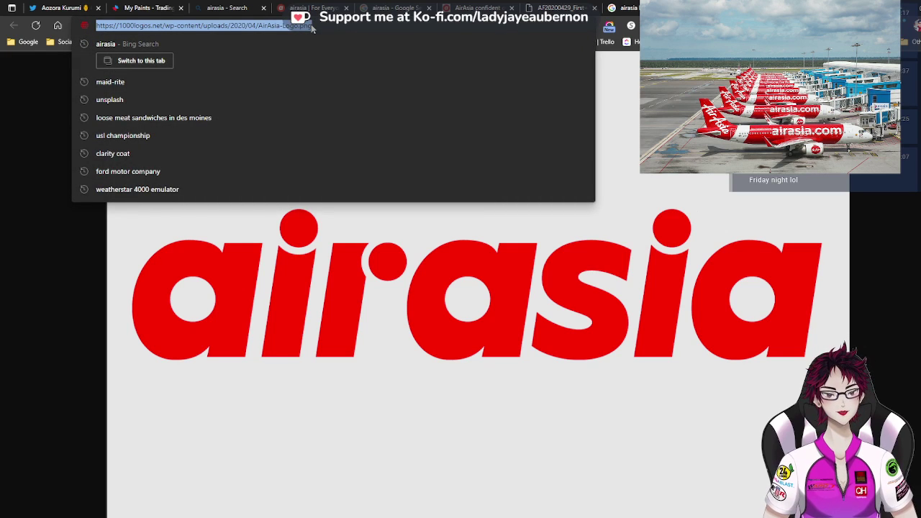
pyautogui.write('fonts')
pyautogui.press('Return')
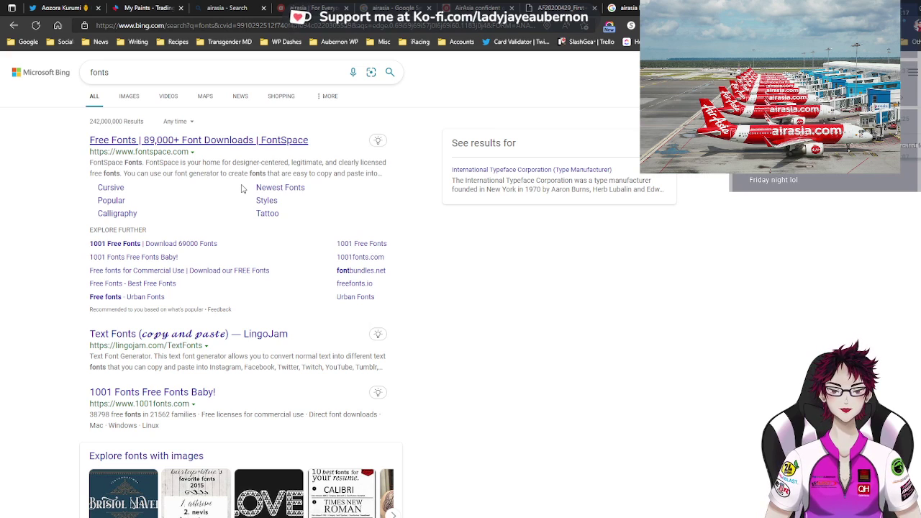
pyautogui.scroll(-5, 307, 179)
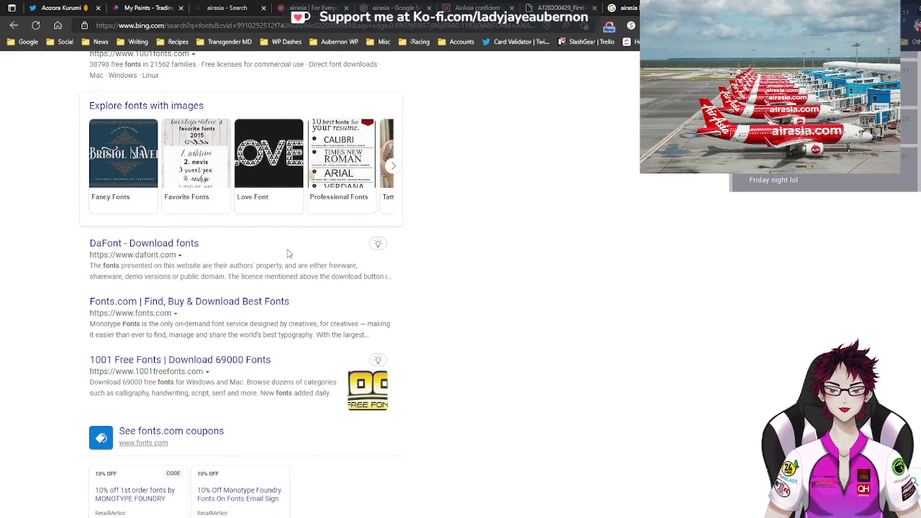
pyautogui.click(189, 243)
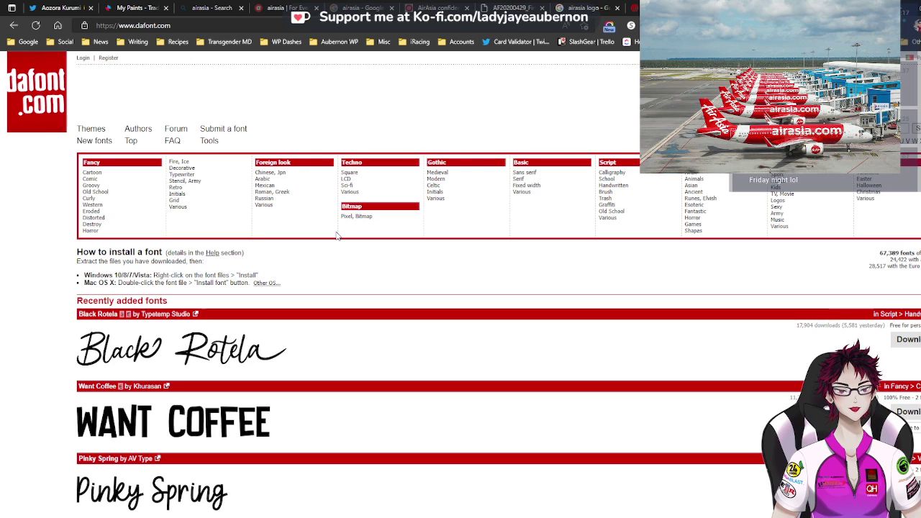
# Browse the Decorative and Old School font categories under Fancy for a suitable lettering style
pyautogui.scroll(-1, 599, 195)
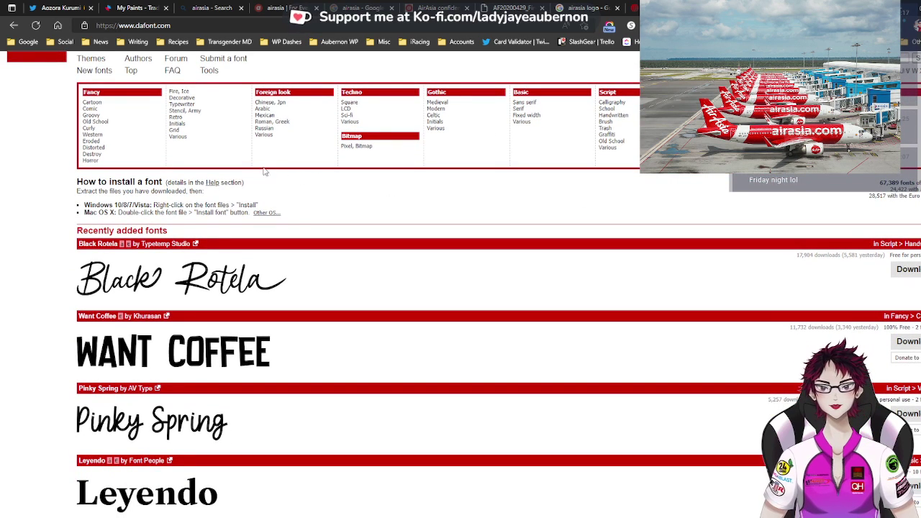
pyautogui.click(183, 99)
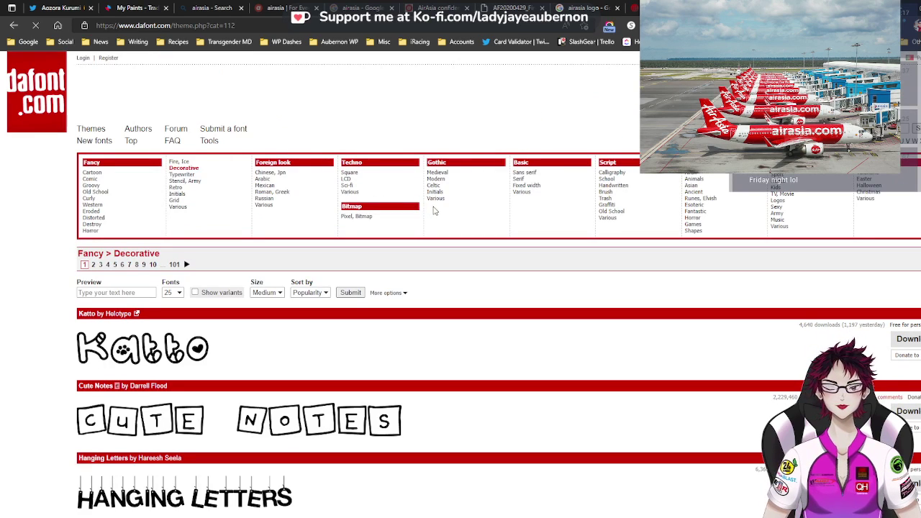
pyautogui.scroll(-1, 434, 211)
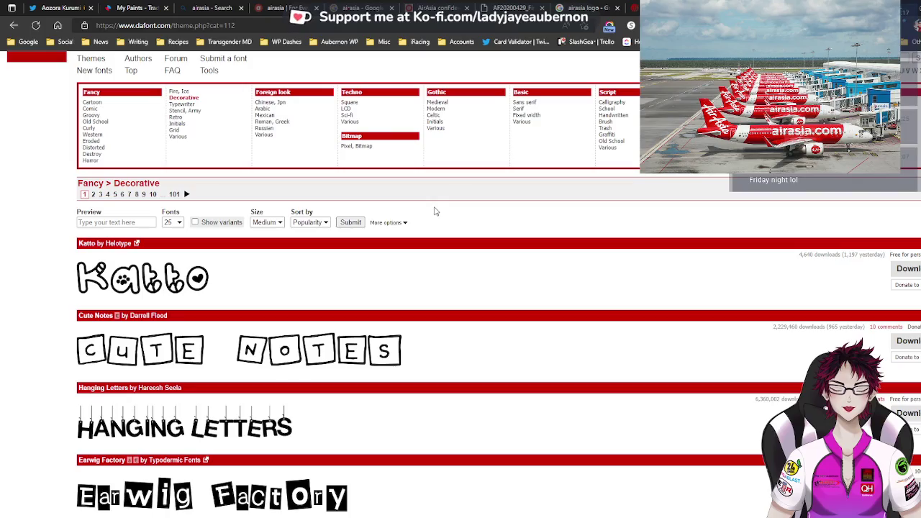
pyautogui.scroll(-7, 435, 211)
pyautogui.scroll(-5, 434, 211)
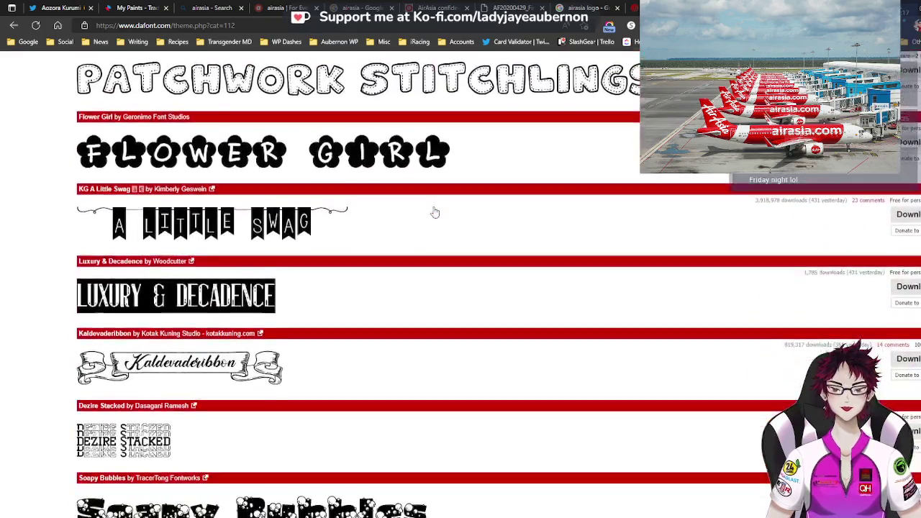
pyautogui.scroll(2, 433, 210)
pyautogui.scroll(11, 434, 211)
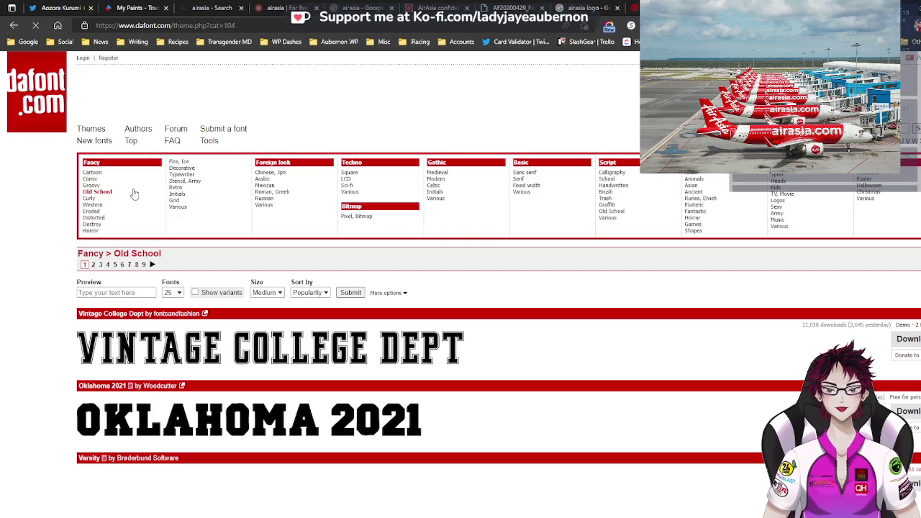
pyautogui.scroll(-6, 508, 315)
pyautogui.scroll(-3, 508, 314)
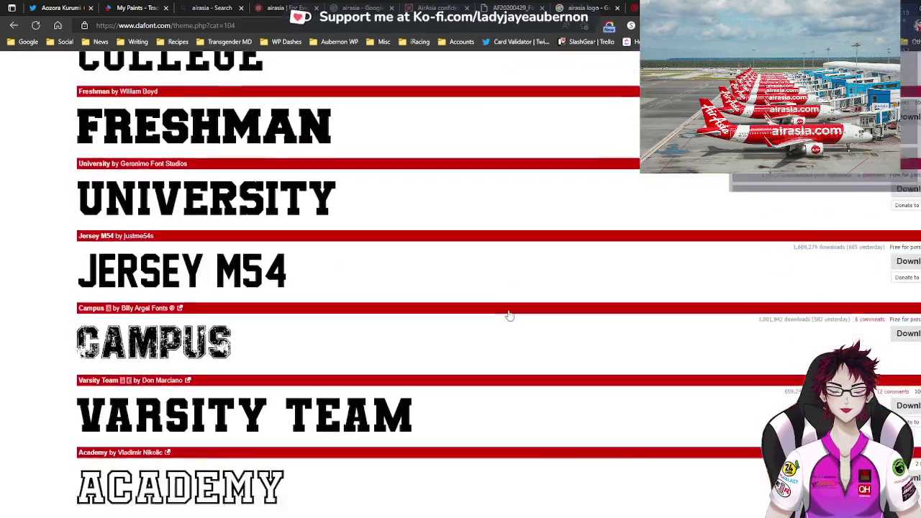
pyautogui.scroll(8, 508, 314)
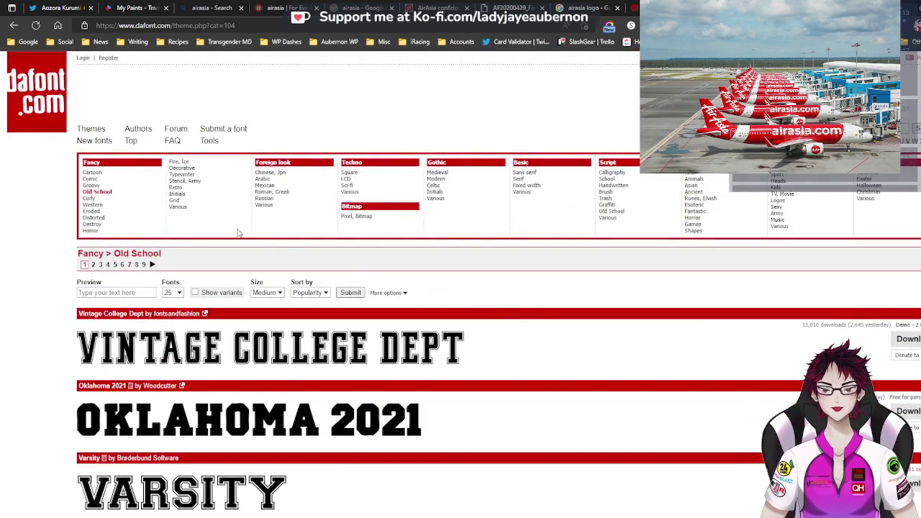
# Open the Fancy > Various category and preview its fonts with the text "We Love You Kurumi-Chan!"
pyautogui.click(180, 208)
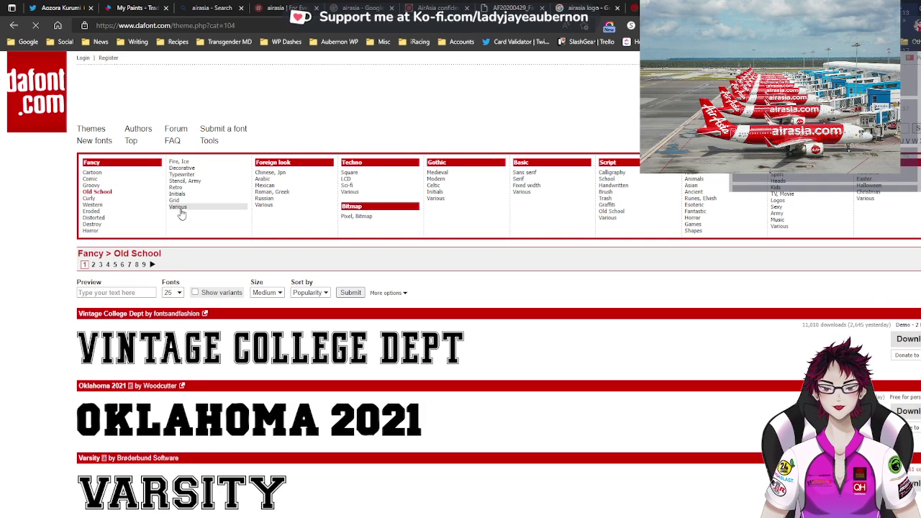
pyautogui.click(135, 293)
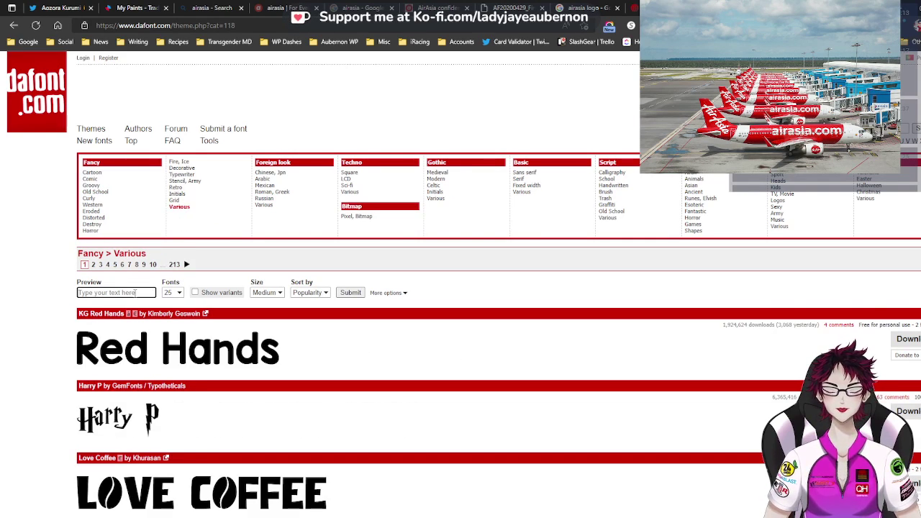
pyautogui.write('We')
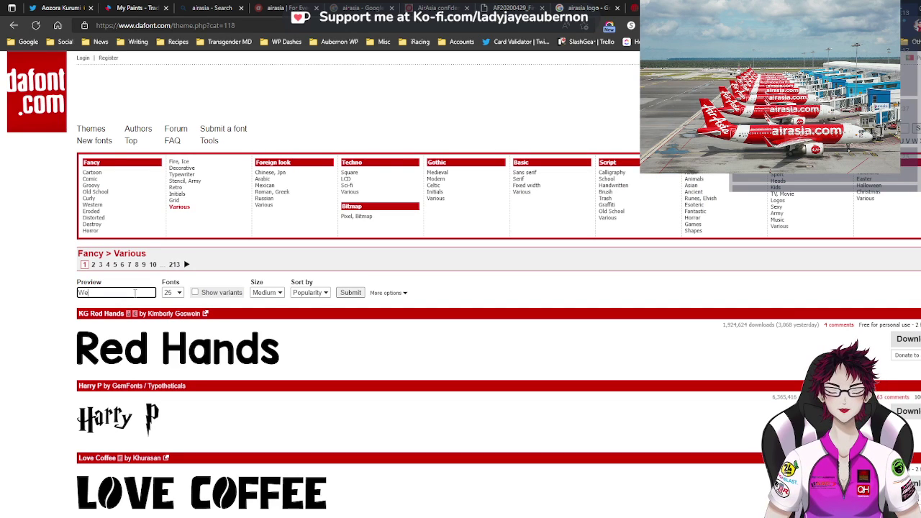
pyautogui.write(' Love You Kurumi-')
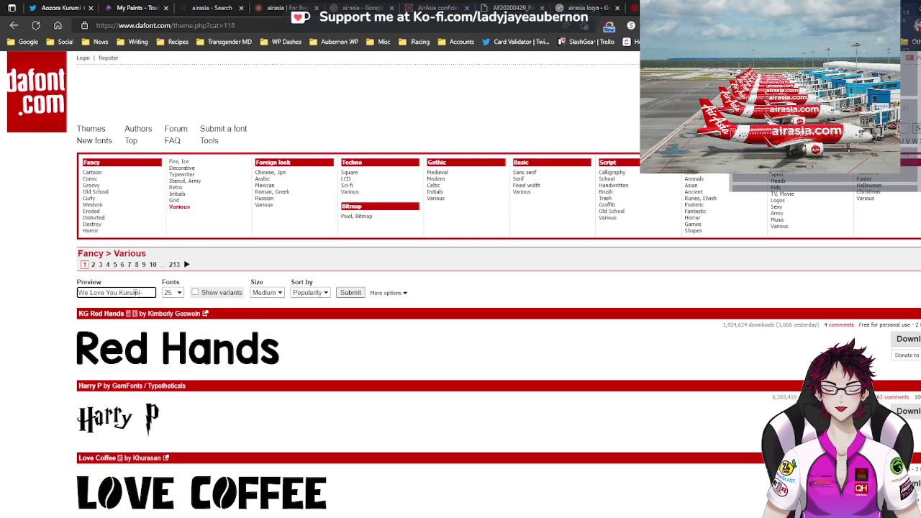
pyautogui.write('Cha')
pyautogui.press('BackSpace')
pyautogui.press('BackSpace')
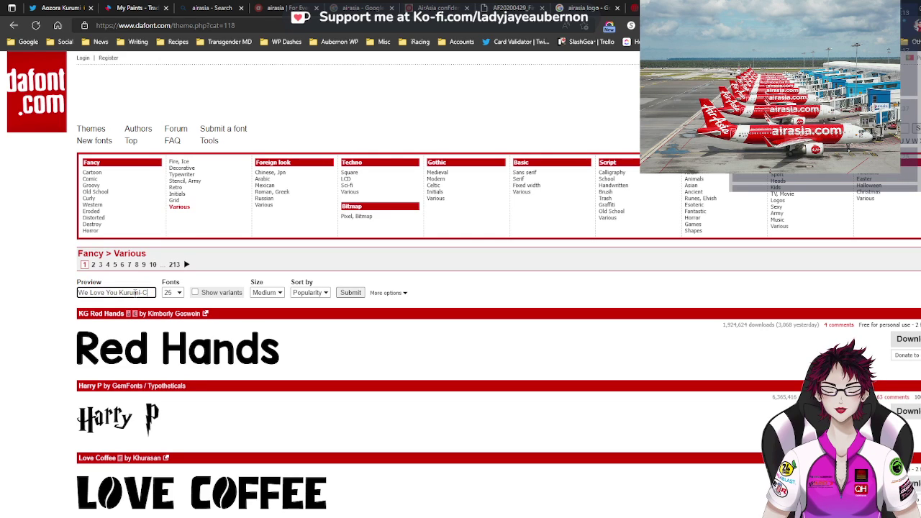
pyautogui.write('han!')
pyautogui.press('Return')
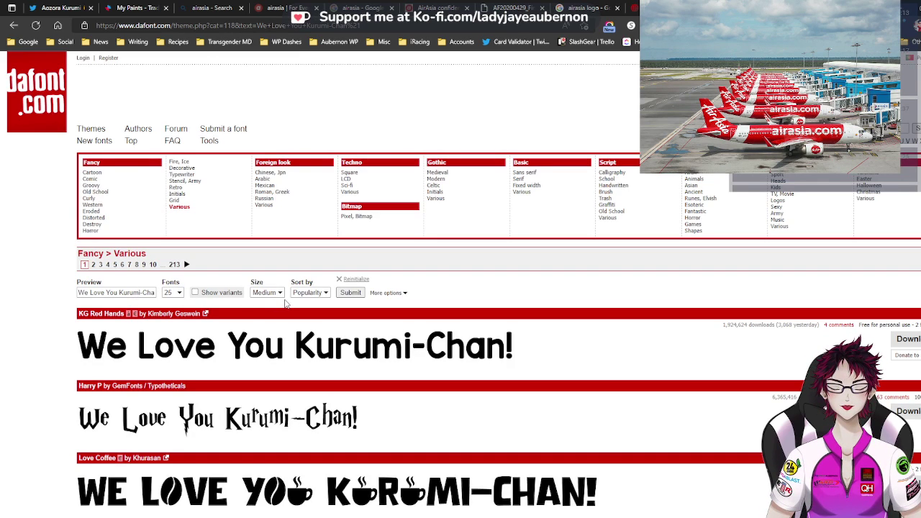
# Set the font list to show 200 fonts per page and apply it
pyautogui.click(173, 293)
pyautogui.click(172, 329)
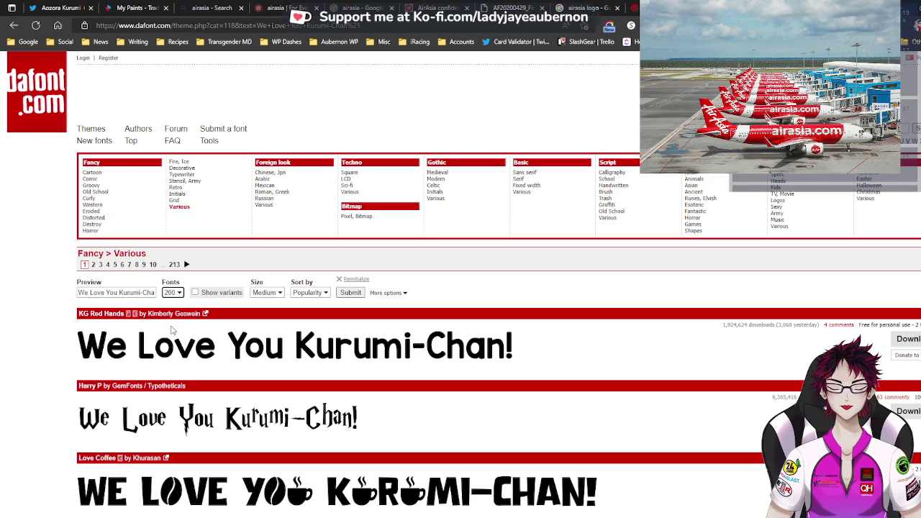
pyautogui.click(351, 293)
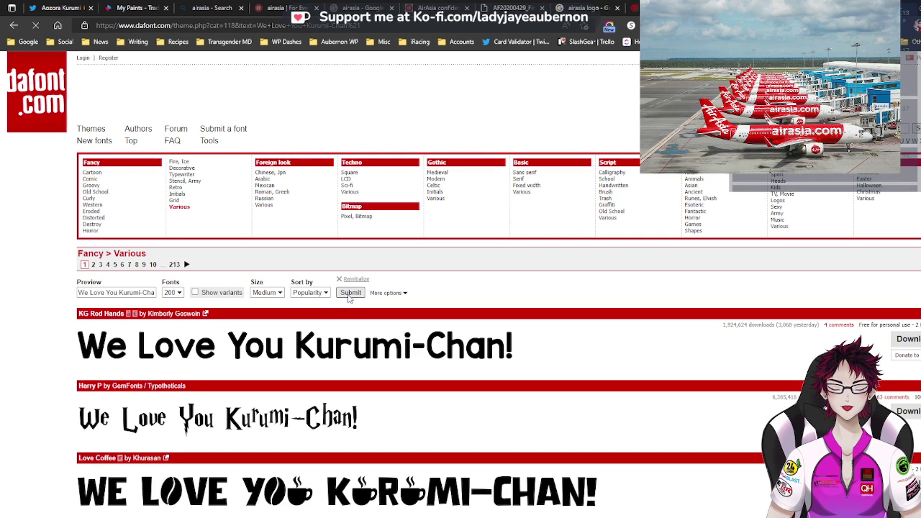
# Look through the Fancy > Various fonts previewed with "We Love You Kurumi-Chan!" for a lettering style that suits the decal
pyautogui.scroll(-3, 65, 282)
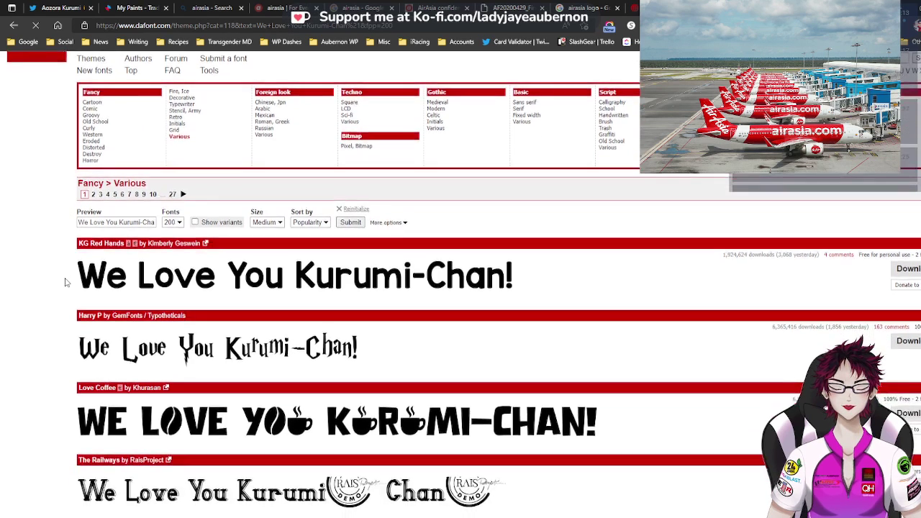
pyautogui.scroll(-4, 130, 287)
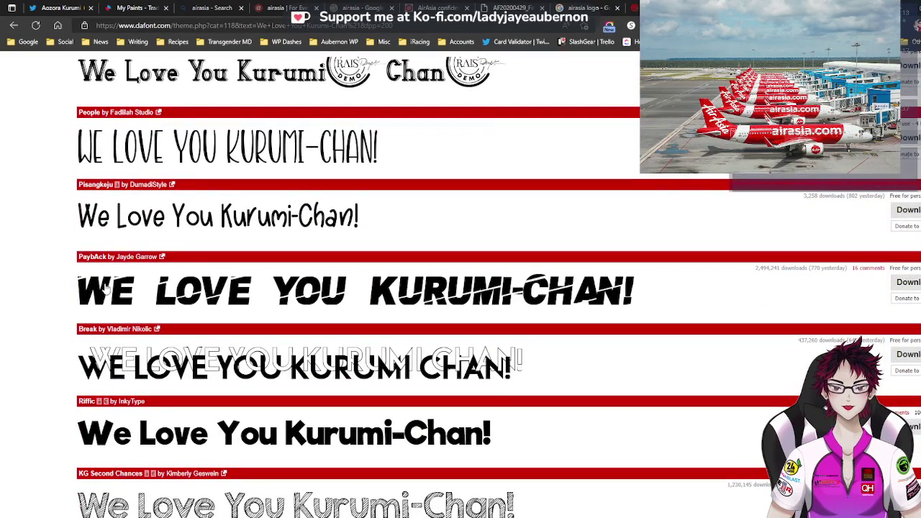
pyautogui.scroll(-1, 61, 289)
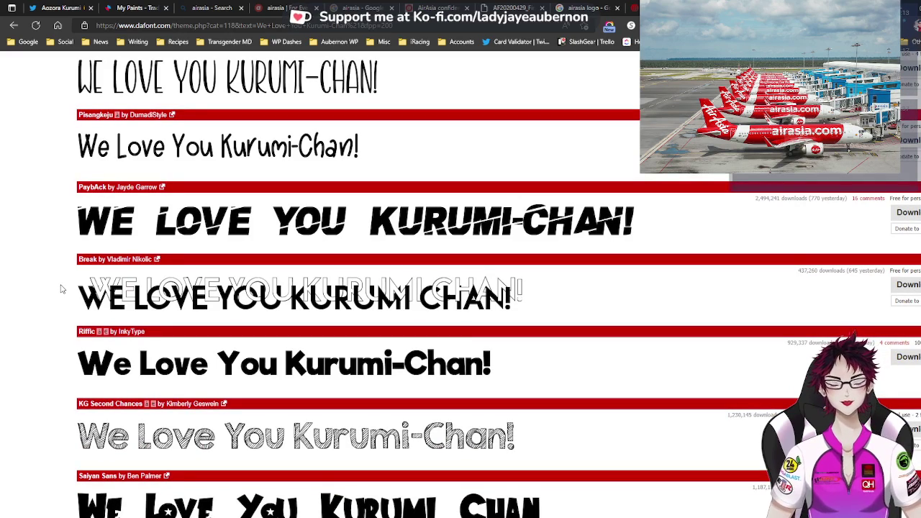
pyautogui.scroll(-2, 61, 289)
pyautogui.scroll(-3, 61, 289)
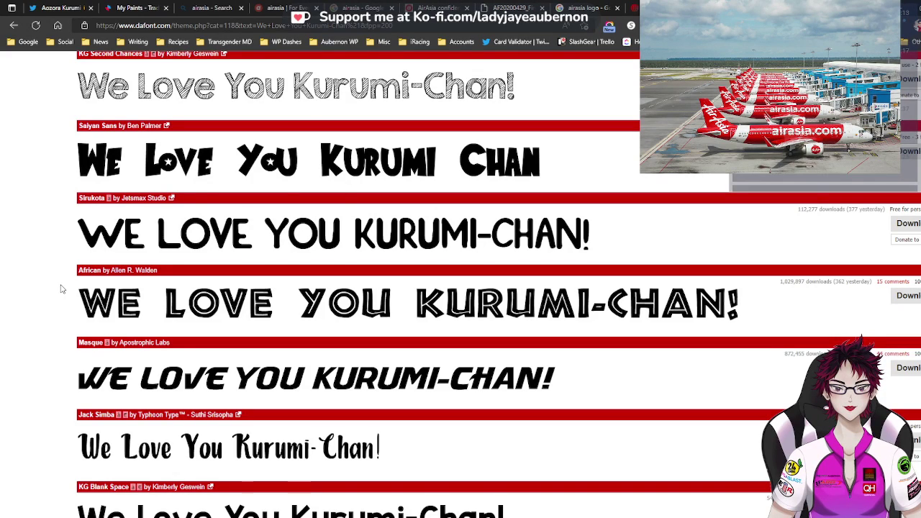
pyautogui.scroll(-1, 61, 288)
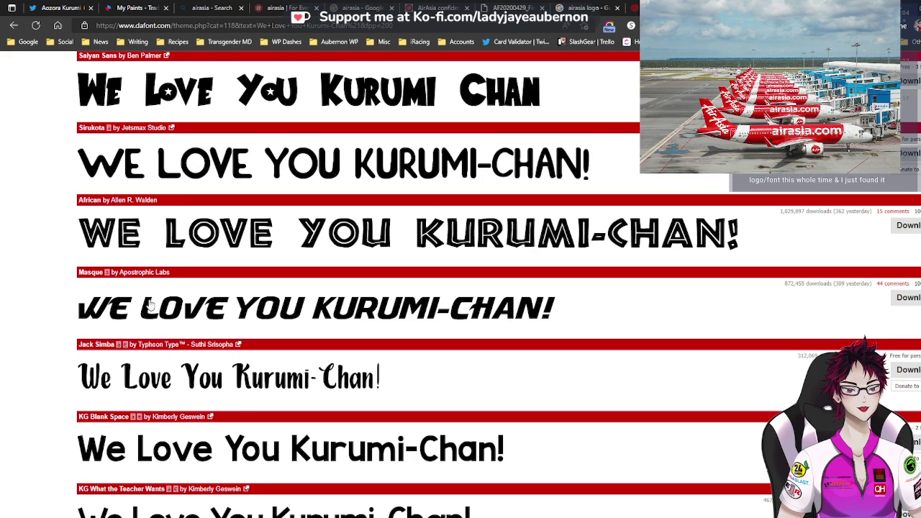
pyautogui.scroll(-2, 150, 305)
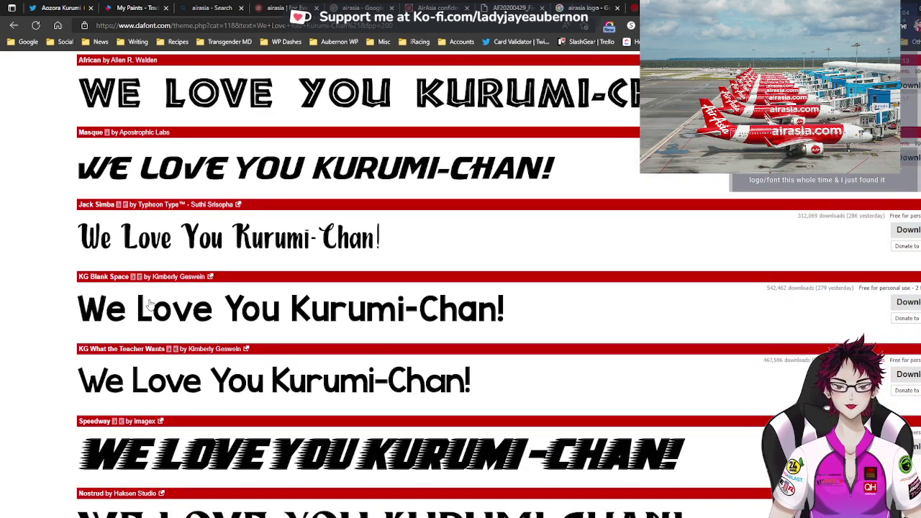
pyautogui.scroll(-6, 150, 305)
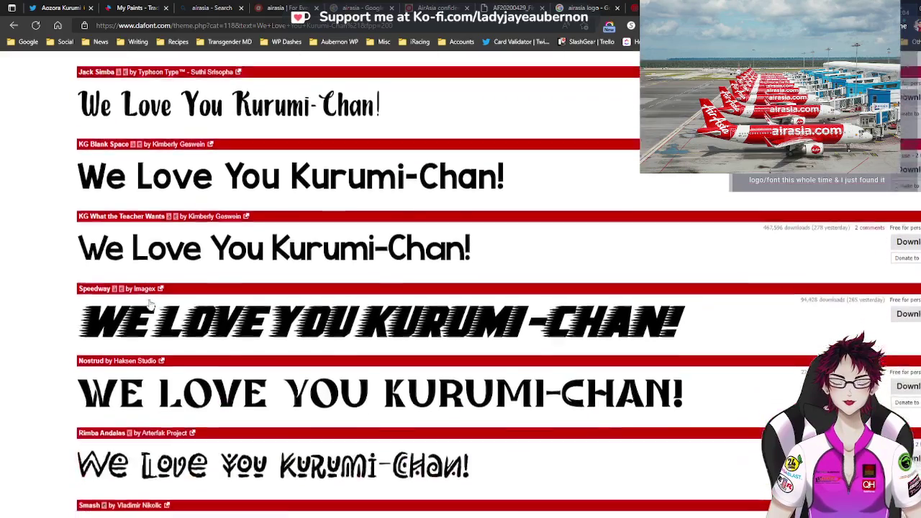
pyautogui.scroll(-7, 150, 305)
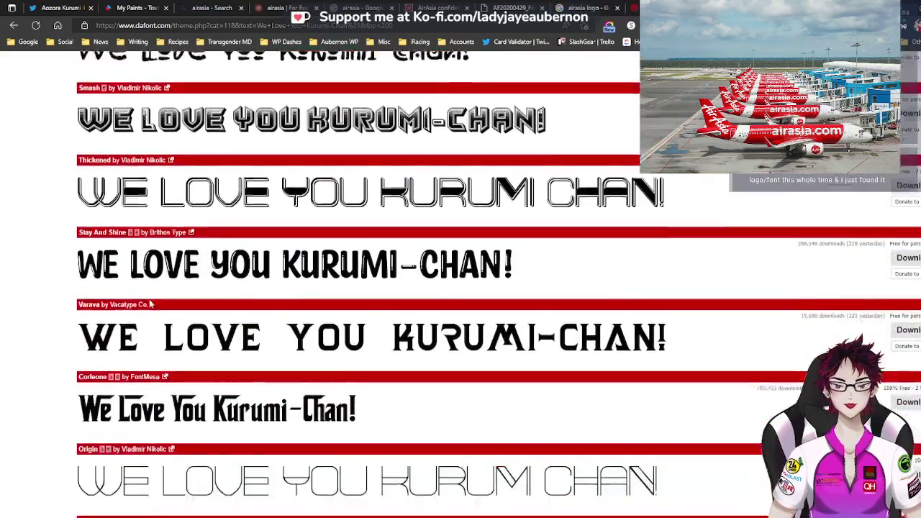
pyautogui.scroll(-4, 150, 306)
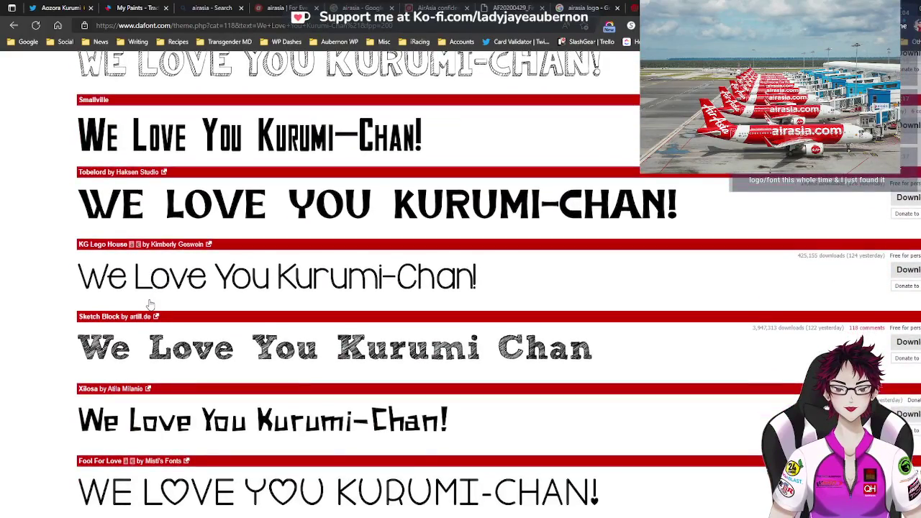
pyautogui.scroll(-5, 150, 305)
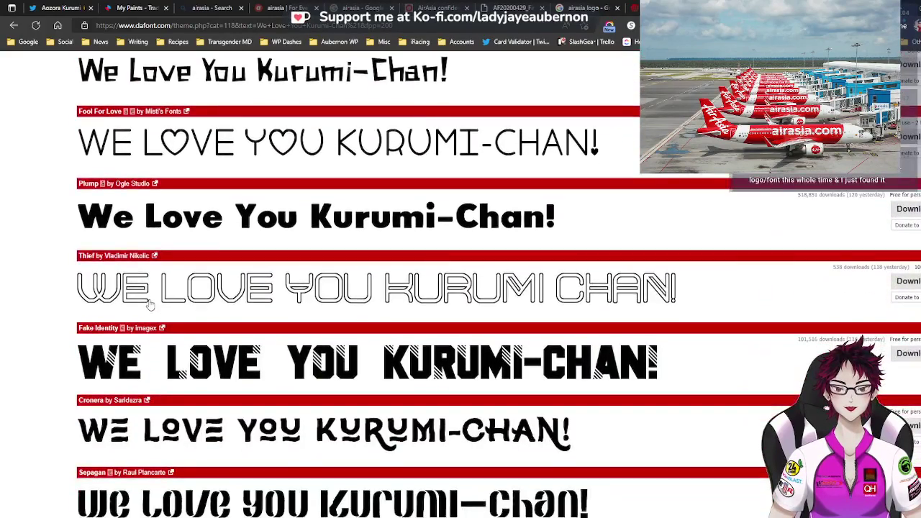
pyautogui.scroll(-4, 149, 305)
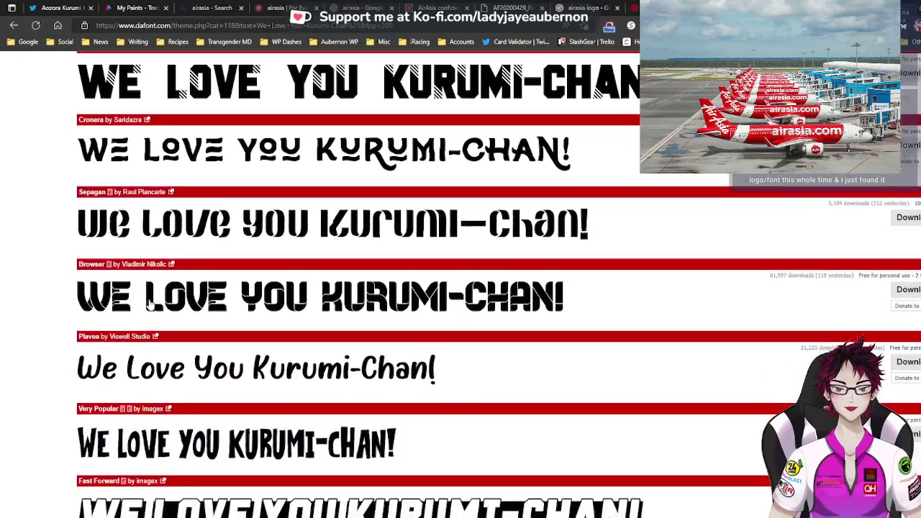
pyautogui.scroll(-4, 150, 305)
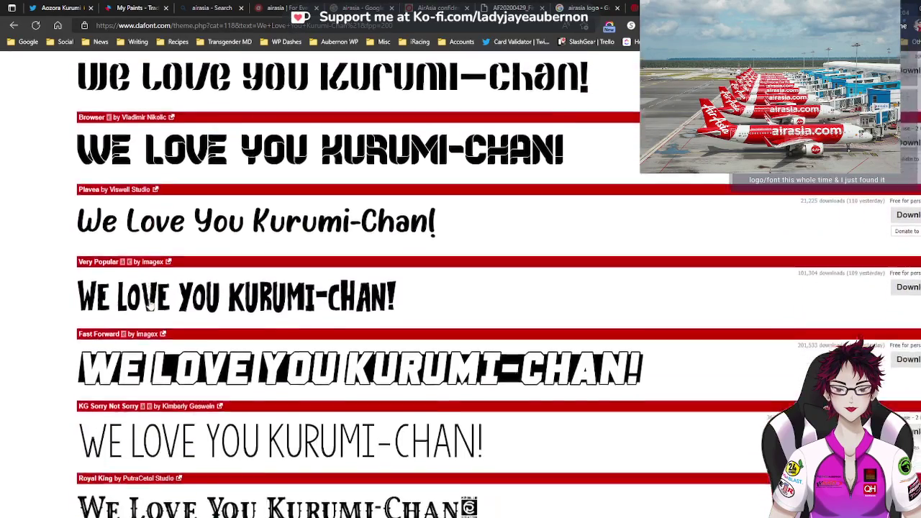
pyautogui.scroll(-2, 150, 305)
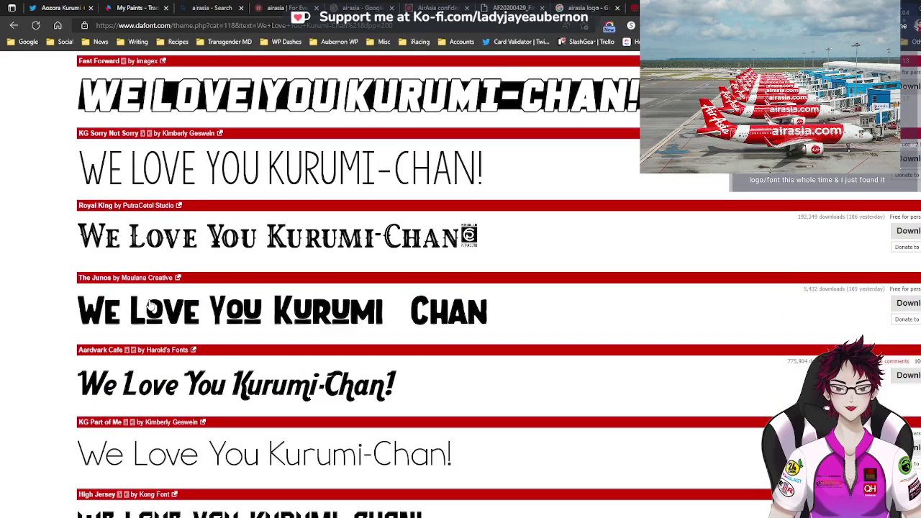
pyautogui.scroll(-2, 150, 305)
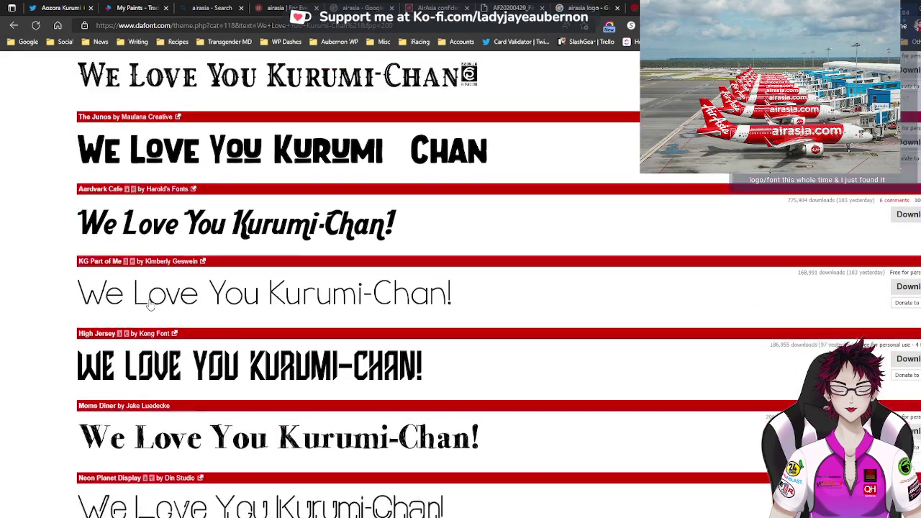
pyautogui.scroll(-2, 150, 305)
pyautogui.scroll(-1, 150, 305)
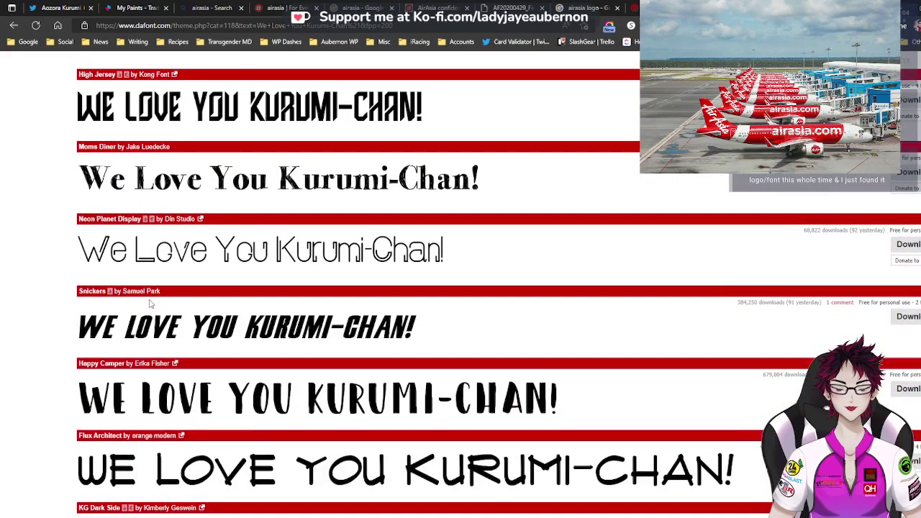
pyautogui.scroll(-5, 150, 305)
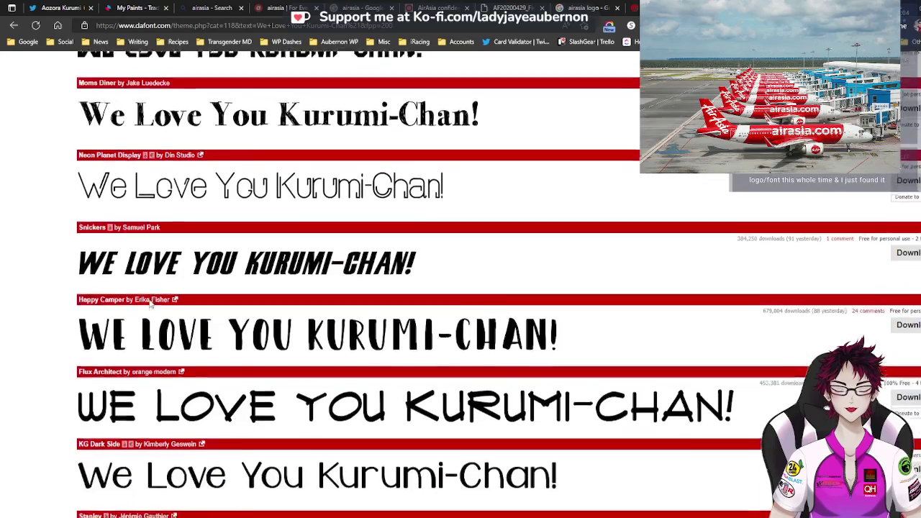
pyautogui.scroll(-7, 149, 305)
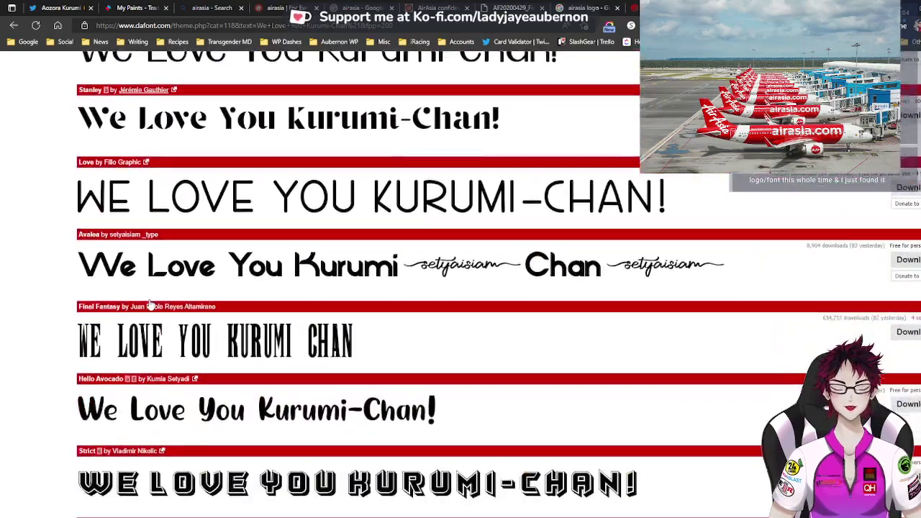
pyautogui.scroll(-6, 149, 305)
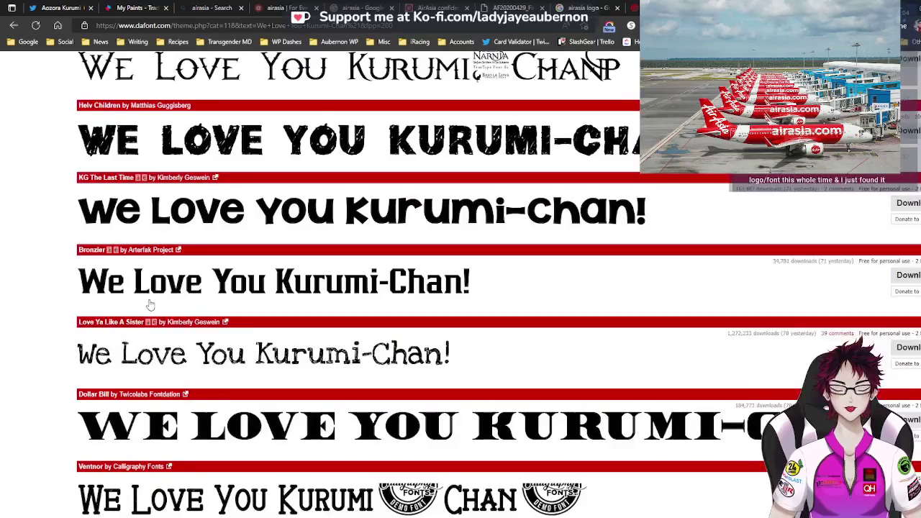
pyautogui.scroll(-4, 150, 305)
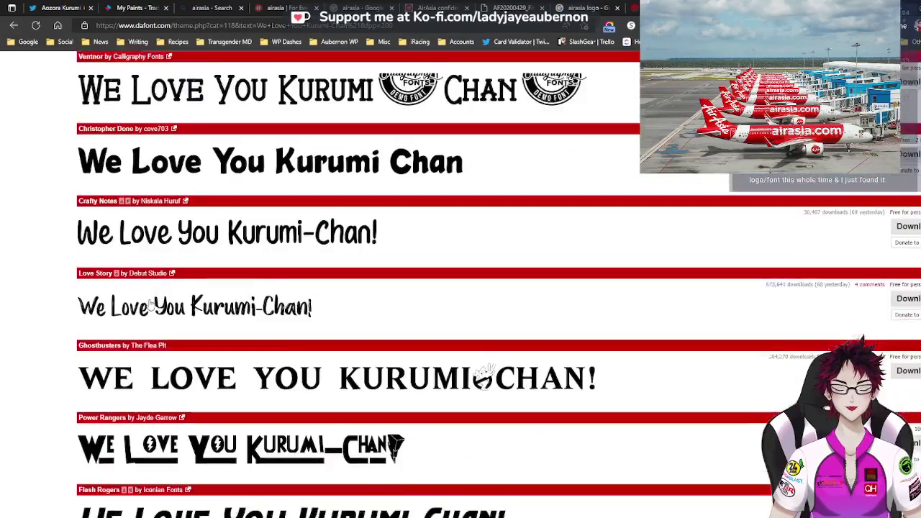
pyautogui.scroll(-3, 150, 305)
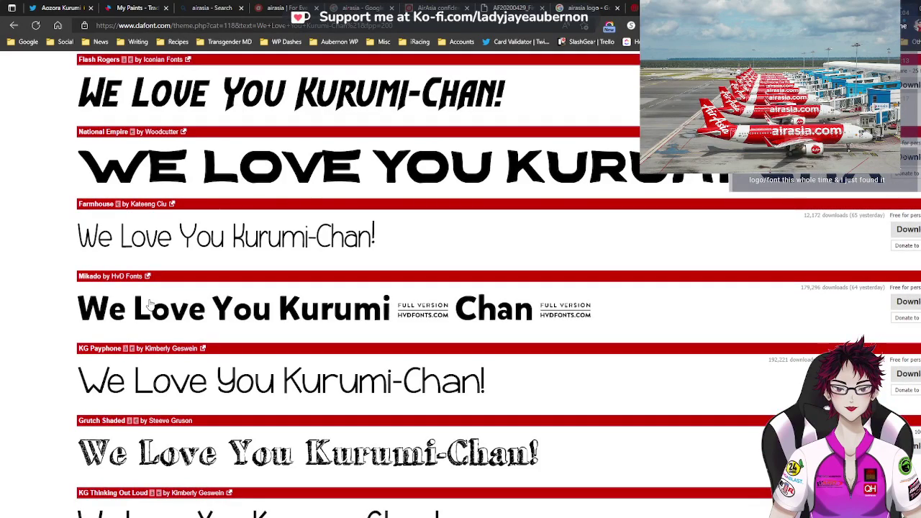
pyautogui.scroll(-3, 149, 306)
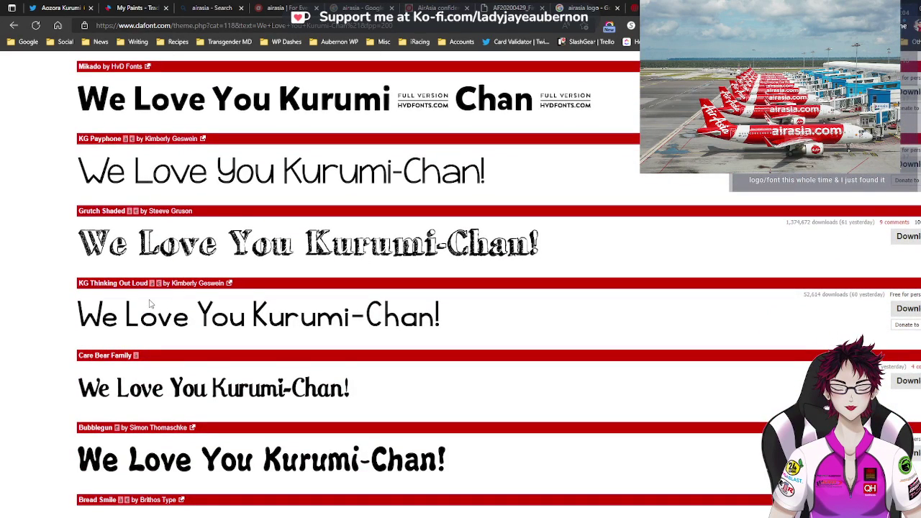
pyautogui.scroll(-1, 150, 305)
pyautogui.scroll(-6, 150, 305)
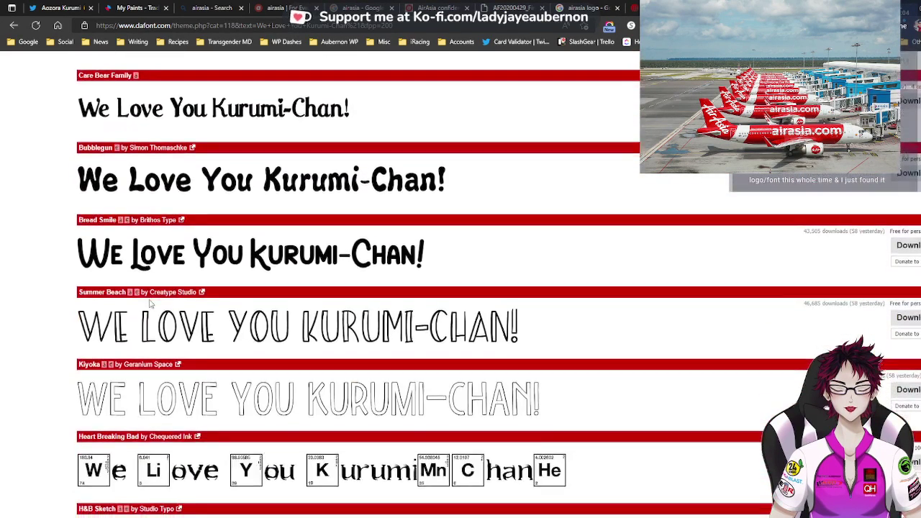
pyautogui.scroll(-2, 149, 305)
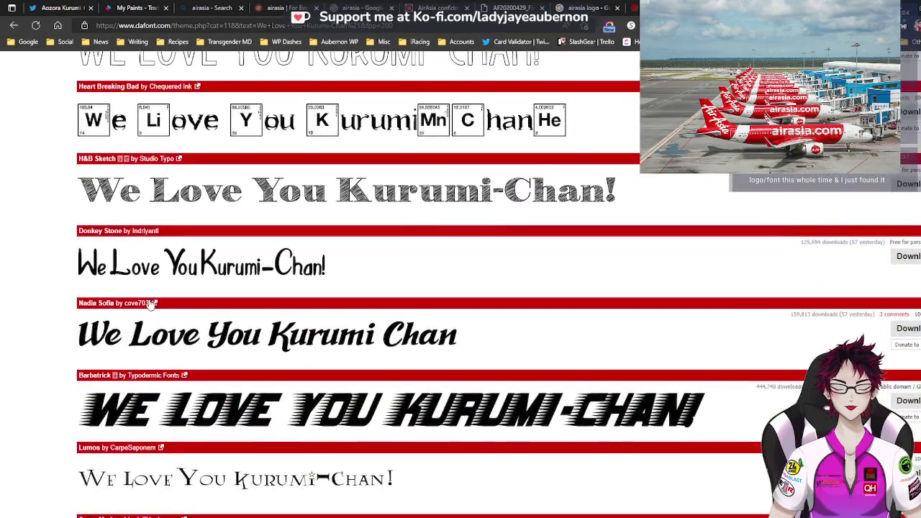
pyautogui.scroll(-2, 150, 305)
pyautogui.scroll(-8, 150, 305)
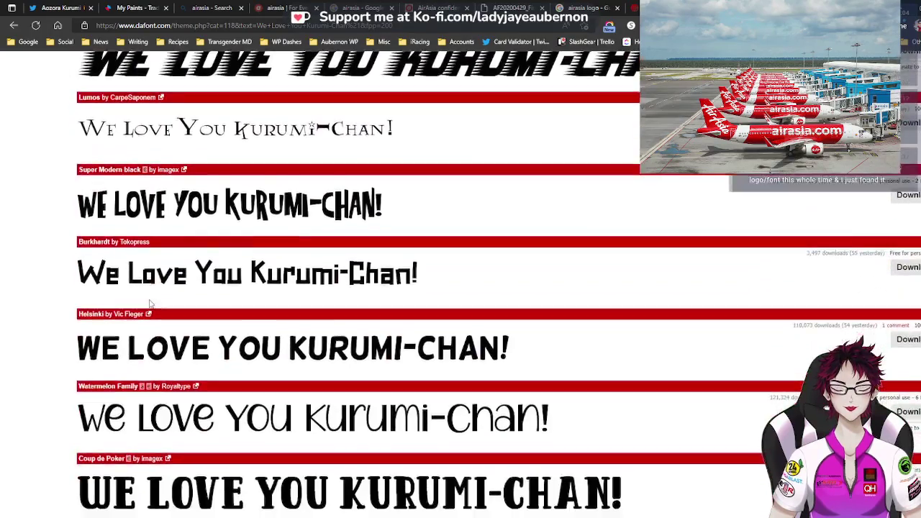
pyautogui.scroll(-4, 150, 305)
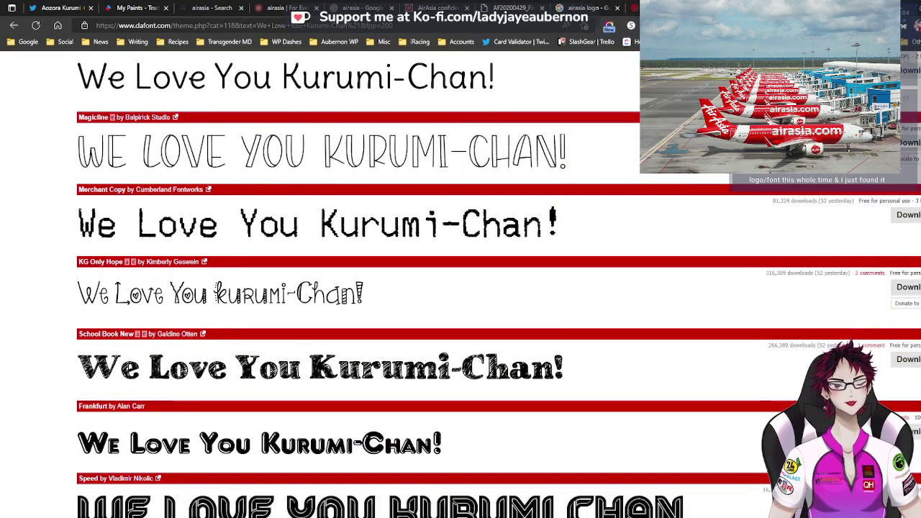
# Leave the font list and search the web for "airasia font"
pyautogui.hotkey('alt', 'Left')
pyautogui.click(300, 26)
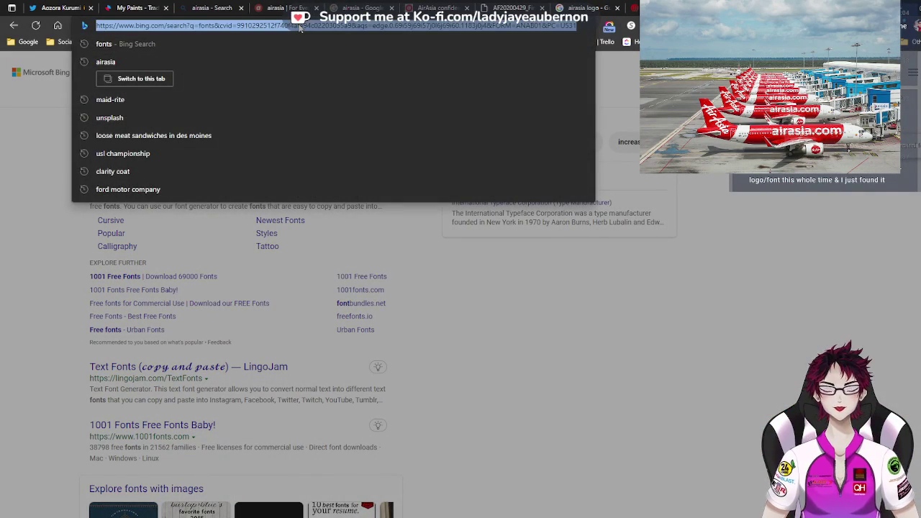
pyautogui.write('air as')
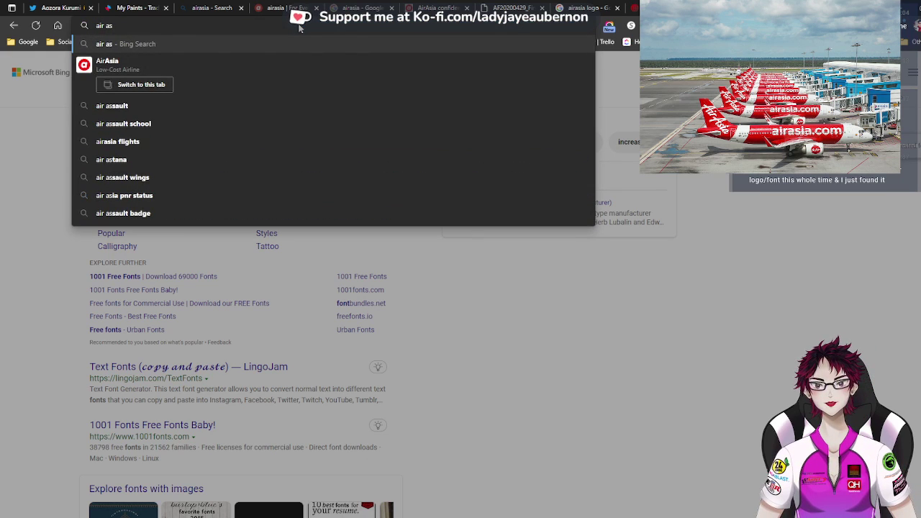
pyautogui.write('ia')
pyautogui.hotkey('ctrl', 'Left')
pyautogui.press('BackSpace')
pyautogui.press('End')
pyautogui.write('font')
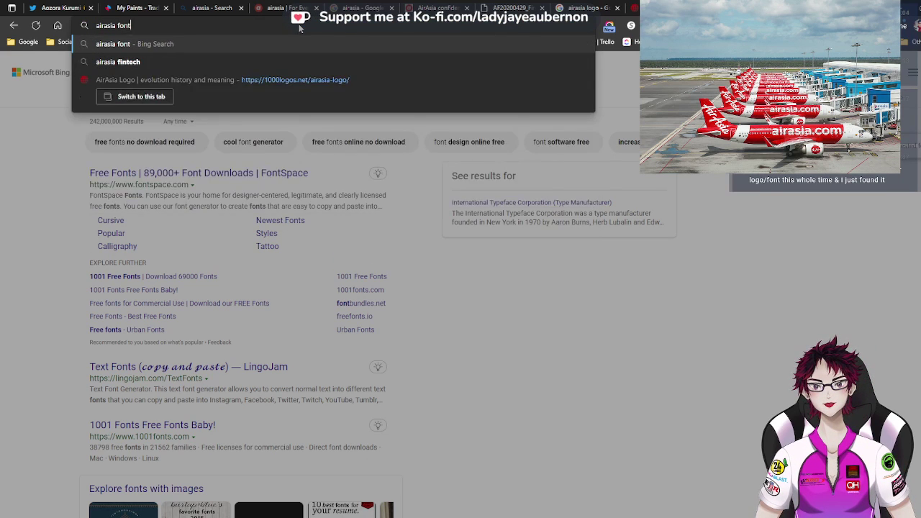
pyautogui.press('Return')
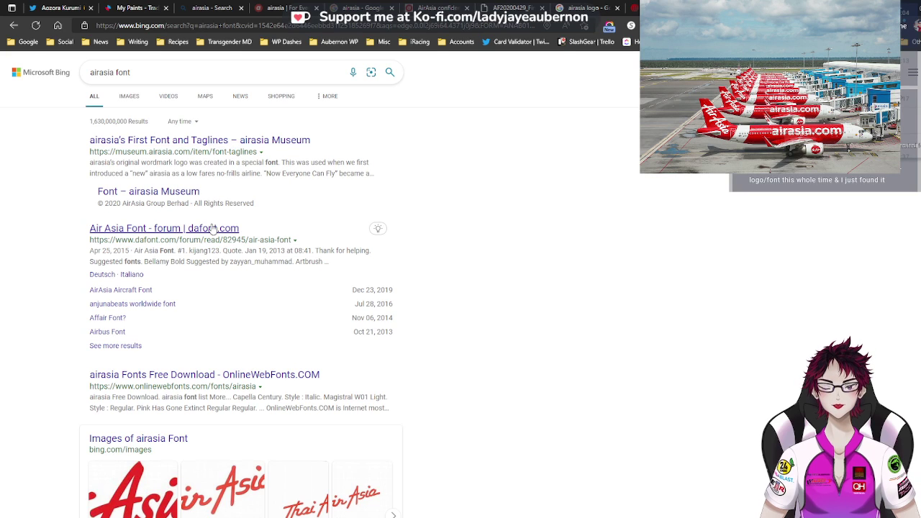
# Open the DaFont forum thread "Air Asia Font" from the results and check which fonts are suggested for the AirAsia.com wordmark
pyautogui.click(210, 229)
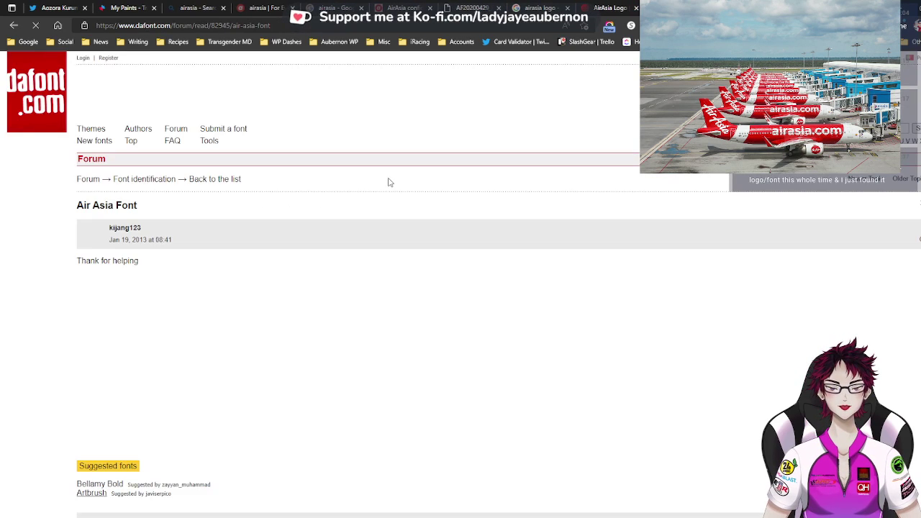
pyautogui.scroll(-2, 388, 182)
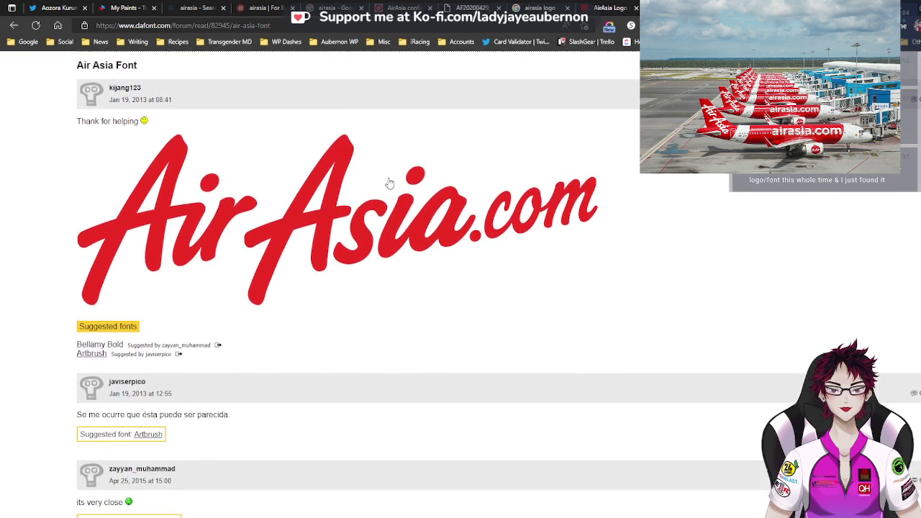
pyautogui.scroll(-1, 388, 182)
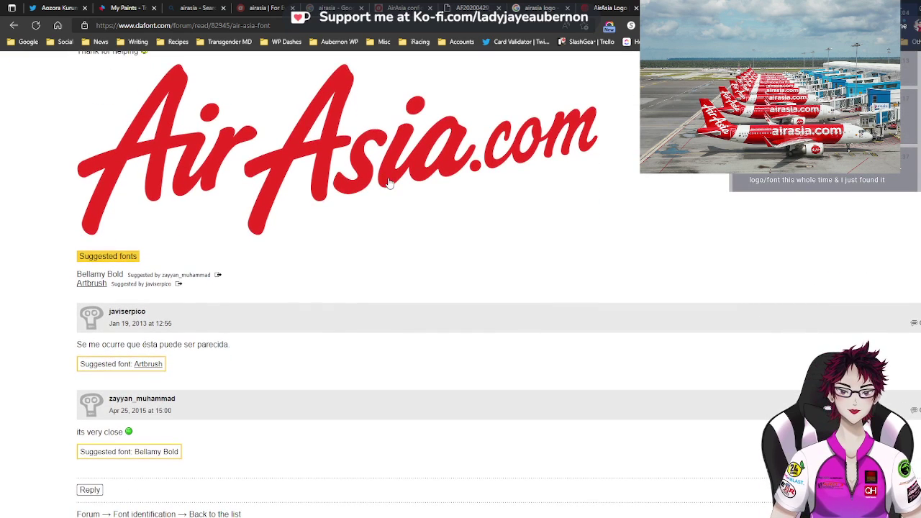
pyautogui.scroll(-1, 389, 182)
pyautogui.scroll(3, 389, 182)
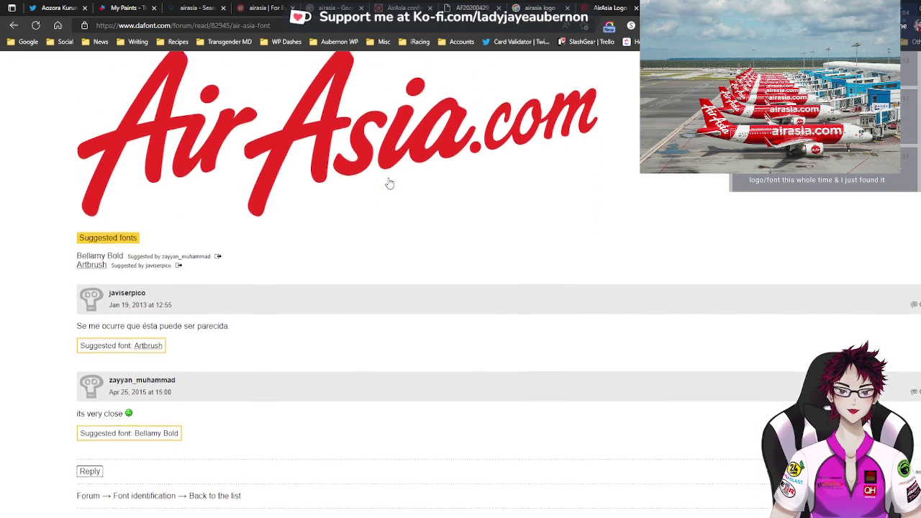
pyautogui.scroll(-3, 388, 182)
pyautogui.scroll(4, 388, 182)
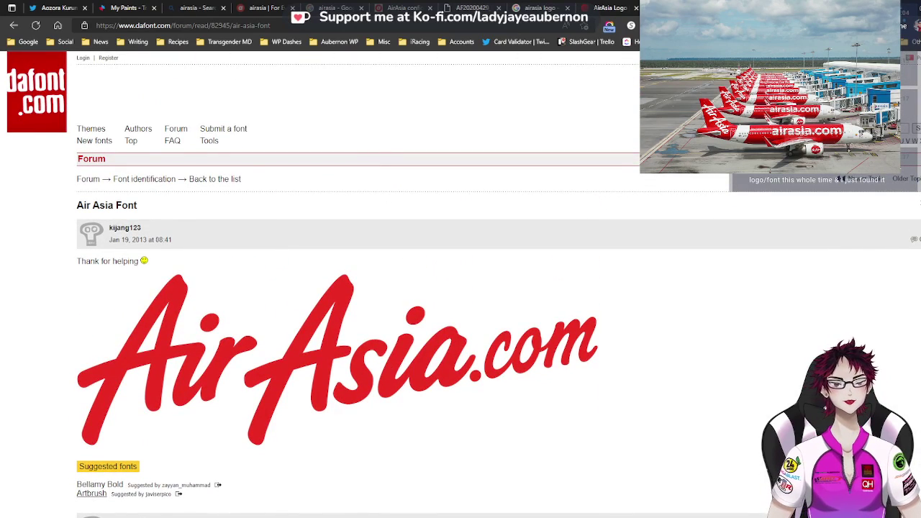
# Leave the forum thread and glance over the Fancy > Various fonts previewed with "We Love You Kurumi-Chan!" once more
pyautogui.hotkey('alt', 'Left')
pyautogui.scroll(-5, 421, 161)
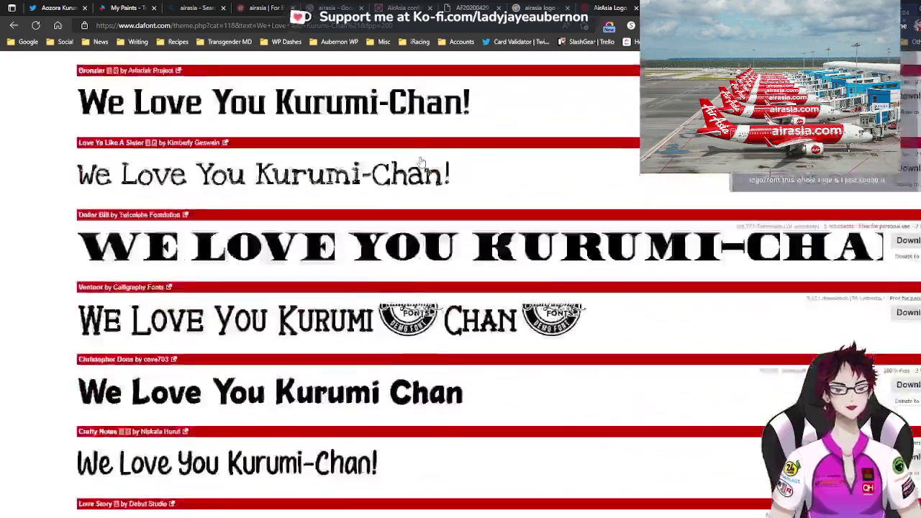
pyautogui.scroll(15, 421, 161)
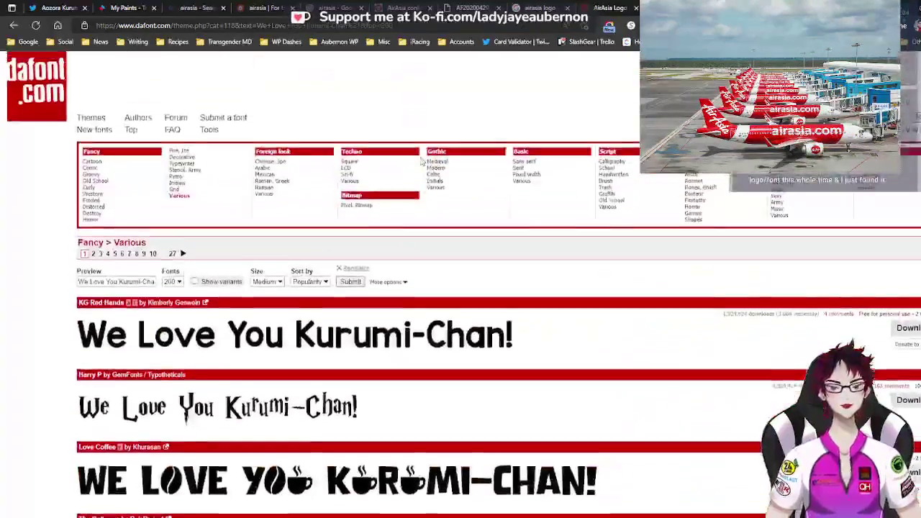
pyautogui.scroll(1, 421, 161)
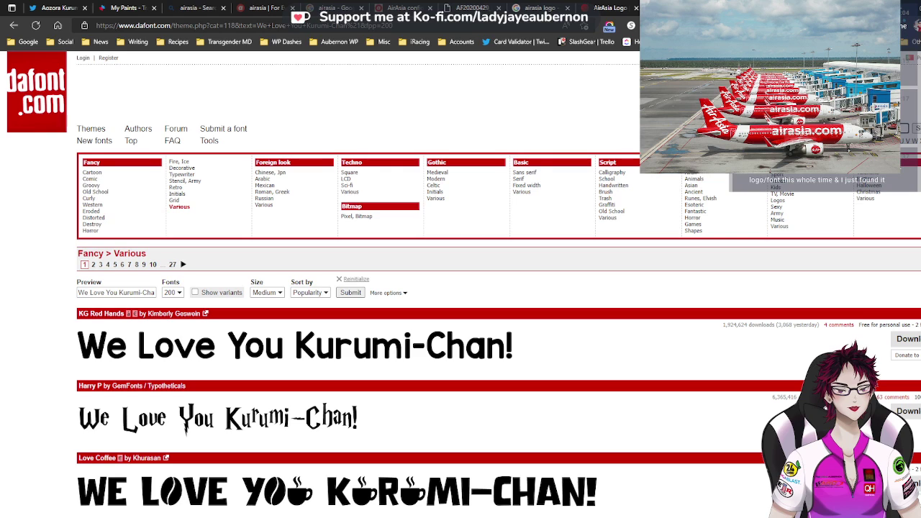
# Check the DaFont results for "bellamy bold" against the AirAsia lettering, and search MyFonts for the same name
pyautogui.hotkey('alt', 'Left')
pyautogui.scroll(-2, 510, 197)
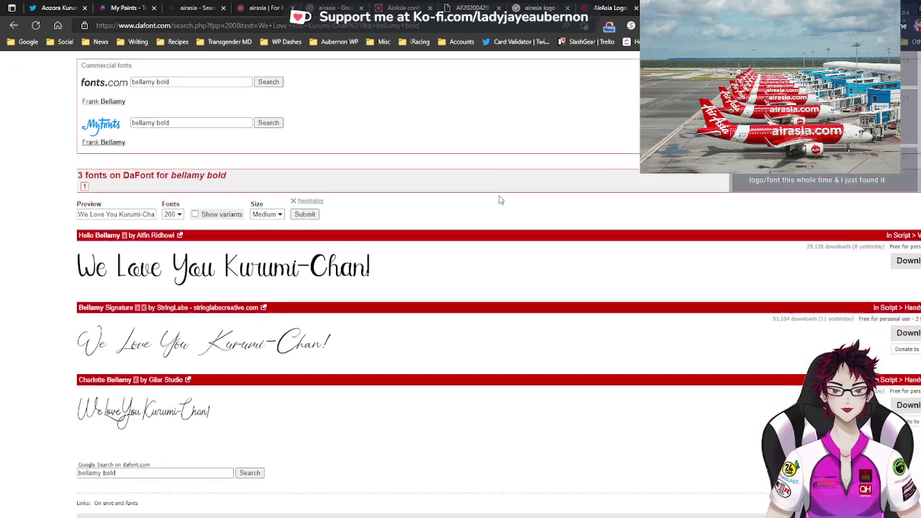
pyautogui.scroll(-1, 501, 200)
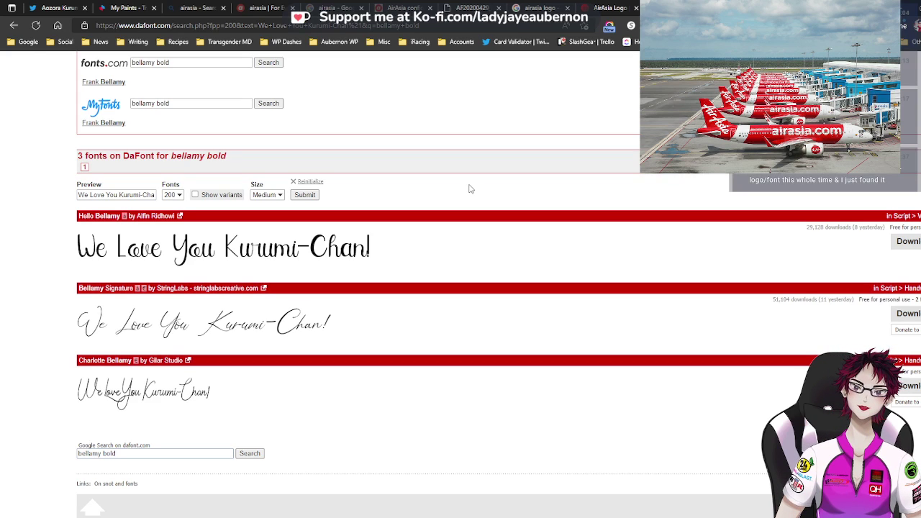
pyautogui.scroll(3, 469, 188)
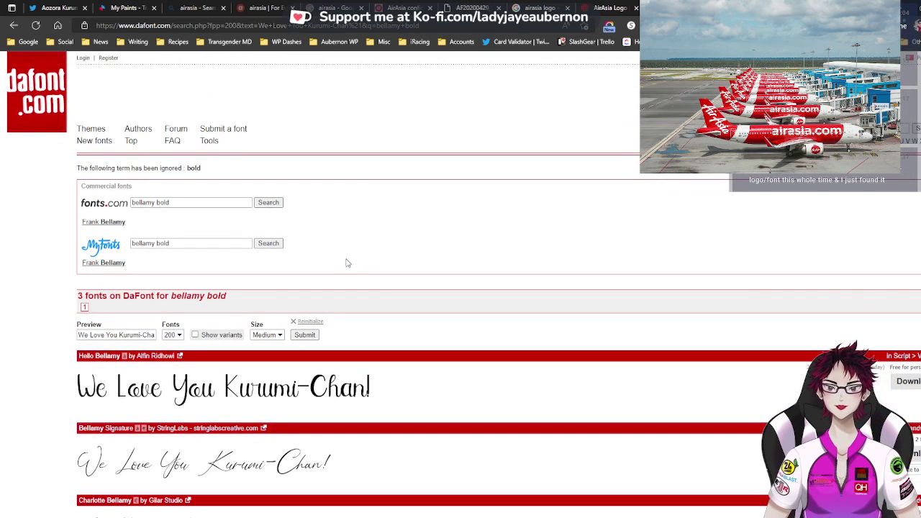
pyautogui.click(274, 244)
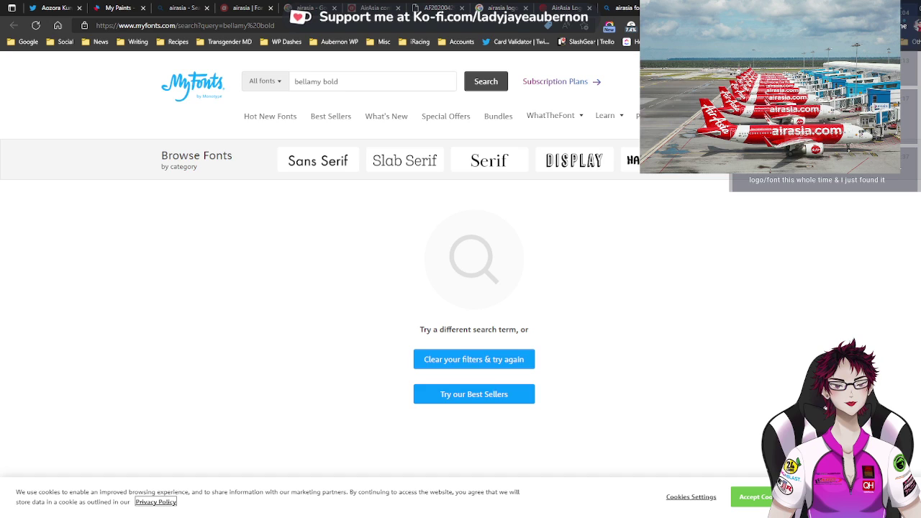
# Return to the Air Asia Font thread, look up the suggested Artbrush font on DaFont, and search fonts.com for "artbrush"
pyautogui.click(565, 8)
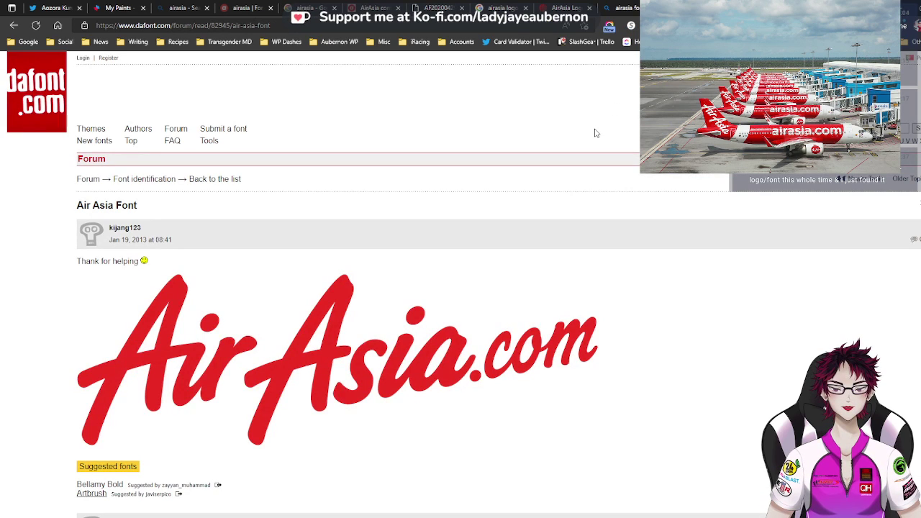
pyautogui.scroll(-2, 595, 133)
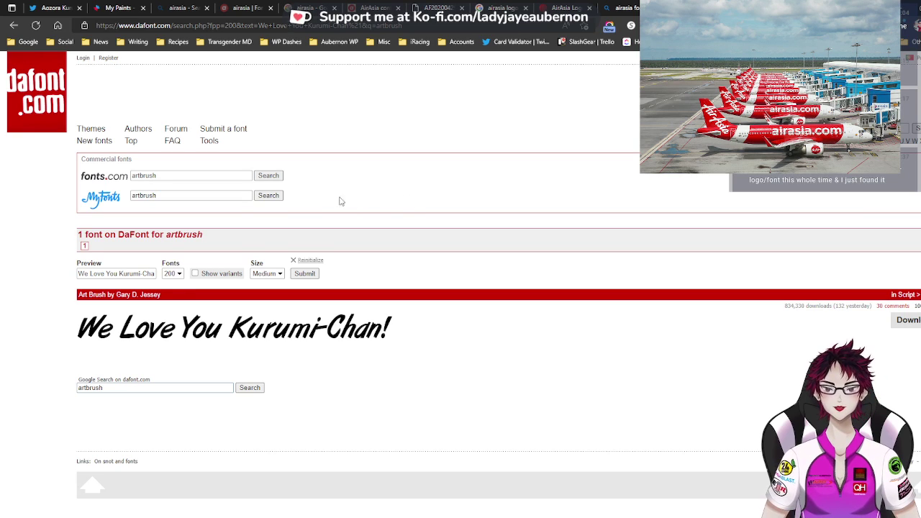
pyautogui.click(268, 176)
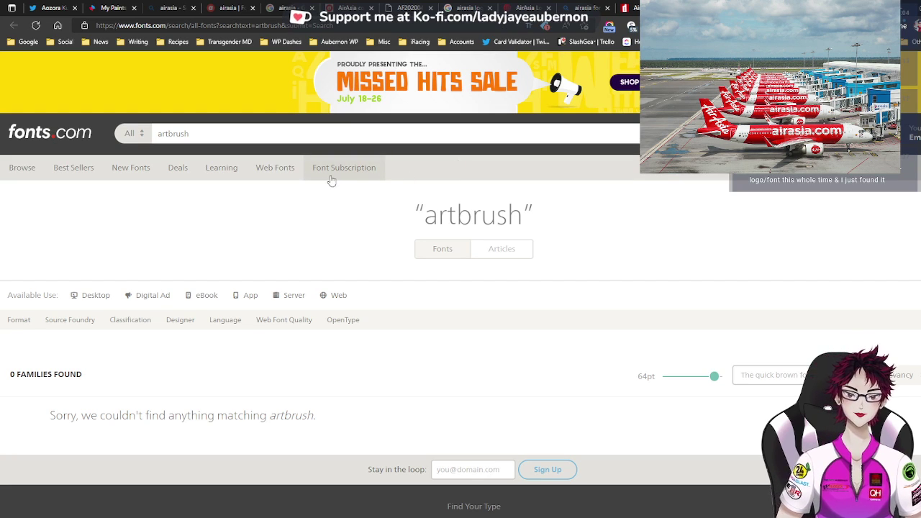
# Change the fonts.com search to "art brush" and look through the listed font families for AirAsia-style lettering
pyautogui.doubleClick(170, 134)
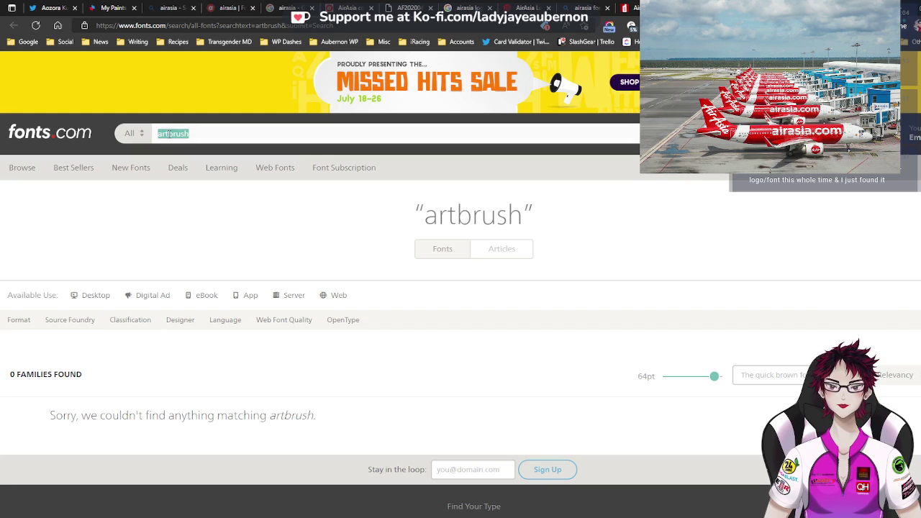
pyautogui.click(169, 134)
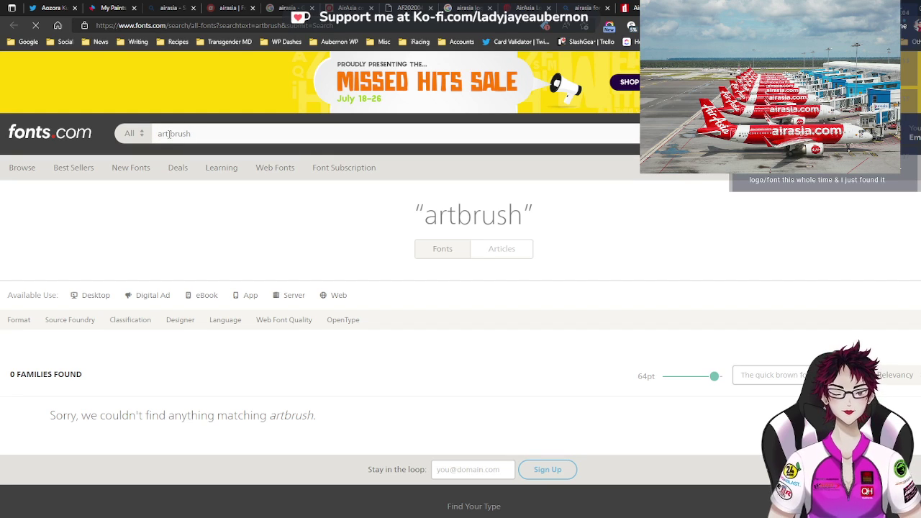
pyautogui.scroll(-3, 331, 194)
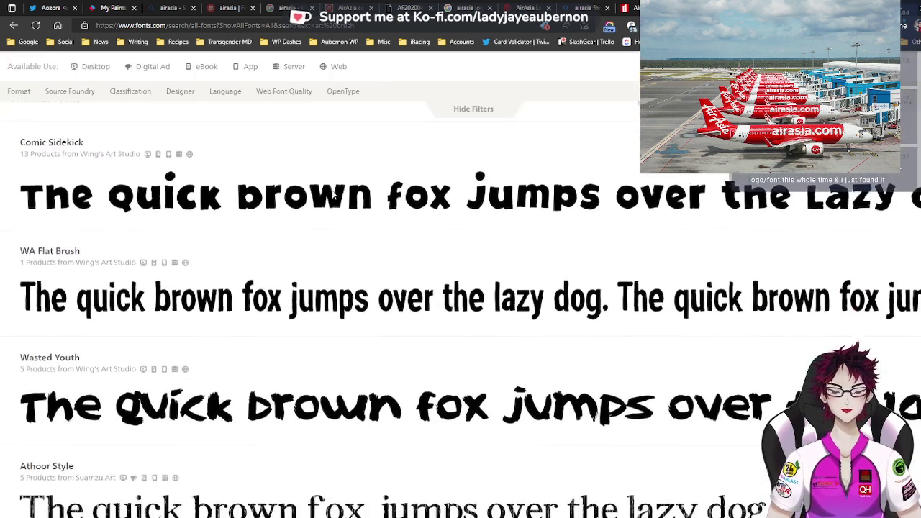
pyautogui.scroll(-3, 339, 185)
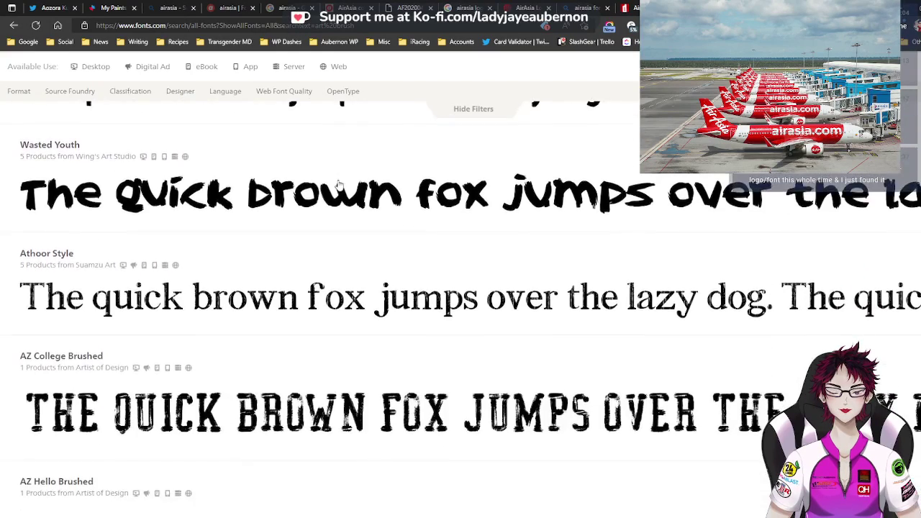
pyautogui.scroll(-7, 340, 183)
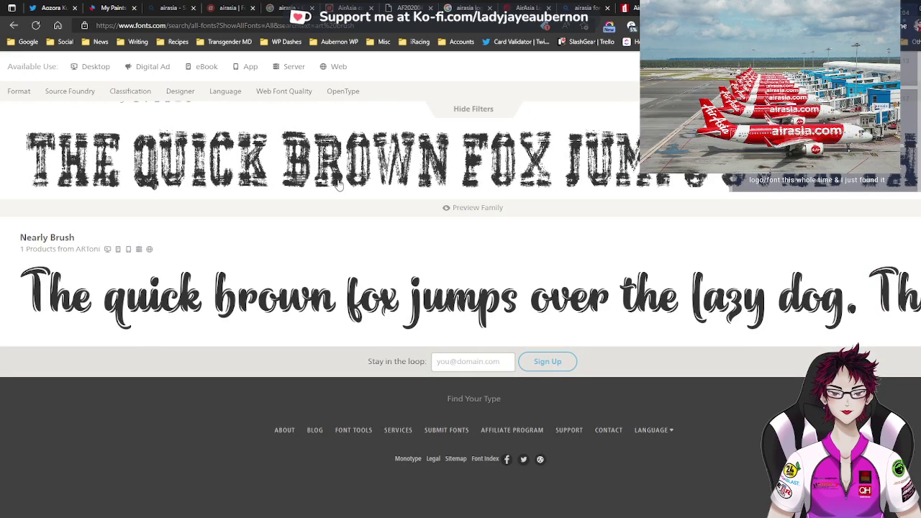
pyautogui.scroll(10, 340, 184)
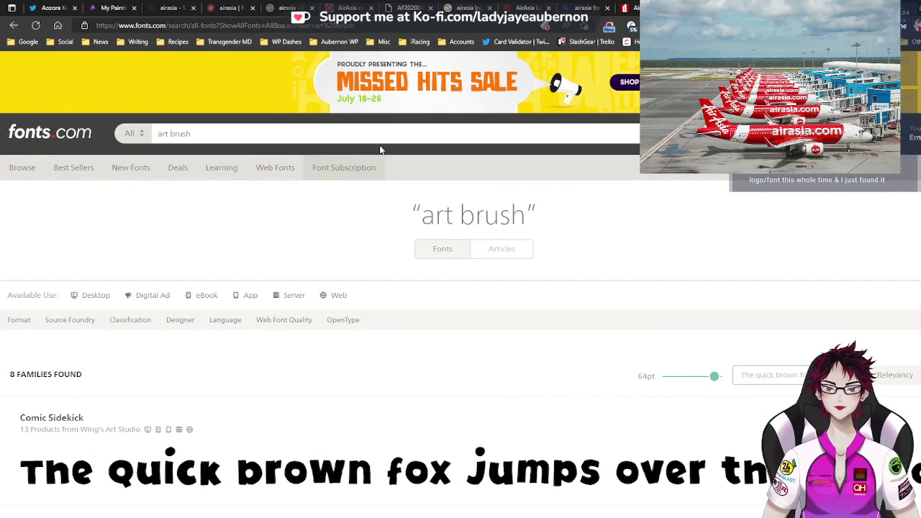
# Go back to the "airasia font" web results and open "airasia's First Font and Taglines" from the airasia Museum's Font collection
pyautogui.click(600, 7)
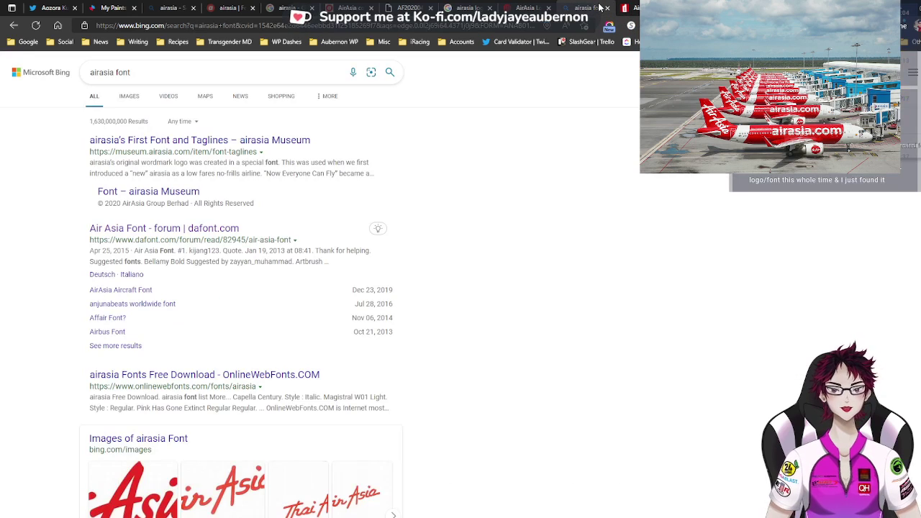
pyautogui.click(110, 195)
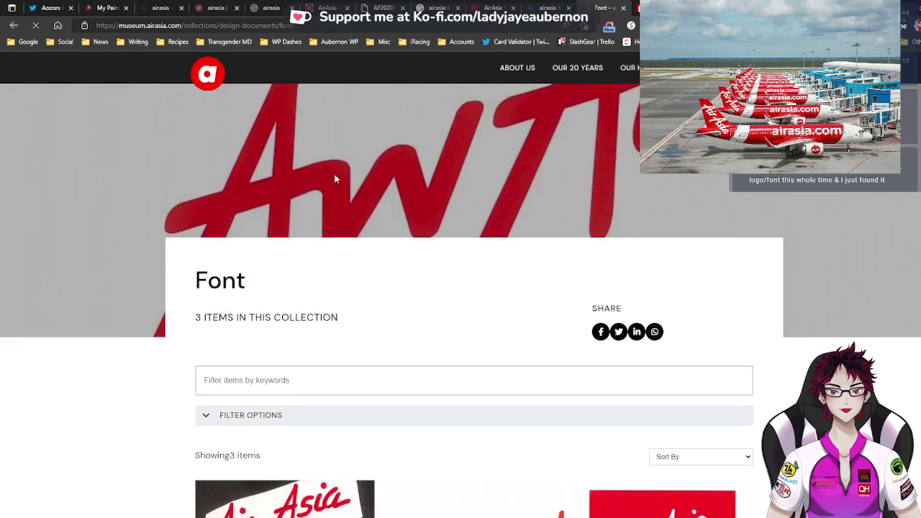
pyautogui.scroll(-3, 334, 178)
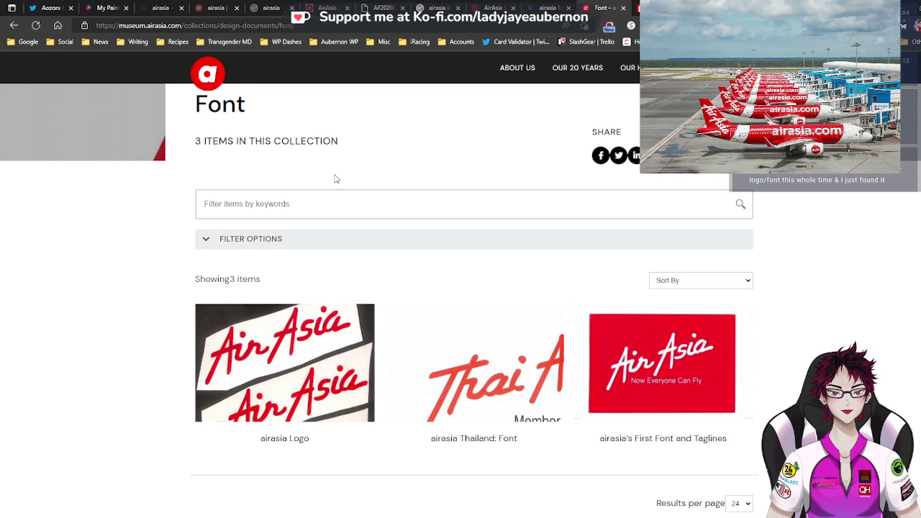
pyautogui.scroll(-2, 334, 179)
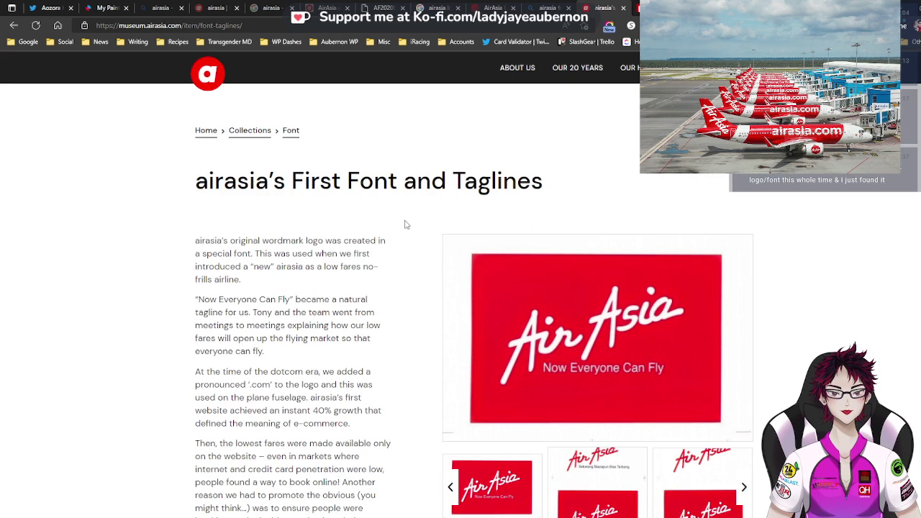
# Read the museum article and its Details section for the name of the font used in the original AirAsia wordmark
pyautogui.scroll(-1, 405, 224)
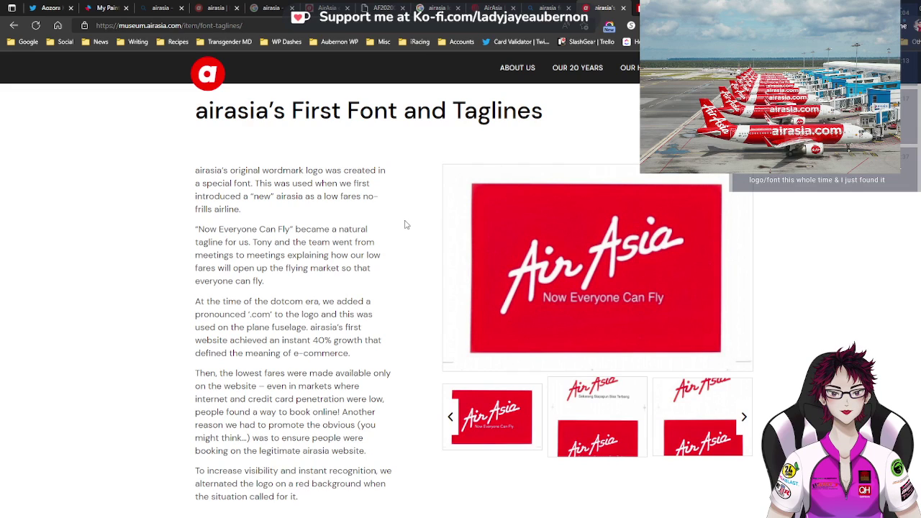
pyautogui.scroll(-1, 405, 224)
pyautogui.scroll(-2, 405, 225)
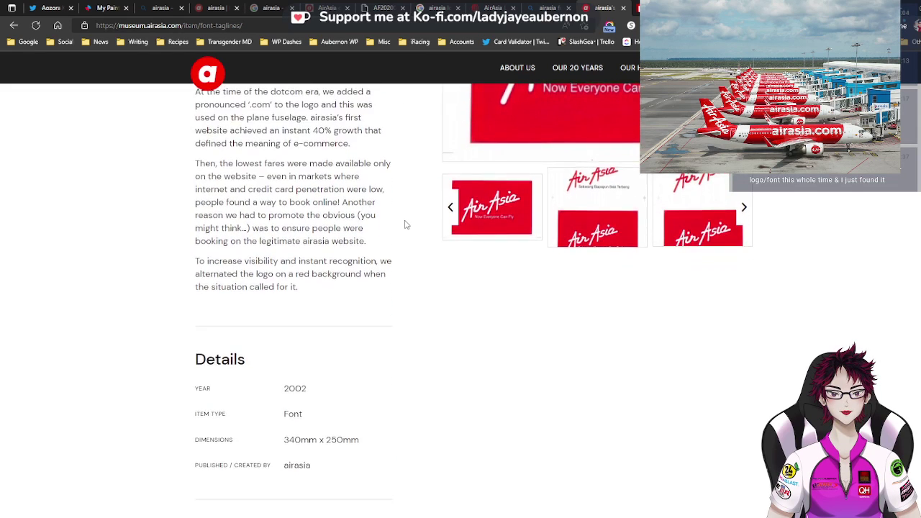
pyautogui.scroll(-2, 405, 224)
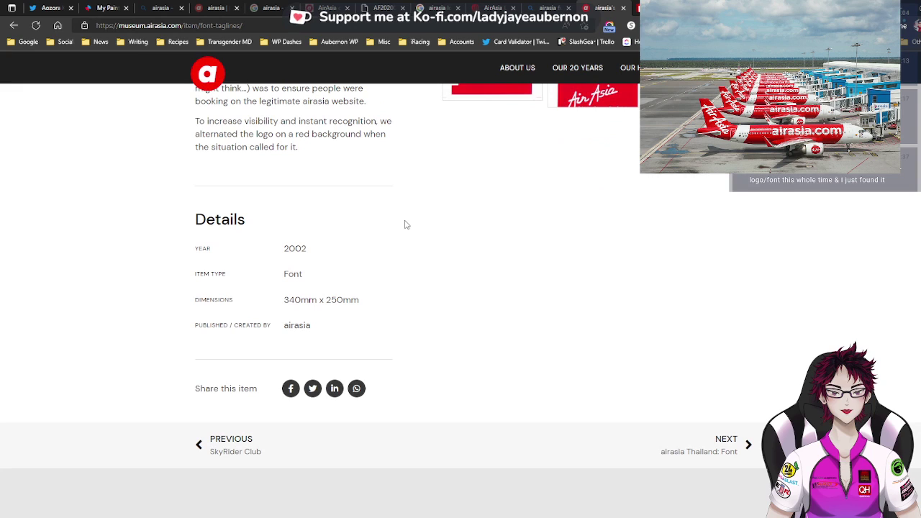
pyautogui.scroll(6, 405, 224)
pyautogui.scroll(-4, 405, 225)
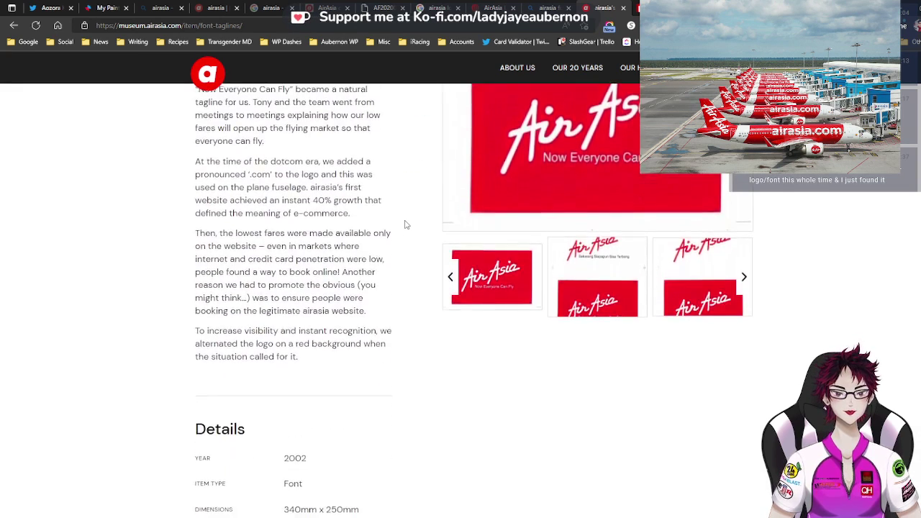
pyautogui.scroll(4, 405, 225)
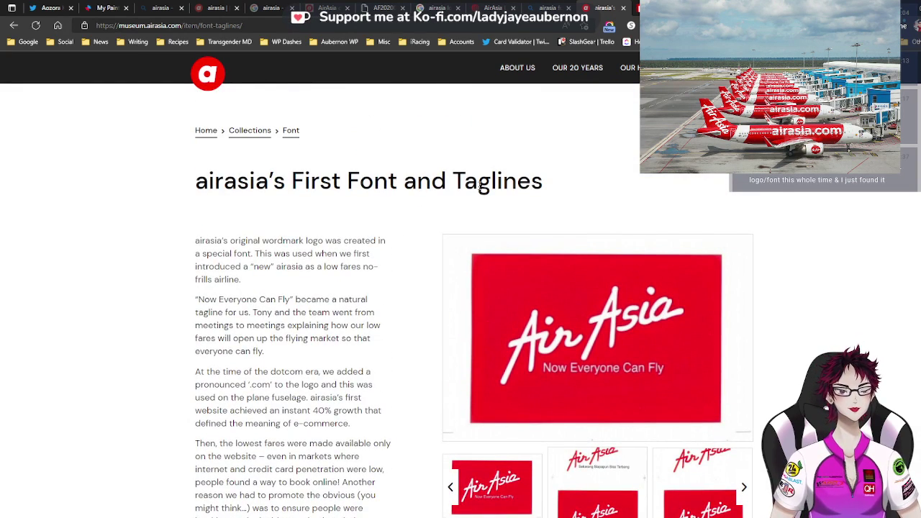
# Return to the web results, check the airasia font list on OnlineWebFonts.COM for matching lettering, and close that page
pyautogui.hotkey('alt', 'Left')
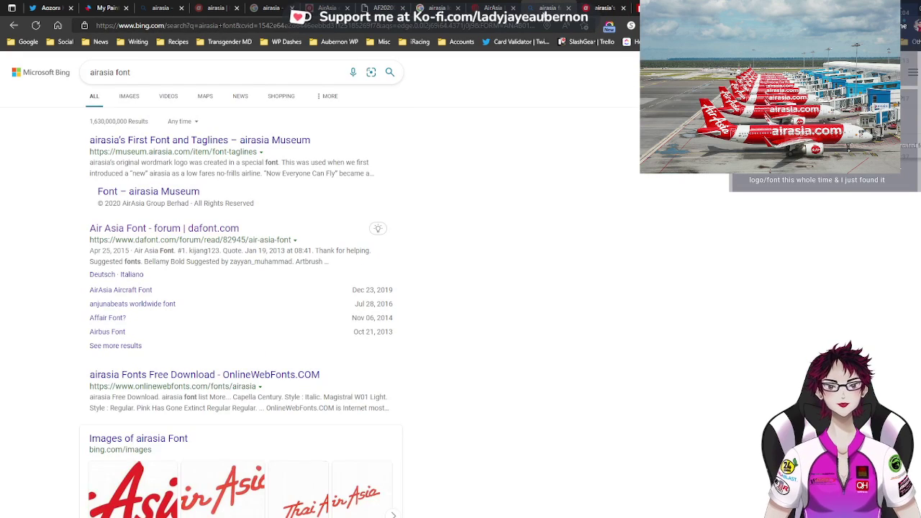
pyautogui.scroll(-2, 455, 174)
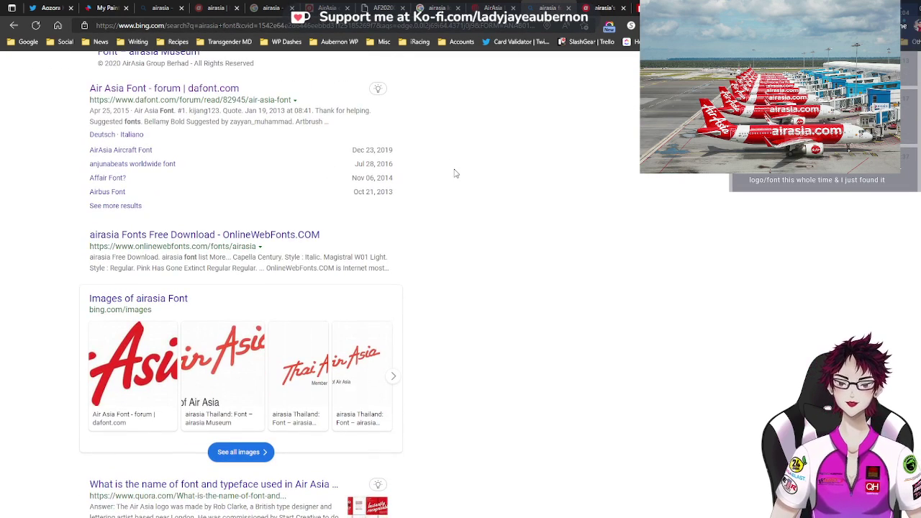
pyautogui.click(308, 237)
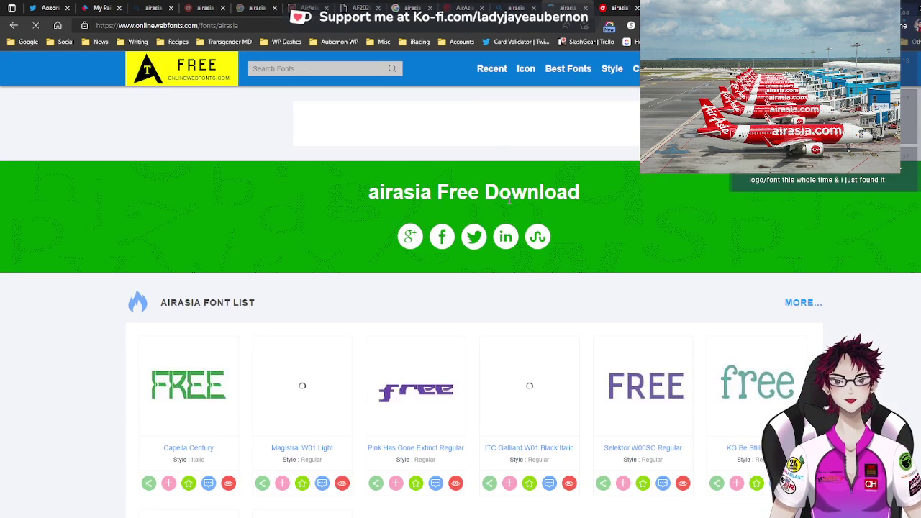
pyautogui.scroll(-2, 264, 226)
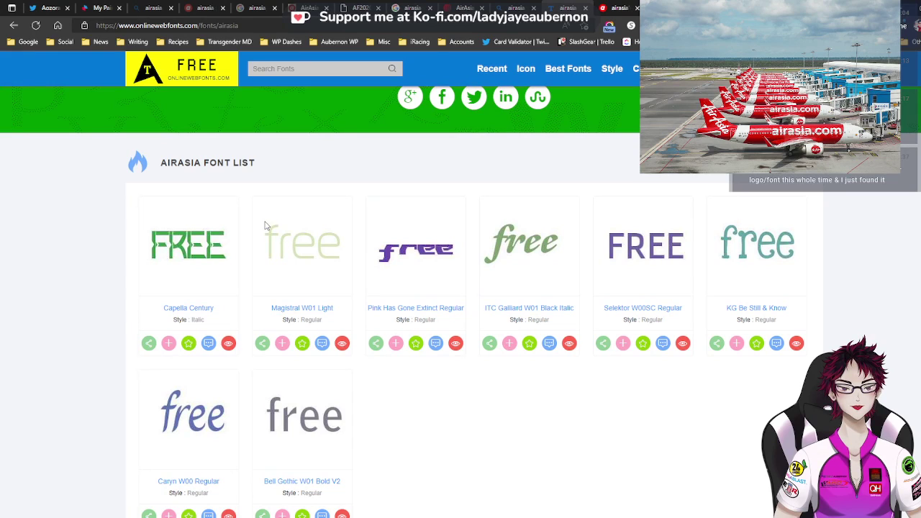
pyautogui.hotkey('ctrl', 'w')
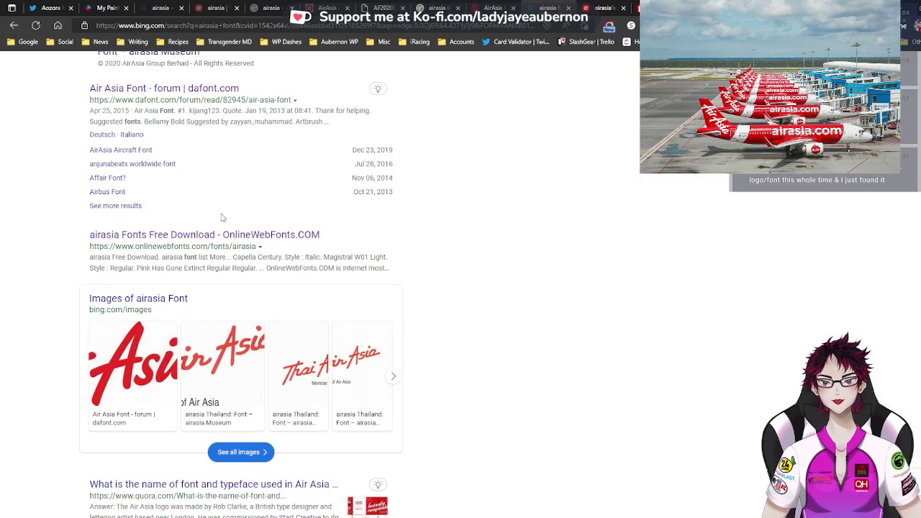
# Read the Quora answer about the font and typeface used in the Air Asia logo, then return to the search results
pyautogui.scroll(-3, 222, 218)
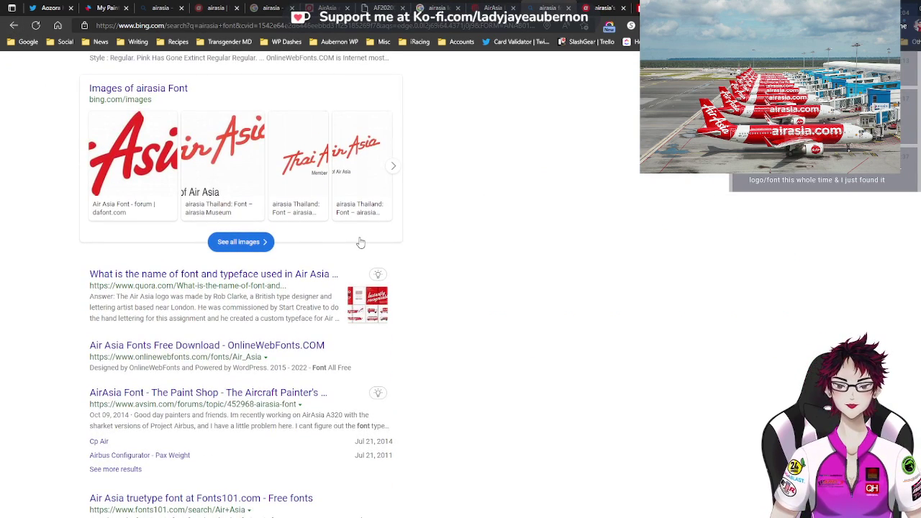
pyautogui.click(299, 275)
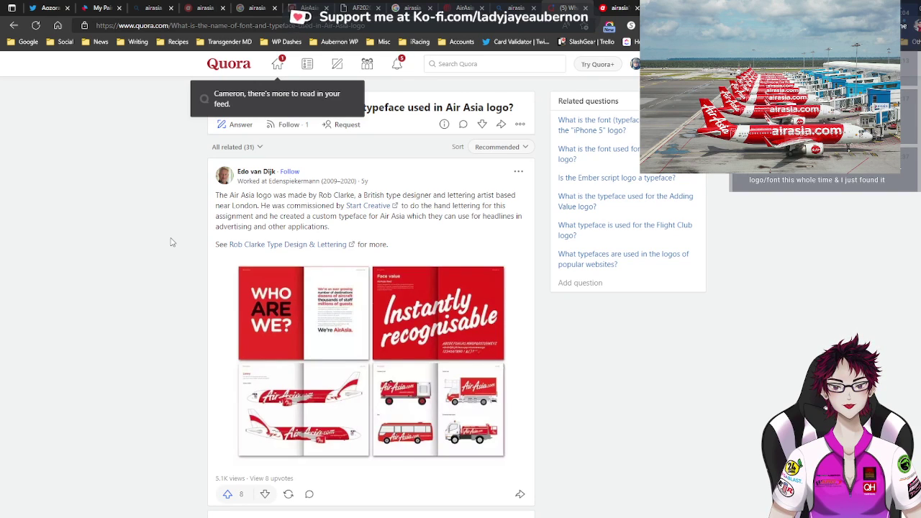
pyautogui.scroll(-1, 171, 243)
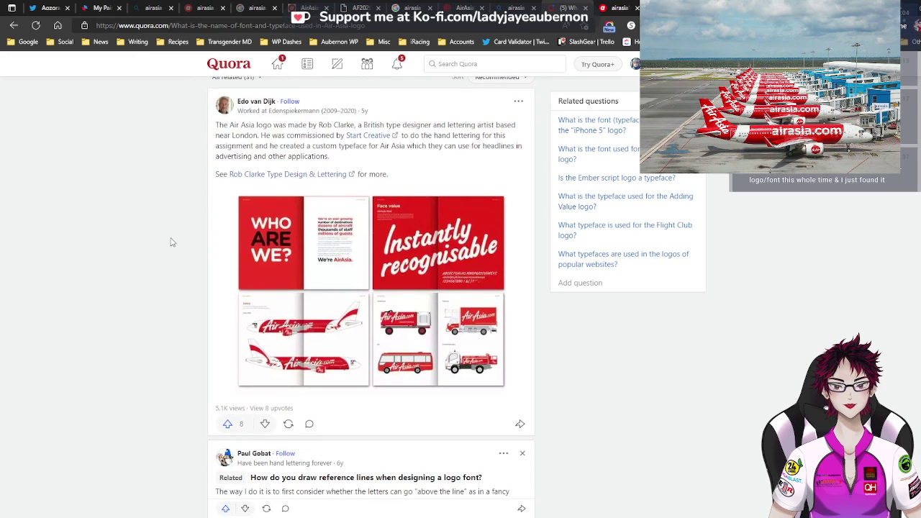
pyautogui.scroll(-2, 170, 243)
pyautogui.scroll(2, 170, 242)
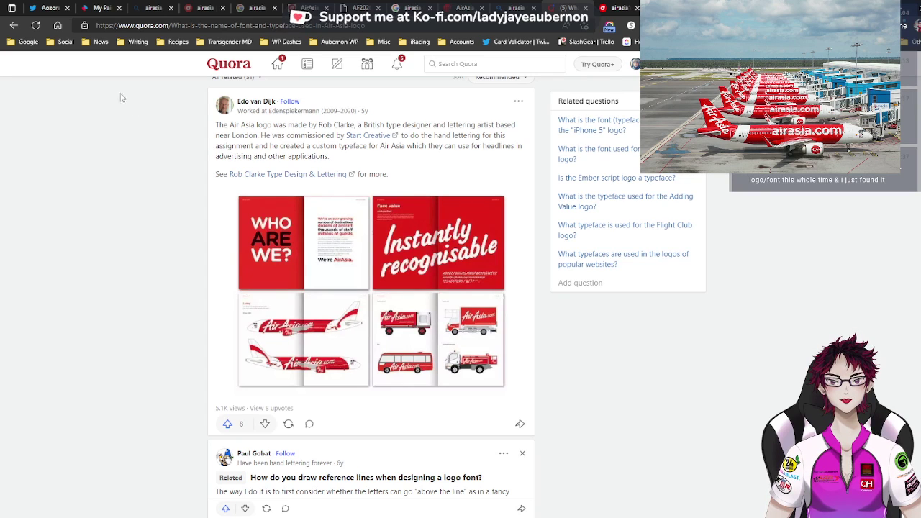
pyautogui.click(22, 32)
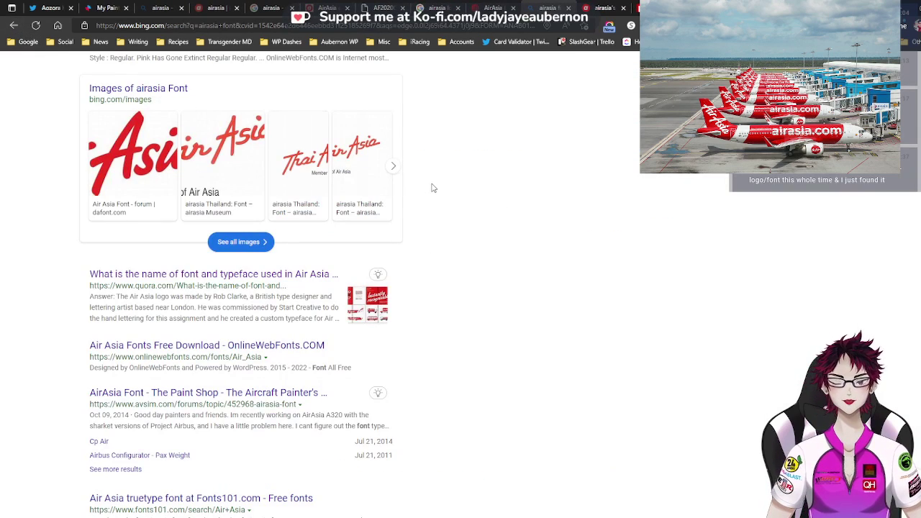
# Read the AVSIM "AirAsia Font" thread for font suggestions and check the linked page of the wordmark's designer, then return to the thread
pyautogui.scroll(-2, 432, 189)
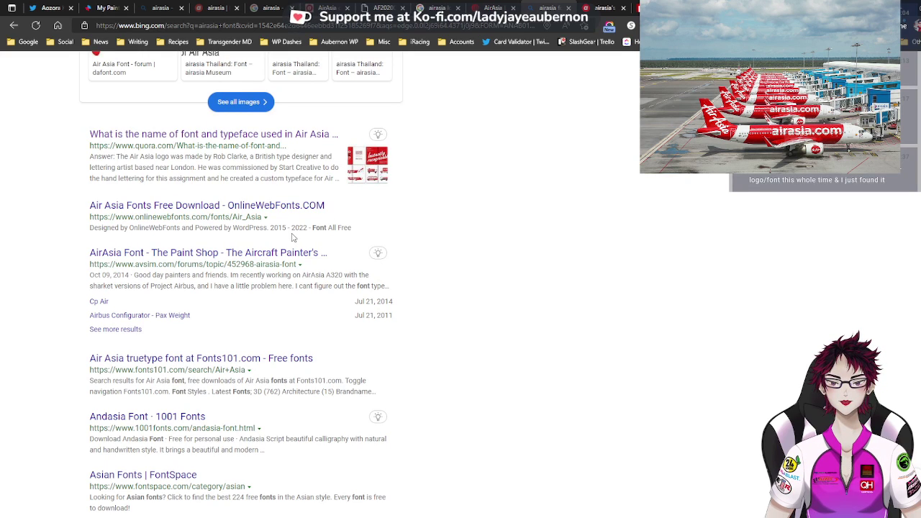
pyautogui.click(248, 254)
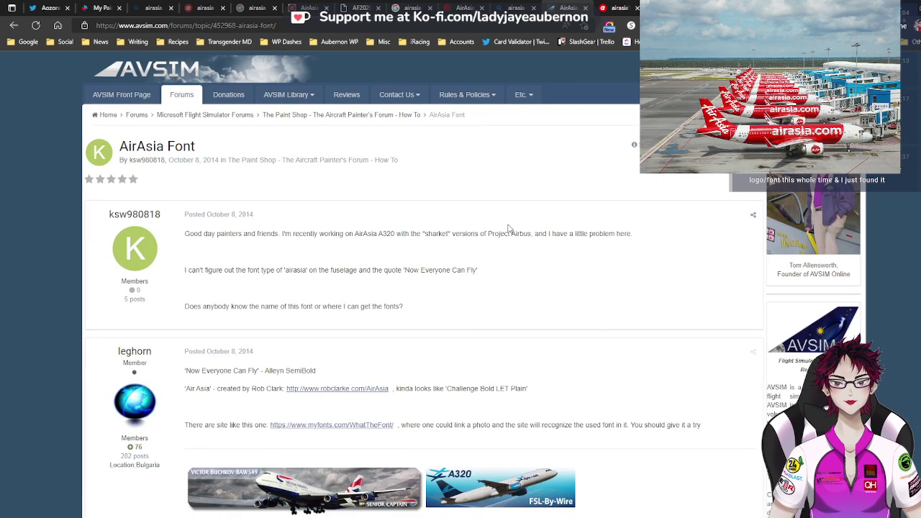
pyautogui.scroll(-2, 508, 229)
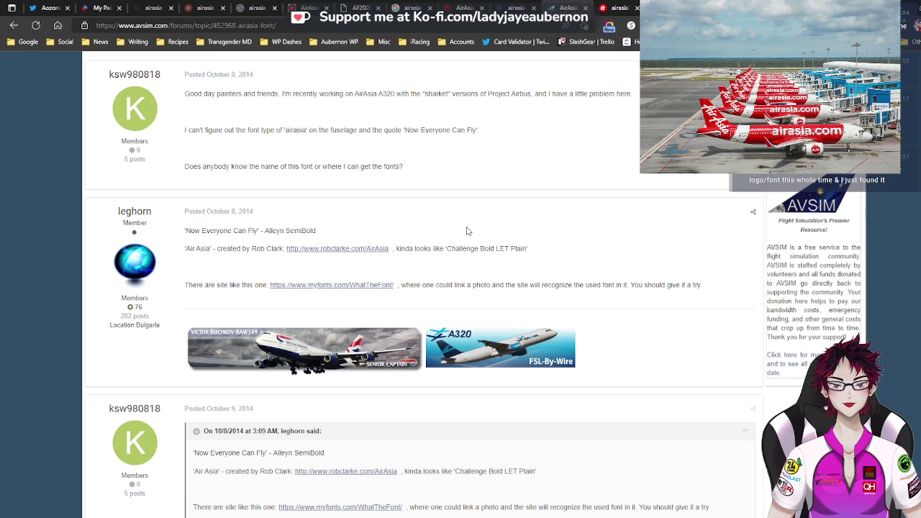
pyautogui.click(365, 251)
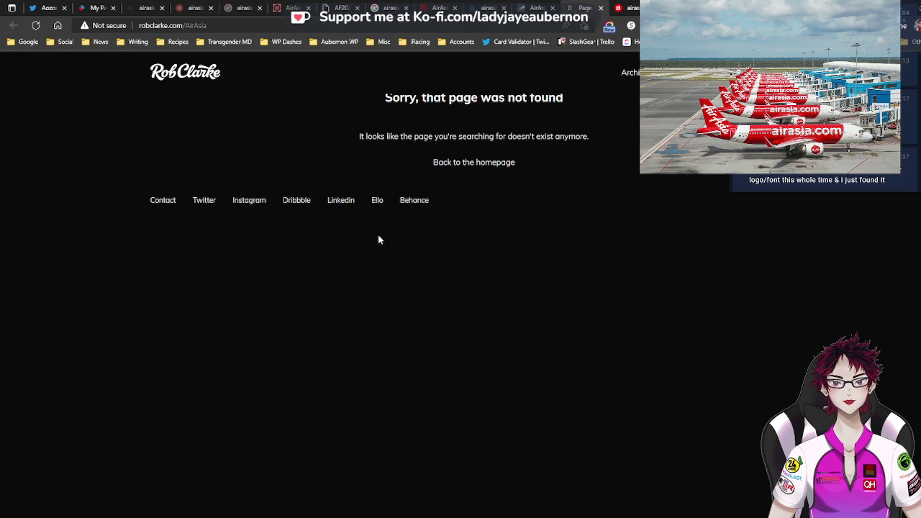
pyautogui.hotkey('ctrl', 'w')
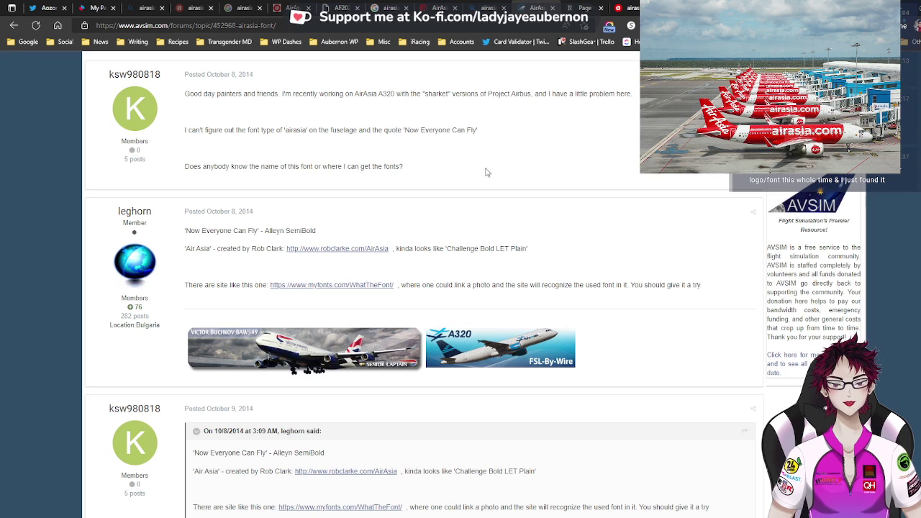
# Open the WhatTheFont site linked in the thread and search MyFonts for the Challenge font
pyautogui.scroll(-1, 485, 173)
pyautogui.click(381, 216)
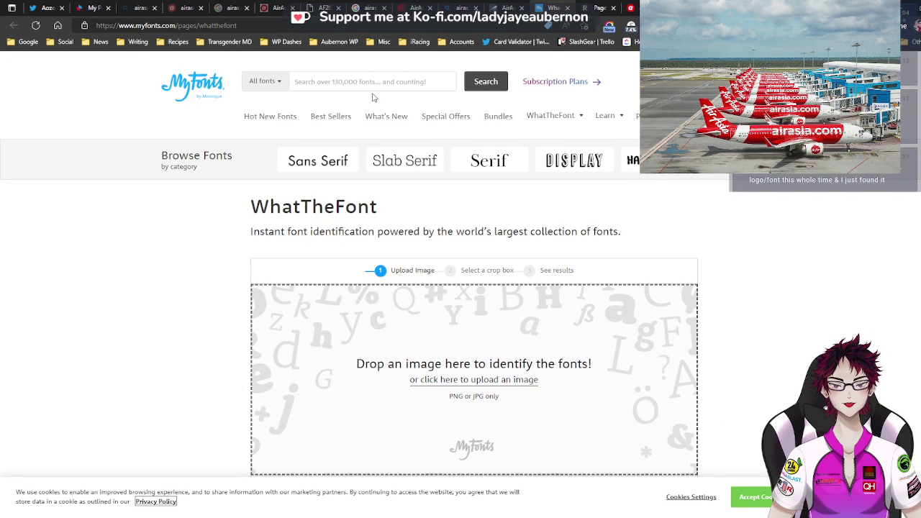
pyautogui.click(365, 82)
pyautogui.write('challenge')
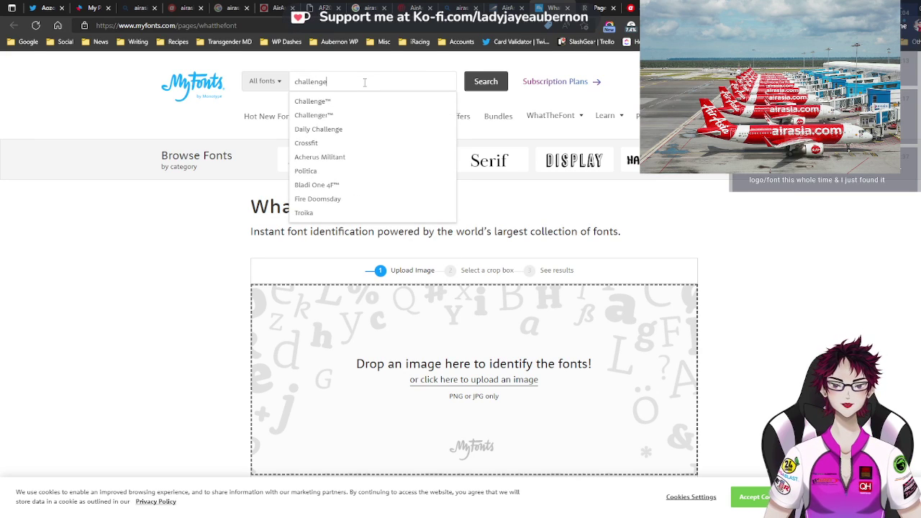
pyautogui.click(351, 103)
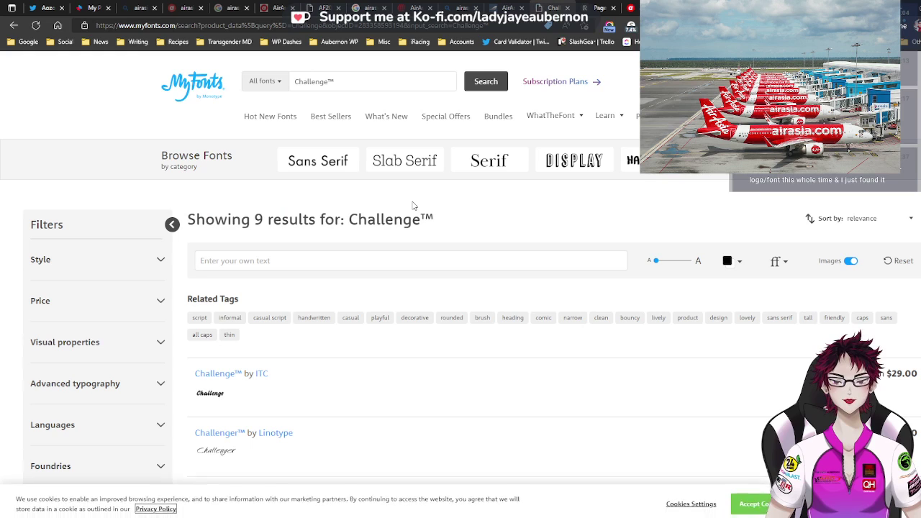
# Open Challenge by ITC and review its family packages for the Bold and Extra Bold styles and prices
pyautogui.scroll(-2, 414, 206)
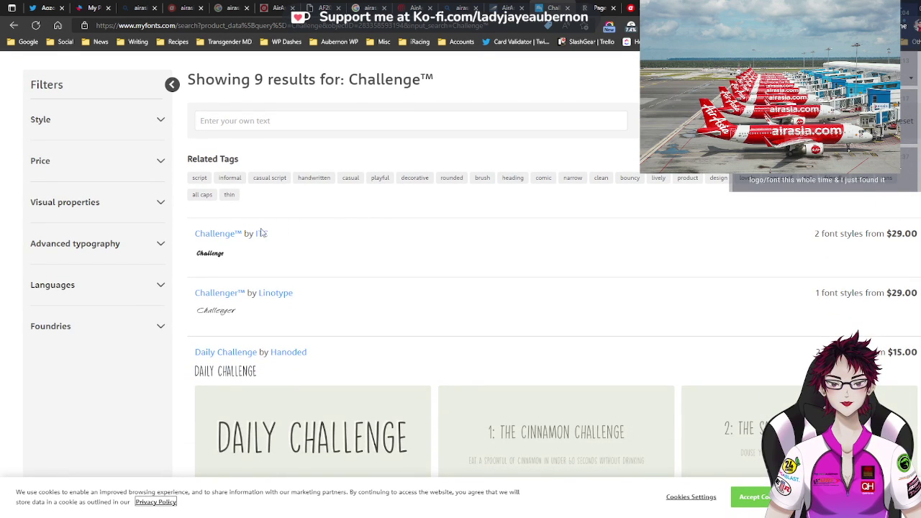
pyautogui.click(231, 237)
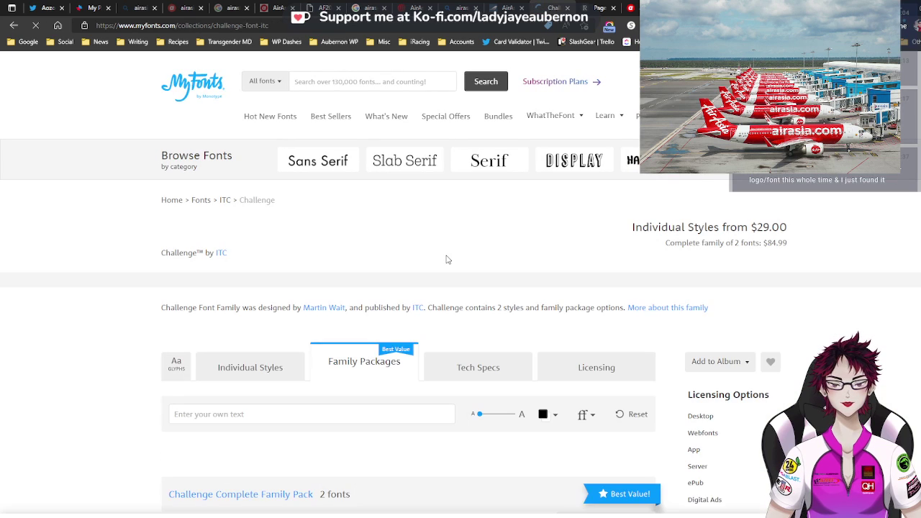
pyautogui.scroll(-3, 167, 239)
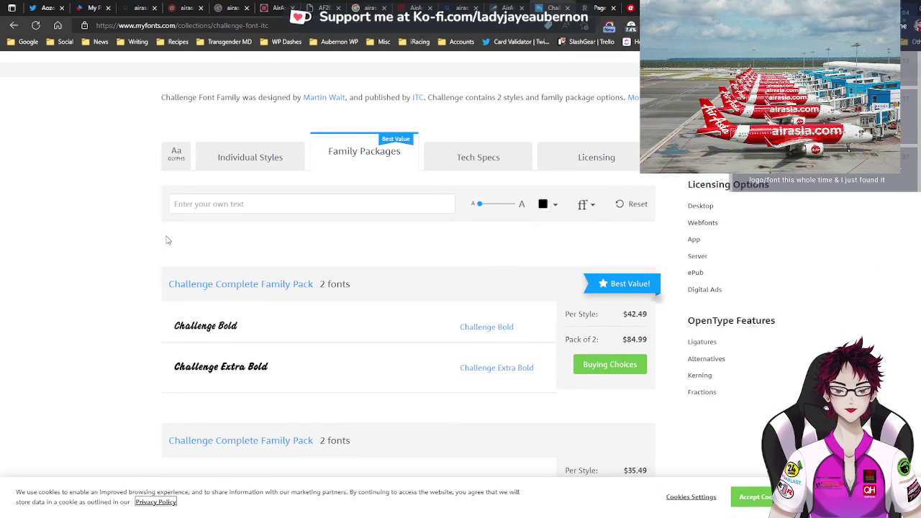
pyautogui.scroll(-1, 167, 239)
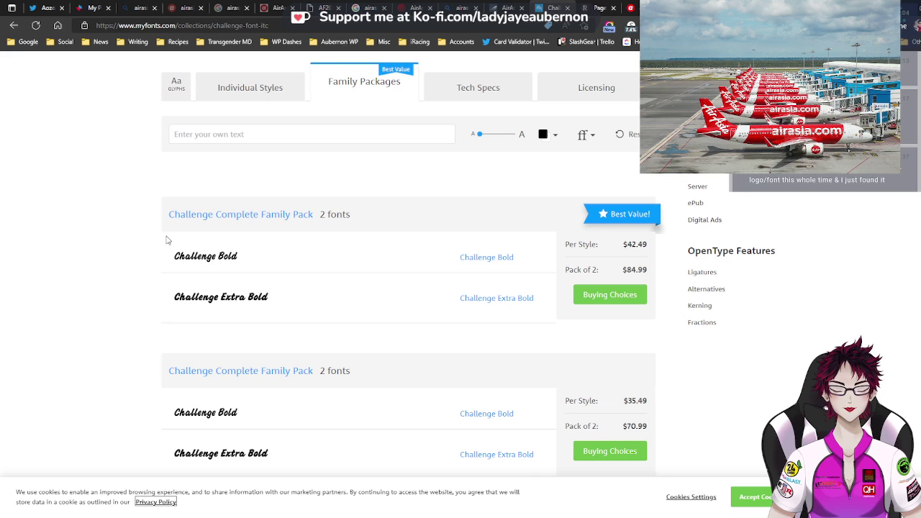
pyautogui.scroll(-1, 166, 239)
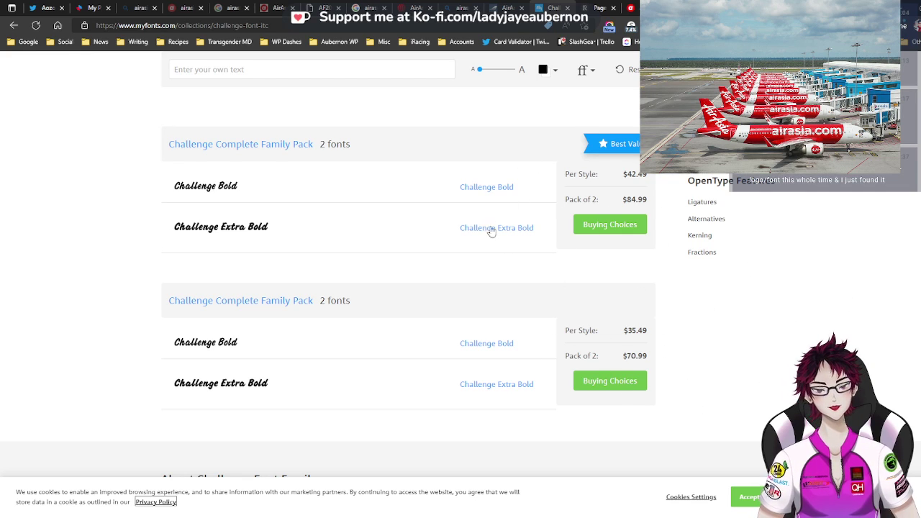
pyautogui.scroll(5, 367, 290)
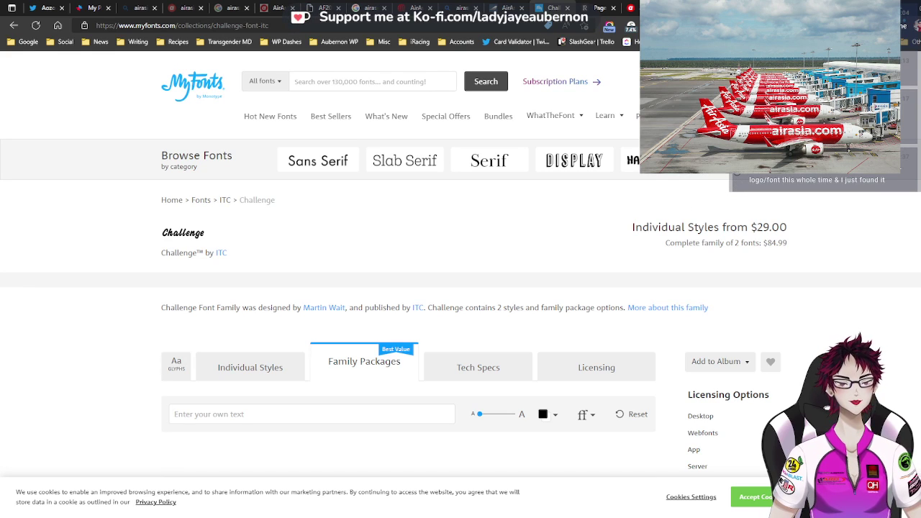
# Browse the Script Fonts category and set the preview text to "We Love You Kurumi-Chan!"
pyautogui.click(744, 160)
pyautogui.click(394, 288)
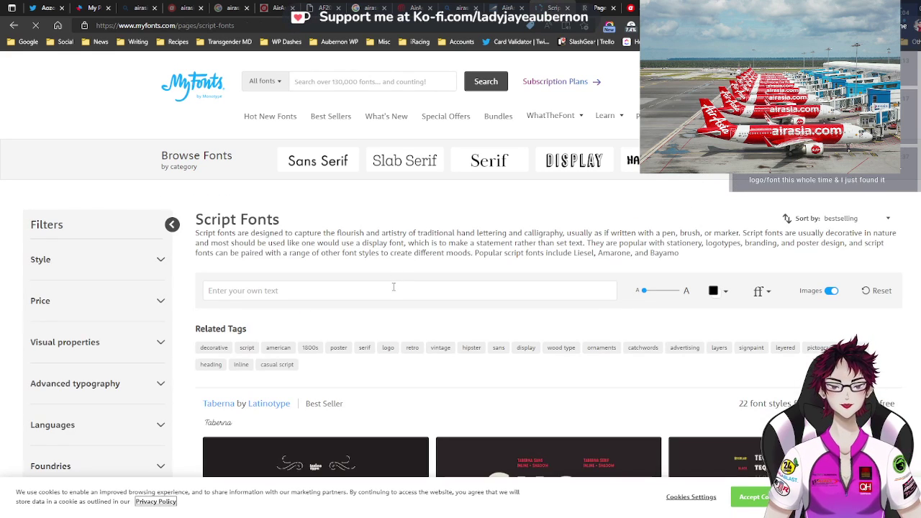
pyautogui.write('A')
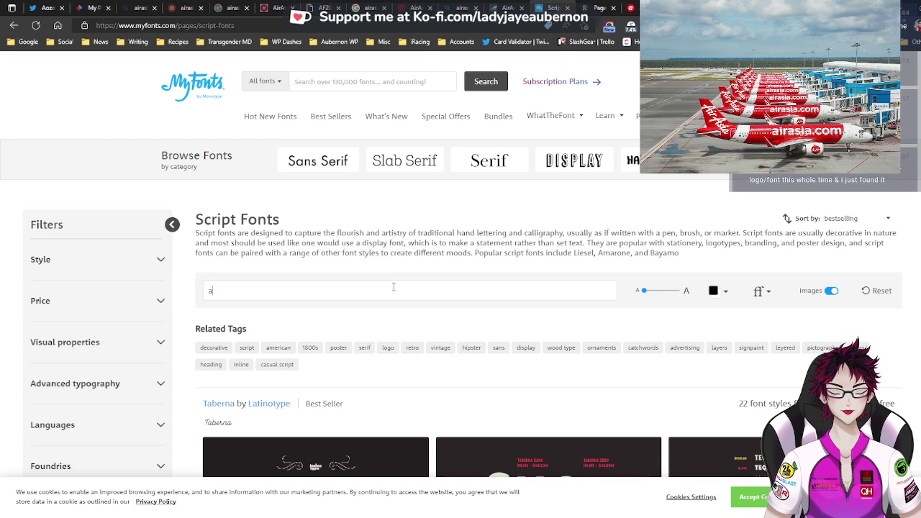
pyautogui.press('BackSpace')
pyautogui.write('We L')
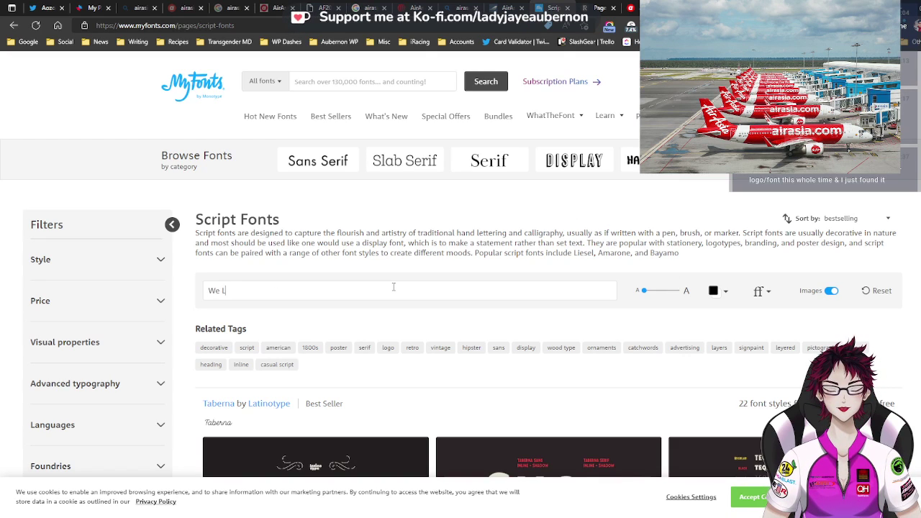
pyautogui.write('ove Yo')
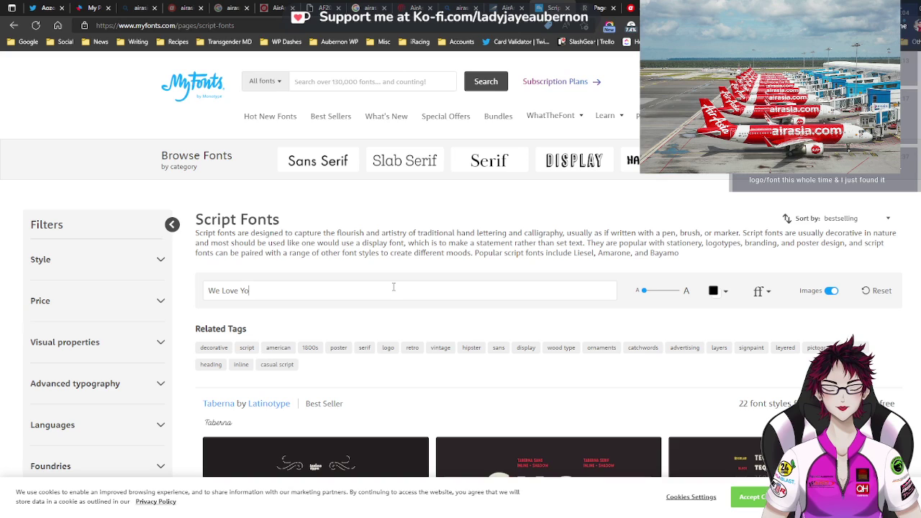
pyautogui.write('u Ku')
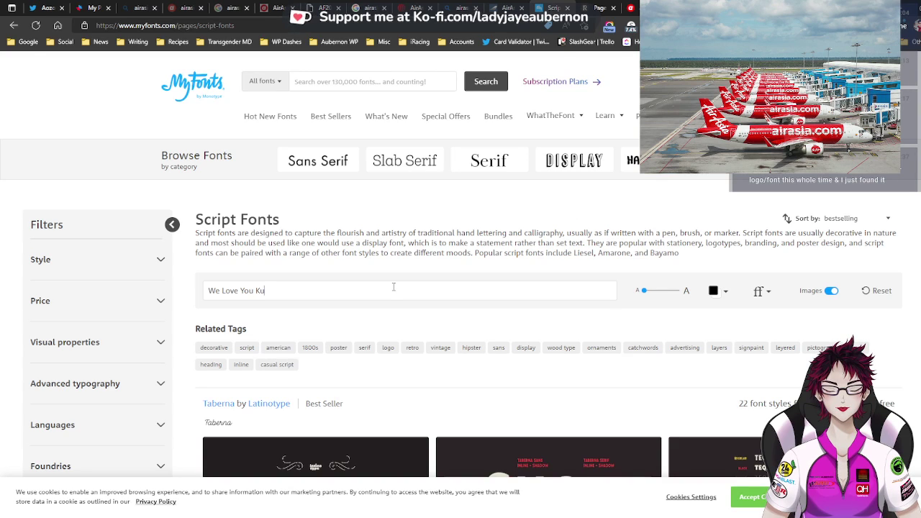
pyautogui.write('rumi-Chan!')
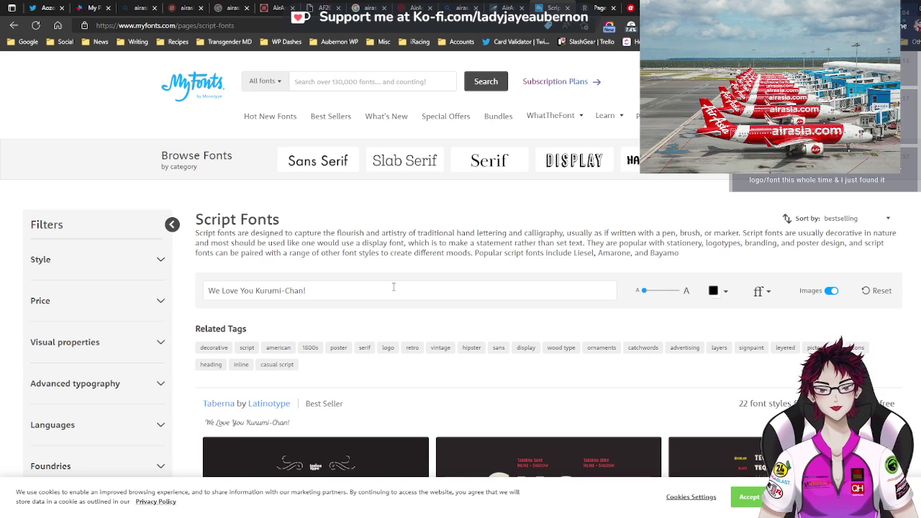
pyautogui.click(757, 293)
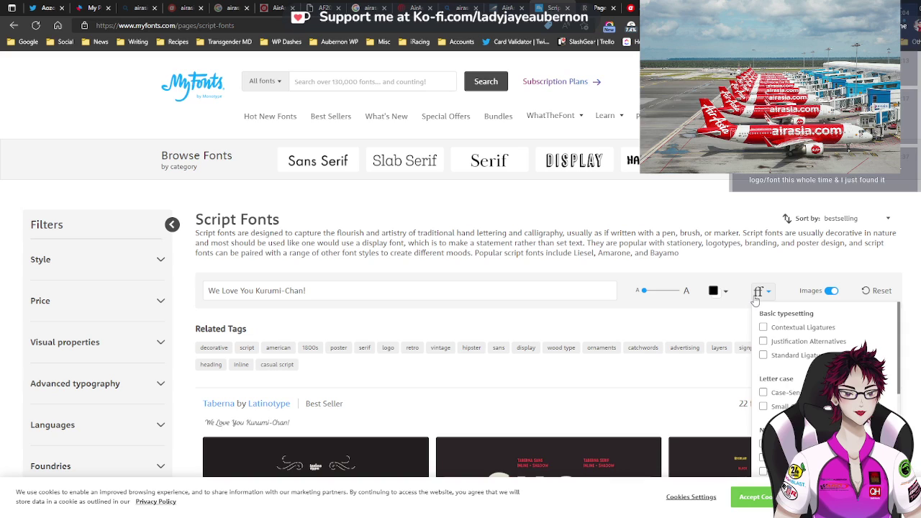
pyautogui.scroll(-1, 803, 366)
pyautogui.scroll(1, 803, 366)
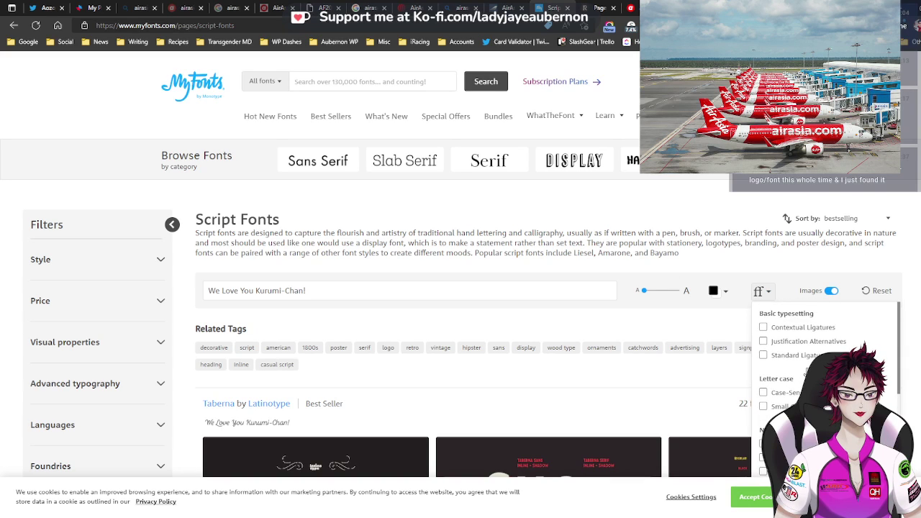
pyautogui.click(736, 328)
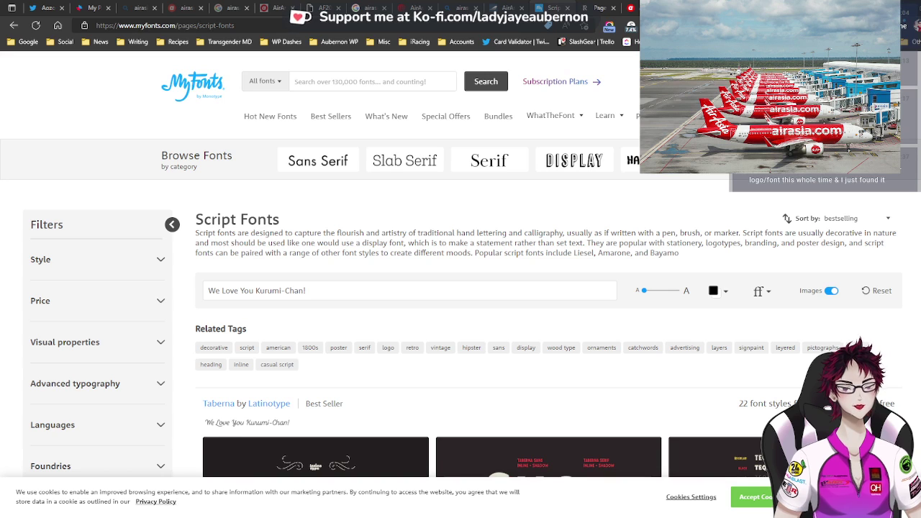
# Examine the script font previews of the decal text for lettering that resembles the AirAsia wordmark
pyautogui.scroll(-3, 546, 288)
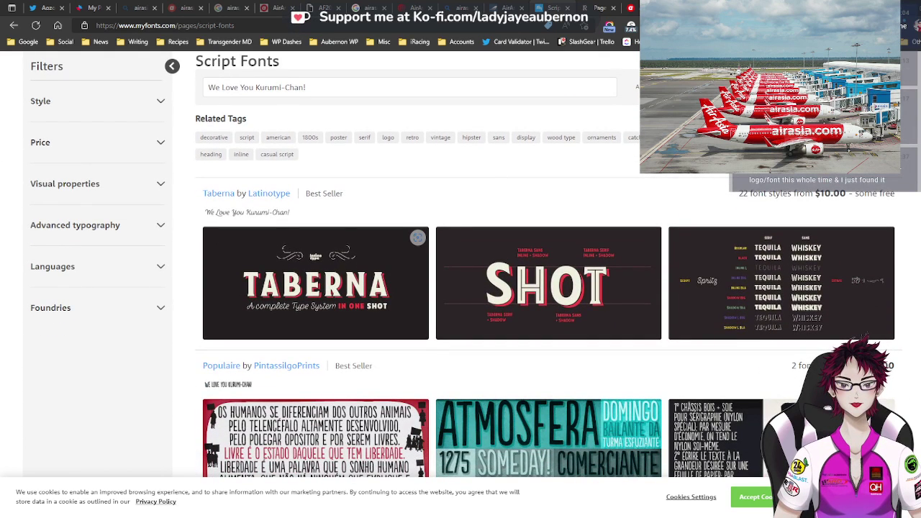
pyautogui.scroll(2, 315, 288)
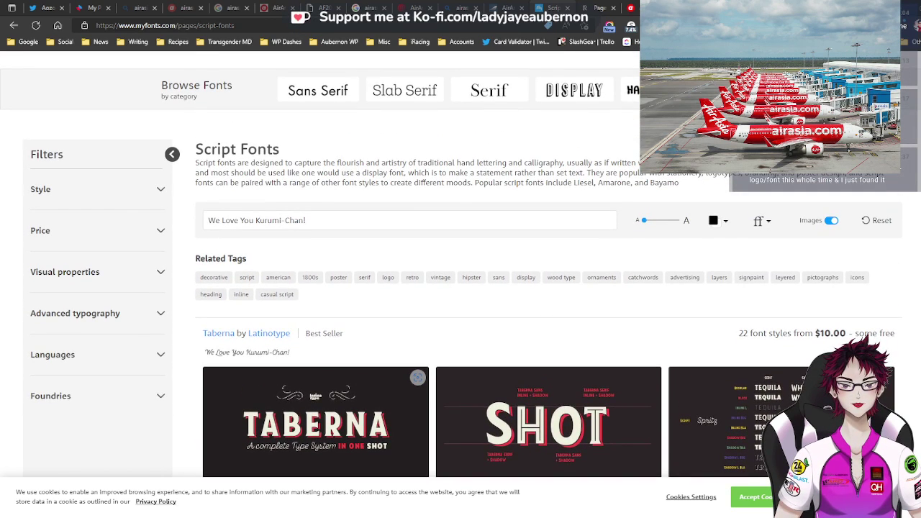
pyautogui.scroll(-5, 547, 288)
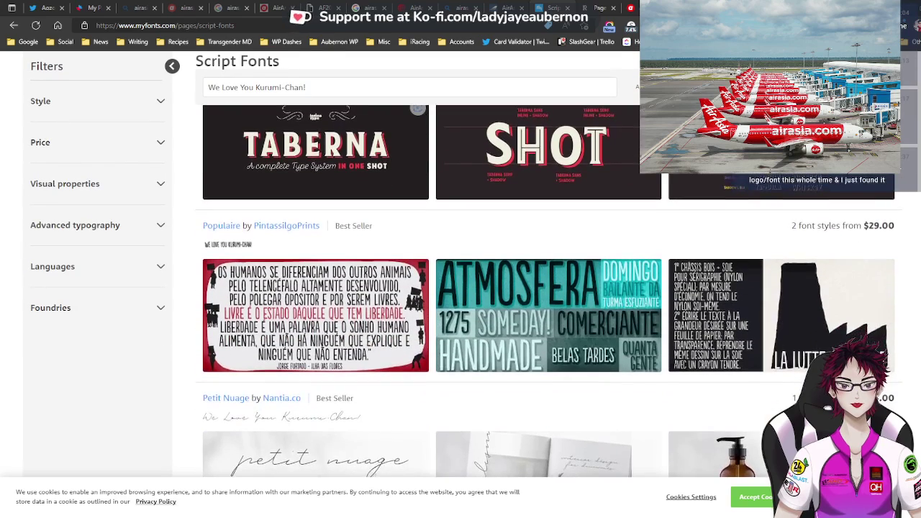
pyautogui.scroll(-4, 547, 288)
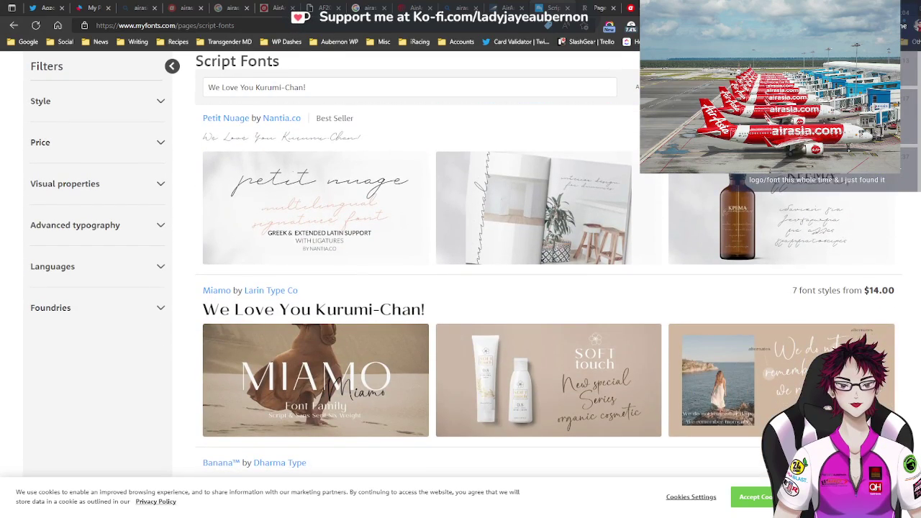
pyautogui.scroll(2, 547, 287)
pyautogui.scroll(-4, 547, 288)
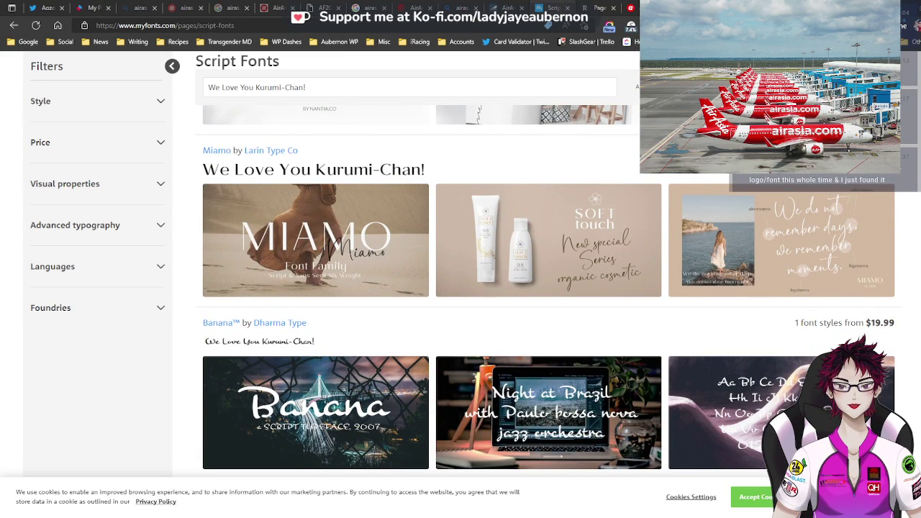
pyautogui.scroll(-1, 547, 288)
pyautogui.scroll(-1, 547, 288)
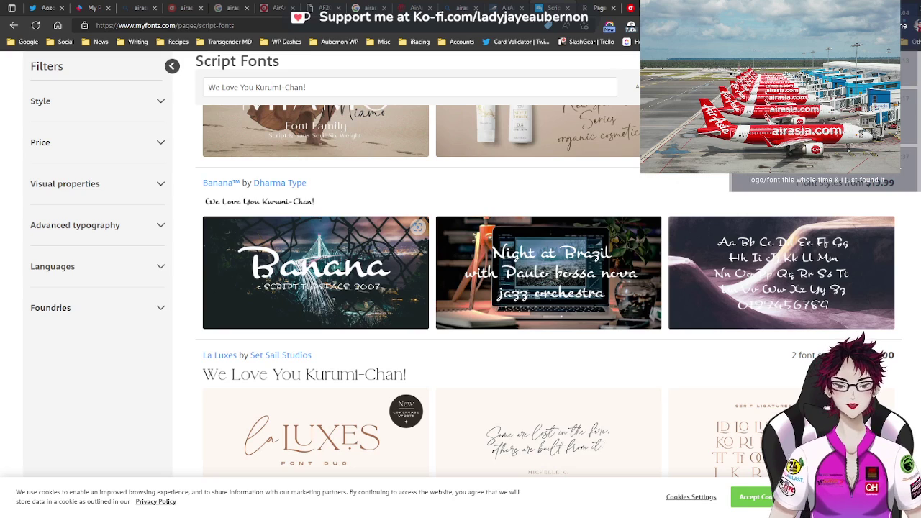
pyautogui.scroll(-4, 547, 287)
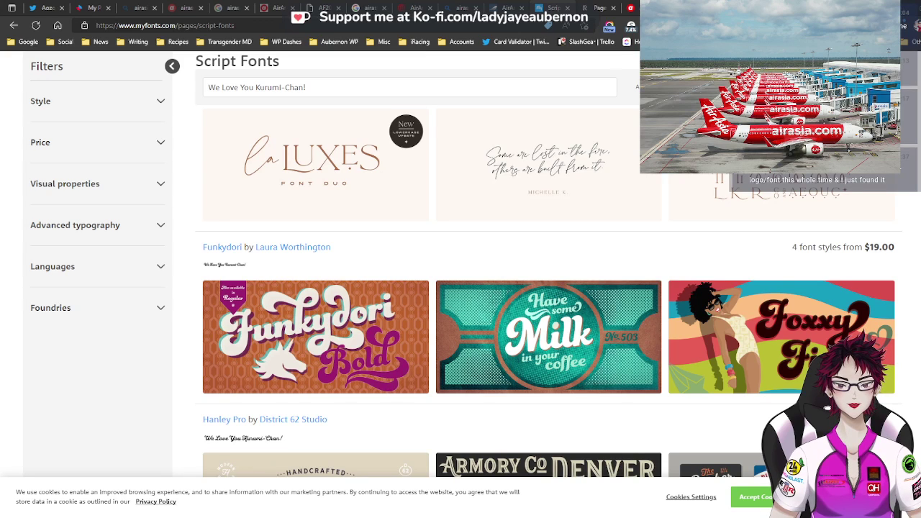
pyautogui.scroll(-1, 547, 287)
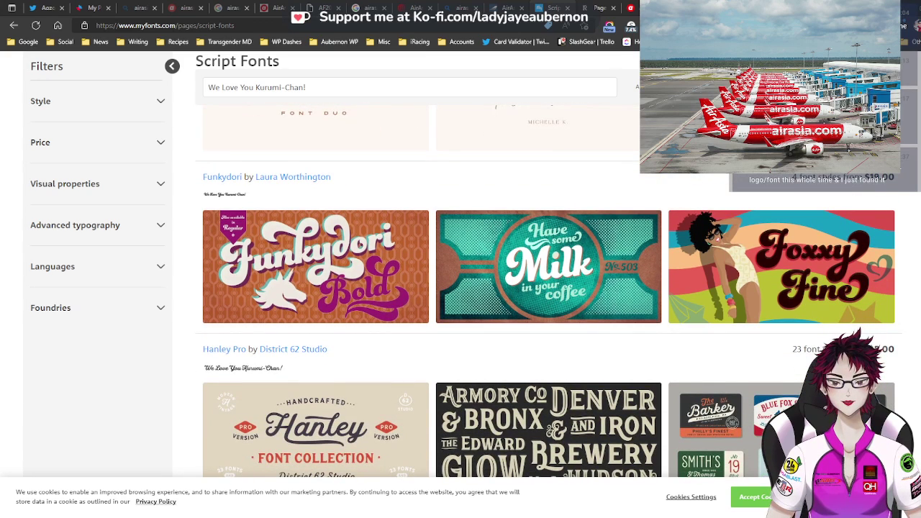
# Check the Funkydori font's page and samples, then return to the airasia museum article to compare the wordmark
pyautogui.click(227, 178)
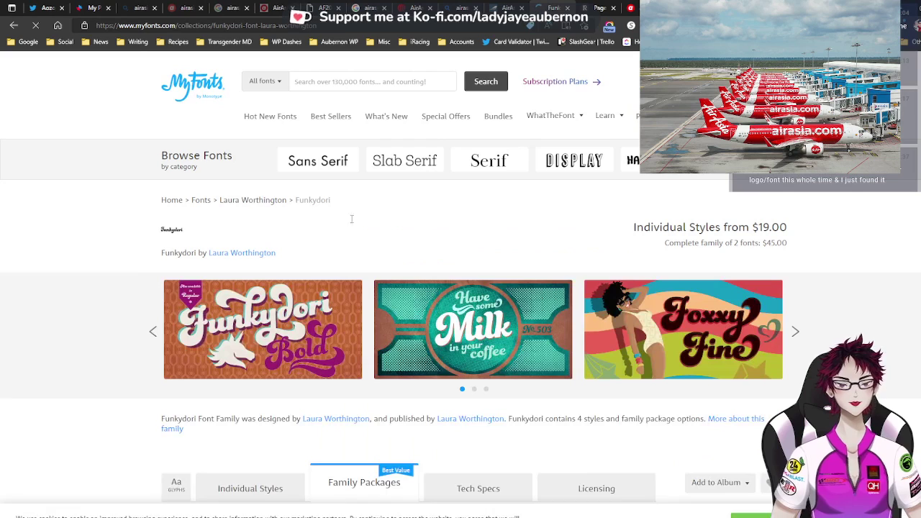
pyautogui.scroll(-3, 430, 244)
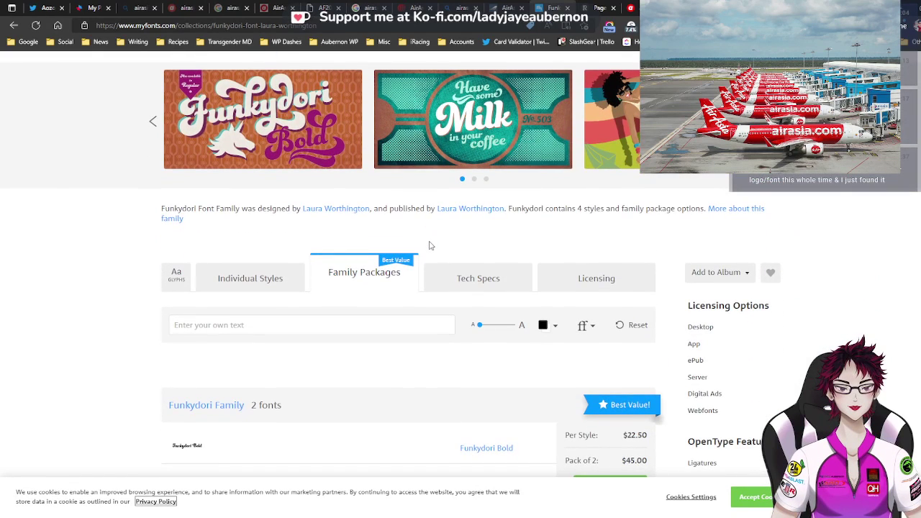
pyautogui.scroll(3, 432, 246)
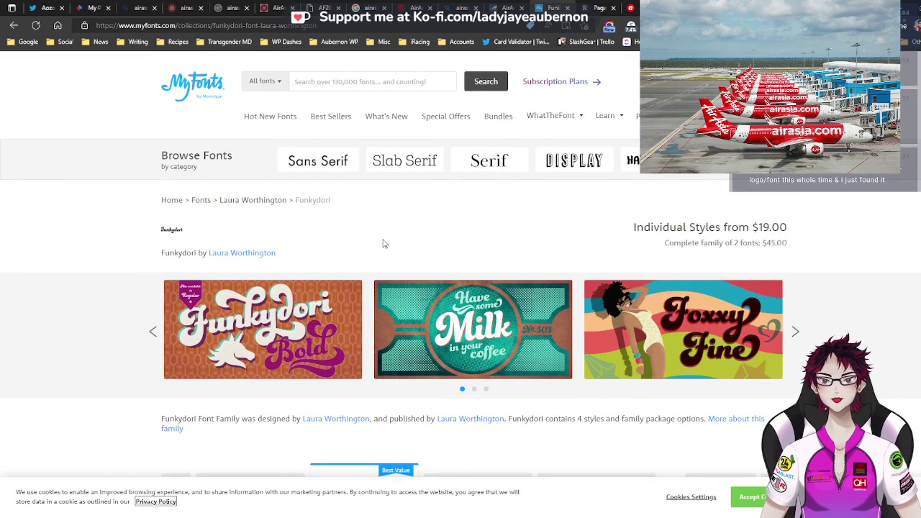
pyautogui.hotkey('ctrl', 'shift', 'Tab')
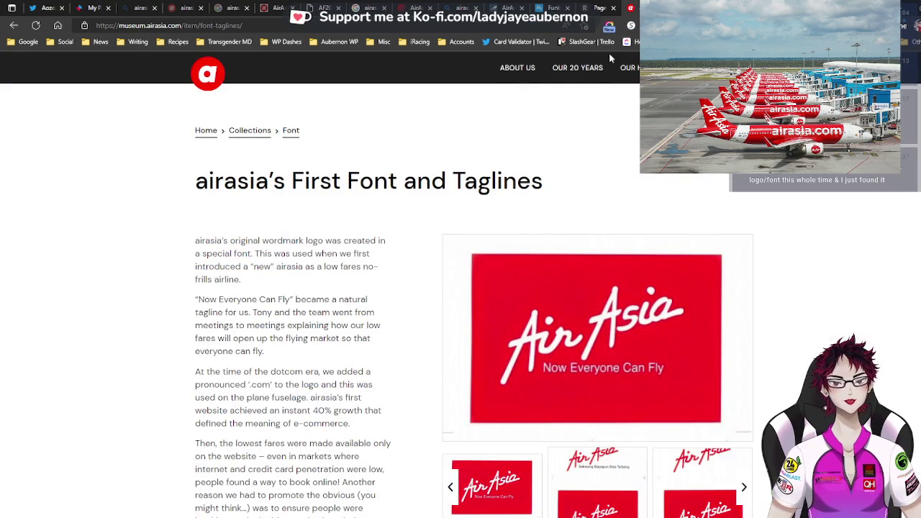
# Return to the DaFont search for Art Brush, go to the site's home page and open the Script Brush category
pyautogui.hotkey('ctrl', 'shift', 'Tab')
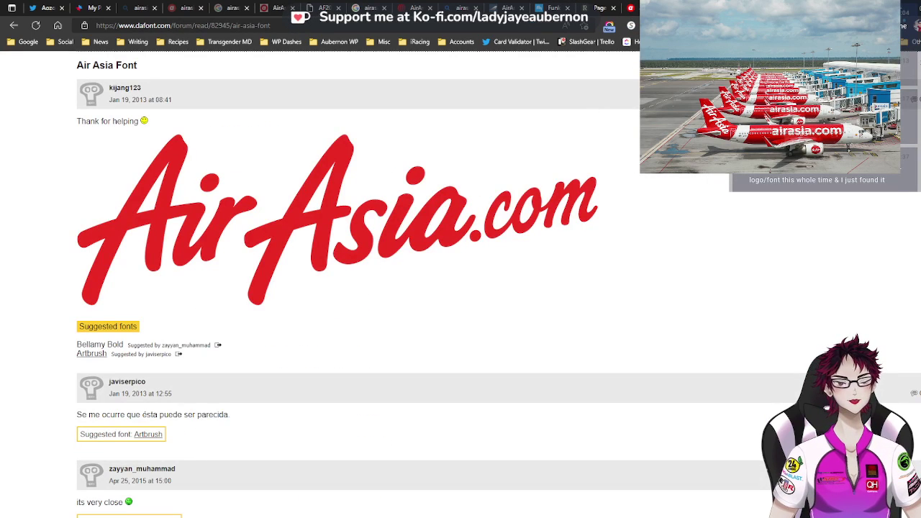
pyautogui.hotkey('ctrl', 'shift', 'Tab')
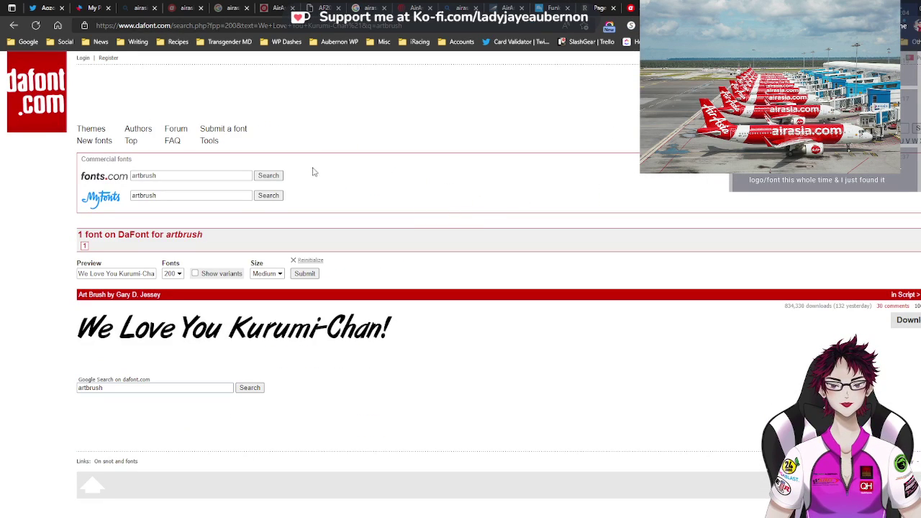
pyautogui.click(62, 103)
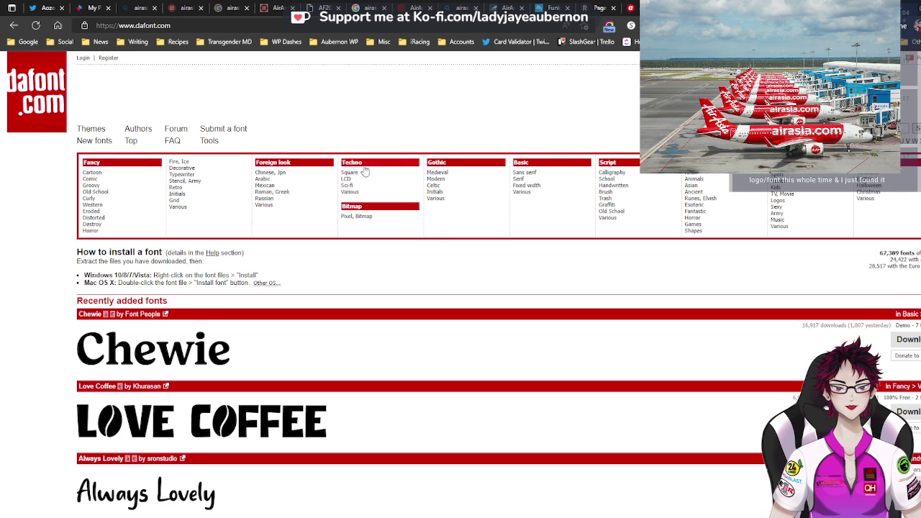
pyautogui.click(606, 192)
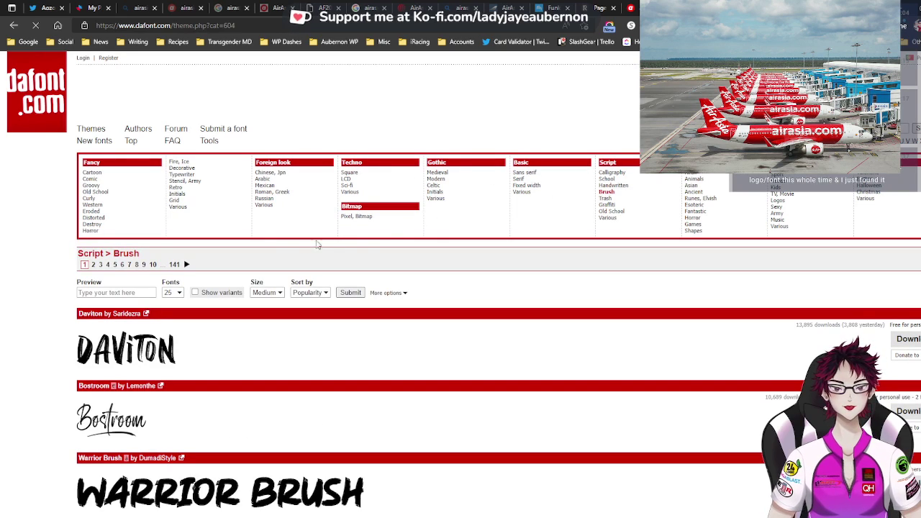
# Set the Brush category's preview text to "We Love You Kurumi-Chan!" and show 200 fonts per page
pyautogui.click(109, 293)
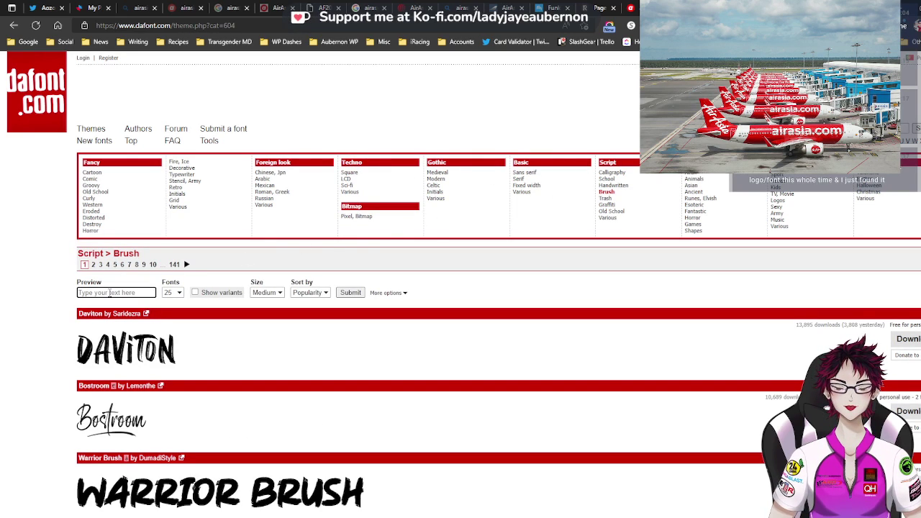
pyautogui.write('We')
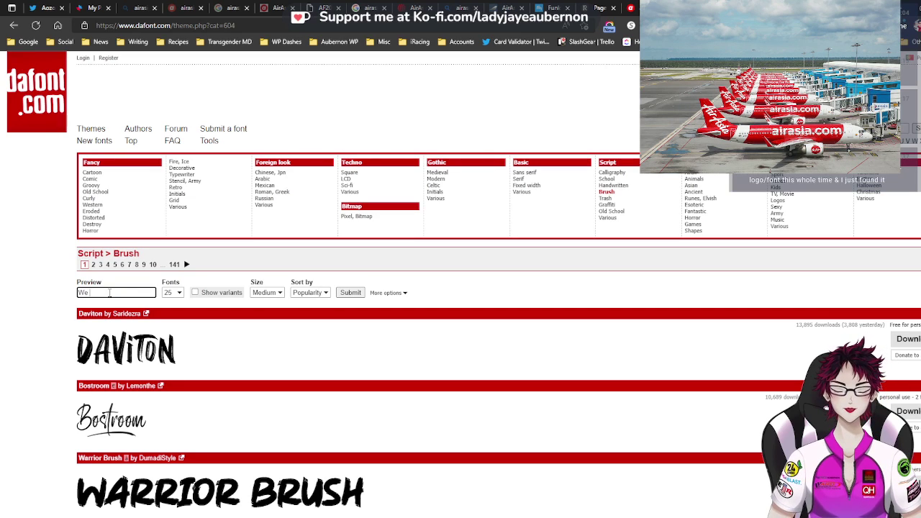
pyautogui.write(' Love')
pyautogui.click(99, 323)
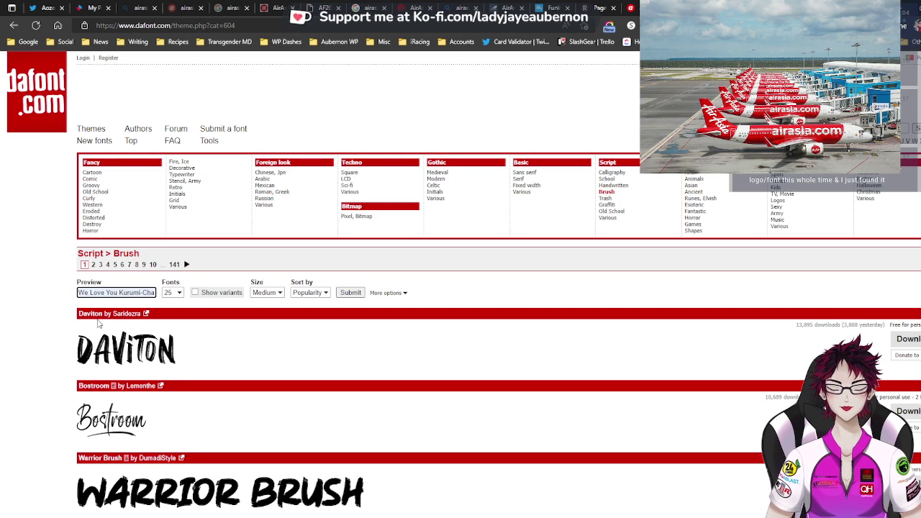
pyautogui.click(173, 297)
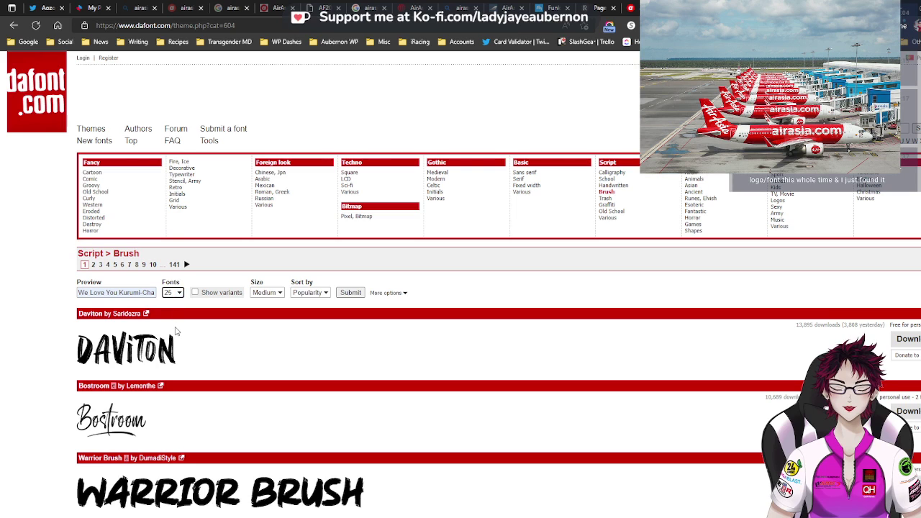
pyautogui.click(351, 293)
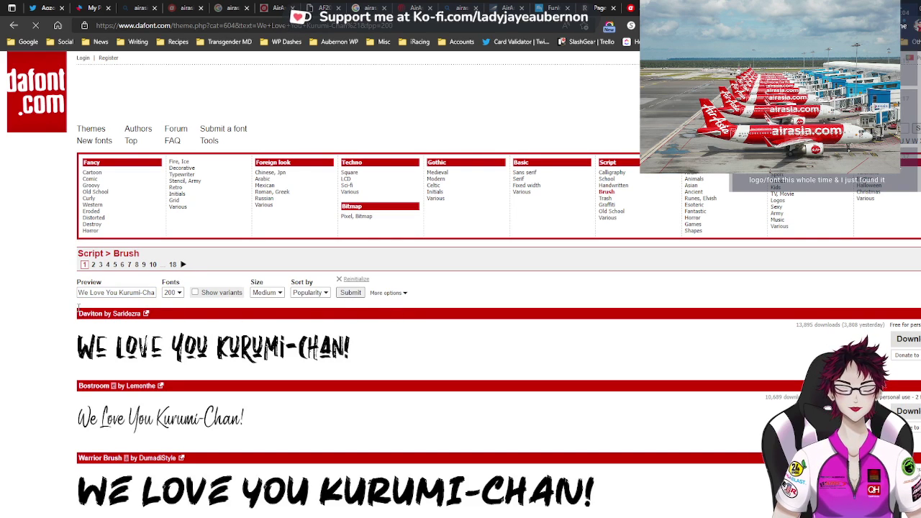
# Examine the brush font previews of the decal text for lettering that resembles the AirAsia wordmark
pyautogui.scroll(-4, 77, 308)
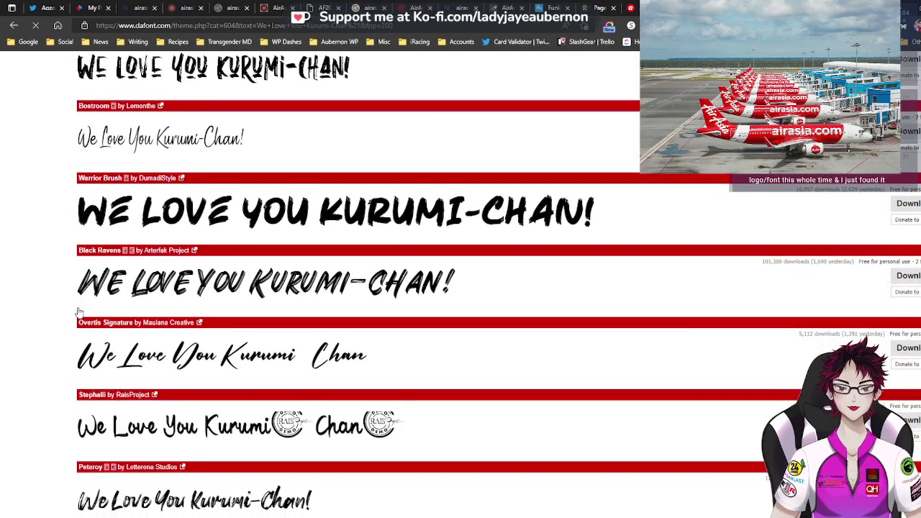
pyautogui.scroll(-4, 79, 311)
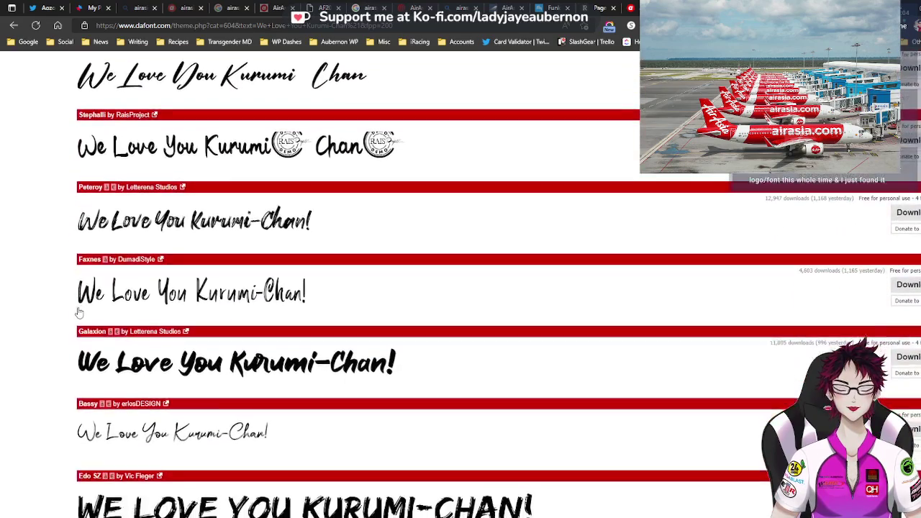
pyautogui.scroll(-5, 79, 311)
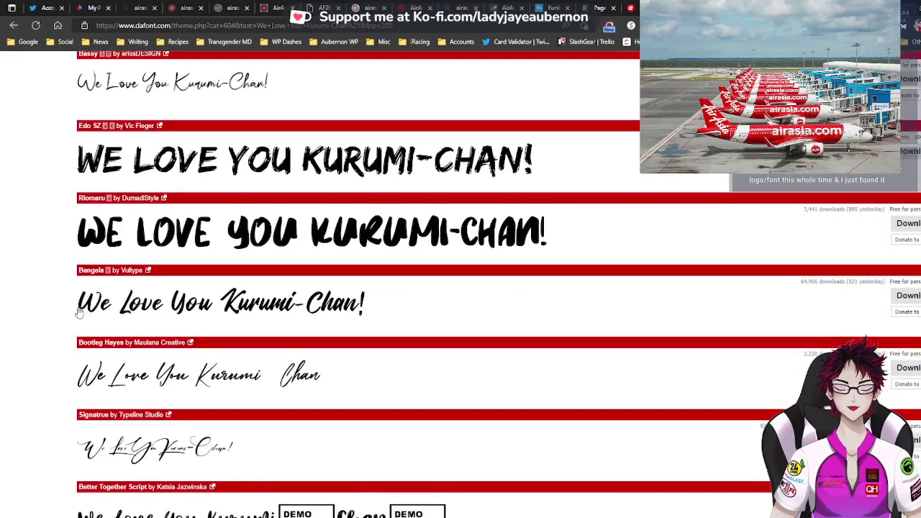
pyautogui.scroll(-4, 79, 310)
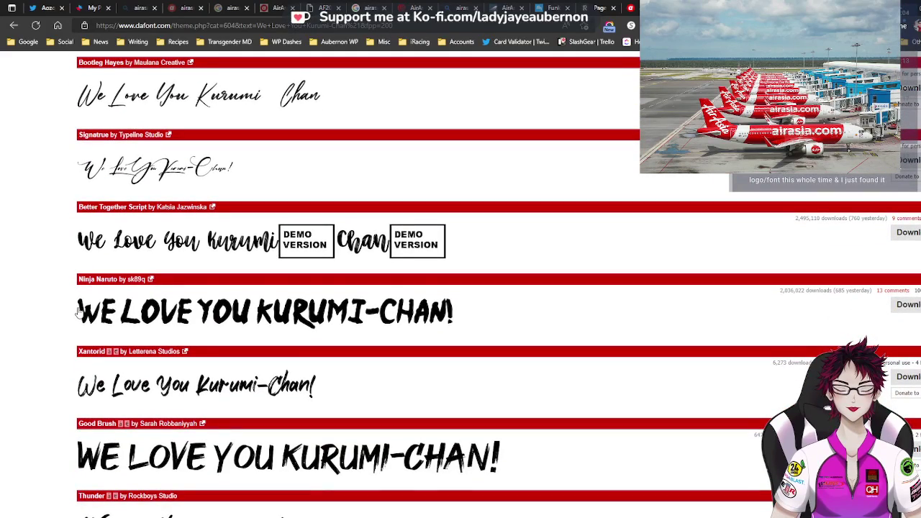
pyautogui.scroll(-4, 79, 311)
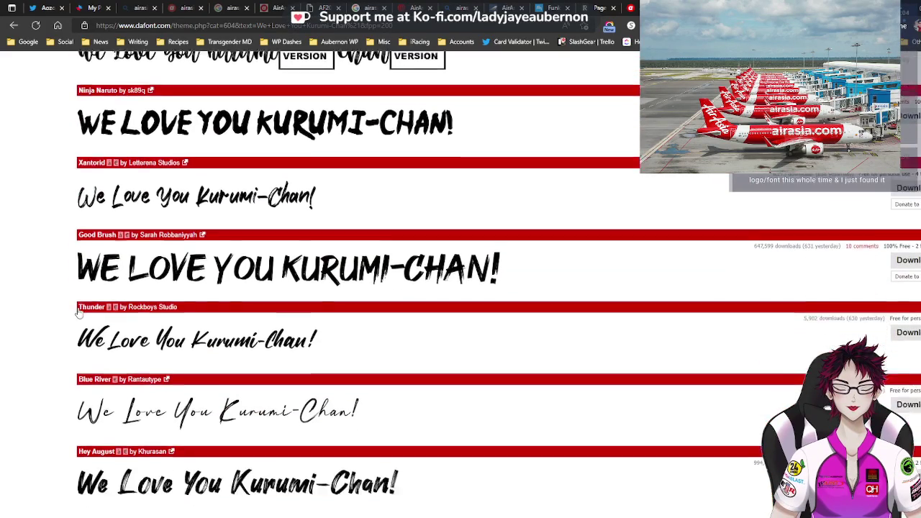
pyautogui.scroll(-3, 79, 311)
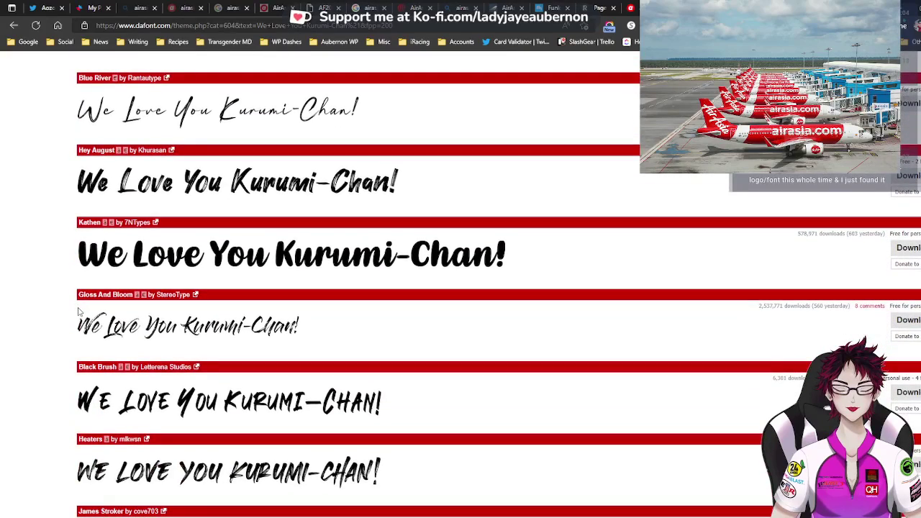
pyautogui.scroll(-3, 80, 311)
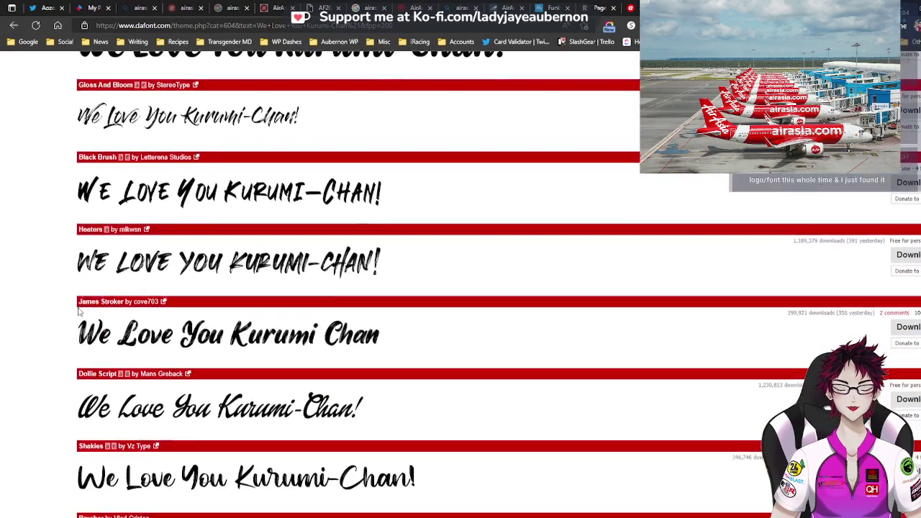
pyautogui.scroll(-1, 79, 311)
pyautogui.scroll(-4, 79, 311)
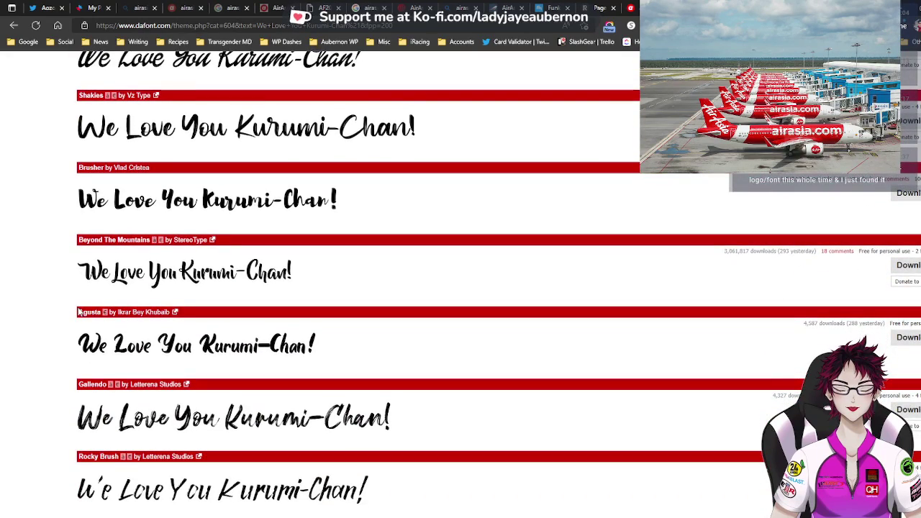
pyautogui.scroll(-4, 79, 311)
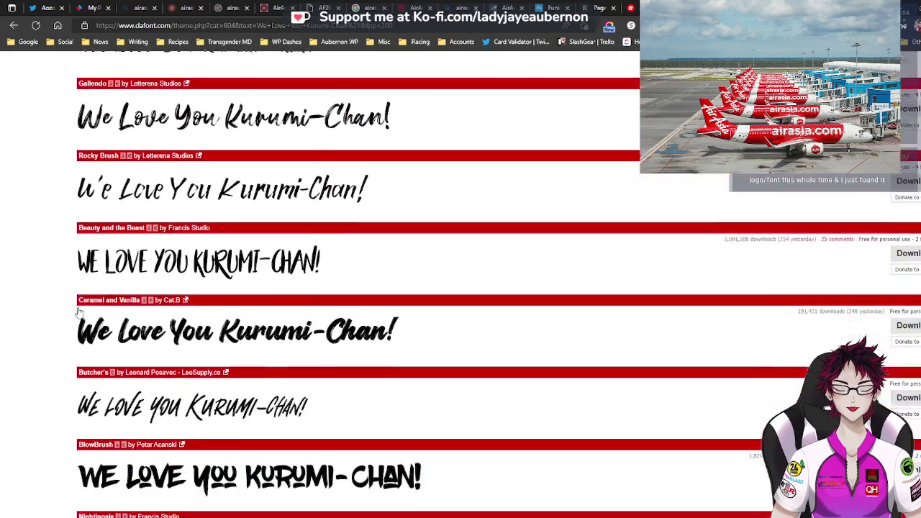
pyautogui.scroll(-3, 79, 311)
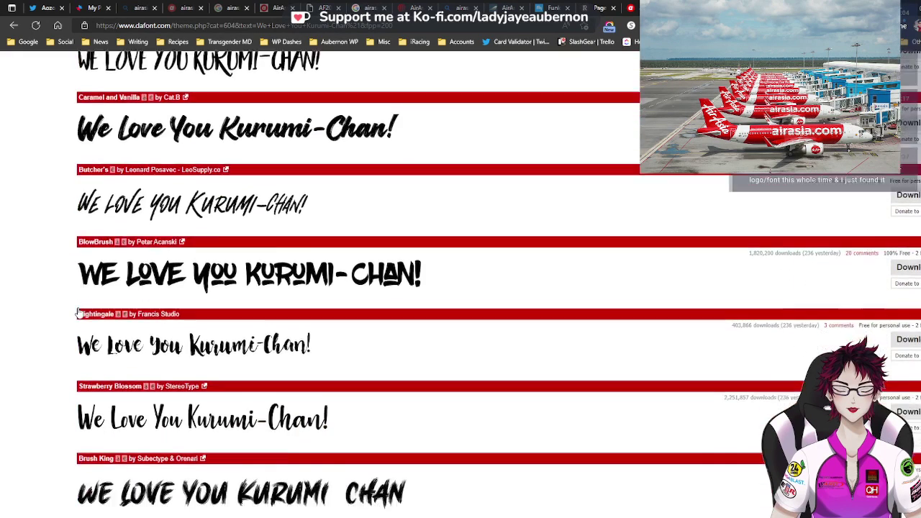
pyautogui.scroll(-3, 79, 311)
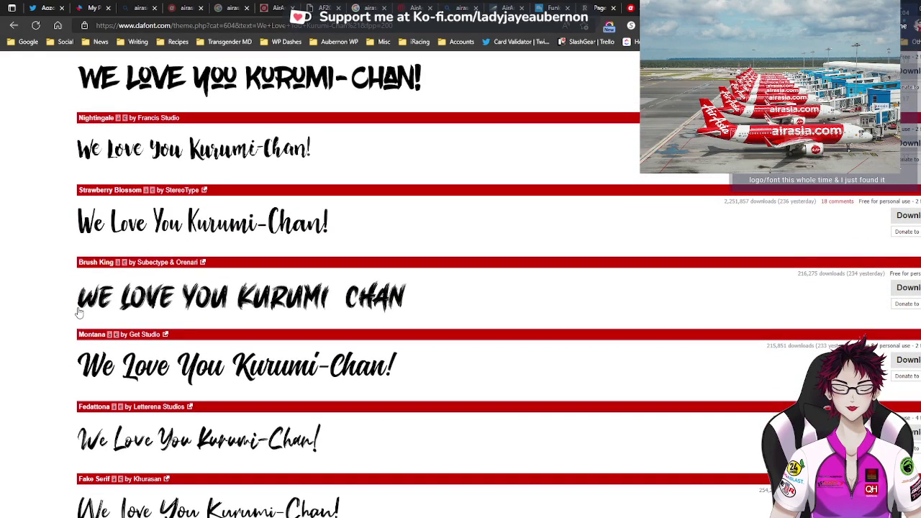
pyautogui.scroll(-4, 79, 311)
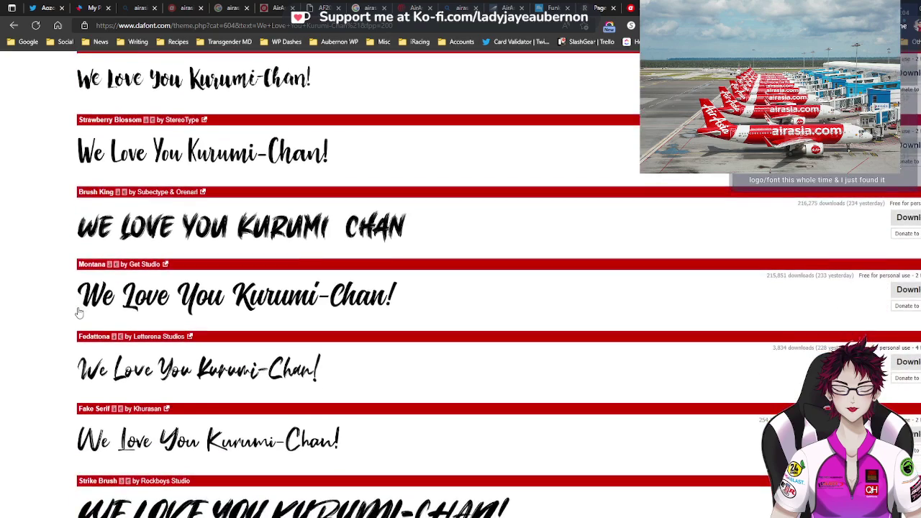
pyautogui.scroll(-5, 79, 311)
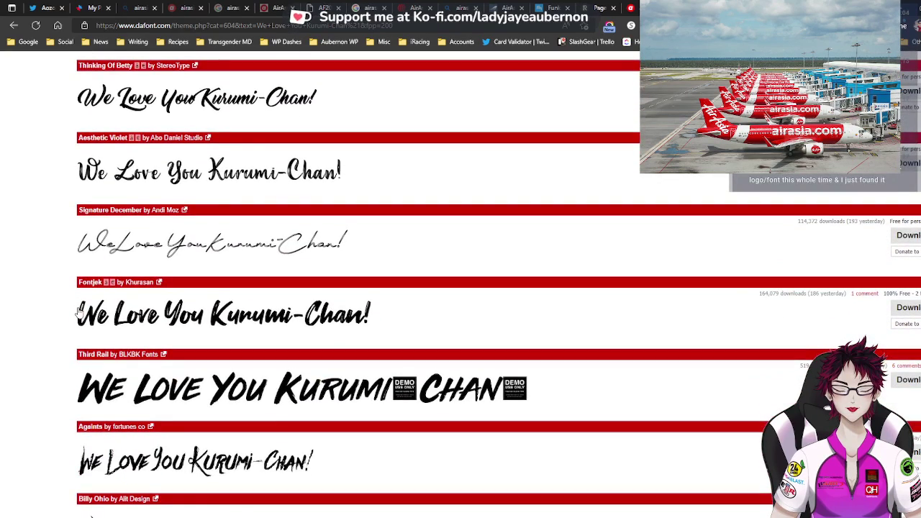
pyautogui.scroll(-4, 79, 311)
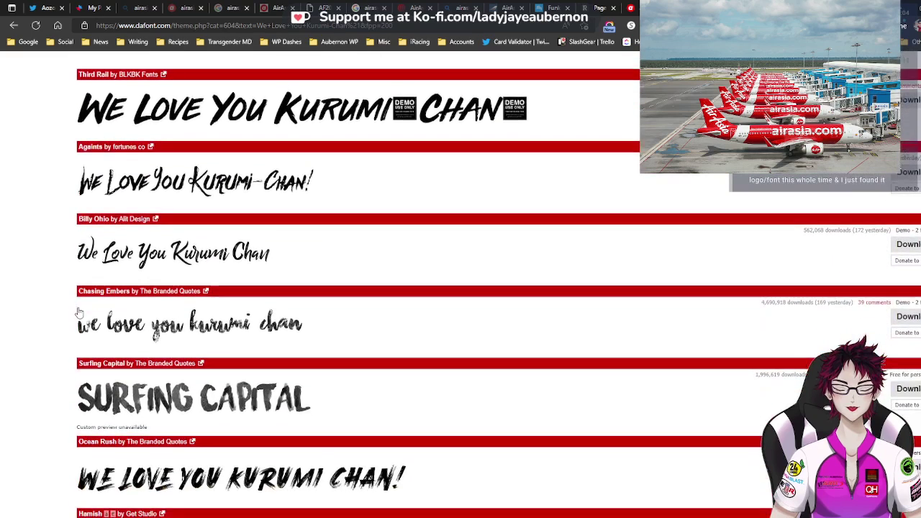
pyautogui.scroll(-2, 79, 311)
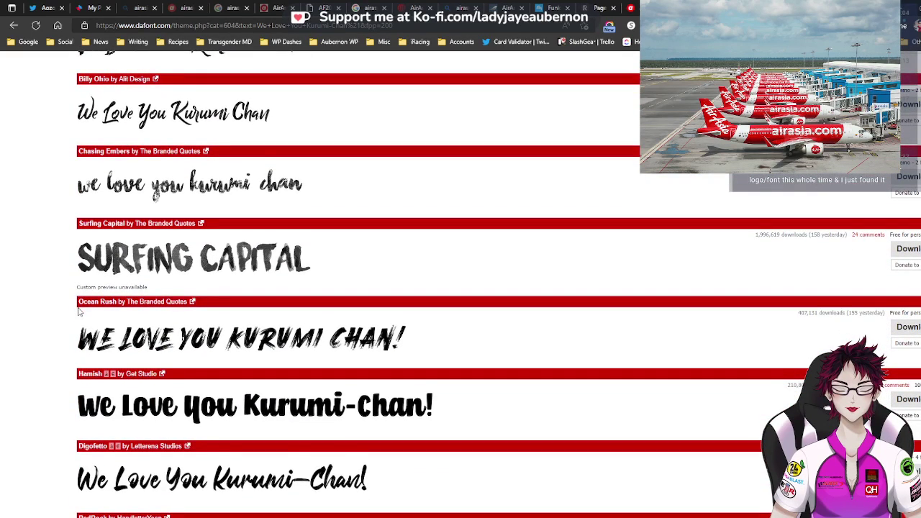
pyautogui.scroll(-2, 79, 311)
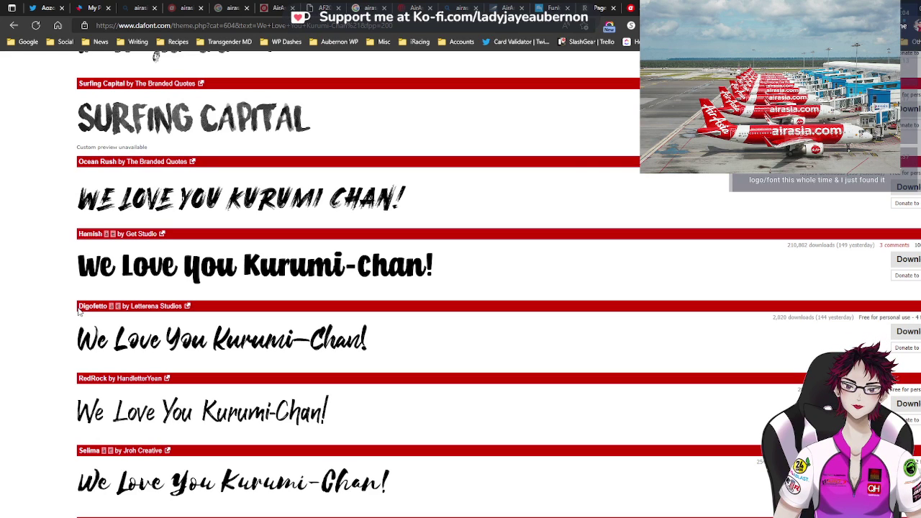
pyautogui.scroll(-1, 79, 311)
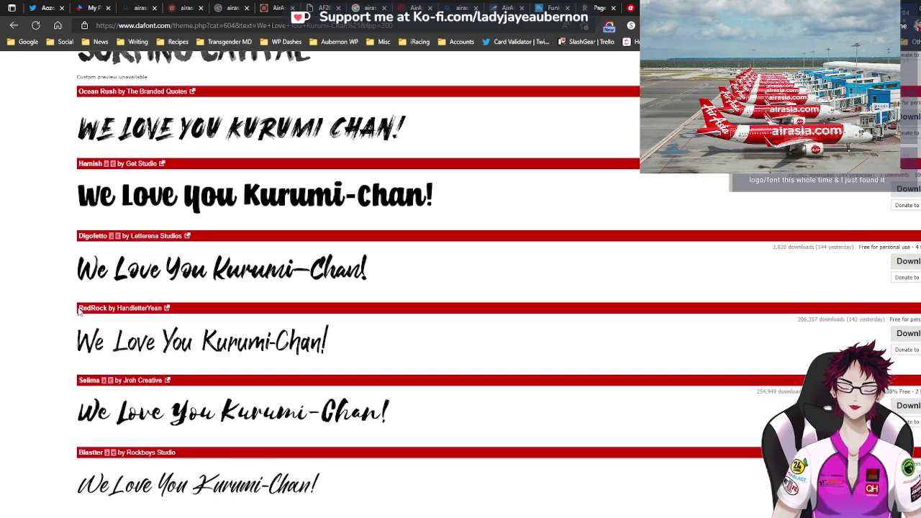
pyautogui.scroll(-1, 79, 310)
pyautogui.scroll(-3, 79, 311)
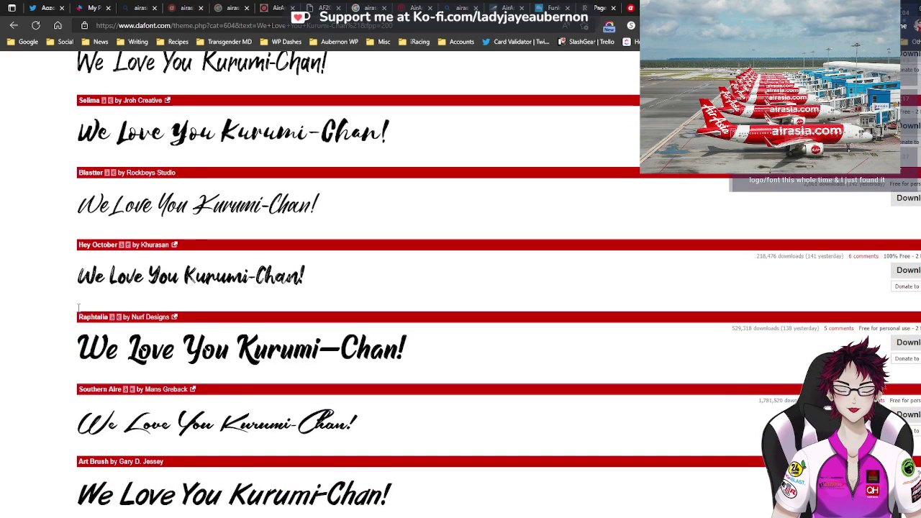
pyautogui.scroll(-1, 78, 308)
pyautogui.scroll(-1, 79, 308)
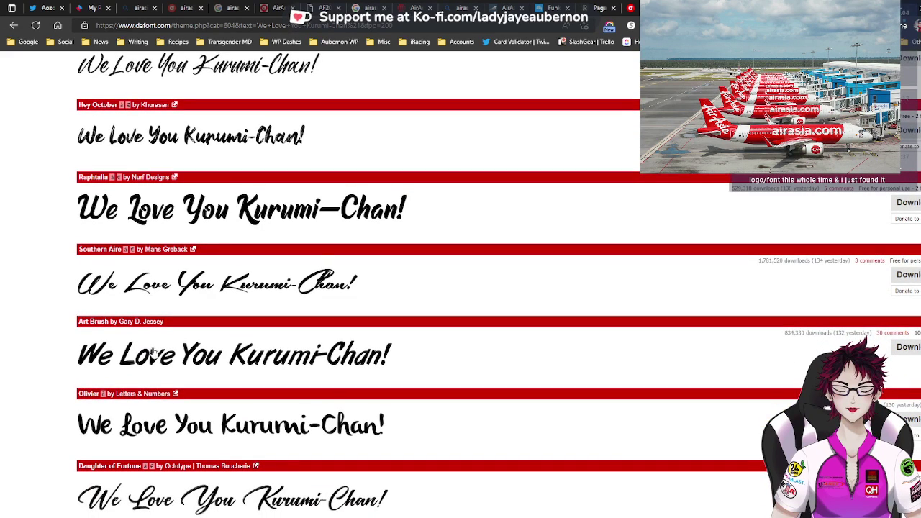
pyautogui.scroll(-5, 66, 345)
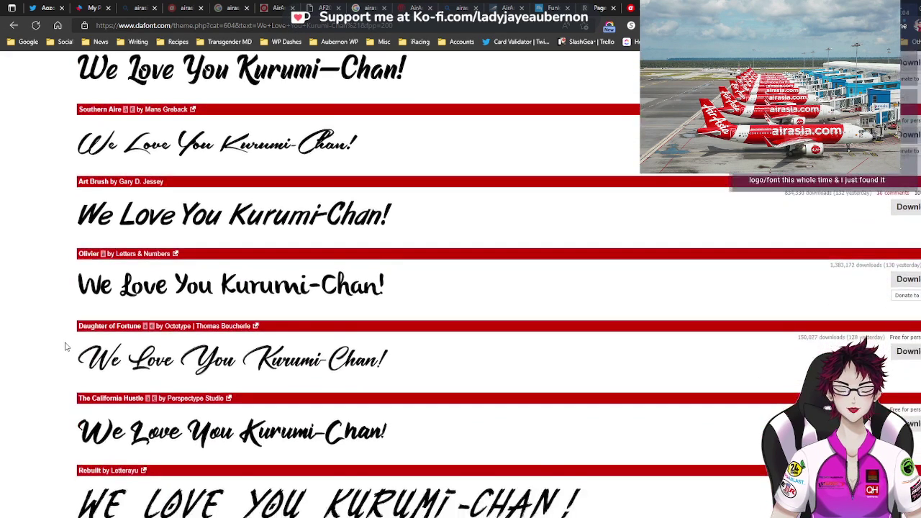
pyautogui.scroll(-2, 65, 346)
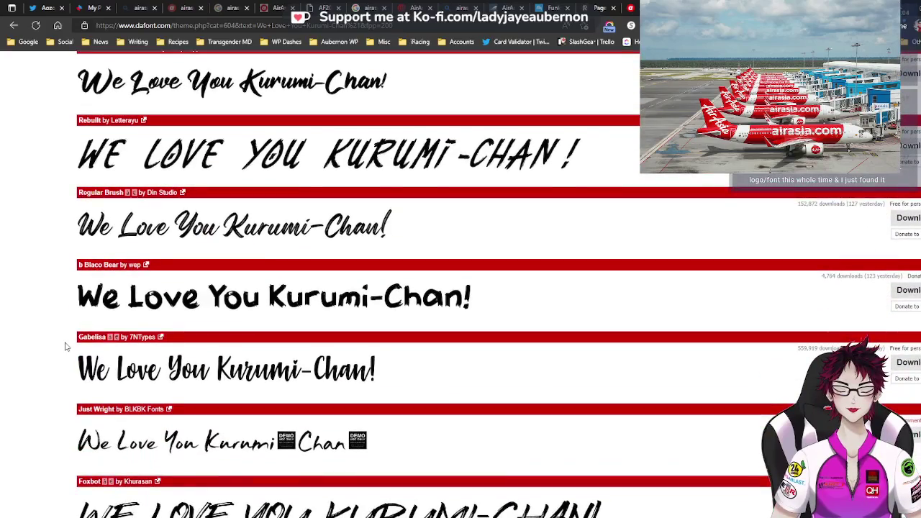
pyautogui.scroll(-2, 65, 346)
pyautogui.scroll(-5, 65, 346)
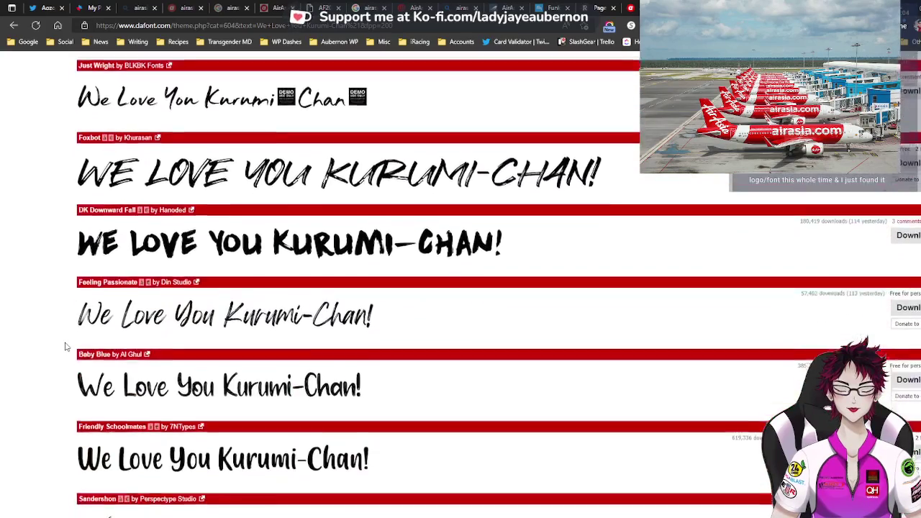
pyautogui.scroll(-3, 66, 346)
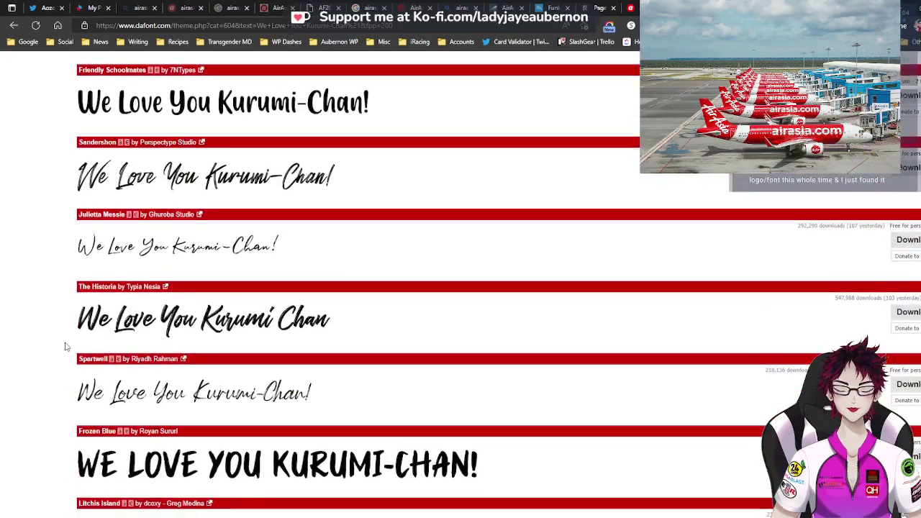
pyautogui.scroll(-2, 65, 346)
pyautogui.scroll(-8, 65, 346)
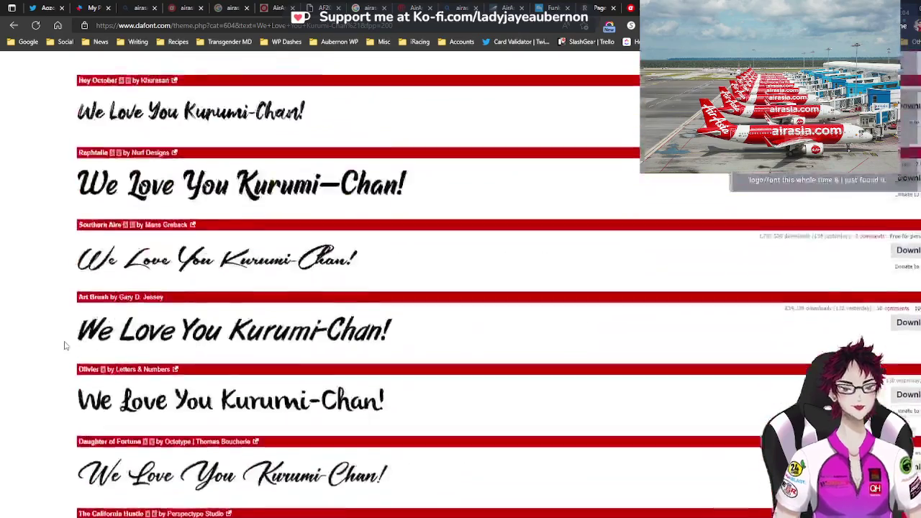
# Switch the font listing to the Script Calligraphy category, keeping the decal preview text
pyautogui.scroll(15, 65, 346)
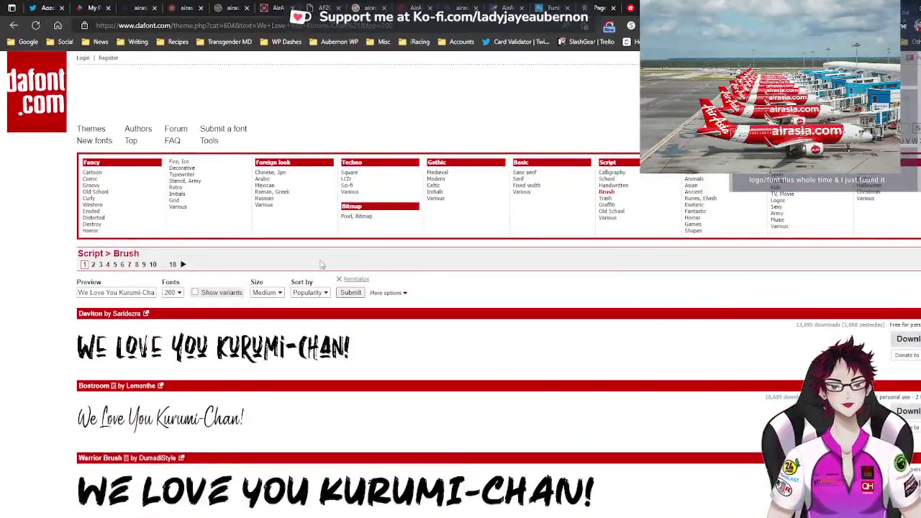
pyautogui.click(611, 173)
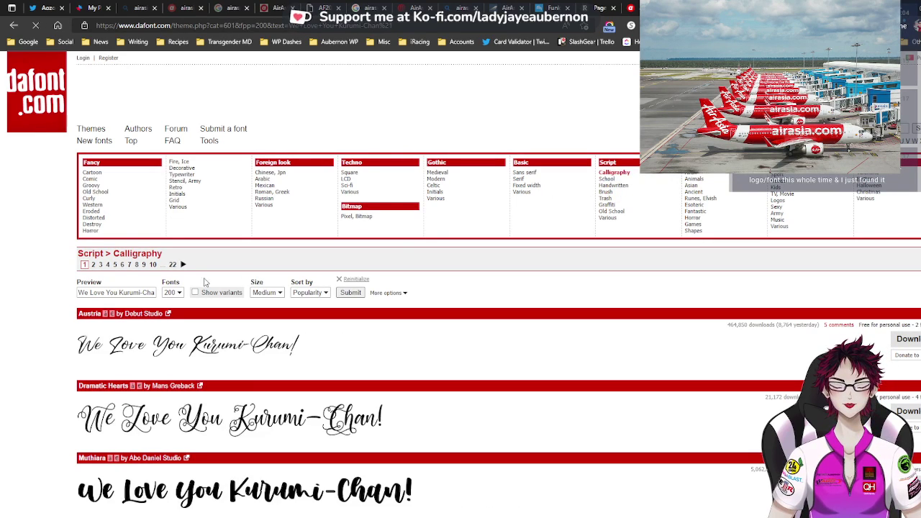
# Examine the Calligraphy category's previews of the decal text for lettering that resembles the AirAsia wordmark
pyautogui.scroll(-2, 50, 293)
pyautogui.scroll(-3, 50, 292)
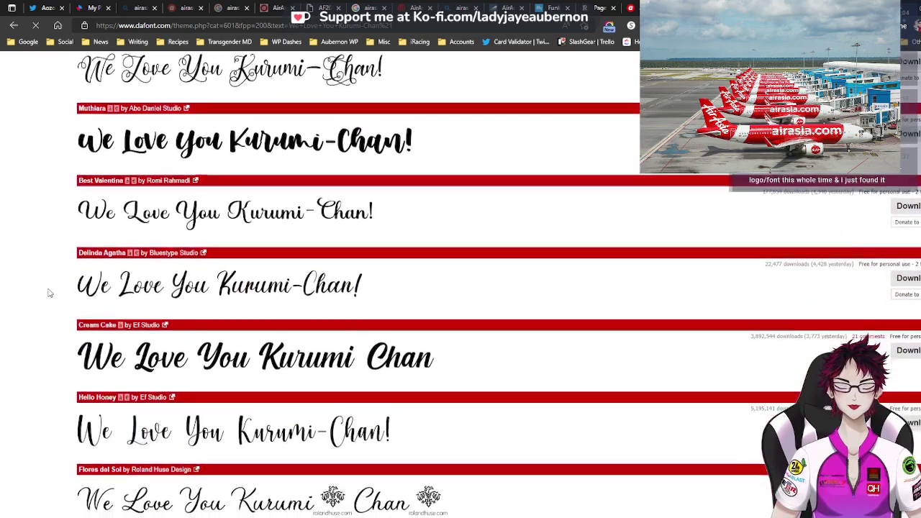
pyautogui.scroll(-2, 50, 293)
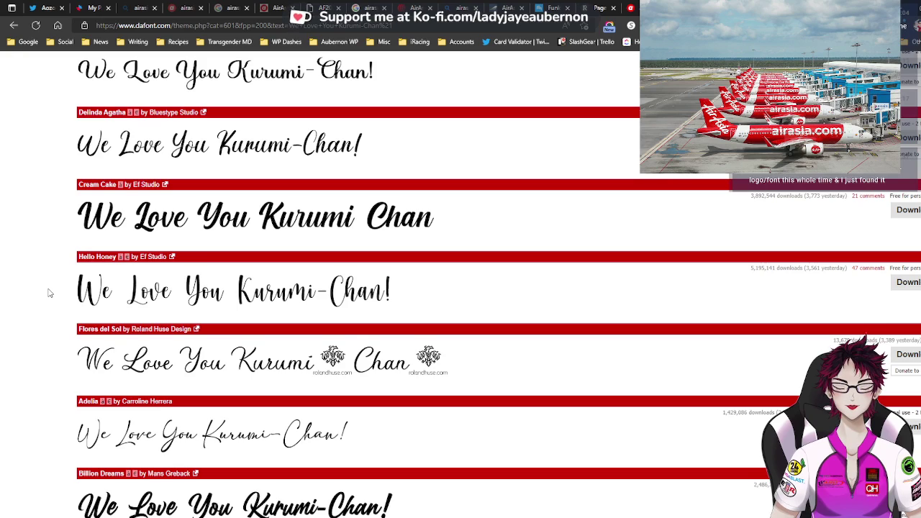
pyautogui.scroll(-3, 50, 293)
pyautogui.scroll(-5, 50, 293)
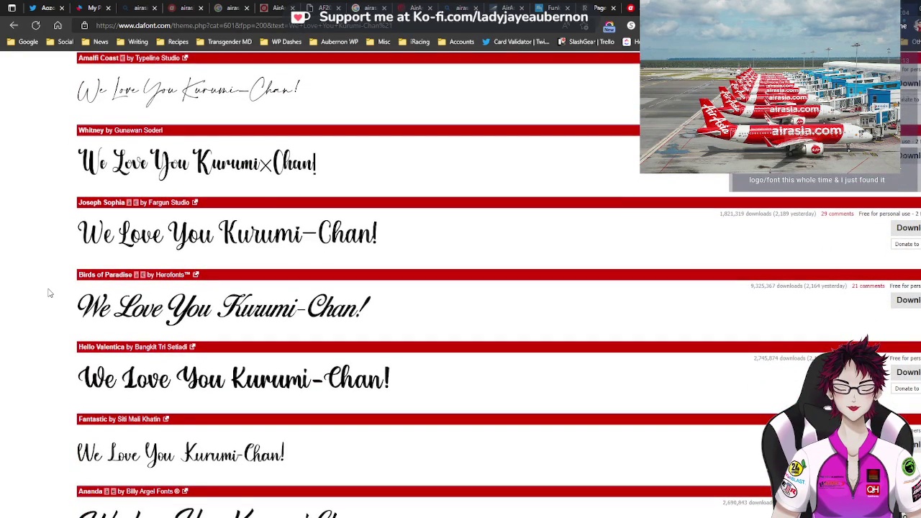
pyautogui.scroll(-3, 49, 292)
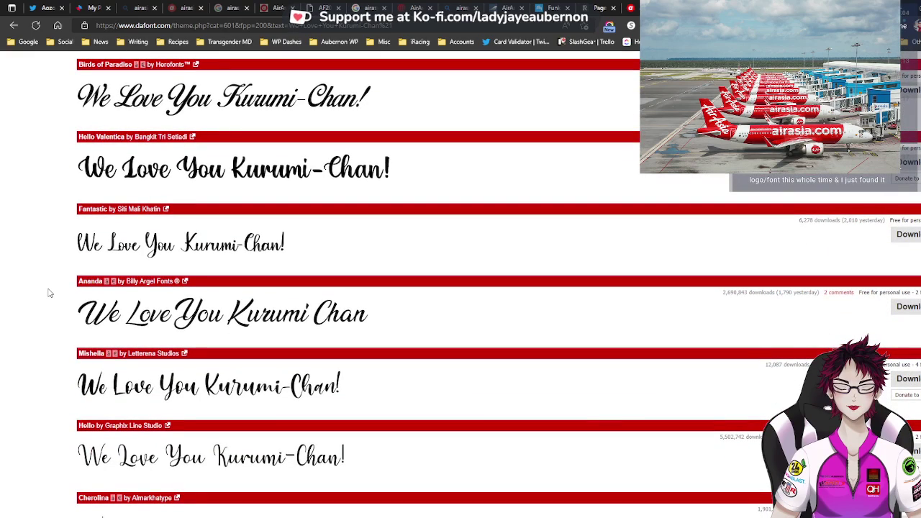
pyautogui.scroll(-4, 49, 293)
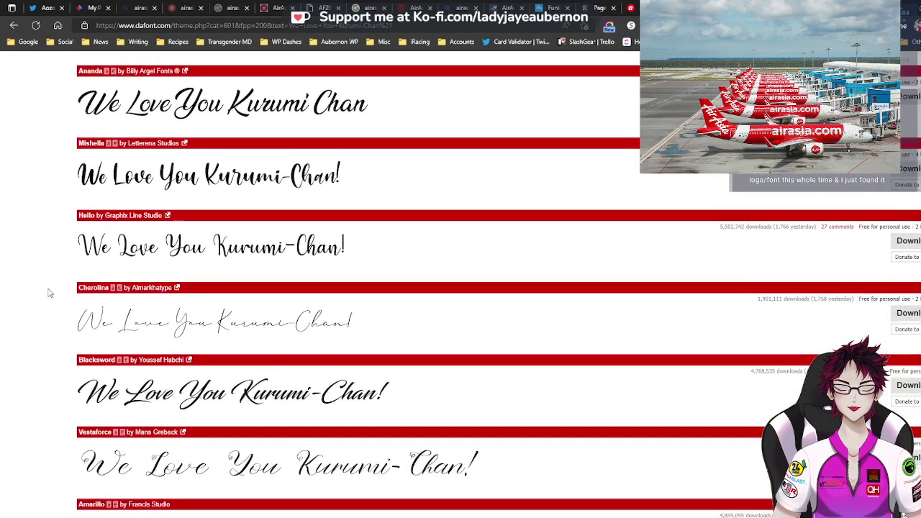
pyautogui.scroll(-5, 50, 293)
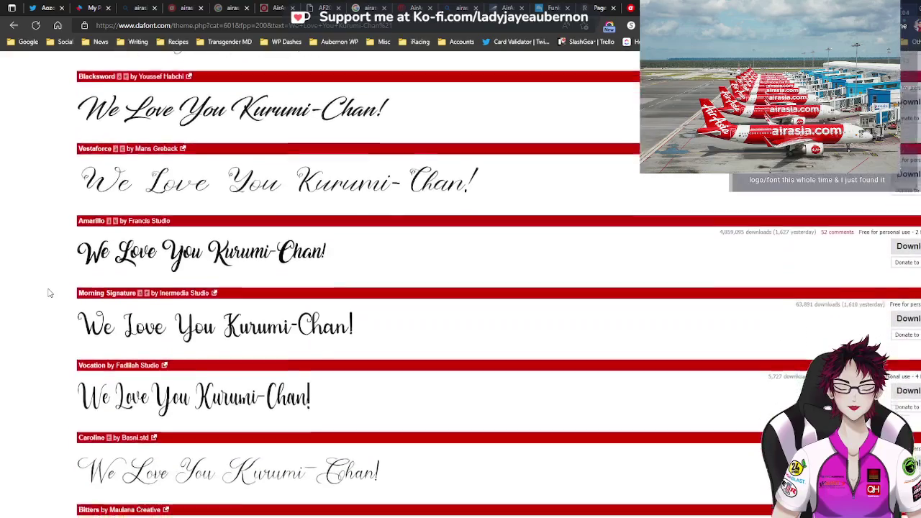
pyautogui.scroll(-1, 50, 293)
pyautogui.scroll(-5, 50, 293)
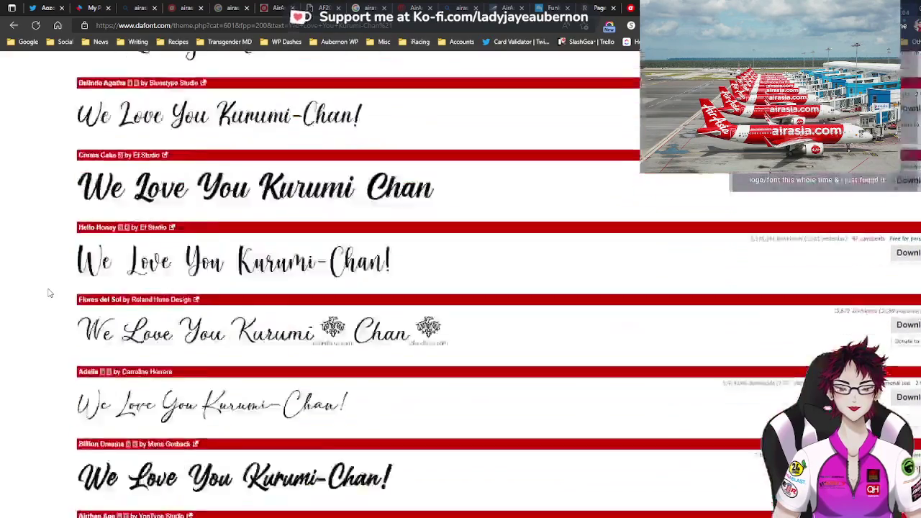
# Expand the extra filter options for the Calligraphy listing and reload it with font variants shown
pyautogui.press('Home')
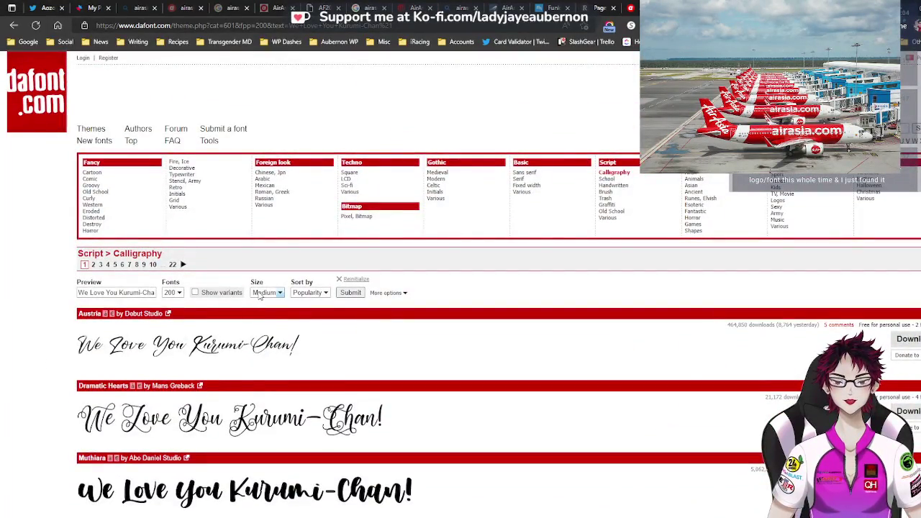
pyautogui.click(387, 294)
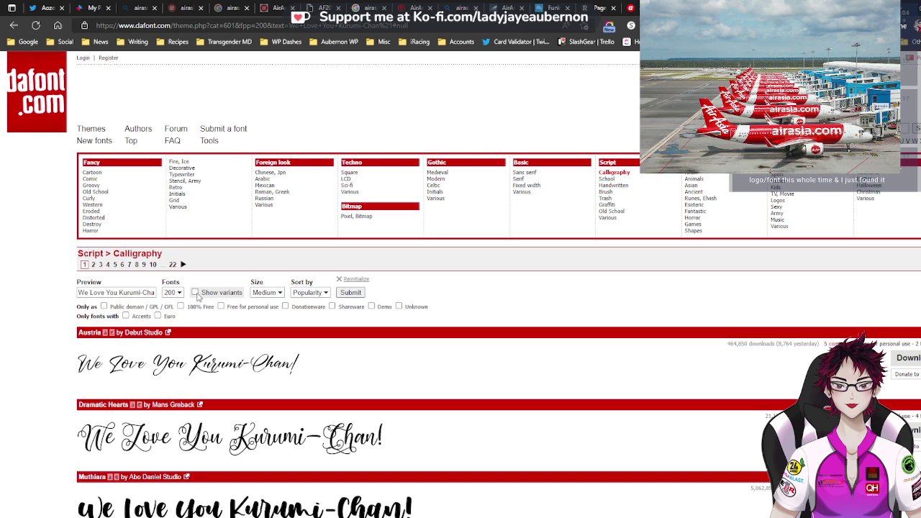
pyautogui.click(341, 291)
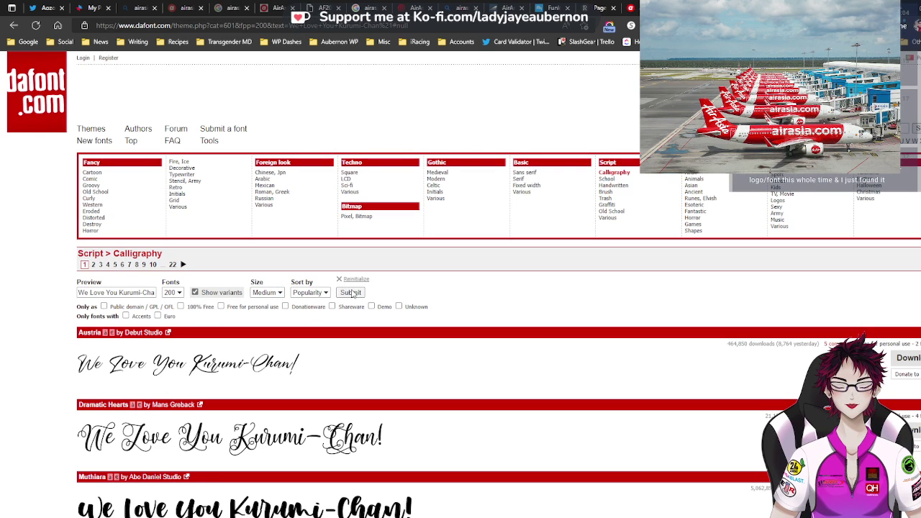
# Look through the Calligraphy fonts and their variants for a match to the AirAsia script lettering
pyautogui.scroll(-7, 10, 272)
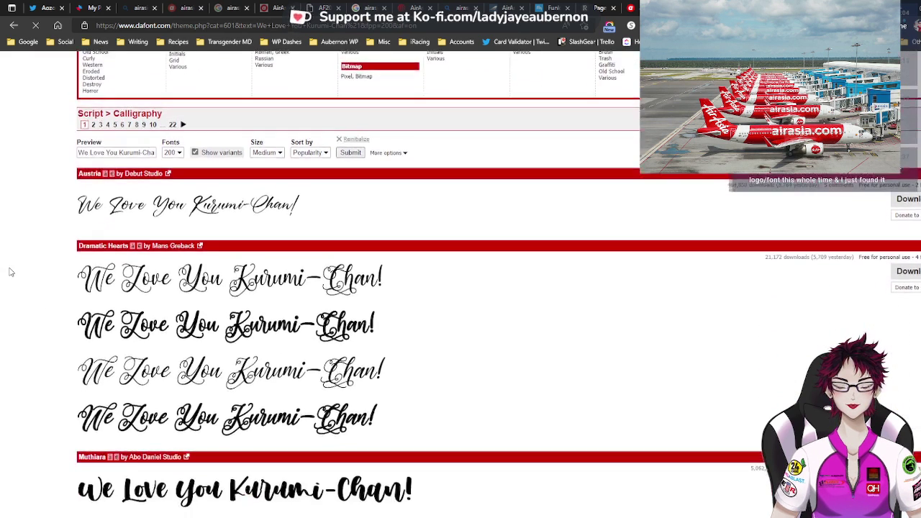
pyautogui.scroll(-2, 10, 272)
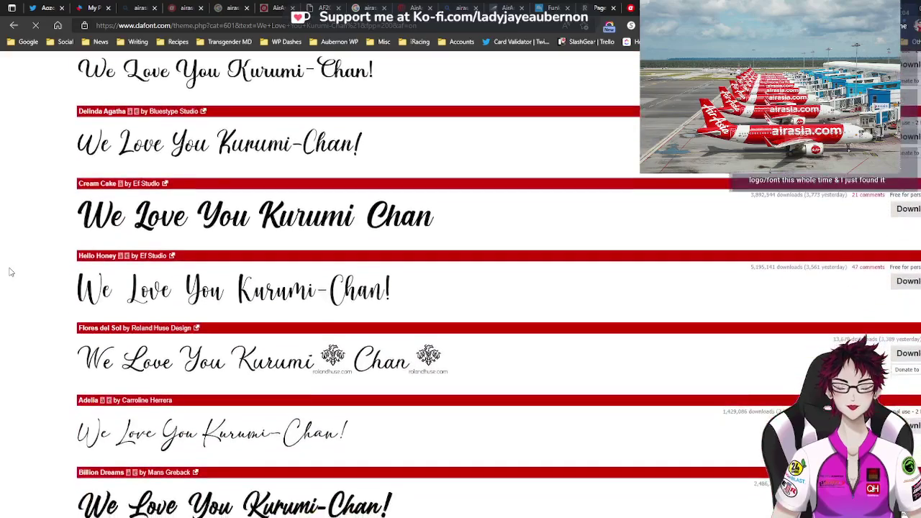
pyautogui.scroll(-6, 10, 272)
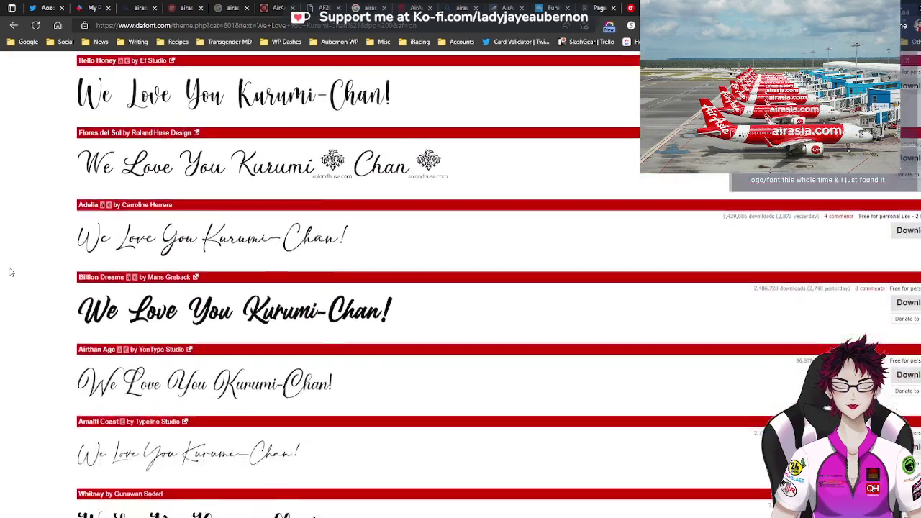
pyautogui.scroll(-4, 11, 272)
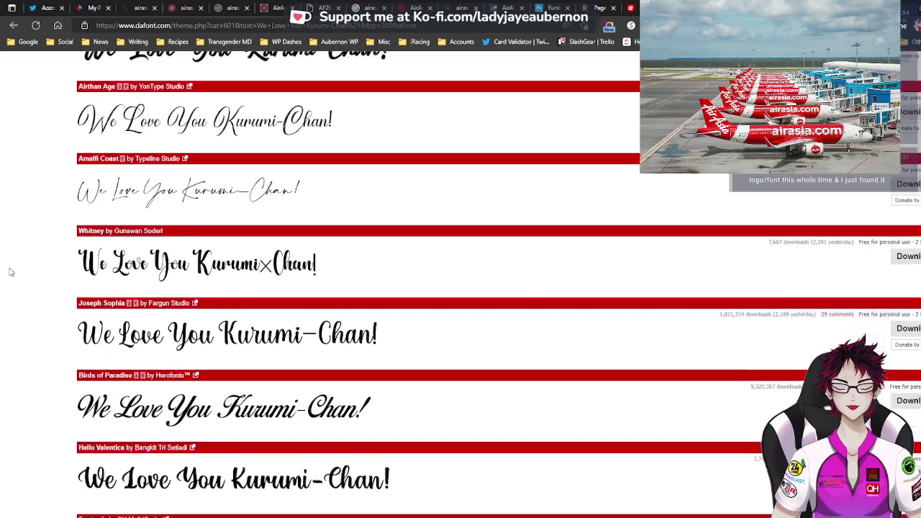
# Examine the script font previews of the custom phrase throughout the DaFont category listing, comparing their lettering styles
pyautogui.scroll(-1, 10, 272)
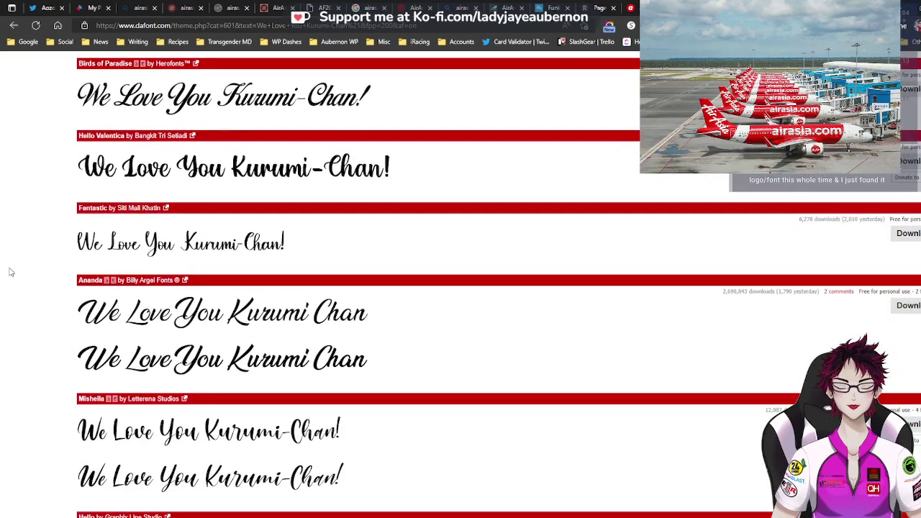
pyautogui.scroll(-1, 10, 272)
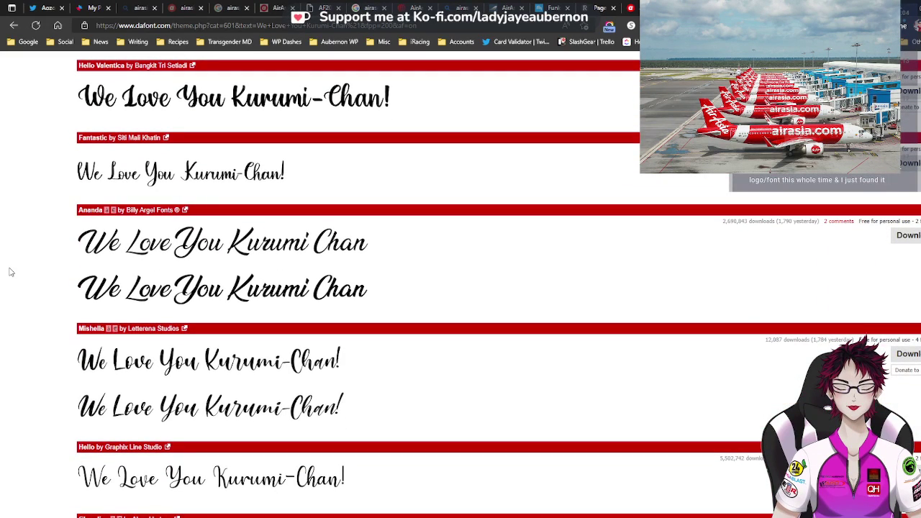
pyautogui.scroll(-6, 10, 272)
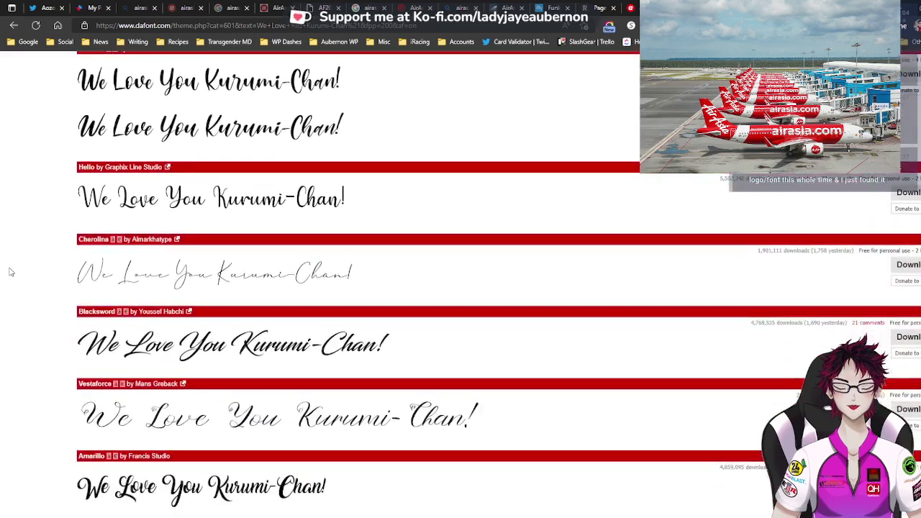
pyautogui.scroll(-3, 10, 272)
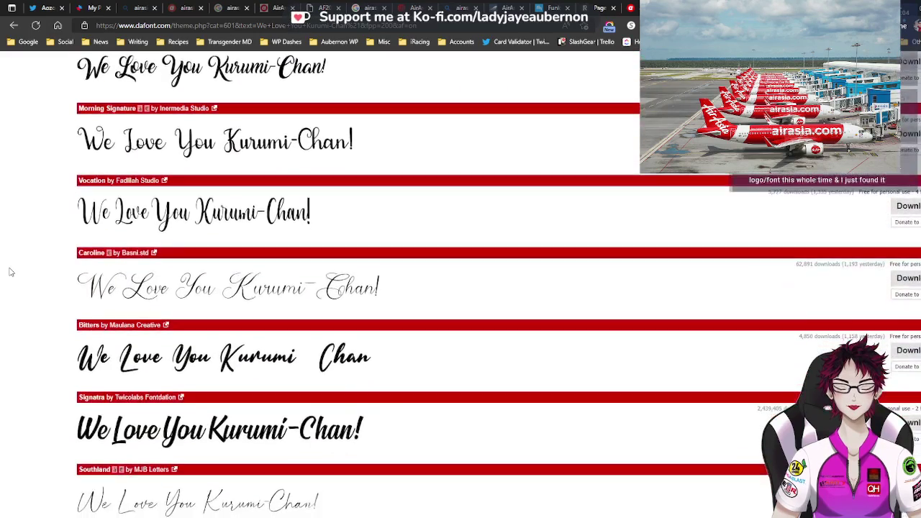
pyautogui.scroll(-2, 11, 272)
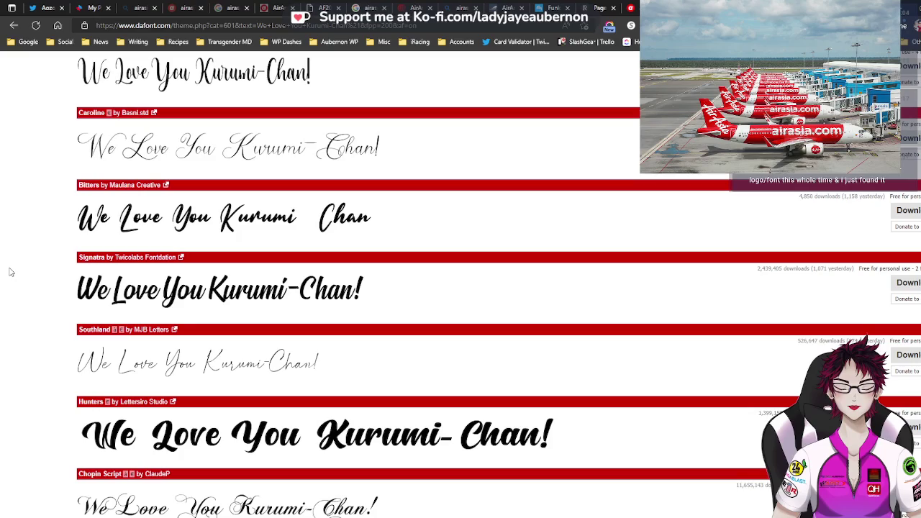
pyautogui.scroll(-4, 10, 272)
pyautogui.scroll(-7, 10, 272)
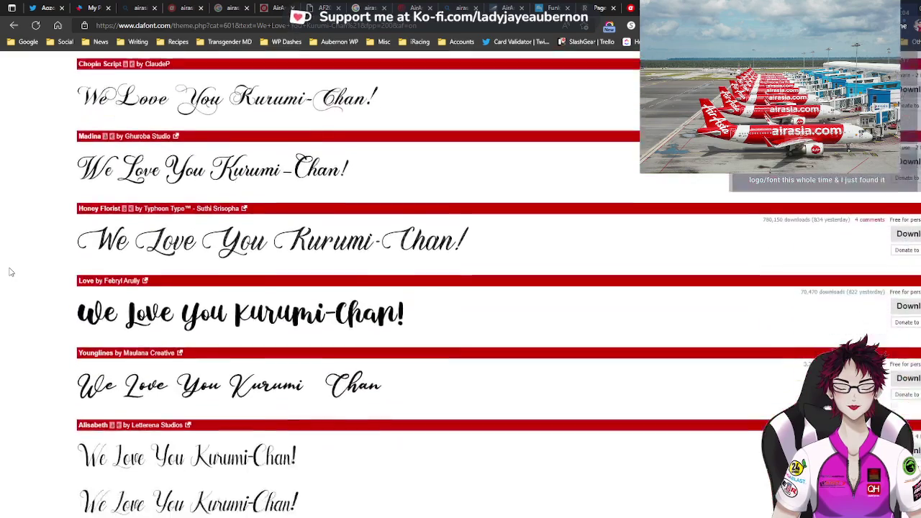
pyautogui.scroll(-3, 10, 272)
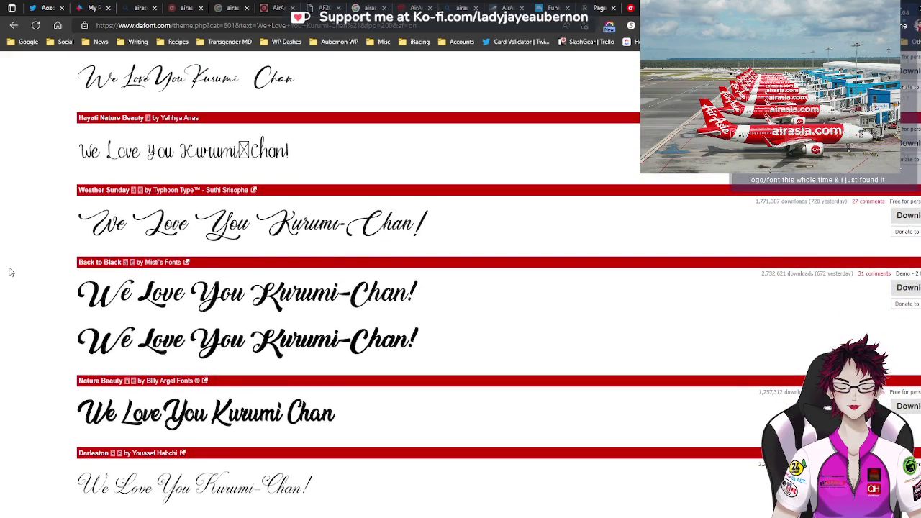
pyautogui.scroll(-4, 10, 272)
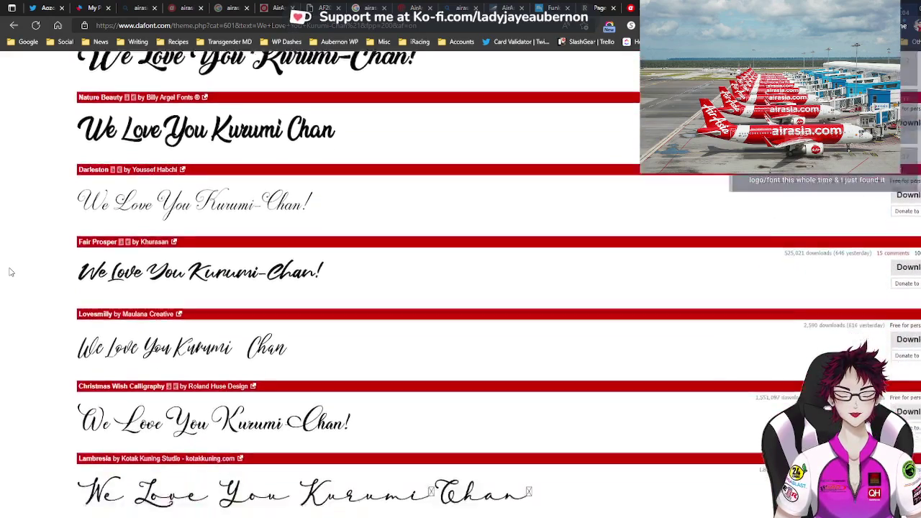
pyautogui.scroll(-4, 10, 272)
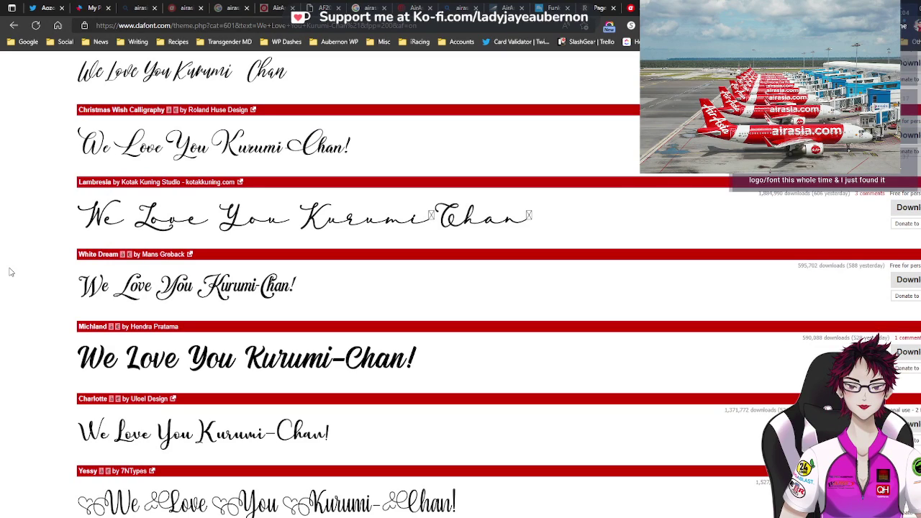
pyautogui.scroll(-7, 10, 272)
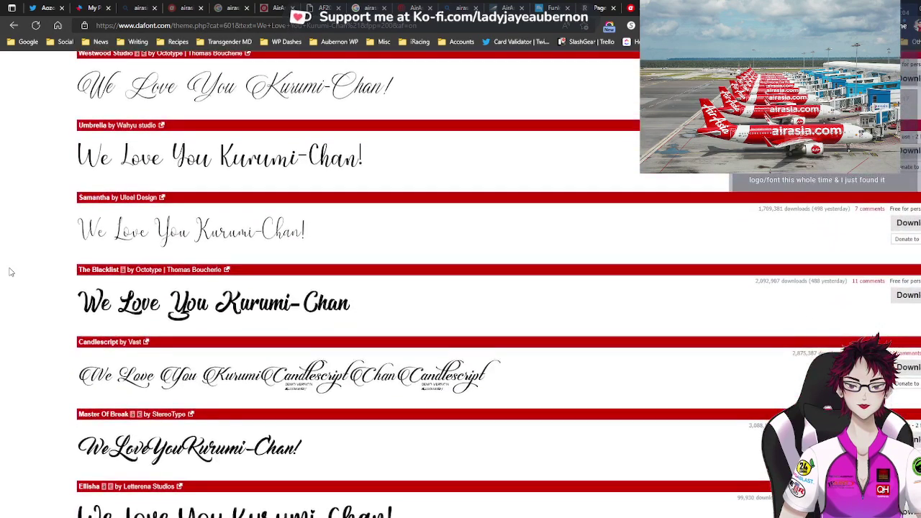
pyautogui.scroll(-2, 10, 272)
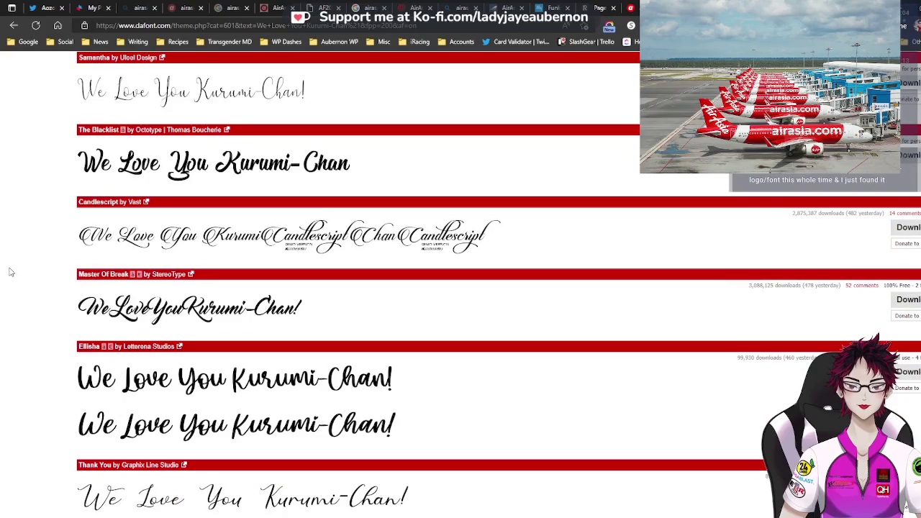
pyautogui.scroll(-6, 10, 272)
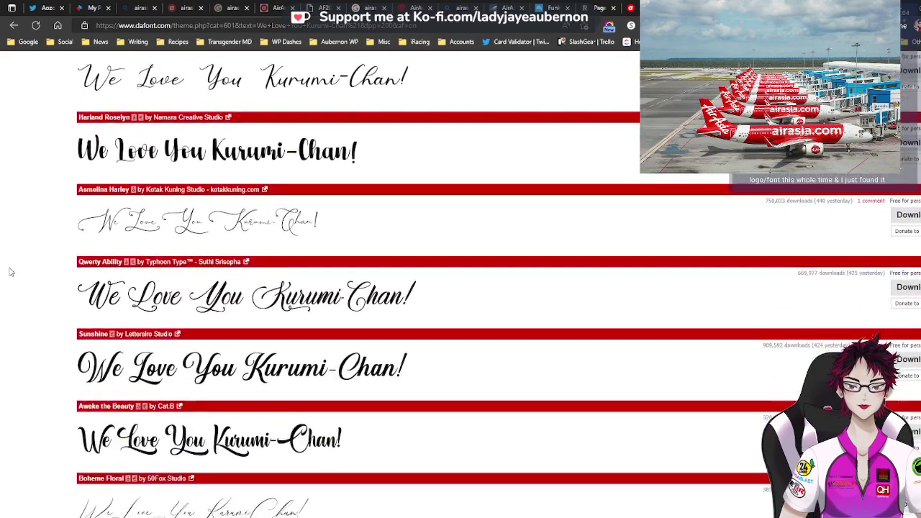
pyautogui.scroll(-6, 10, 272)
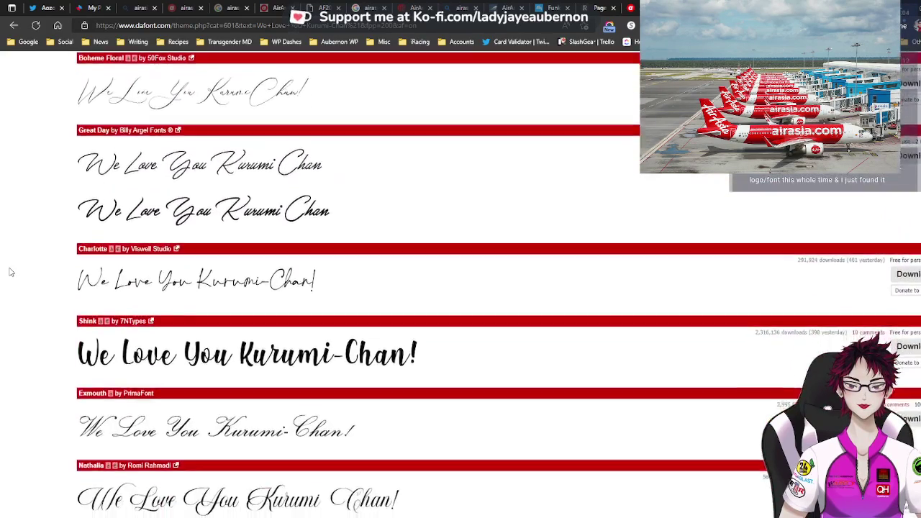
pyautogui.scroll(-4, 10, 272)
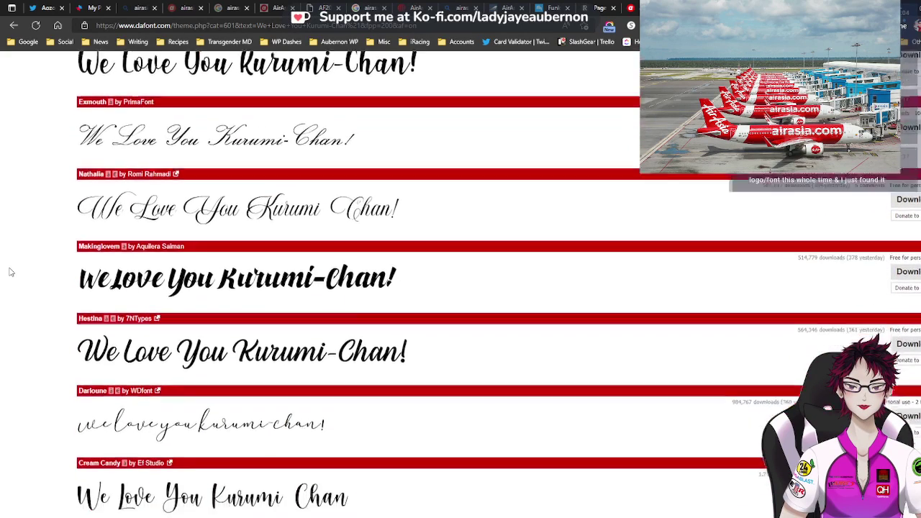
pyautogui.scroll(-1, 11, 272)
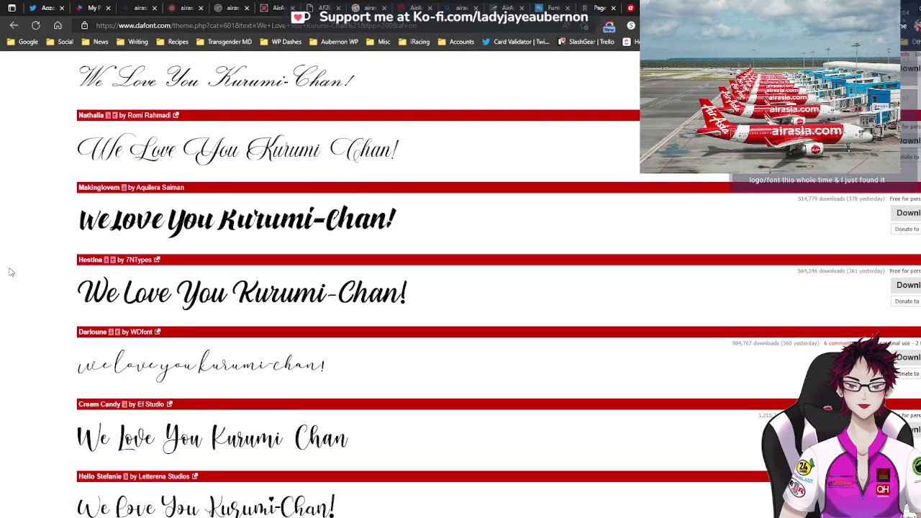
pyautogui.scroll(-1, 10, 272)
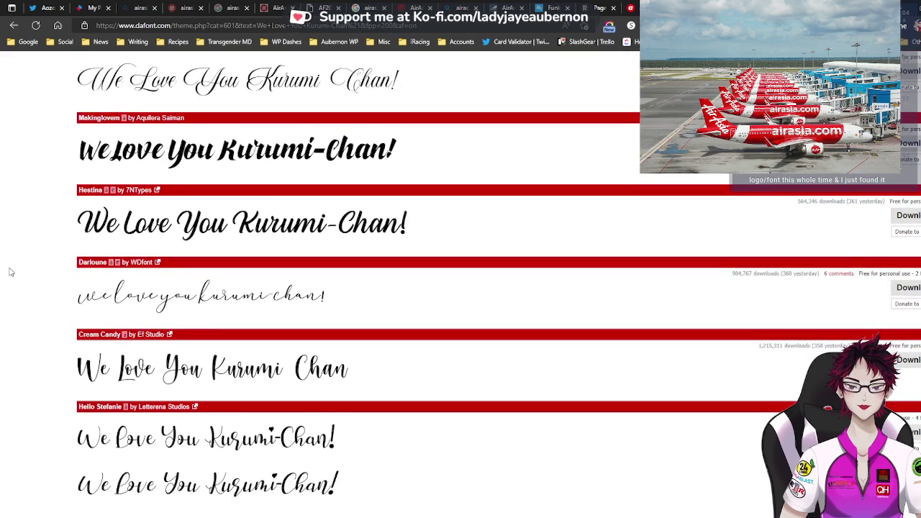
pyautogui.scroll(-6, 10, 272)
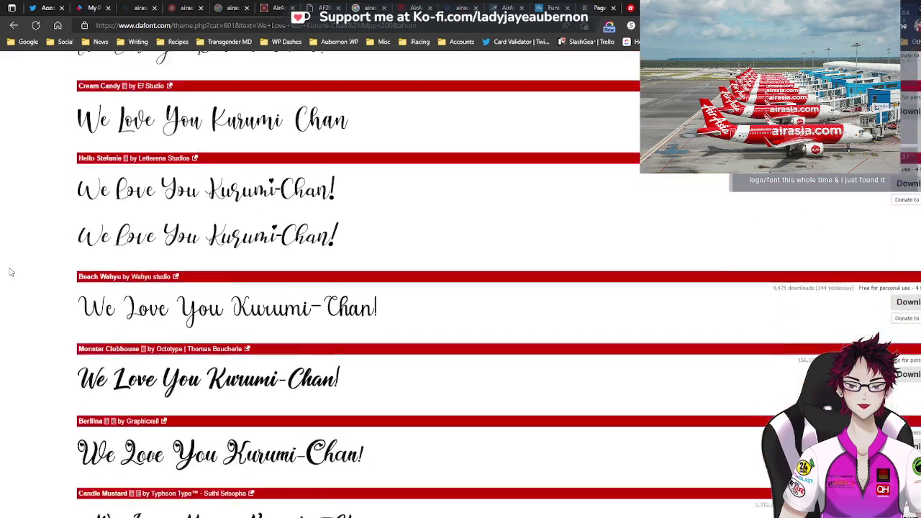
pyautogui.scroll(-8, 10, 272)
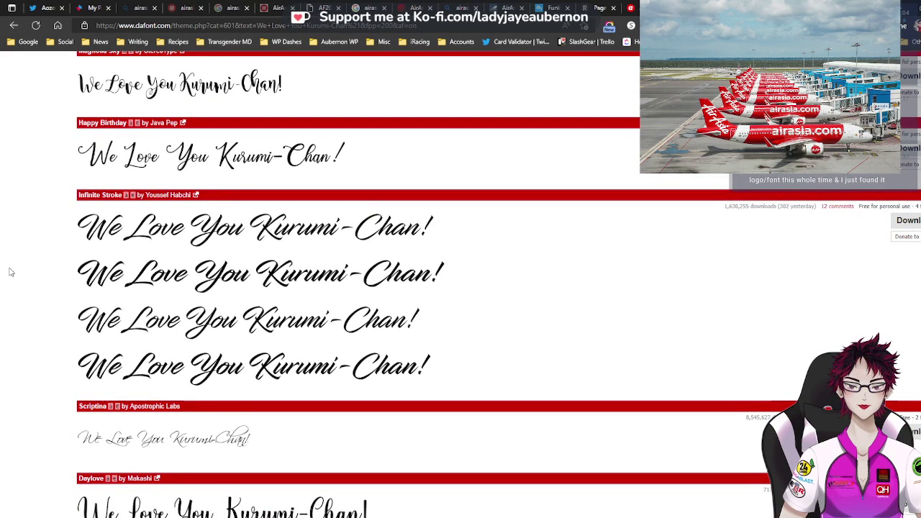
pyautogui.scroll(-4, 10, 272)
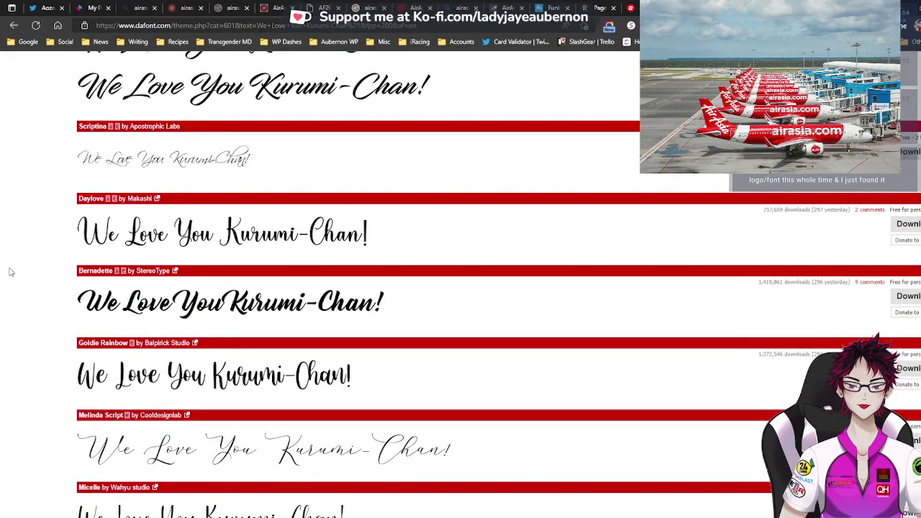
pyautogui.scroll(-4, 11, 272)
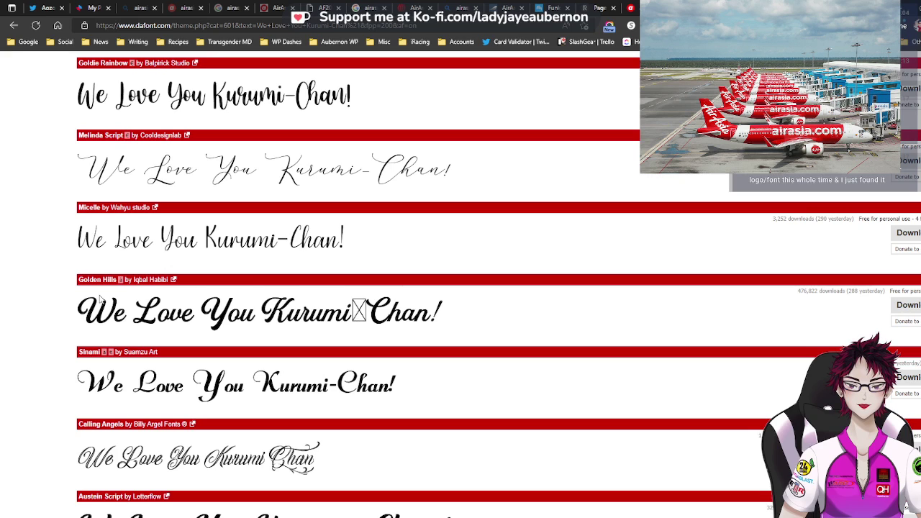
pyautogui.scroll(-2, 46, 305)
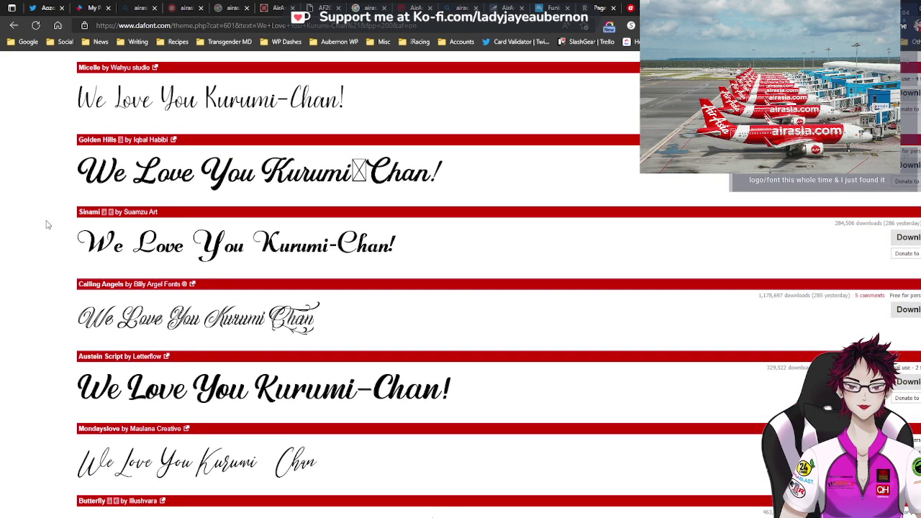
pyautogui.scroll(-5, 46, 225)
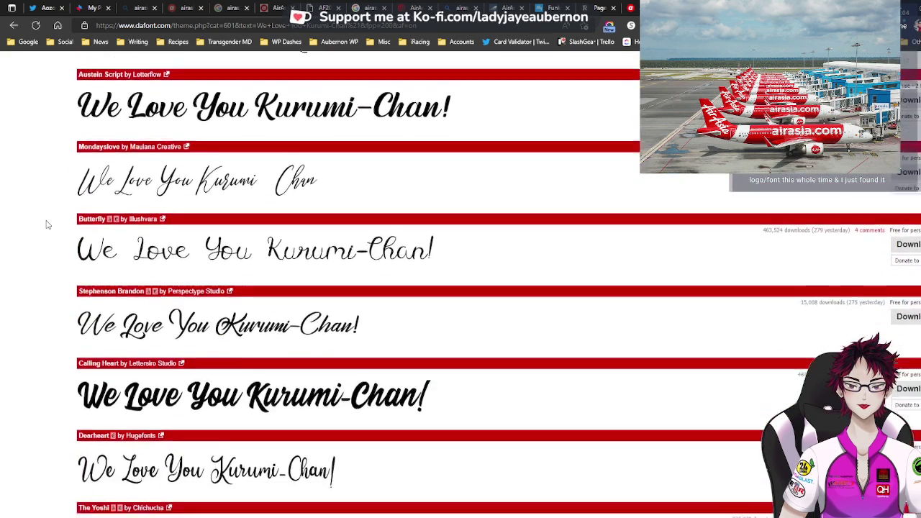
pyautogui.scroll(-7, 46, 224)
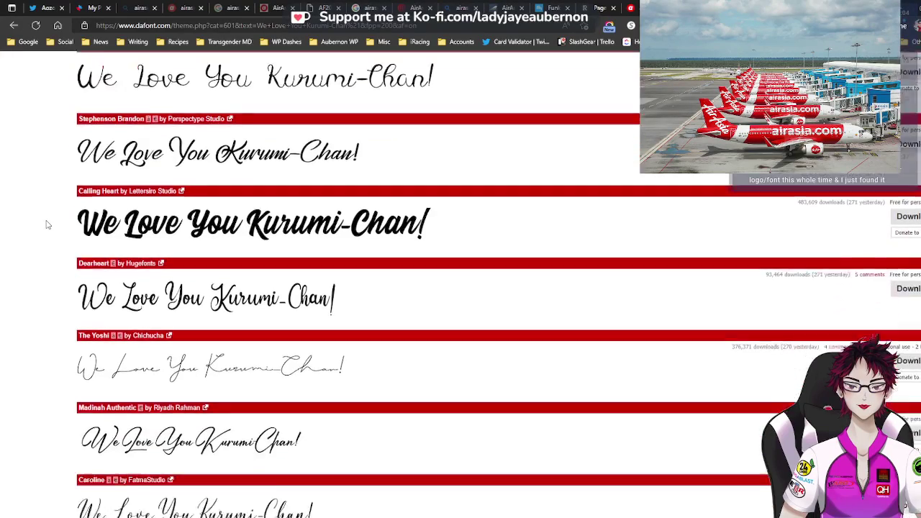
pyautogui.scroll(-8, 46, 225)
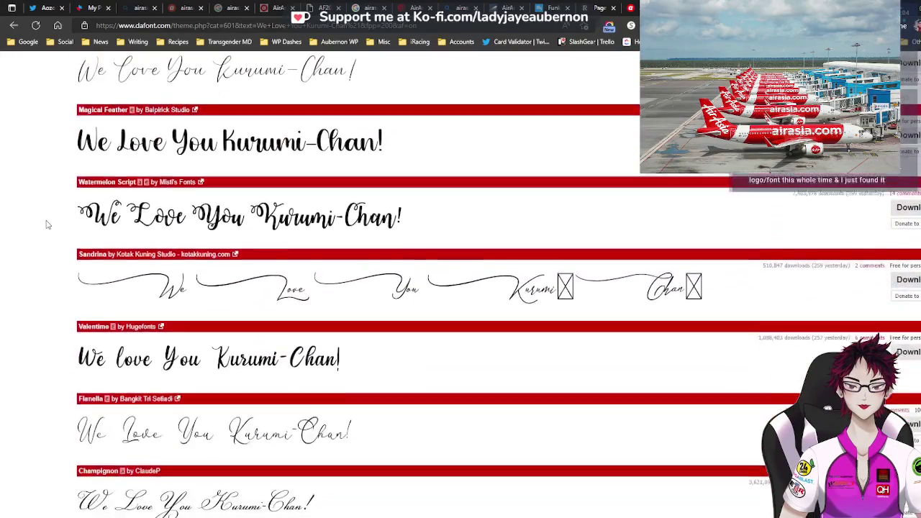
pyautogui.scroll(-10, 46, 224)
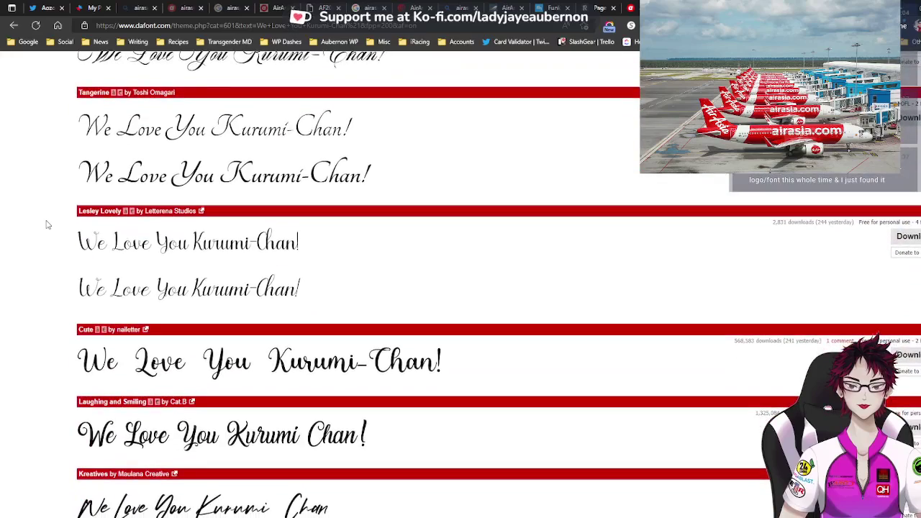
pyautogui.scroll(-3, 46, 224)
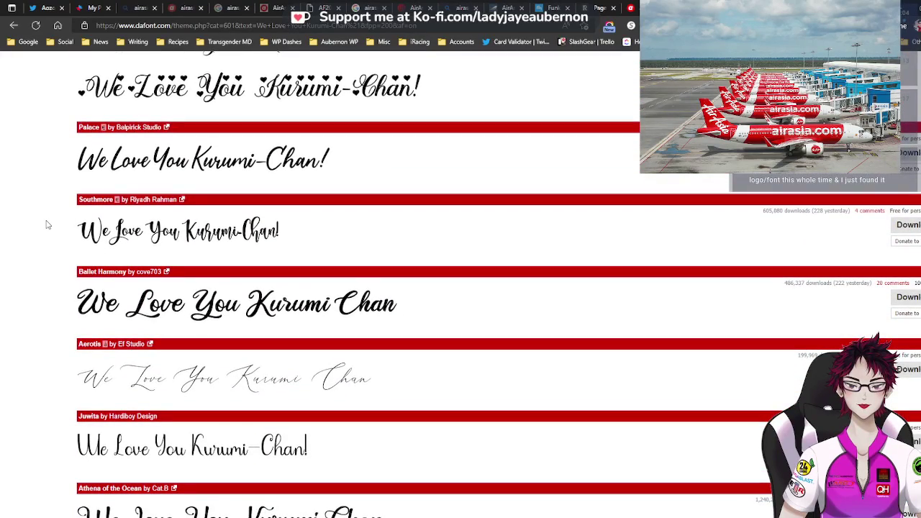
pyautogui.scroll(-6, 47, 225)
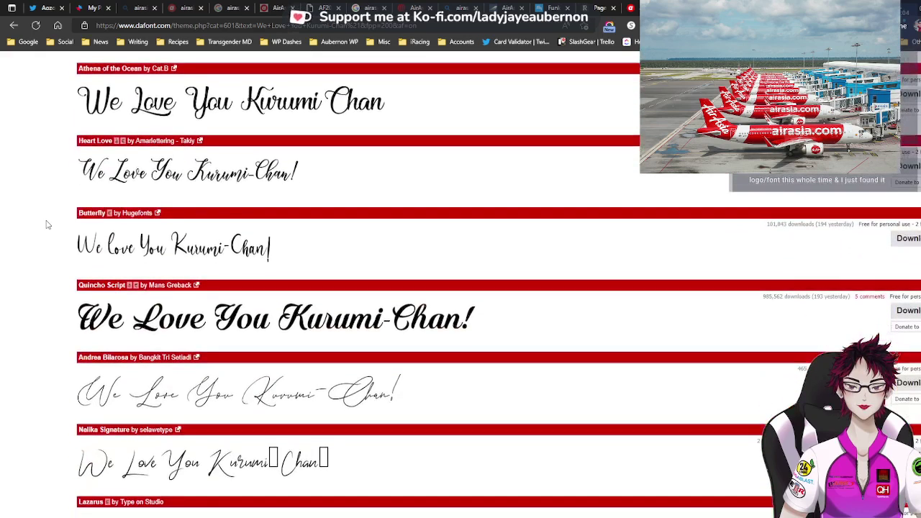
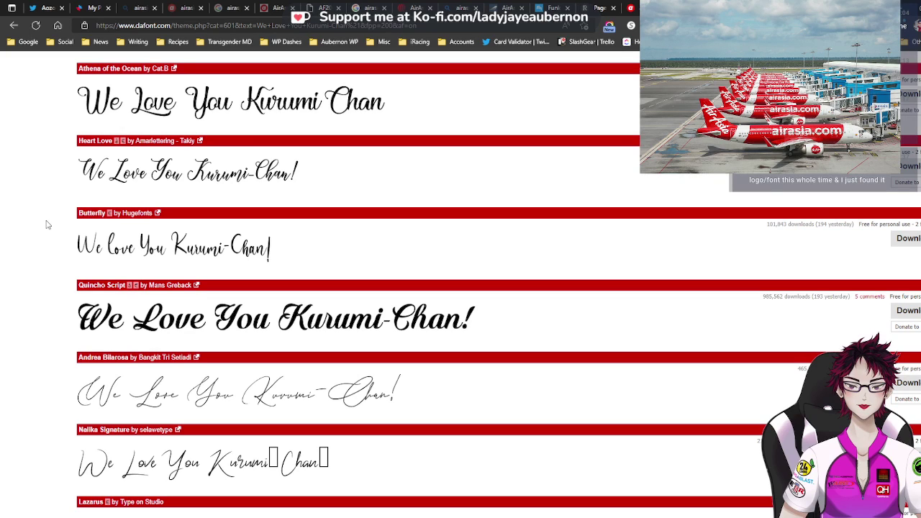
pyautogui.scroll(-5, 47, 224)
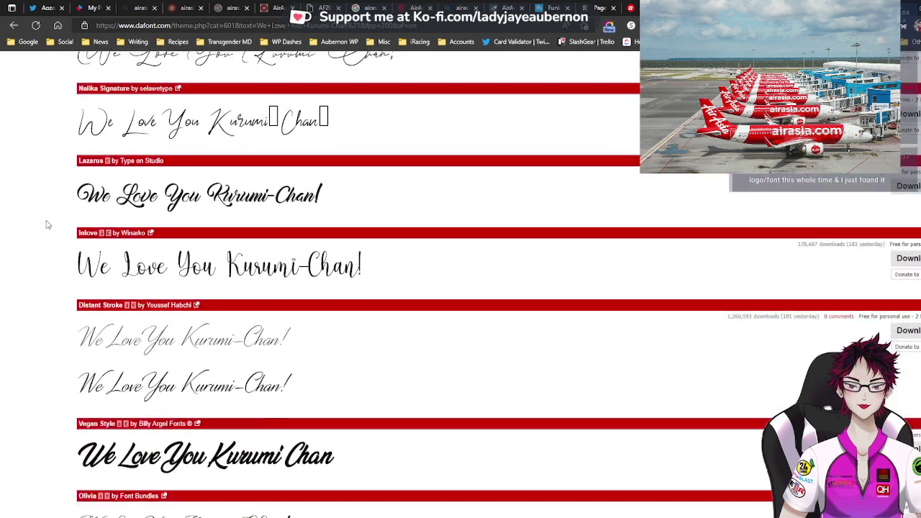
pyautogui.scroll(-2, 46, 225)
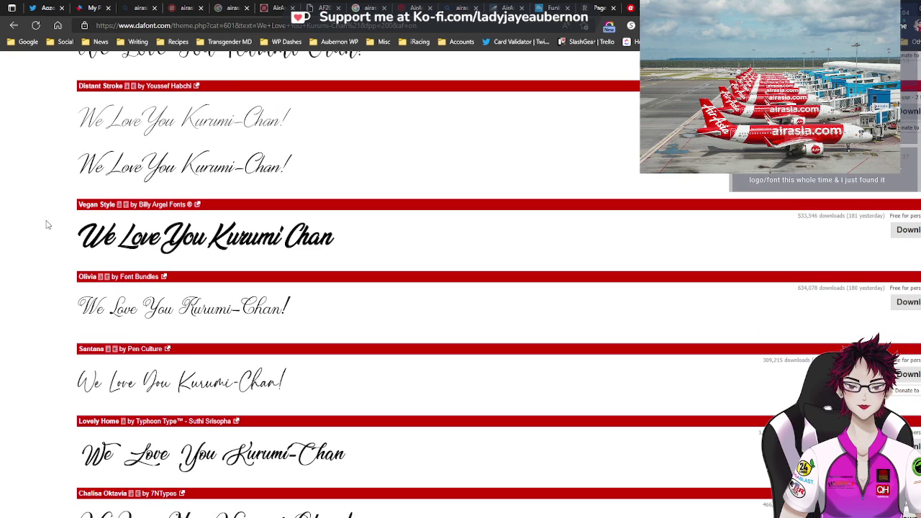
pyautogui.scroll(-1, 46, 225)
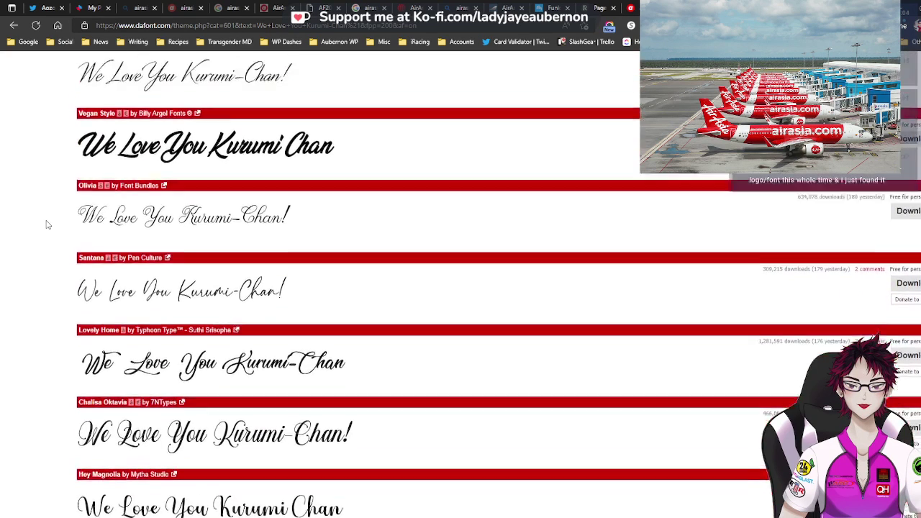
pyautogui.scroll(1, 46, 224)
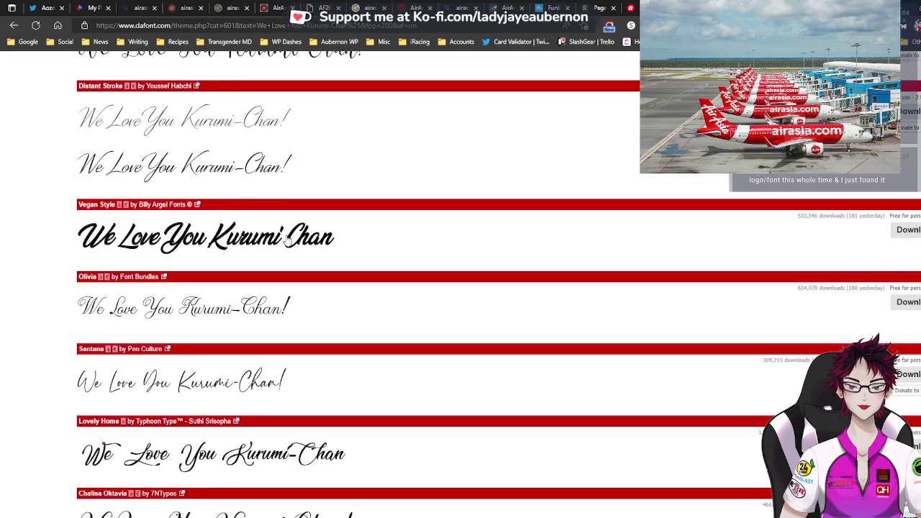
pyautogui.scroll(-4, 14, 283)
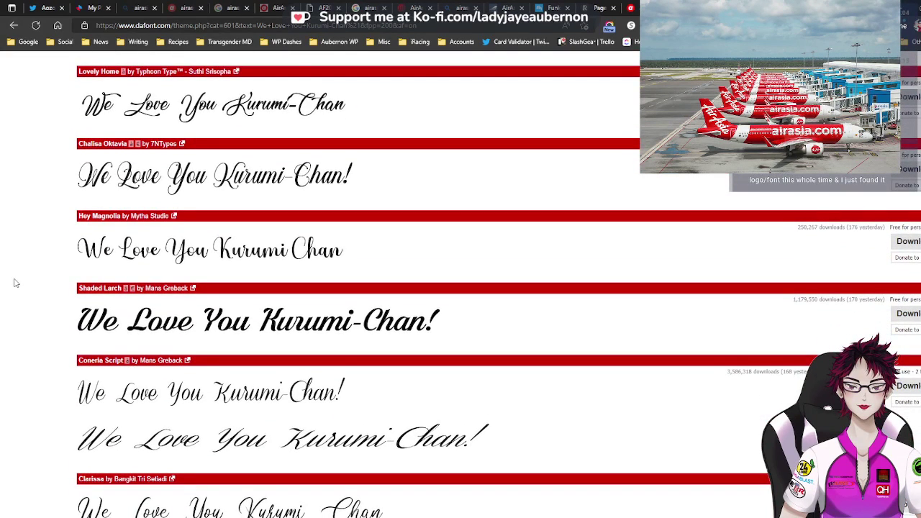
pyautogui.scroll(-5, 14, 282)
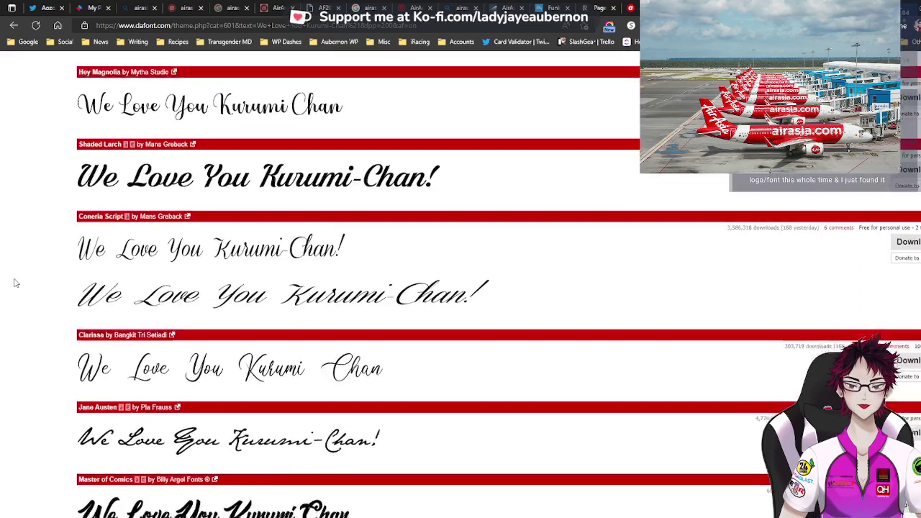
pyautogui.scroll(-4, 14, 283)
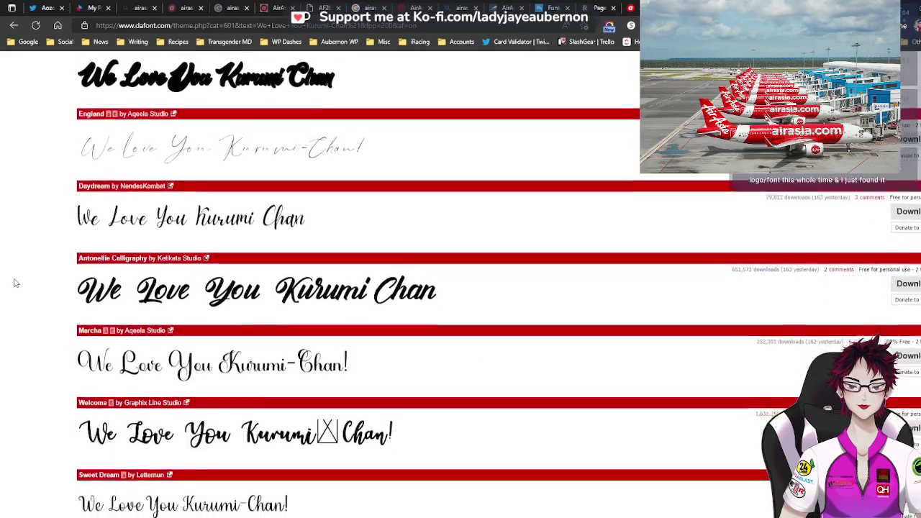
# Finish checking the Calligraphy previews and switch the font listing to the Handwritten category under Script
pyautogui.scroll(-5, 14, 282)
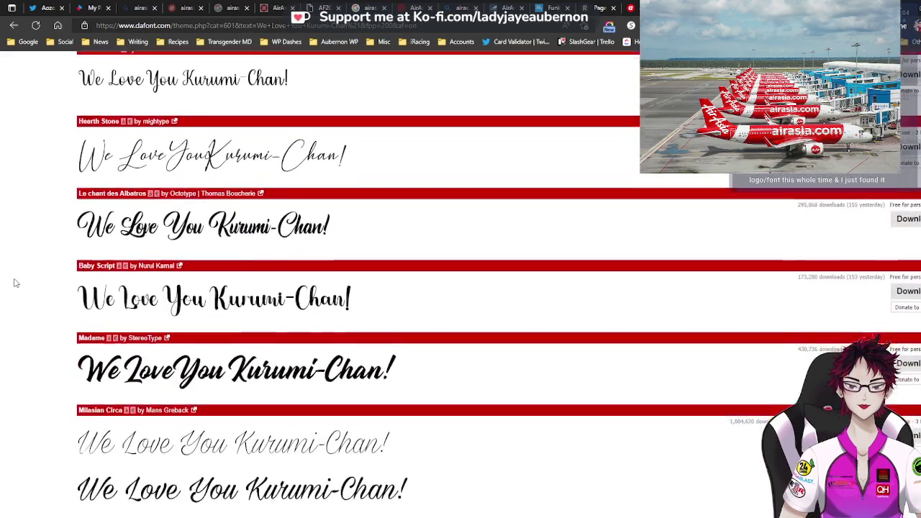
pyautogui.press('Home')
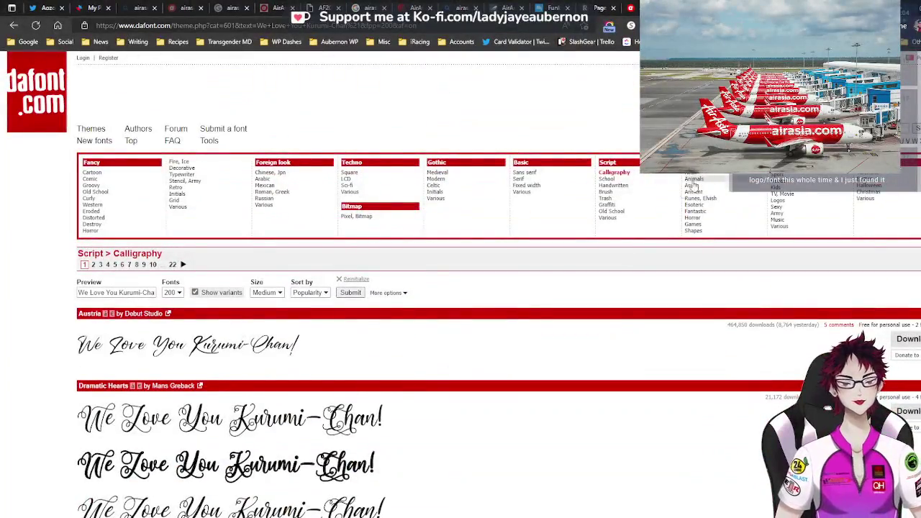
pyautogui.click(639, 189)
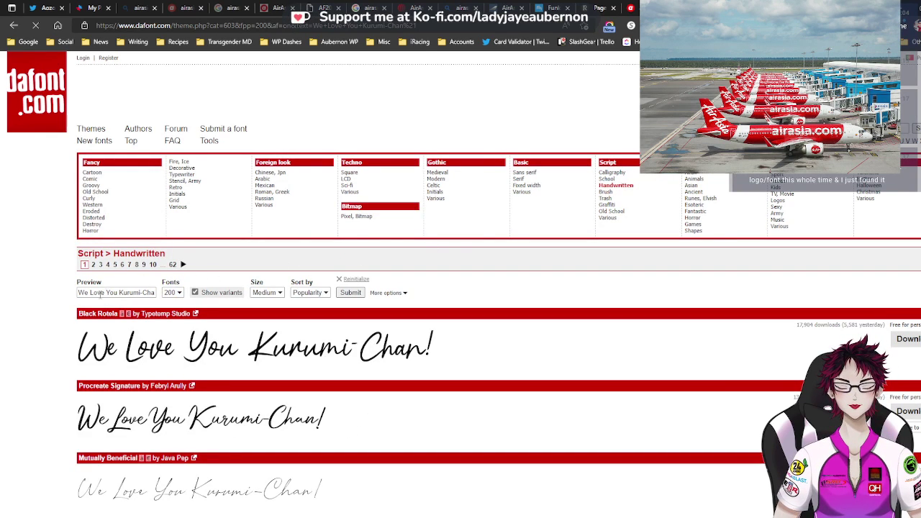
# Examine the Handwritten font previews of the custom phrase down the listing, comparing stroke weight, slant and support for the hyphen and exclamation mark
pyautogui.scroll(-2, 46, 301)
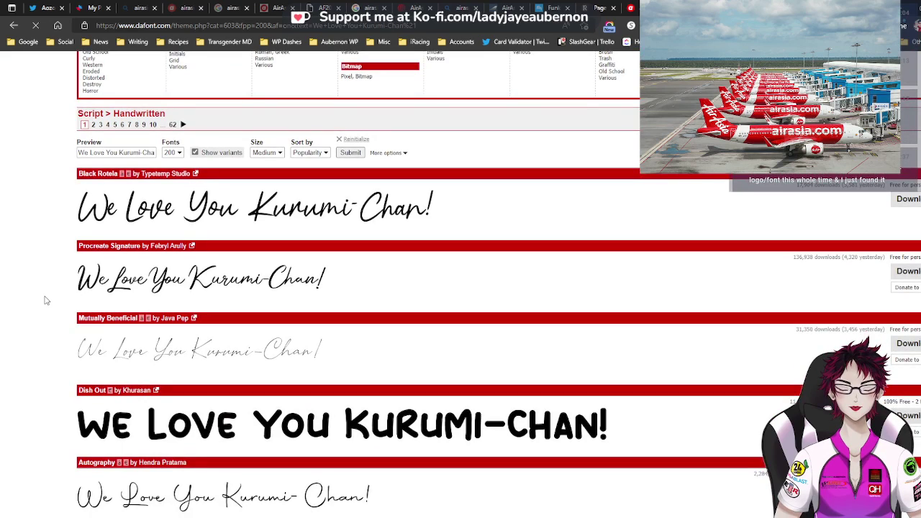
pyautogui.scroll(-1, 45, 301)
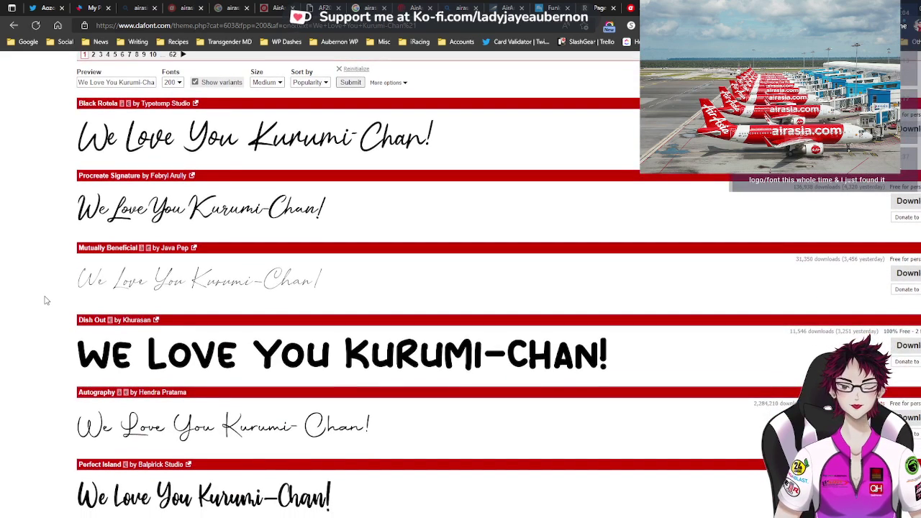
pyautogui.scroll(-7, 44, 301)
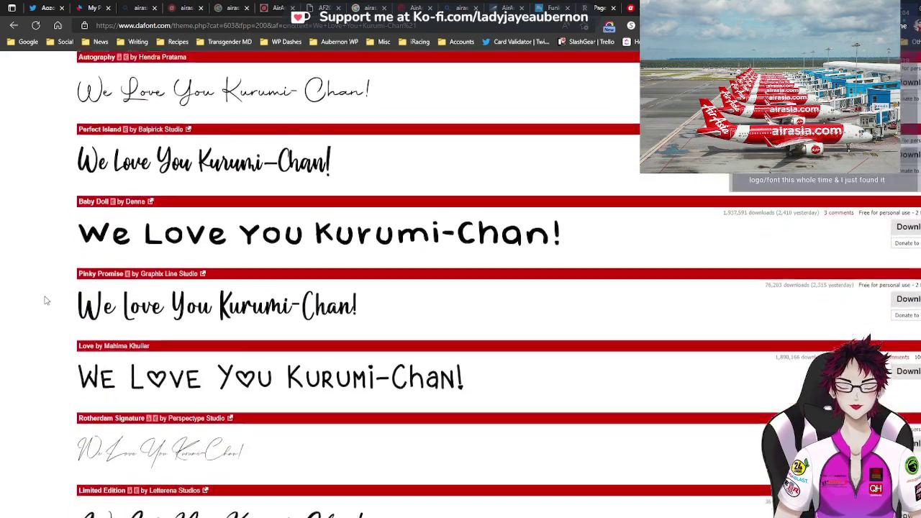
pyautogui.scroll(-13, 45, 301)
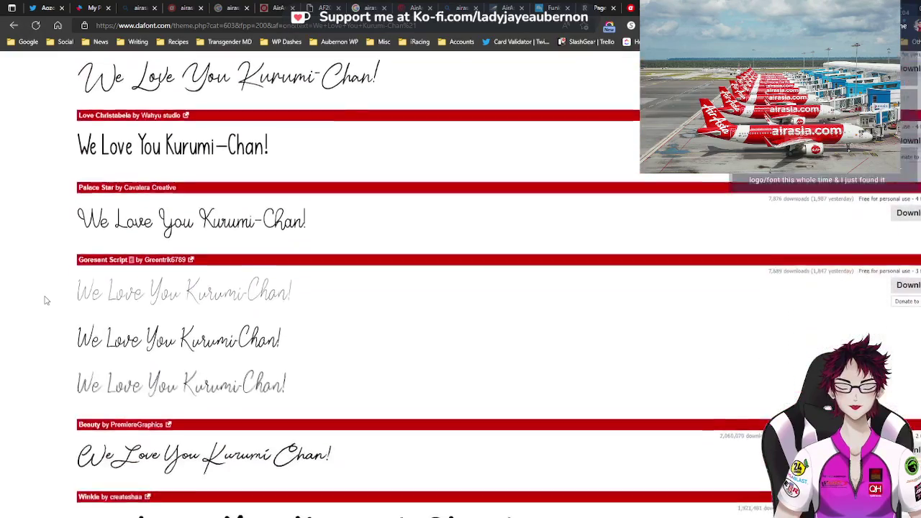
pyautogui.scroll(-5, 44, 300)
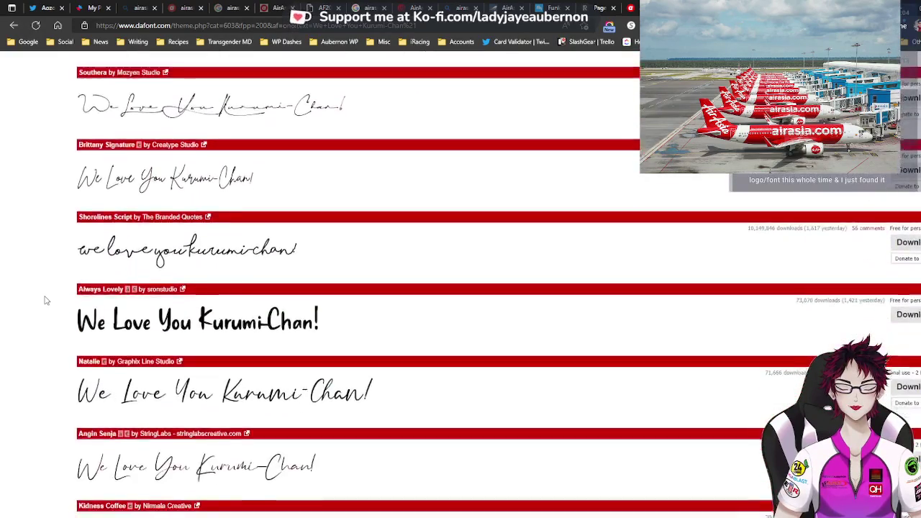
pyautogui.scroll(-7, 45, 300)
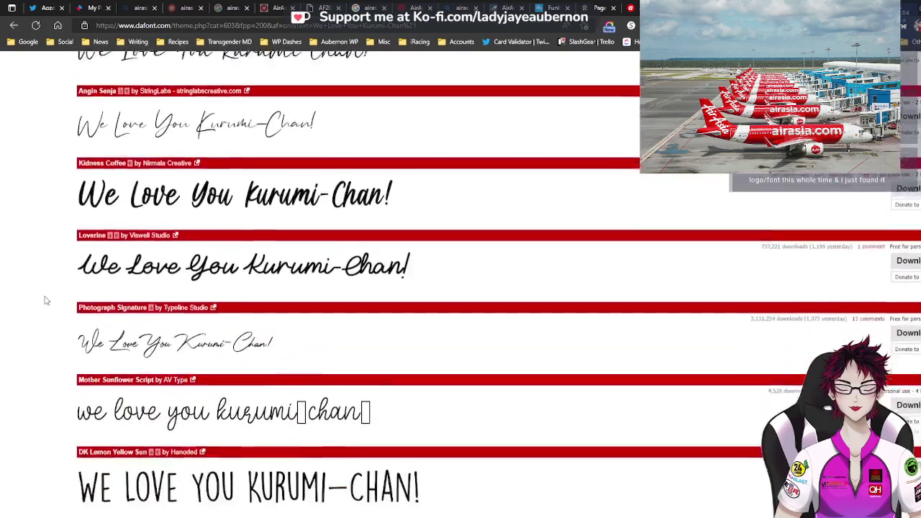
pyautogui.scroll(-6, 44, 300)
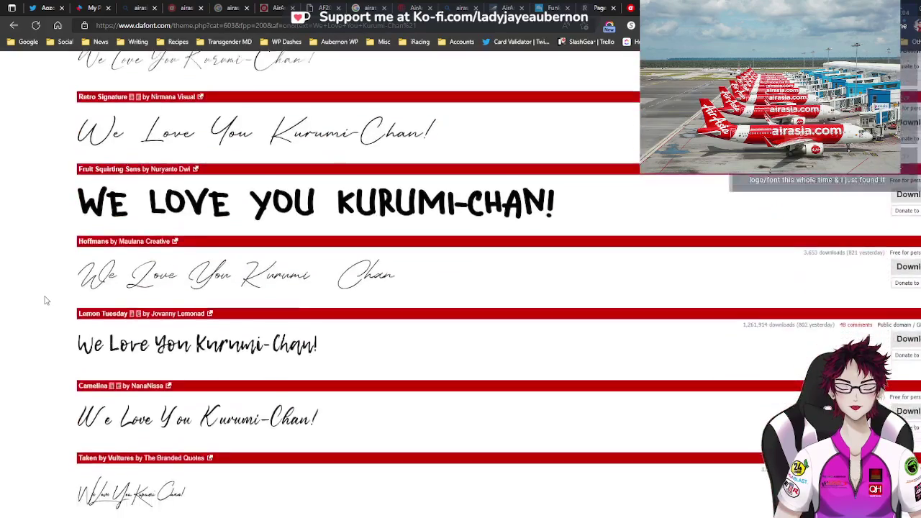
pyautogui.scroll(-9, 45, 301)
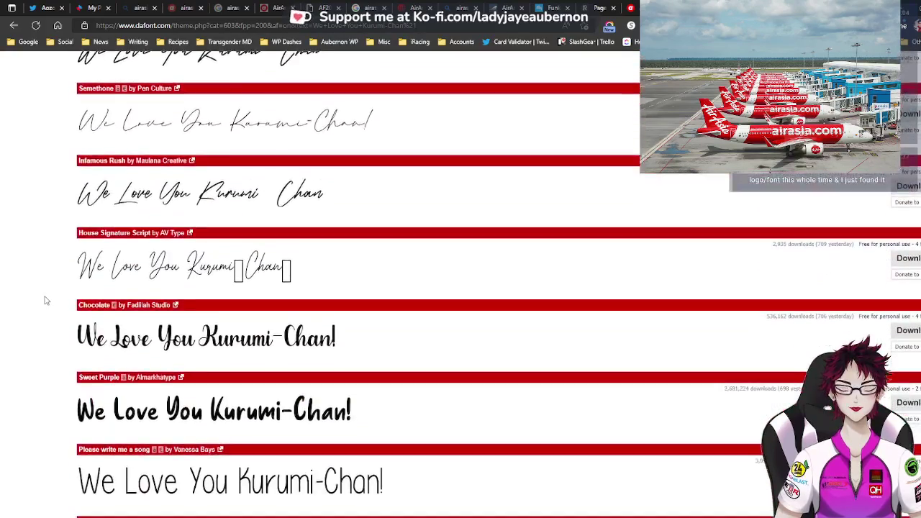
pyautogui.scroll(-6, 45, 300)
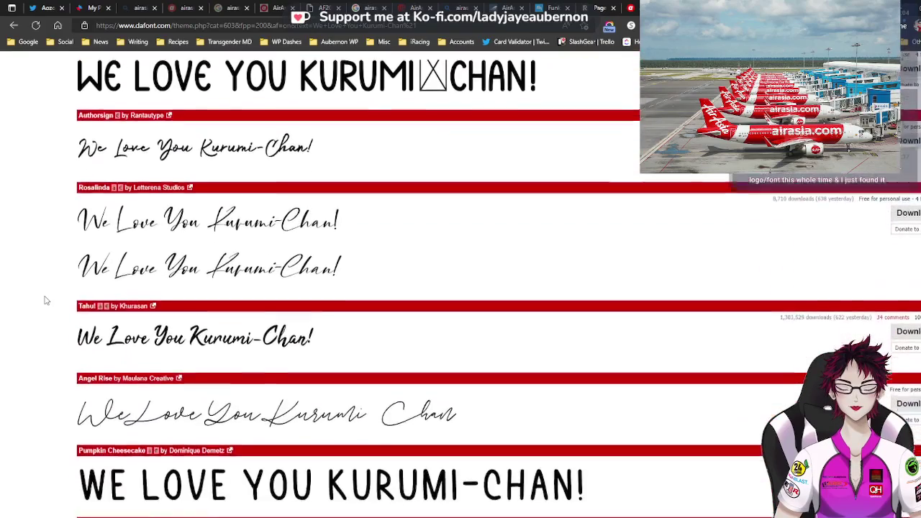
pyautogui.scroll(-2, 45, 301)
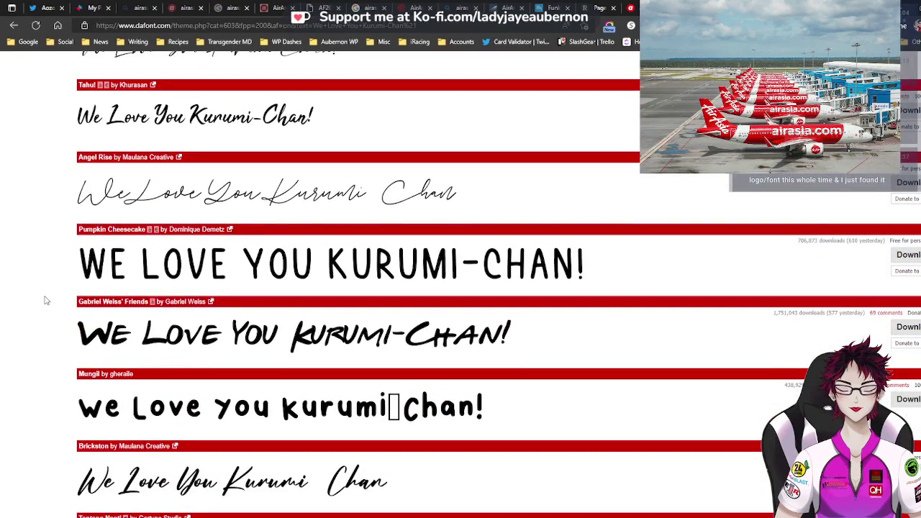
pyautogui.scroll(-6, 44, 301)
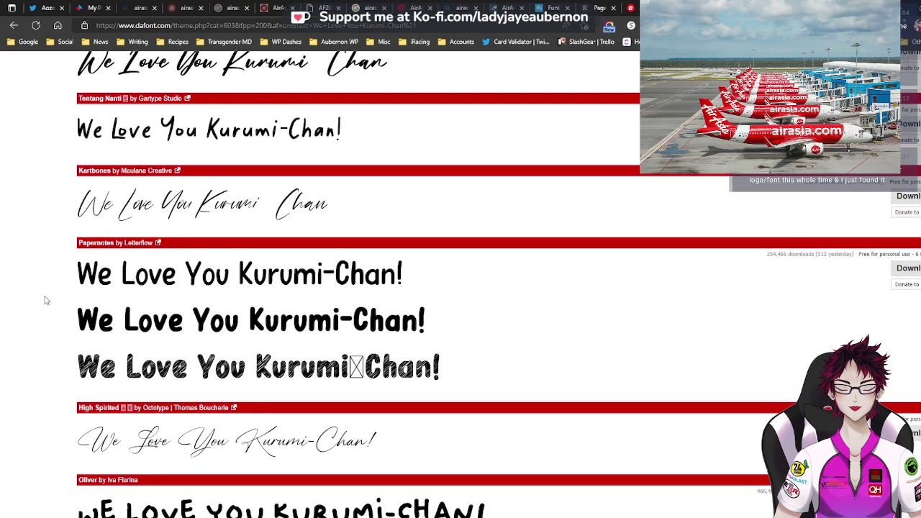
pyautogui.scroll(-4, 45, 301)
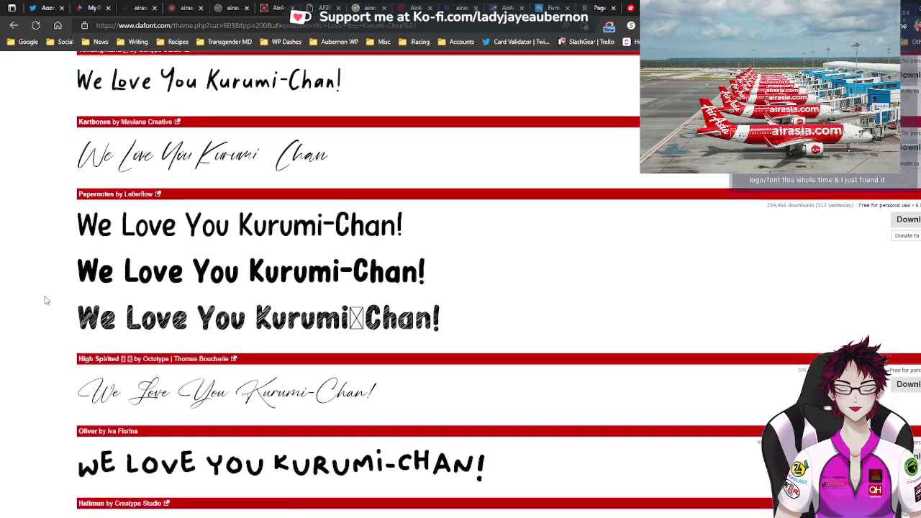
pyautogui.scroll(-8, 45, 301)
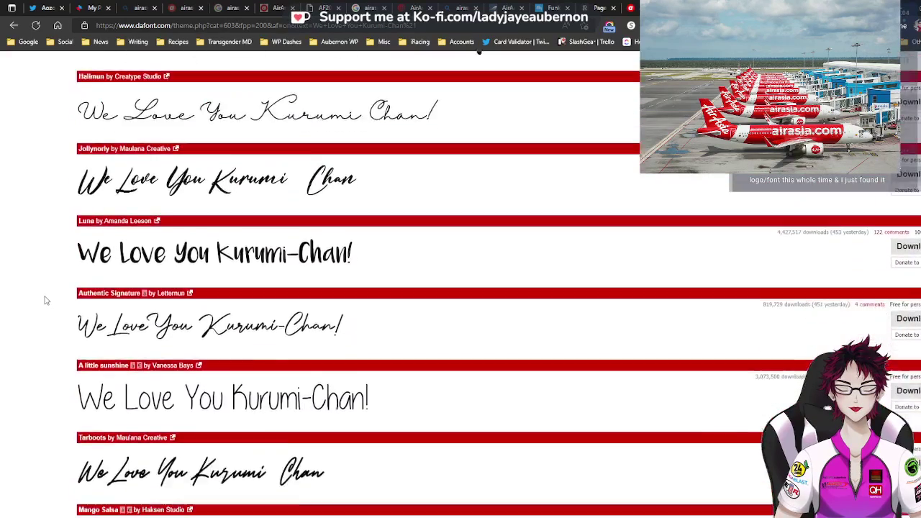
pyautogui.scroll(-2, 44, 301)
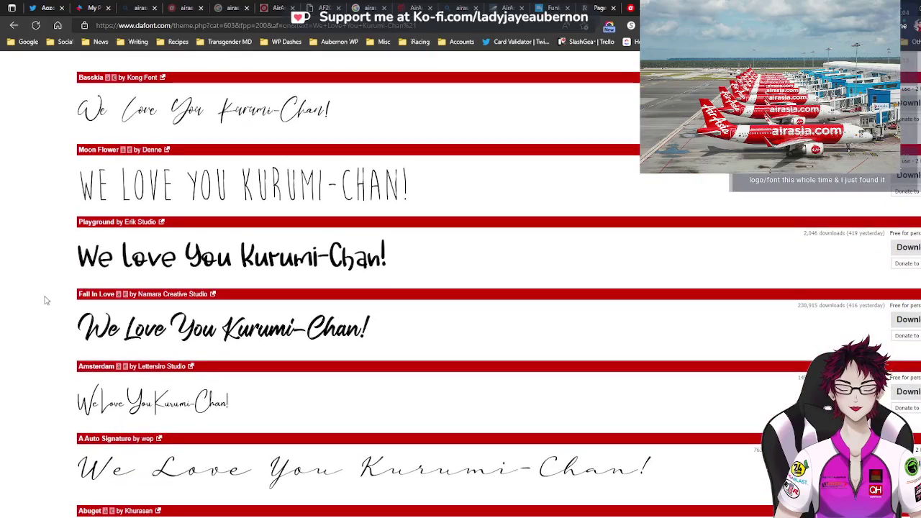
pyautogui.scroll(-1, 45, 301)
pyautogui.scroll(-4, 44, 301)
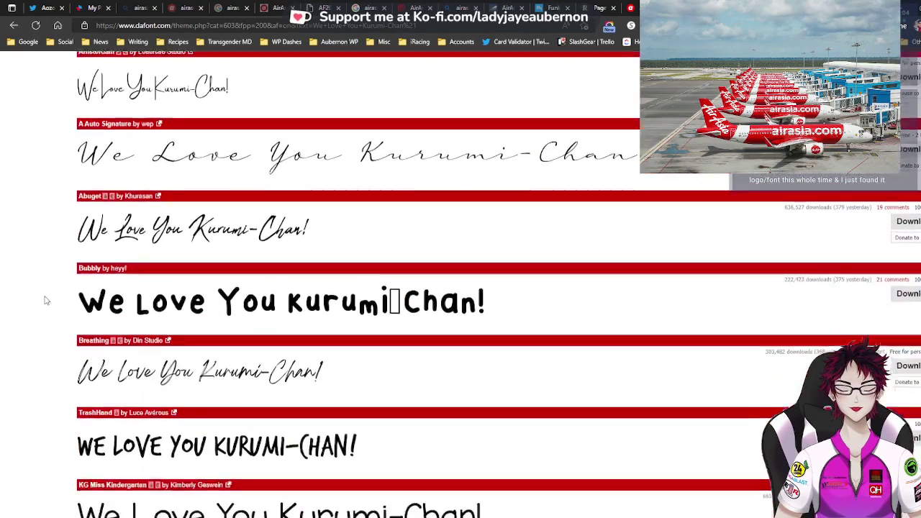
pyautogui.scroll(-2, 45, 301)
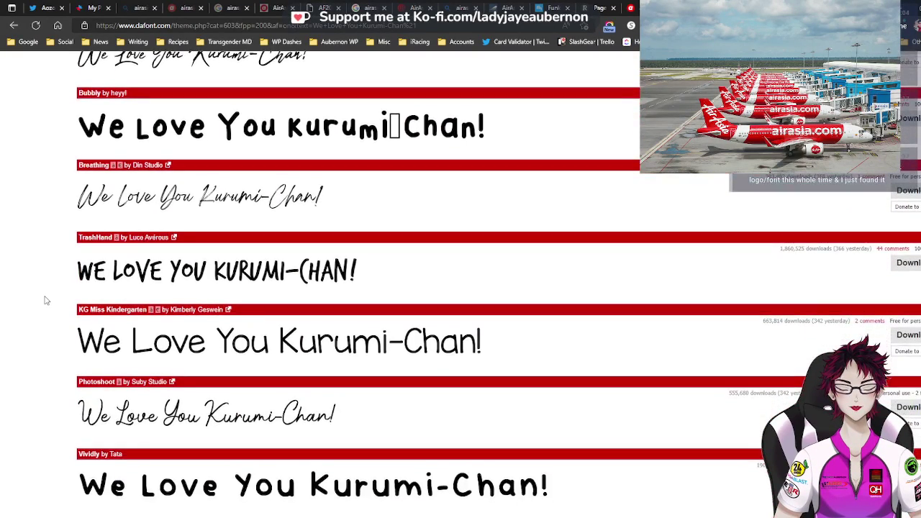
pyautogui.scroll(-2, 44, 301)
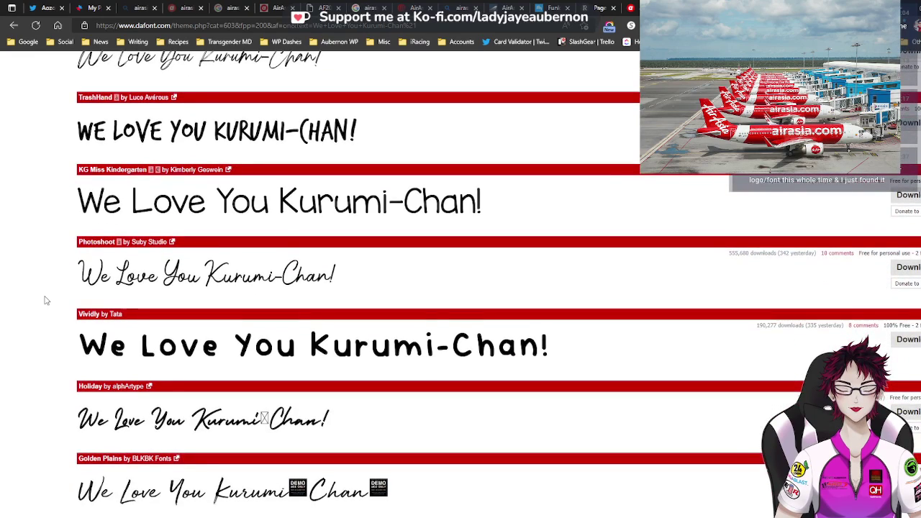
pyautogui.scroll(-1, 44, 301)
pyautogui.scroll(-3, 44, 300)
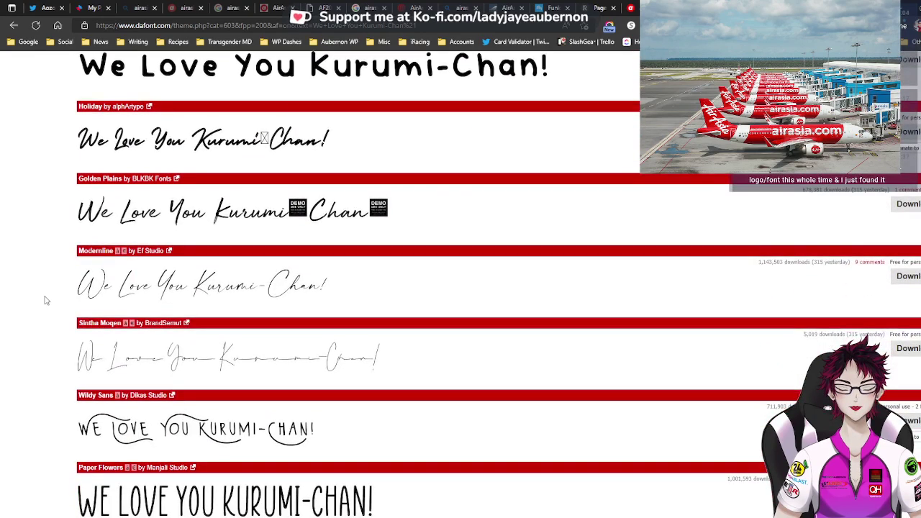
pyautogui.scroll(-2, 44, 301)
pyautogui.scroll(-5, 44, 301)
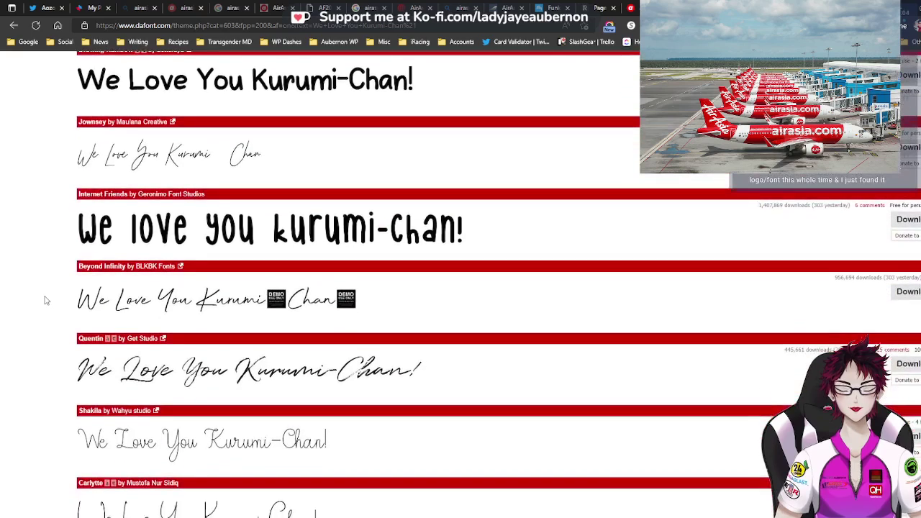
pyautogui.scroll(-8, 45, 300)
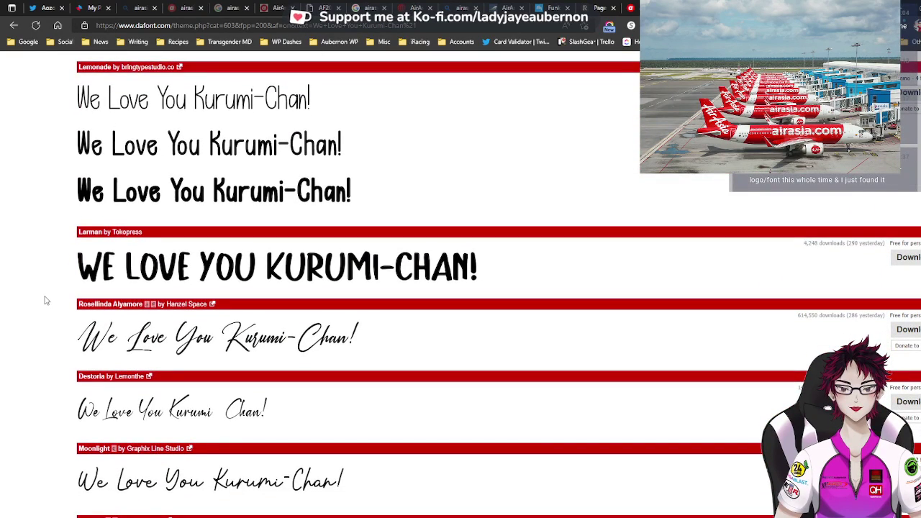
pyautogui.scroll(-5, 45, 300)
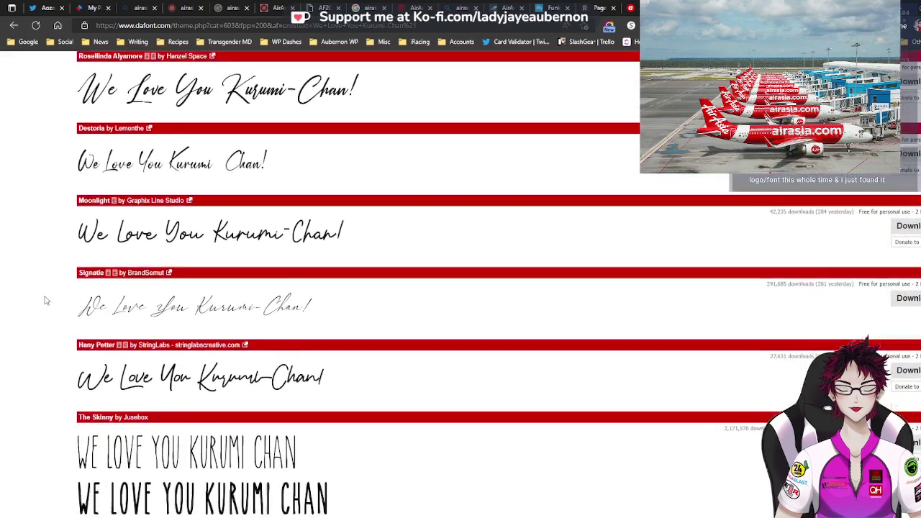
pyautogui.scroll(-5, 45, 301)
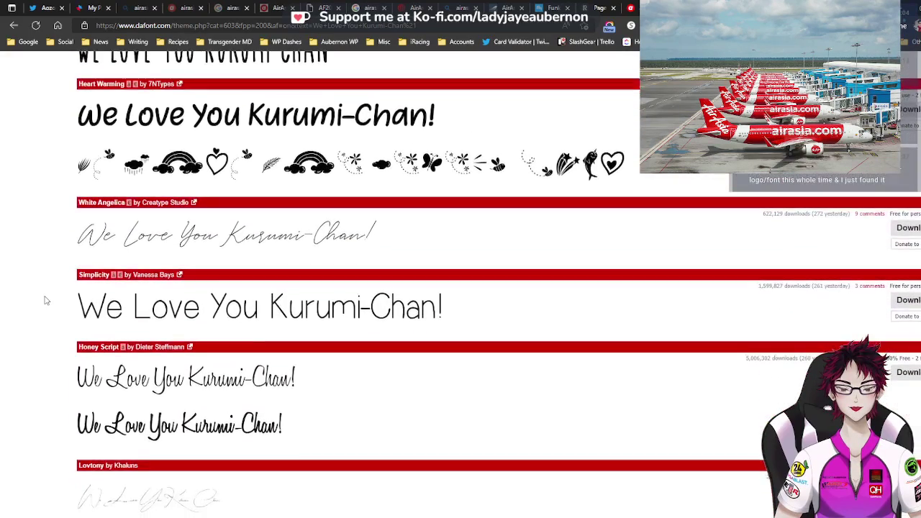
pyautogui.scroll(-2, 45, 301)
pyautogui.scroll(-1, 45, 301)
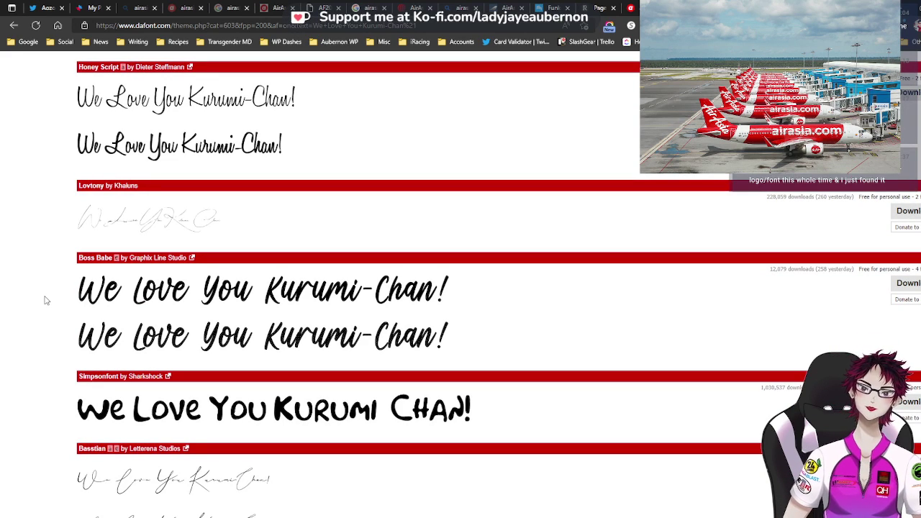
pyautogui.scroll(-2, 44, 301)
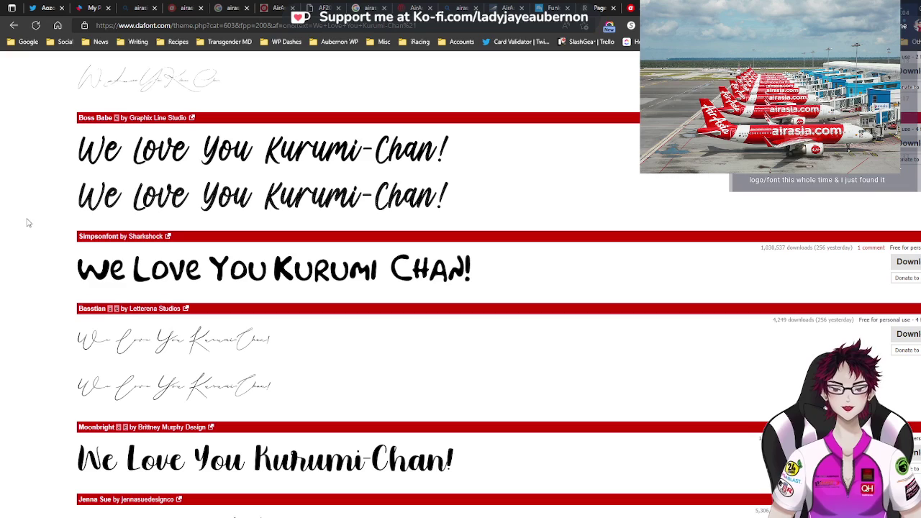
pyautogui.scroll(-1, 27, 223)
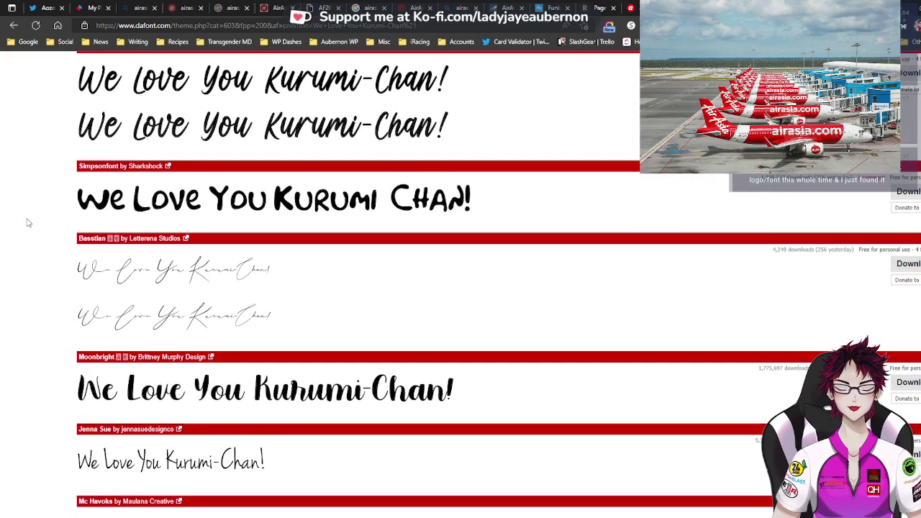
pyautogui.scroll(-1, 28, 223)
pyautogui.scroll(-8, 27, 223)
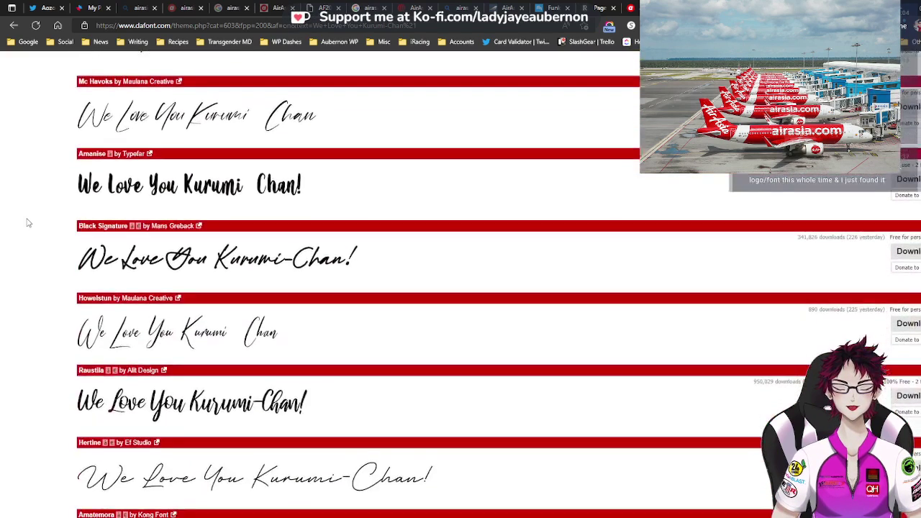
pyautogui.scroll(-6, 28, 223)
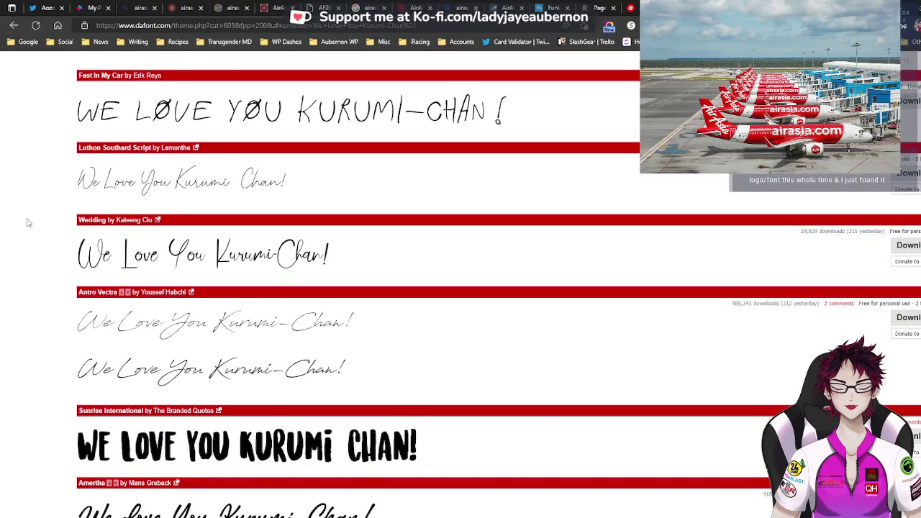
pyautogui.scroll(-1, 27, 223)
pyautogui.scroll(-2, 27, 223)
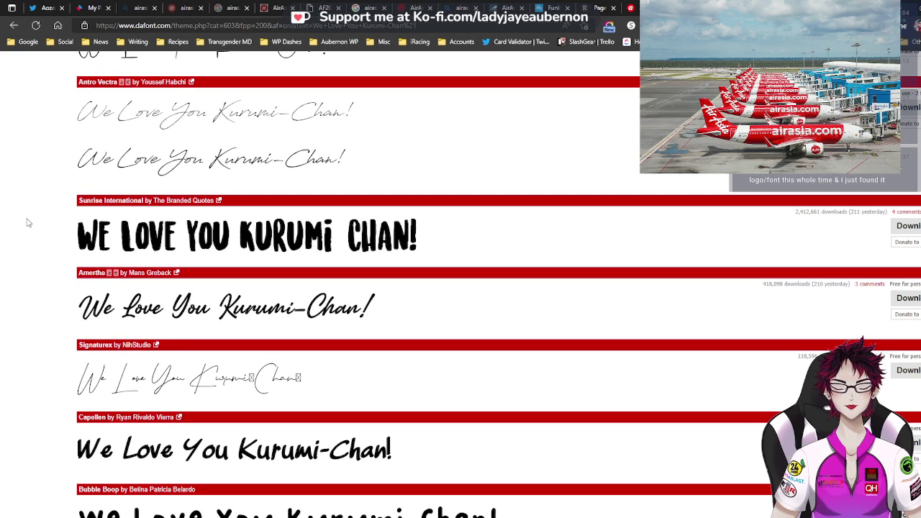
pyautogui.scroll(-2, 27, 223)
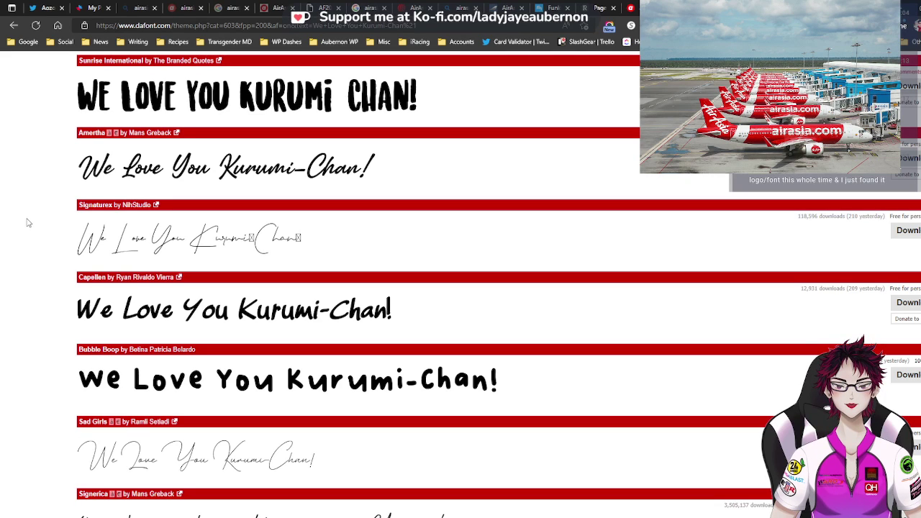
pyautogui.scroll(-5, 28, 223)
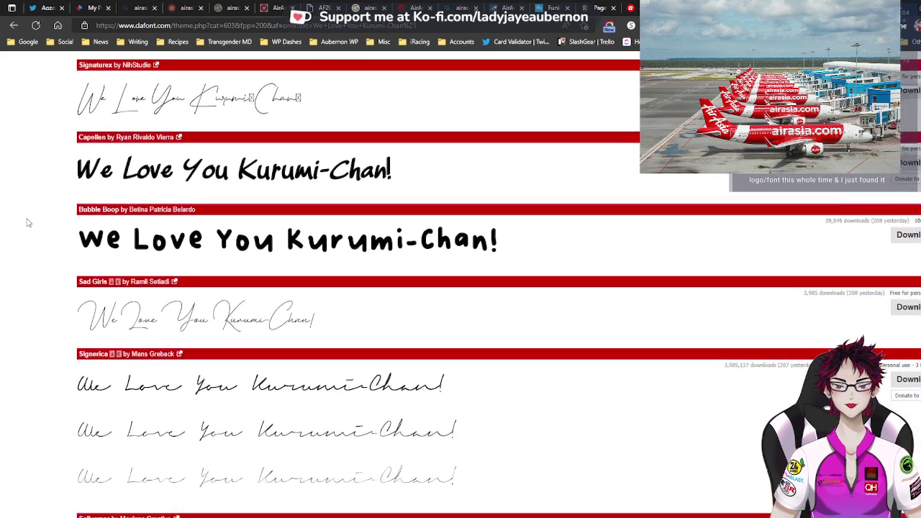
pyautogui.scroll(-4, 27, 223)
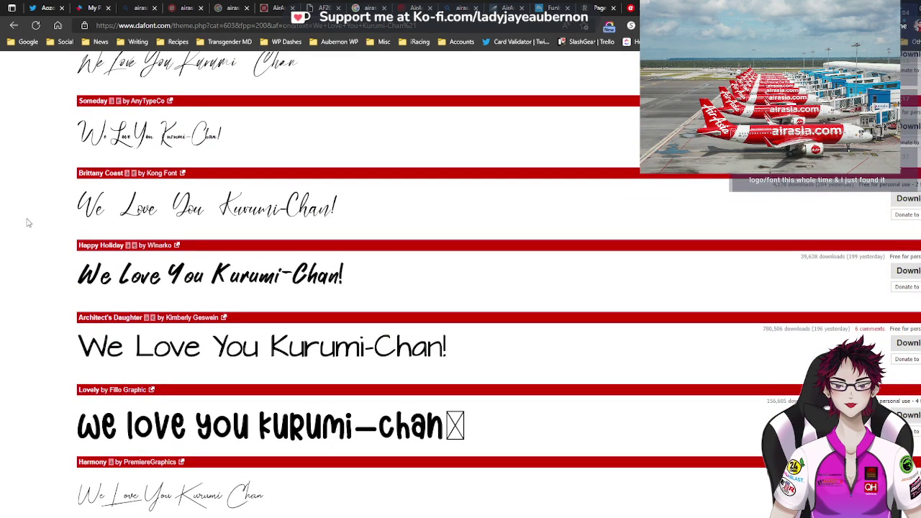
pyautogui.scroll(-4, 28, 223)
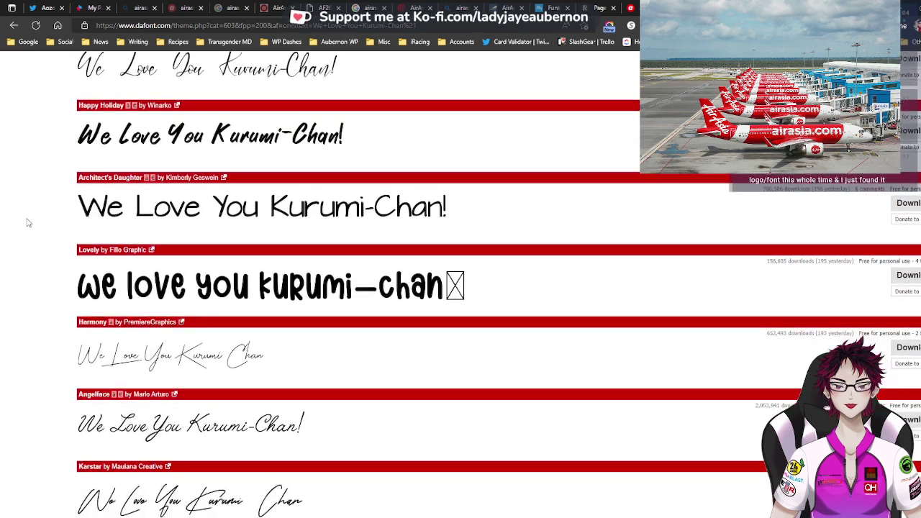
# Examine the remaining Handwritten font previews on the first results page, from Lovely down to Amsterdam Signature and Fadetta
pyautogui.scroll(-1, 28, 223)
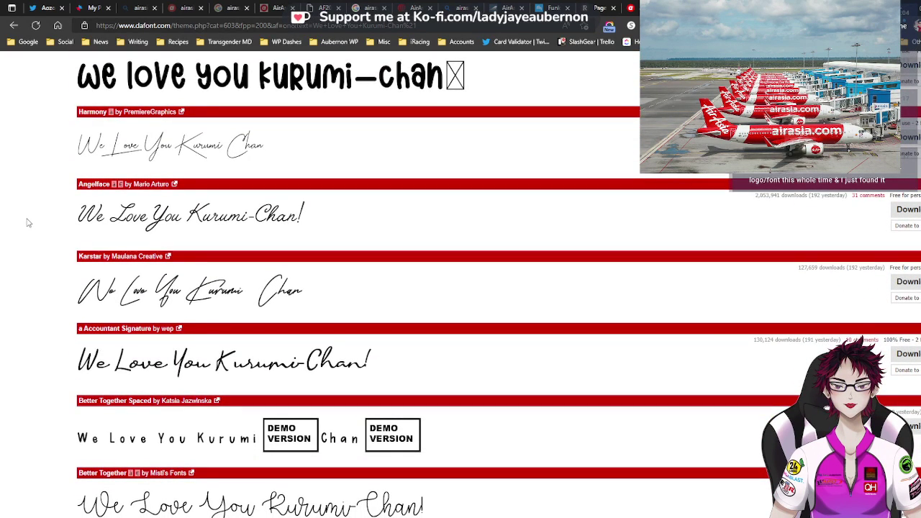
pyautogui.scroll(-3, 27, 223)
pyautogui.scroll(-5, 28, 223)
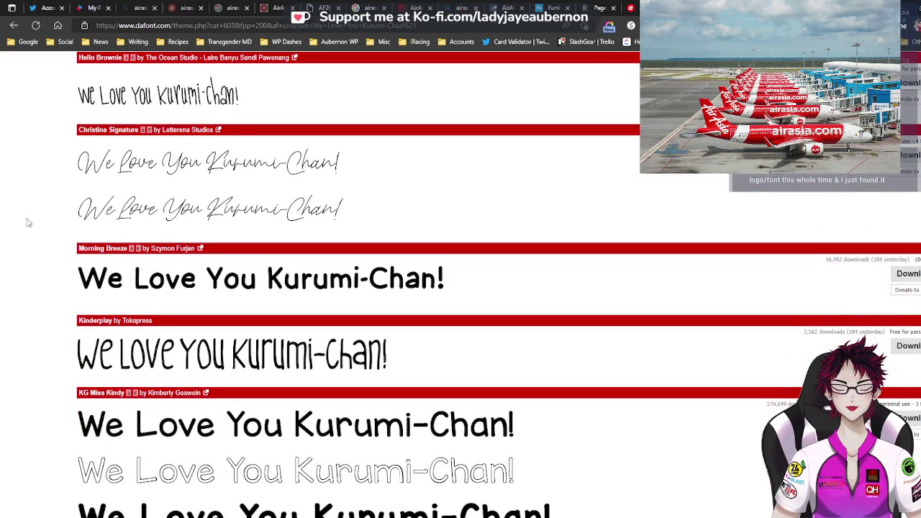
pyautogui.scroll(-6, 28, 223)
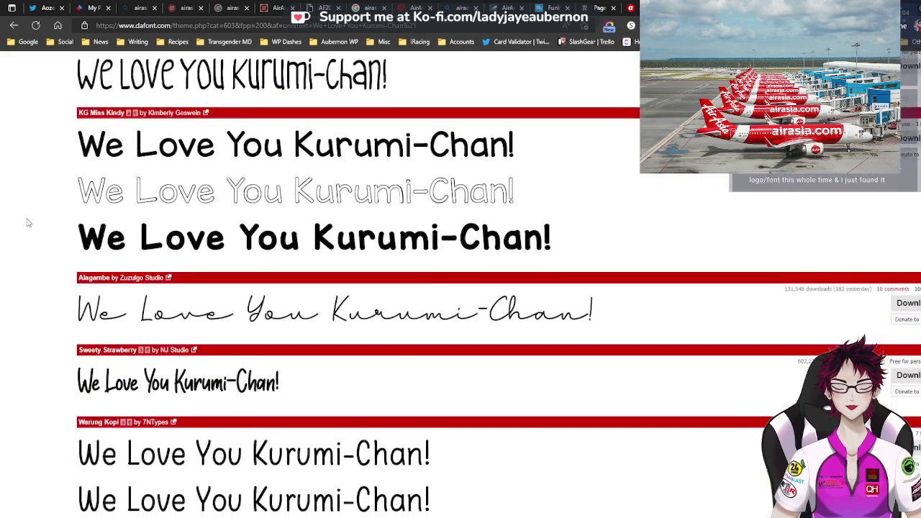
pyautogui.scroll(-5, 27, 223)
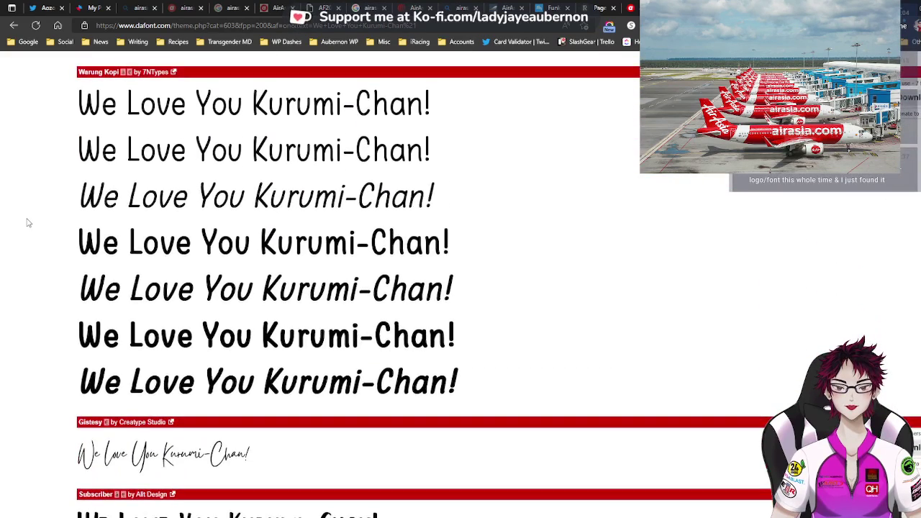
pyautogui.scroll(-10, 27, 223)
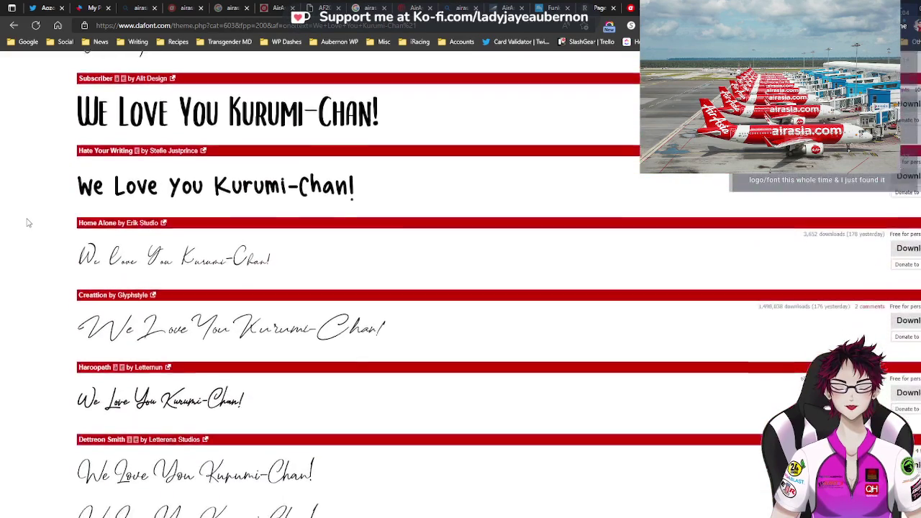
pyautogui.scroll(-6, 28, 223)
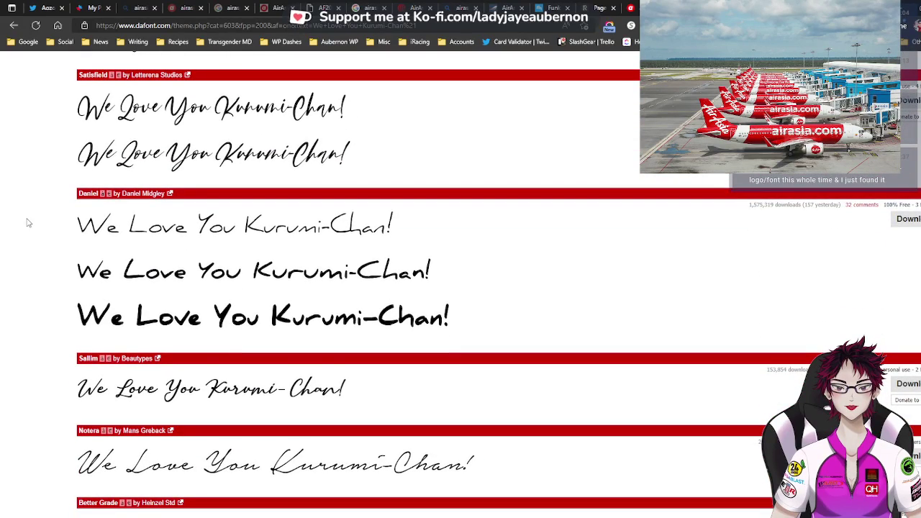
pyautogui.scroll(-5, 28, 223)
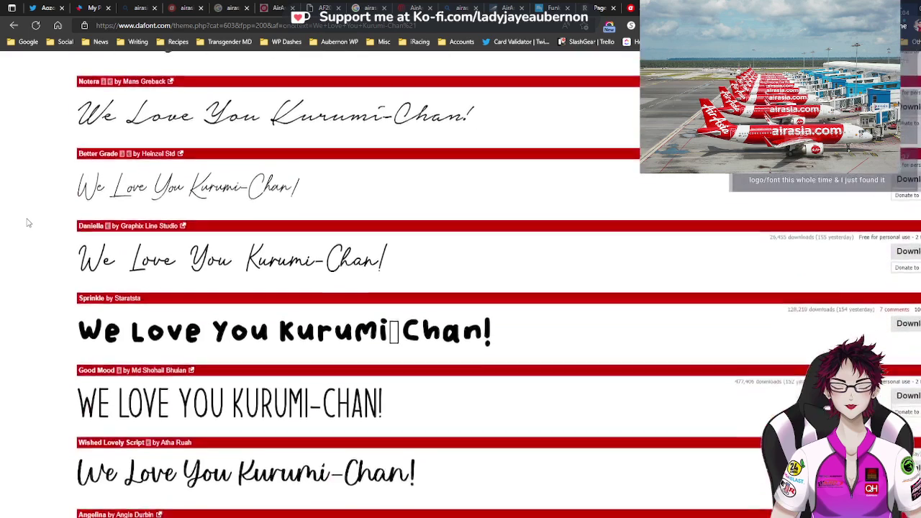
pyautogui.scroll(-3, 27, 223)
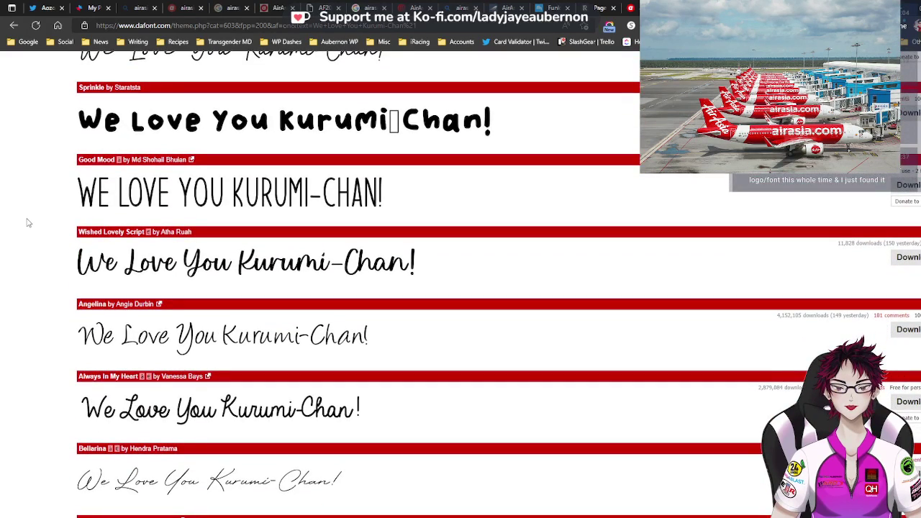
pyautogui.scroll(-1, 27, 223)
pyautogui.scroll(-1, 28, 223)
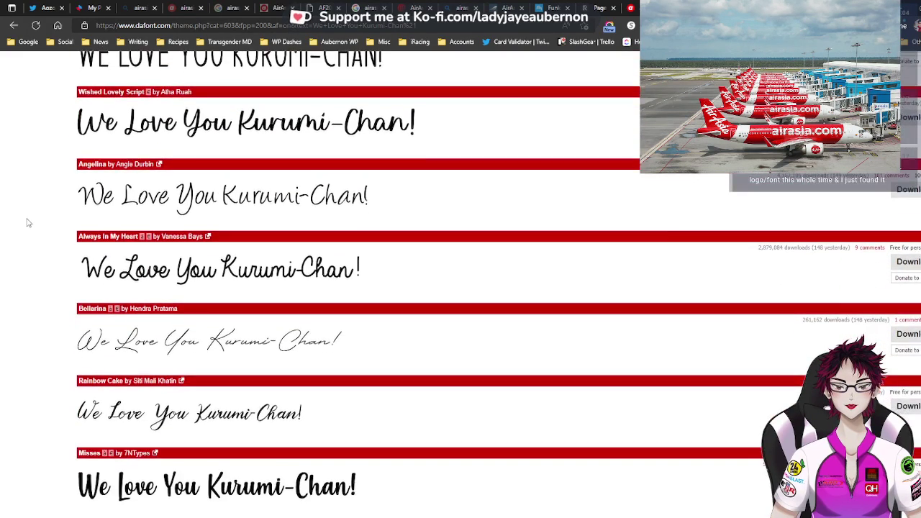
pyautogui.scroll(-7, 27, 223)
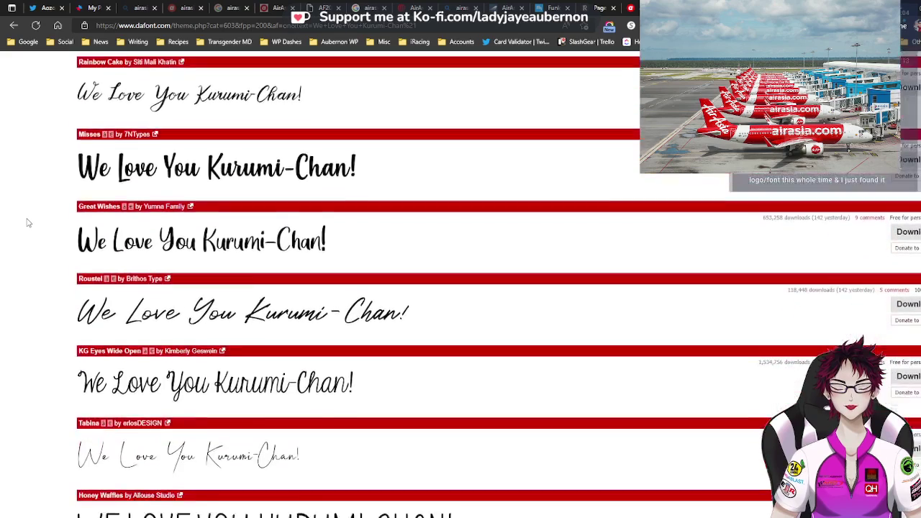
pyautogui.scroll(-3, 27, 223)
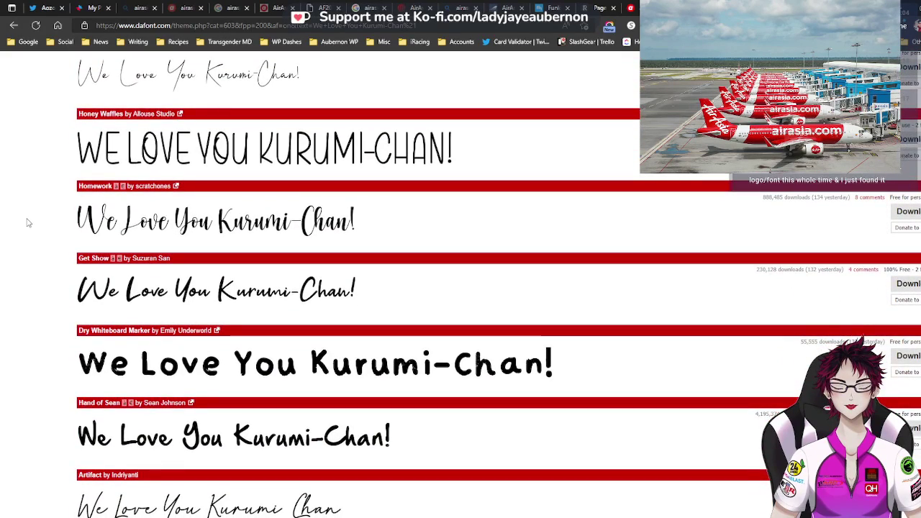
pyautogui.scroll(-3, 27, 223)
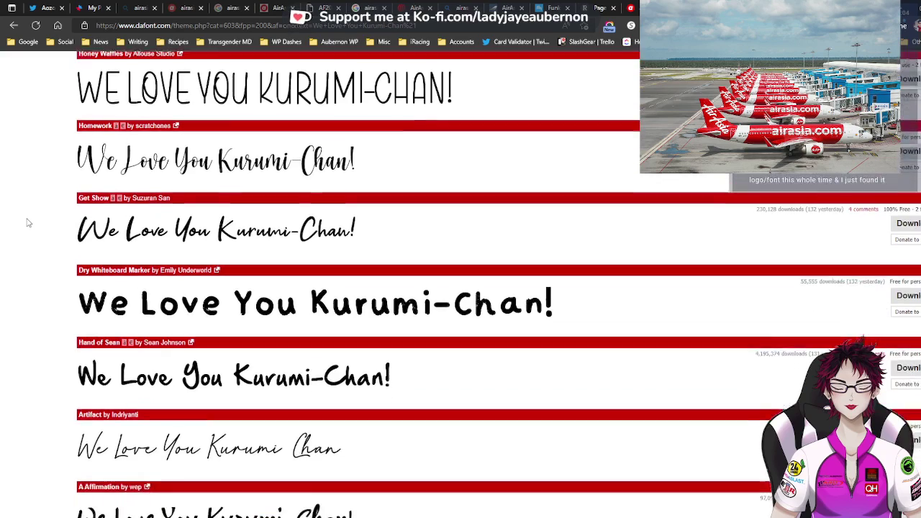
pyautogui.scroll(-2, 27, 223)
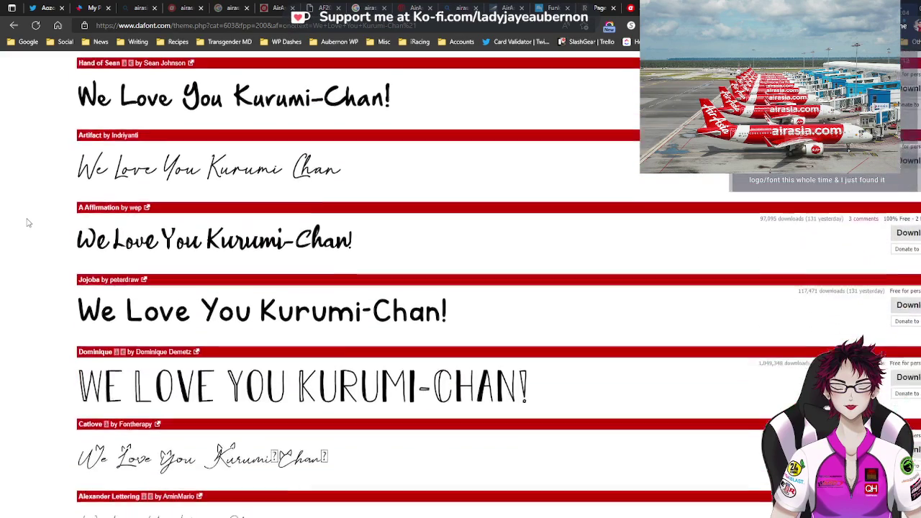
pyautogui.scroll(-3, 27, 223)
pyautogui.scroll(-7, 28, 223)
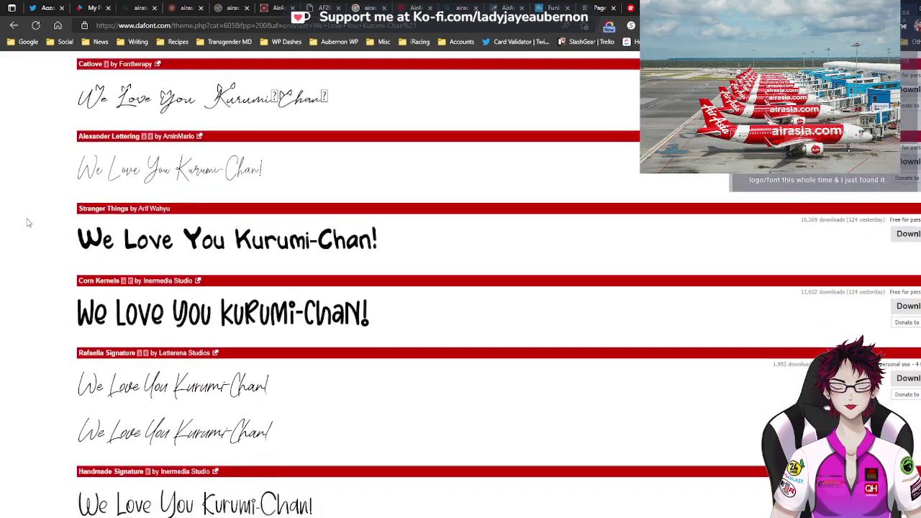
pyautogui.scroll(-5, 27, 223)
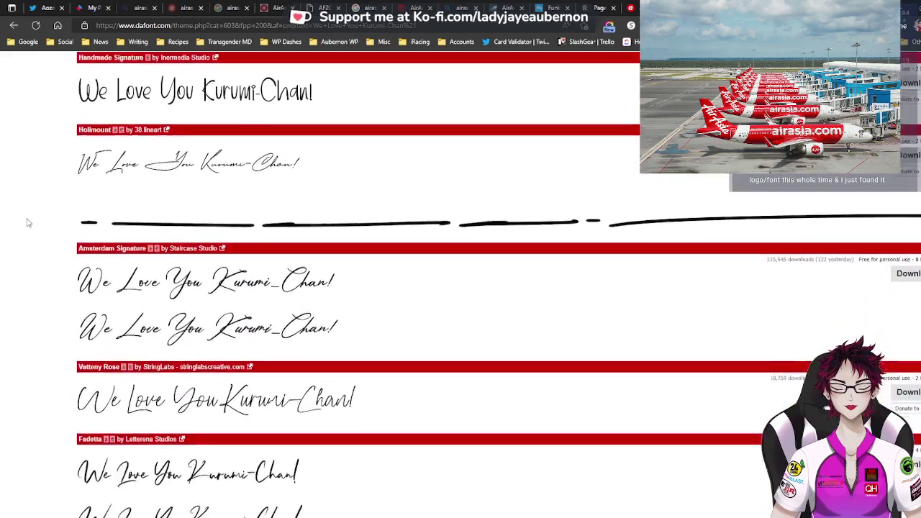
# Open page 2 of the Handwritten listing and compare its first previews, including Autograf, CatCafe, Sunsetstill and Sticky Notes
pyautogui.scroll(-2, 28, 223)
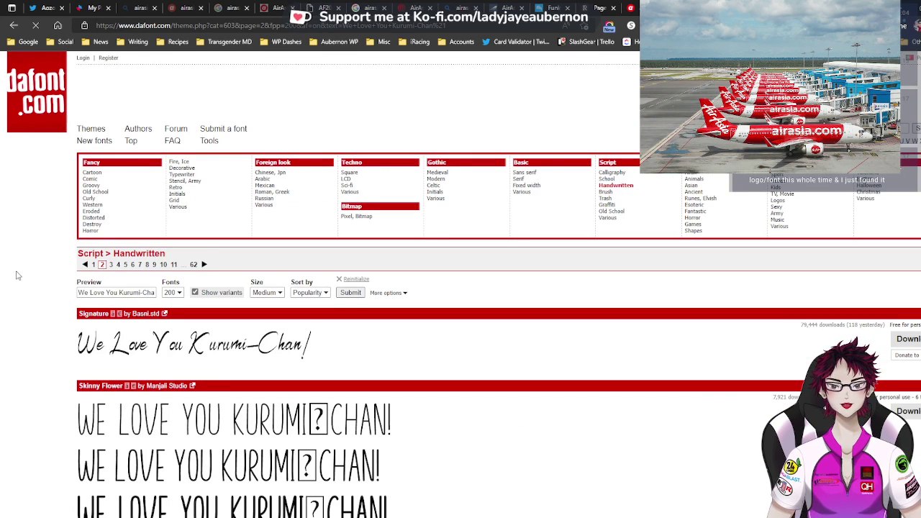
pyautogui.scroll(-6, 16, 274)
pyautogui.scroll(-1, 18, 275)
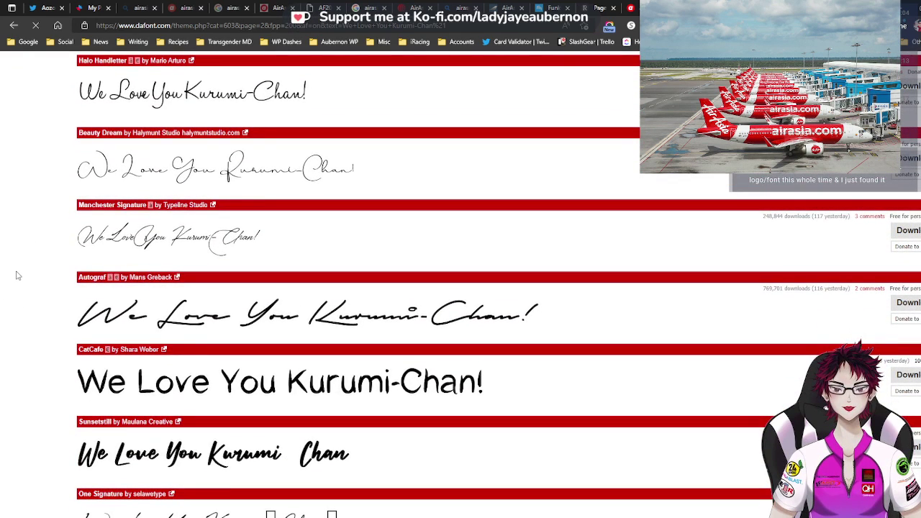
pyautogui.scroll(-2, 18, 275)
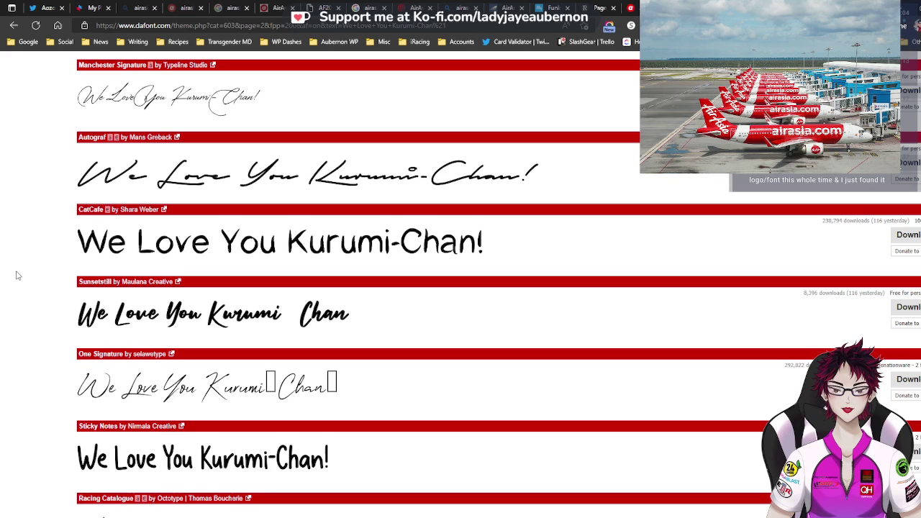
pyautogui.scroll(-2, 16, 274)
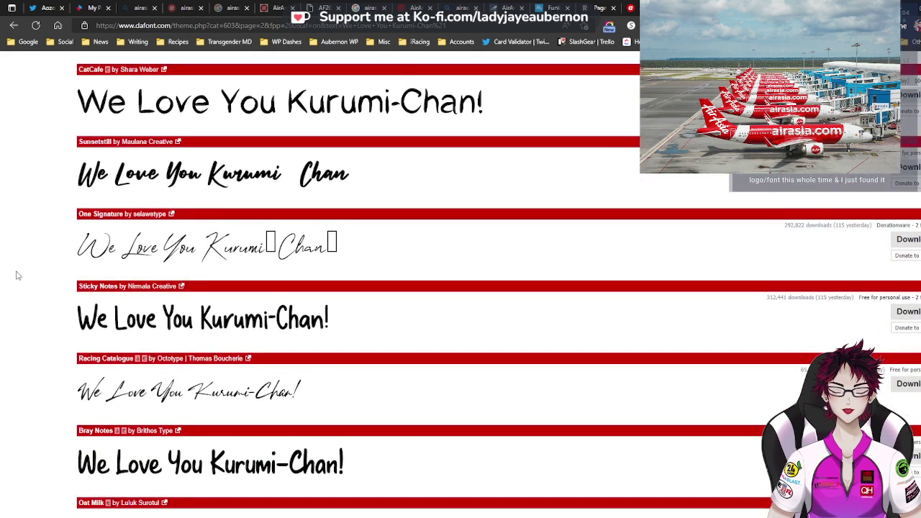
pyautogui.scroll(2, 16, 275)
pyautogui.scroll(1, 722, 273)
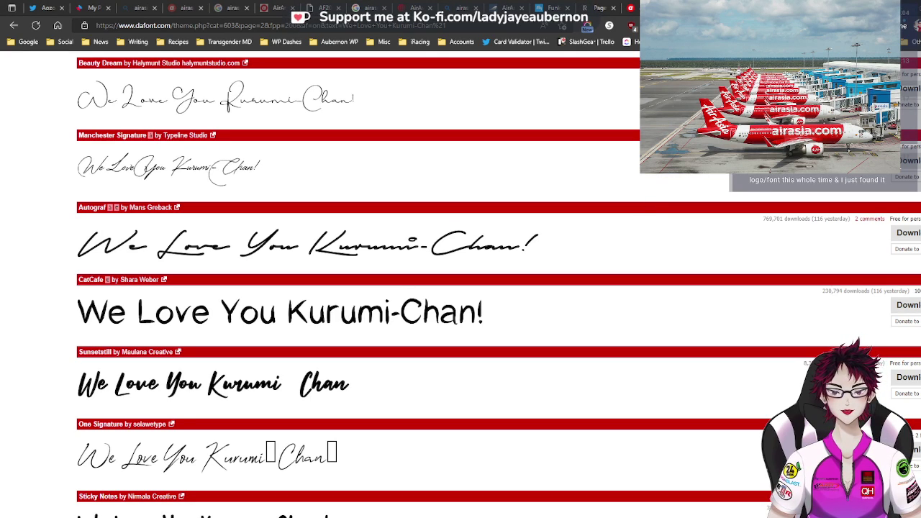
# Switch to Photoshop and try other fonts on the selected two-line phrase, including Candara, Calibri, Erbaum and Hemi Head
pyautogui.hotkey('alt', 'Tab')
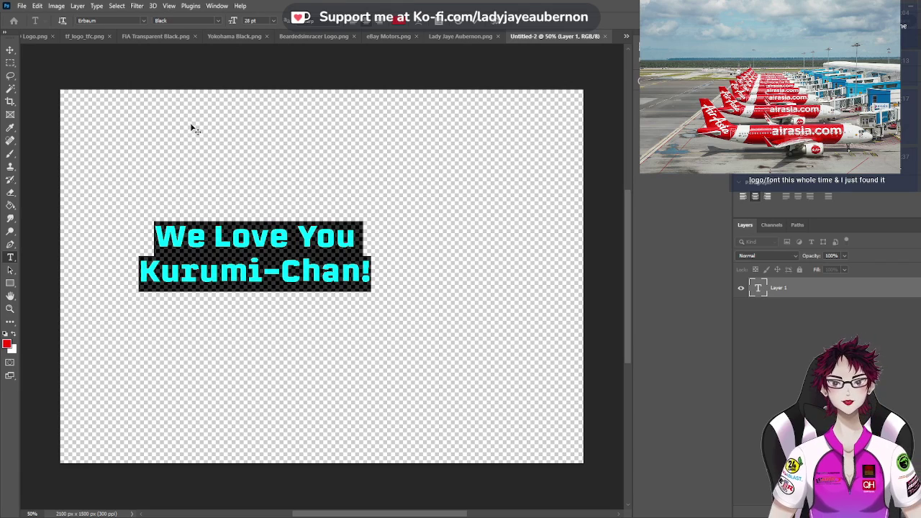
pyautogui.click(141, 24)
pyautogui.press('Up')
pyautogui.press('Up')
pyautogui.press('Up')
pyautogui.press('Up')
pyautogui.press('Up')
pyautogui.press('Up')
pyautogui.press('Up')
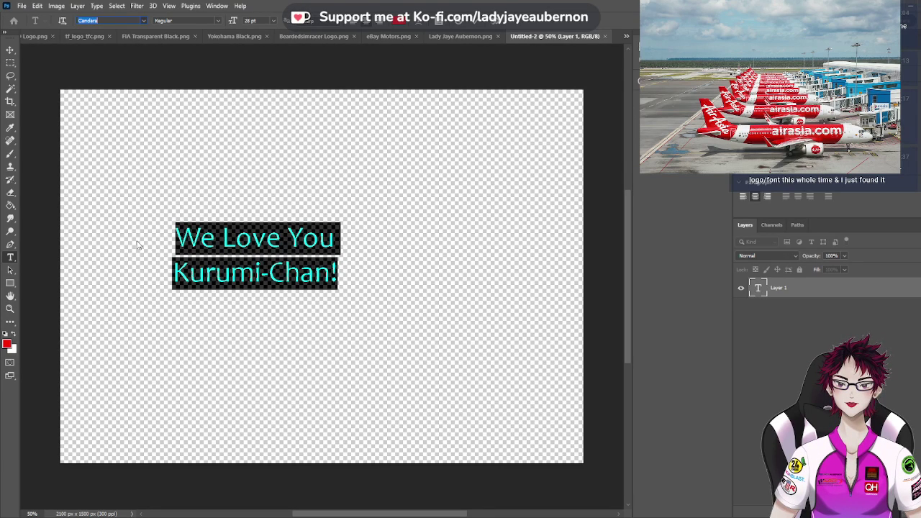
pyautogui.press('Up')
pyautogui.press('Up')
pyautogui.press('Up')
pyautogui.press('Up')
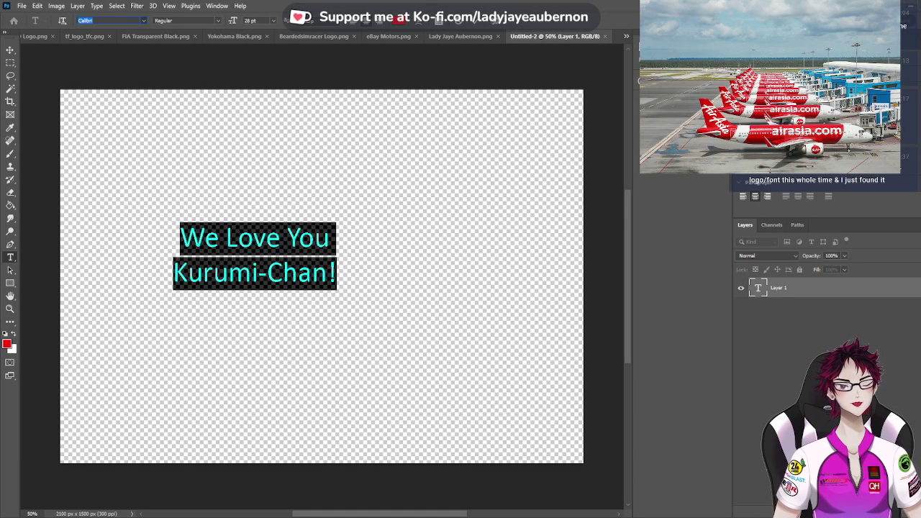
pyautogui.write('Erbaum')
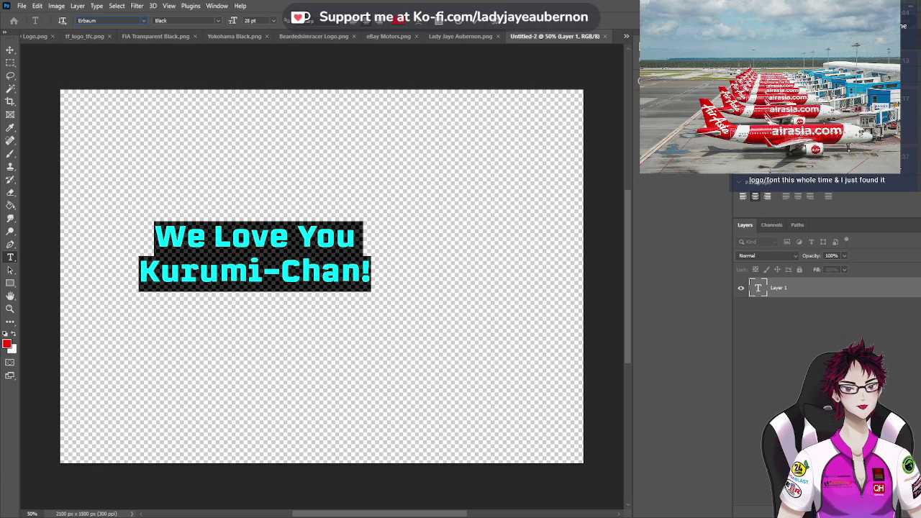
pyautogui.write('Hemi Head')
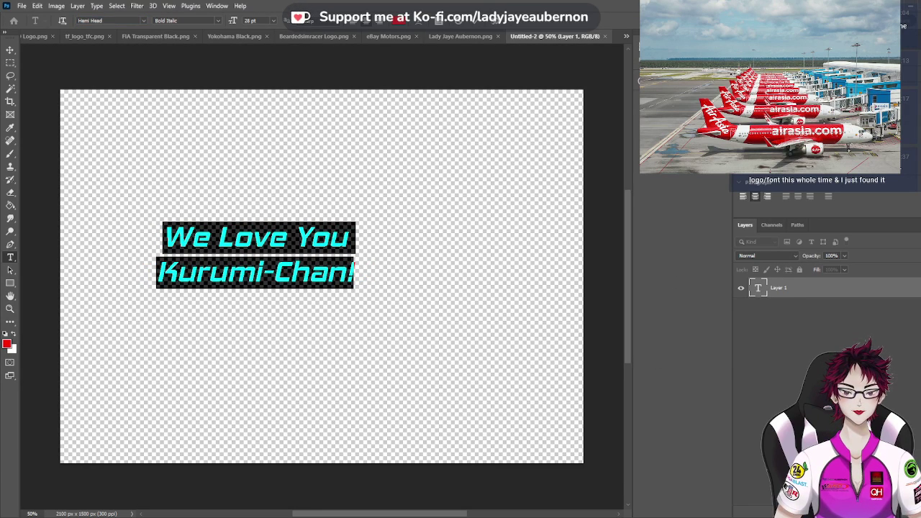
# Step back through the phrase's font changes, compare Zapf Intl ITC Std with CatCafe, and keep CatCafe Medium
pyautogui.hotkey('ctrl', 'z')
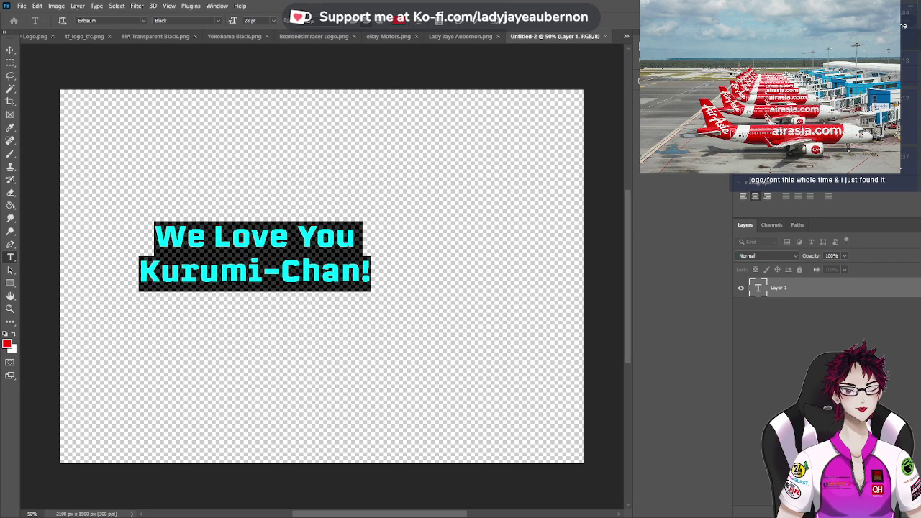
pyautogui.hotkey('ctrl', 'z')
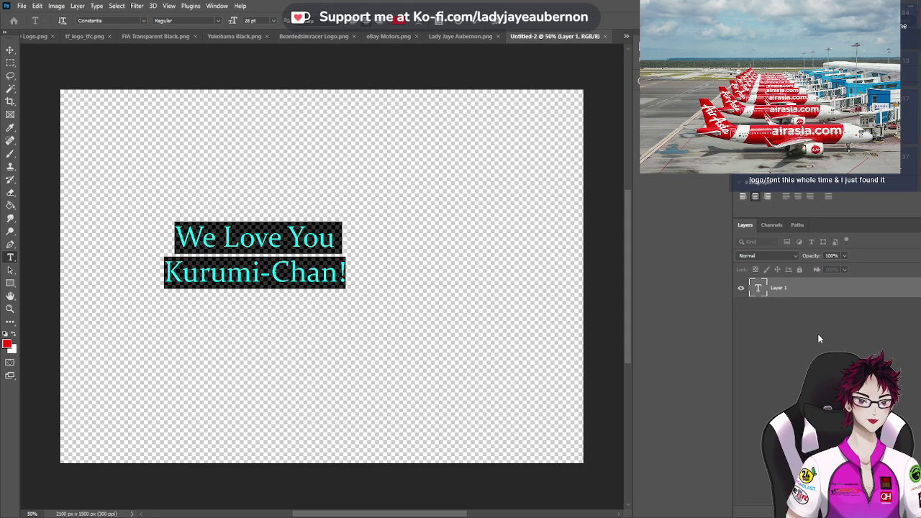
pyautogui.hotkey('ctrl', 'z')
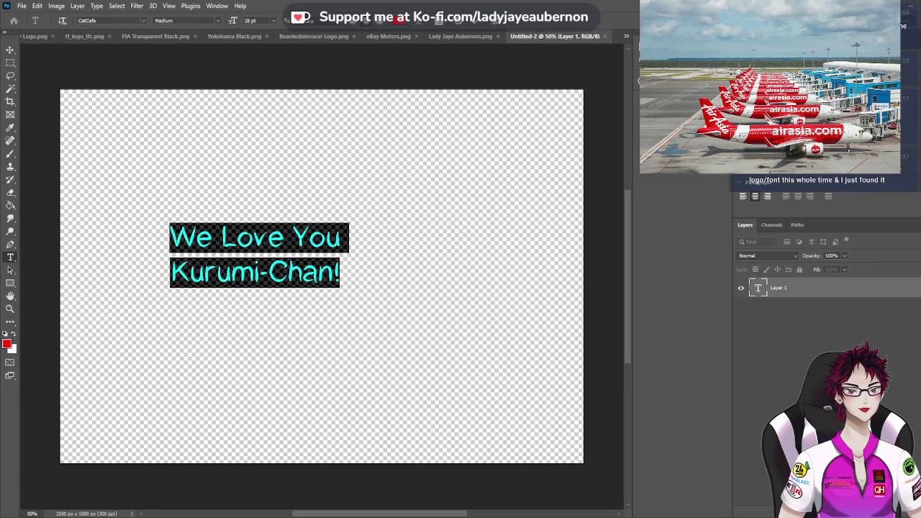
pyautogui.hotkey('ctrl', 'z')
pyautogui.hotkey('ctrl', 'shift', 'z')
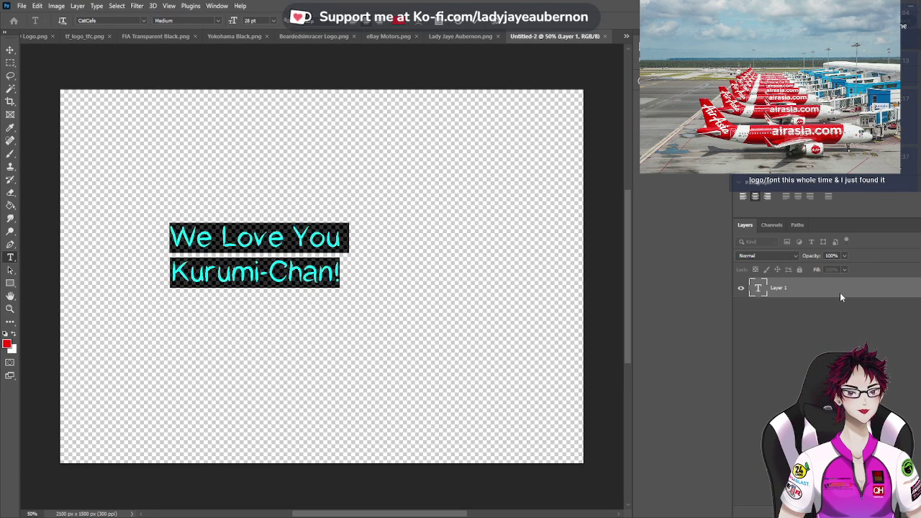
pyautogui.hotkey('ctrl', 'z')
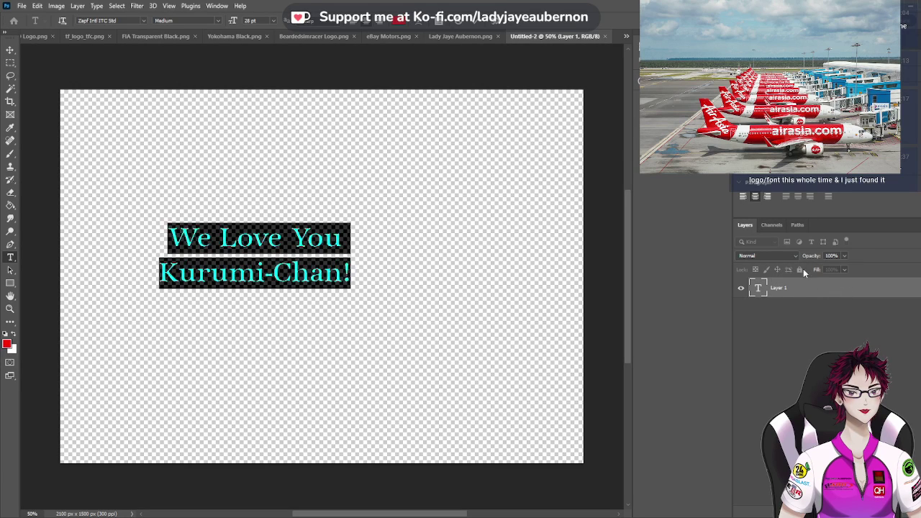
pyautogui.hotkey('ctrl', 'shift', 'z')
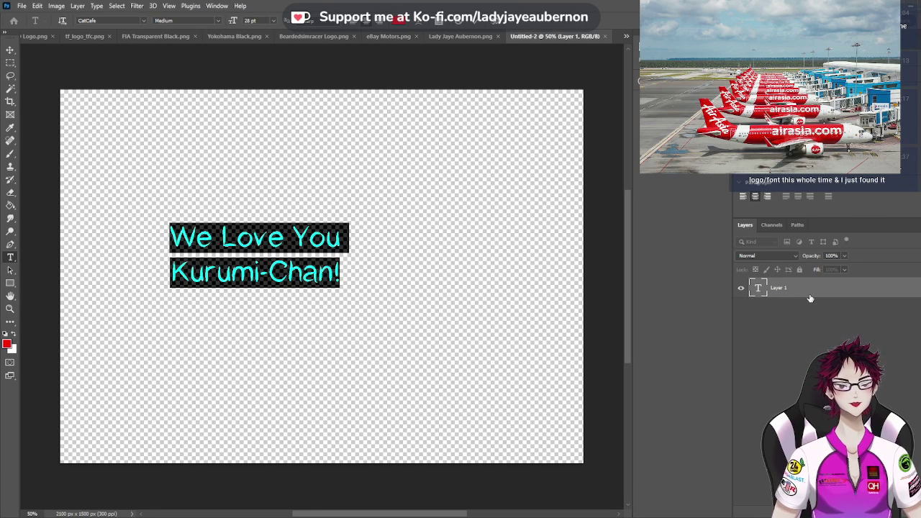
pyautogui.scroll(1, 322, 288)
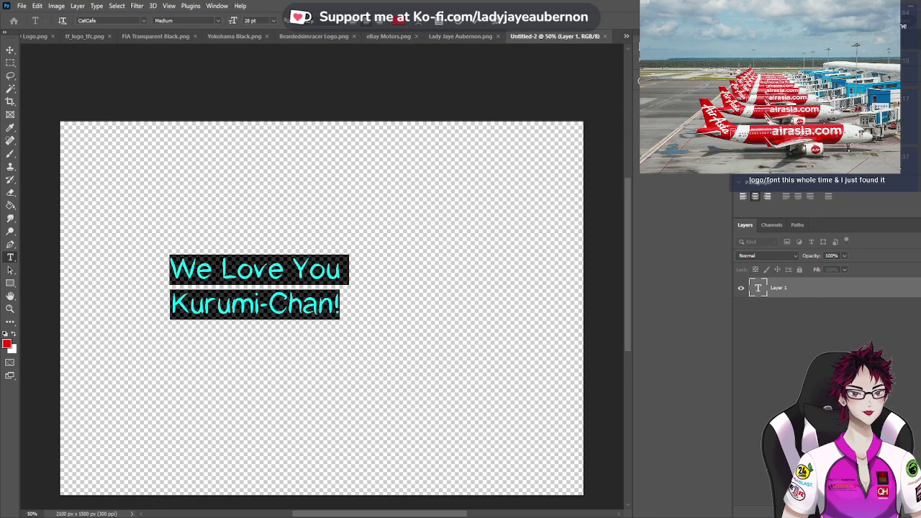
pyautogui.click(341, 303)
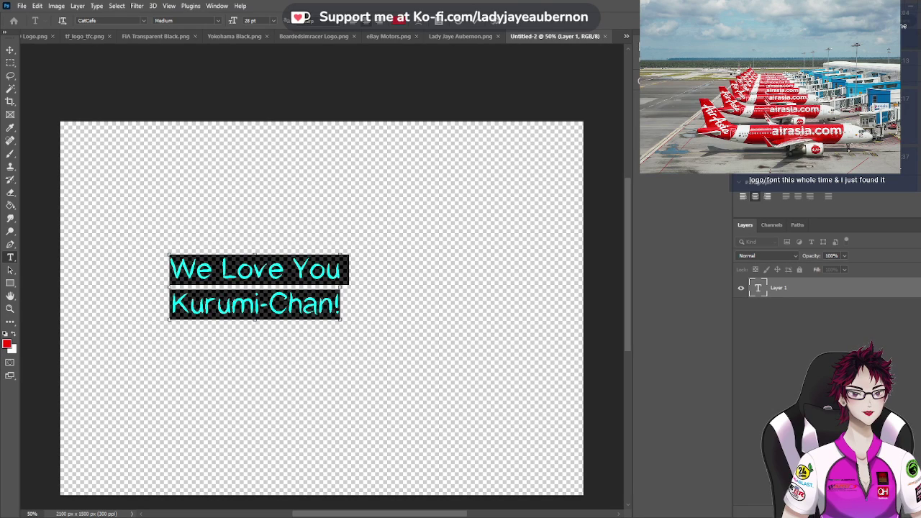
pyautogui.press('Escape')
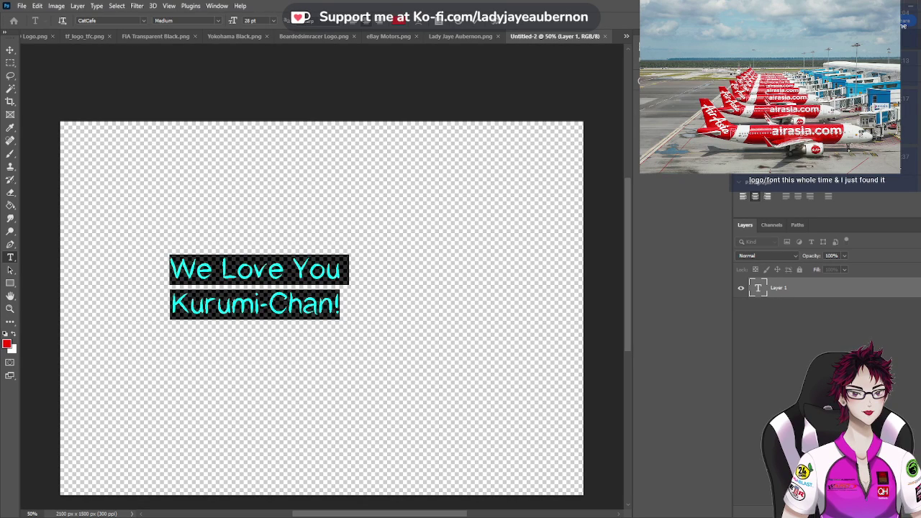
pyautogui.hotkey('shift', 'Up')
pyautogui.hotkey('alt', 'Up')
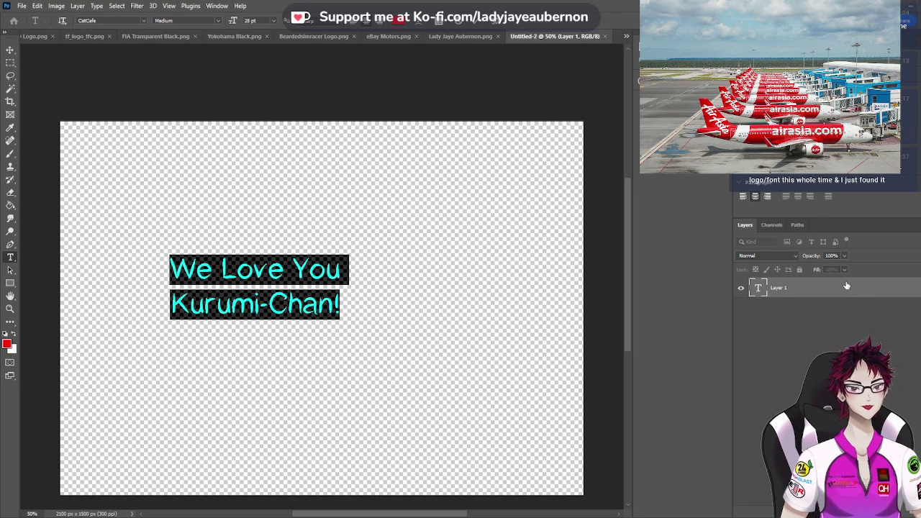
# Commit the two-line phrase text and rasterize its type layer
pyautogui.click(763, 314)
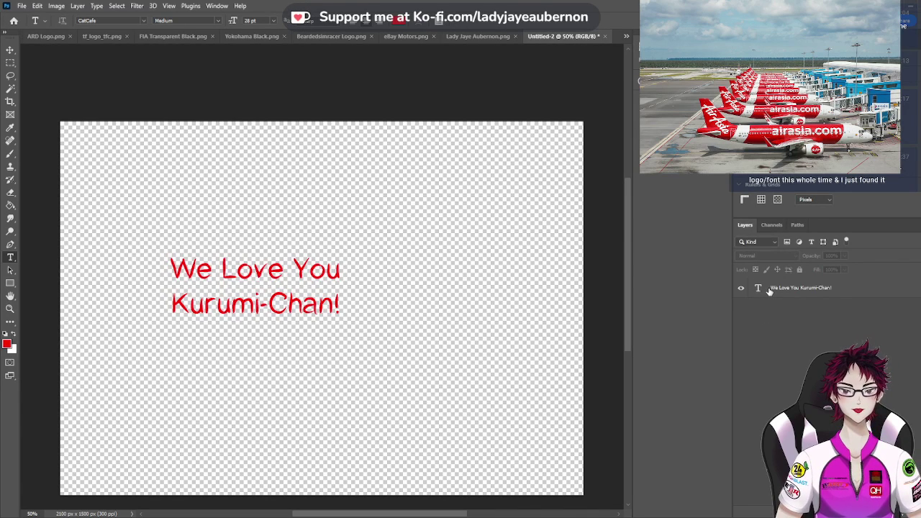
pyautogui.click(769, 290)
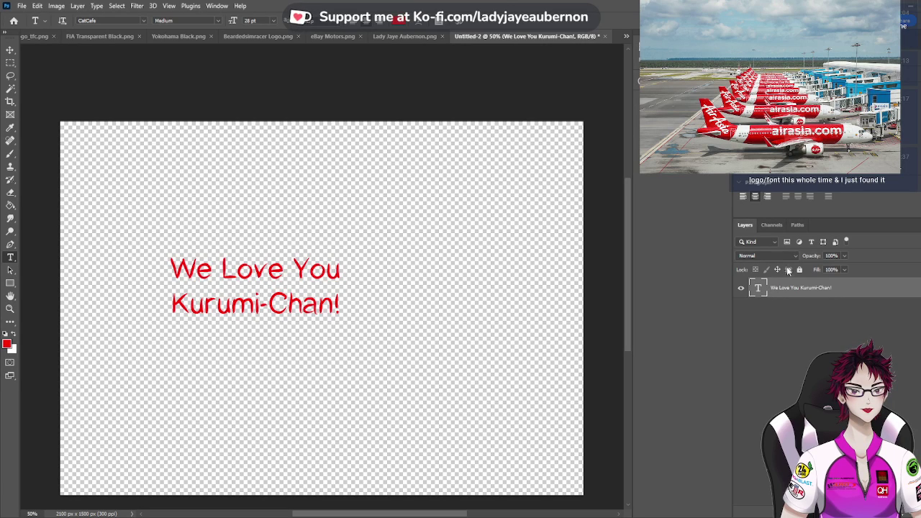
pyautogui.hotkey('ctrl', 'alt', 'shift', 'r')
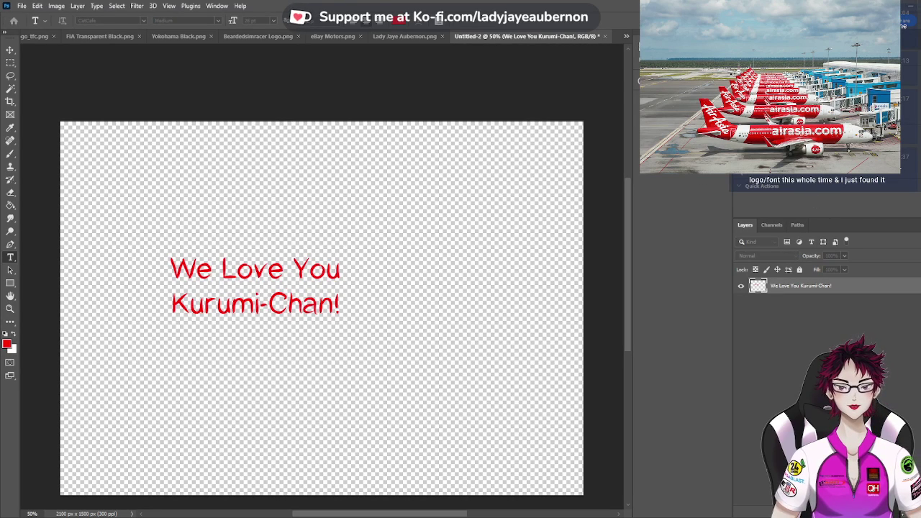
# Duplicate the rasterized phrase layer four times and merge all the visible layers into one
pyautogui.hotkey('ctrl', 'j')
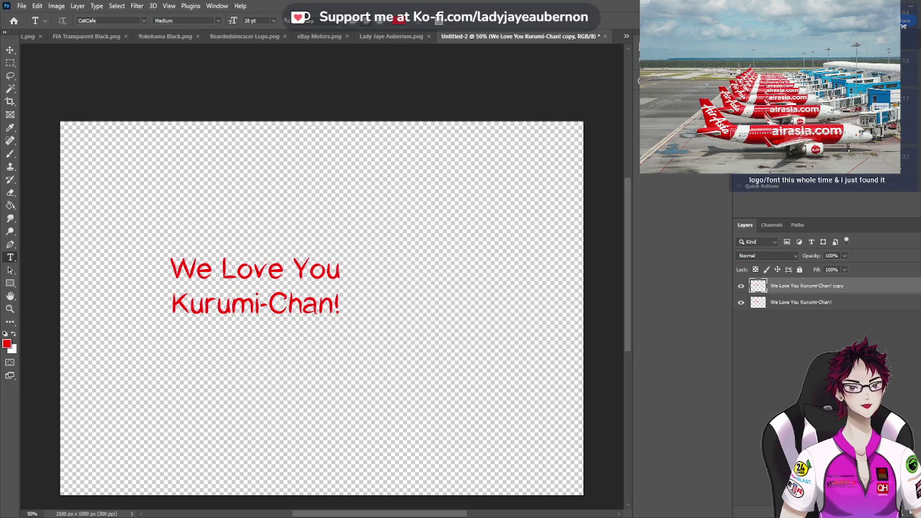
pyautogui.hotkey('alt', 'Tab')
pyautogui.hotkey('ctrl', 'j')
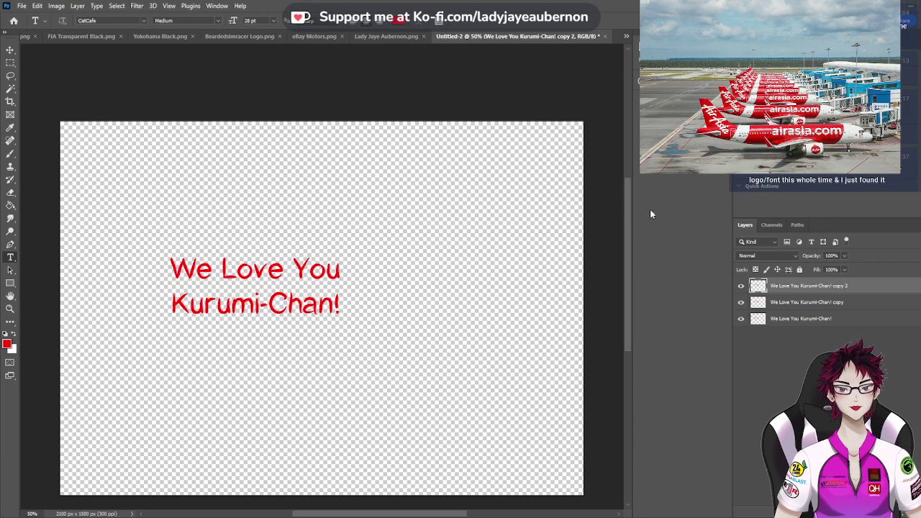
pyautogui.hotkey('alt', 'Tab')
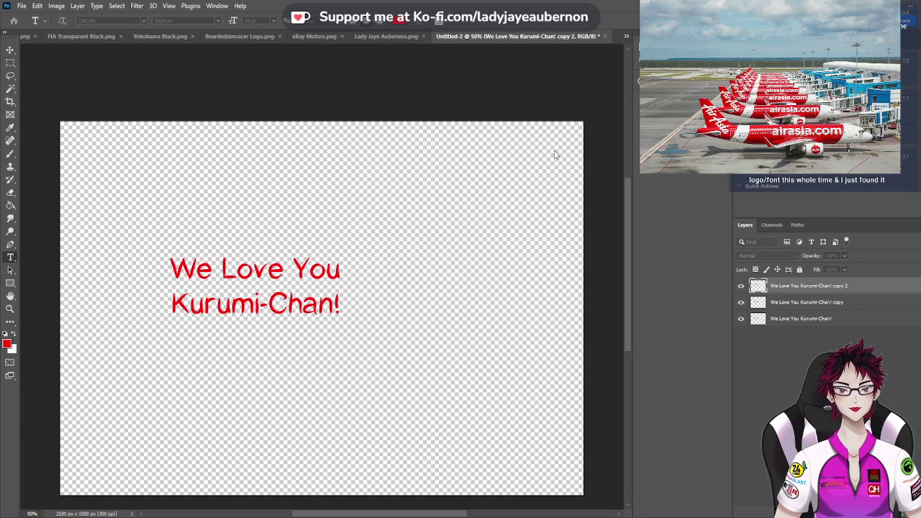
pyautogui.hotkey('ctrl', 'j')
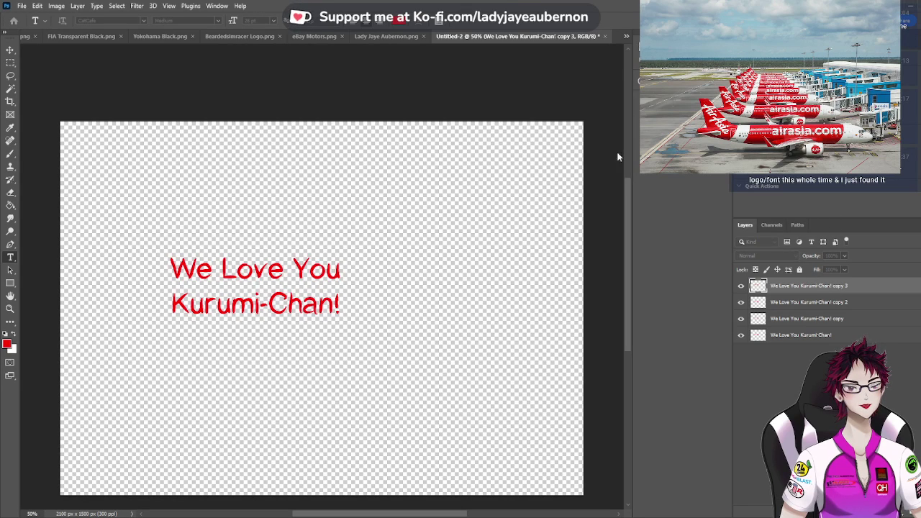
pyautogui.hotkey('ctrl', 'j')
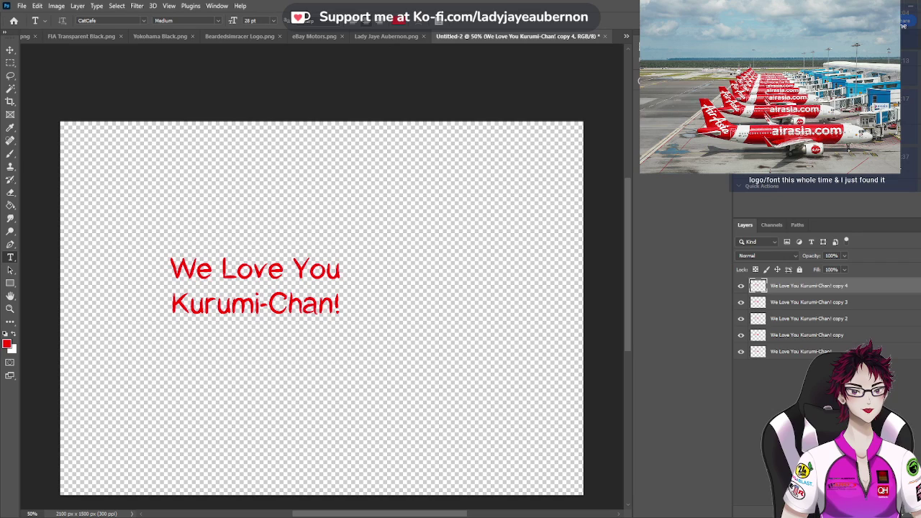
pyautogui.hotkey('ctrl', 'shift', 'e')
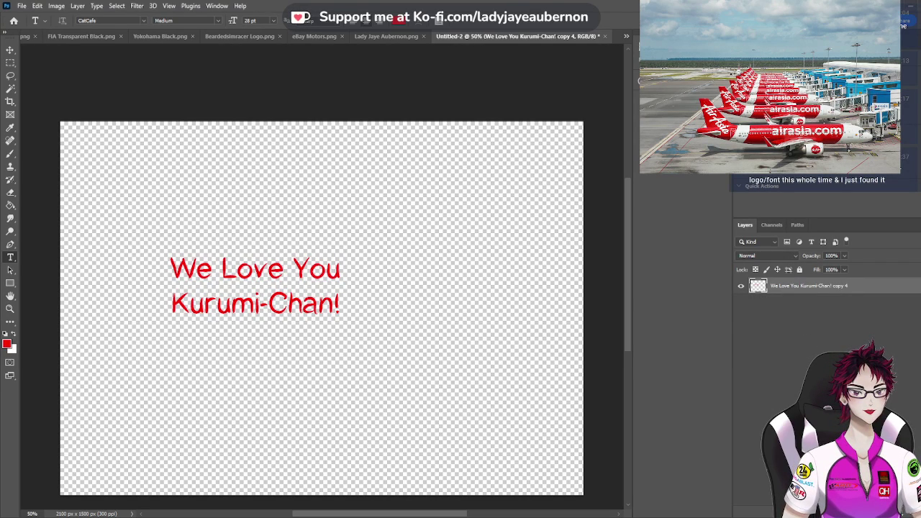
# Duplicate the merged phrase layer five times and merge the stack into a single layer again
pyautogui.hotkey('ctrl', 'shift', 's')
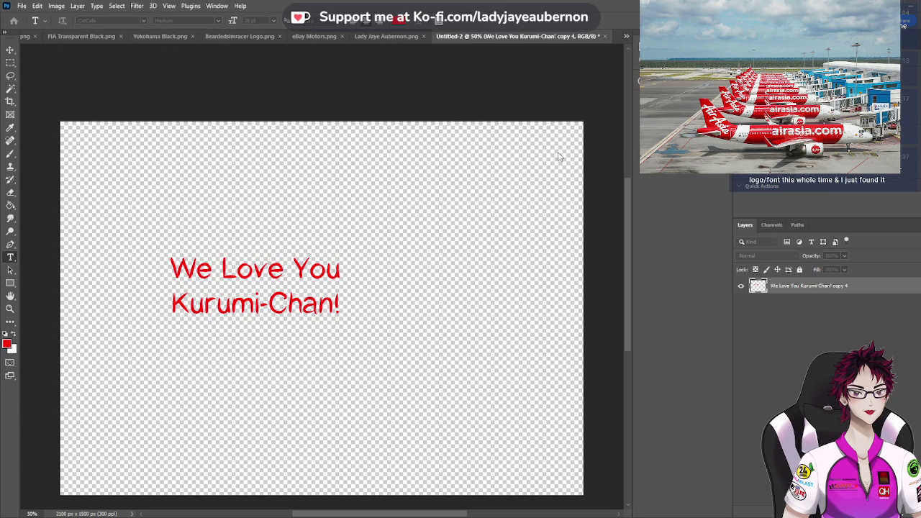
pyautogui.hotkey('ctrl', 'j')
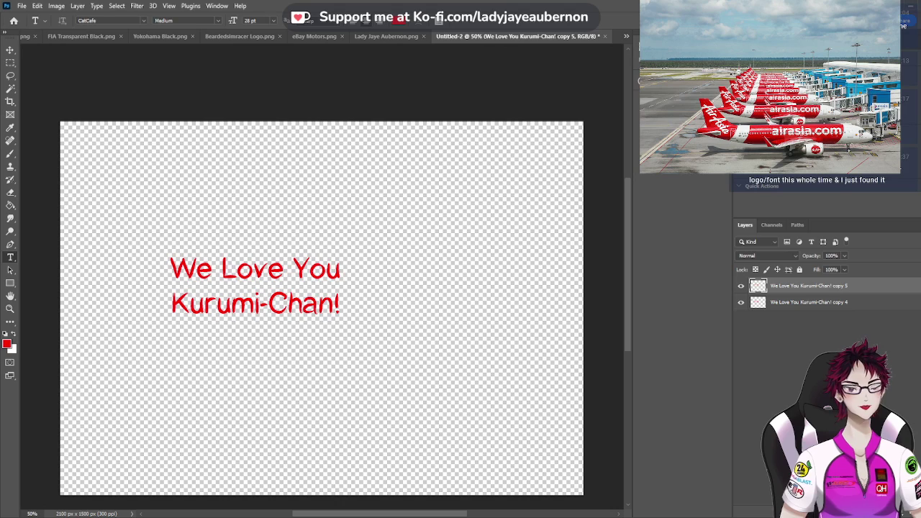
pyautogui.hotkey('ctrl', 'j')
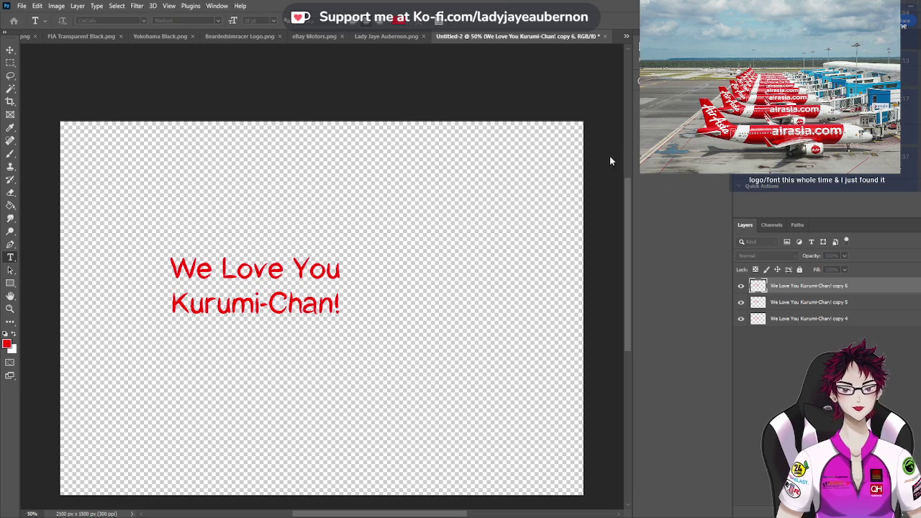
pyautogui.hotkey('ctrl', 'j')
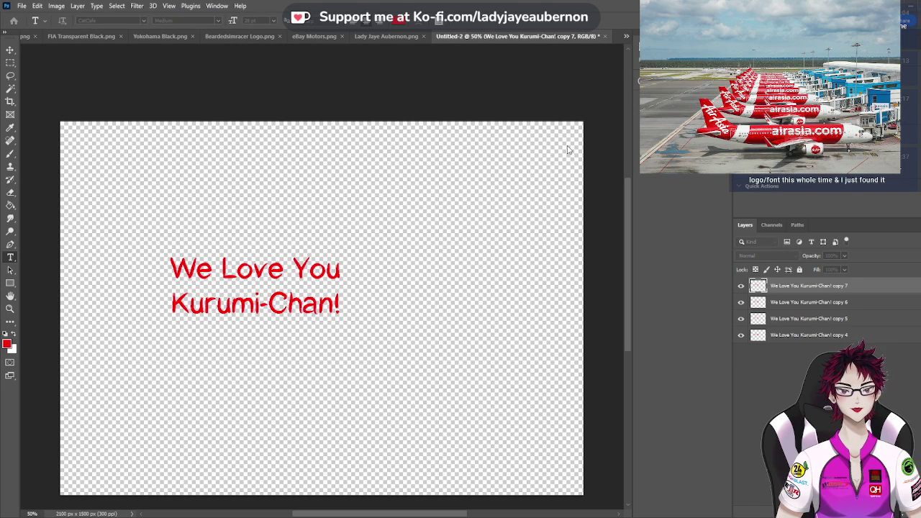
pyautogui.hotkey('ctrl', 'j')
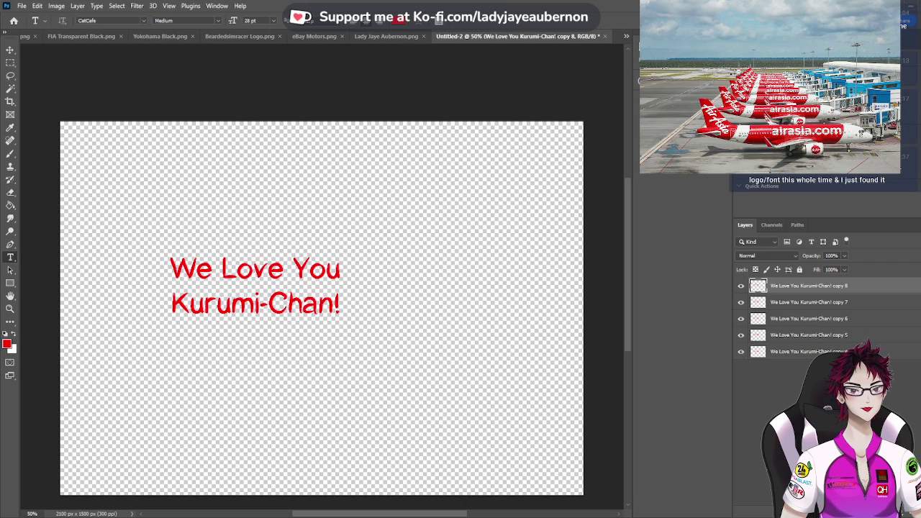
pyautogui.hotkey('ctrl', 'j')
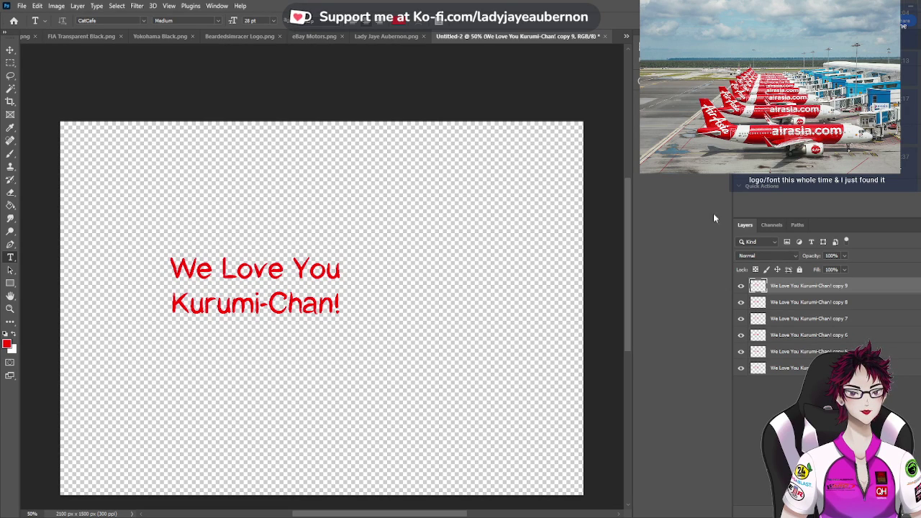
pyautogui.hotkey('ctrl', 'shift', 'e')
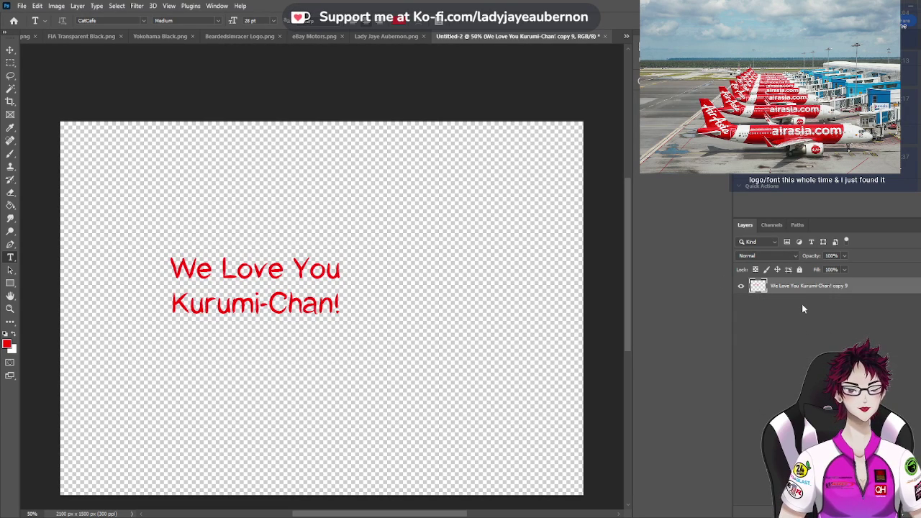
# Remove the "copy 9" suffix from the merged phrase layer's name
pyautogui.doubleClick(835, 287)
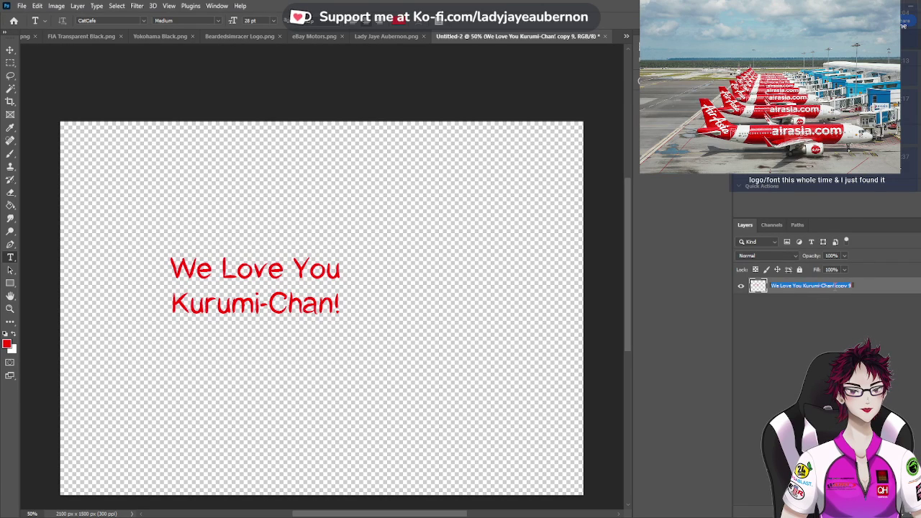
pyautogui.moveTo(852, 287); pyautogui.dragTo(833, 287)
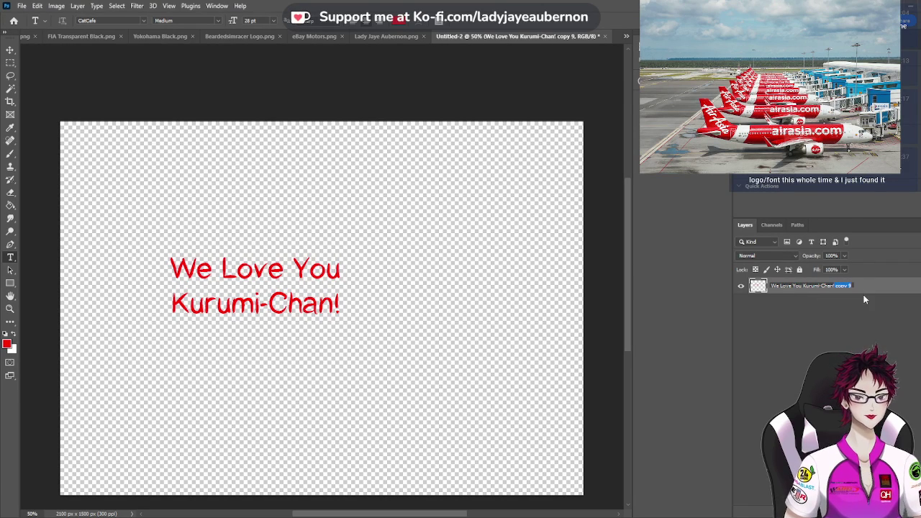
pyautogui.press('BackSpace')
pyautogui.press('Return')
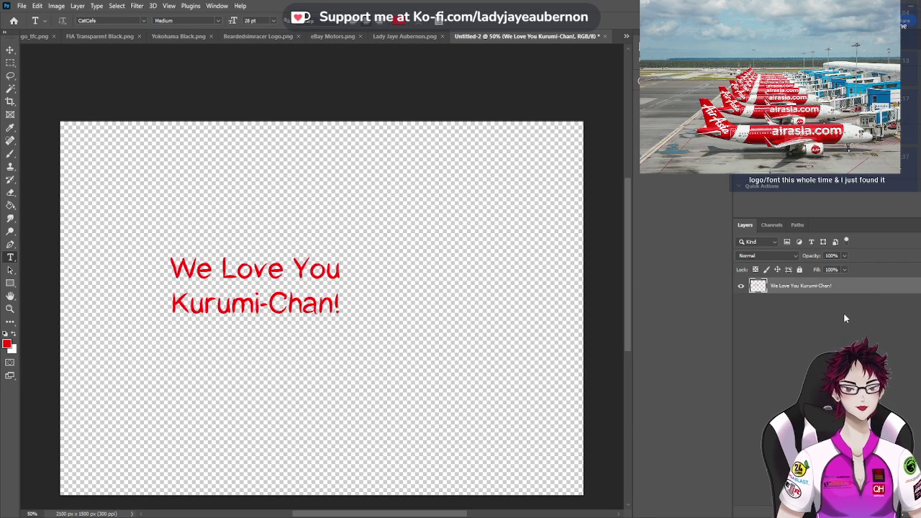
pyautogui.click(843, 312)
pyautogui.click(803, 287)
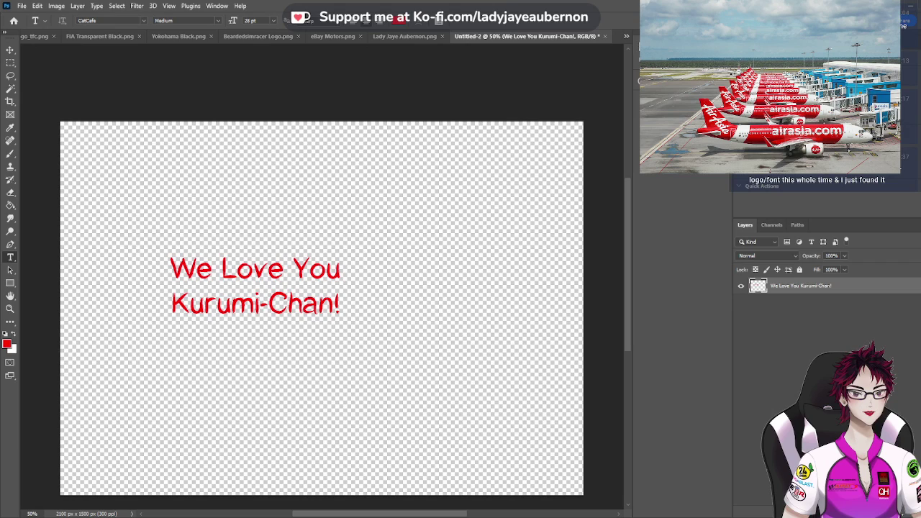
# Apply a white Color Overlay to the phrase layer and rasterize the layer style
pyautogui.press('h')
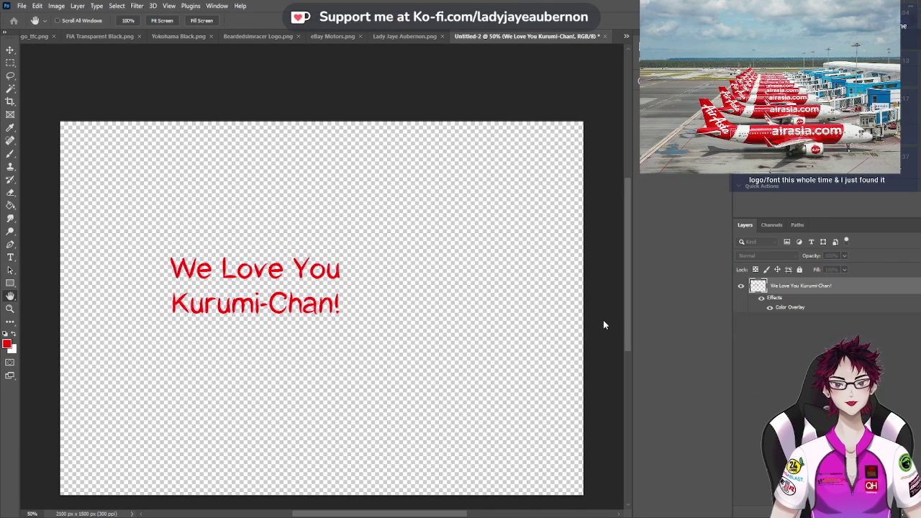
pyautogui.press('i')
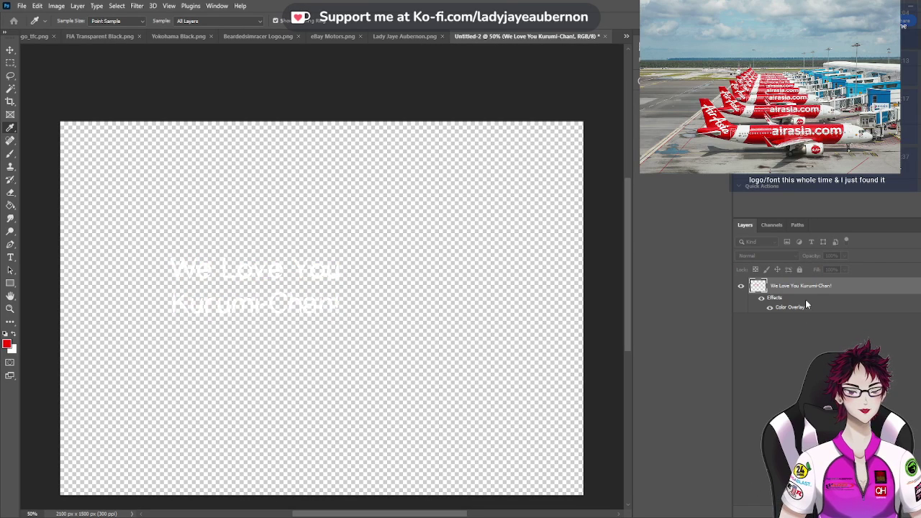
pyautogui.press('h')
pyautogui.press('t')
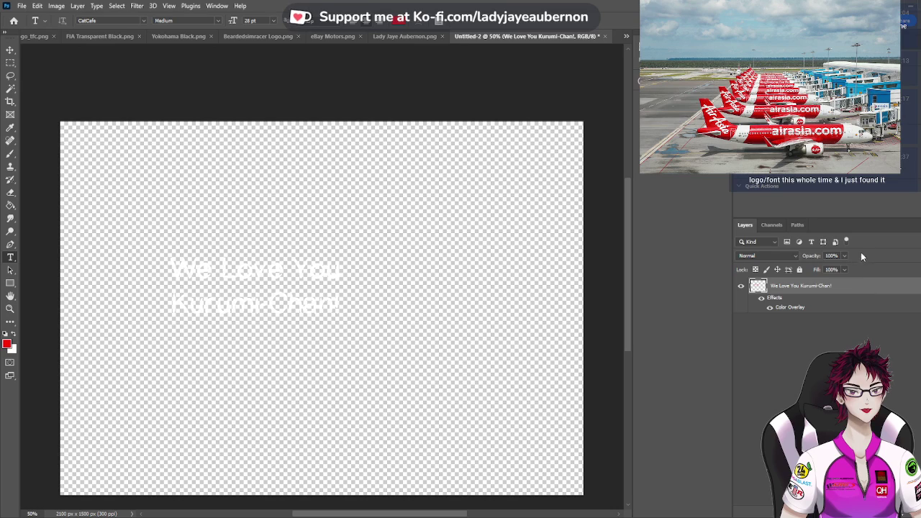
pyautogui.hotkey('ctrl', 'z')
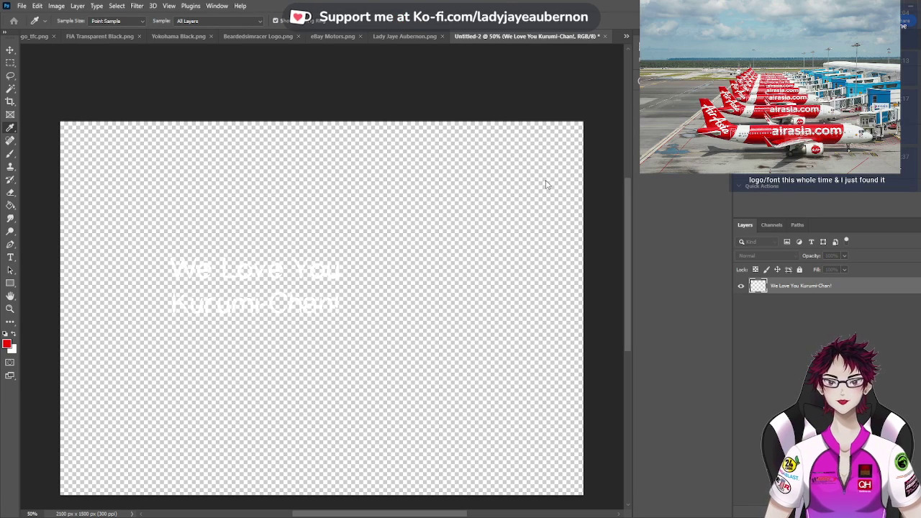
# Trim the transparent area around the white phrase and activate the Move tool
pyautogui.hotkey('ctrl', 'alt', 'shift', 't')
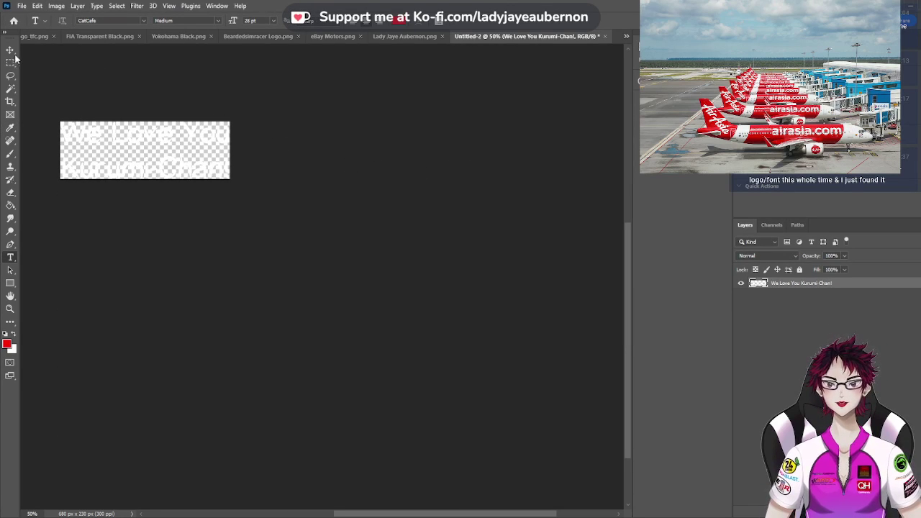
pyautogui.click(10, 50)
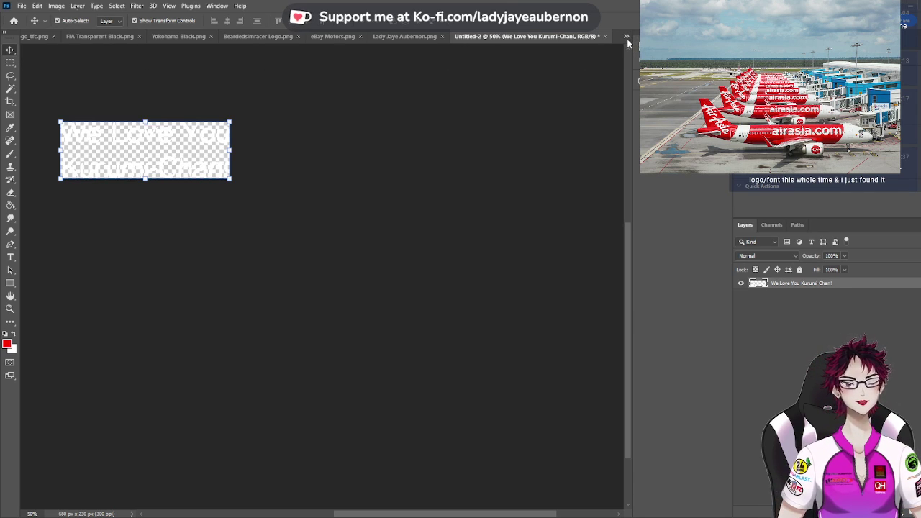
# Switch to the AirAsia Kurumi-chan Tribute livery document and show the Wire layer inside the Turn Off Before Exporting TGA group
pyautogui.hotkey('ctrl', 'Tab')
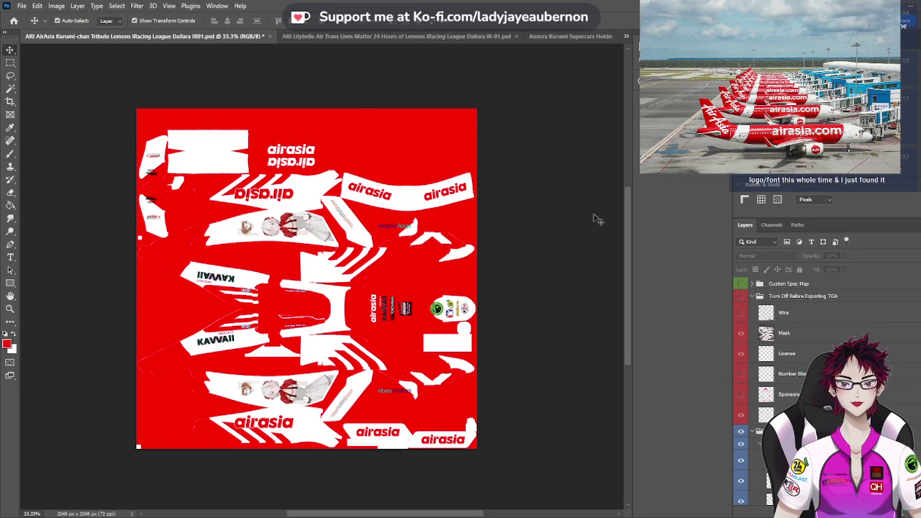
pyautogui.click(742, 314)
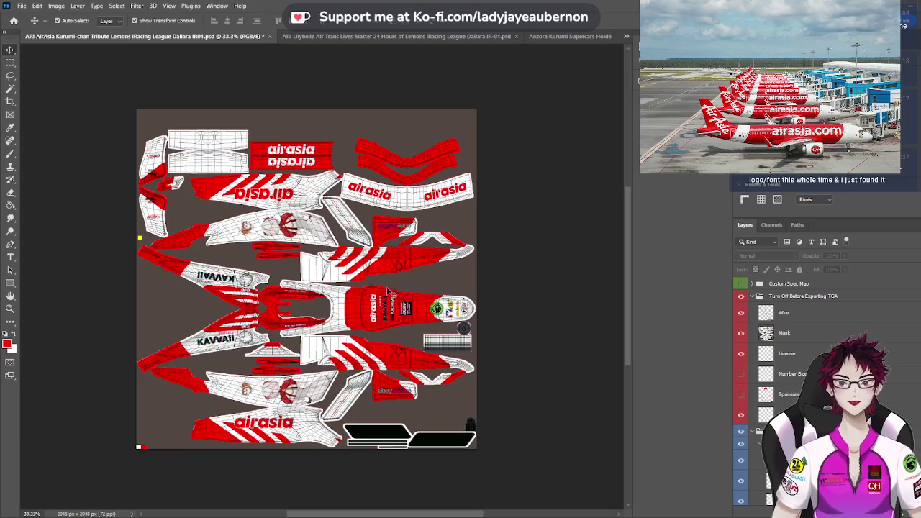
pyautogui.hotkey('ctrl', '+')
pyautogui.hotkey('ctrl', '+')
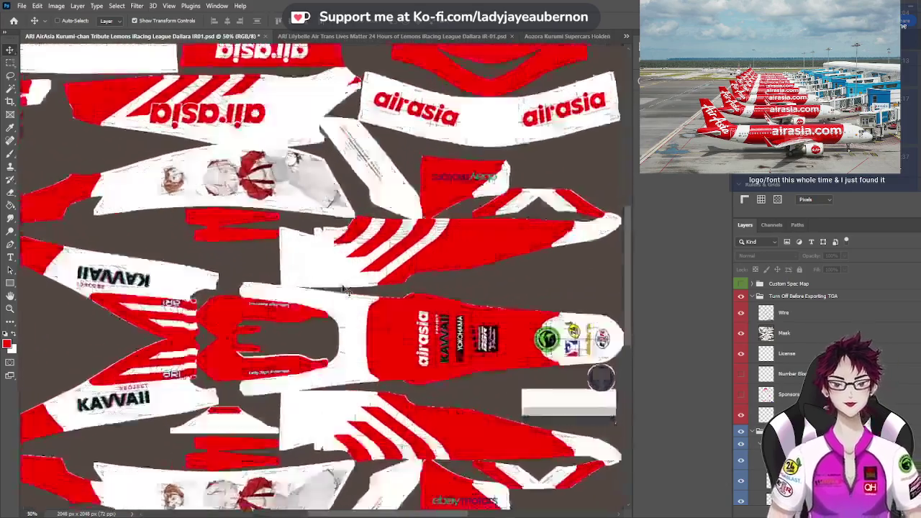
pyautogui.scroll(2, 343, 284)
pyautogui.scroll(3, 344, 284)
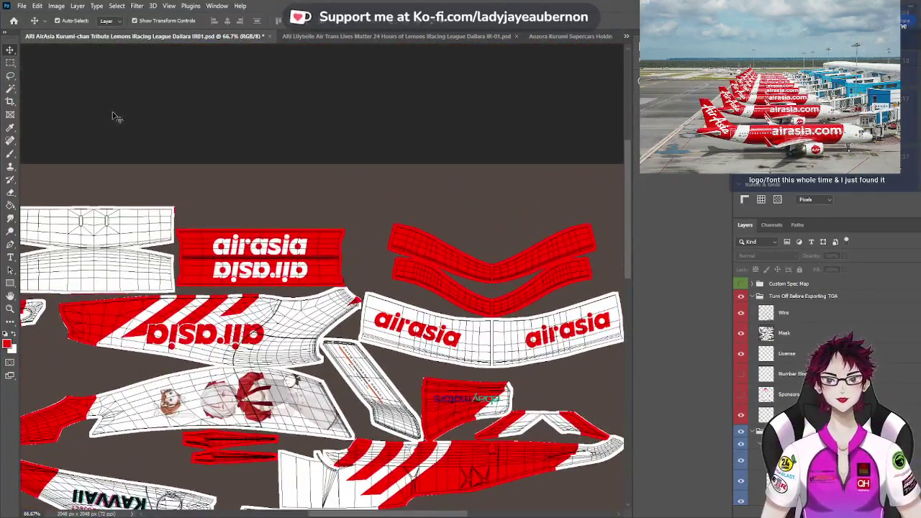
# Paste the white phrase above the Custom Spec Map group and move it over the red panel with the mirrored airasia logos
pyautogui.click(814, 287)
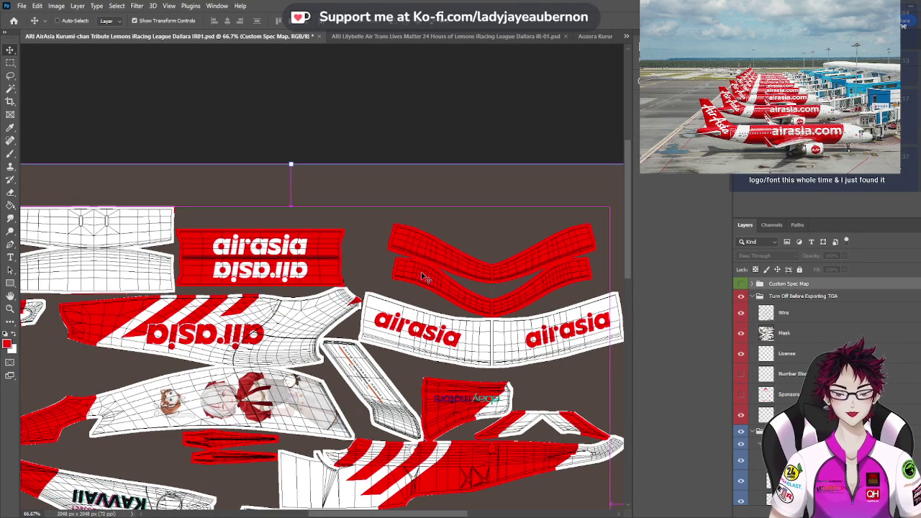
pyautogui.hotkey('ctrl', 'v')
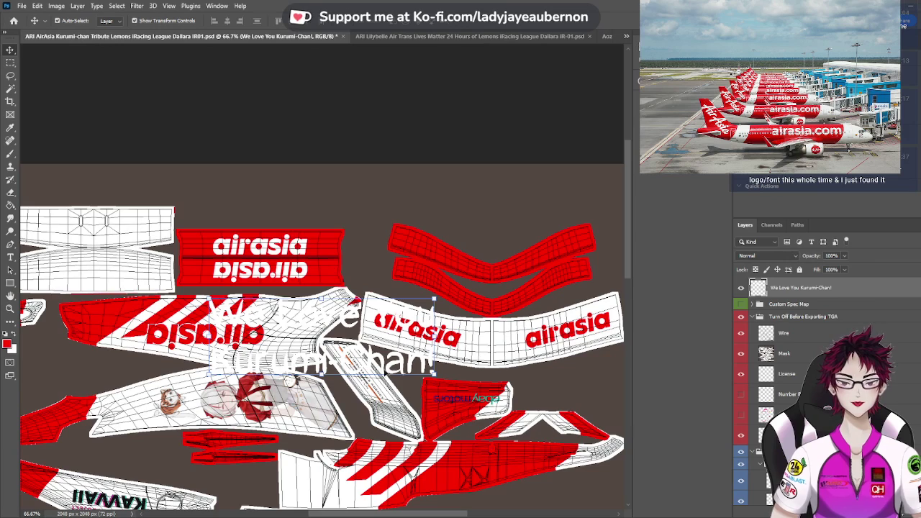
pyautogui.moveTo(389, 374); pyautogui.dragTo(369, 298)
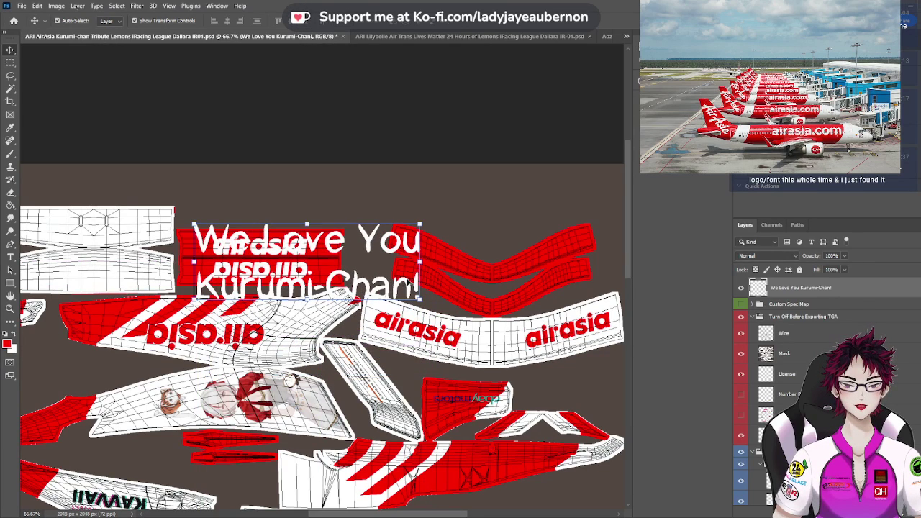
# Scale the white tribute phrase down to about 28% and fit it over the upright airasia logo in the red panel's upper half
pyautogui.moveTo(420, 263); pyautogui.dragTo(324, 266)
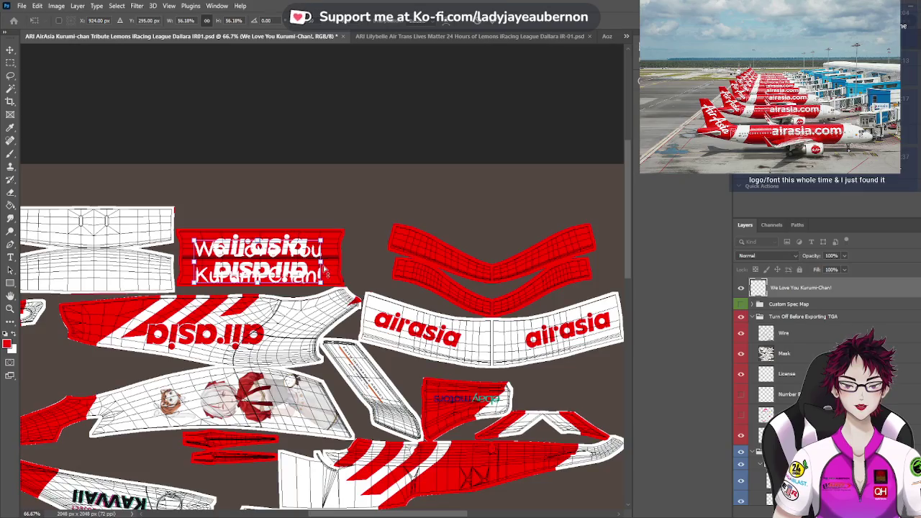
pyautogui.scroll(1, 326, 266)
pyautogui.scroll(3, 324, 269)
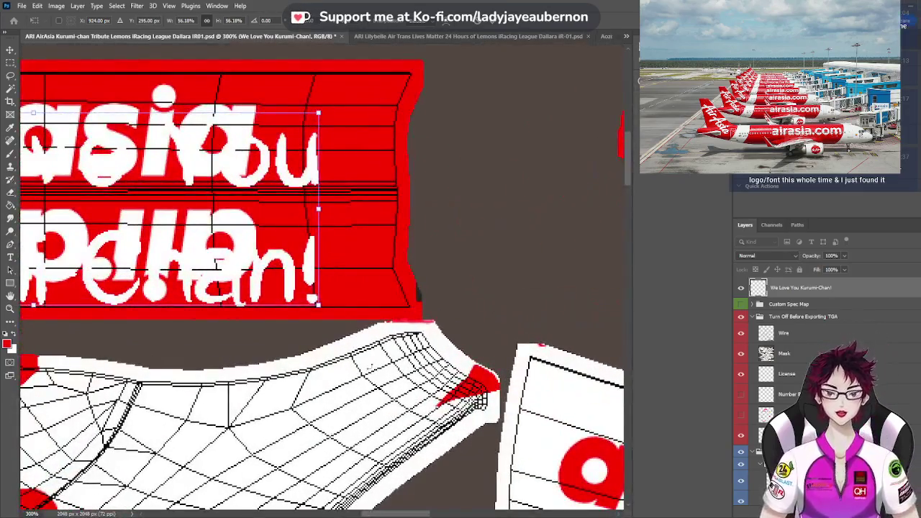
pyautogui.scroll(2, 321, 319)
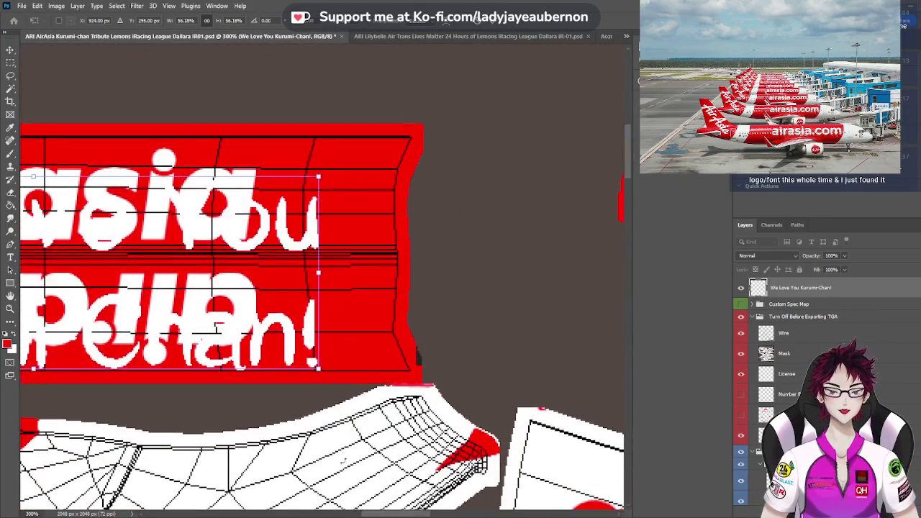
pyautogui.hscroll(-5, 344, 392)
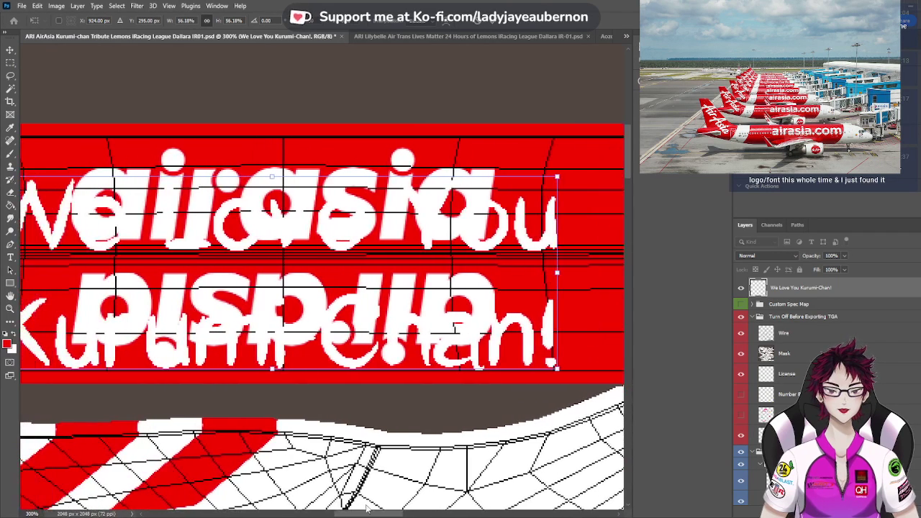
pyautogui.moveTo(271, 367); pyautogui.dragTo(273, 319)
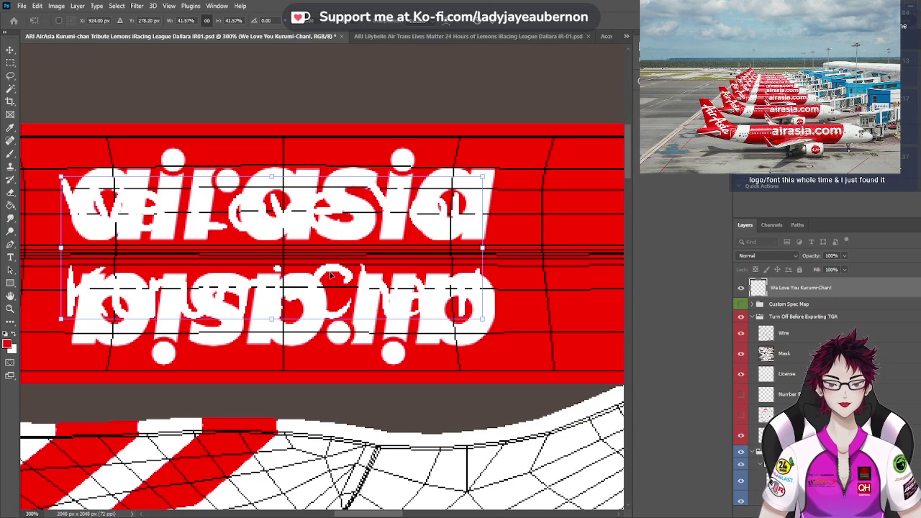
pyautogui.moveTo(331, 275); pyautogui.dragTo(333, 248)
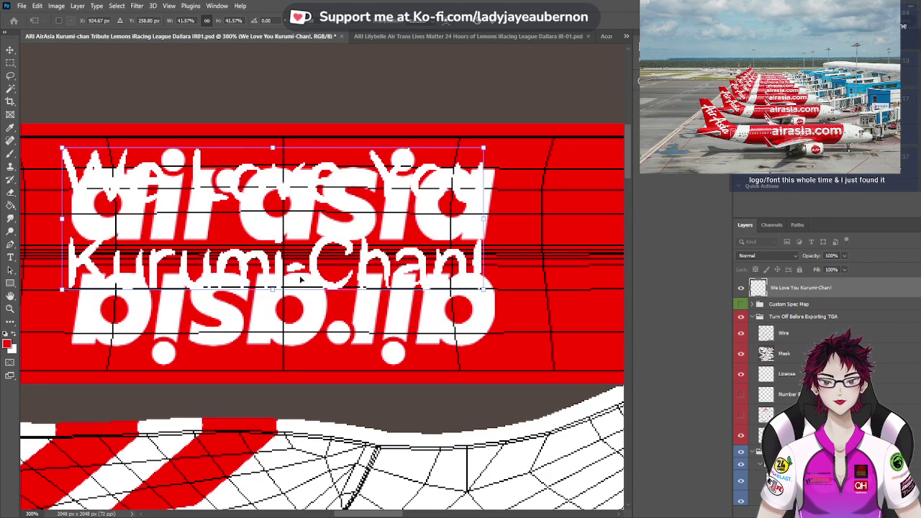
pyautogui.moveTo(273, 288); pyautogui.dragTo(278, 243)
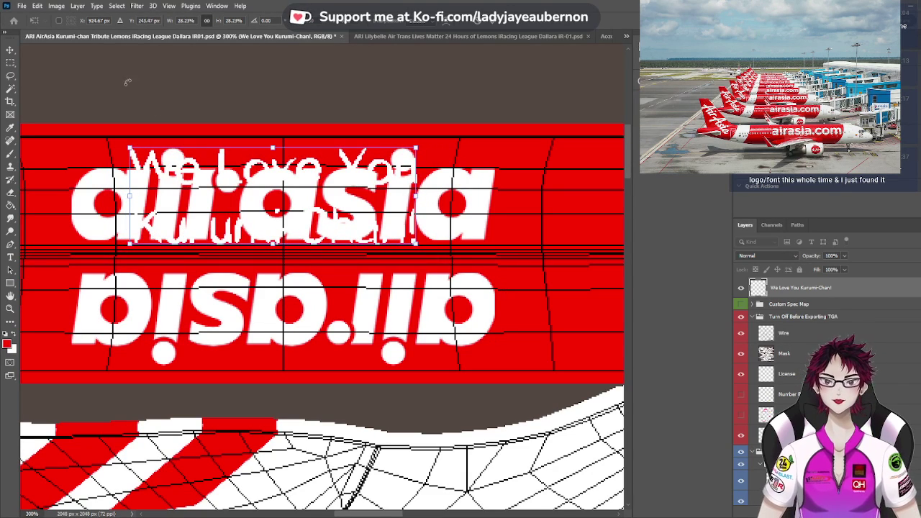
pyautogui.click(10, 50)
# Hide the AirAsia White layer holding the upright airasia logo behind the phrase
pyautogui.click(93, 180)
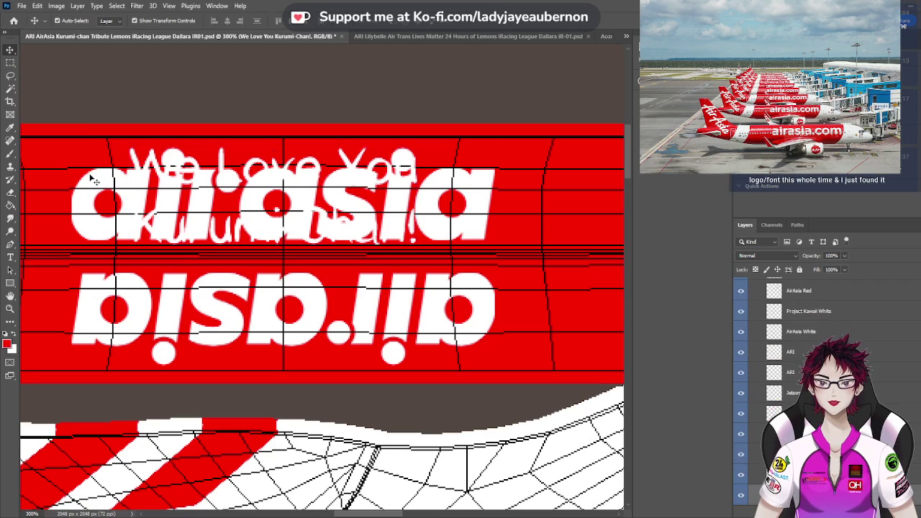
pyautogui.click(742, 497)
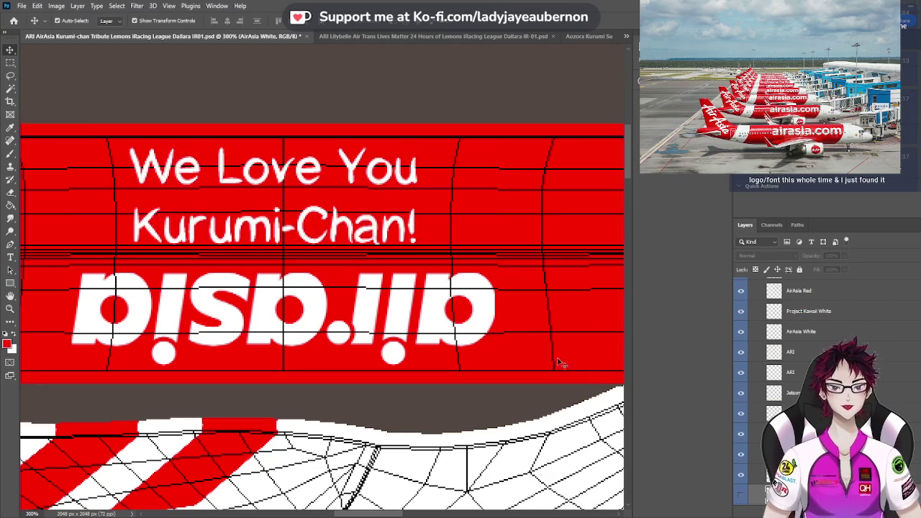
# Center the phrase on the red panel's vertical wireframe line, scaling it to about 96.5% and nudging it slightly upward
pyautogui.click(313, 217)
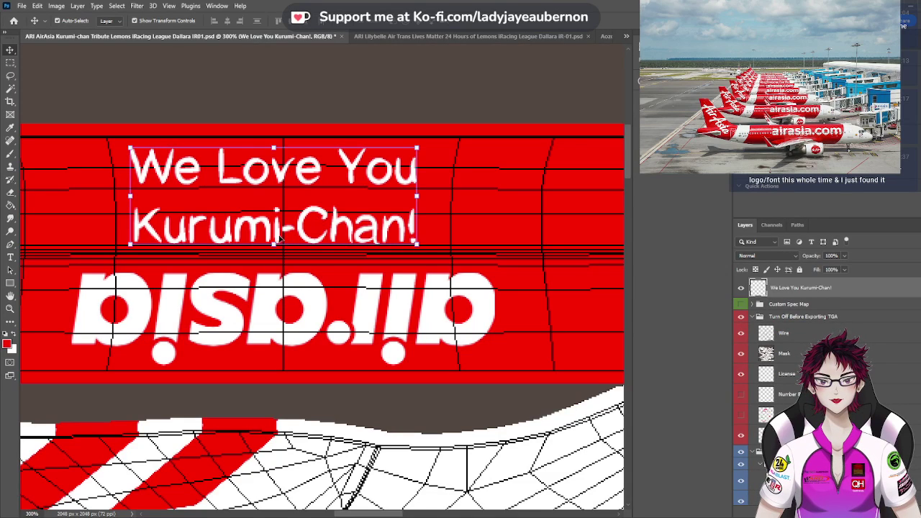
pyautogui.hotkey('ctrl', 'h')
pyautogui.moveTo(280, 237); pyautogui.dragTo(285, 241)
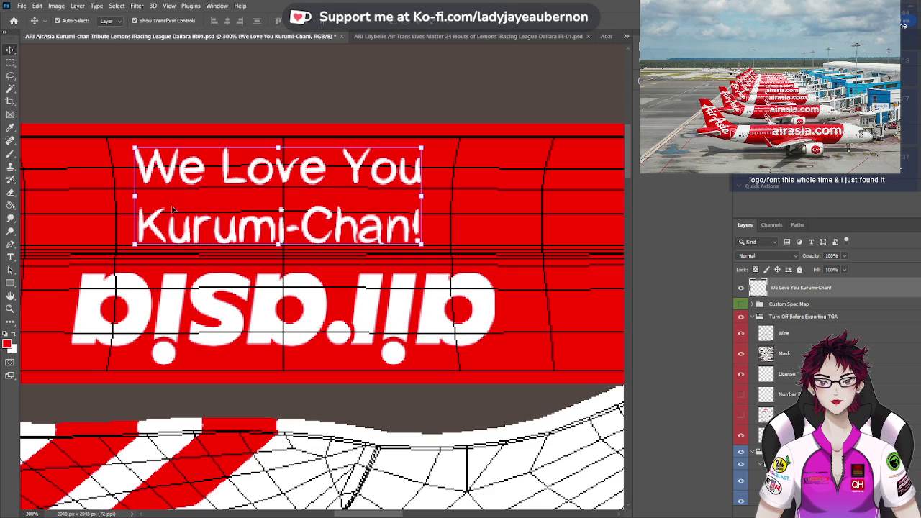
pyautogui.moveTo(135, 196); pyautogui.dragTo(144, 196)
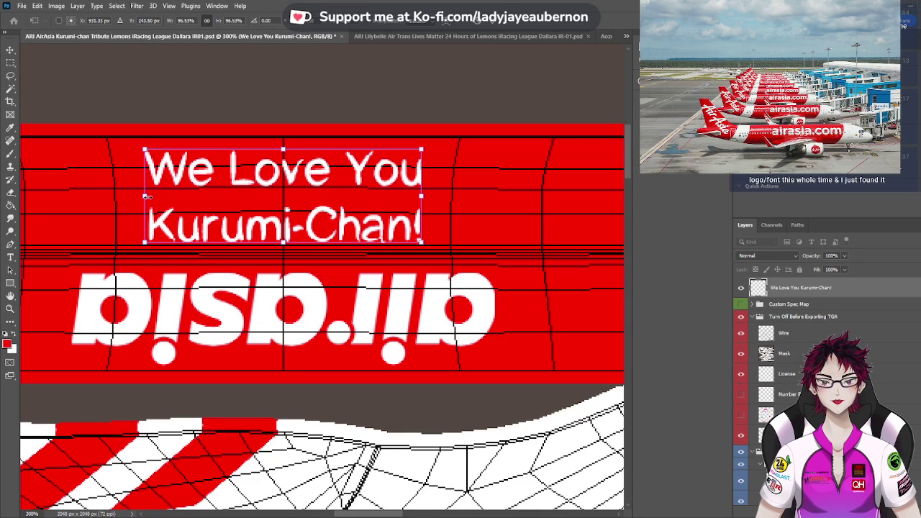
pyautogui.hotkey('ctrl', 'z')
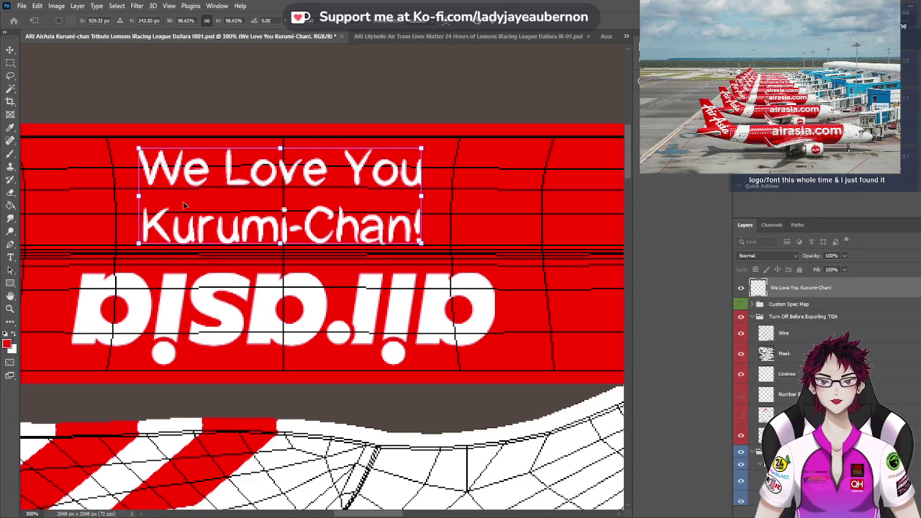
pyautogui.moveTo(141, 195); pyautogui.dragTo(146, 196)
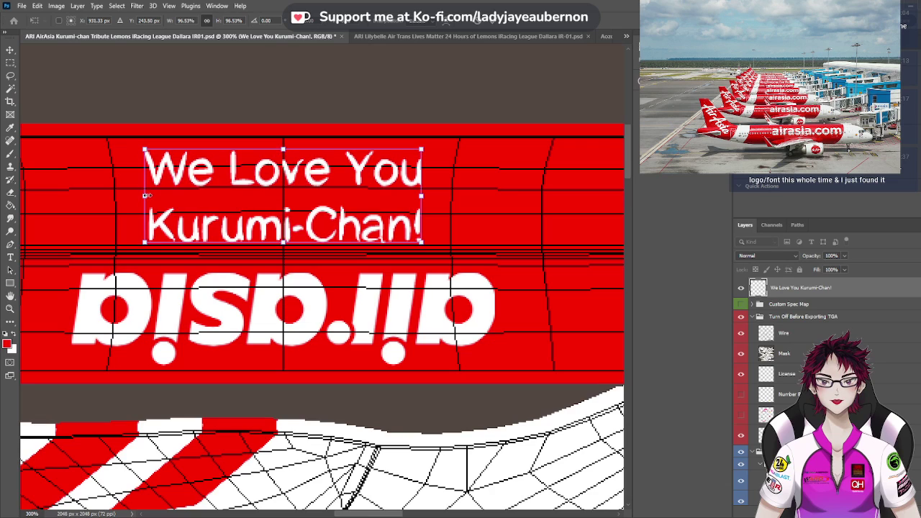
pyautogui.press('Return')
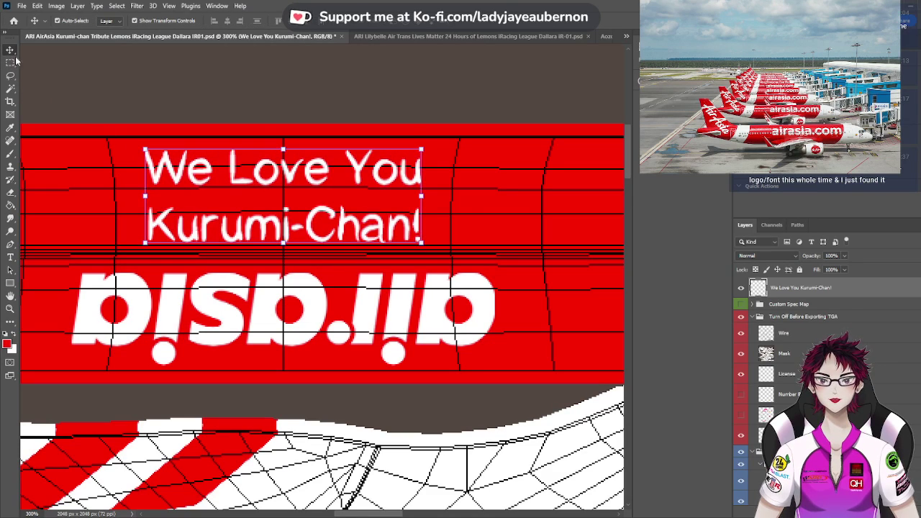
pyautogui.click(288, 228)
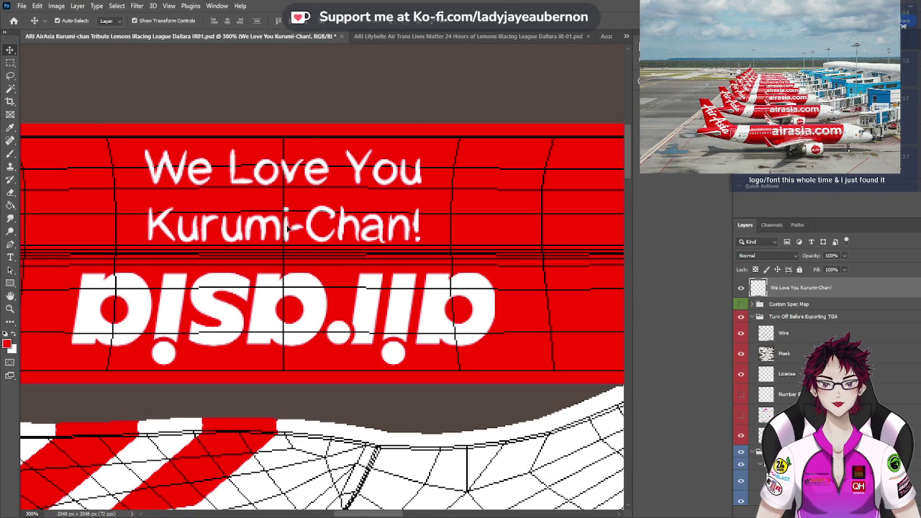
pyautogui.moveTo(287, 228); pyautogui.dragTo(286, 225)
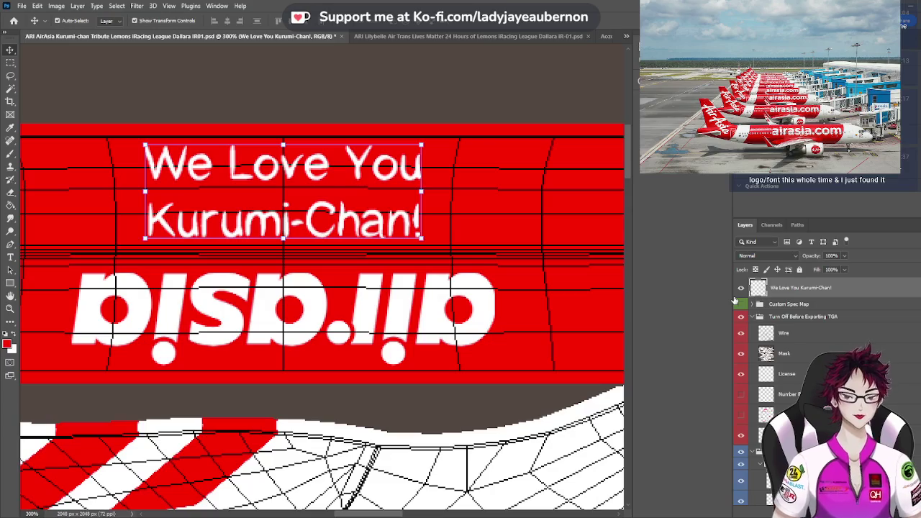
# Deselect the phrase layer, then hide the Wire layer and the Turn Off Before Exporting TGA group
pyautogui.hotkey('ctrl', '-')
pyautogui.hotkey('ctrl', '-')
pyautogui.hotkey('ctrl', '-')
pyautogui.hotkey('ctrl', '-')
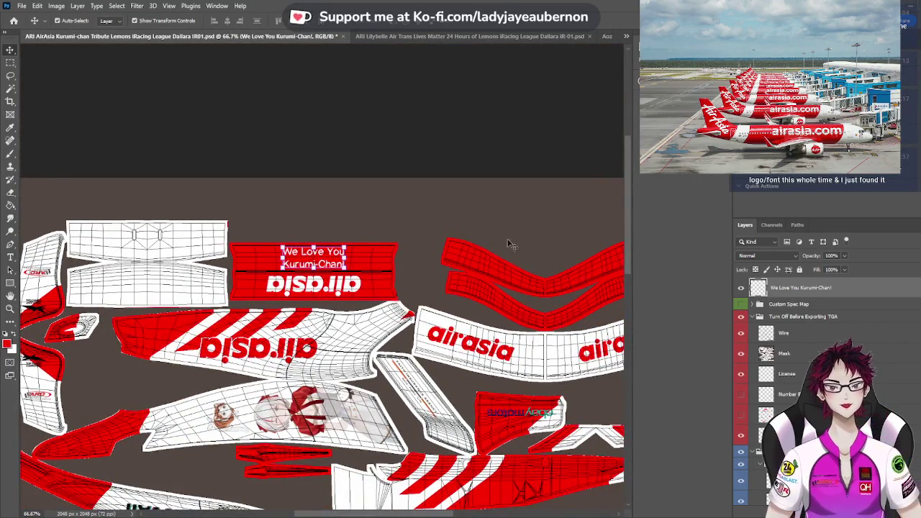
pyautogui.click(447, 164)
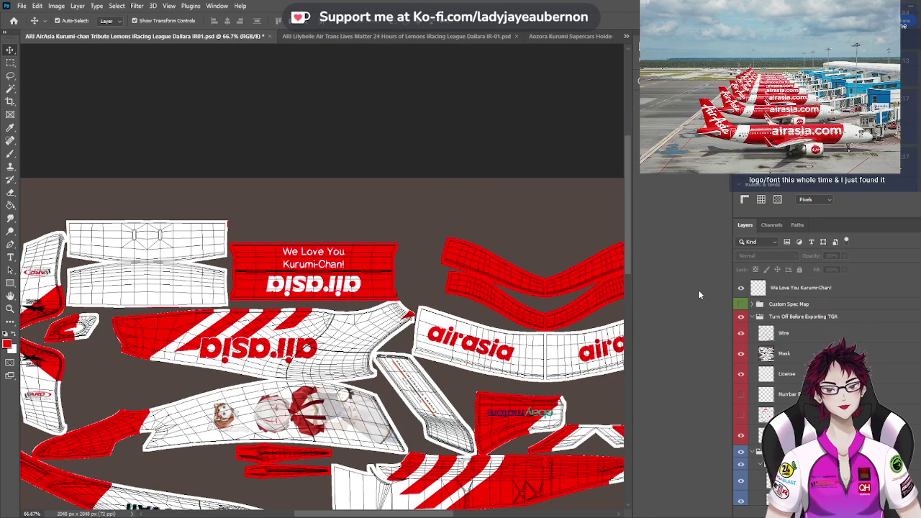
pyautogui.click(741, 333)
pyautogui.click(743, 319)
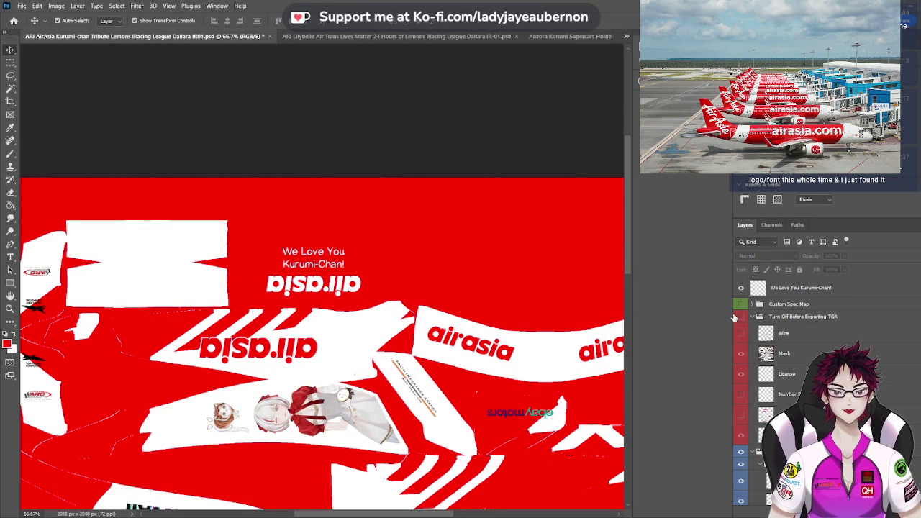
pyautogui.hotkey('ctrl', '-')
pyautogui.hotkey('ctrl', '-')
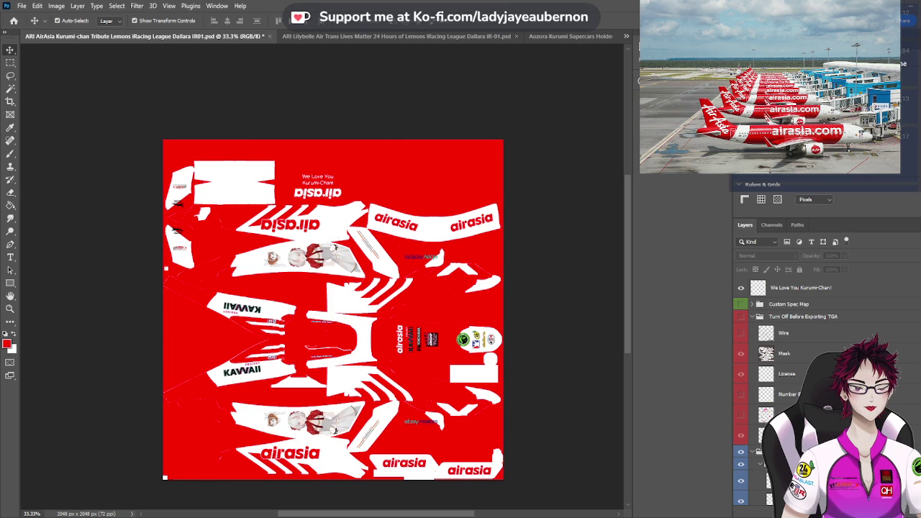
# Switch to iRacing and inspect the phrase on the Dallara IR-01 car model's rear wing from the side and above
pyautogui.hotkey('alt', 'Tab')
pyautogui.moveTo(491, 303); pyautogui.dragTo(384, 247)
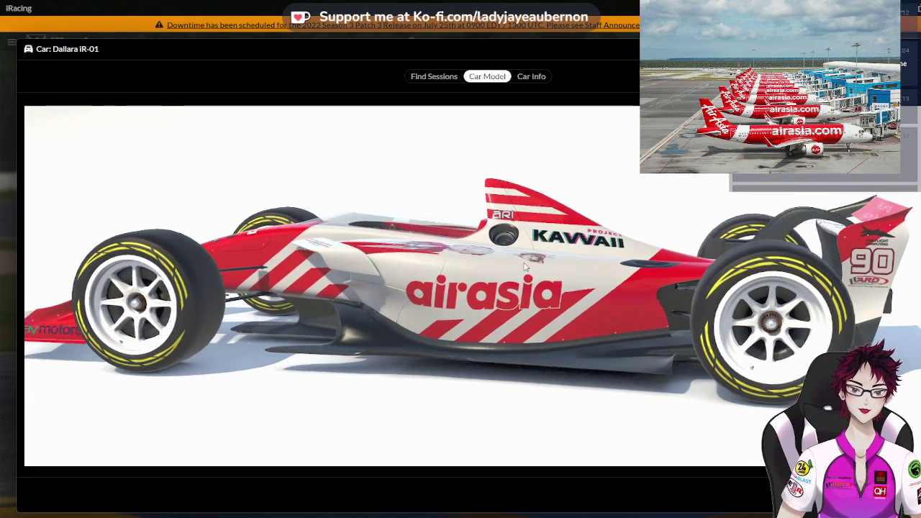
pyautogui.moveTo(526, 264); pyautogui.dragTo(531, 305)
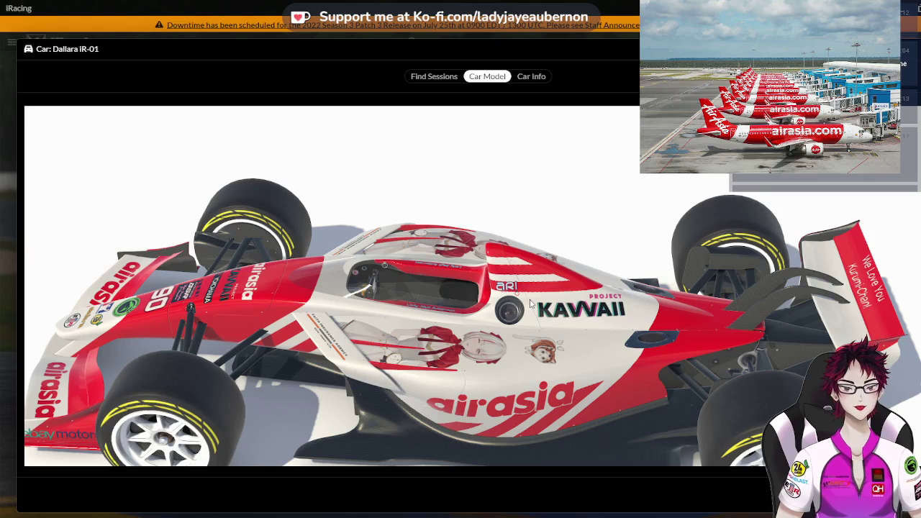
pyautogui.moveTo(531, 303); pyautogui.dragTo(445, 355)
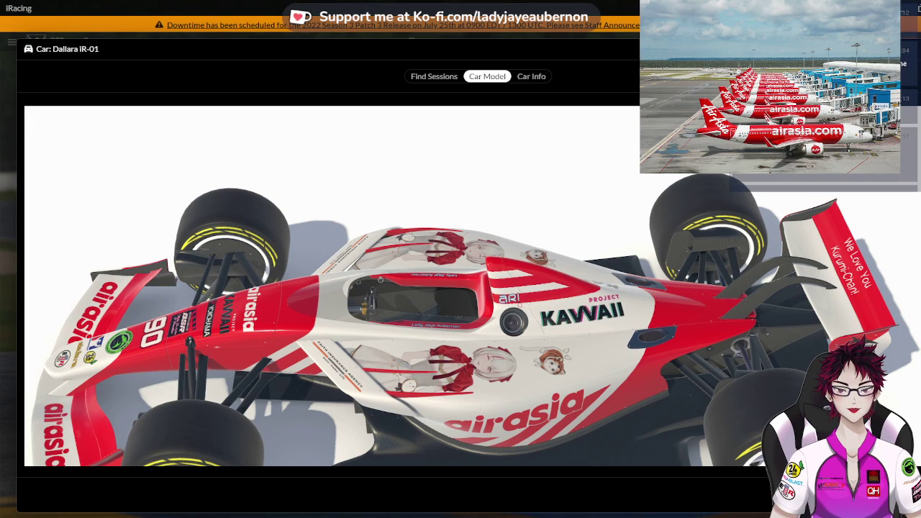
# Switch back to Photoshop and show the Turn Off Before Exporting TGA group and the hidden AirAsia White logo layer
pyautogui.hotkey('alt', 'Tab')
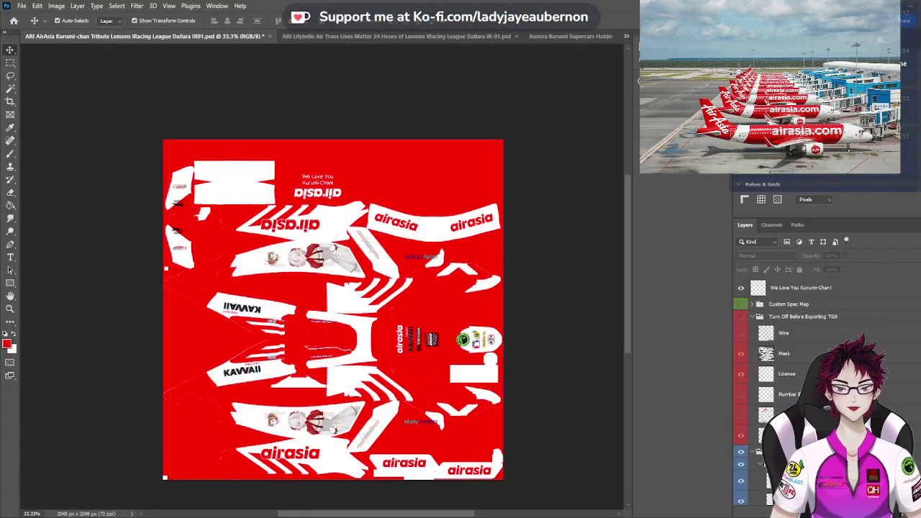
pyautogui.click(742, 320)
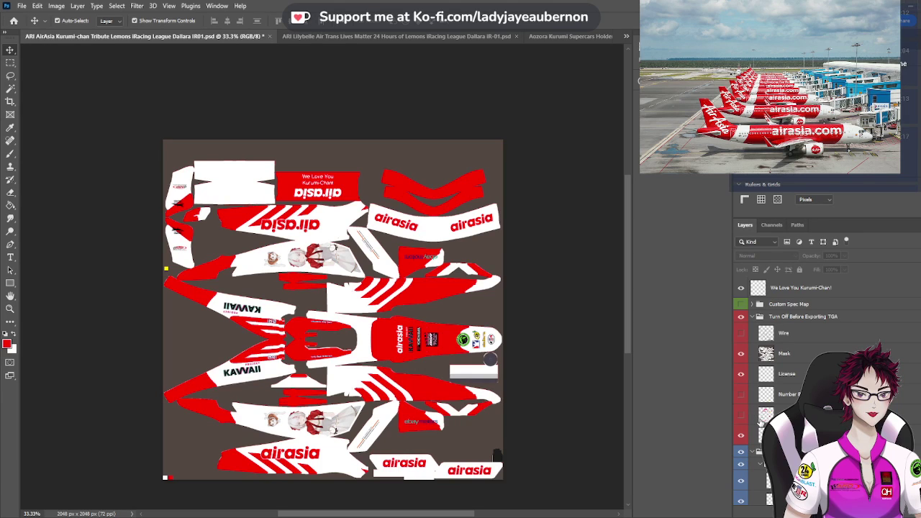
pyautogui.scroll(-5, 759, 422)
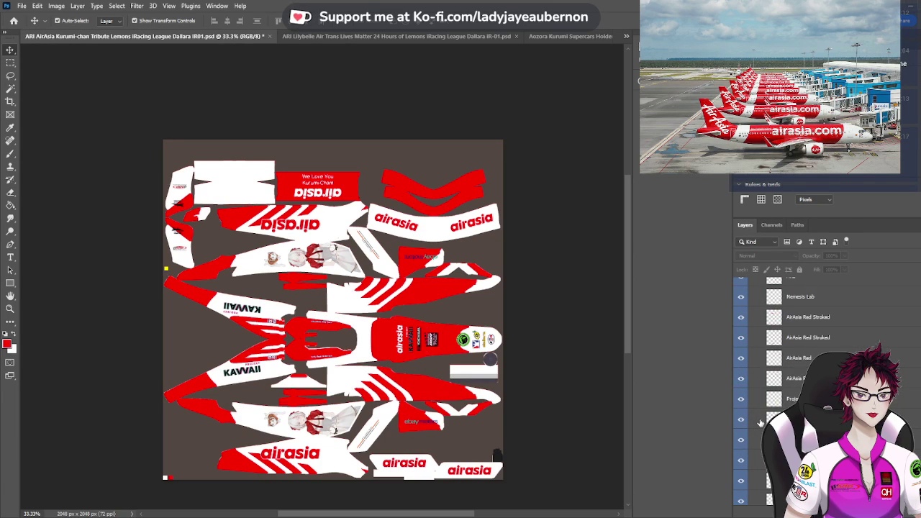
pyautogui.scroll(-3, 759, 424)
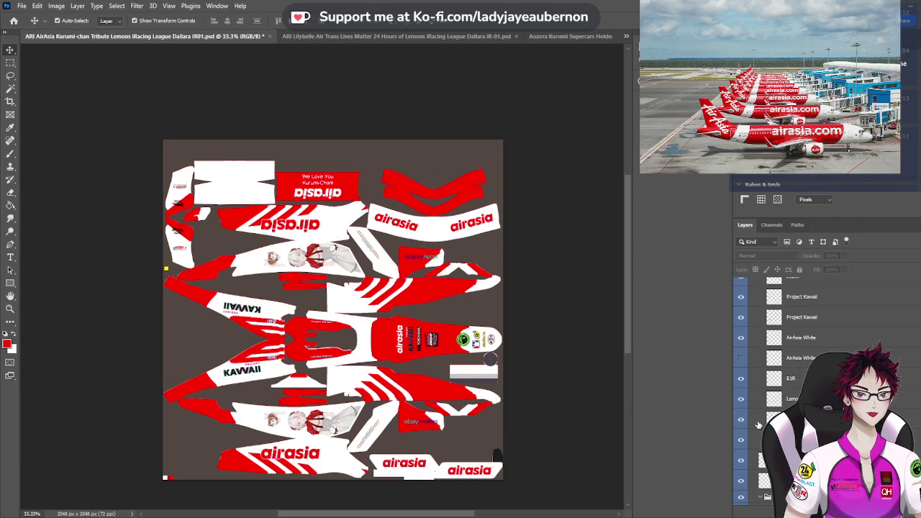
pyautogui.click(741, 359)
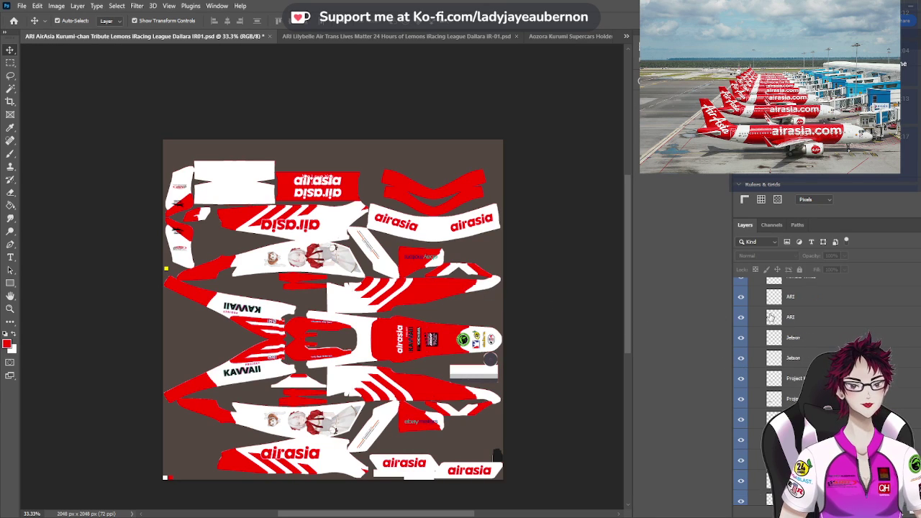
# Select the tribute phrase layer and move it from the red panel onto the character artwork on the white side panel below
pyautogui.scroll(8, 770, 316)
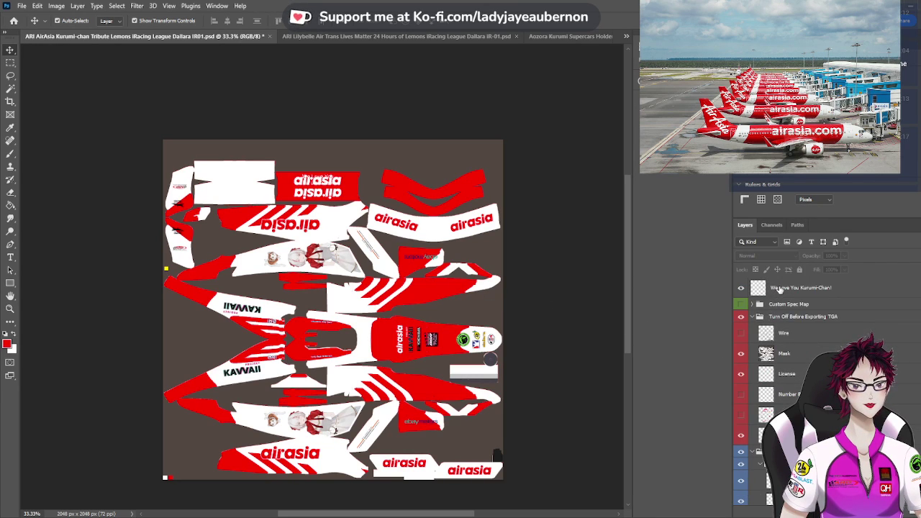
pyautogui.click(781, 288)
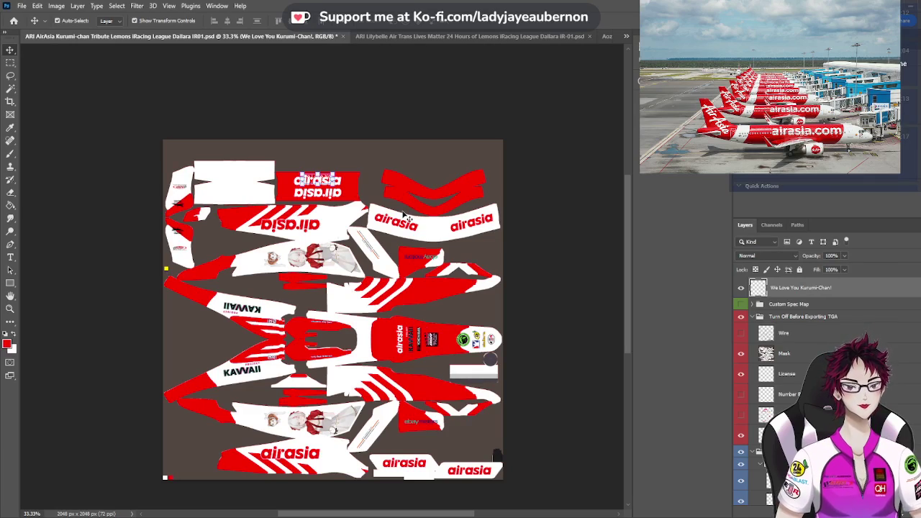
pyautogui.hotkey('ctrl', '+')
pyautogui.hotkey('ctrl', '+')
pyautogui.hotkey('ctrl', '+')
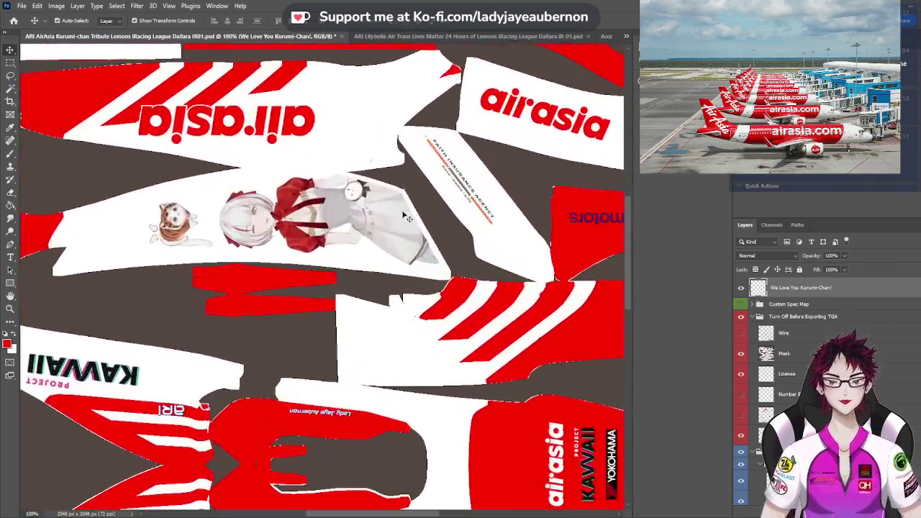
pyautogui.scroll(4, 405, 216)
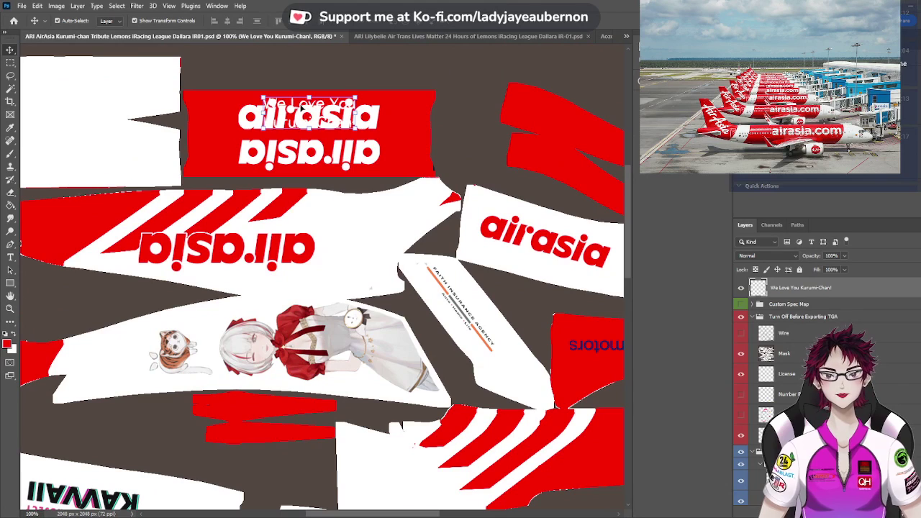
pyautogui.moveTo(293, 106); pyautogui.dragTo(297, 325)
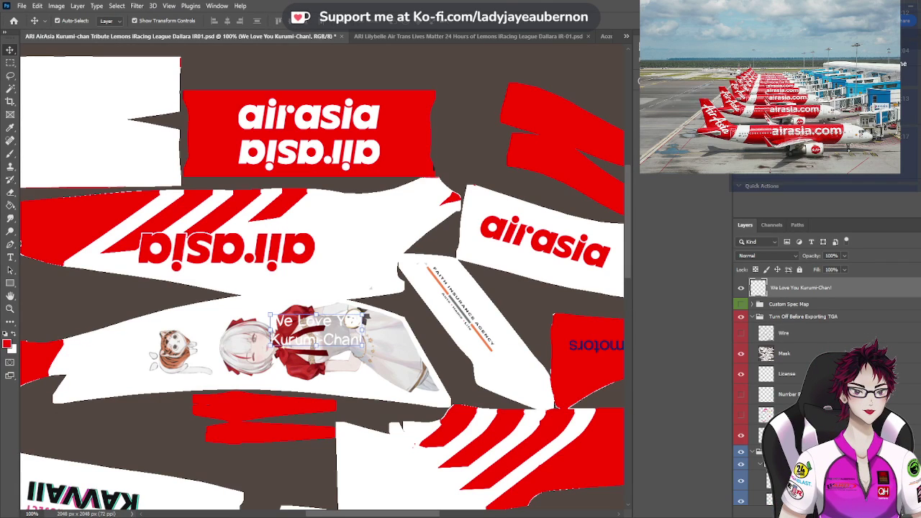
# Recolor the tribute phrase on the character side panel with a red Color Overlay and merge the effect into its layer
pyautogui.doubleClick(863, 287)
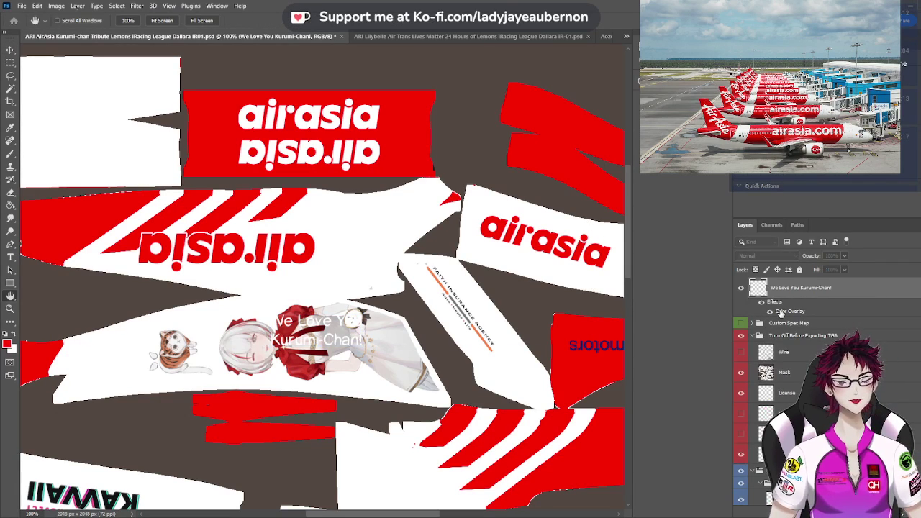
pyautogui.click(596, 170)
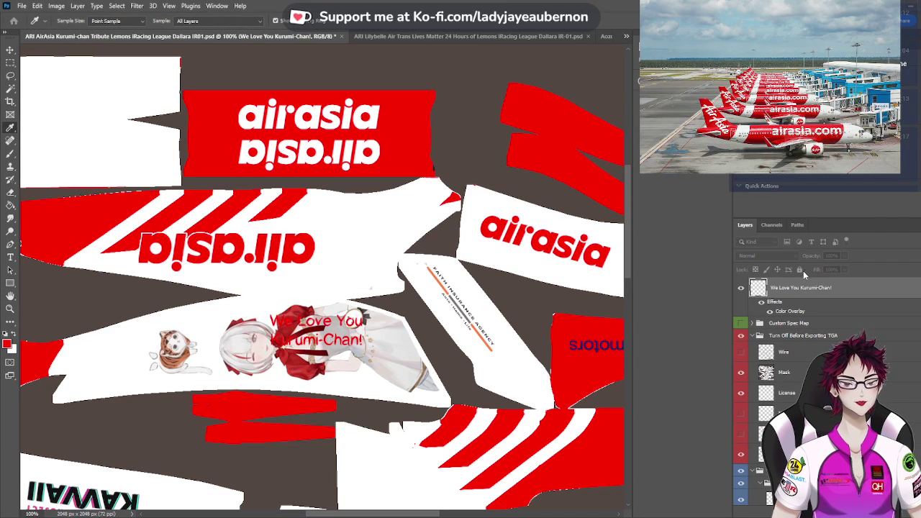
pyautogui.press('Return')
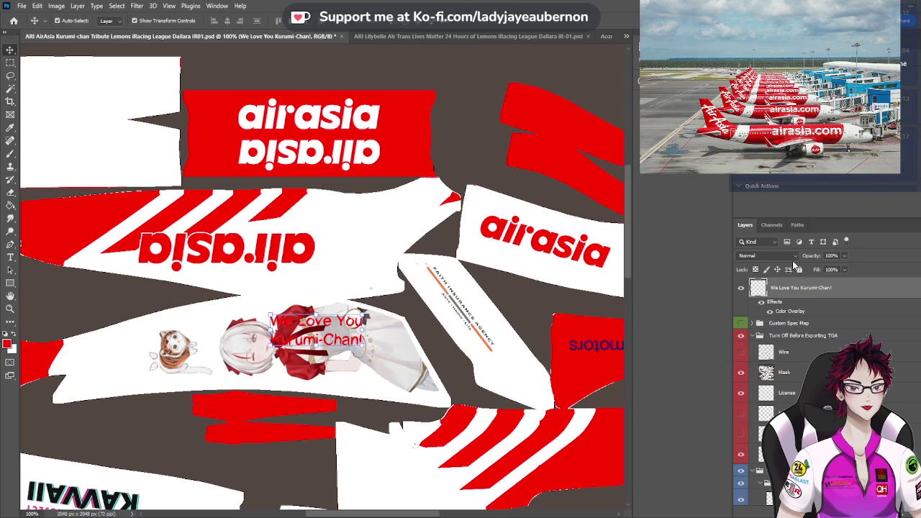
# Move the red phrase over the upright Project Kawaii logo on the lower side panel and rotate it to match the logo's slant
pyautogui.scroll(-3, 431, 503)
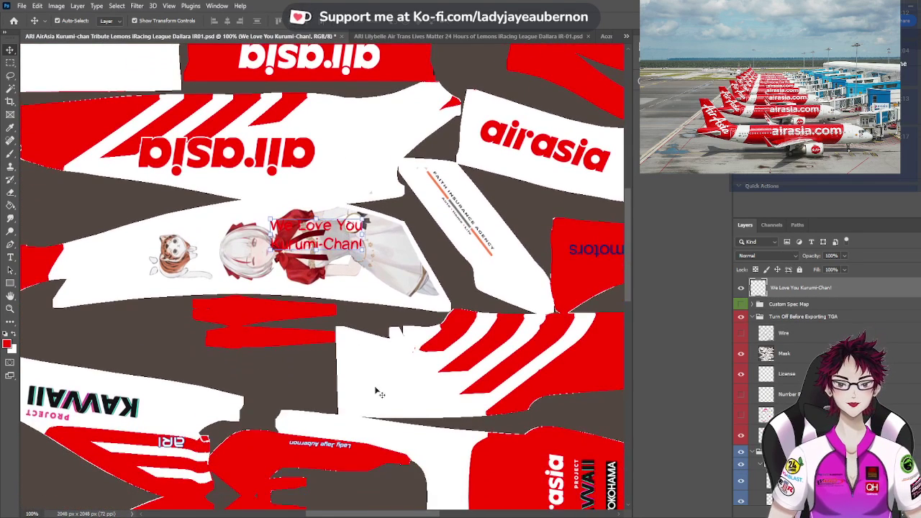
pyautogui.hscroll(-9, 397, 380)
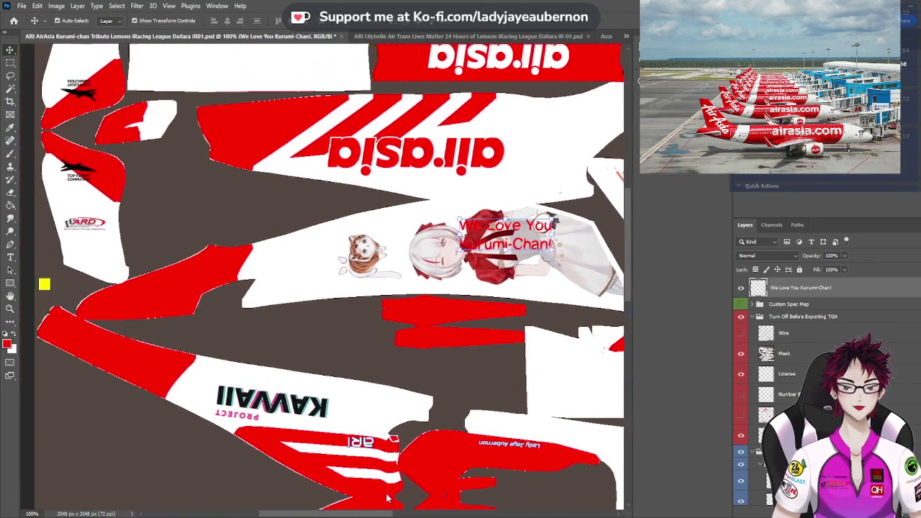
pyautogui.scroll(-4, 397, 380)
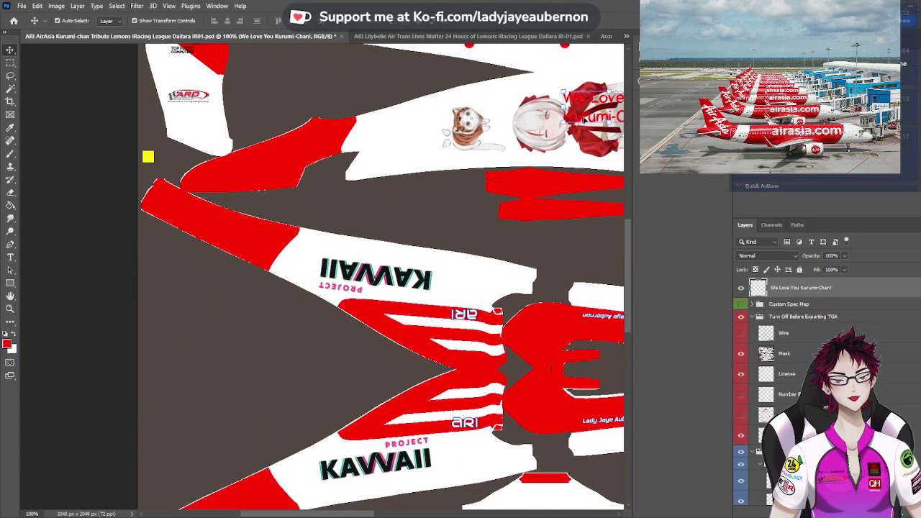
pyautogui.moveTo(592, 108); pyautogui.dragTo(398, 458)
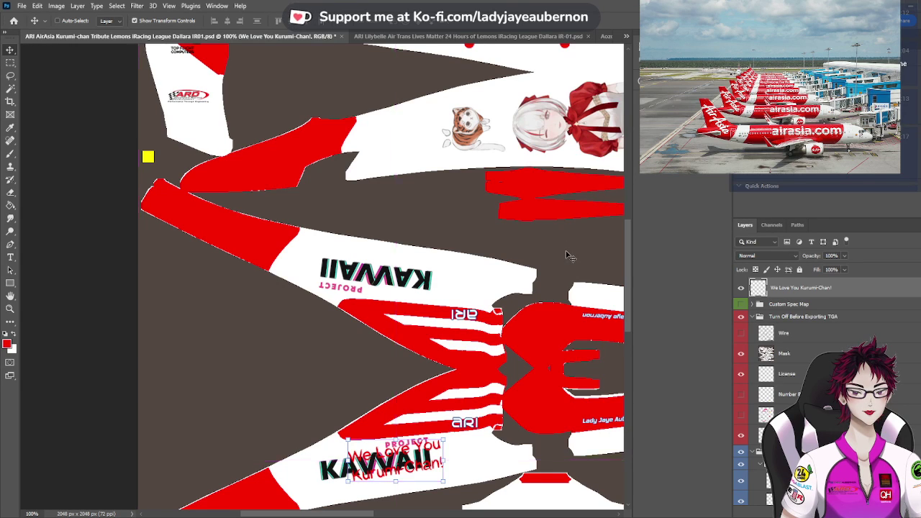
pyautogui.hotkey('ctrl', '+')
pyautogui.press('Escape')
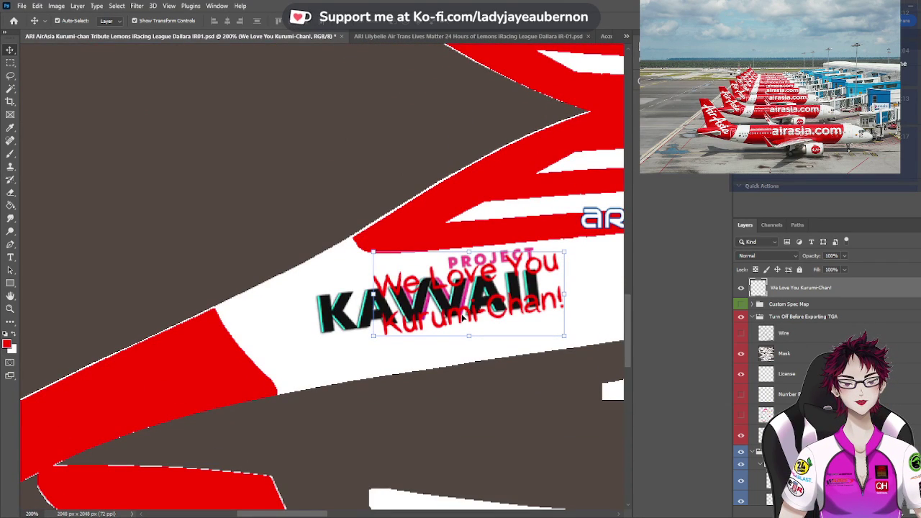
pyautogui.moveTo(461, 317); pyautogui.dragTo(432, 315)
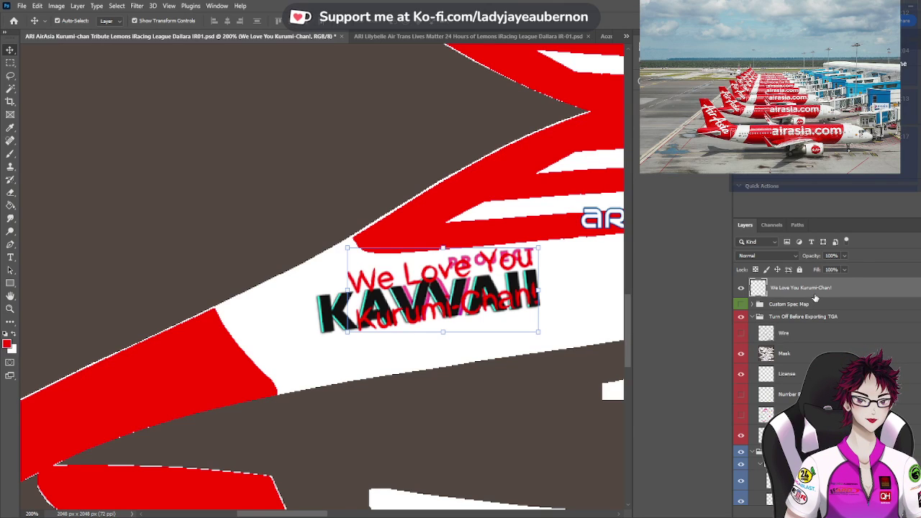
# Delete the phrase layer from the livery, then recolor the full-size phrase in Untitled-2 with a rasterized red Color Overlay
pyautogui.press('Delete')
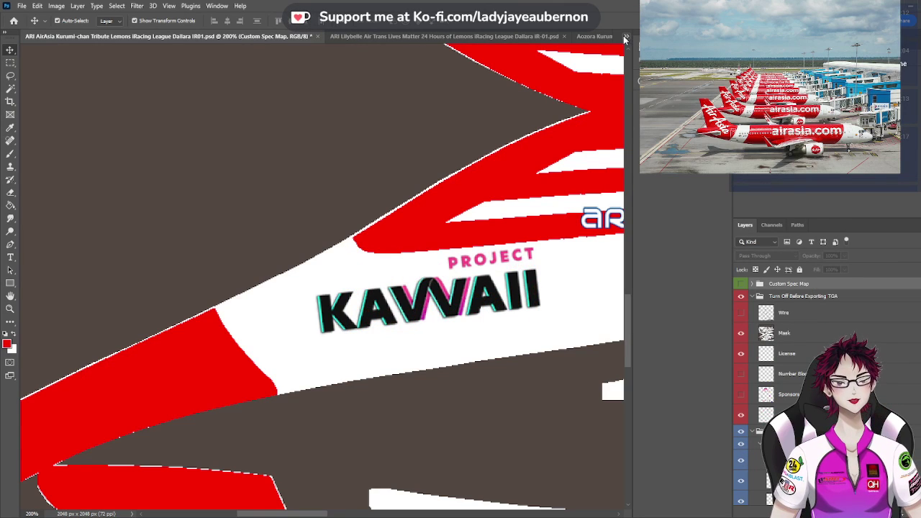
pyautogui.hotkey('ctrl', 'shift', 'Tab')
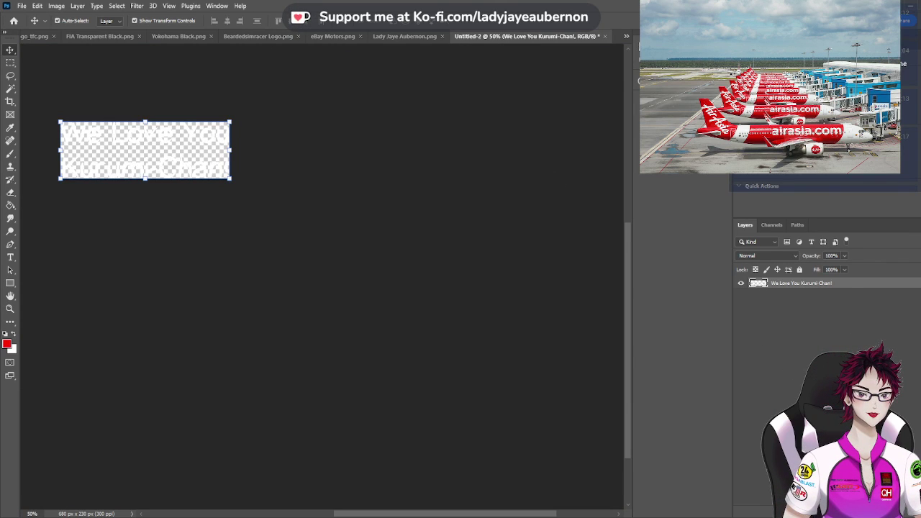
pyautogui.press('F2')
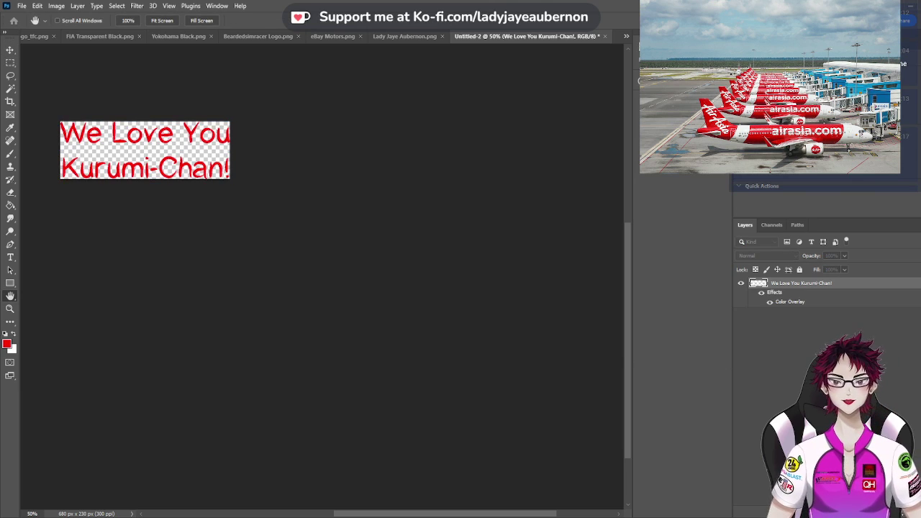
pyautogui.press('v')
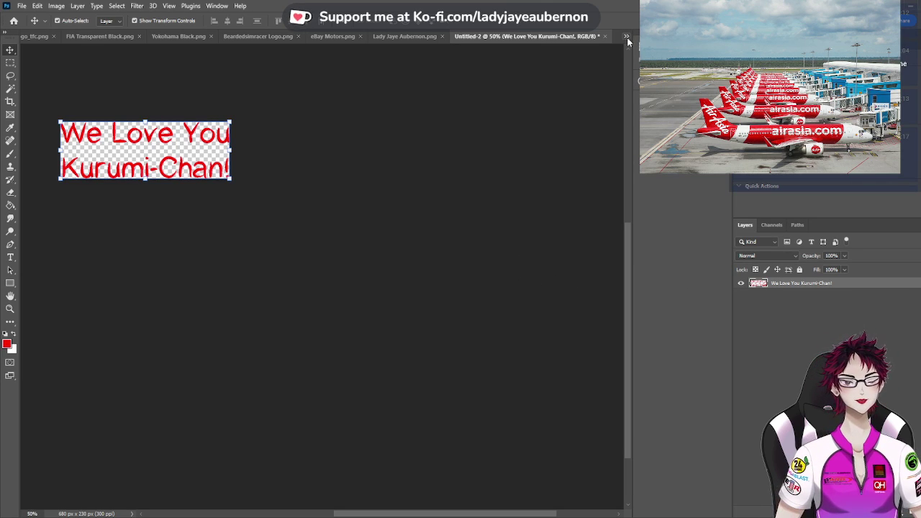
# Bring the red phrase into the livery, tilt it to the panel's slant, scale it to about 35.28% and place it over the upright Project Kawaii logo
pyautogui.hotkey('ctrl', 'Tab')
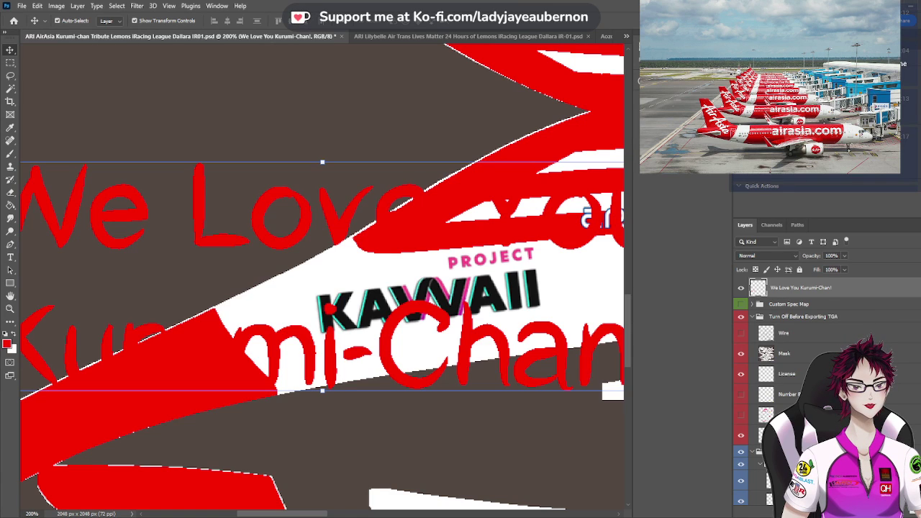
pyautogui.hotkey('ctrl', 'z')
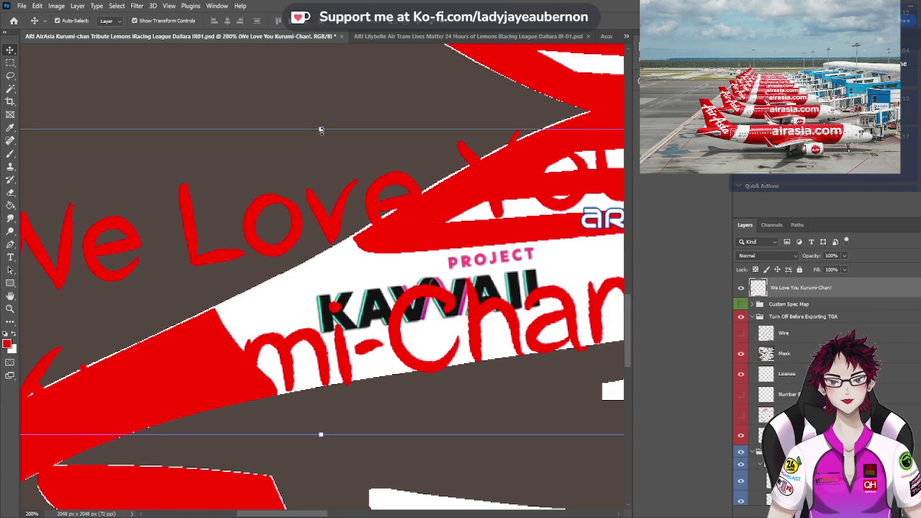
pyautogui.moveTo(321, 130); pyautogui.dragTo(321, 314)
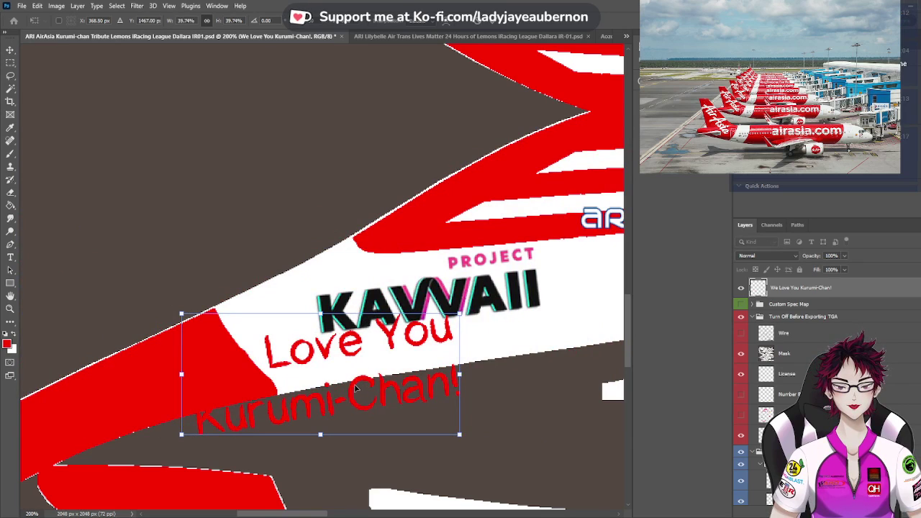
pyautogui.moveTo(354, 388); pyautogui.dragTo(435, 314)
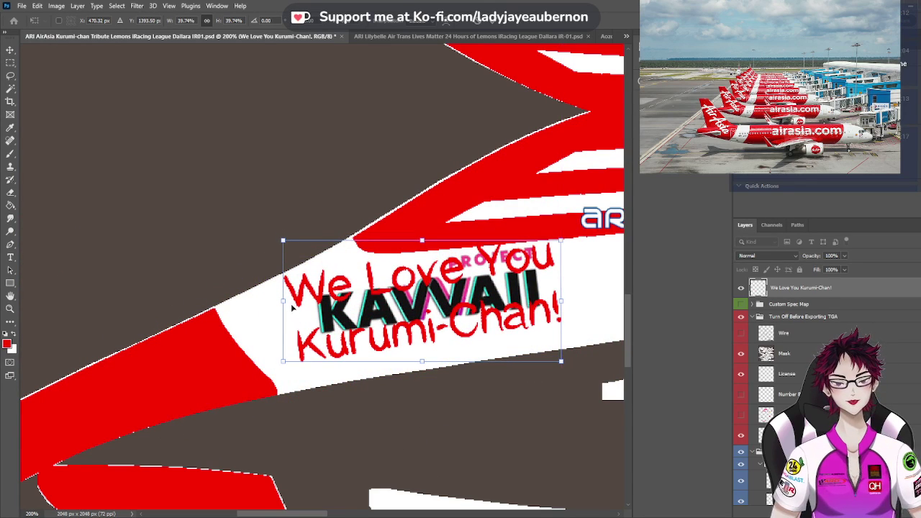
pyautogui.moveTo(292, 307); pyautogui.dragTo(317, 306)
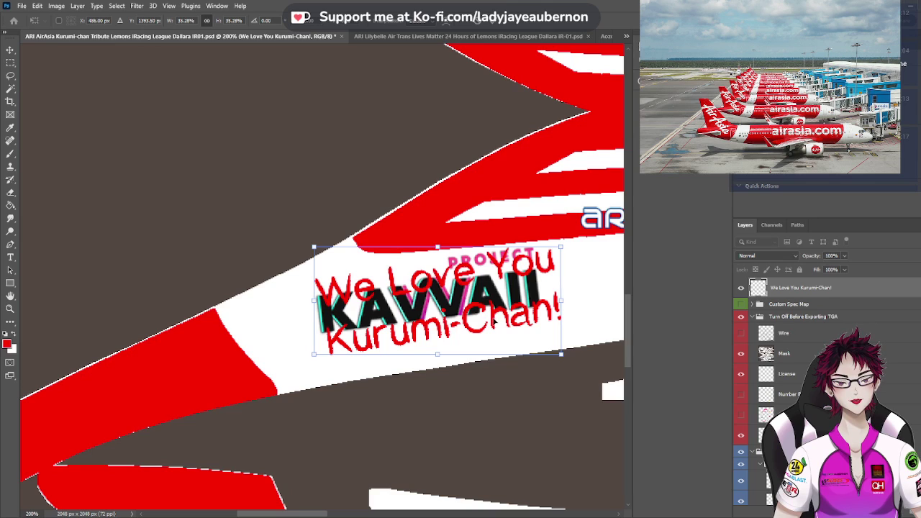
pyautogui.moveTo(494, 323); pyautogui.dragTo(488, 311)
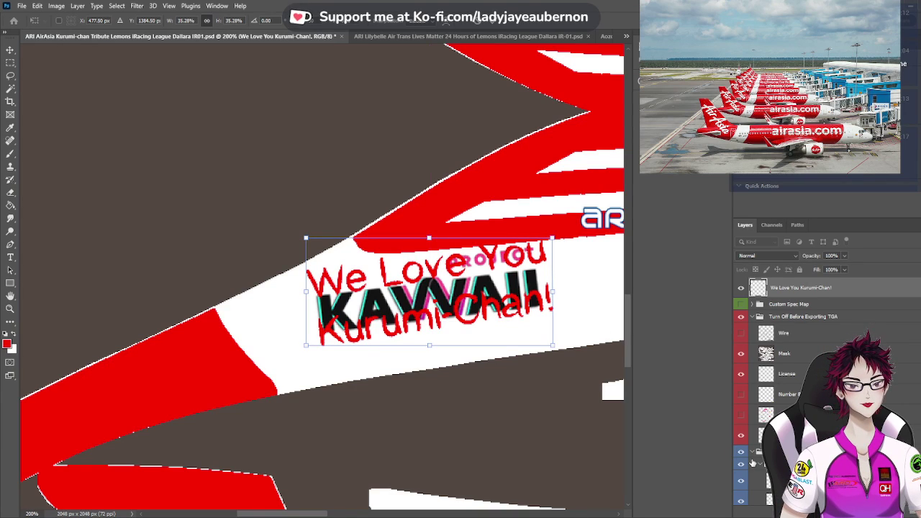
# Show the Wire layer, shift the phrase slightly lower and scale it to about 91.53% so it fits the logo's area
pyautogui.scroll(-2, 752, 463)
pyautogui.scroll(2, 752, 463)
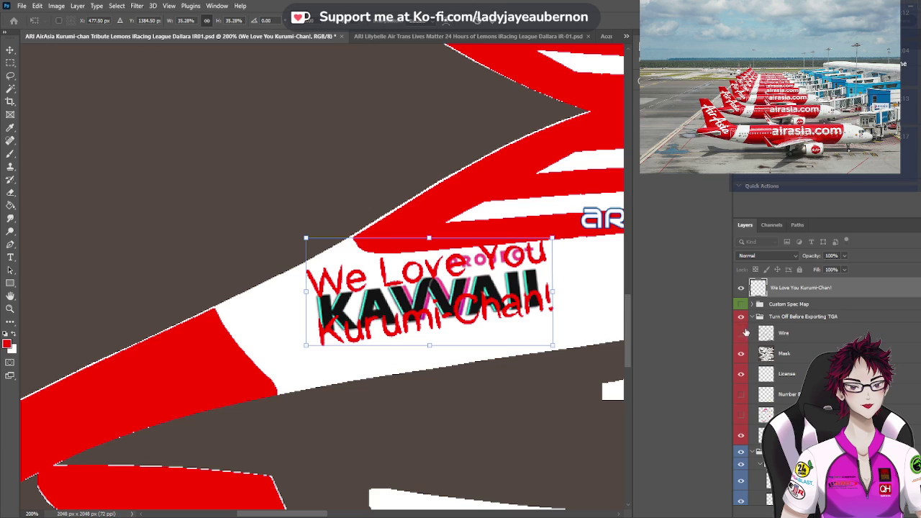
pyautogui.click(741, 334)
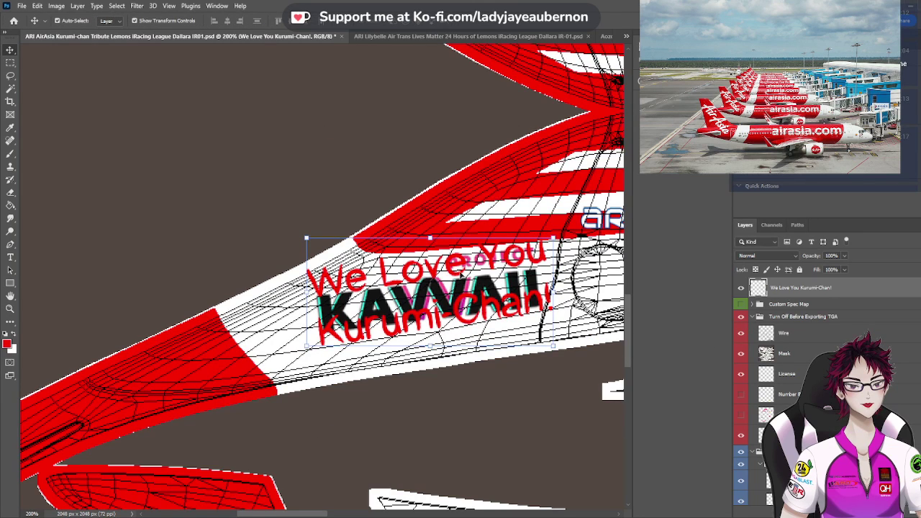
pyautogui.moveTo(451, 269); pyautogui.dragTo(452, 274)
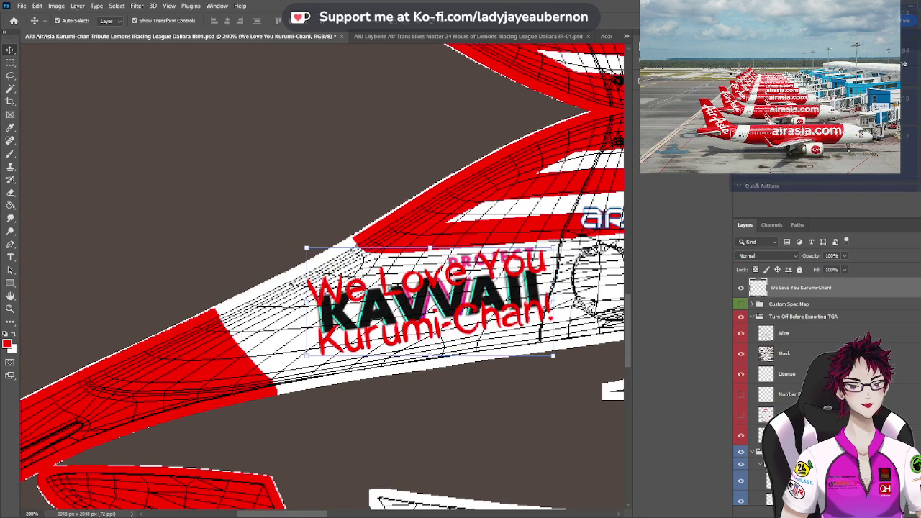
pyautogui.moveTo(553, 355); pyautogui.dragTo(540, 353)
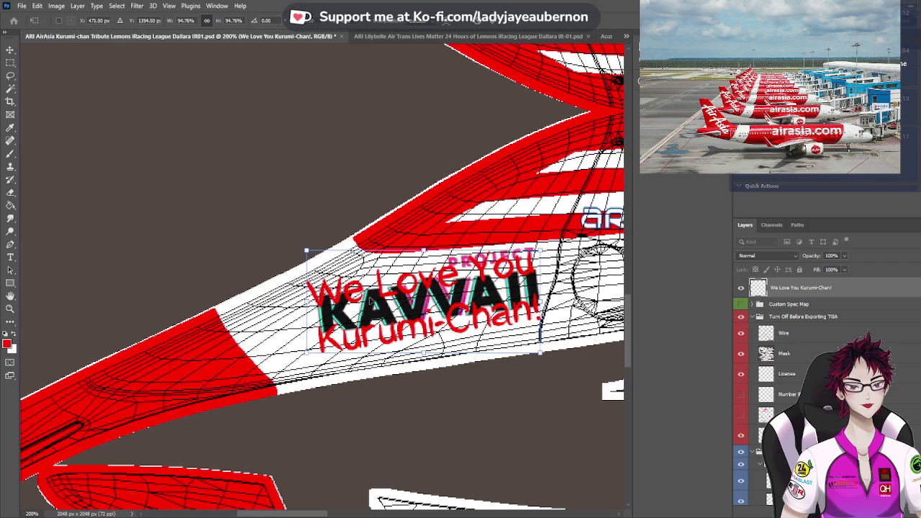
pyautogui.moveTo(307, 301); pyautogui.dragTo(314, 302)
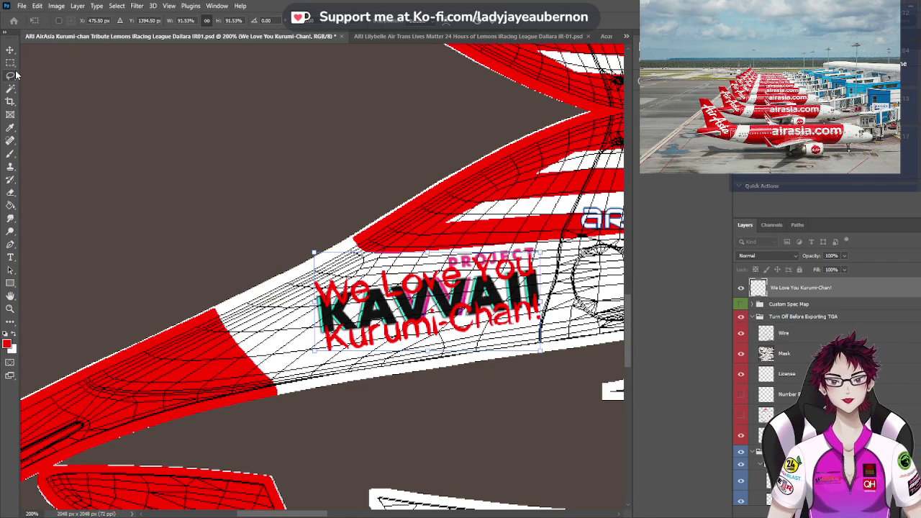
pyautogui.click(10, 50)
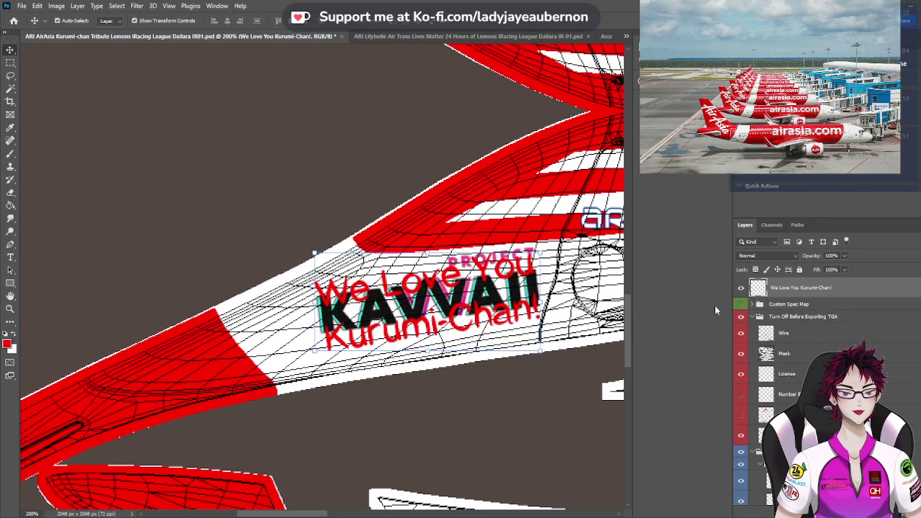
# Select the Project Kawaii logo layer beneath the red phrase and delete it
pyautogui.scroll(-3, 799, 382)
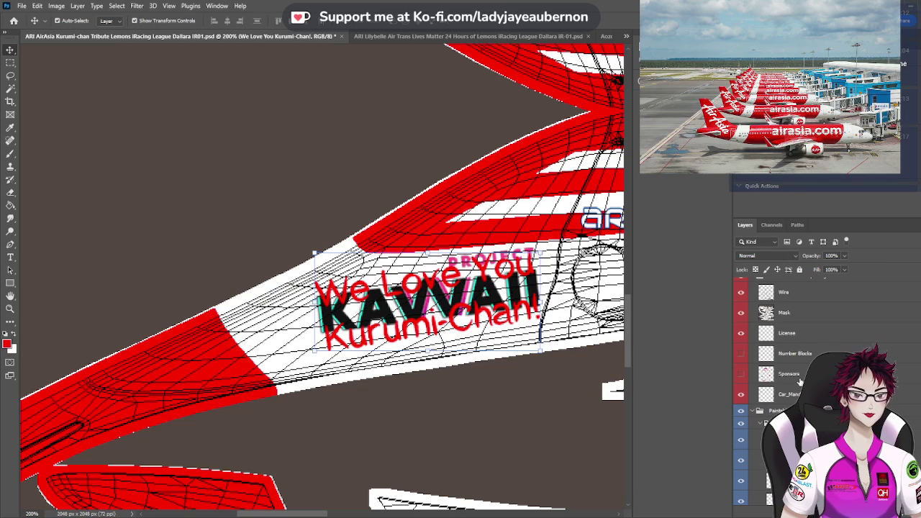
pyautogui.scroll(-5, 799, 382)
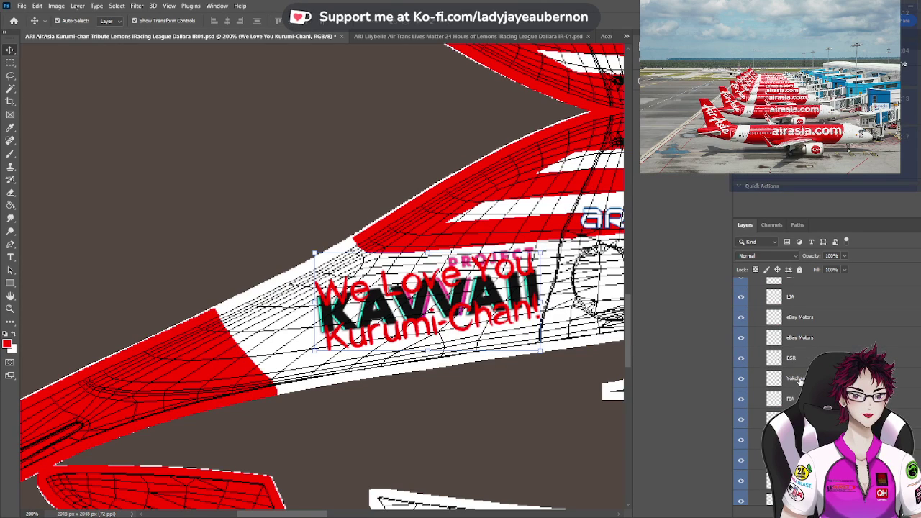
pyautogui.click(472, 416)
pyautogui.click(338, 316)
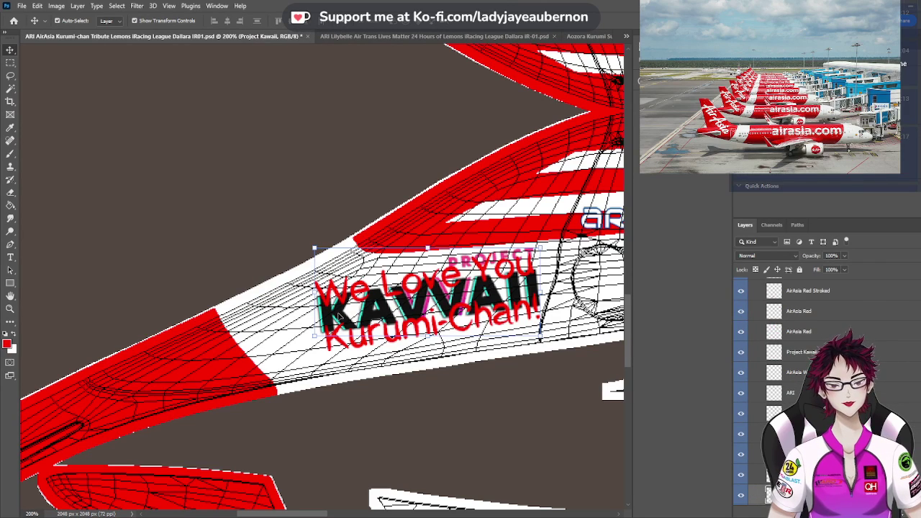
pyautogui.scroll(-5, 338, 317)
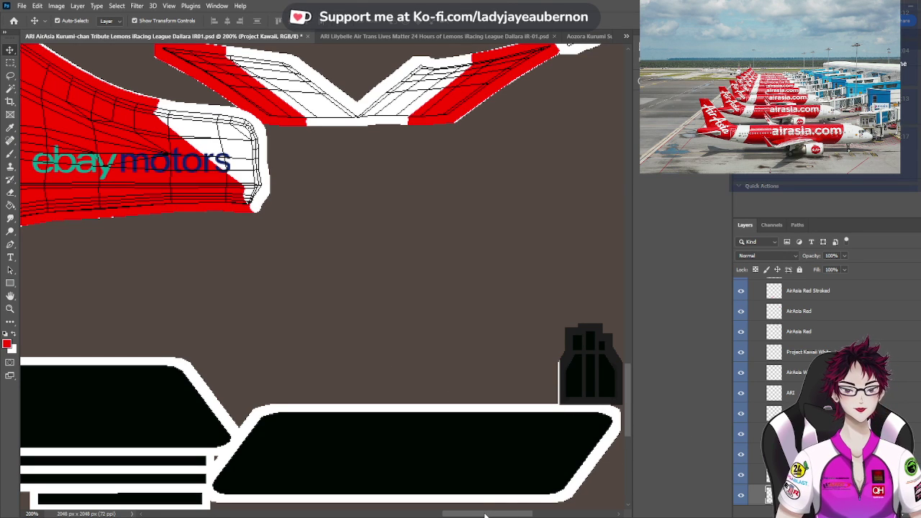
pyautogui.moveTo(485, 515); pyautogui.dragTo(322, 473)
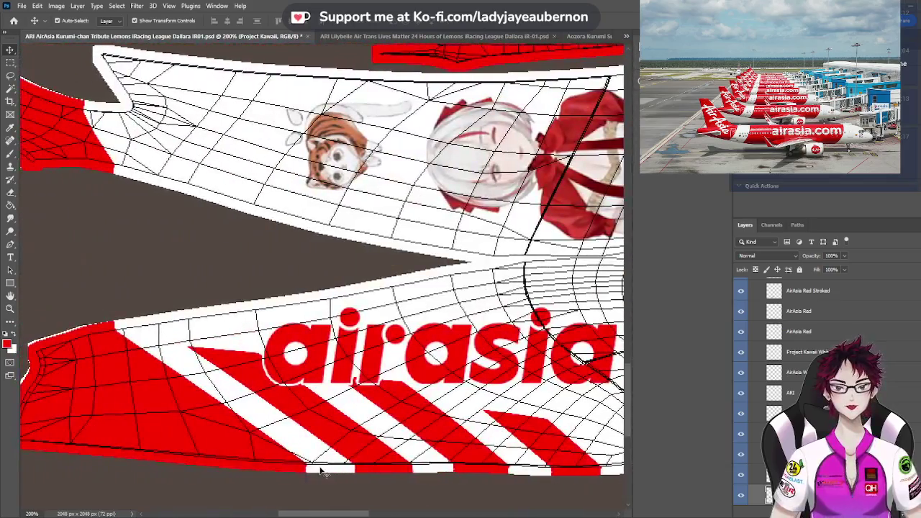
pyautogui.scroll(8, 322, 473)
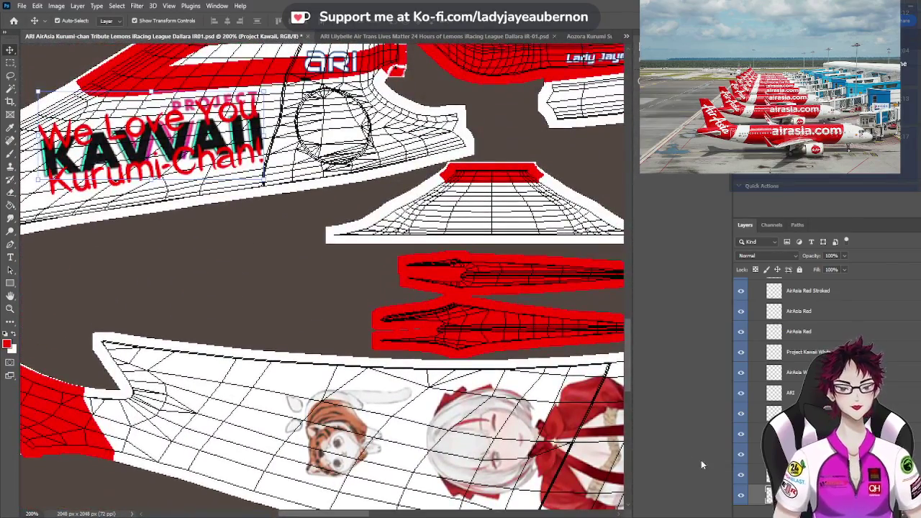
pyautogui.hotkey('ctrl', 'z')
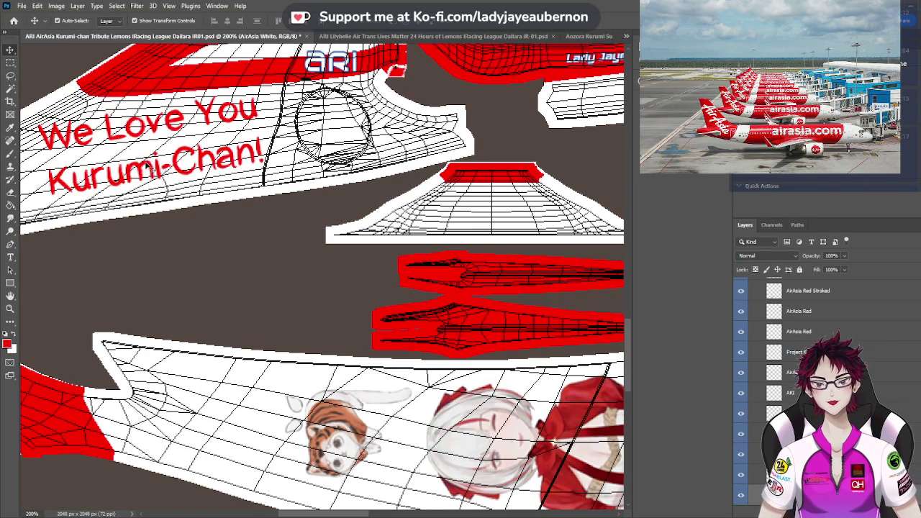
# Copy the red phrase, turn the copy upside down to follow the mirrored panel's slant, and place it over the inverted Project Kawaii logo
pyautogui.click(144, 167)
pyautogui.moveTo(144, 167); pyautogui.dragTo(145, 167)
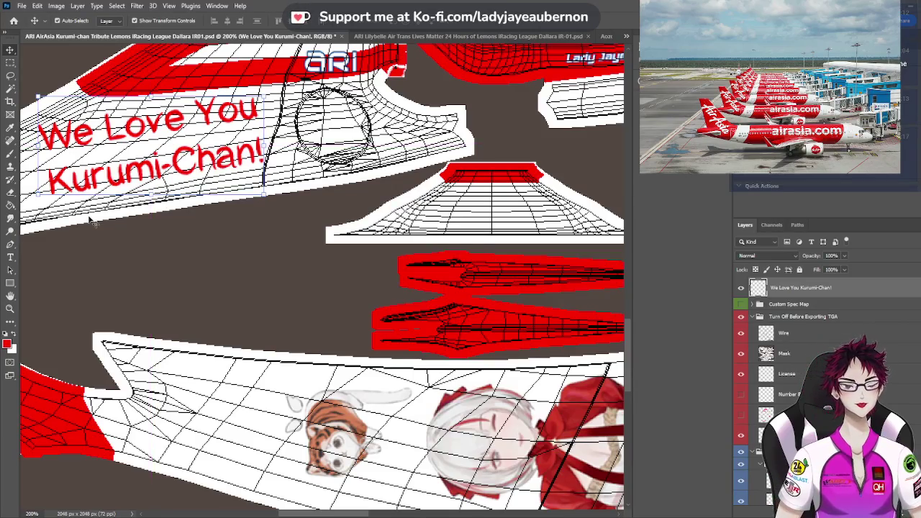
pyautogui.scroll(10, 85, 219)
pyautogui.scroll(2, 85, 219)
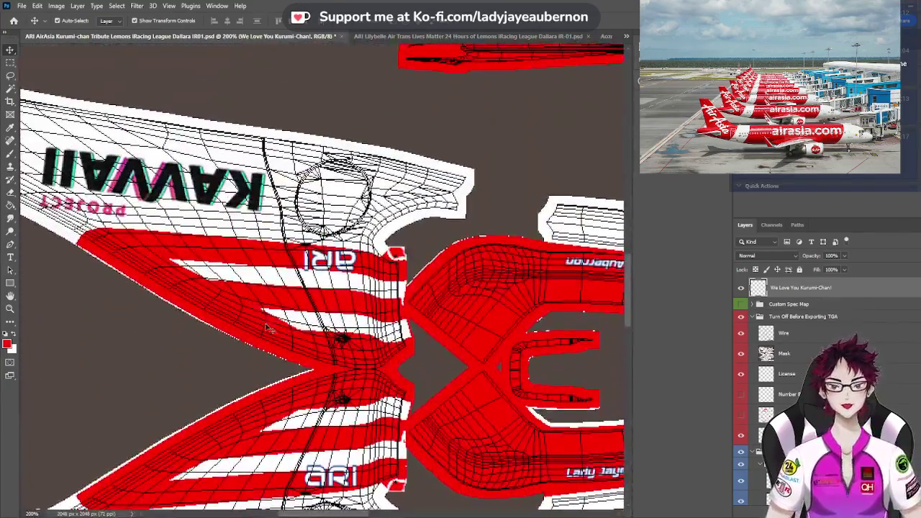
pyautogui.moveTo(346, 512); pyautogui.dragTo(314, 512)
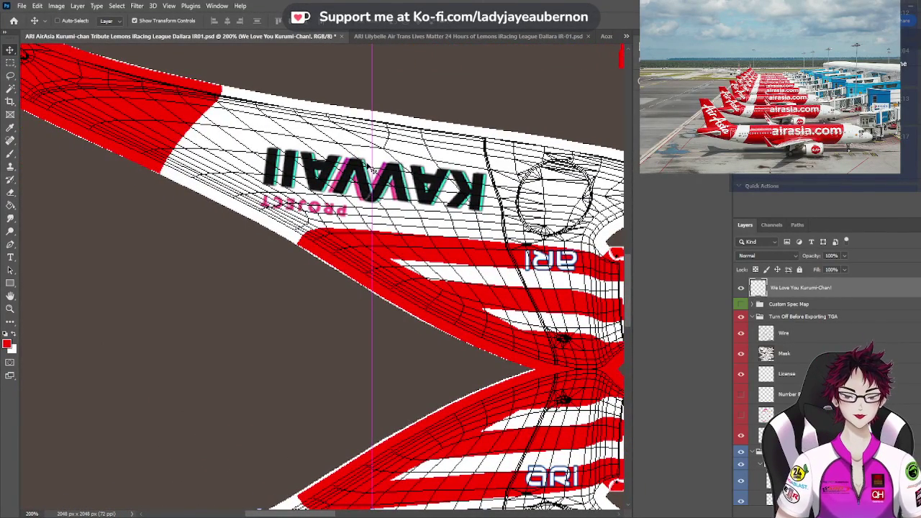
pyautogui.hotkey('ctrl', 'v')
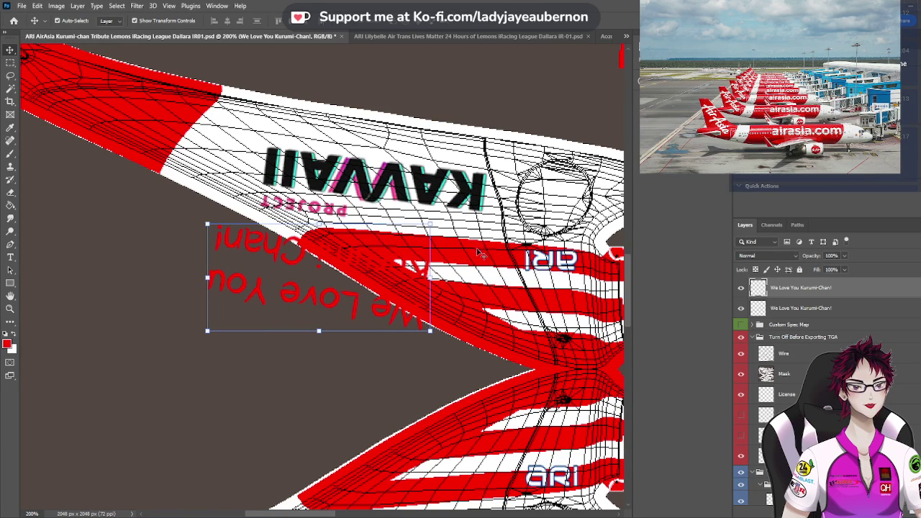
pyautogui.moveTo(360, 297); pyautogui.dragTo(396, 200)
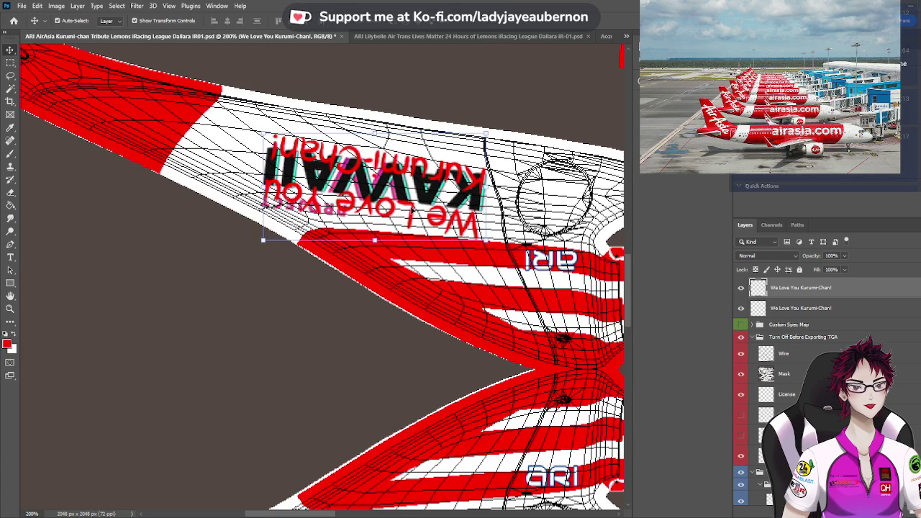
# Delete the inverted Project Kawaii logo layer beneath the copied phrase
pyautogui.click(241, 308)
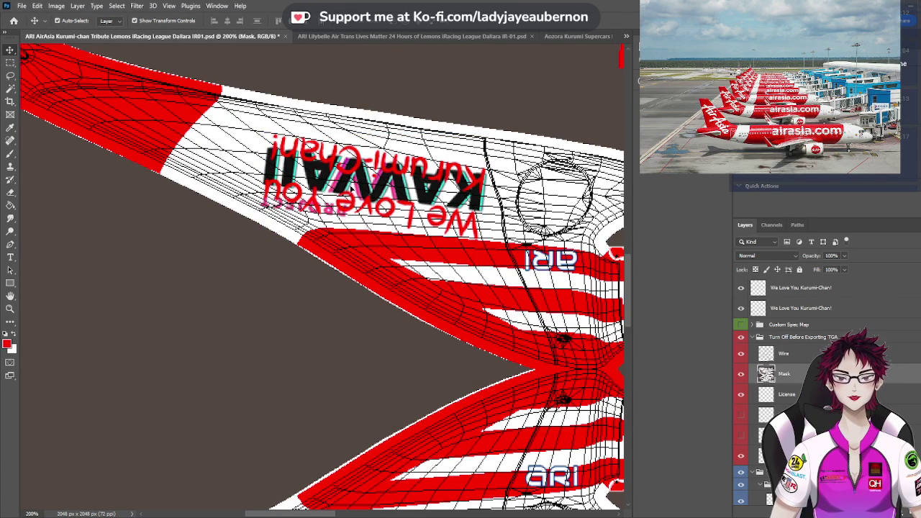
pyautogui.click(327, 176)
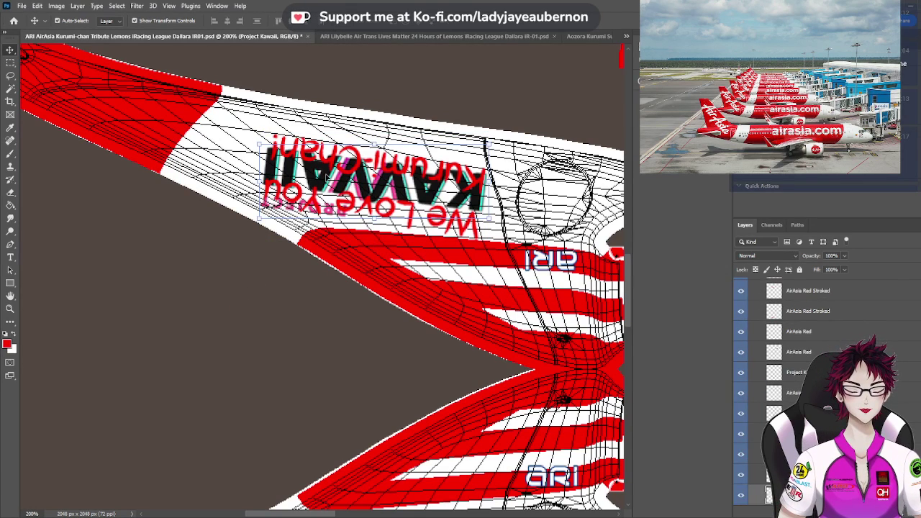
pyautogui.press('Delete')
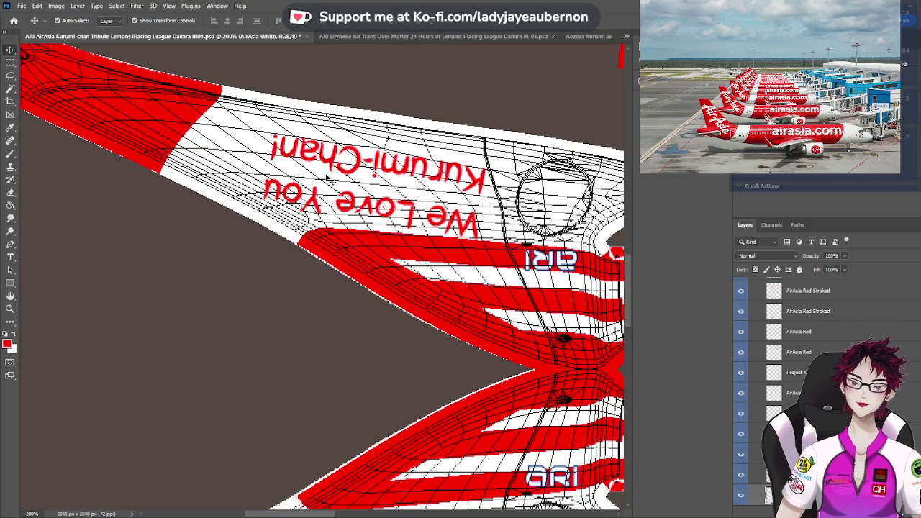
pyautogui.scroll(-5, 295, 214)
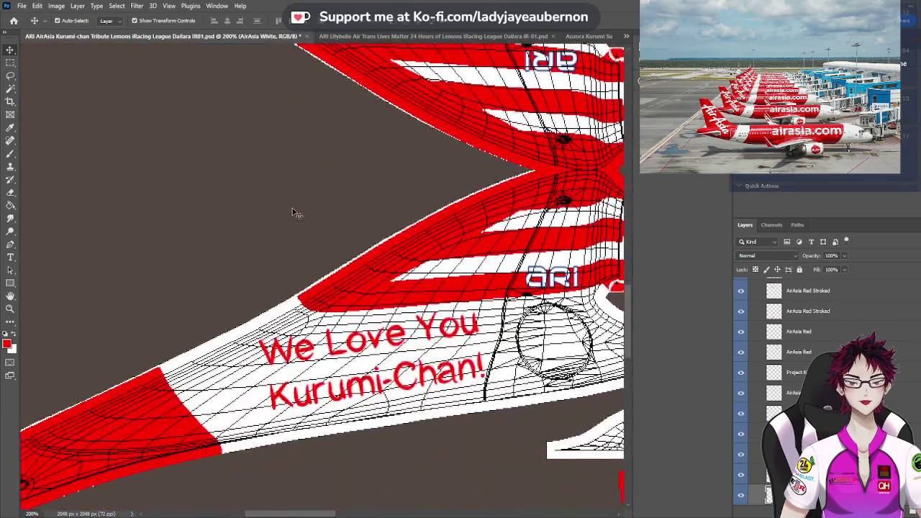
pyautogui.scroll(4, 293, 213)
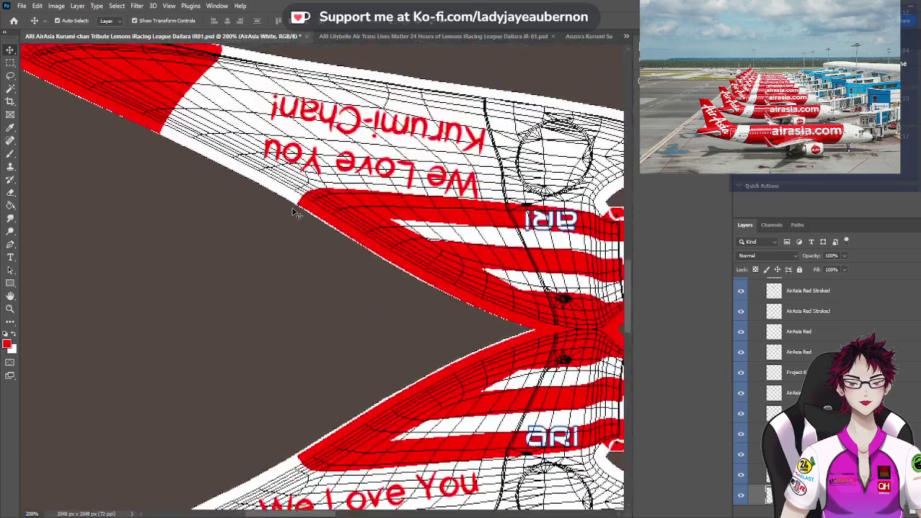
pyautogui.scroll(-3, 294, 213)
pyautogui.scroll(4, 293, 213)
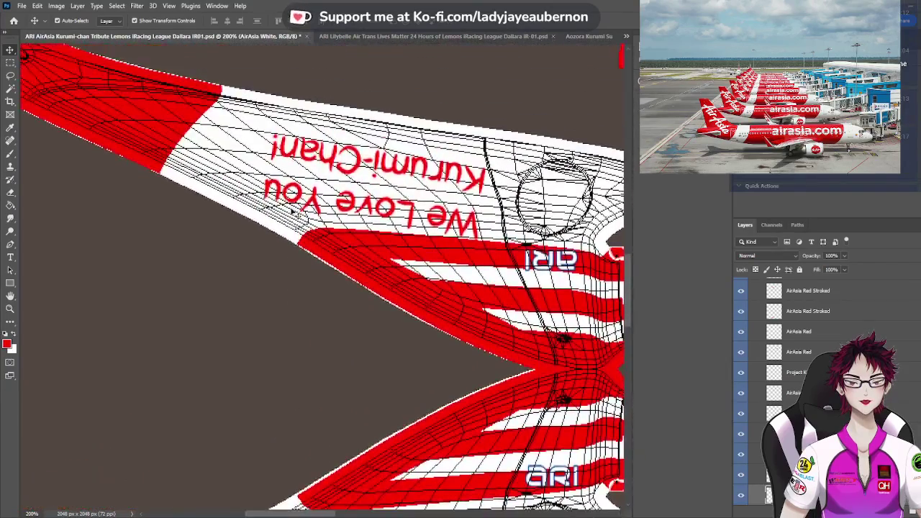
# Shift the upside-down phrase slightly higher on its panel, then deselect it and review both side panels
pyautogui.click(412, 171)
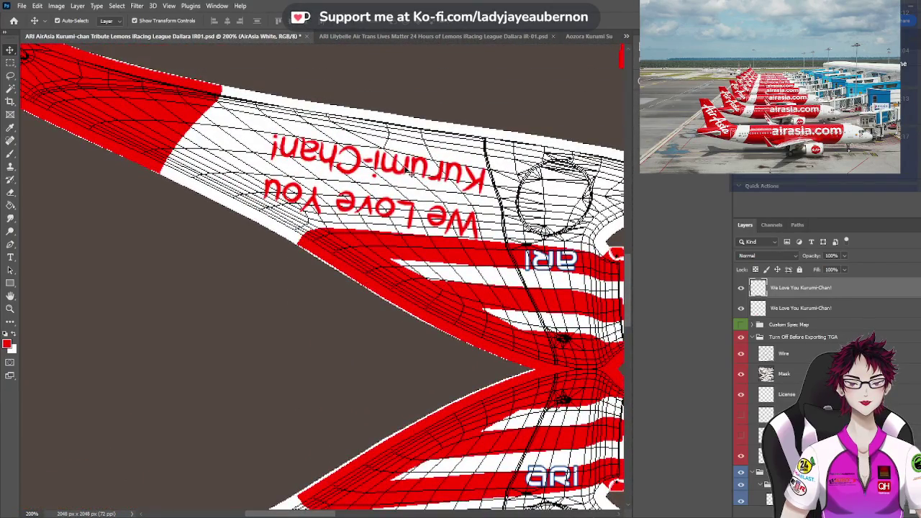
pyautogui.moveTo(412, 171); pyautogui.dragTo(409, 170)
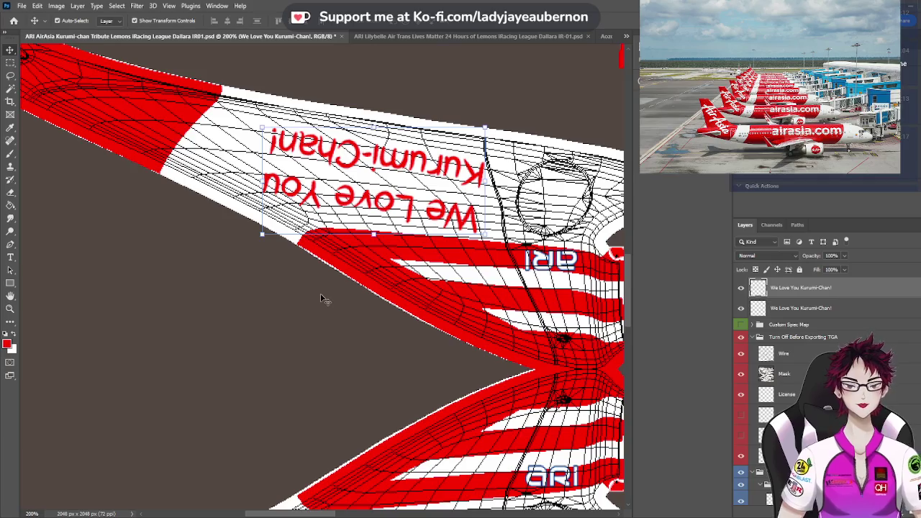
pyautogui.scroll(-4, 321, 298)
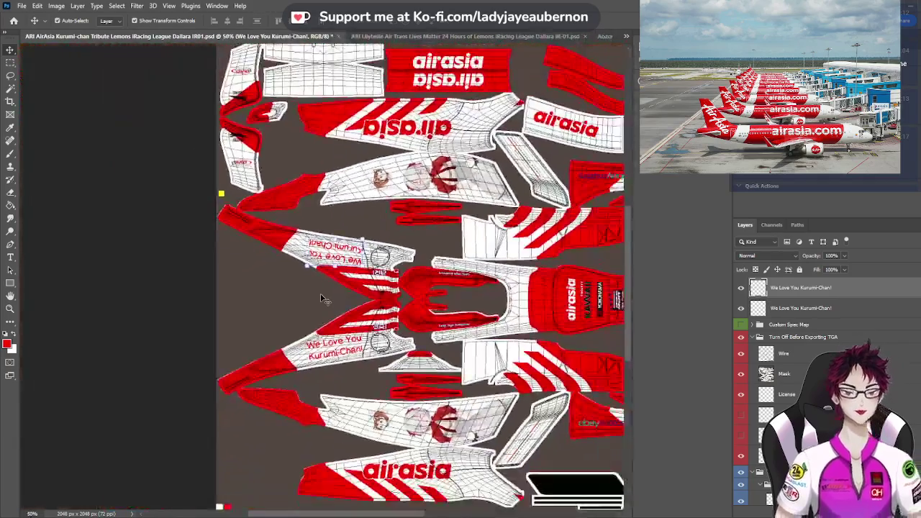
pyautogui.click(134, 290)
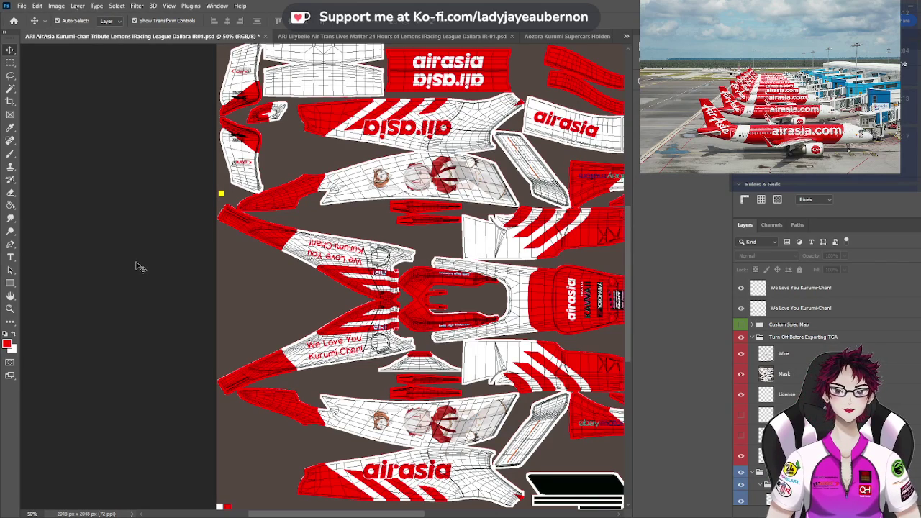
pyautogui.scroll(2, 141, 268)
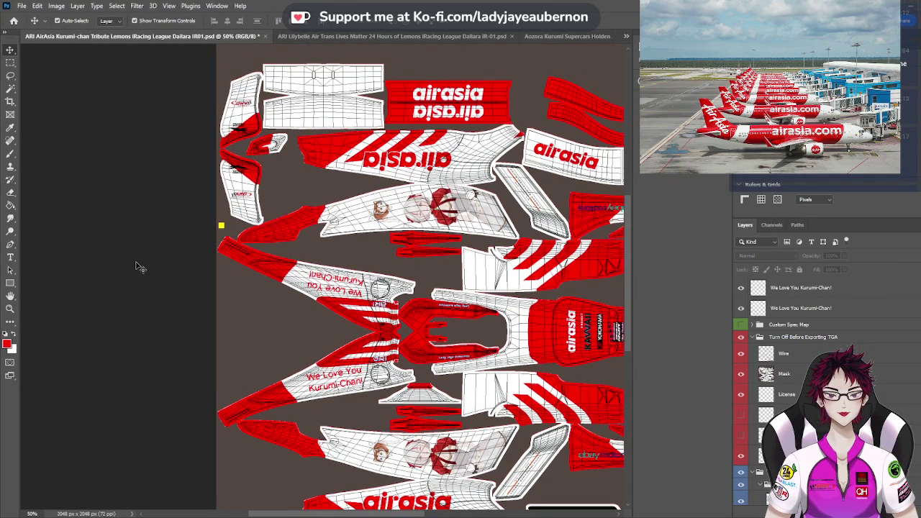
pyautogui.scroll(-5, 141, 268)
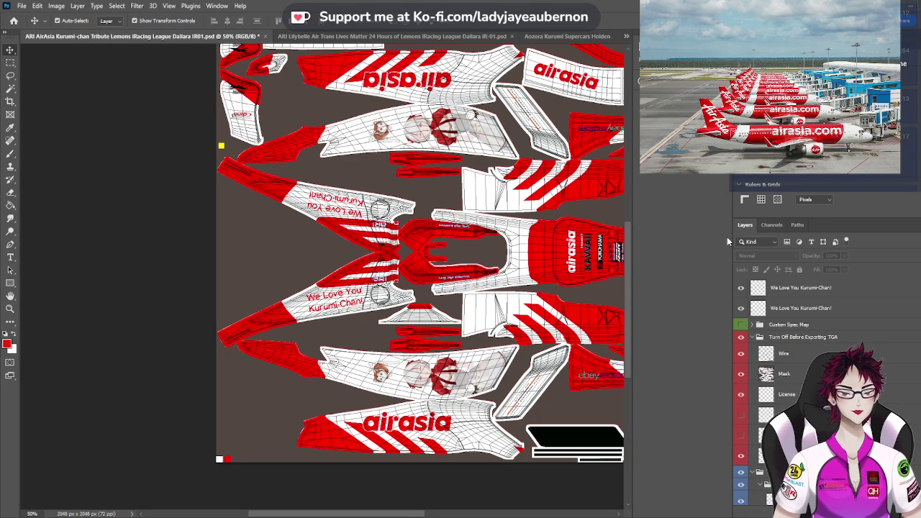
# Move both We Love You Kurumi-Chan! layers below the Turn Off Before Exporting TGA group
pyautogui.click(775, 308)
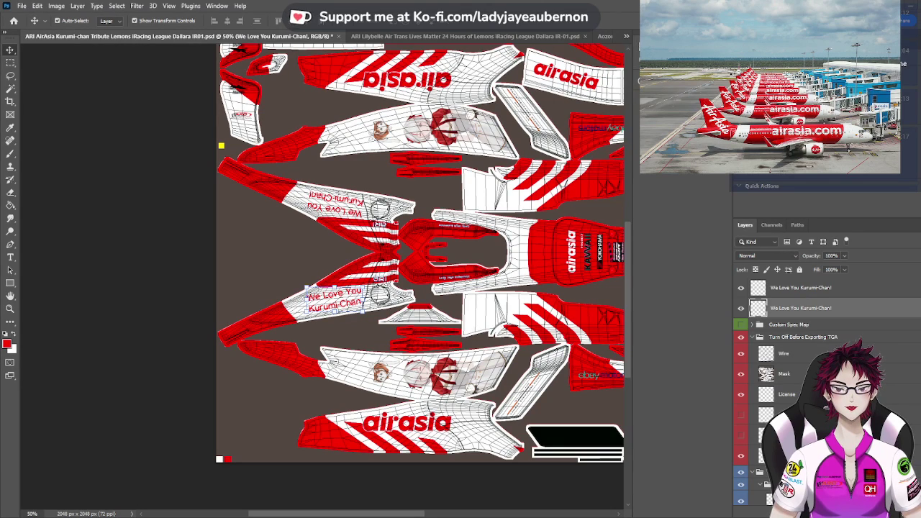
pyautogui.keyDown('shift'); pyautogui.click(786, 288); pyautogui.keyUp('shift')
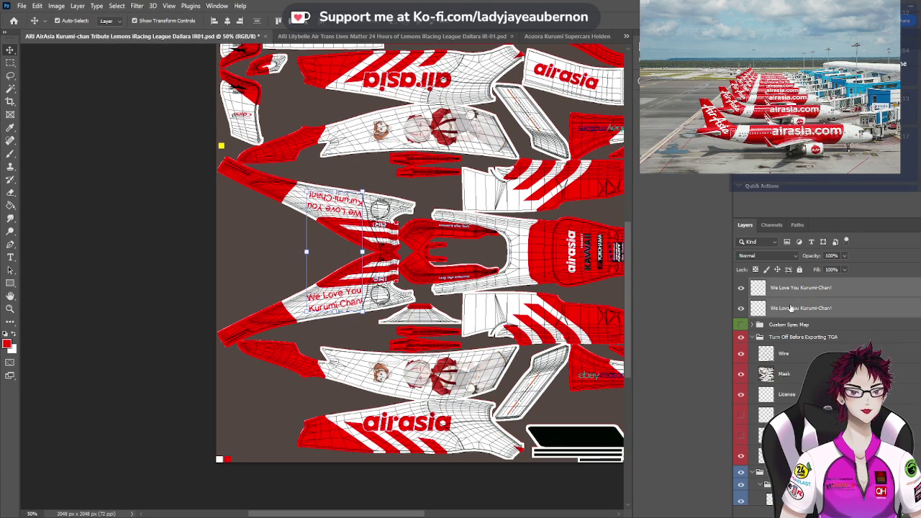
pyautogui.moveTo(790, 308); pyautogui.dragTo(791, 427)
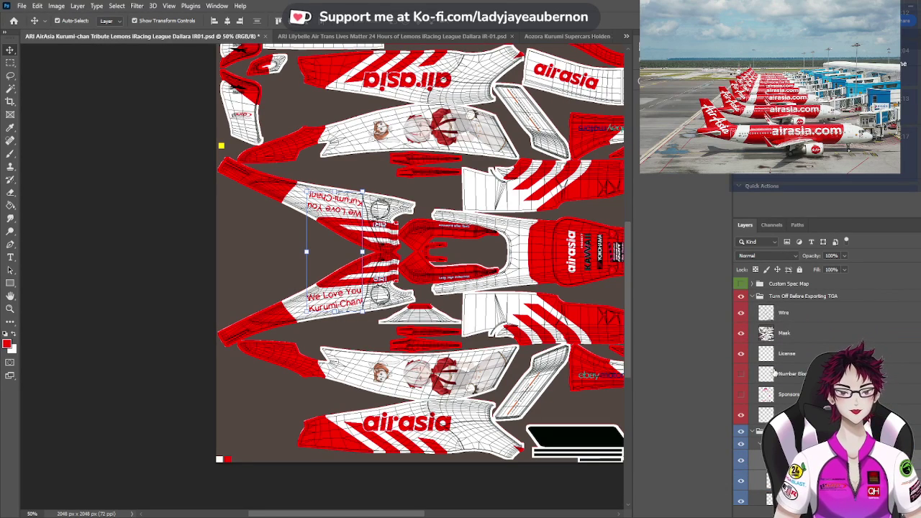
# Hide the Wire layer and the Turn Off Before Exporting TGA group, then save the livery
pyautogui.click(740, 314)
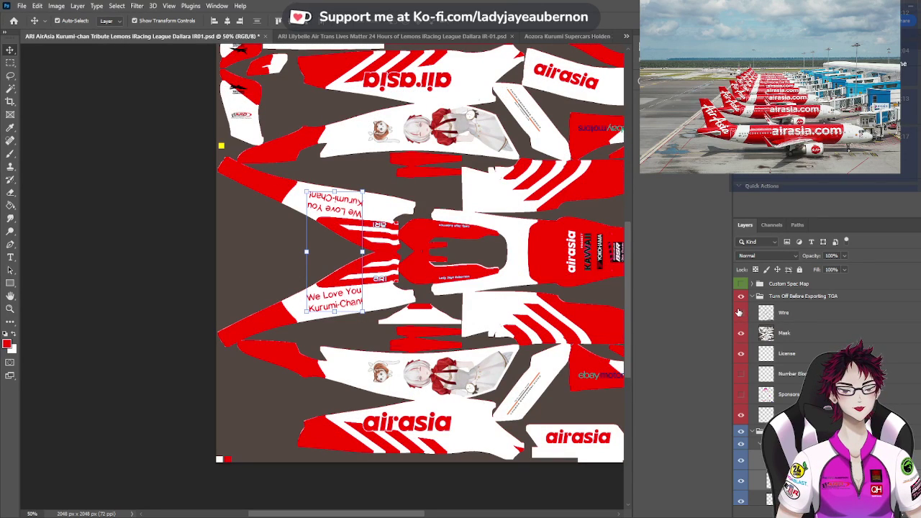
pyautogui.click(741, 295)
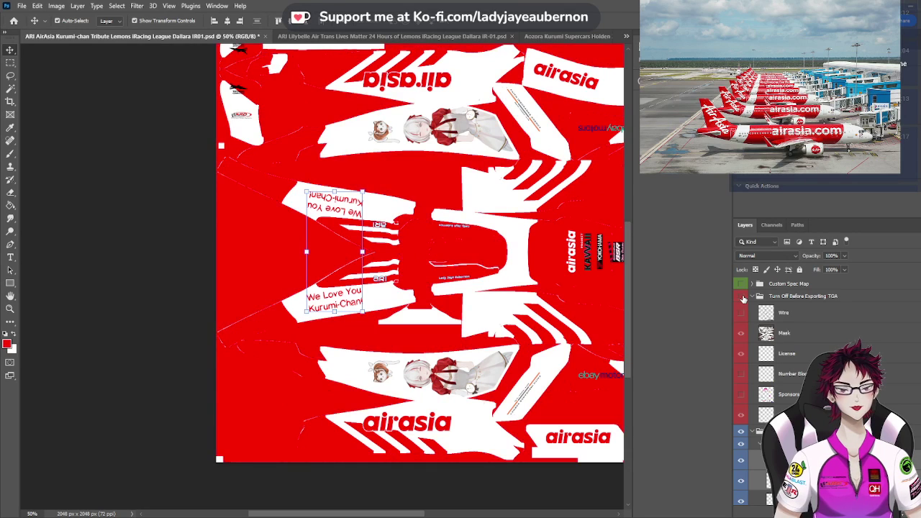
pyautogui.click(134, 202)
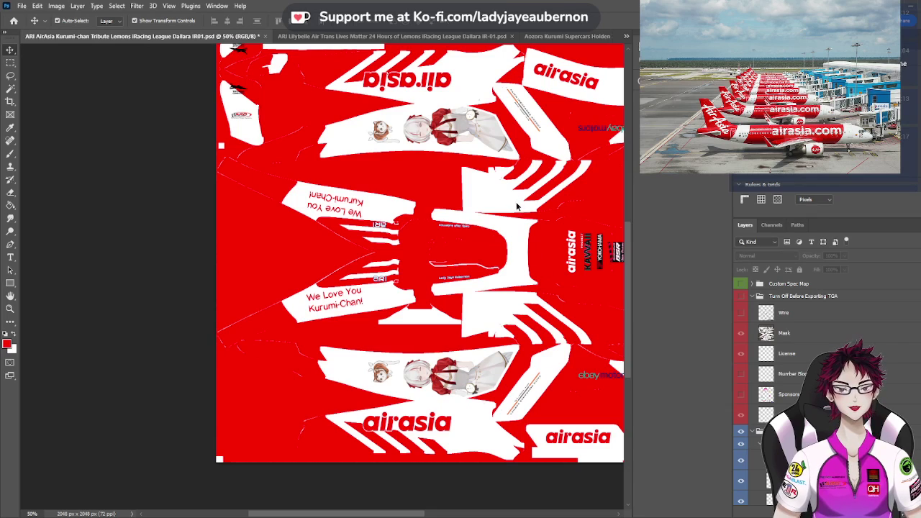
pyautogui.hotkey('ctrl', 's')
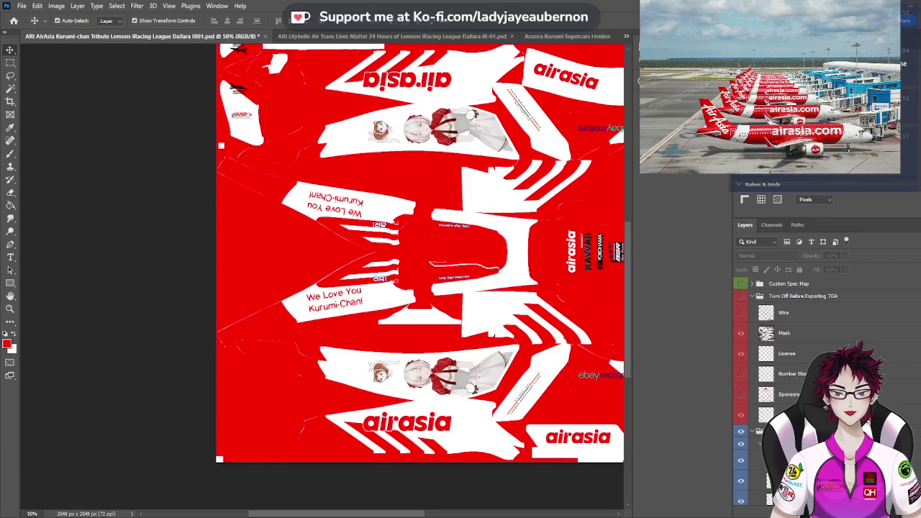
# Switch to iRacing and examine the phrase on both sides of the Dallara IR-01 model from several angles and distances
pyautogui.hotkey('alt', 'Tab')
pyautogui.scroll(3, 404, 318)
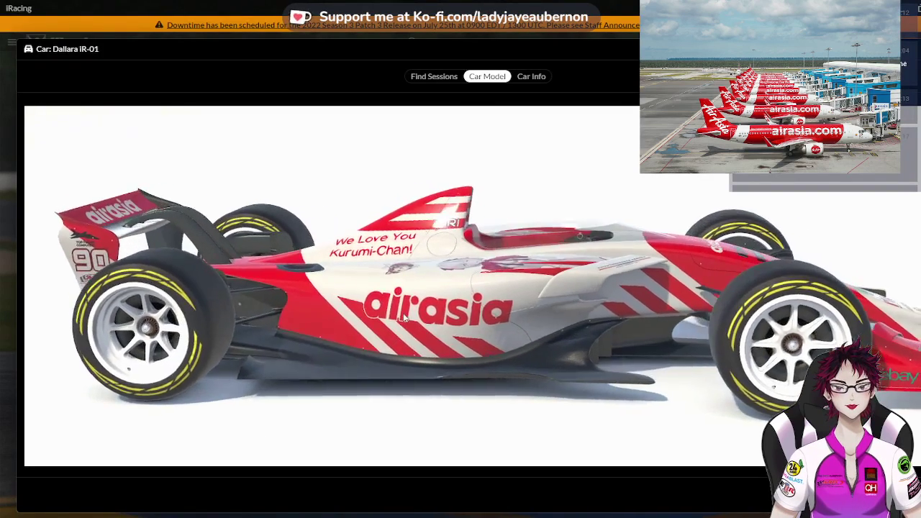
pyautogui.moveTo(403, 317); pyautogui.dragTo(415, 368)
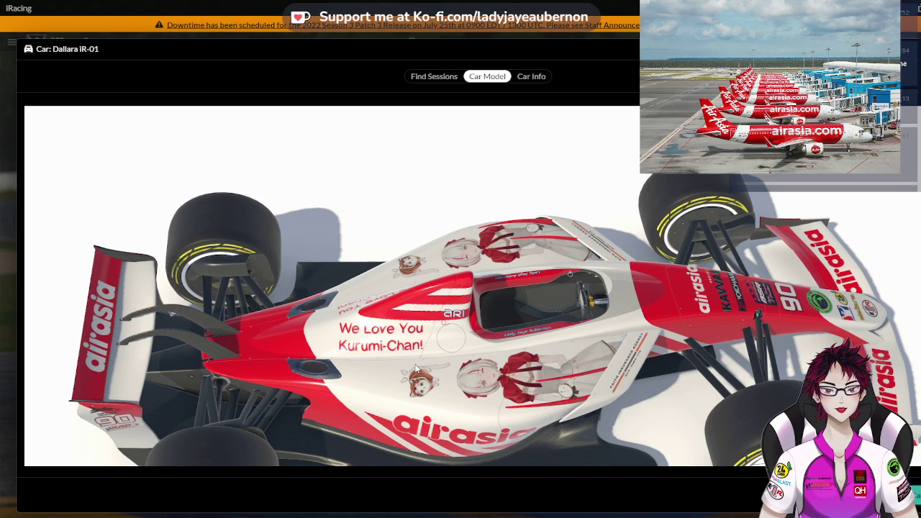
pyautogui.moveTo(415, 369); pyautogui.dragTo(421, 325)
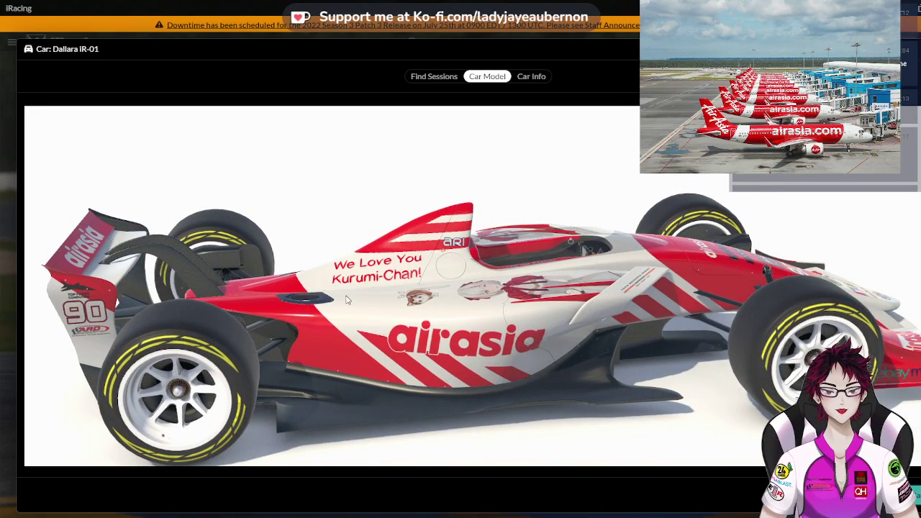
pyautogui.moveTo(348, 299); pyautogui.dragTo(386, 305)
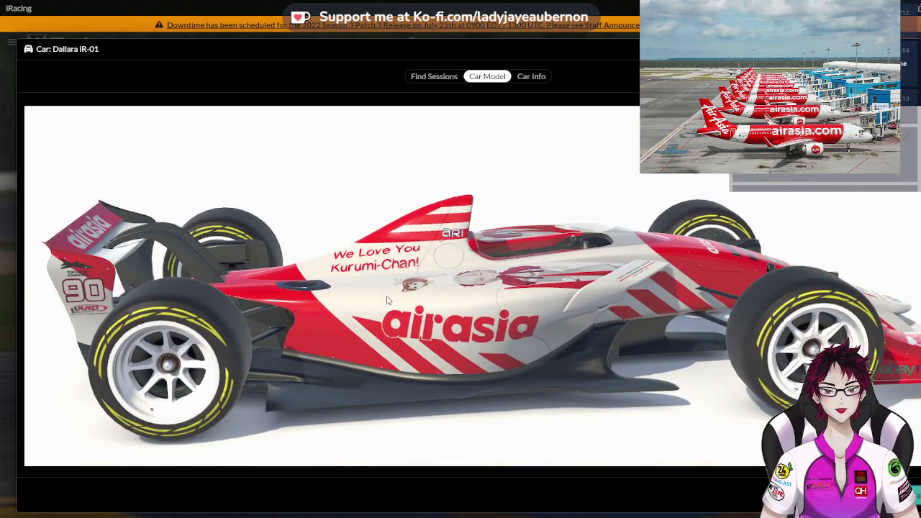
pyautogui.scroll(6, 387, 301)
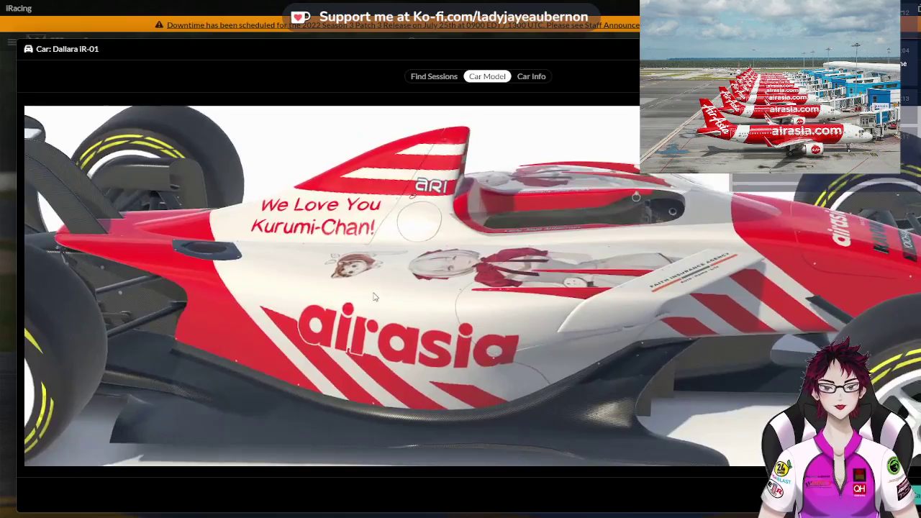
pyautogui.moveTo(373, 296); pyautogui.dragTo(535, 294)
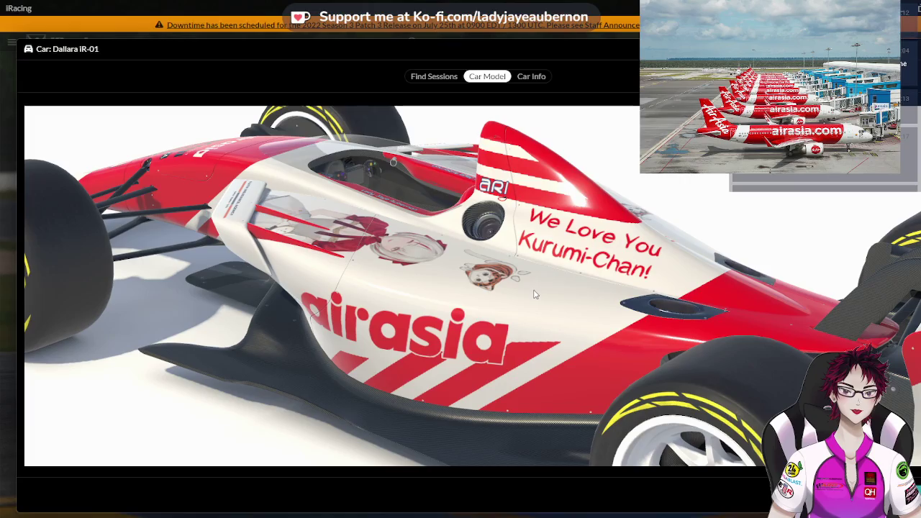
pyautogui.moveTo(534, 293); pyautogui.dragTo(304, 131)
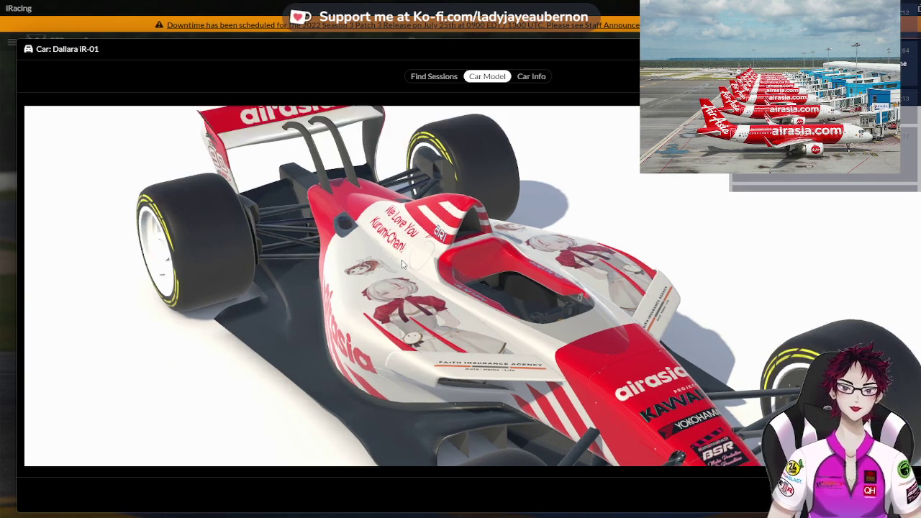
pyautogui.scroll(-2, 402, 262)
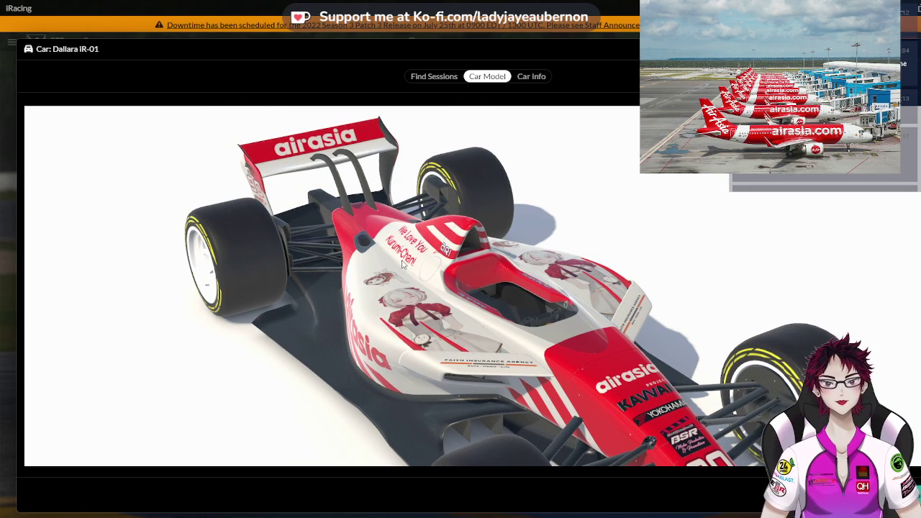
pyautogui.moveTo(402, 263); pyautogui.dragTo(421, 266)
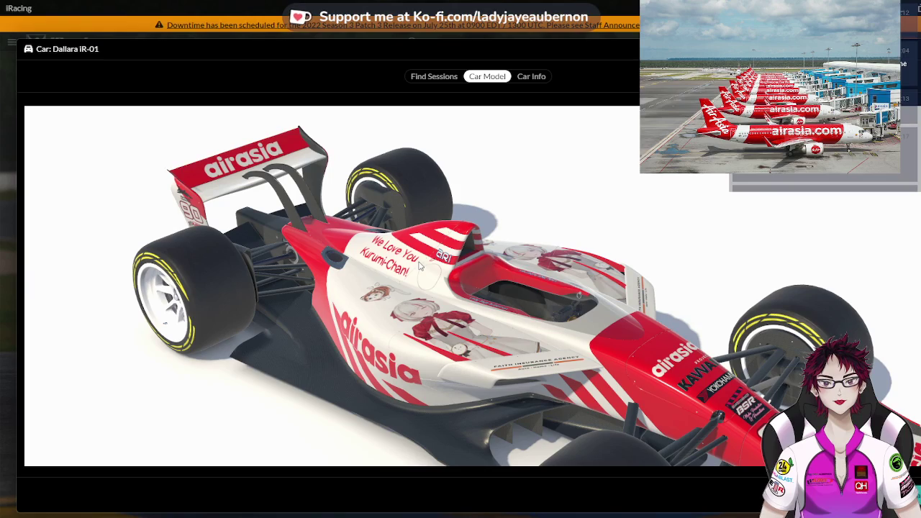
pyautogui.scroll(4, 420, 266)
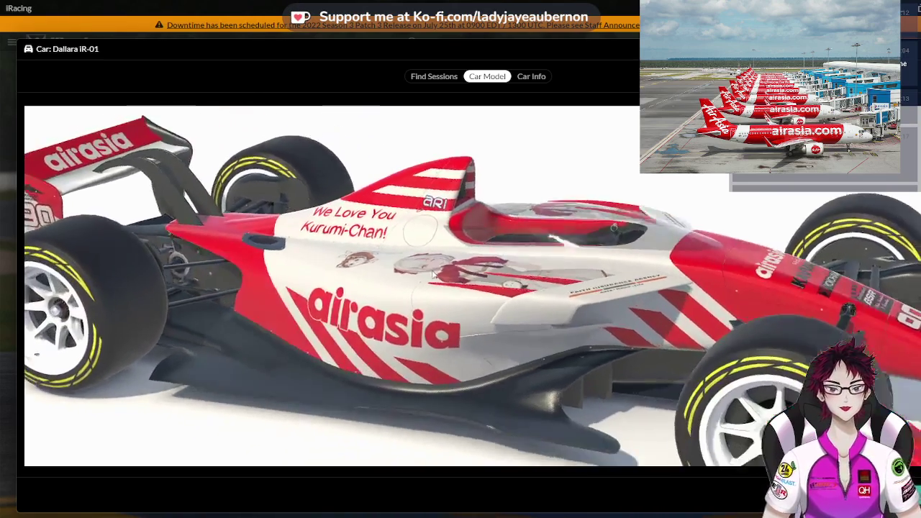
pyautogui.moveTo(433, 274); pyautogui.dragTo(452, 316)
pyautogui.scroll(2, 421, 313)
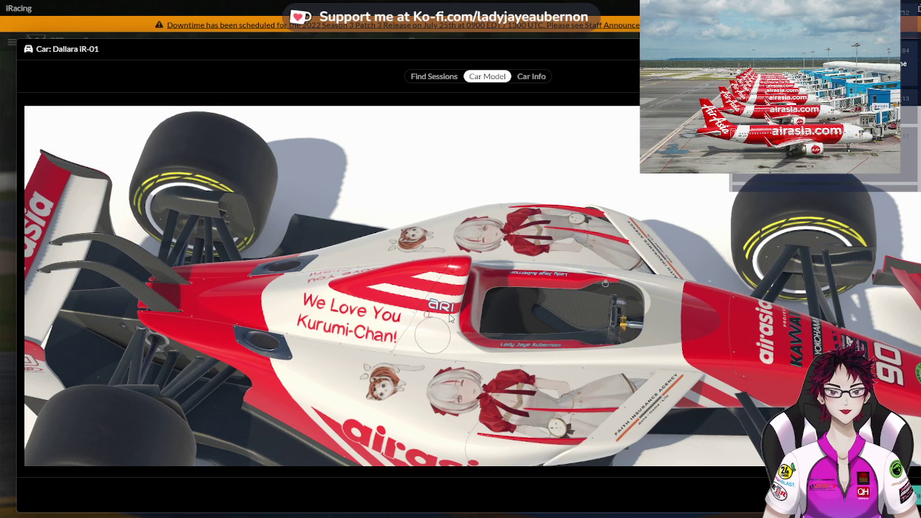
# Check the phrase on the Dallara iR-01 from above, and switch to Photoshop to show the Turn Off Before Exporting TGA group
pyautogui.moveTo(450, 317); pyautogui.dragTo(361, 298)
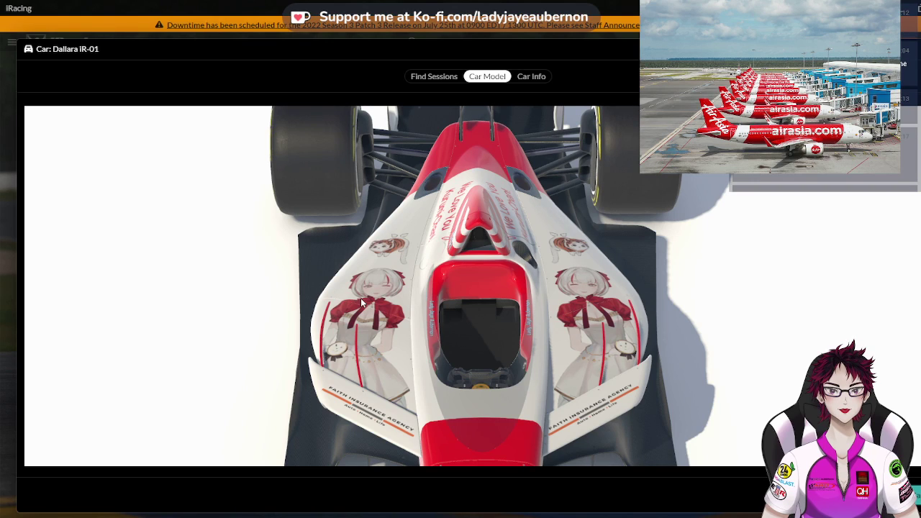
pyautogui.moveTo(360, 298); pyautogui.dragTo(454, 368)
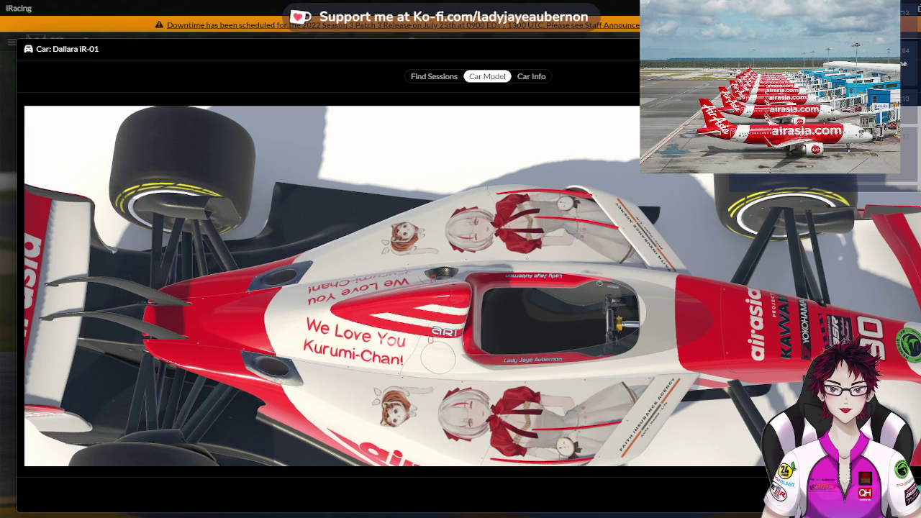
pyautogui.hotkey('alt', 'Tab')
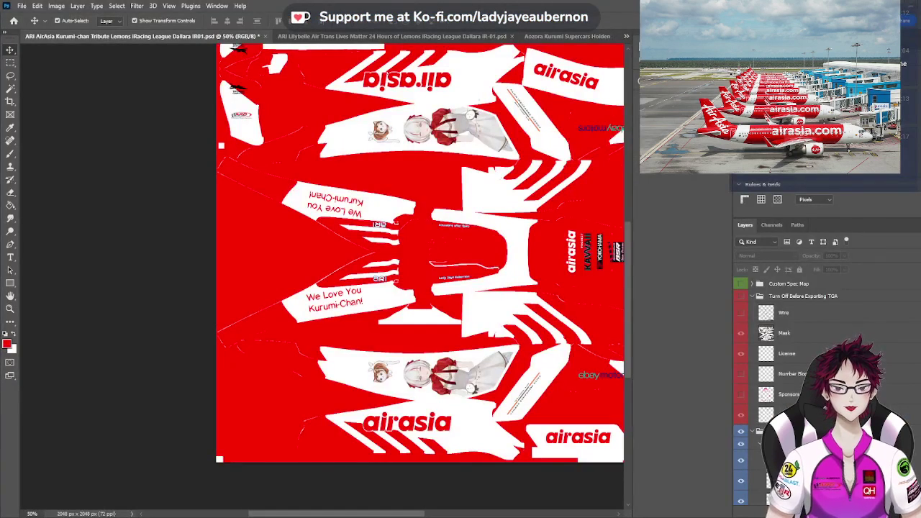
pyautogui.click(742, 297)
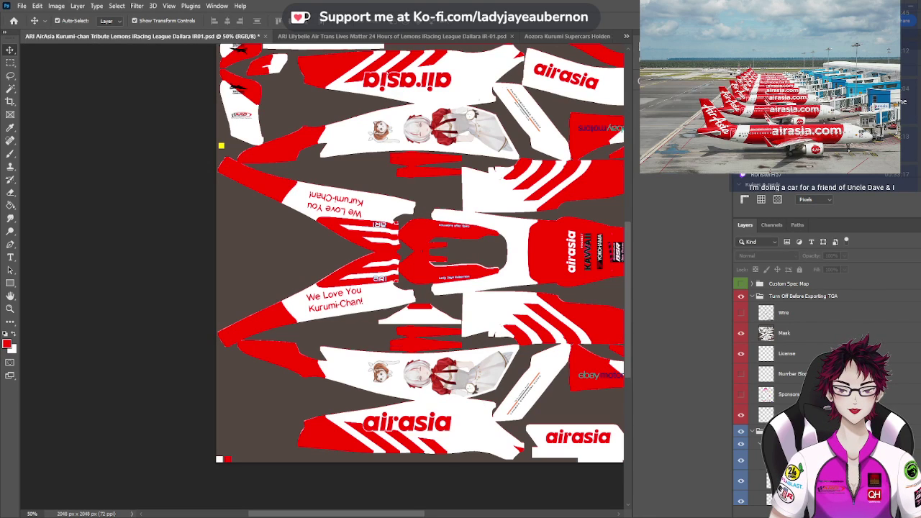
# Switch to iRacing, close the Dallara iR-01 view and open the car model of the NASCAR Cup Series Ford Mustang
pyautogui.hotkey('alt', 'Tab')
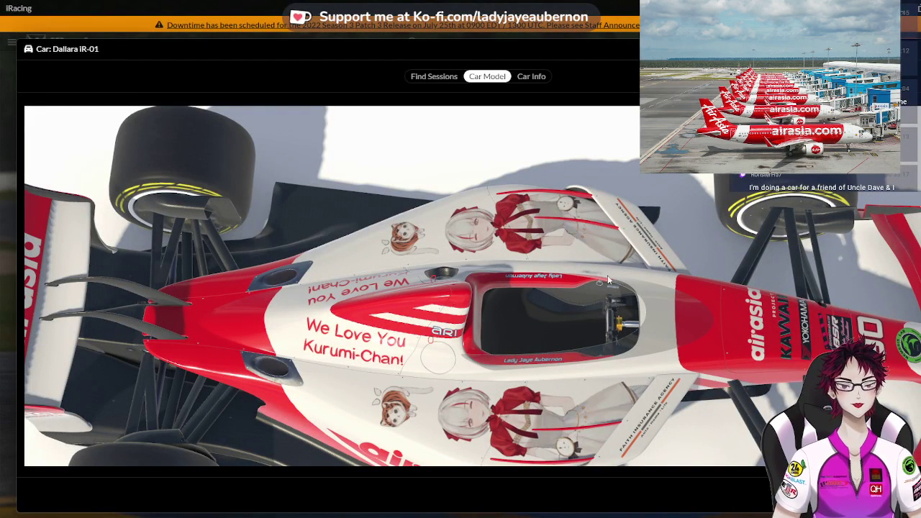
pyautogui.press('Escape')
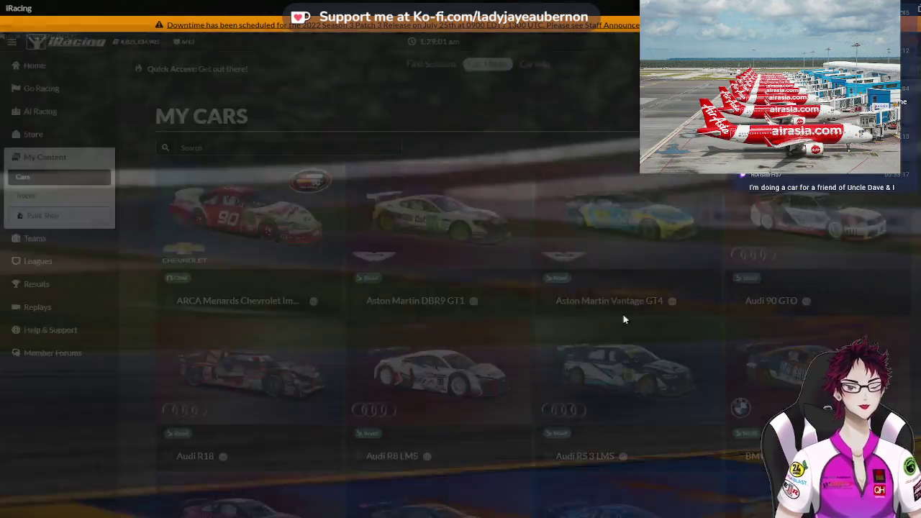
pyautogui.scroll(-5, 669, 295)
pyautogui.scroll(-6, 687, 304)
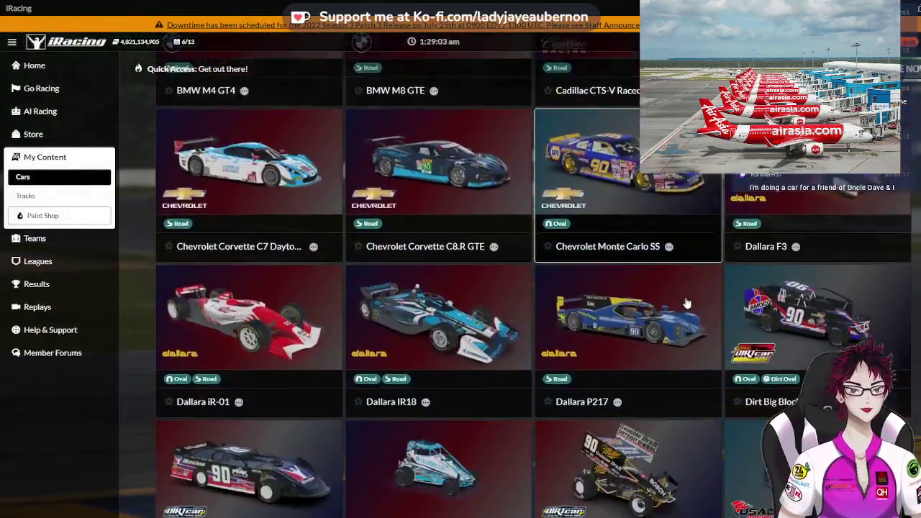
pyautogui.scroll(-4, 687, 304)
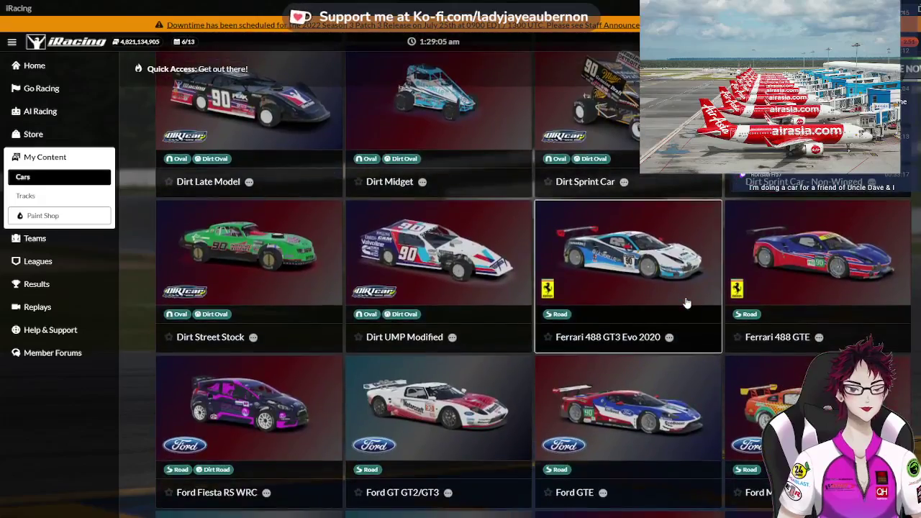
pyautogui.scroll(-7, 687, 303)
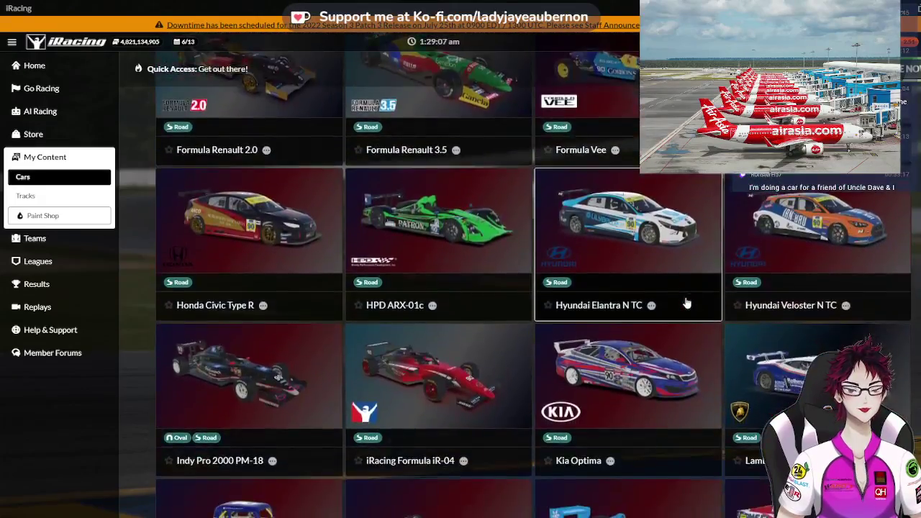
pyautogui.scroll(-5, 687, 303)
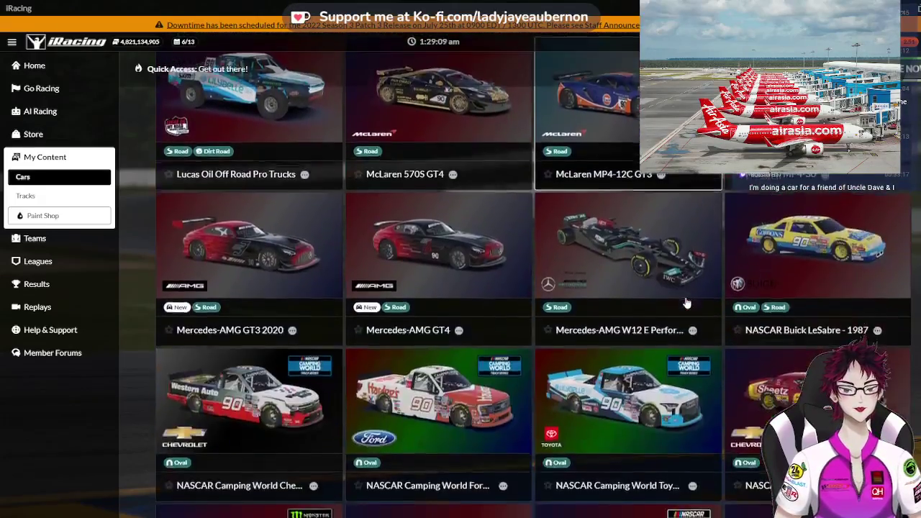
pyautogui.scroll(-1, 687, 303)
pyautogui.scroll(-1, 687, 303)
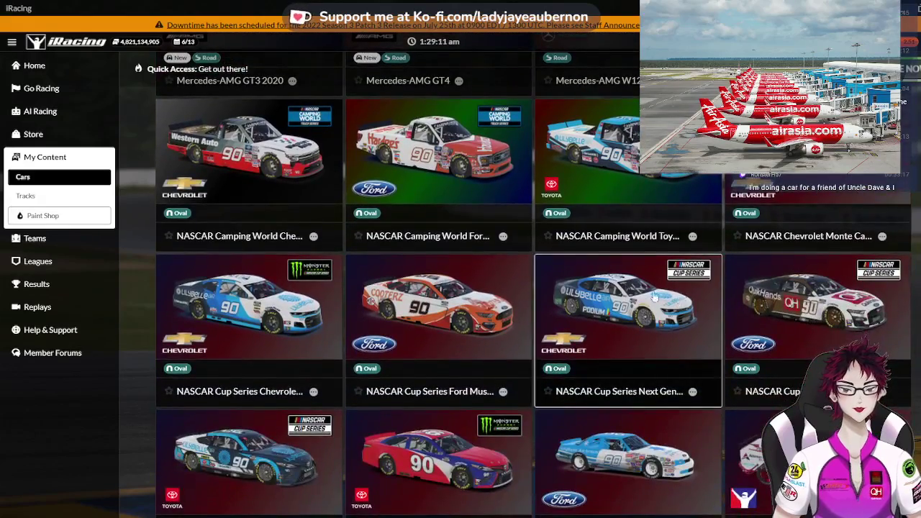
pyautogui.click(506, 307)
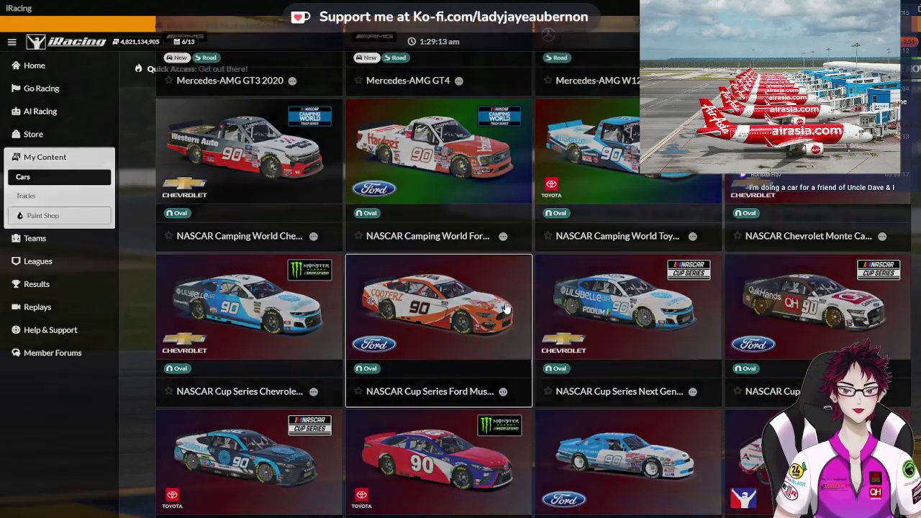
pyautogui.click(494, 79)
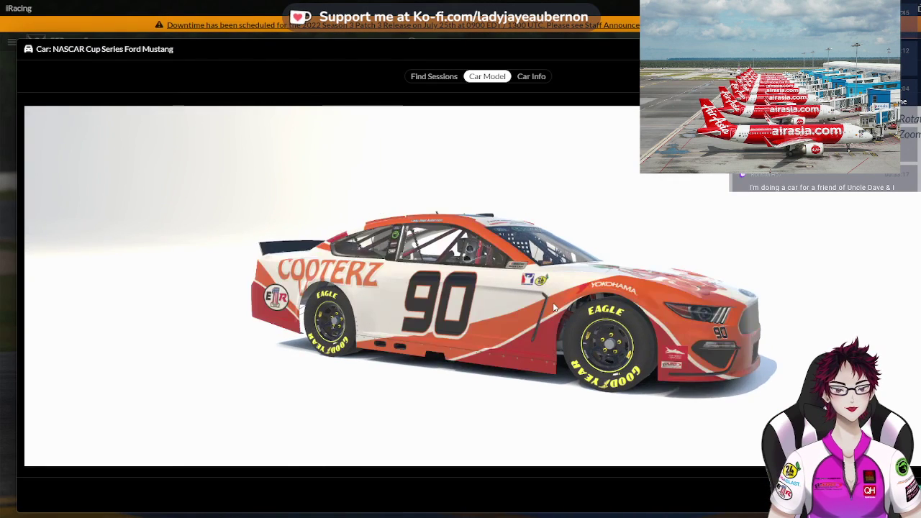
# Examine the Cooterz livery on the Ford Mustang's hood, front and side, and close the car view
pyautogui.moveTo(553, 303); pyautogui.dragTo(517, 317)
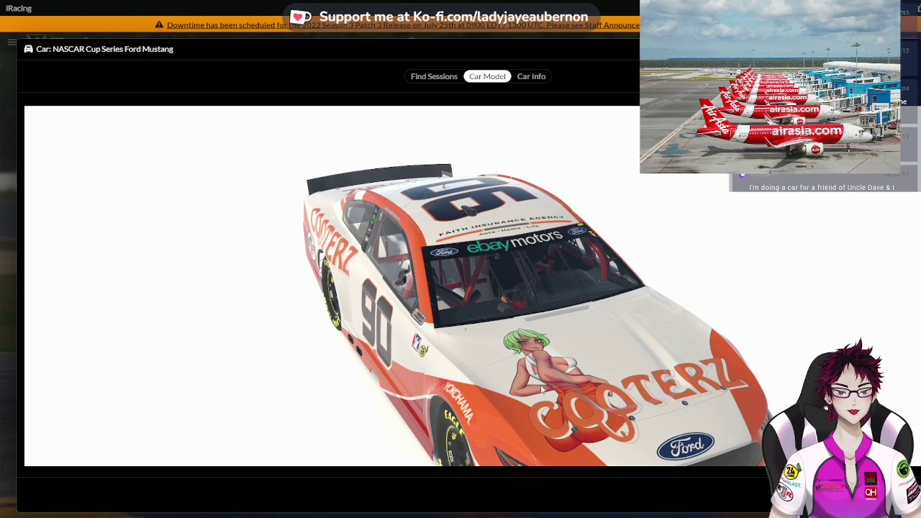
pyautogui.moveTo(527, 374); pyautogui.dragTo(611, 336)
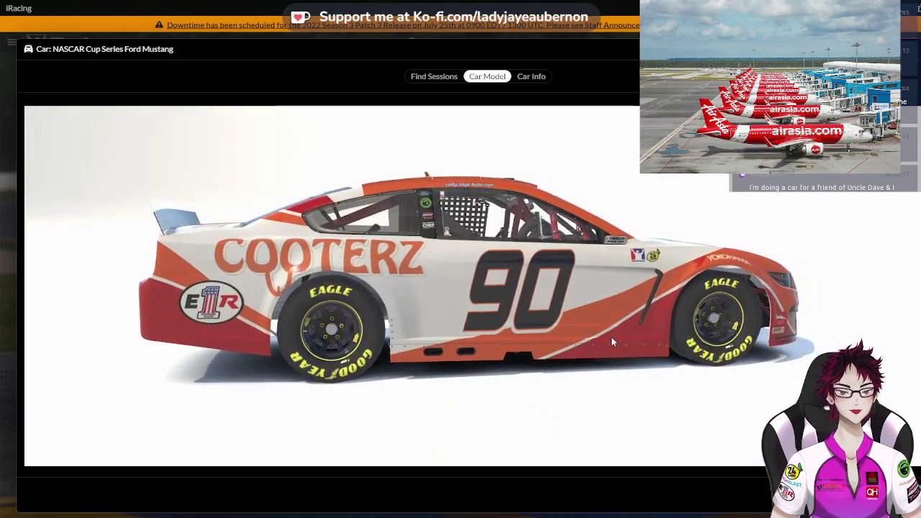
pyautogui.moveTo(389, 315); pyautogui.dragTo(332, 260)
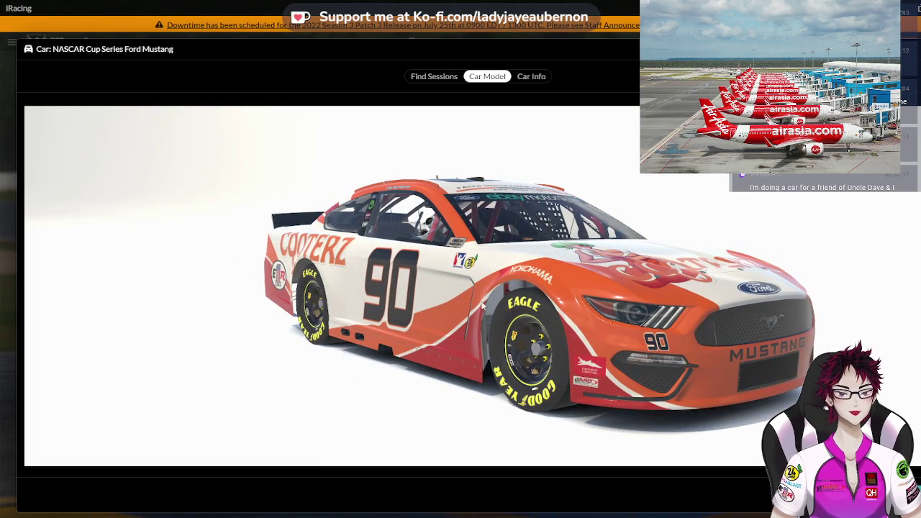
pyautogui.press('Escape')
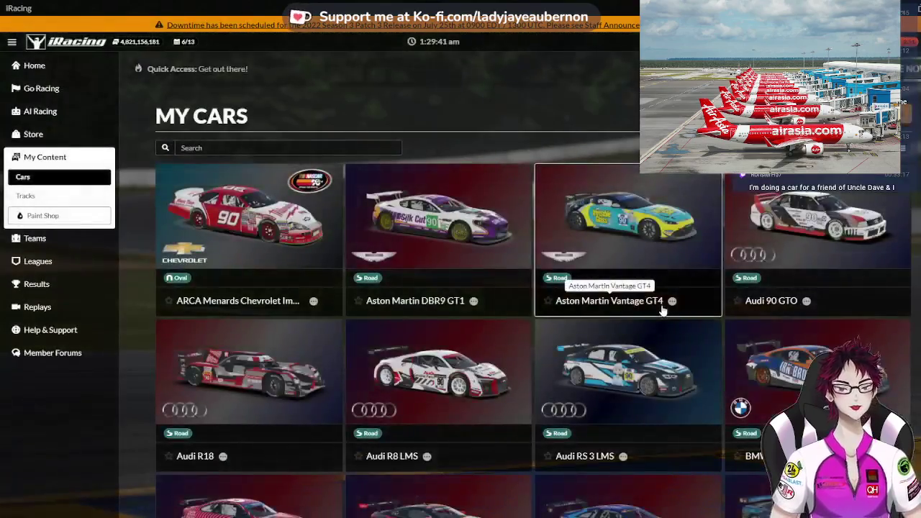
# Find the Skip Barber Formula 2000 in the car list and open its car model
pyautogui.scroll(-15, 663, 310)
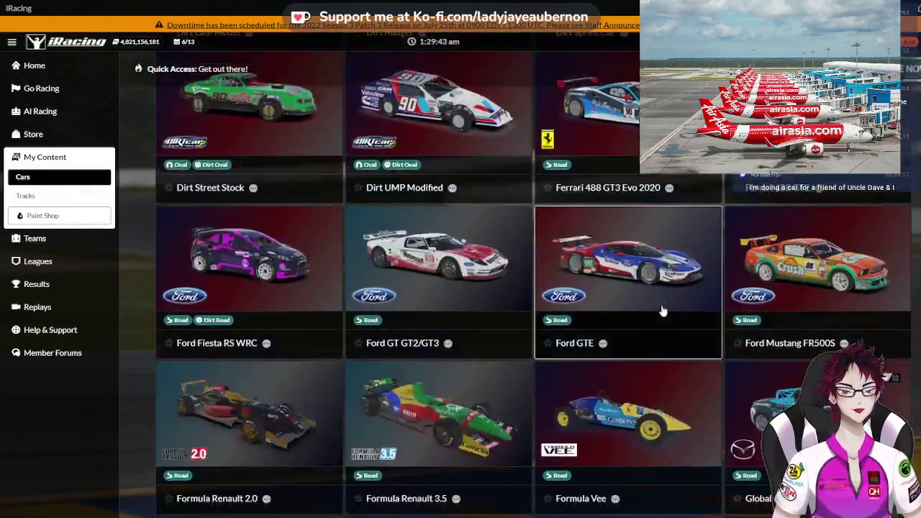
pyautogui.scroll(-13, 663, 310)
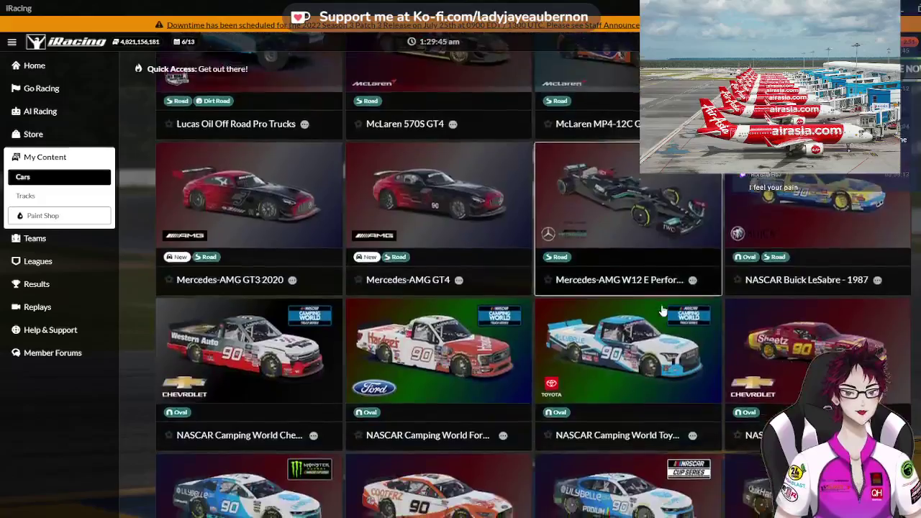
pyautogui.scroll(-9, 663, 310)
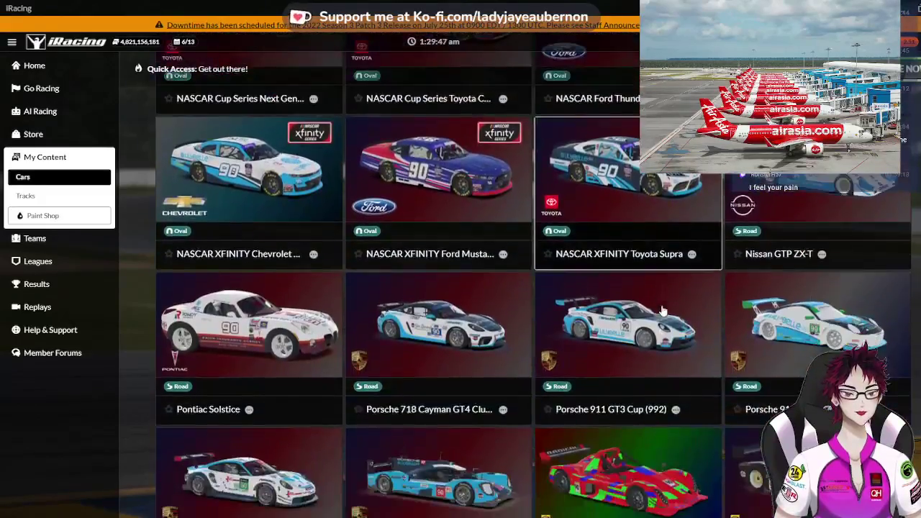
pyautogui.scroll(-5, 662, 310)
pyautogui.click(757, 303)
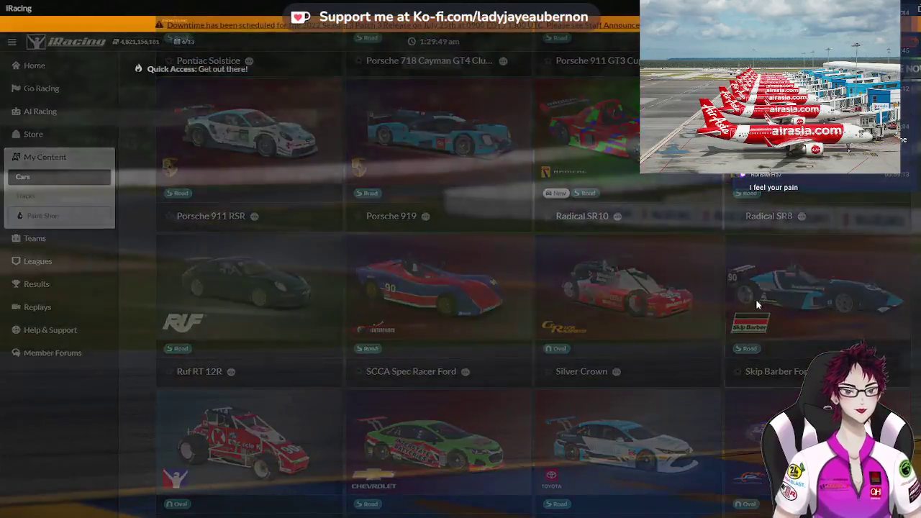
pyautogui.click(487, 76)
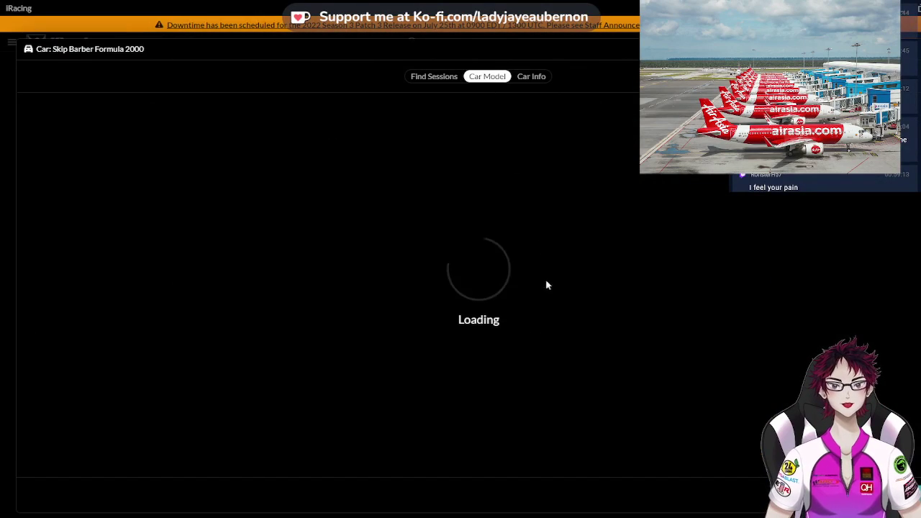
# Examine the Lilybelle Air livery on the Skip Barber Formula 2000 from above, behind, the side and the front, and close the car view
pyautogui.scroll(5, 537, 331)
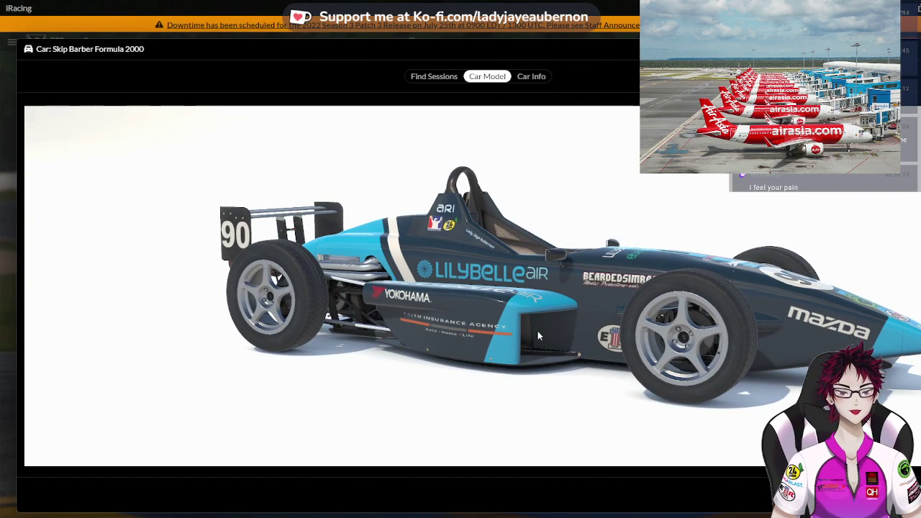
pyautogui.moveTo(537, 331); pyautogui.dragTo(537, 360)
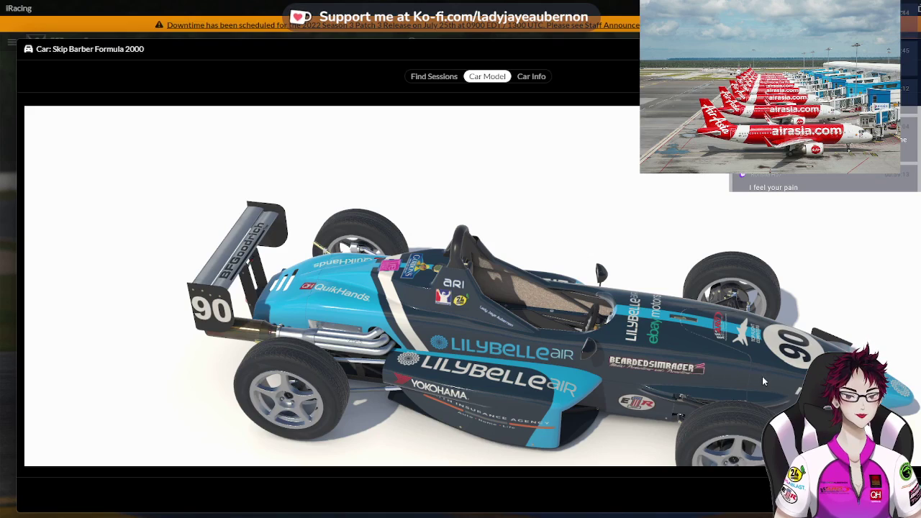
pyautogui.moveTo(762, 377); pyautogui.dragTo(535, 382)
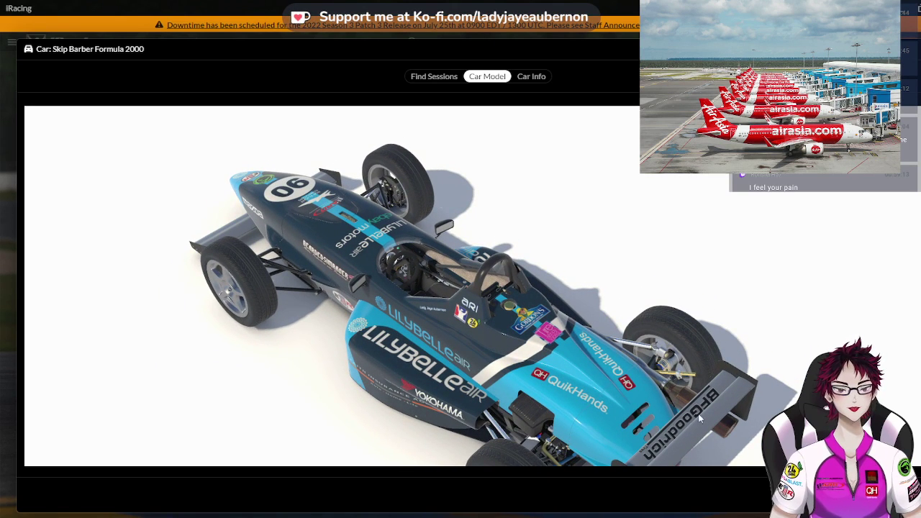
pyautogui.scroll(5, 597, 370)
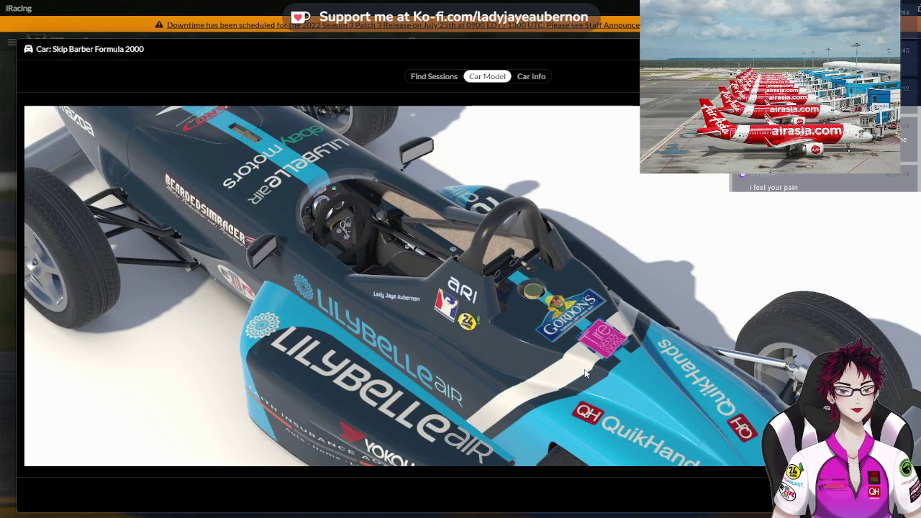
pyautogui.moveTo(585, 373); pyautogui.dragTo(591, 326)
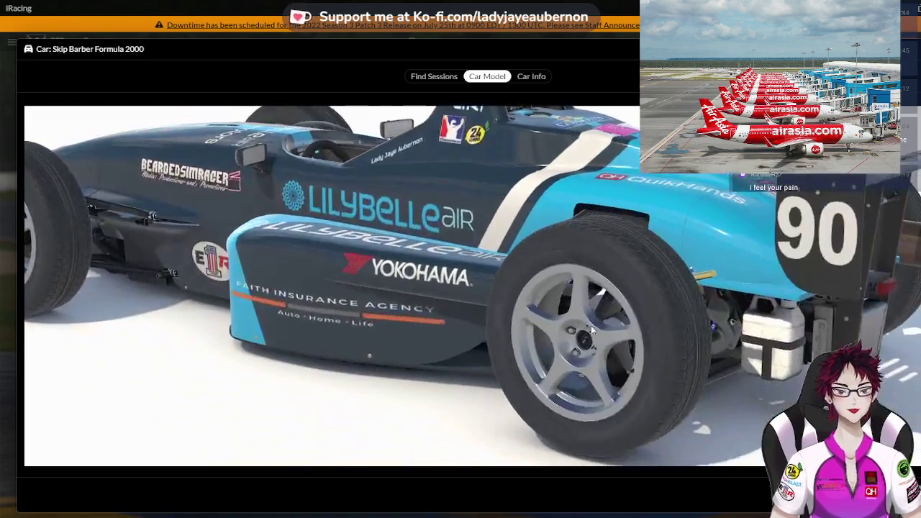
pyautogui.scroll(-4, 591, 325)
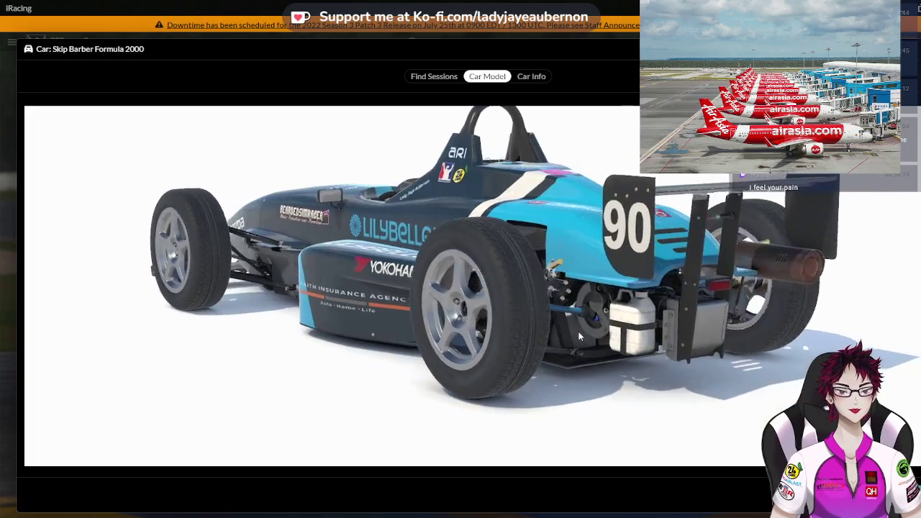
pyautogui.moveTo(597, 345); pyautogui.dragTo(644, 323)
pyautogui.scroll(2, 644, 324)
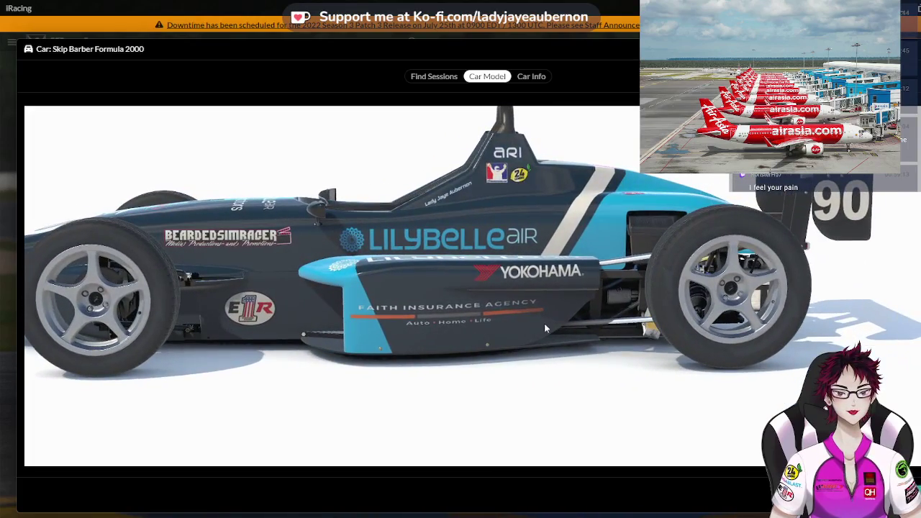
pyautogui.scroll(-3, 522, 325)
pyautogui.moveTo(525, 345); pyautogui.dragTo(654, 307)
pyautogui.scroll(2, 570, 338)
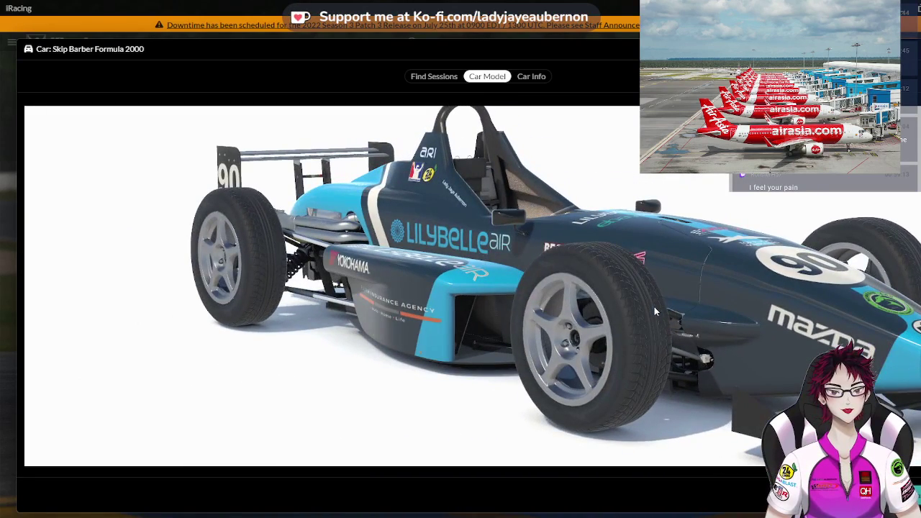
pyautogui.scroll(-3, 654, 306)
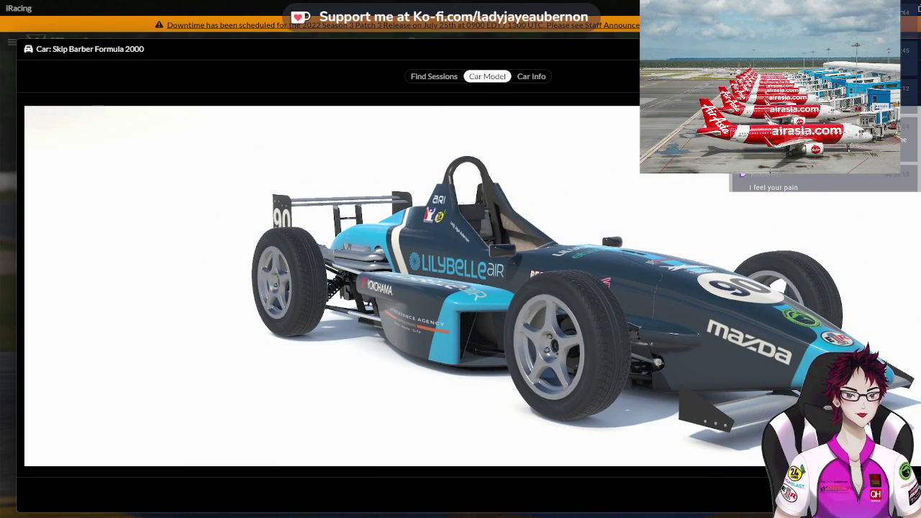
pyautogui.press('Escape')
# Reopen the Dallara iR-01 car model and view the AirAsia livery from a raised side angle
pyautogui.scroll(-10, 657, 372)
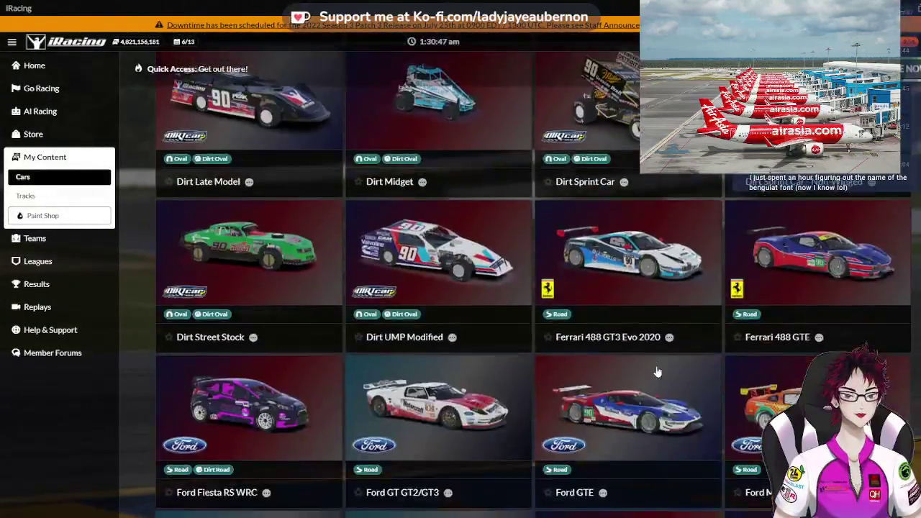
pyautogui.scroll(4, 657, 371)
pyautogui.click(311, 245)
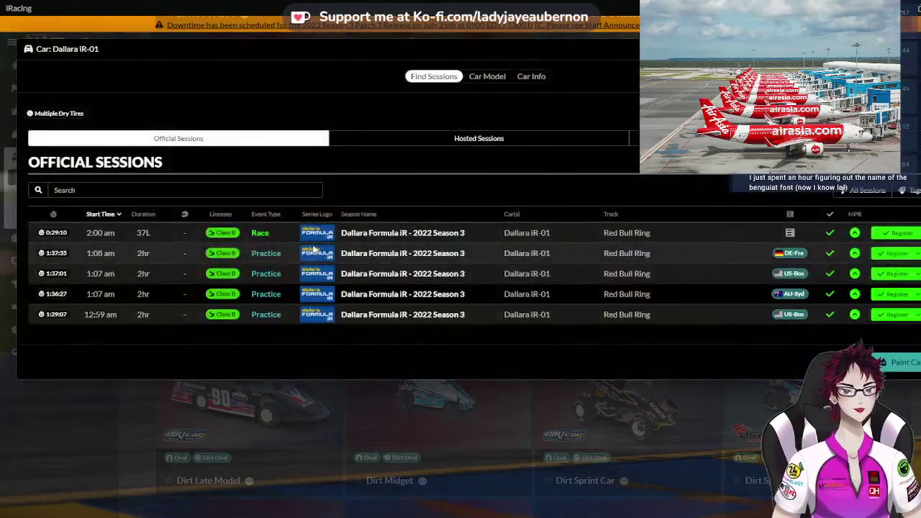
pyautogui.click(483, 82)
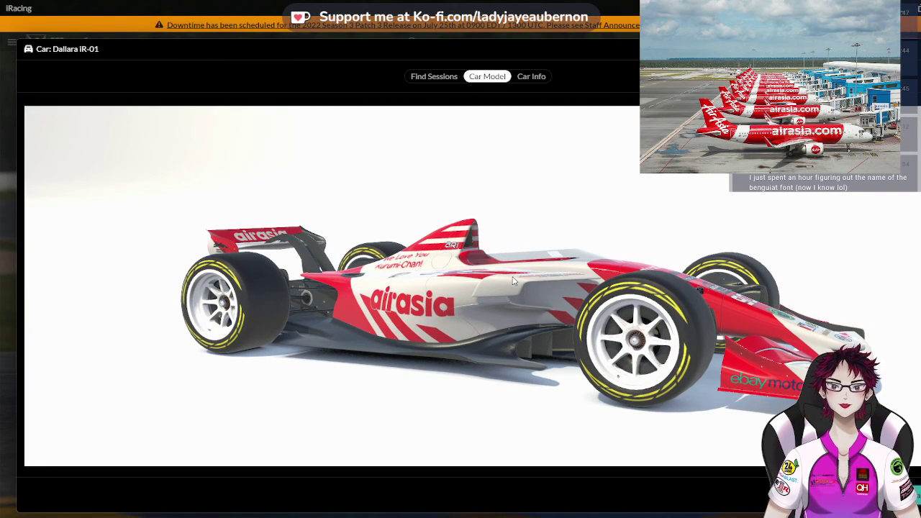
pyautogui.moveTo(500, 284); pyautogui.dragTo(502, 336)
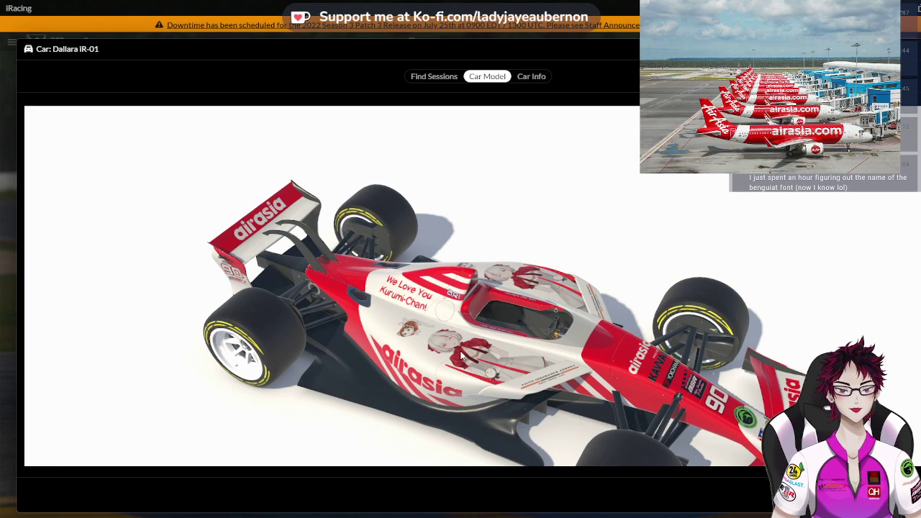
# Switch to Photoshop and show the Wire layer over the AirAsia Dallara livery template
pyautogui.moveTo(463, 358); pyautogui.dragTo(457, 323)
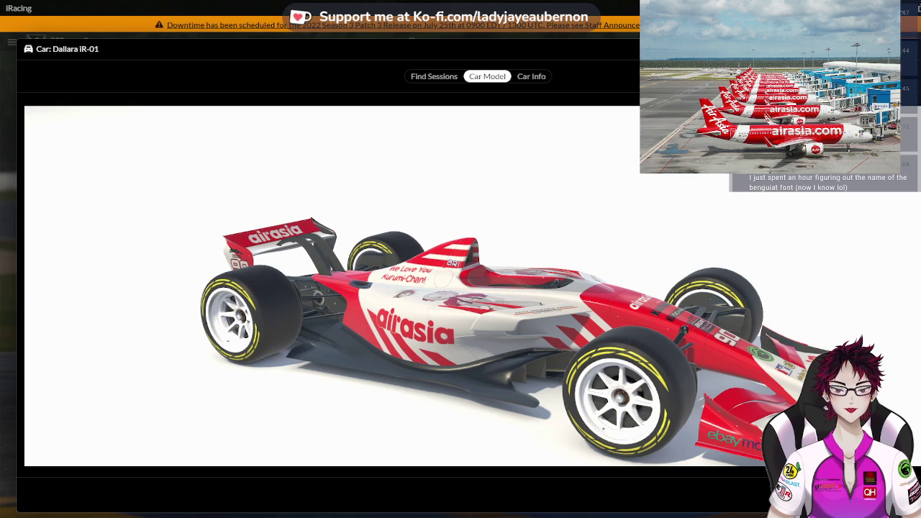
pyautogui.hotkey('alt', 'Tab')
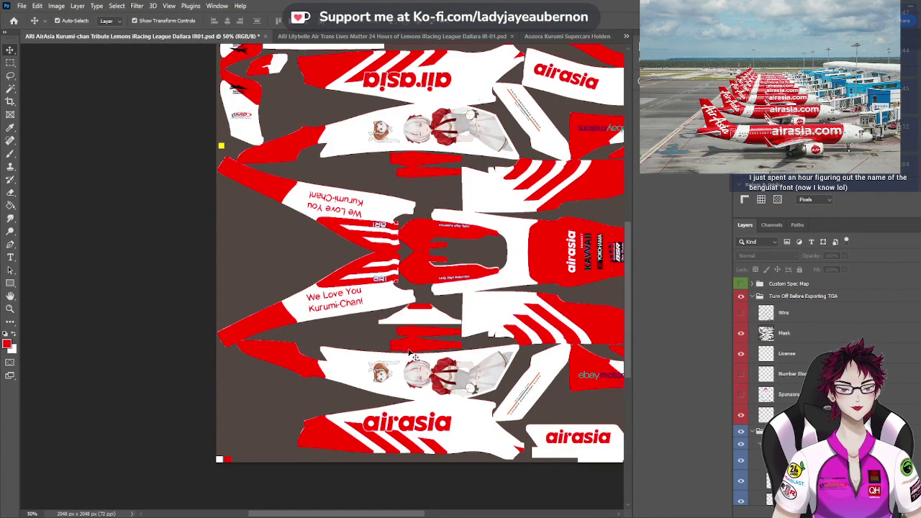
pyautogui.click(742, 312)
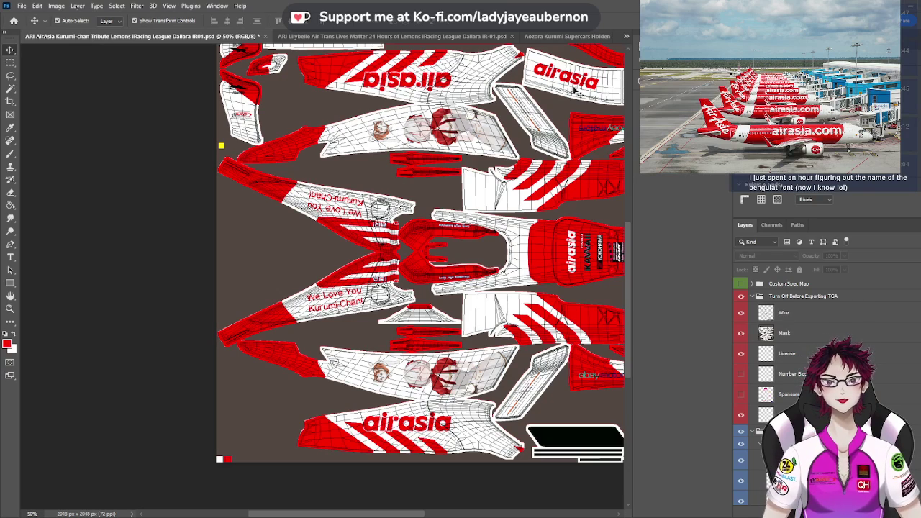
# Copy the small Project Kawaii logo from the Aozora Kurumi Holden ZB Commodore livery and return to the AirAsia Dallara document
pyautogui.click(594, 36)
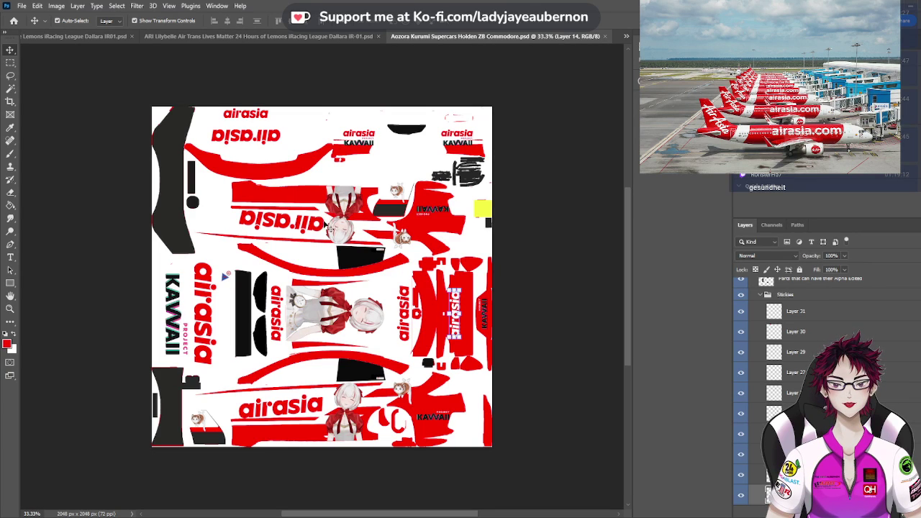
pyautogui.click(379, 149)
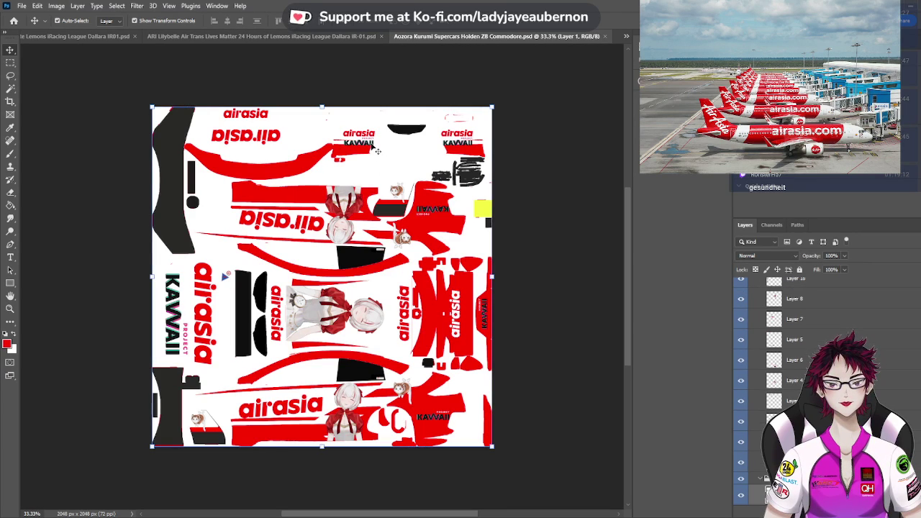
pyautogui.click(372, 146)
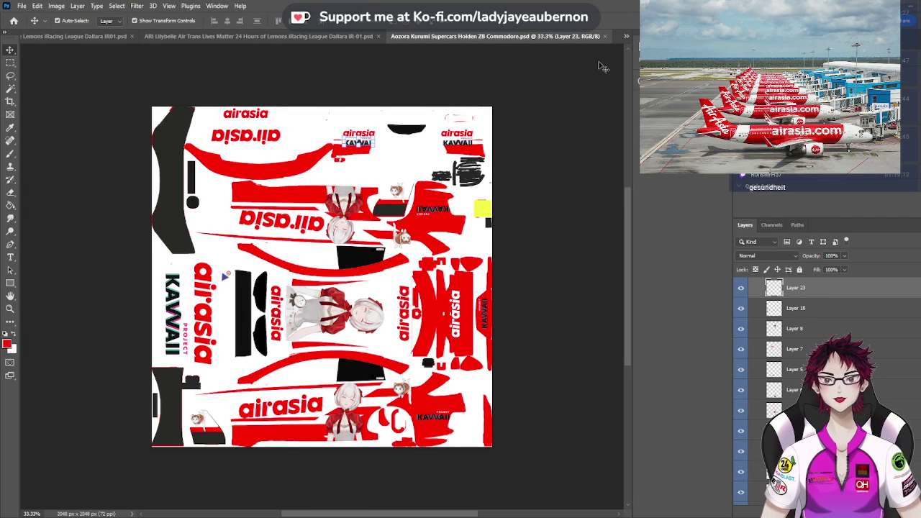
pyautogui.hotkey('ctrl', 'Tab')
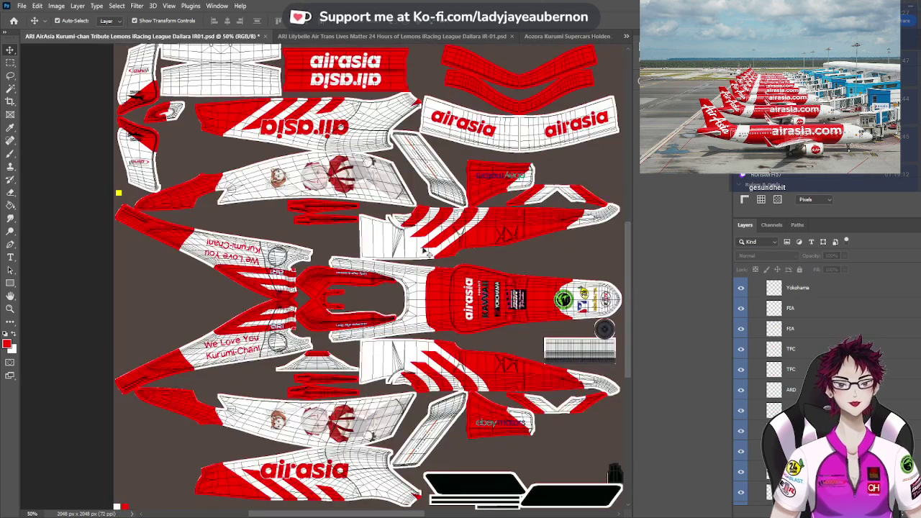
# Paste the Project Kawaii logo as a new layer above the Custom Spec Map group, near the rear of the lower character panel
pyautogui.scroll(10, 774, 310)
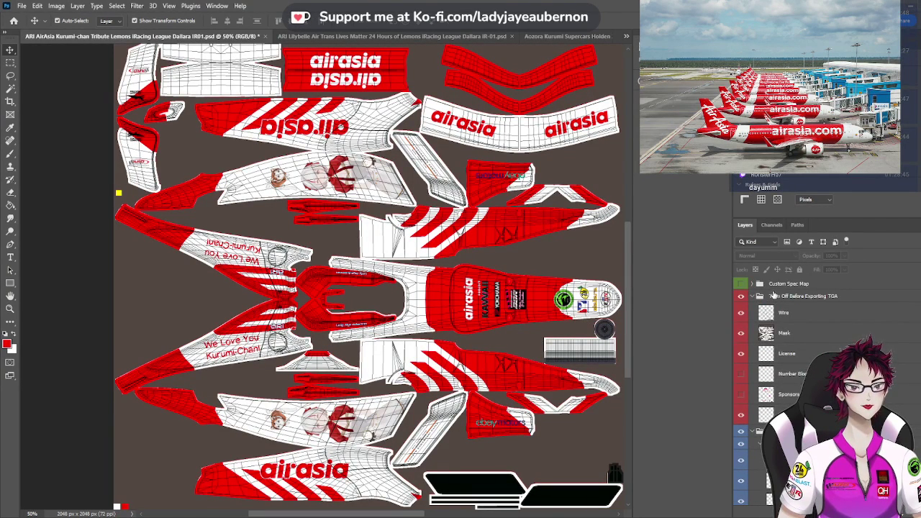
pyautogui.click(777, 285)
pyautogui.scroll(-2, 761, 377)
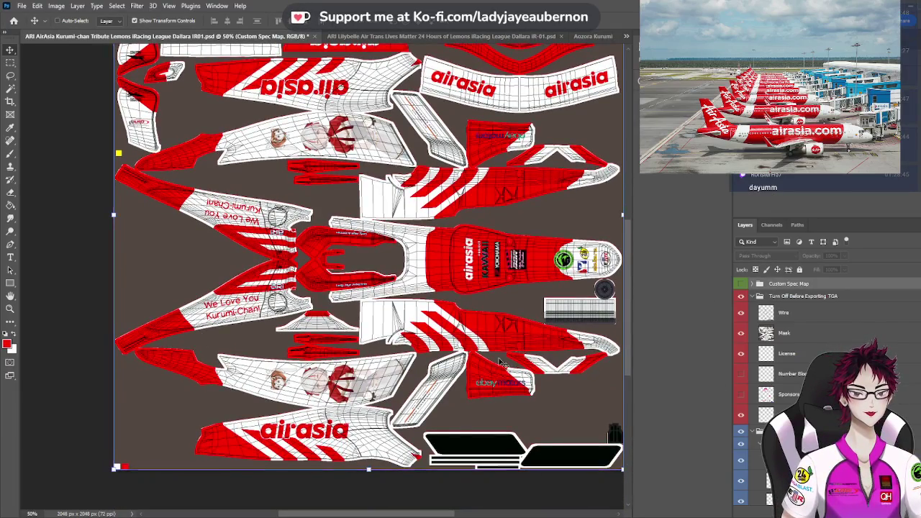
pyautogui.hotkey('ctrl', '+')
pyautogui.hotkey('ctrl', '+')
pyautogui.scroll(-1, 480, 362)
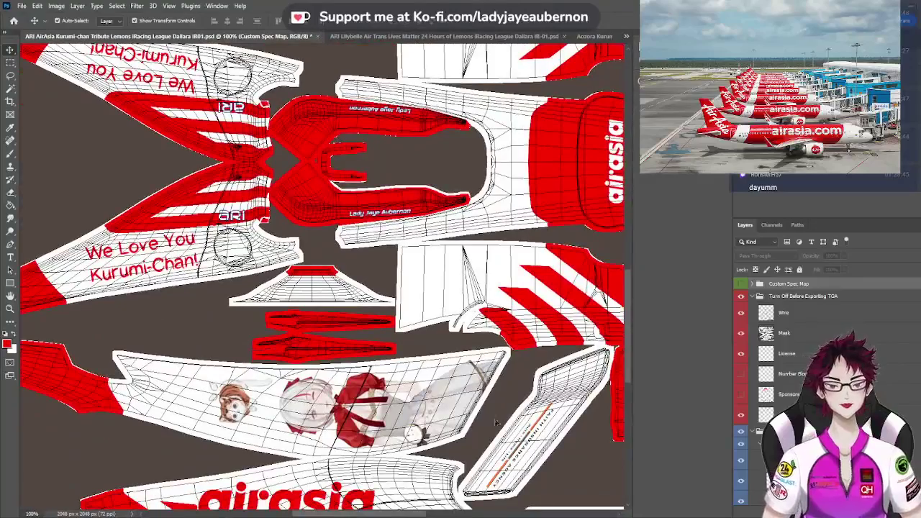
pyautogui.moveTo(403, 515); pyautogui.dragTo(360, 515)
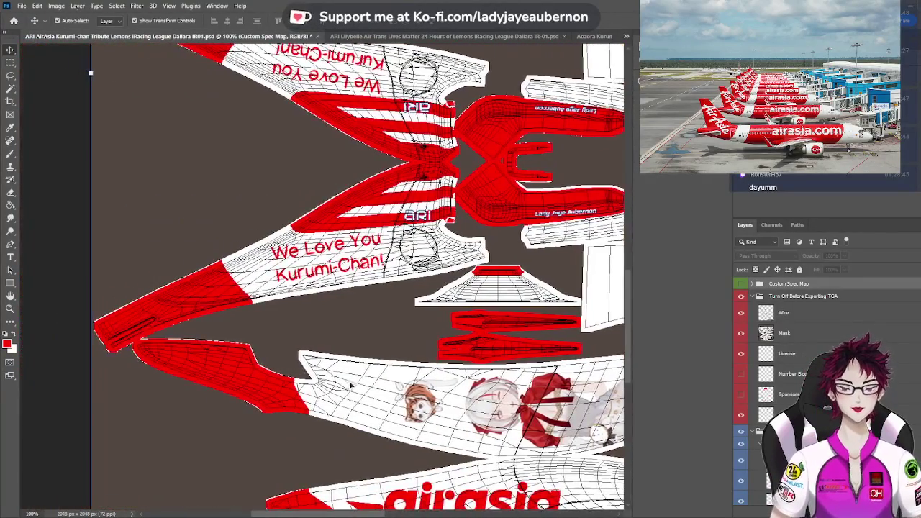
pyautogui.scroll(-2, 344, 365)
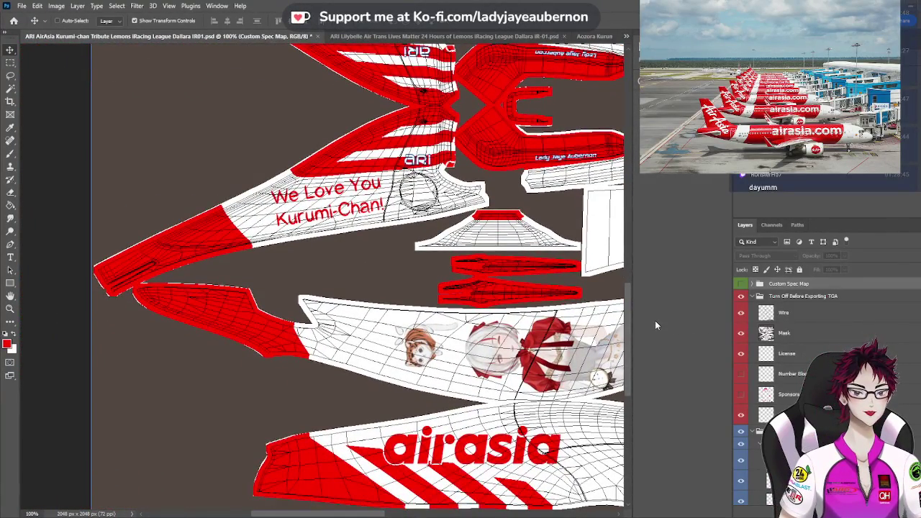
pyautogui.hotkey('ctrl', 'v')
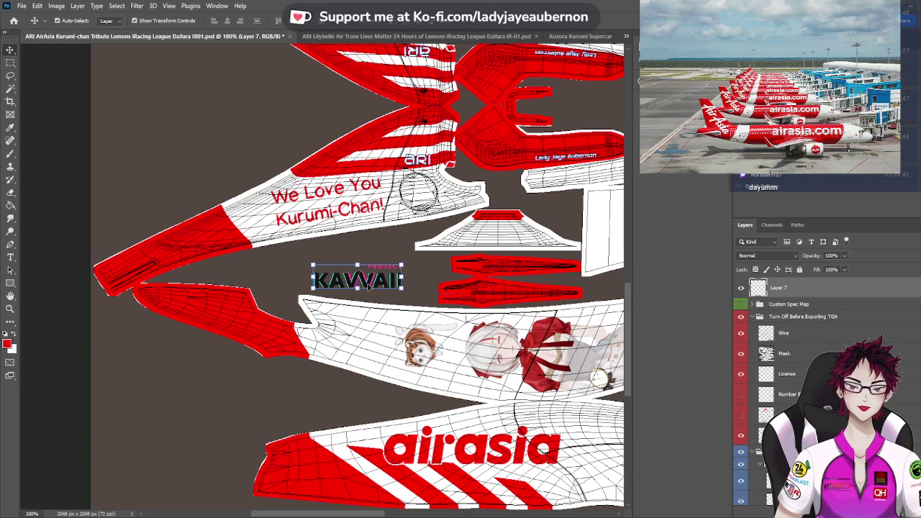
# Move the Project Kawaii logo onto the white area behind the animal sticker and tilt it to follow the panel's slope
pyautogui.moveTo(366, 285); pyautogui.dragTo(363, 340)
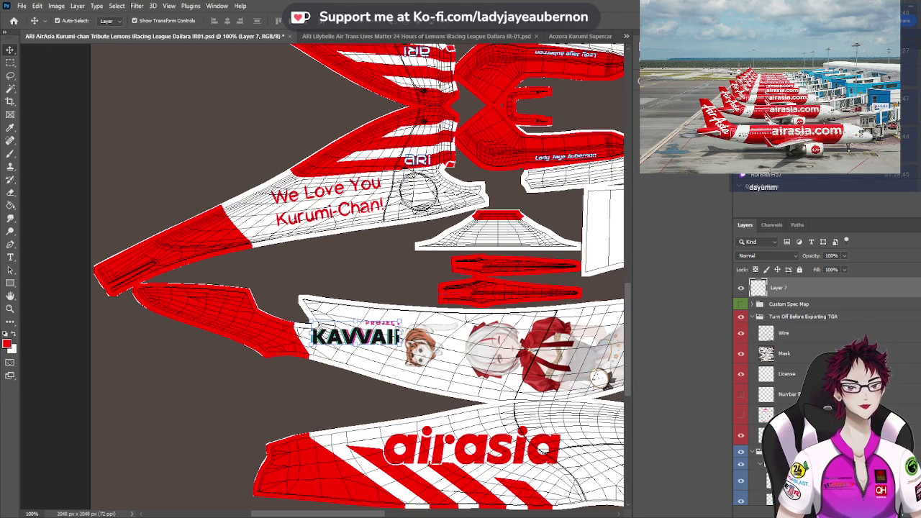
pyautogui.press('Up')
pyautogui.press('Up')
pyautogui.press('Up')
pyautogui.press('Up')
pyautogui.press('Up')
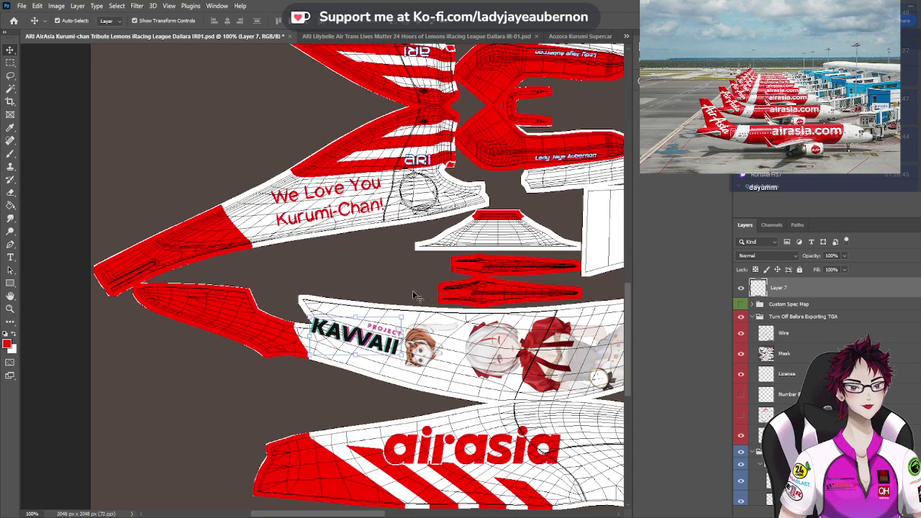
# Scale the tilted Project Kawaii logo down to about 61% within the white area and deselect it
pyautogui.moveTo(309, 335); pyautogui.dragTo(319, 334)
pyautogui.moveTo(405, 335); pyautogui.dragTo(388, 334)
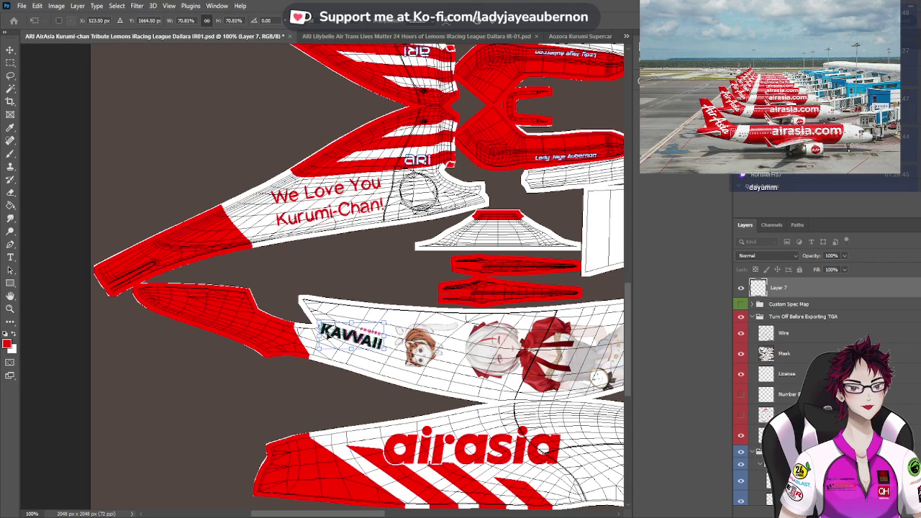
pyautogui.moveTo(317, 336); pyautogui.dragTo(327, 334)
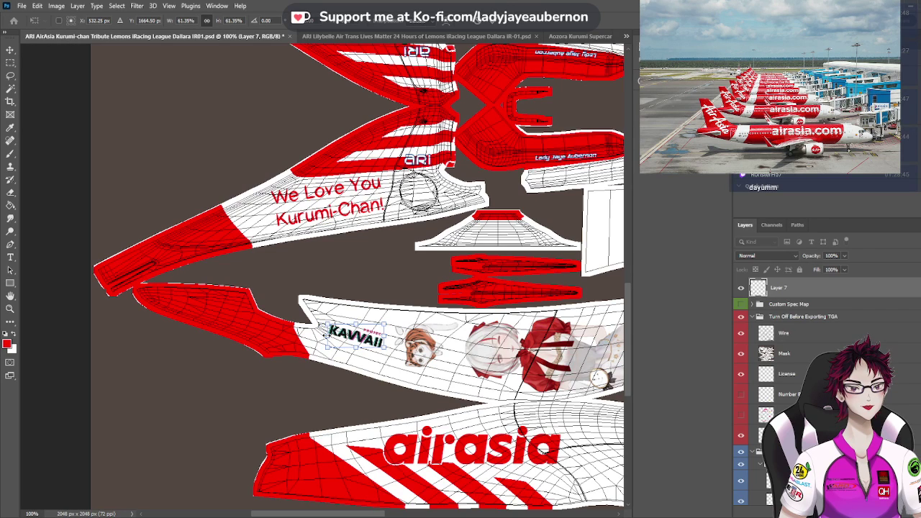
pyautogui.click(10, 50)
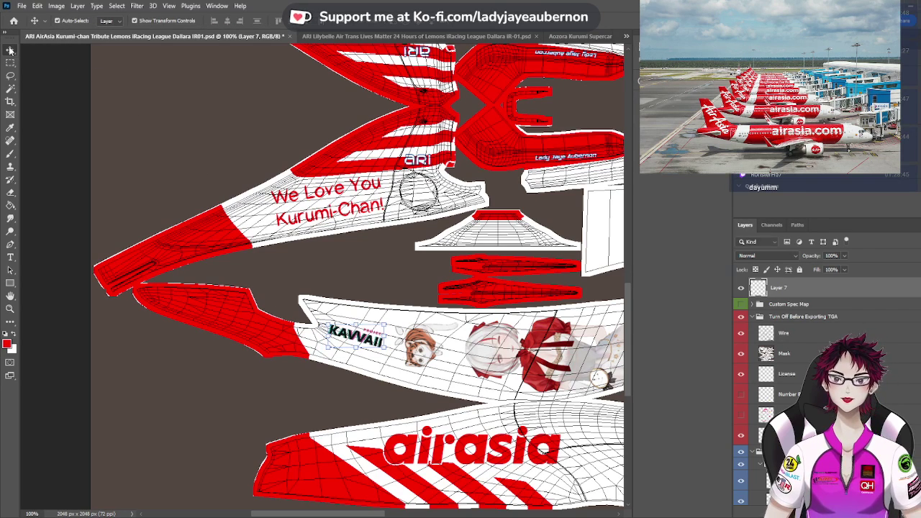
pyautogui.click(178, 385)
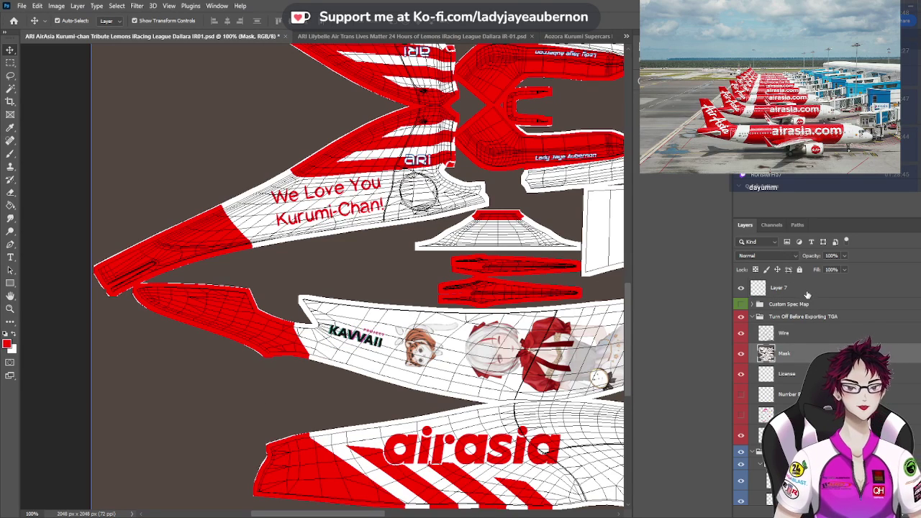
# Rename the pasted logo's layer as Project Kawaii
pyautogui.doubleClick(782, 288)
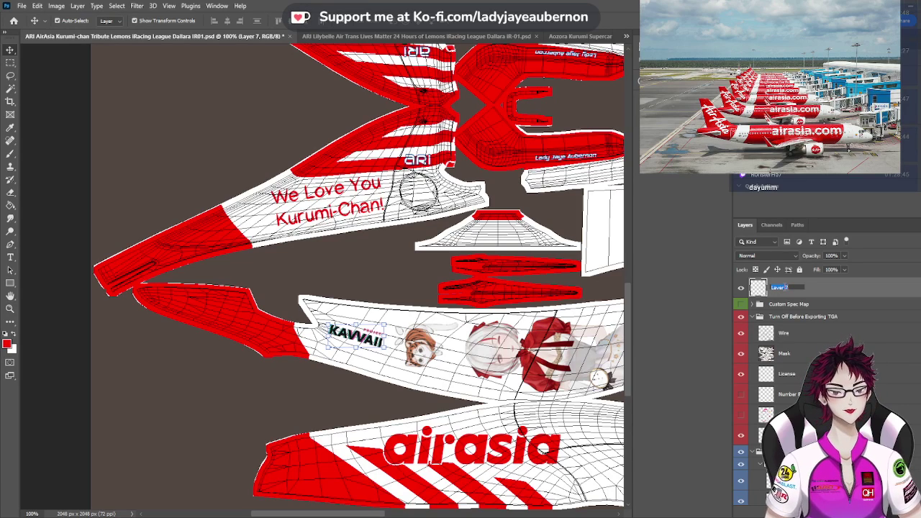
pyautogui.write('Pro')
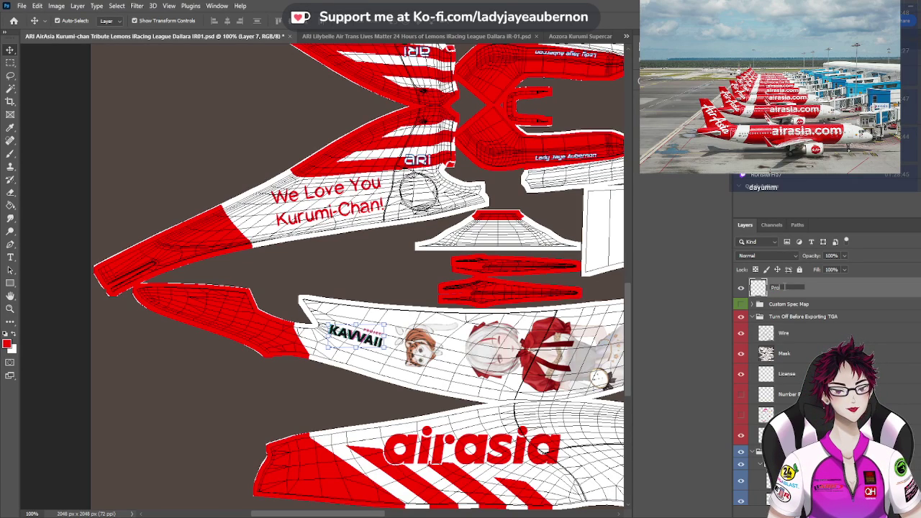
pyautogui.write('tect Kawaii')
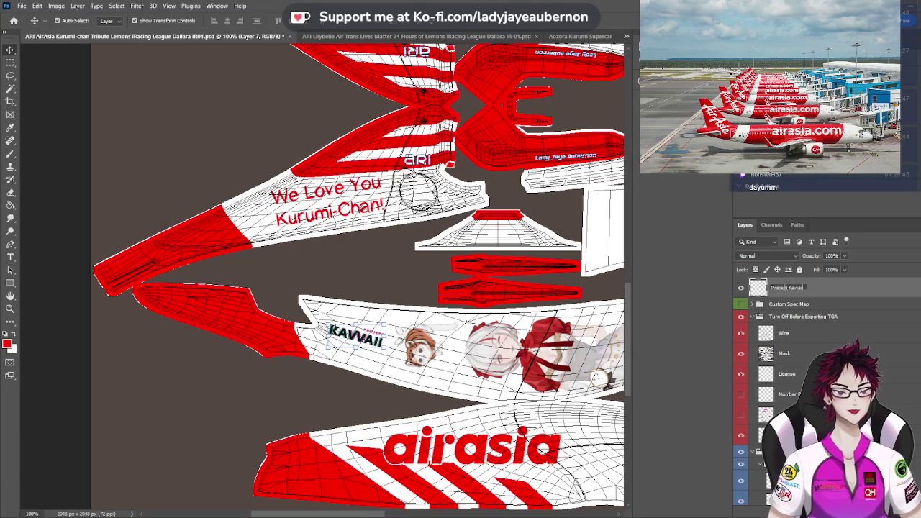
pyautogui.press('Return')
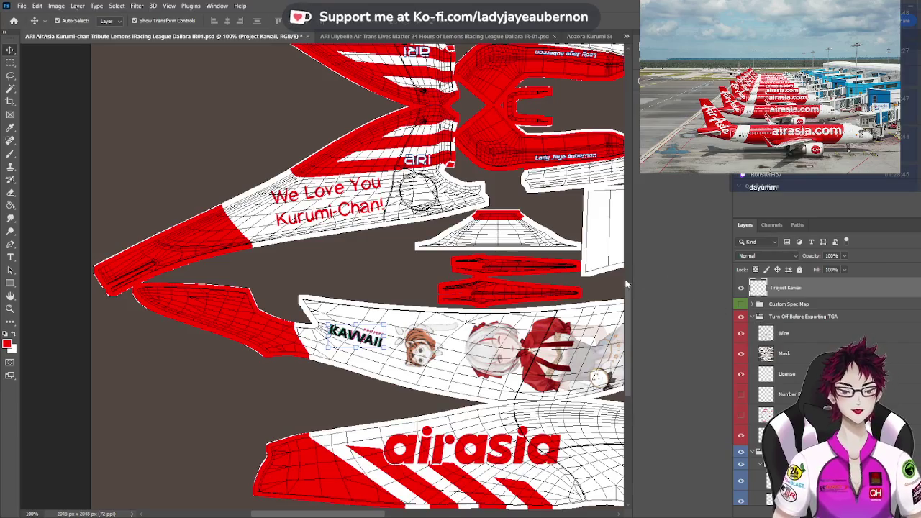
# Place a copy of the Project Kawaii logo on the mirrored character panel in the upper half of the template
pyautogui.scroll(10, 625, 278)
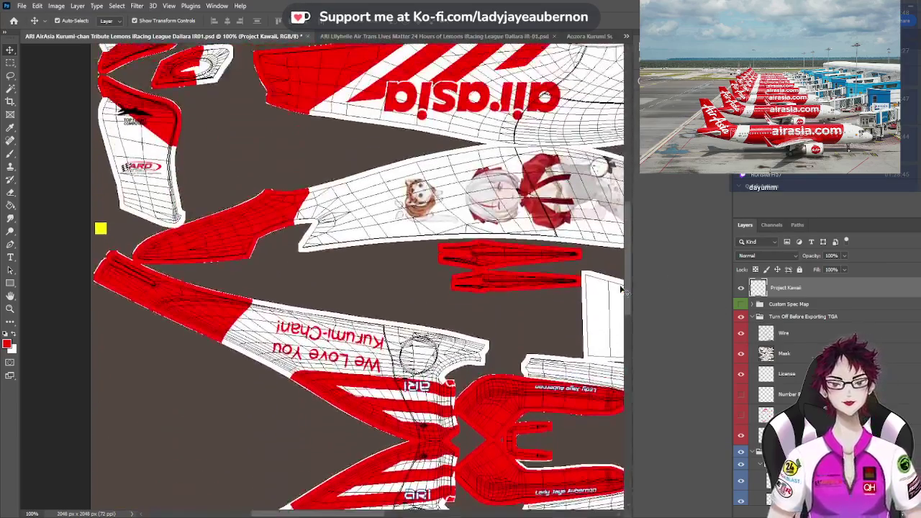
pyautogui.scroll(2, 622, 287)
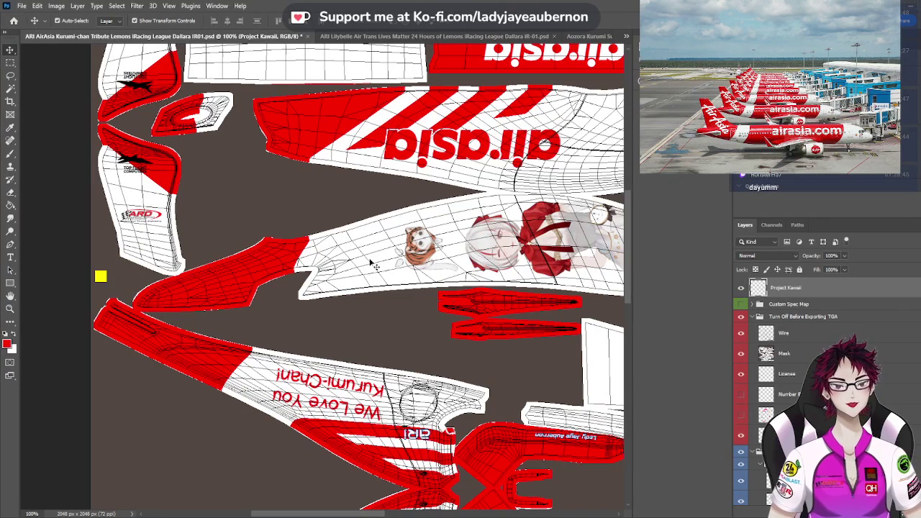
pyautogui.hotkey('ctrl', 'v')
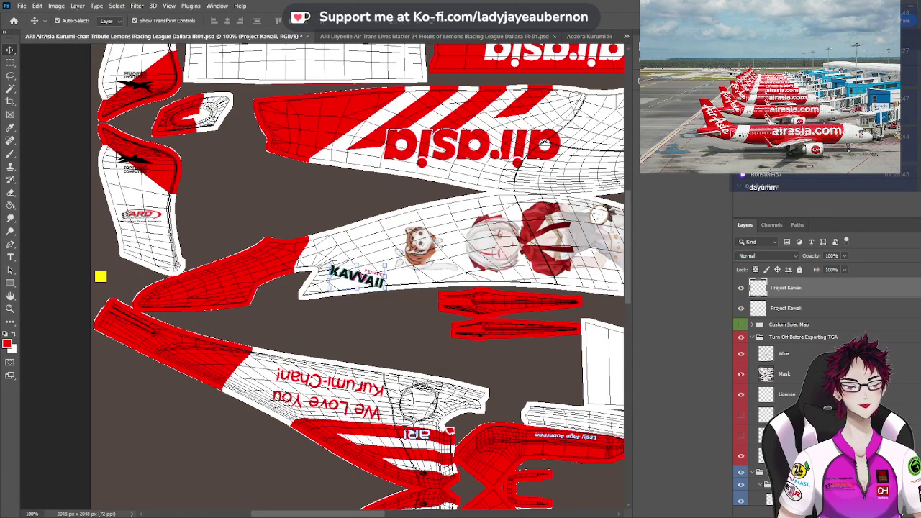
# Turn the copied logo upside down, tilt it along the mirrored panel's slope and align it beside the animal sticker
pyautogui.hotkey('ctrl', 't')
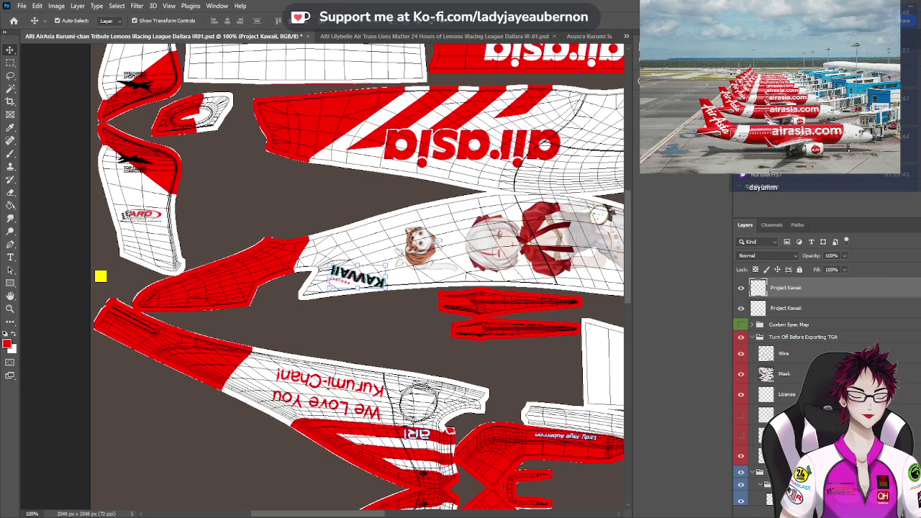
pyautogui.hotkey('ctrl', 'z')
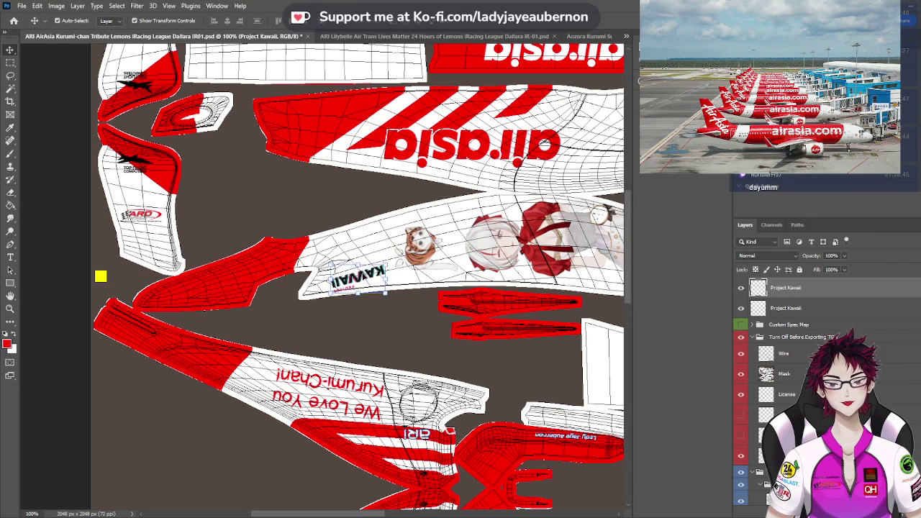
pyautogui.moveTo(365, 277); pyautogui.dragTo(359, 266)
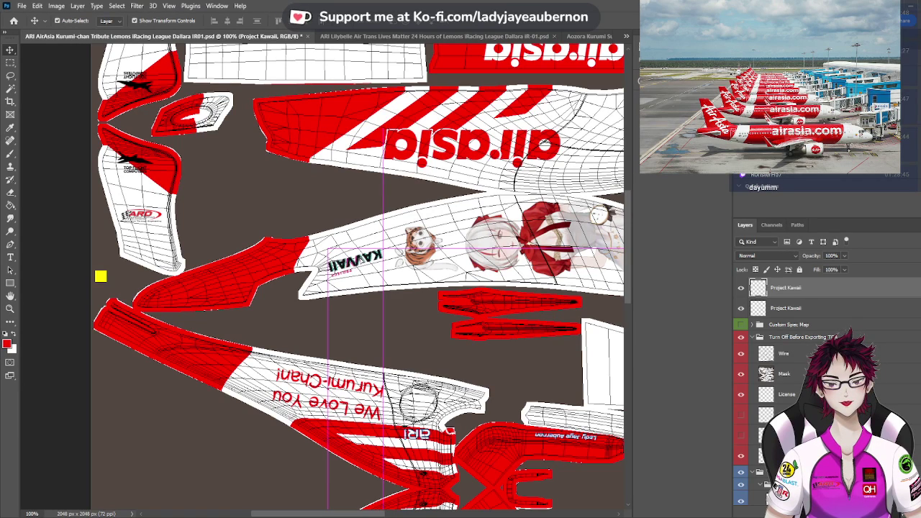
pyautogui.moveTo(359, 267); pyautogui.dragTo(358, 269)
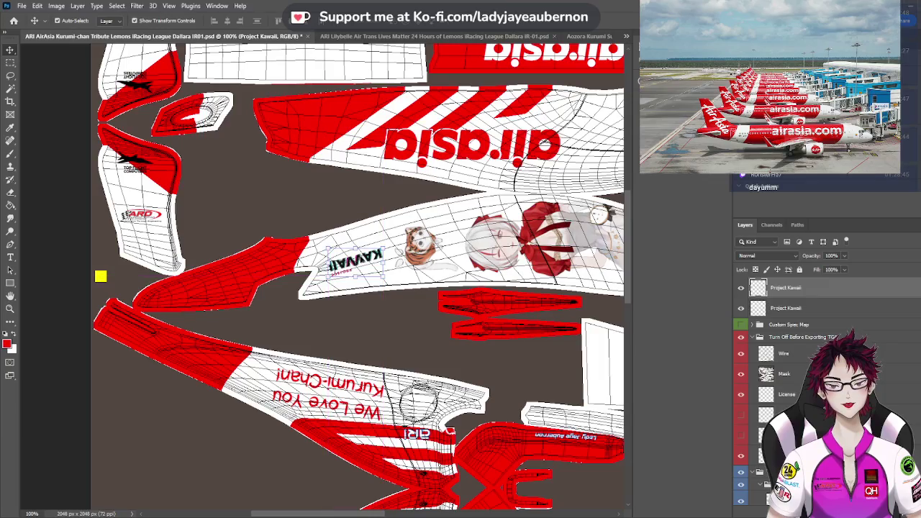
# Compare the placement of both Project Kawaii logos, deselect them and check the whole livery template
pyautogui.scroll(-8, 360, 265)
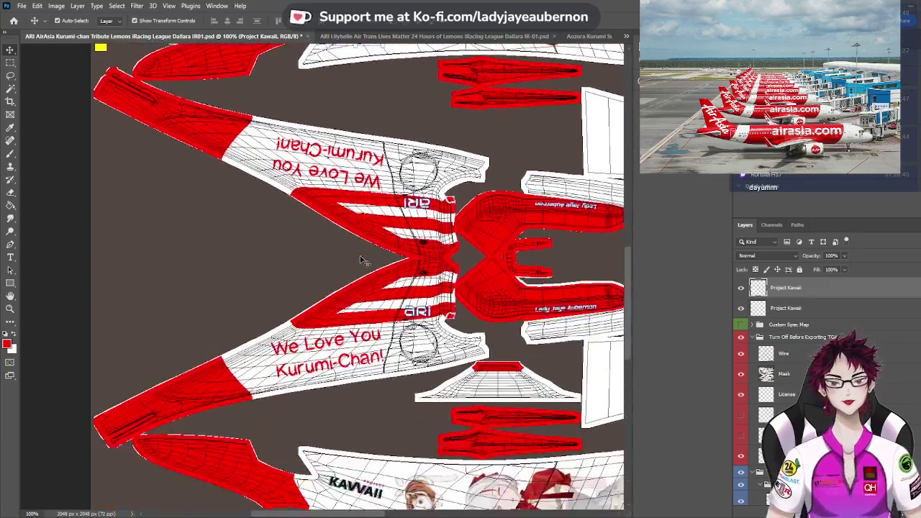
pyautogui.scroll(-3, 362, 260)
pyautogui.scroll(9, 362, 260)
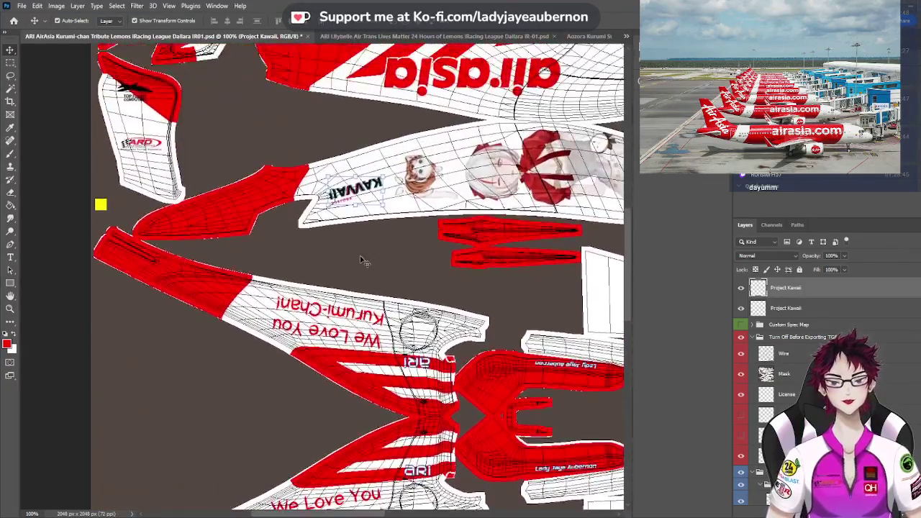
pyautogui.scroll(2, 362, 260)
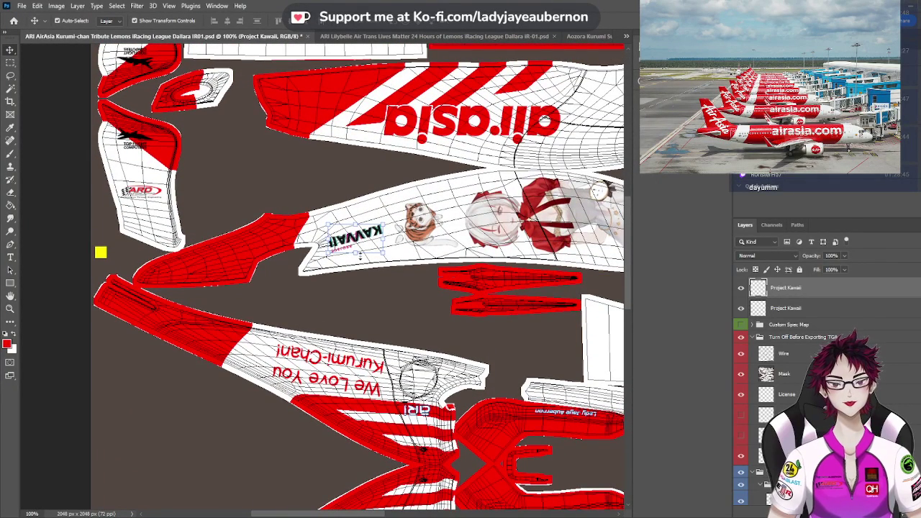
pyautogui.hotkey('ctrl', 'd')
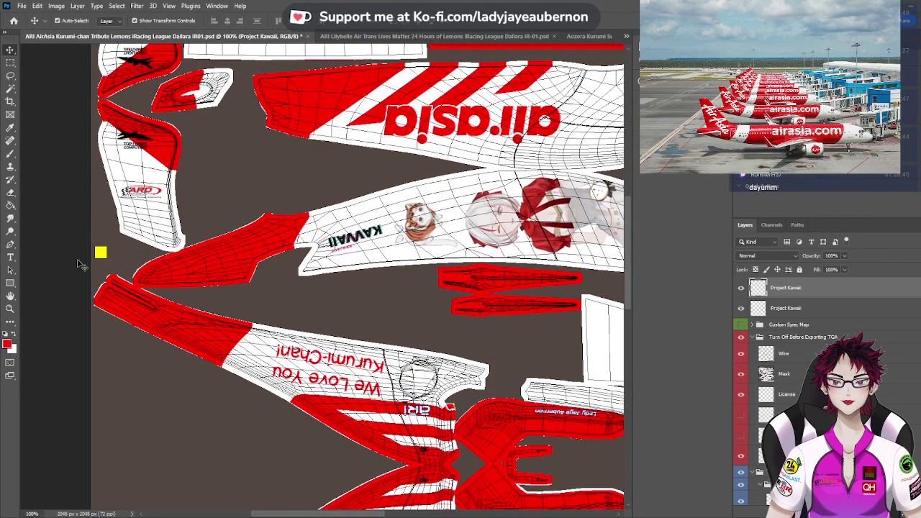
pyautogui.click(78, 265)
pyautogui.hotkey('ctrl', '-')
pyautogui.hotkey('ctrl', '-')
pyautogui.hotkey('ctrl', '-')
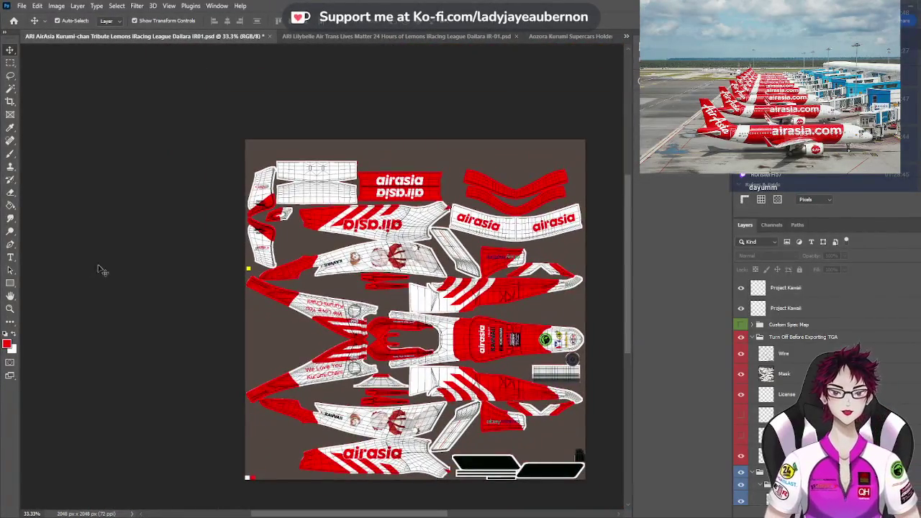
# Move both Project Kawaii layers down the stack below the export guides, and hide the Wire layer and the Turn Off Before Exporting TGA group
pyautogui.scroll(-2, 151, 250)
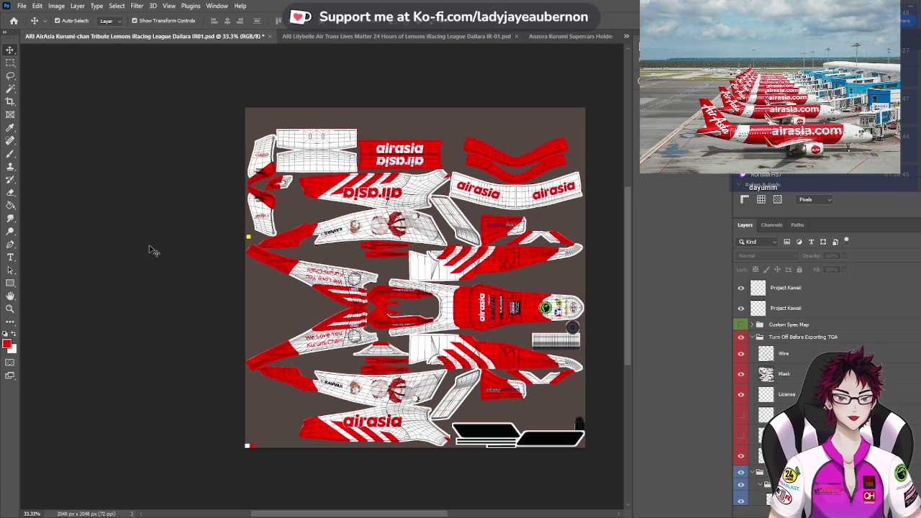
pyautogui.click(741, 353)
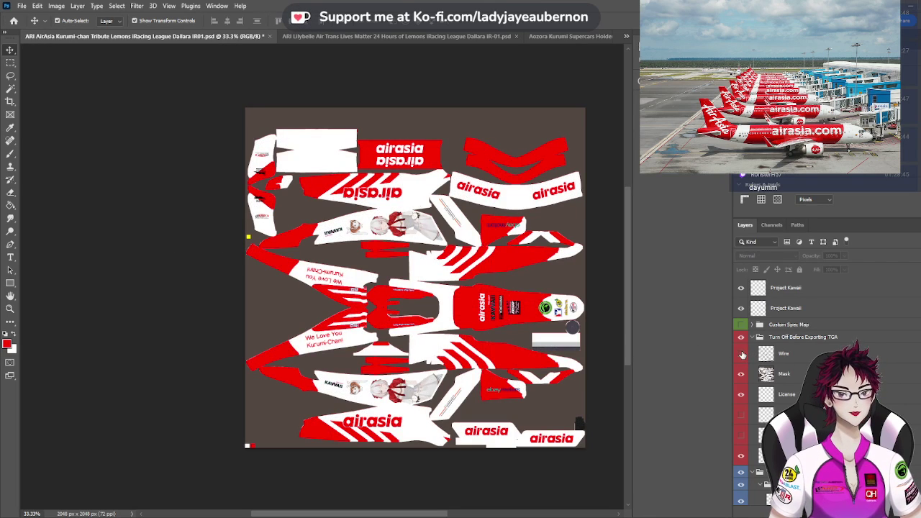
pyautogui.click(795, 309)
pyautogui.keyDown('shift'); pyautogui.click(795, 294); pyautogui.keyUp('shift')
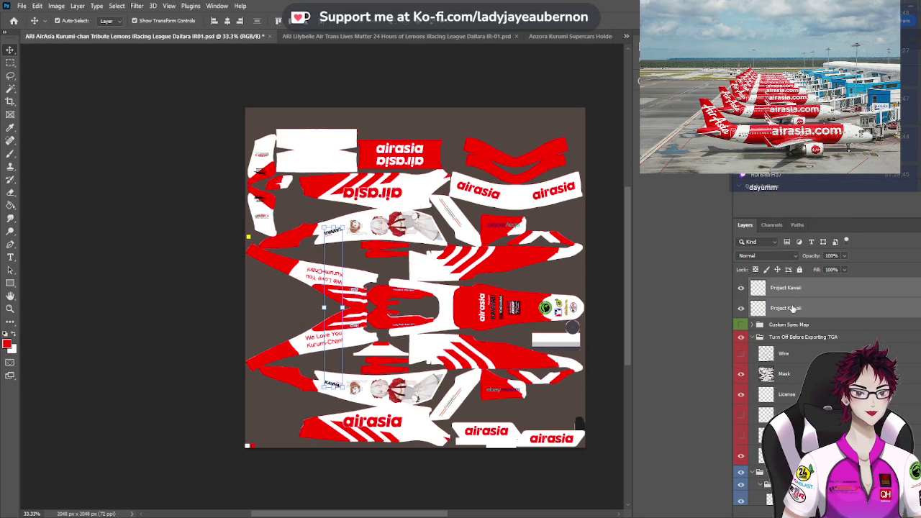
pyautogui.hotkey('ctrl', 'shift', '[')
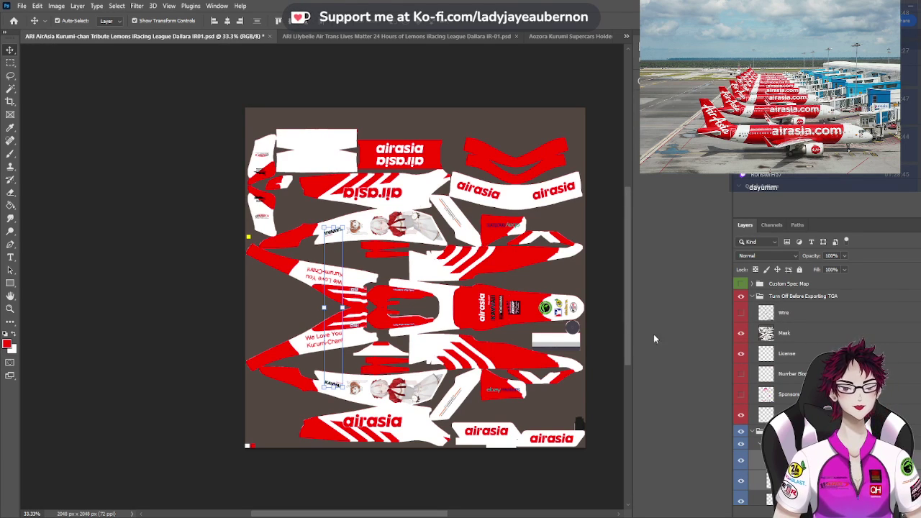
pyautogui.click(741, 298)
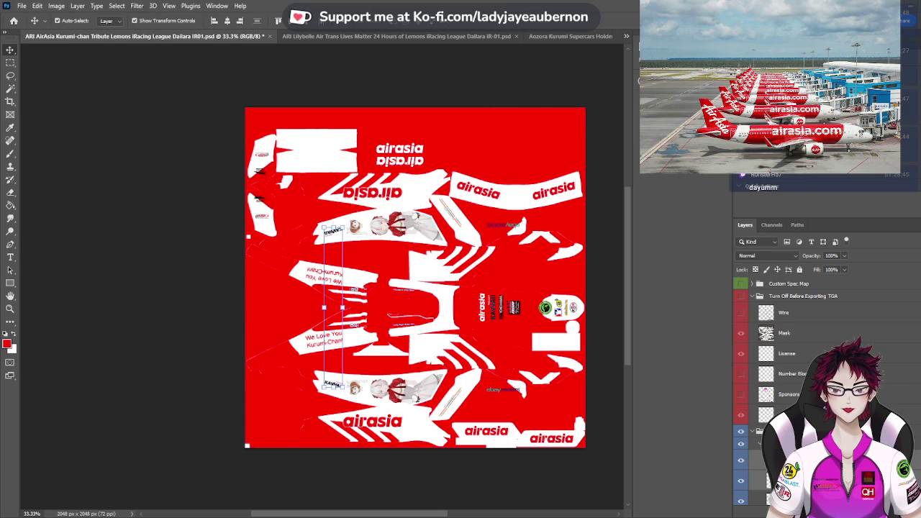
# Switch to iRacing and inspect the Project Kawaii logos on both sides of the Dallara iR-01, then return to Photoshop
pyautogui.hotkey('alt', 'Tab')
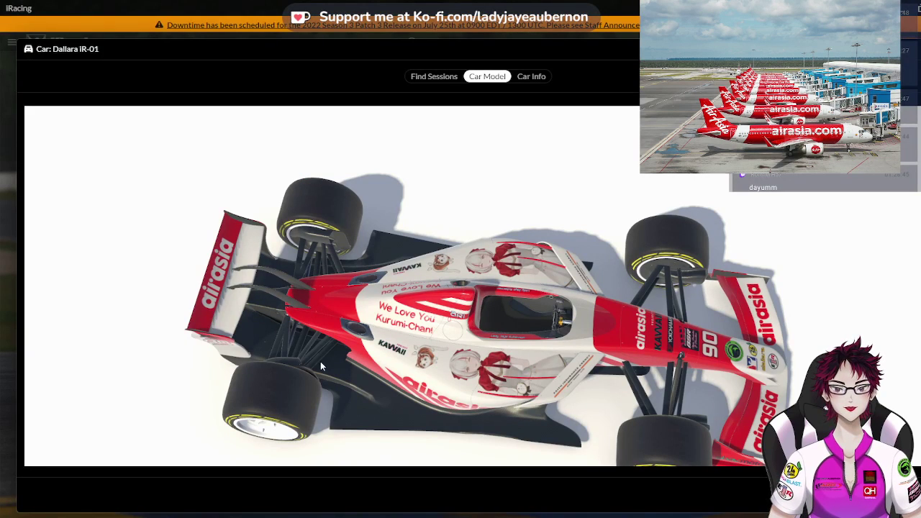
pyautogui.scroll(6, 409, 354)
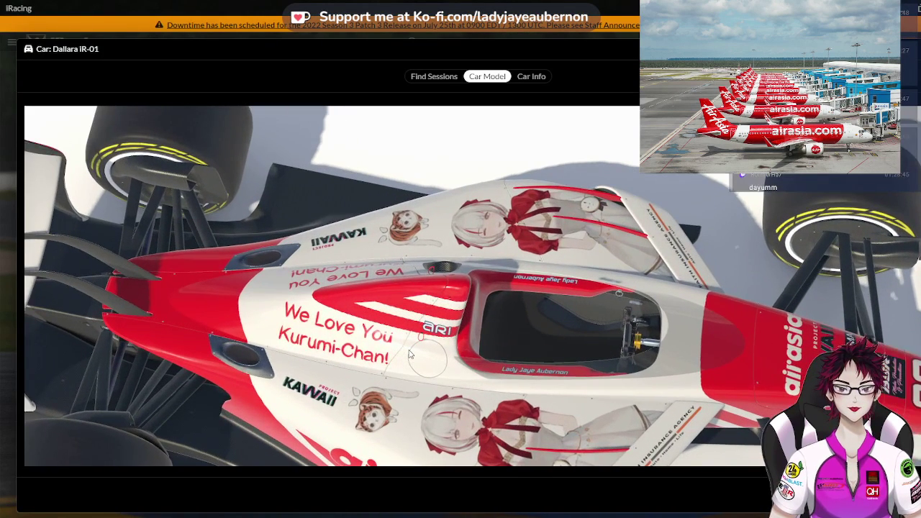
pyautogui.moveTo(409, 354); pyautogui.dragTo(240, 386)
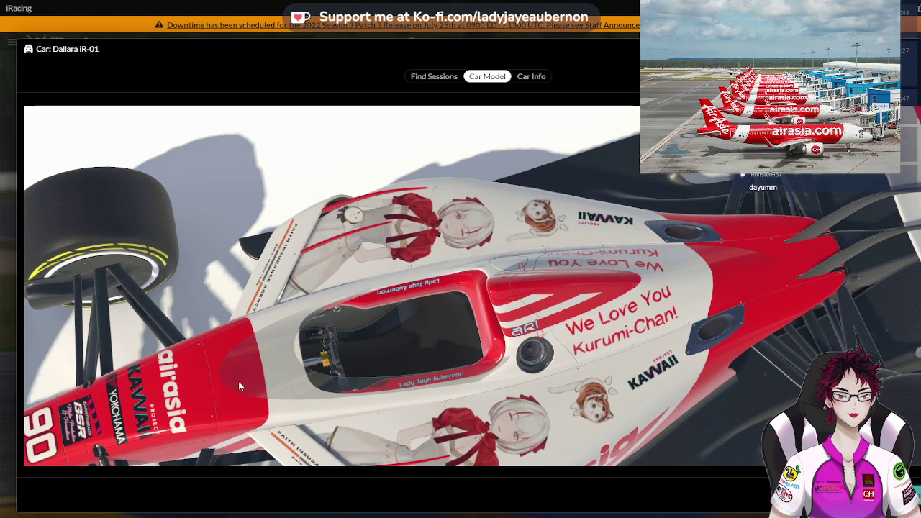
pyautogui.moveTo(239, 381); pyautogui.dragTo(387, 355)
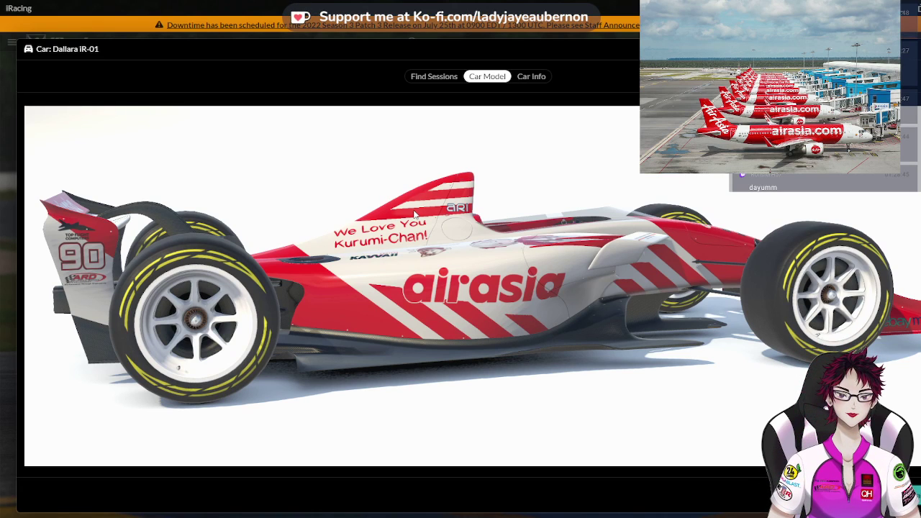
pyautogui.moveTo(407, 243); pyautogui.dragTo(381, 175)
pyautogui.scroll(3, 533, 188)
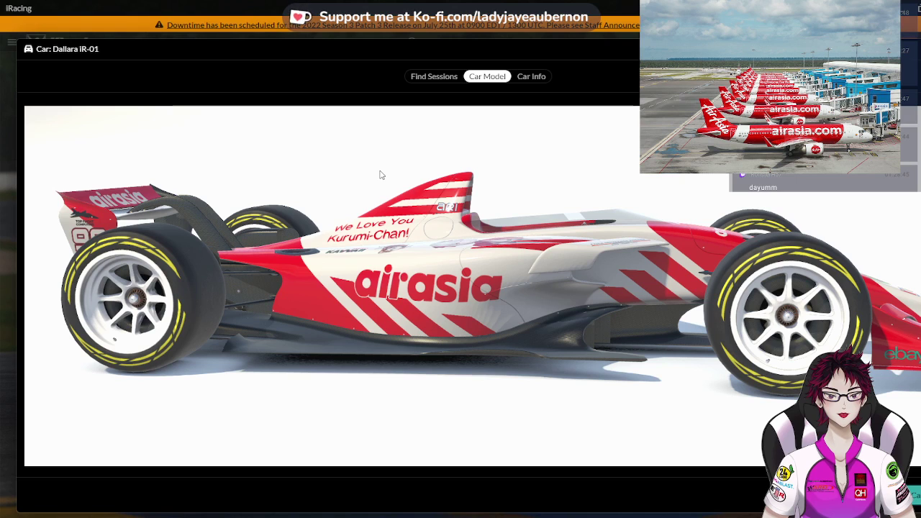
pyautogui.moveTo(380, 175); pyautogui.dragTo(405, 168)
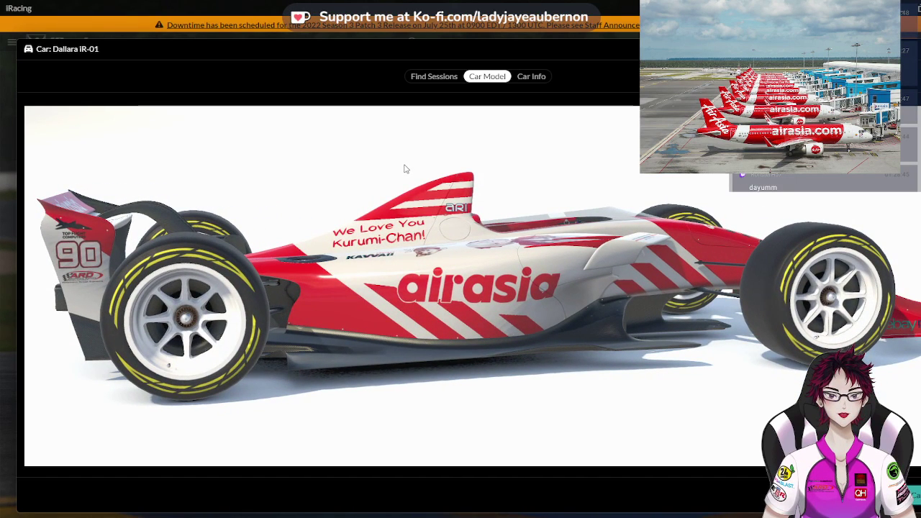
pyautogui.moveTo(404, 168); pyautogui.dragTo(389, 161)
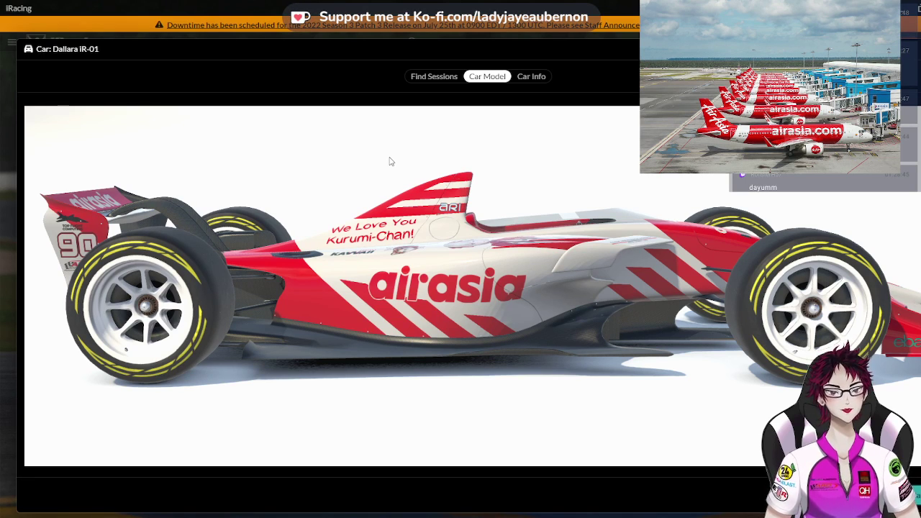
pyautogui.moveTo(390, 161); pyautogui.dragTo(396, 161)
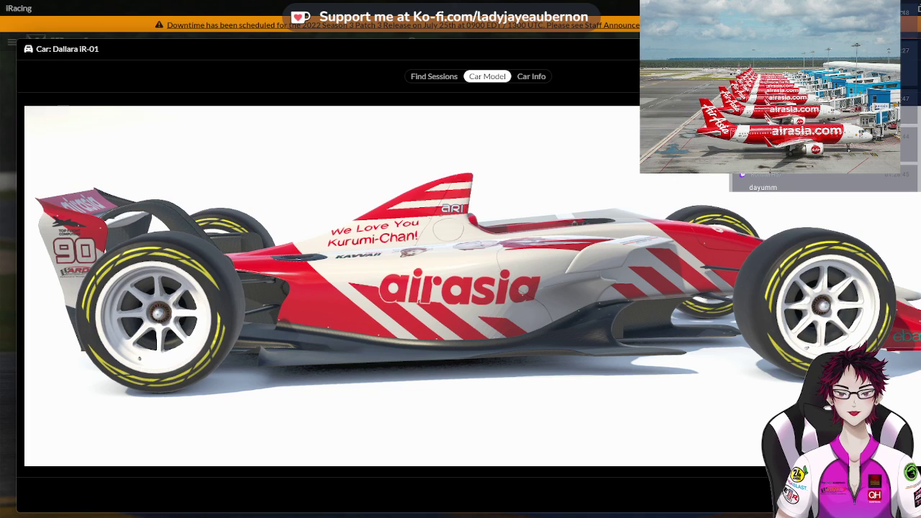
pyautogui.hotkey('alt', 'Tab')
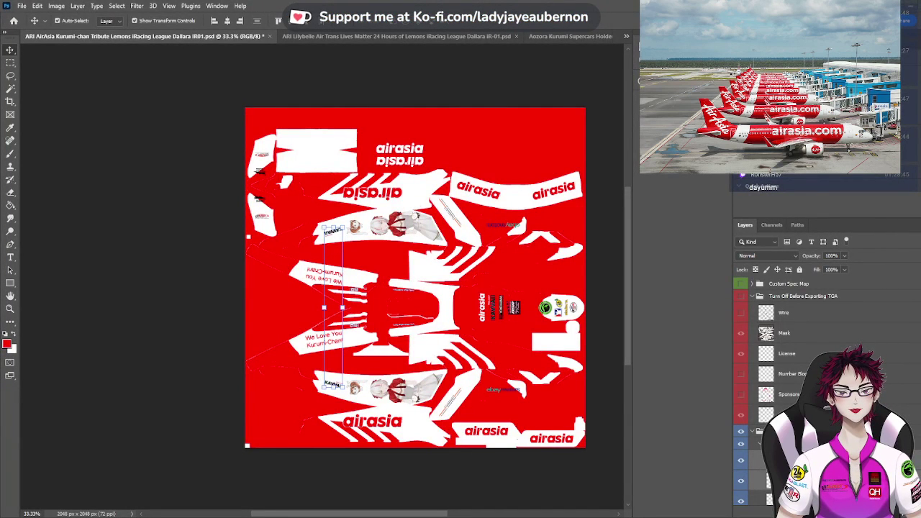
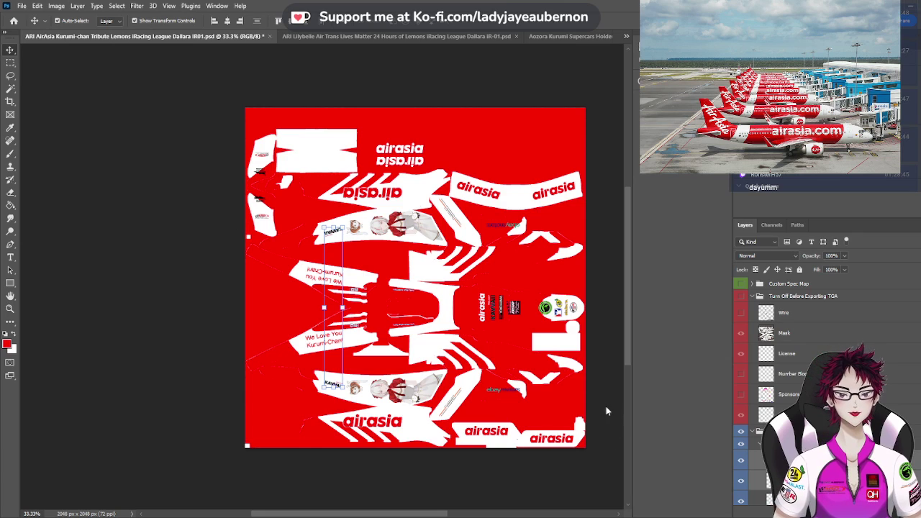
# Try to isolate the Audi logo by unlocking its background layer and selecting the white area around it
pyautogui.hotkey('ctrl', 'shift', 'Tab')
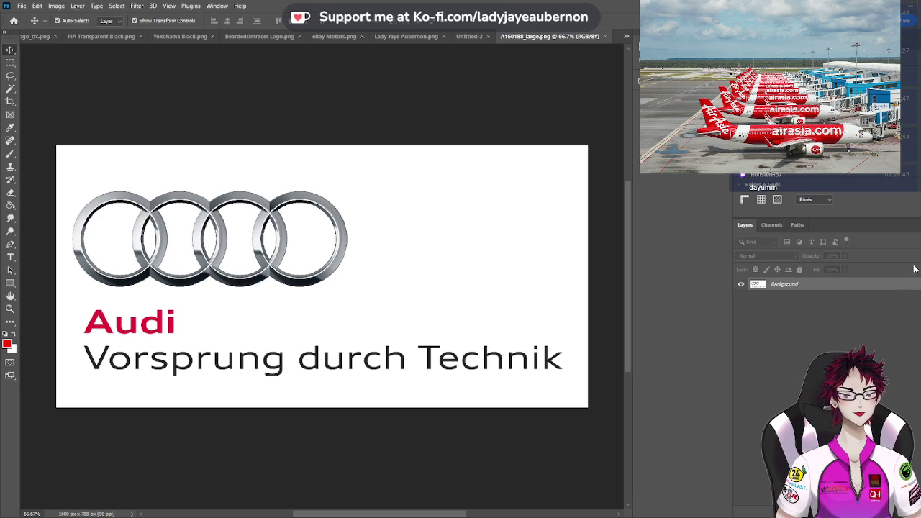
pyautogui.hotkey('ctrl', 't')
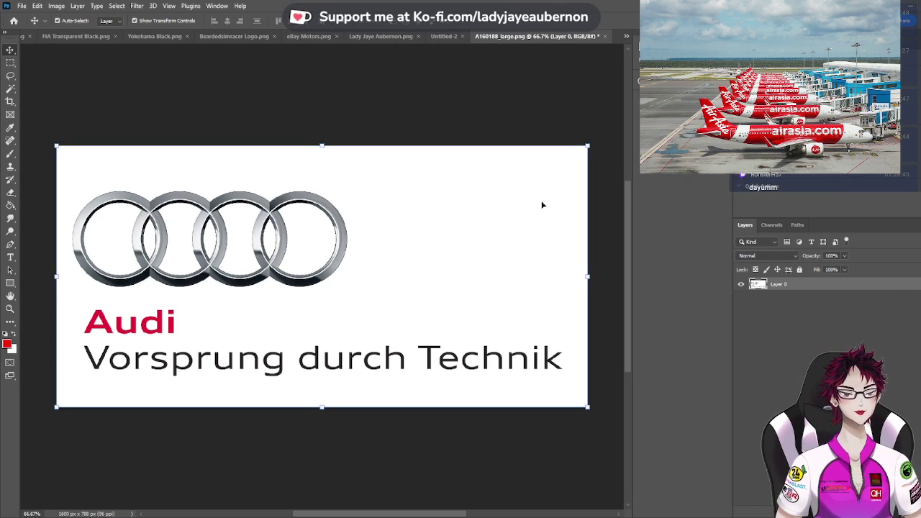
pyautogui.click(10, 88)
pyautogui.click(418, 233)
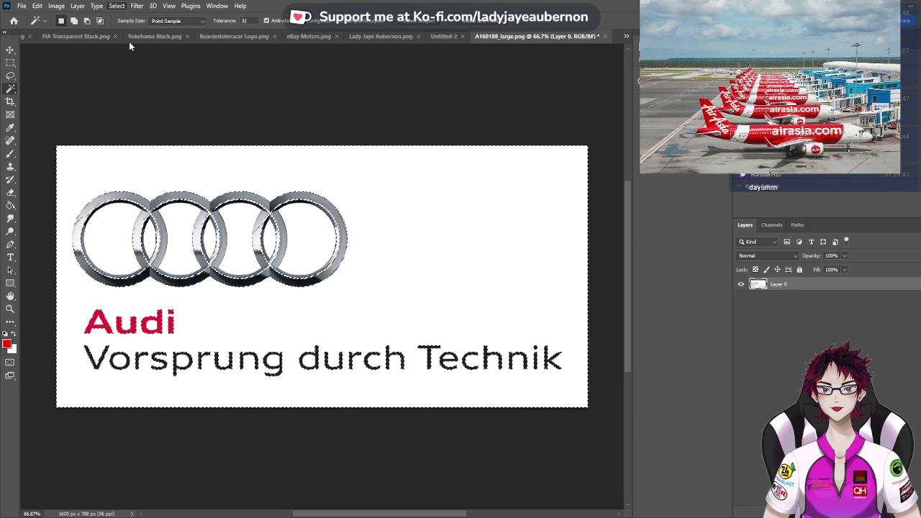
pyautogui.hotkey('ctrl', 'shift', 'i')
pyautogui.click(159, 87)
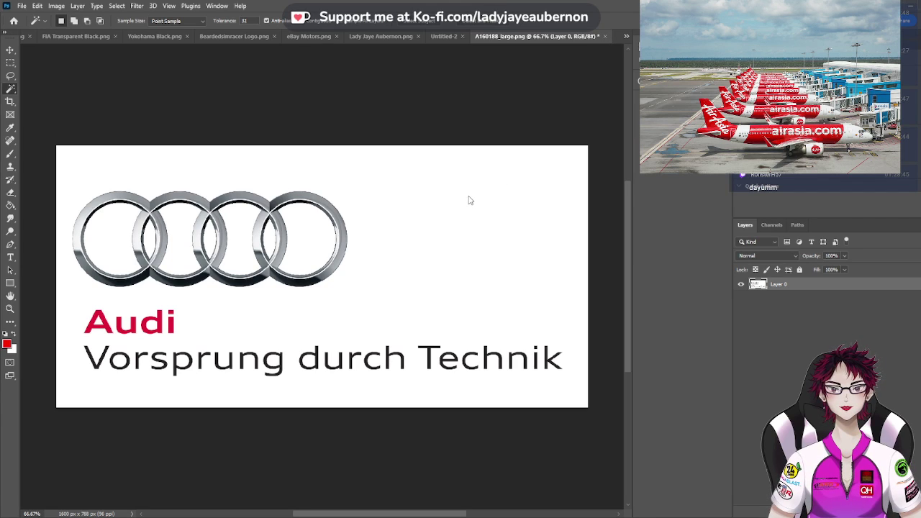
pyautogui.hotkey('ctrl', 'Tab')
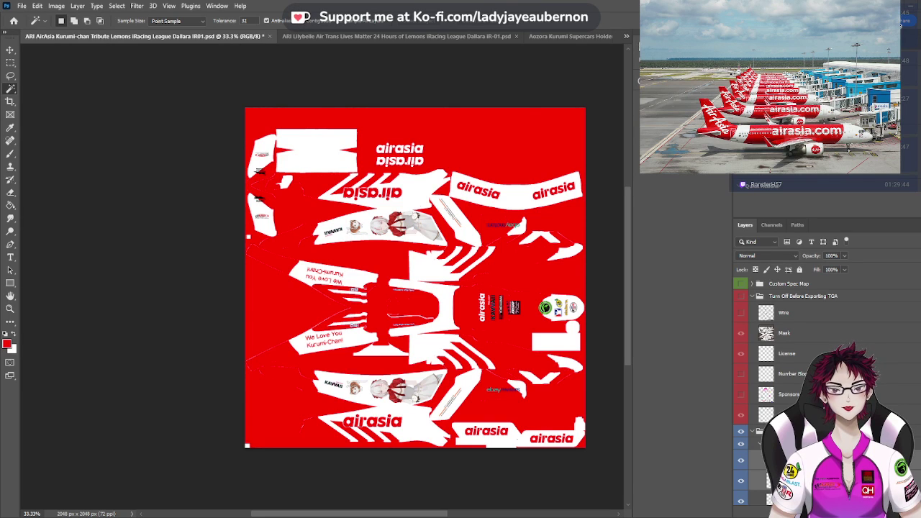
# Check the Custom Spec Map in the livery document, hide it again and show the Turn Off Before Exporting TGA group
pyautogui.click(741, 285)
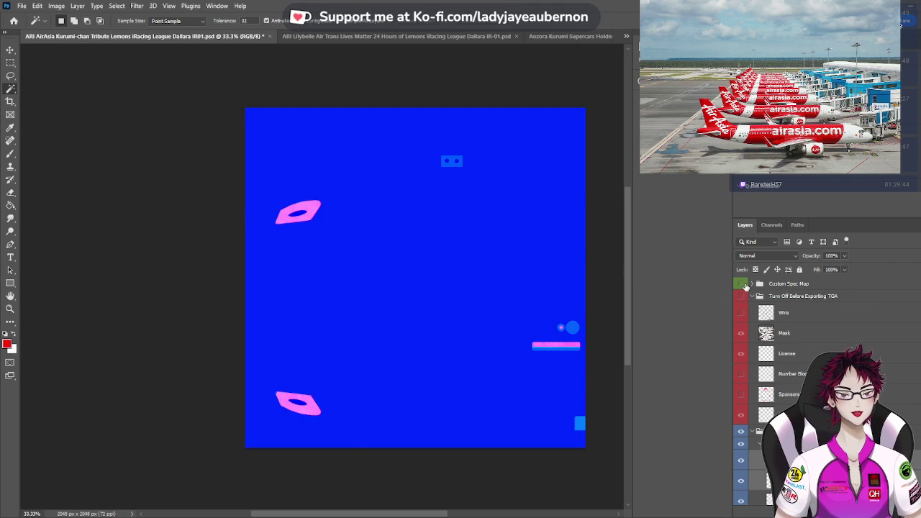
pyautogui.click(741, 285)
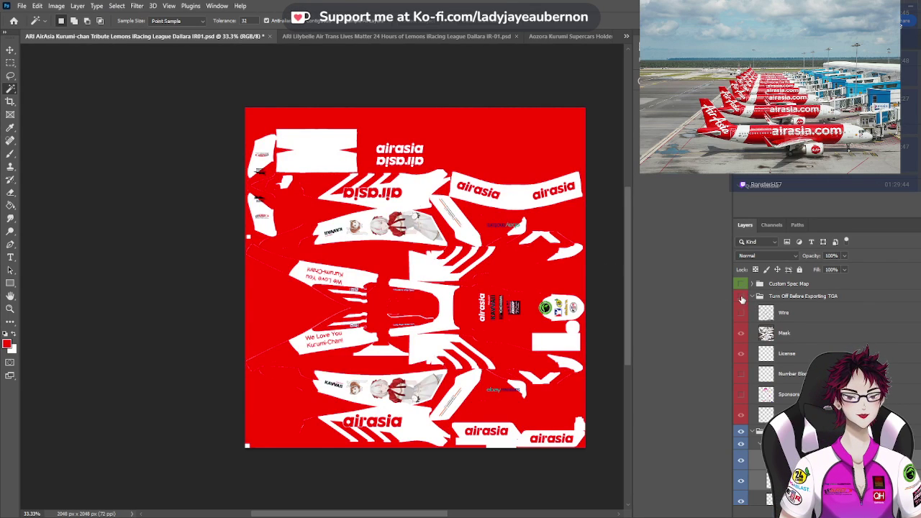
pyautogui.click(741, 296)
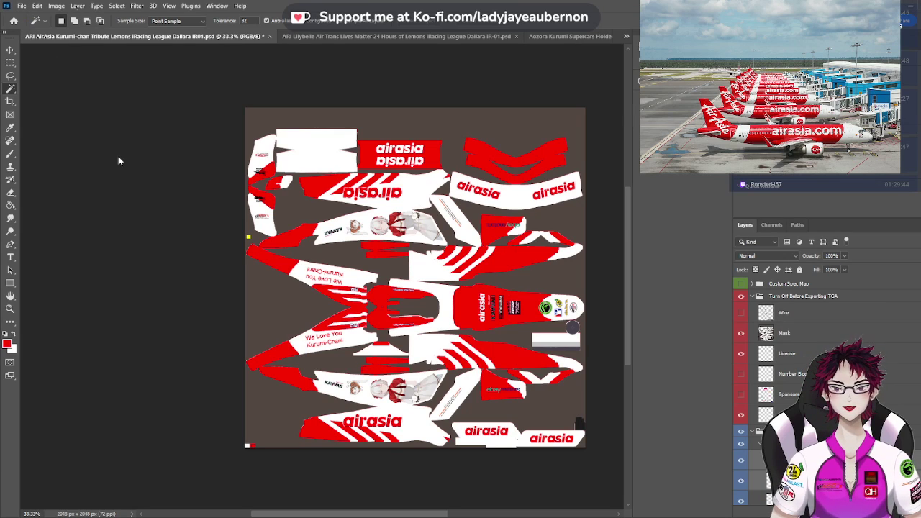
# Trim the empty margins around the Acura logo, copy the logo and return to the livery document
pyautogui.hotkey('ctrl', 'shift', 'Tab')
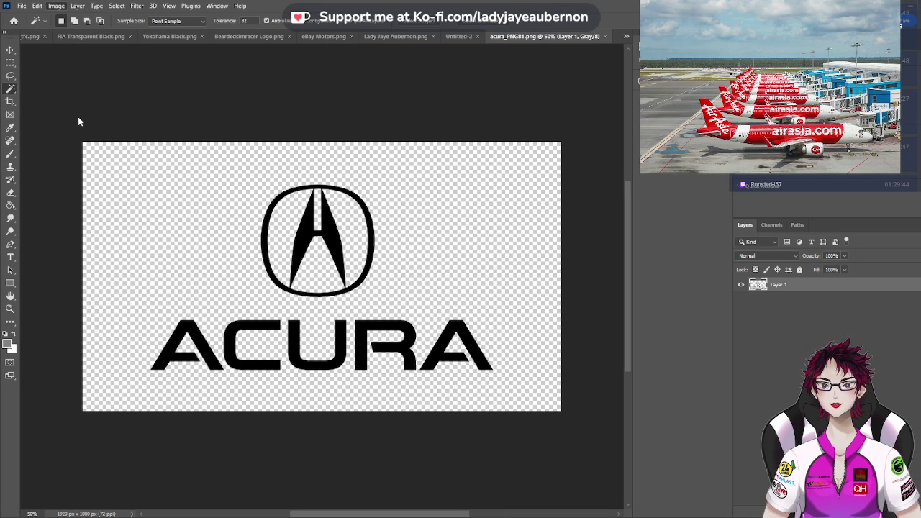
pyautogui.press('i')
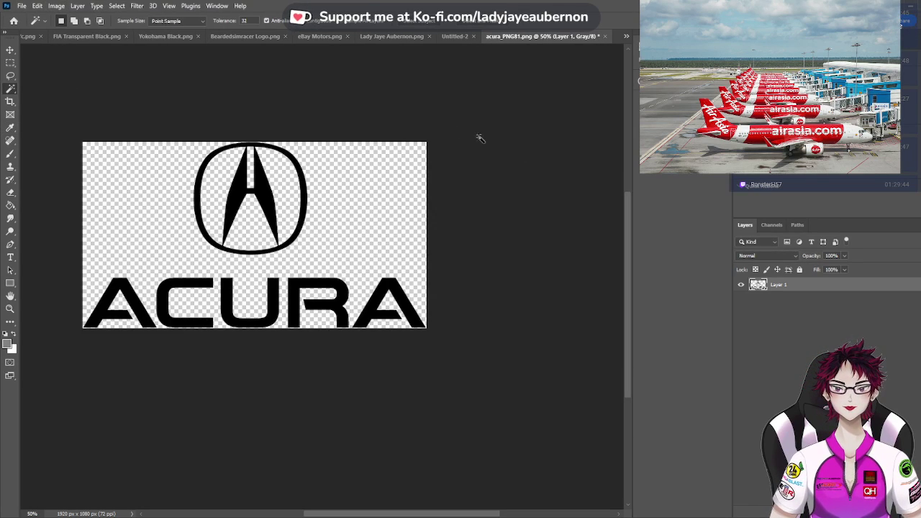
pyautogui.click(10, 50)
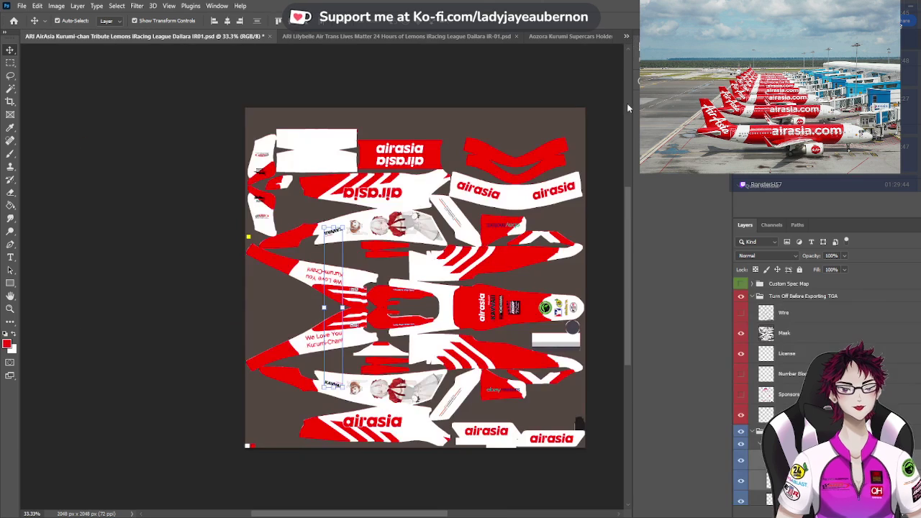
pyautogui.hotkey('ctrl', 'Tab')
# Show the Wire layer and paste the Acura logo on a new layer above the Custom Spec Map group
pyautogui.click(741, 312)
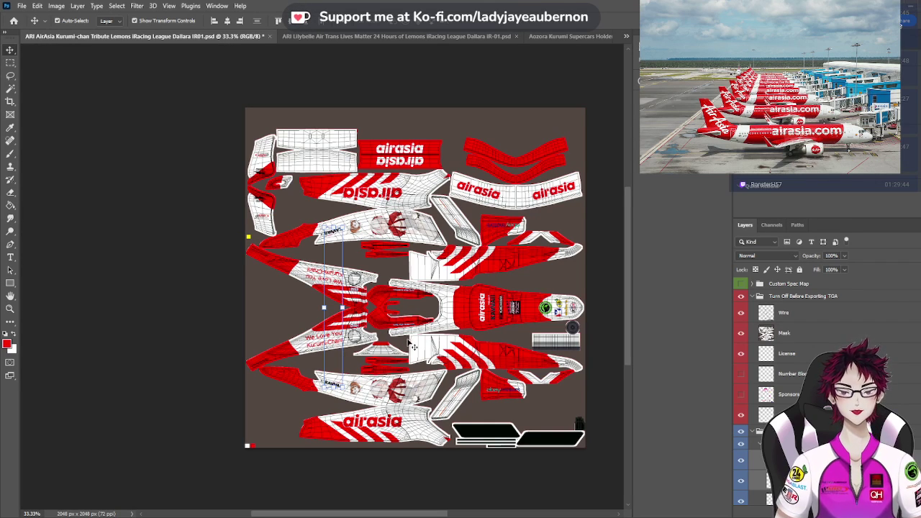
pyautogui.click(762, 288)
pyautogui.scroll(1, 430, 329)
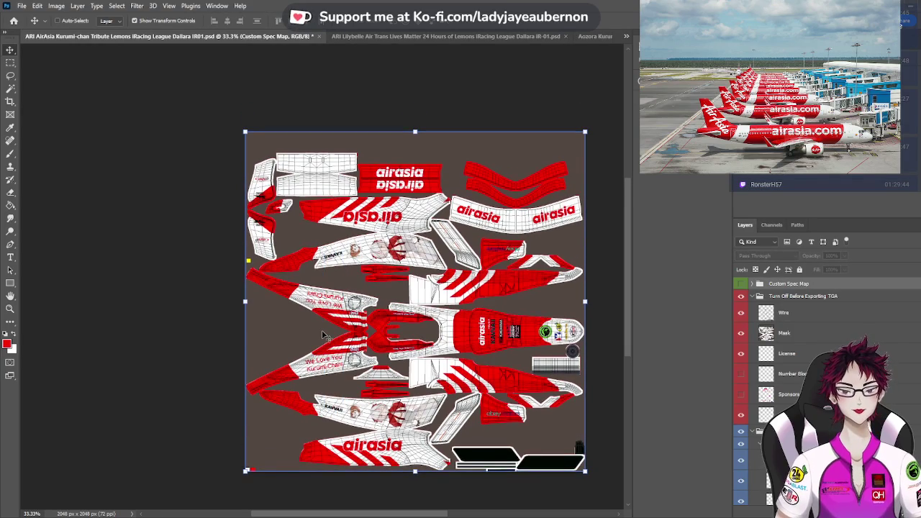
pyautogui.hotkey('ctrl', '+')
pyautogui.hotkey('ctrl', '+')
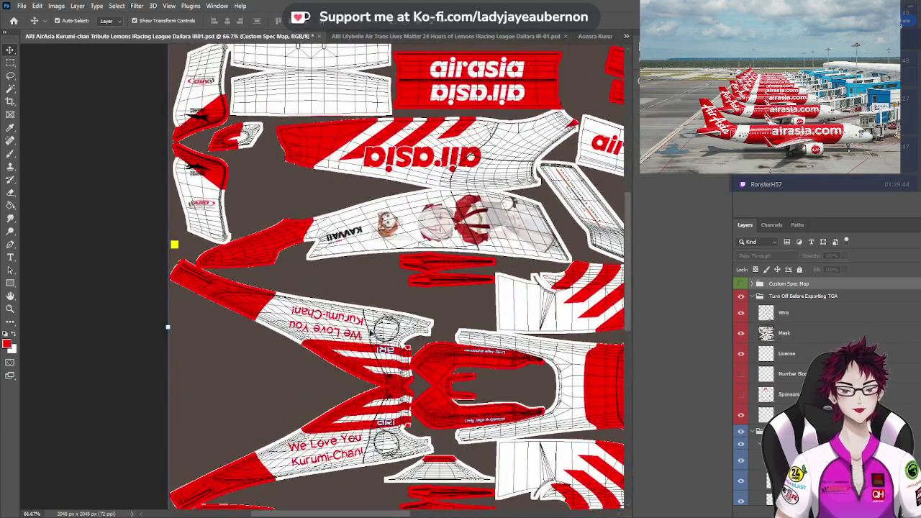
pyautogui.scroll(-3, 452, 308)
pyautogui.scroll(-1, 452, 308)
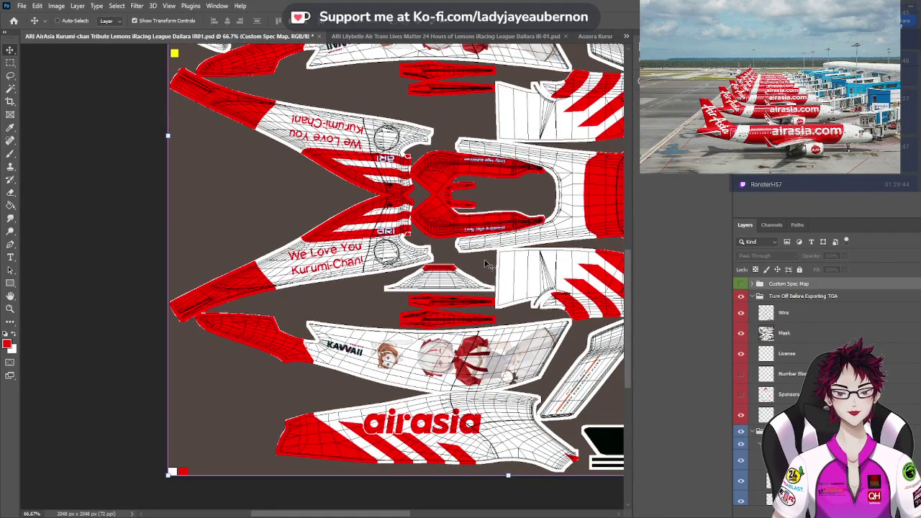
pyautogui.hotkey('ctrl', 'v')
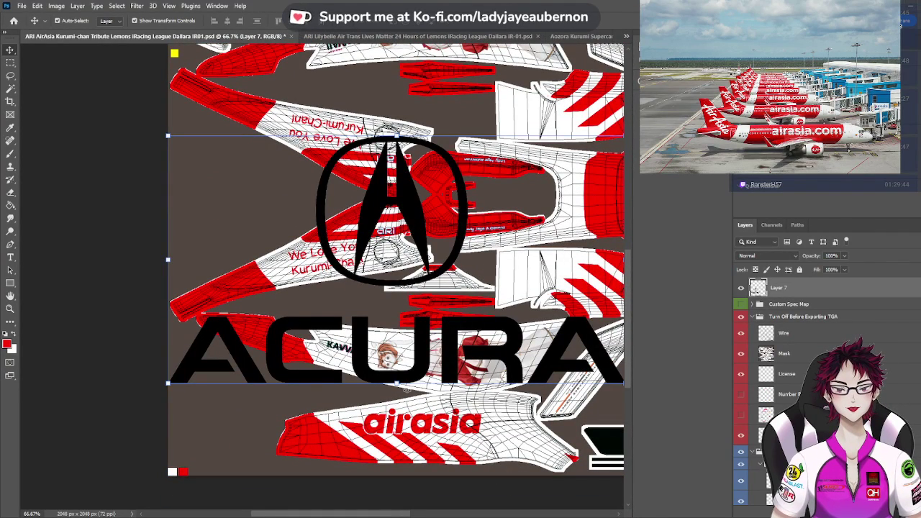
# Scale the pasted Acura logo down to about 13.4% below the lower engine cover panel
pyautogui.click(396, 383)
pyautogui.moveTo(396, 383); pyautogui.dragTo(397, 241)
pyautogui.hotkey('ctrl', '+')
pyautogui.hotkey('ctrl', '+')
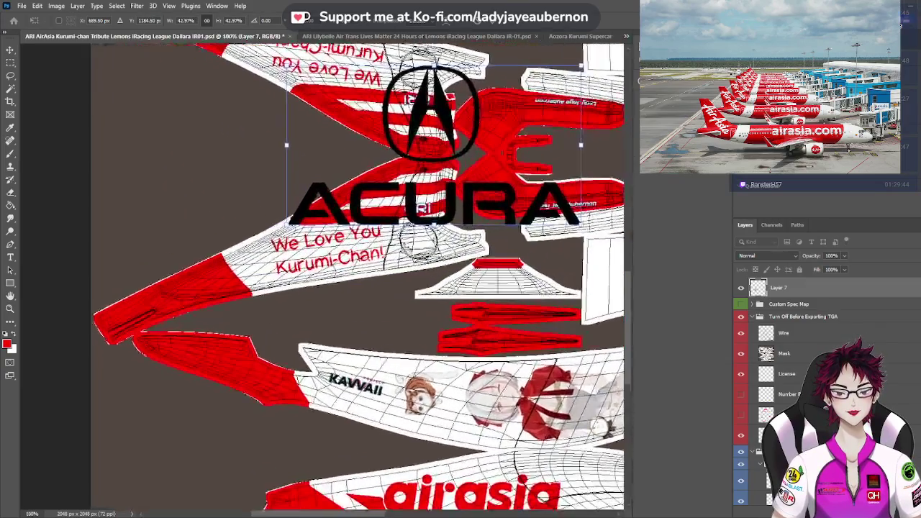
pyautogui.moveTo(453, 168); pyautogui.dragTo(340, 390)
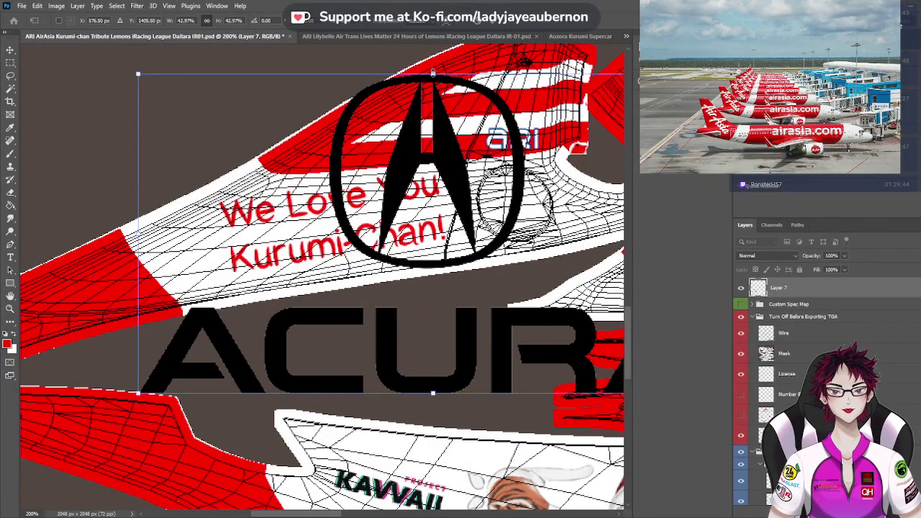
pyautogui.moveTo(432, 74); pyautogui.dragTo(457, 293)
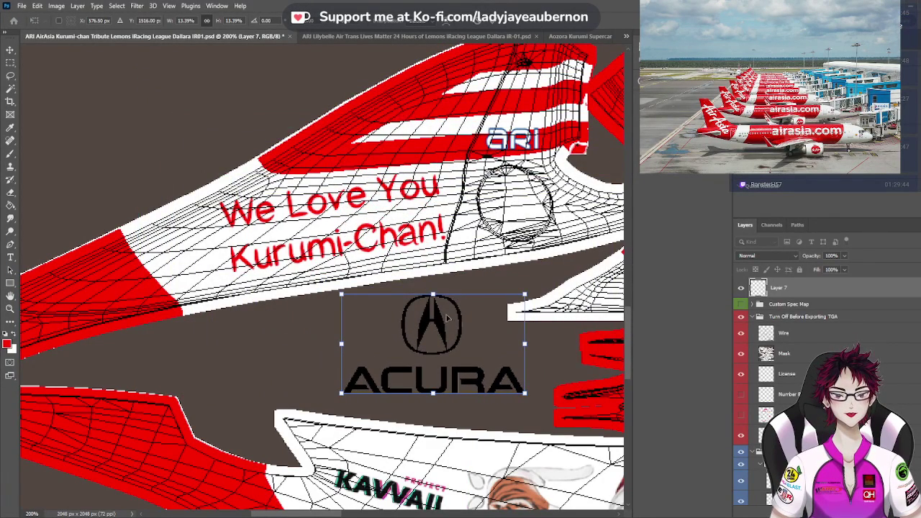
# Move the Acura logo beside the ARI logo on the lower engine cover panel and shrink it to about 7.5%
pyautogui.moveTo(445, 327); pyautogui.dragTo(407, 126)
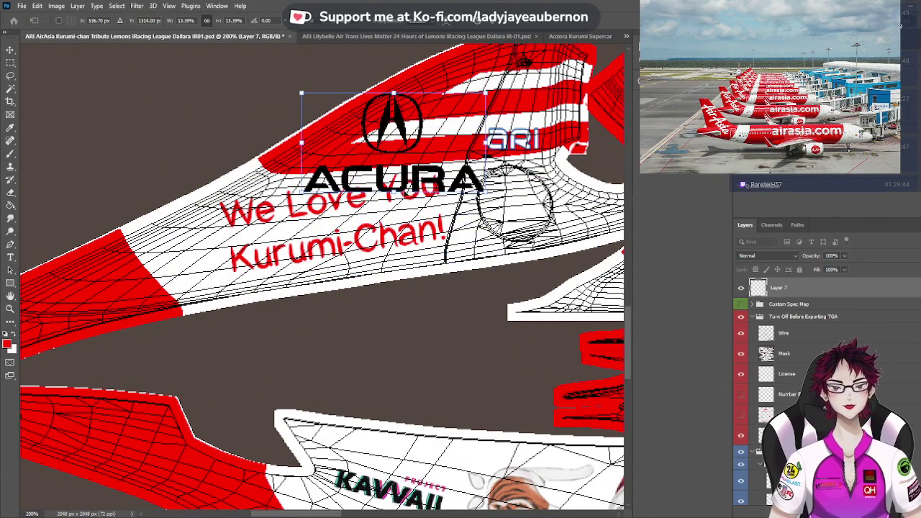
pyautogui.moveTo(394, 191); pyautogui.dragTo(395, 155)
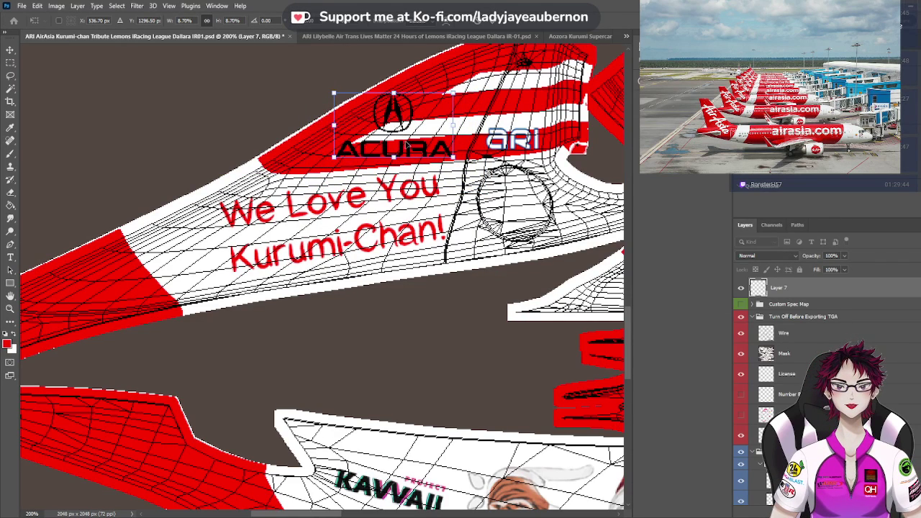
pyautogui.moveTo(409, 151); pyautogui.dragTo(422, 142)
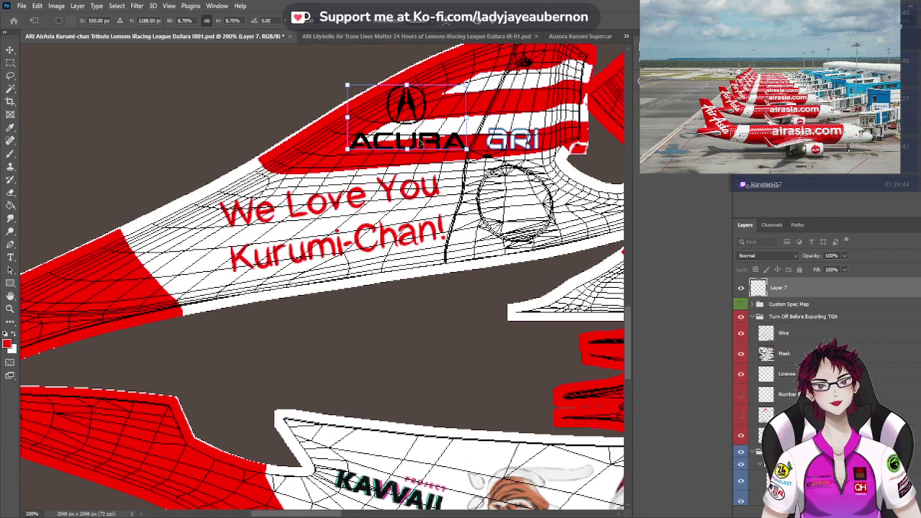
pyautogui.moveTo(348, 85); pyautogui.dragTo(365, 94)
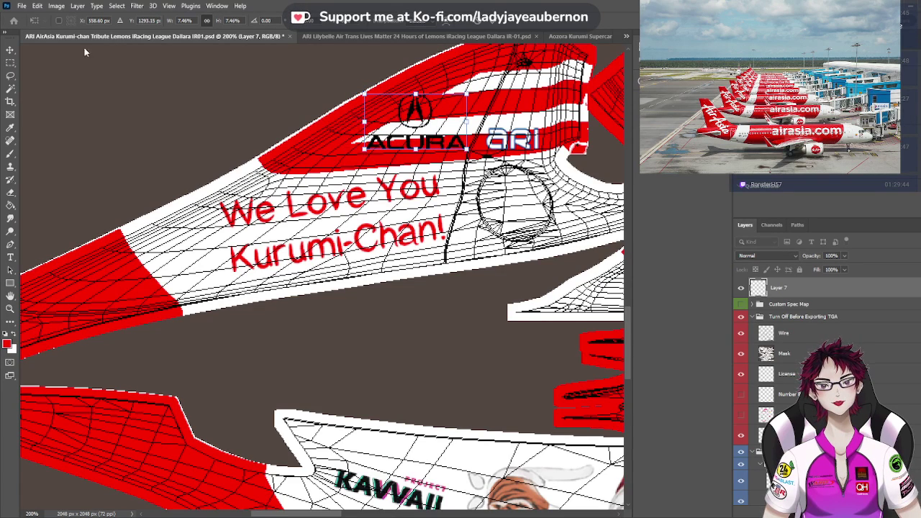
pyautogui.click(10, 50)
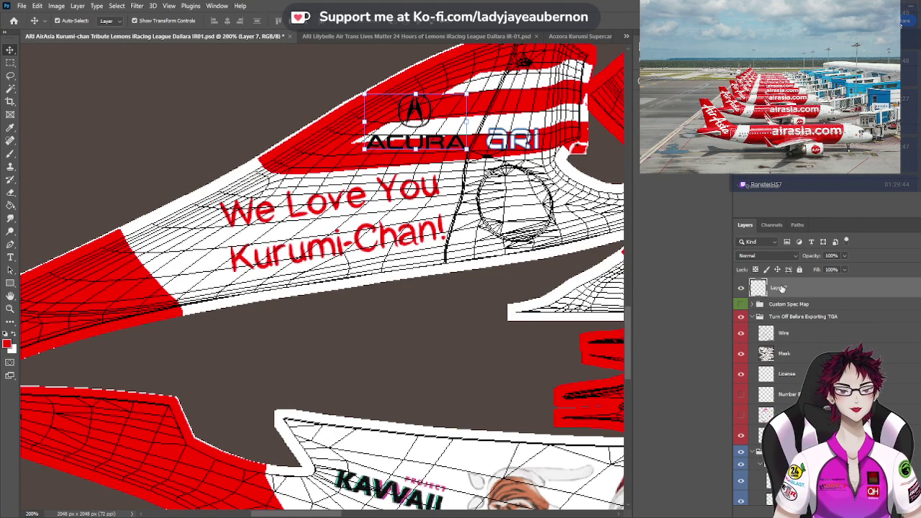
# Rename the new logo layer as Acura and scale the logo to about 87% beside the ARI logo
pyautogui.doubleClick(781, 288)
pyautogui.write('Acura')
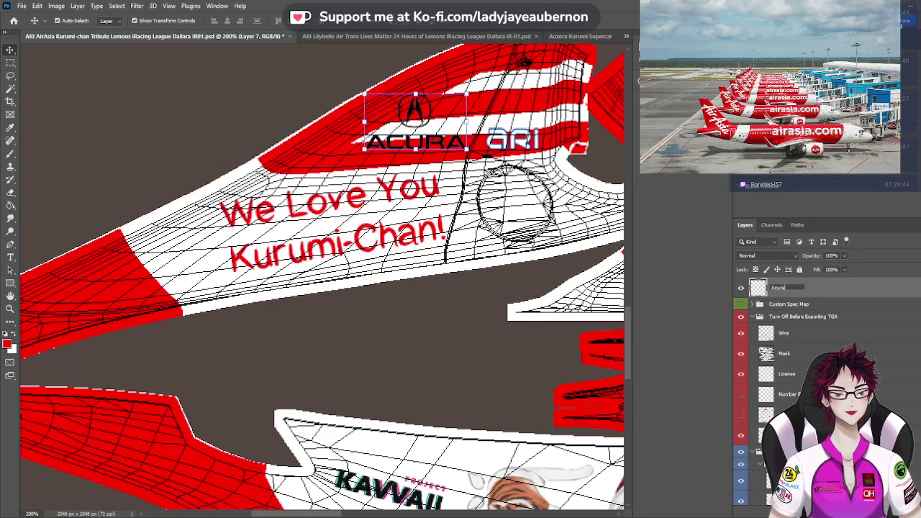
pyautogui.press('Return')
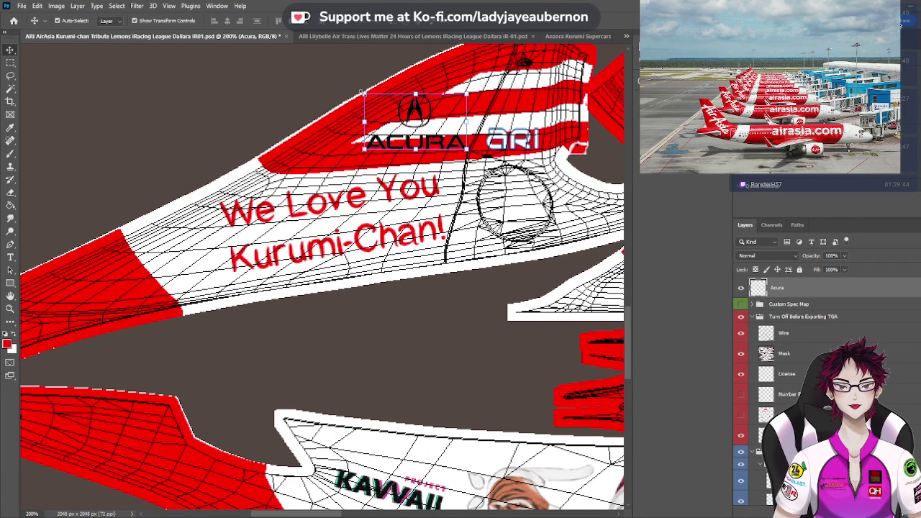
pyautogui.moveTo(364, 94); pyautogui.dragTo(377, 102)
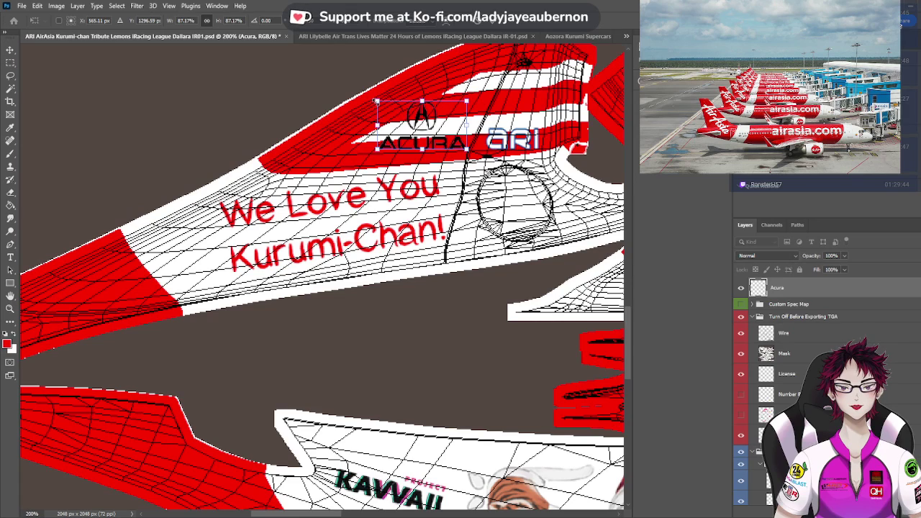
pyautogui.click(11, 49)
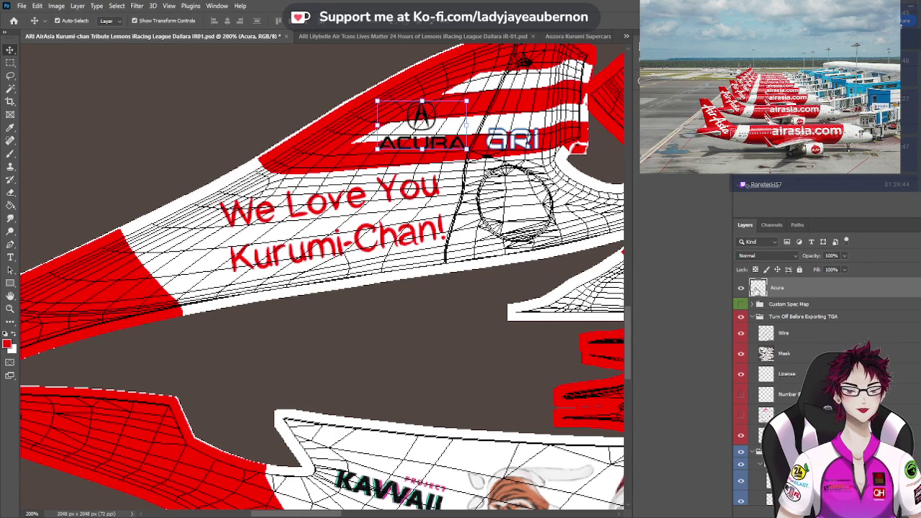
# Duplicate the Acura logo, turn the copy upside down and align it beside the ARI logo on the mirrored engine cover panel
pyautogui.scroll(10, 491, 305)
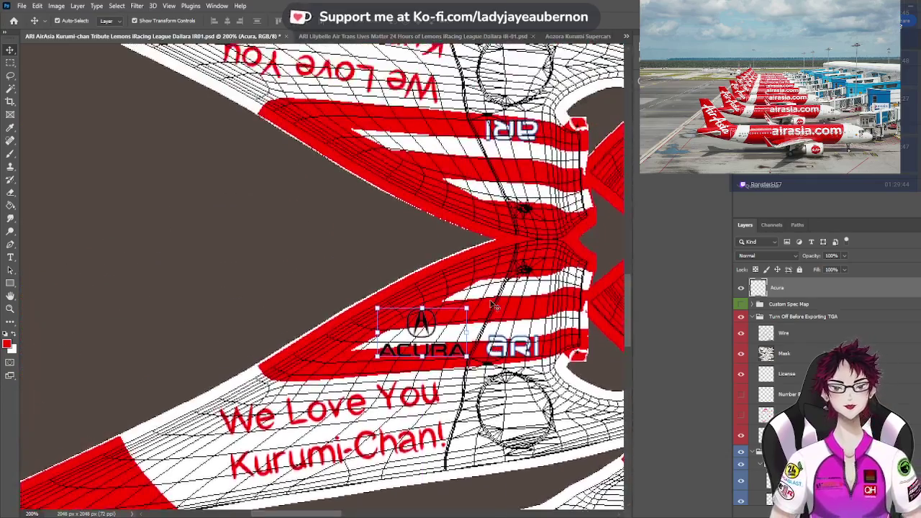
pyautogui.scroll(-1, 491, 305)
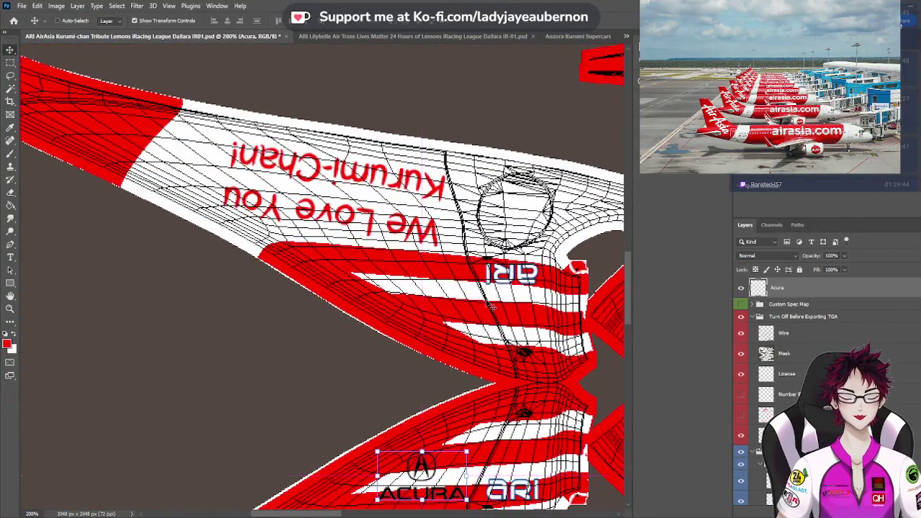
pyautogui.hotkey('ctrl', 'v')
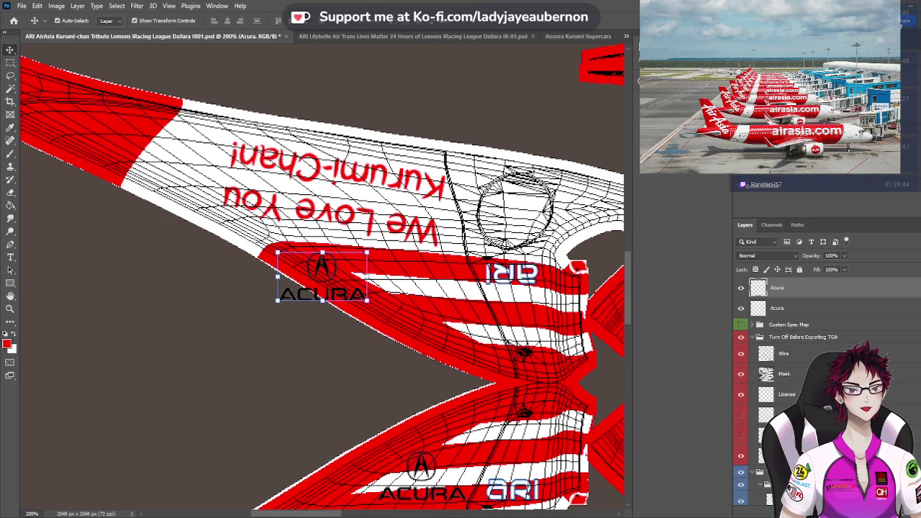
pyautogui.hotkey('ctrl', 'shift', 't')
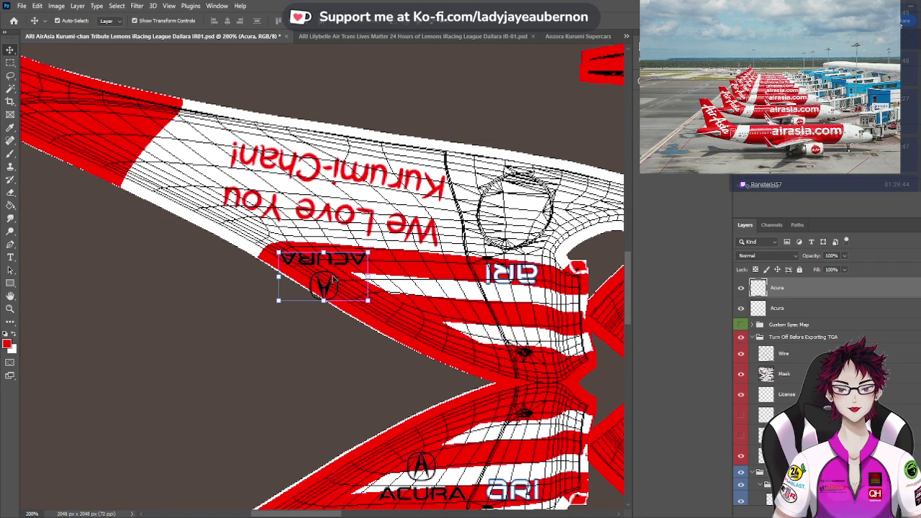
pyautogui.moveTo(341, 268); pyautogui.dragTo(439, 278)
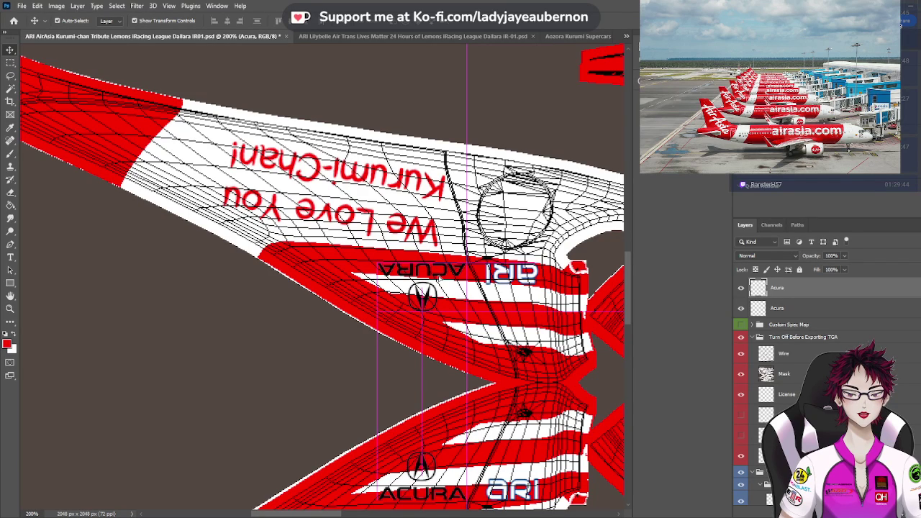
pyautogui.moveTo(439, 278); pyautogui.dragTo(439, 278)
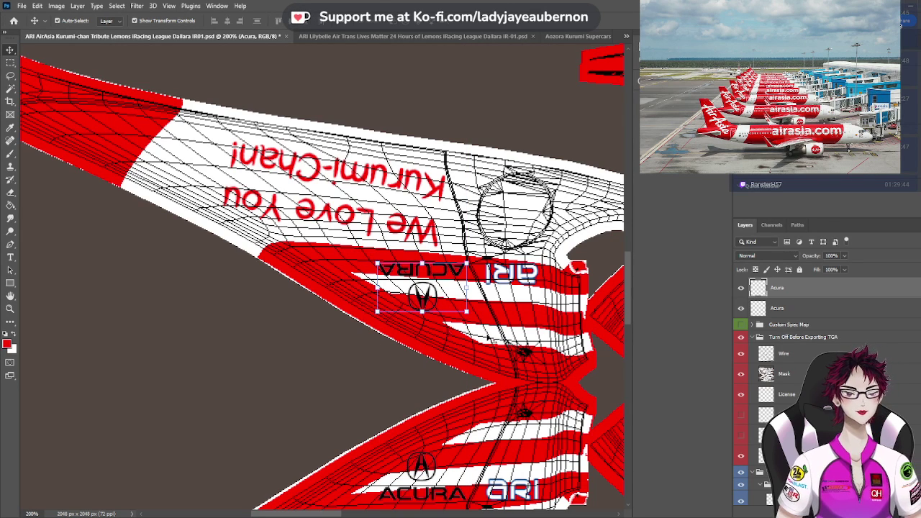
# Select and copy only the emblem above the lettering in acura-car-logo.png, then return to the livery document
pyautogui.moveTo(338, 515); pyautogui.dragTo(486, 515)
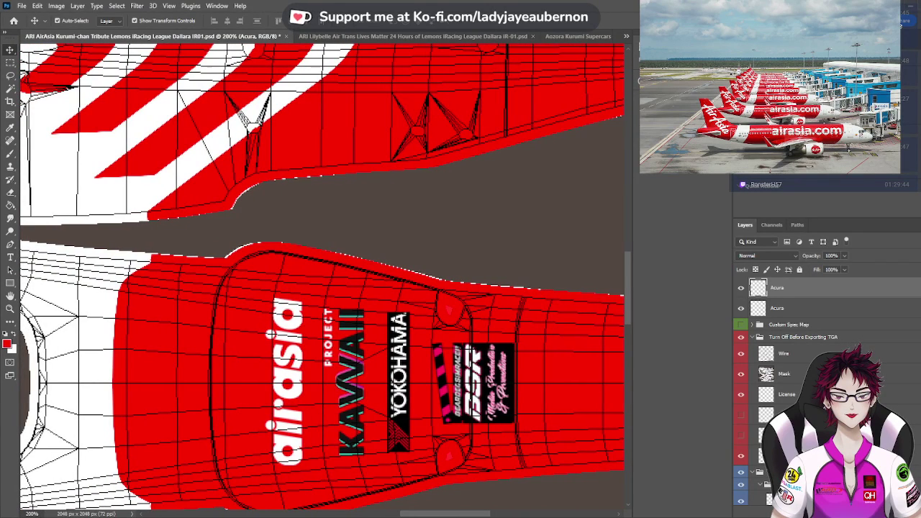
pyautogui.moveTo(485, 515); pyautogui.dragTo(473, 515)
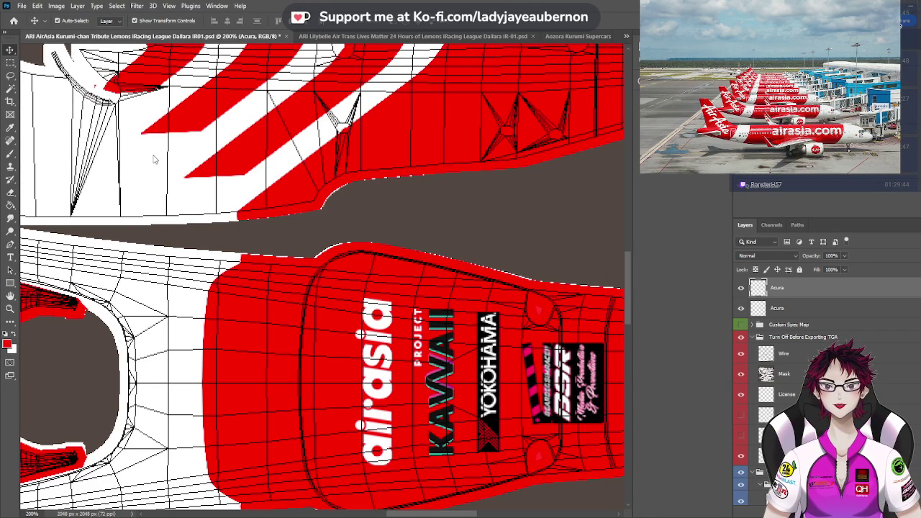
pyautogui.hotkey('ctrl', 'shift', 'Tab')
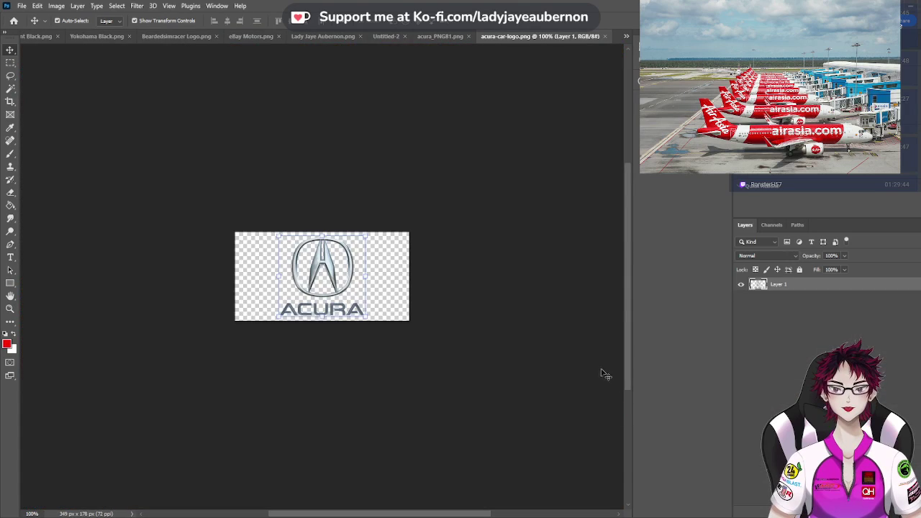
pyautogui.click(11, 62)
pyautogui.moveTo(276, 232); pyautogui.dragTo(370, 297)
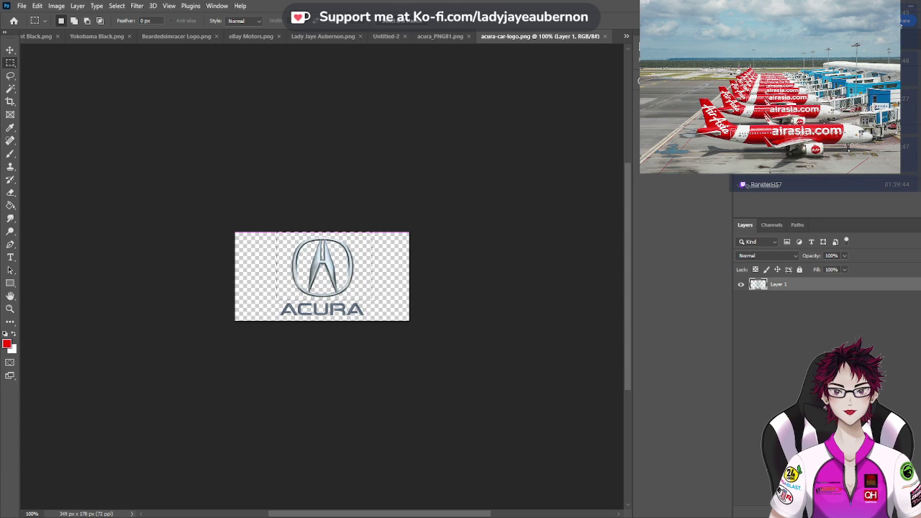
pyautogui.press('v')
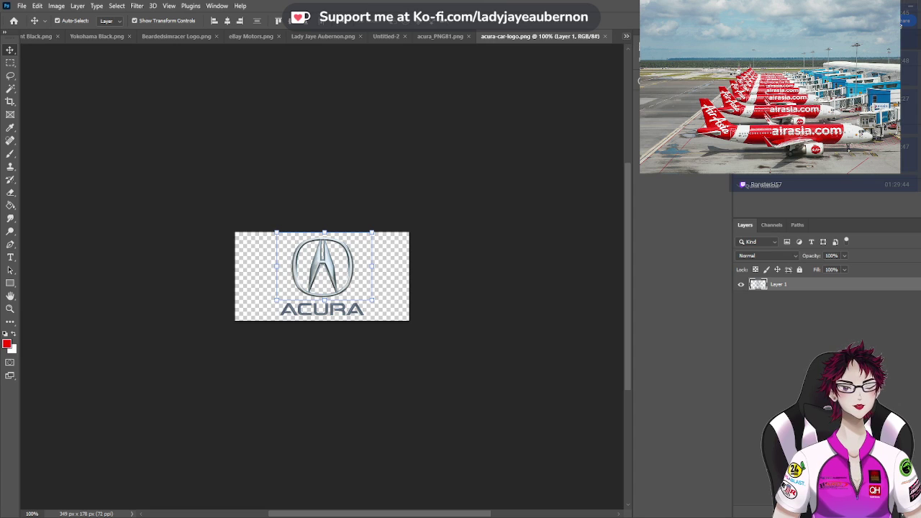
pyautogui.hotkey('ctrl', 'Tab')
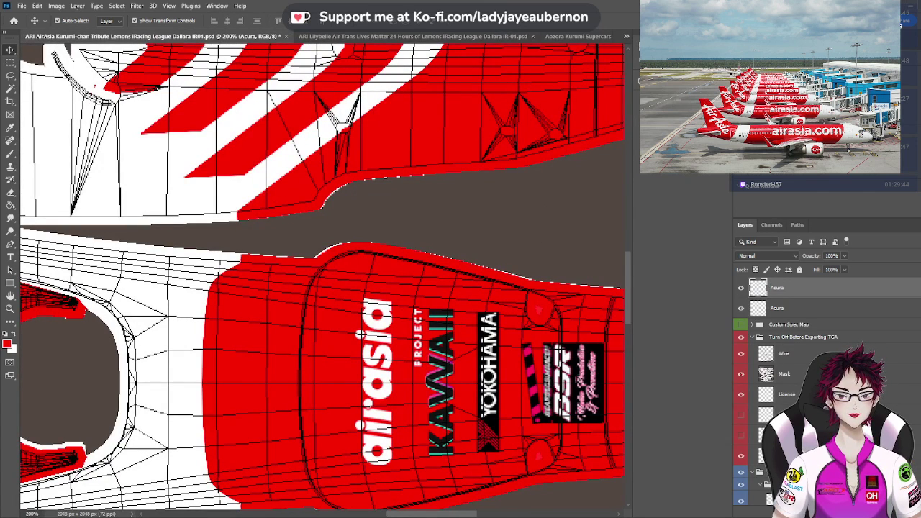
# Move the Nemesis Lab logo from the white nose area back over the Yokohama logo
pyautogui.moveTo(401, 516); pyautogui.dragTo(461, 501)
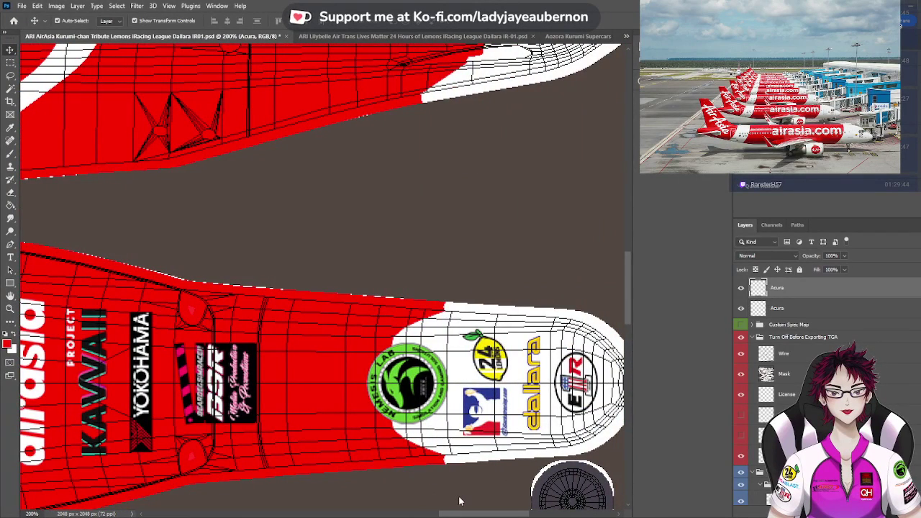
pyautogui.click(389, 394)
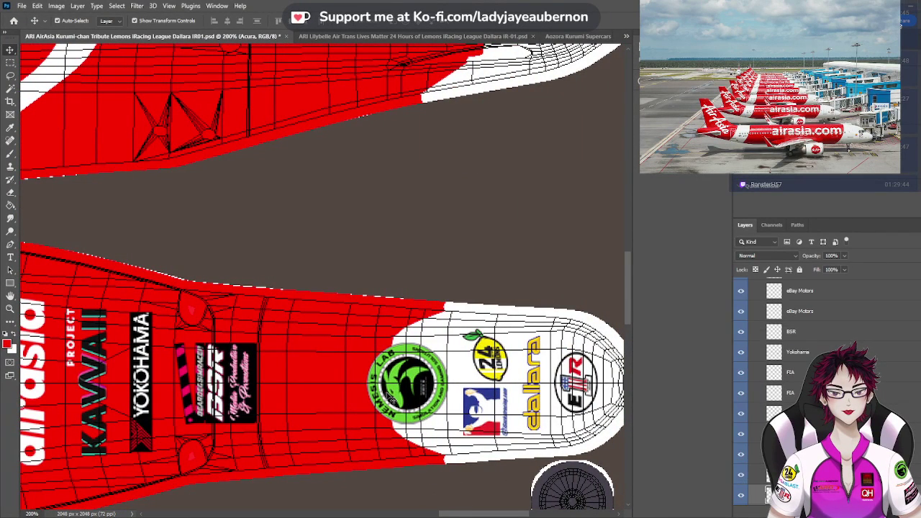
pyautogui.moveTo(389, 394); pyautogui.dragTo(118, 337)
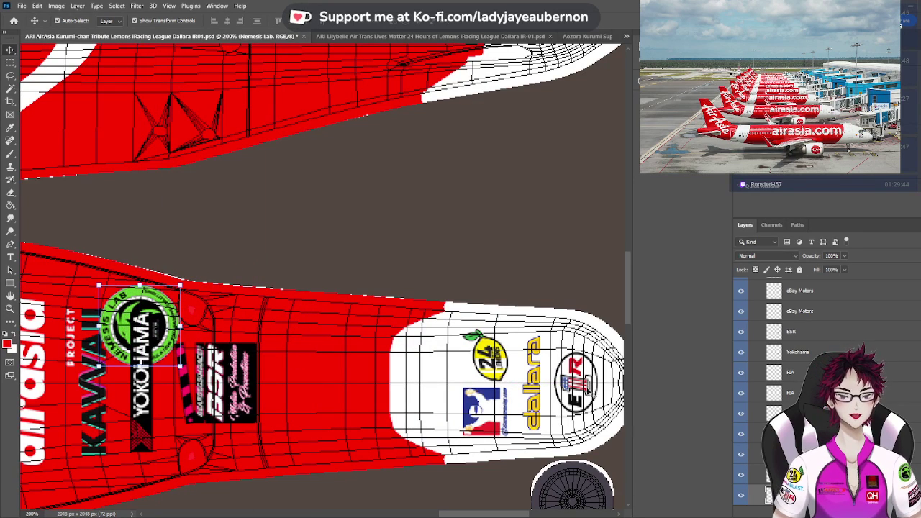
# Paste the silver Acura emblem above the Acura layers, rotate it 90° counterclockwise and move it to the vacated nose area
pyautogui.scroll(-3, 811, 333)
pyautogui.scroll(-5, 811, 332)
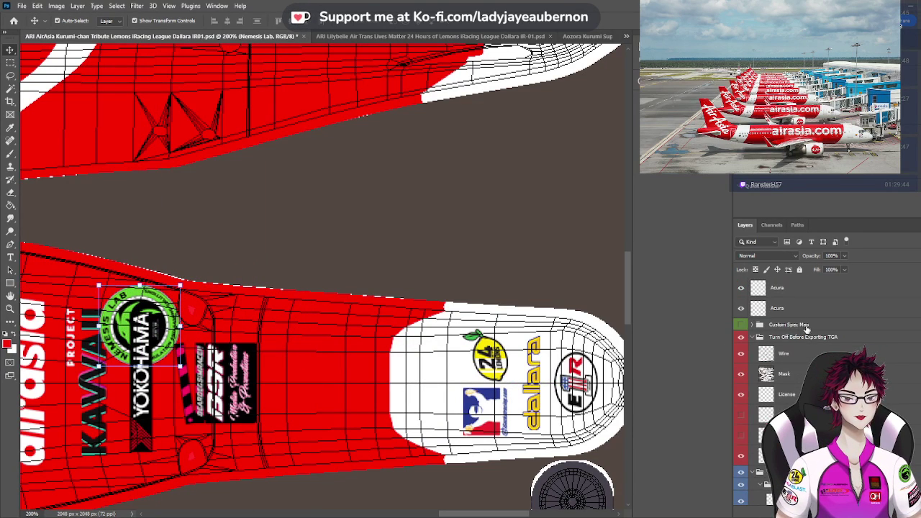
pyautogui.hotkey('ctrl', 'v')
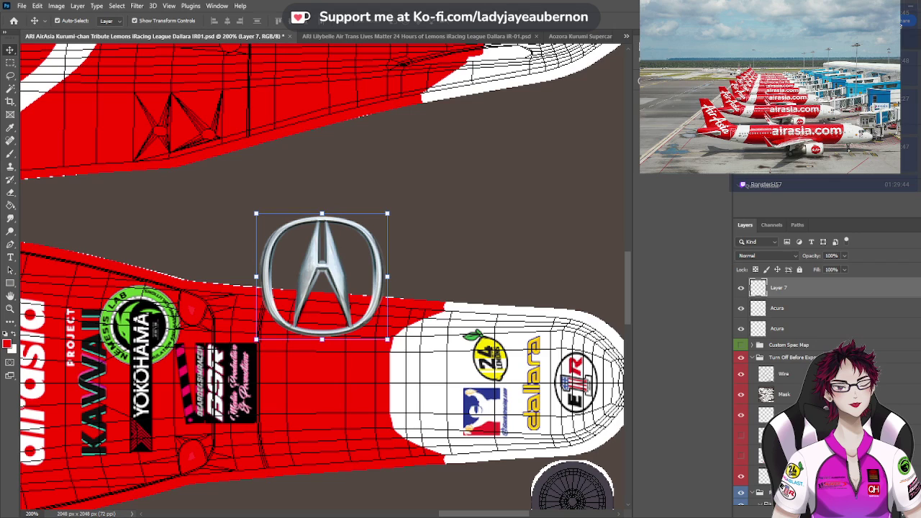
pyautogui.hotkey('ctrl', 'shift', 'r')
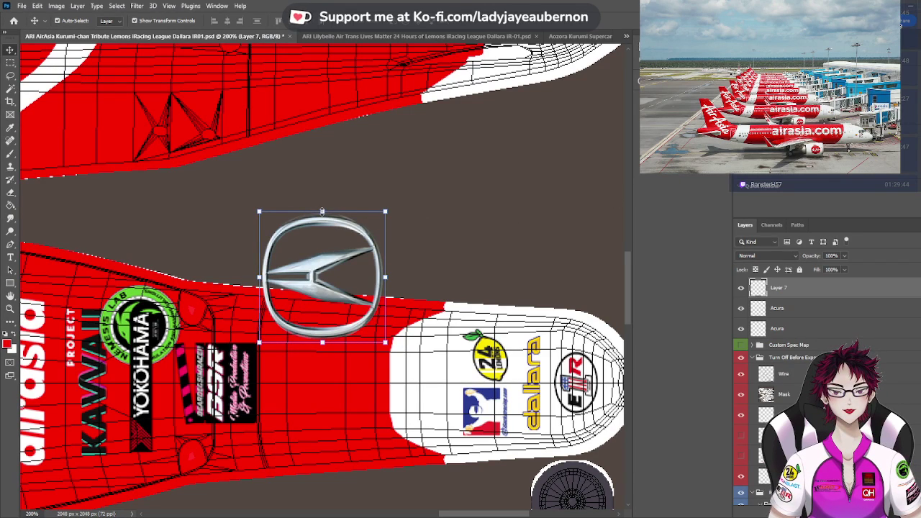
pyautogui.moveTo(312, 288); pyautogui.dragTo(380, 394)
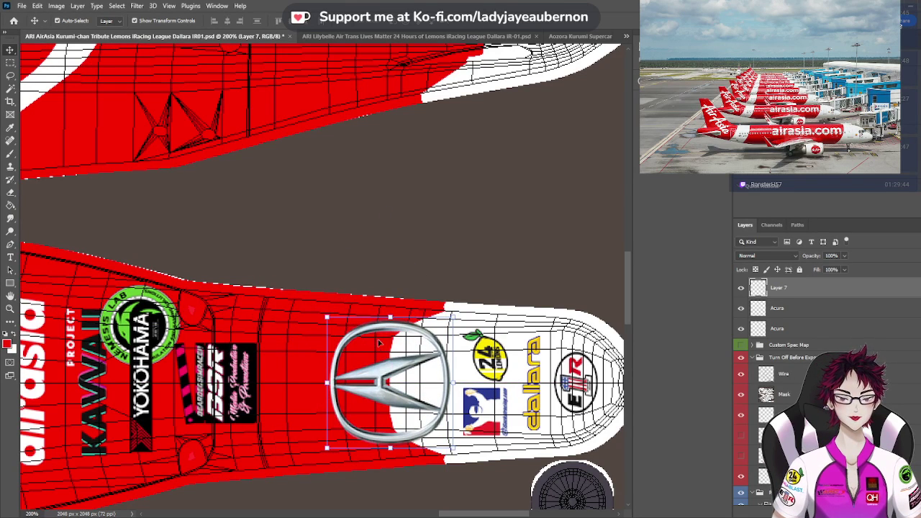
# Scale the silver Acura emblem to about 62% and centre it across the nose at the edge of the white area
pyautogui.moveTo(389, 317); pyautogui.dragTo(395, 344)
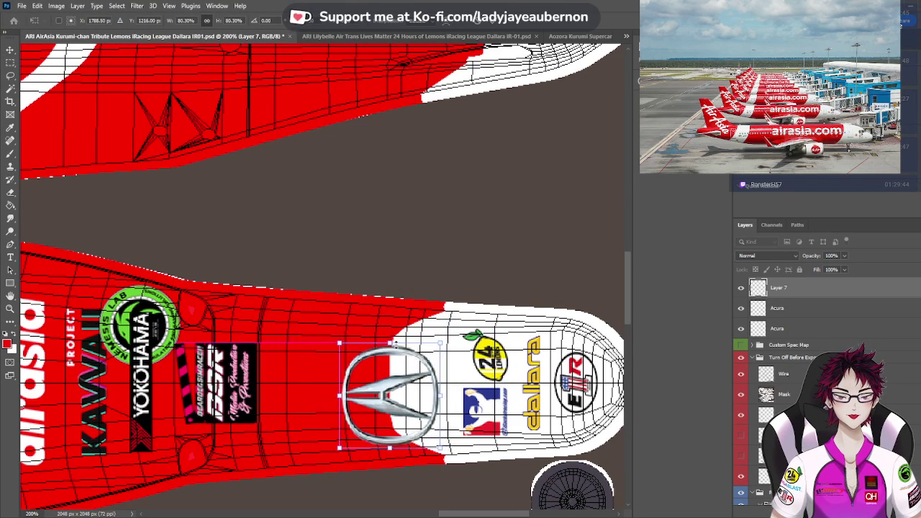
pyautogui.moveTo(389, 446); pyautogui.dragTo(389, 426)
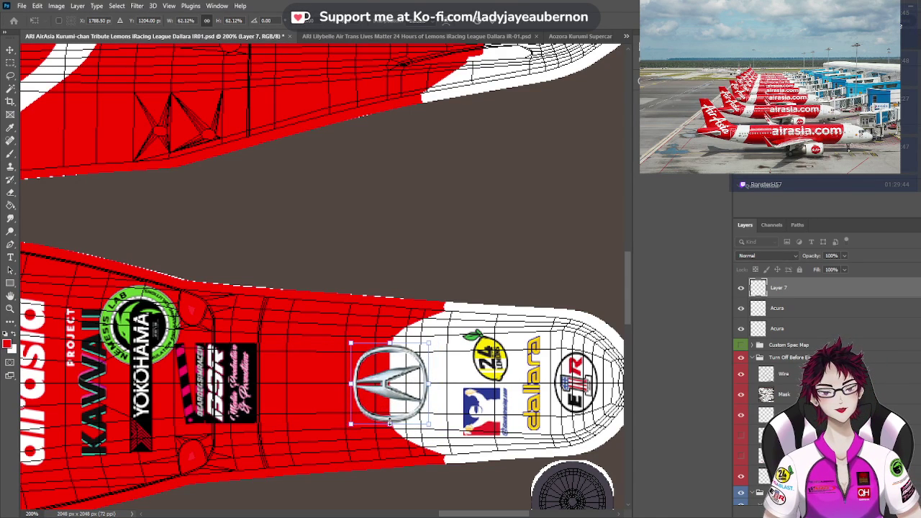
pyautogui.moveTo(386, 389); pyautogui.dragTo(395, 388)
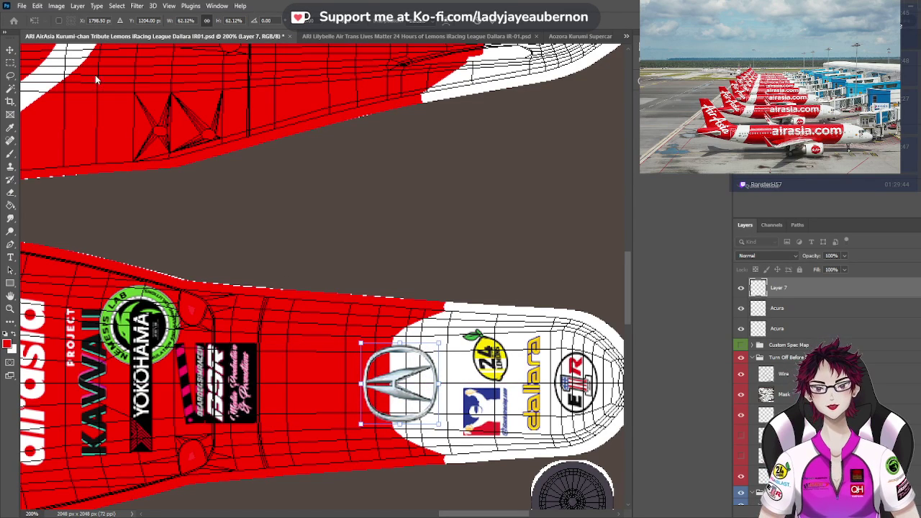
pyautogui.click(12, 50)
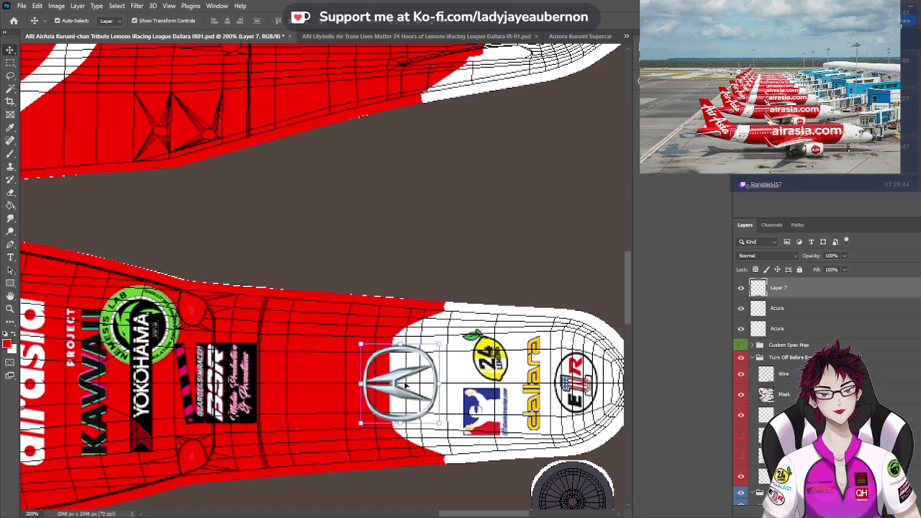
# Shift the silver Acura emblem slightly further onto the white nose area and rename its layer Acura
pyautogui.moveTo(395, 392); pyautogui.dragTo(404, 392)
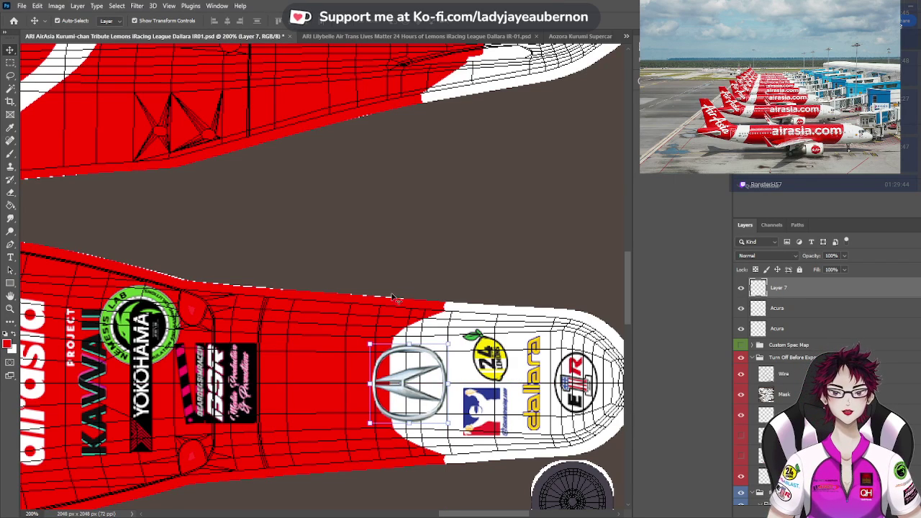
pyautogui.doubleClick(781, 288)
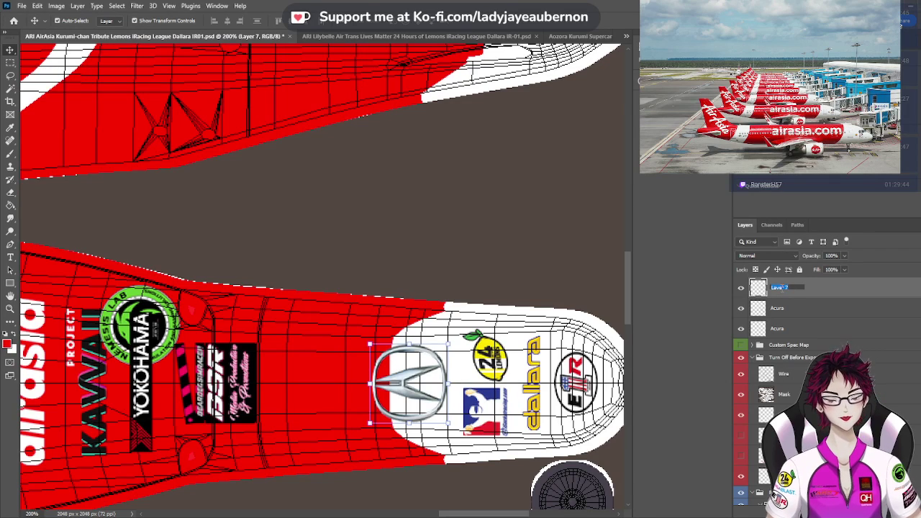
pyautogui.write('Acura')
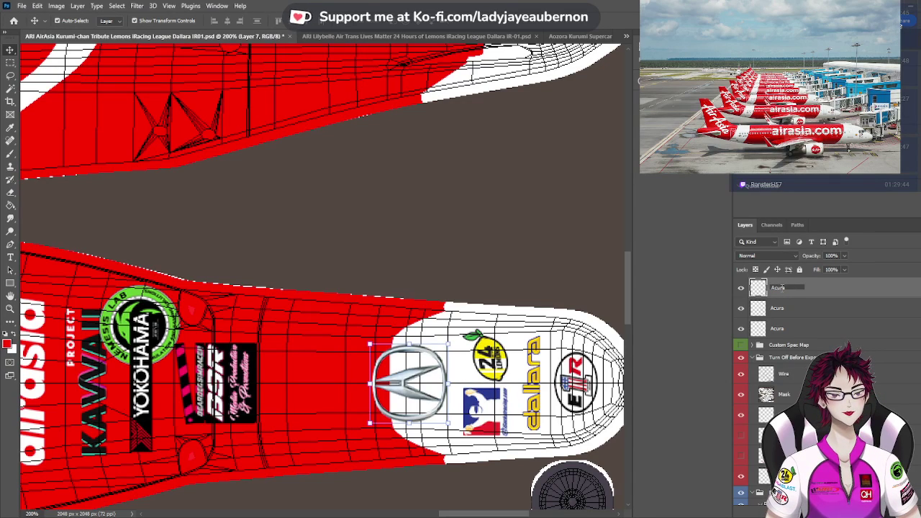
pyautogui.press('Return')
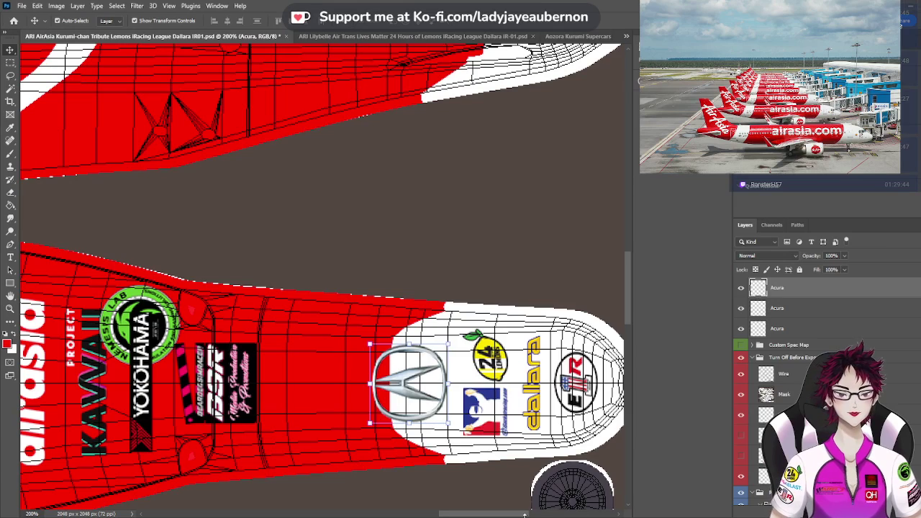
# Move the Nemesis Lab logo off the Yokohama logo and across the template to the red cockpit surround beside the striped engine cover
pyautogui.moveTo(522, 517); pyautogui.dragTo(465, 517)
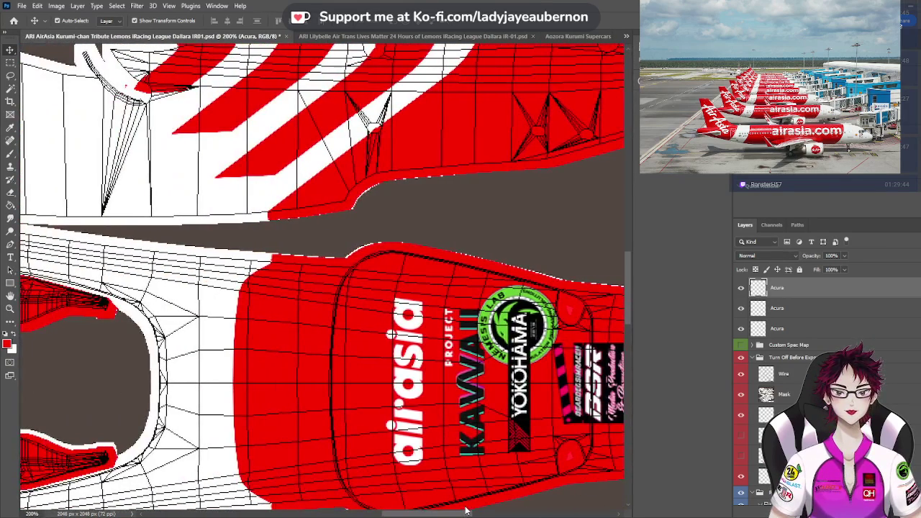
pyautogui.moveTo(518, 323); pyautogui.dragTo(183, 173)
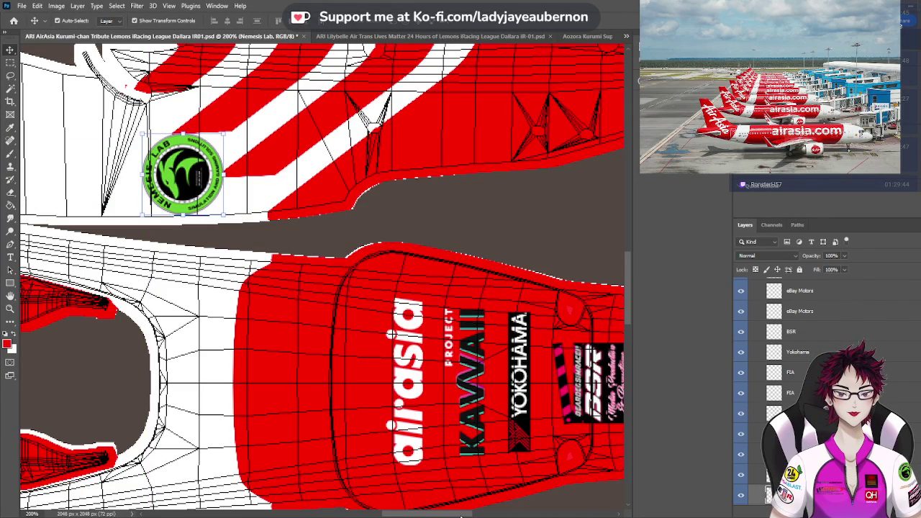
pyautogui.moveTo(461, 515); pyautogui.dragTo(385, 514)
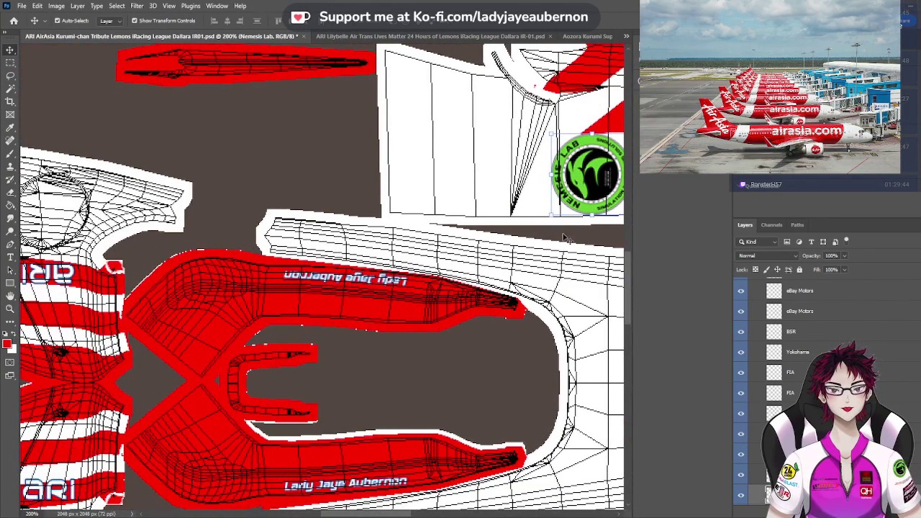
pyautogui.moveTo(571, 192); pyautogui.dragTo(247, 325)
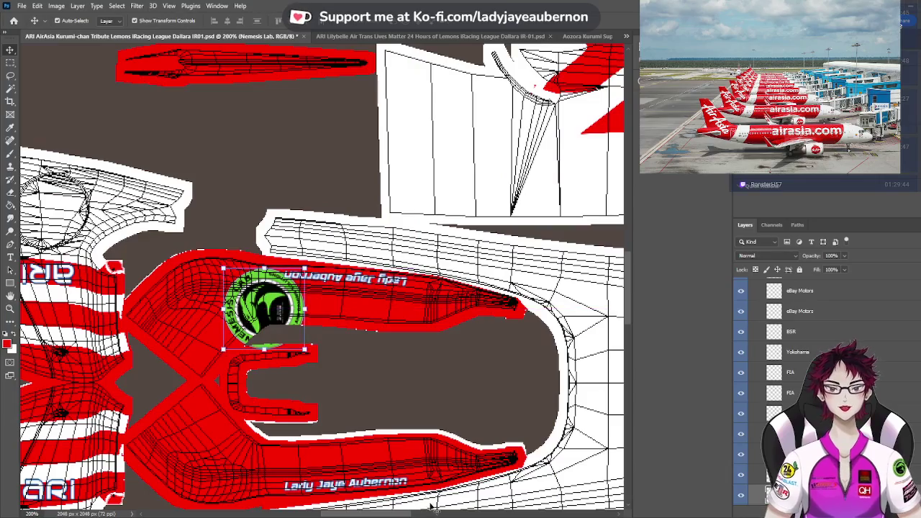
pyautogui.moveTo(406, 515); pyautogui.dragTo(358, 513)
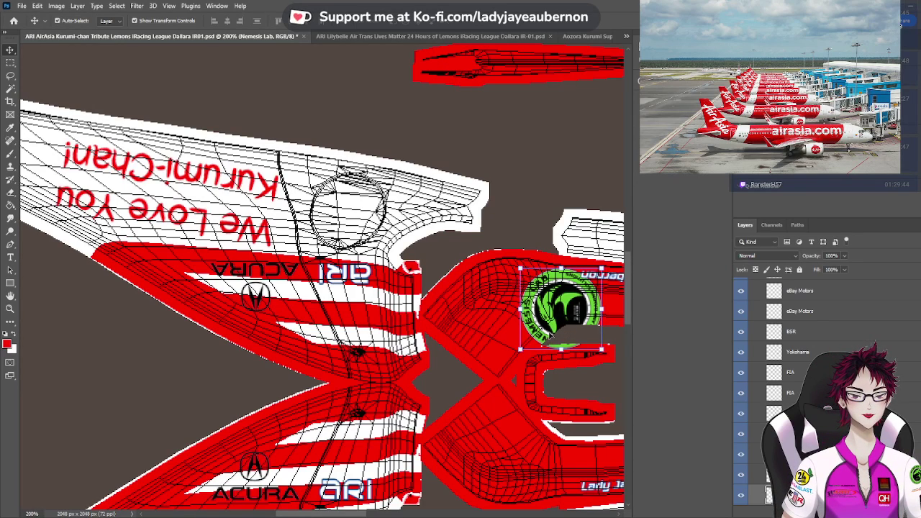
# Move the Nemesis Lab logo onto the upper striped panel beneath the upside-down ARI logo and scale it to 48.78%
pyautogui.moveTo(548, 337); pyautogui.dragTo(363, 356)
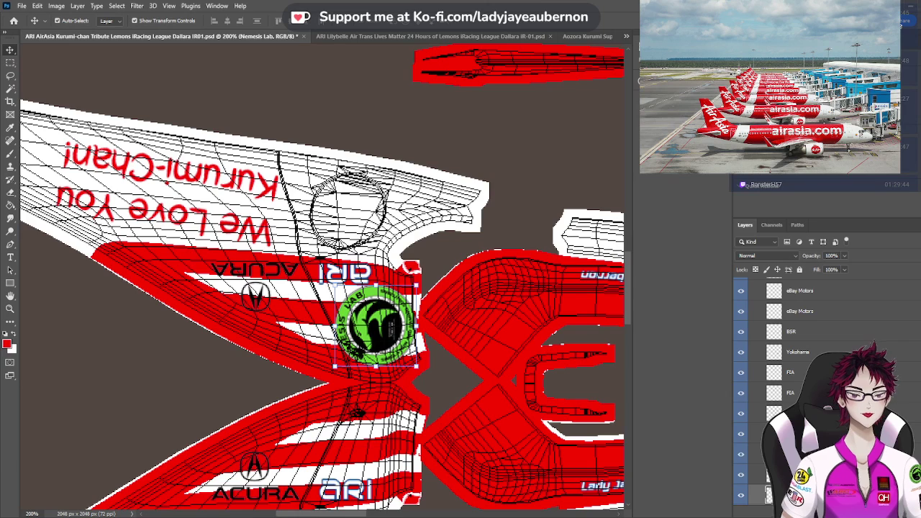
pyautogui.moveTo(420, 311); pyautogui.dragTo(361, 311)
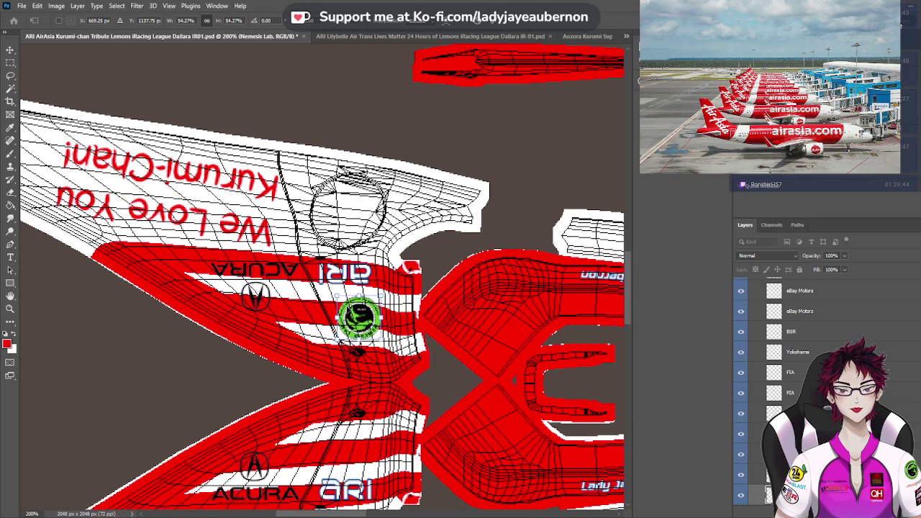
pyautogui.moveTo(382, 317); pyautogui.dragTo(355, 313)
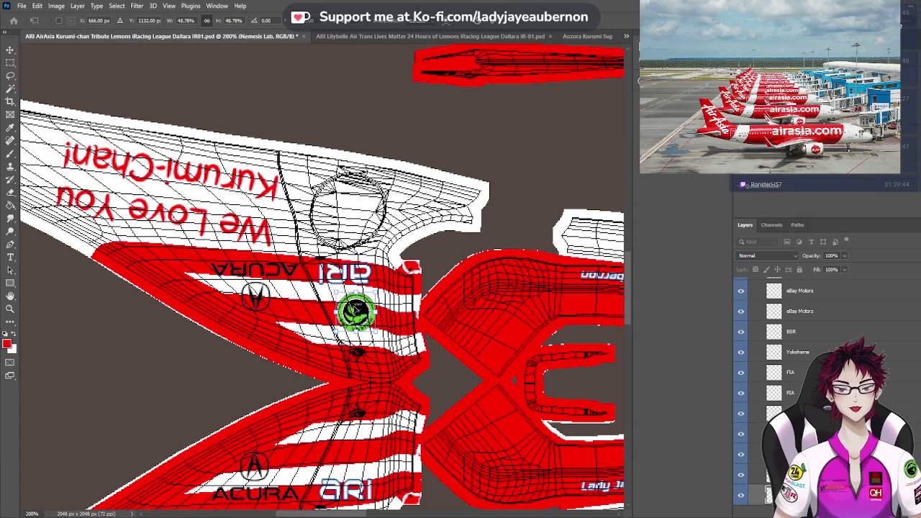
pyautogui.click(10, 50)
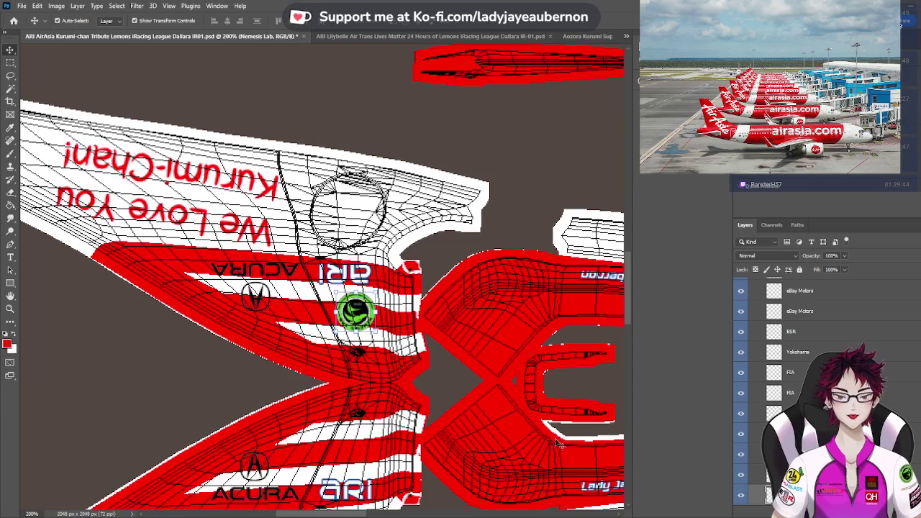
# Duplicate the Nemesis Lab logo and align the copy on the mirrored lower striped panel, just above the ARI logo
pyautogui.scroll(-3, 354, 380)
pyautogui.moveTo(352, 379); pyautogui.dragTo(319, 430)
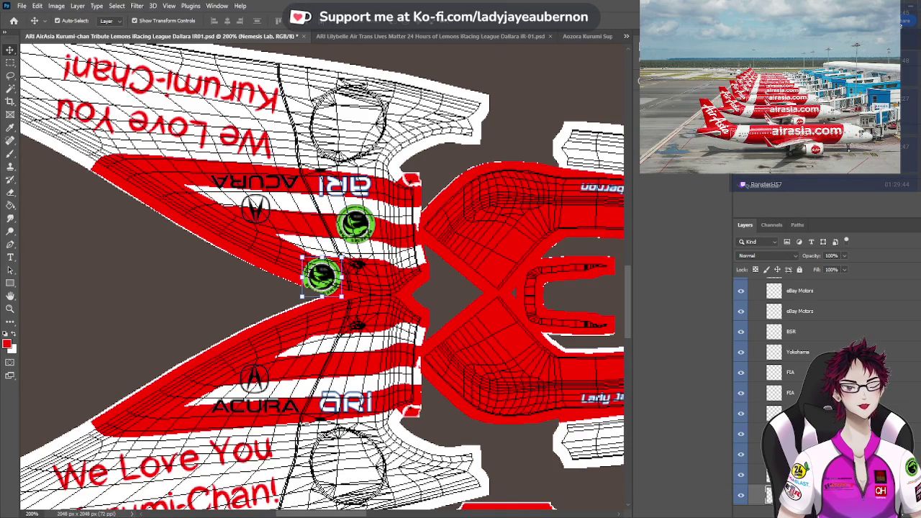
pyautogui.moveTo(322, 277); pyautogui.dragTo(355, 365)
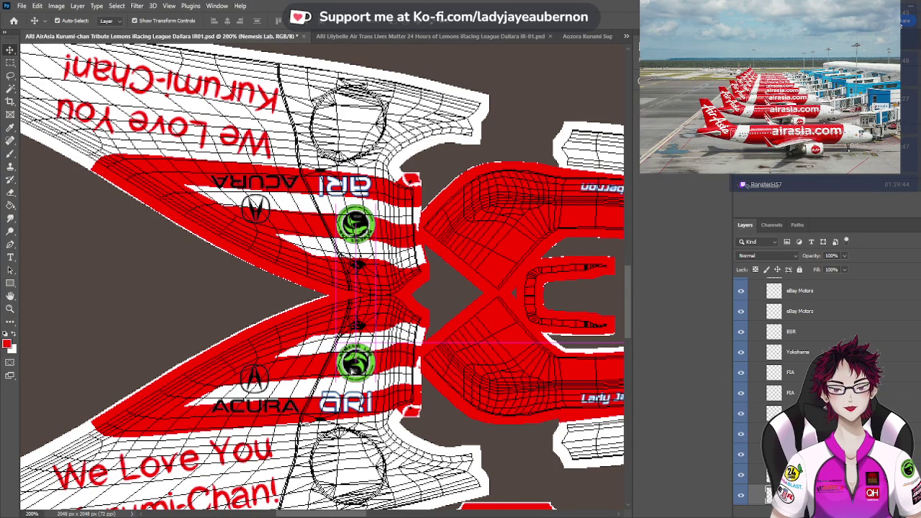
pyautogui.moveTo(353, 377); pyautogui.dragTo(352, 381)
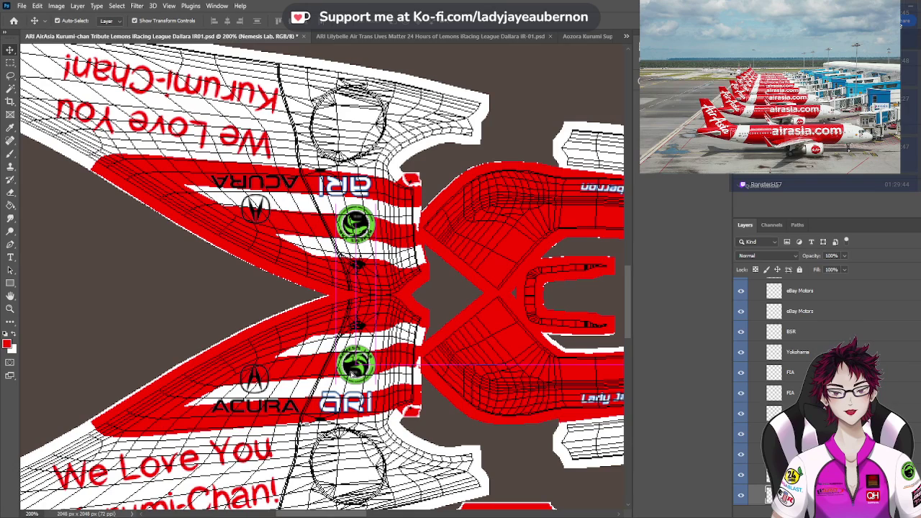
pyautogui.moveTo(353, 370); pyautogui.dragTo(353, 367)
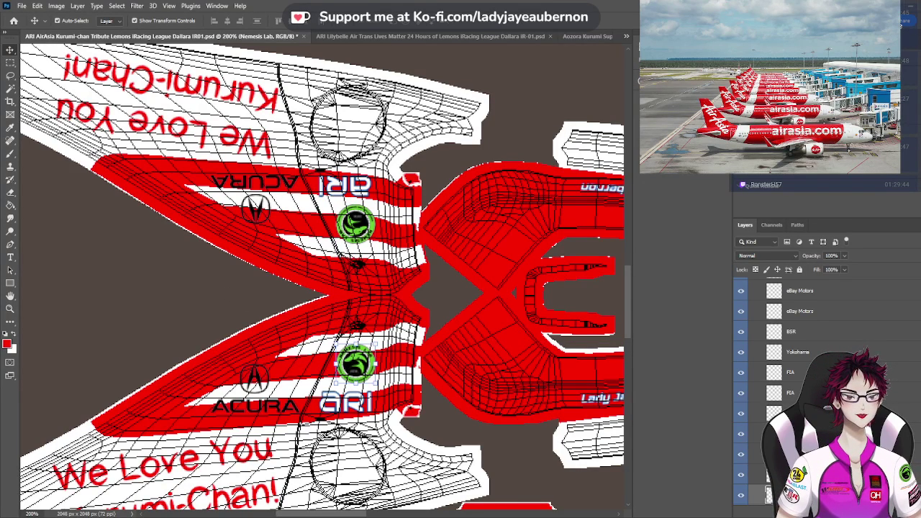
# Place the Acura emblem on the white nose beside the Dallara logo at 77.50% scale, with the Lemons iRacing logos on its cockpit side
pyautogui.hotkey('ctrl', '-')
pyautogui.hotkey('ctrl', '-')
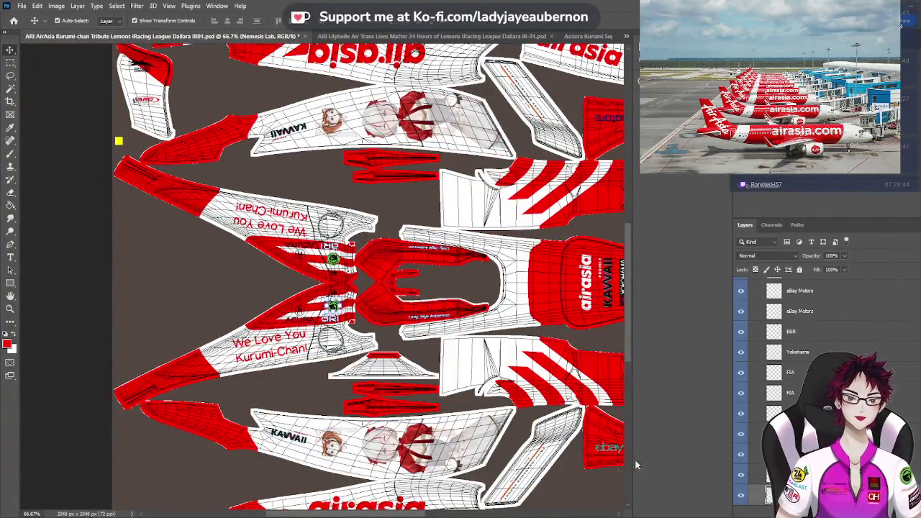
pyautogui.moveTo(420, 513); pyautogui.dragTo(475, 513)
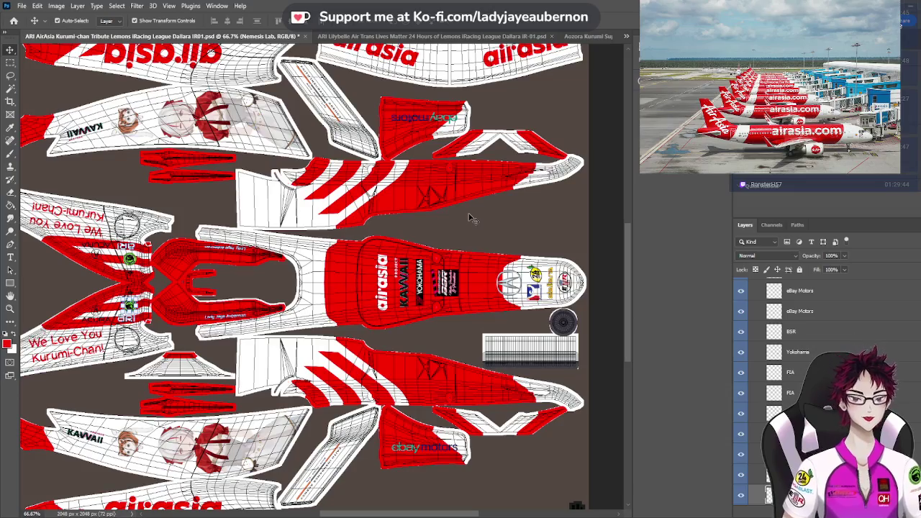
pyautogui.hotkey('ctrl', '+')
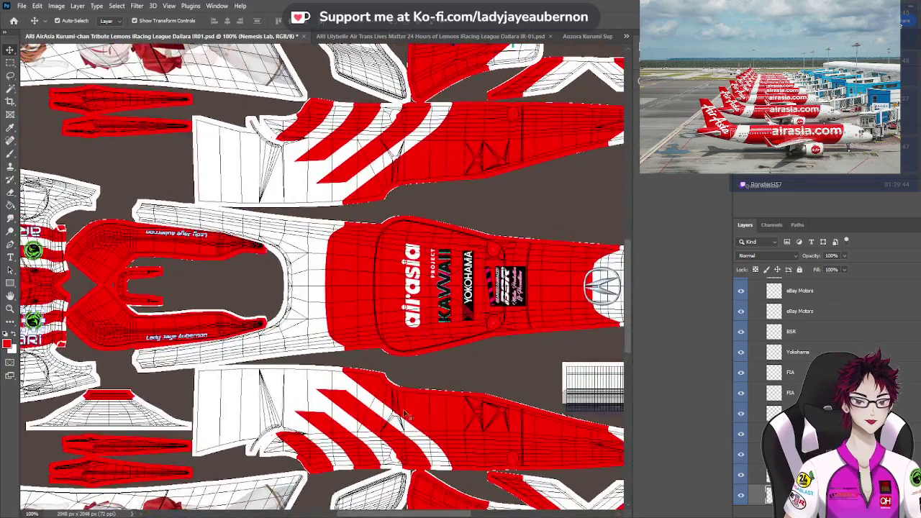
pyautogui.moveTo(455, 509)
pyautogui.mouseDown()
pyautogui.moveTo(493, 510)
pyautogui.moveTo(460, 510)
pyautogui.mouseUp()
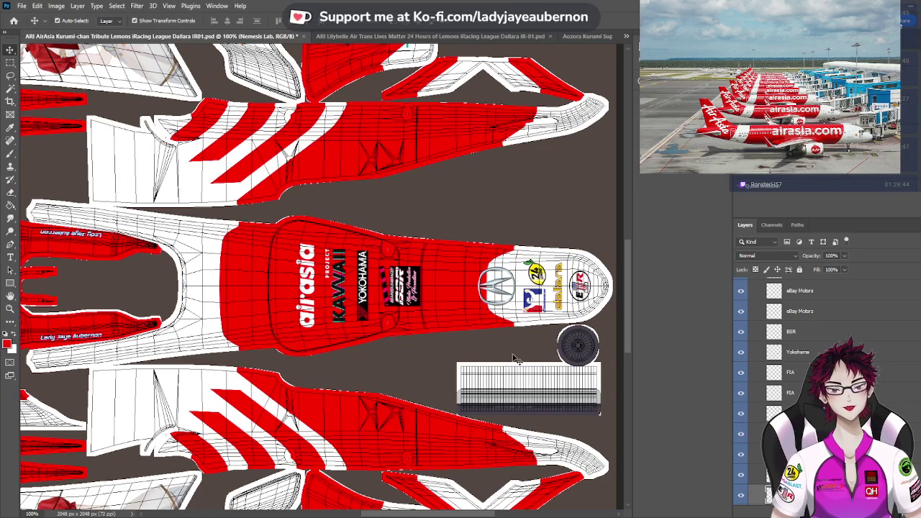
pyautogui.hotkey('ctrl', '+')
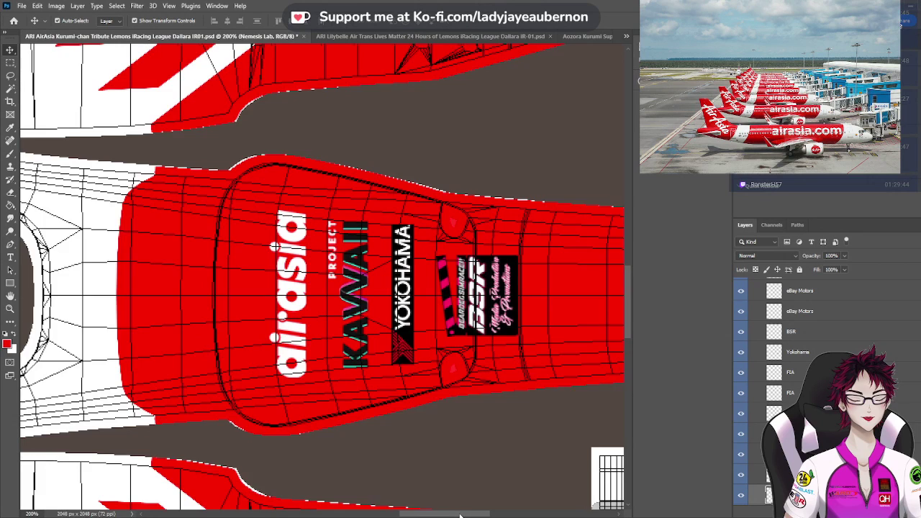
pyautogui.moveTo(463, 512); pyautogui.dragTo(514, 513)
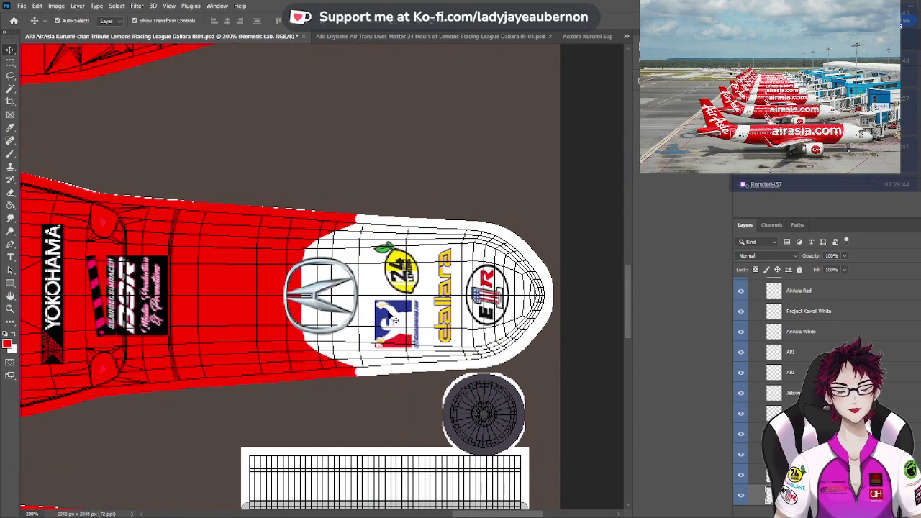
pyautogui.moveTo(374, 290); pyautogui.dragTo(353, 296)
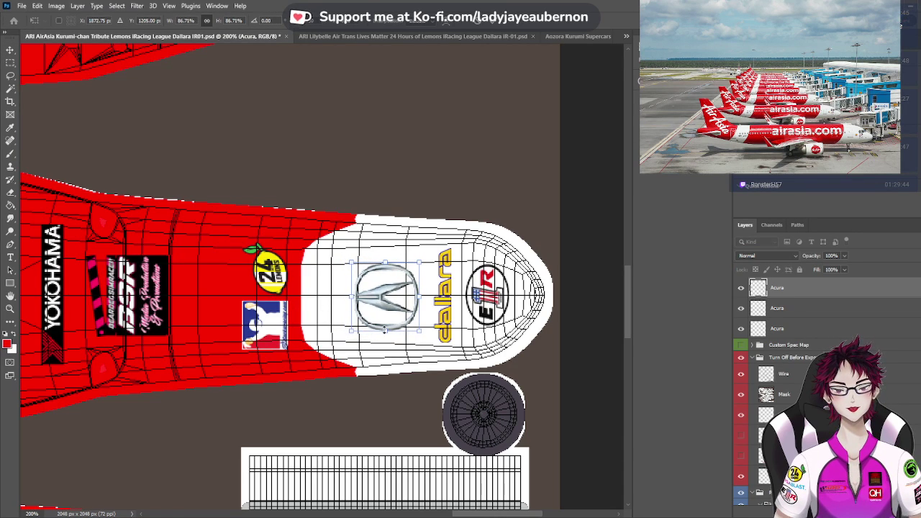
pyautogui.moveTo(385, 331); pyautogui.dragTo(385, 325)
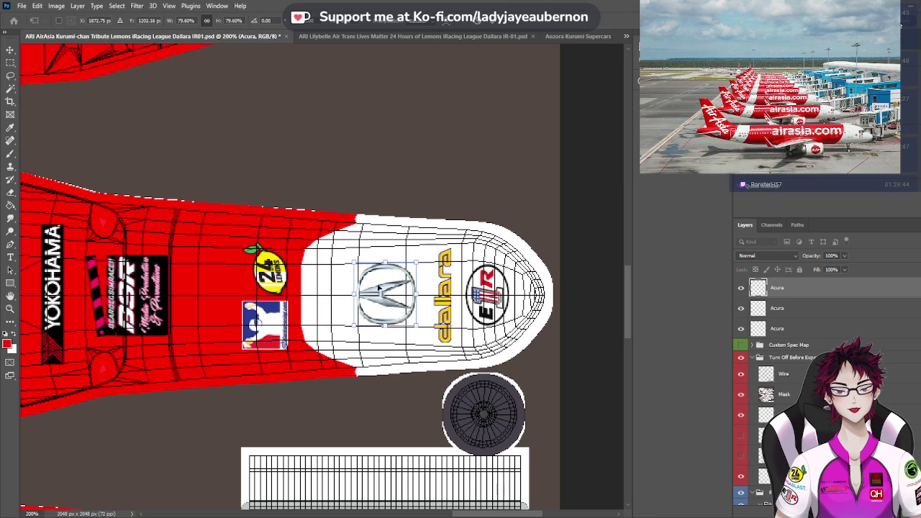
pyautogui.moveTo(386, 262); pyautogui.dragTo(386, 265)
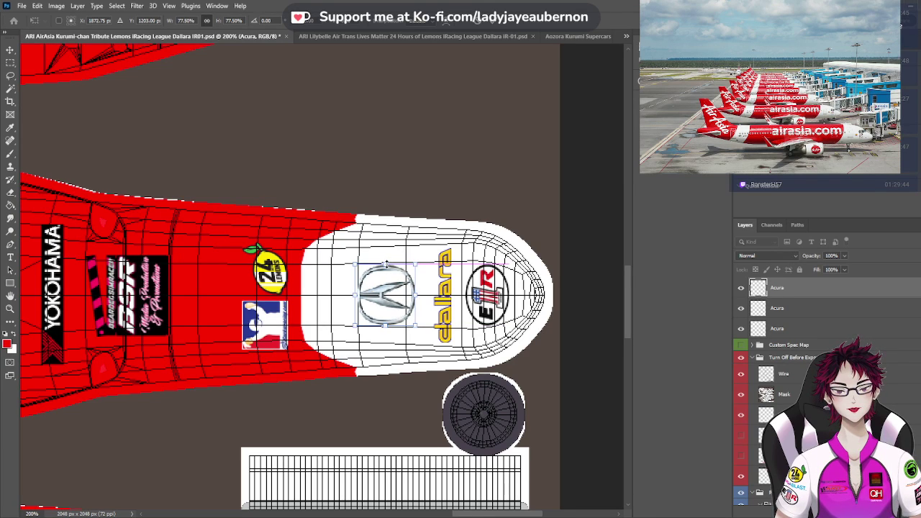
pyautogui.press('Return')
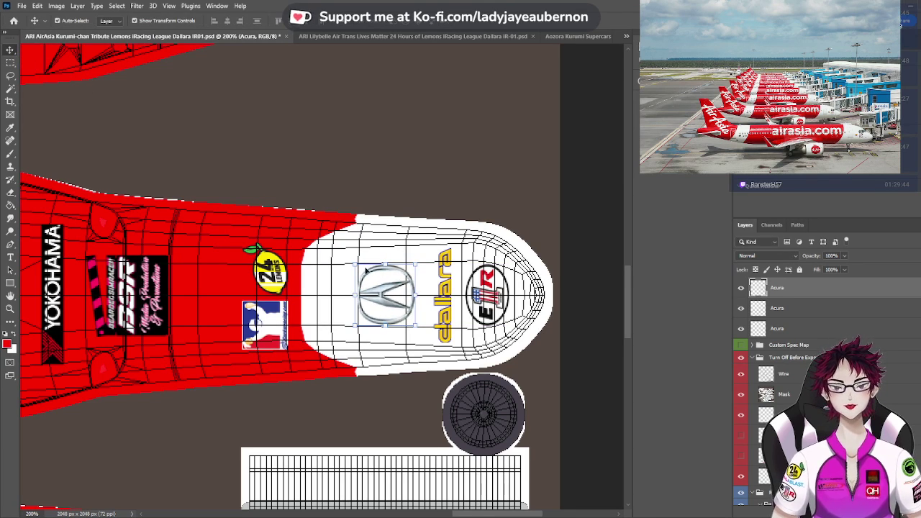
pyautogui.moveTo(380, 300); pyautogui.dragTo(386, 302)
pyautogui.moveTo(282, 321); pyautogui.dragTo(333, 317)
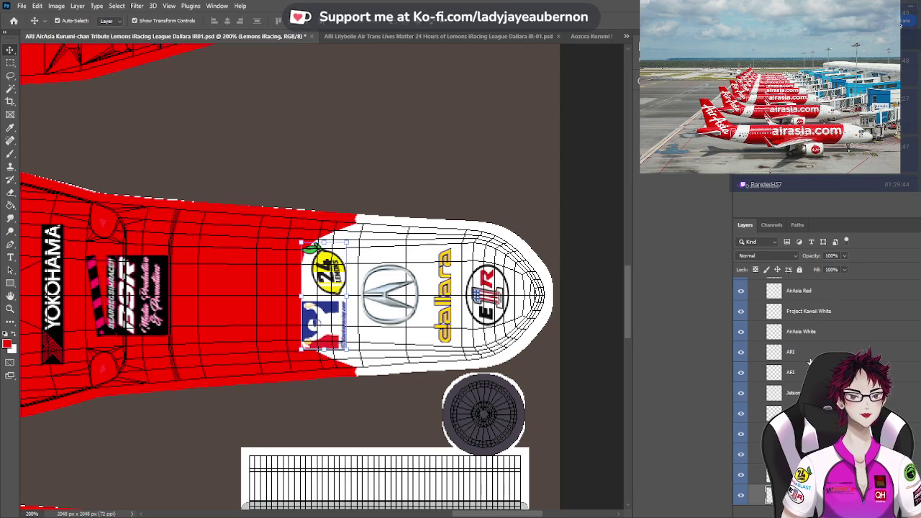
# Move the three Acura layers from the top of the layer stack into the sticker group within Paintable Area
pyautogui.hotkey('ctrl', '-')
pyautogui.hotkey('ctrl', '-')
pyautogui.hotkey('ctrl', '-')
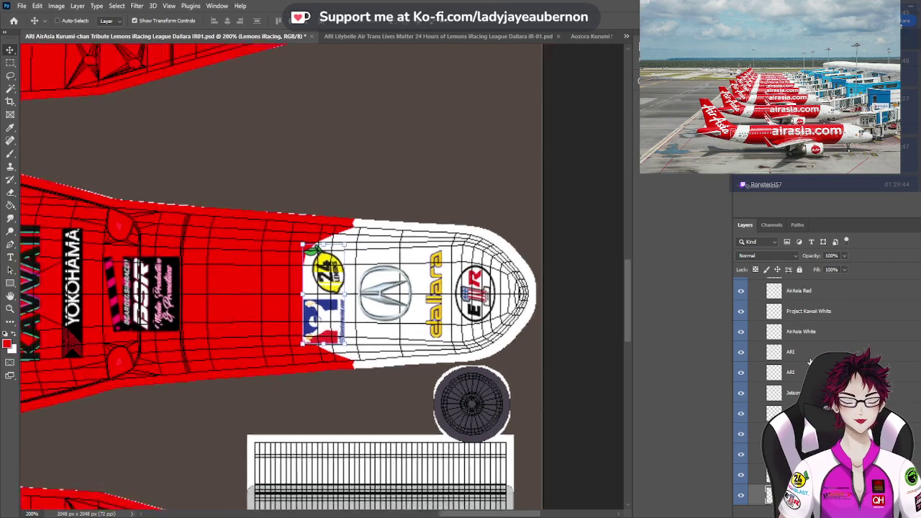
pyautogui.scroll(1, 809, 362)
pyautogui.scroll(5, 809, 362)
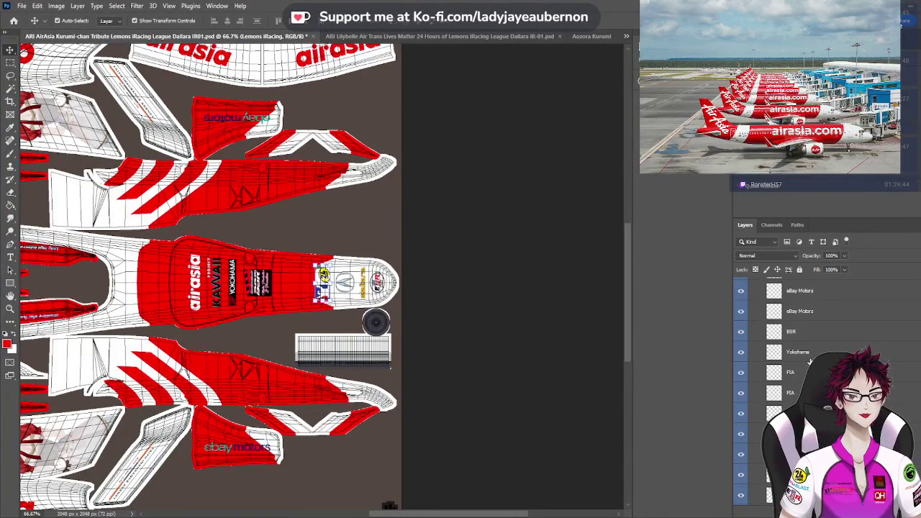
pyautogui.click(811, 332)
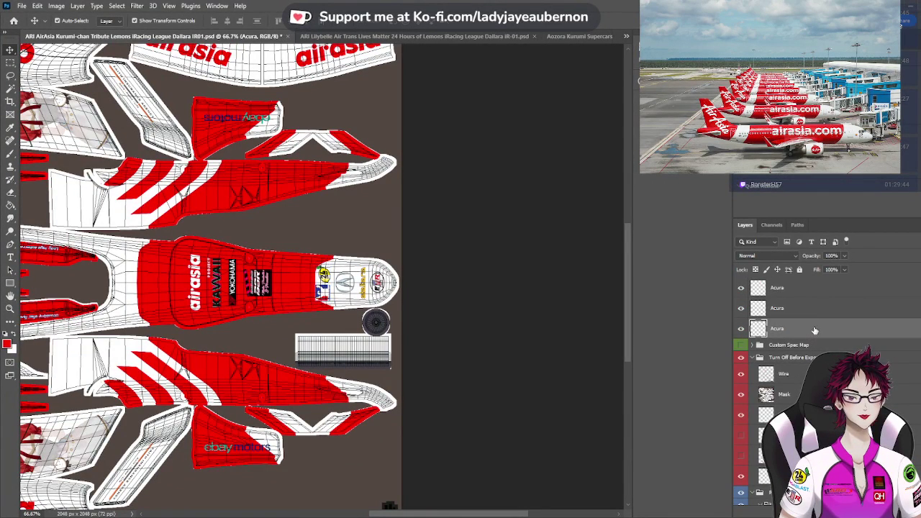
pyautogui.keyDown('shift'); pyautogui.click(807, 314); pyautogui.keyUp('shift')
pyautogui.keyDown('shift'); pyautogui.click(802, 295); pyautogui.keyUp('shift')
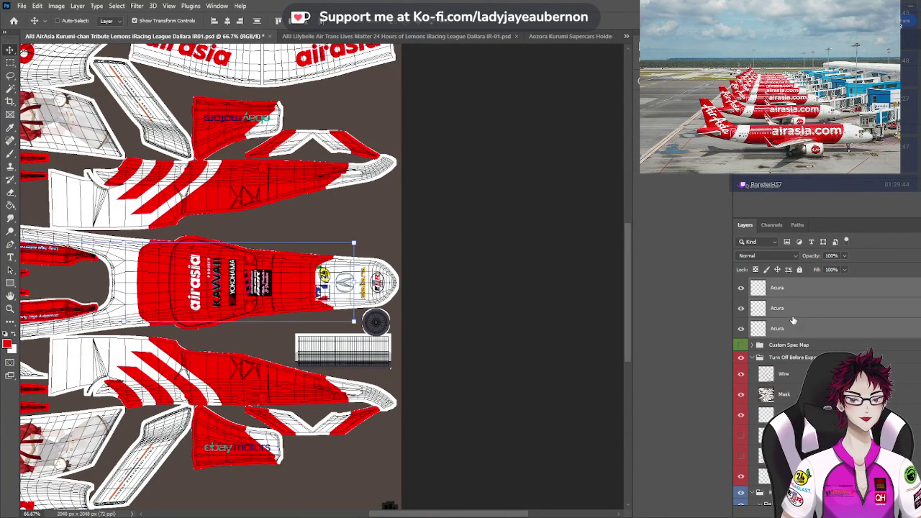
pyautogui.scroll(-2, 810, 359)
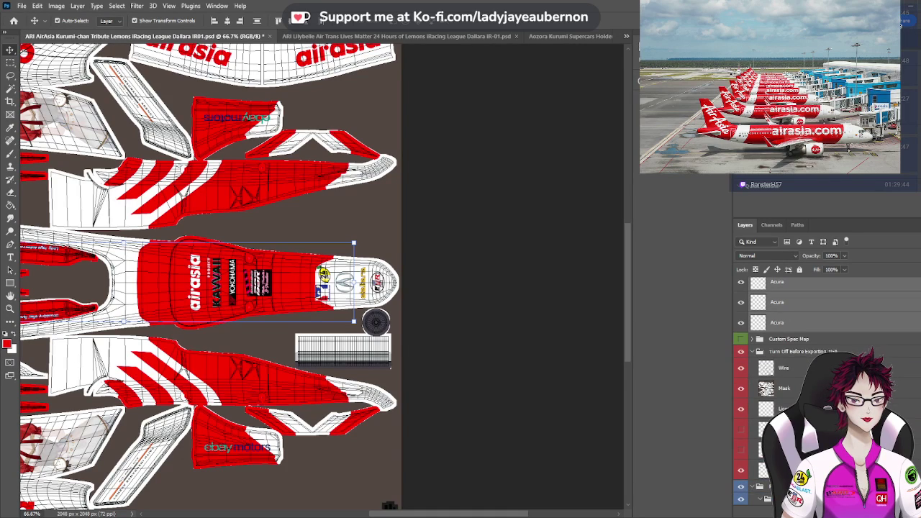
pyautogui.scroll(-3, 809, 345)
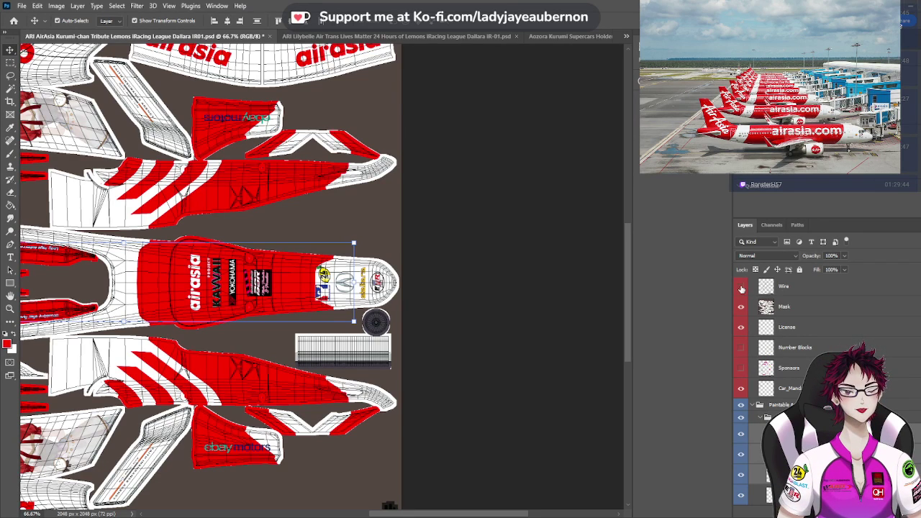
# Hide the Wire layer and deselect all layers with the entire livery in view
pyautogui.click(741, 288)
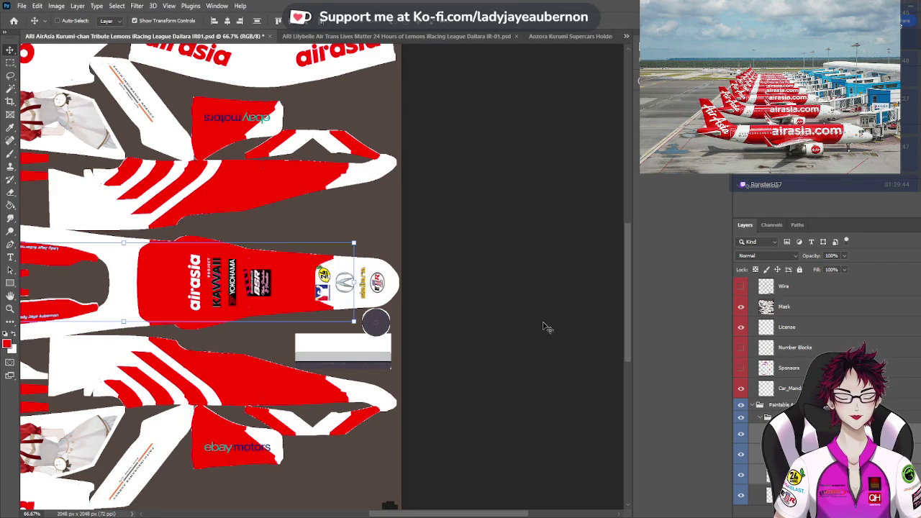
pyautogui.hotkey('ctrl', '-')
pyautogui.hotkey('ctrl', '-')
pyautogui.hotkey('ctrl', '-')
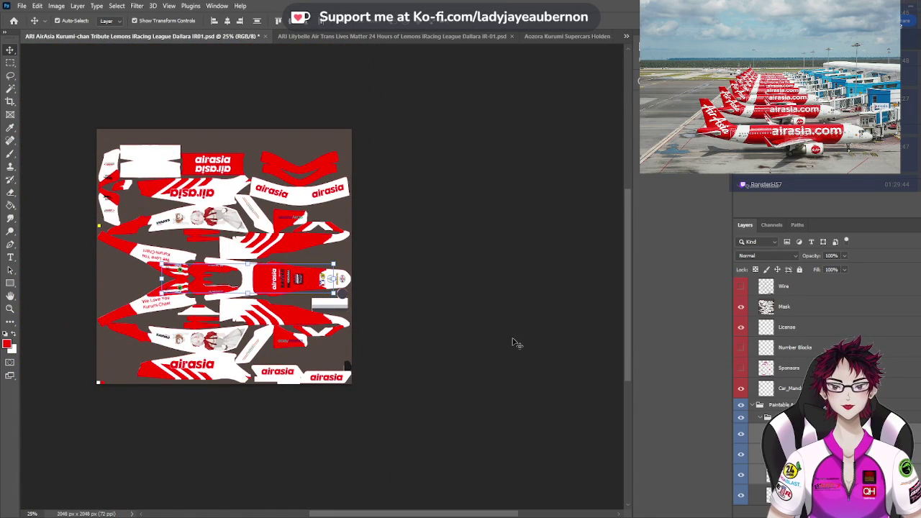
pyautogui.click(516, 344)
# Collapse the Paintable Area group and its subgroups, and hide the Turn Off Before Exporting TGA group
pyautogui.scroll(1, 788, 350)
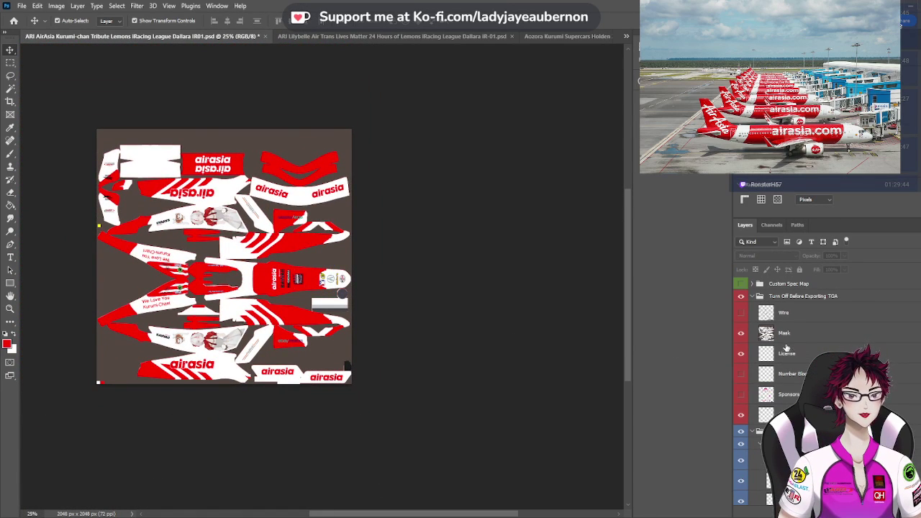
pyautogui.click(756, 440)
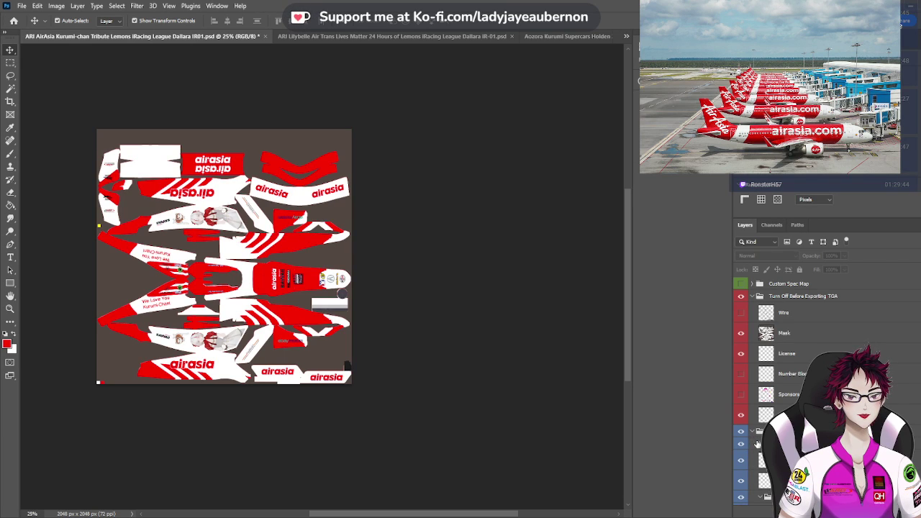
pyautogui.scroll(-2, 757, 445)
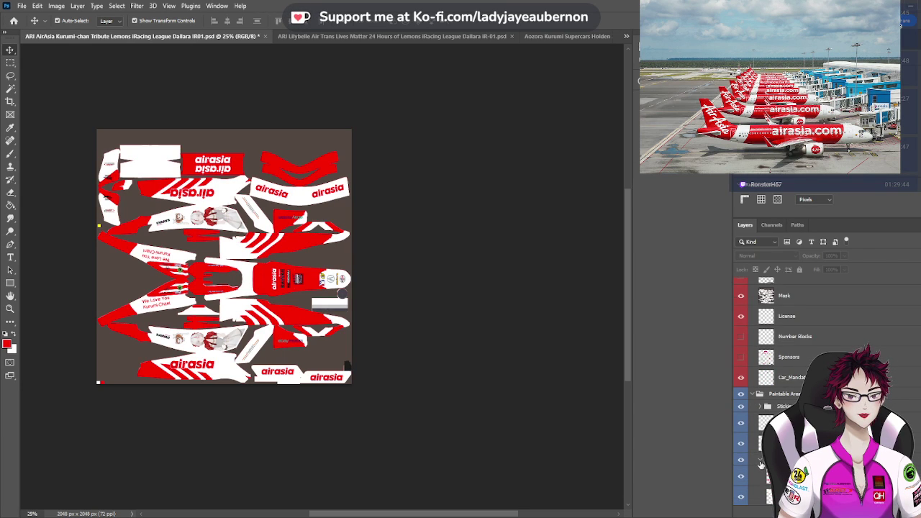
pyautogui.scroll(2, 755, 450)
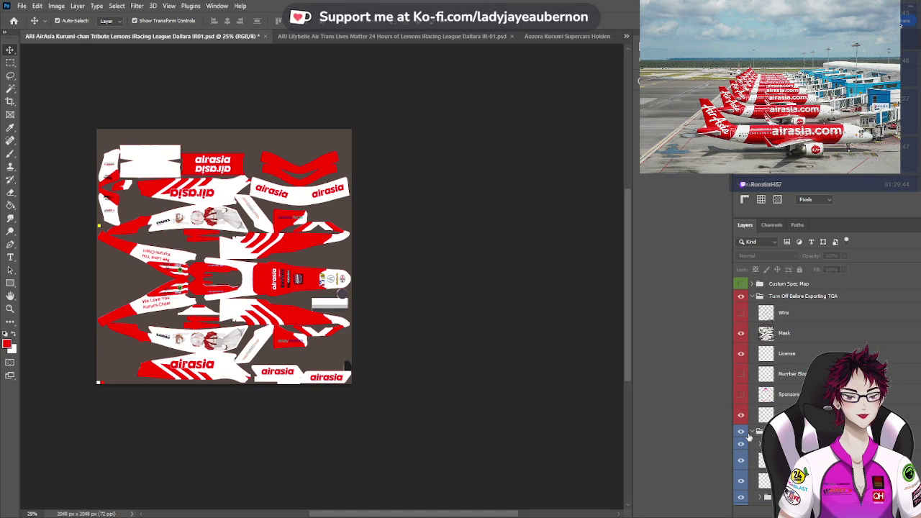
pyautogui.click(751, 432)
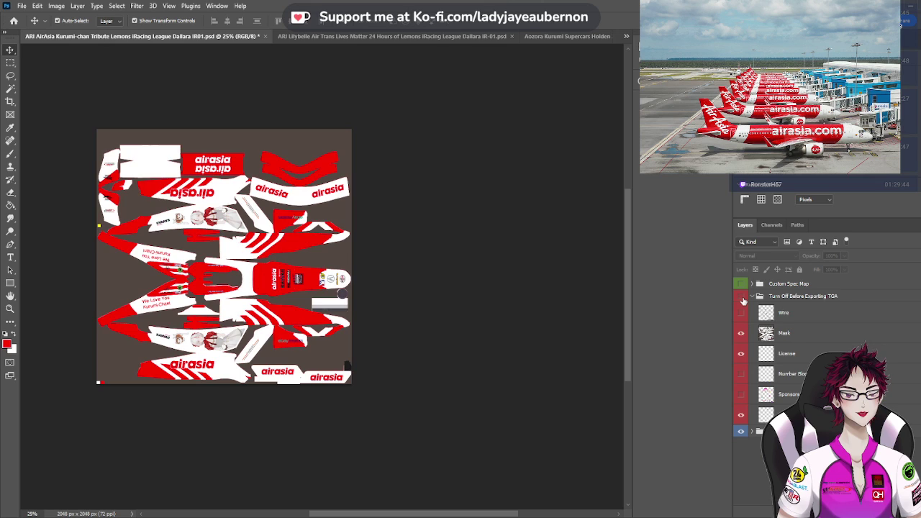
pyautogui.click(743, 296)
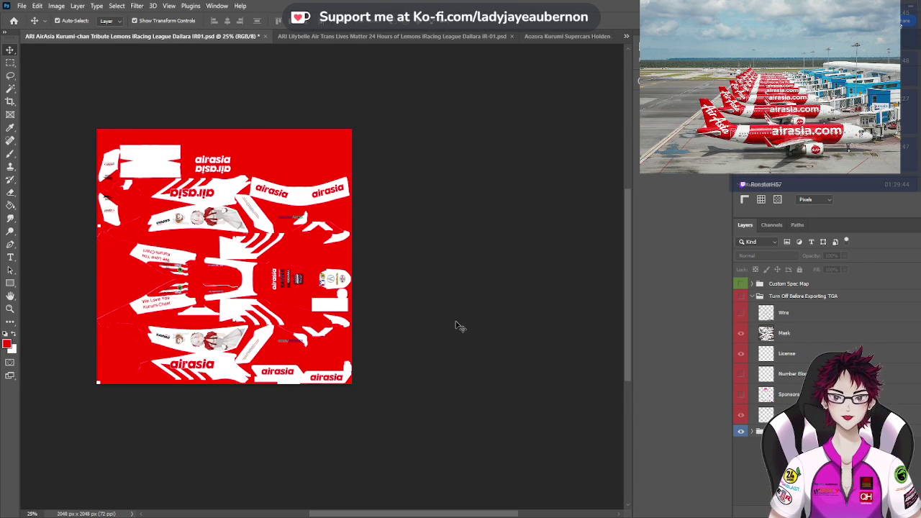
# Show the Turn Off Before Exporting TGA group and its Wire layer again
pyautogui.click(742, 313)
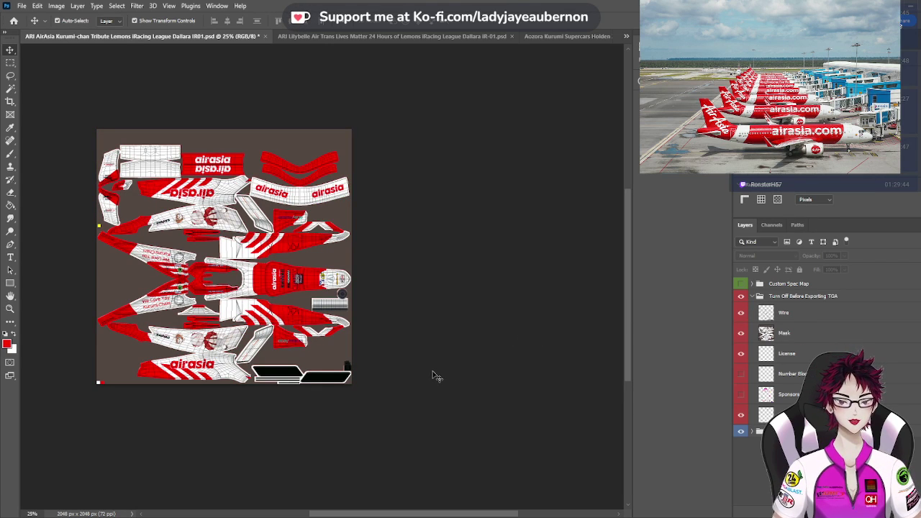
pyautogui.scroll(5, 434, 375)
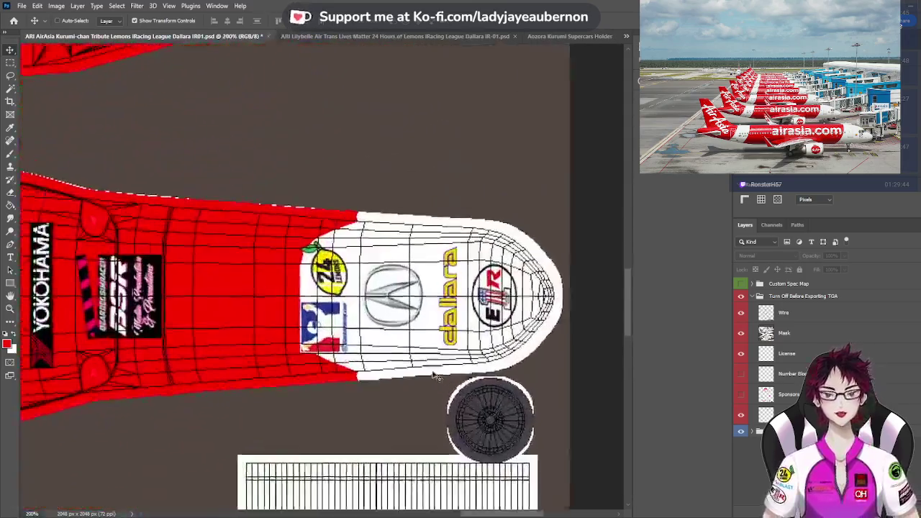
# Scale down the Lemons iRacing logo on the nose so it fits within the white area
pyautogui.hotkey('ctrl', '+')
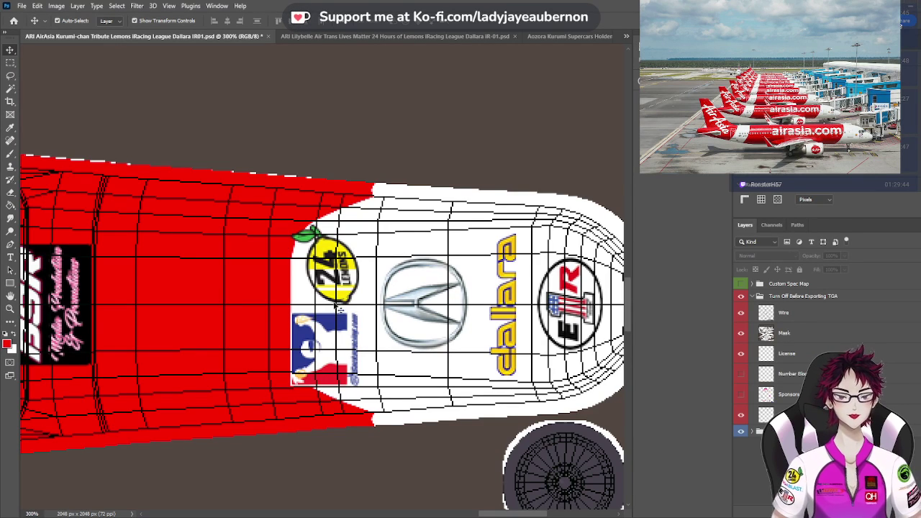
pyautogui.click(322, 359)
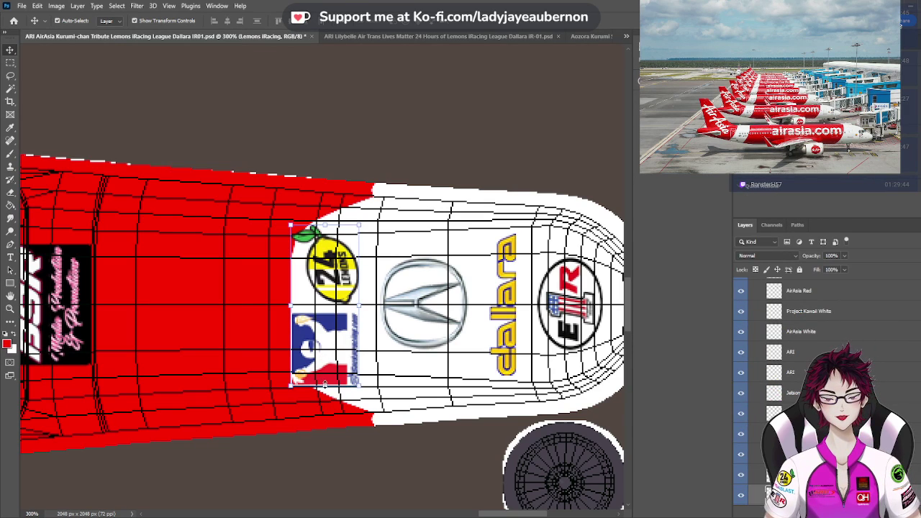
pyautogui.moveTo(325, 385); pyautogui.dragTo(323, 376)
pyautogui.moveTo(324, 225); pyautogui.dragTo(324, 227)
pyautogui.press('Return')
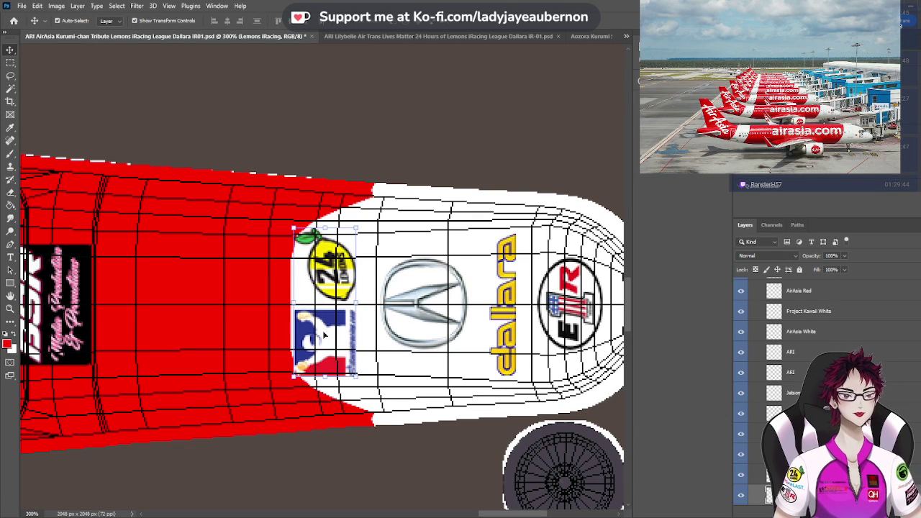
# Tilt the Acura logo on the lower fin panel slightly counter-clockwise and nudge it upward beside the ARI logo
pyautogui.moveTo(506, 513); pyautogui.dragTo(299, 472)
pyautogui.scroll(-3, 290, 385)
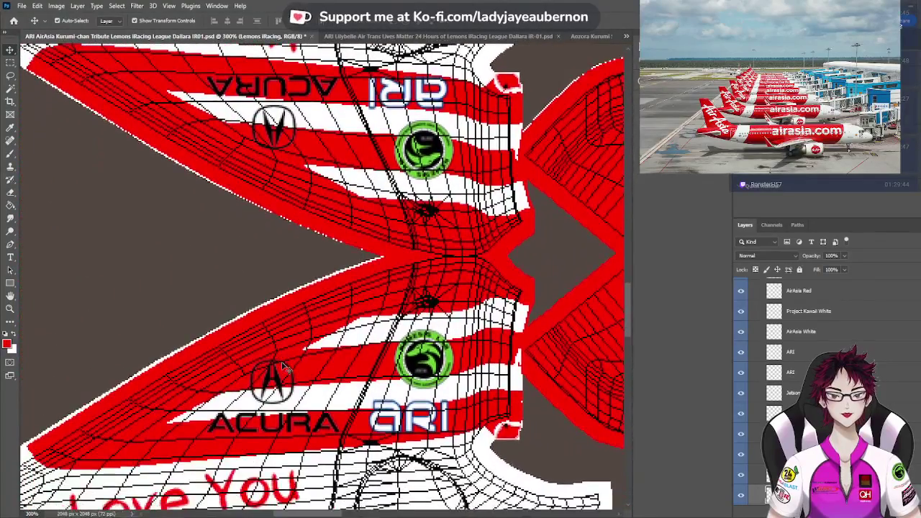
pyautogui.click(266, 389)
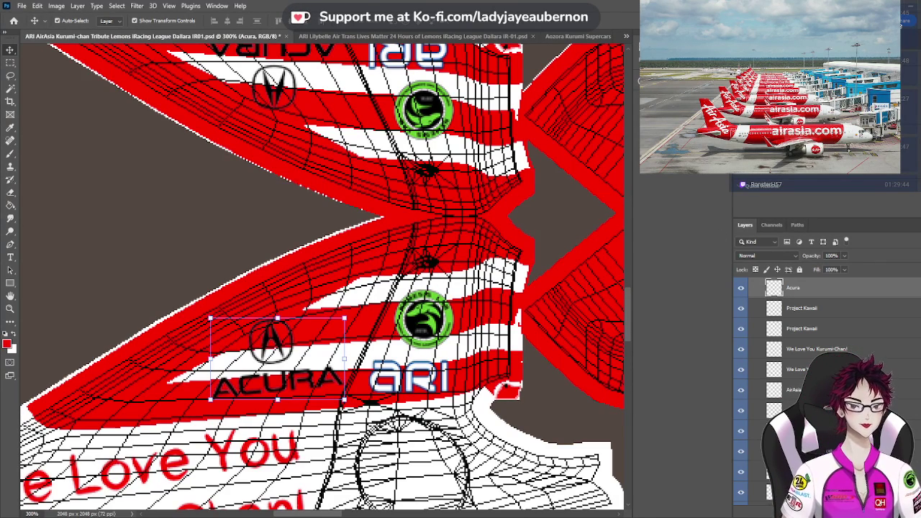
pyautogui.press('Up')
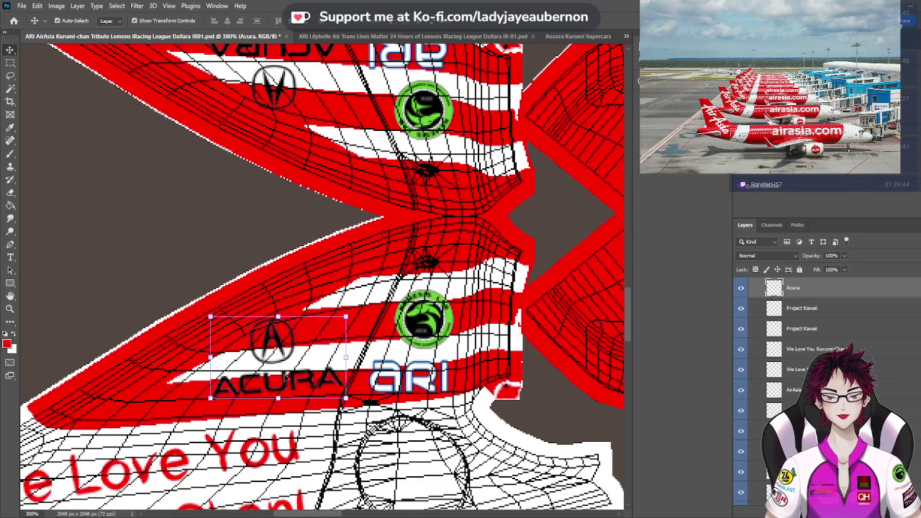
pyautogui.hotkey('ctrl', 'h')
pyautogui.moveTo(286, 382); pyautogui.dragTo(284, 400)
pyautogui.hotkey('ctrl', 'z')
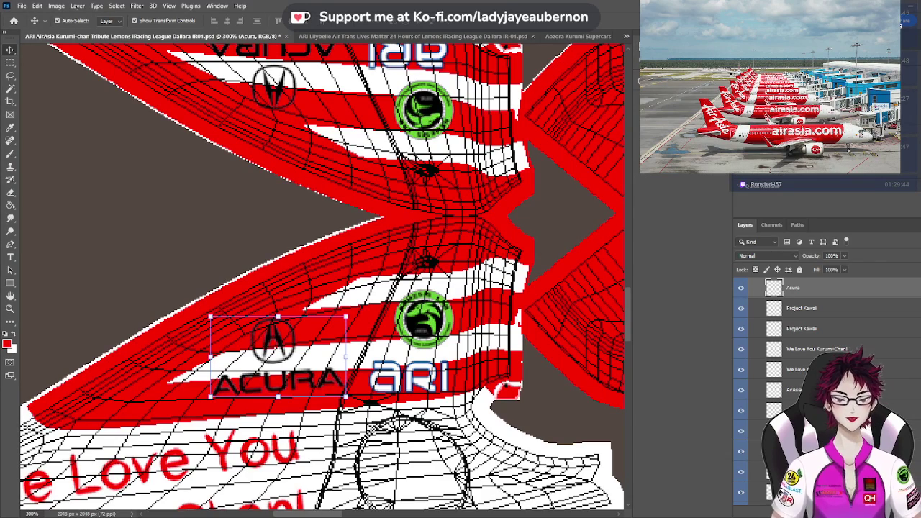
# Tilt the upside-down Acura logo on the upper fin panel slightly to match its counterpart and nudge it left
pyautogui.scroll(3, 314, 256)
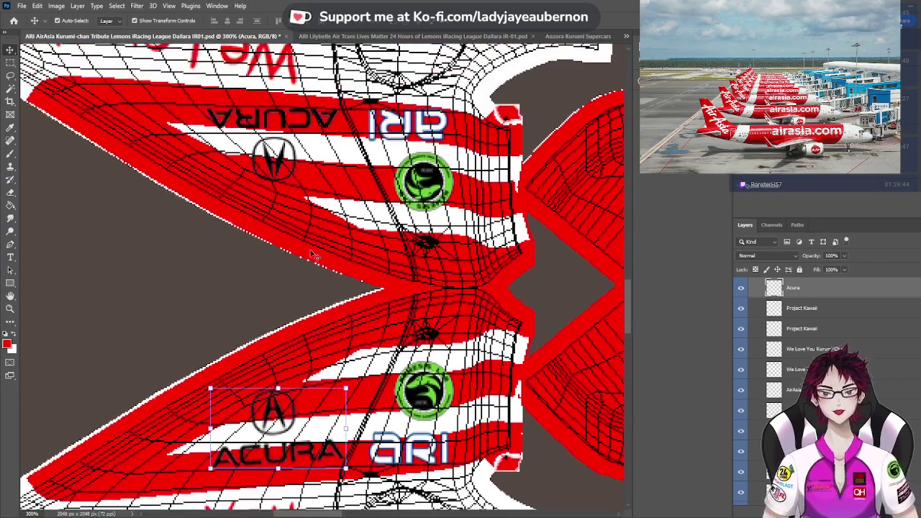
pyautogui.hotkey('ctrl', 'j')
pyautogui.hotkey('ctrl', 't')
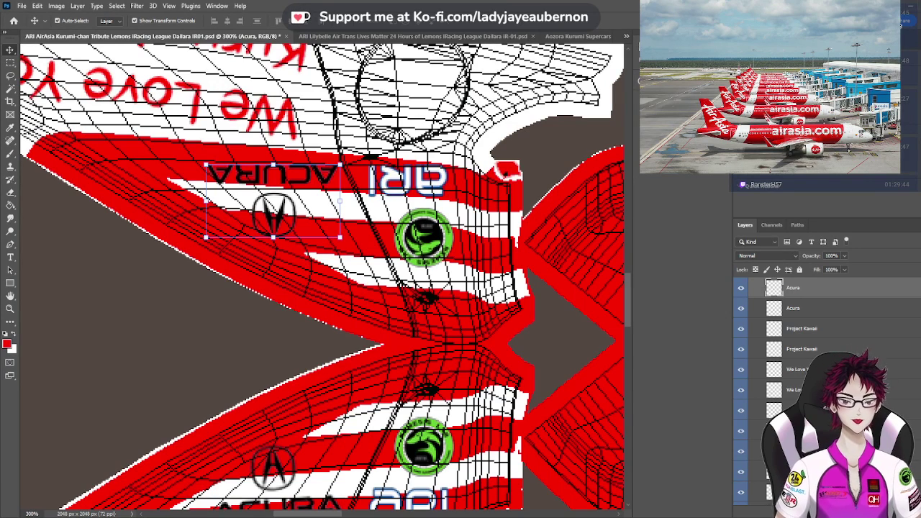
pyautogui.press('Left')
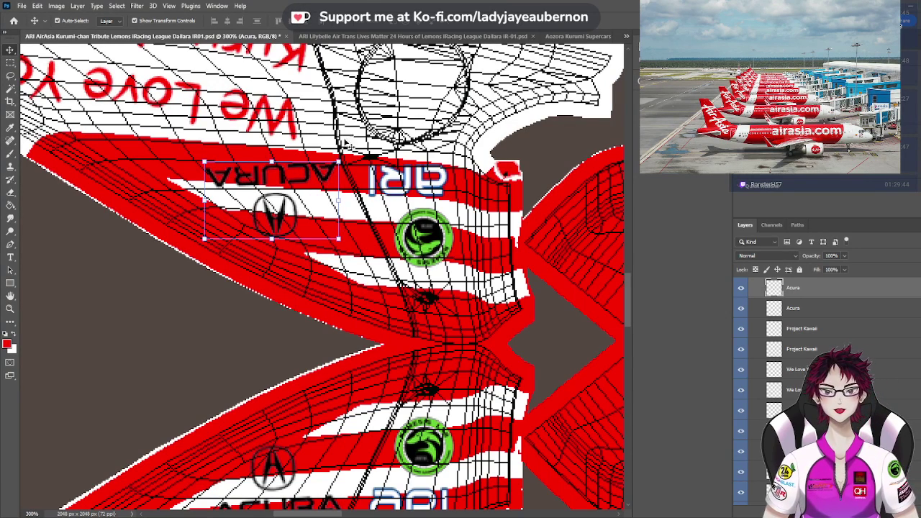
# Hide the Wire layer and deselect all layers with the wider livery in view
pyautogui.scroll(10, 799, 338)
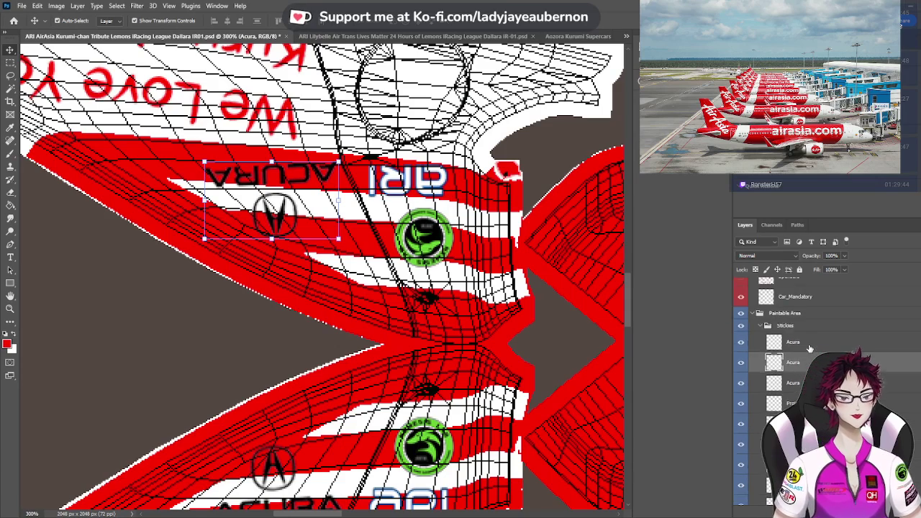
pyautogui.click(741, 312)
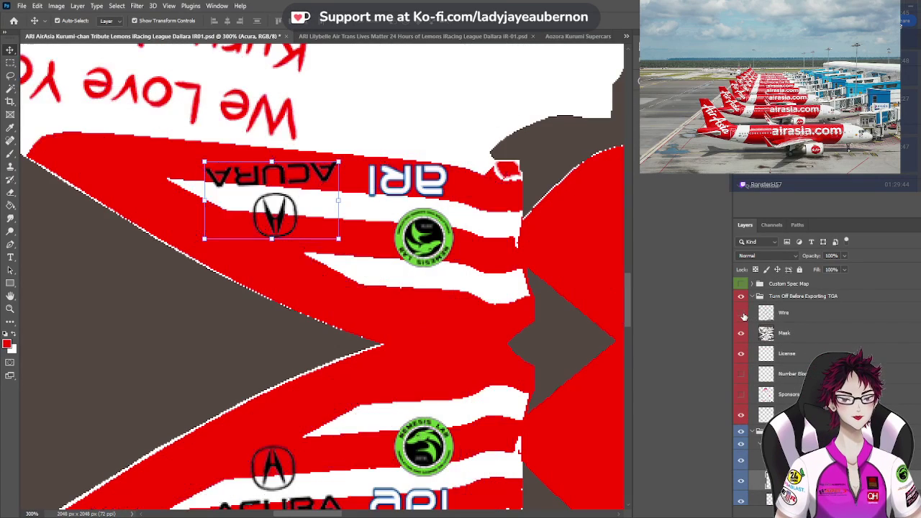
pyautogui.scroll(-5, 371, 261)
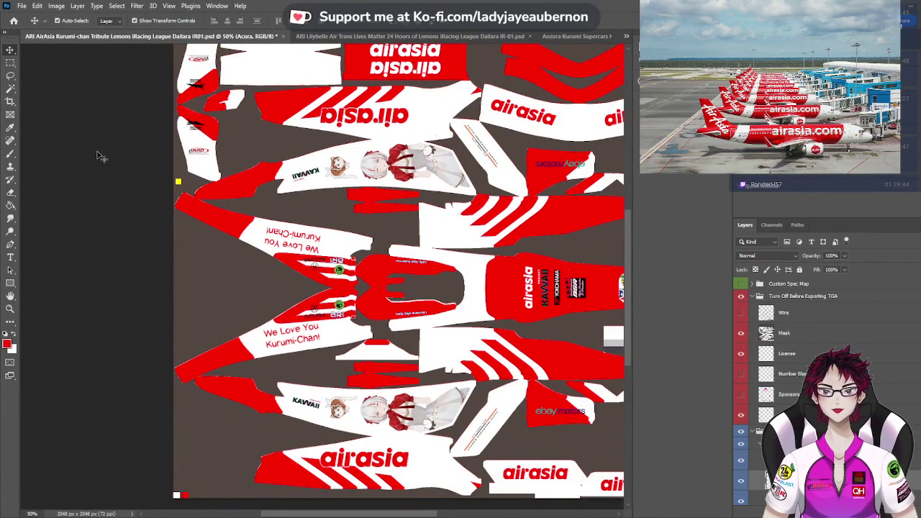
pyautogui.click(115, 153)
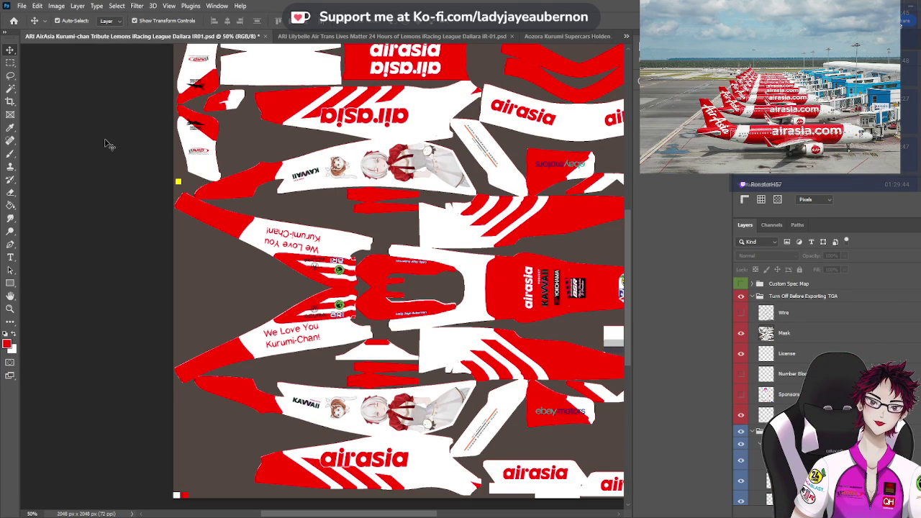
# Rotate the image 180° and fine-tune the angle and position of the Acura logo above the "We Love You Kurumi-Chan!" text
pyautogui.scroll(3, 234, 230)
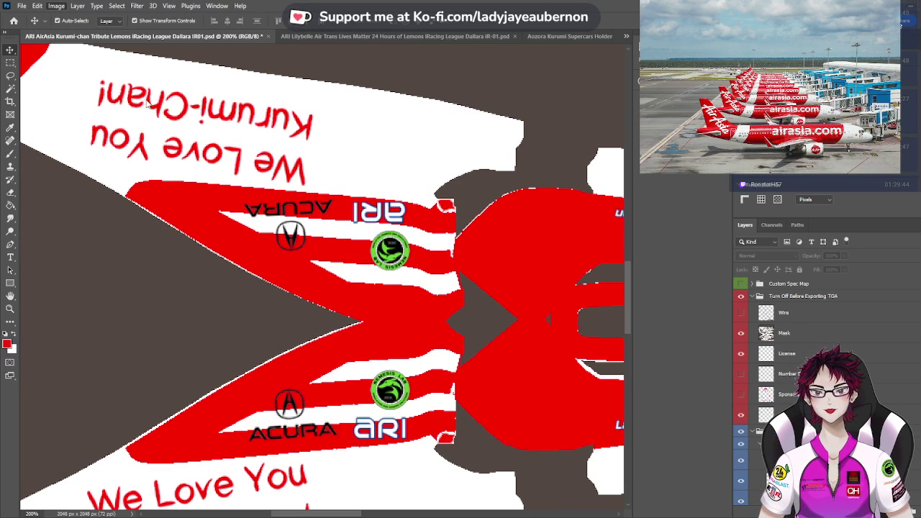
pyautogui.scroll(-5, 154, 105)
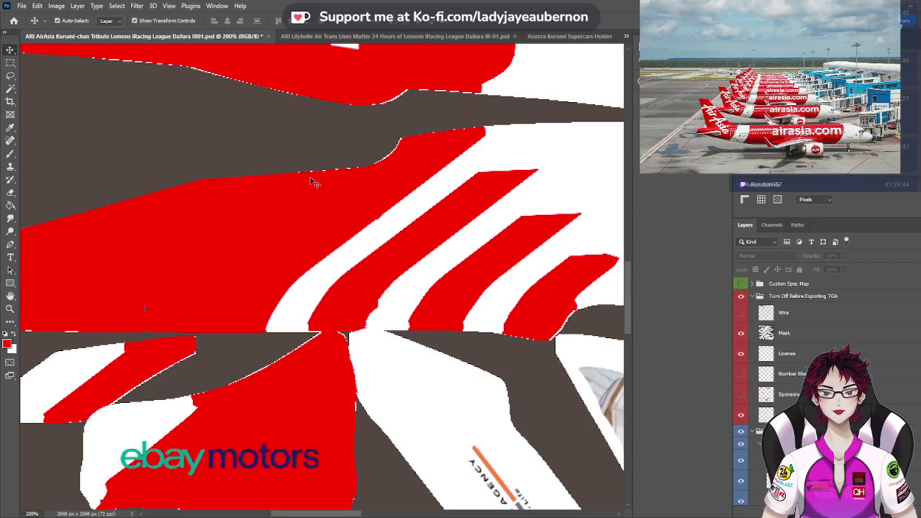
pyautogui.scroll(-4, 311, 180)
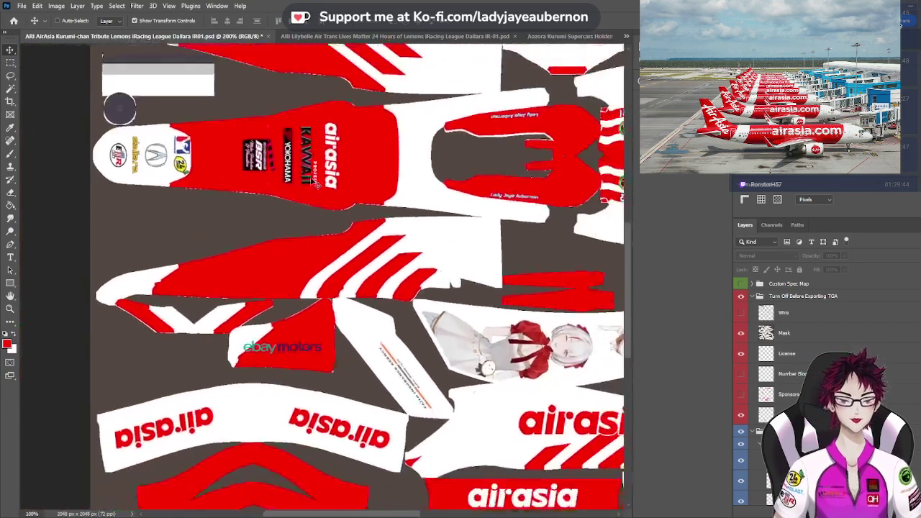
pyautogui.scroll(2, 468, 371)
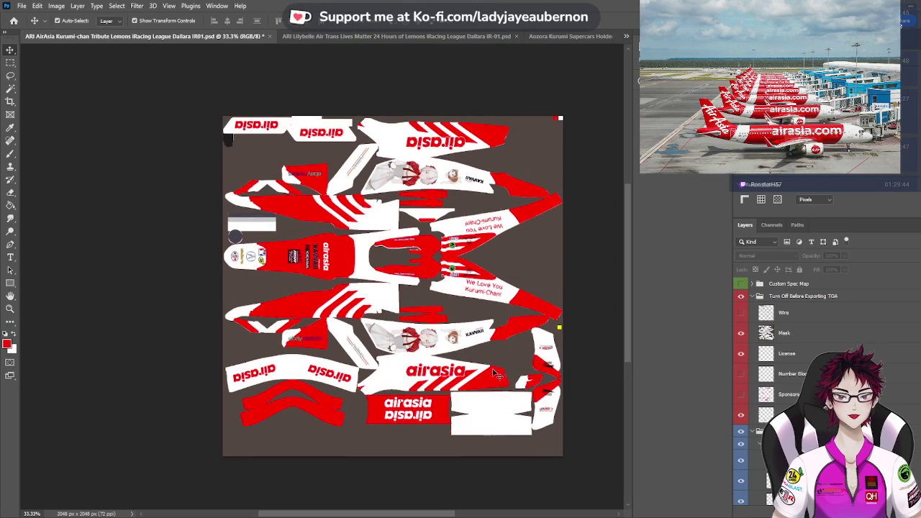
pyautogui.moveTo(441, 514); pyautogui.dragTo(456, 515)
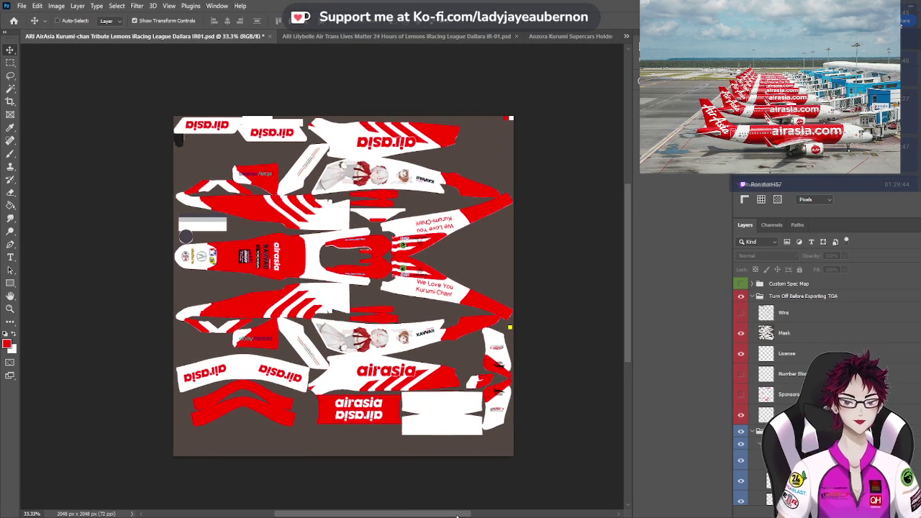
pyautogui.scroll(5, 324, 275)
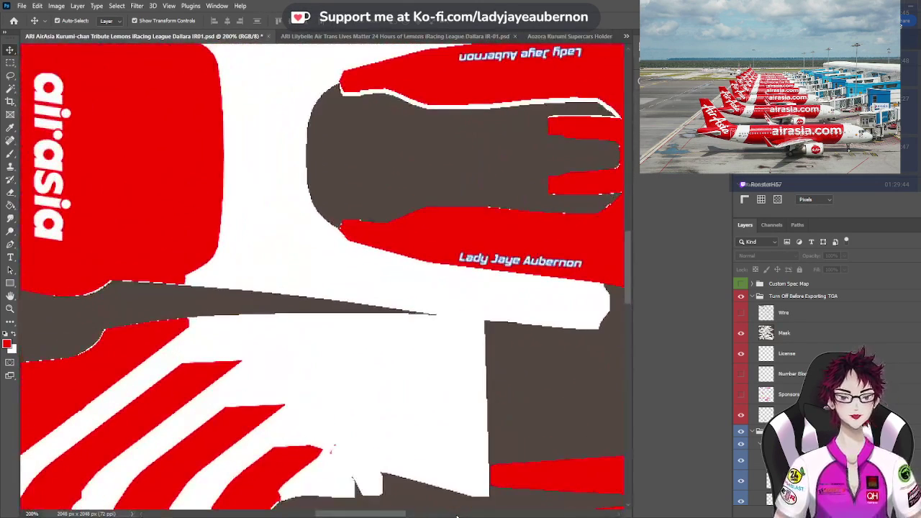
pyautogui.moveTo(392, 513); pyautogui.dragTo(473, 501)
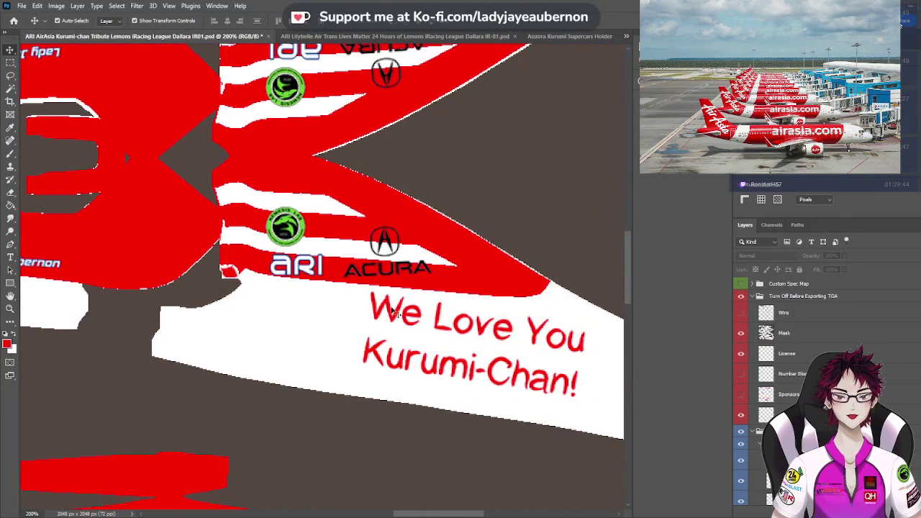
pyautogui.click(374, 275)
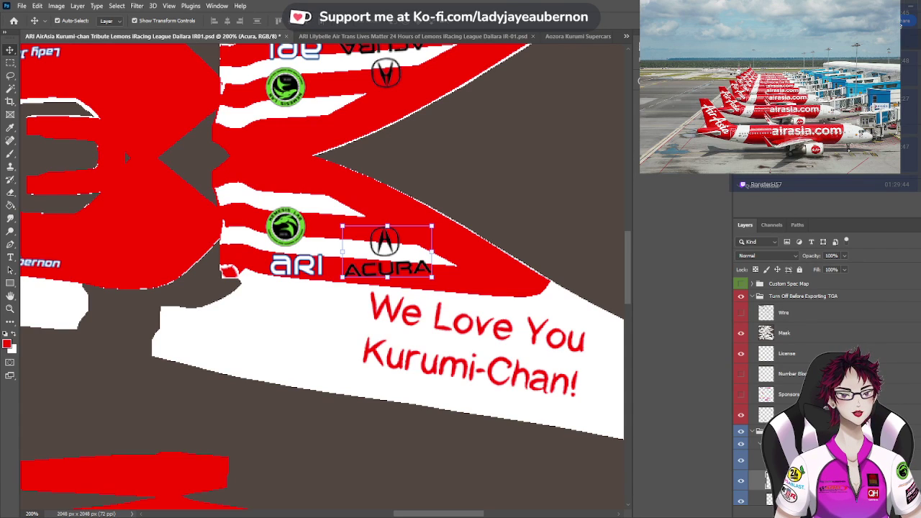
pyautogui.press('Left')
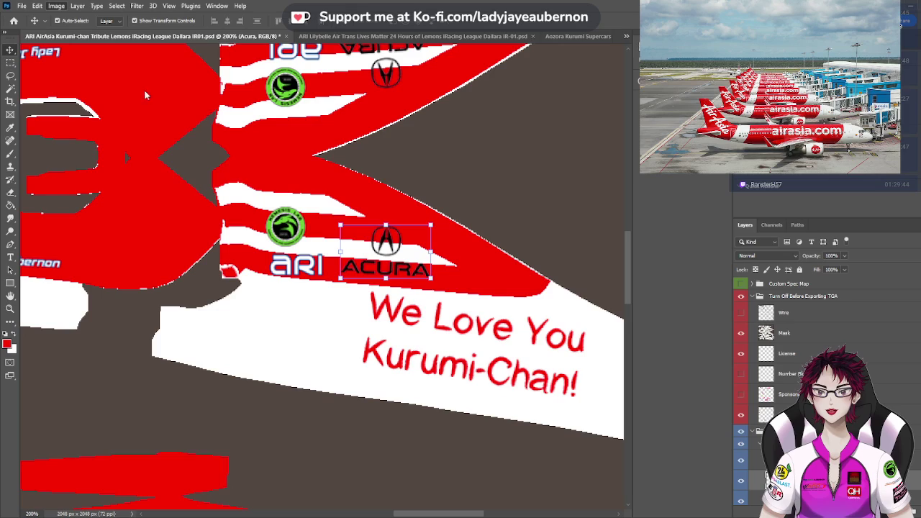
# Rotate the image 180° back to its original orientation
pyautogui.scroll(-5, 155, 97)
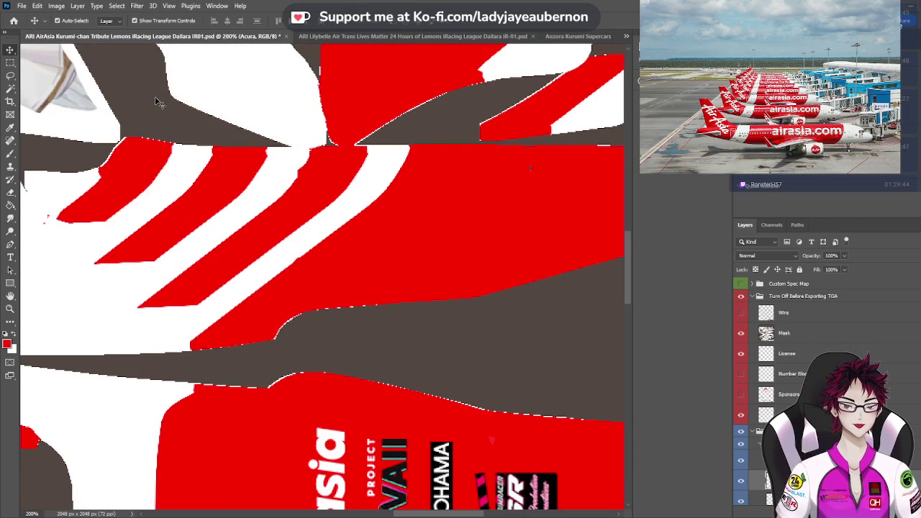
pyautogui.hotkey('ctrl', '-')
pyautogui.hotkey('ctrl', '-')
pyautogui.hotkey('ctrl', '-')
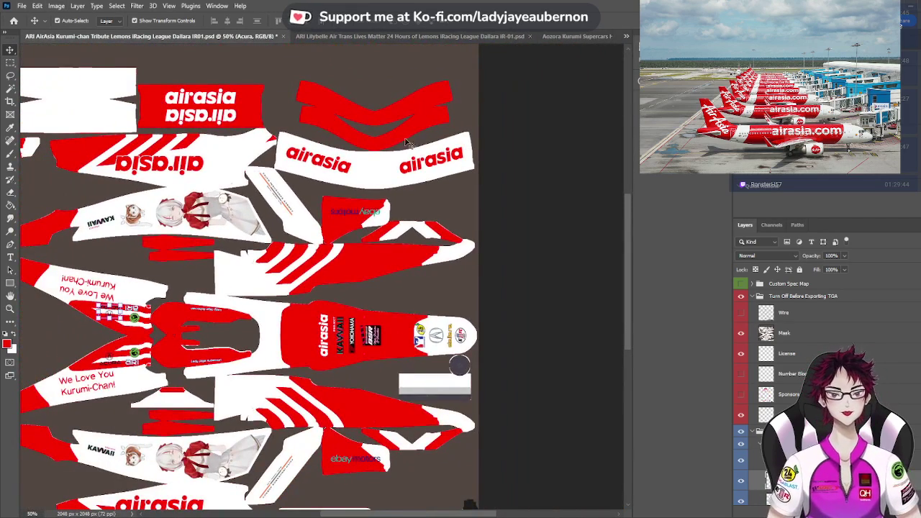
# Hide the Turn Off Before Exporting TGA group and save the livery file
pyautogui.click(741, 296)
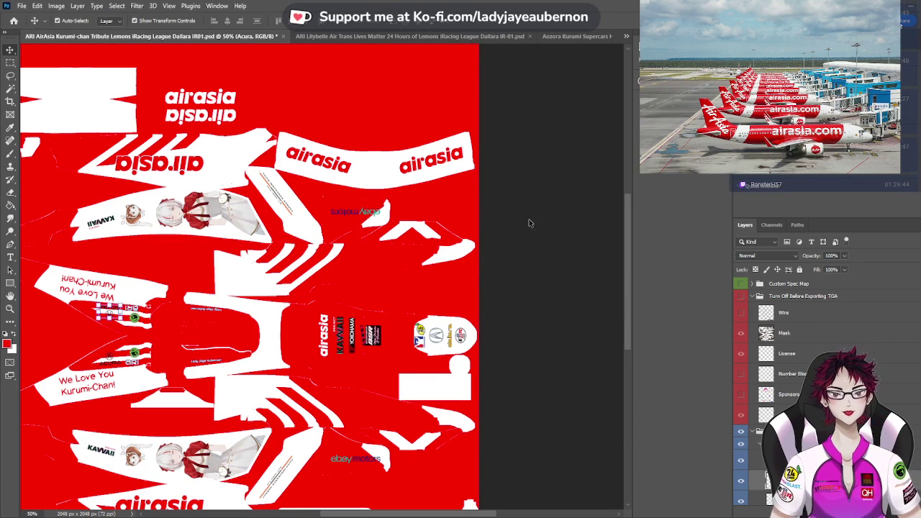
pyautogui.hotkey('ctrl', 's')
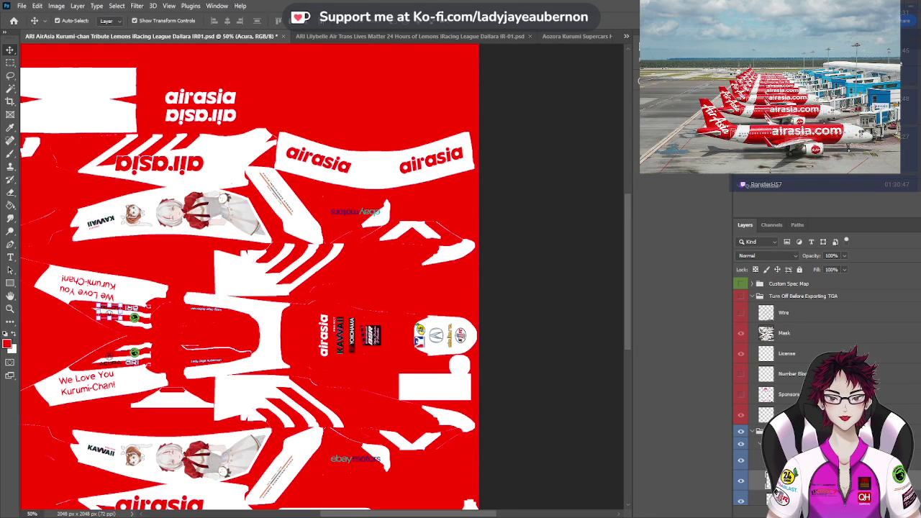
# Switch to iRacing and examine the livery on the Dallara IR-01 car model from above and from the side
pyautogui.hotkey('alt', 'Tab')
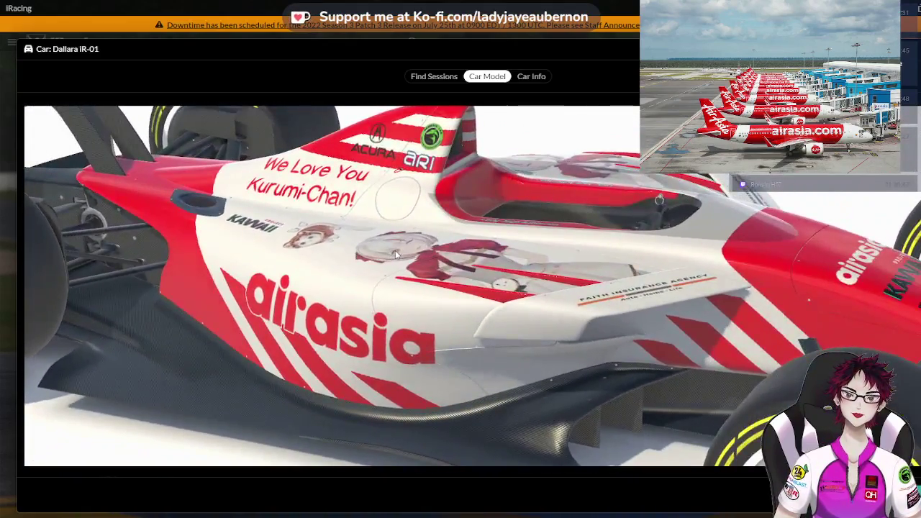
pyautogui.moveTo(395, 253); pyautogui.dragTo(332, 237)
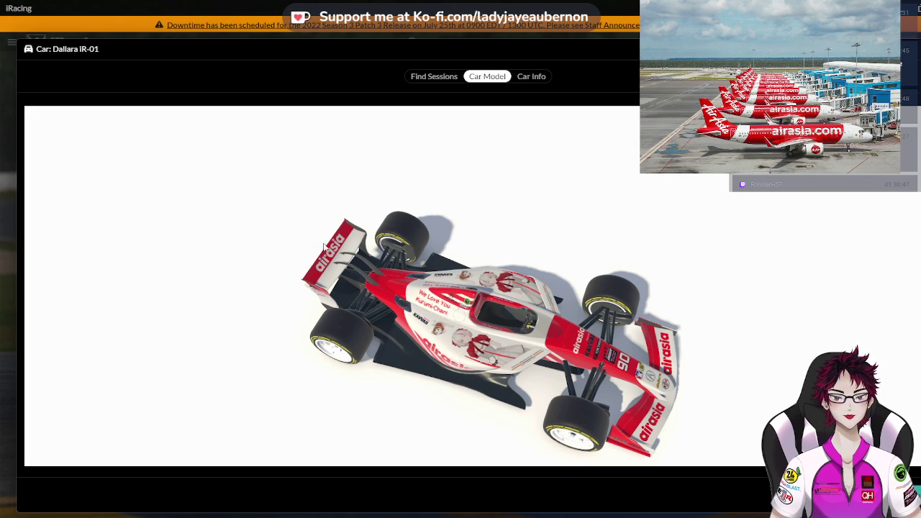
pyautogui.scroll(5, 478, 318)
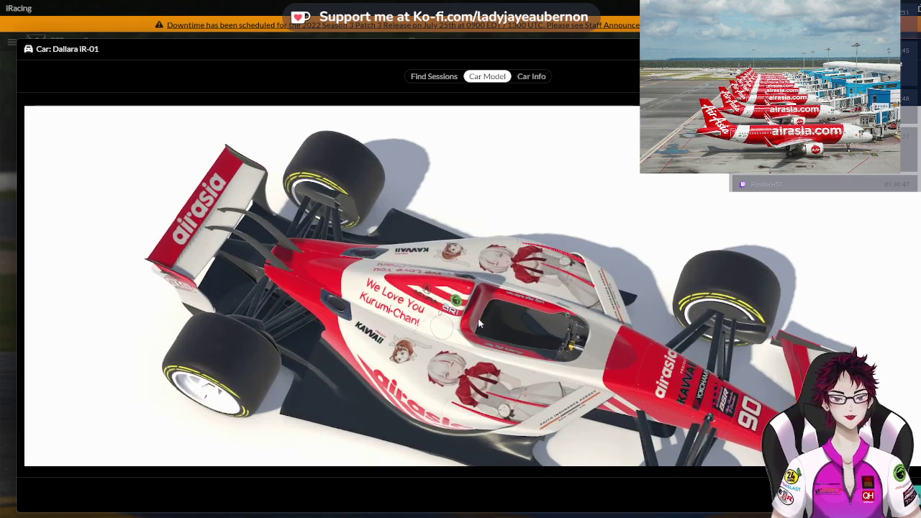
pyautogui.moveTo(480, 316); pyautogui.dragTo(475, 259)
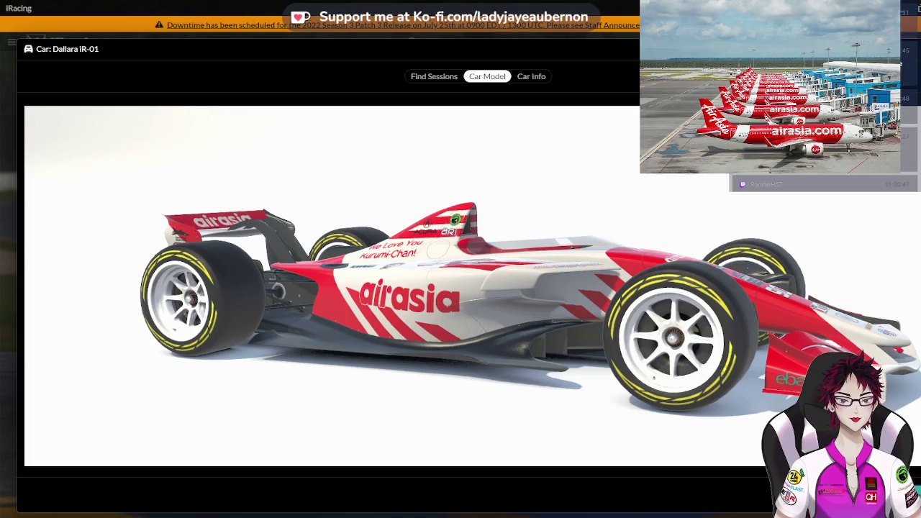
# Close the Dallara IR-01 window and open the McLaren 570S GT4 from the car list
pyautogui.press('Escape')
pyautogui.scroll(-6, 403, 287)
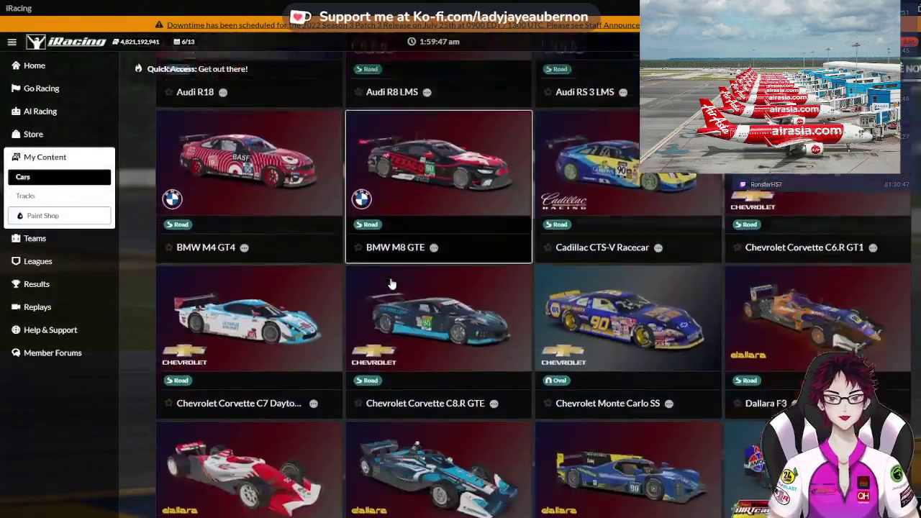
pyautogui.scroll(-10, 392, 284)
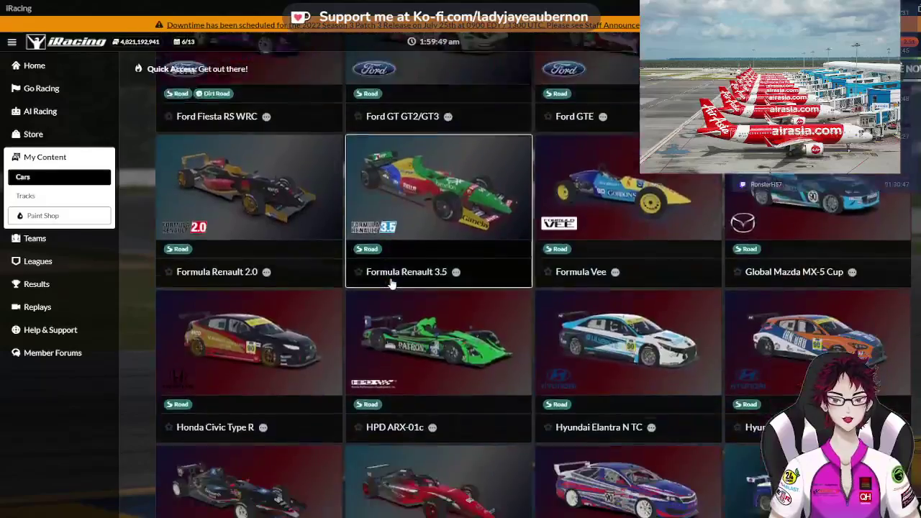
pyautogui.scroll(-4, 391, 284)
pyautogui.scroll(-2, 390, 277)
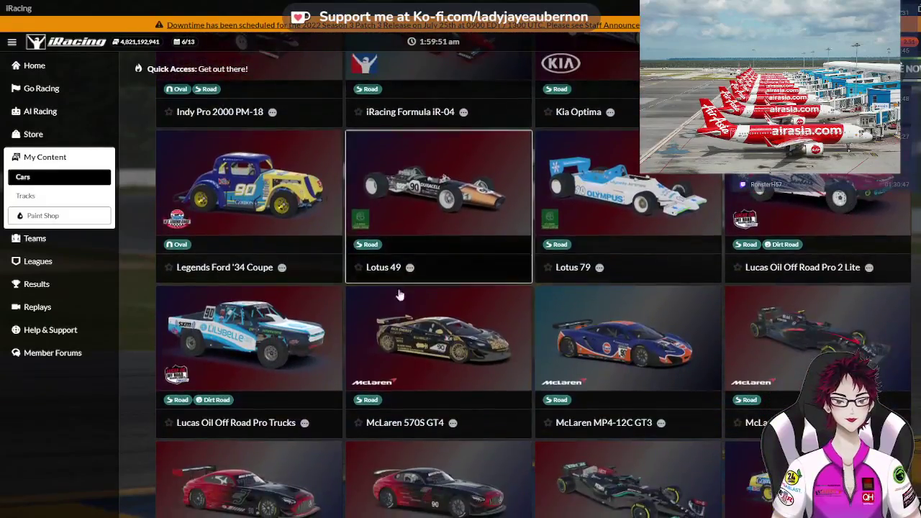
pyautogui.click(419, 314)
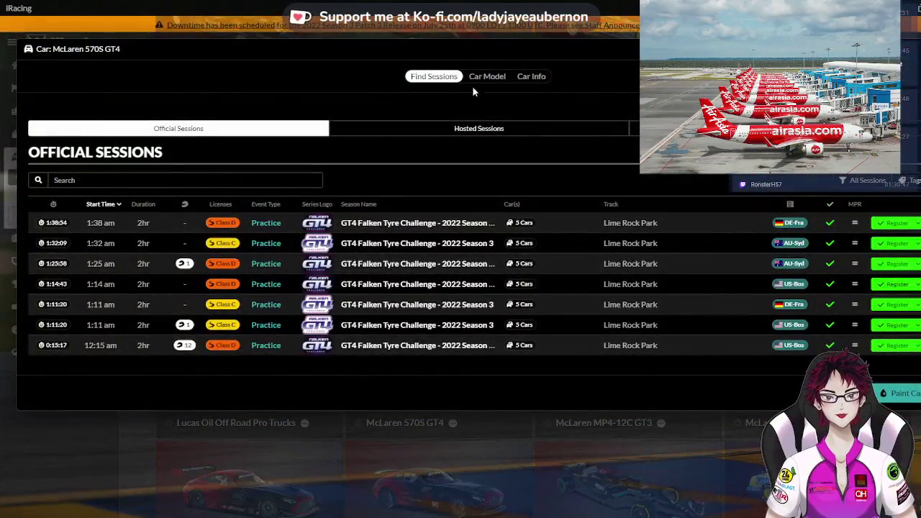
# Examine the McLaren 570S GT4 car model from the front, above and the side, and close its window
pyautogui.click(483, 78)
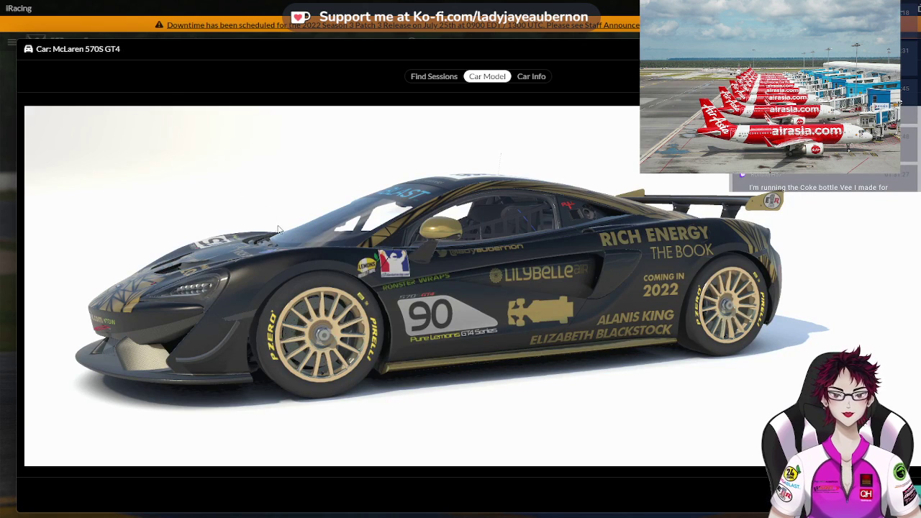
pyautogui.moveTo(302, 266); pyautogui.dragTo(344, 218)
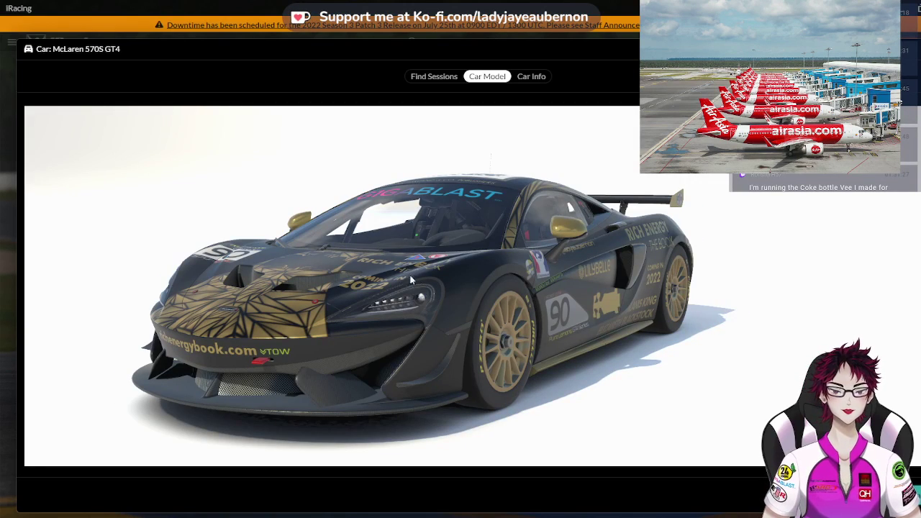
pyautogui.moveTo(412, 279); pyautogui.dragTo(460, 302)
pyautogui.moveTo(464, 265); pyautogui.dragTo(447, 305)
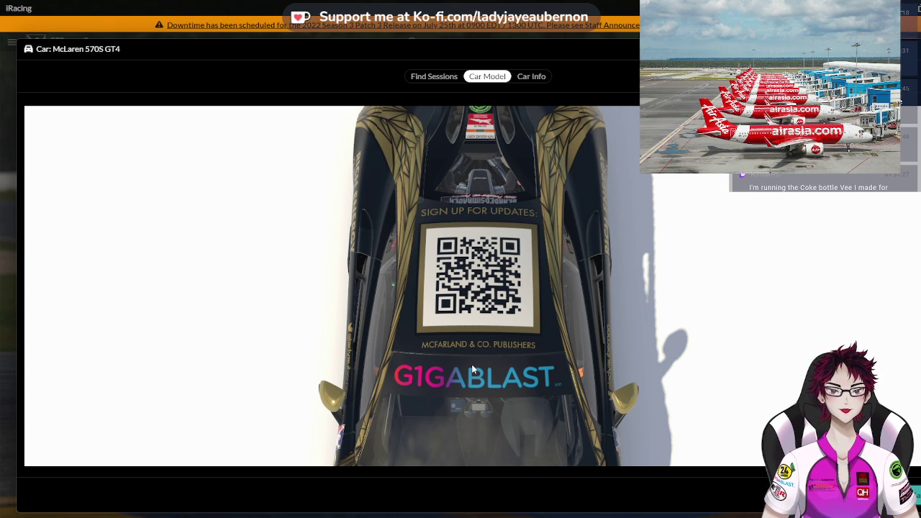
pyautogui.moveTo(472, 364); pyautogui.dragTo(504, 210)
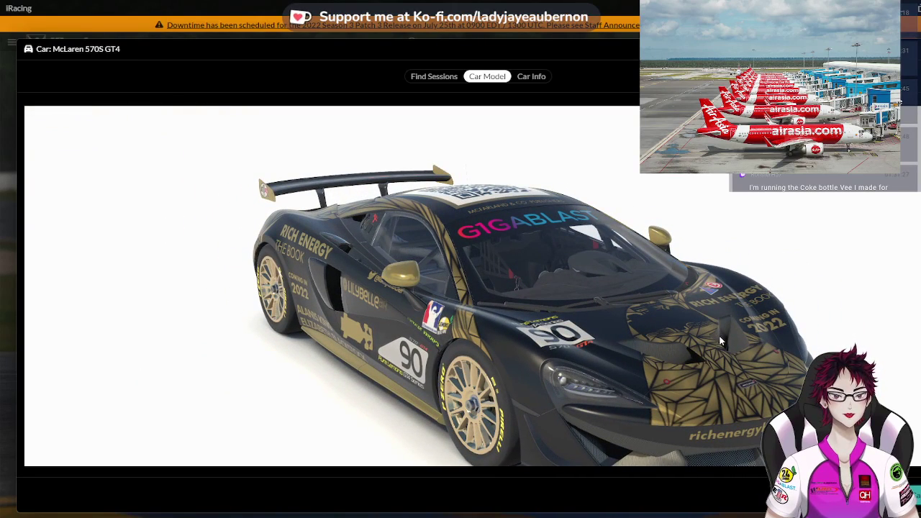
pyautogui.moveTo(711, 411); pyautogui.dragTo(654, 408)
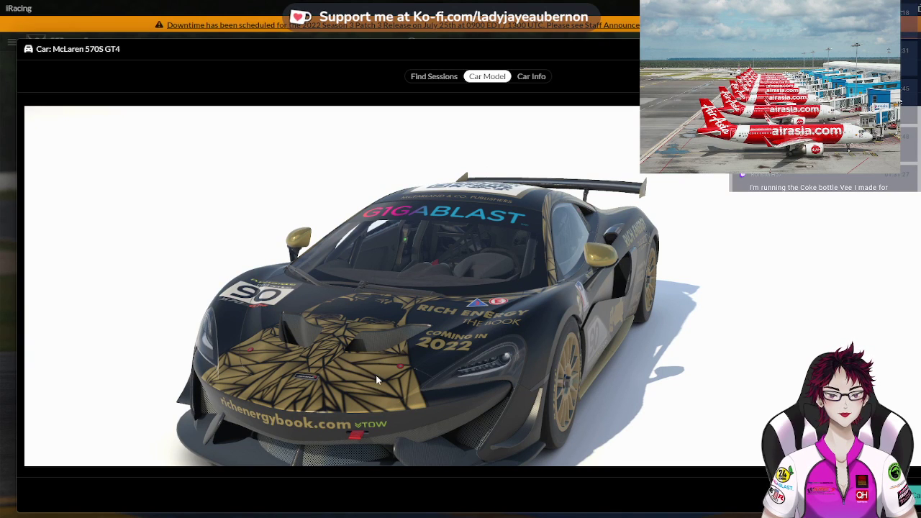
pyautogui.moveTo(376, 375); pyautogui.dragTo(452, 338)
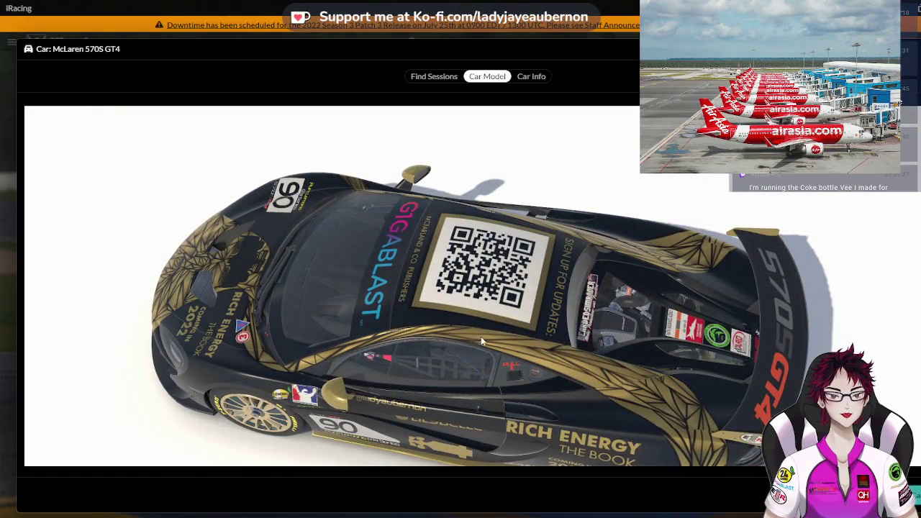
pyautogui.moveTo(613, 380); pyautogui.dragTo(557, 310)
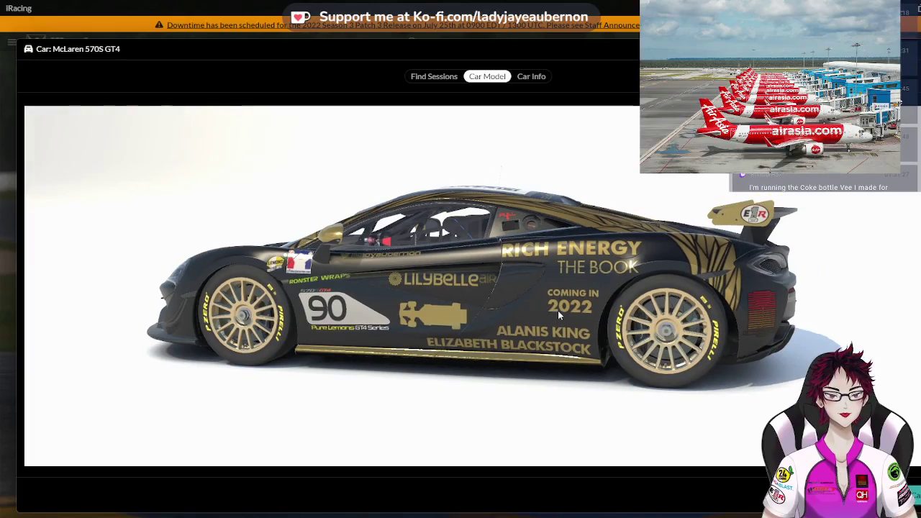
pyautogui.press('Escape')
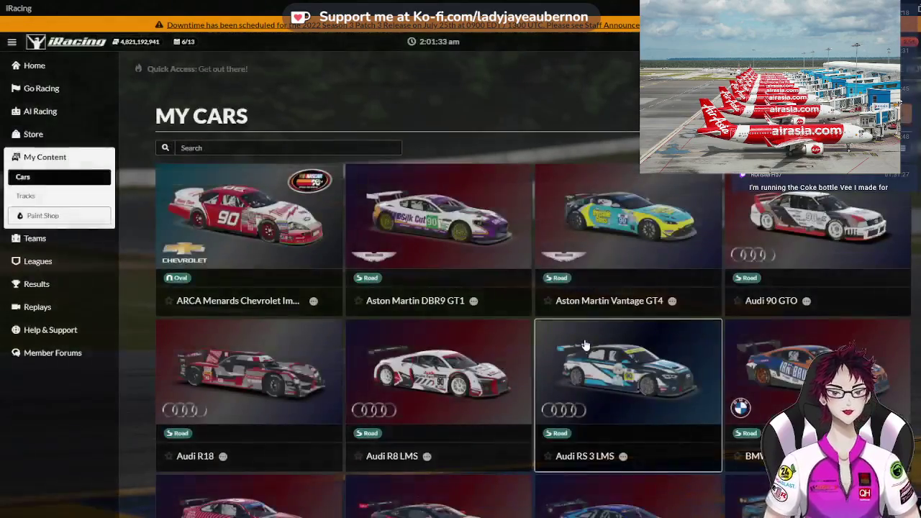
# Find the Dallara iR-01 in the car list and inspect the AirAsia livery on its car model from the side
pyautogui.scroll(-3, 585, 345)
pyautogui.scroll(-10, 585, 346)
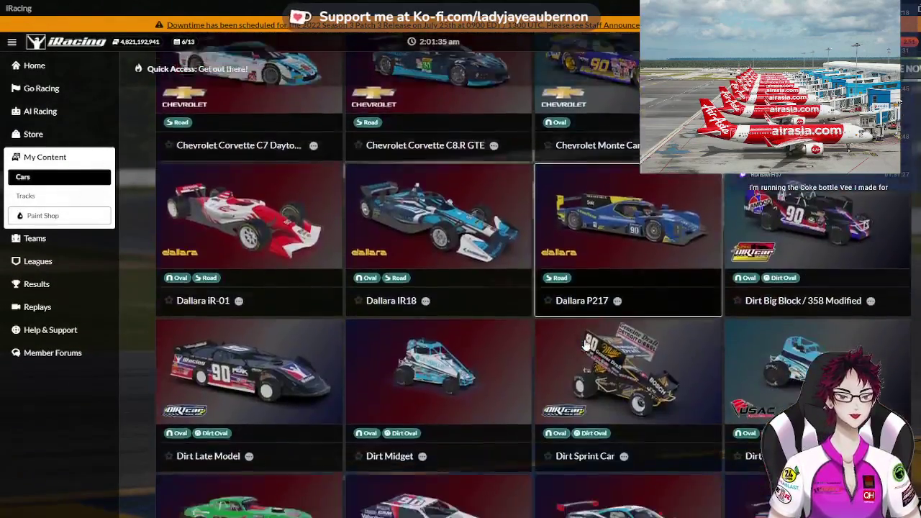
pyautogui.scroll(-6, 584, 346)
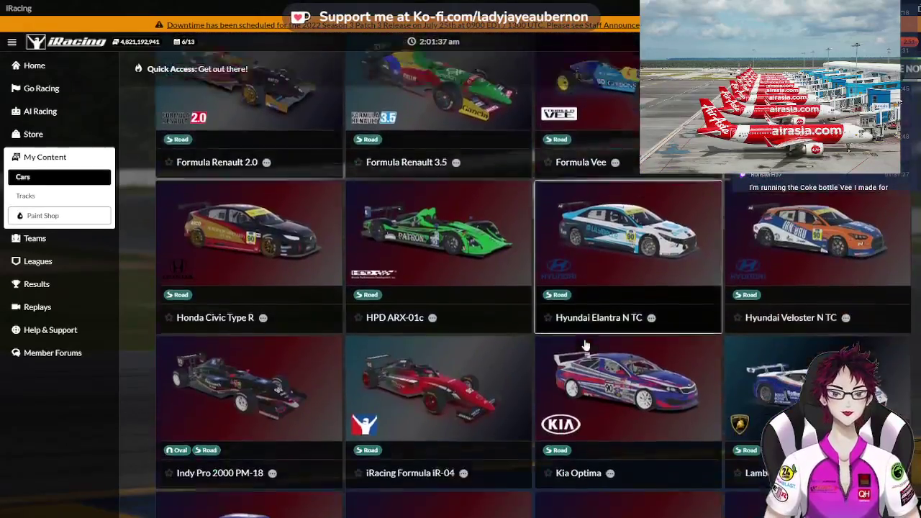
pyautogui.scroll(-2, 672, 365)
pyautogui.scroll(9, 657, 362)
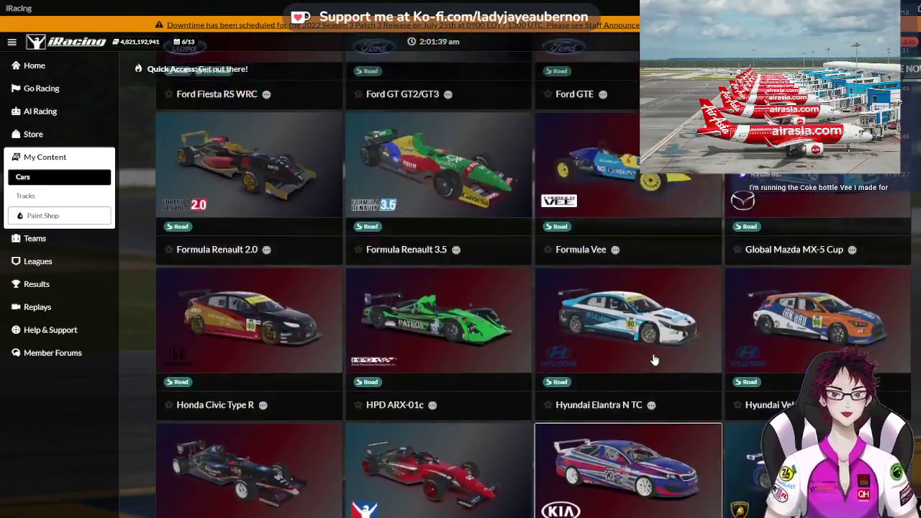
pyautogui.scroll(4, 654, 360)
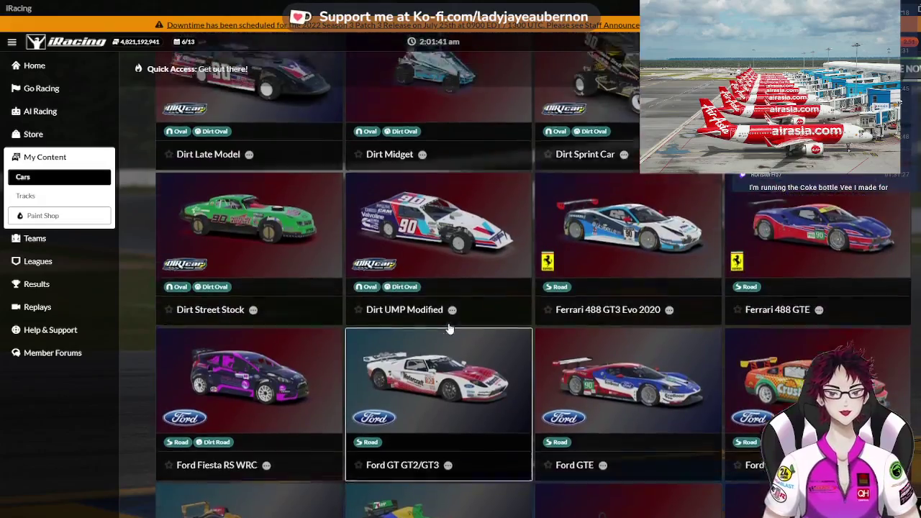
pyautogui.scroll(3, 388, 316)
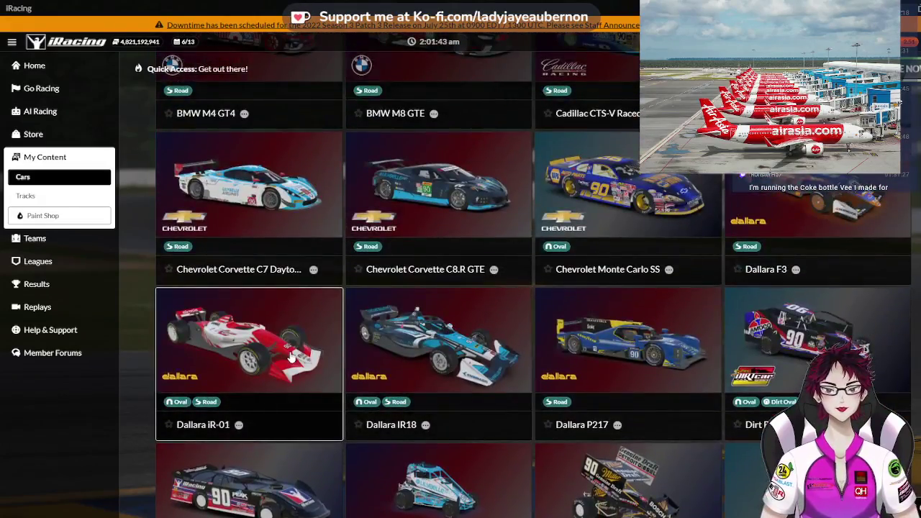
pyautogui.click(329, 304)
pyautogui.click(487, 77)
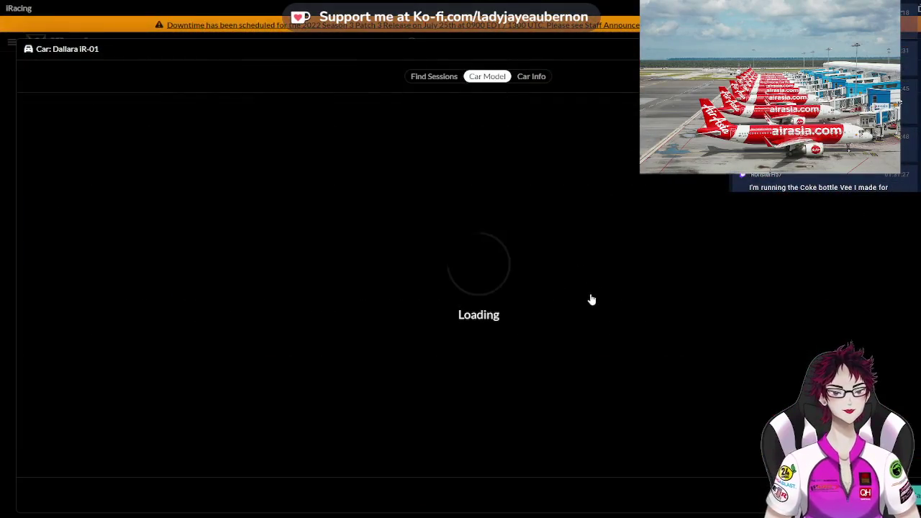
pyautogui.scroll(3, 557, 328)
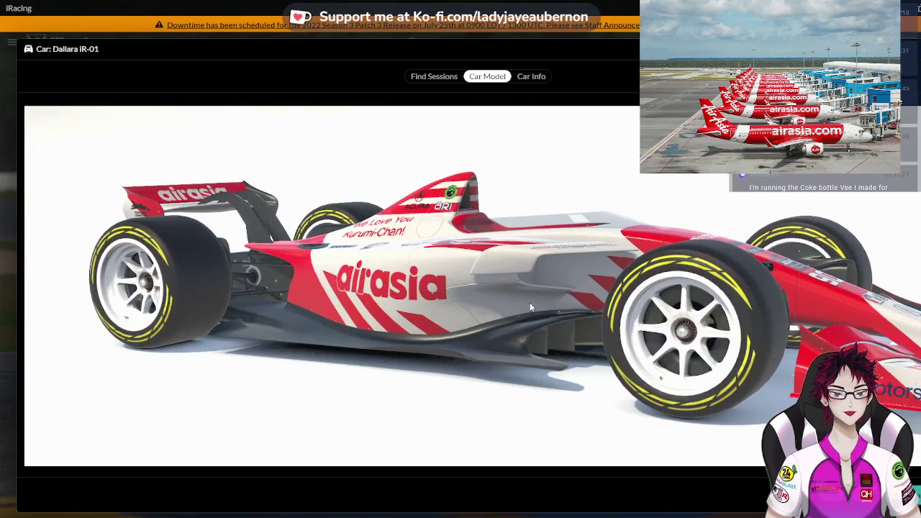
pyautogui.moveTo(530, 302); pyautogui.dragTo(557, 211)
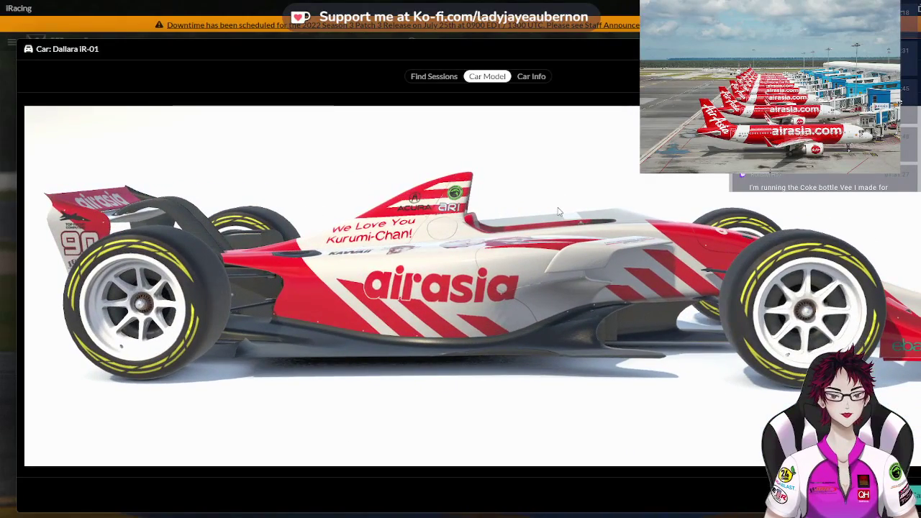
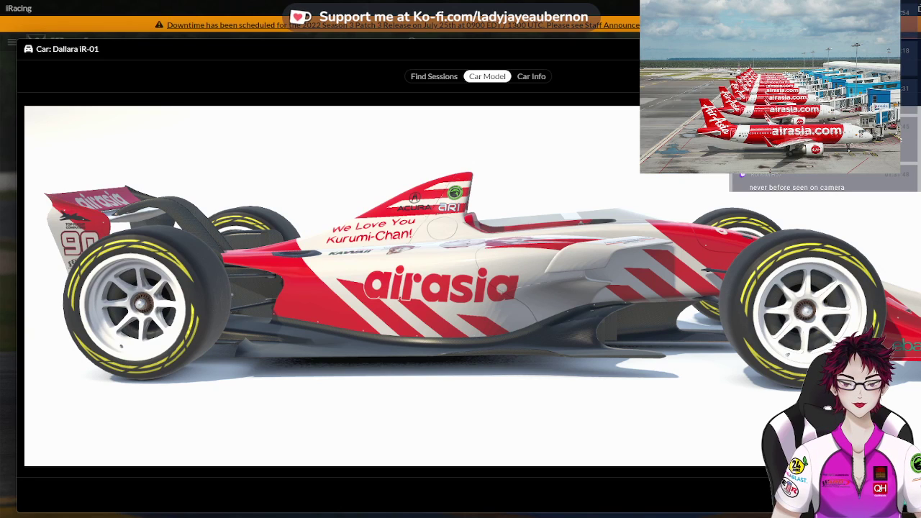
# Switch to Photoshop, copy the Kurumi-chan artwork from Untitled-1, and show the Sponsor Locations layer in 00 - Driver Suit.psd
pyautogui.hotkey('alt', 'Tab')
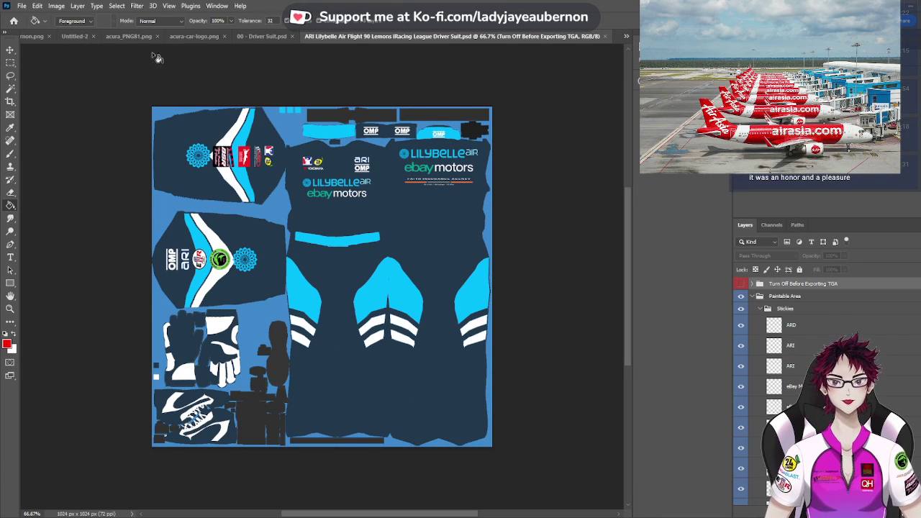
pyautogui.click(10, 49)
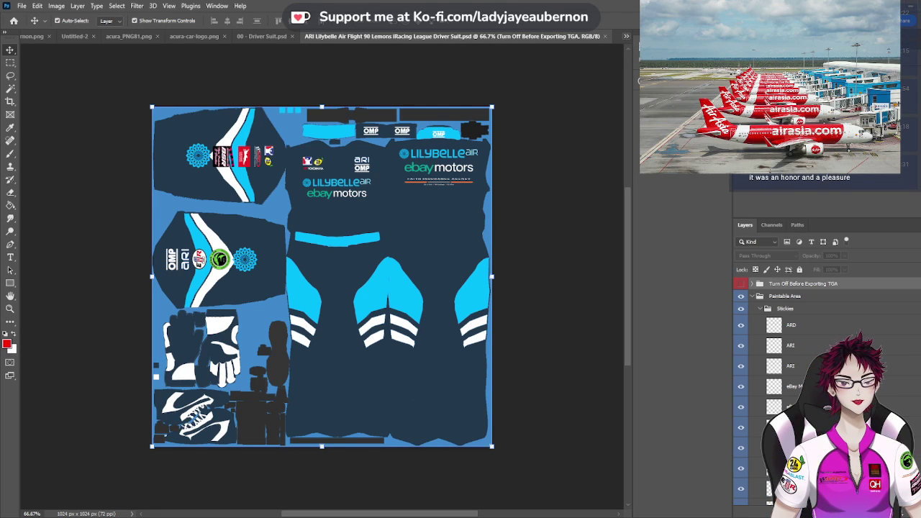
pyautogui.hotkey('ctrl', 'Tab')
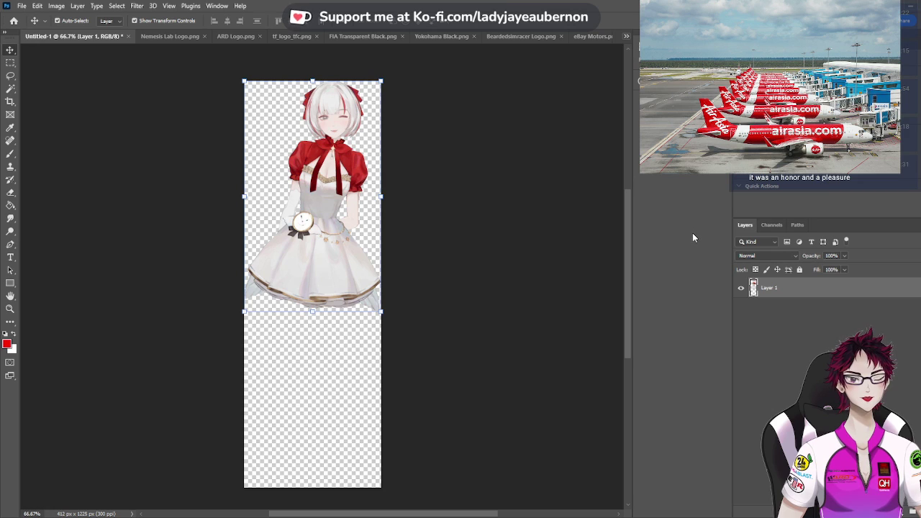
pyautogui.hotkey('ctrl', 'shift', 'Tab')
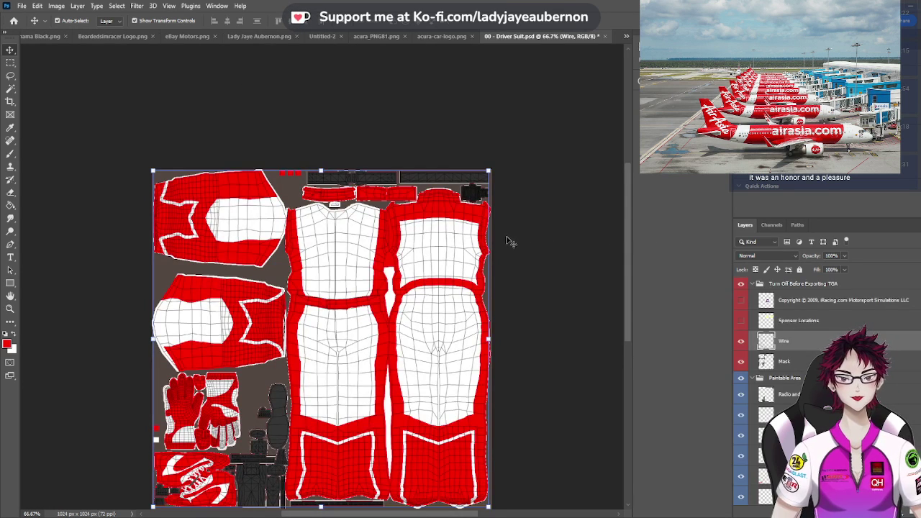
pyautogui.click(741, 321)
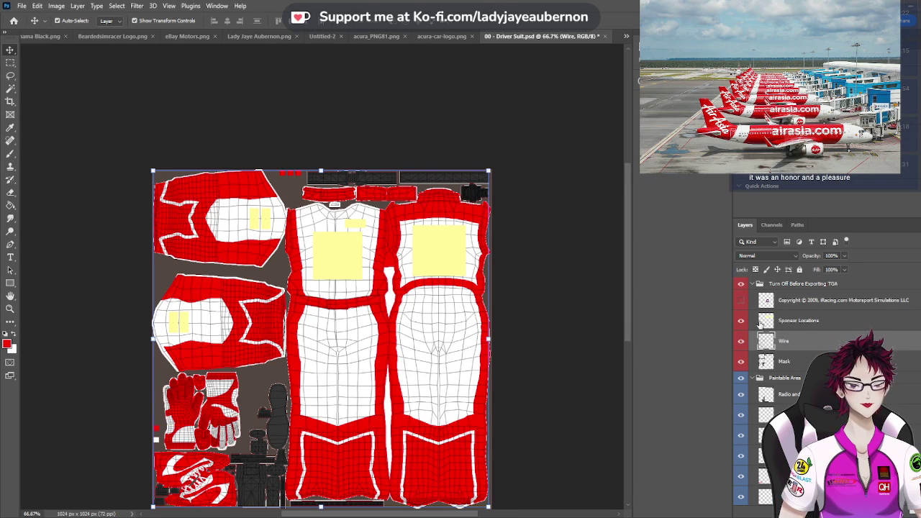
# Paste the Kurumi-chan artwork above the Turn Off Before Exporting TGA group and scale it to about 30% on the suit's chest
pyautogui.click(770, 285)
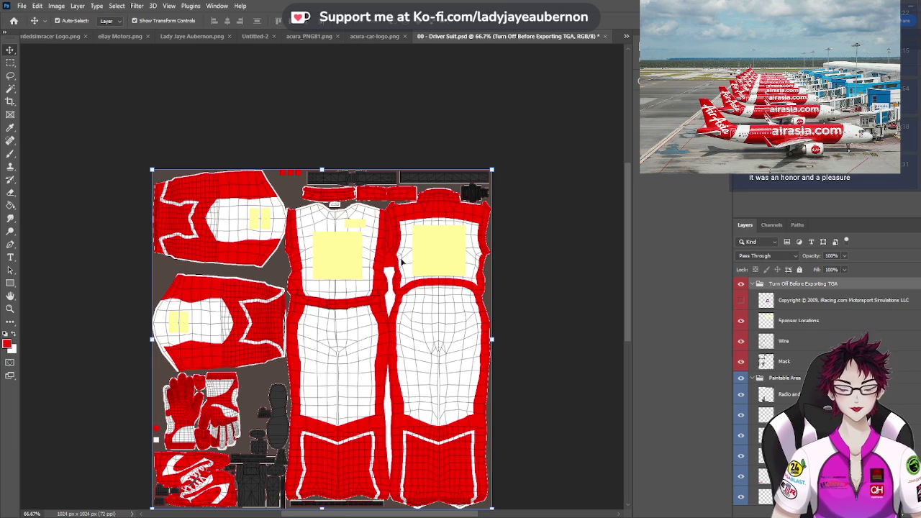
pyautogui.hotkey('ctrl', 'v')
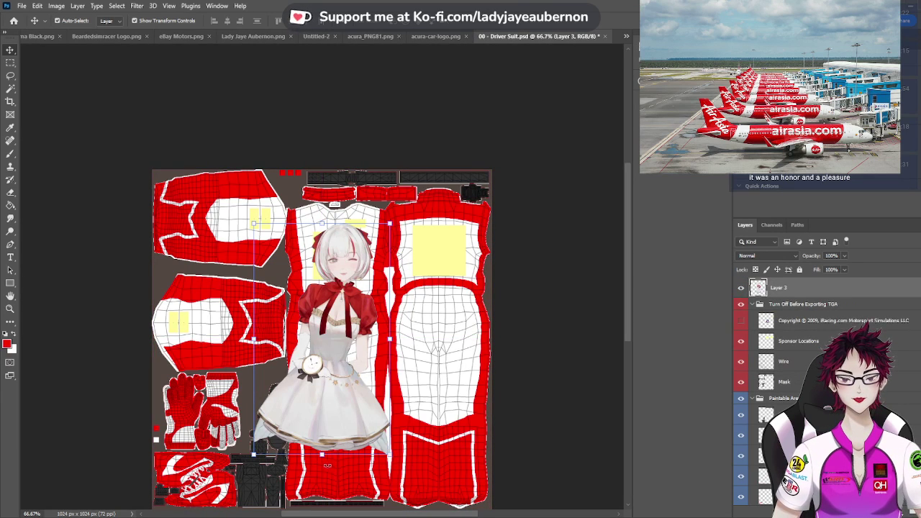
pyautogui.hotkey('ctrl', 't')
pyautogui.moveTo(322, 455); pyautogui.dragTo(329, 303)
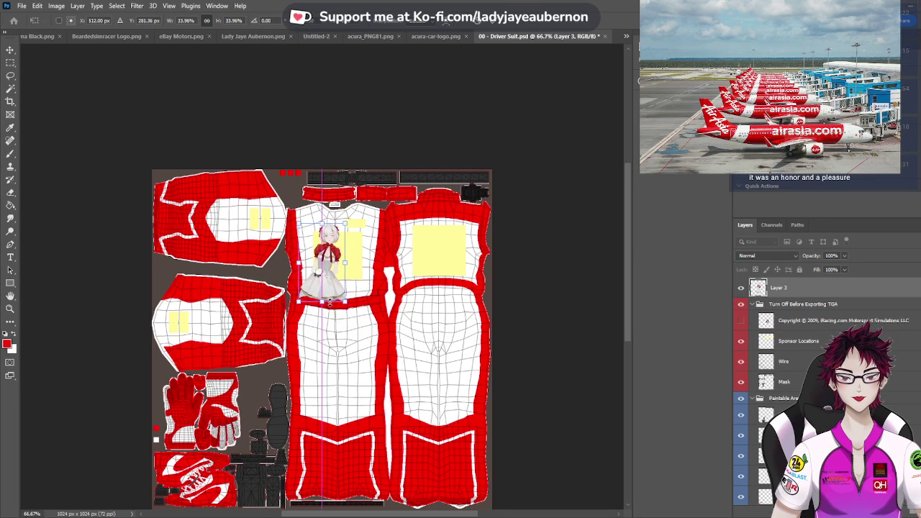
pyautogui.scroll(4, 332, 305)
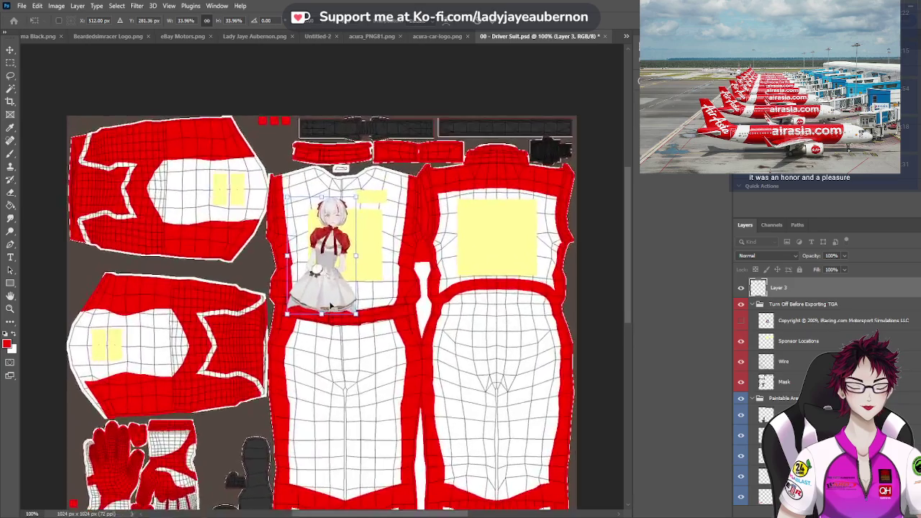
pyautogui.scroll(2, 330, 306)
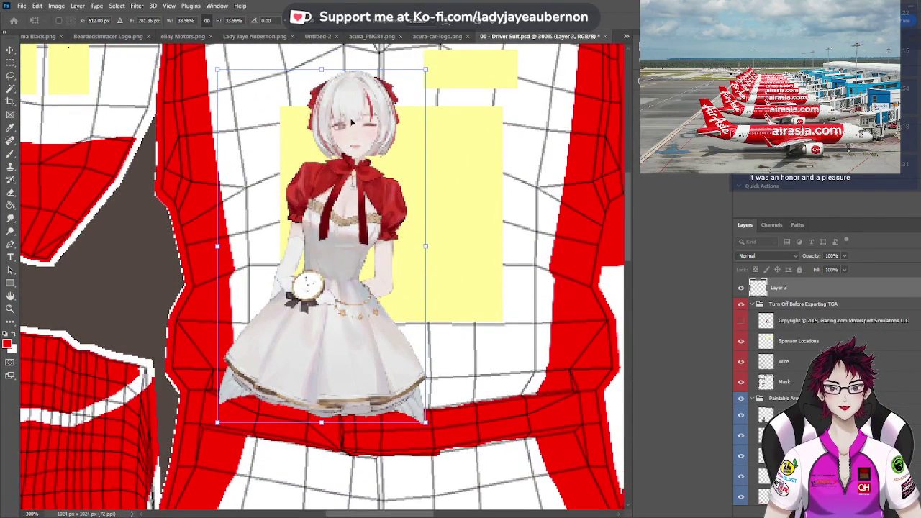
pyautogui.moveTo(322, 70); pyautogui.dragTo(322, 108)
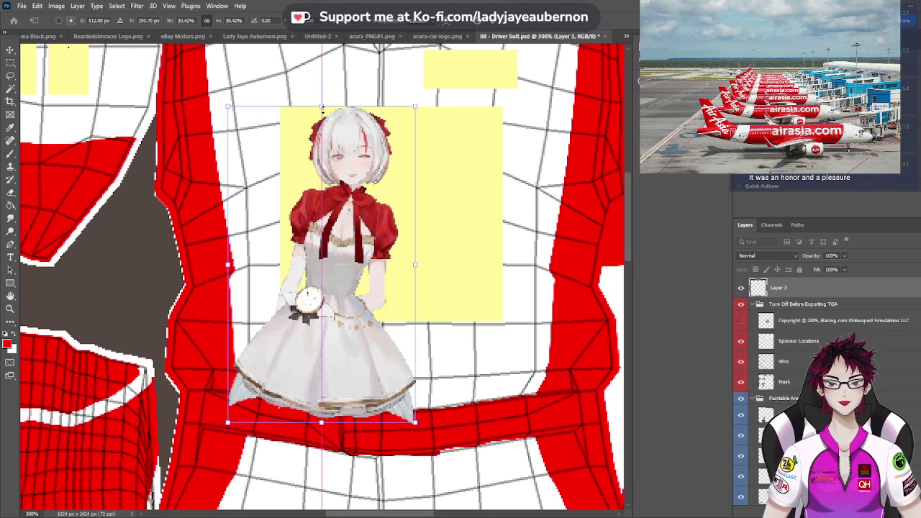
pyautogui.click(11, 51)
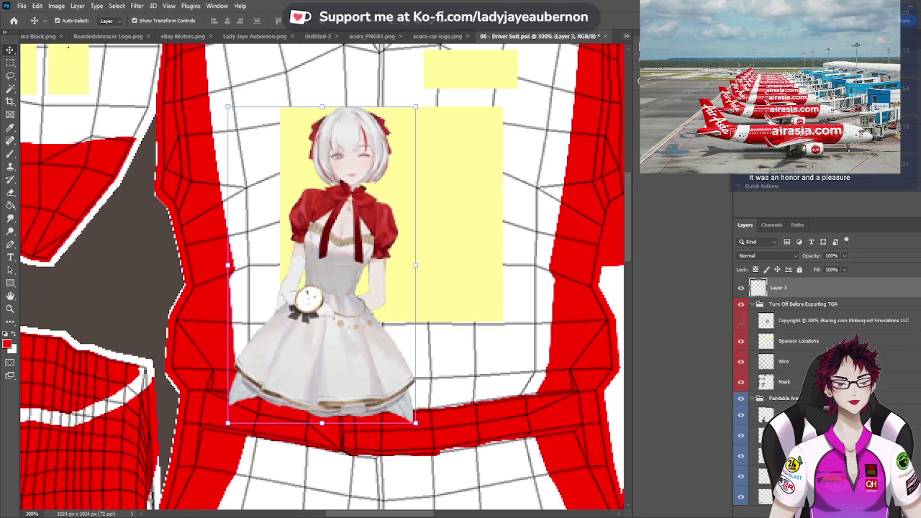
# Copy the tiger-cat artwork from the Aozora Kurumi Supercars Holden ZB Commodore.psd into the driver suit and scale it to about 40% beside the Kurumi-chan artwork
pyautogui.hotkey('ctrl', 'Tab')
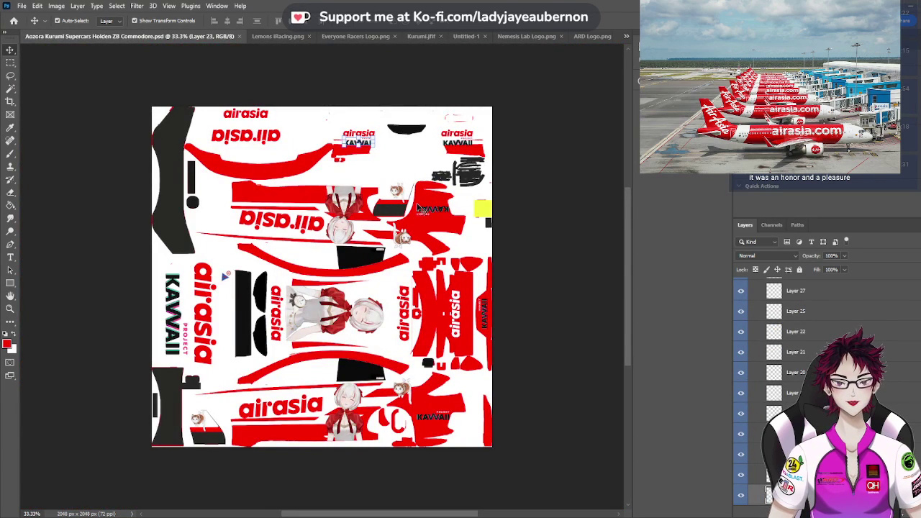
pyautogui.click(410, 391)
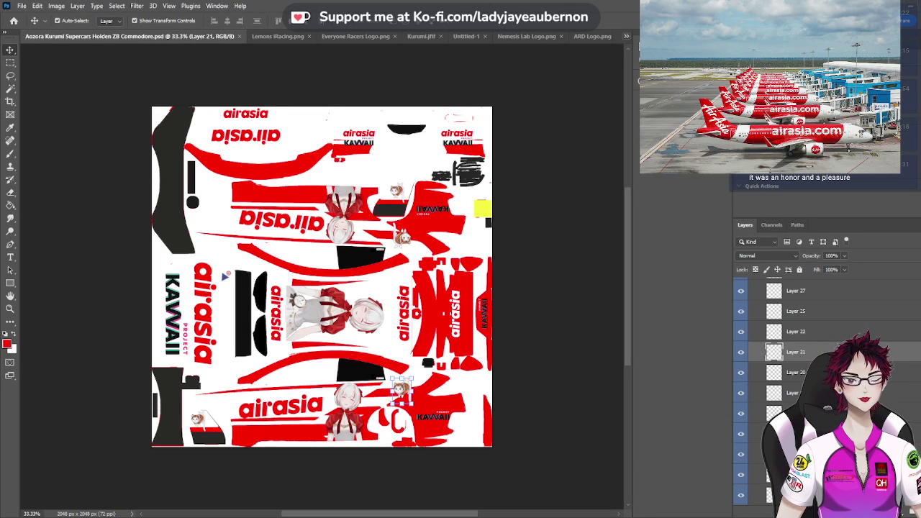
pyautogui.hotkey('ctrl', 'Tab')
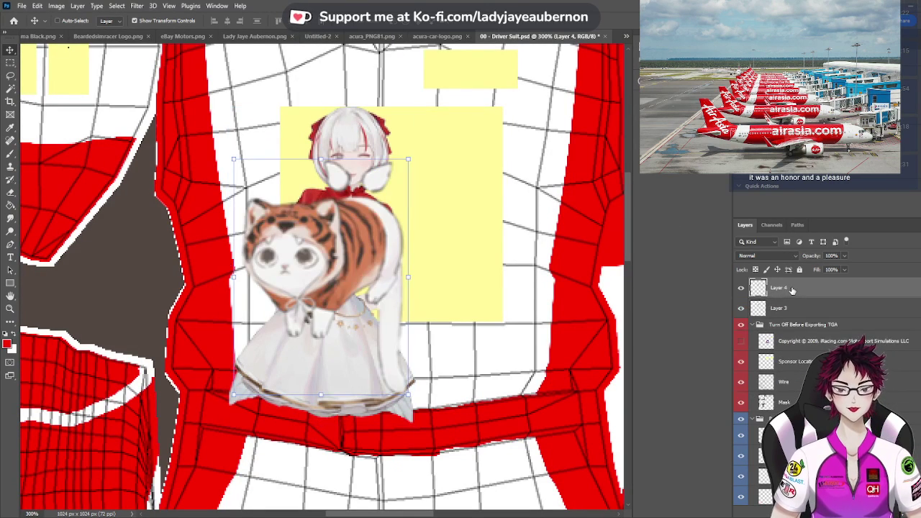
pyautogui.hotkey('ctrl', 'v')
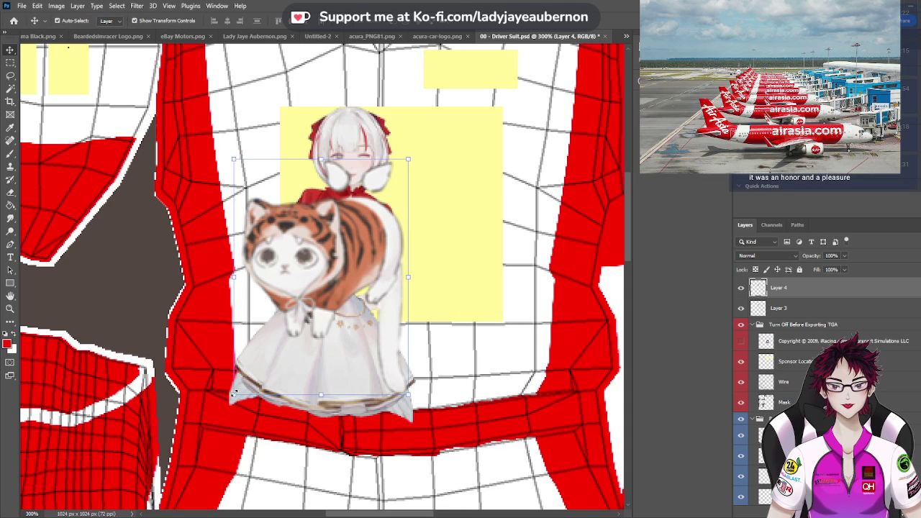
pyautogui.moveTo(232, 393); pyautogui.dragTo(338, 253)
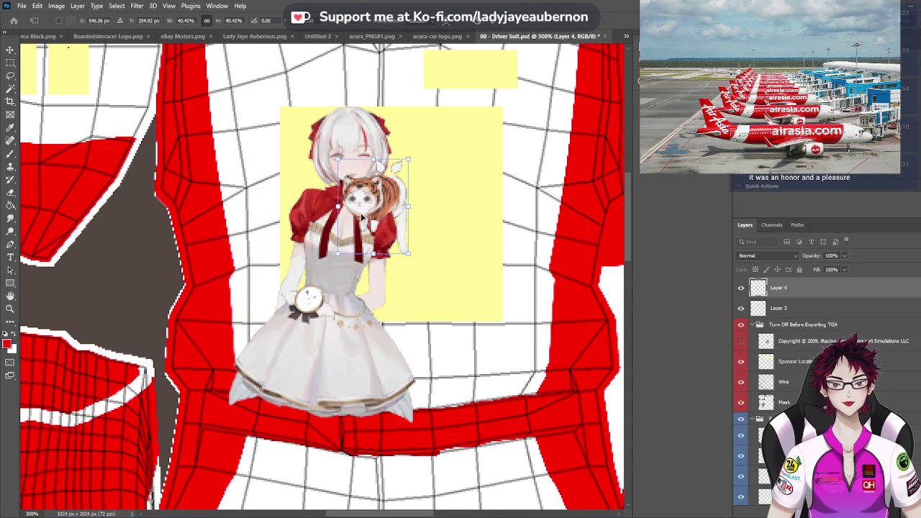
pyautogui.moveTo(362, 215); pyautogui.dragTo(445, 155)
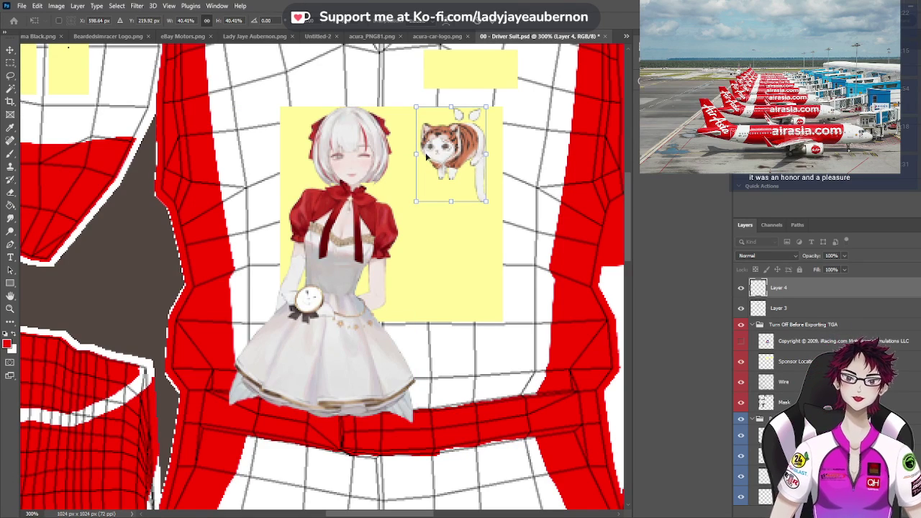
pyautogui.click(10, 50)
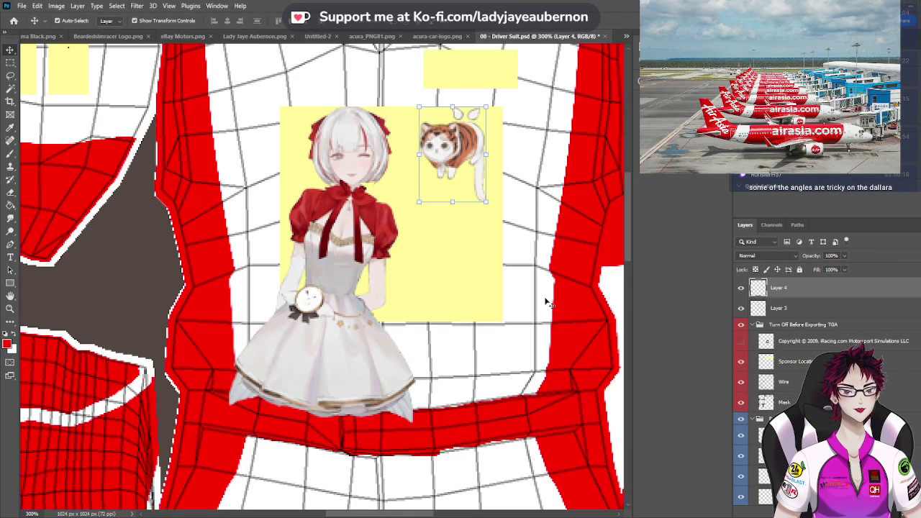
pyautogui.click(833, 255)
pyautogui.write('50')
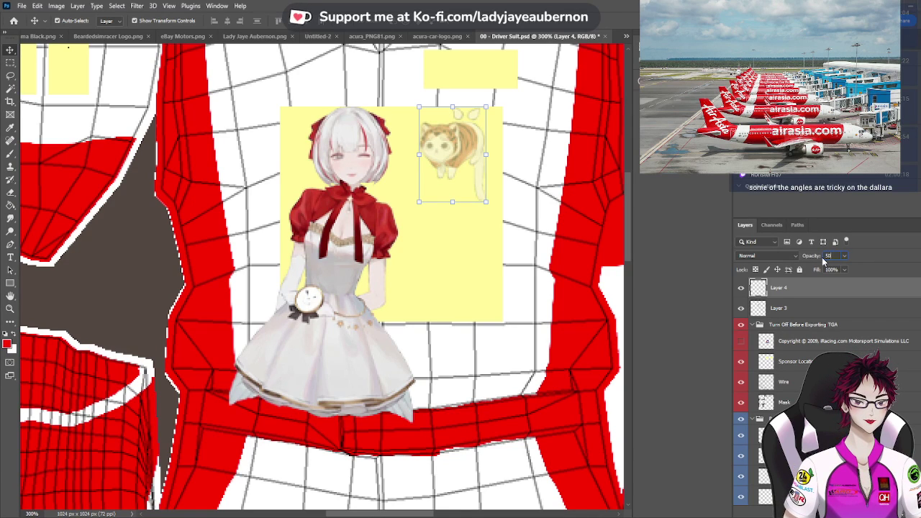
pyautogui.press('Return')
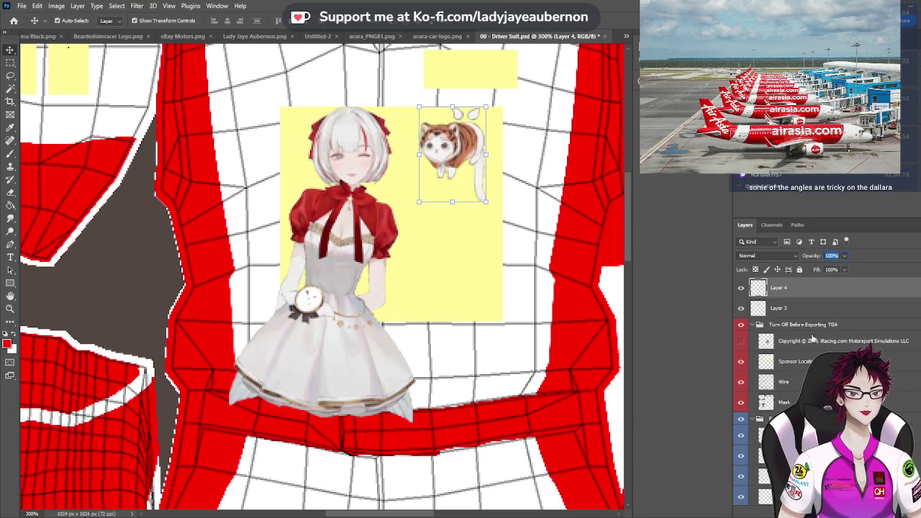
# Try the Wire layer at 50% and lower opacity, and restore it to 100%
pyautogui.click(797, 384)
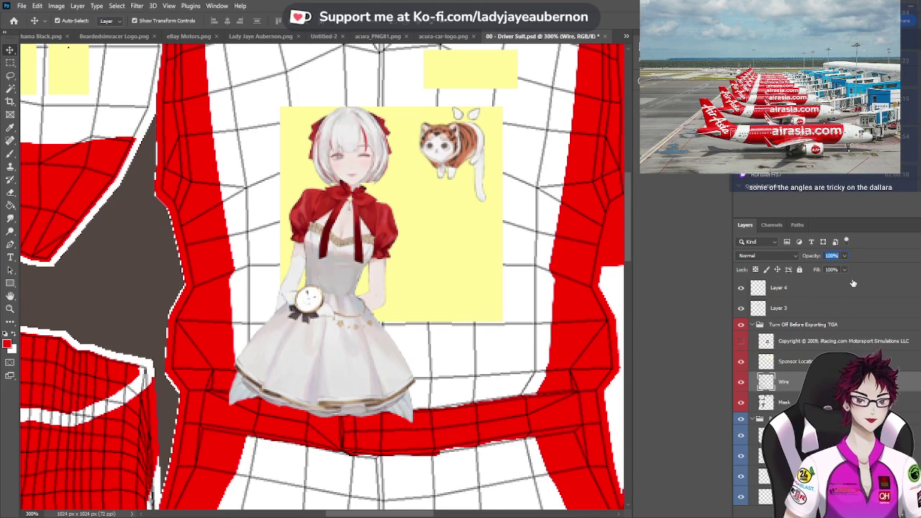
pyautogui.write('50')
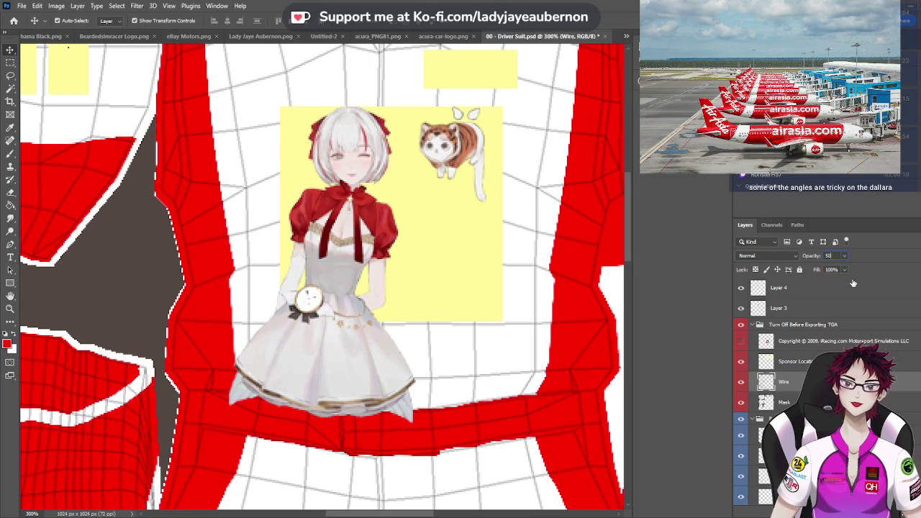
pyautogui.press('Return')
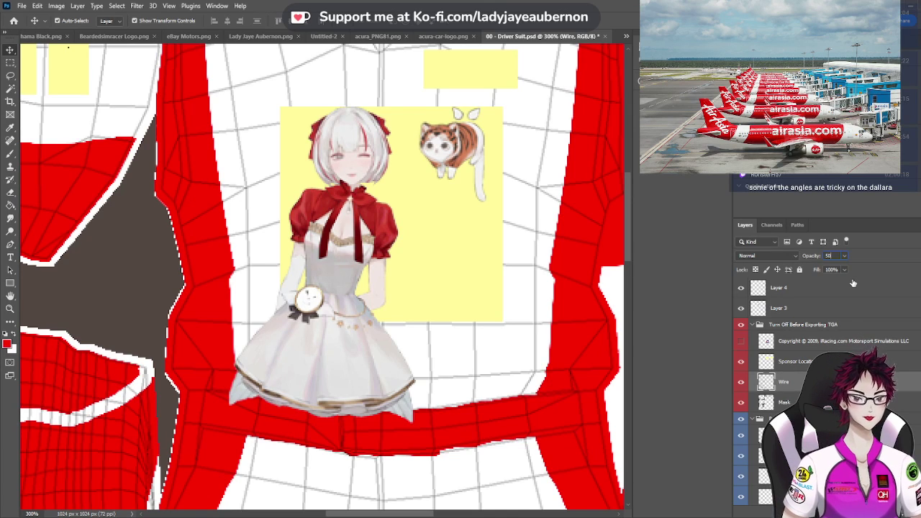
pyautogui.press('BackSpace')
pyautogui.press('BackSpace')
pyautogui.write('0')
pyautogui.press('Return')
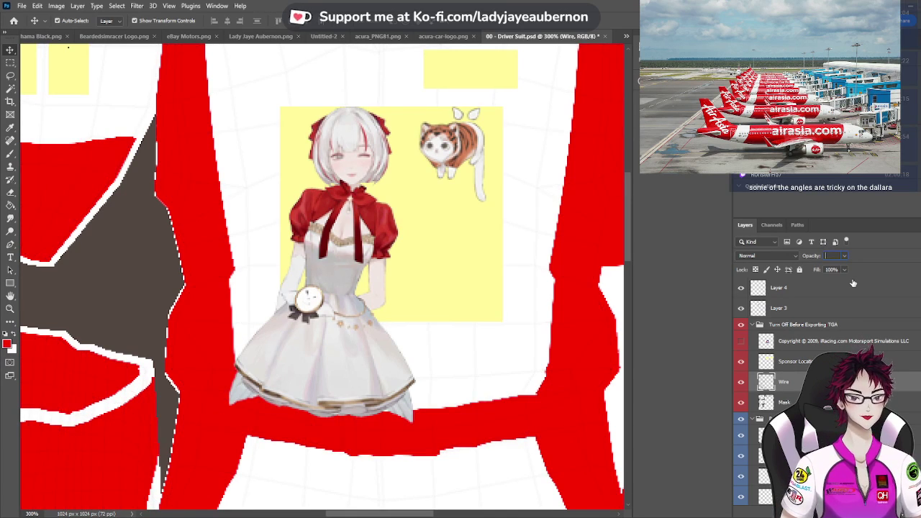
pyautogui.write('100')
pyautogui.press('Return')
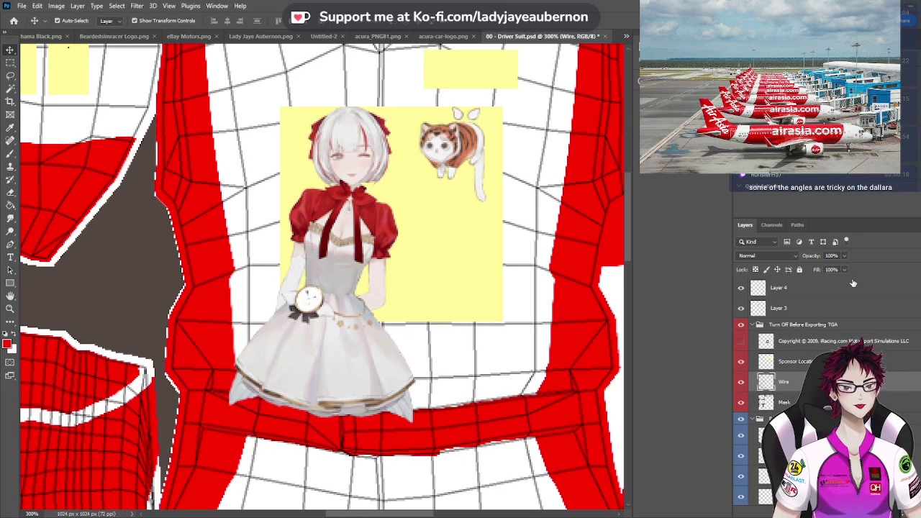
# Rename the girl artwork's layer to Kurumi-Chan and the tiger-cat artwork's layer to Jetson
pyautogui.click(785, 315)
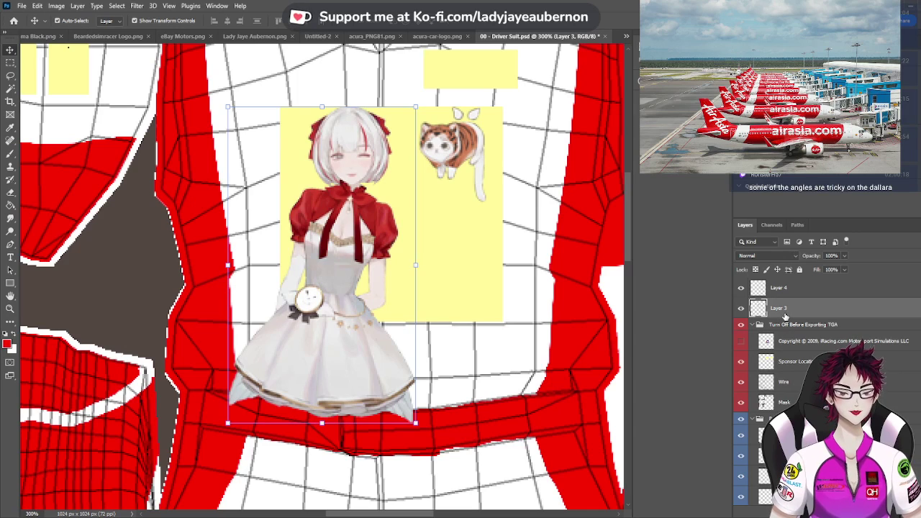
pyautogui.doubleClick(782, 308)
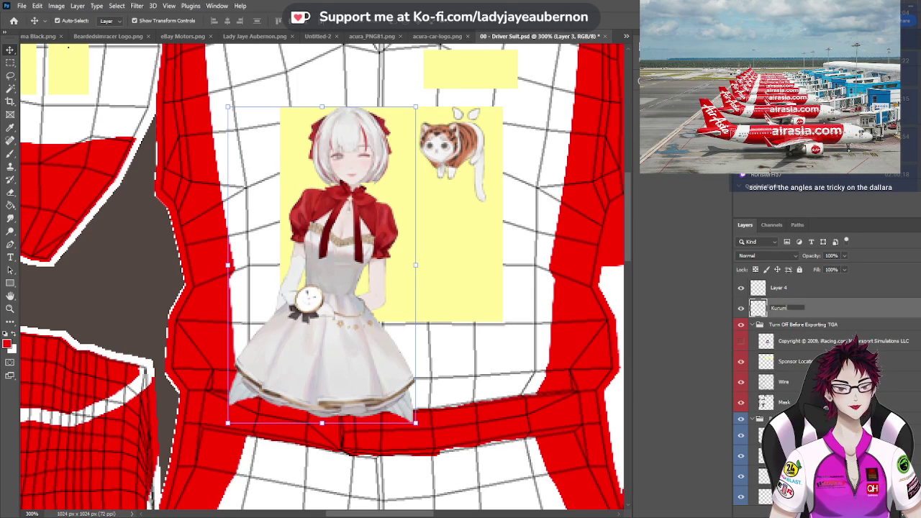
pyautogui.write('Kurumi-Chan')
pyautogui.press('Return')
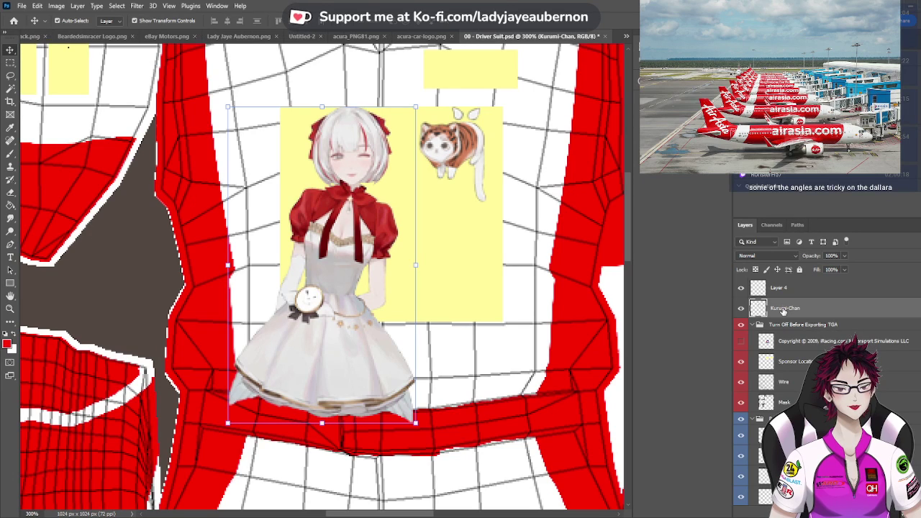
pyautogui.click(782, 291)
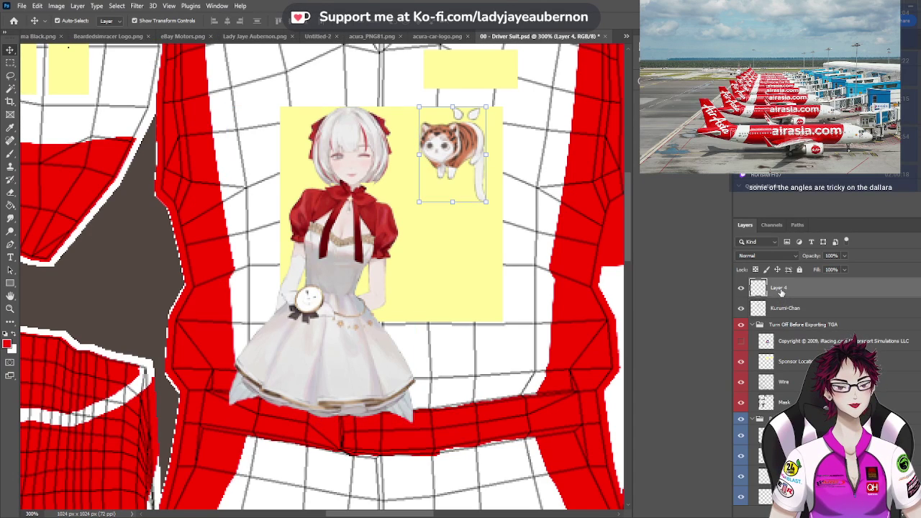
pyautogui.doubleClick(782, 289)
pyautogui.write('Je')
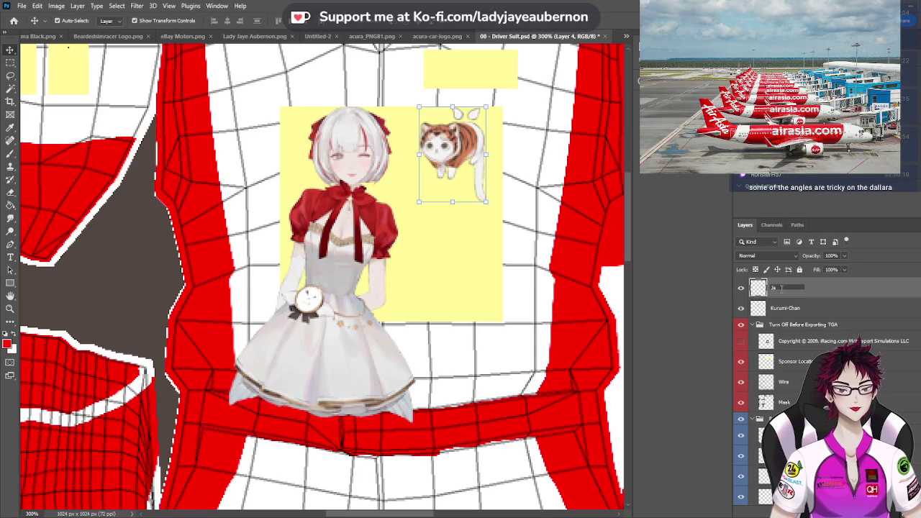
pyautogui.write('tson')
pyautogui.press('Return')
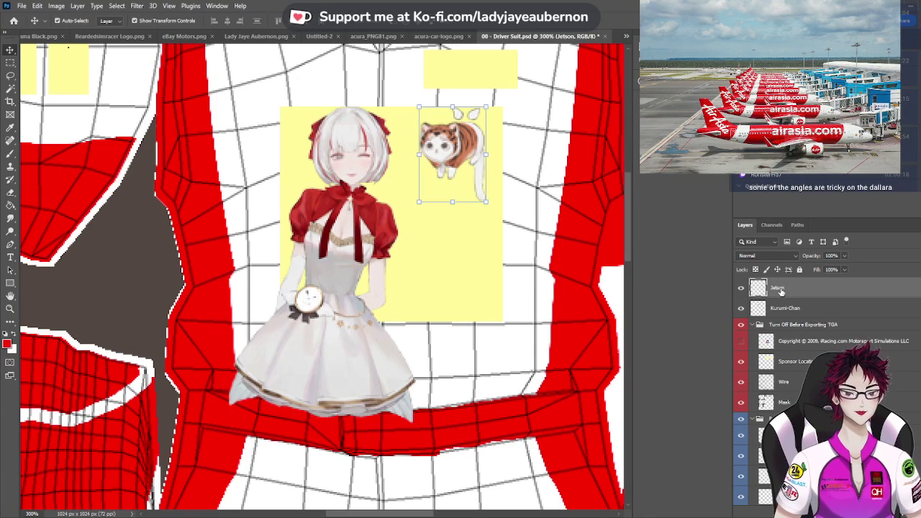
# Show ARI Lilybelle Air Flight 90 Lemons iRacing League Driver Suit.psd and place it before 00 - Driver Suit.psd in the document order
pyautogui.hotkey('ctrl', '-')
pyautogui.hotkey('ctrl', '-')
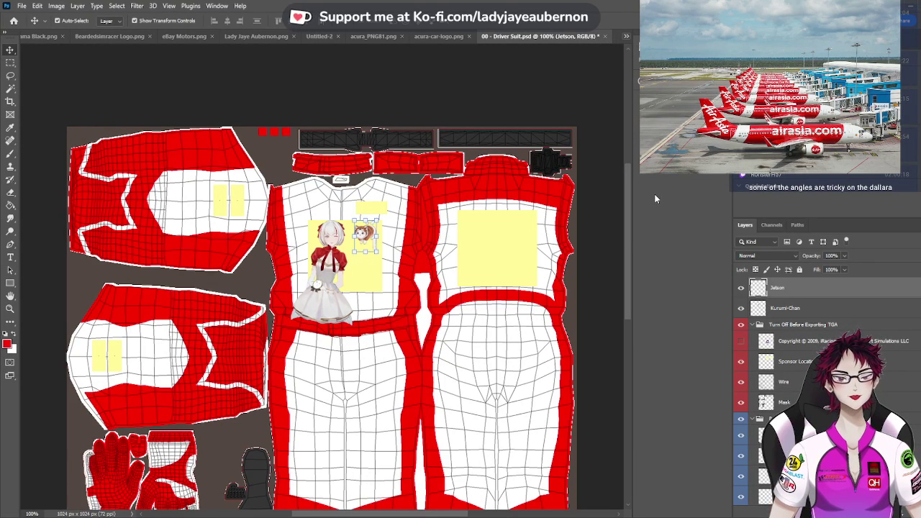
pyautogui.hotkey('ctrl', 'Tab')
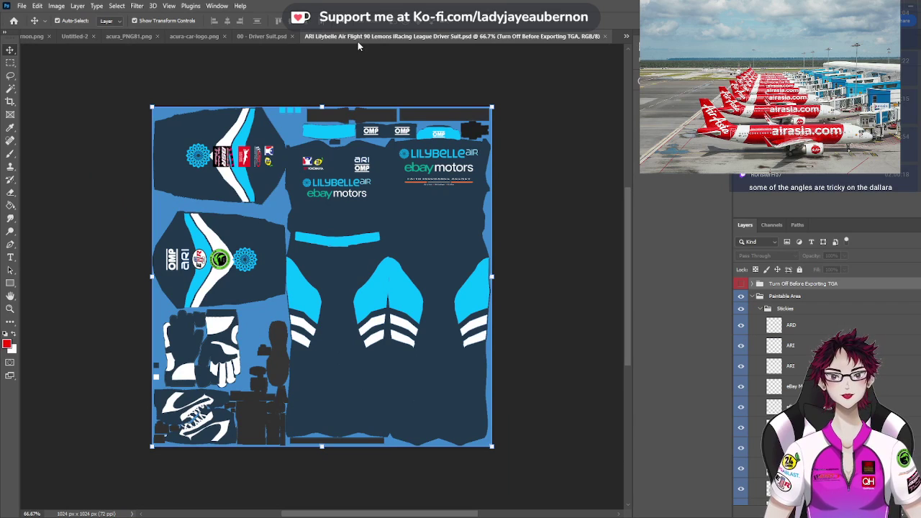
pyautogui.moveTo(355, 38); pyautogui.dragTo(291, 43)
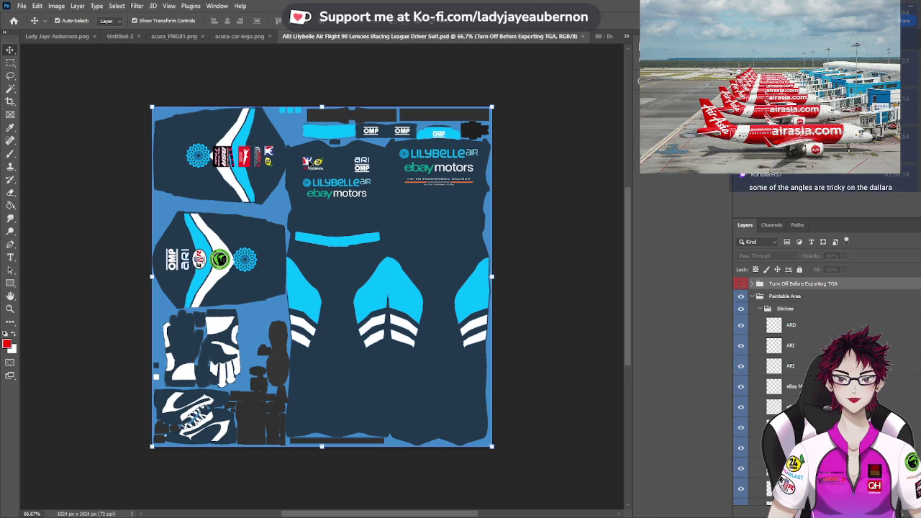
# Select the Yokohama, Lemons iRacing, ARI and OMP logo layers on the chest of the Lilybelle Air suit together
pyautogui.click(306, 161)
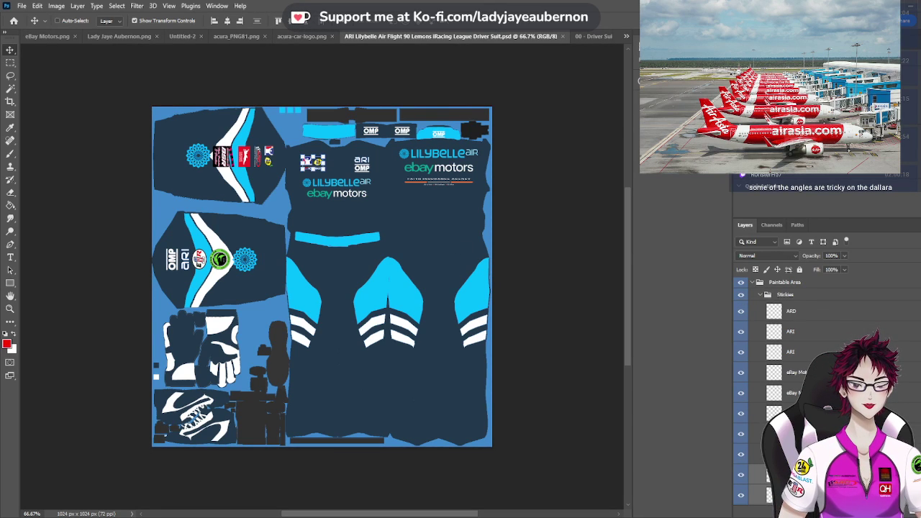
pyautogui.scroll(-5, 792, 360)
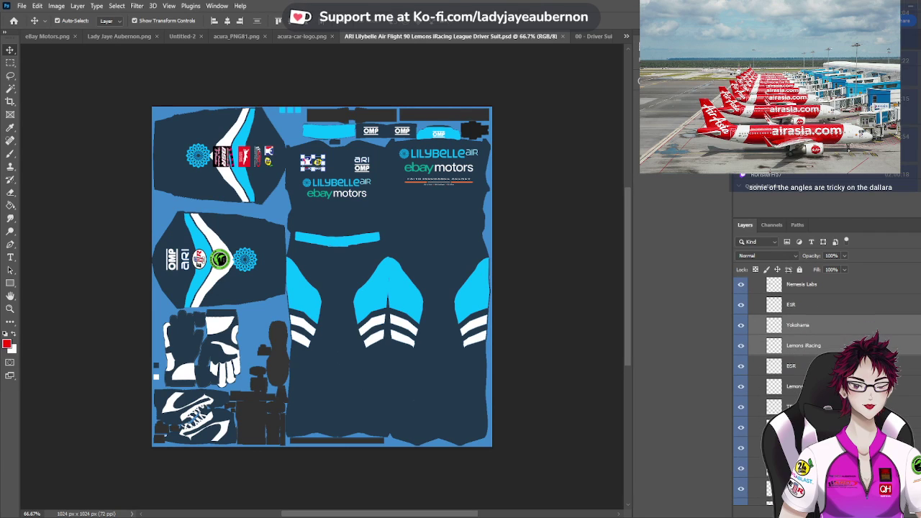
pyautogui.scroll(-4, 827, 360)
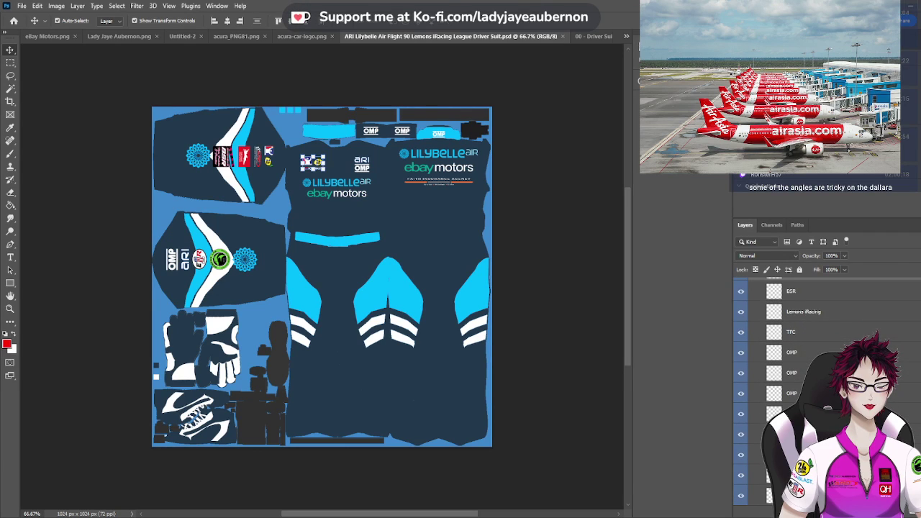
pyautogui.click(808, 358)
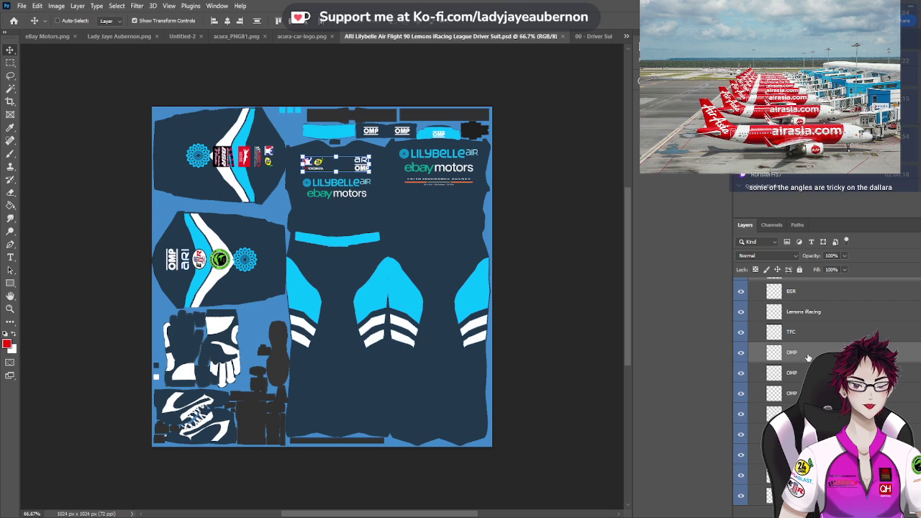
pyautogui.scroll(-2, 810, 353)
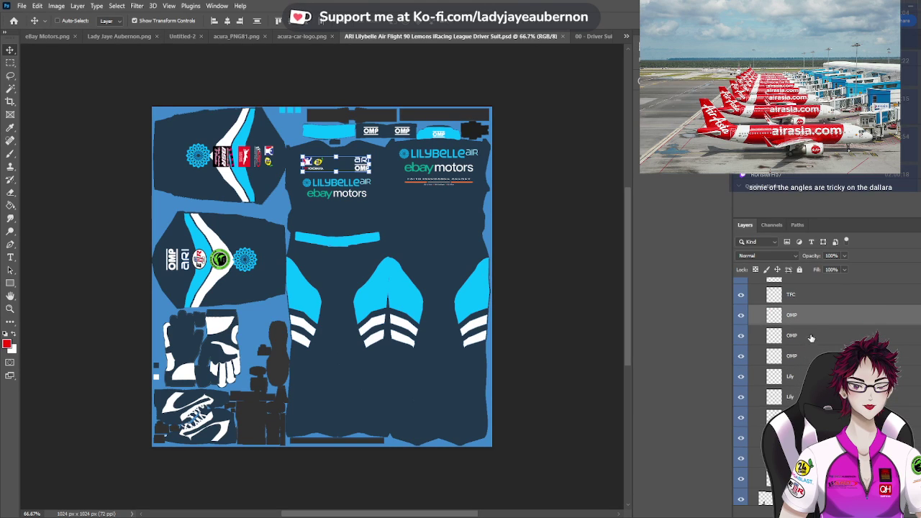
pyautogui.scroll(-3, 816, 321)
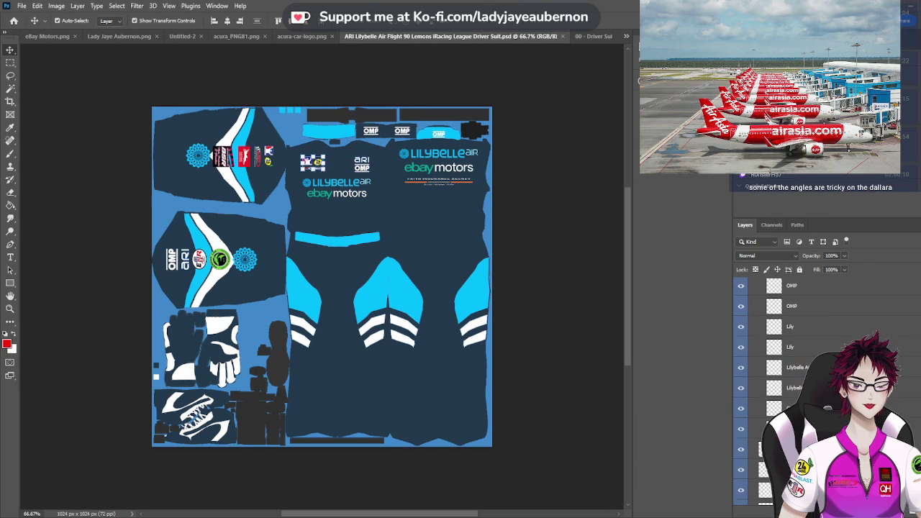
pyautogui.scroll(6, 810, 338)
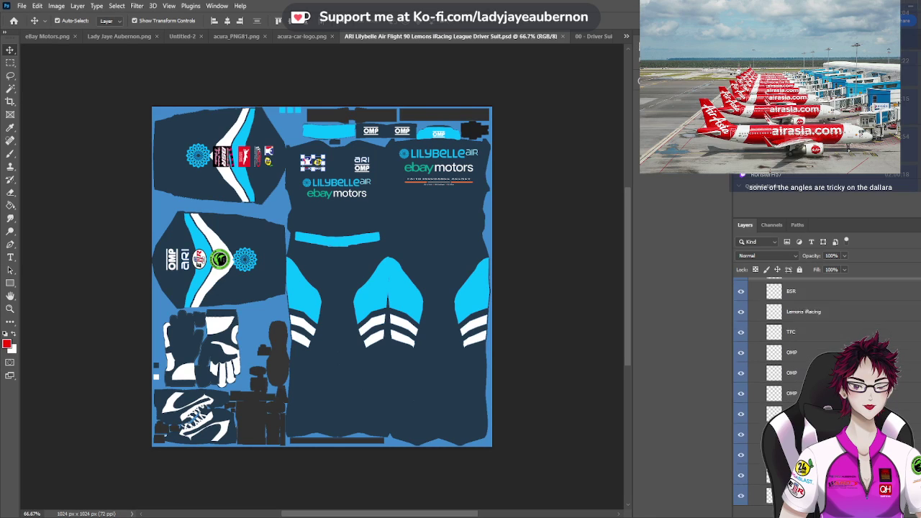
pyautogui.scroll(5, 818, 342)
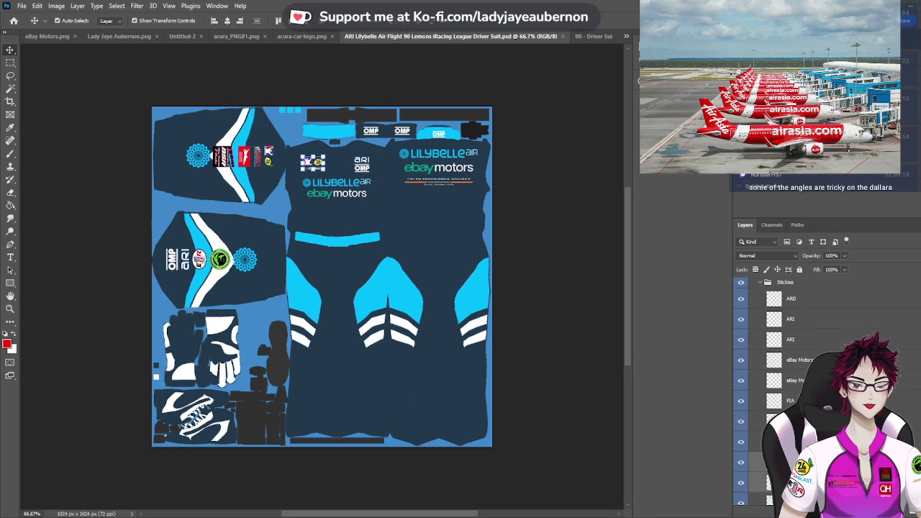
pyautogui.click(797, 306)
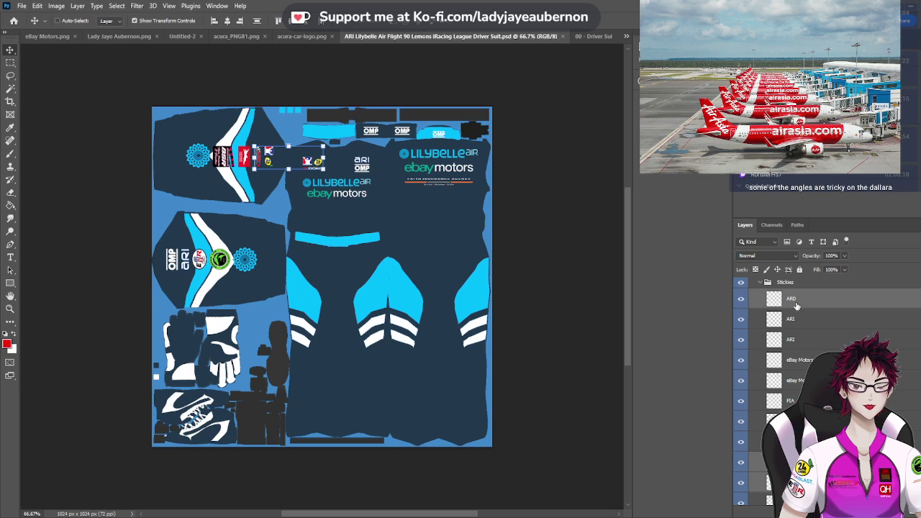
pyautogui.keyDown('ctrl'); pyautogui.click(797, 306); pyautogui.keyUp('ctrl')
pyautogui.click(803, 325)
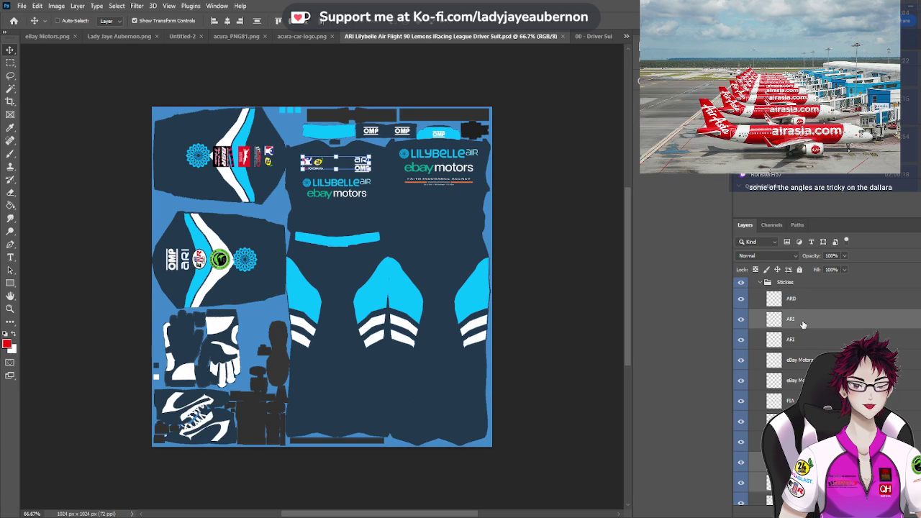
pyautogui.scroll(-5, 803, 325)
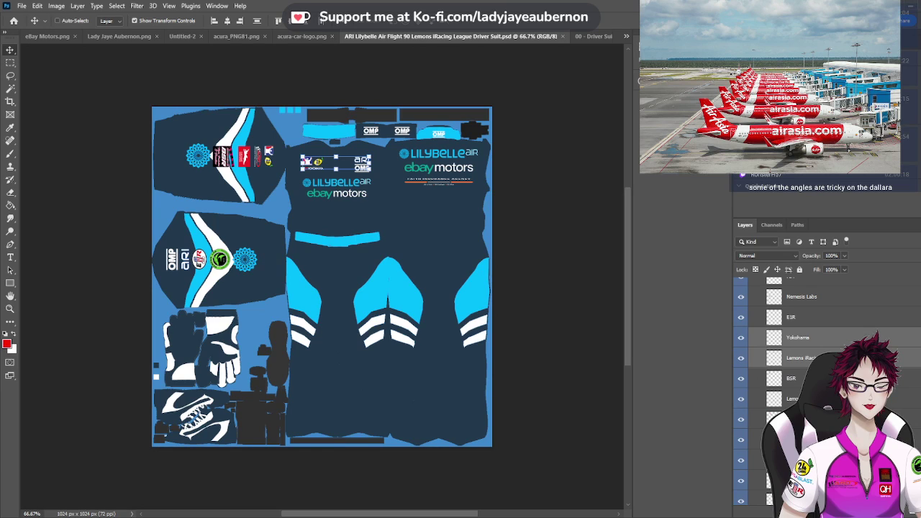
pyautogui.keyDown('ctrl'); pyautogui.click(796, 440); pyautogui.keyUp('ctrl')
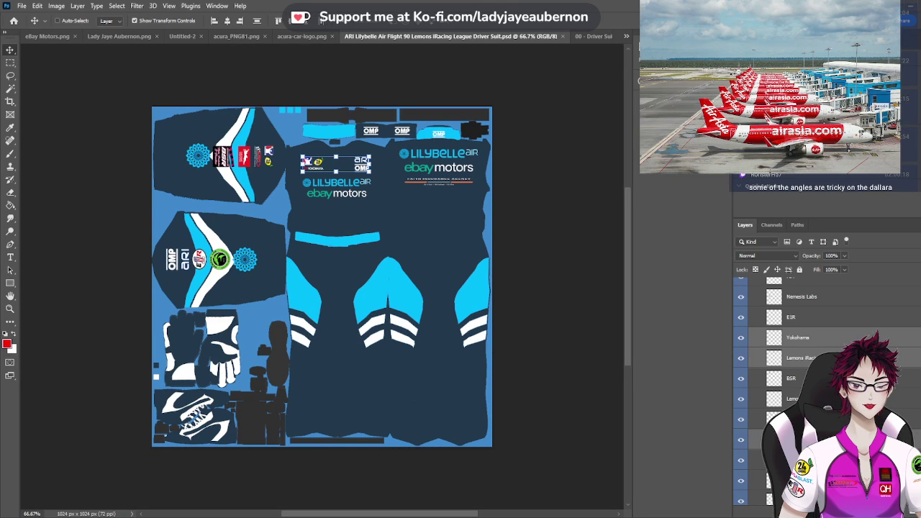
# Bring the four selected sponsor logos into 00 - Driver Suit.psd and place them across the upper chest above the character artwork
pyautogui.click(594, 36)
pyautogui.moveTo(483, 296); pyautogui.dragTo(406, 322)
pyautogui.scroll(3, 371, 327)
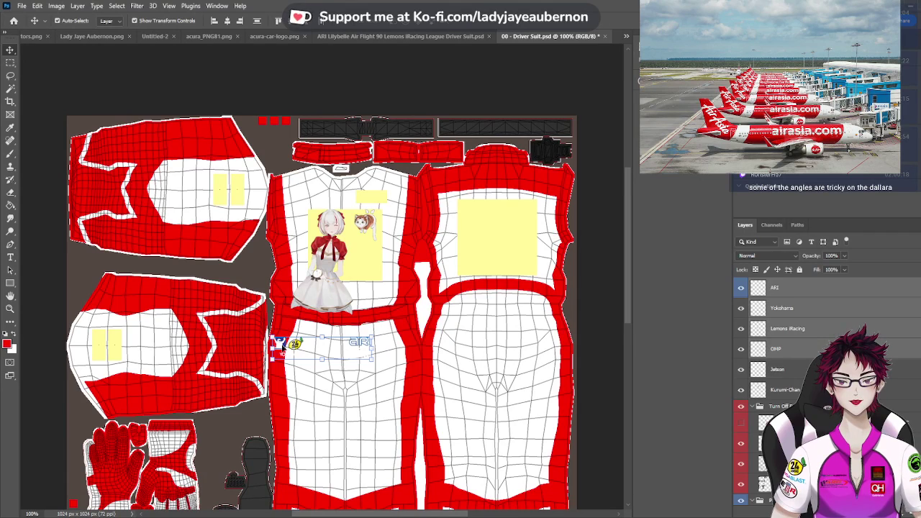
pyautogui.moveTo(295, 349); pyautogui.dragTo(308, 202)
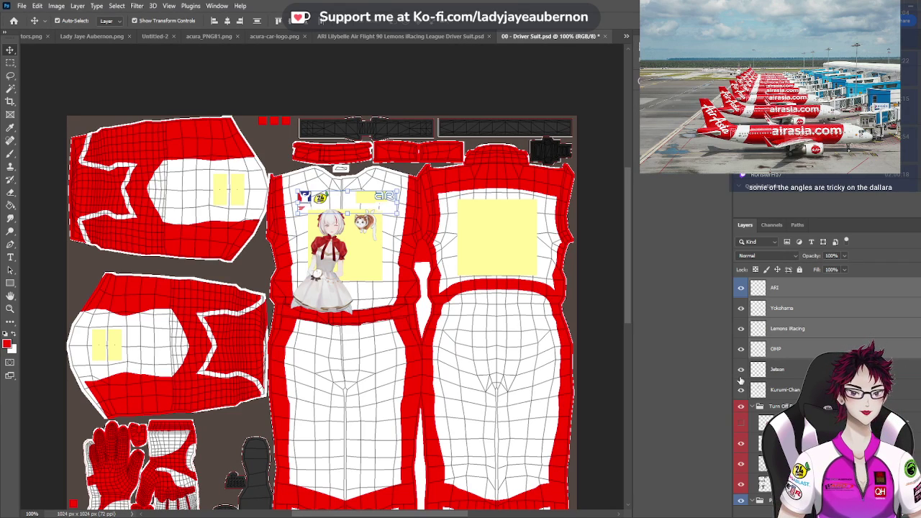
# Recolour the OMP logo with a Color Overlay in the suit's red and collapse the layer's effects list
pyautogui.click(780, 349)
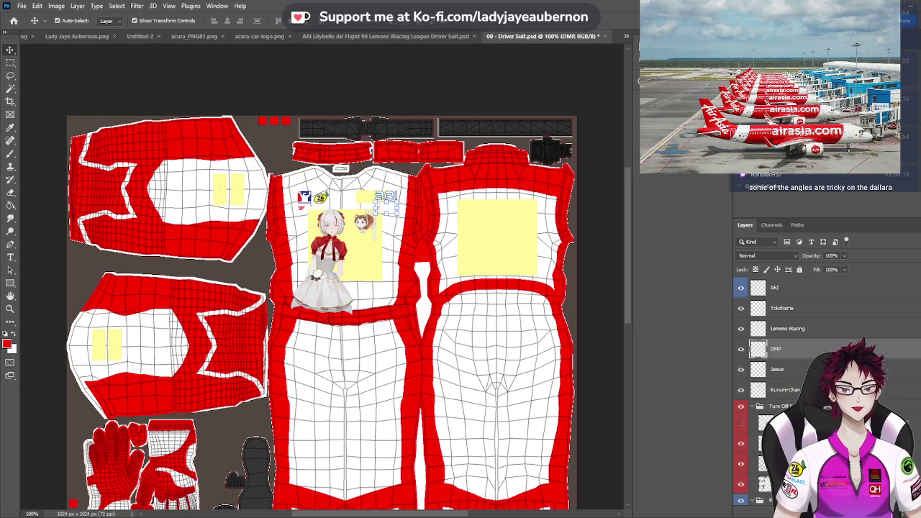
pyautogui.doubleClick(799, 349)
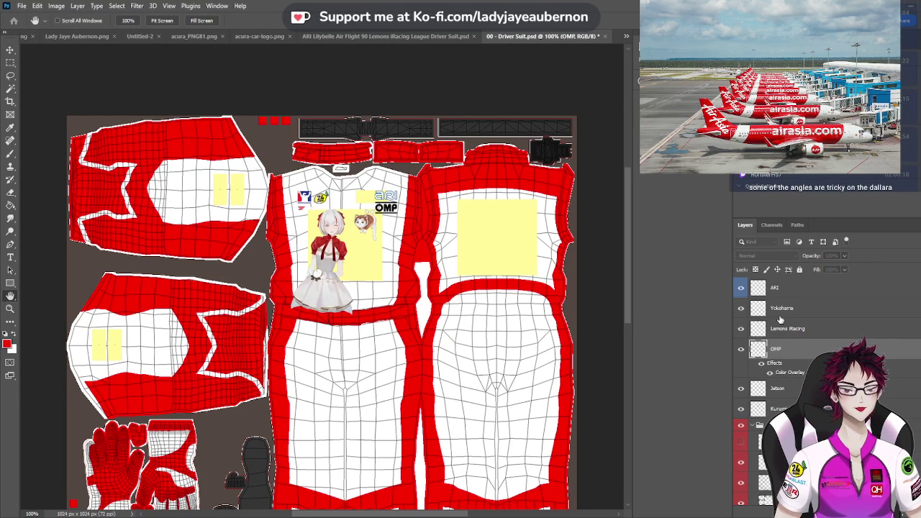
pyautogui.press('Return')
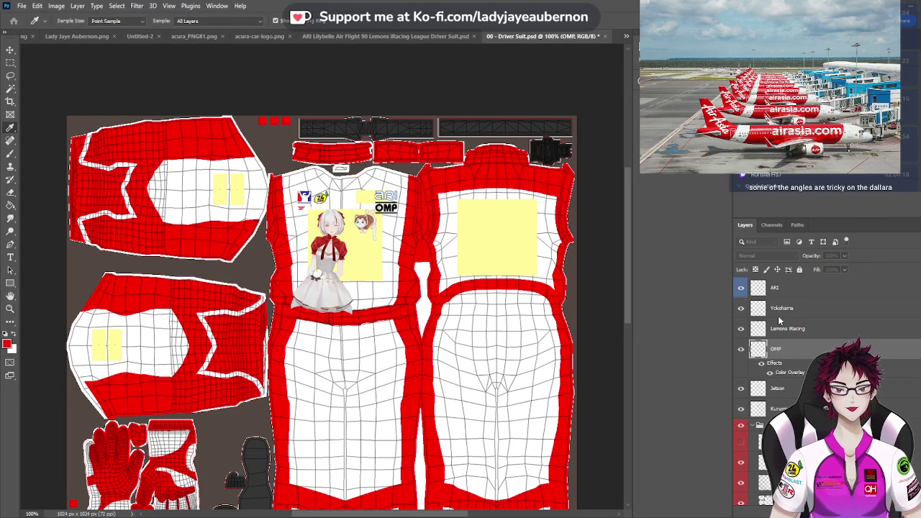
pyautogui.click(506, 180)
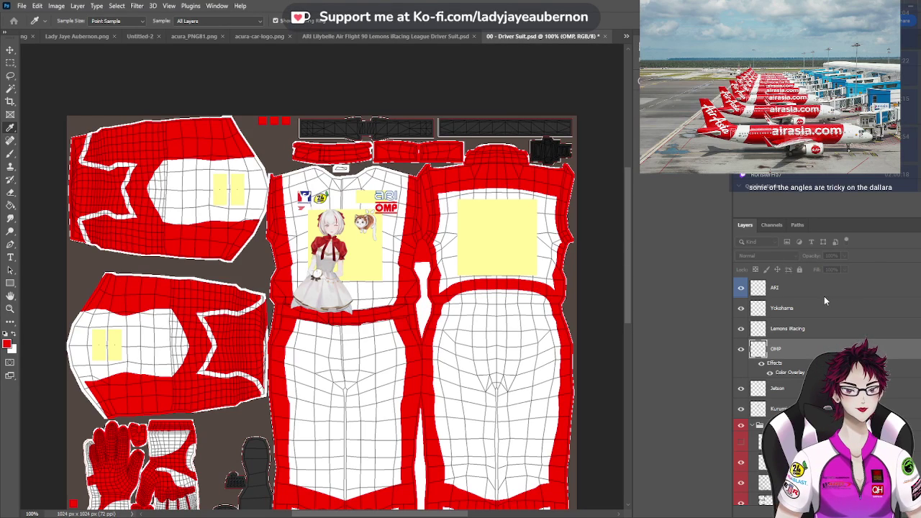
pyautogui.doubleClick(872, 298)
pyautogui.press('Return')
pyautogui.press('v')
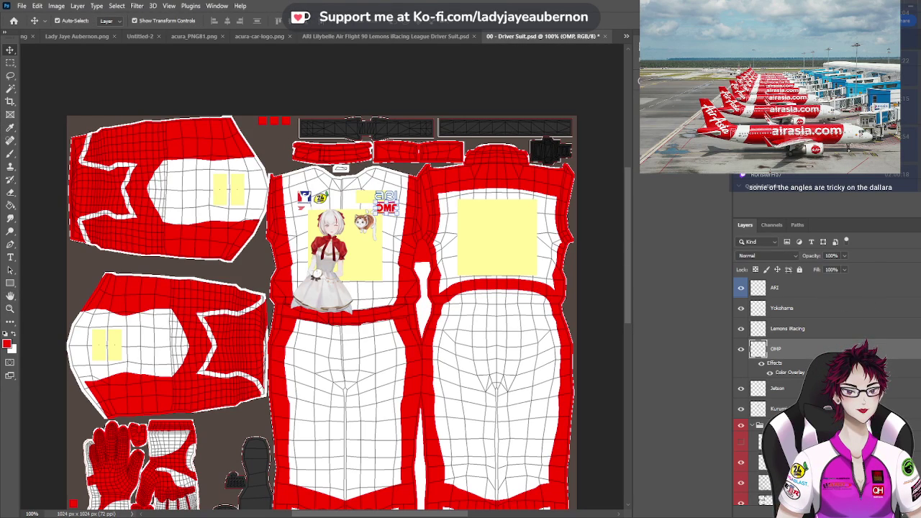
pyautogui.click(912, 349)
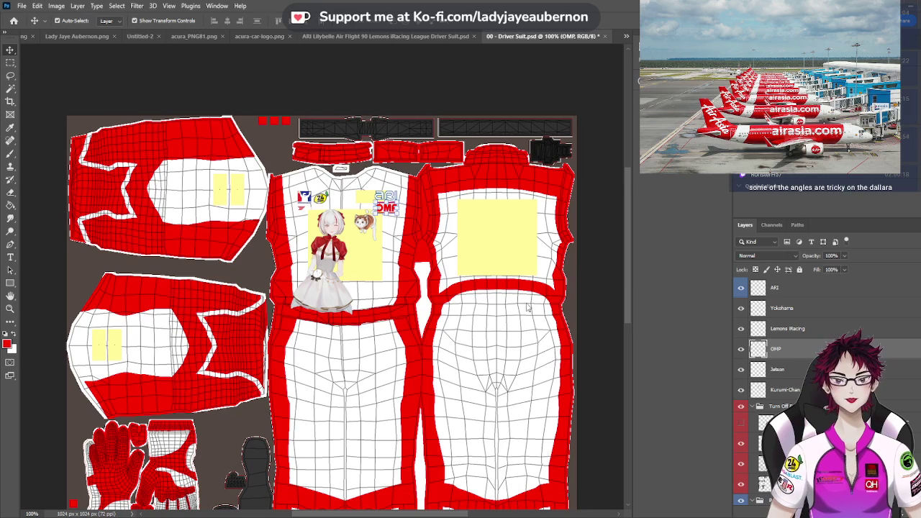
# Trim the canvas of Yokohama Logo Invert.png to 674 x 96 px and save the file
pyautogui.hotkey('ctrl', 'Tab')
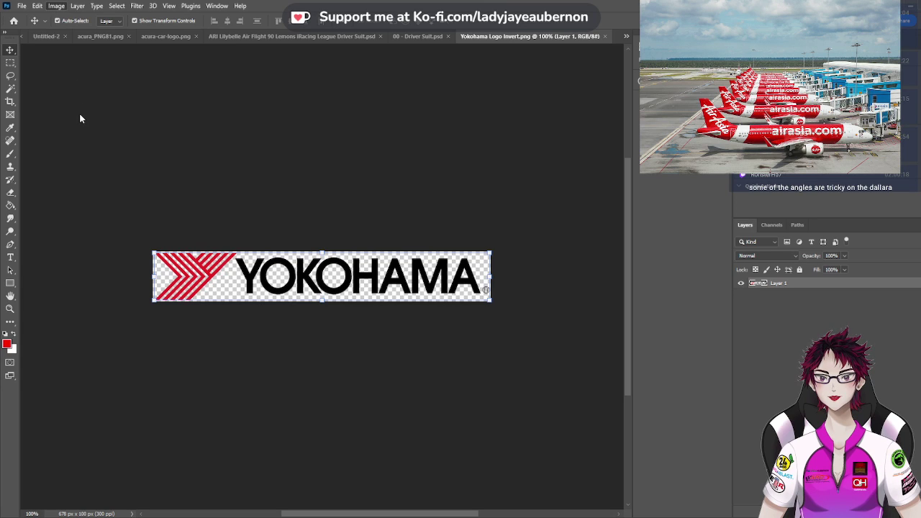
pyautogui.press('i')
pyautogui.press('v')
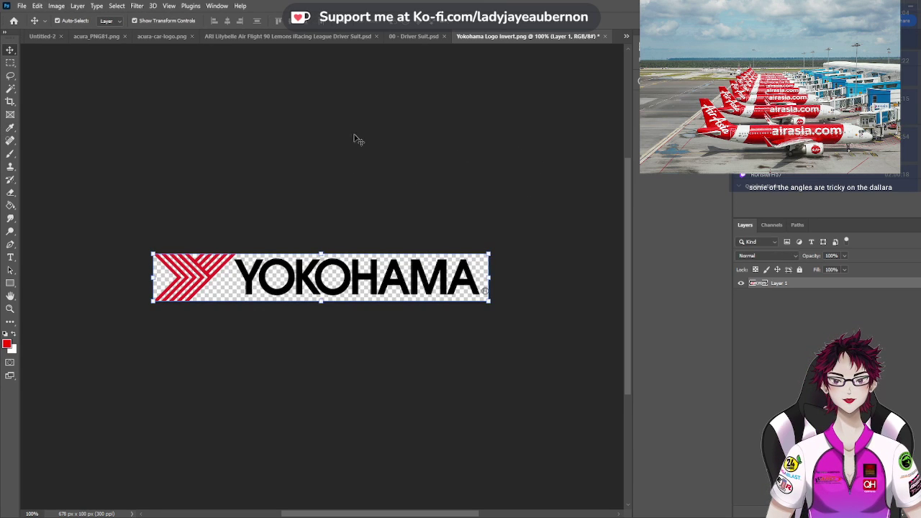
pyautogui.hotkey('ctrl', 's')
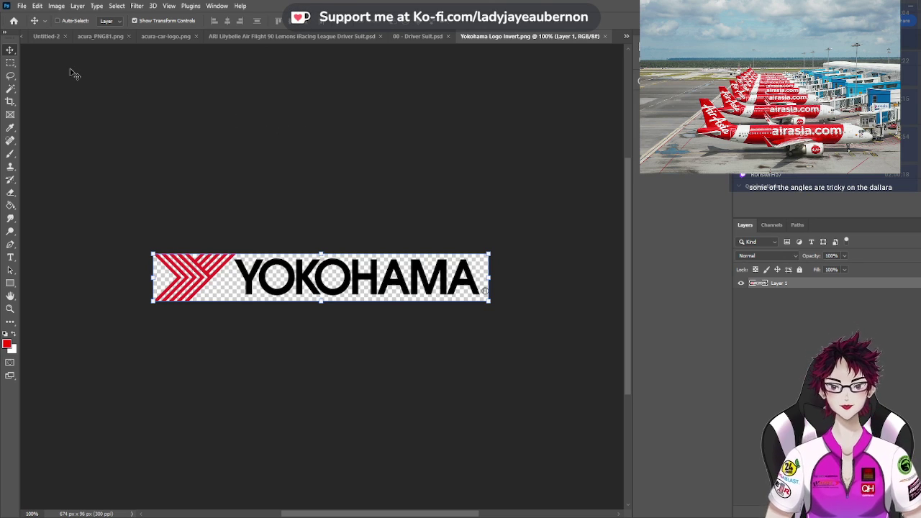
# Paste the black-lettered Yokohama logo above the ARI layer in 00 - Driver Suit.psd and scale it to 9.35% on the chest
pyautogui.click(415, 37)
pyautogui.click(794, 294)
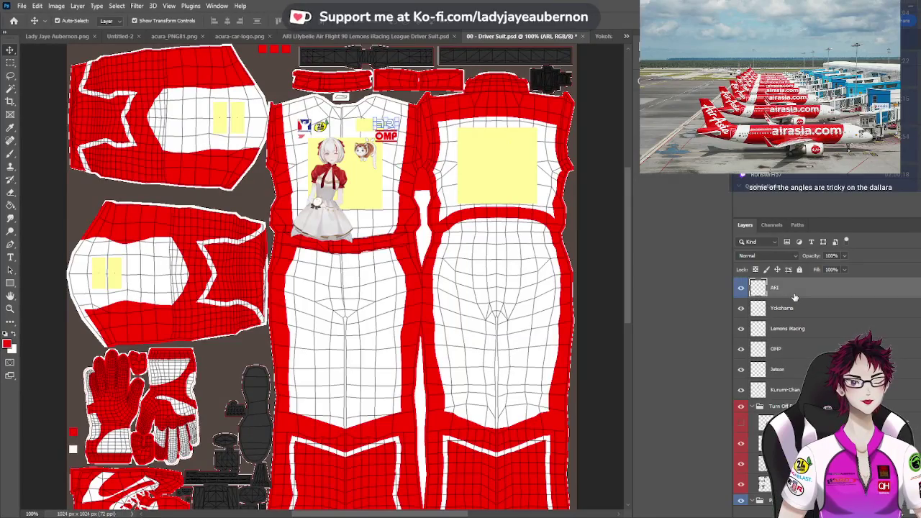
pyautogui.scroll(3, 262, 260)
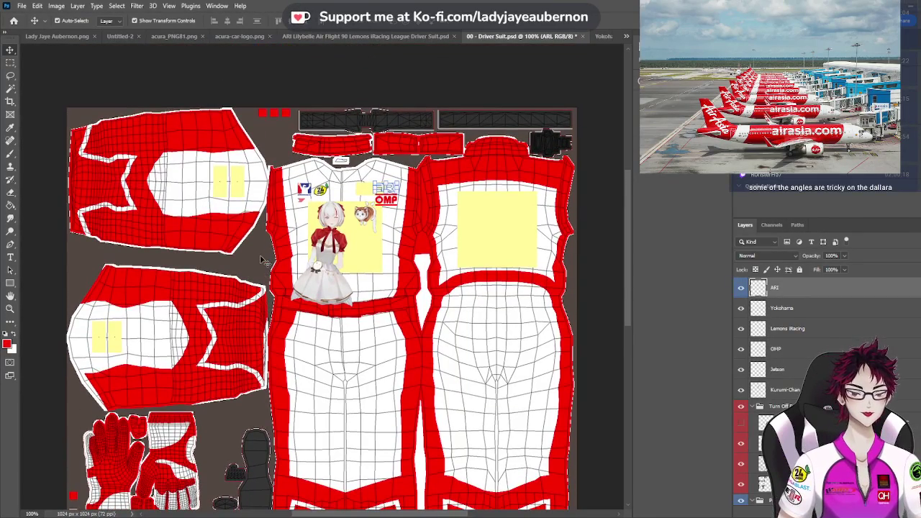
pyautogui.scroll(5, 263, 260)
pyautogui.scroll(2, 272, 272)
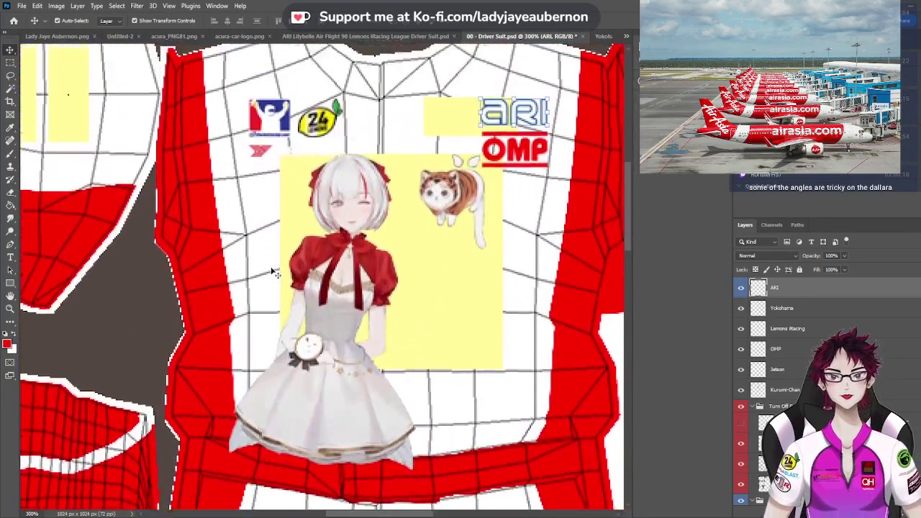
pyautogui.scroll(2, 272, 272)
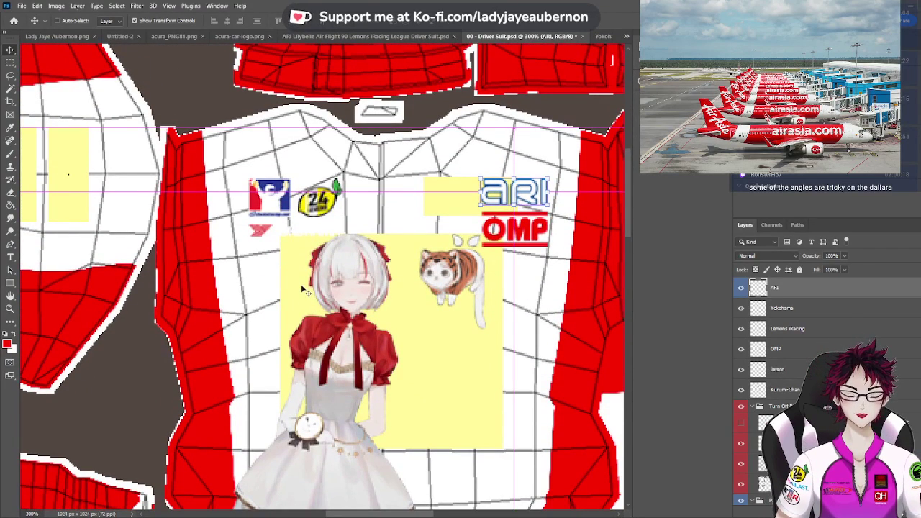
pyautogui.hotkey('ctrl', 'v')
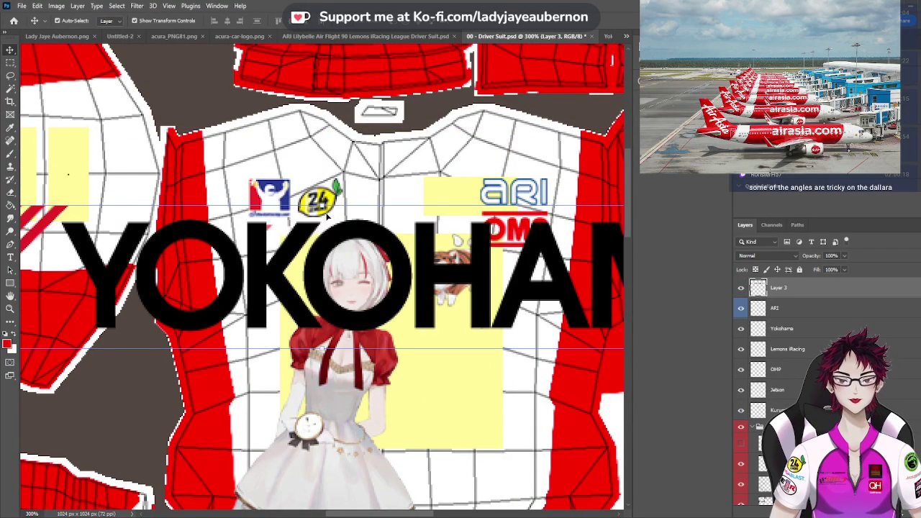
pyautogui.moveTo(321, 205); pyautogui.dragTo(322, 315)
pyautogui.moveTo(445, 341); pyautogui.dragTo(344, 264)
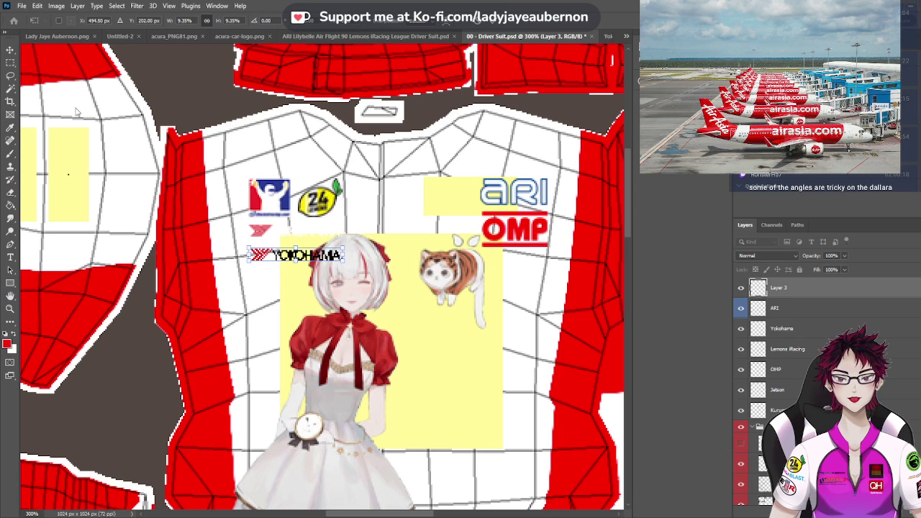
pyautogui.click(10, 50)
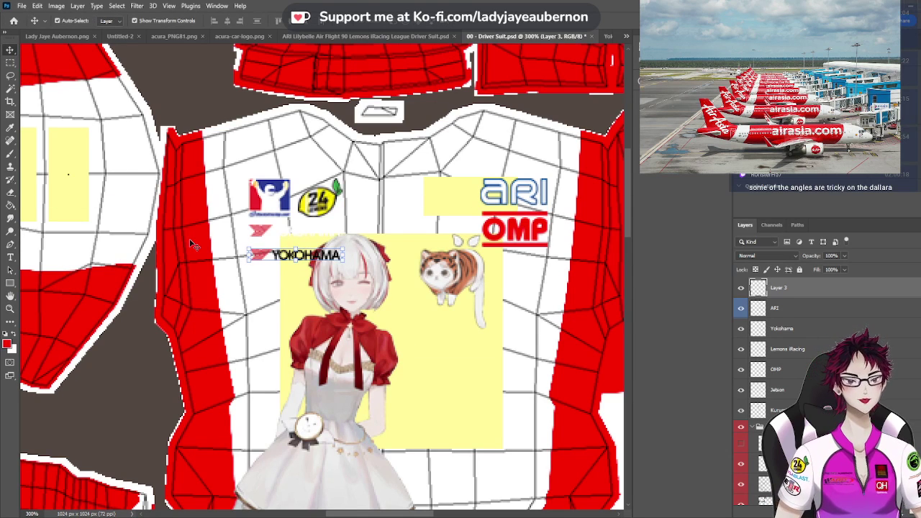
# Move the pasted Yokohama logo directly over the old white-lettered one, beneath the iRacing and 24 Lemons logos
pyautogui.scroll(3, 193, 245)
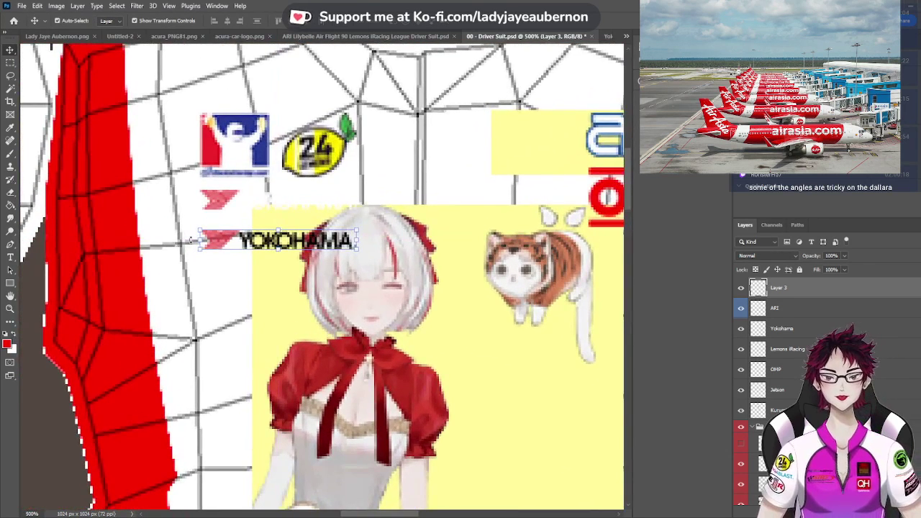
pyautogui.scroll(1, 190, 240)
pyautogui.scroll(1, 190, 239)
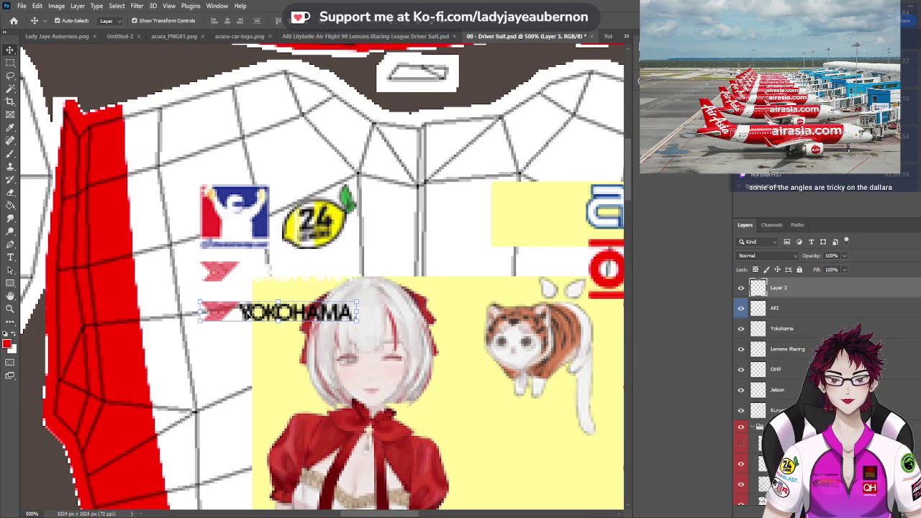
pyautogui.moveTo(245, 312); pyautogui.dragTo(245, 276)
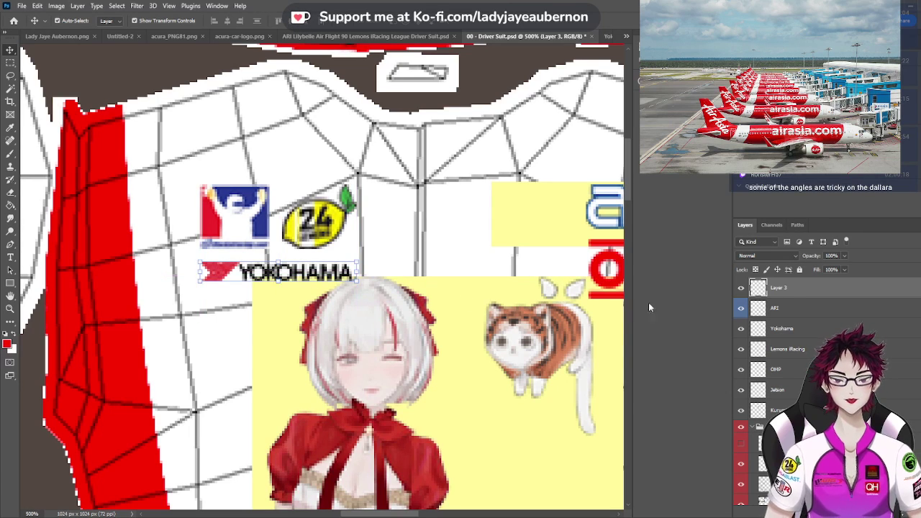
# Hide the pasted Yokohama logo's layer and delete the old white-lettered Yokohama layer
pyautogui.click(742, 288)
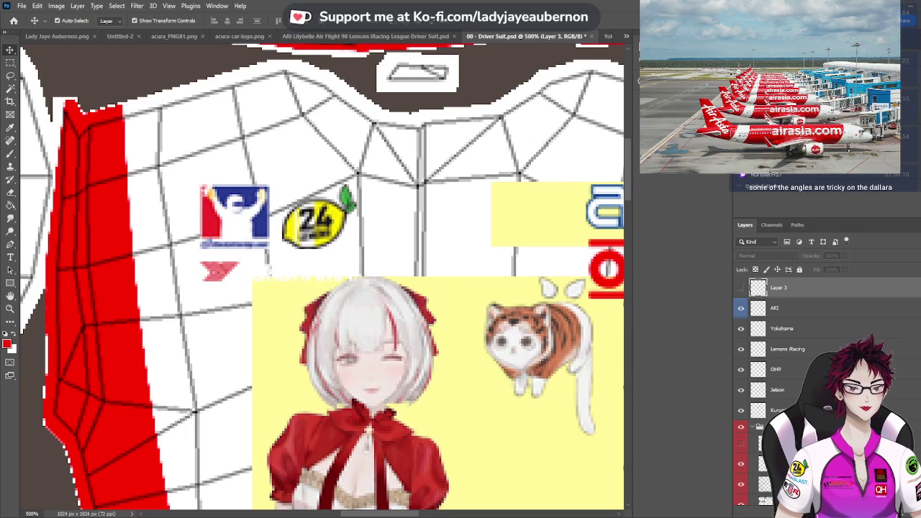
pyautogui.scroll(-5, 828, 359)
pyautogui.scroll(4, 827, 359)
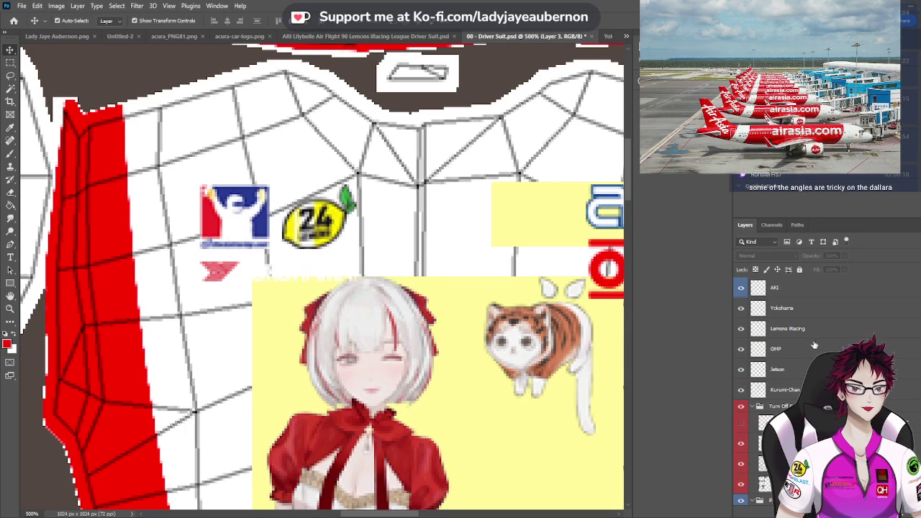
pyautogui.click(801, 314)
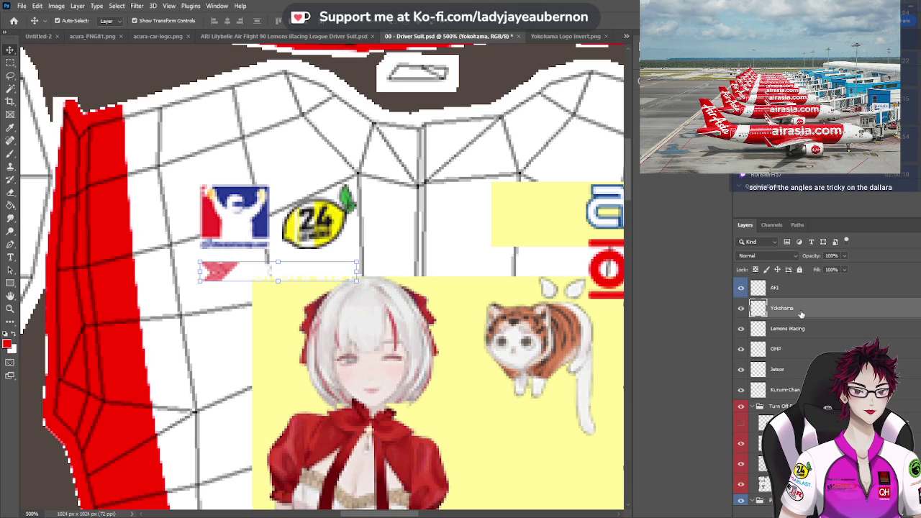
pyautogui.press('Delete')
pyautogui.hotkey('ctrl', 'v')
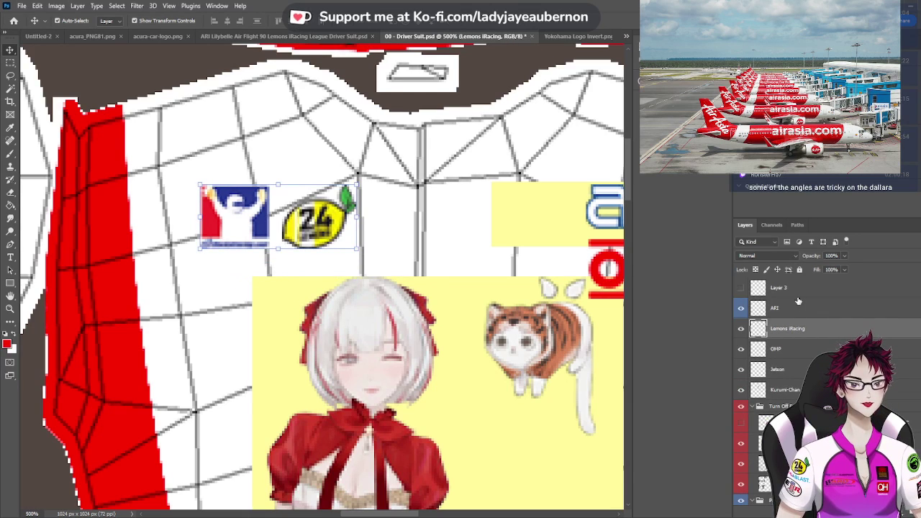
# Show the pasted logo's layer again and rename it Yokohama
pyautogui.click(742, 288)
pyautogui.doubleClick(780, 288)
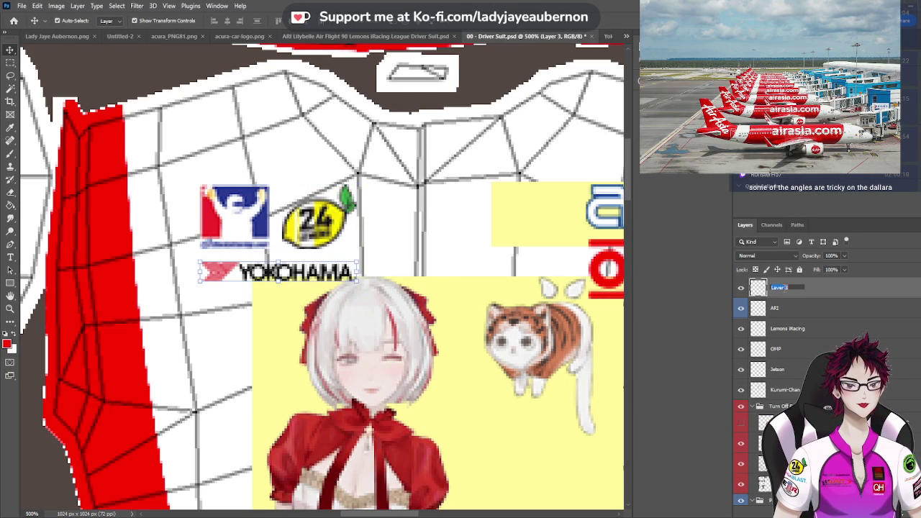
pyautogui.write('Yokoha')
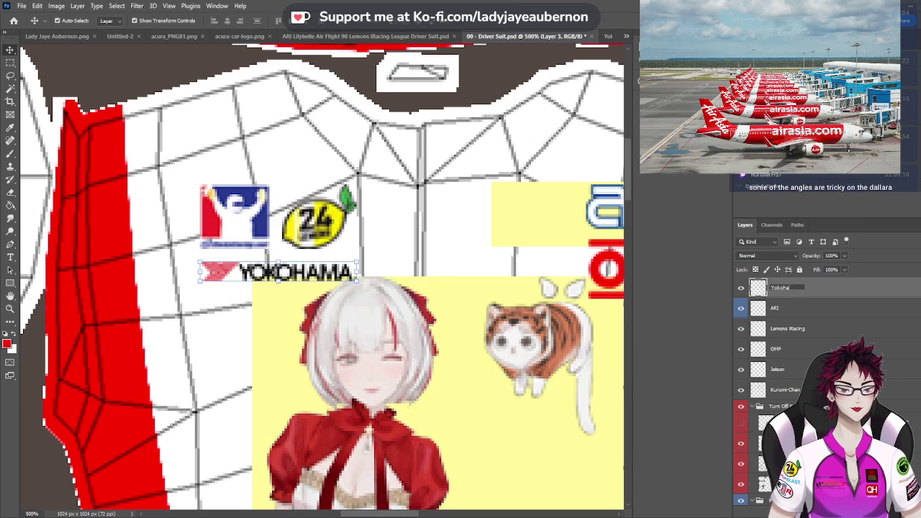
pyautogui.write('ma')
pyautogui.press('Return')
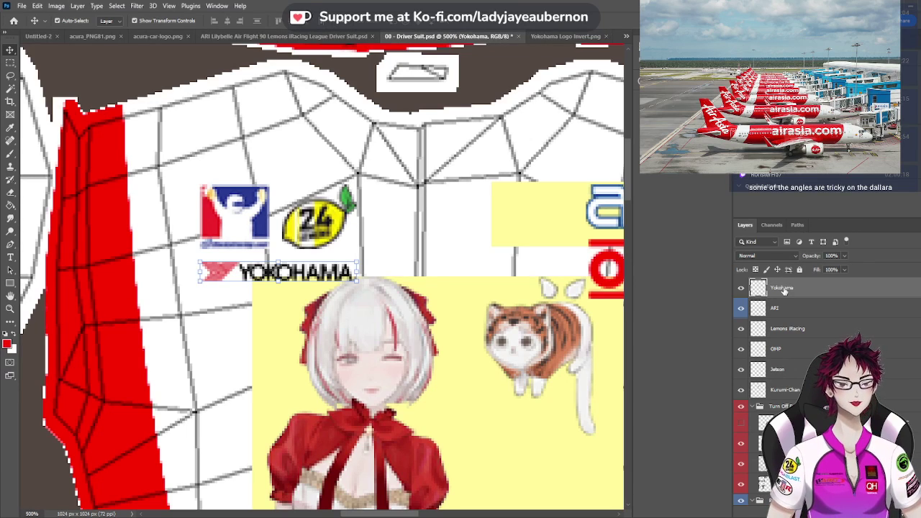
# Move the Kurumi-Chan and Jetson artwork lower on the chest to leave space beneath the Yokohama and OMP logos
pyautogui.click(399, 352)
pyautogui.scroll(-5, 398, 350)
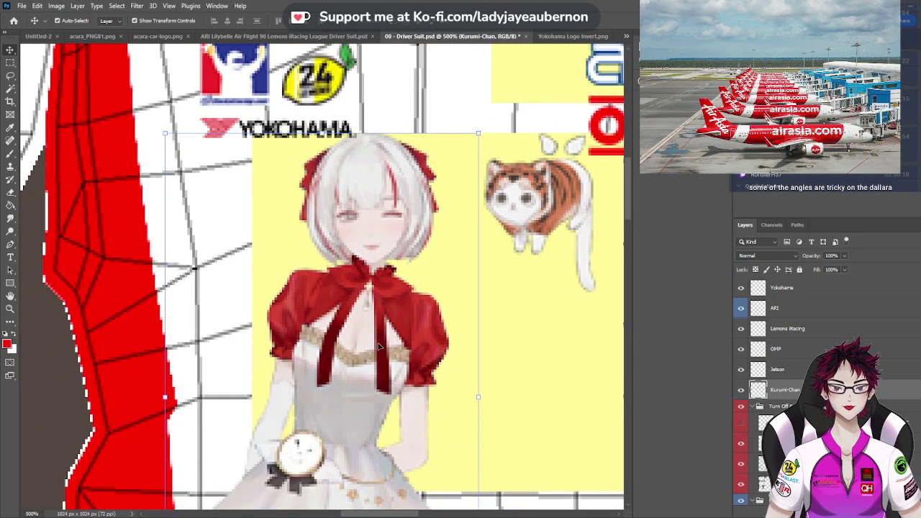
pyautogui.moveTo(379, 346); pyautogui.dragTo(387, 365)
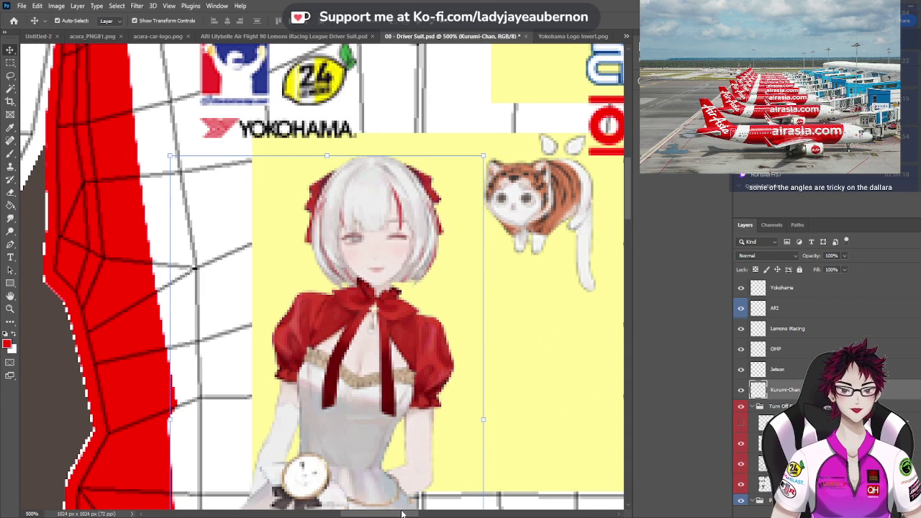
pyautogui.moveTo(402, 513); pyautogui.dragTo(421, 513)
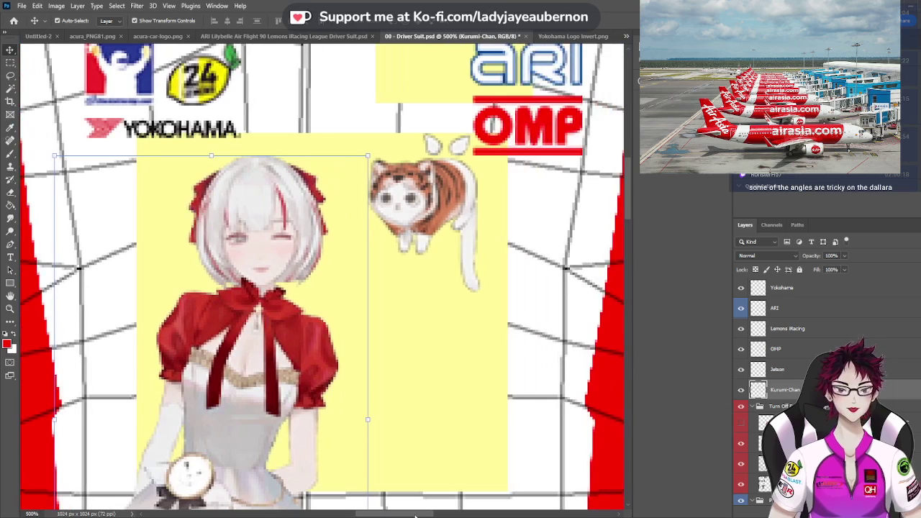
pyautogui.click(446, 206)
pyautogui.moveTo(446, 216); pyautogui.dragTo(447, 234)
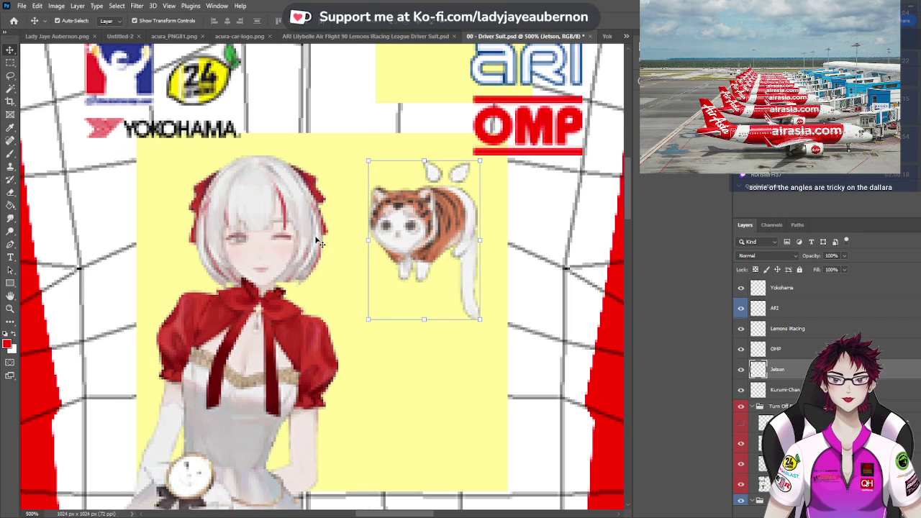
# Move the Kurumi-Chan artwork down slightly so its top lines up with the top of the Jetson artwork
pyautogui.scroll(-1, 320, 244)
pyautogui.click(267, 209)
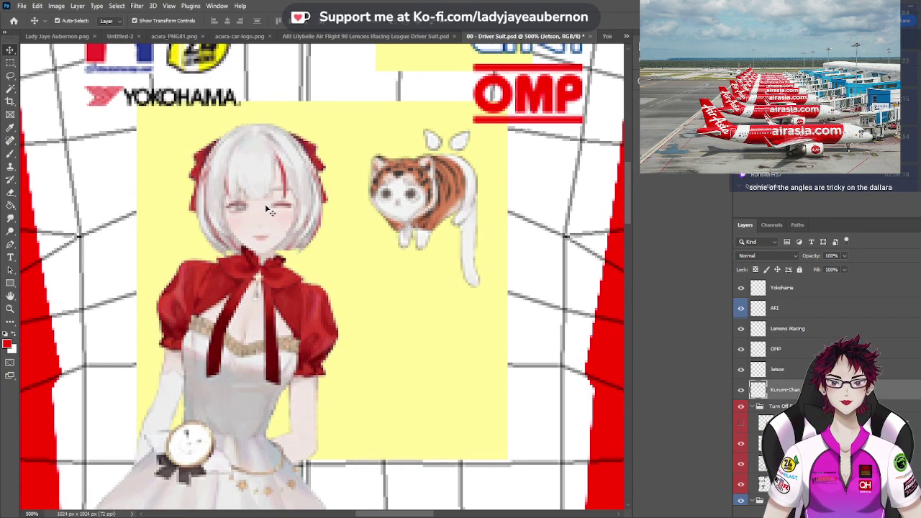
pyautogui.moveTo(267, 208); pyautogui.dragTo(266, 210)
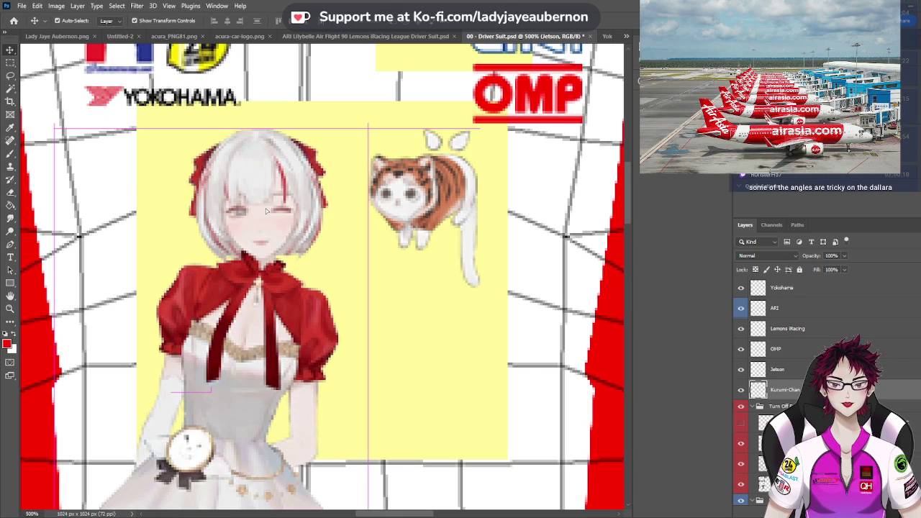
pyautogui.click(417, 201)
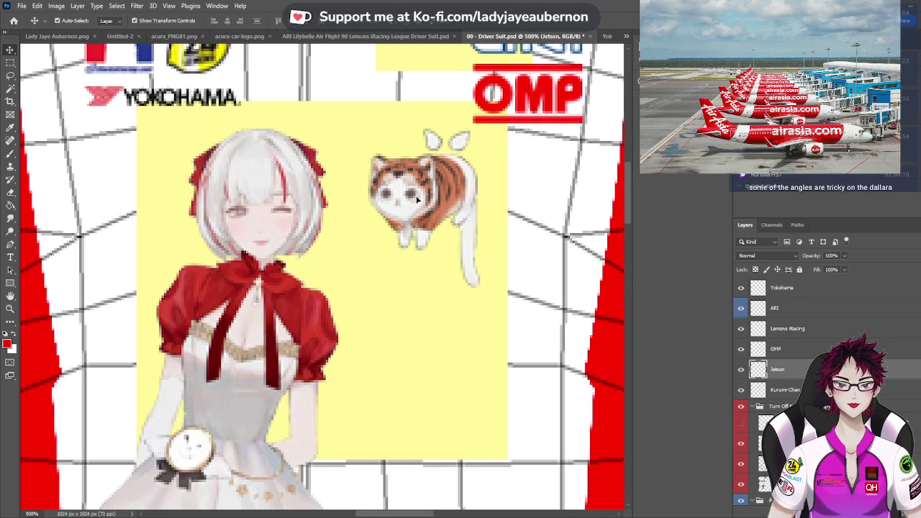
pyautogui.moveTo(417, 201)
pyautogui.mouseDown()
pyautogui.moveTo(434, 201)
pyautogui.moveTo(414, 200)
pyautogui.mouseUp()
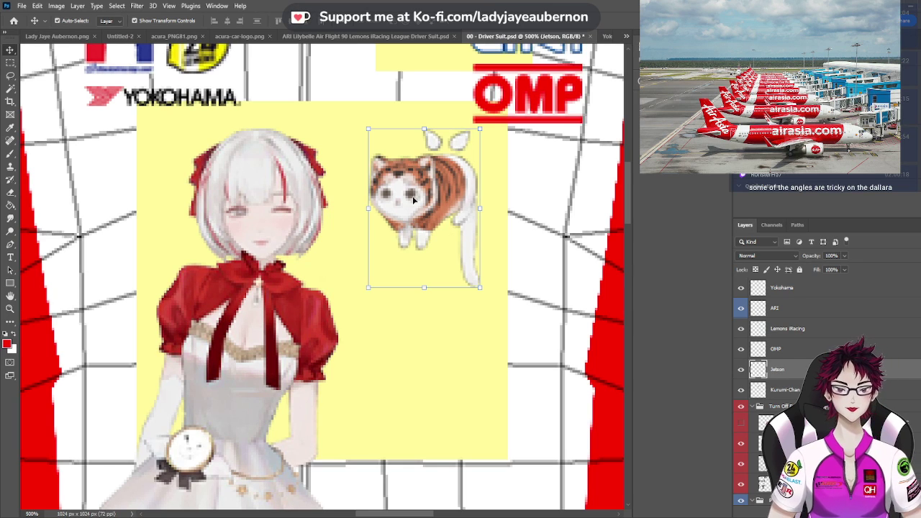
# Move the Kurumi-Chan layer beneath the yellow box layer inside the Turn Off Before group
pyautogui.scroll(-5, 413, 196)
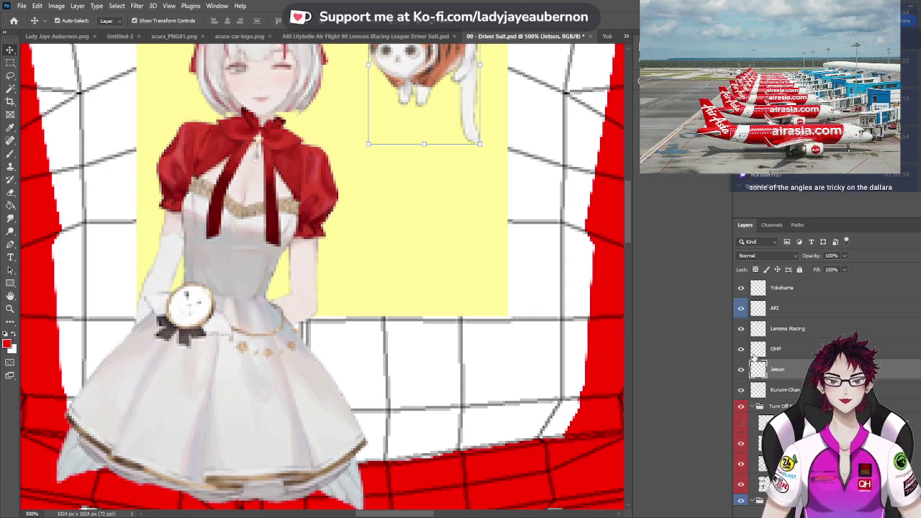
pyautogui.click(789, 389)
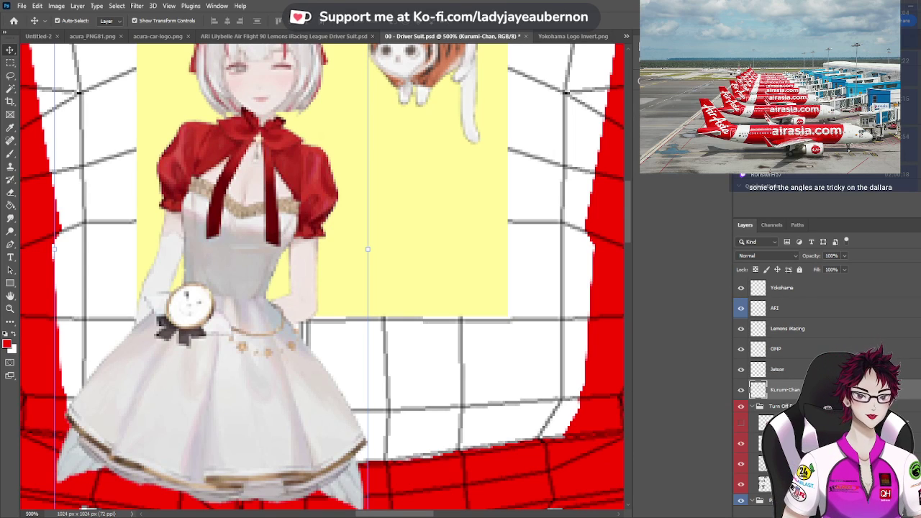
pyautogui.press('Delete')
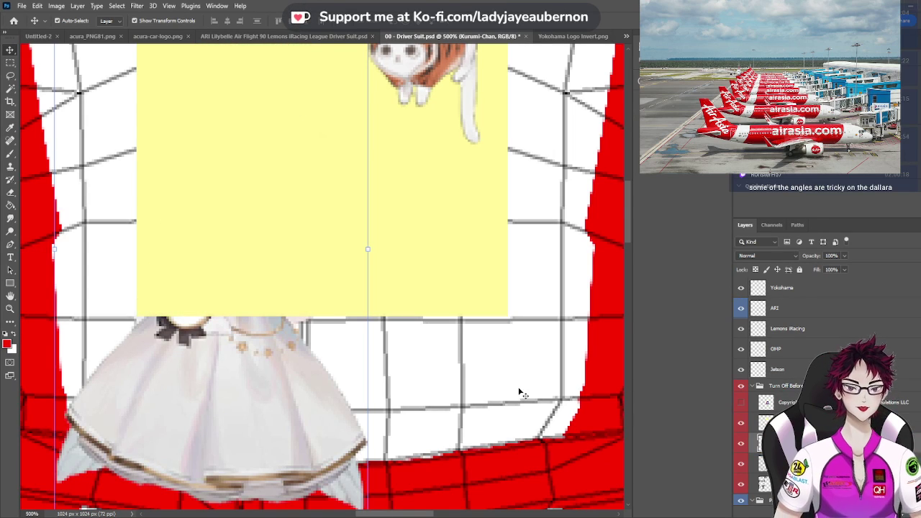
# Hide the wireframe layer so only the skirt and suit colours show below the yellow box
pyautogui.click(10, 63)
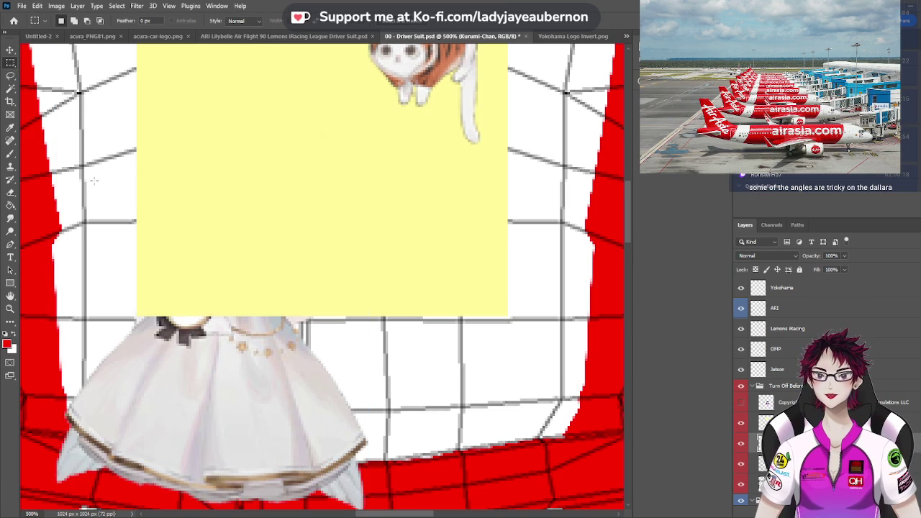
pyautogui.scroll(-3, 101, 249)
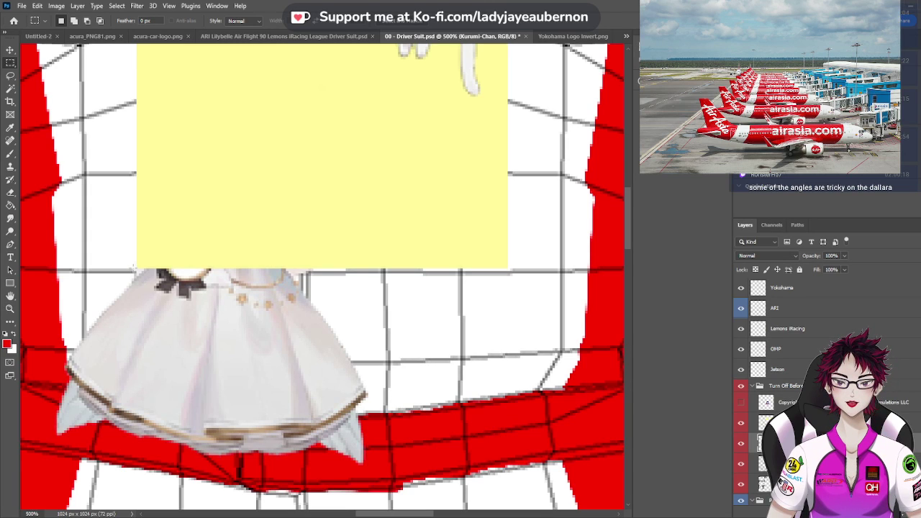
pyautogui.moveTo(133, 267); pyautogui.dragTo(389, 482)
pyautogui.click(325, 315)
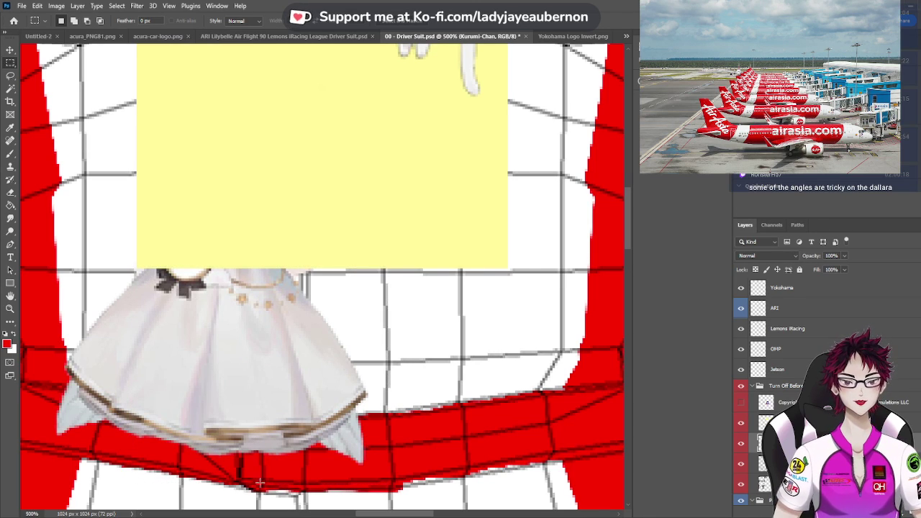
pyautogui.moveTo(368, 516); pyautogui.dragTo(354, 513)
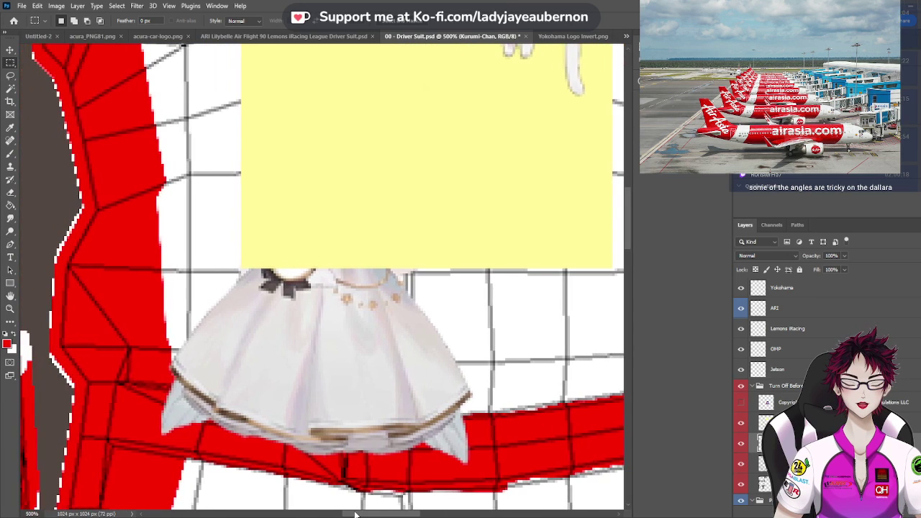
pyautogui.hotkey('ctrl', '+')
pyautogui.hotkey('ctrl', '+')
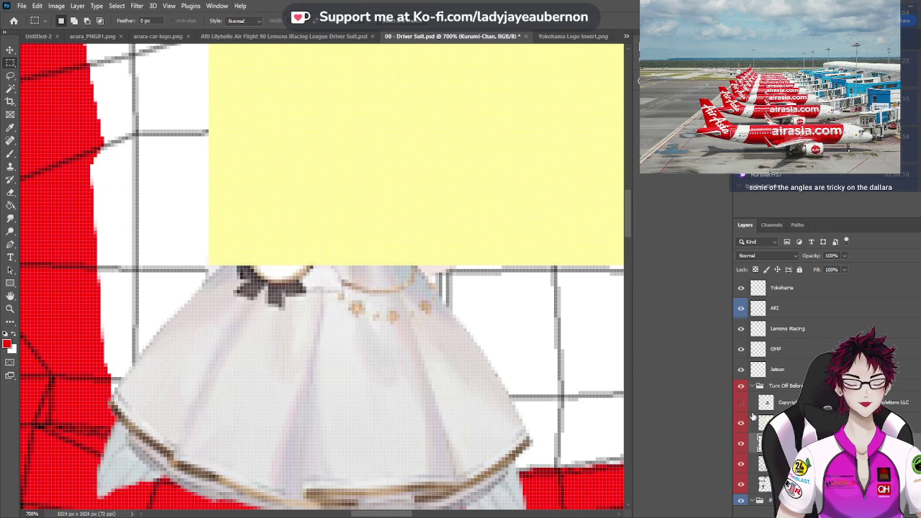
pyautogui.click(742, 464)
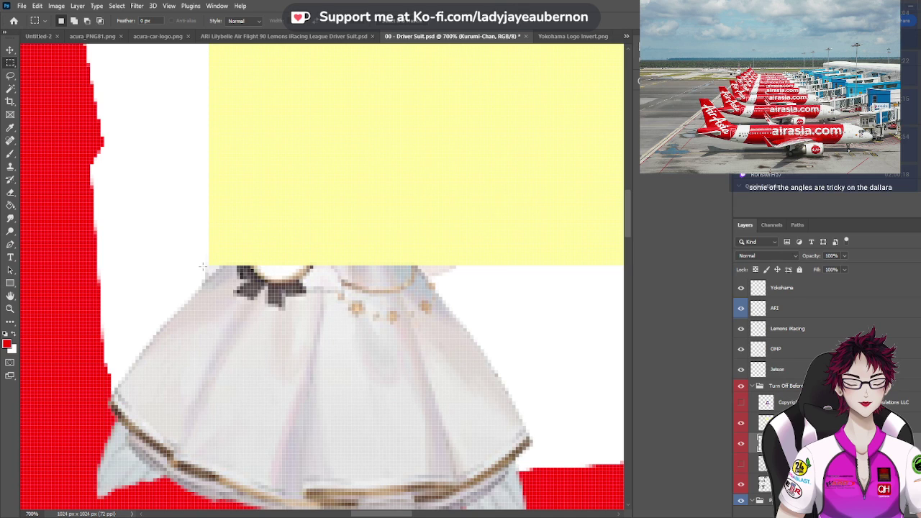
# Marquee-select and delete all parts of Kurumi-Chan's skirt that extend below the yellow box, and clear the selection
pyautogui.moveTo(204, 268); pyautogui.dragTo(539, 461)
pyautogui.press('Delete')
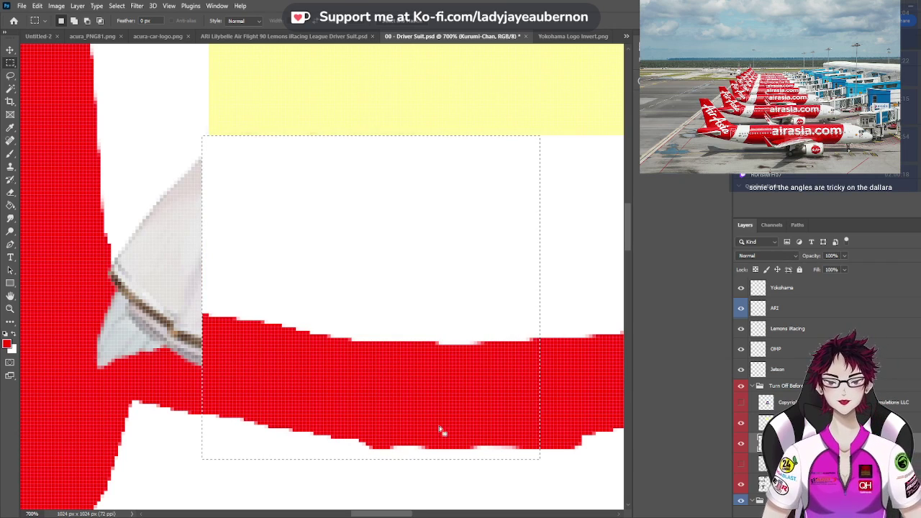
pyautogui.click(315, 316)
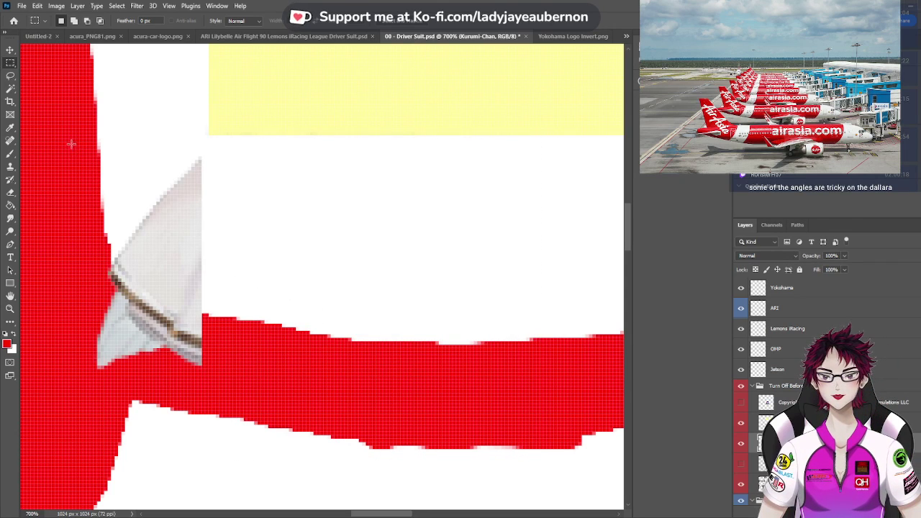
pyautogui.moveTo(70, 132); pyautogui.dragTo(204, 372)
pyautogui.press('Delete')
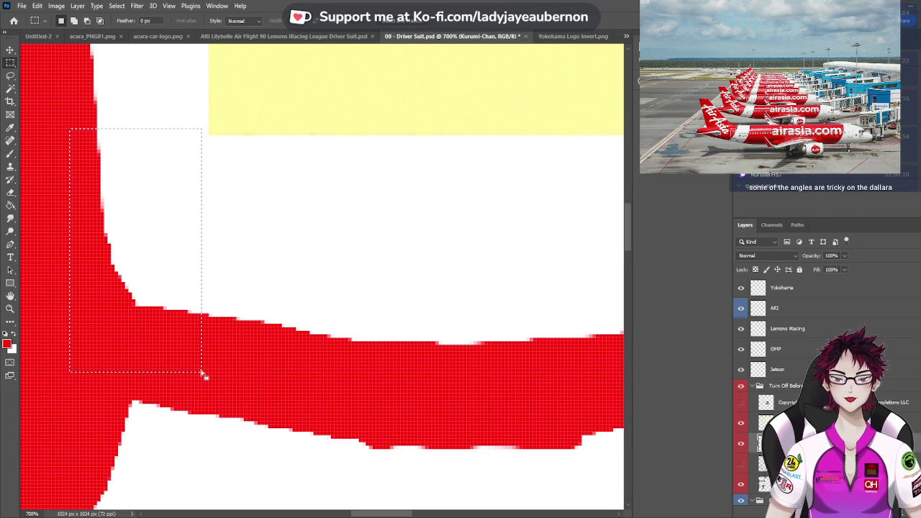
pyautogui.hotkey('ctrl', 'd')
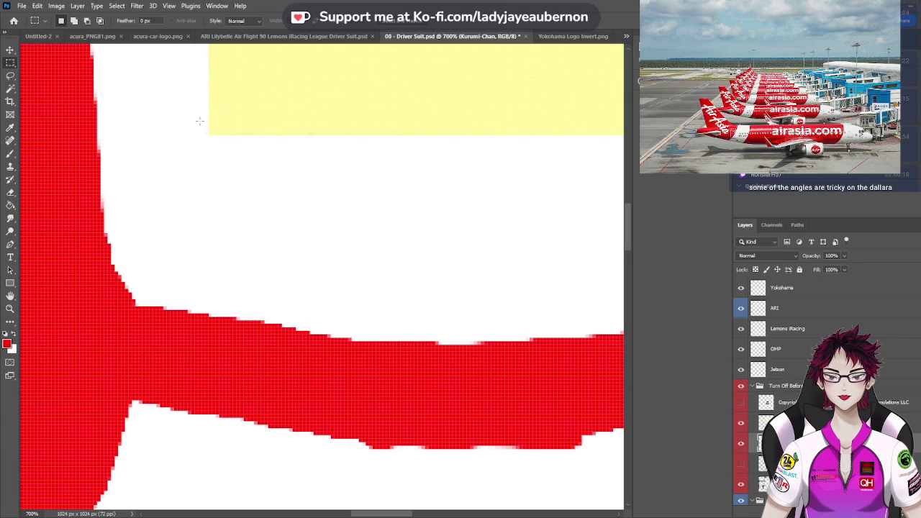
pyautogui.moveTo(199, 119); pyautogui.dragTo(207, 137)
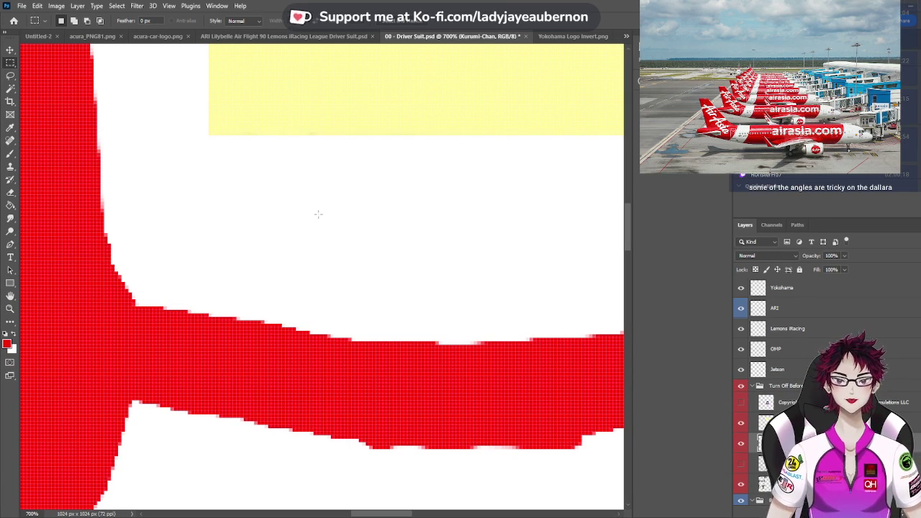
# Move the Kurumi-Chan layer out of the group to the top of the layer stack, above Yokohama
pyautogui.hotkey('ctrl', 'z')
pyautogui.scroll(-5, 319, 219)
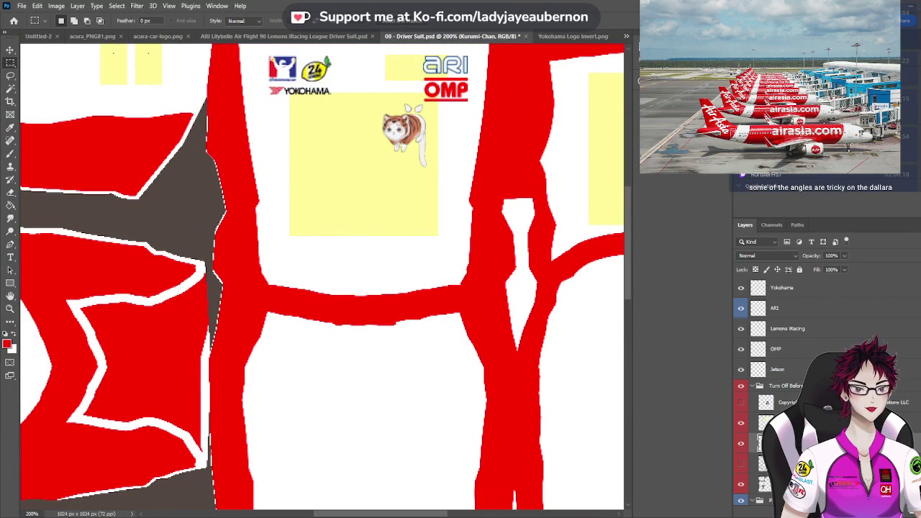
pyautogui.hotkey('ctrl', 'shift', 'z')
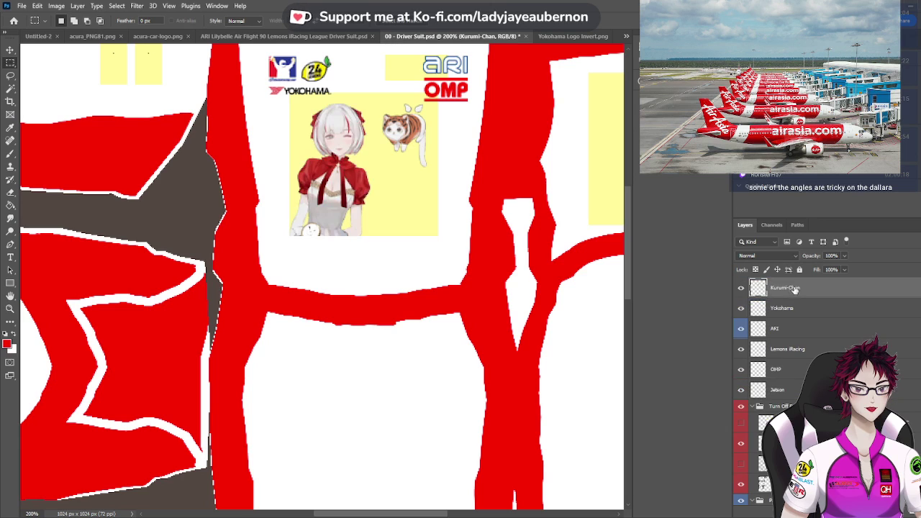
pyautogui.scroll(3, 574, 375)
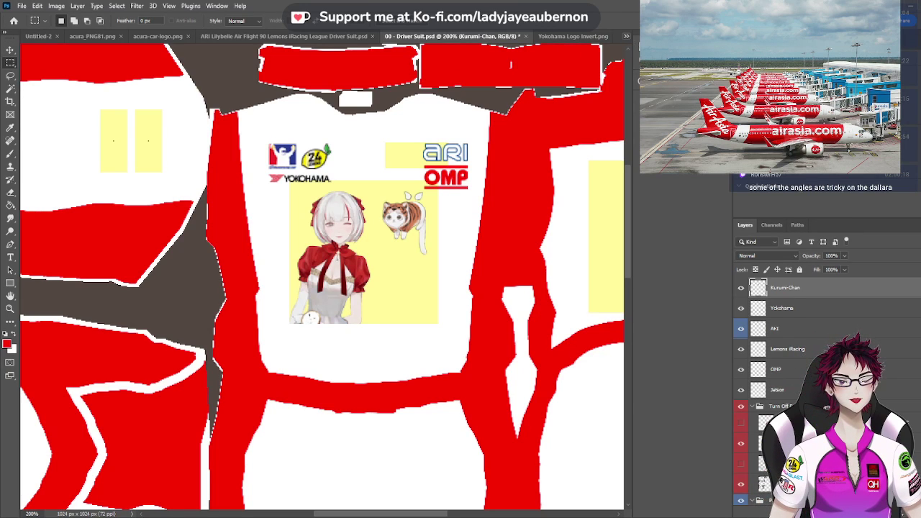
# Copy the upright red airasia logo from the Supercars Holden ZB Commodore document and paste it into the driver suit document
pyautogui.hotkey('ctrl', 'Tab')
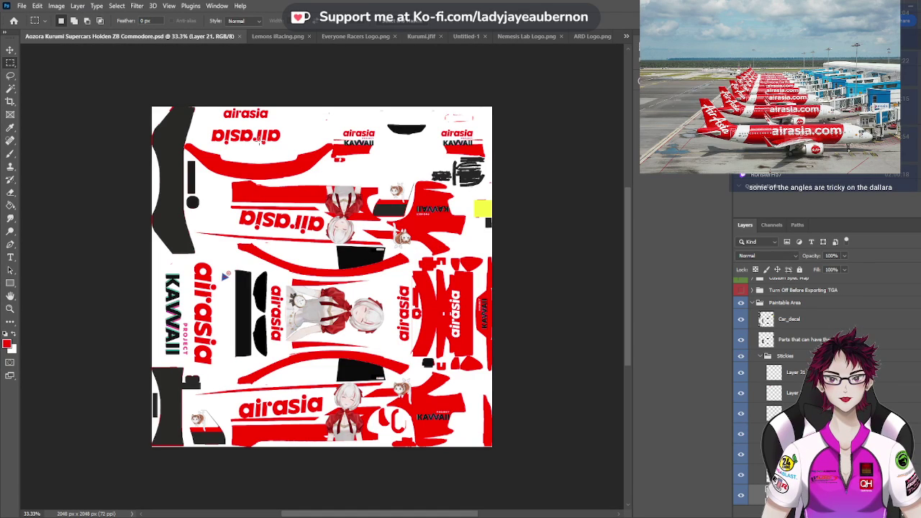
pyautogui.click(10, 49)
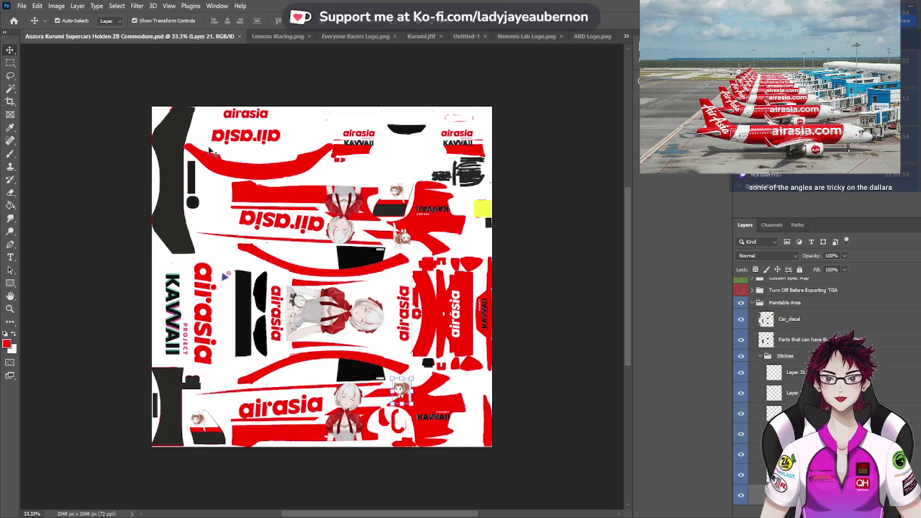
pyautogui.click(249, 121)
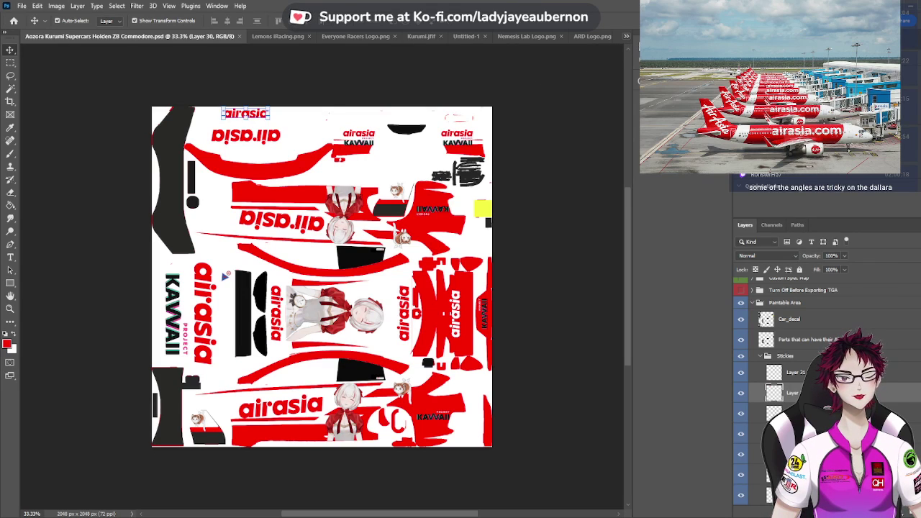
pyautogui.hotkey('ctrl', 'shift', 'Tab')
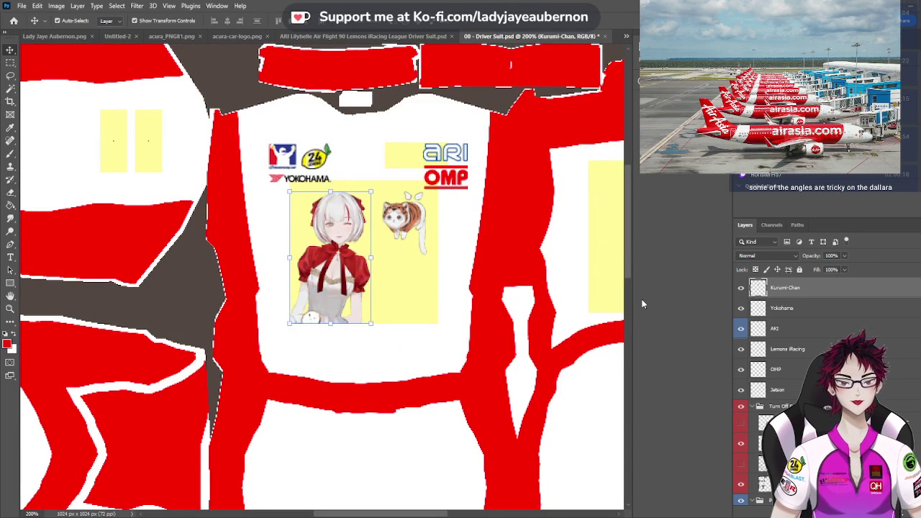
pyautogui.hotkey('ctrl', 'v')
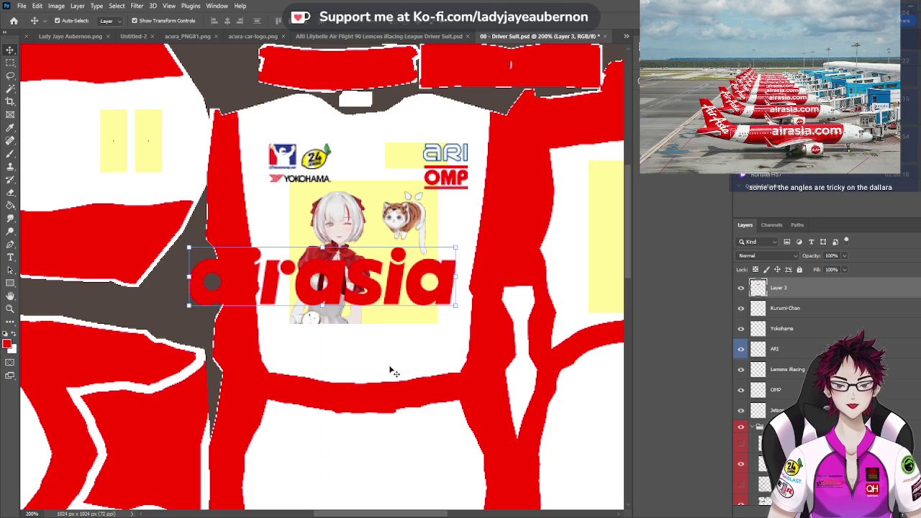
# Move the pasted airasia logo beneath the Kurumi-Chan artwork and scale it to about 56% to match the yellow box's width
pyautogui.moveTo(327, 288); pyautogui.dragTo(344, 350)
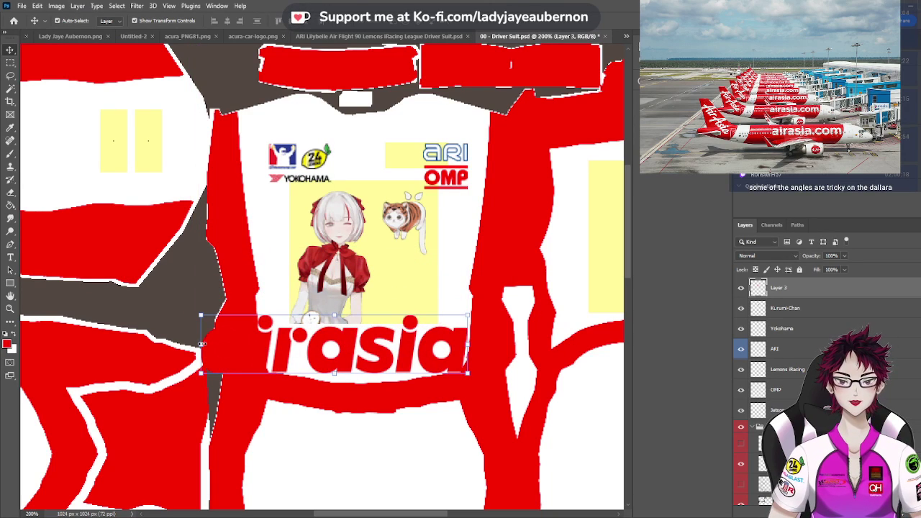
pyautogui.moveTo(202, 343); pyautogui.dragTo(267, 341)
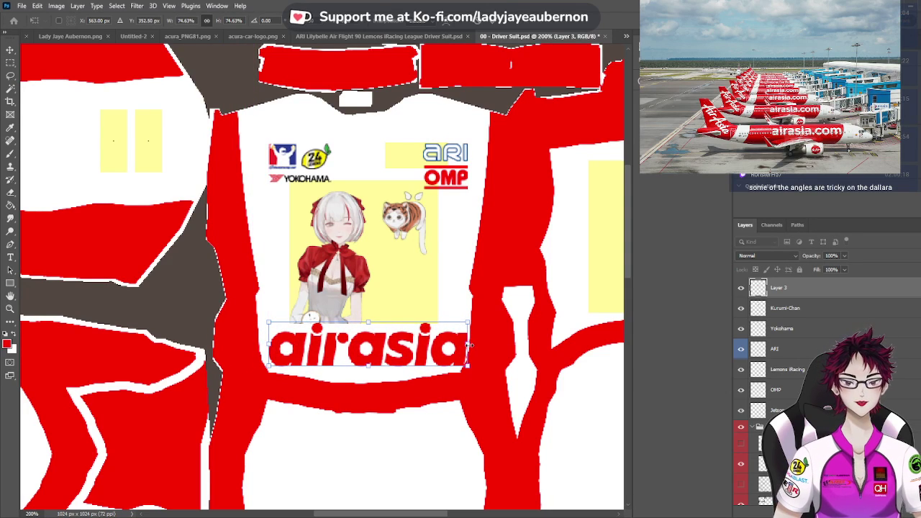
pyautogui.moveTo(469, 345); pyautogui.dragTo(440, 344)
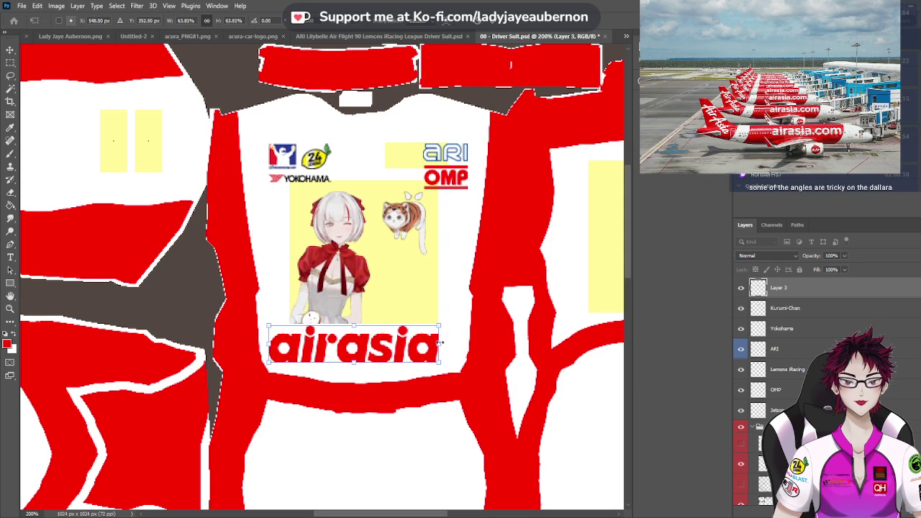
pyautogui.moveTo(268, 345); pyautogui.dragTo(289, 347)
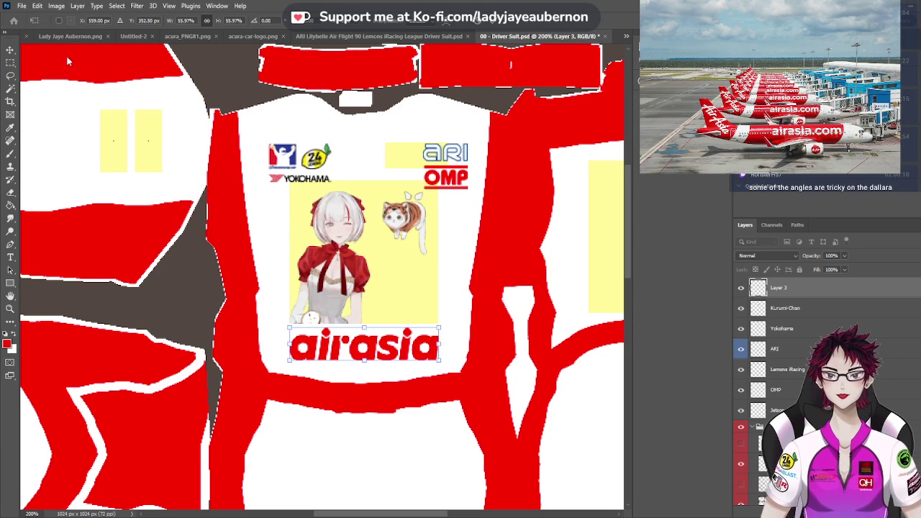
pyautogui.press('Return')
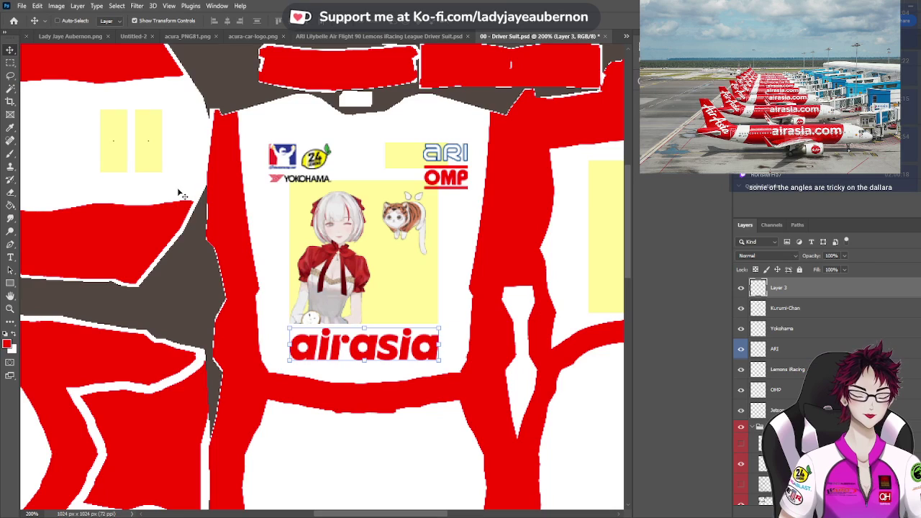
# Nudge the airasia logo up slightly so it sits closer beneath the yellow box, aligned with its edges
pyautogui.hotkey('ctrl', '+')
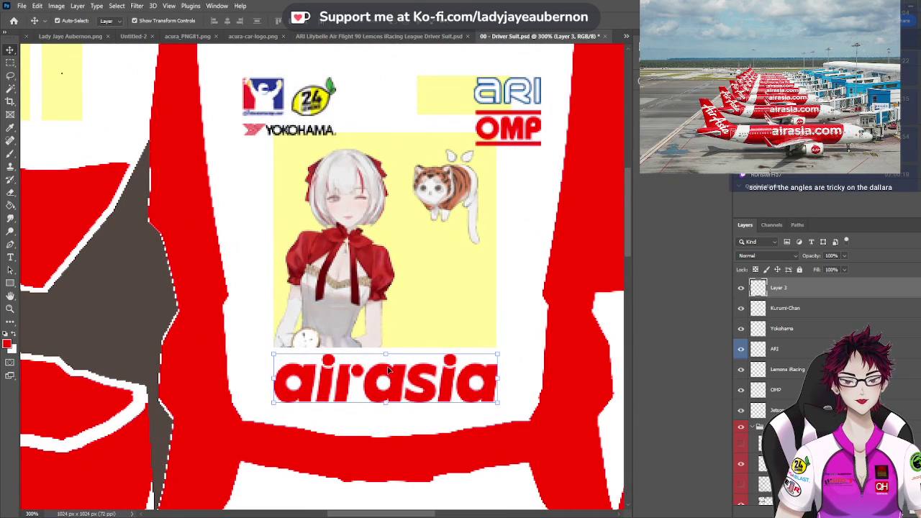
pyautogui.moveTo(391, 389); pyautogui.dragTo(393, 385)
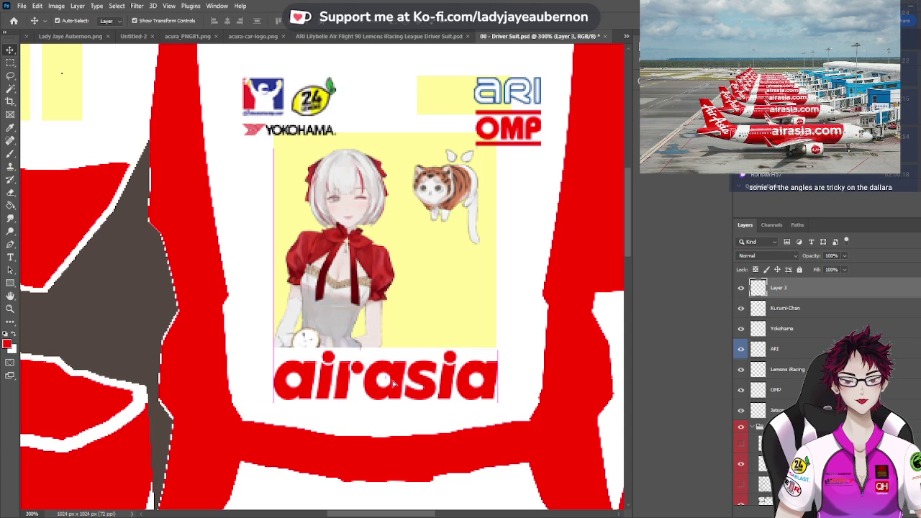
pyautogui.moveTo(393, 384); pyautogui.dragTo(395, 383)
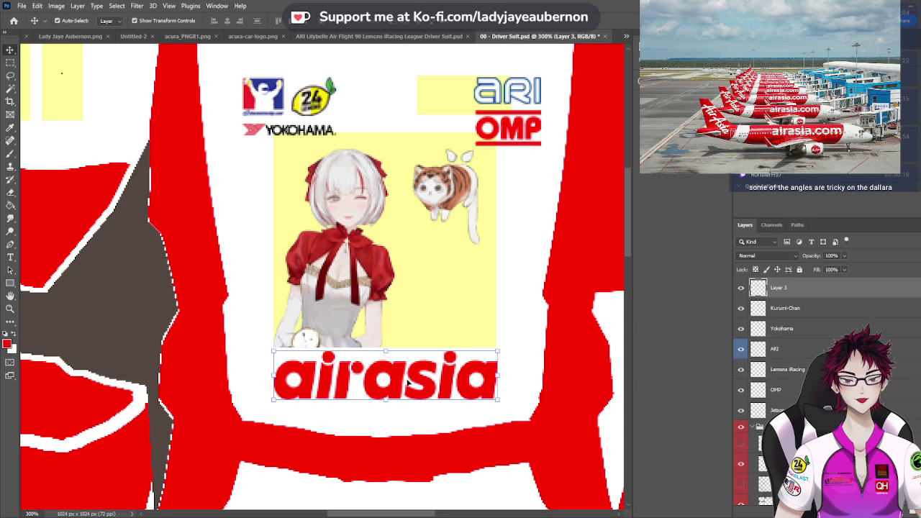
pyautogui.hotkey('ctrl', '+')
pyautogui.hotkey('ctrl', '+')
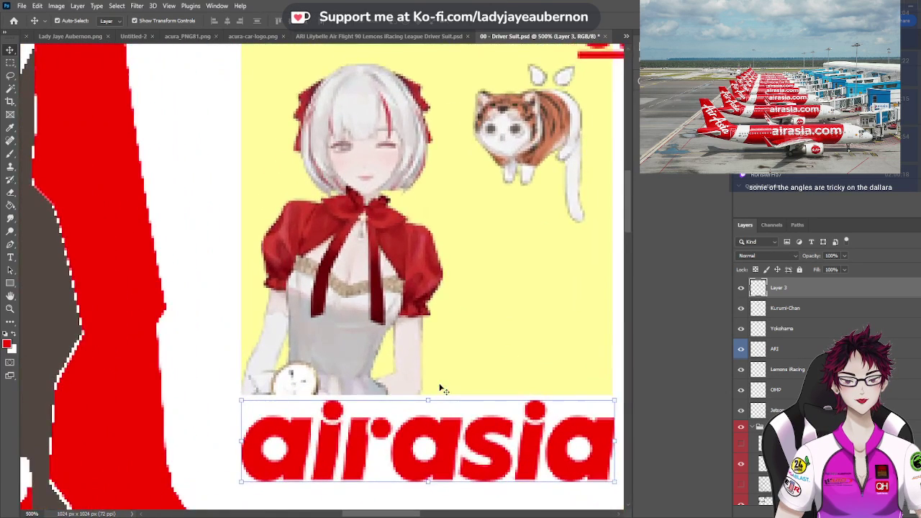
# Scale the airasia logo to 99.33% to fit the yellow box's width and move it up over the artwork's lower edge
pyautogui.hscroll(3, 490, 453)
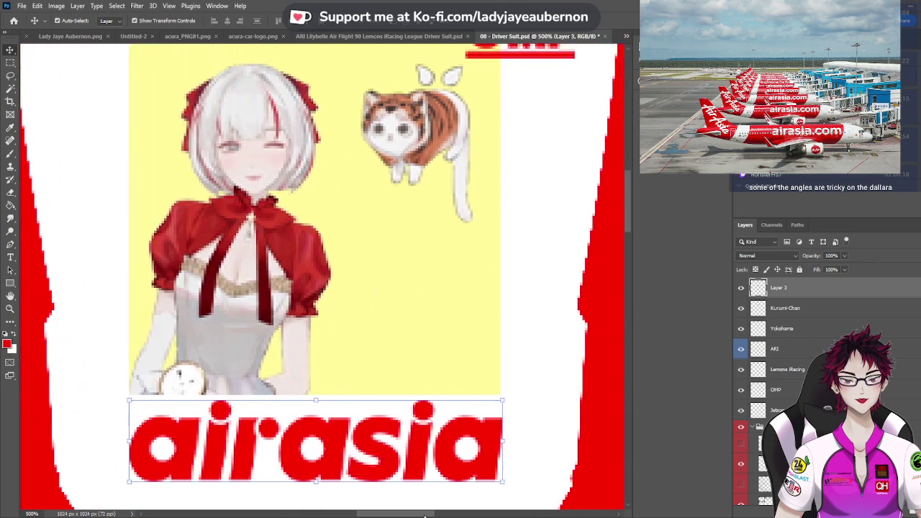
pyautogui.moveTo(503, 441); pyautogui.dragTo(501, 442)
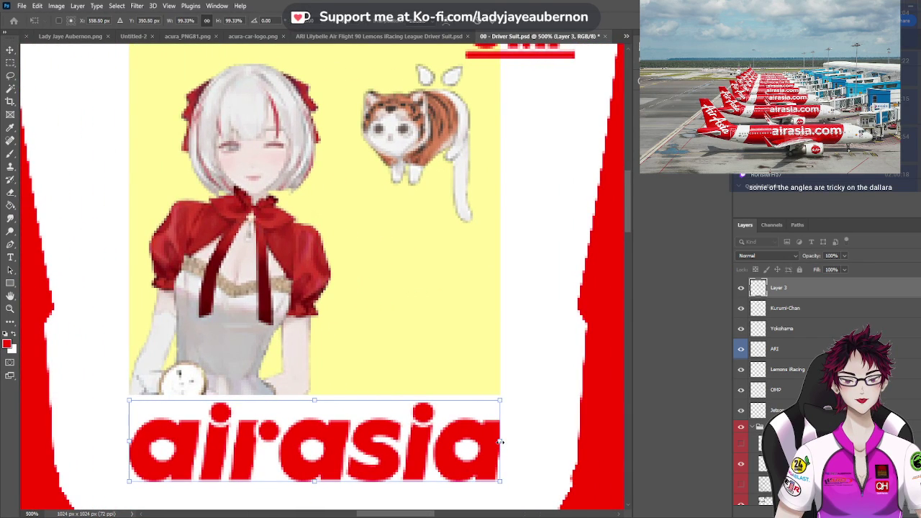
pyautogui.click(10, 50)
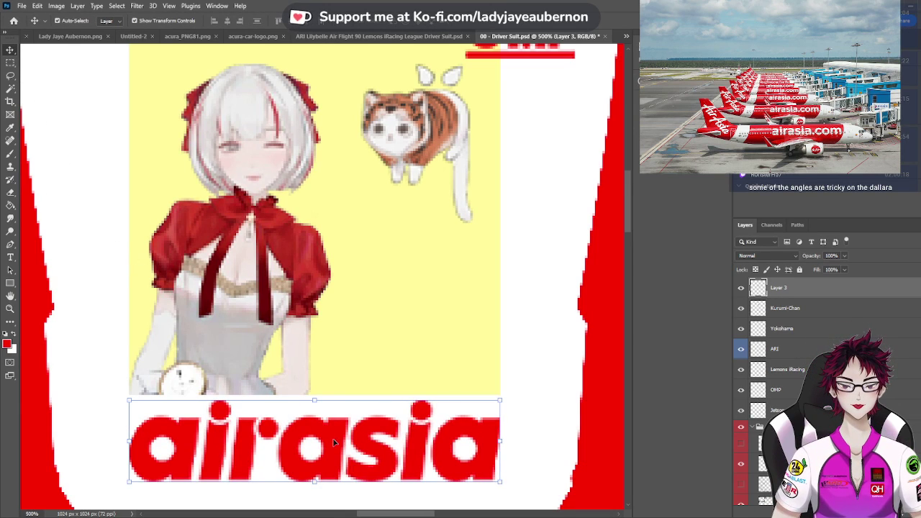
pyautogui.press('Up')
pyautogui.moveTo(334, 434); pyautogui.dragTo(335, 384)
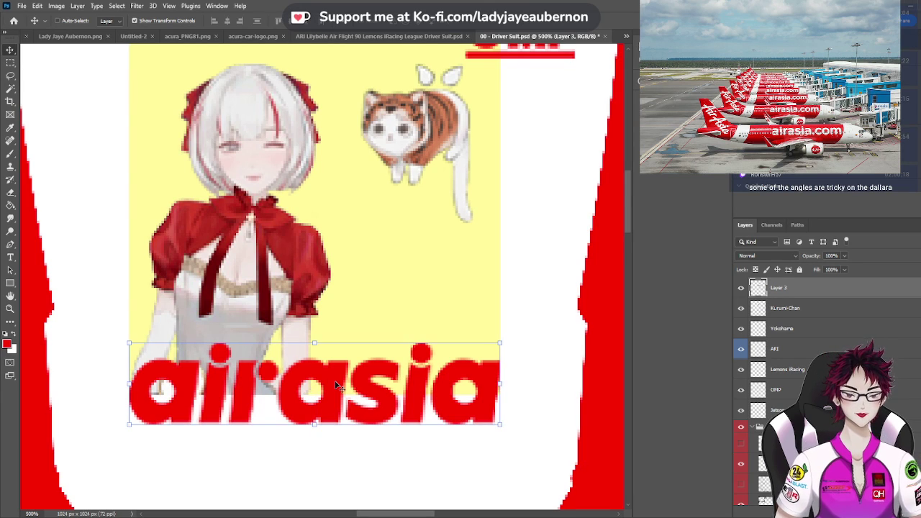
# Deselect the airasia logo and hide the yellow sponsor boxes to check the chest design across the suit
pyautogui.hotkey('ctrl', '-')
pyautogui.hotkey('ctrl', '-')
pyautogui.hotkey('ctrl', '-')
pyautogui.hotkey('ctrl', '-')
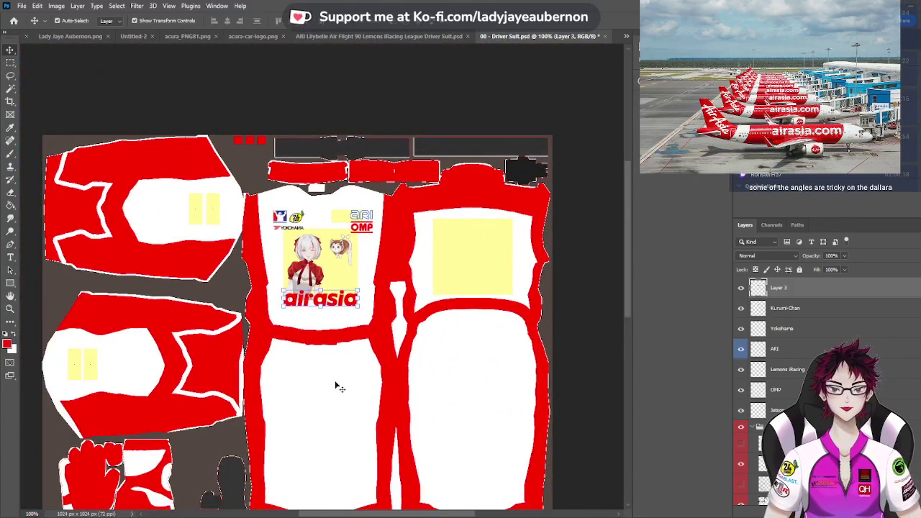
pyautogui.click(608, 264)
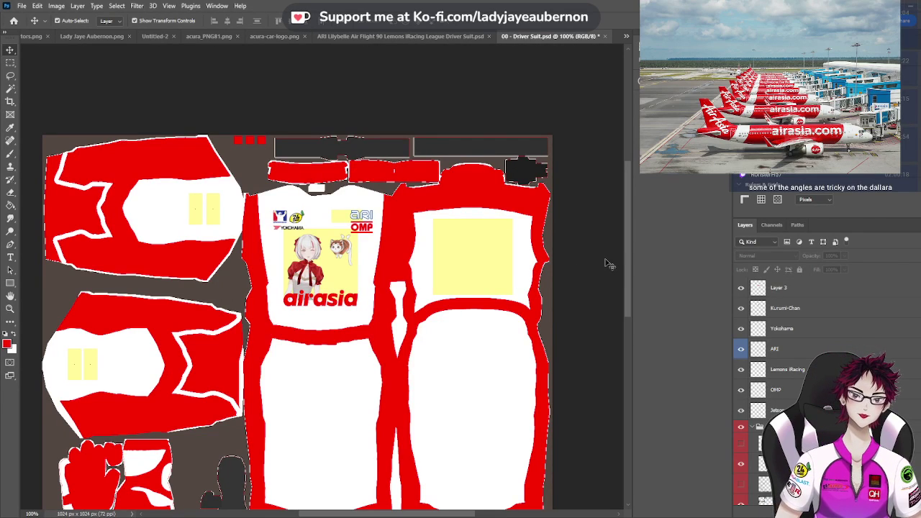
pyautogui.scroll(-3, 797, 385)
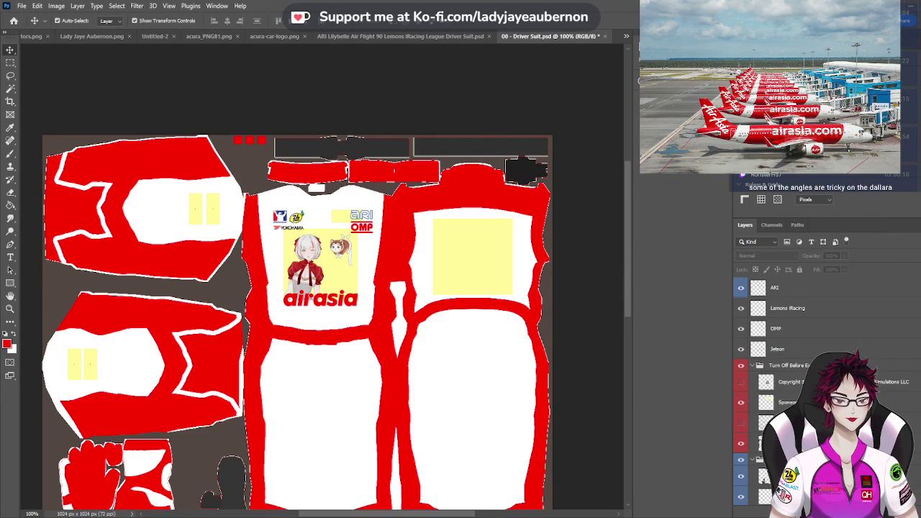
pyautogui.click(741, 403)
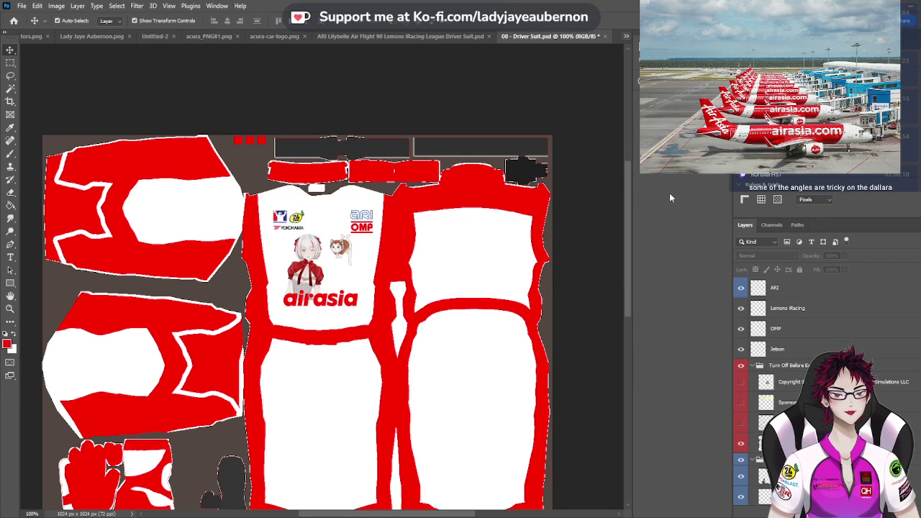
# Copy the "We Love You Kurumi-Chan!" text from the Untitled-2 document and return to the driver suit document
pyautogui.hotkey('ctrl', 'Tab')
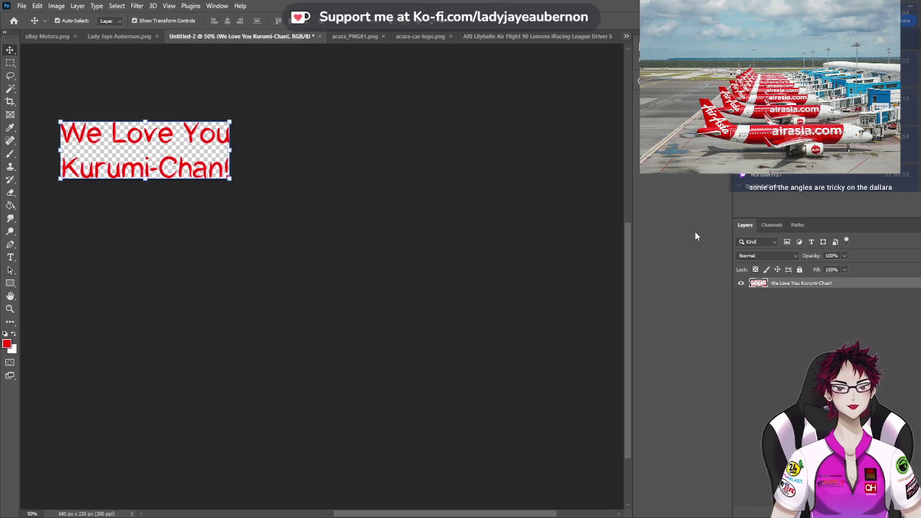
pyautogui.hotkey('ctrl', 'Tab')
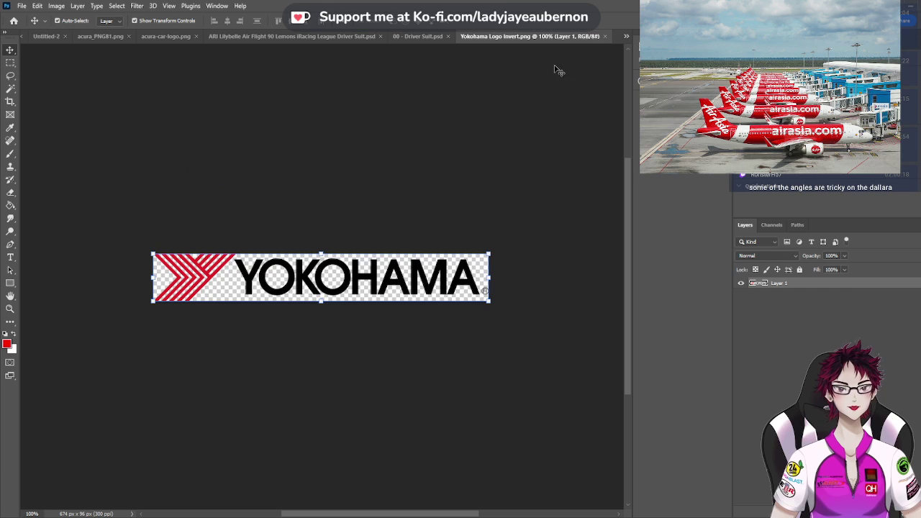
pyautogui.click(426, 36)
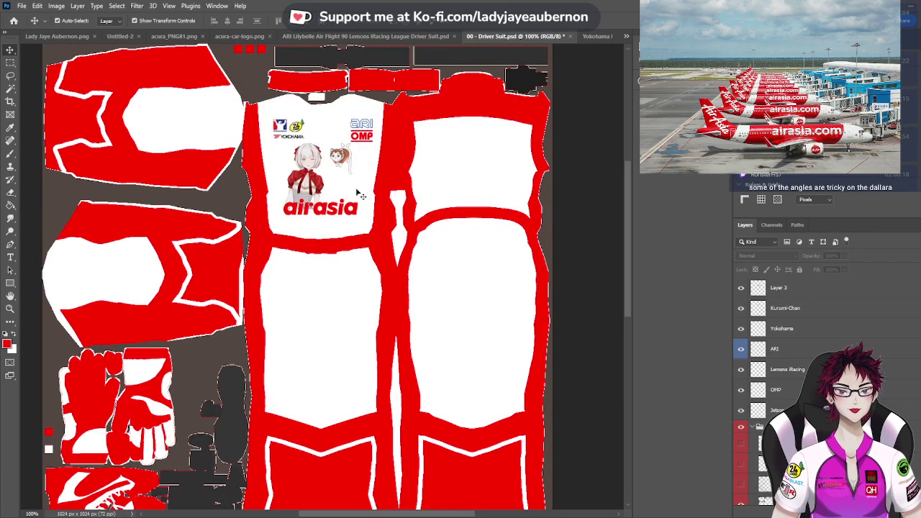
# Show the yellow sponsor boxes again as placement guides on the suit
pyautogui.click(779, 288)
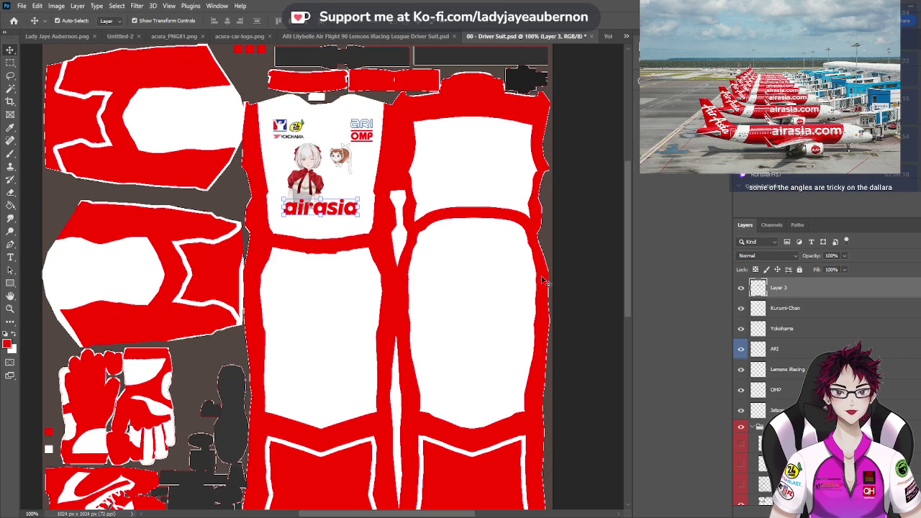
pyautogui.scroll(-2, 752, 388)
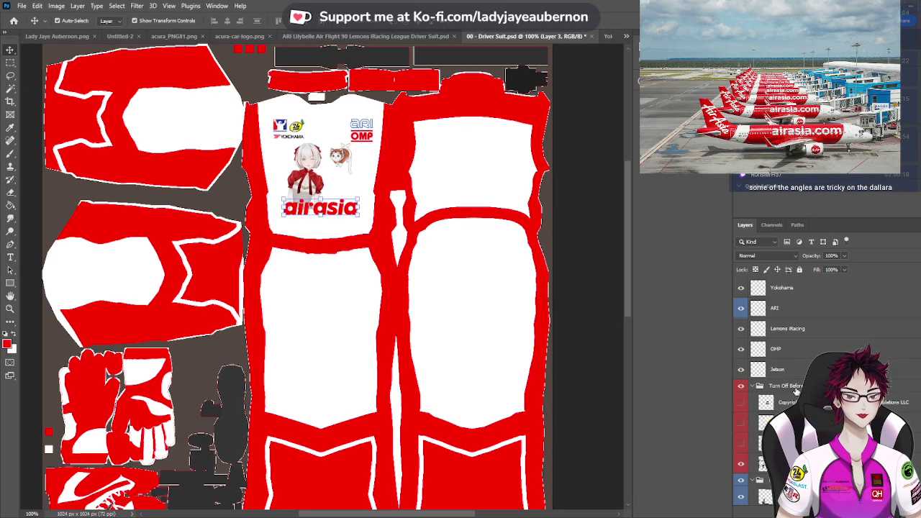
pyautogui.click(741, 424)
pyautogui.scroll(1, 422, 274)
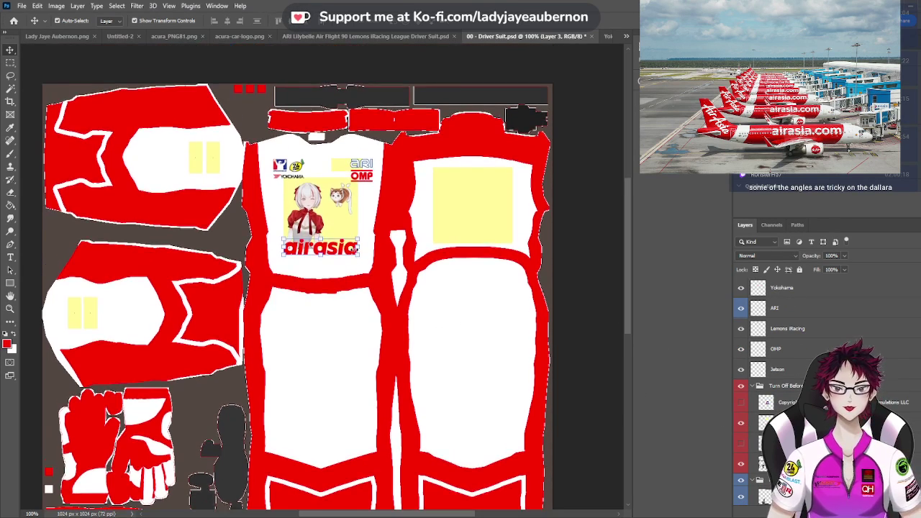
# Paste the "We Love You Kurumi-Chan!" text onto the chest at about 35% scale and move its layer to the top of the stack
pyautogui.click(759, 290)
pyautogui.scroll(1, 386, 243)
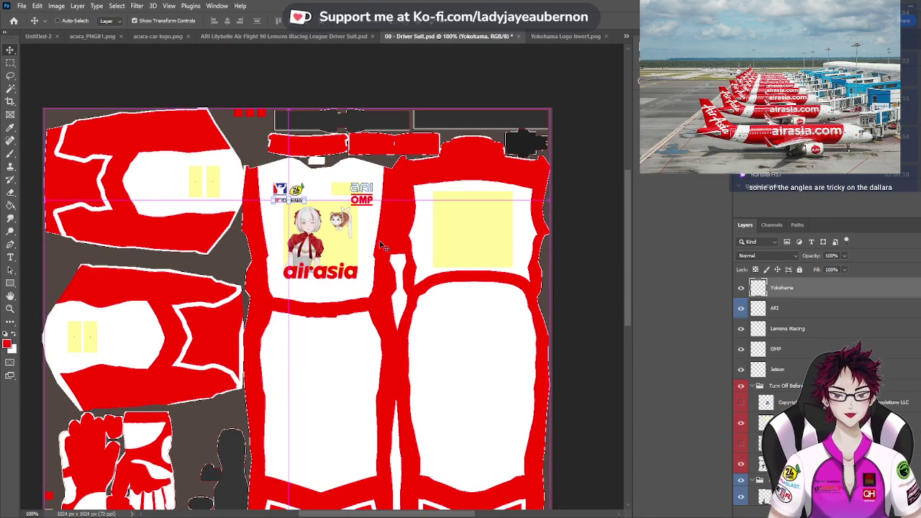
pyautogui.hotkey('ctrl', 'v')
pyautogui.moveTo(302, 367); pyautogui.dragTo(304, 286)
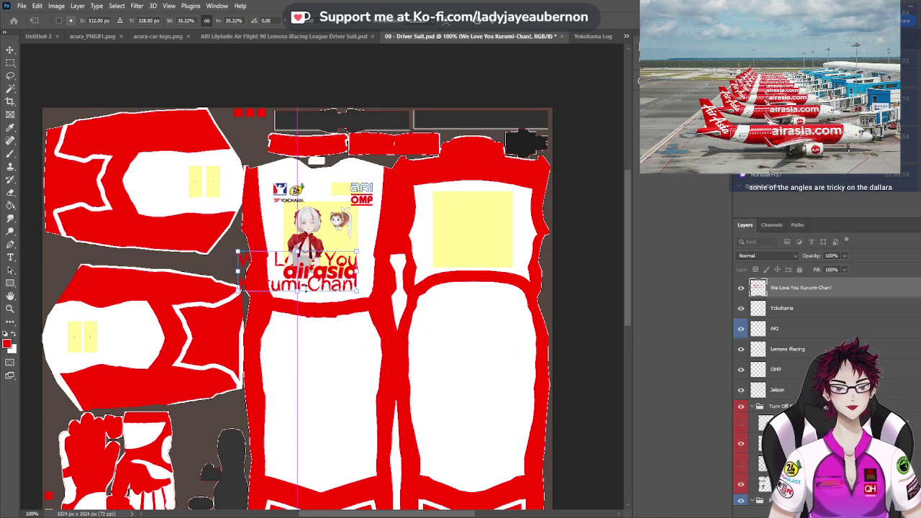
pyautogui.scroll(1, 835, 328)
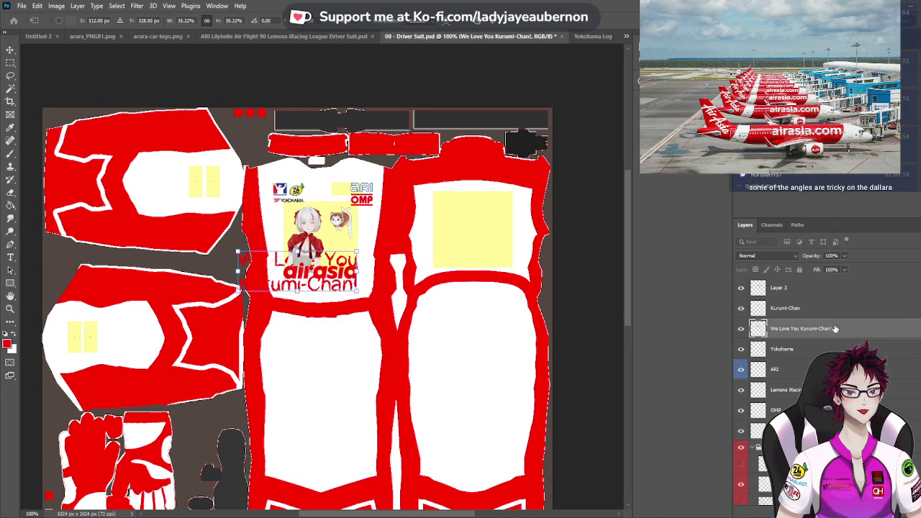
pyautogui.moveTo(834, 329); pyautogui.dragTo(828, 284)
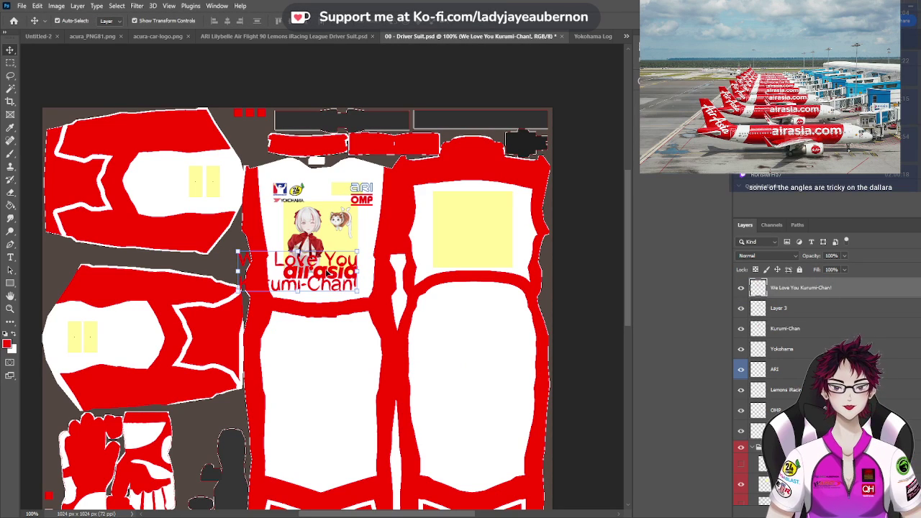
# Shrink the "We Love You Kurumi-Chan!" text to 27.71% and place it beside the character, above the airasia logo's right half
pyautogui.scroll(1, 327, 274)
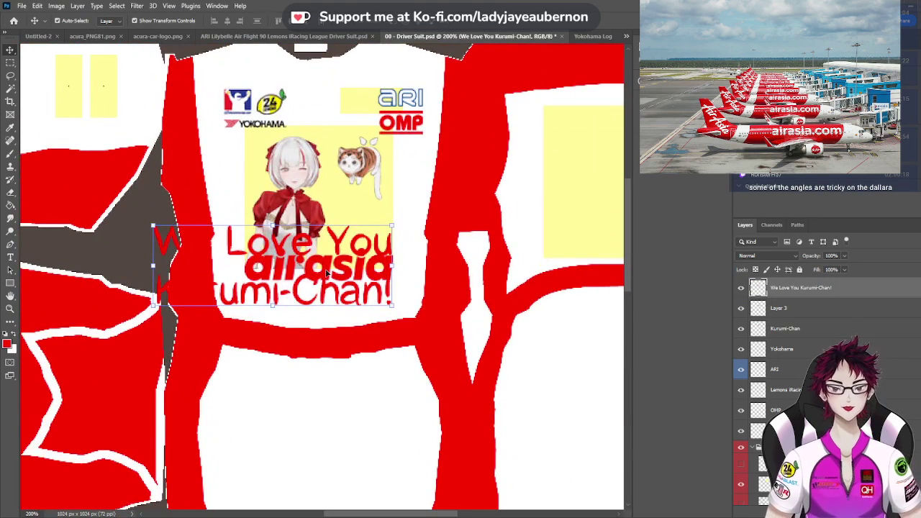
pyautogui.moveTo(153, 266); pyautogui.dragTo(269, 266)
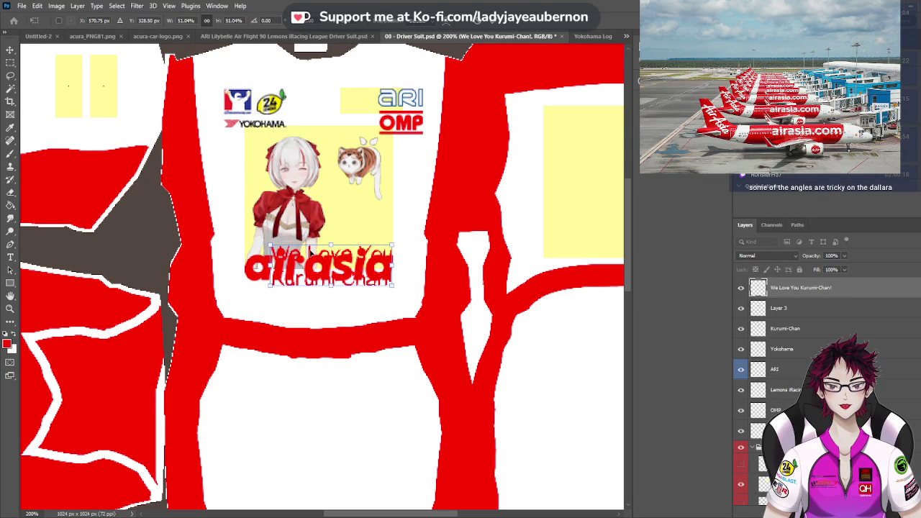
pyautogui.moveTo(311, 252); pyautogui.dragTo(327, 226)
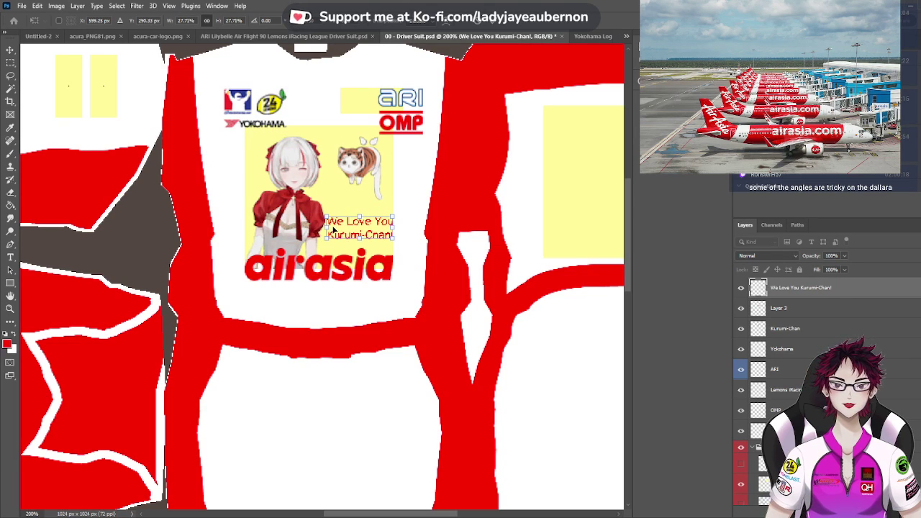
pyautogui.press('Return')
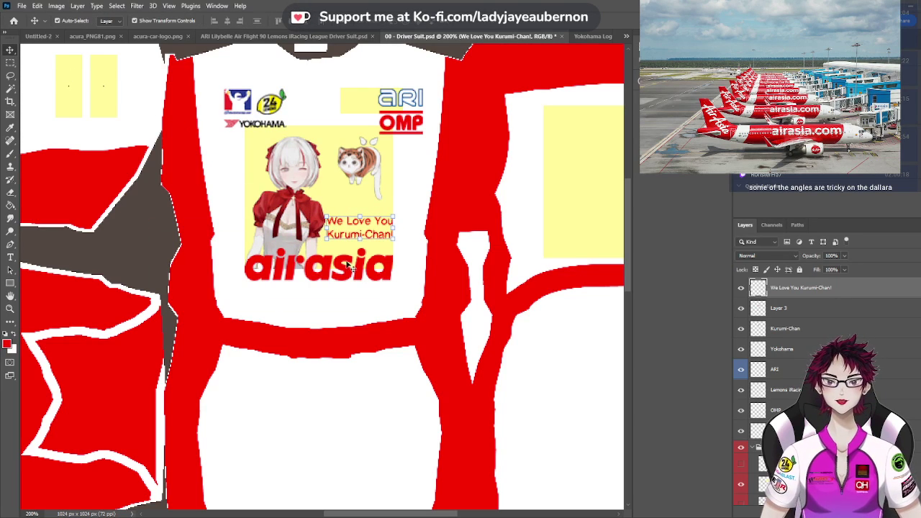
# Move the "We Love You Kurumi-Chan!" text up slightly, keeping it aligned with the yellow box's right edge
pyautogui.hotkey('ctrl', '+')
pyautogui.hotkey('ctrl', '+')
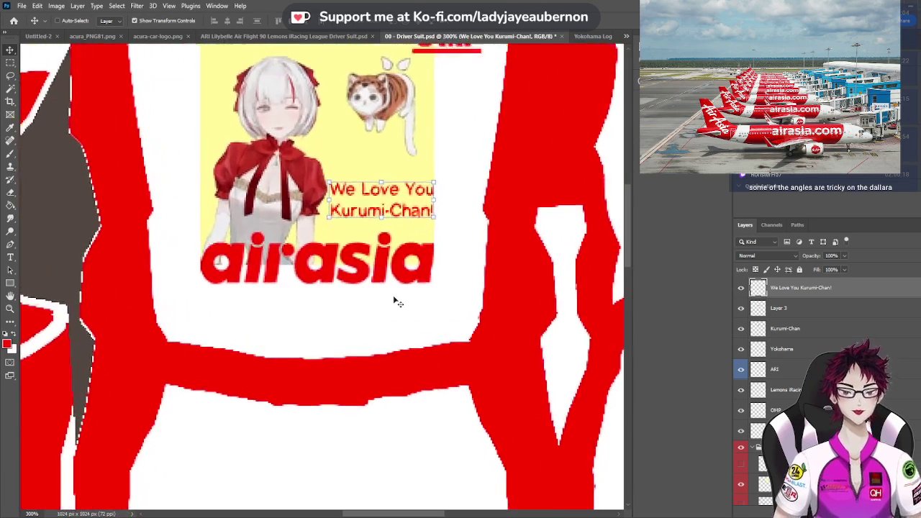
pyautogui.scroll(3, 394, 301)
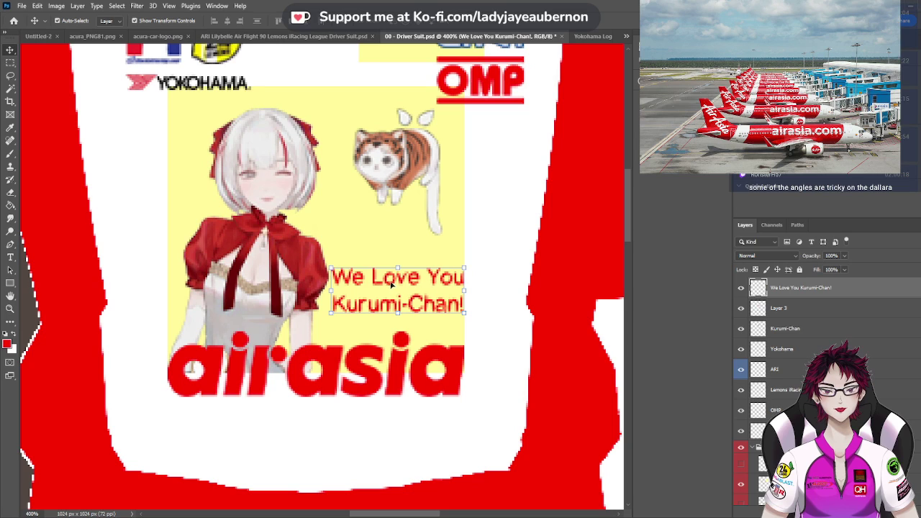
pyautogui.moveTo(390, 285); pyautogui.dragTo(390, 279)
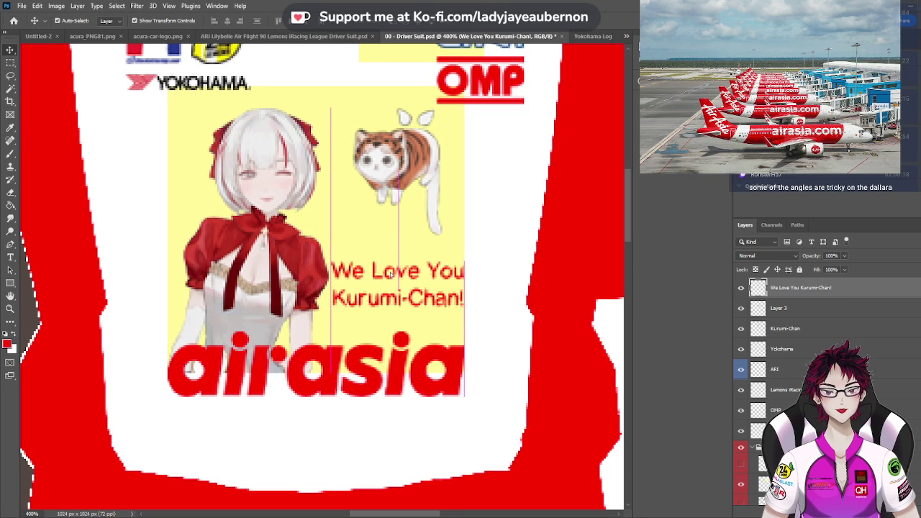
pyautogui.press('Up')
pyautogui.press('Up')
pyautogui.press('Up')
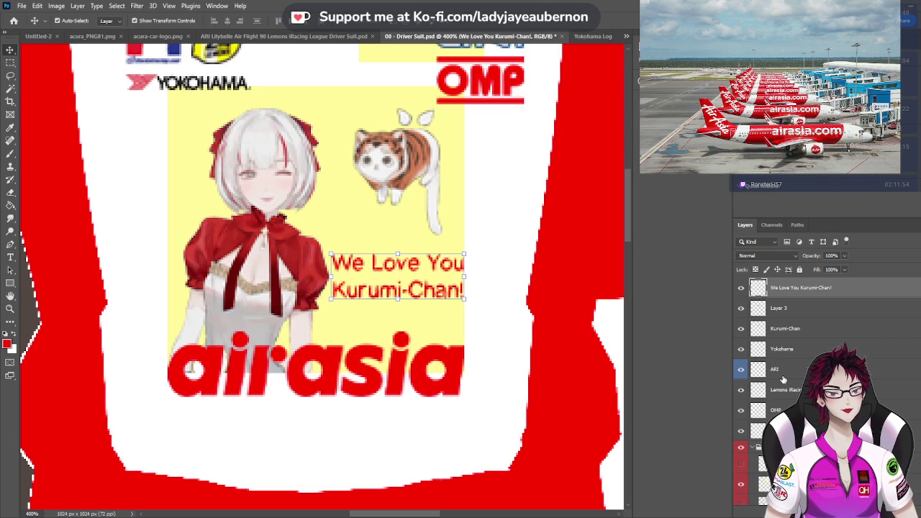
# Rename the airasia logo's layer, Layer 3, as AirAsia Red
pyautogui.doubleClick(779, 308)
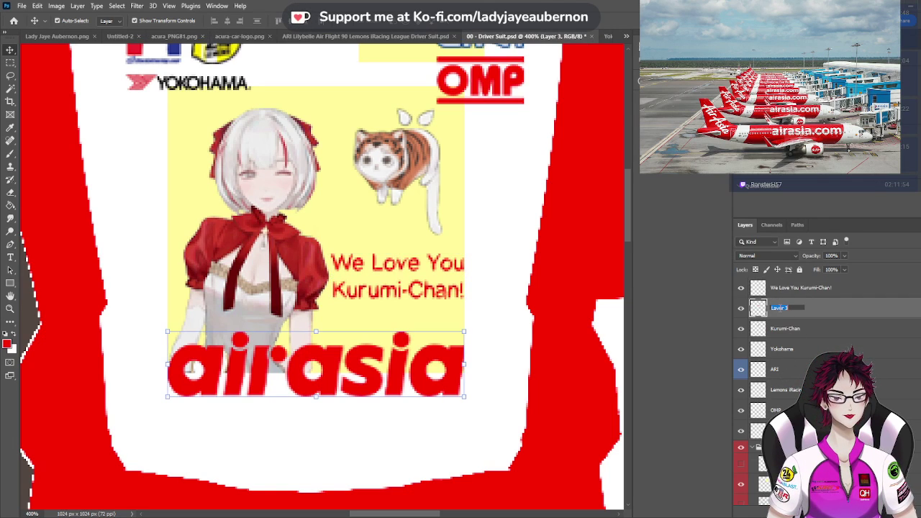
pyautogui.write('Air')
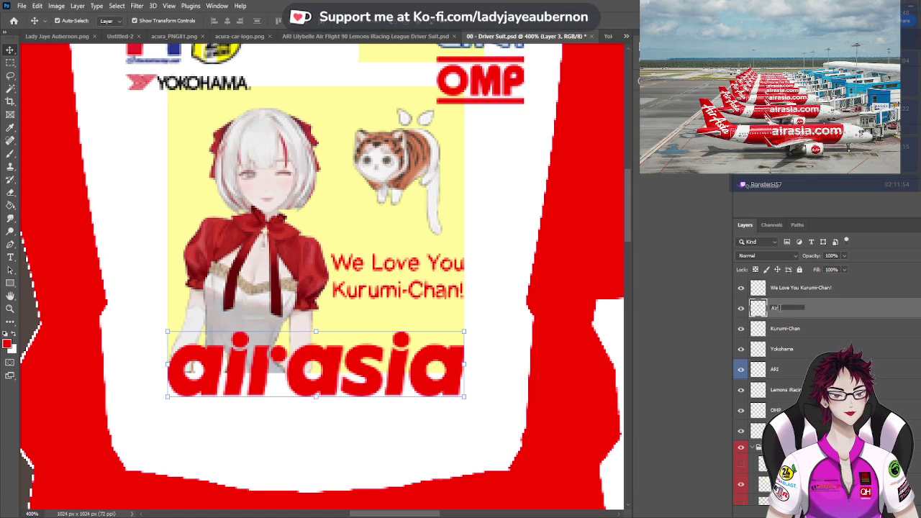
pyautogui.write('Asia Red')
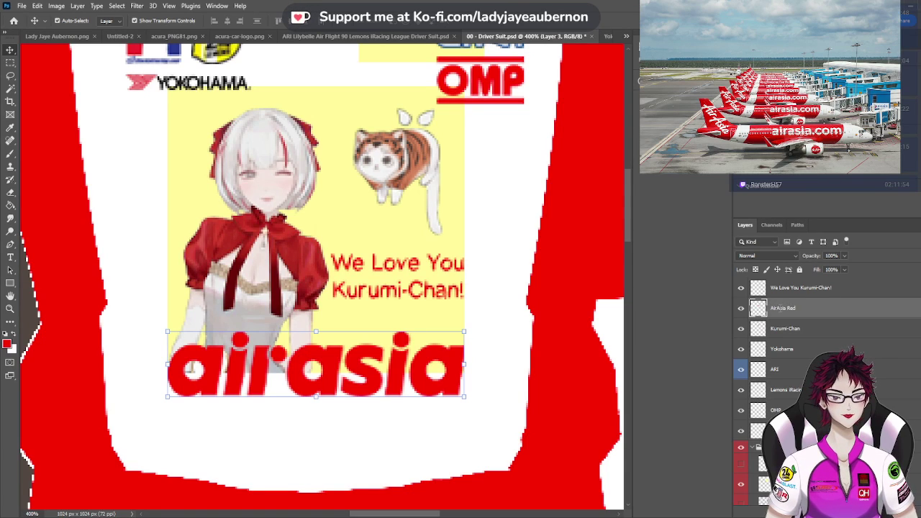
pyautogui.press('Return')
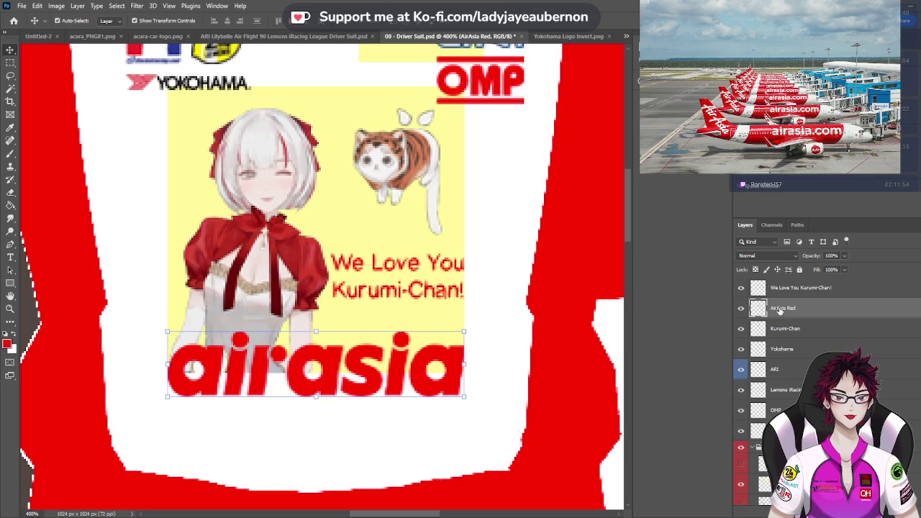
# Show the wireframe overlay and hide the yellow sponsor boxes to check the chest artwork against the suit mesh
pyautogui.scroll(-1, 743, 473)
pyautogui.click(743, 467)
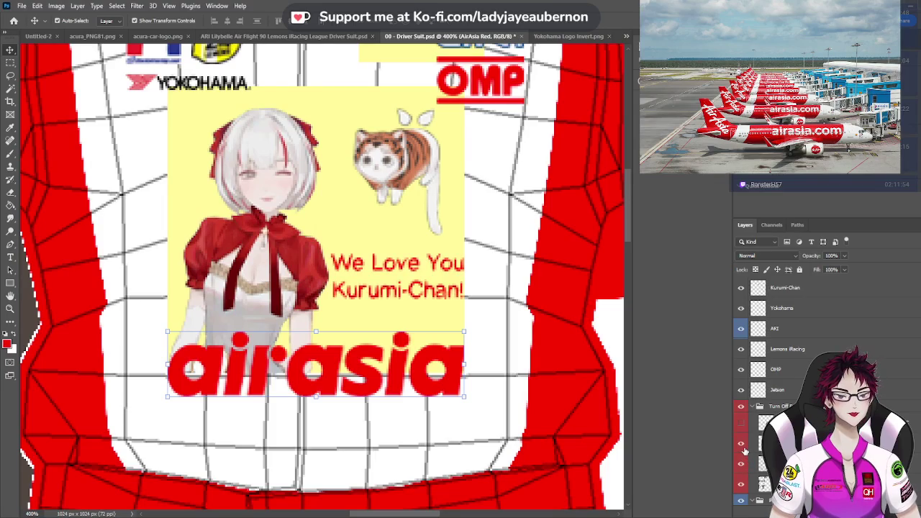
pyautogui.click(741, 444)
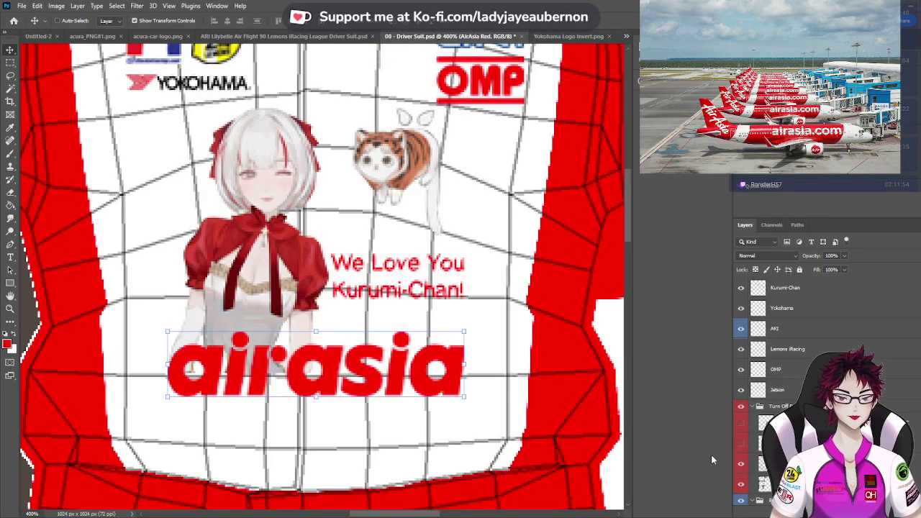
pyautogui.hotkey('ctrl', '-')
pyautogui.hotkey('ctrl', '-')
pyautogui.hotkey('ctrl', '-')
pyautogui.hotkey('ctrl', '-')
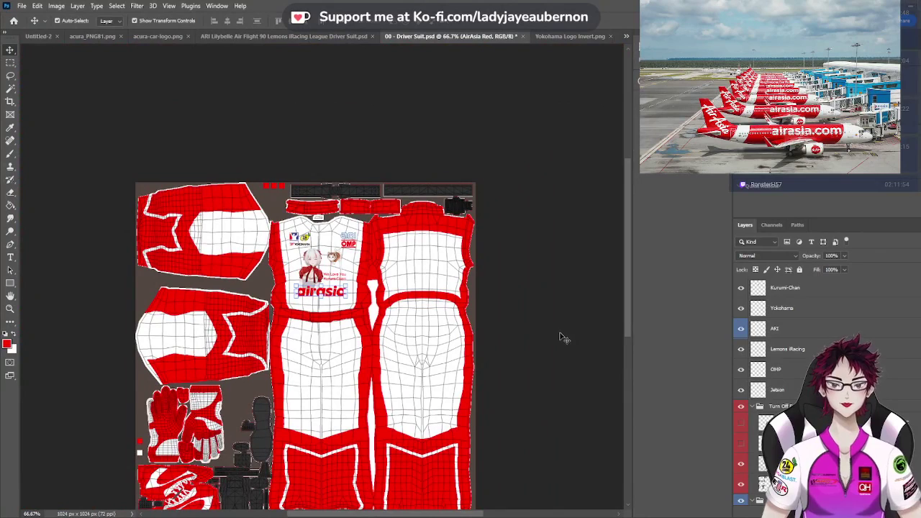
pyautogui.click(563, 338)
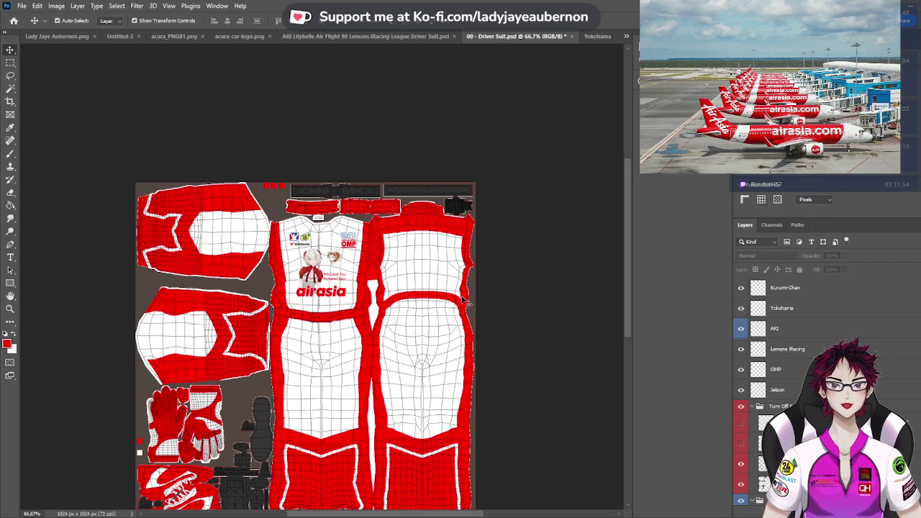
# Select the Lilybelle Air, back eBay Motors and FIA layers in the ARI Lilybelle Air Flight 90 driver suit file for copying
pyautogui.click(387, 39)
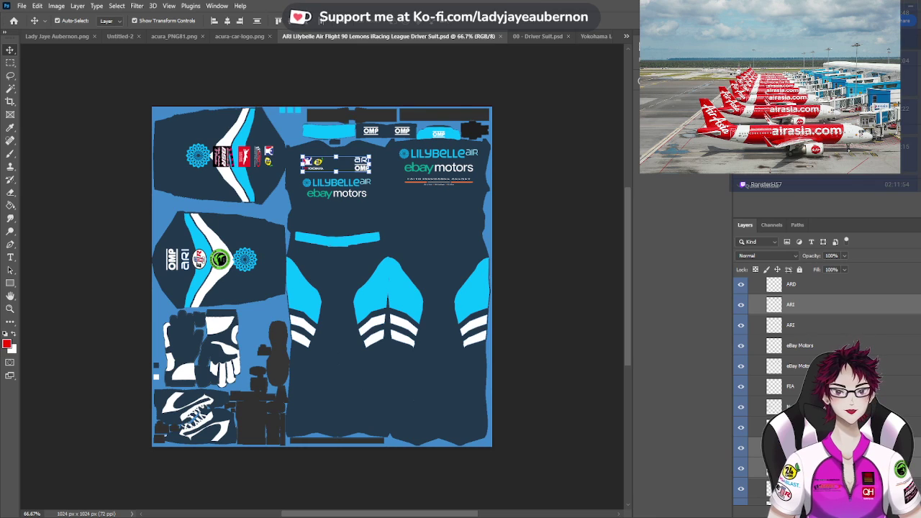
pyautogui.scroll(-2, 827, 388)
pyautogui.scroll(-1, 827, 389)
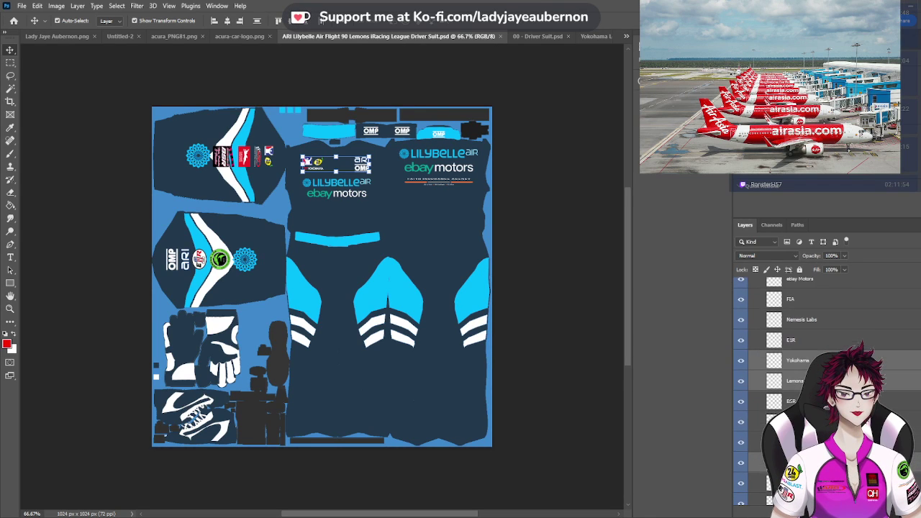
pyautogui.scroll(-5, 827, 389)
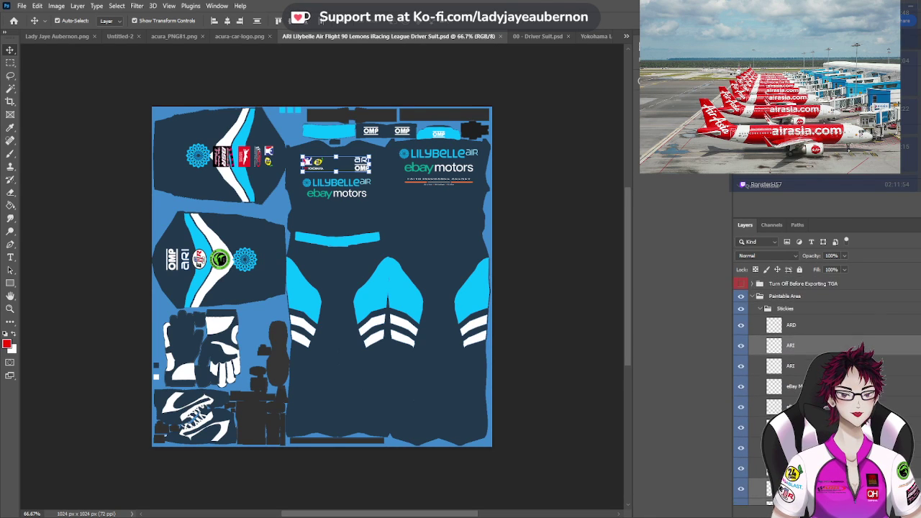
pyautogui.scroll(-3, 827, 389)
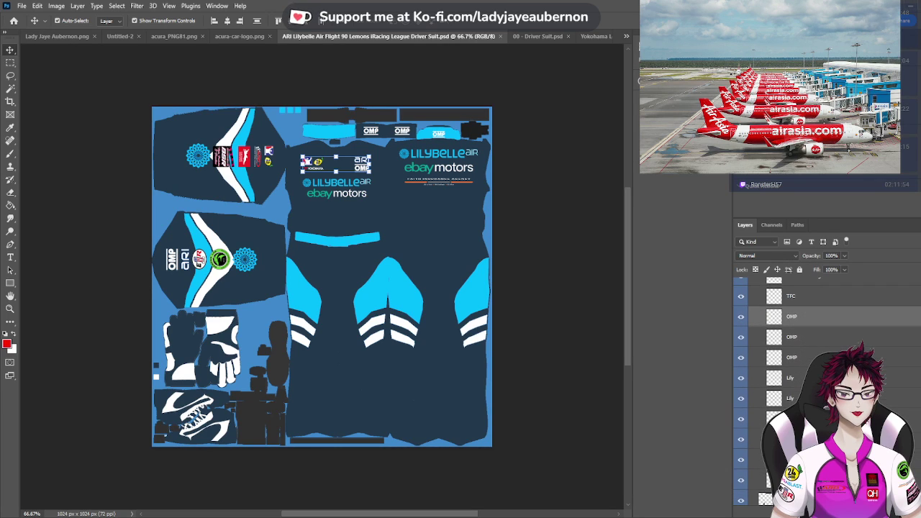
pyautogui.click(792, 418)
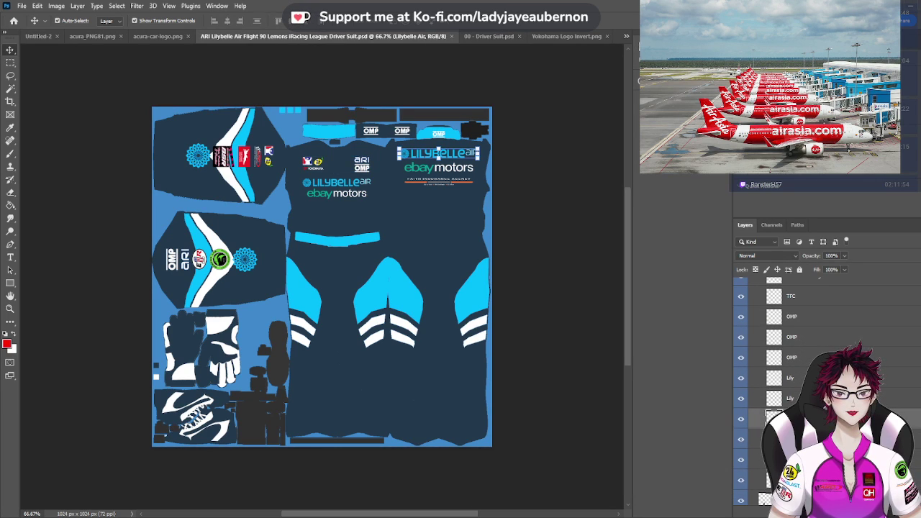
pyautogui.scroll(5, 828, 388)
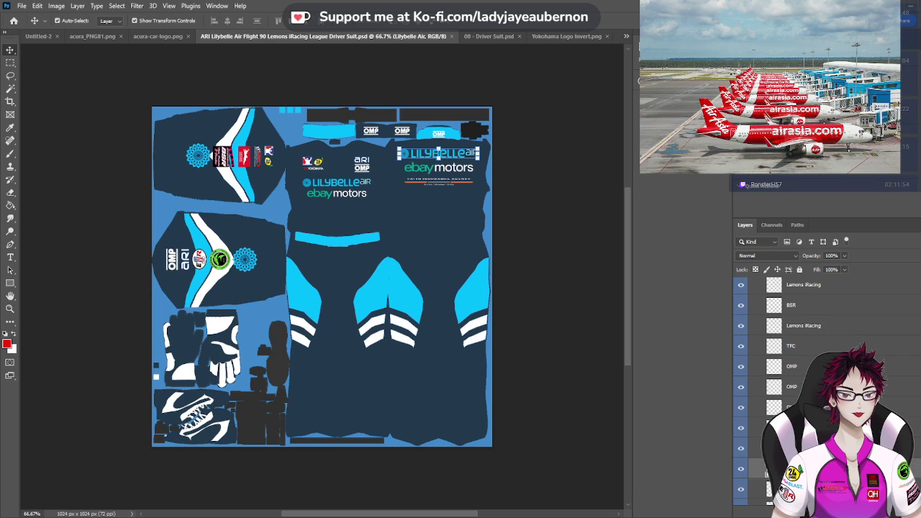
pyautogui.scroll(3, 828, 389)
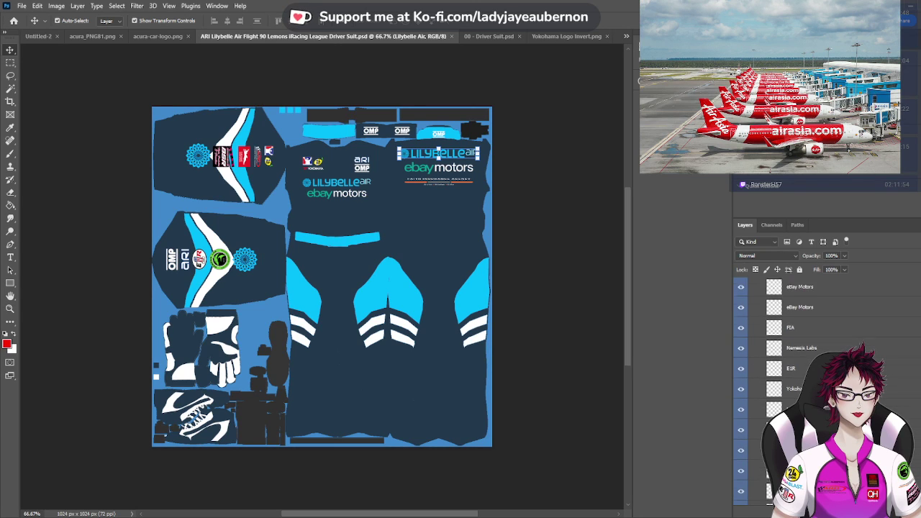
pyautogui.click(807, 335)
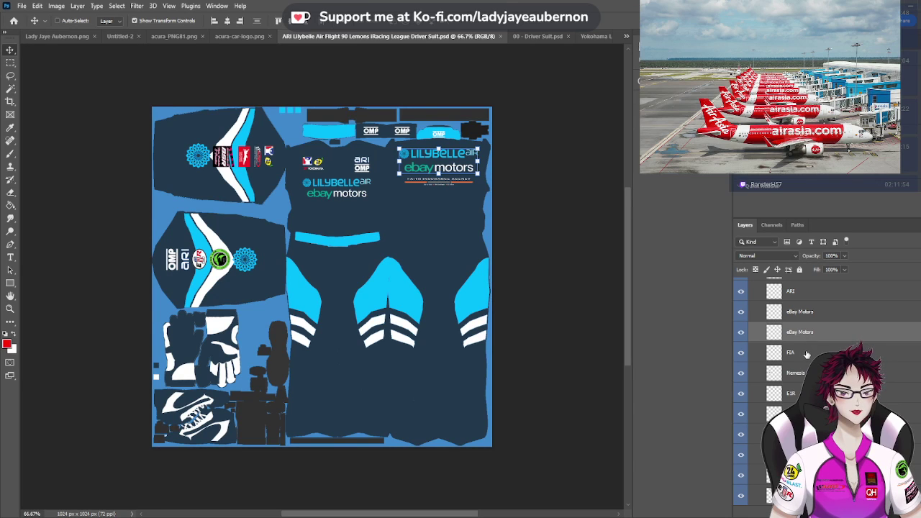
pyautogui.keyDown('ctrl'); pyautogui.click(806, 352); pyautogui.keyUp('ctrl')
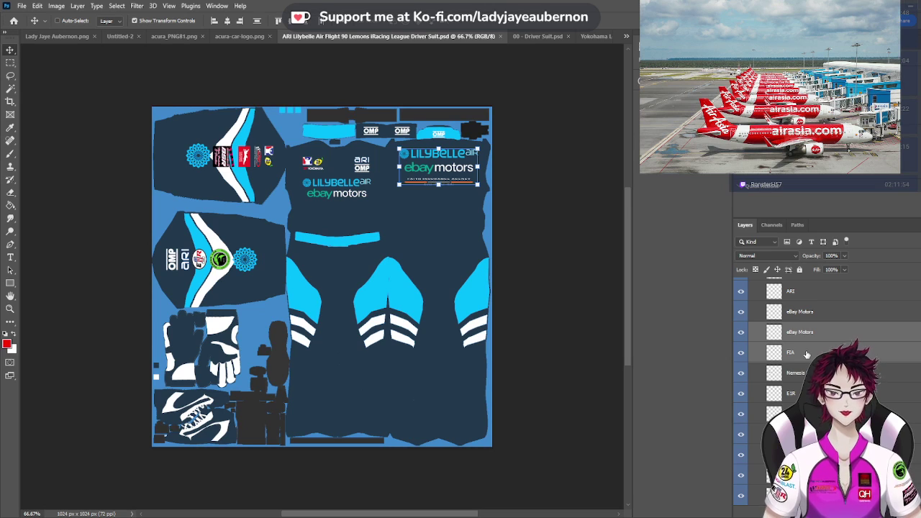
# Paste the copied sponsor logos above the "We Love You Kurumi-Chan!" layer in 00 - Driver Suit.psd and place them across the upper back
pyautogui.click(545, 37)
pyautogui.scroll(2, 774, 298)
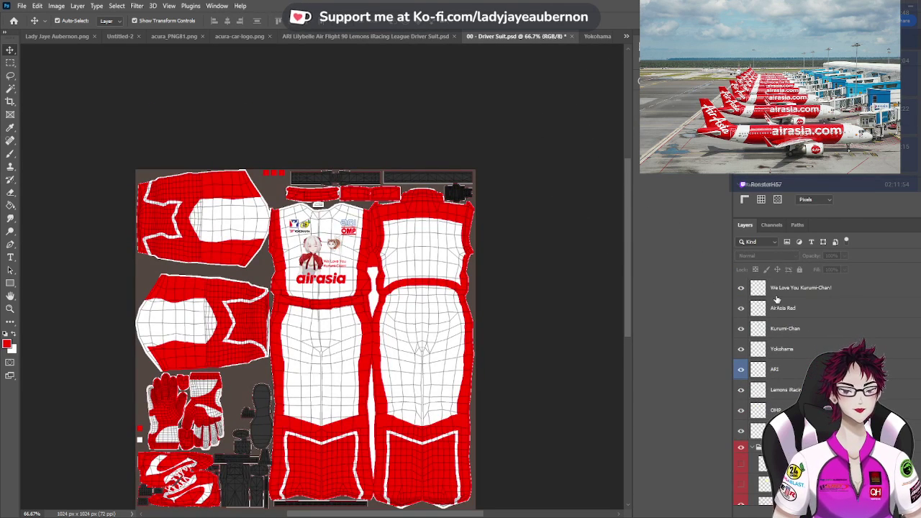
pyautogui.click(783, 290)
pyautogui.scroll(3, 427, 281)
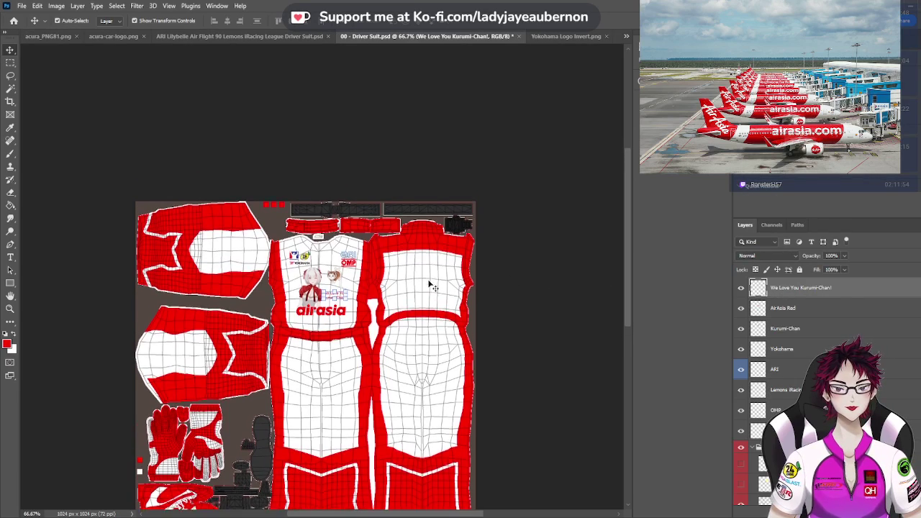
pyautogui.hotkey('ctrl', '+')
pyautogui.hotkey('ctrl', '+')
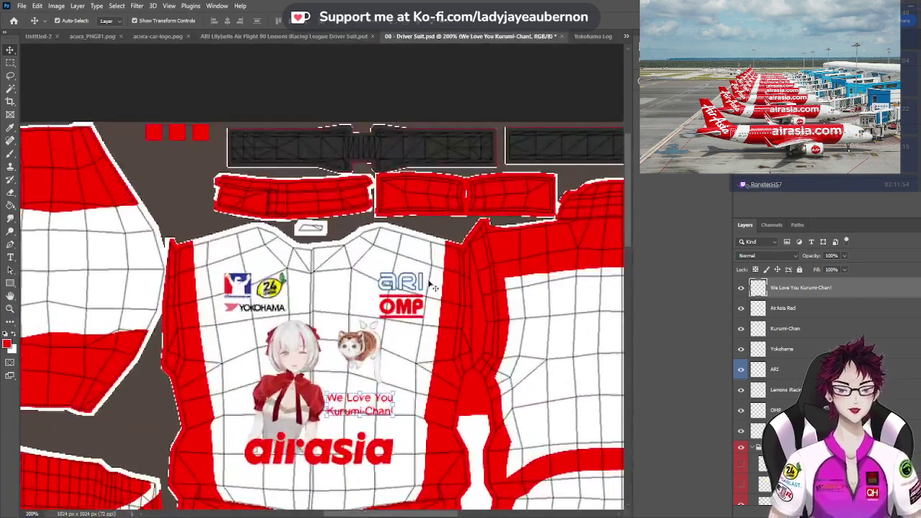
pyautogui.moveTo(388, 508); pyautogui.dragTo(431, 508)
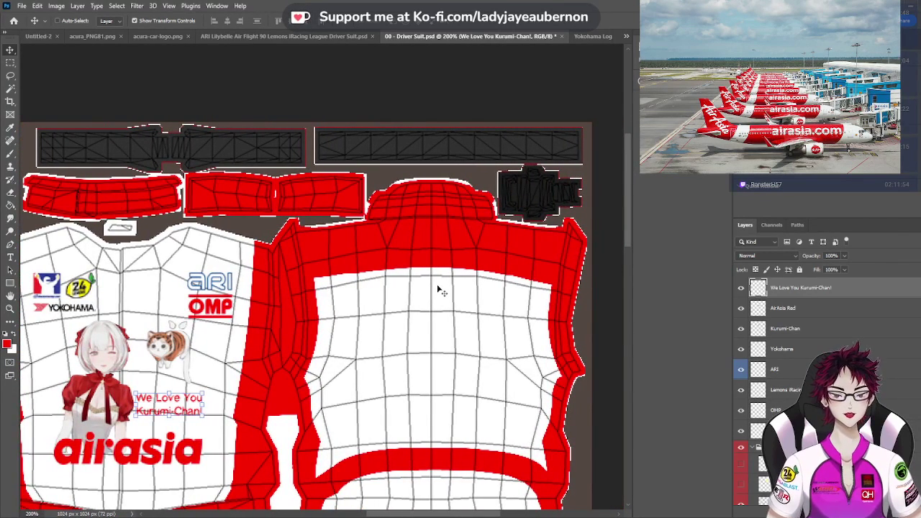
pyautogui.hotkey('ctrl', 'v')
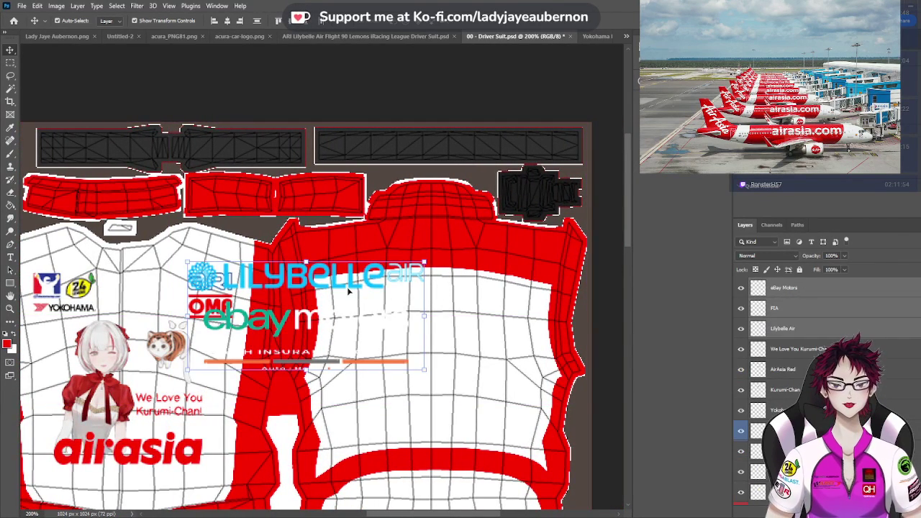
pyautogui.moveTo(349, 291); pyautogui.dragTo(467, 260)
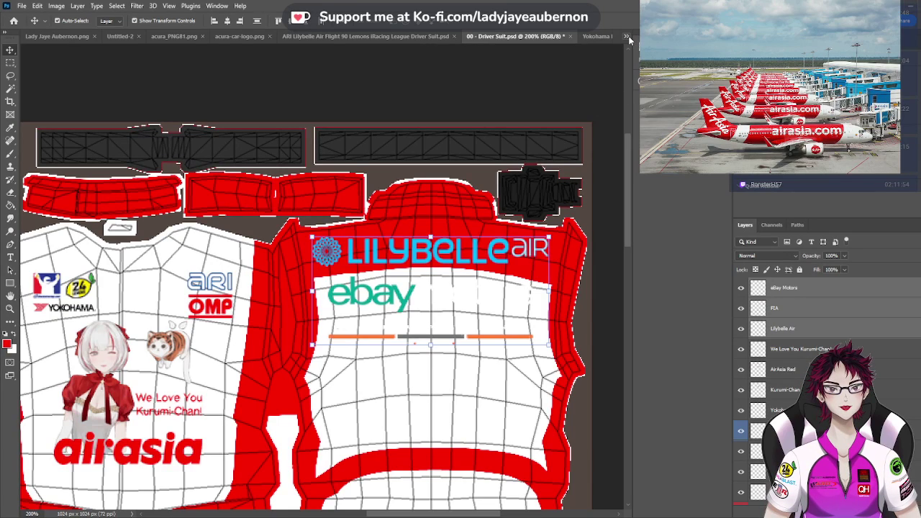
# Copy the white airasia logo from the rear section of the Supercars Holden ZB Commodore livery file
pyautogui.hotkey('ctrl', 'Tab')
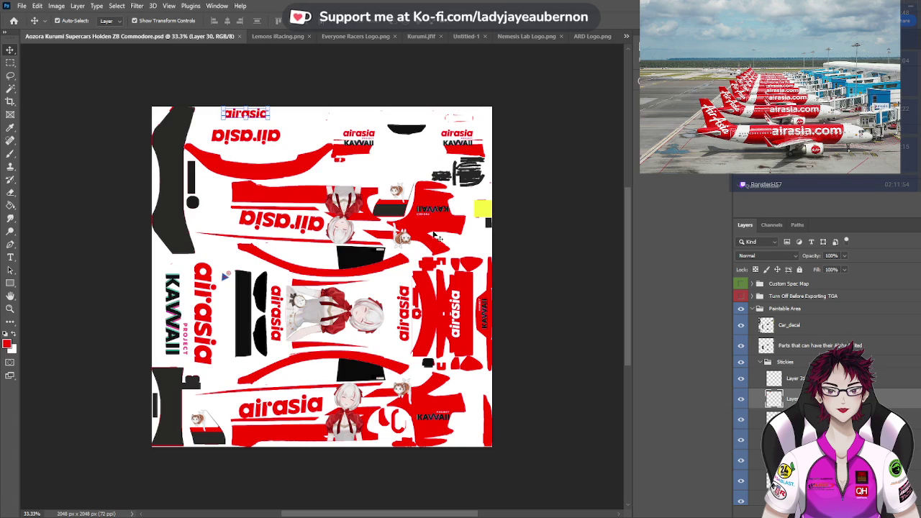
pyautogui.click(461, 323)
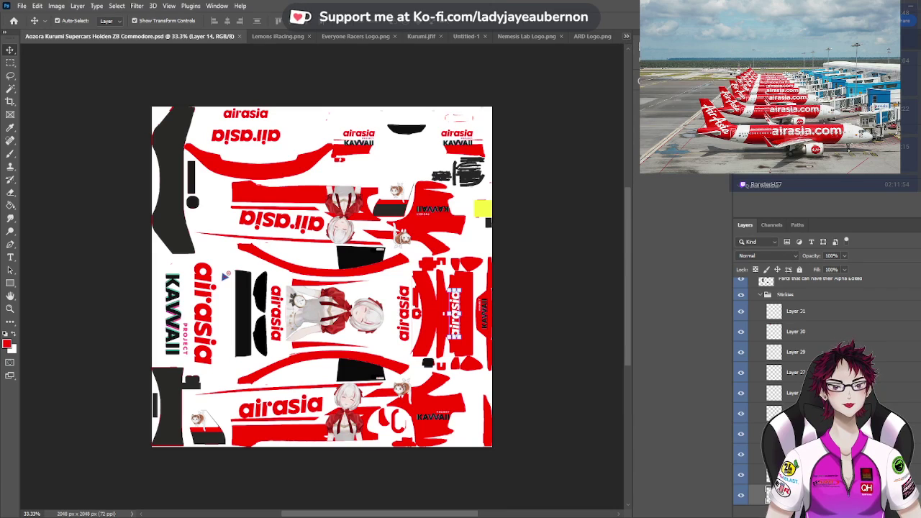
pyautogui.hotkey('ctrl', 'shift', 'Tab')
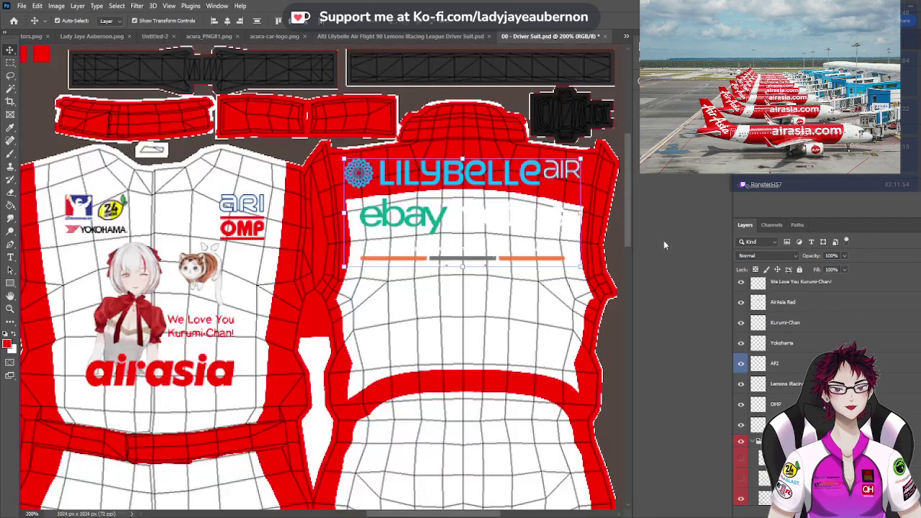
# Paste the white airasia logo above the eBay Motors layer, rotate it 90° clockwise and move it to the suit's upper back
pyautogui.scroll(3, 790, 287)
pyautogui.click(789, 287)
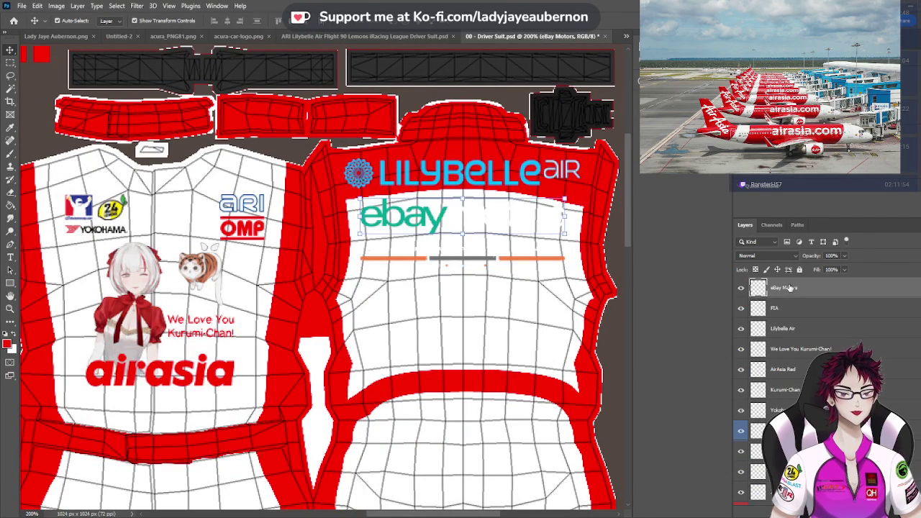
pyautogui.hotkey('ctrl', 'v')
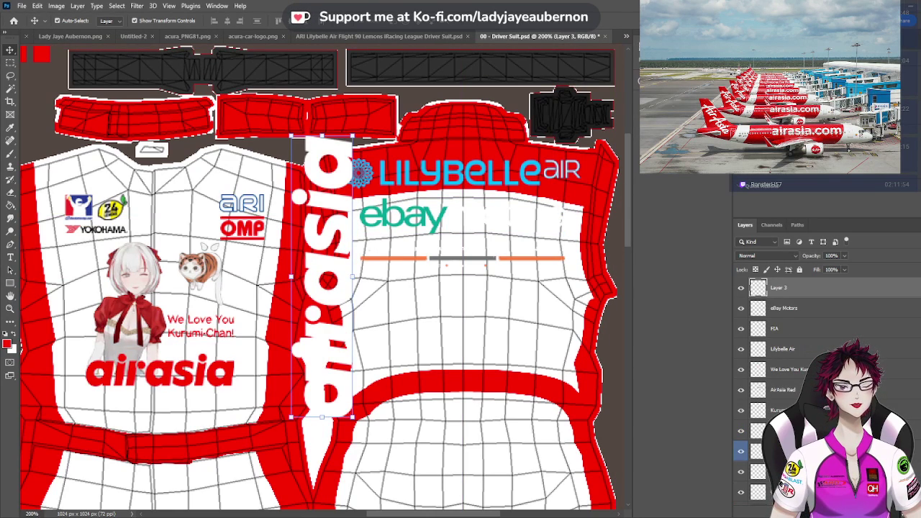
pyautogui.hotkey('ctrl', 'shift', '9')
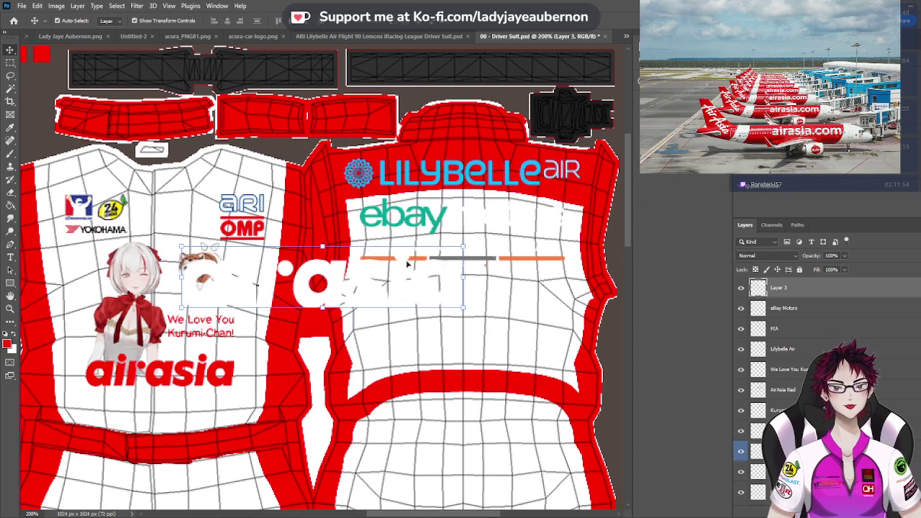
pyautogui.moveTo(432, 209); pyautogui.dragTo(450, 177)
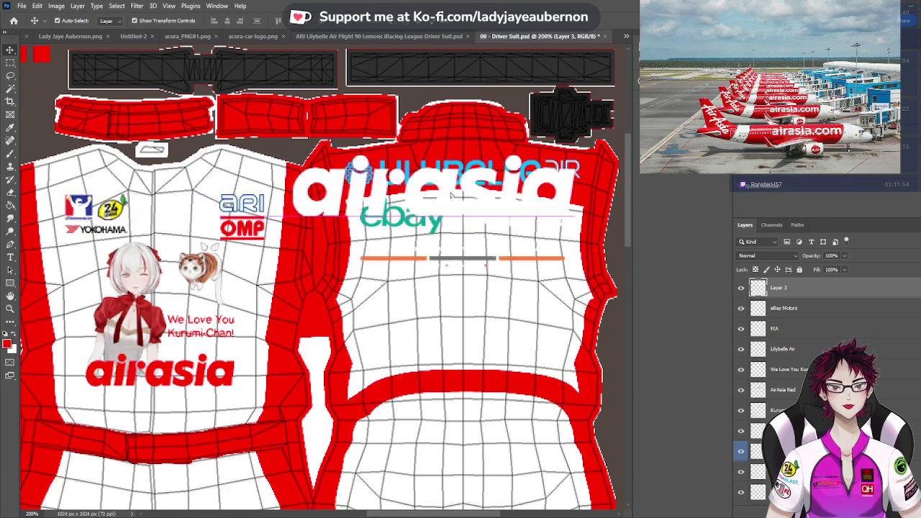
# Scale the white airasia logo to 65.66% and center it in the red band across the suit's upper back
pyautogui.moveTo(304, 192); pyautogui.dragTo(349, 193)
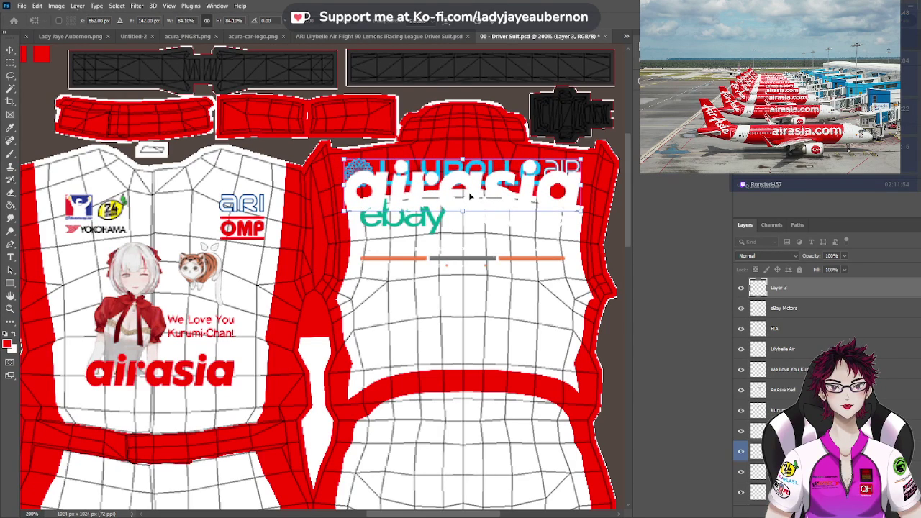
pyautogui.moveTo(470, 195); pyautogui.dragTo(470, 179)
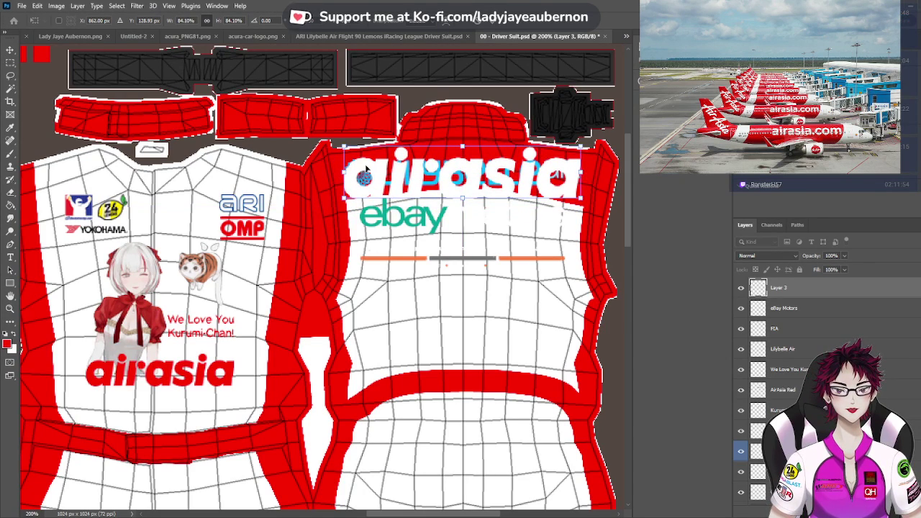
pyautogui.moveTo(347, 174); pyautogui.dragTo(355, 174)
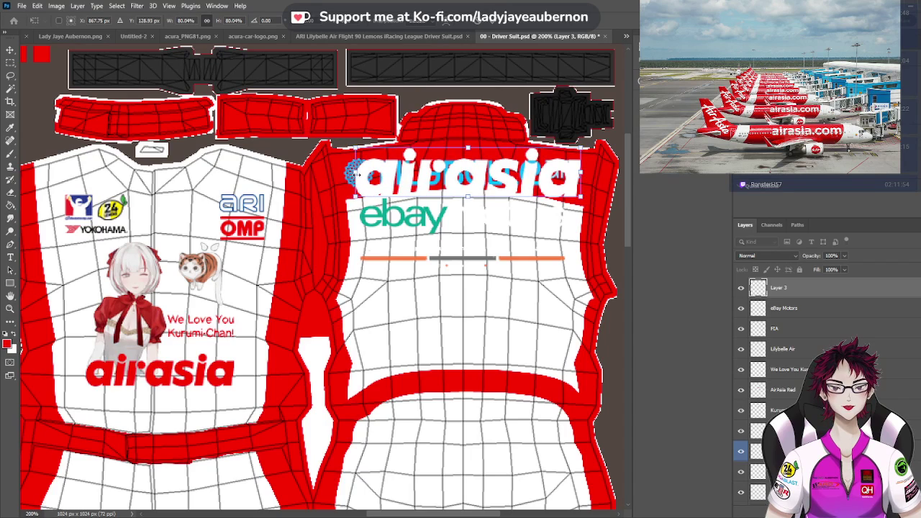
pyautogui.moveTo(579, 173); pyautogui.dragTo(568, 173)
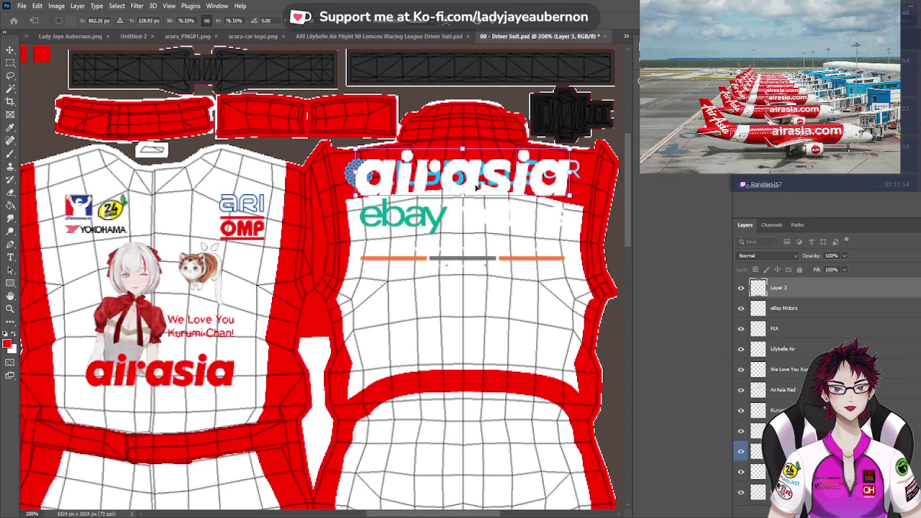
pyautogui.moveTo(478, 188); pyautogui.dragTo(476, 183)
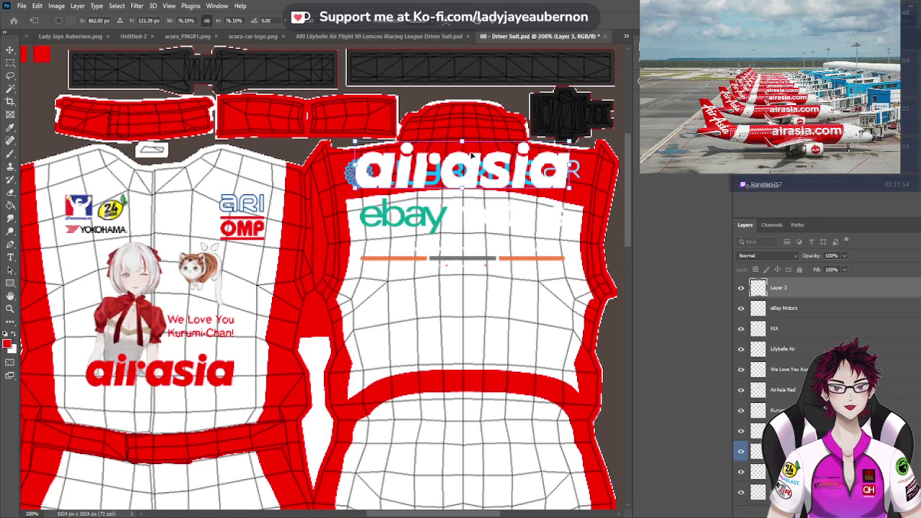
pyautogui.moveTo(462, 142); pyautogui.dragTo(462, 149)
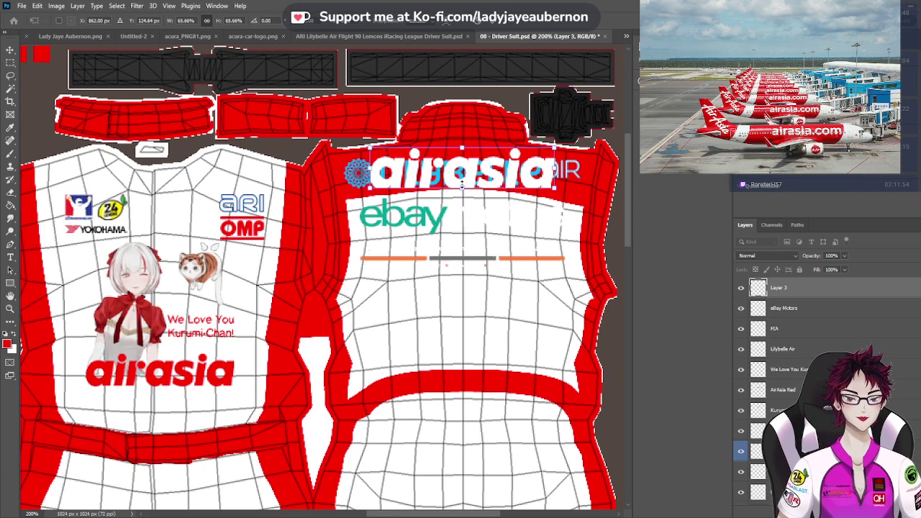
pyautogui.hotkey('ctrl', '+')
pyautogui.hotkey('ctrl', '+')
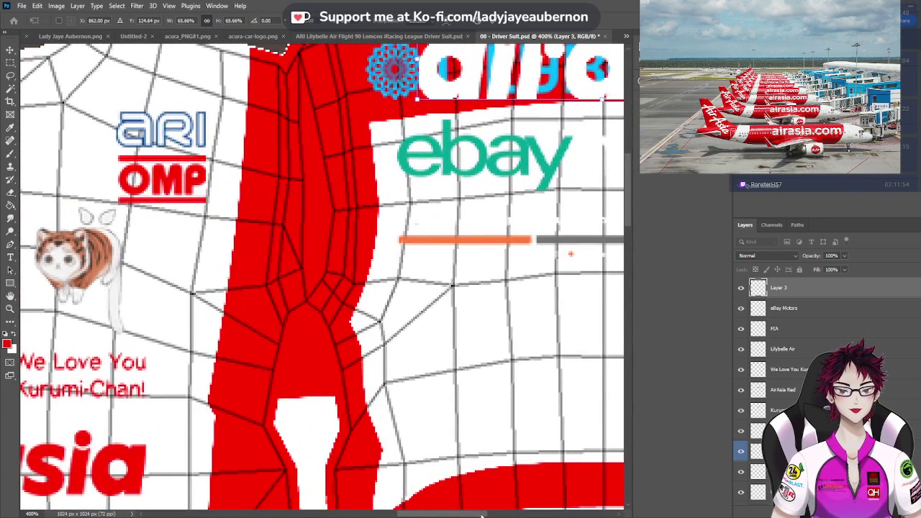
pyautogui.moveTo(482, 515); pyautogui.dragTo(500, 496)
pyautogui.scroll(5, 500, 494)
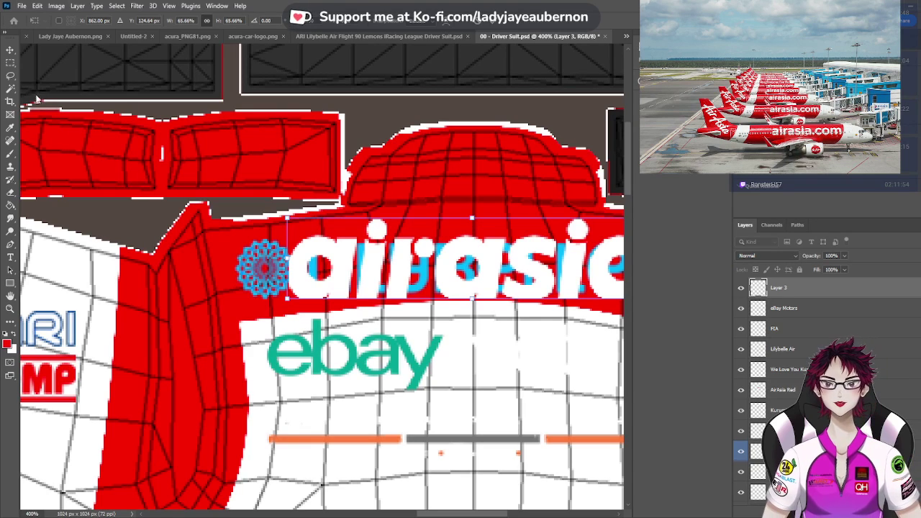
pyautogui.click(12, 52)
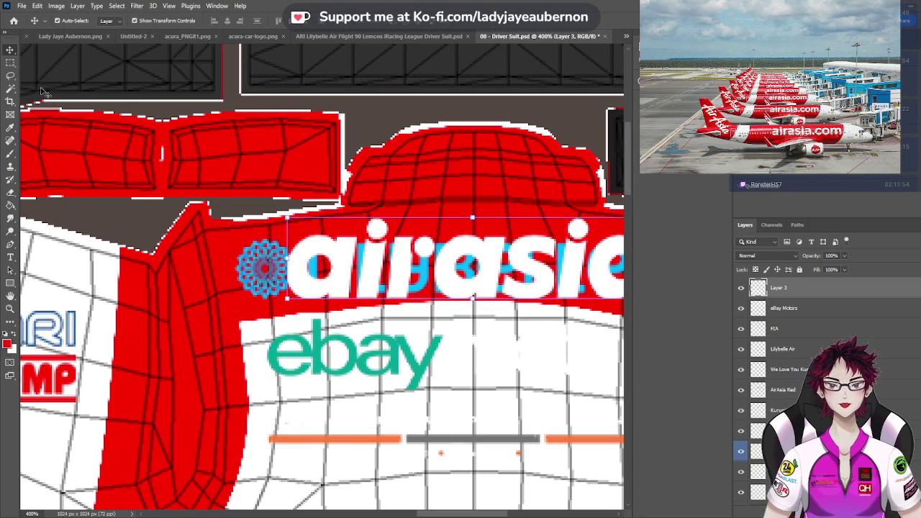
# Delete the Lilybelle Air logo layer behind the white airasia logo on the back
pyautogui.click(250, 293)
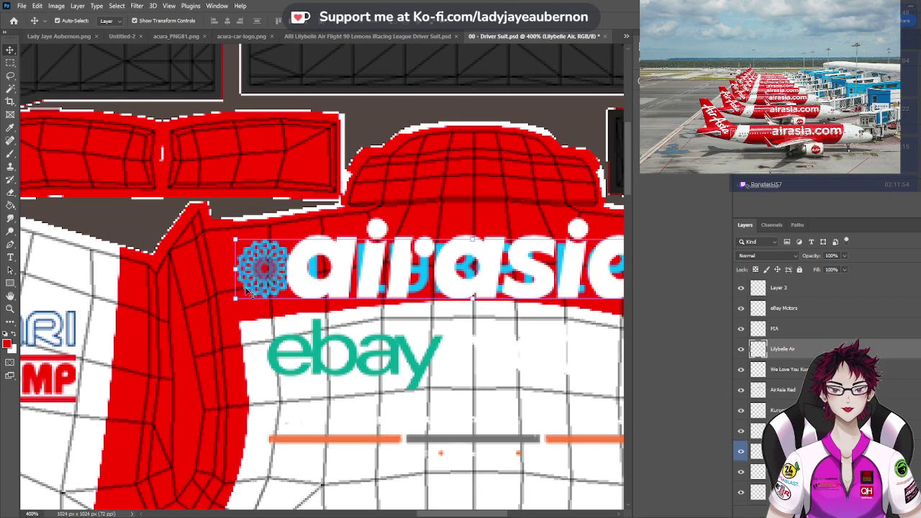
pyautogui.press('Delete')
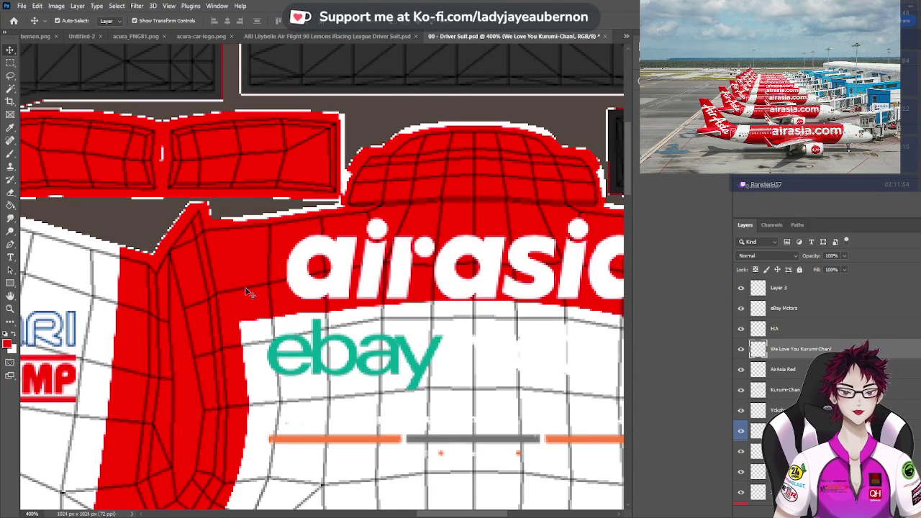
pyautogui.scroll(-5, 245, 292)
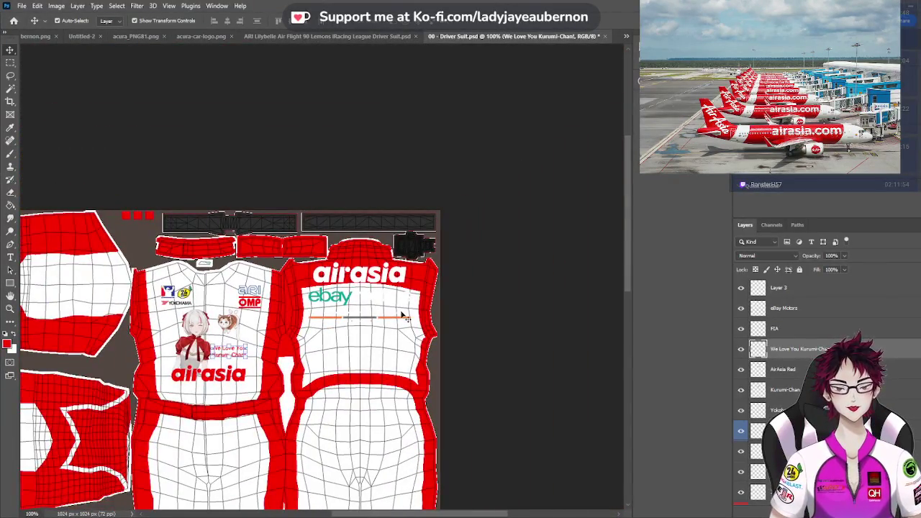
pyautogui.scroll(3, 405, 315)
pyautogui.scroll(2, 405, 315)
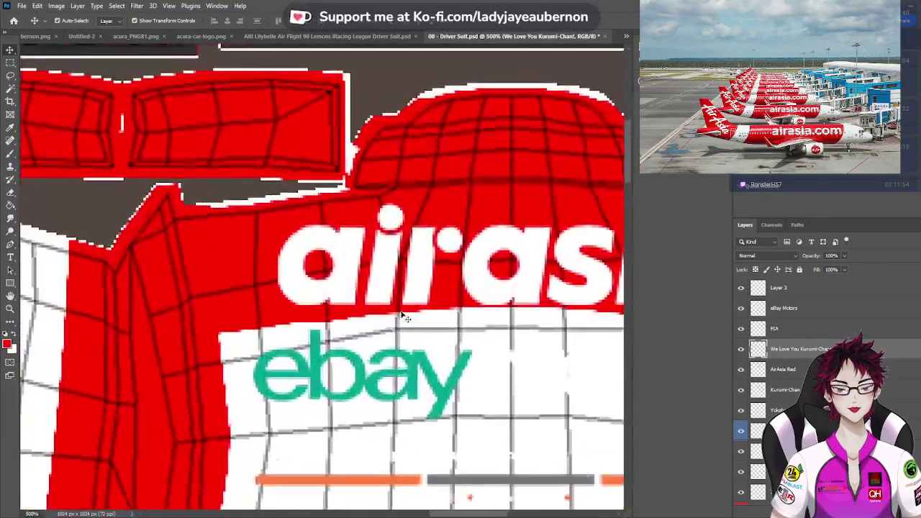
# Scale the white airasia logo to 95.12% within the red band across the suit's upper back
pyautogui.click(525, 296)
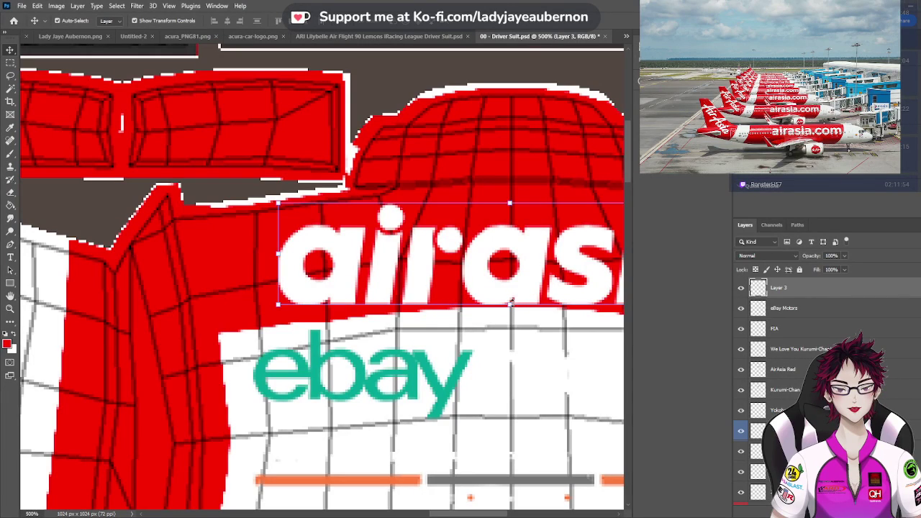
pyautogui.moveTo(511, 303); pyautogui.dragTo(510, 301)
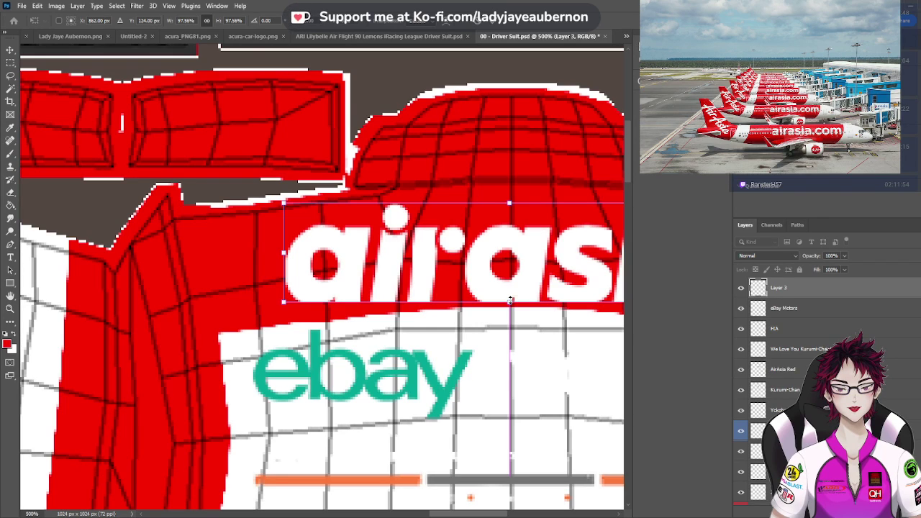
pyautogui.moveTo(510, 300); pyautogui.dragTo(511, 298)
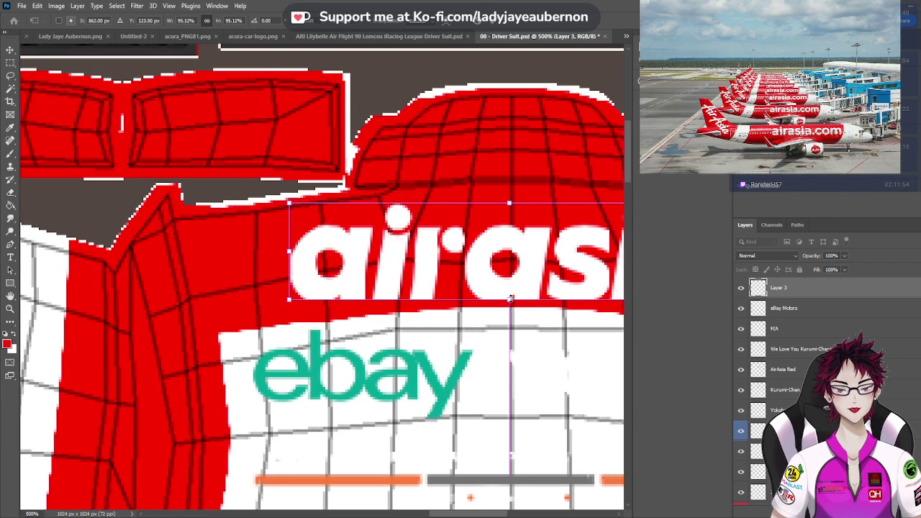
pyautogui.hotkey('ctrl', '-')
pyautogui.hotkey('ctrl', '-')
pyautogui.hotkey('ctrl', '-')
pyautogui.hotkey('ctrl', '-')
pyautogui.hotkey('ctrl', '-')
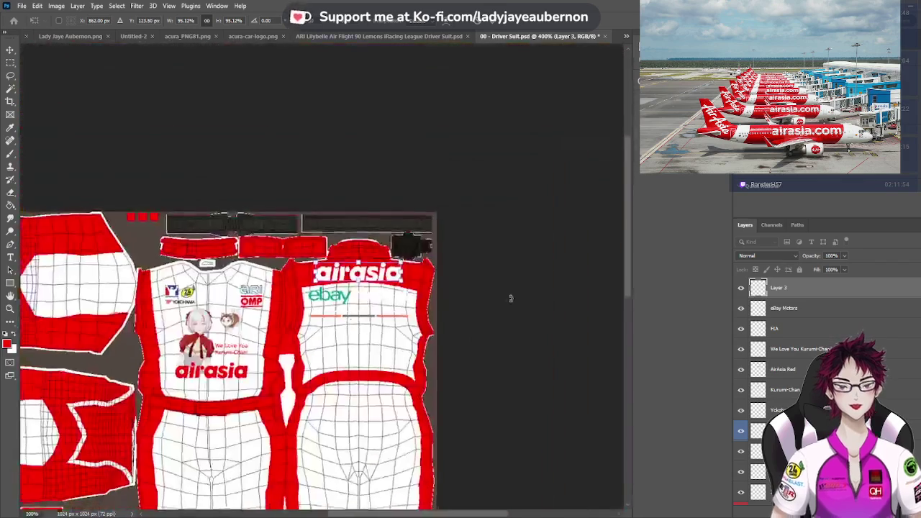
pyautogui.click(10, 50)
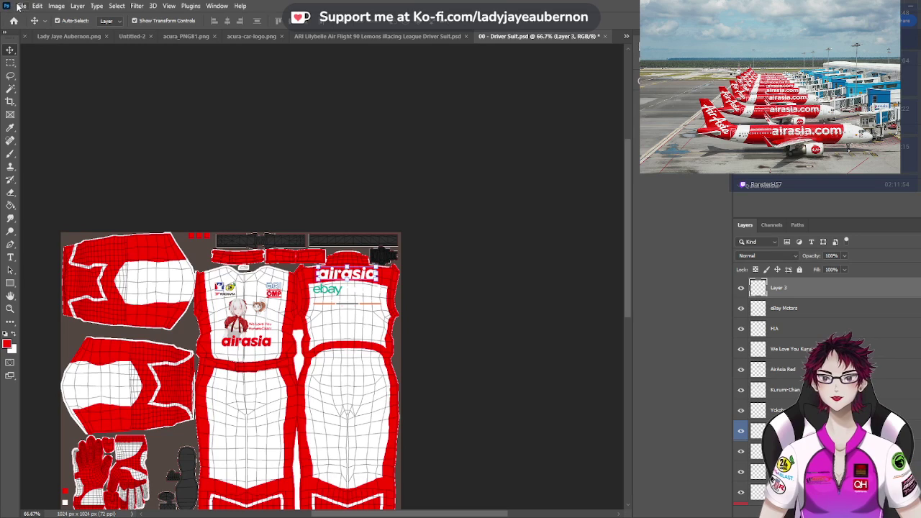
# Copy the green and navy eBay Motors logo from eBay Motors.png and return to the driver suit file
pyautogui.click(626, 36)
pyautogui.click(508, 180)
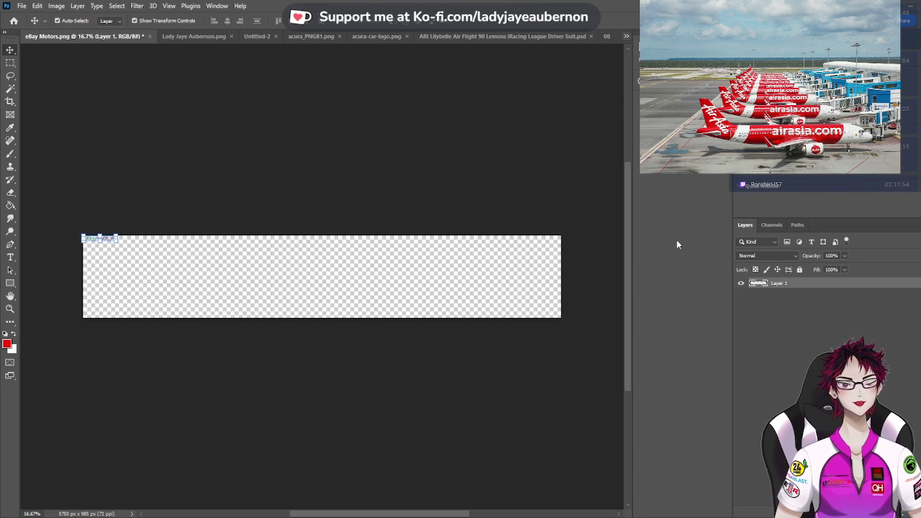
pyautogui.hotkey('ctrl', 'shift', 'Tab')
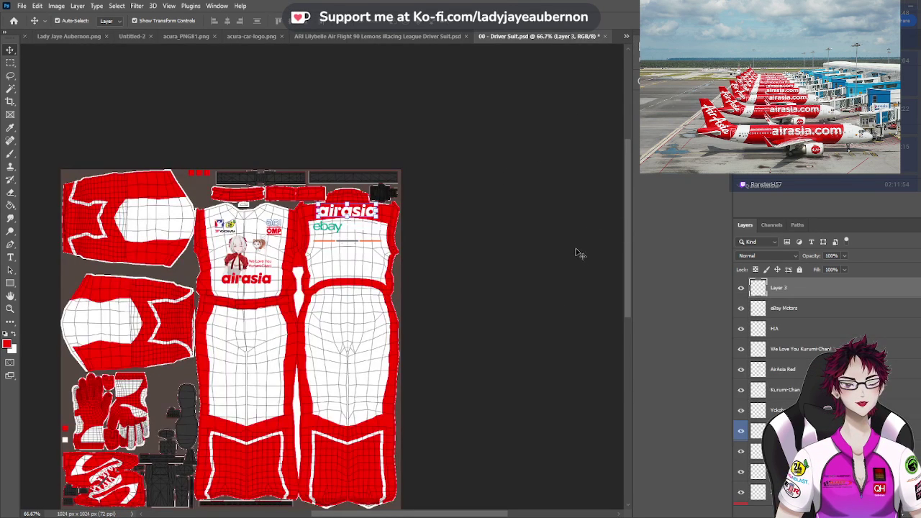
# Rename the white airasia logo's layer as AirAsia White
pyautogui.doubleClick(777, 288)
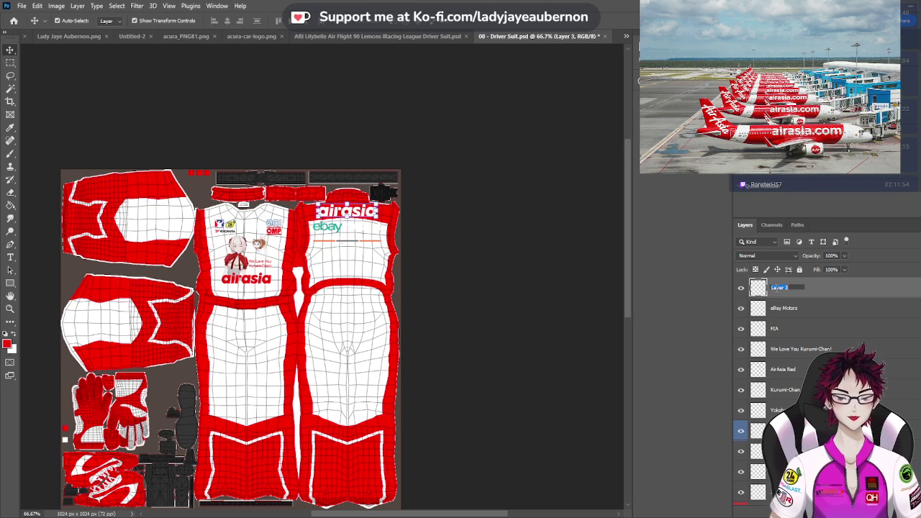
pyautogui.write('AirAsia White')
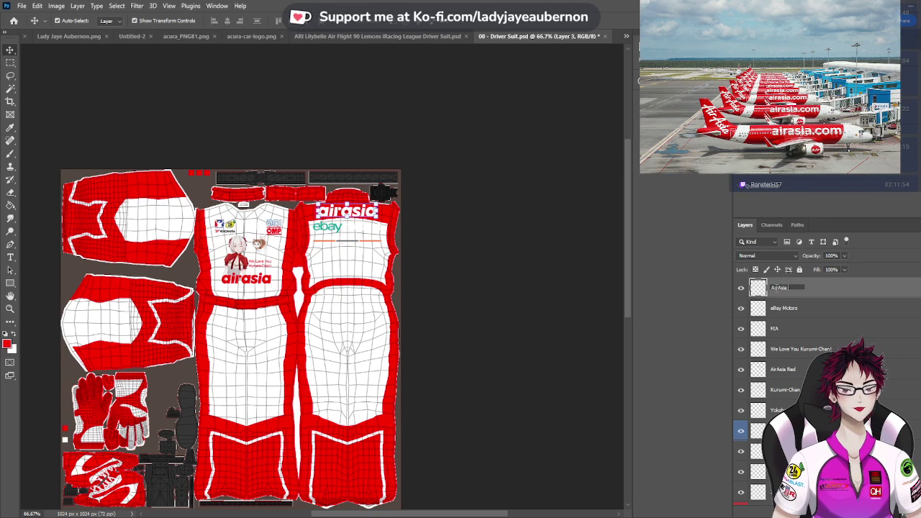
pyautogui.press('Return')
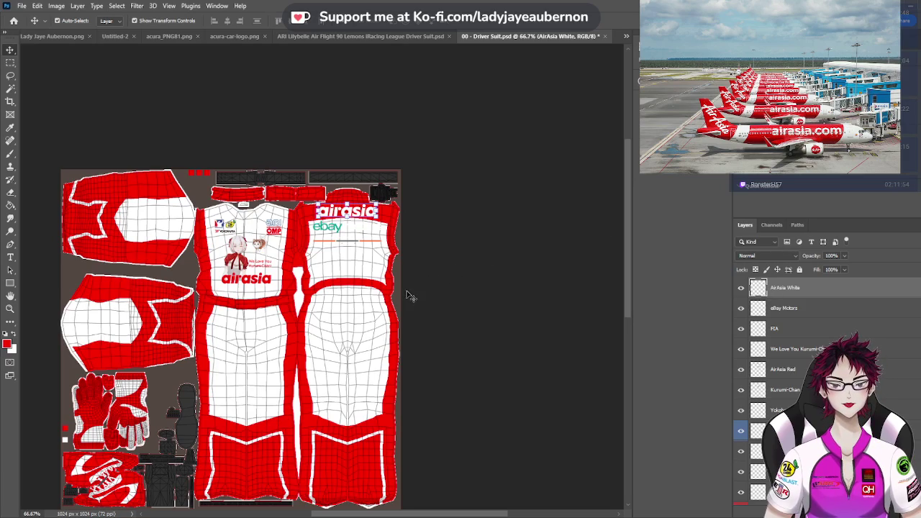
# Paste the eBay Motors logo above the AirAsia White layer, scale it to 51.50% and center it on the suit's back above the striped logo
pyautogui.scroll(2, 351, 311)
pyautogui.scroll(2, 350, 311)
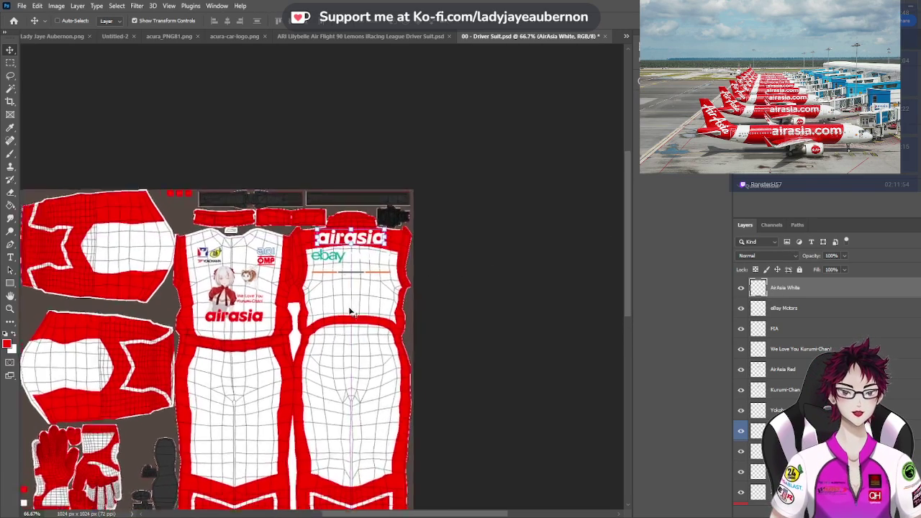
pyautogui.hotkey('ctrl', 'v')
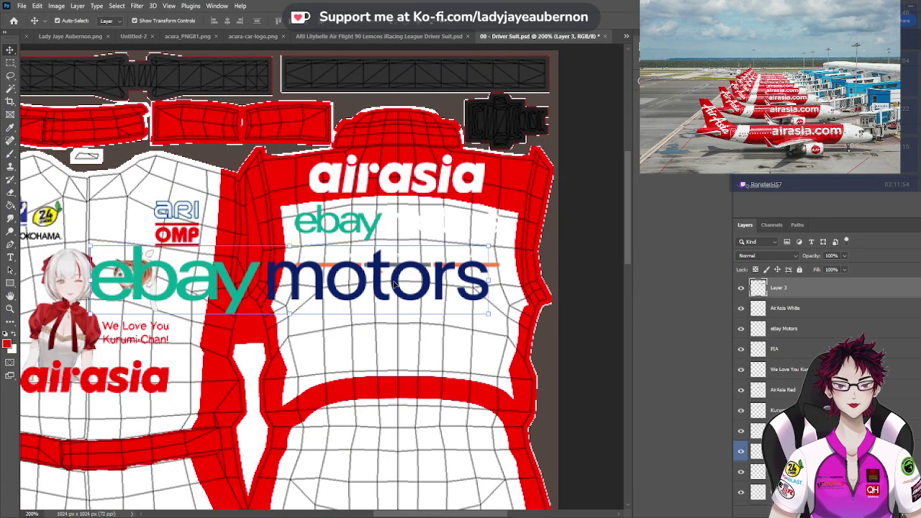
pyautogui.moveTo(399, 285); pyautogui.dragTo(409, 286)
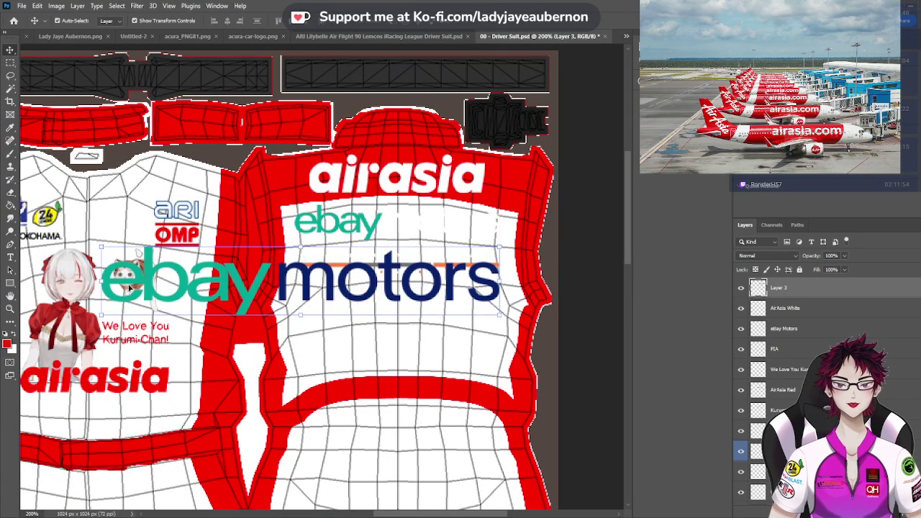
pyautogui.moveTo(100, 281); pyautogui.dragTo(292, 286)
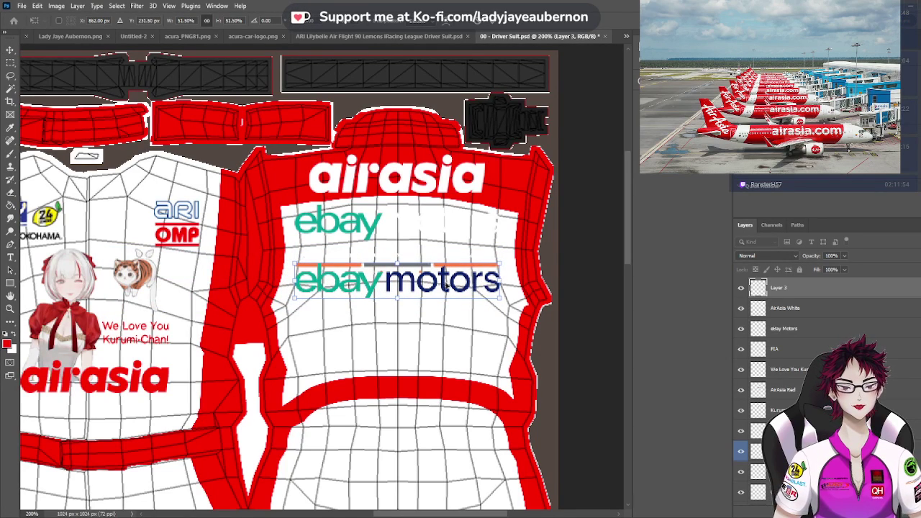
pyautogui.moveTo(401, 283); pyautogui.dragTo(405, 245)
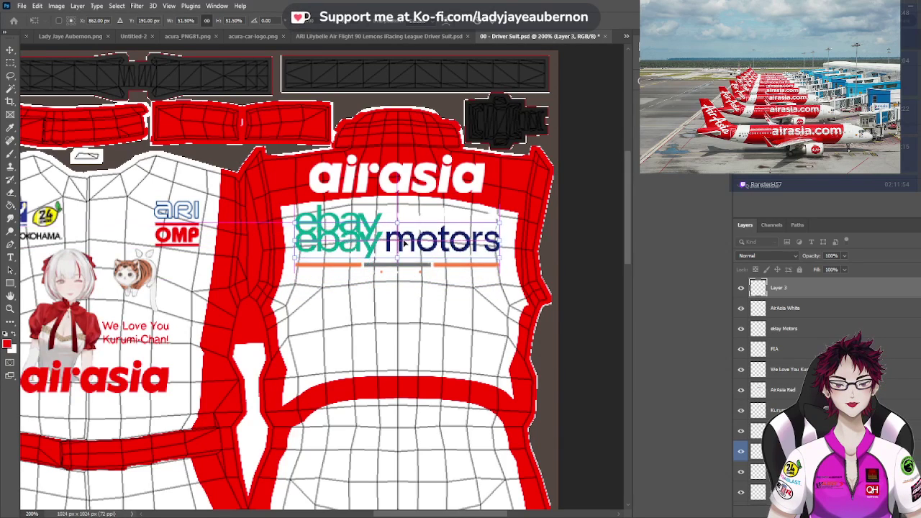
pyautogui.click(10, 49)
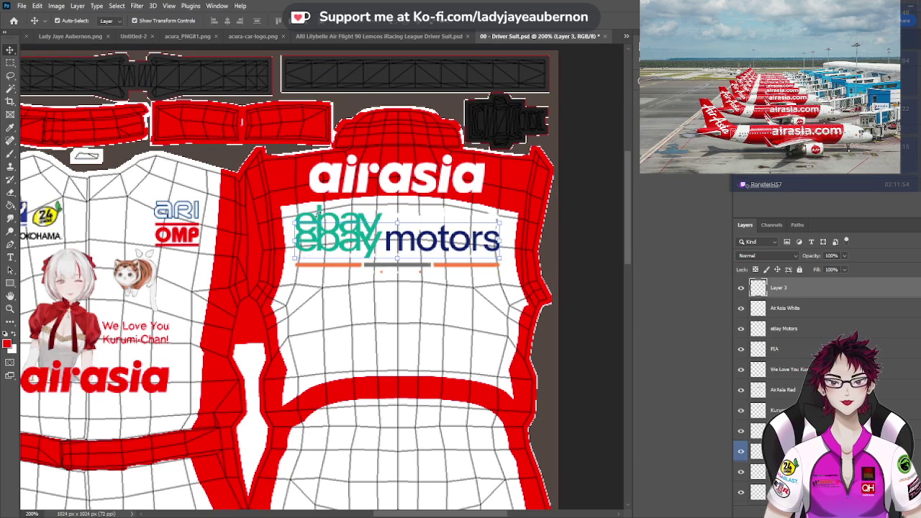
# Delete the old eBay Motors layer with the white lettering from the suit's back
pyautogui.click(306, 193)
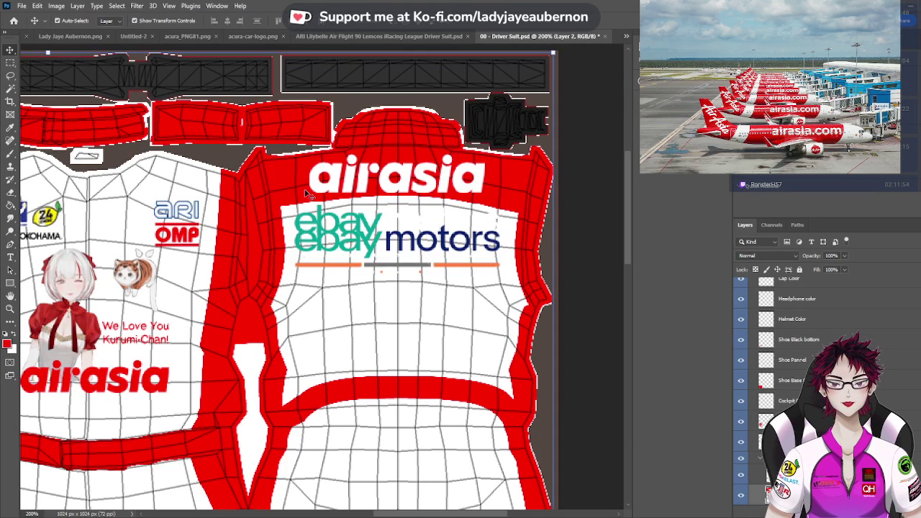
pyautogui.click(321, 221)
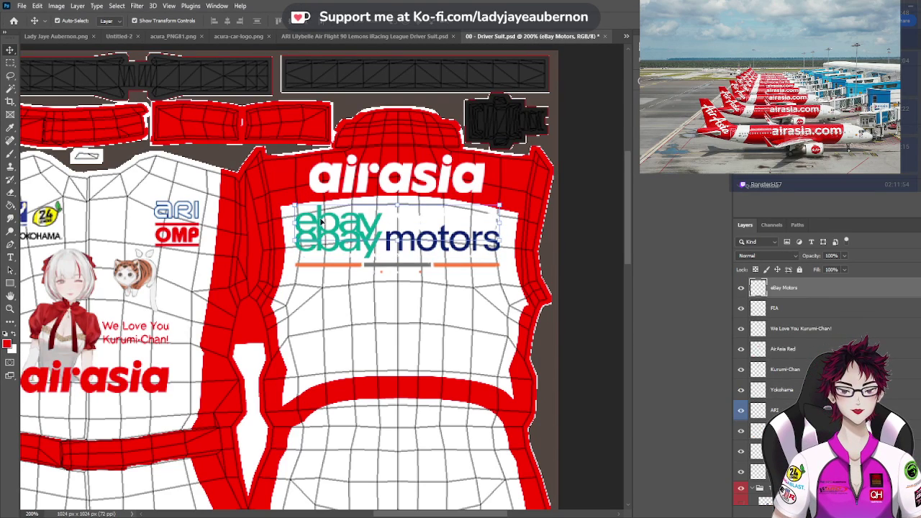
pyautogui.press('Delete')
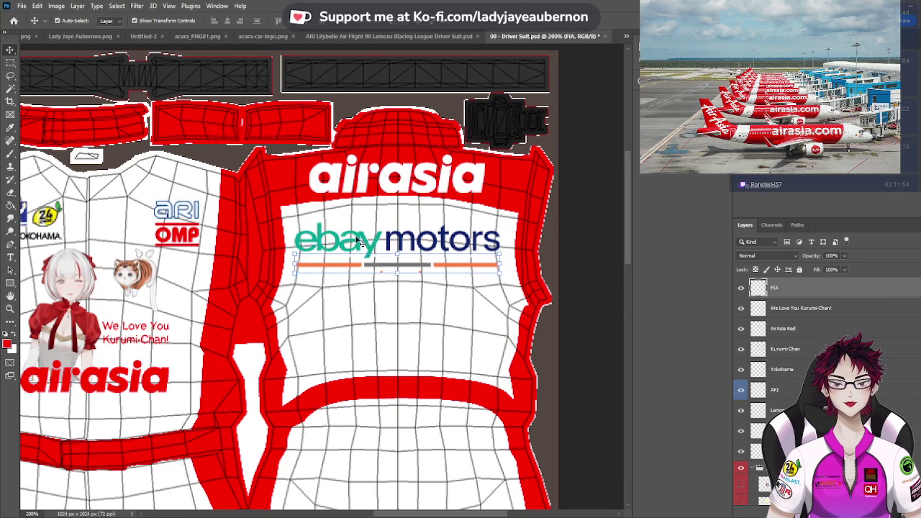
# Move the new eBay Motors logo up to just below the red band on the suit's back
pyautogui.hotkey('ctrl', 'v')
pyautogui.hotkey('ctrl', 'd')
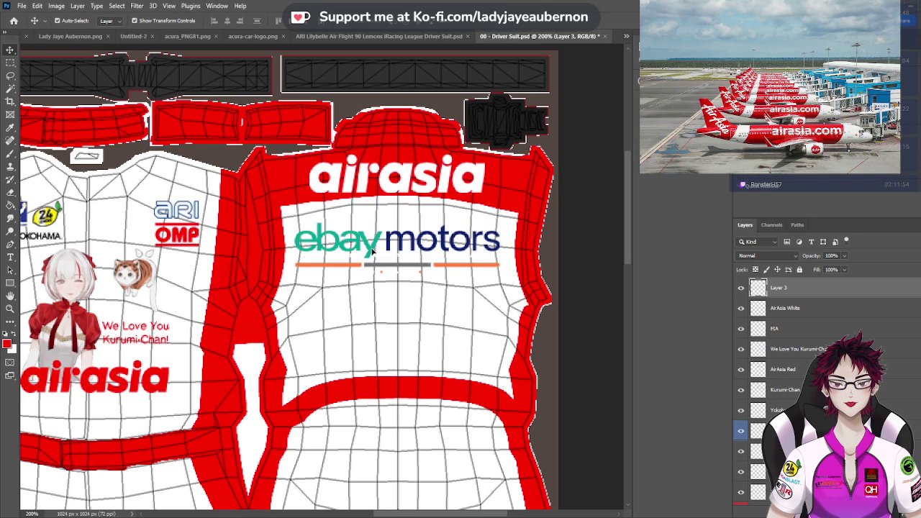
pyautogui.moveTo(372, 249); pyautogui.dragTo(374, 236)
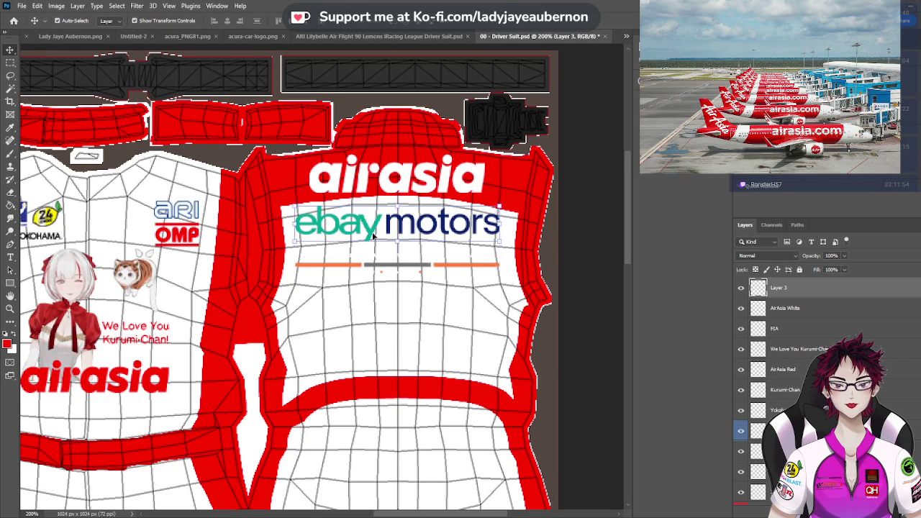
pyautogui.click(603, 236)
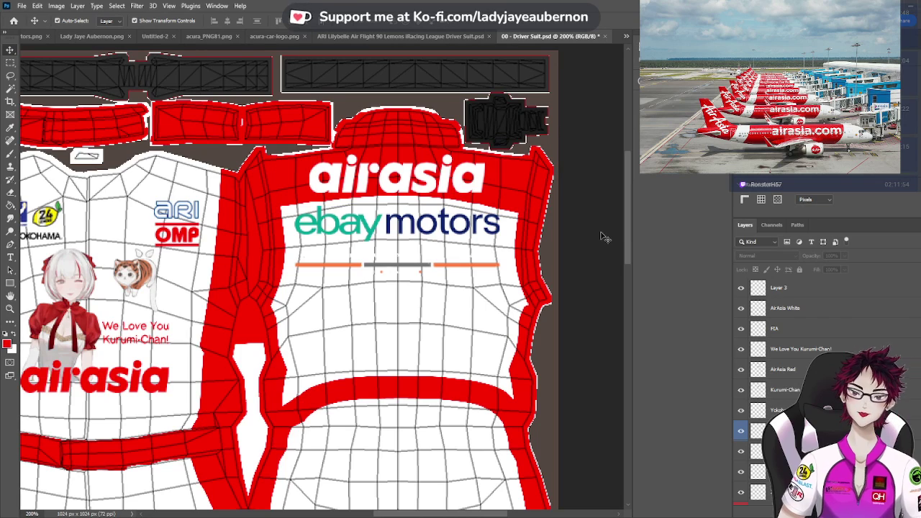
# Copy the black-text Faith Insurance Agency logo from FIA Transparent Black.png and return to the driver suit file
pyautogui.click(485, 267)
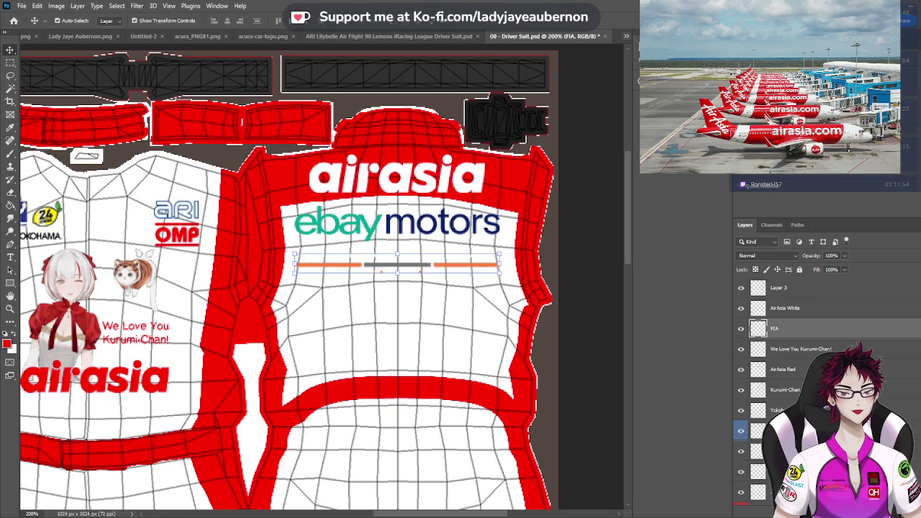
pyautogui.click(626, 36)
pyautogui.click(584, 167)
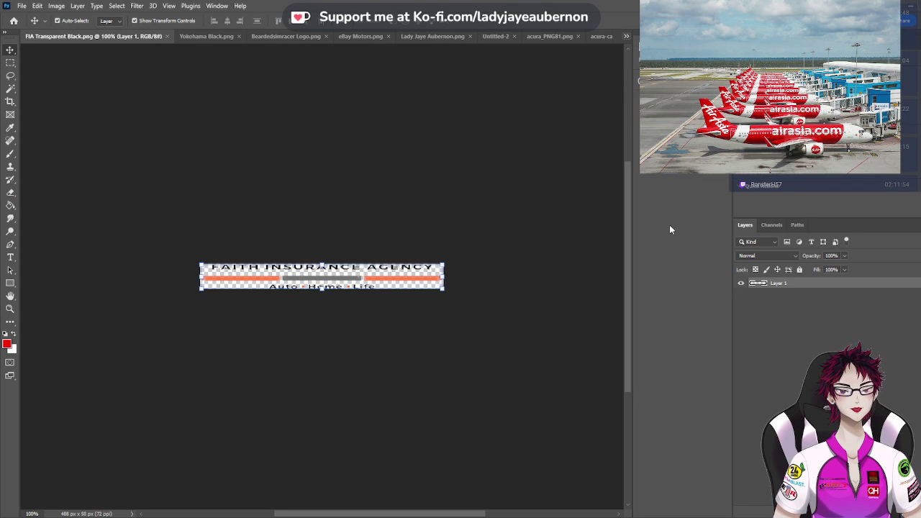
pyautogui.hotkey('ctrl', 'shift', 'Tab')
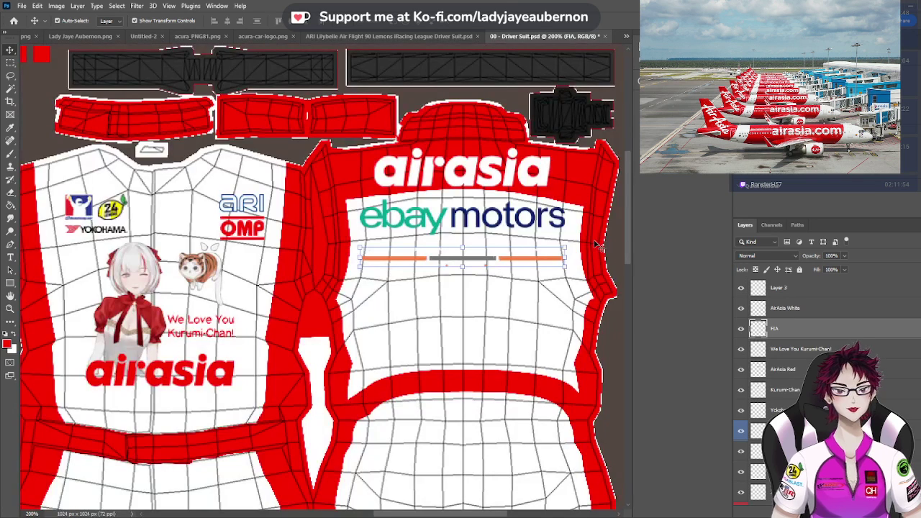
# Rename the new eBay logo's layer as eBay Motors
pyautogui.click(777, 289)
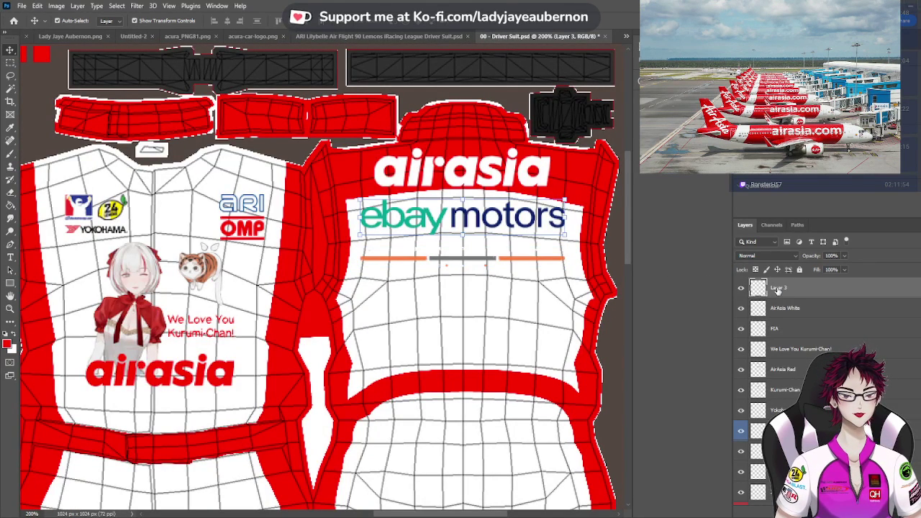
pyautogui.doubleClick(777, 289)
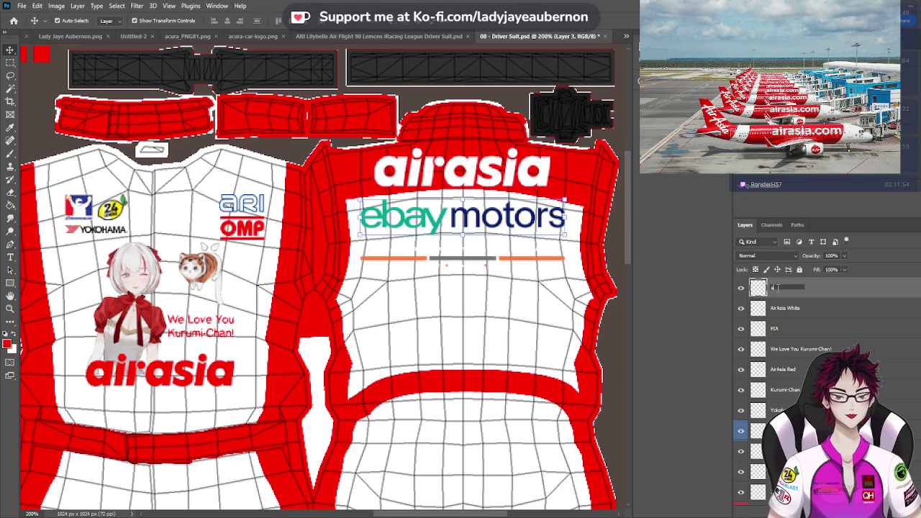
pyautogui.write('eBay Motors')
pyautogui.press('Return')
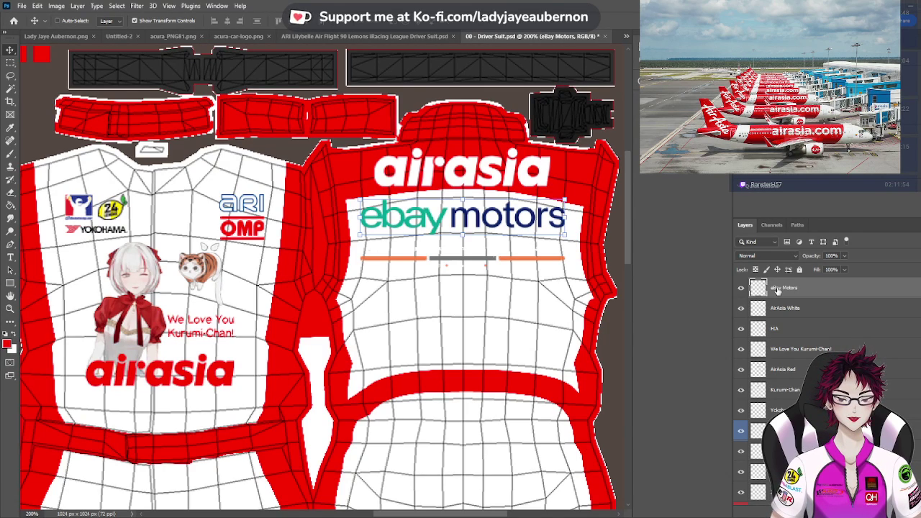
# Paste the Faith Insurance Agency logo above the eBay Motors layer and scale it to 42.56% on the suit's back
pyautogui.hotkey('ctrl', 'v')
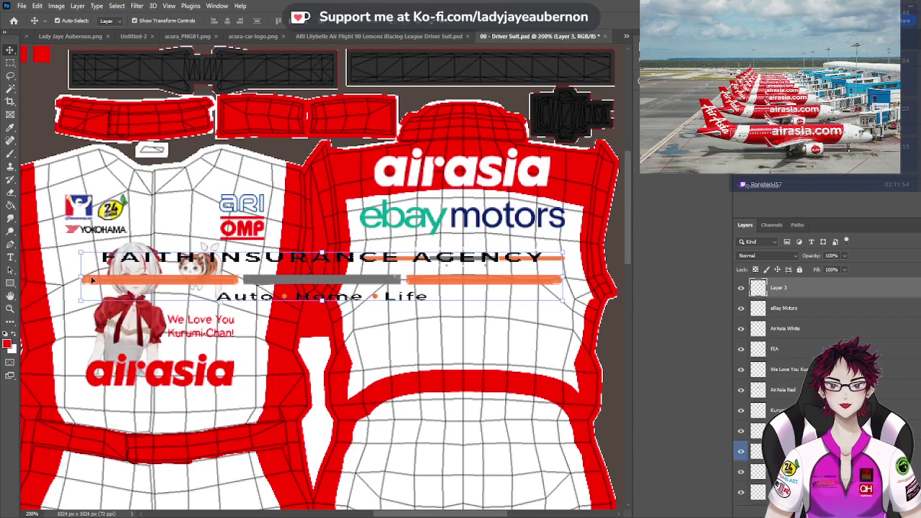
pyautogui.moveTo(81, 276); pyautogui.dragTo(360, 290)
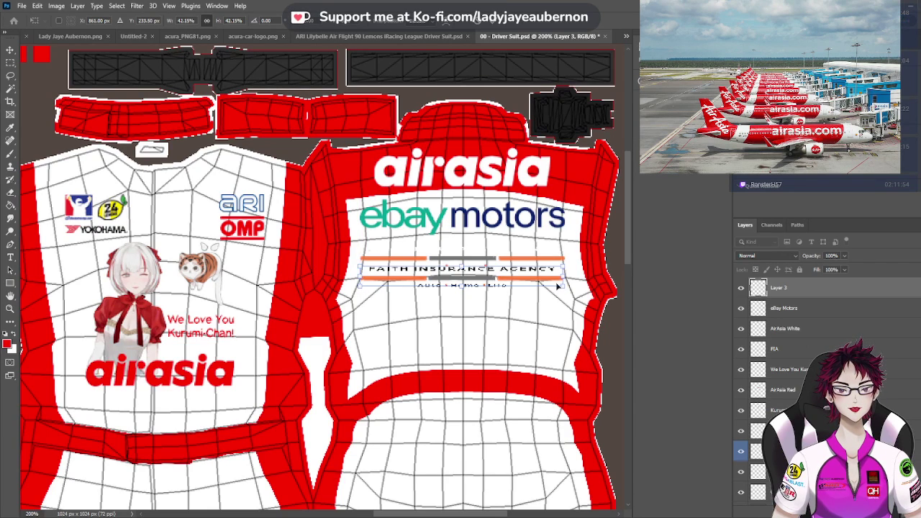
pyautogui.moveTo(567, 275); pyautogui.dragTo(569, 275)
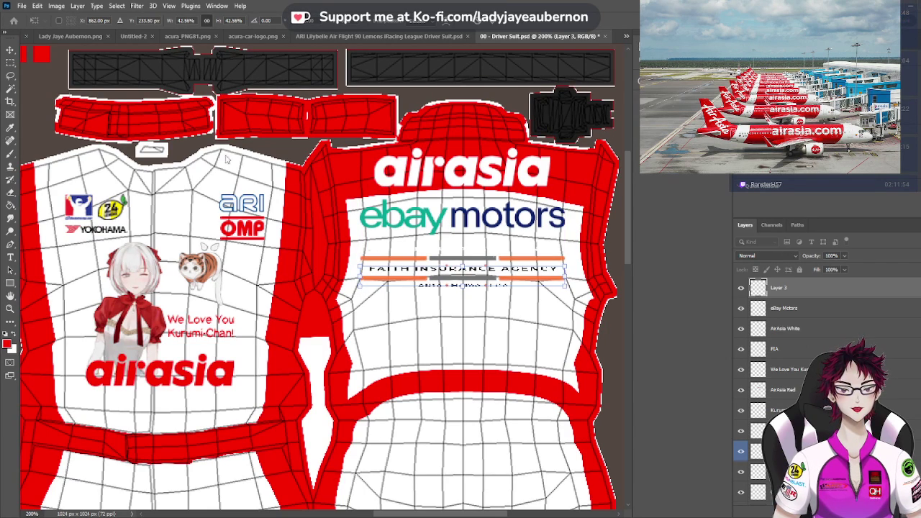
pyautogui.click(13, 52)
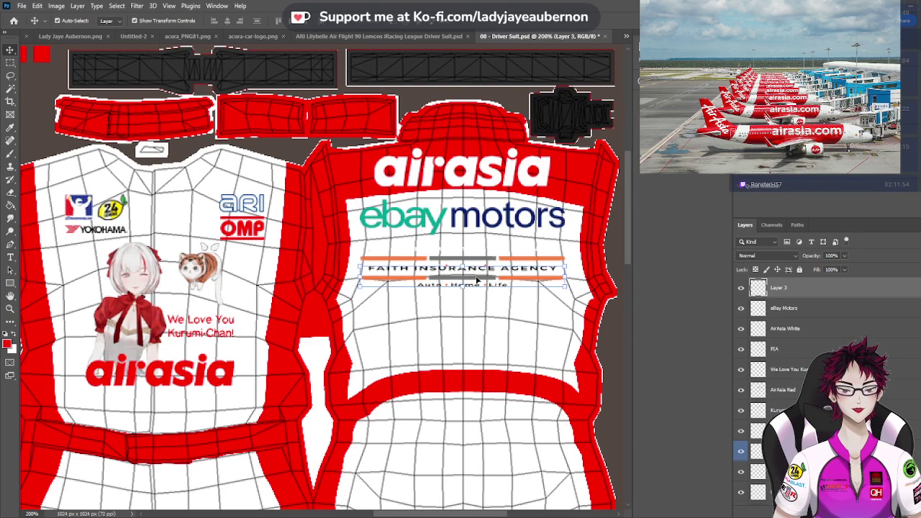
# Delete the old FIA layer and move the new Faith Insurance Agency logo up into its place below the eBay Motors logo
pyautogui.click(400, 336)
pyautogui.hotkey('ctrl', 'z')
pyautogui.hotkey('ctrl', 'z')
pyautogui.hotkey('ctrl', 'z')
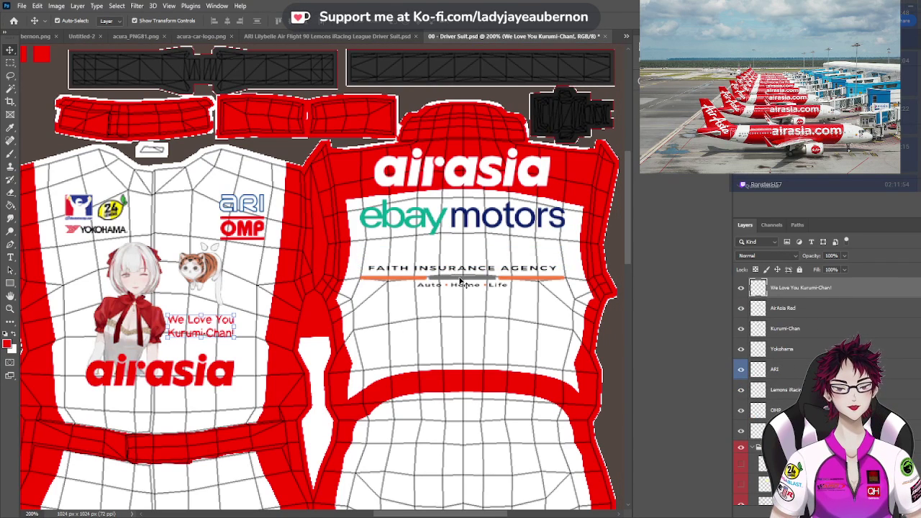
pyautogui.moveTo(460, 281); pyautogui.dragTo(461, 264)
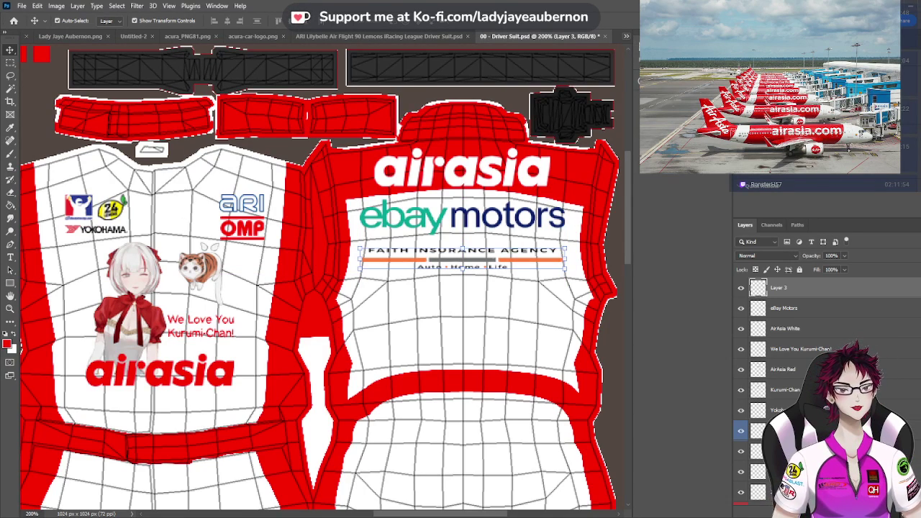
# Copy the Project Kawaii logo from Aozora Kurumi Supercars Holden ZB Commodore.psd and return to the driver suit file
pyautogui.click(626, 36)
pyautogui.click(558, 93)
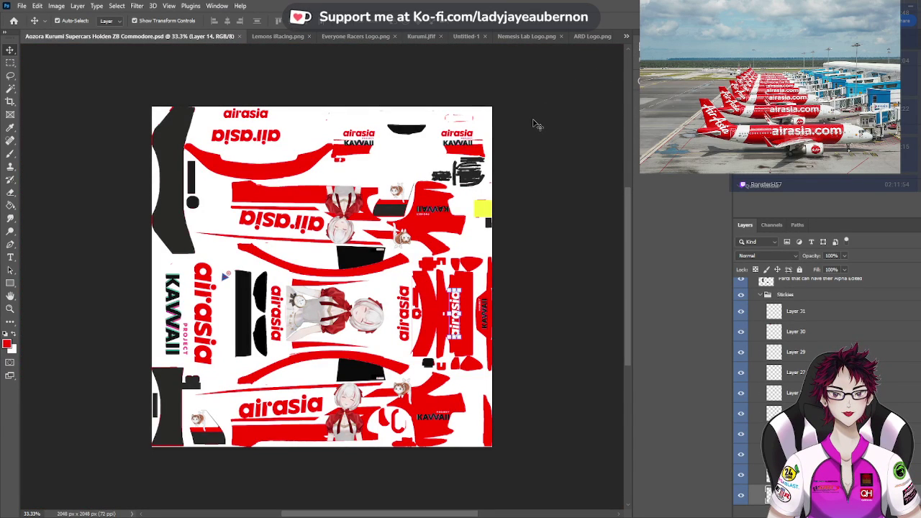
pyautogui.click(470, 145)
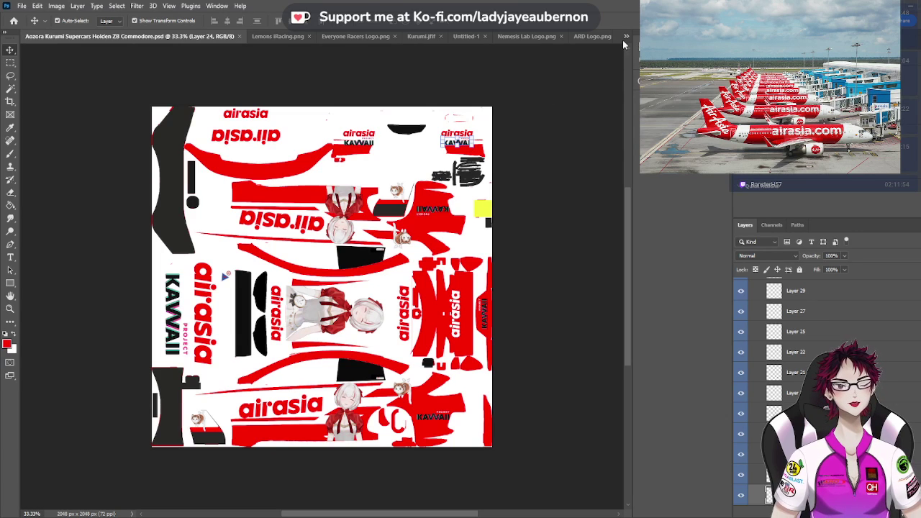
pyautogui.hotkey('ctrl', 'shift', 'Tab')
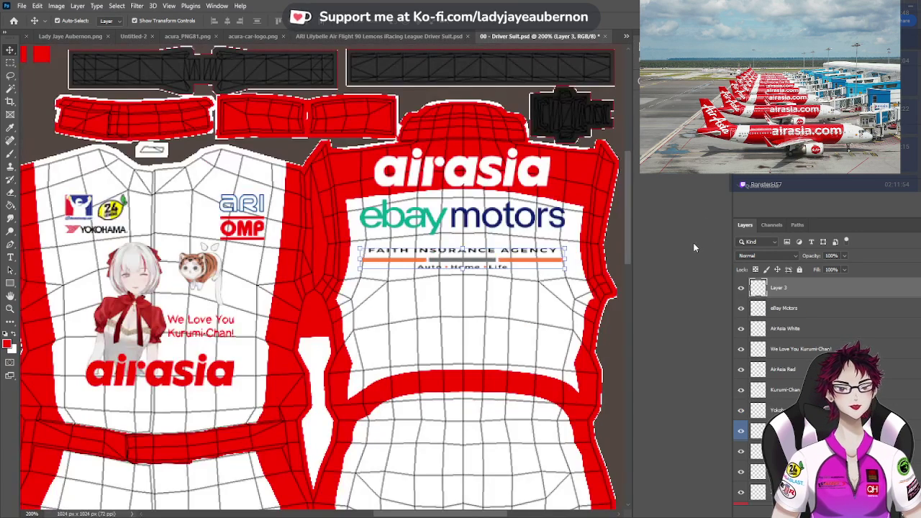
# Rename the new Faith Insurance Agency logo's layer as FIA
pyautogui.doubleClick(780, 288)
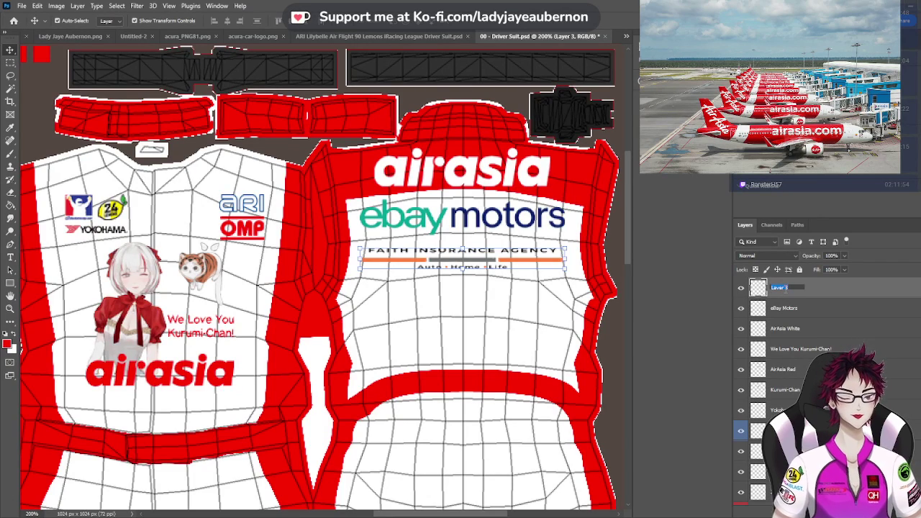
pyautogui.press('Return')
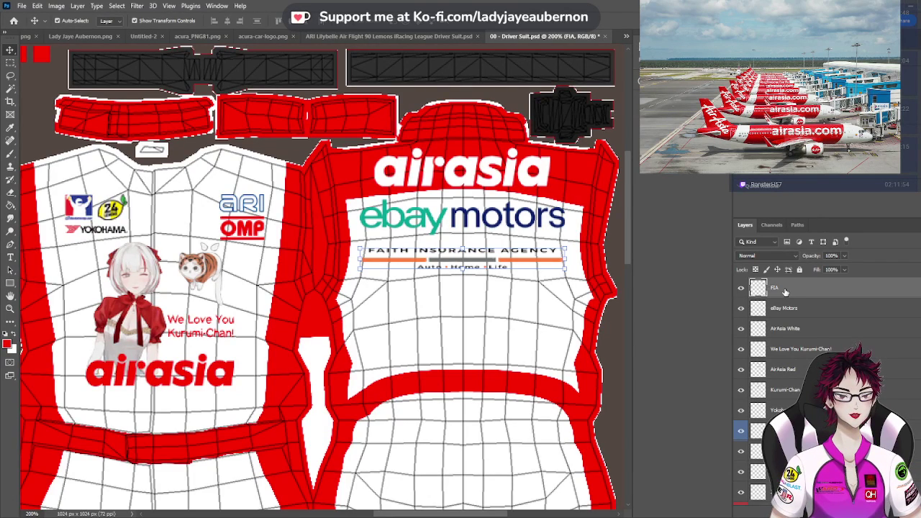
# Paste the Project Kawaii logo centred below the Faith Insurance Agency logo on the suit's back and scale it to 99.44%
pyautogui.hotkey('ctrl', 'v')
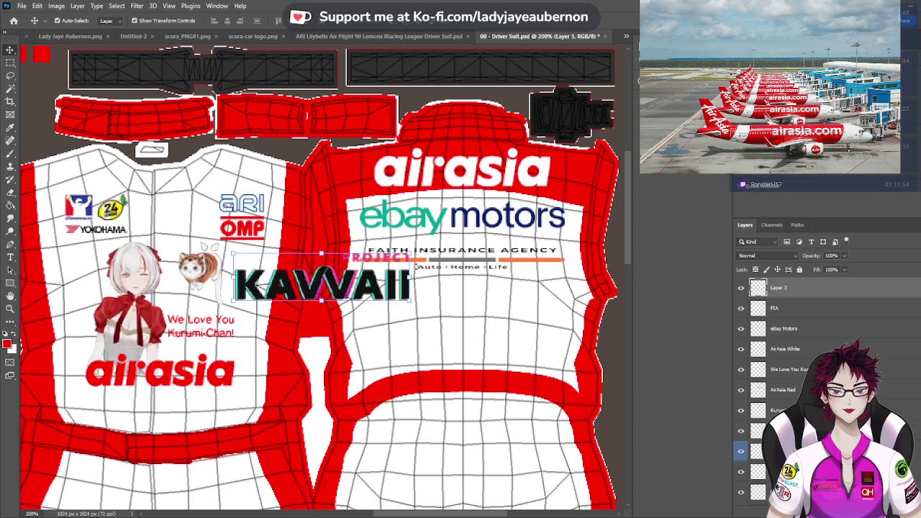
pyautogui.moveTo(333, 286); pyautogui.dragTo(474, 314)
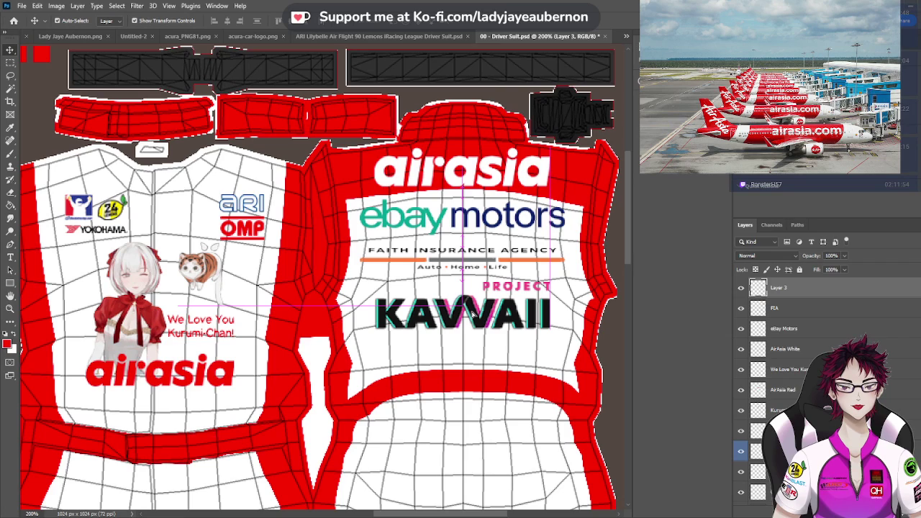
pyautogui.moveTo(467, 308); pyautogui.dragTo(466, 308)
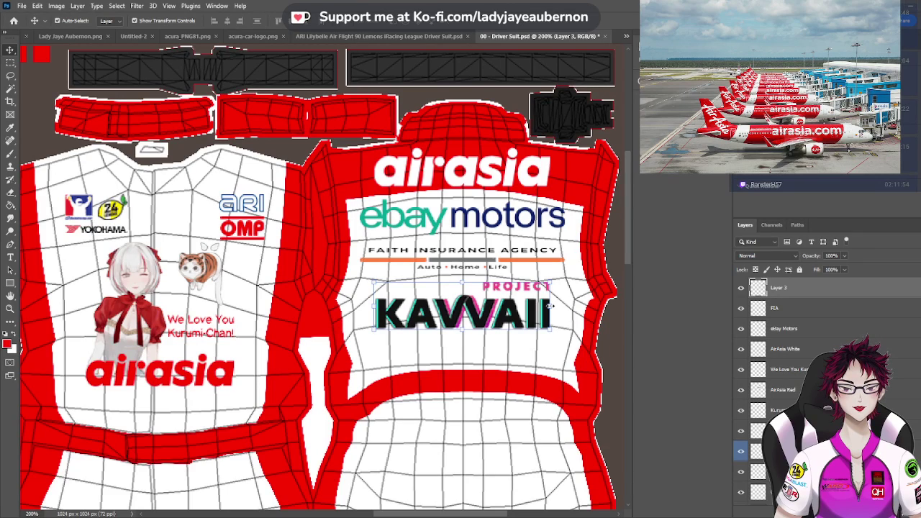
pyautogui.moveTo(374, 306); pyautogui.dragTo(376, 305)
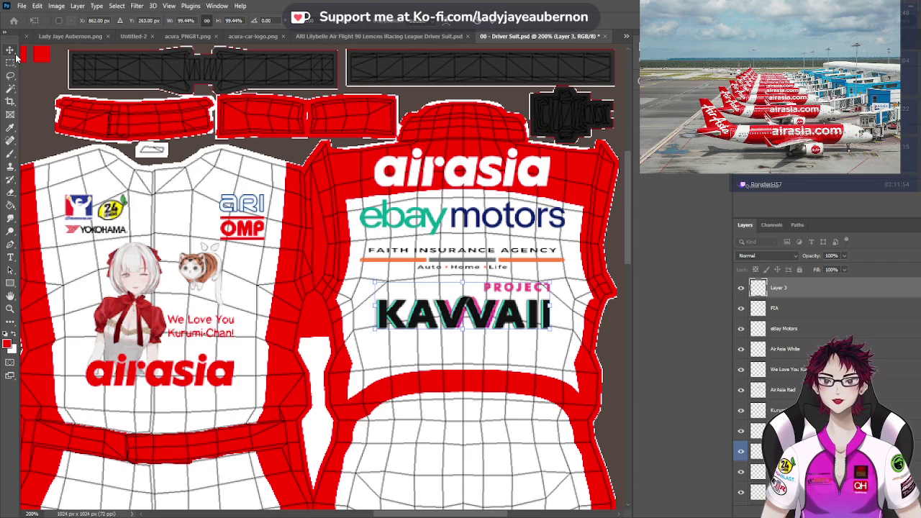
pyautogui.press('Return')
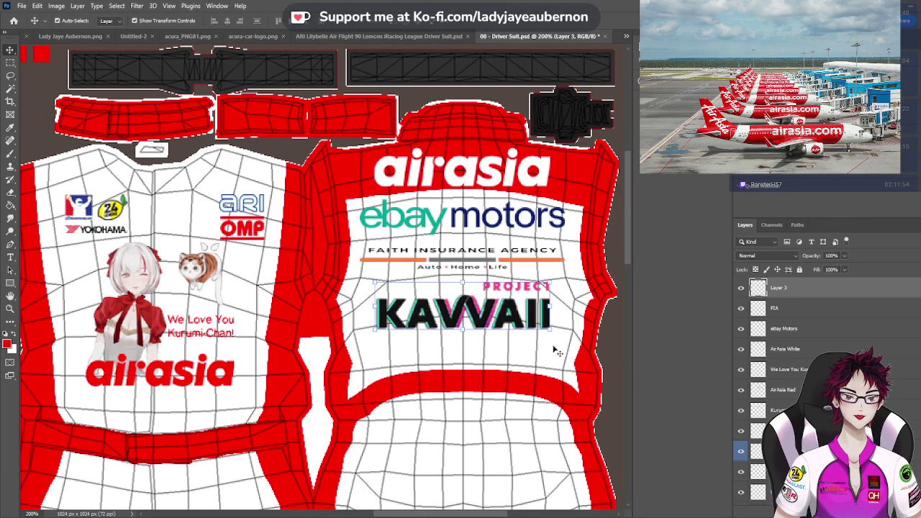
# Rename the pasted logo's layer as Project Kawaii
pyautogui.doubleClick(779, 288)
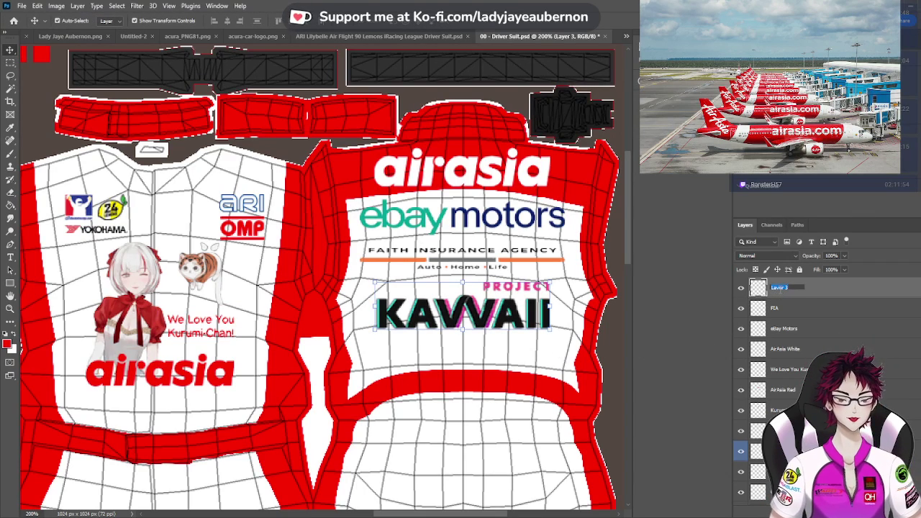
pyautogui.write('Project Kawaii')
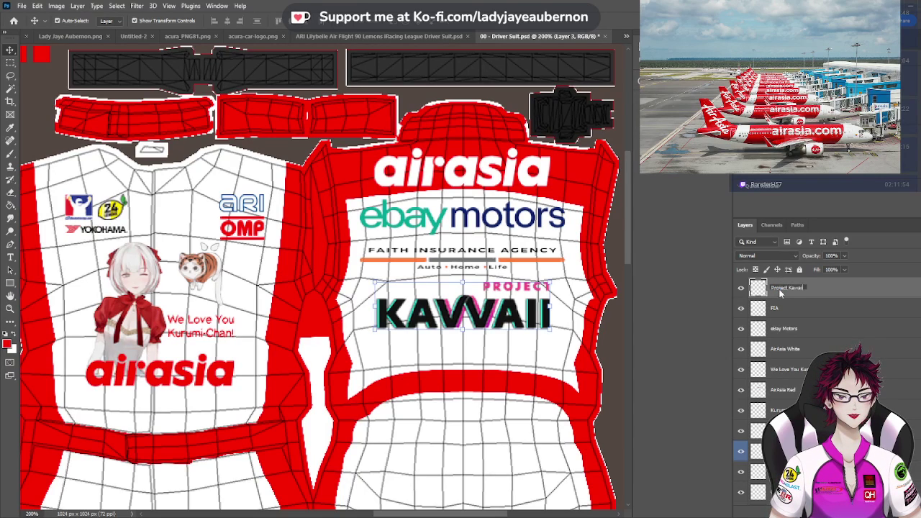
pyautogui.press('Return')
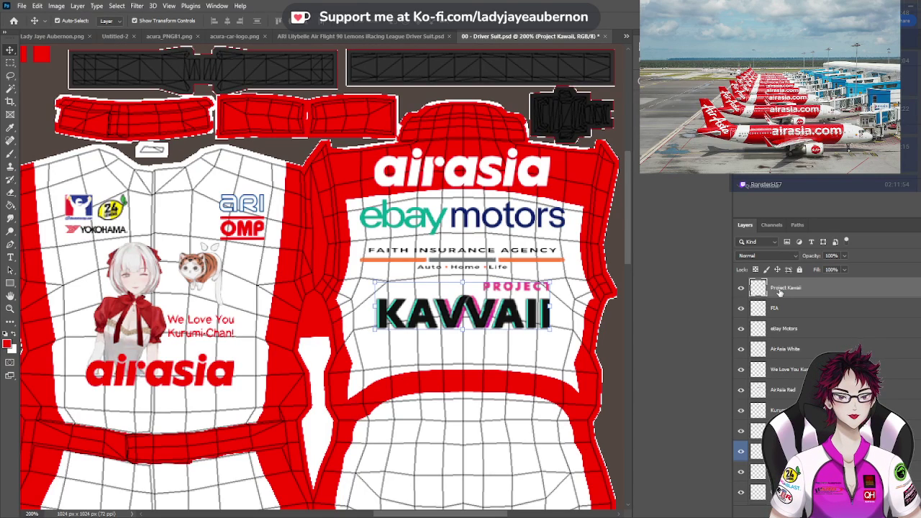
# Copy the ARD, BSR, Lemons iRacing and TFC sleeve logos from the ARI Lilybelle Air driver suit file and return to 00 - Driver Suit.psd
pyautogui.hotkey('ctrl', '-')
pyautogui.hotkey('ctrl', '-')
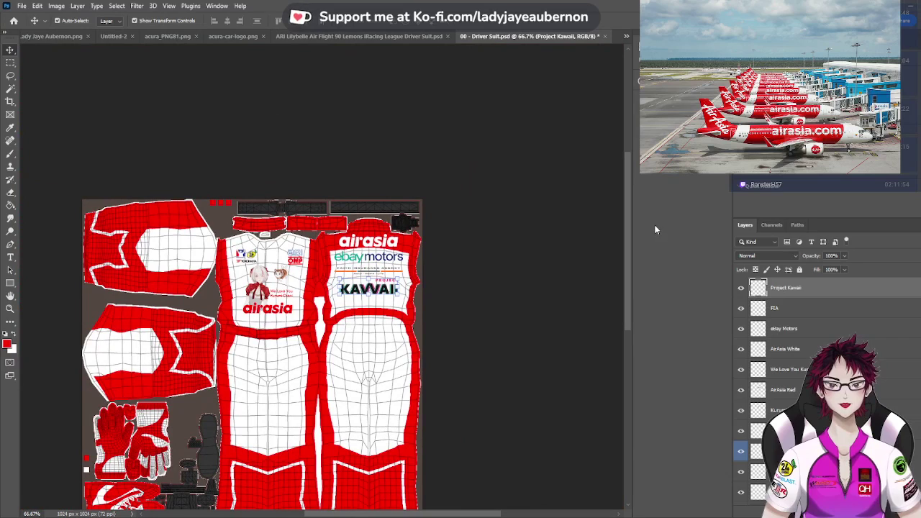
pyautogui.click(518, 295)
pyautogui.scroll(-2, 511, 289)
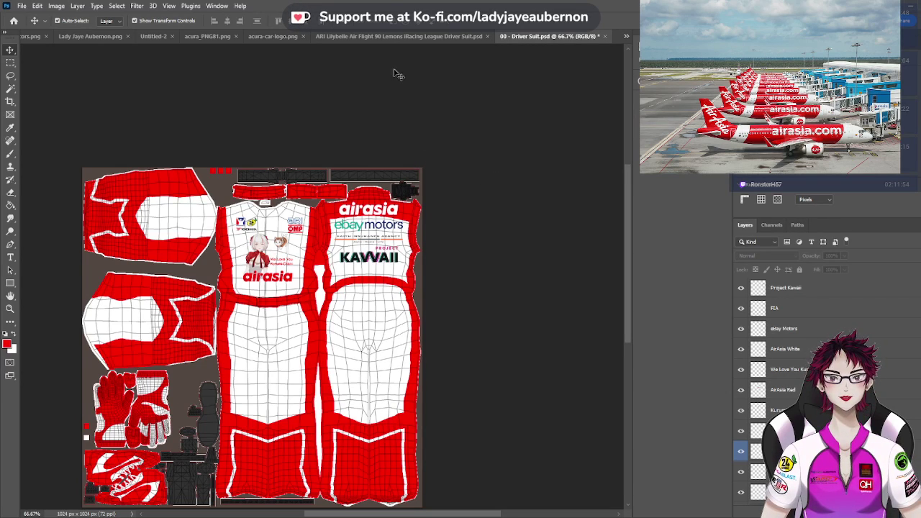
pyautogui.click(377, 40)
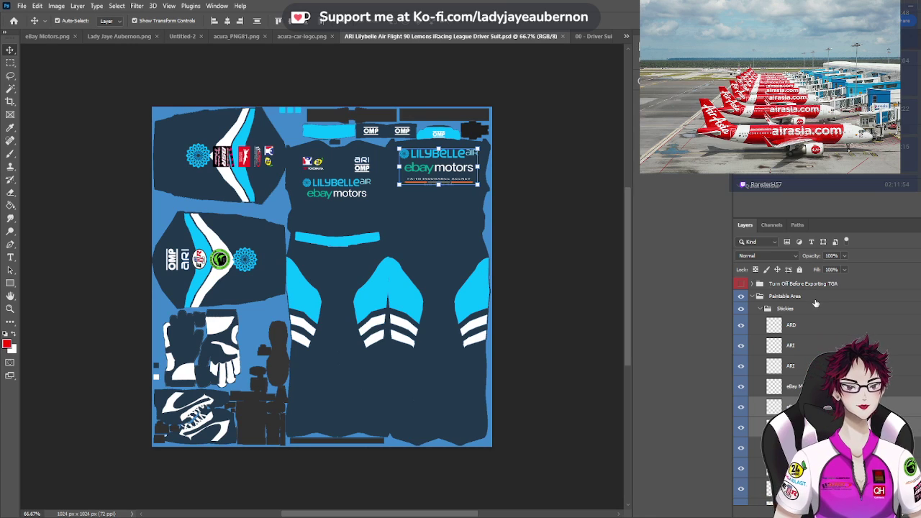
pyautogui.click(277, 159)
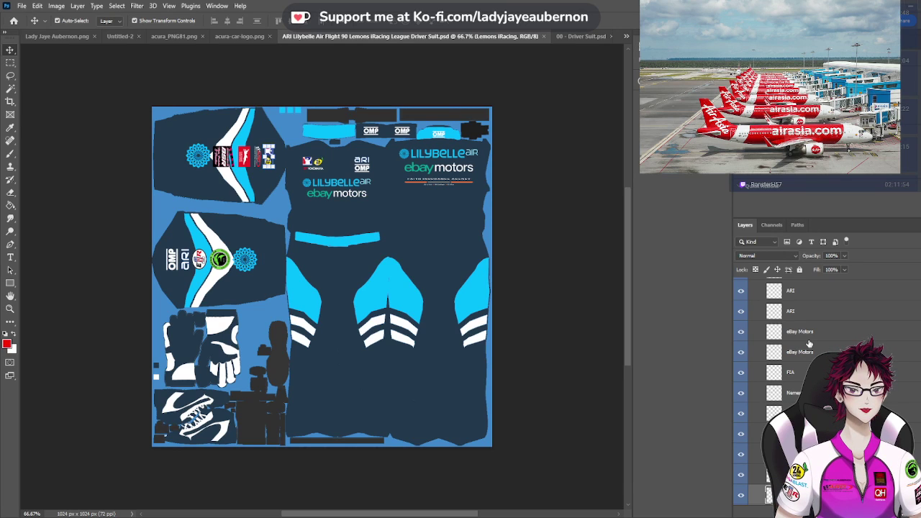
pyautogui.scroll(2, 810, 345)
pyautogui.scroll(-2, 809, 346)
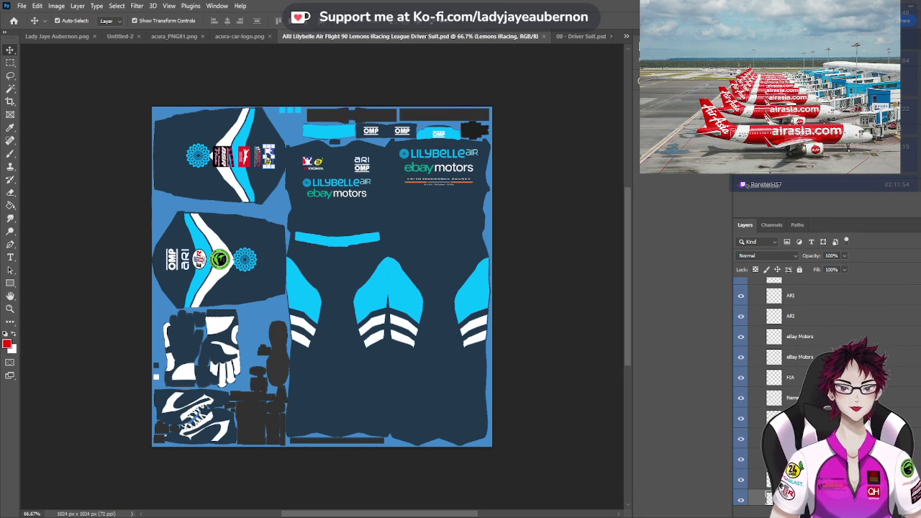
pyautogui.scroll(2, 813, 320)
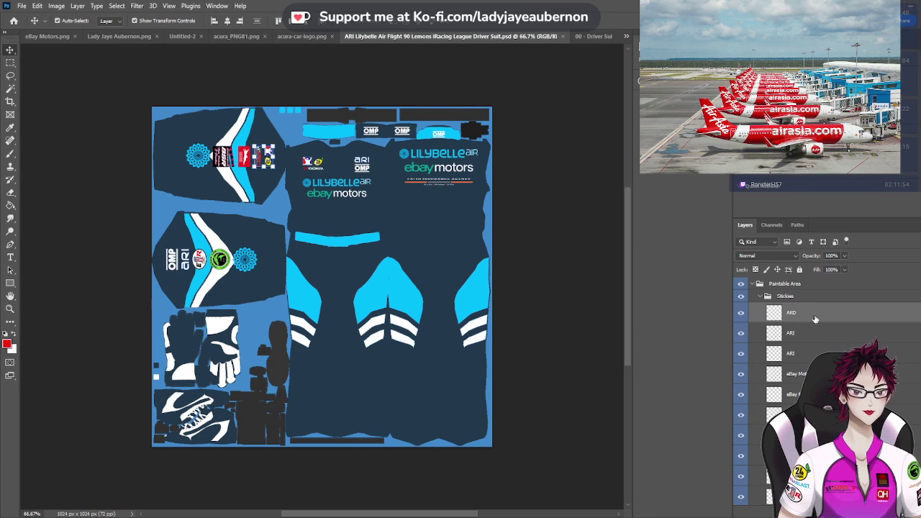
pyautogui.scroll(-4, 815, 319)
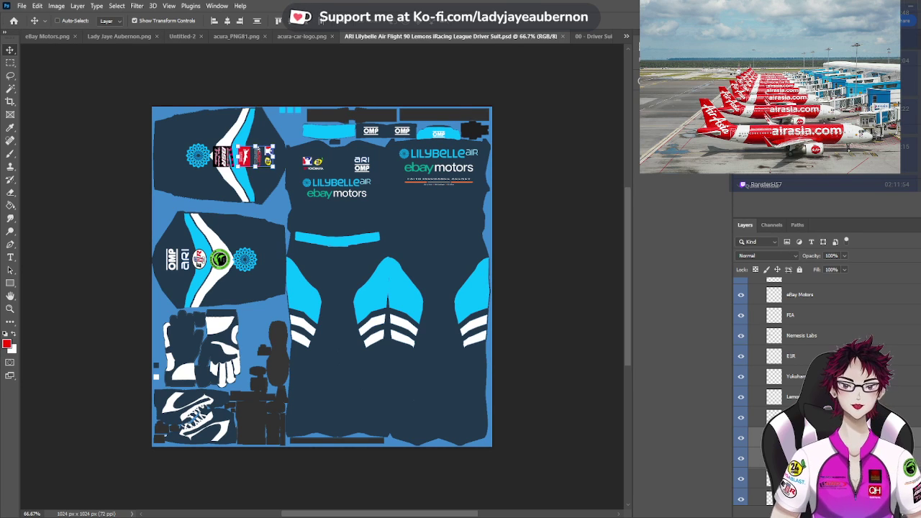
pyautogui.click(791, 417)
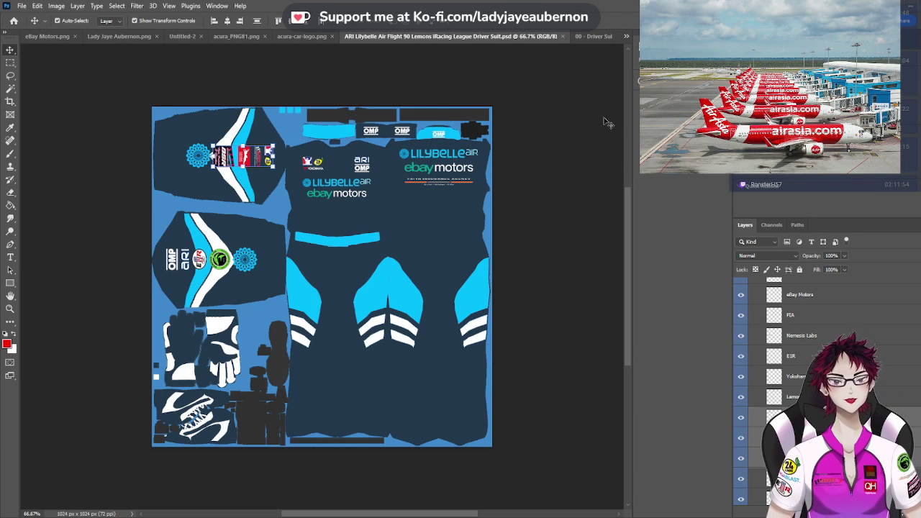
pyautogui.click(600, 37)
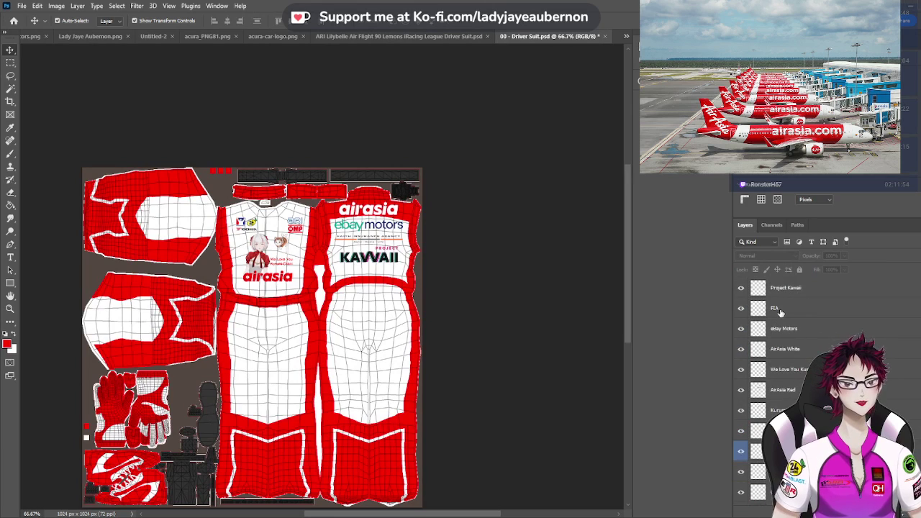
# Paste the ARD, BSR, Lemons iRacing and TFC logos above the Project Kawaii layer and place them on the upper sleeve's white area
pyautogui.click(786, 289)
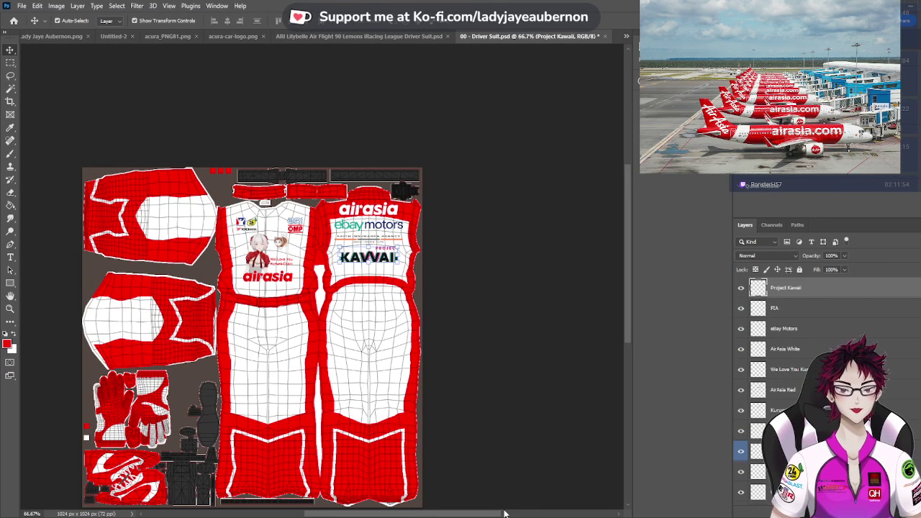
pyautogui.moveTo(504, 513); pyautogui.dragTo(441, 500)
pyautogui.scroll(3, 435, 305)
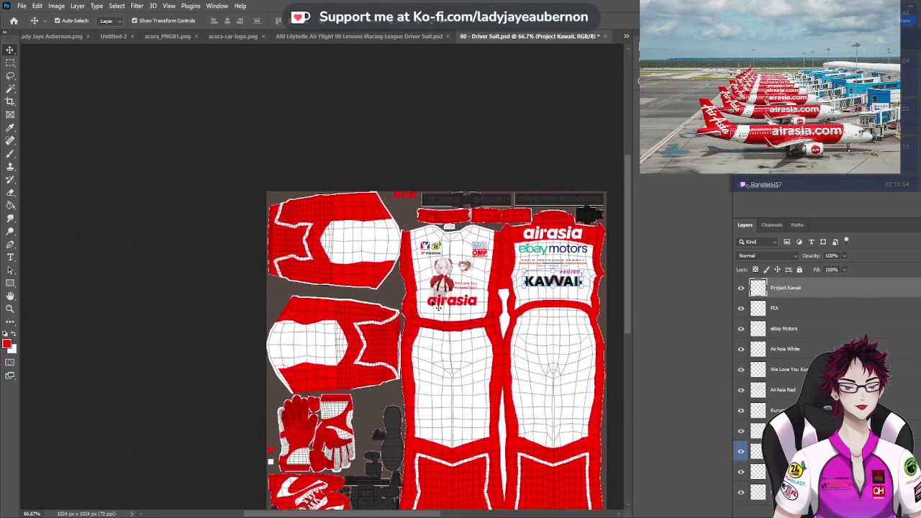
pyautogui.hotkey('ctrl', '+')
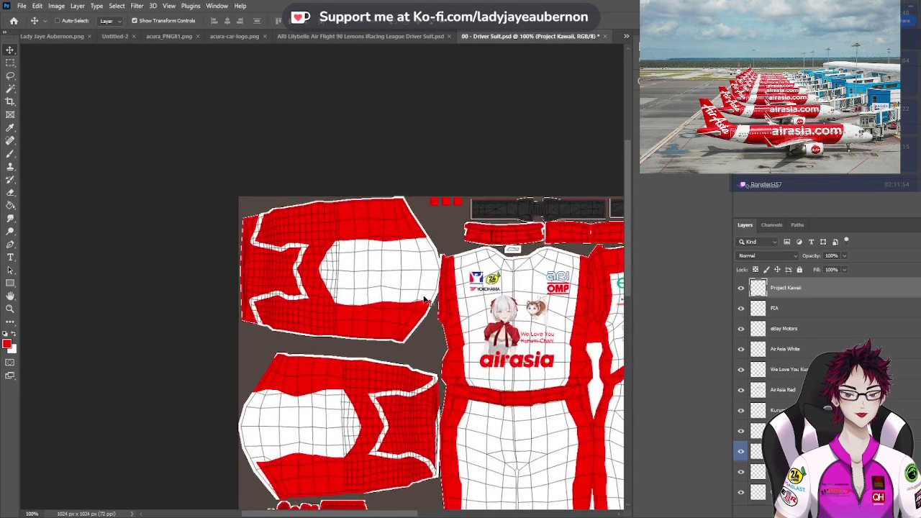
pyautogui.scroll(2, 423, 282)
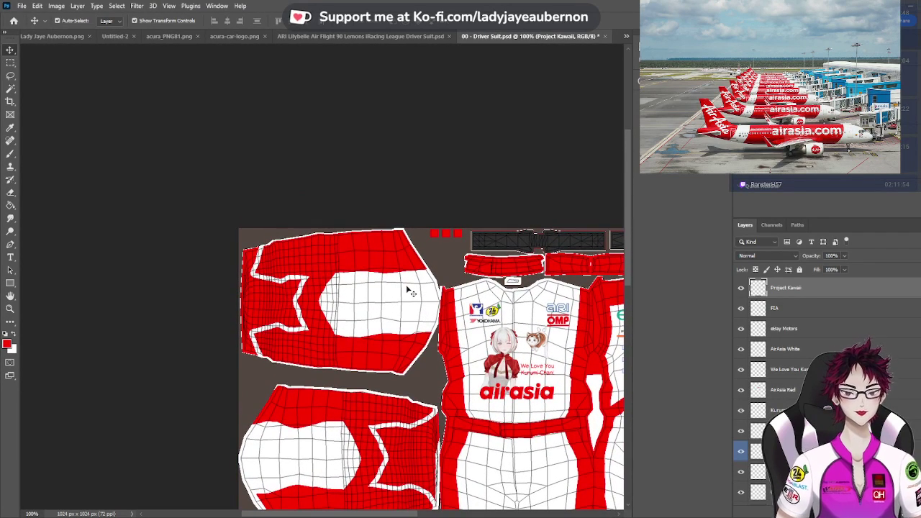
pyautogui.hotkey('ctrl', 'v')
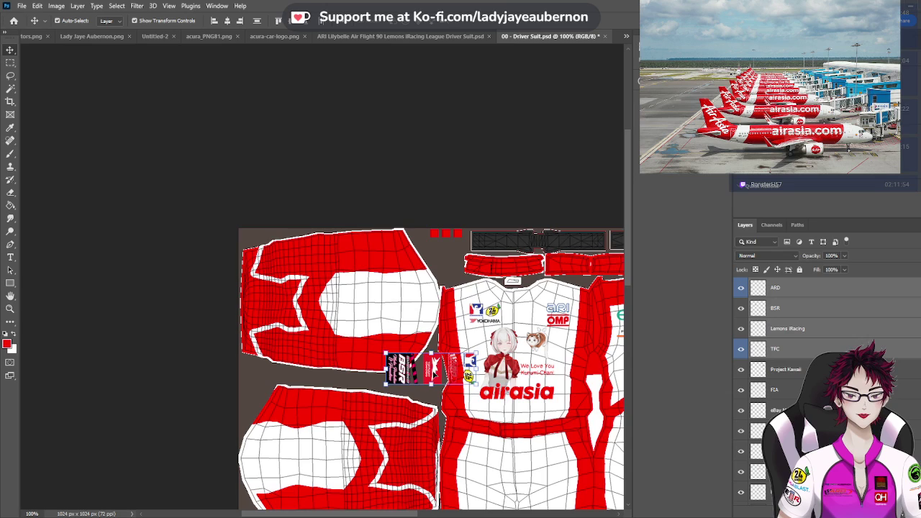
pyautogui.moveTo(435, 372); pyautogui.dragTo(388, 308)
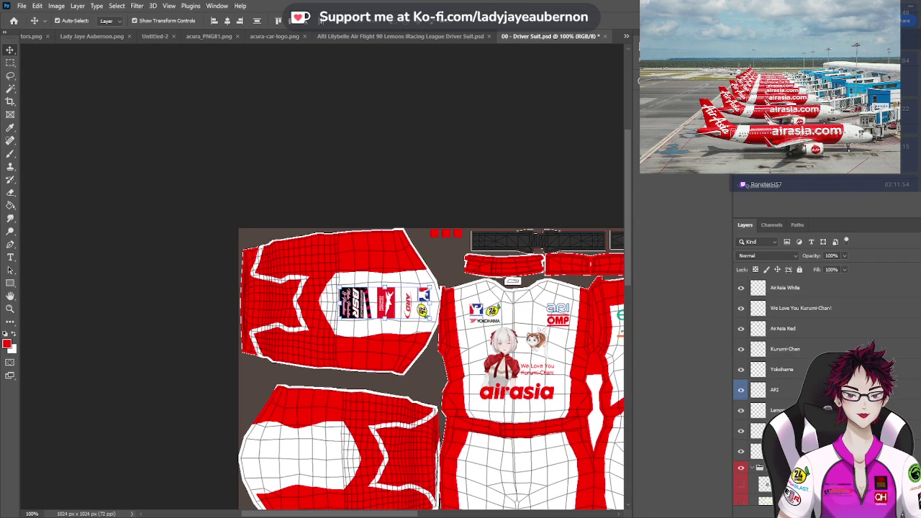
# Show the sponsor location guide layer and shift the four sleeve logos inward along the upper sleeve's white area
pyautogui.scroll(-1, 741, 424)
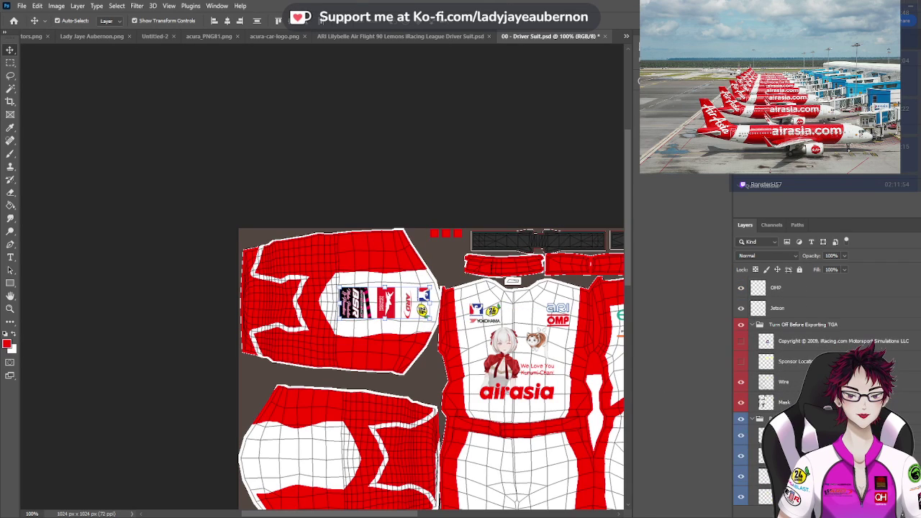
pyautogui.click(741, 361)
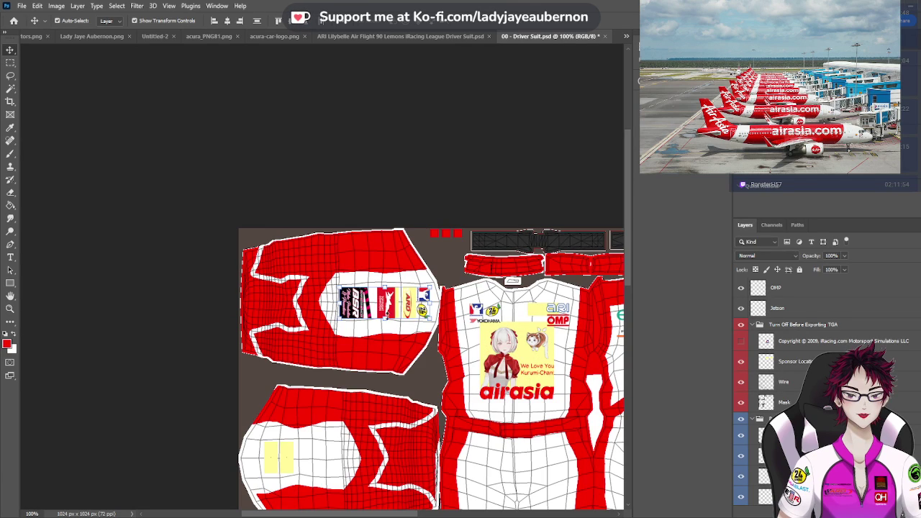
pyautogui.moveTo(387, 308); pyautogui.dragTo(375, 308)
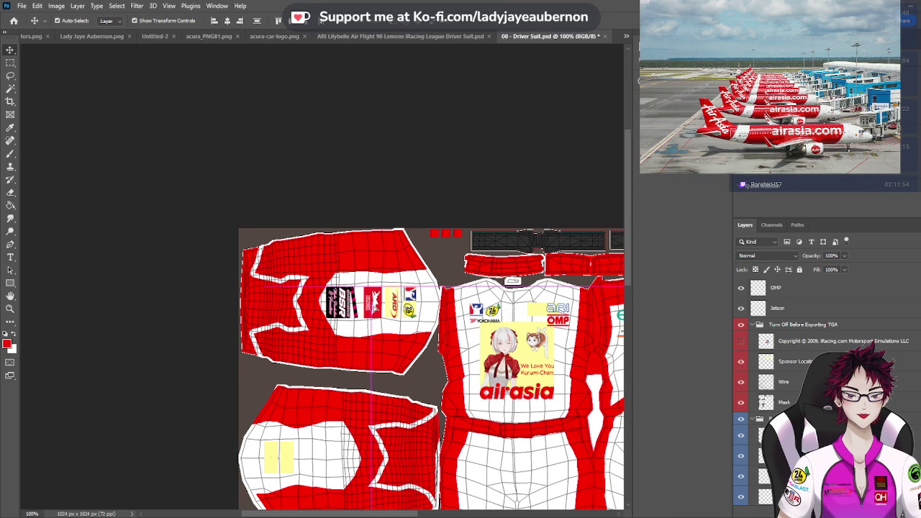
pyautogui.moveTo(374, 308); pyautogui.dragTo(373, 308)
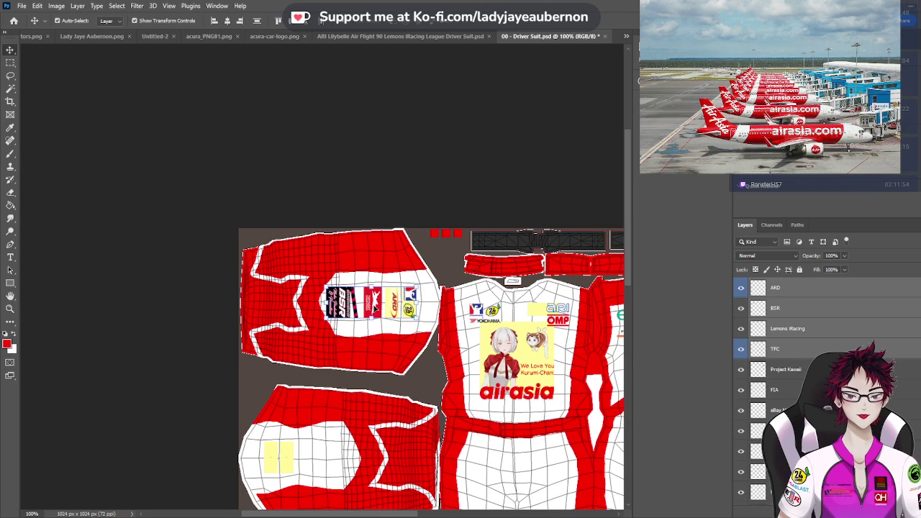
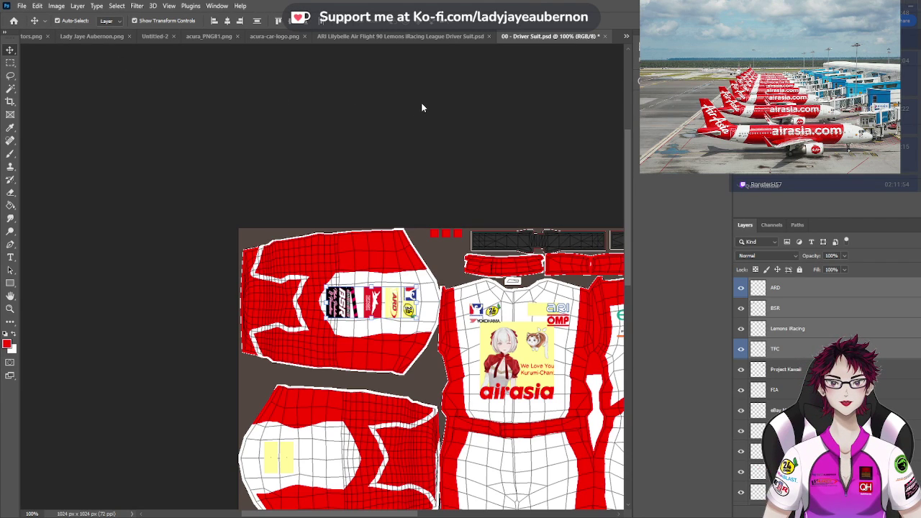
pyautogui.hotkey('ctrl', 'Tab')
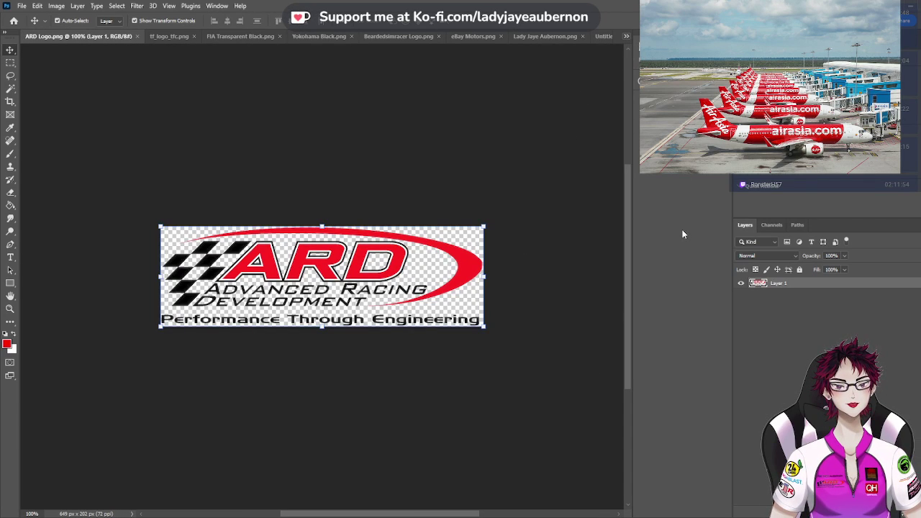
pyautogui.hotkey('ctrl', 'shift', 'Tab')
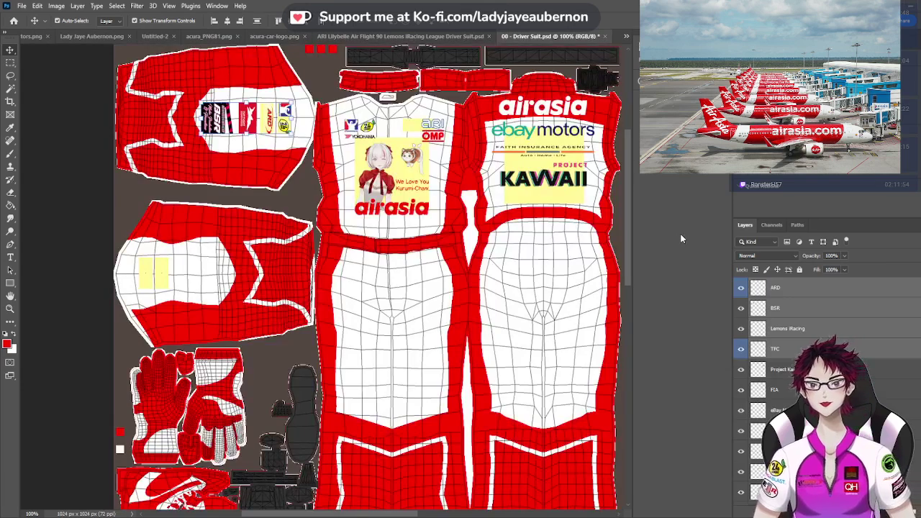
# Paste the full Advanced Racing Development logo above the ARD layer and rotate it 90° clockwise
pyautogui.click(787, 288)
pyautogui.scroll(2, 216, 164)
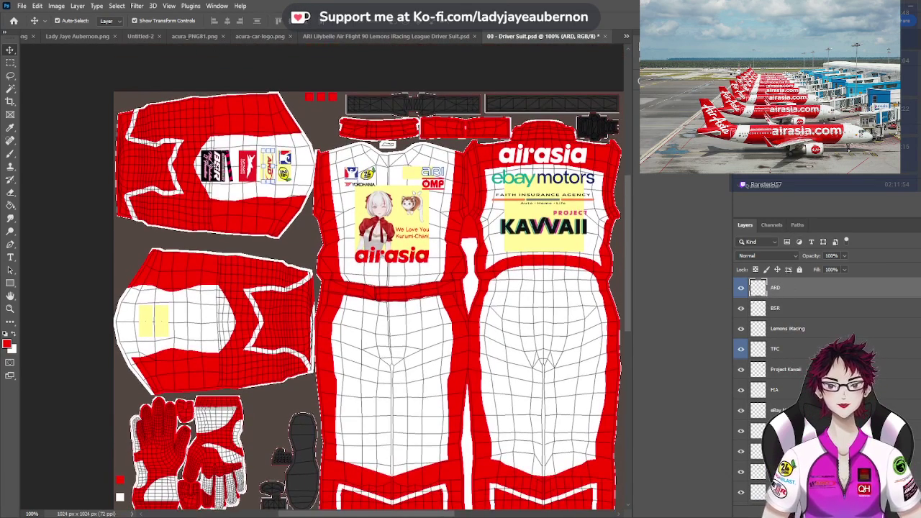
pyautogui.hotkey('ctrl', 'v')
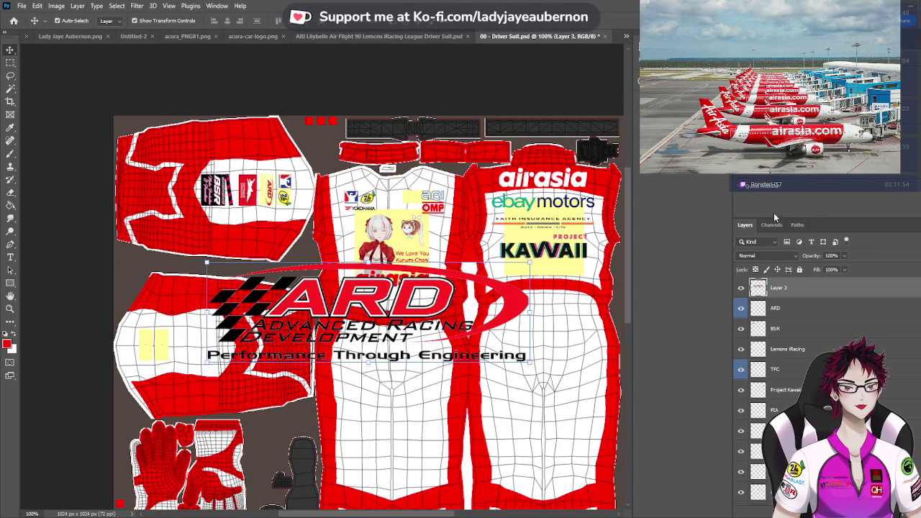
pyautogui.moveTo(374, 393); pyautogui.dragTo(286, 317)
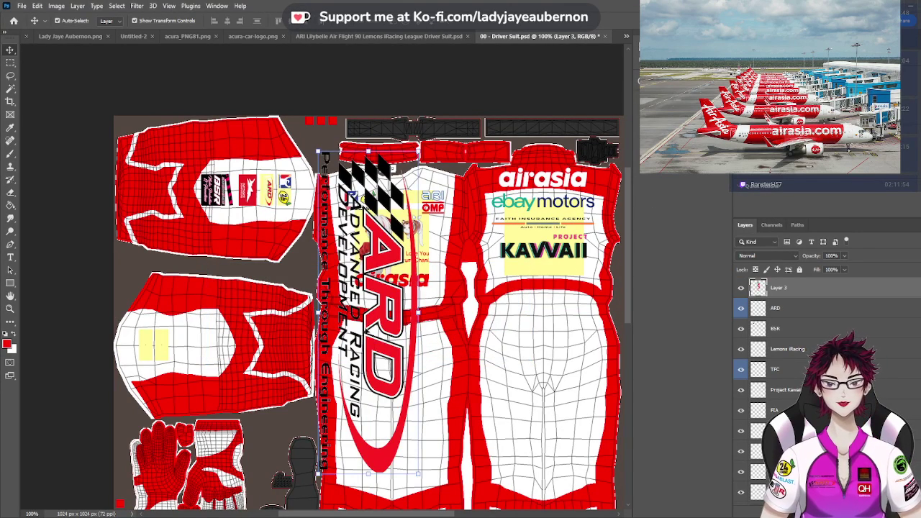
# Scale the rotated ARD logo to about 9.86% so it matches the upper sleeve logos' height, beside the 24 Lemons logo
pyautogui.moveTo(368, 472); pyautogui.dragTo(368, 295)
pyautogui.scroll(2, 368, 295)
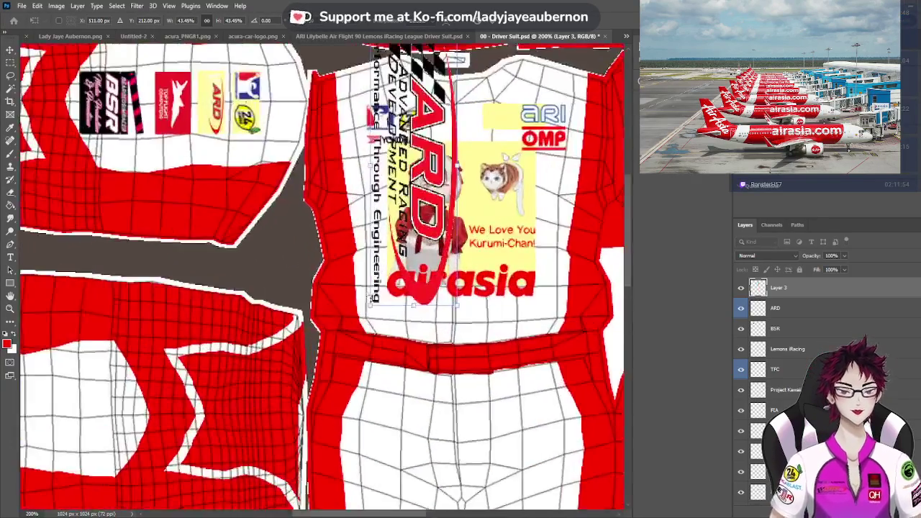
pyautogui.scroll(3, 368, 288)
pyautogui.scroll(1, 369, 287)
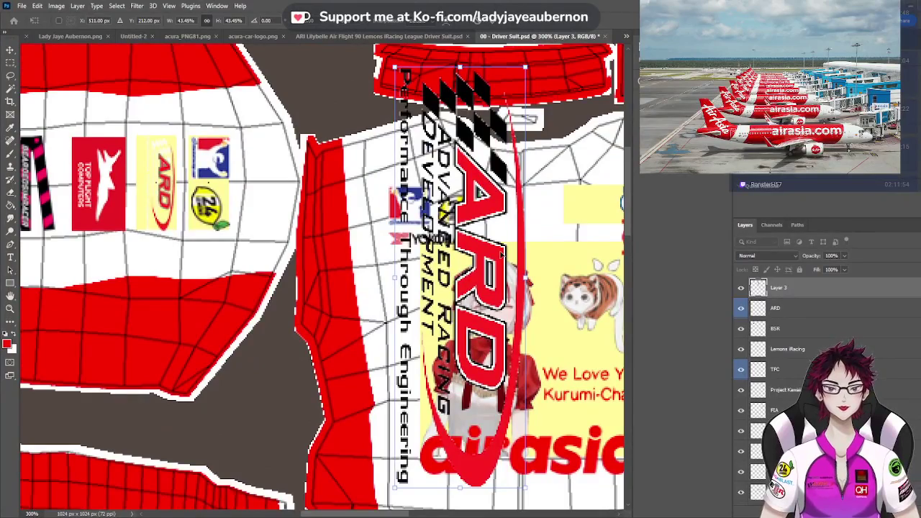
pyautogui.moveTo(493, 249); pyautogui.dragTo(274, 319)
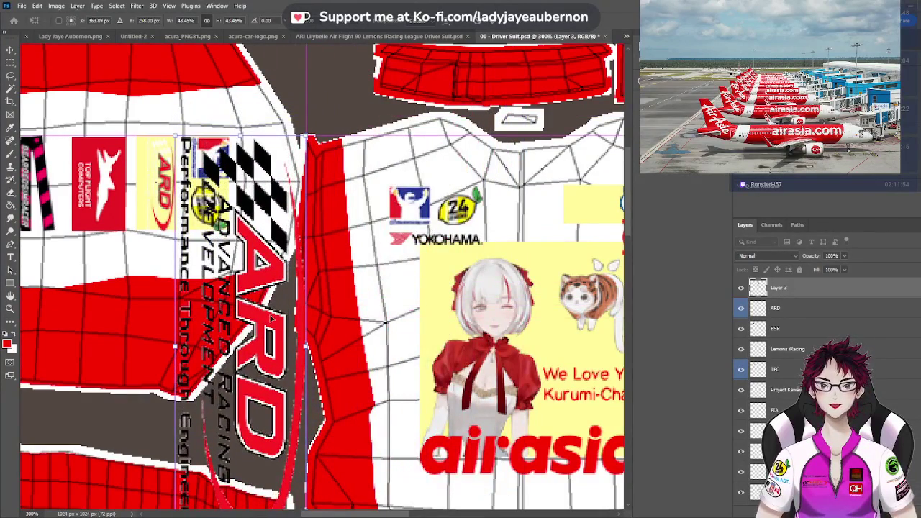
pyautogui.scroll(-4, 276, 375)
pyautogui.scroll(-1, 277, 375)
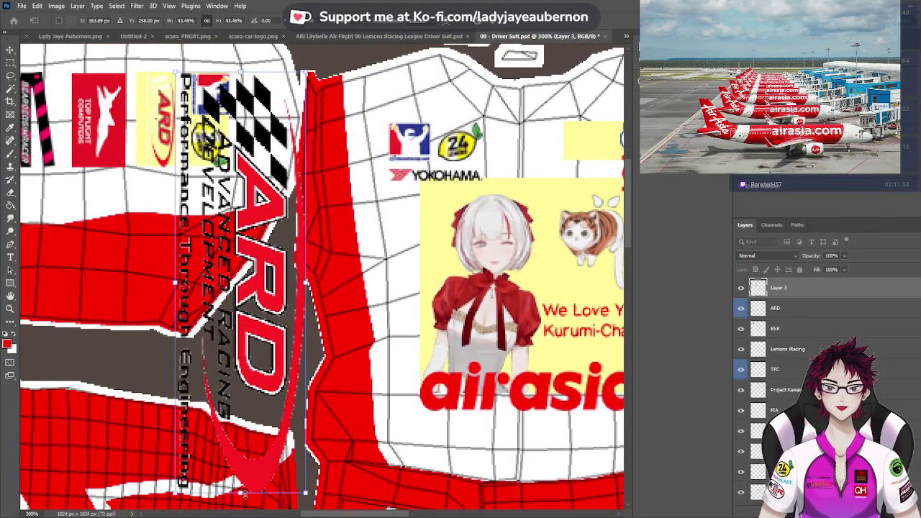
pyautogui.moveTo(241, 490); pyautogui.dragTo(223, 166)
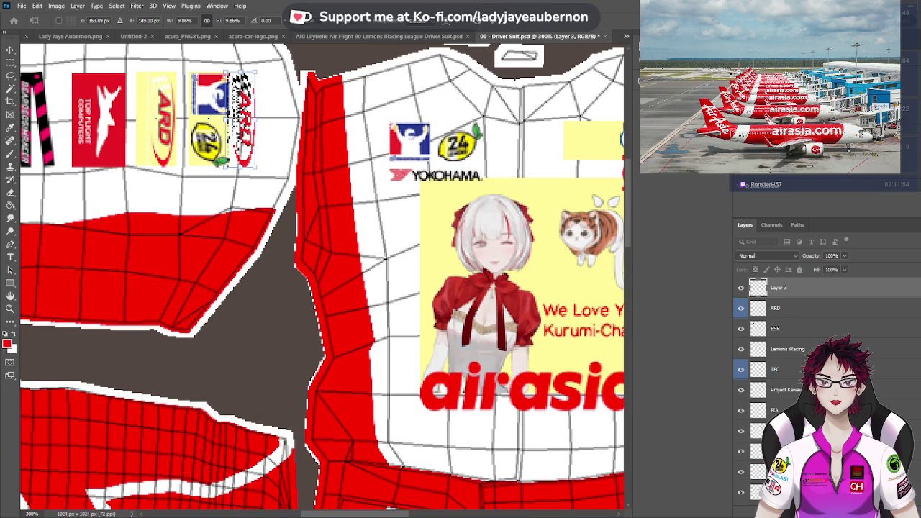
pyautogui.click(11, 52)
# Delete the old ARD logo and move the full version into its place on the upper sleeve
pyautogui.click(171, 144)
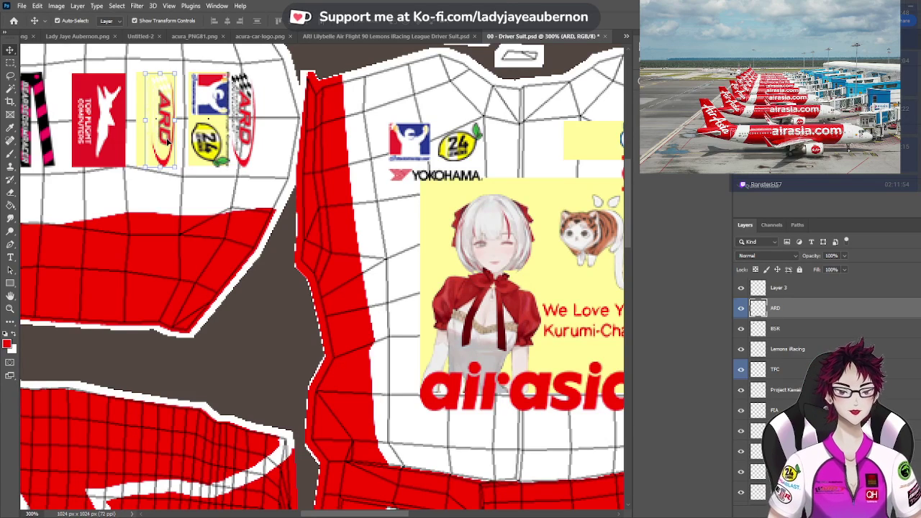
pyautogui.press('Delete')
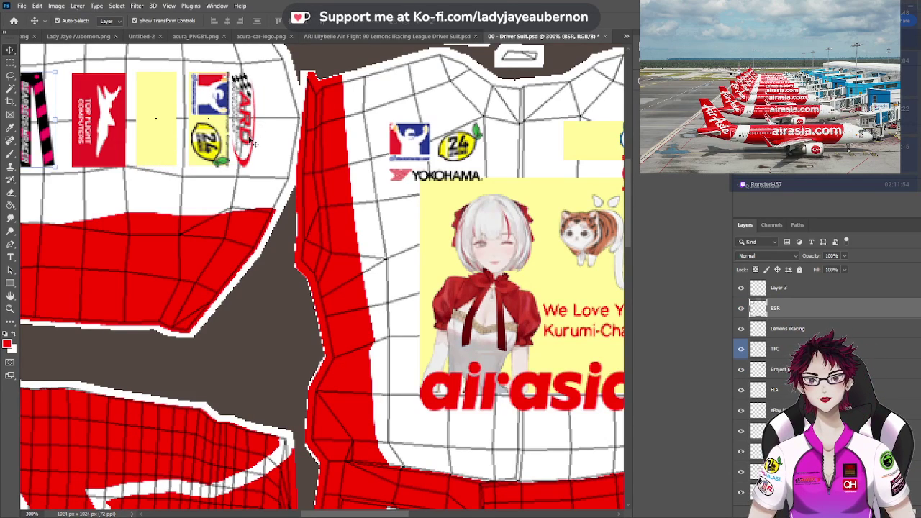
pyautogui.moveTo(250, 146); pyautogui.dragTo(167, 145)
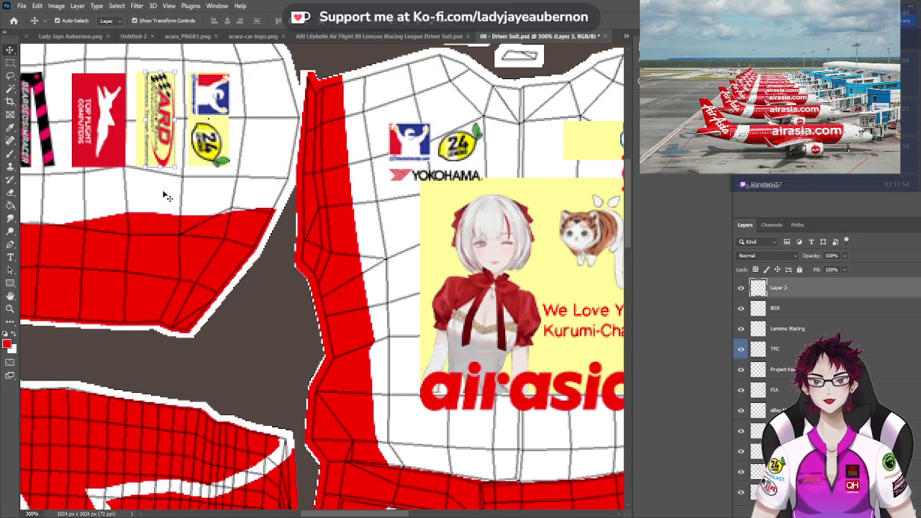
pyautogui.click(166, 196)
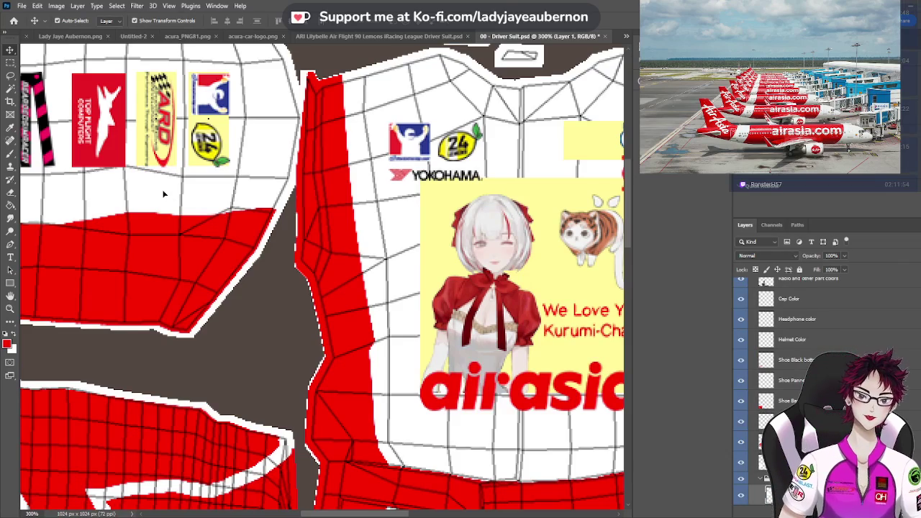
# Copy the OMP, ARI, E1R and Nemesis Labs sleeve logos from the ARI Lilybelle Air driver suit file and return to 00 - Driver Suit.psd
pyautogui.hotkey('ctrl', '-')
pyautogui.hotkey('ctrl', '-')
pyautogui.hotkey('ctrl', '-')
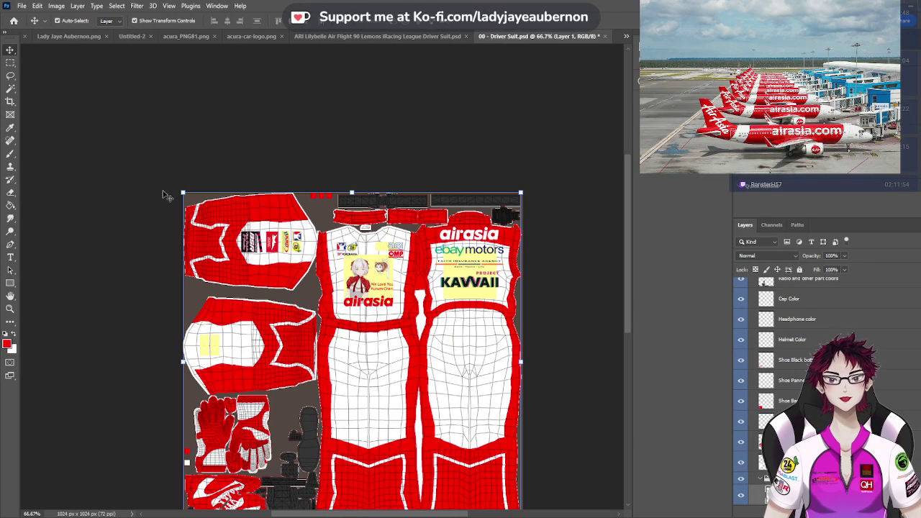
pyautogui.click(410, 40)
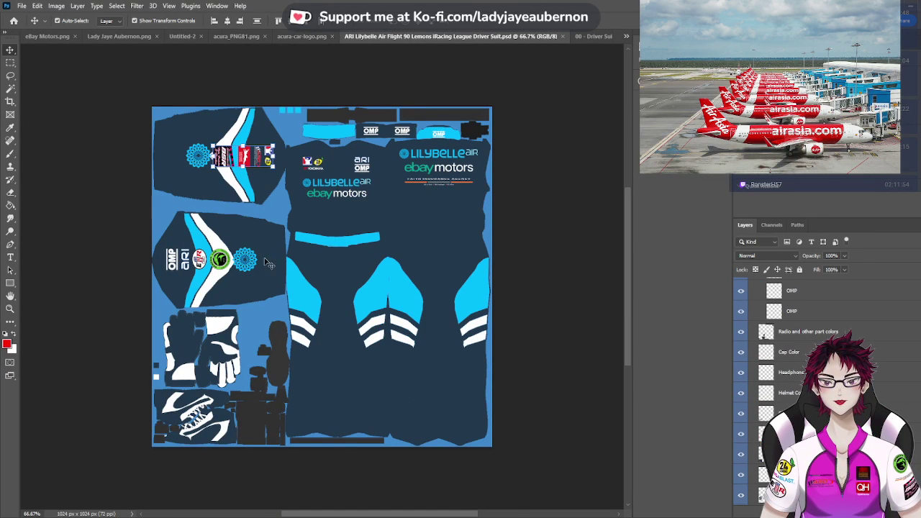
pyautogui.click(177, 266)
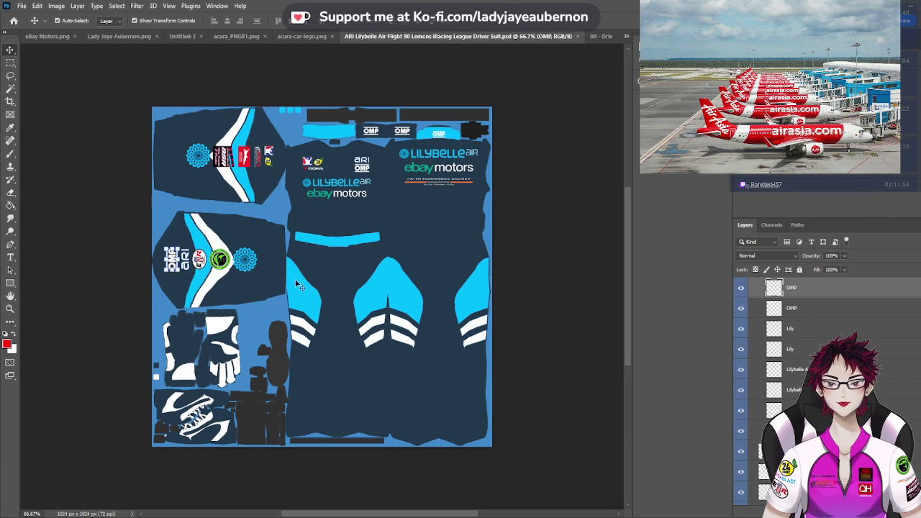
pyautogui.scroll(3, 828, 360)
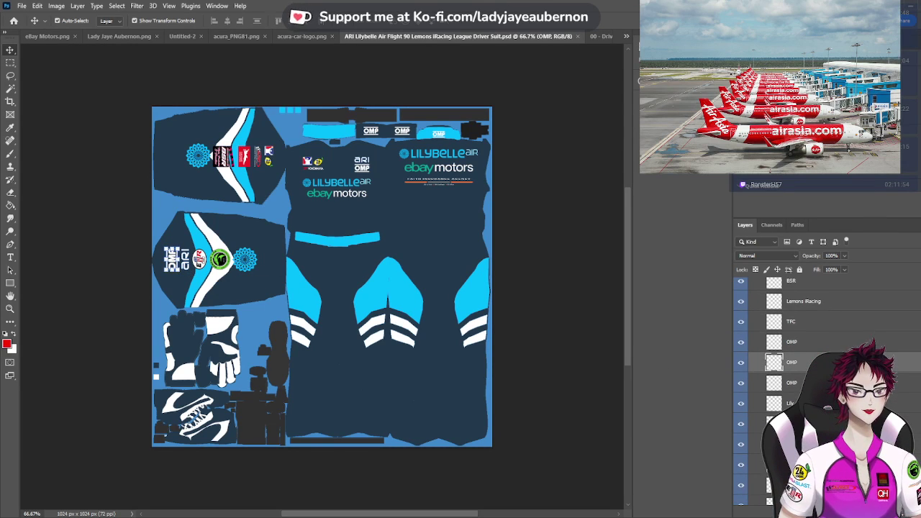
pyautogui.scroll(4, 827, 360)
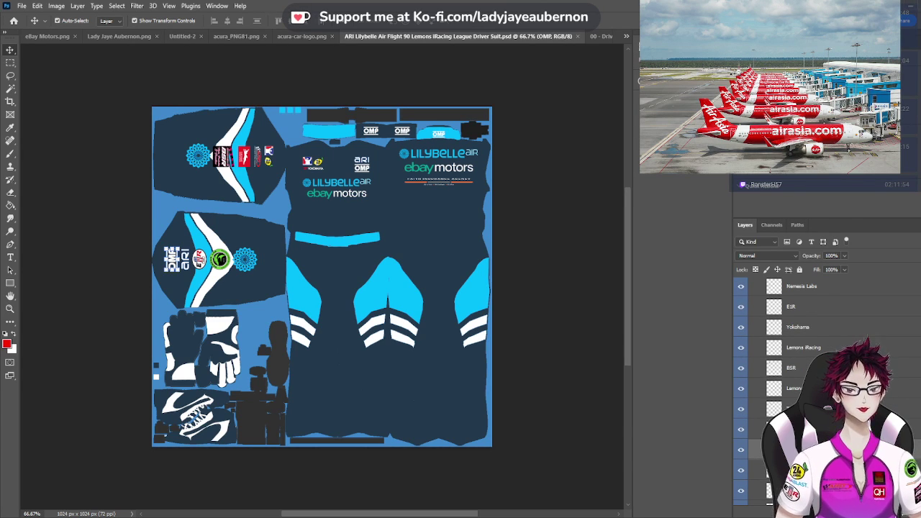
pyautogui.scroll(2, 828, 360)
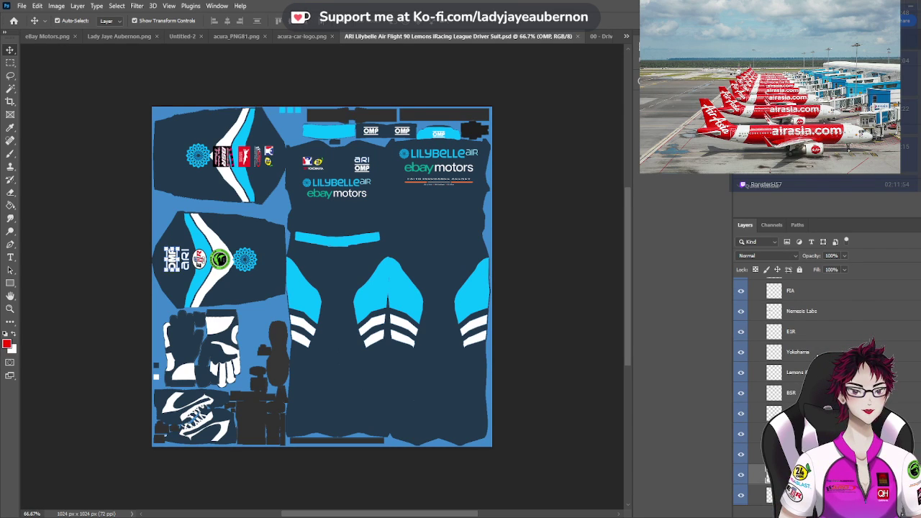
pyautogui.scroll(4, 828, 360)
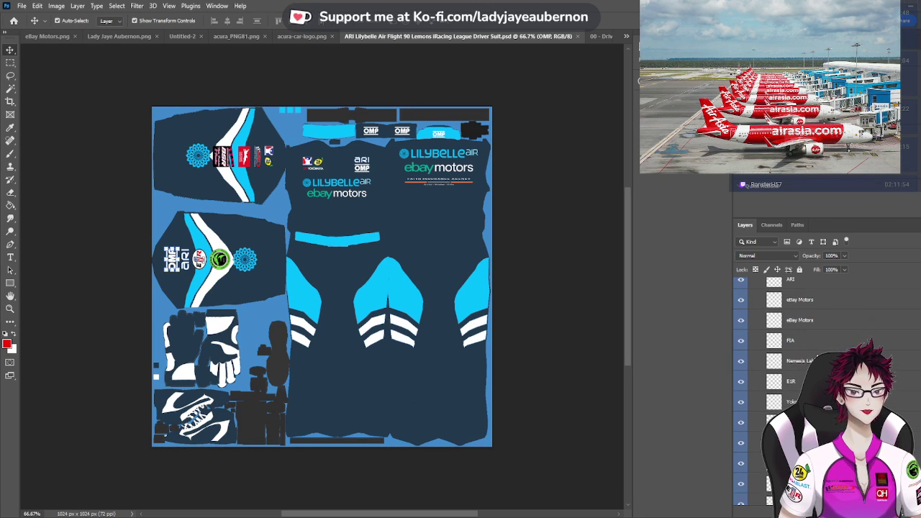
pyautogui.click(804, 308)
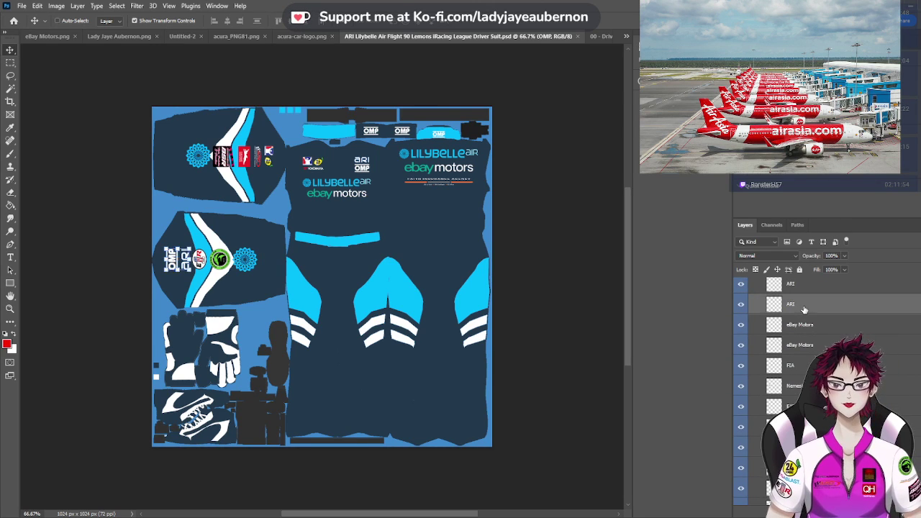
pyautogui.scroll(-1, 816, 331)
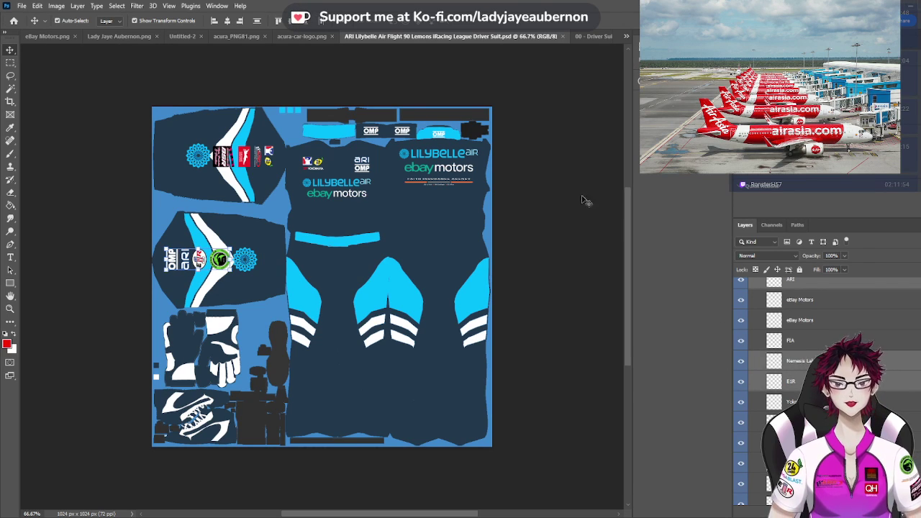
pyautogui.click(592, 36)
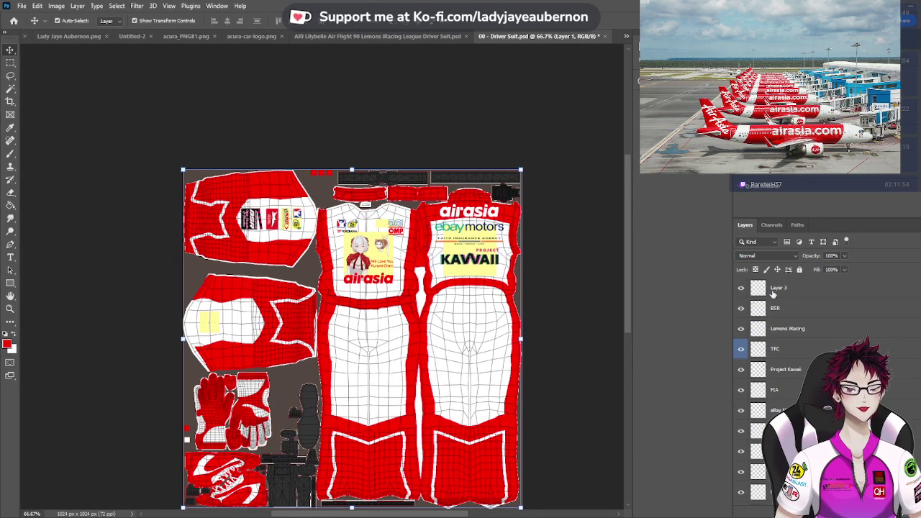
# Rename the new sleeve logo's layer, Layer 3, as ARD
pyautogui.click(779, 293)
pyautogui.doubleClick(779, 293)
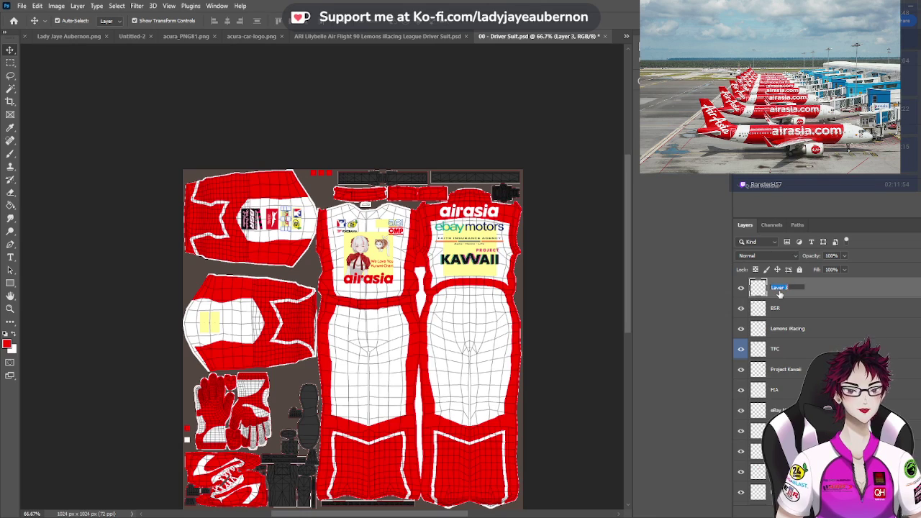
pyautogui.write('ARD')
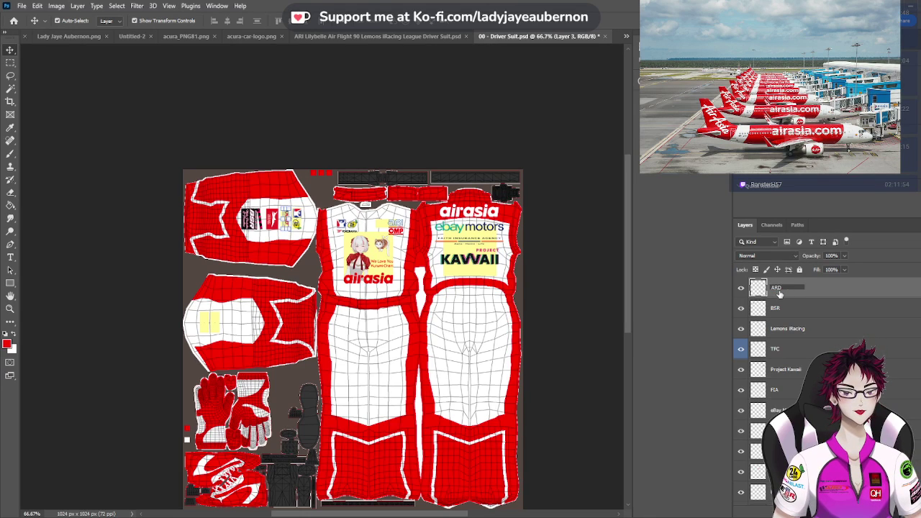
pyautogui.press('Return')
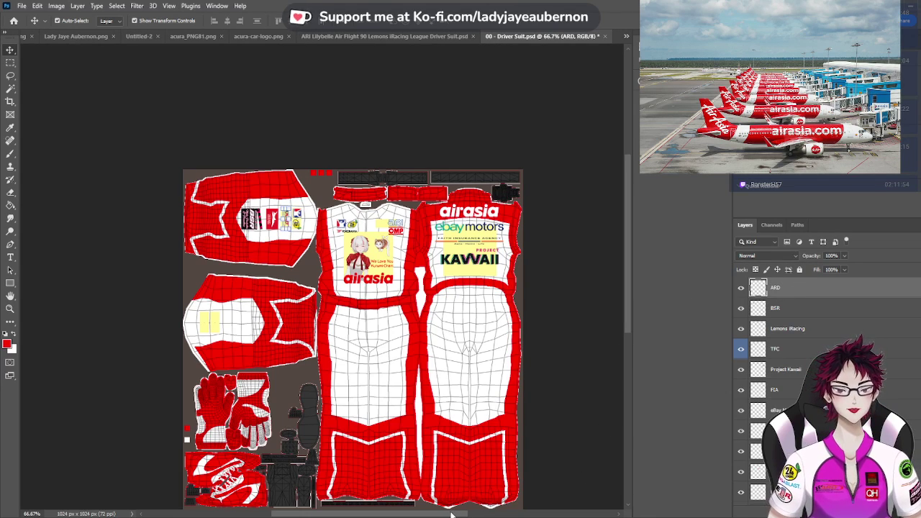
# Paste the OMP, ARI, E1R and Nemesis Labs logos above the ARD layer and place them on the lower sleeve's white area
pyautogui.moveTo(453, 513); pyautogui.dragTo(421, 513)
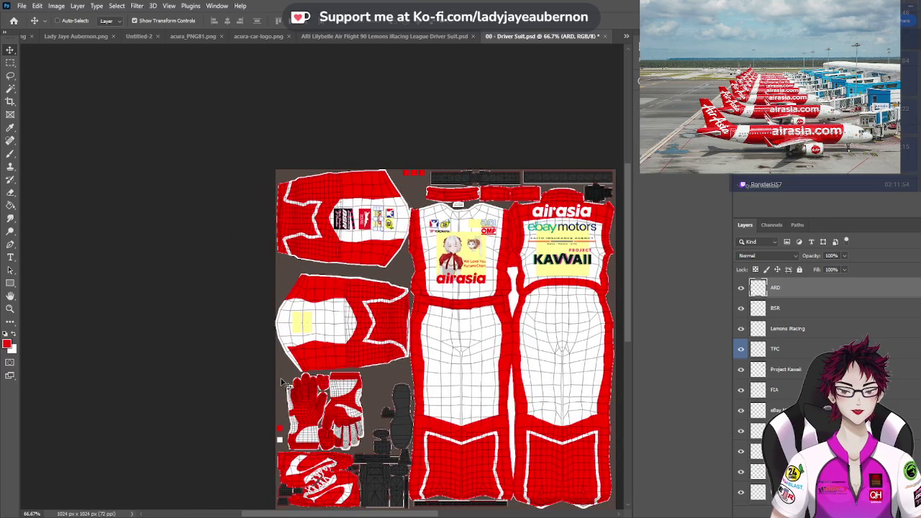
pyautogui.hotkey('ctrl', '+')
pyautogui.hotkey('ctrl', '+')
pyautogui.scroll(-2, 300, 333)
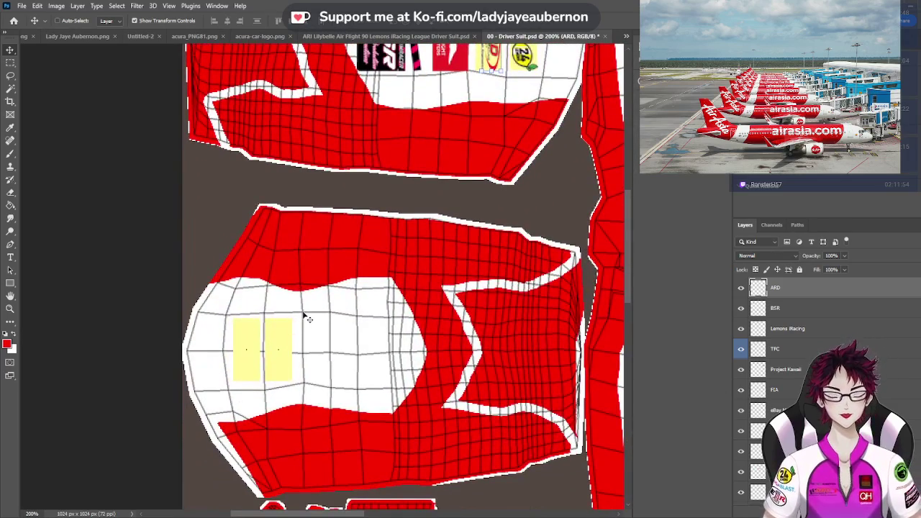
pyautogui.hotkey('ctrl', 'v')
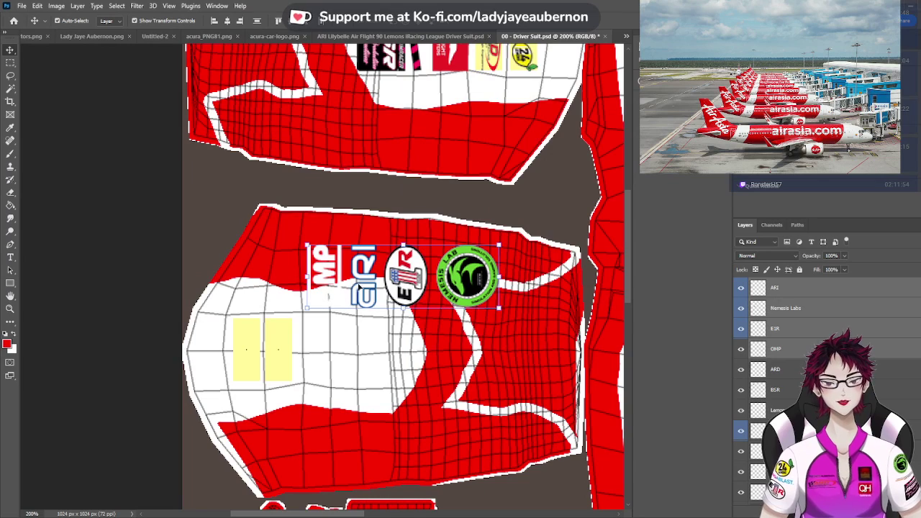
pyautogui.moveTo(362, 281); pyautogui.dragTo(278, 352)
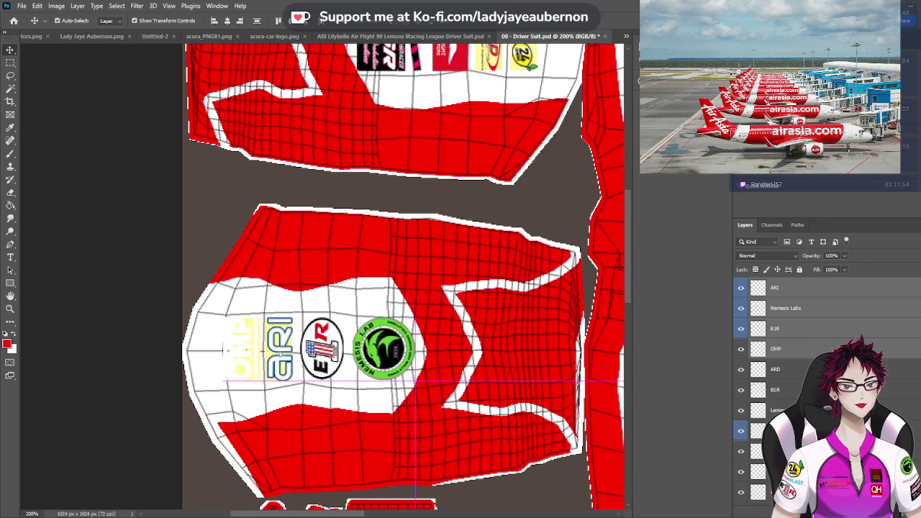
pyautogui.moveTo(277, 352); pyautogui.dragTo(284, 352)
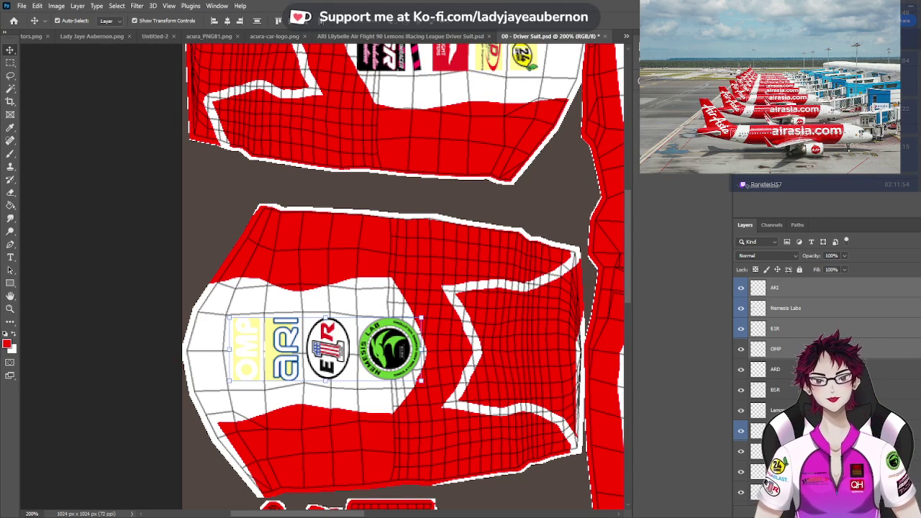
# Recolour the lower sleeve's OMP logo red with a Color Overlay
pyautogui.click(829, 349)
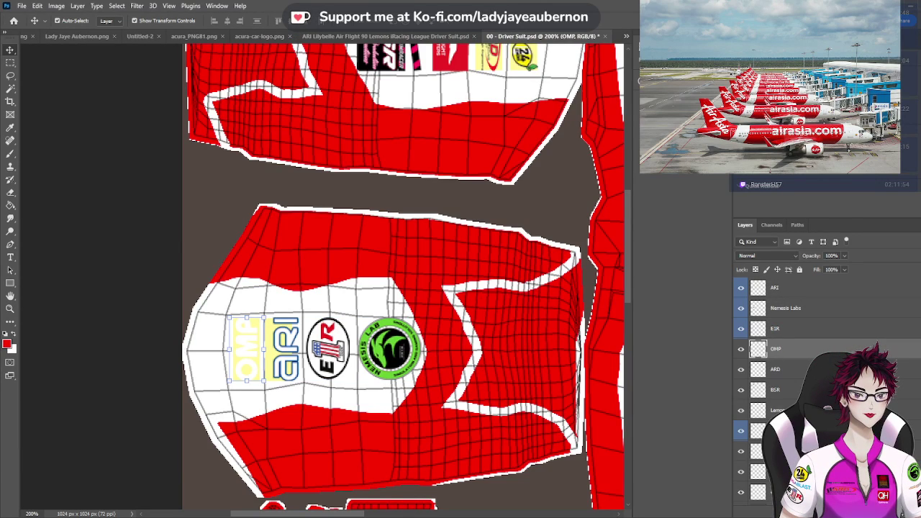
pyautogui.doubleClick(828, 349)
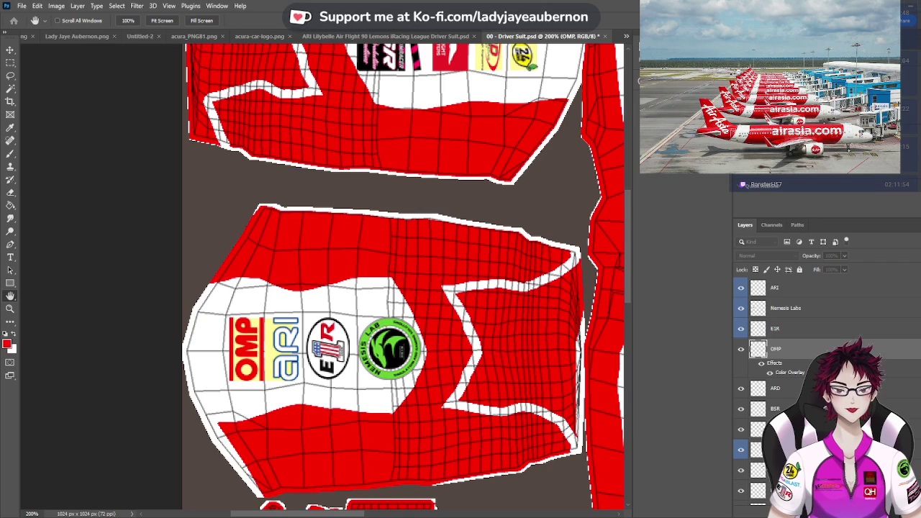
pyautogui.press('Return')
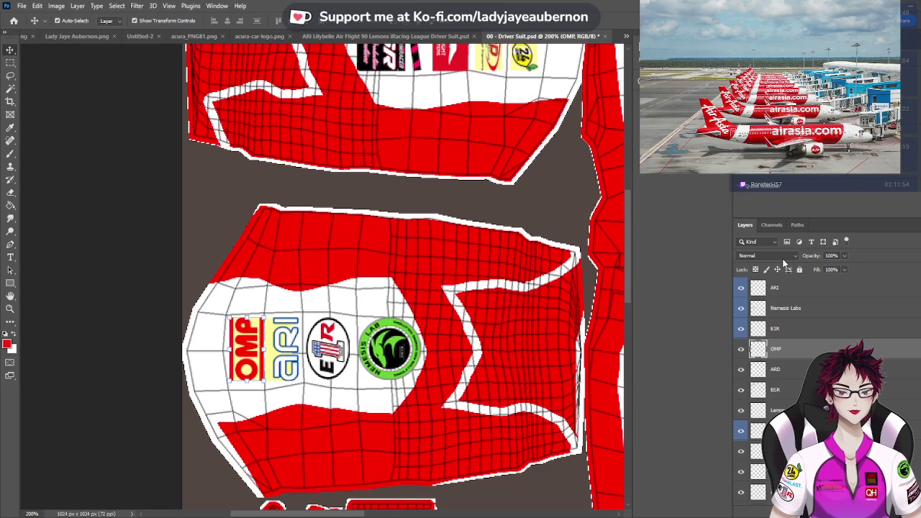
# Copy the three OMP collar logos from the ARI Lilybelle Air driver suit file and return to 00 - Driver Suit.psd
pyautogui.hotkey('ctrl', '-')
pyautogui.hotkey('ctrl', '-')
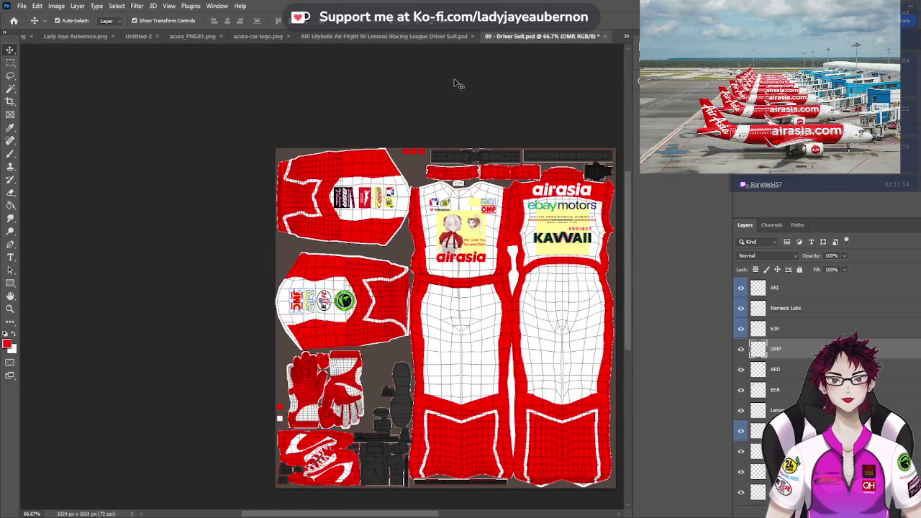
pyautogui.click(404, 37)
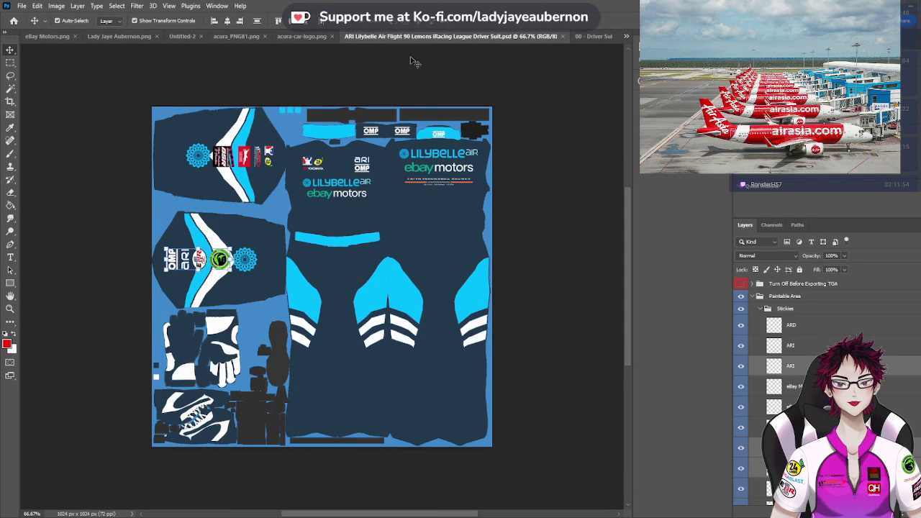
pyautogui.scroll(-5, 828, 388)
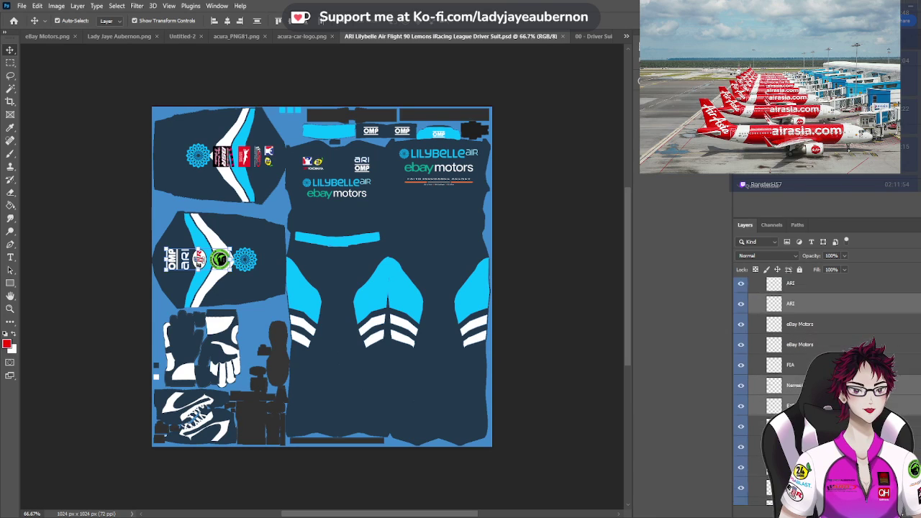
pyautogui.scroll(-2, 827, 388)
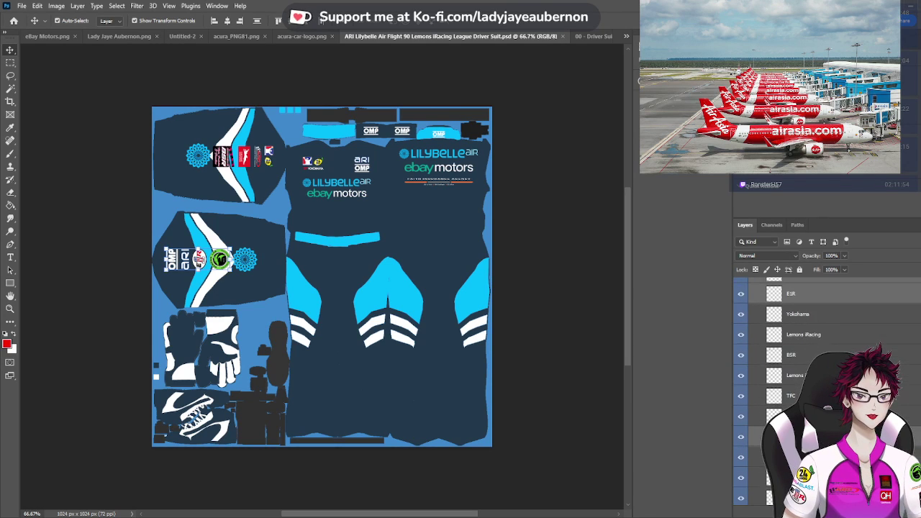
pyautogui.click(799, 415)
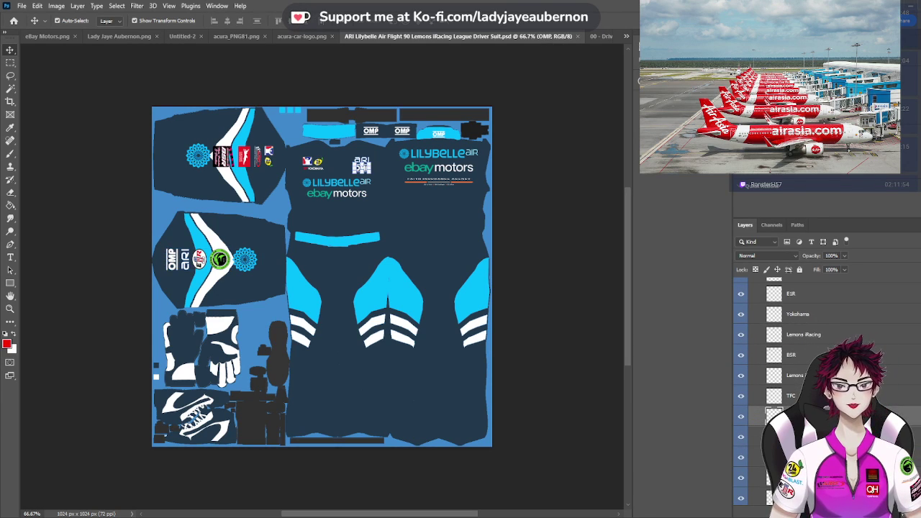
pyautogui.hotkey('ctrl', '[')
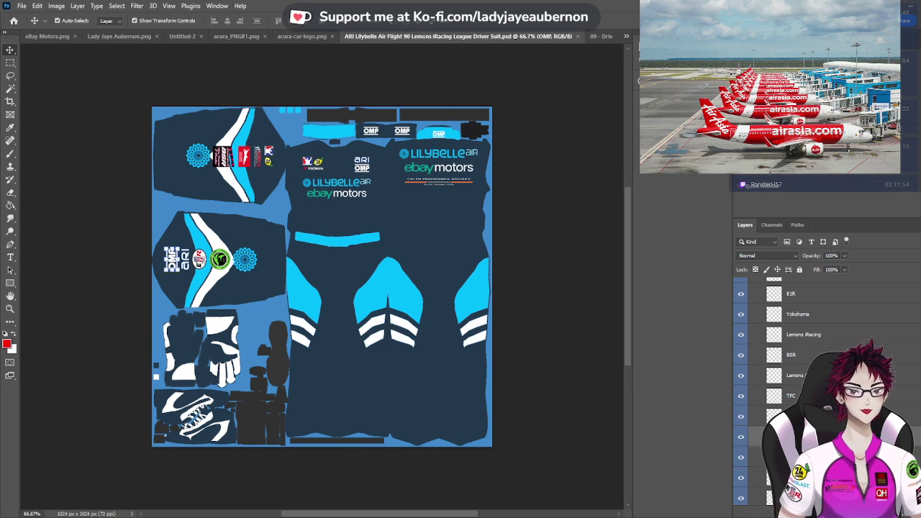
pyautogui.hotkey('ctrl', '[')
pyautogui.scroll(-5, 792, 389)
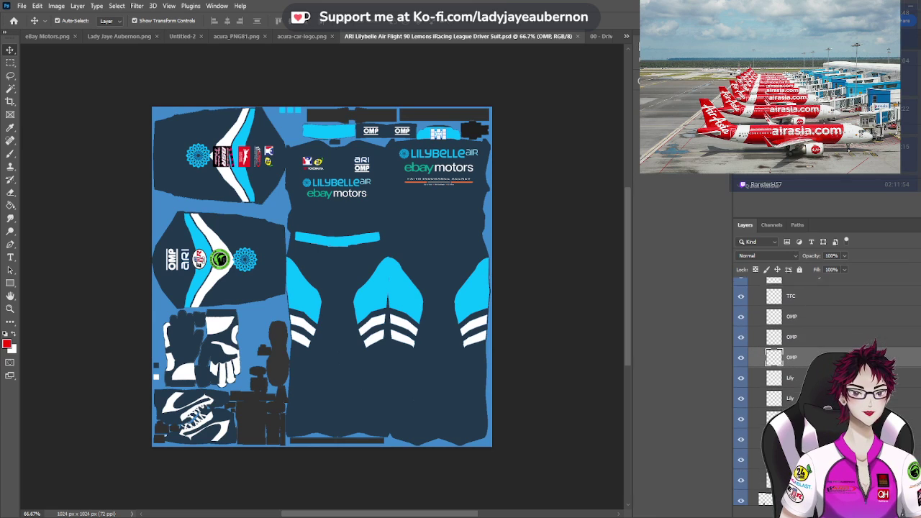
pyautogui.hotkey('ctrl', '[')
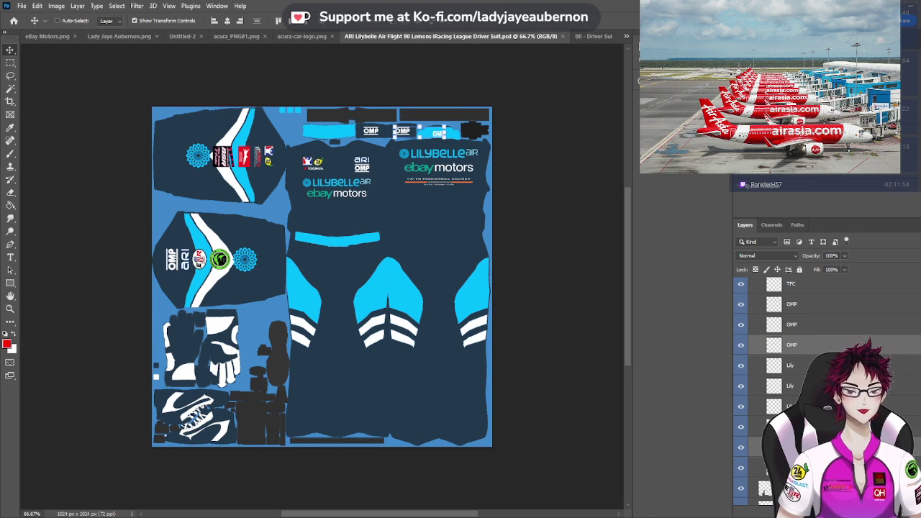
pyautogui.hotkey('ctrl', '[')
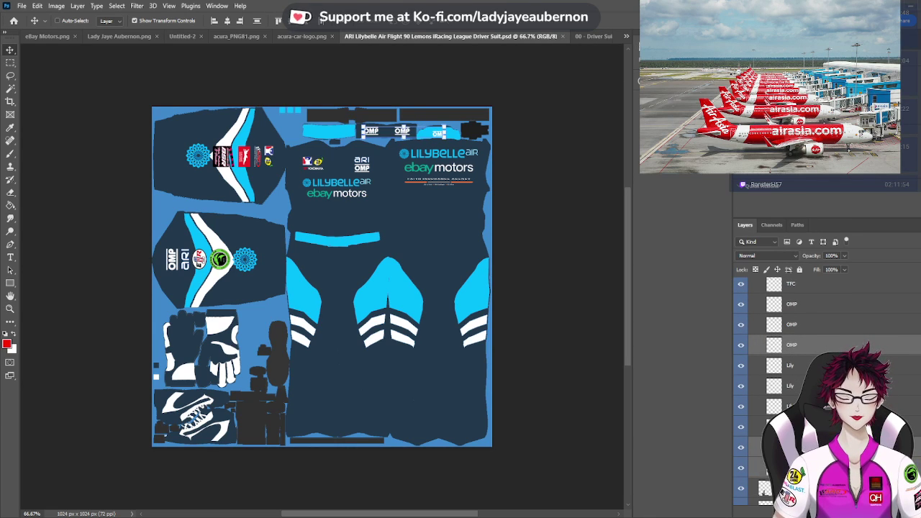
pyautogui.click(592, 38)
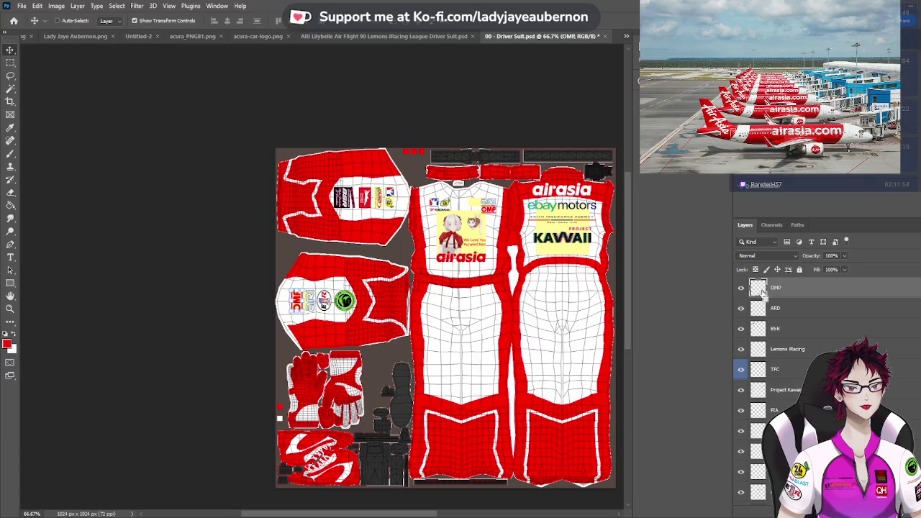
# Place the copied OMP logos on the red collar pieces above the suit's chest
pyautogui.hotkey('ctrl', '+')
pyautogui.hotkey('ctrl', '+')
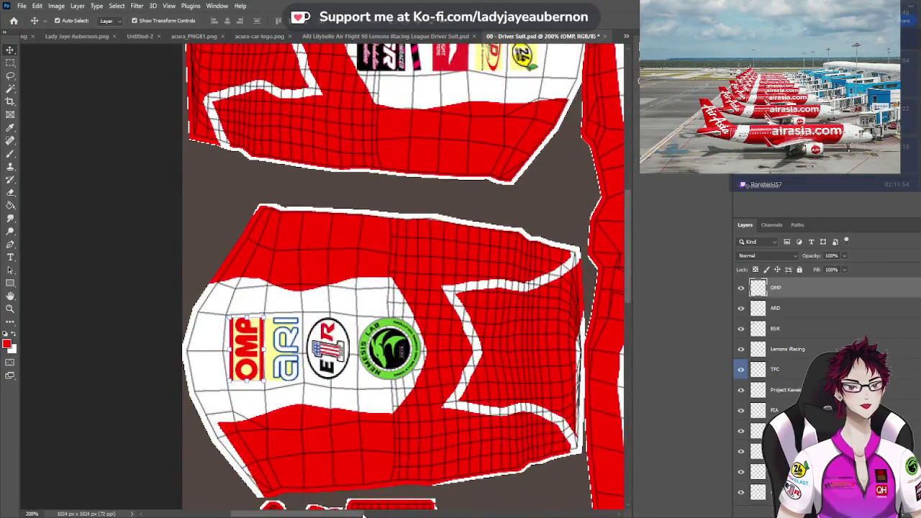
pyautogui.moveTo(363, 514); pyautogui.dragTo(448, 509)
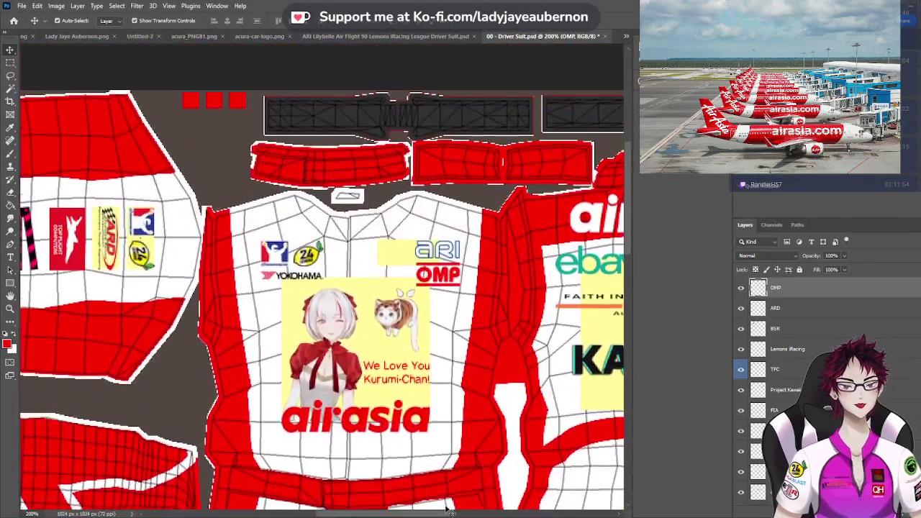
pyautogui.scroll(5, 448, 509)
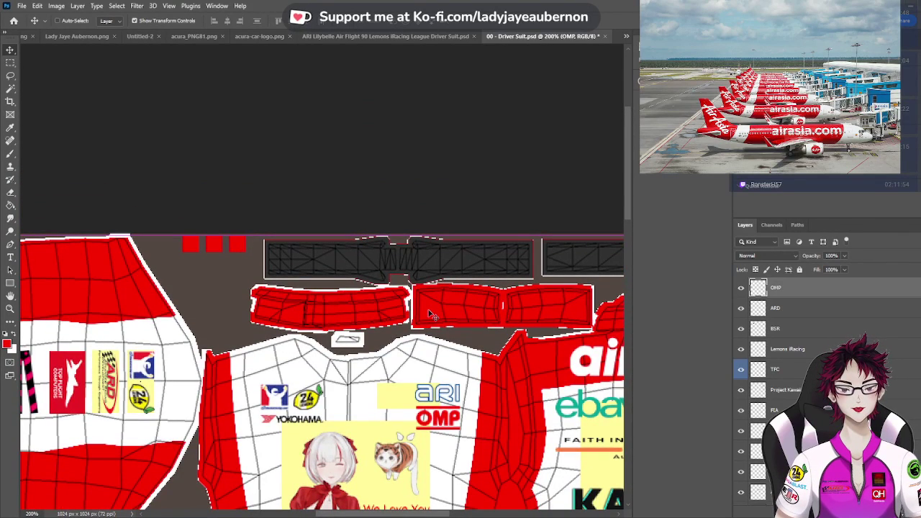
# Paste the three white OMP logos and position them on the two small red collar panels and the back collar
pyautogui.hotkey('ctrl', 'v')
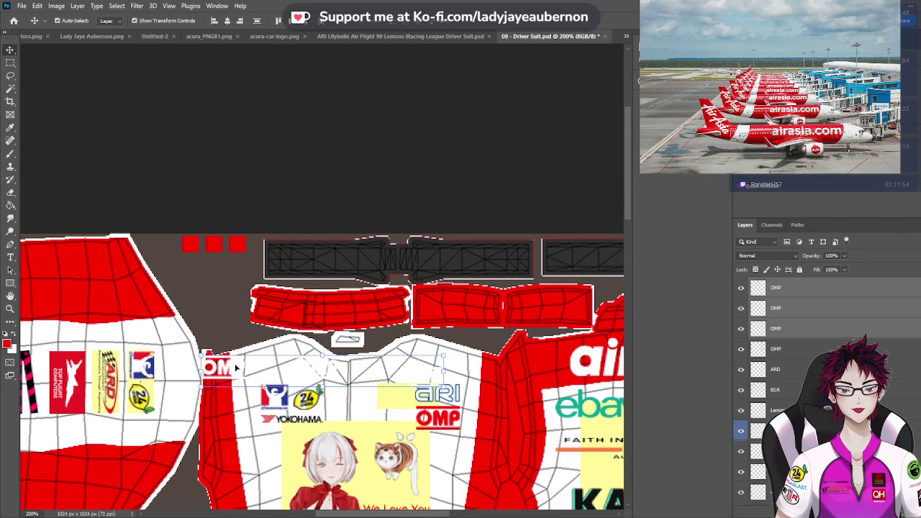
pyautogui.moveTo(227, 370); pyautogui.dragTo(457, 311)
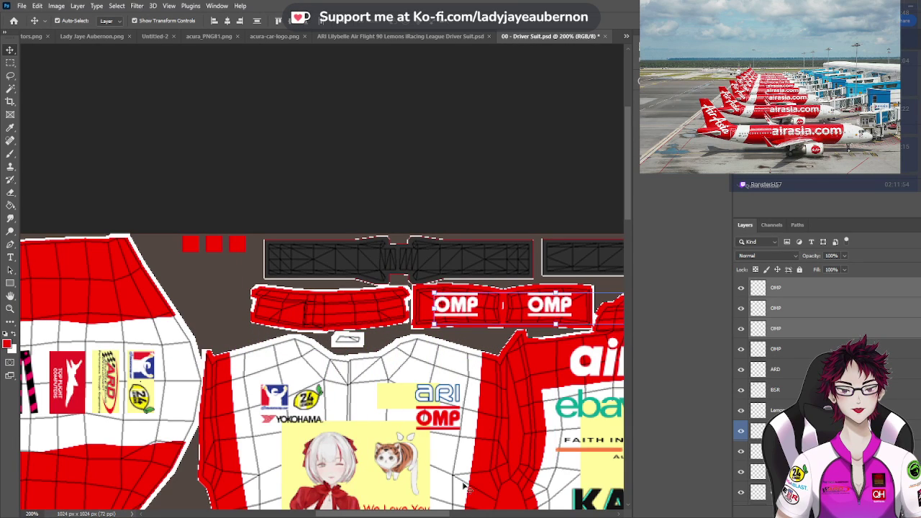
pyautogui.moveTo(442, 513); pyautogui.dragTo(477, 504)
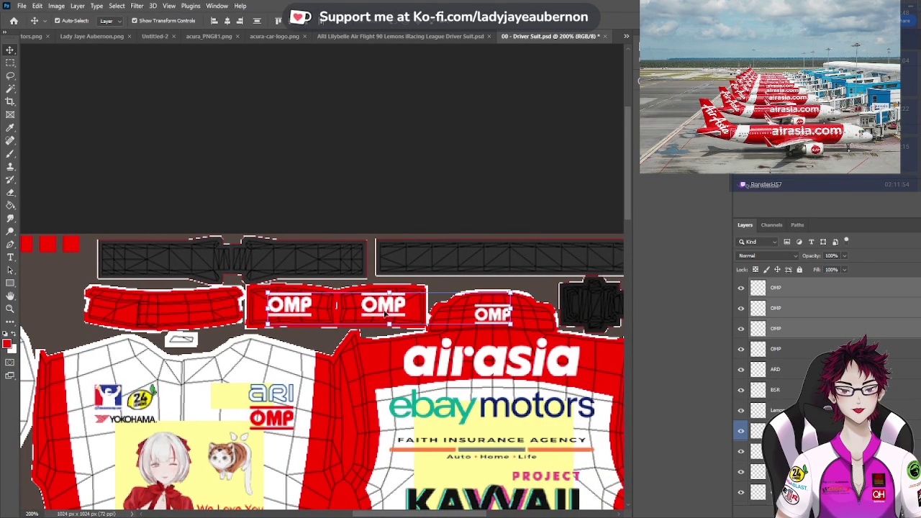
pyautogui.press('Return')
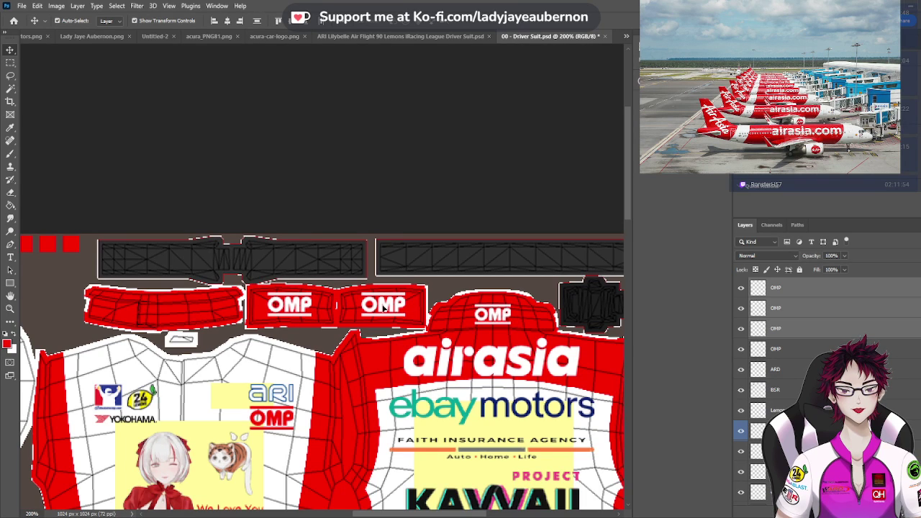
# Nudge the three pasted OMP logos slightly down within their red collar panels
pyautogui.hotkey('ctrl', '=')
pyautogui.hotkey('ctrl', '=')
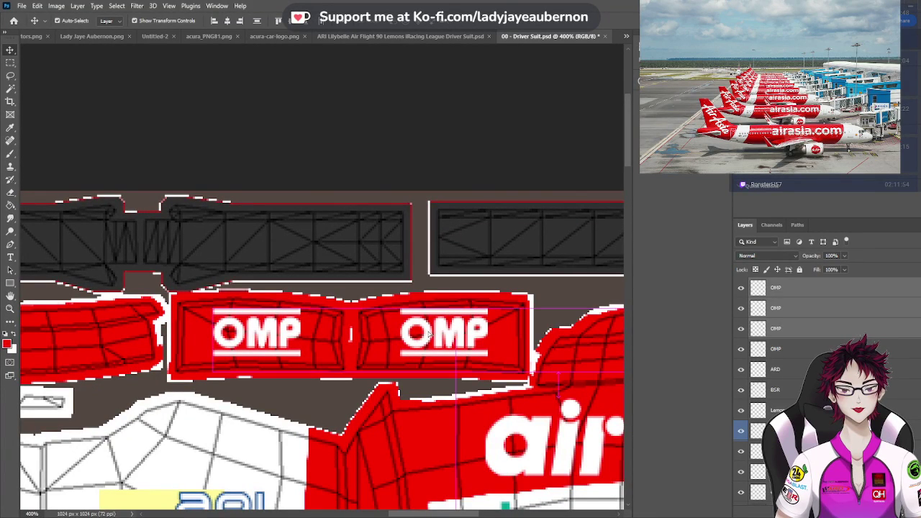
pyautogui.press('Down')
pyautogui.press('Down')
pyautogui.press('Down')
pyautogui.press('Down')
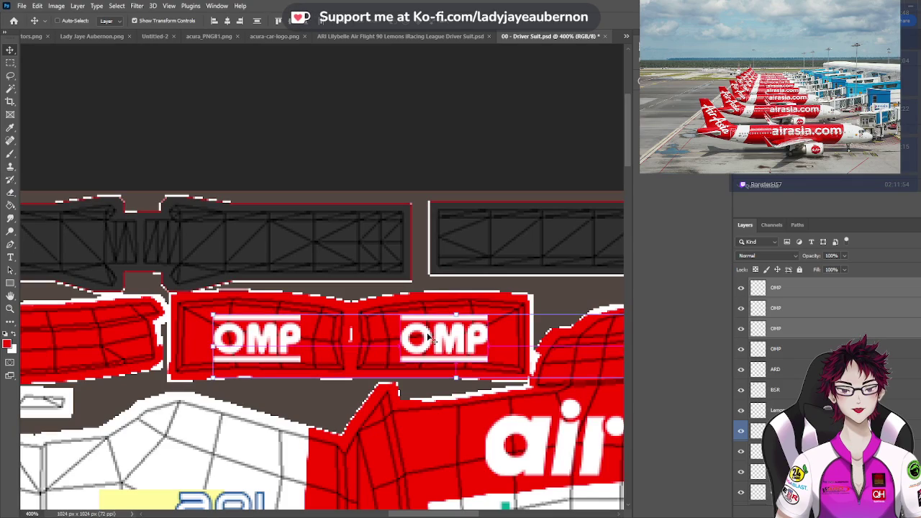
# Fine-tune the OMP logos' vertical placement pixel by pixel to centre them within the wireframe of the red collar panels
pyautogui.hotkey('ctrl', '+')
pyautogui.hotkey('ctrl', '+')
pyautogui.hotkey('ctrl', '+')
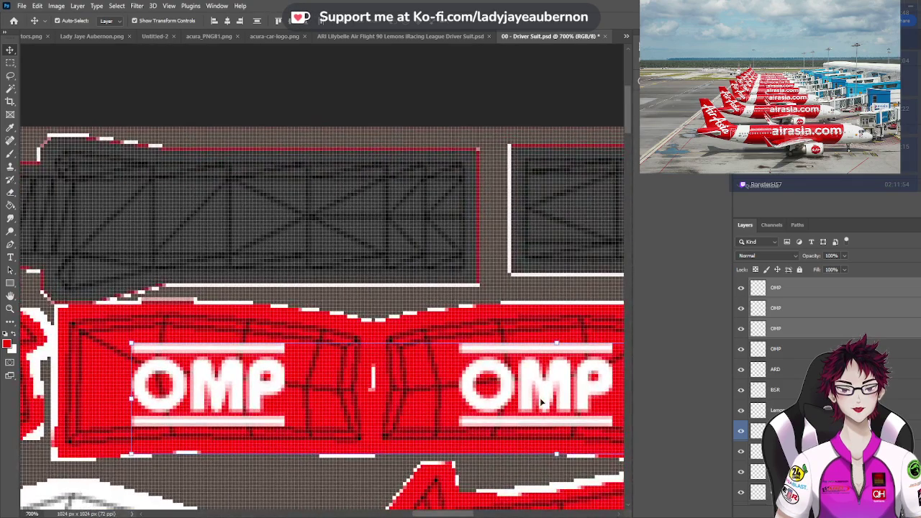
pyautogui.hotkey('ctrl', 'd')
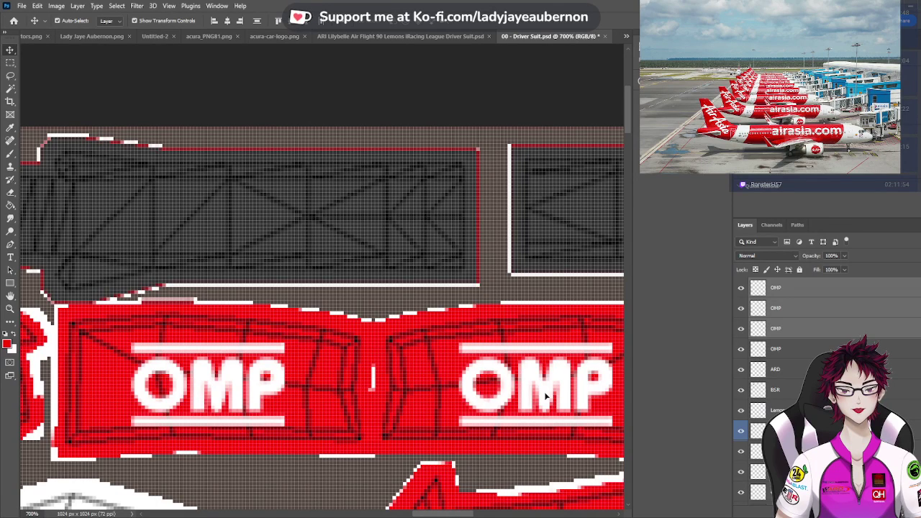
pyautogui.press('Up')
pyautogui.press('Up')
pyautogui.press('Up')
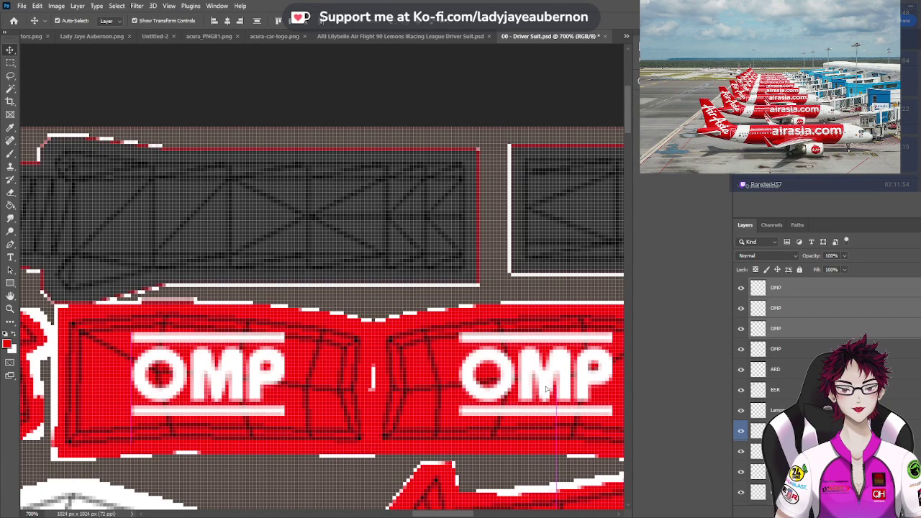
pyautogui.press('Down')
pyautogui.press('Down')
pyautogui.hotkey('ctrl', '+')
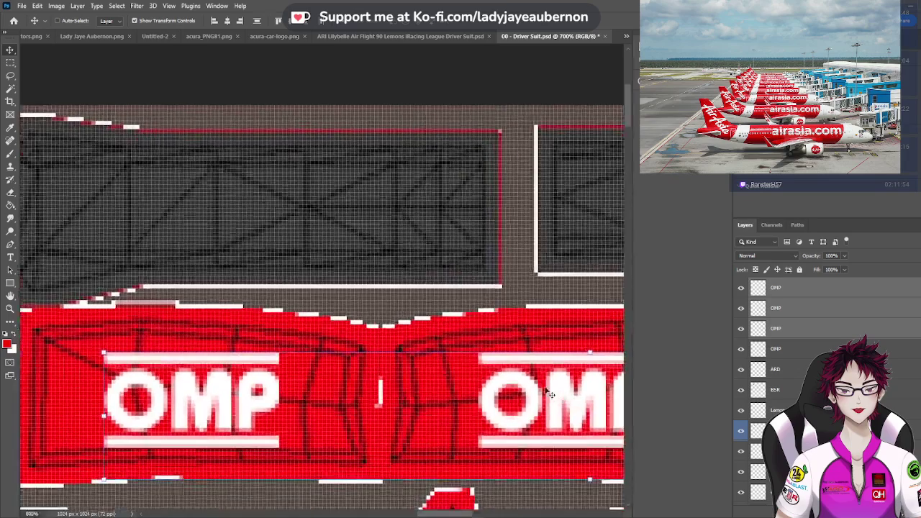
pyautogui.hotkey('ctrl', '+')
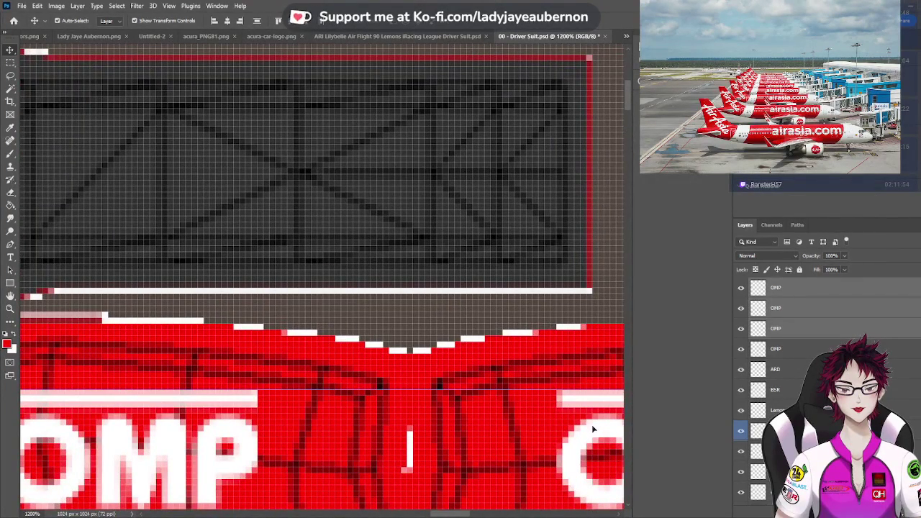
pyautogui.press('Up')
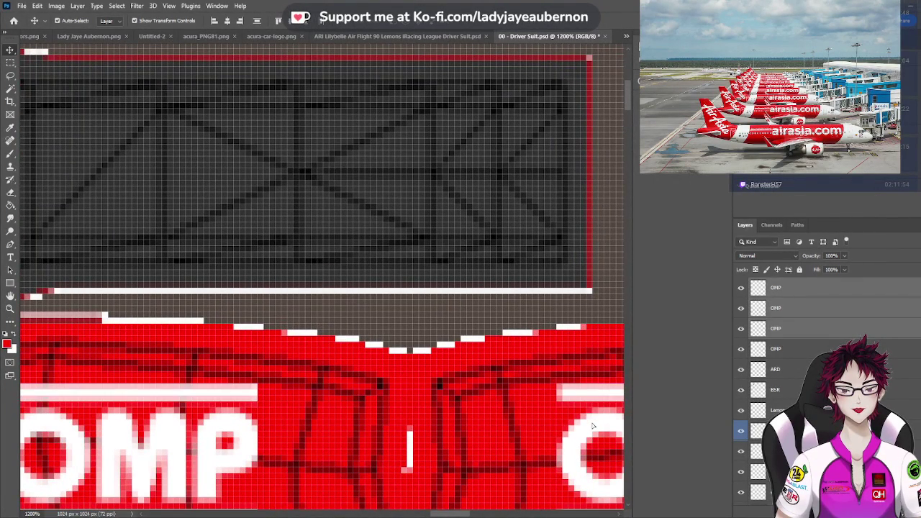
pyautogui.hotkey('ctrl', '-')
pyautogui.hotkey('ctrl', '-')
pyautogui.hotkey('ctrl', '-')
pyautogui.hotkey('ctrl', '-')
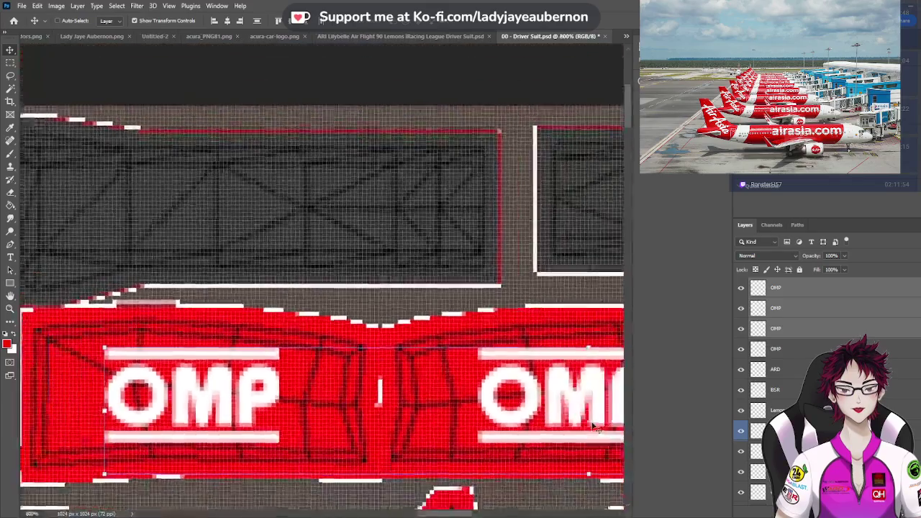
pyautogui.hotkey('ctrl', '-')
pyautogui.hotkey('ctrl', '-')
pyautogui.hotkey('ctrl', '-')
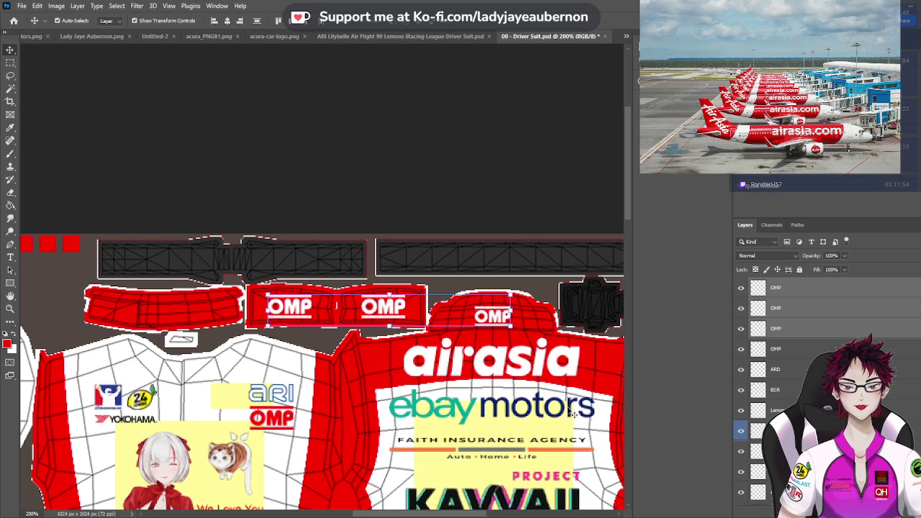
pyautogui.click(400, 358)
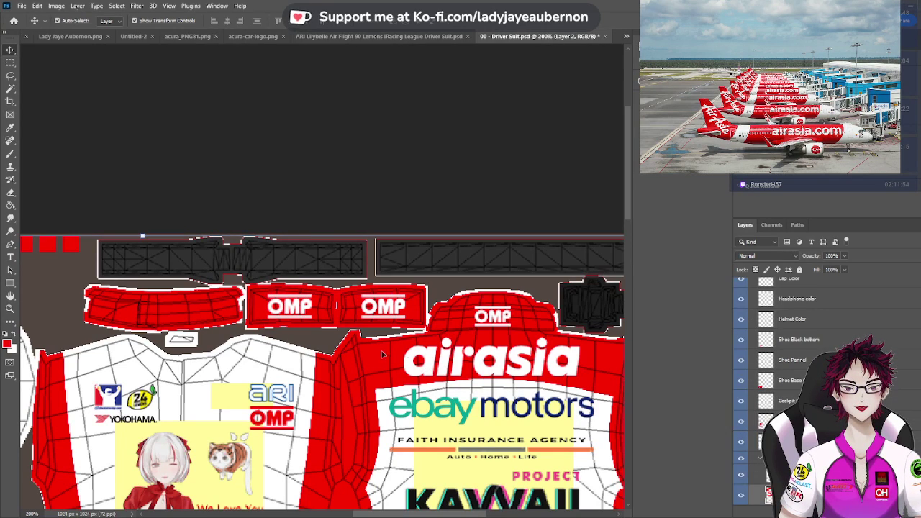
pyautogui.click(497, 323)
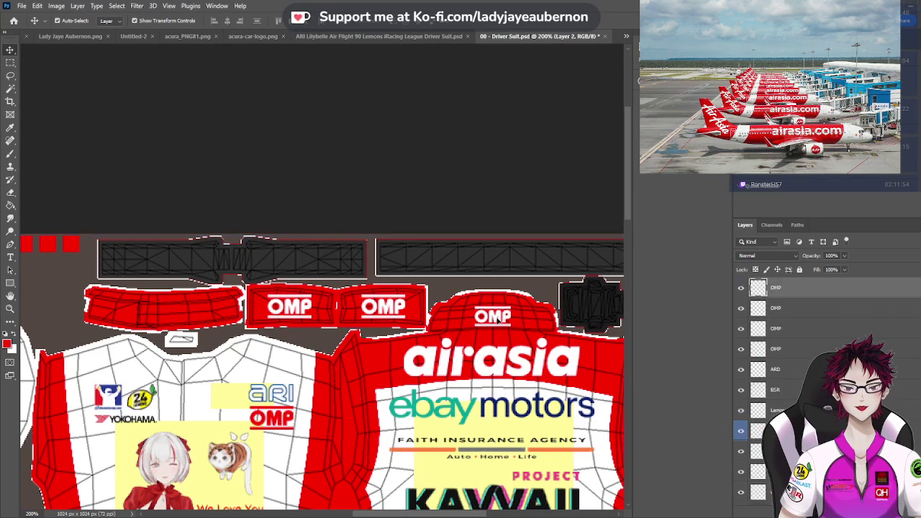
pyautogui.click(380, 358)
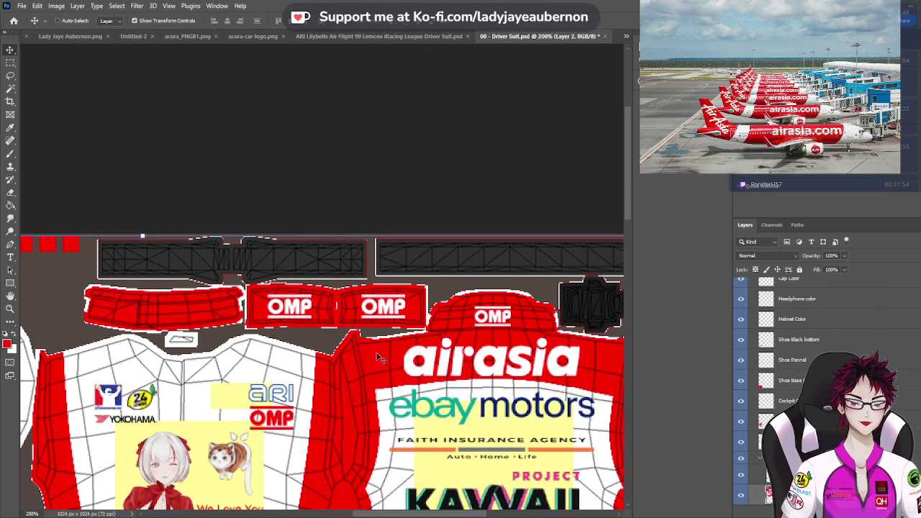
# Hide the Sponsor Locations layer in the Turn Off Before Exporting TGA group
pyautogui.hotkey('ctrl', '-')
pyautogui.hotkey('ctrl', '-')
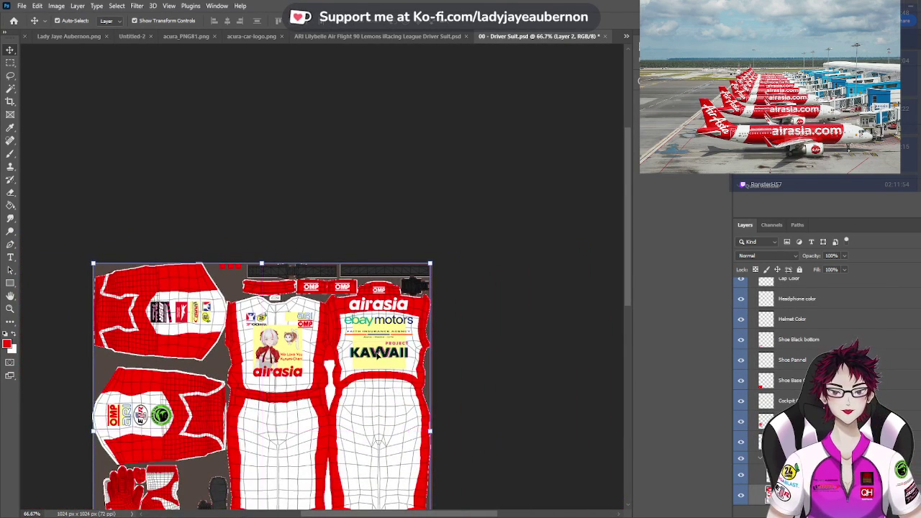
pyautogui.scroll(-1, 799, 367)
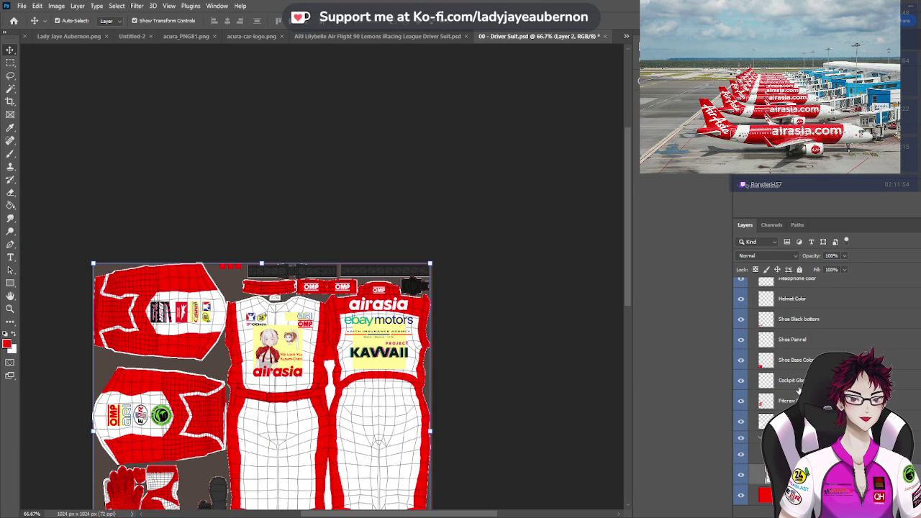
pyautogui.scroll(5, 779, 406)
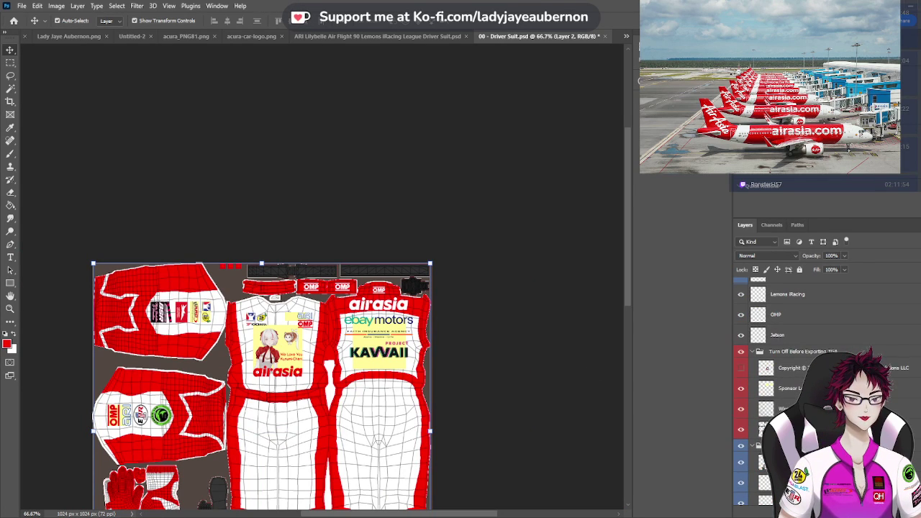
pyautogui.click(741, 389)
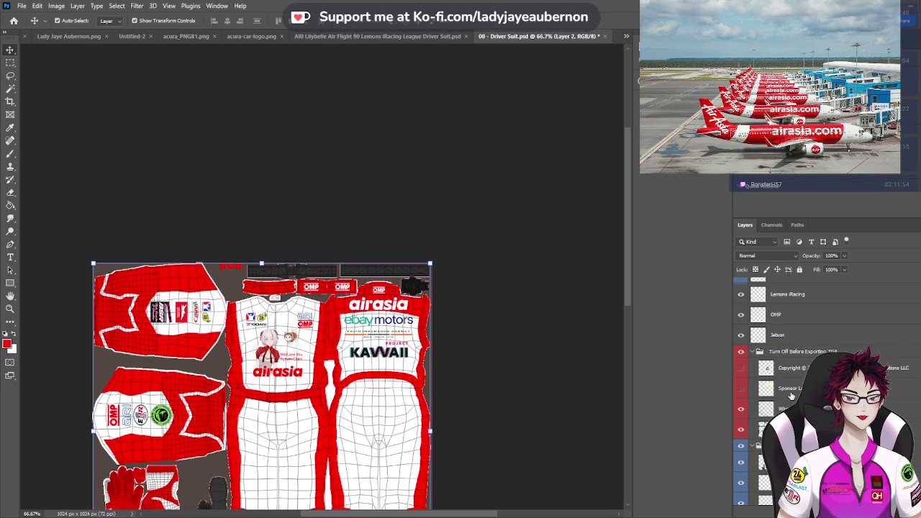
# Create a layer group named Stickies at the top of the Paintable Area group
pyautogui.scroll(-2, 791, 395)
pyautogui.scroll(-1, 790, 395)
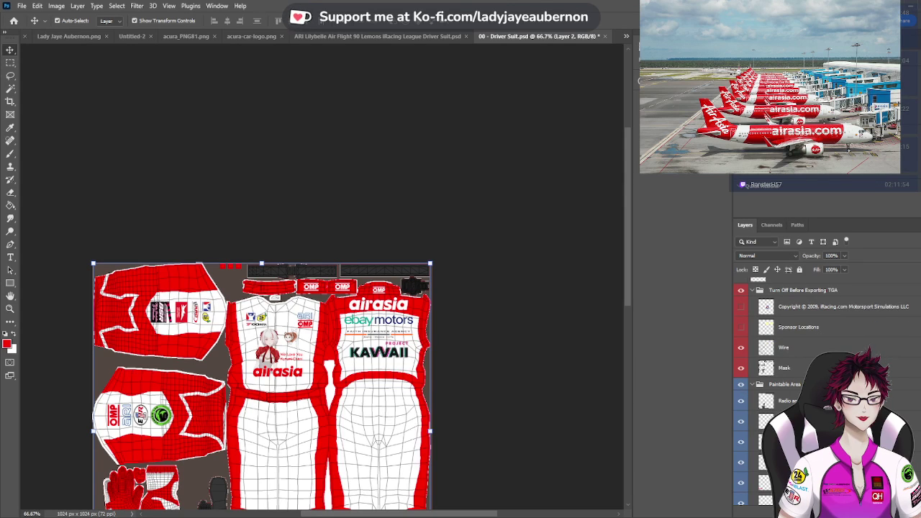
pyautogui.click(788, 401)
pyautogui.hotkey('ctrl', 'g')
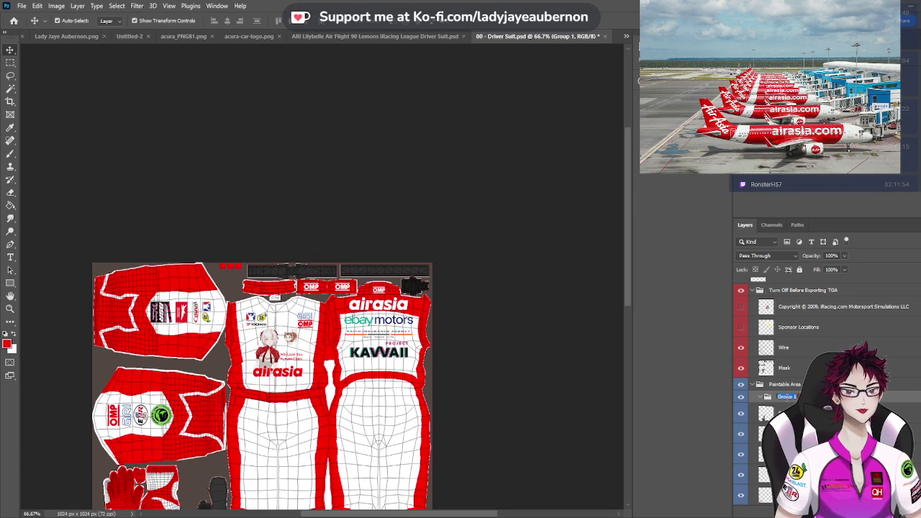
pyautogui.write('Stickies')
pyautogui.press('Return')
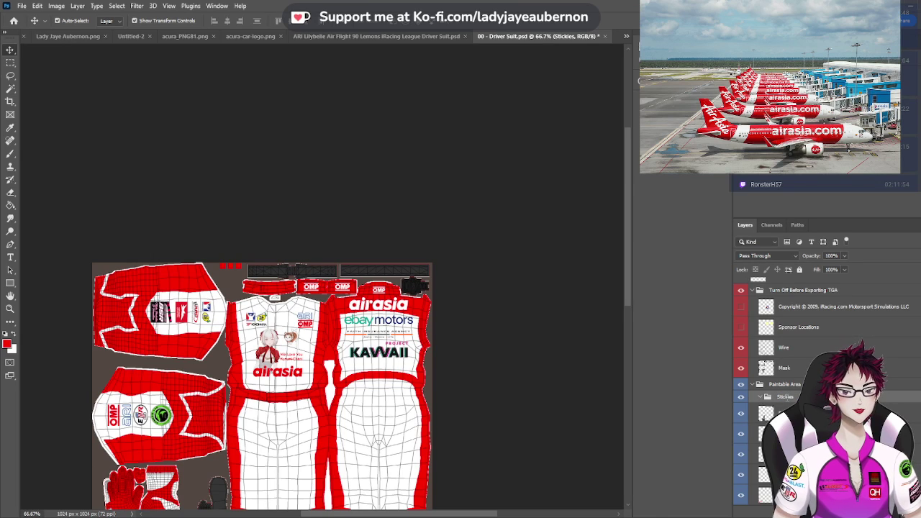
# Select all the sponsor logo layers from ARI down to Jetson and move them into the Stickies group
pyautogui.scroll(-3, 788, 401)
pyautogui.scroll(-3, 787, 401)
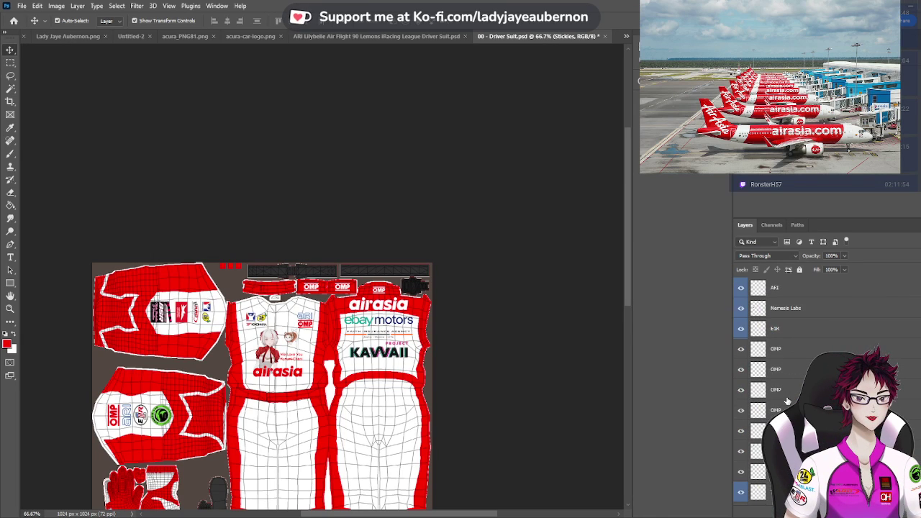
pyautogui.click(803, 297)
pyautogui.keyDown('shift'); pyautogui.click(801, 310); pyautogui.keyUp('shift')
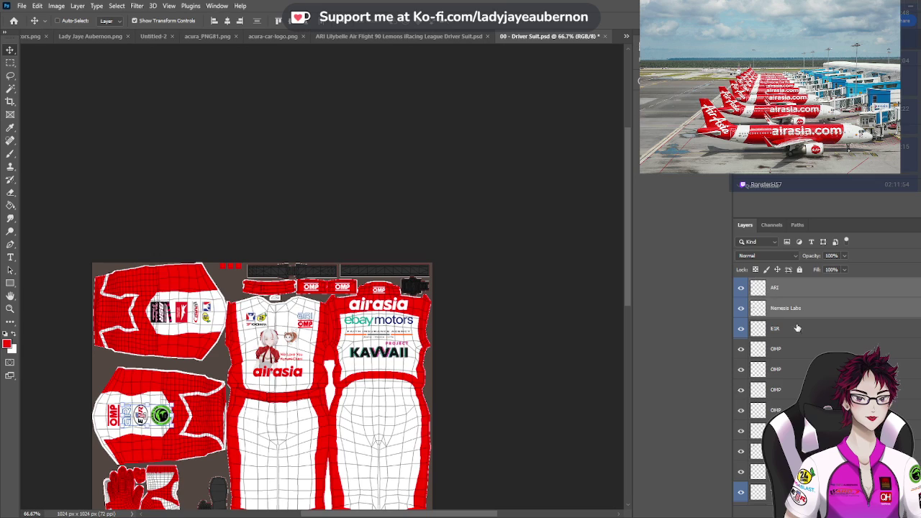
pyautogui.keyDown('shift'); pyautogui.click(796, 328); pyautogui.keyUp('shift')
pyautogui.keyDown('shift'); pyautogui.click(792, 350); pyautogui.keyUp('shift')
pyautogui.keyDown('shift'); pyautogui.click(790, 371); pyautogui.keyUp('shift')
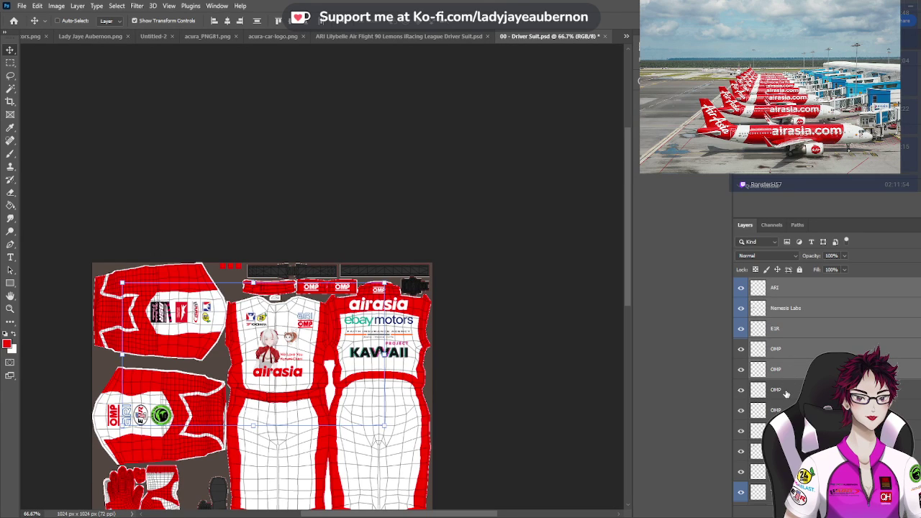
pyautogui.keyDown('shift'); pyautogui.click(787, 392); pyautogui.keyUp('shift')
pyautogui.keyDown('shift'); pyautogui.click(784, 410); pyautogui.keyUp('shift')
pyautogui.keyDown('shift'); pyautogui.click(782, 431); pyautogui.keyUp('shift')
pyautogui.keyDown('shift'); pyautogui.click(780, 451); pyautogui.keyUp('shift')
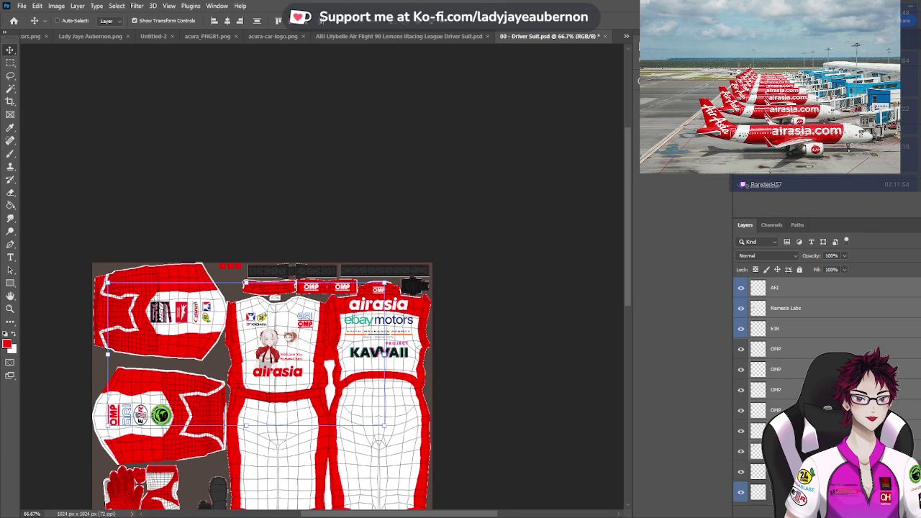
pyautogui.scroll(-2, 784, 389)
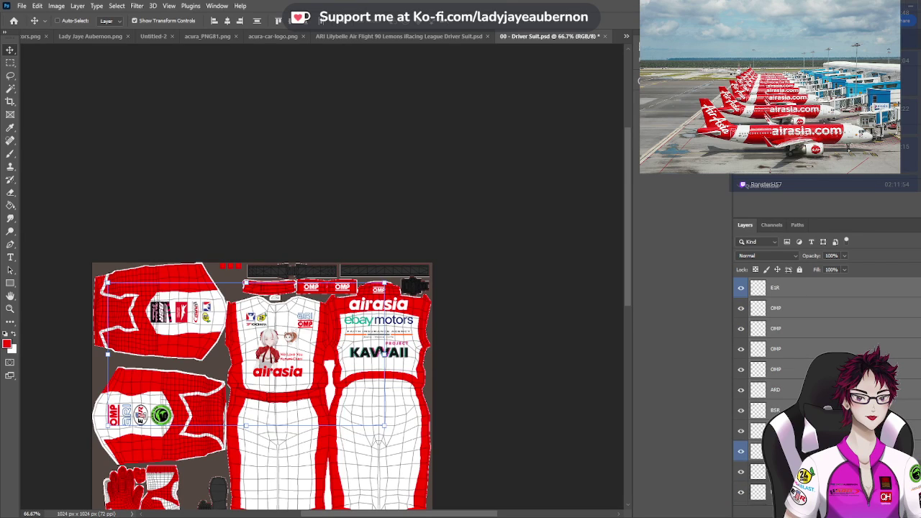
pyautogui.scroll(-2, 784, 389)
pyautogui.scroll(-2, 784, 388)
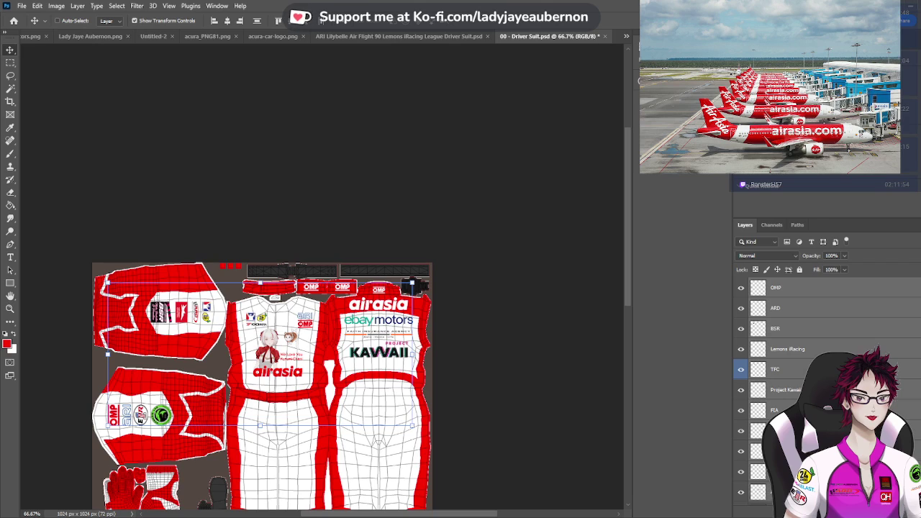
pyautogui.scroll(-2, 785, 389)
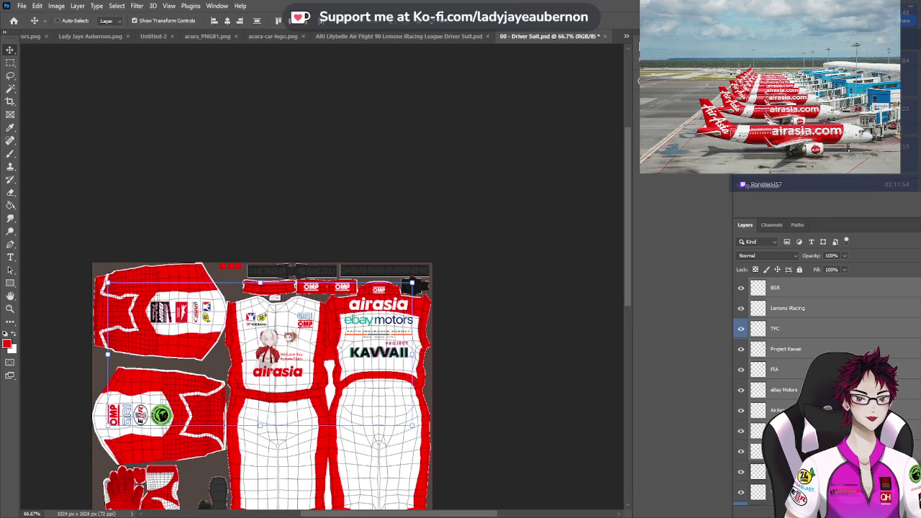
pyautogui.scroll(-3, 785, 388)
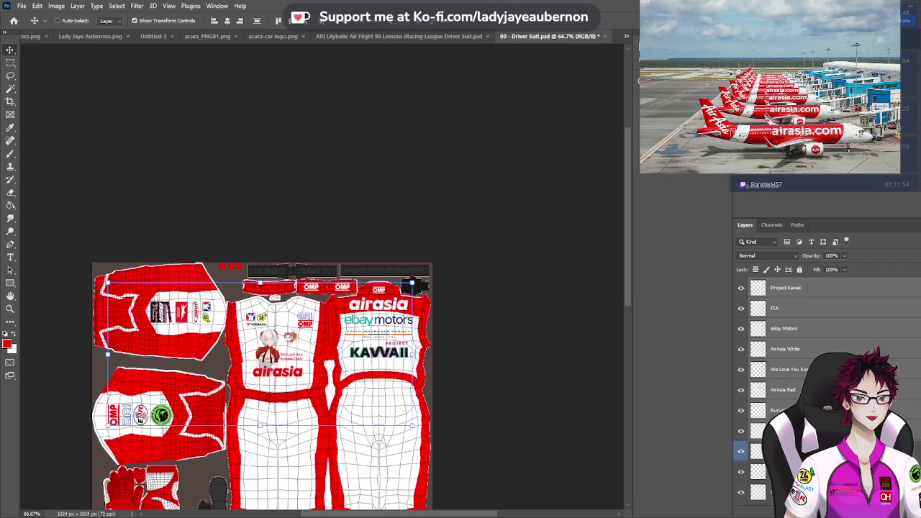
pyautogui.scroll(-2, 785, 388)
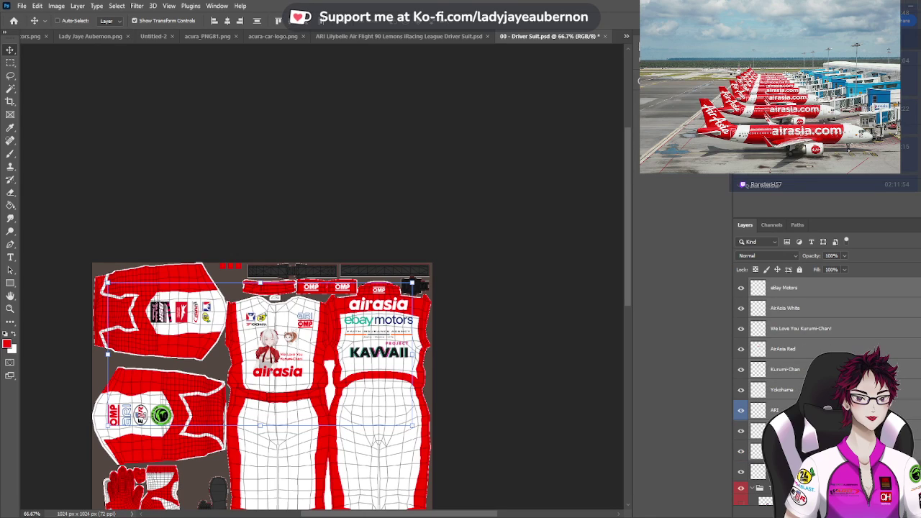
pyautogui.scroll(-5, 784, 388)
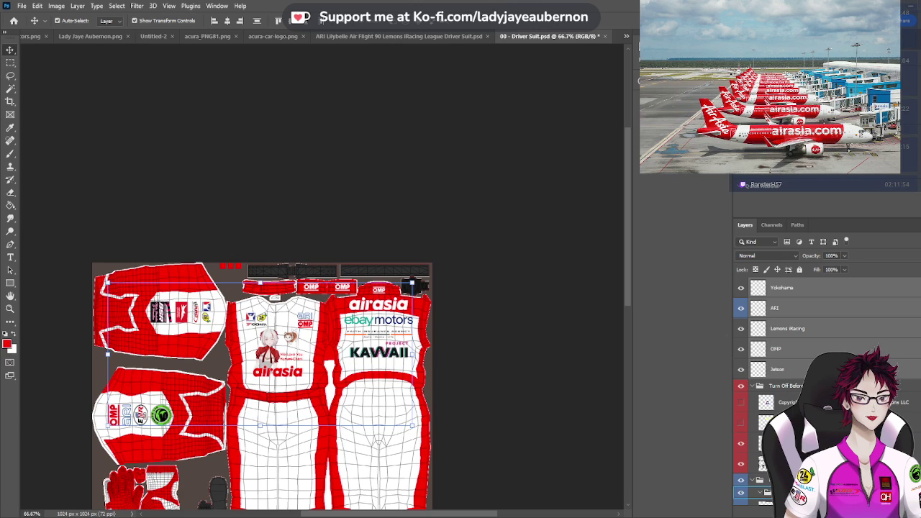
pyautogui.scroll(-5, 784, 389)
pyautogui.scroll(5, 761, 377)
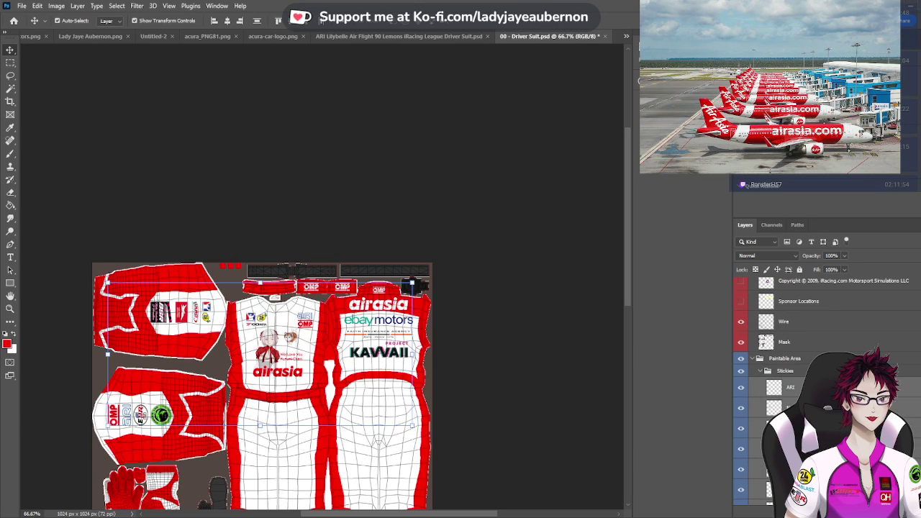
# Collapse the Stickies group, hide the Wire layer in the Turn Off Before Exporting TGA group, and clear the layer selection
pyautogui.click(760, 372)
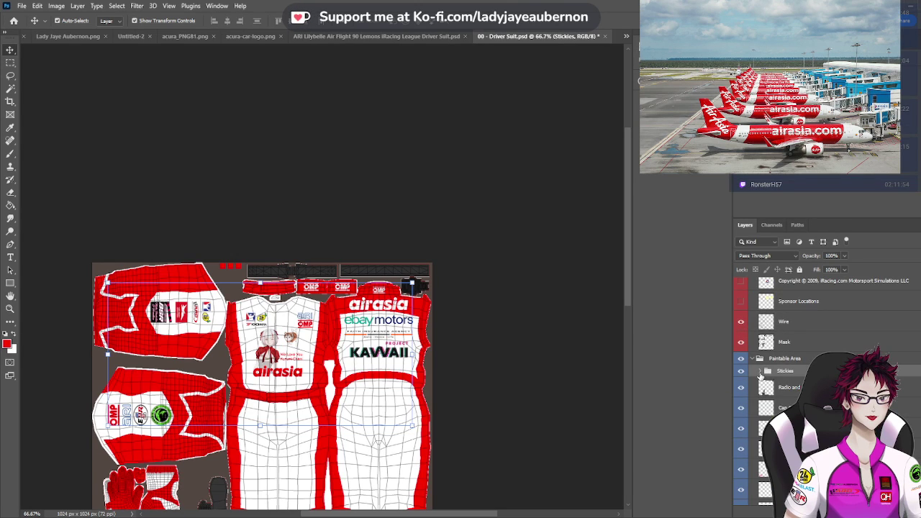
pyautogui.scroll(1, 761, 375)
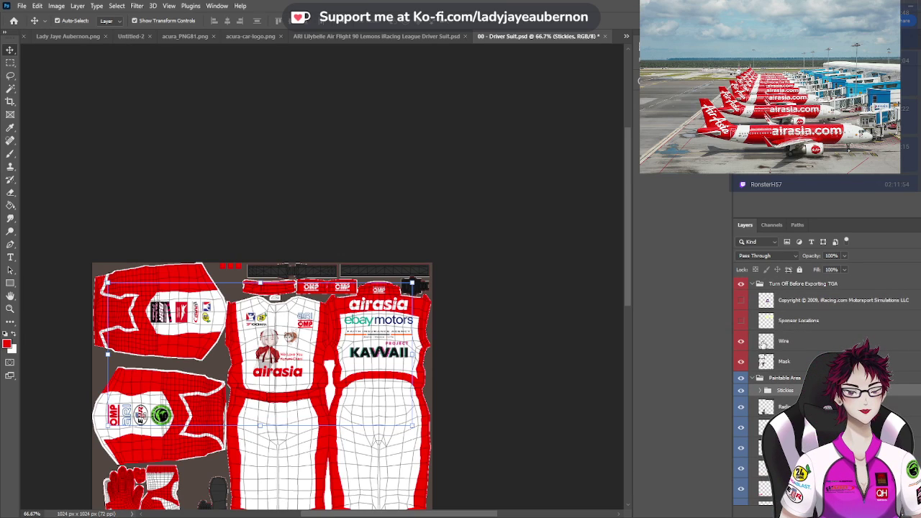
pyautogui.click(742, 343)
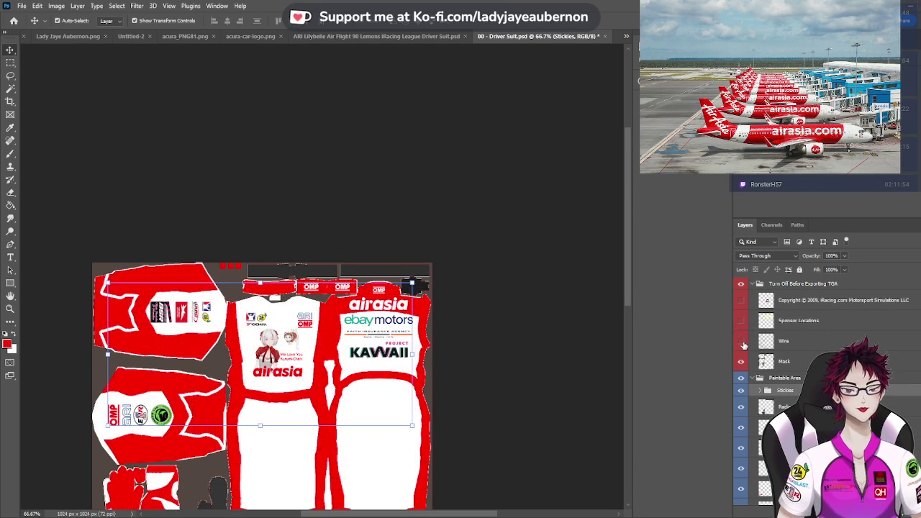
pyautogui.click(584, 366)
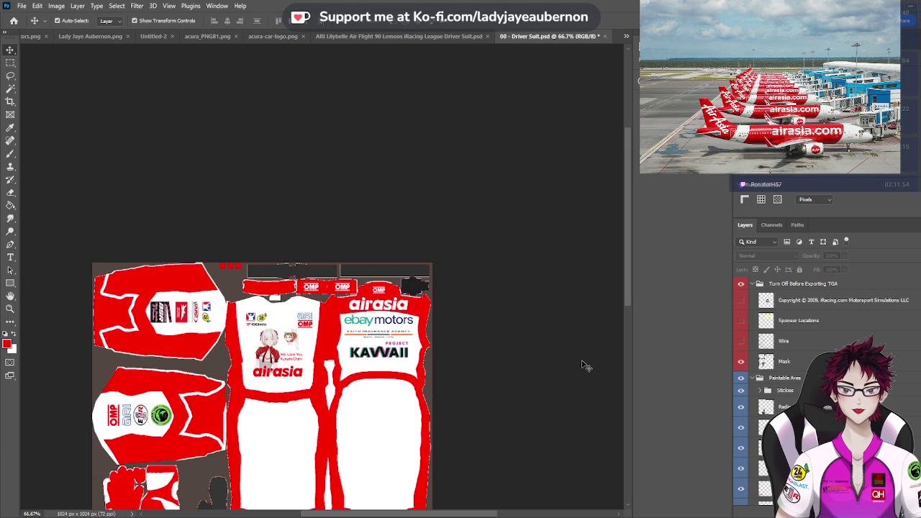
# Save the document as ARI AirAsia Kurmui-Chan Tribute Lemons iRacing League Driver Suit.psd and hide the whole Turn Off Before Exporting TGA group
pyautogui.scroll(-5, 584, 365)
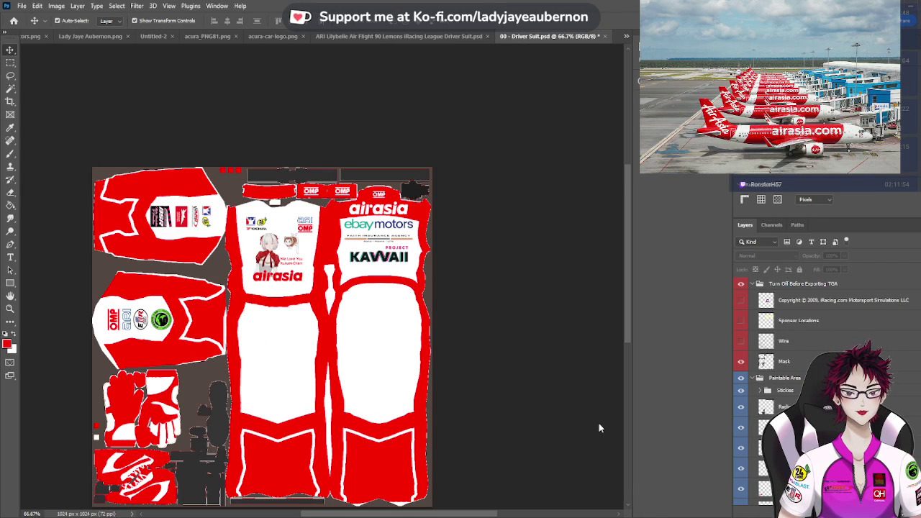
pyautogui.press('Return')
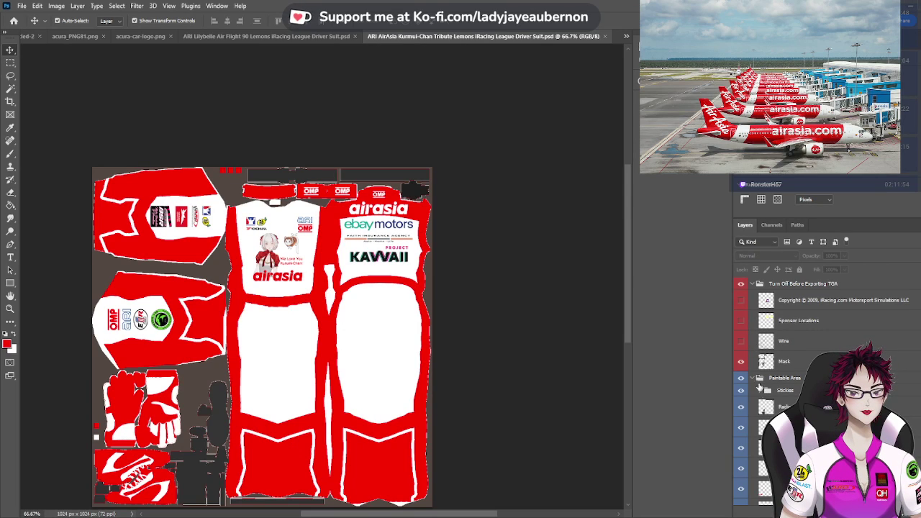
pyautogui.click(752, 378)
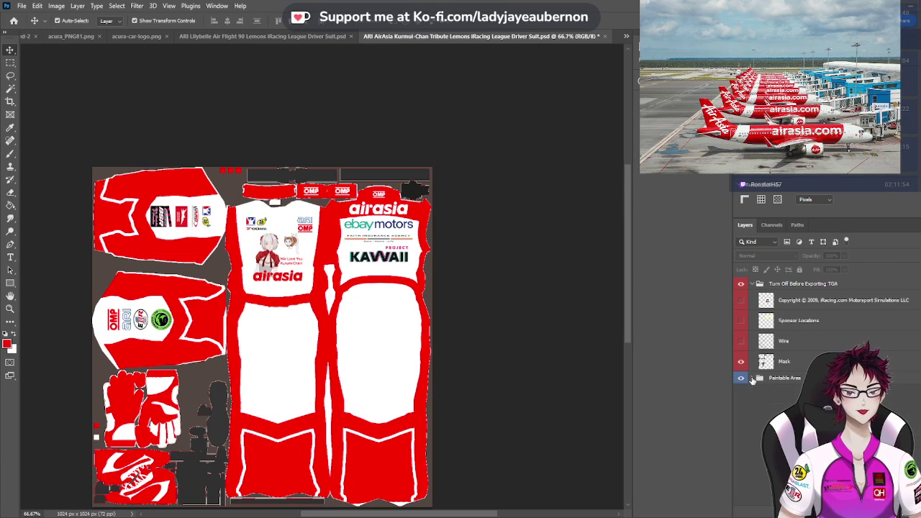
pyautogui.click(741, 284)
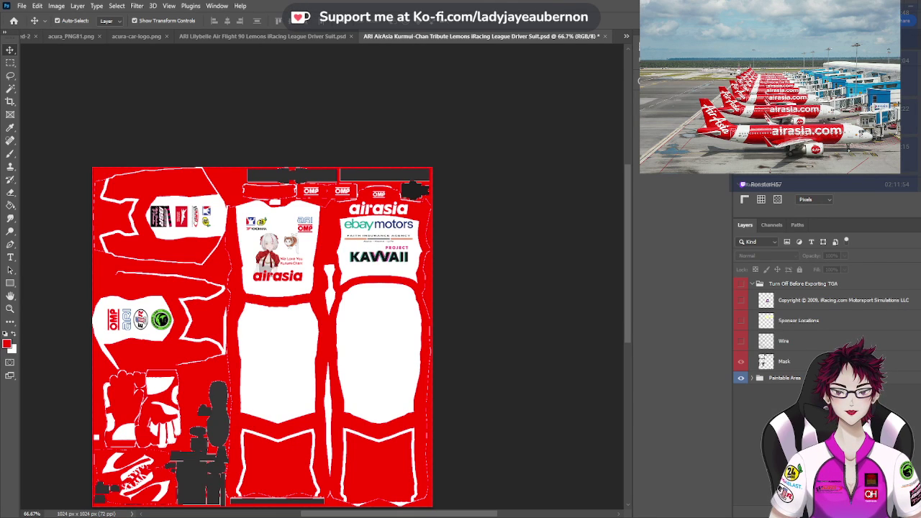
# Switch to iRacing, leave the enlarged Dallara iR-01 model view, and choose car paint pattern 1 in the Paint Shop
pyautogui.hotkey('alt', 'Tab')
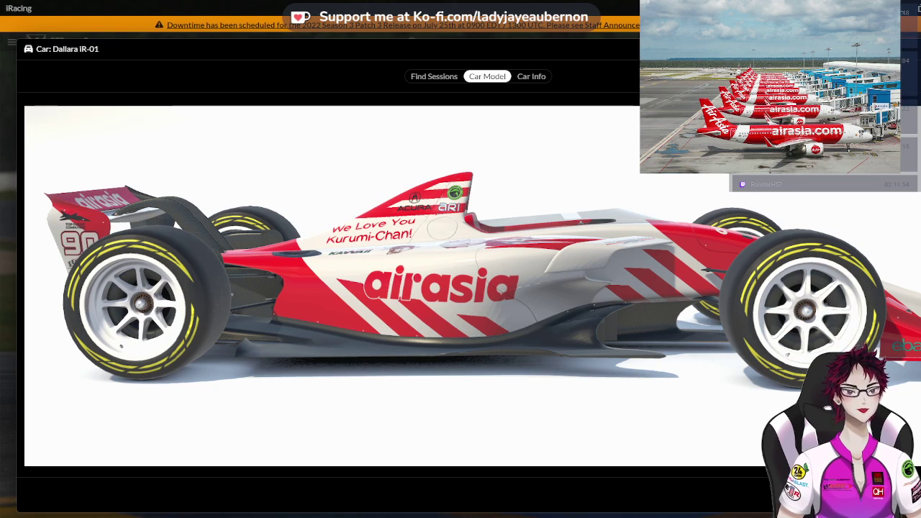
pyautogui.press('Escape')
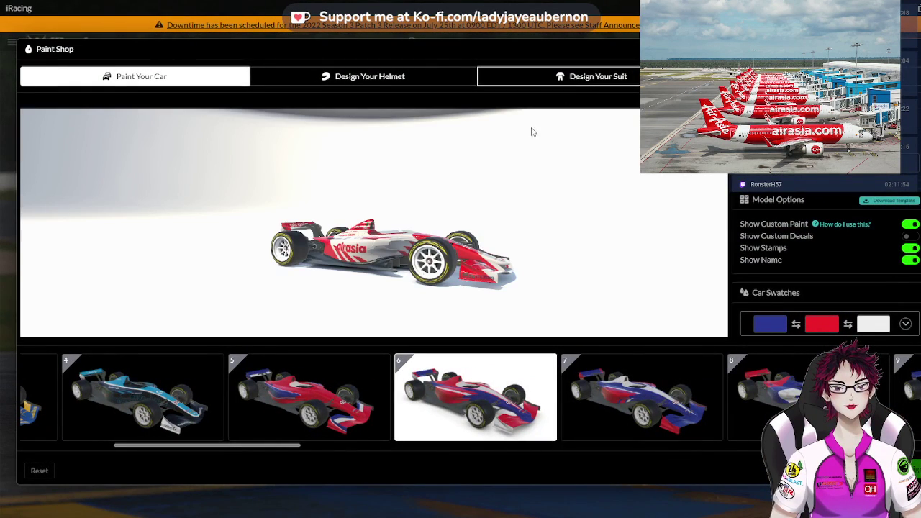
pyautogui.scroll(5, 180, 385)
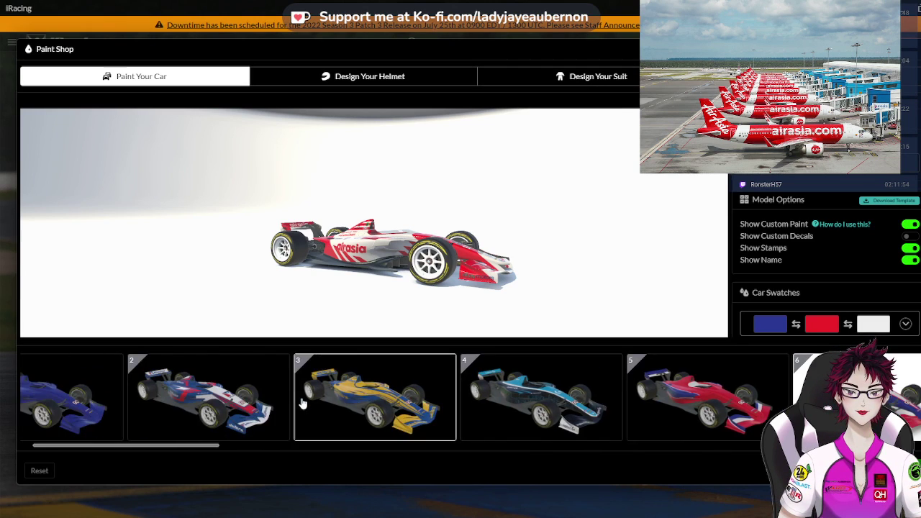
pyautogui.click(113, 393)
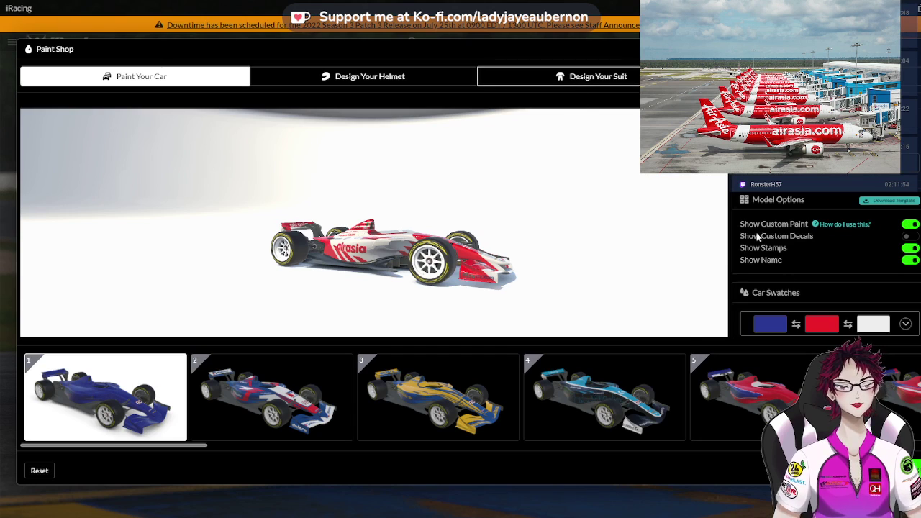
# Open the suit design in the Paint Shop and examine the custom AirAsia driver suit on the 3D model from several angles
pyautogui.click(560, 79)
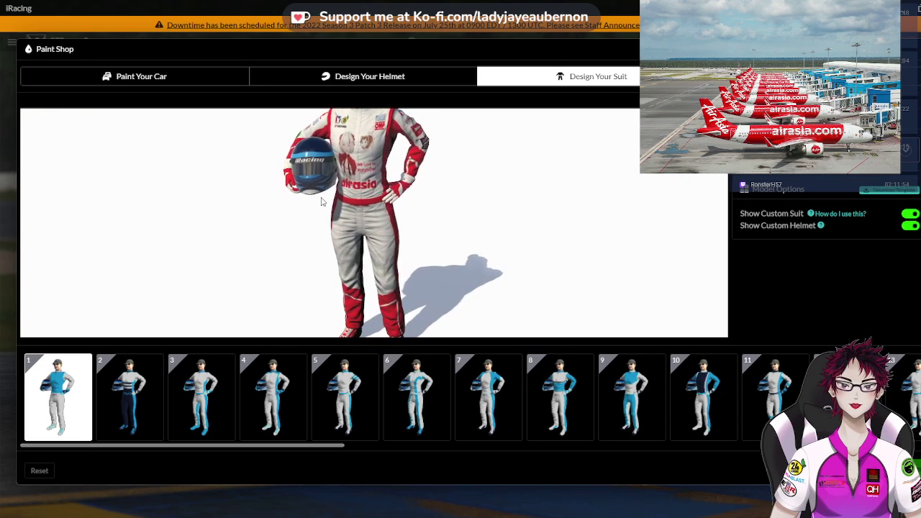
pyautogui.scroll(2, 326, 191)
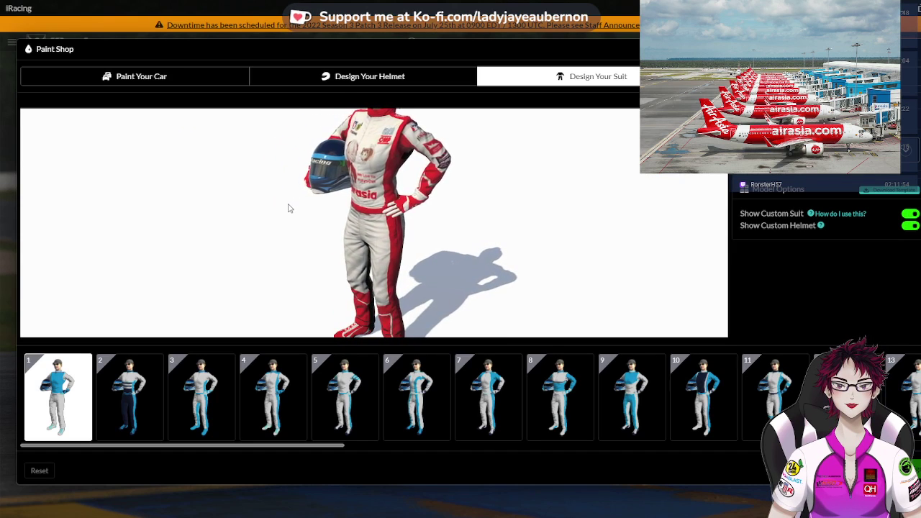
pyautogui.moveTo(333, 221); pyautogui.dragTo(513, 202)
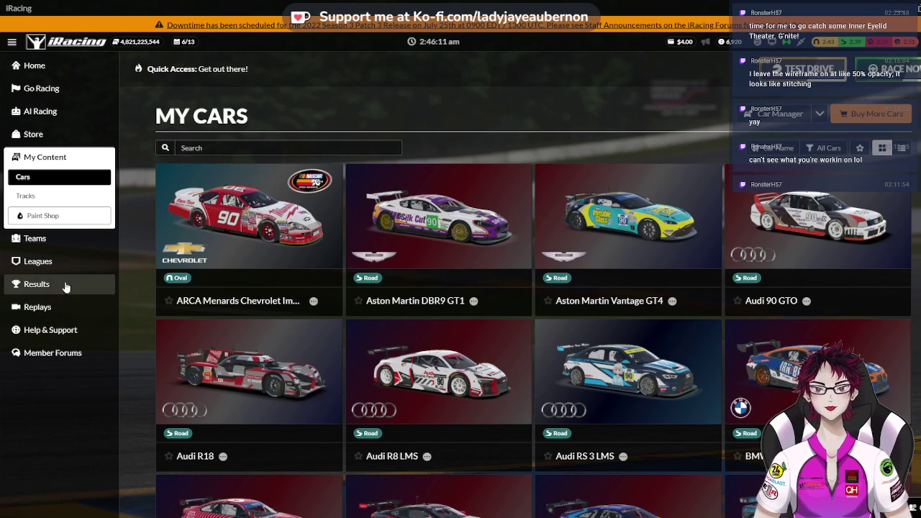
# Open the 24 Hours of Lemons iRacing League 2021S3 - Big Wing Sprint league session and select the Dallara iR-01
pyautogui.click(58, 263)
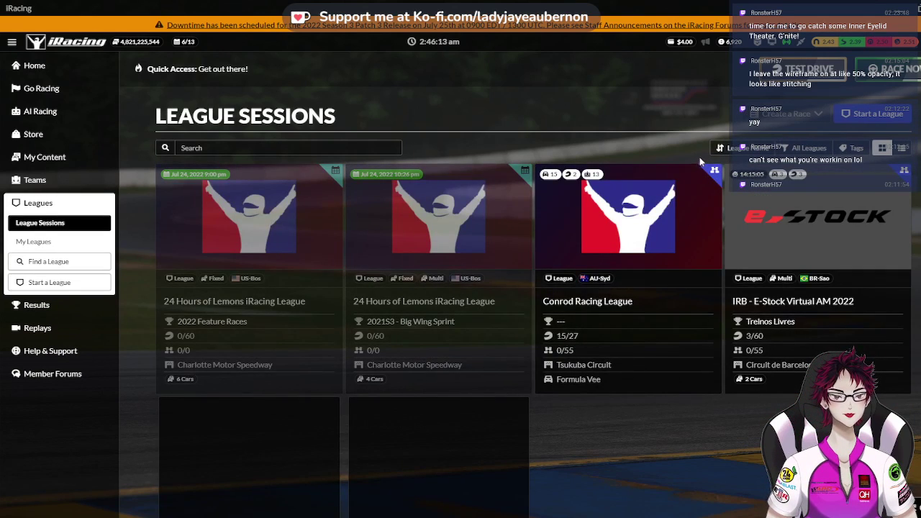
pyautogui.click(386, 238)
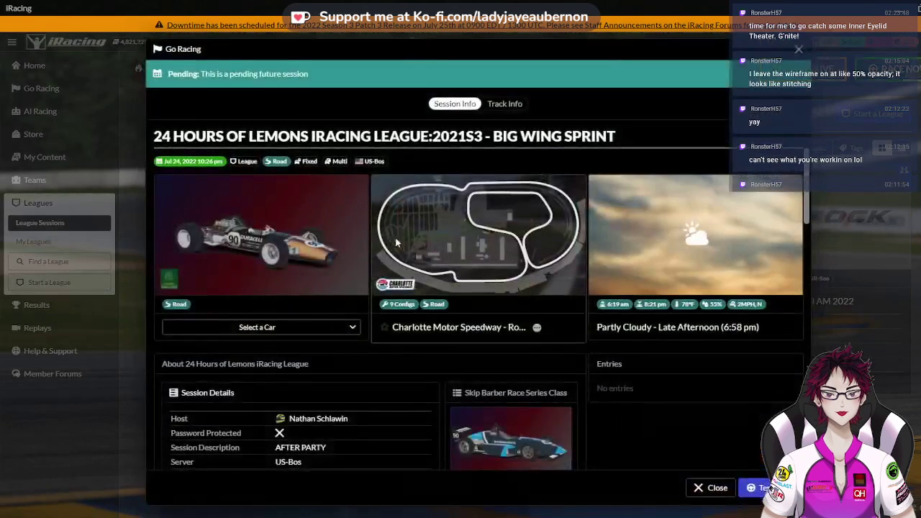
pyautogui.click(345, 329)
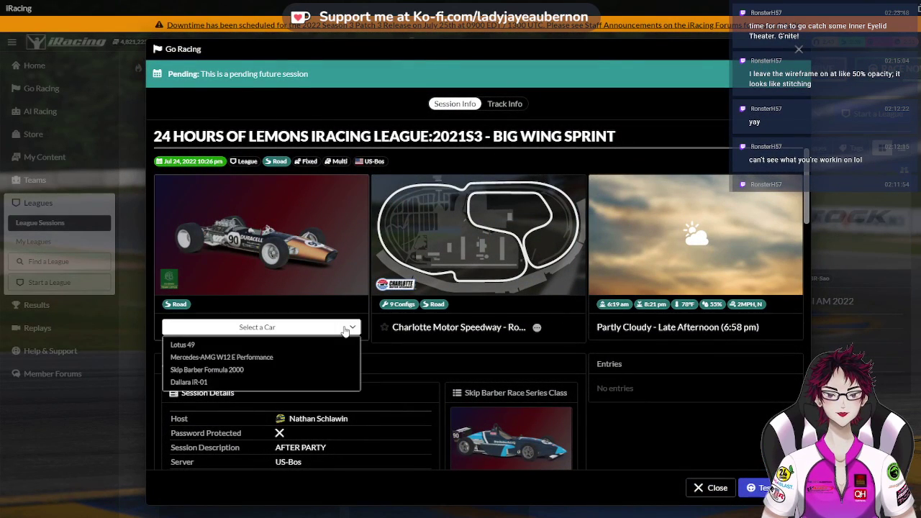
pyautogui.click(306, 382)
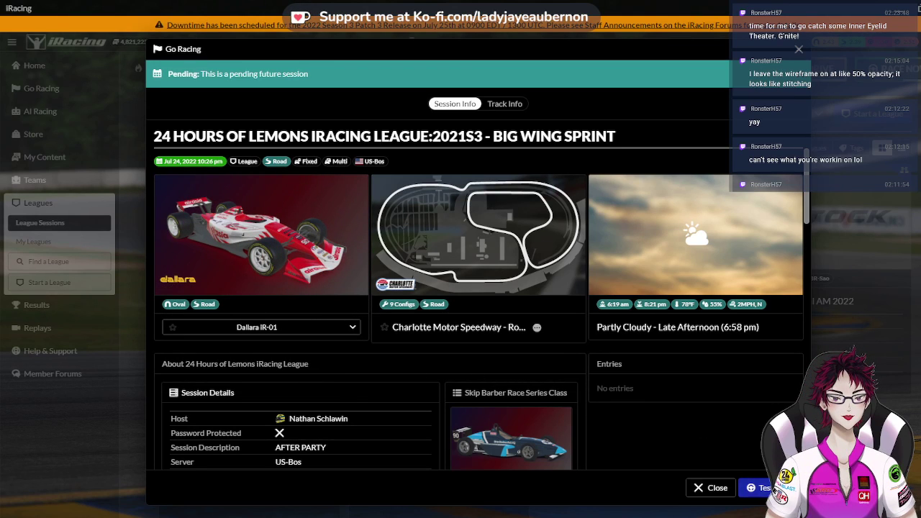
# Launch a test drive of the Dallara iR-01 at Charlotte Motor Speedway Roval in Monitor display mode
pyautogui.click(761, 488)
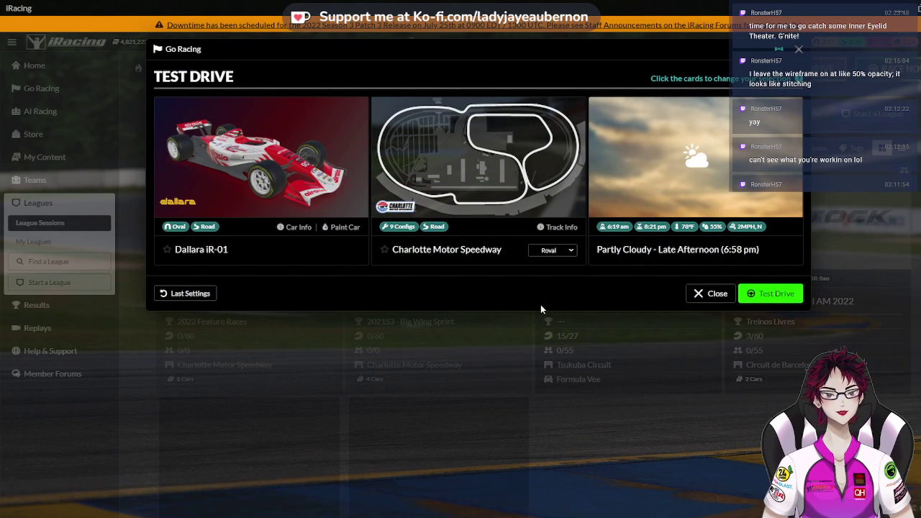
pyautogui.click(778, 302)
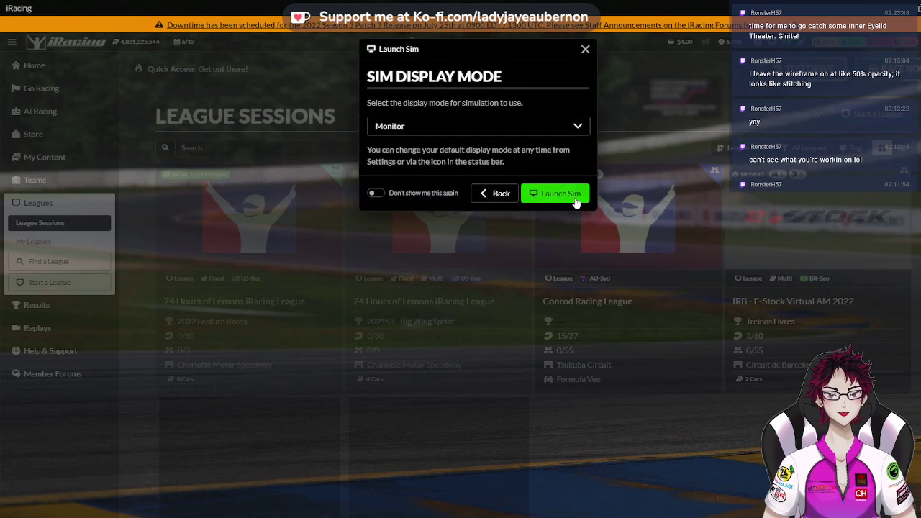
pyautogui.click(561, 194)
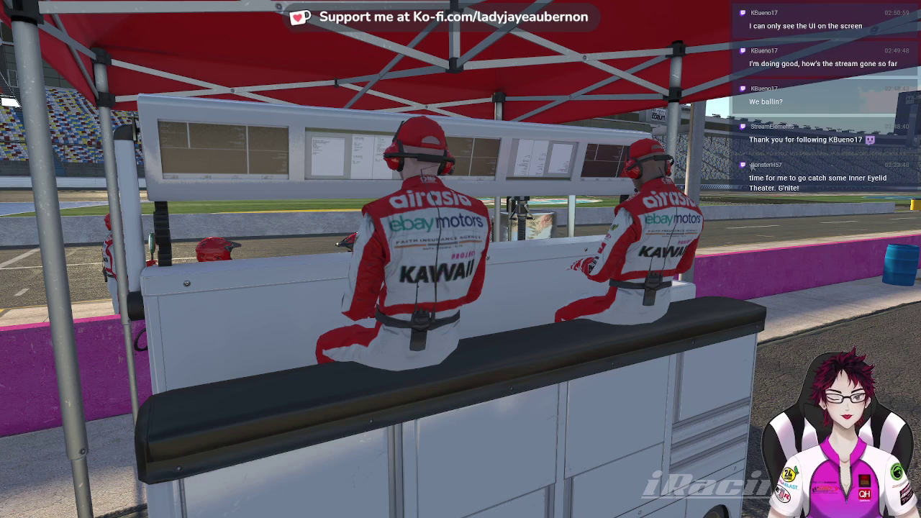
# Enable the Driving Line and Pit Exit Line driving aids, and enter the car to start the test
pyautogui.moveTo(636, 63)
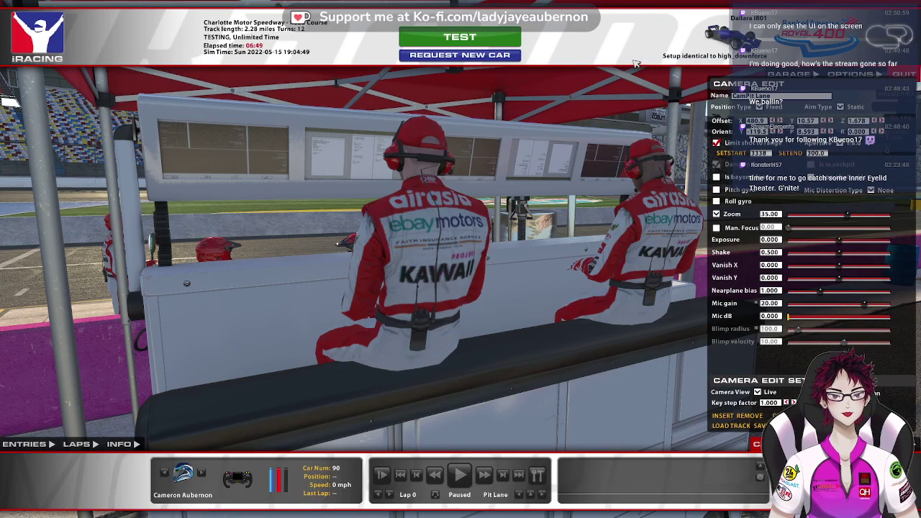
pyautogui.click(489, 38)
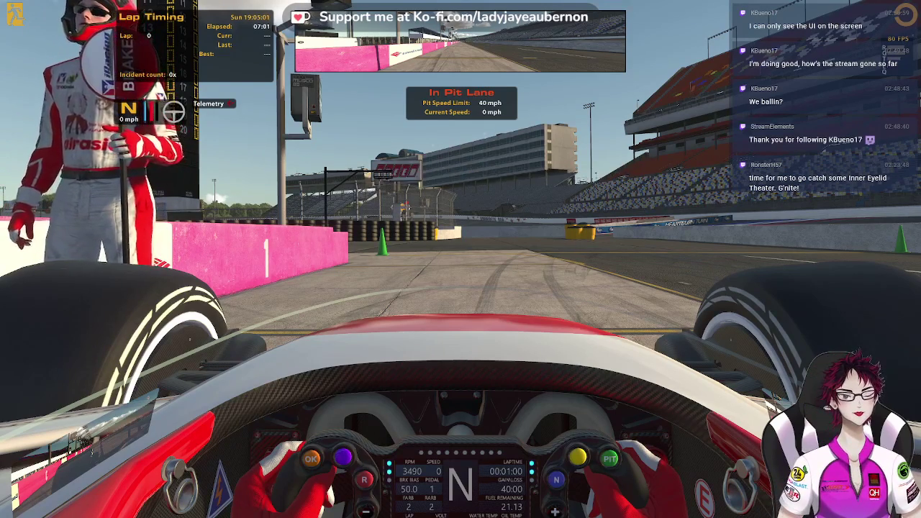
pyautogui.press('Escape')
pyautogui.hotkey('ctrl', 'o')
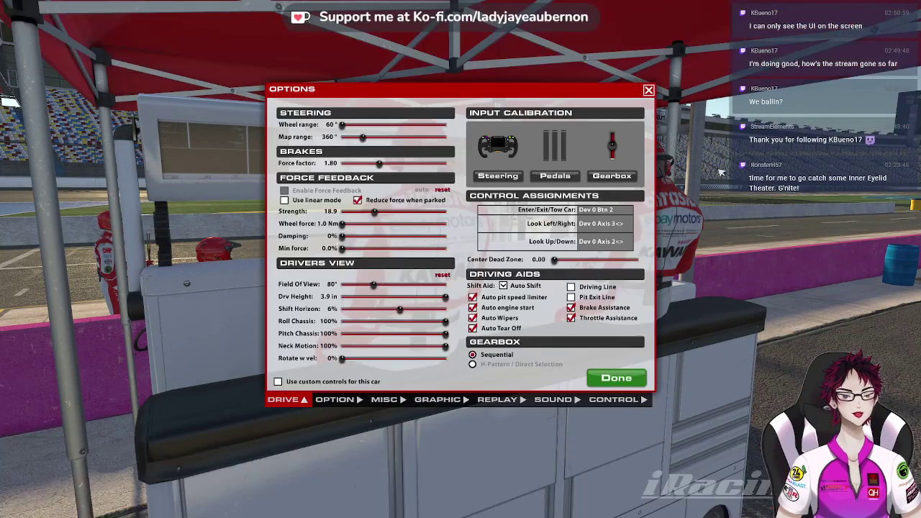
pyautogui.click(606, 286)
pyautogui.click(600, 298)
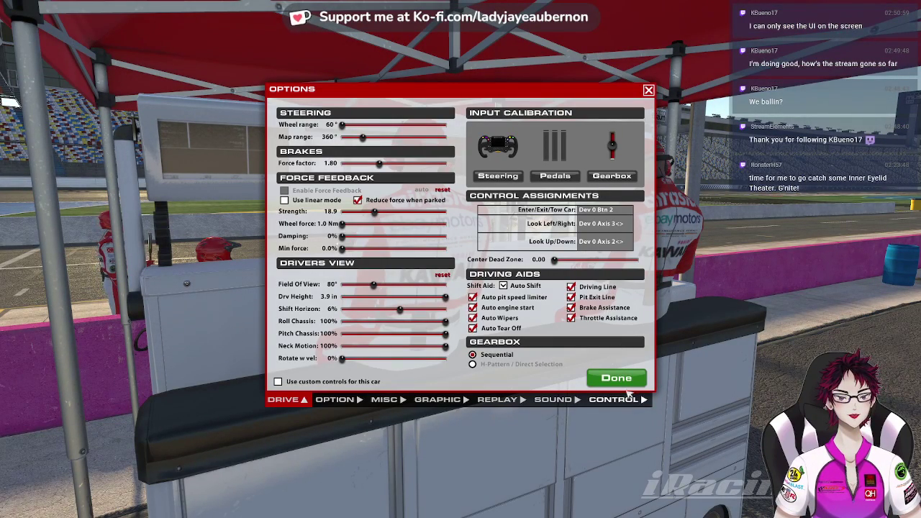
pyautogui.click(617, 377)
pyautogui.click(495, 43)
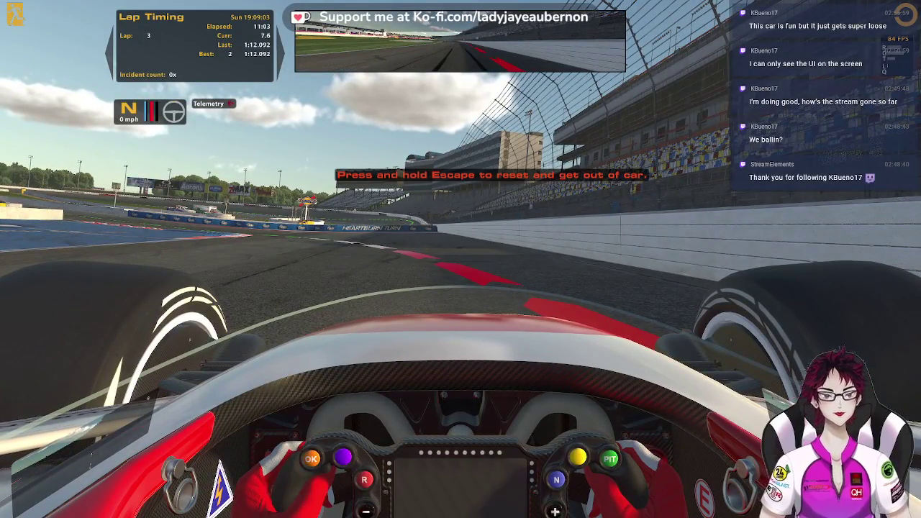
# Leave the car, pause the replay, and switch the replay camera from Pit Lane to TV Mixed
pyautogui.press('Escape')
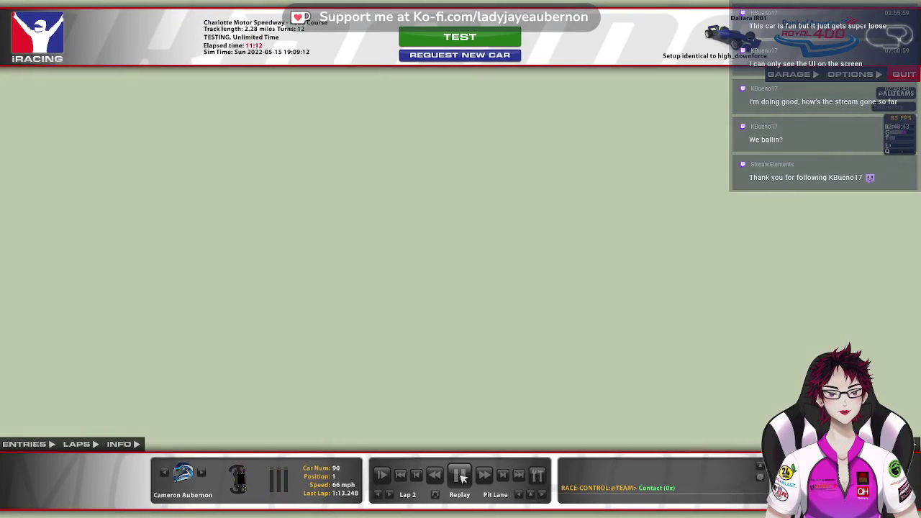
pyautogui.click(462, 477)
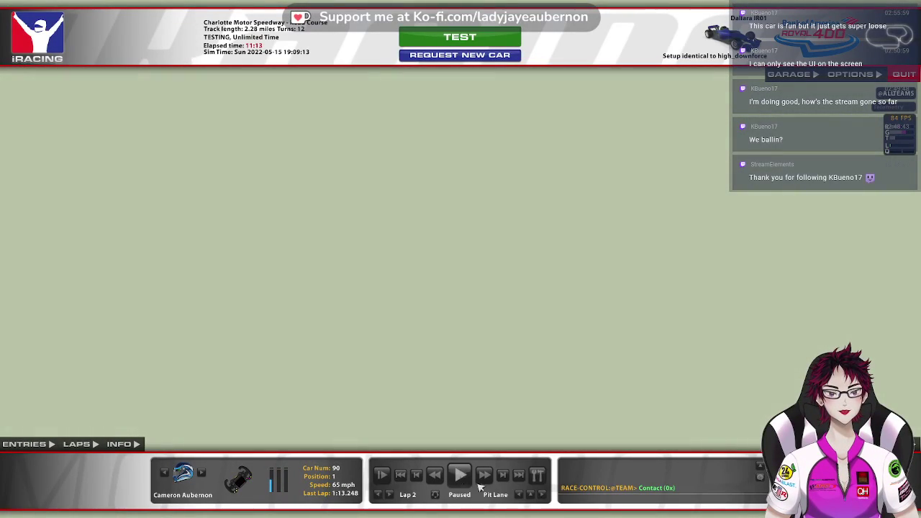
pyautogui.click(525, 496)
pyautogui.click(531, 421)
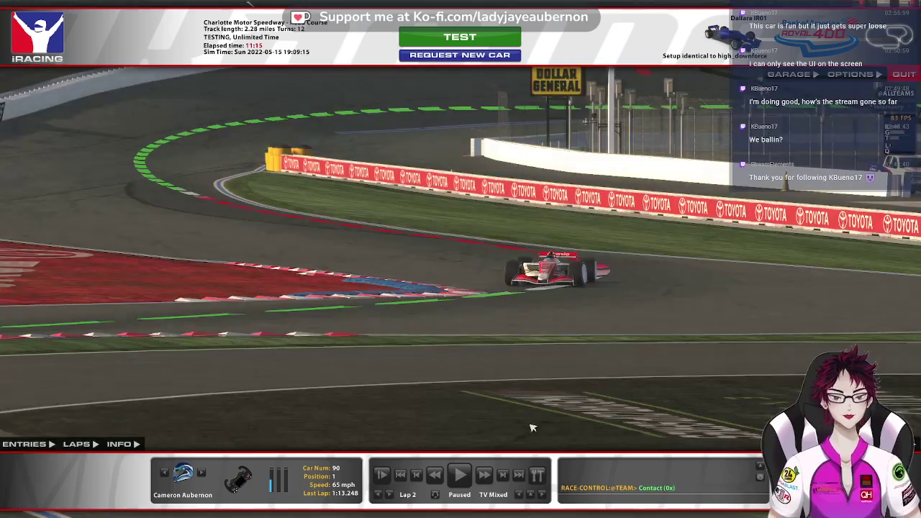
# Play part of the replay, pause it, and move between laps starting from lap 0
pyautogui.click(464, 476)
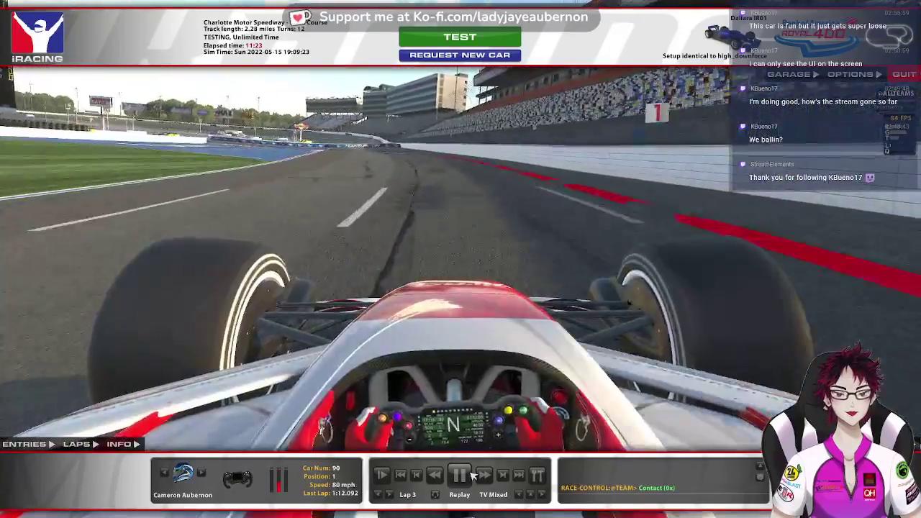
pyautogui.click(466, 476)
pyautogui.click(380, 495)
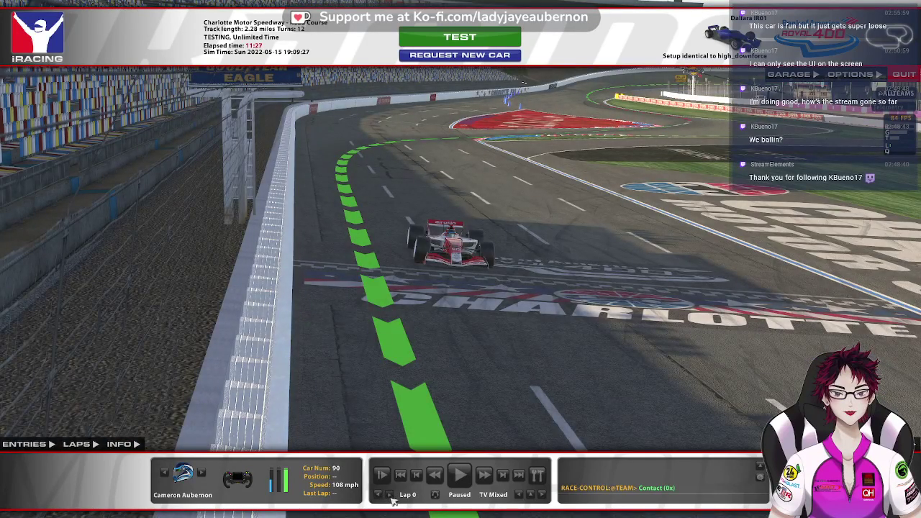
pyautogui.click(390, 496)
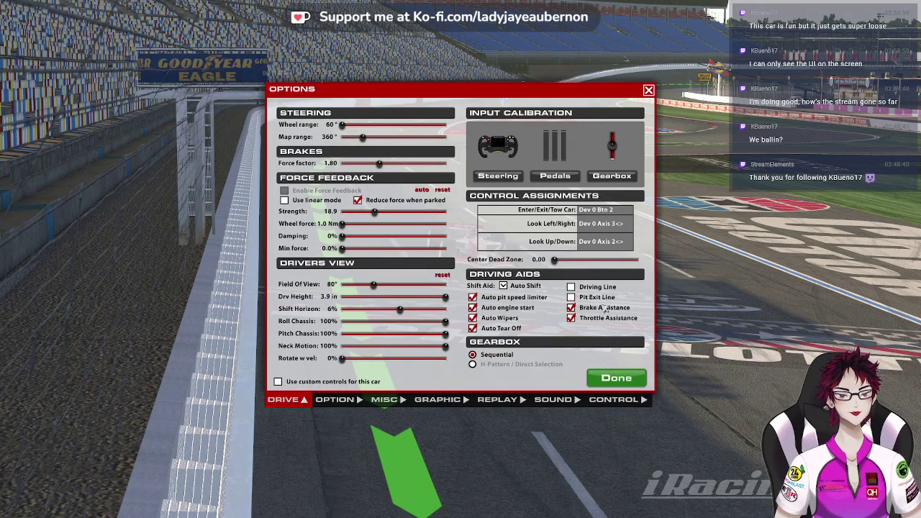
# Turn off the Driving Line and Pit Exit Line driving aids, and play the replay with the camera editor shown
pyautogui.click(620, 374)
pyautogui.hotkey('ctrl', 'F12')
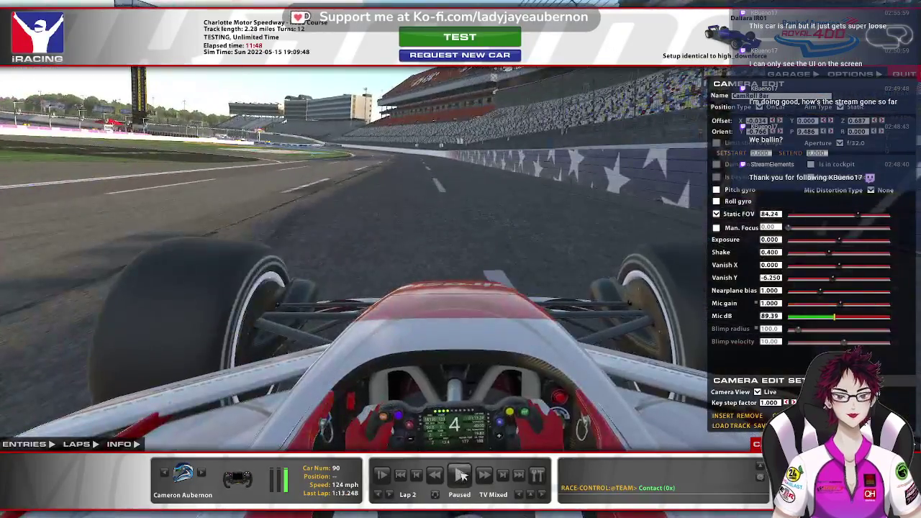
pyautogui.click(461, 475)
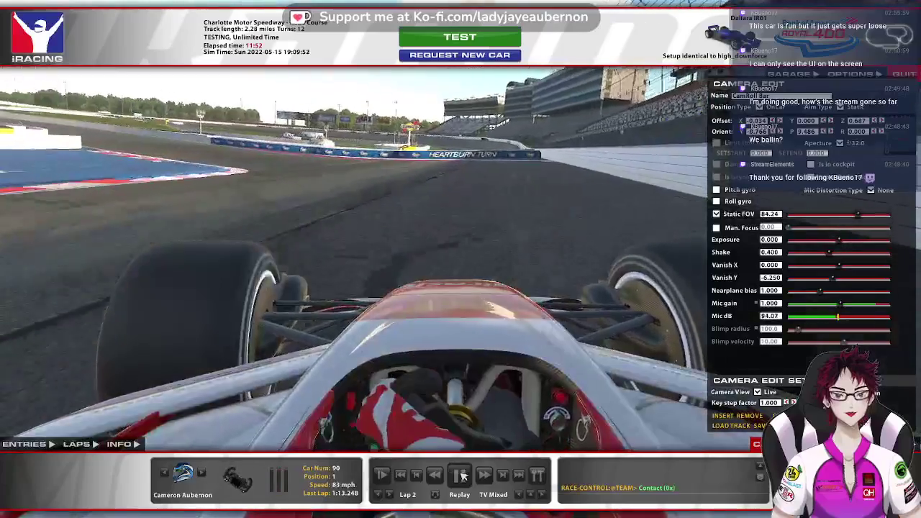
# Pause the replay on the cockpit shot and examine the driver's sleeves and gloves without the interface
pyautogui.click(461, 475)
pyautogui.press('space')
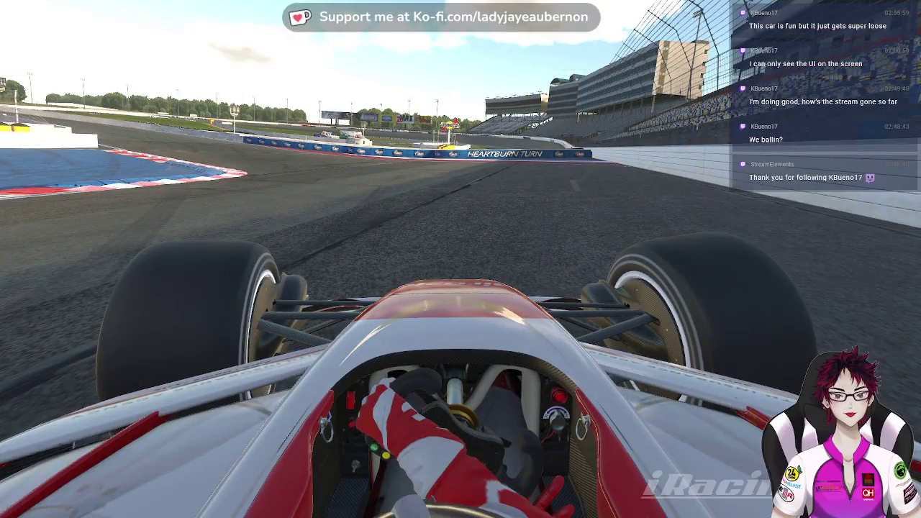
pyautogui.press('space')
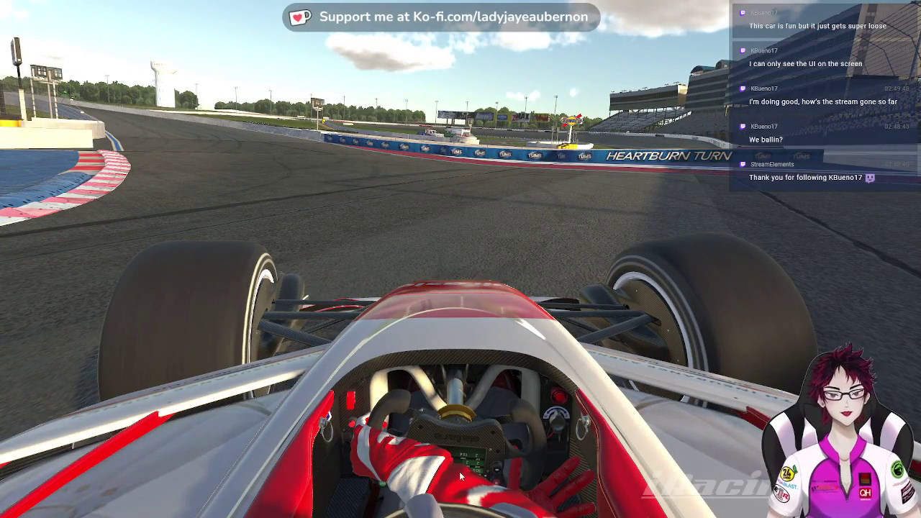
pyautogui.press('space')
# Play and pause the replay until the car's airasia side is in view beside the kerb and Bank of America wall
pyautogui.click(461, 474)
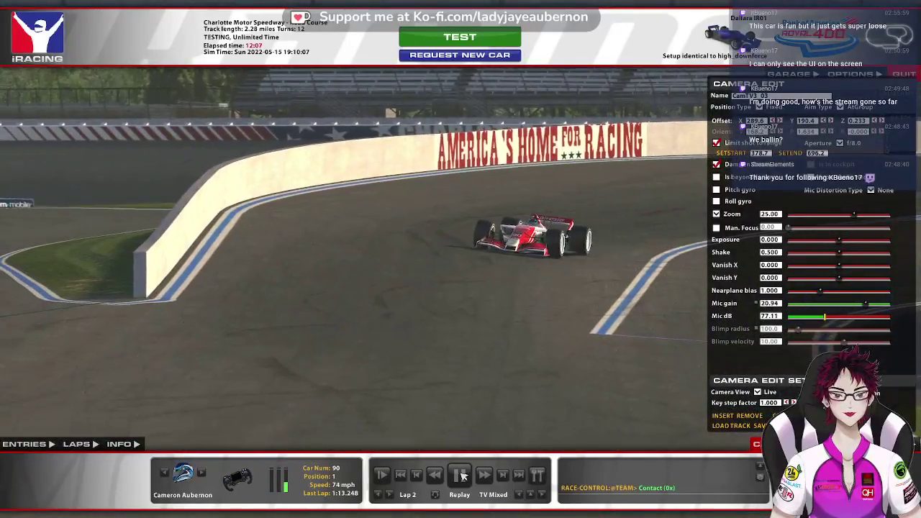
pyautogui.click(462, 475)
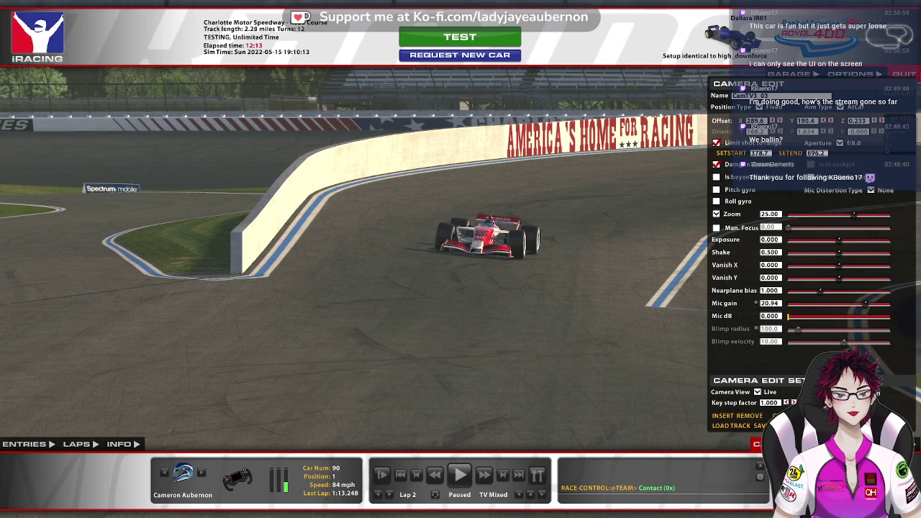
pyautogui.click(464, 475)
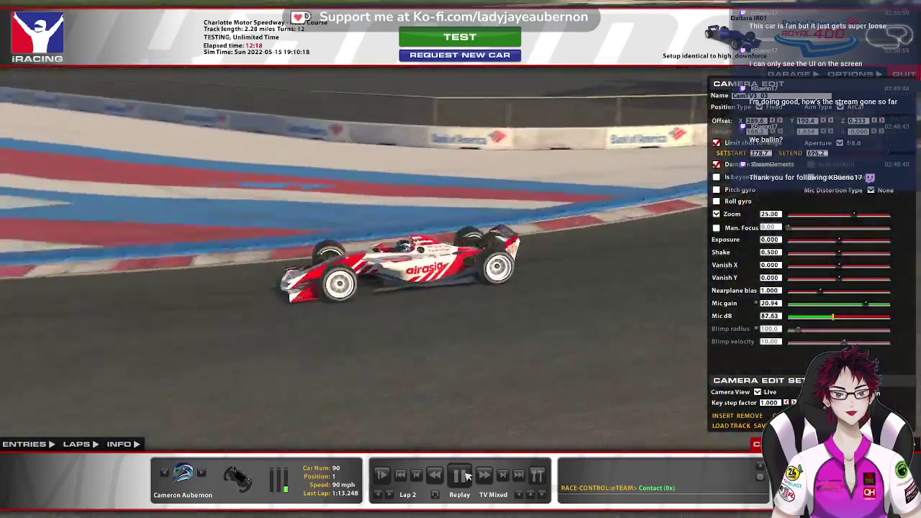
pyautogui.click(466, 476)
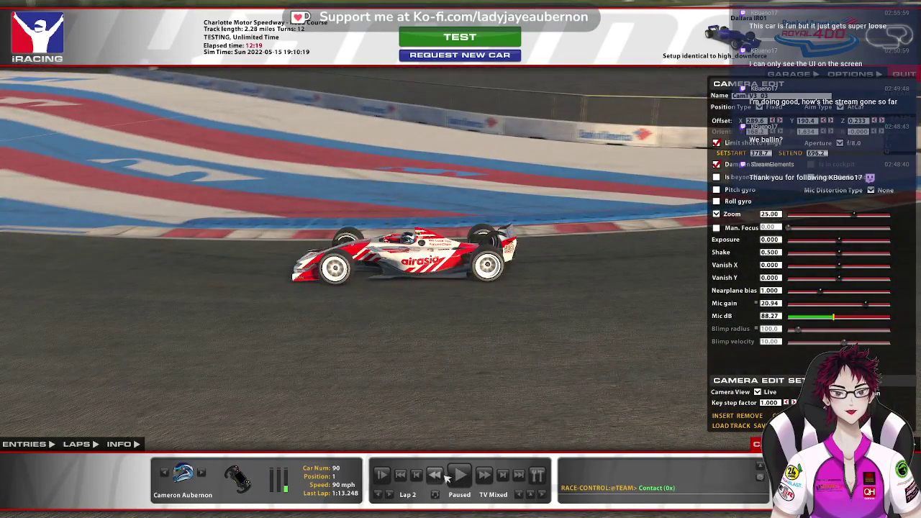
pyautogui.click(452, 477)
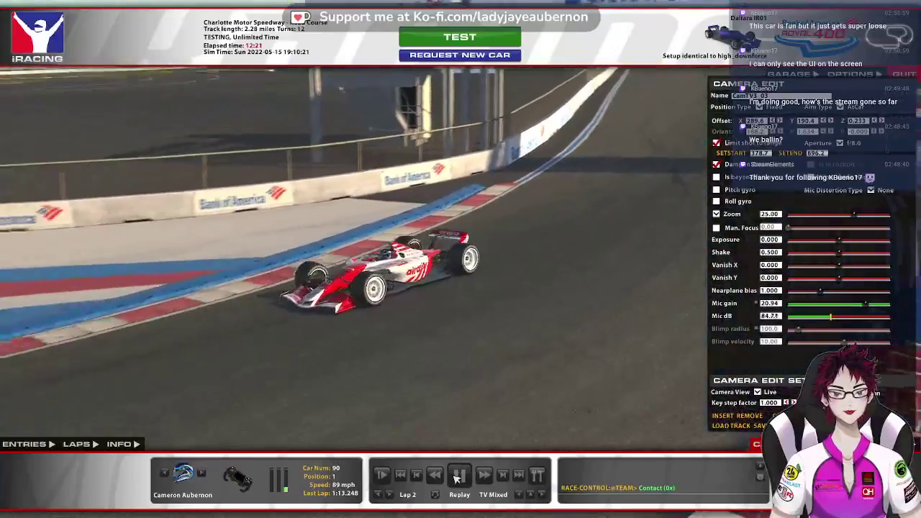
pyautogui.click(457, 478)
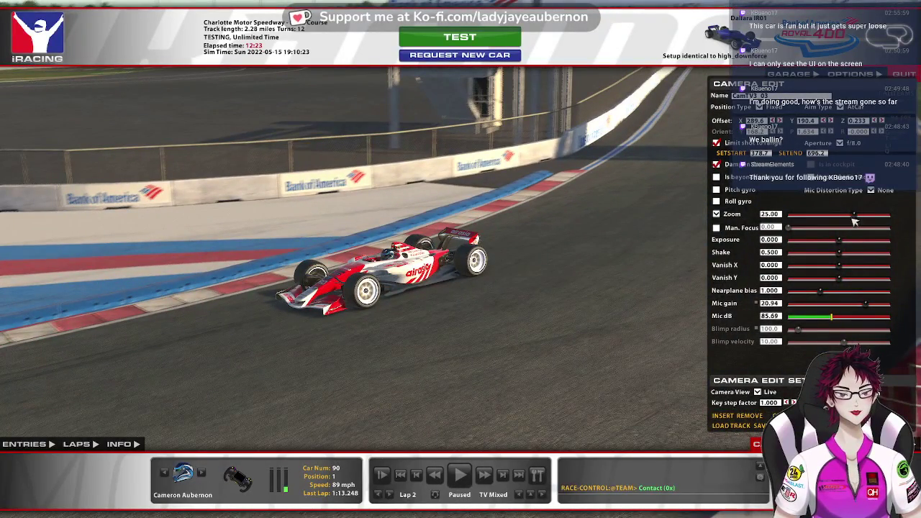
# Set the paused camera's Zoom to about 80 and Vanish X to 9.020, and check the car shot without the interface
pyautogui.moveTo(855, 215); pyautogui.dragTo(833, 216)
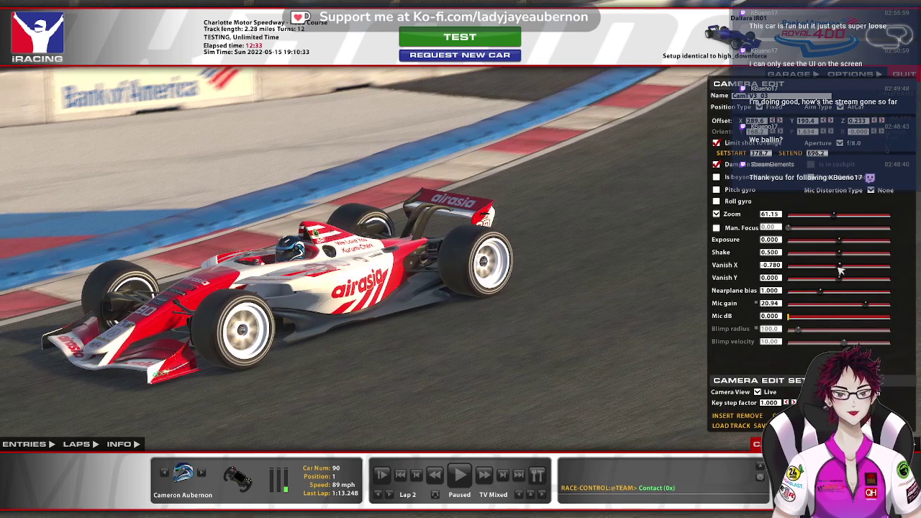
pyautogui.moveTo(839, 270); pyautogui.dragTo(850, 267)
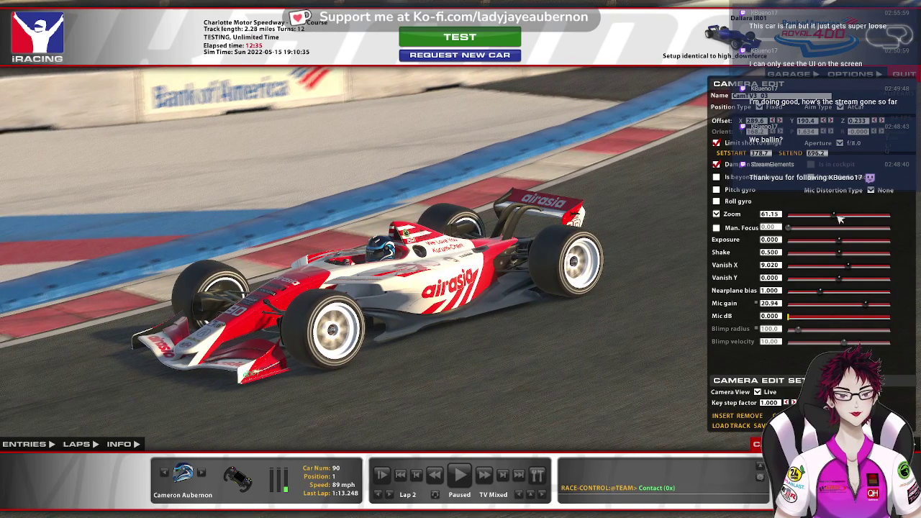
pyautogui.moveTo(839, 220); pyautogui.dragTo(829, 216)
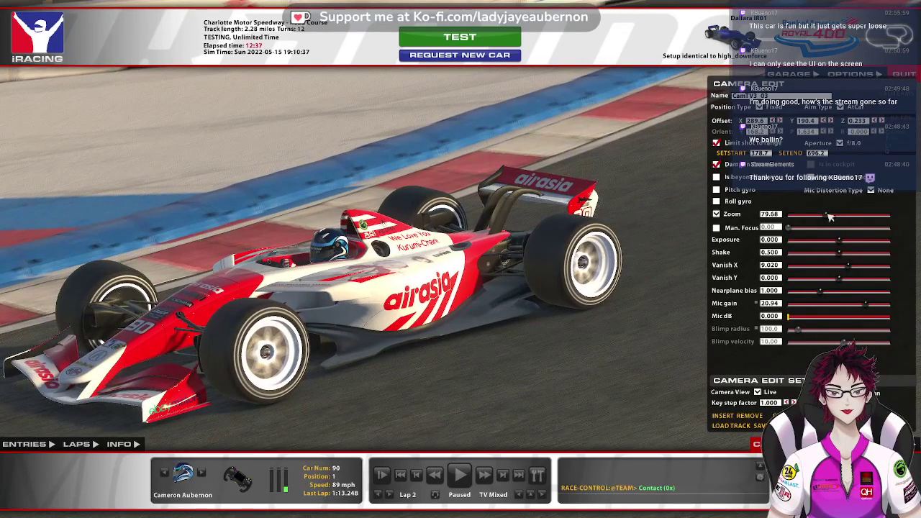
pyautogui.press('space')
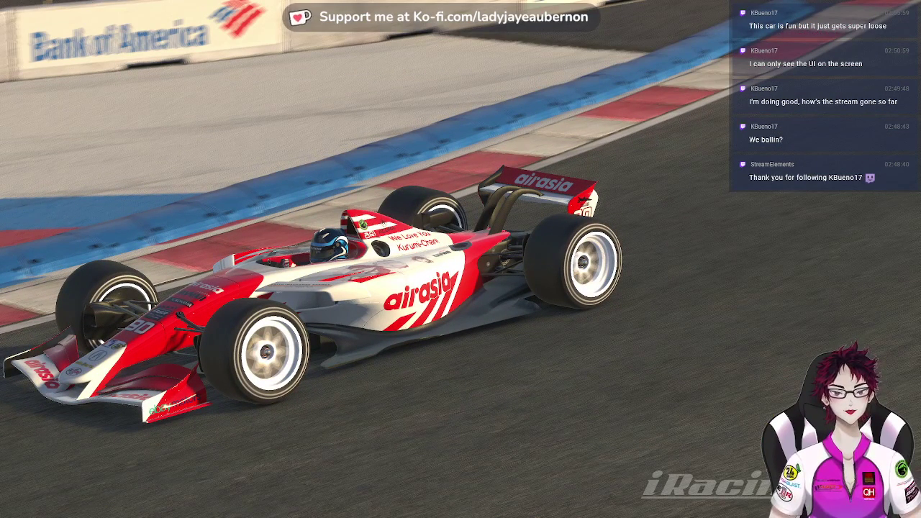
pyautogui.press('space')
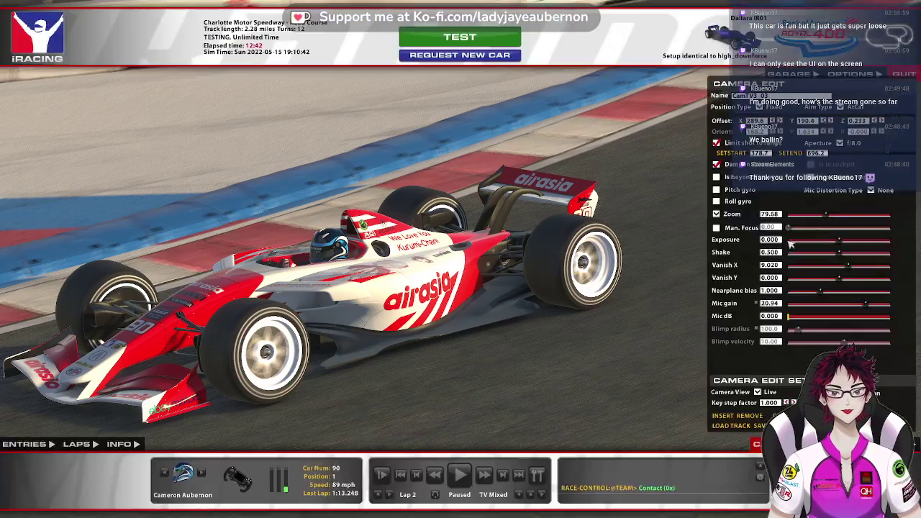
# Play and pause the replay through the following TV Mixed shots to look for another good view of the car
pyautogui.click(461, 475)
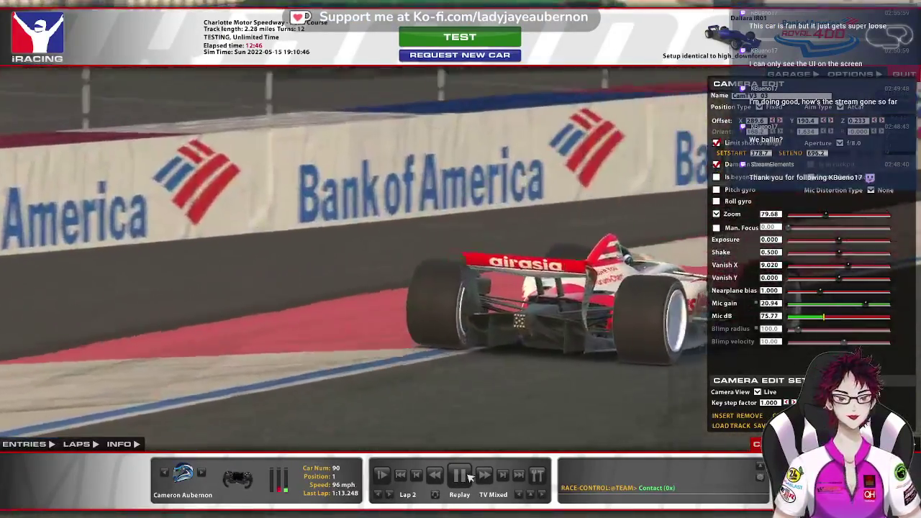
pyautogui.click(467, 477)
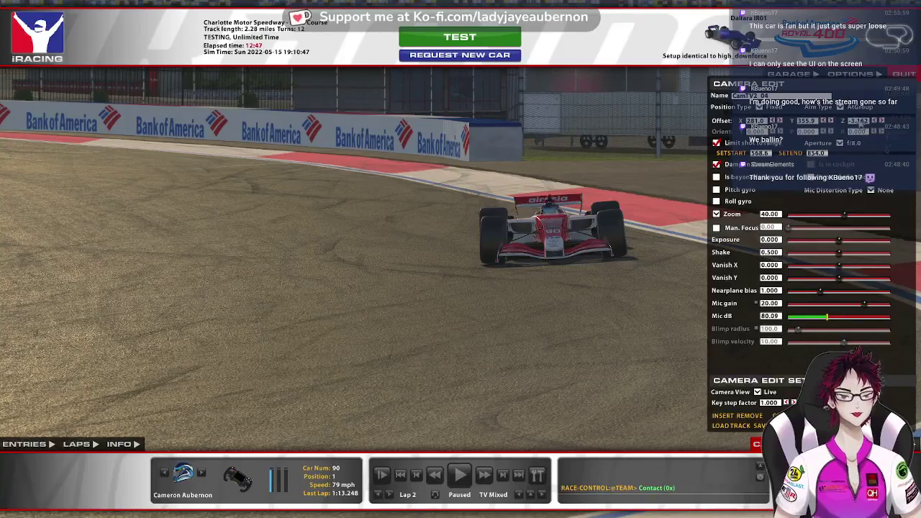
pyautogui.click(461, 474)
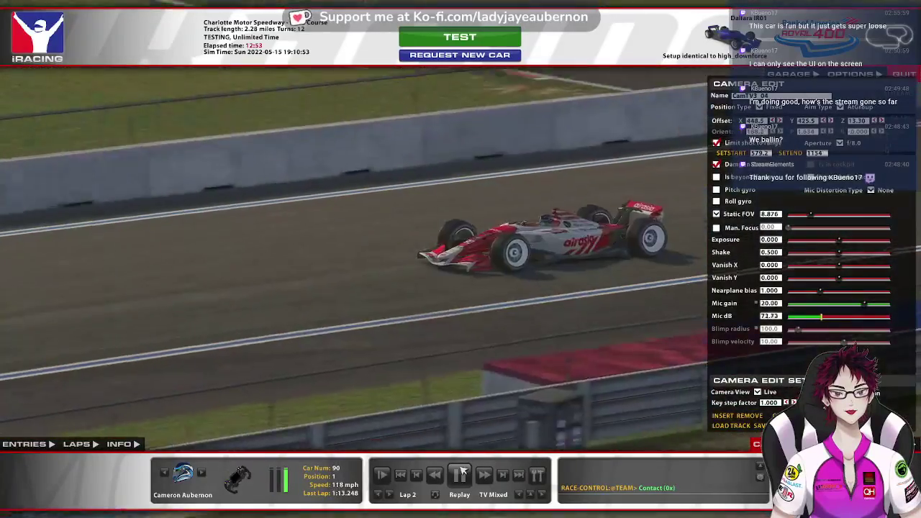
pyautogui.click(460, 475)
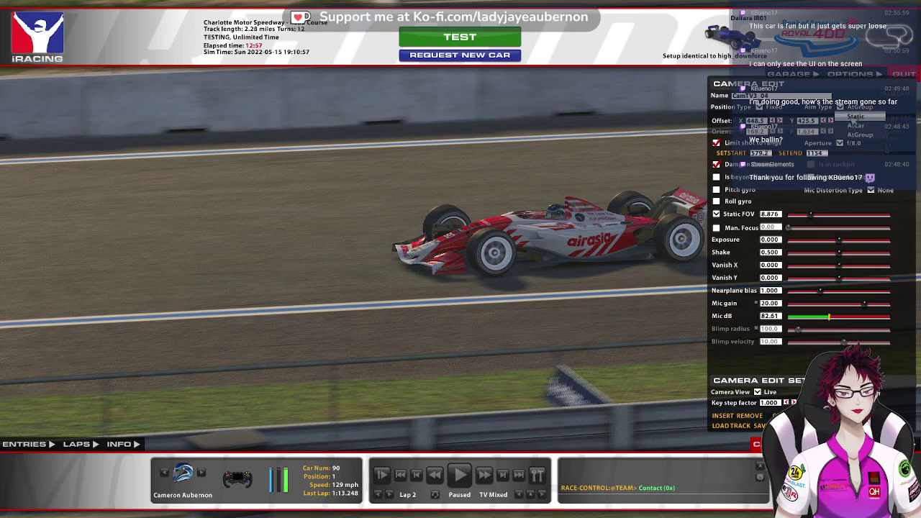
pyautogui.click(463, 476)
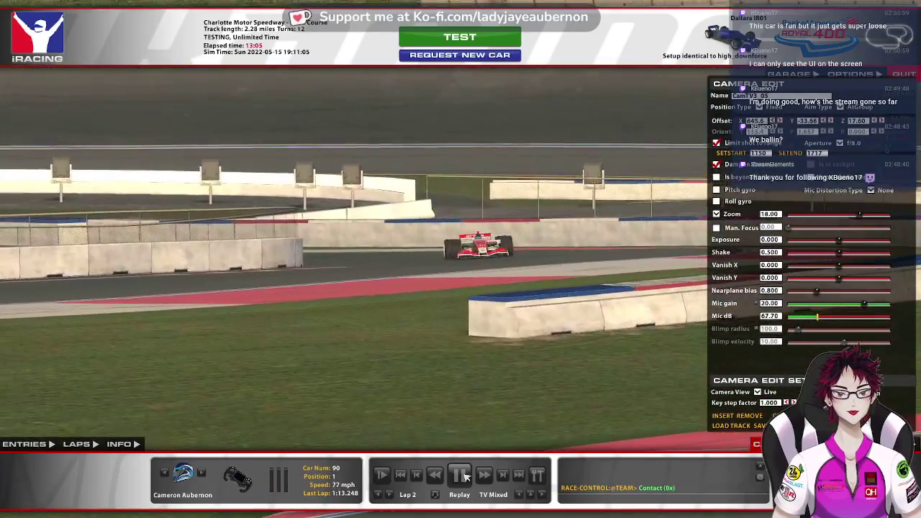
pyautogui.click(465, 477)
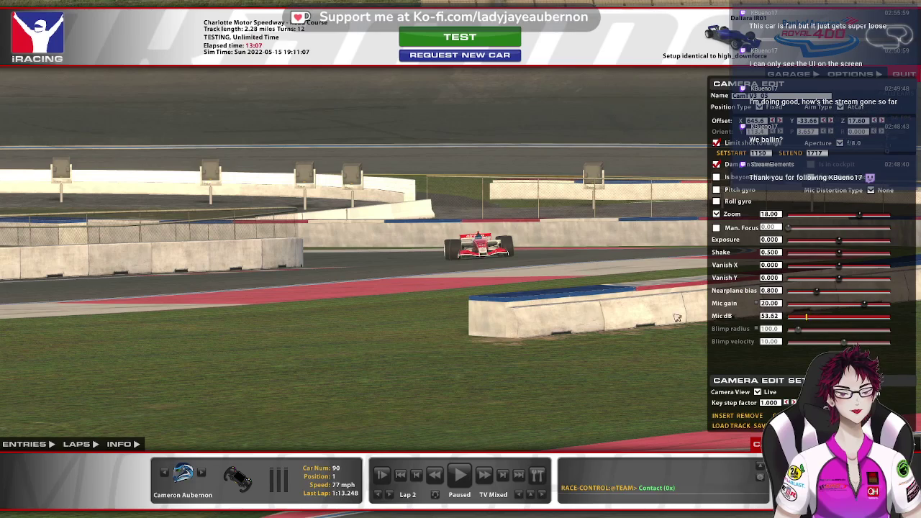
pyautogui.click(461, 475)
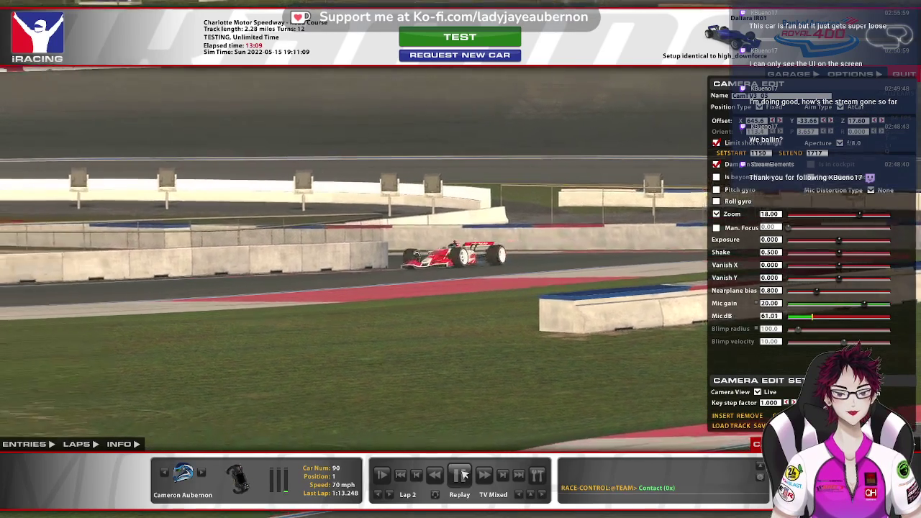
pyautogui.click(462, 474)
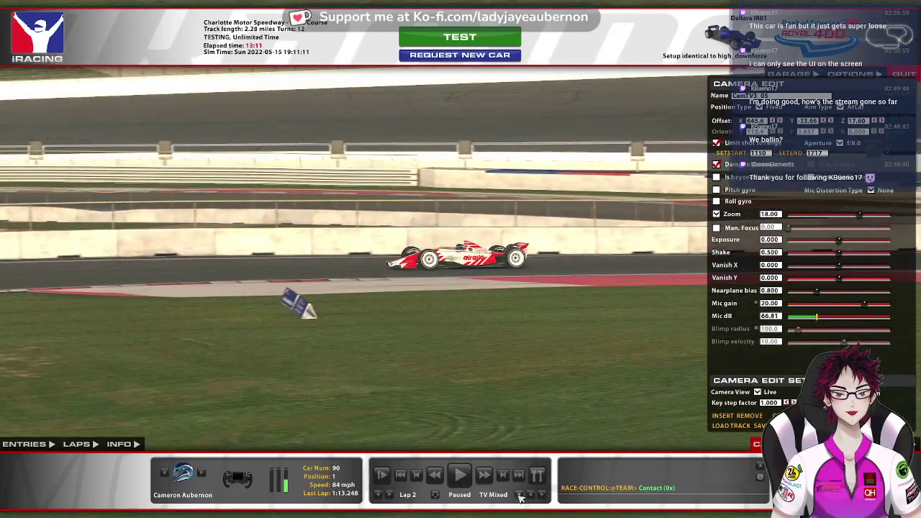
# Switch the replay camera from TV Mixed to TV1
pyautogui.click(521, 497)
pyautogui.click(521, 497)
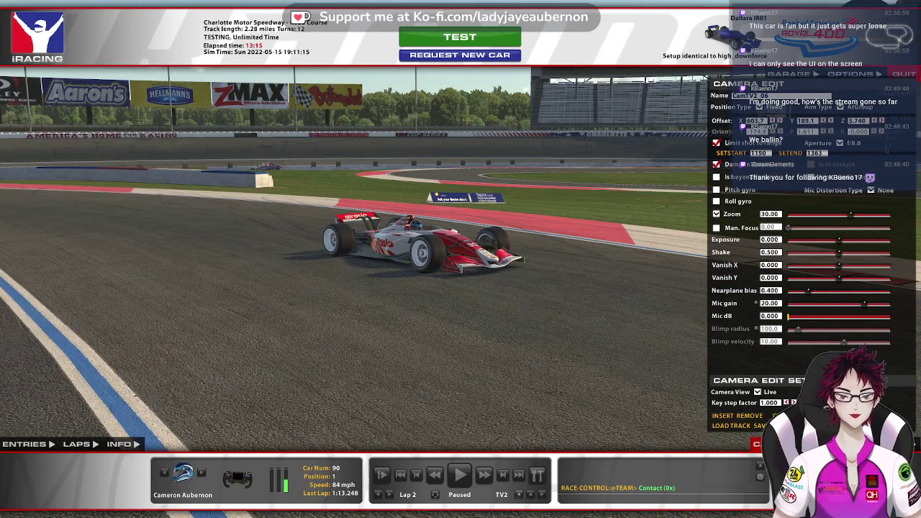
pyautogui.click(521, 497)
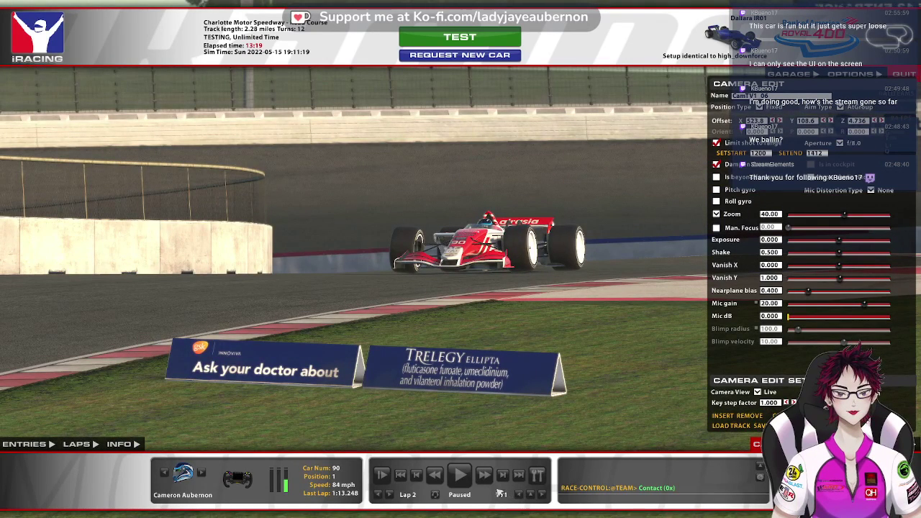
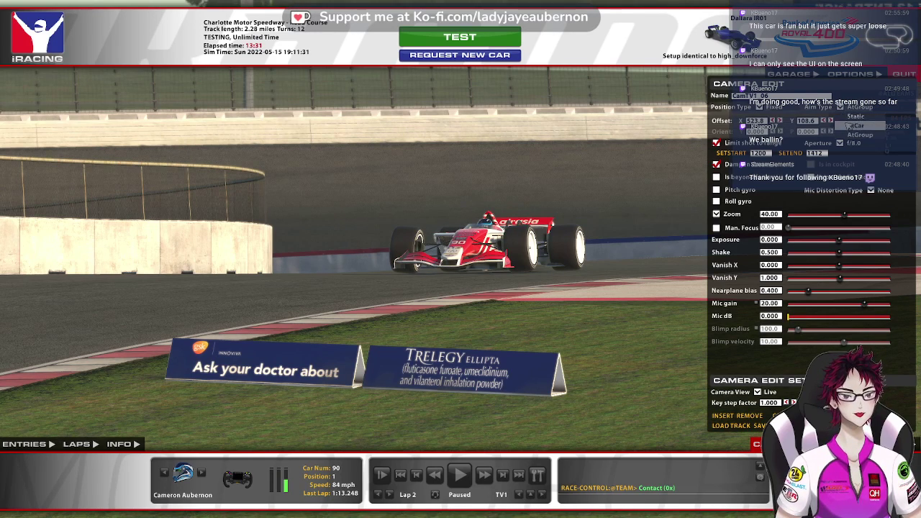
# Play and pause the replay on TV1 until the car is in front of the blue cones after the turn
pyautogui.click(461, 476)
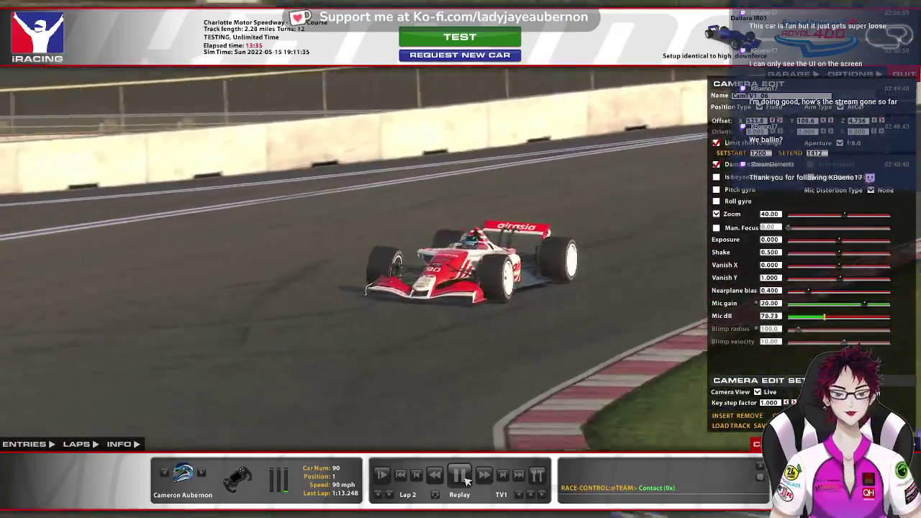
pyautogui.click(461, 476)
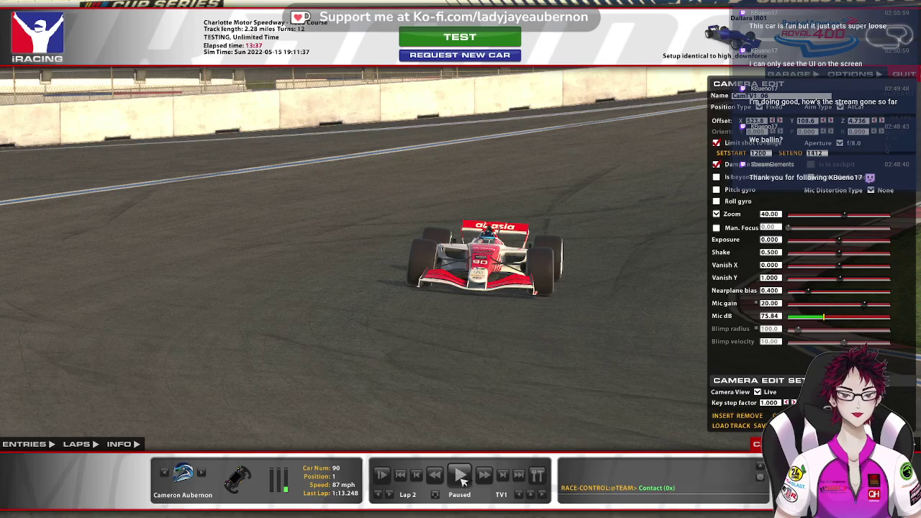
pyautogui.click(460, 476)
pyautogui.click(459, 477)
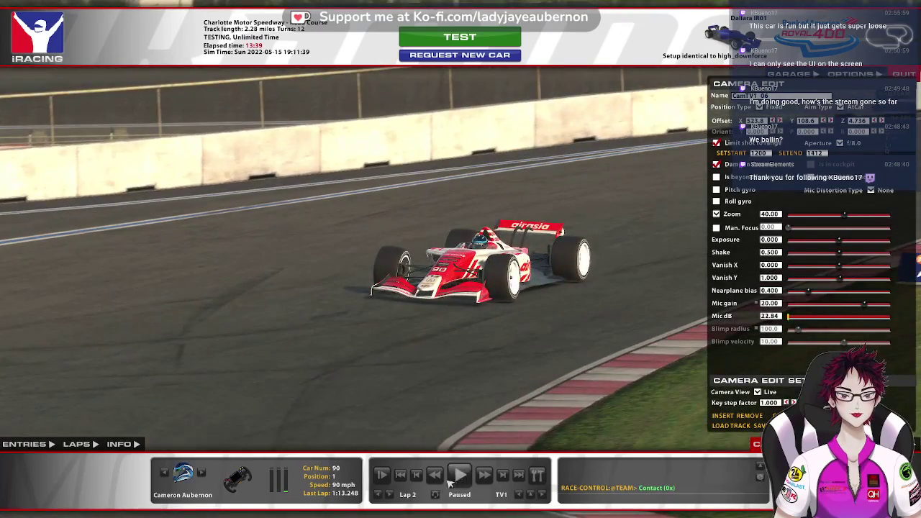
pyautogui.click(461, 478)
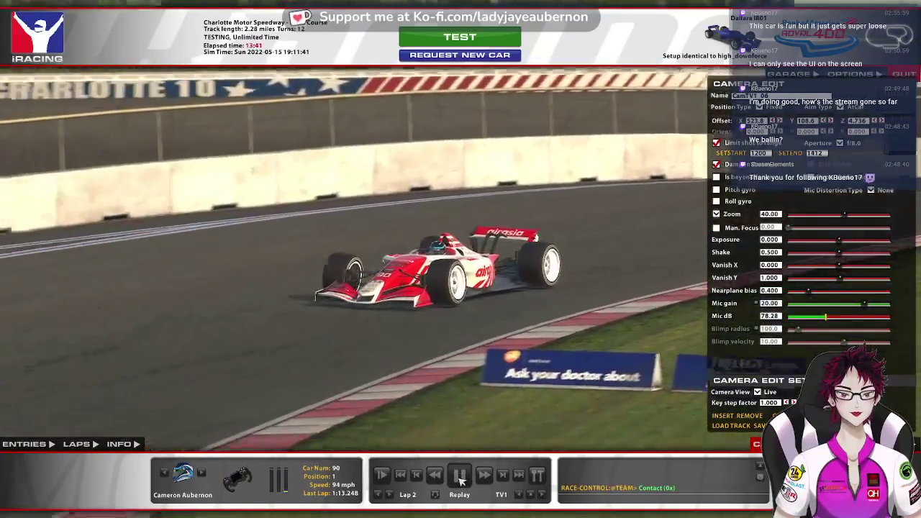
pyautogui.click(461, 478)
pyautogui.click(461, 478)
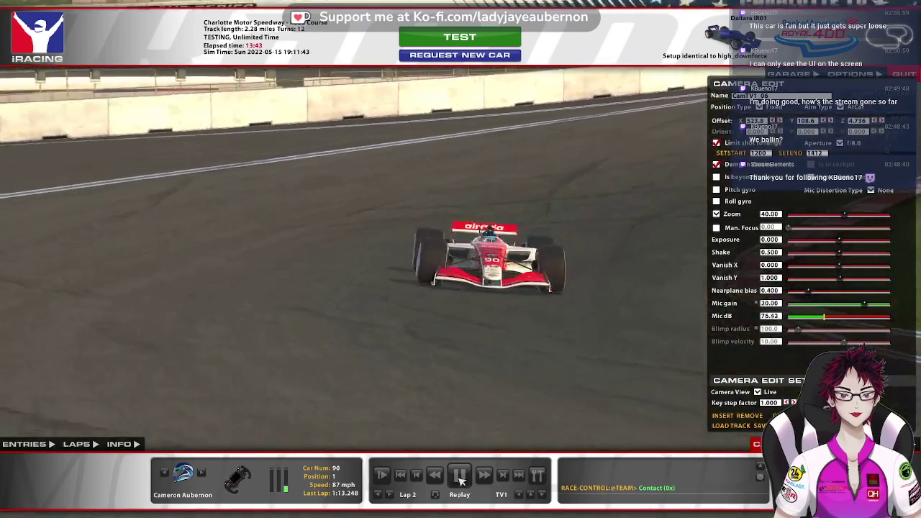
pyautogui.click(460, 478)
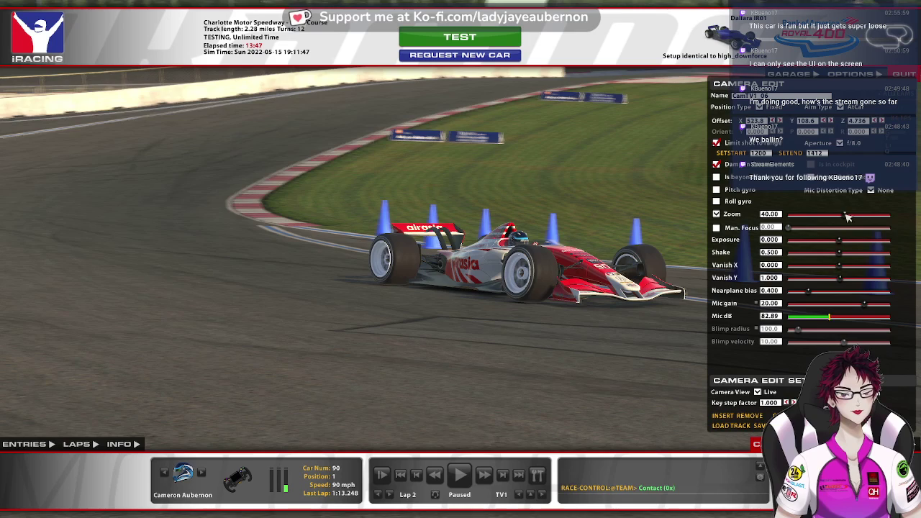
# Set the TV1 camera's Zoom to 72.90 and Vanish Y to 15.90, and check the shot without the interface
pyautogui.moveTo(848, 217); pyautogui.dragTo(831, 217)
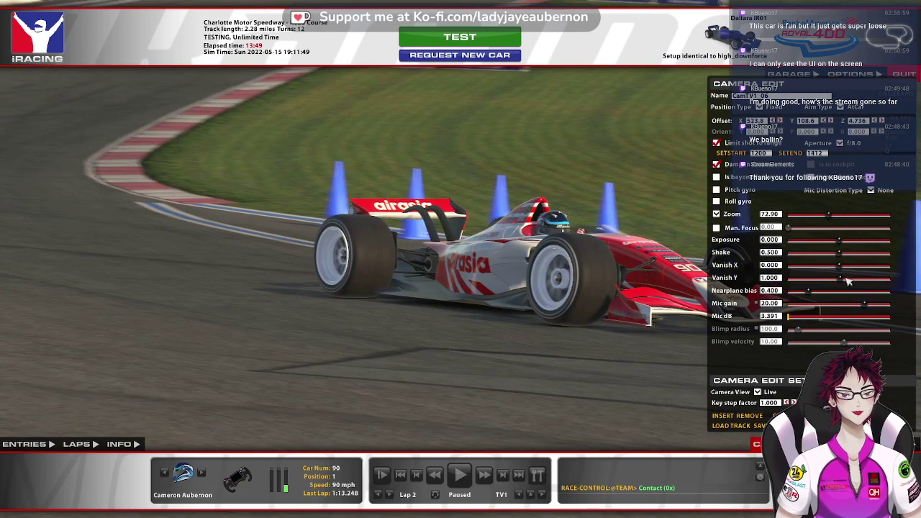
pyautogui.moveTo(839, 278); pyautogui.dragTo(859, 282)
pyautogui.press('space')
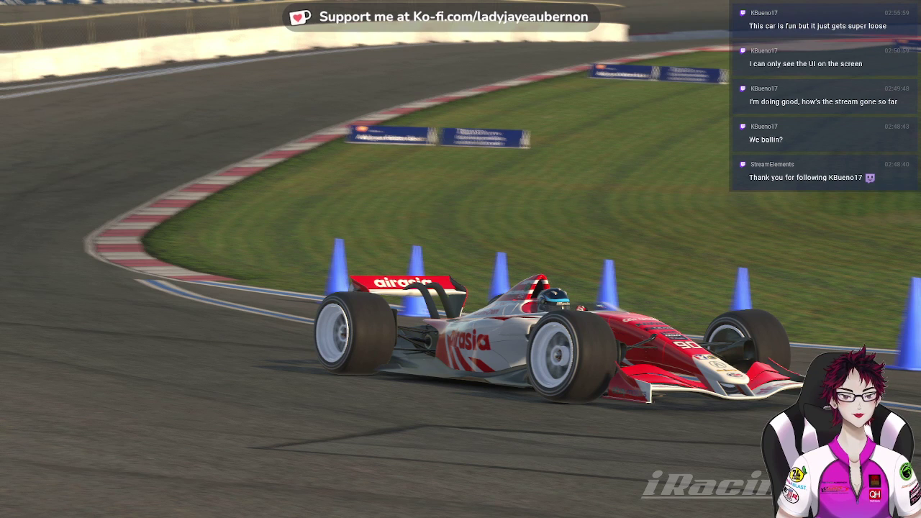
pyautogui.press('space')
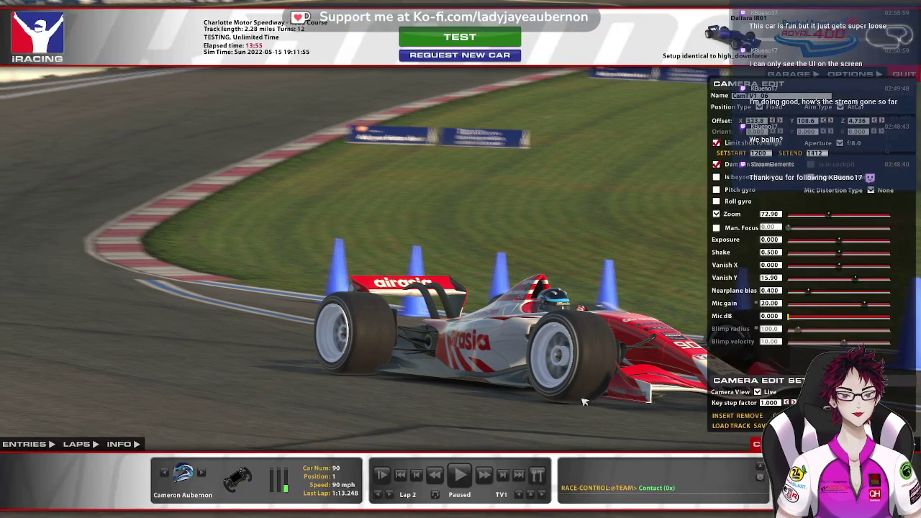
# Step the paused replay back two frames and hide the interface to show the reframed car
pyautogui.click(419, 476)
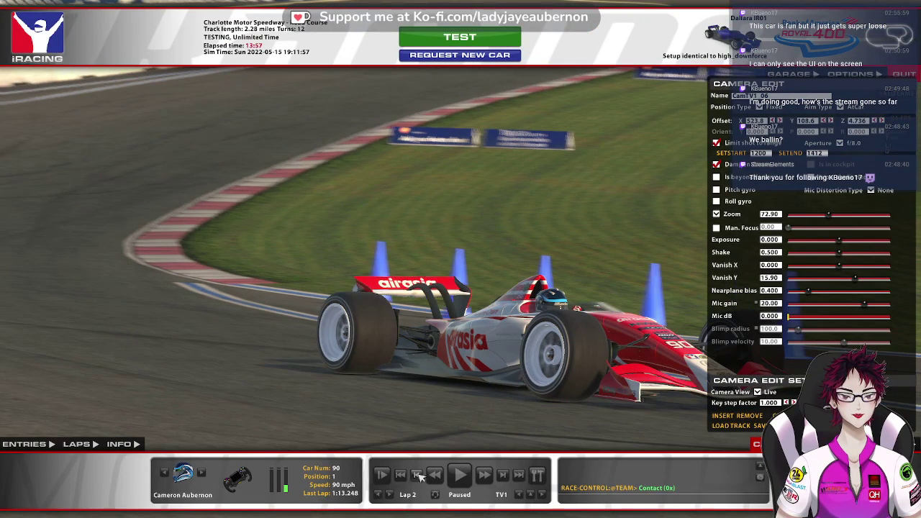
pyautogui.click(420, 476)
pyautogui.press('space')
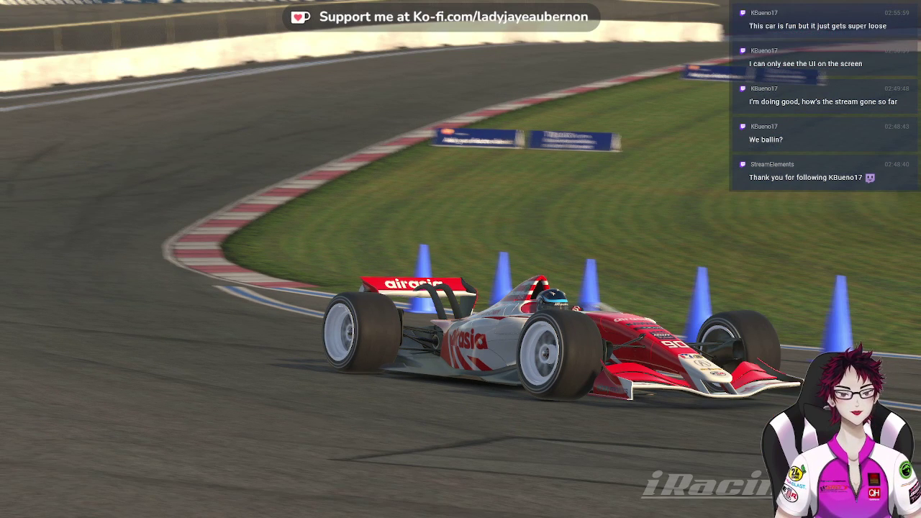
# Play the replay until the car is on the banked track, pause it, and switch the camera to TV Mixed
pyautogui.press('space')
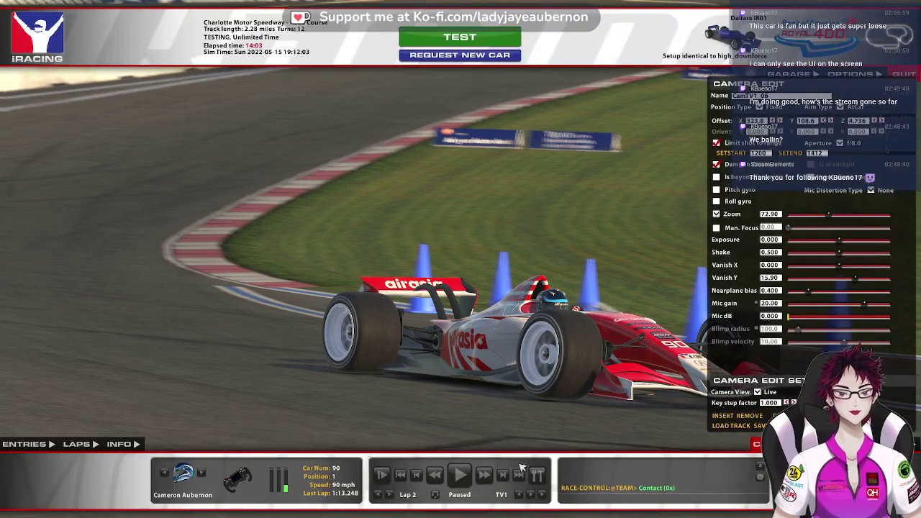
pyautogui.click(465, 487)
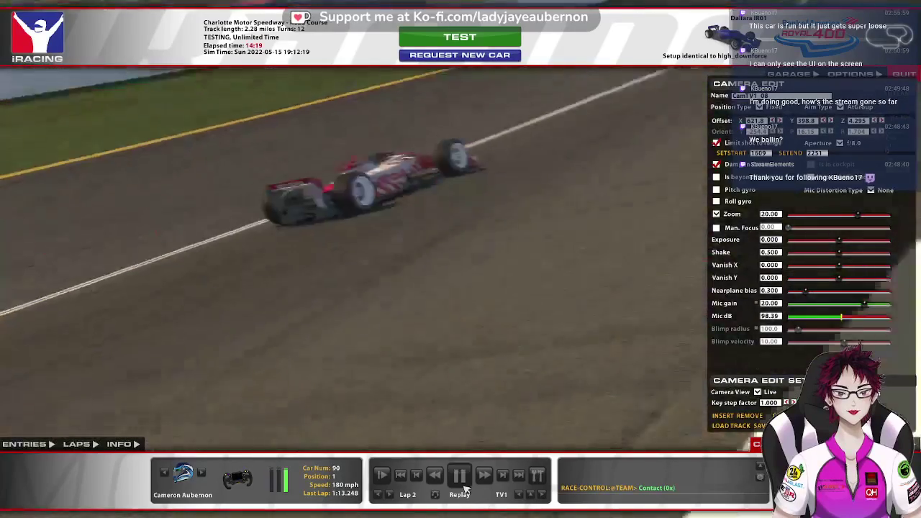
pyautogui.click(463, 487)
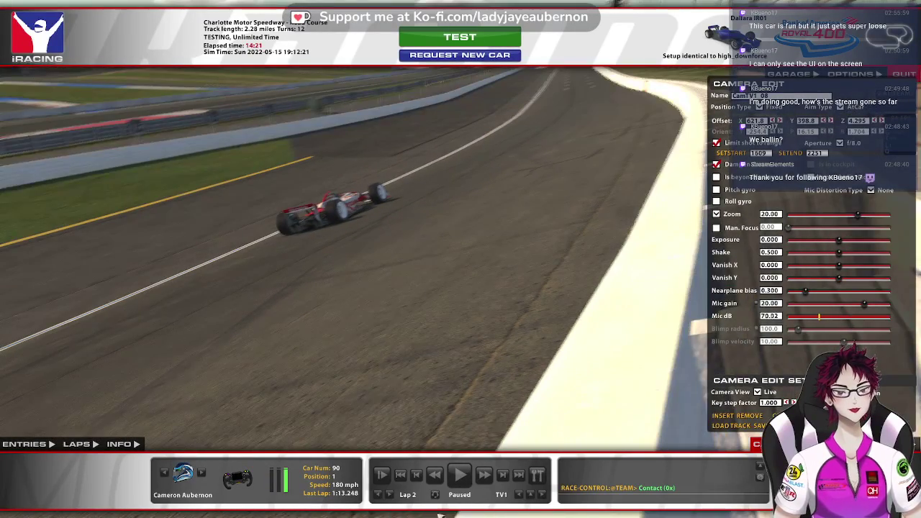
pyautogui.click(529, 494)
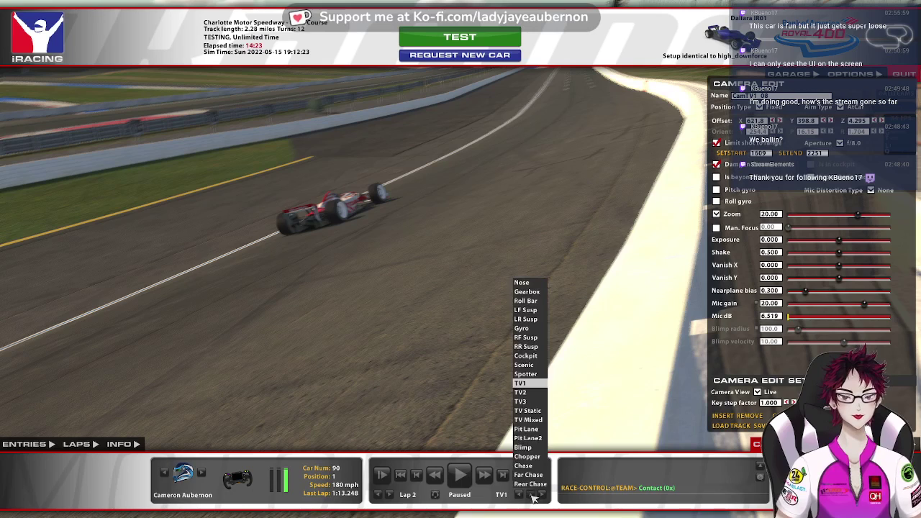
pyautogui.click(535, 421)
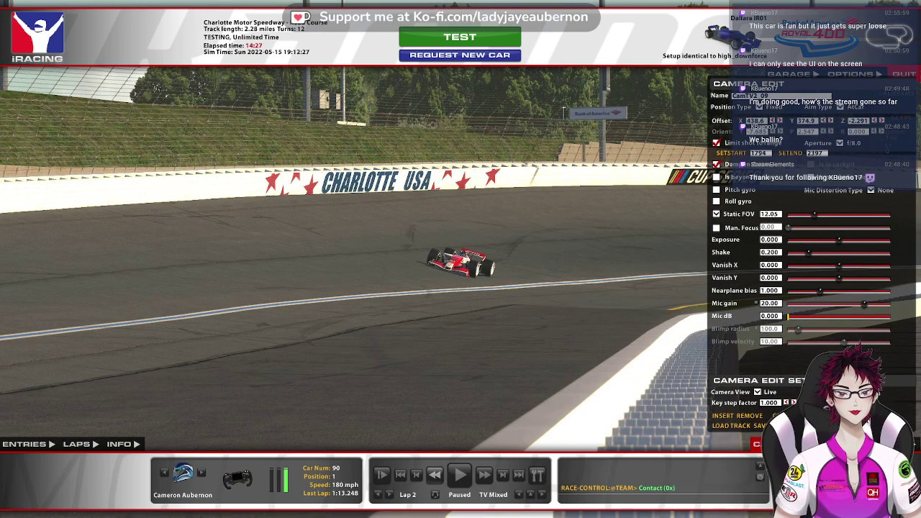
# Play, rewind and pause the replay on TV Mixed until the car rounds the blue kerb in the chicane
pyautogui.click(459, 475)
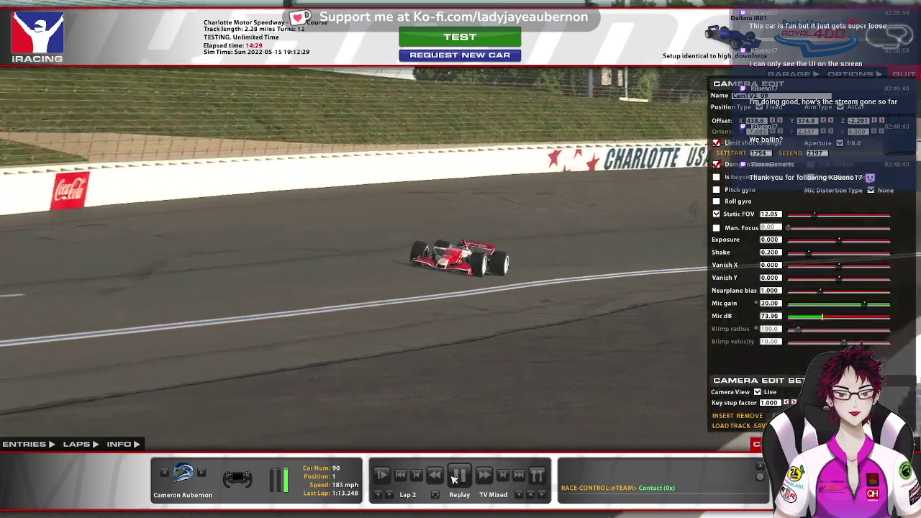
pyautogui.press('Left')
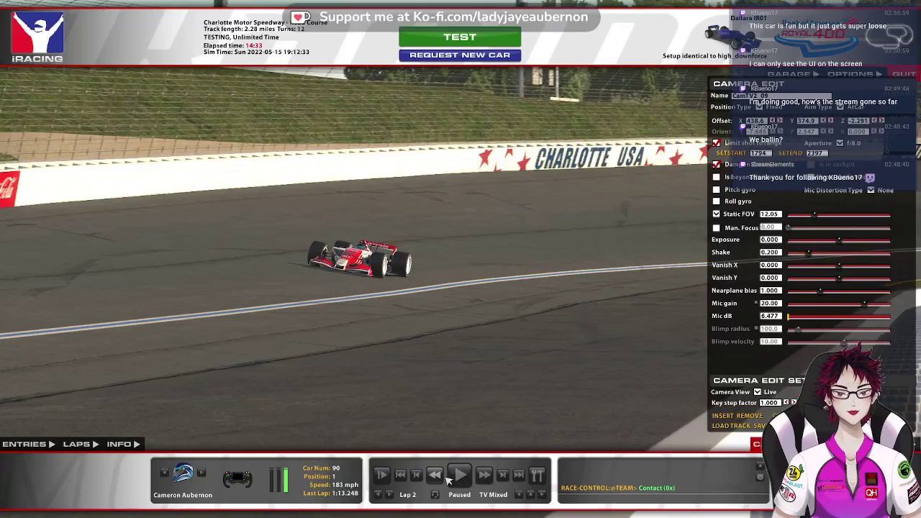
pyautogui.click(437, 476)
pyautogui.click(456, 476)
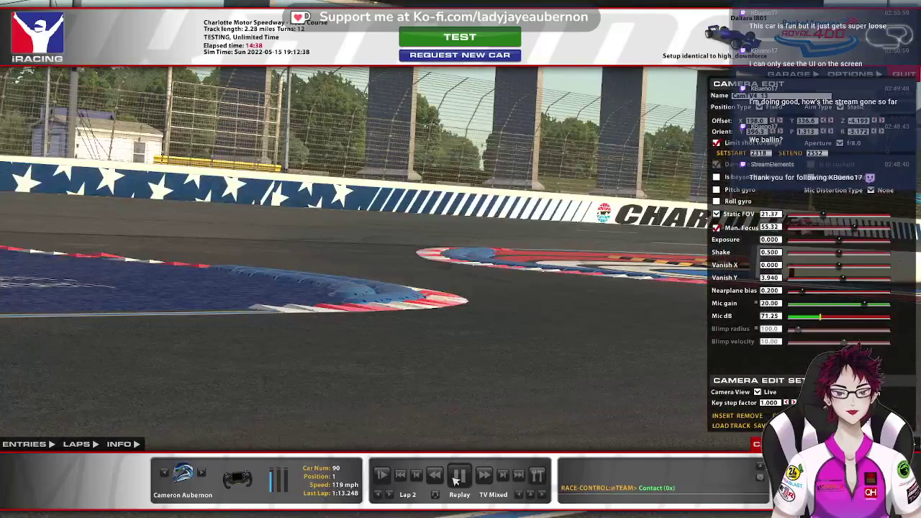
pyautogui.click(456, 477)
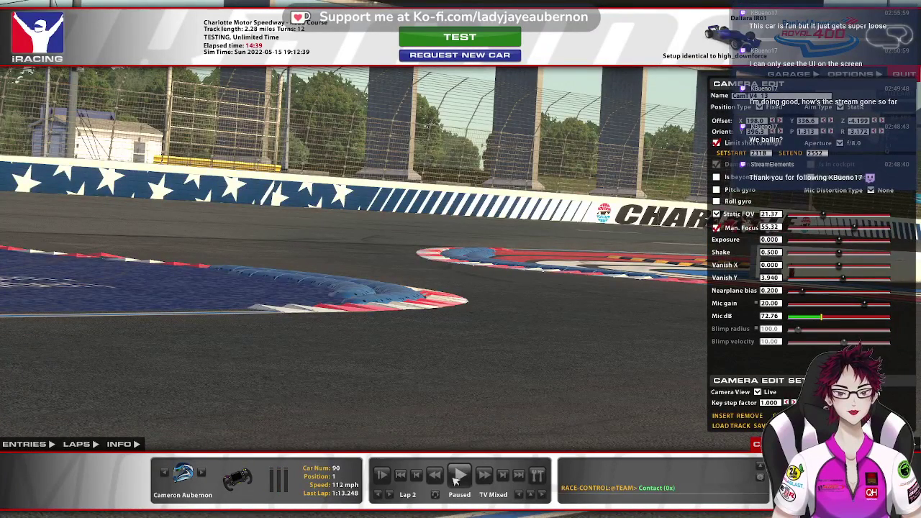
pyautogui.click(456, 476)
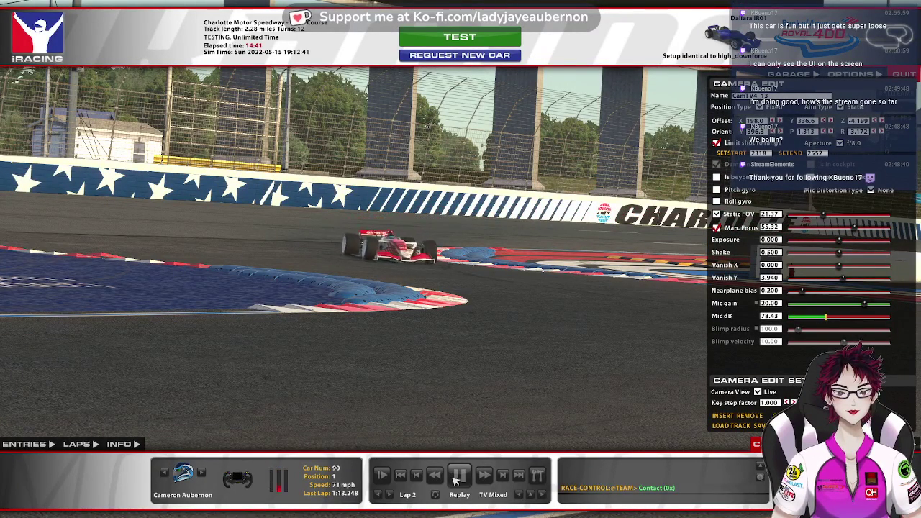
pyautogui.click(456, 476)
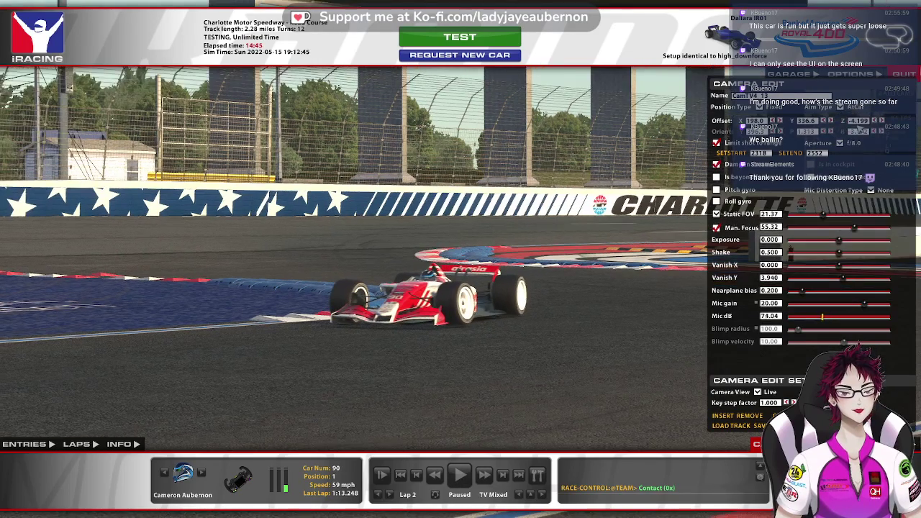
pyautogui.click(438, 477)
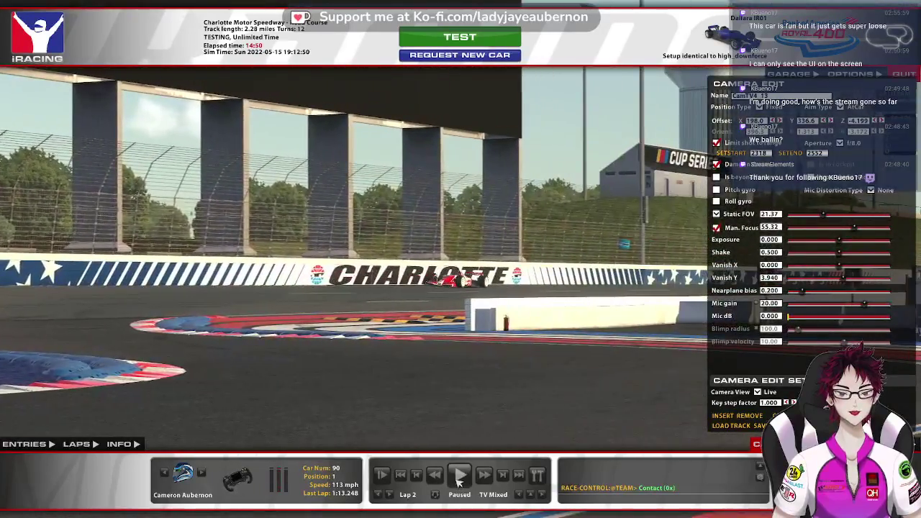
pyautogui.click(458, 481)
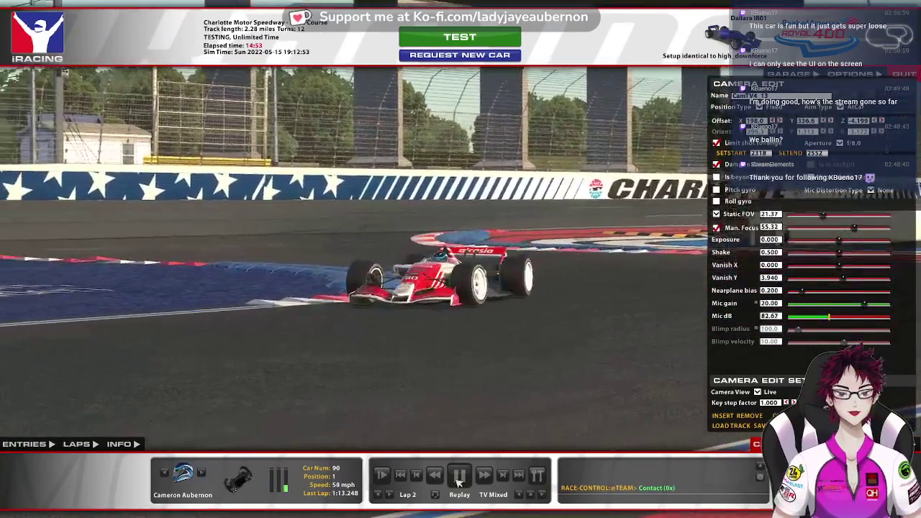
pyautogui.click(459, 479)
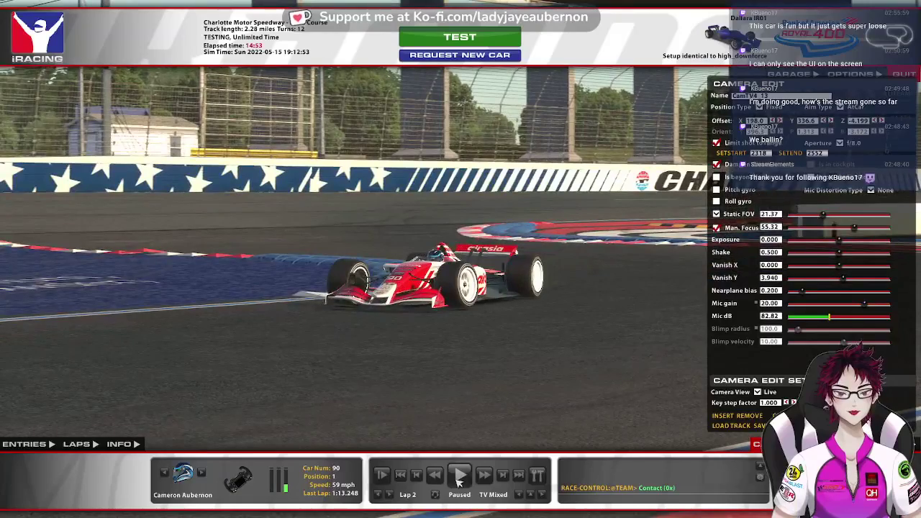
# Reframe the chicane shot two frames back with Static FOV 9.346, Vanish X -13.33 and Vanish Y 18.45, and check it without the interface
pyautogui.moveTo(826, 220); pyautogui.dragTo(815, 217)
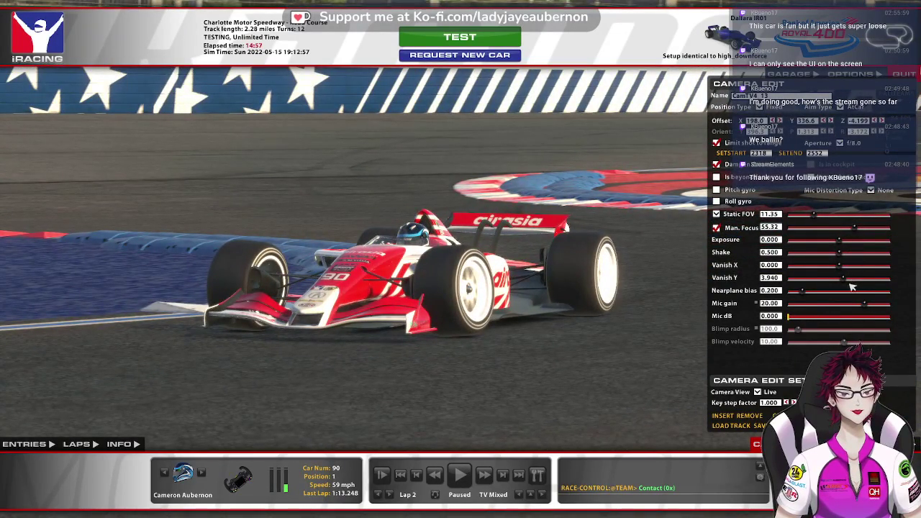
pyautogui.moveTo(846, 280); pyautogui.dragTo(828, 268)
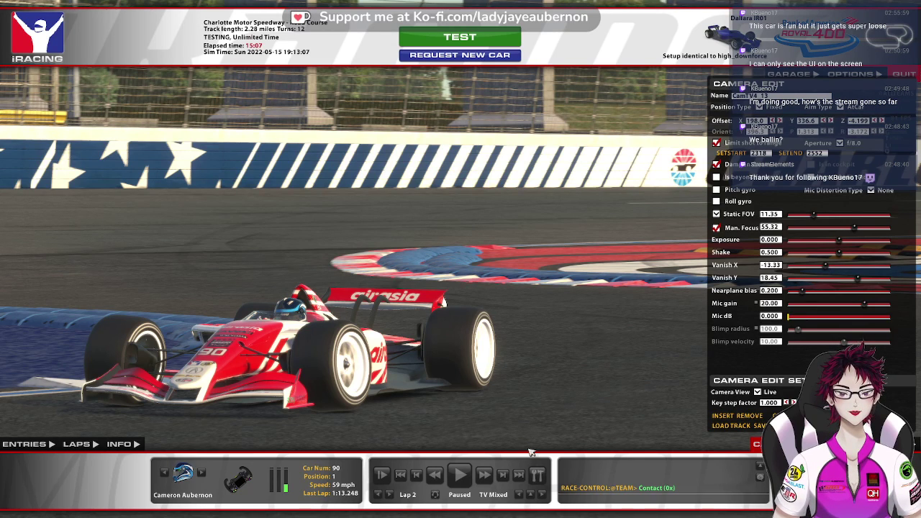
pyautogui.click(417, 476)
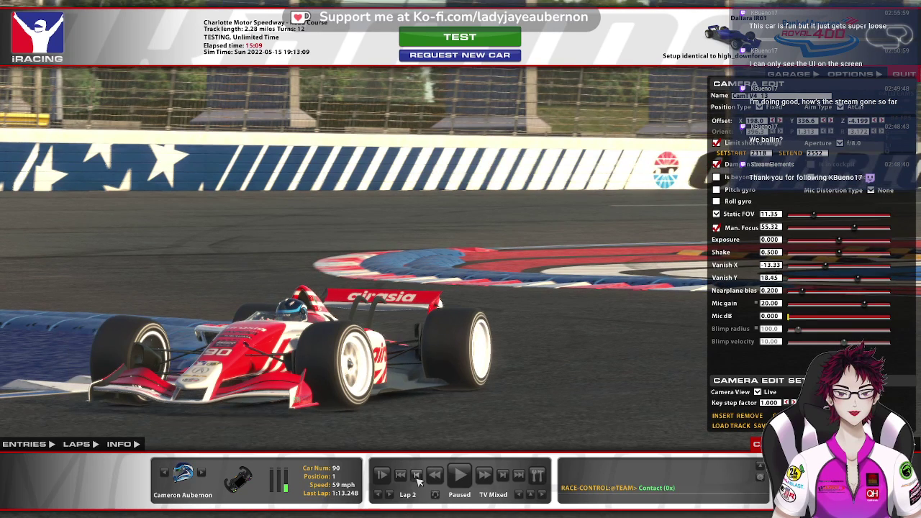
pyautogui.click(417, 476)
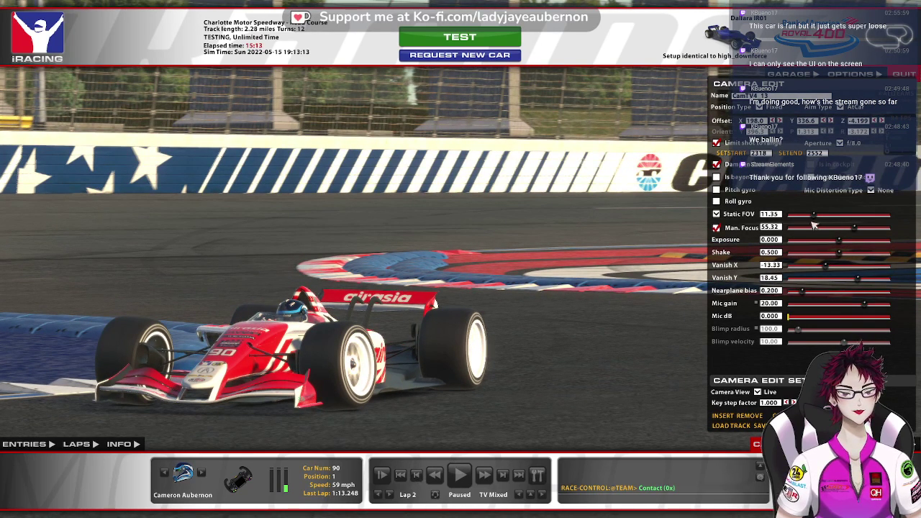
pyautogui.moveTo(814, 220); pyautogui.dragTo(811, 220)
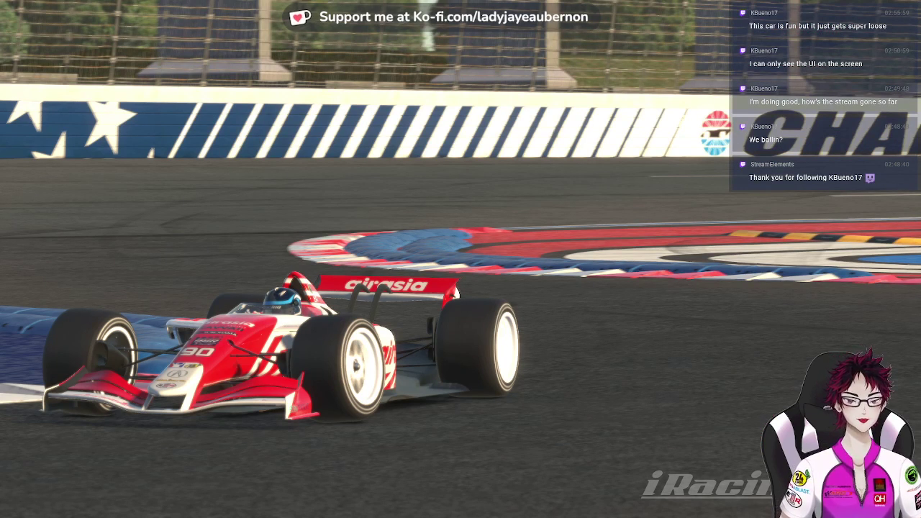
pyautogui.moveTo(535, 388)
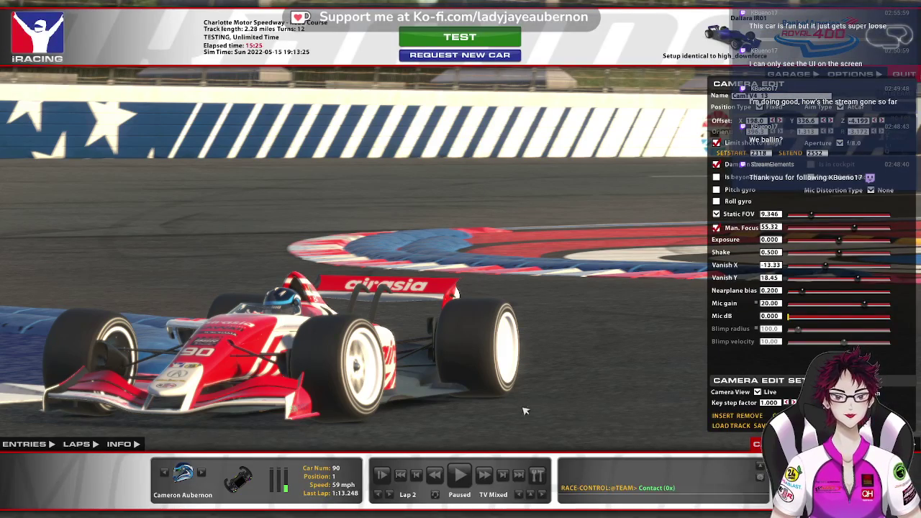
# Advance the replay until the car is side-on to the camera and set the Static FOV to 17.69
pyautogui.click(462, 475)
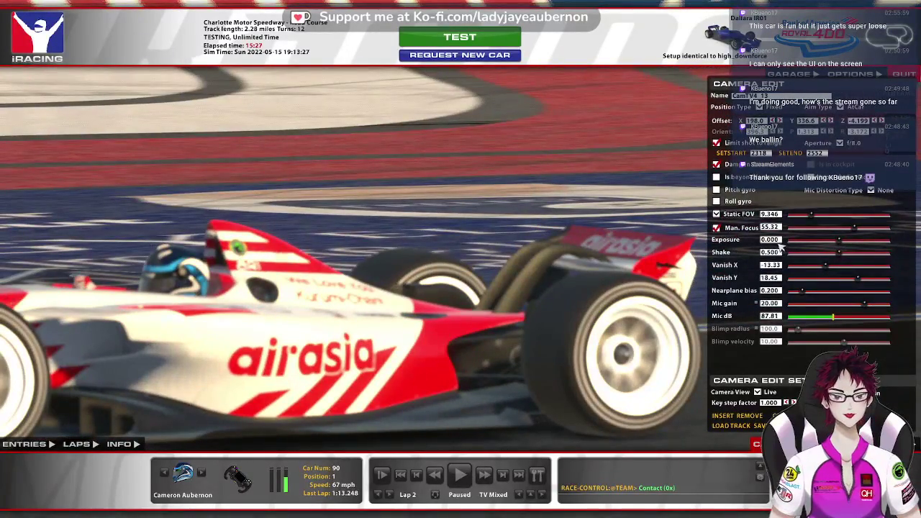
pyautogui.click(818, 217)
pyautogui.click(820, 221)
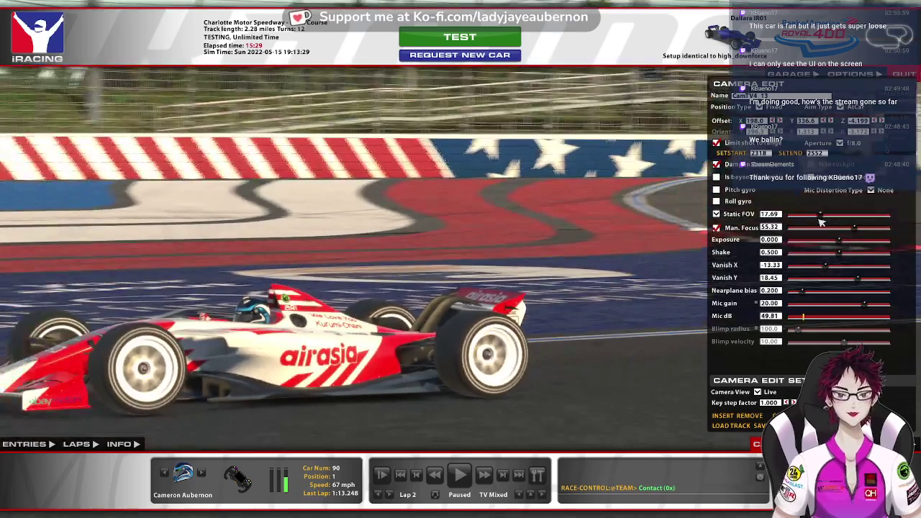
# Play the replay to the chicane exit, pause it, and switch to TV2 with the car slightly farther forward
pyautogui.click(461, 475)
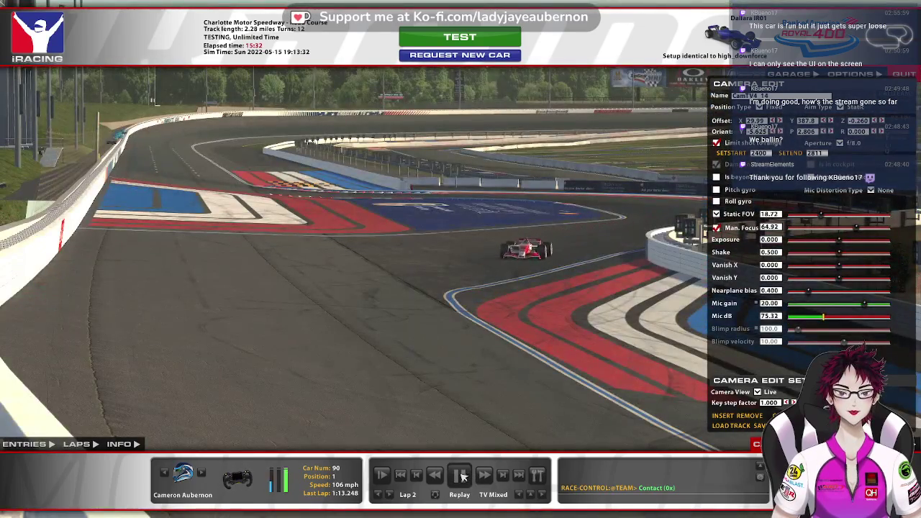
pyautogui.click(461, 475)
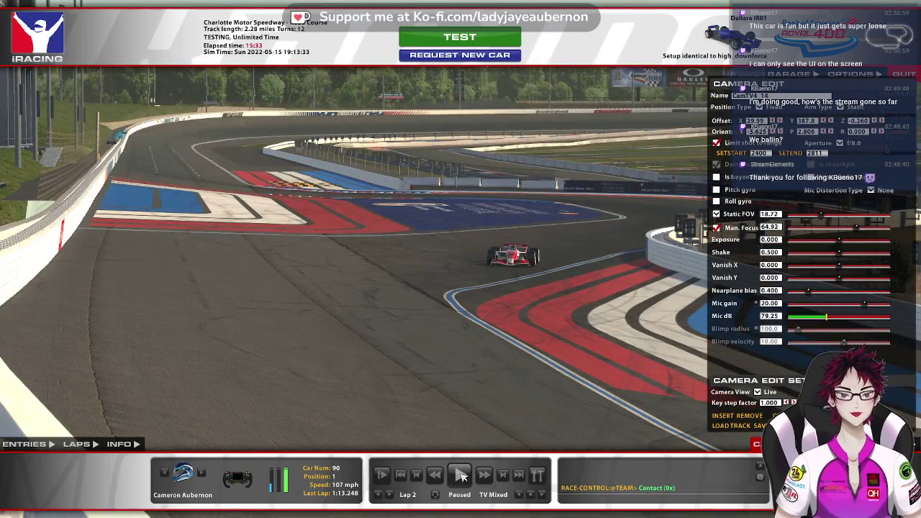
pyautogui.click(532, 497)
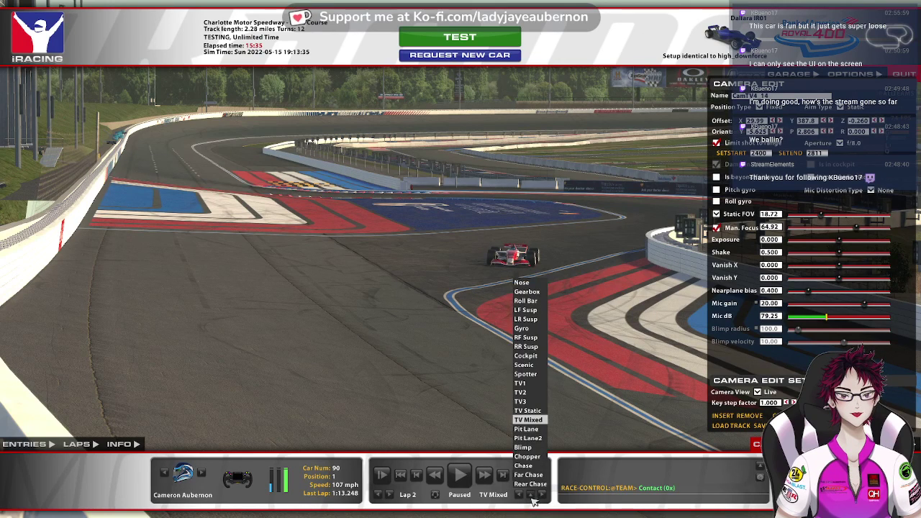
pyautogui.click(526, 384)
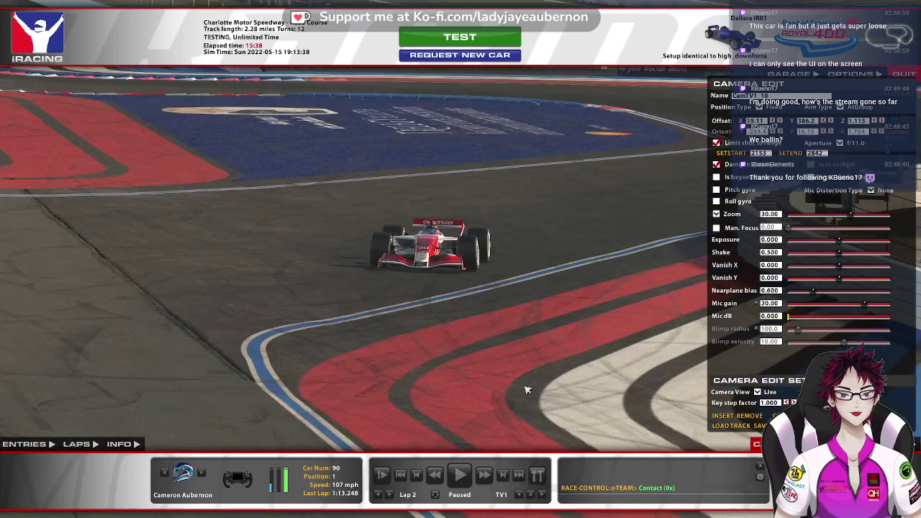
pyautogui.click(542, 495)
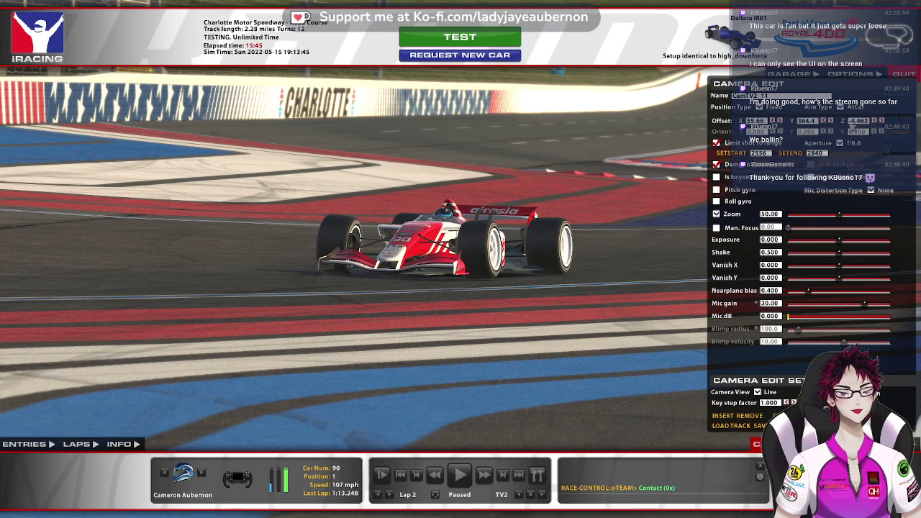
pyautogui.click(483, 475)
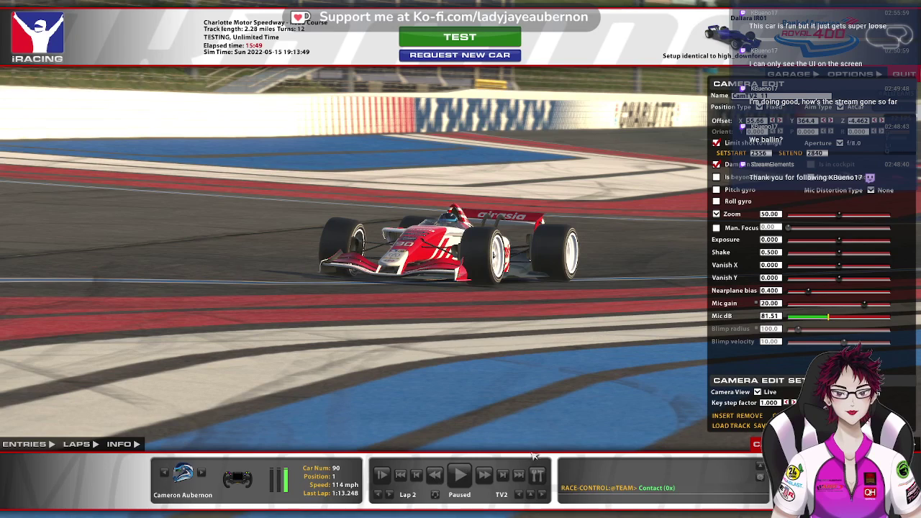
# Set the TV2 camera's Vanish Y to 23.14, check the shot without the interface at Zoom 111.5, and set Zoom to 71.46
pyautogui.scroll(5, 837, 224)
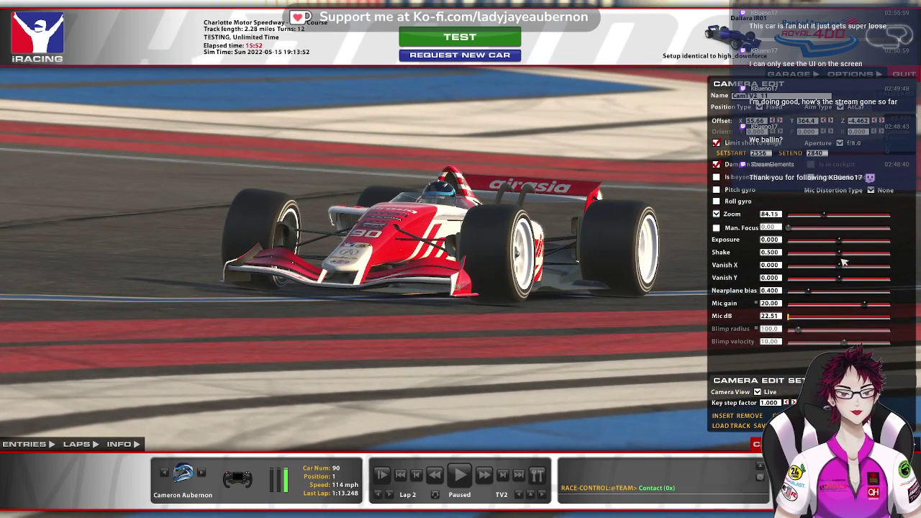
pyautogui.moveTo(843, 278); pyautogui.dragTo(822, 277)
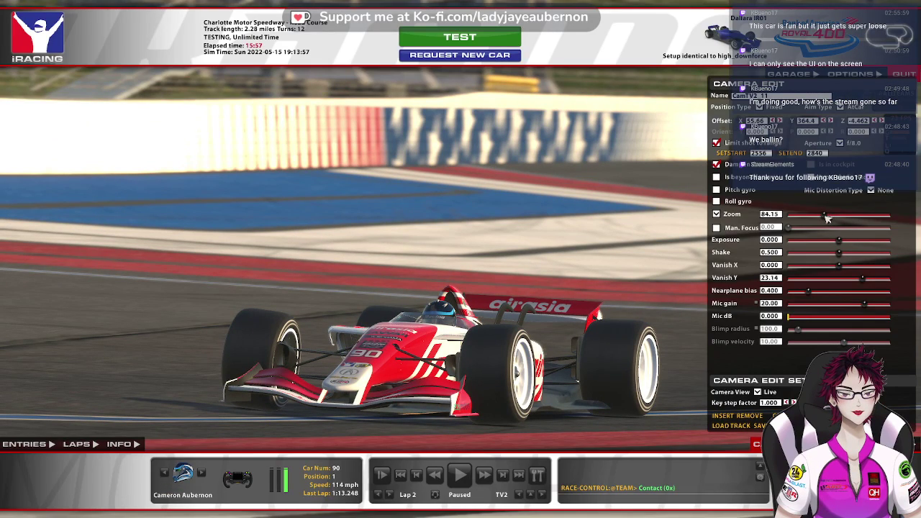
pyautogui.scroll(3, 817, 217)
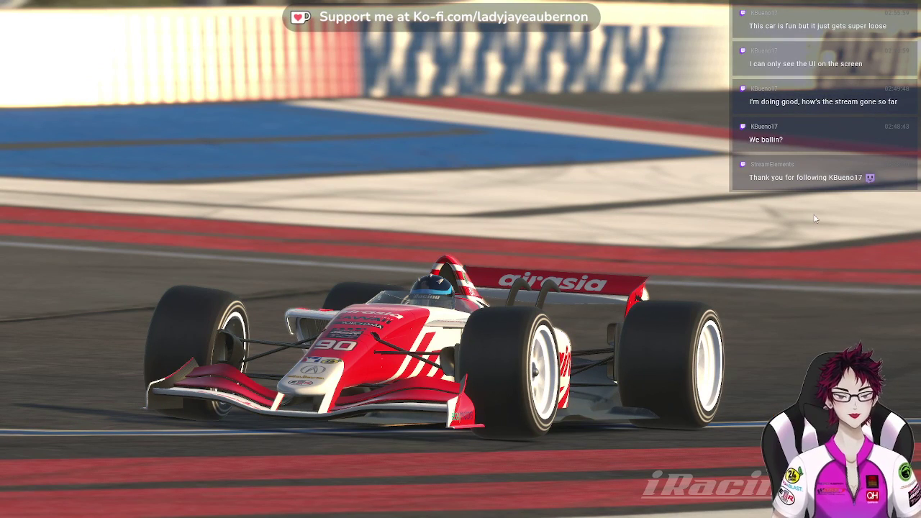
pyautogui.moveTo(817, 219)
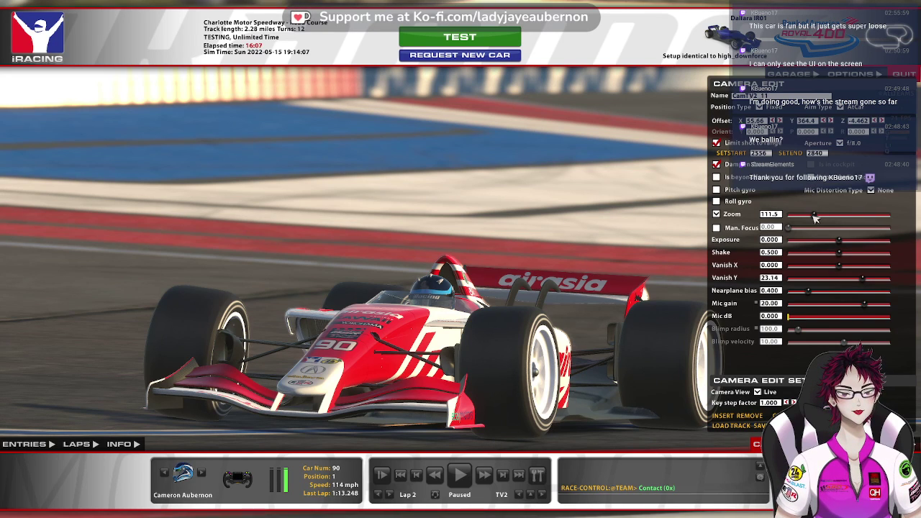
pyautogui.moveTo(815, 215); pyautogui.dragTo(830, 216)
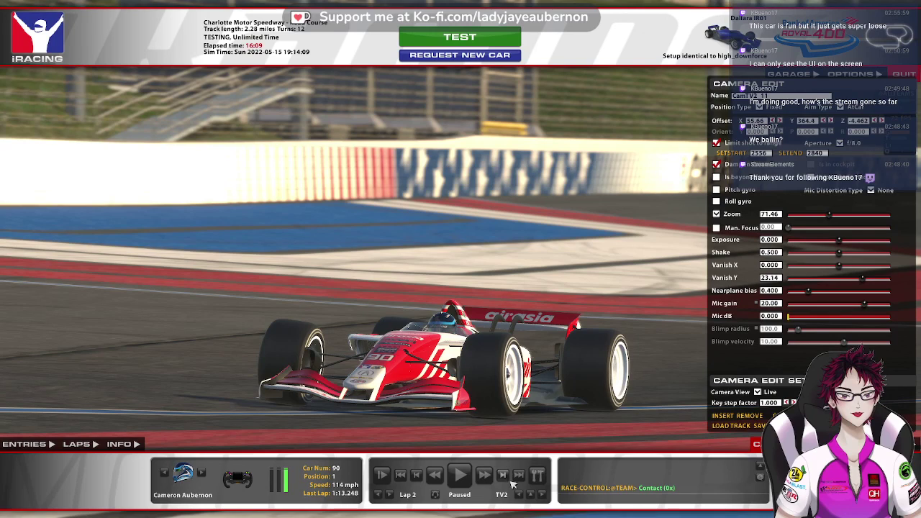
# Switch to the Rear Chase camera, rewind the replay to the banked oval turn, and pause with the car beside the blue-and-white line
pyautogui.click(531, 495)
pyautogui.click(530, 484)
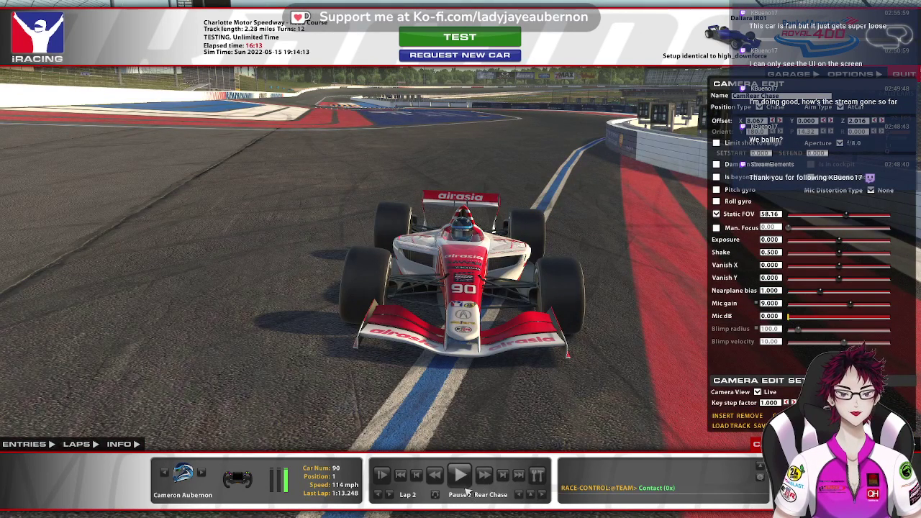
pyautogui.click(436, 477)
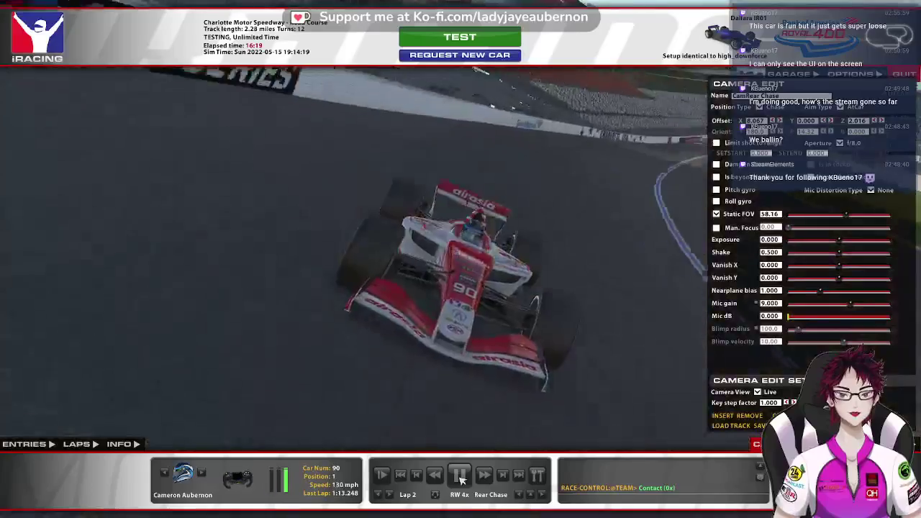
pyautogui.click(461, 476)
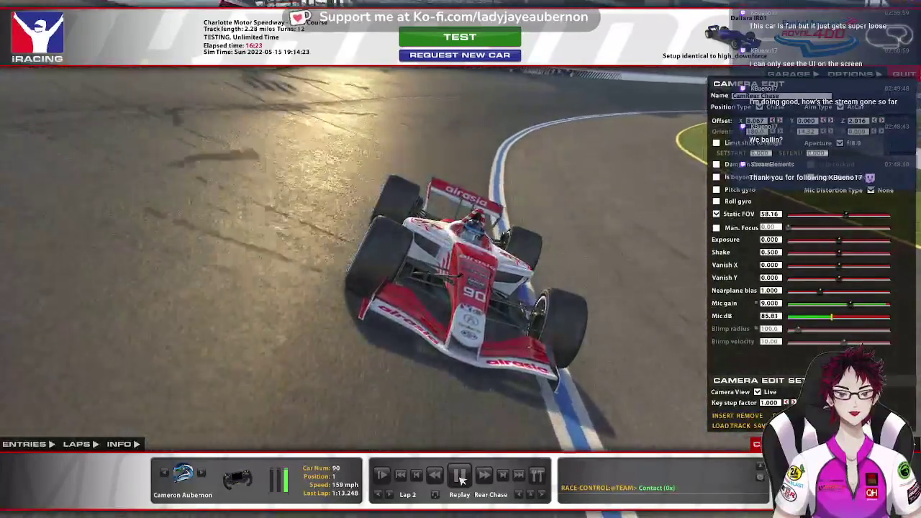
pyautogui.click(461, 476)
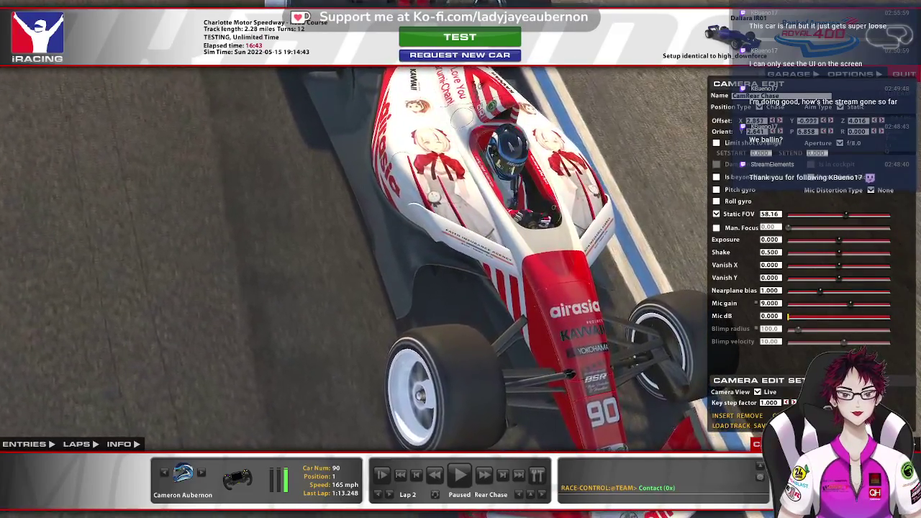
# Frame a close-up of the cockpit and anime artwork, checking it without the interface at Static FOV 36.02, and set Static FOV to 26.13
pyautogui.press('space')
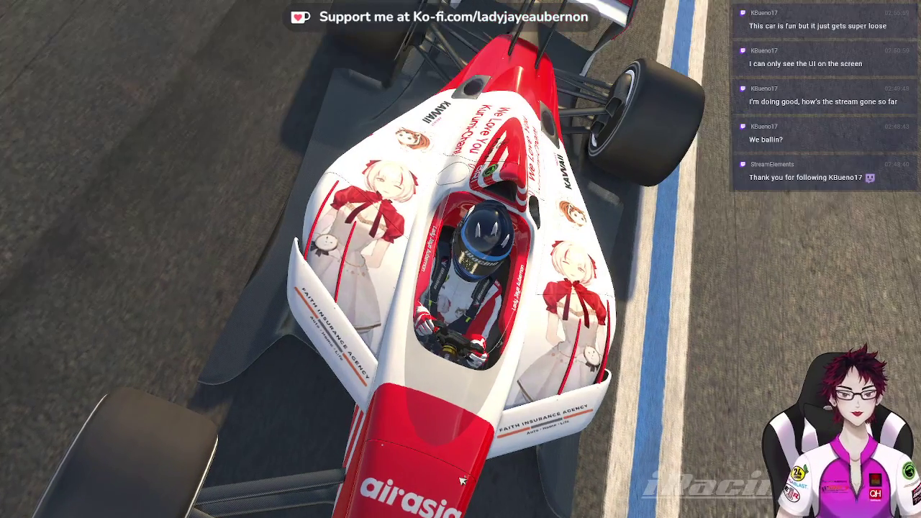
pyautogui.moveTo(468, 485)
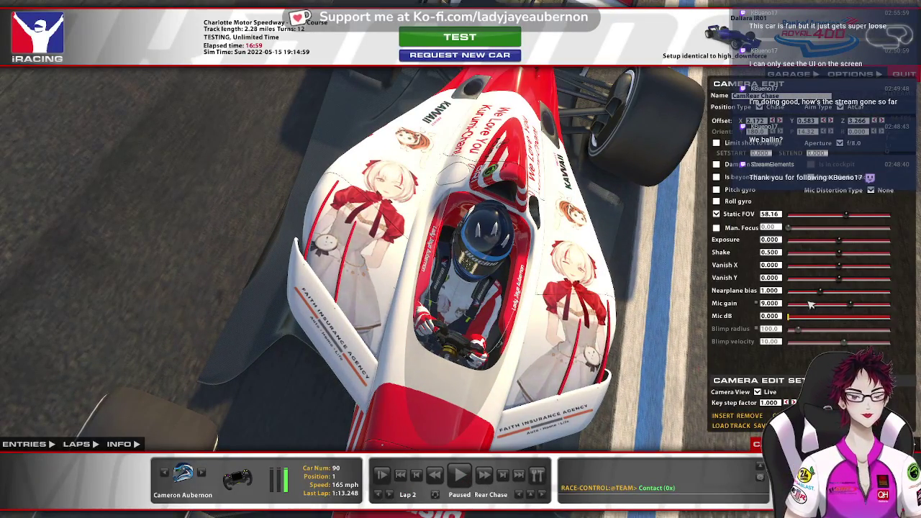
pyautogui.moveTo(849, 218); pyautogui.dragTo(837, 218)
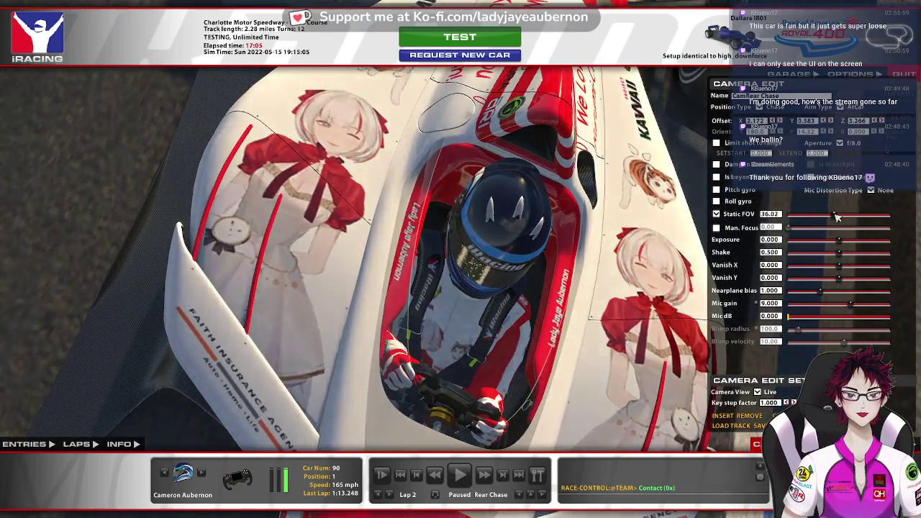
pyautogui.press('space')
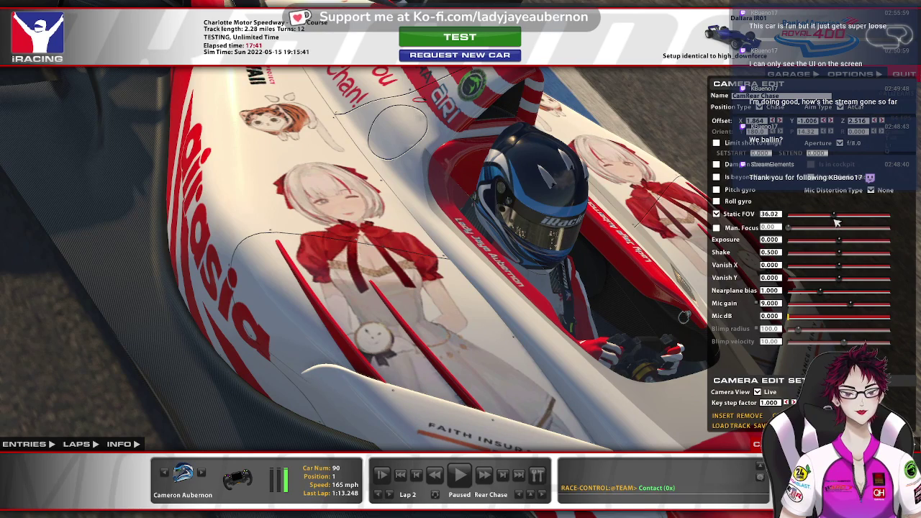
pyautogui.moveTo(835, 220); pyautogui.dragTo(831, 218)
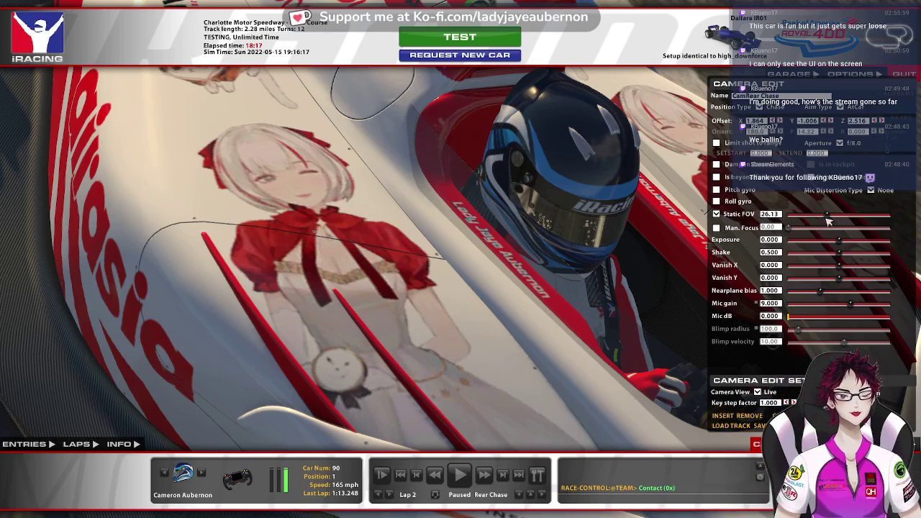
# Widen the Rear Chase shot to Static FOV 110.4 with Vanish X 0.390 and Vanish Y -12.16
pyautogui.moveTo(828, 216); pyautogui.dragTo(867, 227)
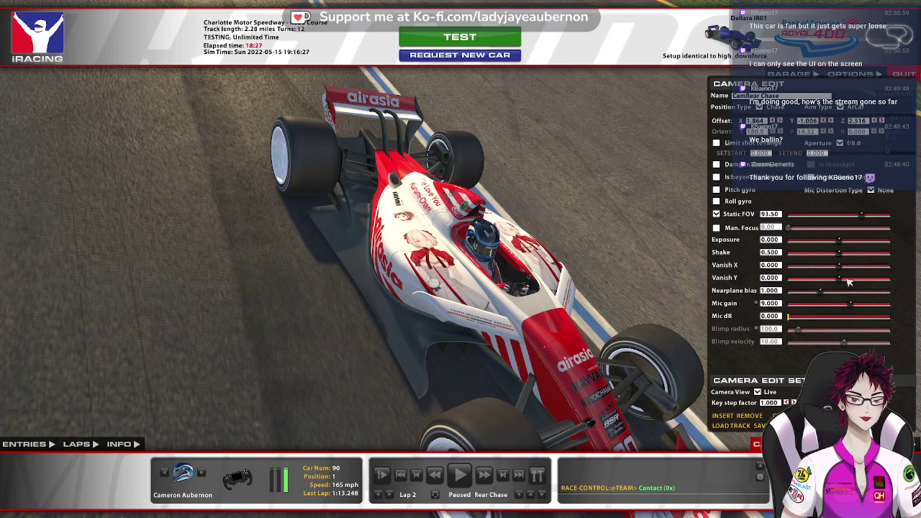
pyautogui.moveTo(849, 282)
pyautogui.mouseDown()
pyautogui.moveTo(830, 280)
pyautogui.moveTo(842, 270)
pyautogui.mouseUp()
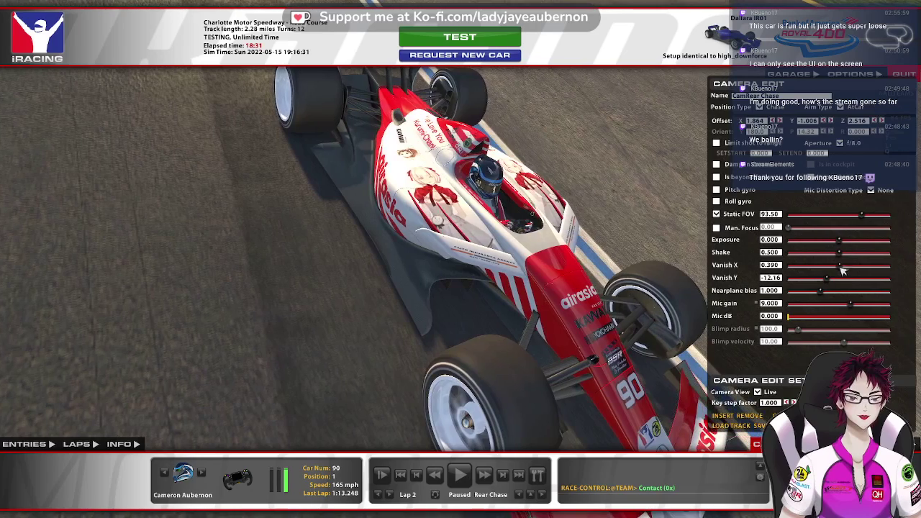
pyautogui.moveTo(862, 218); pyautogui.dragTo(869, 219)
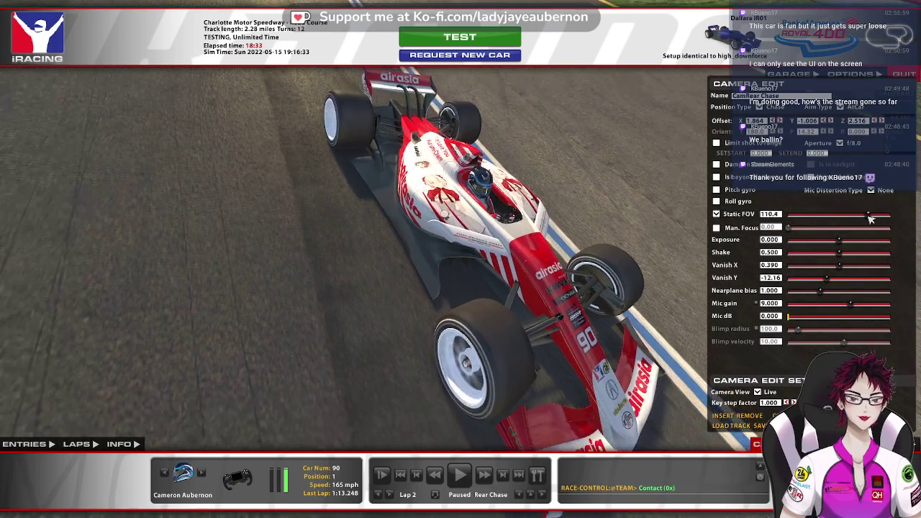
# Advance the replay two frames, check a front-corner view of the car without the interface, and set the Static FOV to 99.67
pyautogui.click(507, 479)
pyautogui.click(506, 478)
pyautogui.press('space')
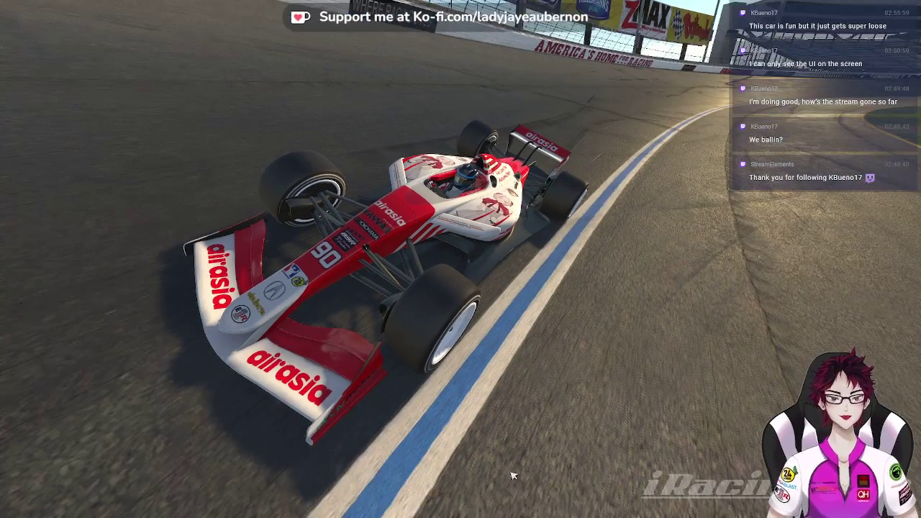
pyautogui.moveTo(533, 452)
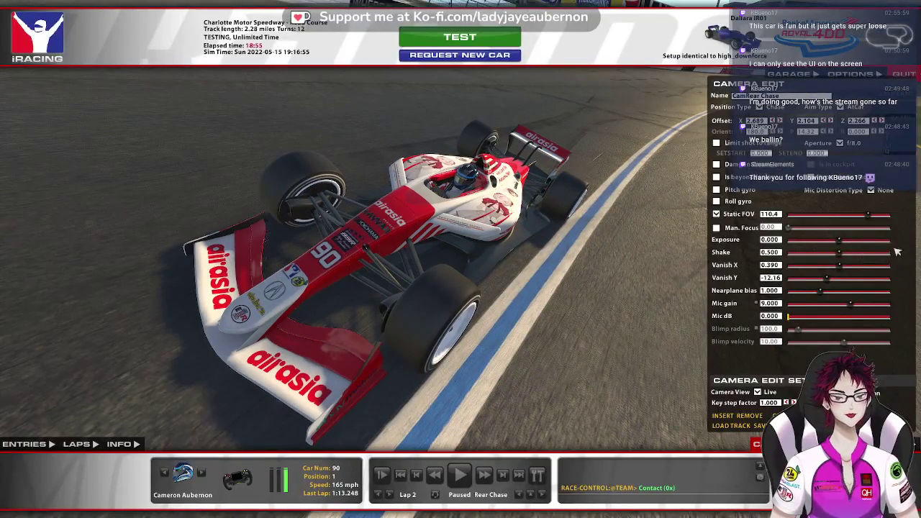
pyautogui.moveTo(869, 217); pyautogui.dragTo(863, 215)
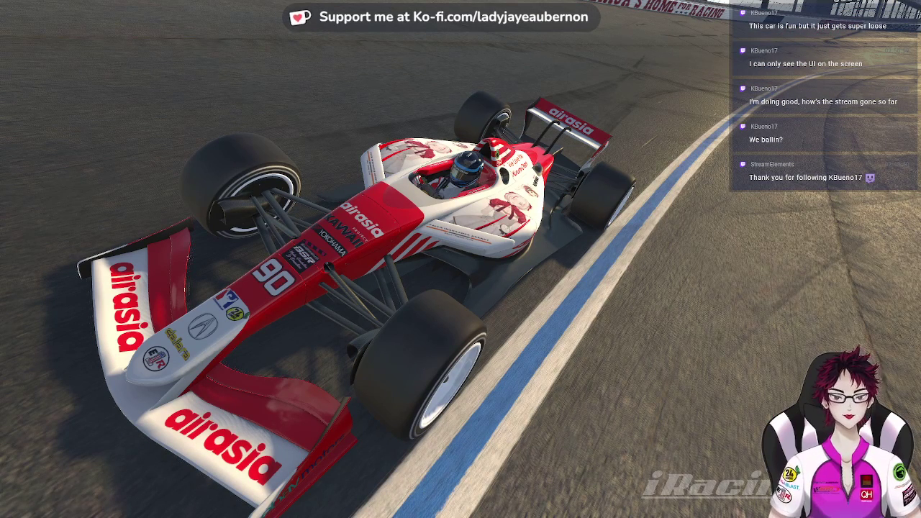
pyautogui.moveTo(863, 216)
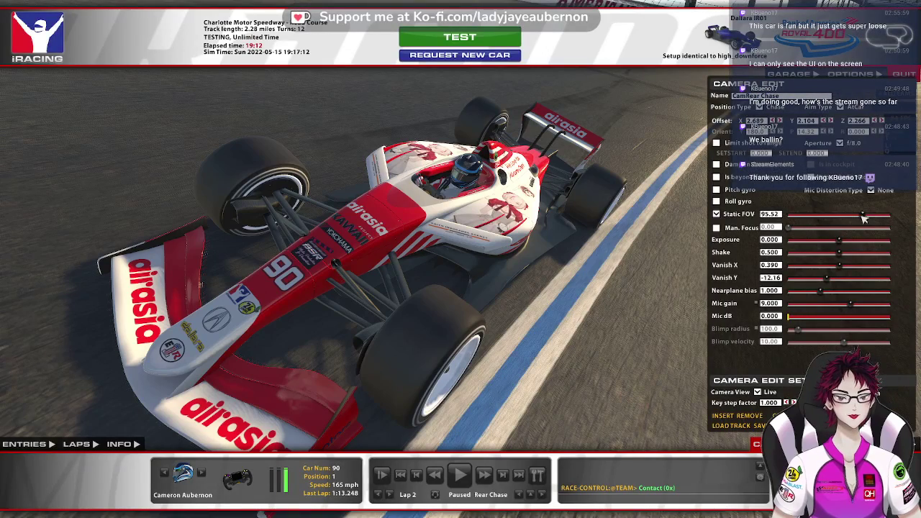
pyautogui.moveTo(862, 217); pyautogui.dragTo(865, 218)
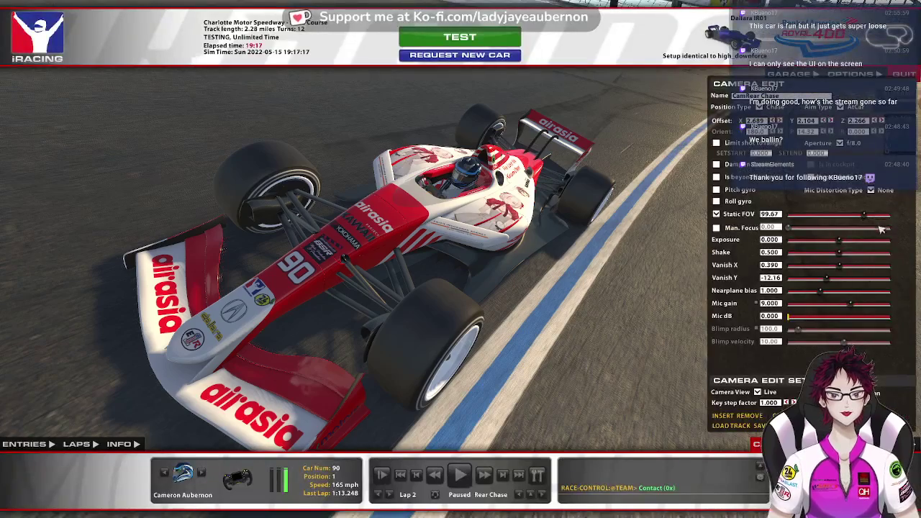
# Jump to the end of the replay, go back to Lap 2, and switch to the TV Mixed camera
pyautogui.click(518, 480)
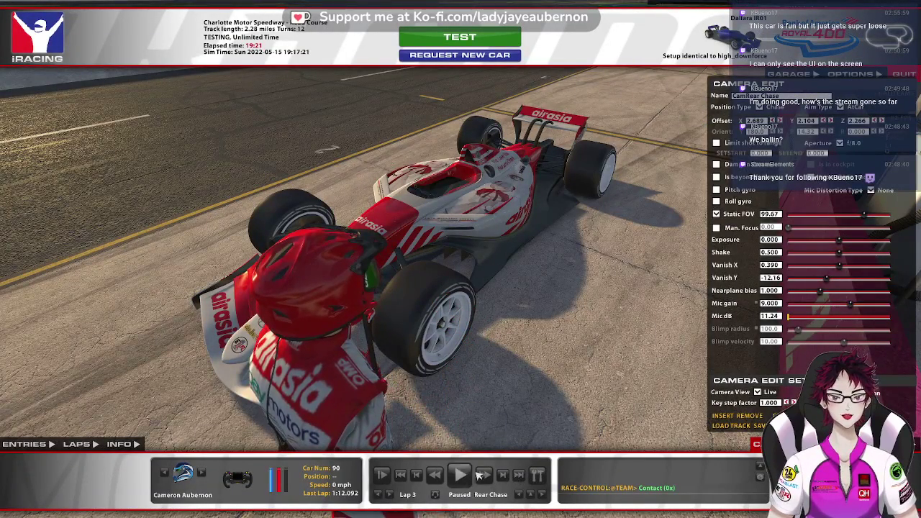
pyautogui.click(381, 494)
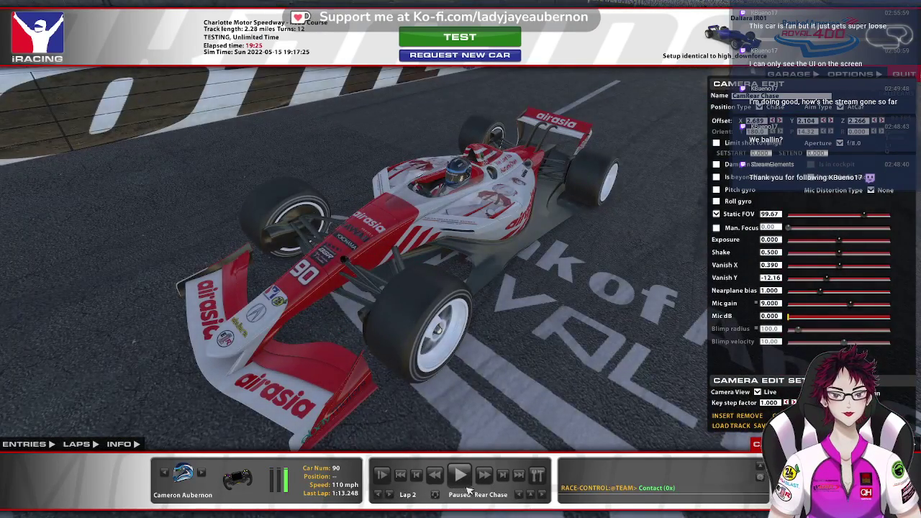
pyautogui.click(530, 495)
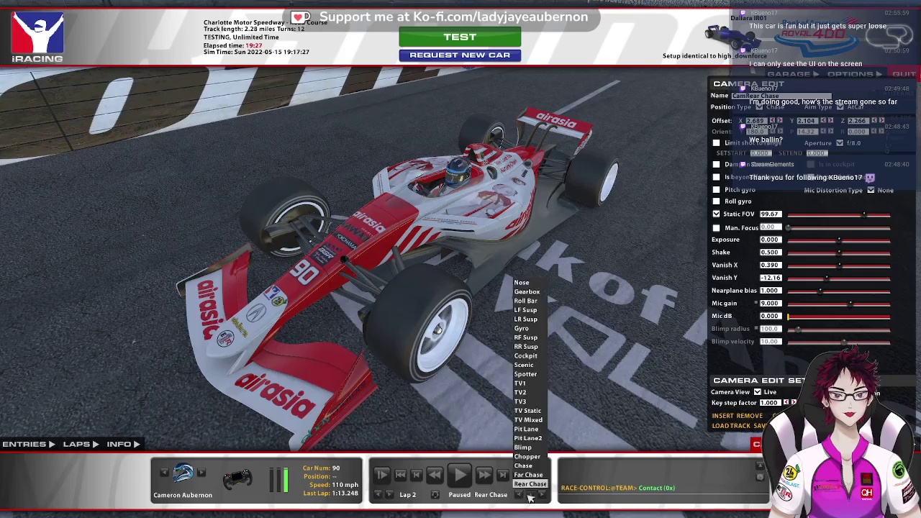
pyautogui.click(528, 419)
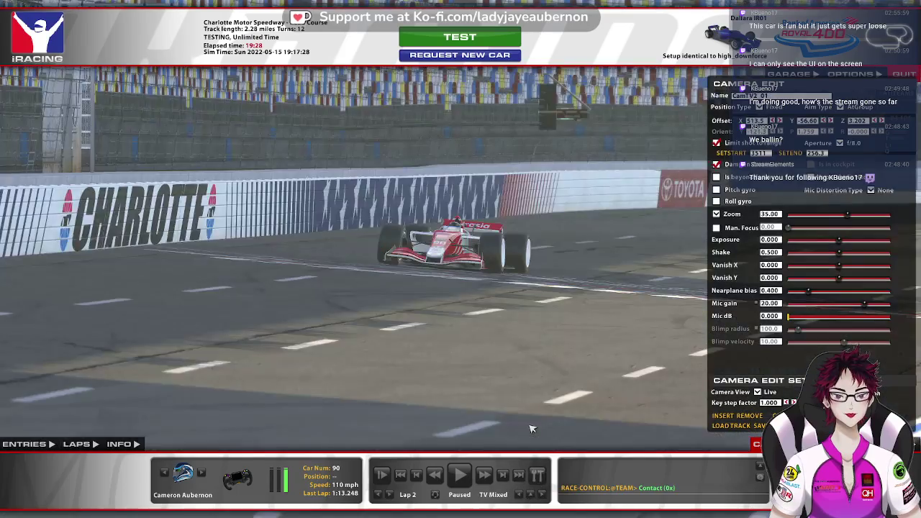
# Rewind the replay to the oval section beside the Charlotte wall lettering and pause with the car side-on
pyautogui.click(435, 475)
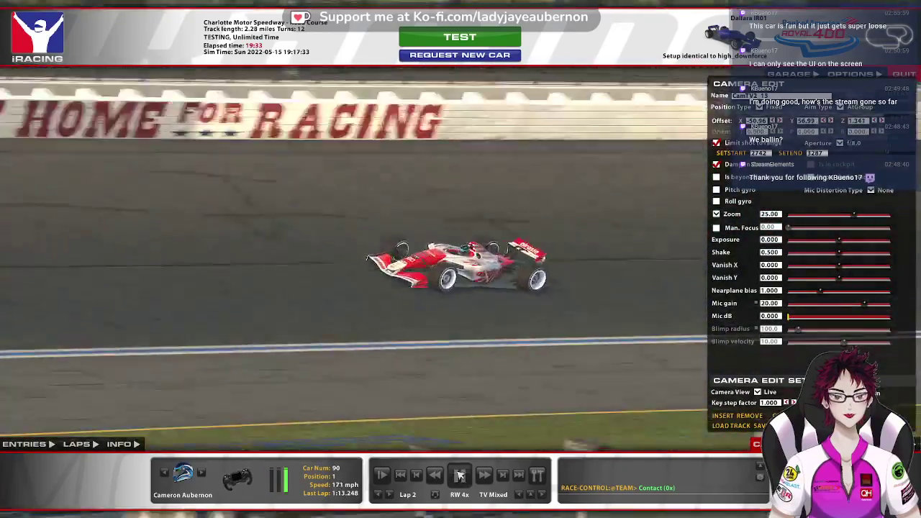
pyautogui.click(460, 475)
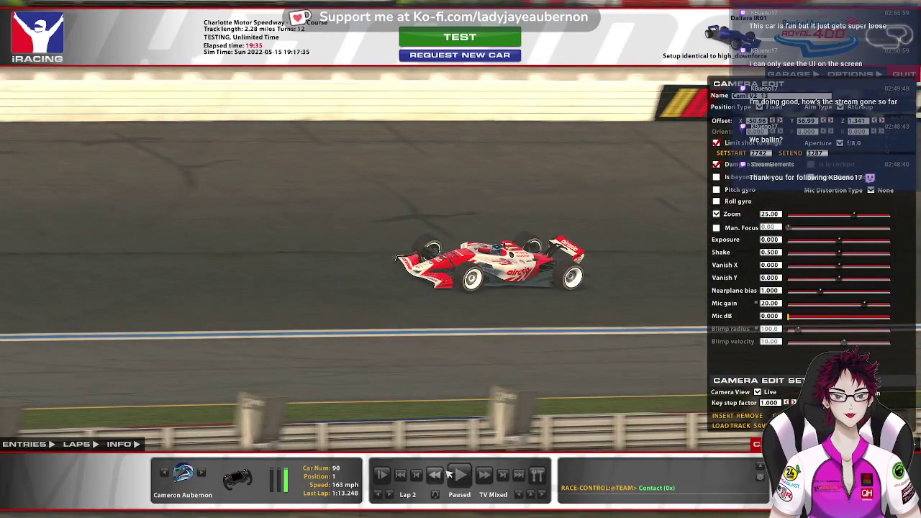
pyautogui.click(435, 475)
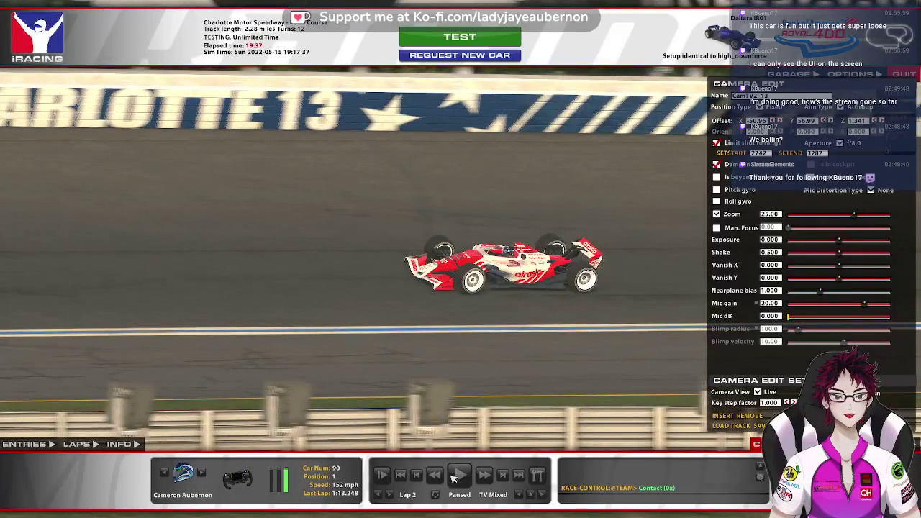
pyautogui.click(455, 477)
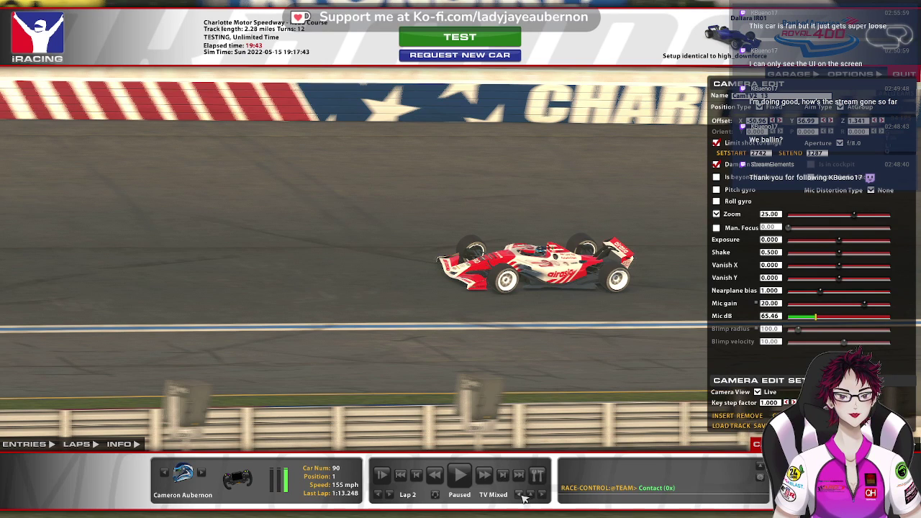
# Switch to the TV2 camera and reframe the side-on car with Vanish X -38.43 and Zoom 33.33
pyautogui.click(520, 495)
pyautogui.click(521, 495)
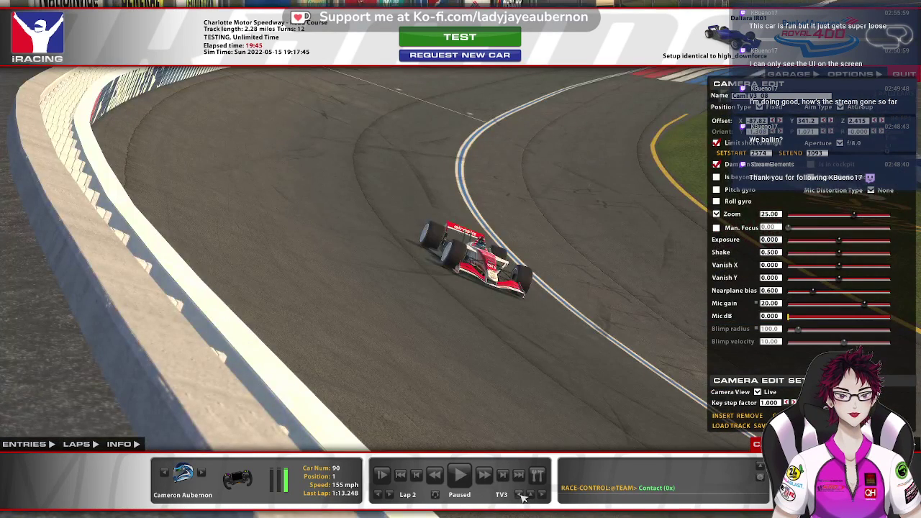
pyautogui.click(520, 495)
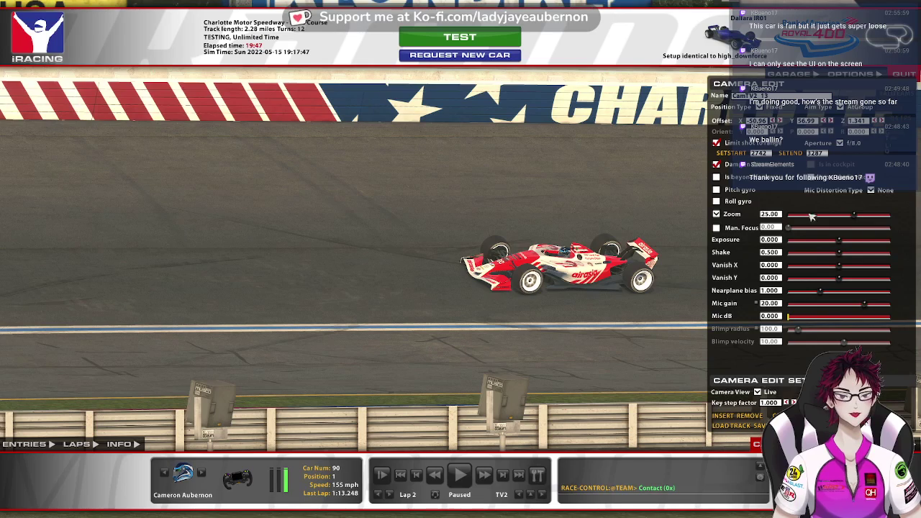
pyautogui.moveTo(852, 218); pyautogui.dragTo(836, 218)
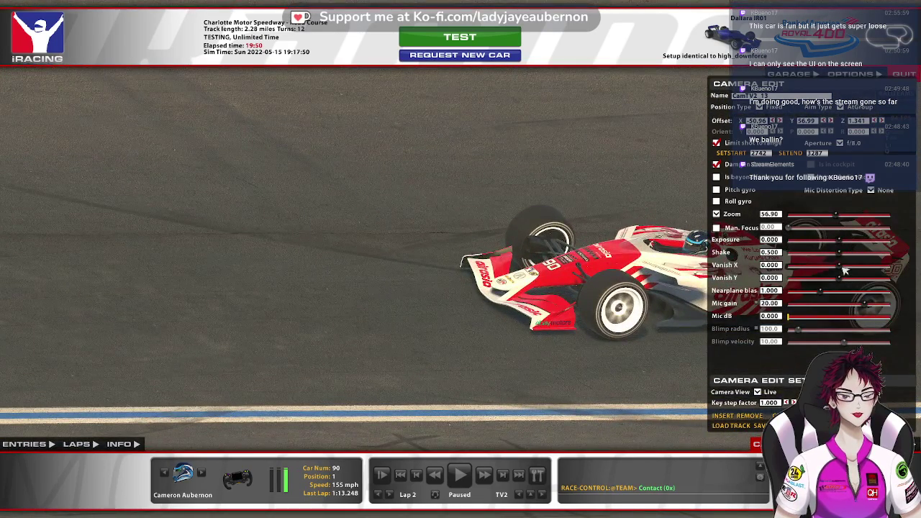
pyautogui.moveTo(846, 270); pyautogui.dragTo(806, 268)
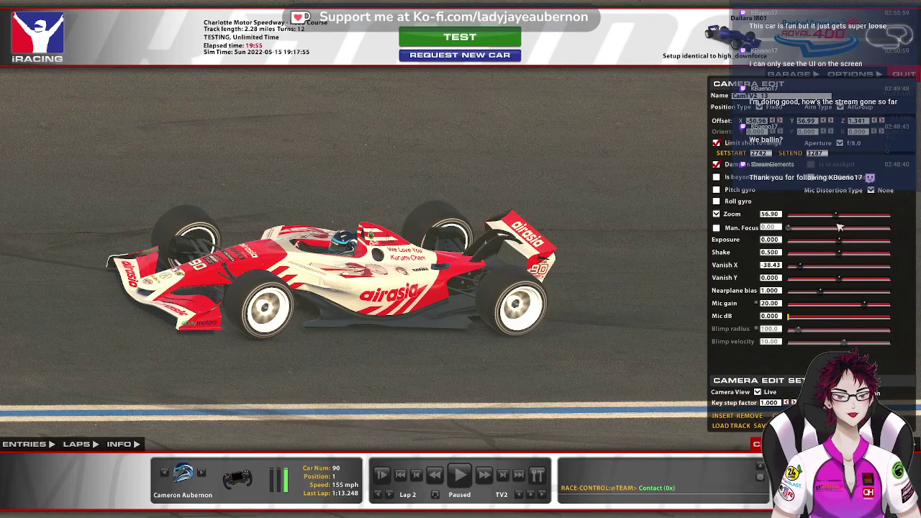
pyautogui.moveTo(837, 215); pyautogui.dragTo(850, 216)
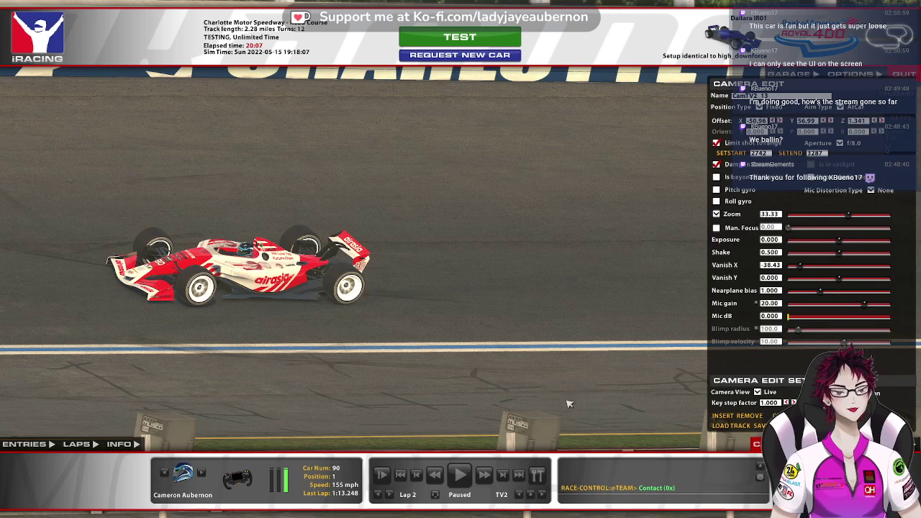
# Compare the TV3 view, return to TV2, and rewind until the car is near the white line across the track, then advance two frames
pyautogui.click(543, 495)
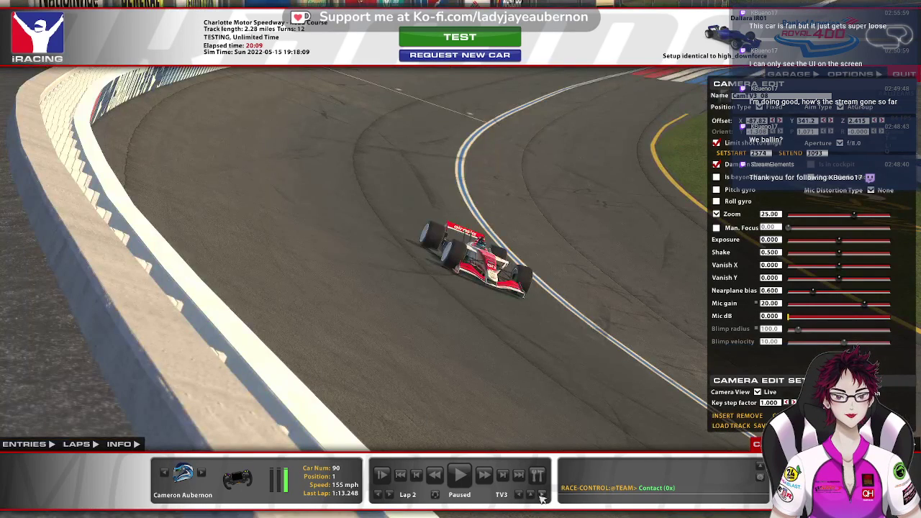
pyautogui.click(527, 496)
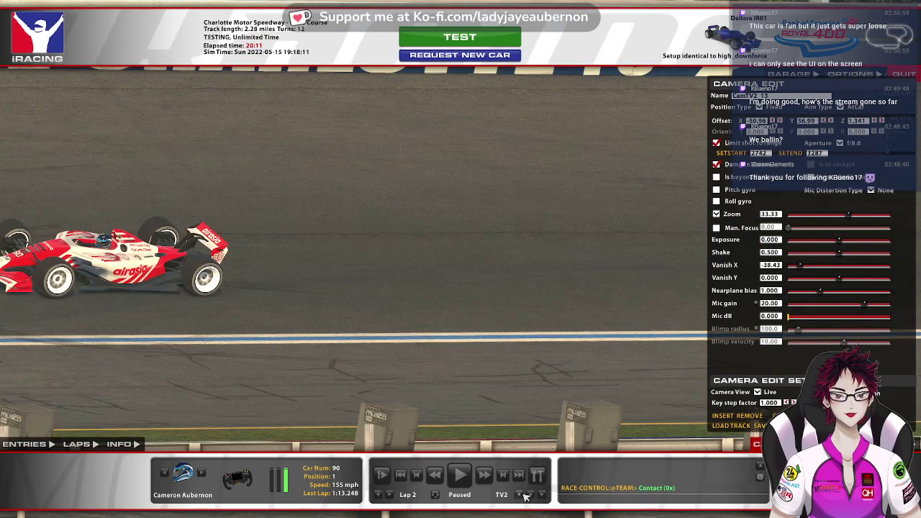
pyautogui.click(435, 476)
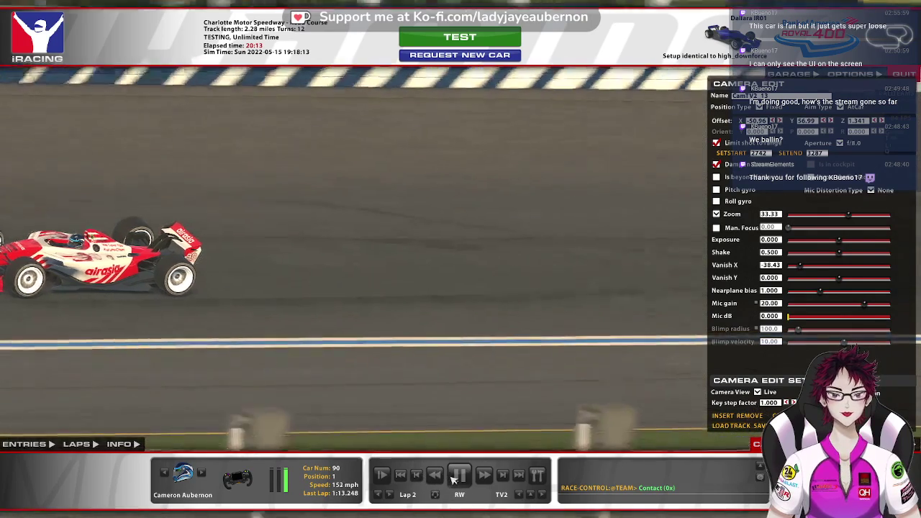
pyautogui.click(454, 478)
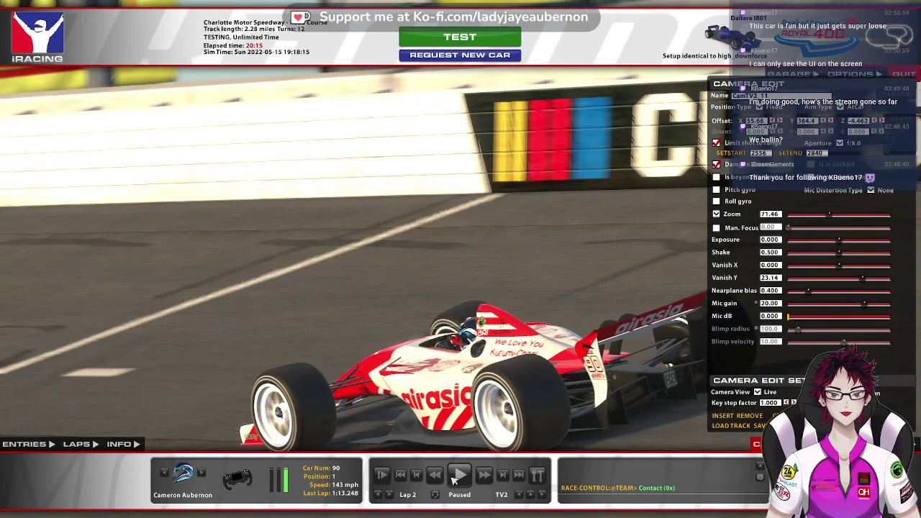
pyautogui.click(502, 481)
pyautogui.click(502, 481)
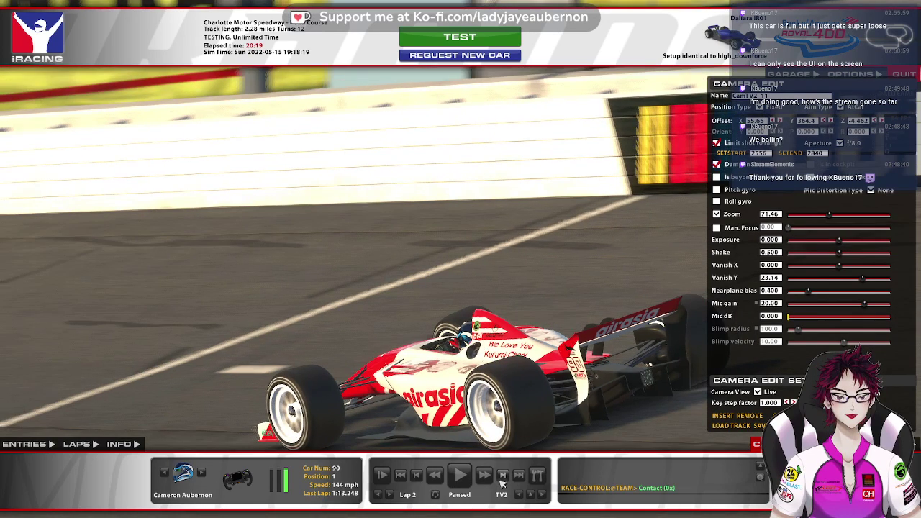
# Inspect the TV2 shot of the car without the interface and tighten the framing to a Zoom of 111.5
pyautogui.press('space')
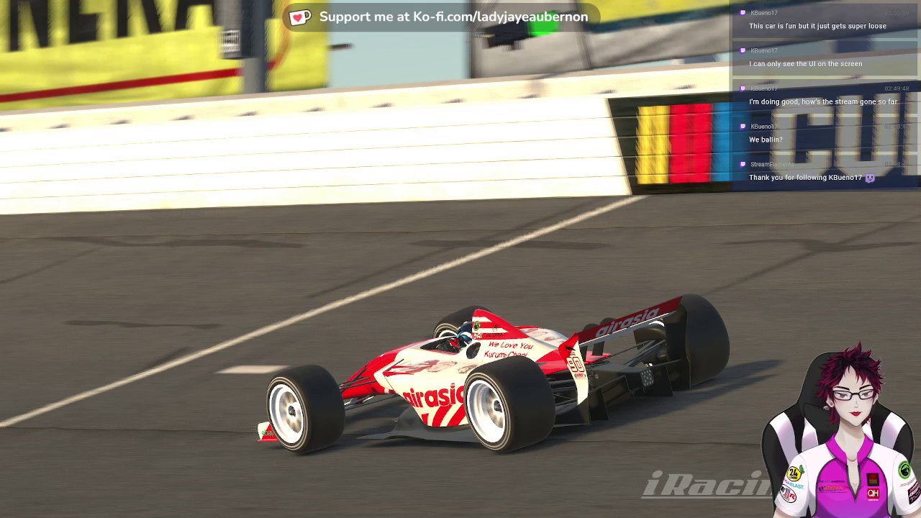
pyautogui.press('space')
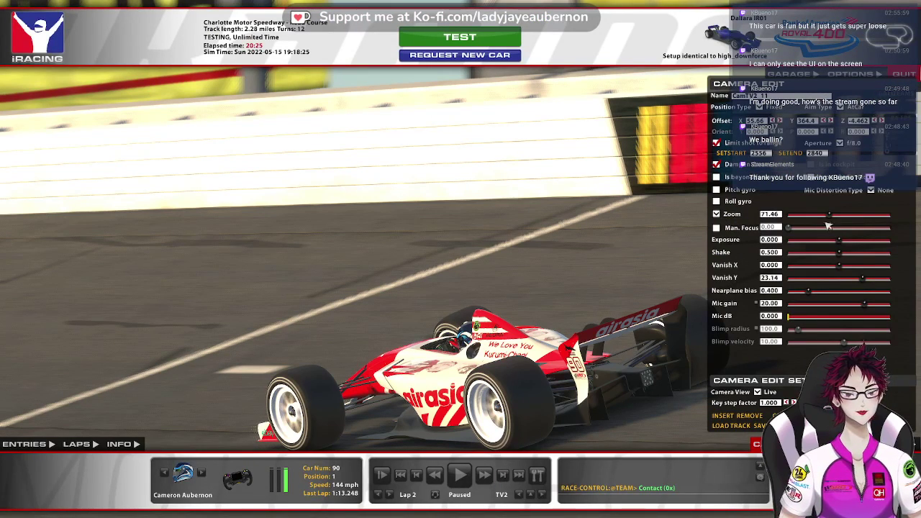
pyautogui.moveTo(829, 218); pyautogui.dragTo(816, 219)
pyautogui.press('space')
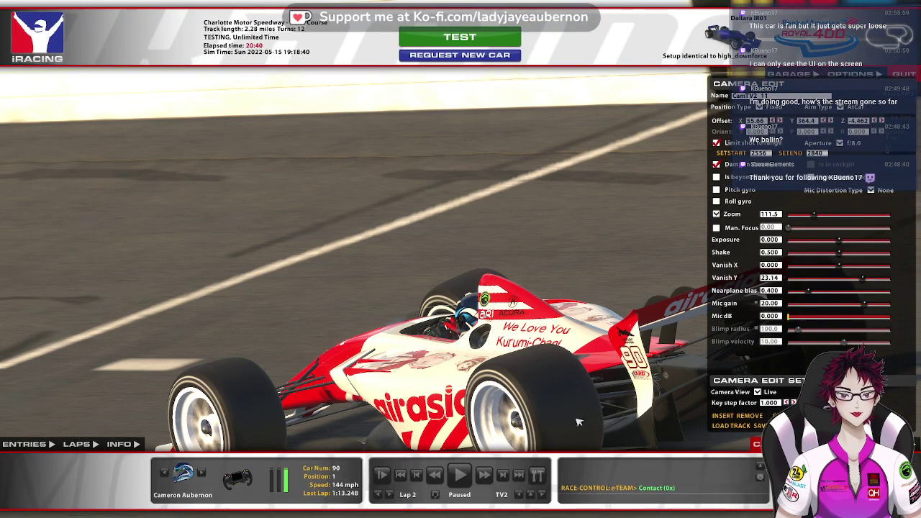
# Play the replay until the car runs above the blue-and-white track line, pause, and recentre it with Vanish X -0.390
pyautogui.click(461, 475)
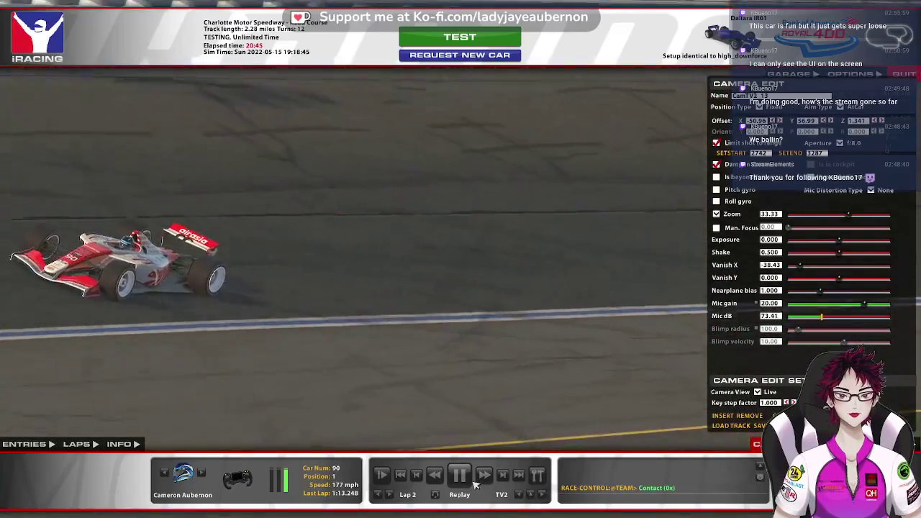
pyautogui.click(464, 478)
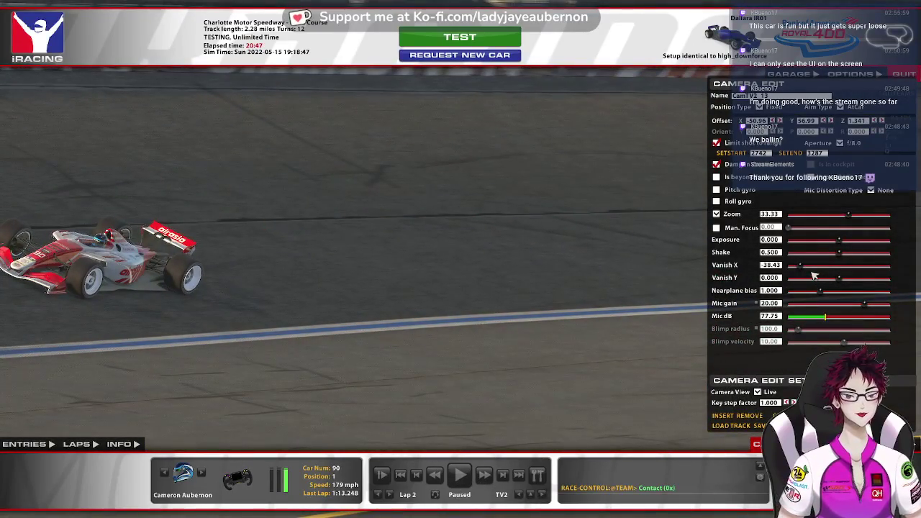
pyautogui.moveTo(809, 272); pyautogui.dragTo(848, 272)
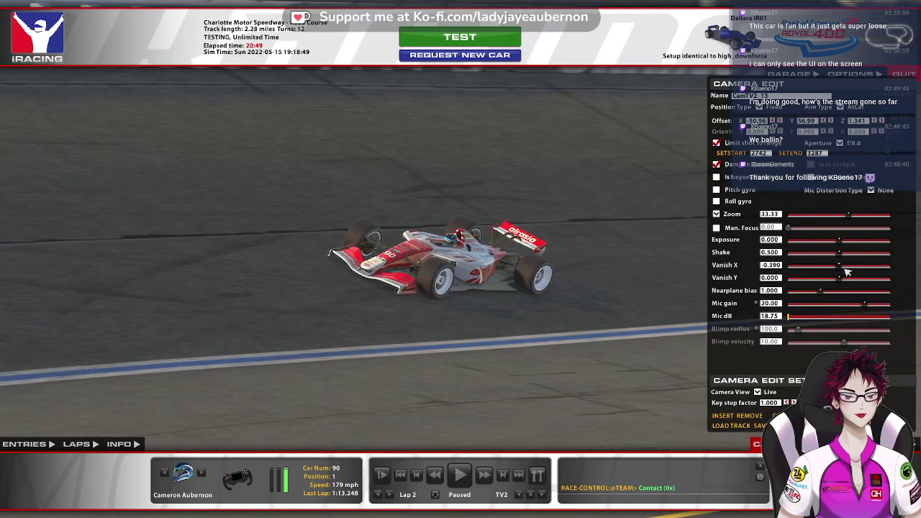
# Switch to the TV Mixed camera and play the replay in short bursts, pausing with the car beside the catch fence near the start/finish straight
pyautogui.click(536, 495)
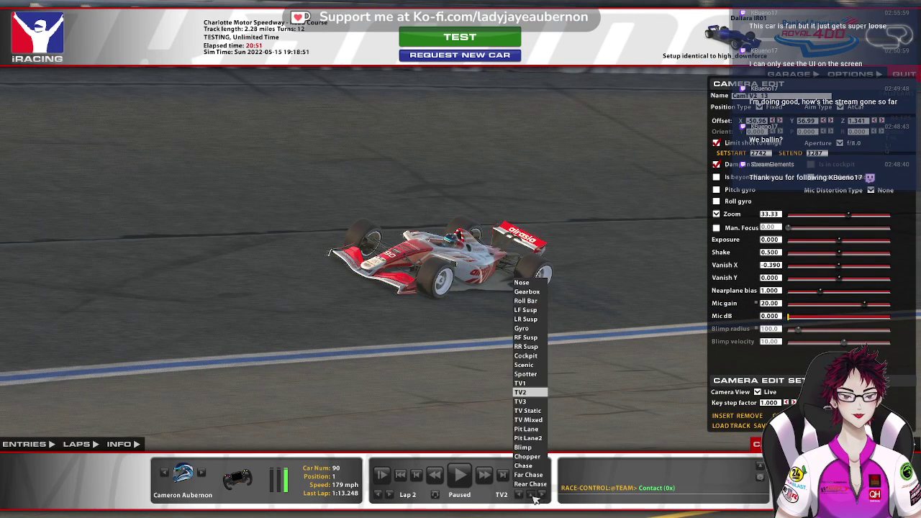
pyautogui.click(520, 423)
pyautogui.click(458, 476)
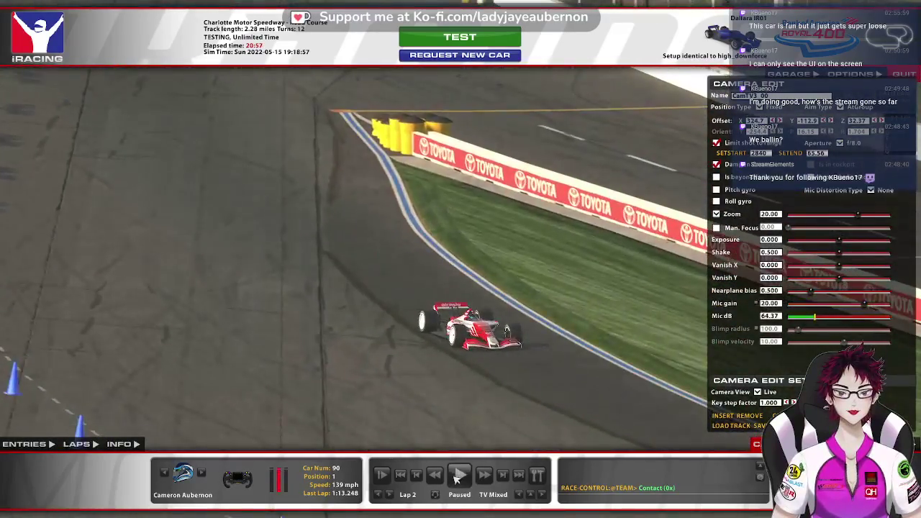
pyautogui.click(457, 476)
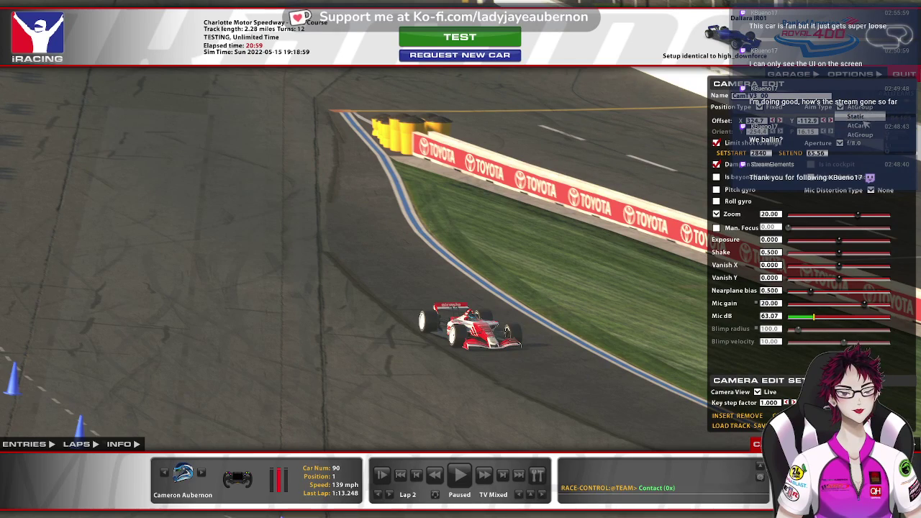
pyautogui.click(458, 475)
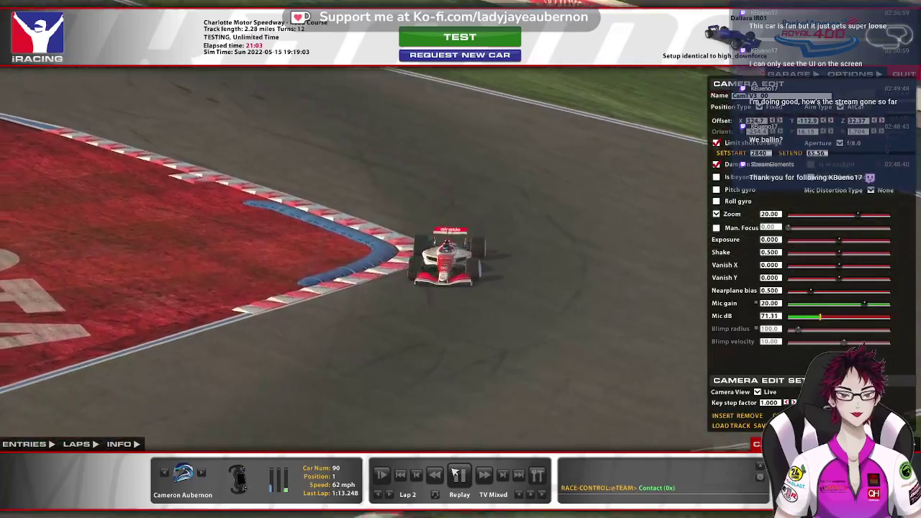
pyautogui.click(457, 474)
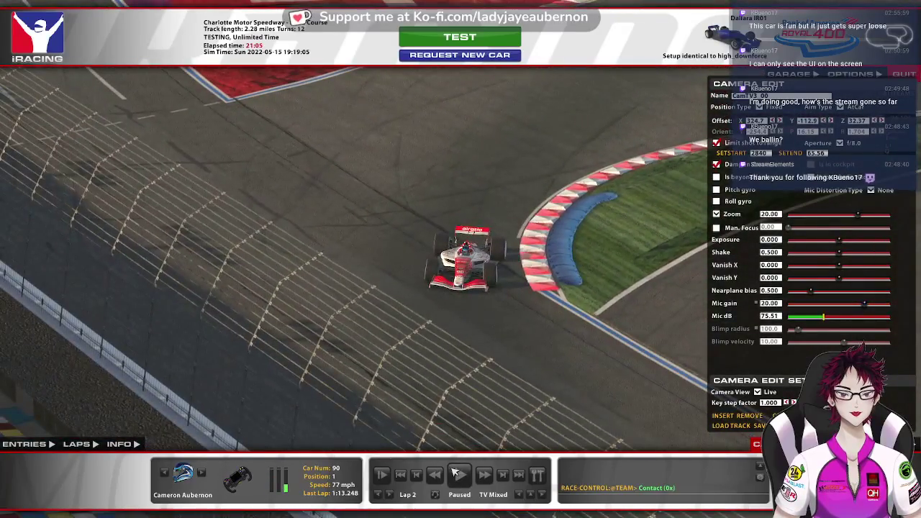
pyautogui.click(457, 473)
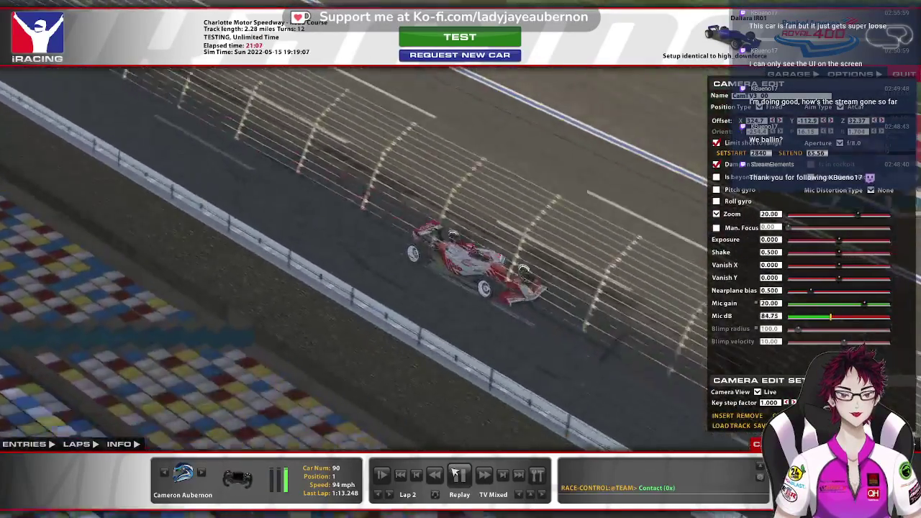
pyautogui.click(456, 473)
# Switch to the Chase camera, advance frame by frame across the start/finish line, and view the reframed car without the interface
pyautogui.click(531, 494)
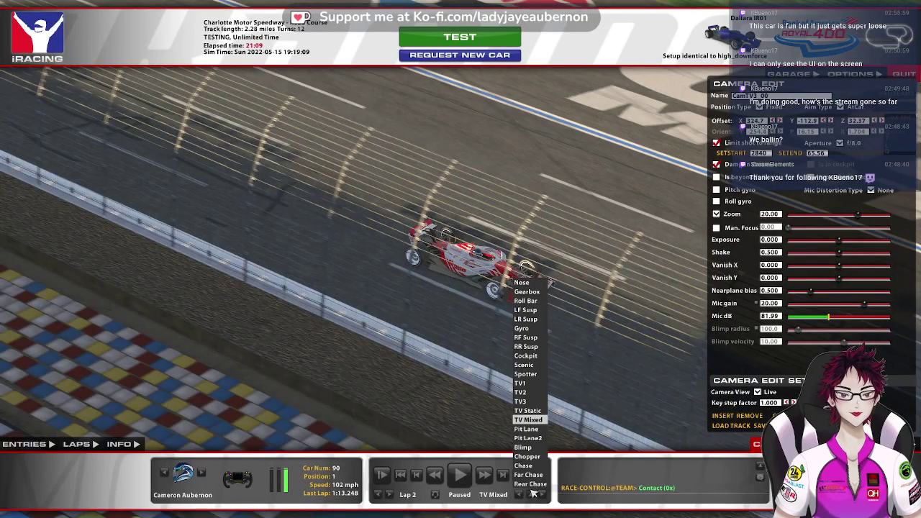
pyautogui.click(530, 473)
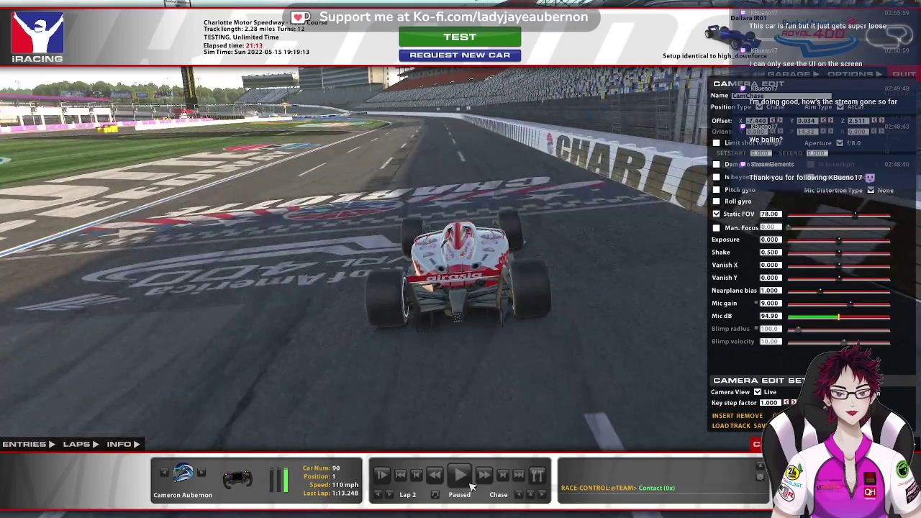
pyautogui.click(503, 475)
pyautogui.click(504, 481)
pyautogui.click(503, 481)
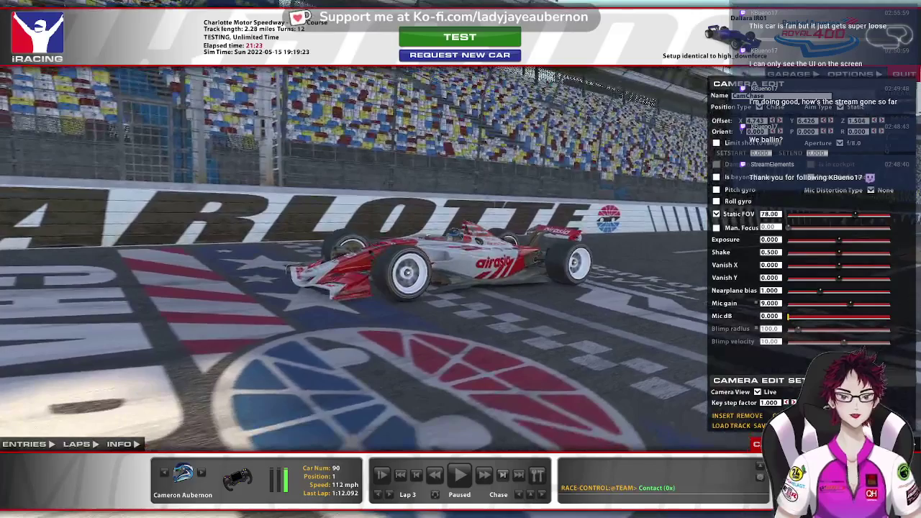
pyautogui.click(502, 476)
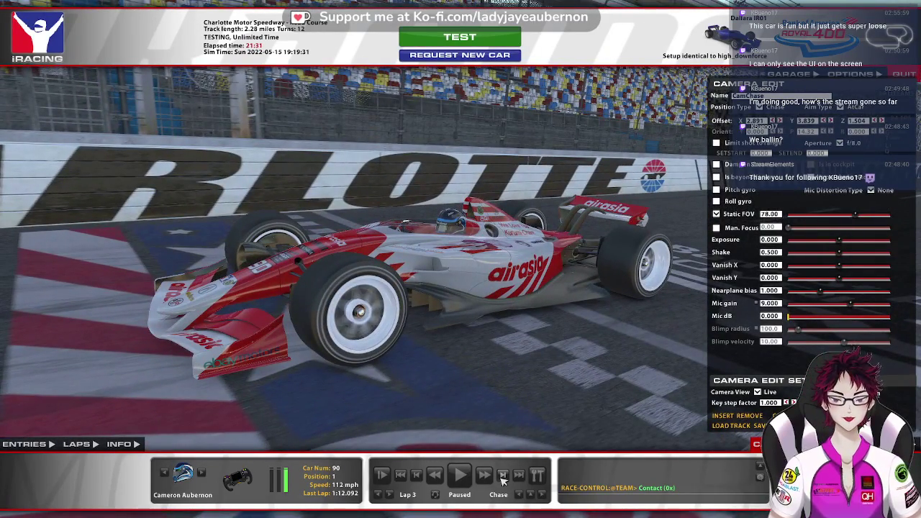
pyautogui.press('space')
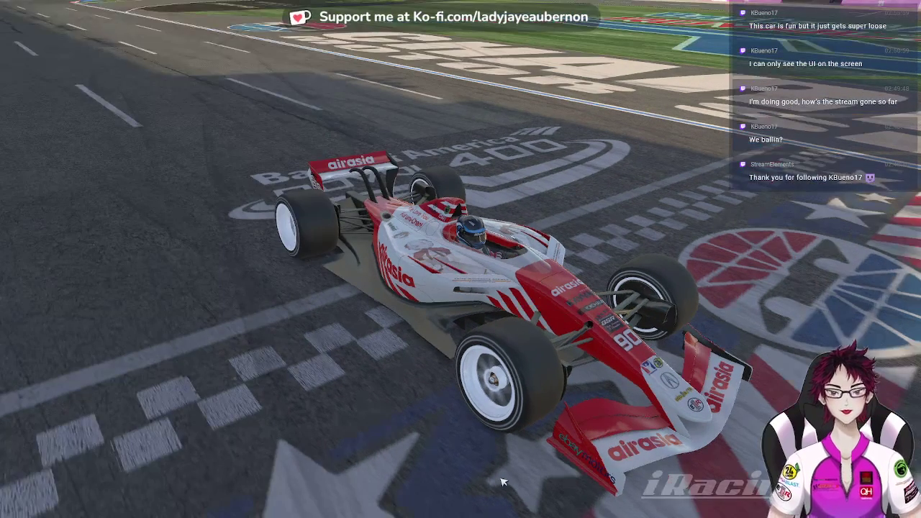
# Quit the test session and dismiss the replay save dialog without saving a file
pyautogui.moveTo(548, 455)
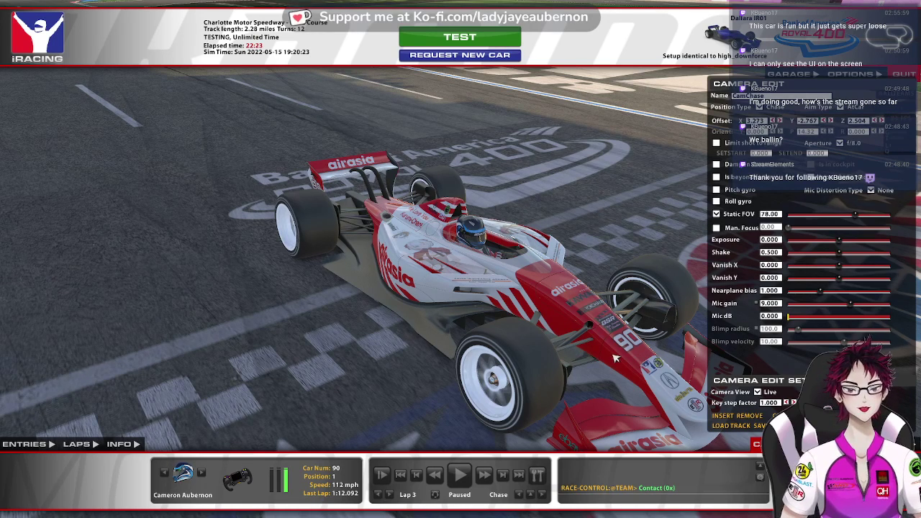
pyautogui.click(903, 75)
pyautogui.click(431, 273)
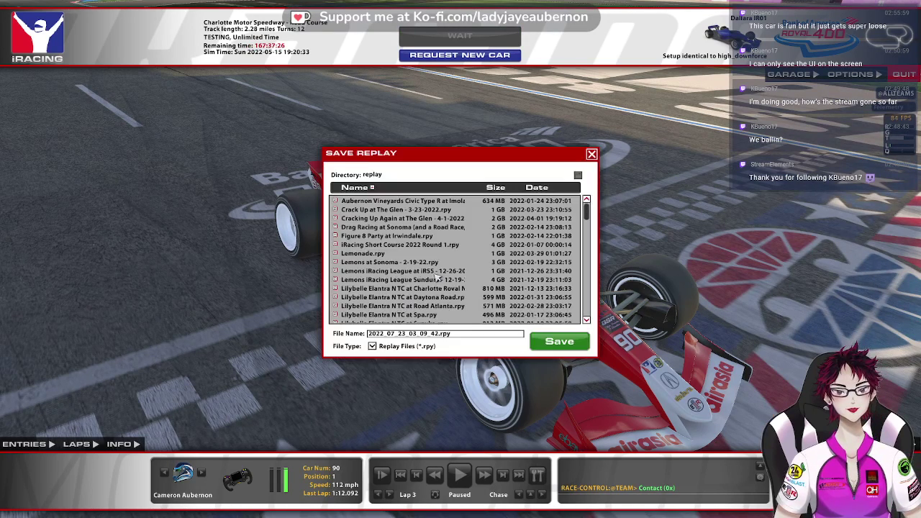
pyautogui.click(591, 154)
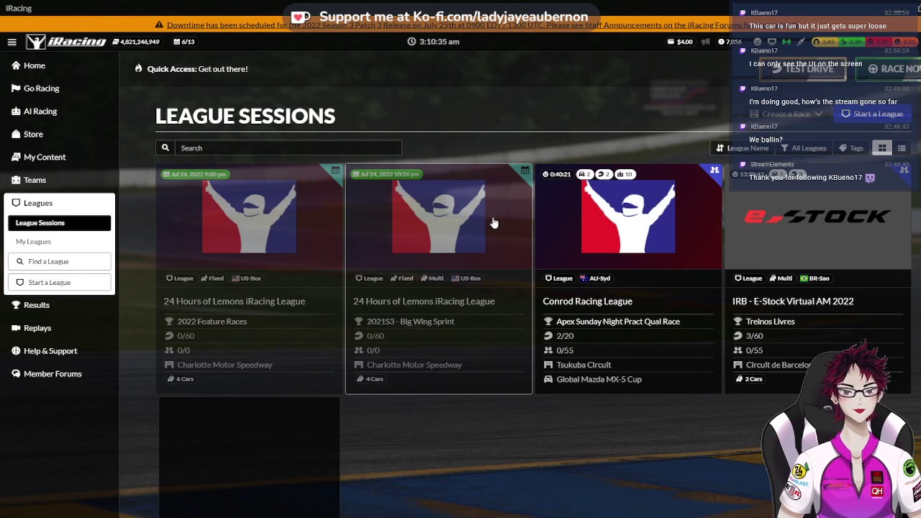
# Review the league sessions and the session details of the 24 Hours of Lemons 2022 Feature Races, including its race settings and cars
pyautogui.scroll(-3, 314, 247)
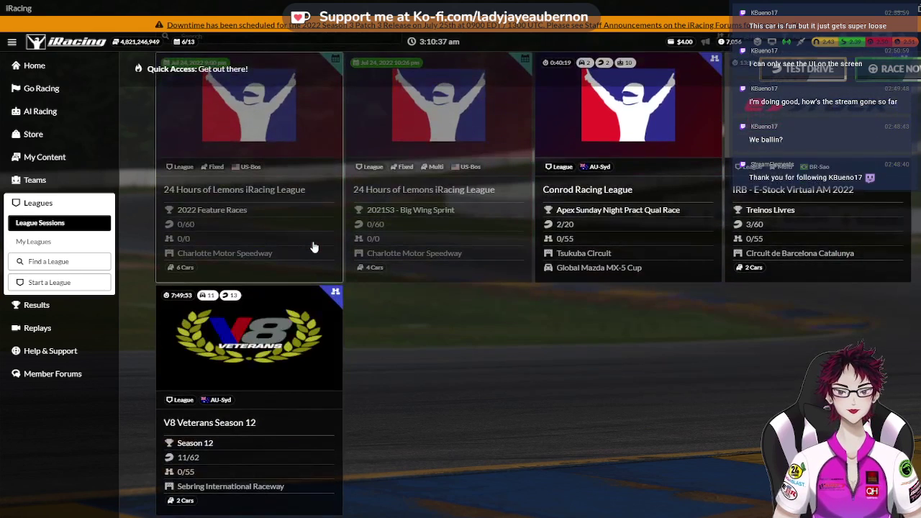
pyautogui.scroll(3, 314, 247)
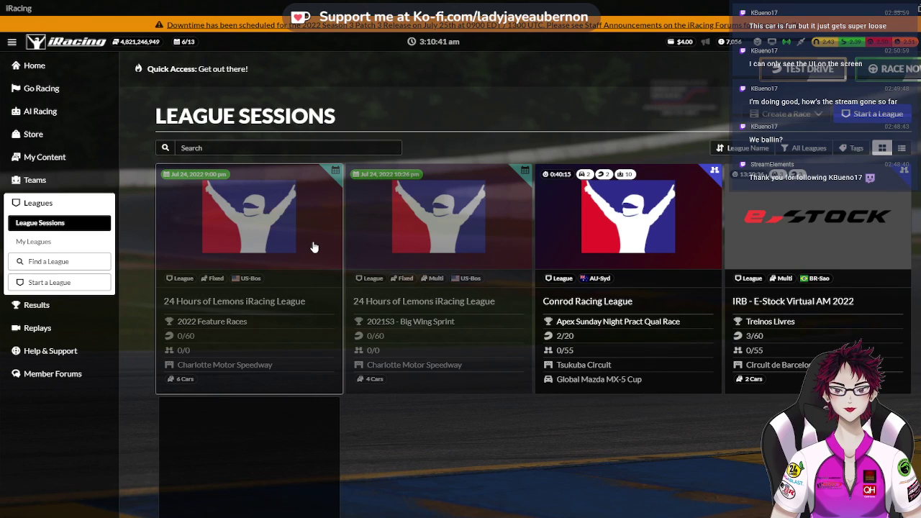
pyautogui.click(314, 246)
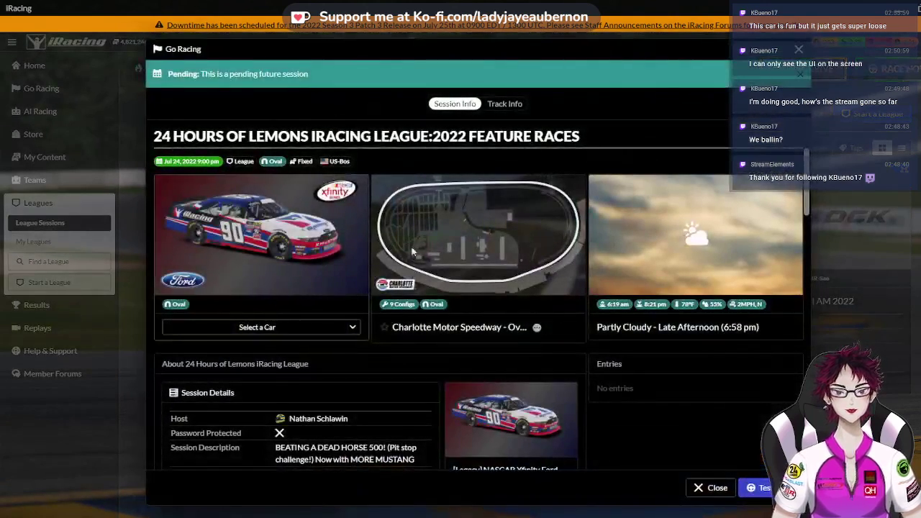
pyautogui.scroll(-5, 516, 268)
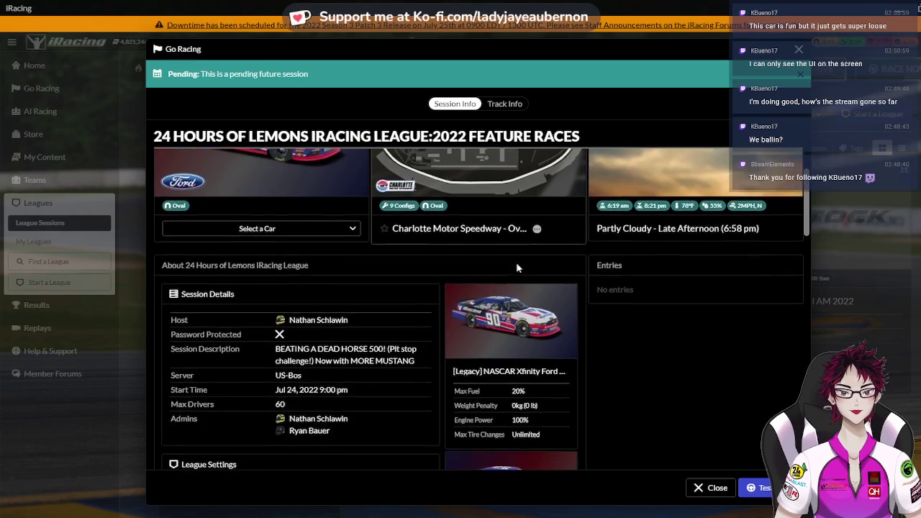
pyautogui.scroll(-8, 517, 268)
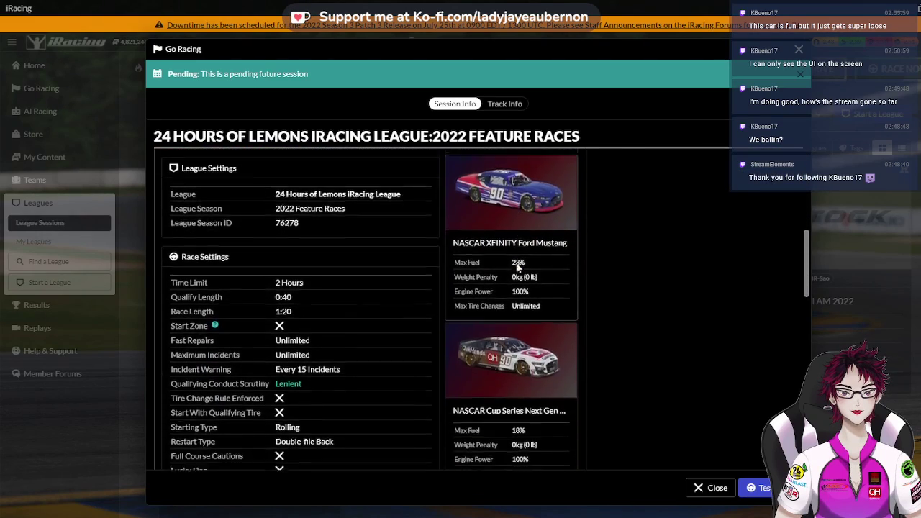
pyautogui.scroll(-3, 517, 267)
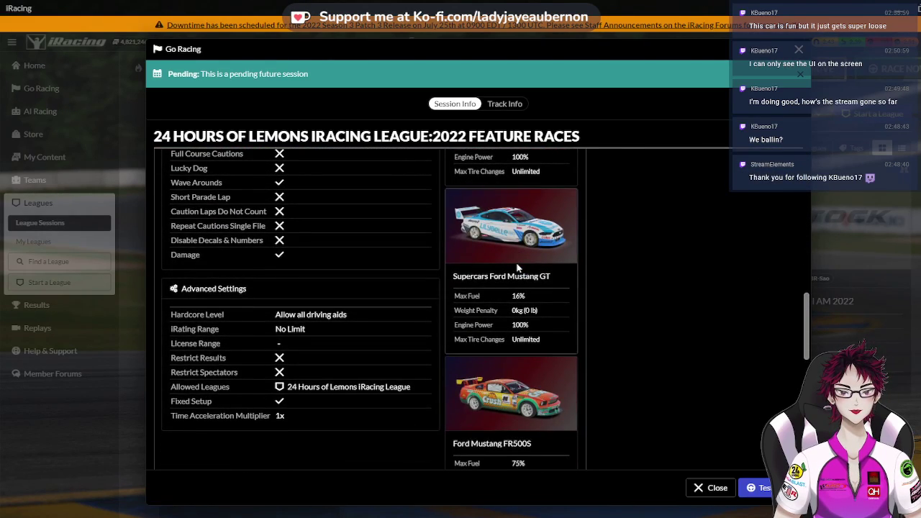
pyautogui.scroll(12, 516, 267)
pyautogui.scroll(5, 516, 268)
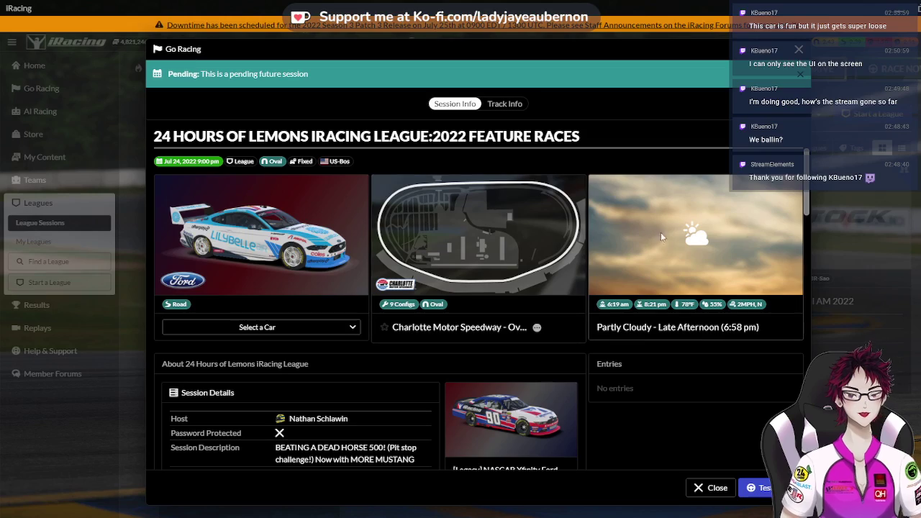
pyautogui.click(797, 52)
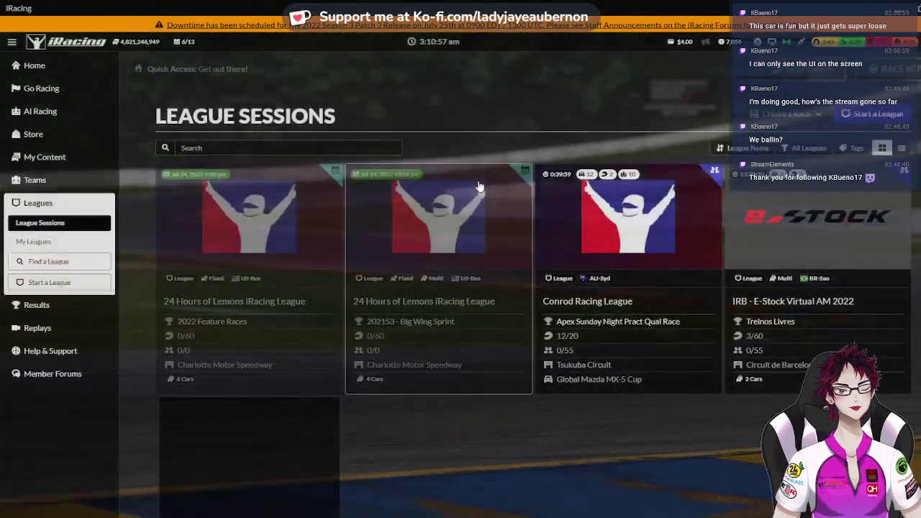
# Set up a new test drive with the Skip Barber Formula 2000 as the car
pyautogui.click(783, 69)
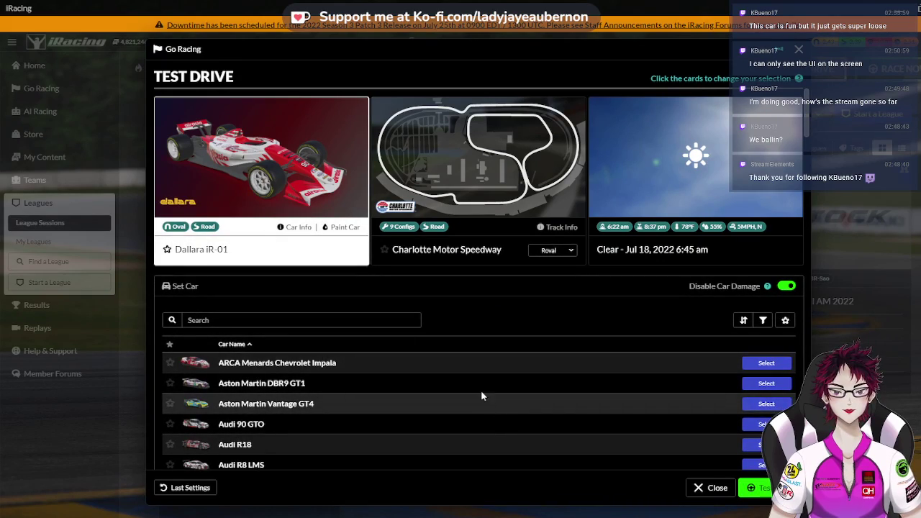
pyautogui.scroll(-8, 466, 383)
pyautogui.scroll(-10, 466, 388)
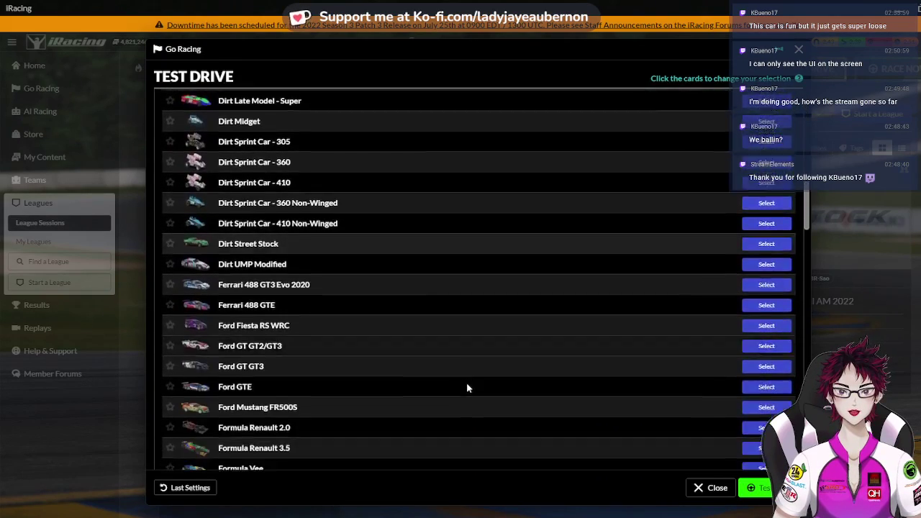
pyautogui.scroll(-10, 466, 389)
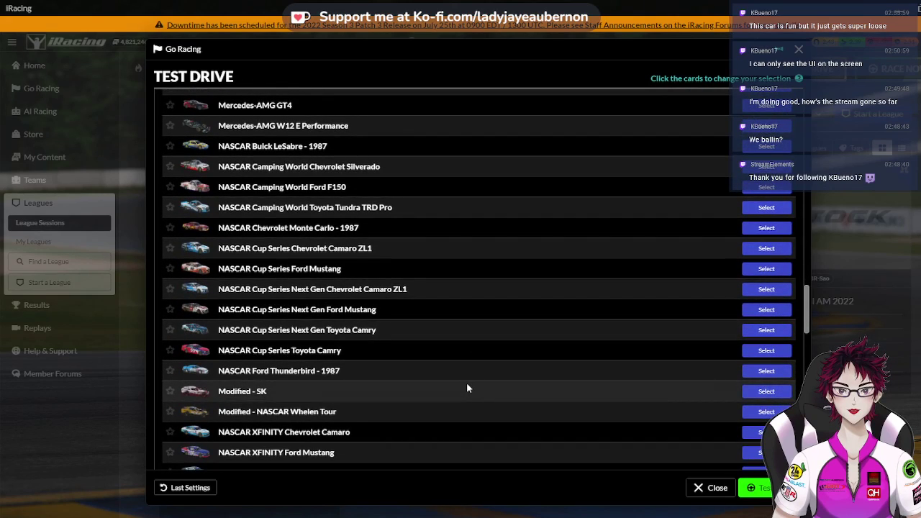
pyautogui.scroll(-8, 466, 389)
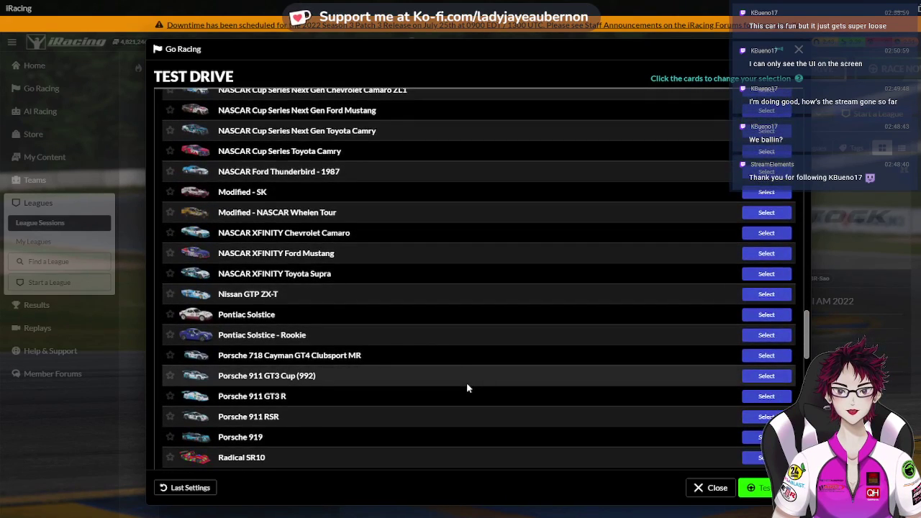
pyautogui.scroll(-6, 466, 388)
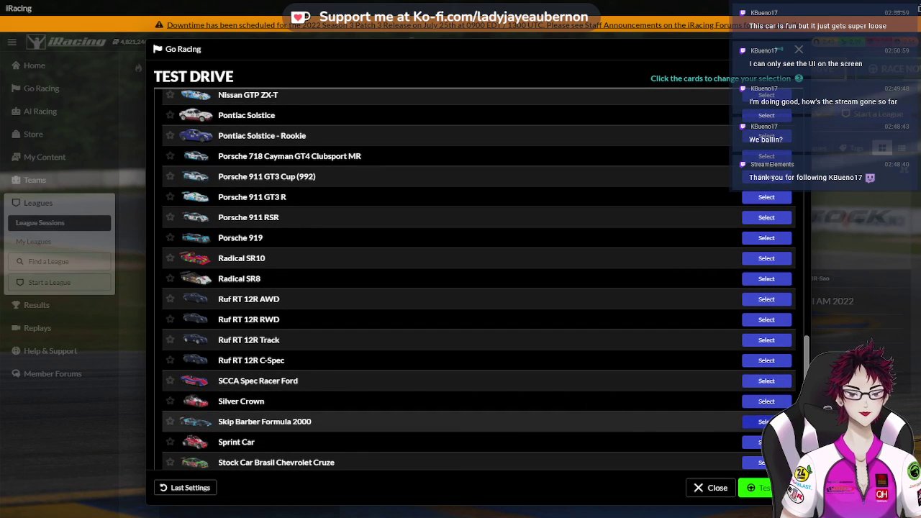
pyautogui.click(754, 421)
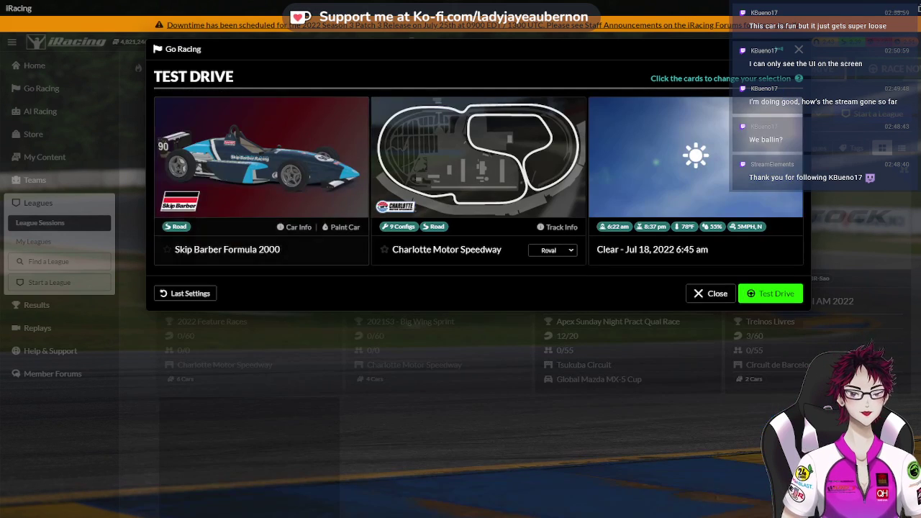
# Set the test drive's track to Charlotte Motor Speedway with the Legends Oval - 2018 configuration
pyautogui.click(481, 200)
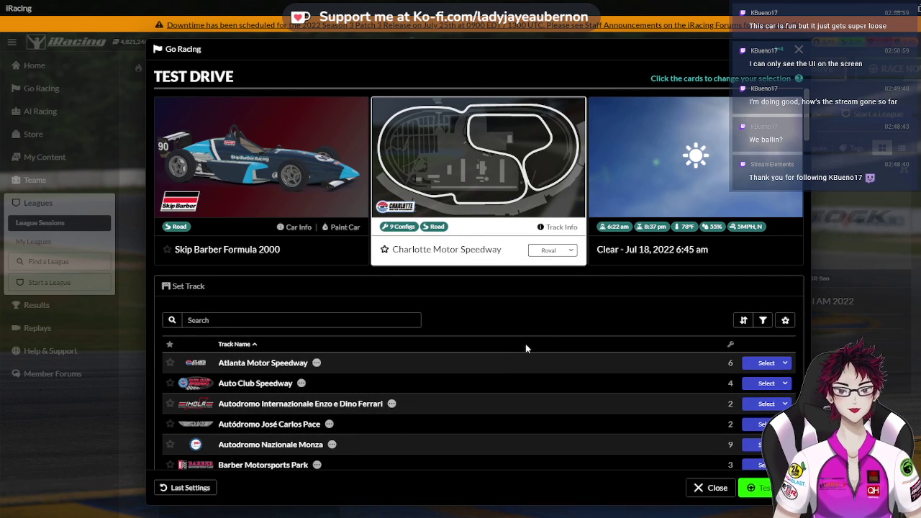
pyautogui.scroll(-5, 525, 348)
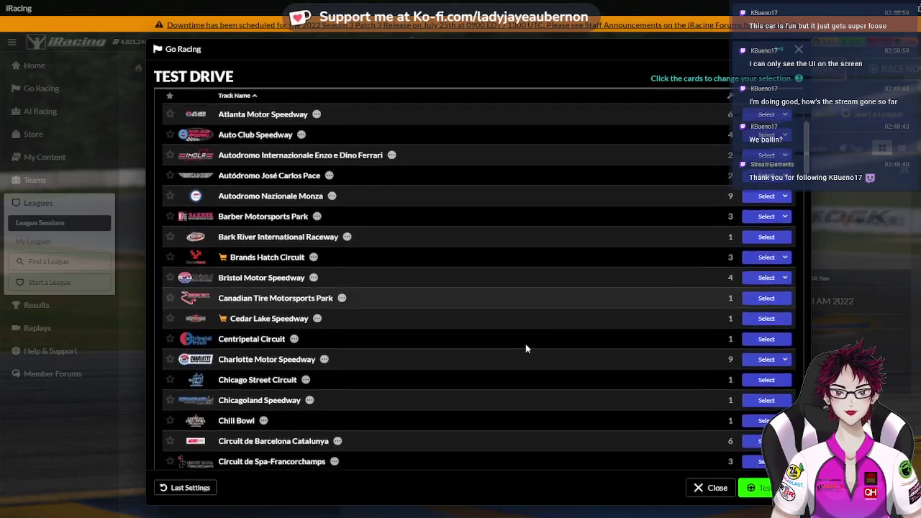
pyautogui.click(758, 364)
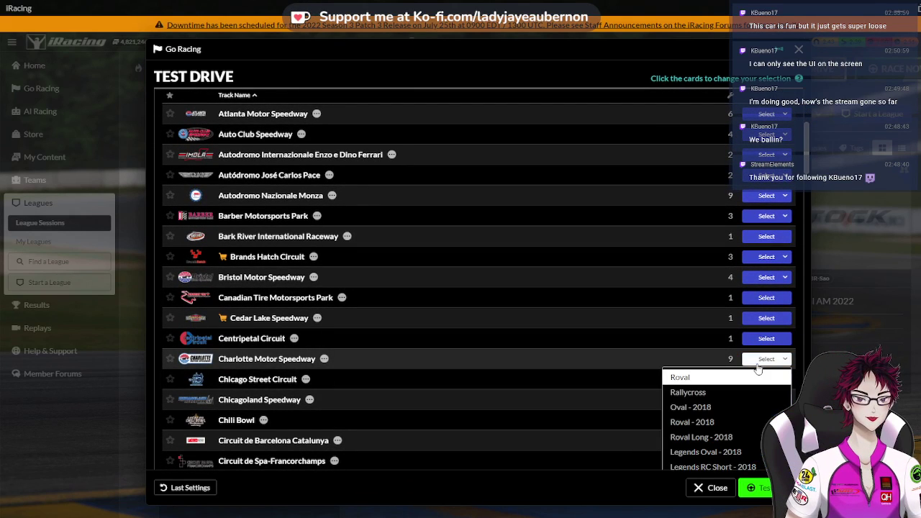
pyautogui.scroll(-1, 729, 388)
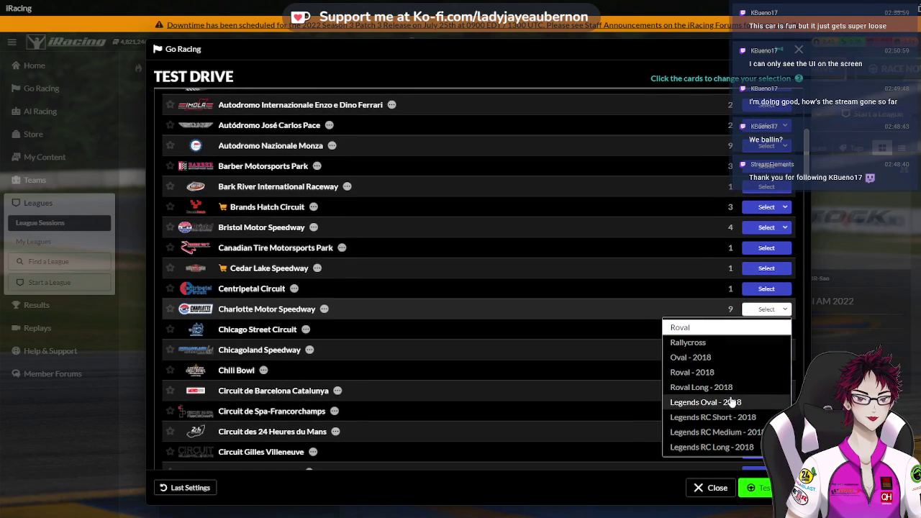
pyautogui.click(732, 403)
# Check the test drive's climate conditions and launch the simulation in Monitor display mode
pyautogui.click(632, 259)
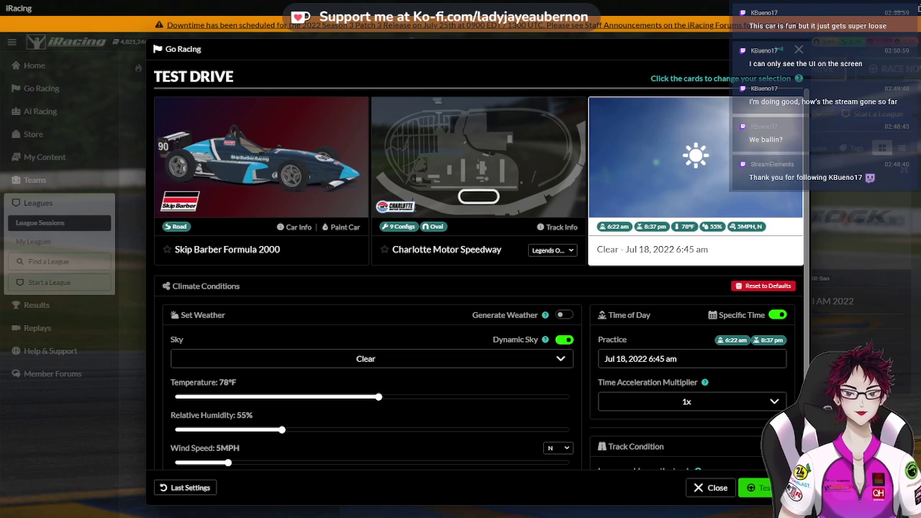
pyautogui.click(757, 487)
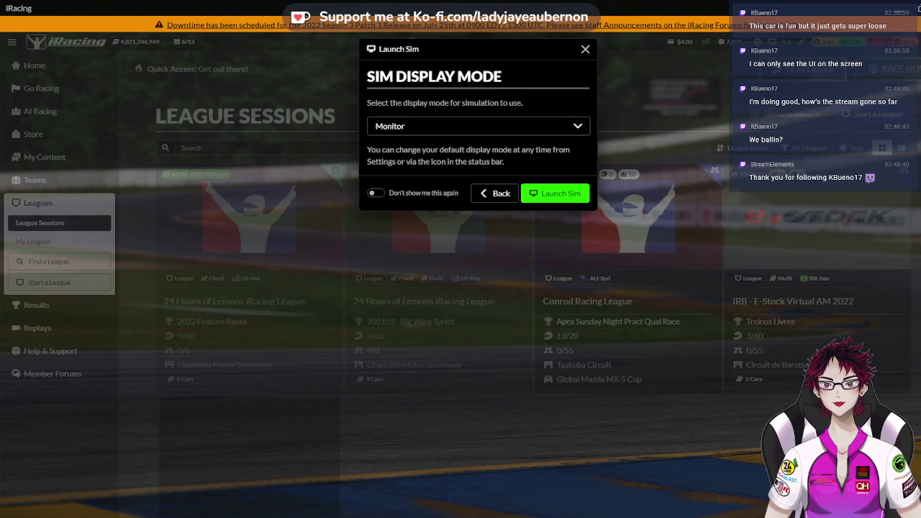
pyautogui.click(569, 193)
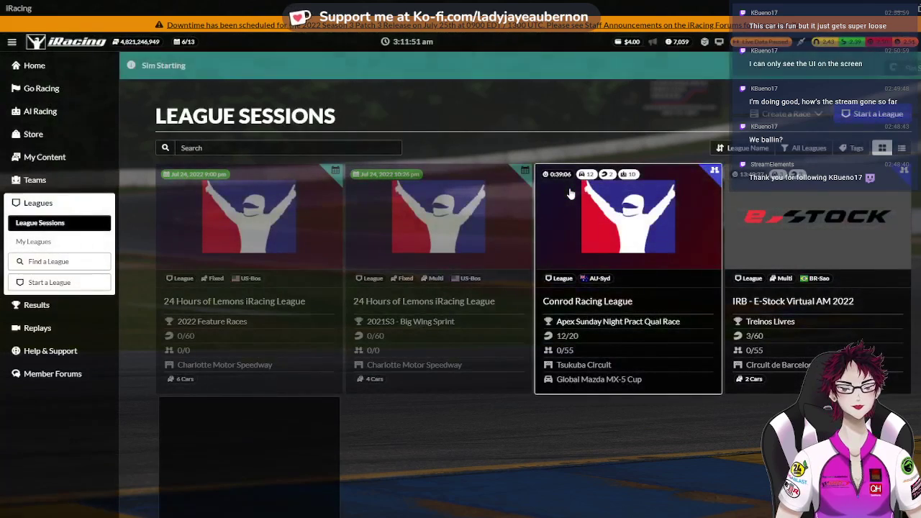
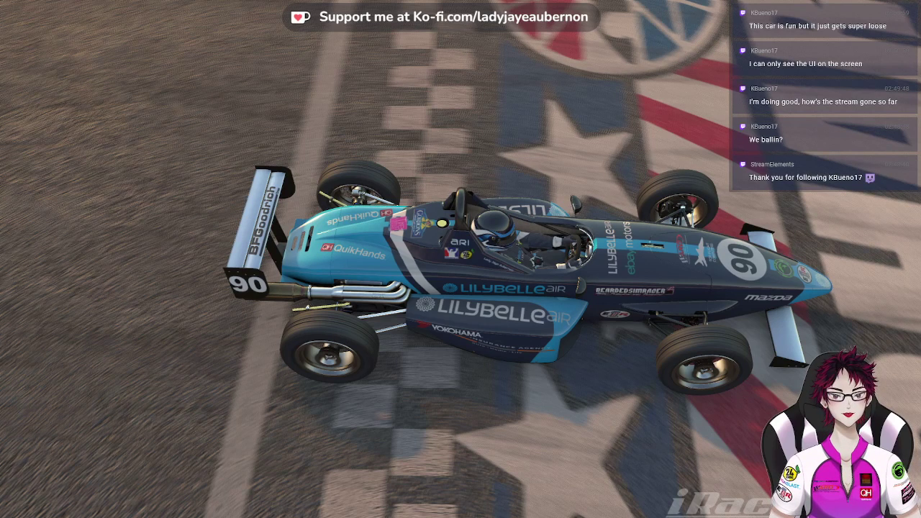
# Play the TV3 replay in short bursts and pause it with the Skip Barber car side-on beside the pit lane
pyautogui.moveTo(396, 385)
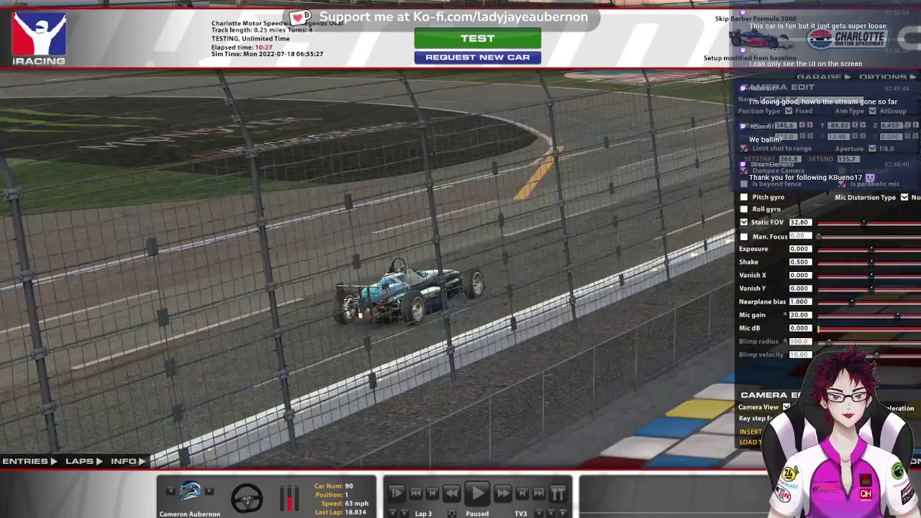
pyautogui.click(478, 494)
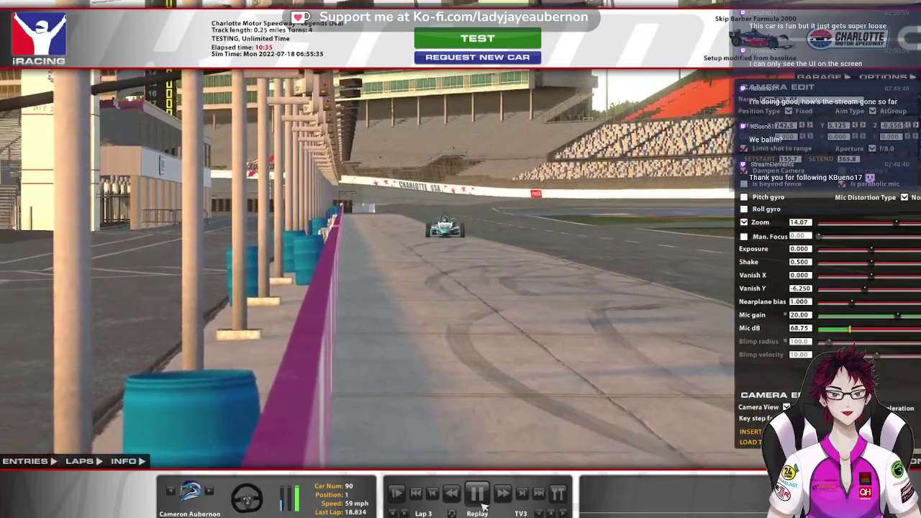
pyautogui.click(477, 493)
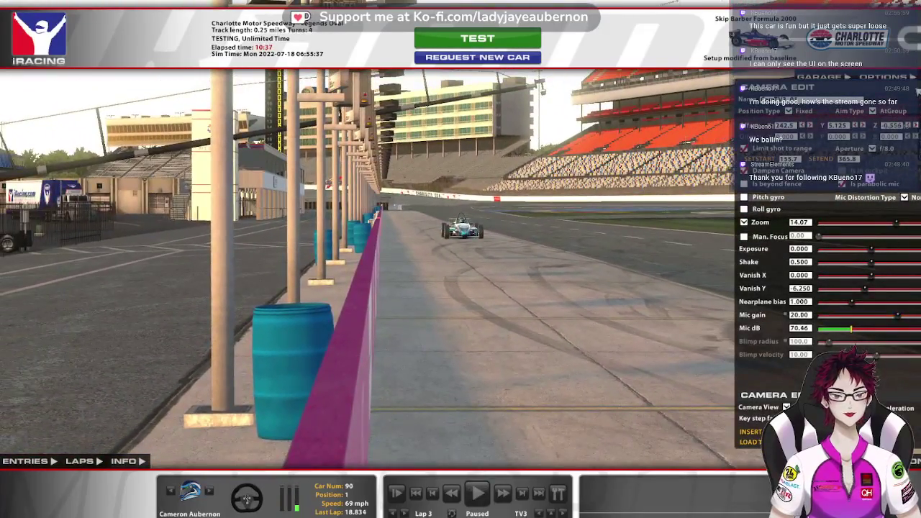
pyautogui.click(477, 493)
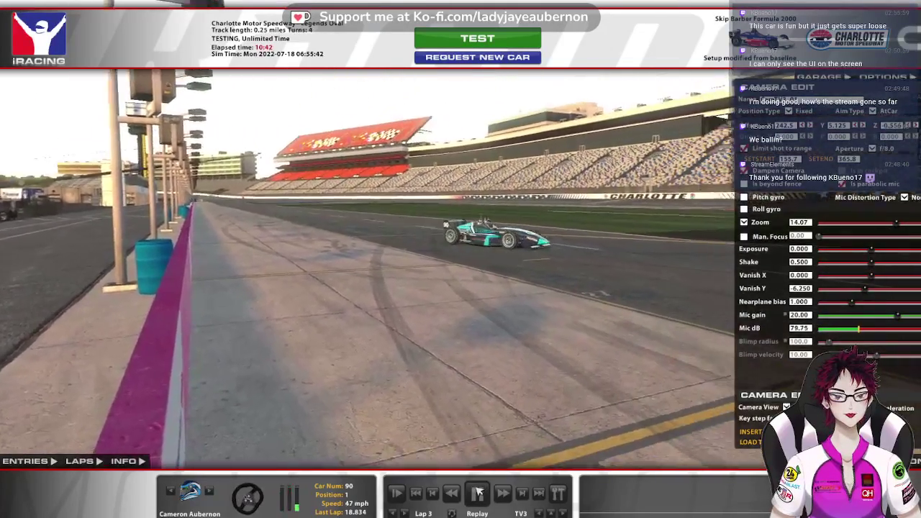
pyautogui.click(478, 493)
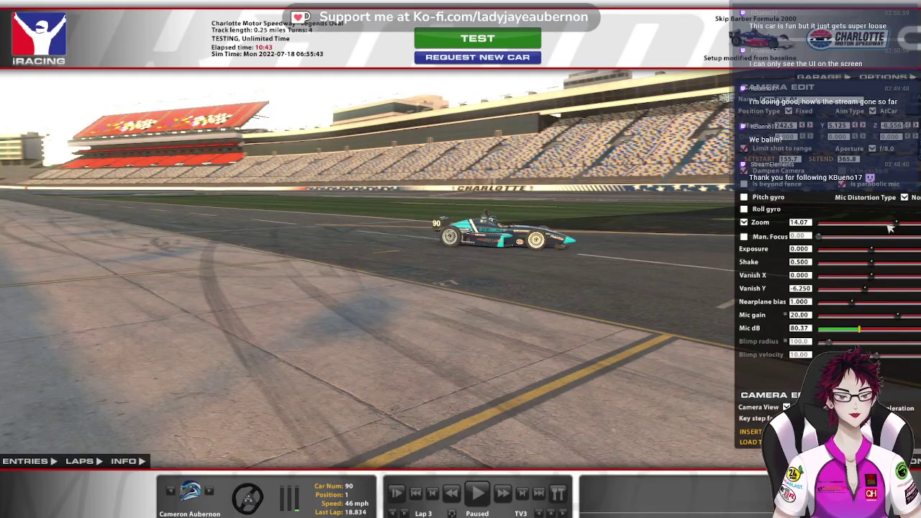
# Frame the car closely by setting the camera's zoom to about 91.29 and Vanish Y to about 10.22
pyautogui.moveTo(890, 228); pyautogui.dragTo(862, 228)
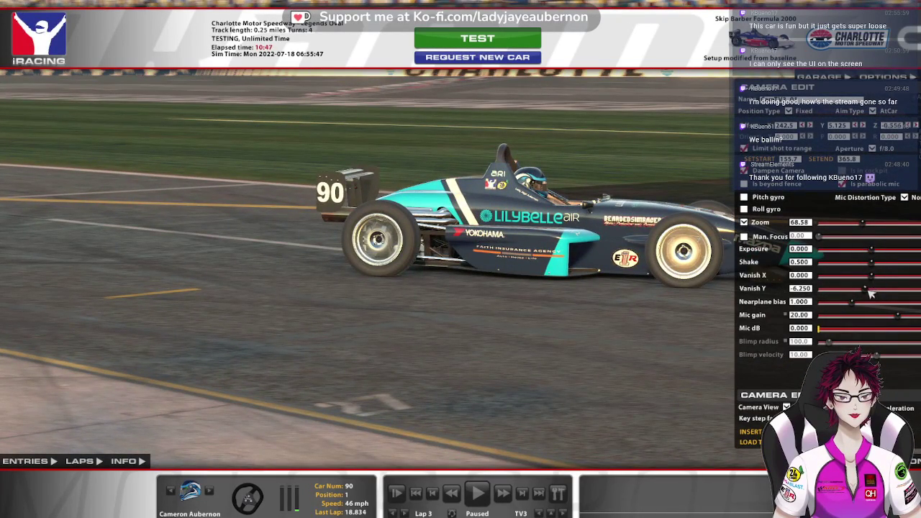
pyautogui.moveTo(869, 291); pyautogui.dragTo(884, 289)
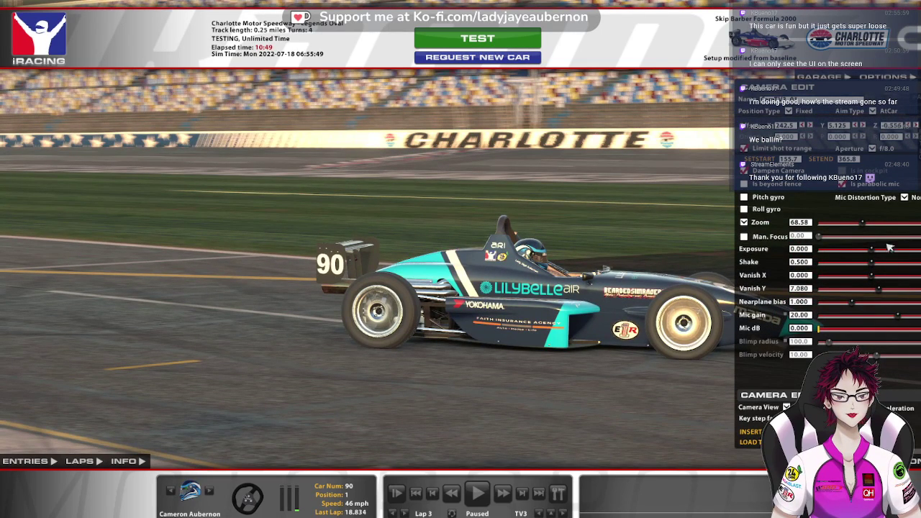
pyautogui.moveTo(865, 229); pyautogui.dragTo(855, 228)
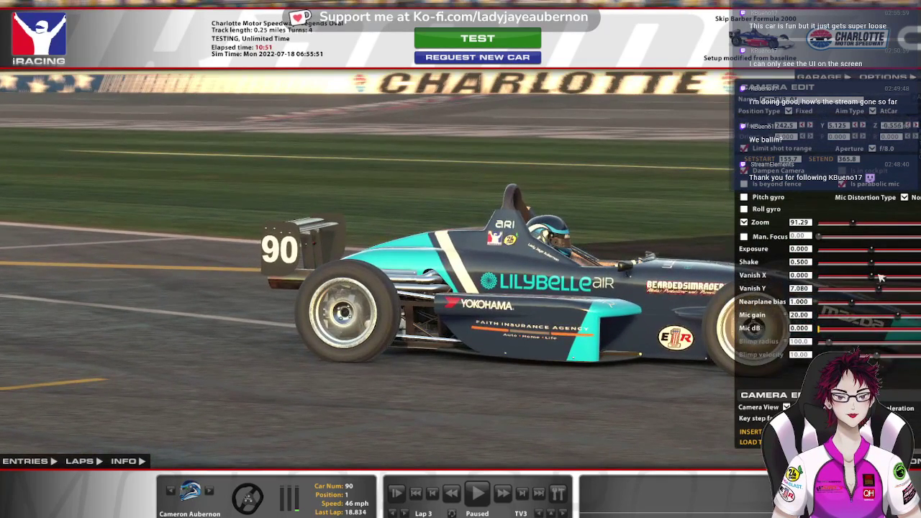
pyautogui.moveTo(883, 291); pyautogui.dragTo(885, 291)
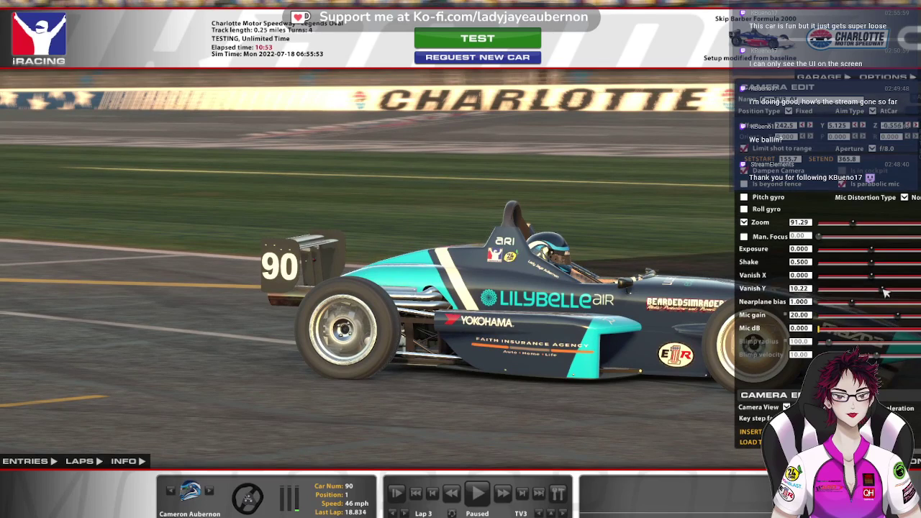
# Step the paused replay back two frames and view the side-on car without the interface
pyautogui.press('space')
pyautogui.press('space')
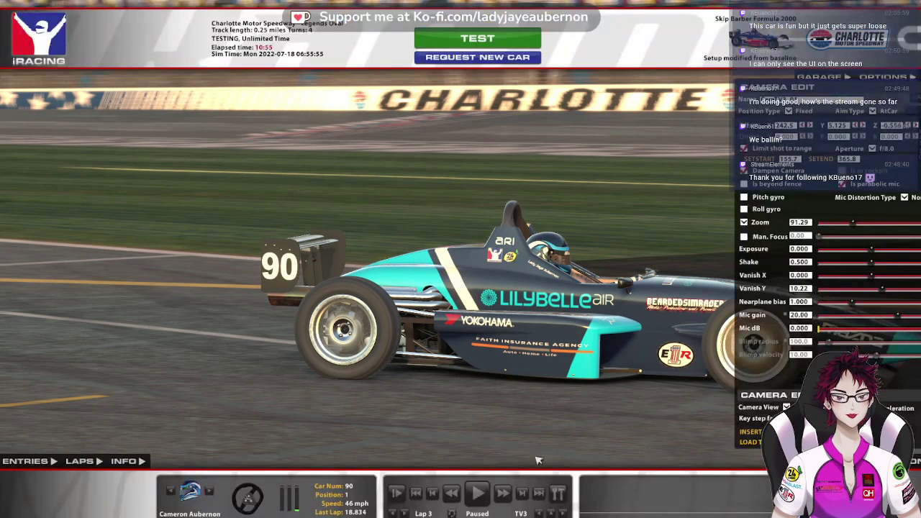
pyautogui.click(434, 494)
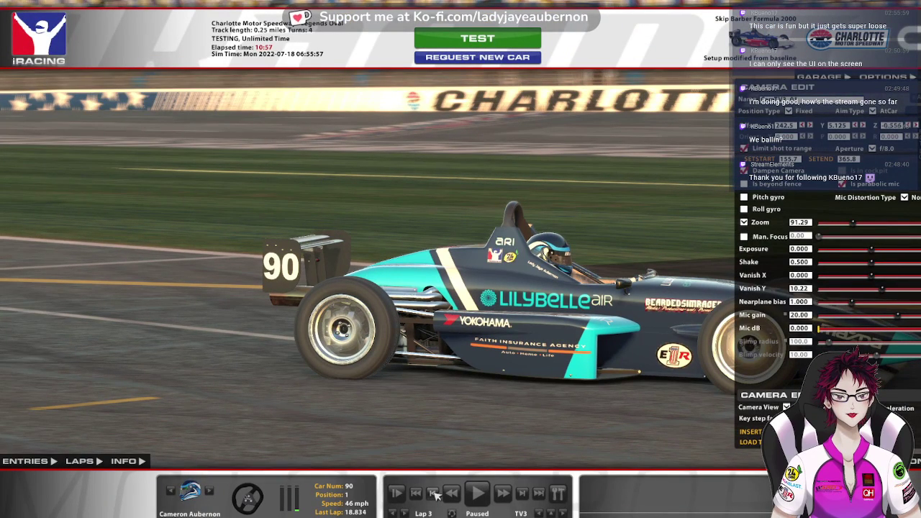
pyautogui.click(434, 494)
pyautogui.press('space')
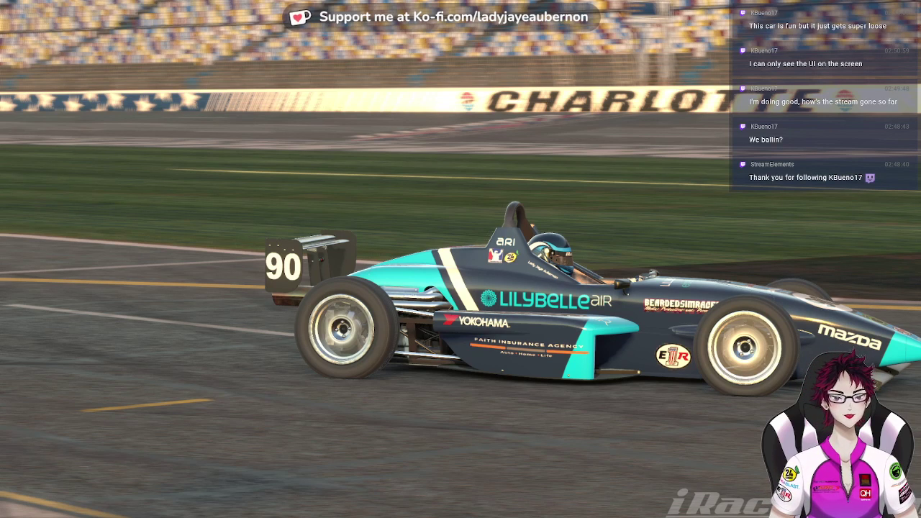
# Quit the Legends Oval test session and dismiss the replay save dialog without saving a file
pyautogui.moveTo(510, 443)
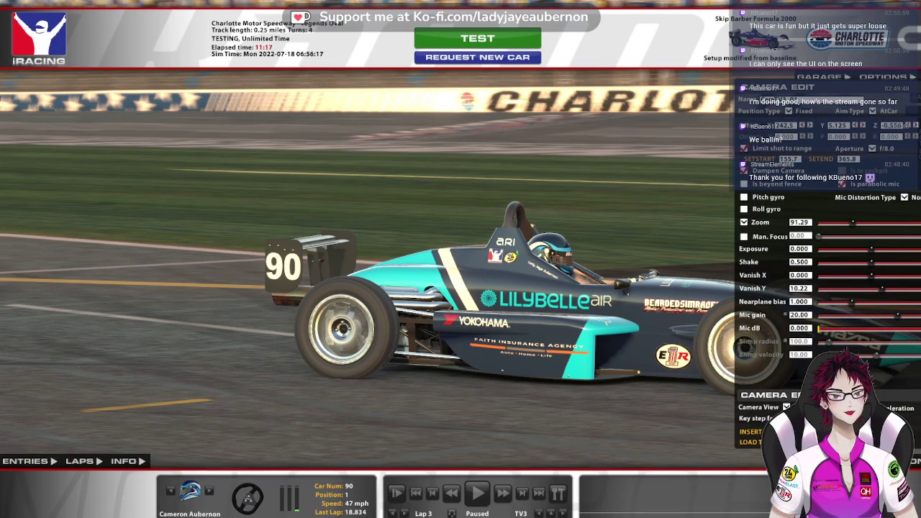
pyautogui.press('Escape')
pyautogui.click(453, 284)
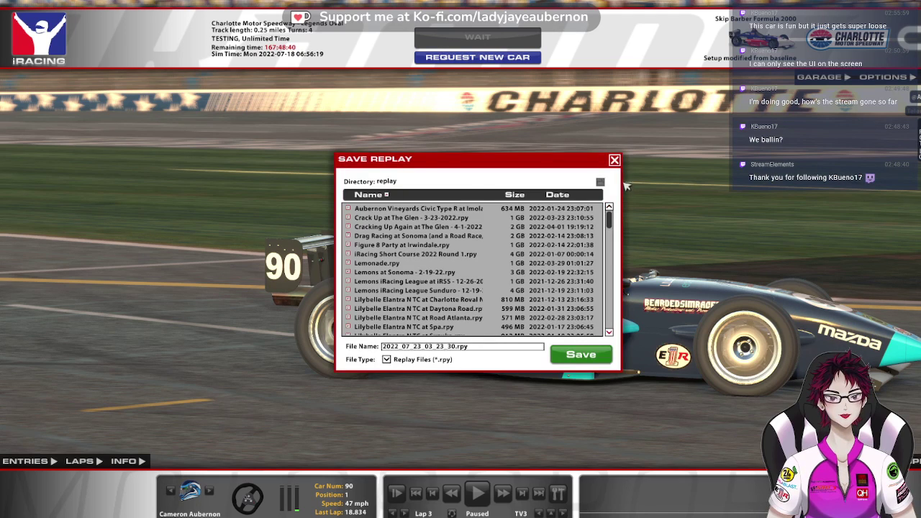
pyautogui.click(614, 159)
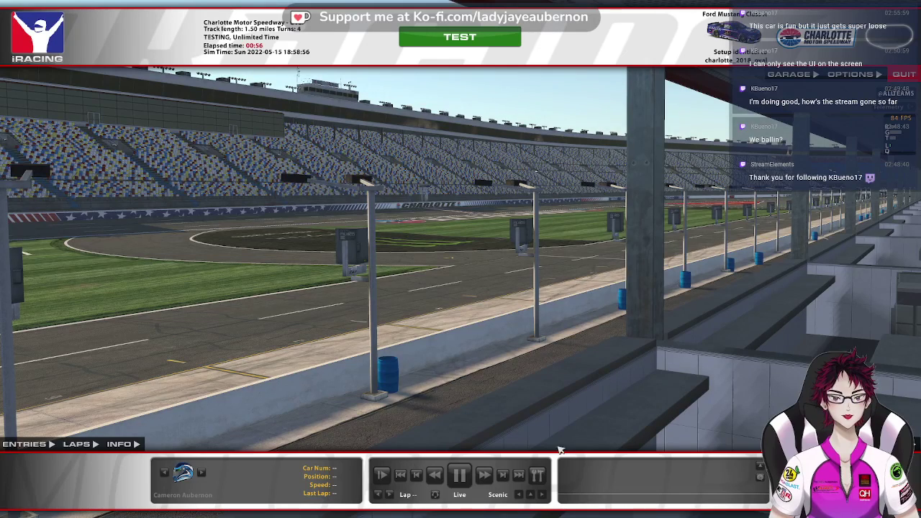
# Check the driving options for the Ford Mustang at Charlotte, close them, and enter the car for testing
pyautogui.click(845, 76)
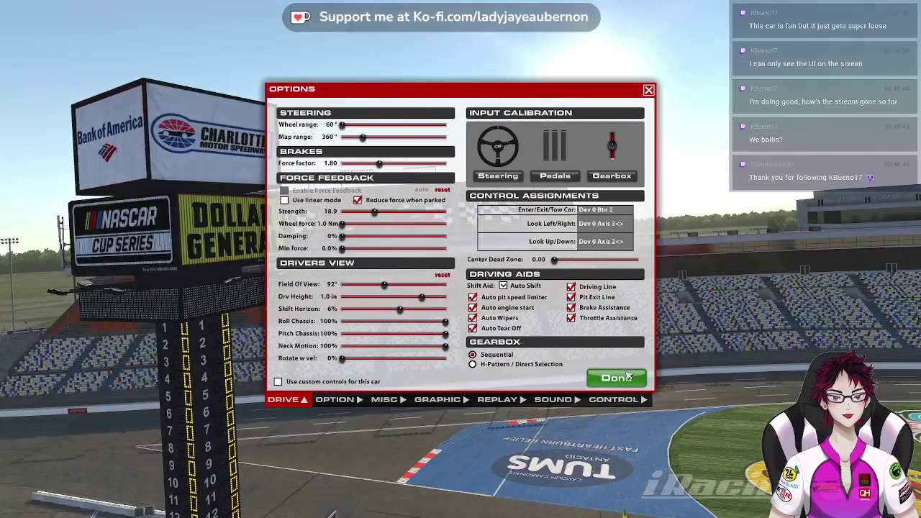
pyautogui.click(616, 377)
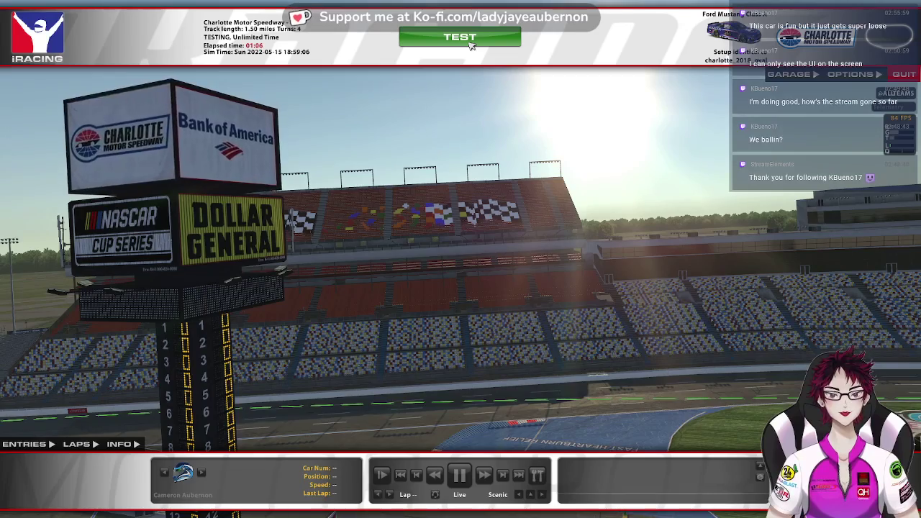
pyautogui.click(470, 43)
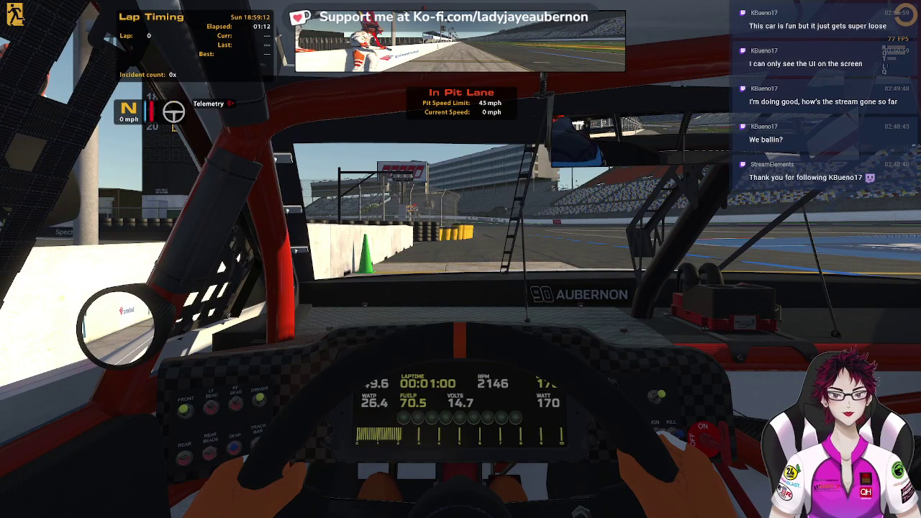
# Cycle through the in-car information boxes to Graphics Adjustments and lower the driver height to 0.4 in
pyautogui.press('Escape')
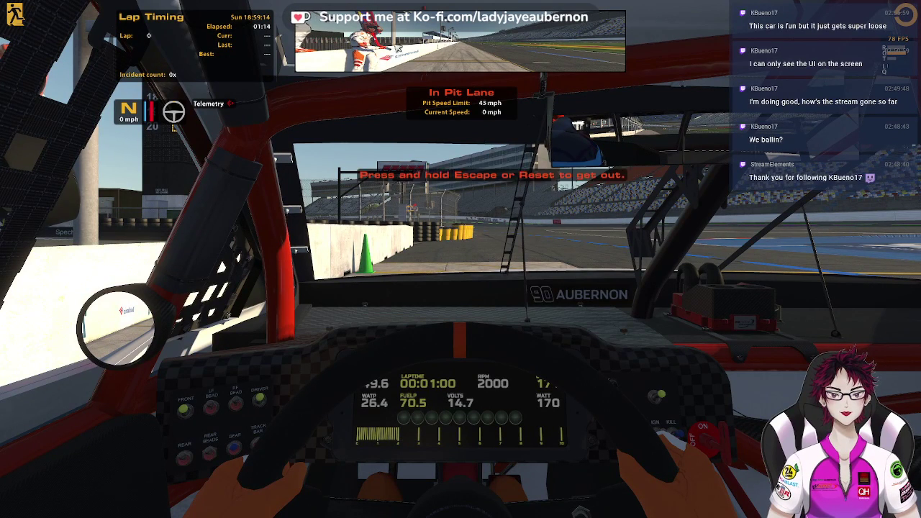
pyautogui.press('F2')
pyautogui.press('F3')
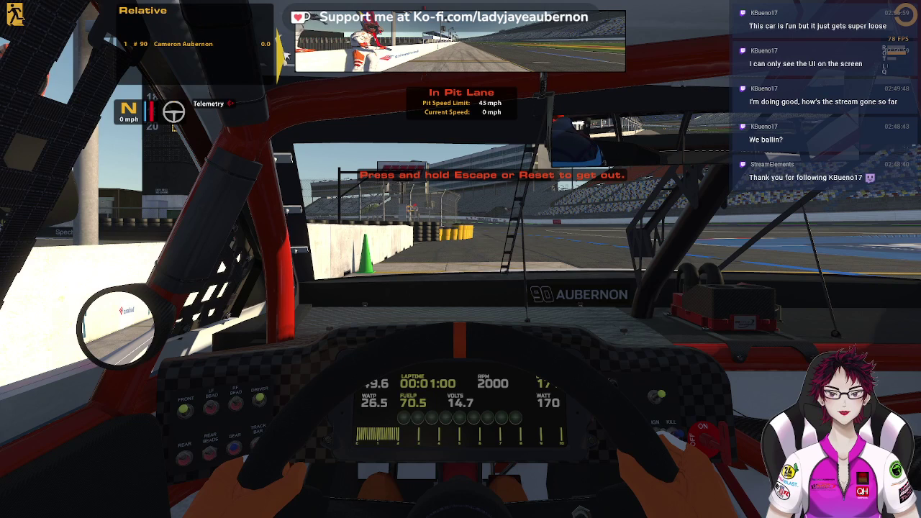
pyautogui.press('F4')
pyautogui.press('F5')
pyautogui.press('F6')
pyautogui.press('F7')
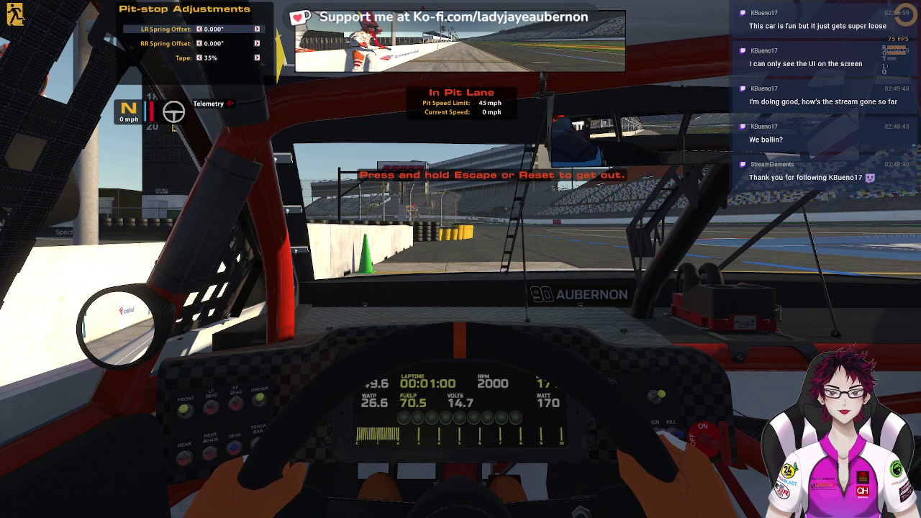
pyautogui.press('F8')
pyautogui.press('F9')
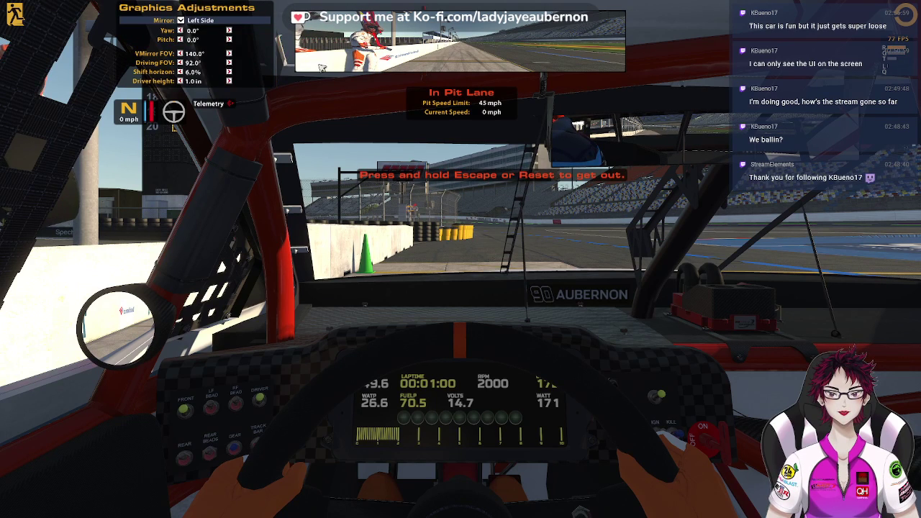
pyautogui.click(181, 82)
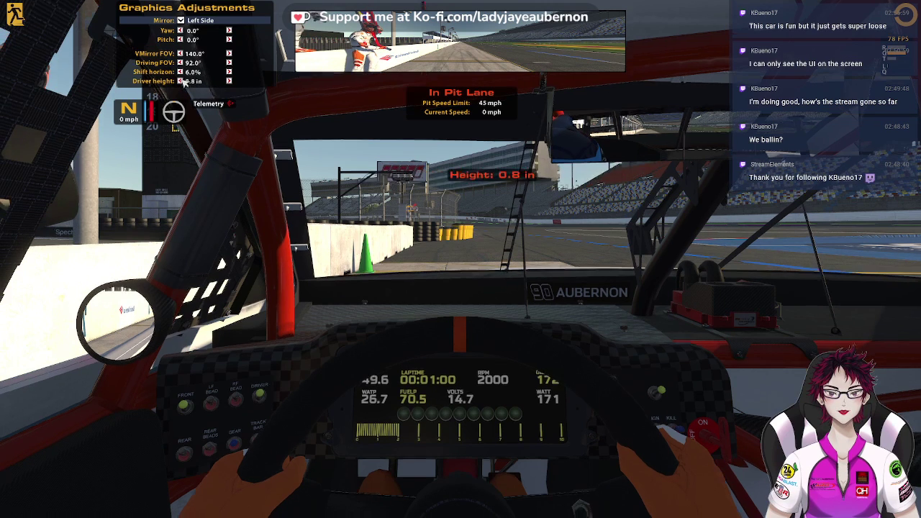
pyautogui.click(181, 81)
pyautogui.click(180, 81)
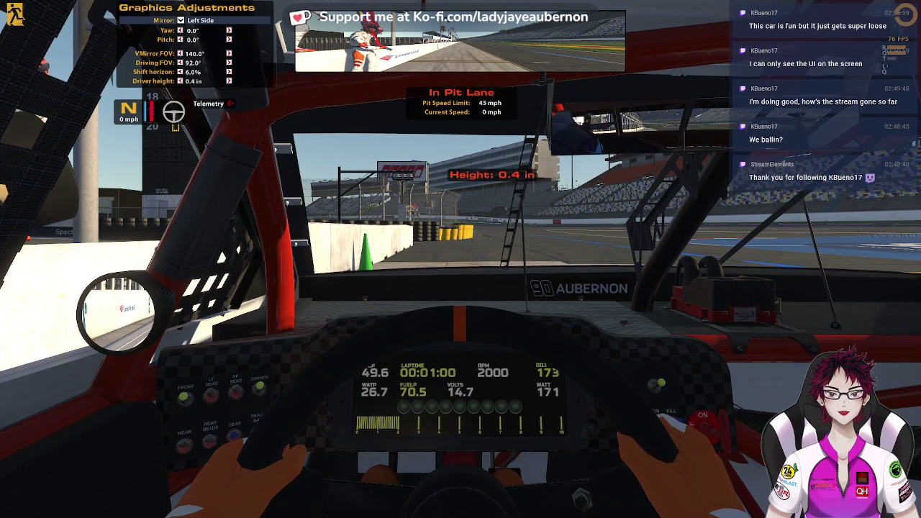
# Reduce the cockpit's driving FOV to 84°
pyautogui.click(180, 62)
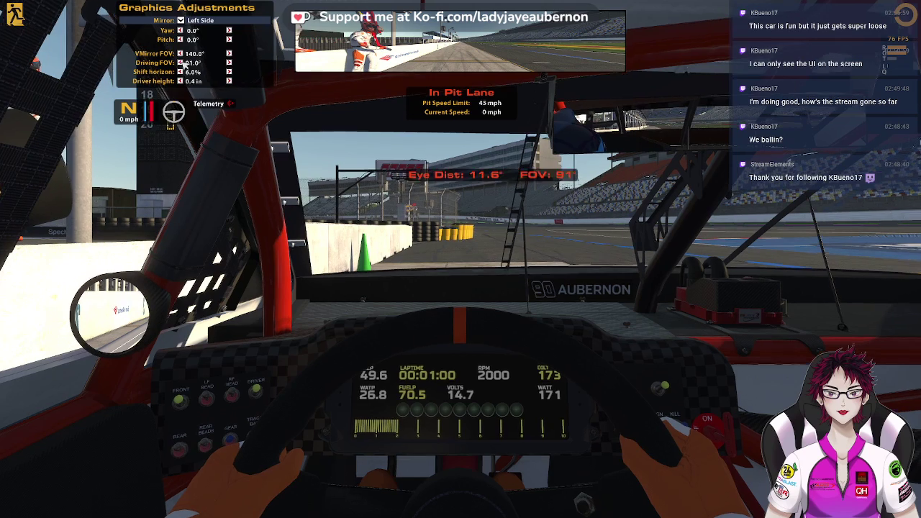
pyautogui.click(180, 63)
pyautogui.click(180, 63)
pyautogui.click(181, 62)
pyautogui.click(181, 63)
pyautogui.click(180, 63)
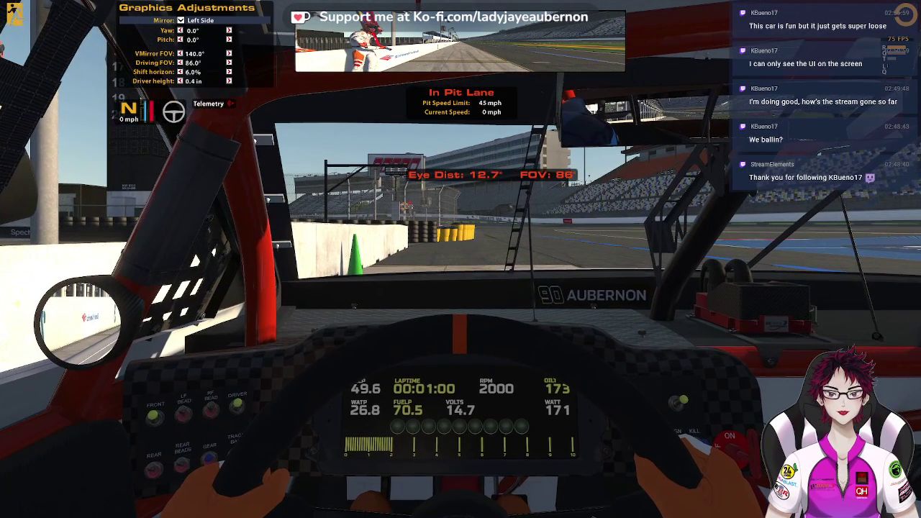
pyautogui.click(180, 63)
pyautogui.click(180, 63)
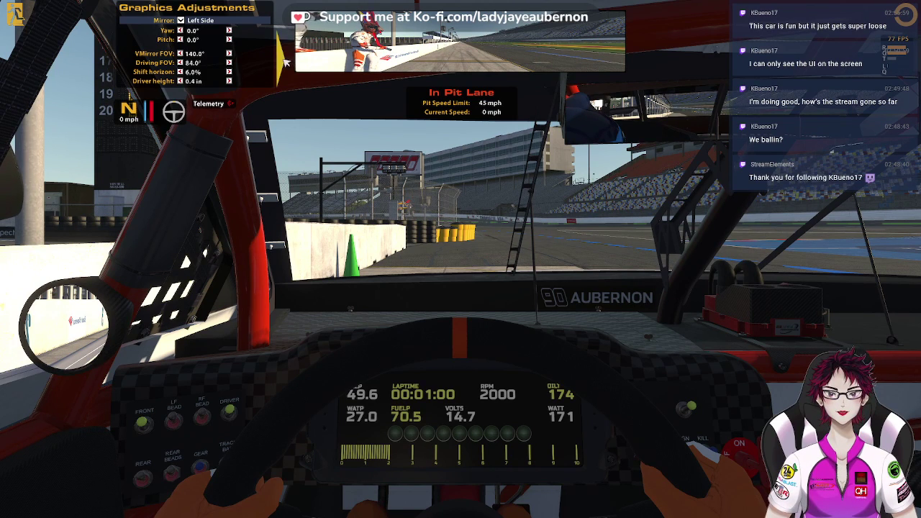
# Switch the in-car information display to Lap Timing and exit the Mustang once it is stopped in the pit lane
pyautogui.press('F2')
pyautogui.press('F1')
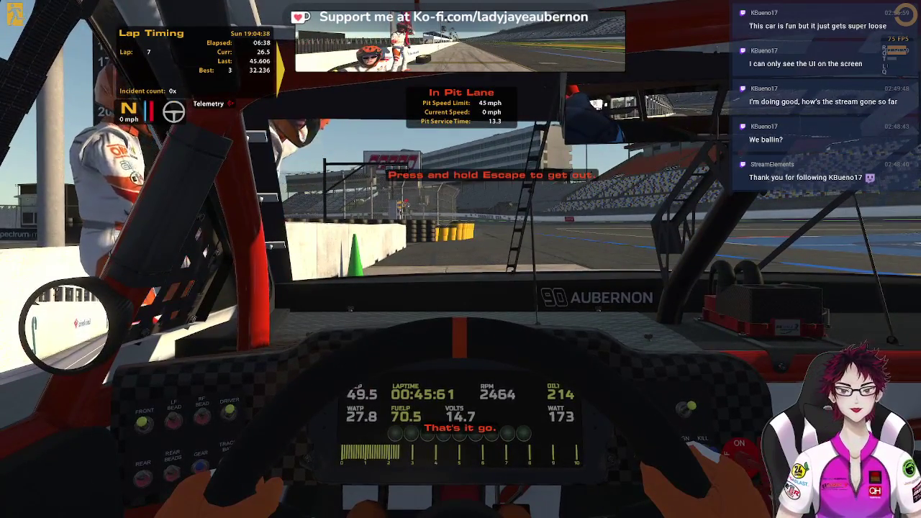
pyautogui.press('Escape')
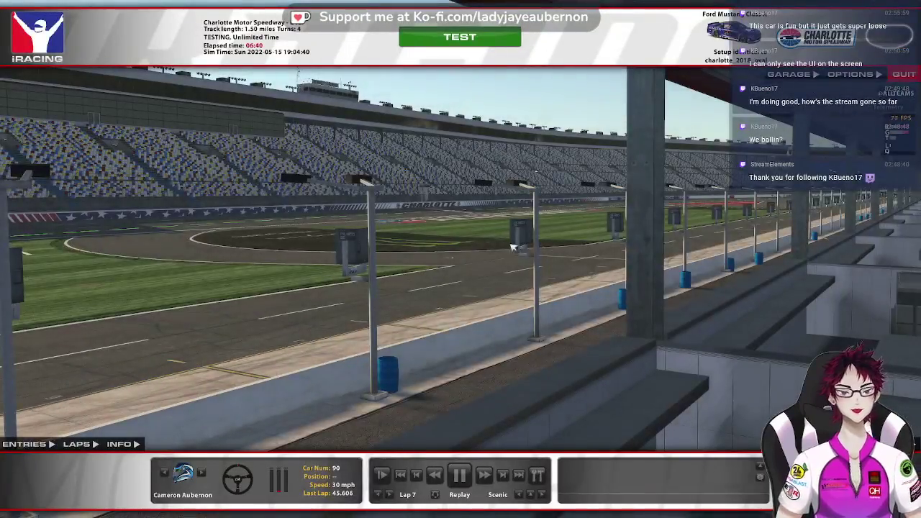
# Pause the replay, switch the view to the Pit Lane camera, and bring up the camera editing tool
pyautogui.click(459, 475)
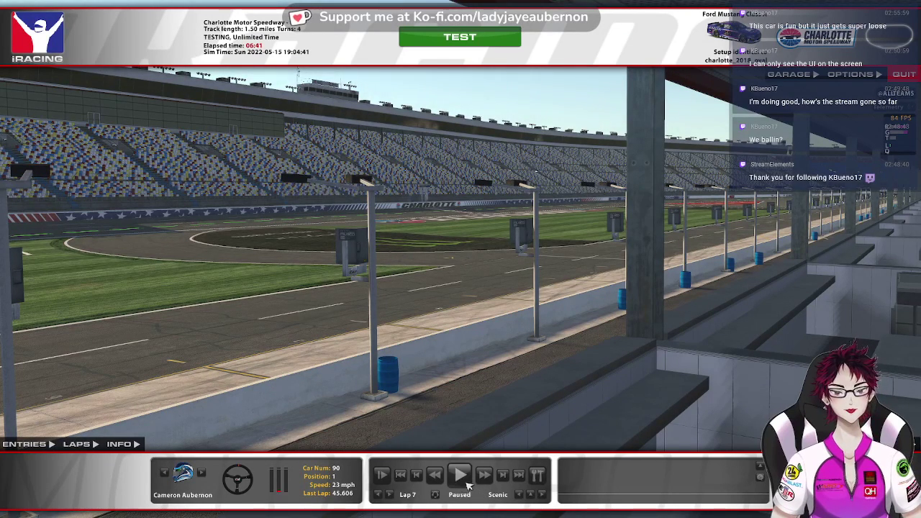
pyautogui.click(540, 494)
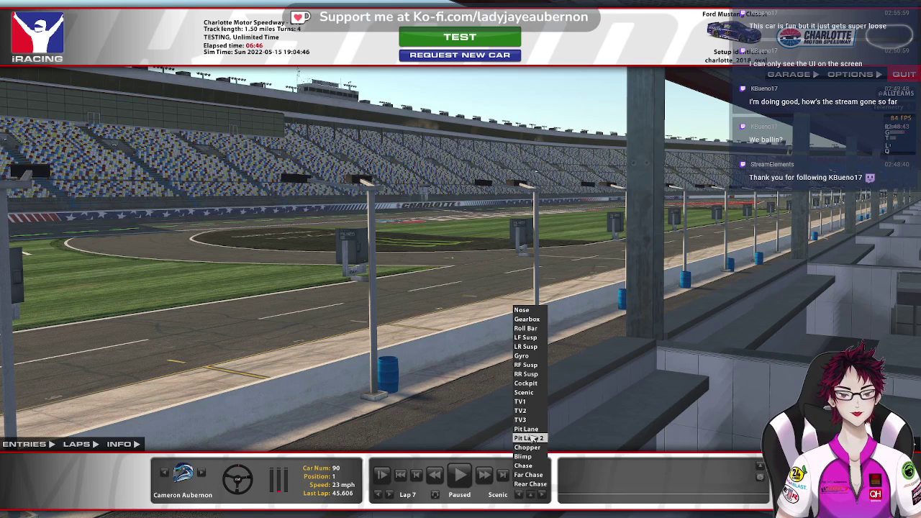
pyautogui.click(530, 438)
pyautogui.hotkey('ctrl', 'F12')
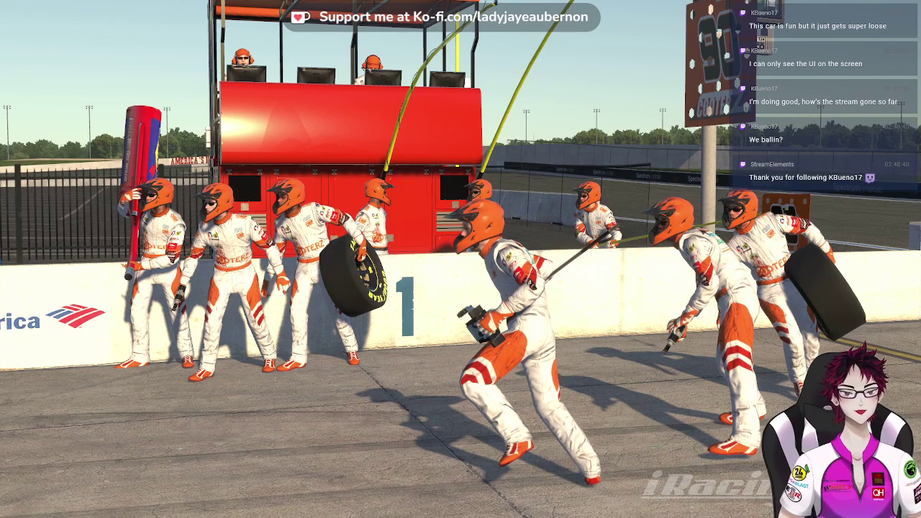
# Play the pit stop replay in short bursts and pause while the crew is changing the Mustang's tires
pyautogui.moveTo(464, 264)
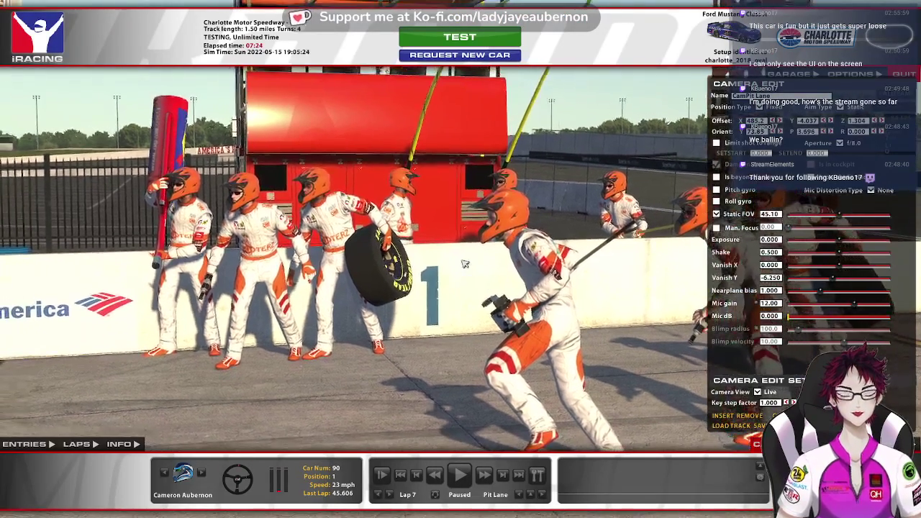
pyautogui.click(462, 475)
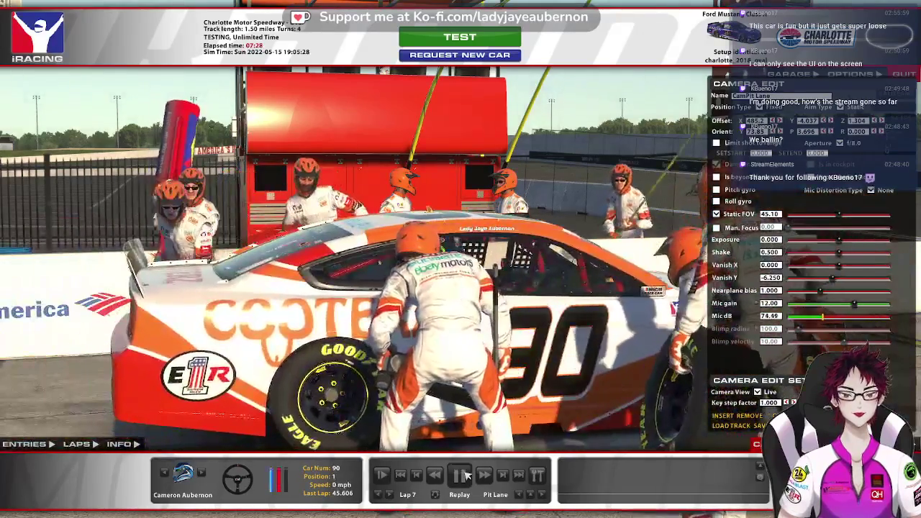
pyautogui.click(463, 475)
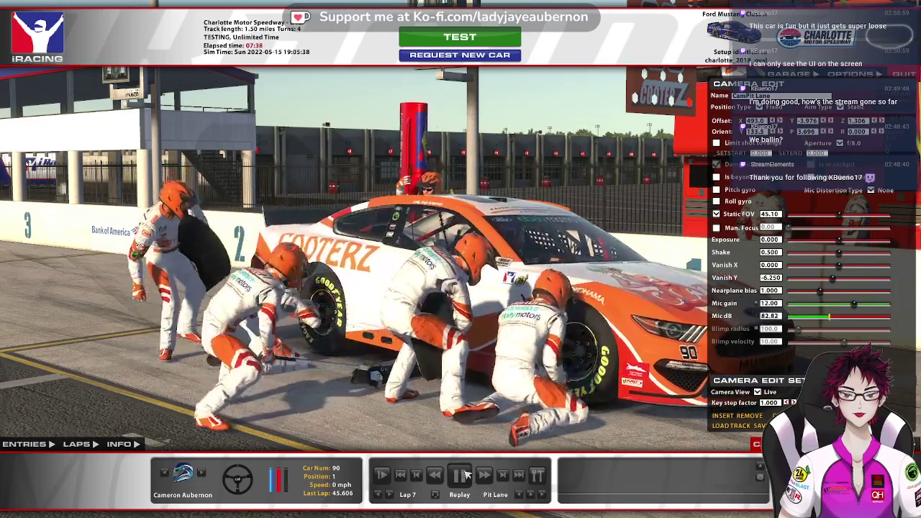
pyautogui.click(463, 475)
pyautogui.click(464, 475)
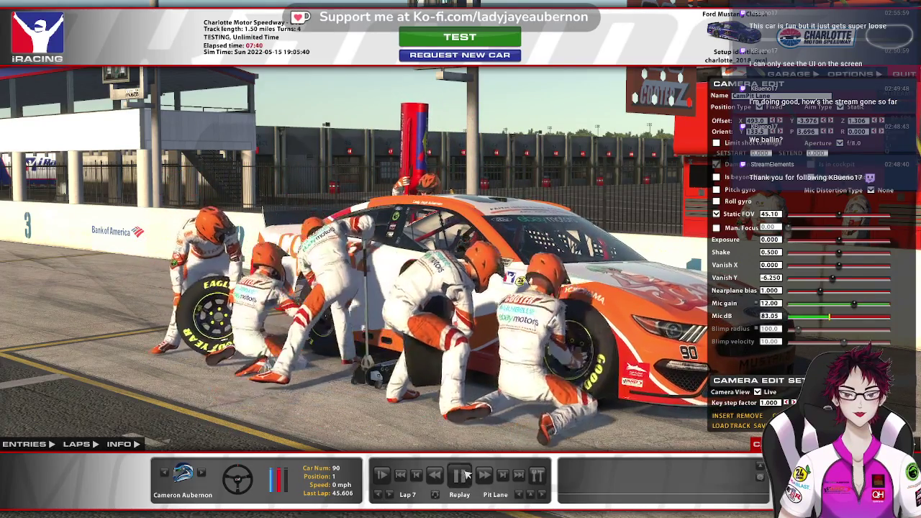
pyautogui.click(464, 475)
pyautogui.click(464, 475)
pyautogui.click(464, 475)
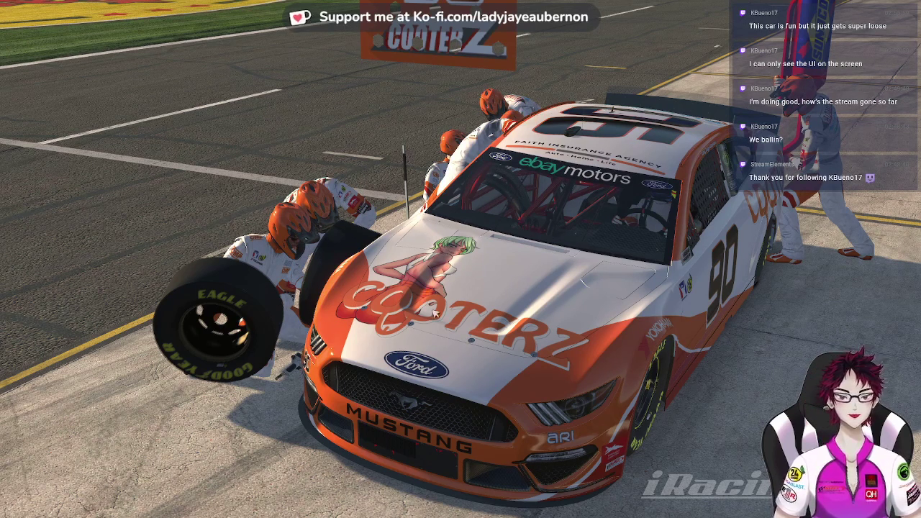
# Narrow the Pit Lane camera's static FOV to 40.29 and hide the interface to frame the pit stop shot
pyautogui.press('space')
pyautogui.press('space')
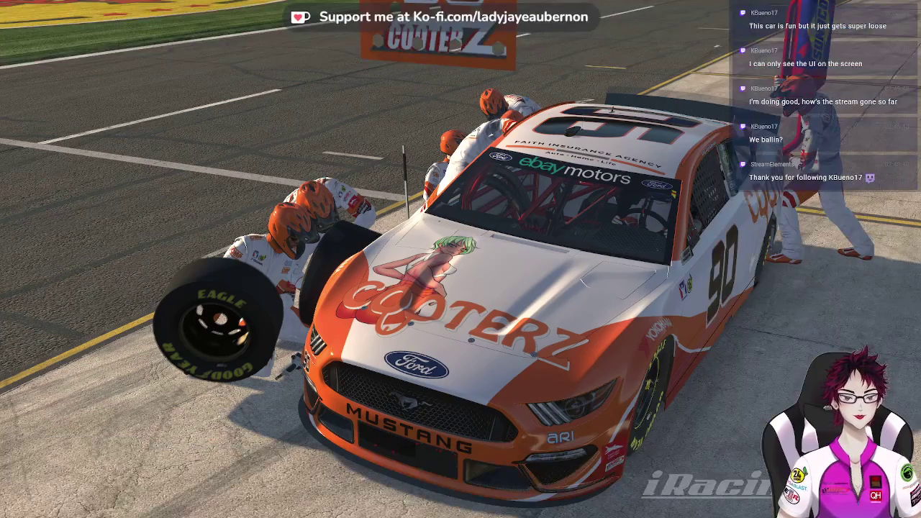
pyautogui.press('space')
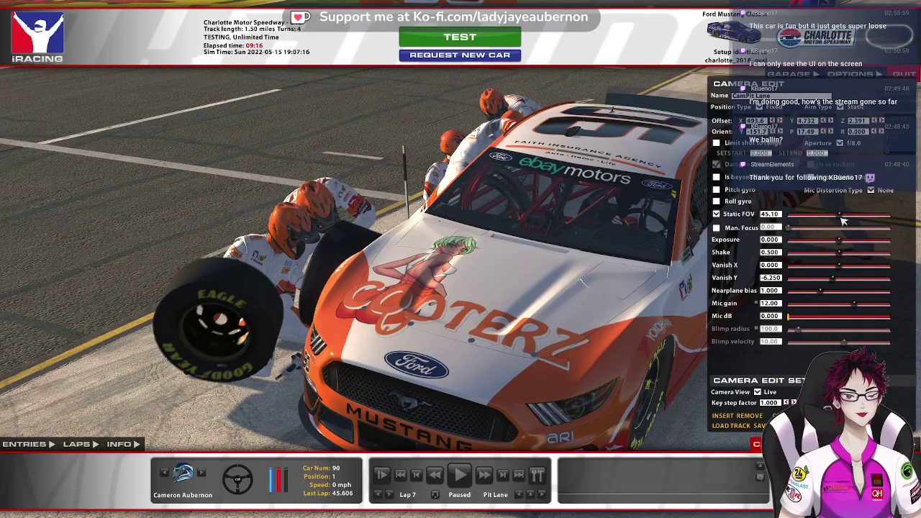
pyautogui.moveTo(842, 220); pyautogui.dragTo(817, 219)
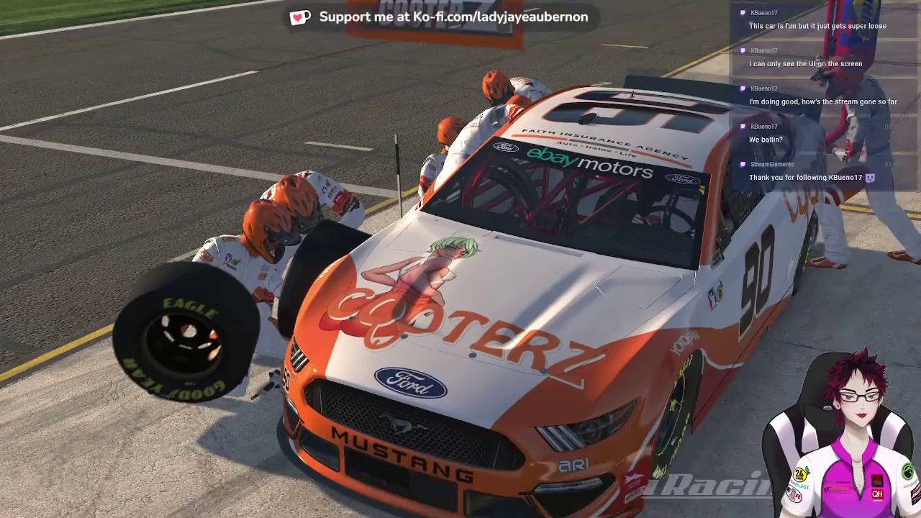
pyautogui.press('space')
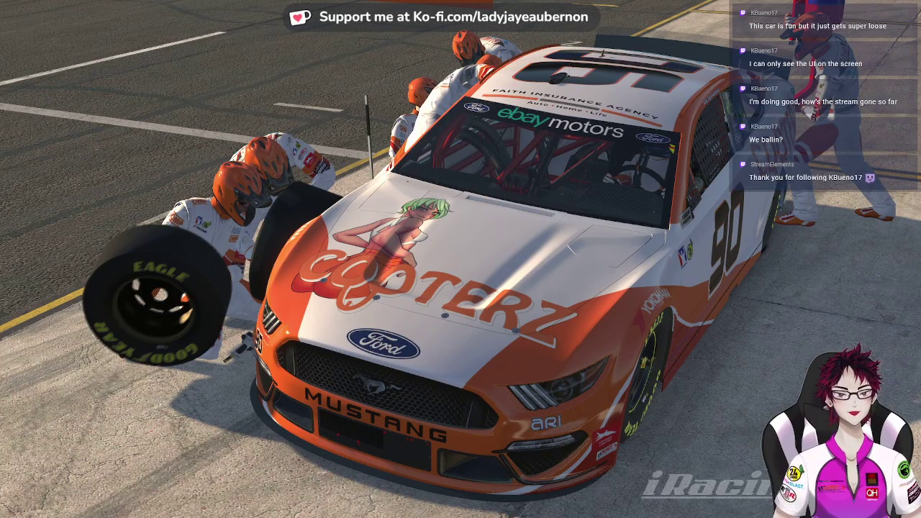
pyautogui.moveTo(840, 220)
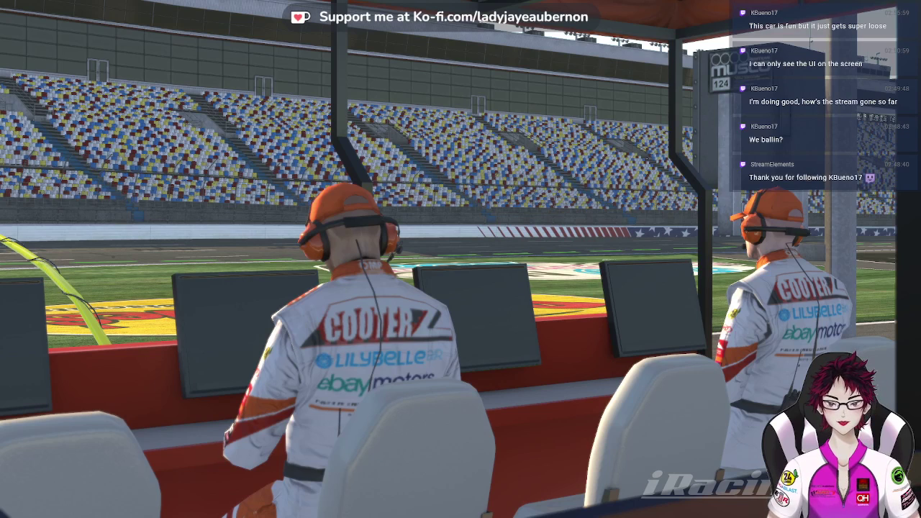
# Move the replay back to lap 3 and switch the view to the TV1 camera
pyautogui.moveTo(388, 480)
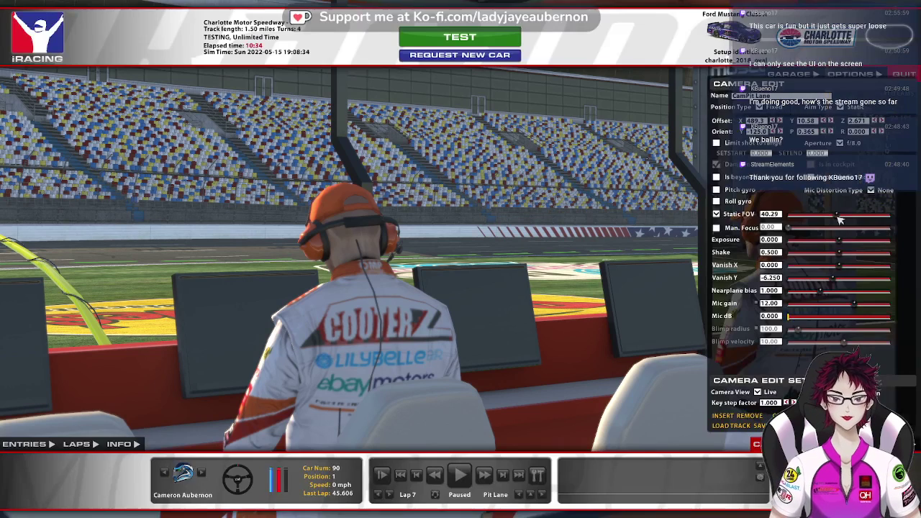
pyautogui.click(379, 494)
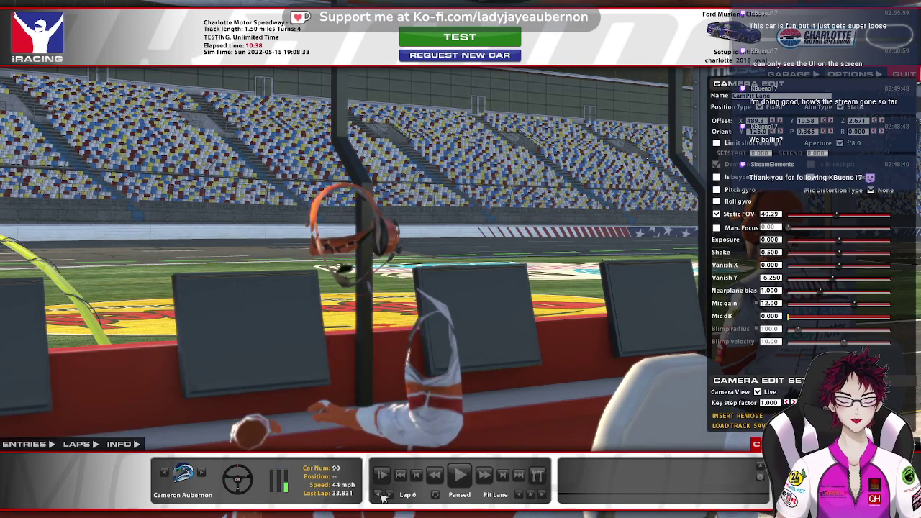
pyautogui.click(380, 494)
pyautogui.click(380, 494)
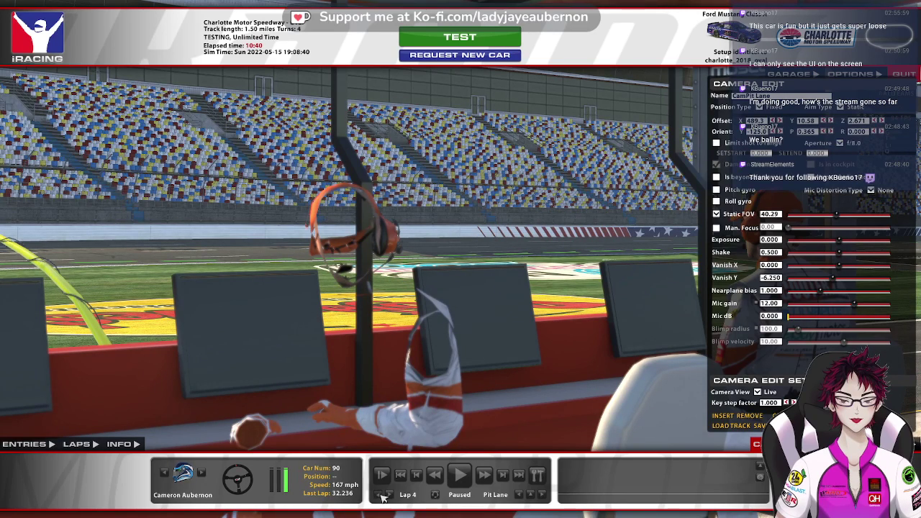
pyautogui.click(381, 496)
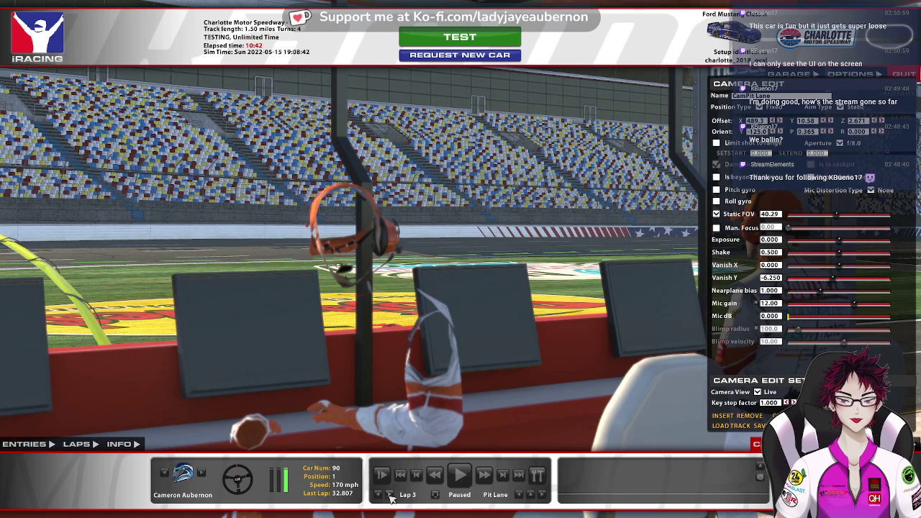
pyautogui.click(536, 497)
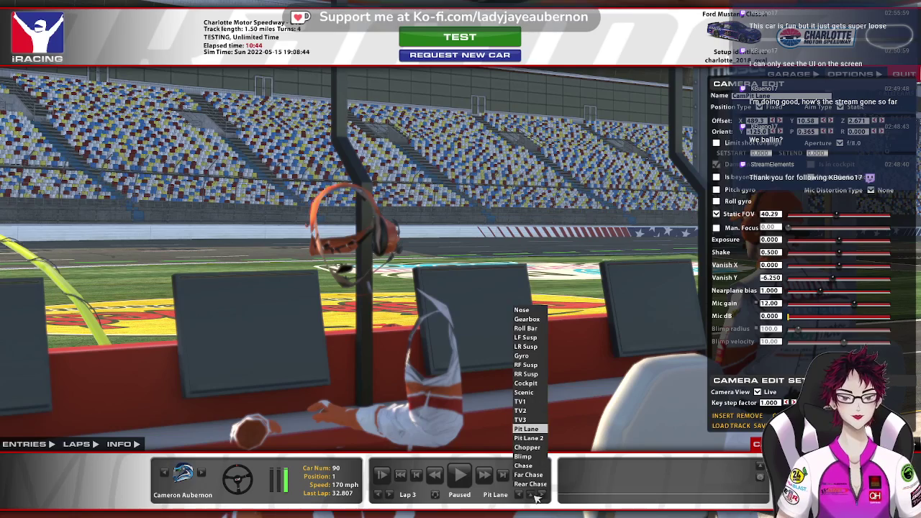
pyautogui.click(530, 408)
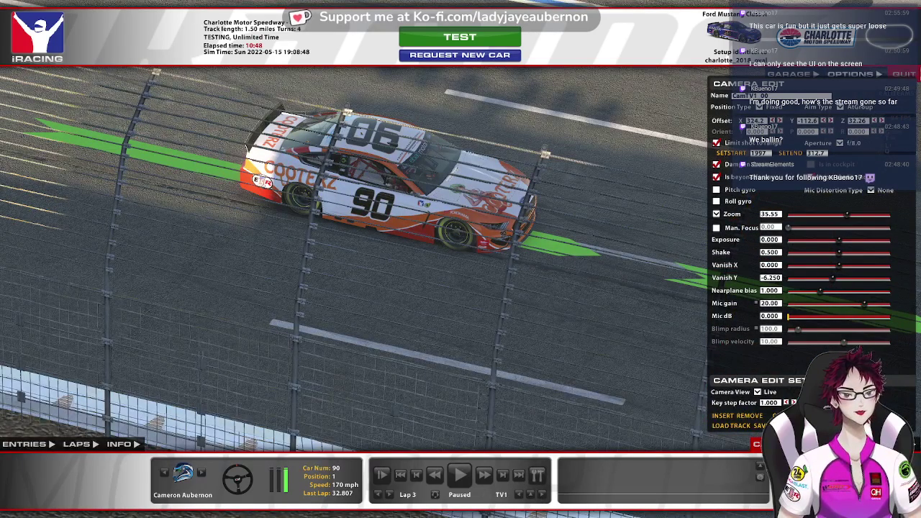
# Turn off the Driving Line aid in the driving options, close them, and bring back the camera editing tool
pyautogui.click(850, 74)
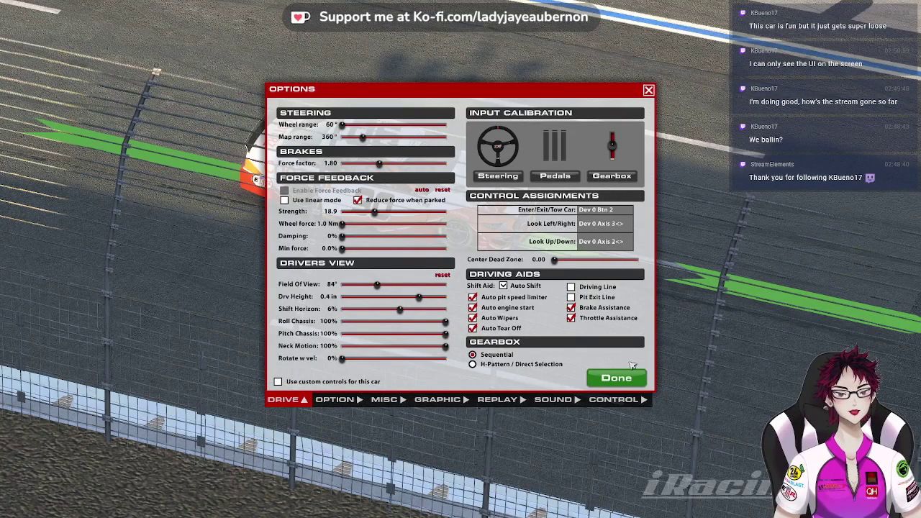
pyautogui.click(635, 379)
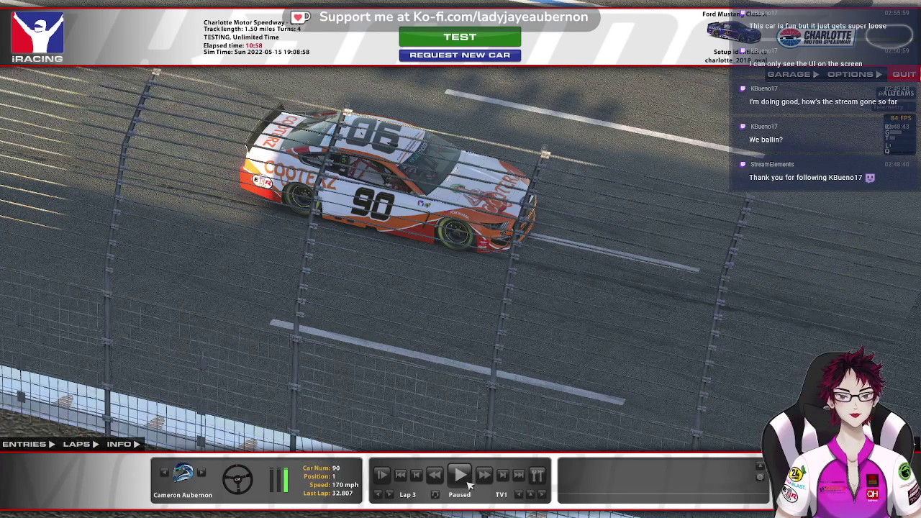
pyautogui.hotkey('ctrl', 'F12')
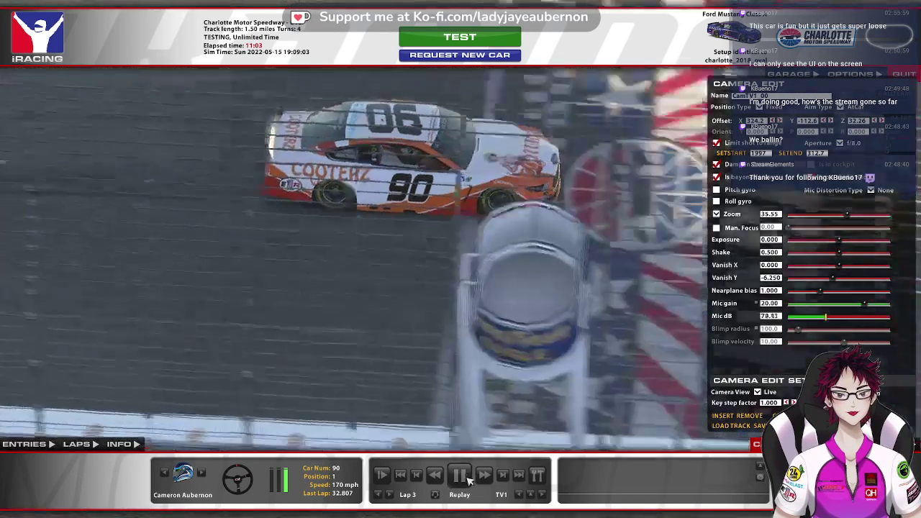
# Play the replay into lap 4 on the TV1 camera and pause as the Mustang passes behind the catch fence
pyautogui.click(466, 478)
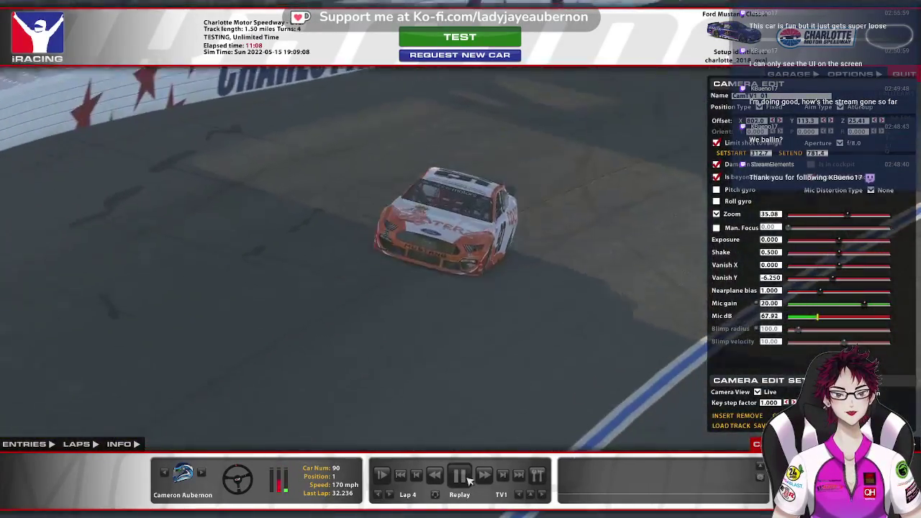
pyautogui.click(467, 478)
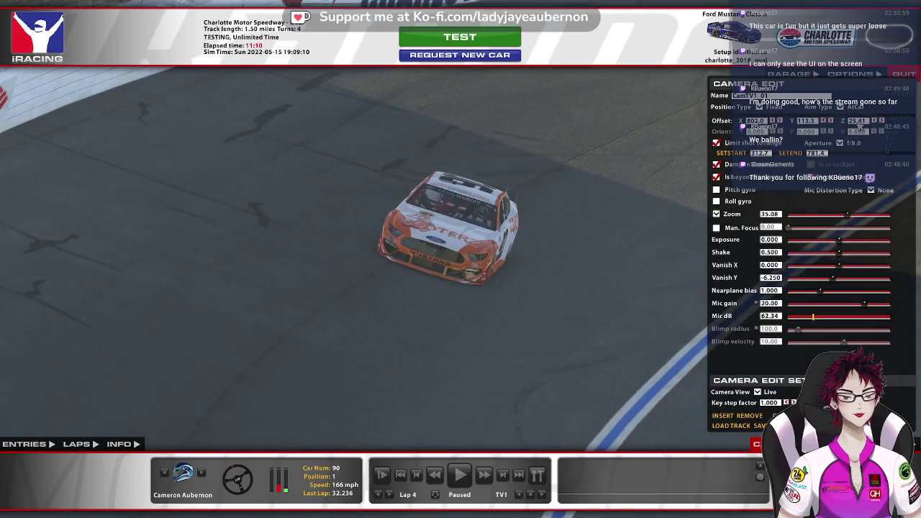
pyautogui.click(469, 478)
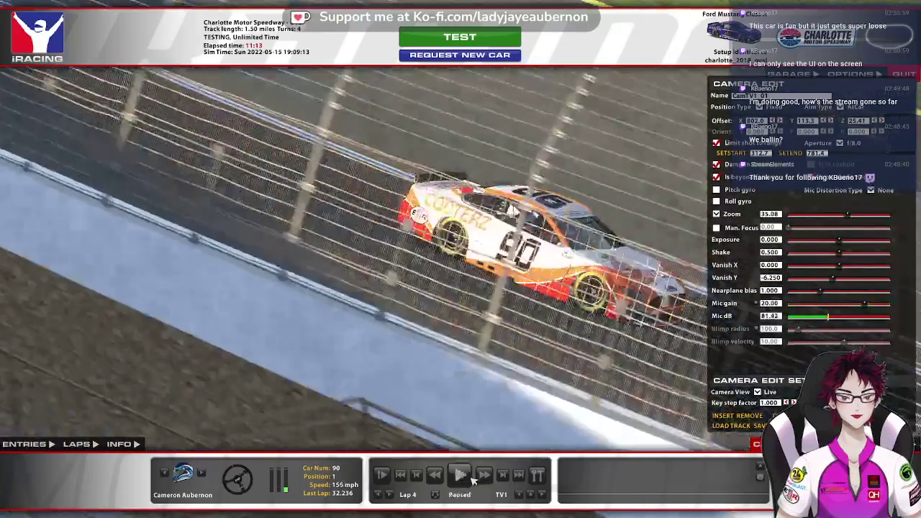
pyautogui.click(471, 478)
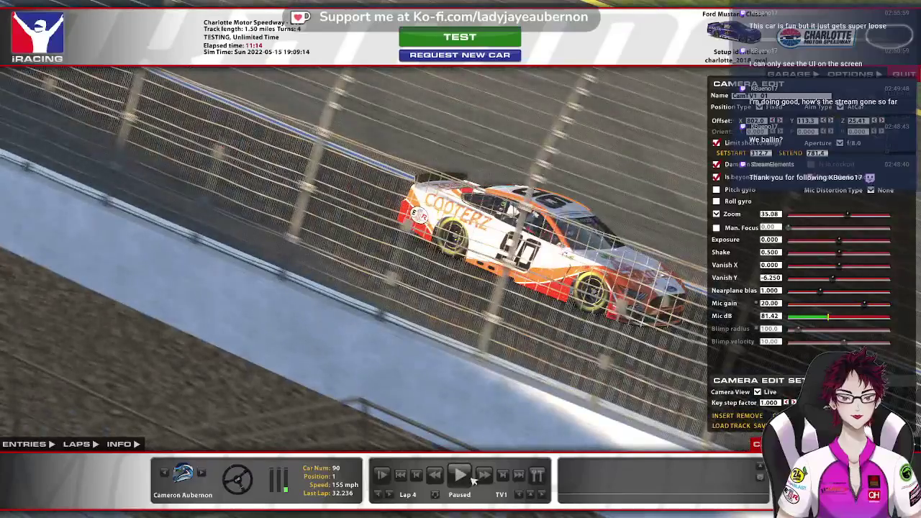
# Compare the TV2 and TV3 camera angles of the paused car and settle on TV2
pyautogui.click(542, 495)
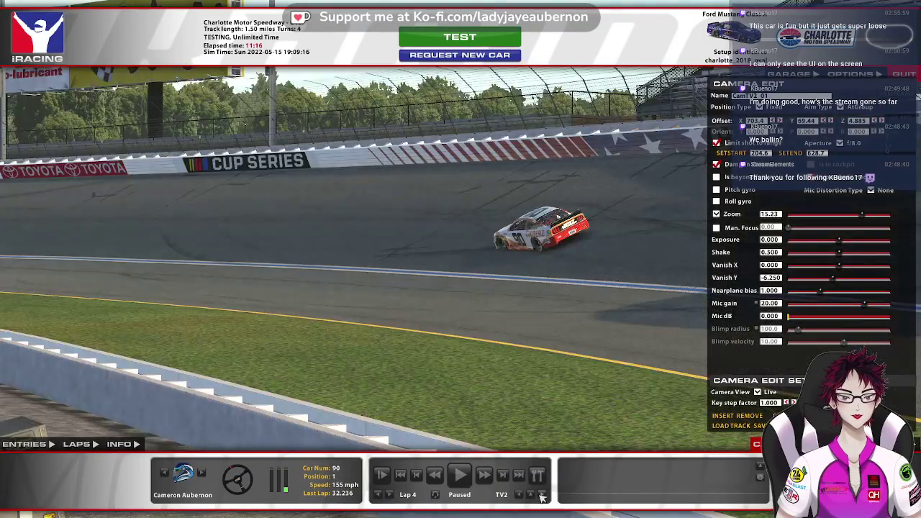
pyautogui.click(542, 495)
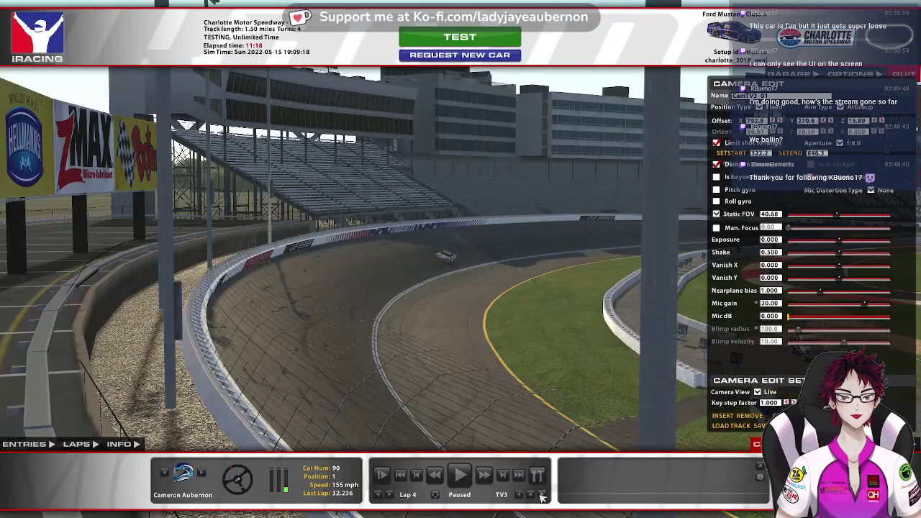
pyautogui.click(521, 496)
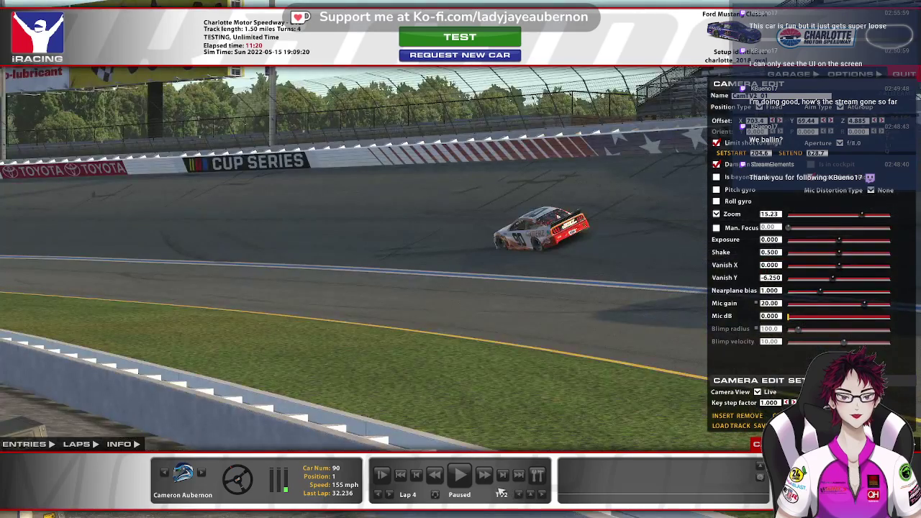
# Advance the lap 4 replay through the turn, checking TV3 against TV2, and pause it on the TV2 camera
pyautogui.click(467, 478)
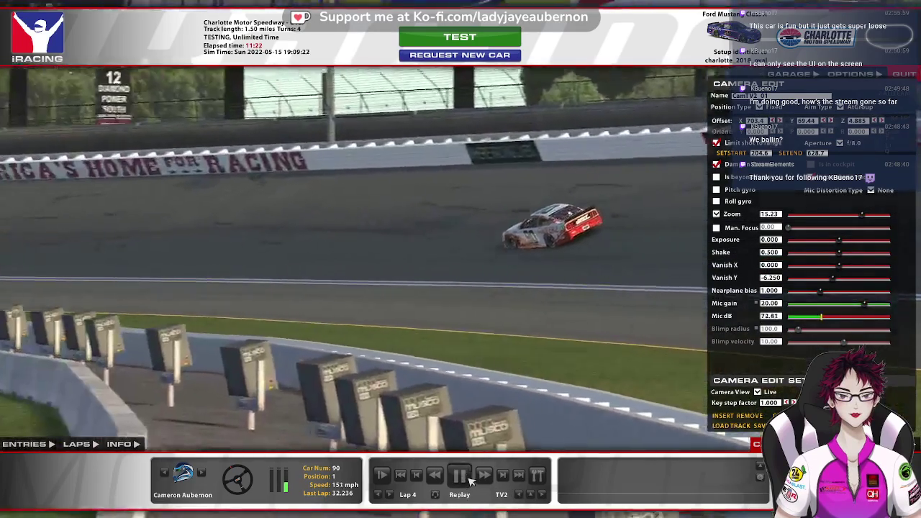
pyautogui.click(467, 479)
pyautogui.click(543, 493)
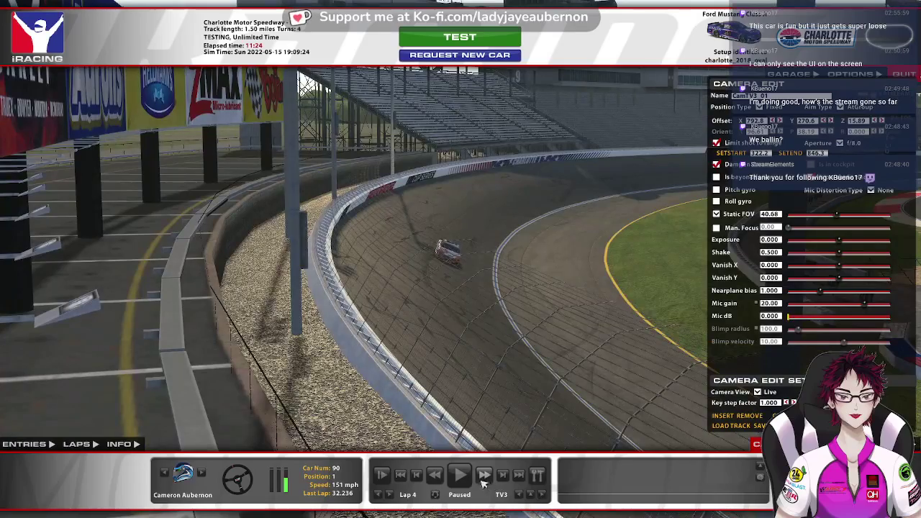
pyautogui.click(519, 494)
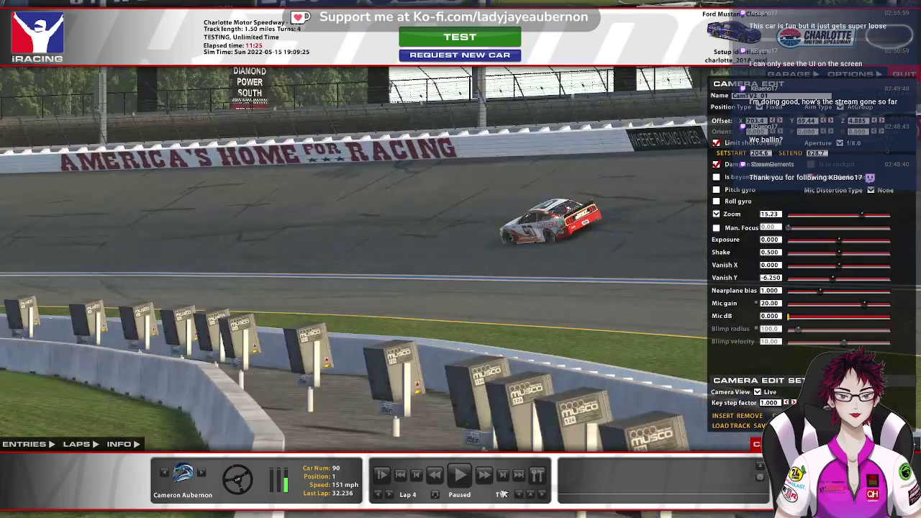
pyautogui.click(466, 478)
pyautogui.click(464, 477)
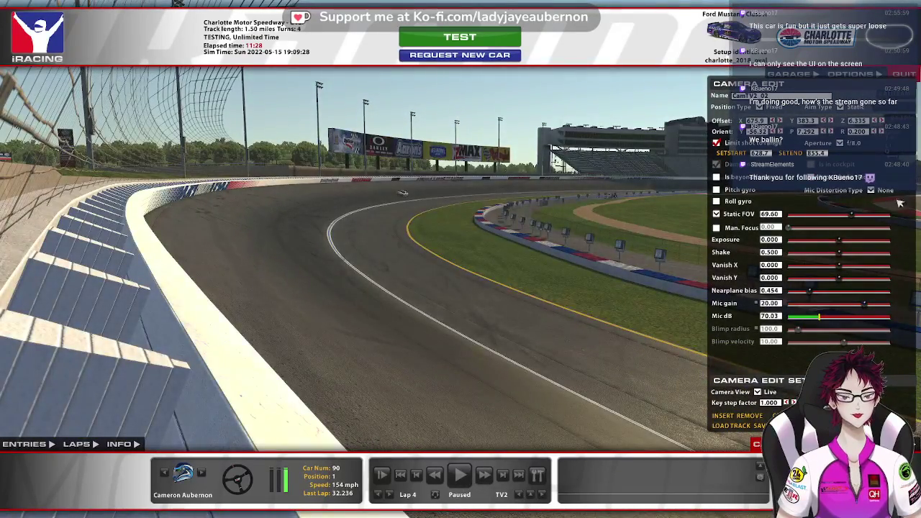
# Check the TV3 angle, return to TV2, and rewind and replay lap 4, pausing with the Mustang beside the "America's Home for Racing" wall lettering
pyautogui.click(544, 494)
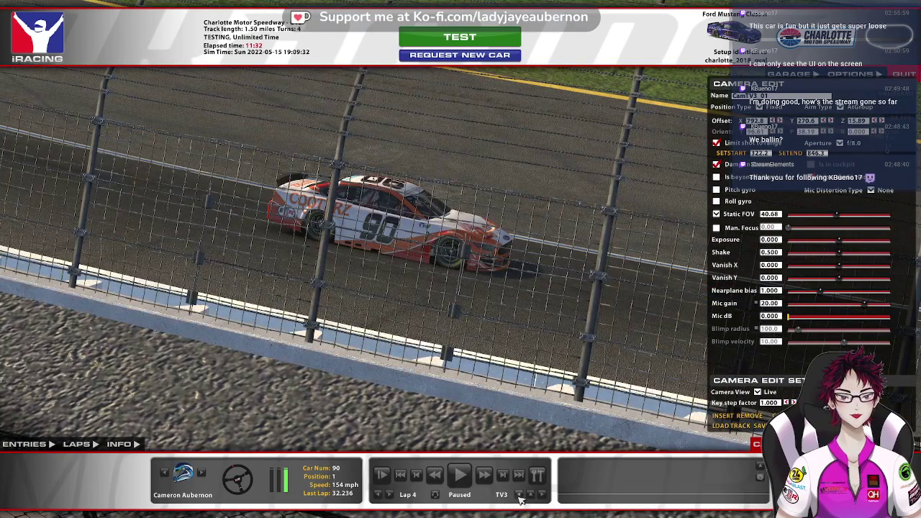
pyautogui.click(520, 495)
pyautogui.click(435, 475)
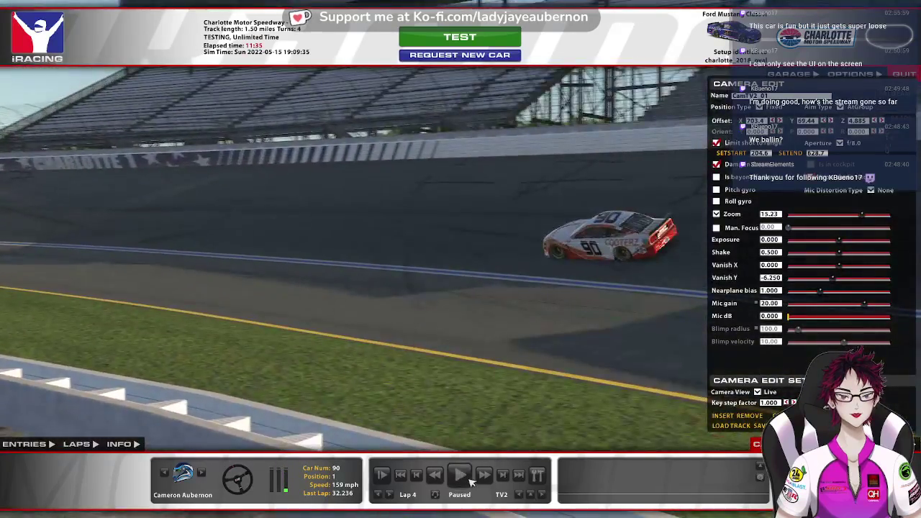
pyautogui.click(467, 480)
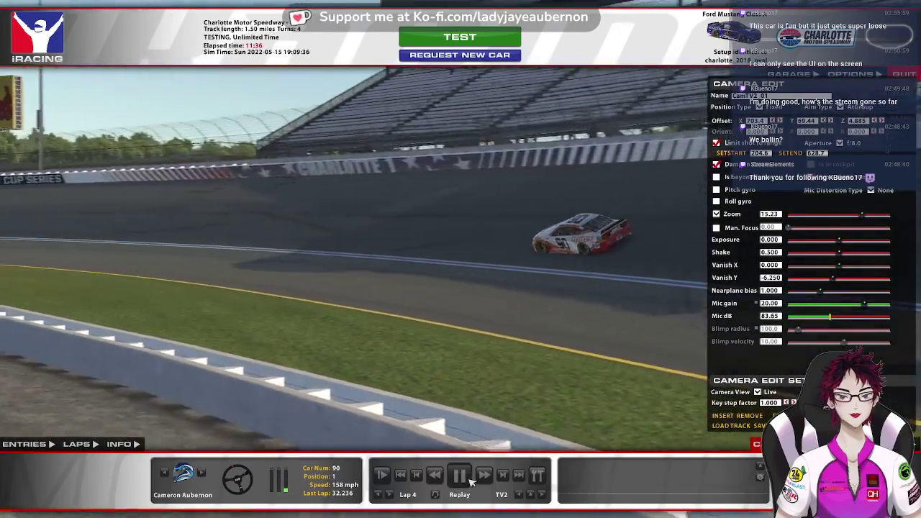
pyautogui.click(465, 478)
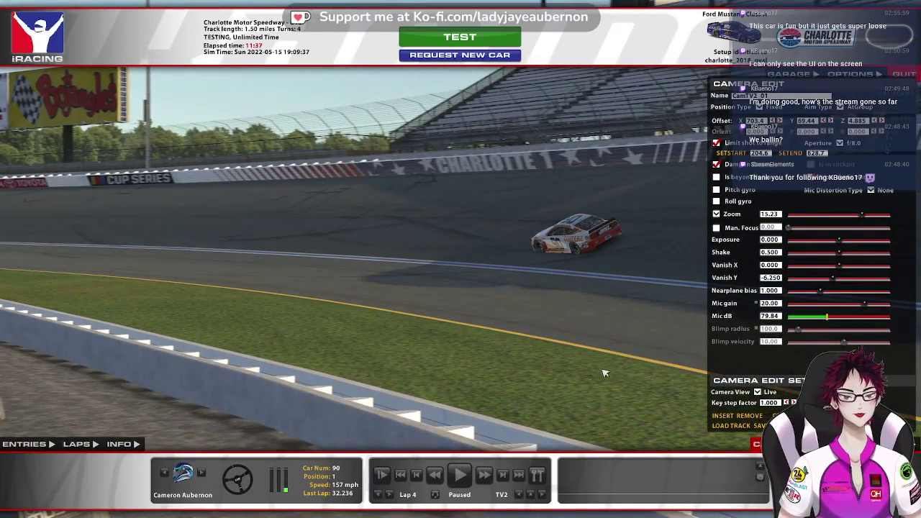
pyautogui.click(465, 477)
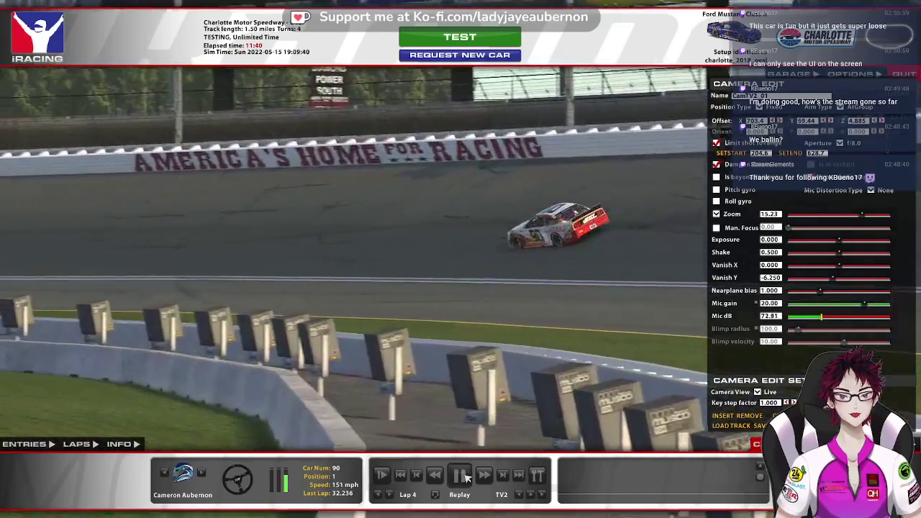
pyautogui.click(465, 477)
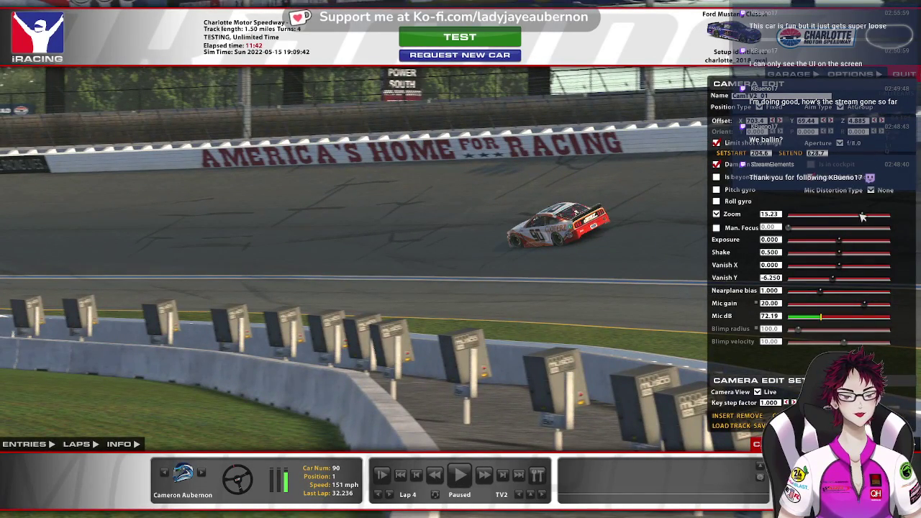
# Frame the Mustang closely on the TV2 camera with Zoom 60.38, Vanish X -40.39 and Vanish Y 11.00
pyautogui.moveTo(862, 216); pyautogui.dragTo(844, 214)
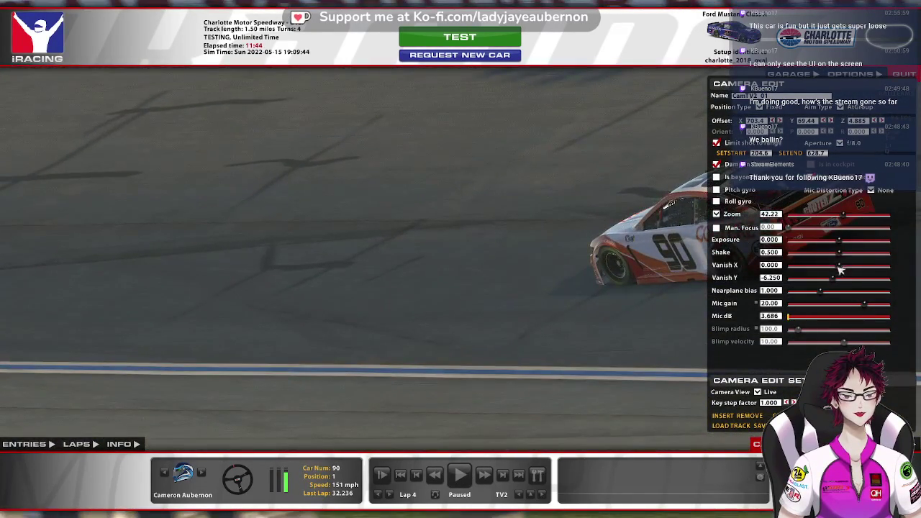
pyautogui.moveTo(838, 280); pyautogui.dragTo(856, 281)
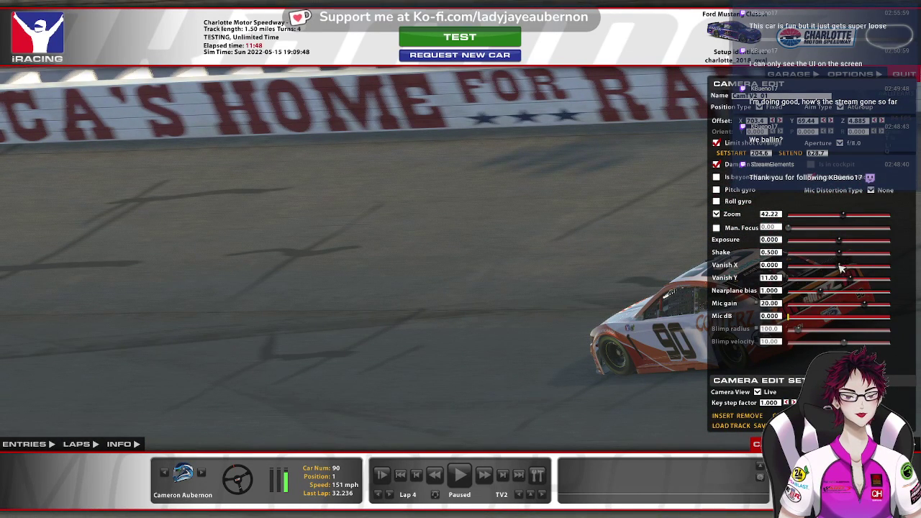
pyautogui.moveTo(841, 267); pyautogui.dragTo(811, 265)
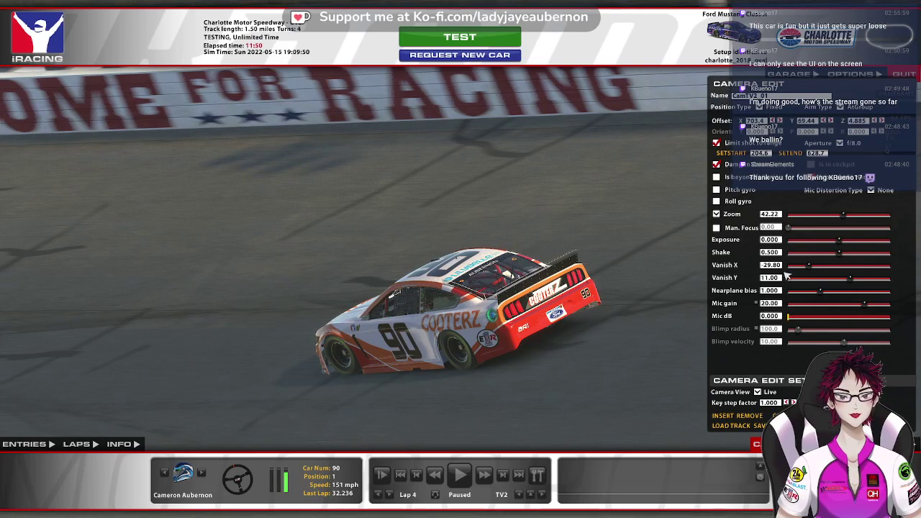
pyautogui.moveTo(844, 215); pyautogui.dragTo(834, 215)
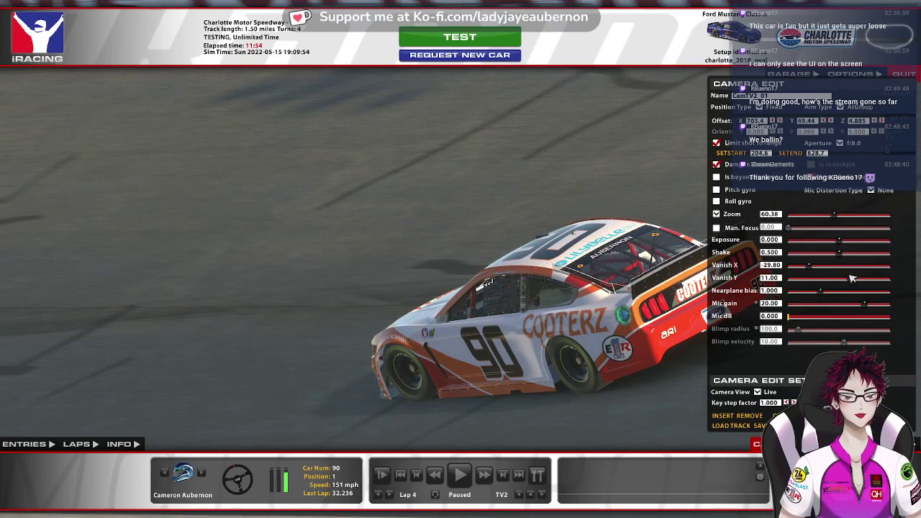
pyautogui.moveTo(811, 267); pyautogui.dragTo(797, 266)
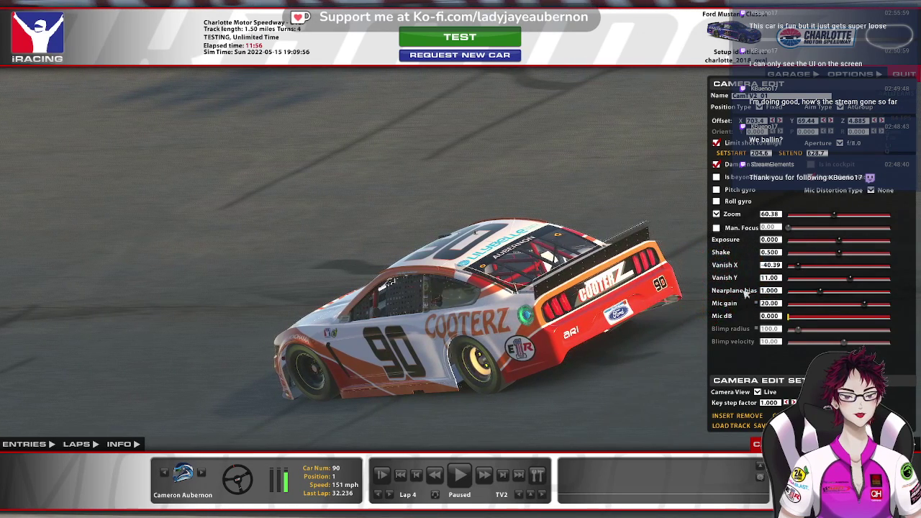
# Step and play the replay past the close-up, then rewind and pause it earlier in the turn
pyautogui.click(418, 476)
pyautogui.click(419, 476)
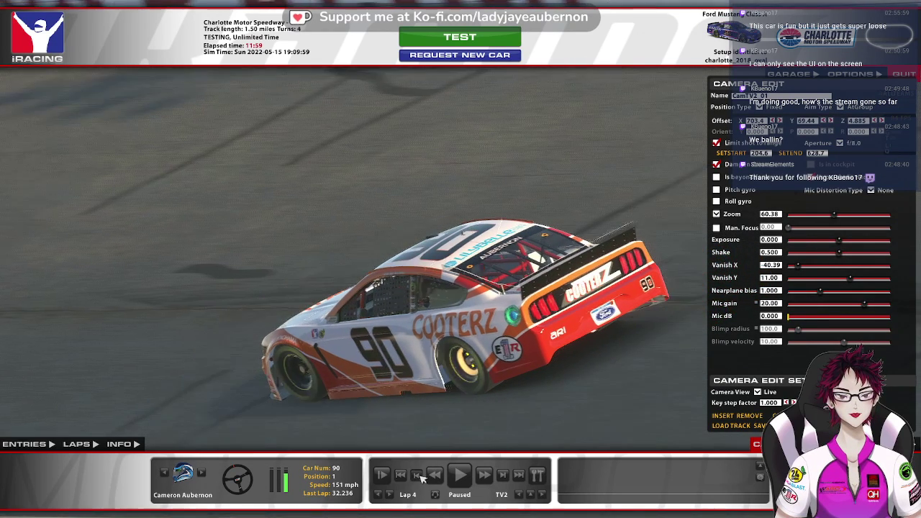
pyautogui.click(459, 477)
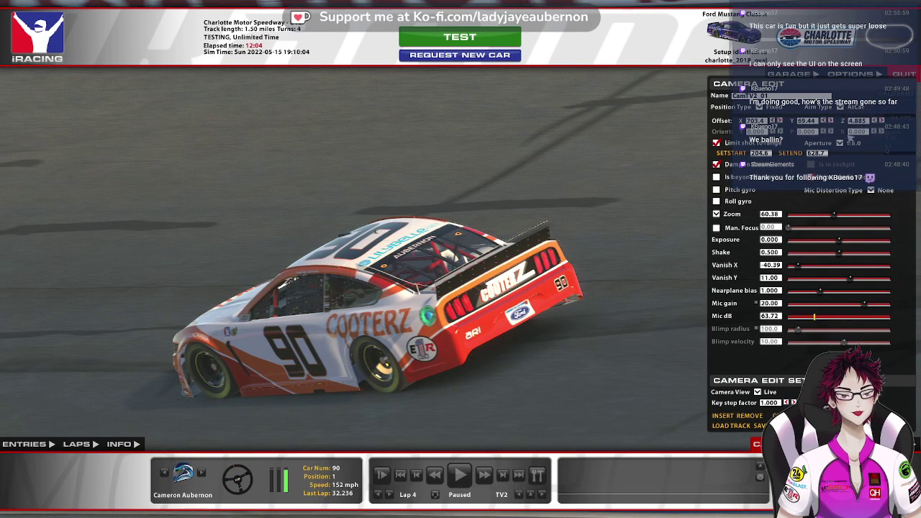
pyautogui.click(458, 477)
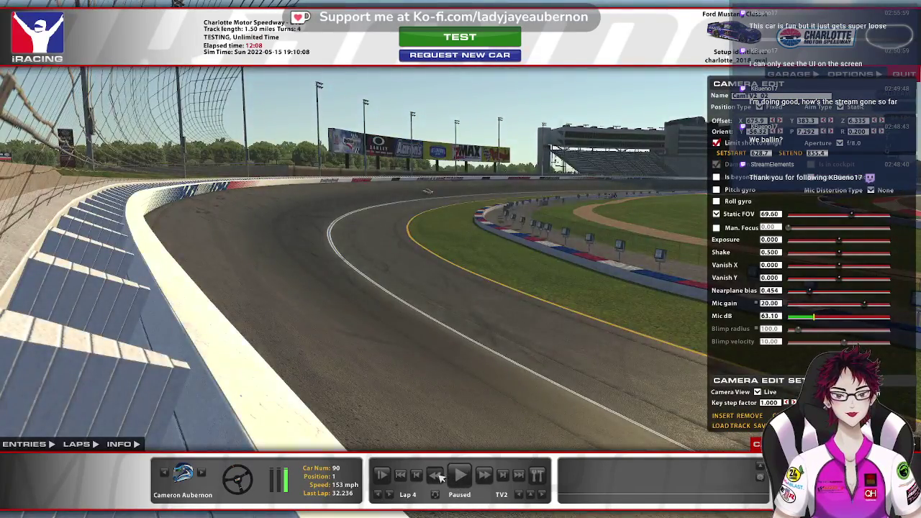
pyautogui.click(439, 477)
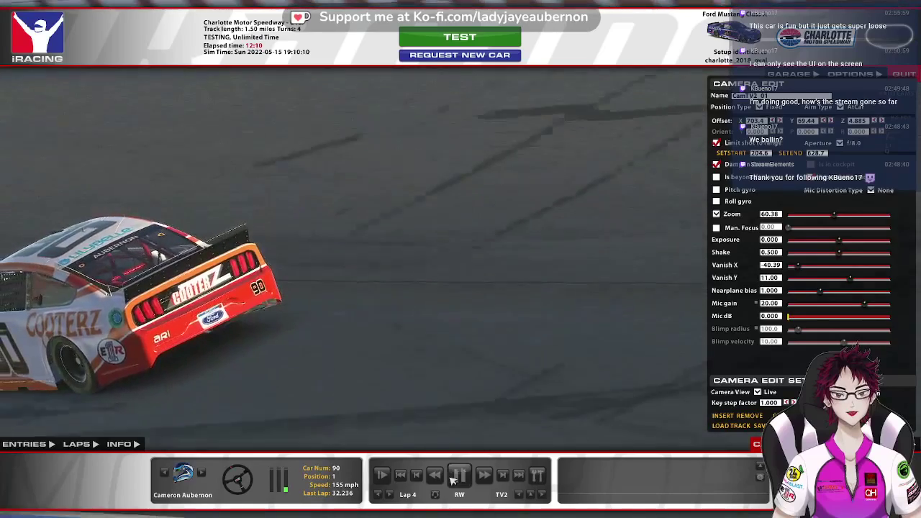
pyautogui.click(460, 476)
# Widen the TV2 zoom to 35.34 and replay the turn, pausing again with the car beside the "Home for Racing" wall lettering
pyautogui.moveTo(834, 215); pyautogui.dragTo(852, 219)
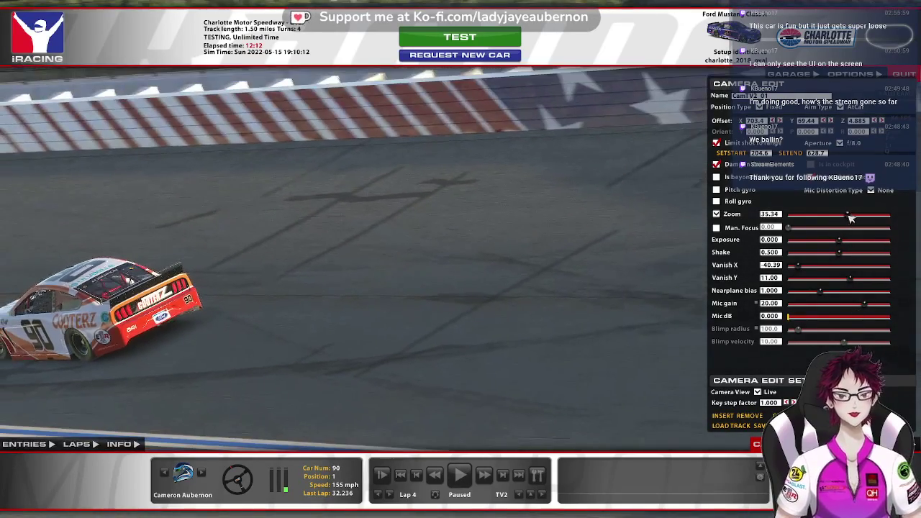
pyautogui.click(461, 475)
pyautogui.click(464, 480)
pyautogui.click(462, 478)
pyautogui.click(463, 478)
pyautogui.click(462, 478)
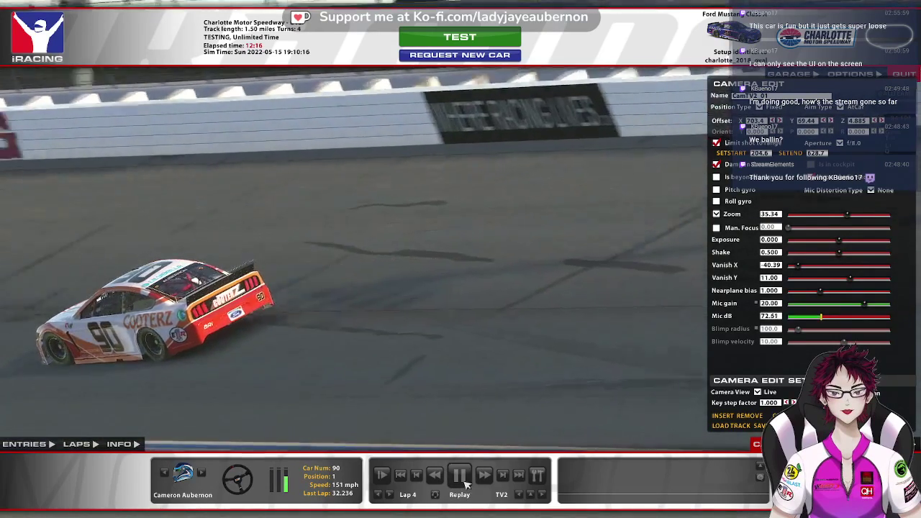
pyautogui.click(463, 477)
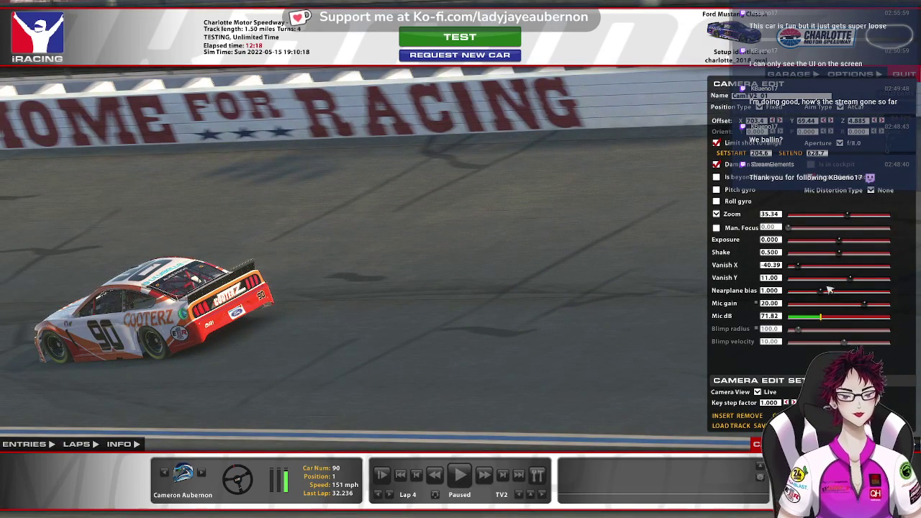
# Set Vanish X to -0.390 and Zoom to 70.20, move the camera low near the car at offset 735.3, 118.5, 1.135, and preview without the interface
pyautogui.moveTo(808, 269); pyautogui.dragTo(847, 273)
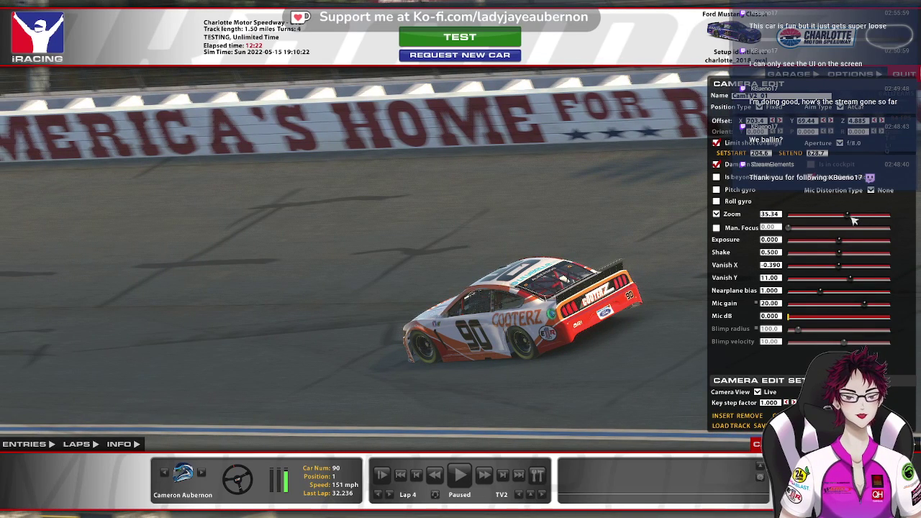
pyautogui.moveTo(853, 220); pyautogui.dragTo(835, 219)
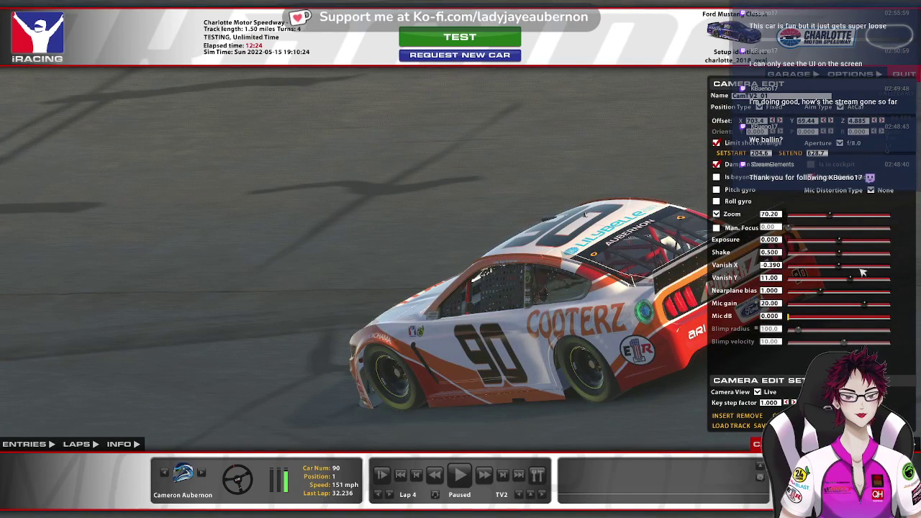
pyautogui.click(839, 106)
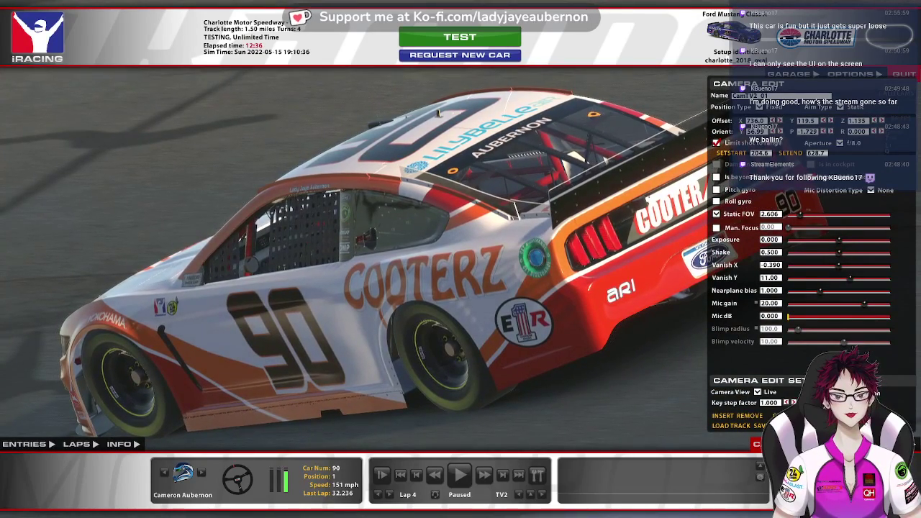
pyautogui.press('space')
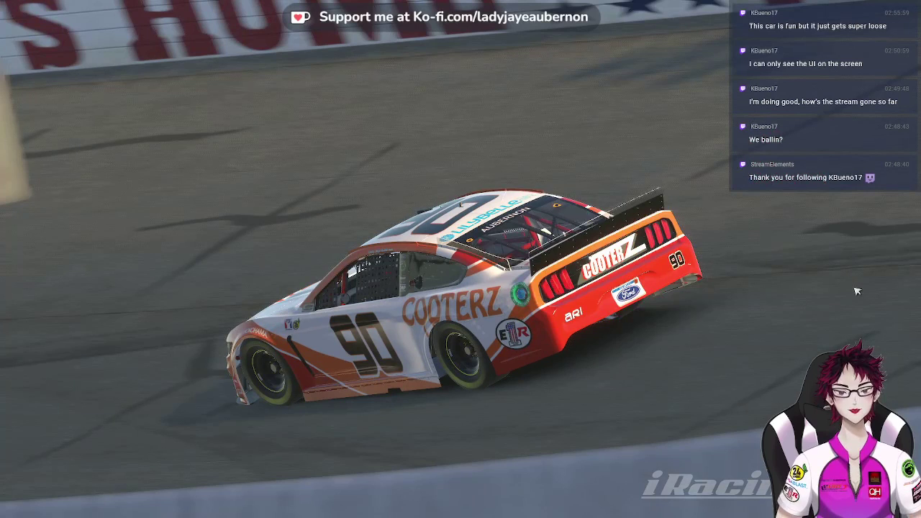
pyautogui.press('space')
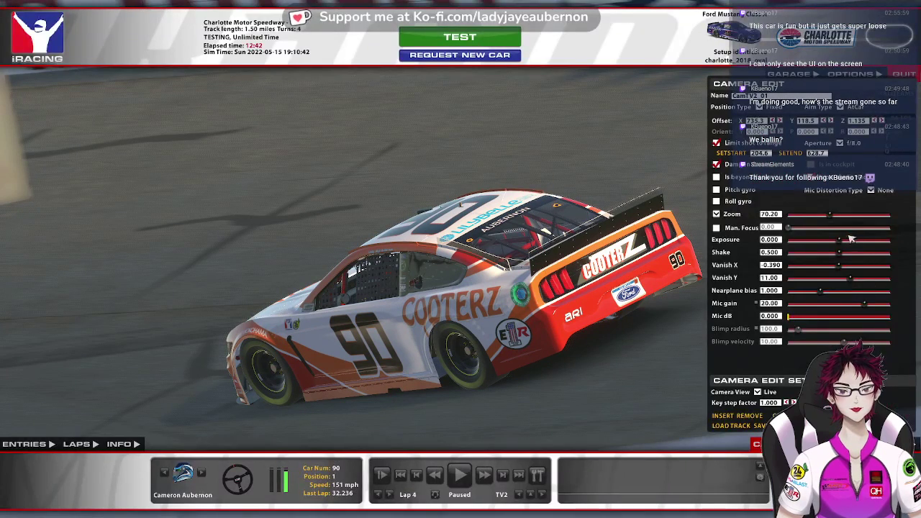
# Tighten the zoom to 92.10, step the replay by two frames, and show the shot briefly with the interface hidden
pyautogui.moveTo(831, 217); pyautogui.dragTo(823, 216)
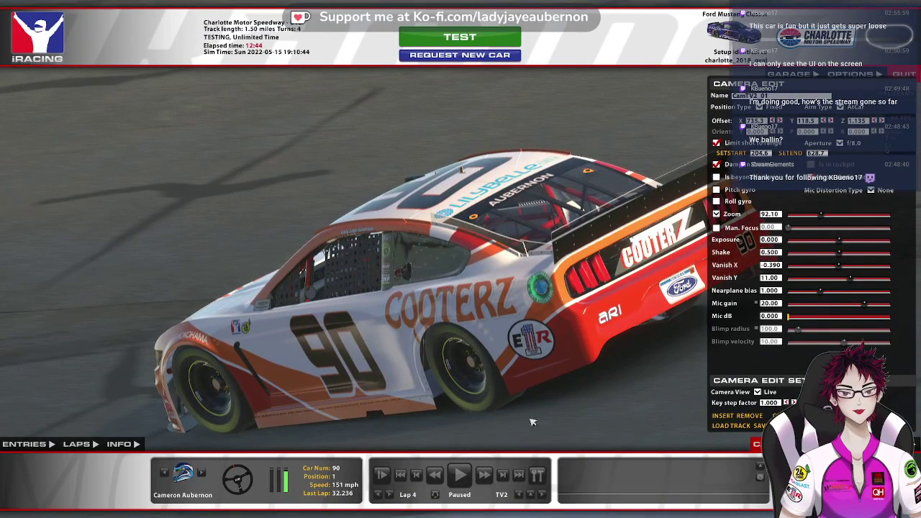
pyautogui.click(419, 476)
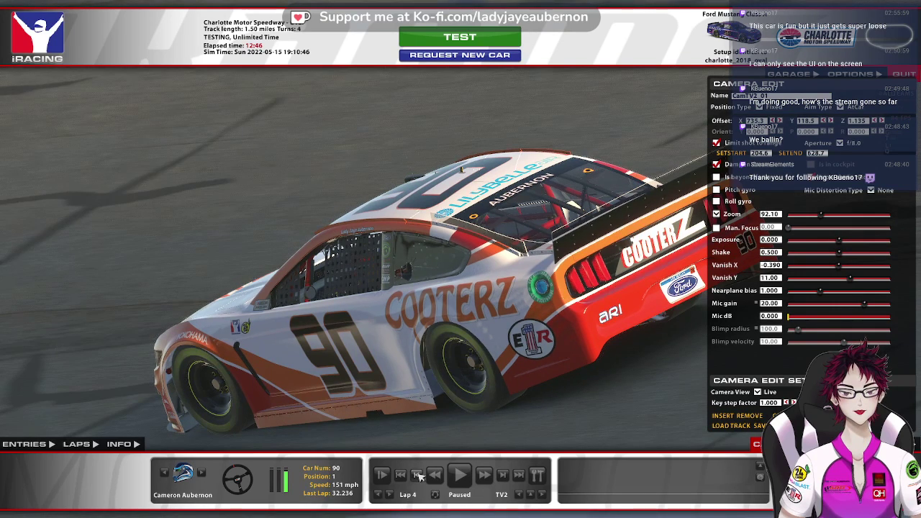
pyautogui.click(419, 477)
pyautogui.press('space')
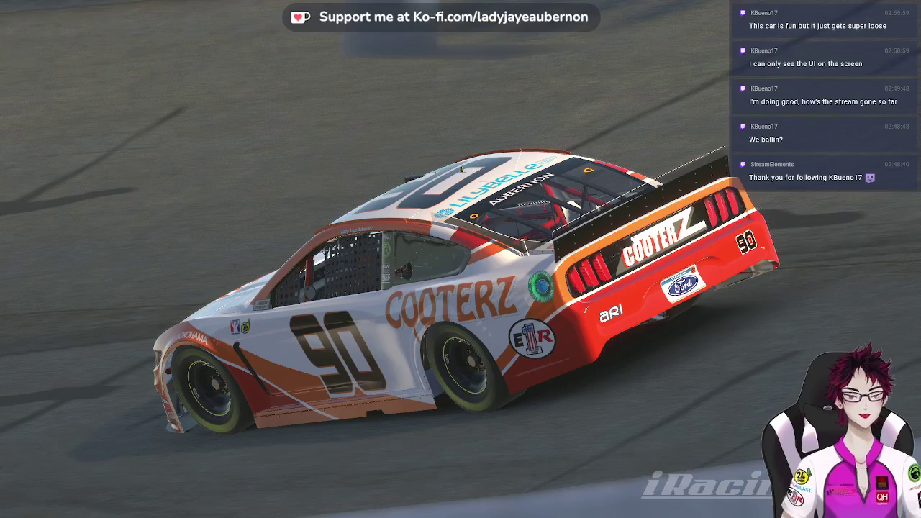
pyautogui.press('space')
# Play lap 4 onward, switch to the TV1 camera, and pause as the Mustang passes the Charlotte wall lettering
pyautogui.click(458, 476)
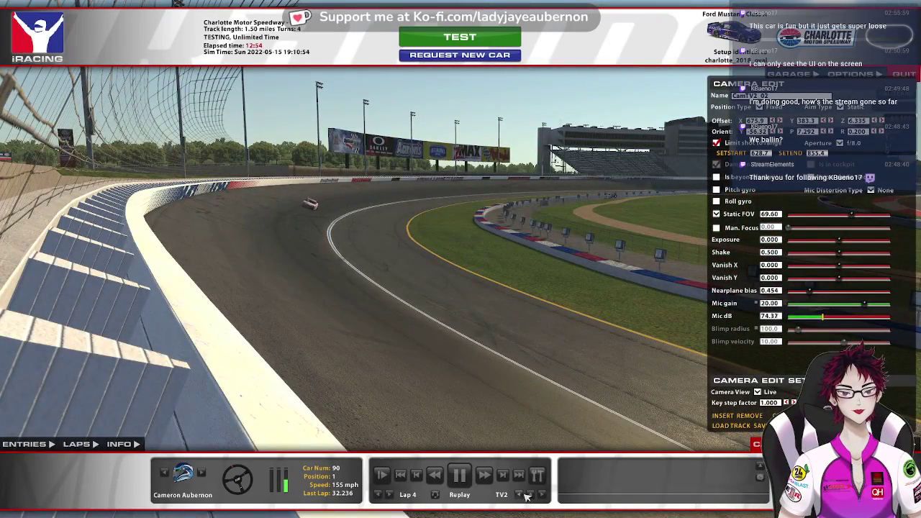
pyautogui.click(524, 495)
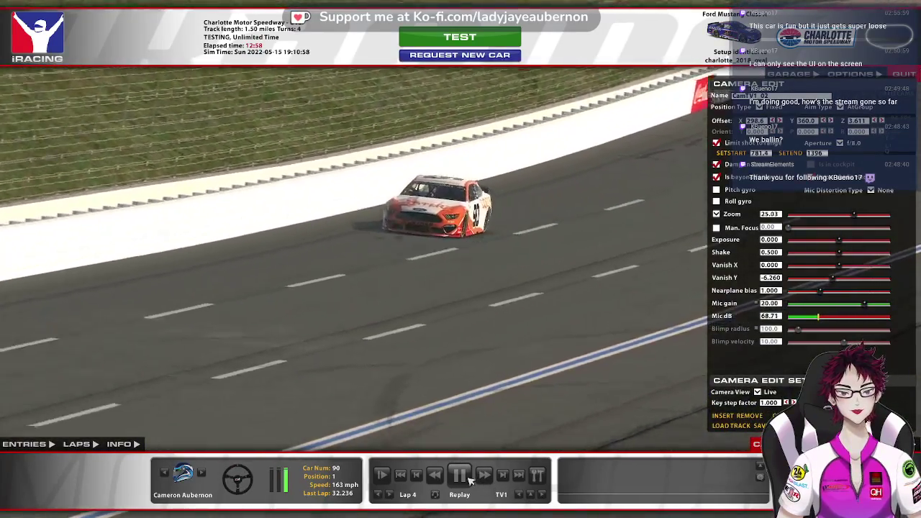
pyautogui.click(464, 477)
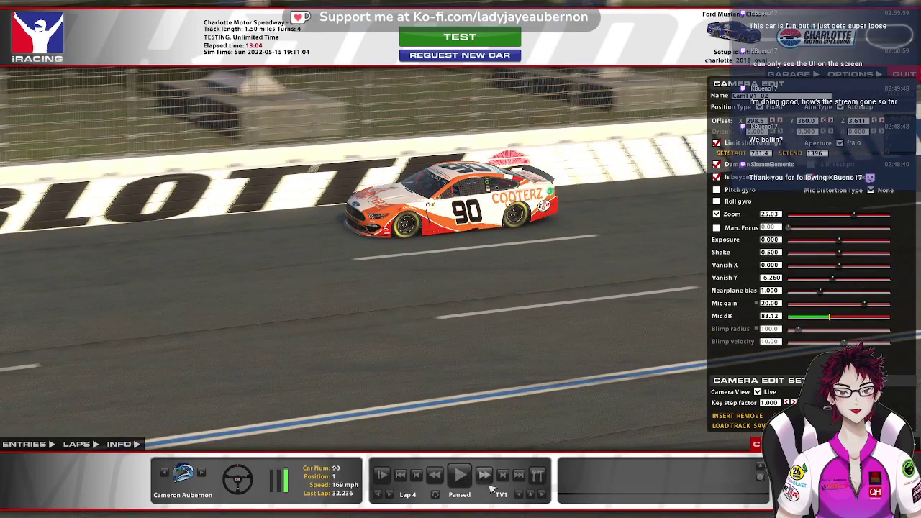
# Compare the TV2 and TV3 camera angles of the car paused beside the Charlotte wall lettering
pyautogui.click(542, 495)
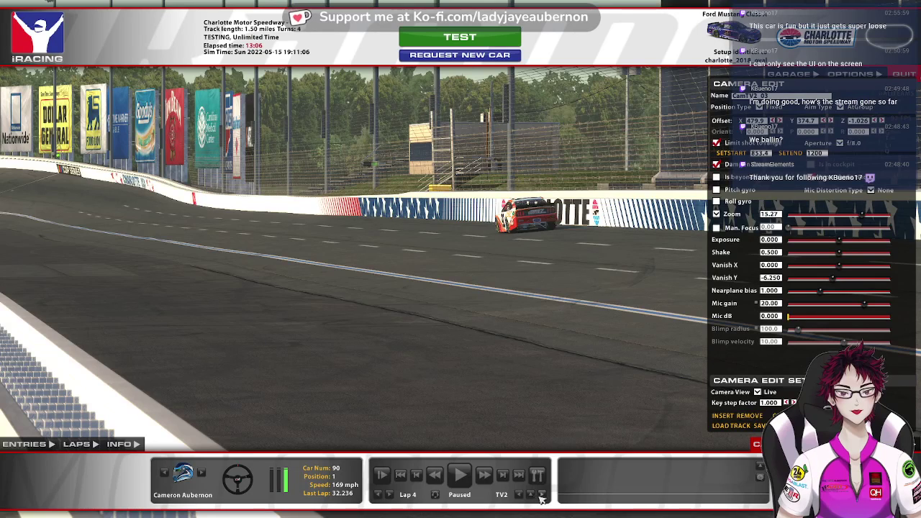
pyautogui.click(542, 495)
pyautogui.click(531, 495)
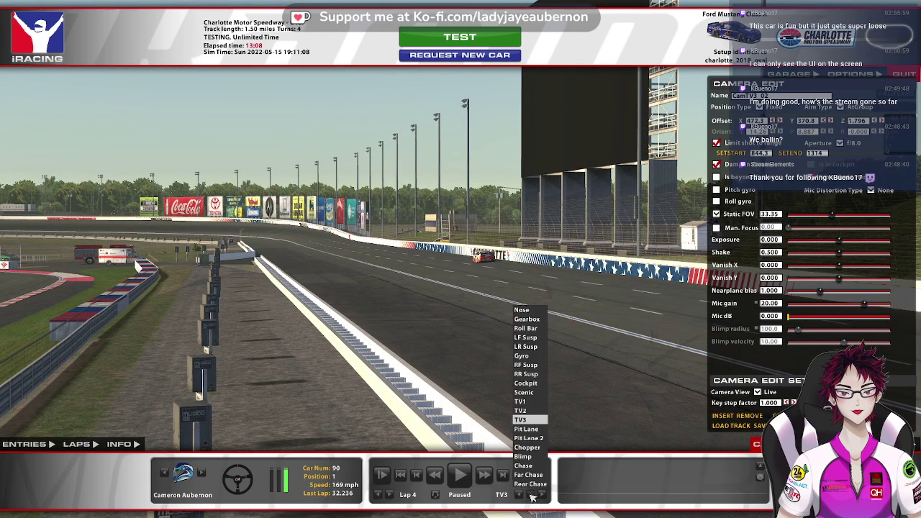
pyautogui.click(524, 500)
pyautogui.click(521, 496)
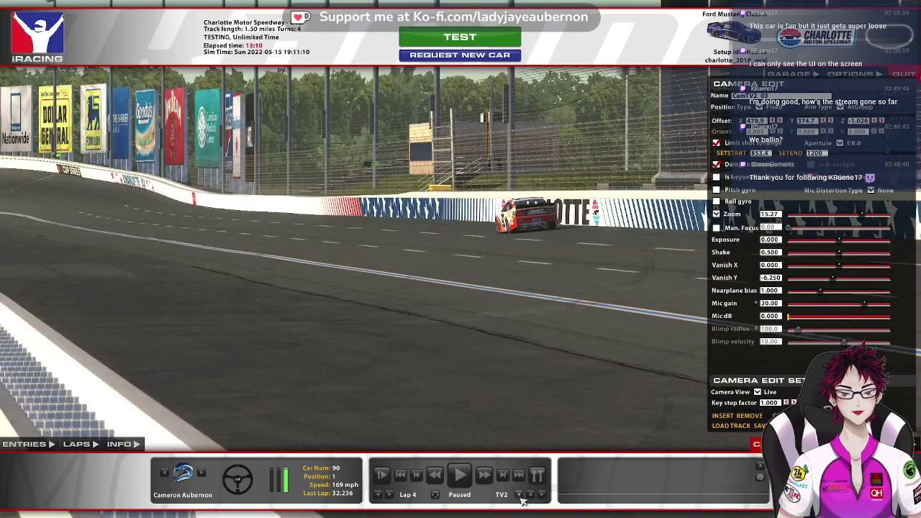
# Return to the TV1 camera, replay the car's run along the wall, and pause it beside the Charlotte lettering
pyautogui.click(521, 497)
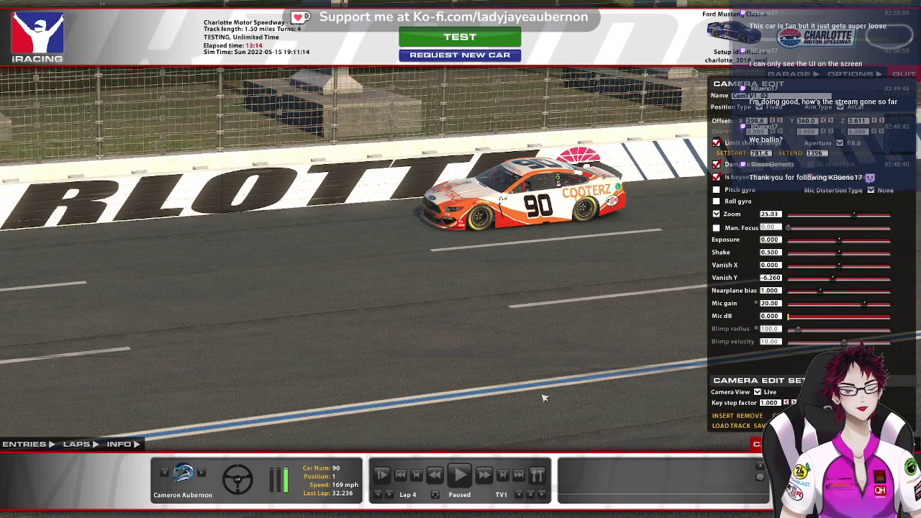
pyautogui.click(461, 476)
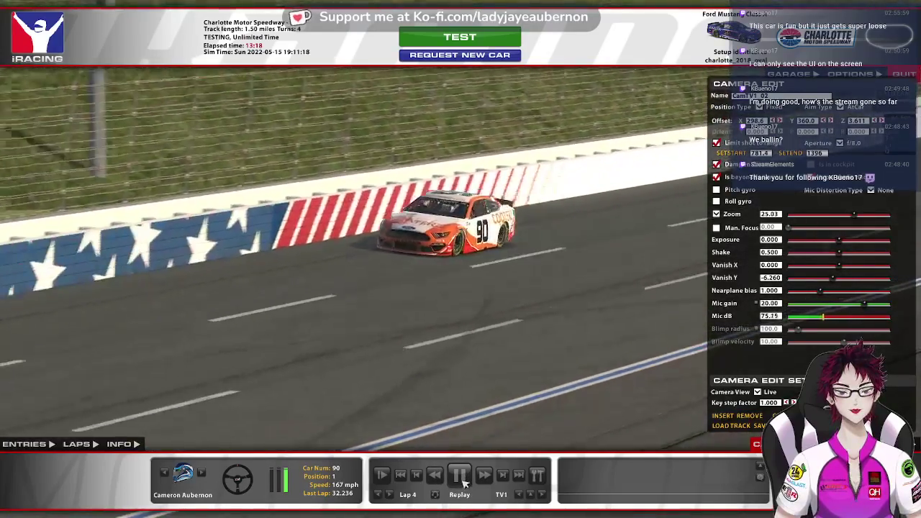
pyautogui.click(461, 479)
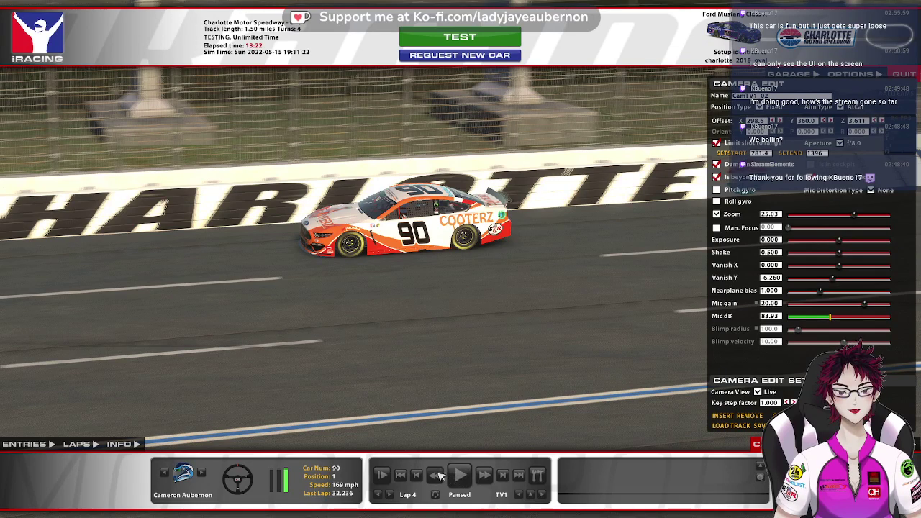
# Rewind and replay the car's run along the outer wall, pausing it beside the painted white stars
pyautogui.click(438, 476)
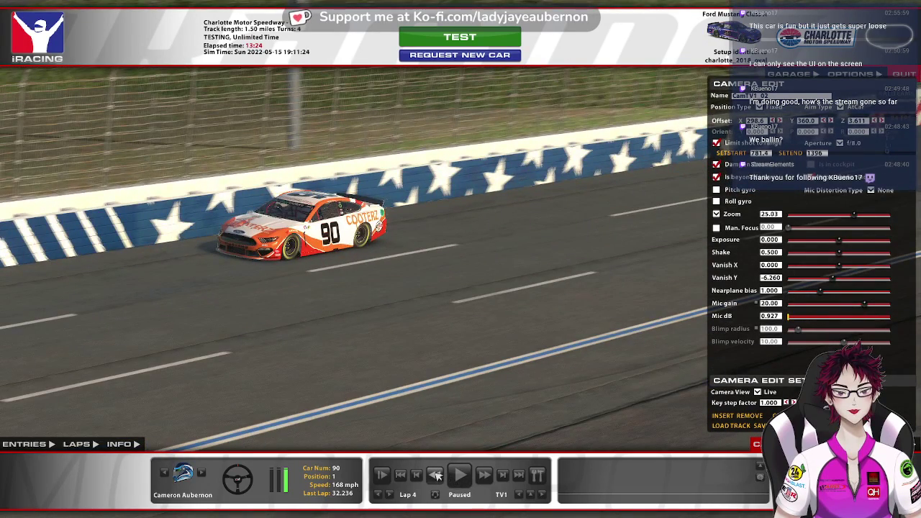
pyautogui.click(459, 480)
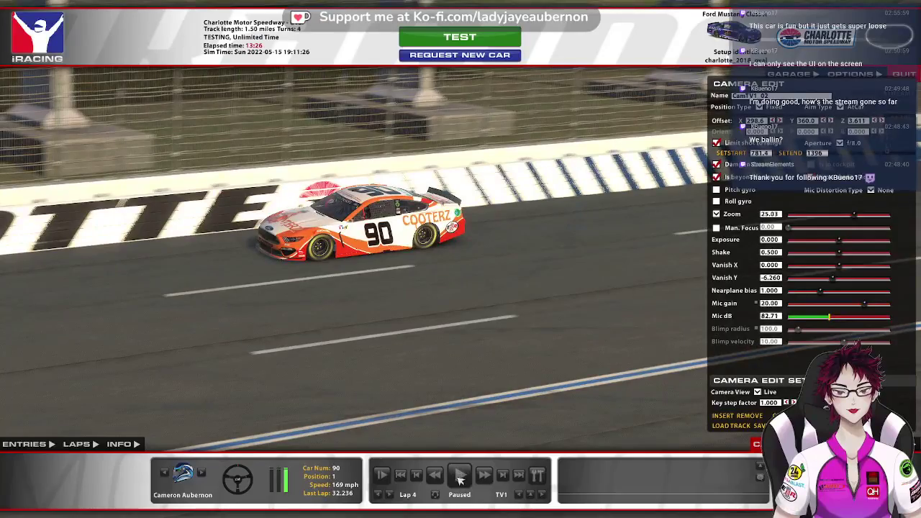
pyautogui.click(460, 478)
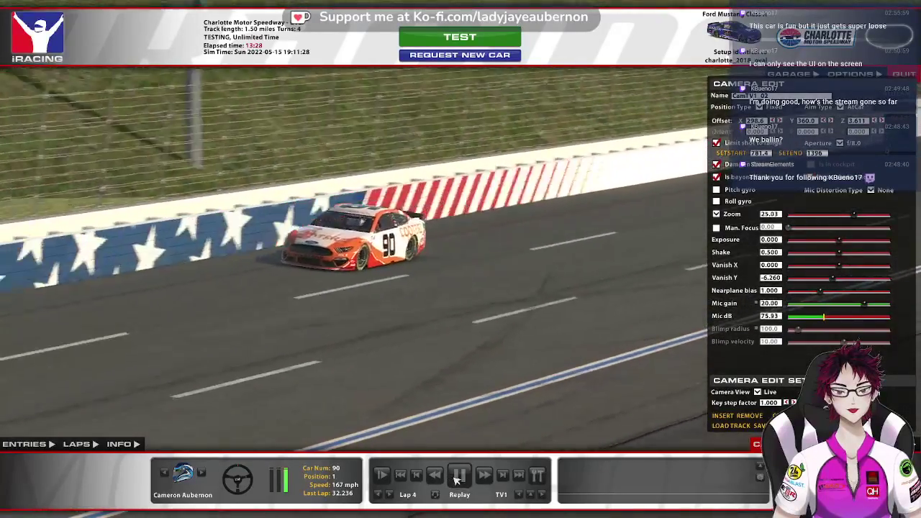
pyautogui.click(458, 478)
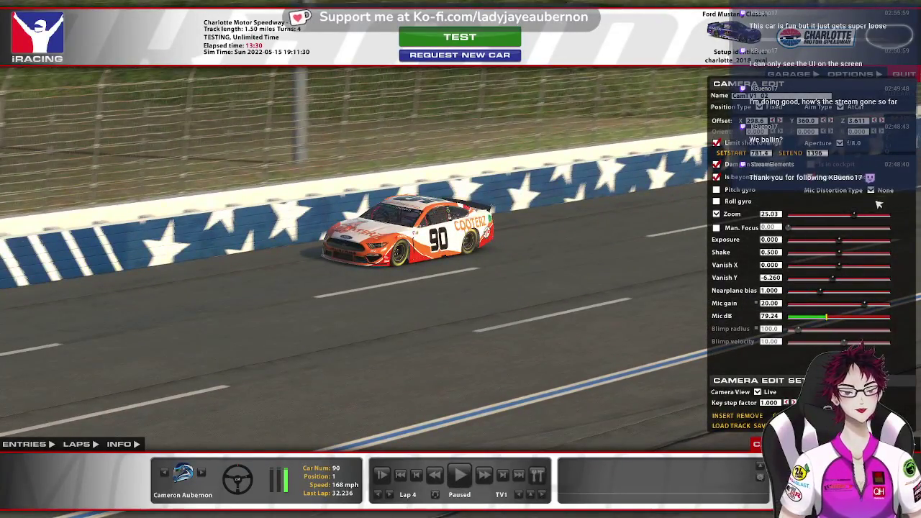
# Set the zoom to 73.91 and Vanish Y to 3.540, step one frame back, and view the shot with the interface hidden
pyautogui.moveTo(858, 218); pyautogui.dragTo(828, 219)
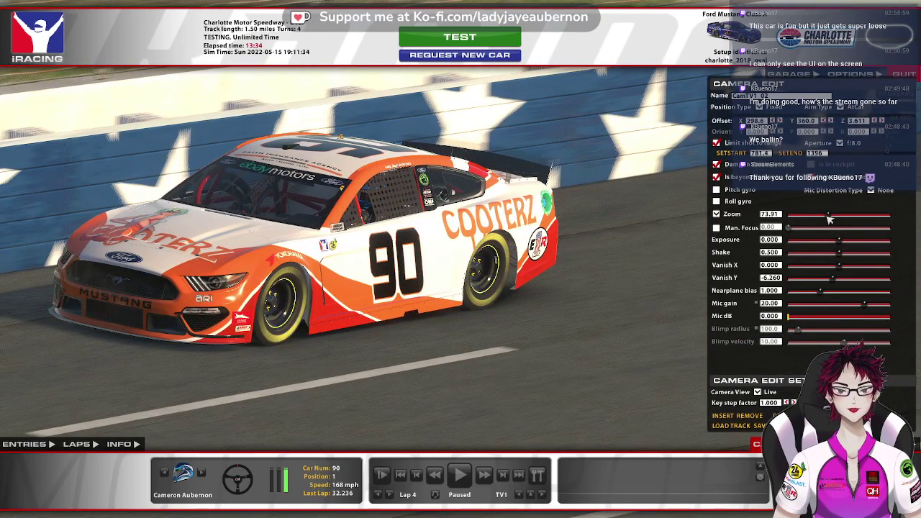
pyautogui.moveTo(841, 283); pyautogui.dragTo(848, 284)
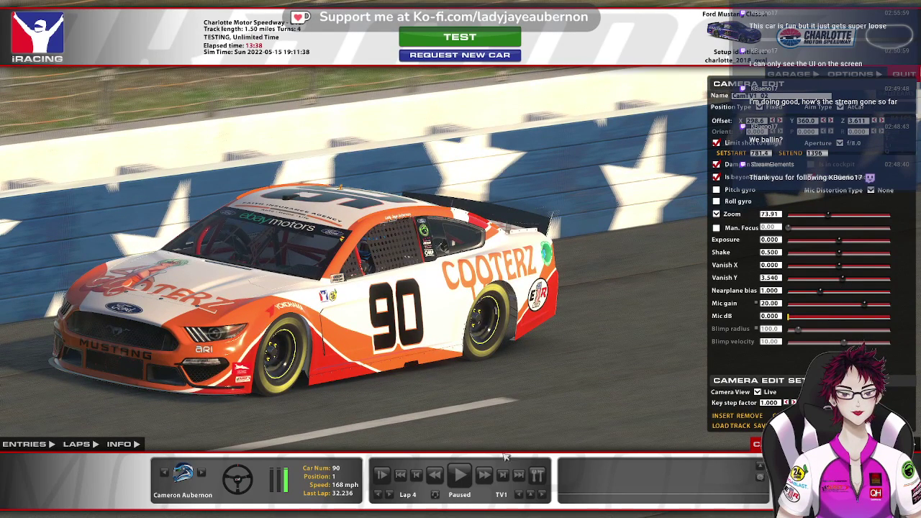
pyautogui.click(417, 476)
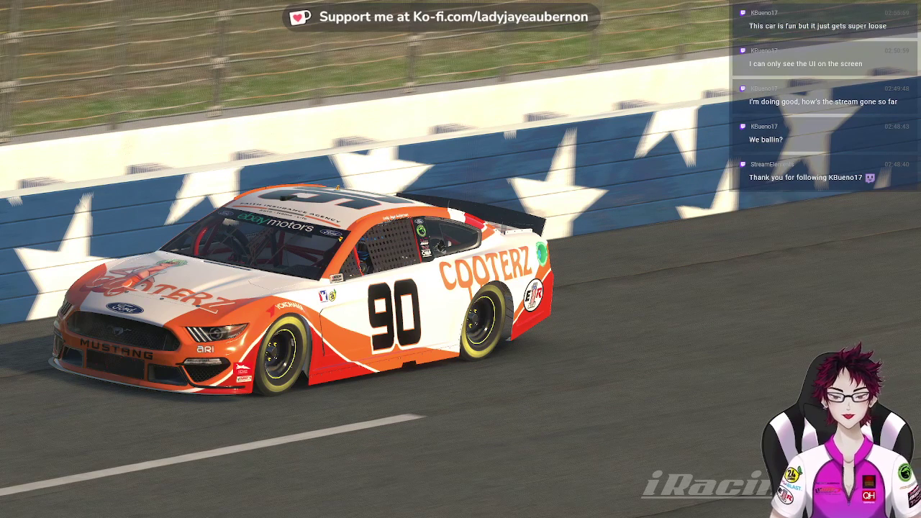
pyautogui.moveTo(419, 481)
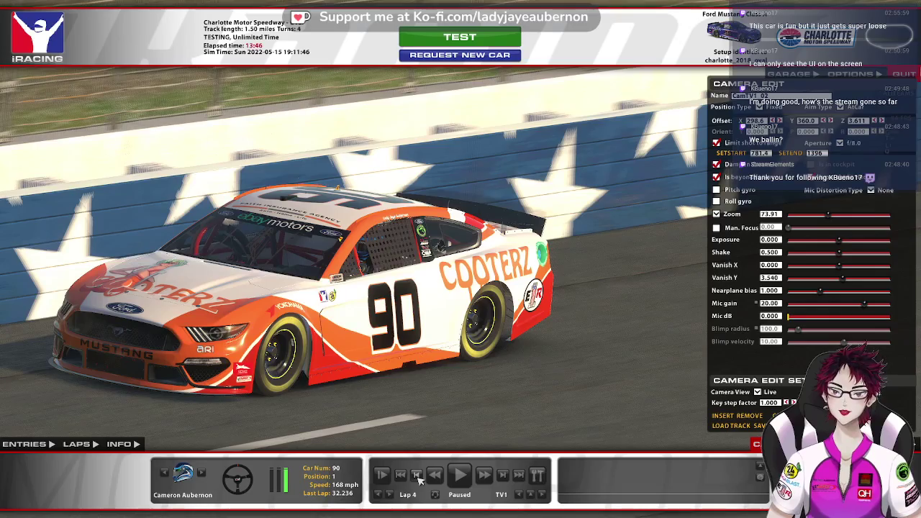
# Play on to the "Charlotte USA" wall lettering, rewind slightly, and step frames until the car sits in front of it
pyautogui.click(459, 475)
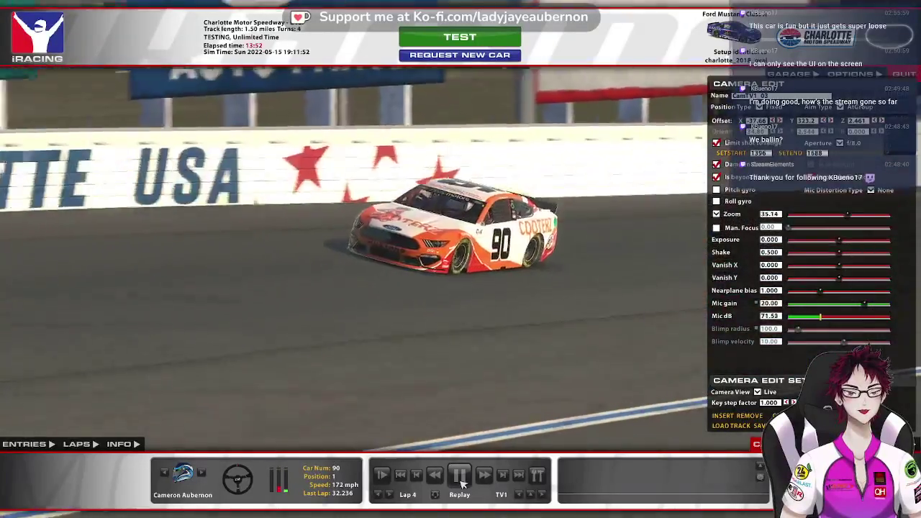
pyautogui.click(461, 482)
pyautogui.click(452, 482)
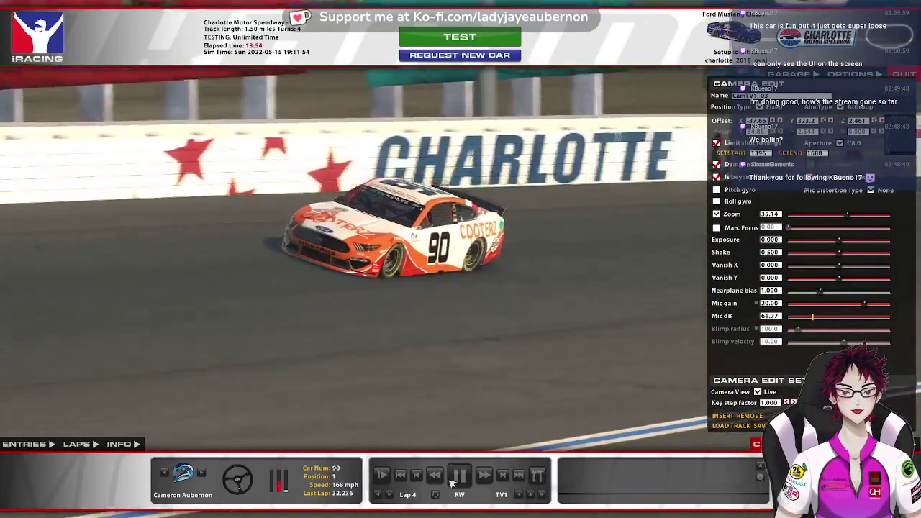
pyautogui.click(451, 483)
pyautogui.click(503, 480)
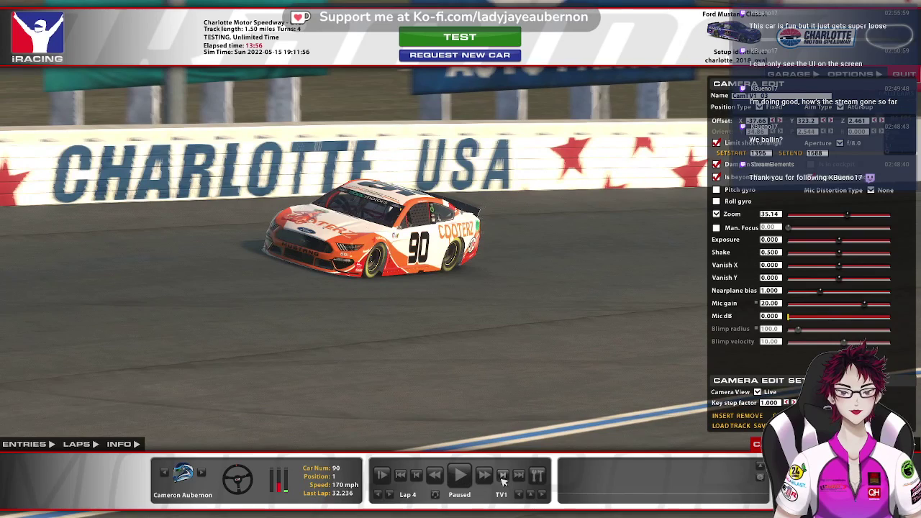
pyautogui.click(503, 481)
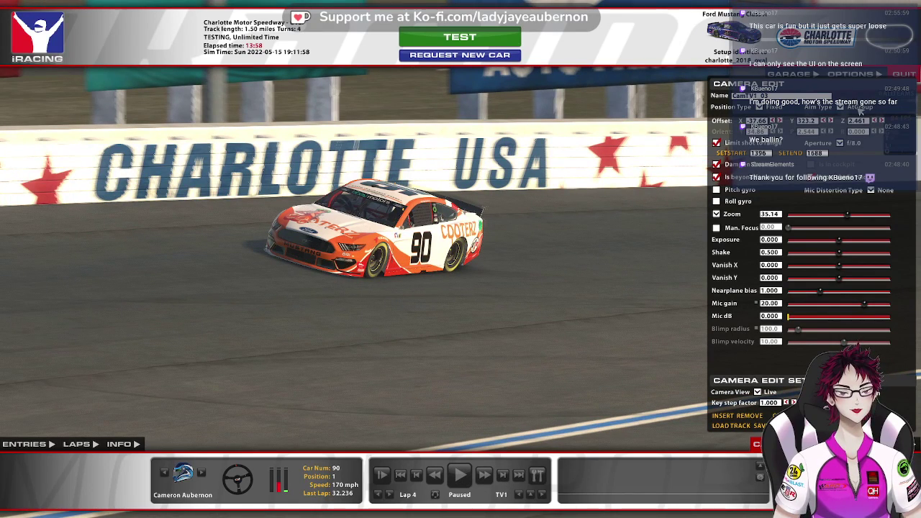
pyautogui.click(417, 477)
pyautogui.click(503, 478)
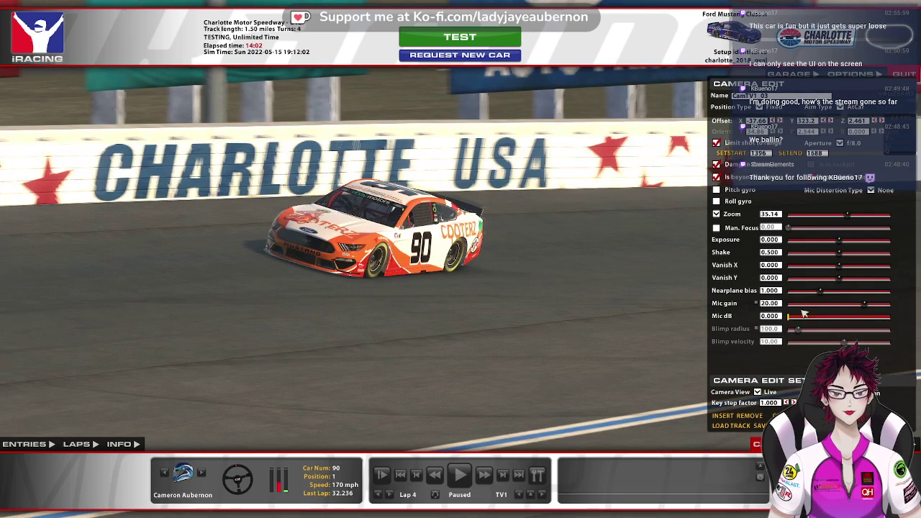
# Reframe the car with zoom 65.37, Vanish X 26.27 and Vanish Y 21.96, and show the shot briefly with the interface hidden
pyautogui.moveTo(849, 220); pyautogui.dragTo(833, 221)
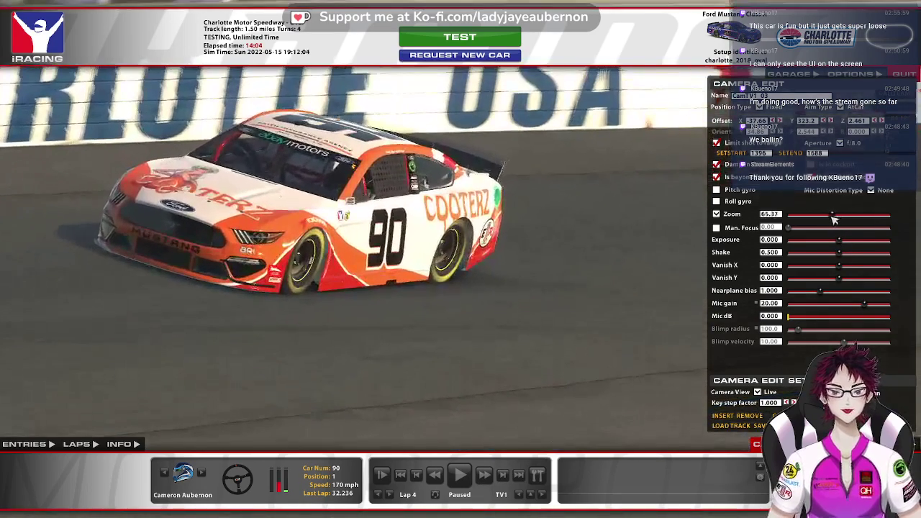
pyautogui.moveTo(843, 281); pyautogui.dragTo(865, 268)
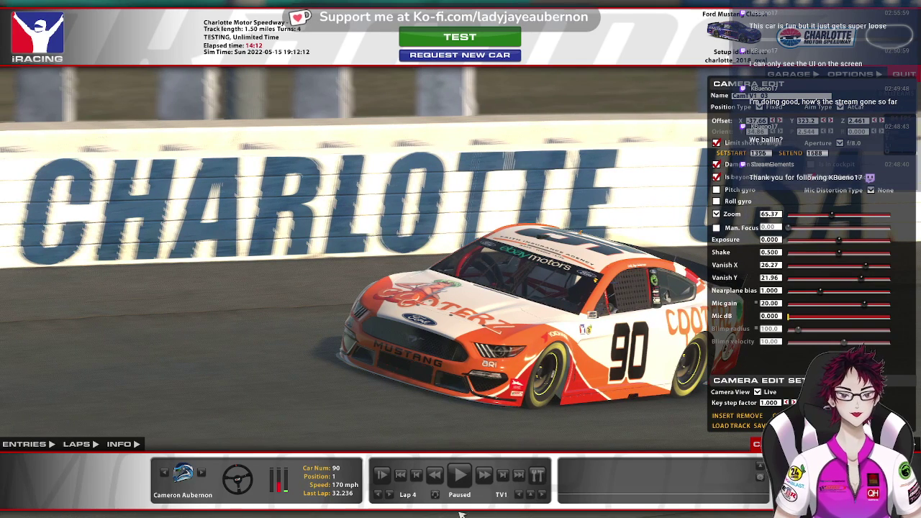
pyautogui.click(420, 478)
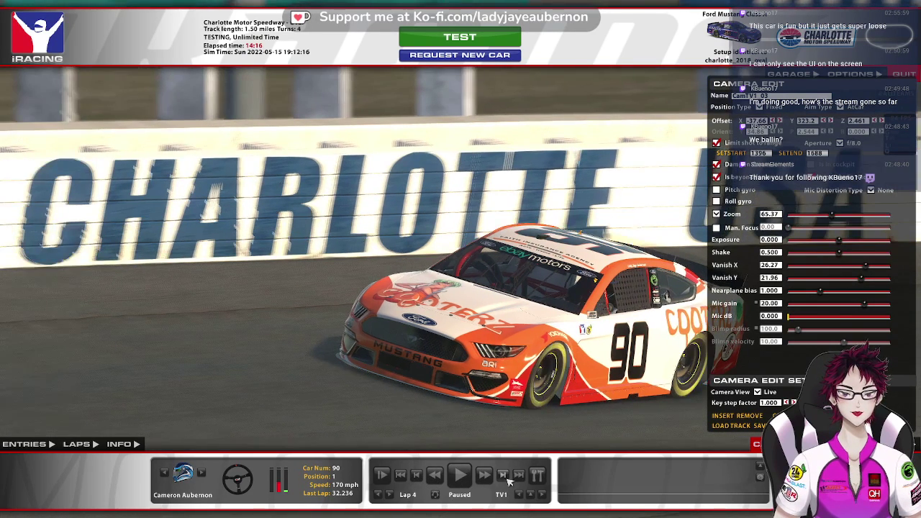
pyautogui.press('space')
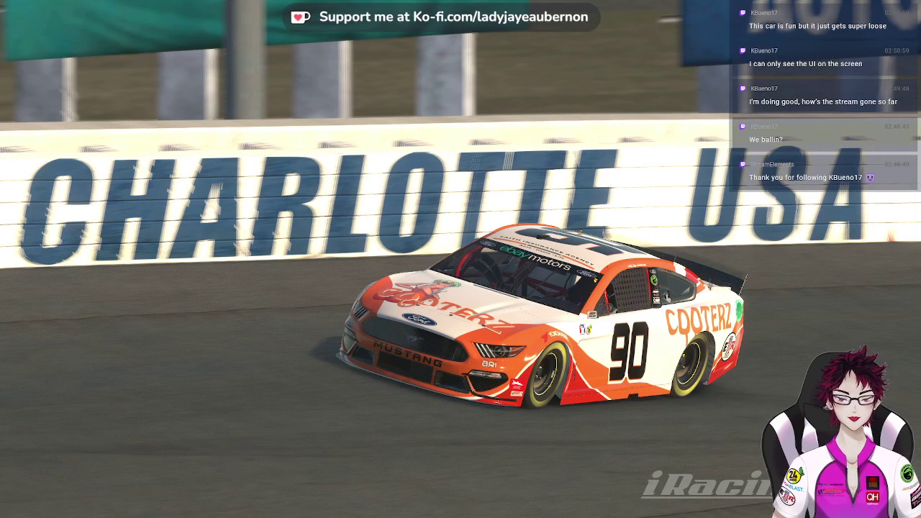
pyautogui.press('space')
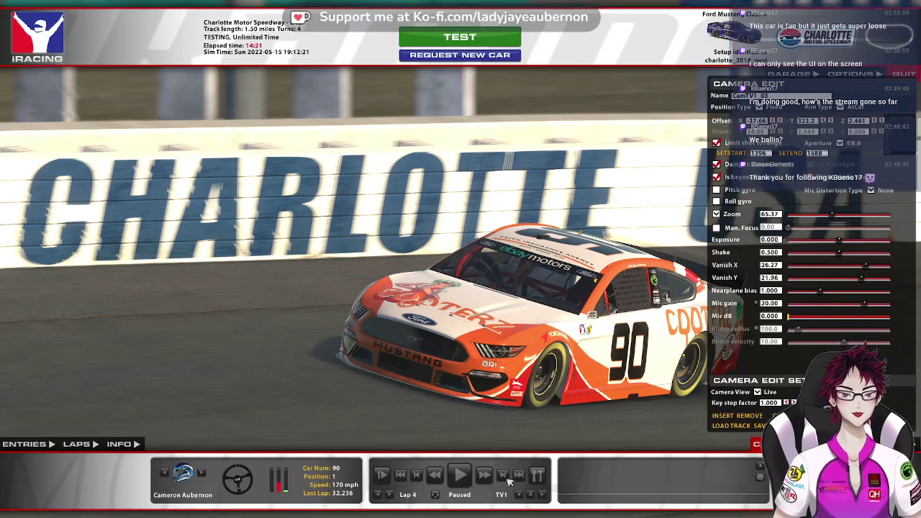
# Run the replay through the turn, pause with the car side-on, and set Vanish X to 1.560 and Vanish Y to 3.530
pyautogui.click(461, 475)
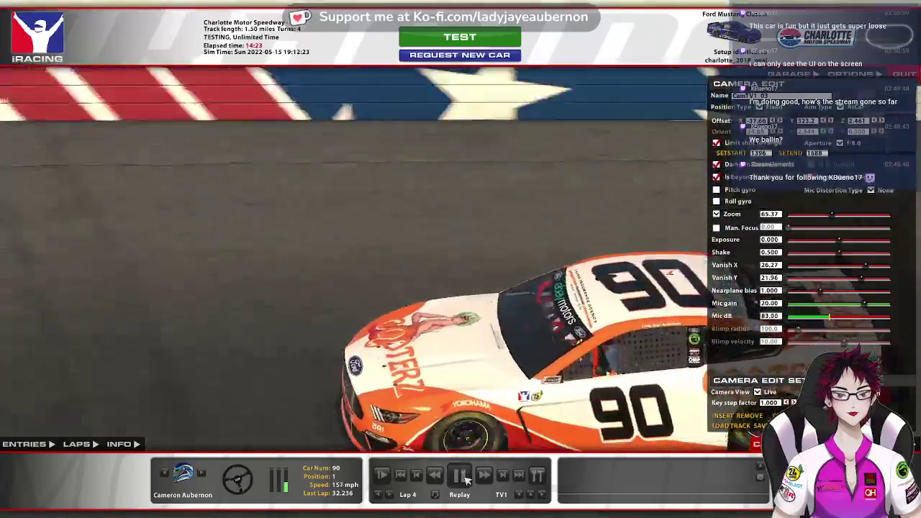
pyautogui.click(461, 476)
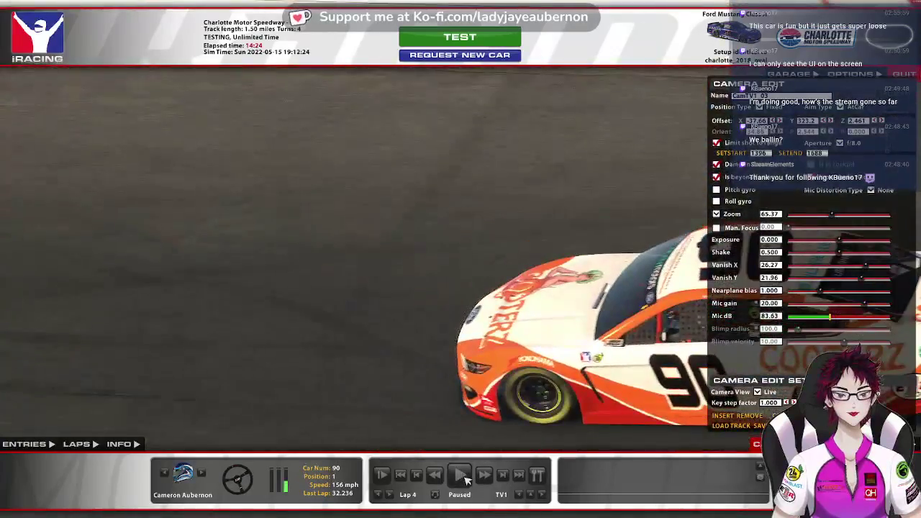
pyautogui.click(464, 478)
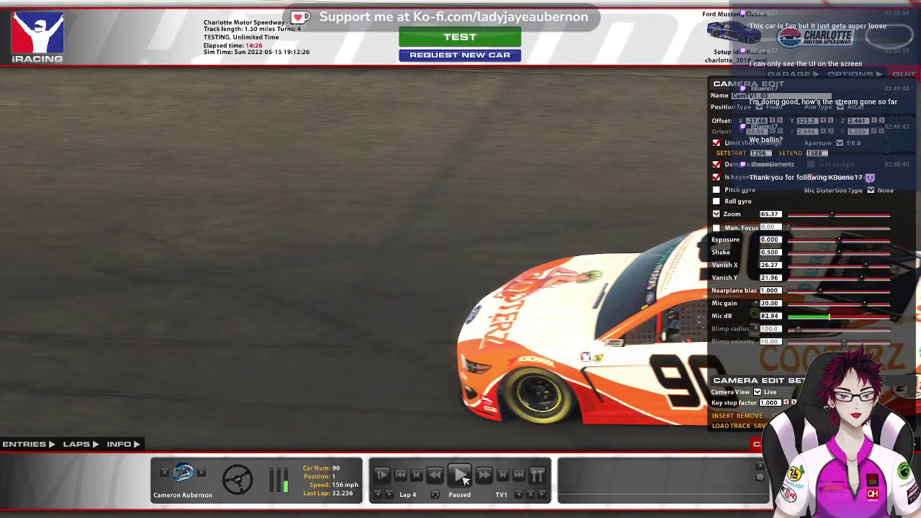
pyautogui.click(459, 476)
pyautogui.click(460, 475)
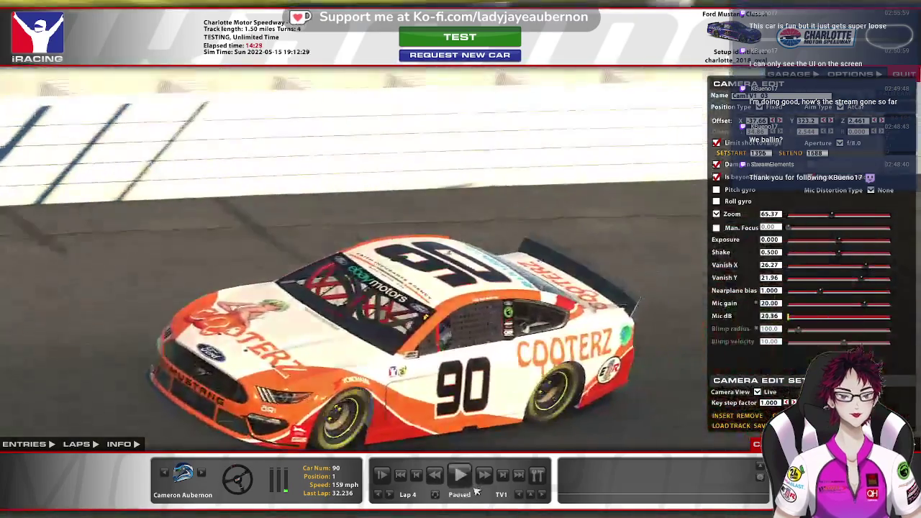
pyautogui.click(460, 476)
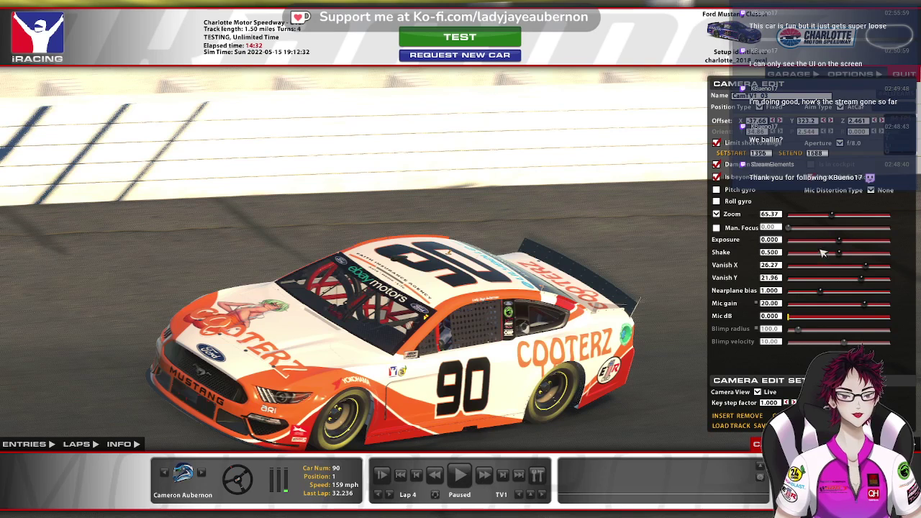
pyautogui.moveTo(862, 273); pyautogui.dragTo(841, 280)
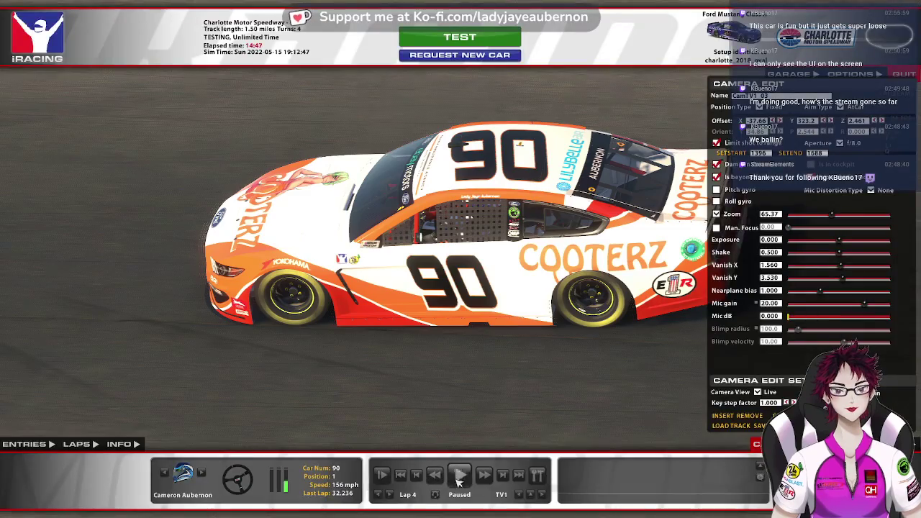
# Play on to the straight, switch to the Rear Chase camera, and pause the car at the Charlotte lettering on the track surface
pyautogui.click(459, 478)
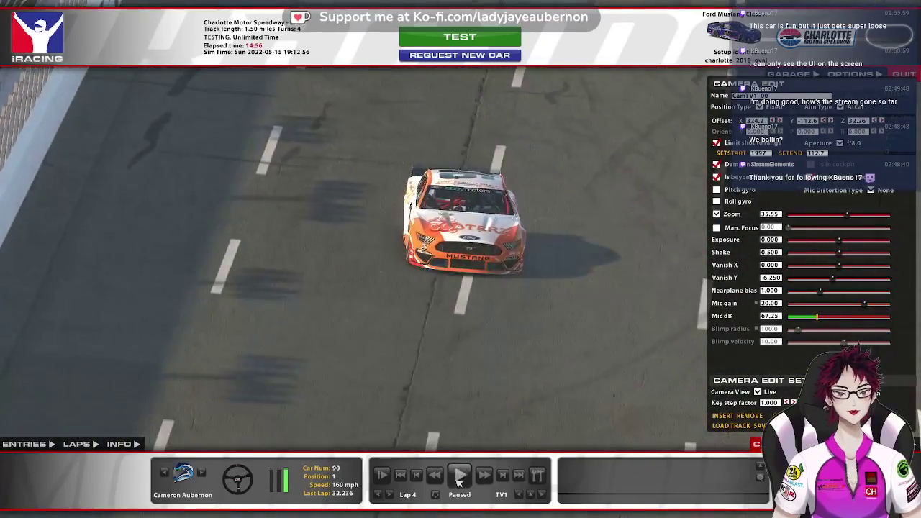
pyautogui.click(458, 476)
pyautogui.click(531, 496)
pyautogui.click(530, 483)
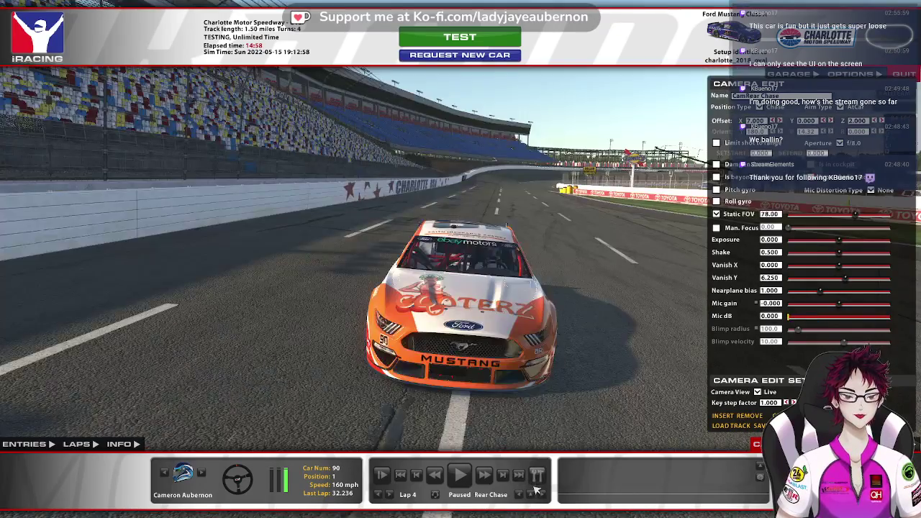
pyautogui.click(460, 475)
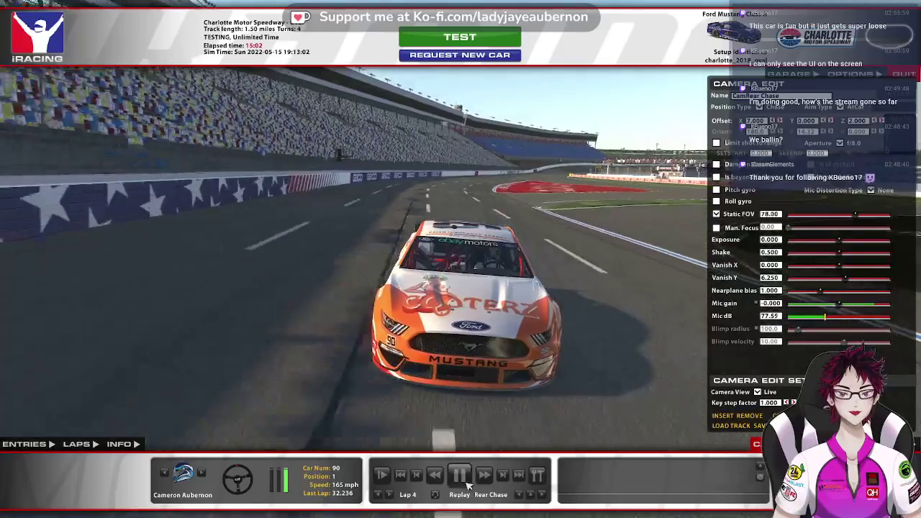
pyautogui.click(465, 481)
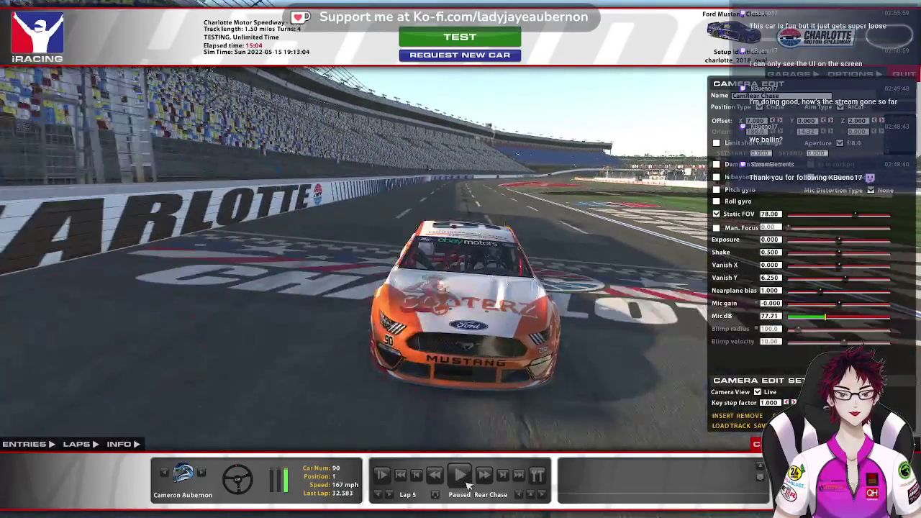
# Step frames onto the track lettering, move the Rear Chase camera to offset X -3.355, Y 3.000, Z 3.234, and show the shot without interface
pyautogui.click(417, 476)
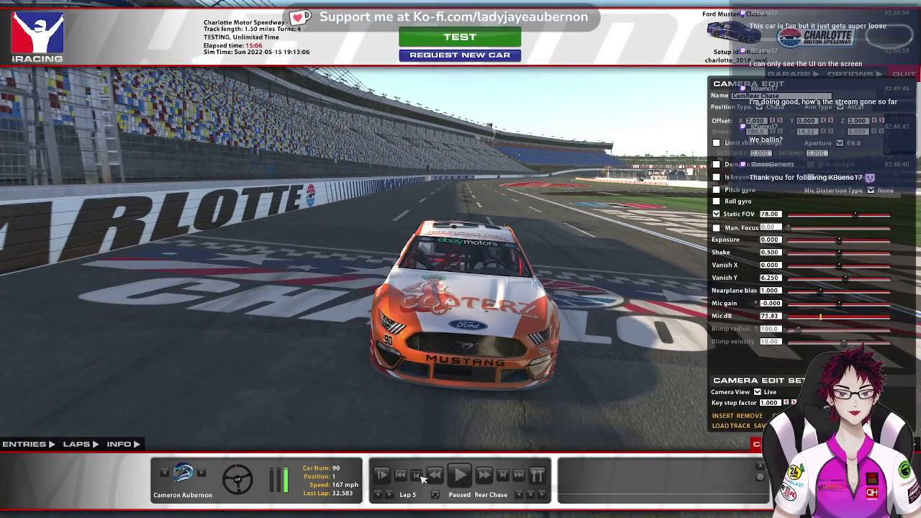
pyautogui.click(418, 475)
pyautogui.click(417, 476)
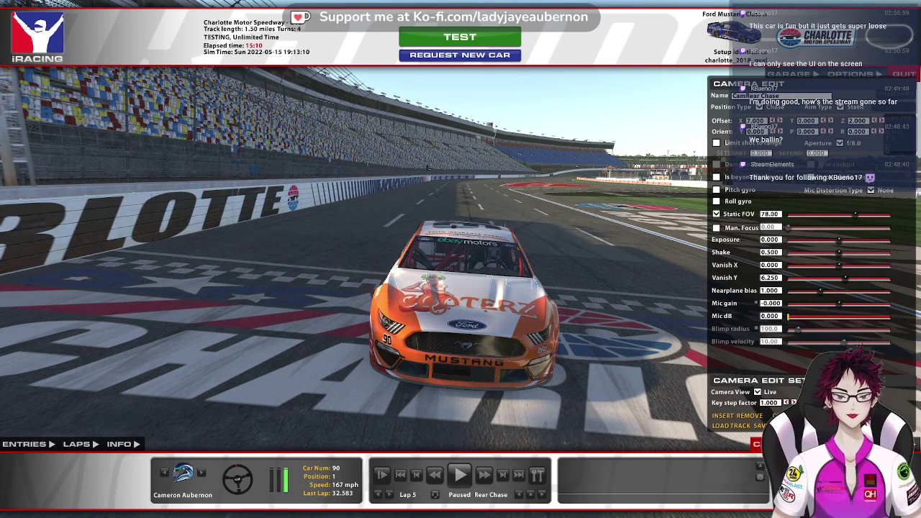
pyautogui.press('space')
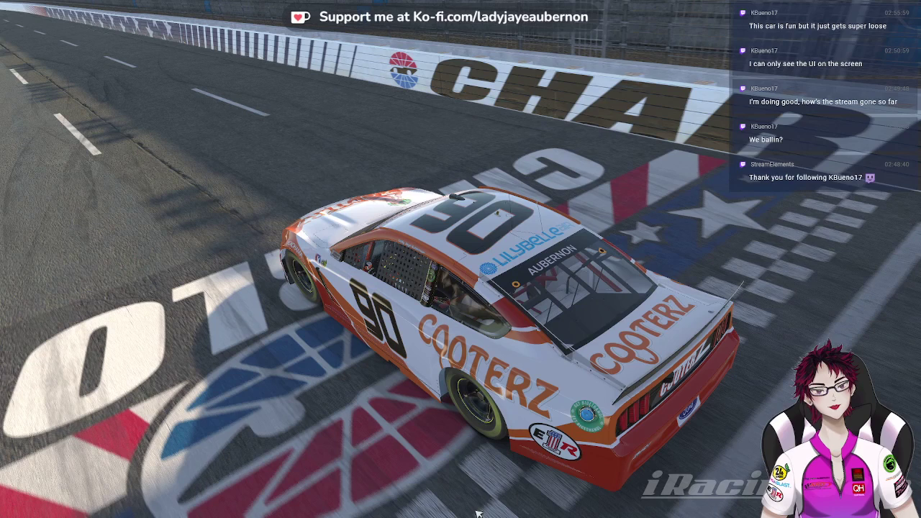
pyautogui.moveTo(478, 513)
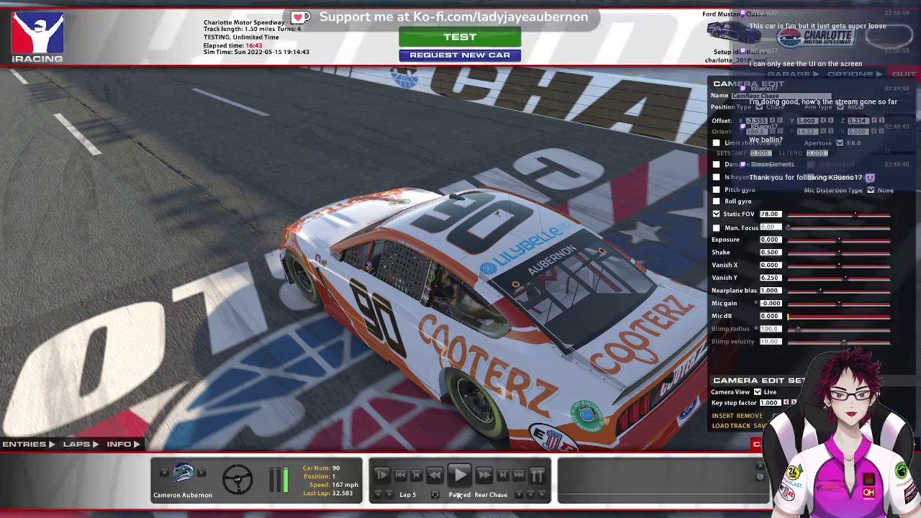
# Play lap 5 into the banked turn, pause there, and switch to the Far Chase camera
pyautogui.click(459, 486)
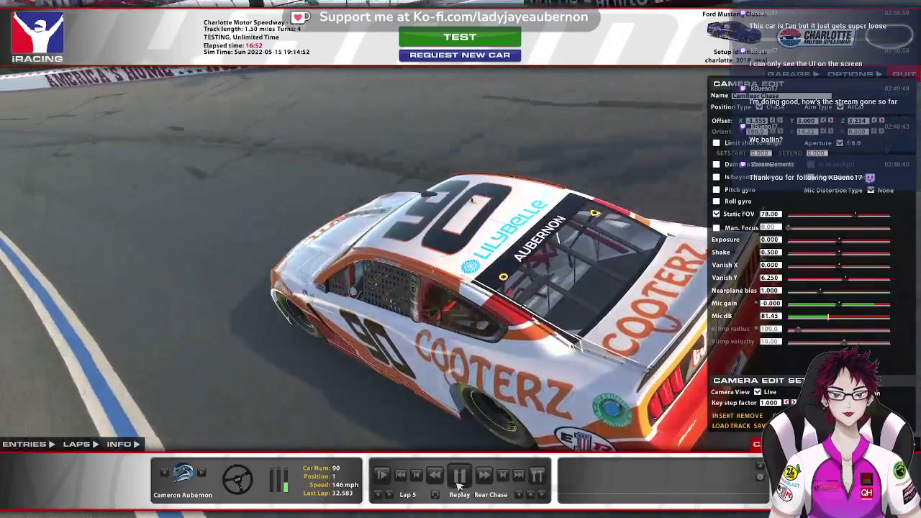
pyautogui.click(458, 482)
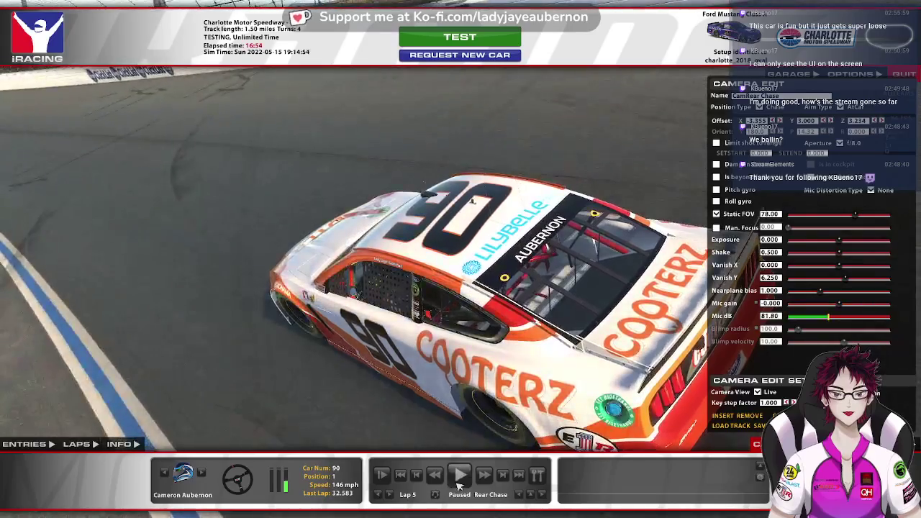
pyautogui.click(529, 498)
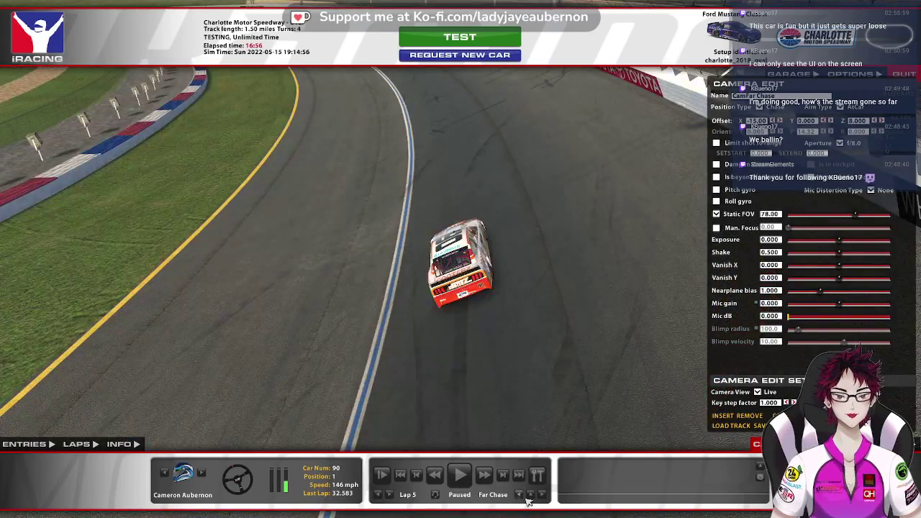
# Look through the available cameras from Far Chase onward to Pit Lane 2 for a view of the paused car
pyautogui.click(542, 495)
pyautogui.click(542, 495)
pyautogui.click(541, 496)
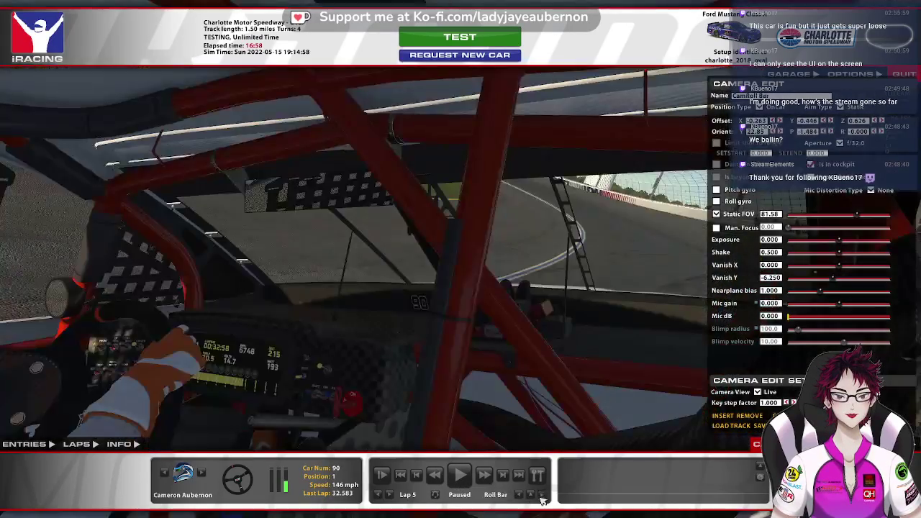
pyautogui.click(542, 496)
pyautogui.click(542, 496)
pyautogui.click(542, 496)
pyautogui.click(542, 495)
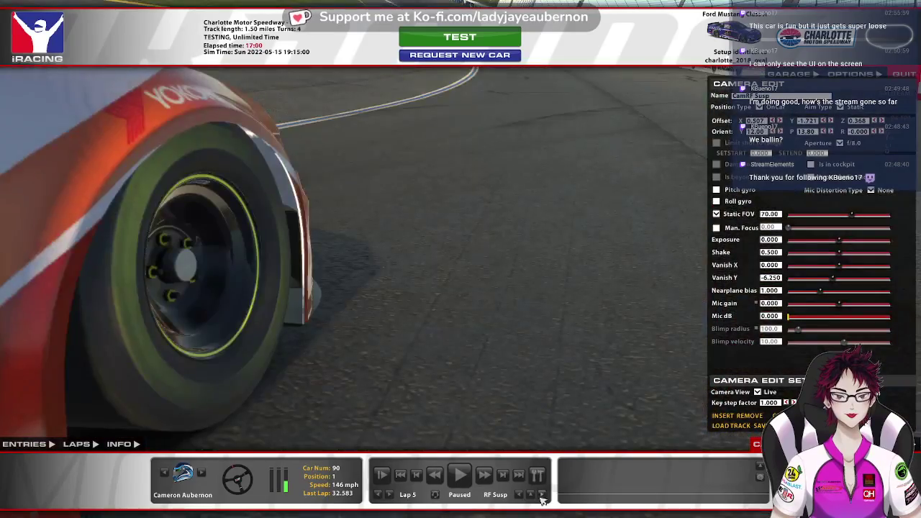
pyautogui.click(542, 496)
pyautogui.click(542, 496)
pyautogui.click(541, 495)
pyautogui.click(542, 496)
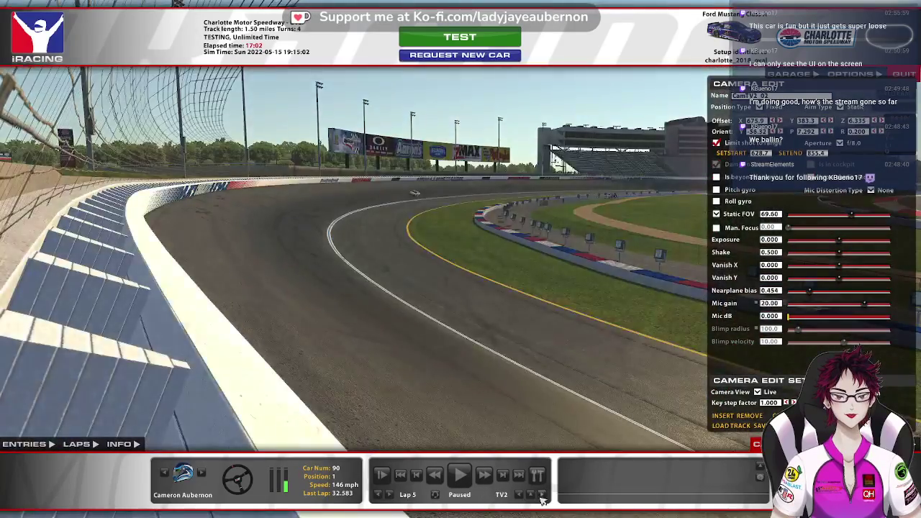
pyautogui.click(542, 496)
pyautogui.click(542, 495)
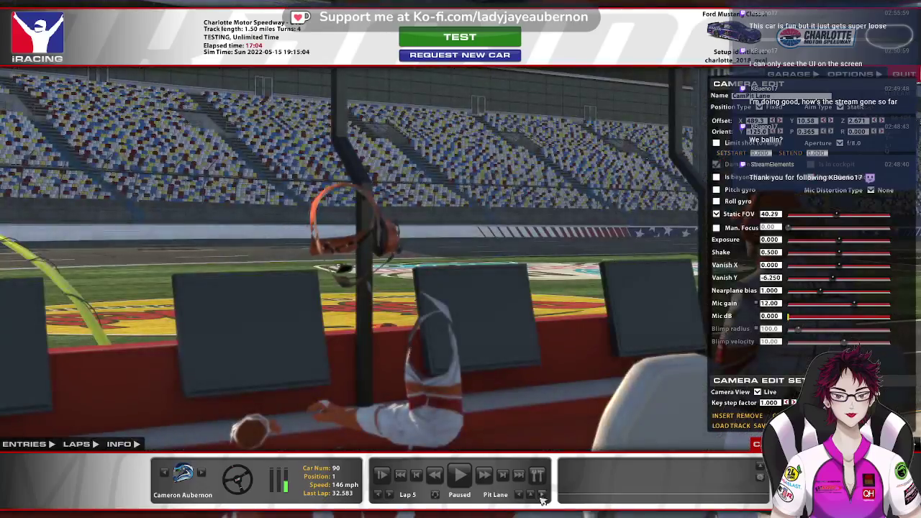
pyautogui.click(542, 496)
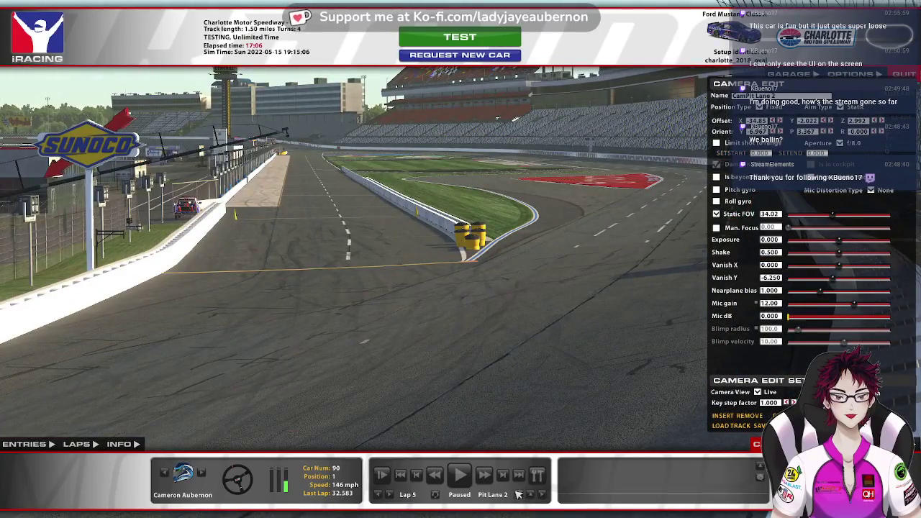
# Switch to the TV1 camera, play lap 5 further through the turn, and pause with the car's front three-quarter view in frame
pyautogui.click(519, 495)
pyautogui.click(518, 495)
pyautogui.click(518, 495)
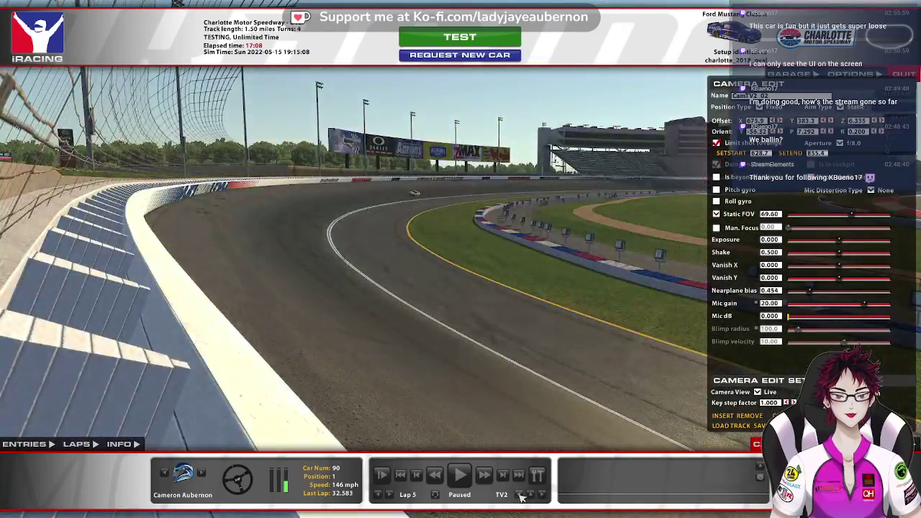
pyautogui.click(519, 495)
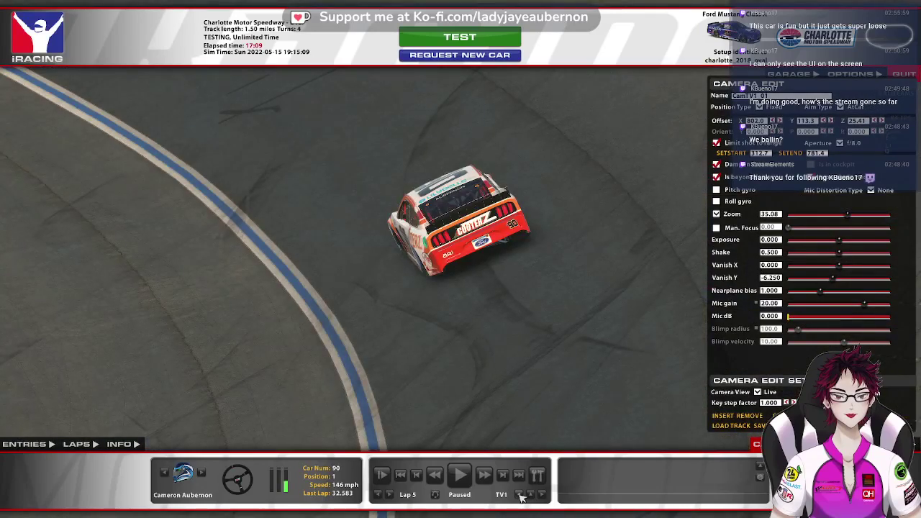
pyautogui.click(472, 484)
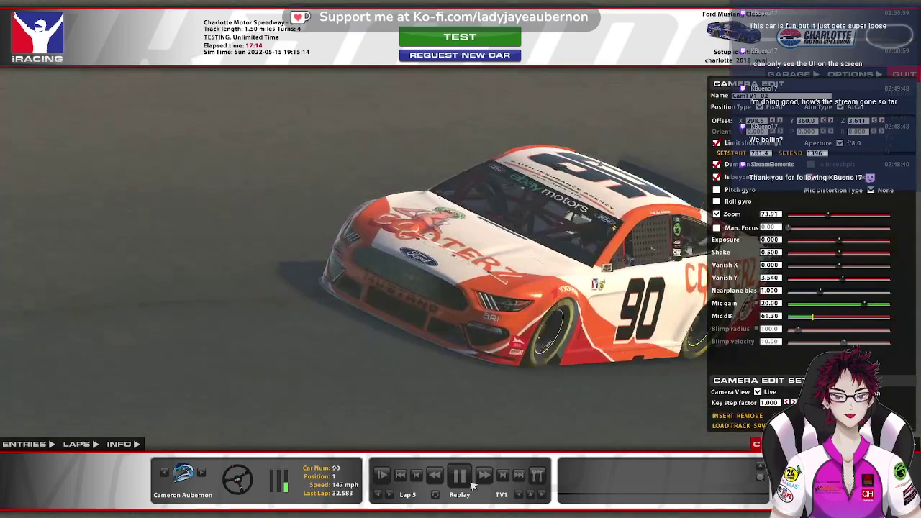
pyautogui.click(461, 476)
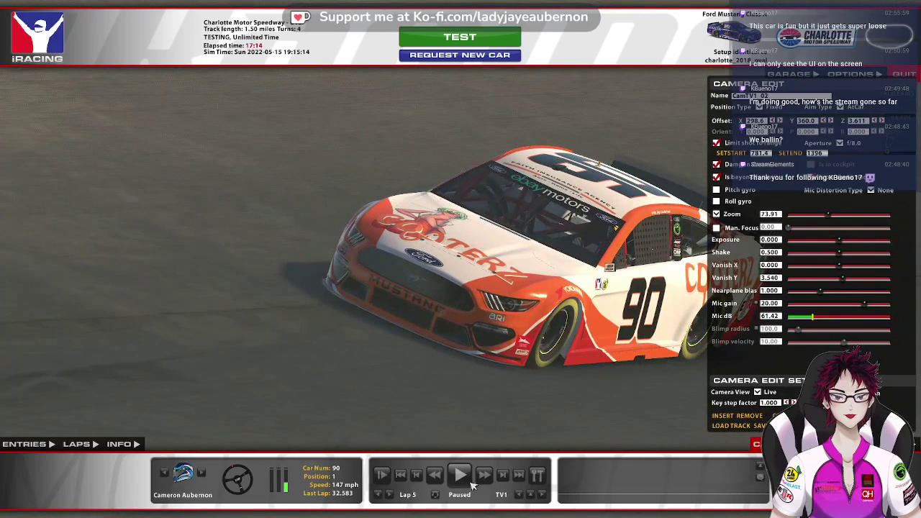
# Switch to the TV3 camera, rewind lap 5, and pause with the car behind the catch fence
pyautogui.click(519, 495)
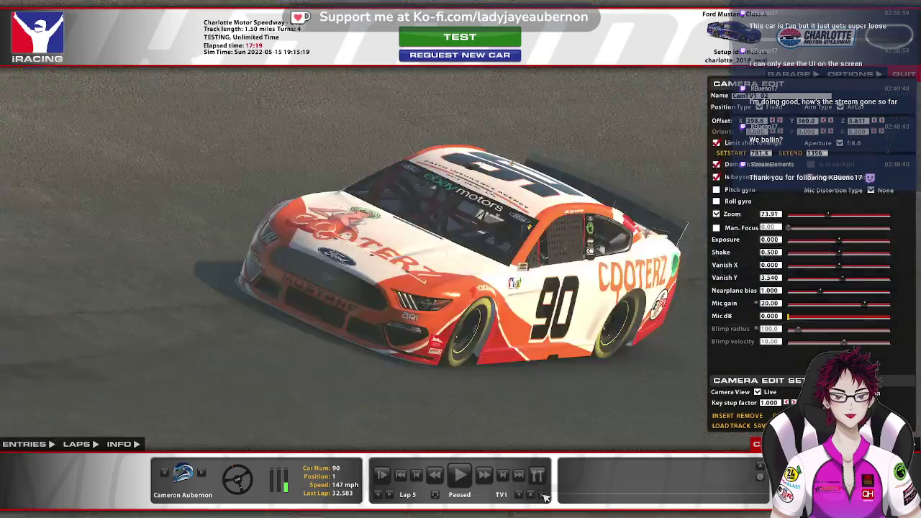
pyautogui.click(543, 495)
pyautogui.click(543, 495)
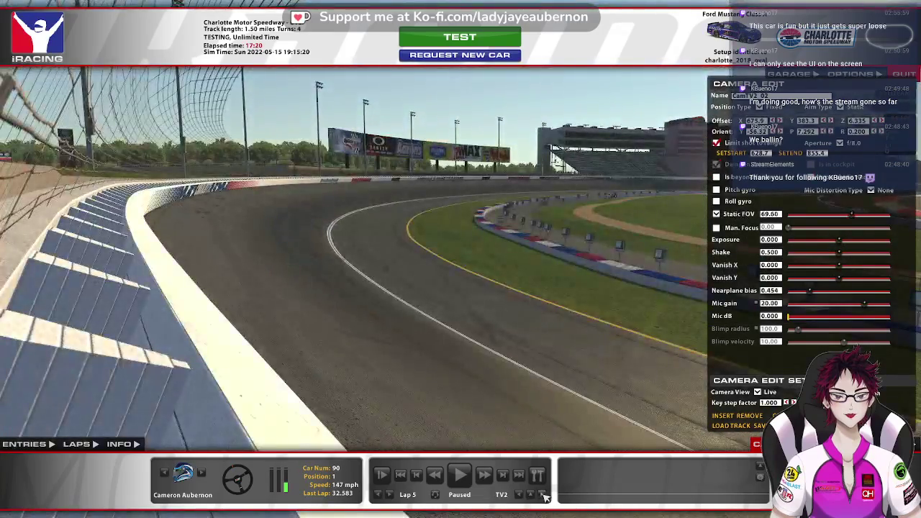
pyautogui.click(543, 495)
pyautogui.click(435, 475)
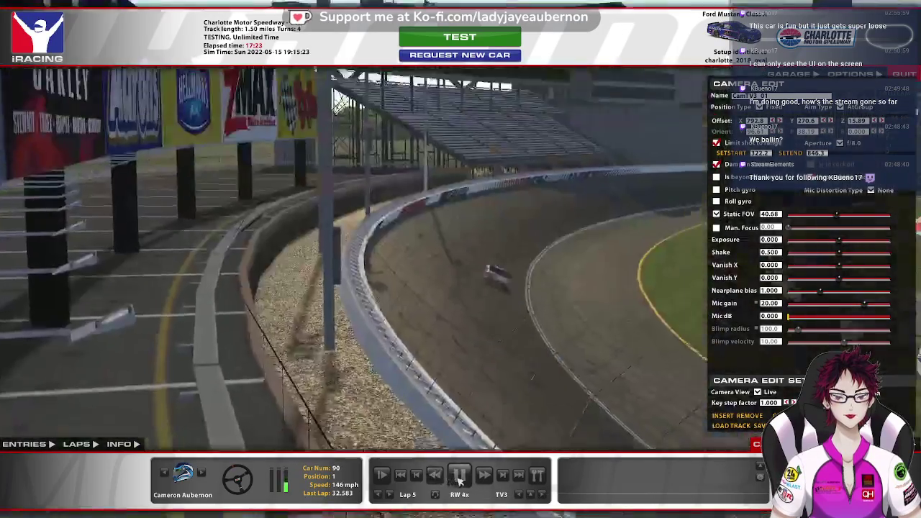
pyautogui.click(459, 477)
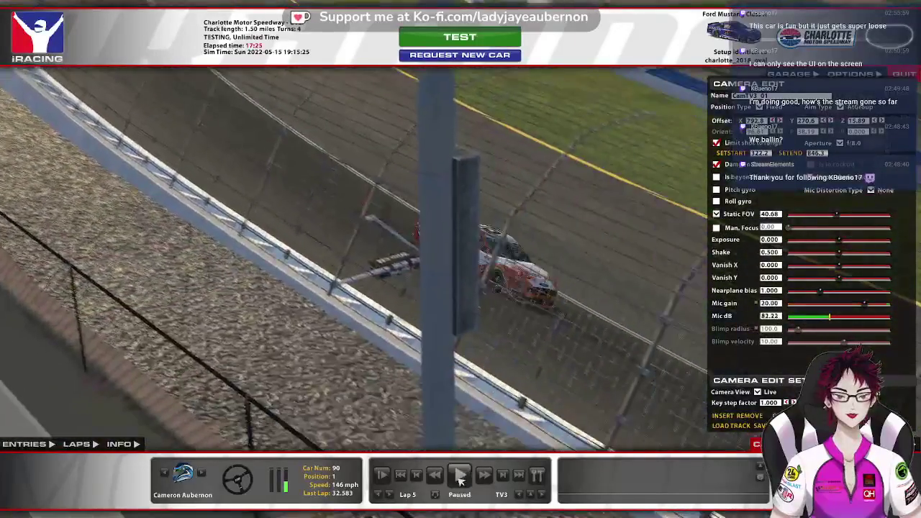
pyautogui.click(460, 476)
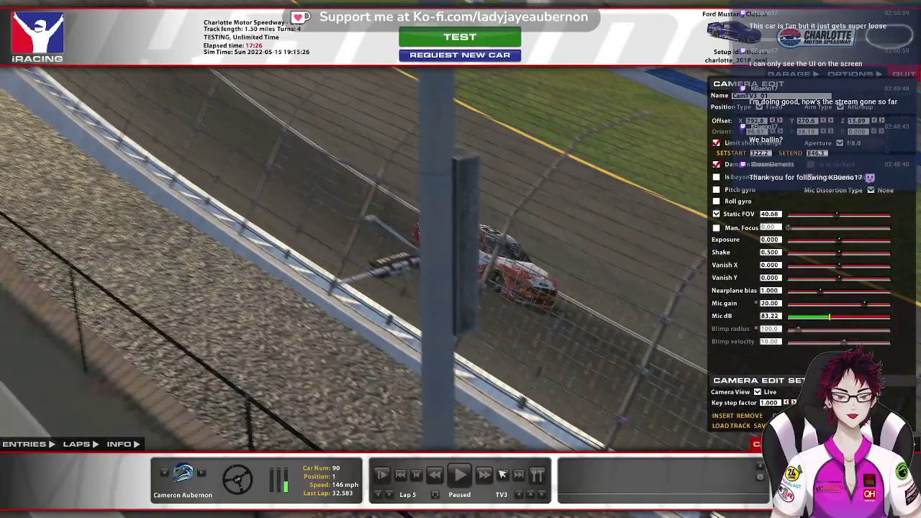
# Set the TV2 camera's static FOV to 62.77 and return to the TV3 camera
pyautogui.click(543, 496)
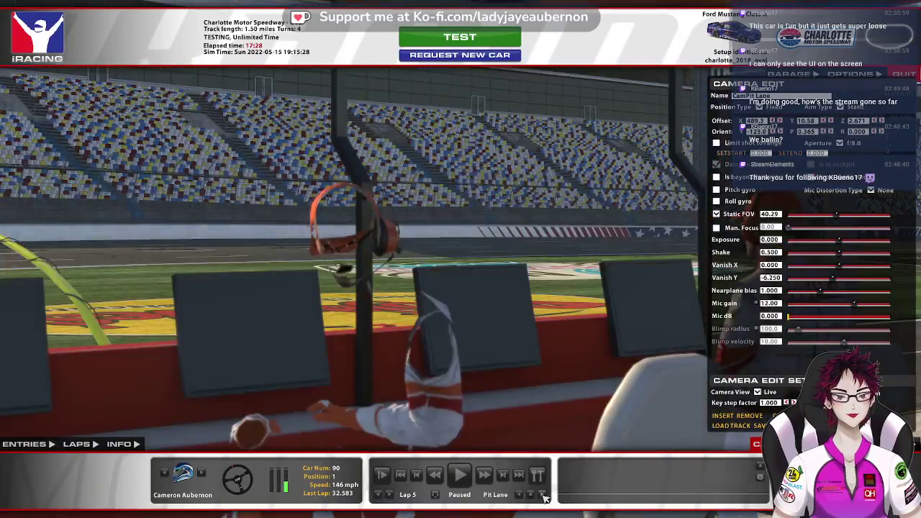
pyautogui.click(531, 496)
pyautogui.click(521, 496)
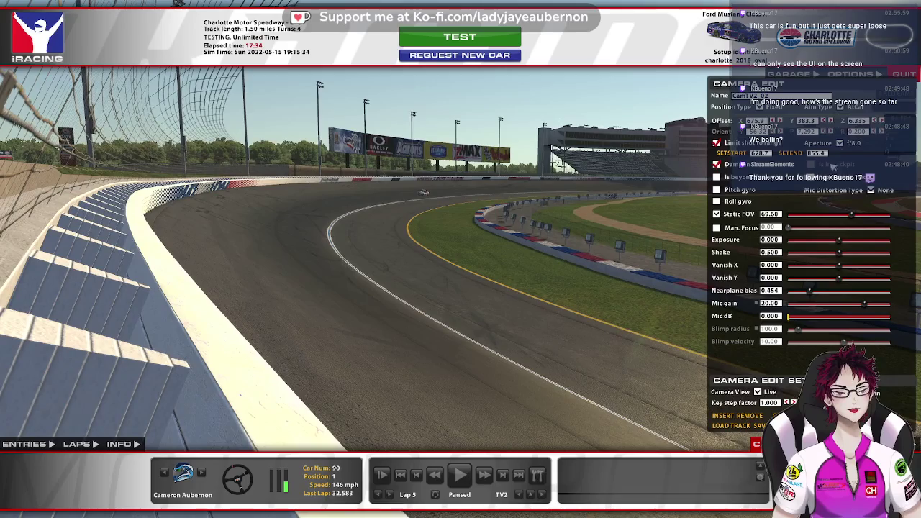
pyautogui.moveTo(841, 216)
pyautogui.mouseDown()
pyautogui.moveTo(829, 216)
pyautogui.moveTo(849, 215)
pyautogui.mouseUp()
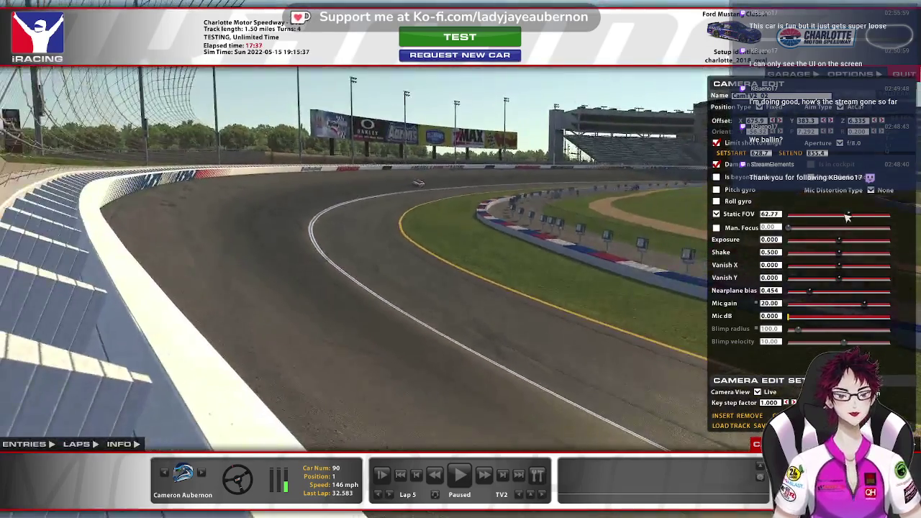
pyautogui.click(519, 495)
pyautogui.click(543, 495)
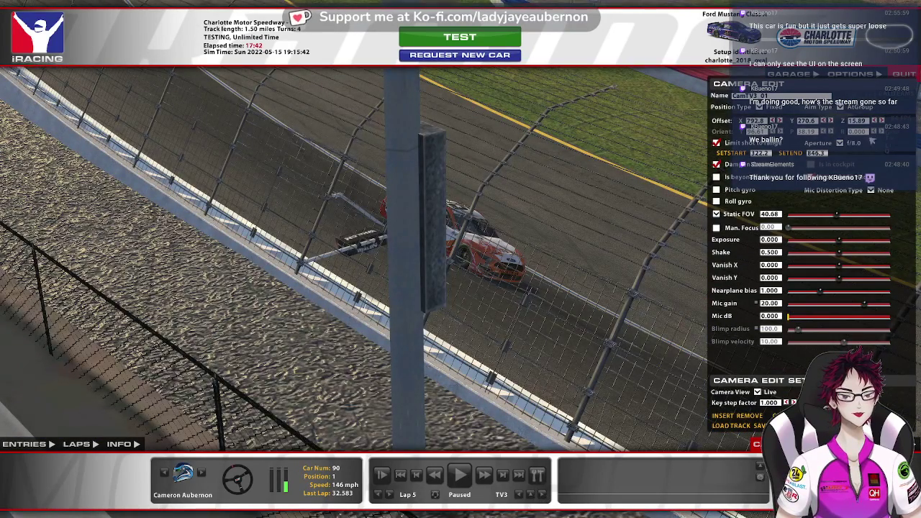
# Move the TV3 camera to offset X 780.4, Y 252.2, Z 6.511 with static aim, and set its aim type to AtCar
pyautogui.click(855, 107)
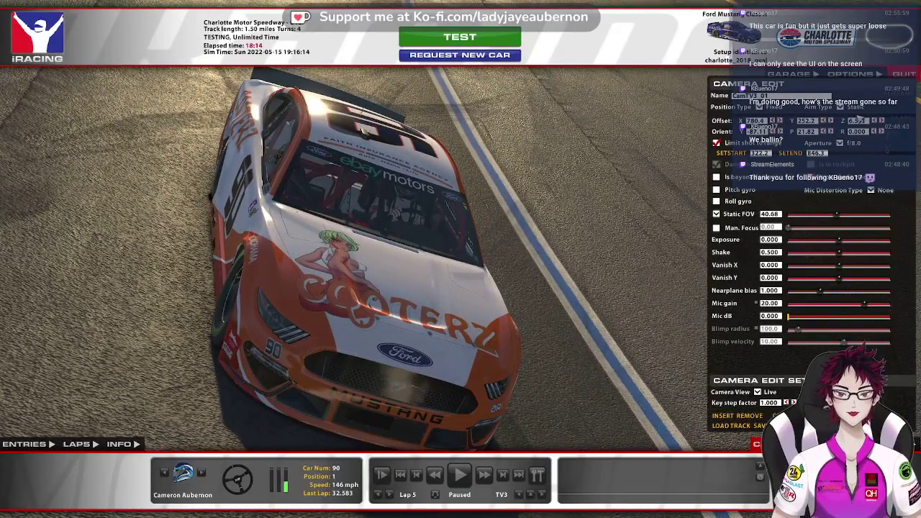
pyautogui.click(855, 107)
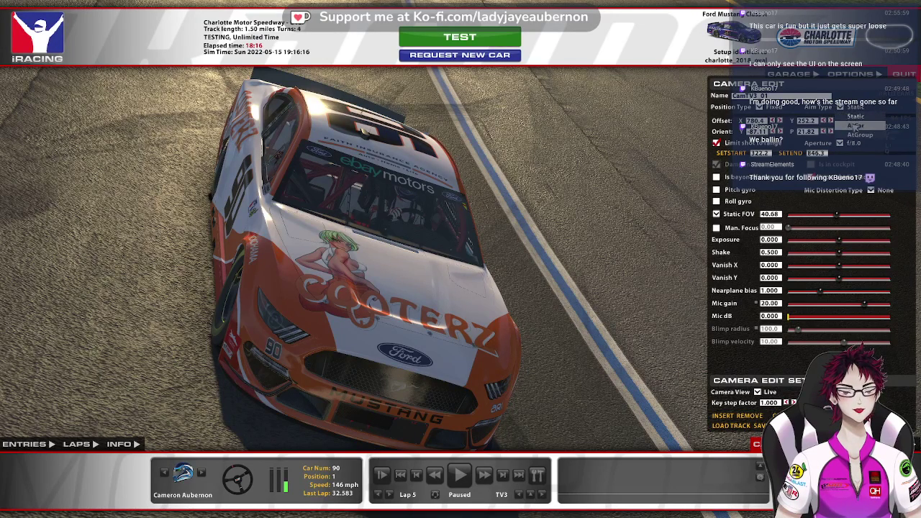
pyautogui.click(855, 126)
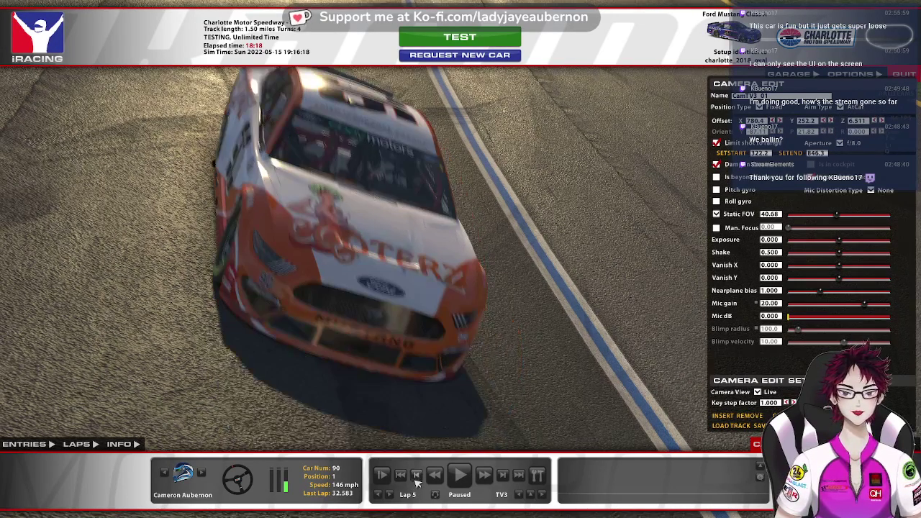
# Rewind and replay the turn in TV3, and step frames until the car is nose-on beside the blue-and-white line
pyautogui.click(434, 476)
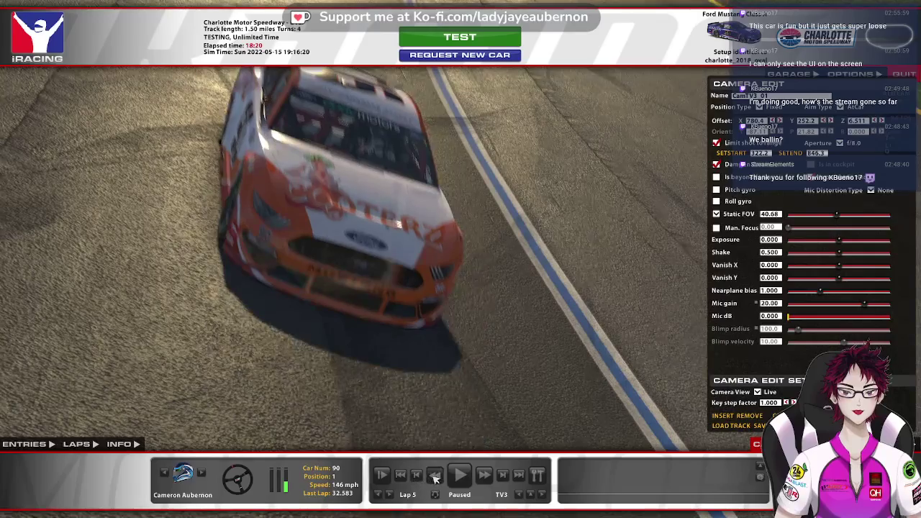
pyautogui.click(434, 477)
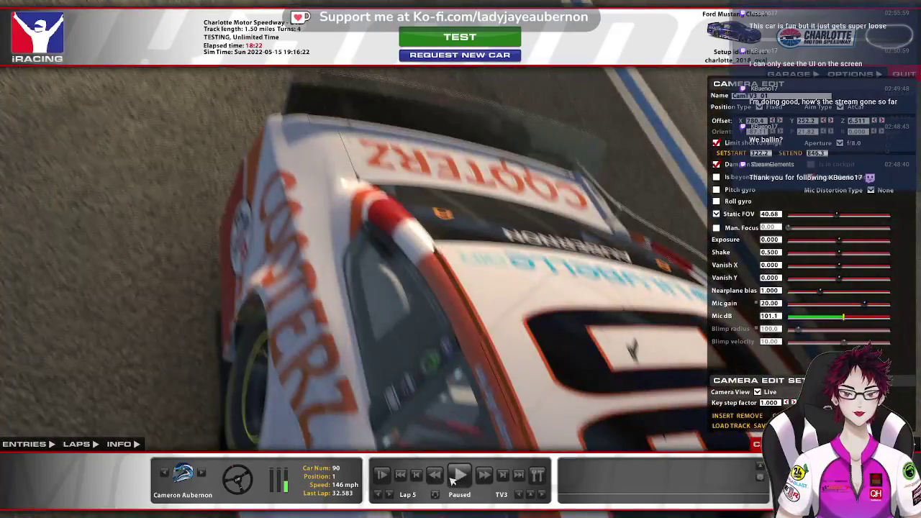
pyautogui.click(455, 477)
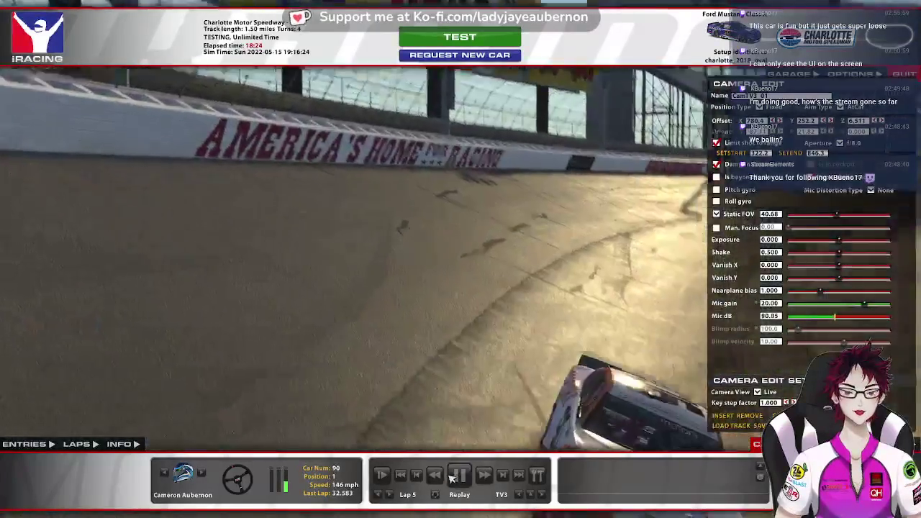
pyautogui.click(435, 475)
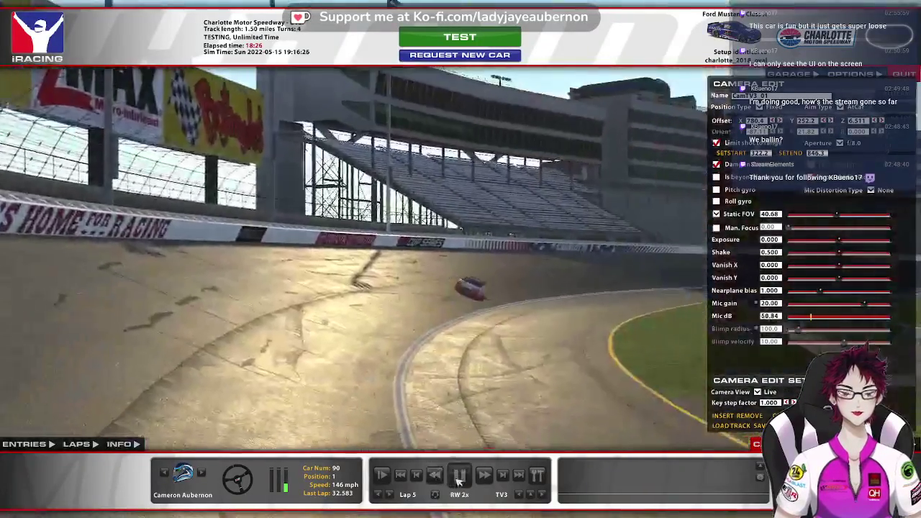
pyautogui.click(458, 478)
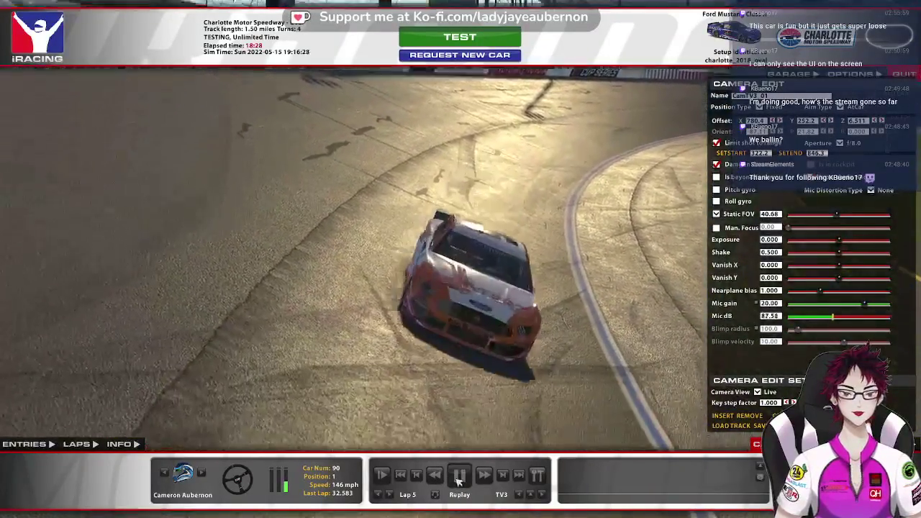
pyautogui.click(457, 479)
pyautogui.click(503, 478)
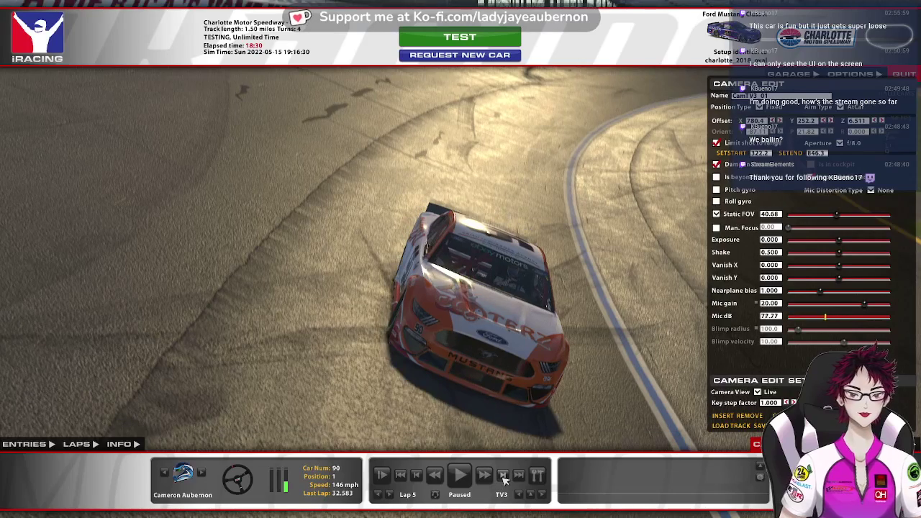
pyautogui.click(503, 478)
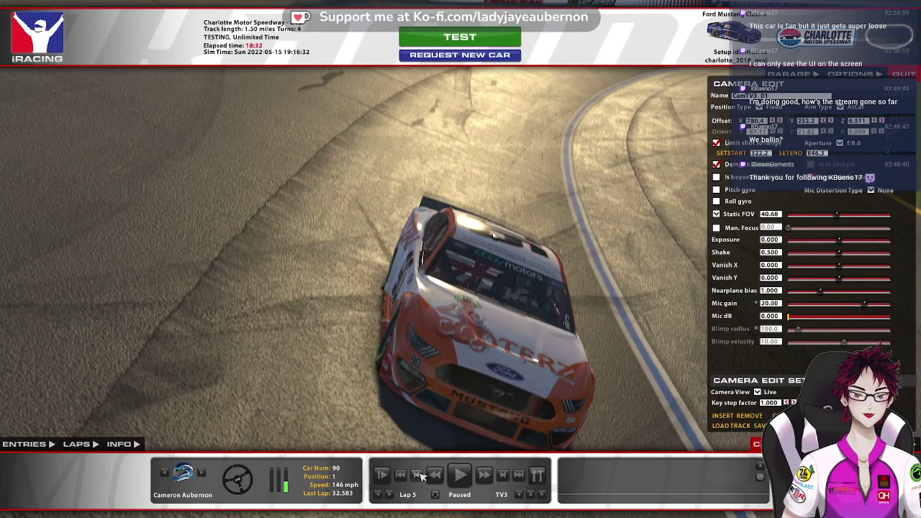
pyautogui.click(422, 477)
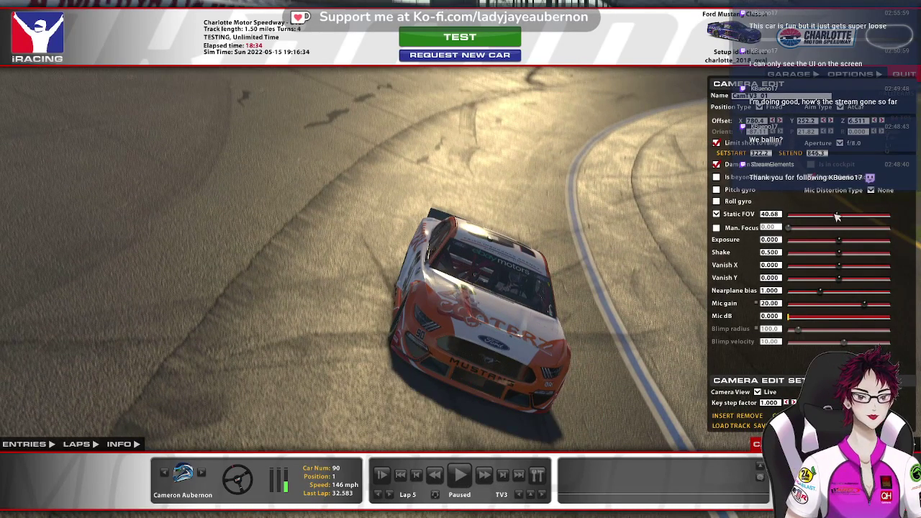
# Frame the car in TV3 with static FOV 22.12, Vanish X -16.08 and Vanish Y -19.61, stepping back one frame and showing the shot without interface
pyautogui.moveTo(837, 216); pyautogui.dragTo(825, 213)
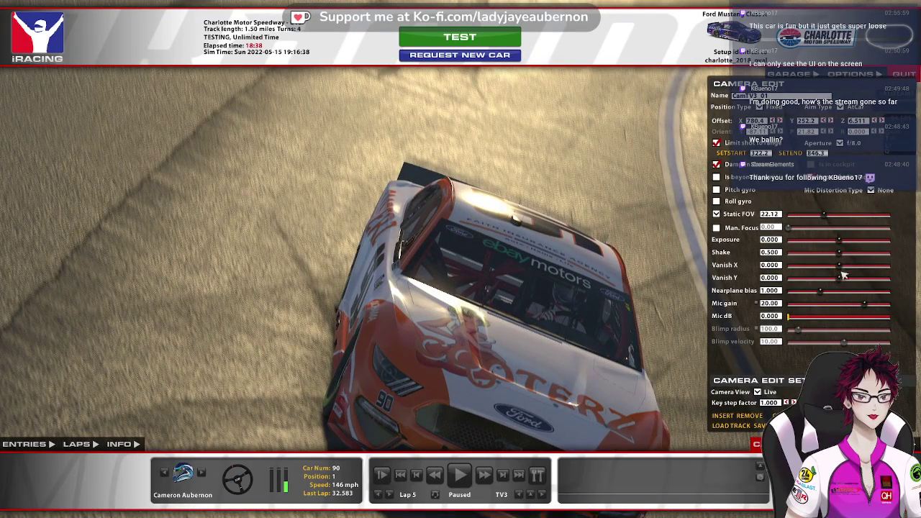
pyautogui.moveTo(839, 278); pyautogui.dragTo(822, 279)
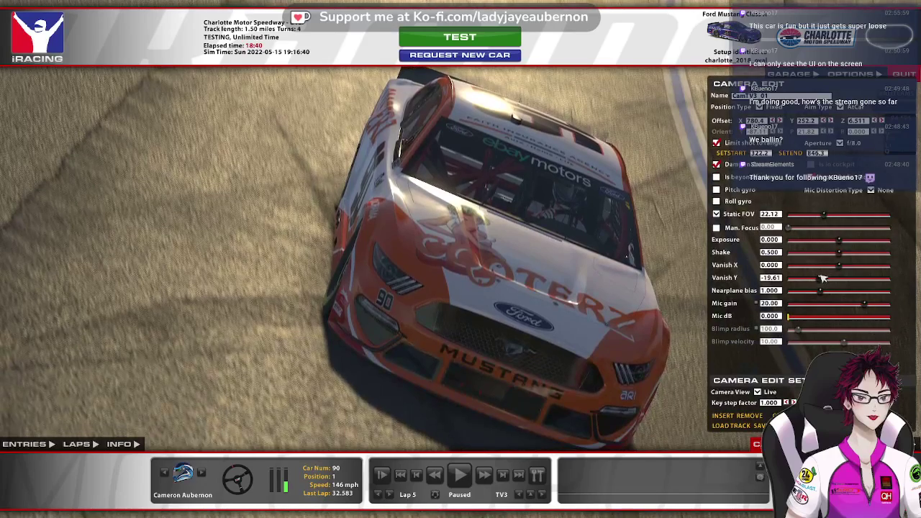
pyautogui.click(423, 480)
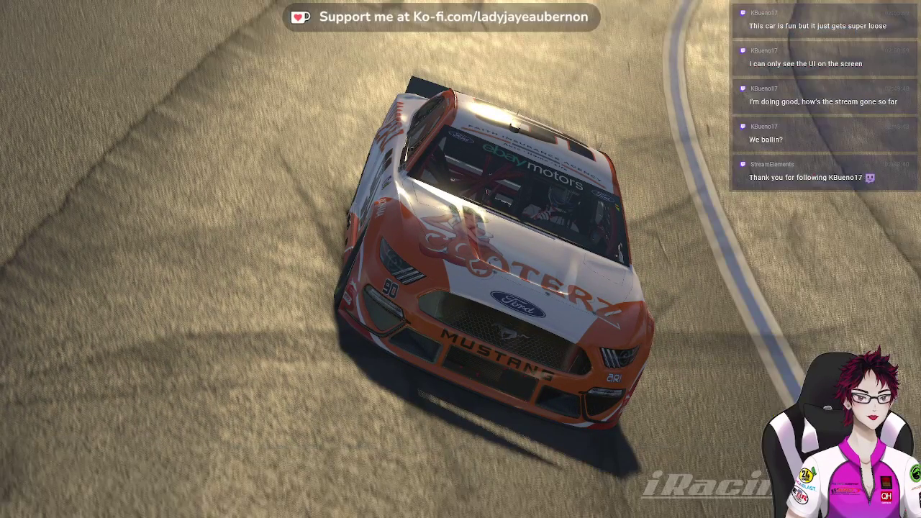
pyautogui.moveTo(423, 480)
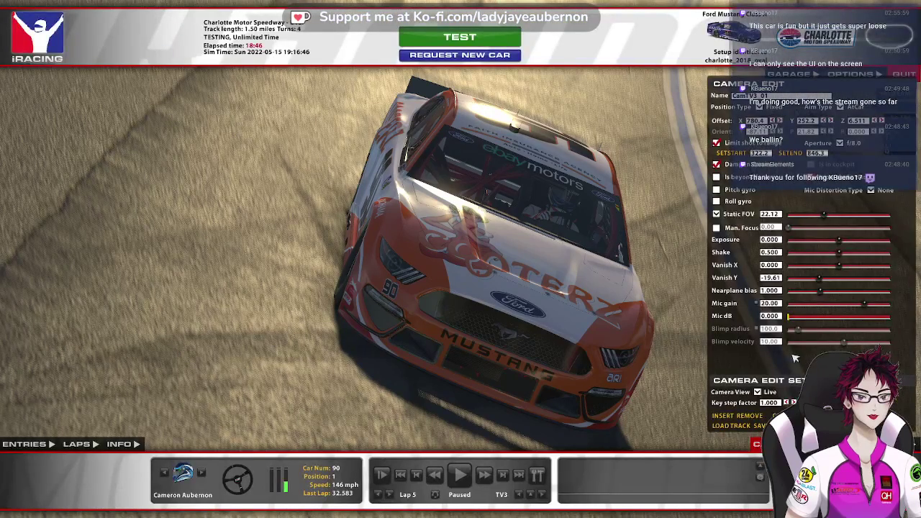
pyautogui.moveTo(838, 271); pyautogui.dragTo(823, 268)
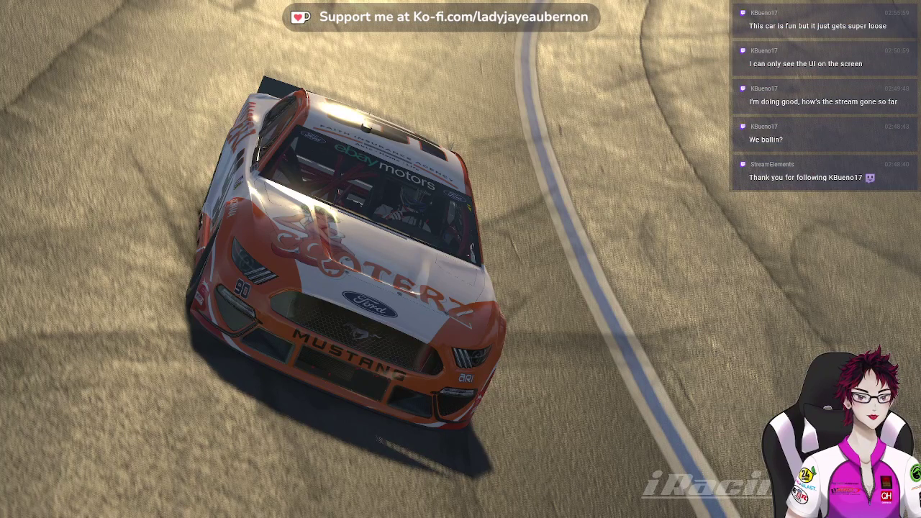
pyautogui.moveTo(822, 267)
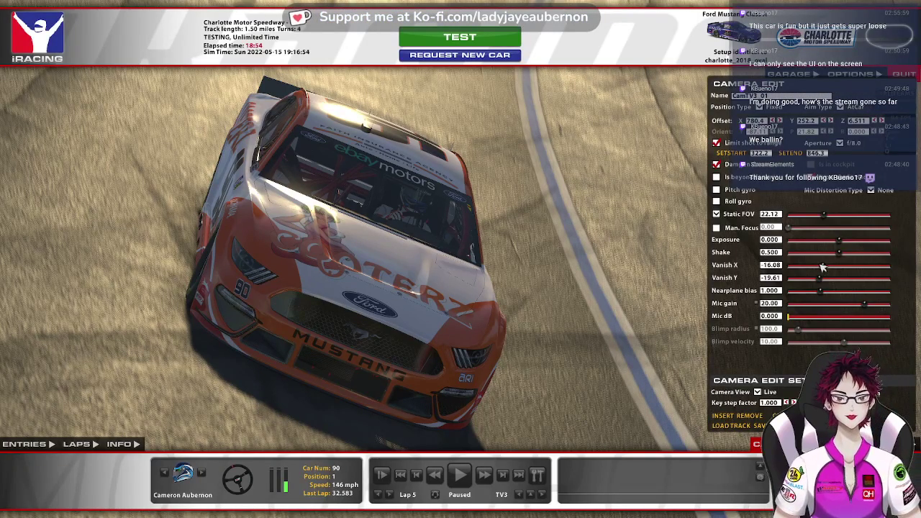
# Quit the Charlotte test session and return to the iRacing launcher
pyautogui.click(905, 76)
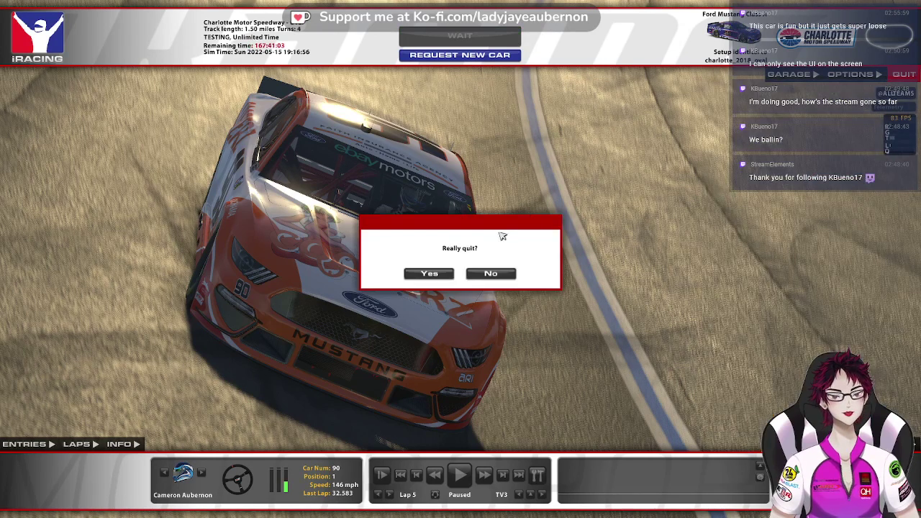
pyautogui.click(429, 274)
pyautogui.click(591, 155)
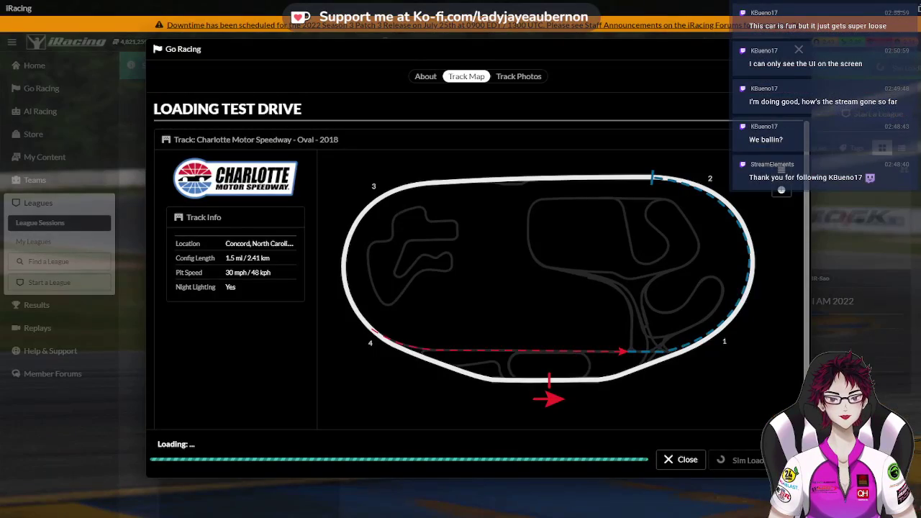